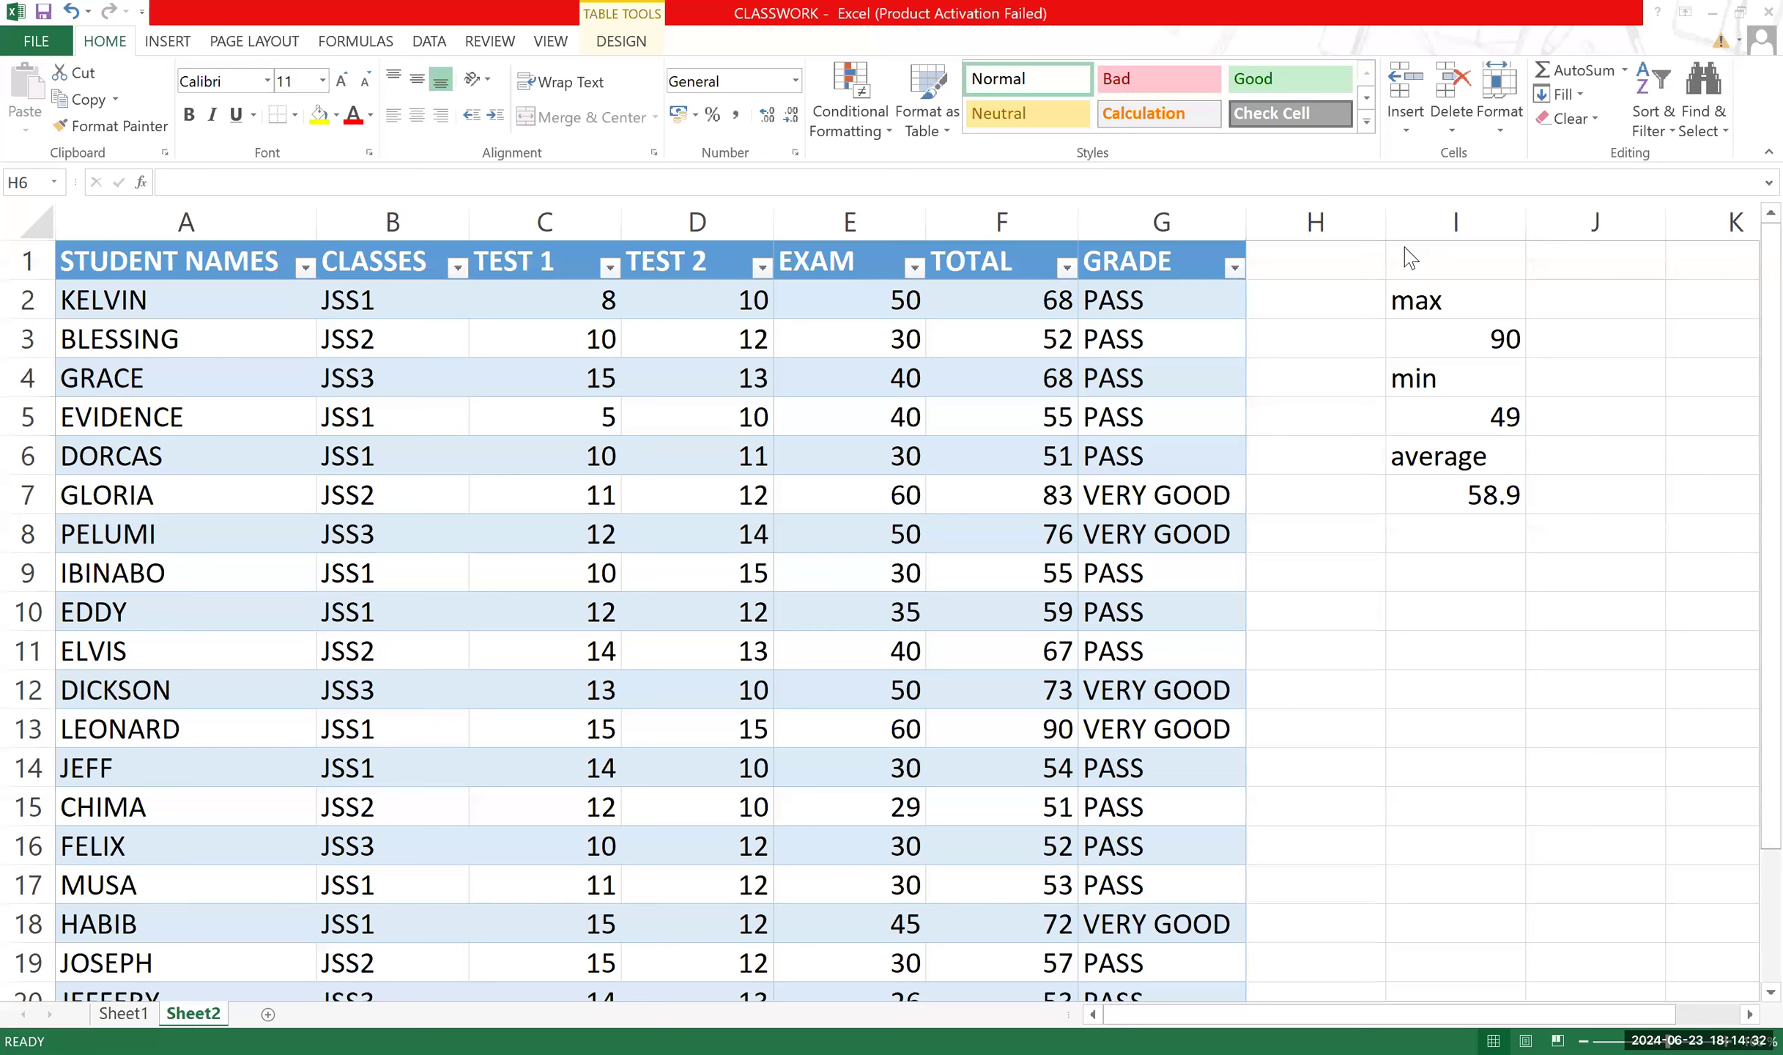
left_click(1178, 339)
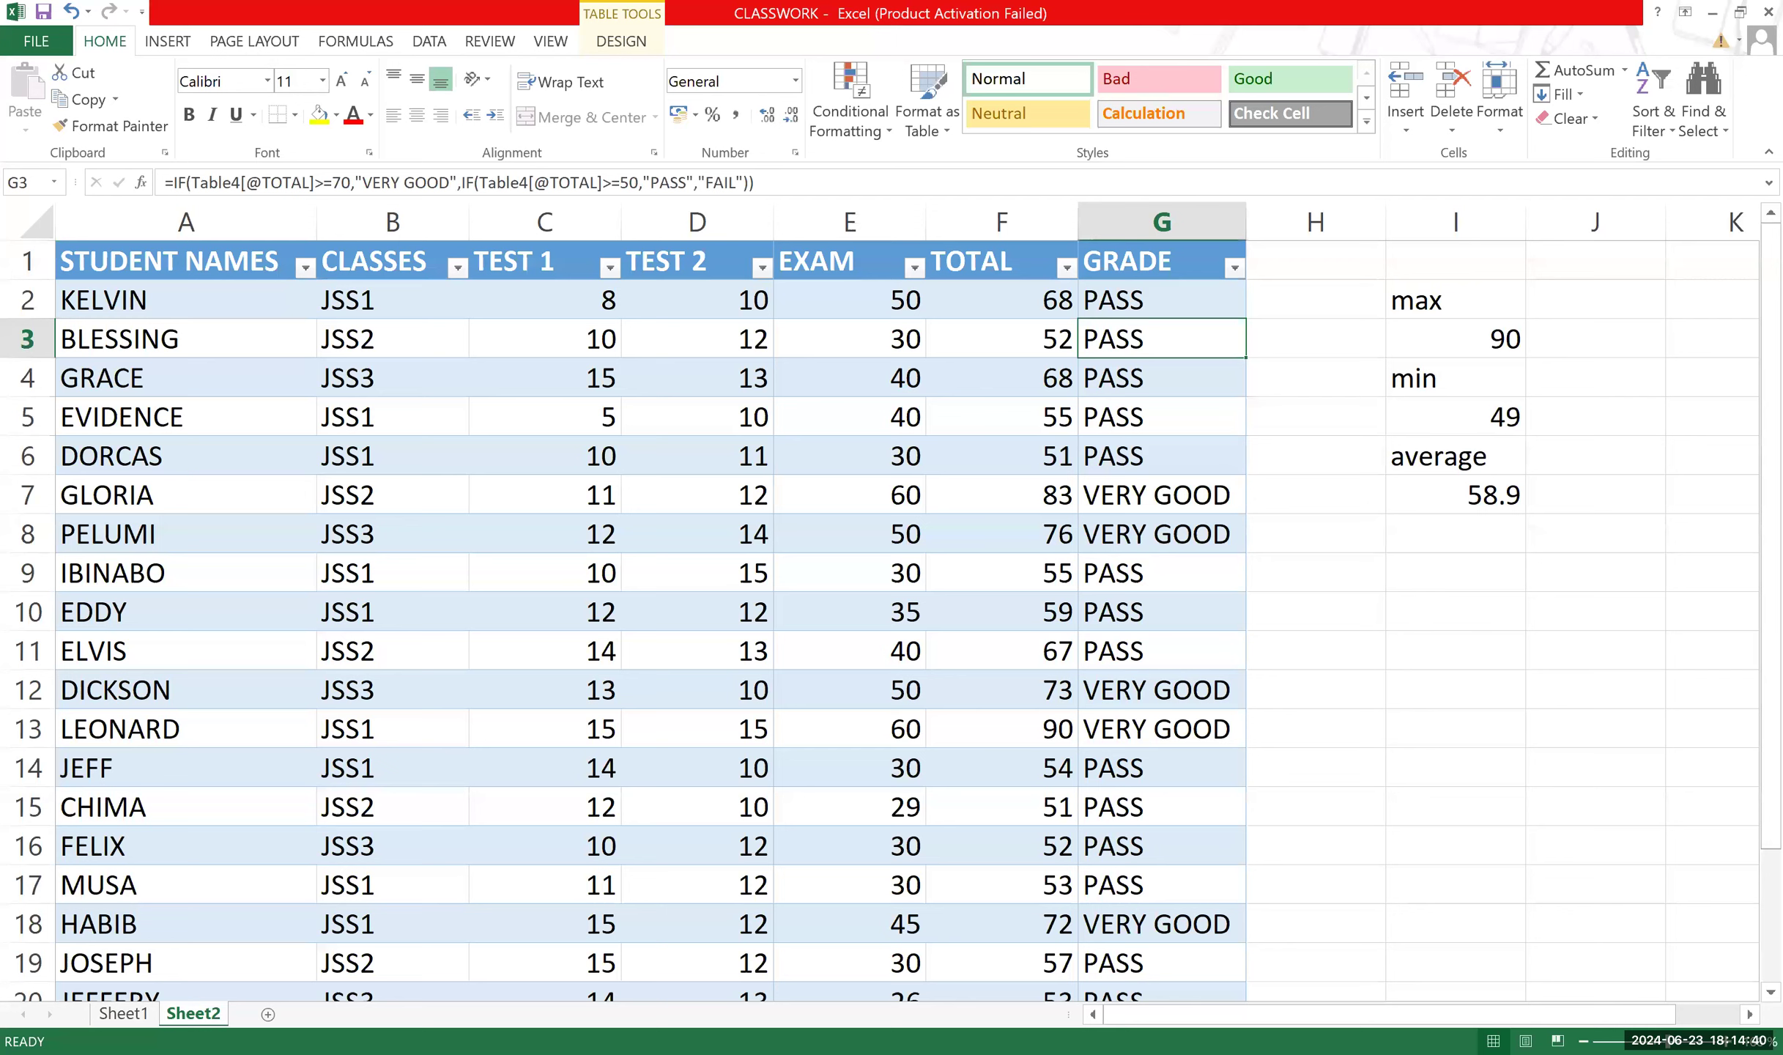
left_click(1492, 897)
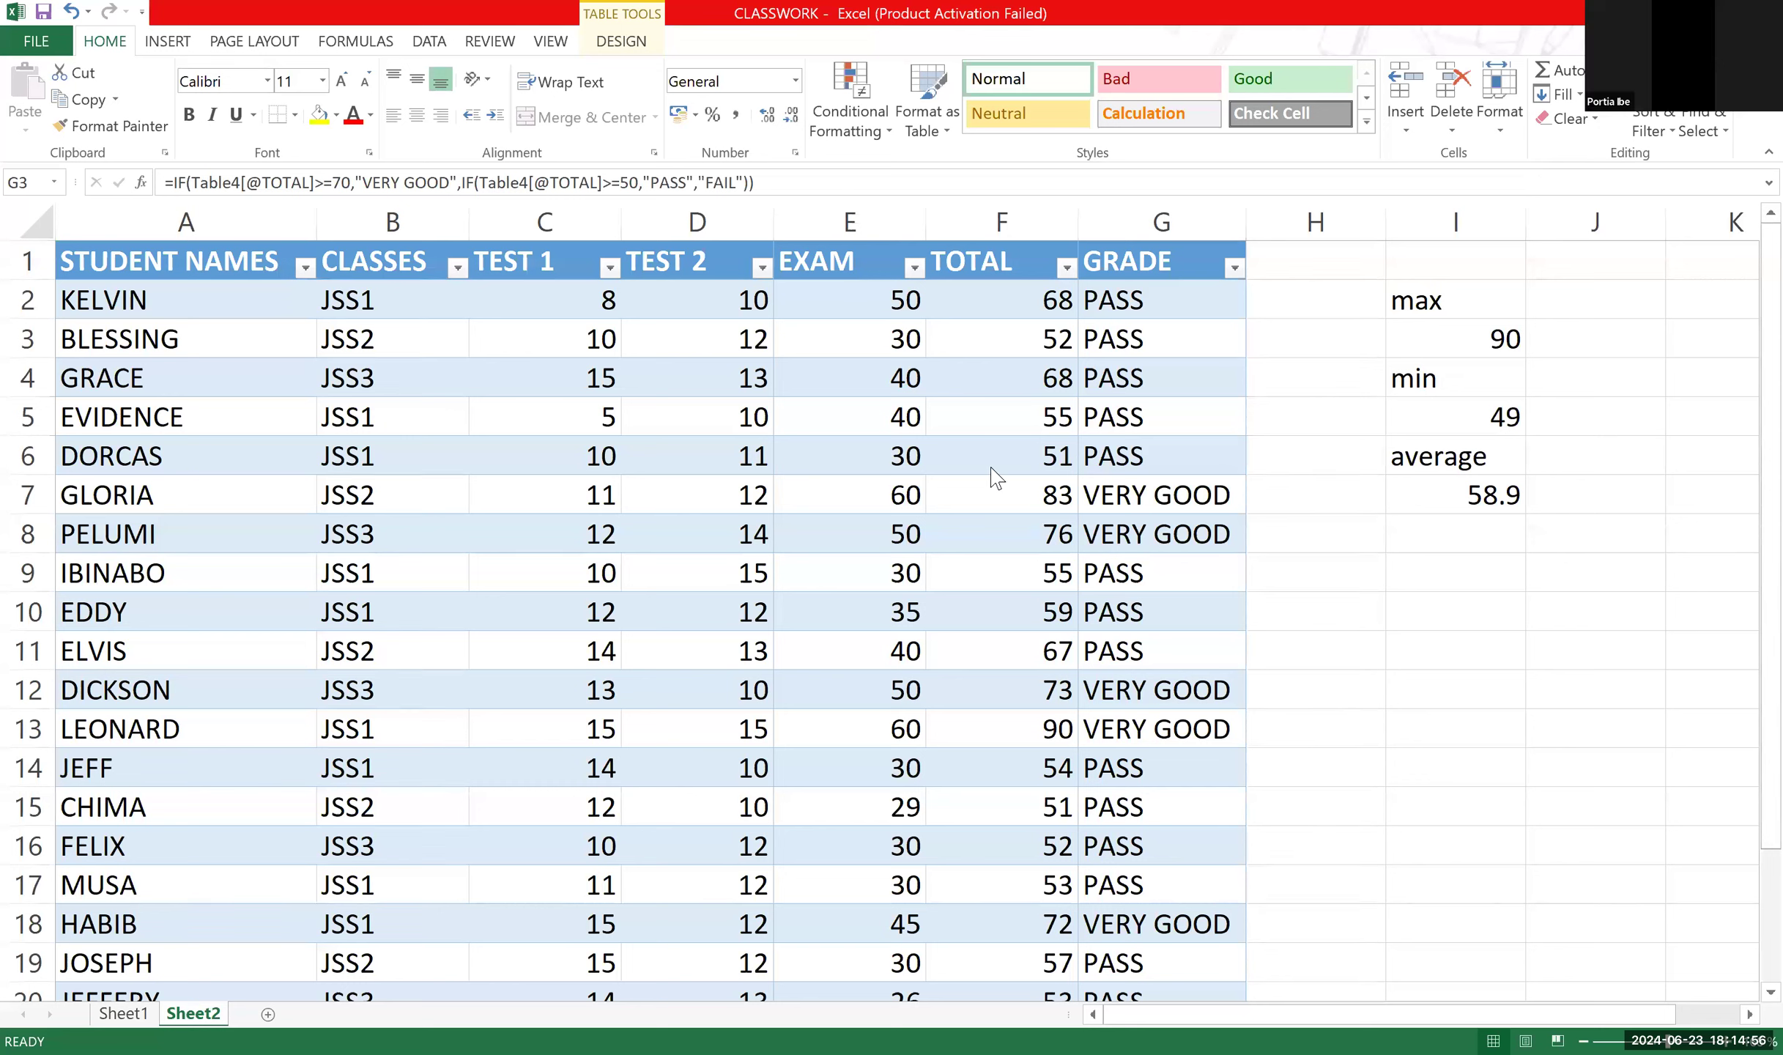
left_click(1022, 482)
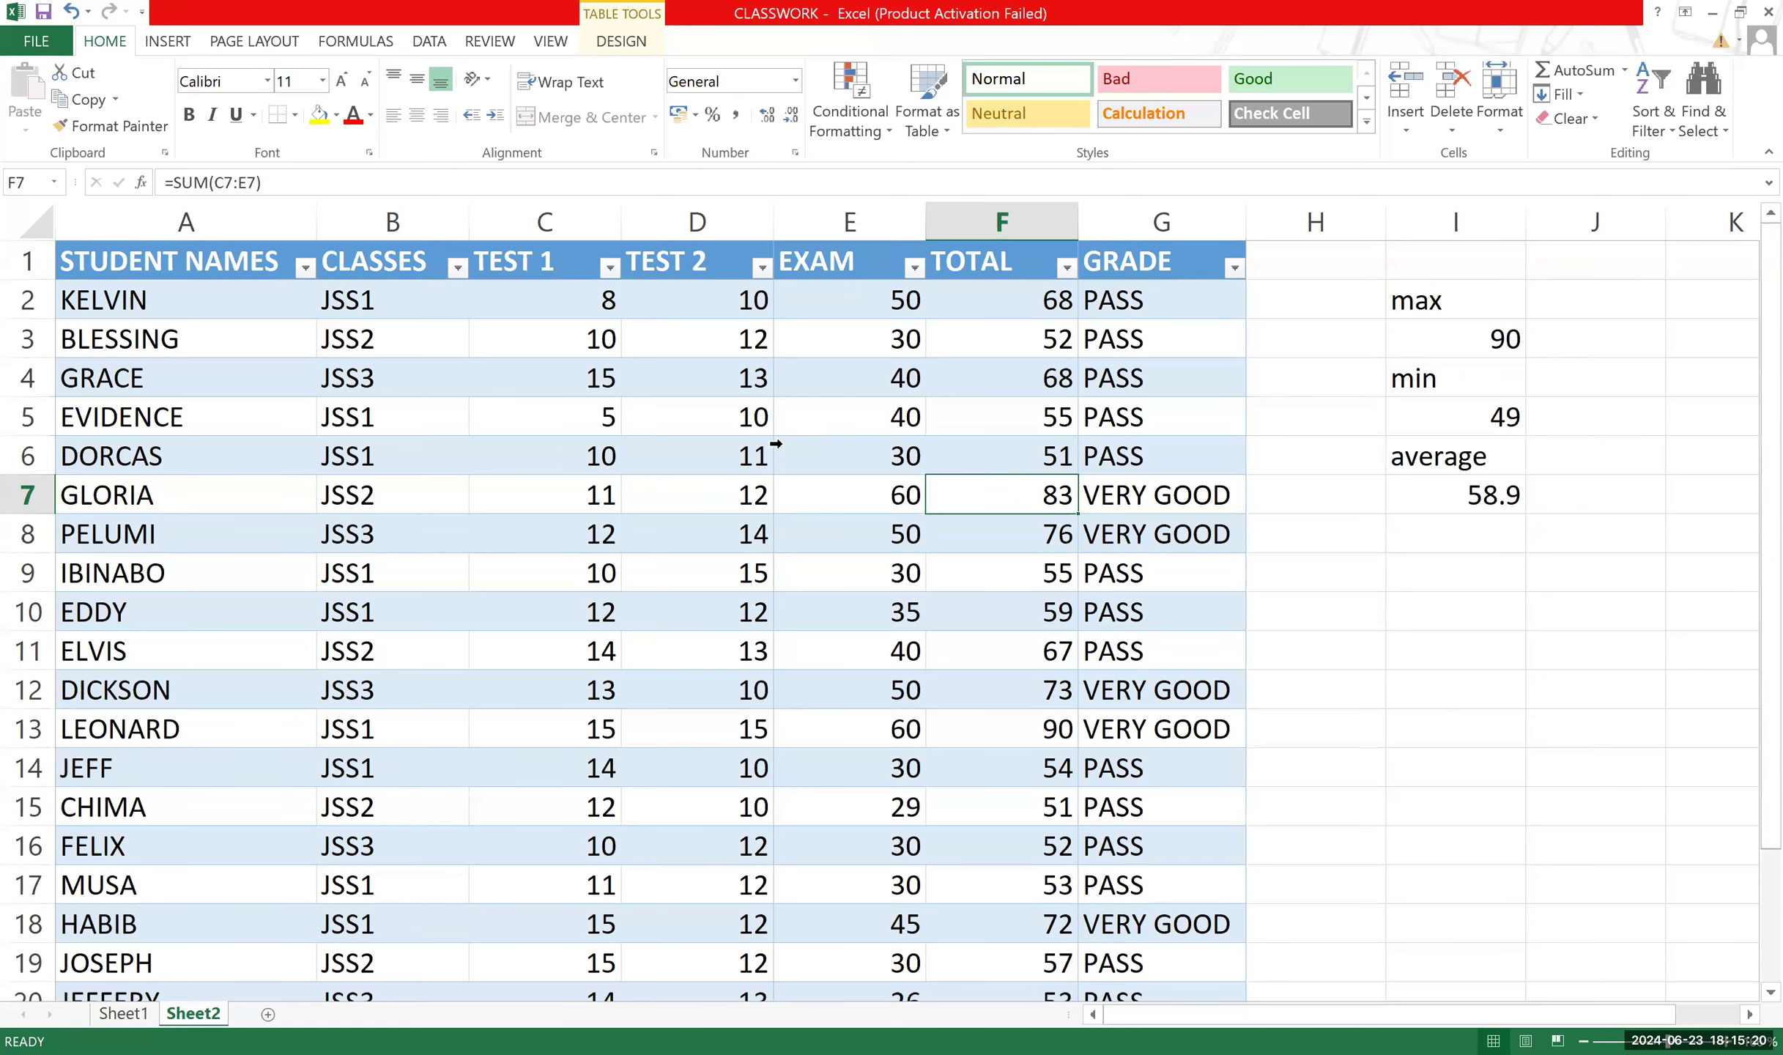
scroll(839, 445, "down", 1)
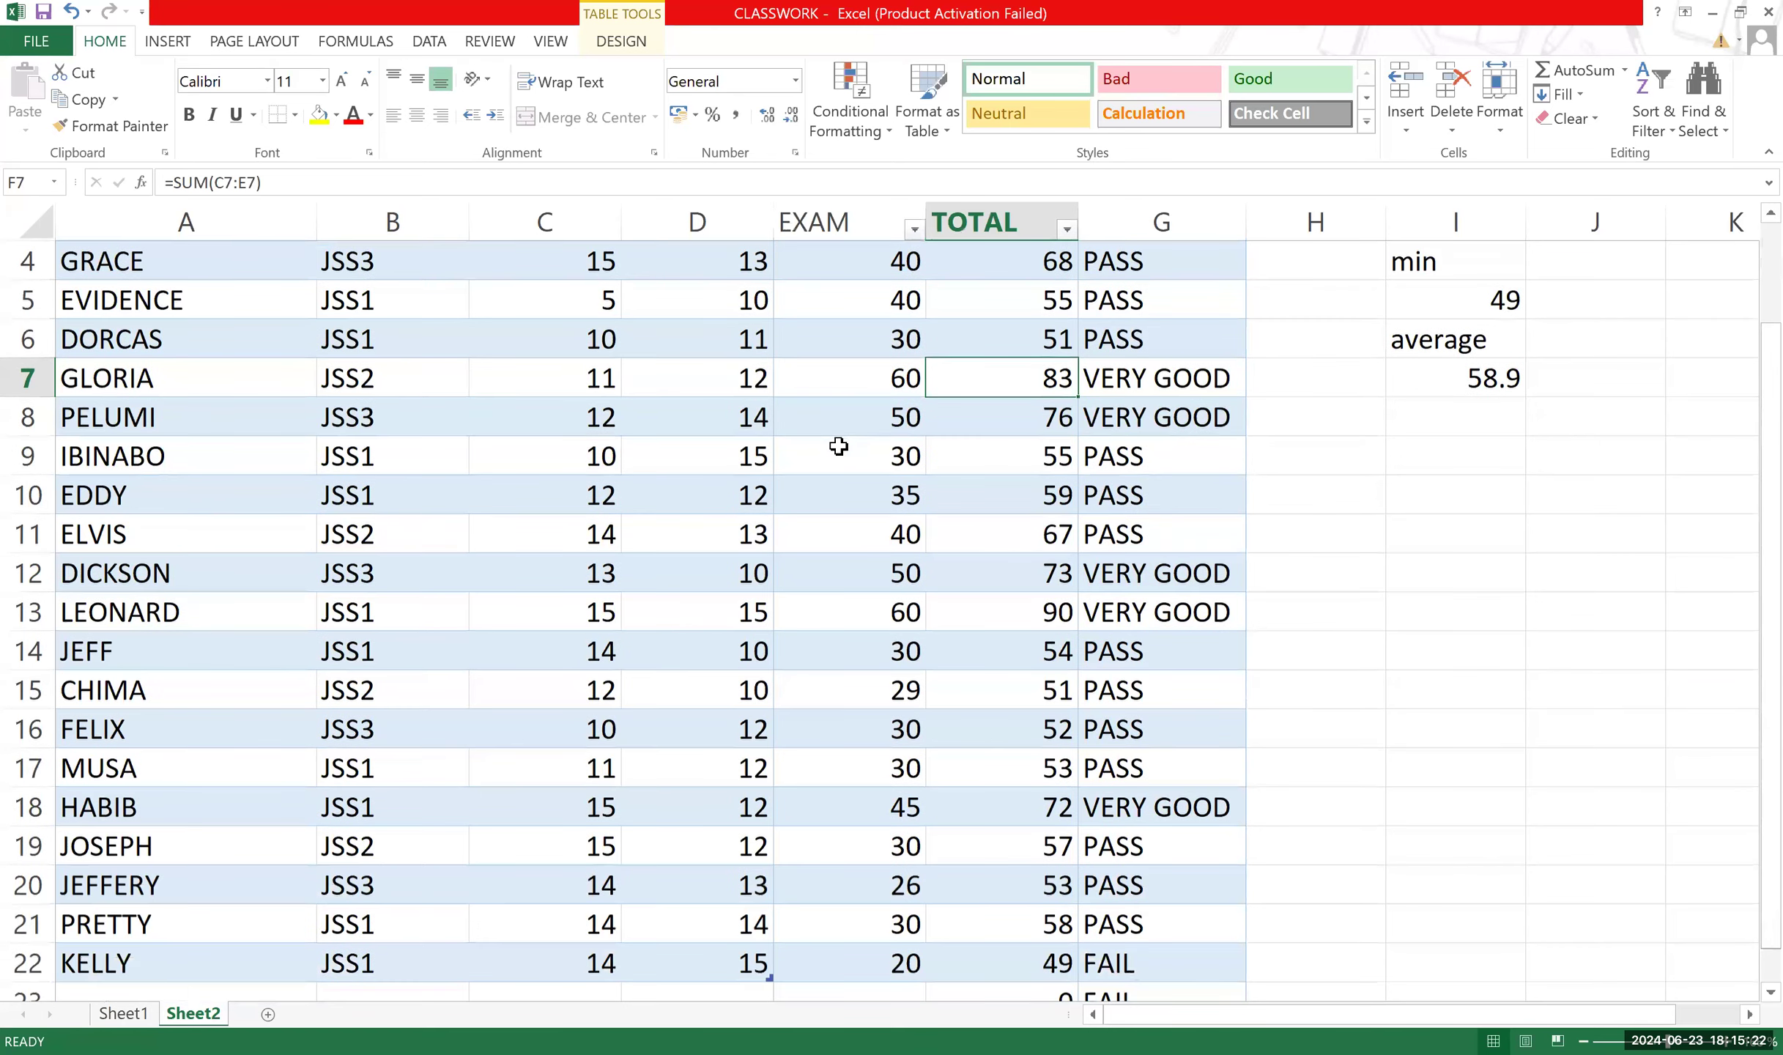
scroll(748, 392, "up", 1)
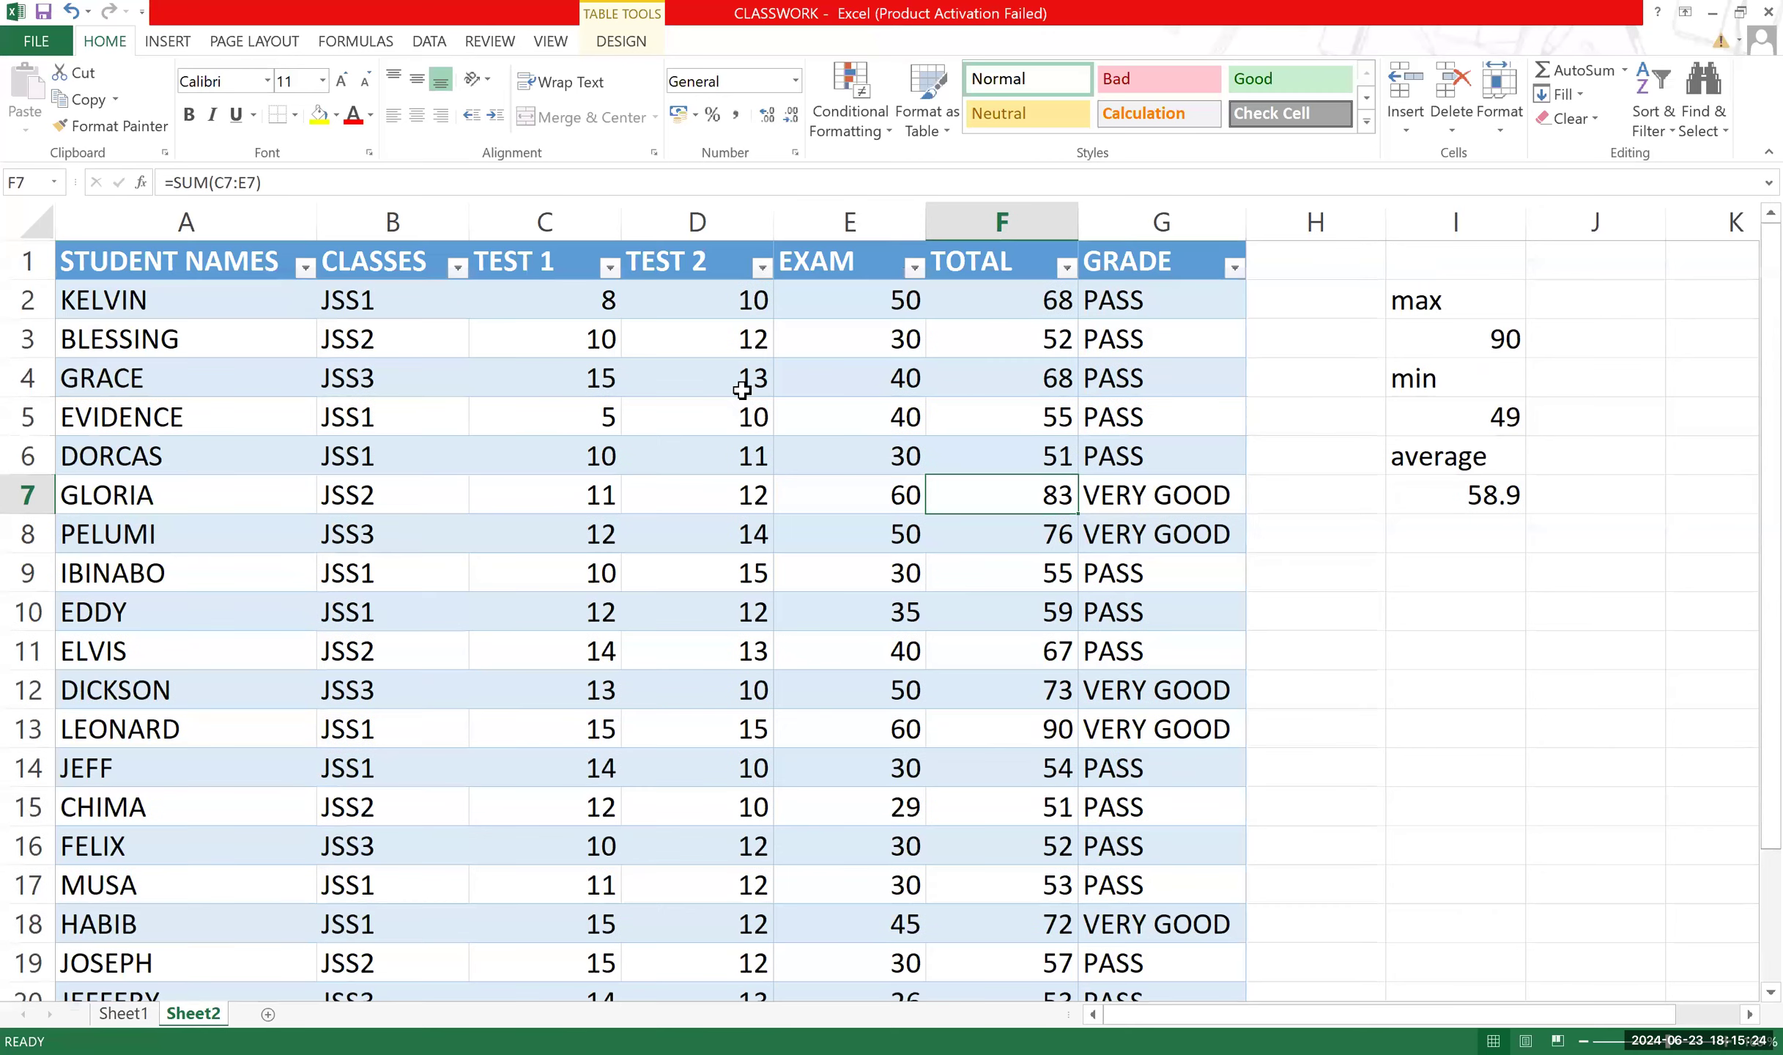
Clear the existing nested IF formula from the first student's GRADE cell, G2.
left_click(1129, 293)
double_click(1176, 303)
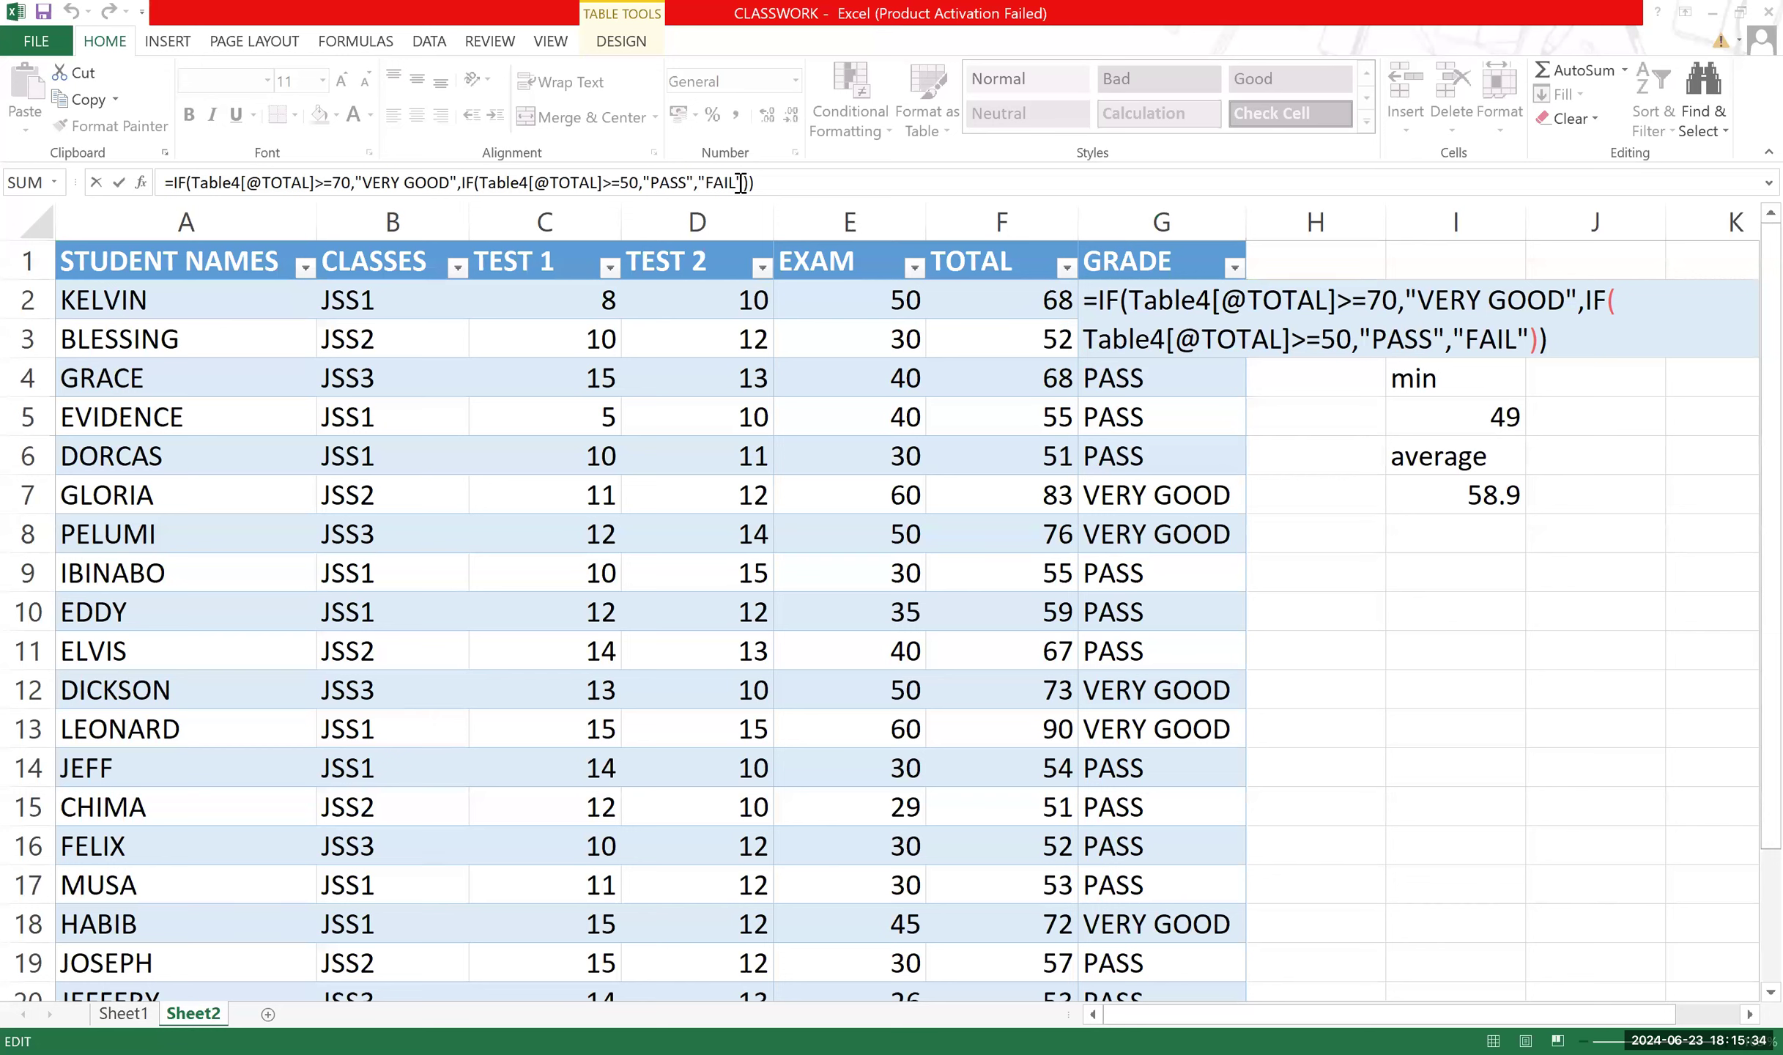
left_click(707, 185)
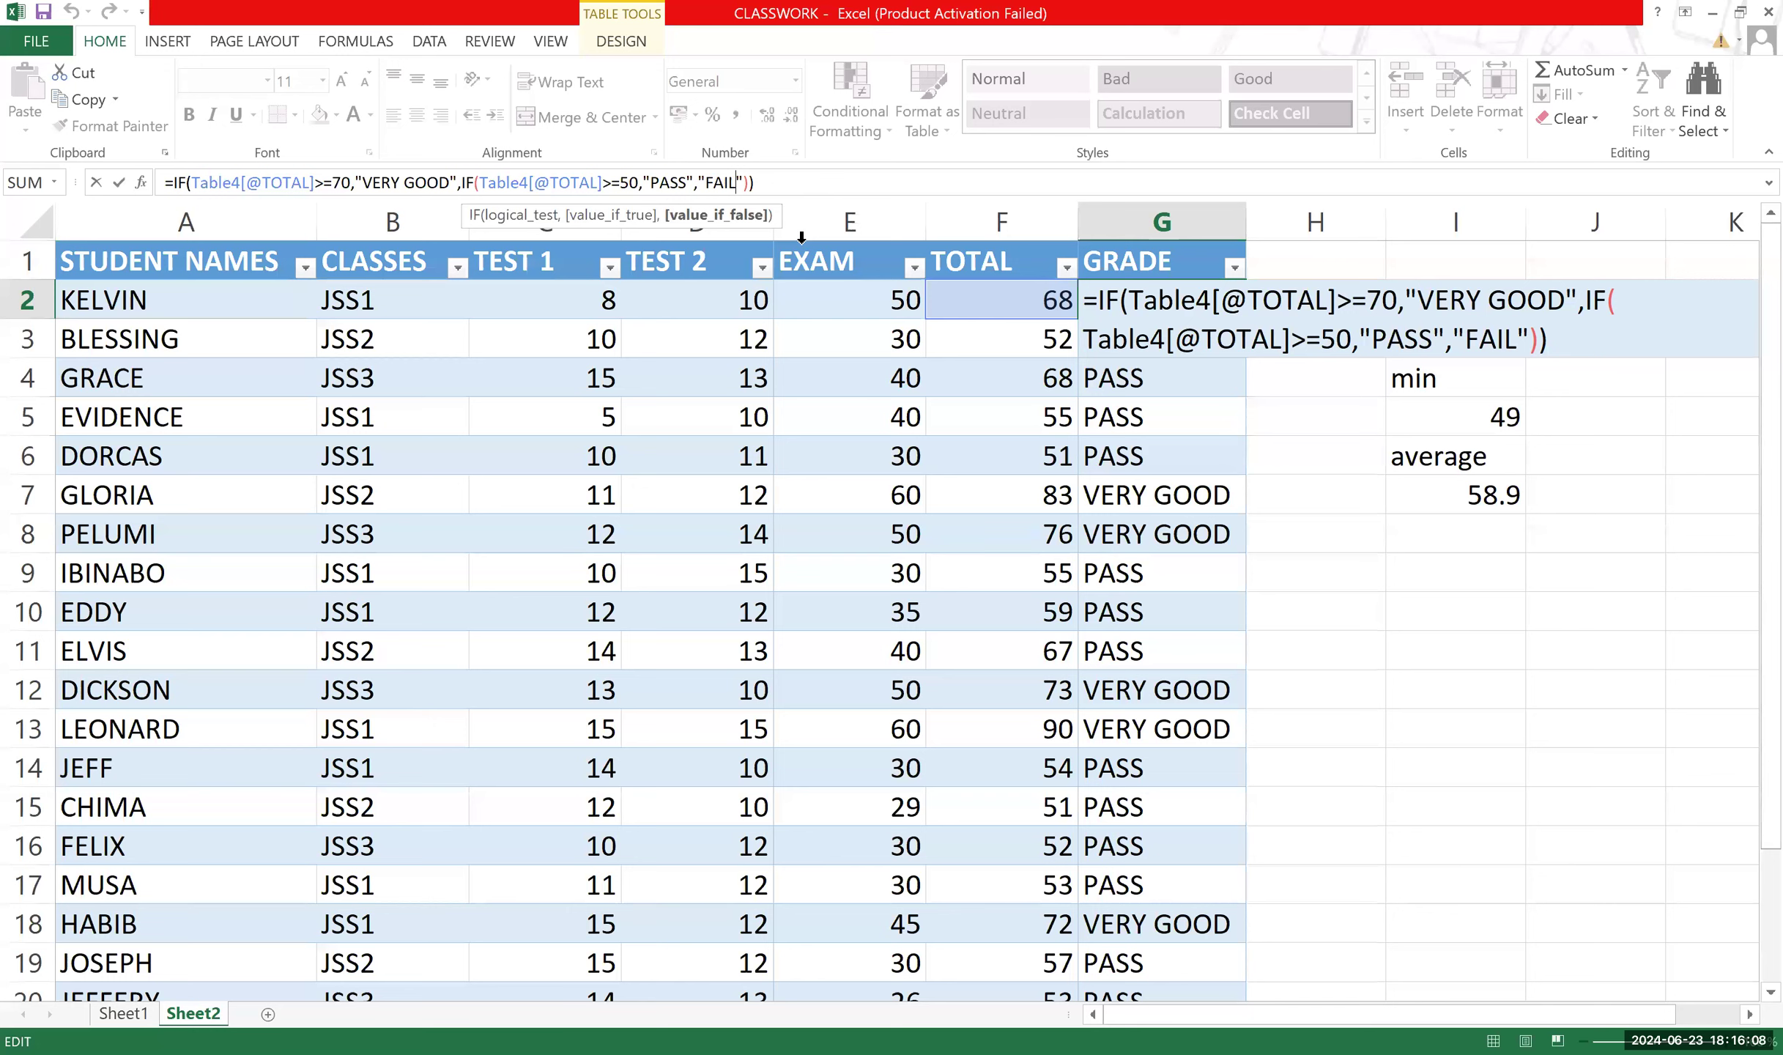
left_click(753, 189)
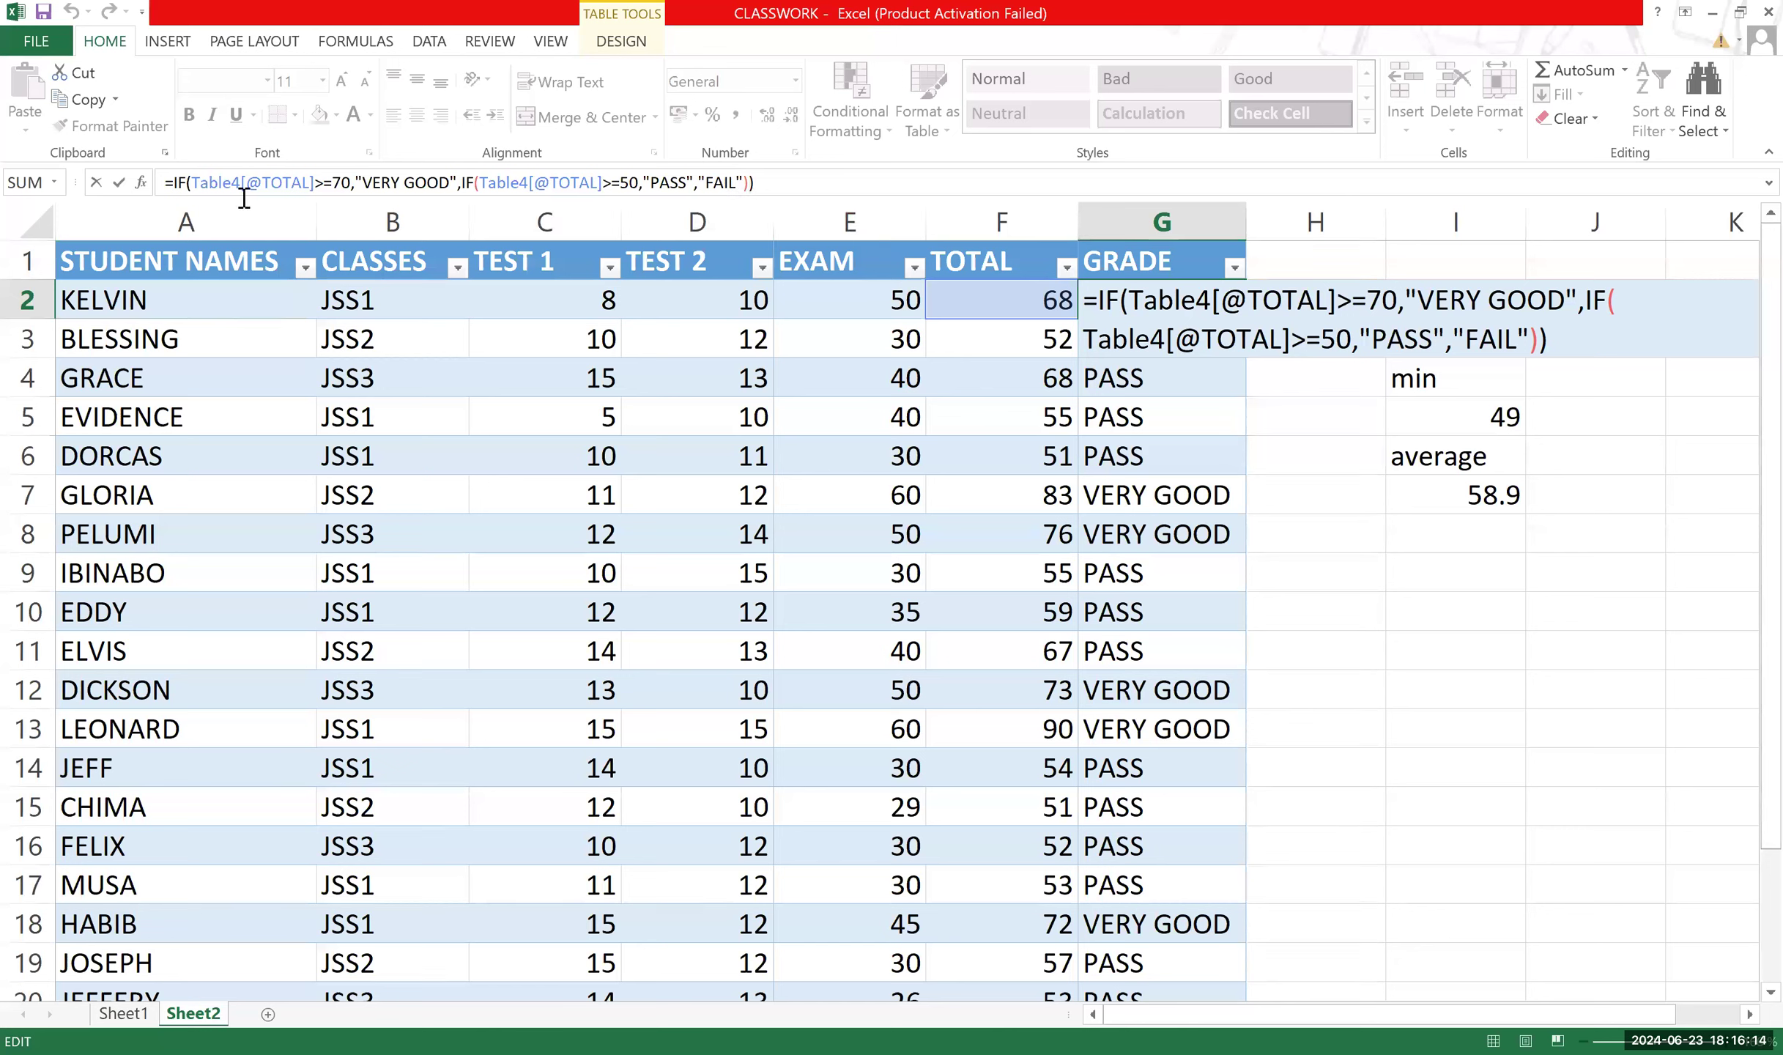
left_click(182, 184, "shift")
key("BackSpace")
key("BackSpace")
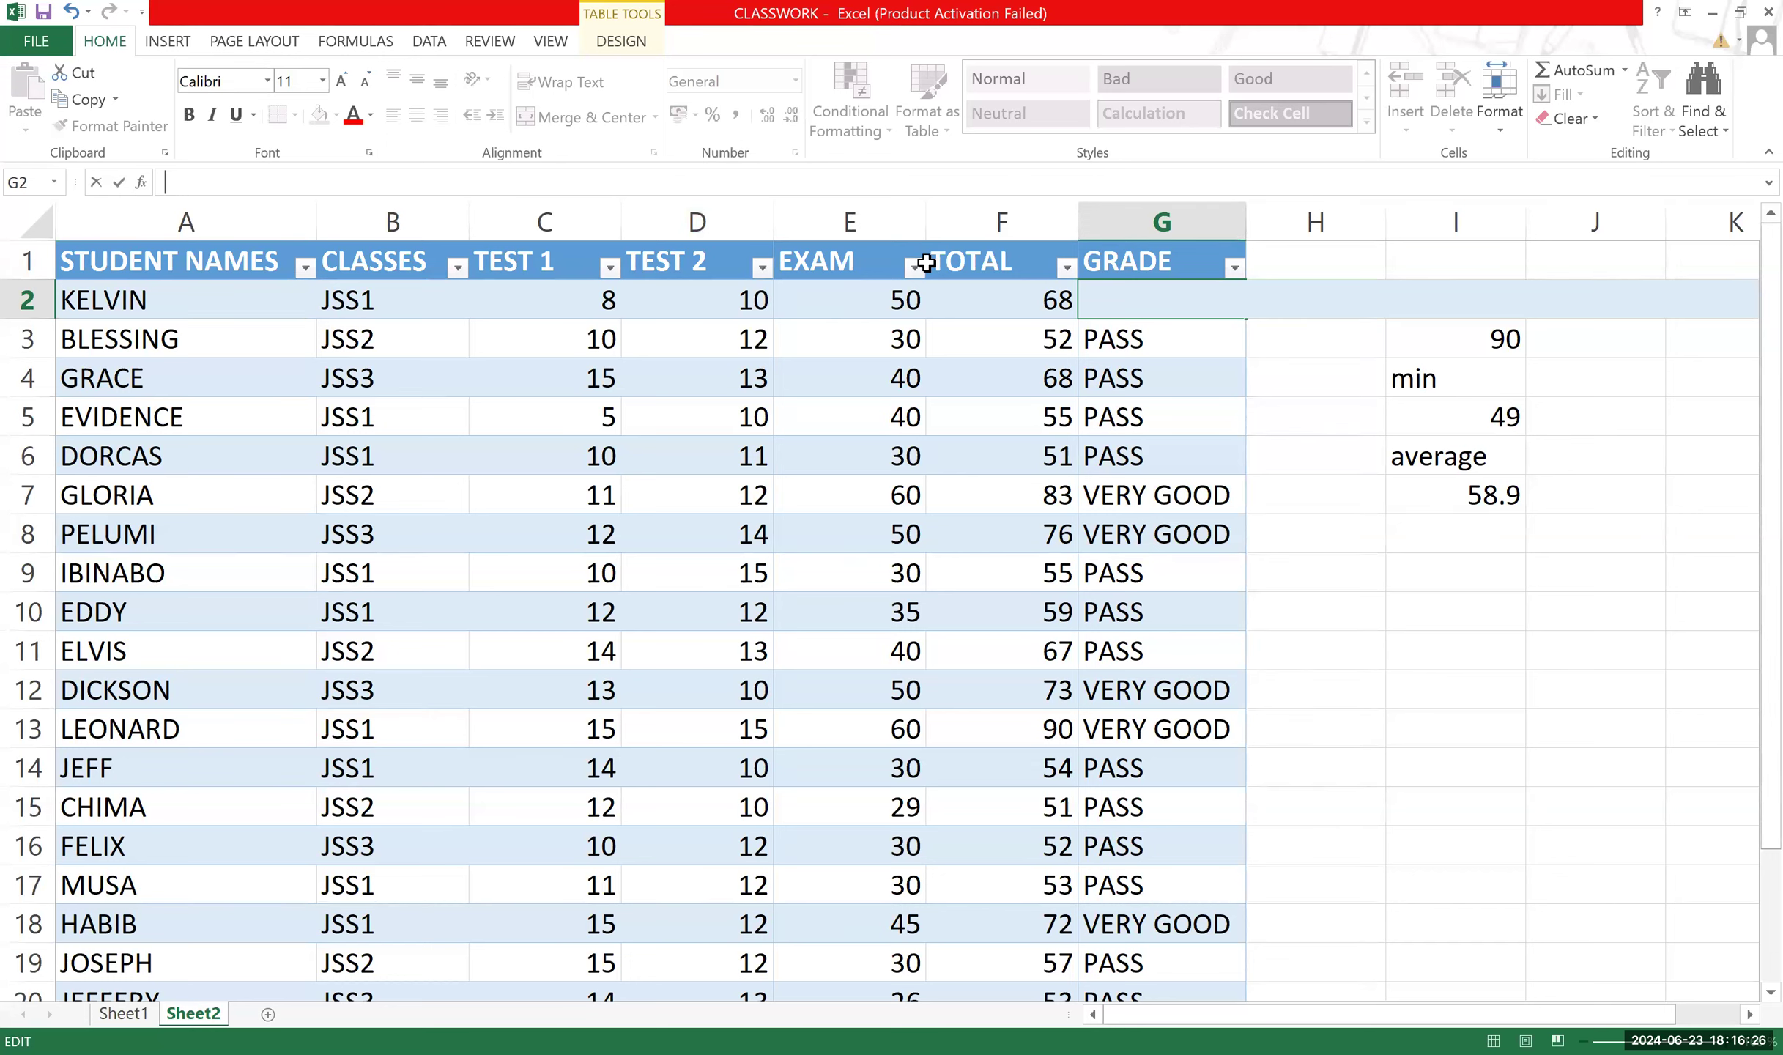
Begin an IF formula in G2 that returns "A" when the row's TOTAL is >=90.
type("=")
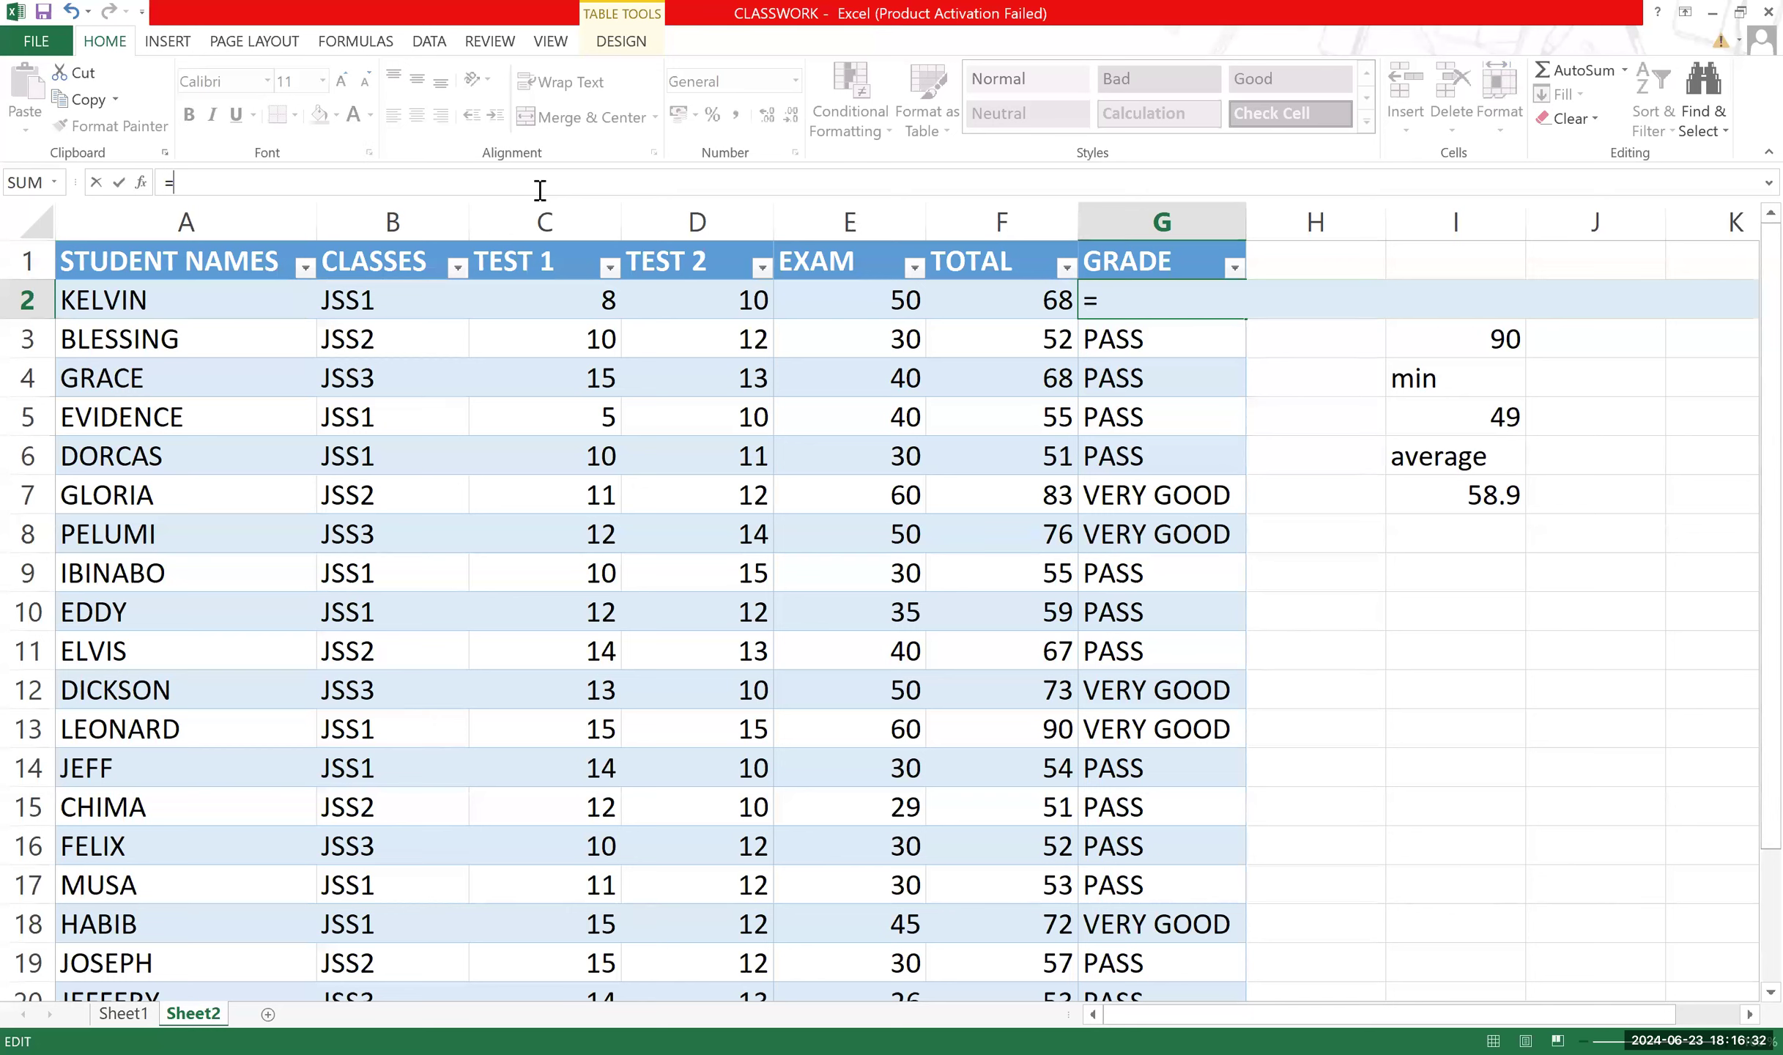
type("if(")
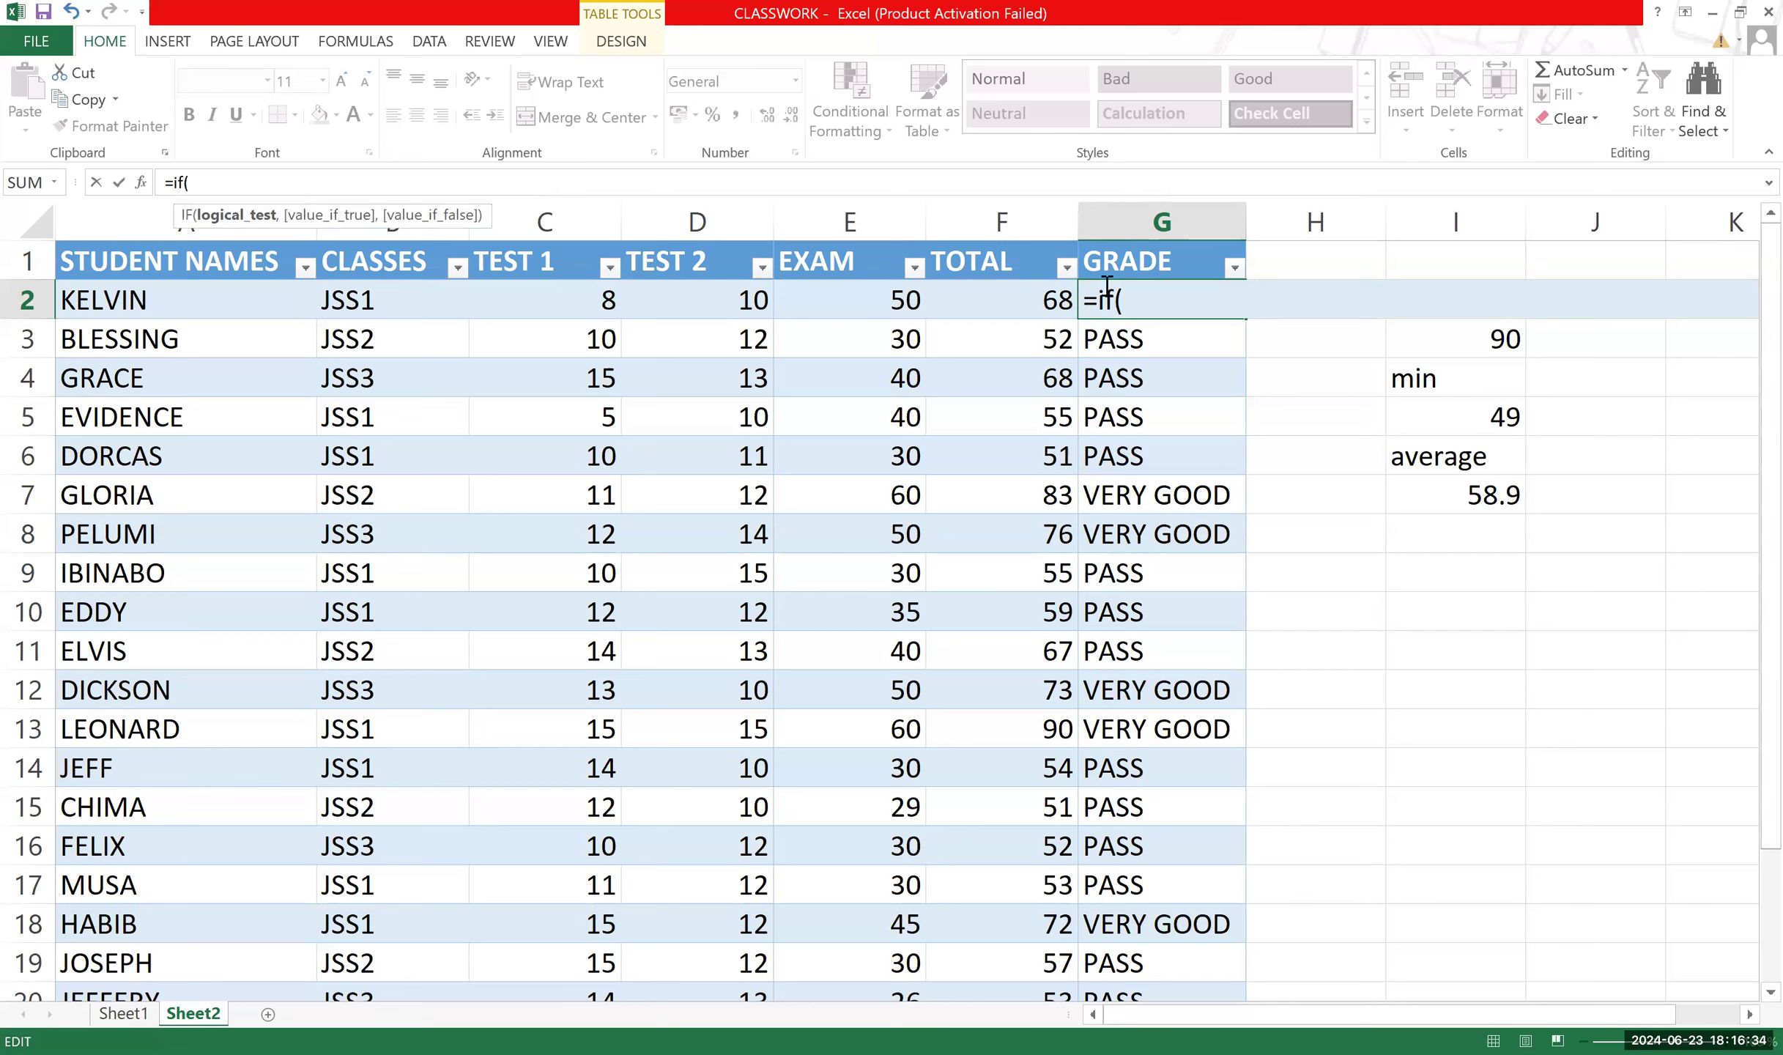
left_click(1037, 293)
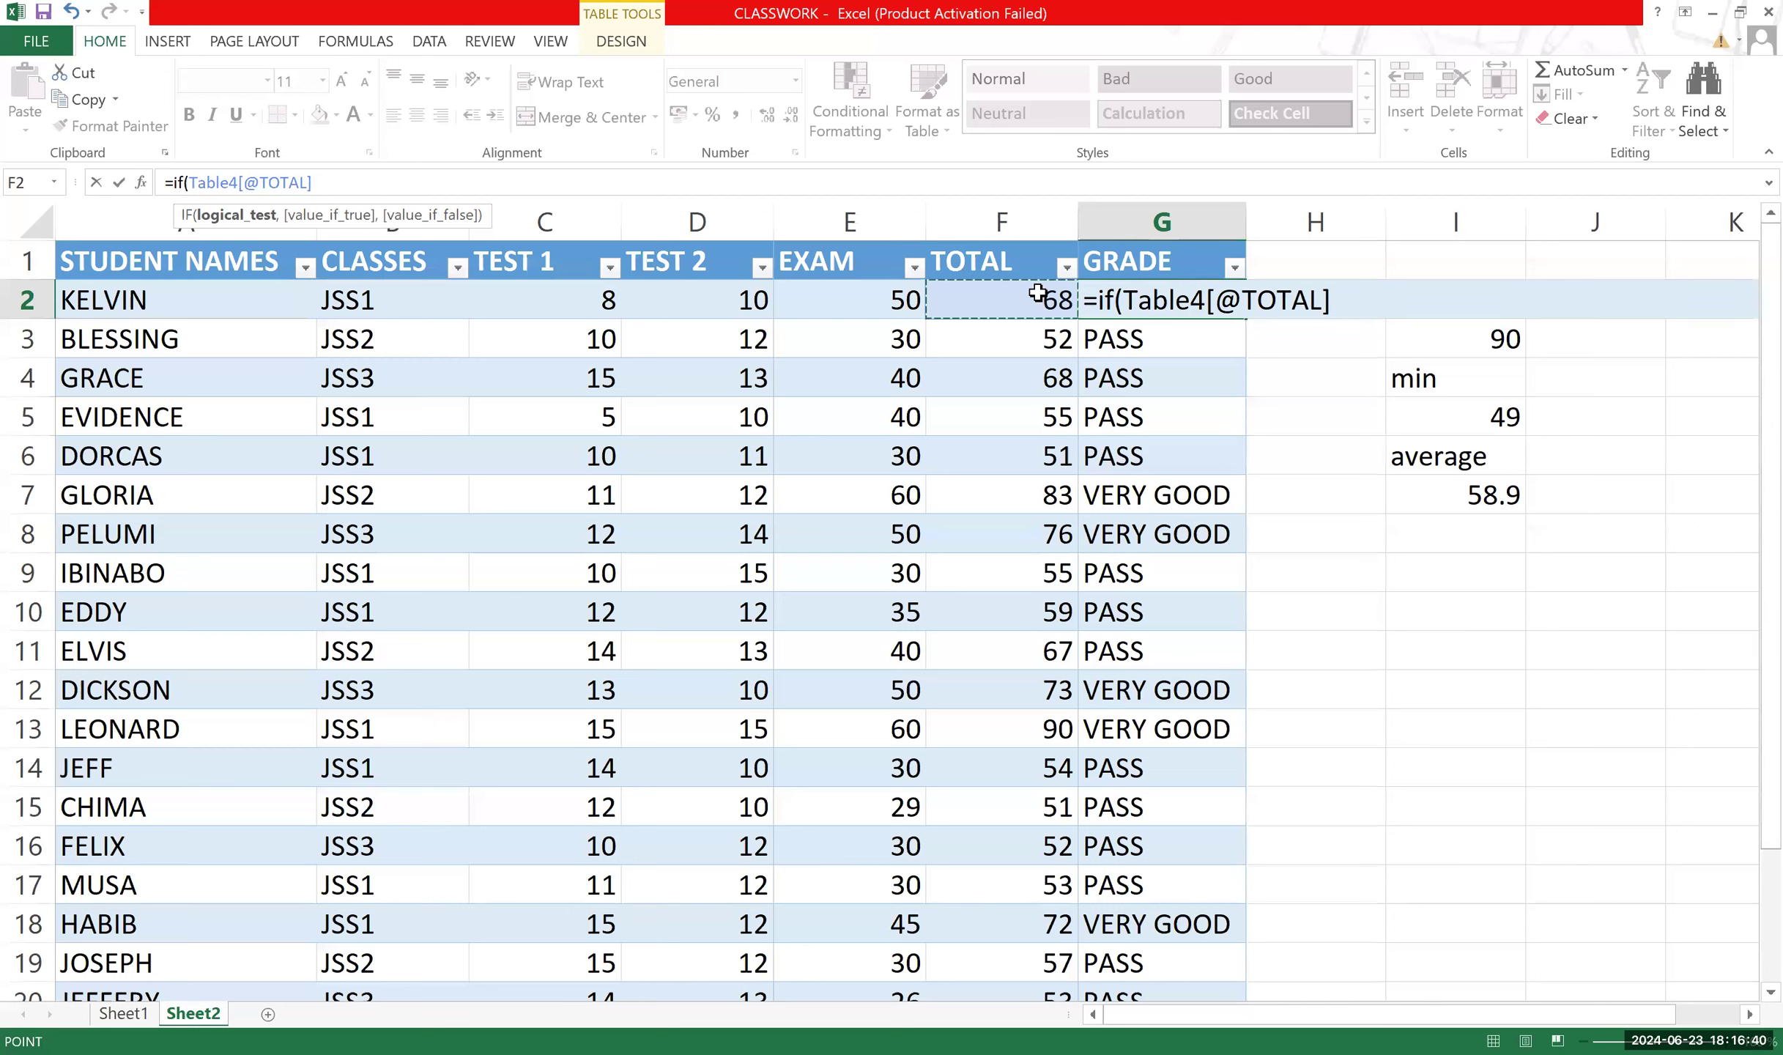
type(">=90, \"")
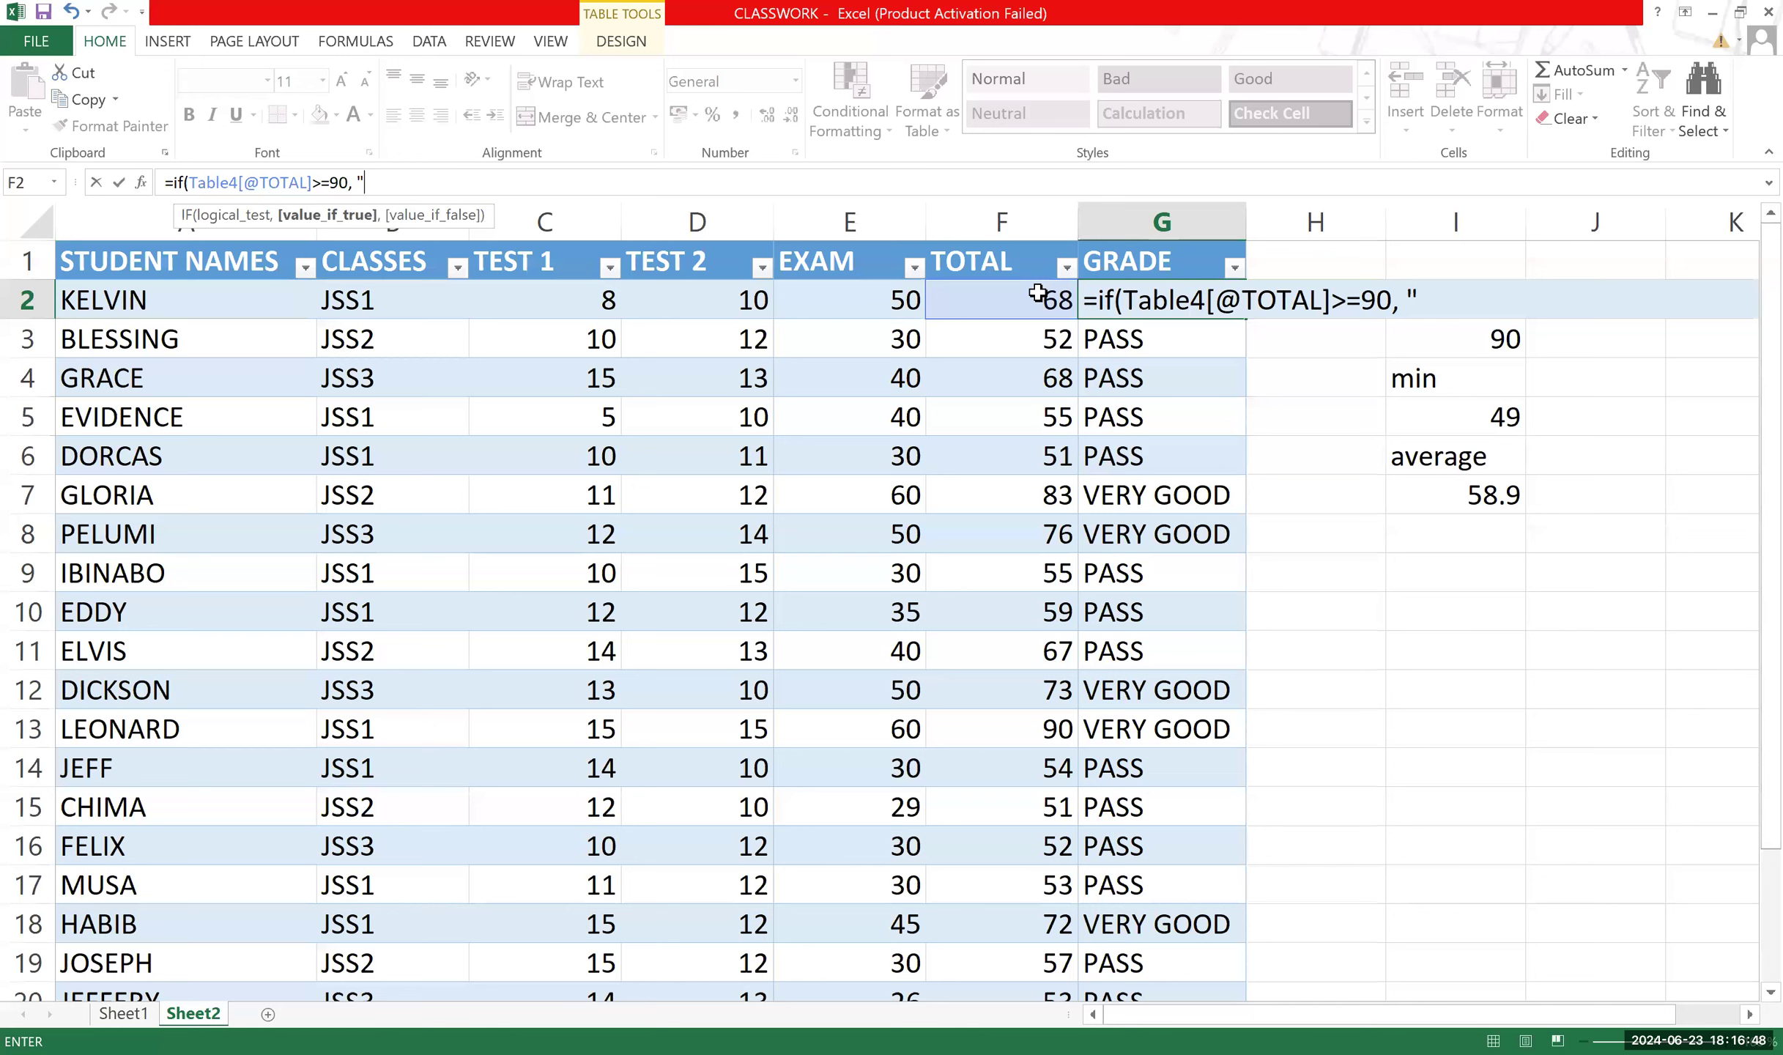
type("A\",")
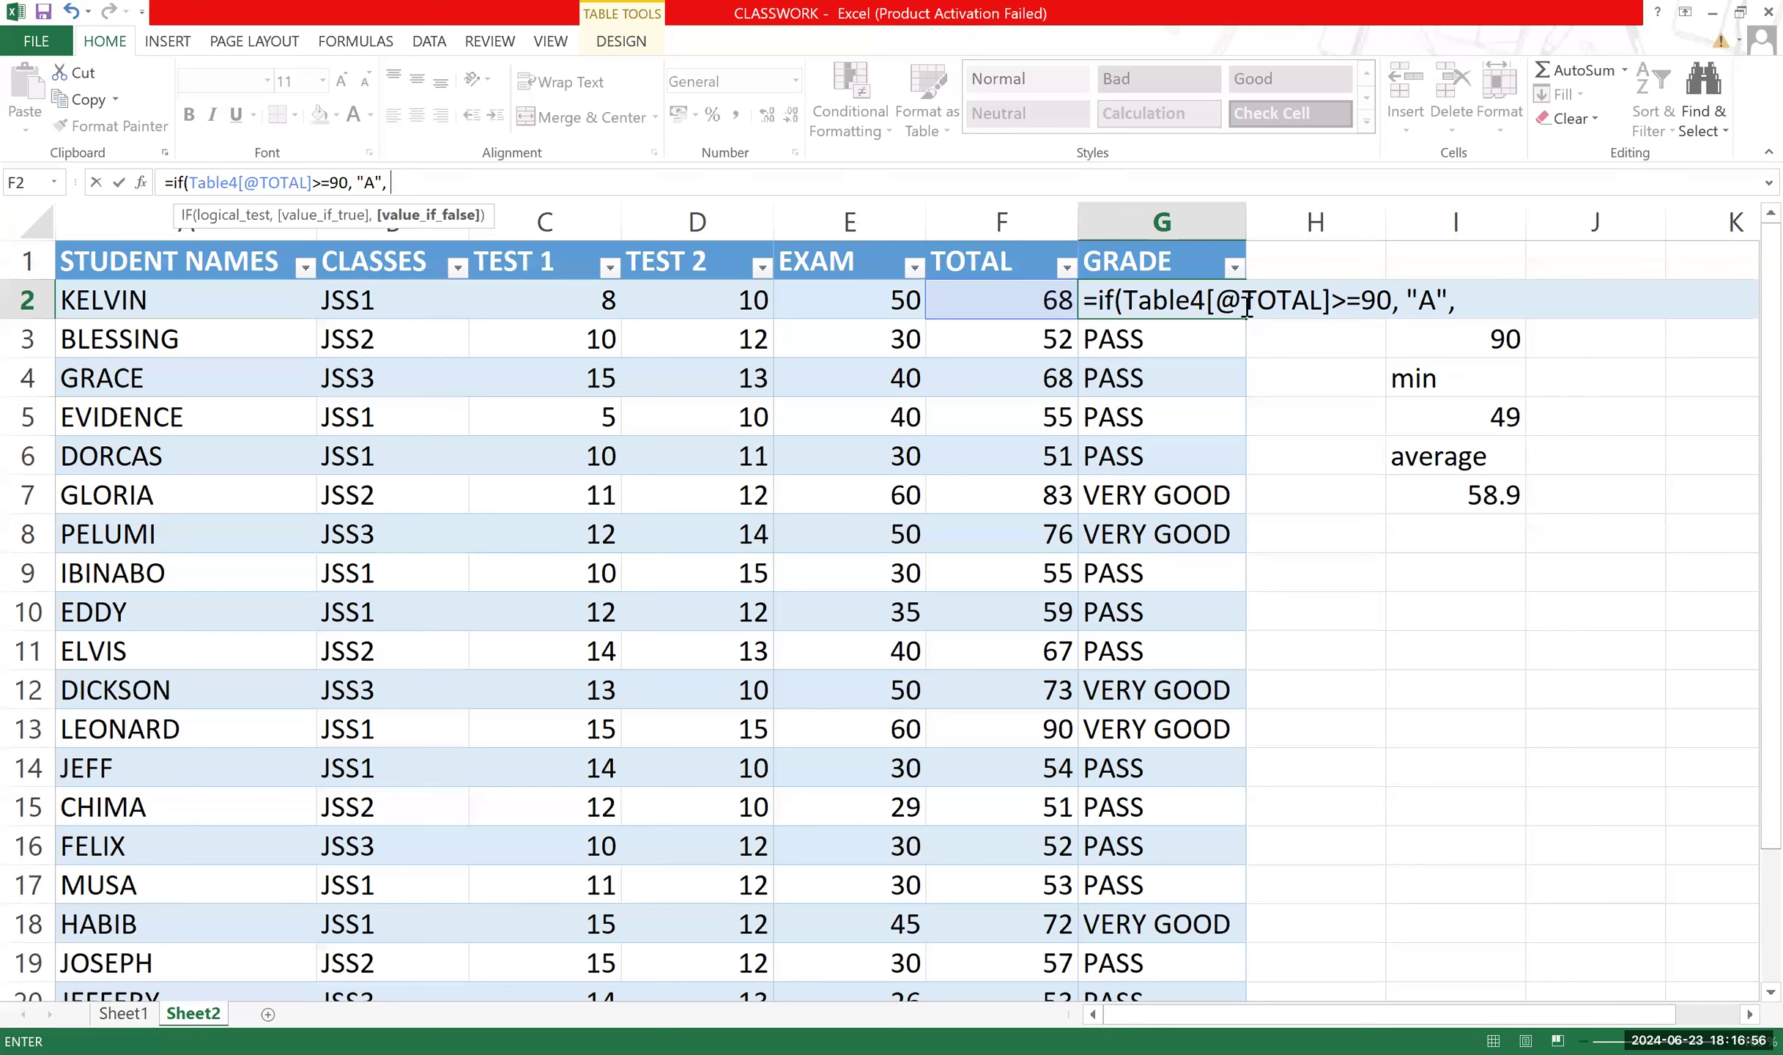
Nest a second IF in the G2 formula that returns "B" when TOTAL is >=70.
type("if(")
left_click(1023, 304)
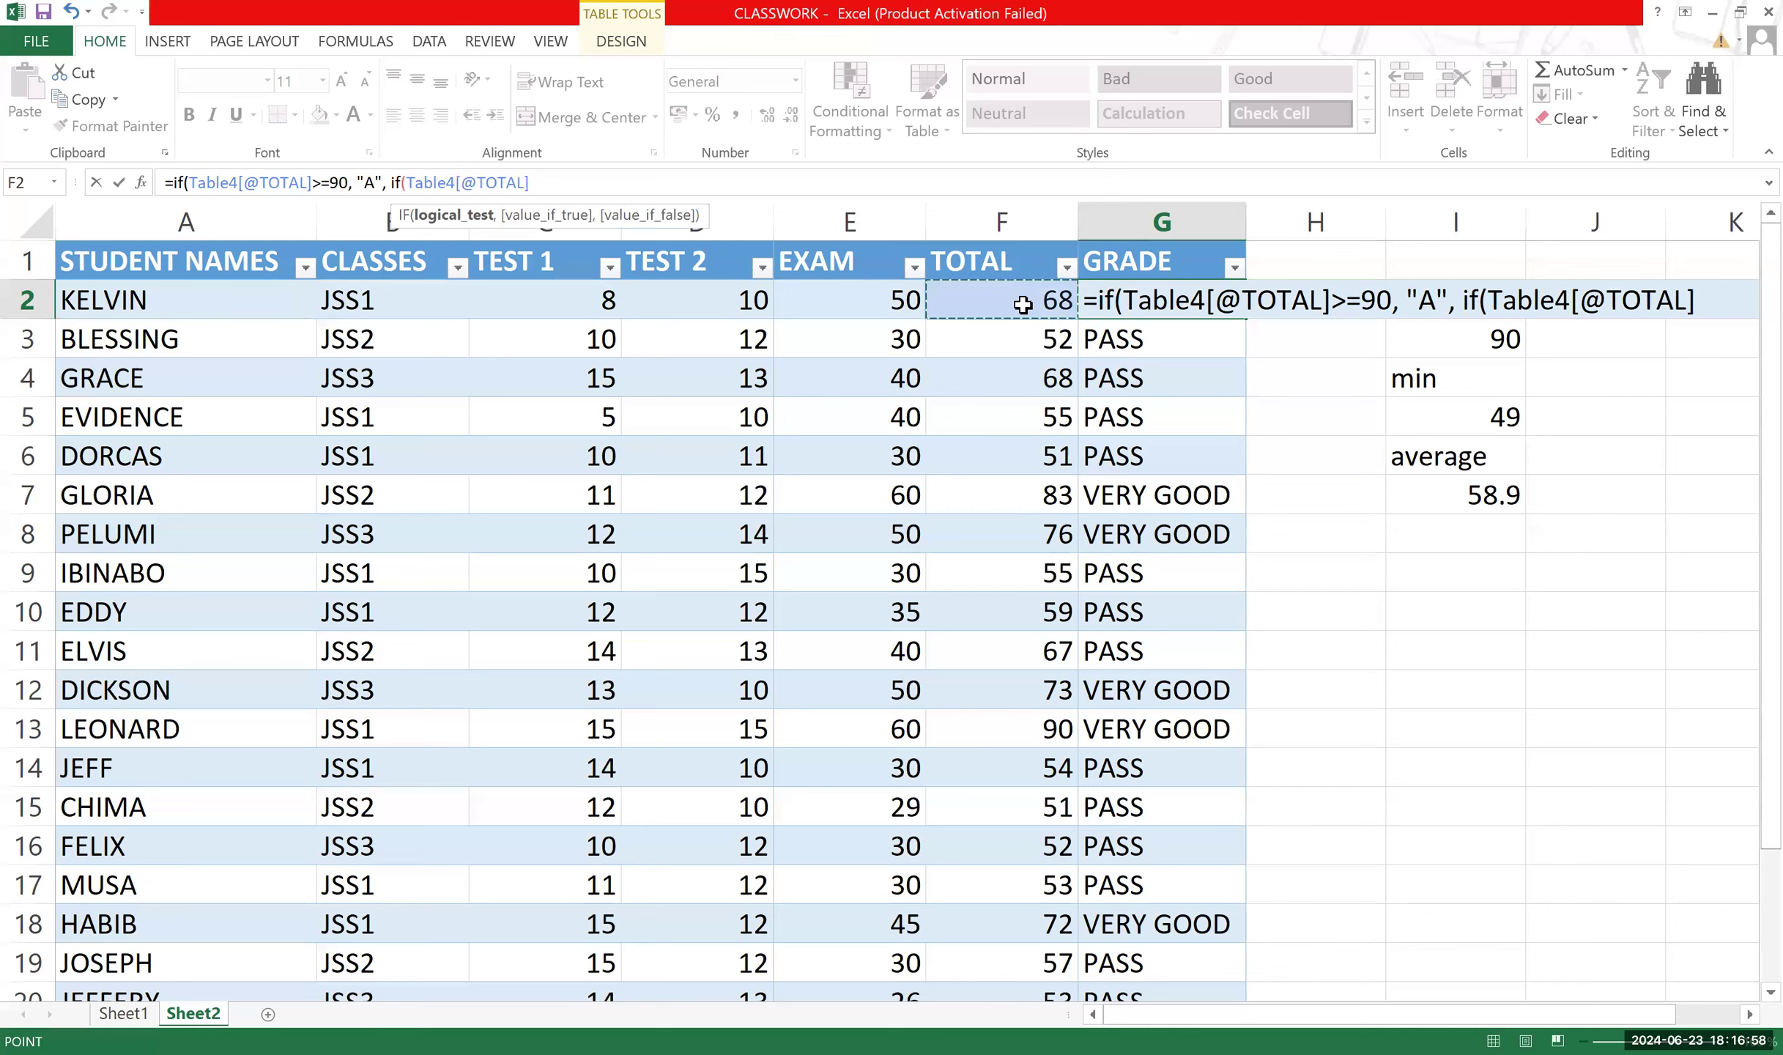
type(">=70, \"")
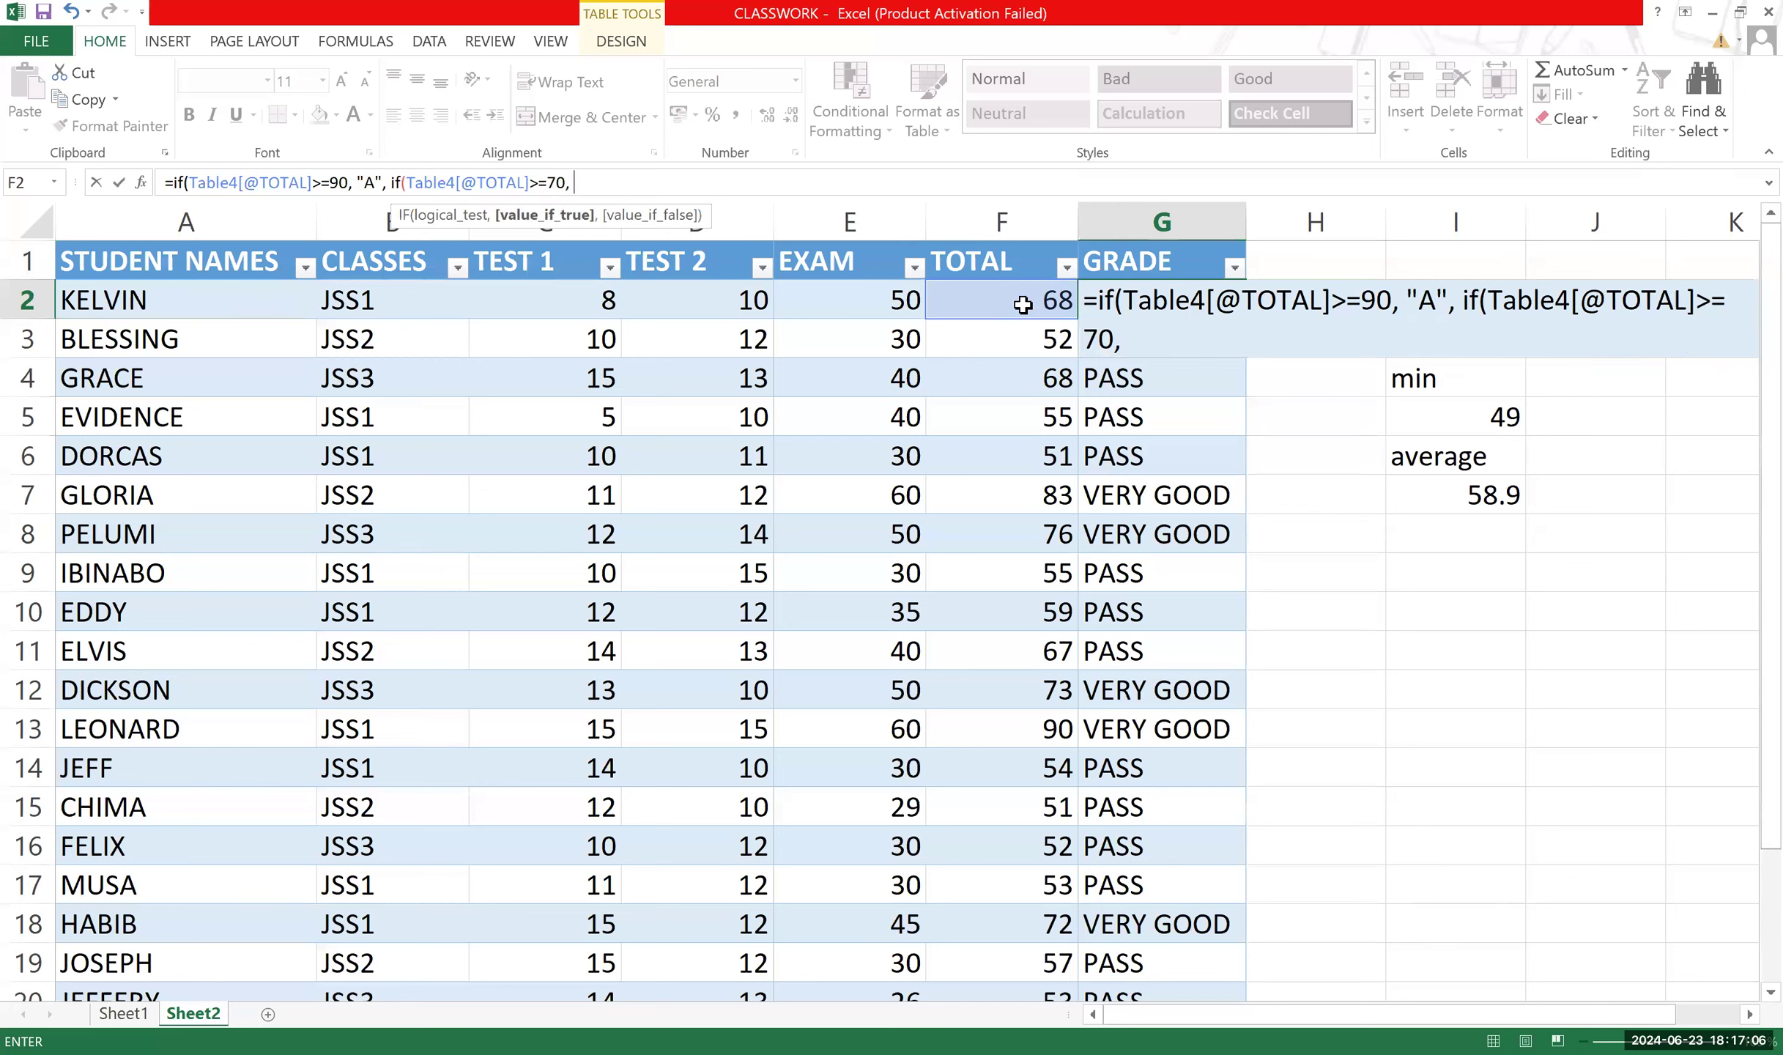
type("B\"")
key("BackSpace")
type("\", ")
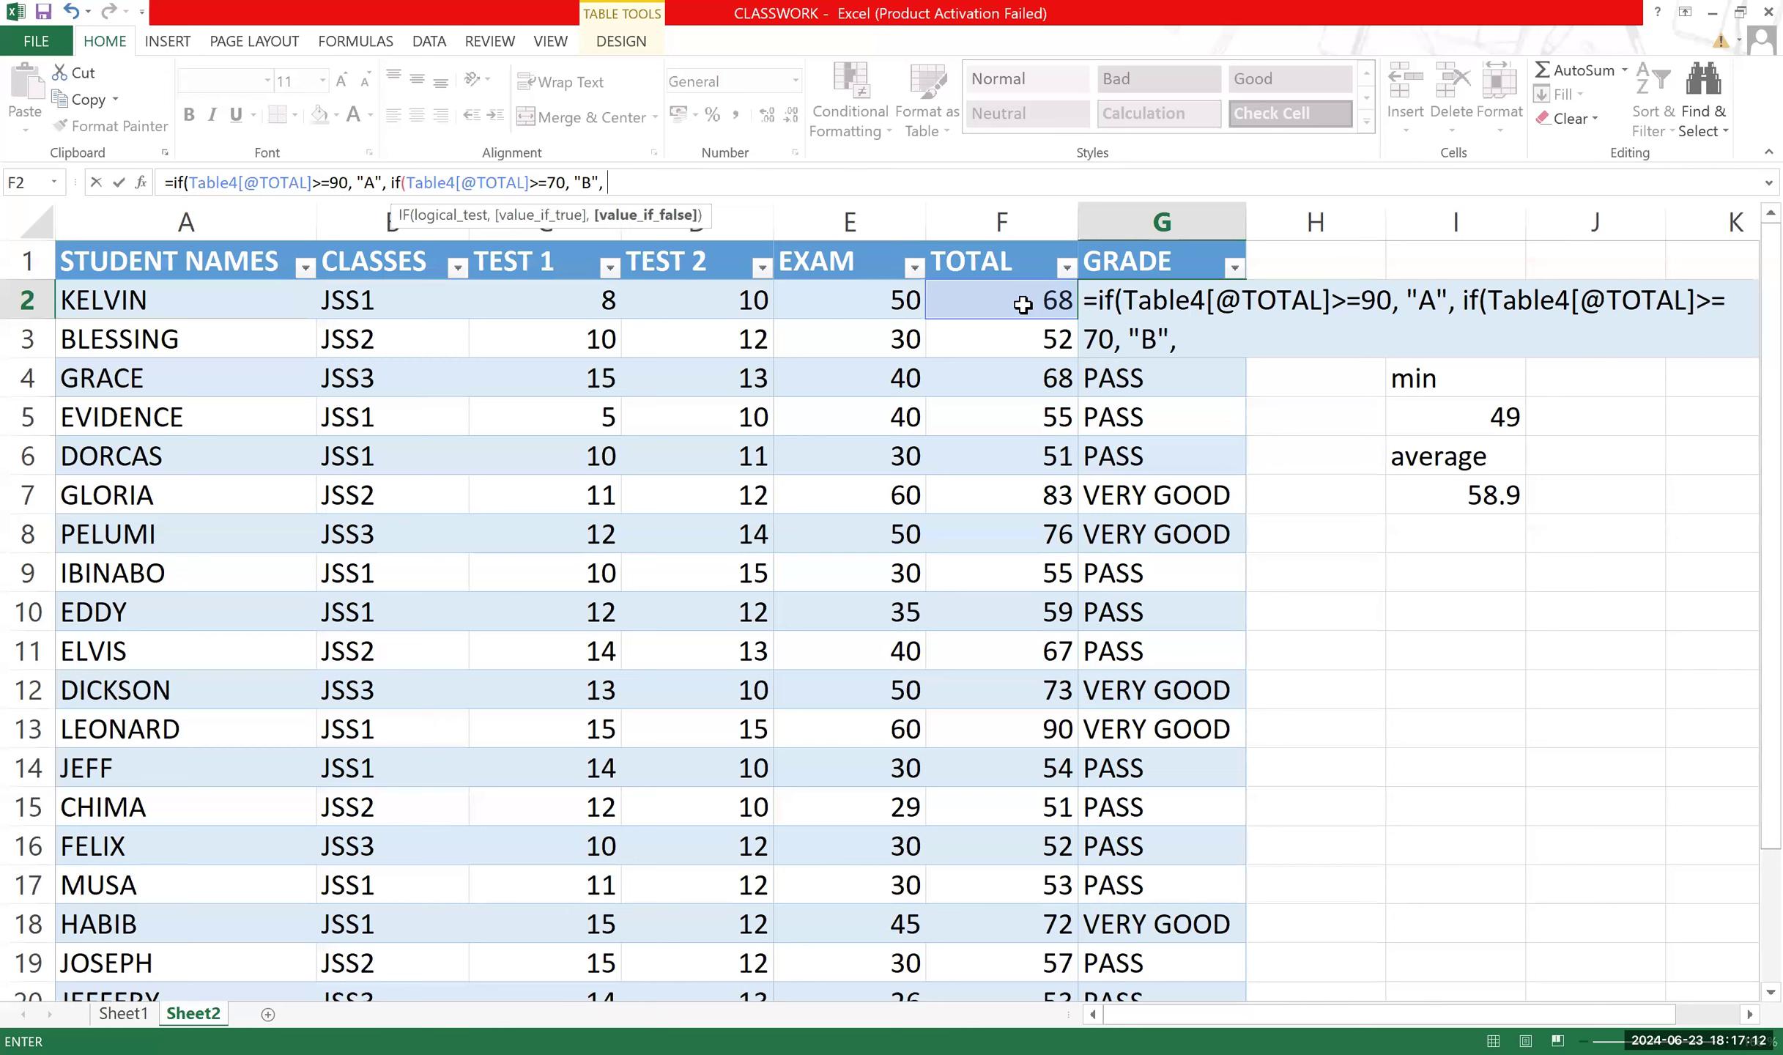
Nest a third IF in the G2 formula that returns "C" when TOTAL is >=50.
type("if(")
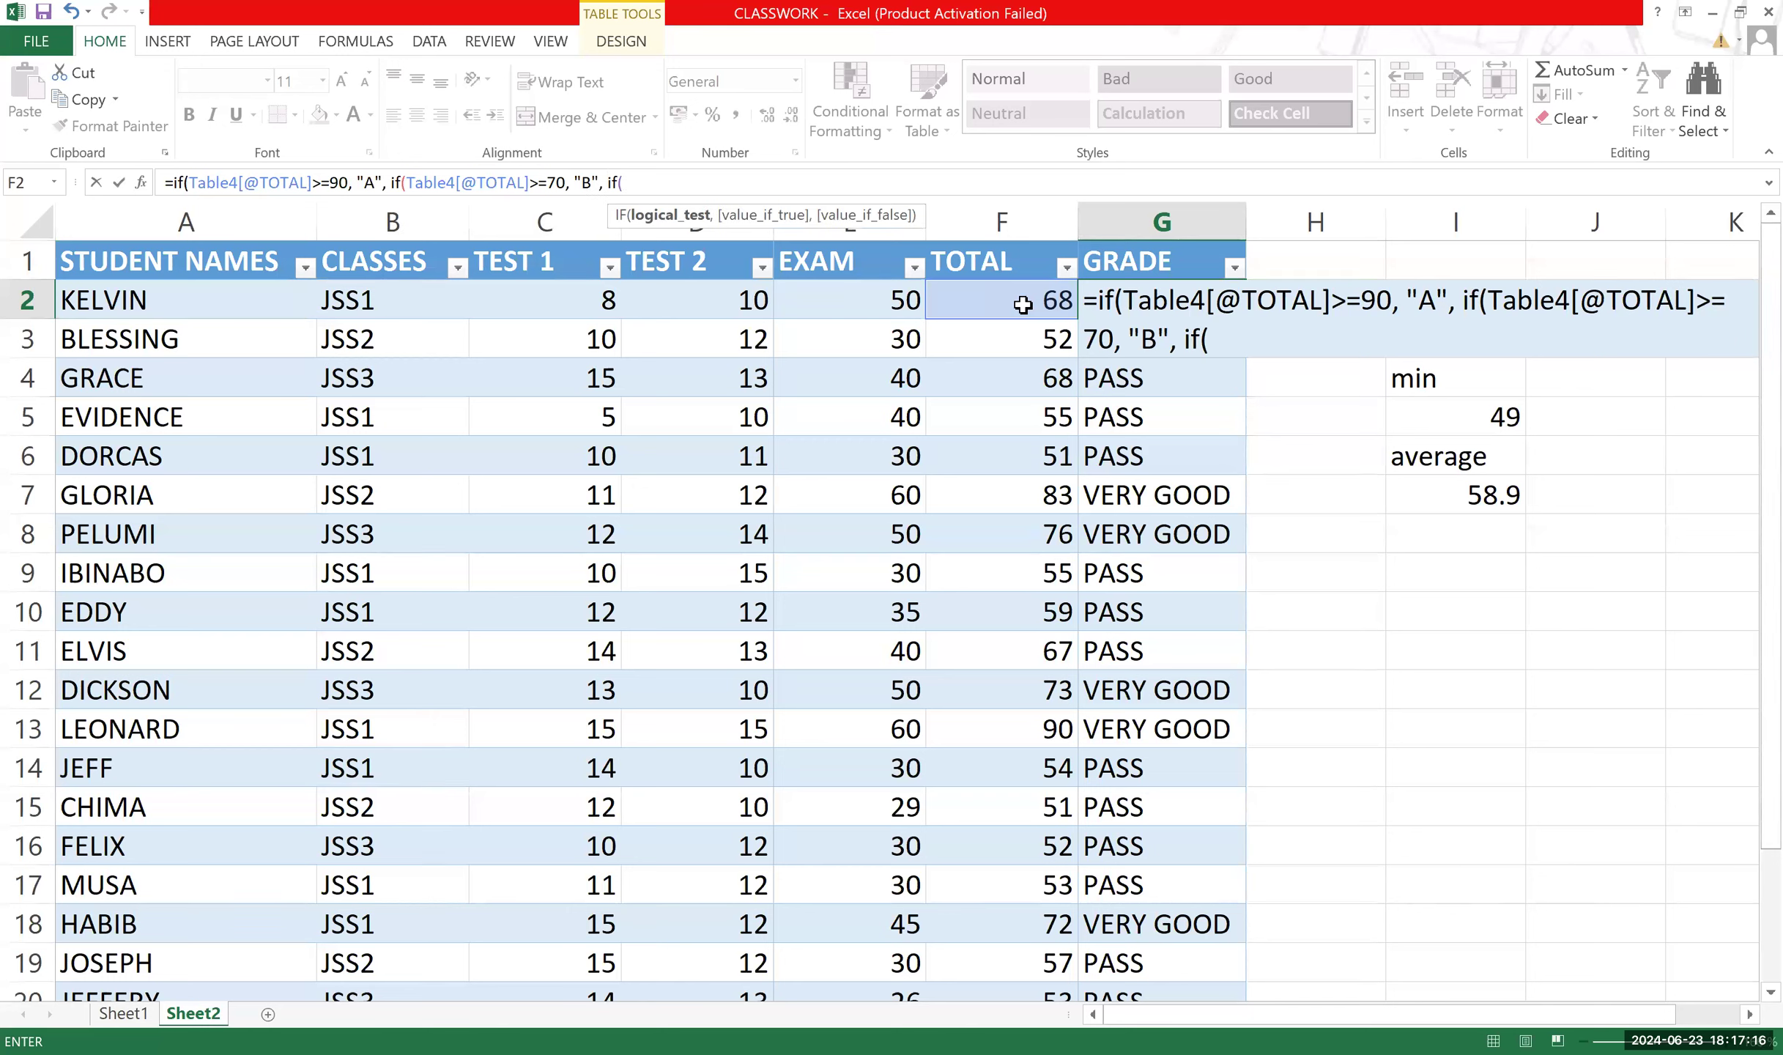
left_click(1040, 305)
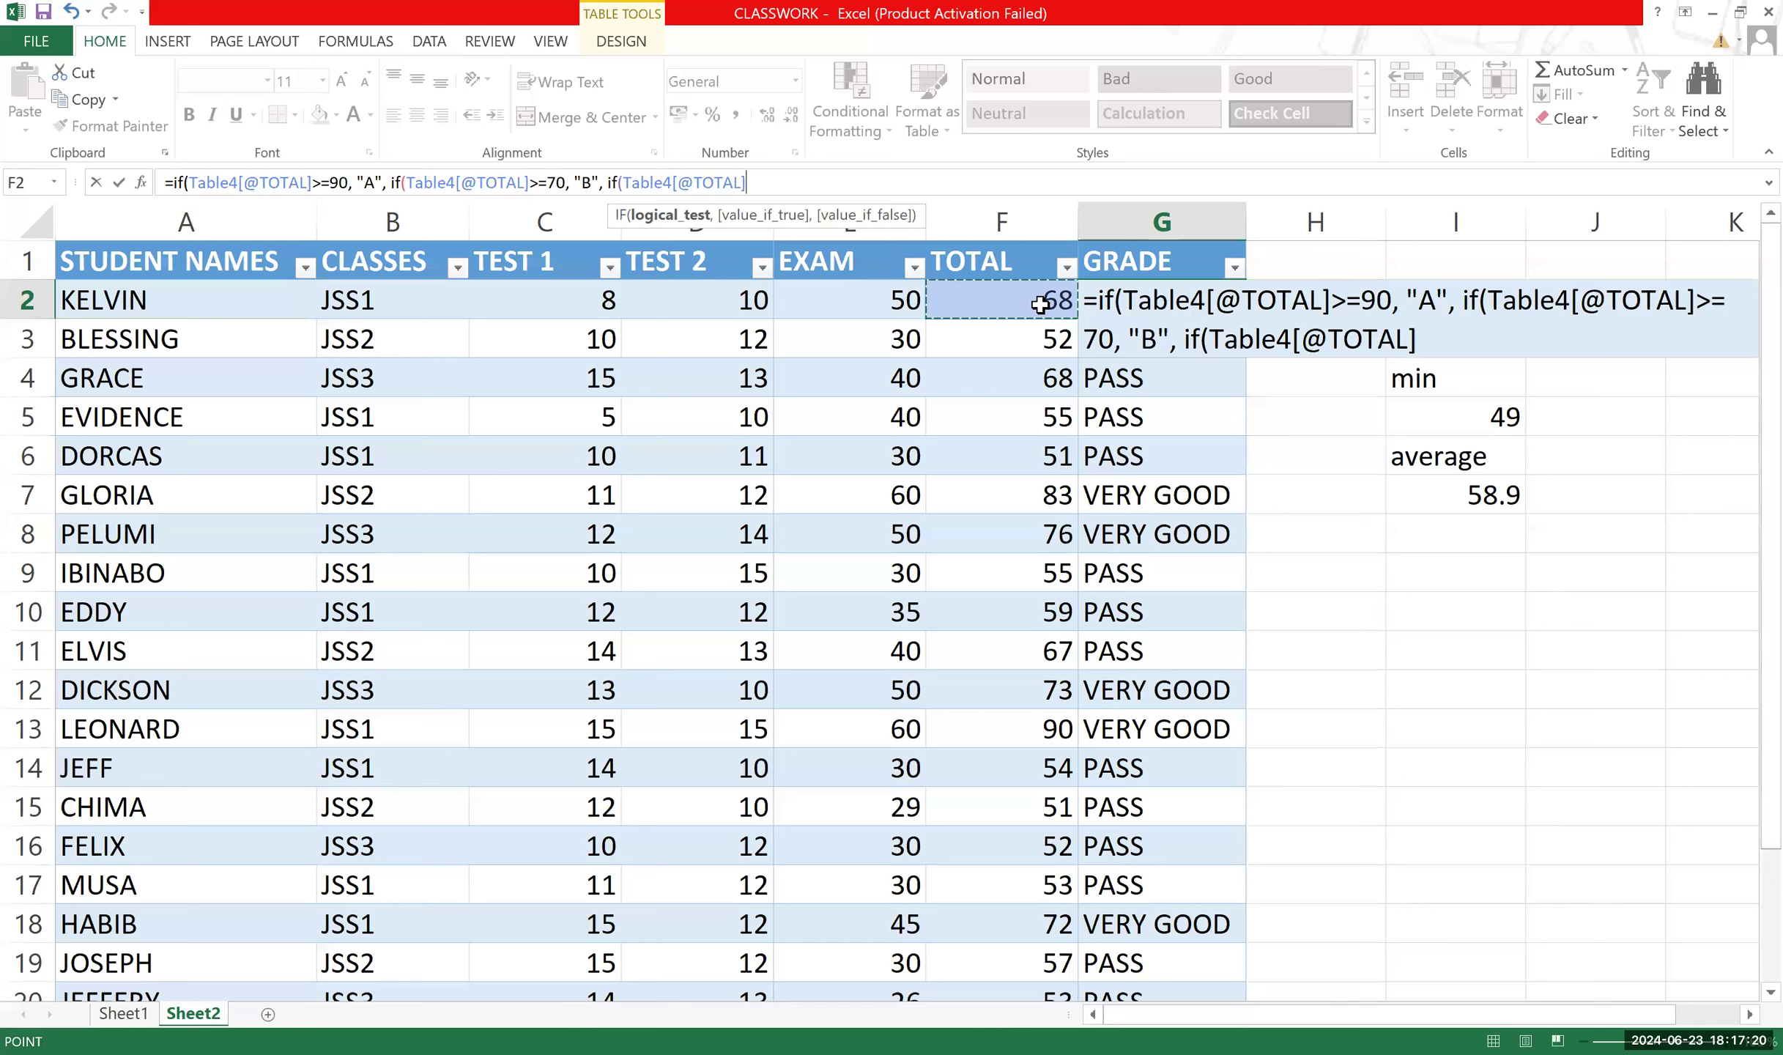
type(">=")
type("50, \"c")
key("BackSpace")
type("C")
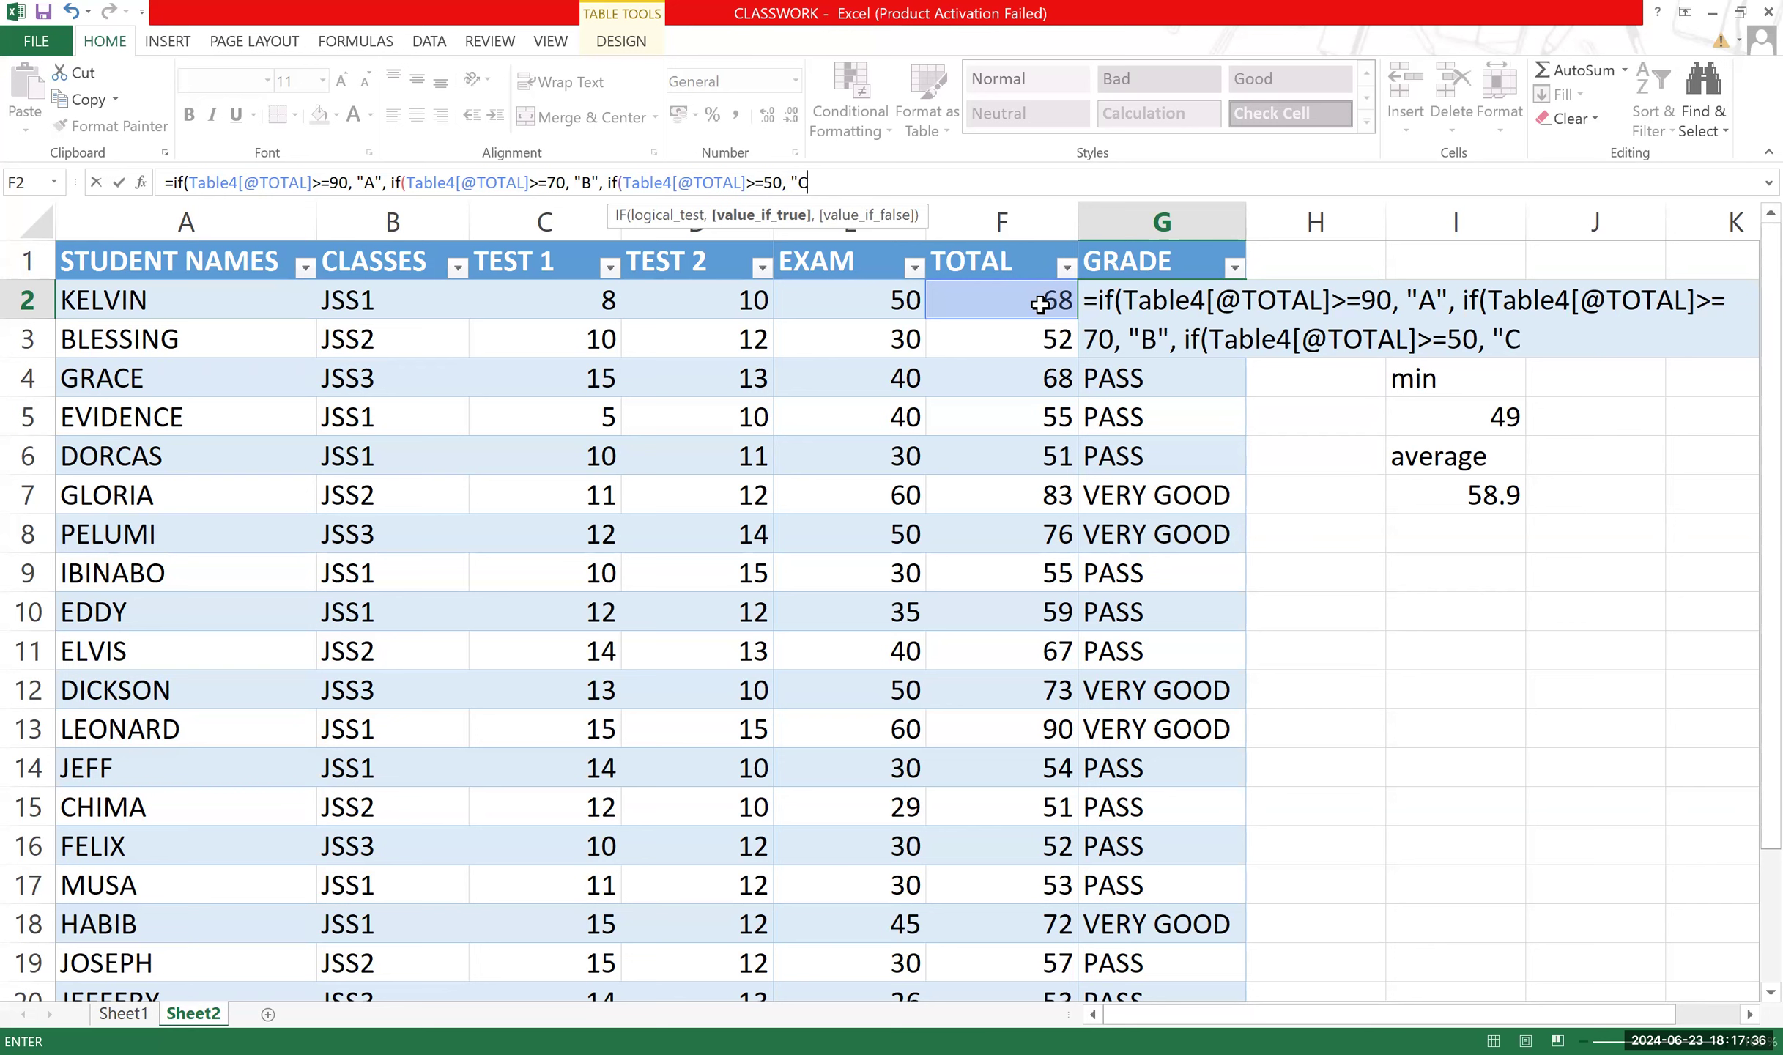
type("\",")
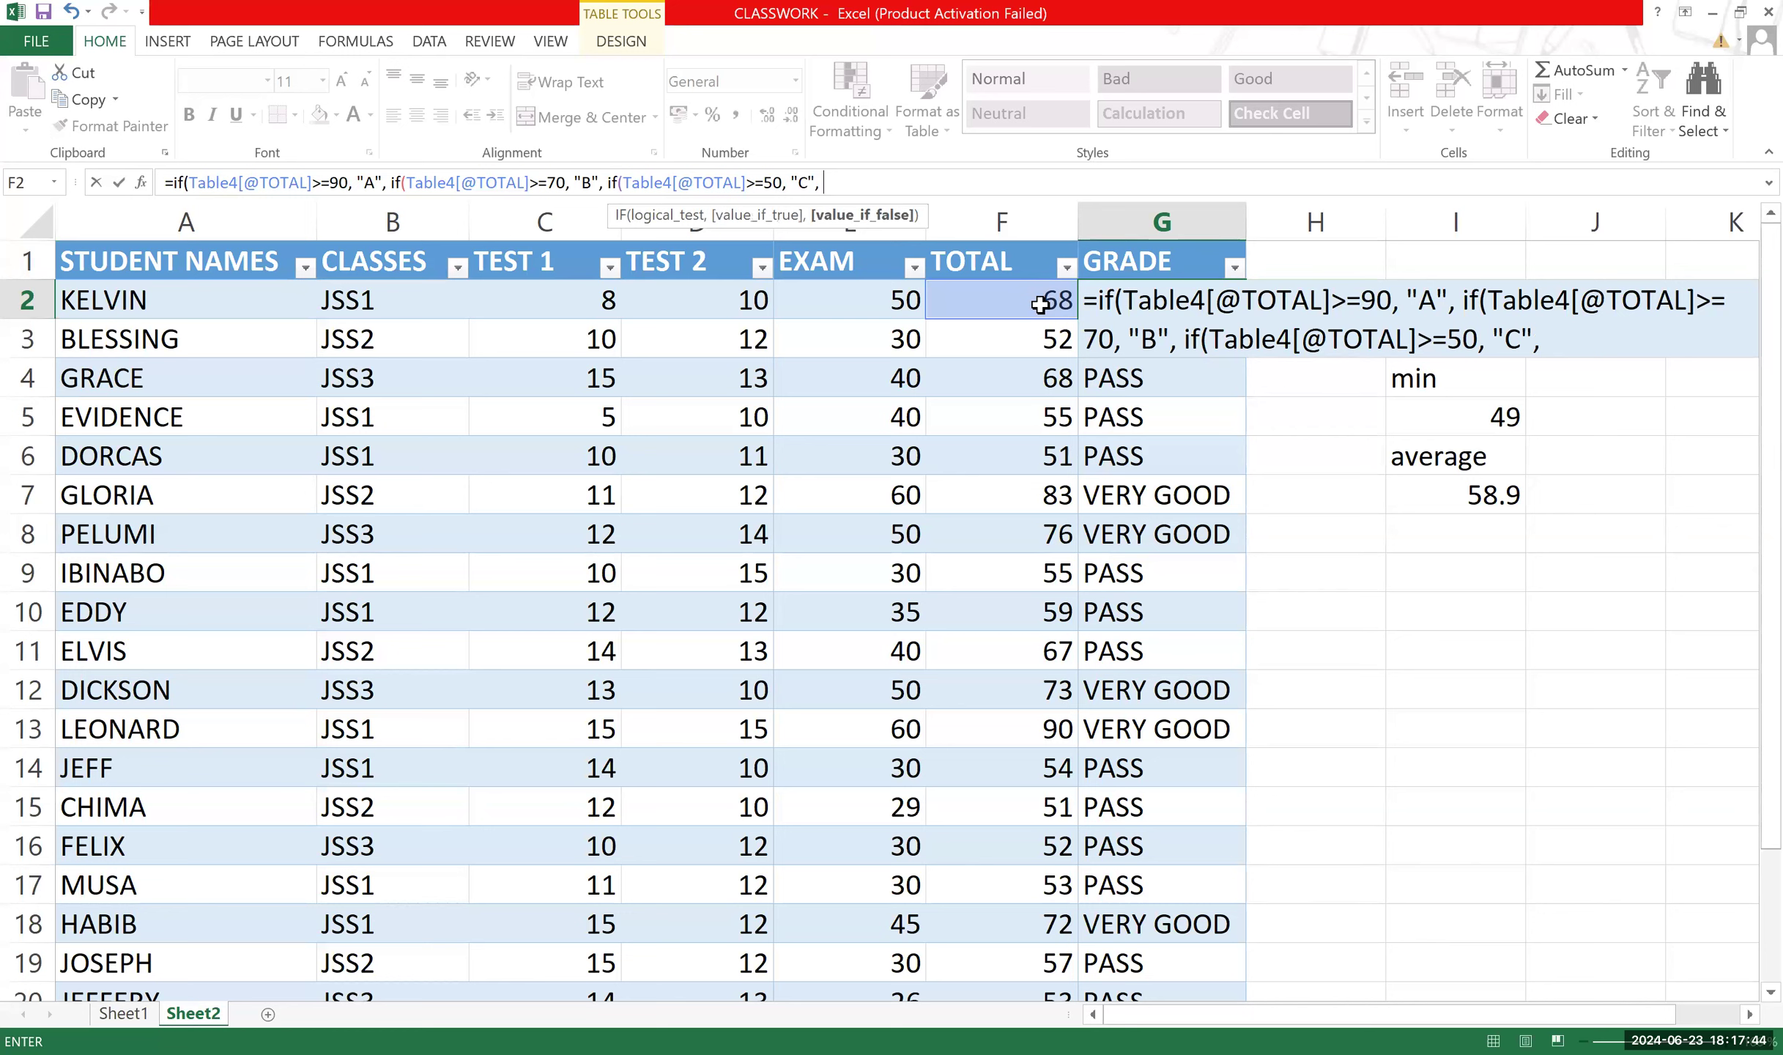
Nest a fourth IF in the G2 formula that returns "D" when TOTAL is >=40 and otherwise "F", closing its bracket.
type("IF(")
left_click(1041, 304)
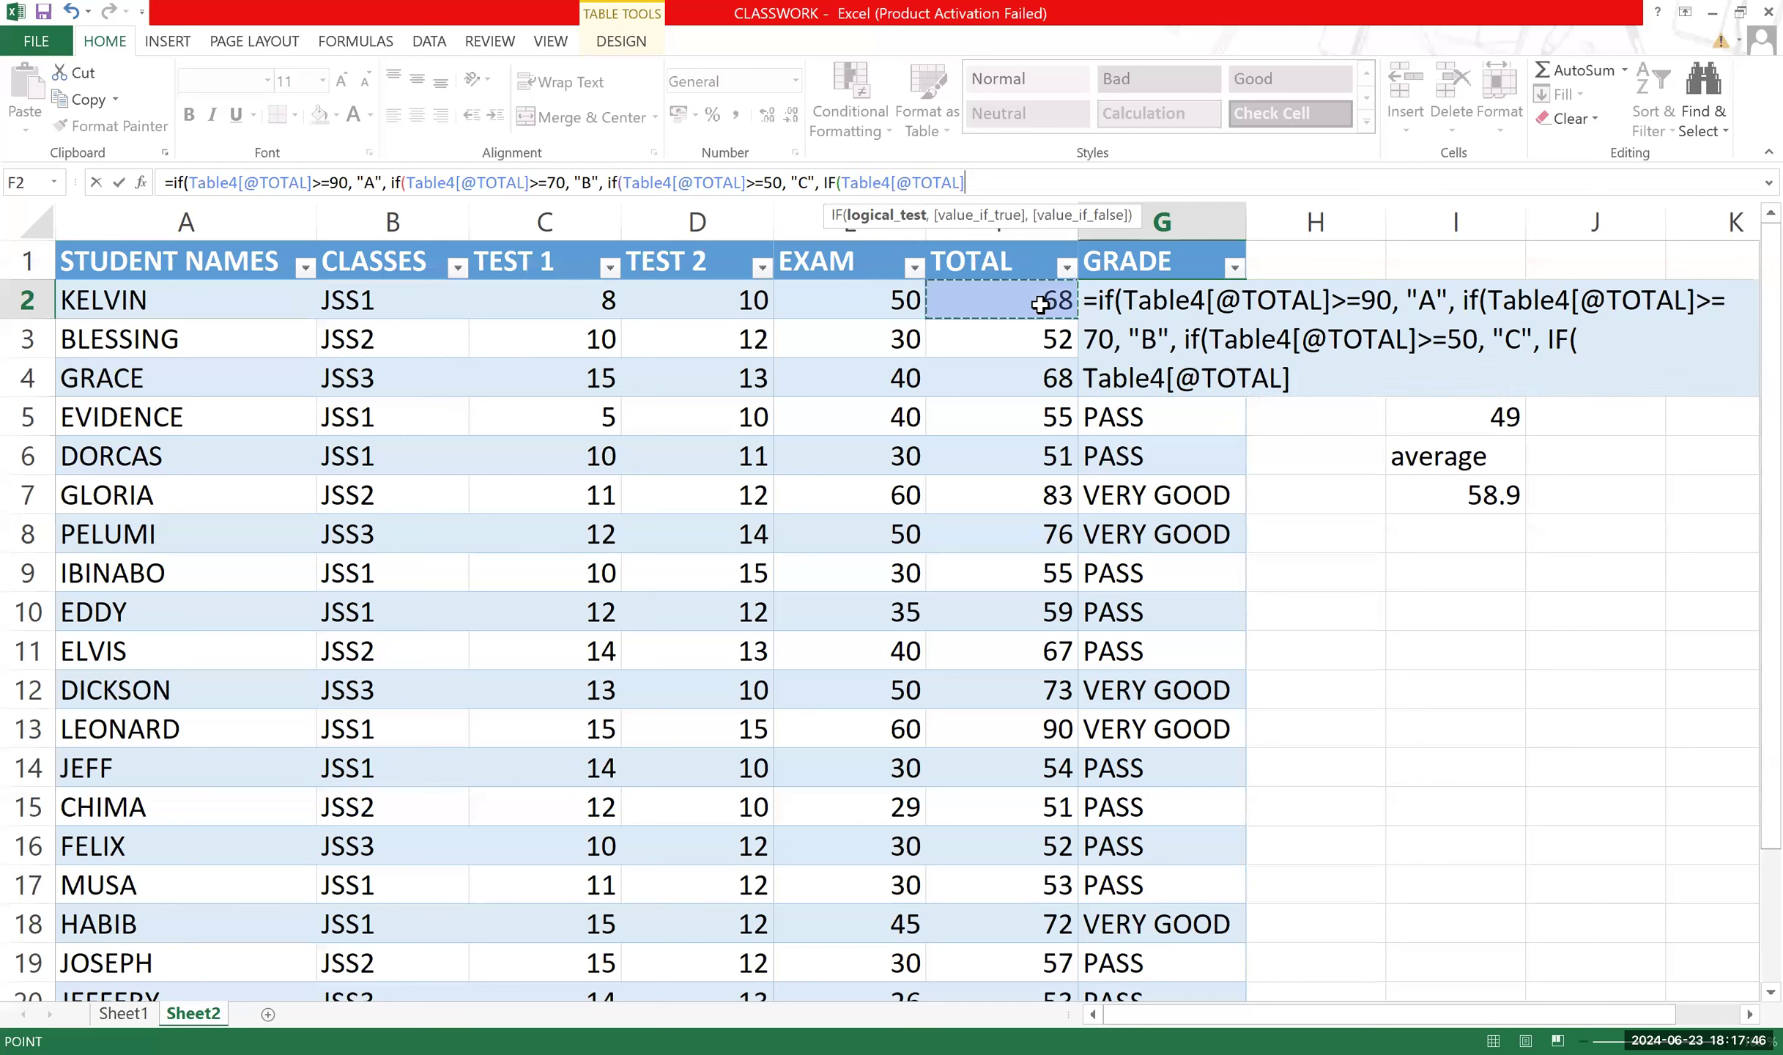
type(">=")
type("4")
type("0, \"D\"")
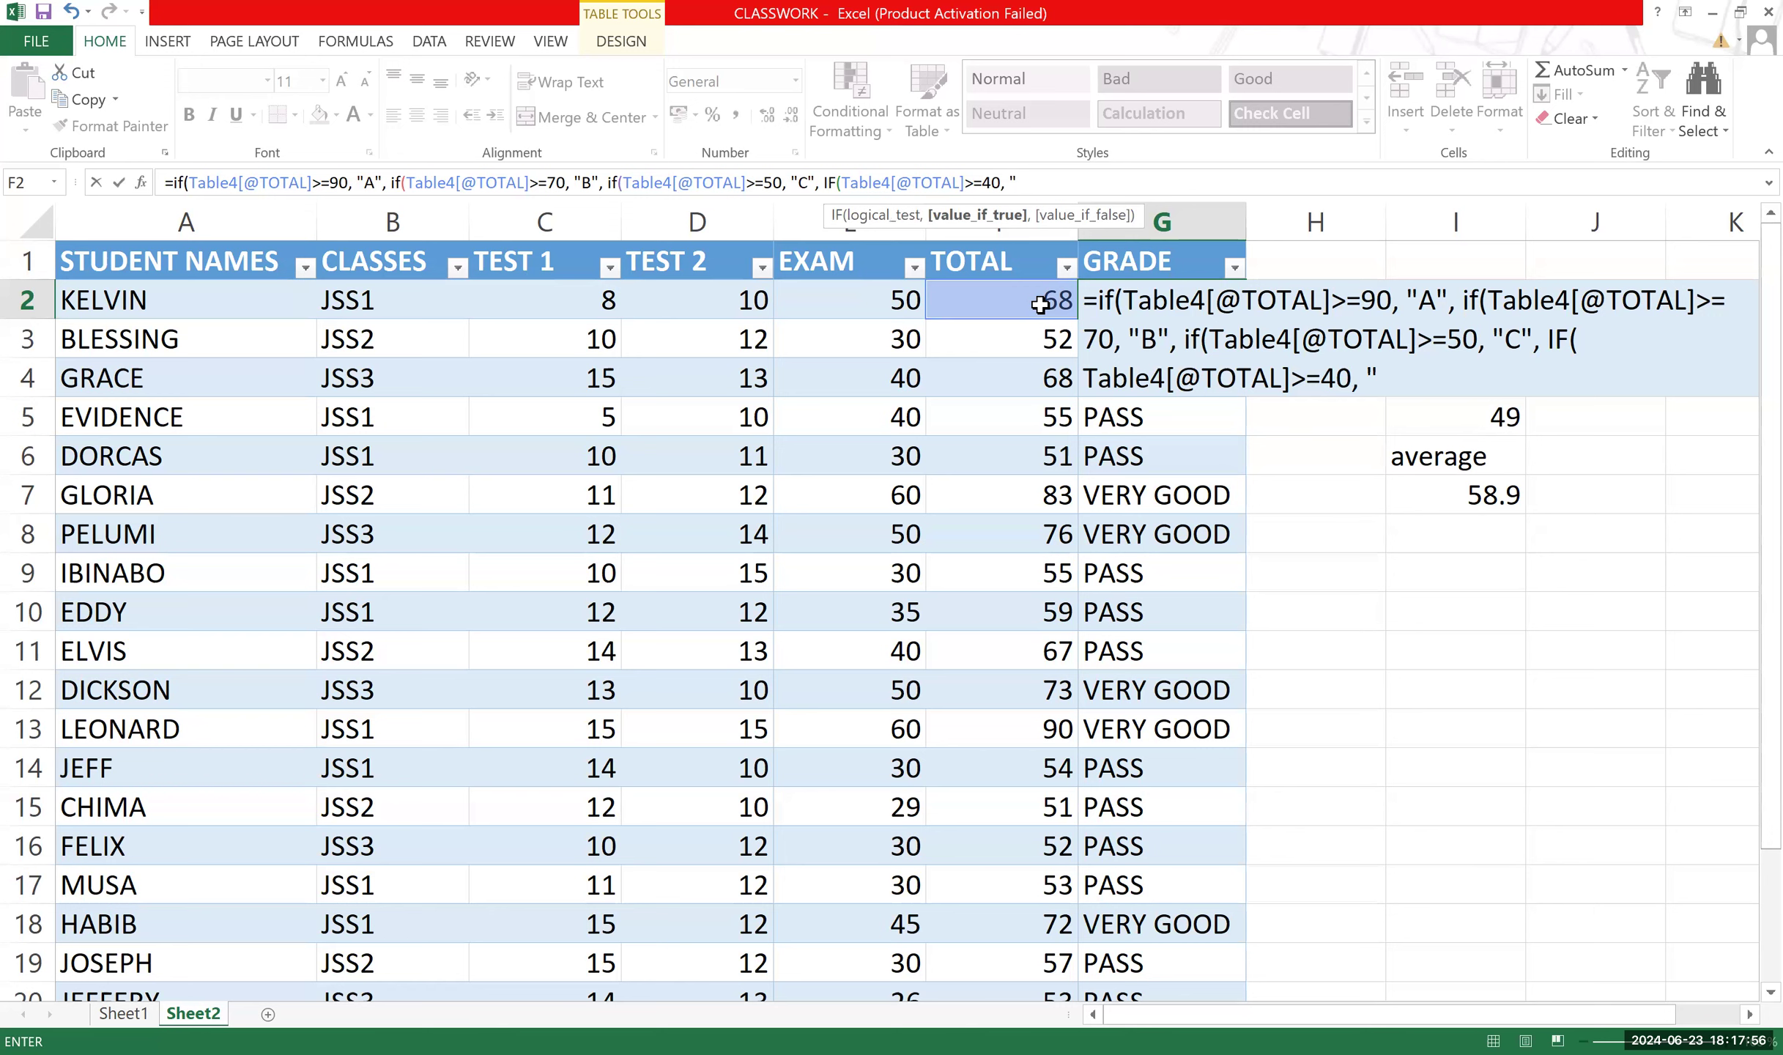
type(", \"F")
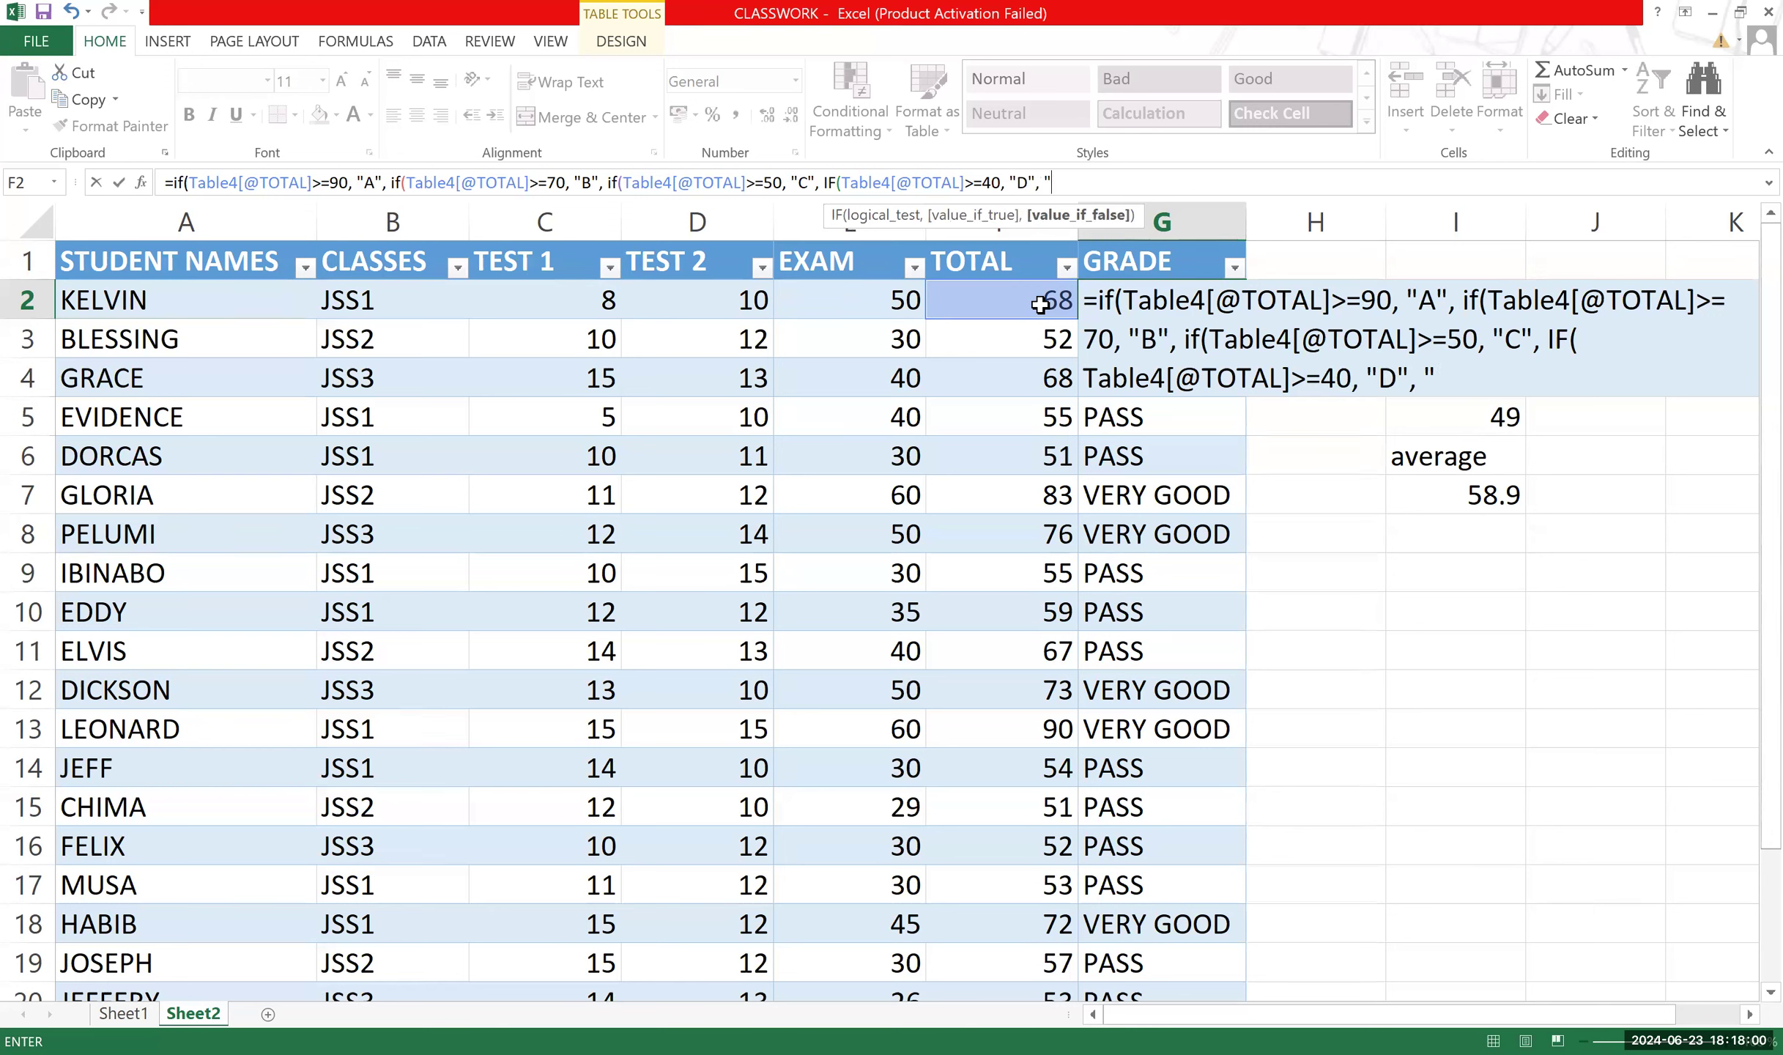
type("\")")
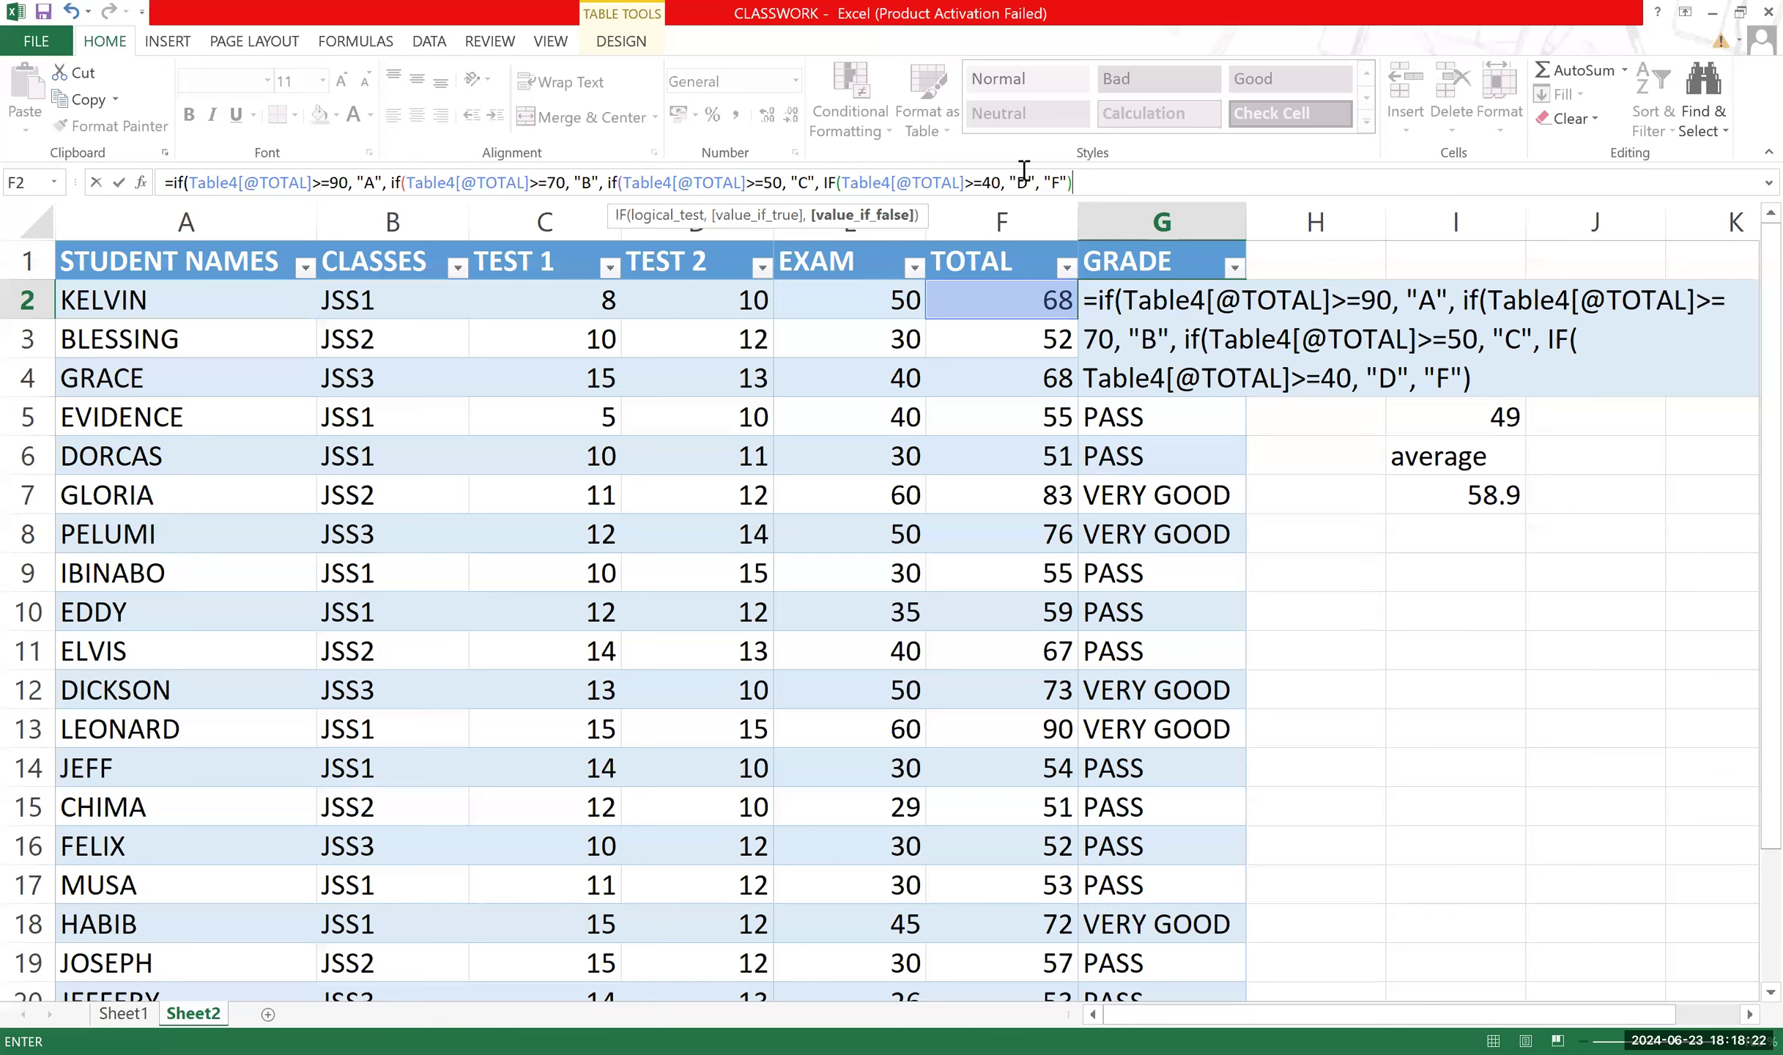
Close the three remaining nested IF brackets, enter the formula for the GRADE column, and review the grades.
left_click(1099, 183)
key("Left")
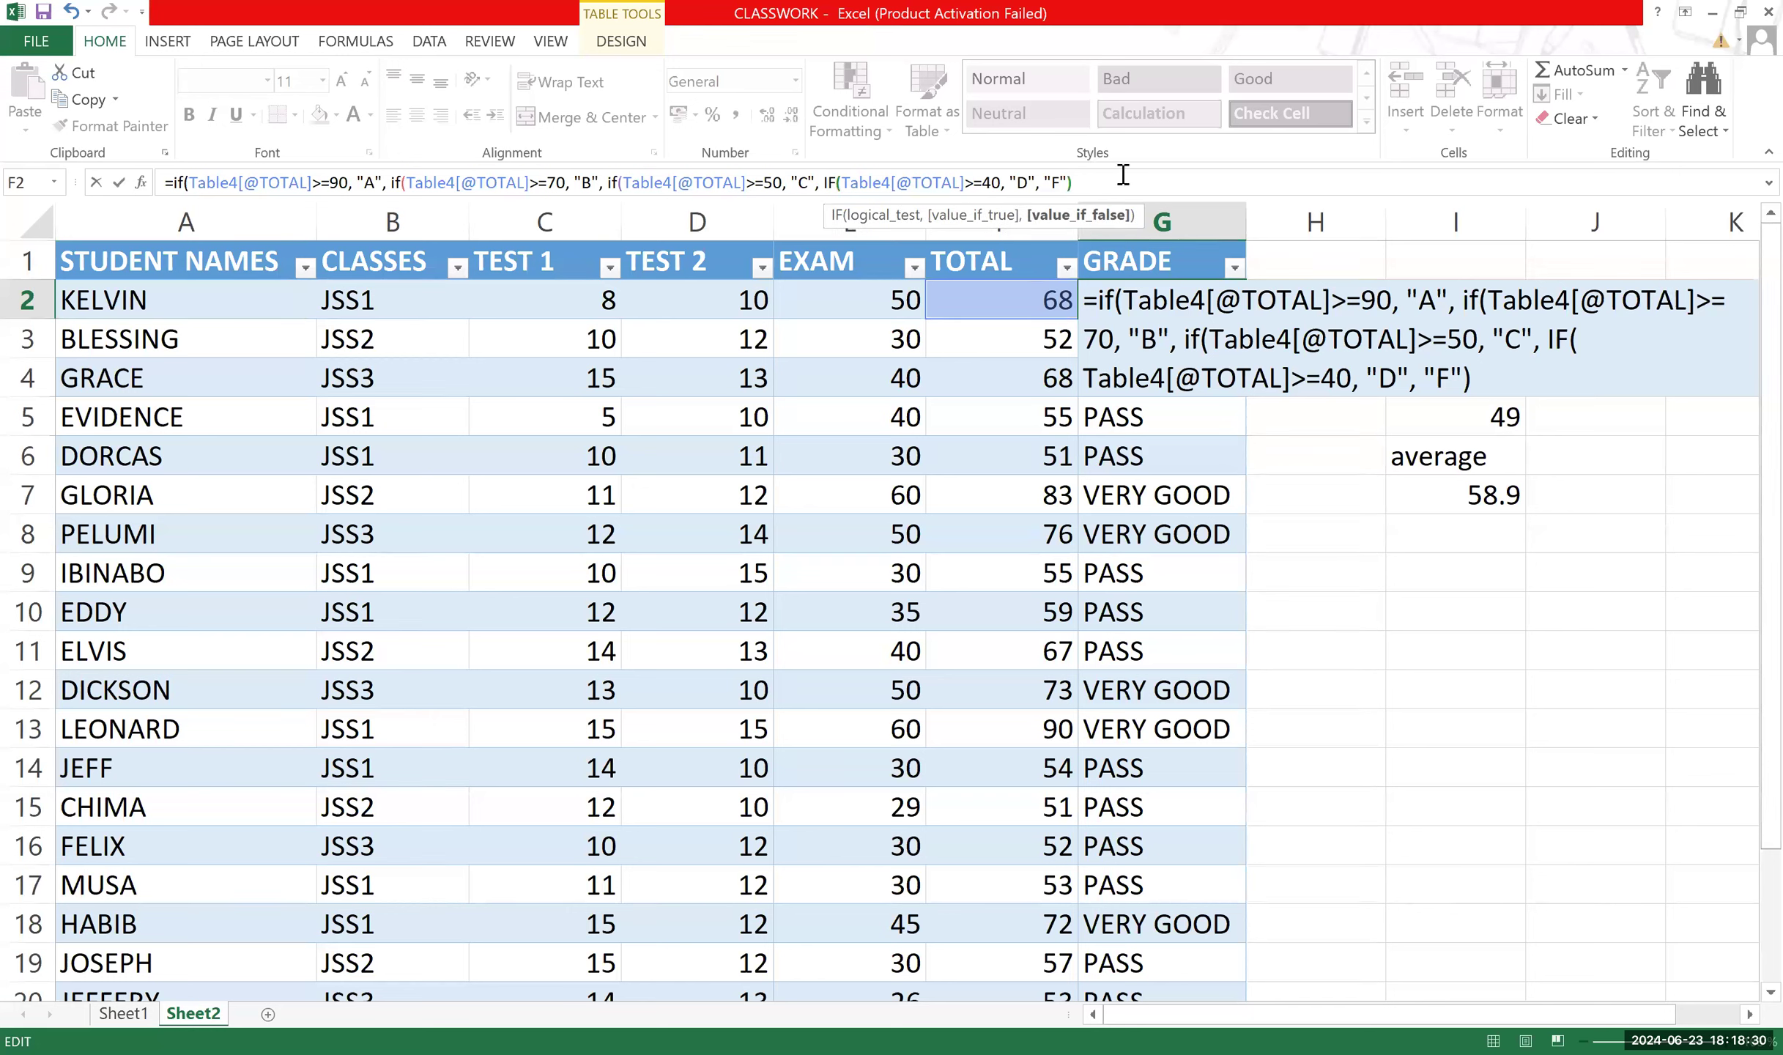
type(")))")
key("Return")
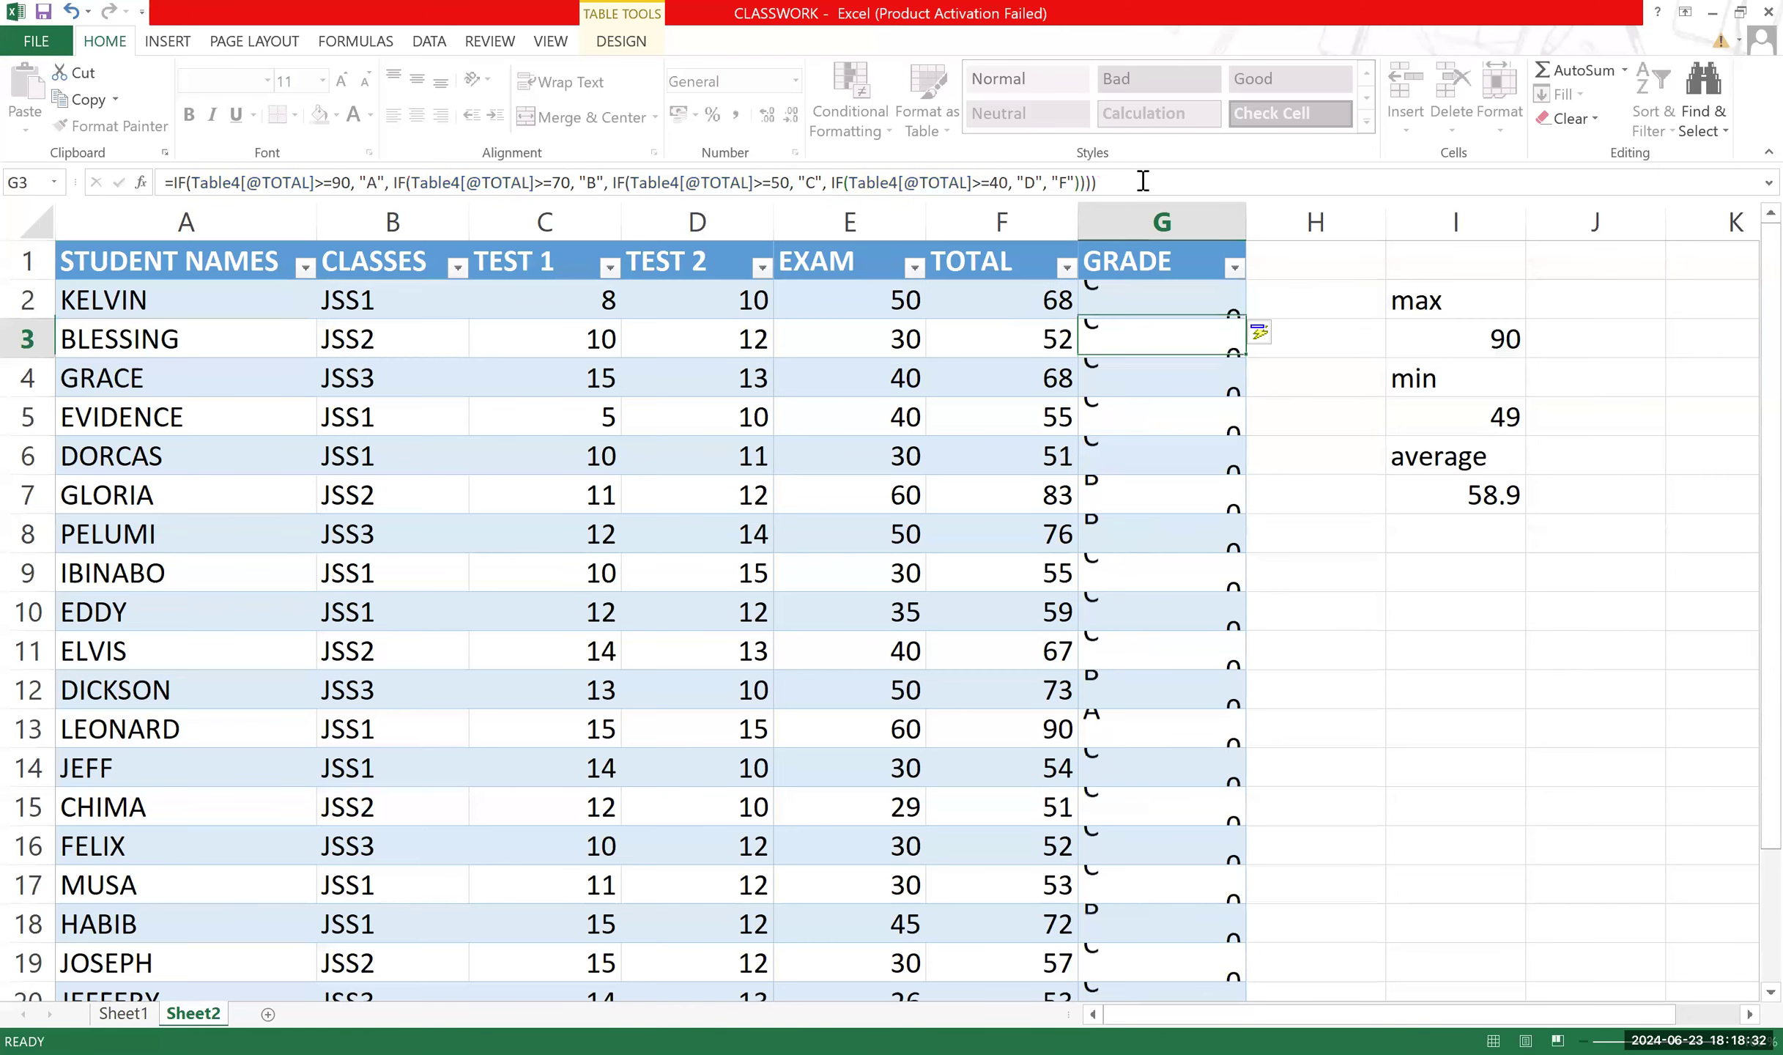
scroll(1130, 343, "down", 5)
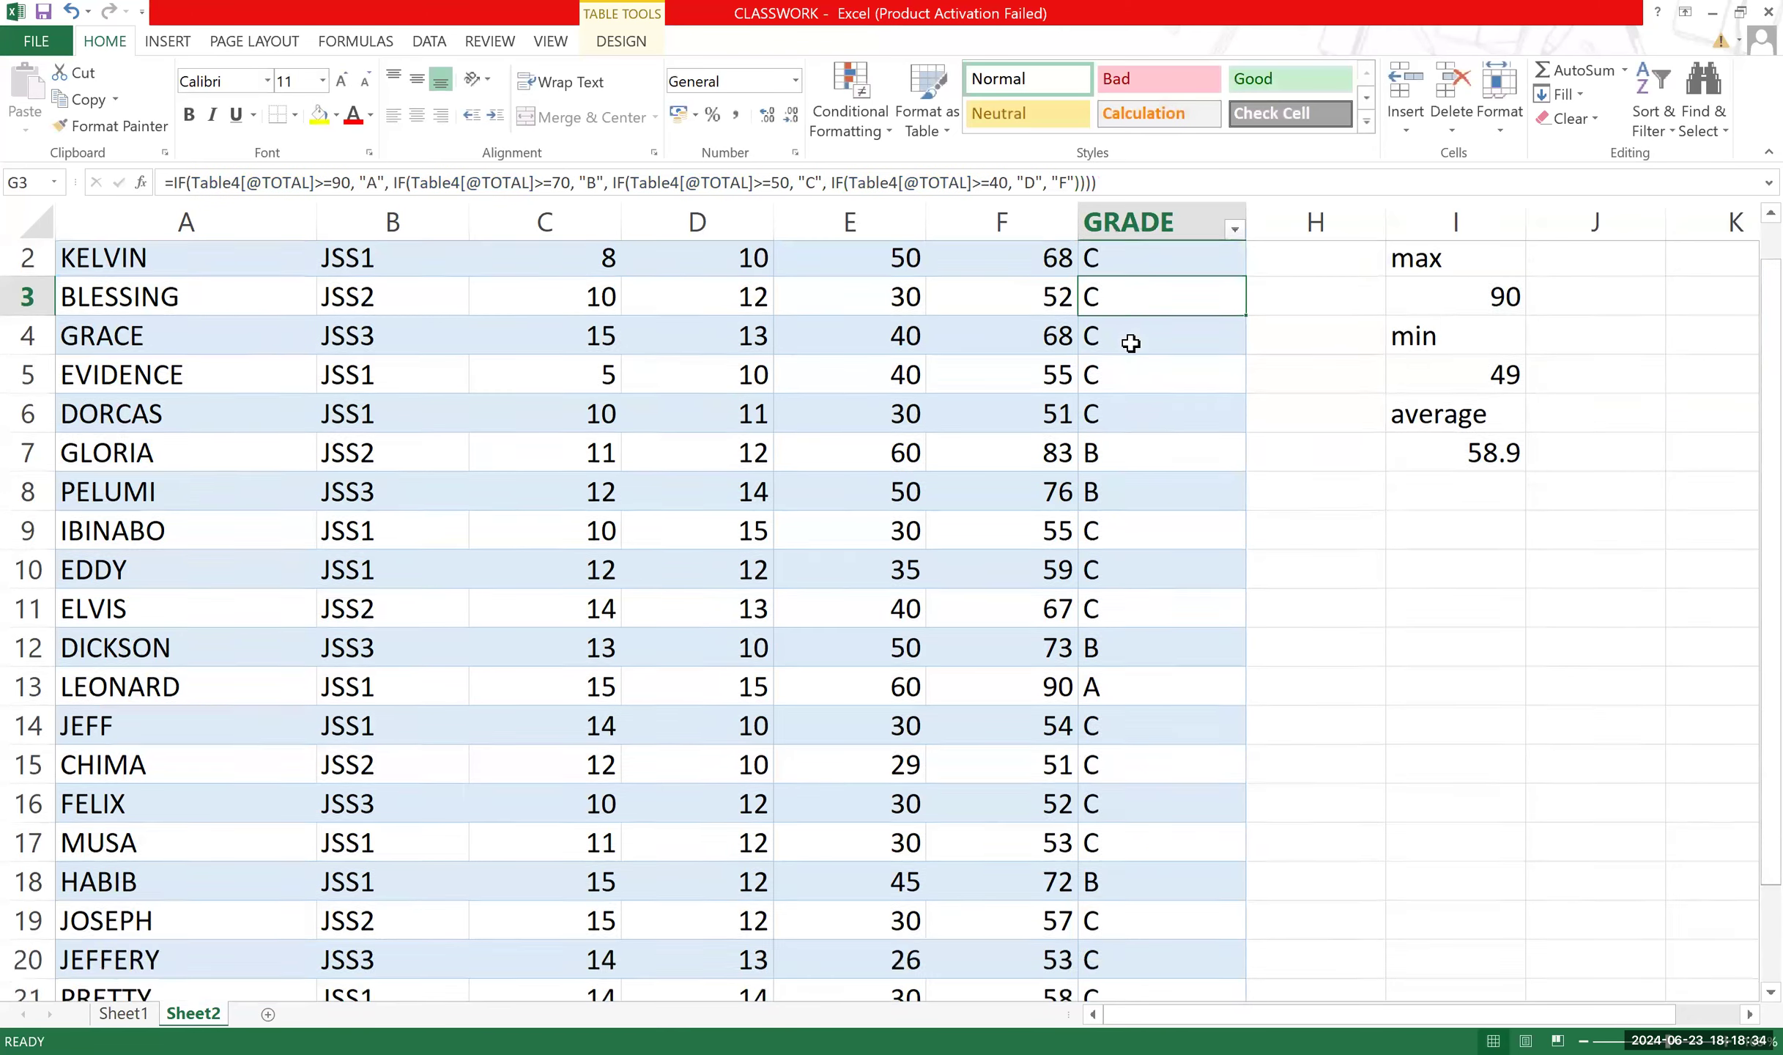
scroll(1130, 343, "up", 2)
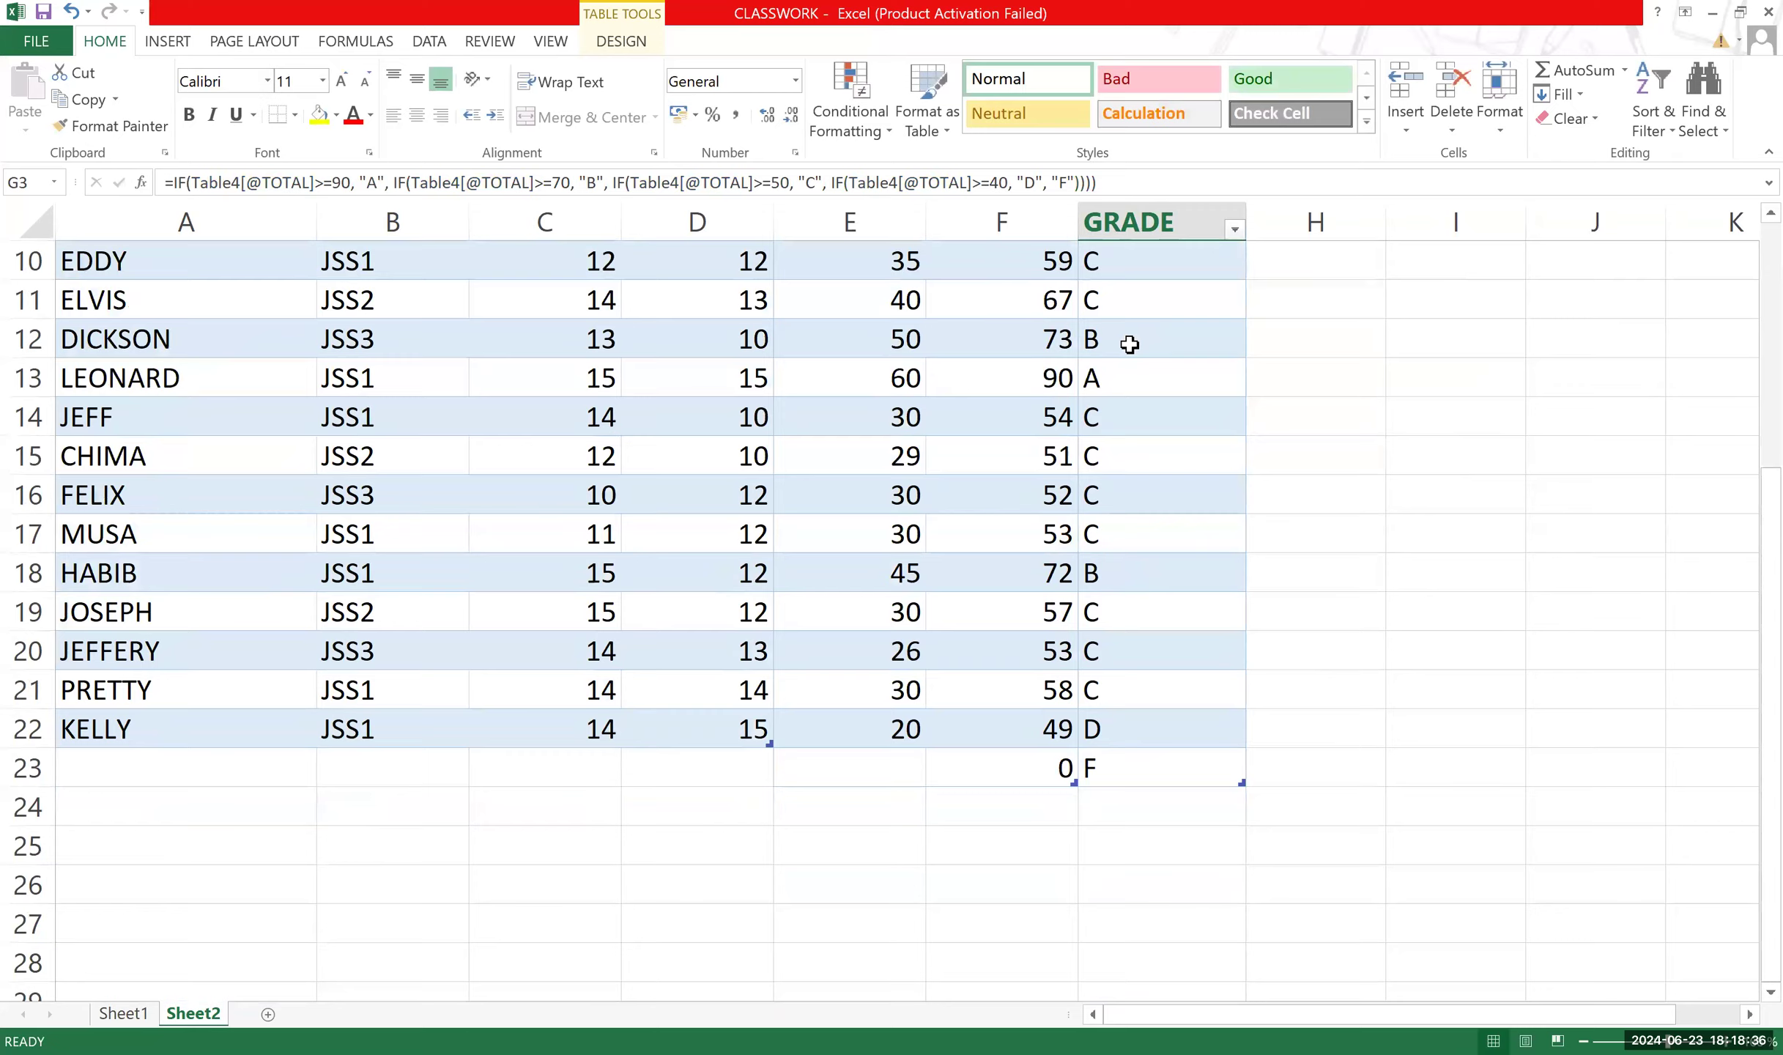
scroll(1131, 343, "up", 3)
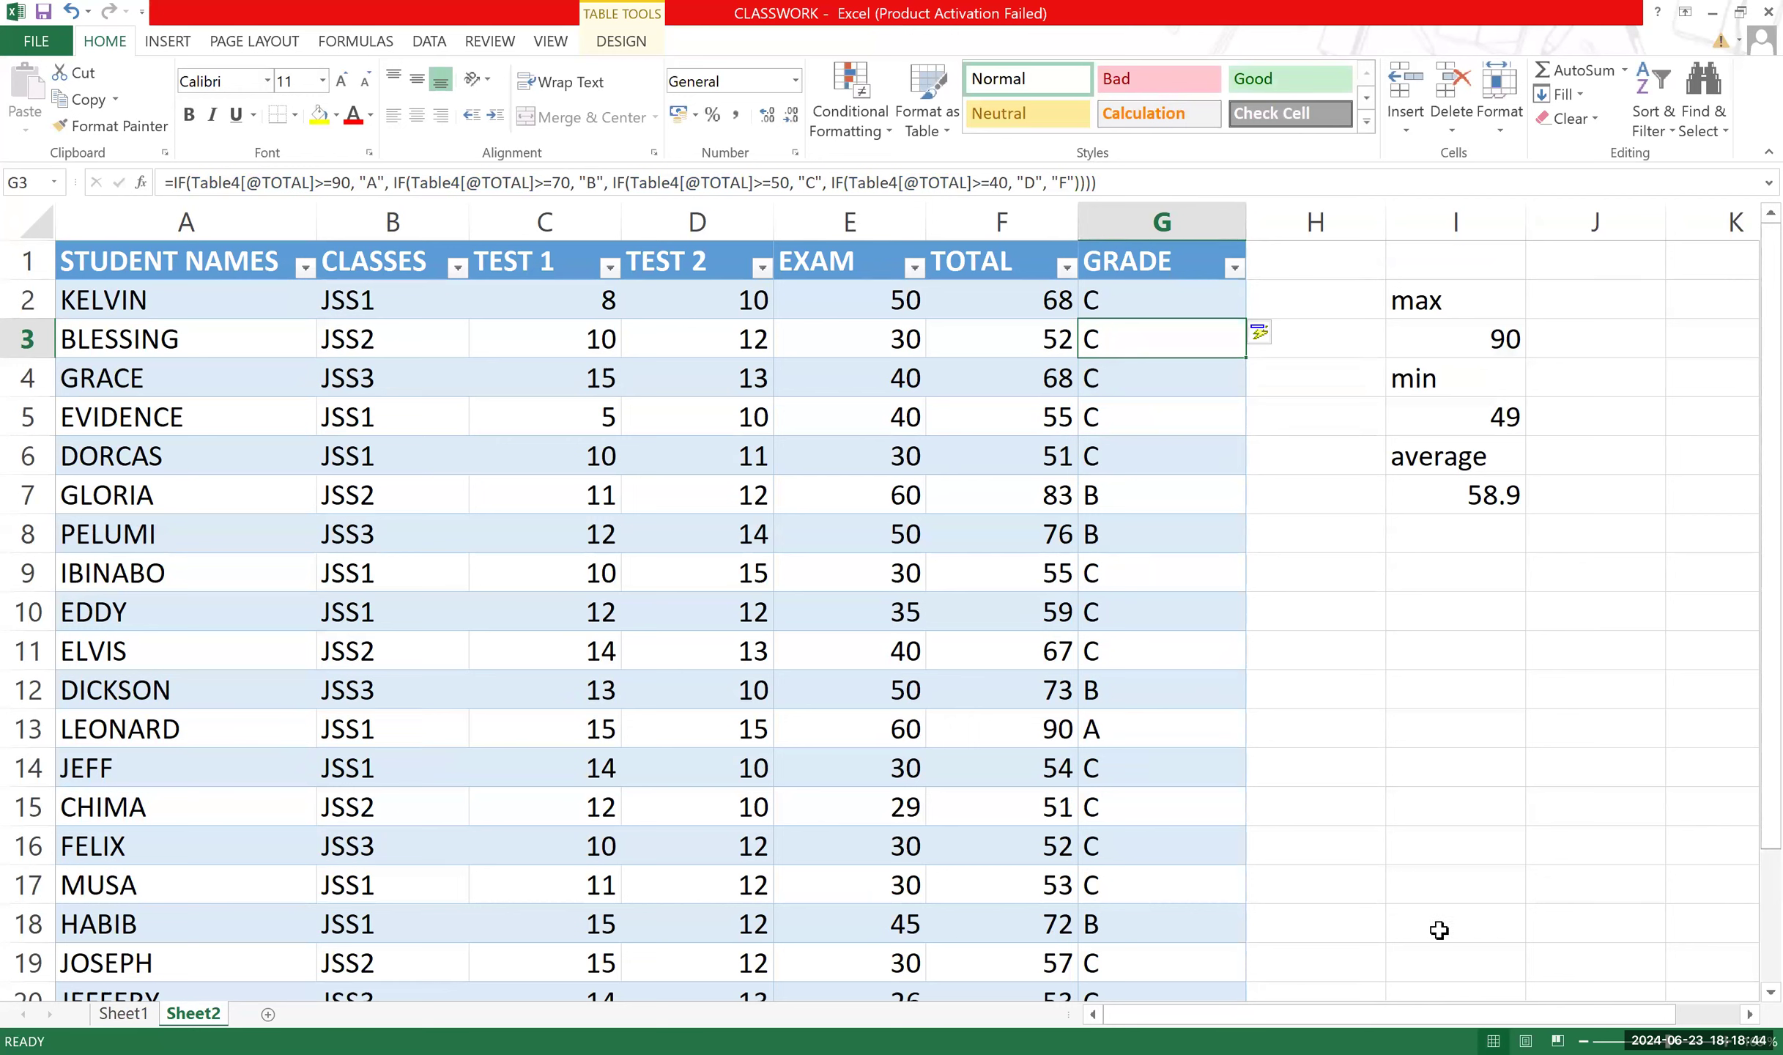
Open the nested IF formula in G2 of the GRADE column and delete all of it.
left_click(1257, 84)
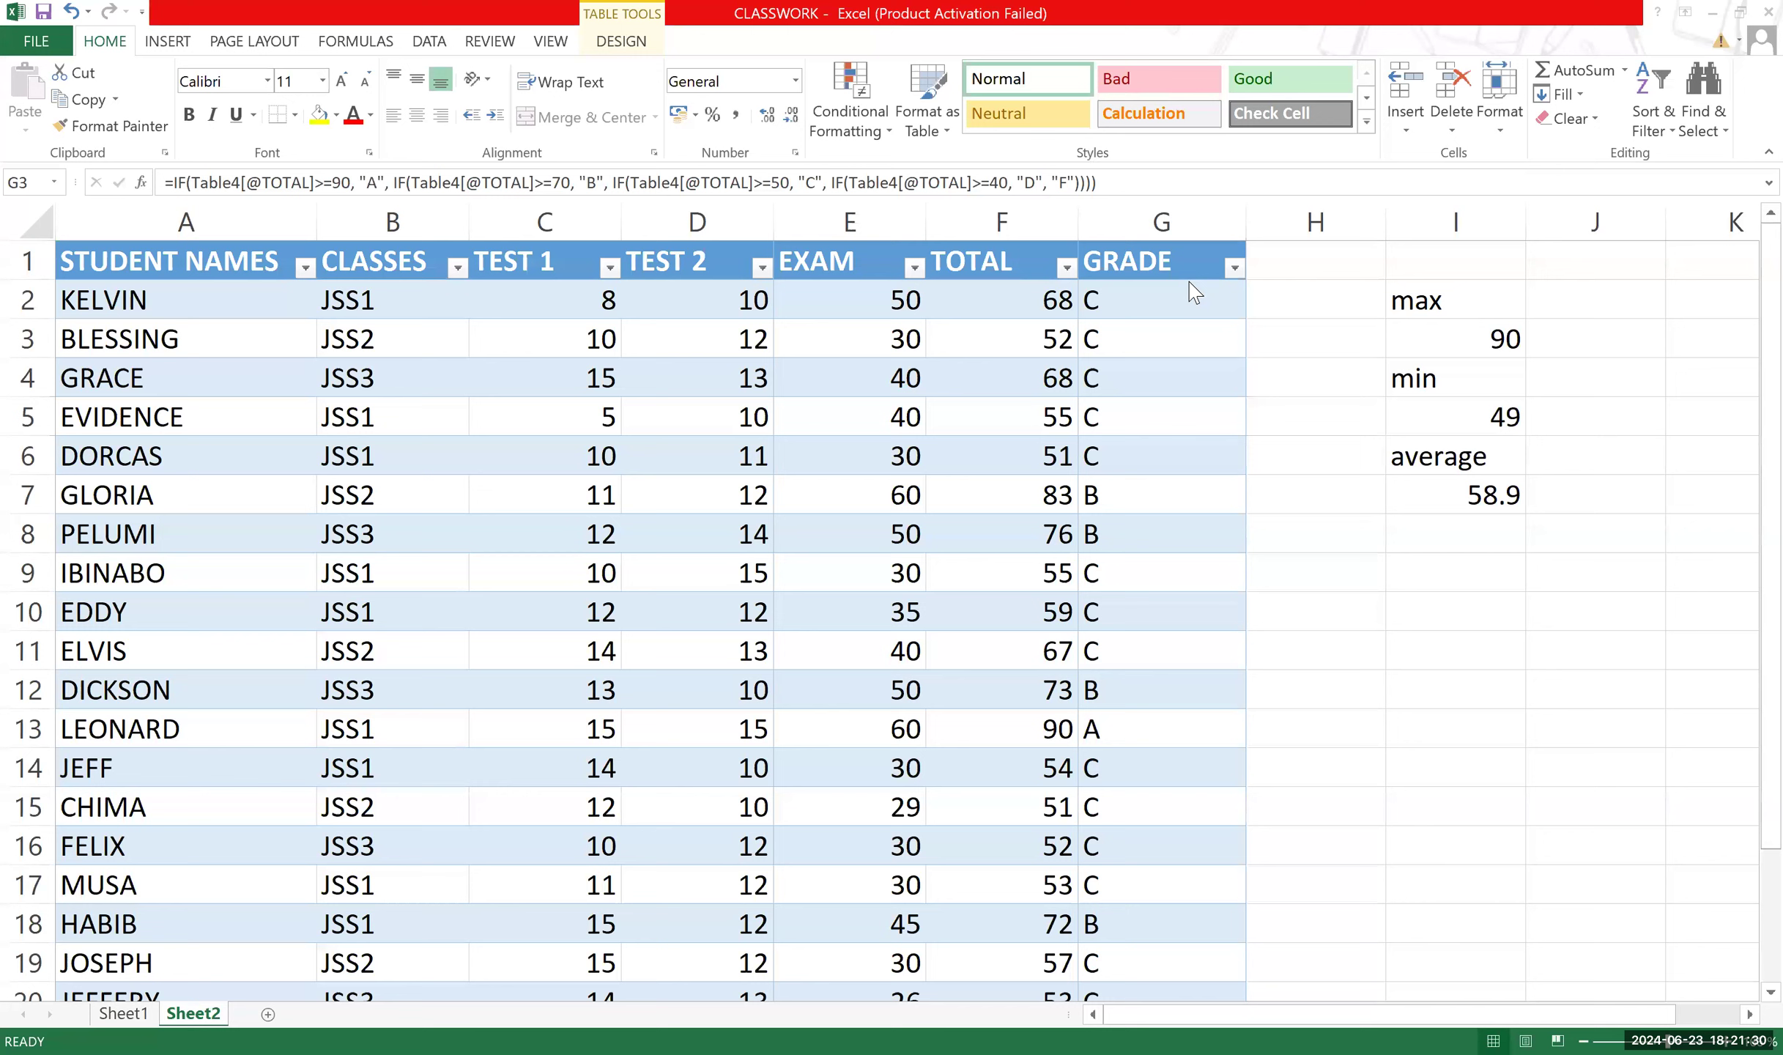
left_click(1140, 301)
double_click(1139, 301)
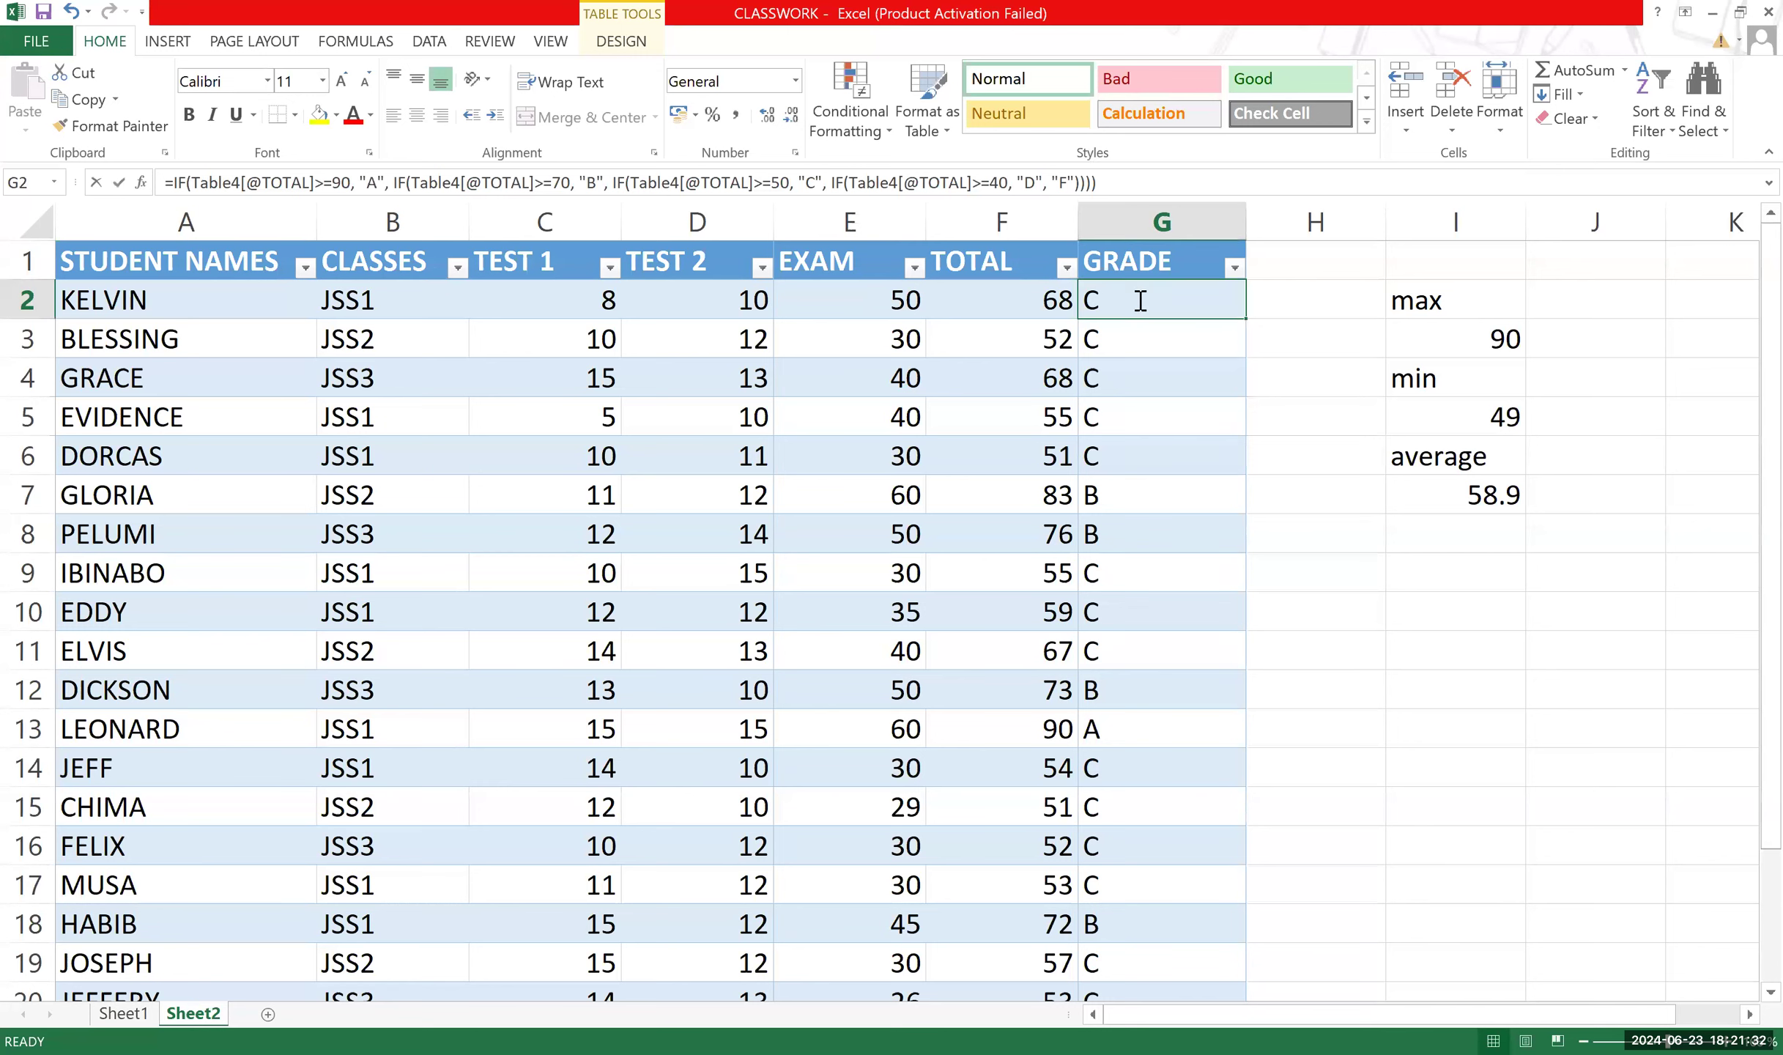
double_click(1140, 301)
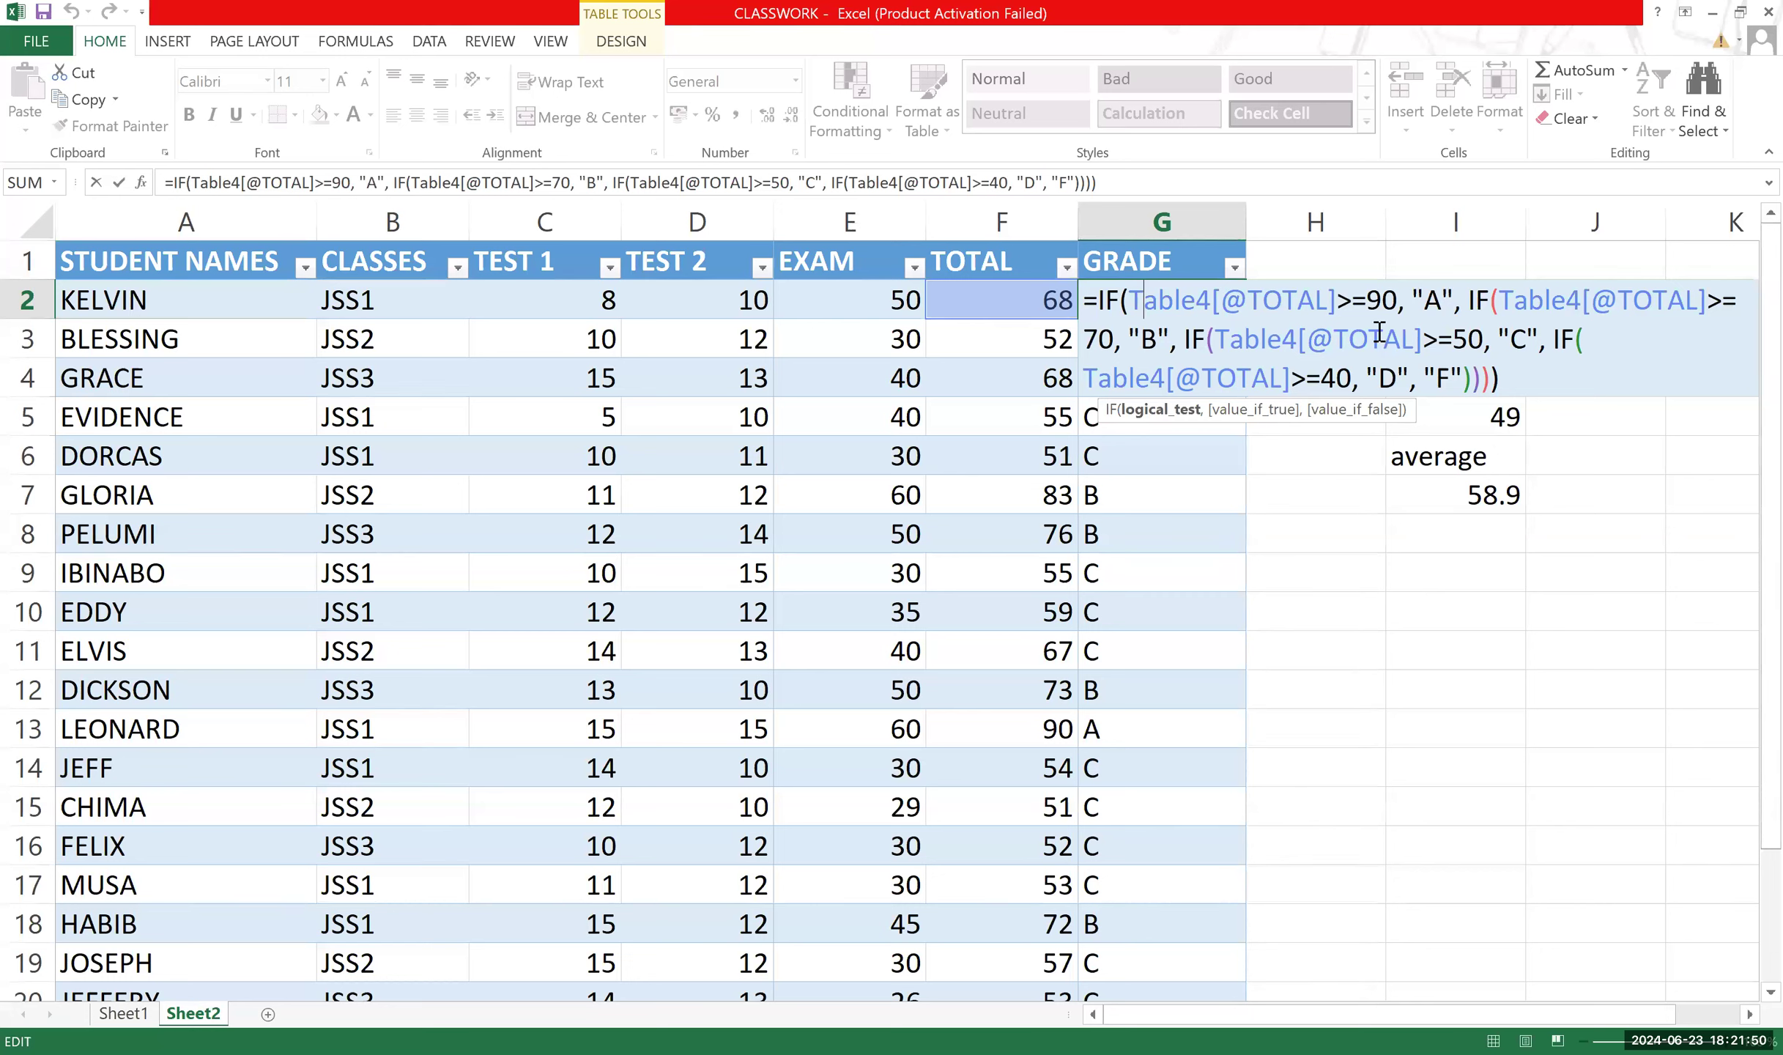
left_click(1503, 368)
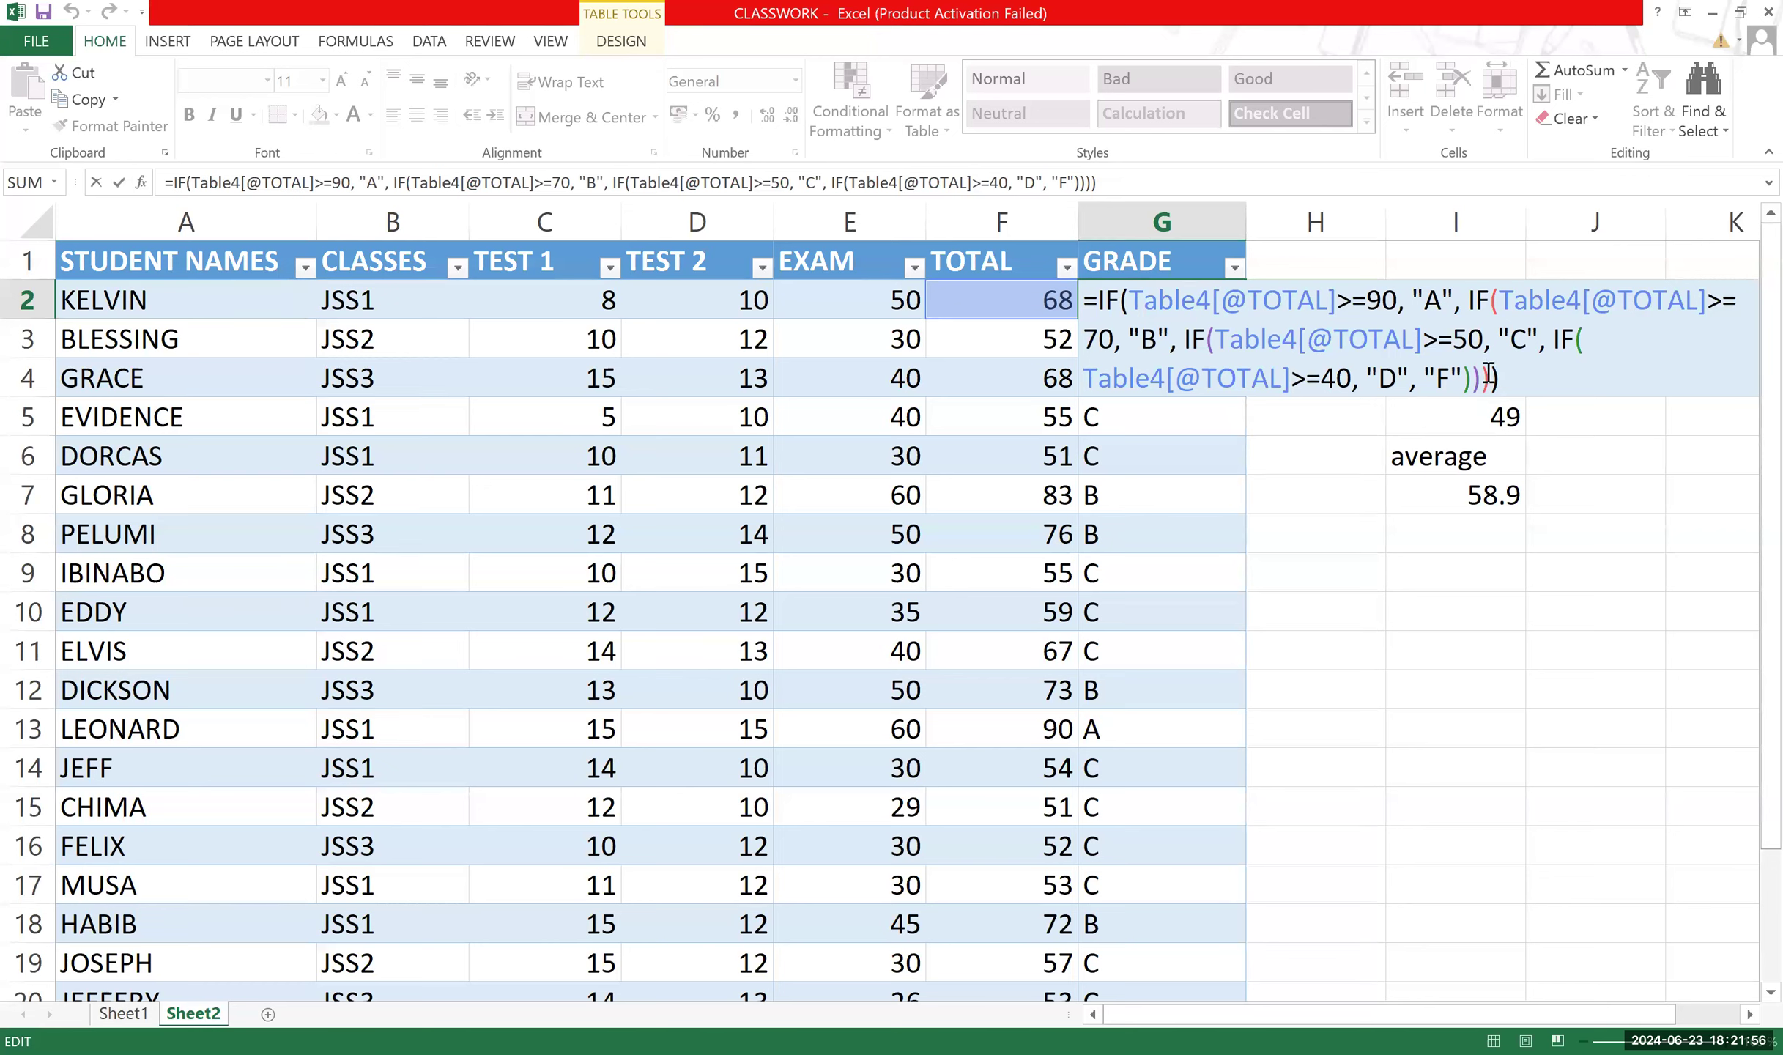
left_click_drag(1499, 375, 1089, 302)
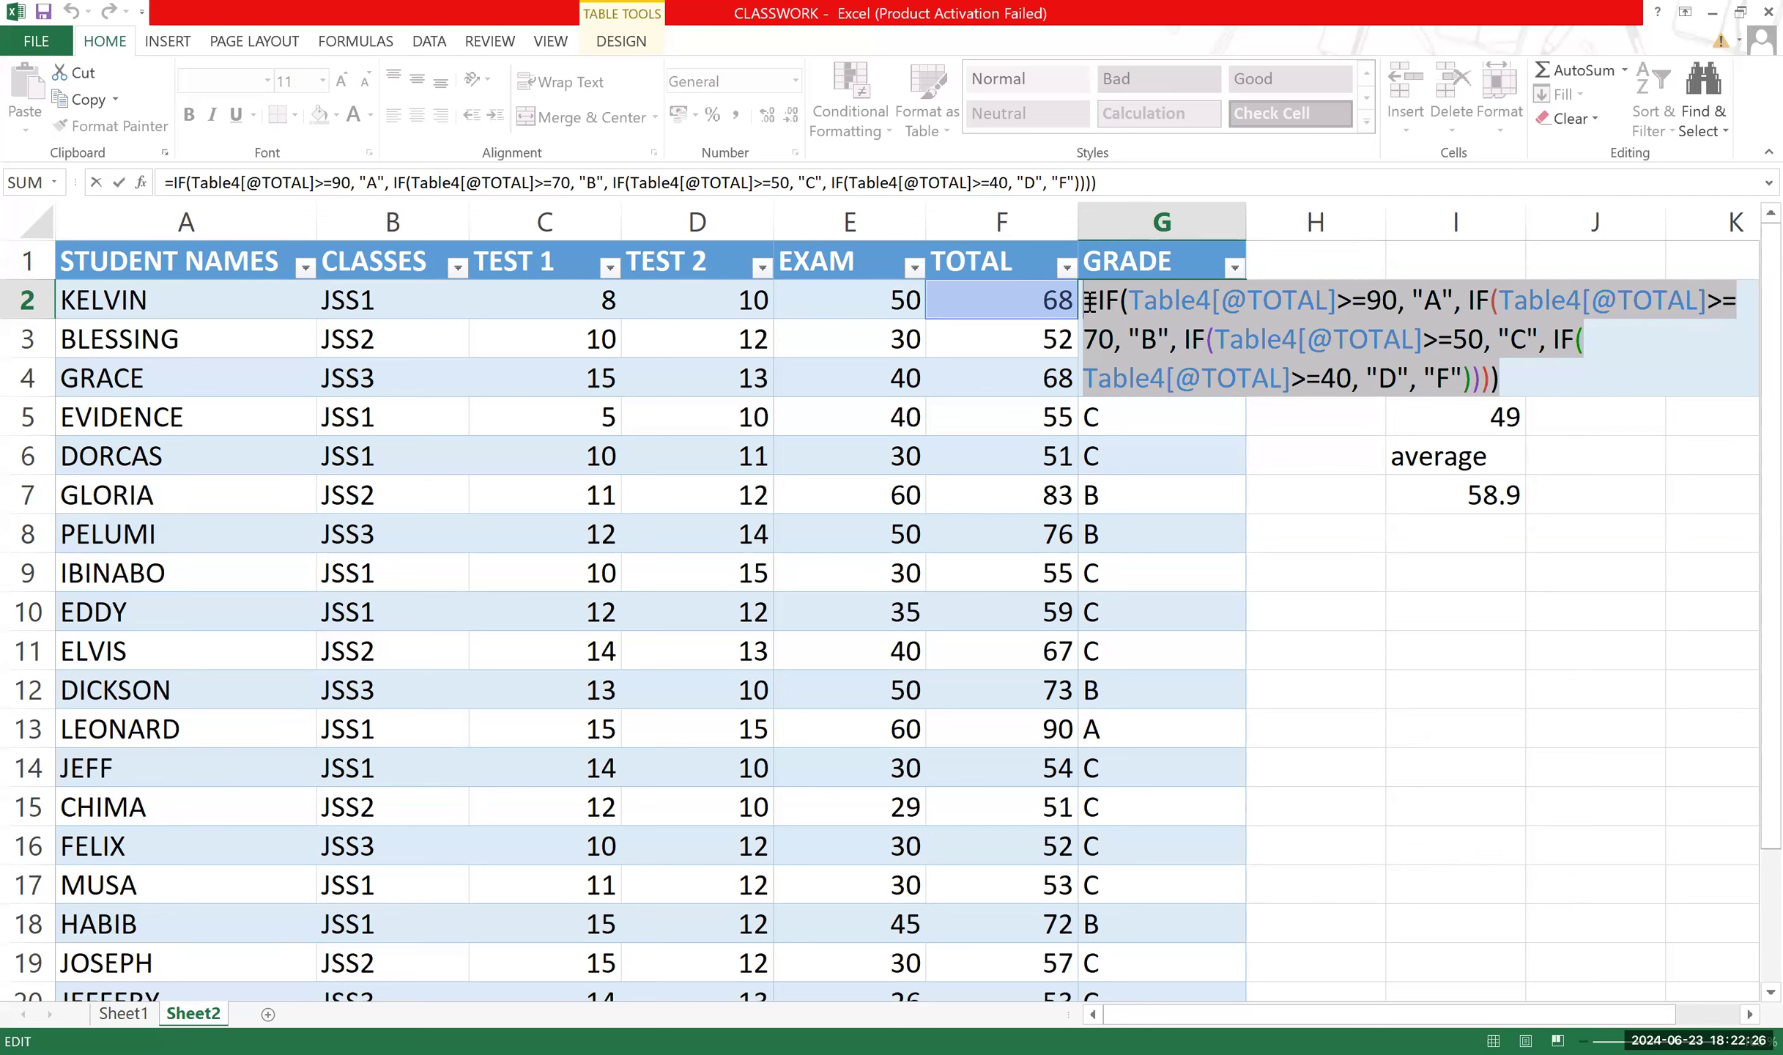
key("Delete")
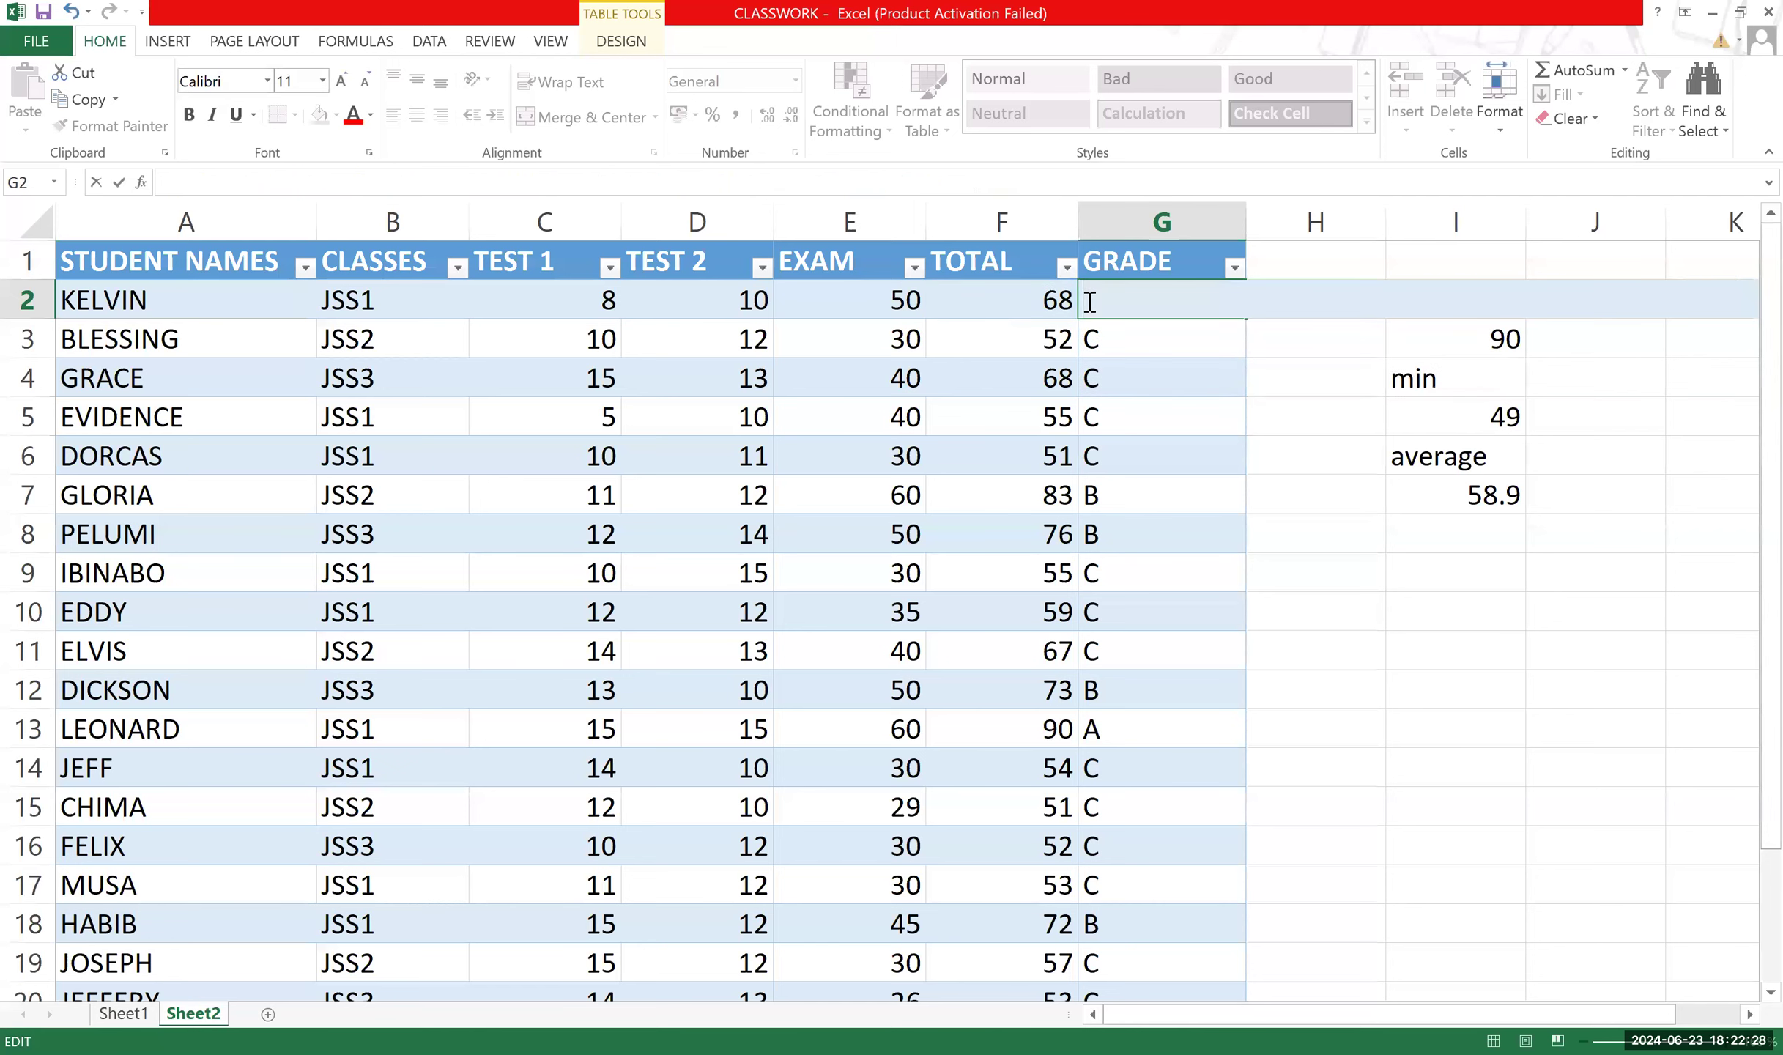
type("i")
key("BackSpace")
type("IF(")
left_click(1044, 302)
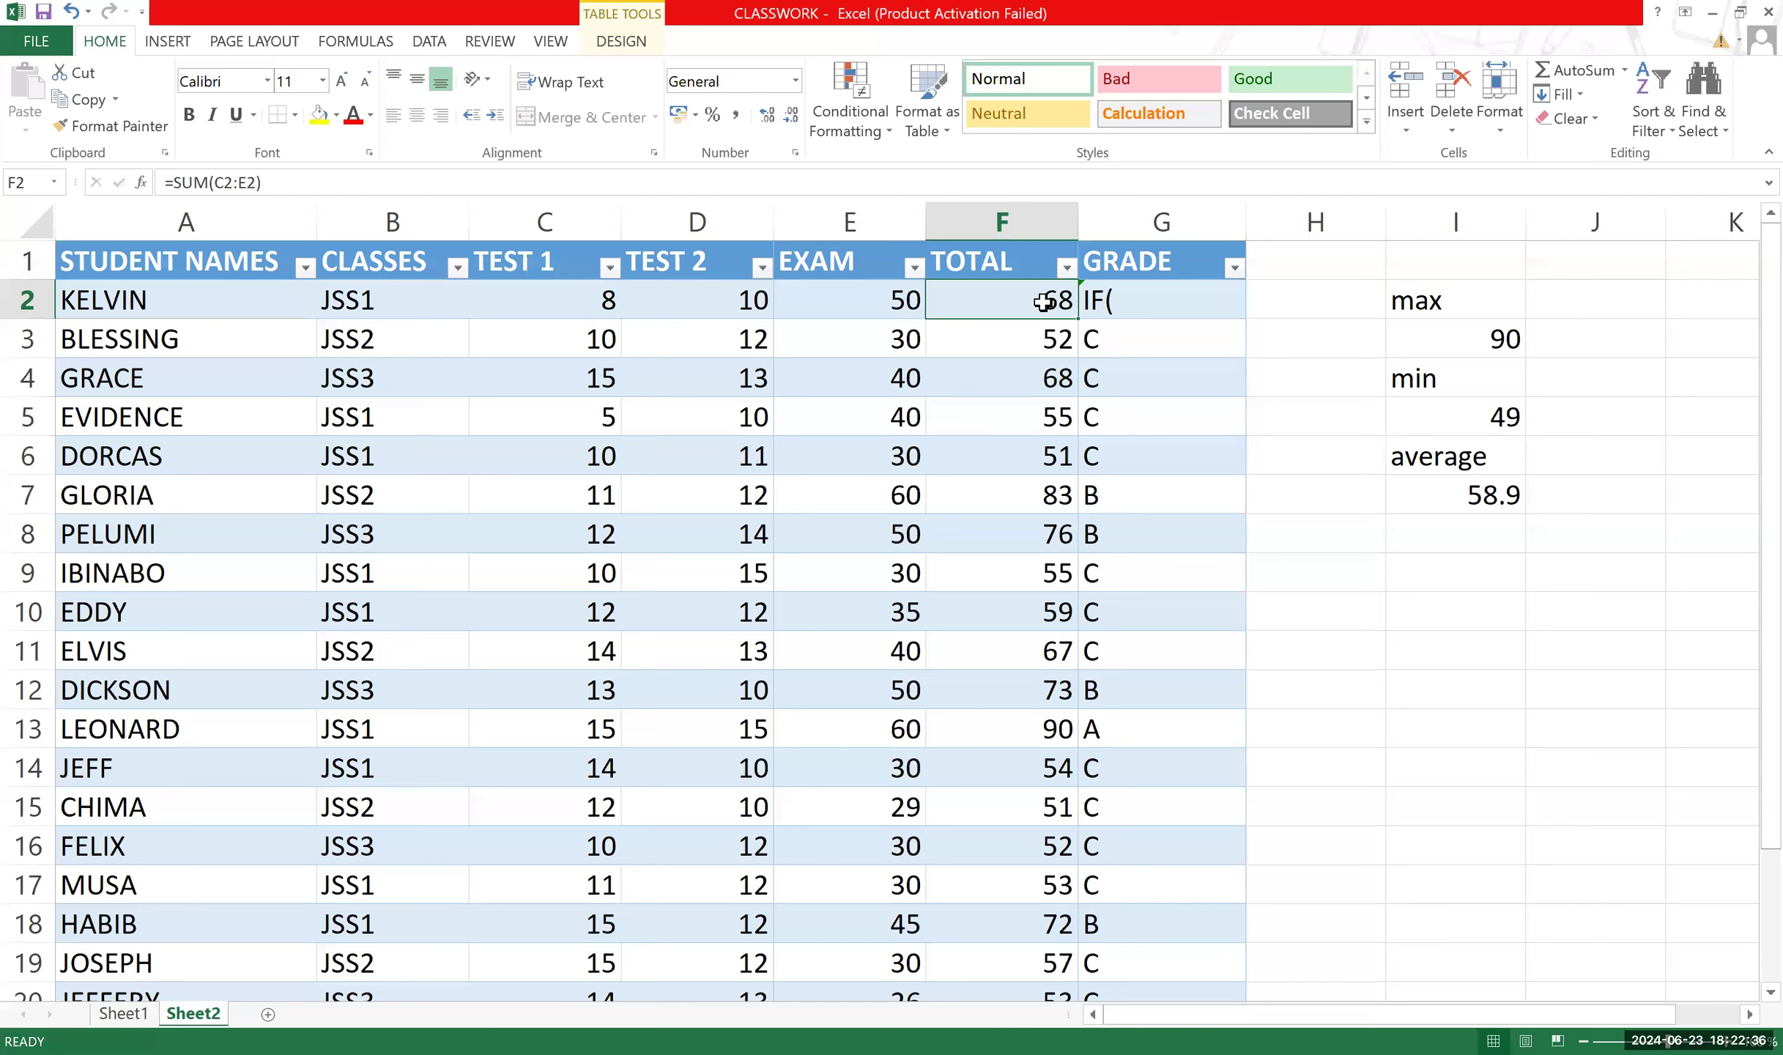
double_click(1168, 304)
key("BackSpace")
key("BackSpace")
key("BackSpace")
Start a new IF formula in G2 that returns "A" when the student's TOTAL is >=90.
type("=")
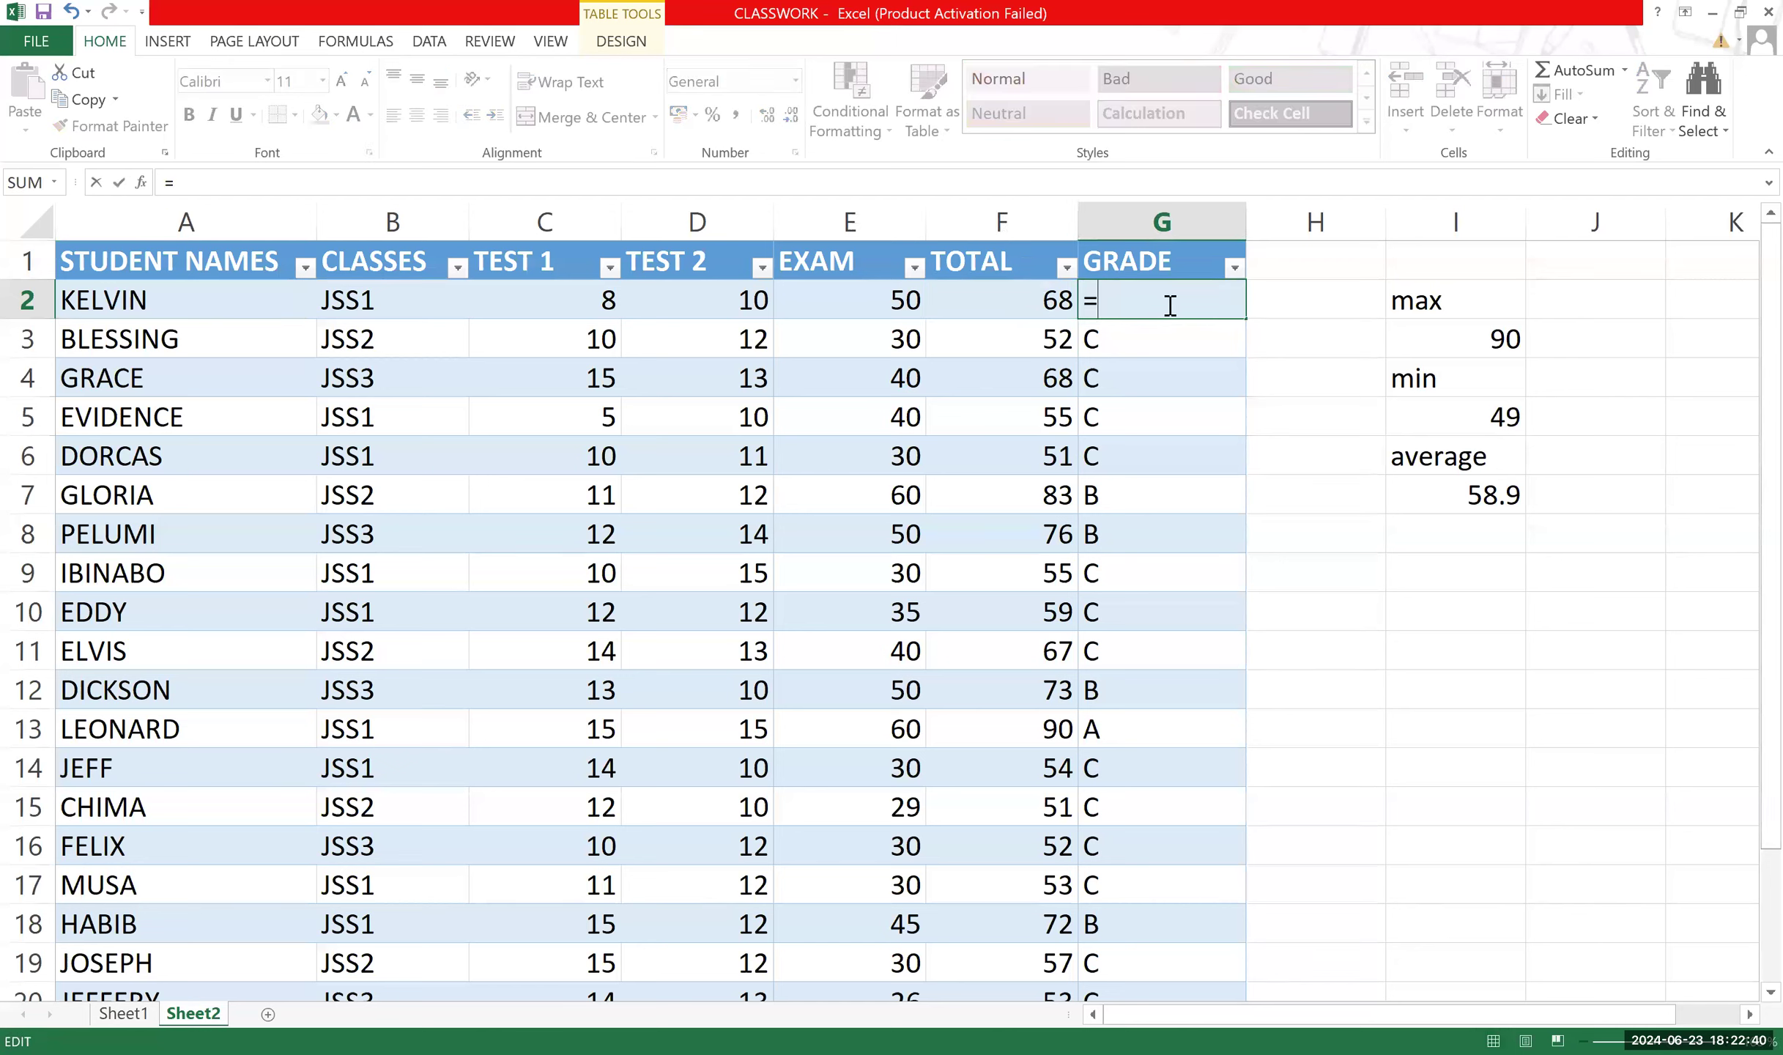
type("IF")
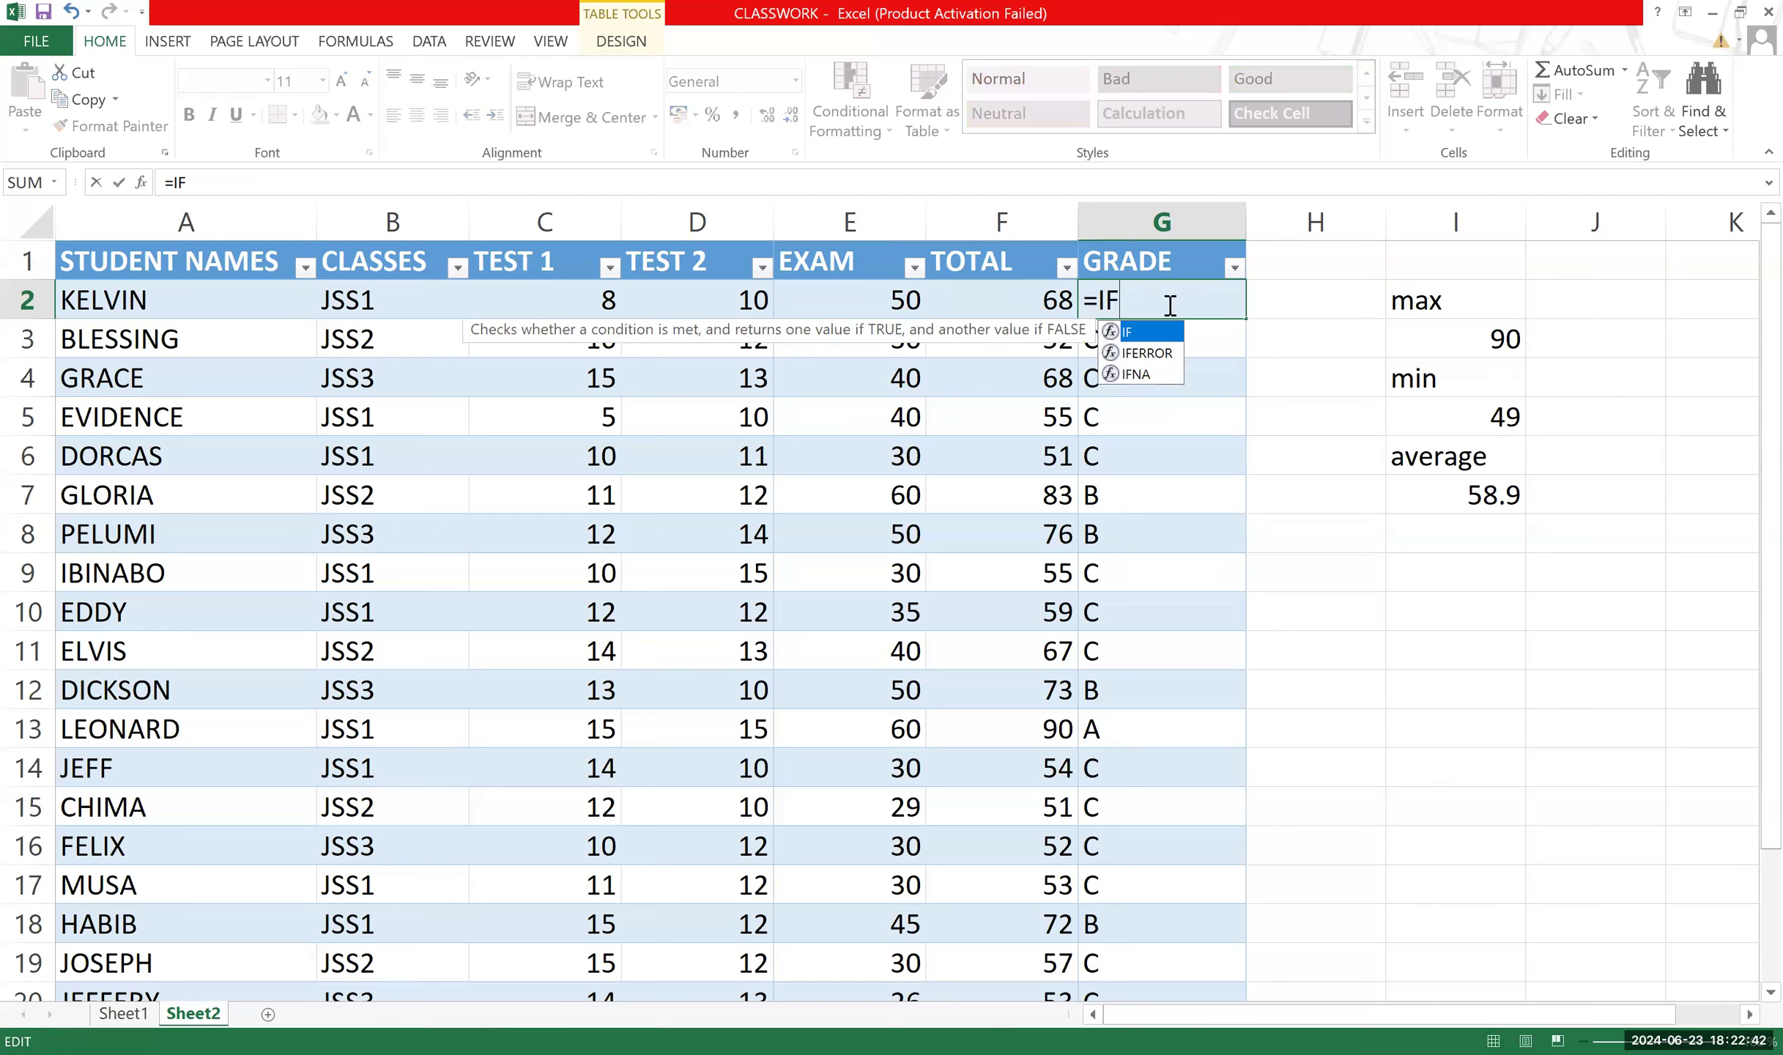
type("(")
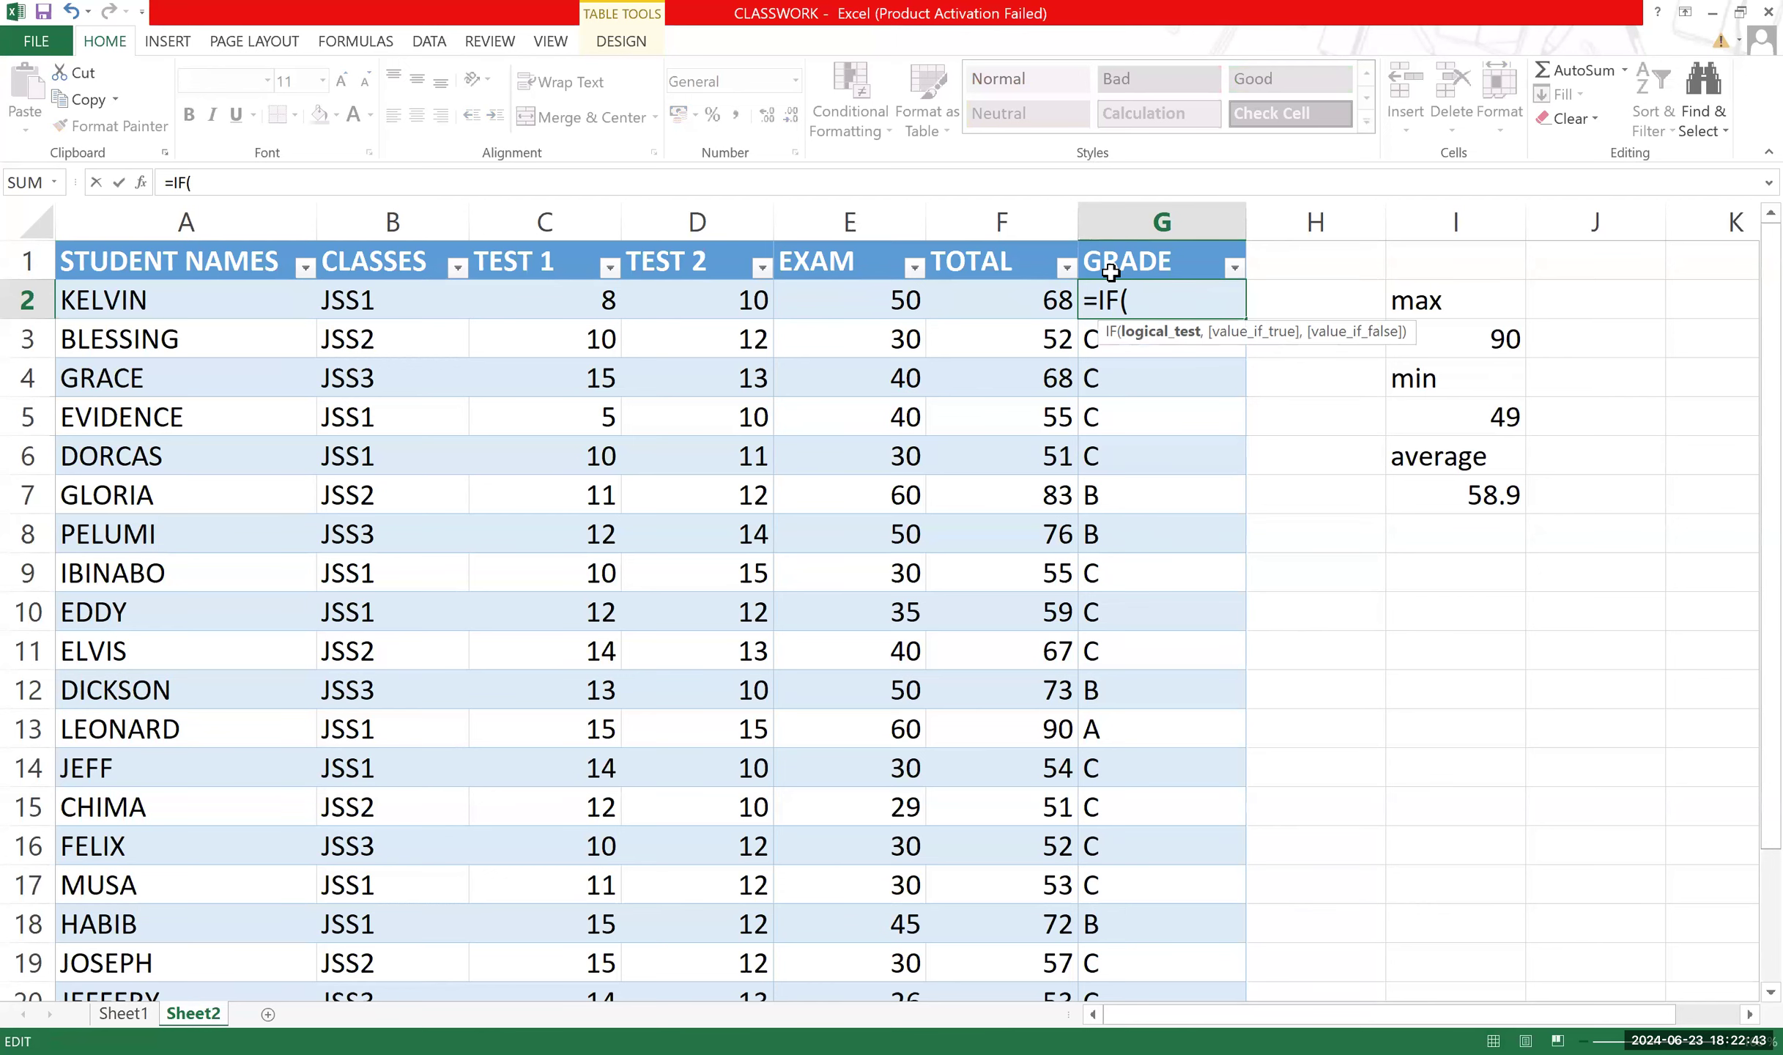
left_click(1055, 297)
type(">=")
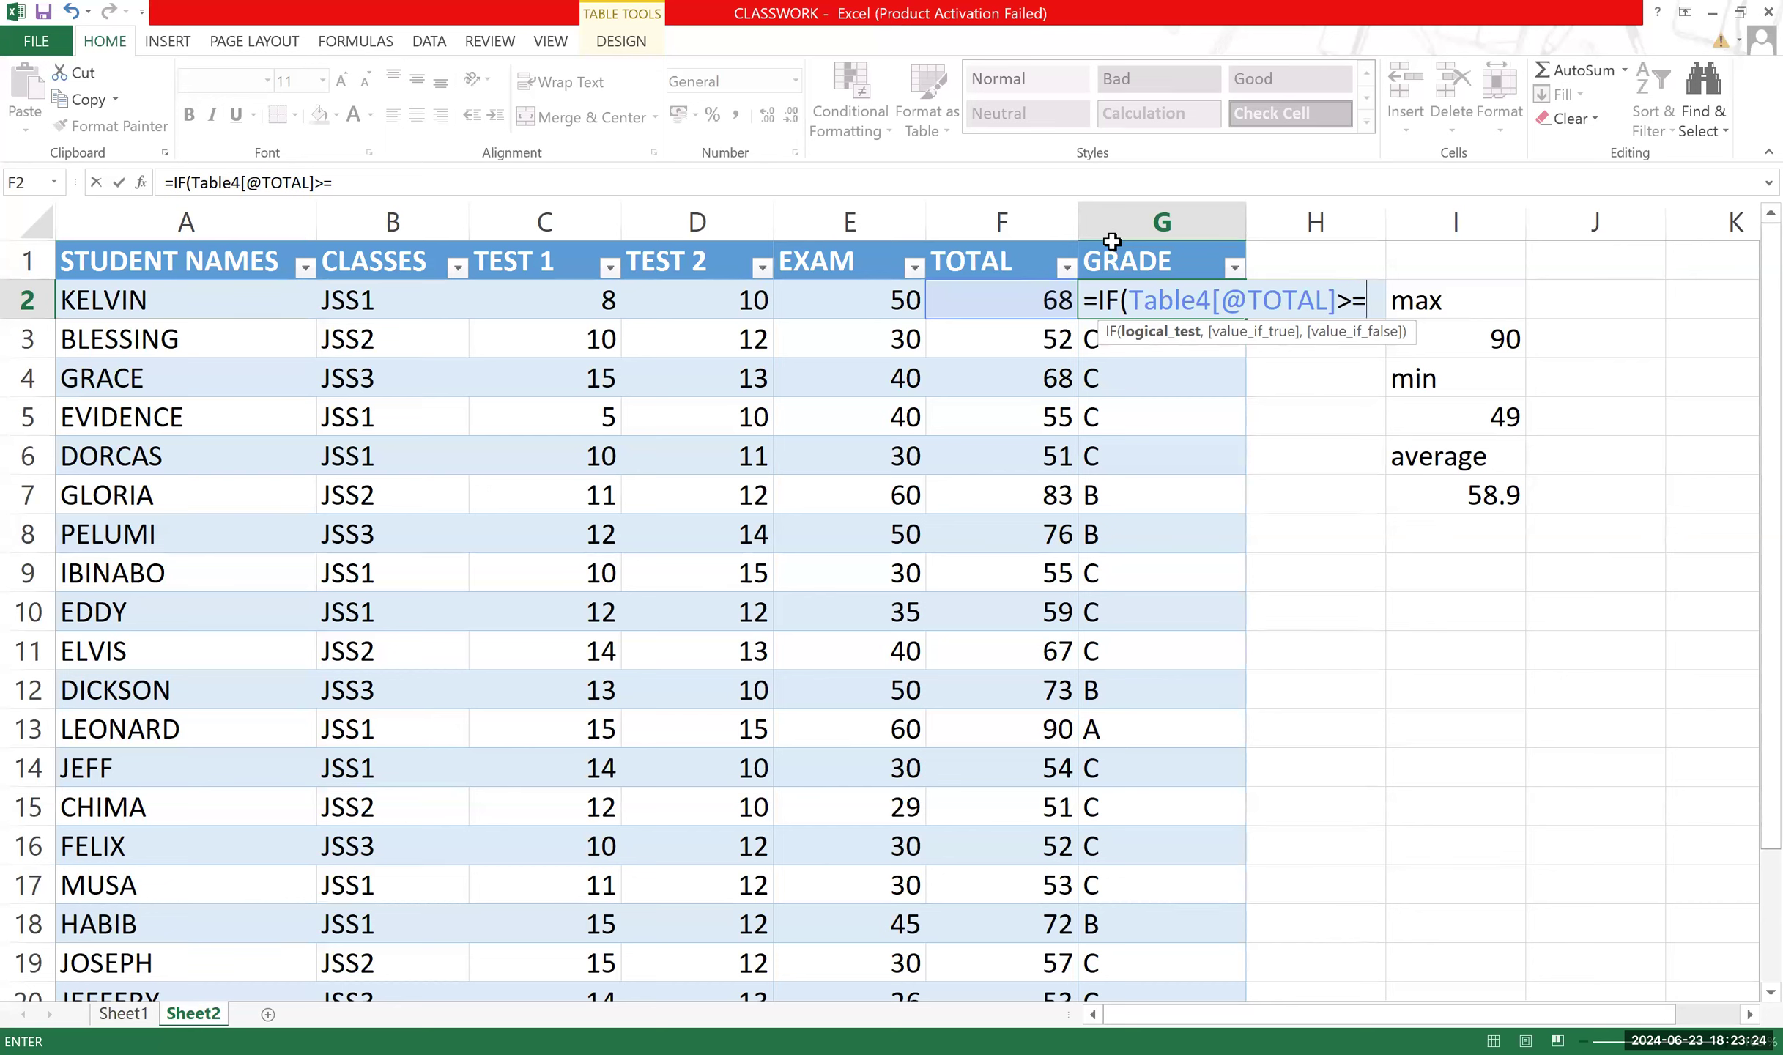
type("90, \"A\", IF")
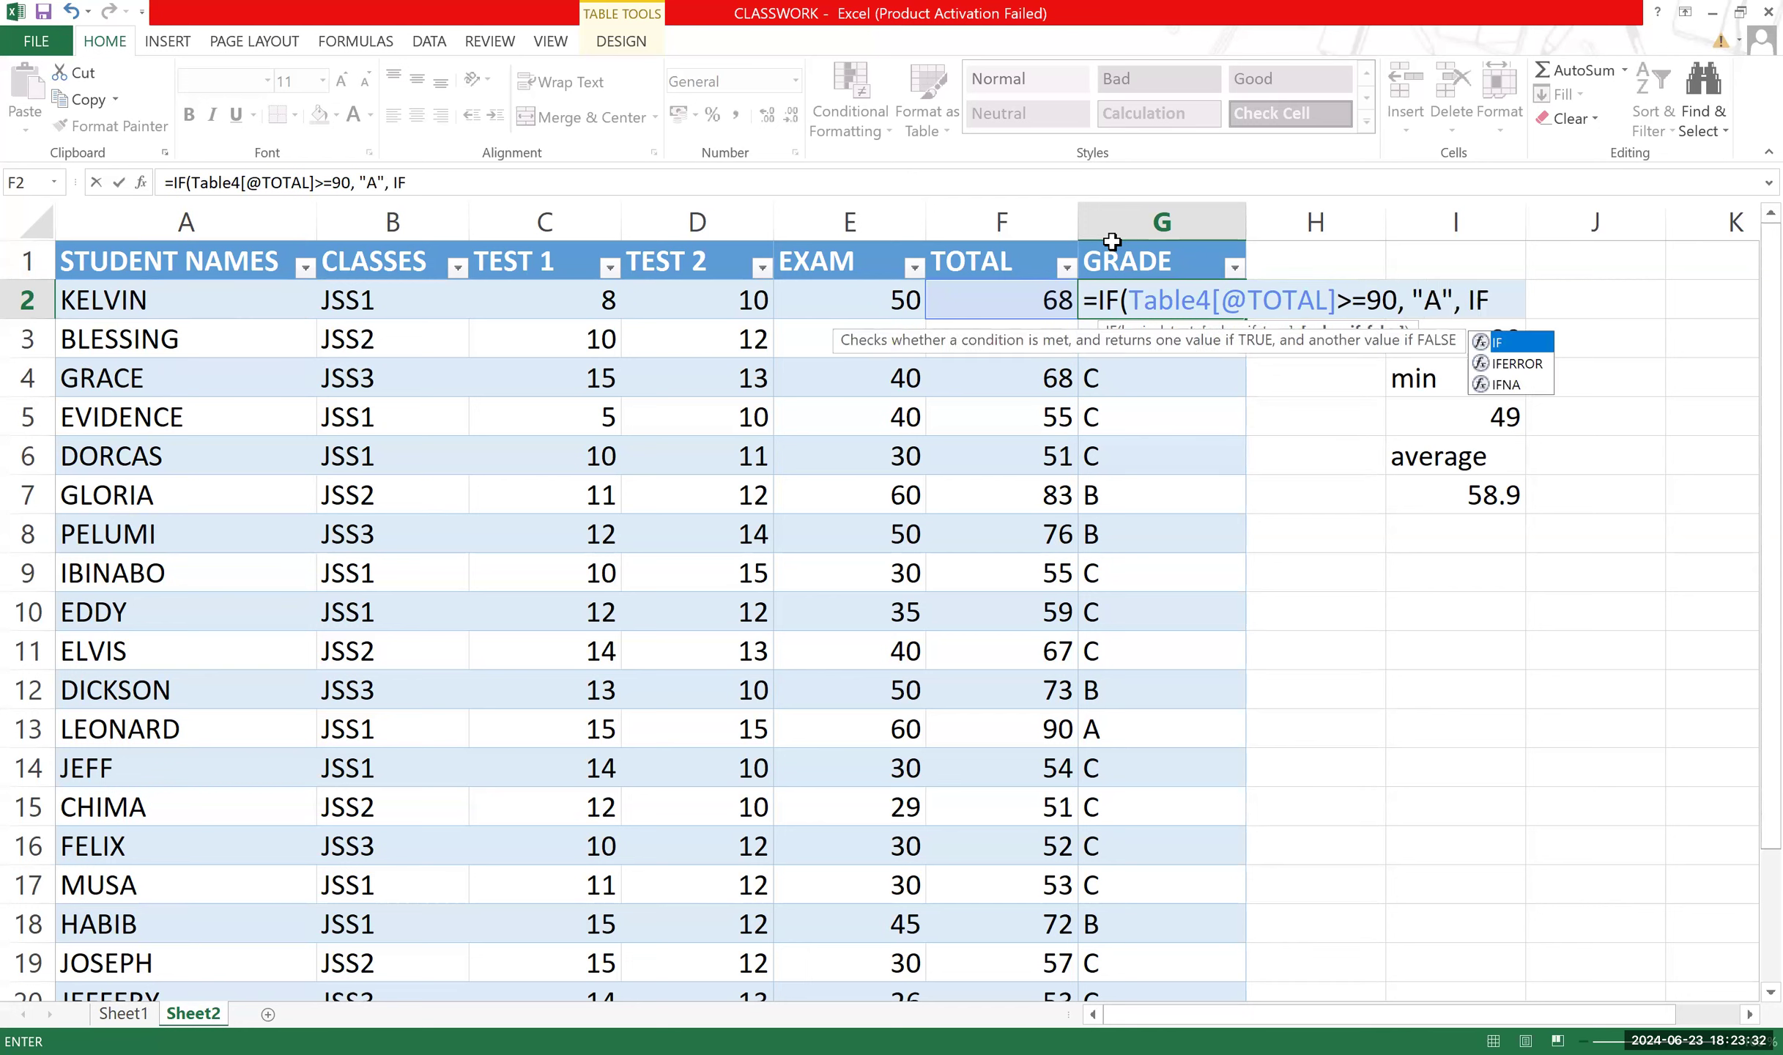
Nest a second IF in the G2 formula that returns "B" when TOTAL is >=70.
type("(")
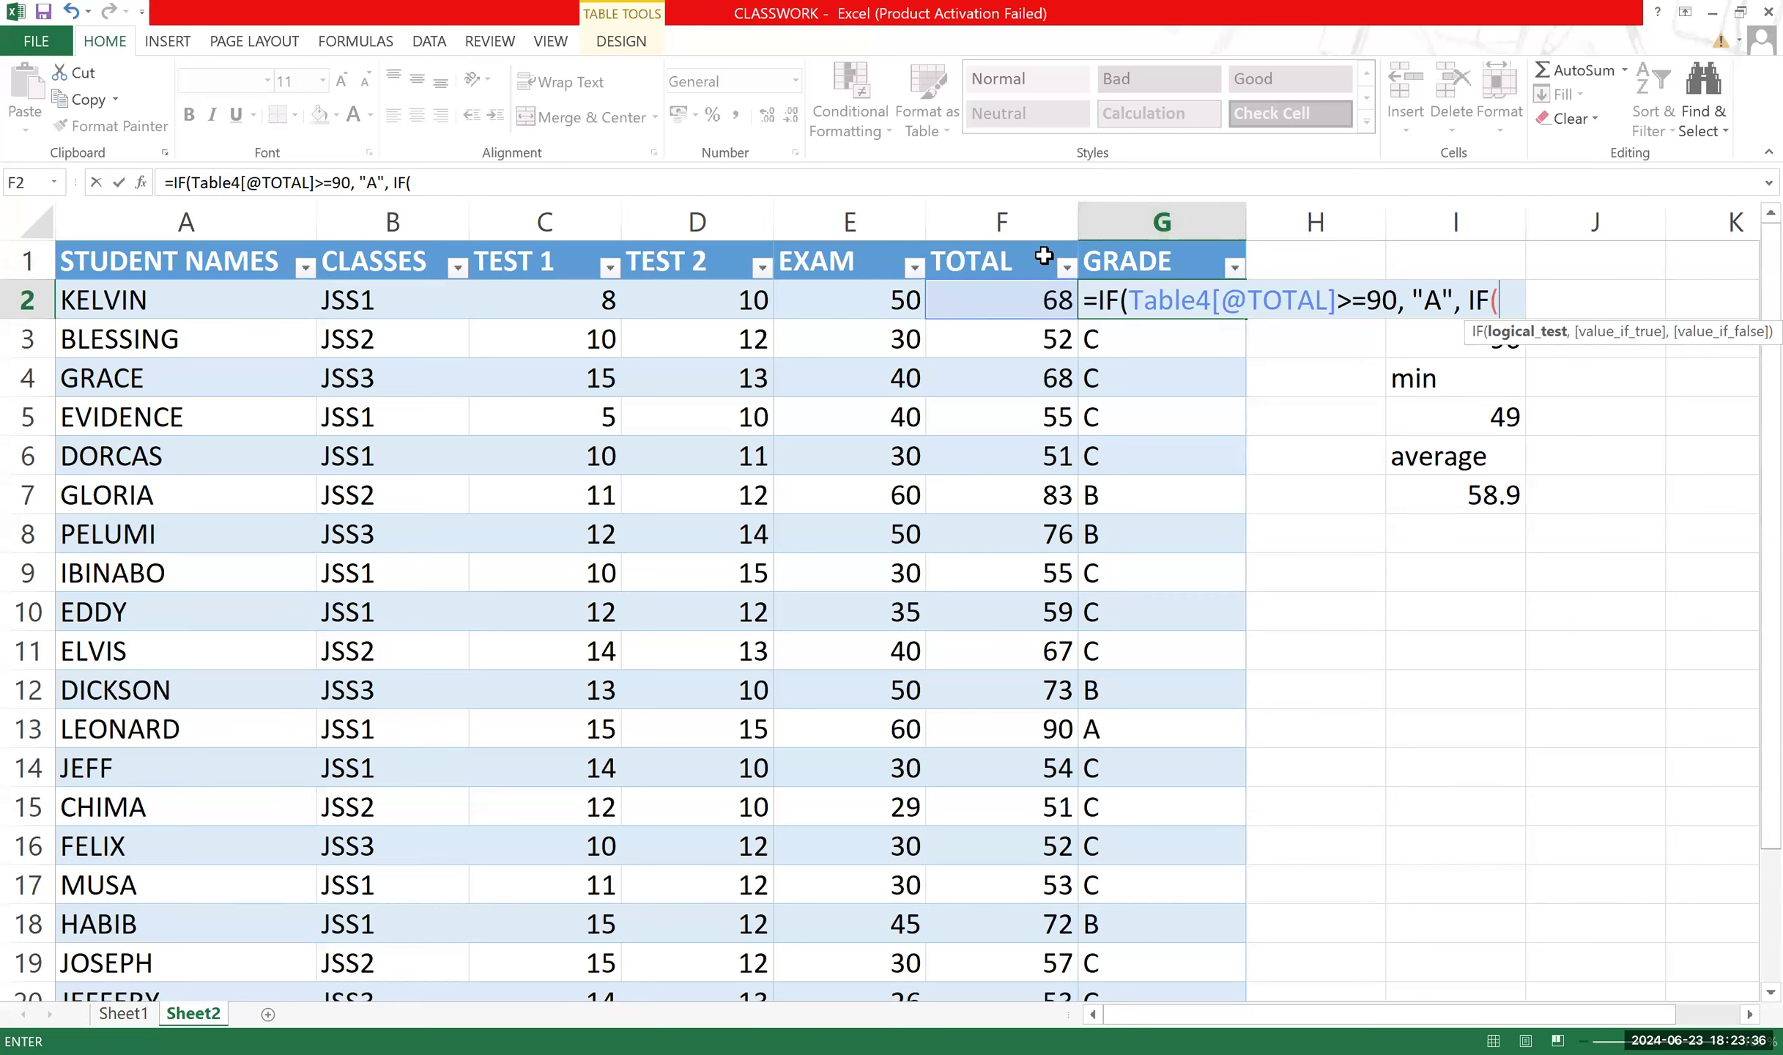
left_click(1021, 296)
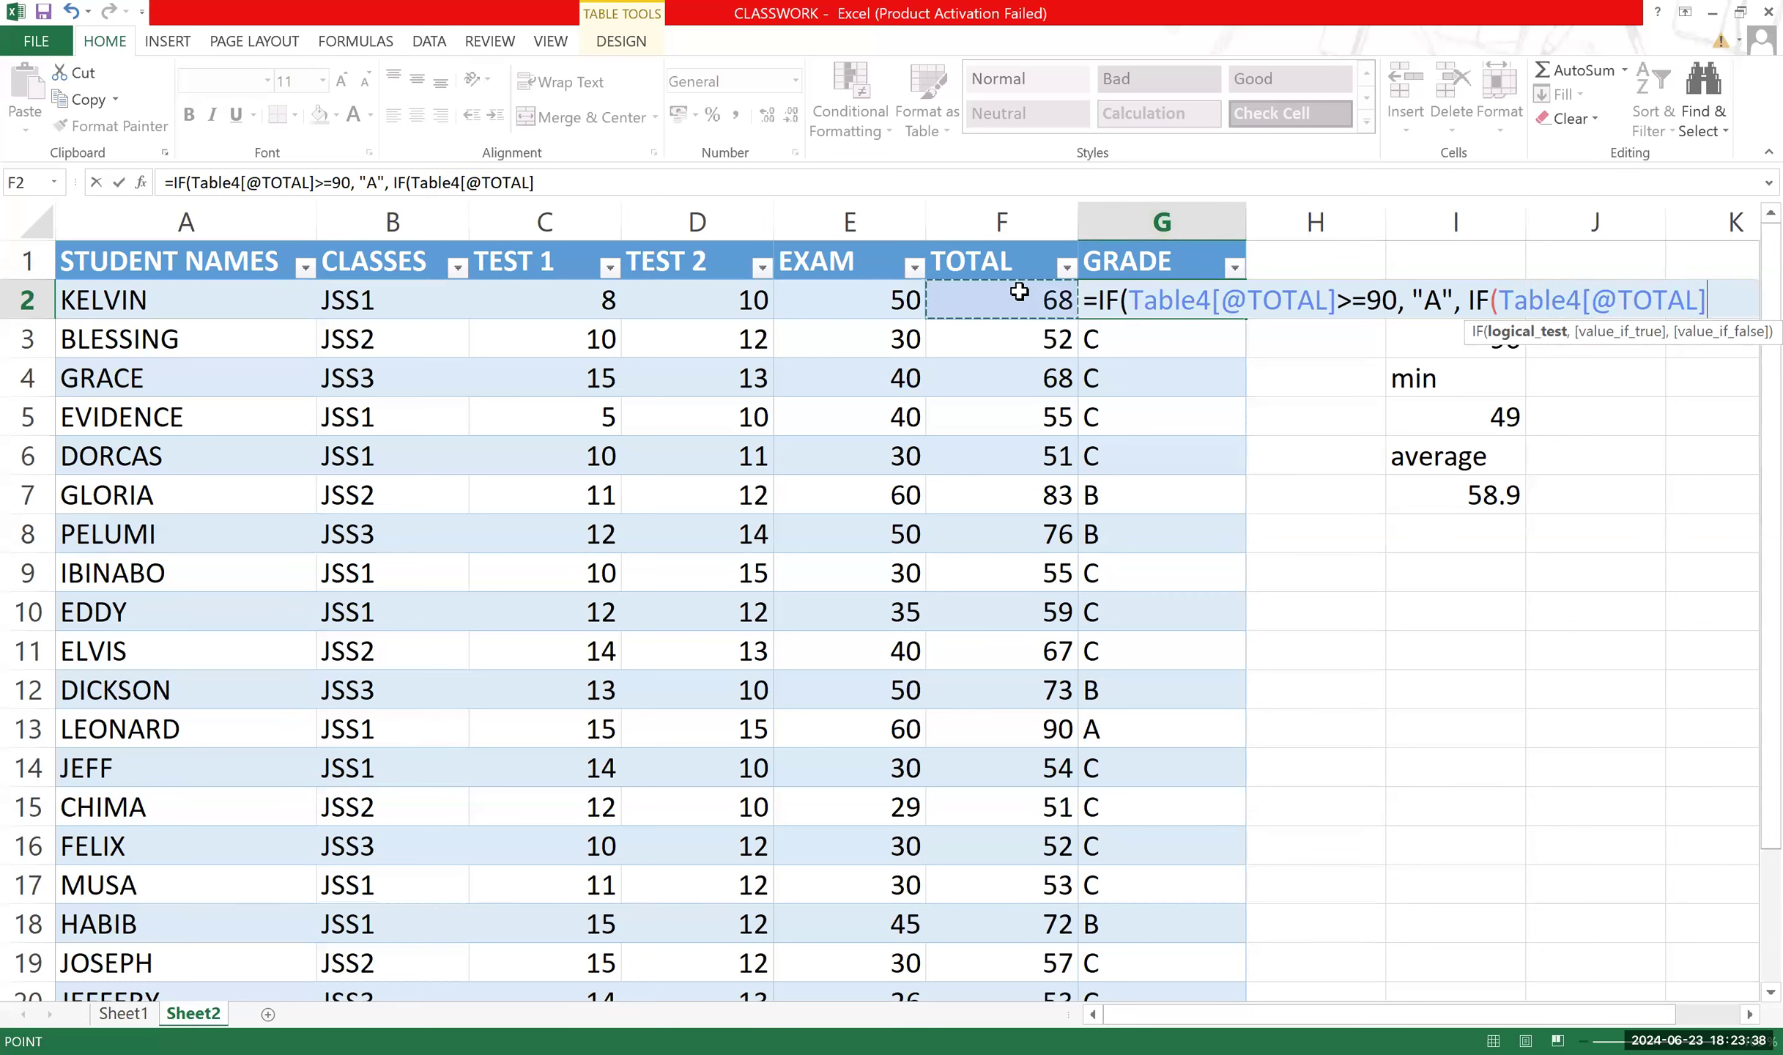
type(">=")
type("70,")
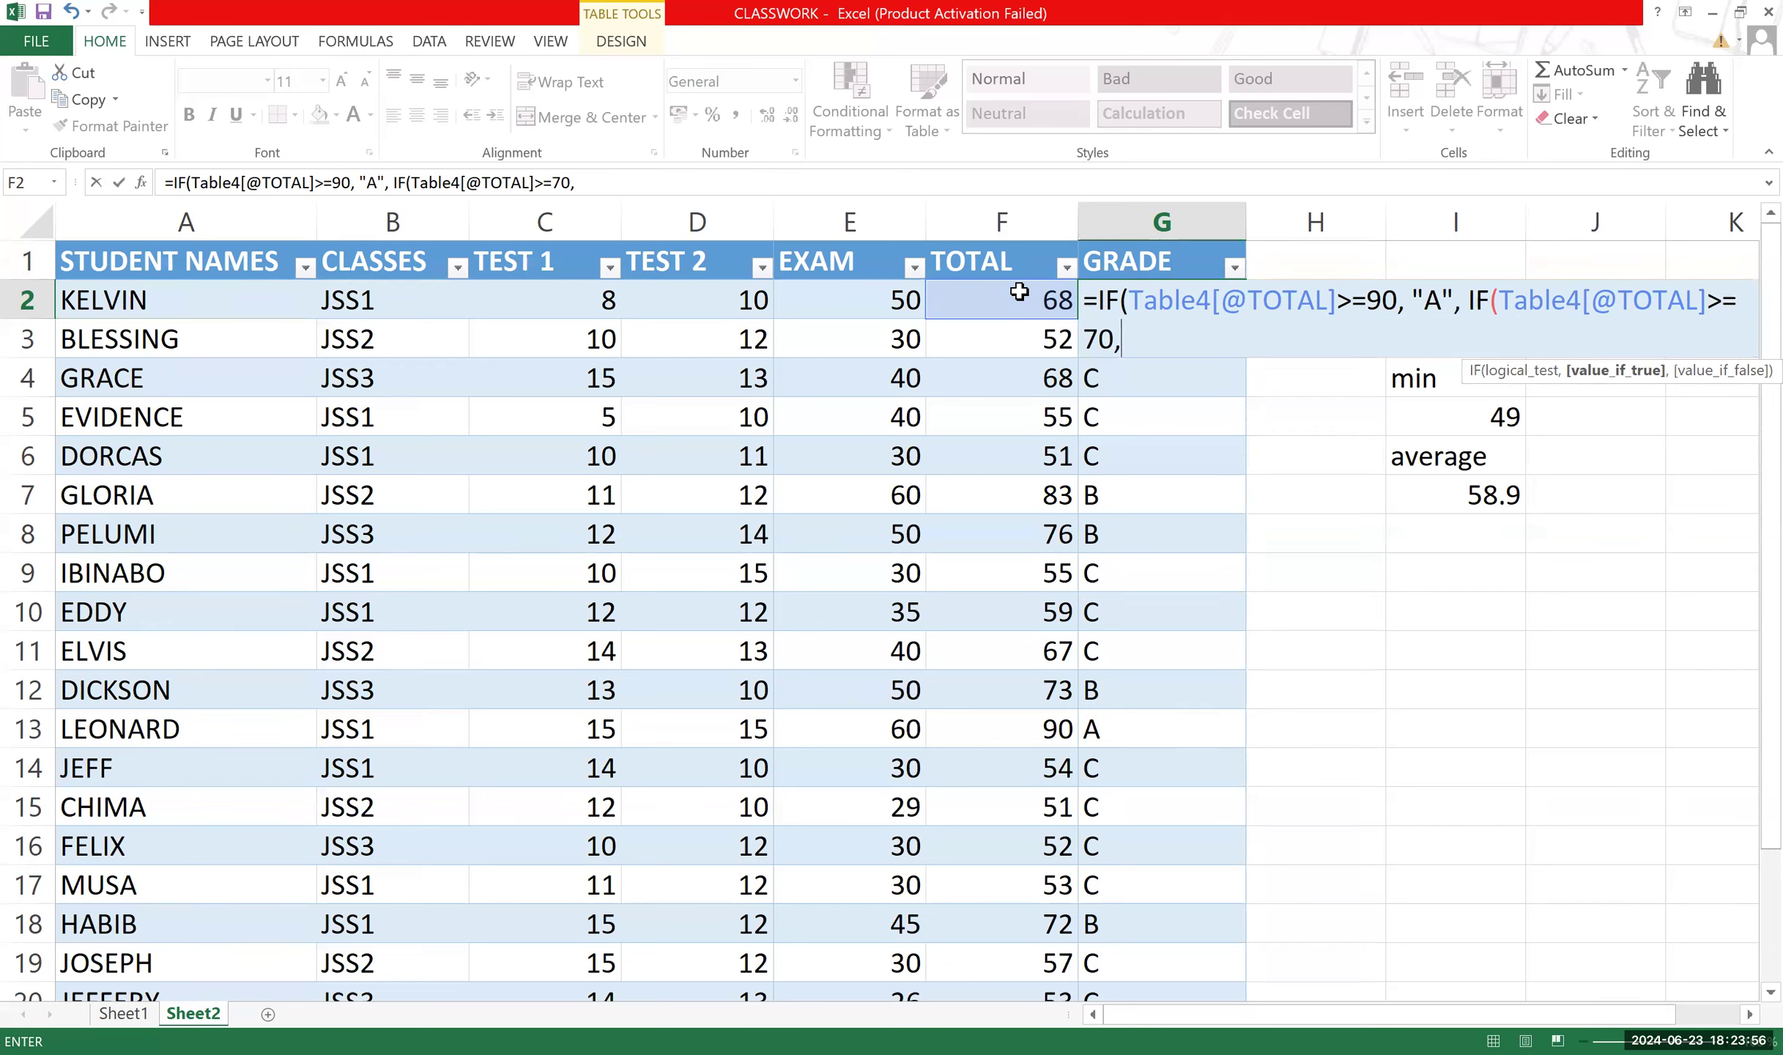
type(" \"B\", IF(")
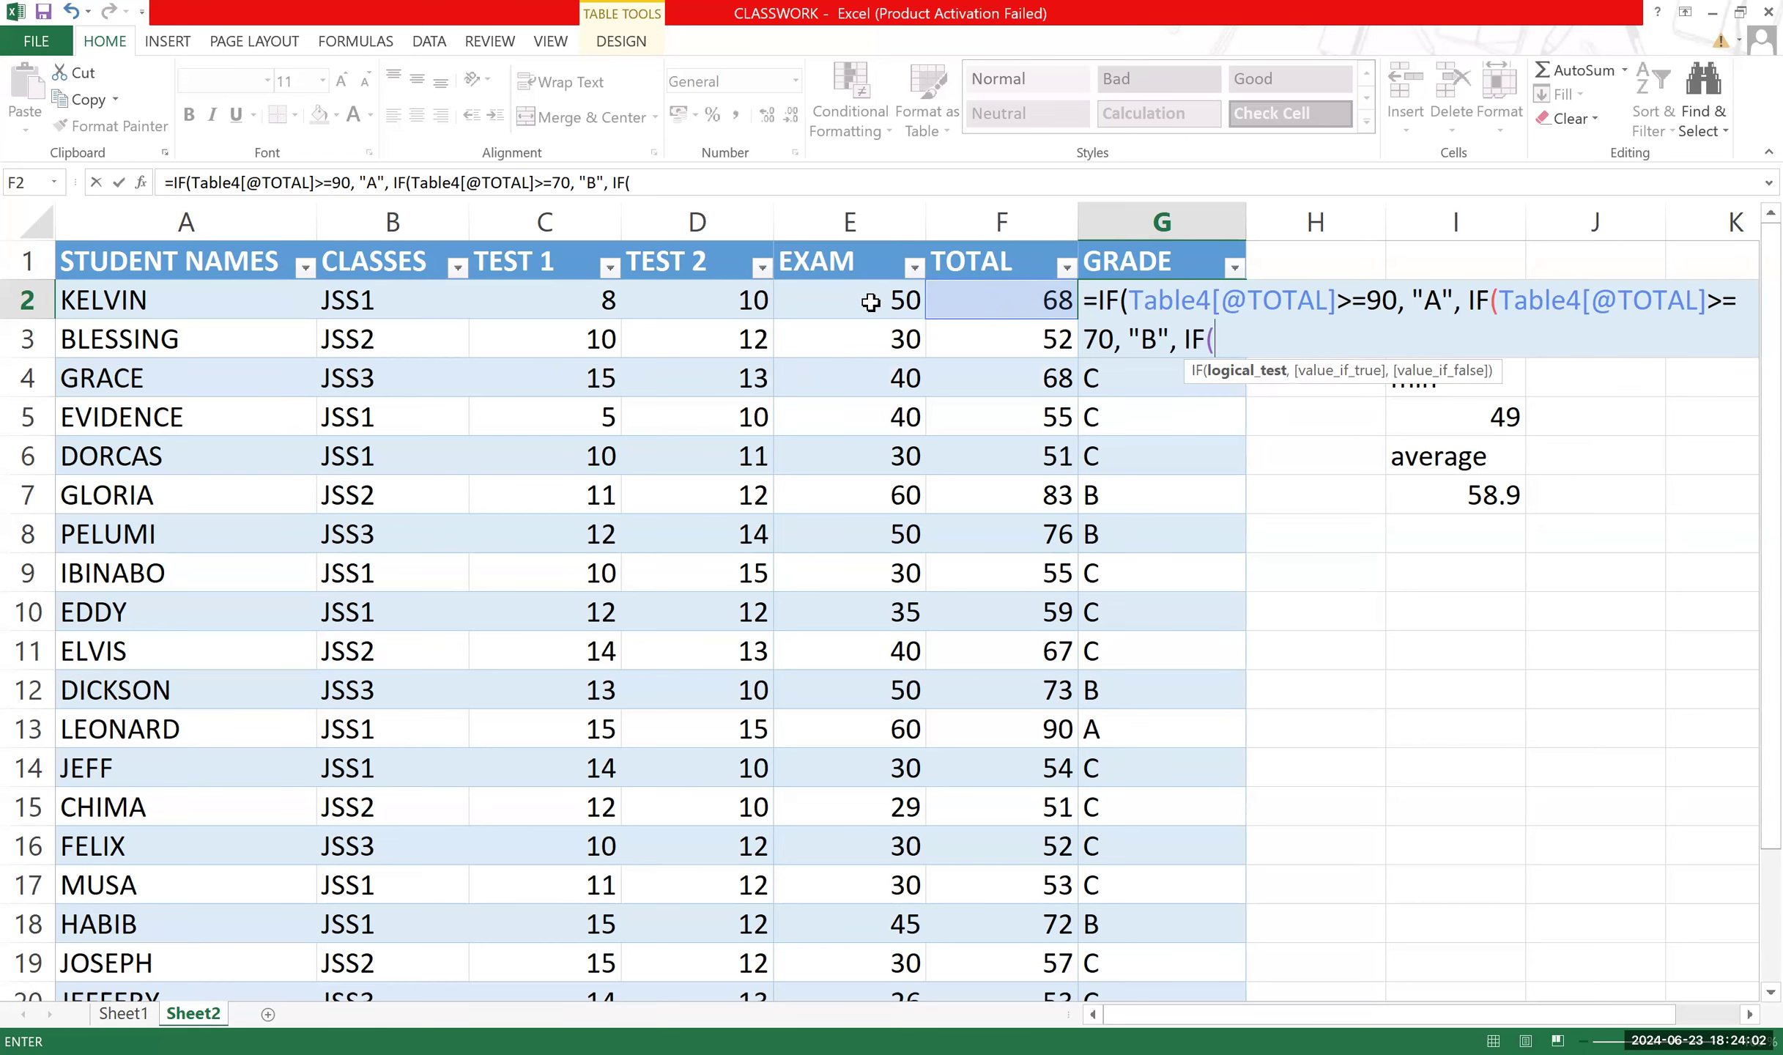
Make the third nested IF in the G2 formula return "C" when TOTAL is >=50.
left_click(952, 303)
type(">=")
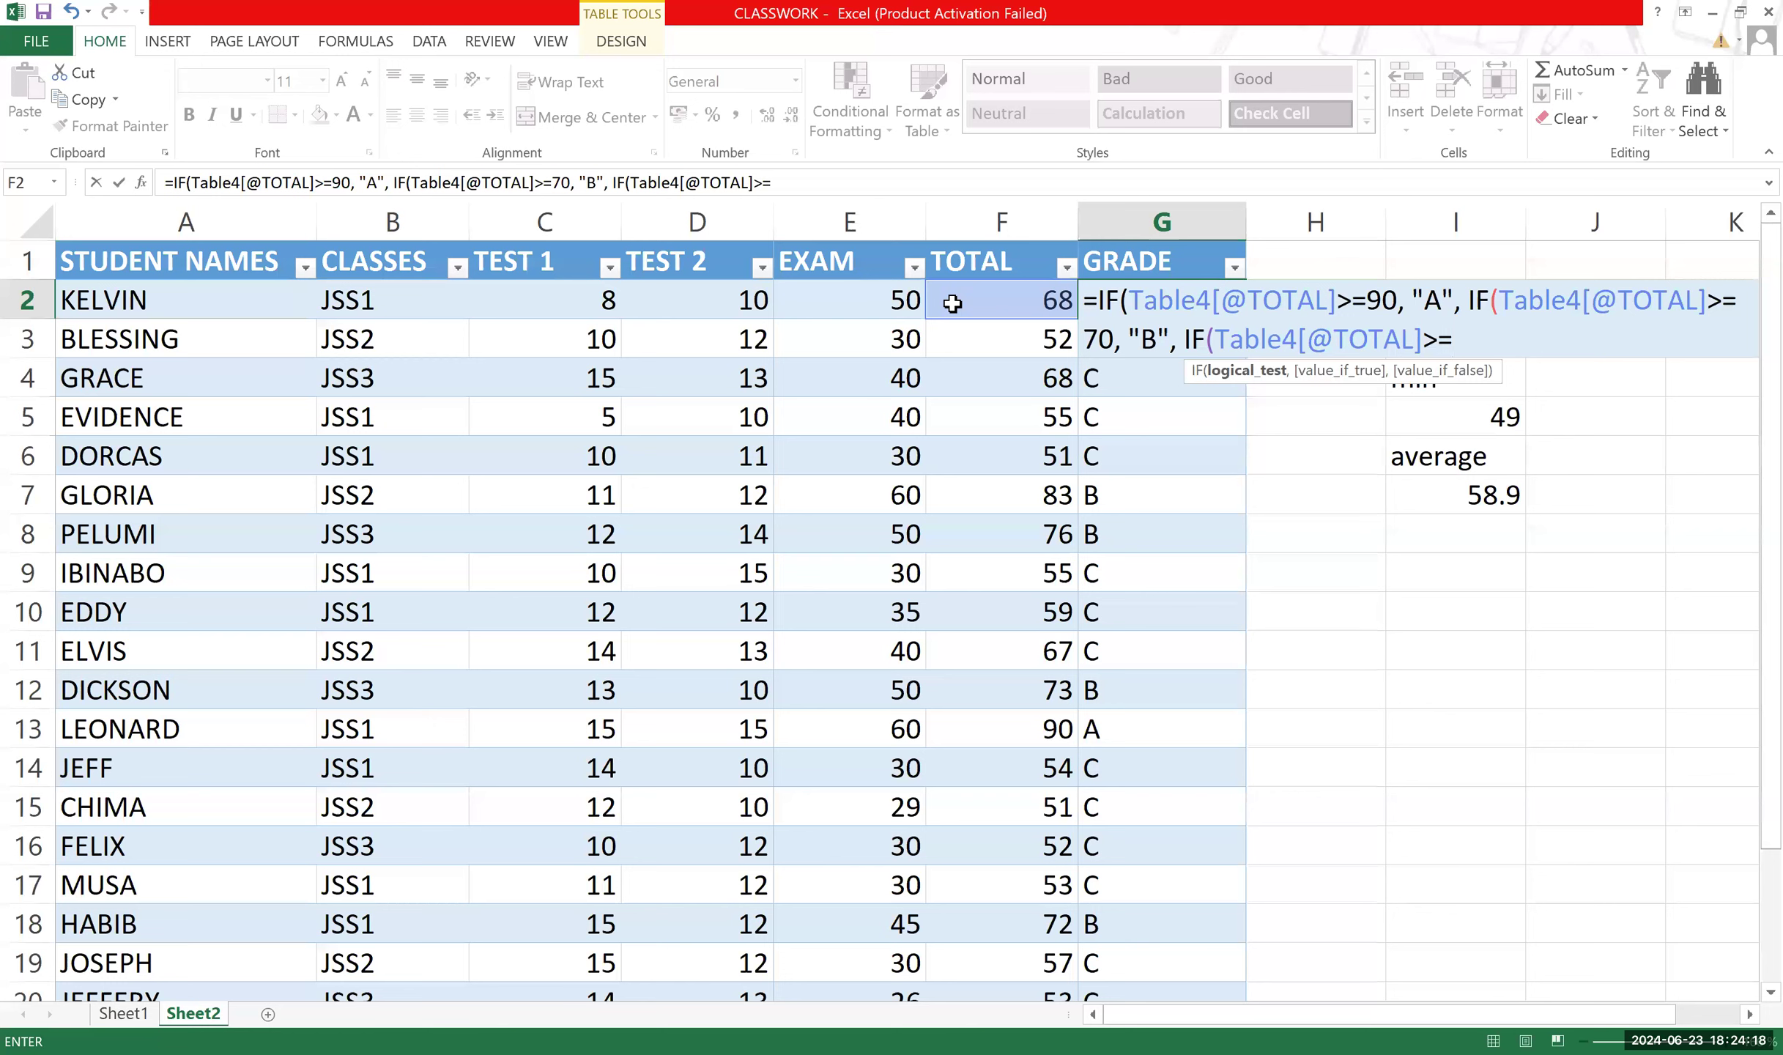
type("50, \"C\",")
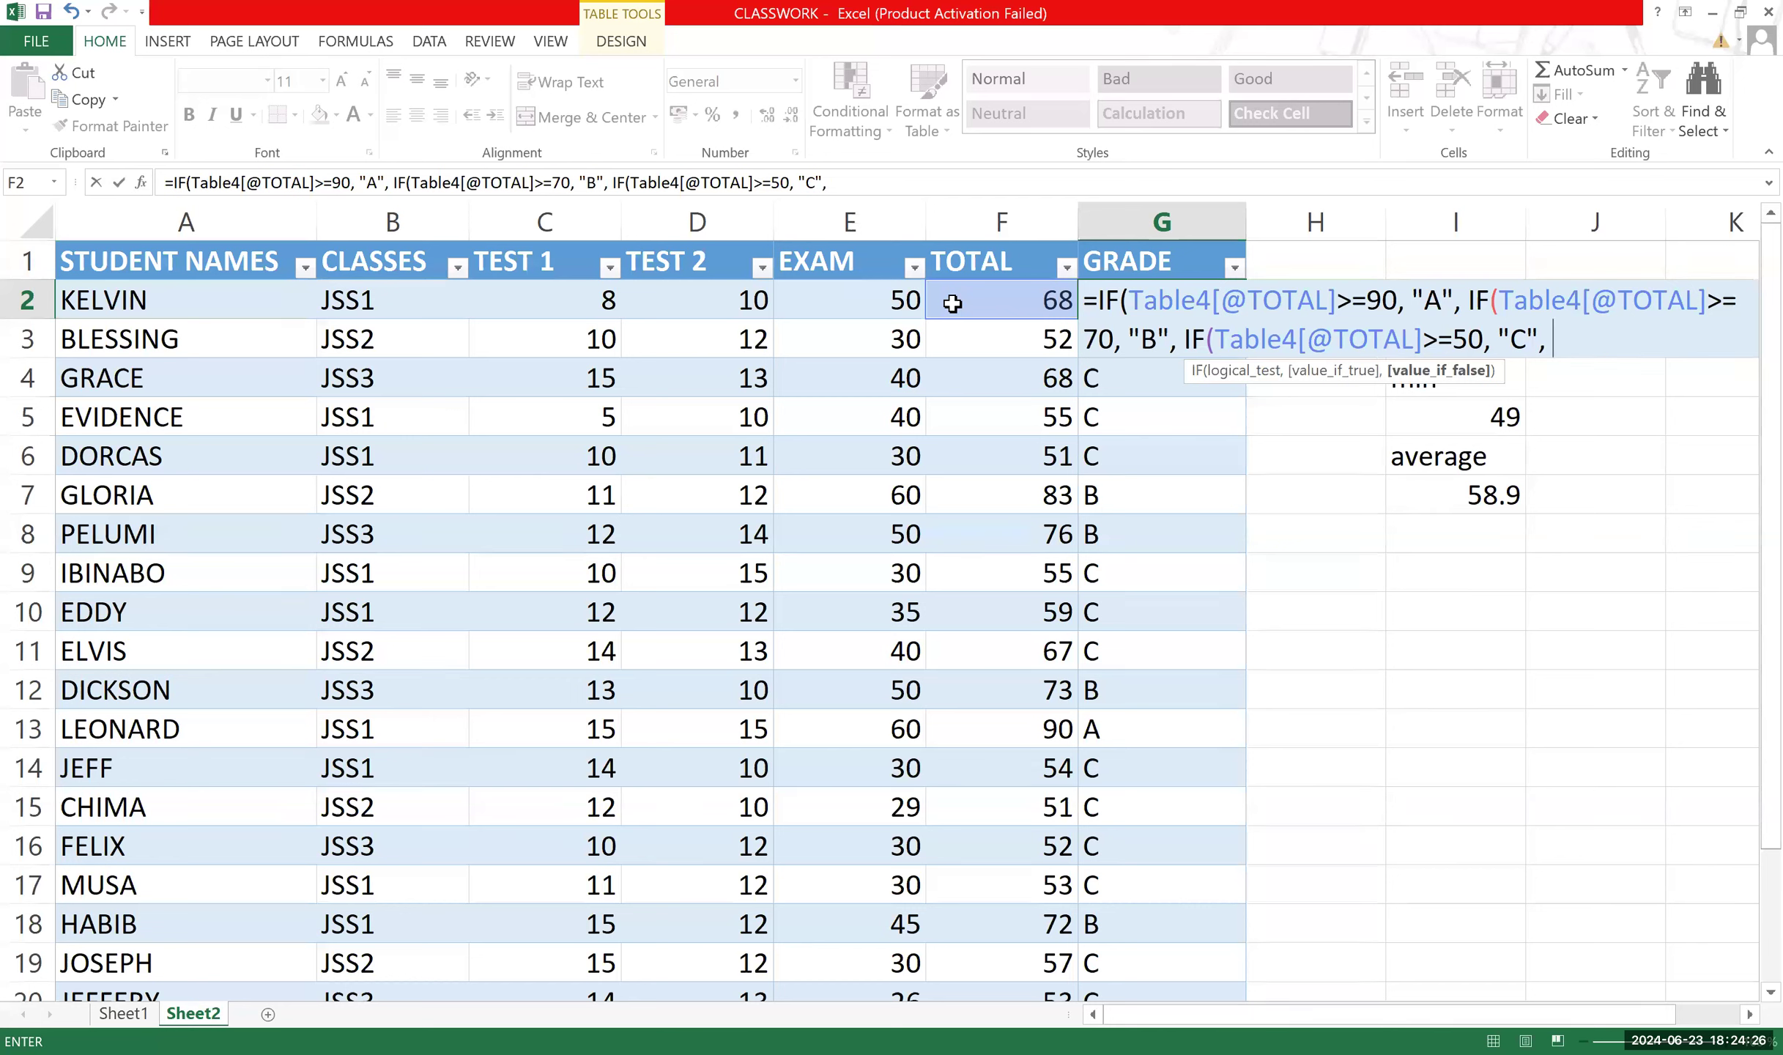
Nest a fourth IF in G2 that returns "D" when TOTAL is >=40 and otherwise "F", and close its bracket.
type("IF(")
left_click(952, 303)
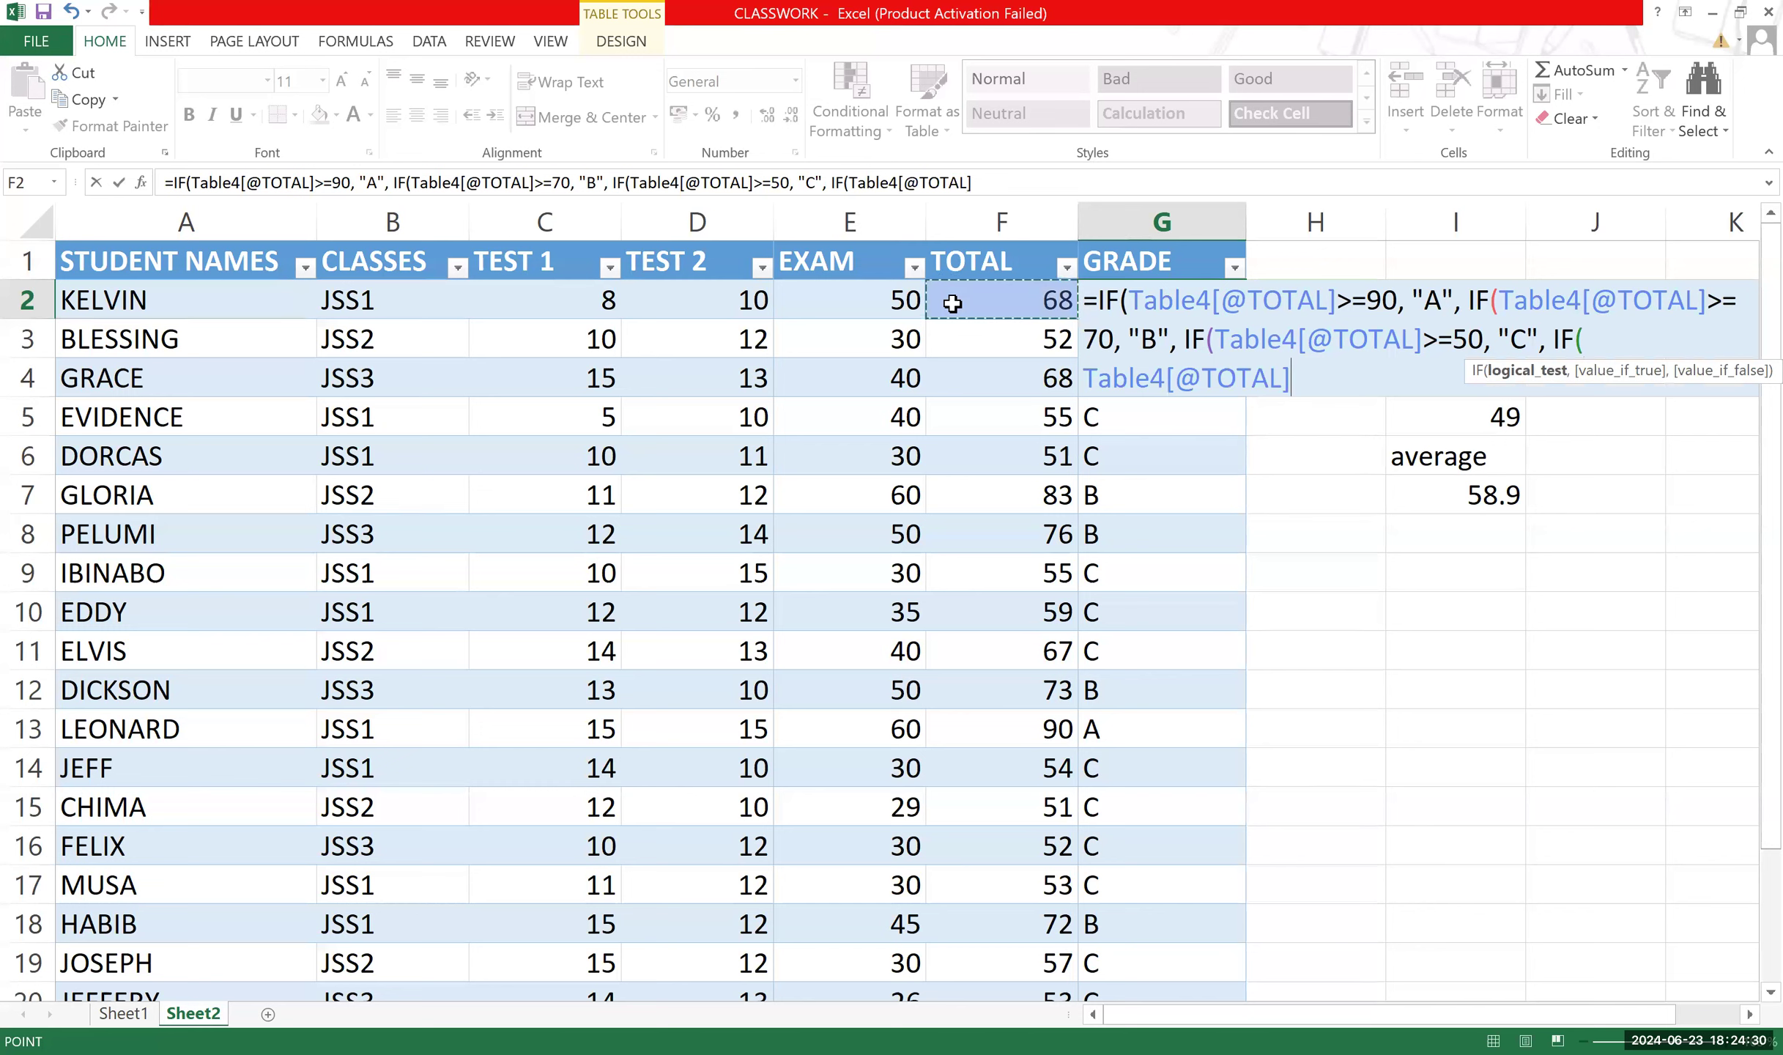
type(">=")
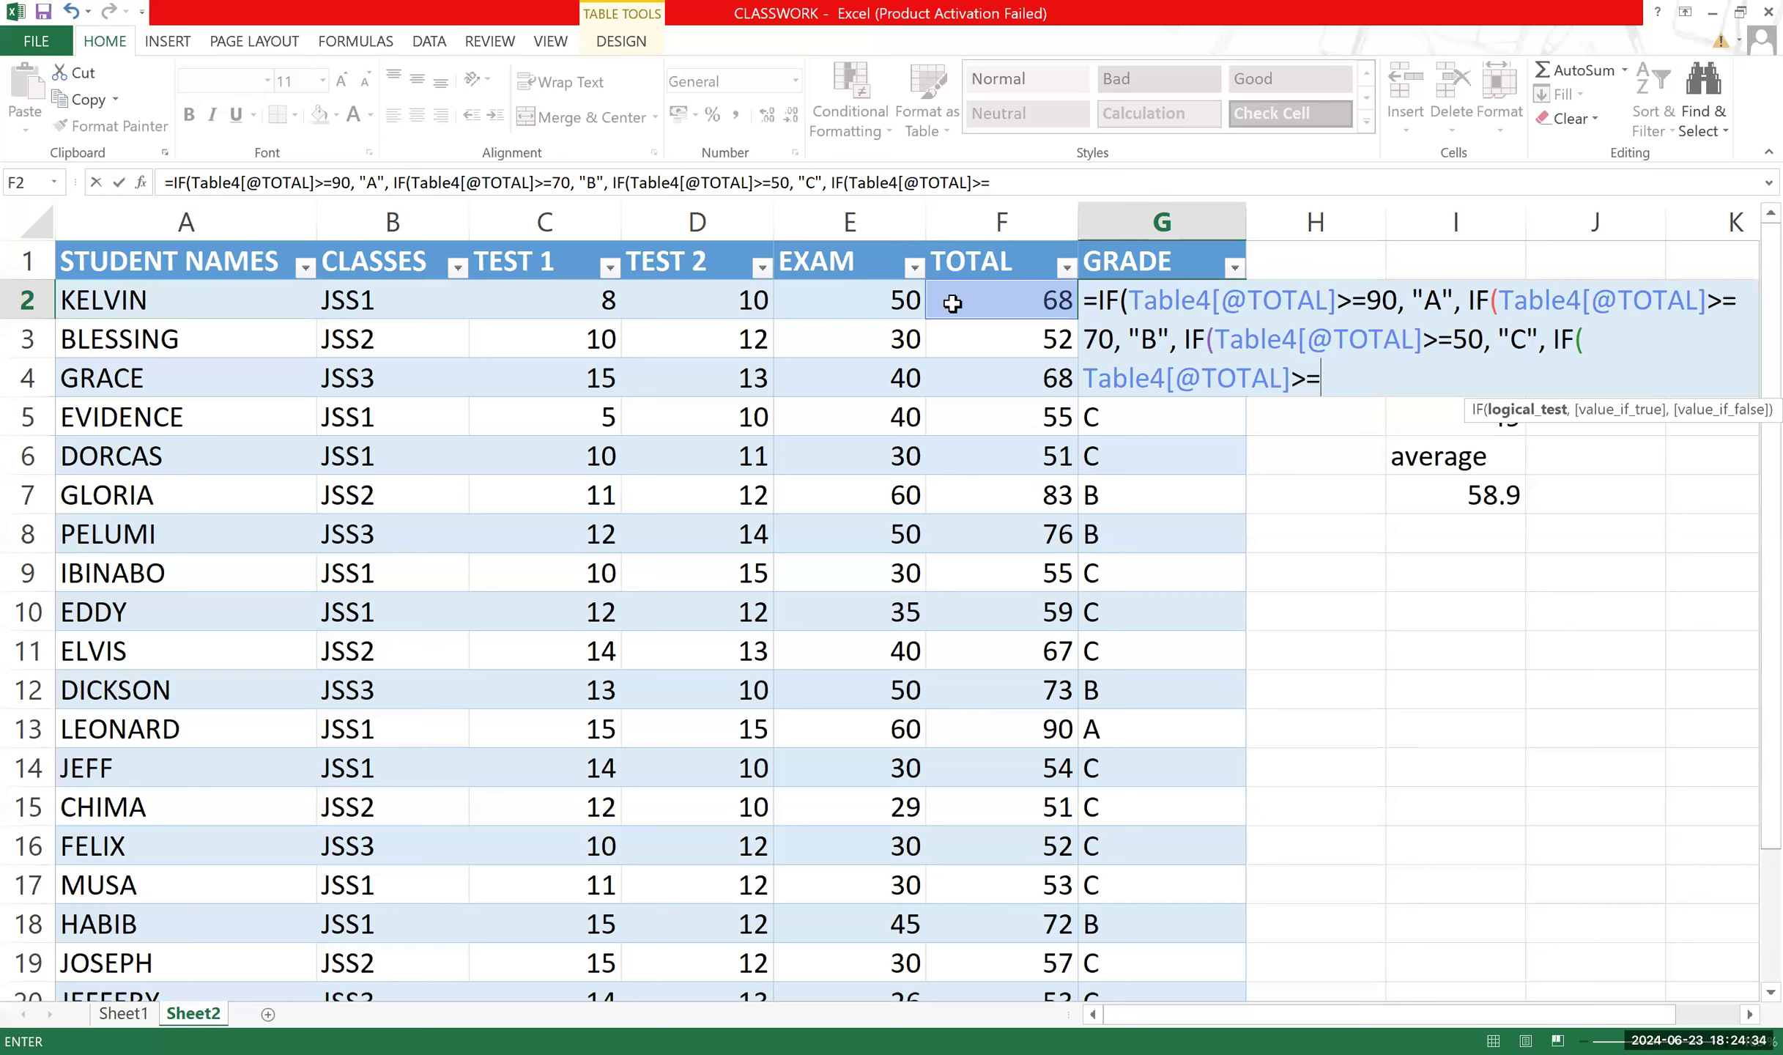
type("40, ")
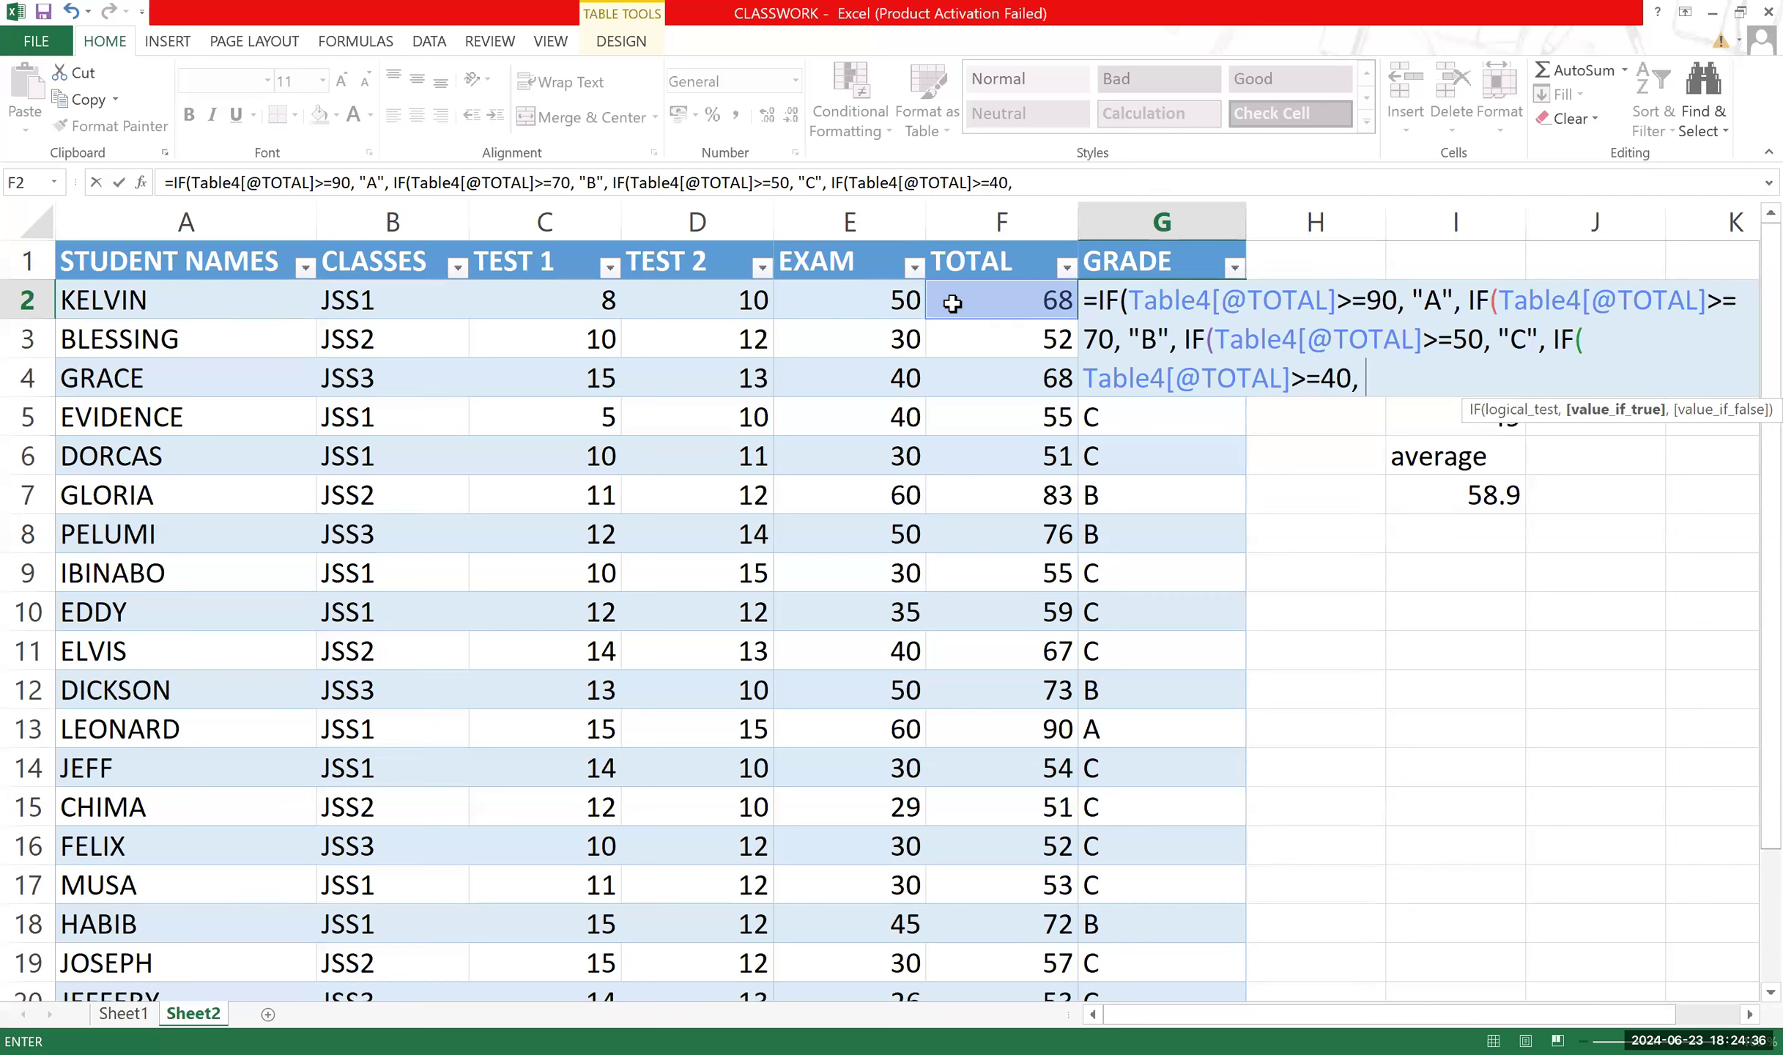
type("\"d")
key("BackSpace")
type("D\",")
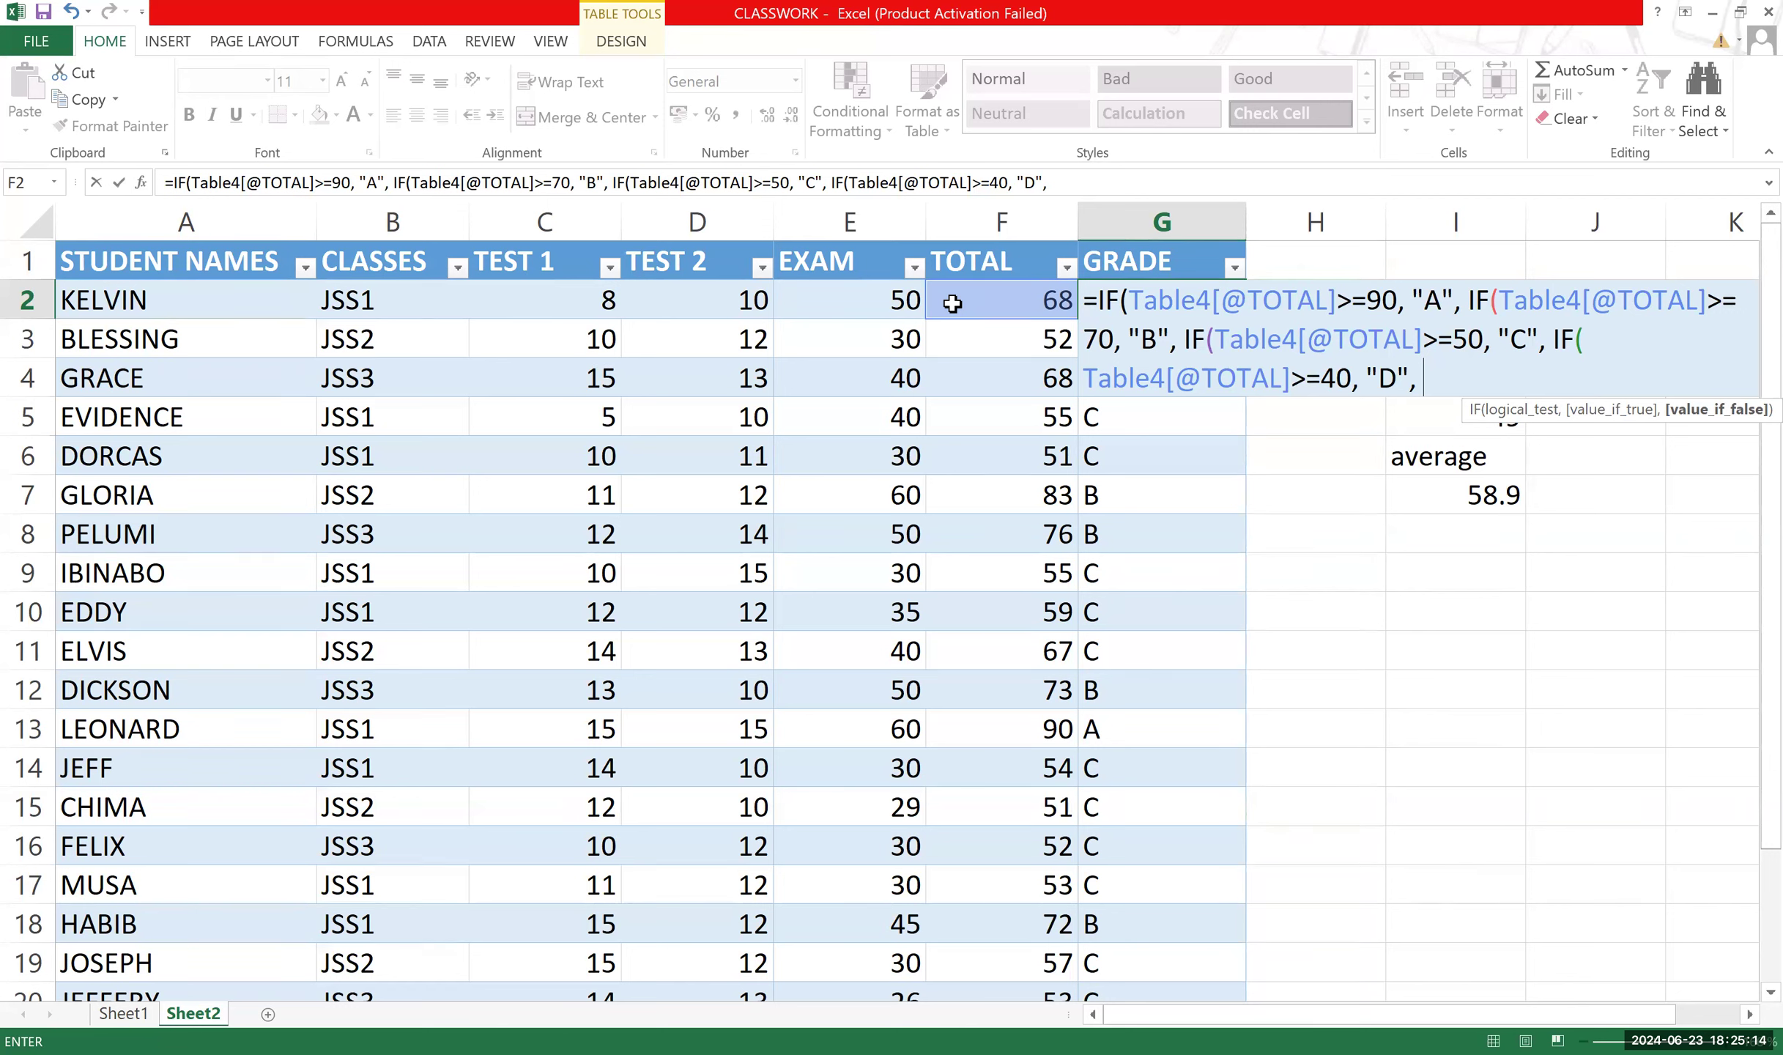
type("\"F\")")
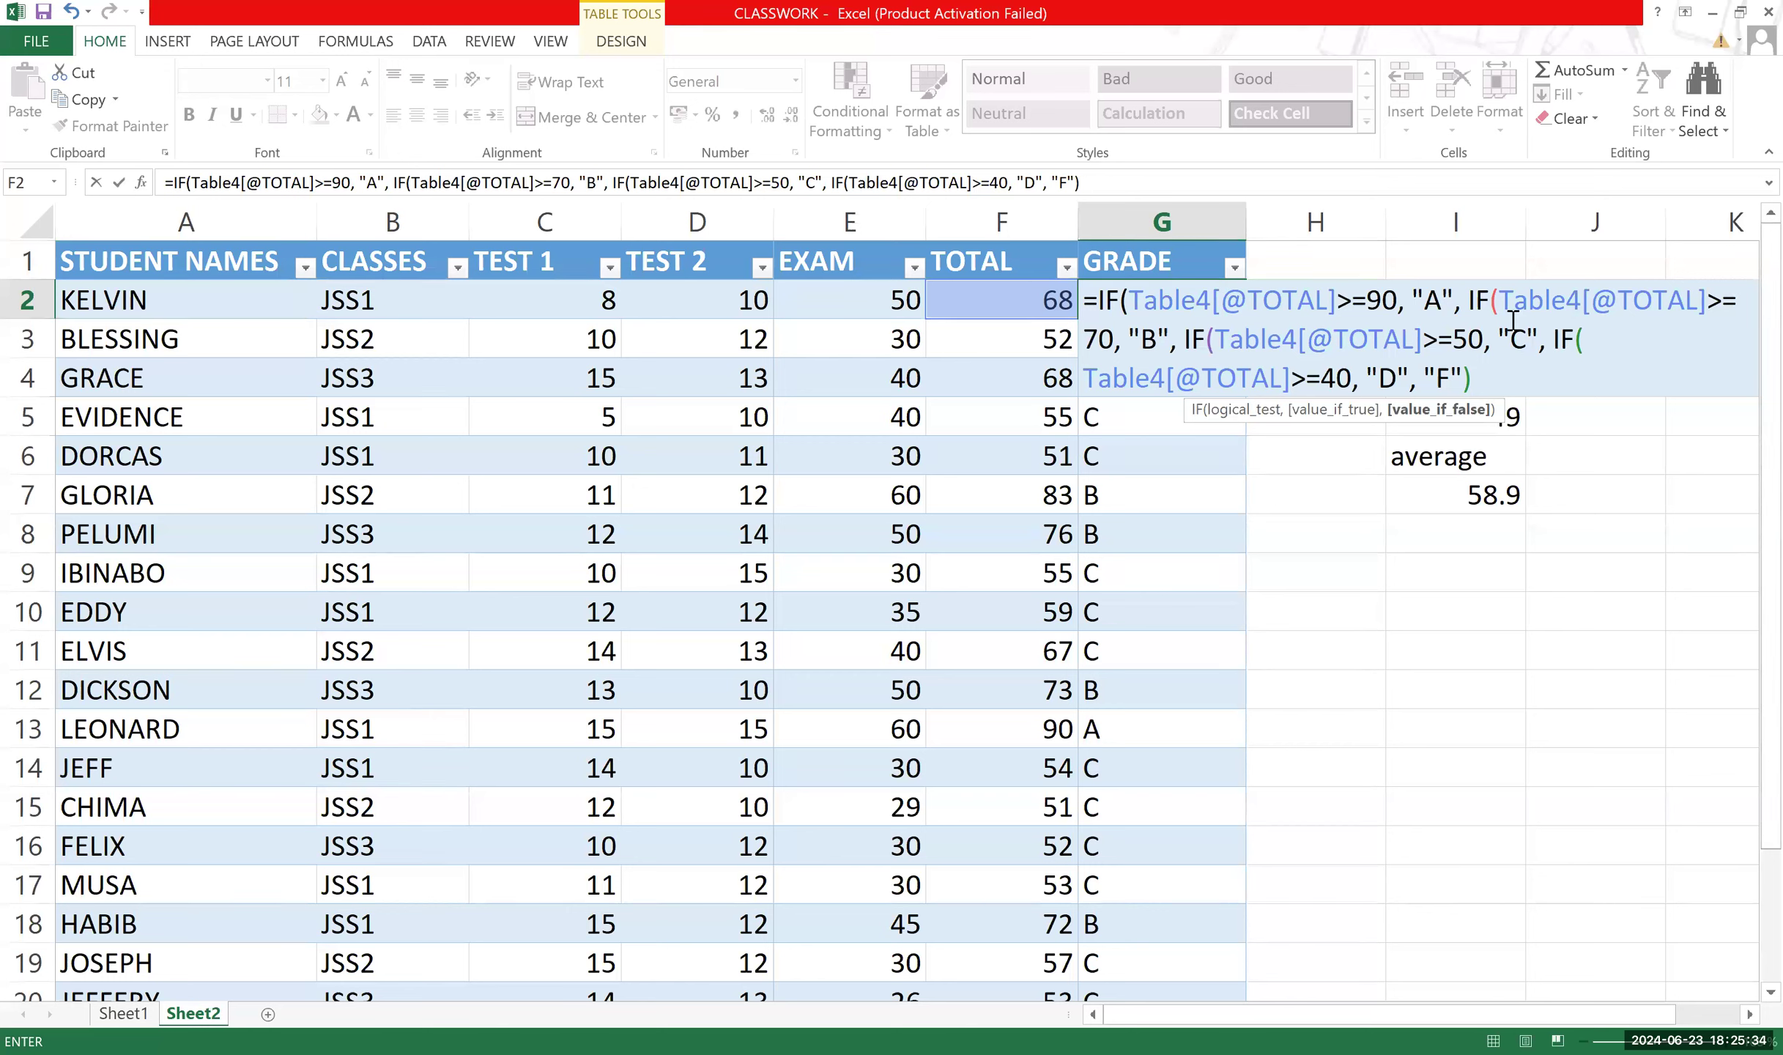
Close the three outer IF brackets, enter the G2 formula, and review the letter grades down the table.
key("BackSpace")
type(")")
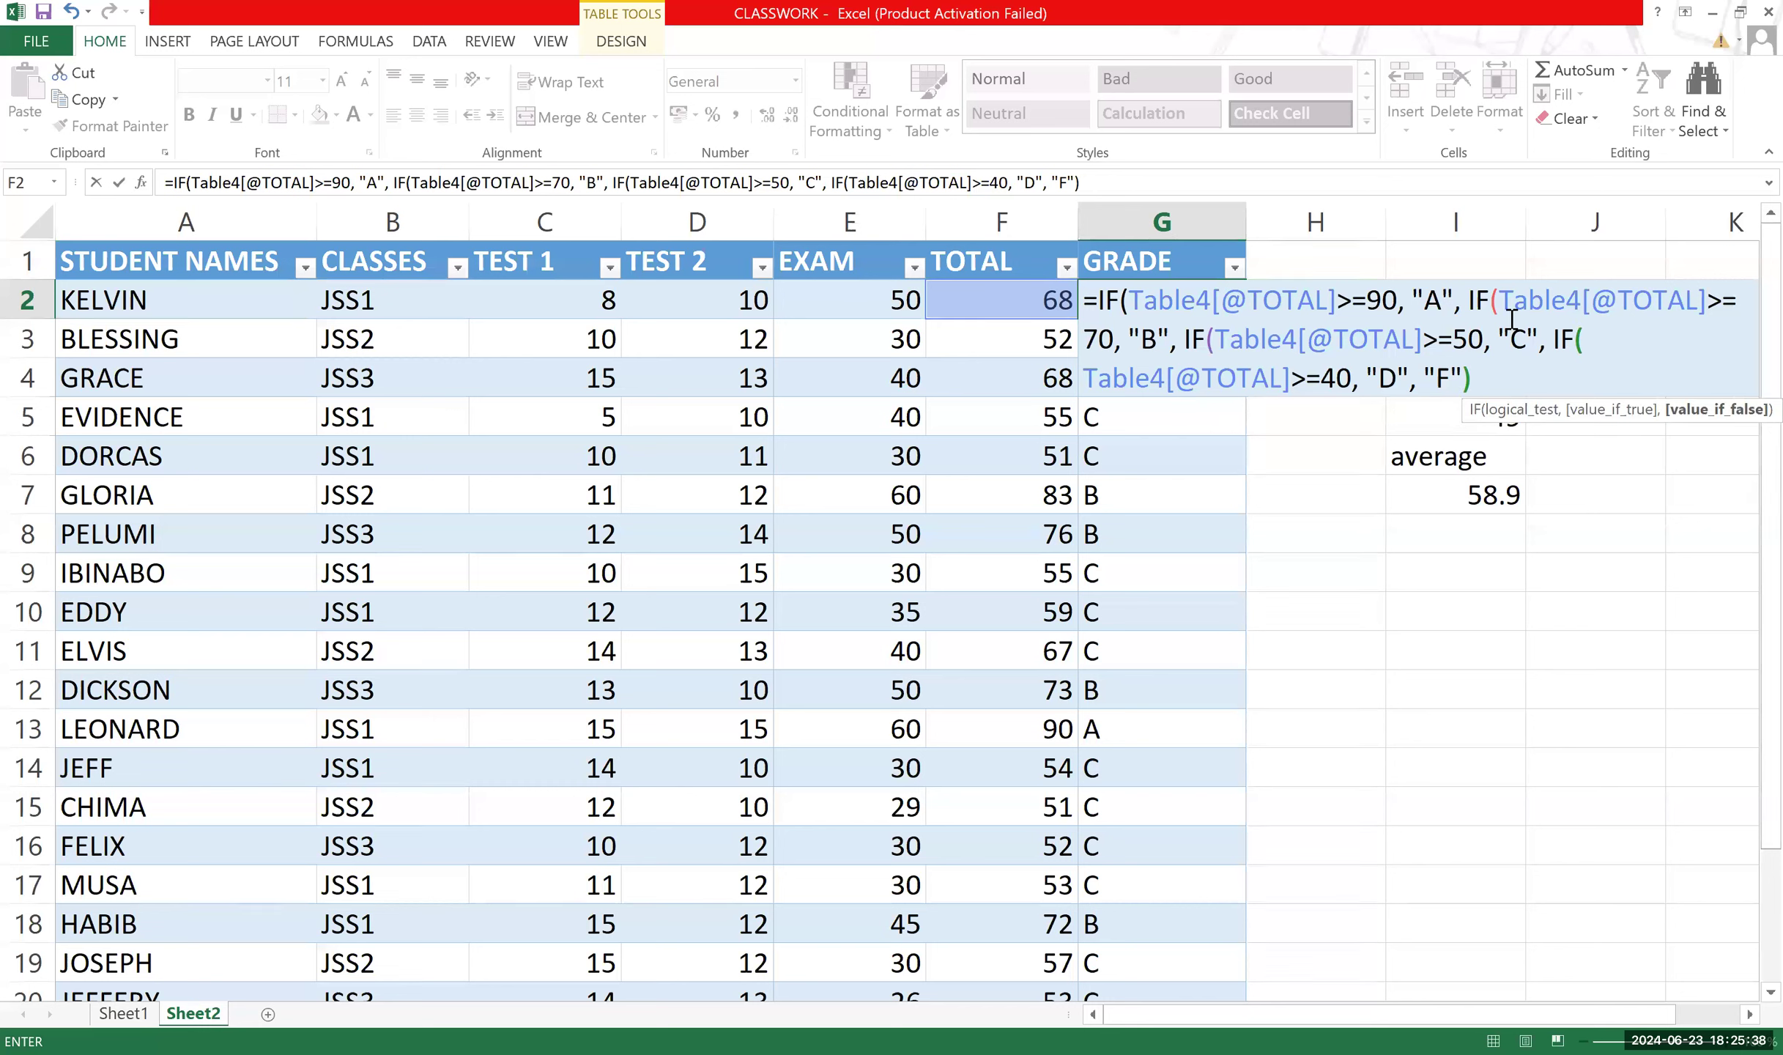
type(")))")
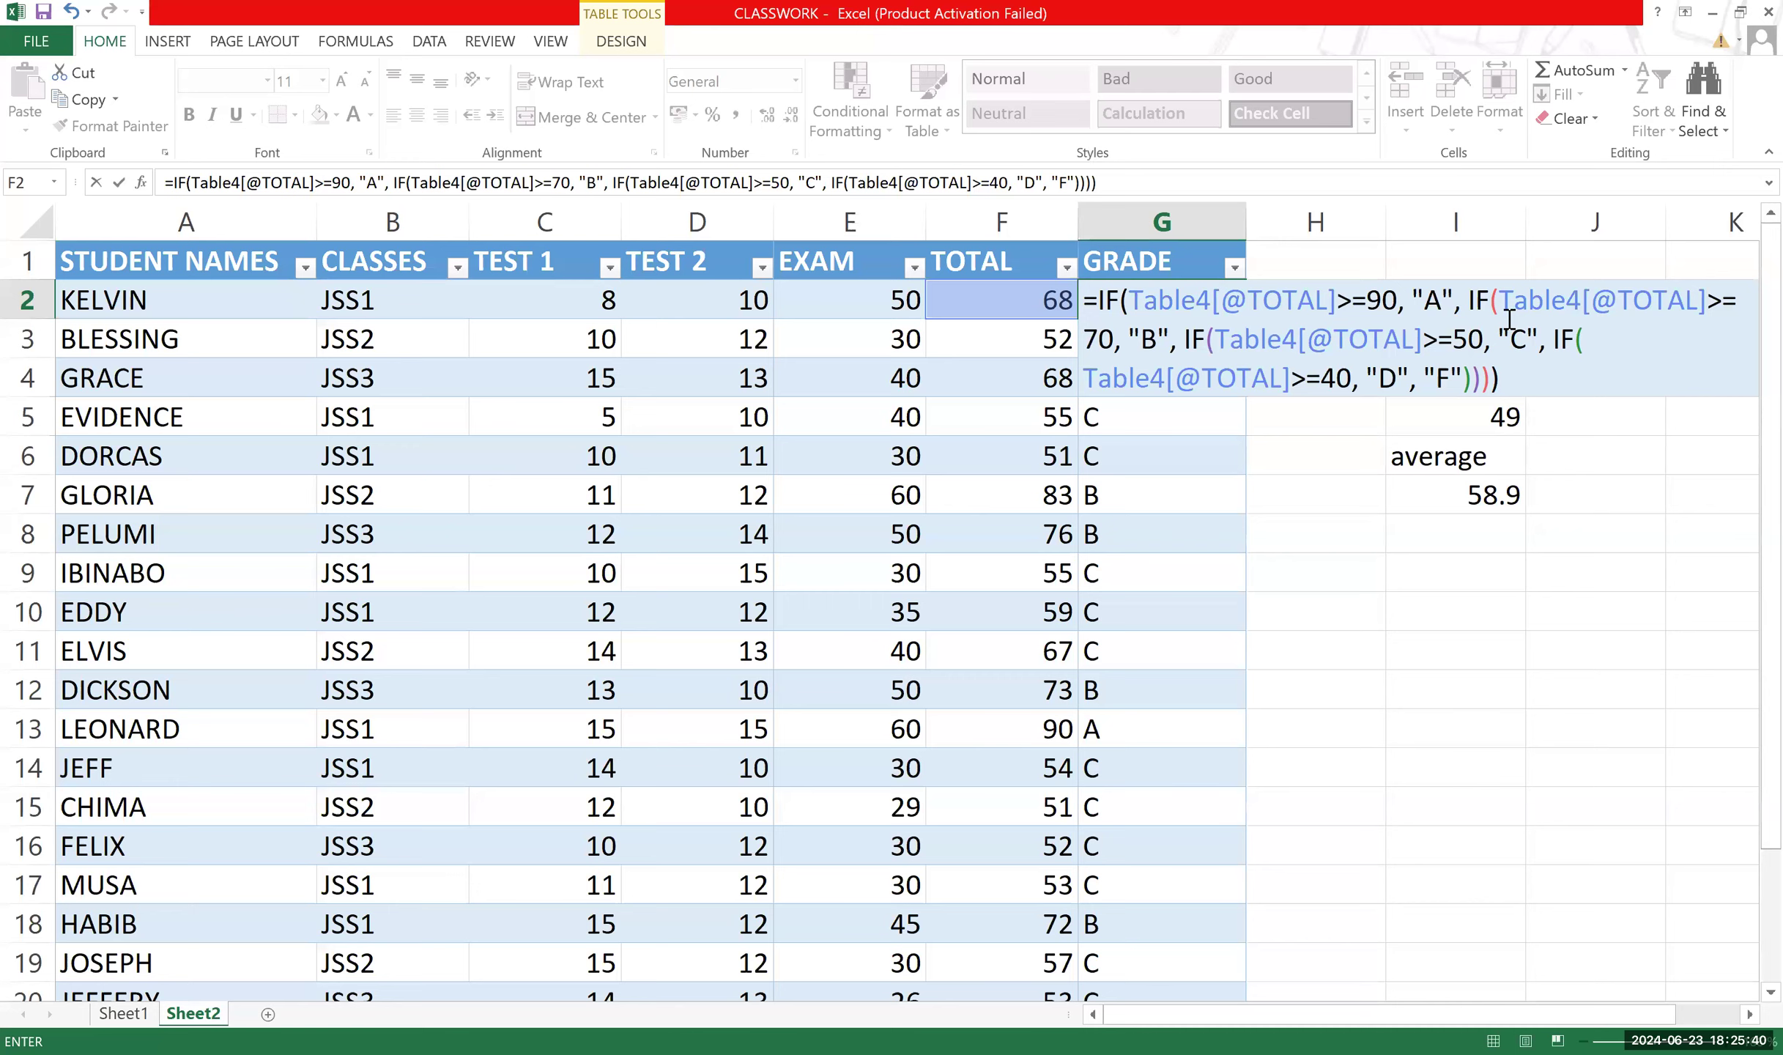
key("Return")
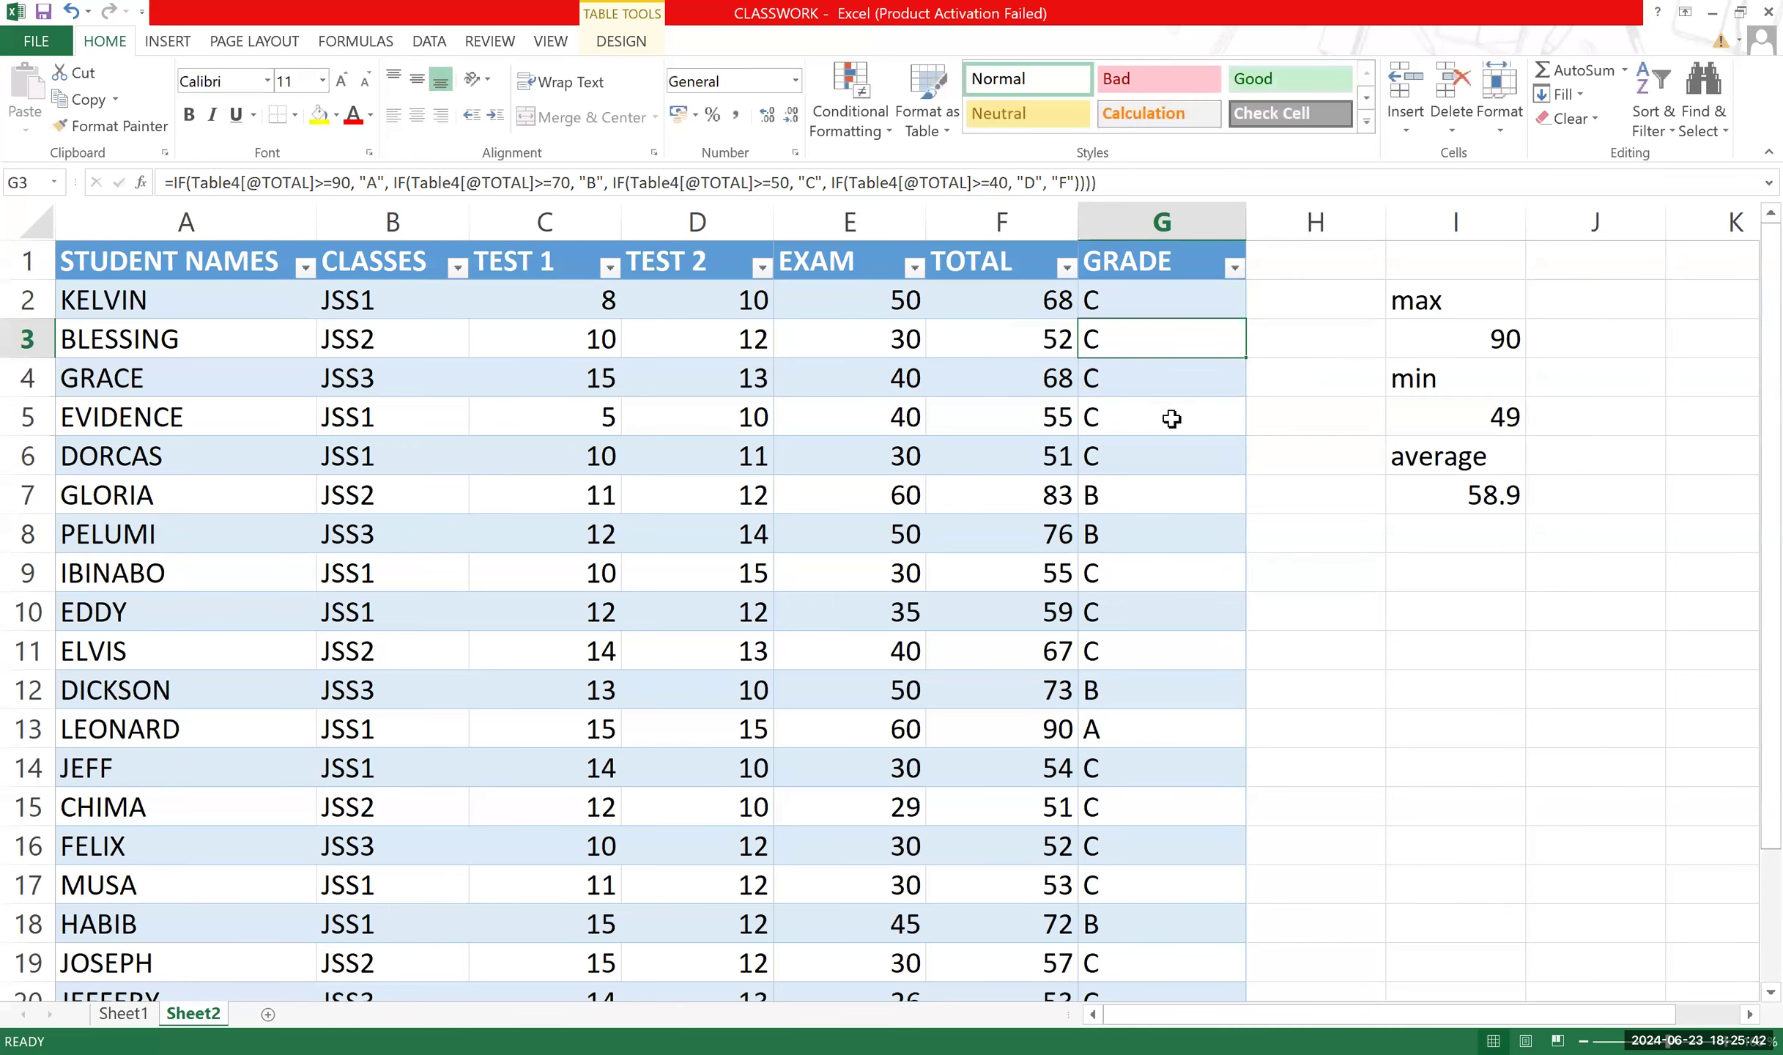
scroll(1146, 419, "down", 8)
scroll(1143, 417, "up", 5)
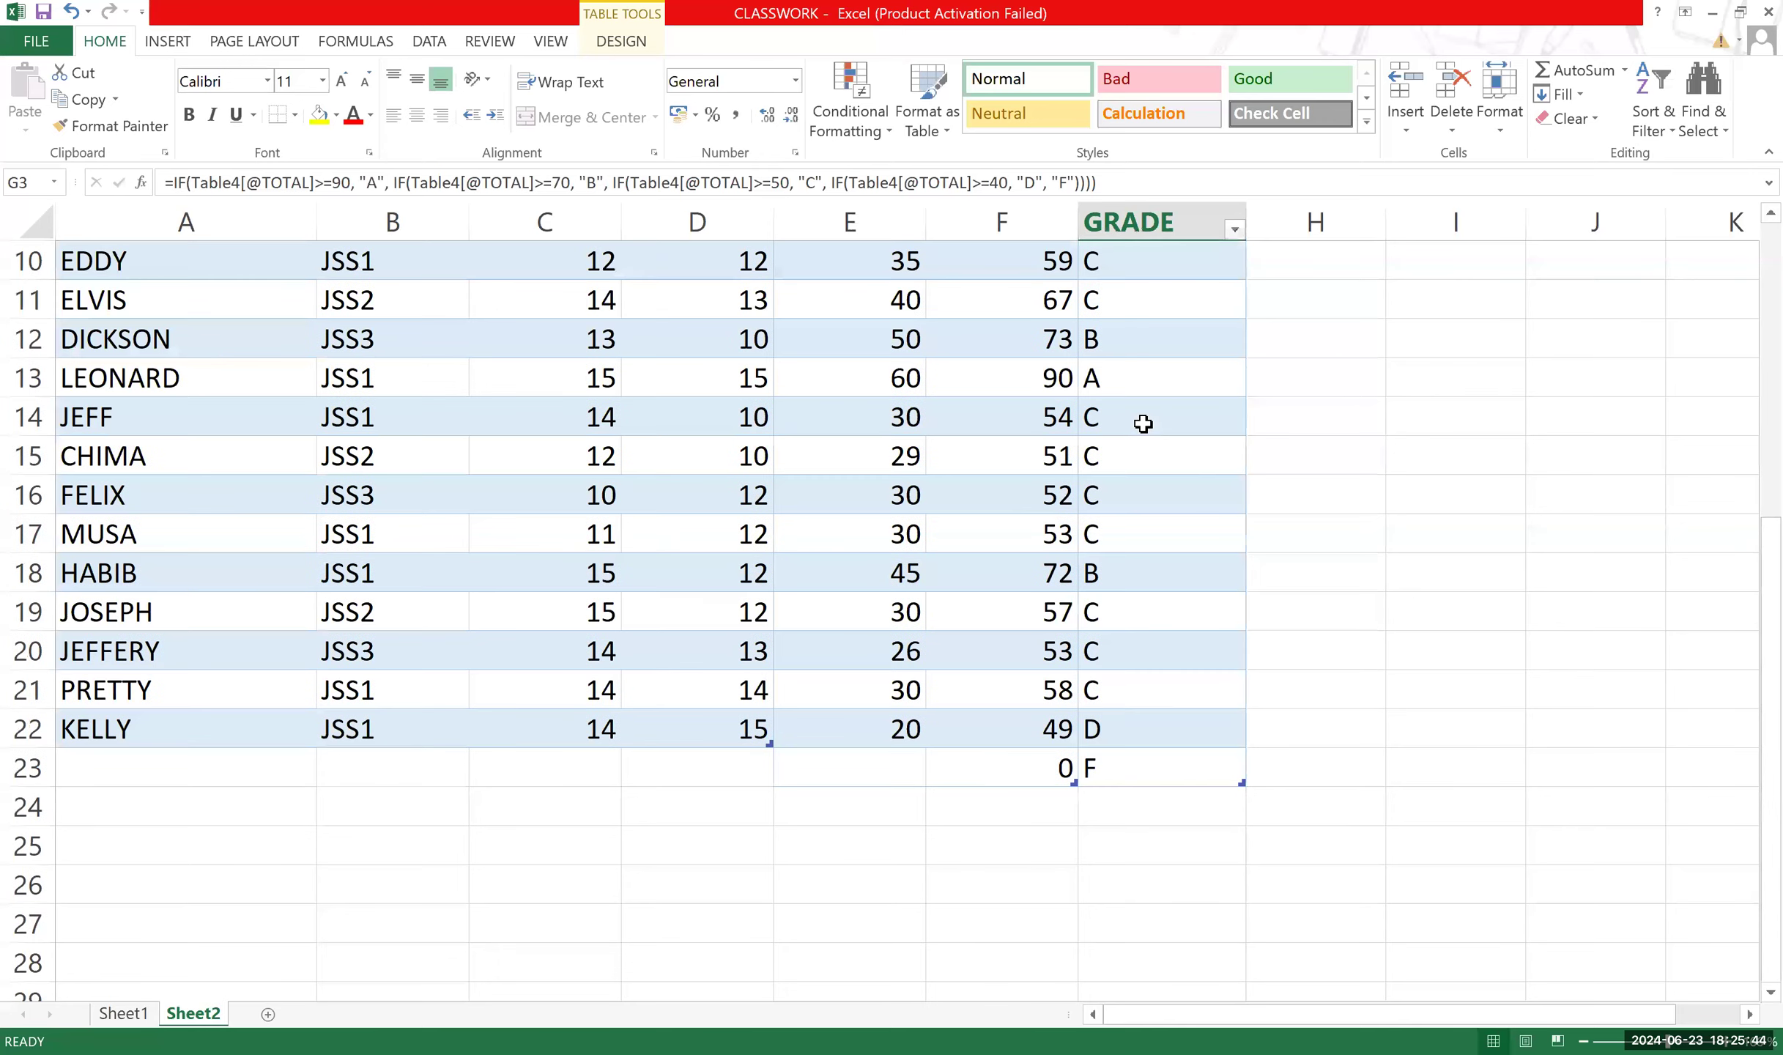
scroll(1143, 423, "up", 3)
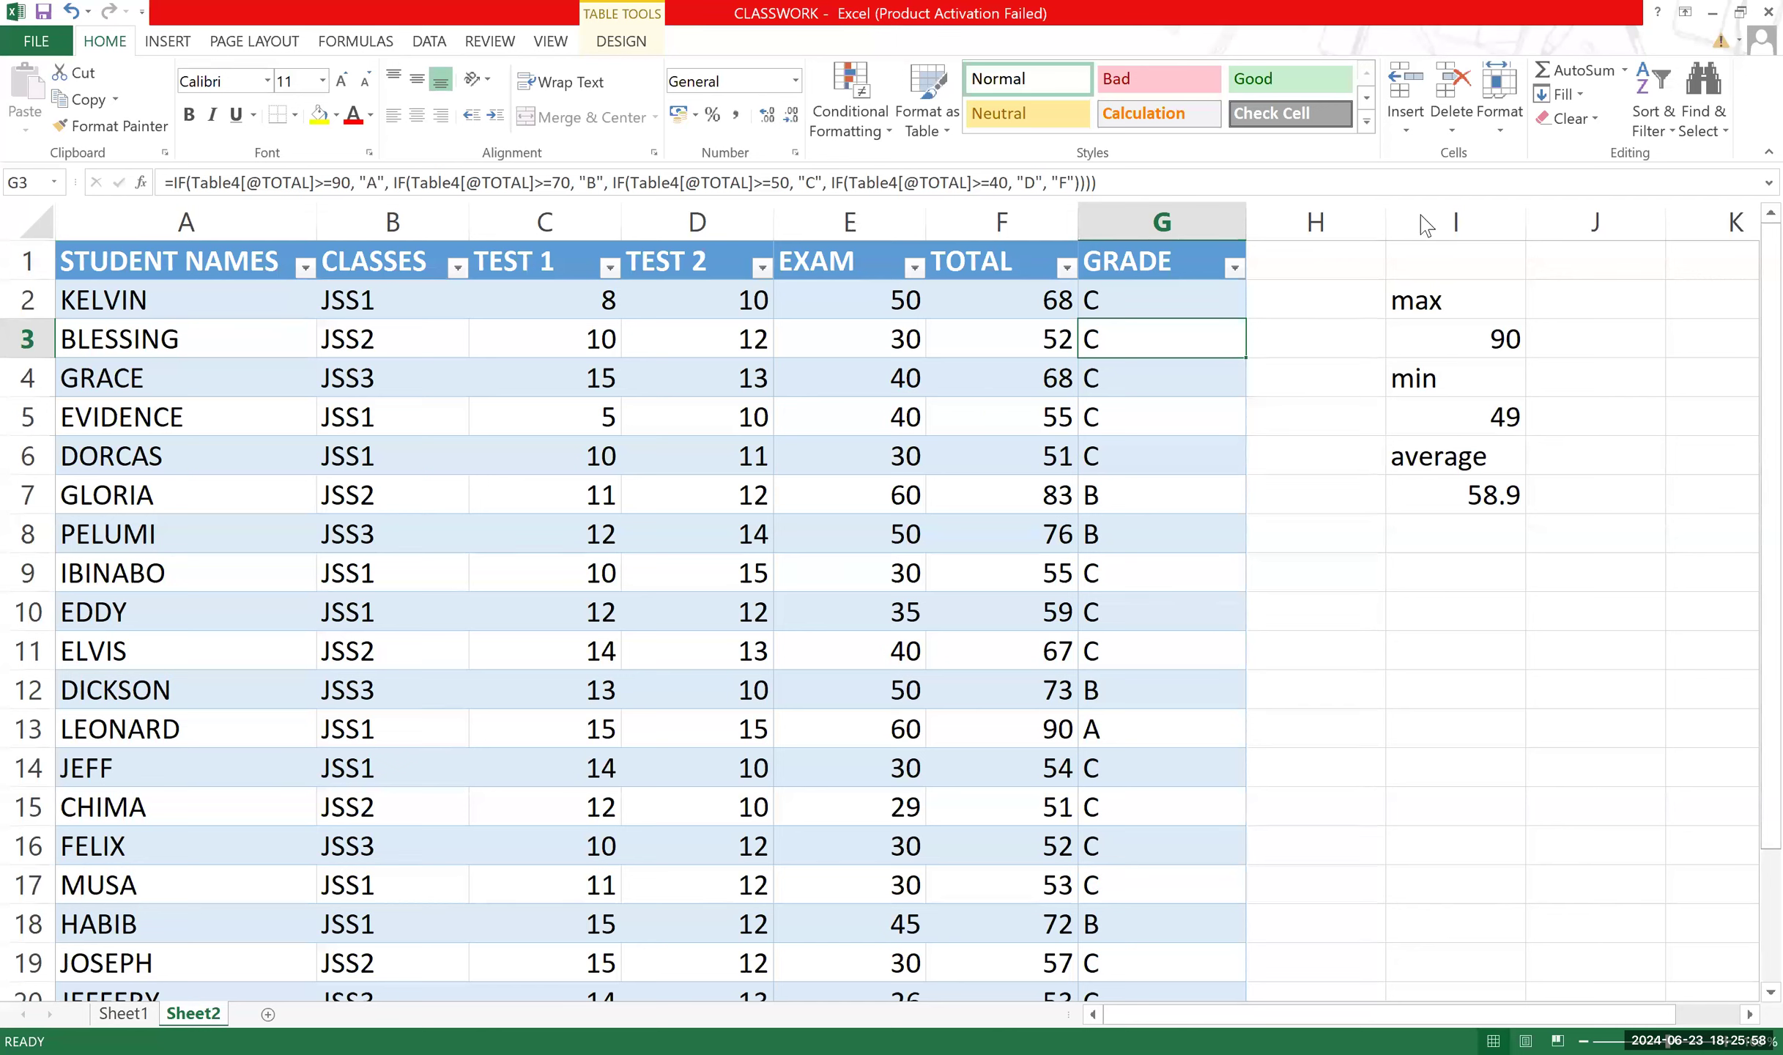
Rename the table containing the STUDENT NAMES header as GradingTable.
key("alt+Tab")
left_click(396, 281)
left_click(260, 265)
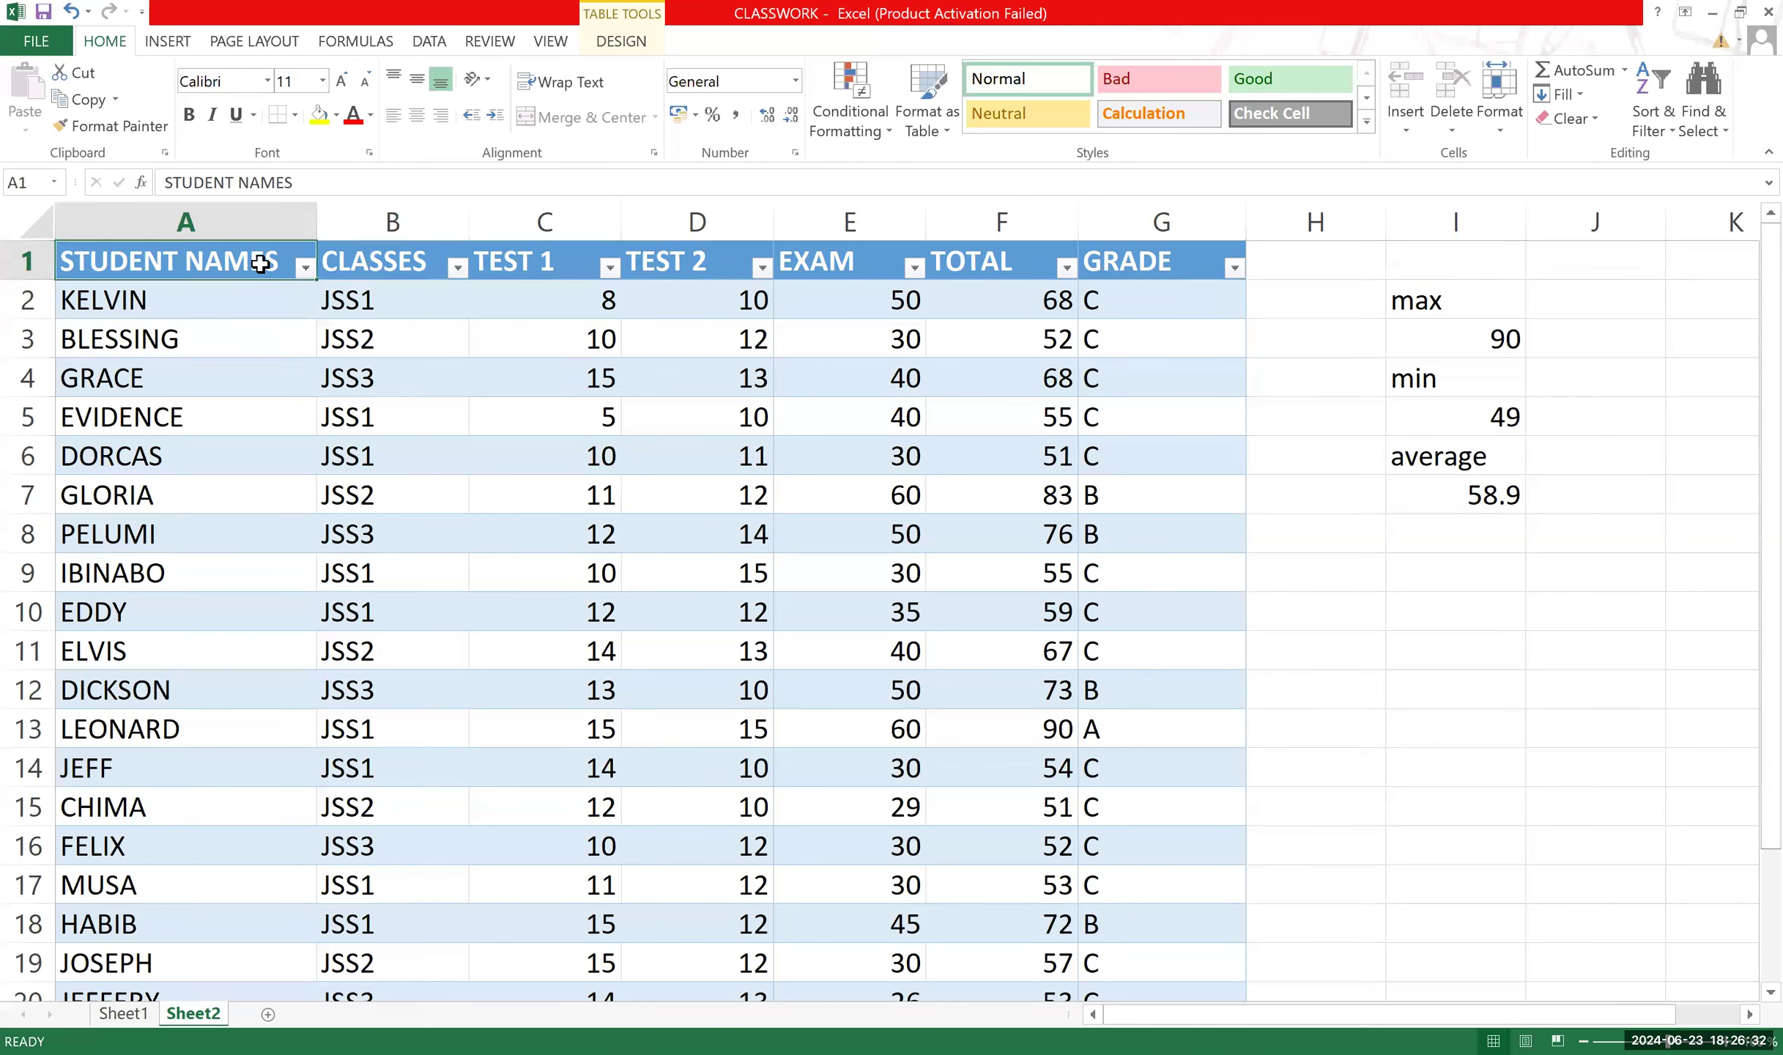
left_click(623, 42)
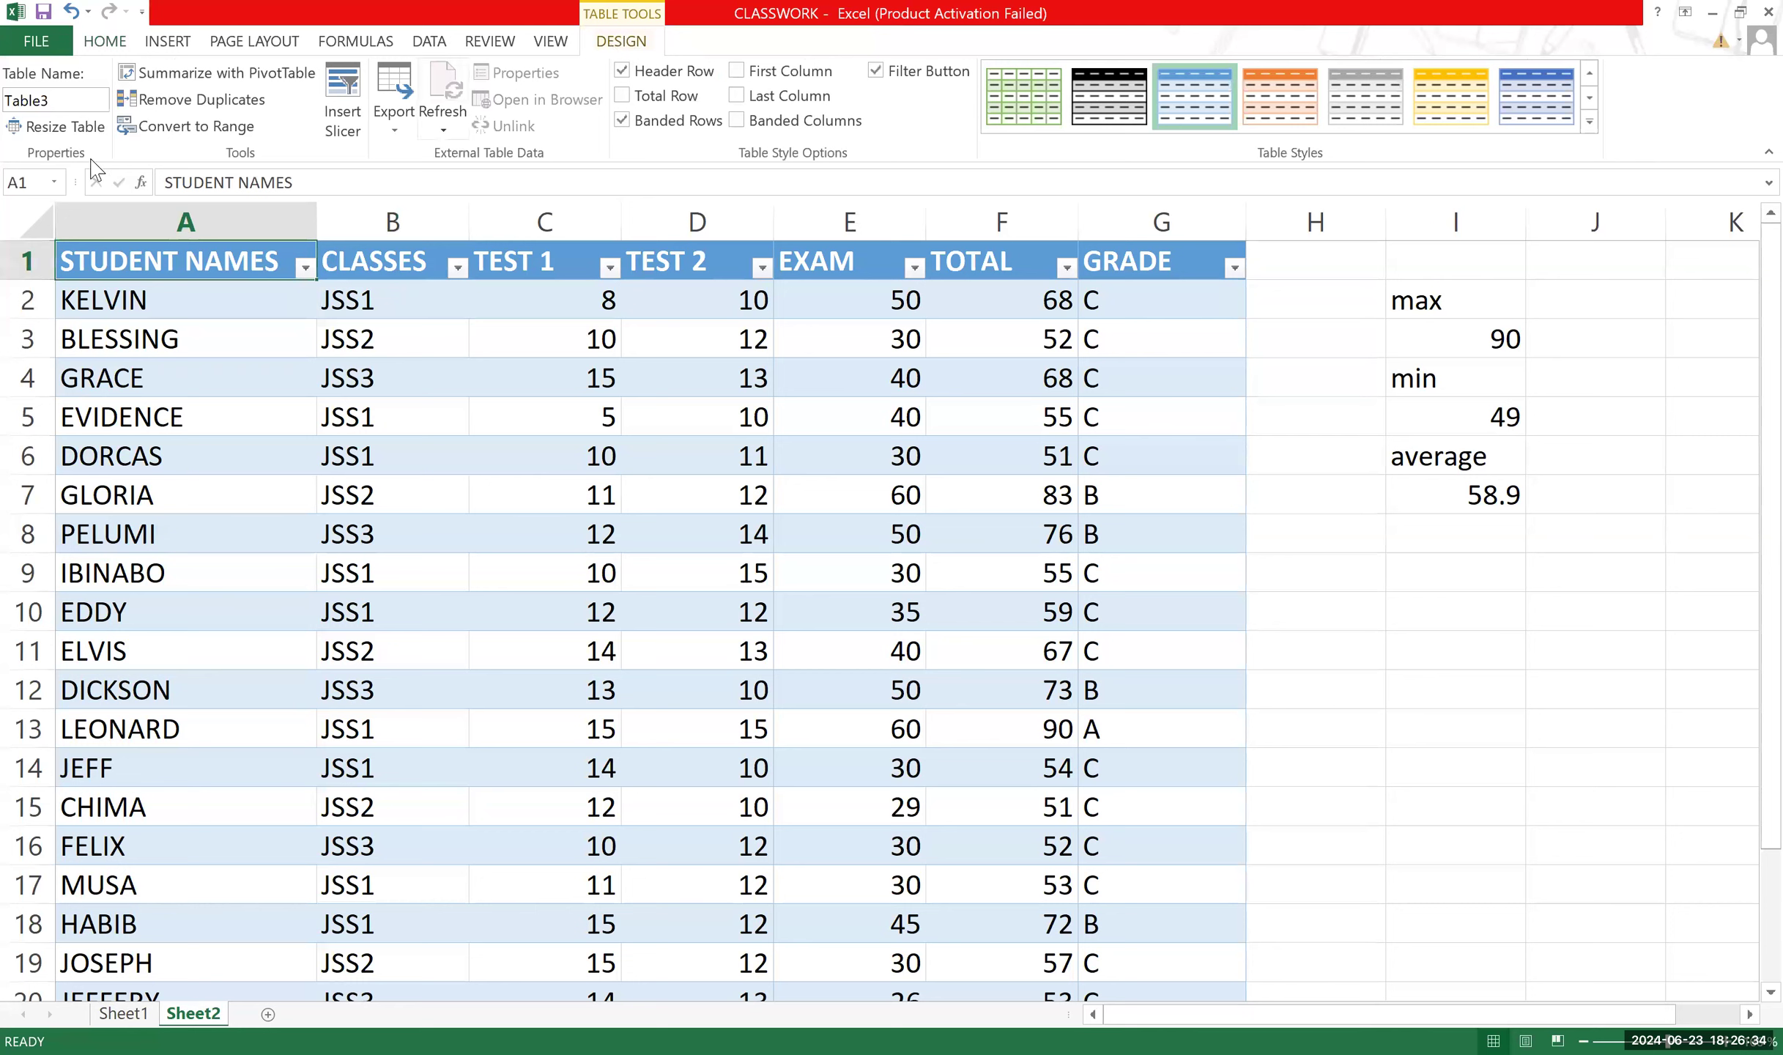
left_click(59, 101)
key("BackSpace")
key("BackSpace")
key("BackSpace")
key("BackSpace")
key("BackSpace")
key("BackSpace")
type("GradingTable")
left_click(854, 416)
Check which table name applies to cells in the CLASSES, TEST 1, EXAM, TOTAL and GRADE columns.
left_click(346, 290)
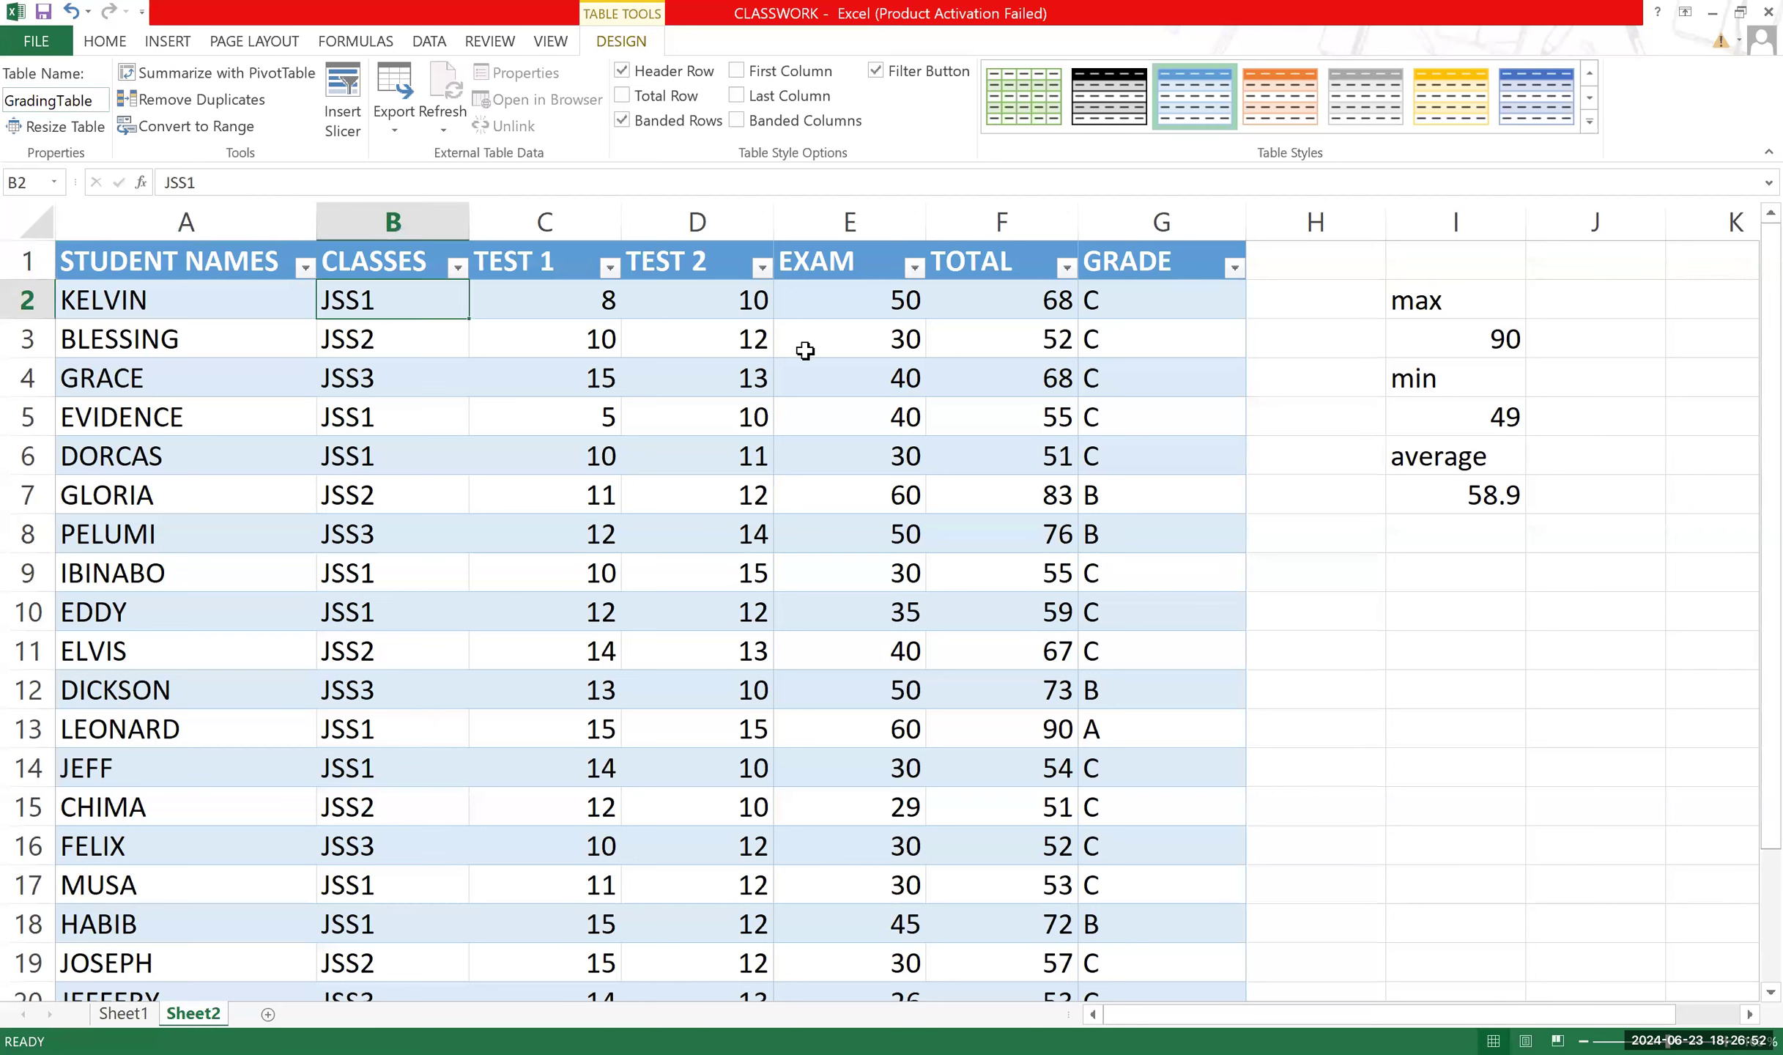
left_click(1106, 412)
left_click(1314, 462)
left_click(1187, 409)
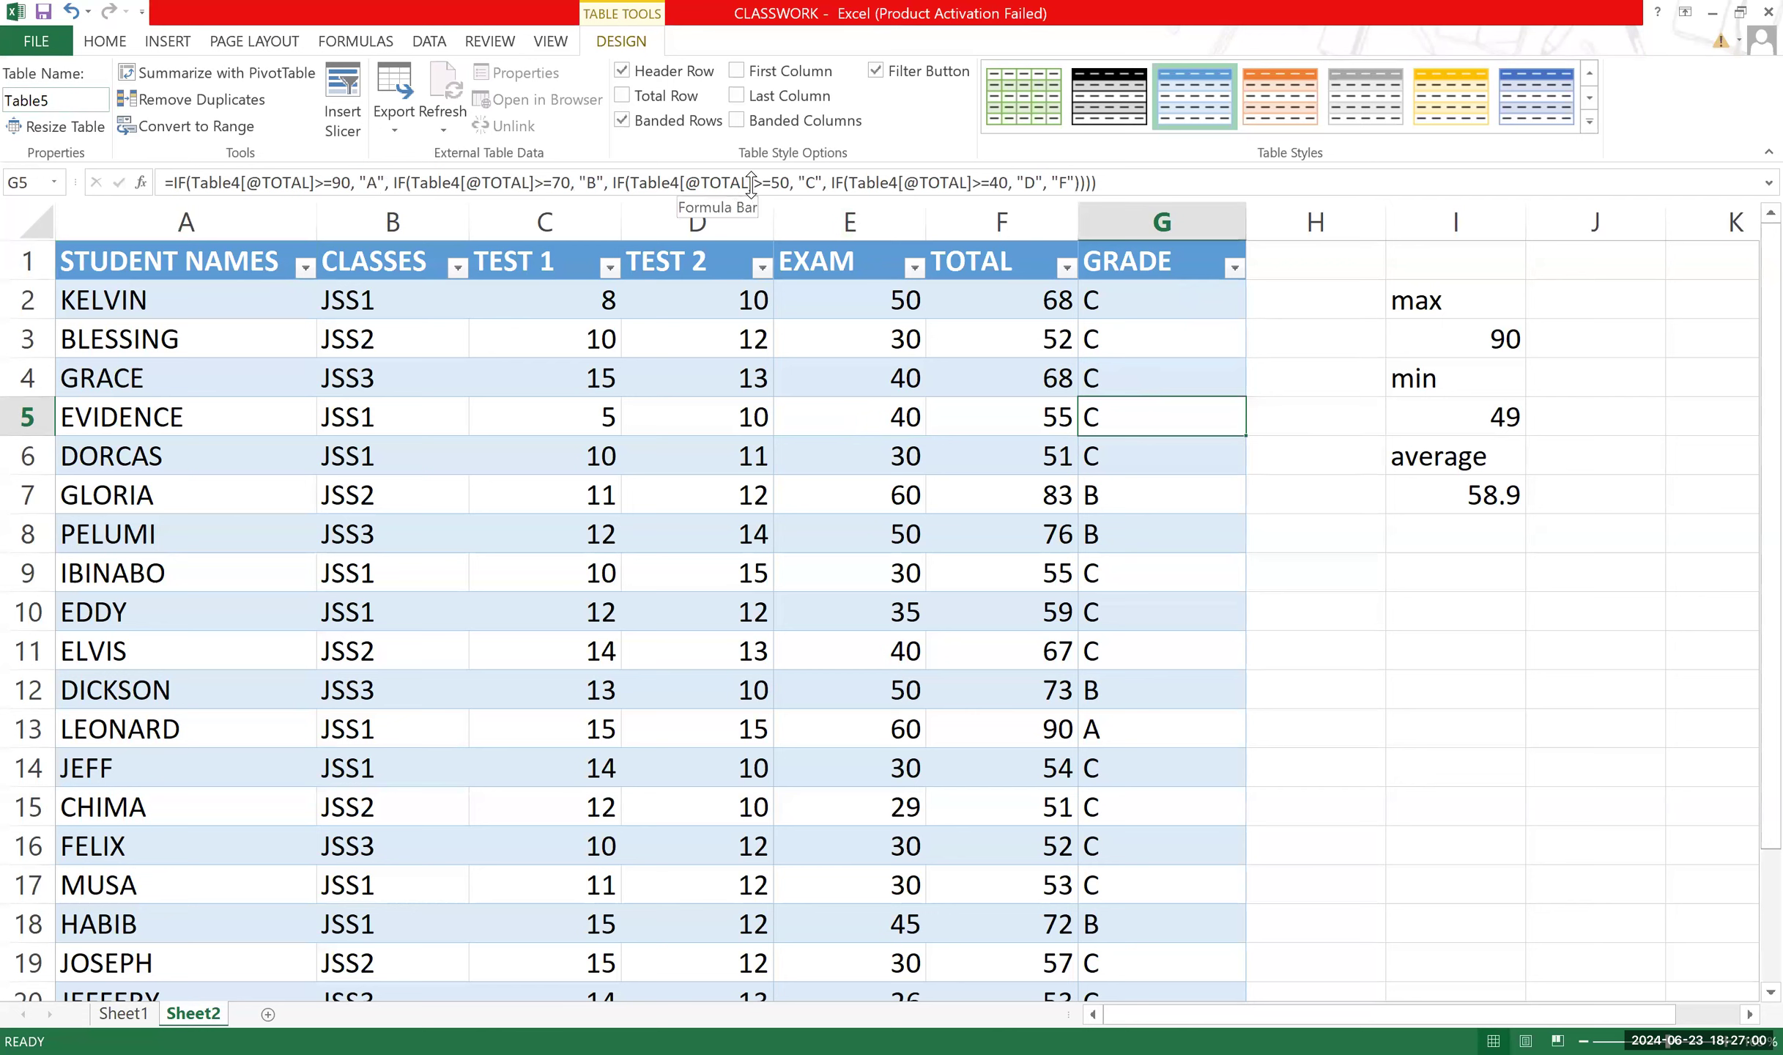
left_click(1129, 324)
left_click(1118, 309)
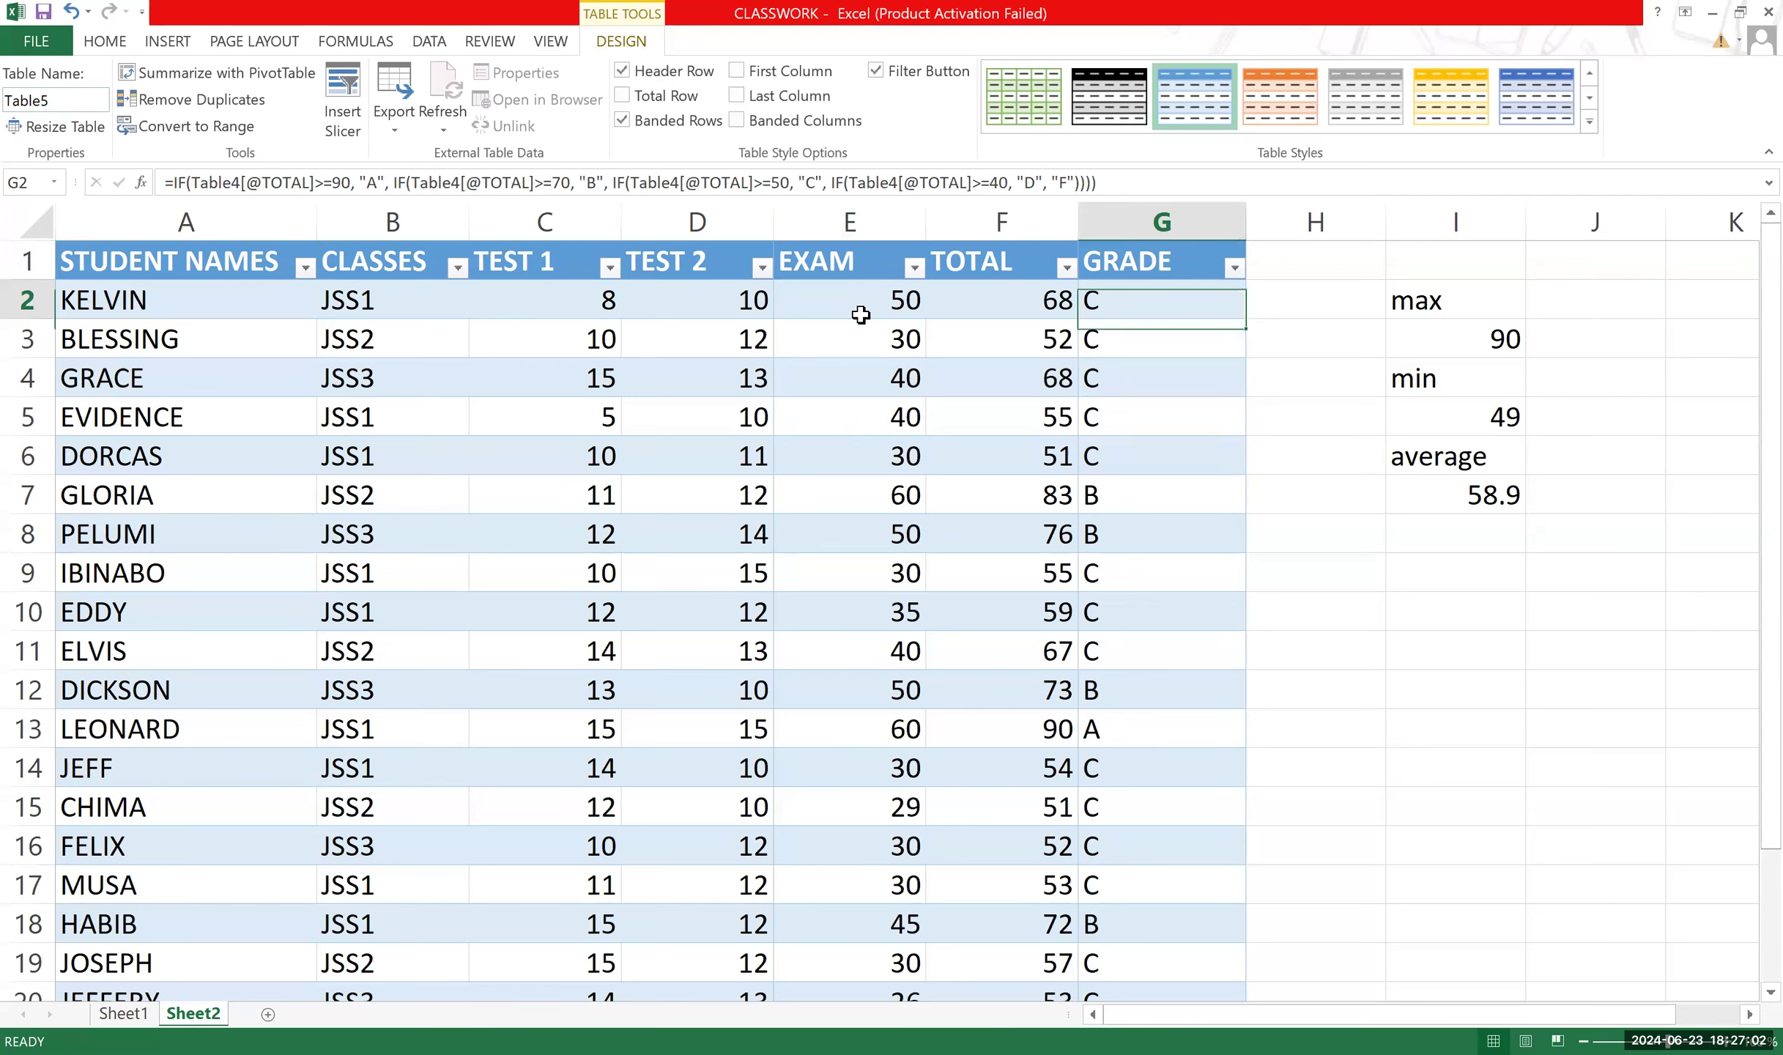
left_click(860, 311)
left_click(991, 331)
left_click(865, 353)
left_click(554, 333)
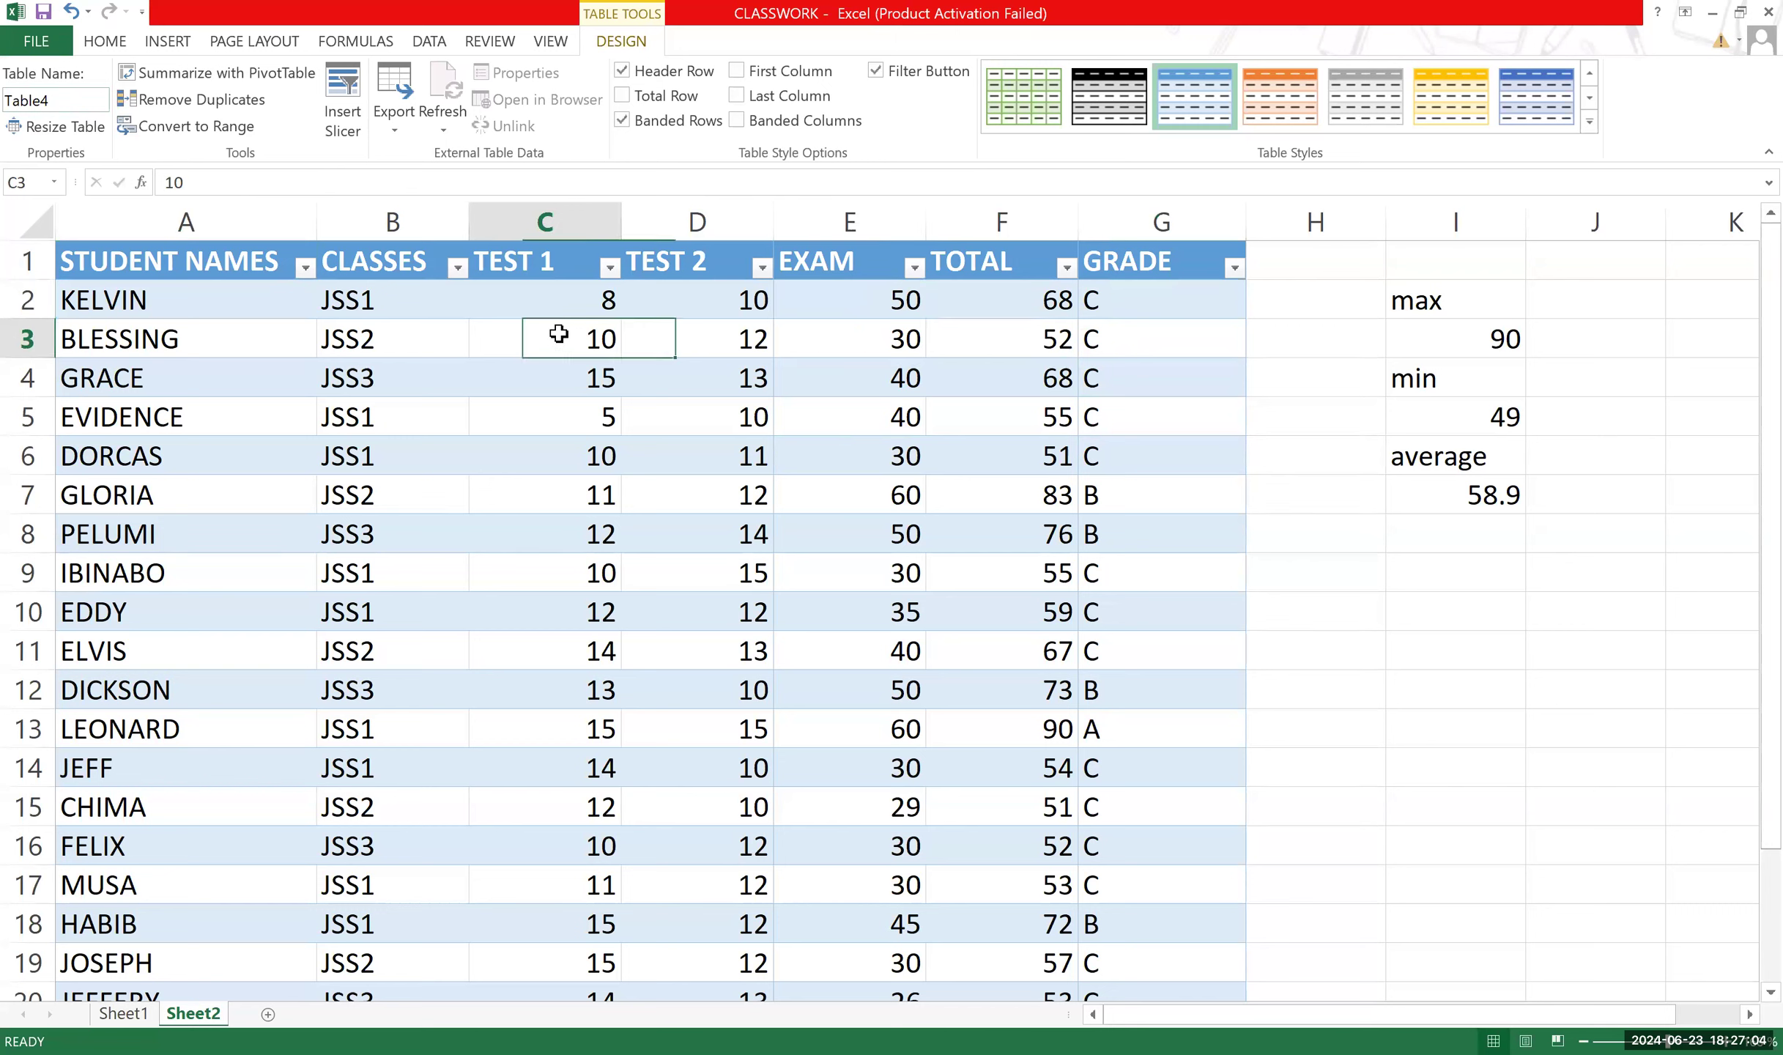
left_click(468, 311)
key("Right")
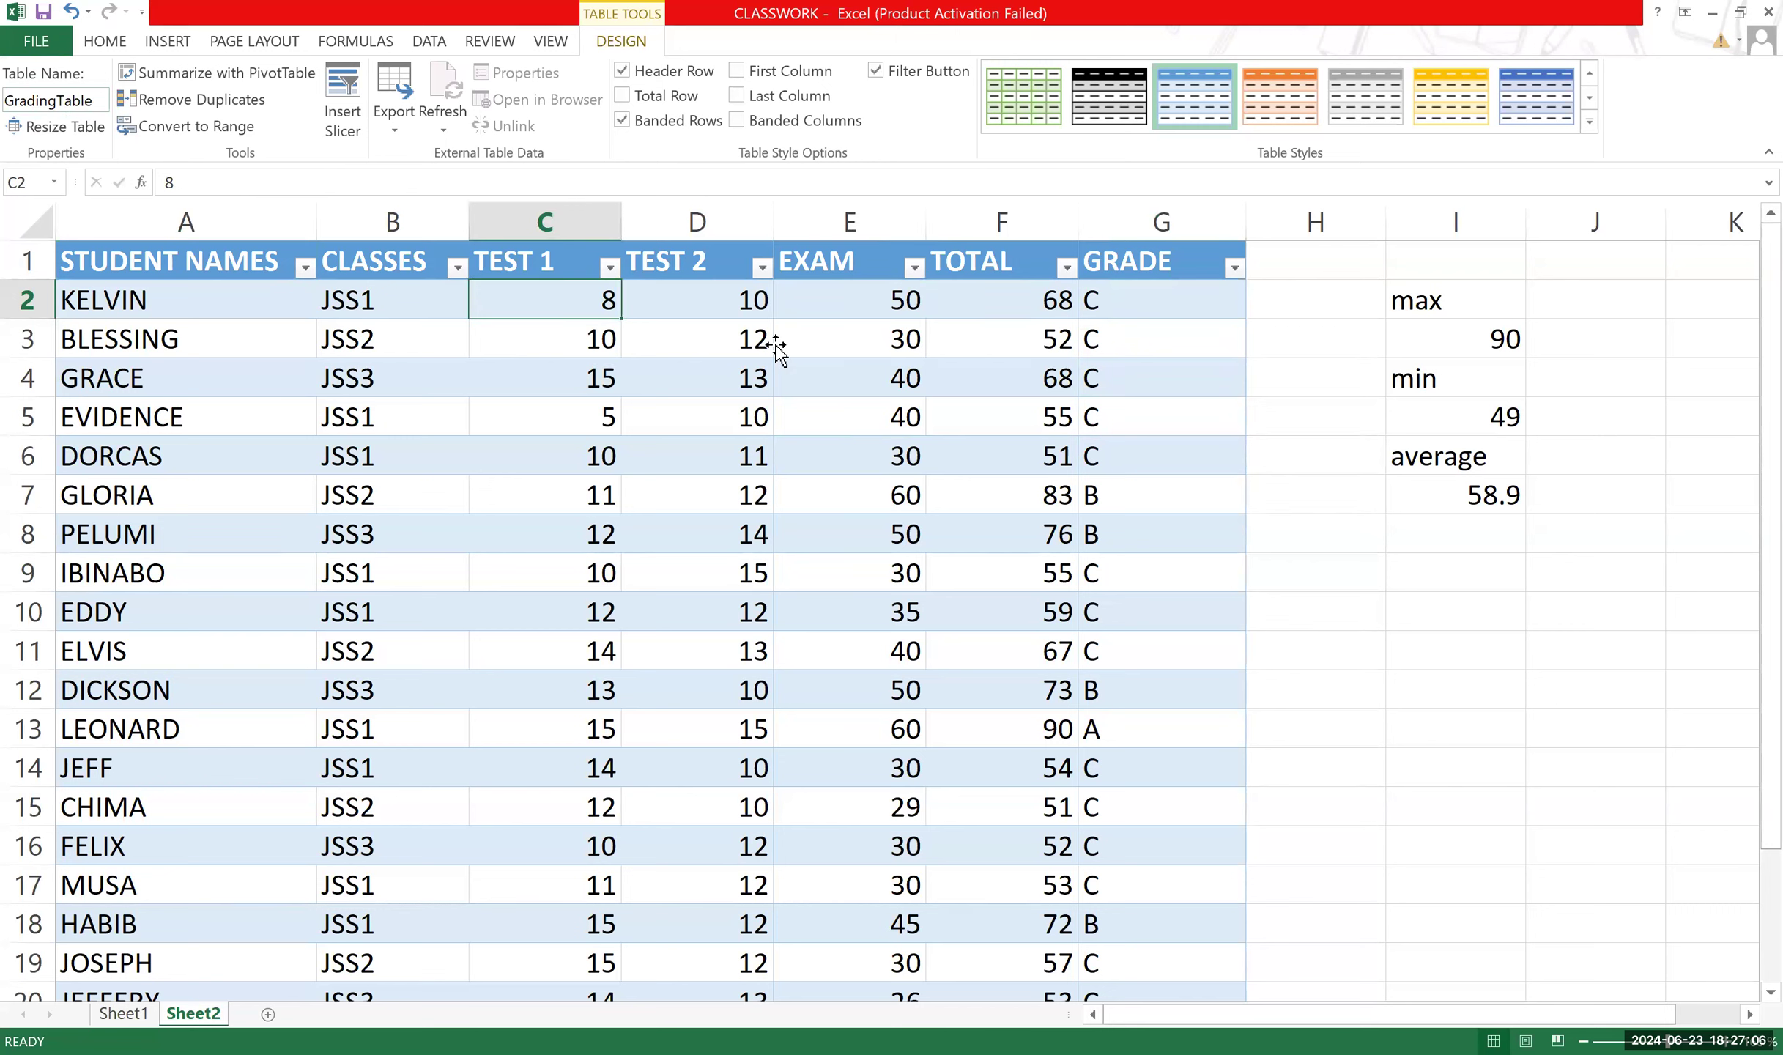
Check which table name applies to the EXAM and TOTAL cells, and review the nested IF formula in G2.
left_click(822, 321)
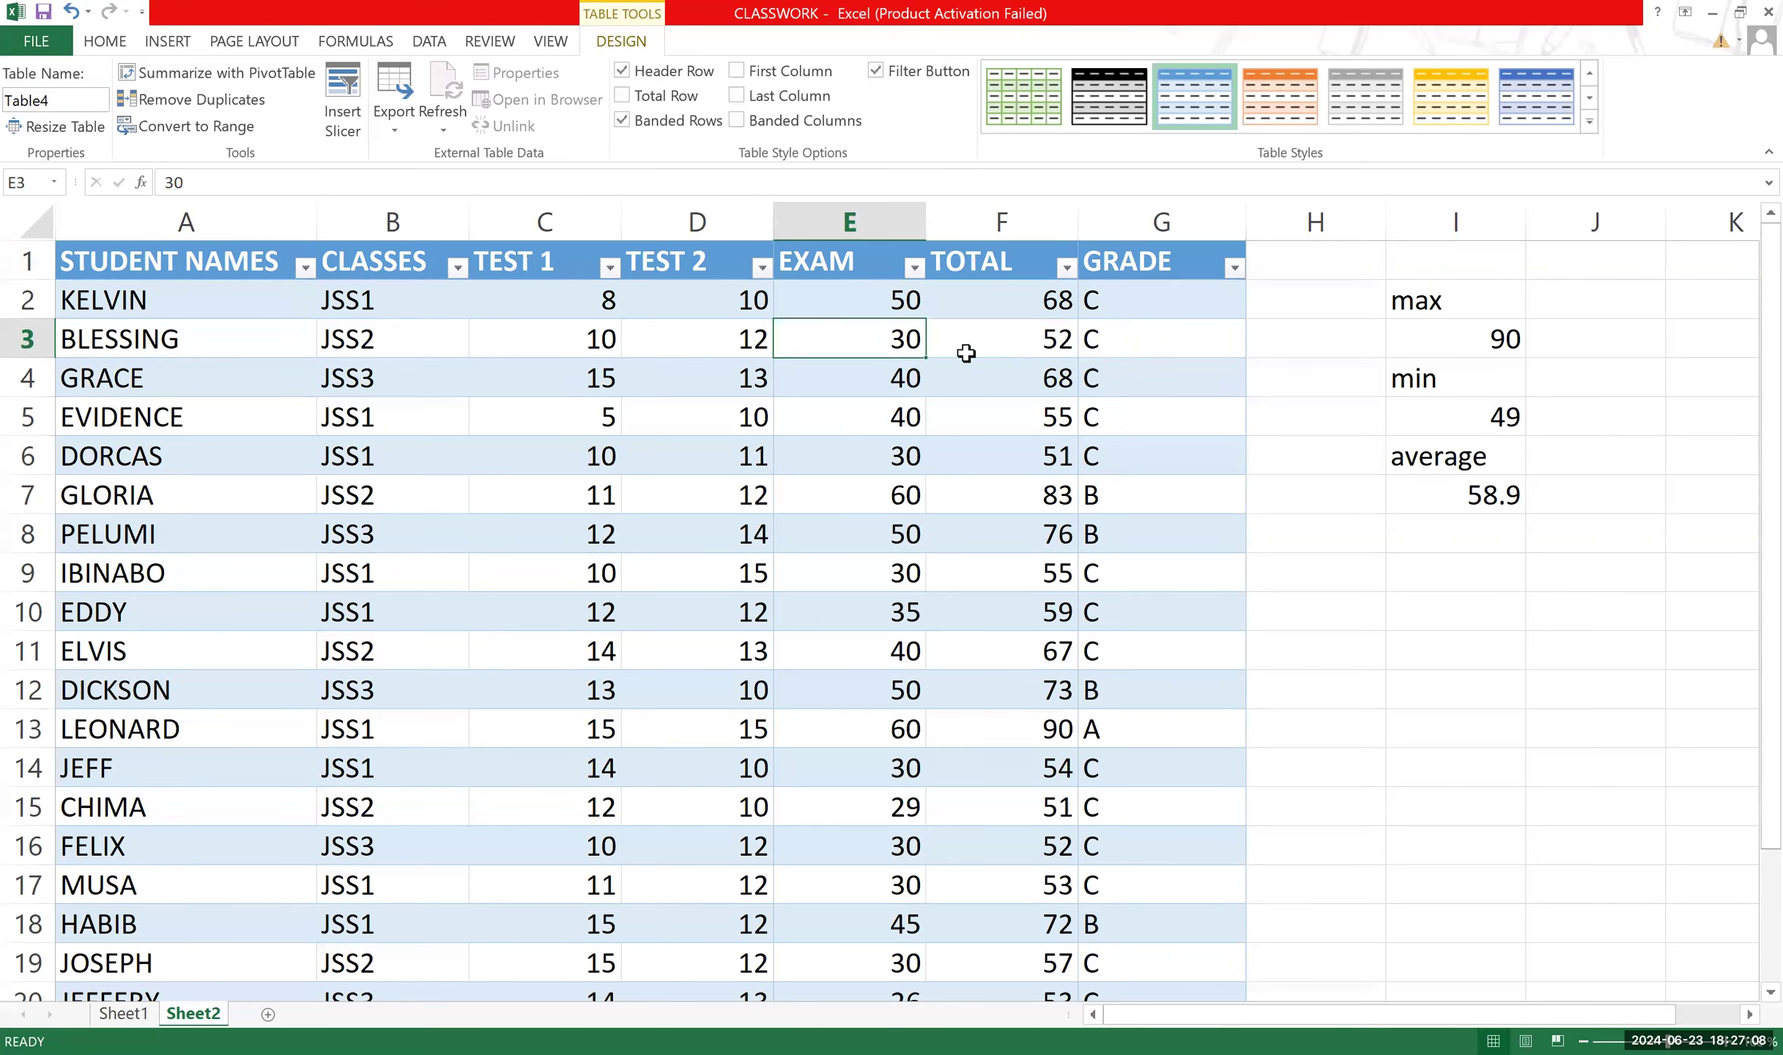
left_click(1066, 338)
left_click(993, 267)
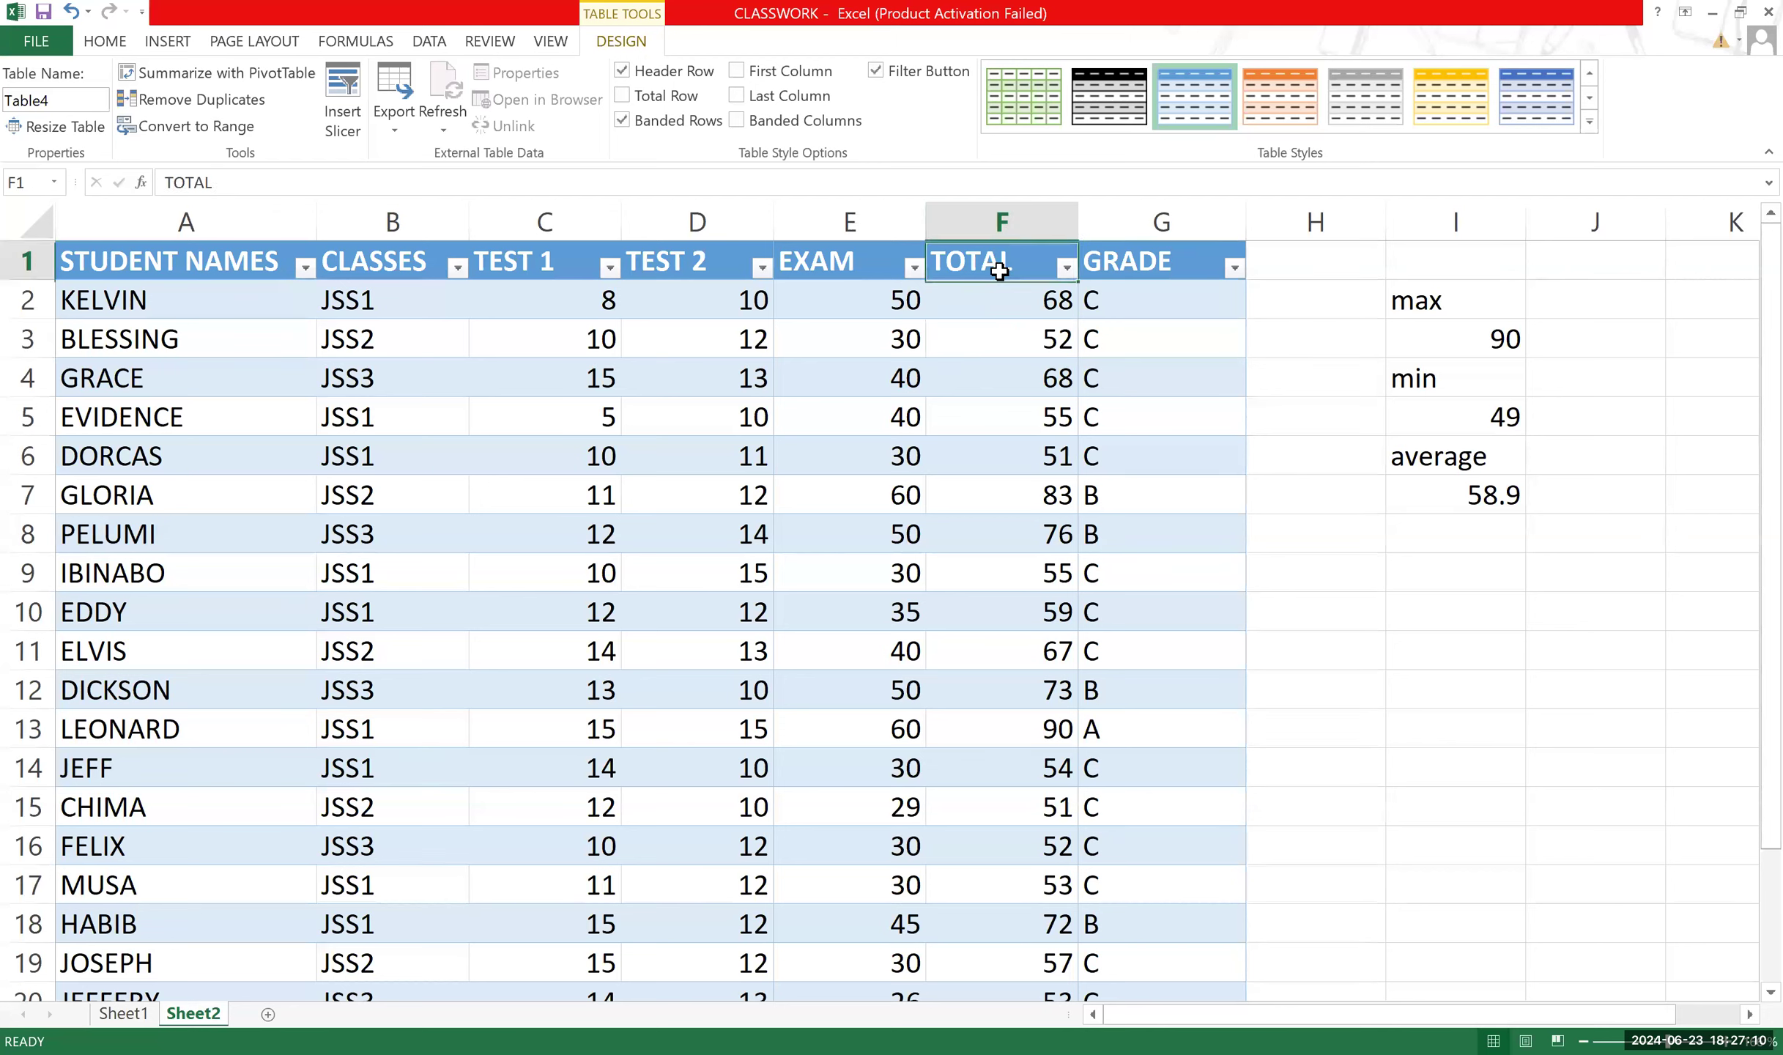
left_click(947, 372)
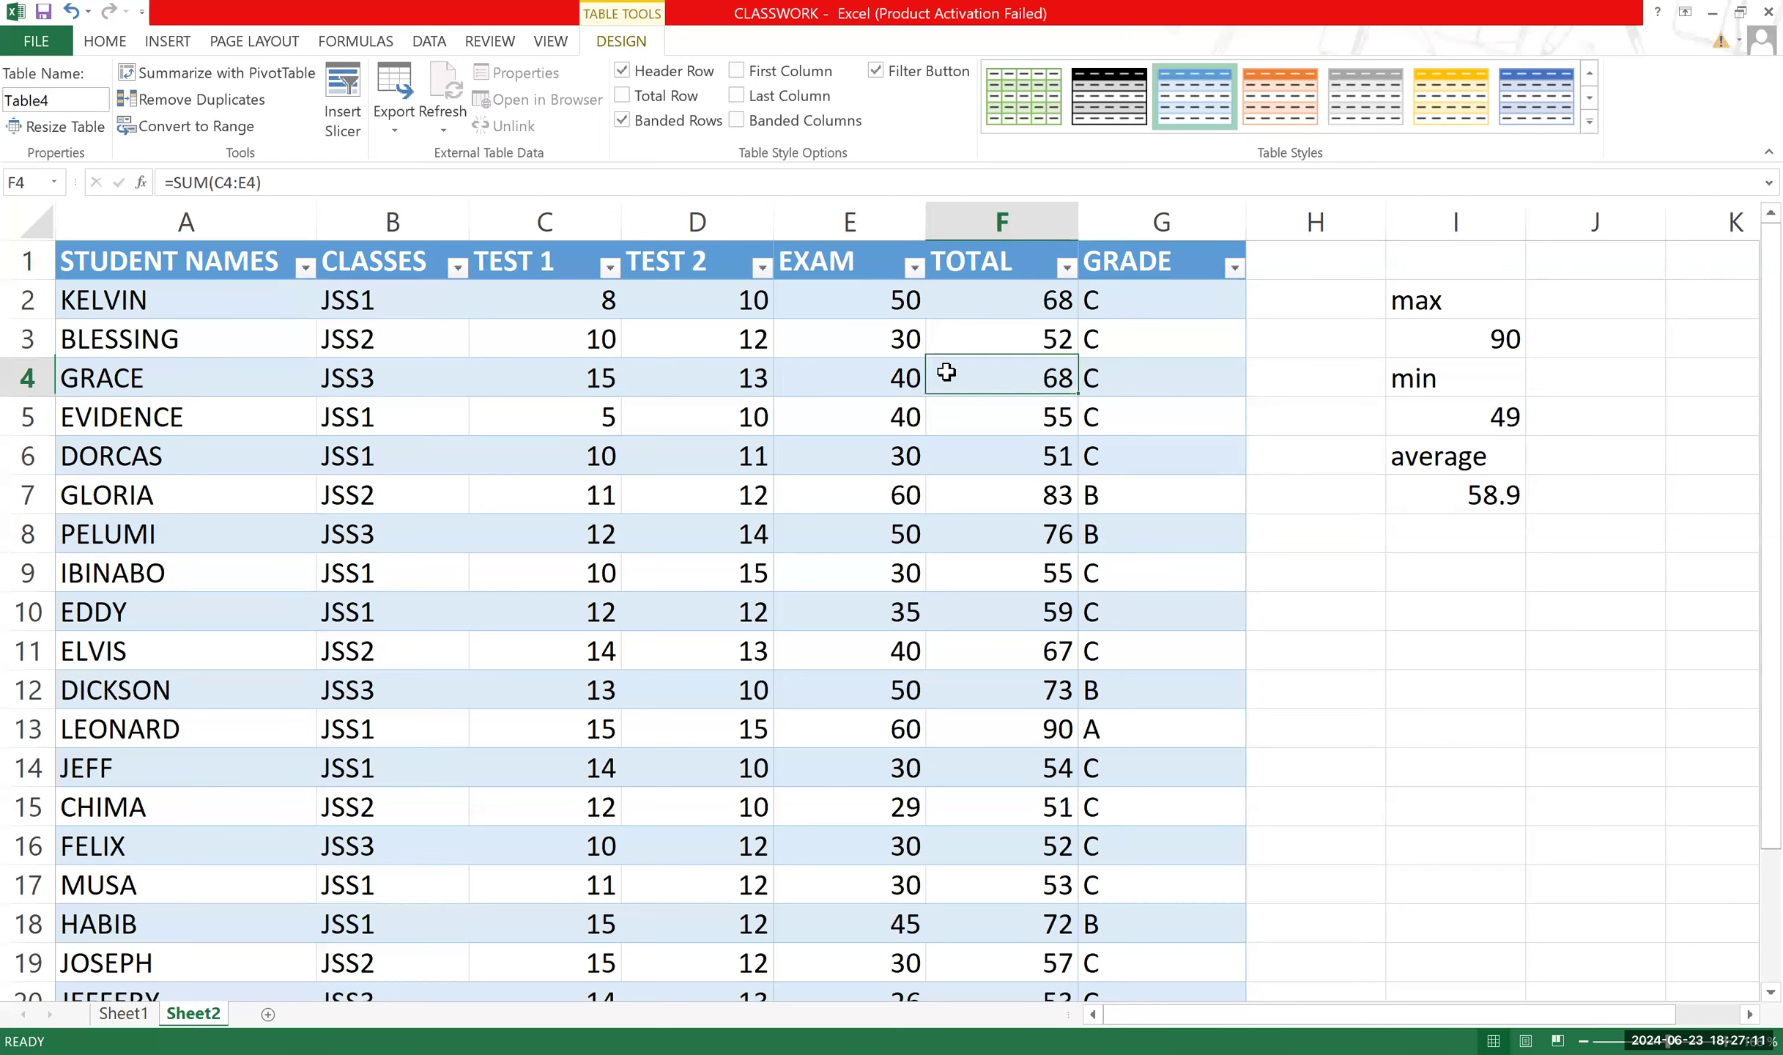
left_click(1173, 319)
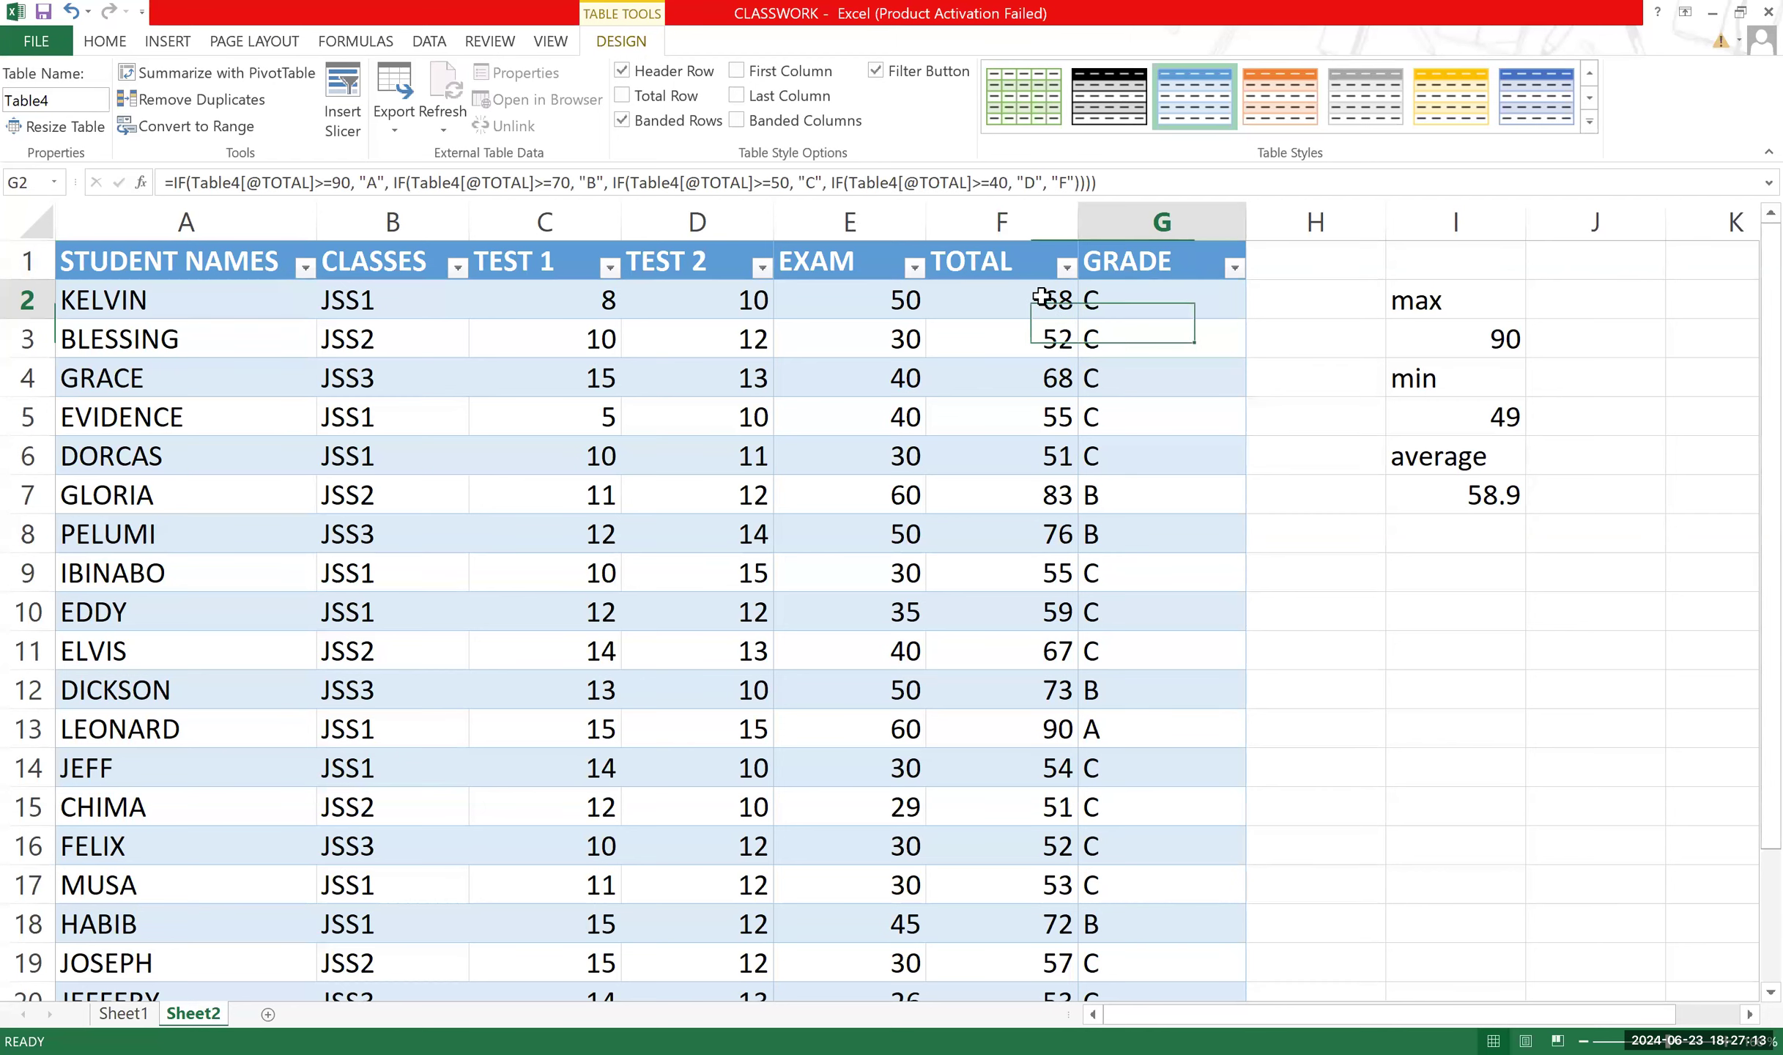
double_click(1214, 303)
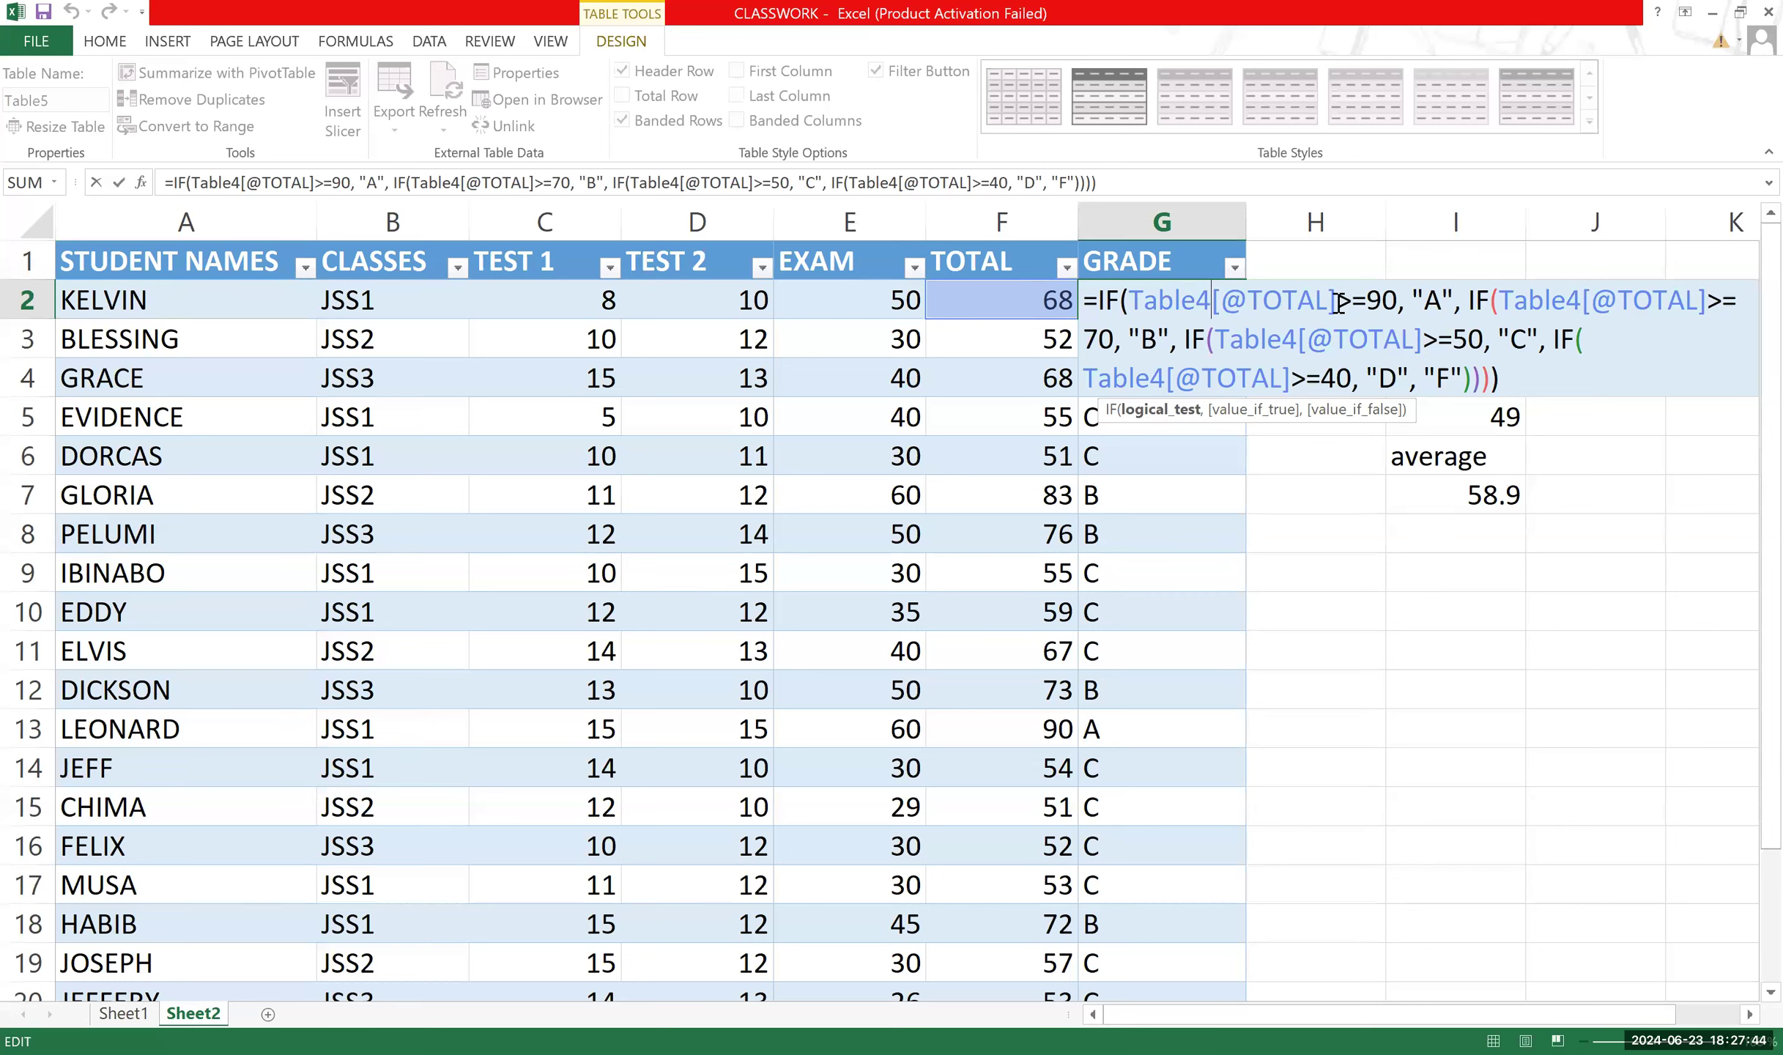
key("Return")
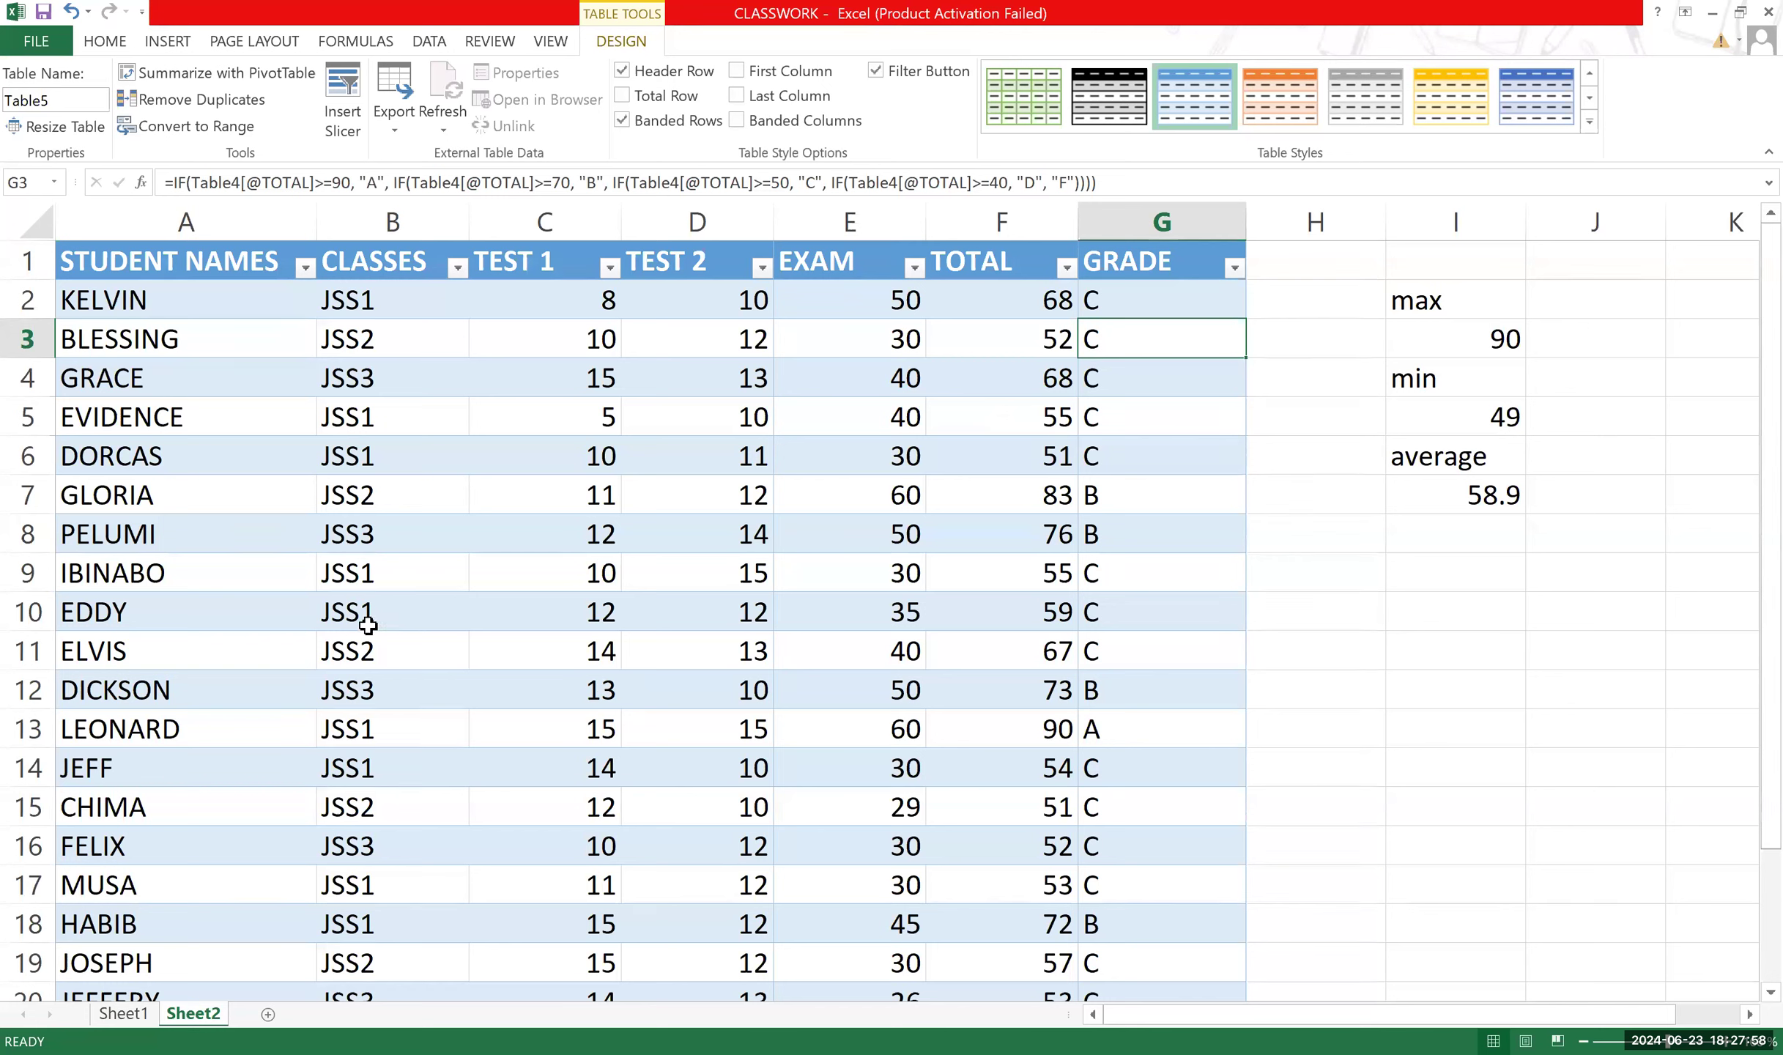
Add a new blank worksheet to the workbook, and look over the employee table on Sheet1.
left_click(268, 1014)
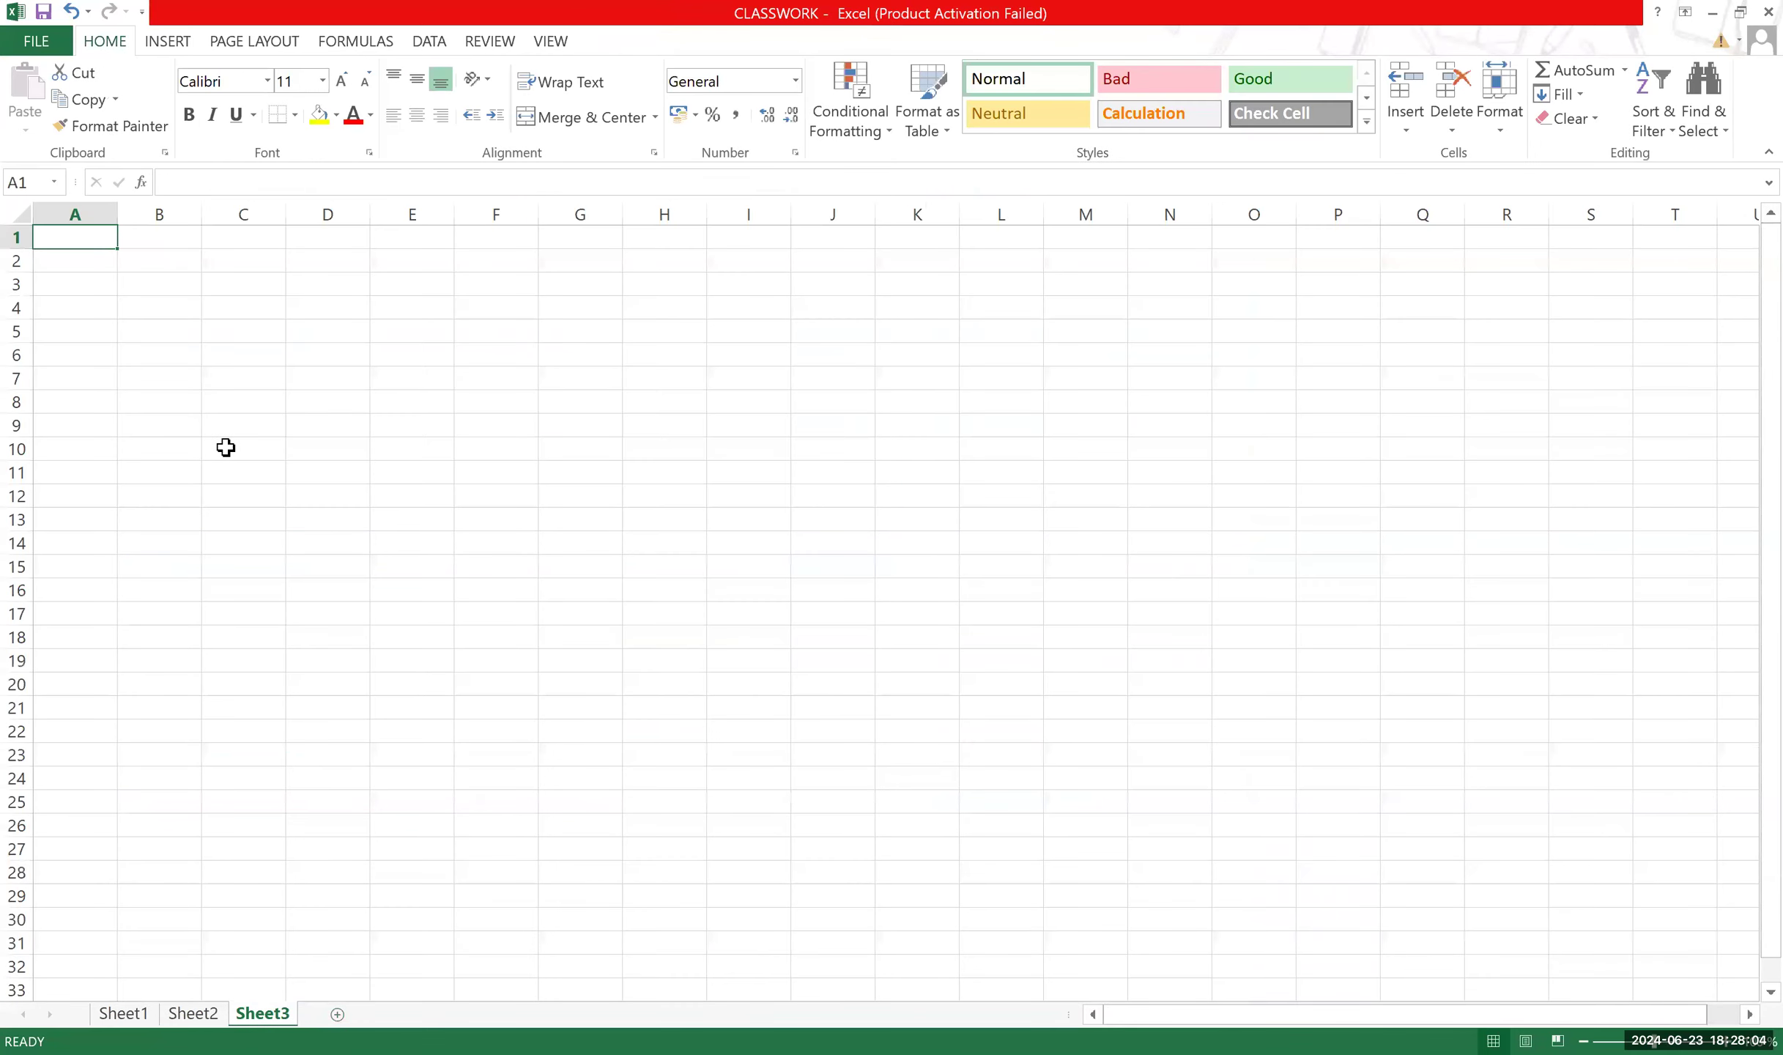
left_click(141, 1015)
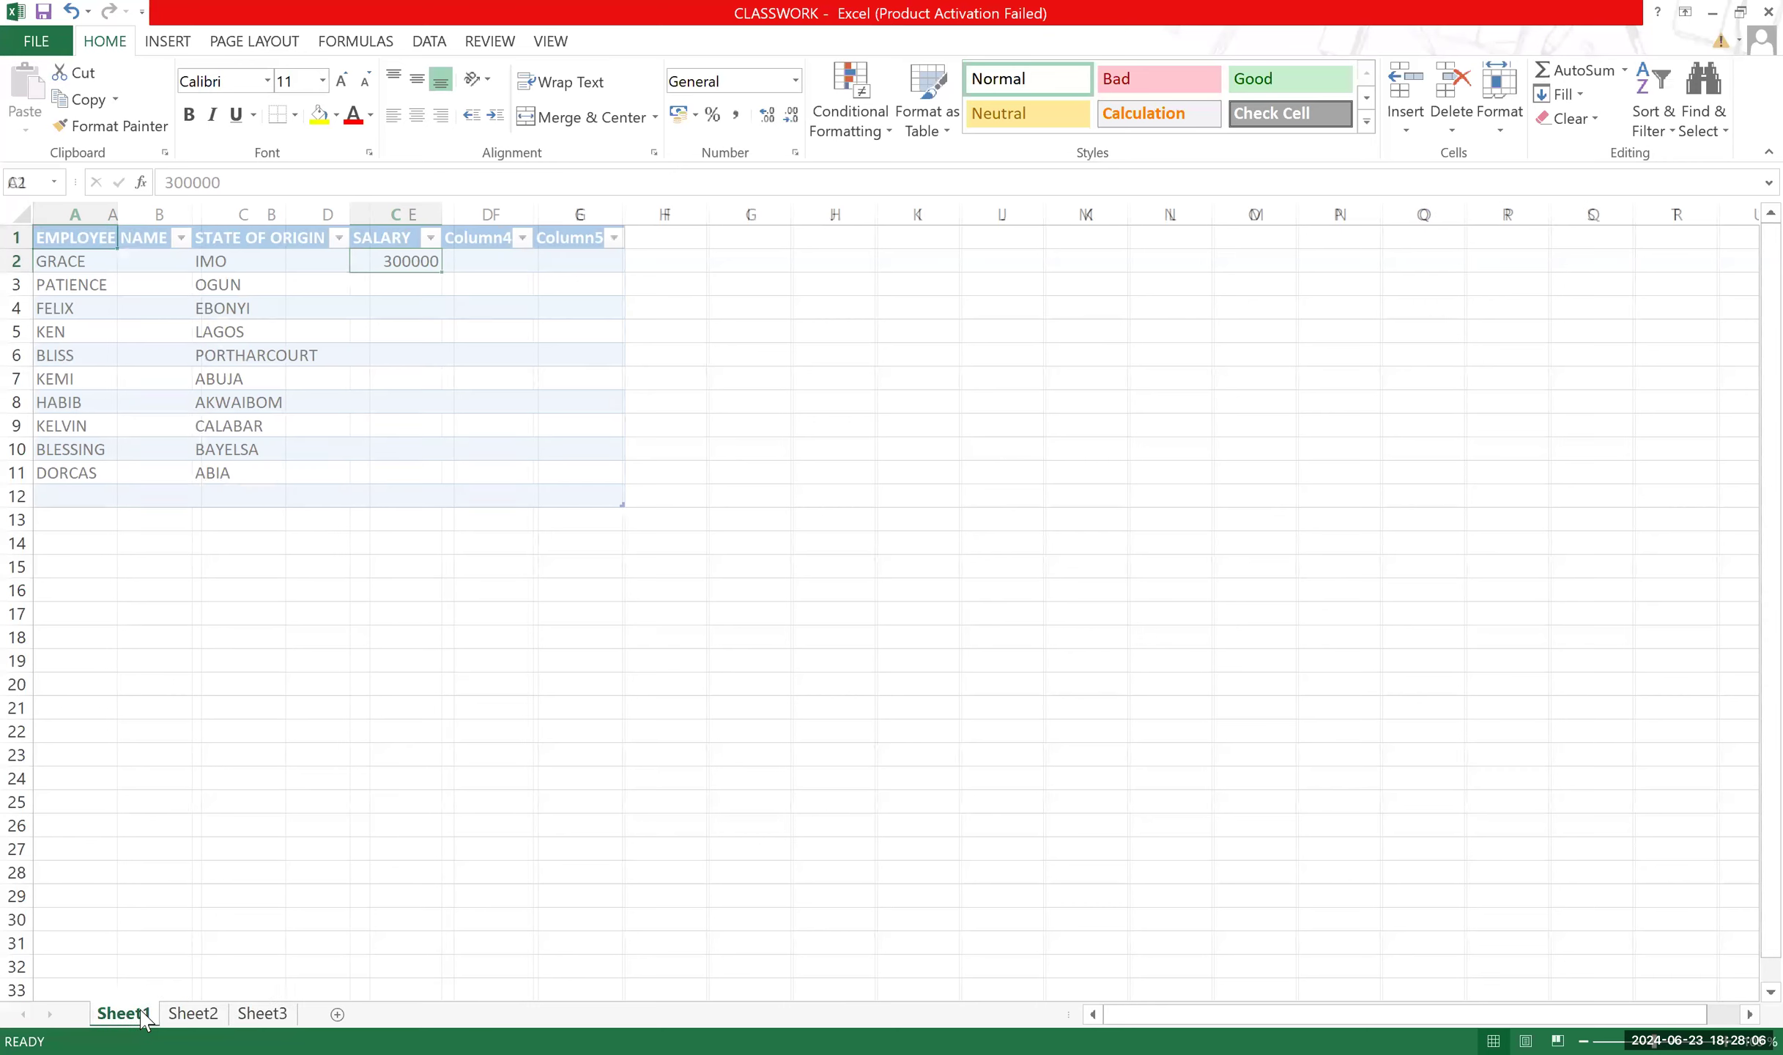
left_click(553, 474)
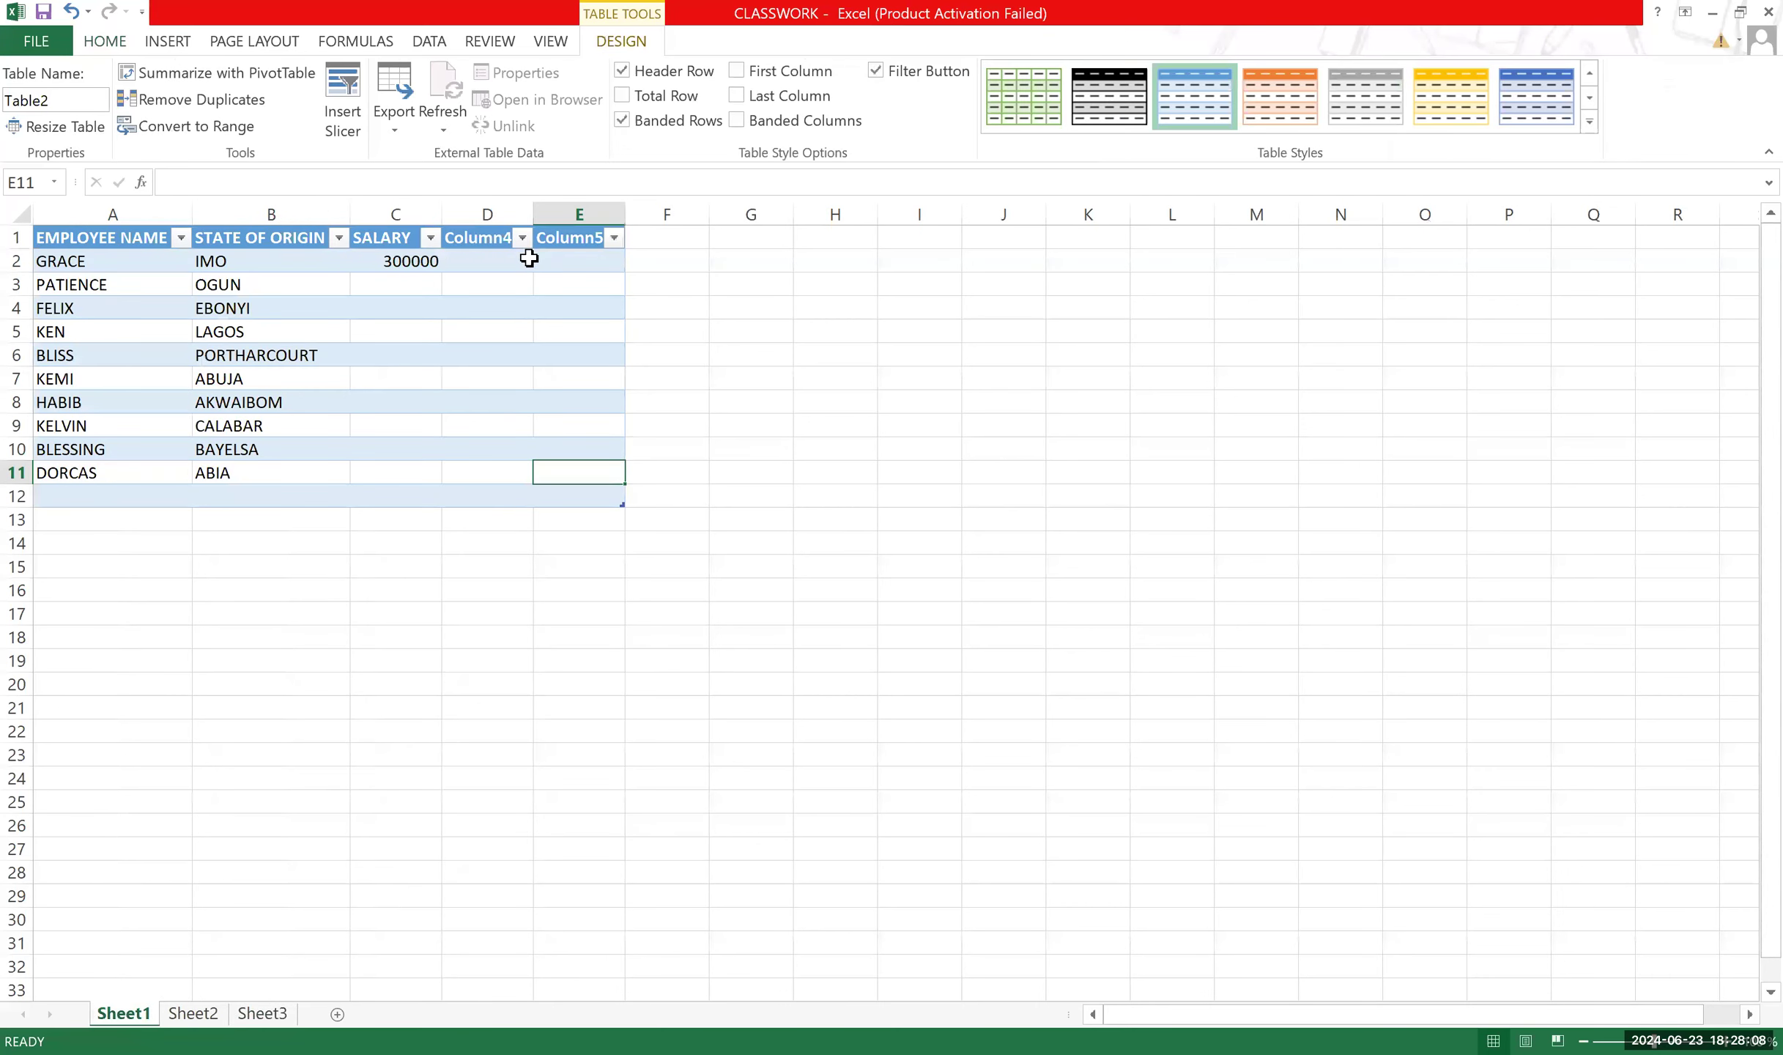
left_click_drag(485, 214, 550, 214)
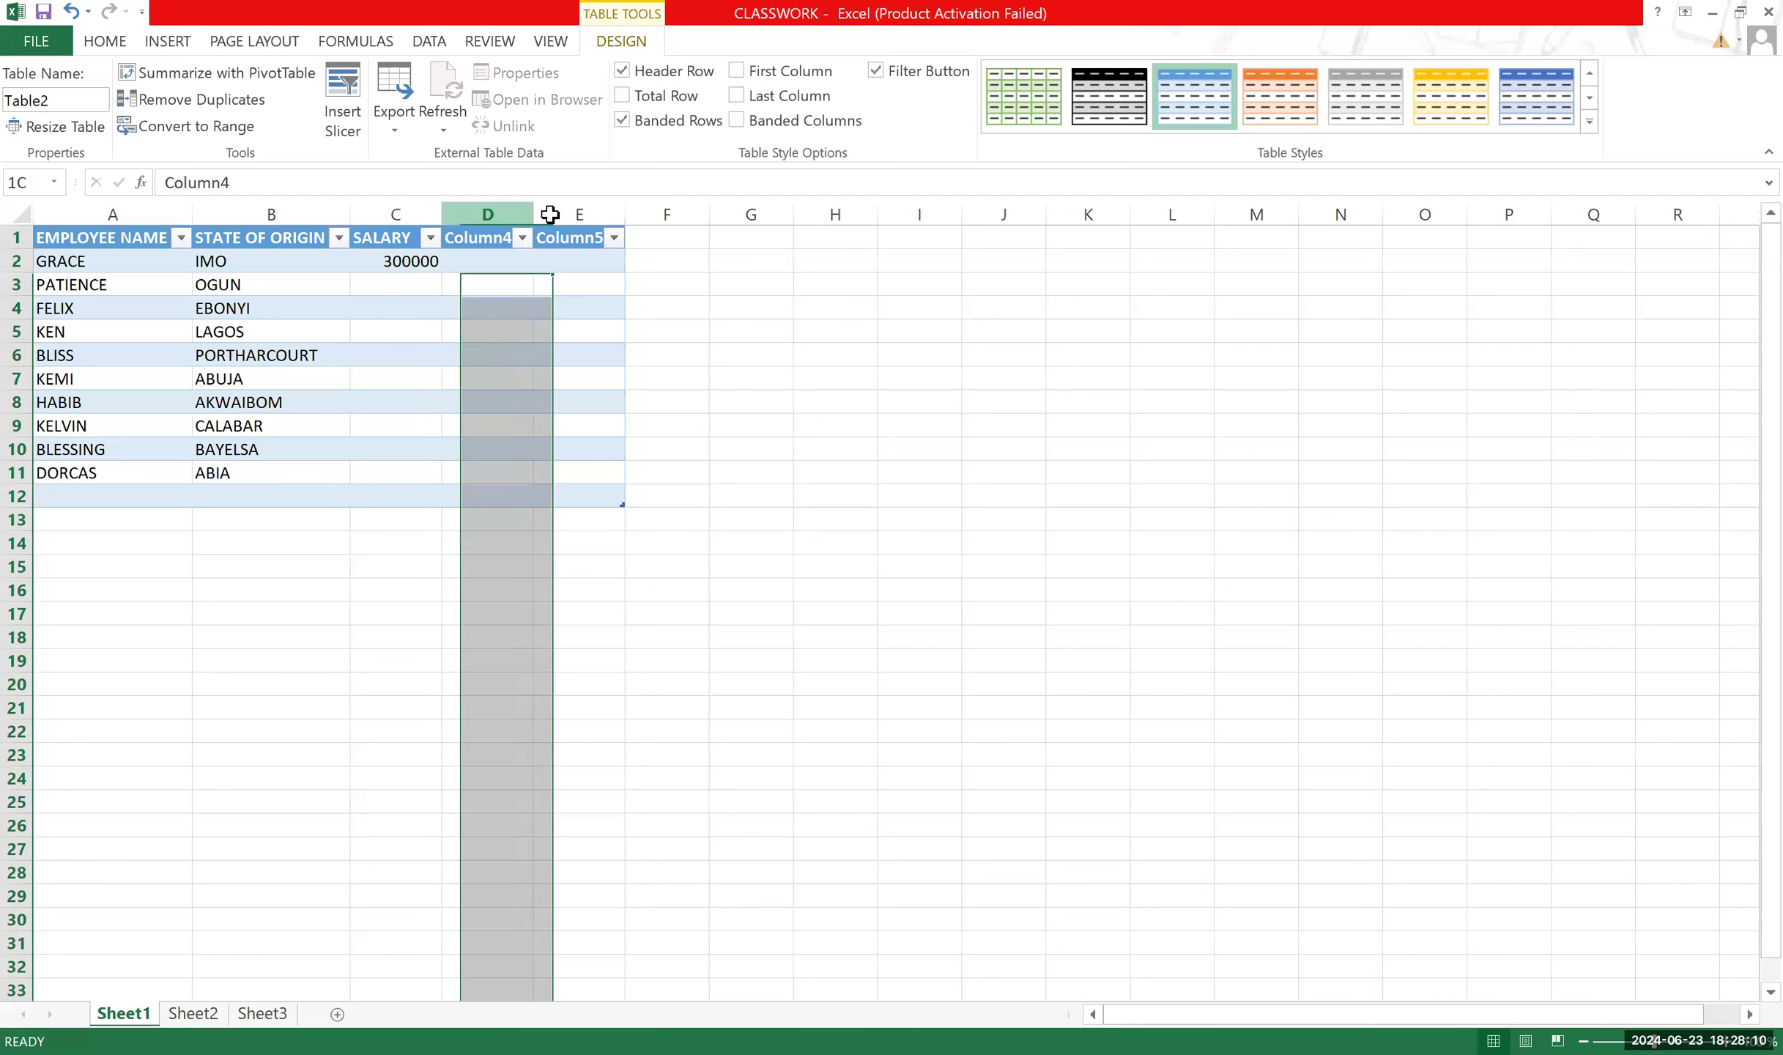
left_click(697, 350)
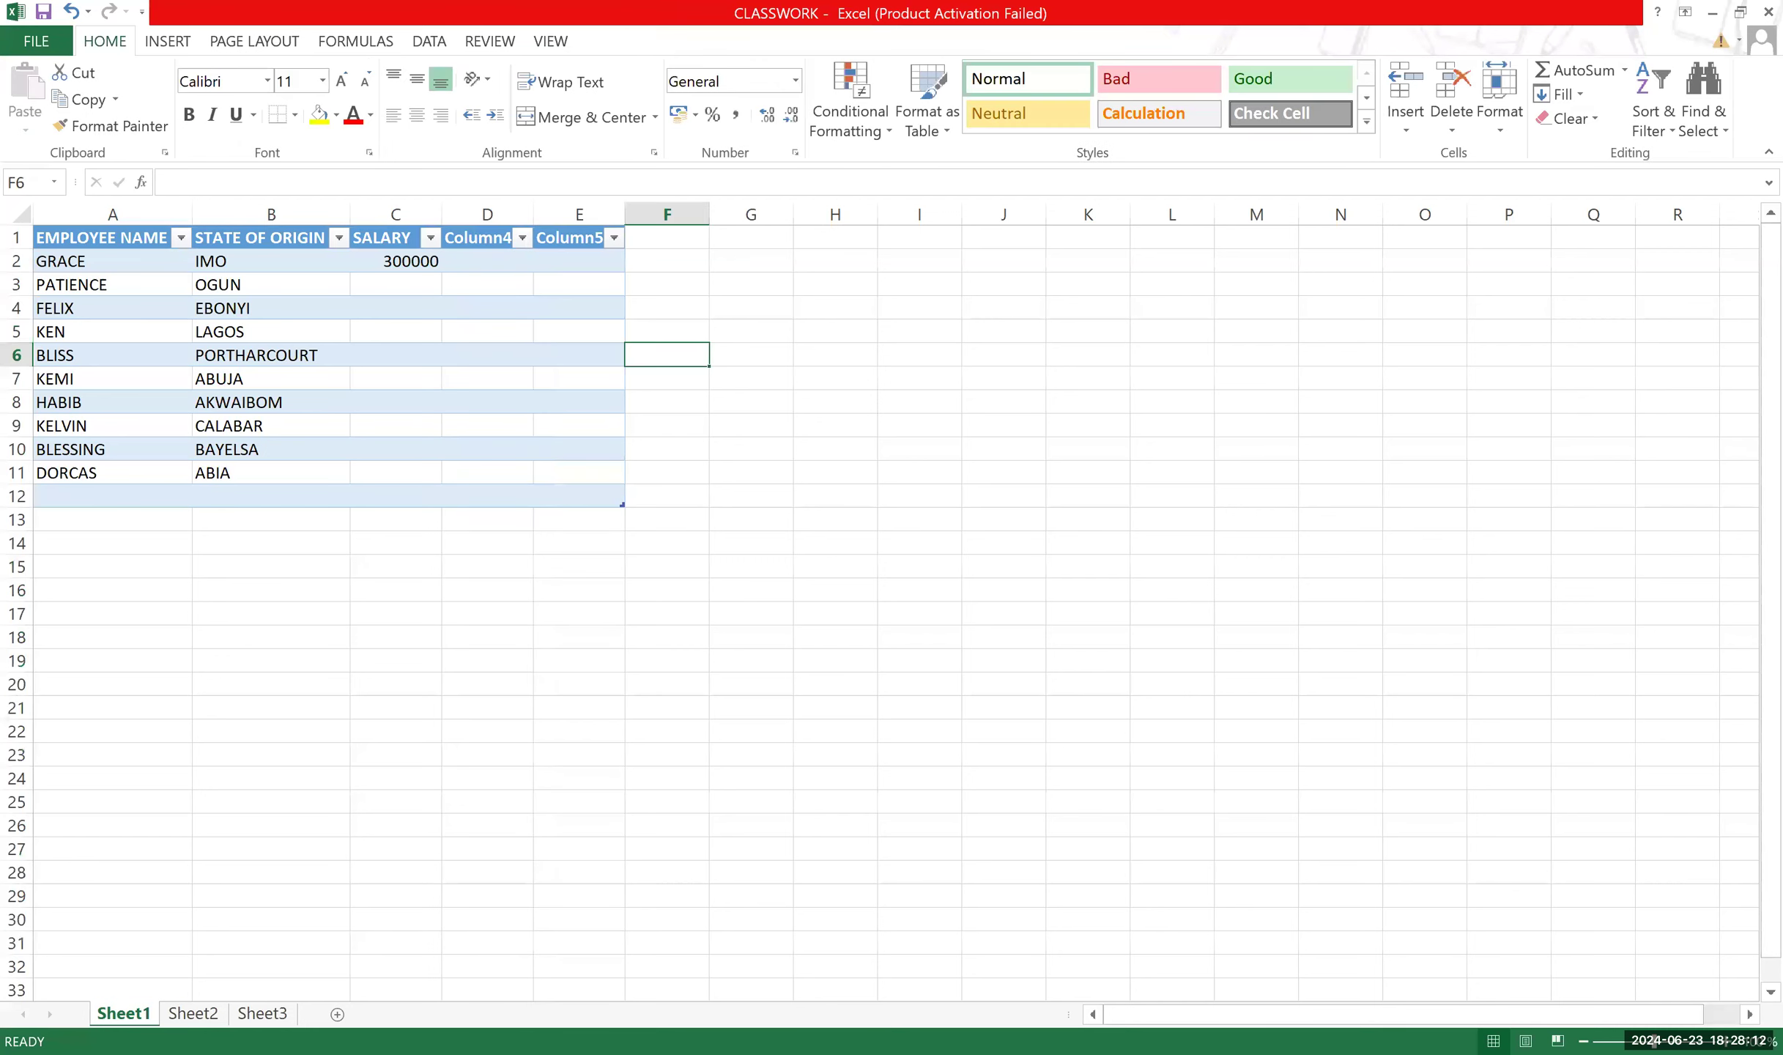
Enter the headers Employee in A1 and Salary in B1 of Sheet3.
left_click(264, 1014)
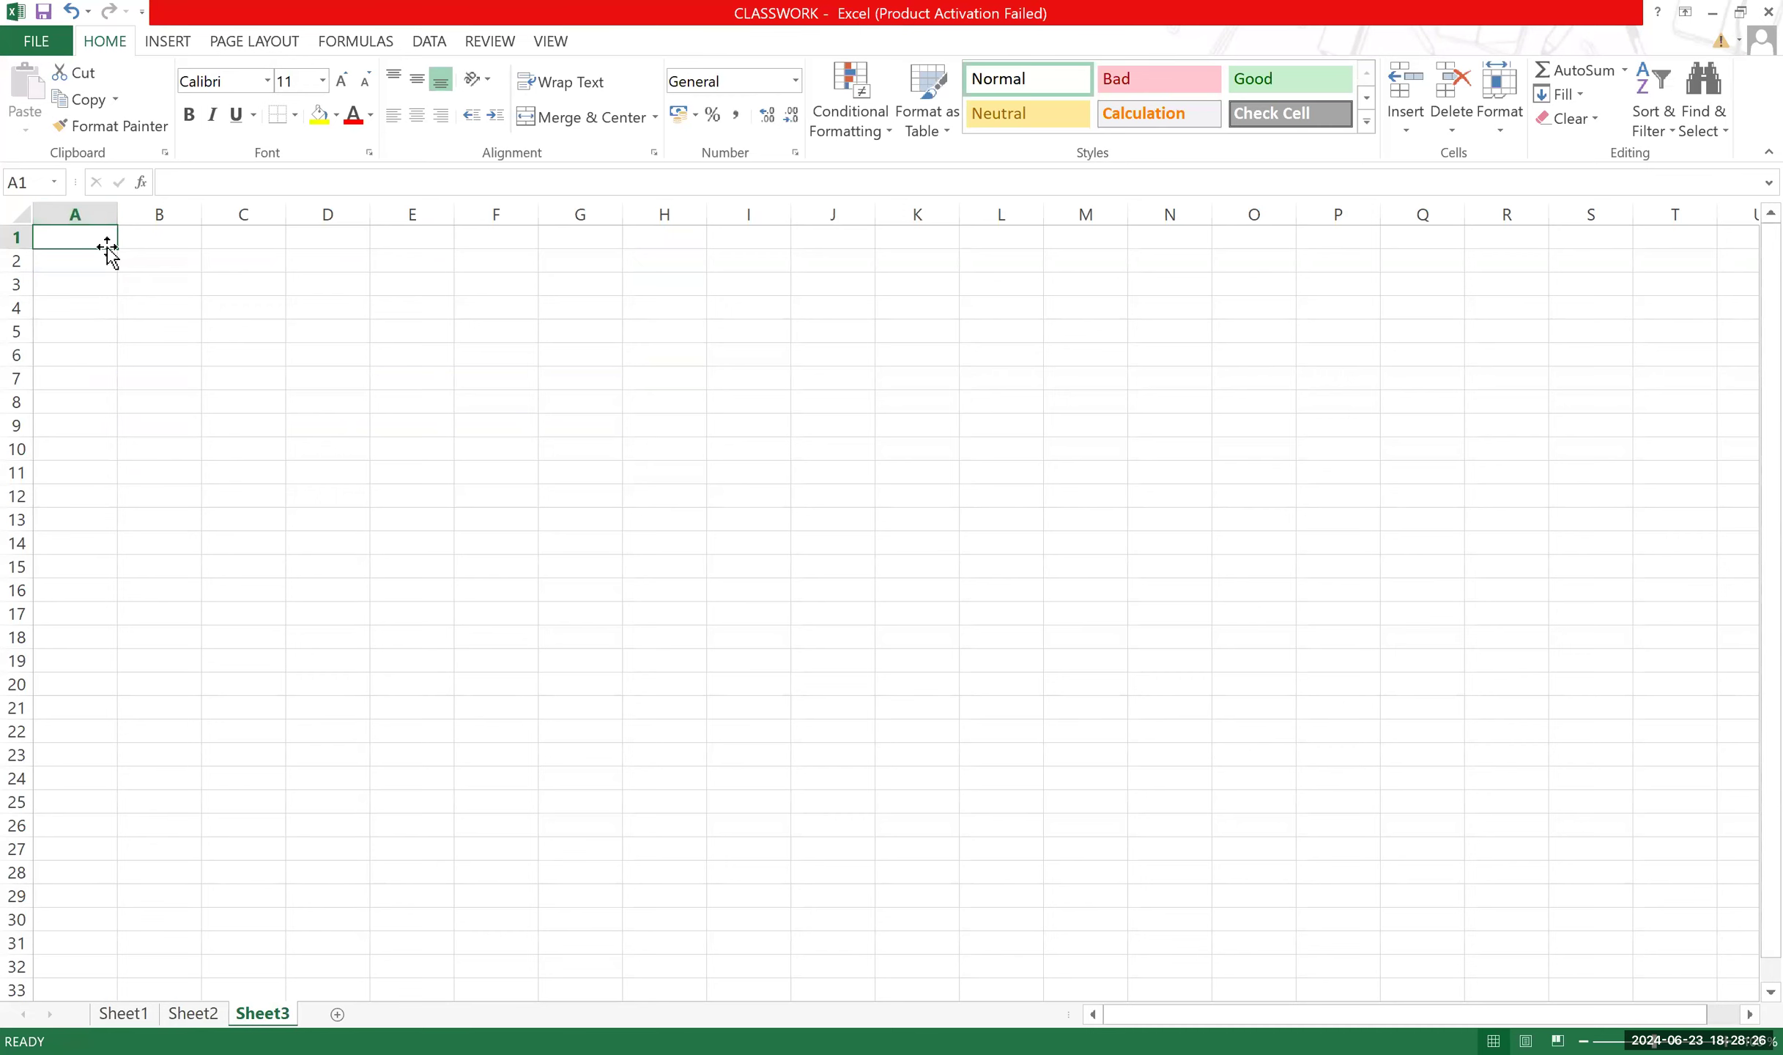
double_click(95, 237)
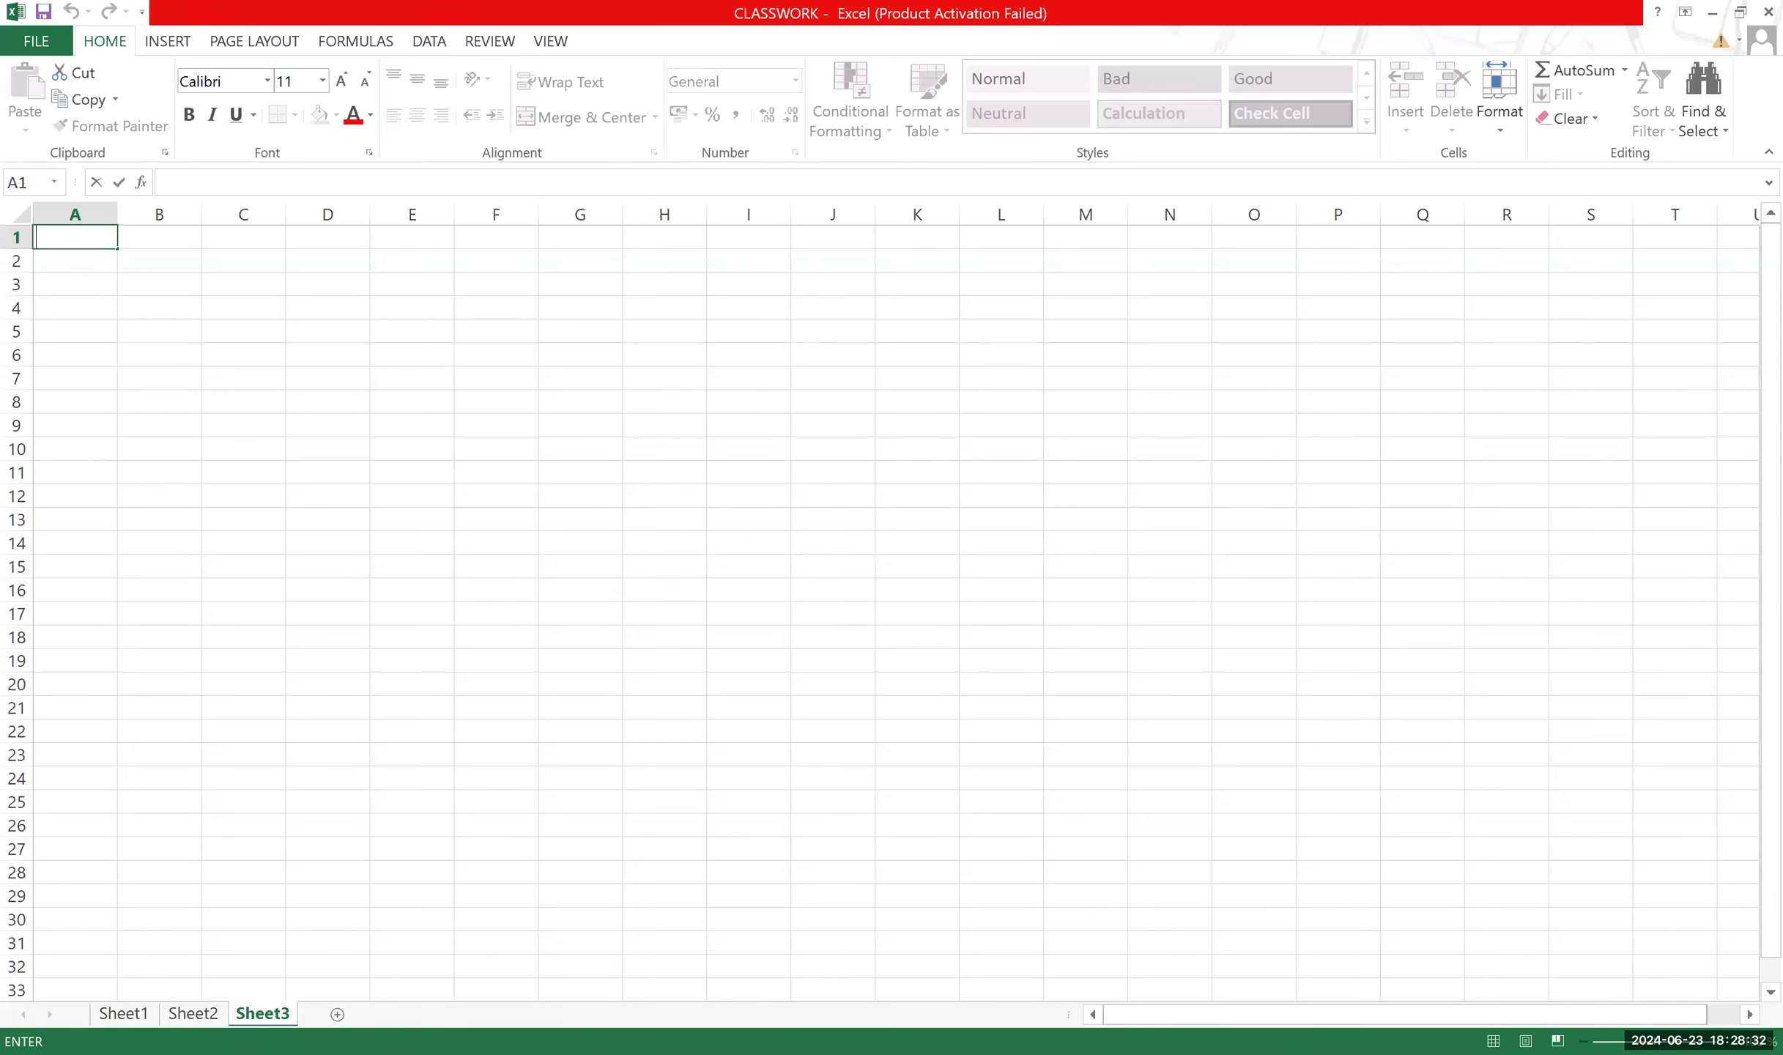
left_click(352, 474)
left_click(72, 260)
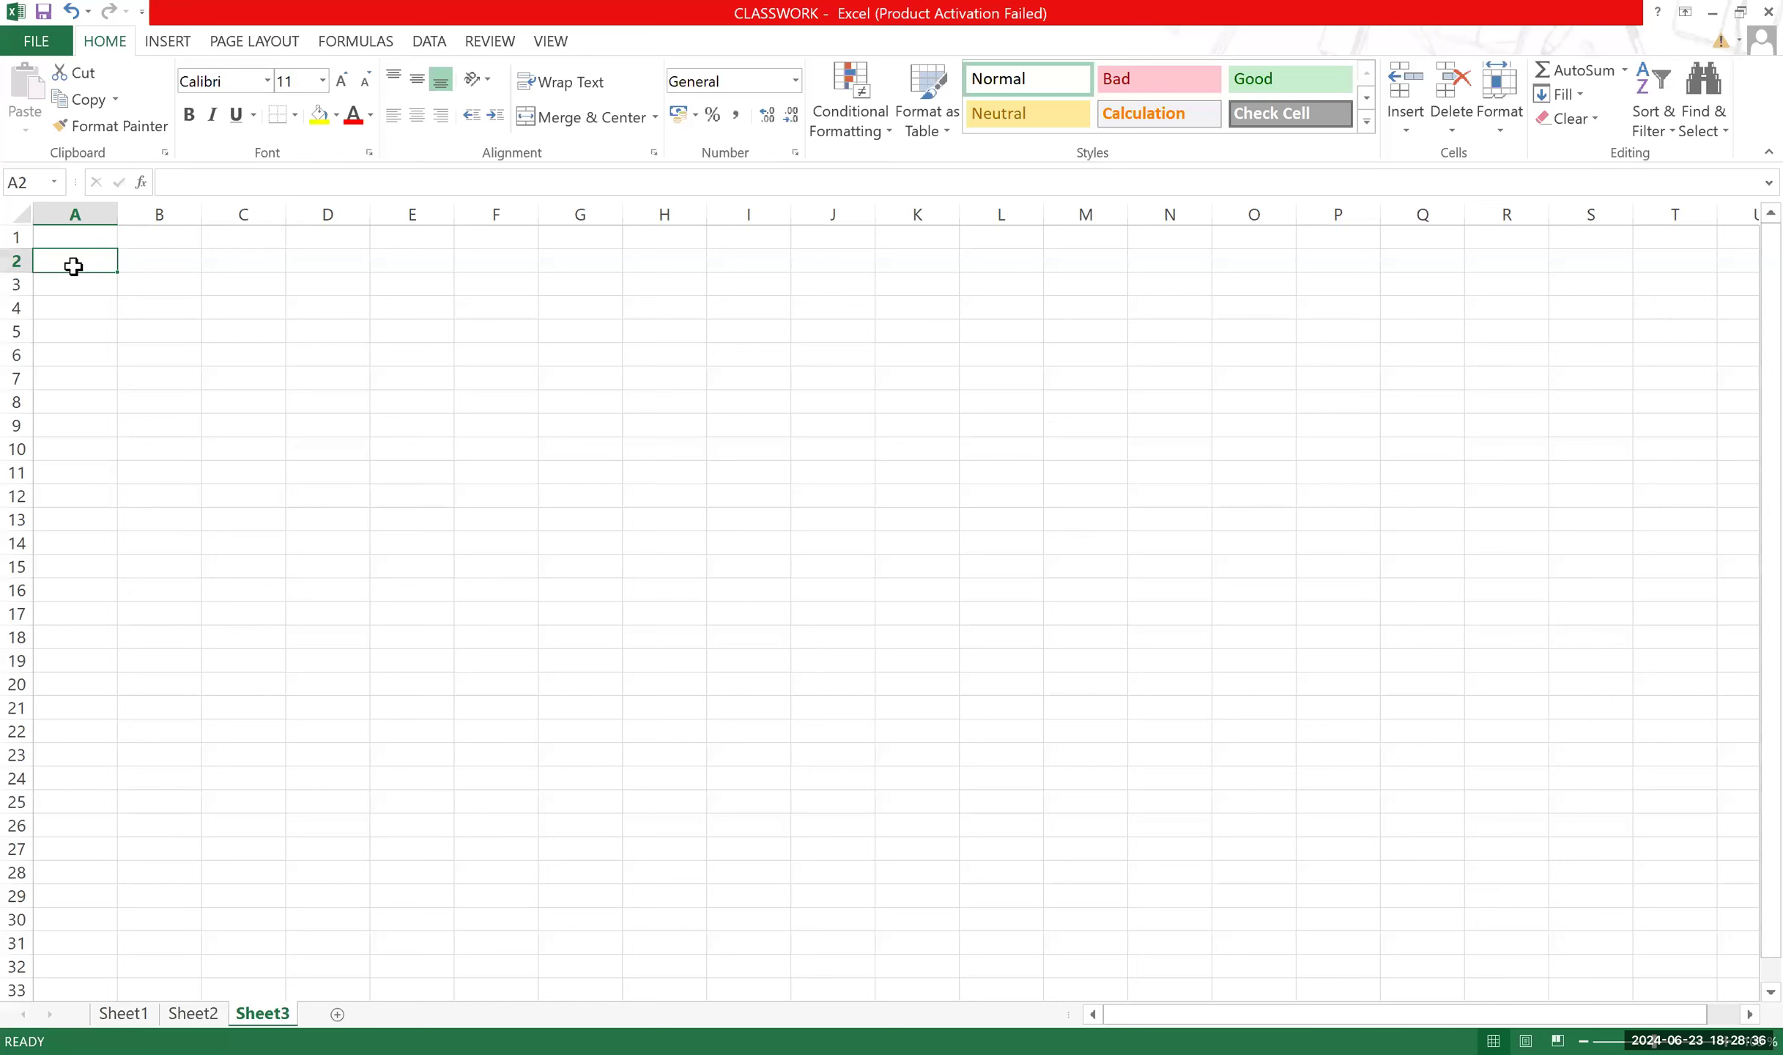
double_click(82, 239)
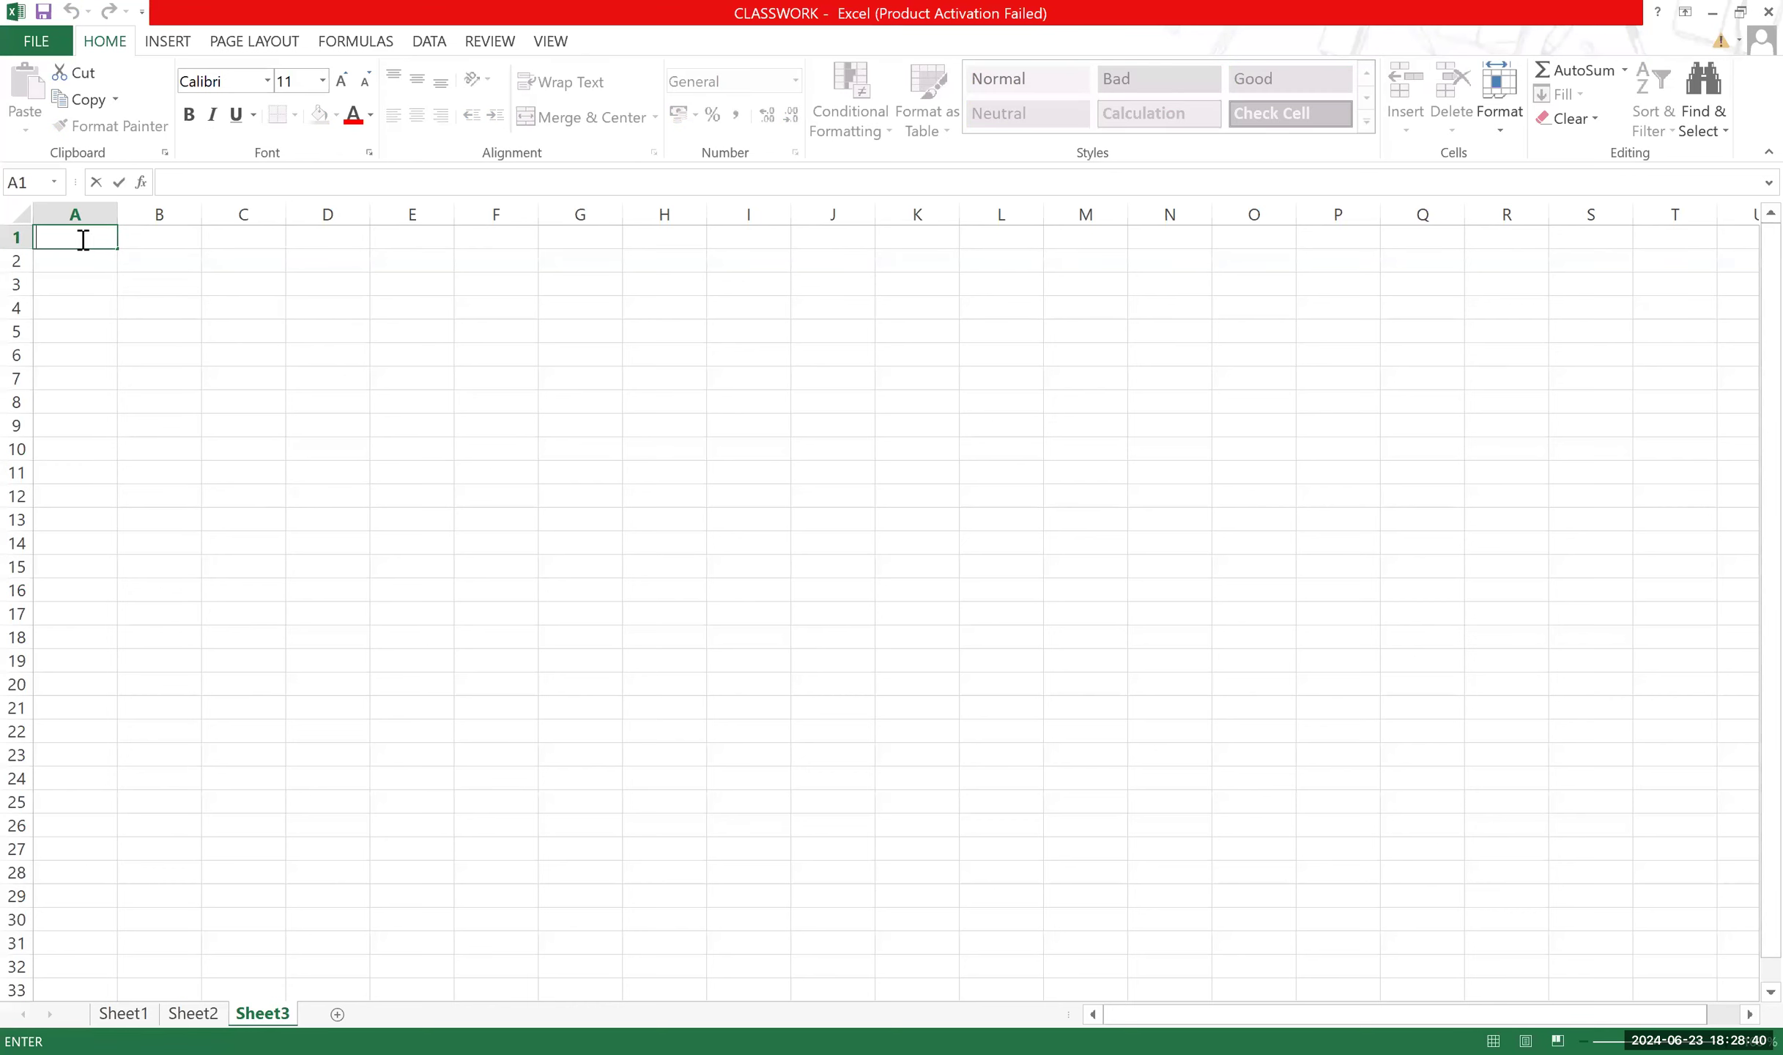
type("Employee")
key("Tab")
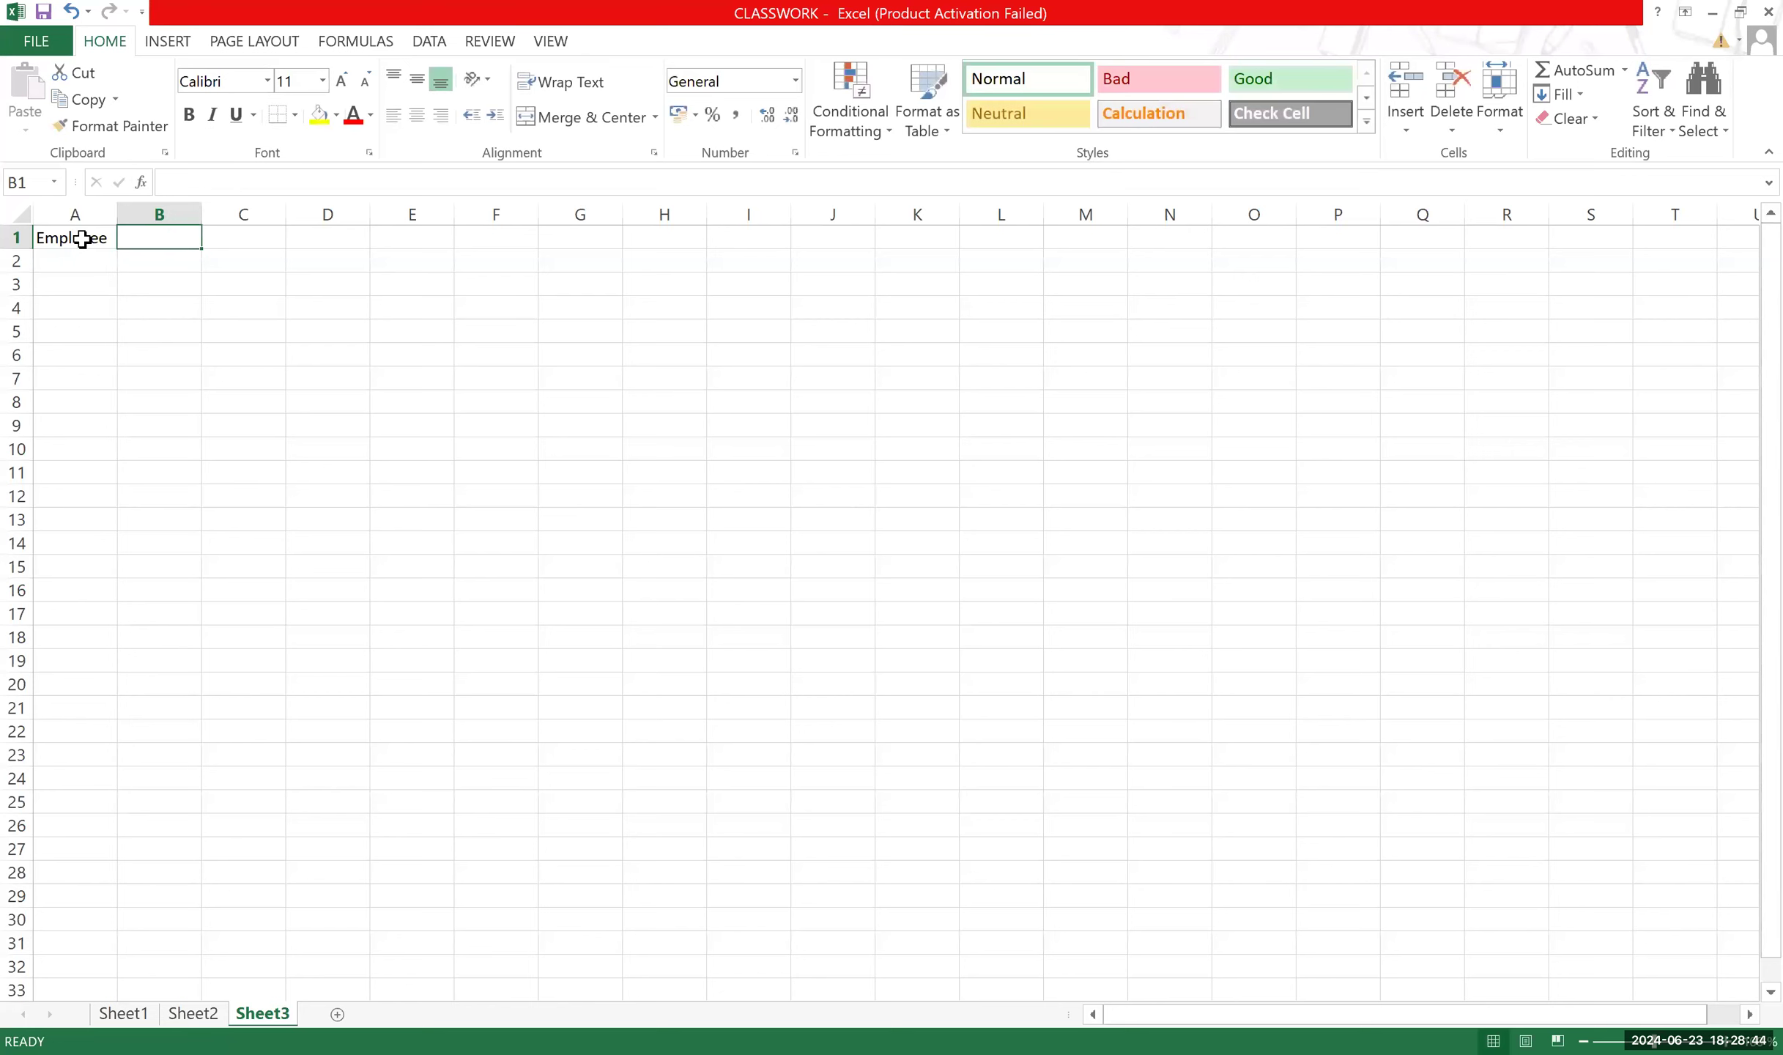
type("Salary")
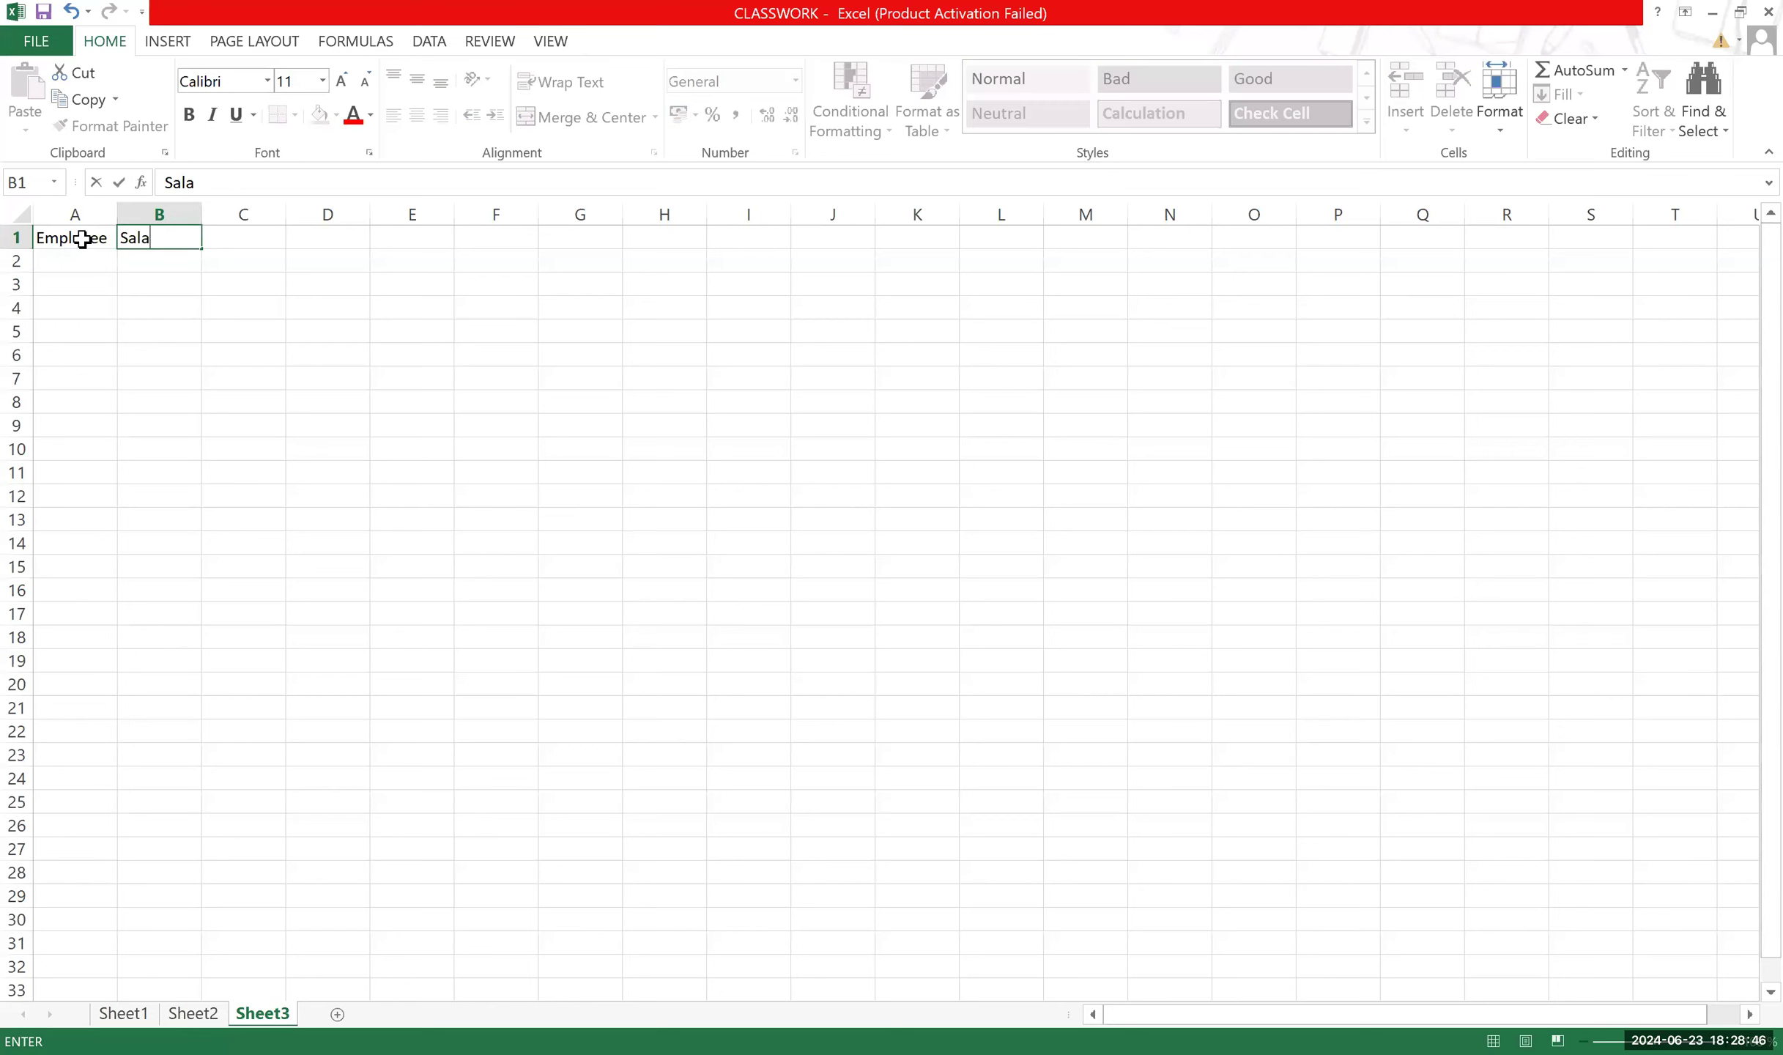
left_click(209, 387)
left_click_drag(86, 238, 151, 326)
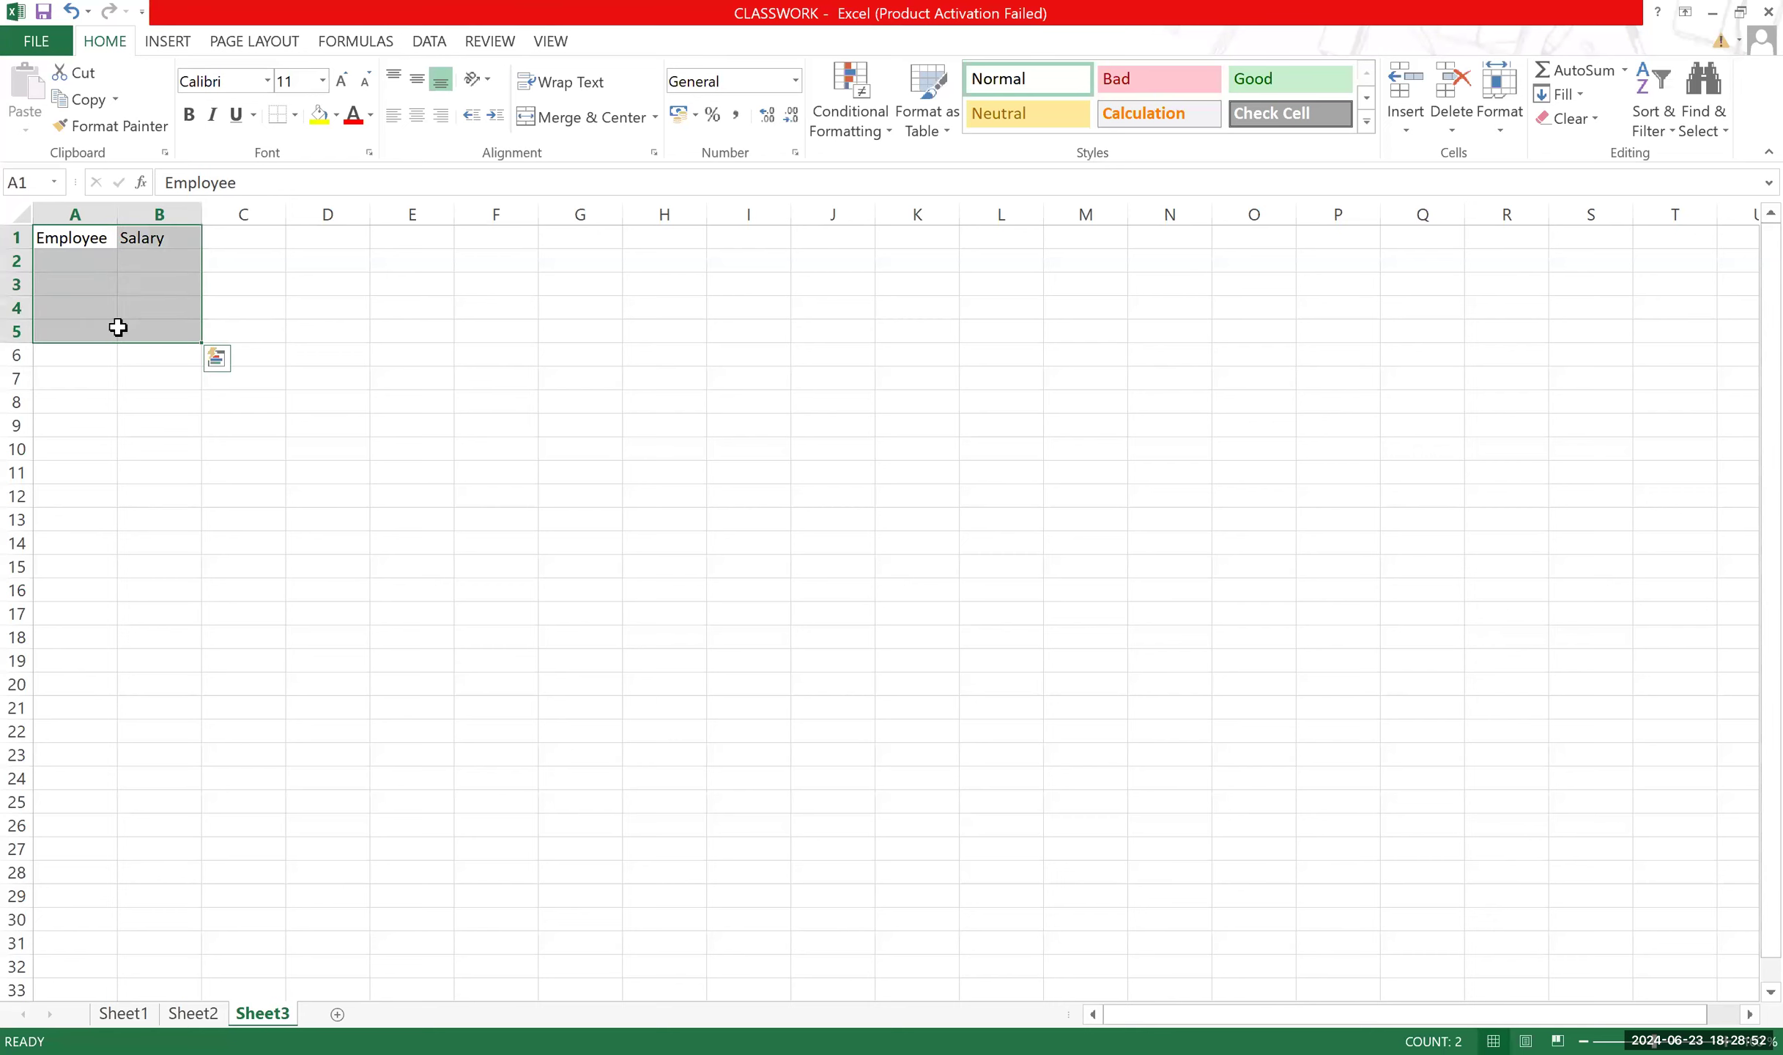
left_click(271, 308)
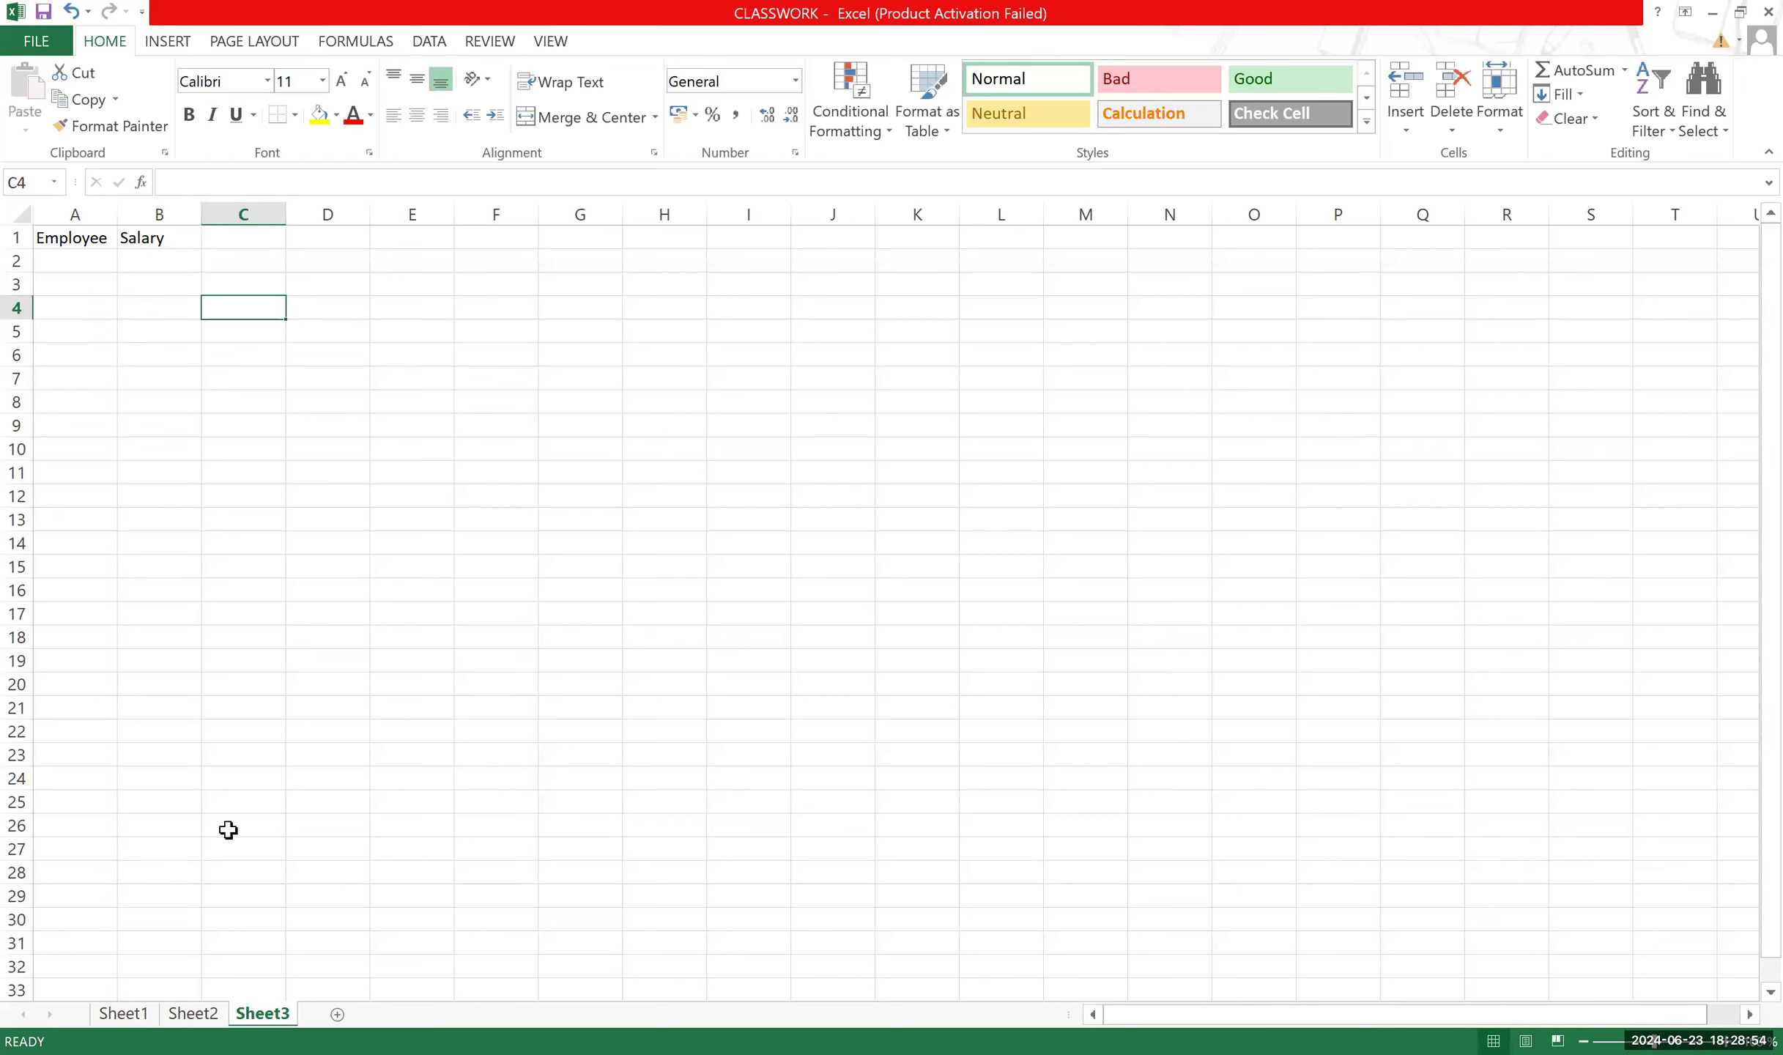
On Sheet2, insert a new column at H and another at I, between the GRADE column and the max, min and average figures.
left_click(211, 1012)
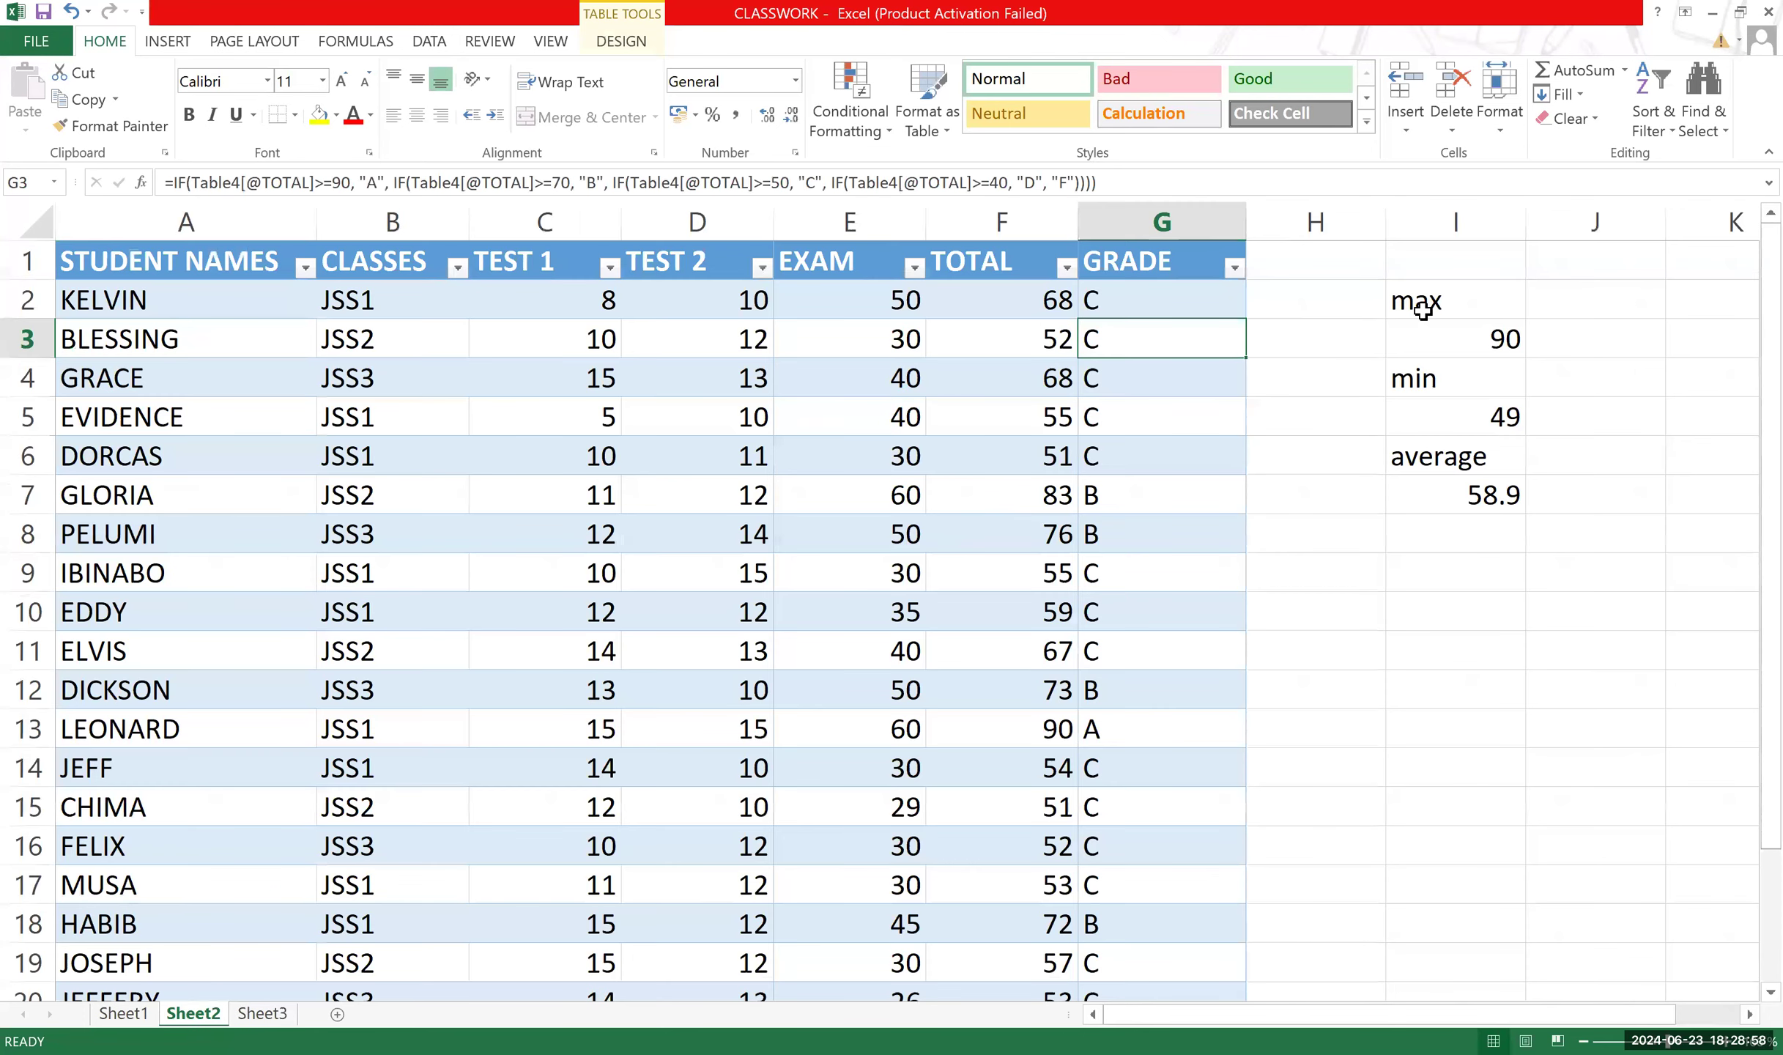
left_click(1422, 309)
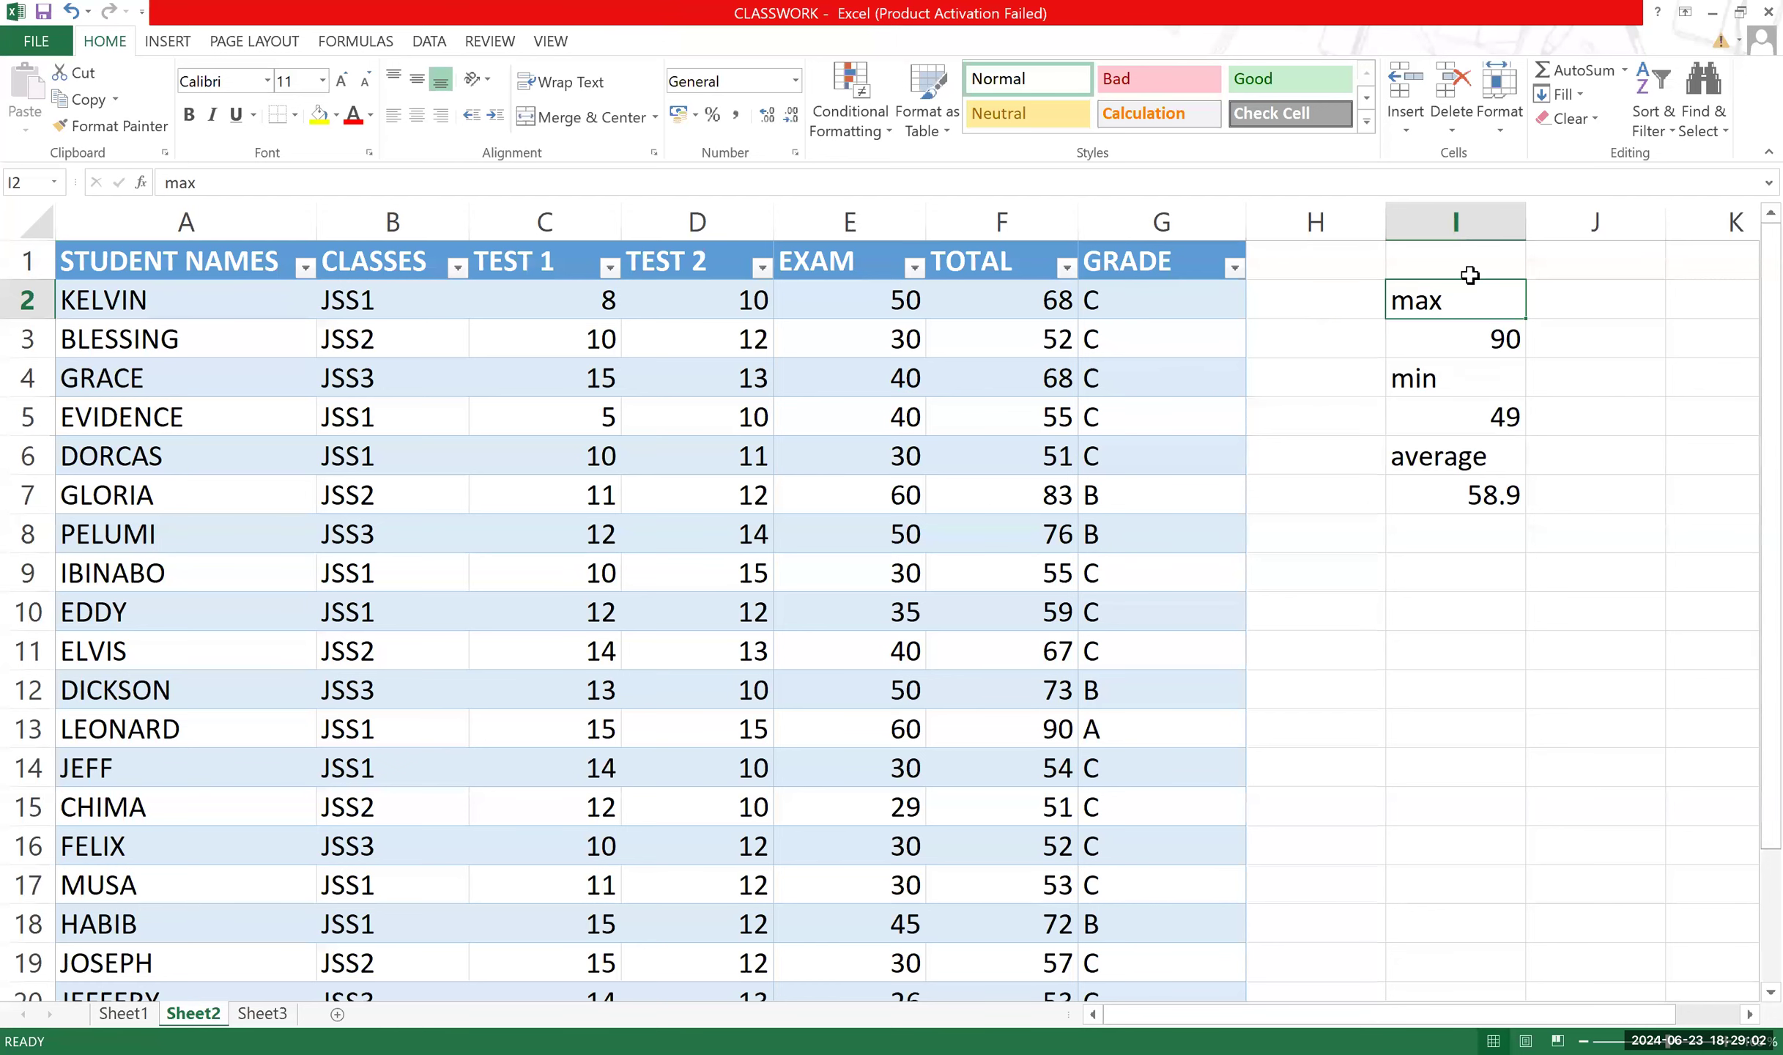
scroll(1274, 438, "down", 2)
scroll(1286, 417, "up", 2)
left_click(1375, 211)
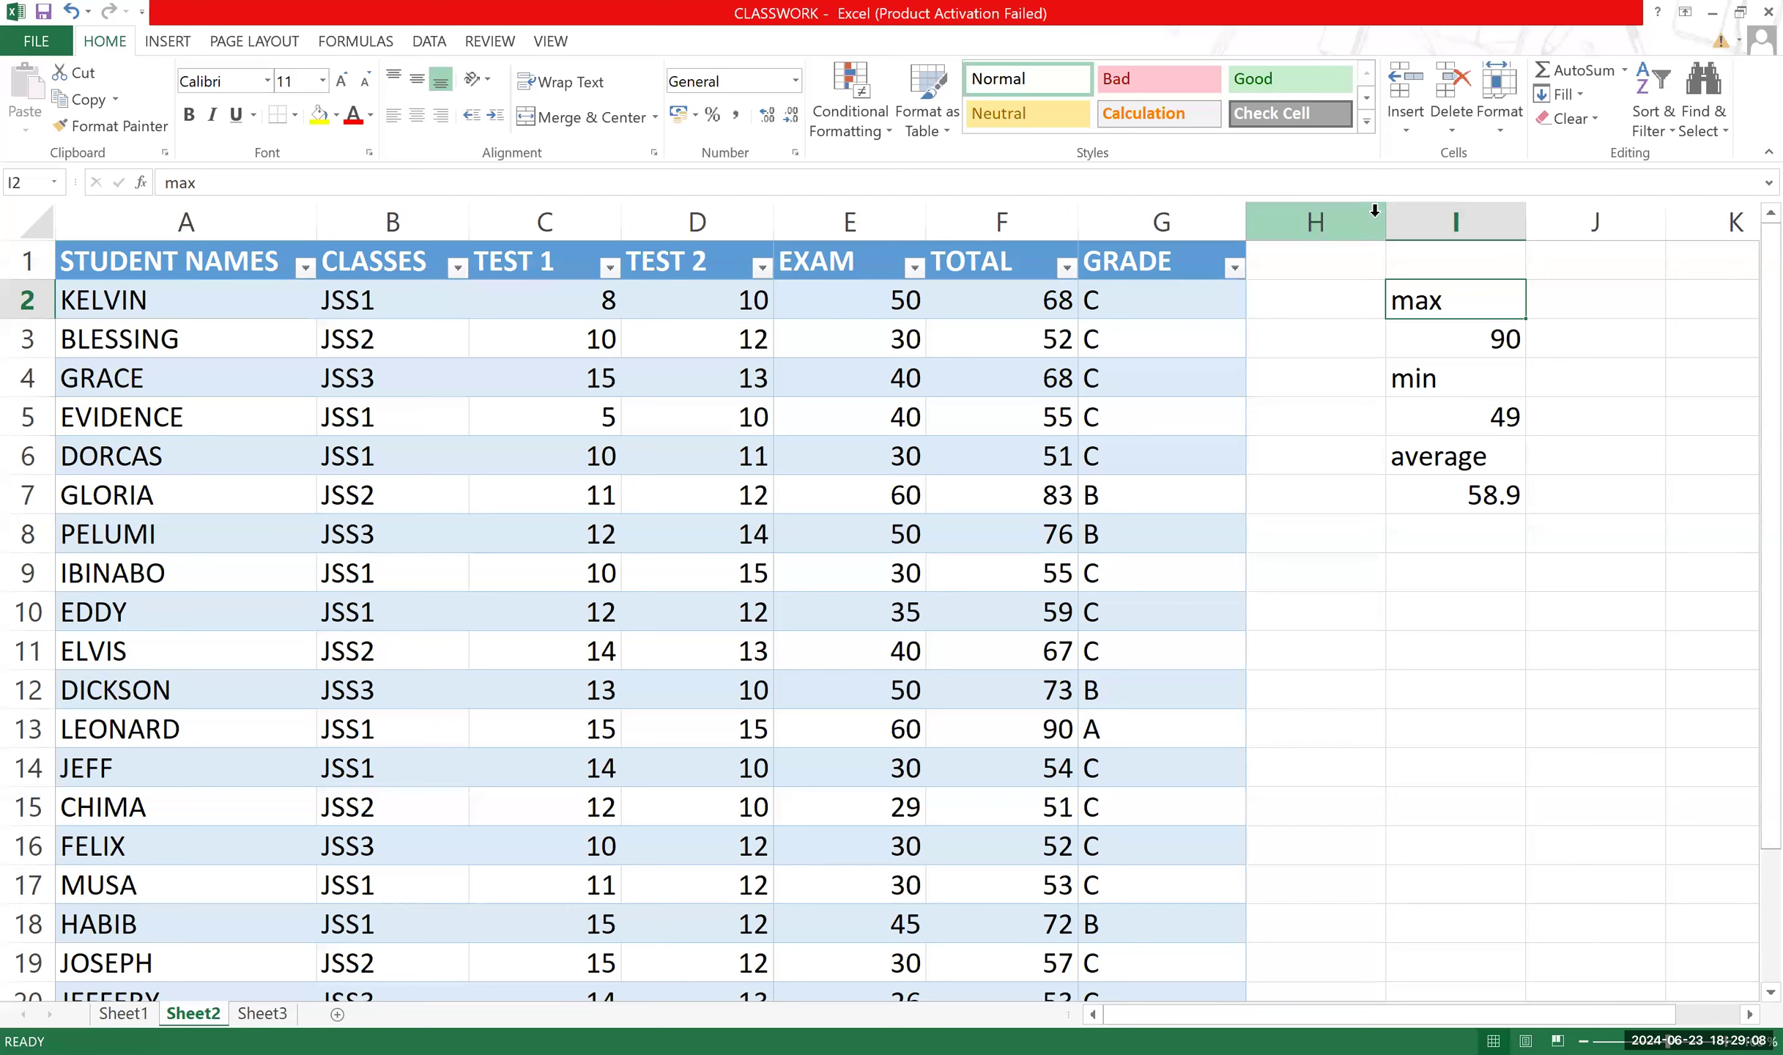
right_click(1376, 219)
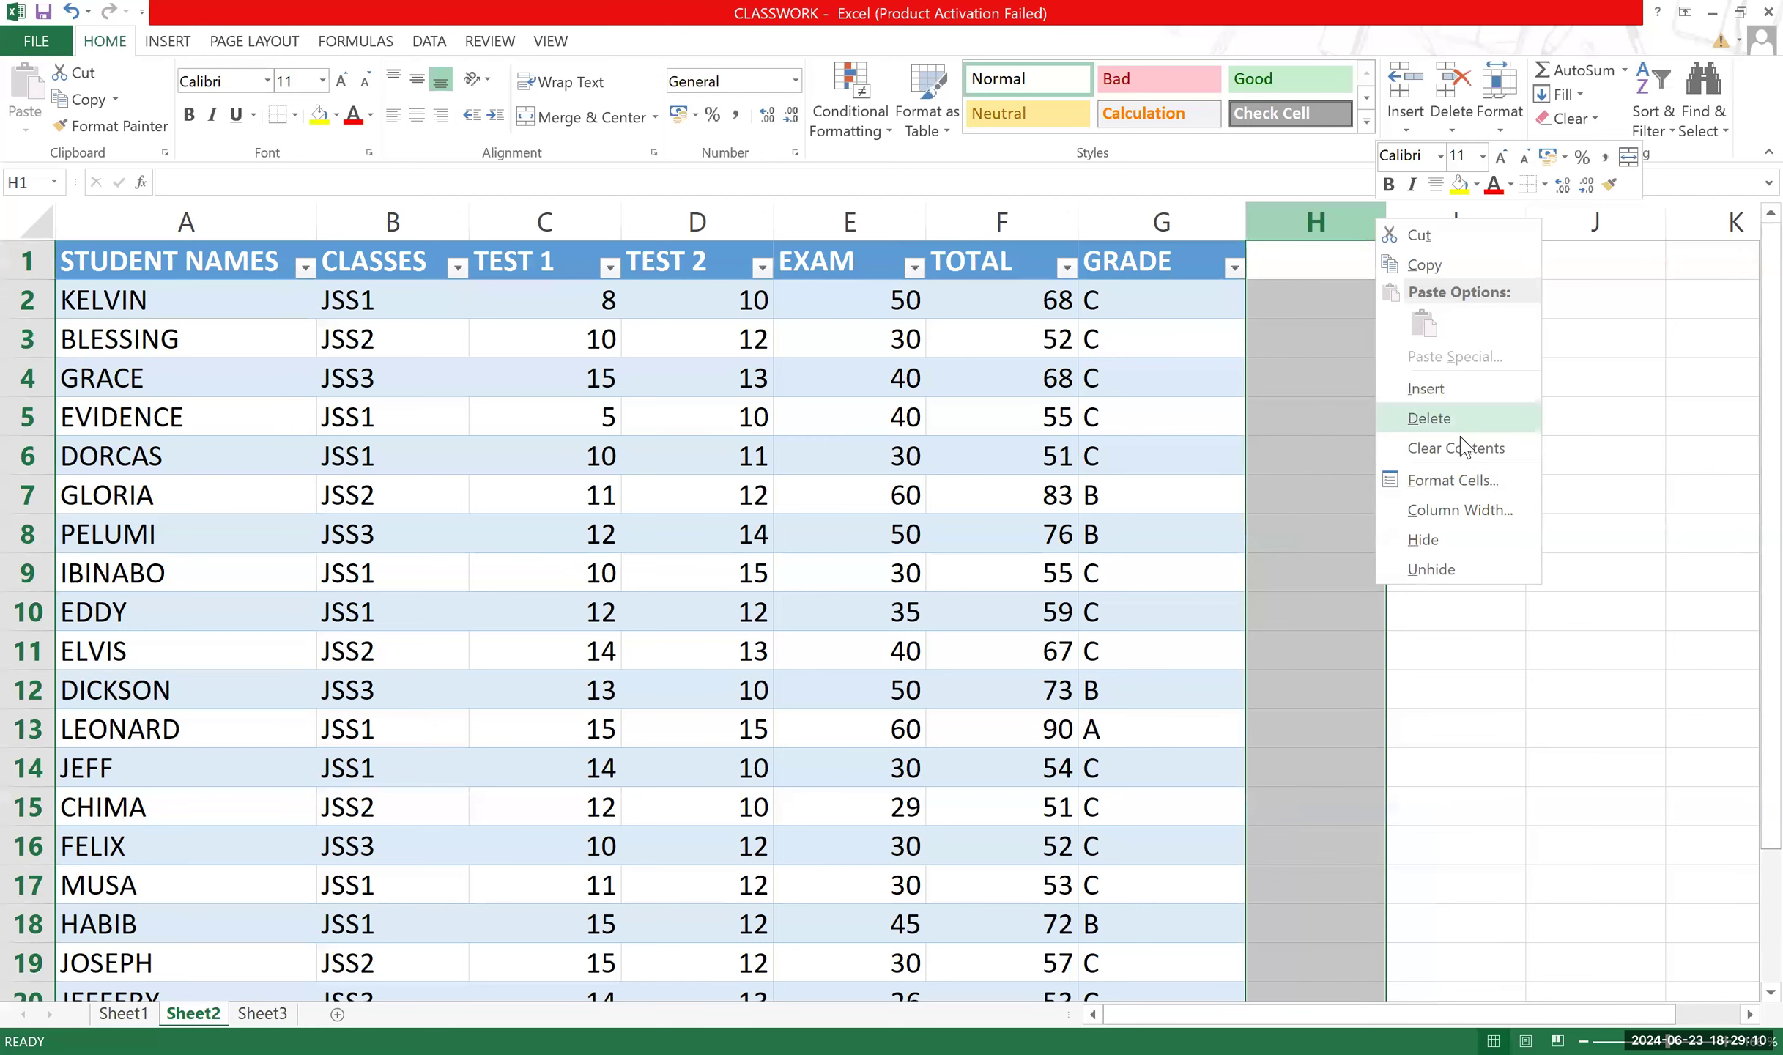
left_click(1435, 388)
left_click(1487, 221)
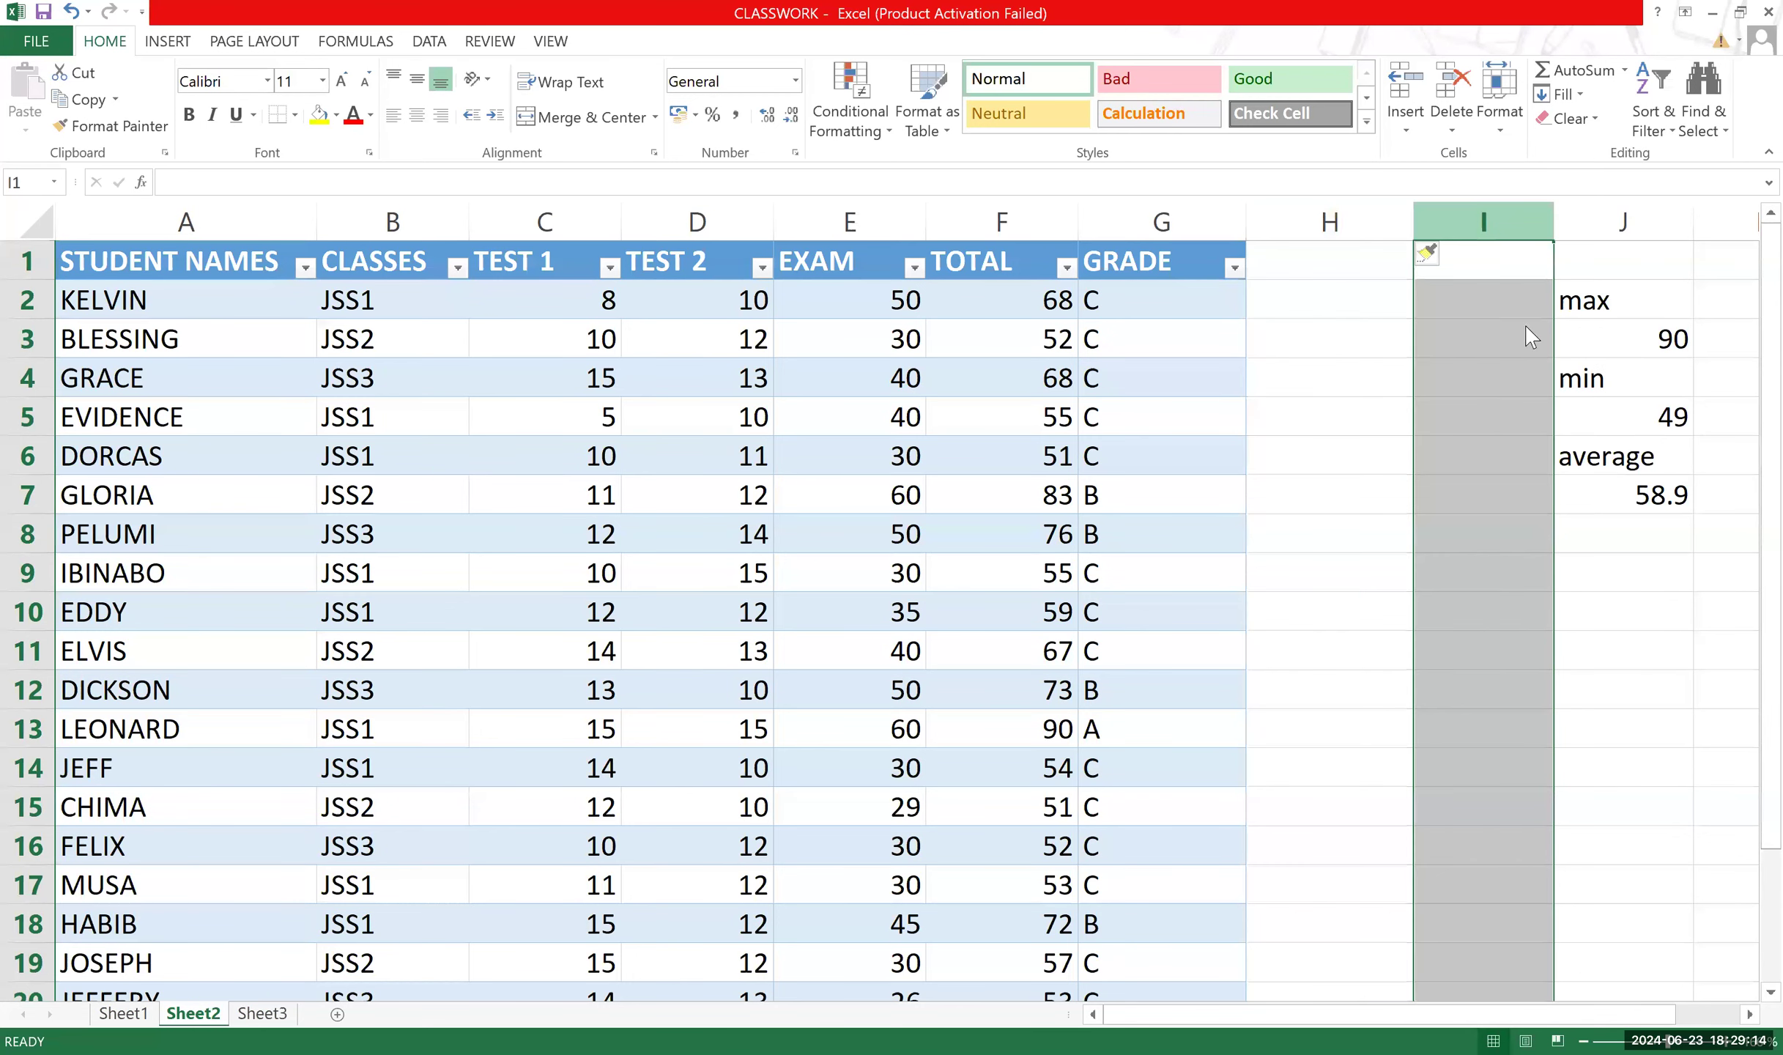
right_click(1499, 229)
left_click(1544, 402)
left_click(1485, 430)
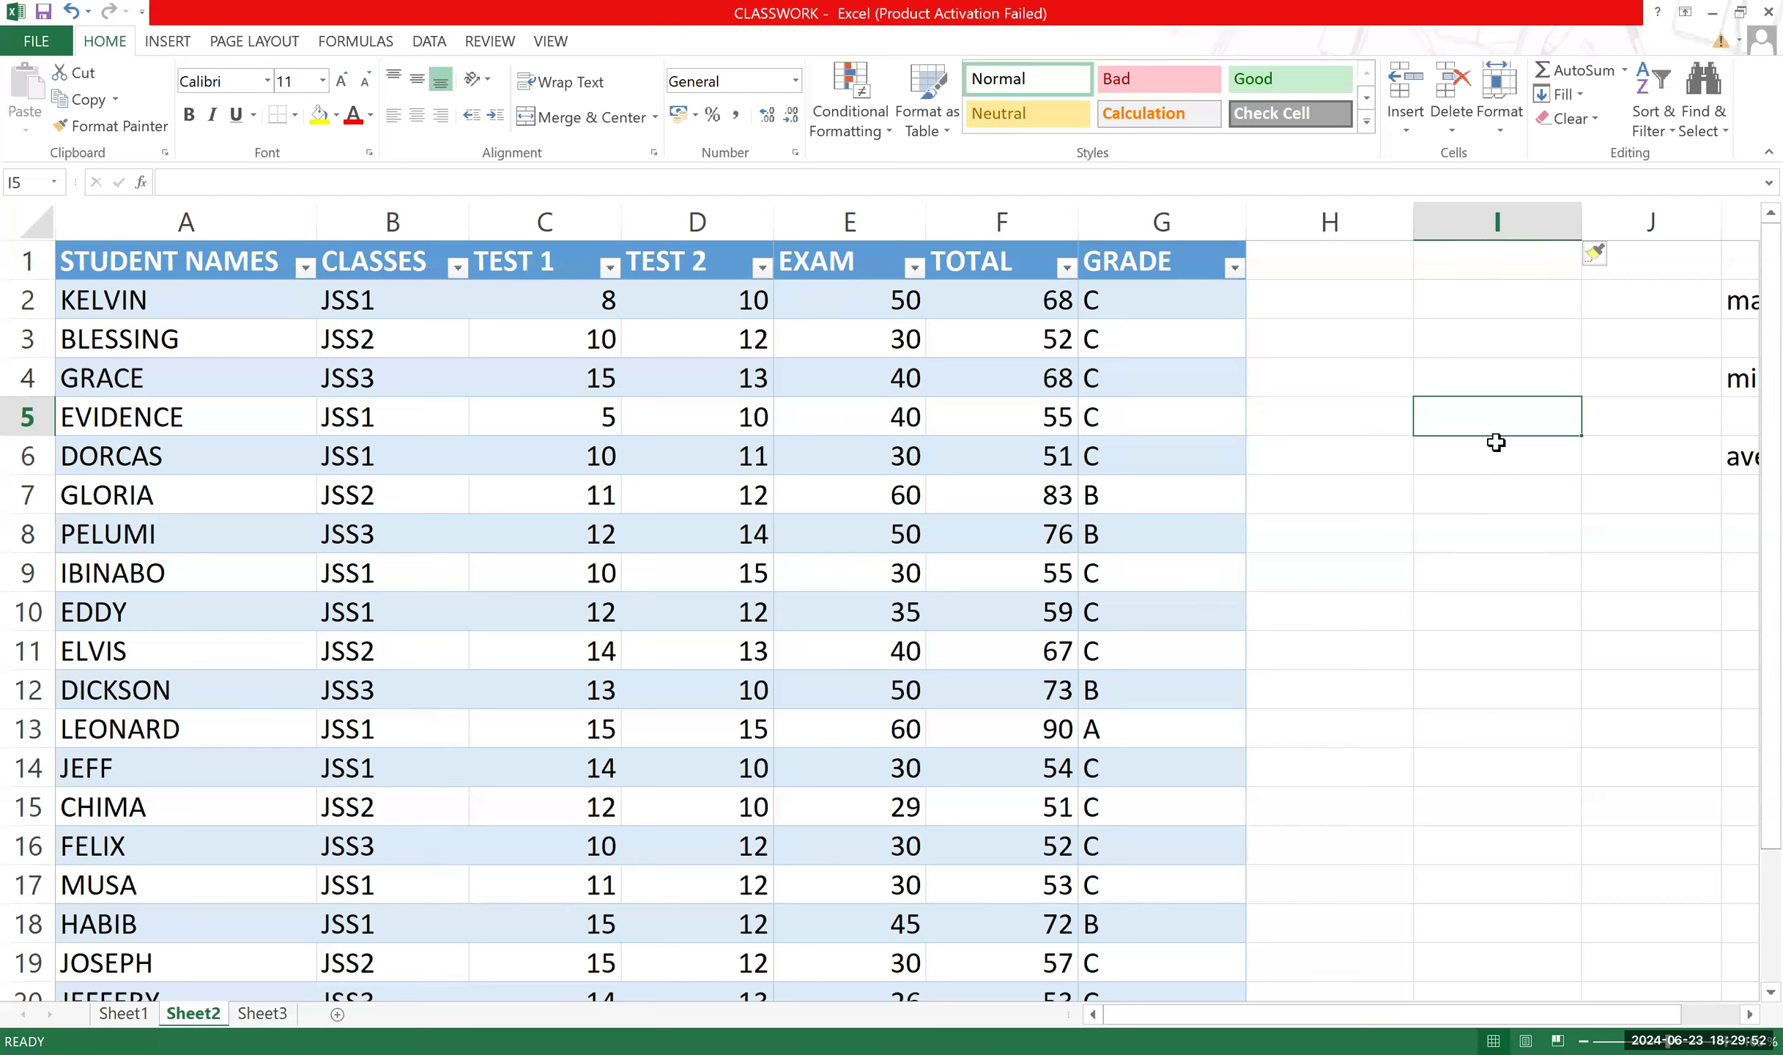
Enter the header Extra Points in I1 and the value 10 in I2 beside the grading table.
double_click(876, 294)
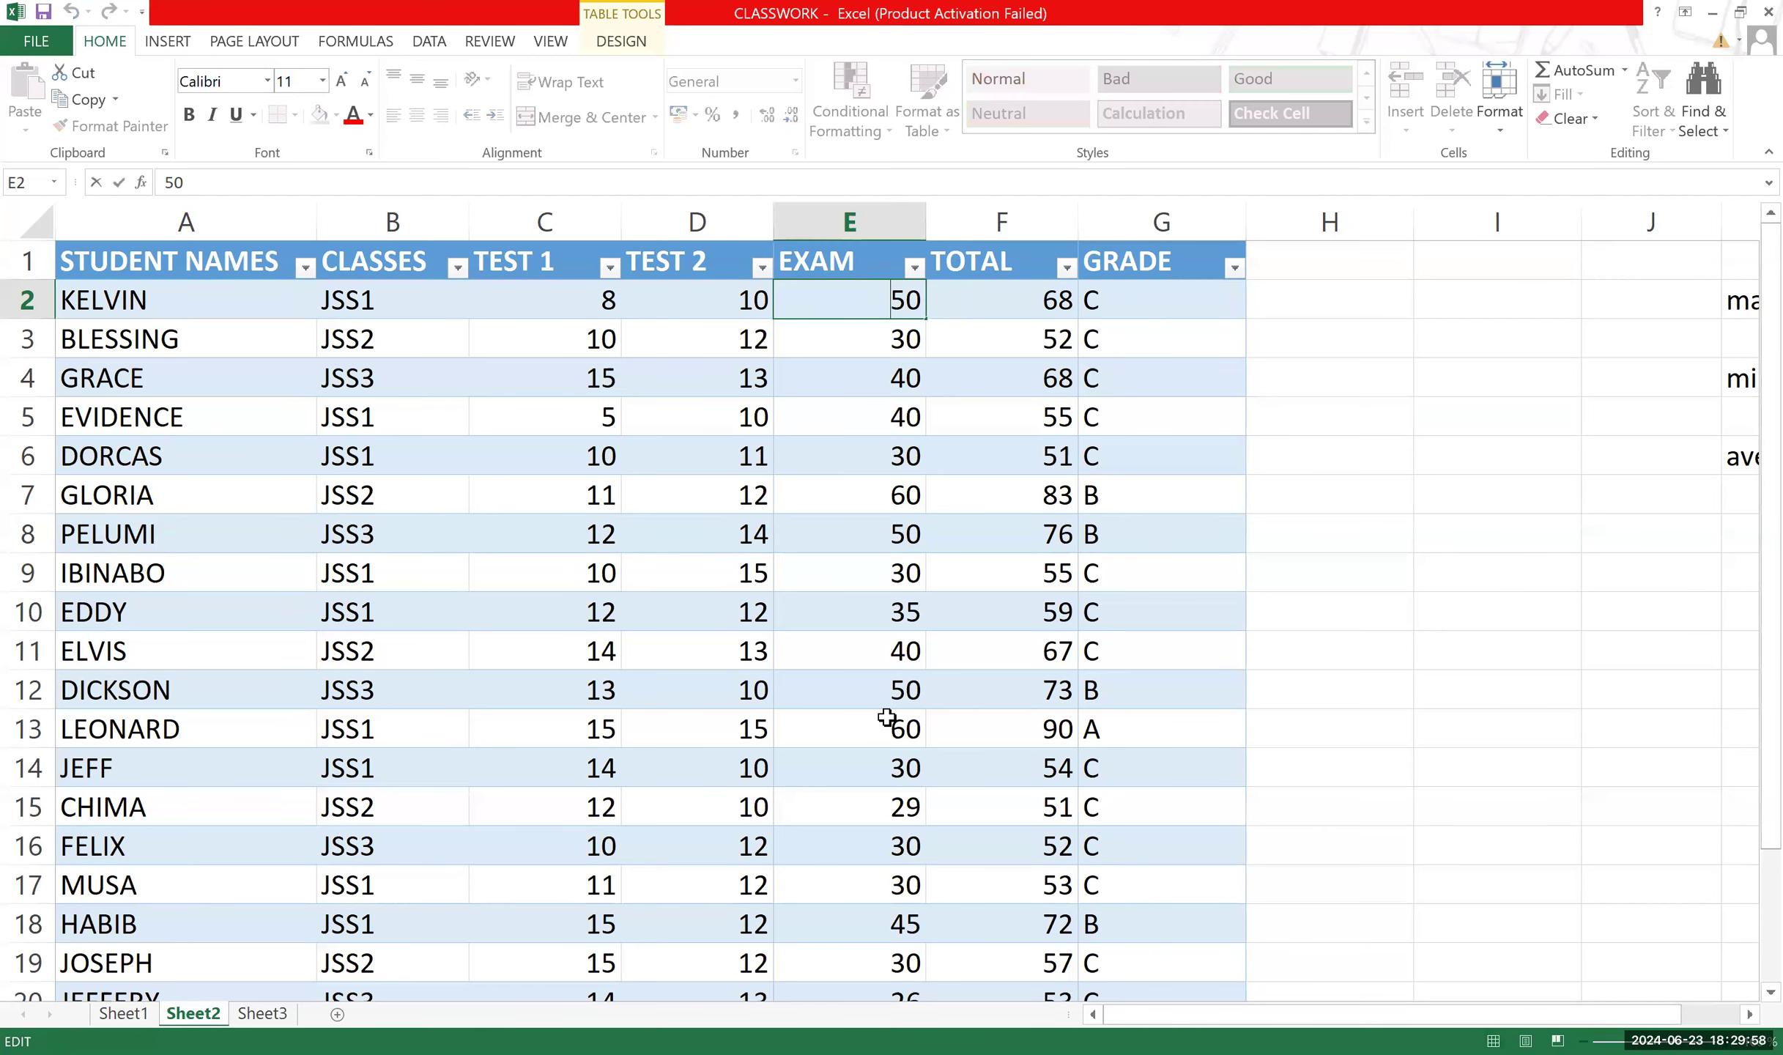
scroll(875, 855, "down", 4)
scroll(876, 855, "down", 2)
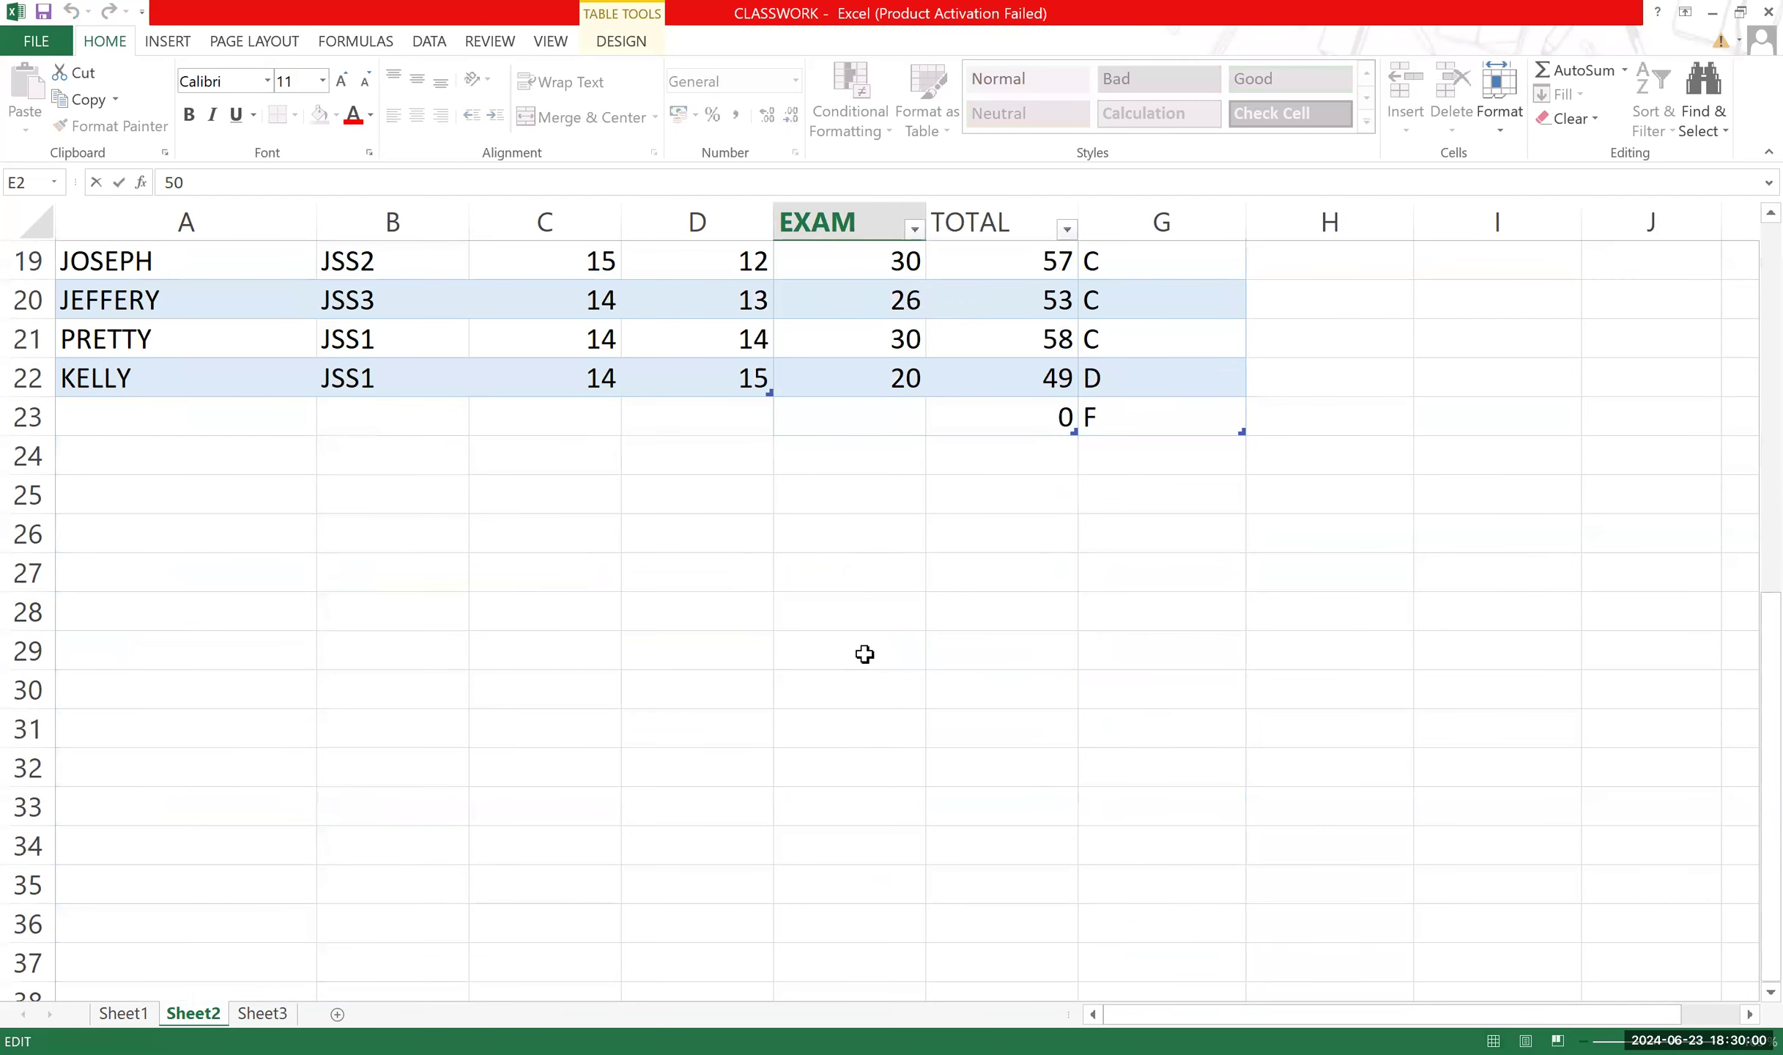
scroll(857, 579, "up", 6)
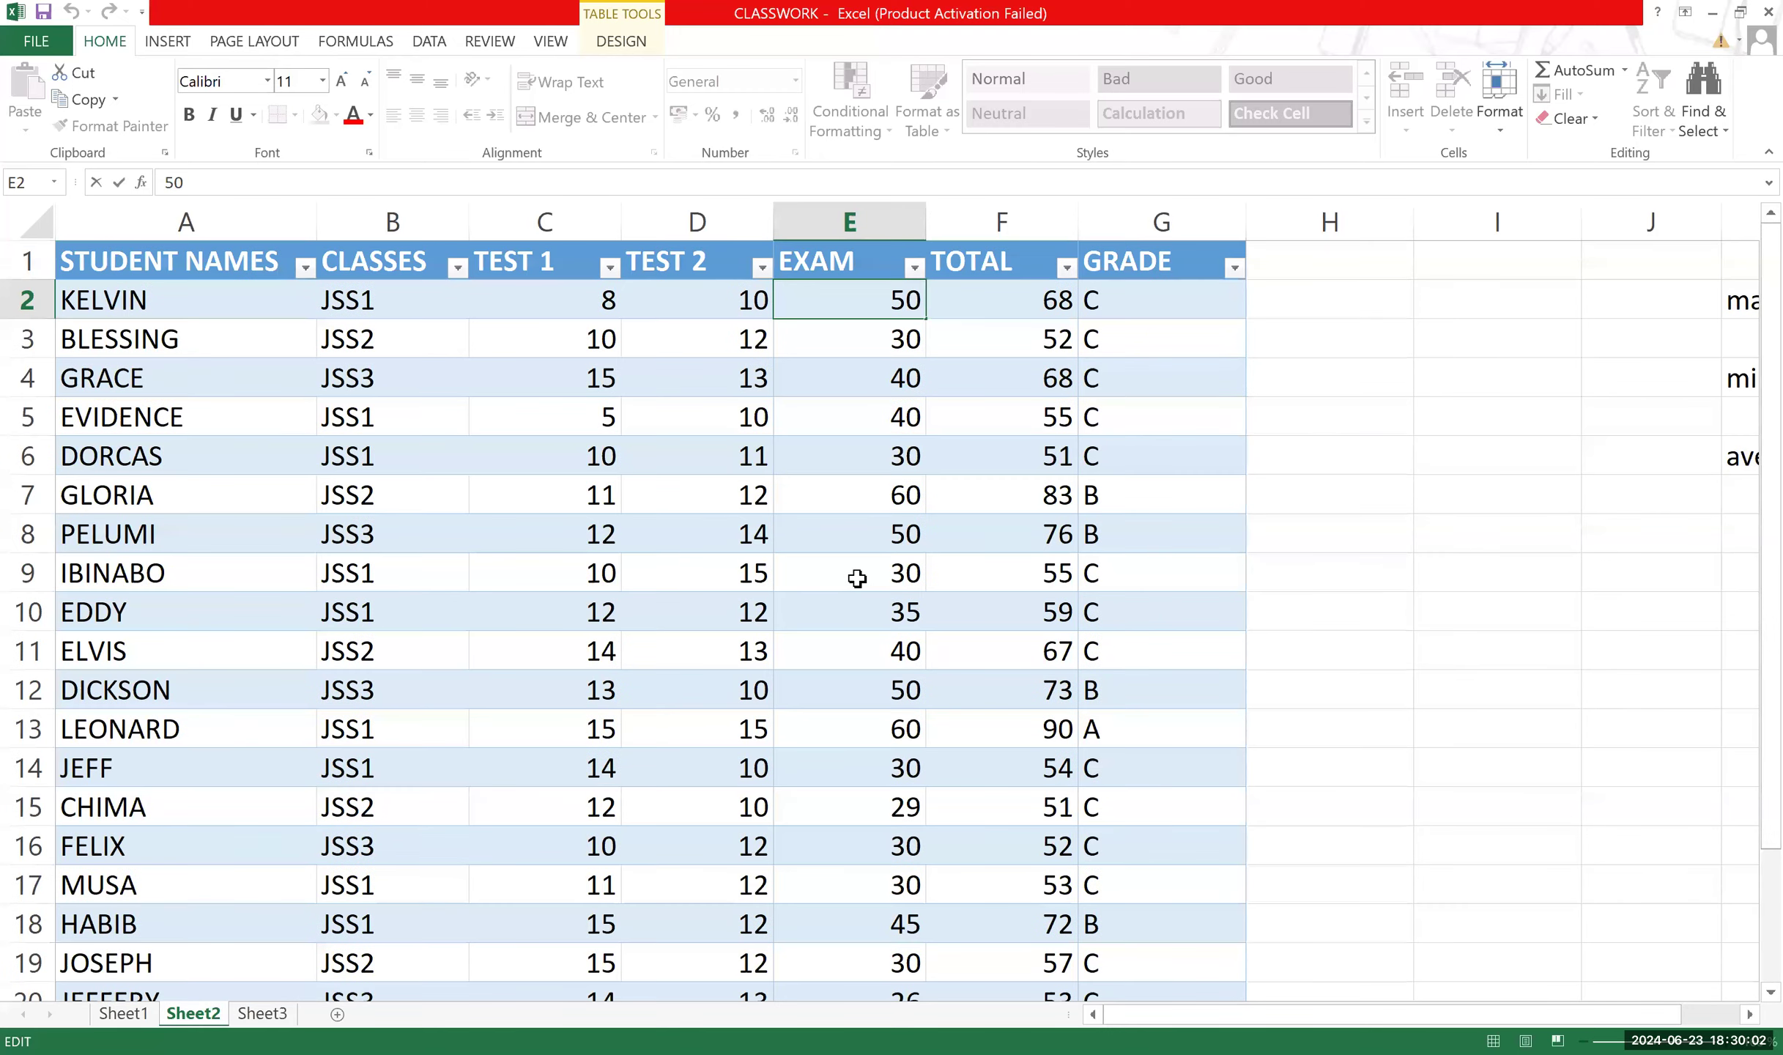
left_click(1472, 271)
type("Extra Points")
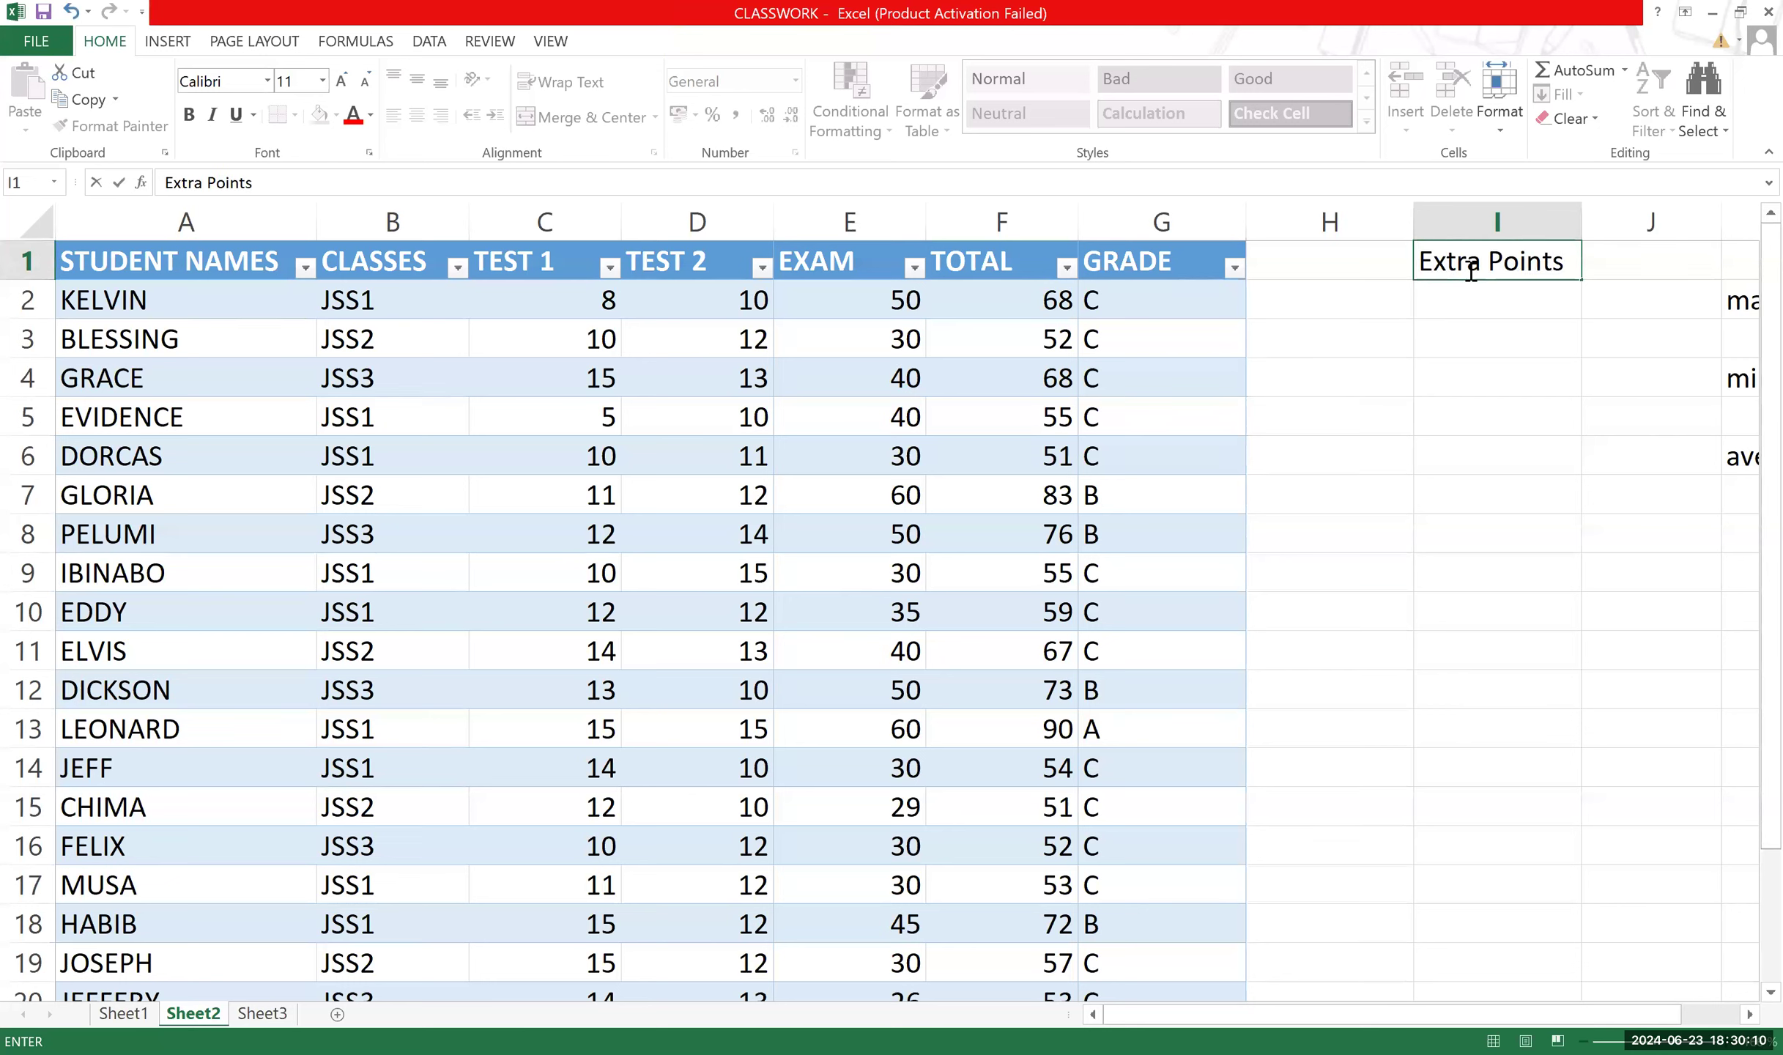
left_click(1560, 399)
left_click(1504, 302)
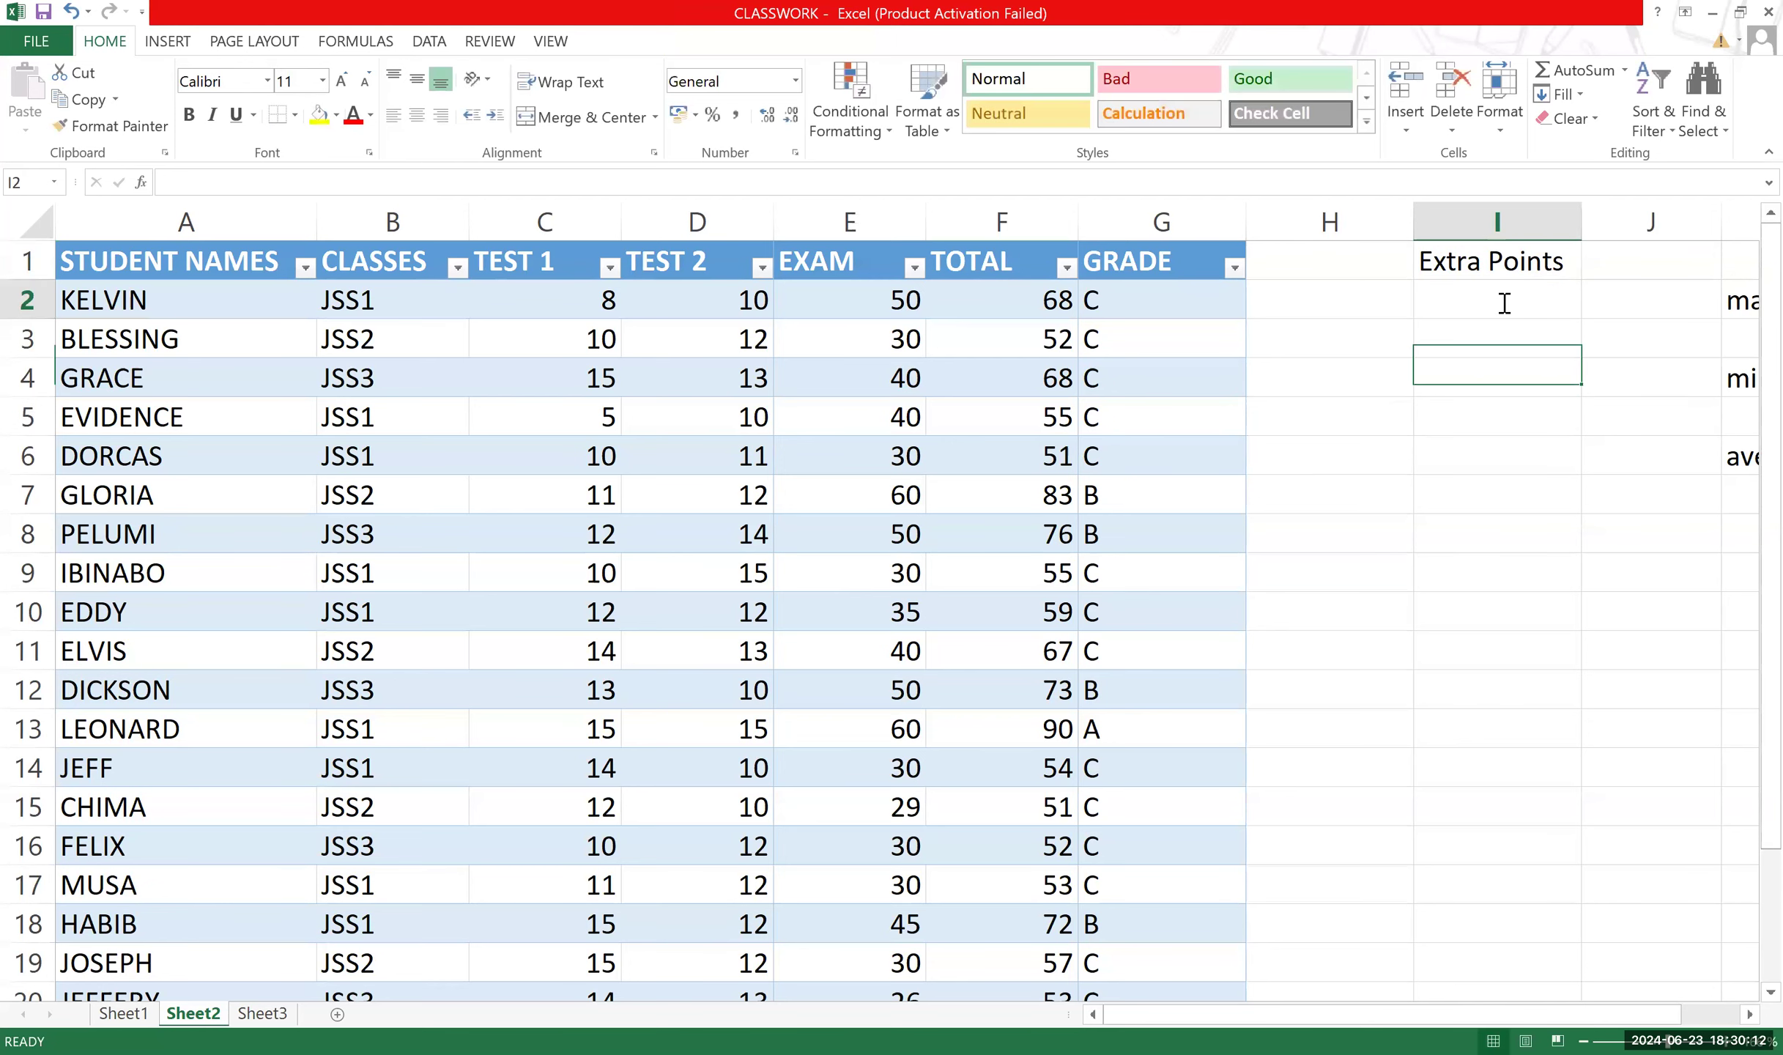
double_click(1504, 303)
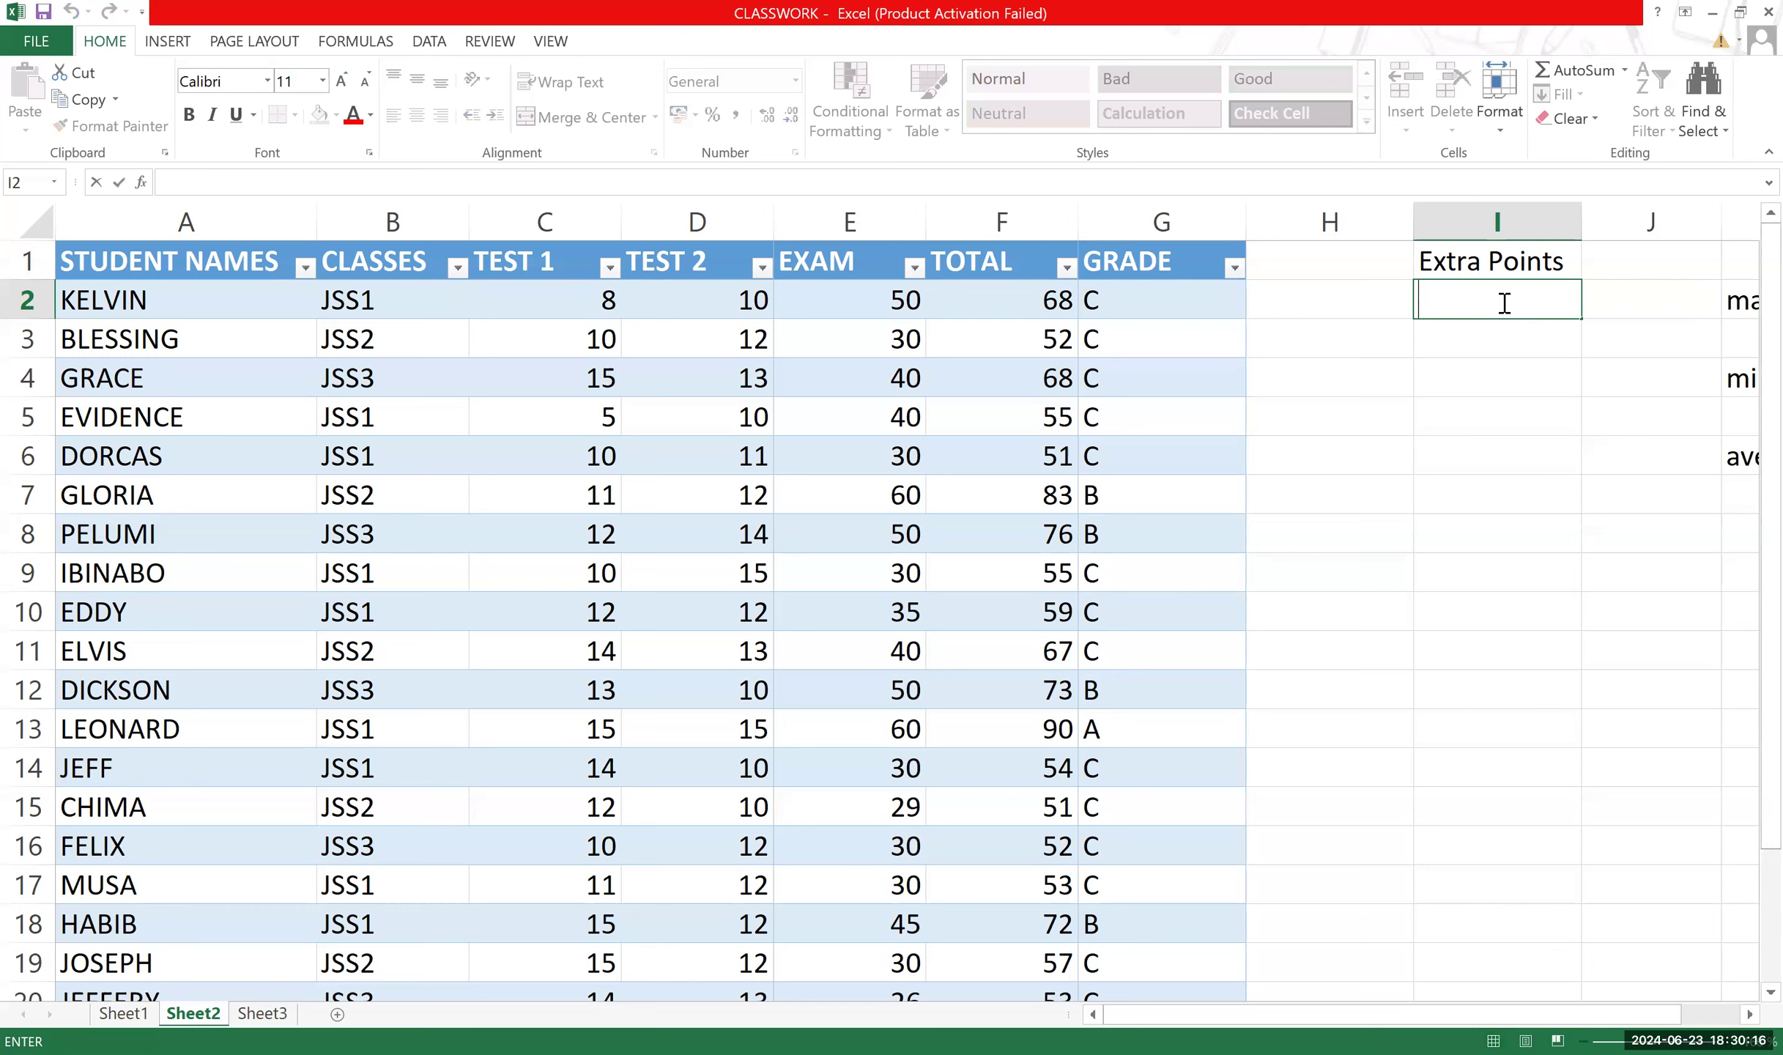
type("10")
left_click(1633, 388)
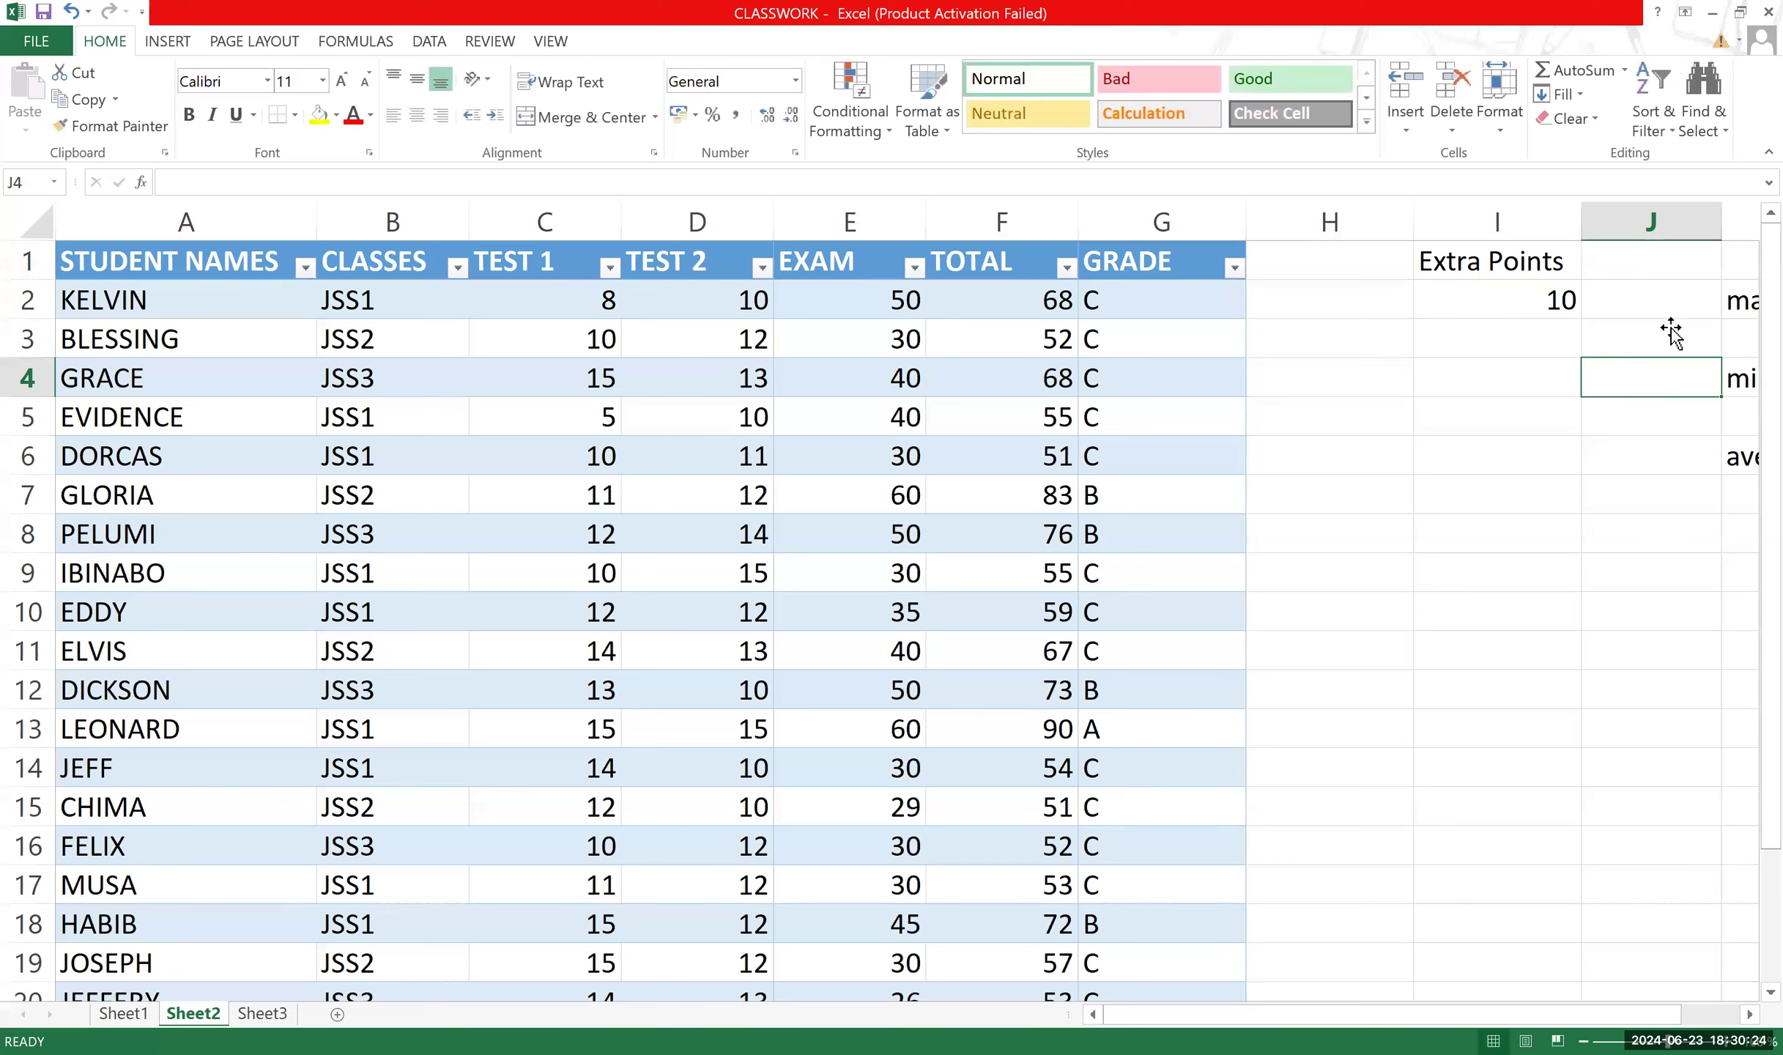
Give the Extra Points header in I1 a dark grey fill and white text.
left_click(1538, 265)
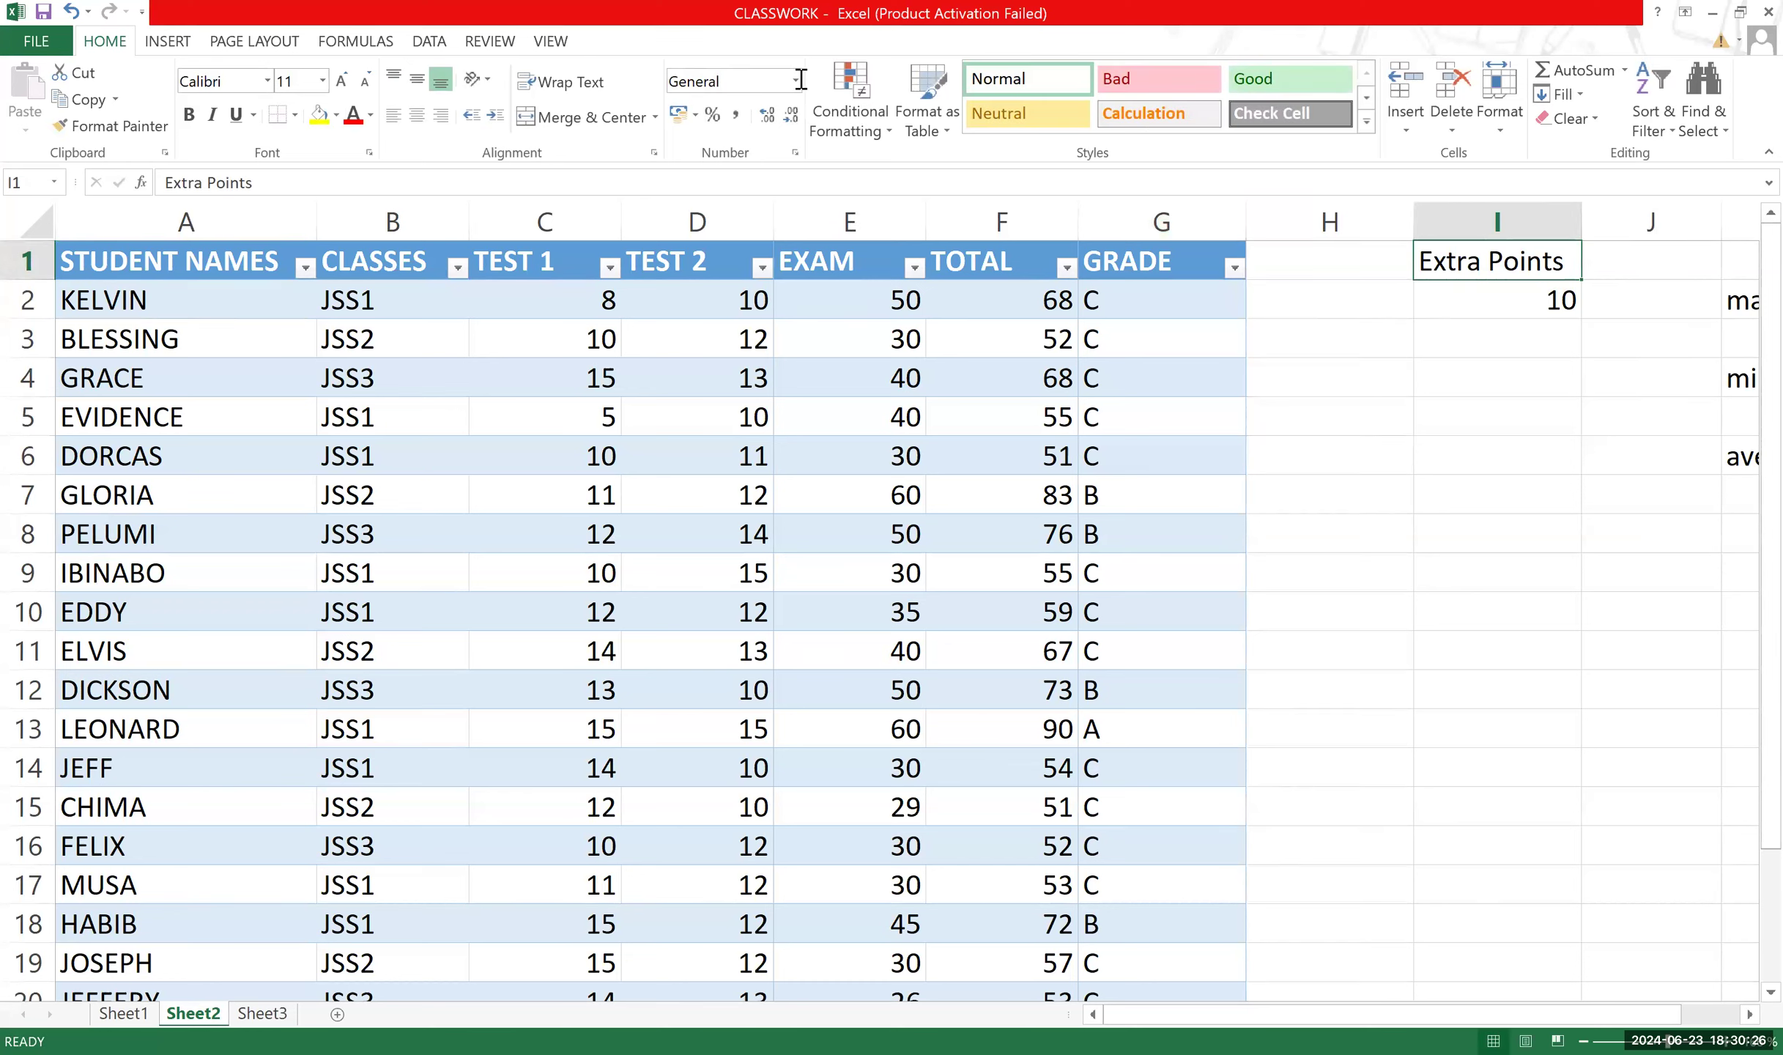
left_click(337, 115)
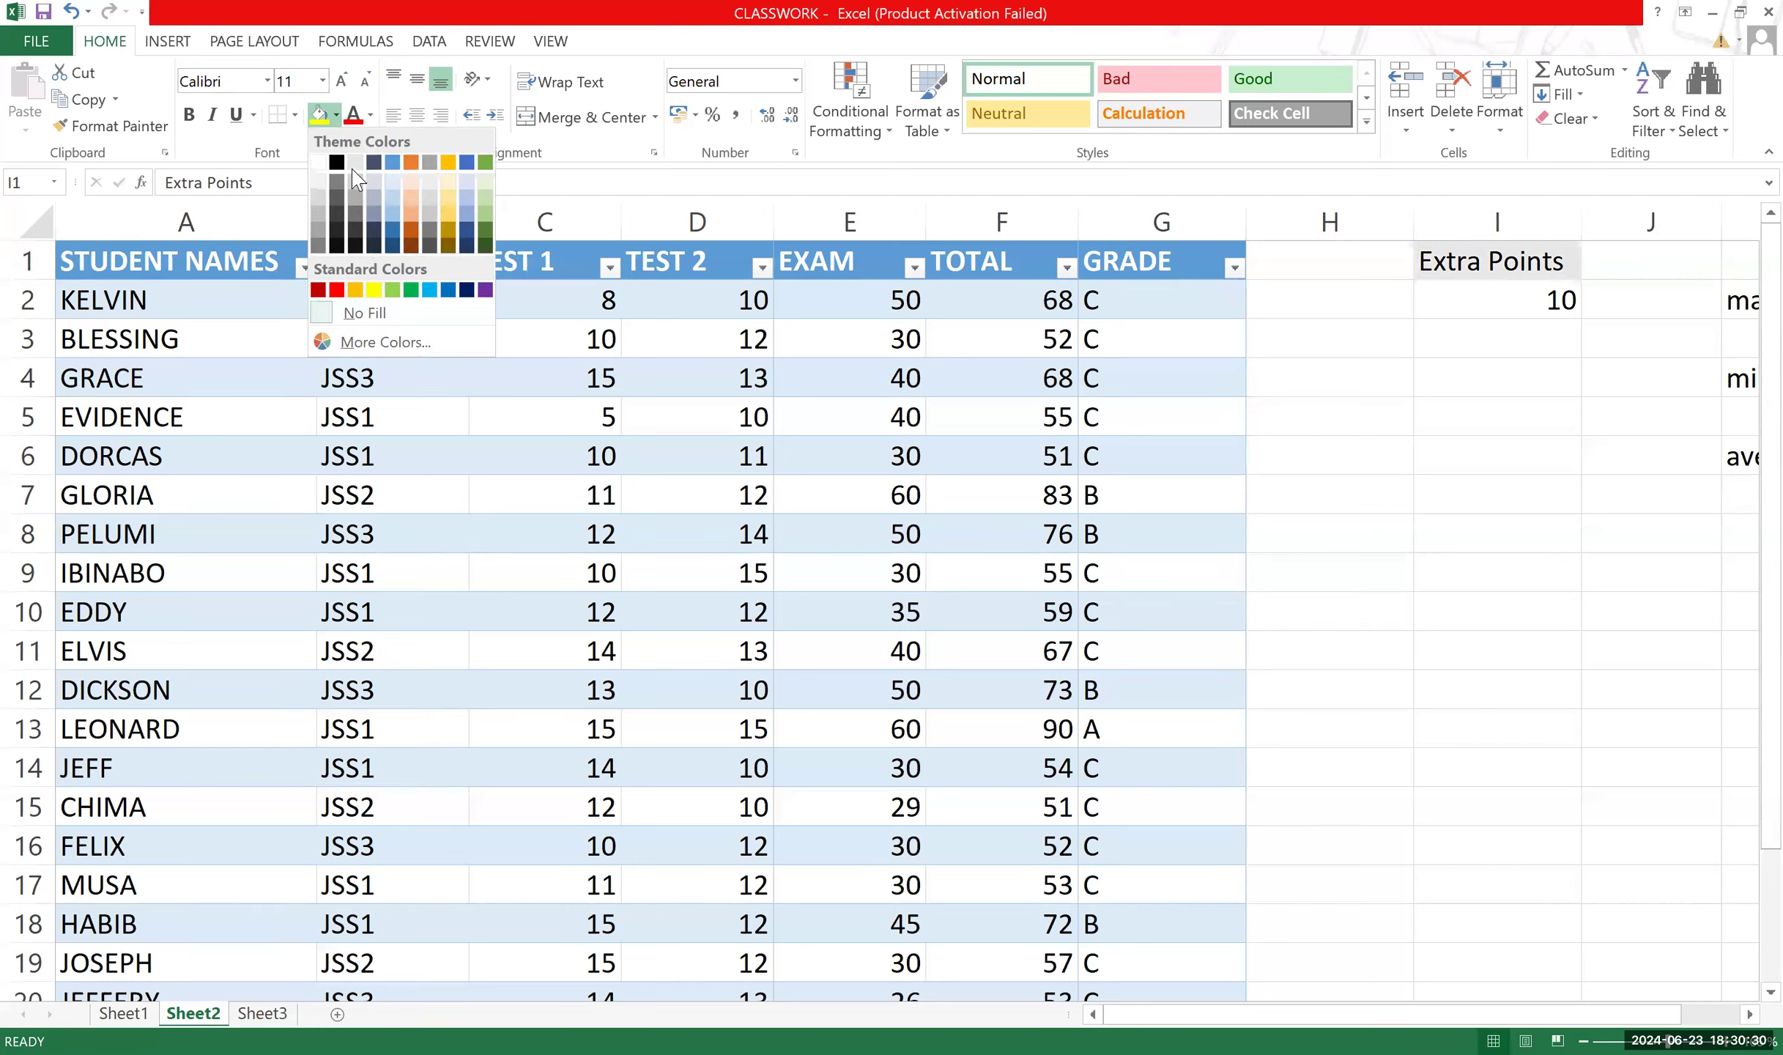
left_click(349, 230)
left_click(370, 115)
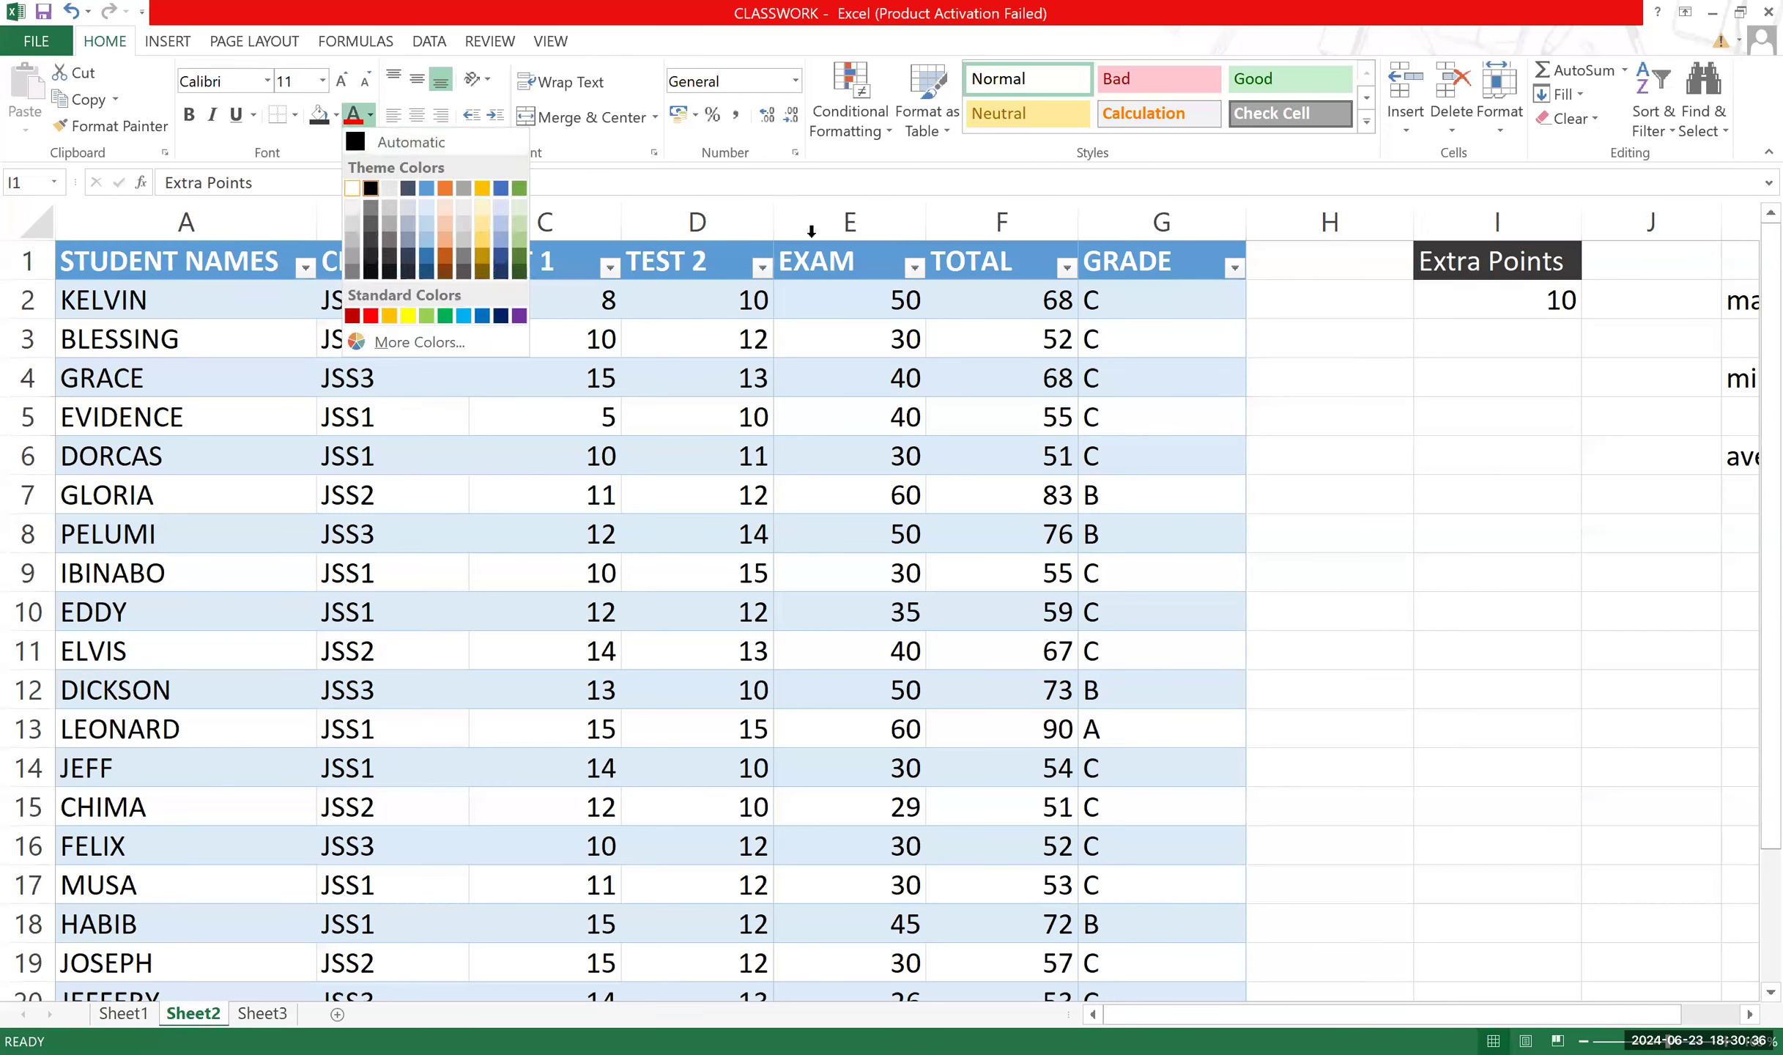
left_click(354, 189)
Apply all borders to the Extra Points header and its value in I1:I2.
left_click(1451, 314)
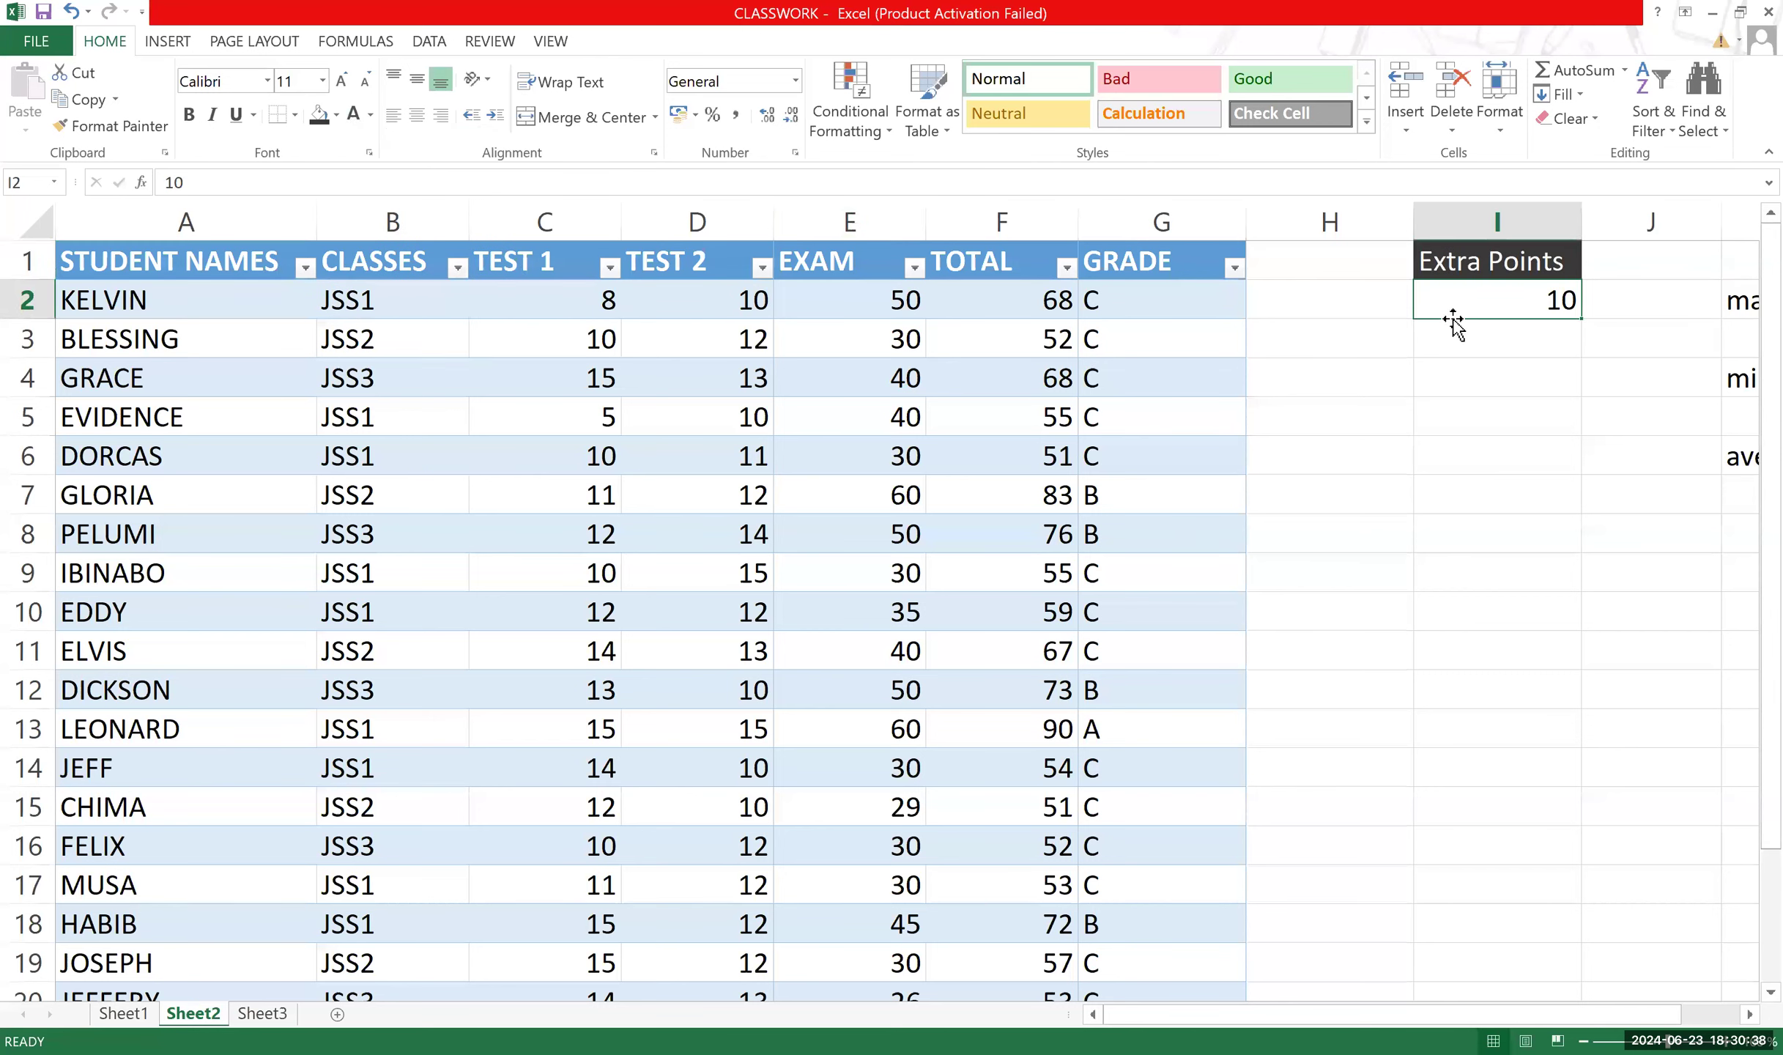
left_click_drag(1474, 262, 1473, 293)
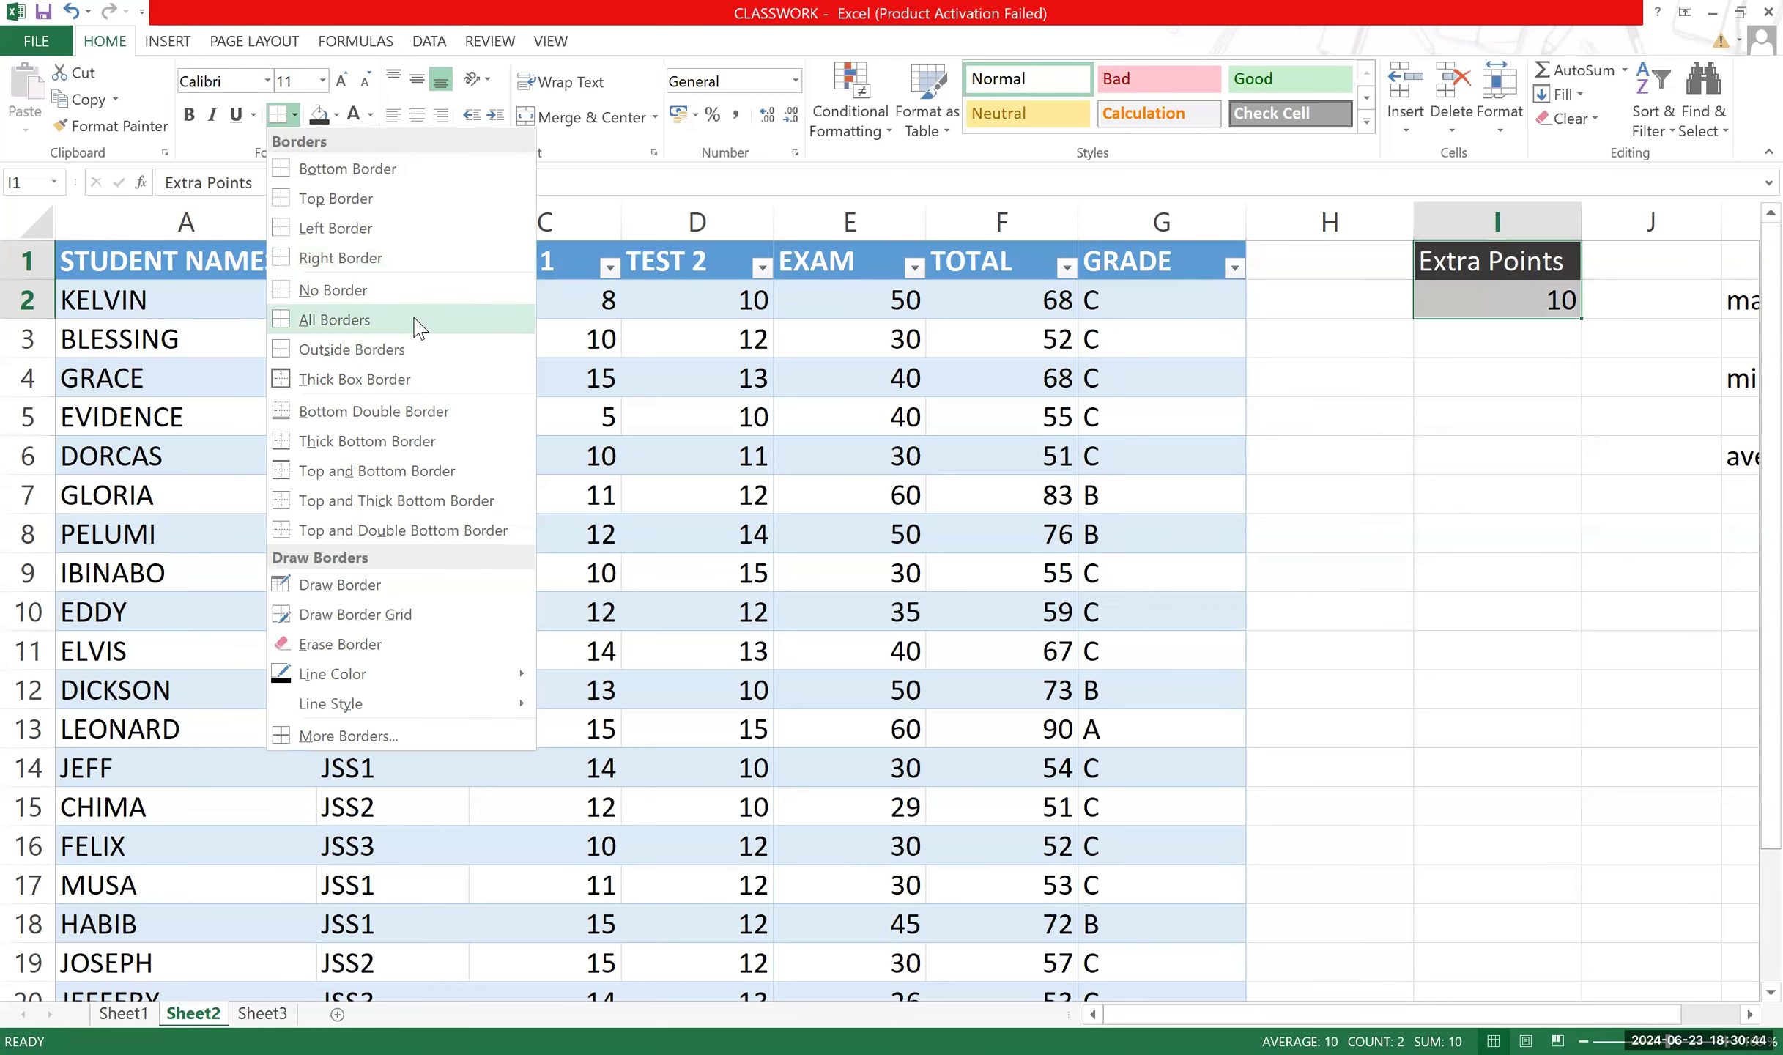
left_click(414, 320)
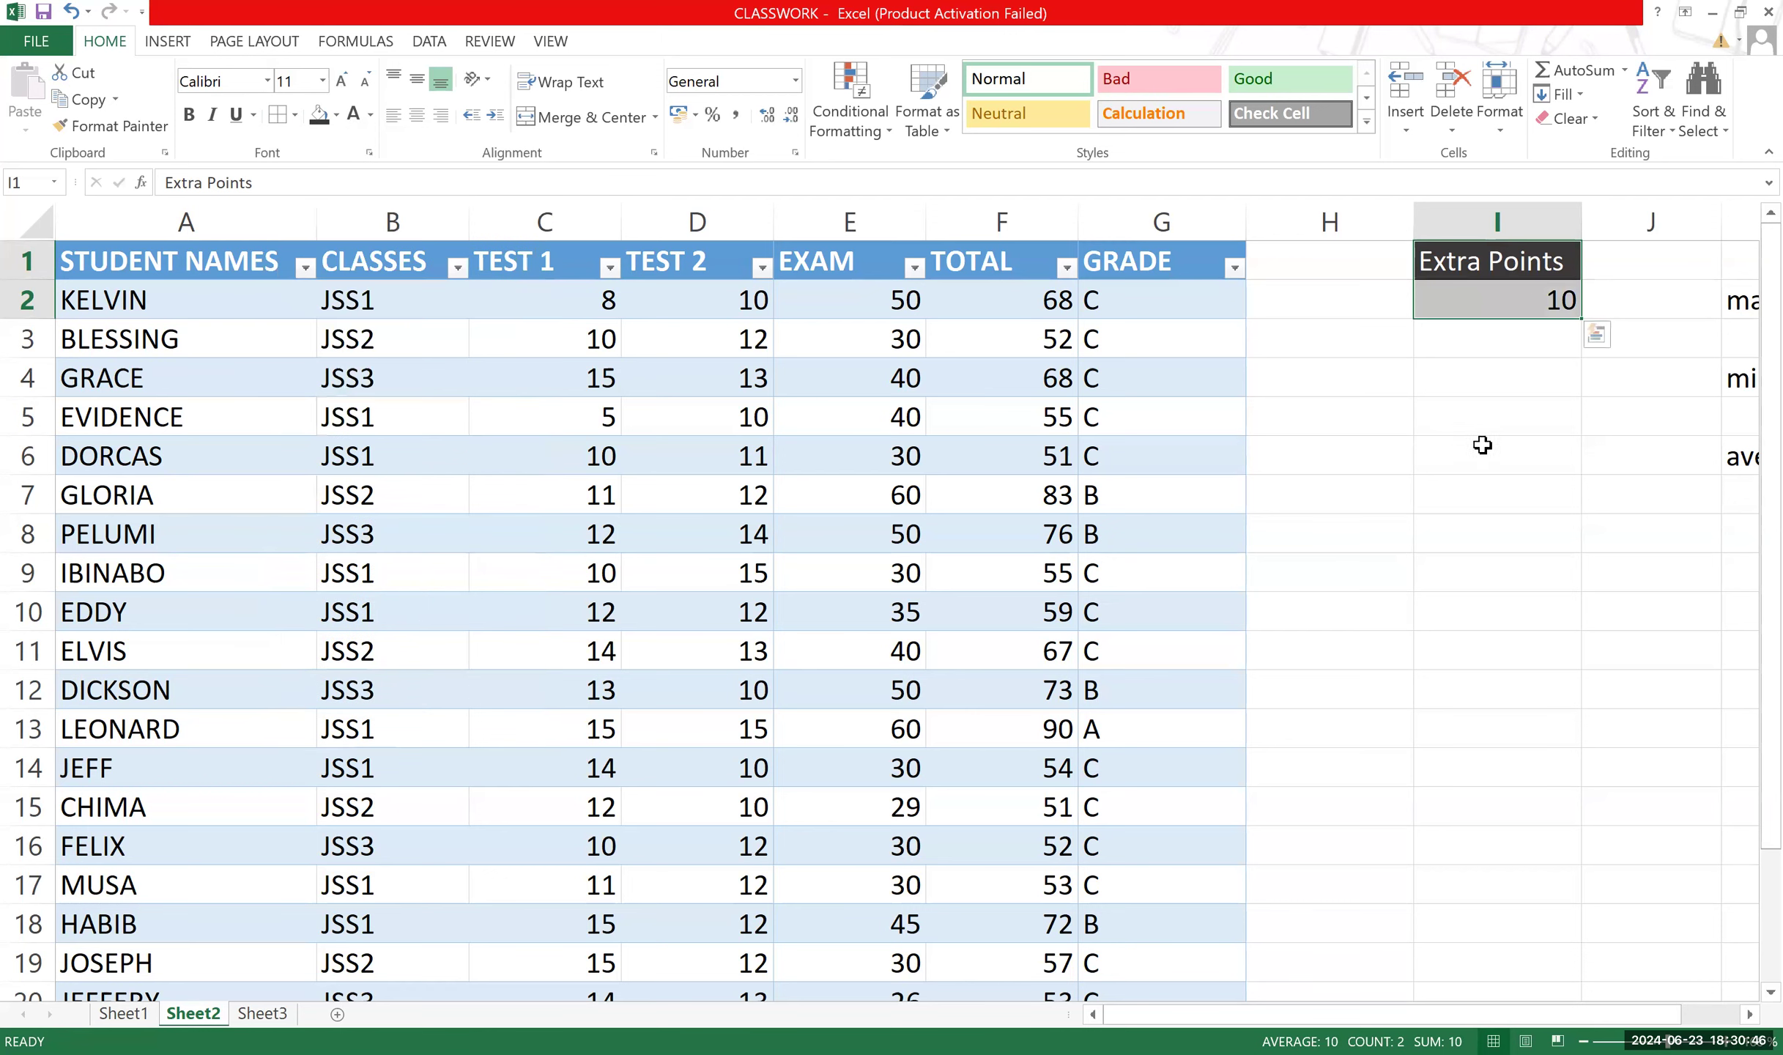
left_click(1435, 461)
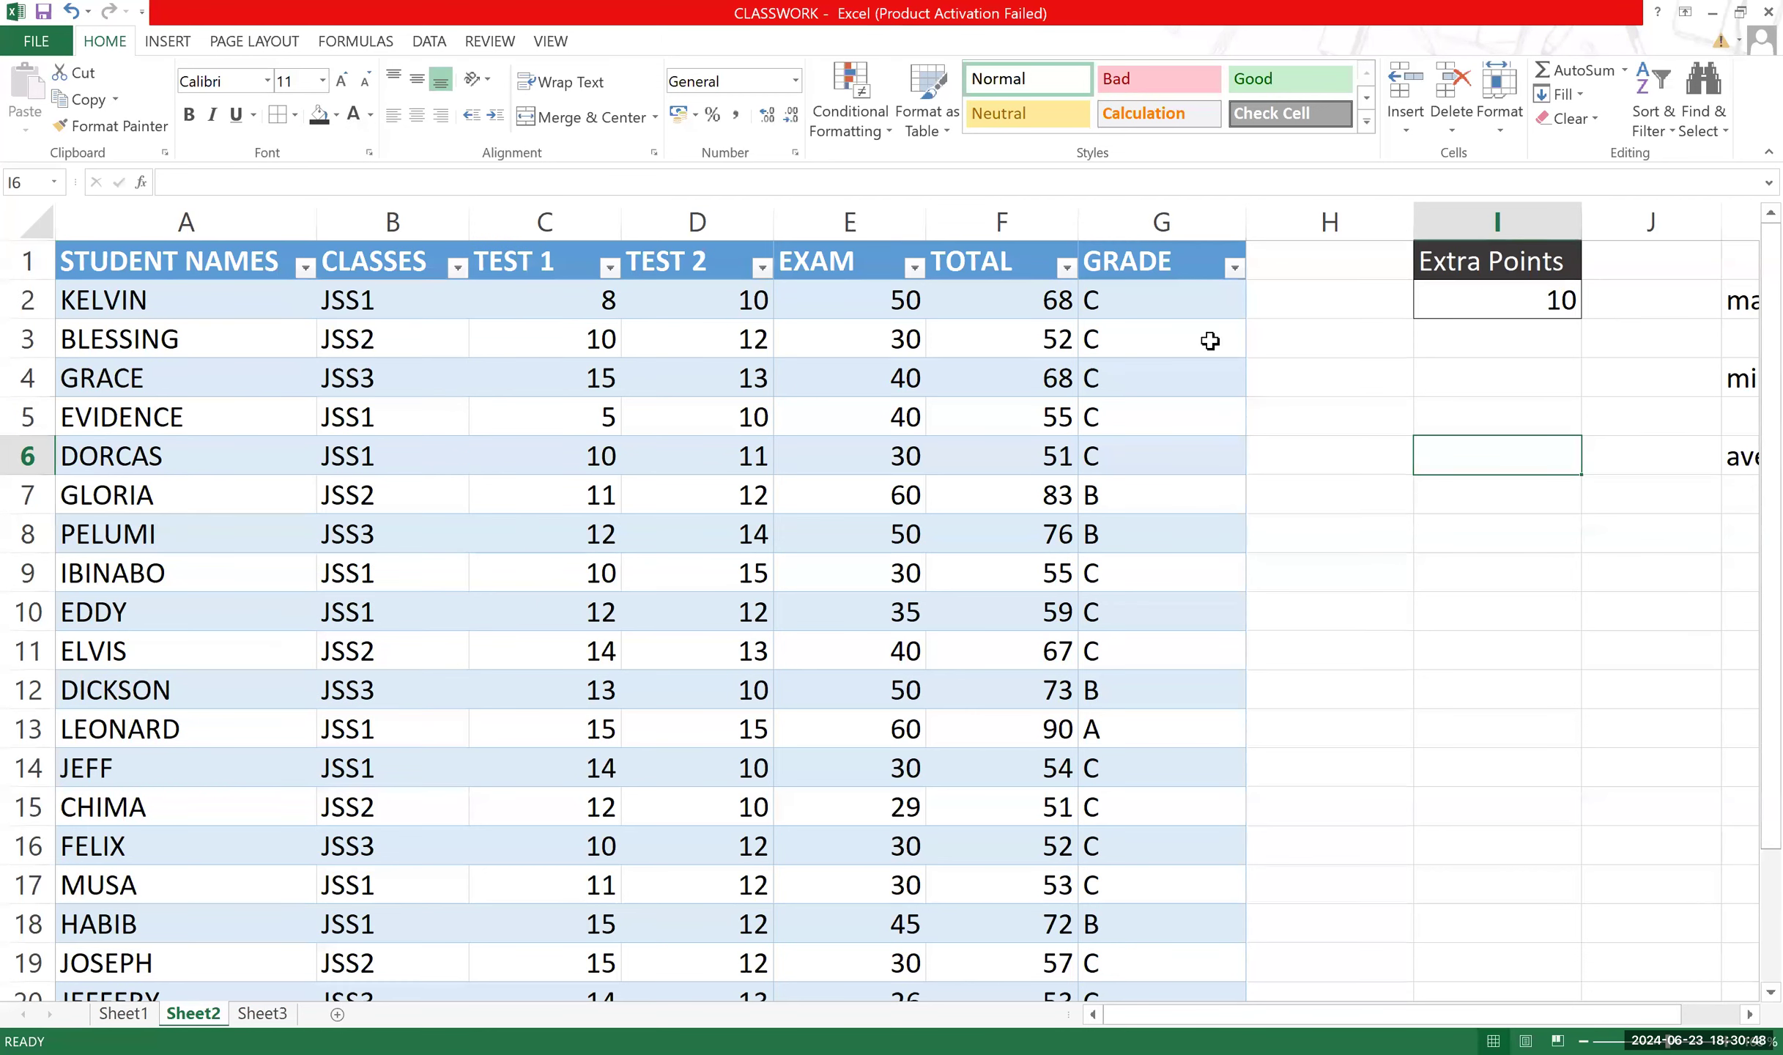
left_click(848, 299)
double_click(868, 300)
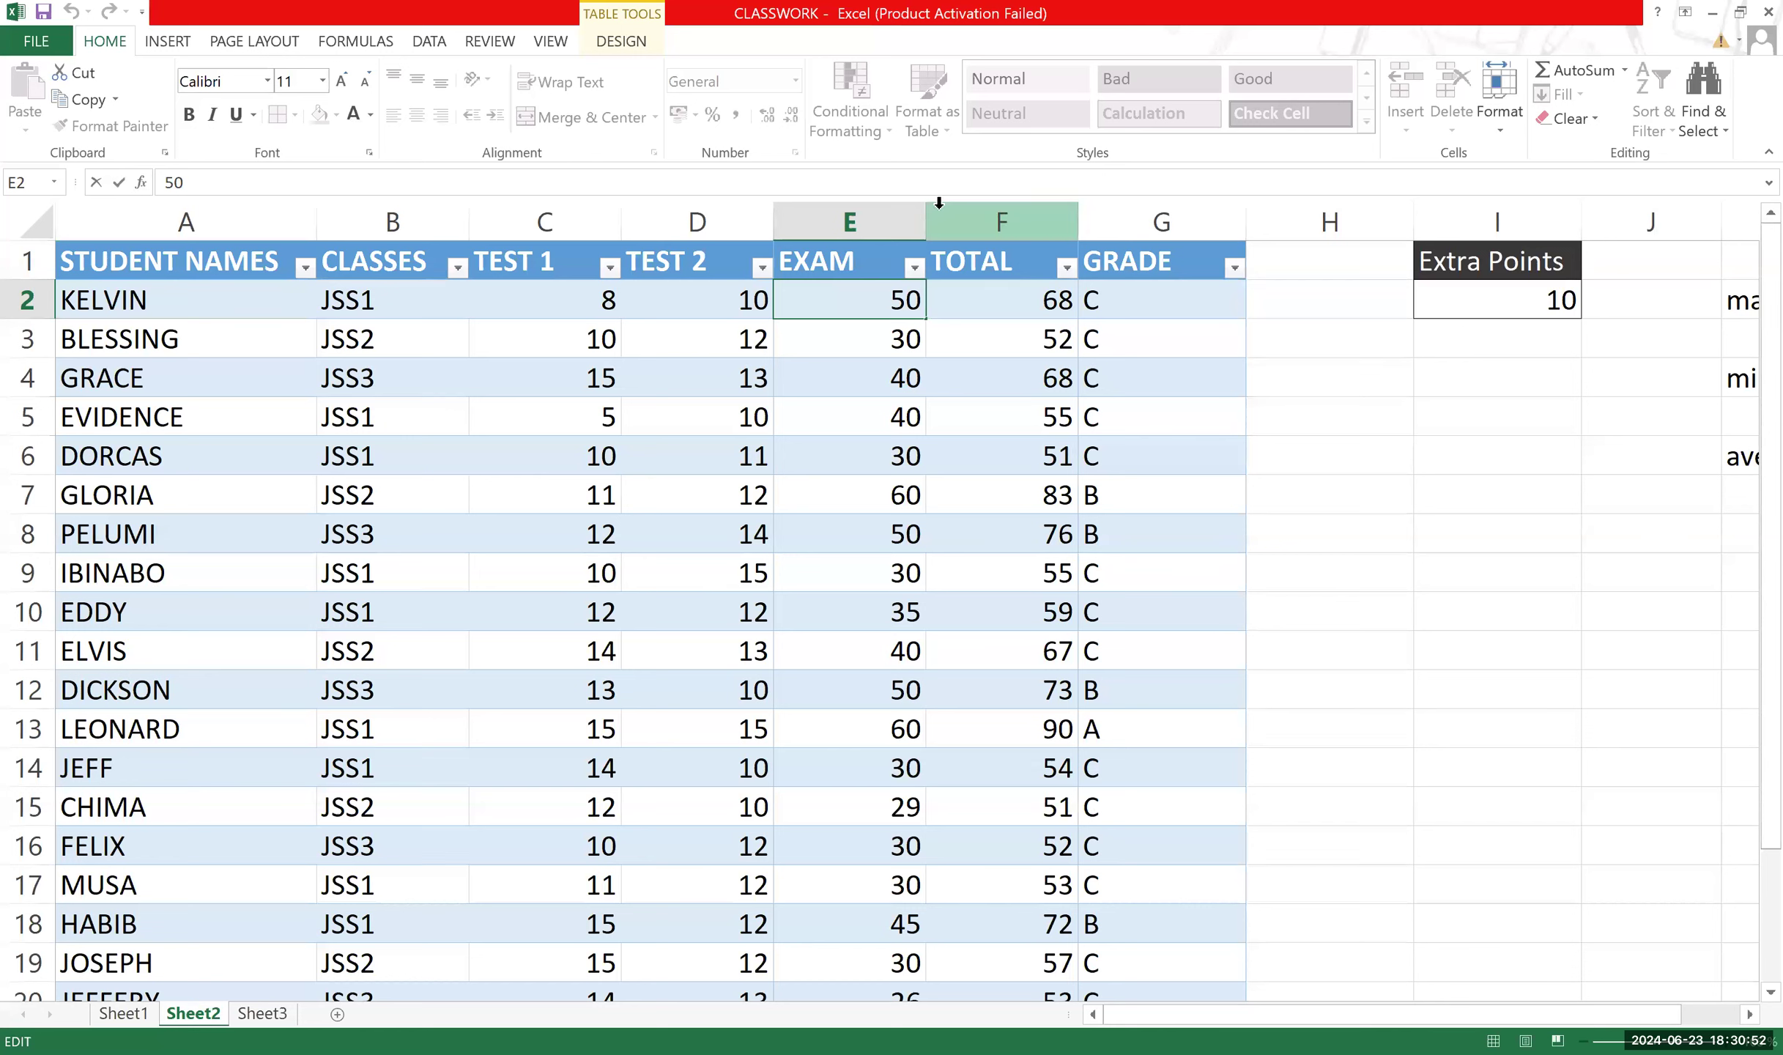
left_click(892, 222)
left_click(1318, 369)
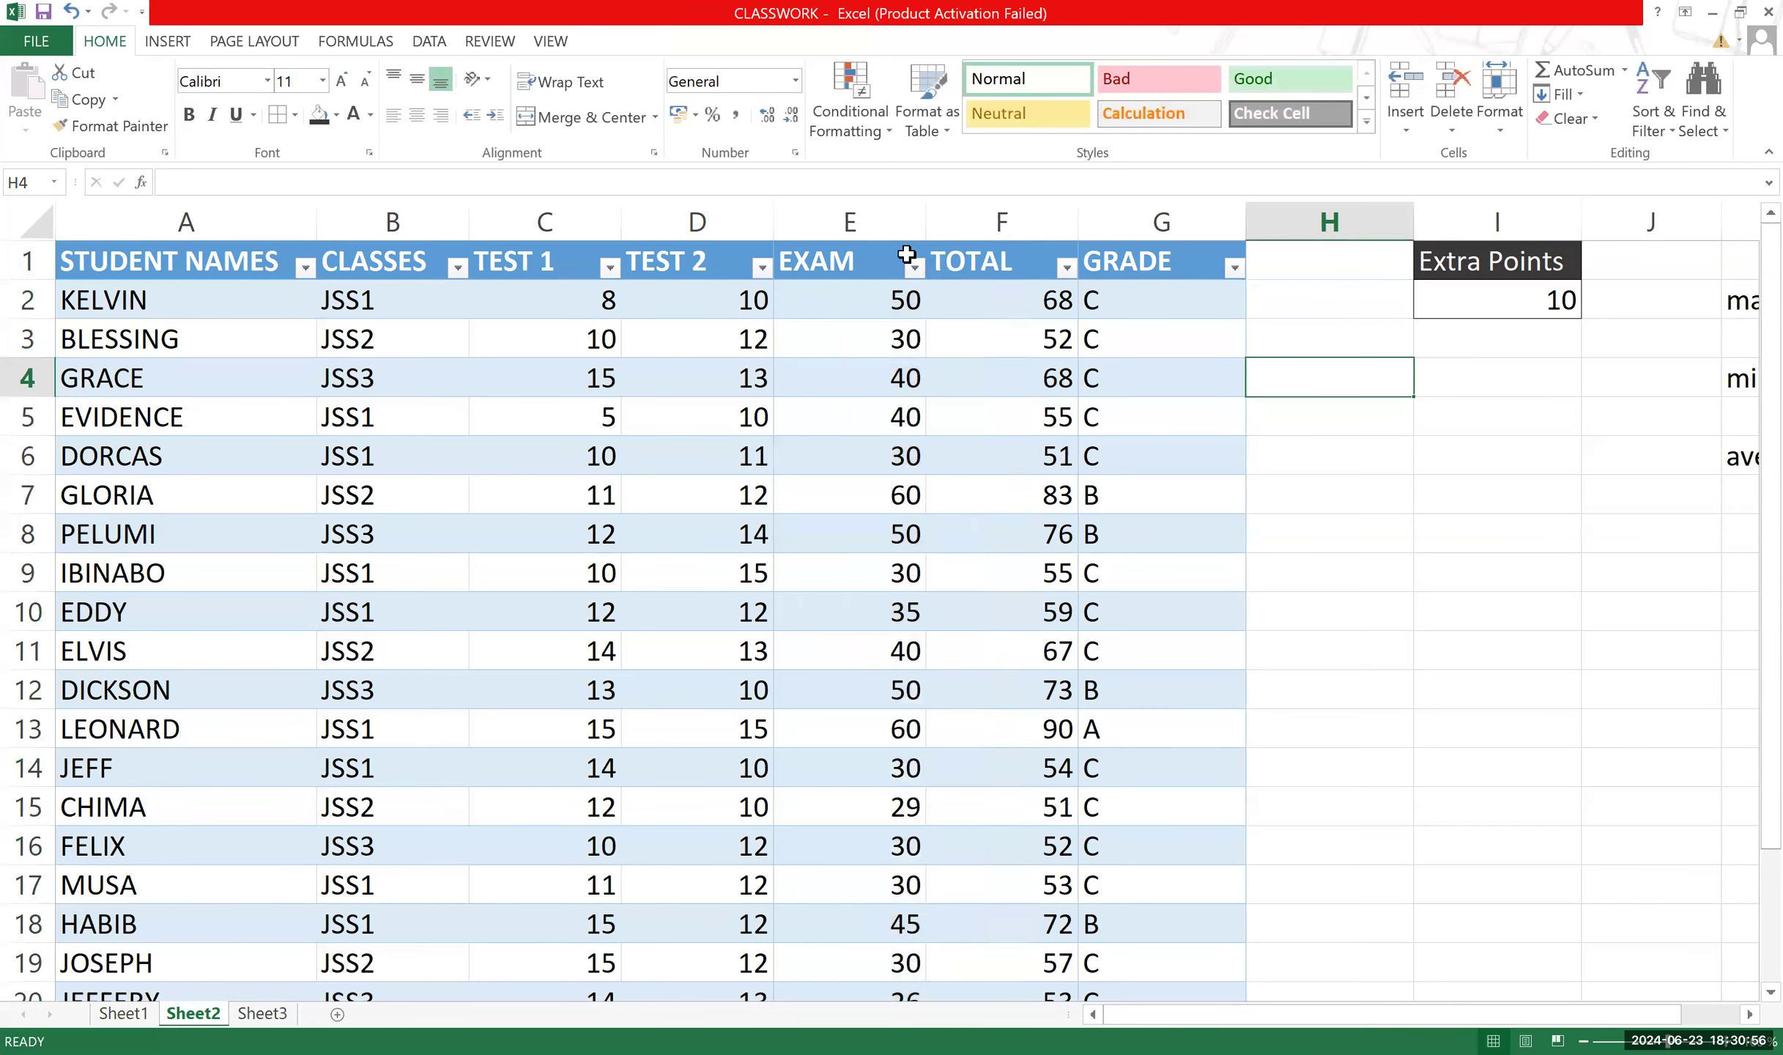
Try inserting a new table column between EXAM and TOTAL, and undo the insertion.
right_click(870, 212)
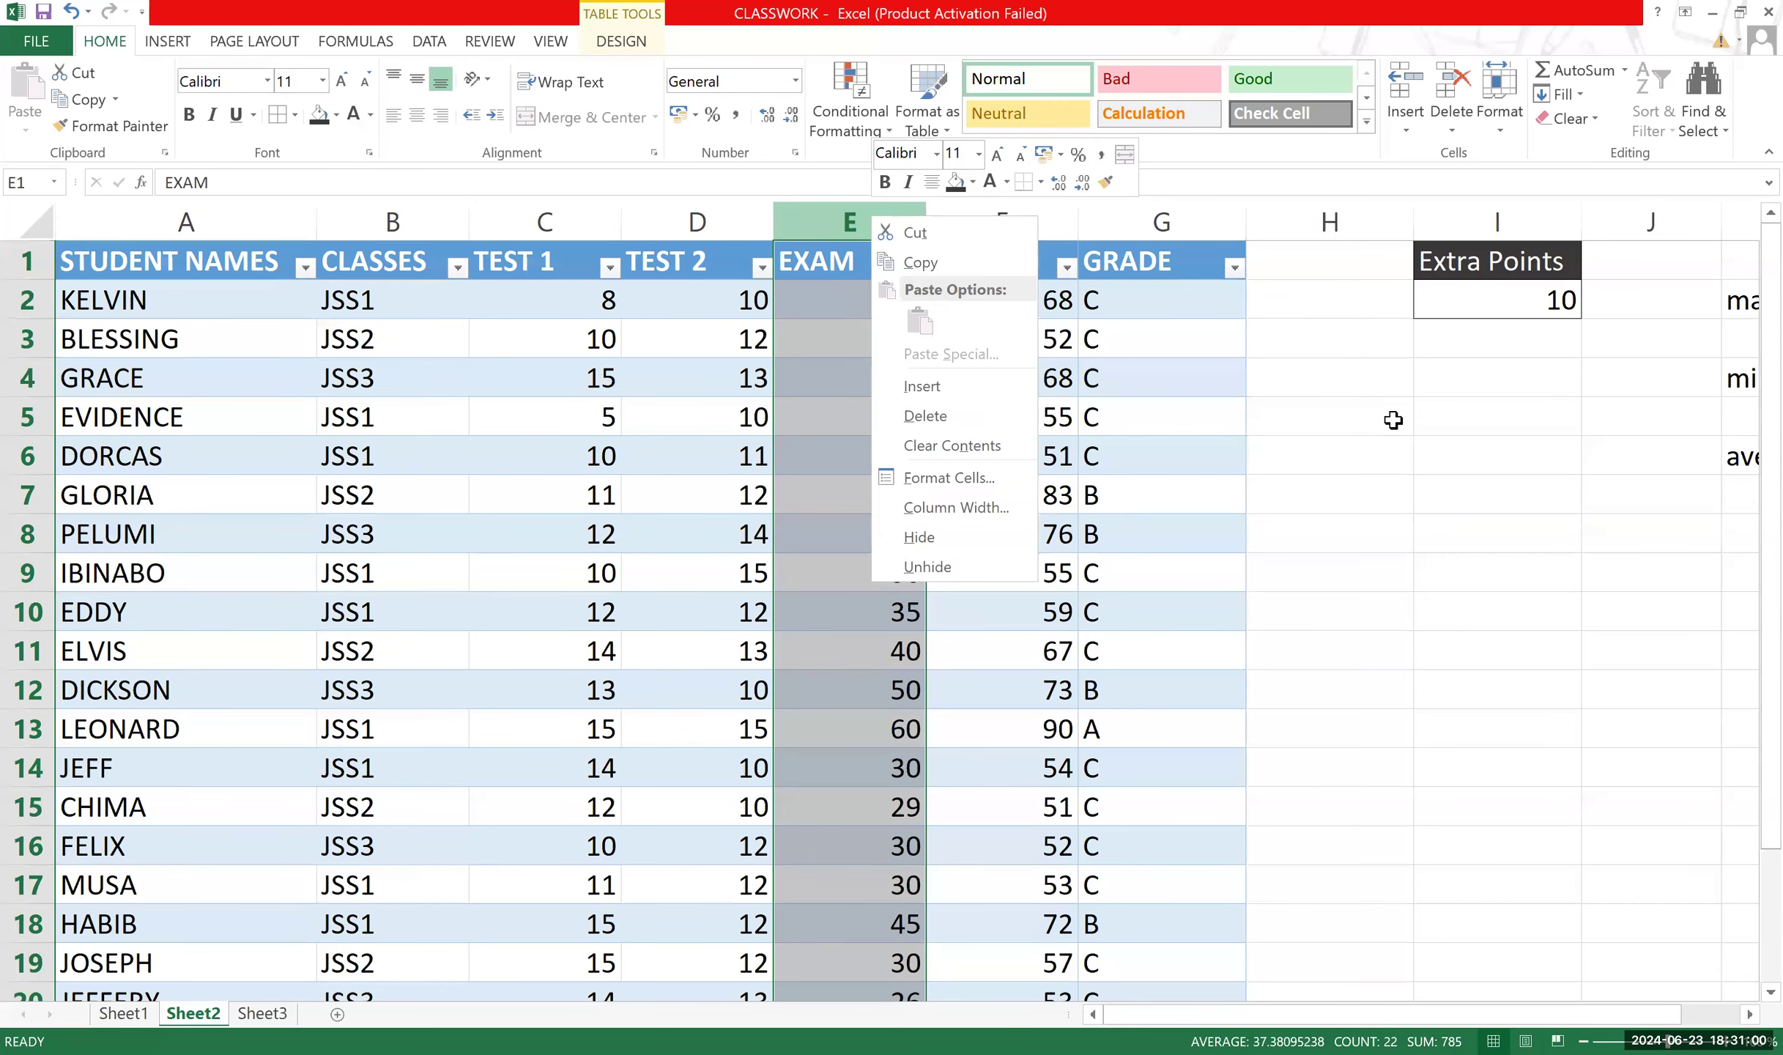
left_click(990, 214)
right_click(990, 214)
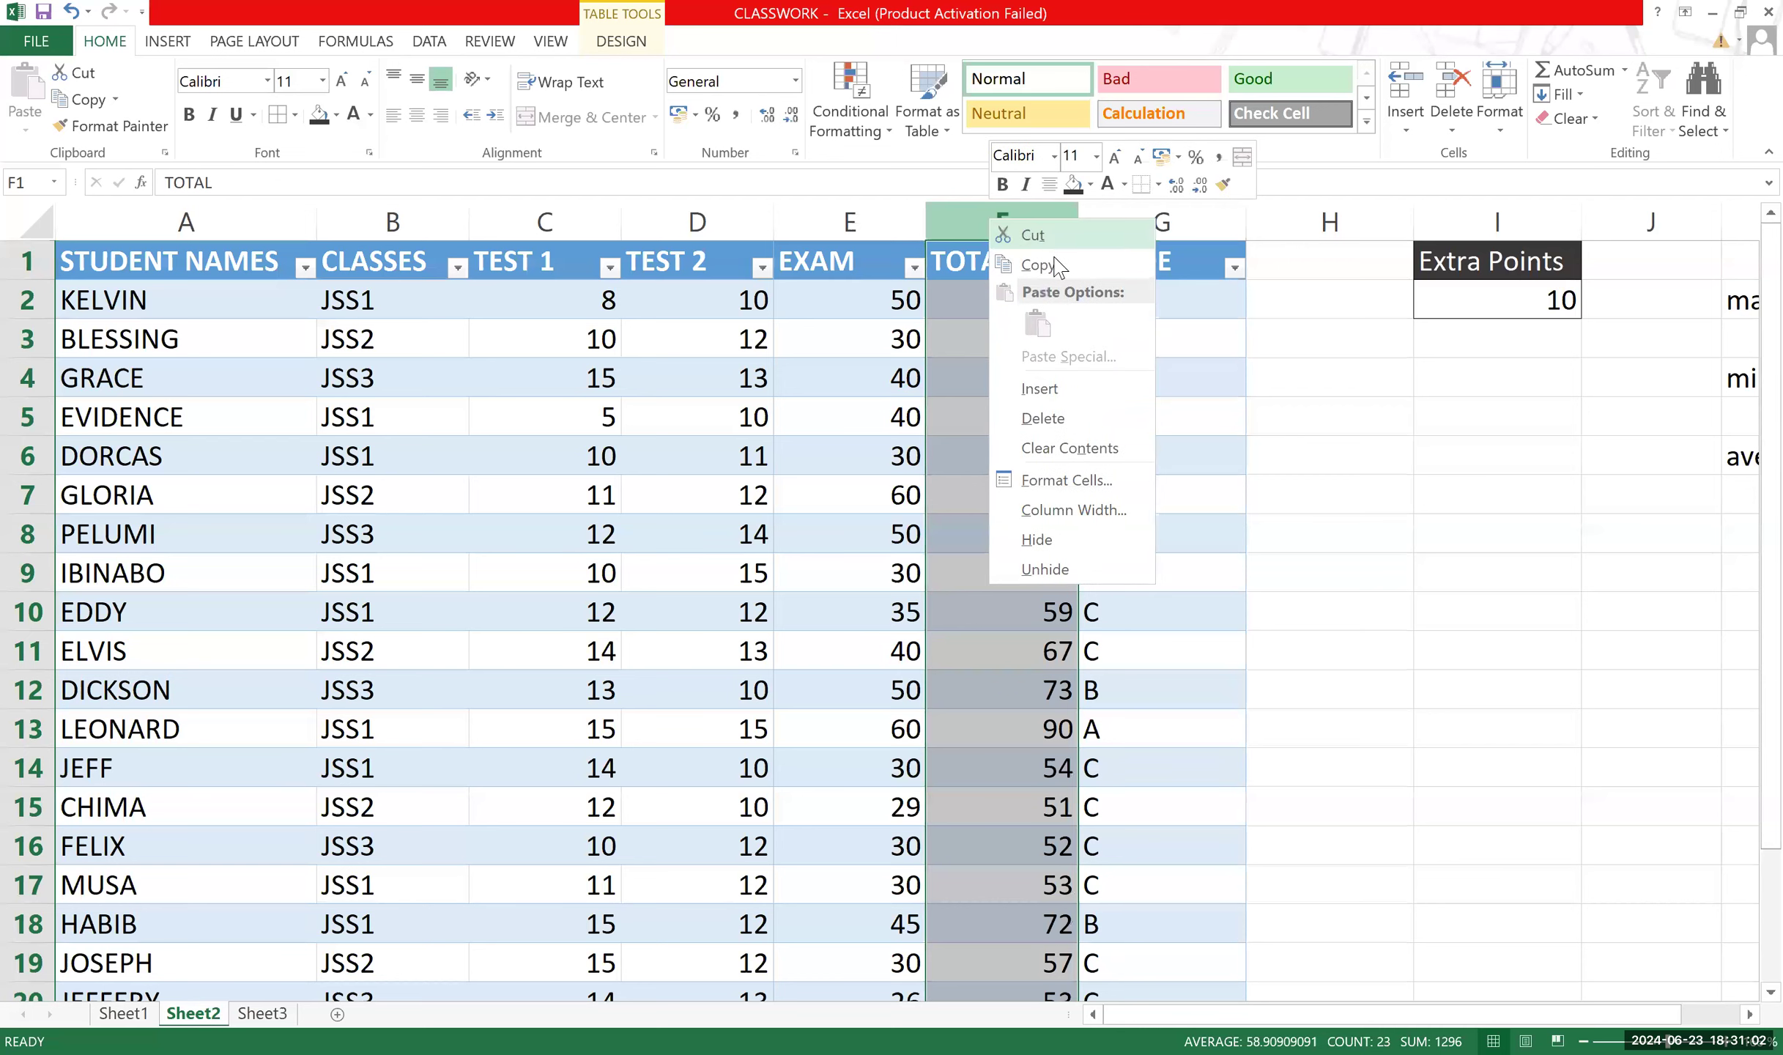
left_click(1067, 390)
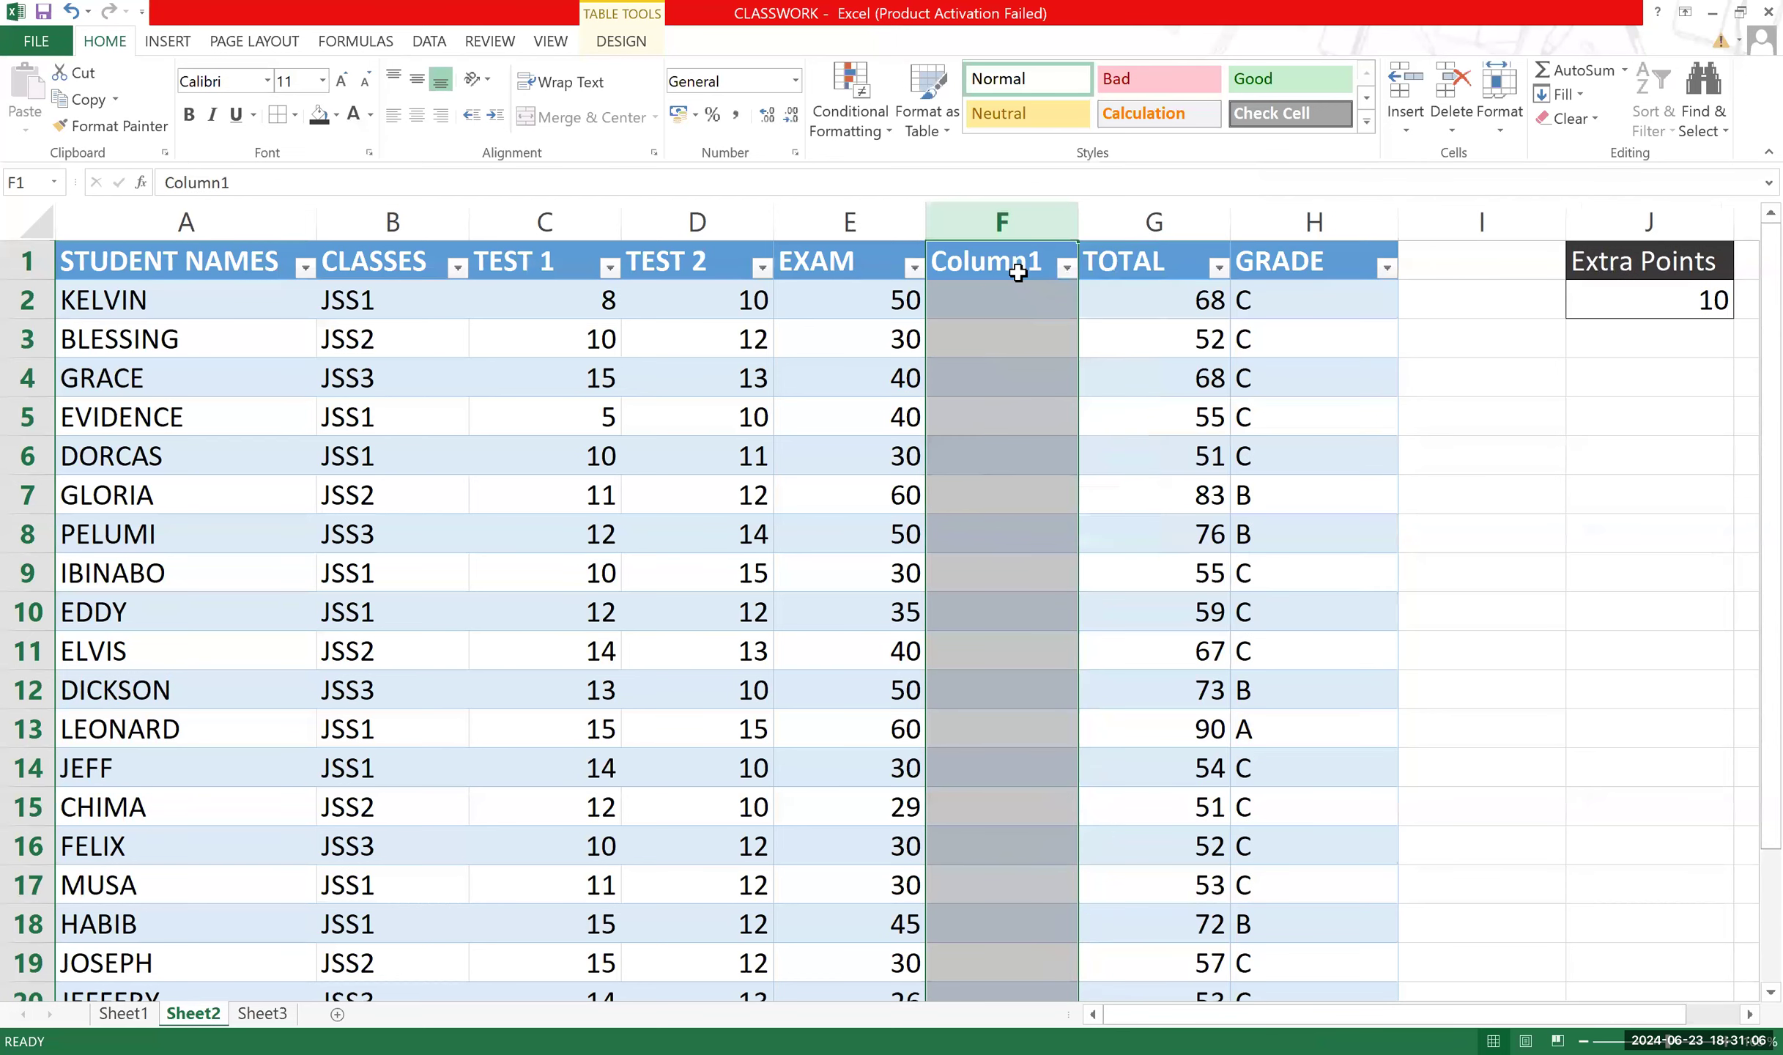
key("ctrl+z")
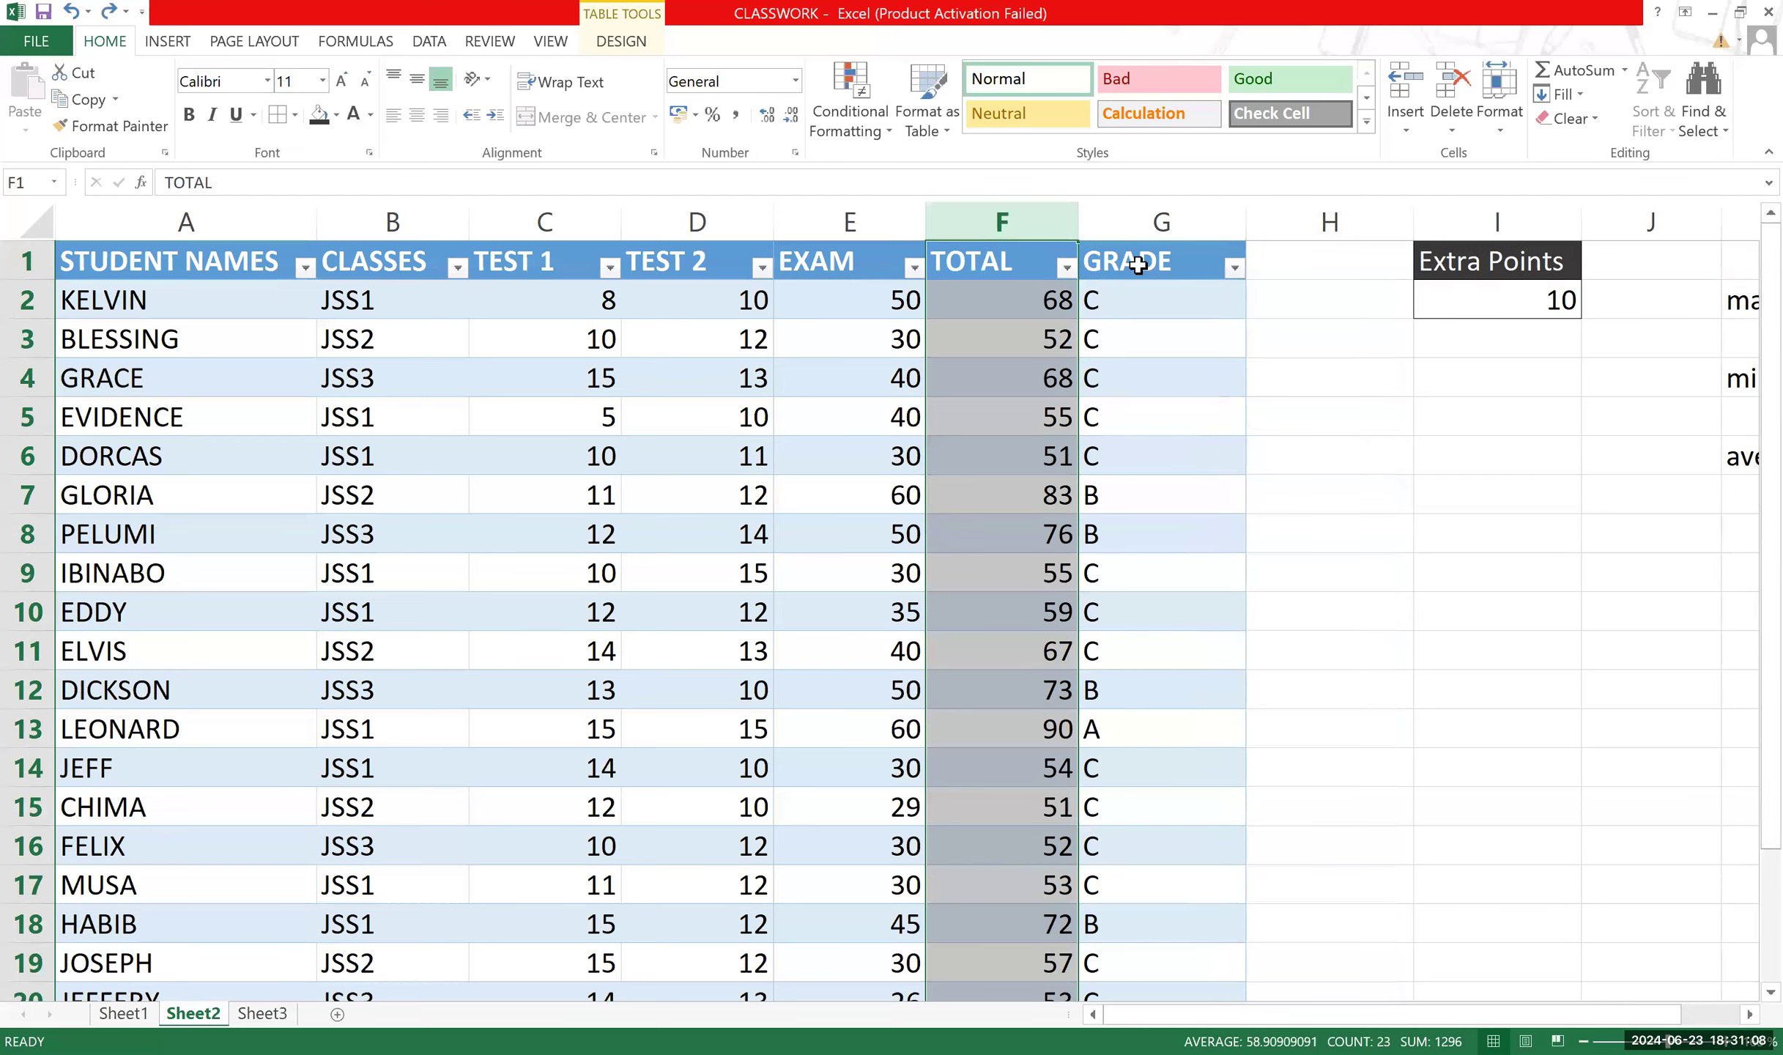
Try inserting a new column at G between TOTAL and GRADE, and undo it.
left_click(1143, 220)
right_click(1142, 222)
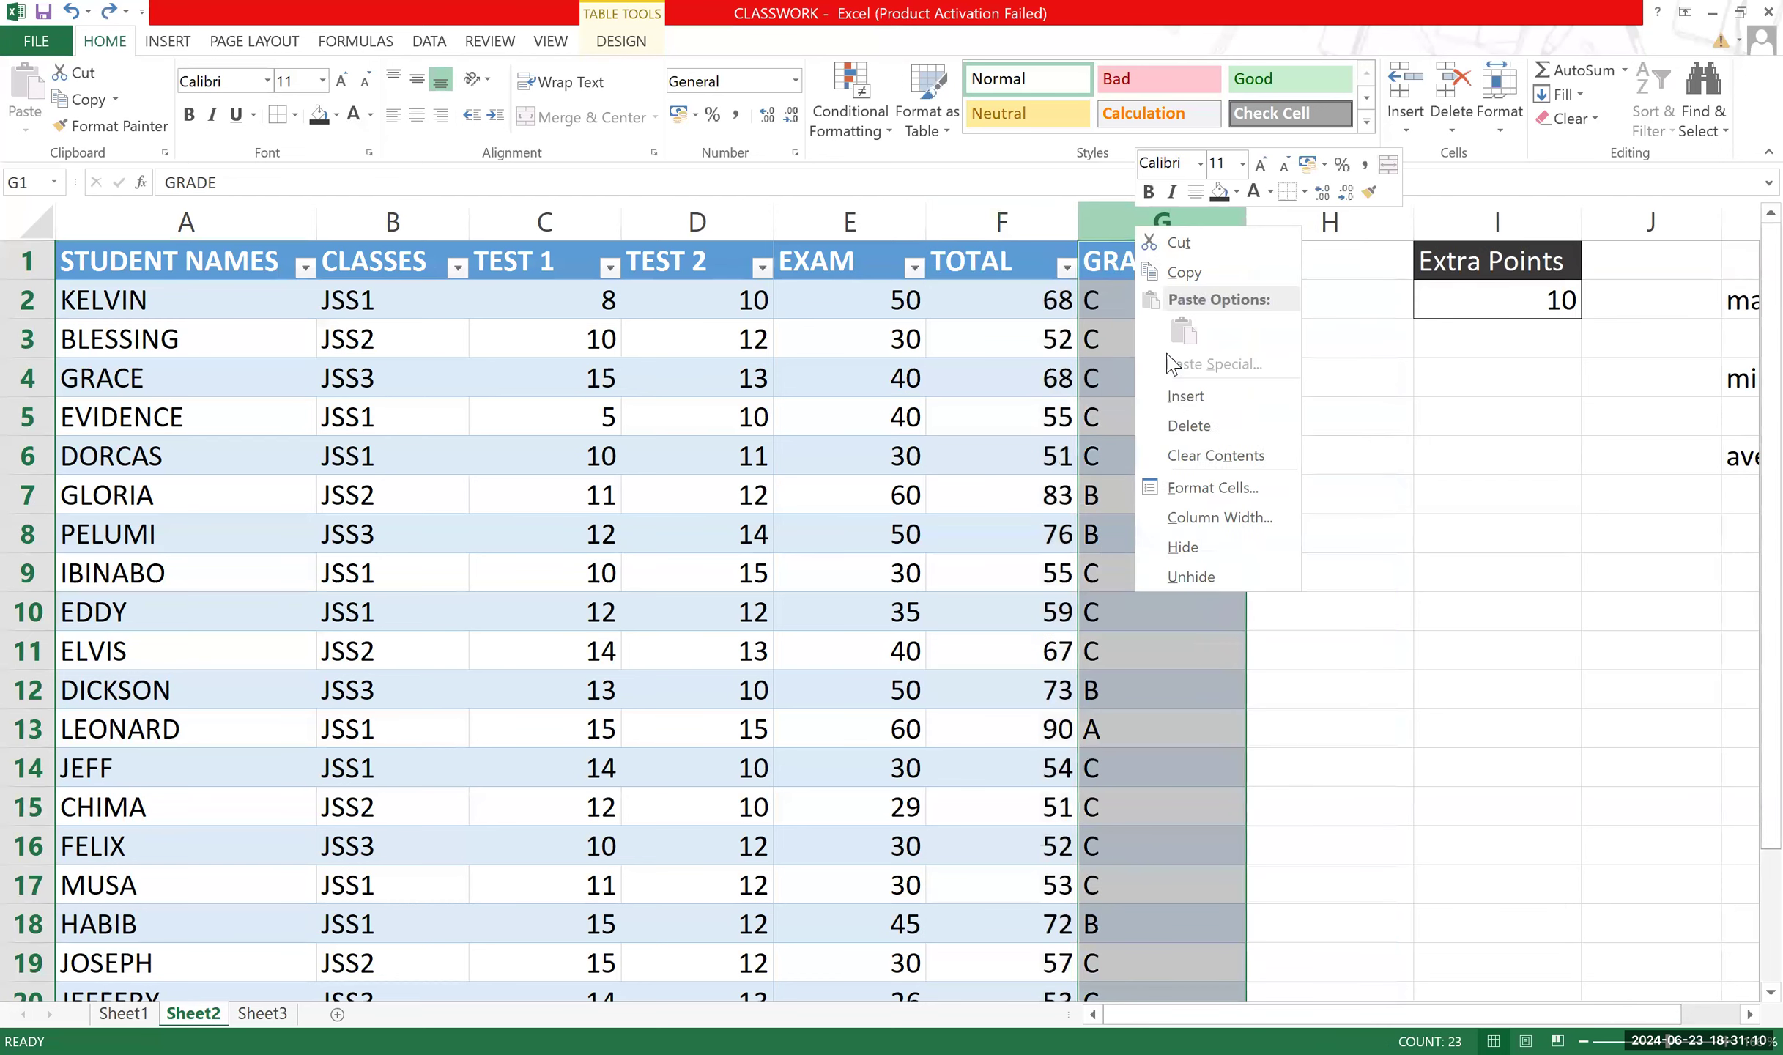
left_click(1181, 396)
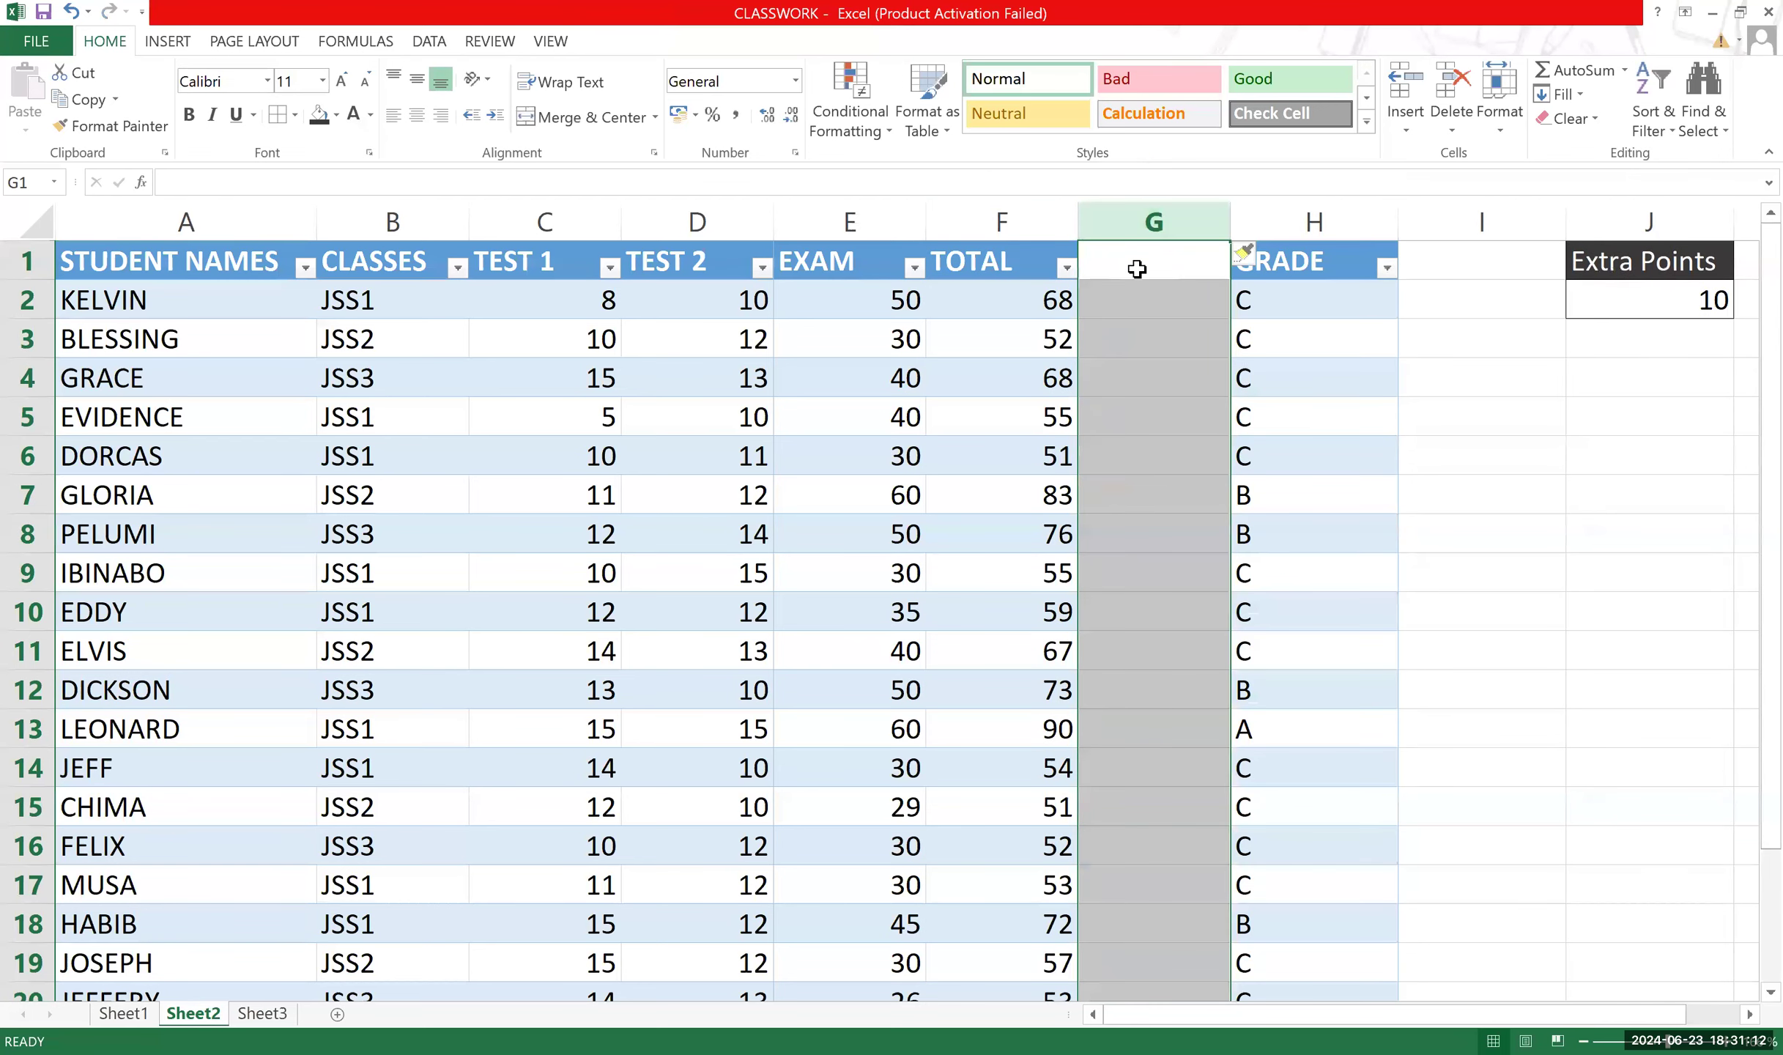
left_click(1401, 340)
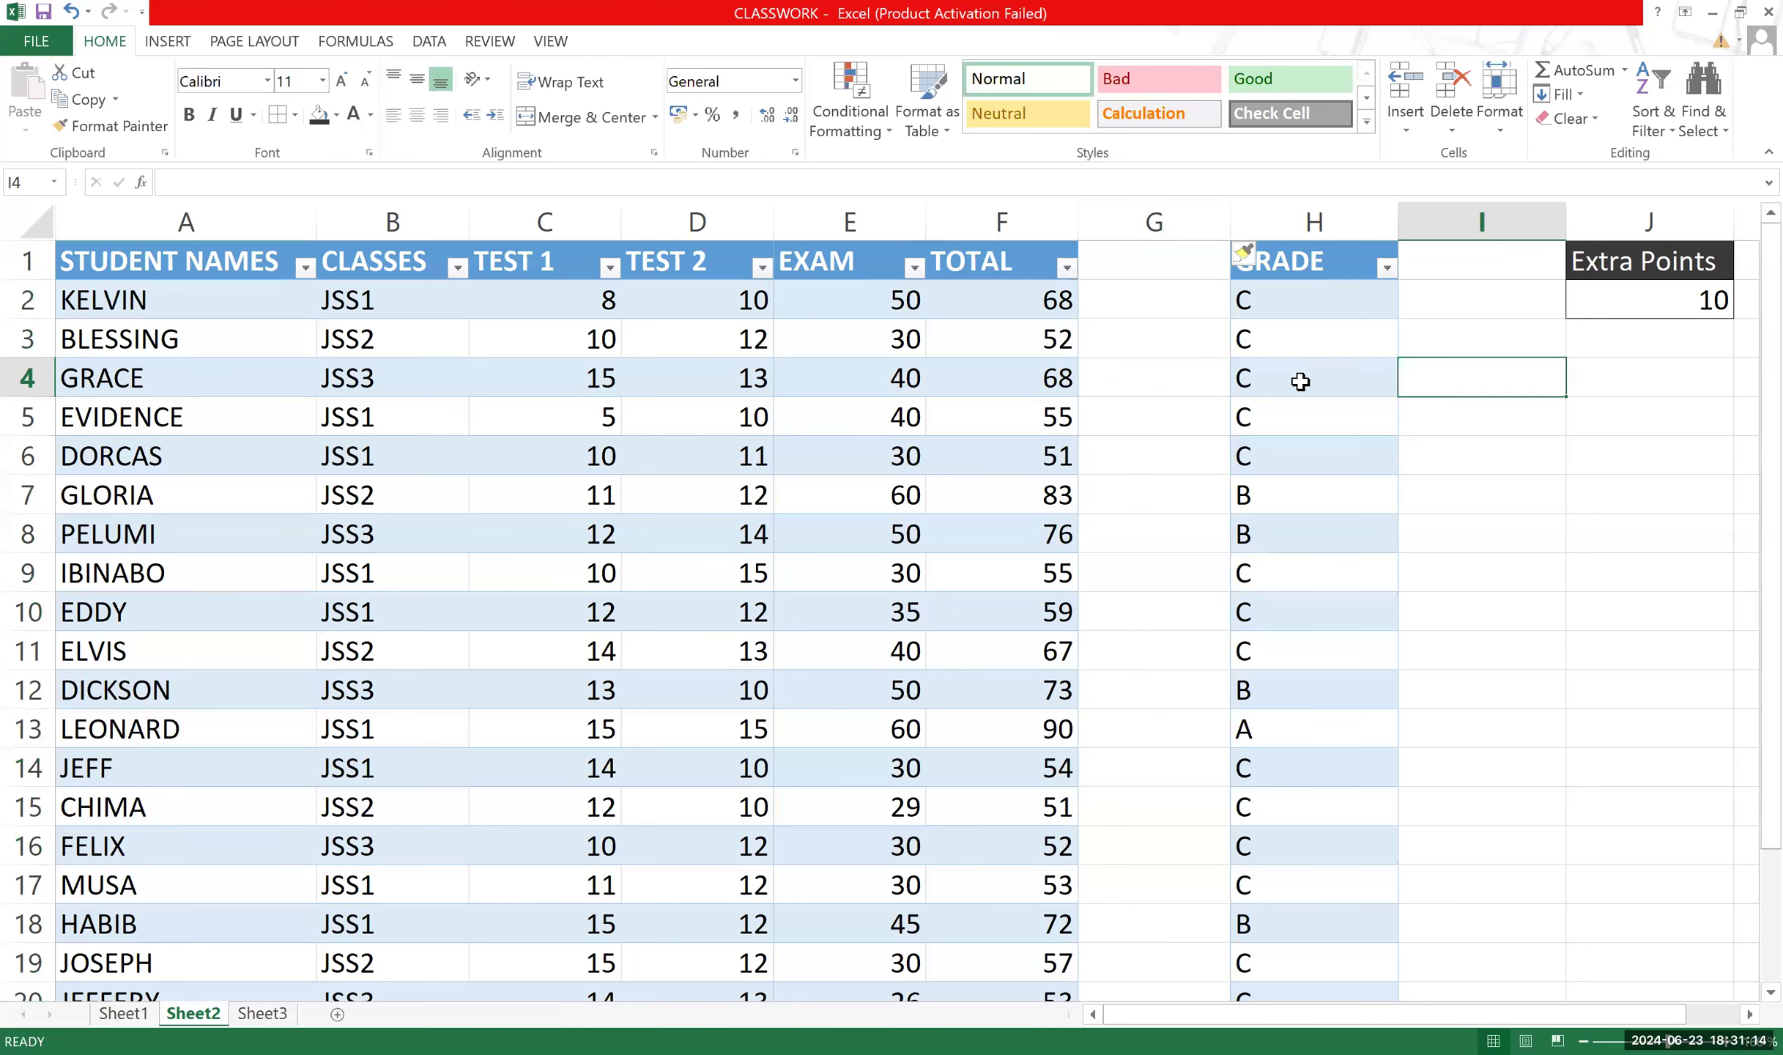
key("ctrl+z")
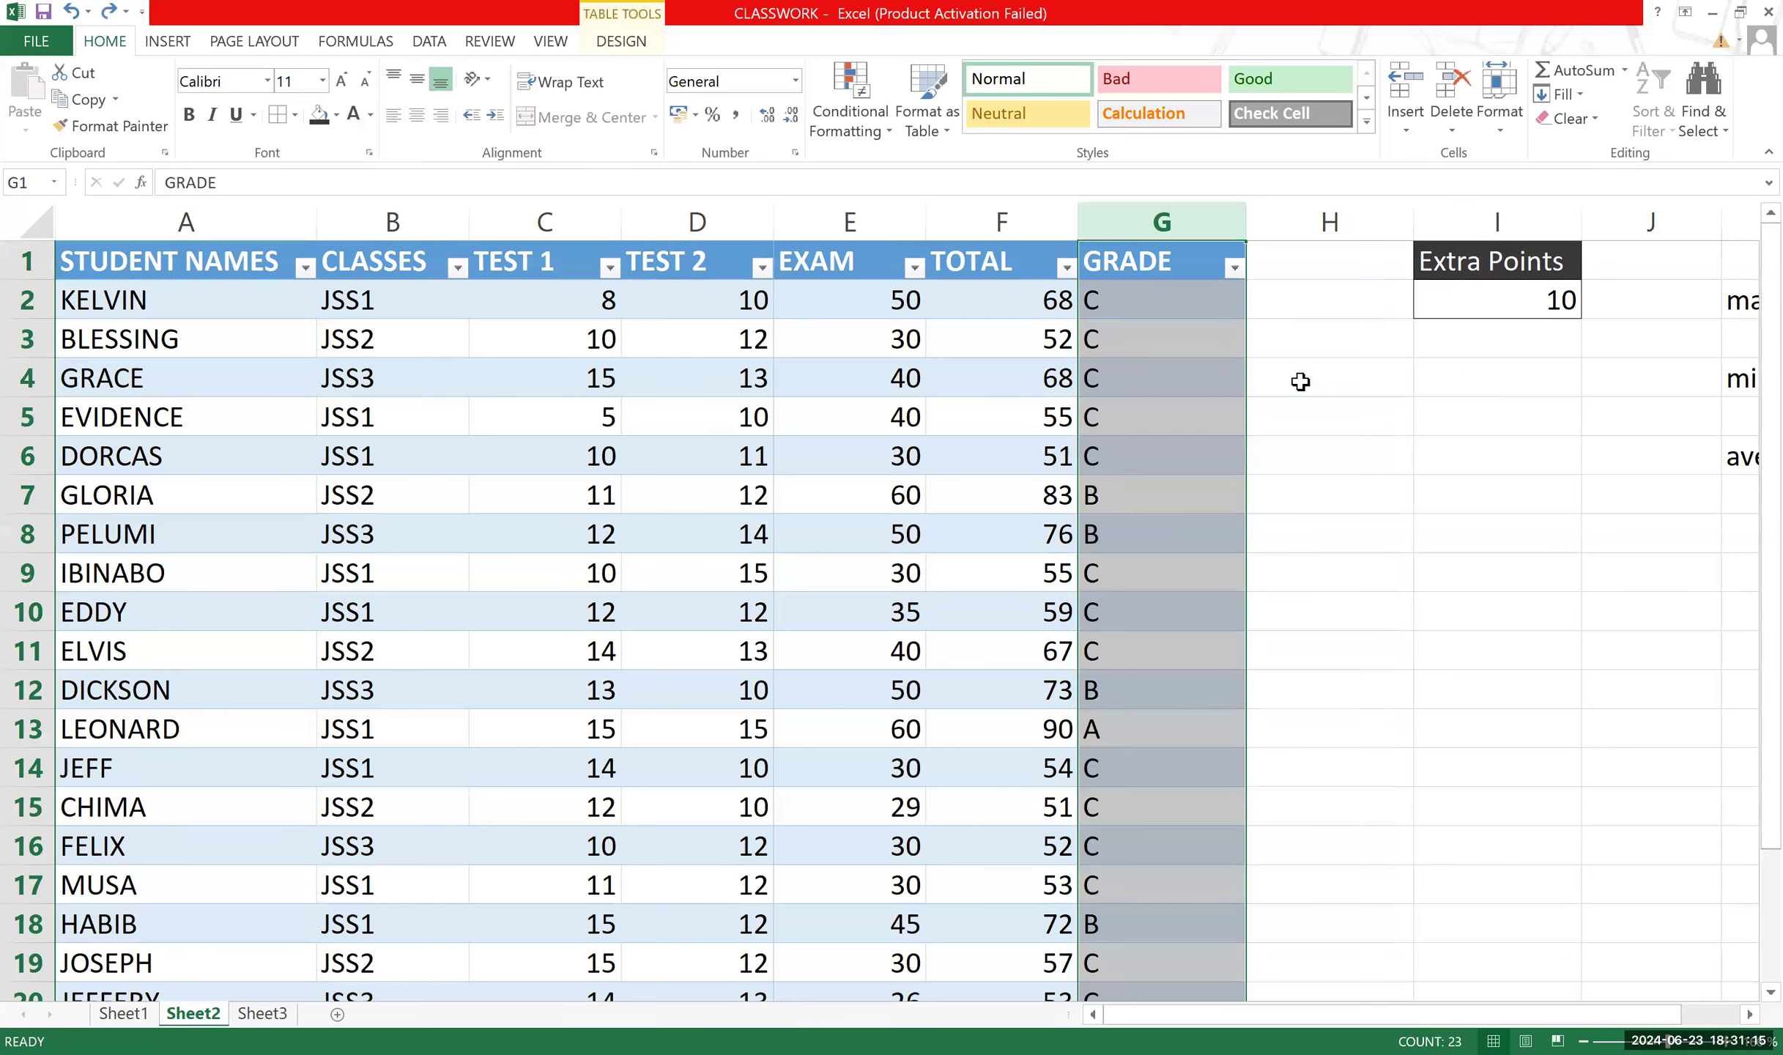
Insert a column at F ahead of TOTAL once more, and undo that insertion.
left_click(1055, 221)
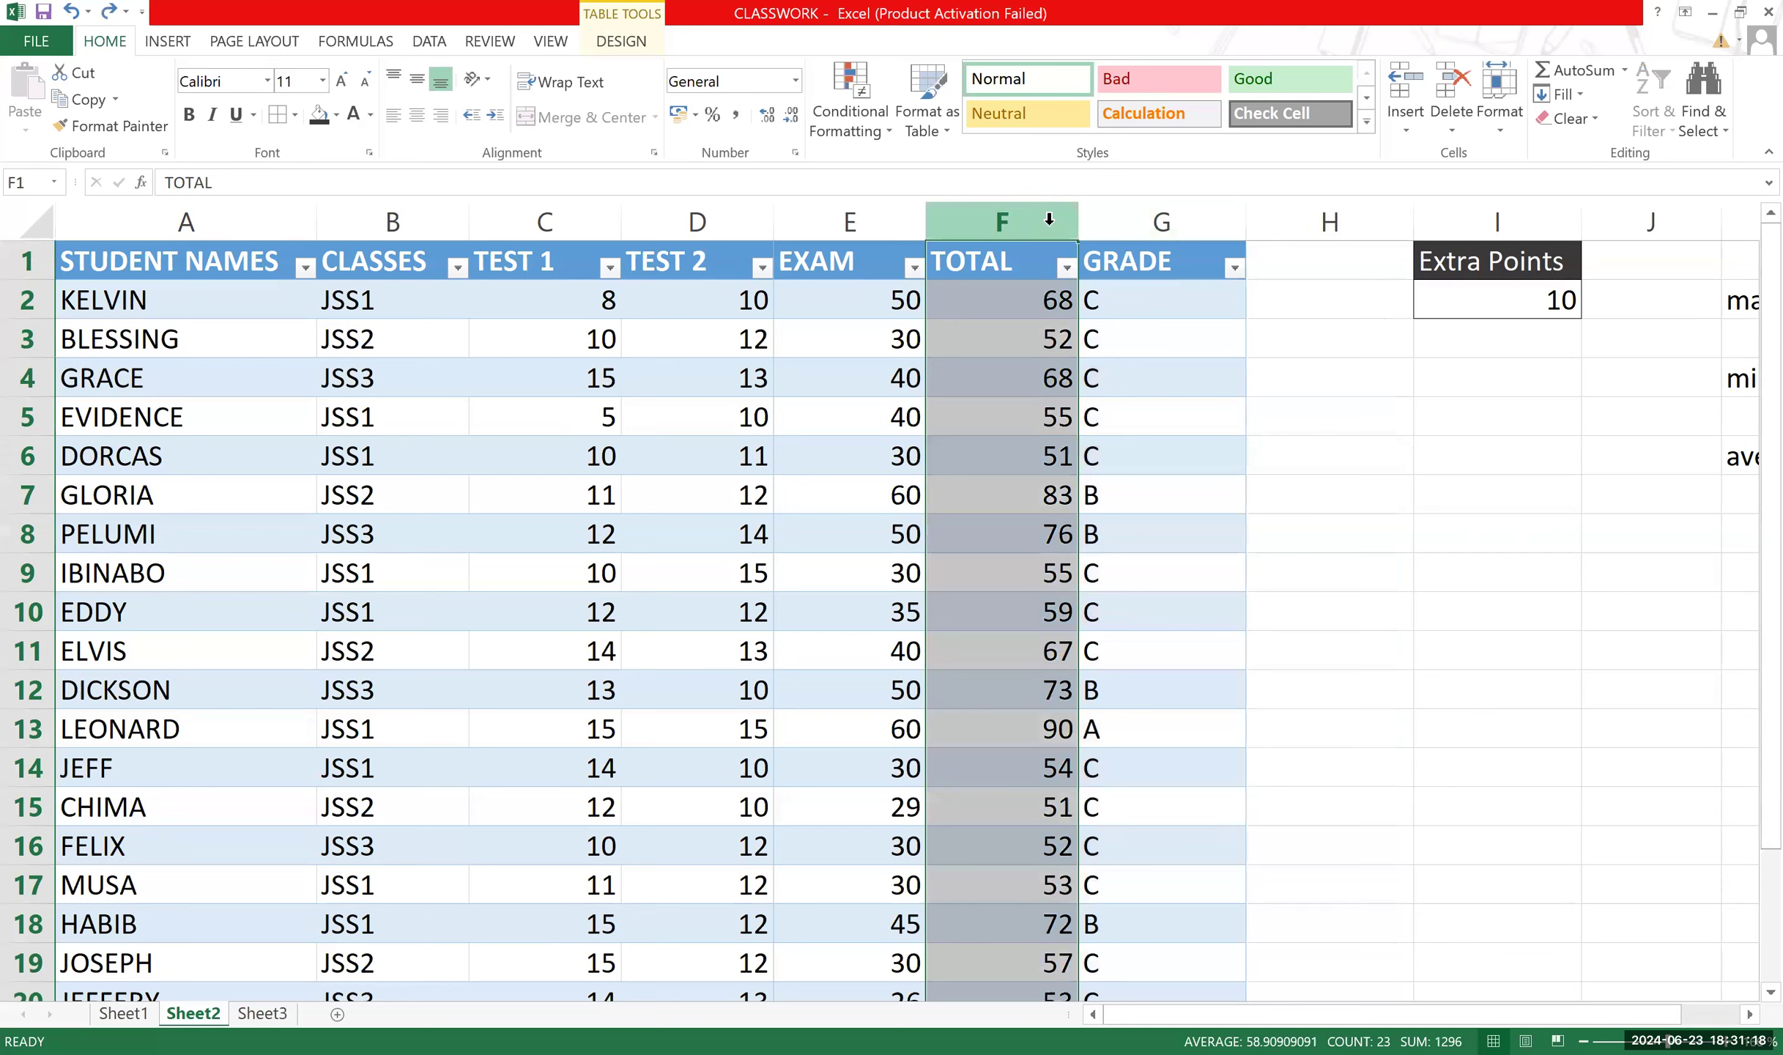
right_click(1050, 219)
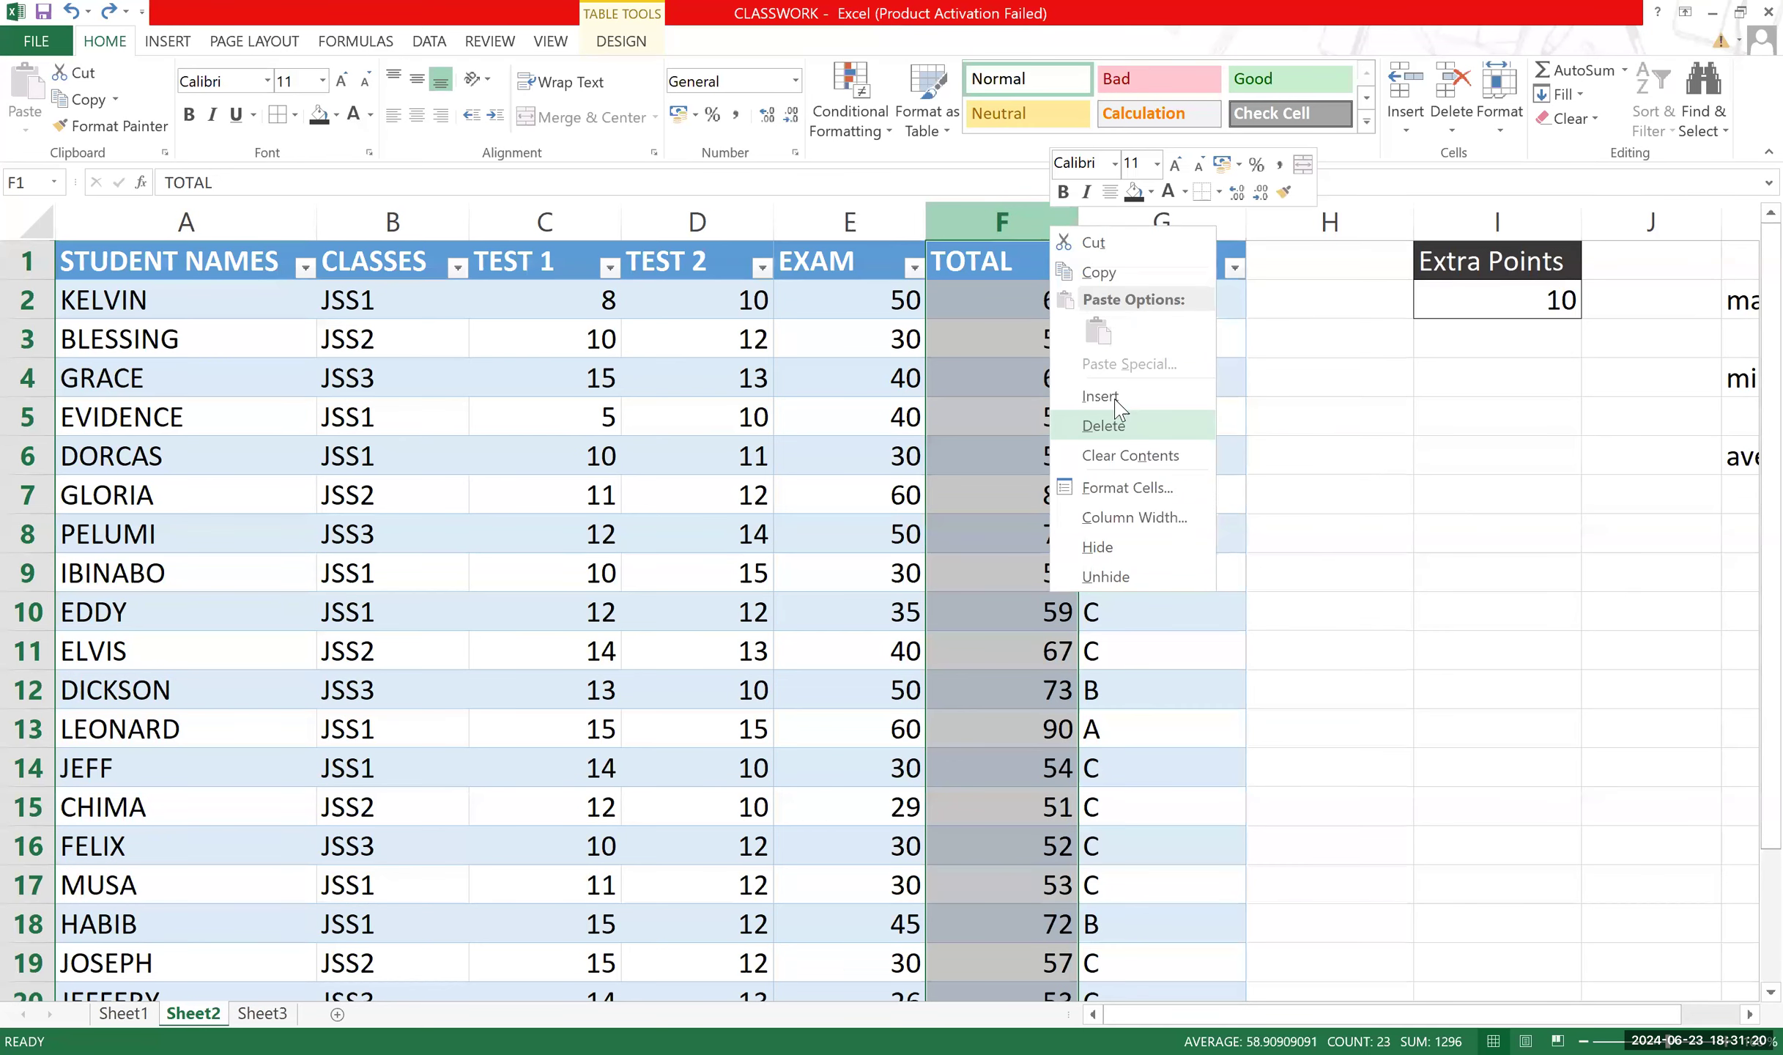
left_click(1101, 397)
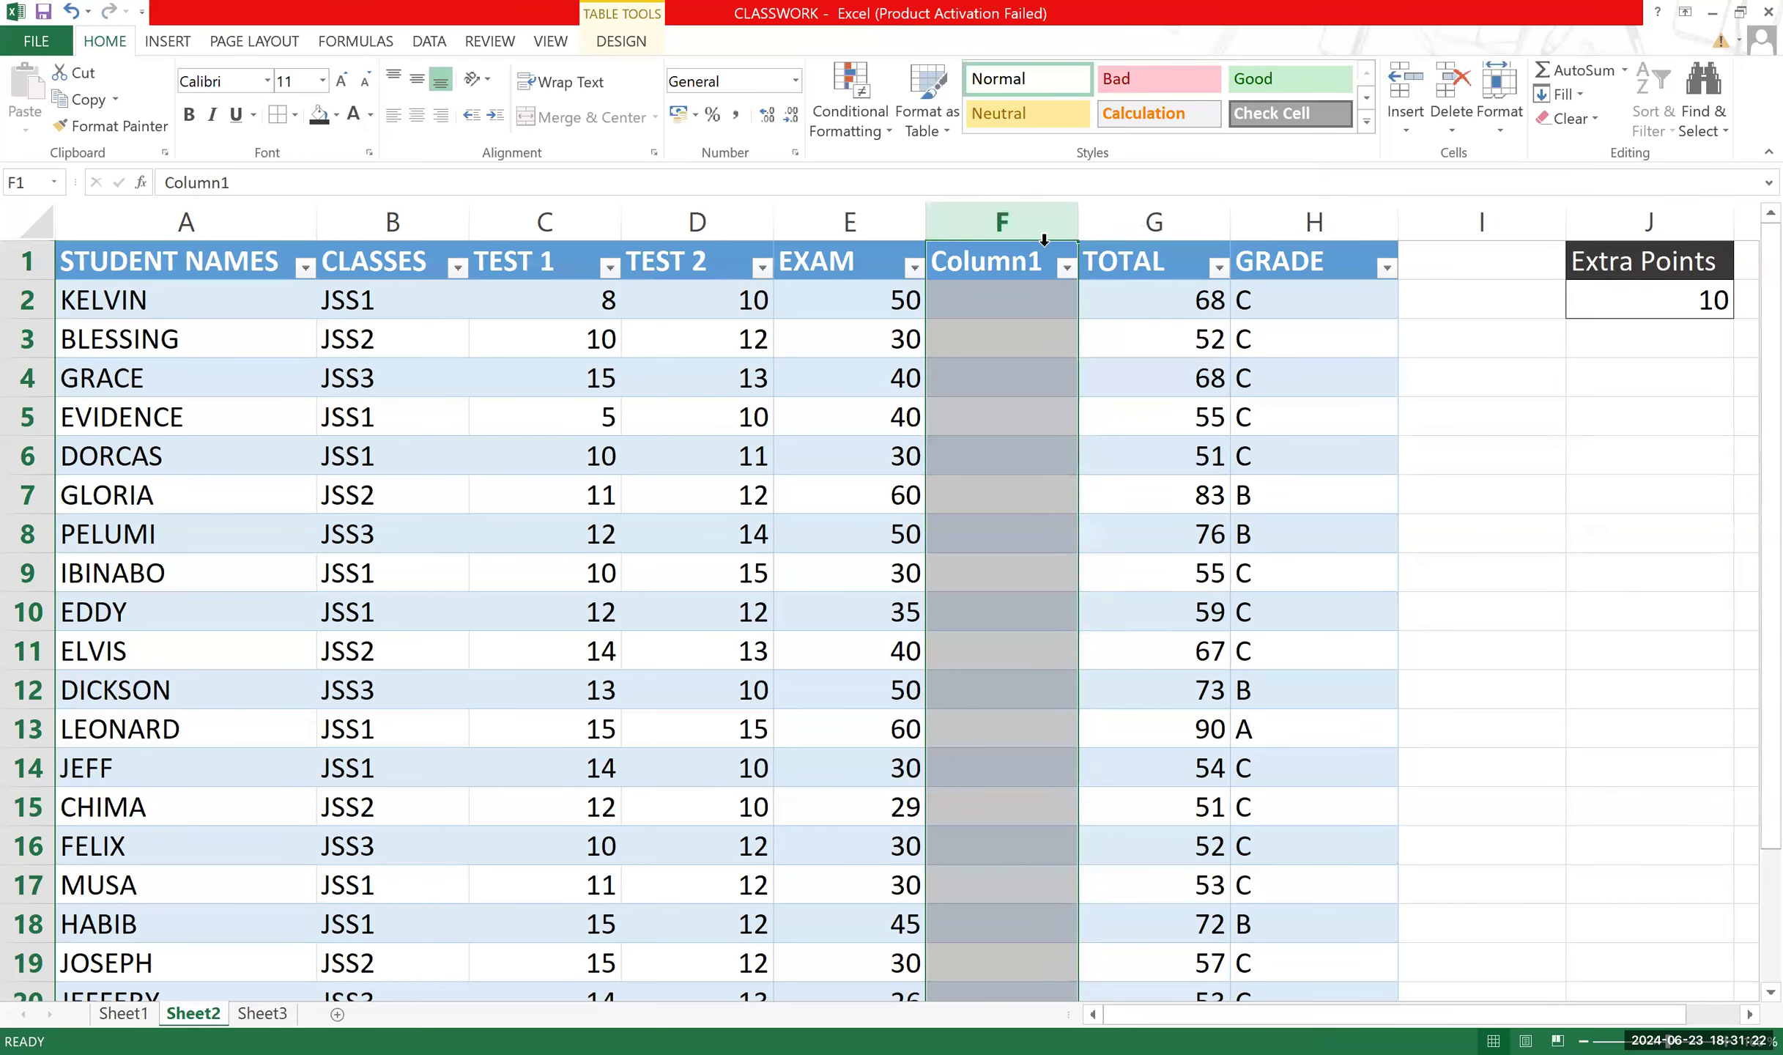
key("ctrl+z")
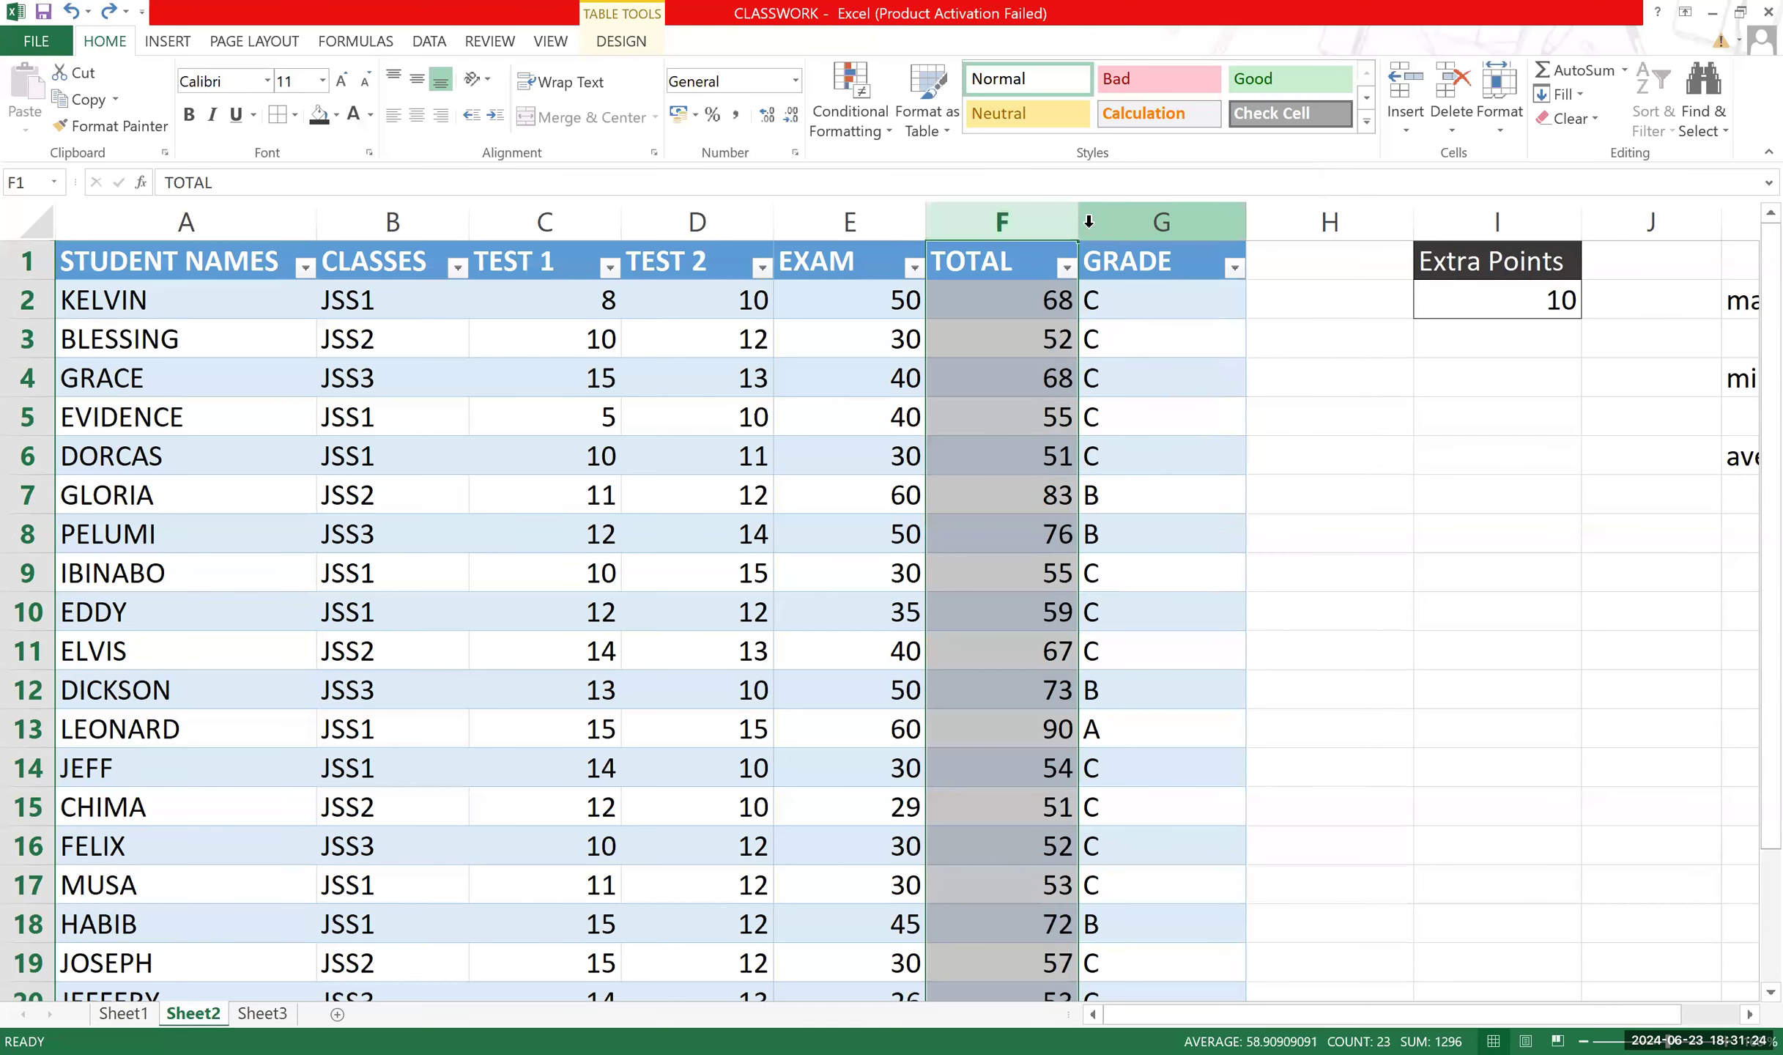
left_click(1090, 220)
right_click(1055, 217)
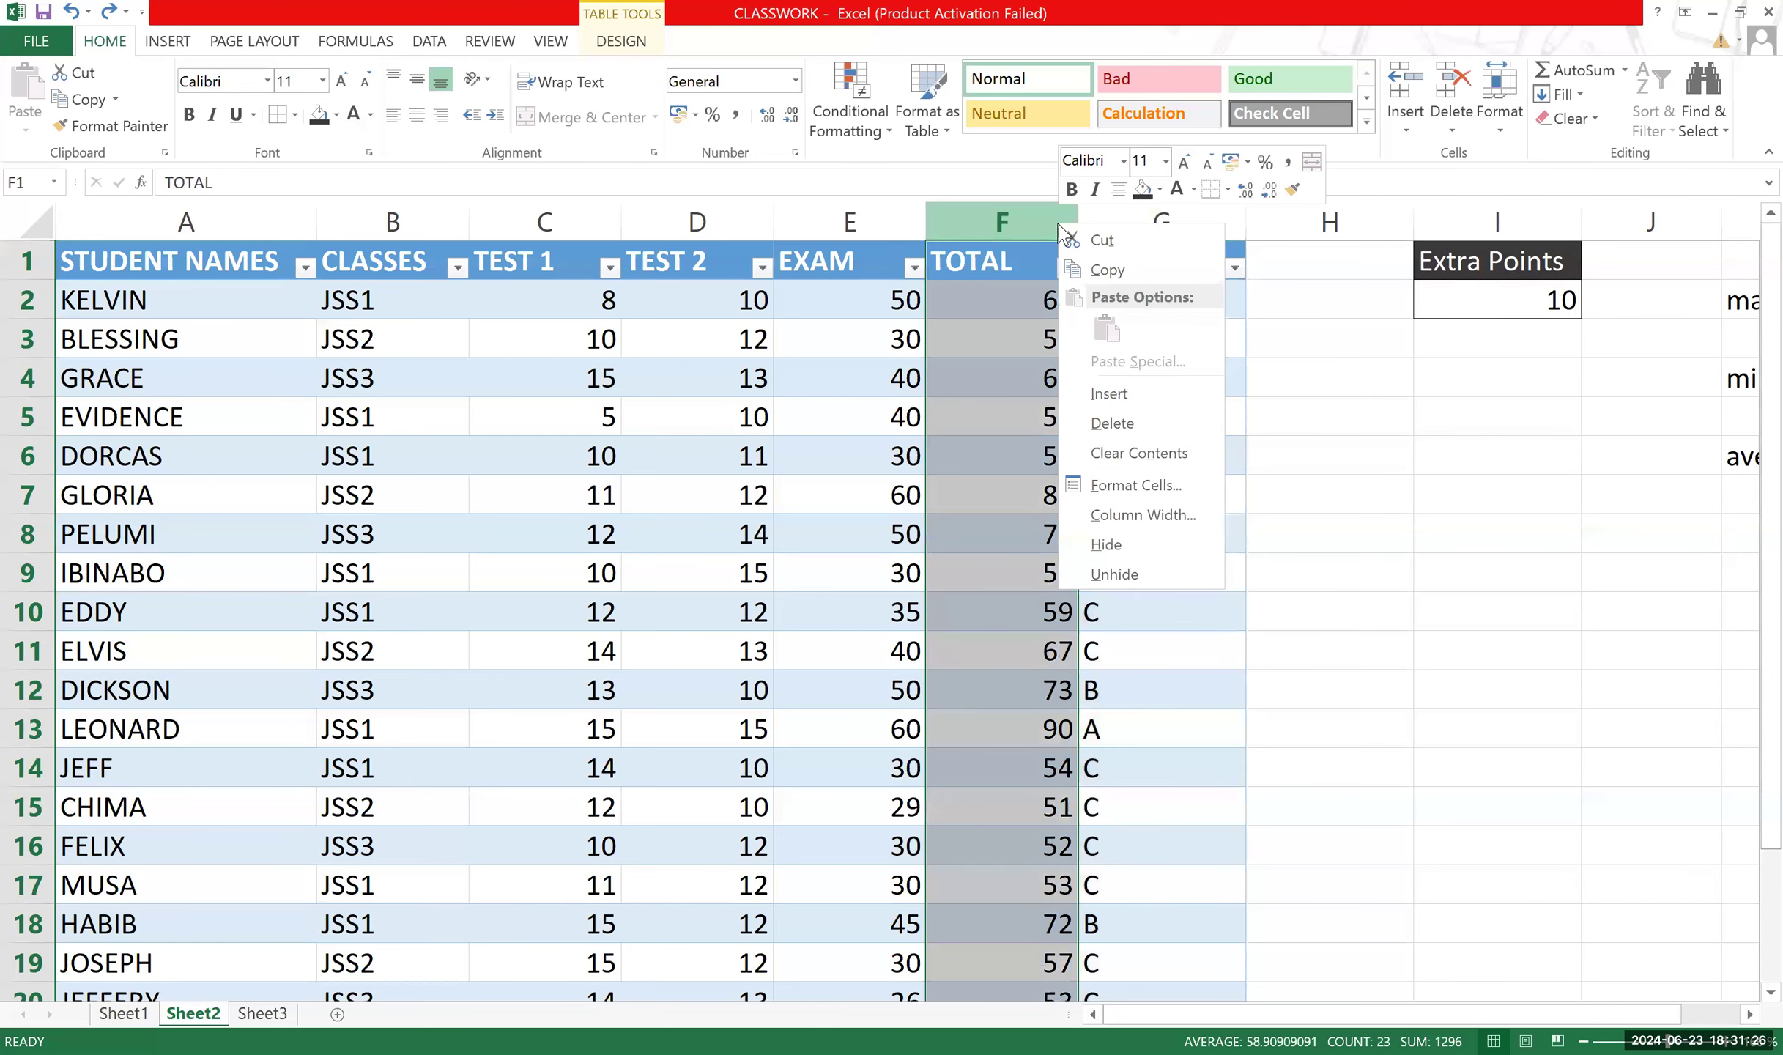
left_click(1122, 218)
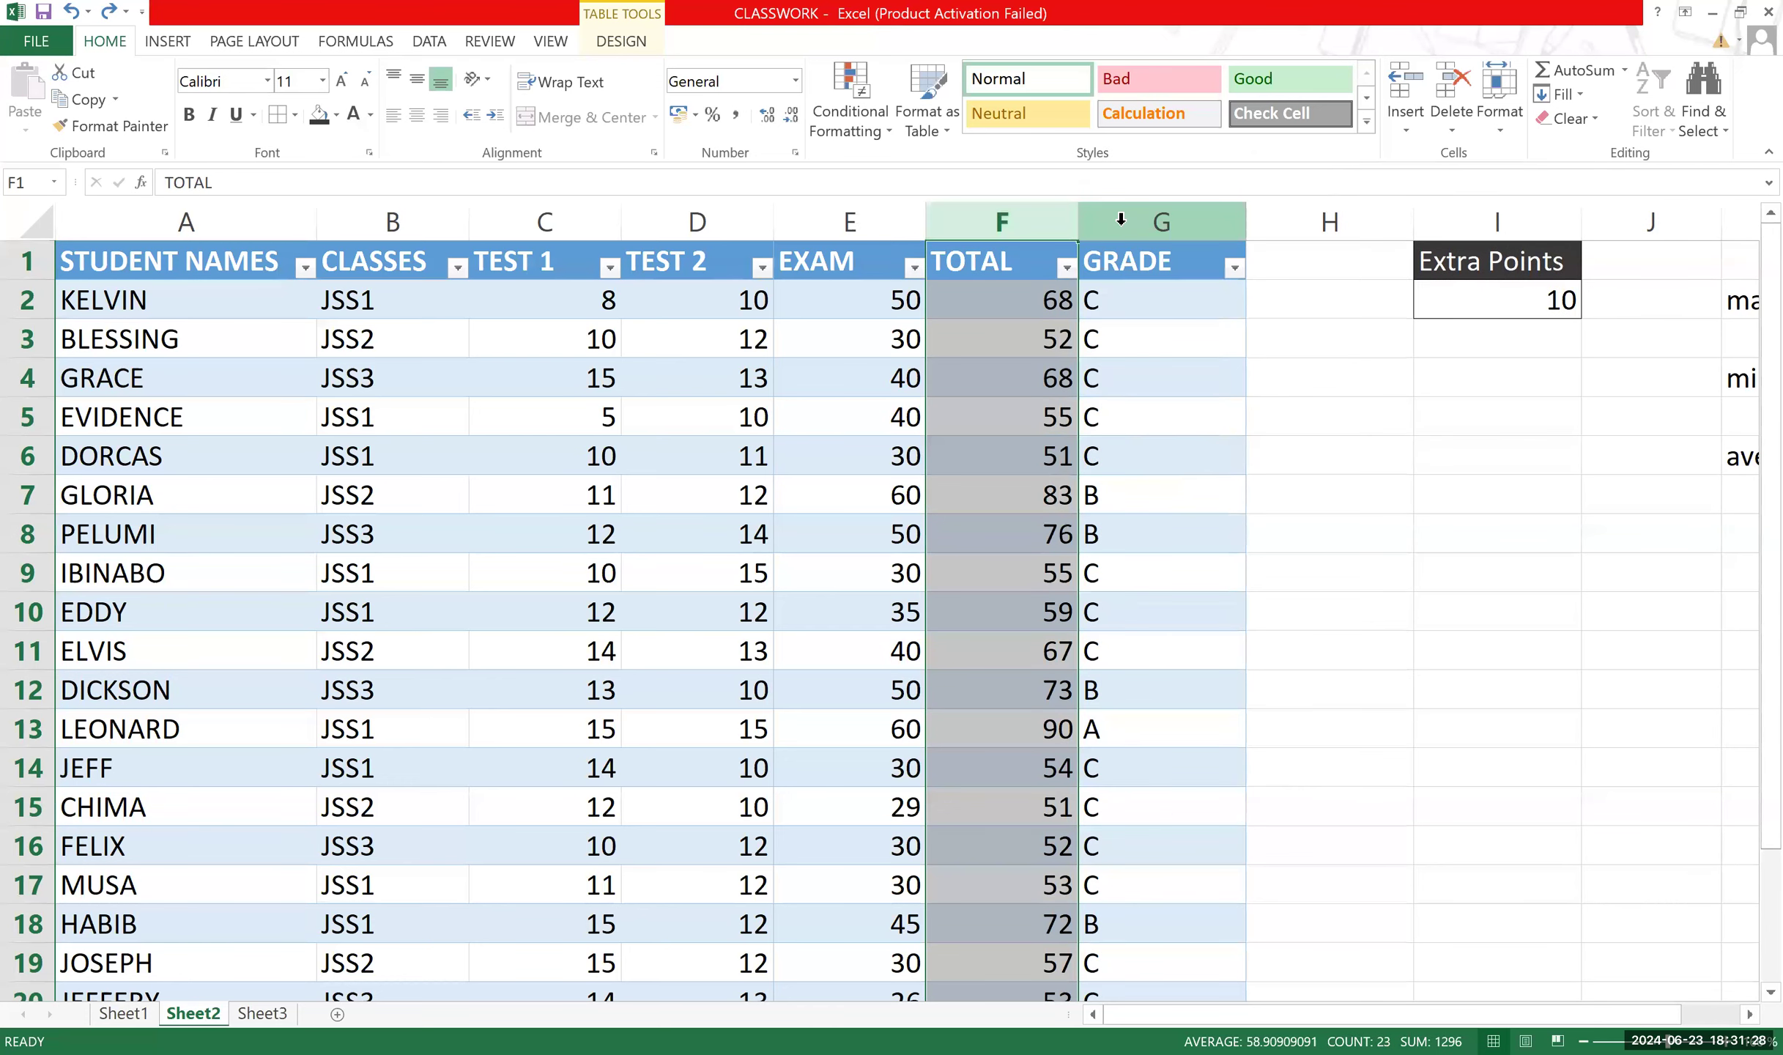
Insert a column between TOTAL and GRADE with the header Updated Total in G1, and autofit its width.
right_click(1134, 221)
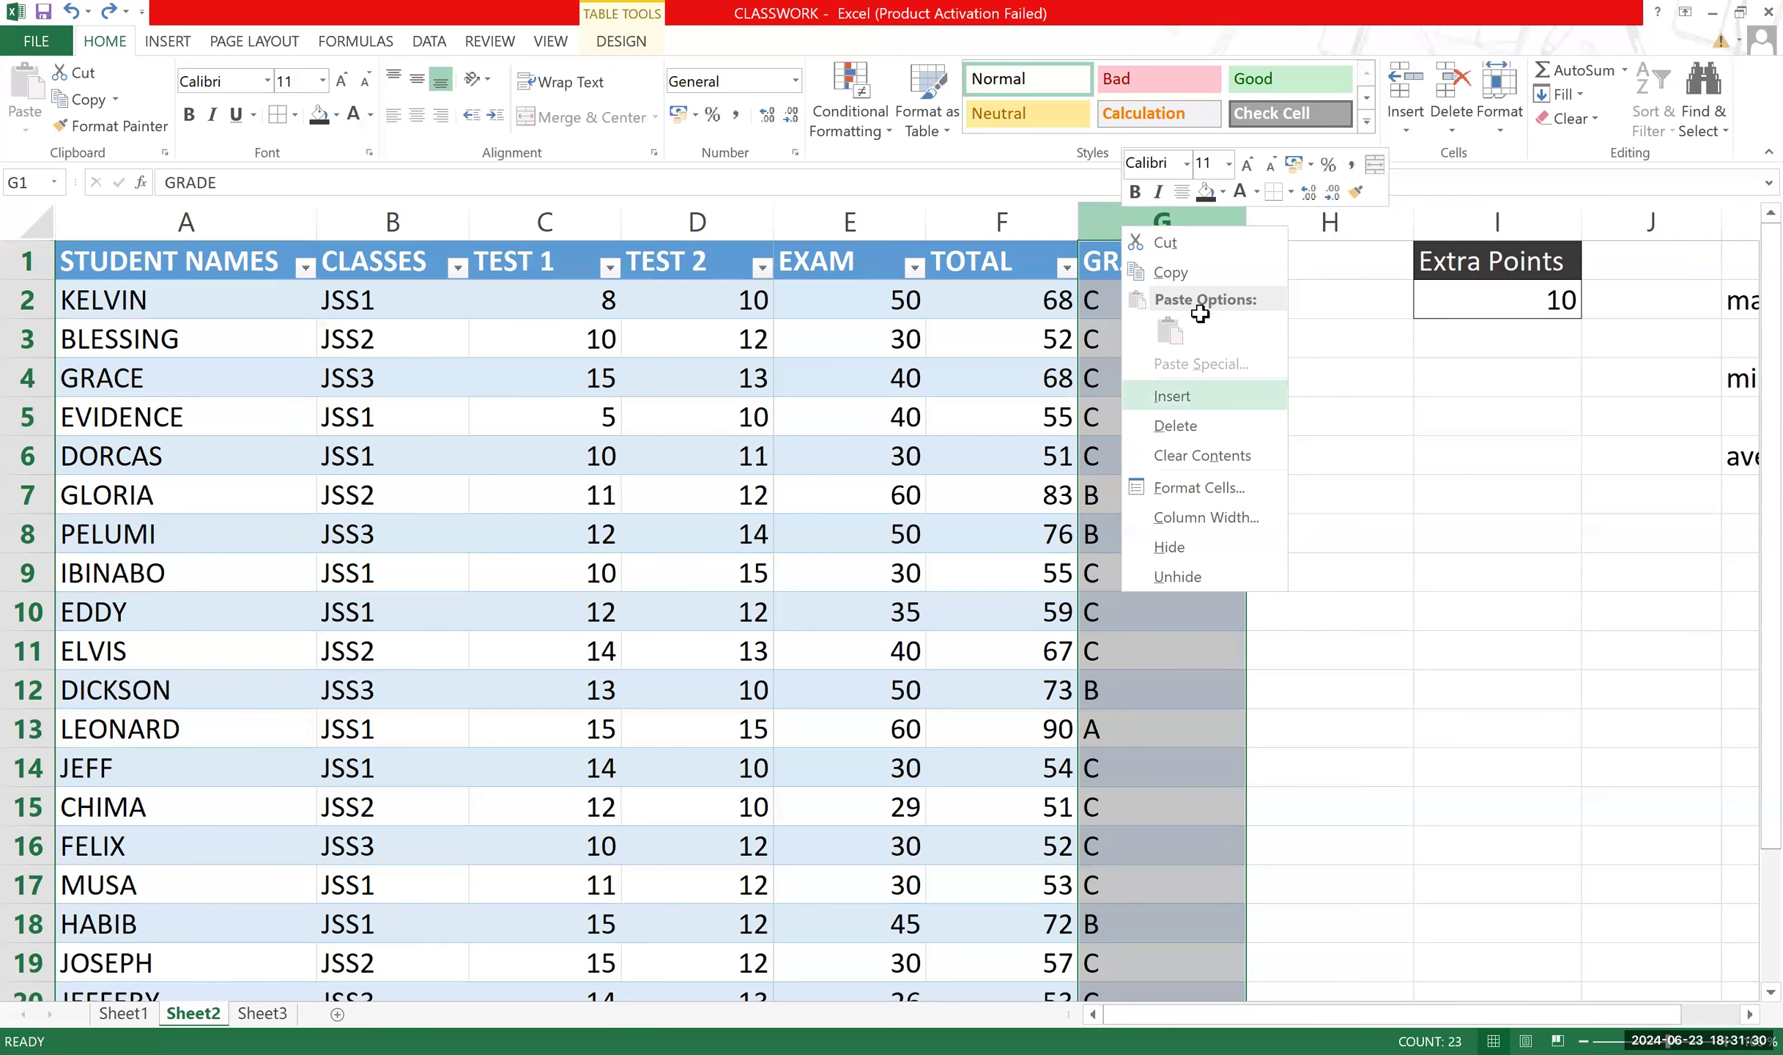
left_click(1175, 396)
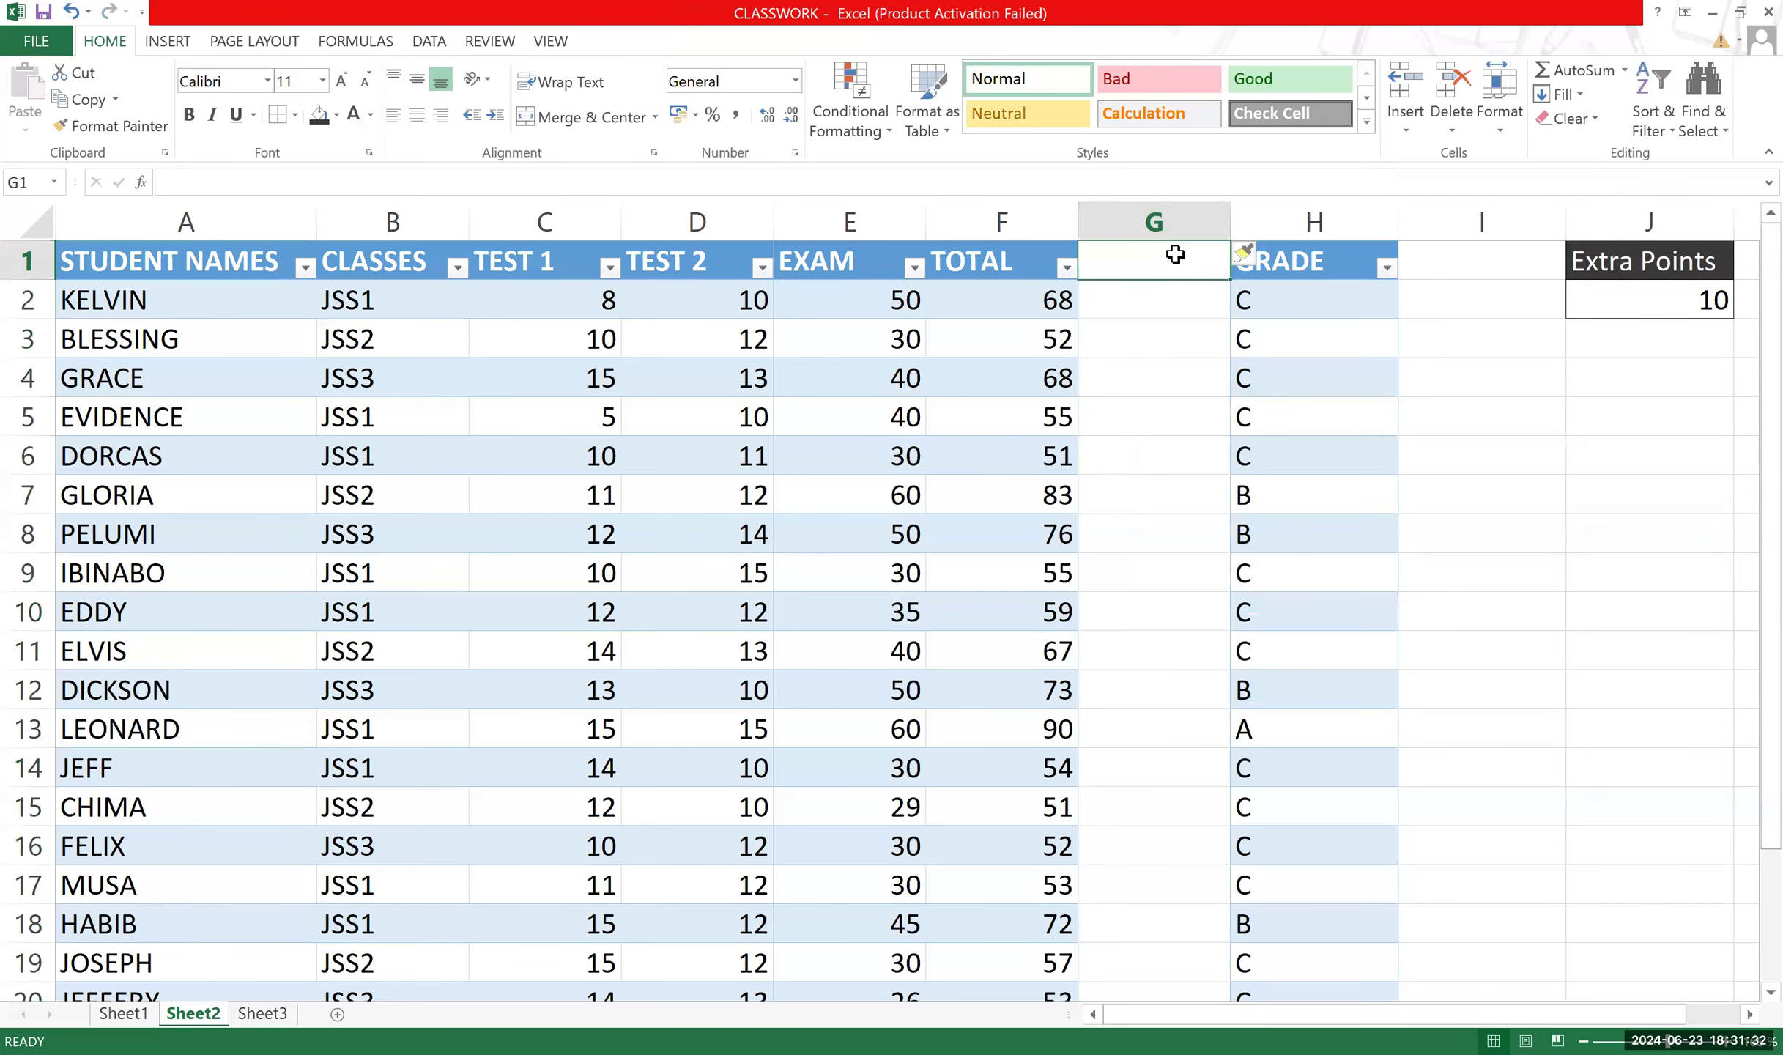
type("Total")
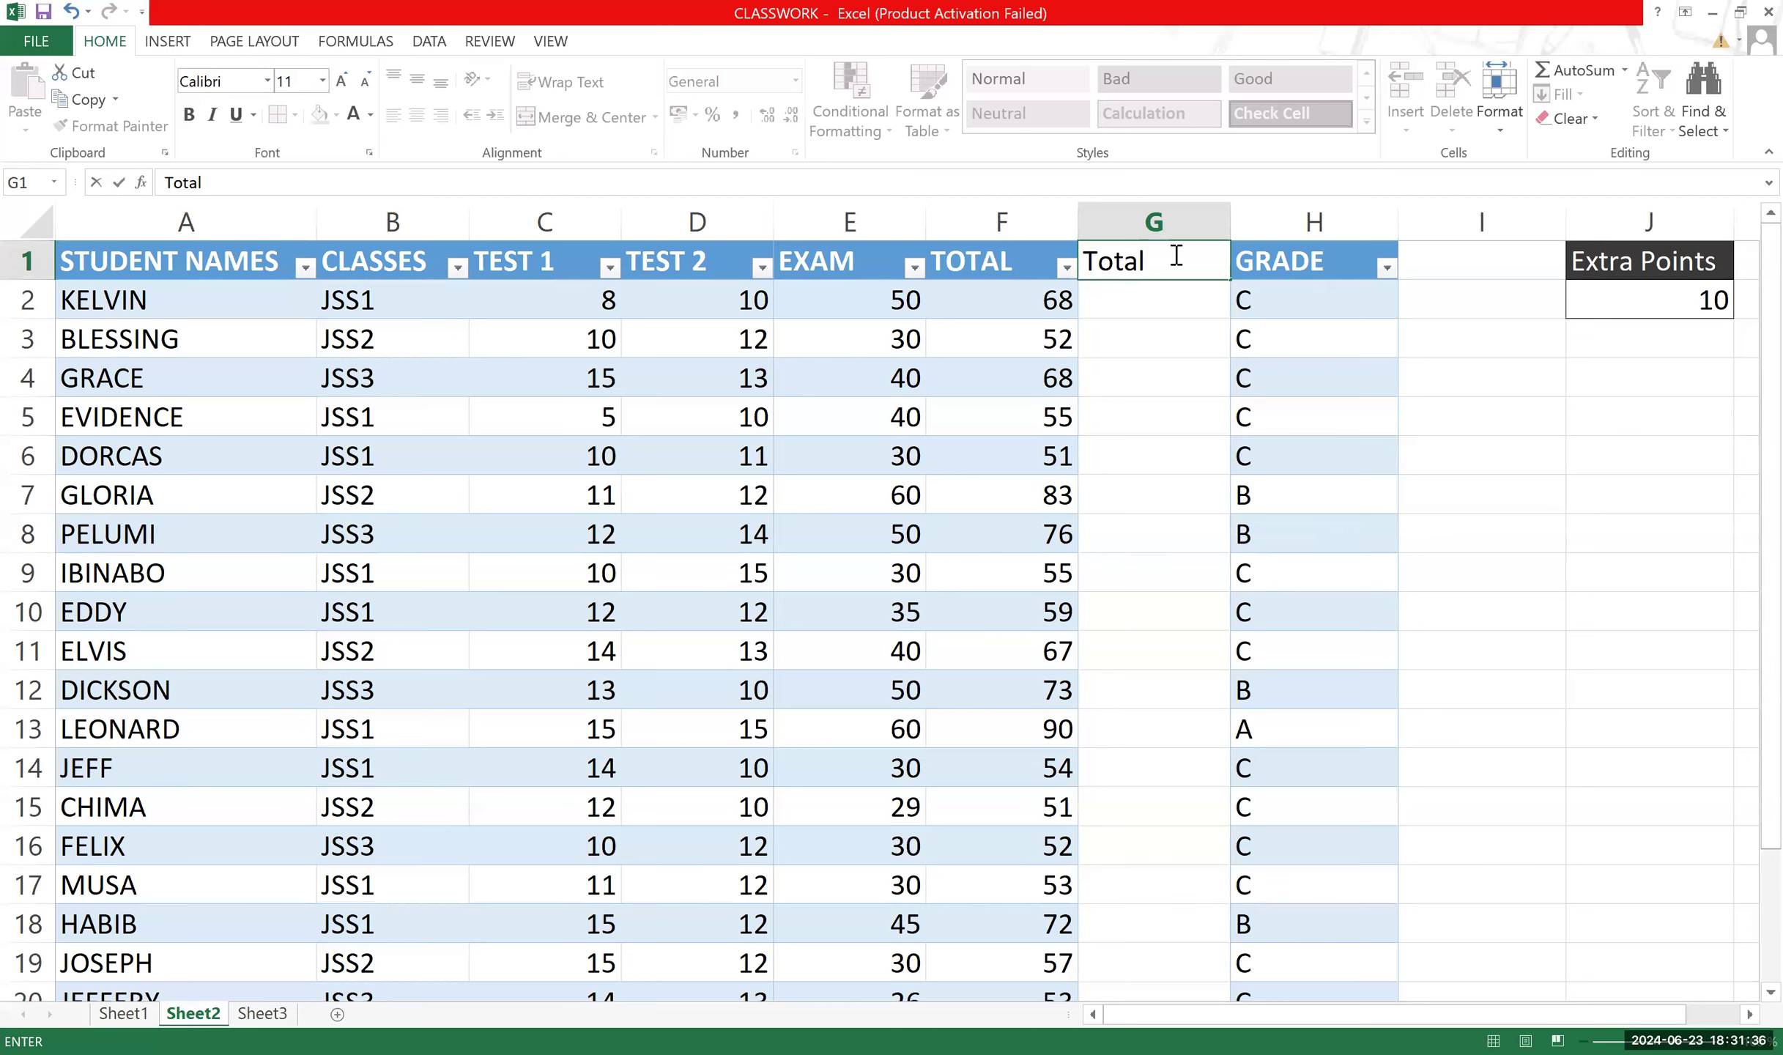
key("BackSpace")
key("BackSpace")
key("BackSpace")
key("BackSpace")
key("BackSpace")
type("Updated Total")
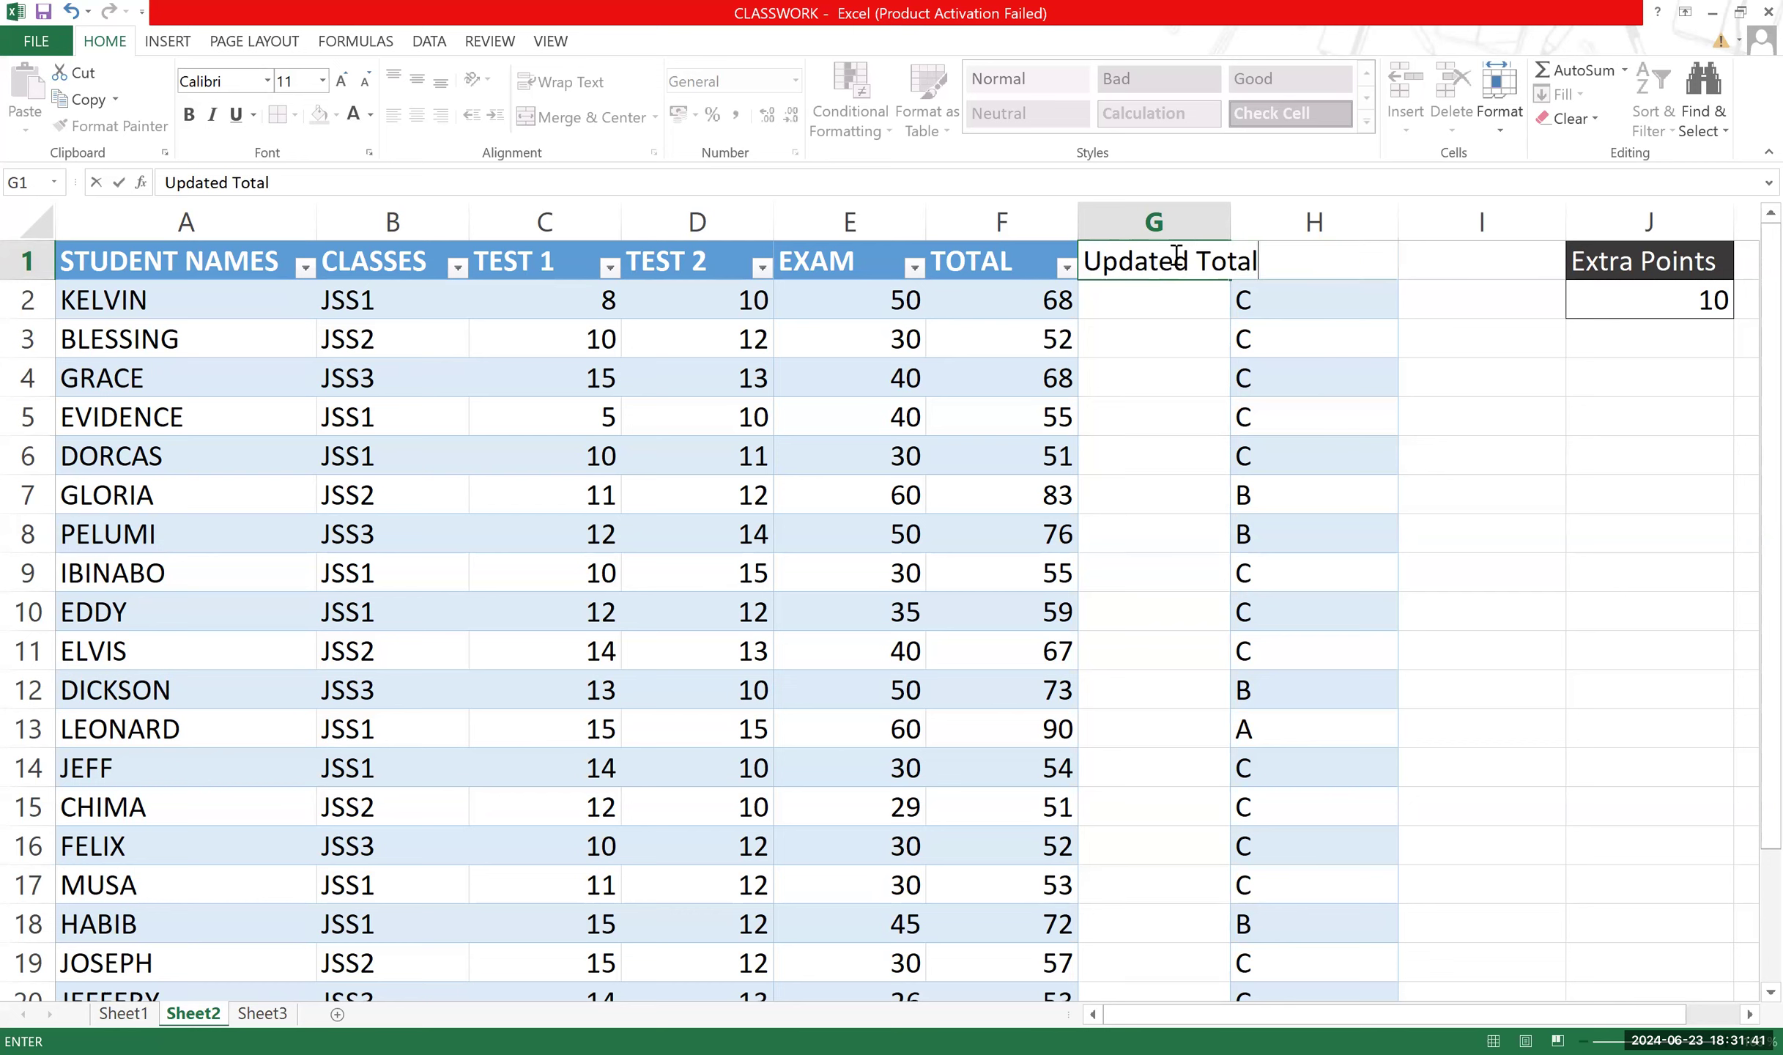
key("ctrl+Return")
key("Return")
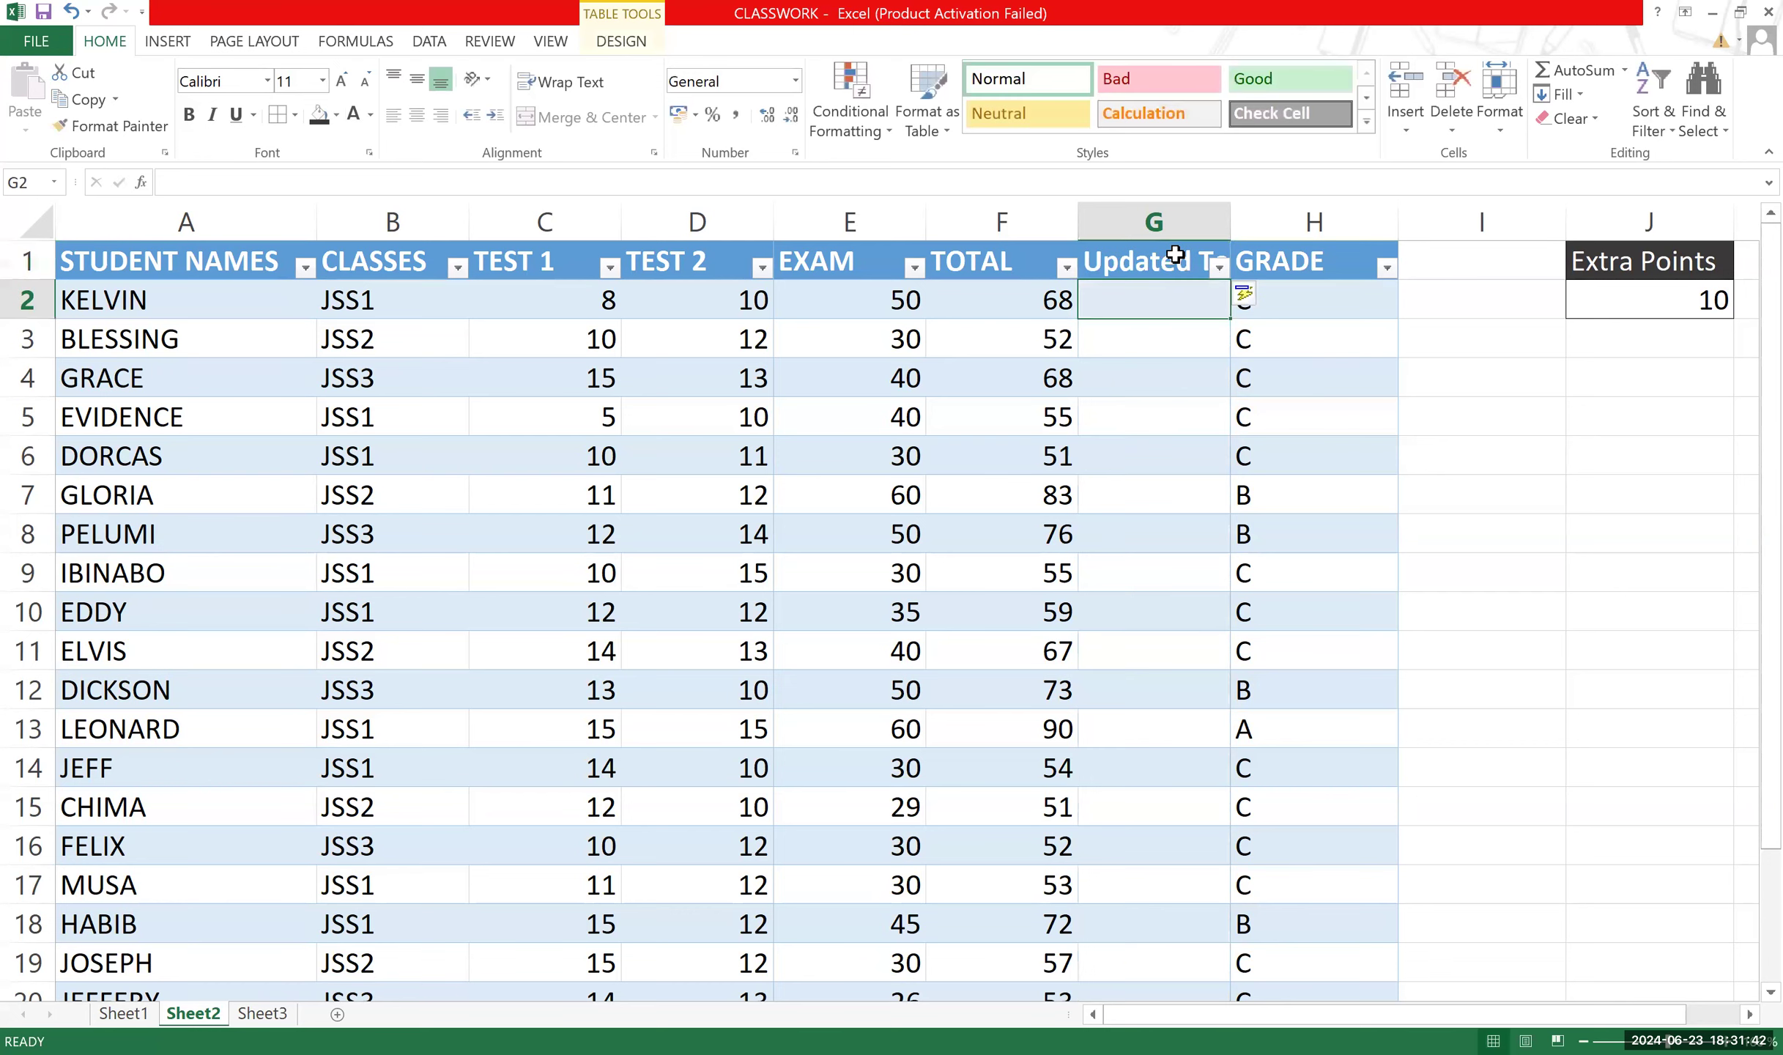
double_click(1229, 218)
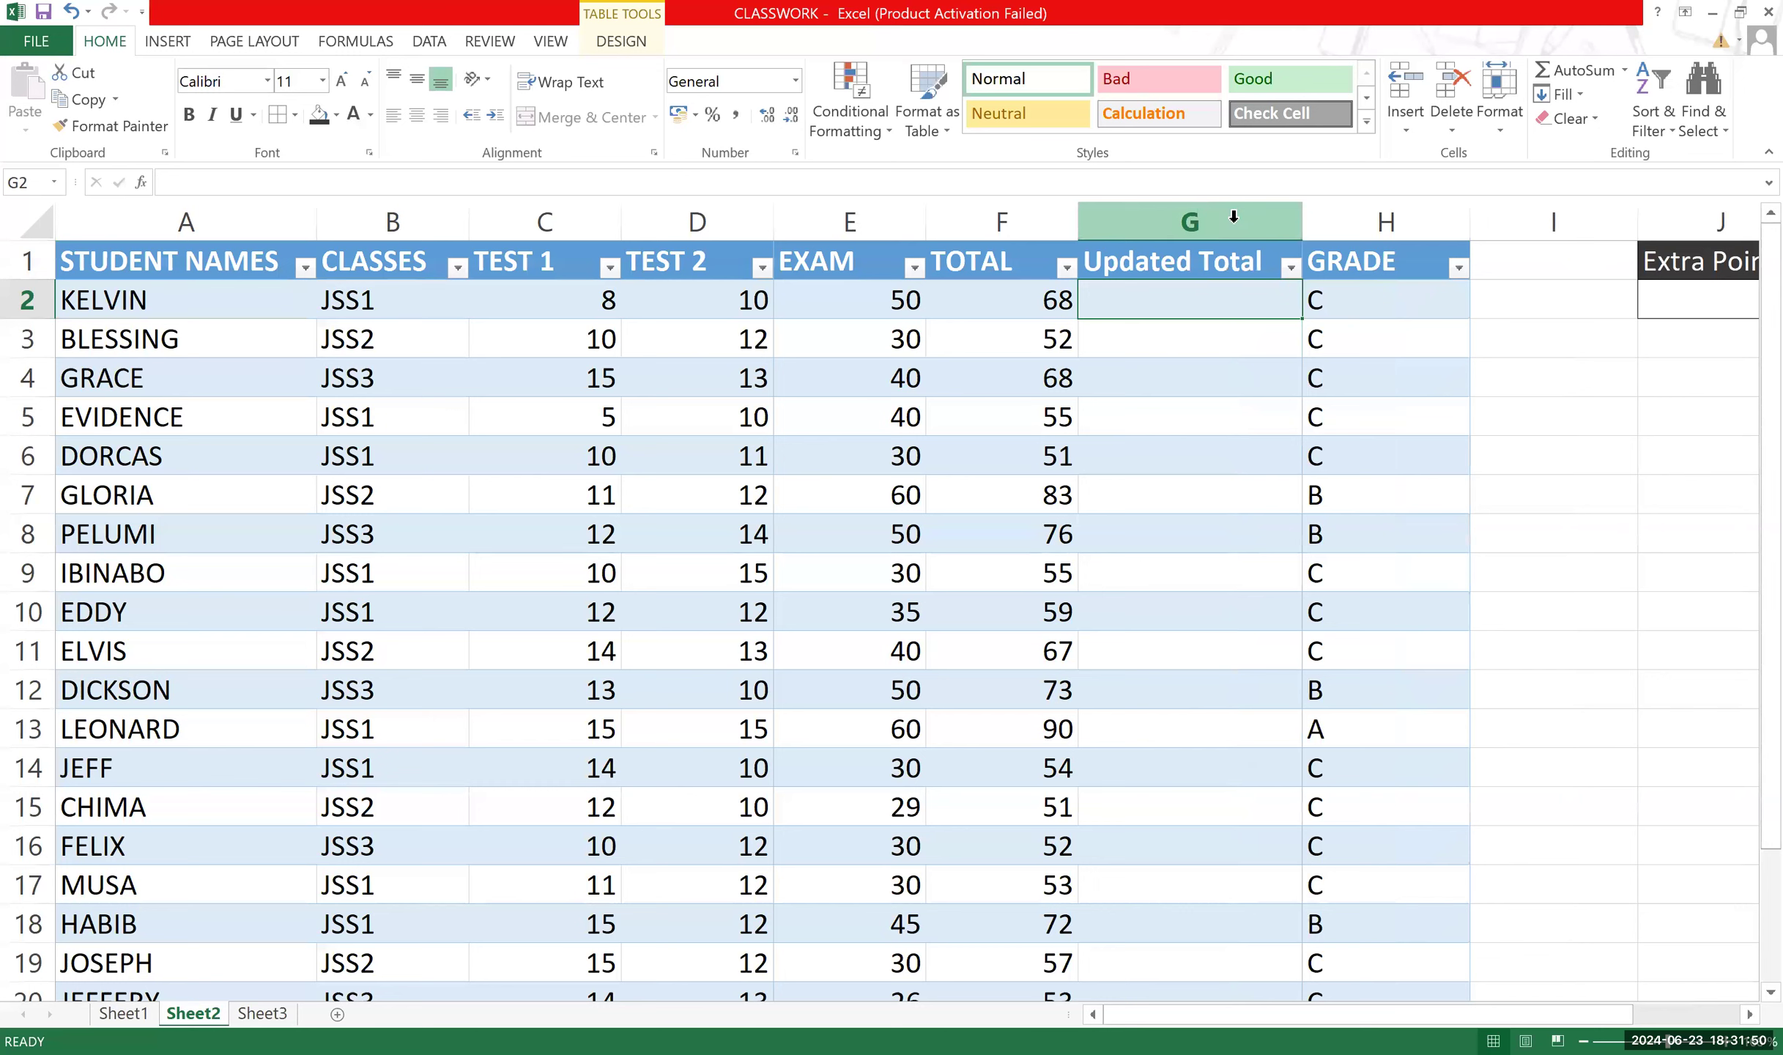
double_click(1143, 305)
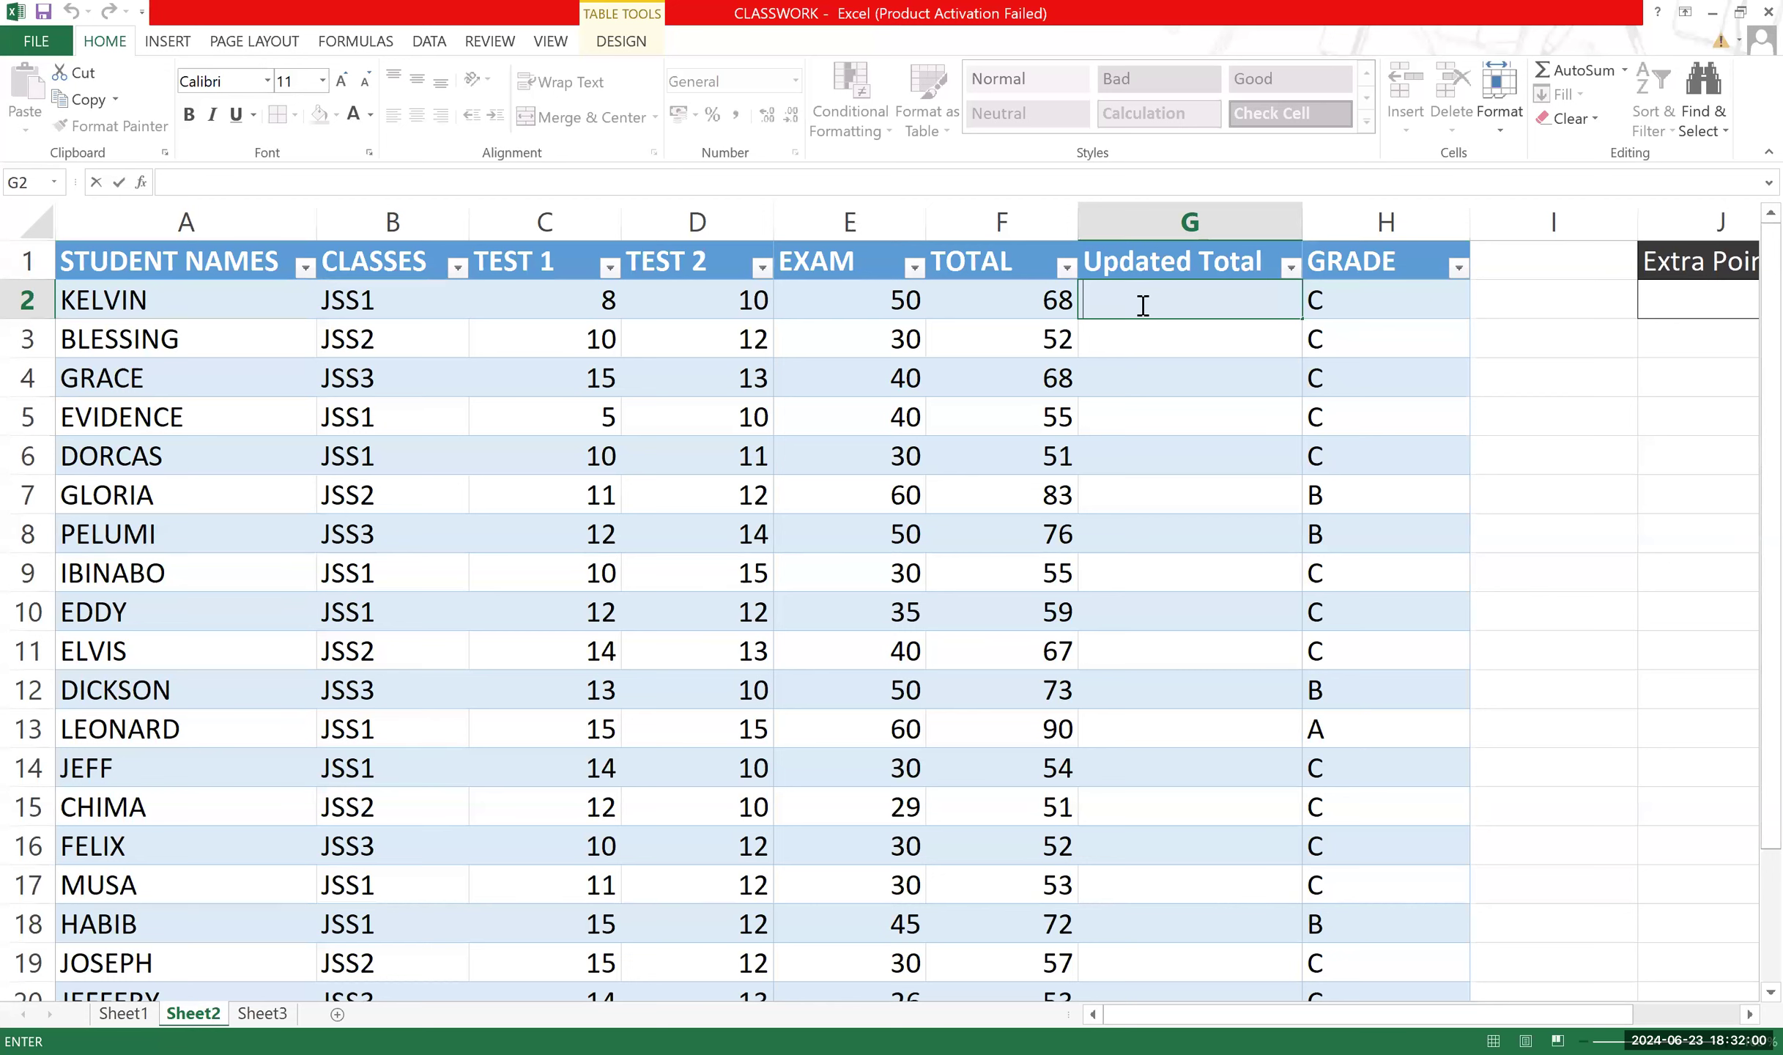
type("=")
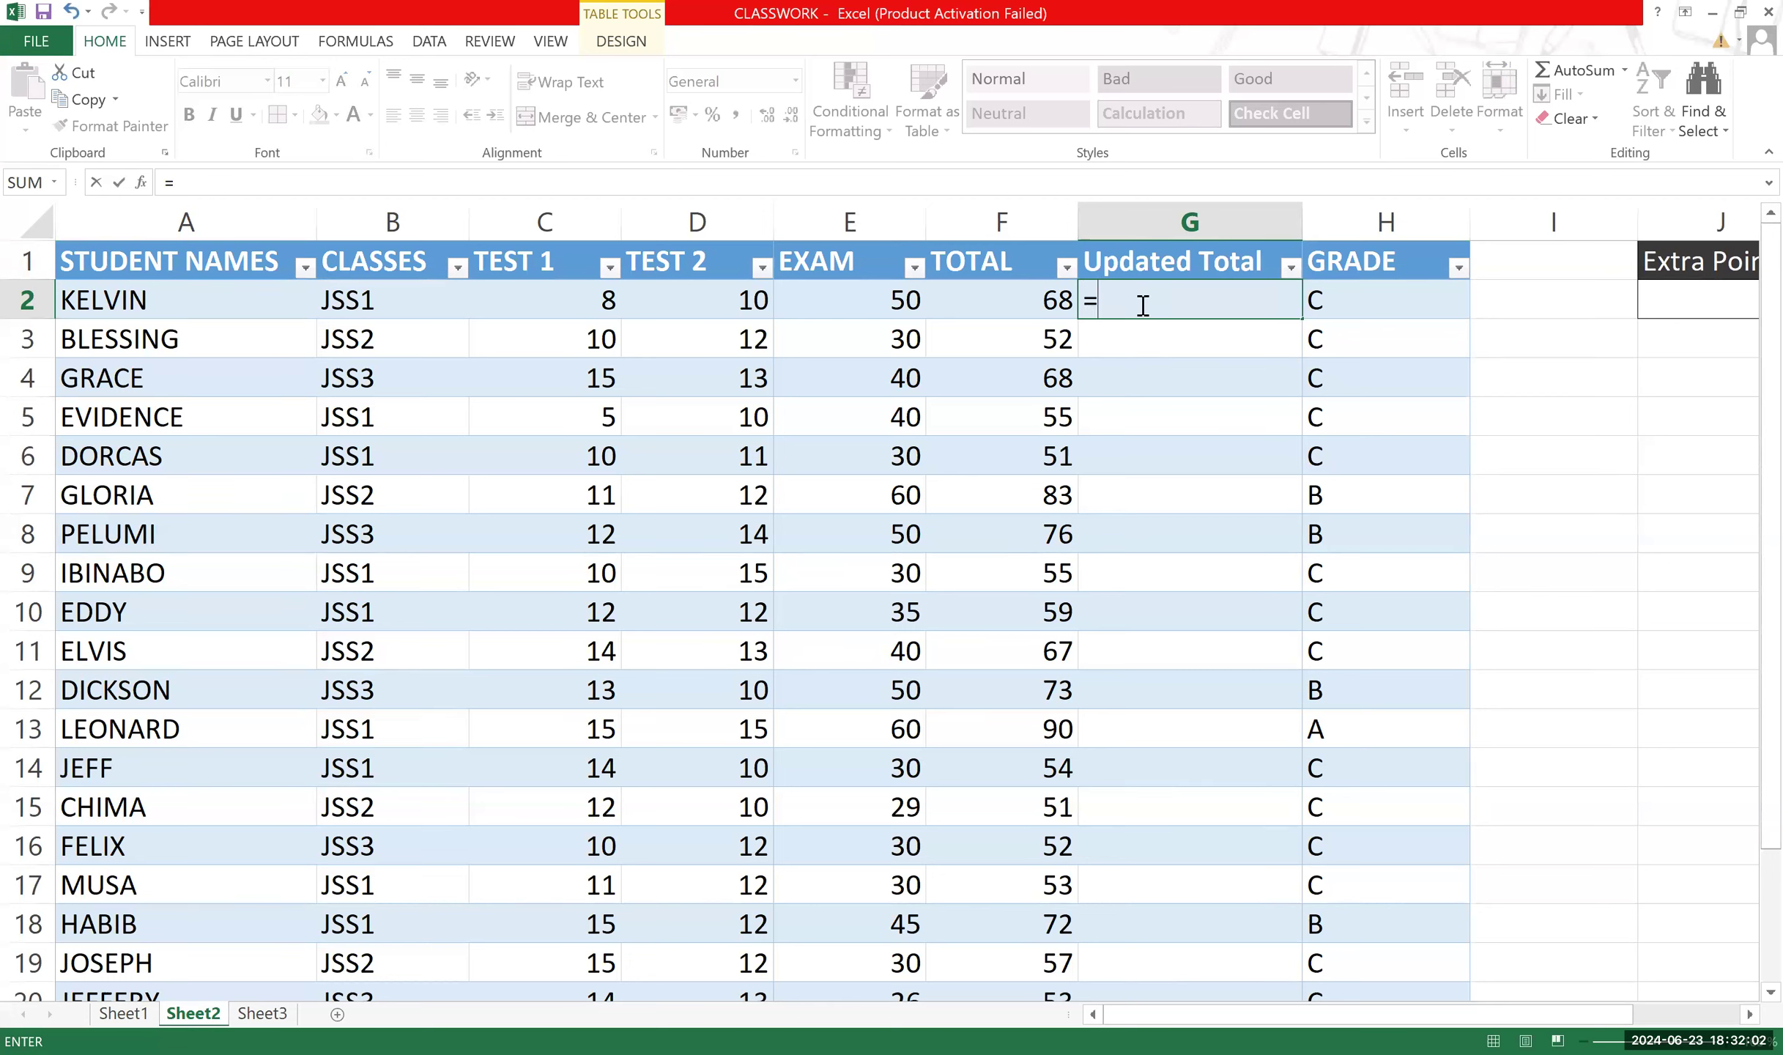
type("Sum(")
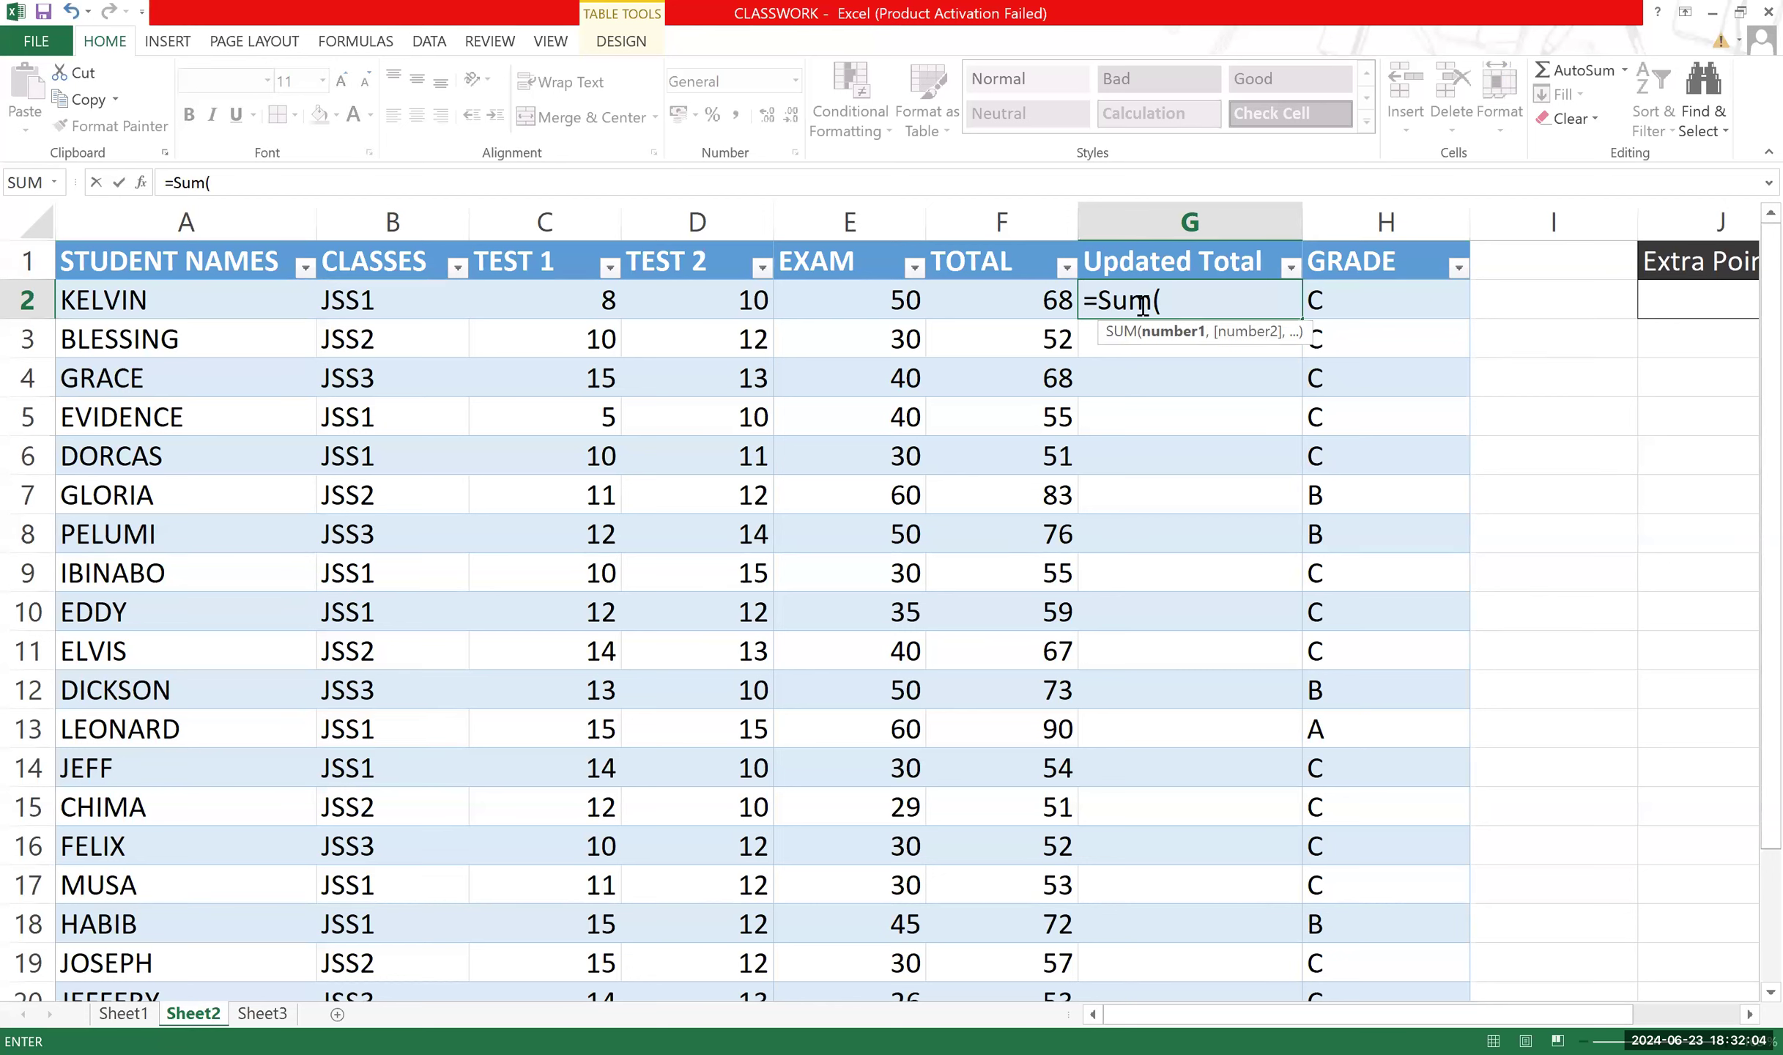
left_click(1014, 293)
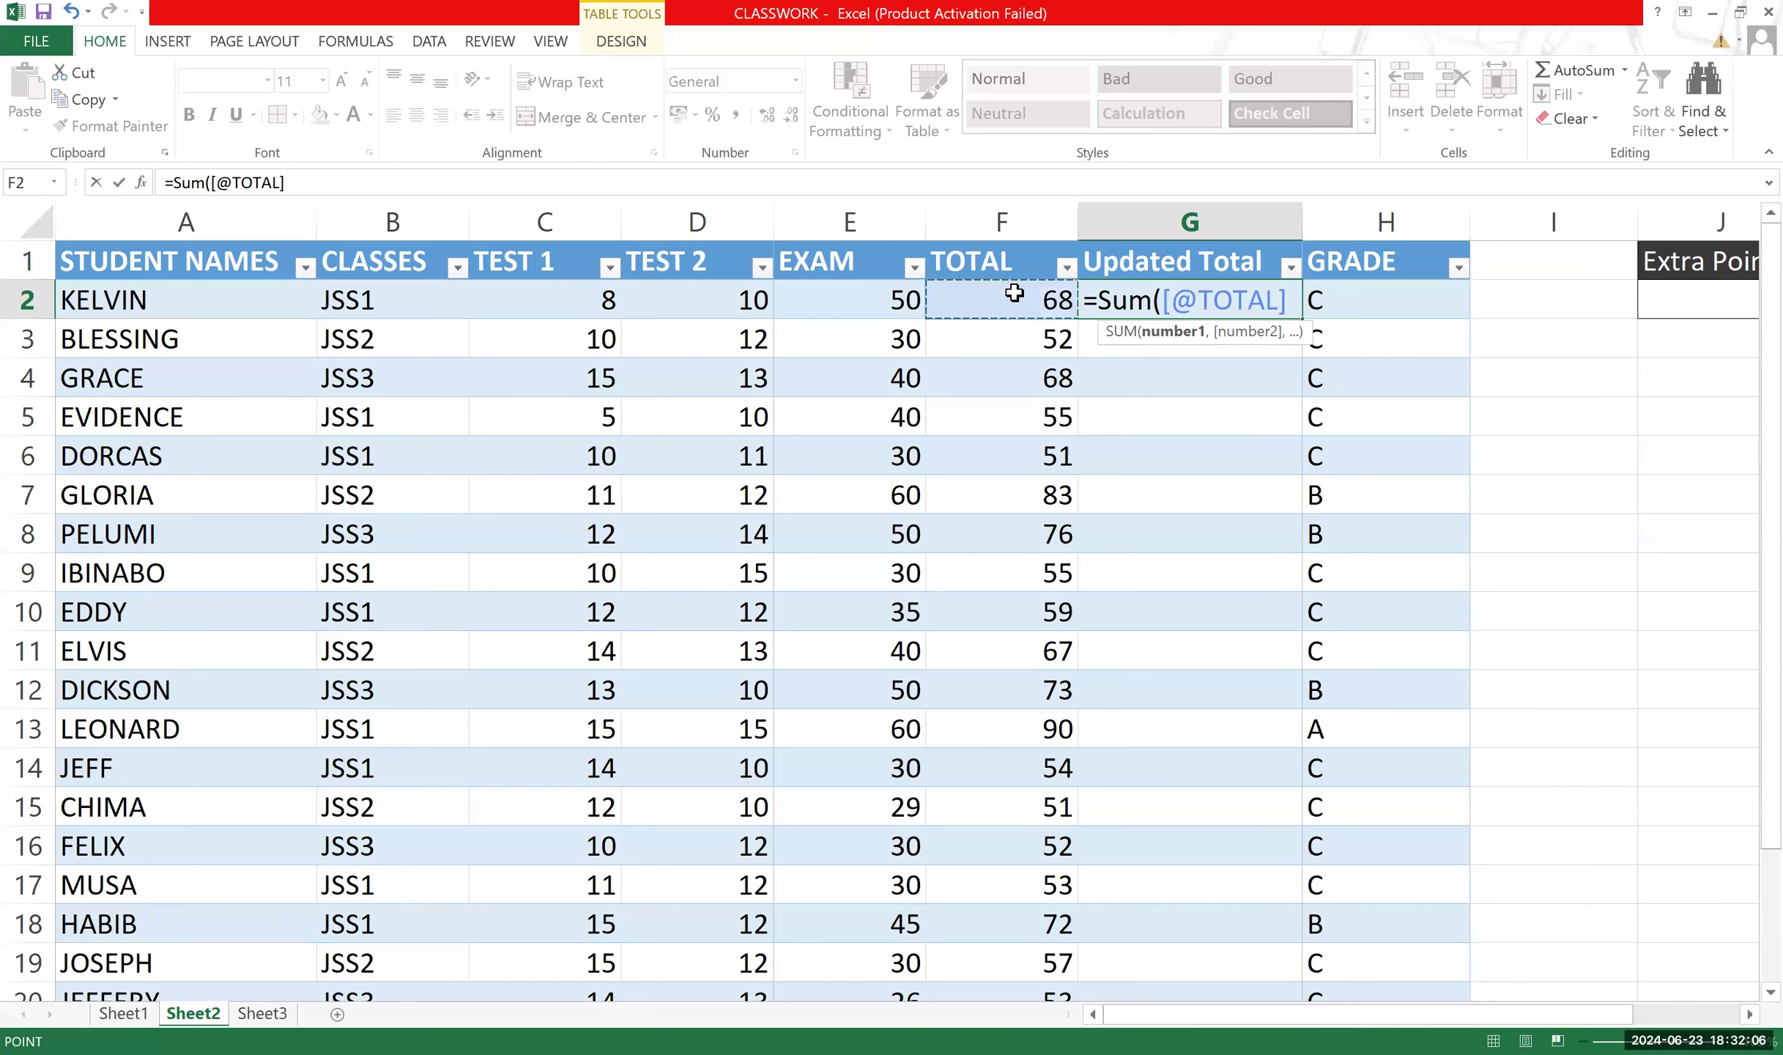
type(",")
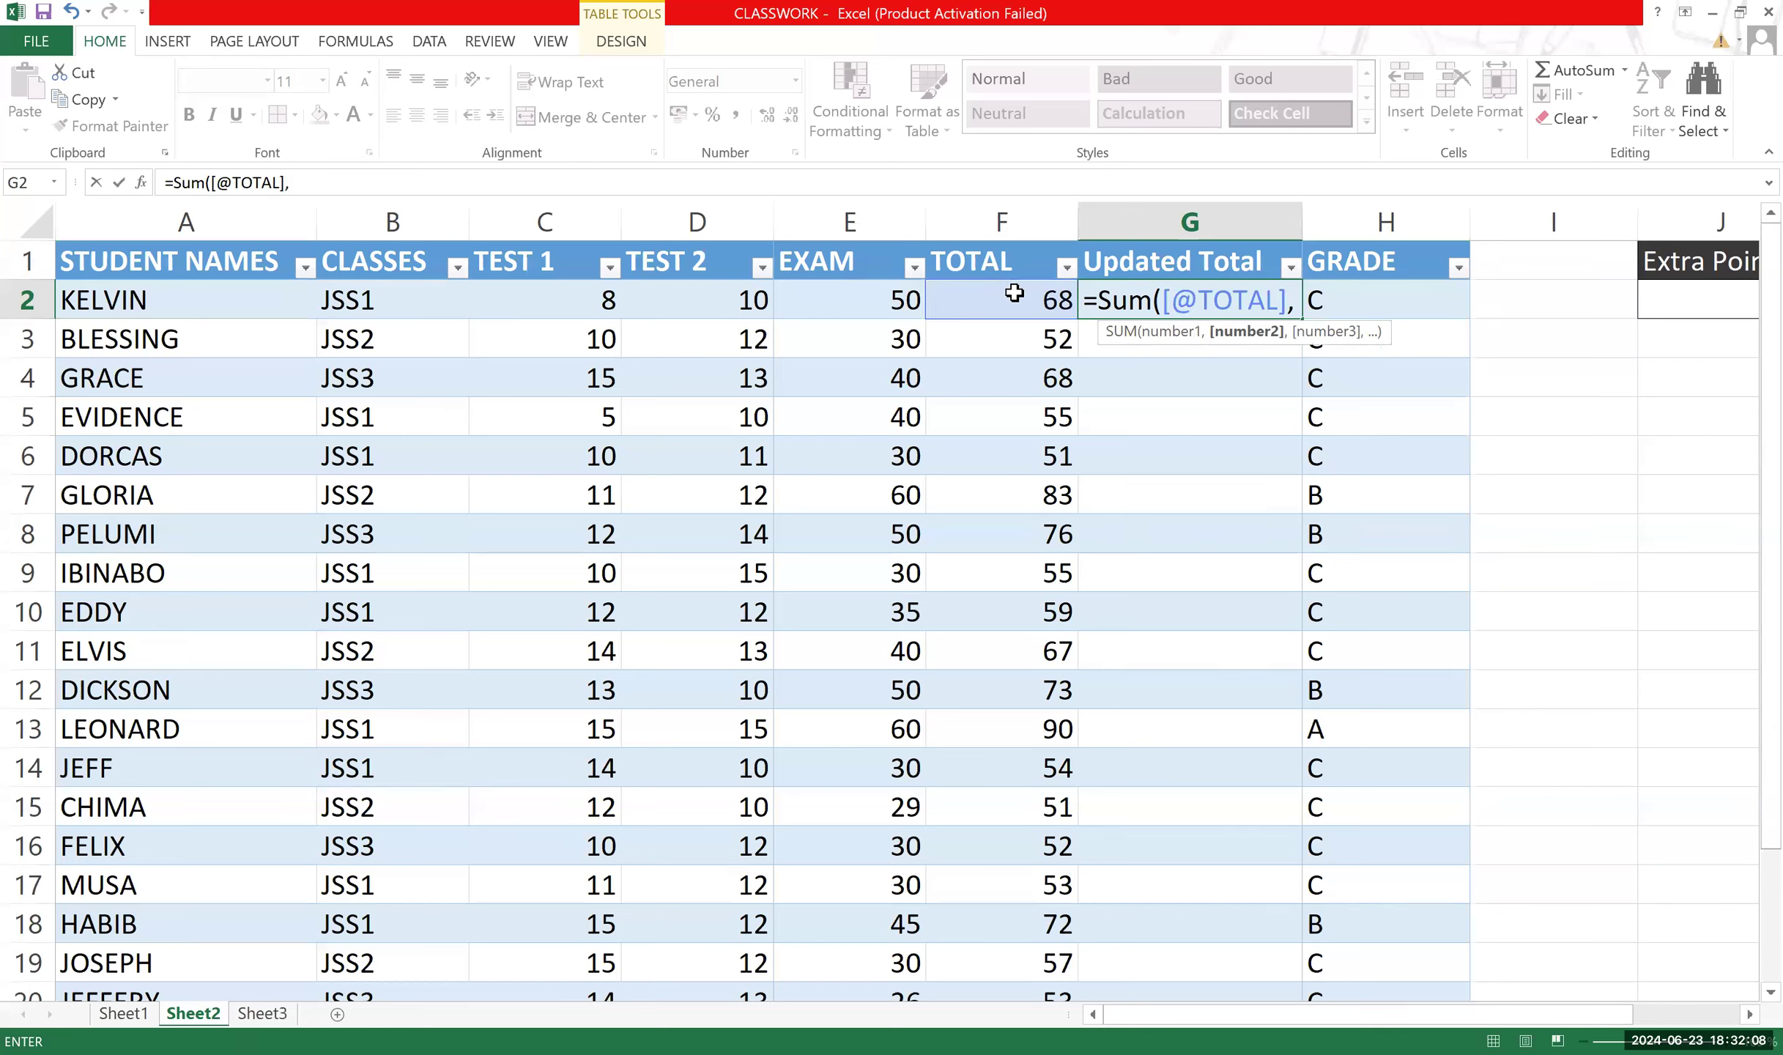
type("10)")
key("Return")
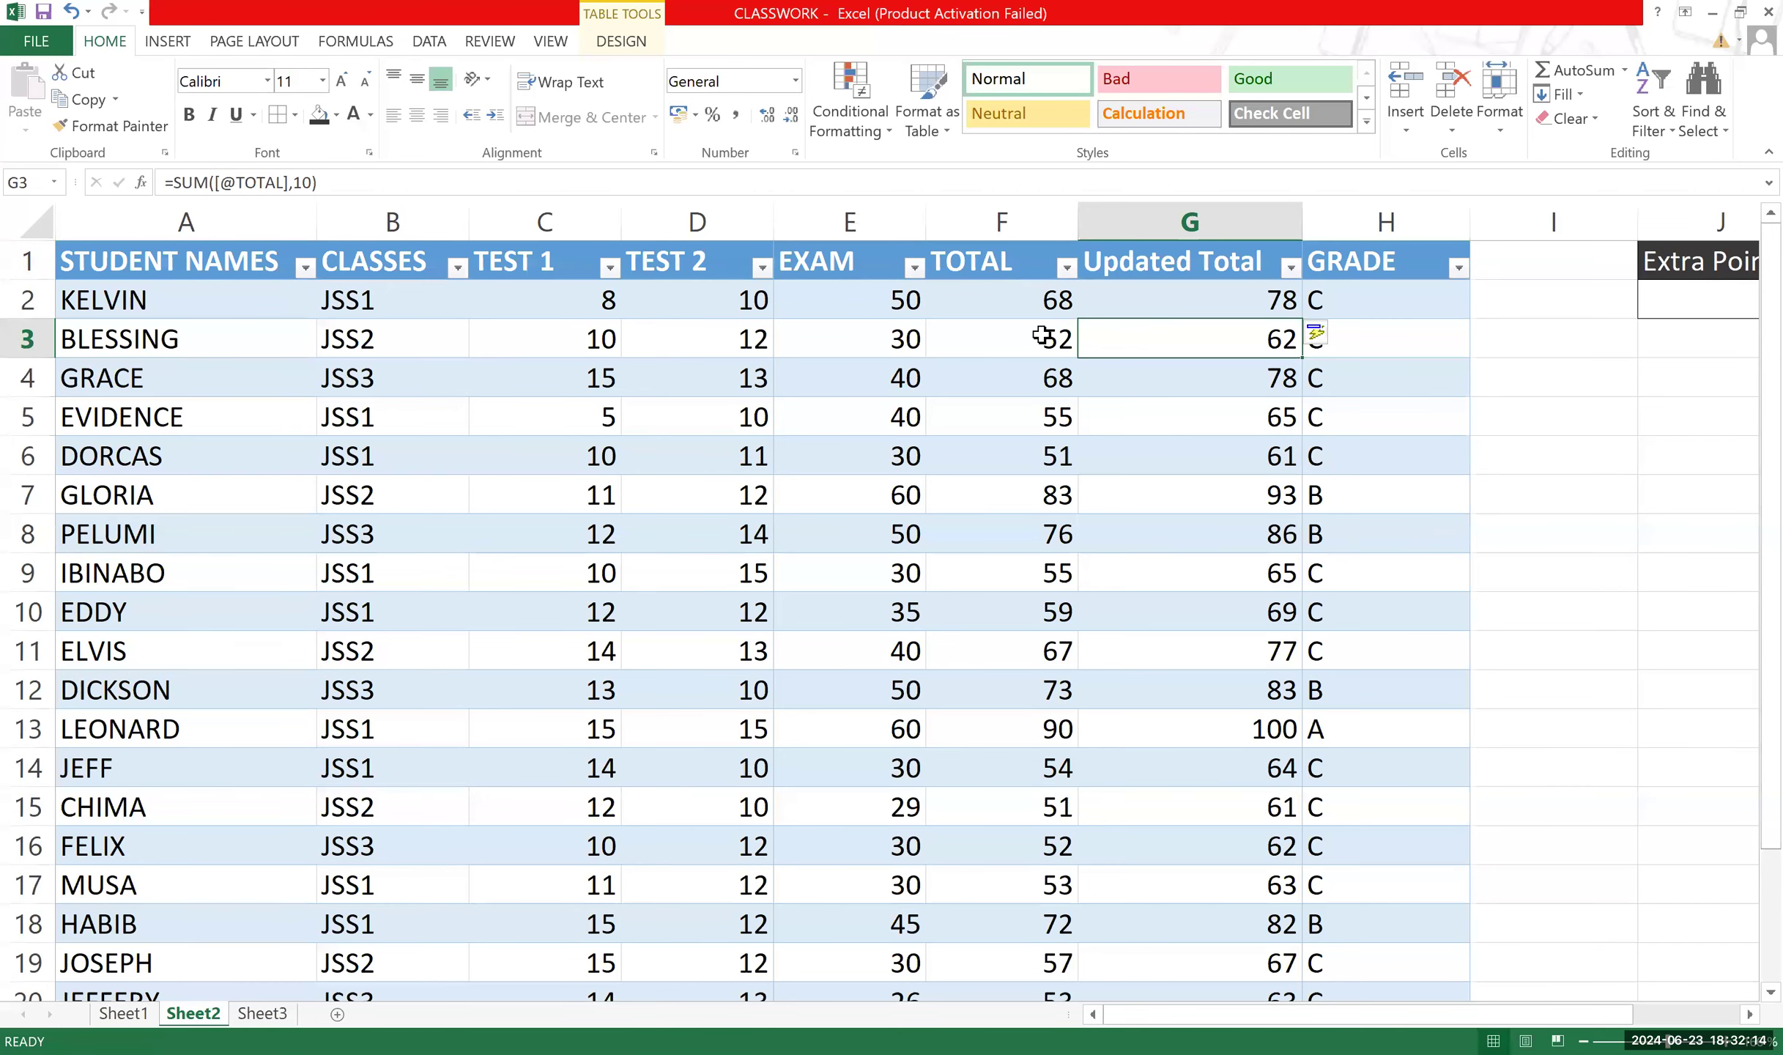
Review the Updated Total values from the first student down to the table's last row.
scroll(1208, 450, "down", 2)
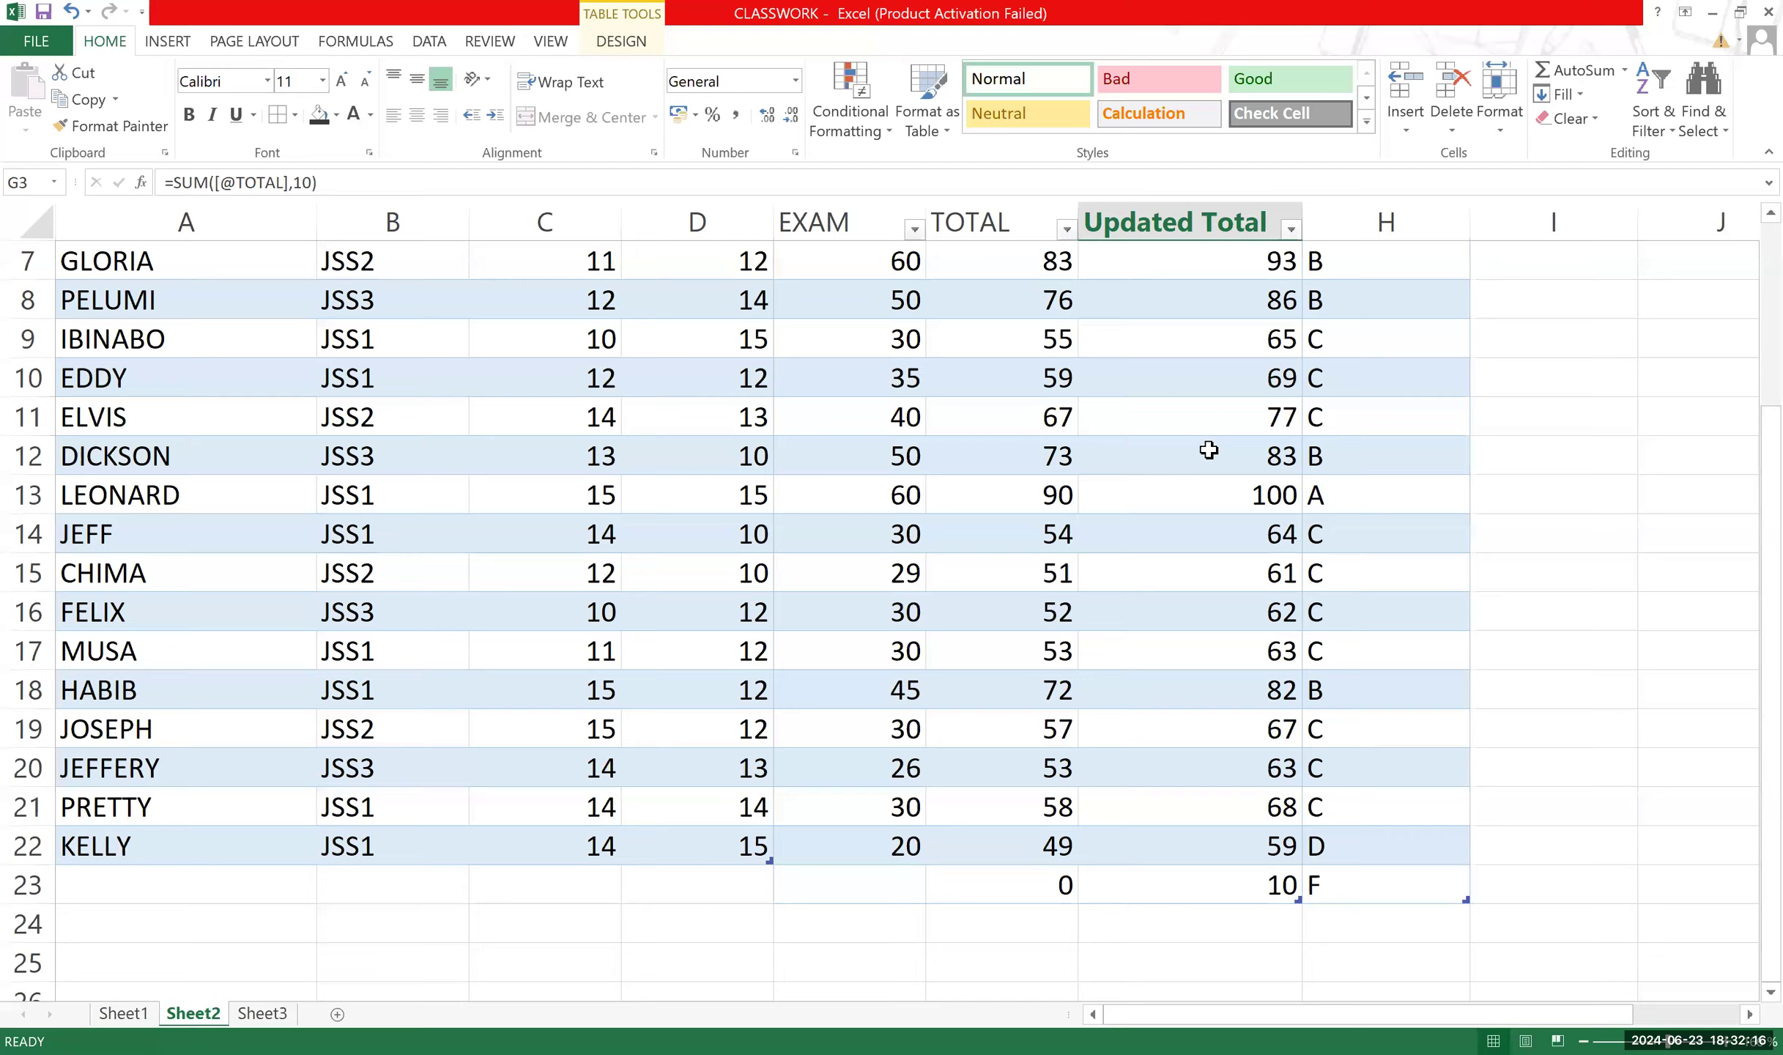
scroll(1209, 450, "up", 2)
scroll(1208, 450, "down", 1)
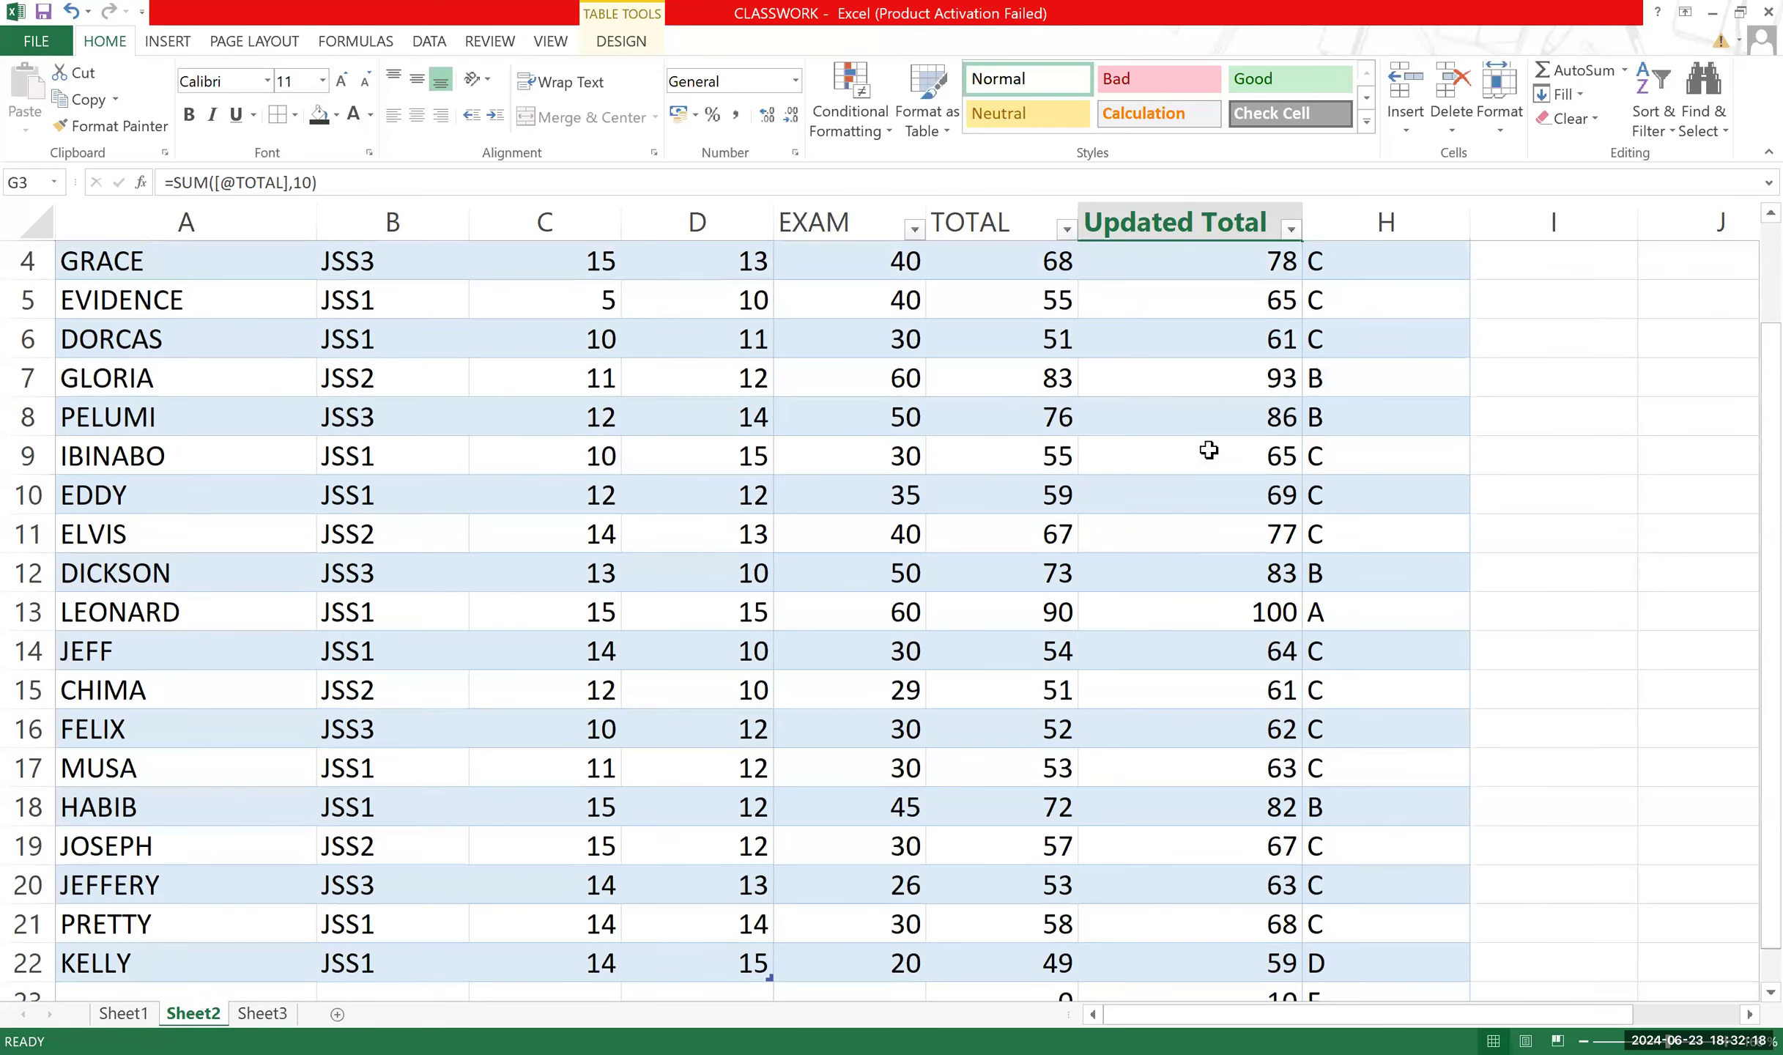
scroll(1208, 450, "up", 1)
scroll(1209, 450, "down", 4)
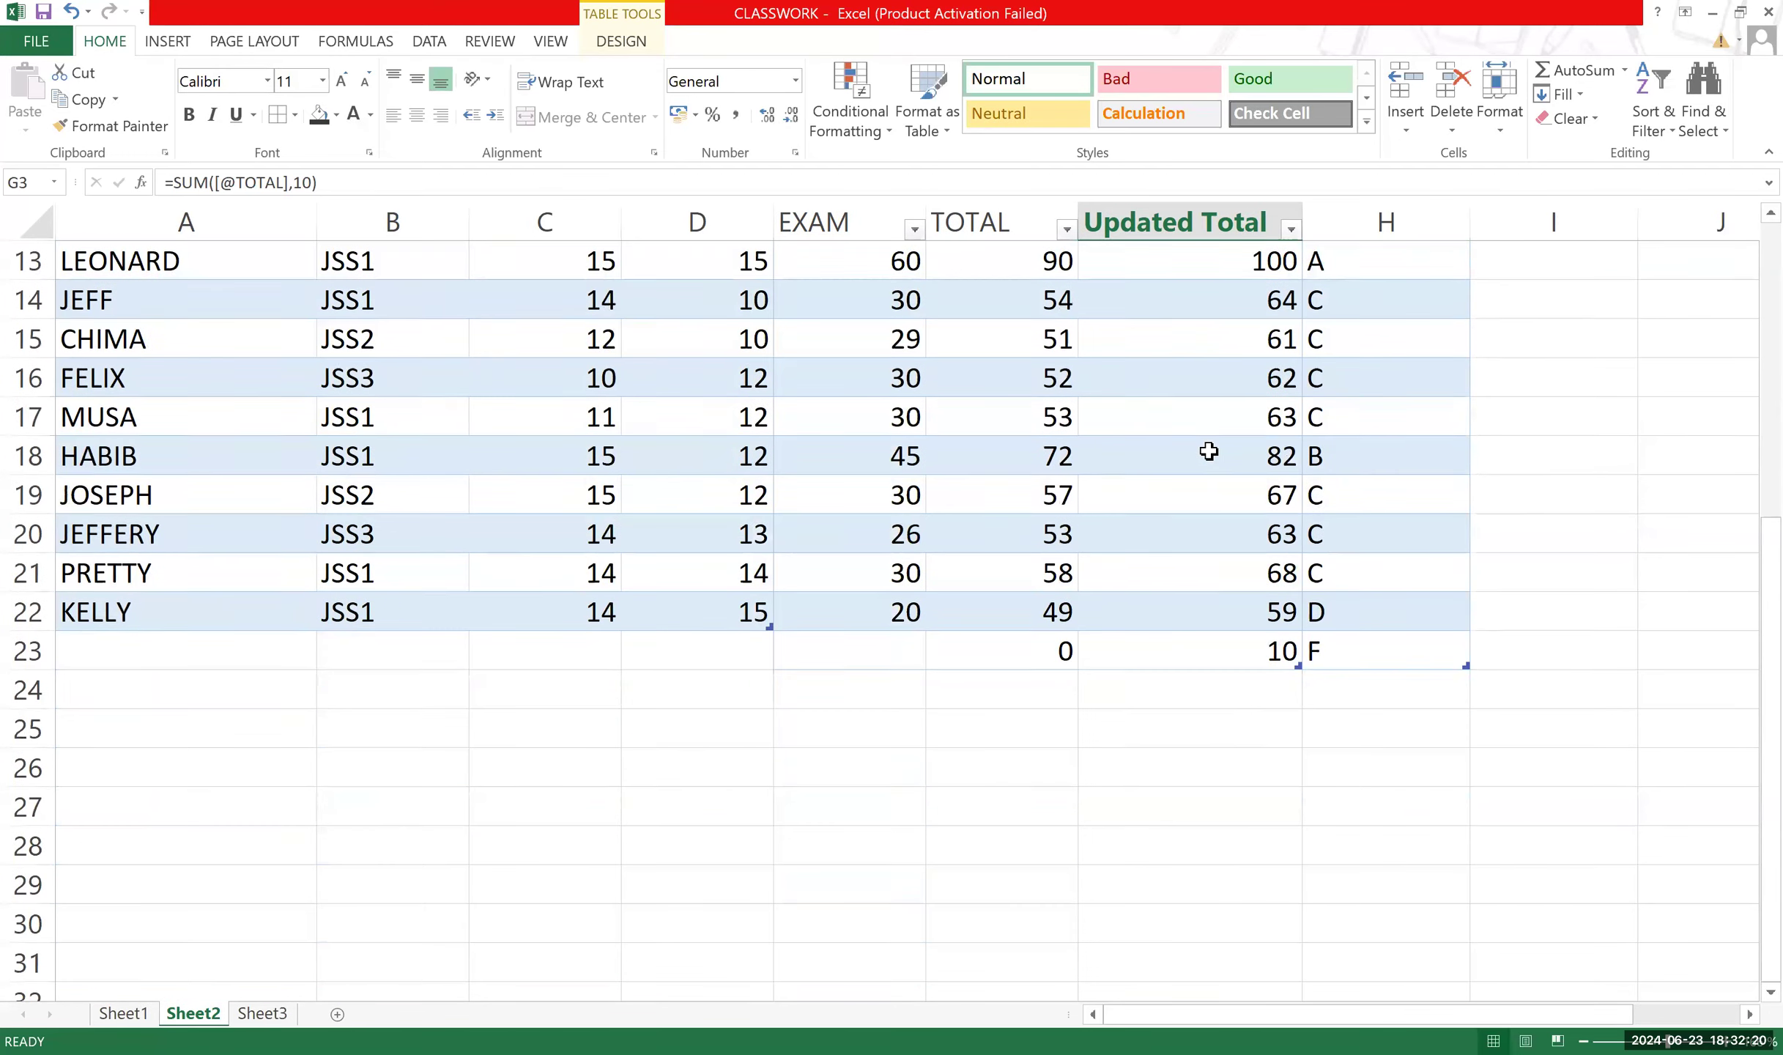
scroll(1208, 450, "up", 3)
scroll(1208, 450, "down", 3)
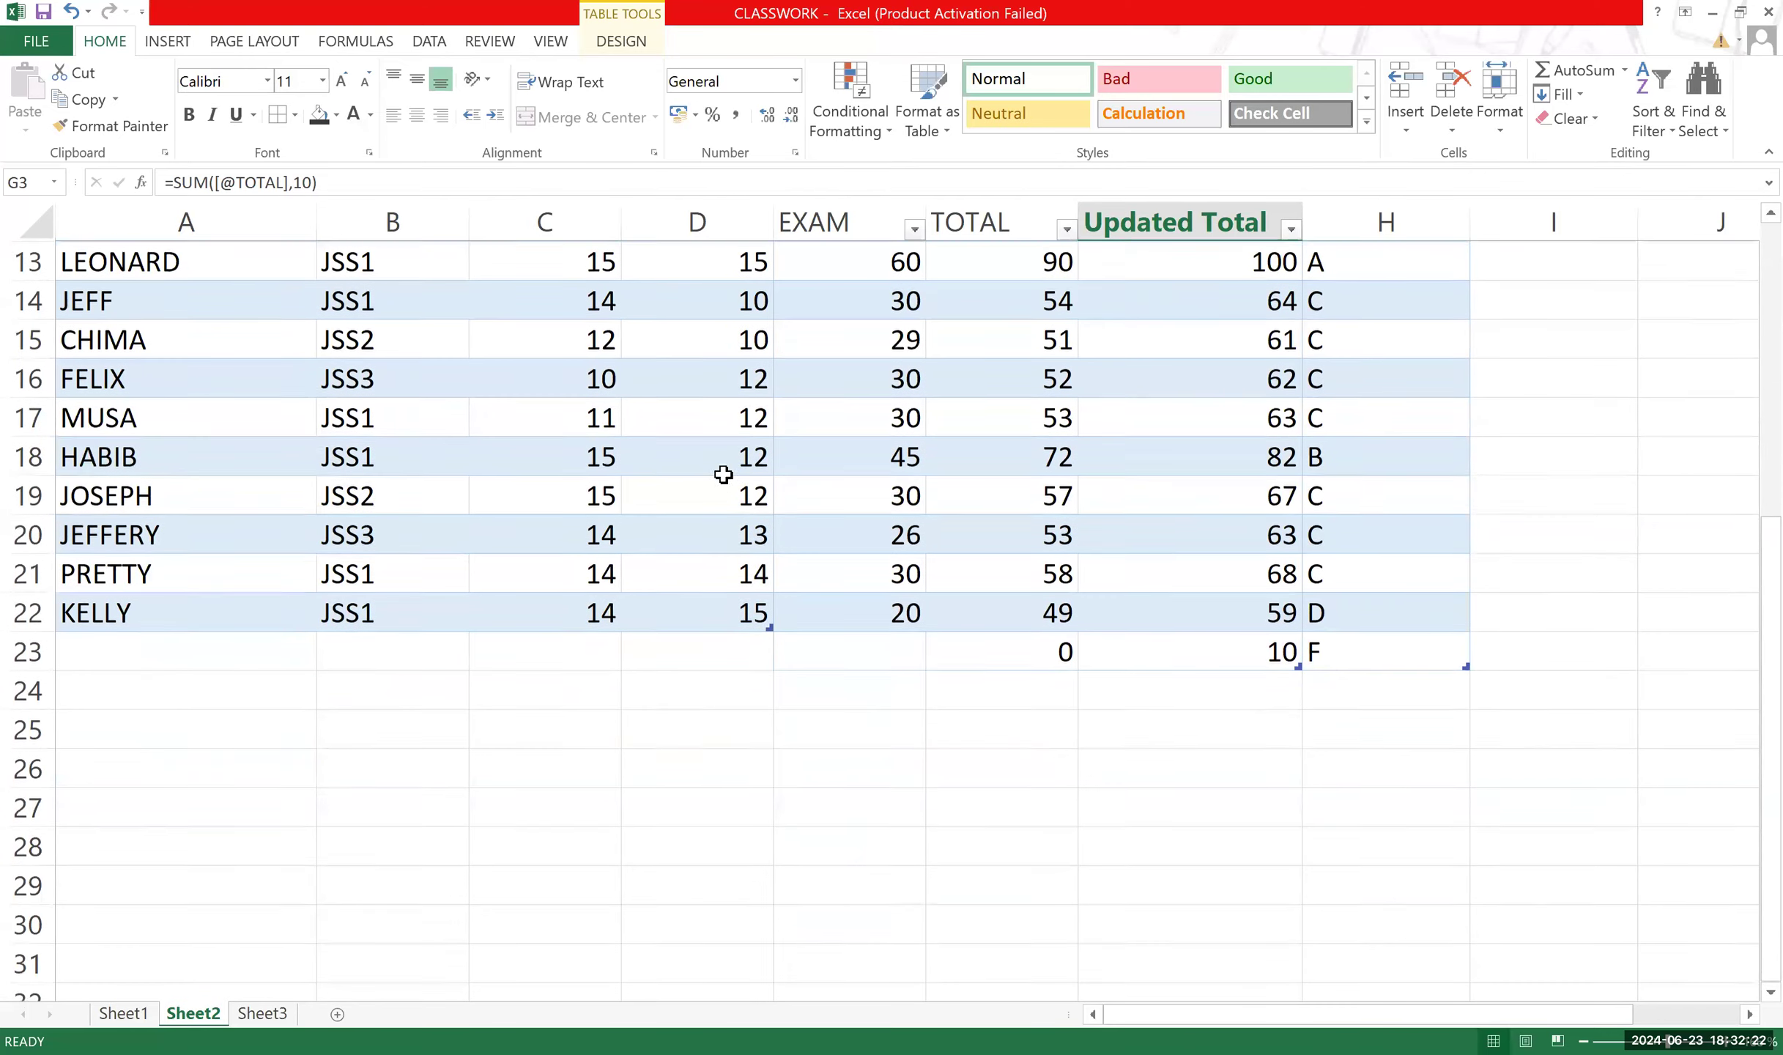
right_click(20, 647)
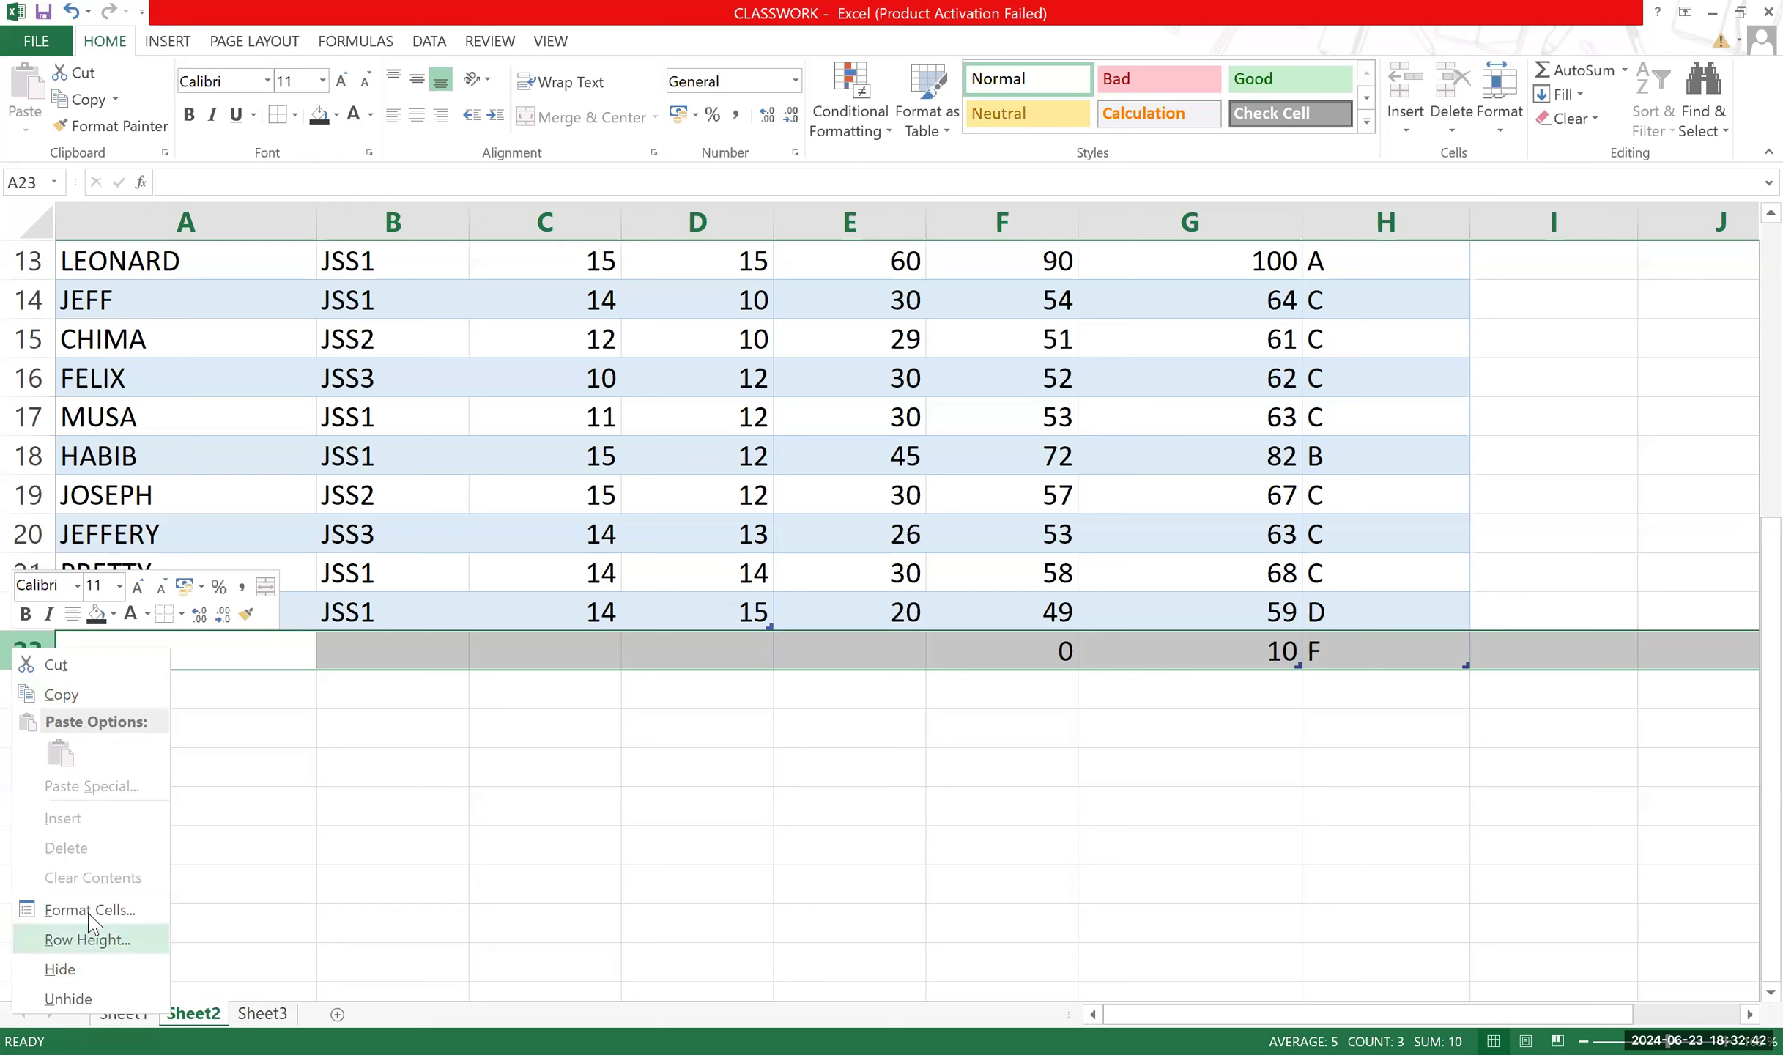
left_click(304, 773)
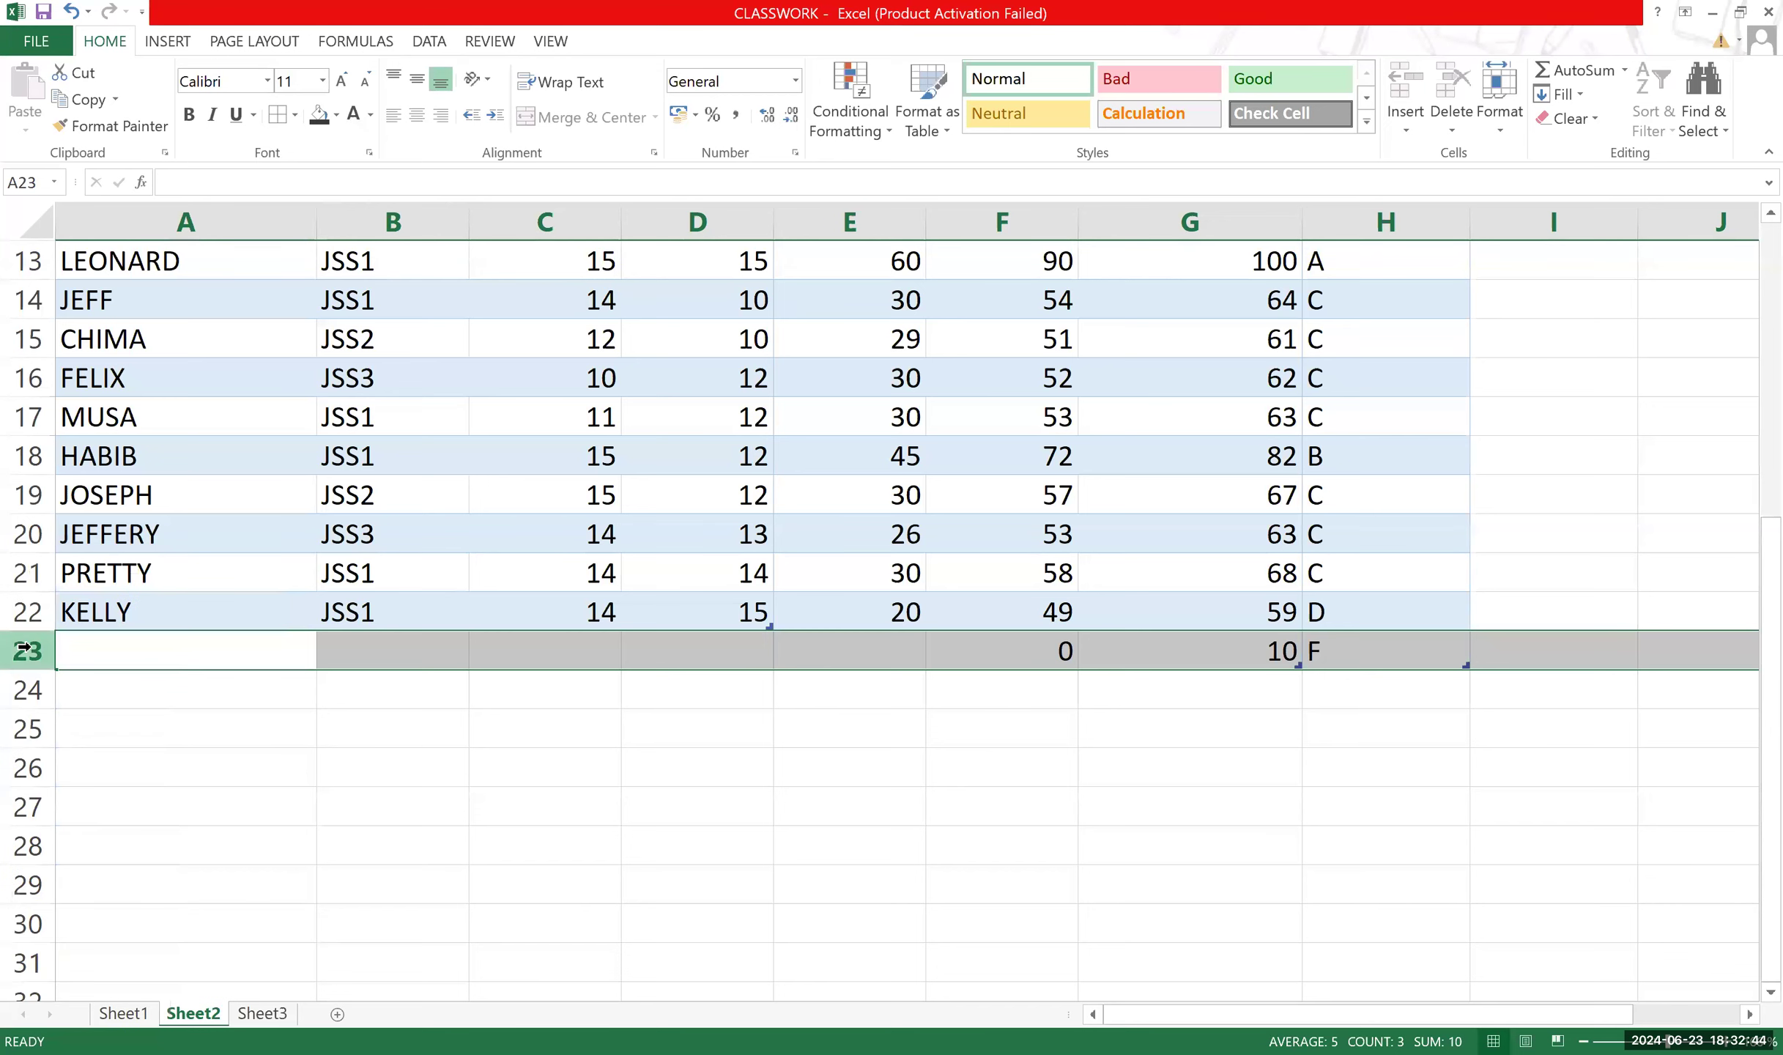
right_click(31, 648)
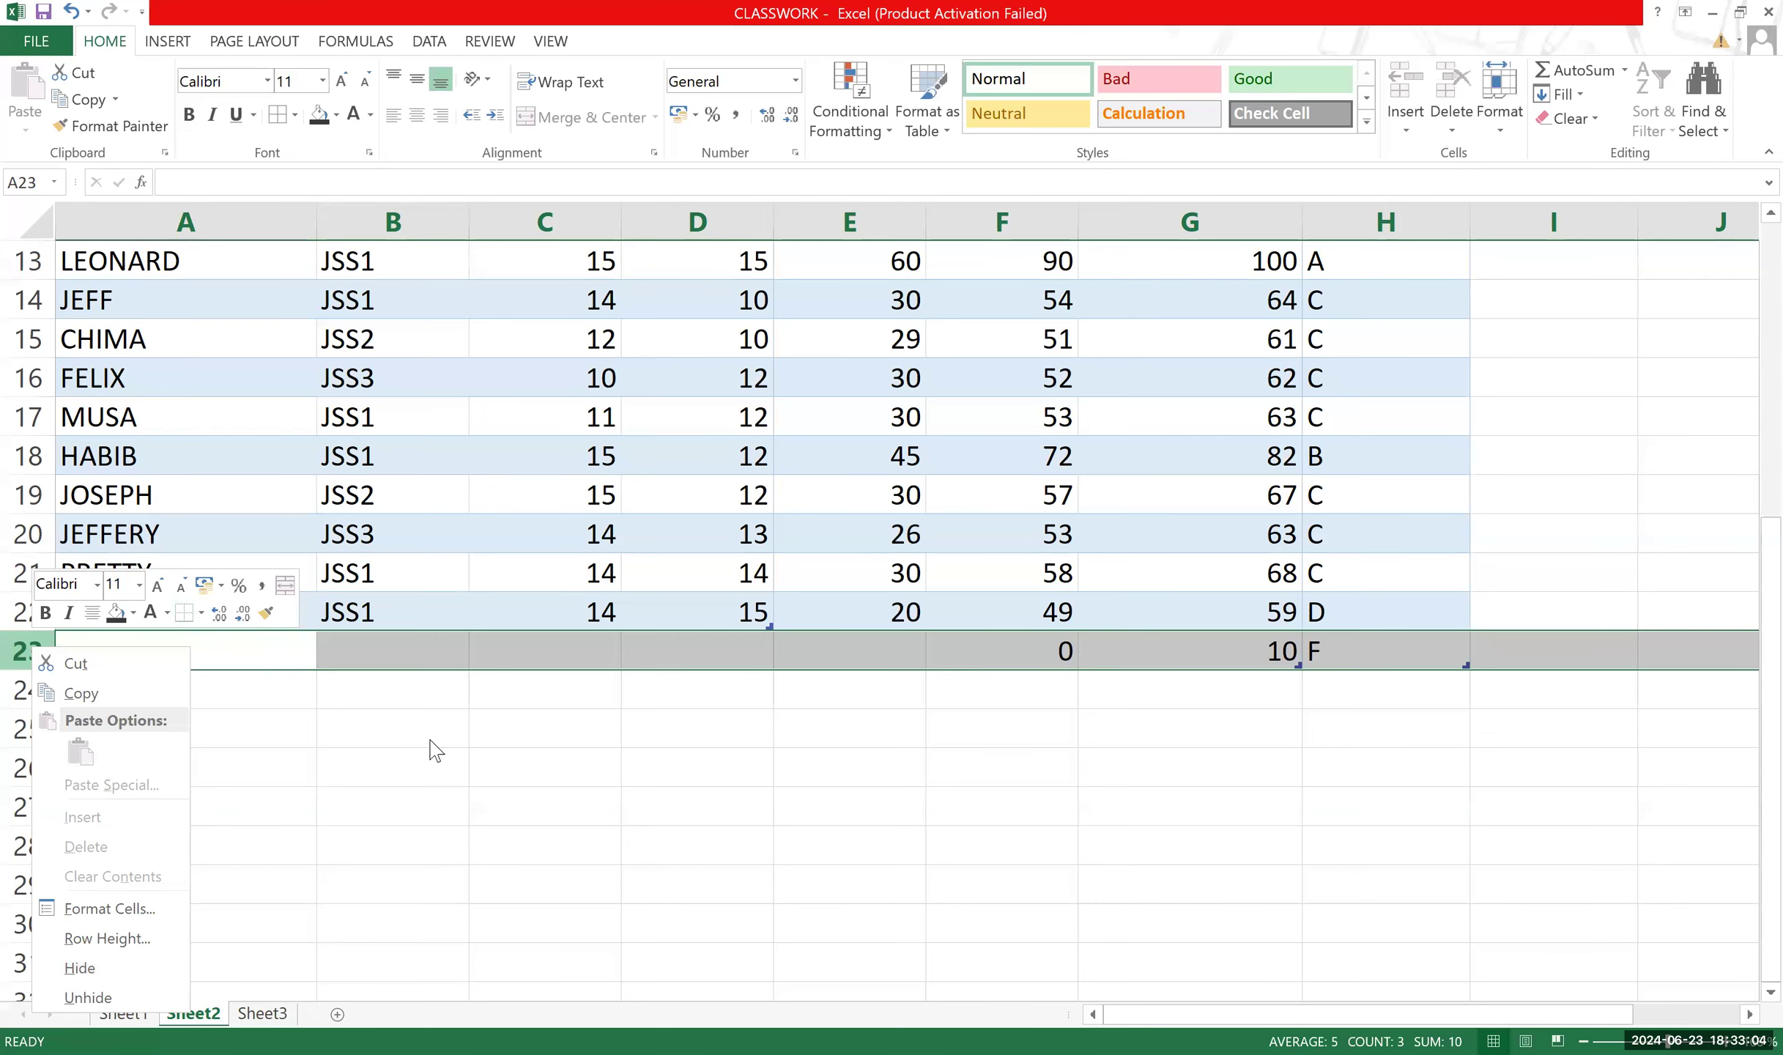
scroll(853, 579, "up", 4)
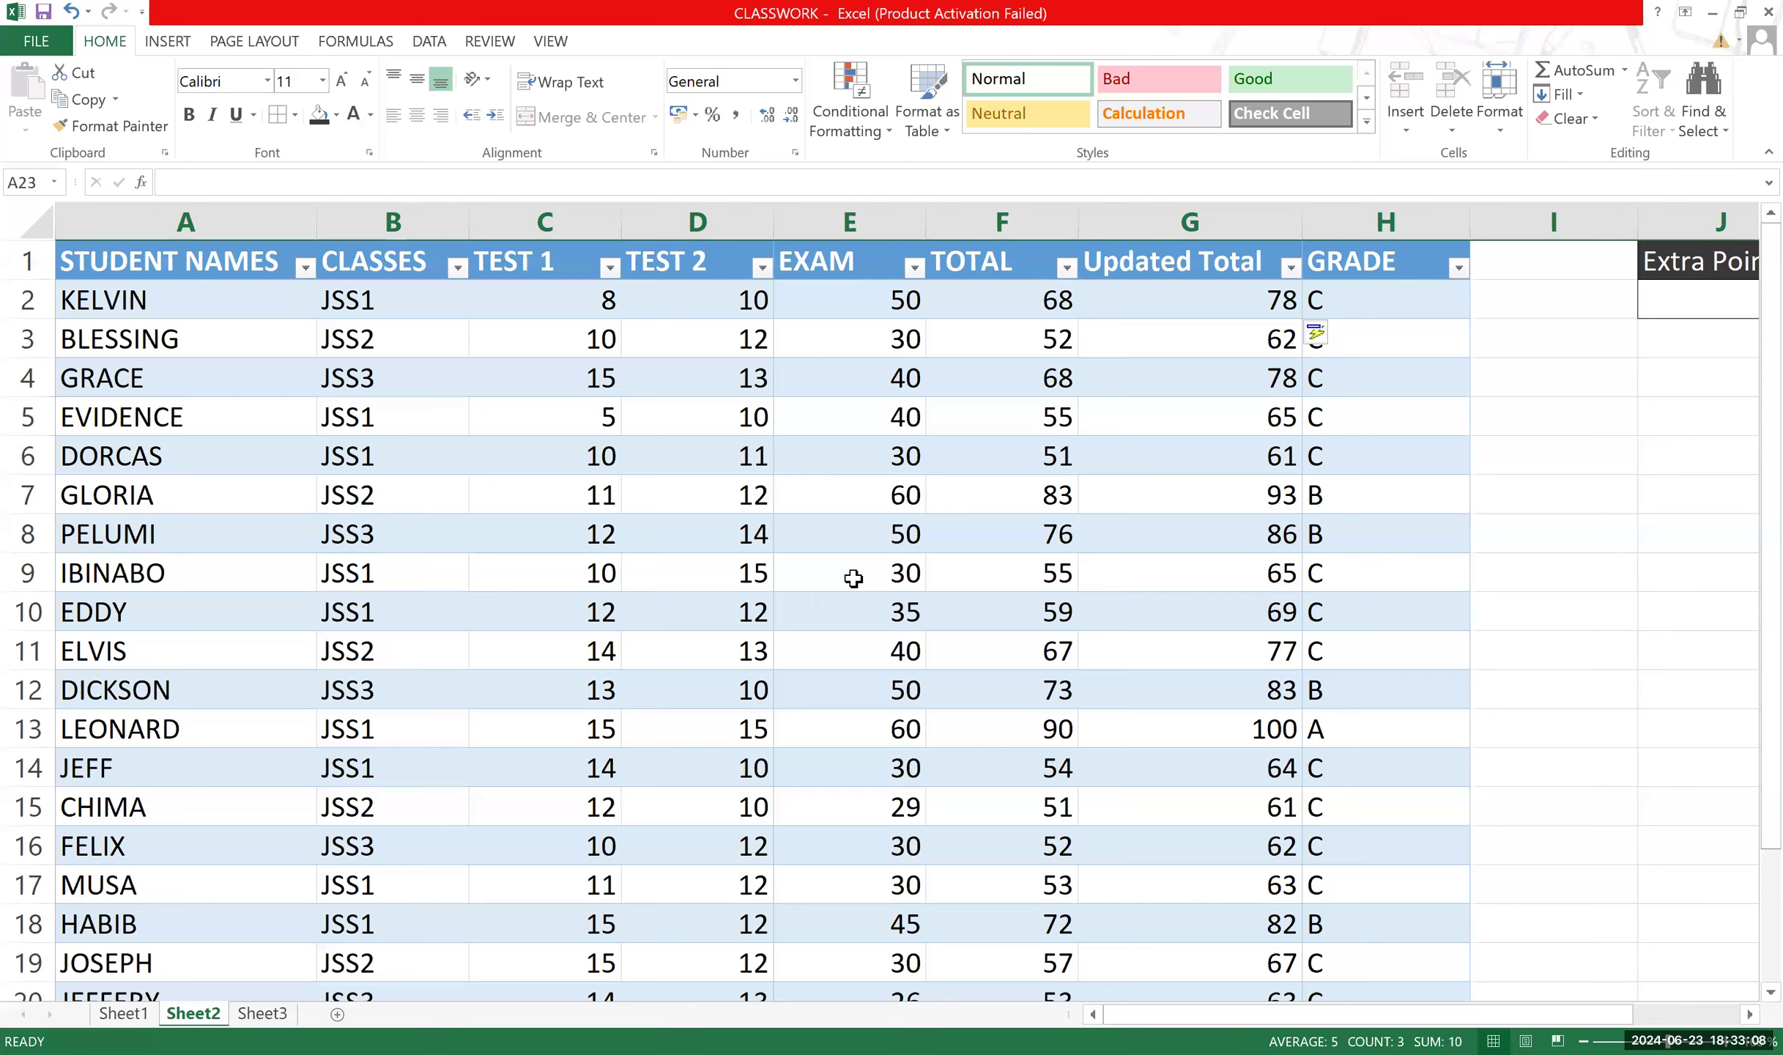
left_click_drag(1267, 1014, 1304, 994)
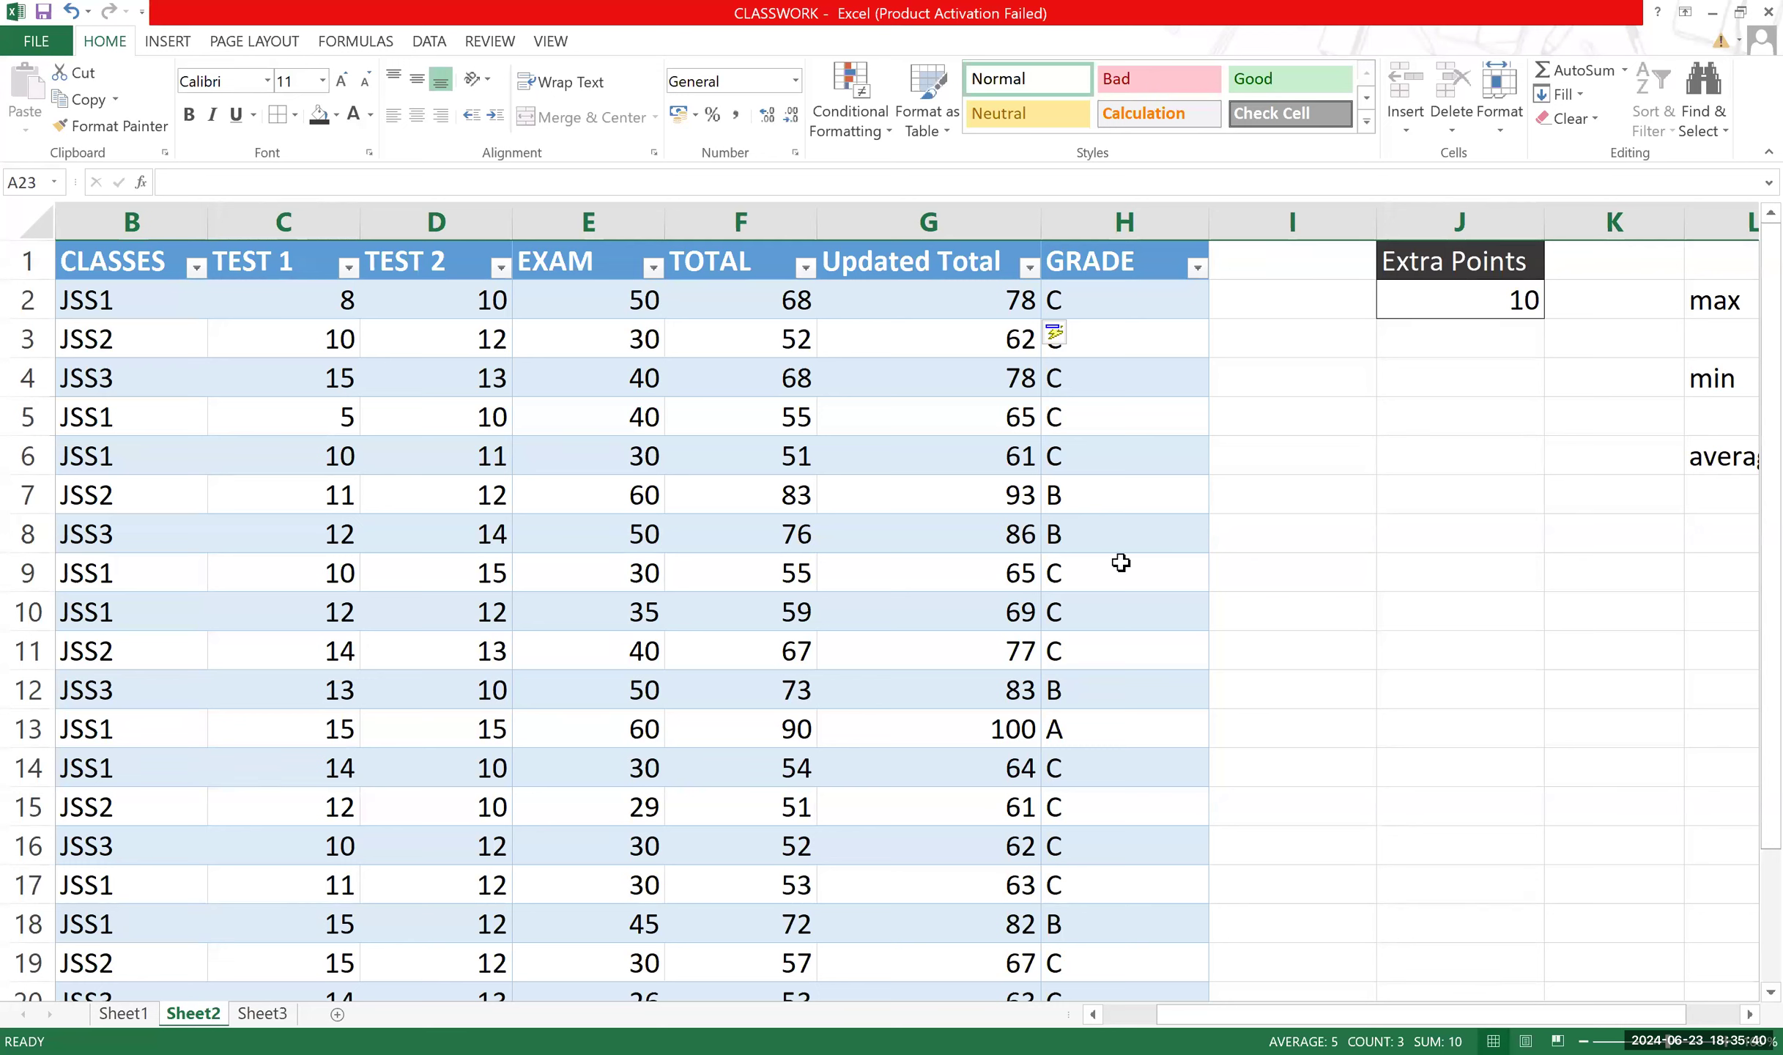
left_click(945, 310)
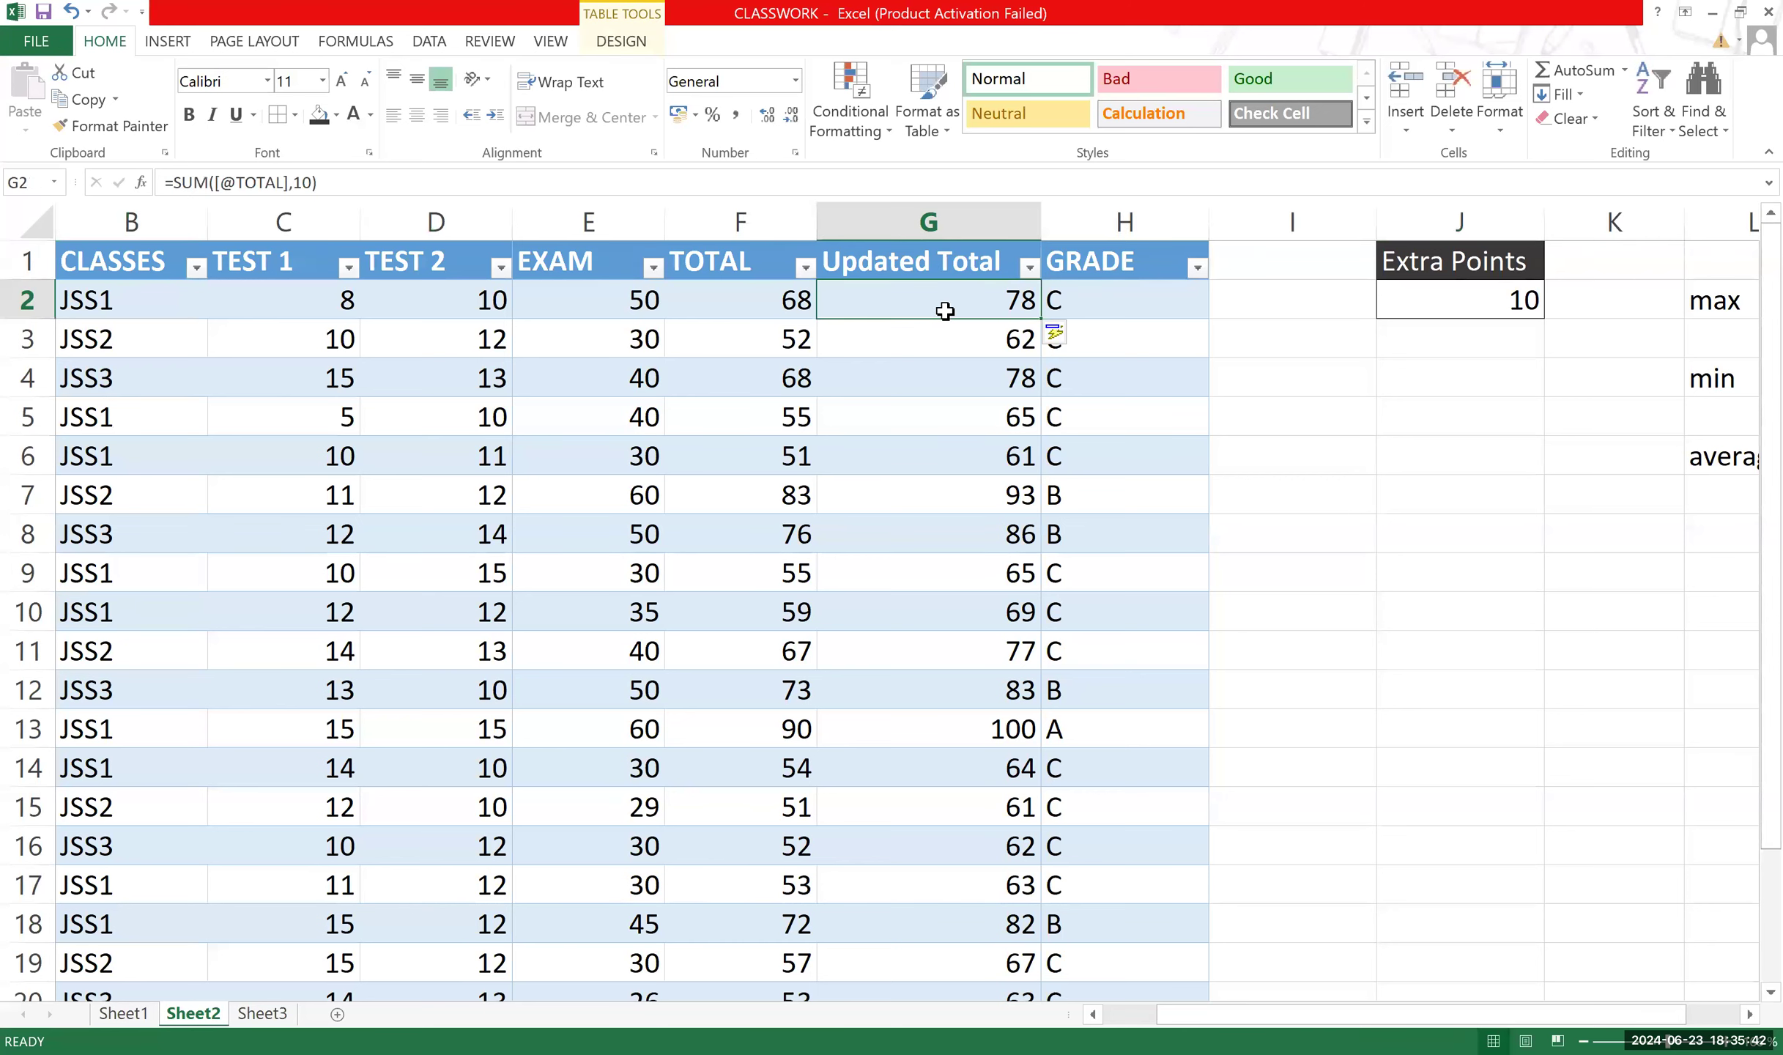
double_click(1028, 316)
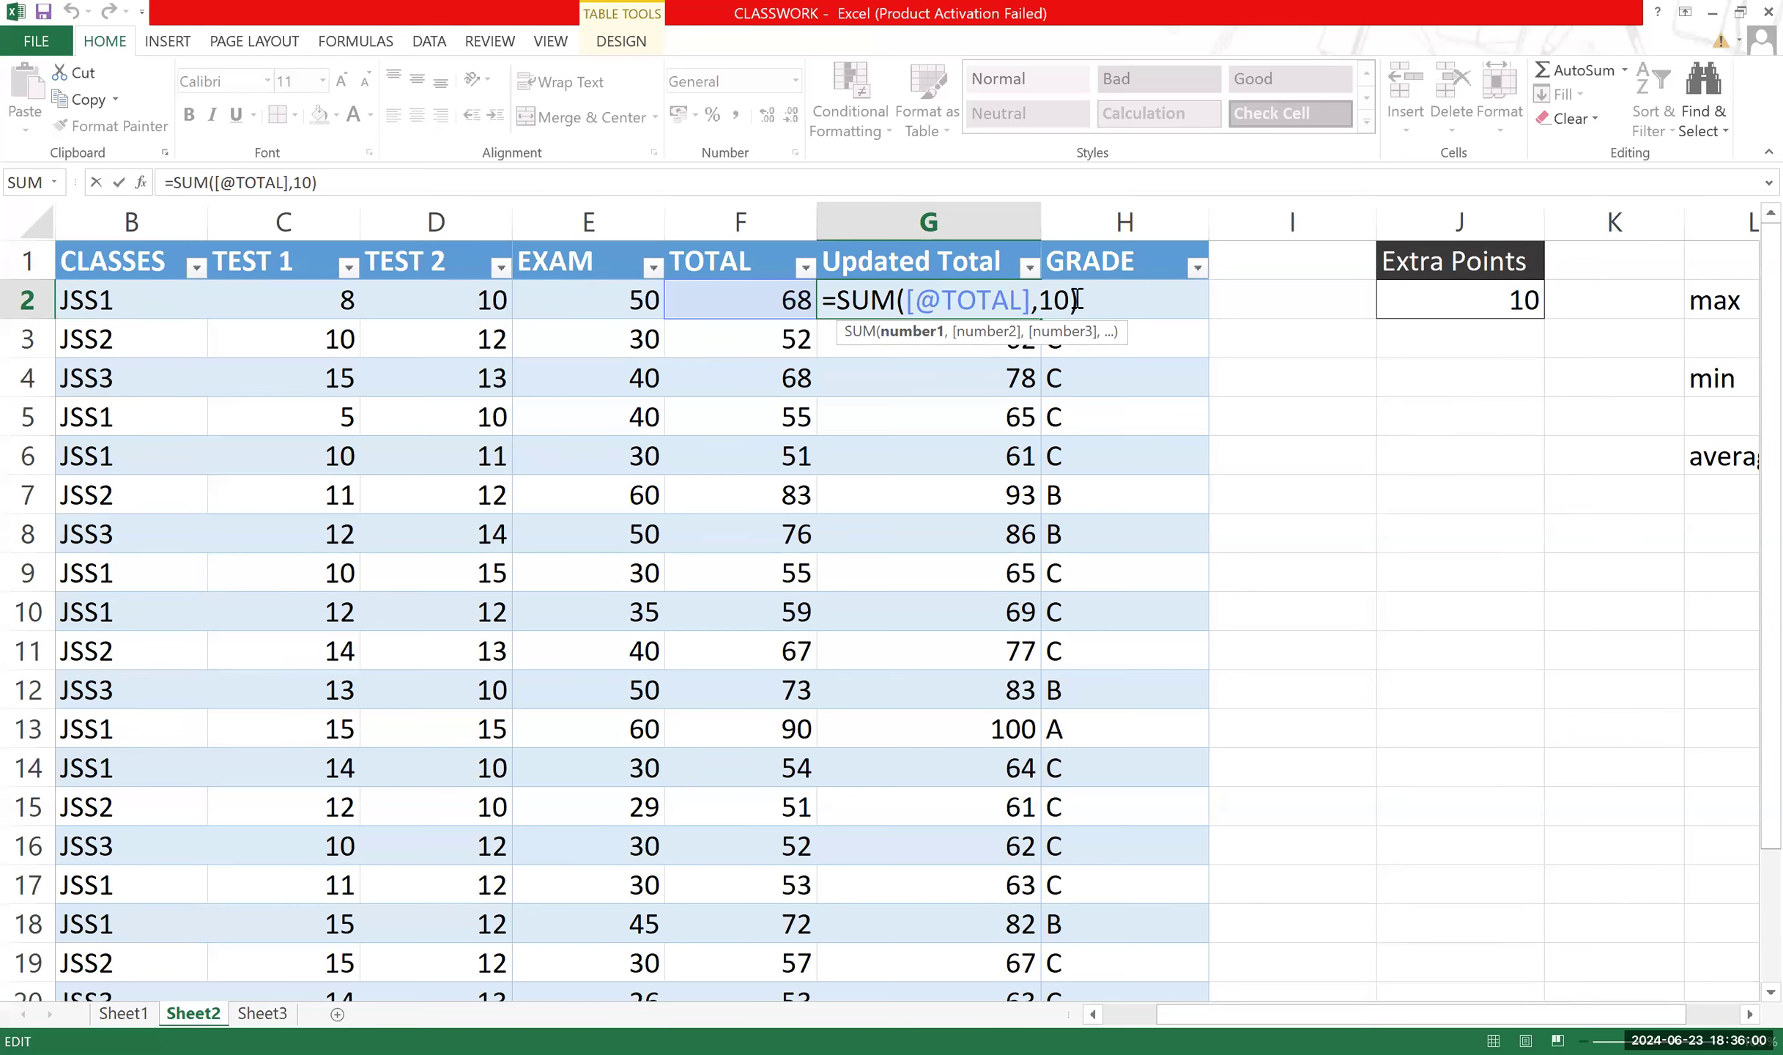
left_click(1121, 310)
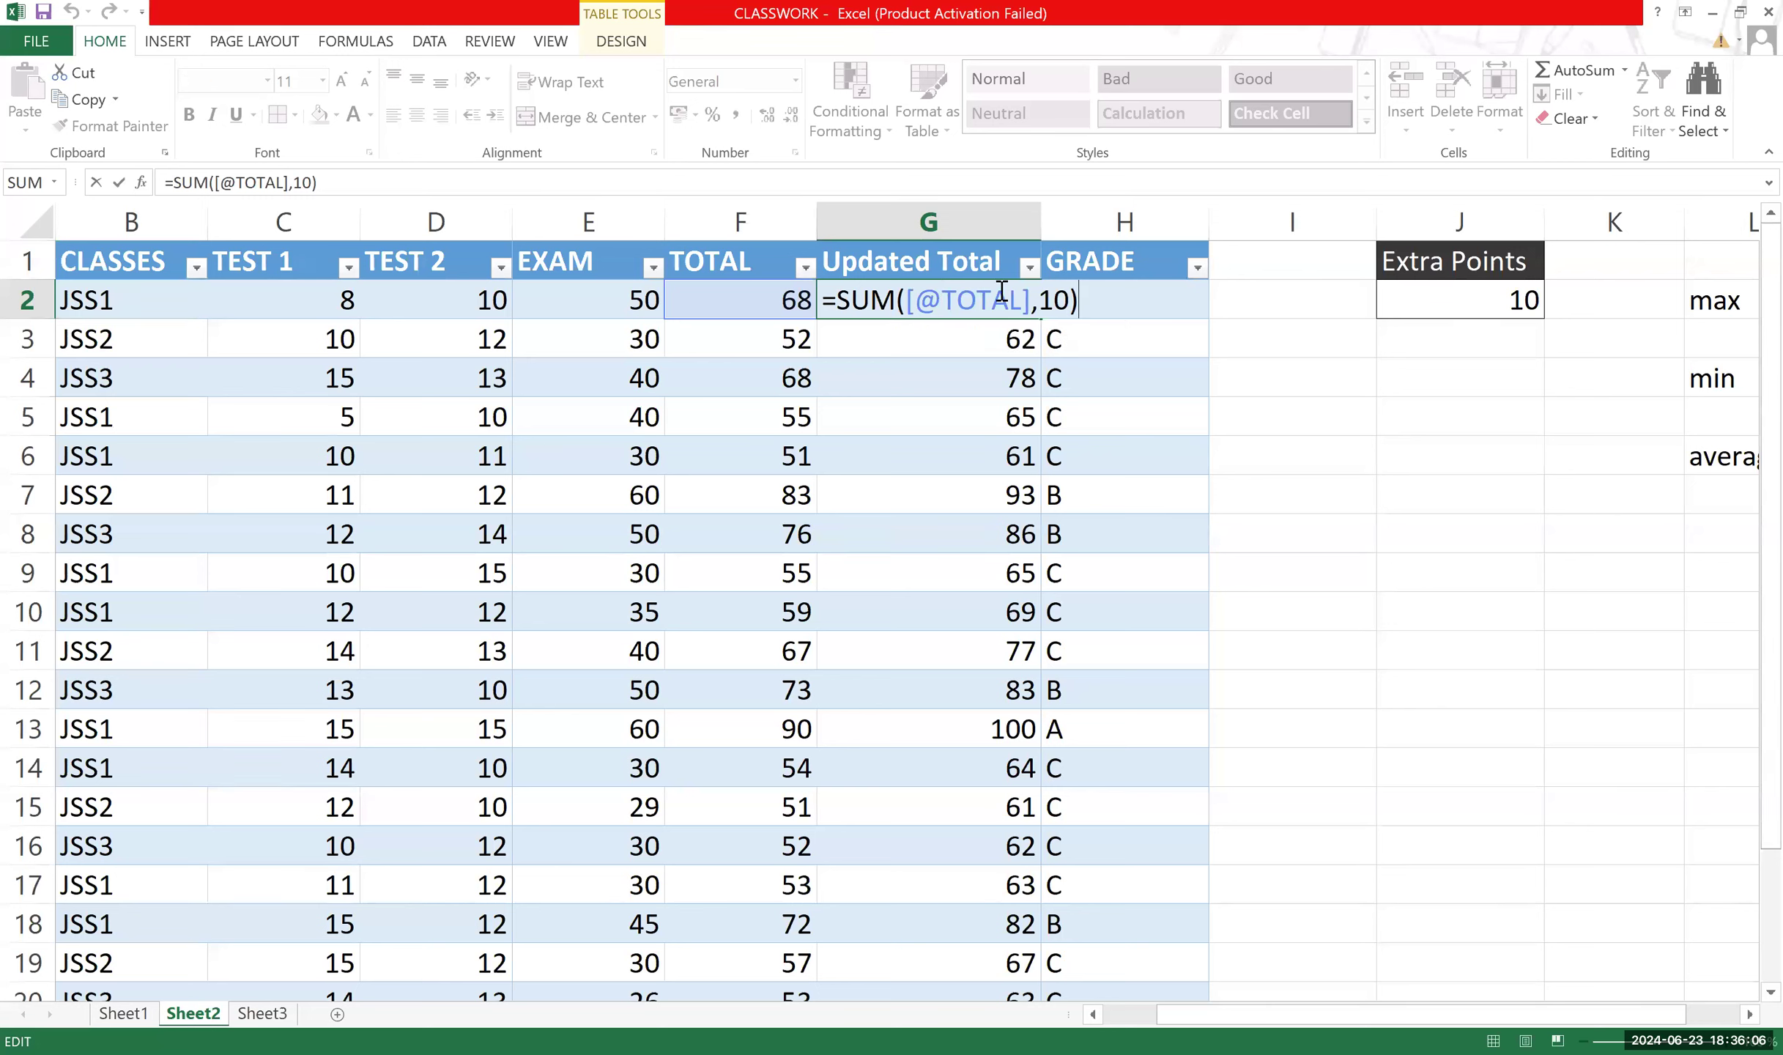
key("BackSpace")
key("BackSpace")
key("BackSpace")
key("BackSpace")
key("BackSpace")
key("BackSpace")
key("BackSpace")
key("BackSpace")
key("BackSpace")
key("BackSpace")
key("BackSpace")
key("BackSpace")
key("BackSpace")
key("BackSpace")
key("BackSpace")
key("BackSpace")
key("BackSpace")
type("=")
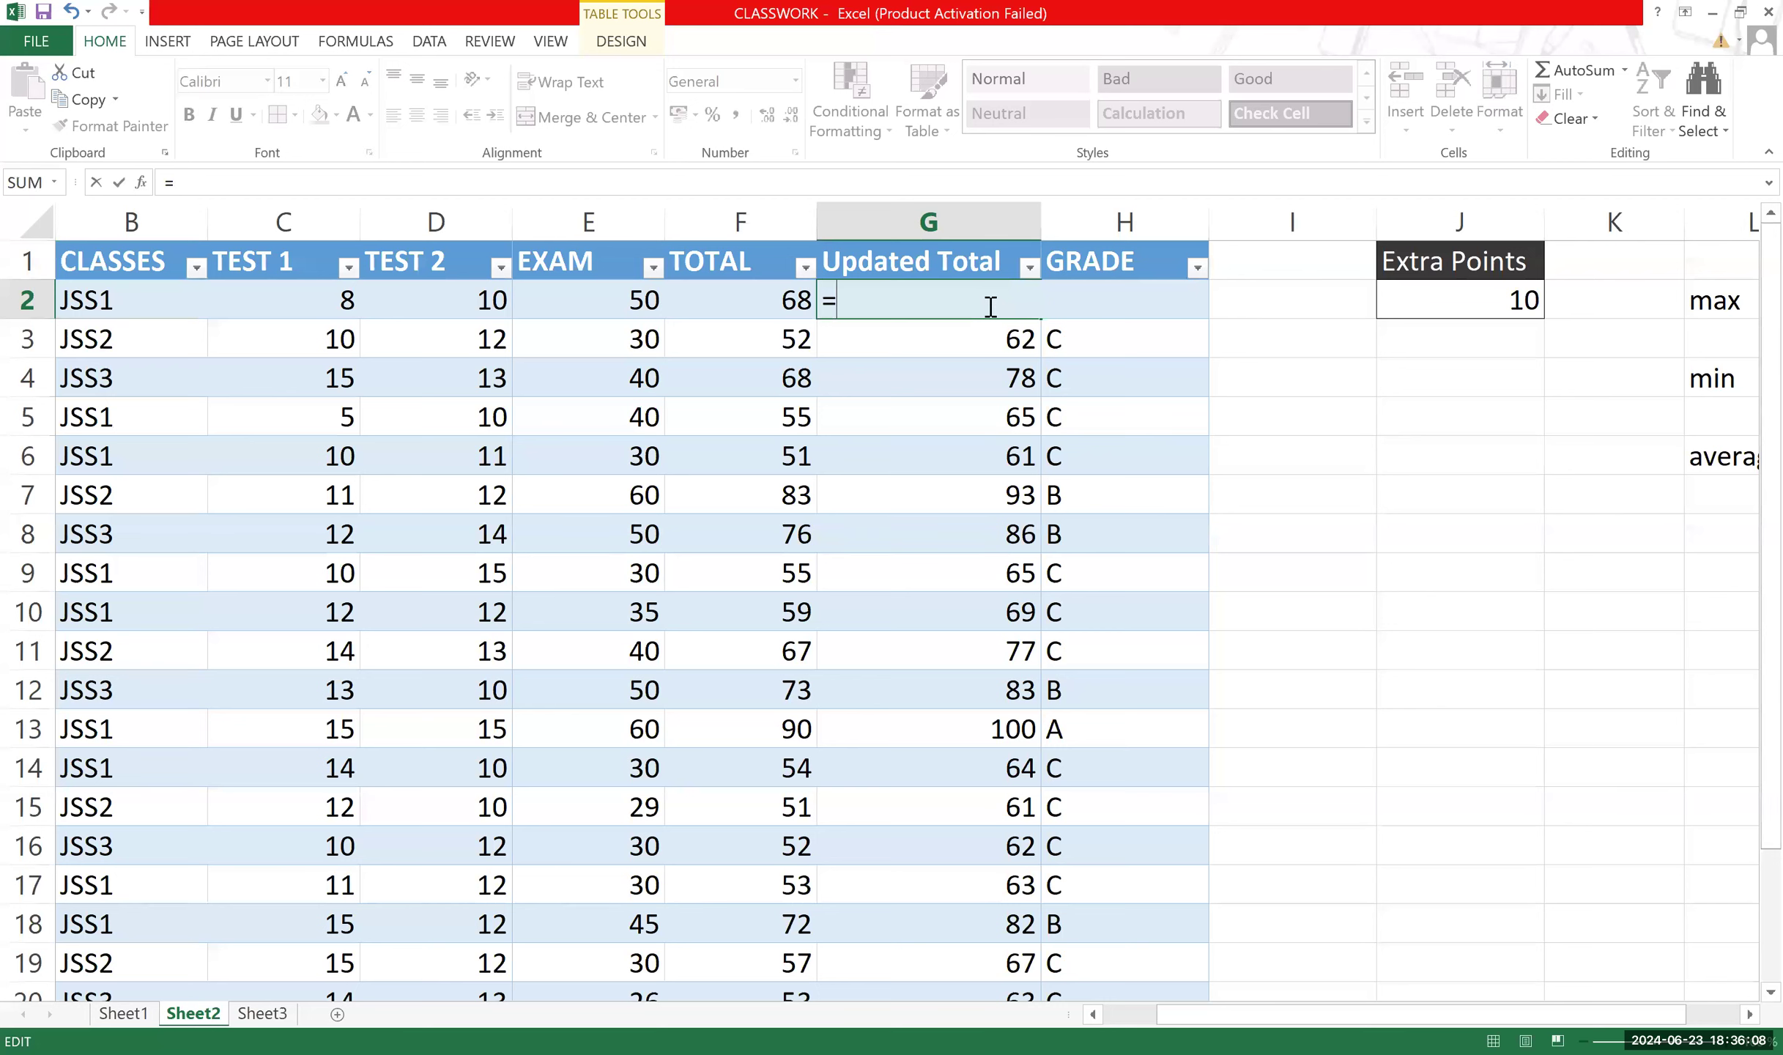
left_click(778, 289)
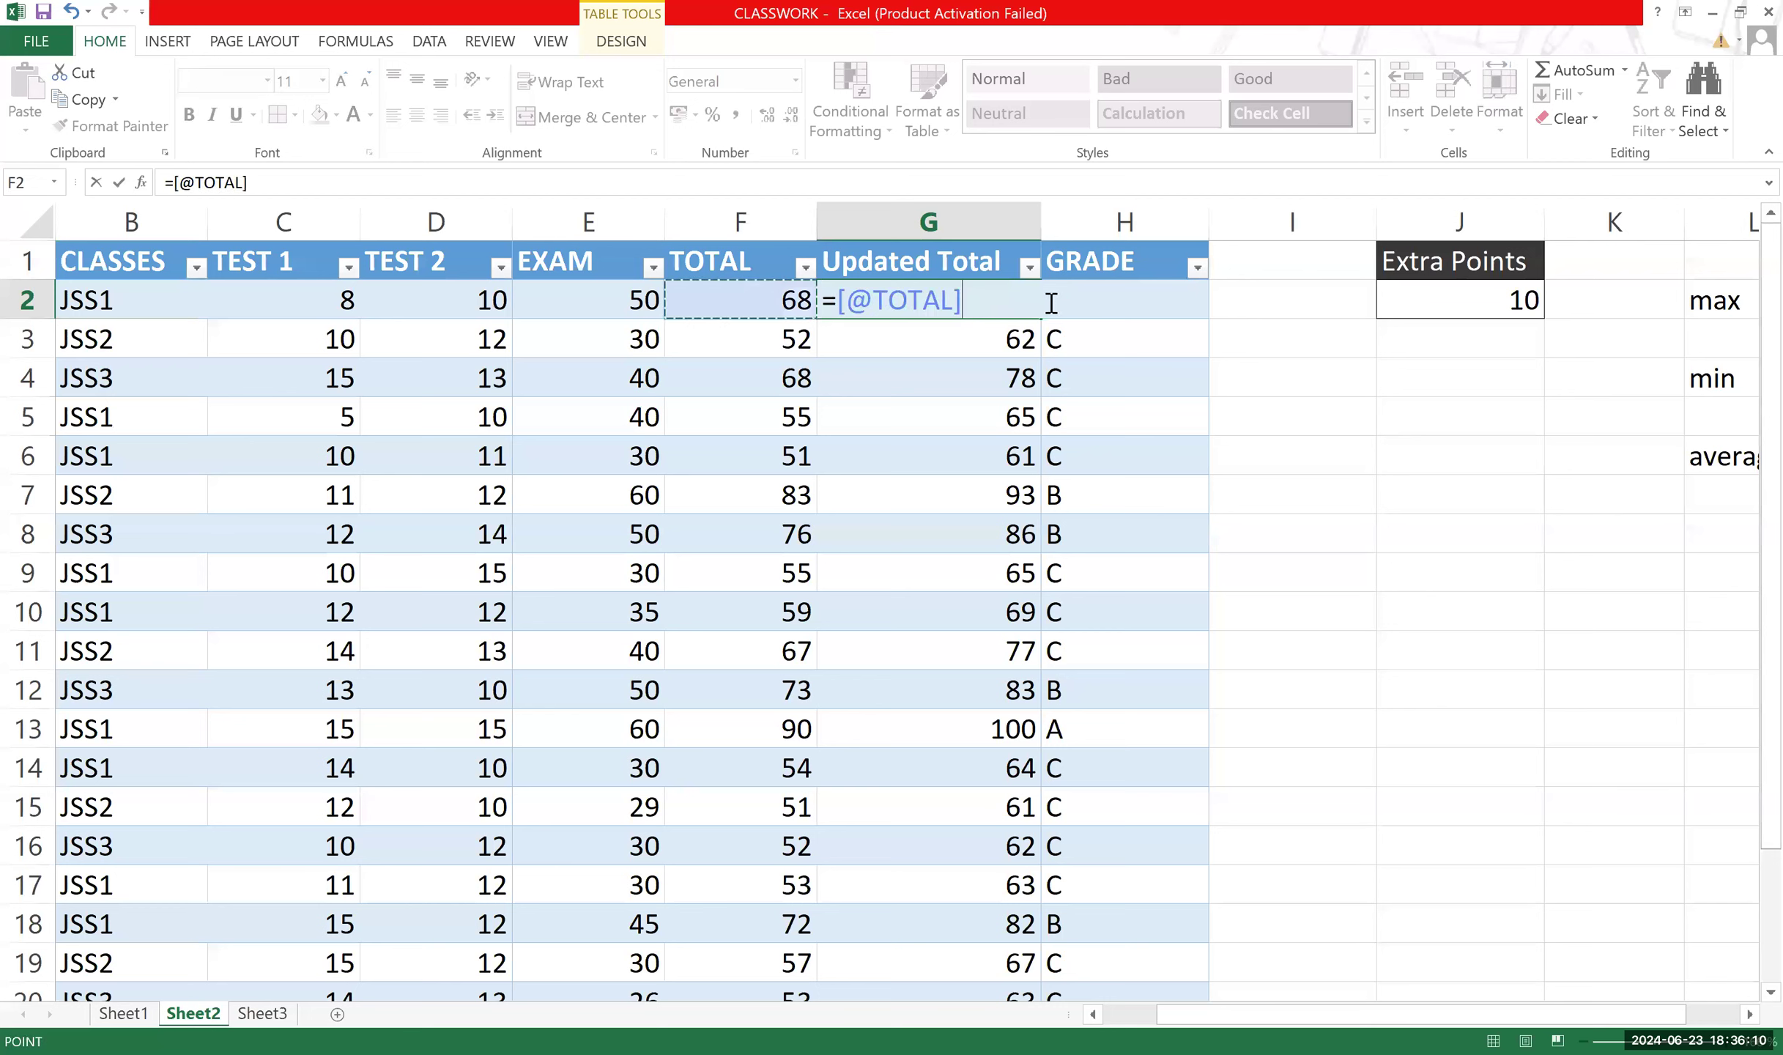
type("+10")
key("Return")
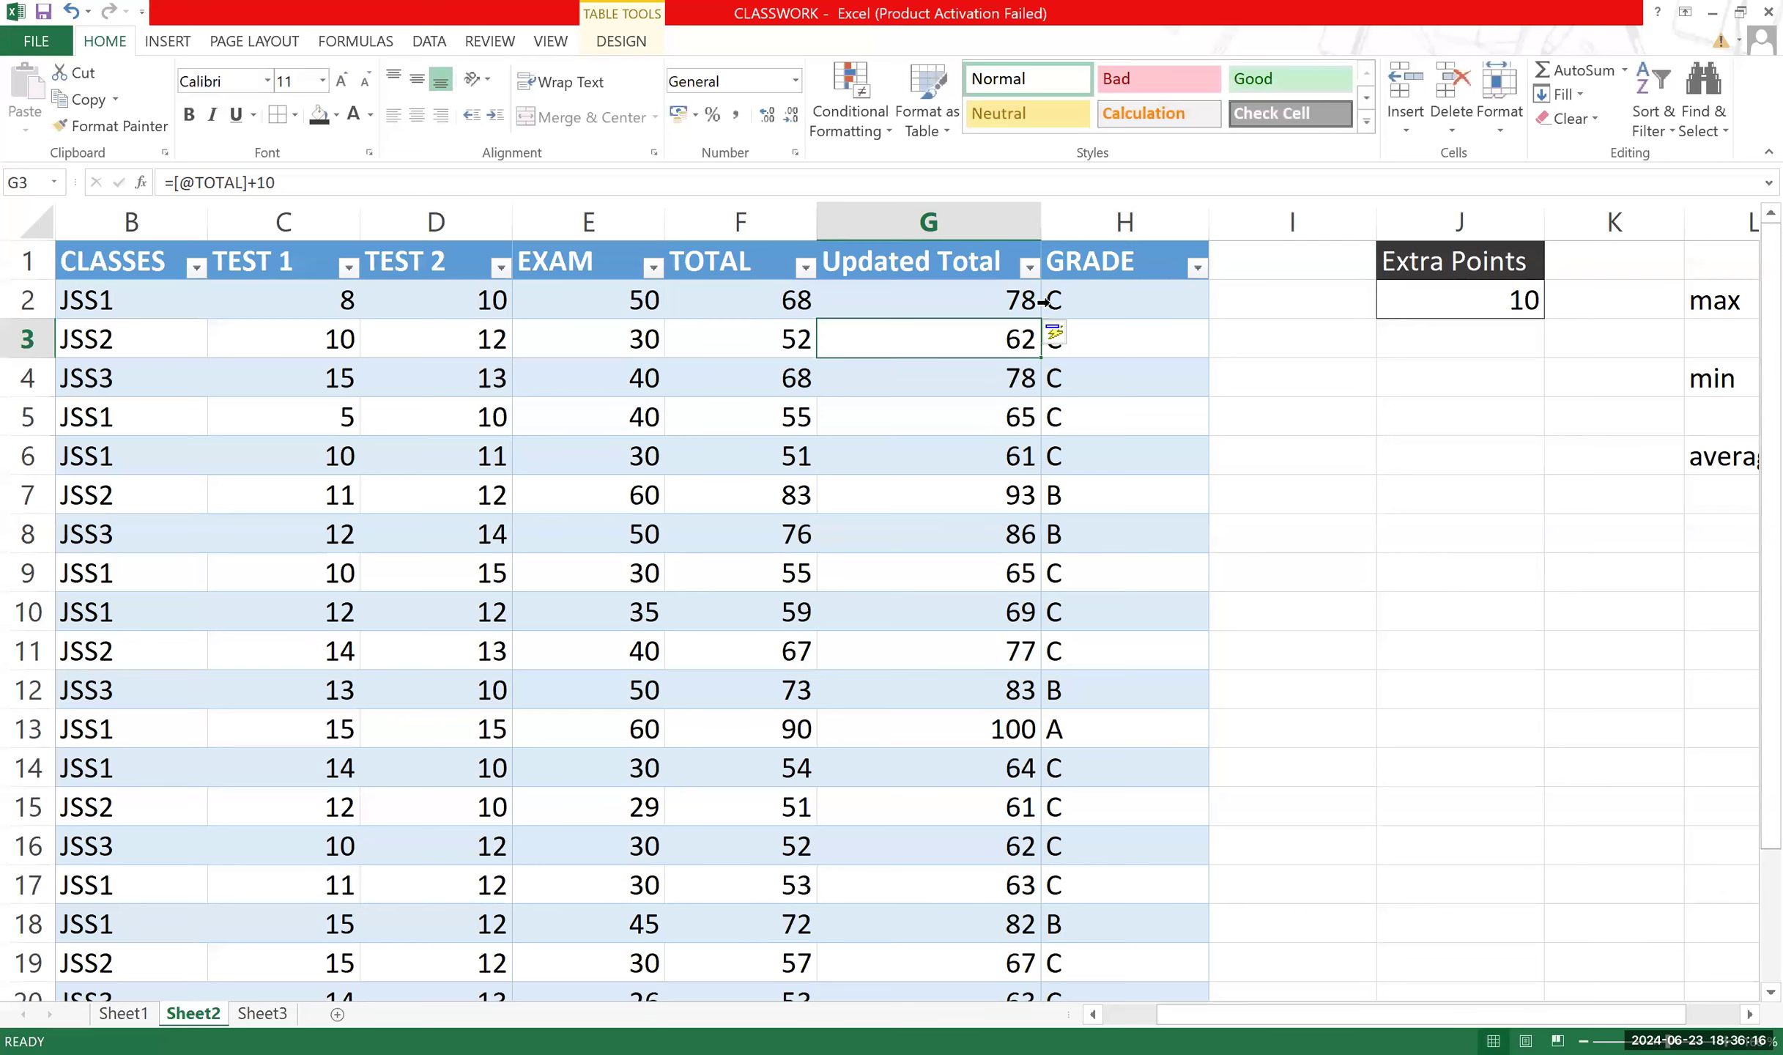
Remove +10 from the end of the G2 formula and enter +10 again.
left_click(971, 299)
double_click(974, 301)
left_click(1006, 299)
key("BackSpace")
key("BackSpace")
key("BackSpace")
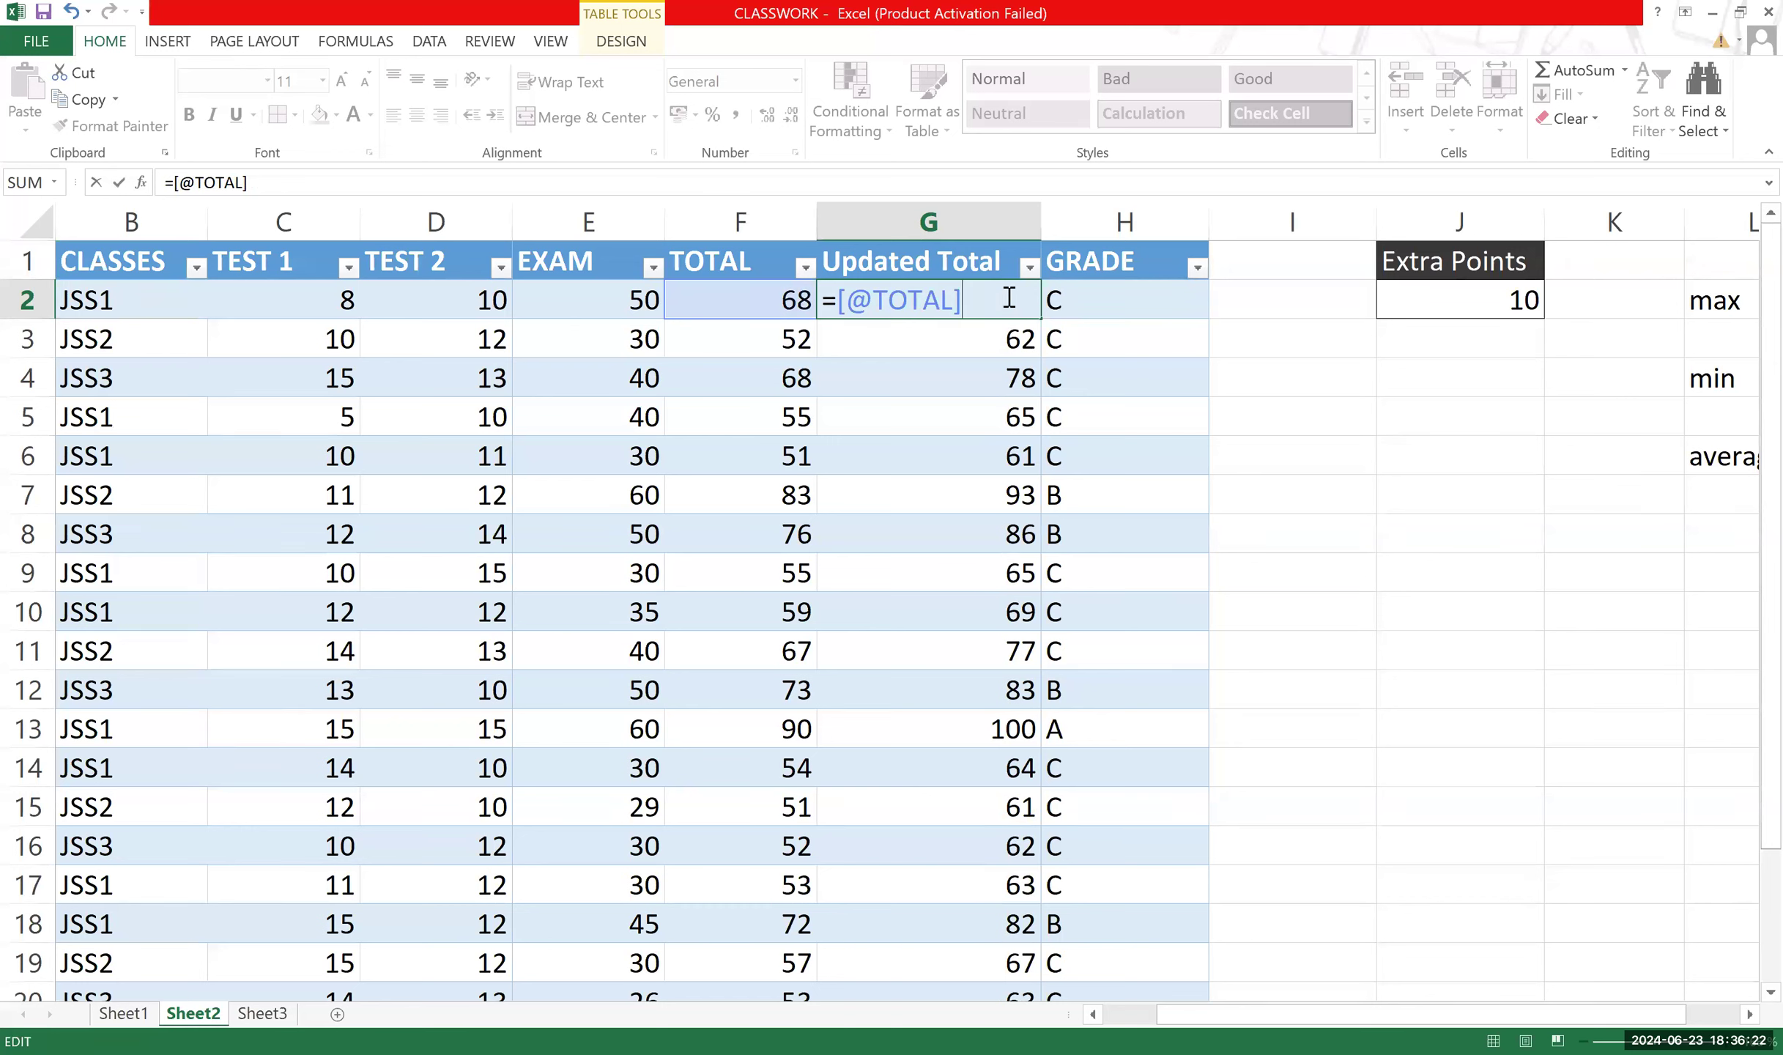
type("+10")
key("Return")
left_click(1003, 296)
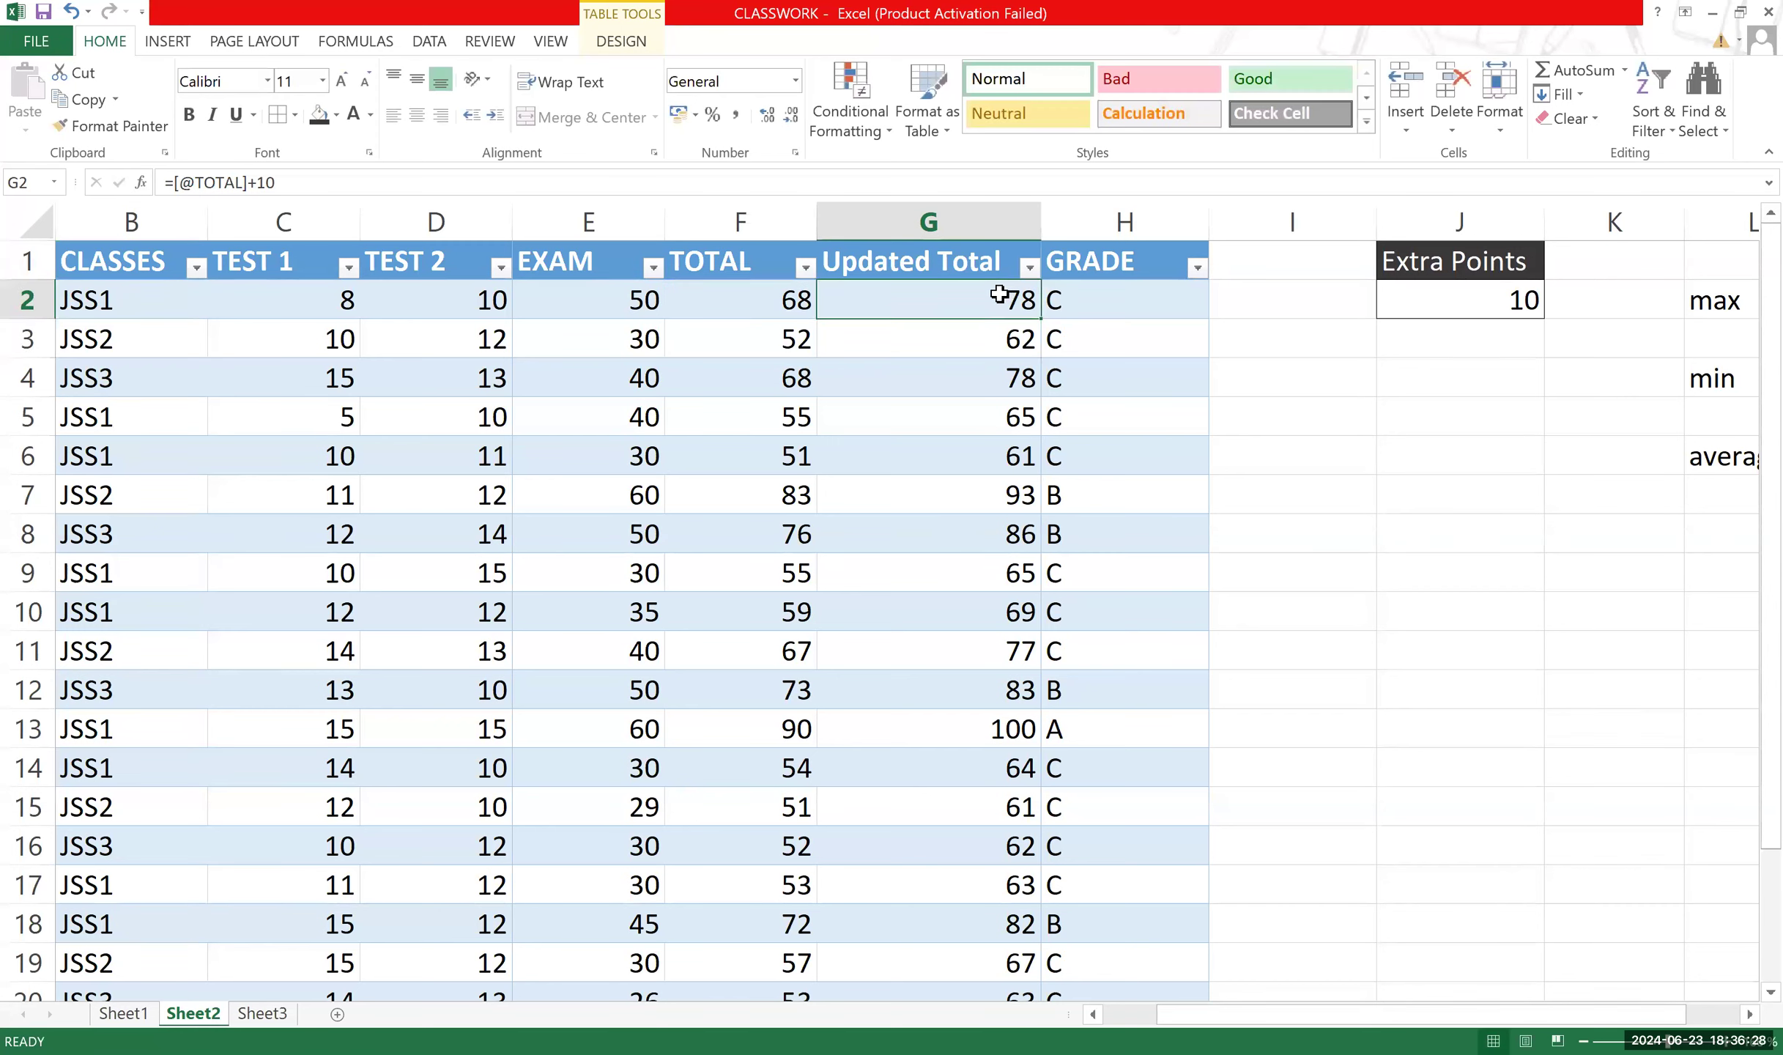
double_click(1001, 296)
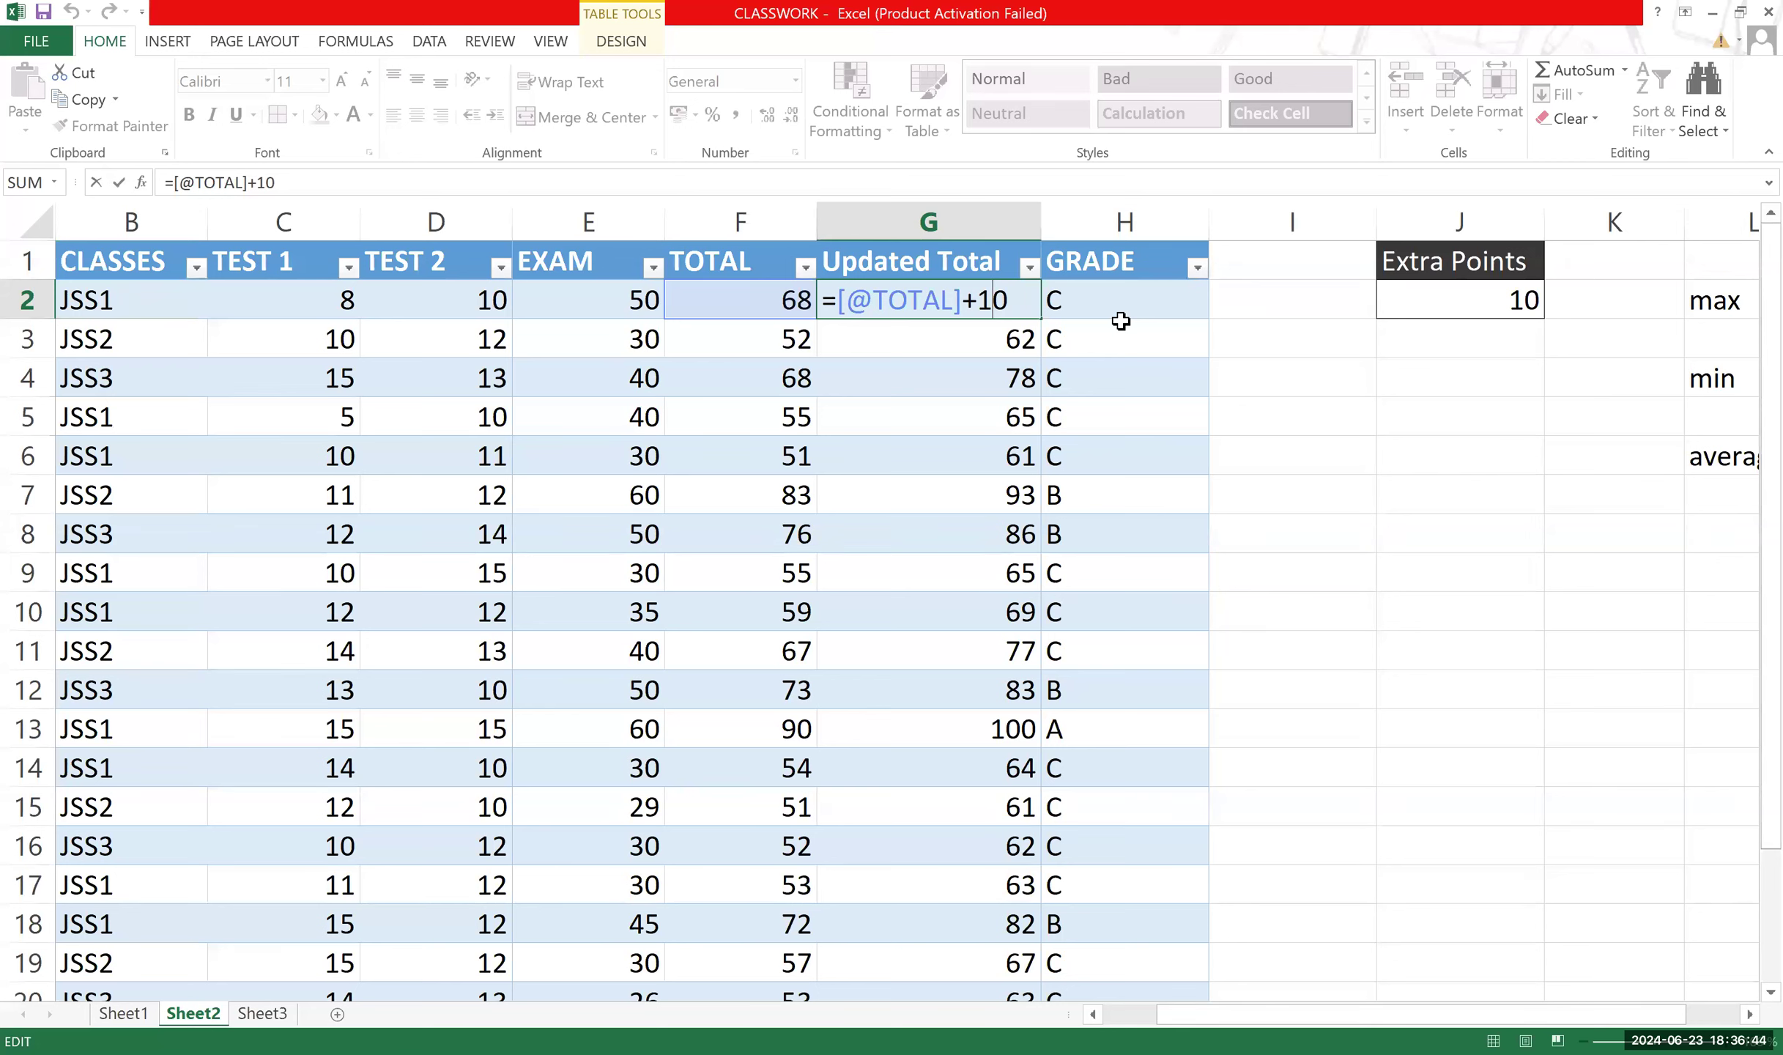
left_click(1017, 301)
double_click(1017, 302)
key("BackSpace")
key("BackSpace")
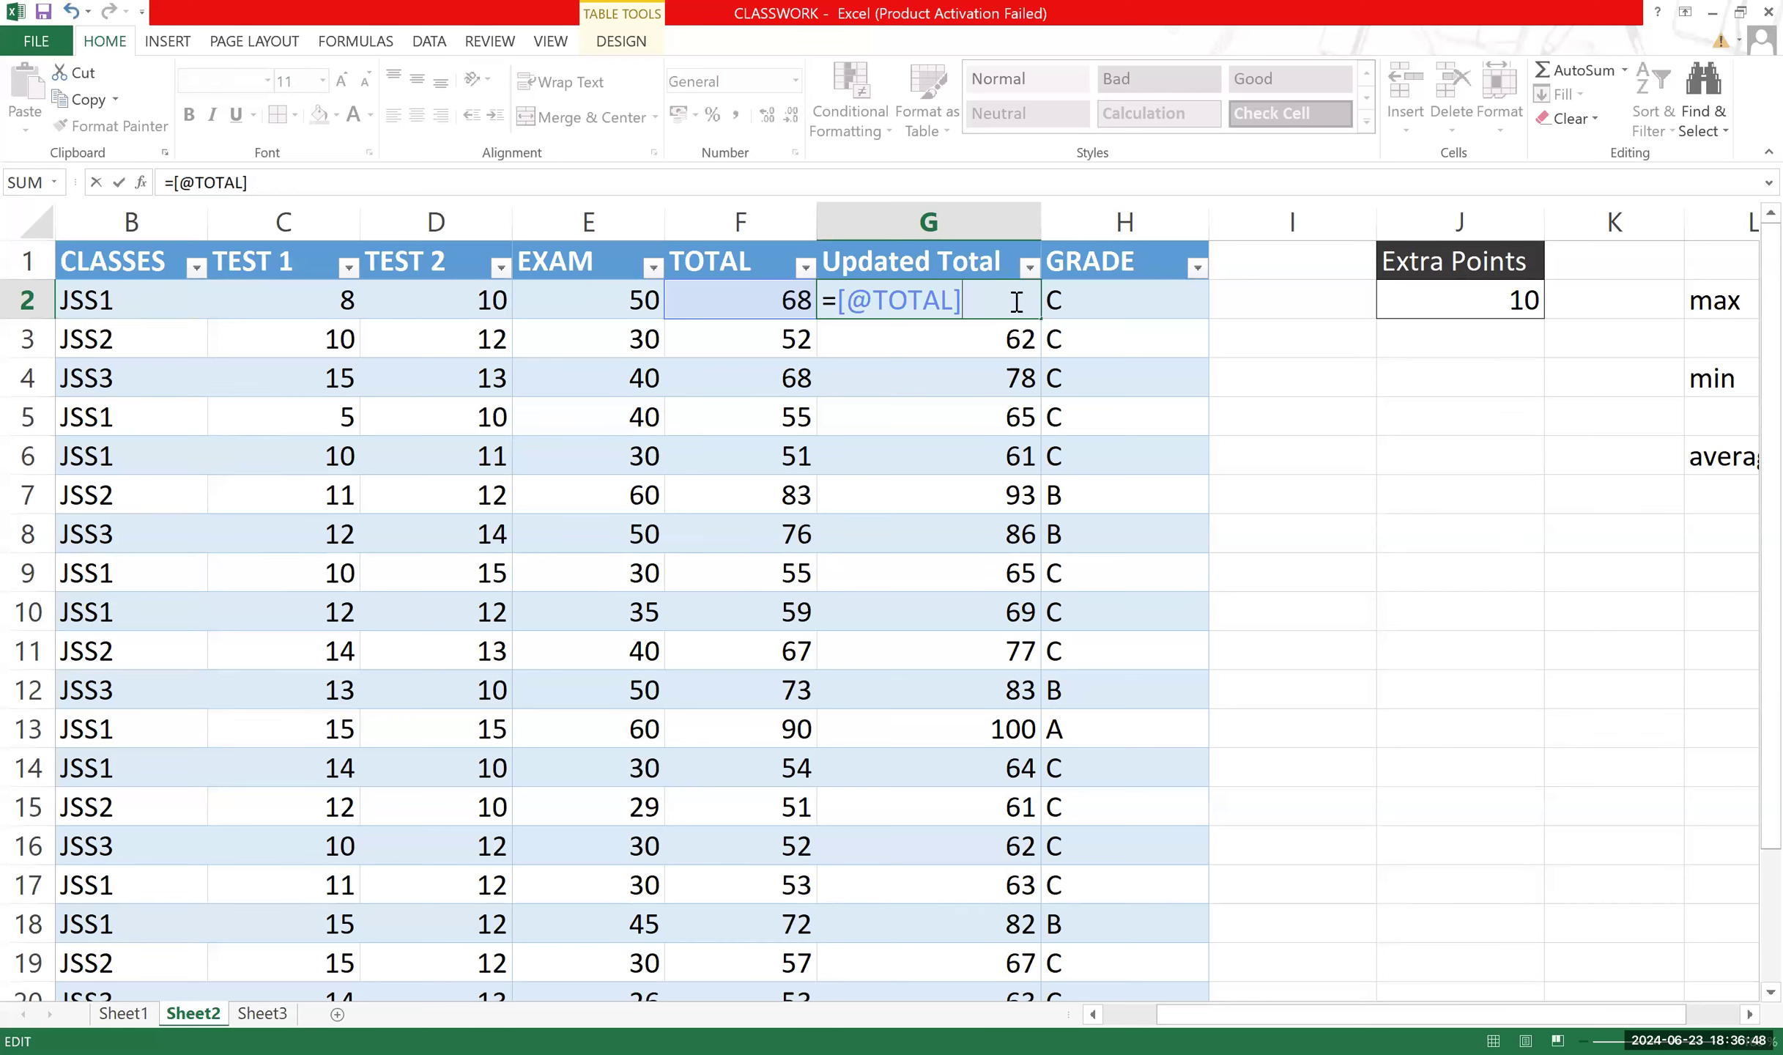
key("BackSpace")
key("BackSpace")
key("BackSpace")
key("BackSpace")
key("BackSpace")
key("BackSpace")
key("BackSpace")
key("BackSpace")
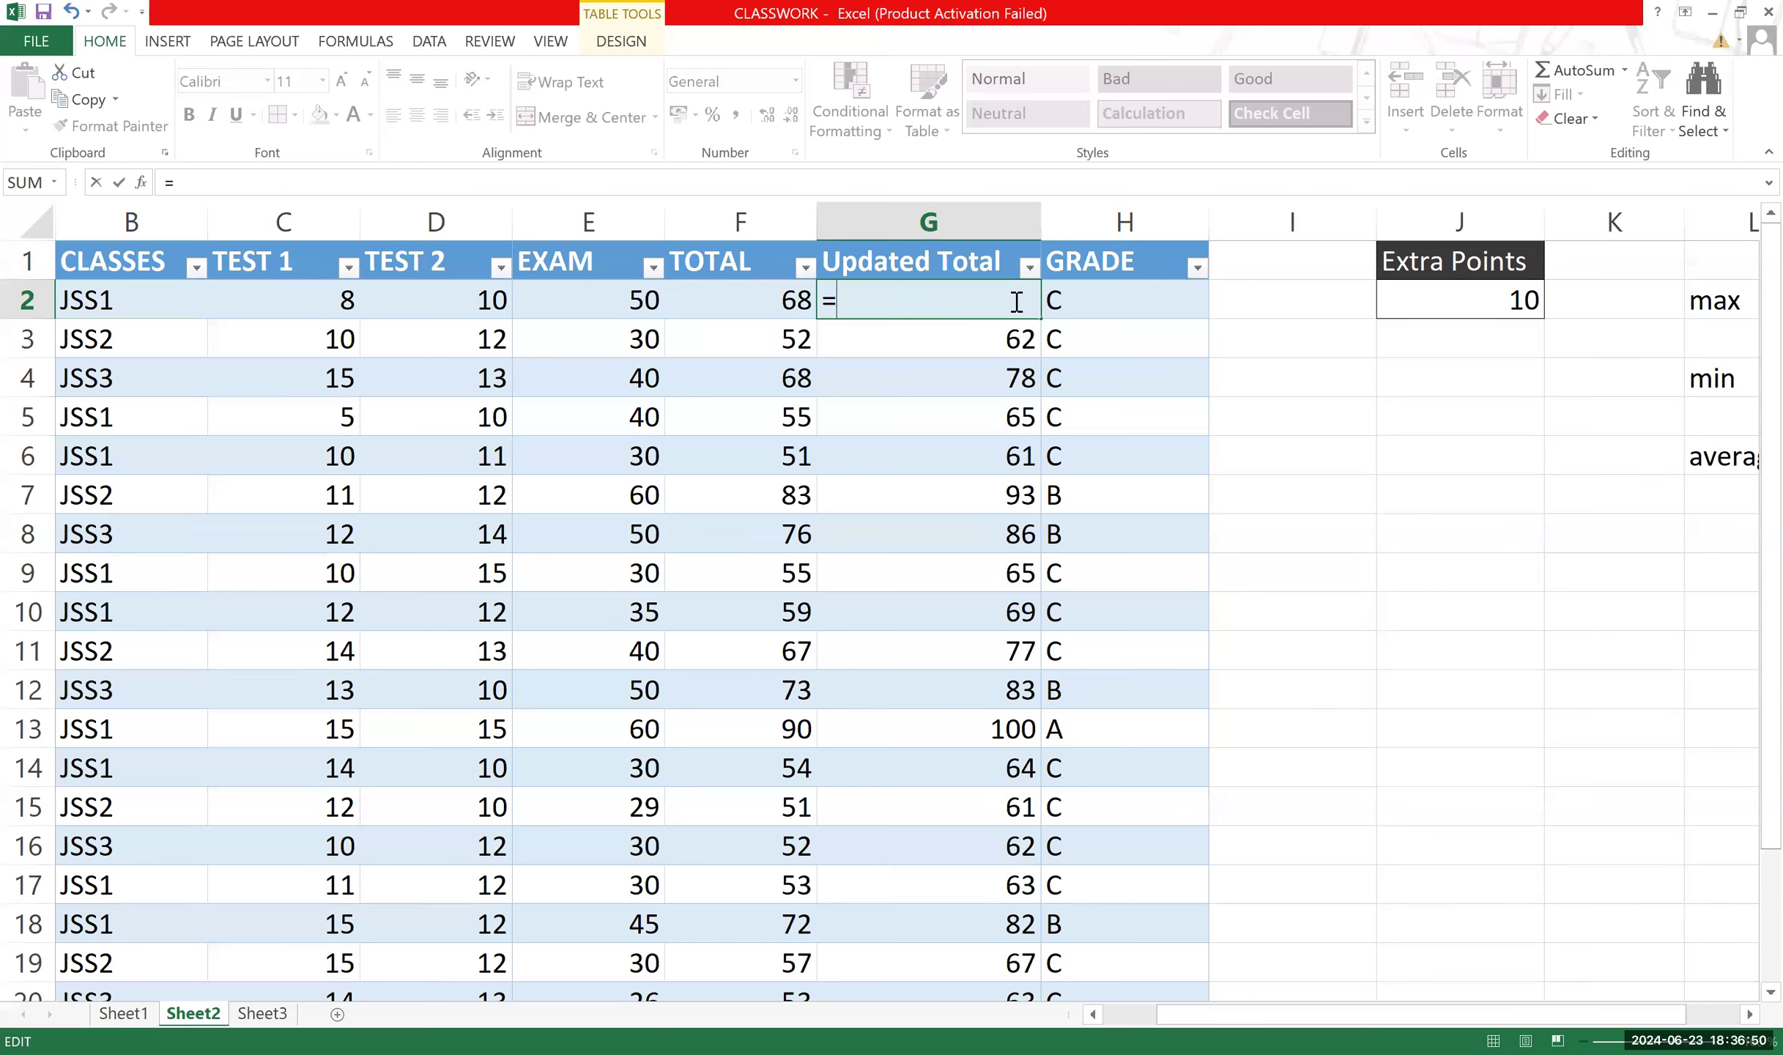
type("sum(")
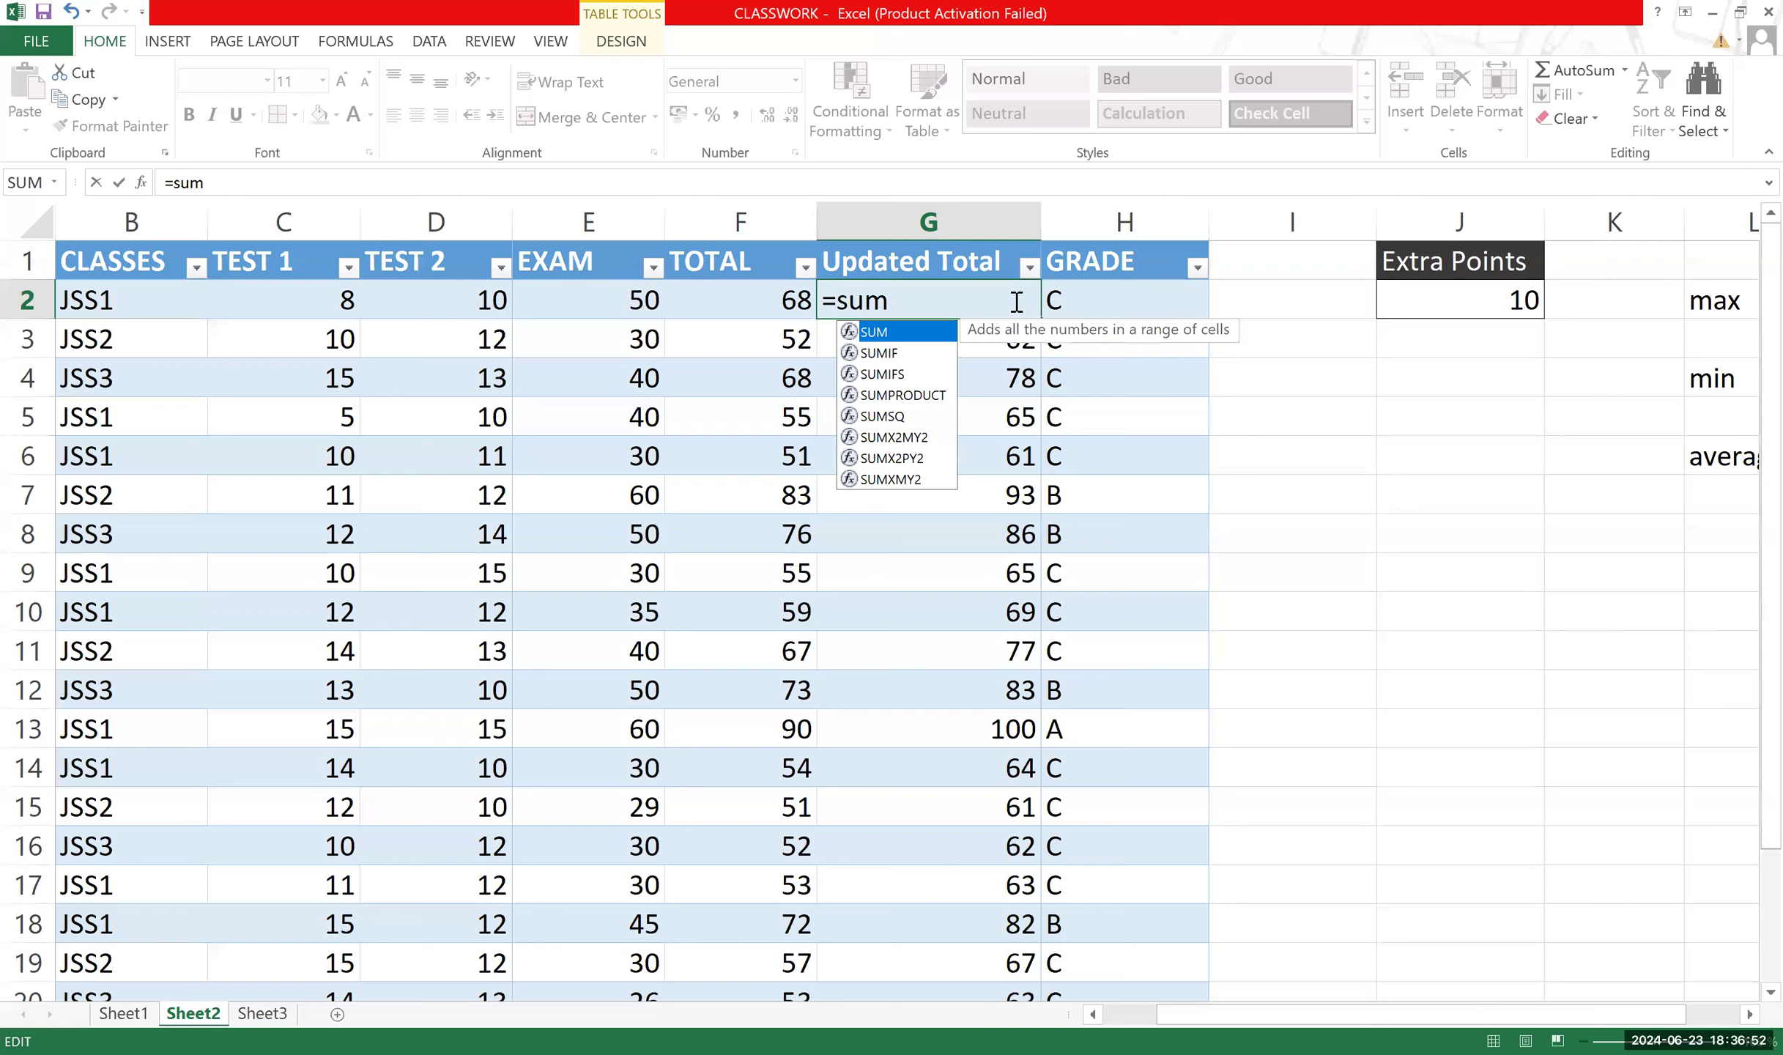
left_click(786, 296)
type(",")
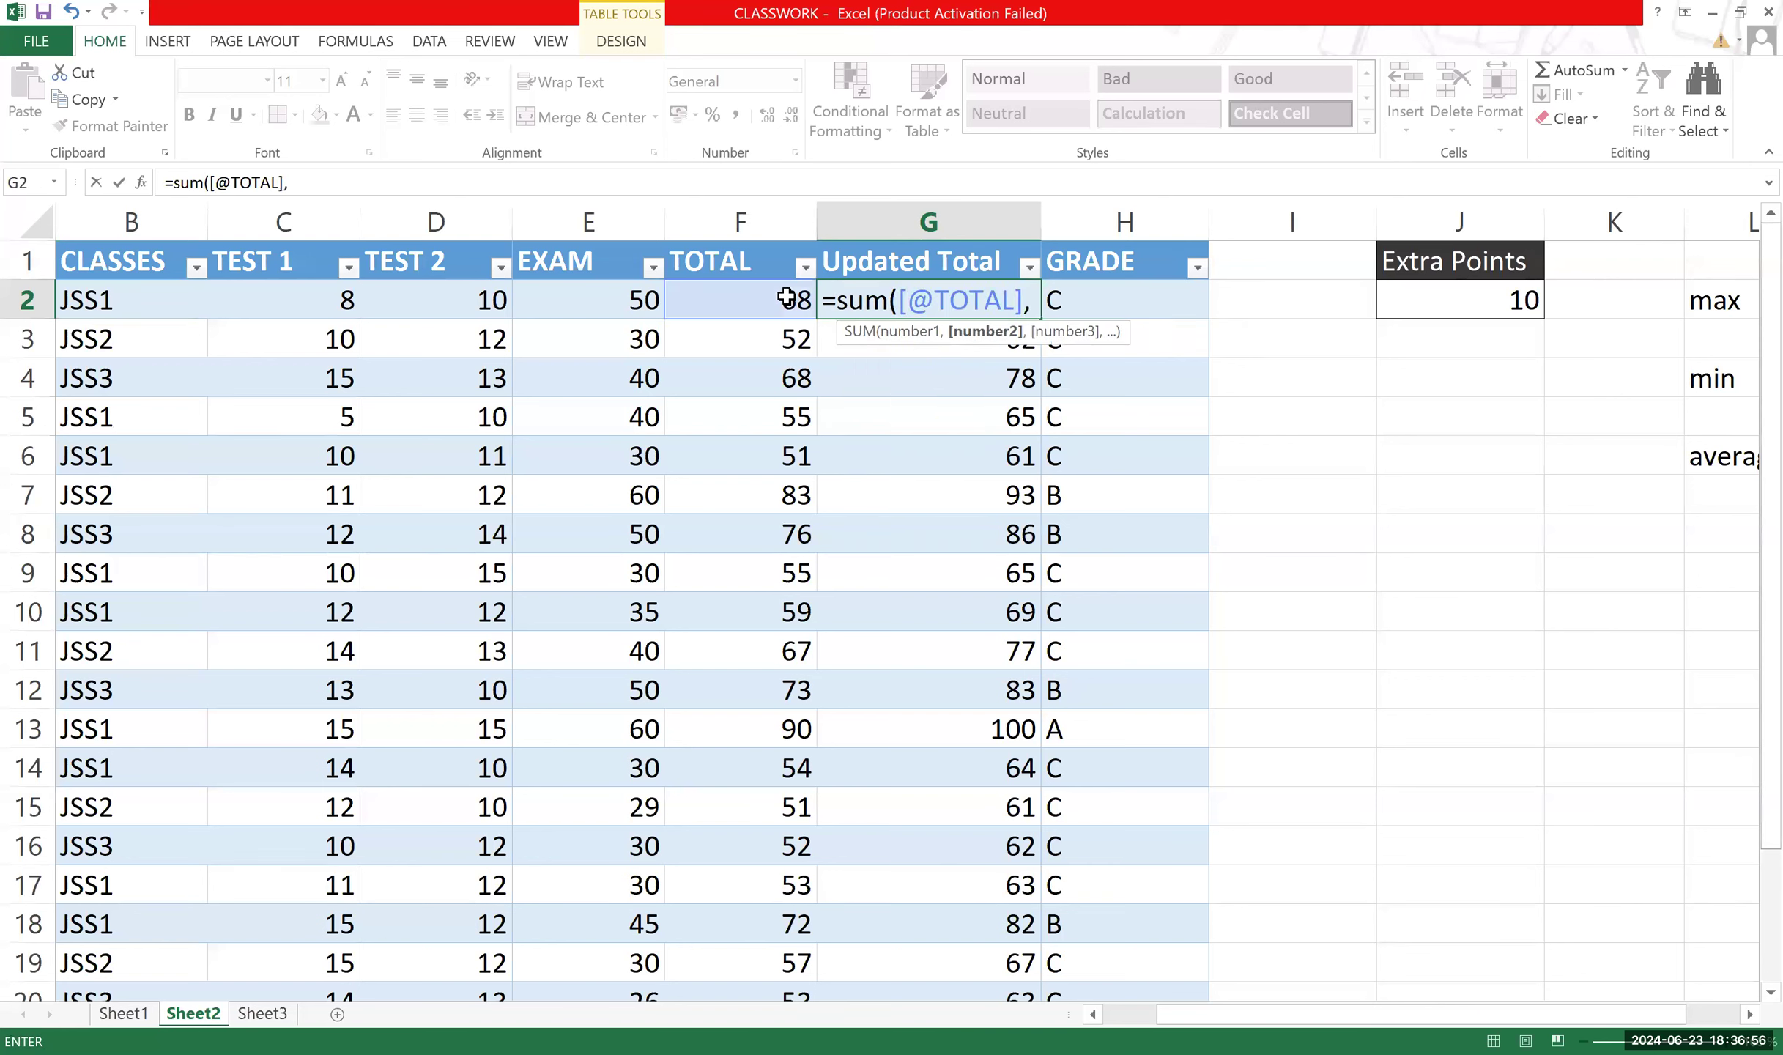
type("10)")
key("Return")
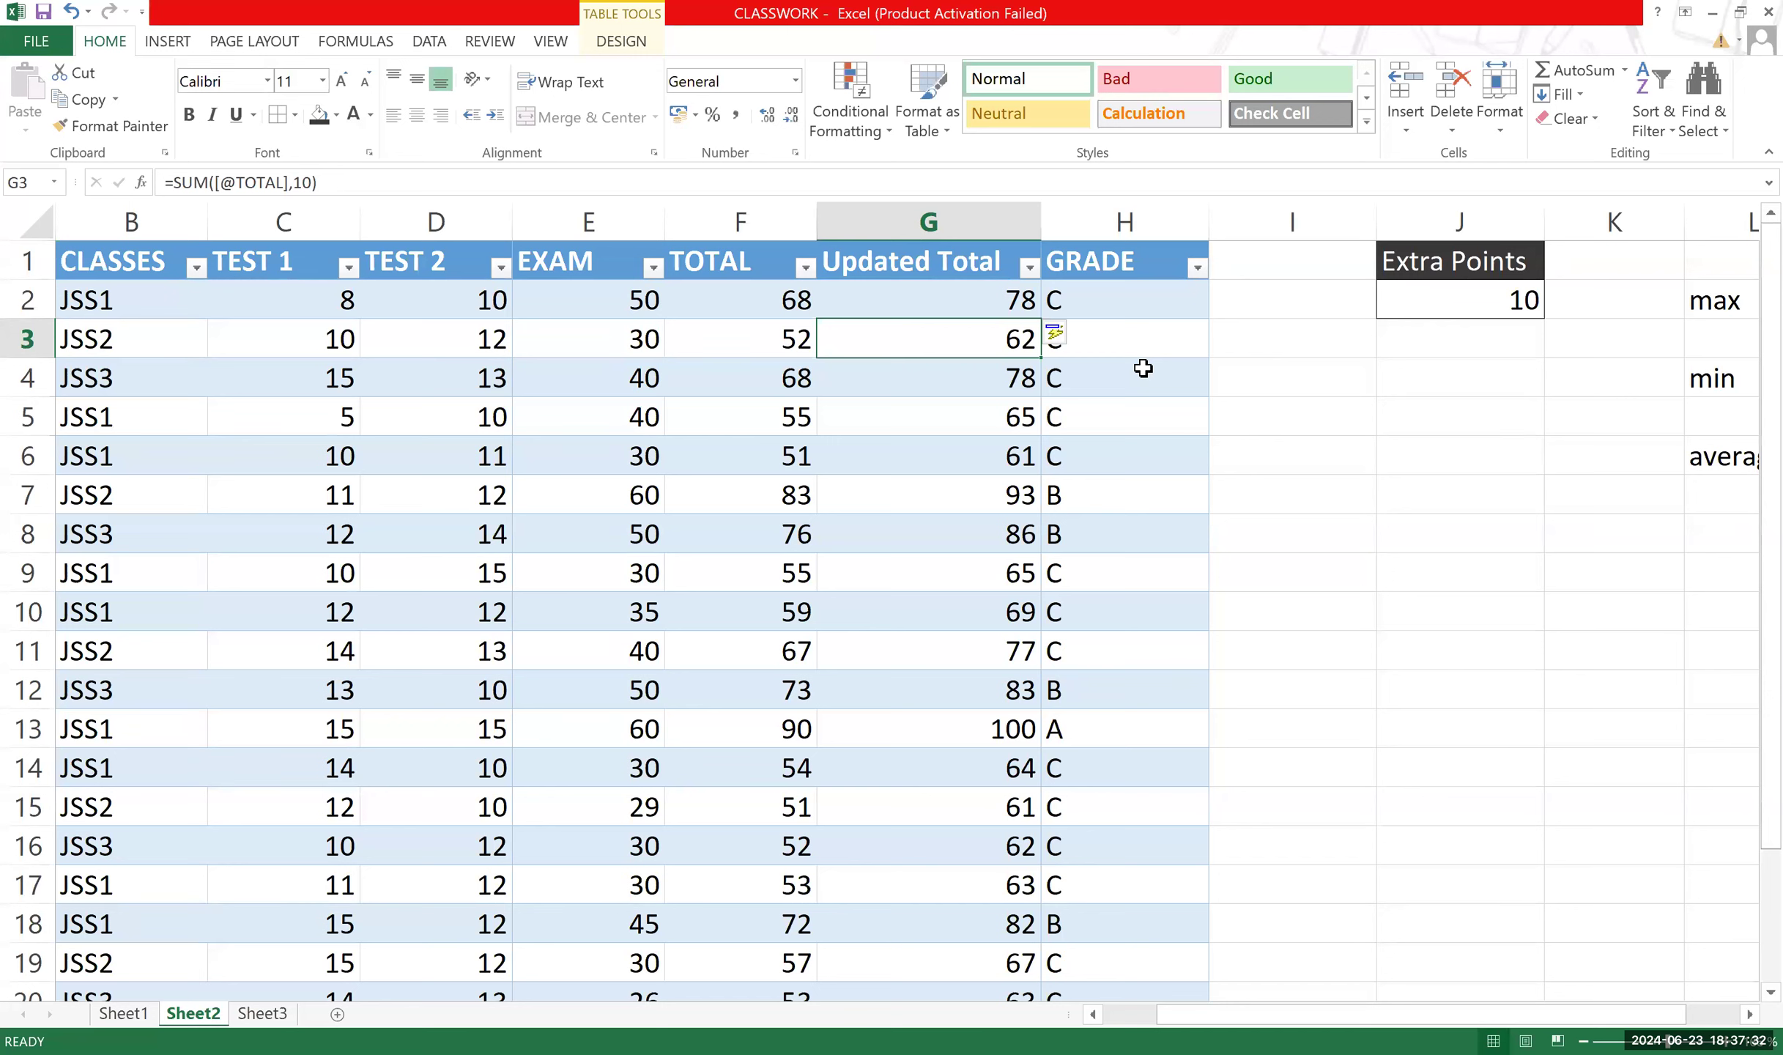
Examine the SUM formula in G2 and its second argument, then check the Updated Total column down to its last row.
left_click(1032, 313)
double_click(1030, 300)
left_click_drag(1071, 300, 1031, 300)
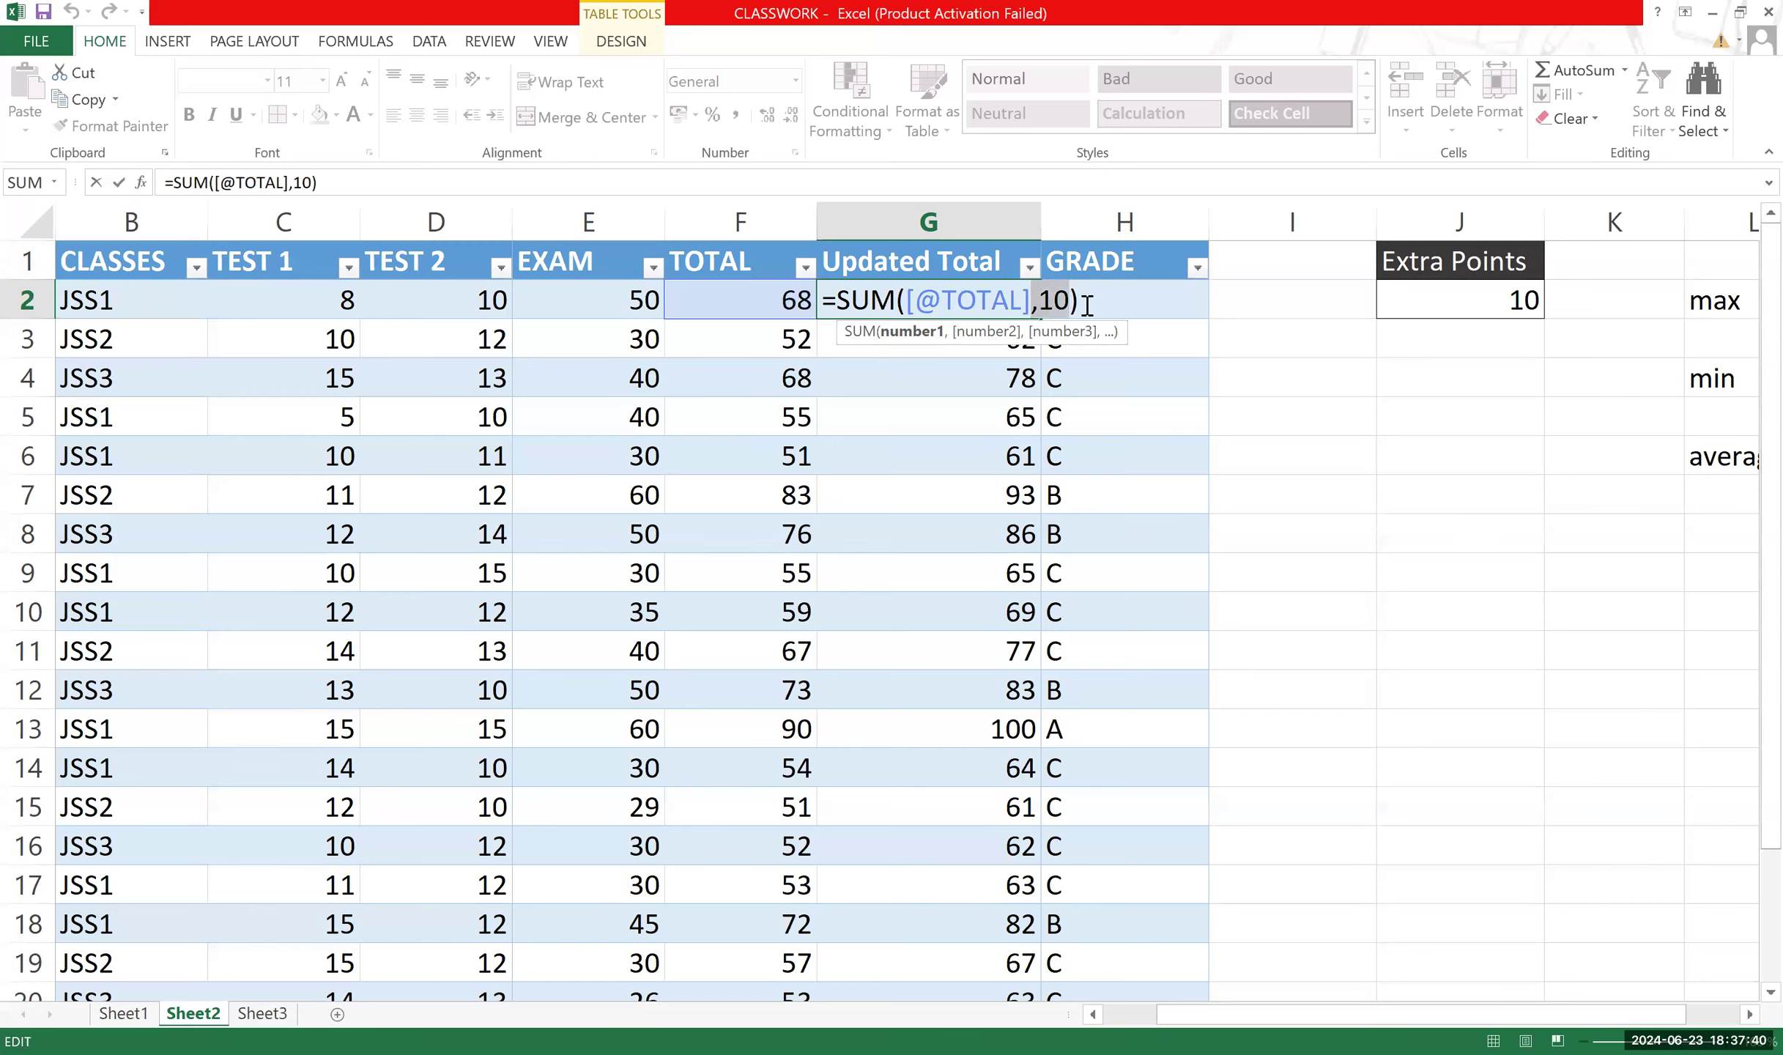
key("Return")
left_click(967, 301)
double_click(968, 301)
double_click(967, 301)
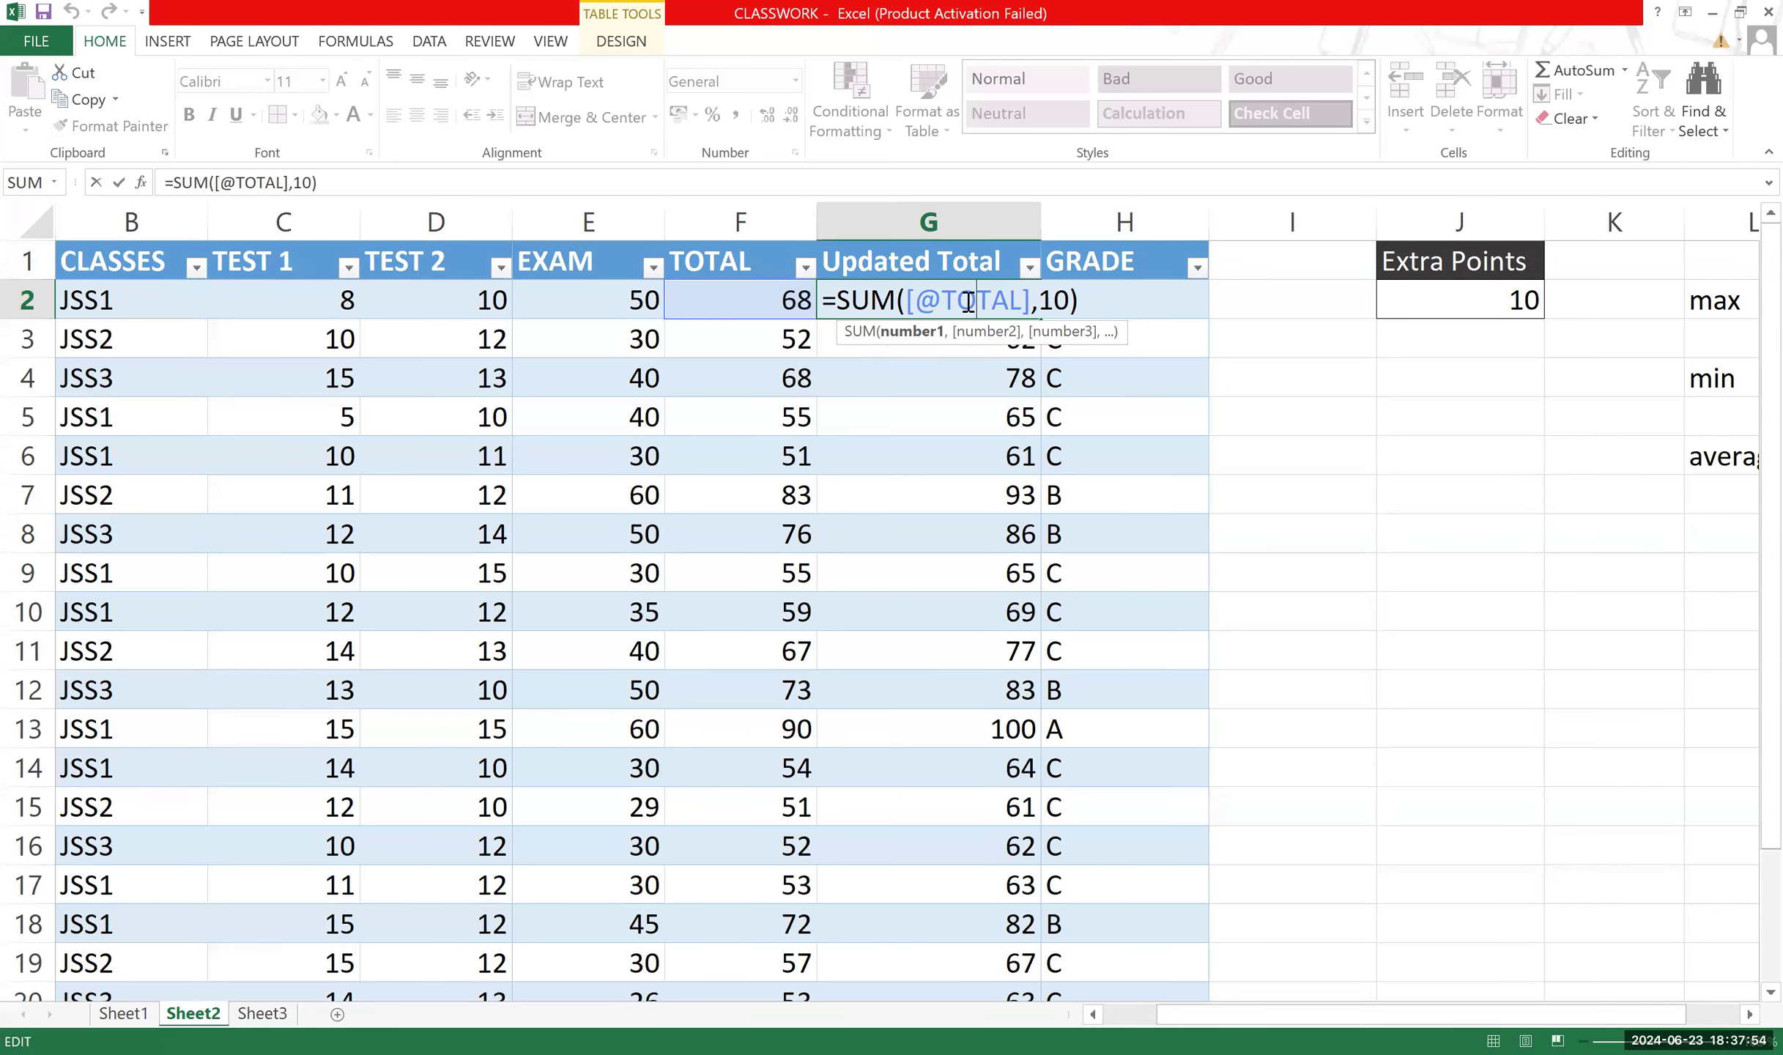
scroll(1111, 416, "down", 4)
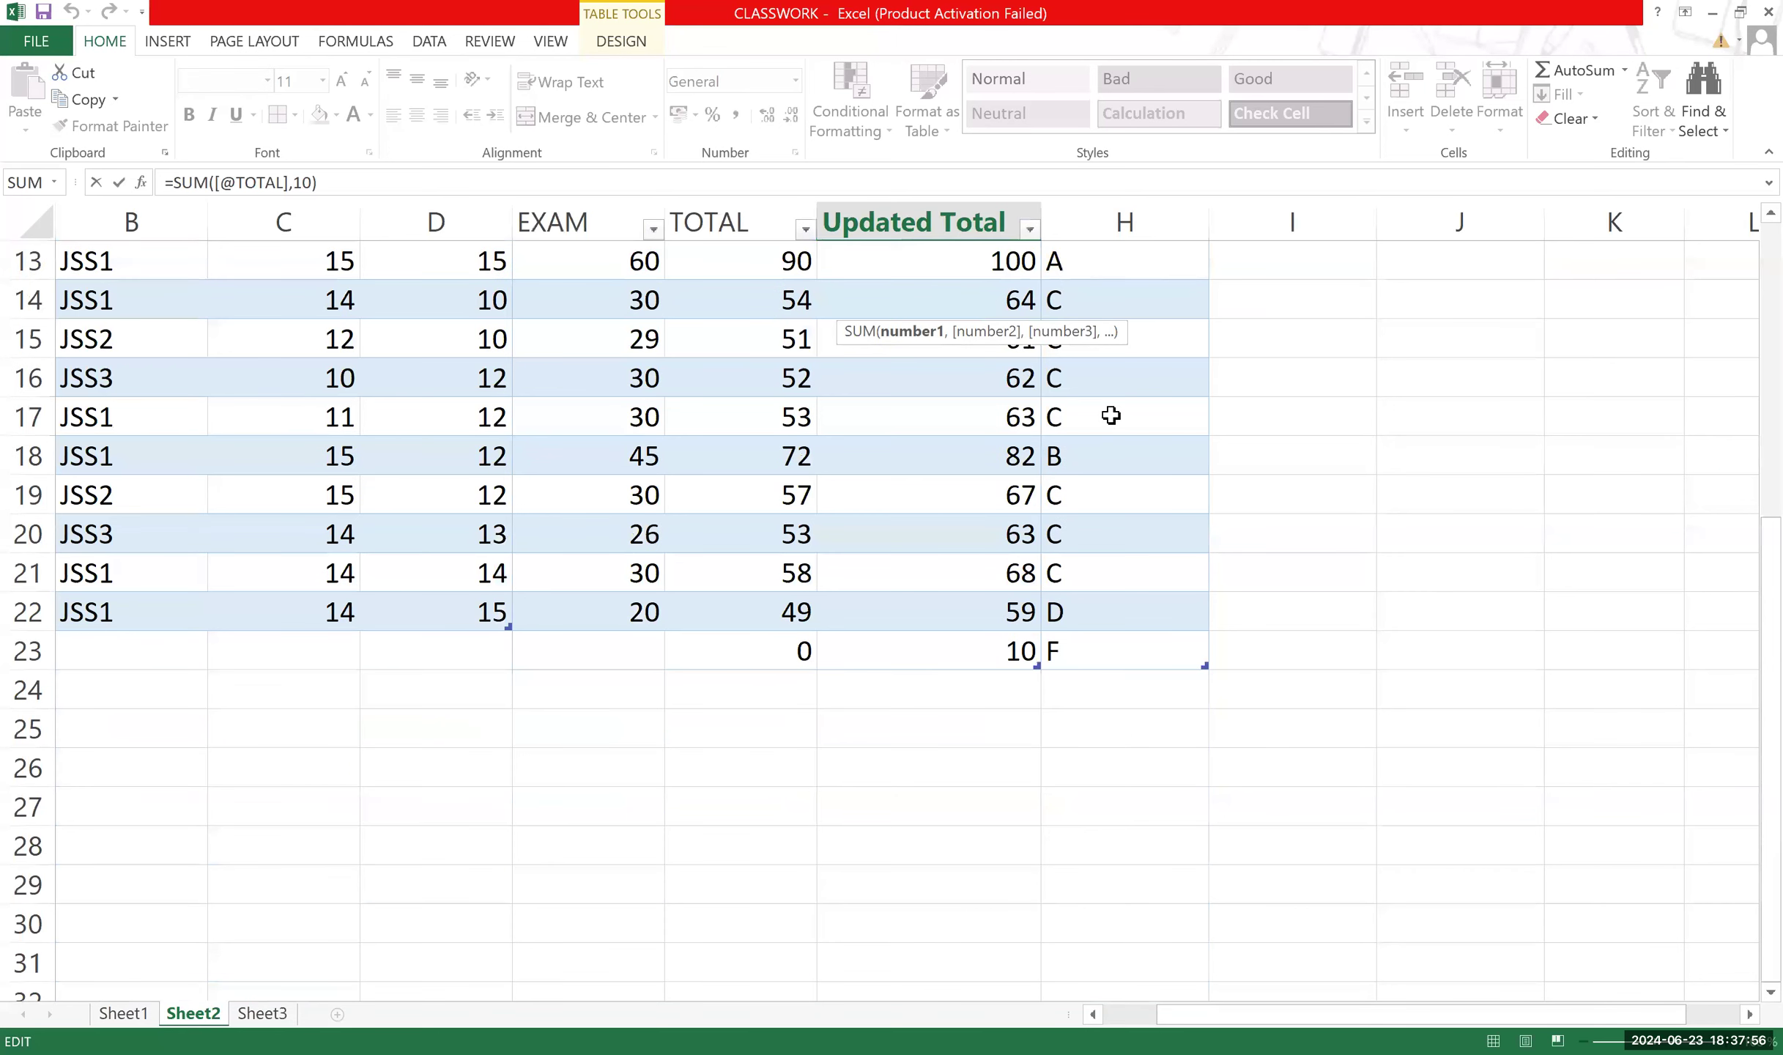
scroll(1111, 415, "up", 4)
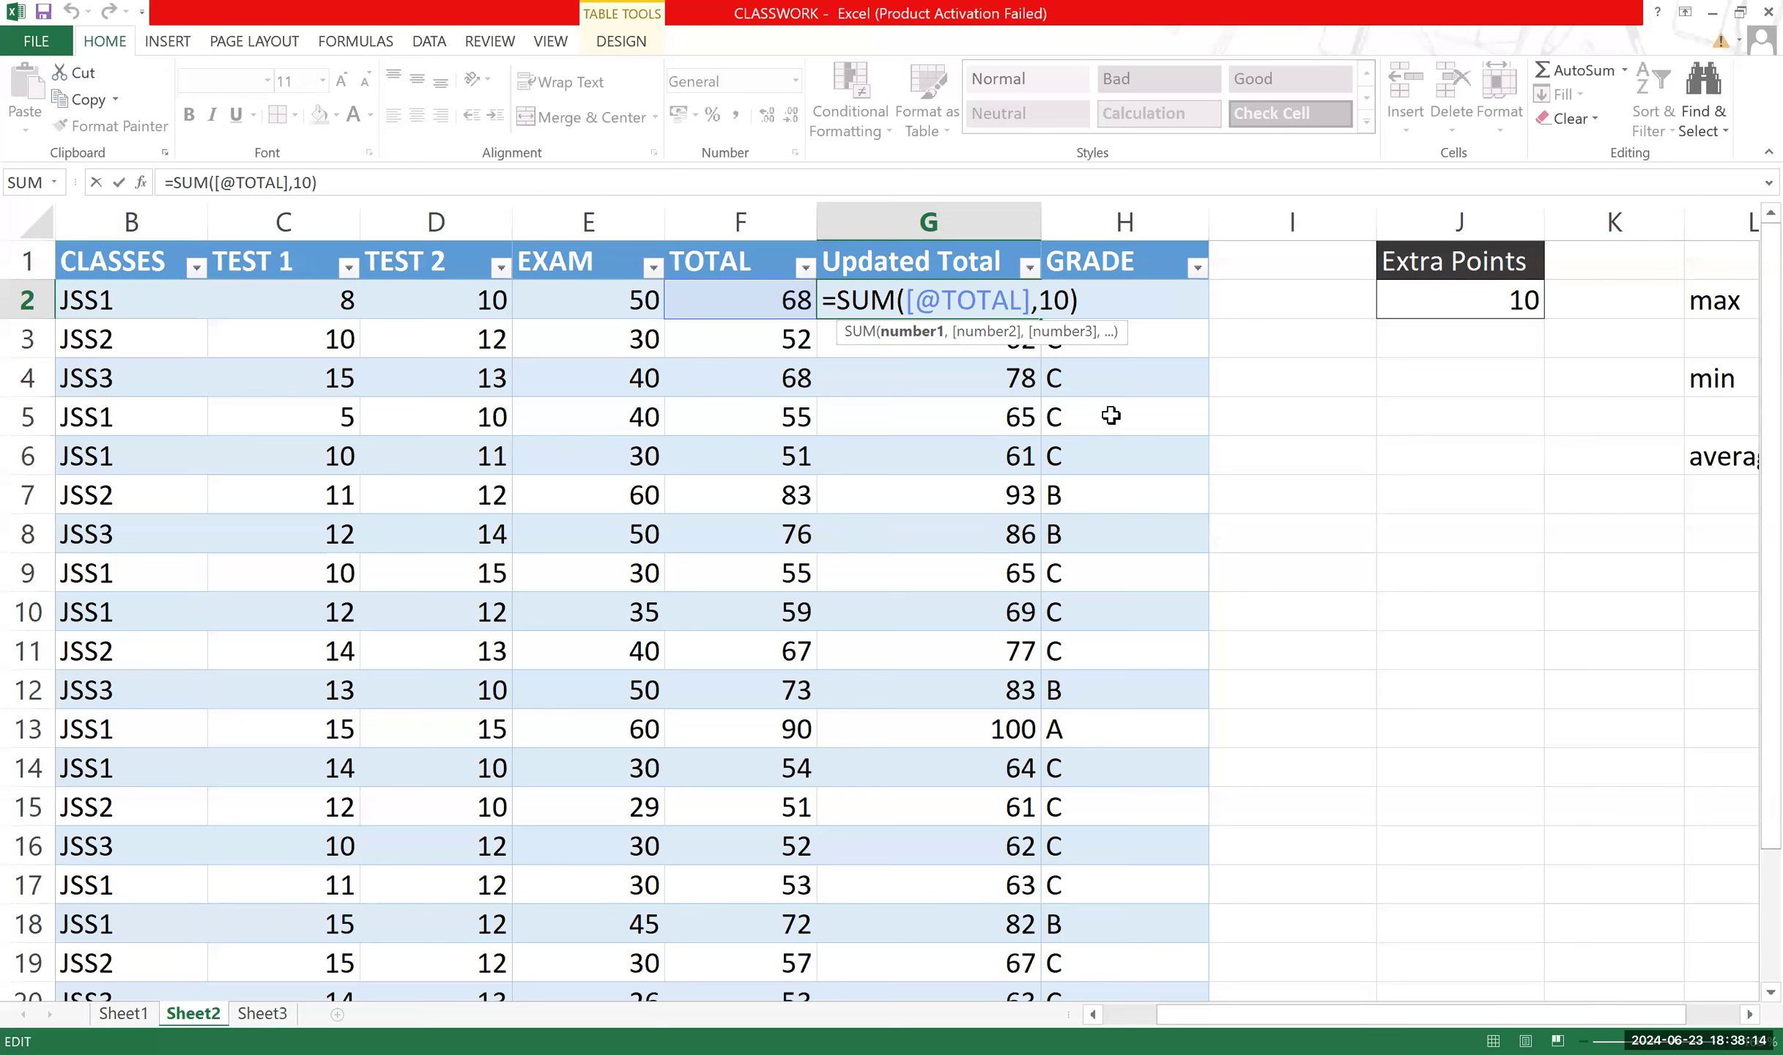
key("Return")
left_click(1026, 300)
double_click(1011, 301)
left_click_drag(1083, 302, 819, 287)
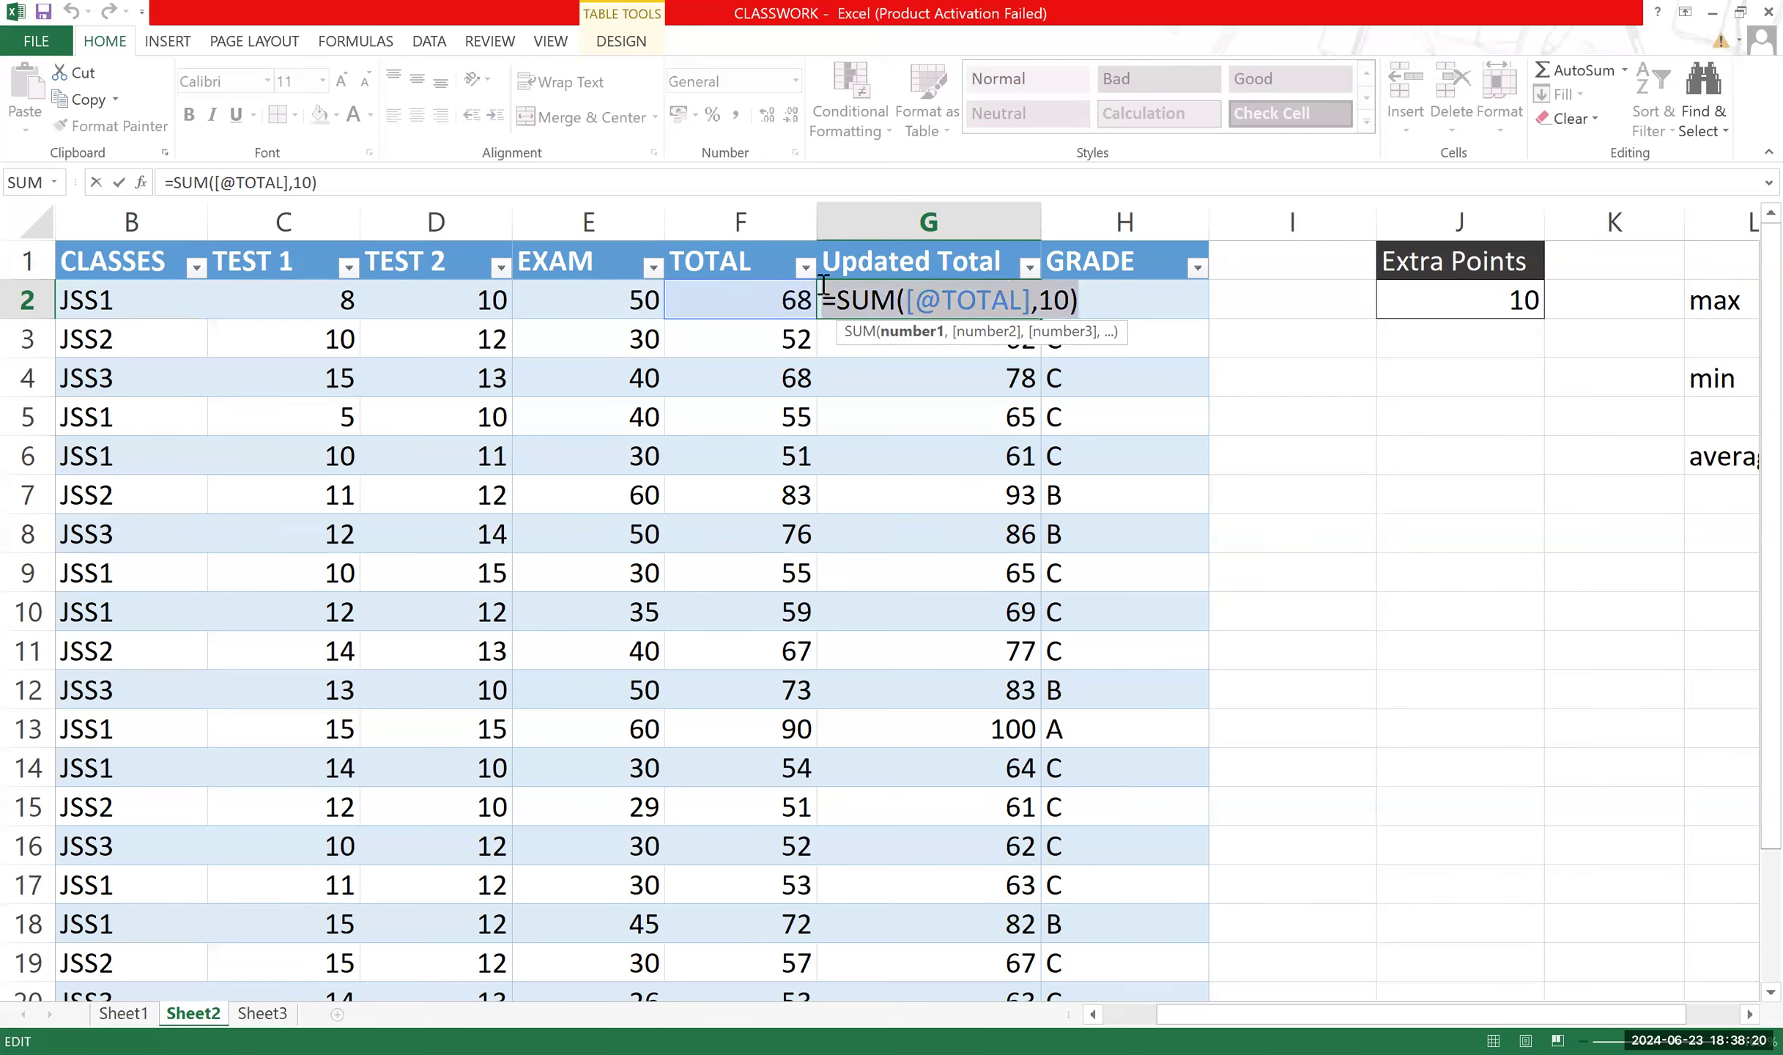
key("BackSpace")
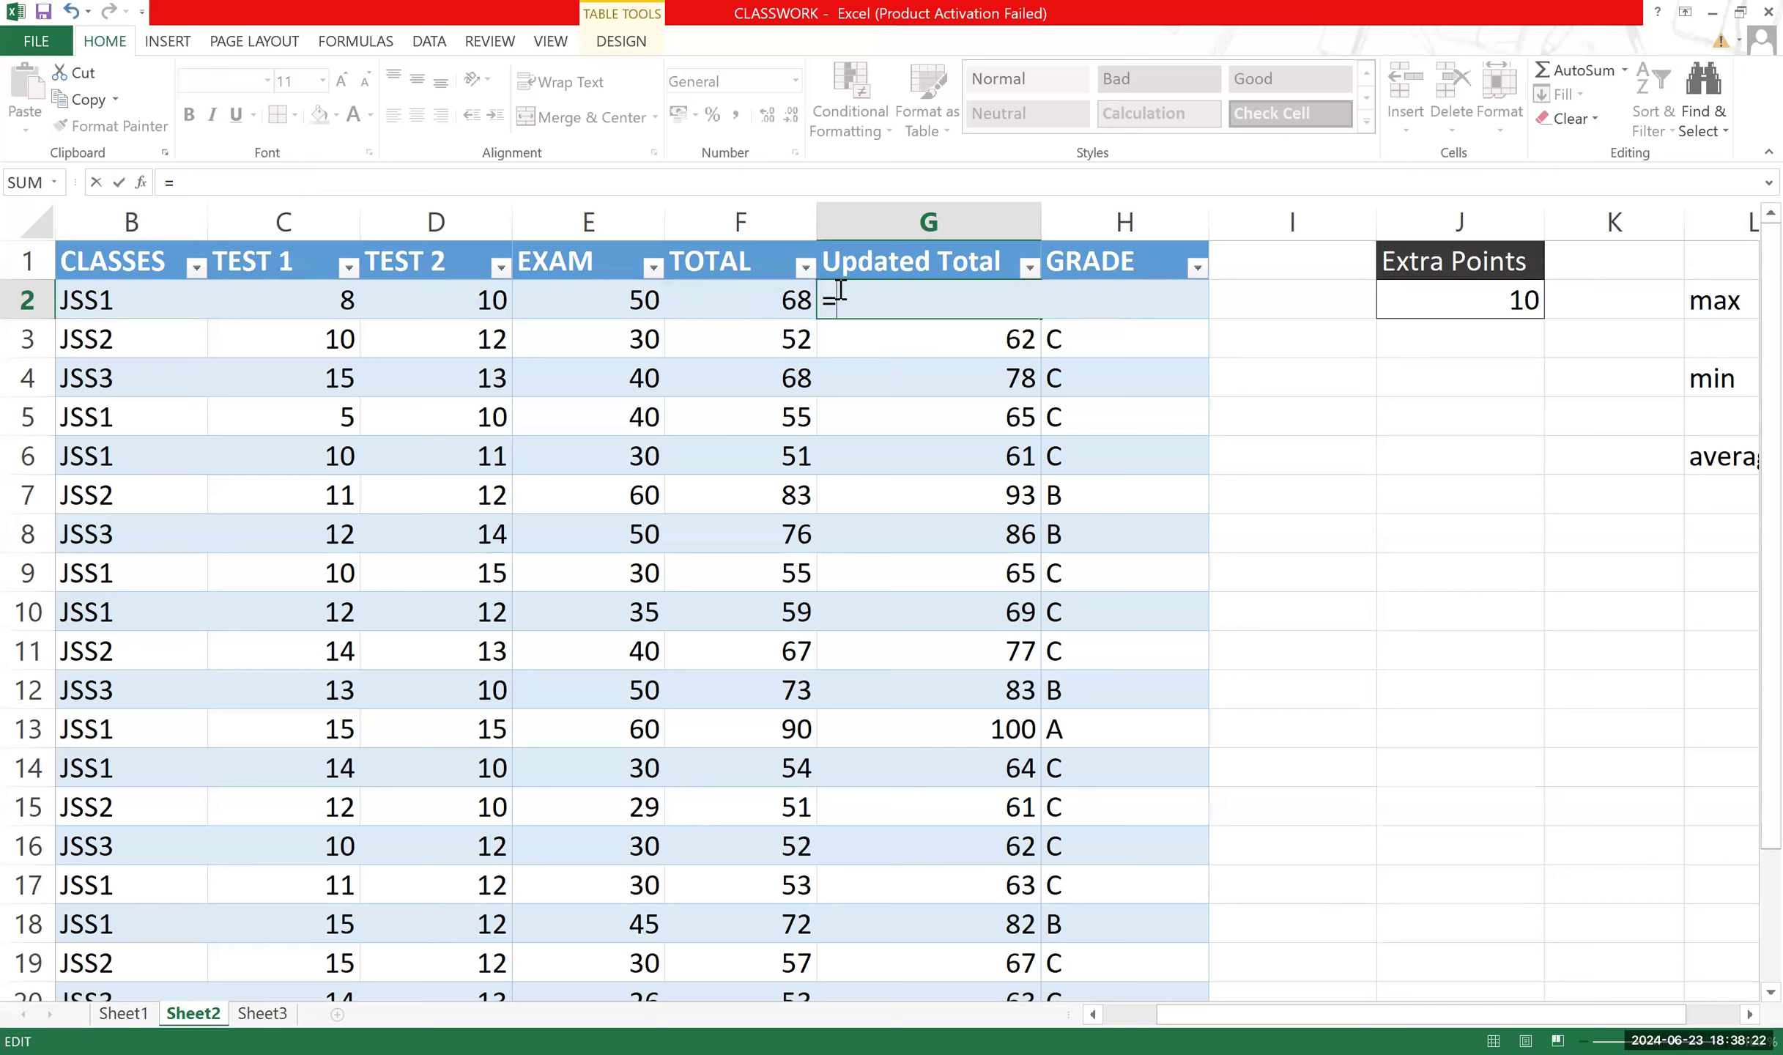
left_click(789, 301)
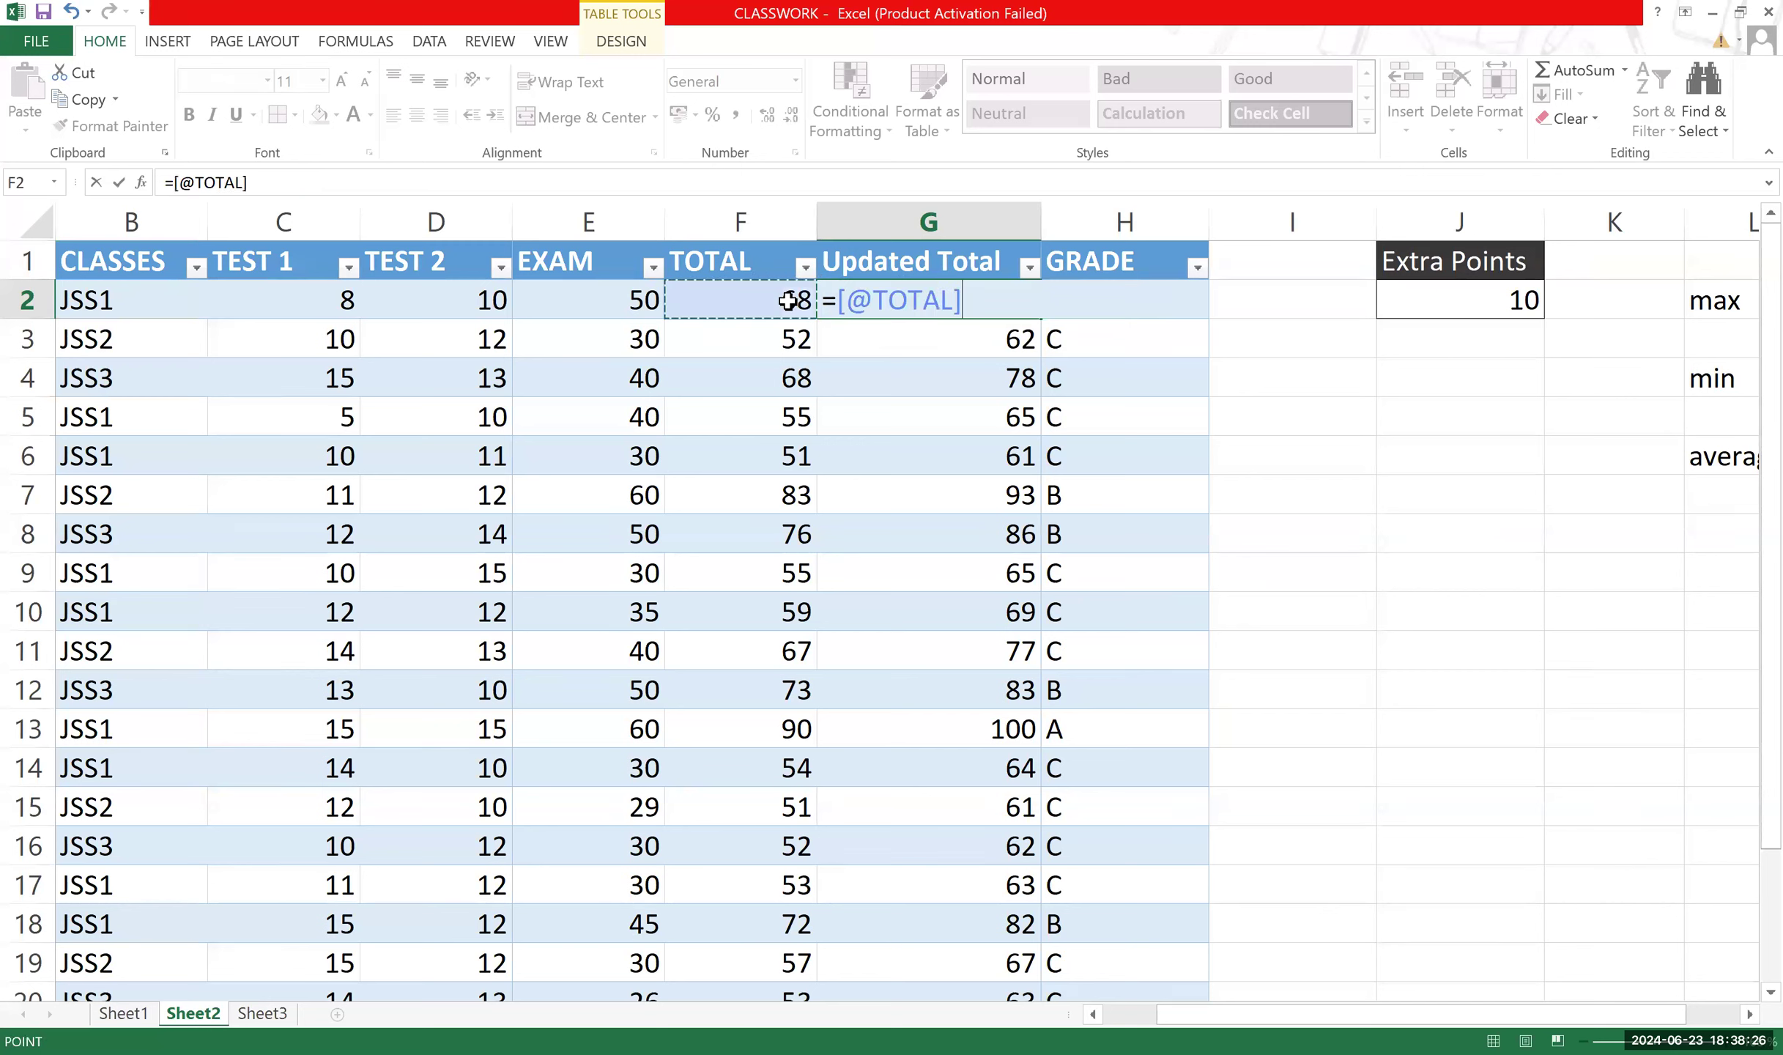
type("+10")
key("Return")
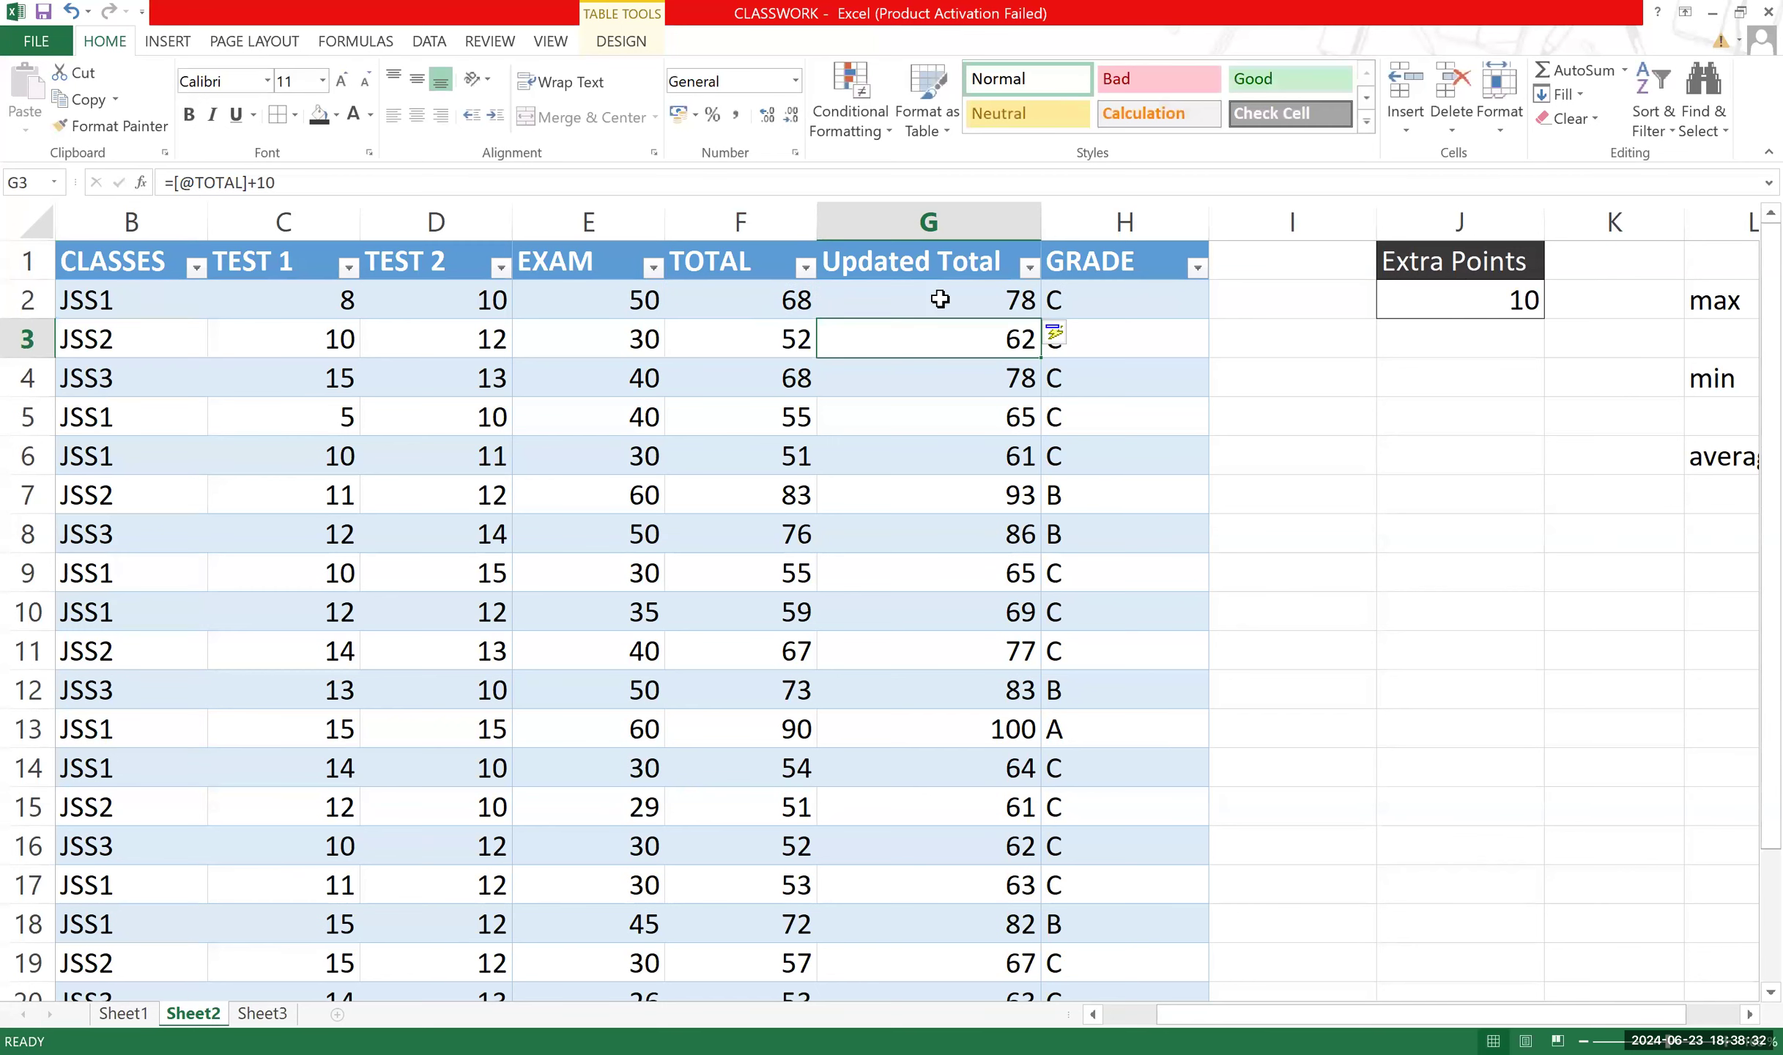
left_click(992, 303)
double_click(993, 303)
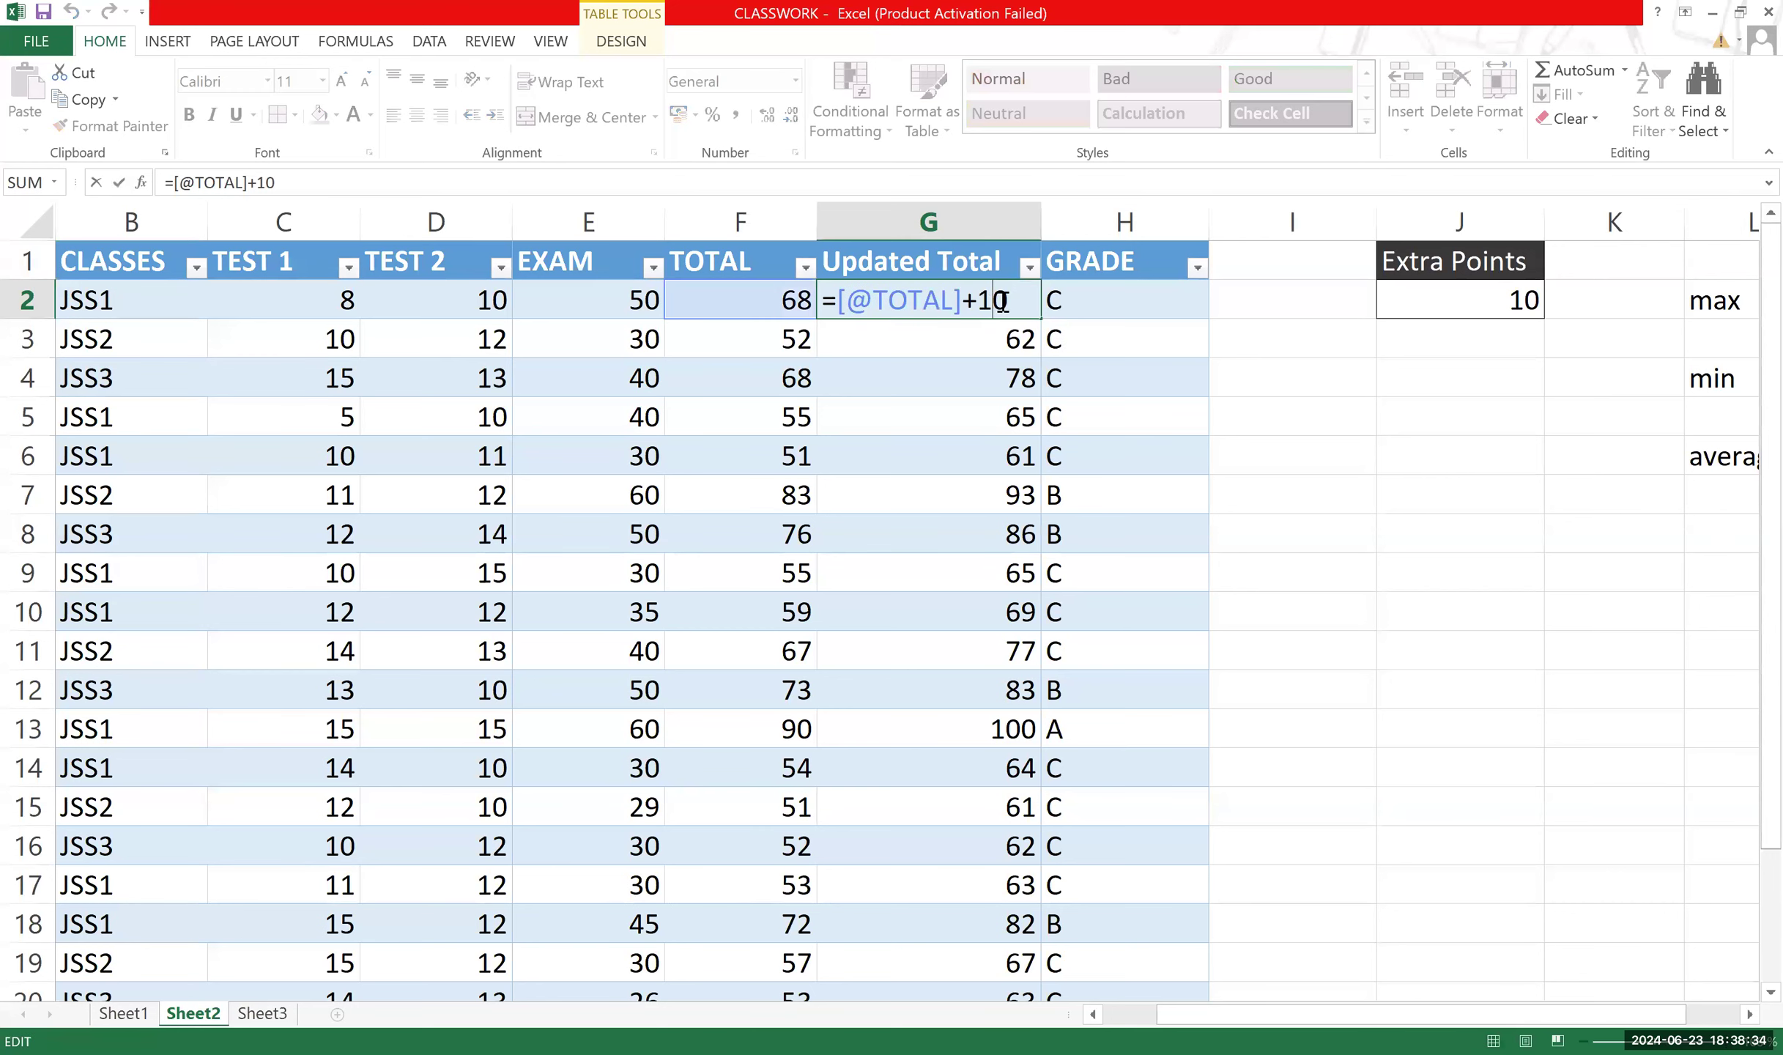
key("BackSpace")
key("BackSpace")
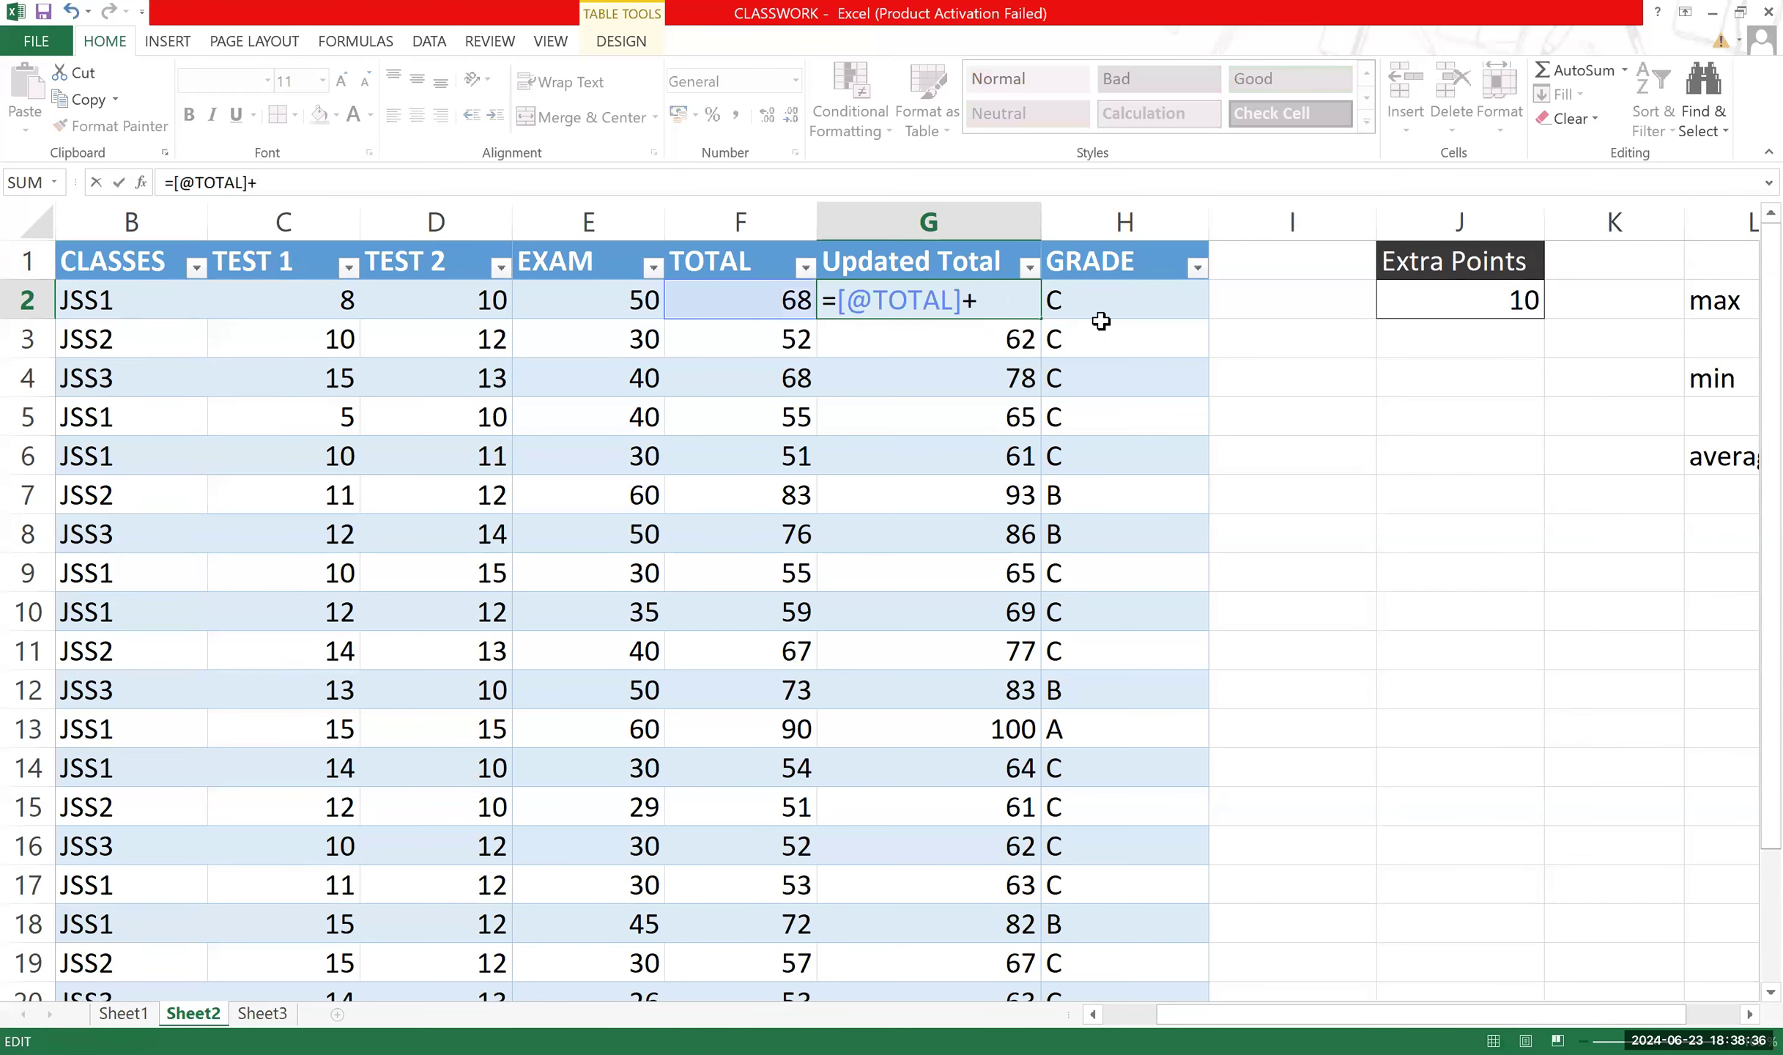
left_click(1506, 296)
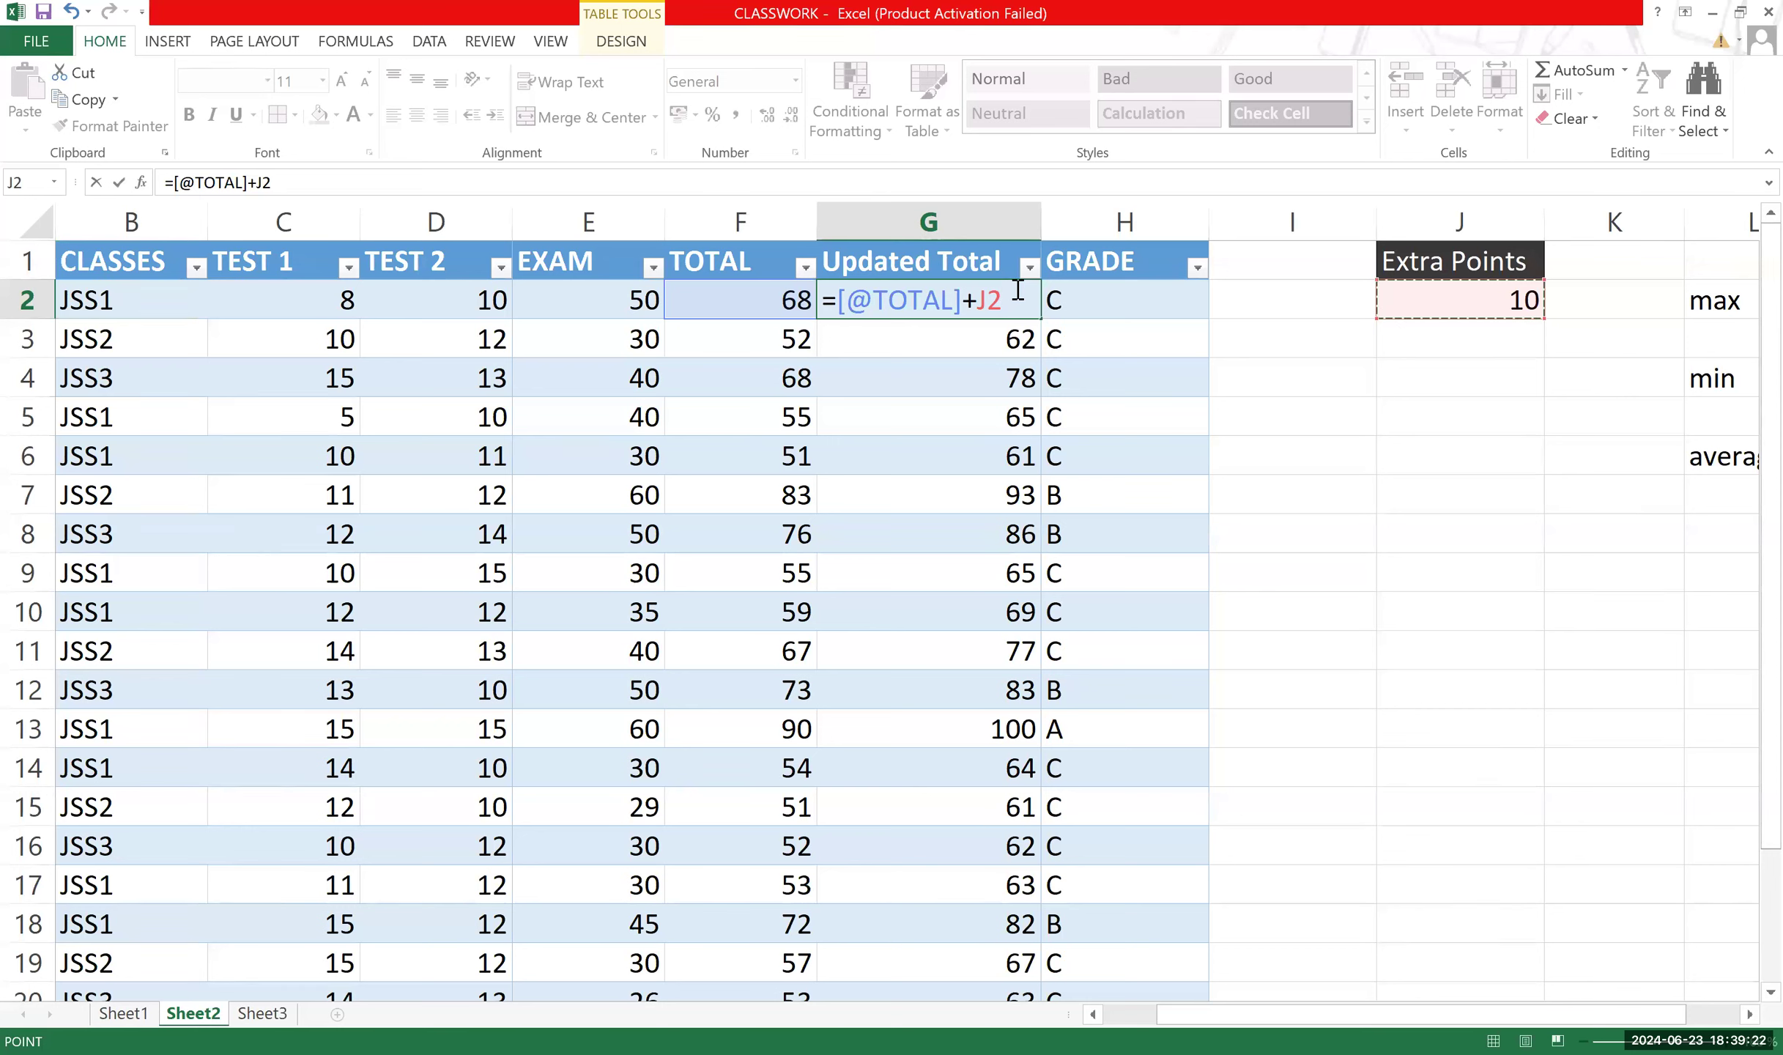
key("Return")
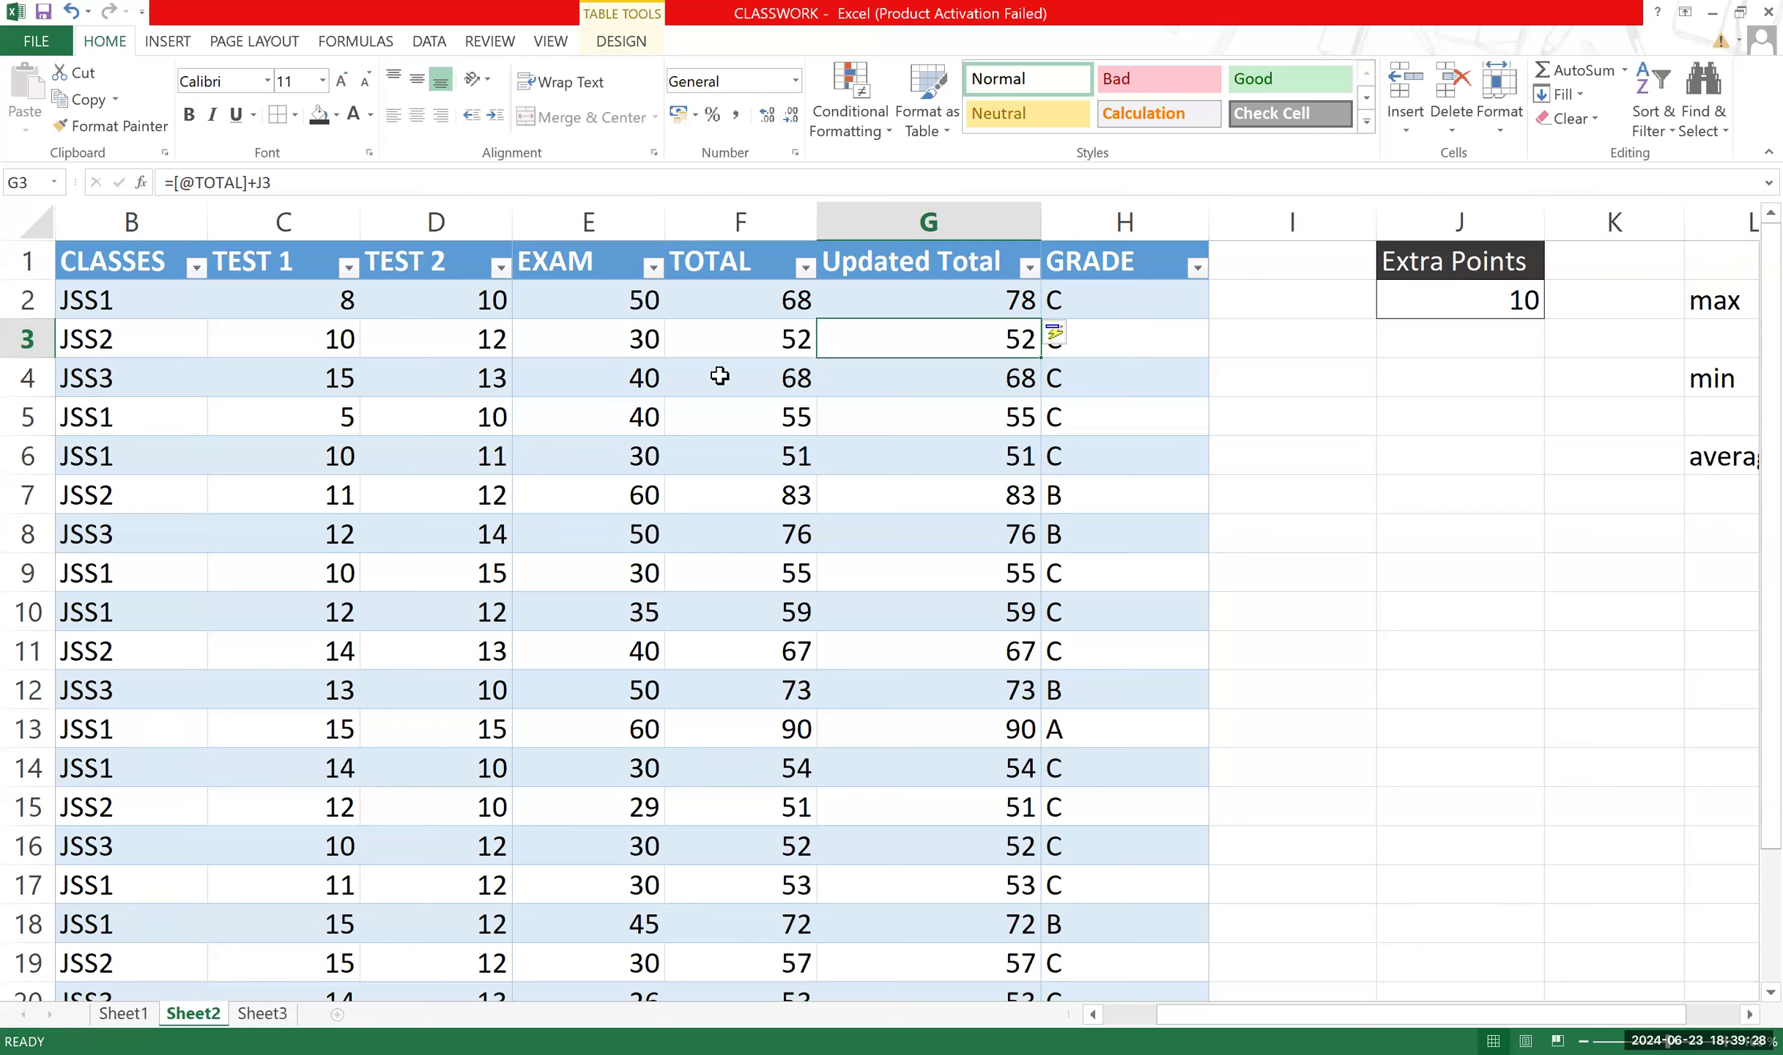
Compare the TOTAL and Updated Total cells in rows 2 to 6 and the formula behind each.
left_click(967, 301)
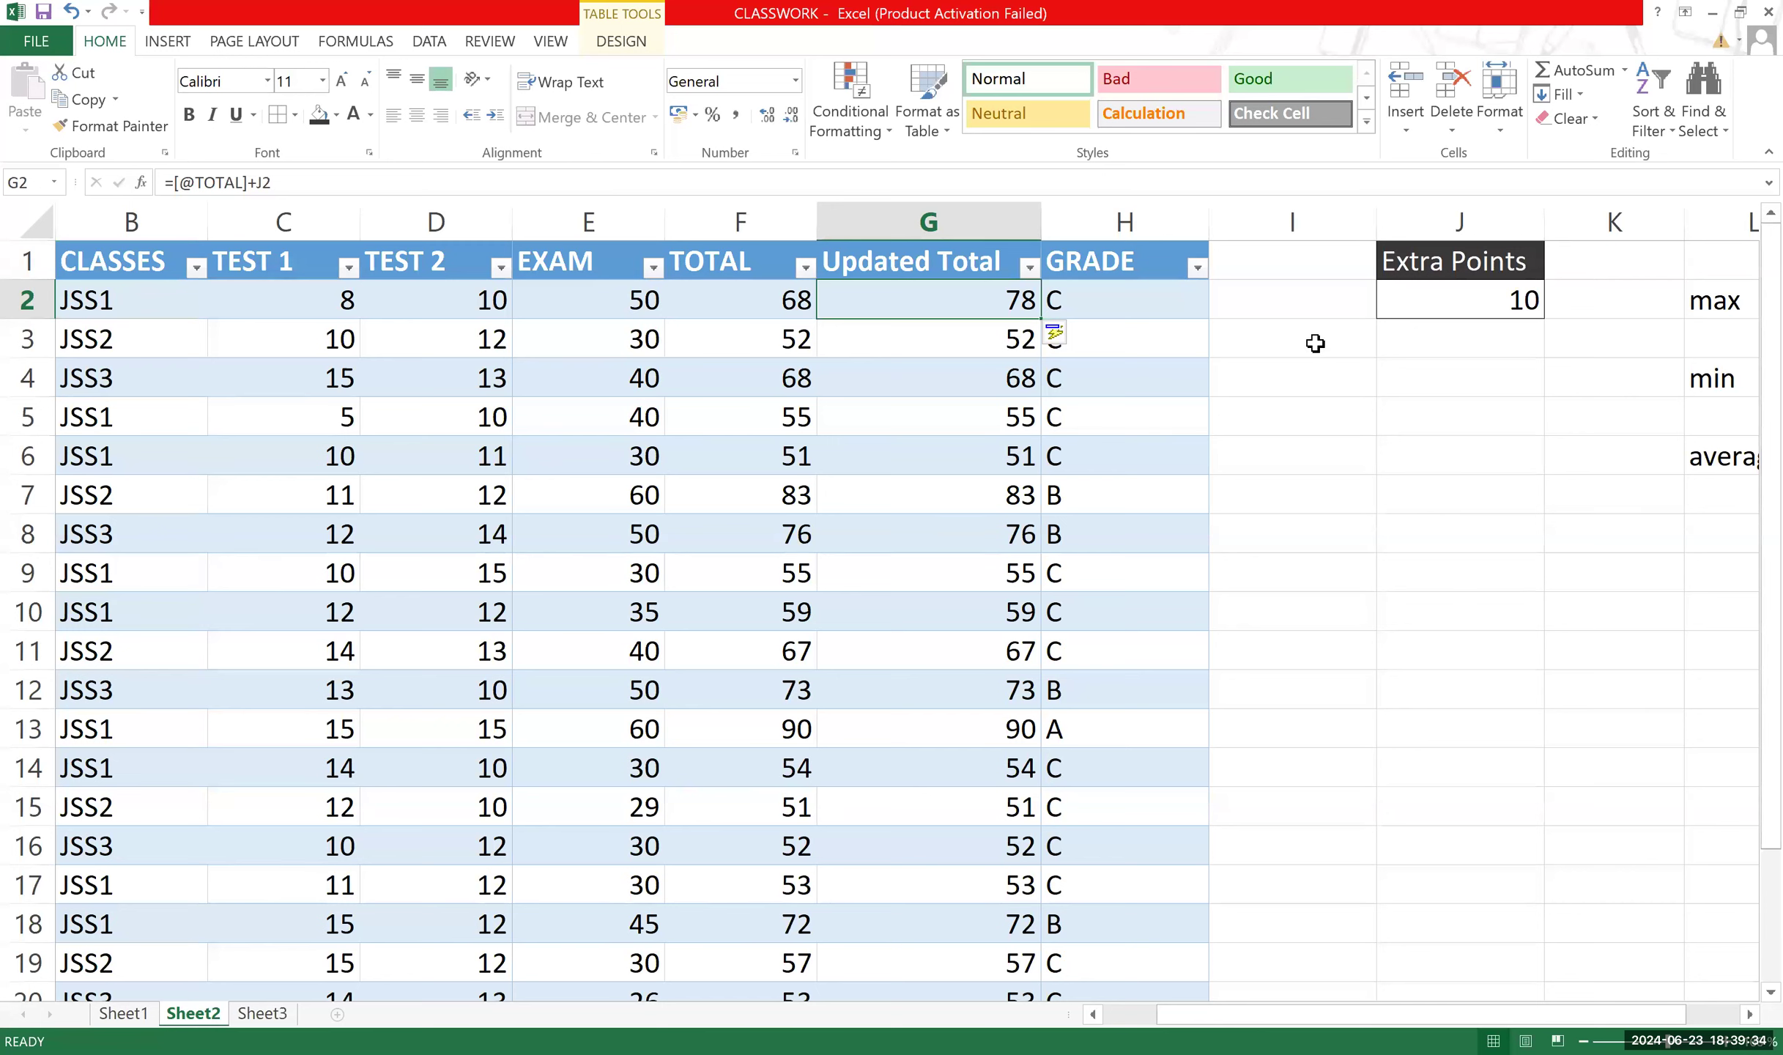
left_click(809, 385)
left_click(919, 371)
left_click(798, 413)
left_click(980, 414)
left_click(806, 456)
left_click(909, 466)
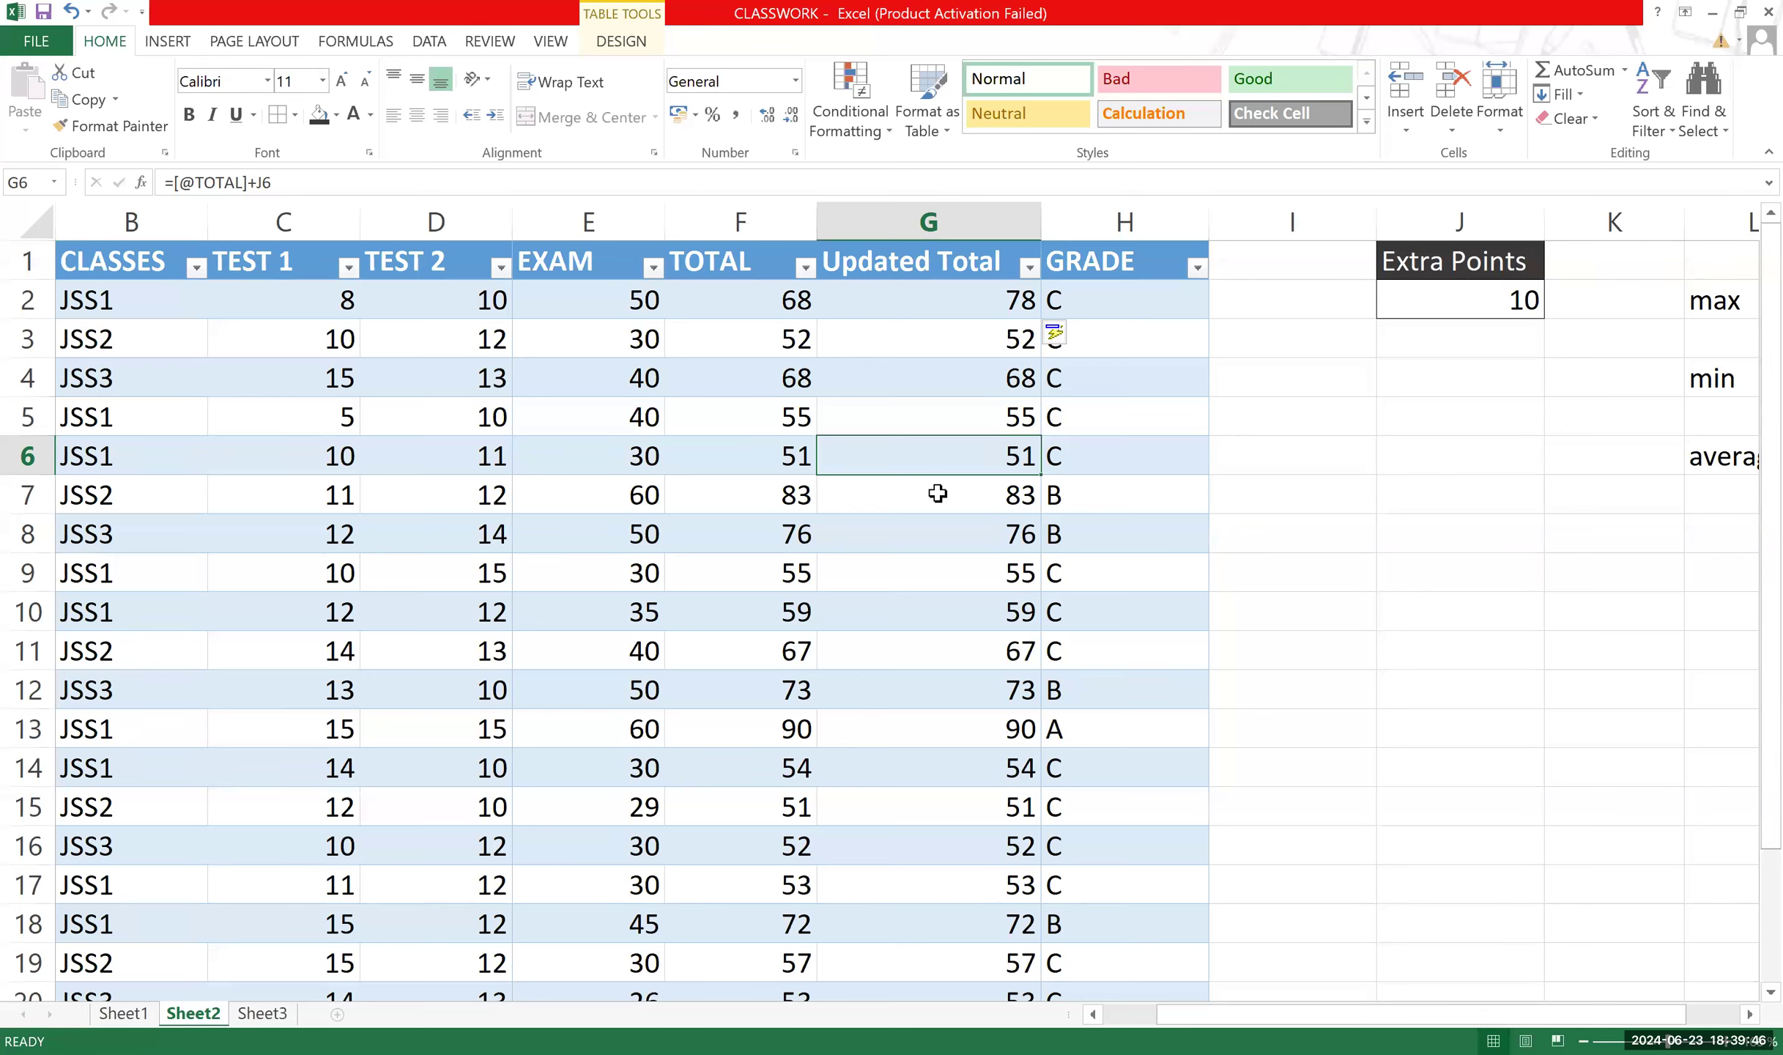
Examine which Extra Points cell the Updated Total formulas in G2, G3 and G14 reference, then review both terms of the G2 formula.
left_click(969, 297)
double_click(969, 297)
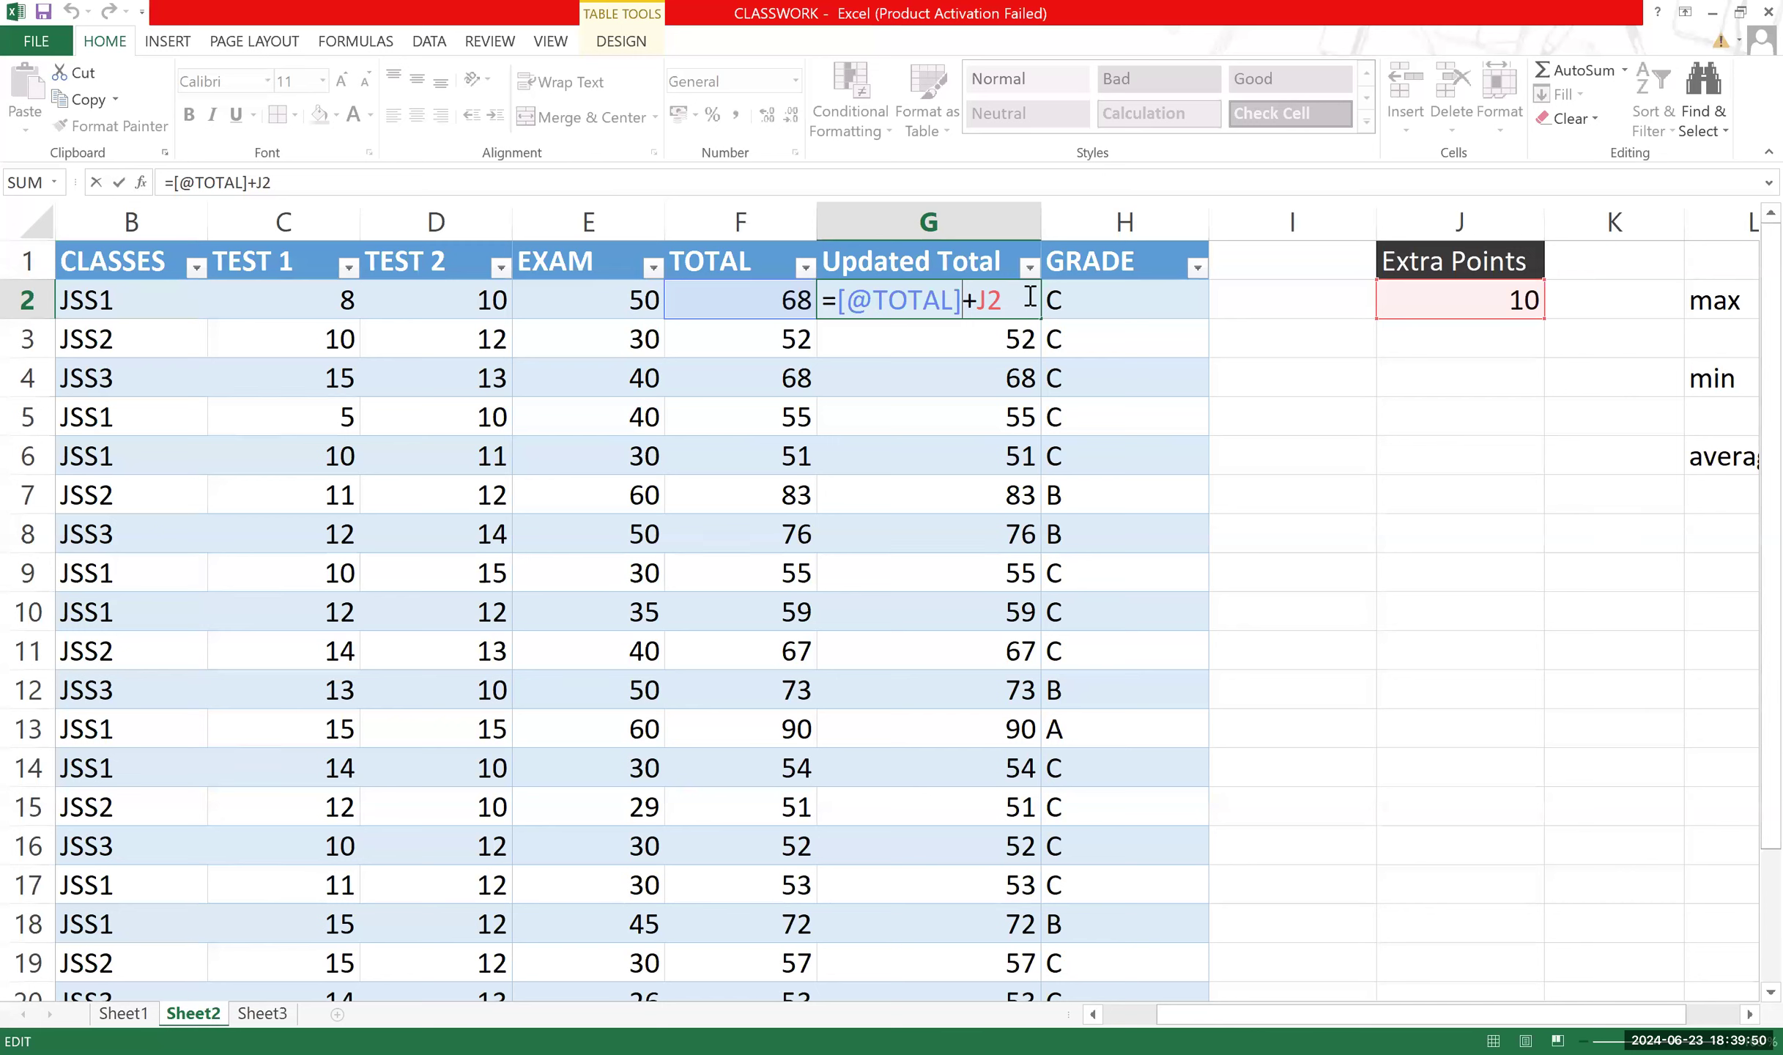
key("Return")
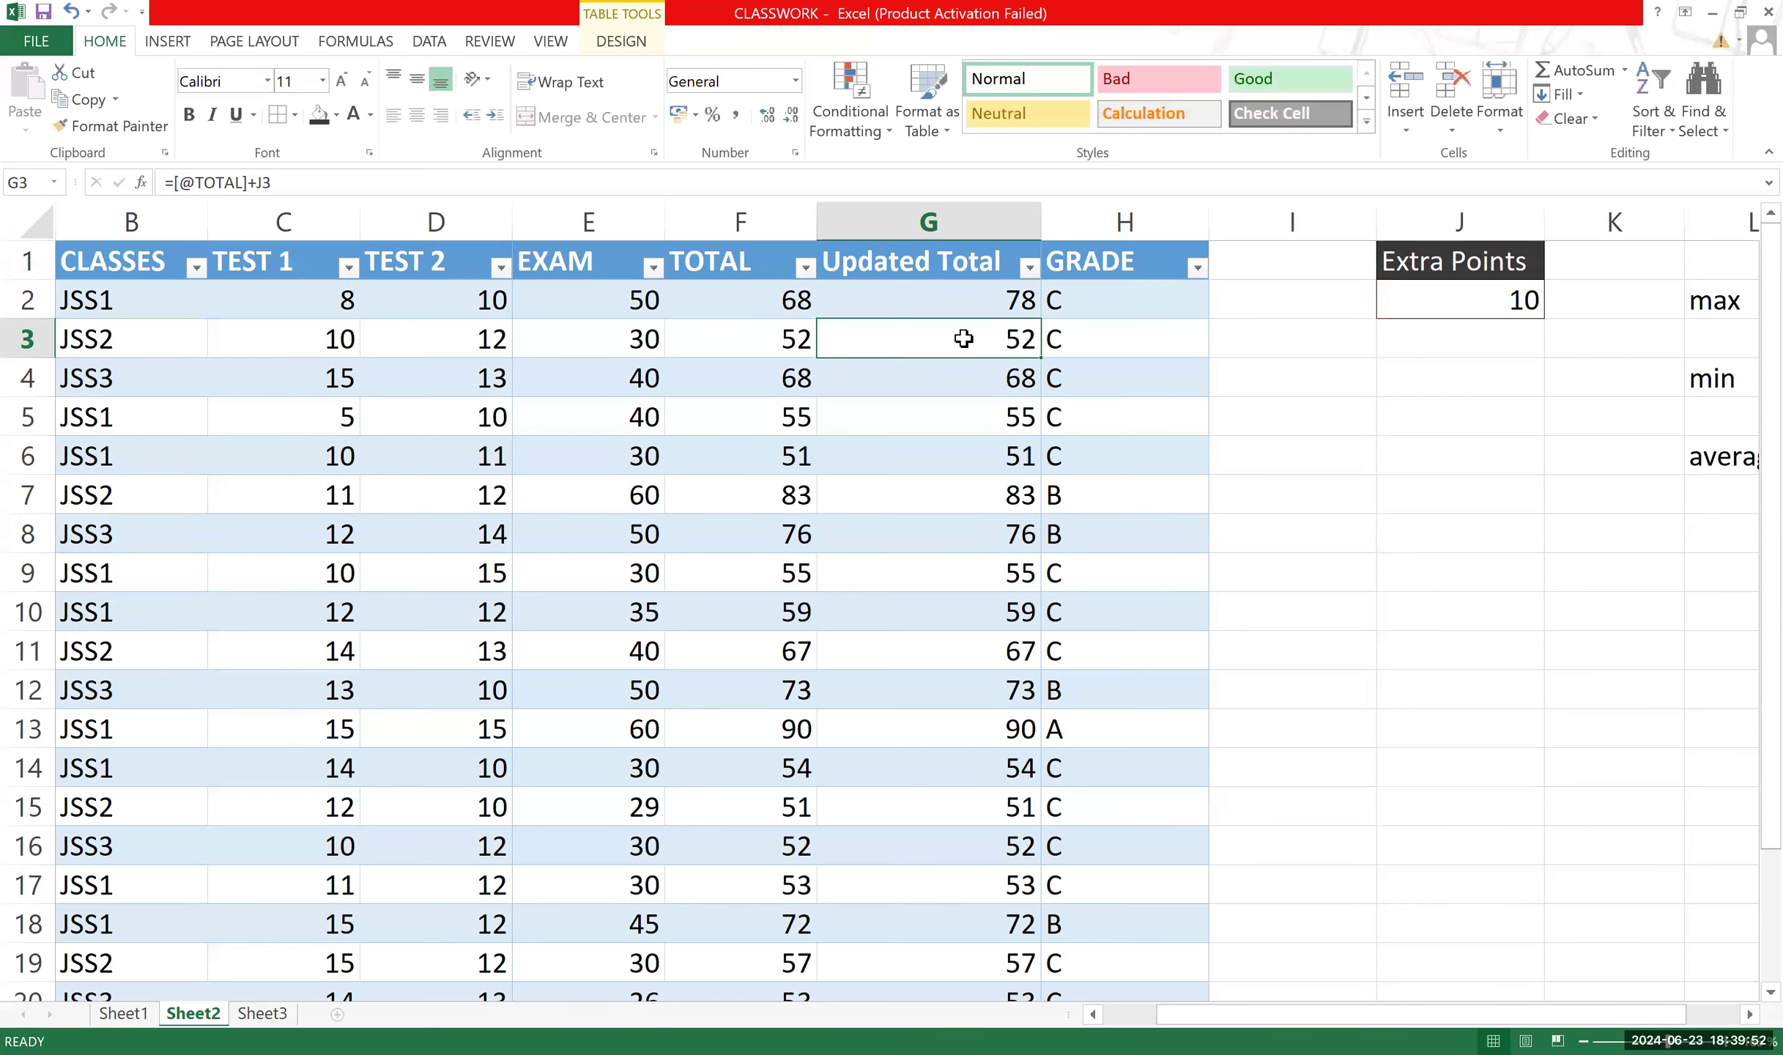
double_click(964, 338)
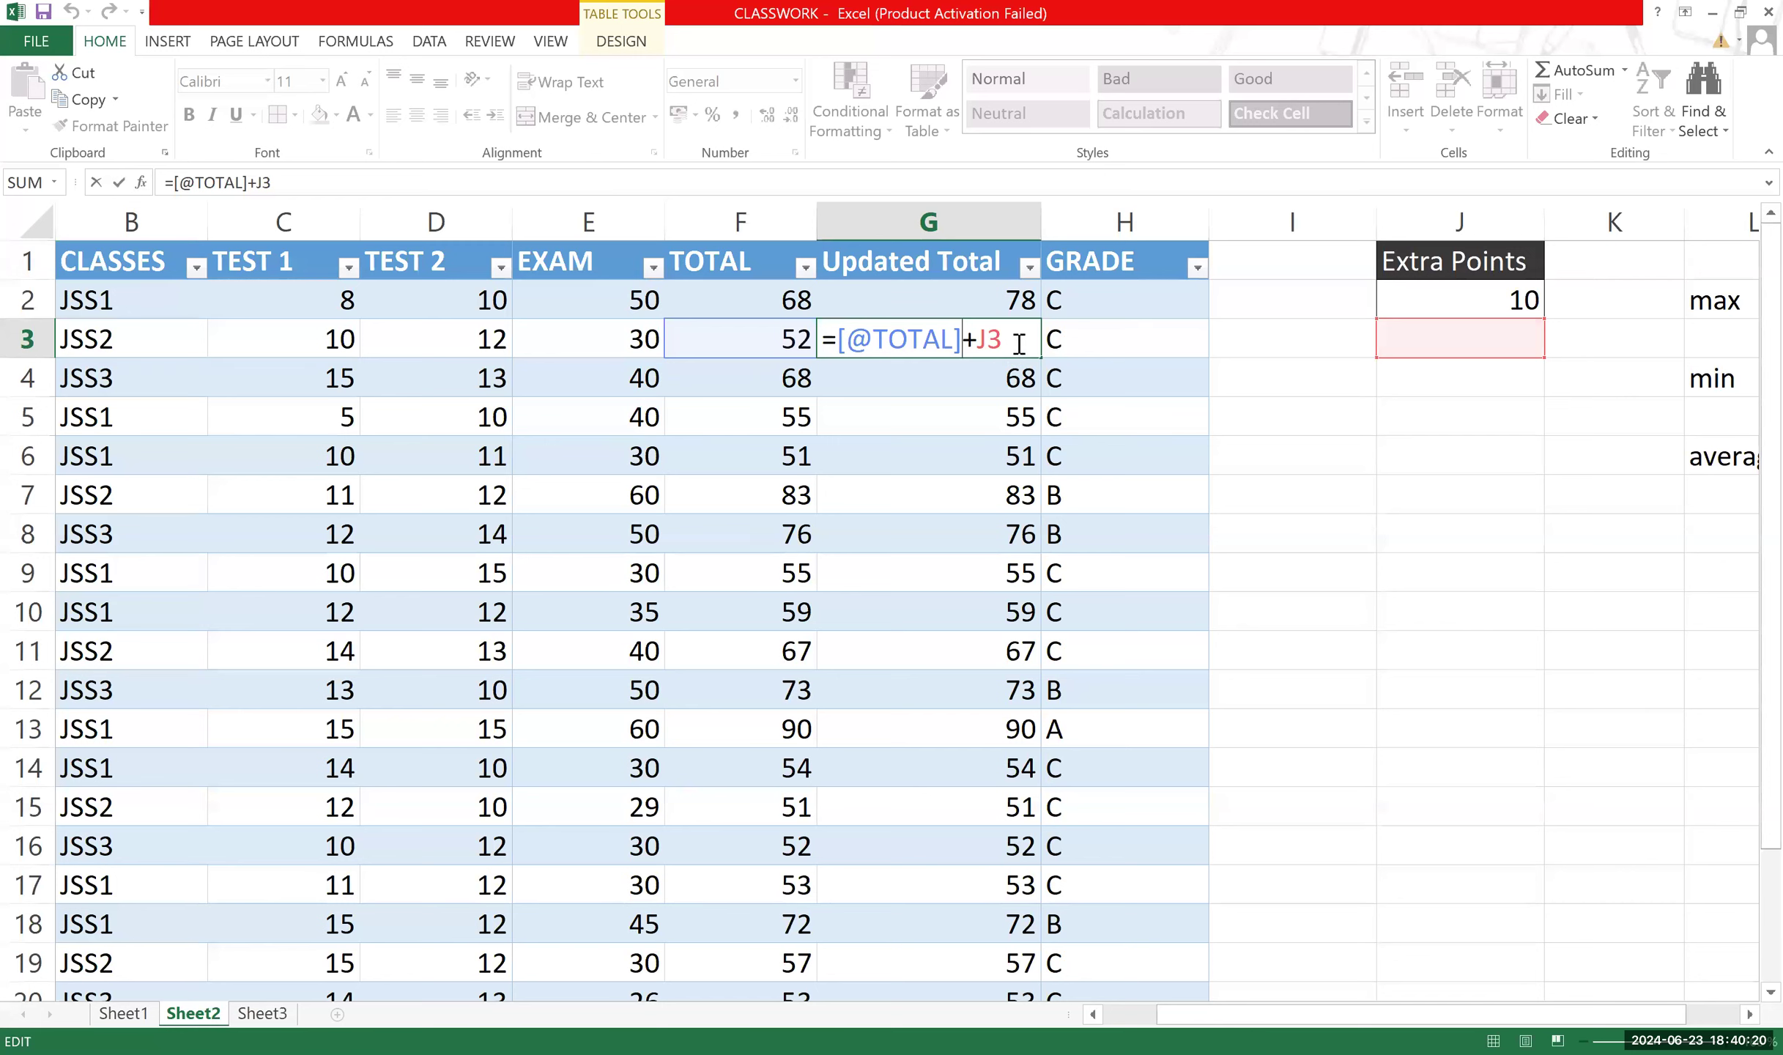
key("Return")
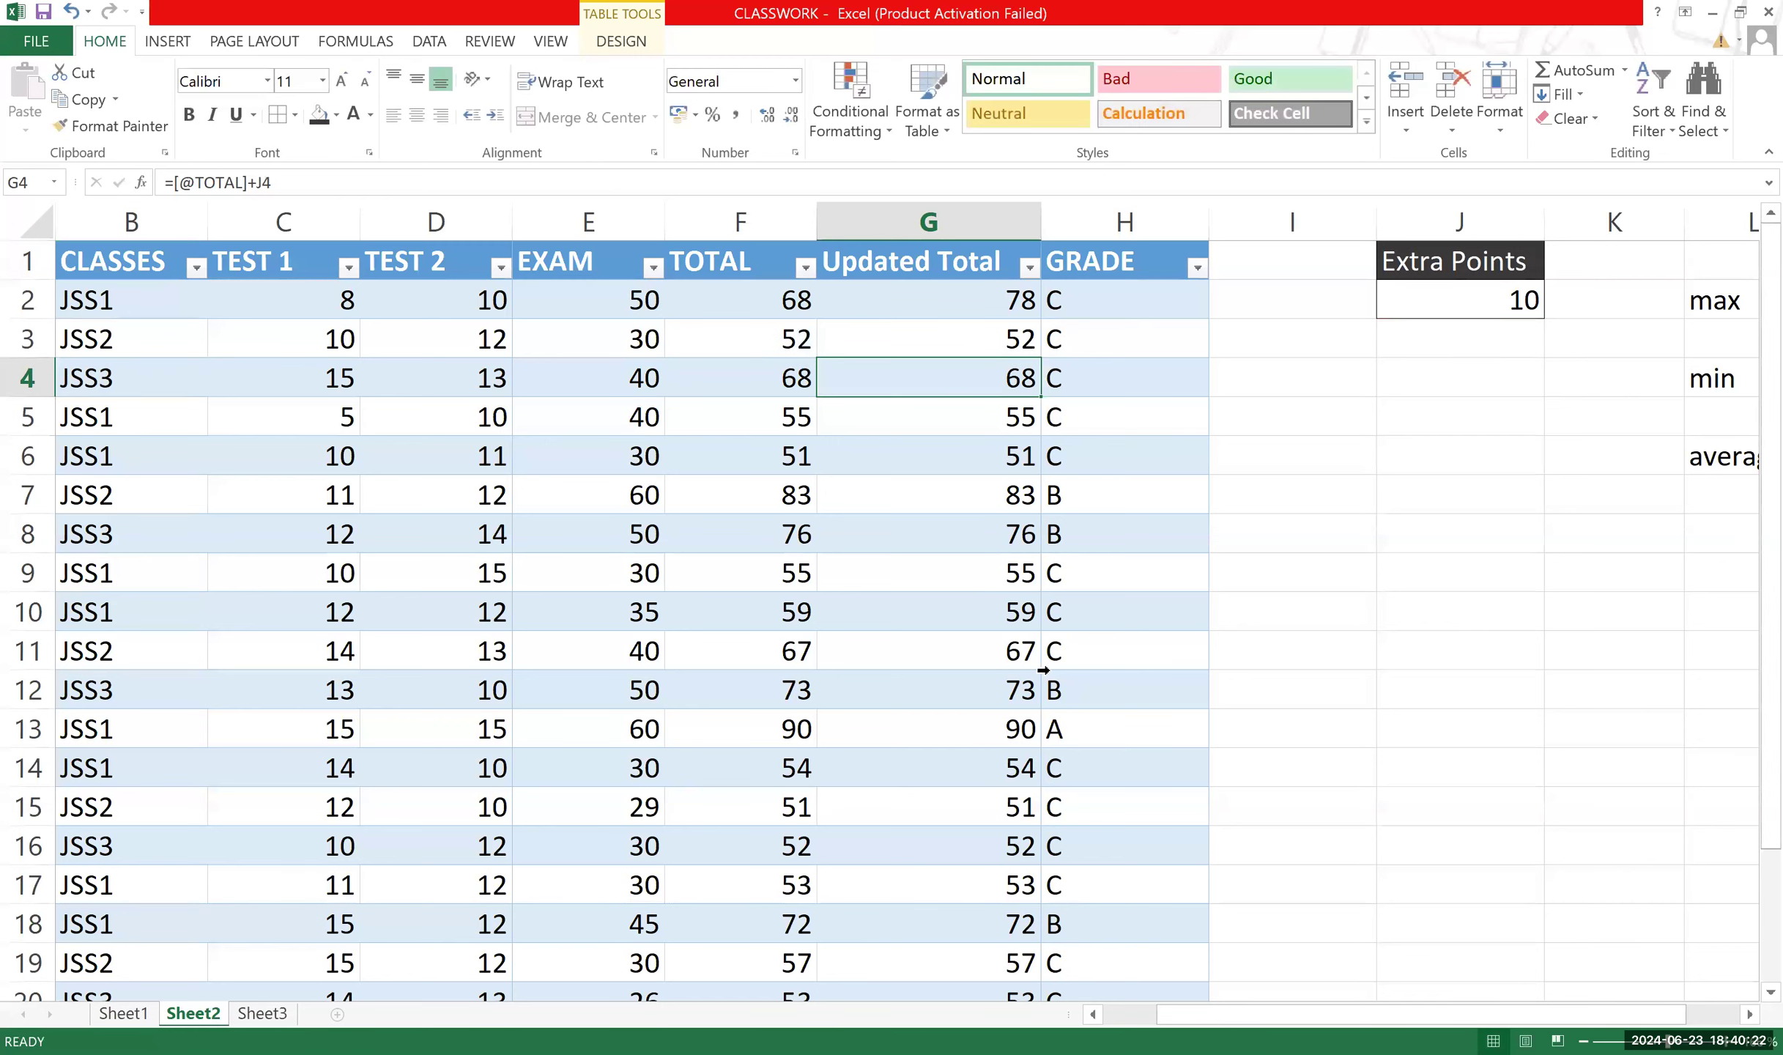
double_click(1001, 780)
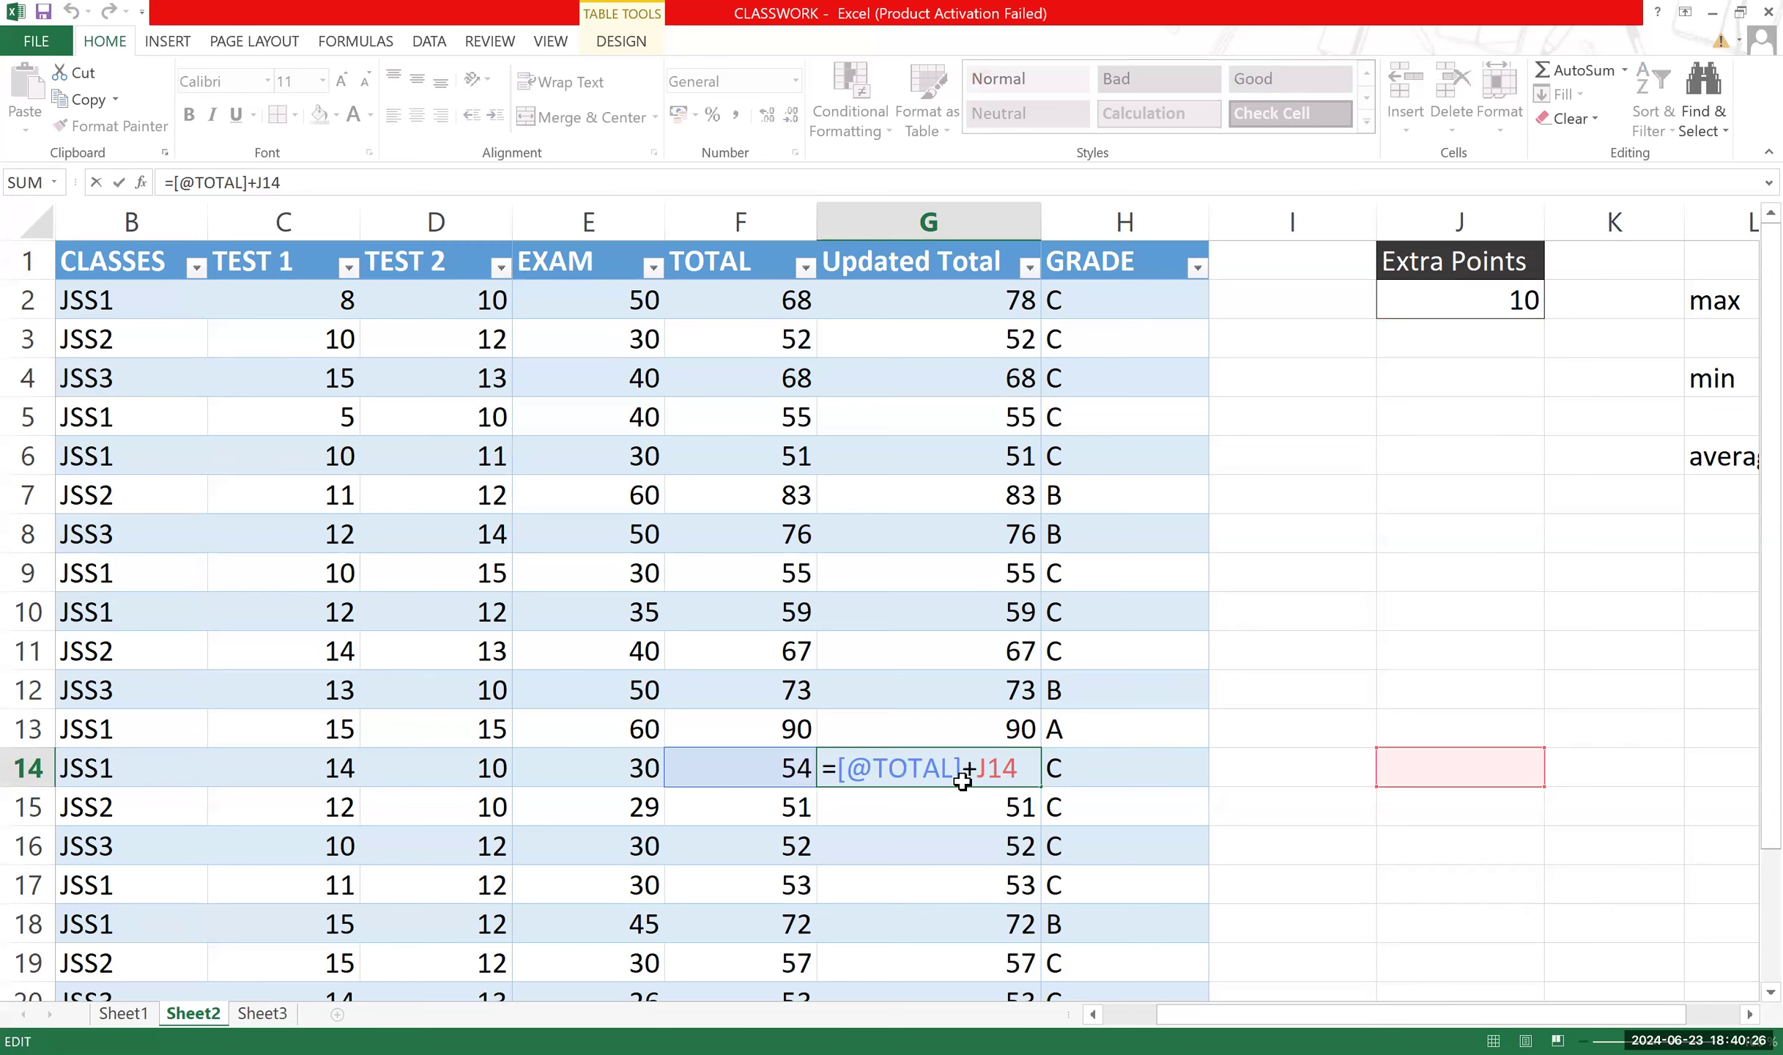
key("Return")
left_click(951, 308)
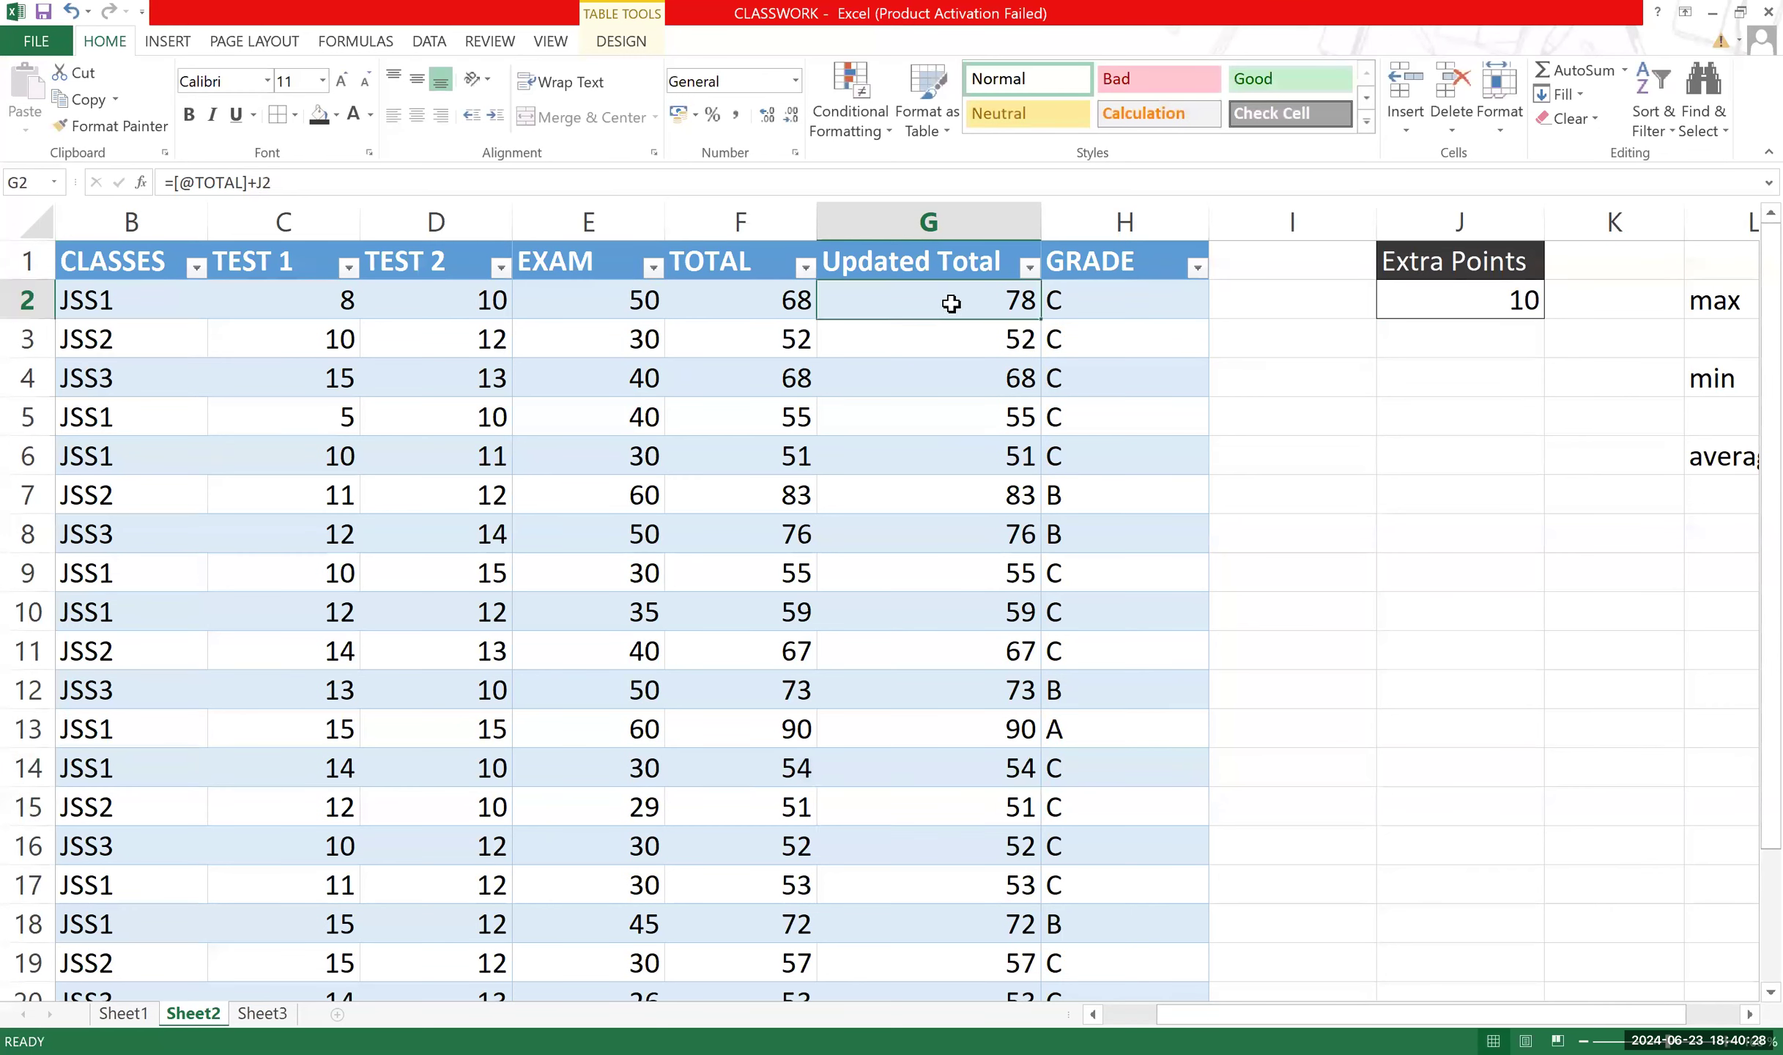
double_click(970, 316)
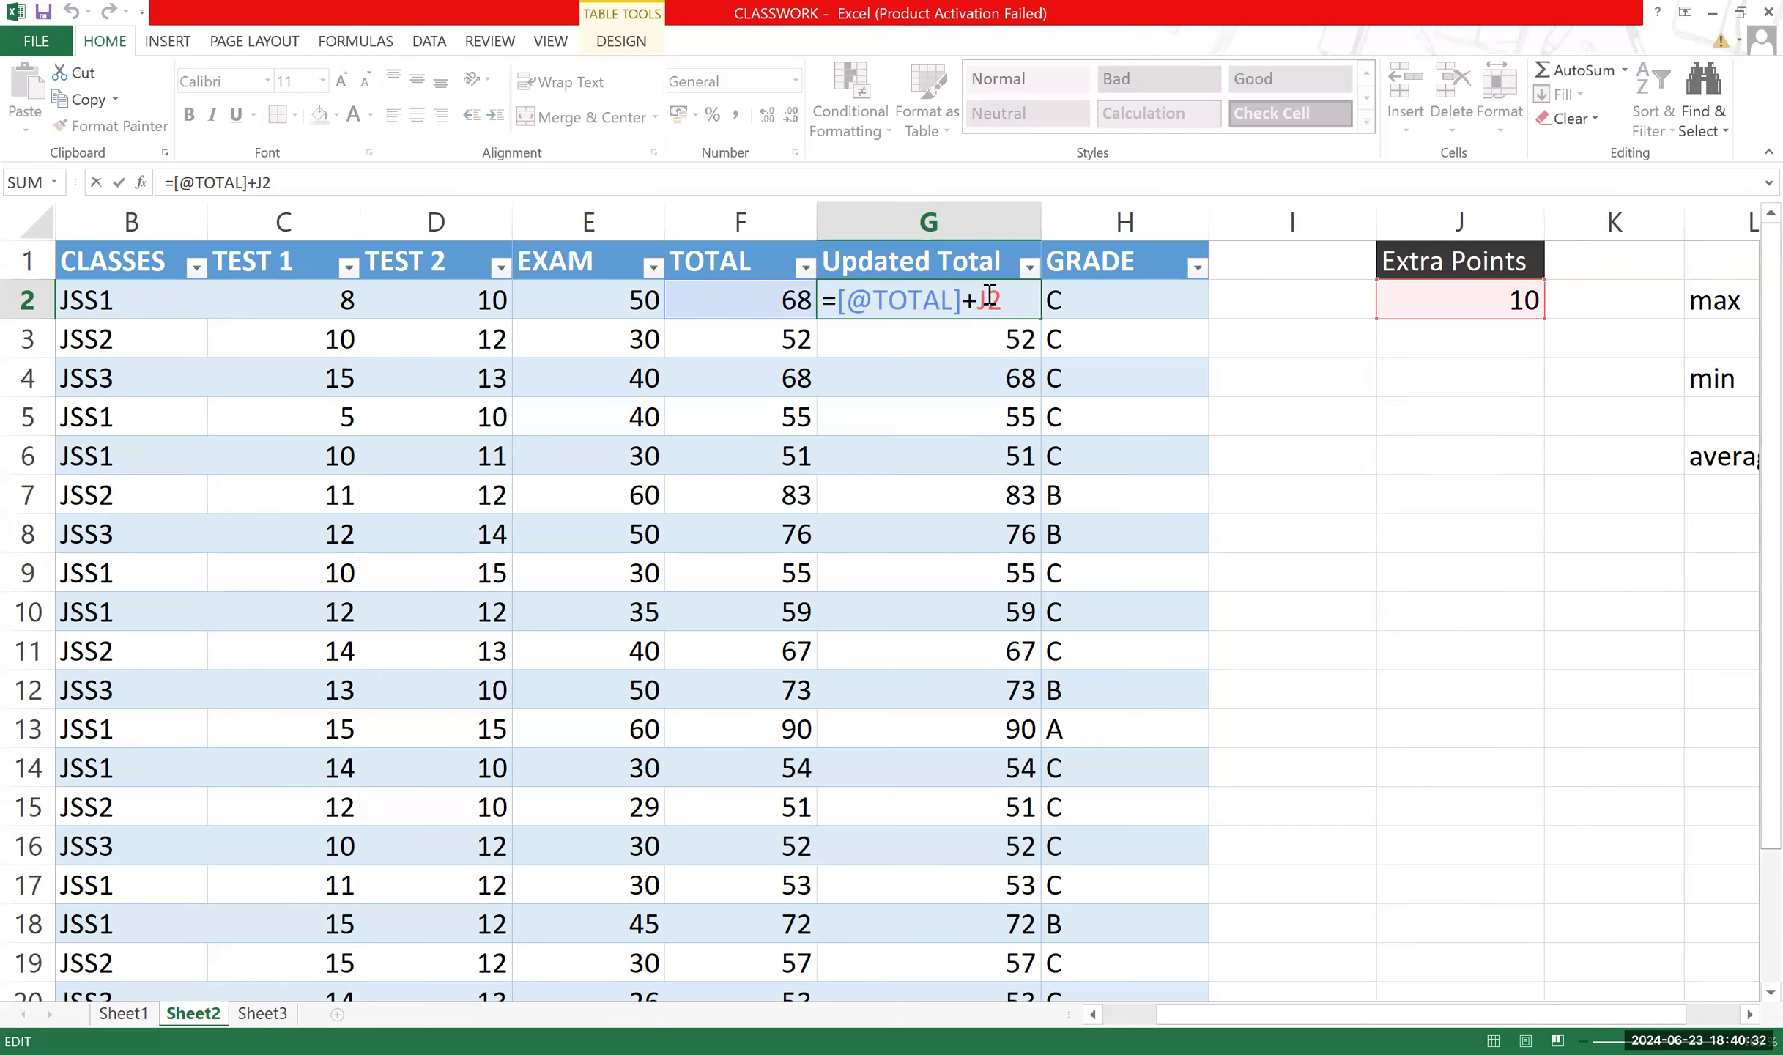
double_click(1035, 299)
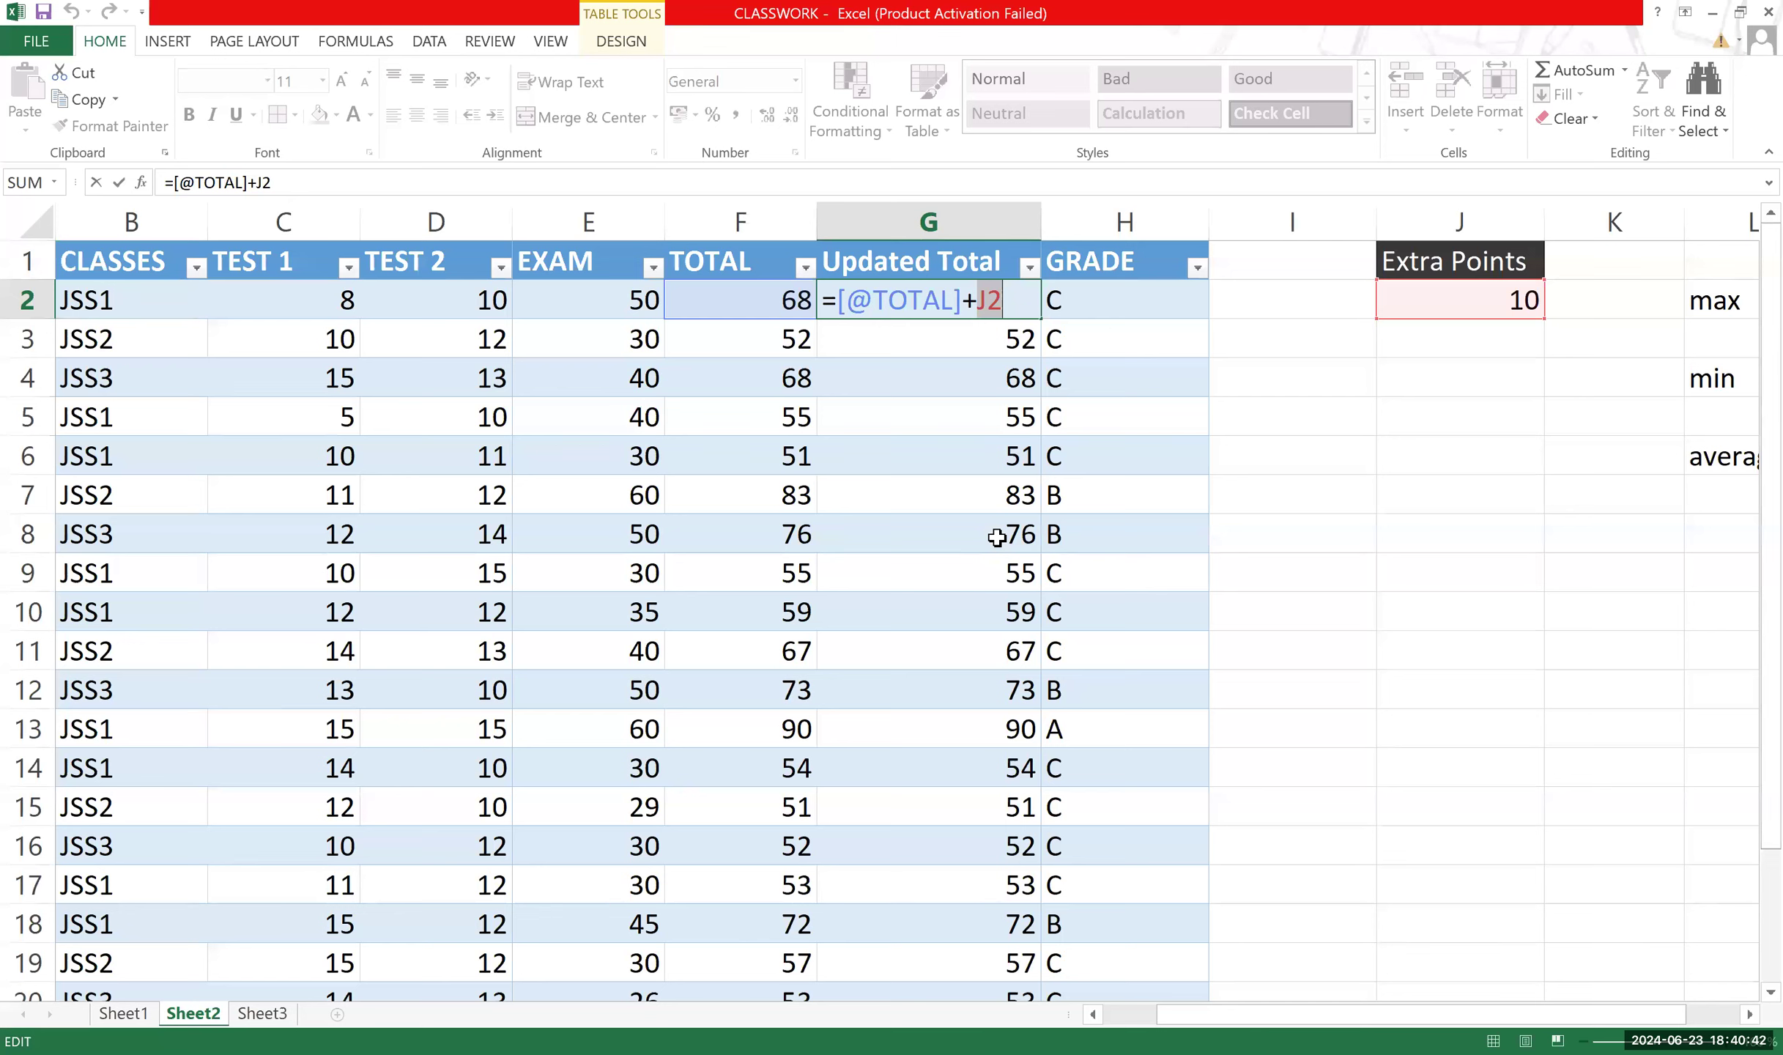
left_click(889, 301)
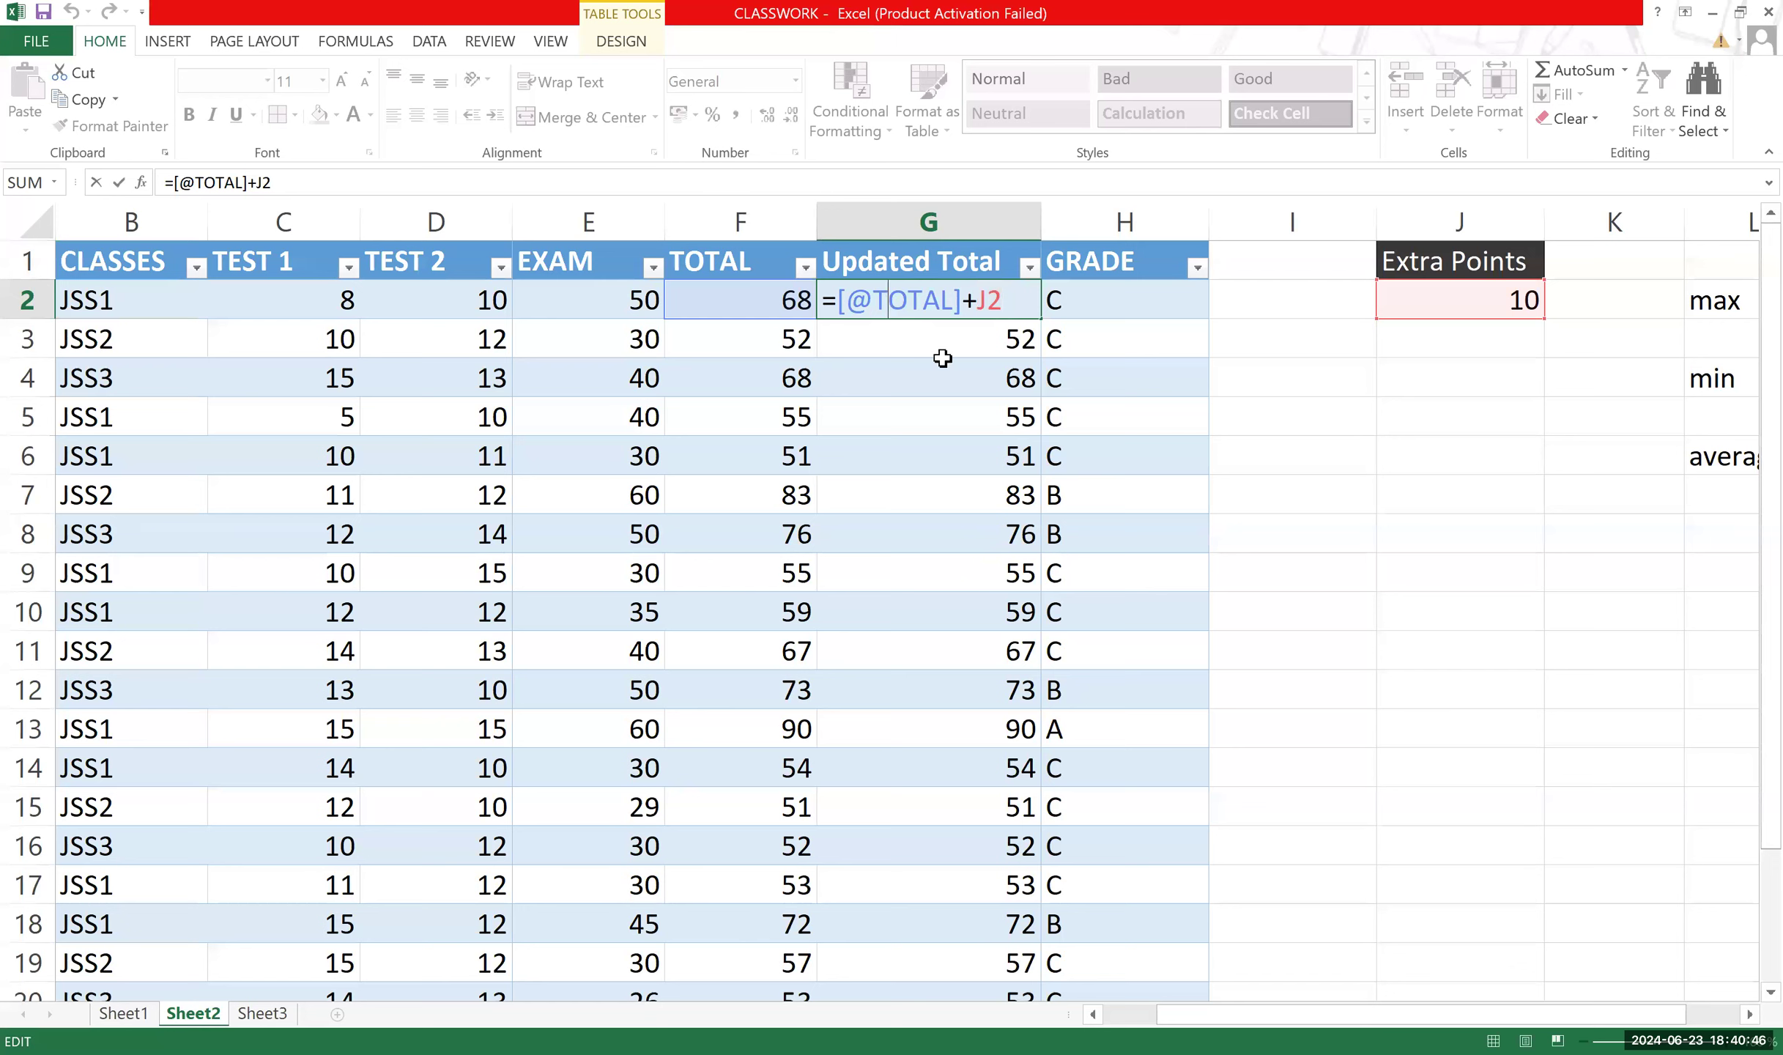
left_click(1018, 302)
key("Return")
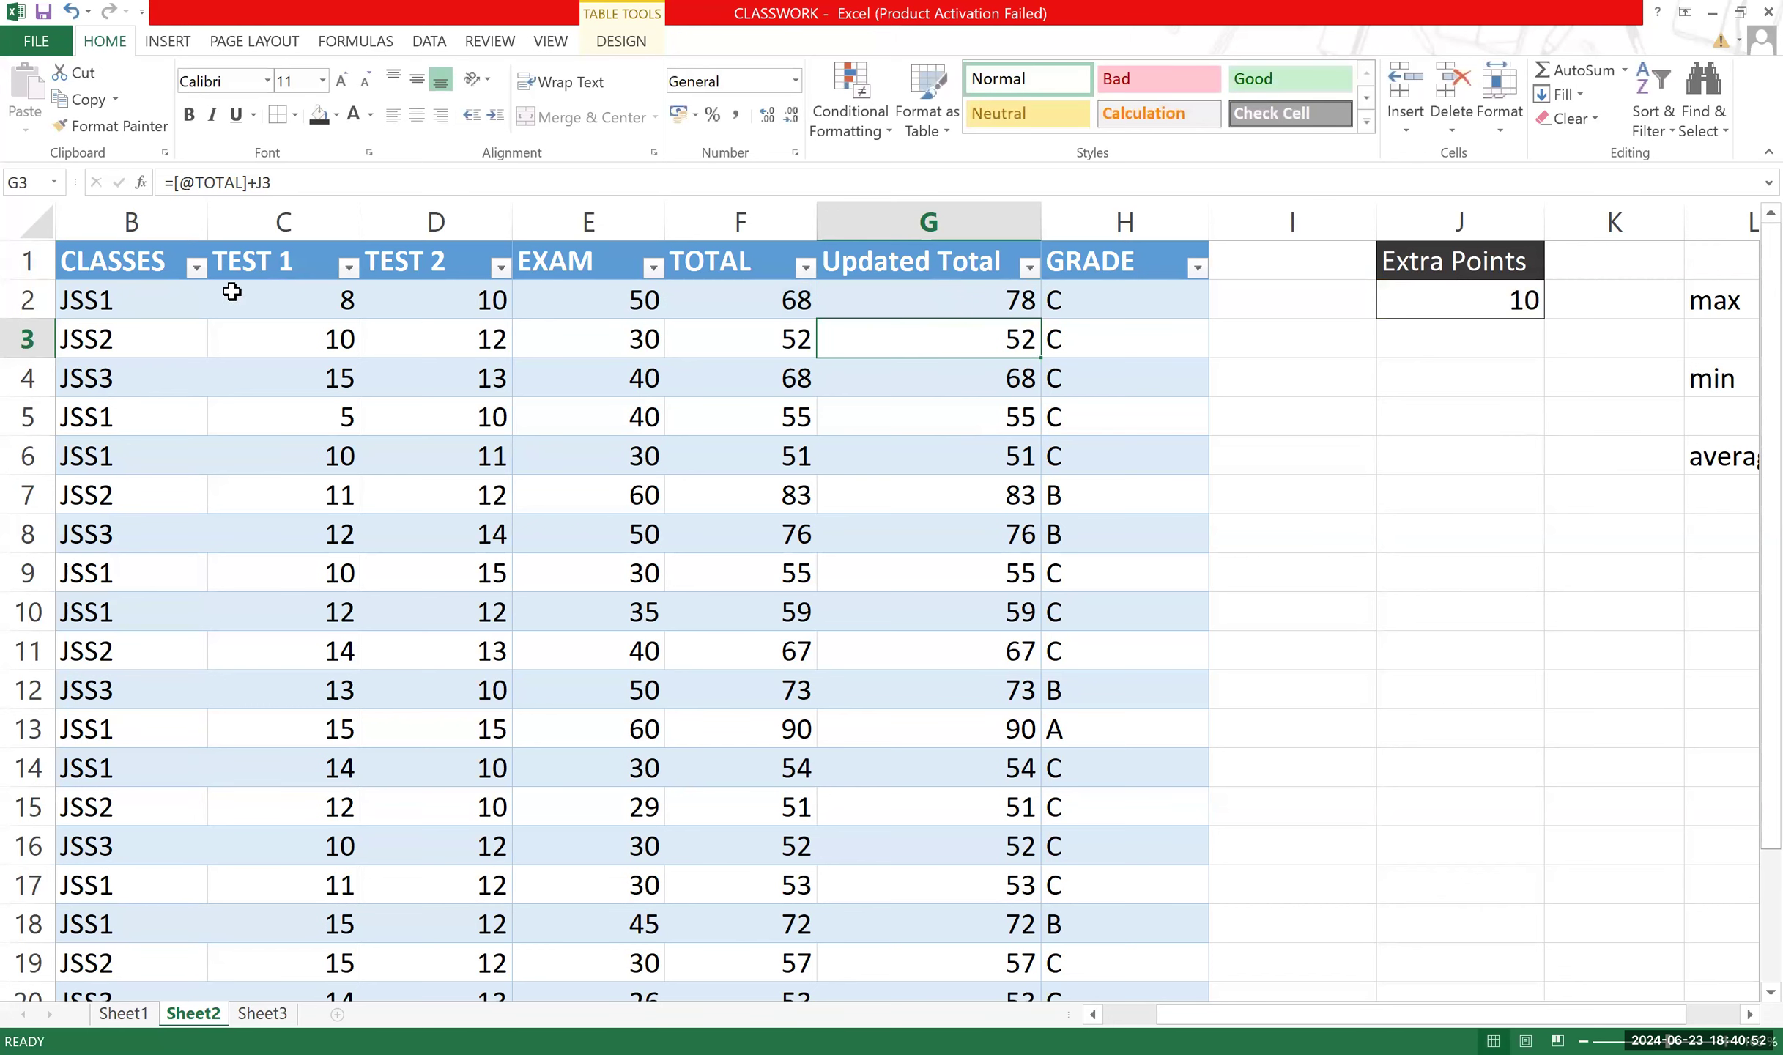
Copy the student table from the CLASSES header through the last GRADE row and paste it over Sheet3's contents from A1.
left_click(133, 258)
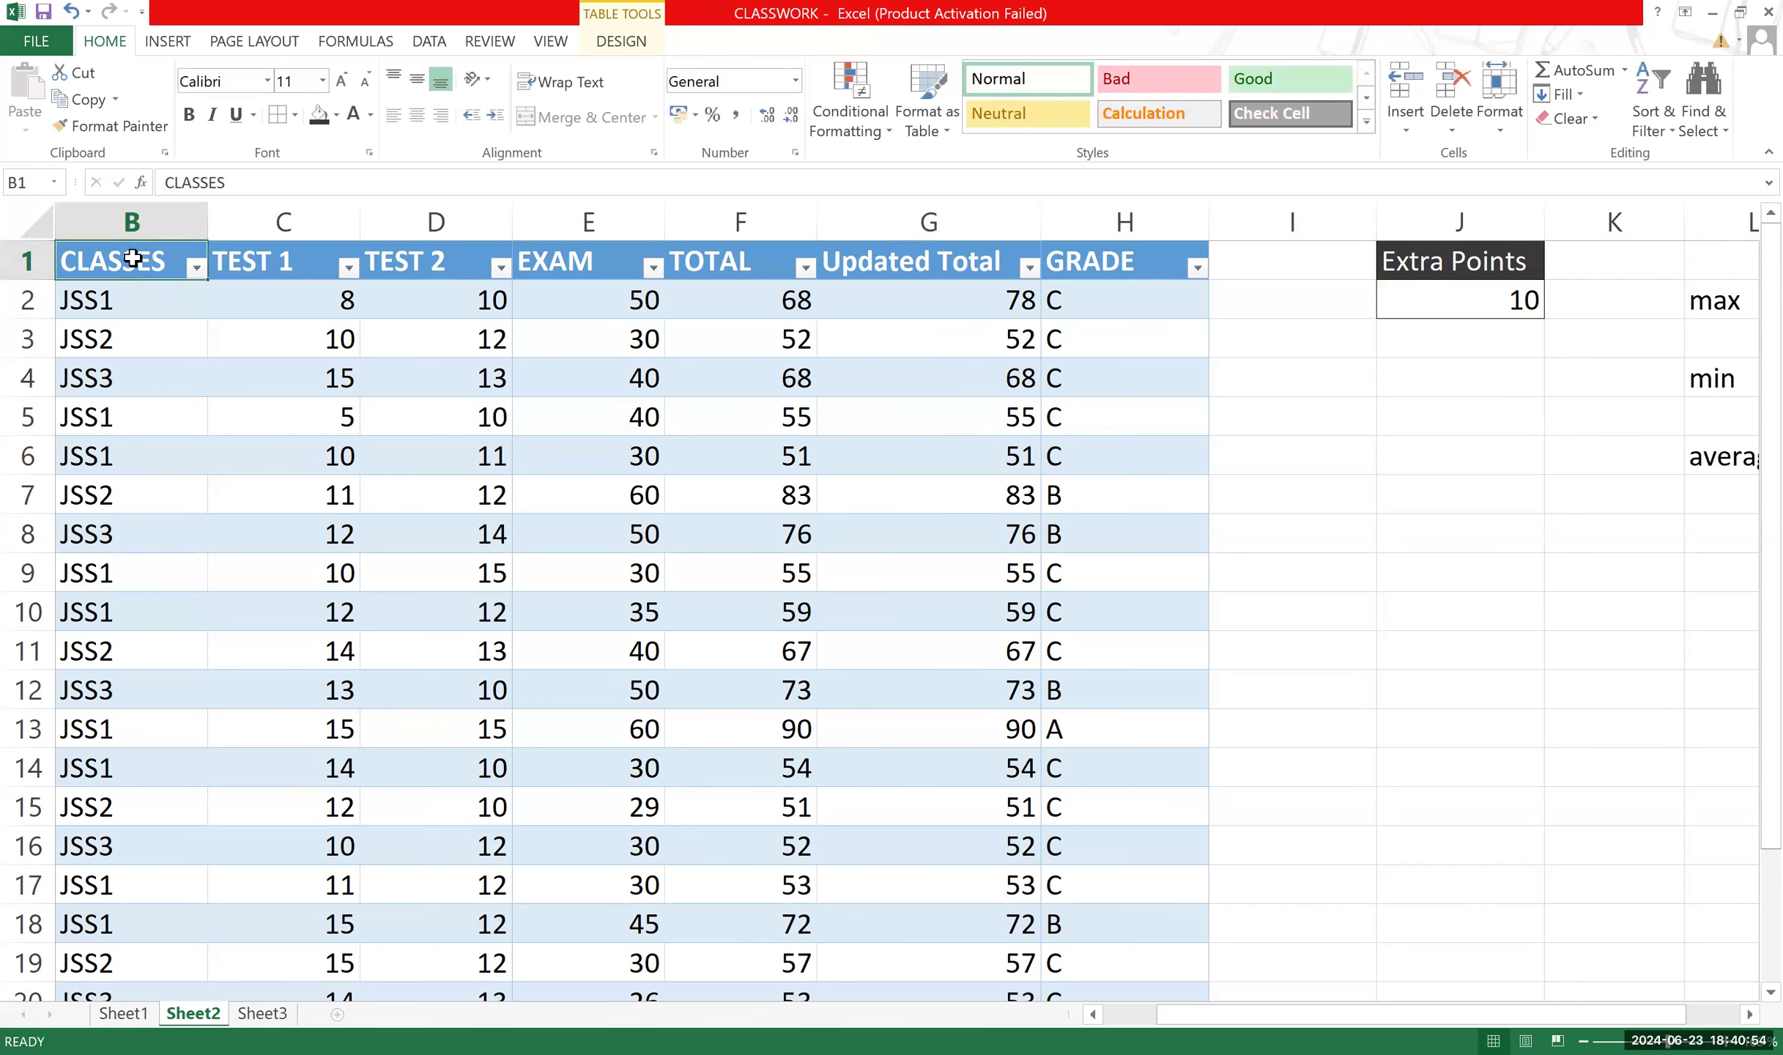
left_click_drag(126, 259, 1178, 897)
key("ctrl+c")
left_click(262, 1013)
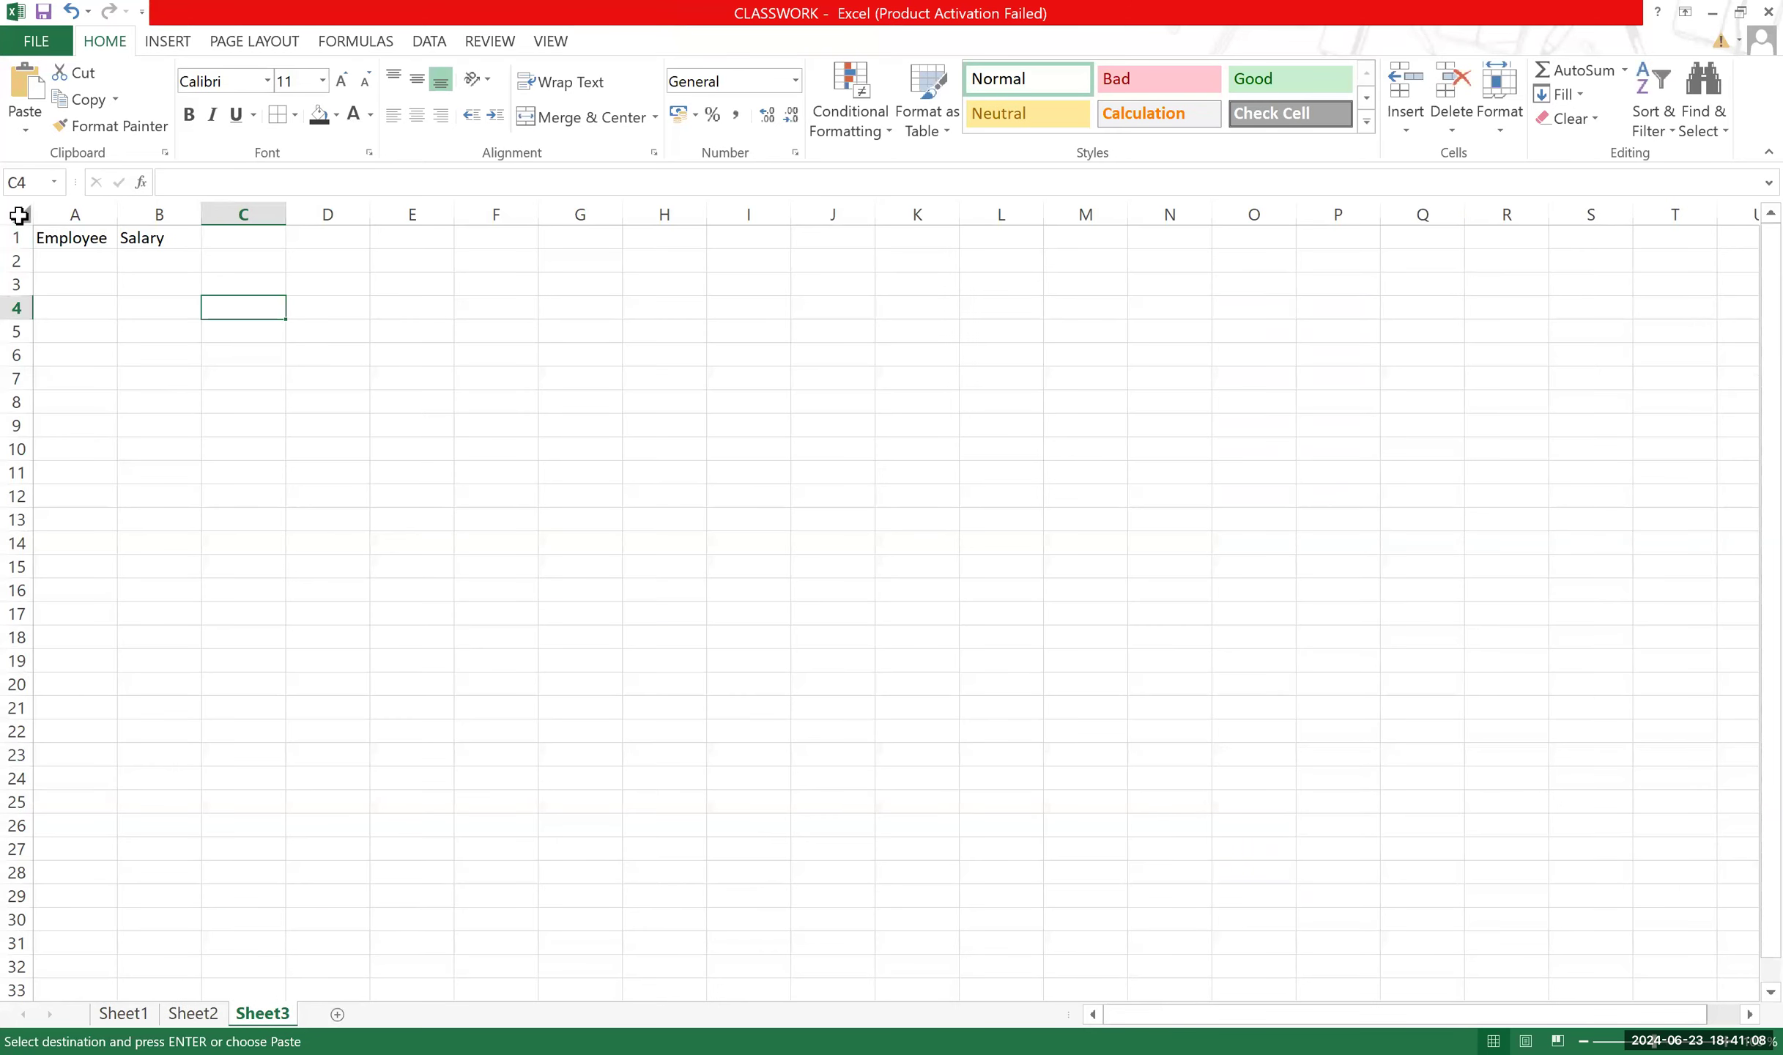
key("ctrl+a")
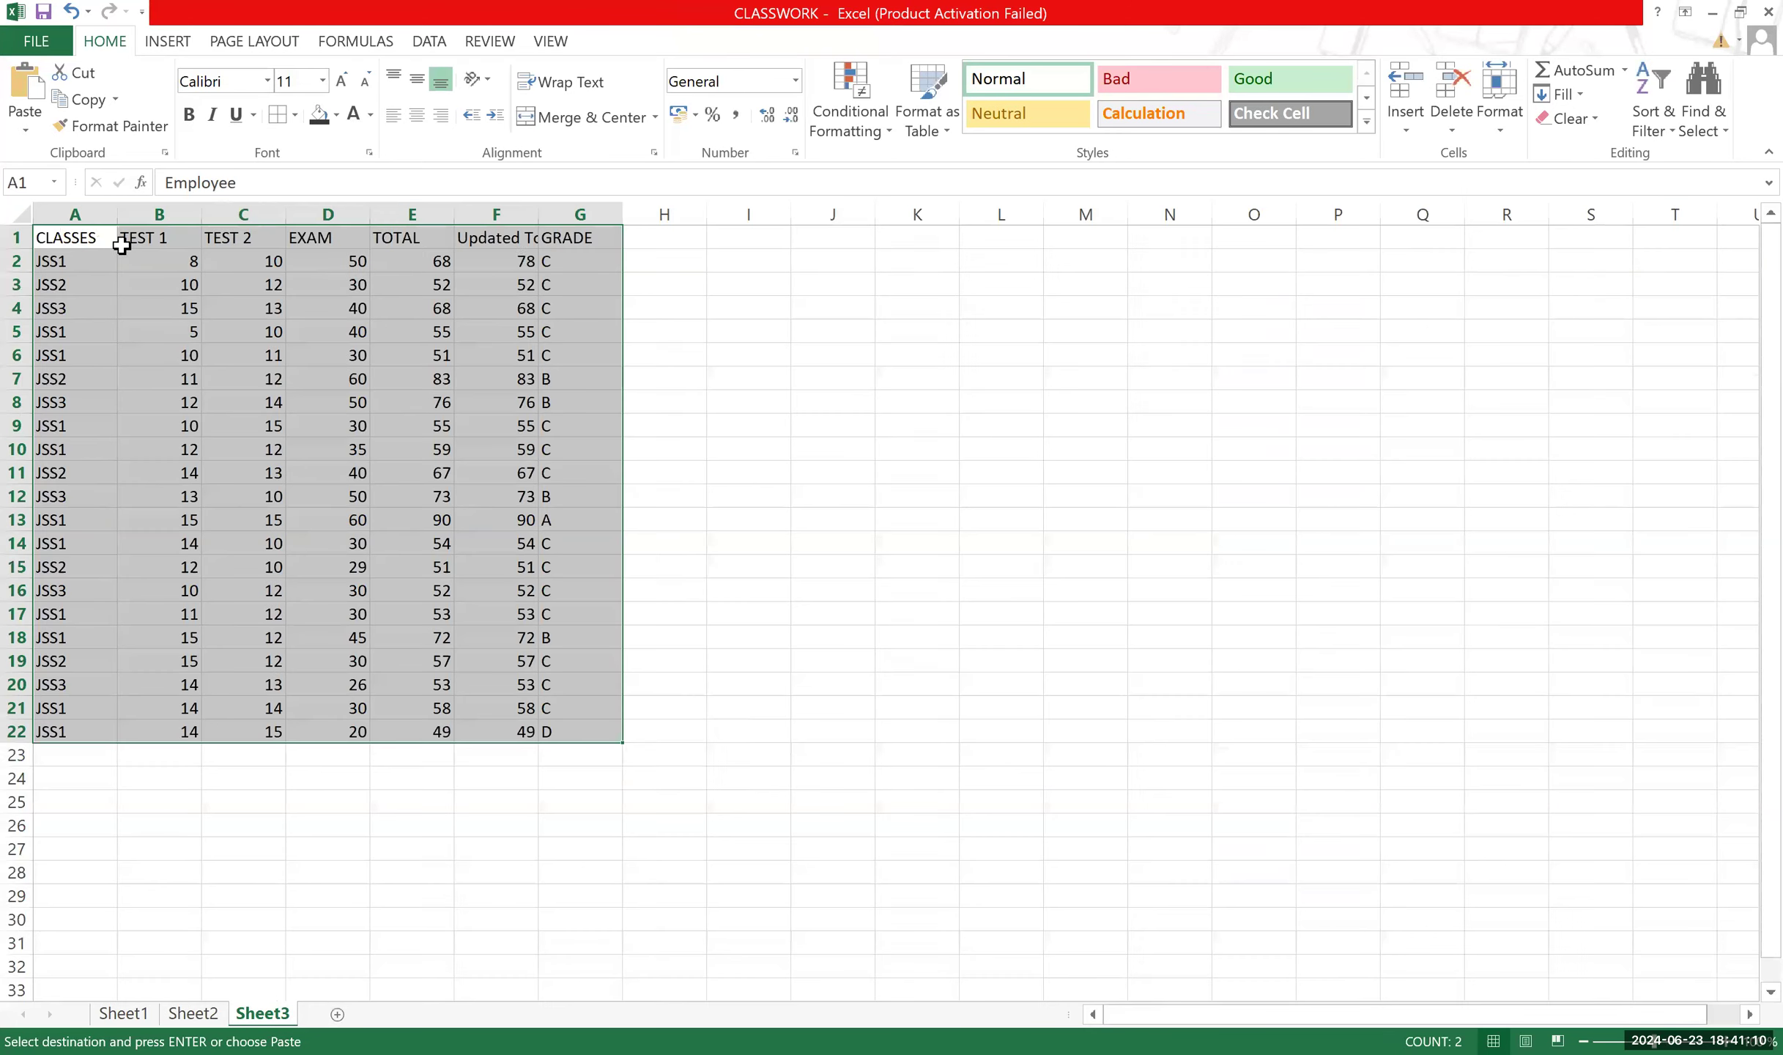
key("ctrl+v")
Examine the formulas in the pasted TOTAL and Updated Total columns on Sheet3 and the available paste options.
left_click(514, 273)
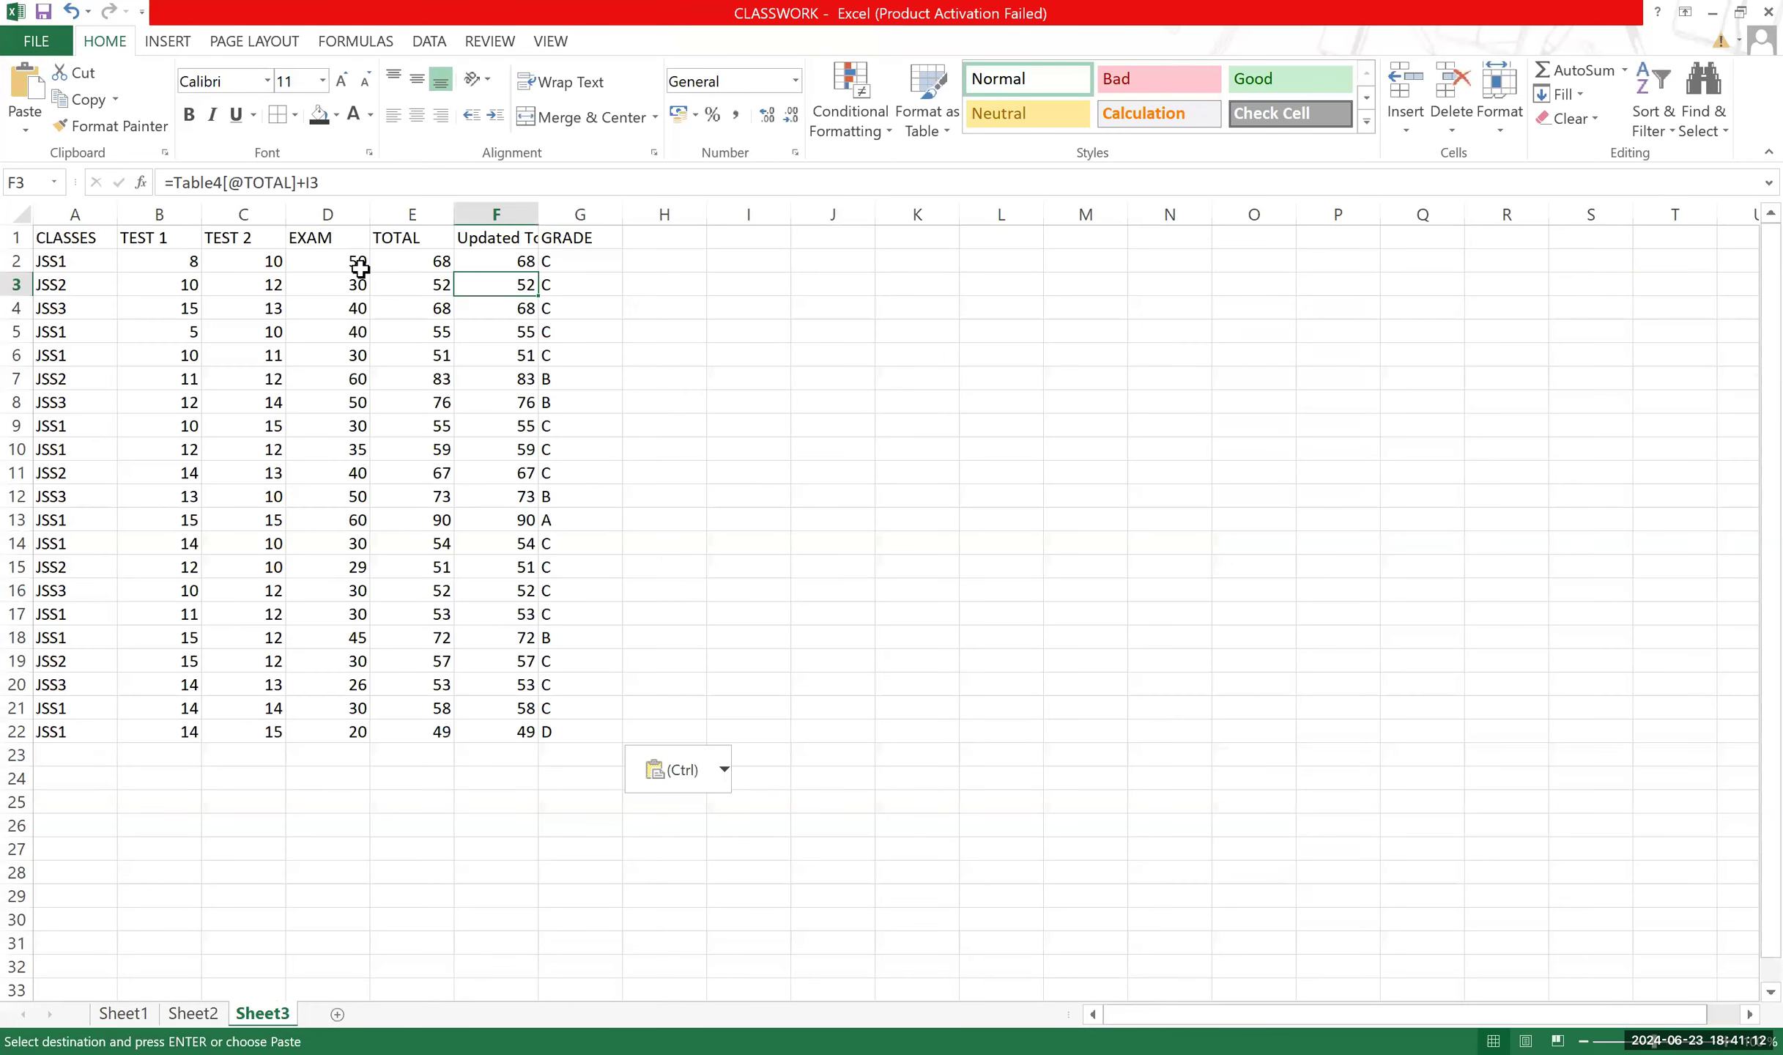
left_click(404, 262)
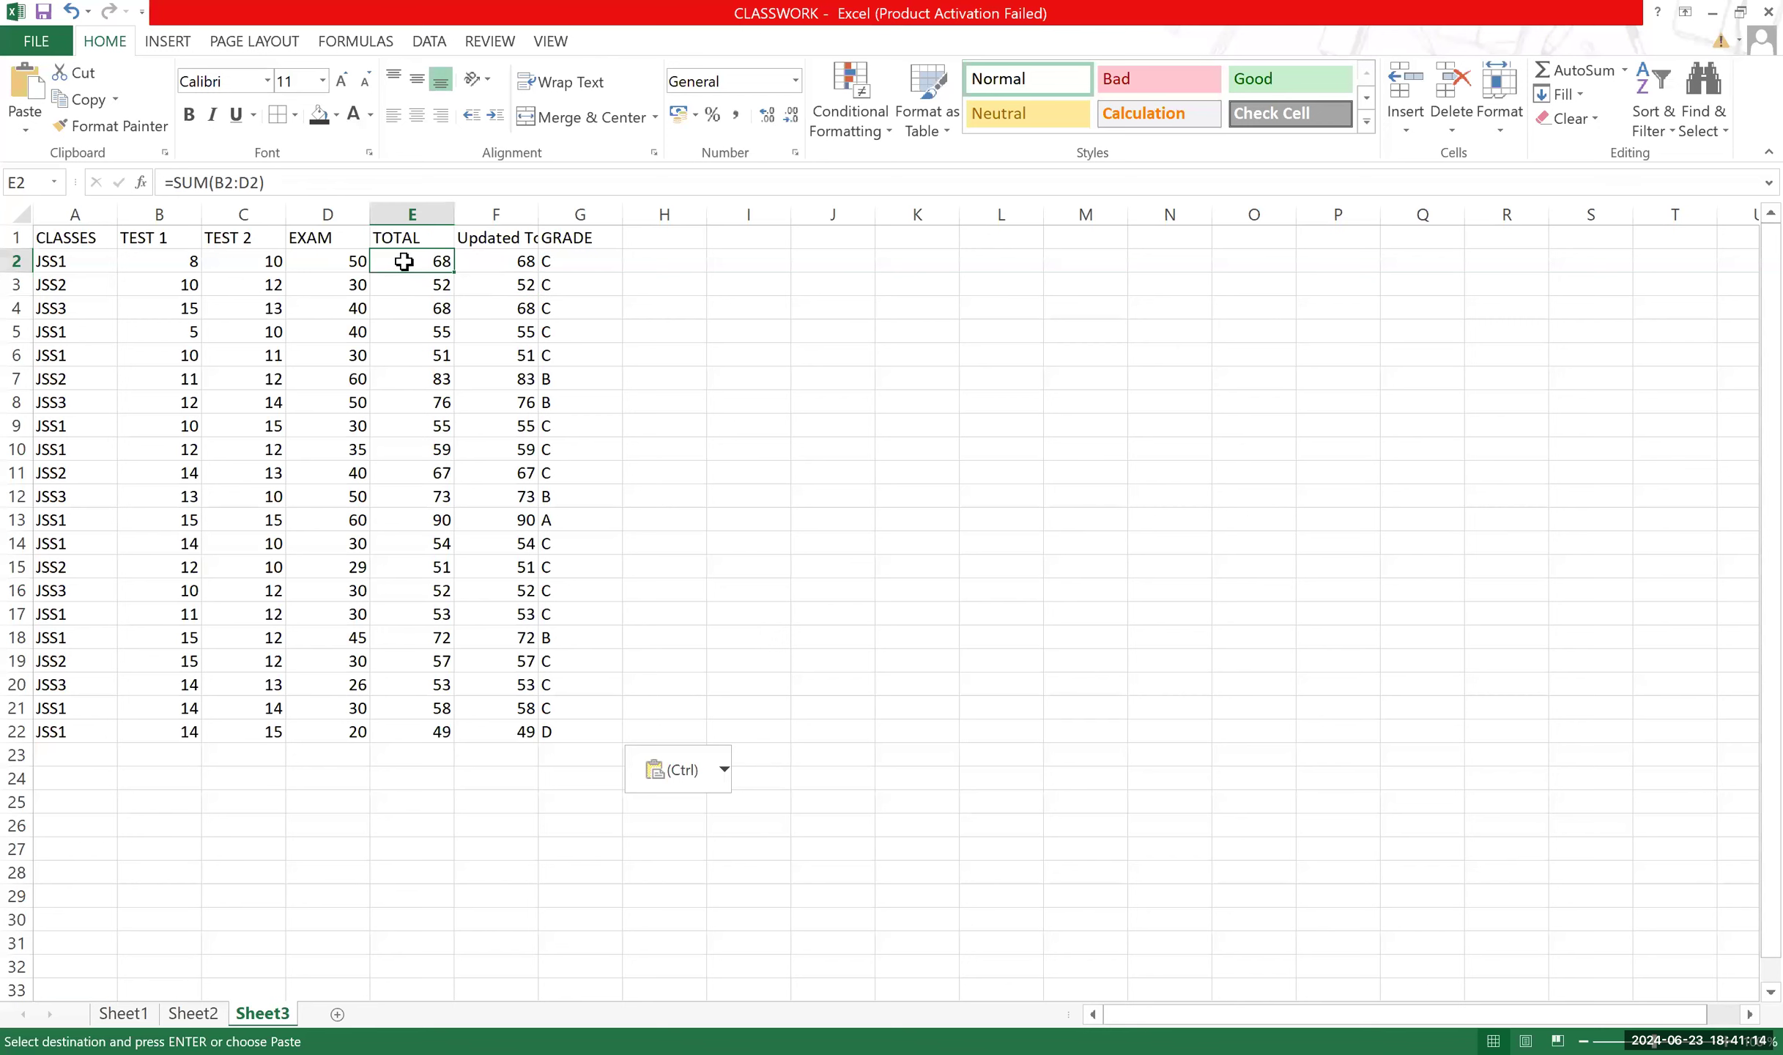
left_click(414, 304)
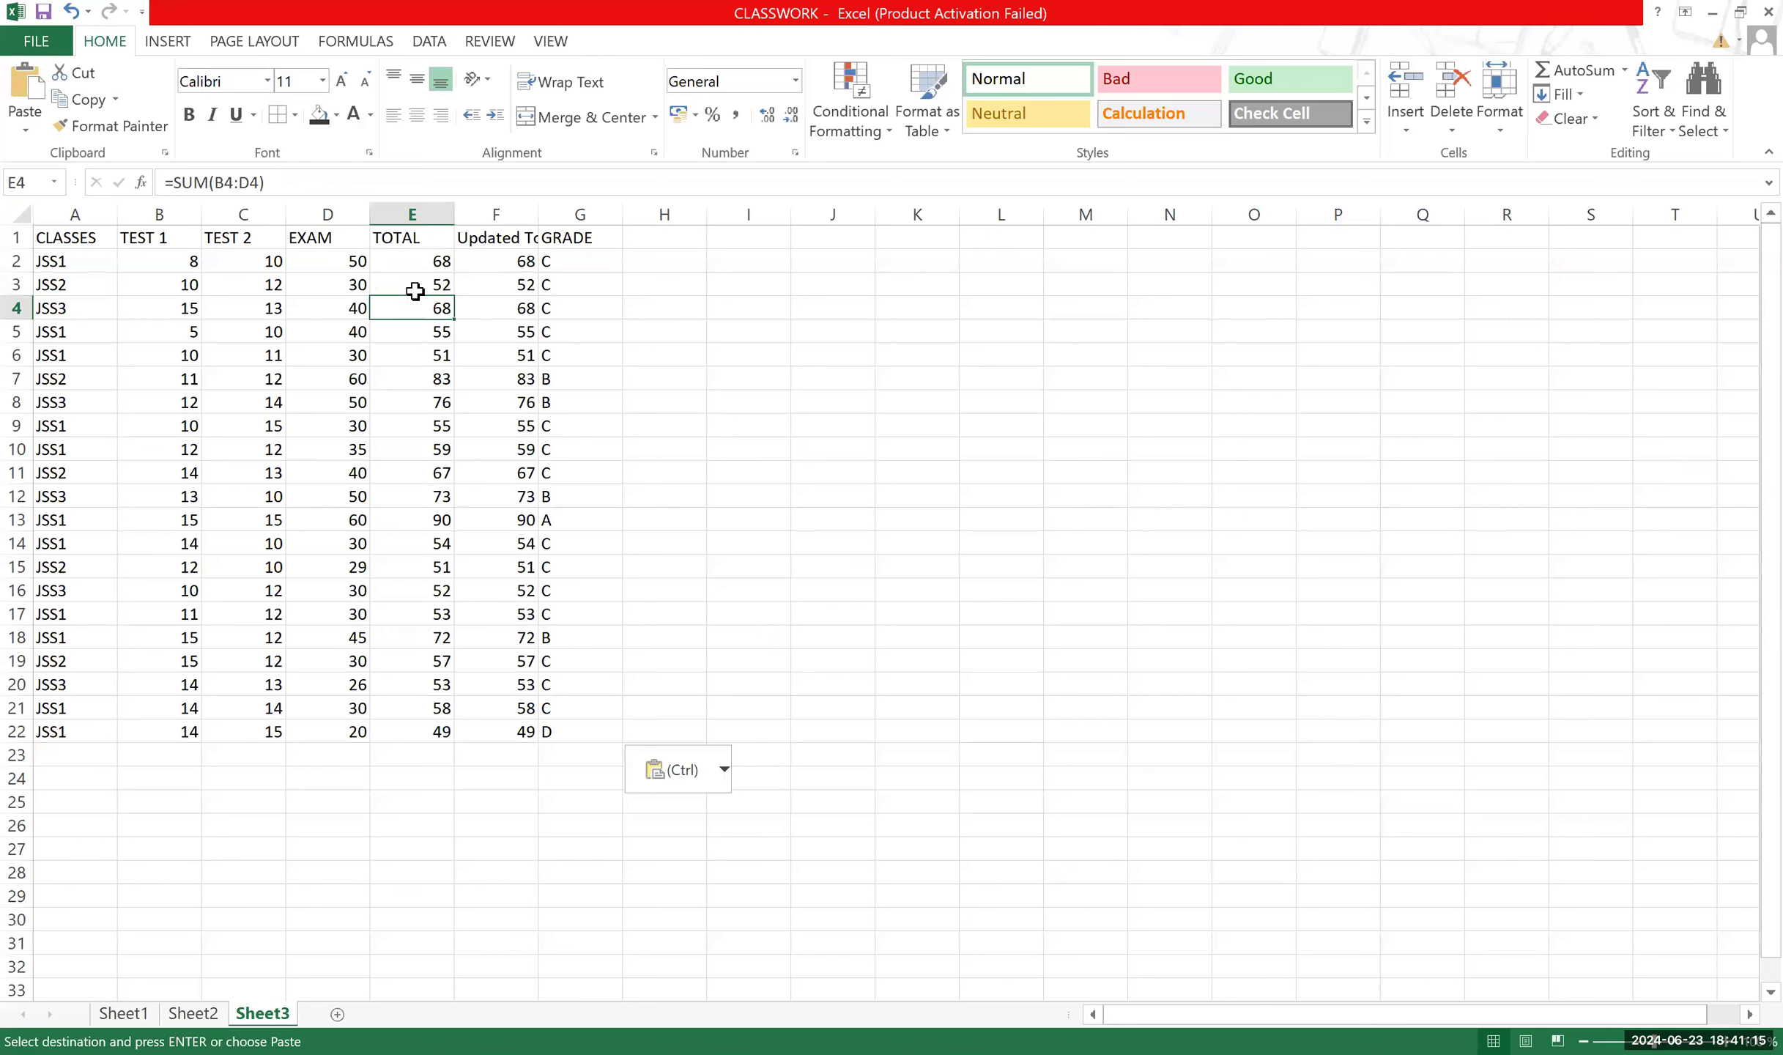
left_click(509, 261)
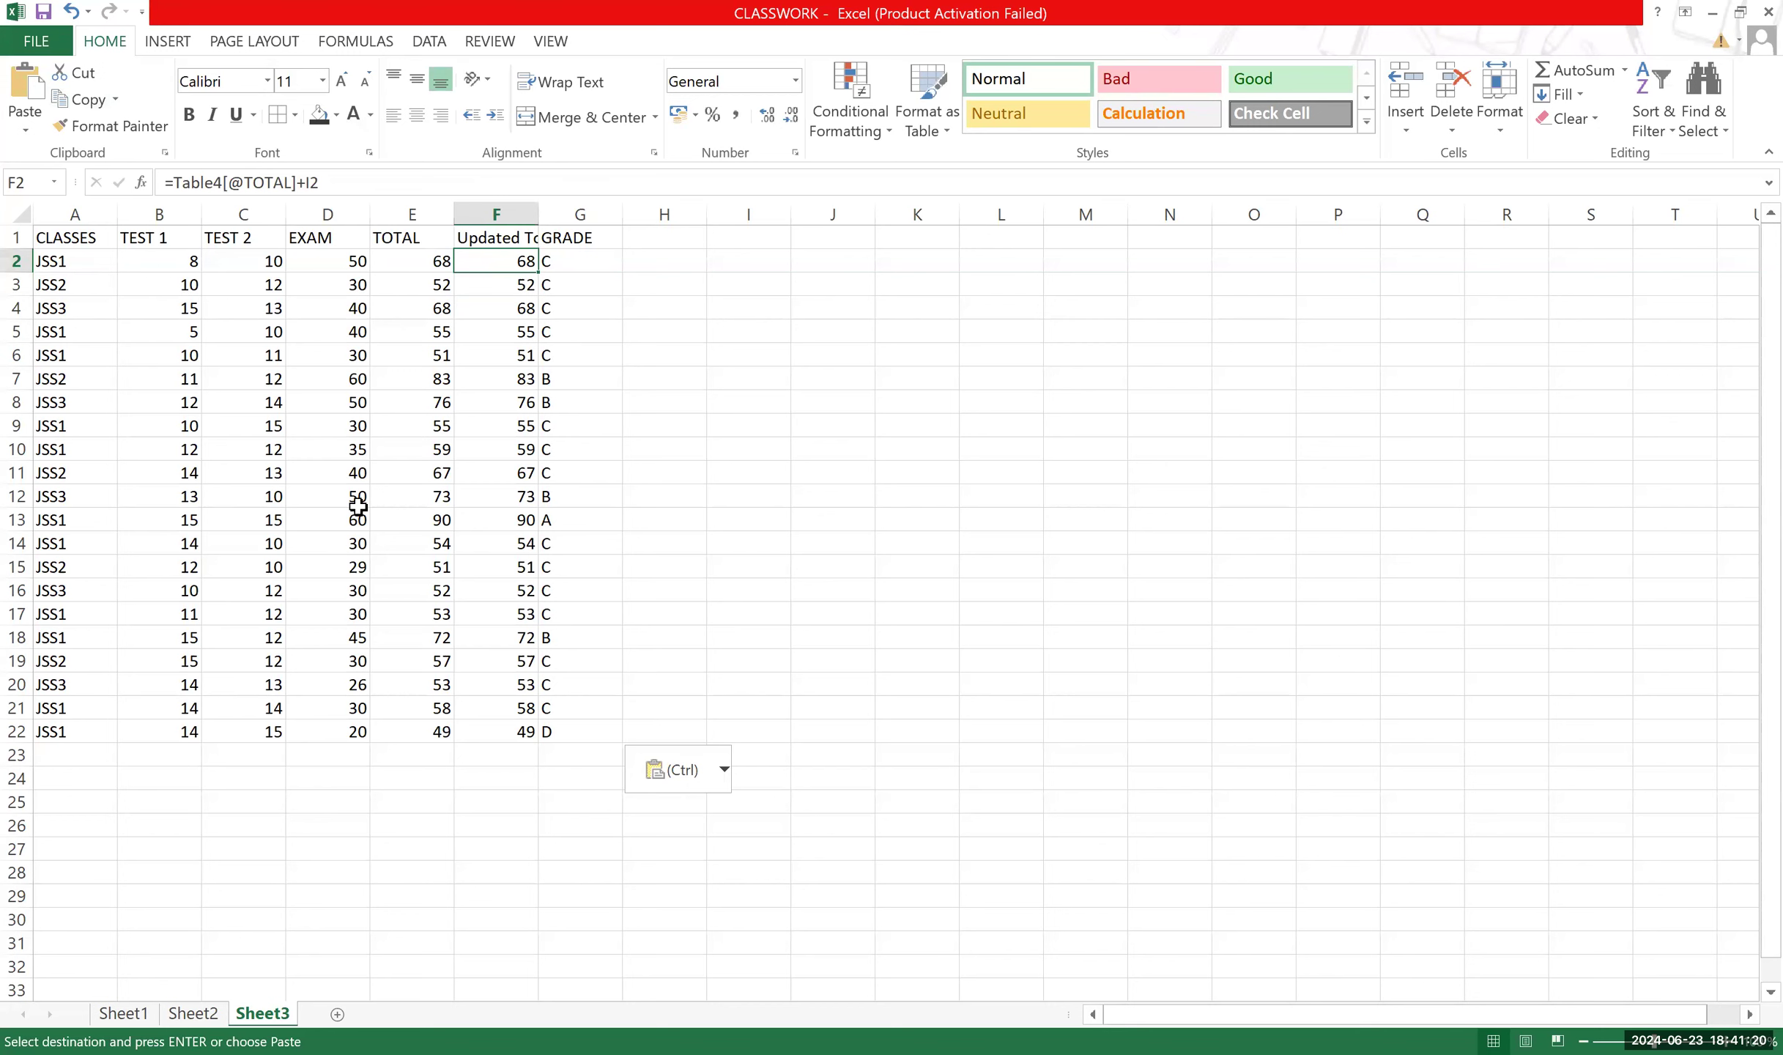
left_click(729, 775)
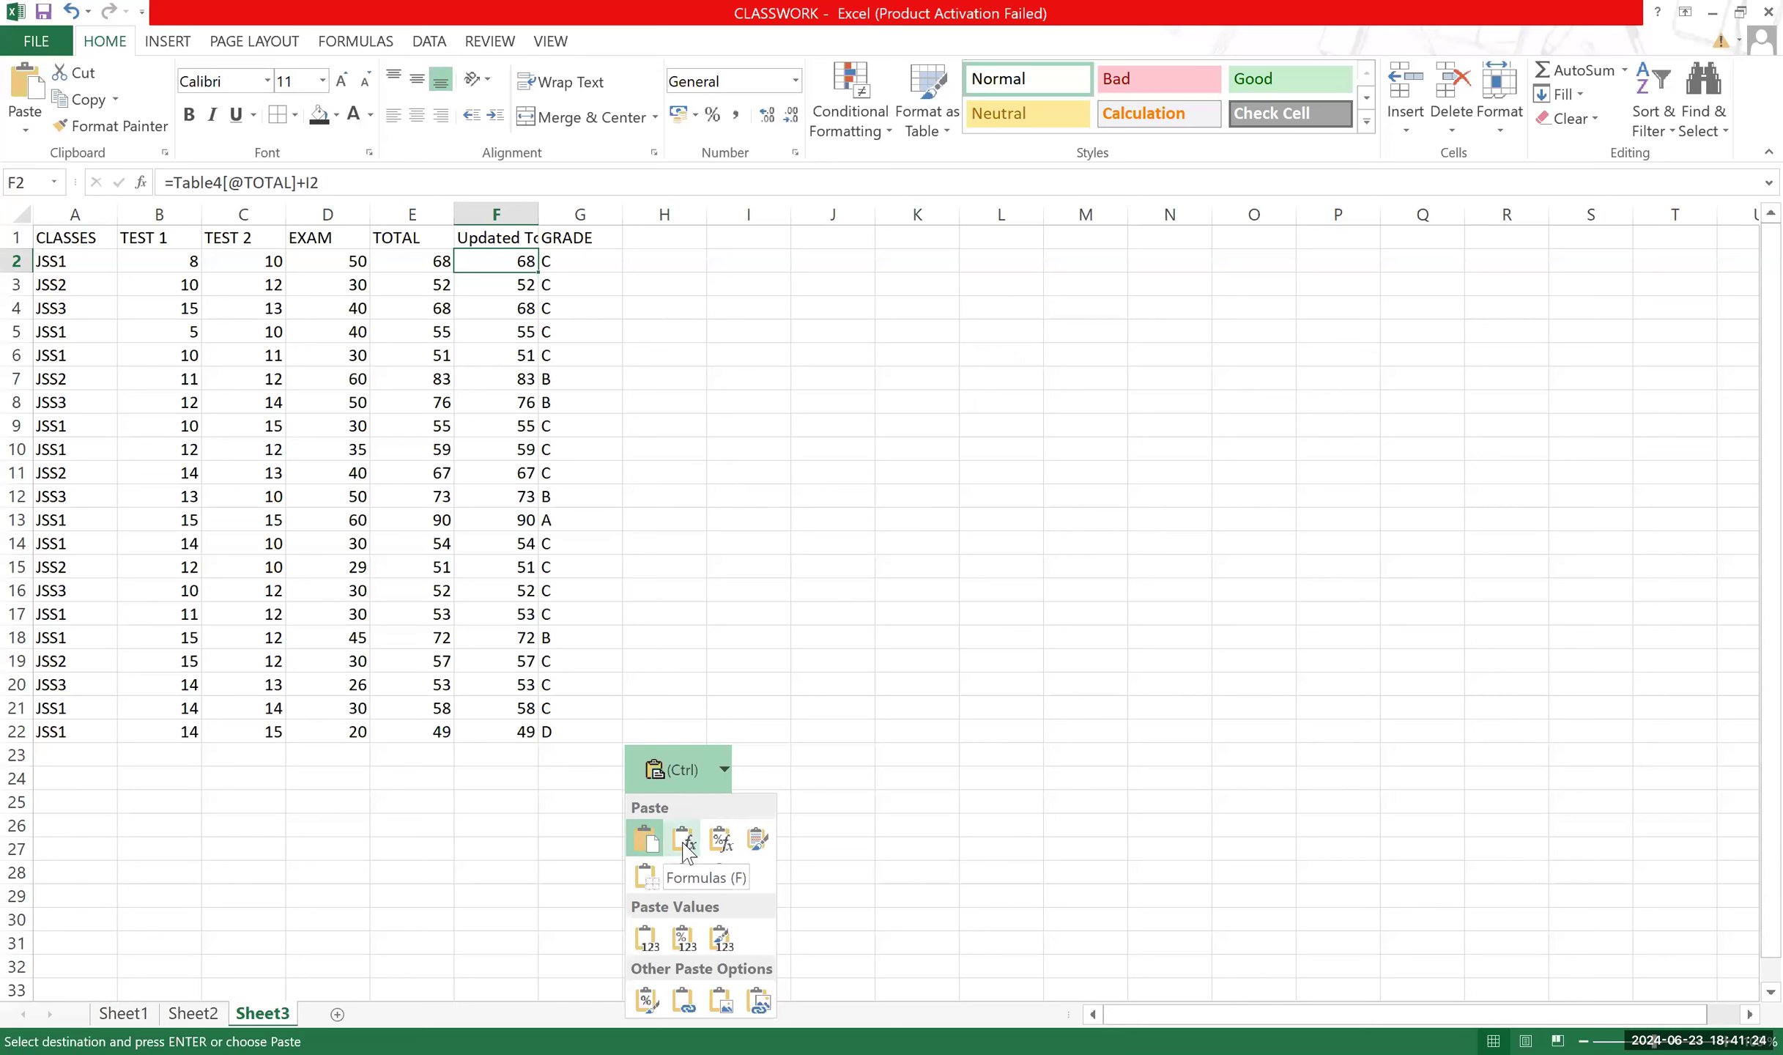
left_click(561, 397)
left_click(518, 325)
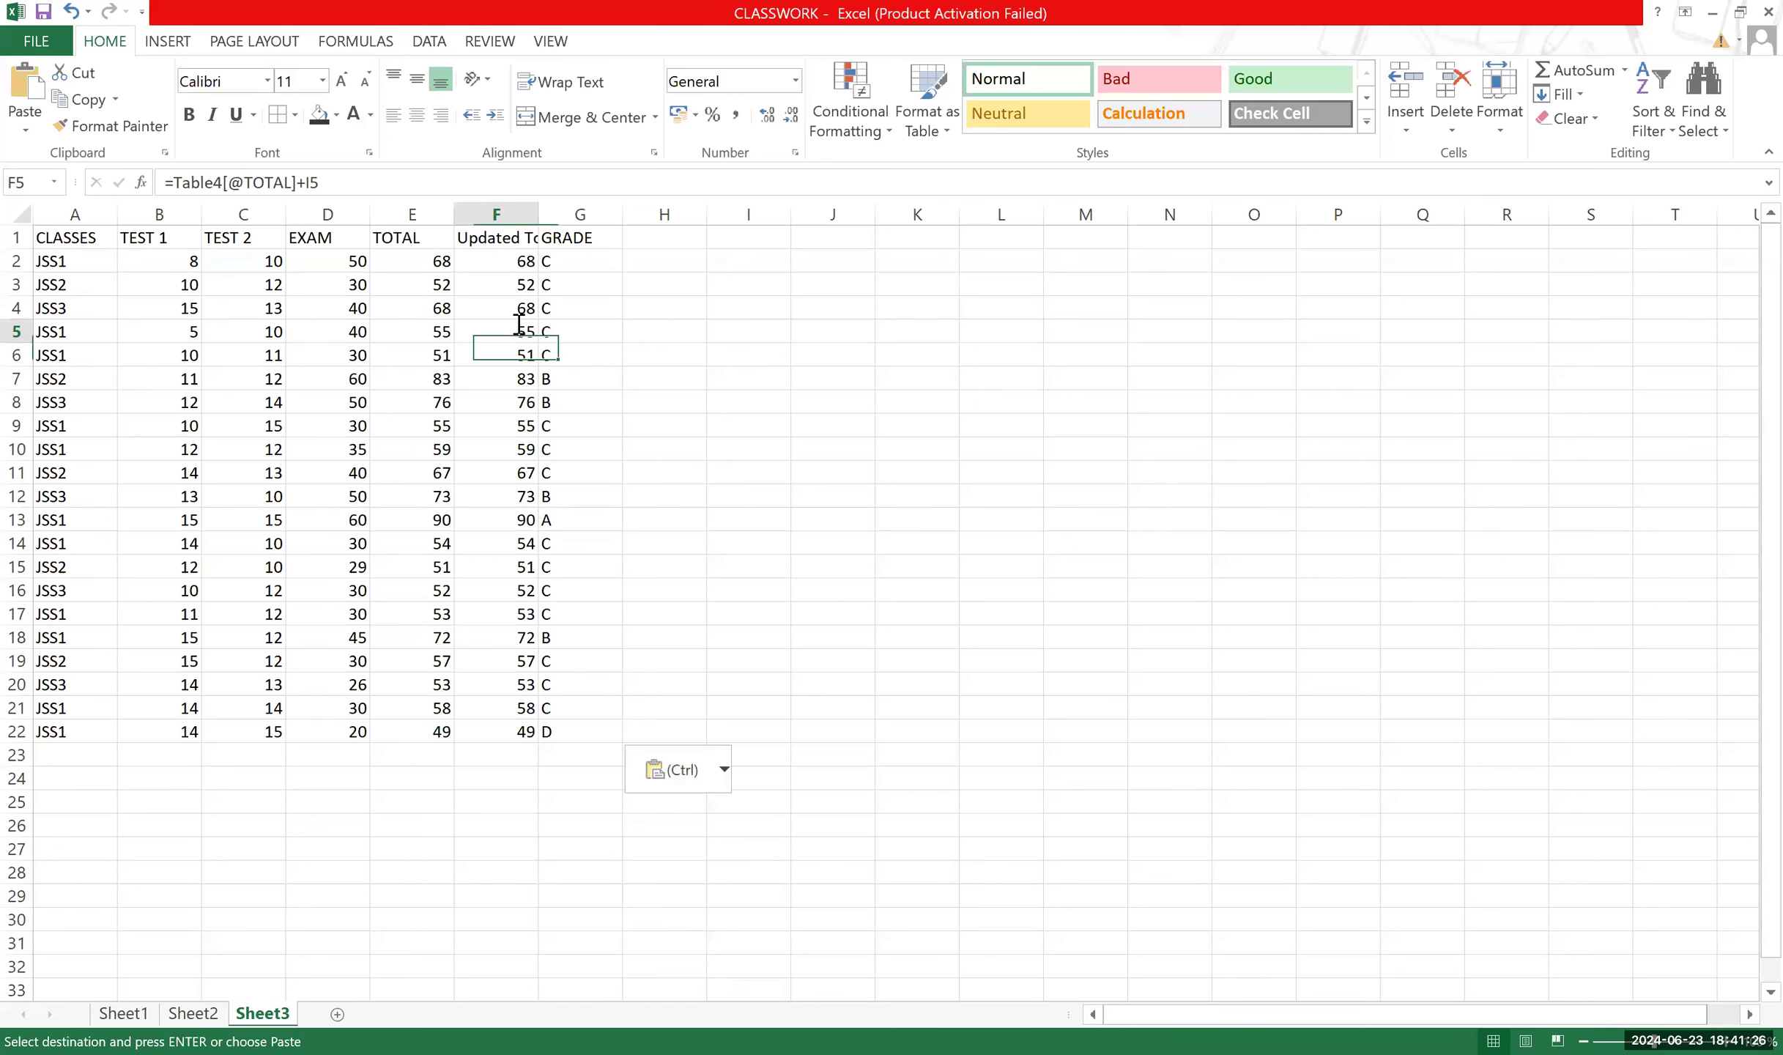
double_click(519, 325)
left_click(519, 282)
left_click(517, 260)
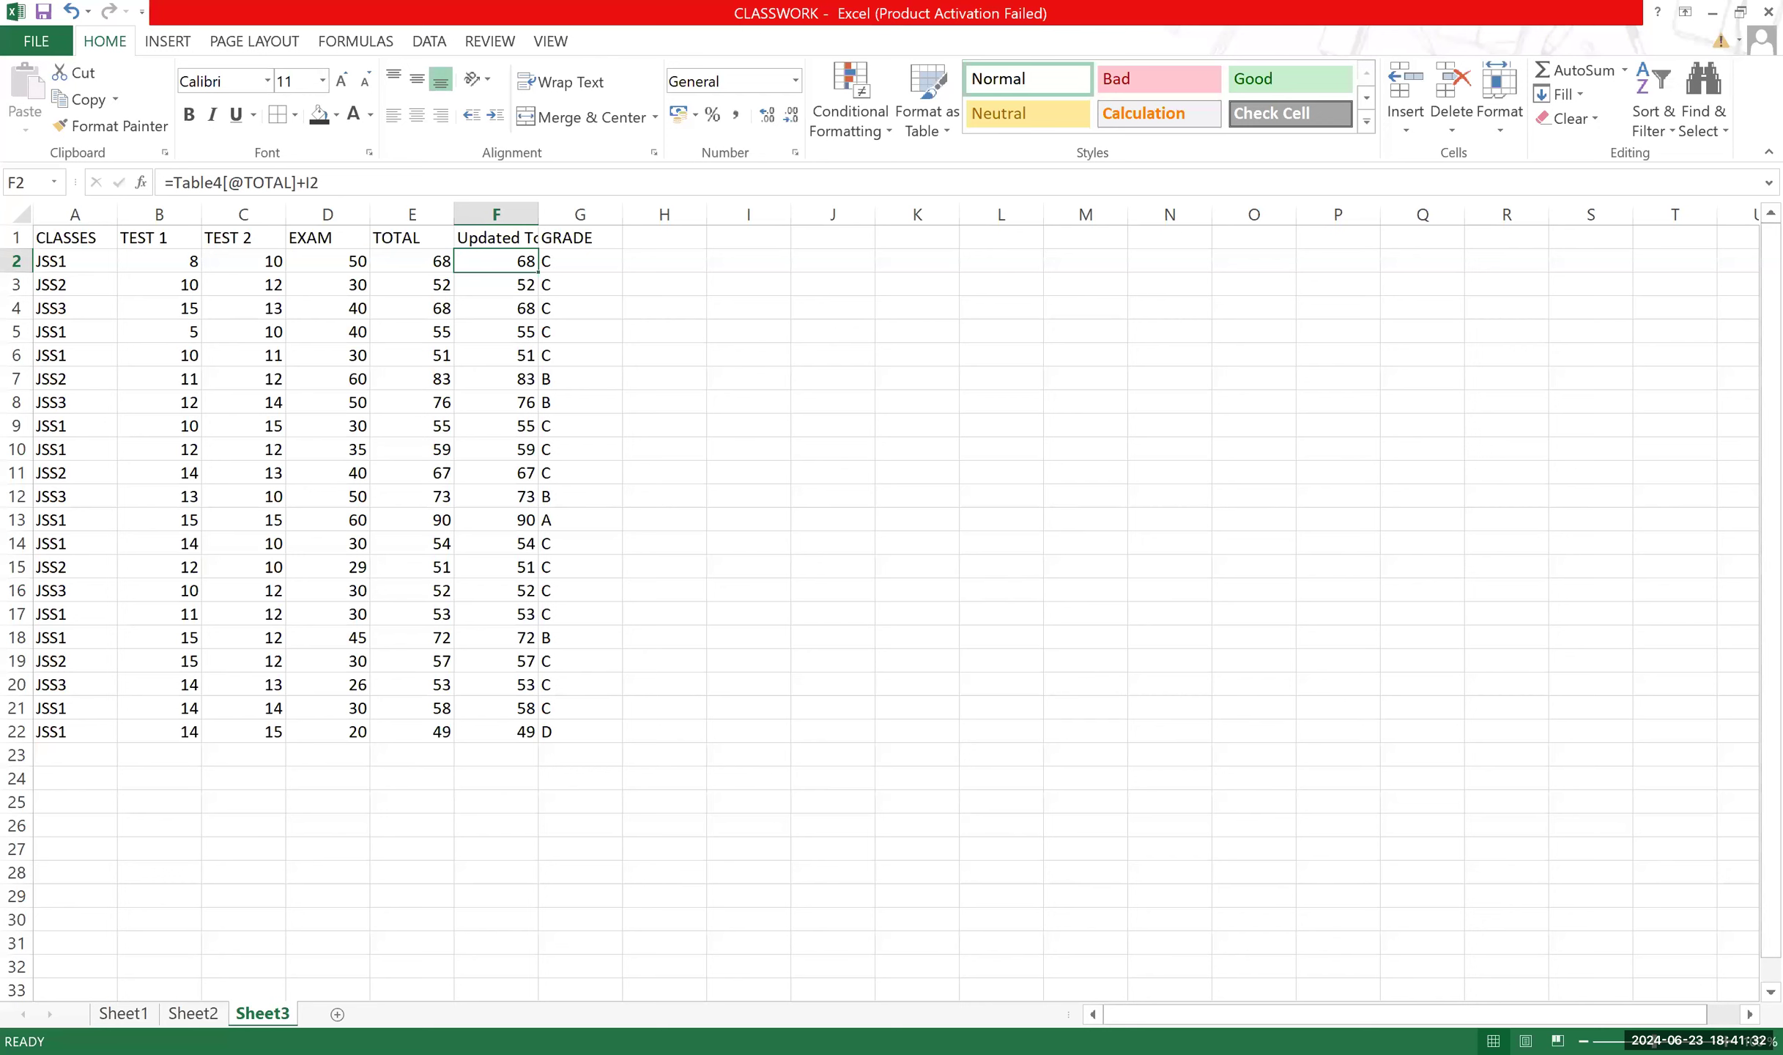
Fit the width of Sheet3's column F to its Updated Total header.
scroll(1502, 717, "up", 8)
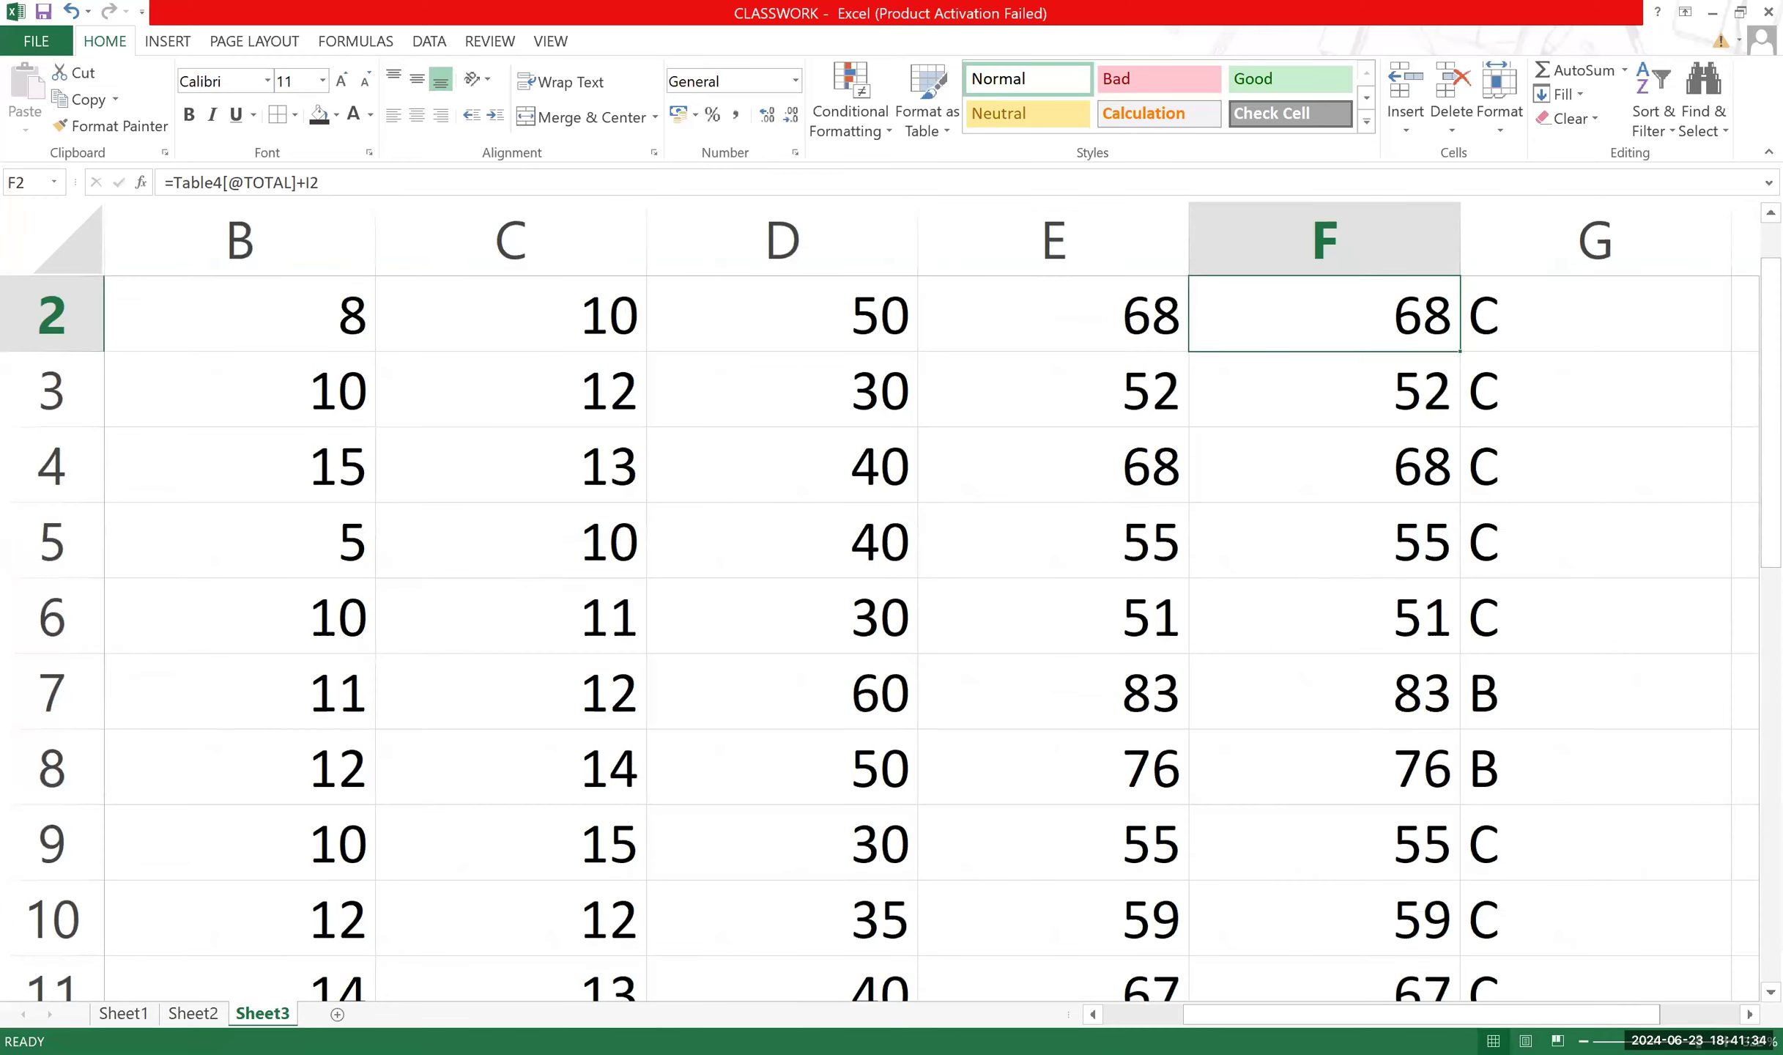
double_click(1129, 327)
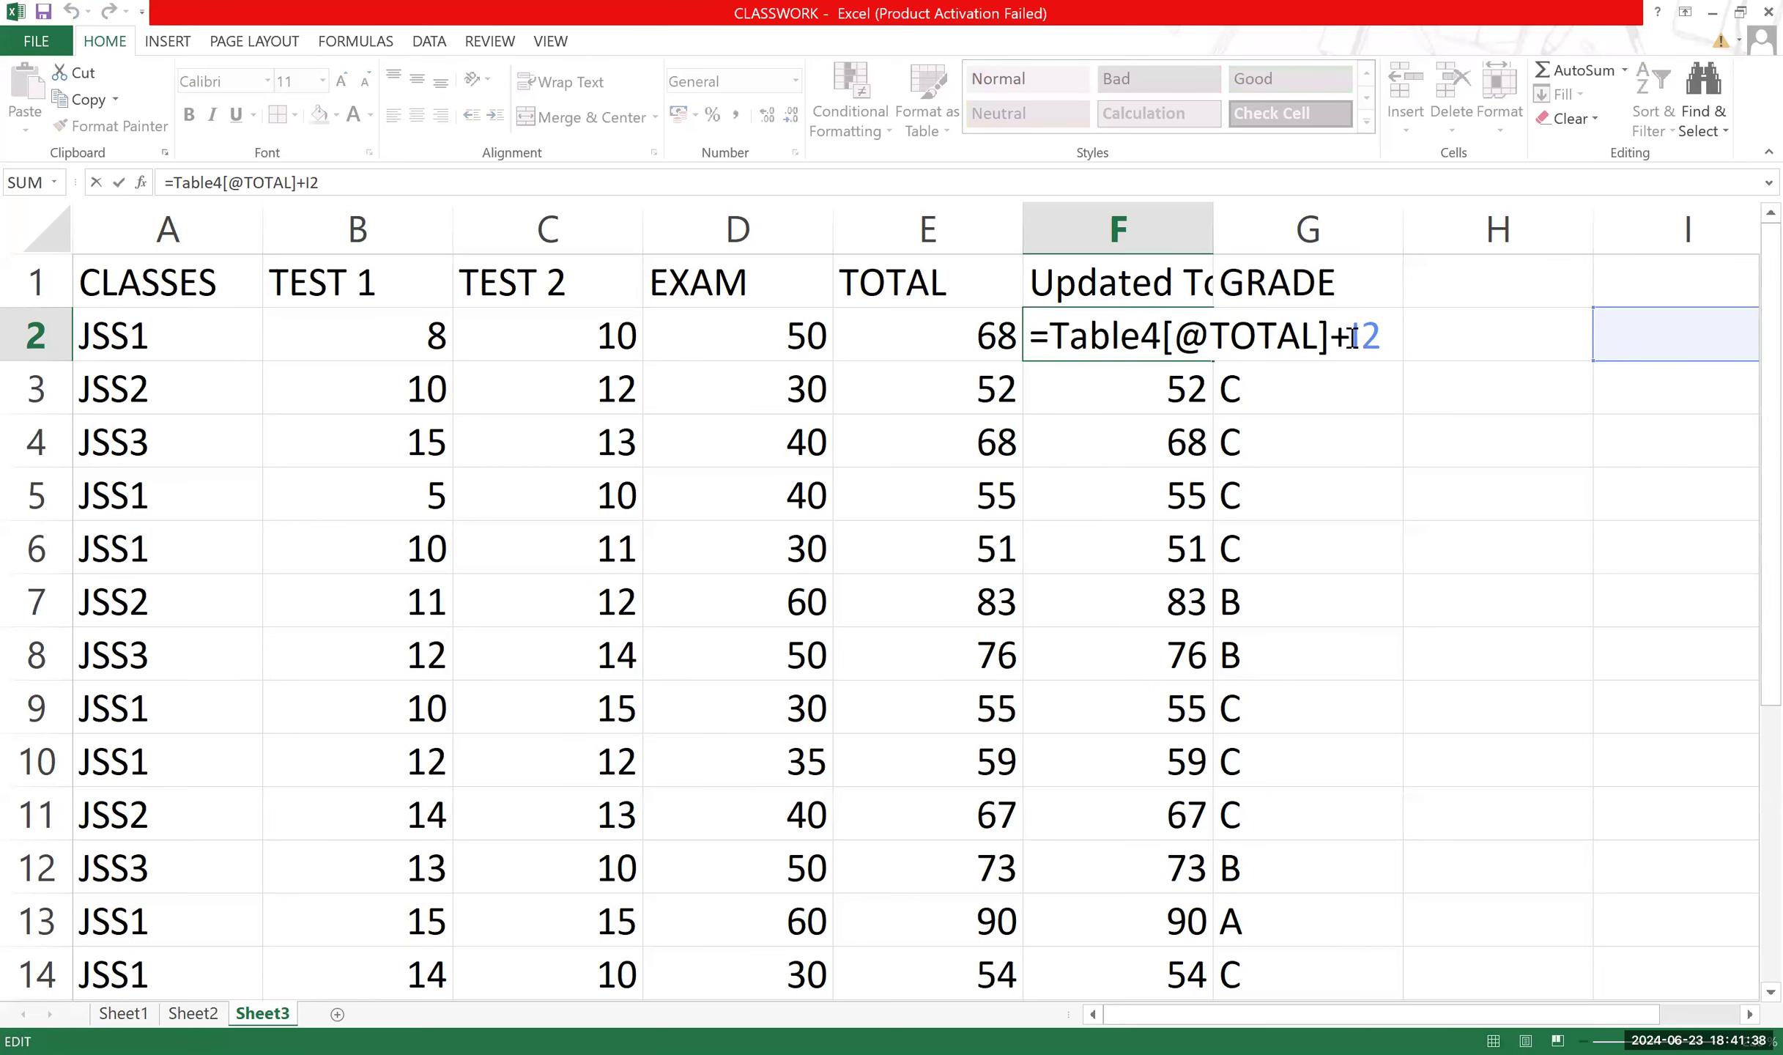
left_click(1209, 233)
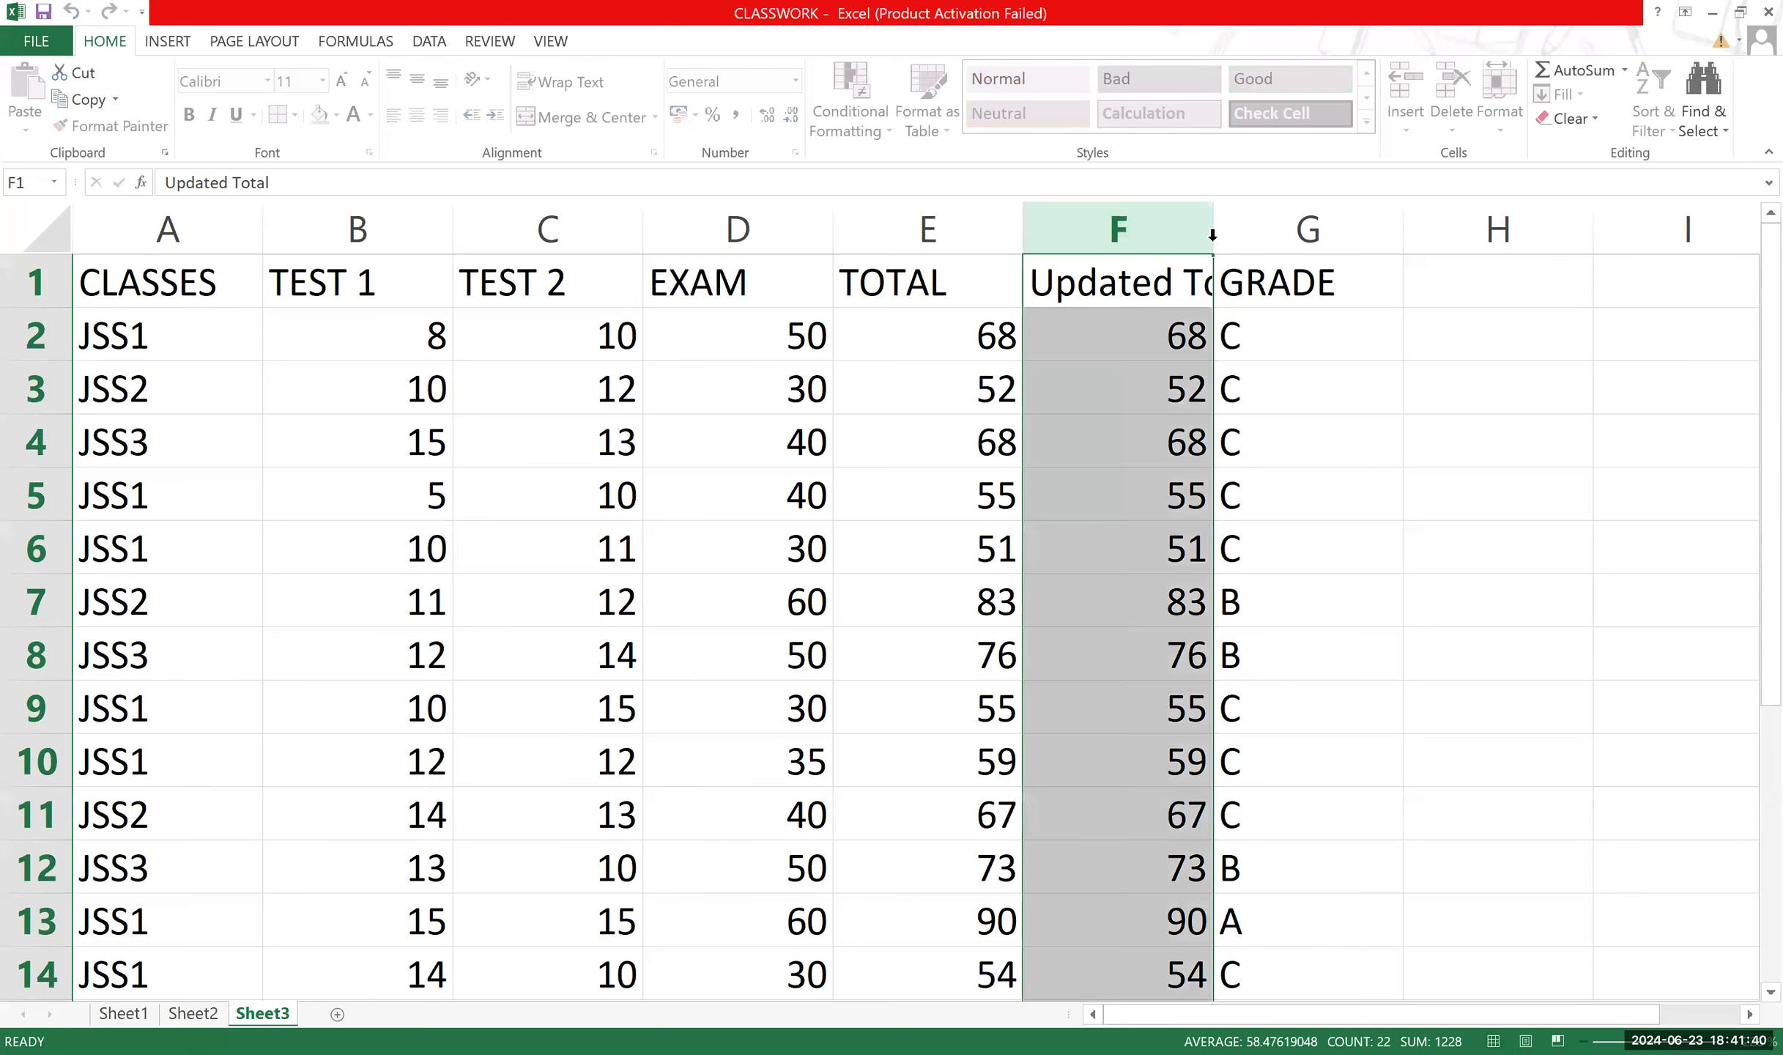
double_click(1214, 233)
Clear the pasted formula from F2, the first Updated Total cell on Sheet3.
double_click(1269, 349)
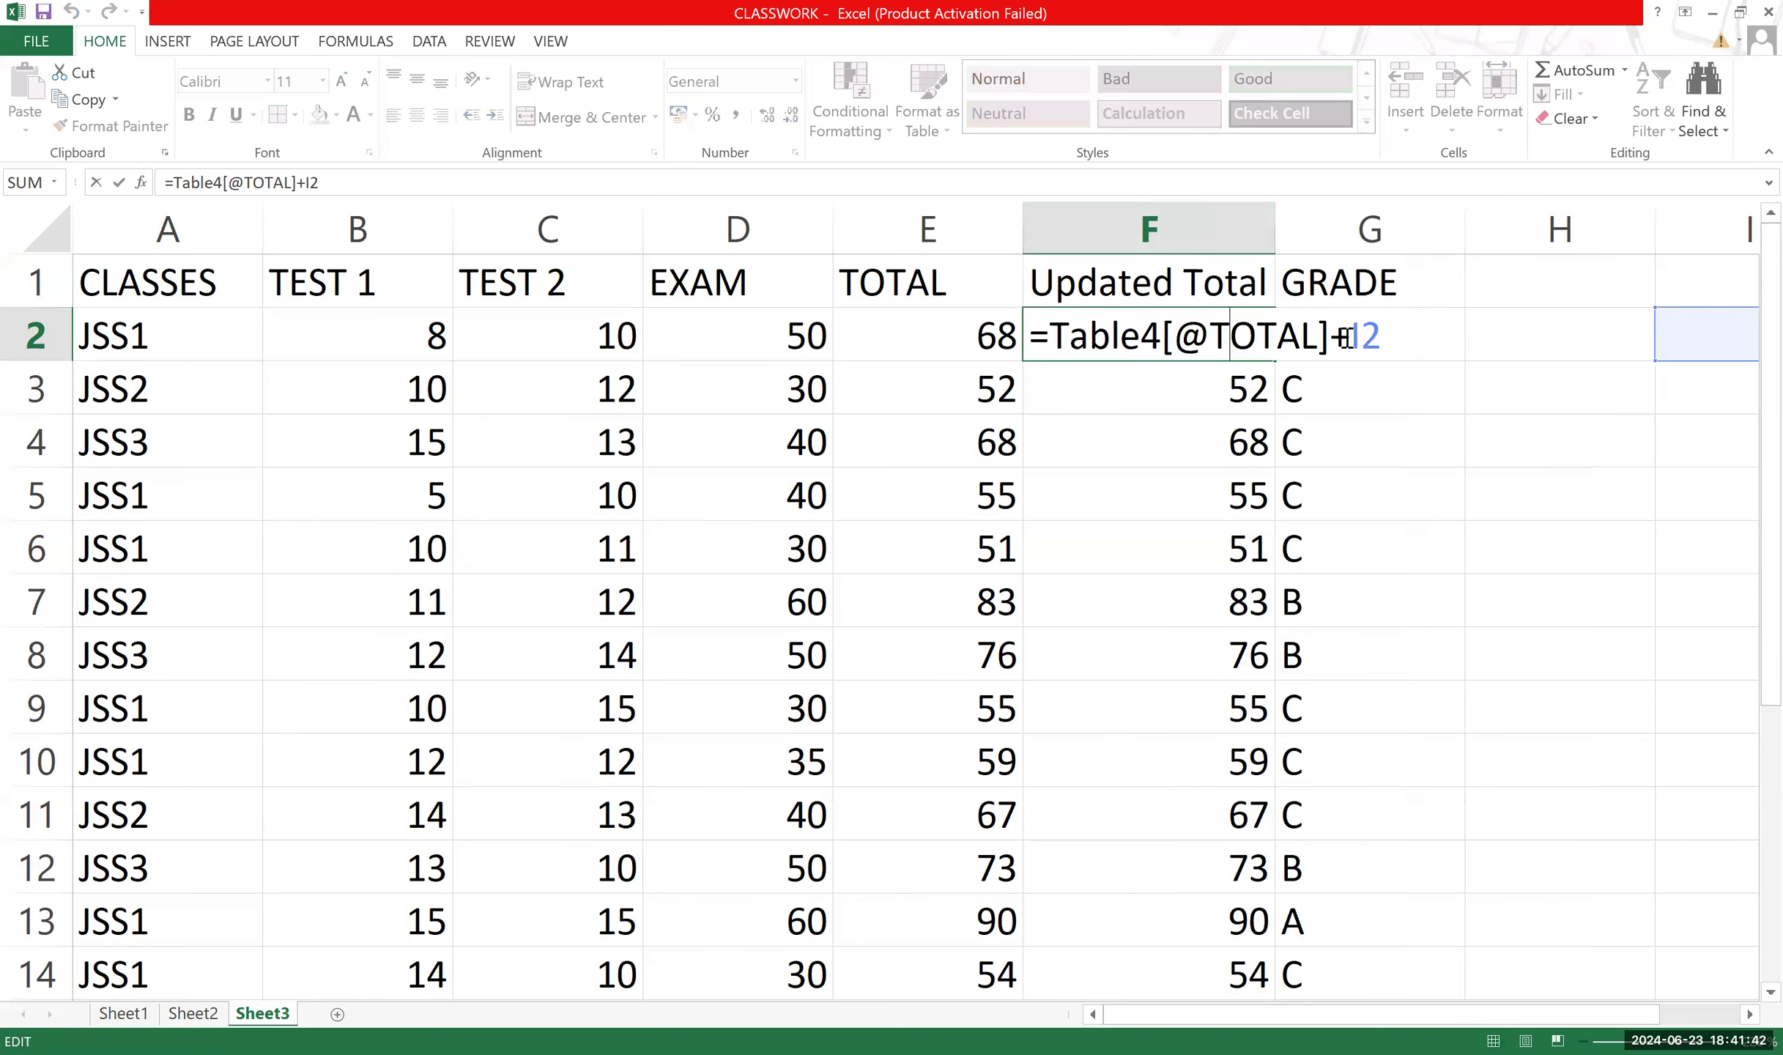
left_click_drag(1380, 339, 1050, 341)
key("BackSpace")
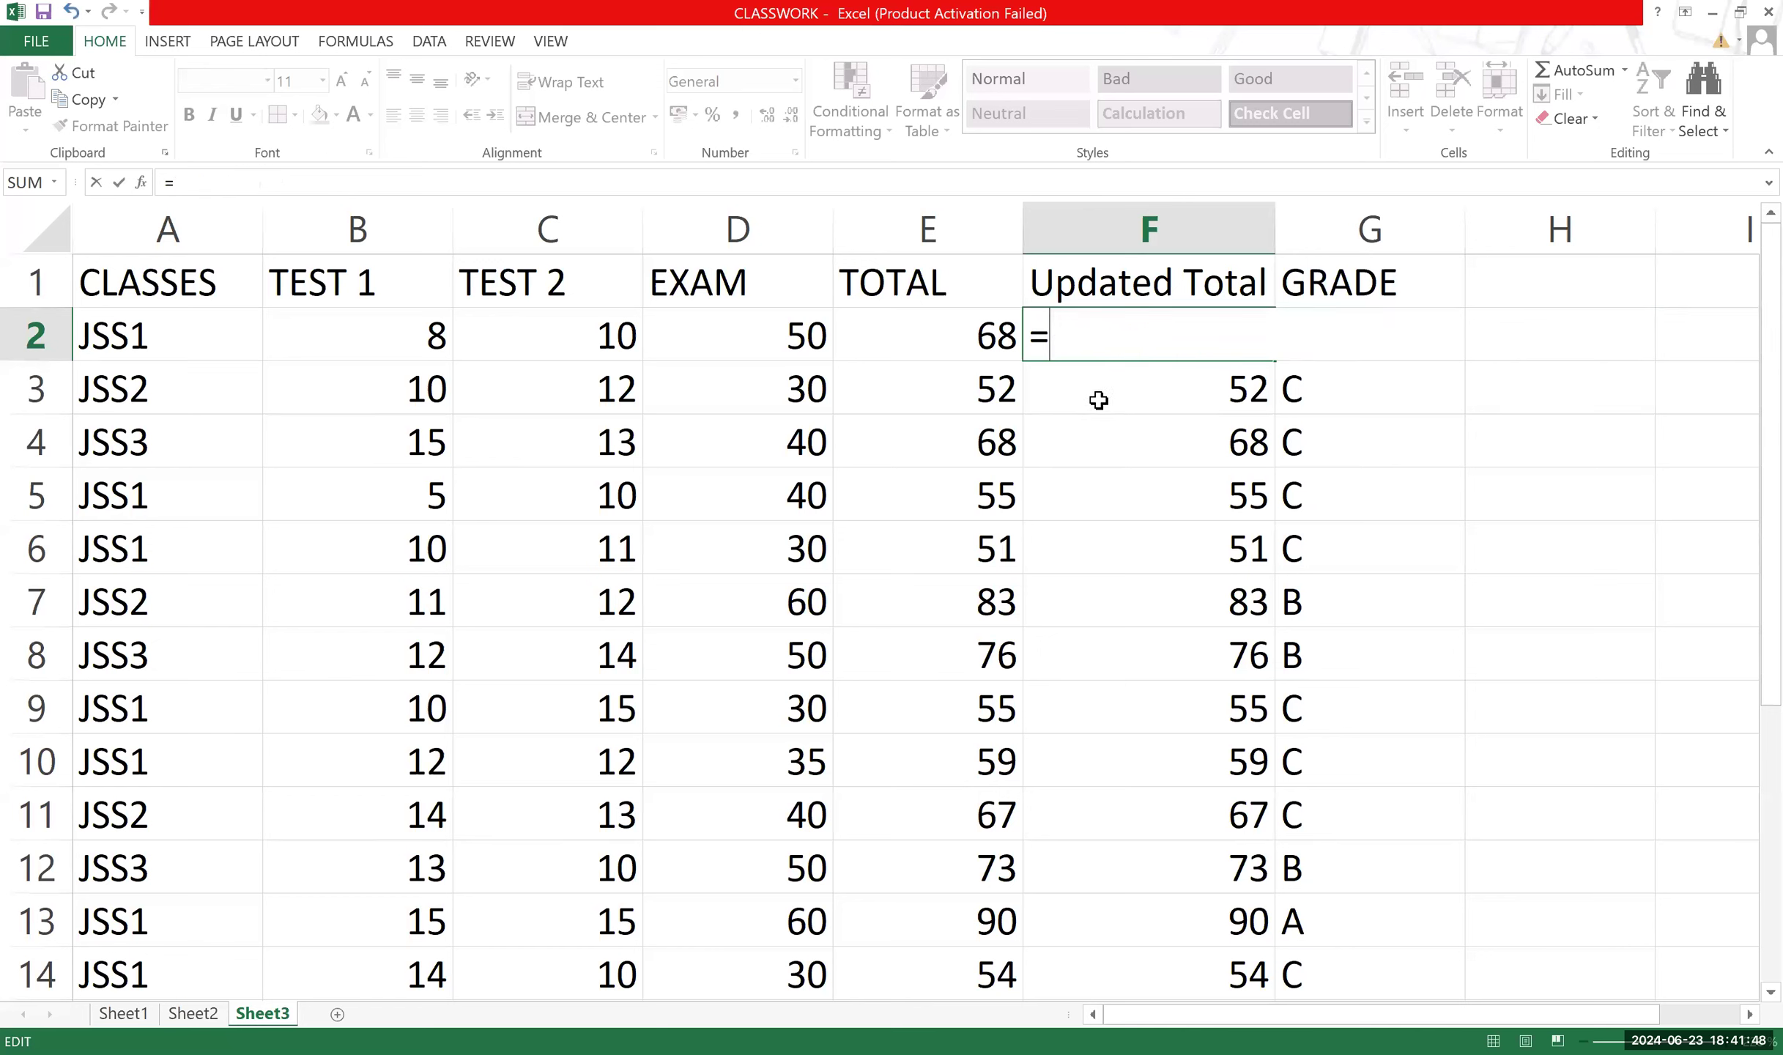
left_click(1097, 394)
left_click(1105, 321)
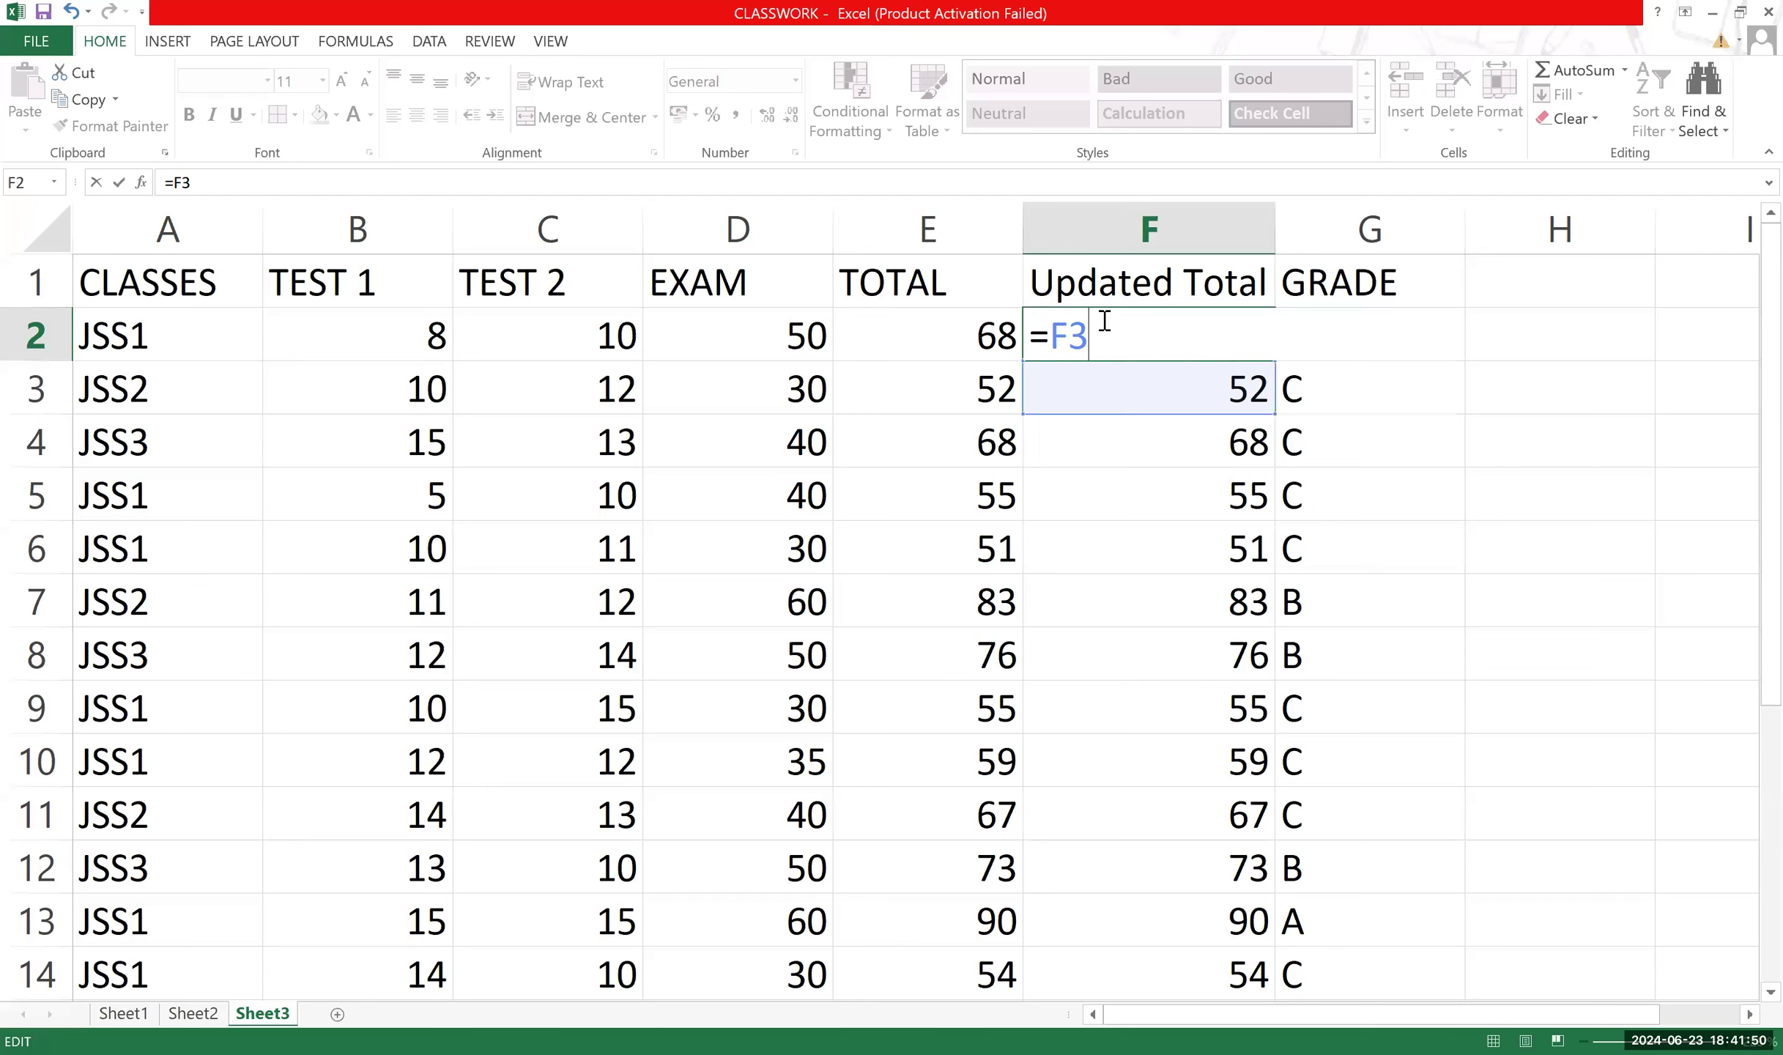
key("BackSpace")
key("BackSpace")
left_click(922, 343)
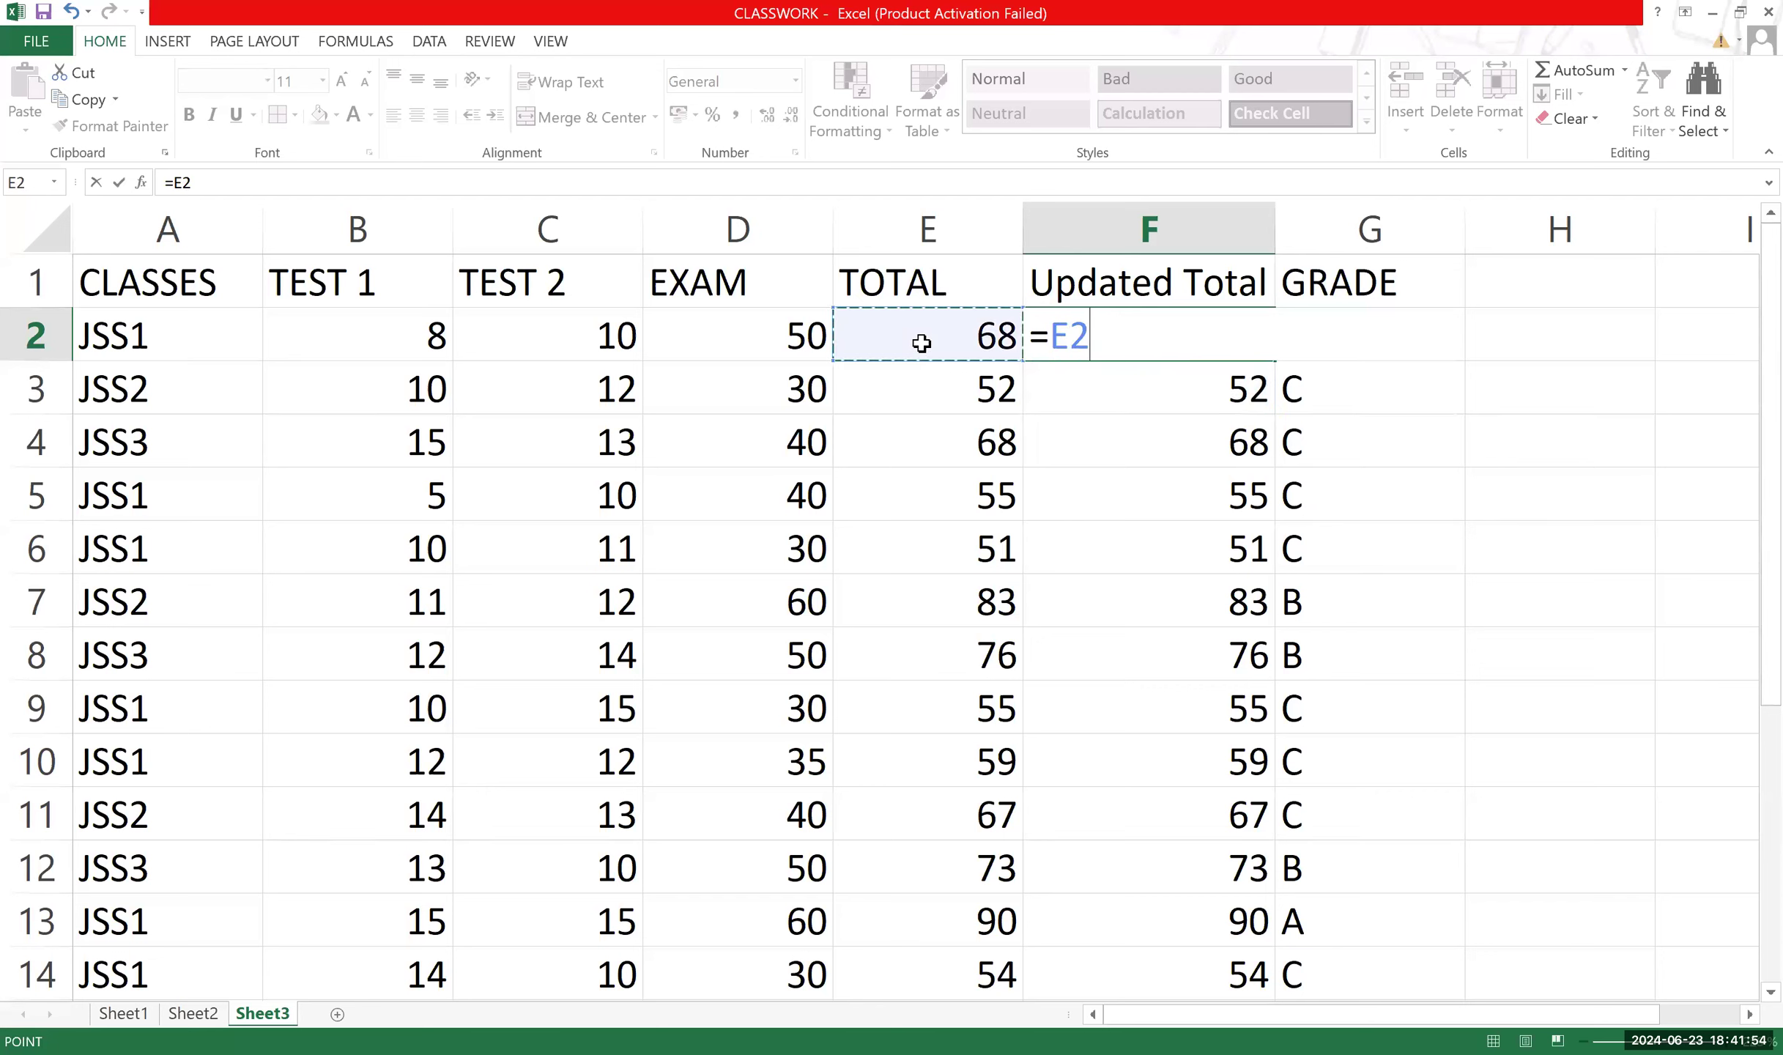
key("Escape")
left_click(1119, 586)
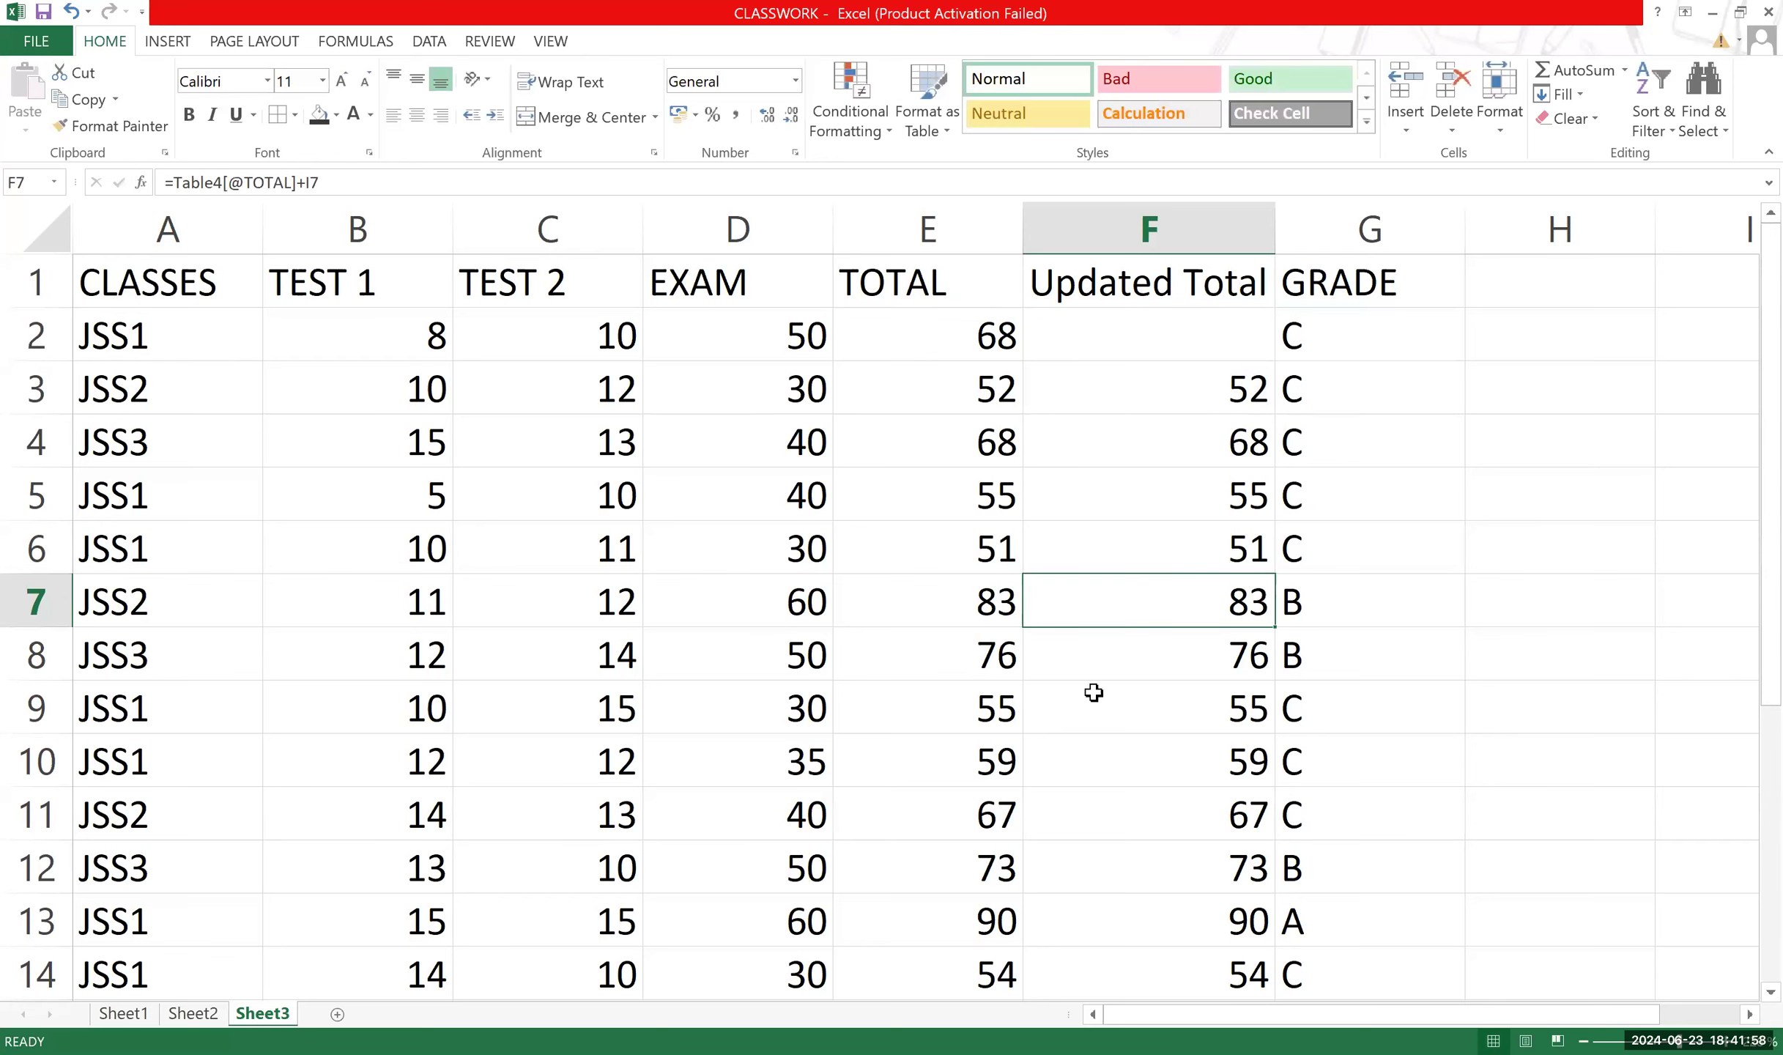
scroll(1294, 366, "down", 2)
scroll(1286, 373, "up", 2)
left_click(1282, 345)
left_click(1201, 338)
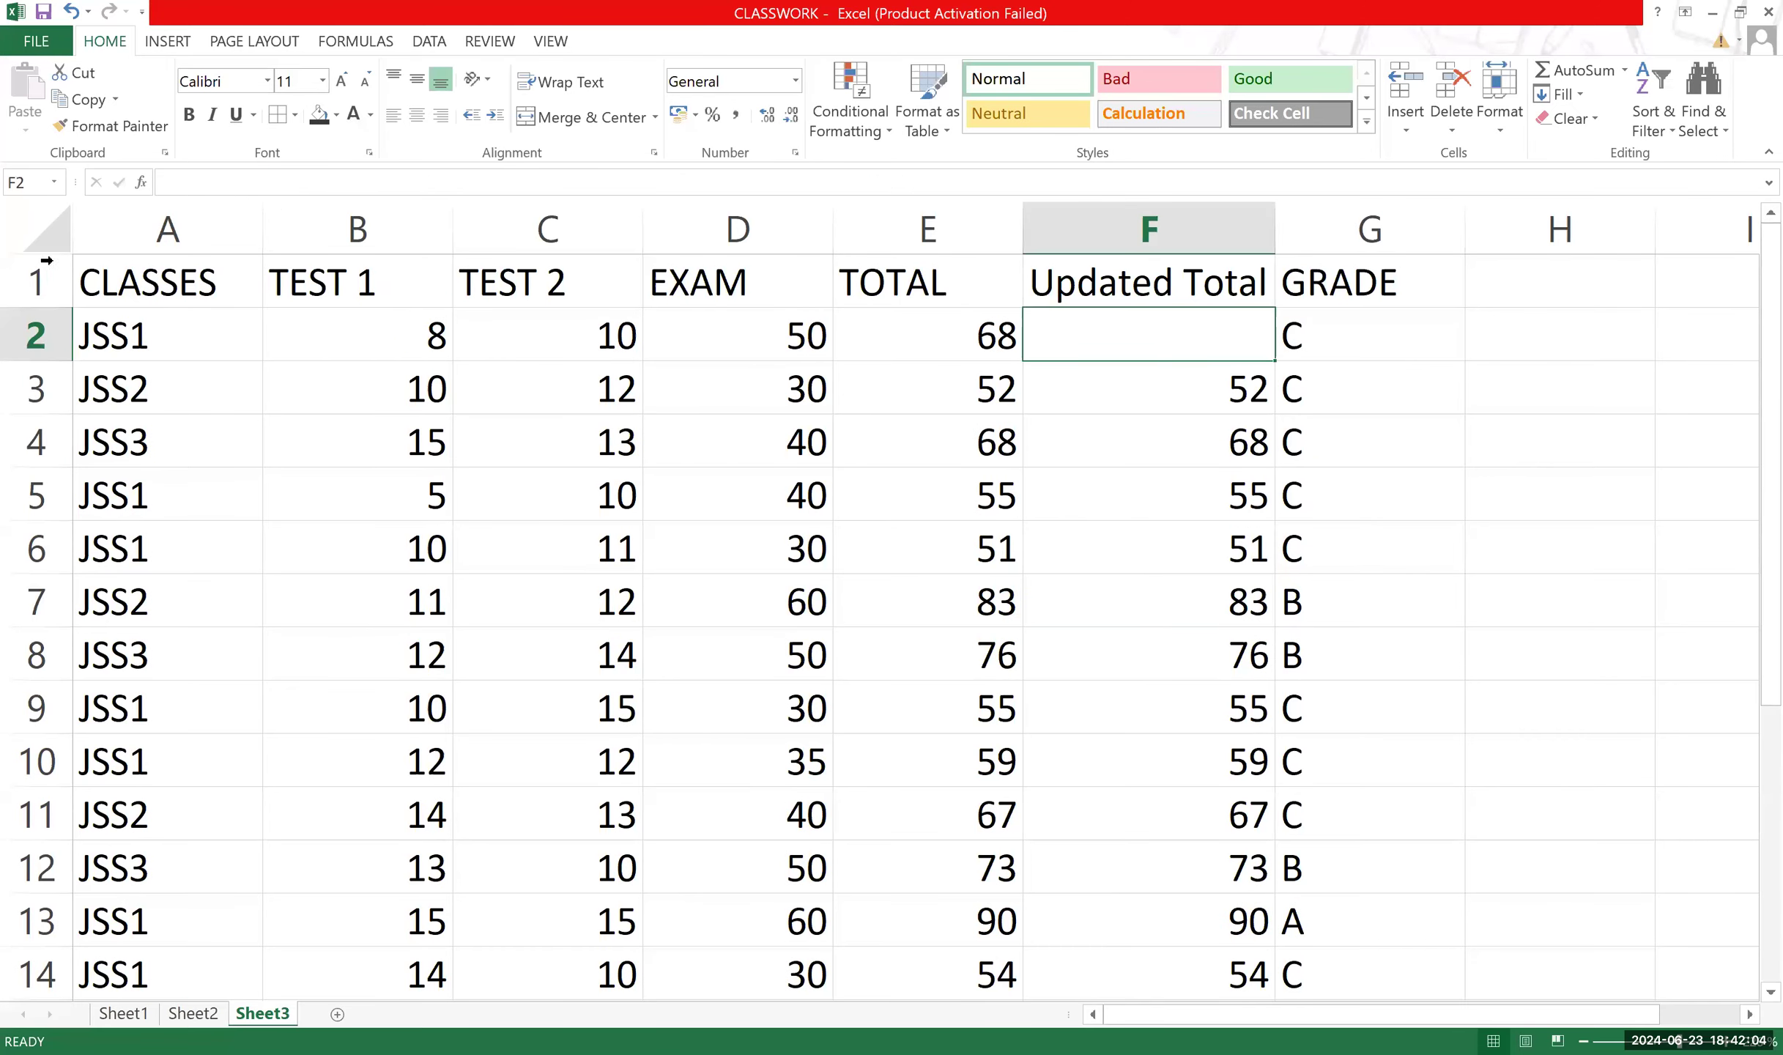
Fill the header row A1:G1 on Sheet3 with a light blue-gray theme color.
left_click(142, 270)
left_click_drag(335, 293, 1363, 293)
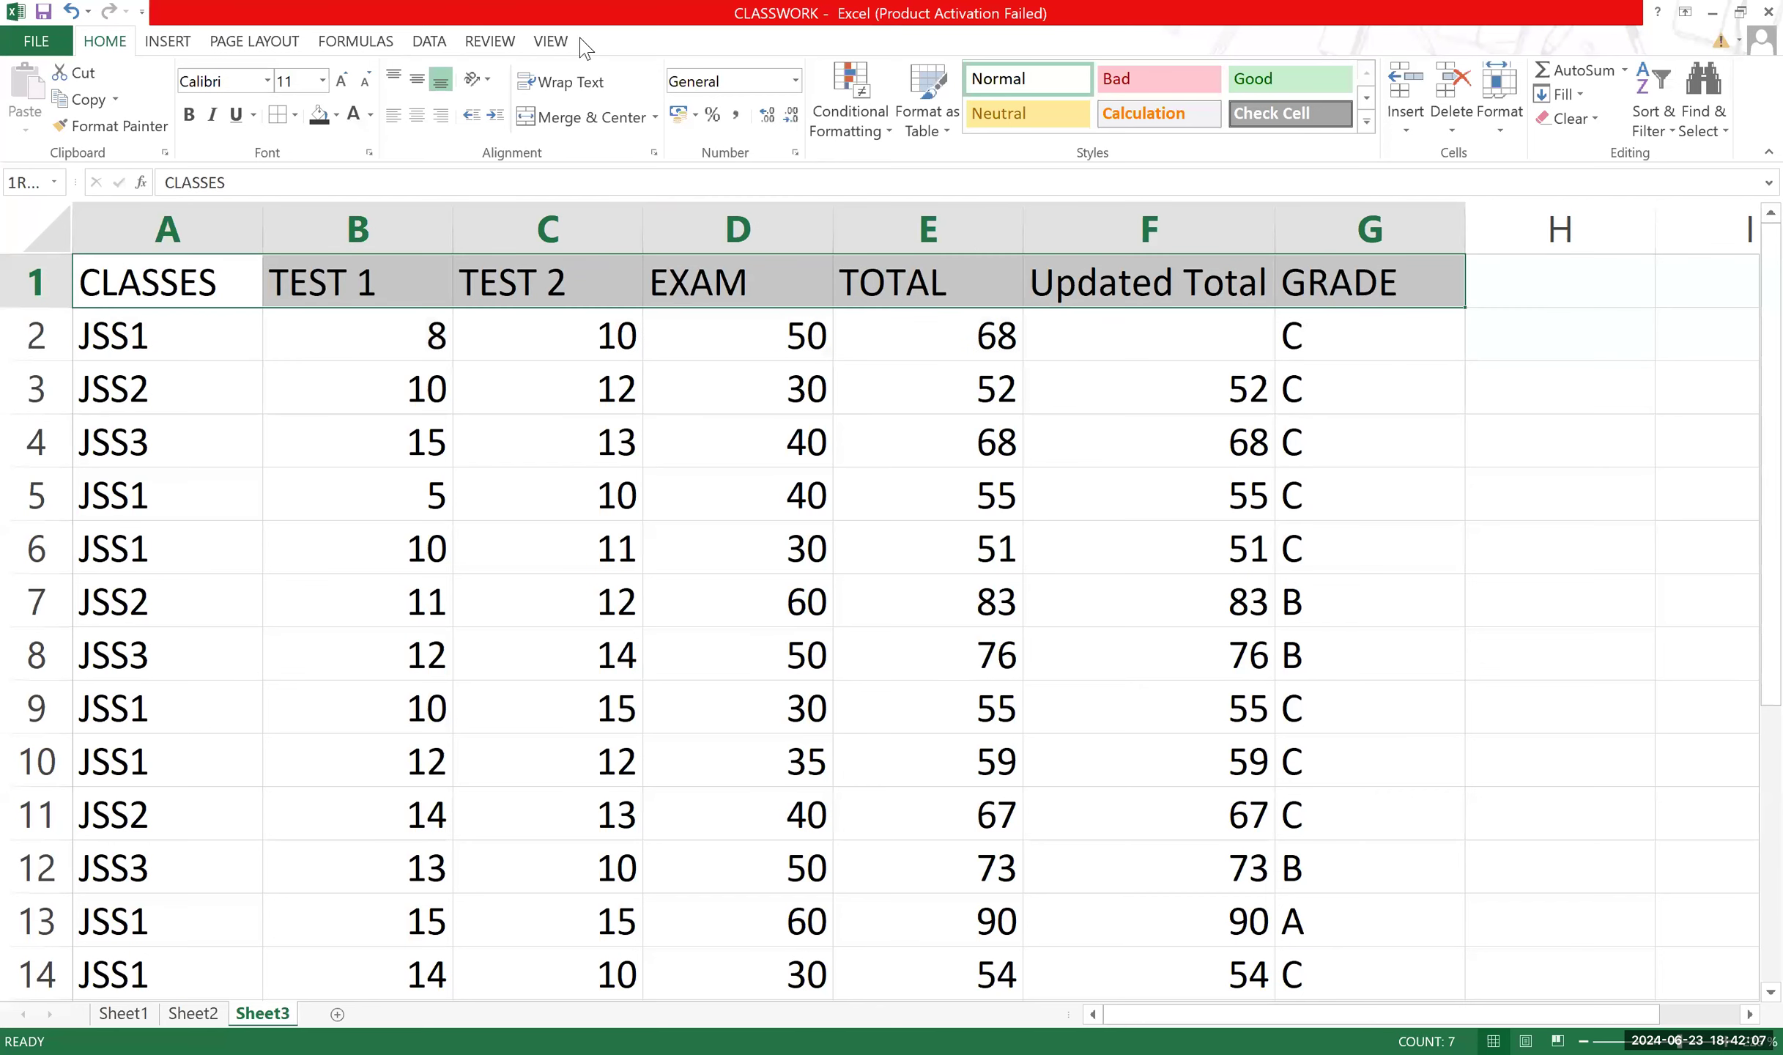
left_click(336, 115)
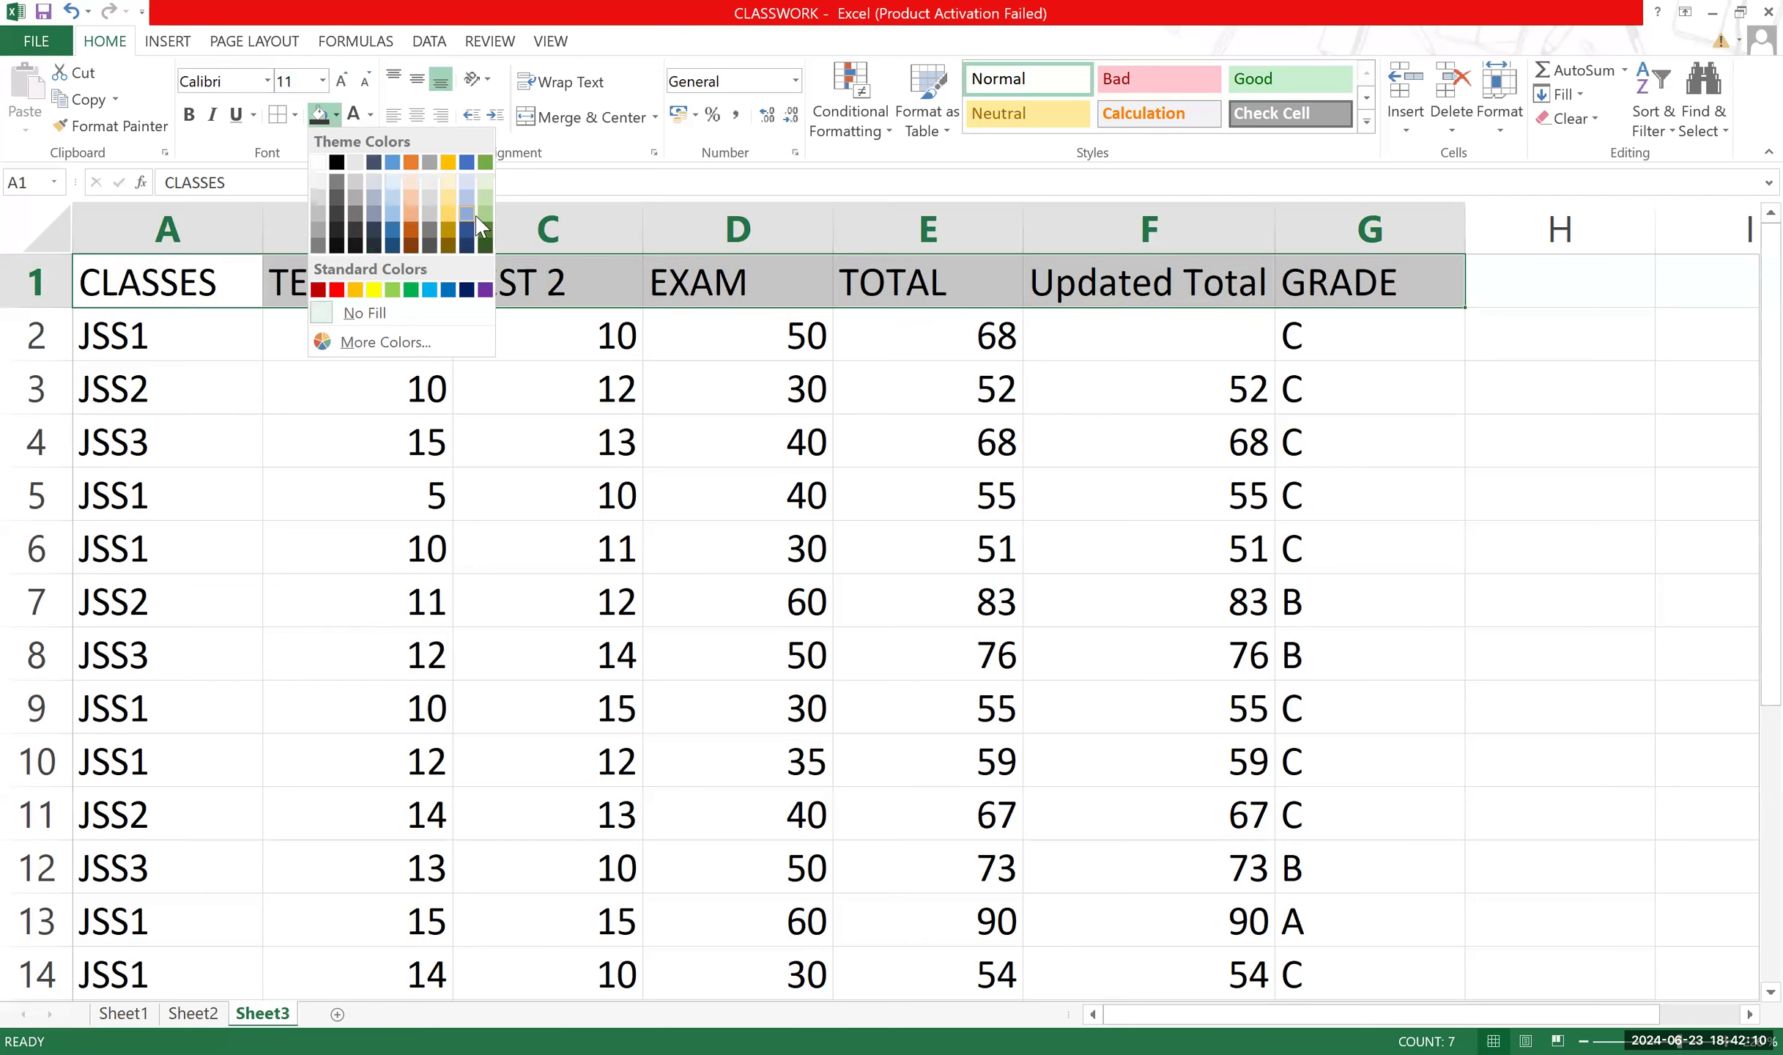
left_click(373, 198)
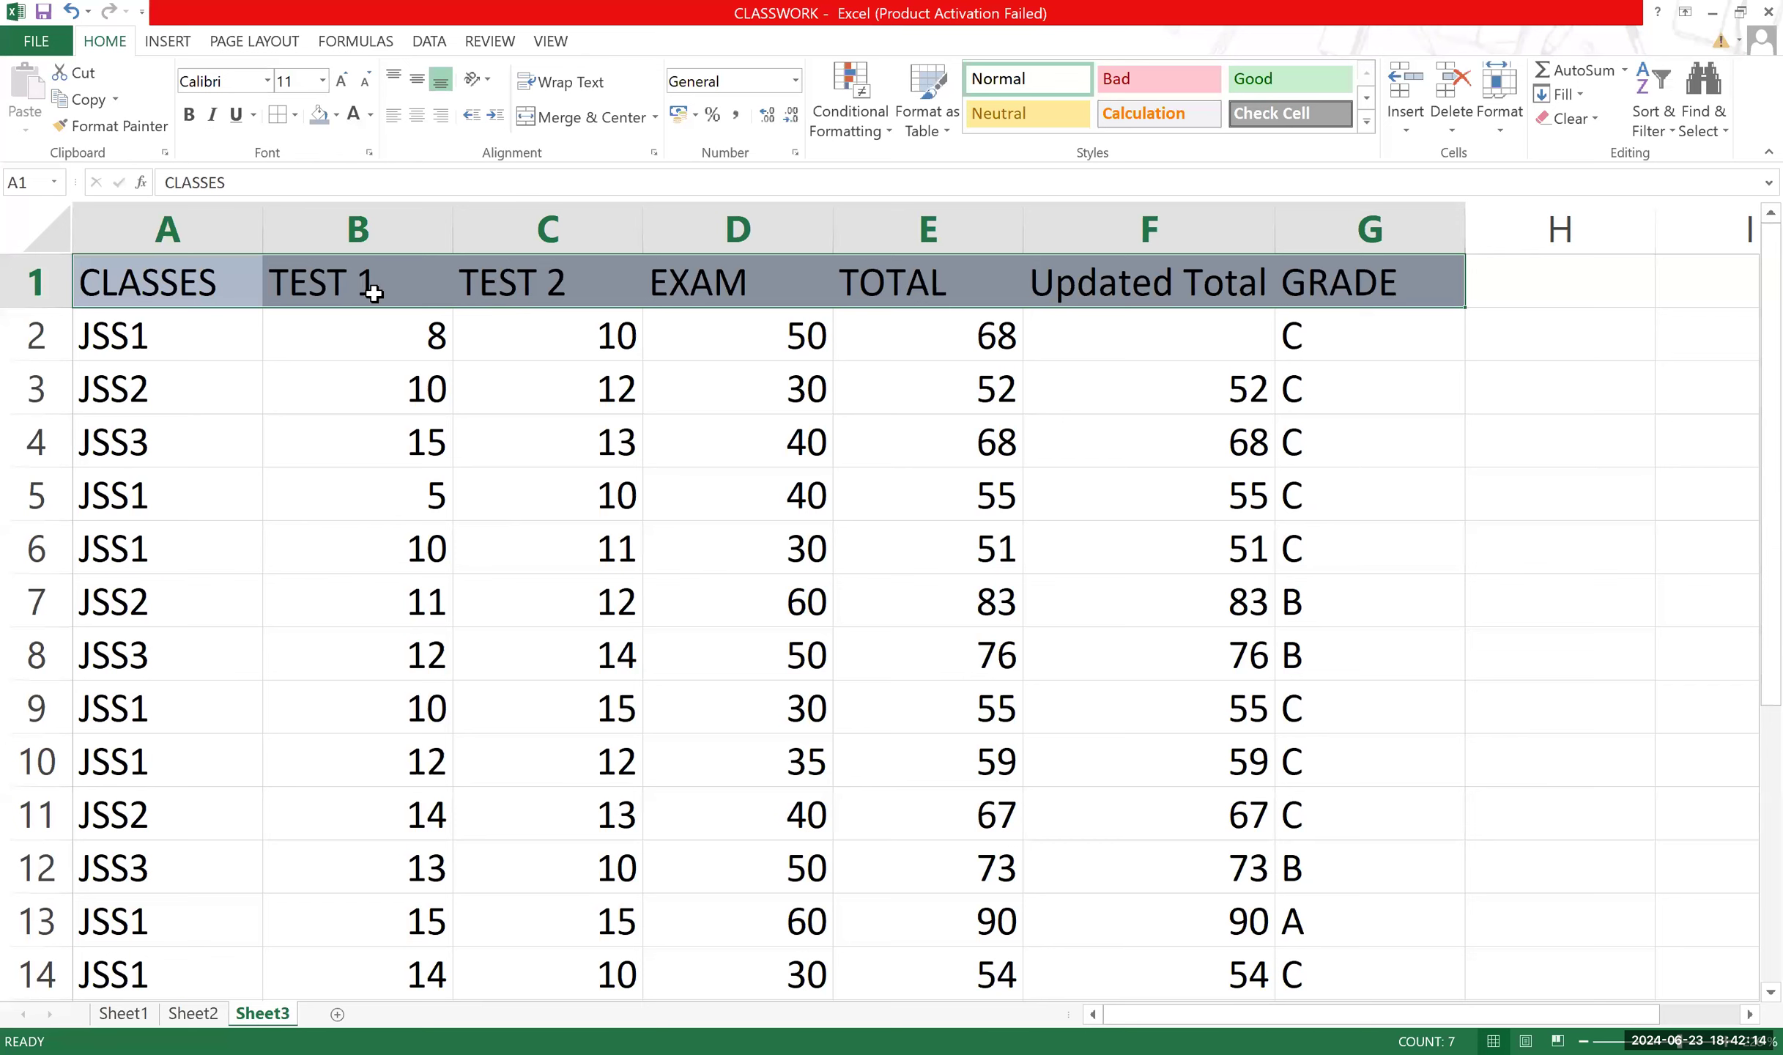
Fill the data rows A2:G22 on Sheet3 with a light gray theme color and apply all borders to them.
left_click_drag(239, 348, 1245, 864)
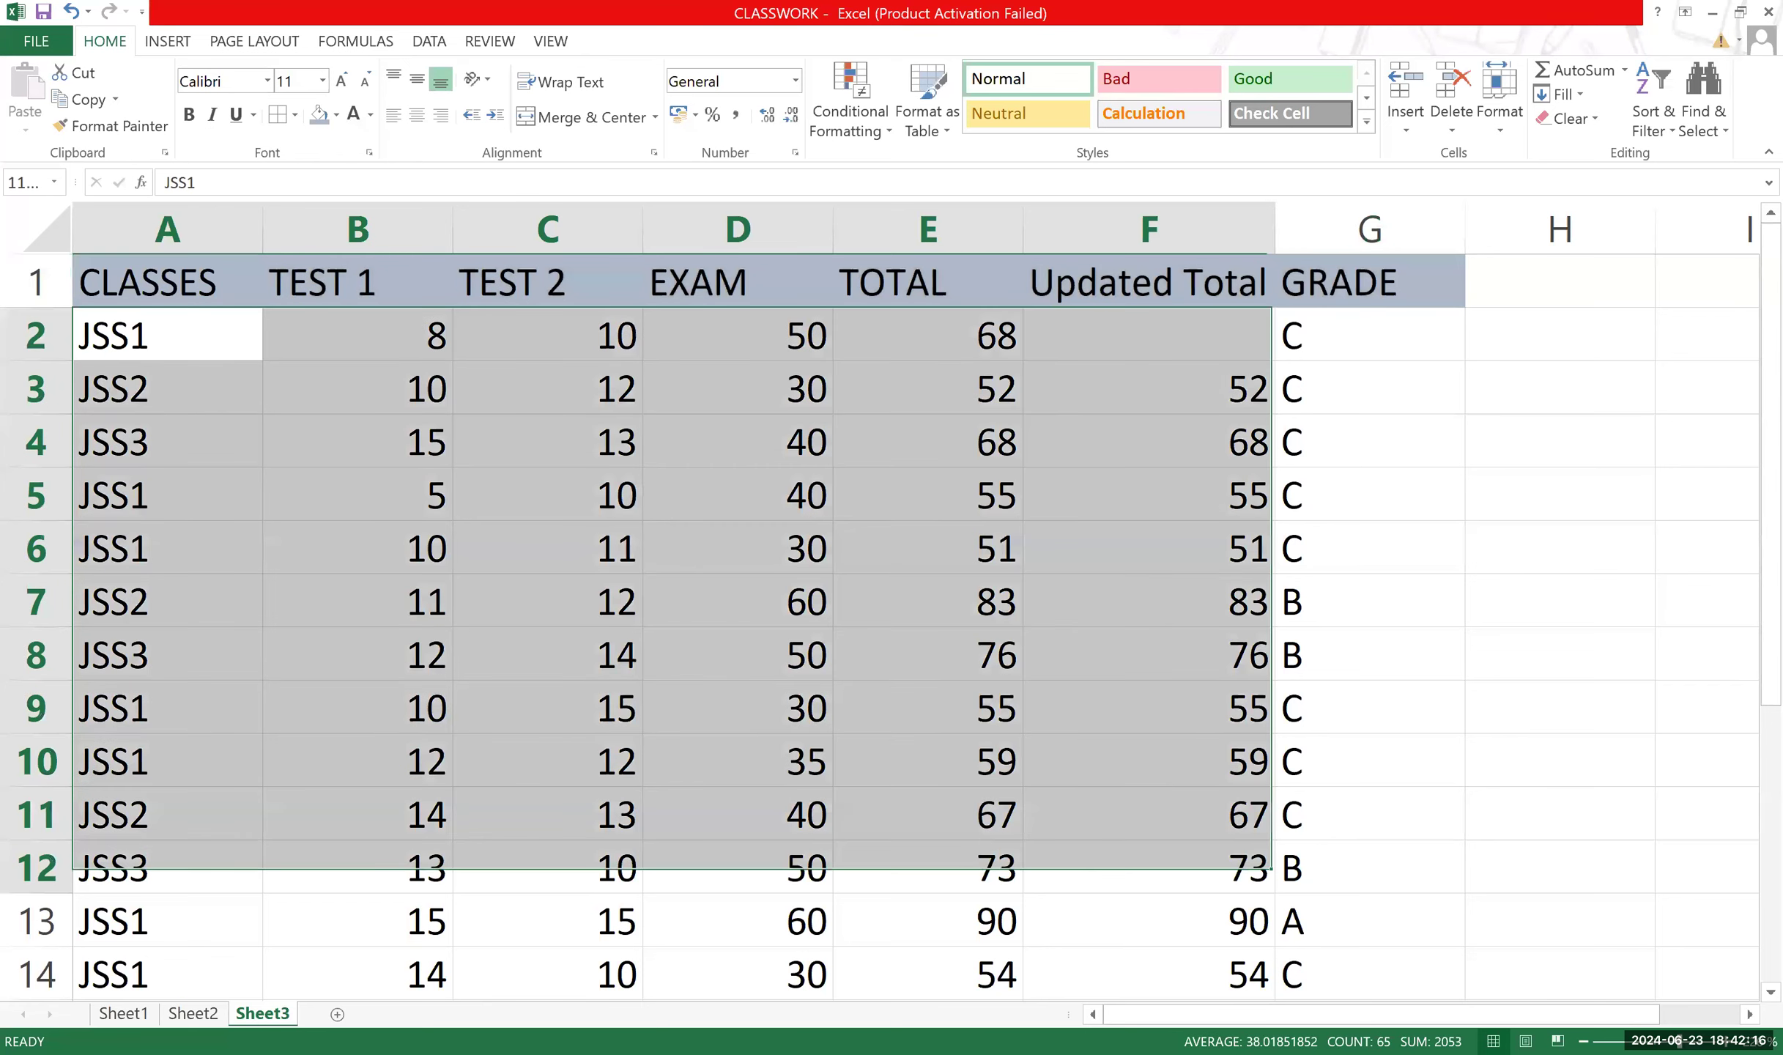
left_click_drag(1329, 978, 1343, 944)
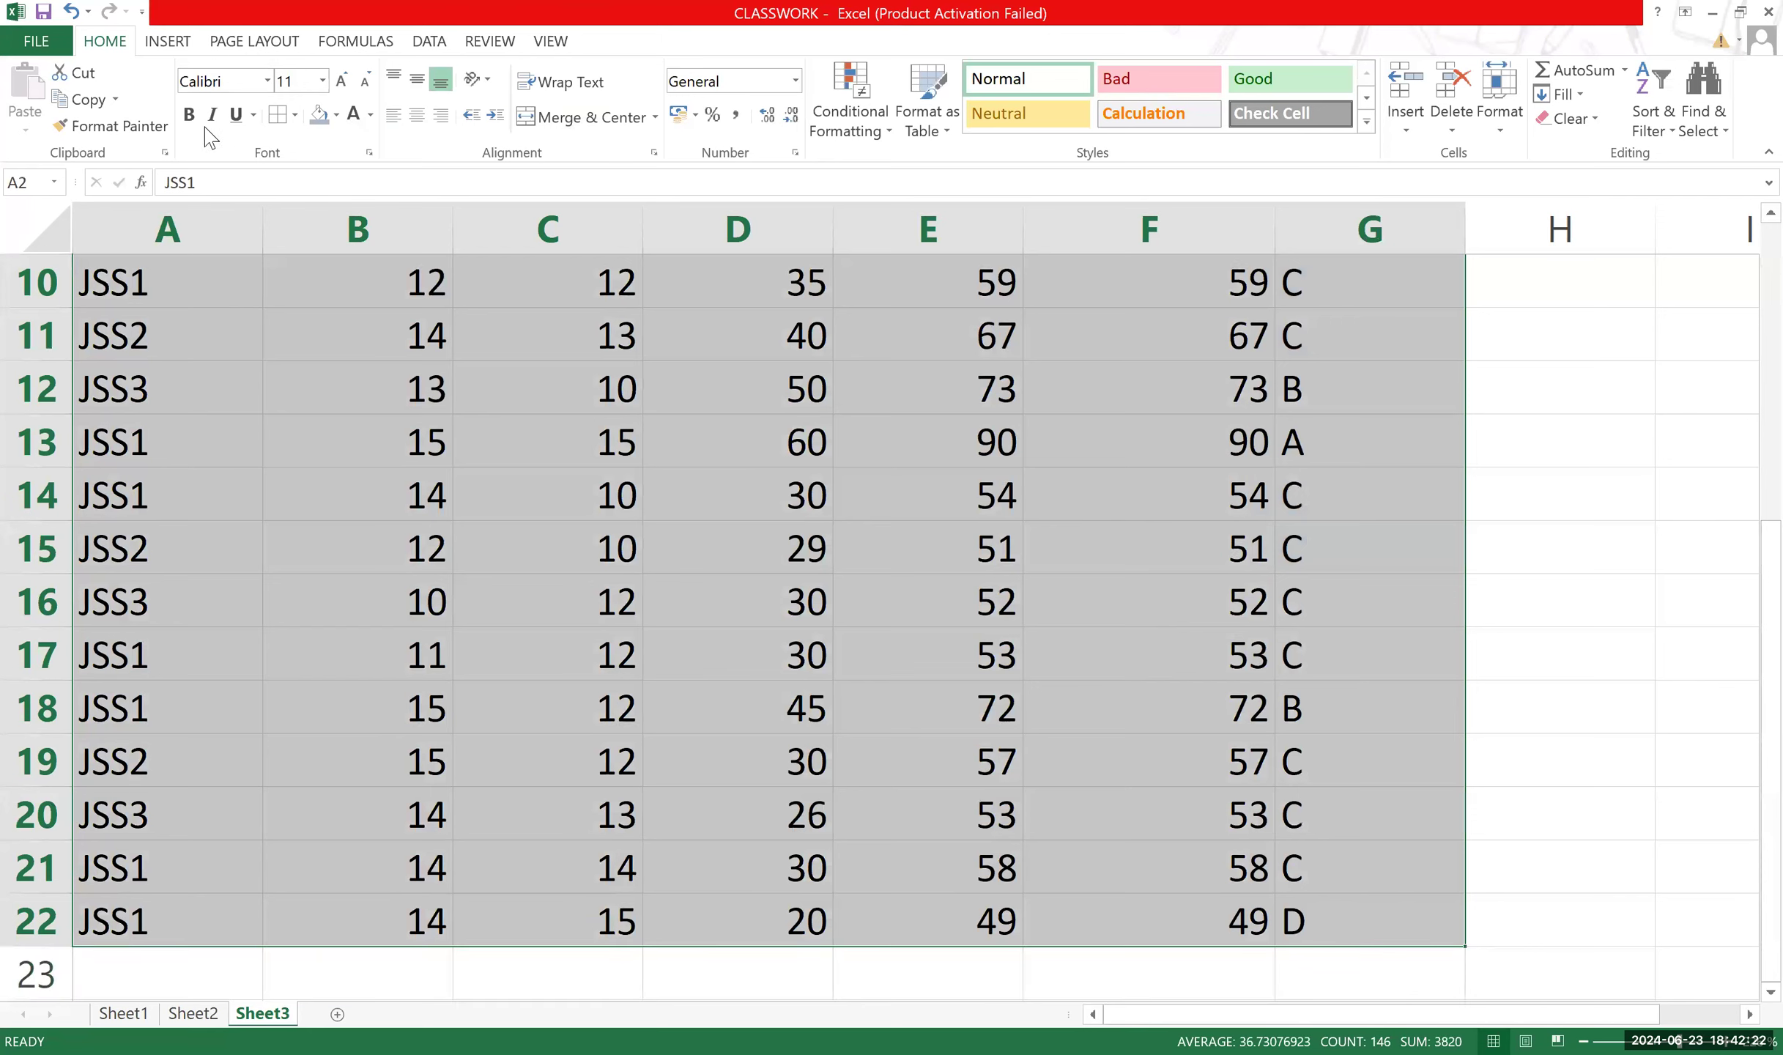
left_click(336, 116)
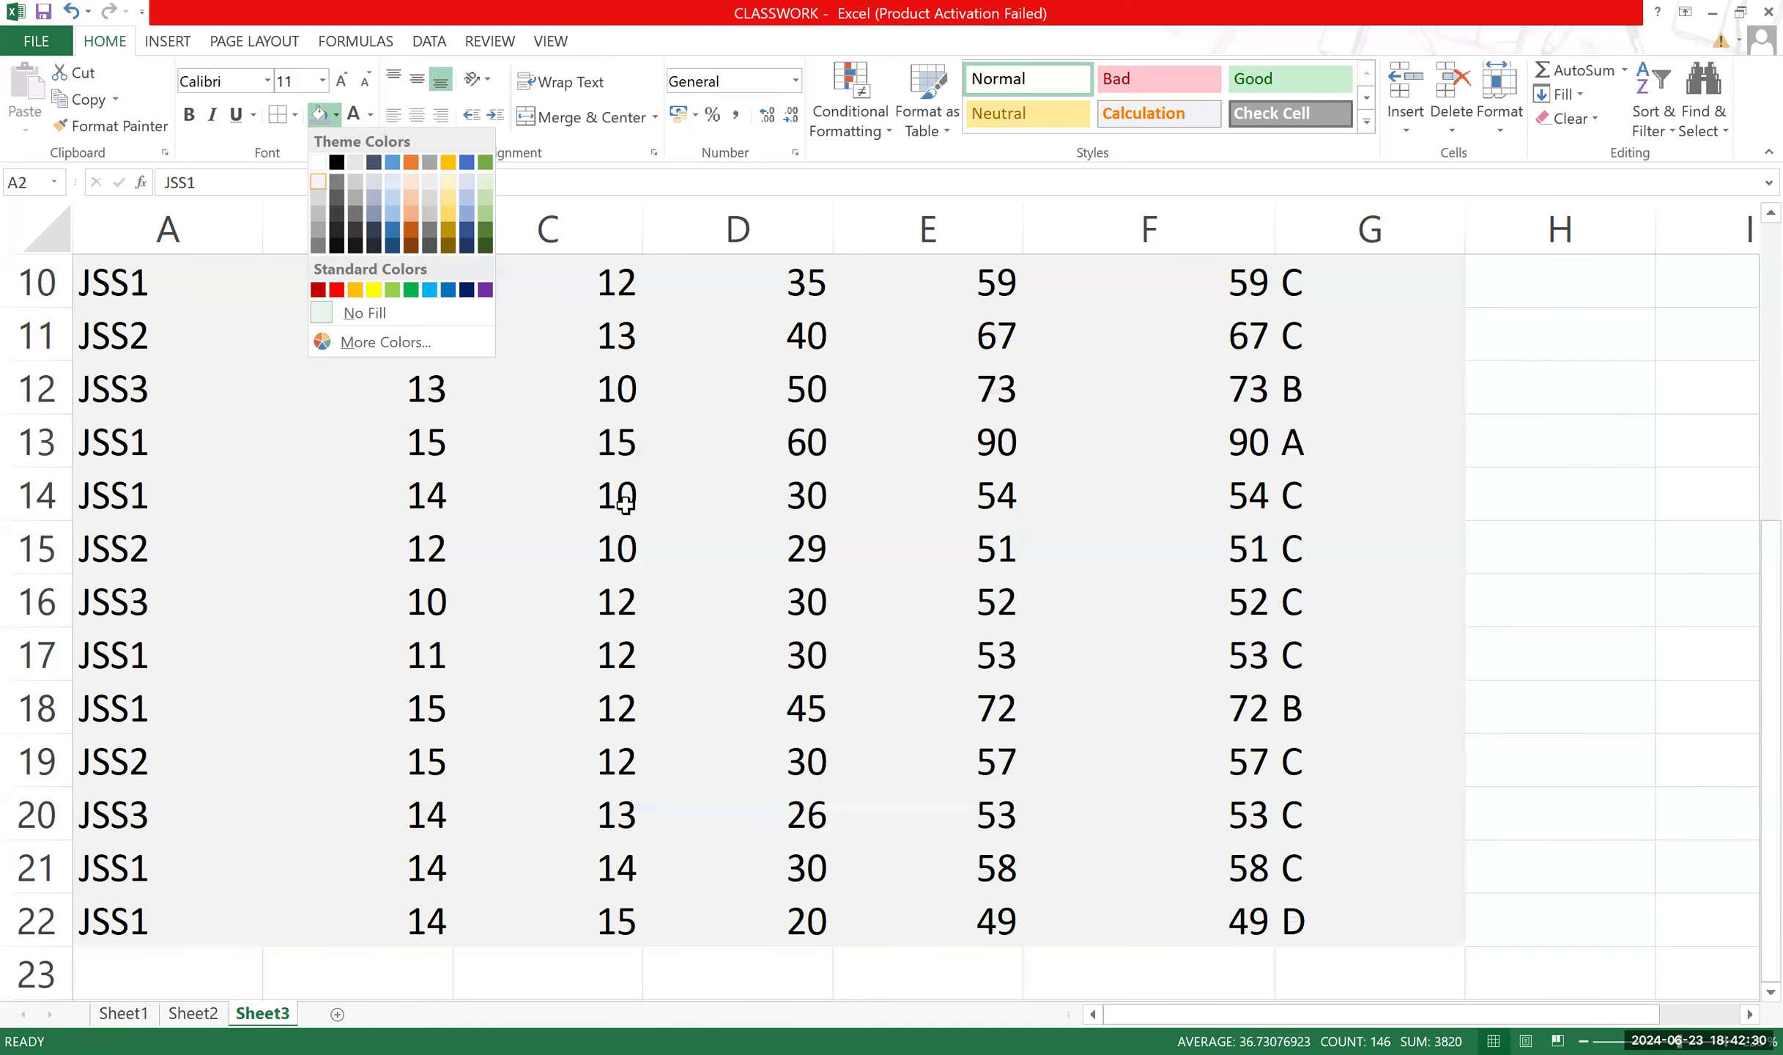
left_click(317, 213)
scroll(343, 302, "up", 3)
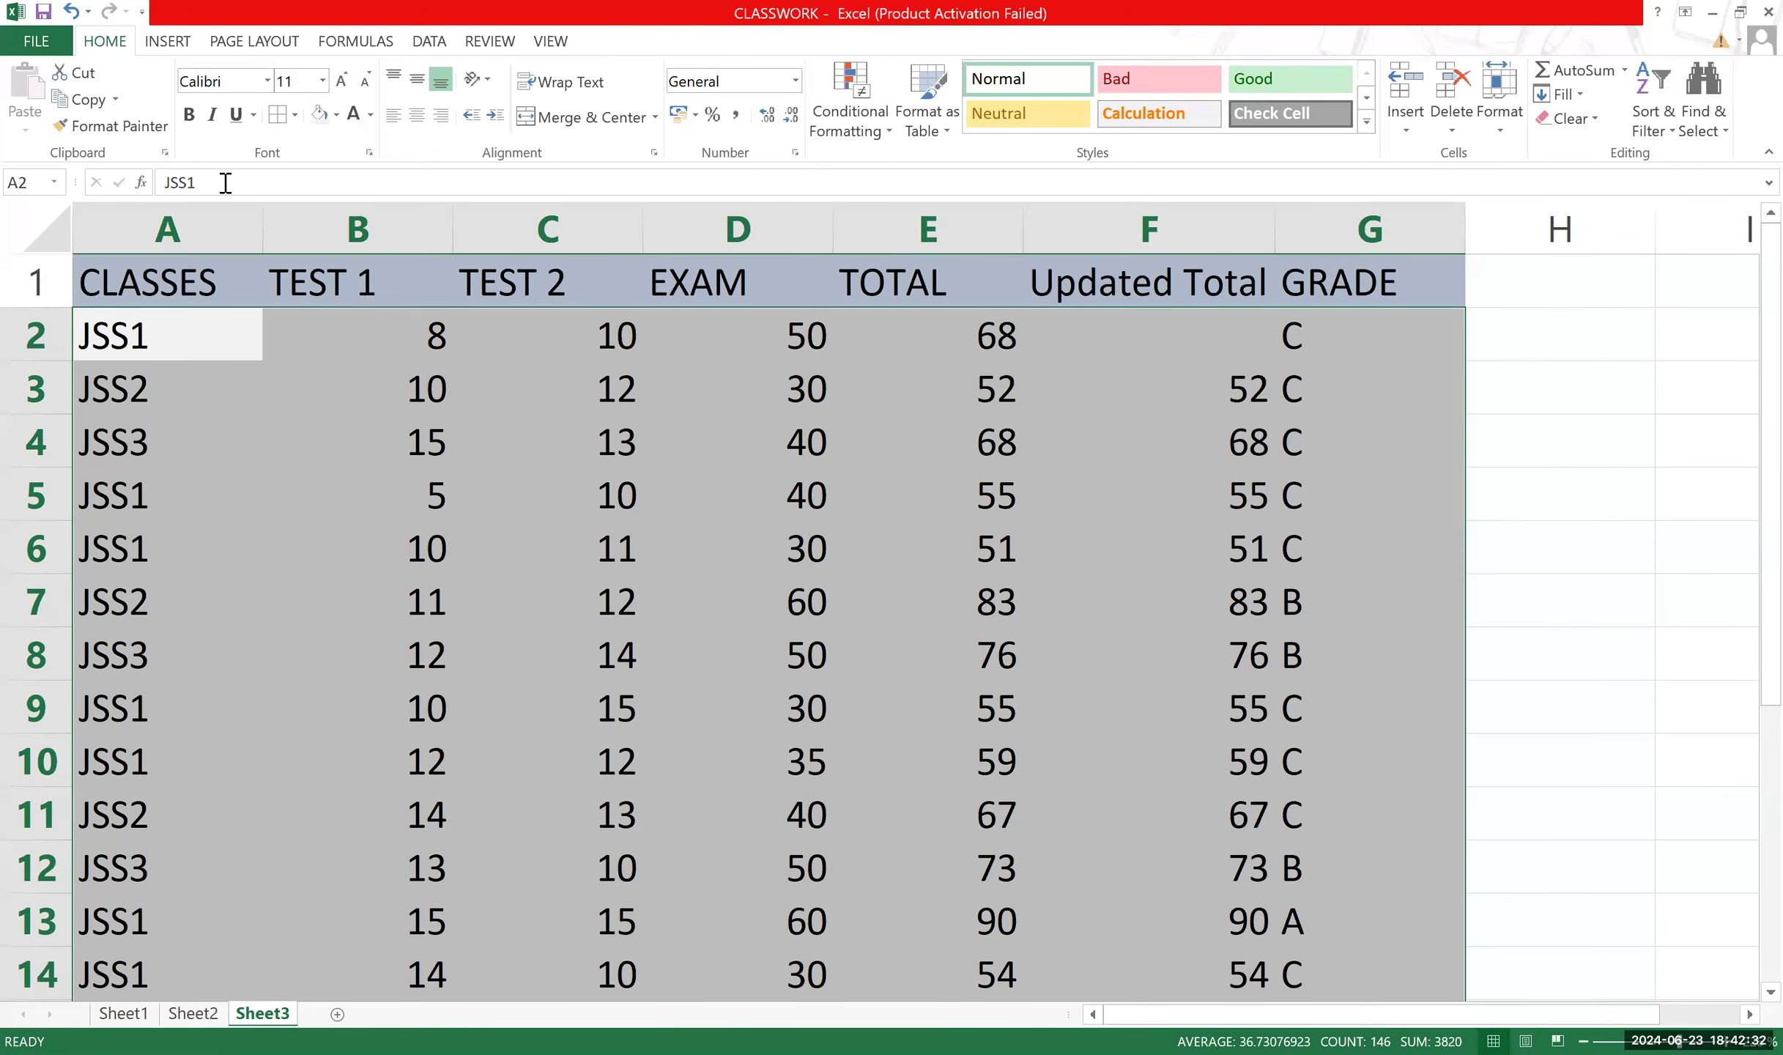
left_click(279, 115)
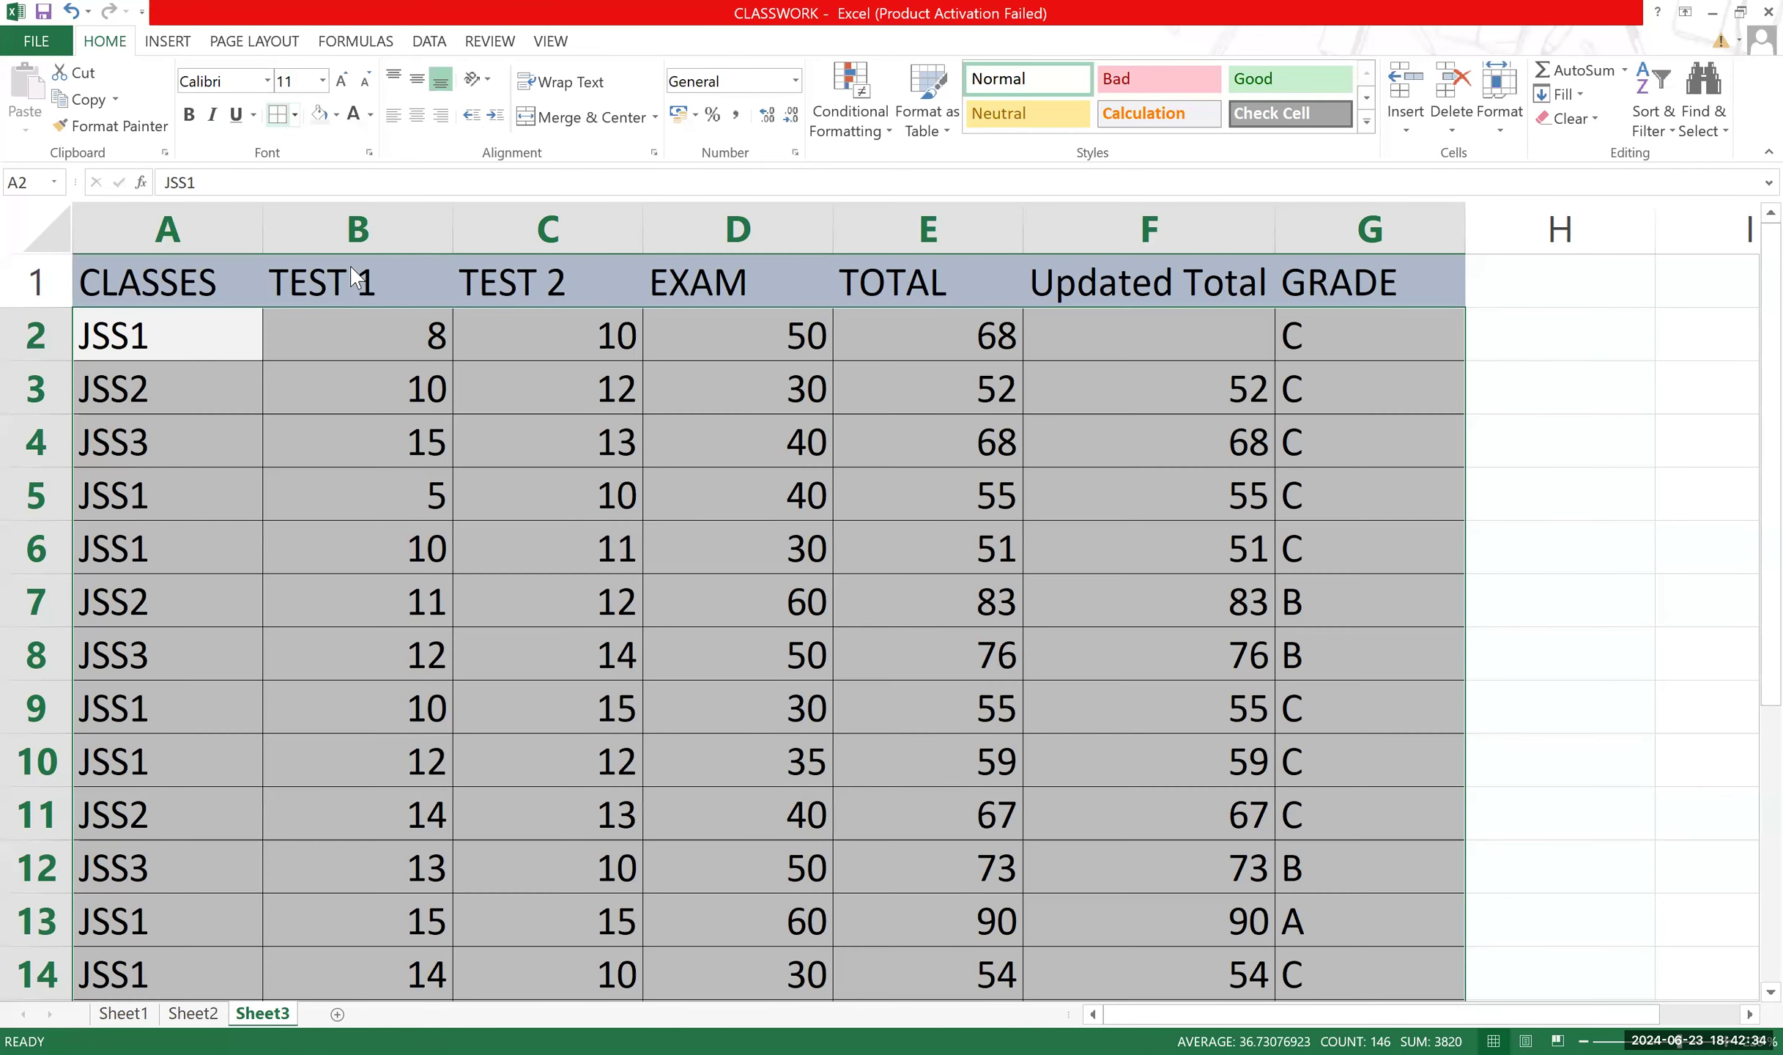
Apply all borders to the header row A1:G1.
left_click_drag(223, 277, 1008, 287)
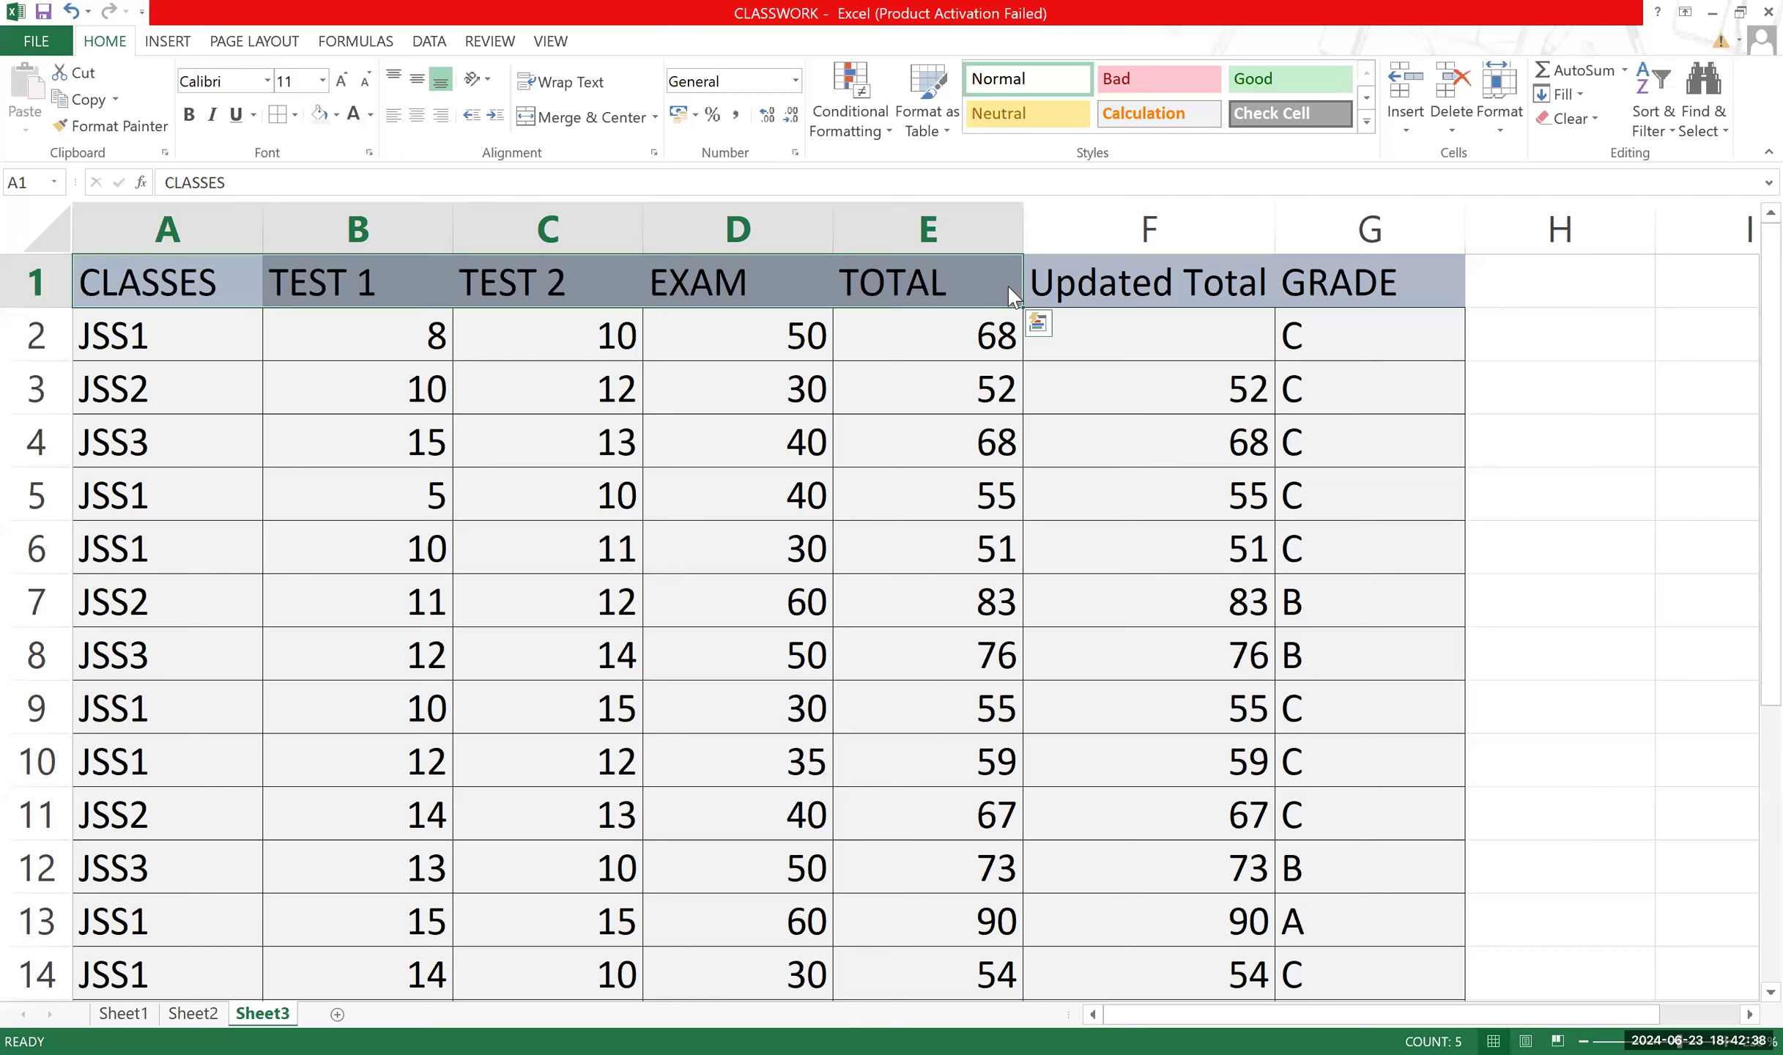
key("shift+Right")
key("shift+Right")
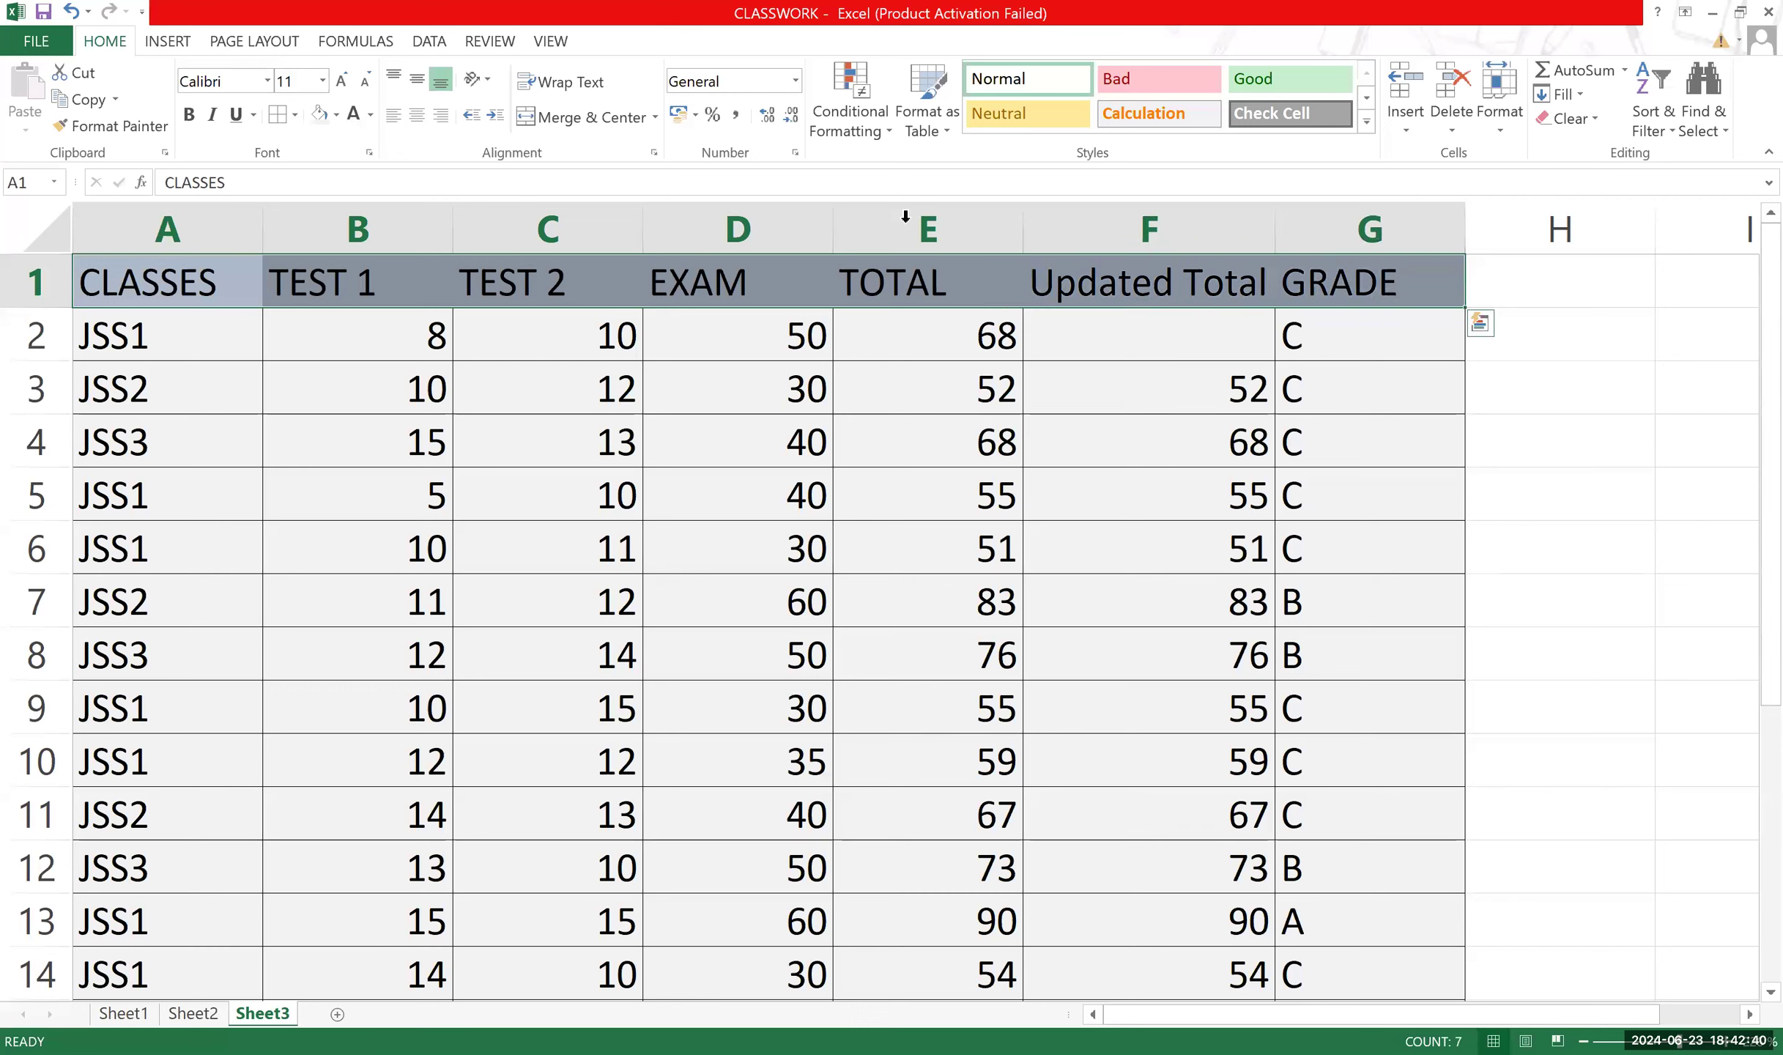
left_click(296, 115)
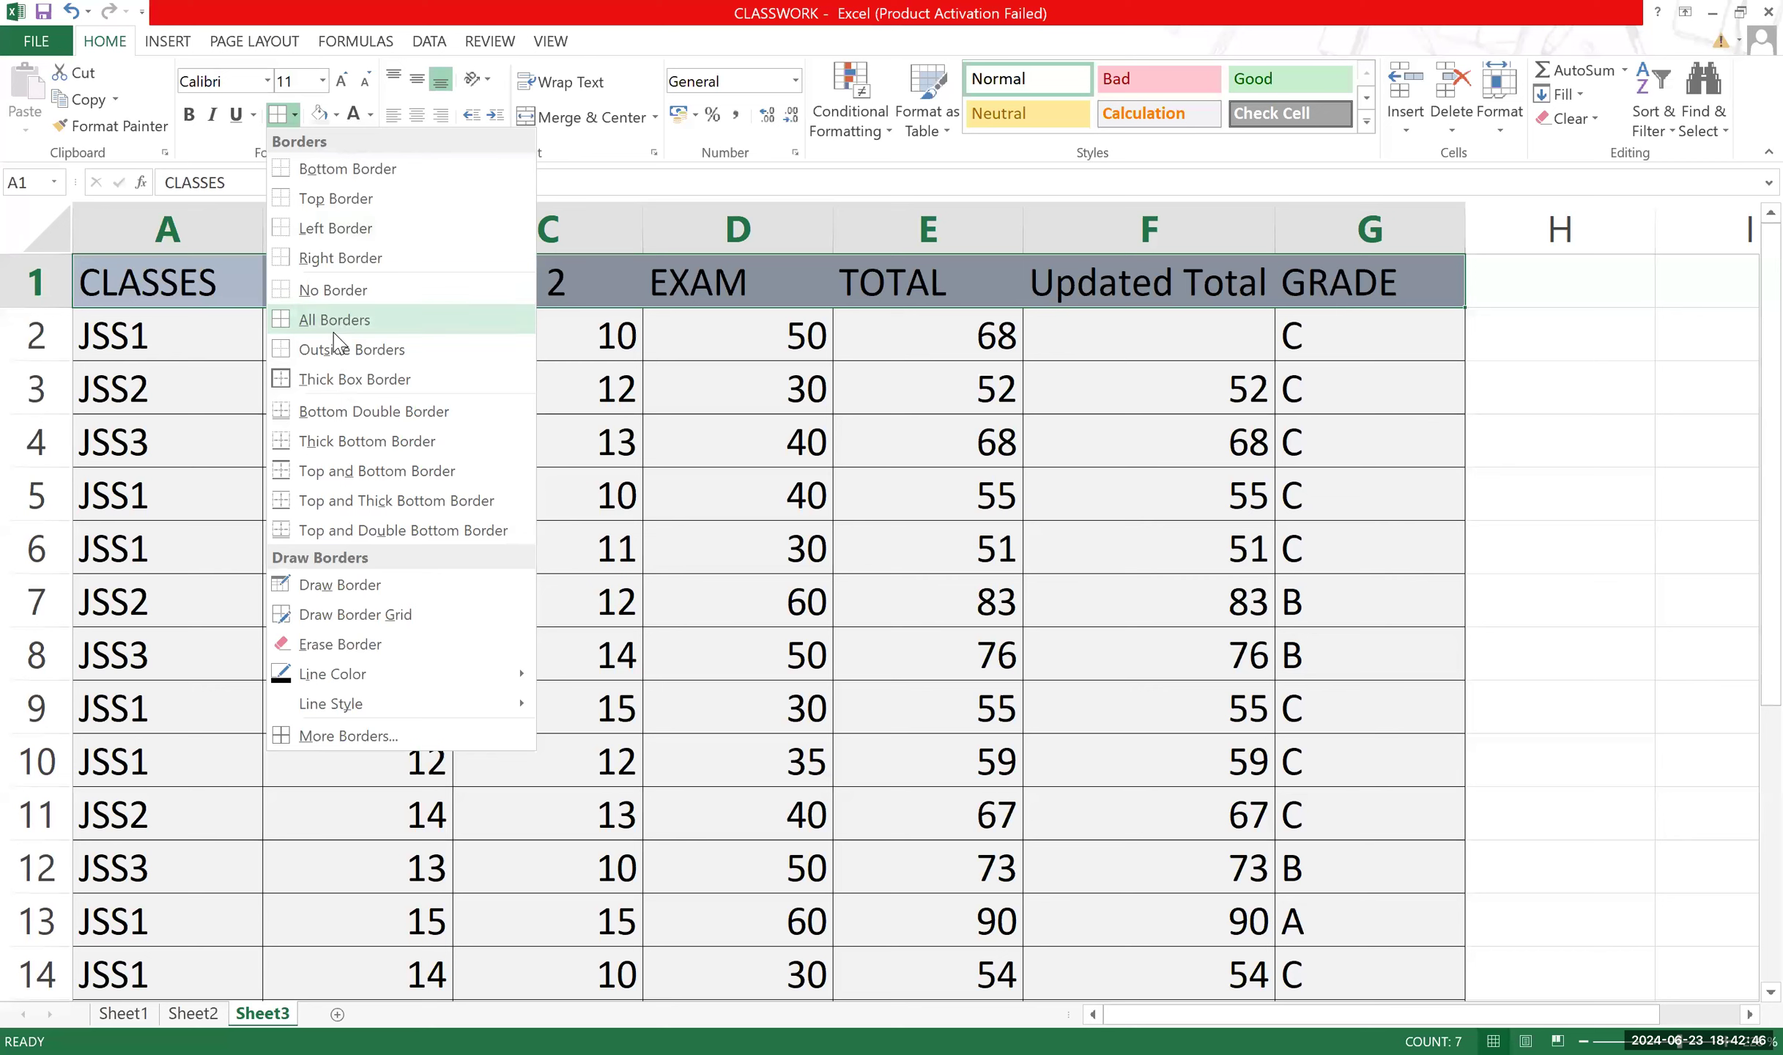
left_click(1150, 347)
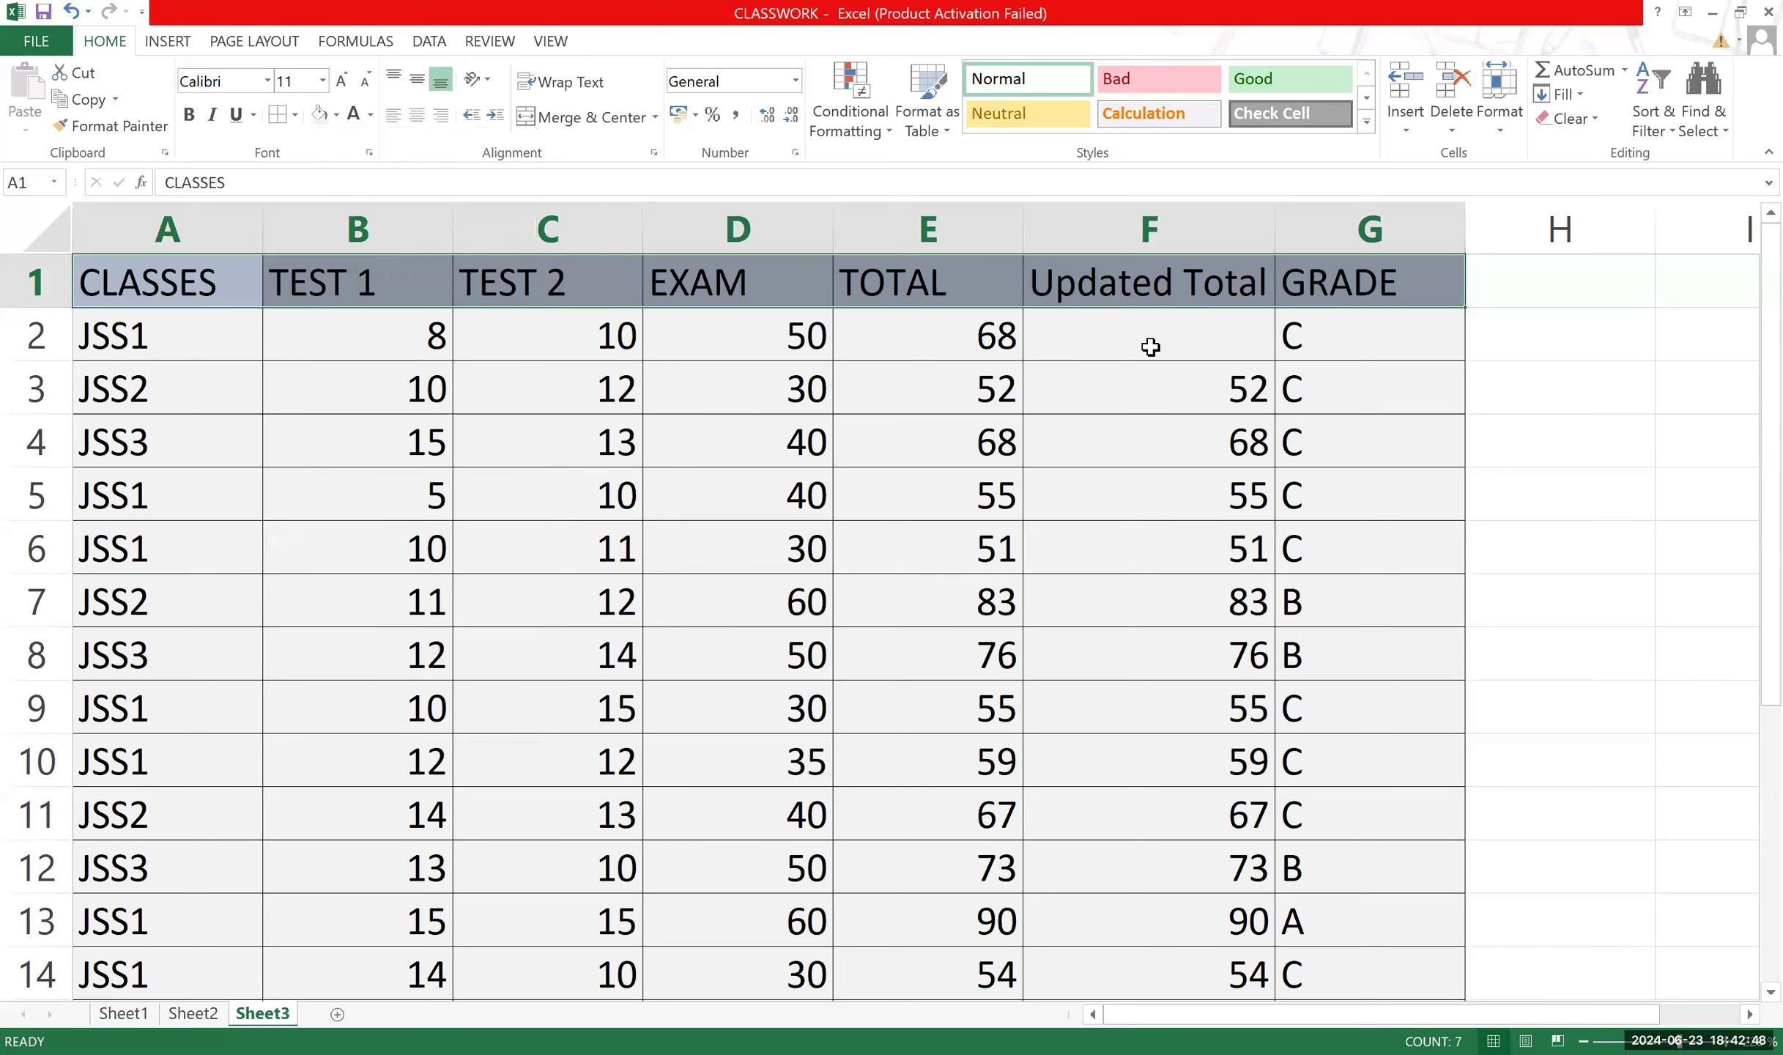
Try to clear the pasted formulas from the Updated Total cells from F3 downward.
left_click(1150, 347)
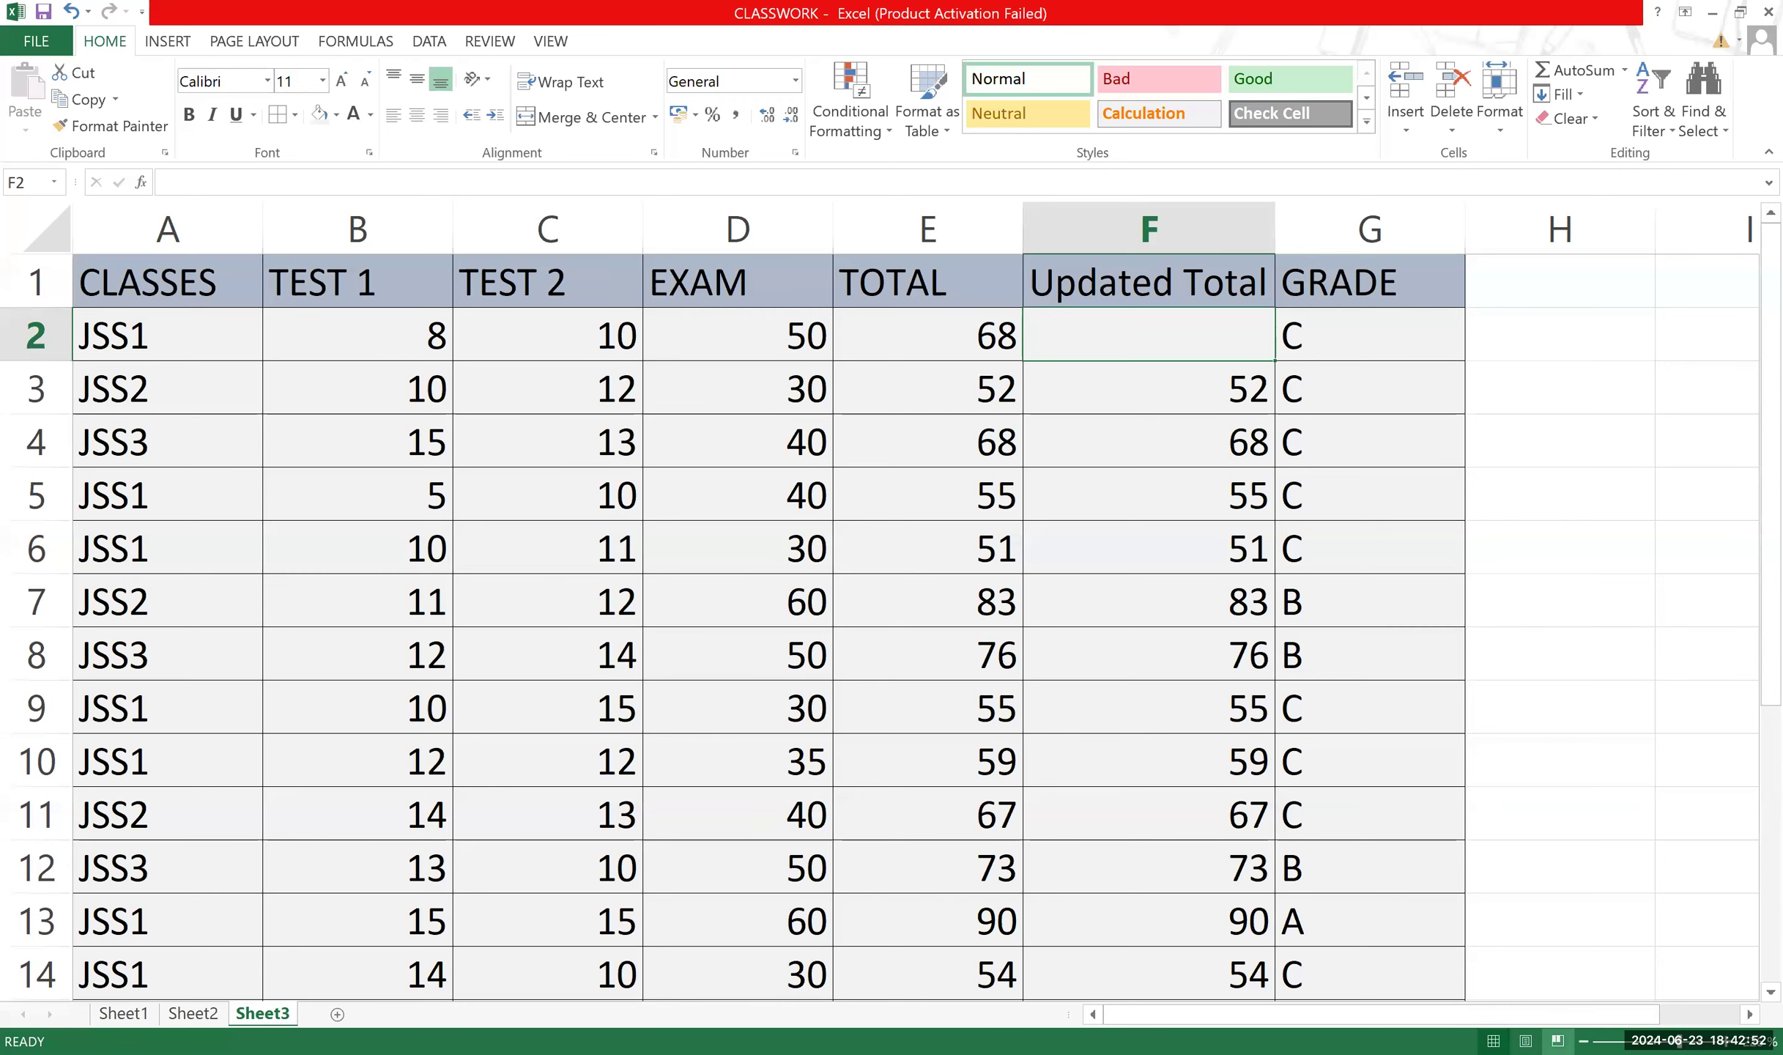
scroll(1128, 359, "down", 2)
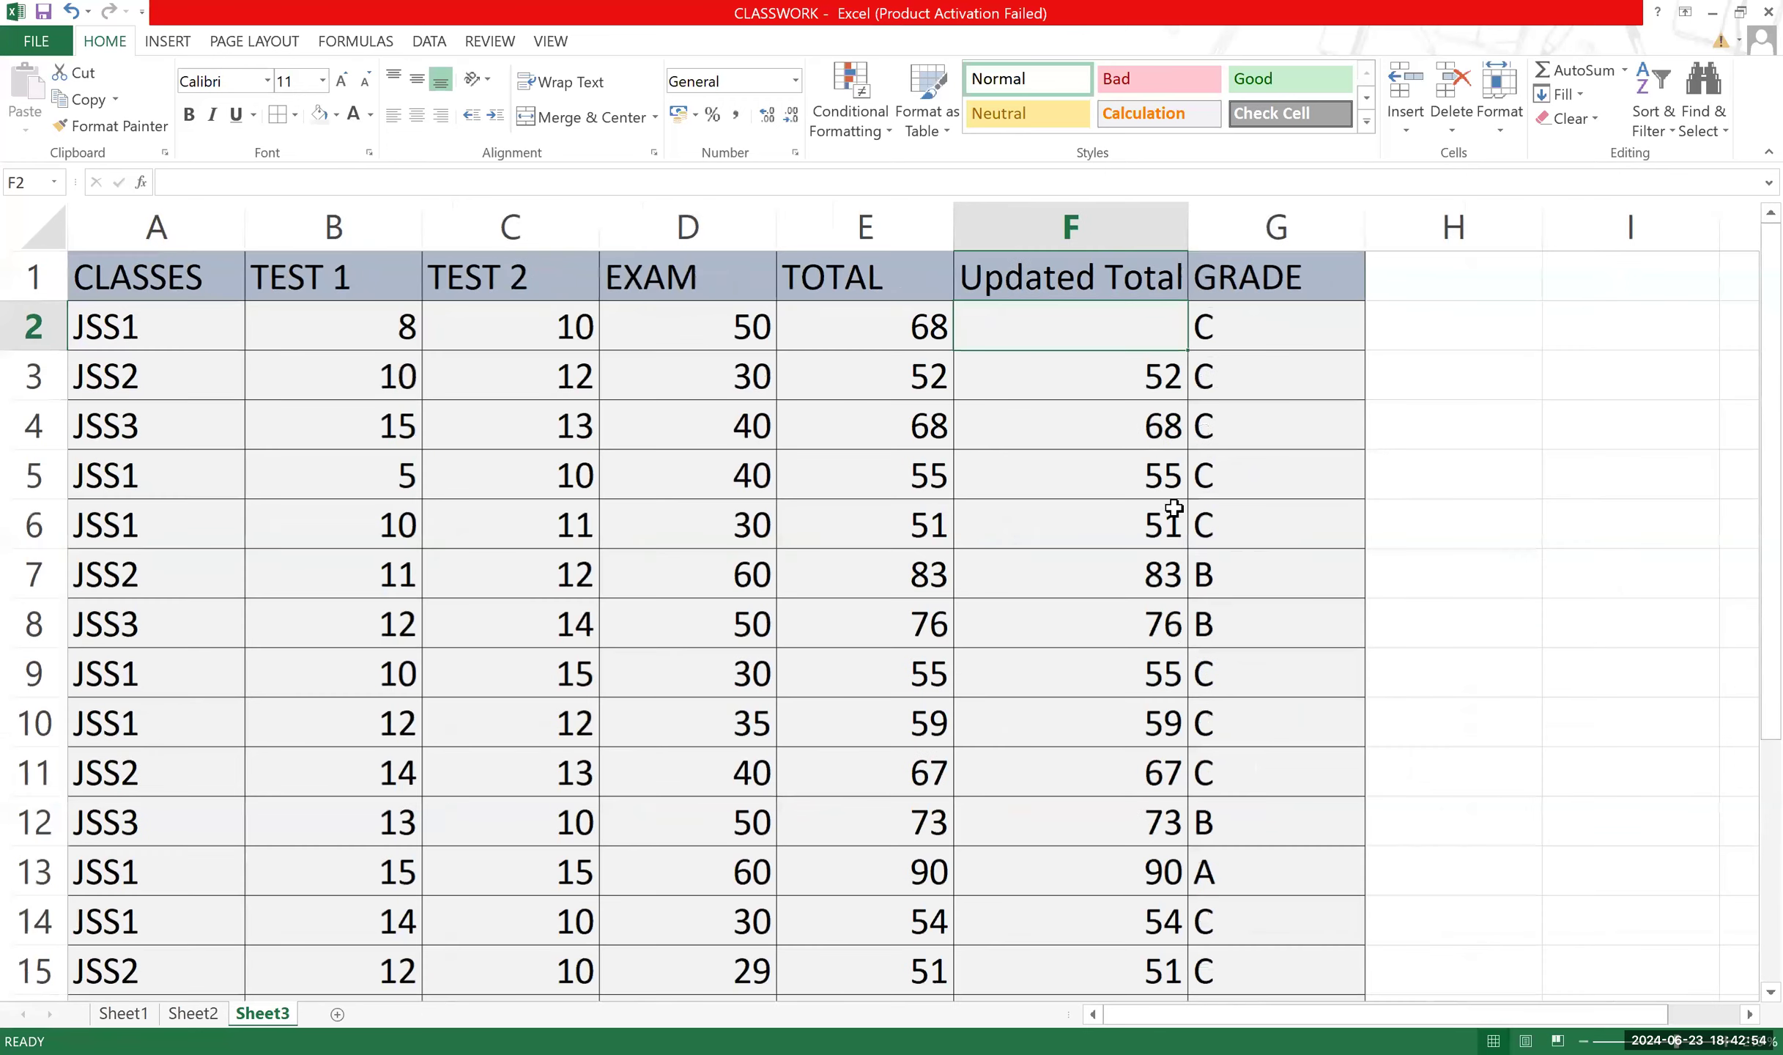
left_click_drag(1126, 370, 1095, 959)
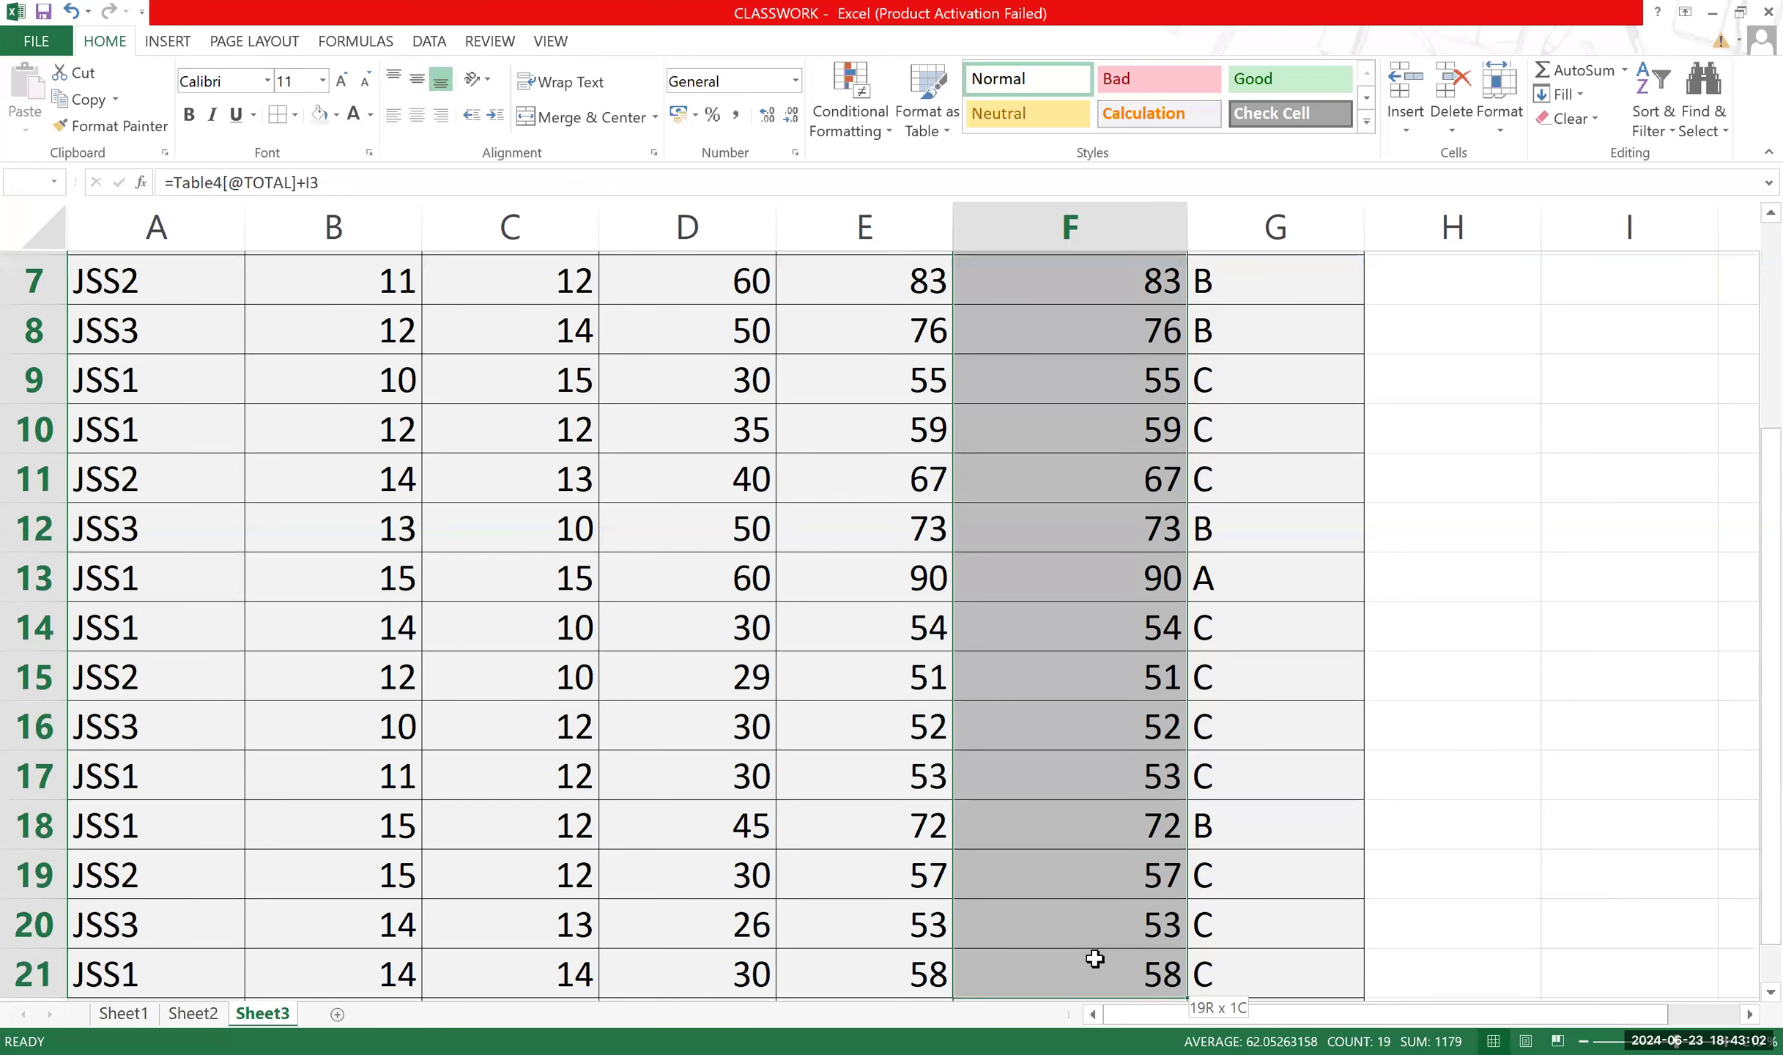
left_click_drag(1094, 959, 1094, 959)
key("BackSpace")
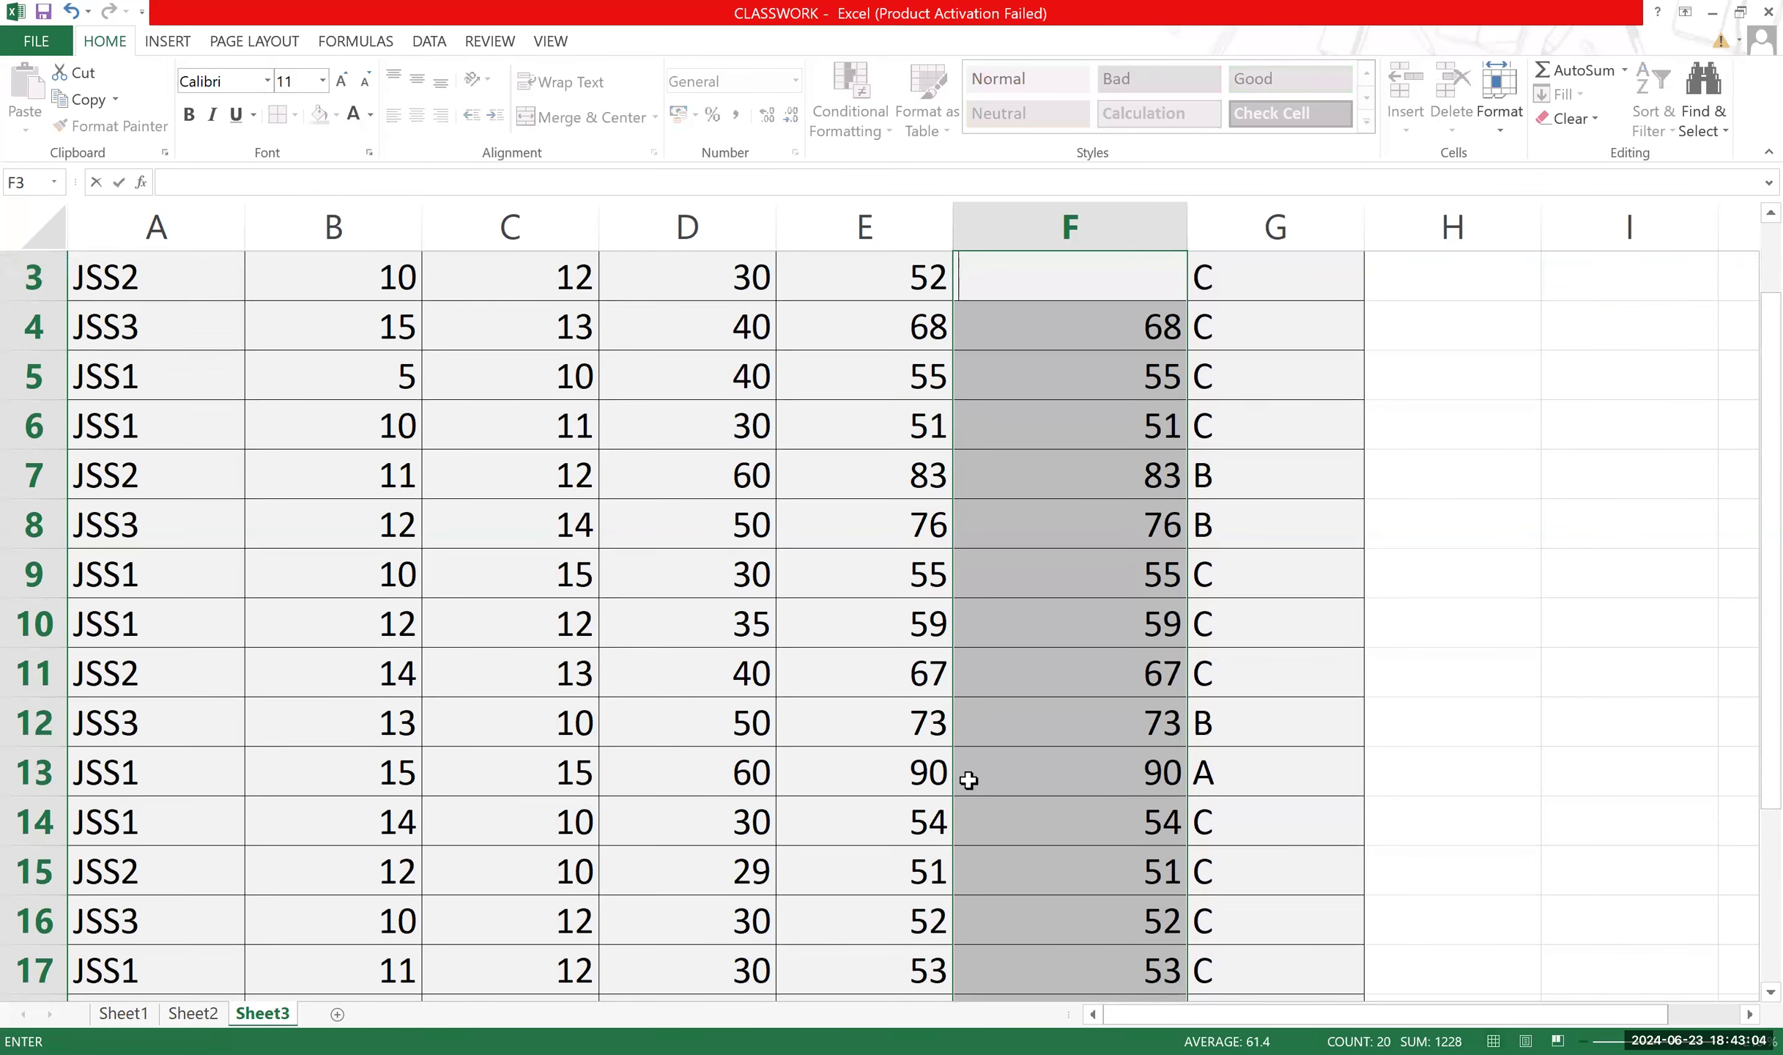
left_click(1071, 299)
left_click(1071, 316)
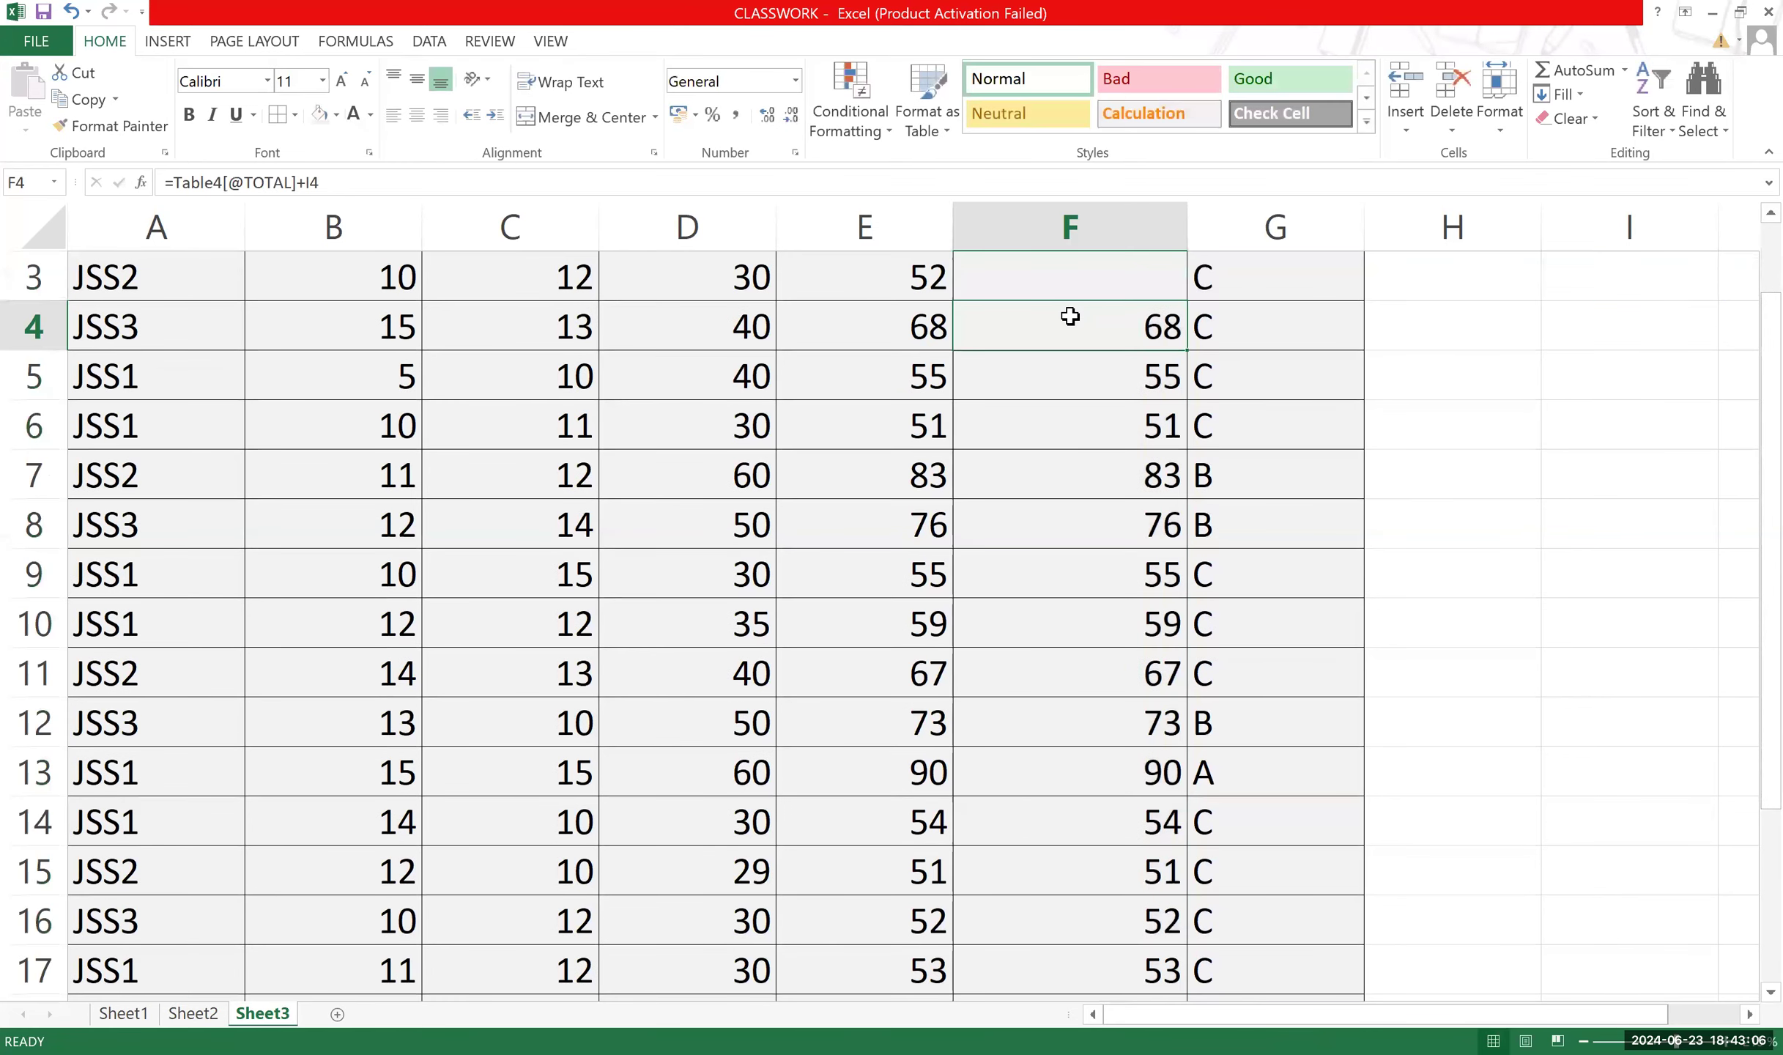
left_click_drag(1070, 322, 1122, 994)
key("BackSpace")
right_click(1212, 830)
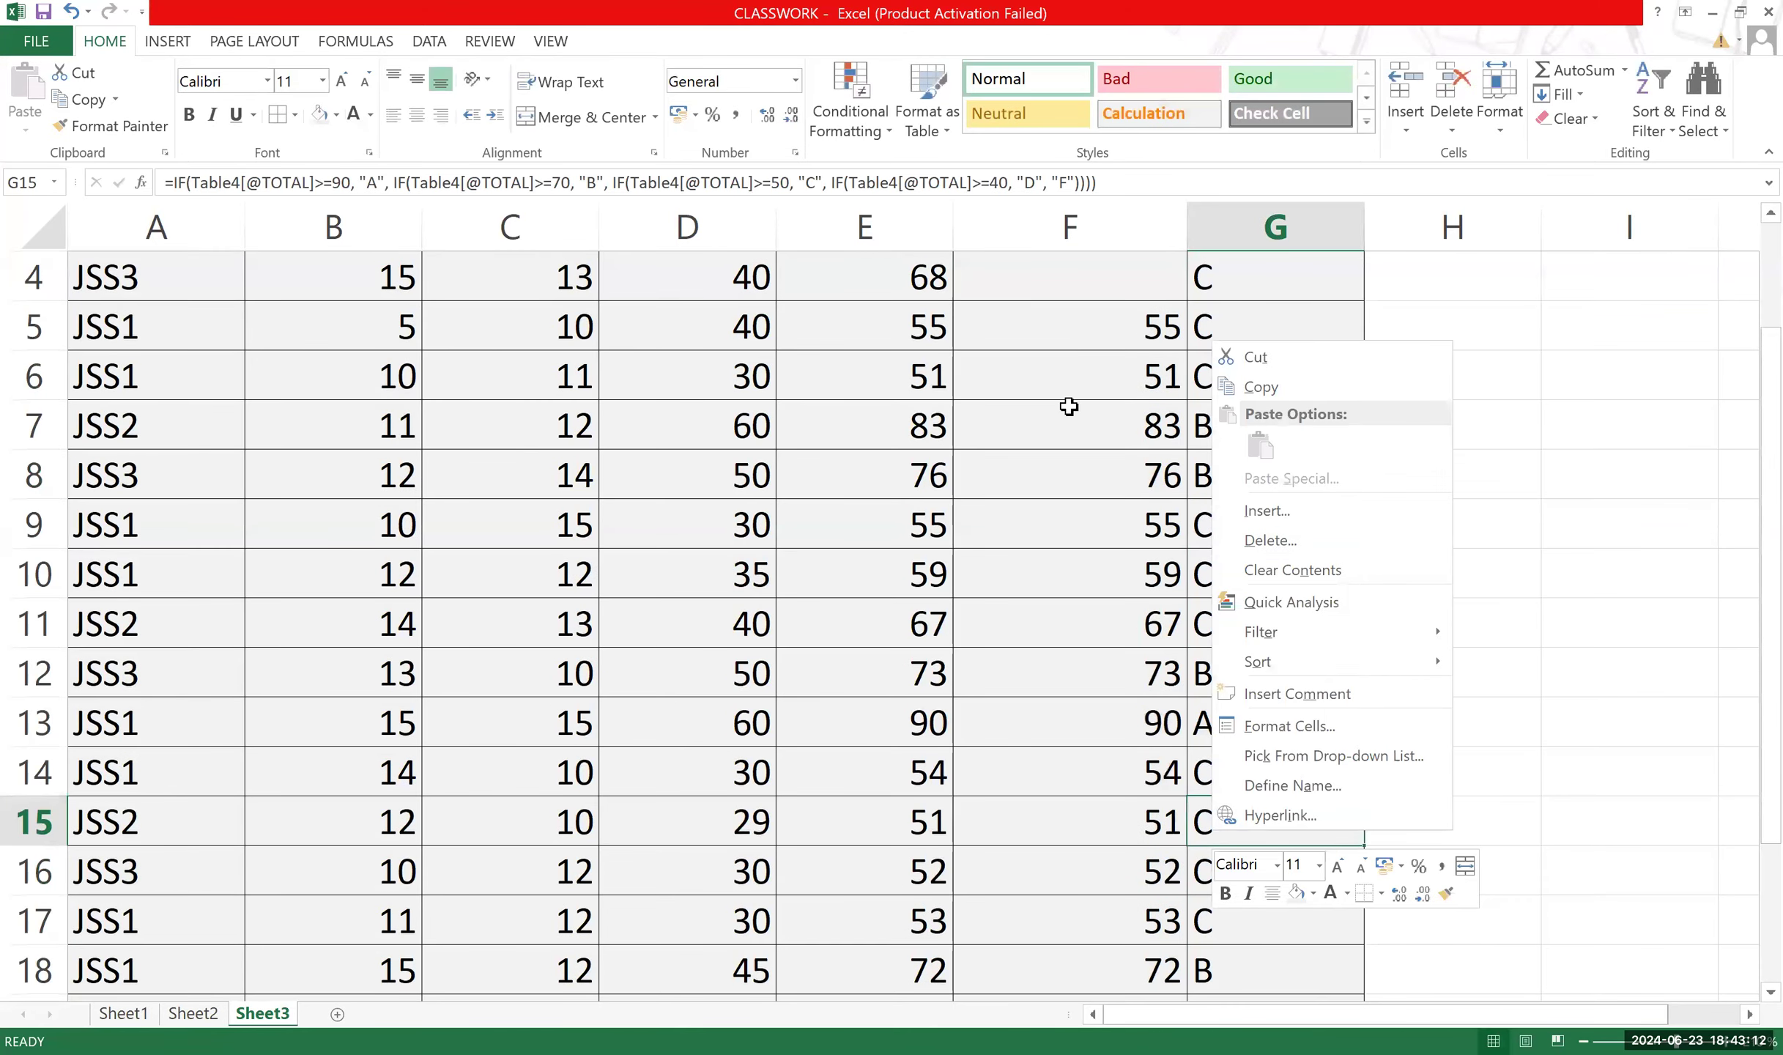
scroll(1069, 407, "up", 1)
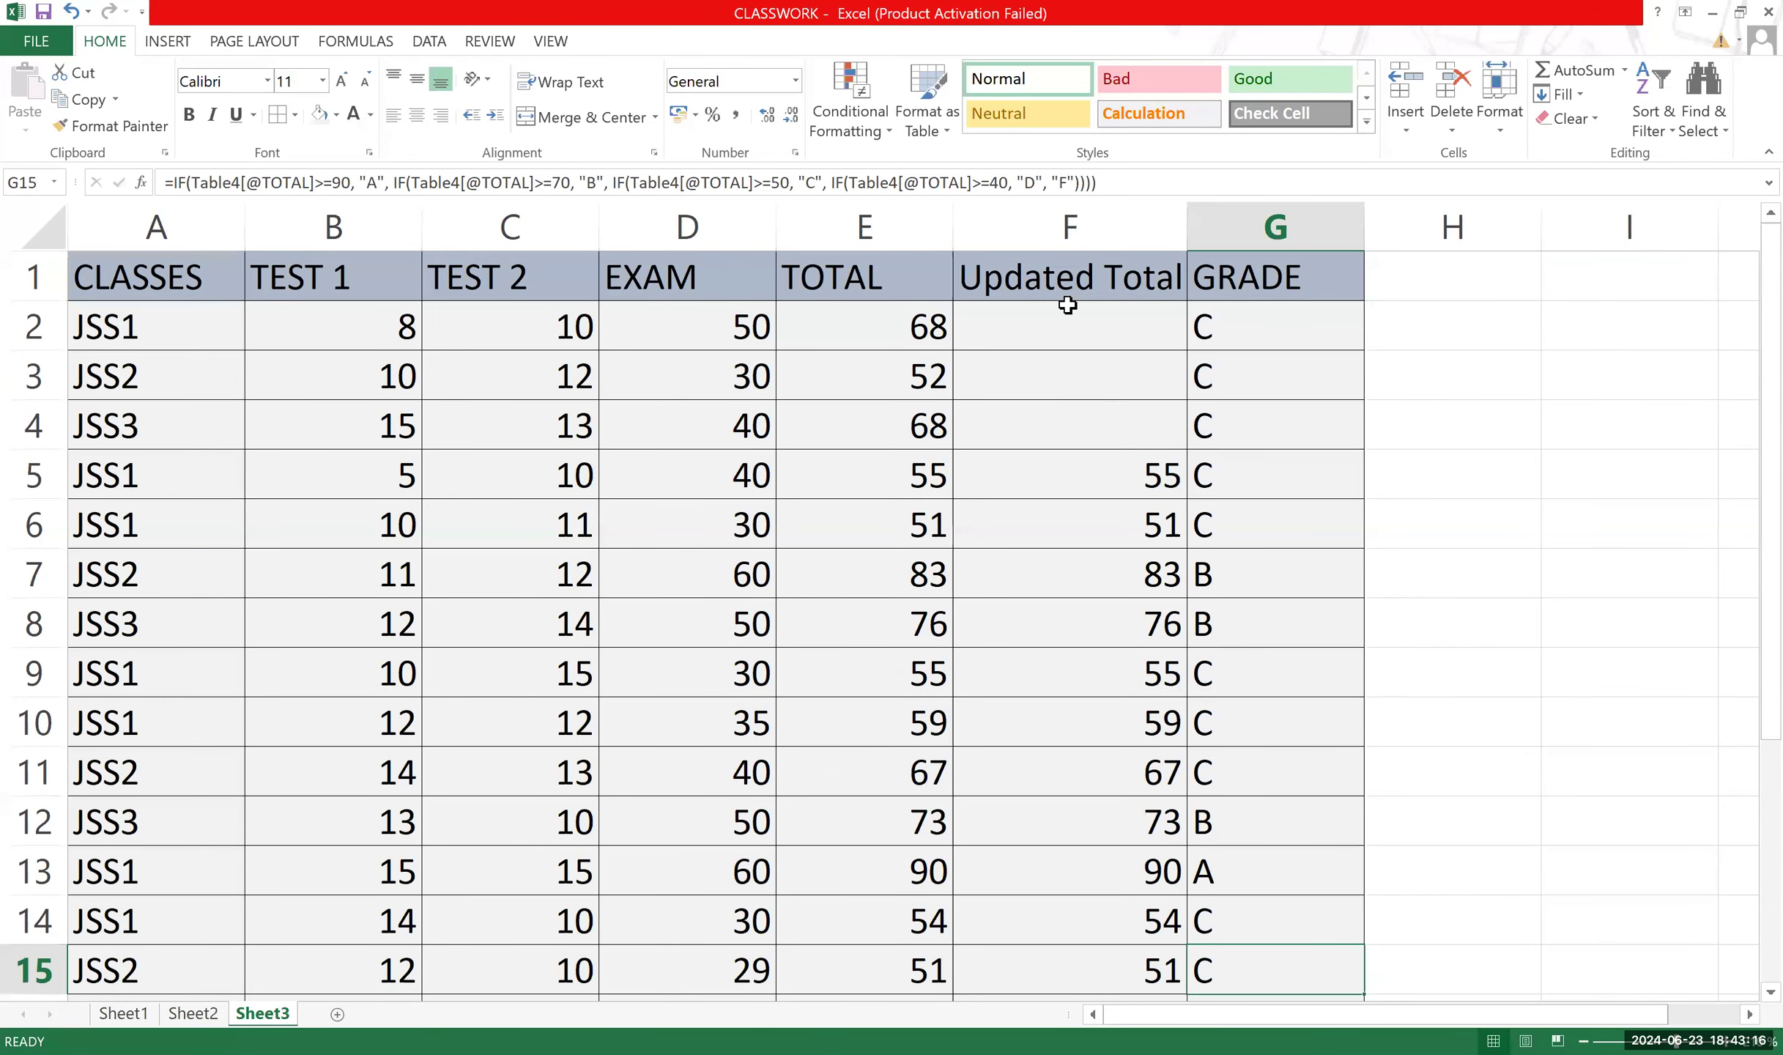
Enter the header Extra Points in I1 and fit column I's width to it.
left_click(1056, 328)
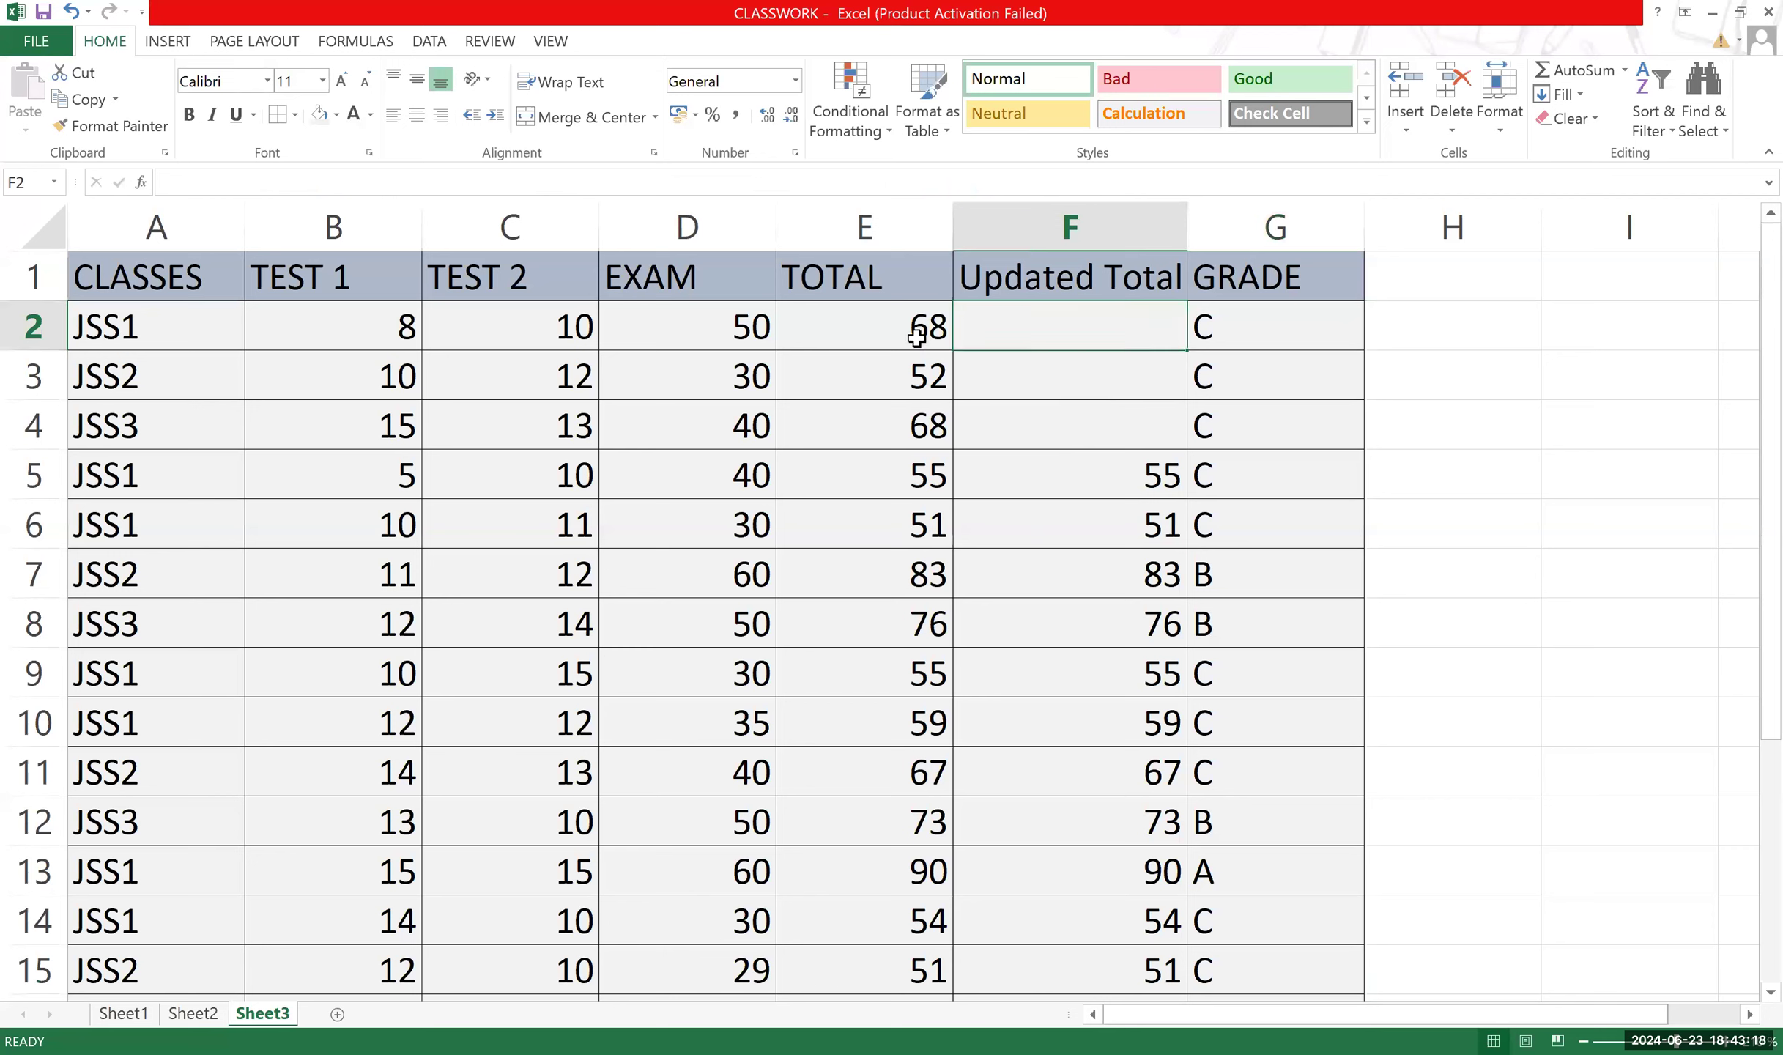
left_click(881, 329)
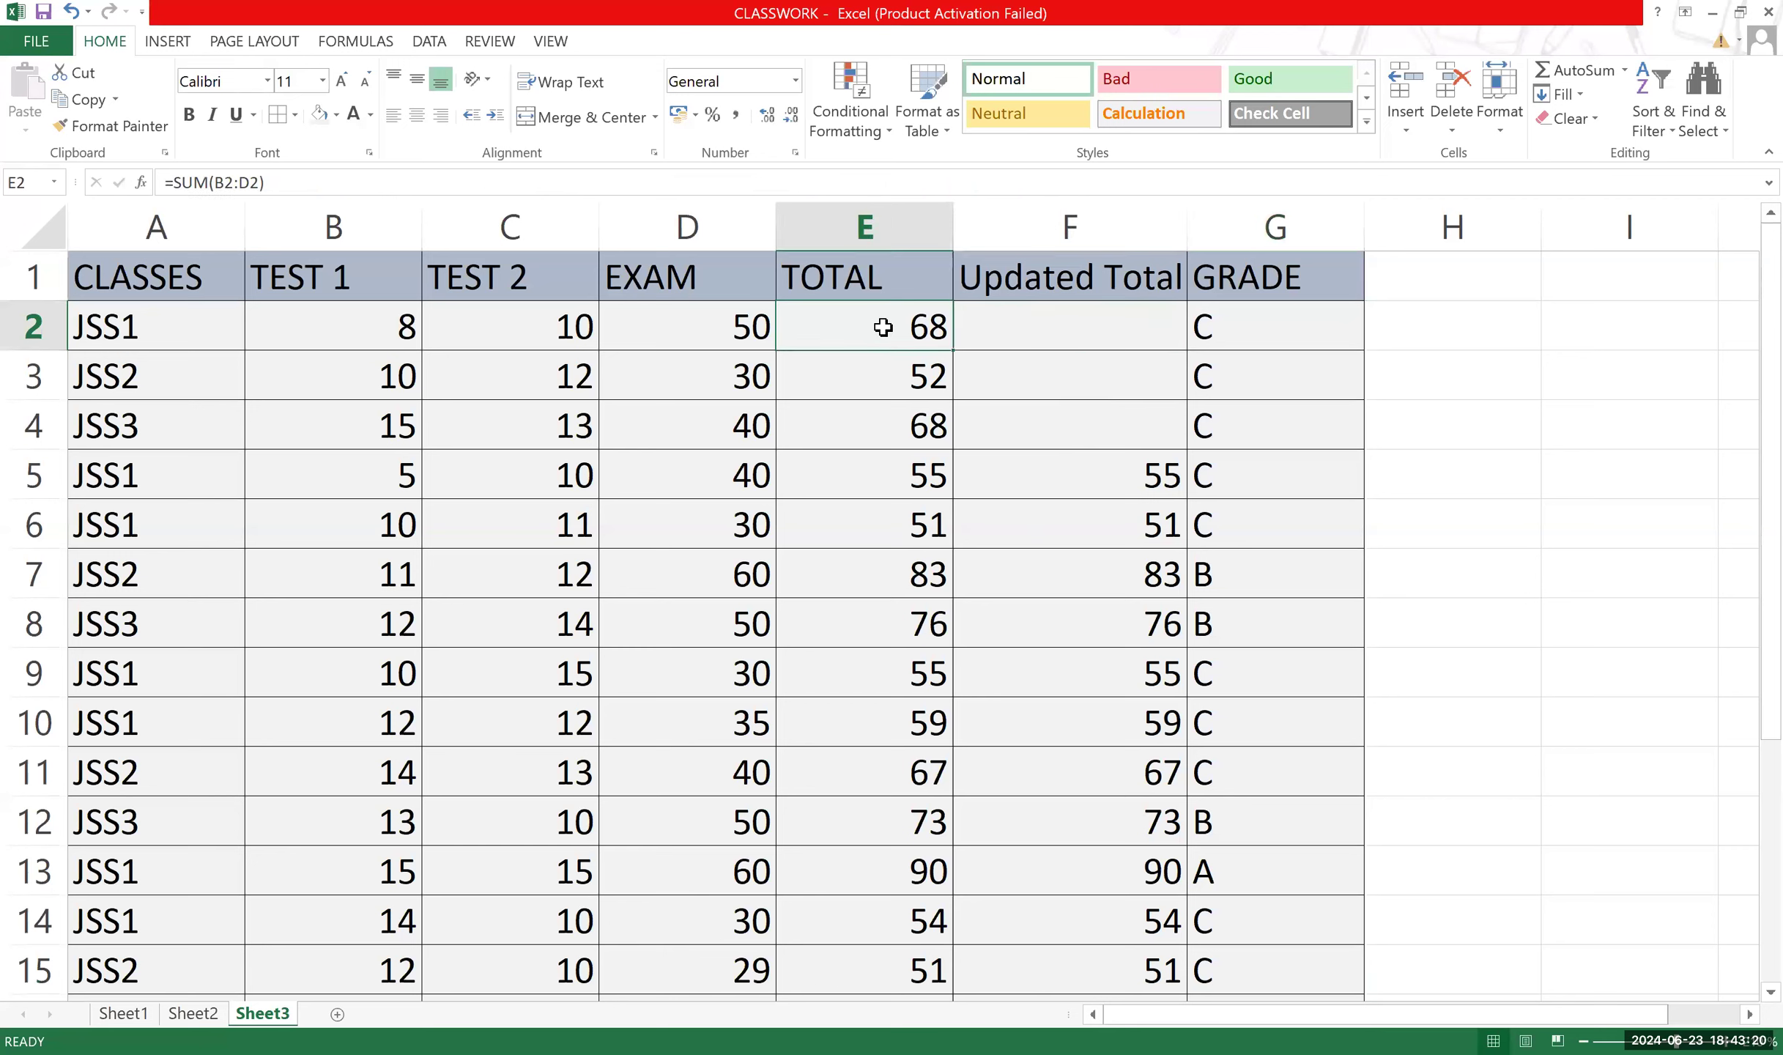
left_click(1625, 282)
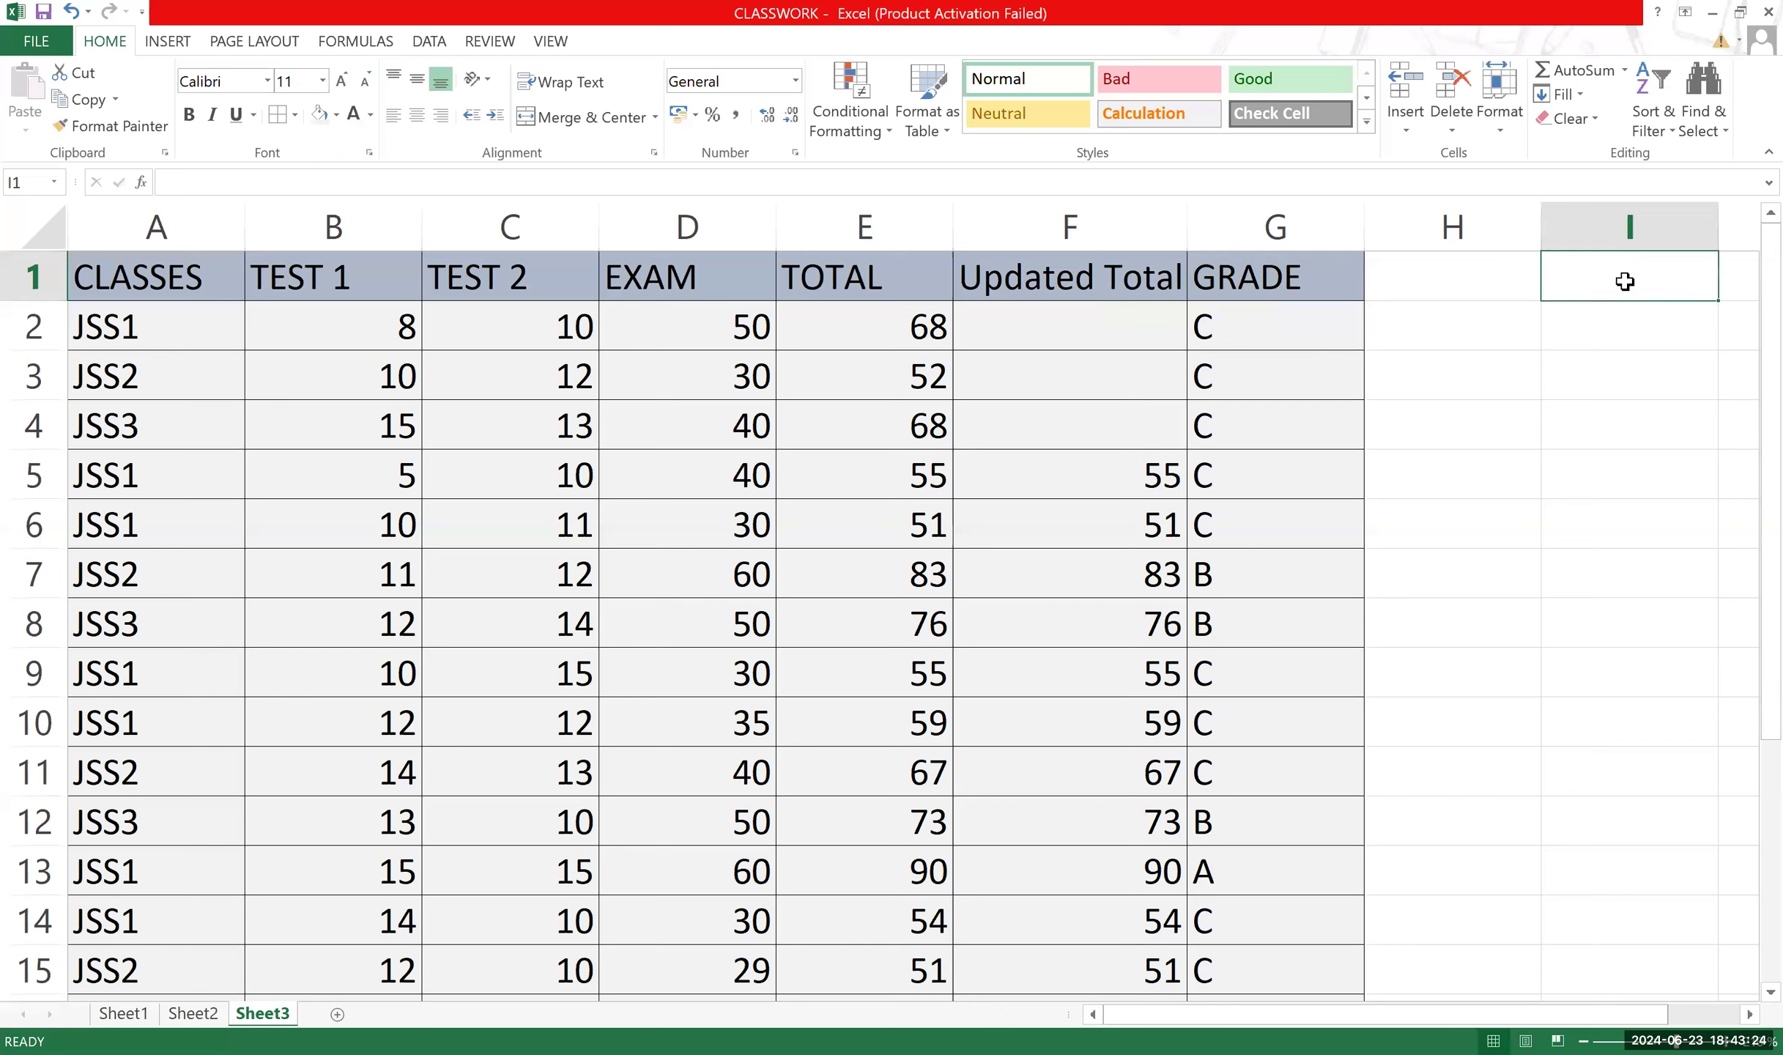
type("Extra Points")
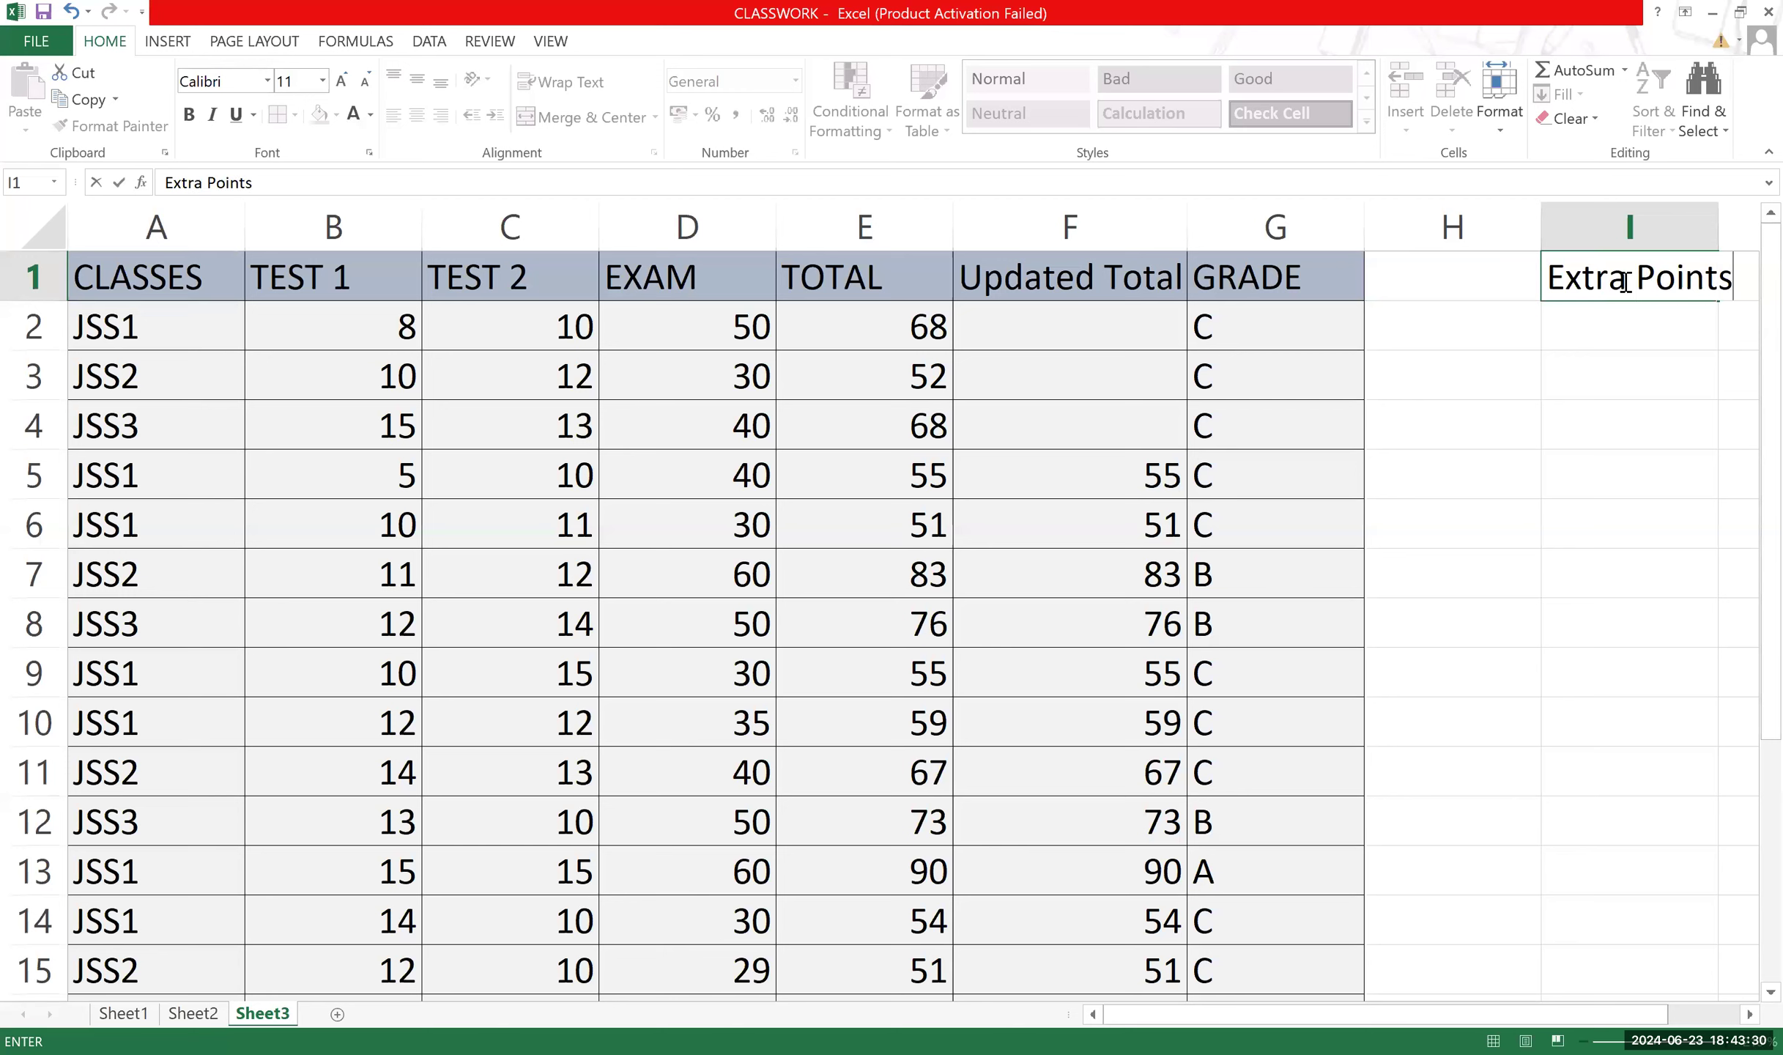
left_click(1639, 334)
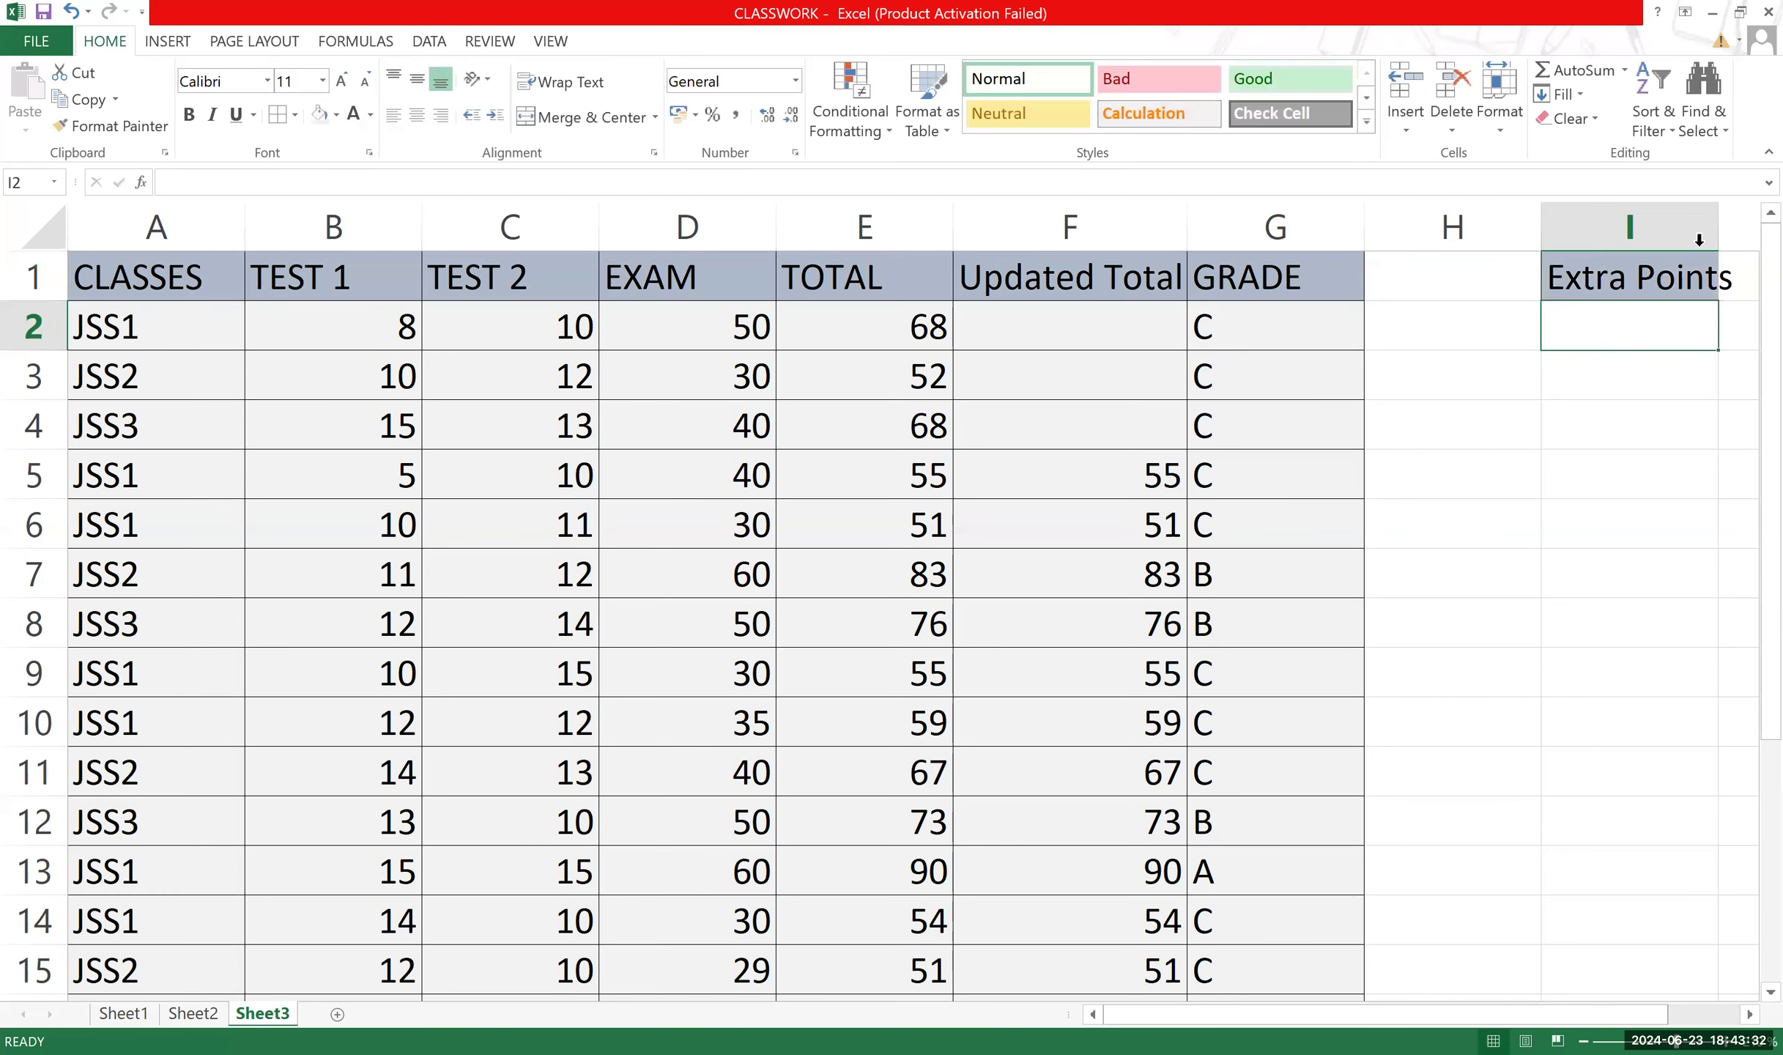
double_click(1716, 227)
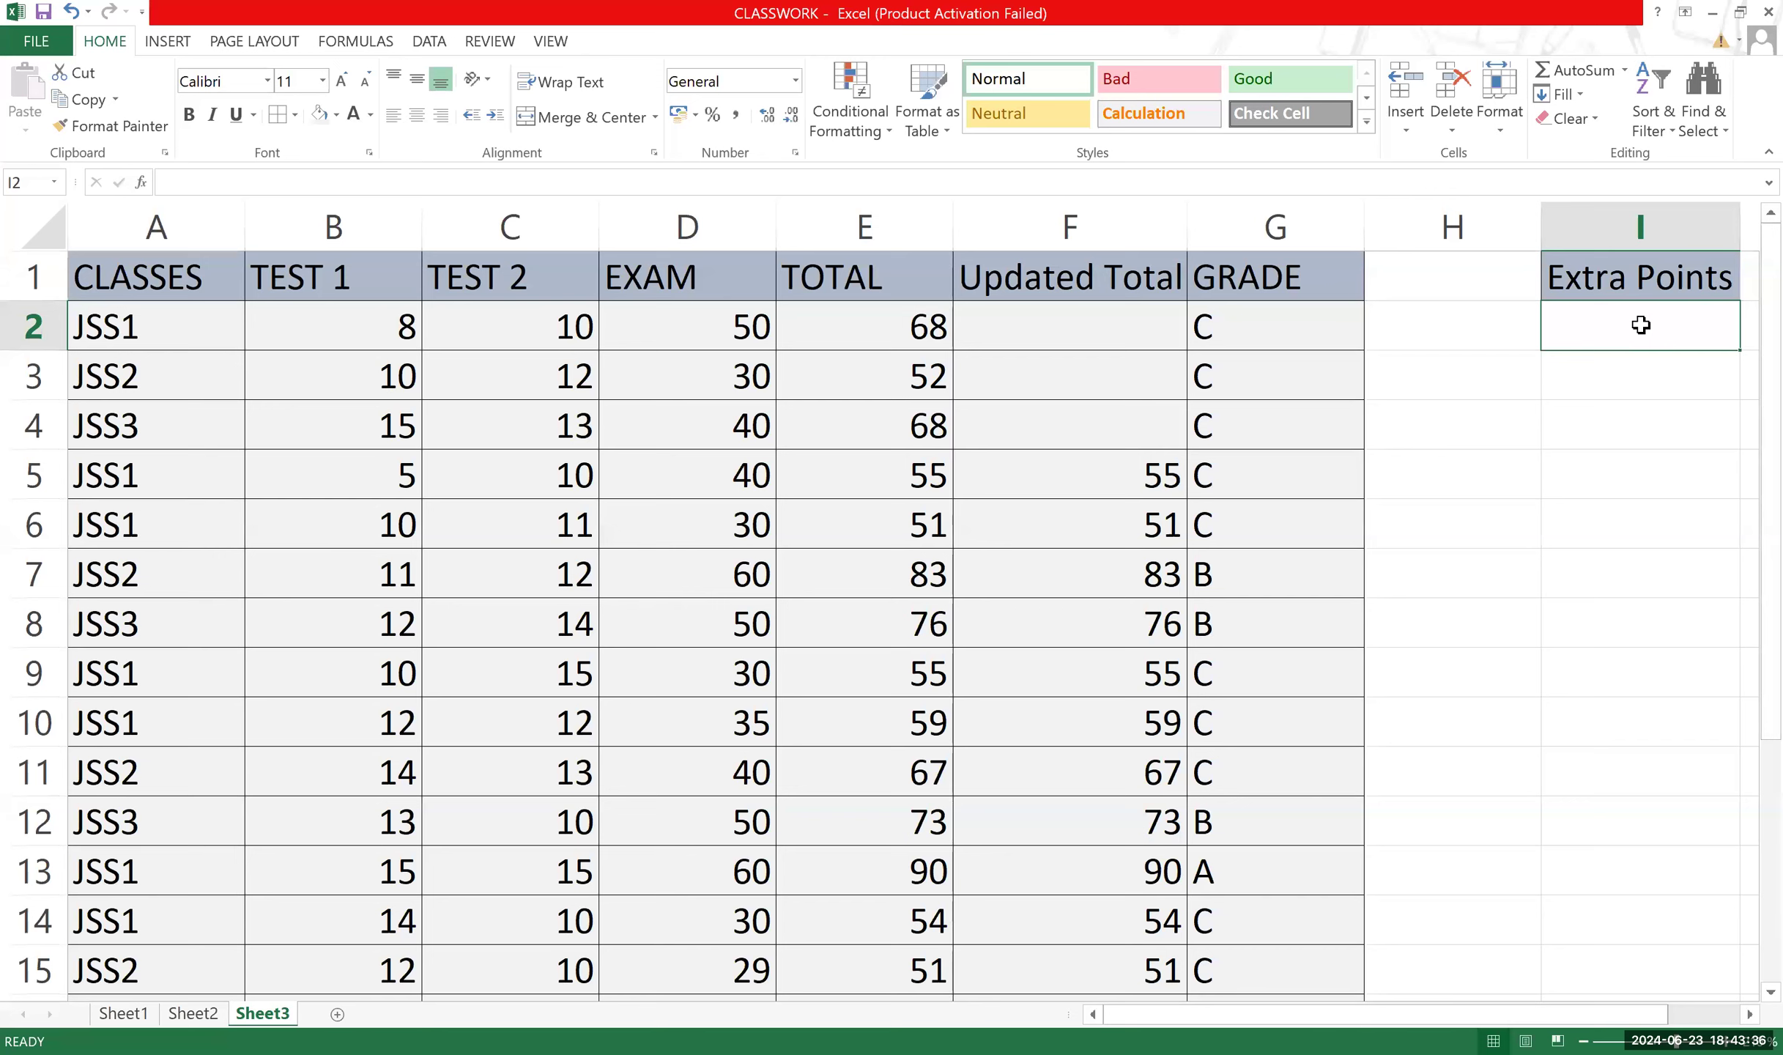
Enter 10 in I2 as the Extra Points value.
type("10")
key("Return")
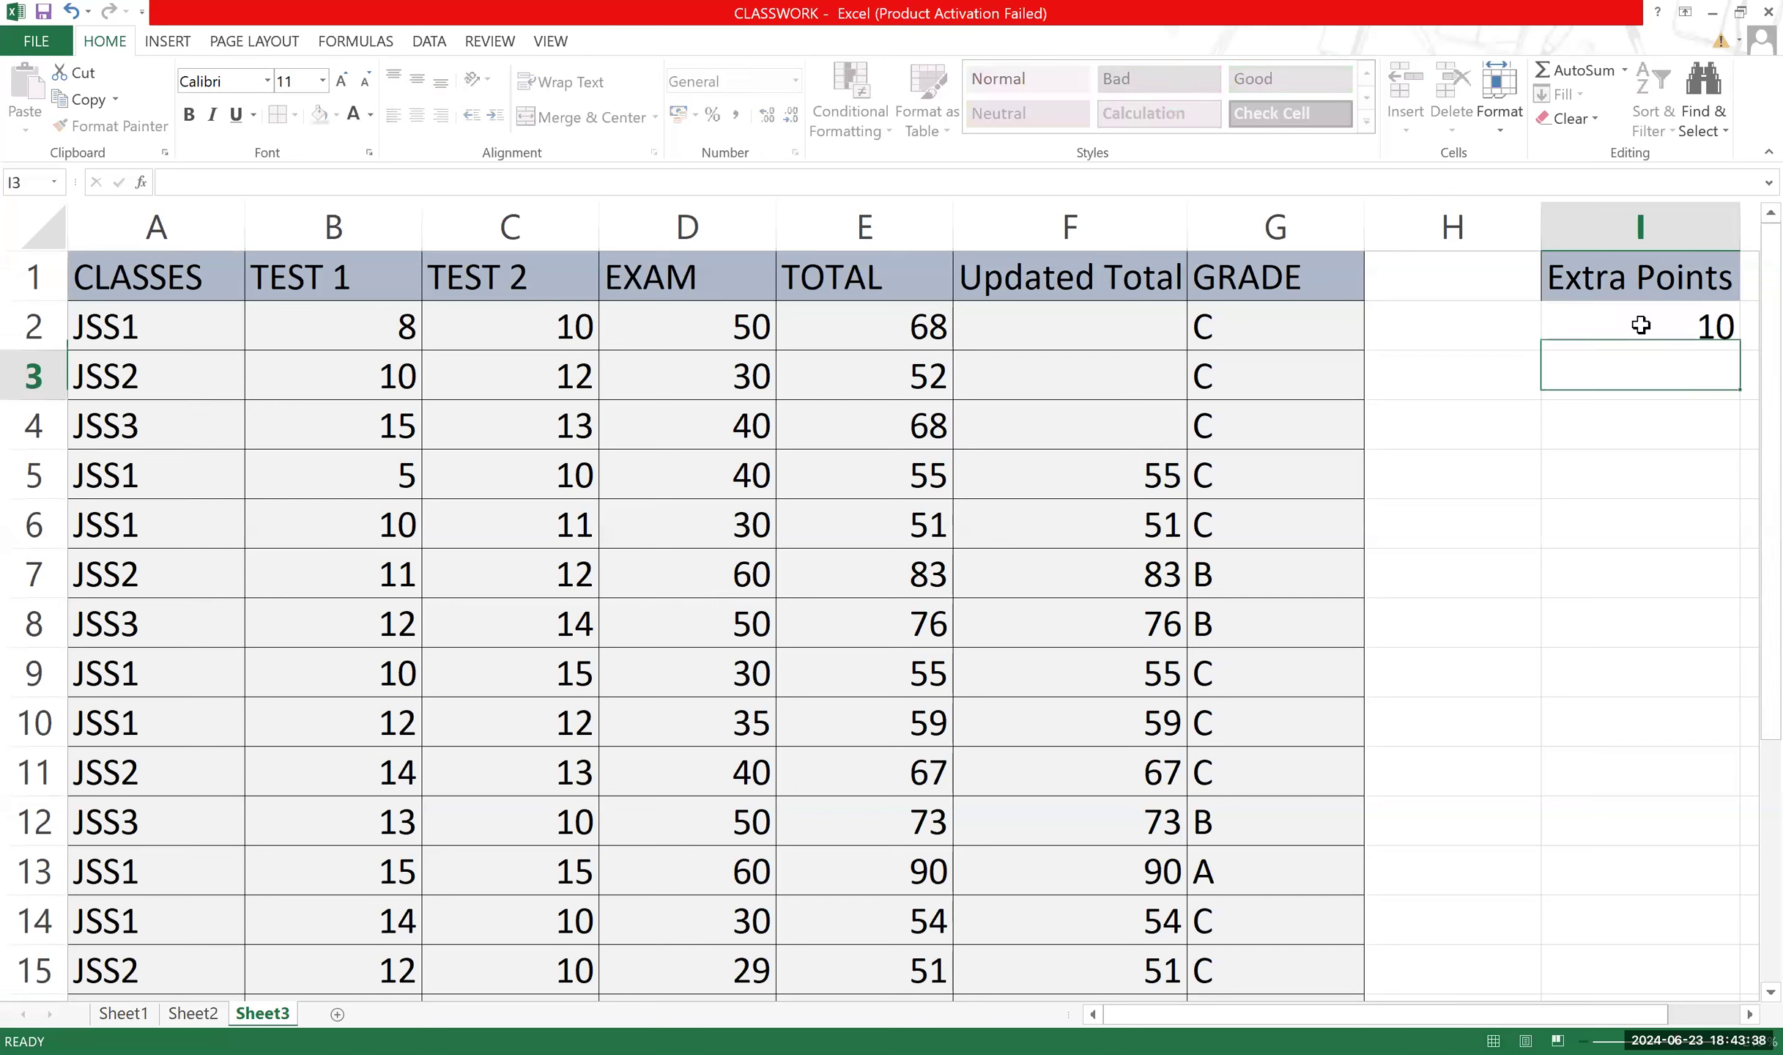
left_click(1415, 356)
left_click(1570, 353)
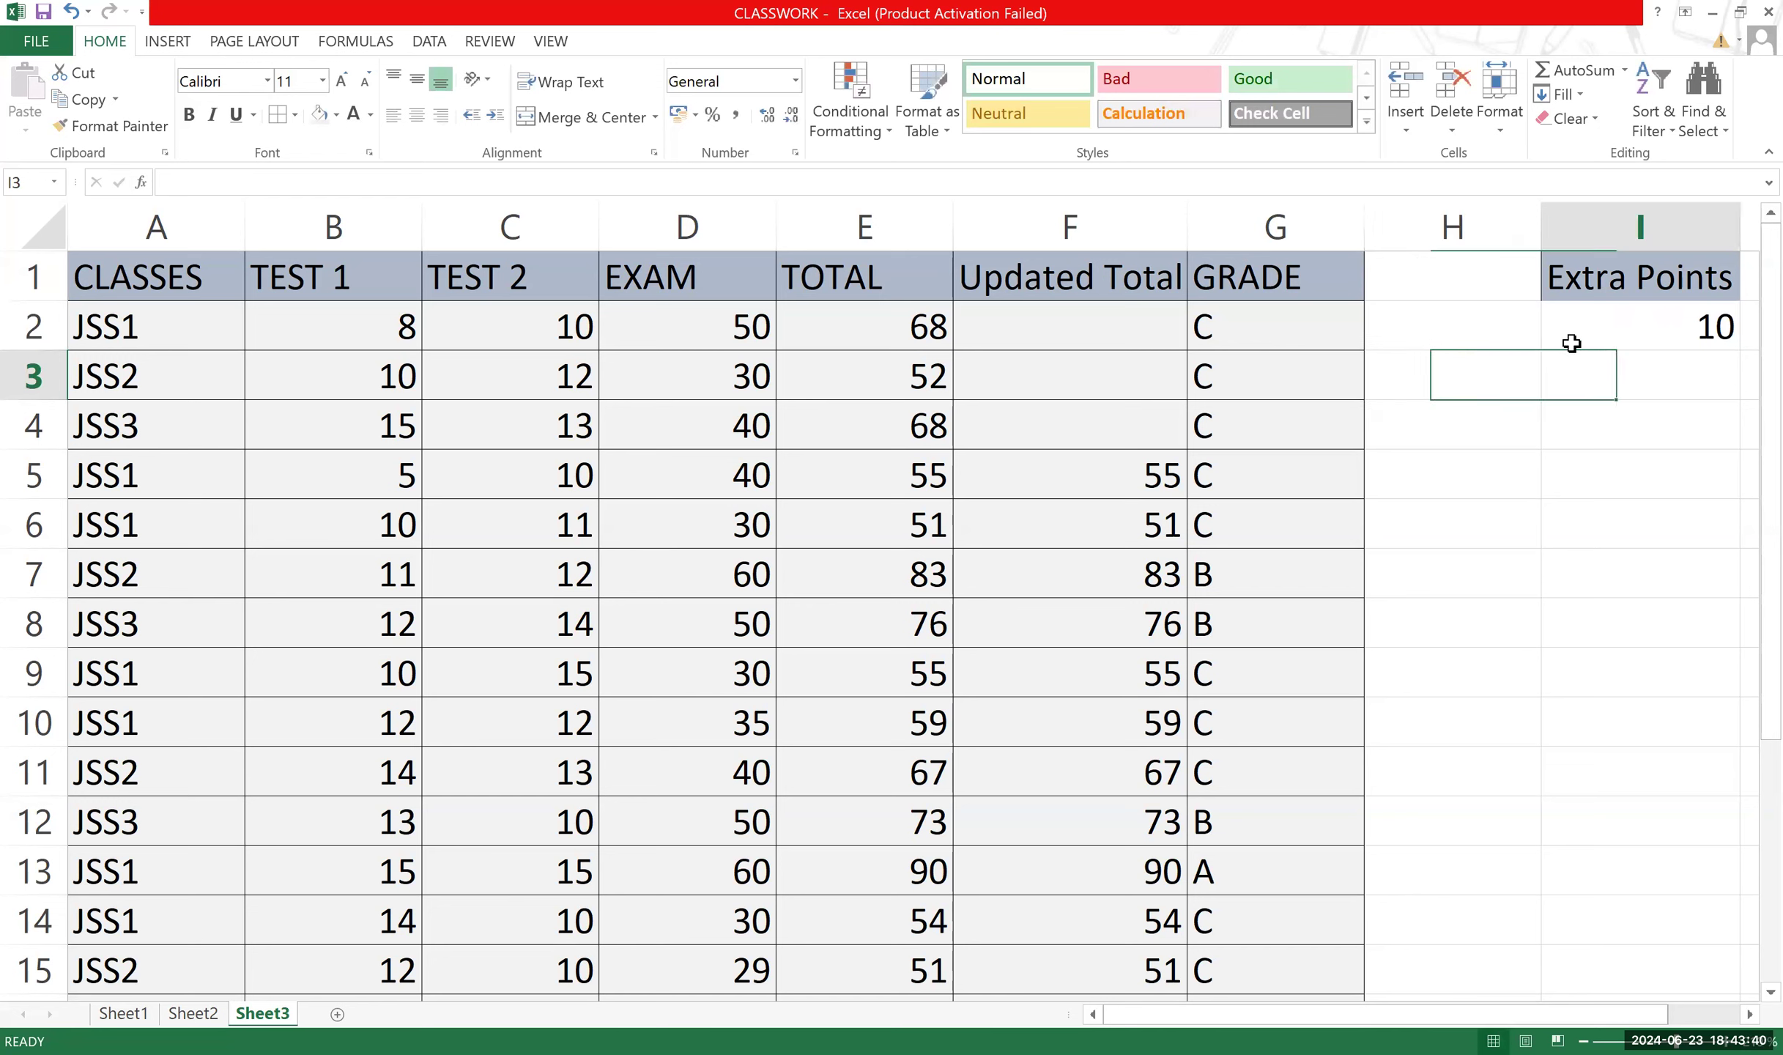
left_click(1572, 342)
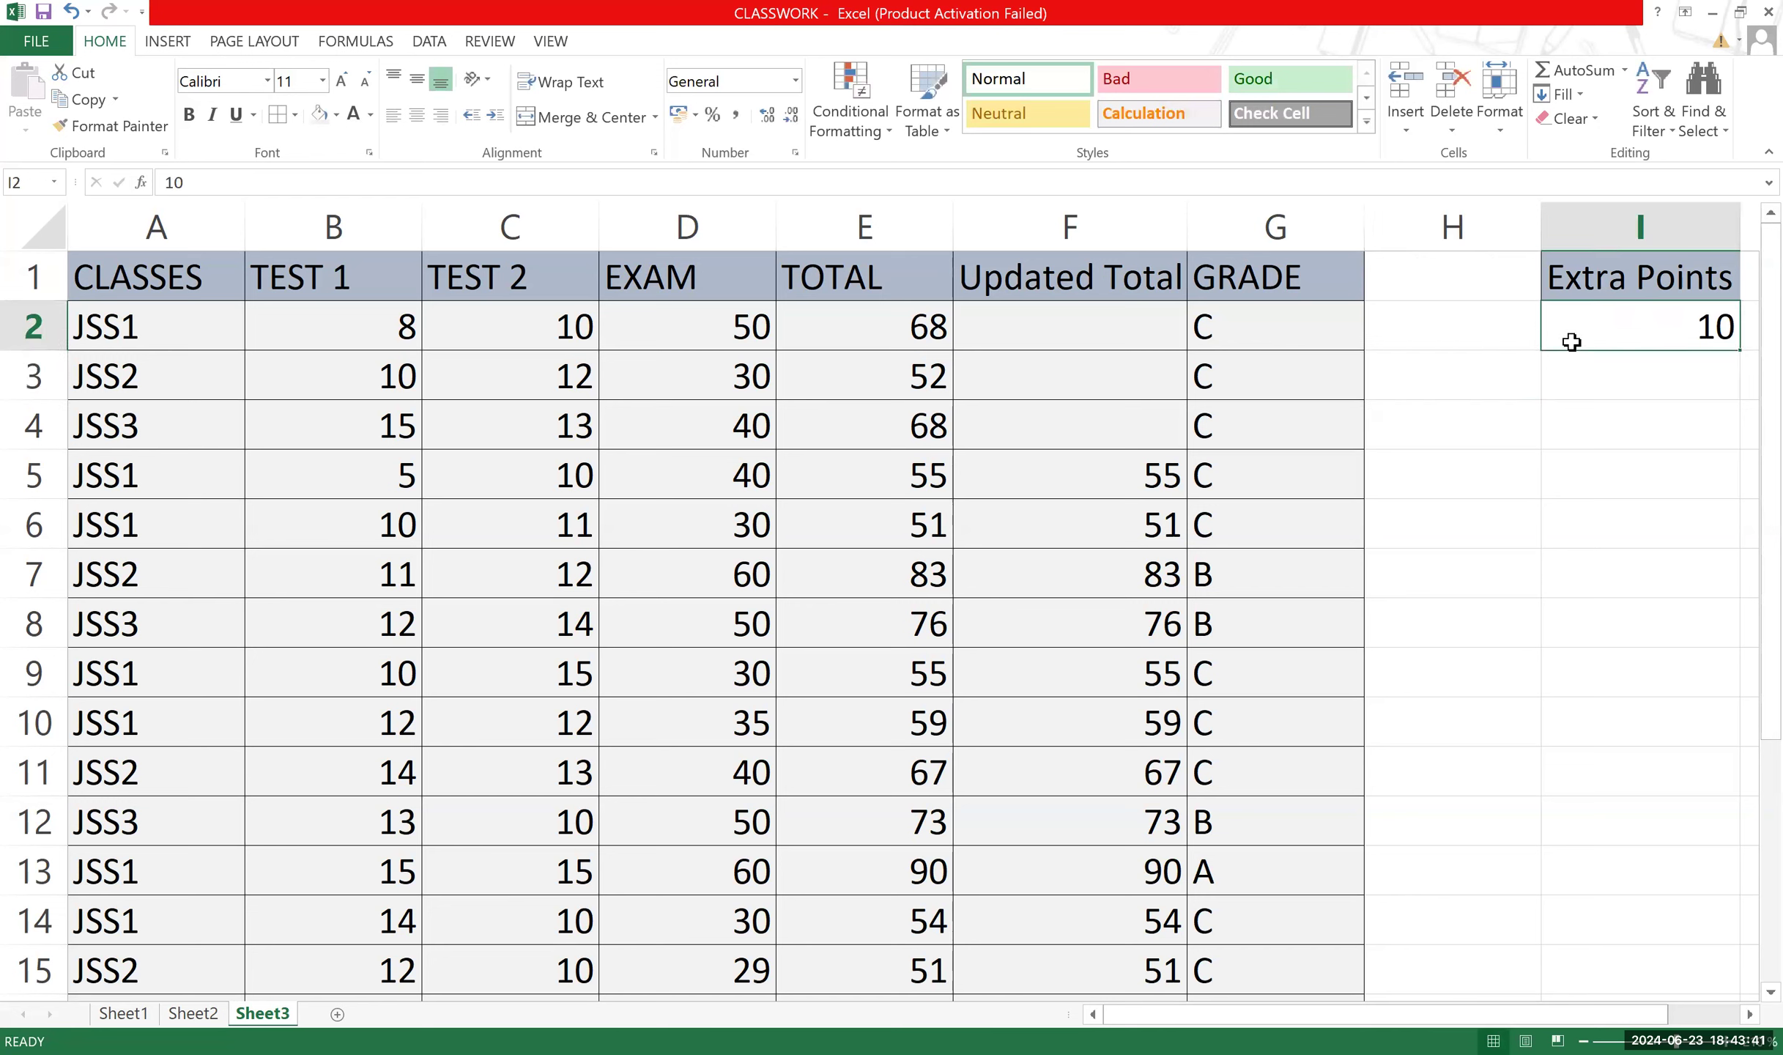
Enter the formula =E2+I2 in F2 to add the extra points to the first student's TOTAL.
left_click(1092, 344)
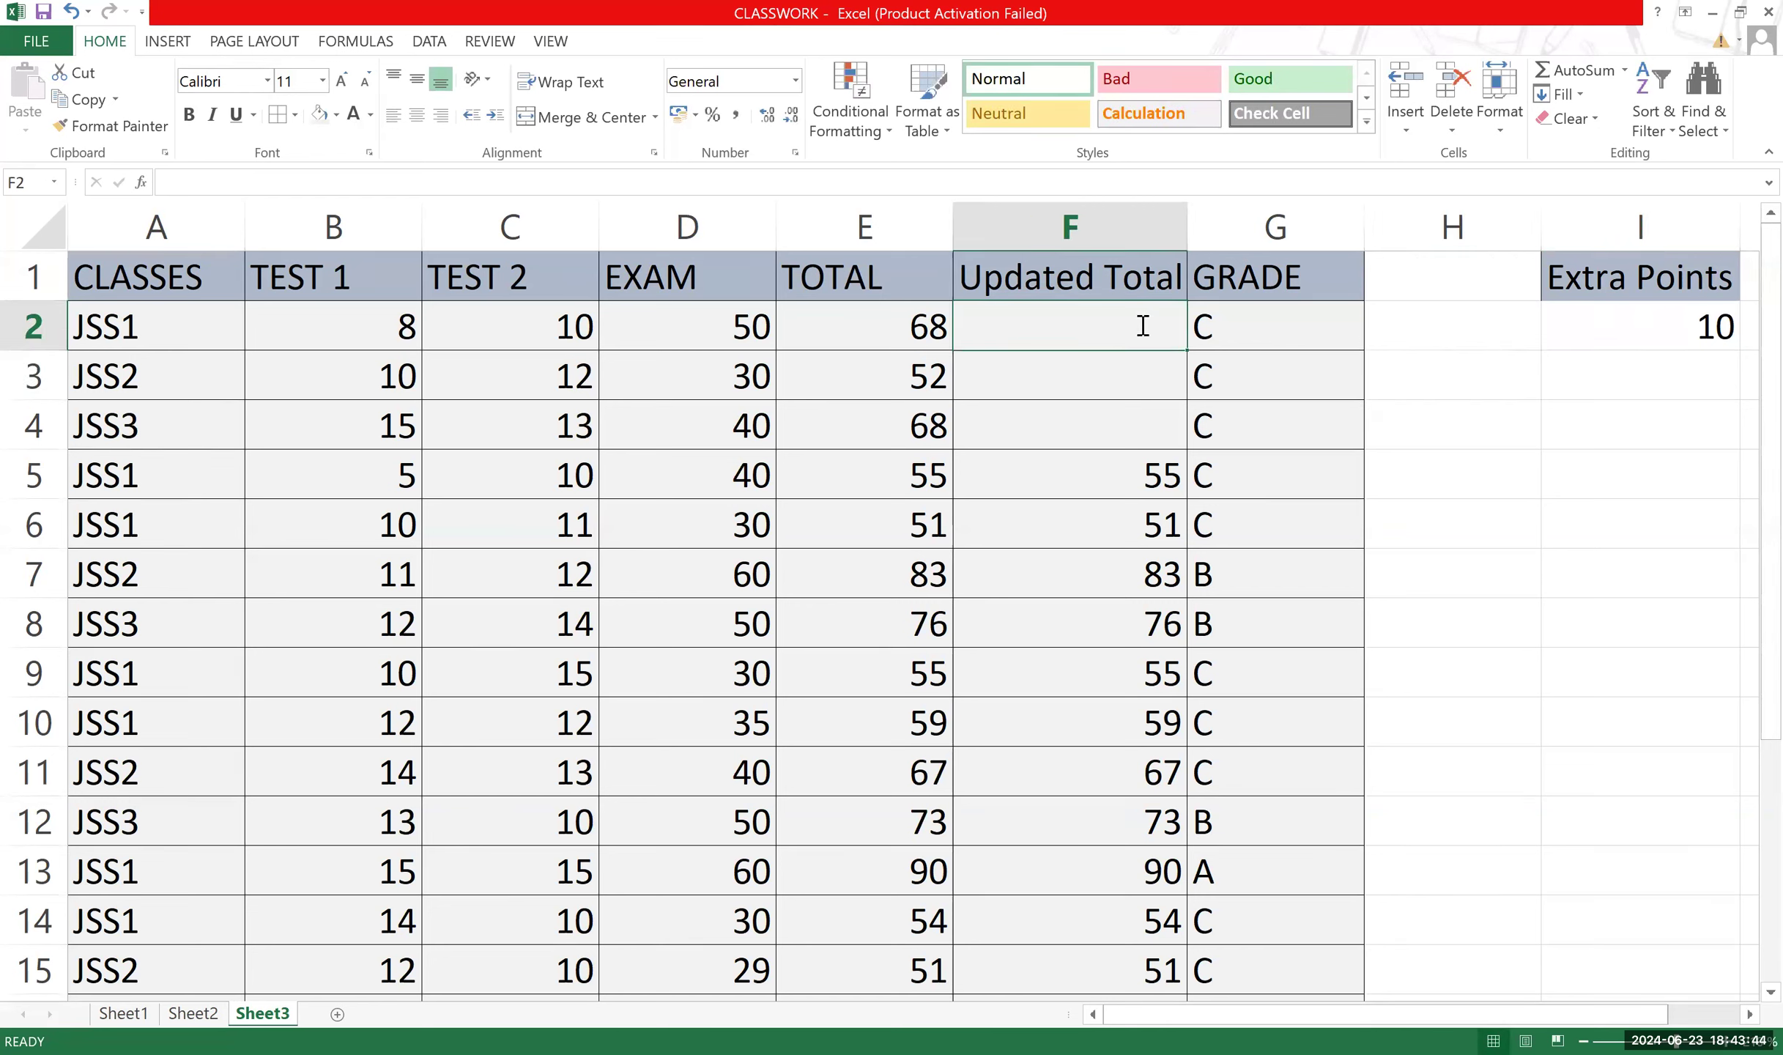
type("=")
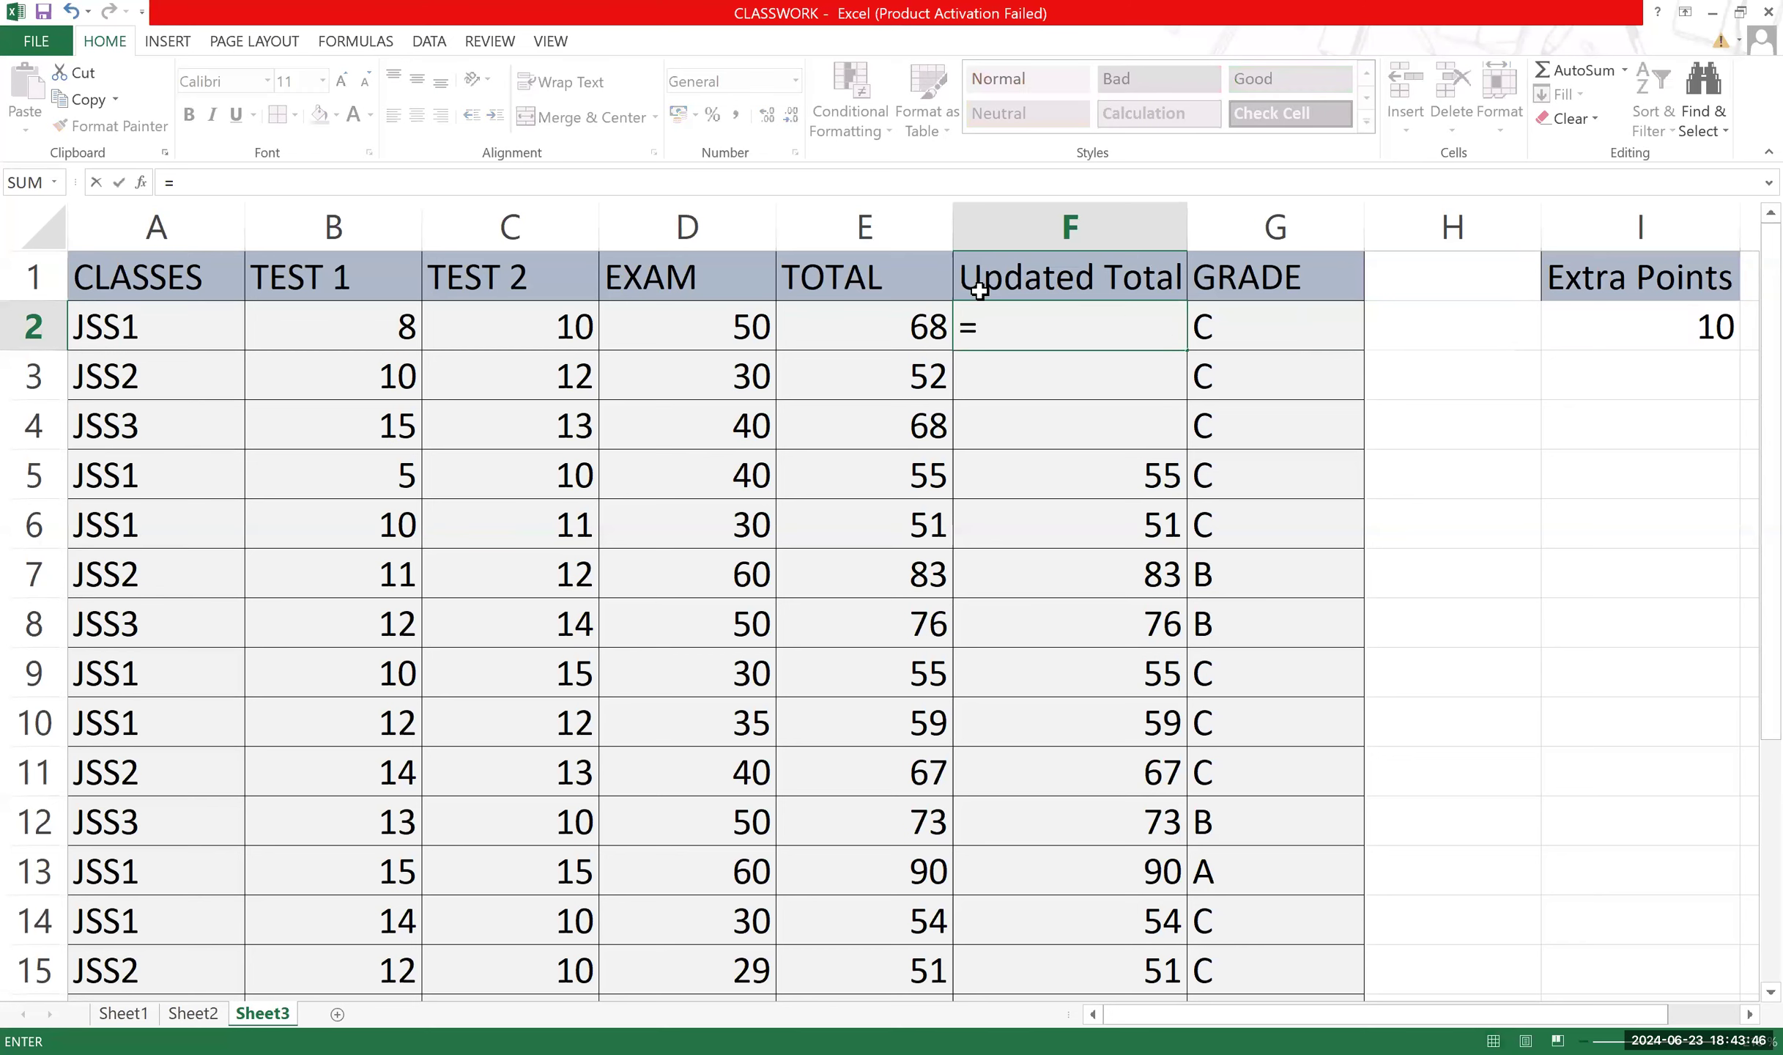
left_click(920, 326)
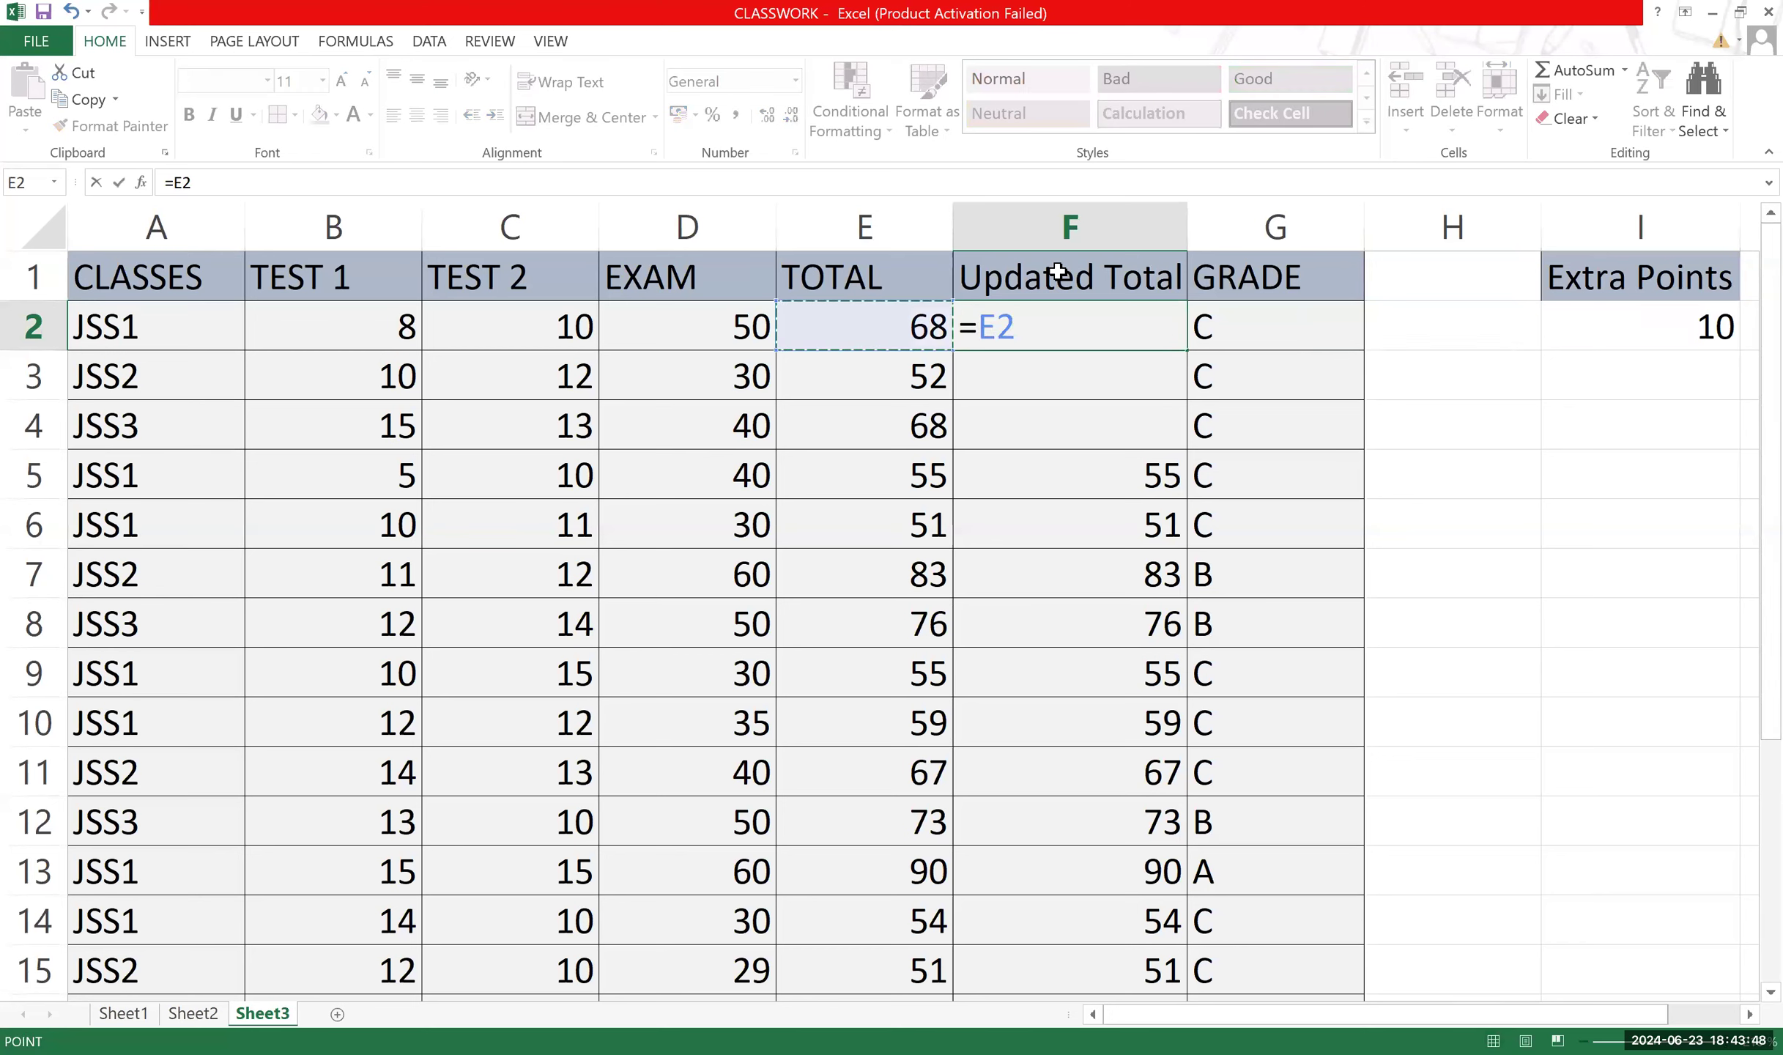
type("+")
left_click(1641, 327)
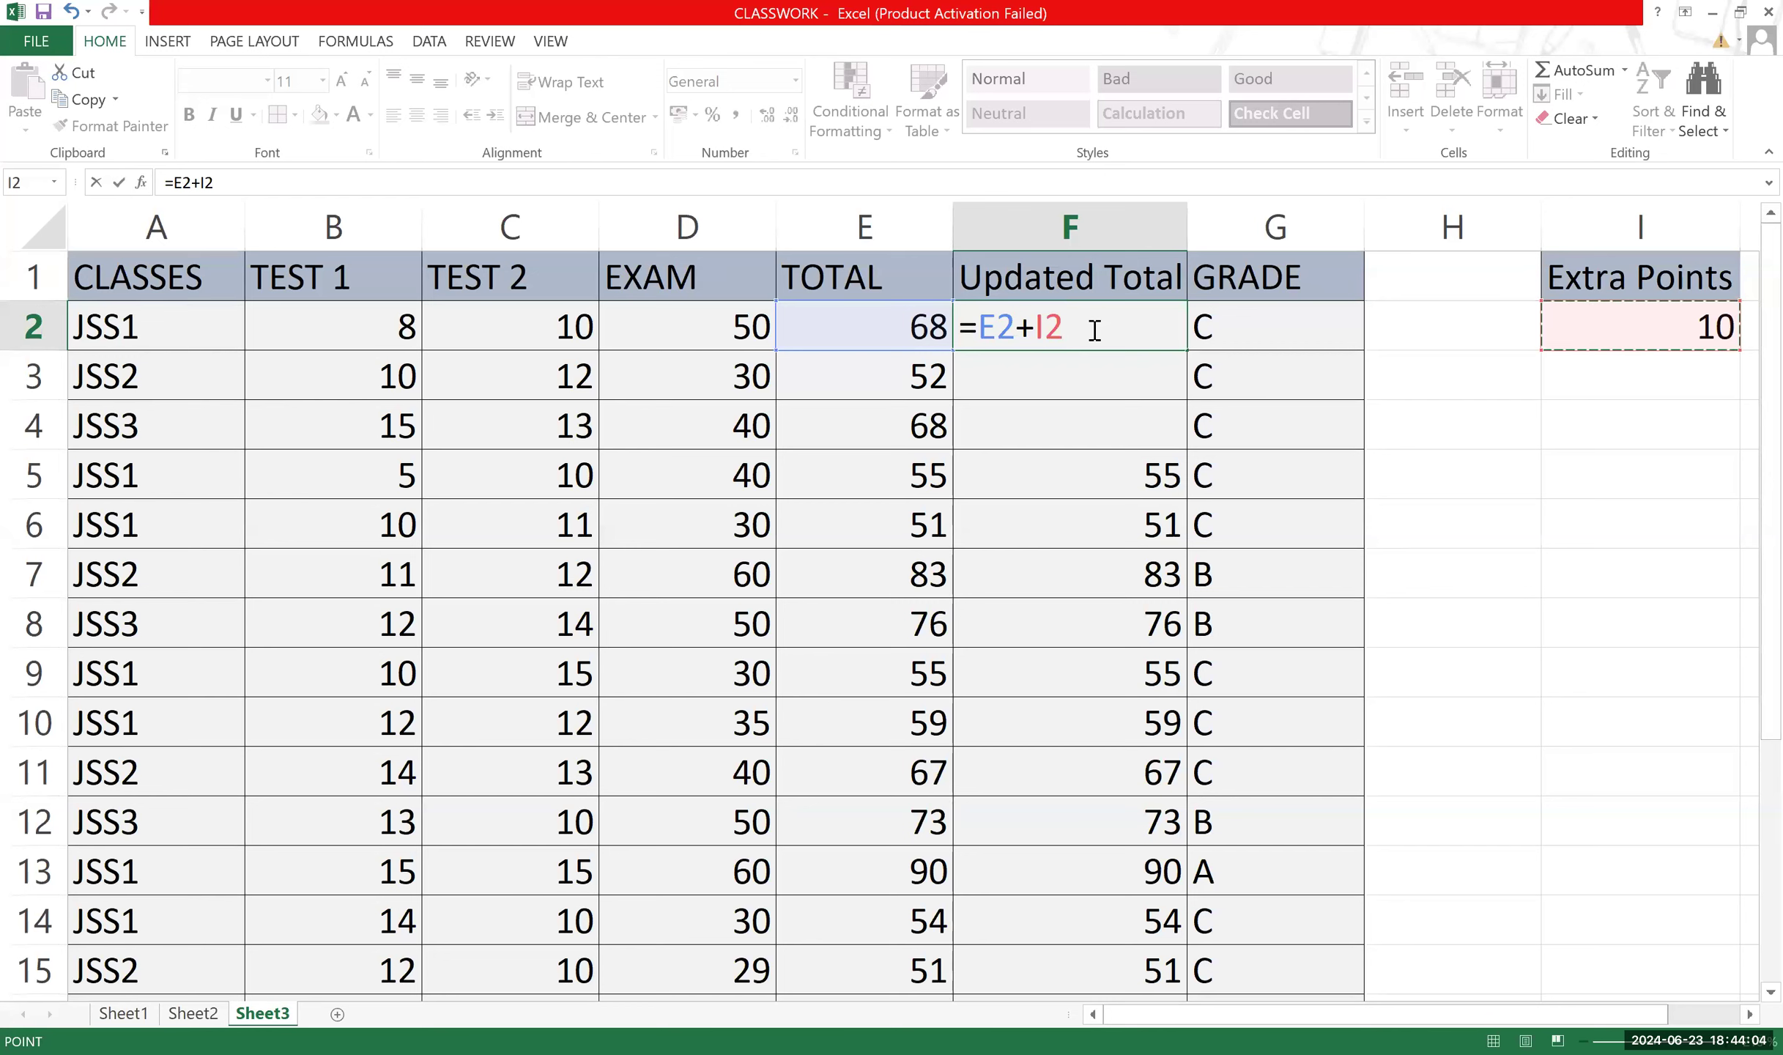
key("Return")
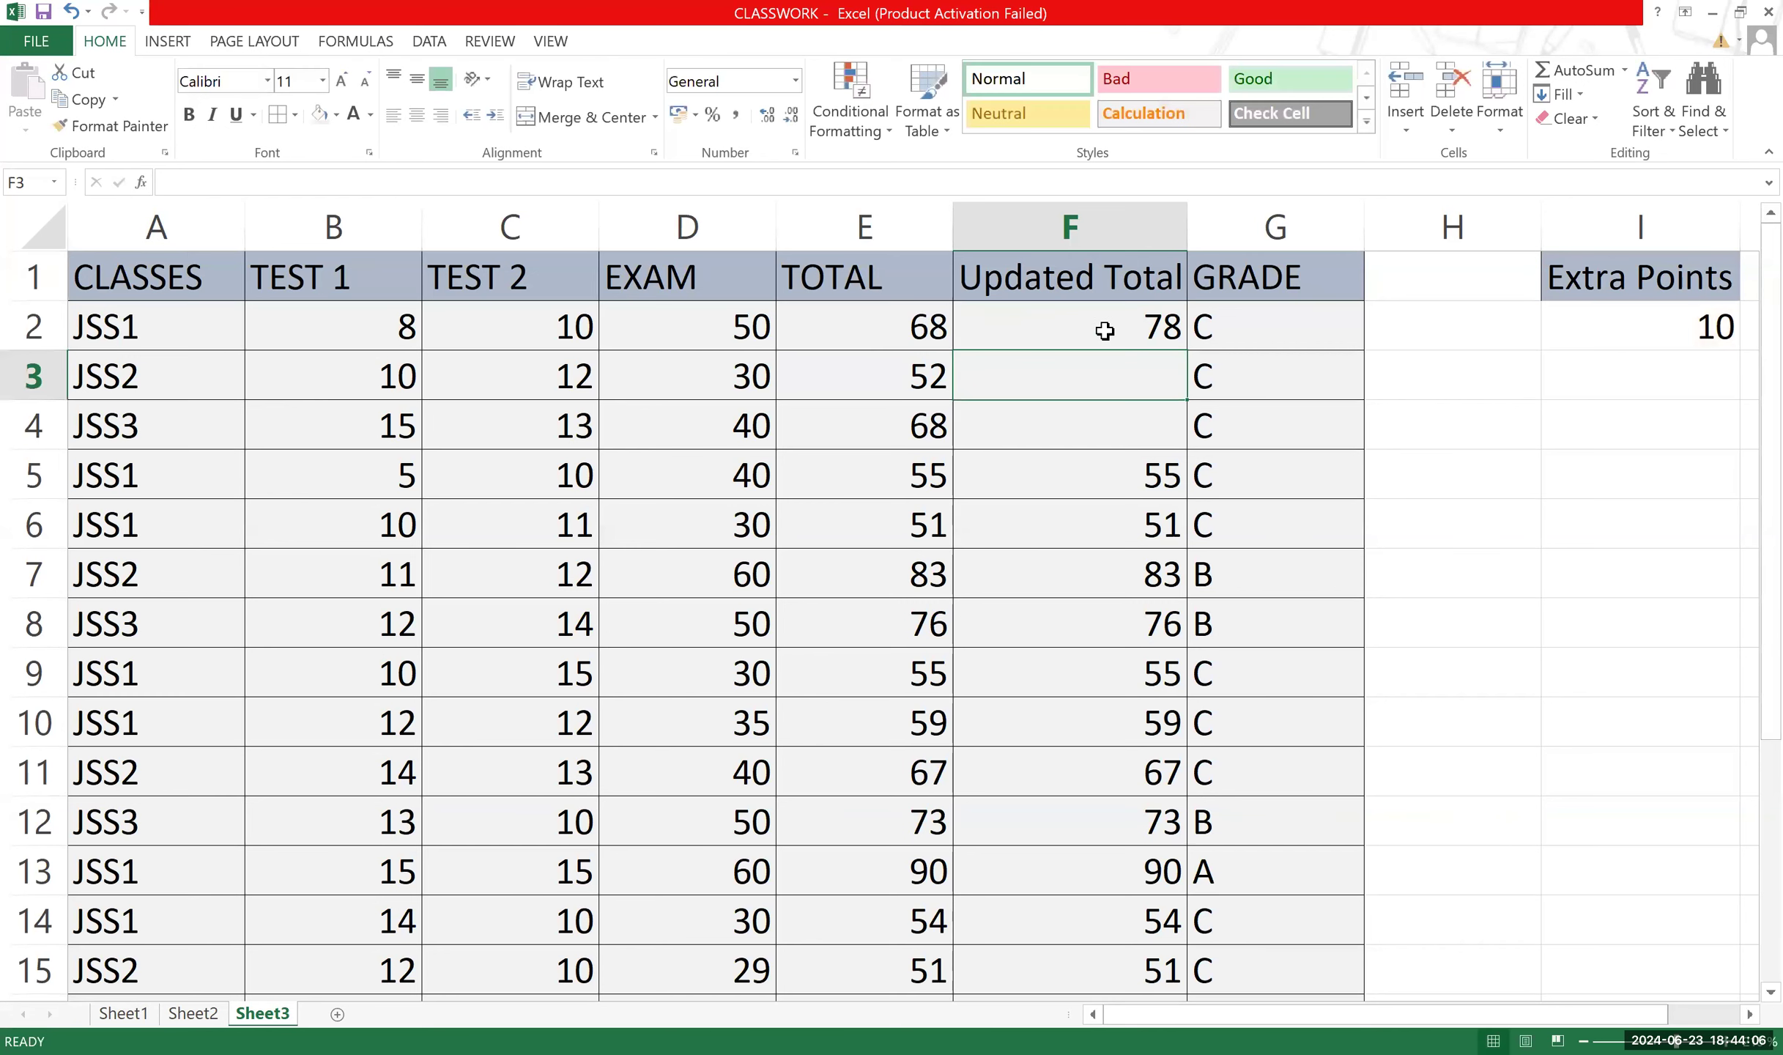
Fill the Updated Total formula from F2 down through F22.
left_click(1164, 323)
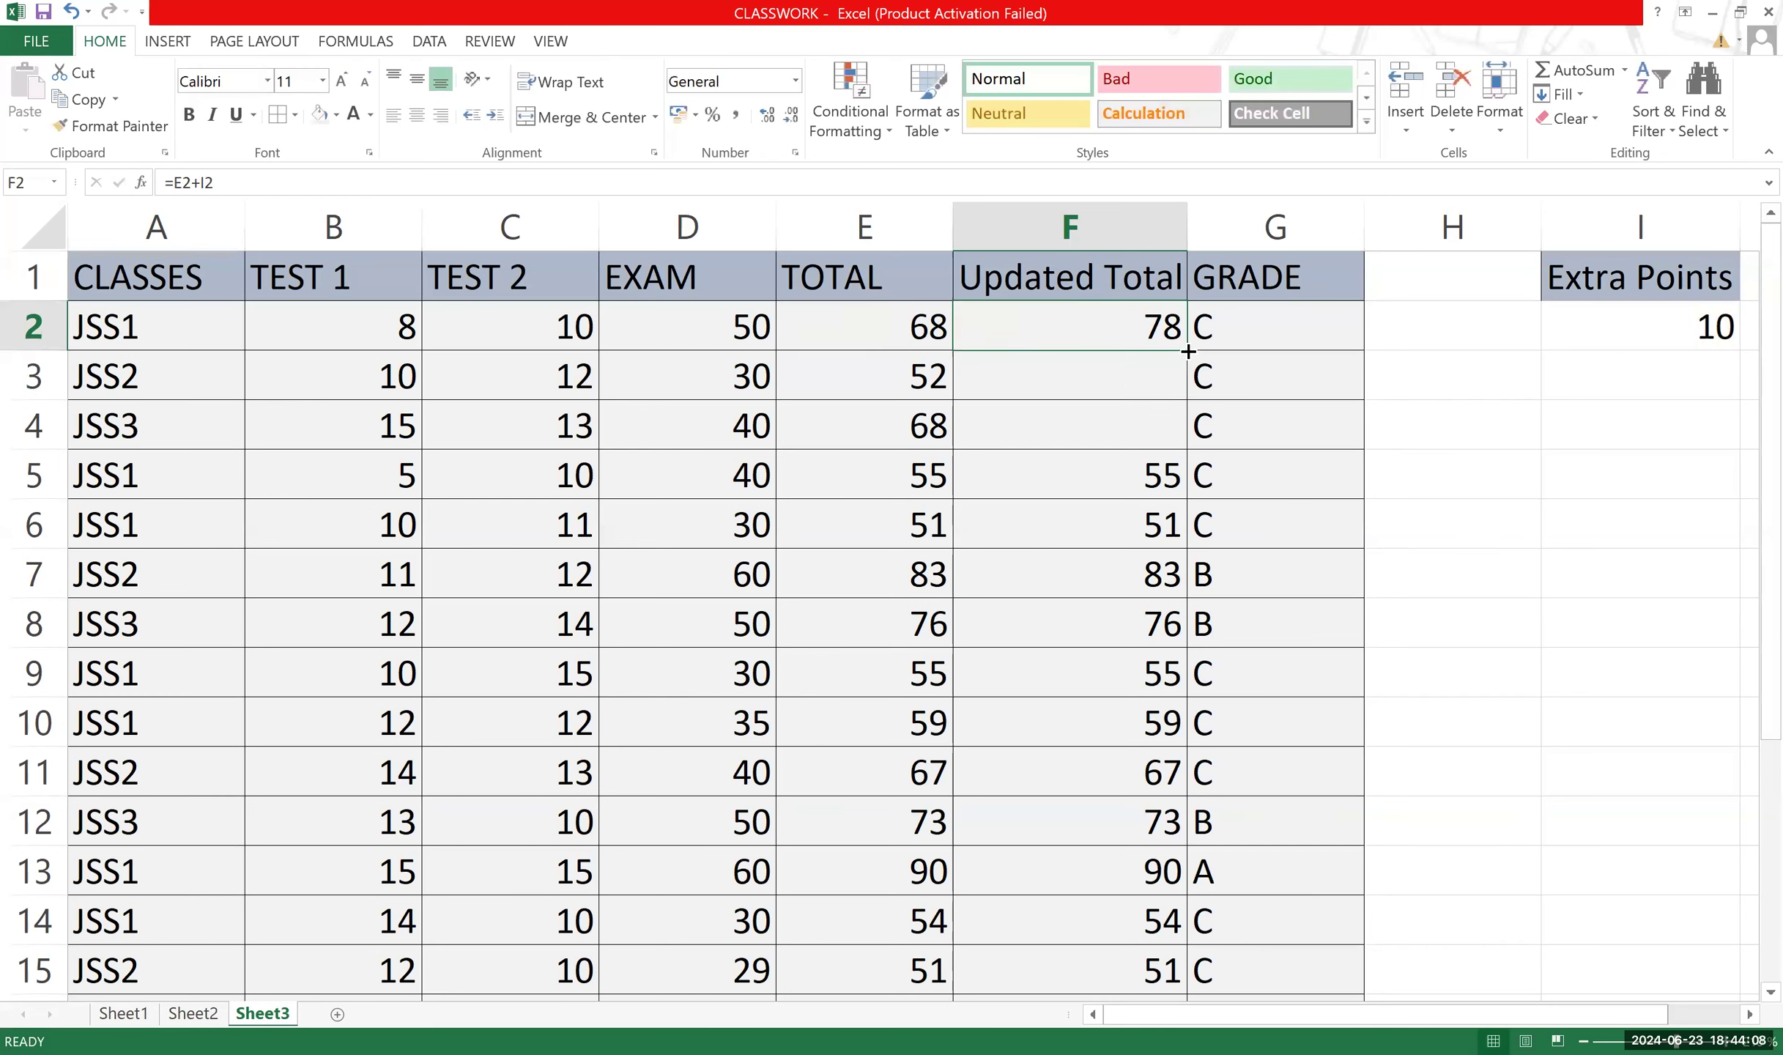
double_click(1184, 350)
left_click(1159, 334)
left_click_drag(1186, 352, 1165, 742)
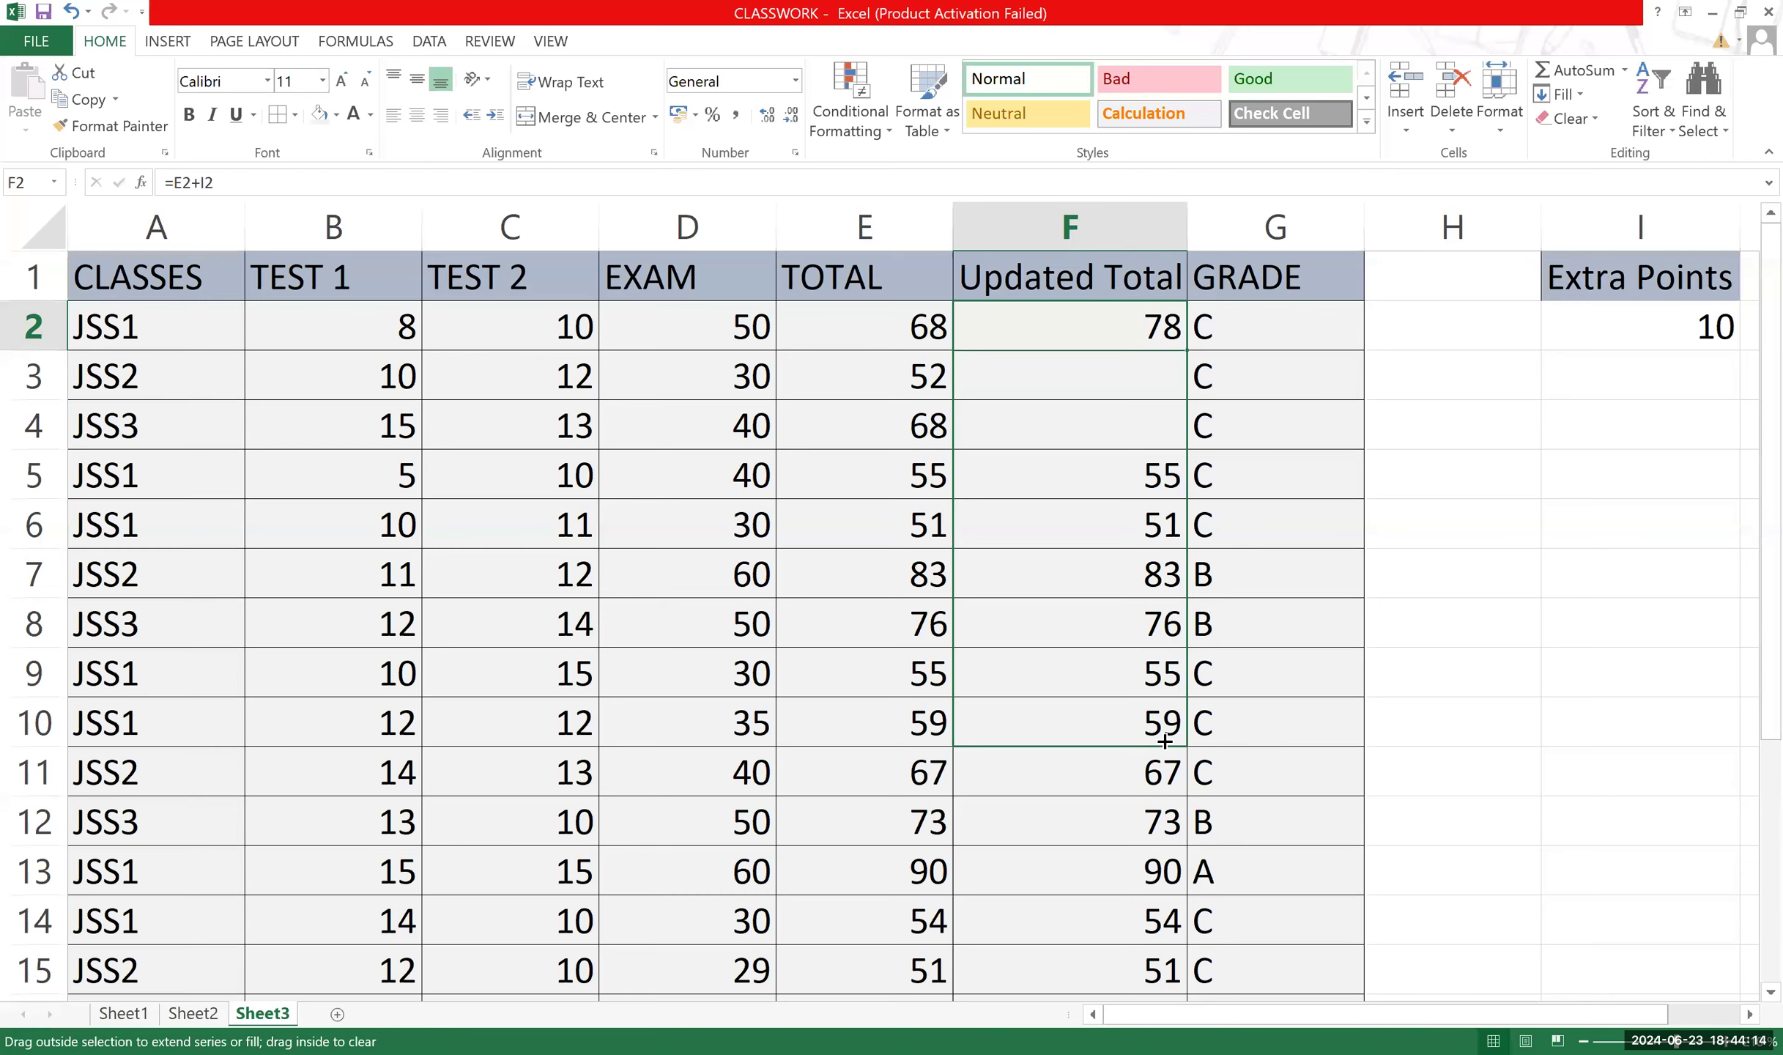
mouse_move(1217, 897)
left_mouse_down()
mouse_move(1190, 1003)
mouse_move(1167, 1011)
mouse_move(1187, 864)
mouse_move(1187, 888)
left_mouse_up()
scroll(1102, 476, "up", 3)
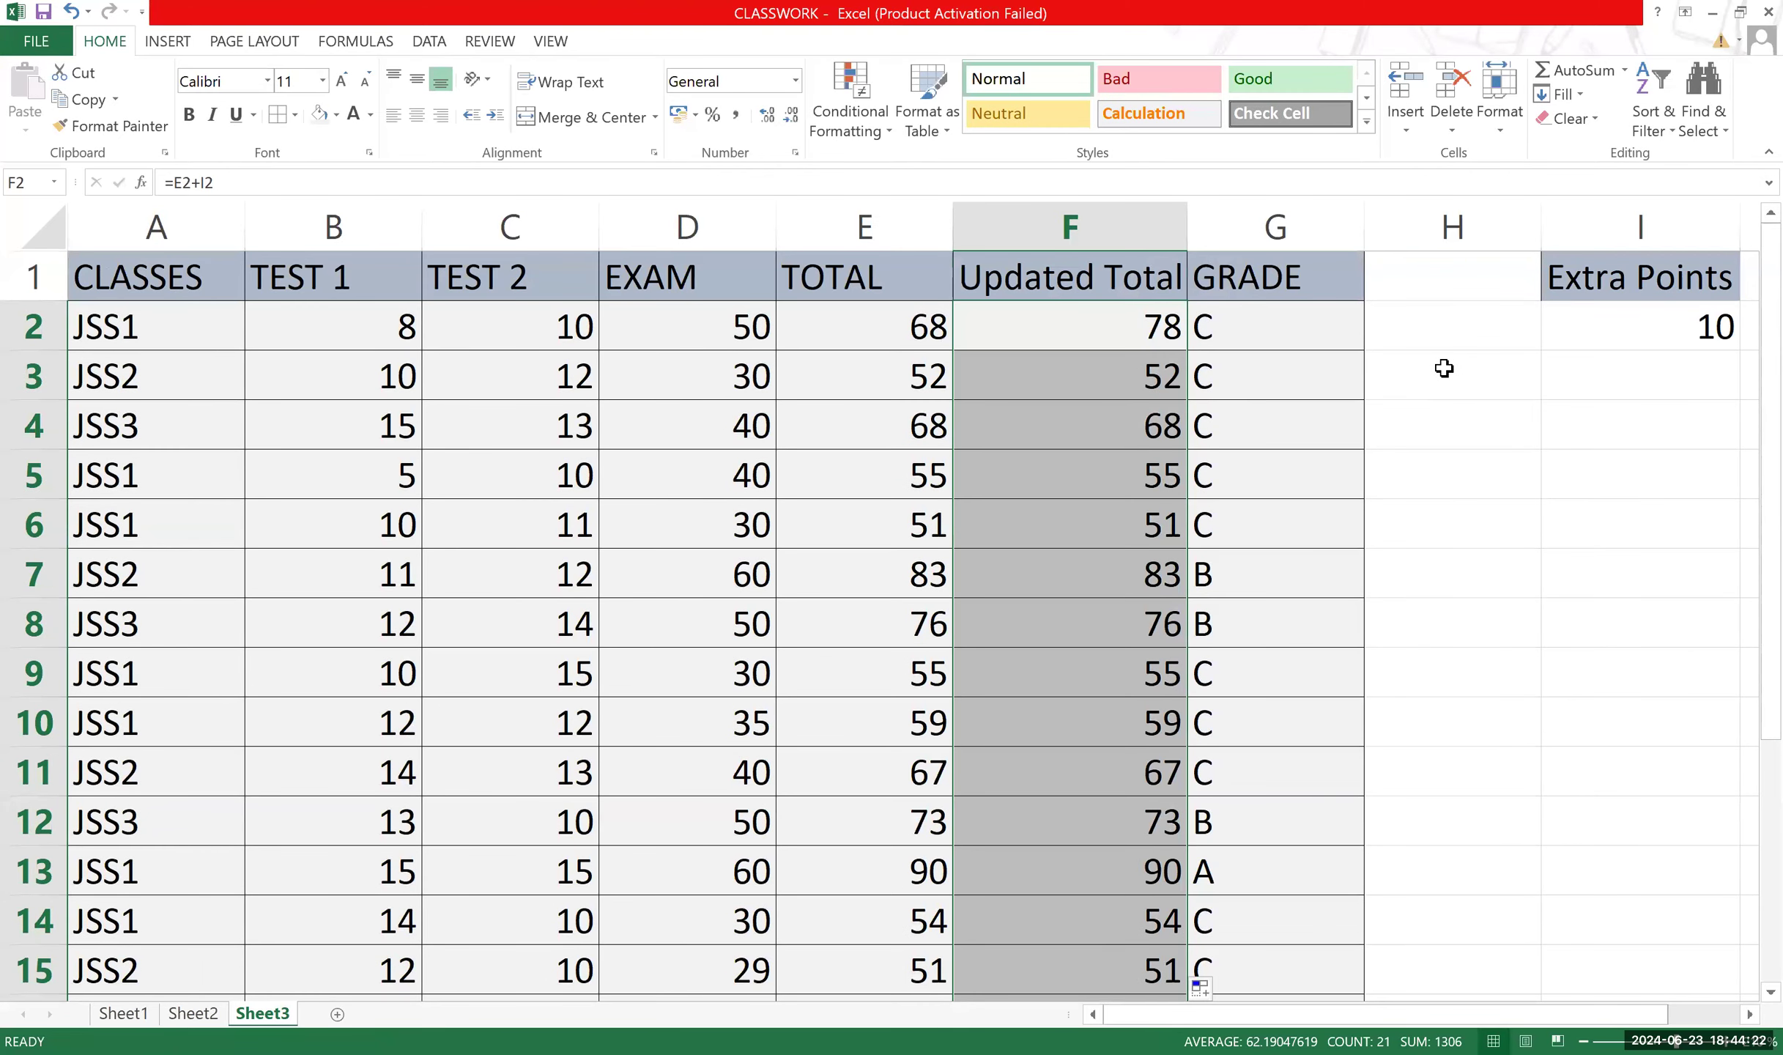
Examine the Updated Total formulas in F2, F3, F5 and F20 to compare which Extra Points cell each one references.
double_click(1158, 371)
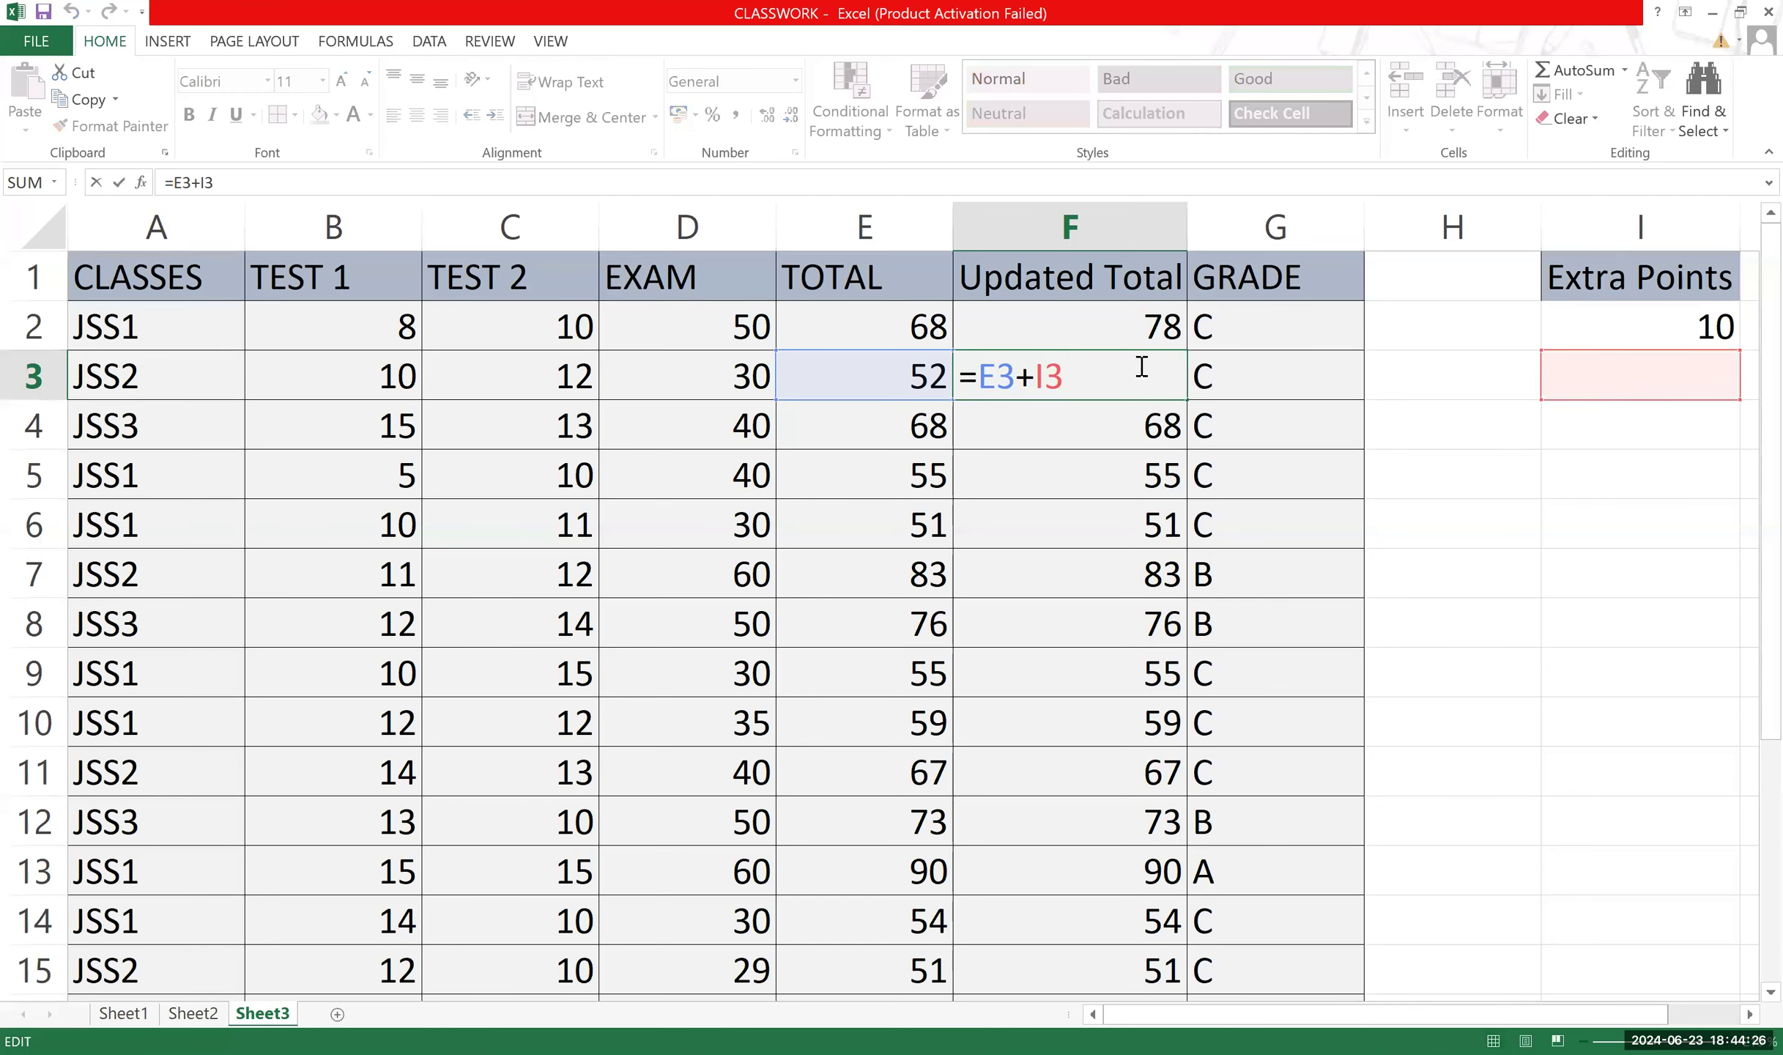
key("Return")
left_click(1152, 337)
double_click(1153, 337)
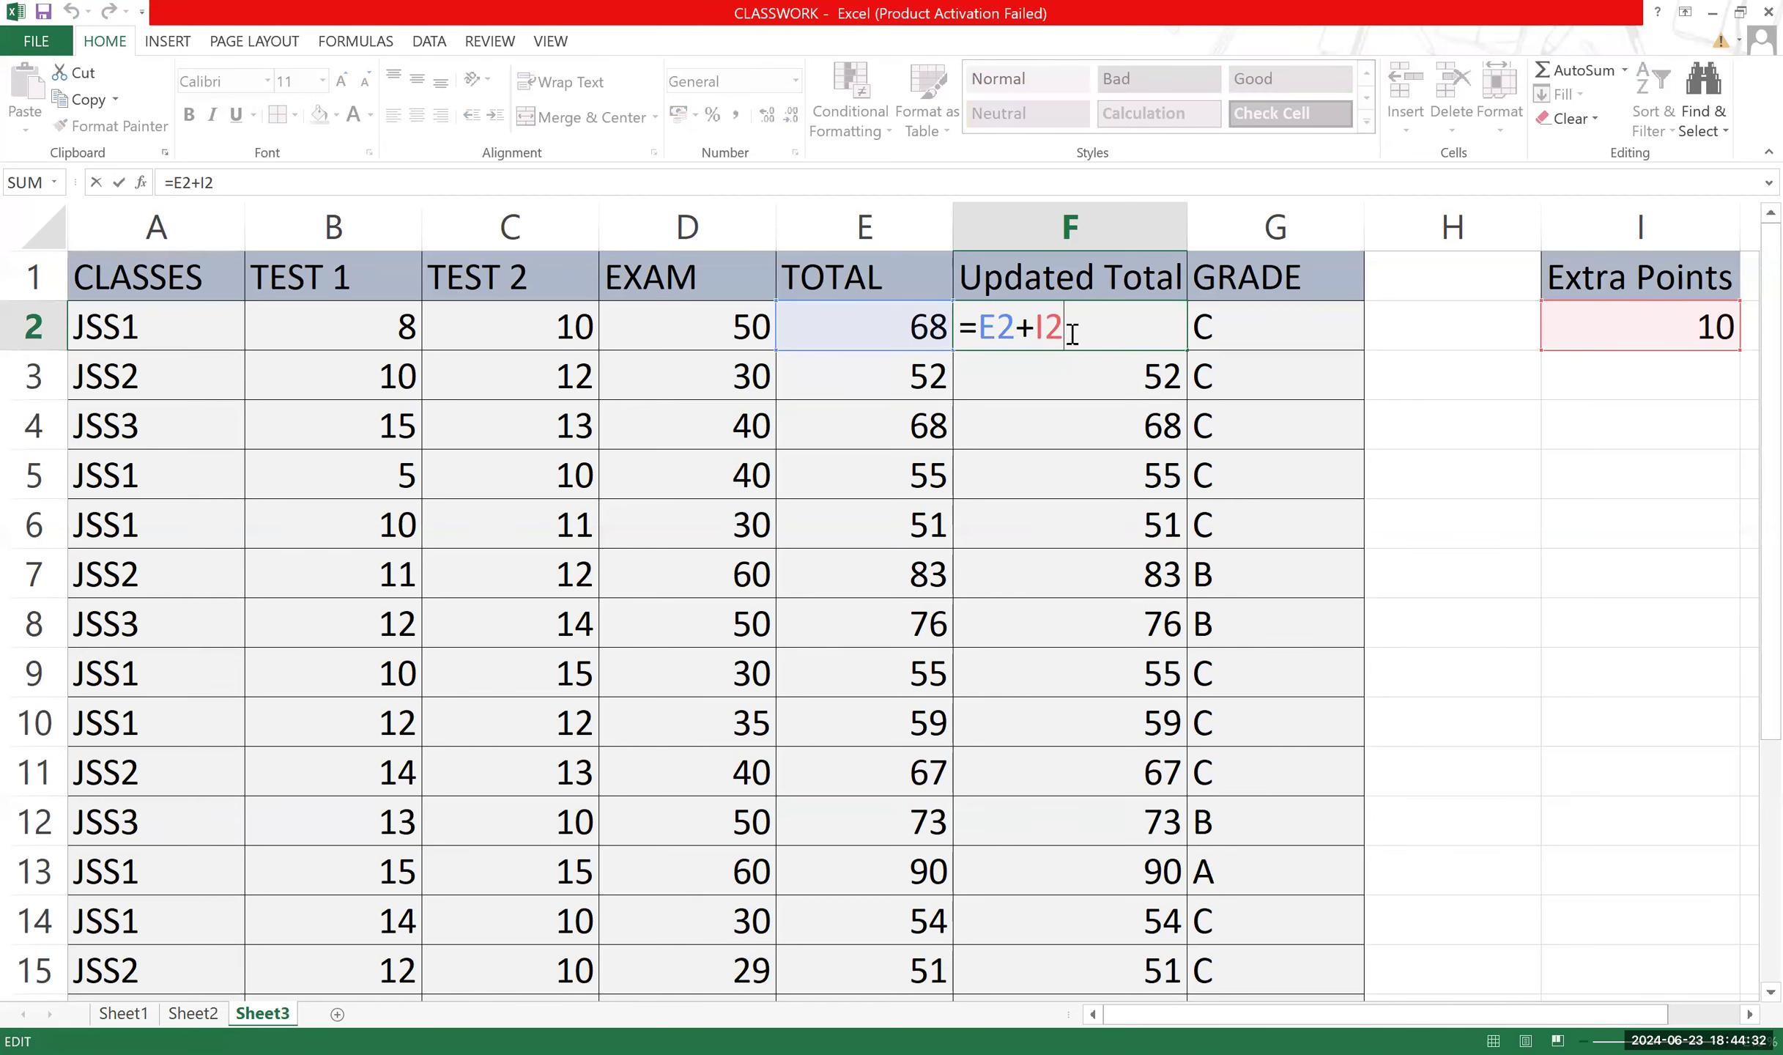
key("Return")
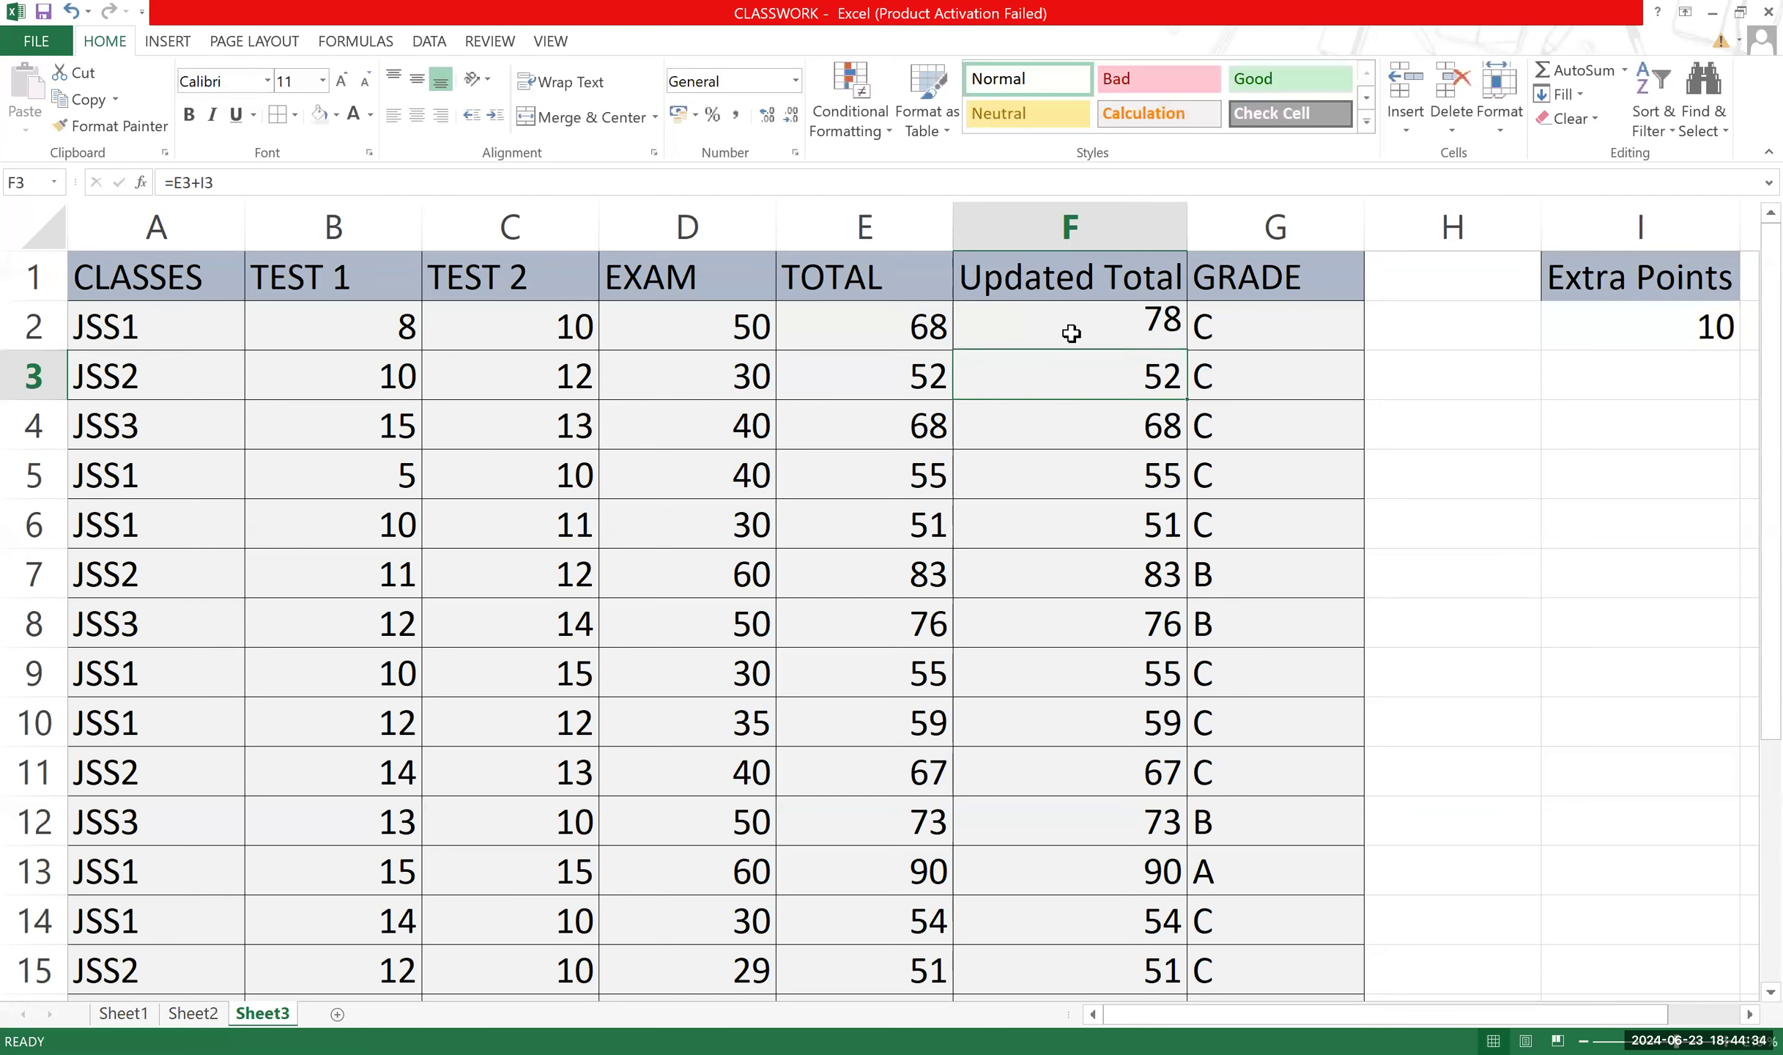
double_click(1092, 370)
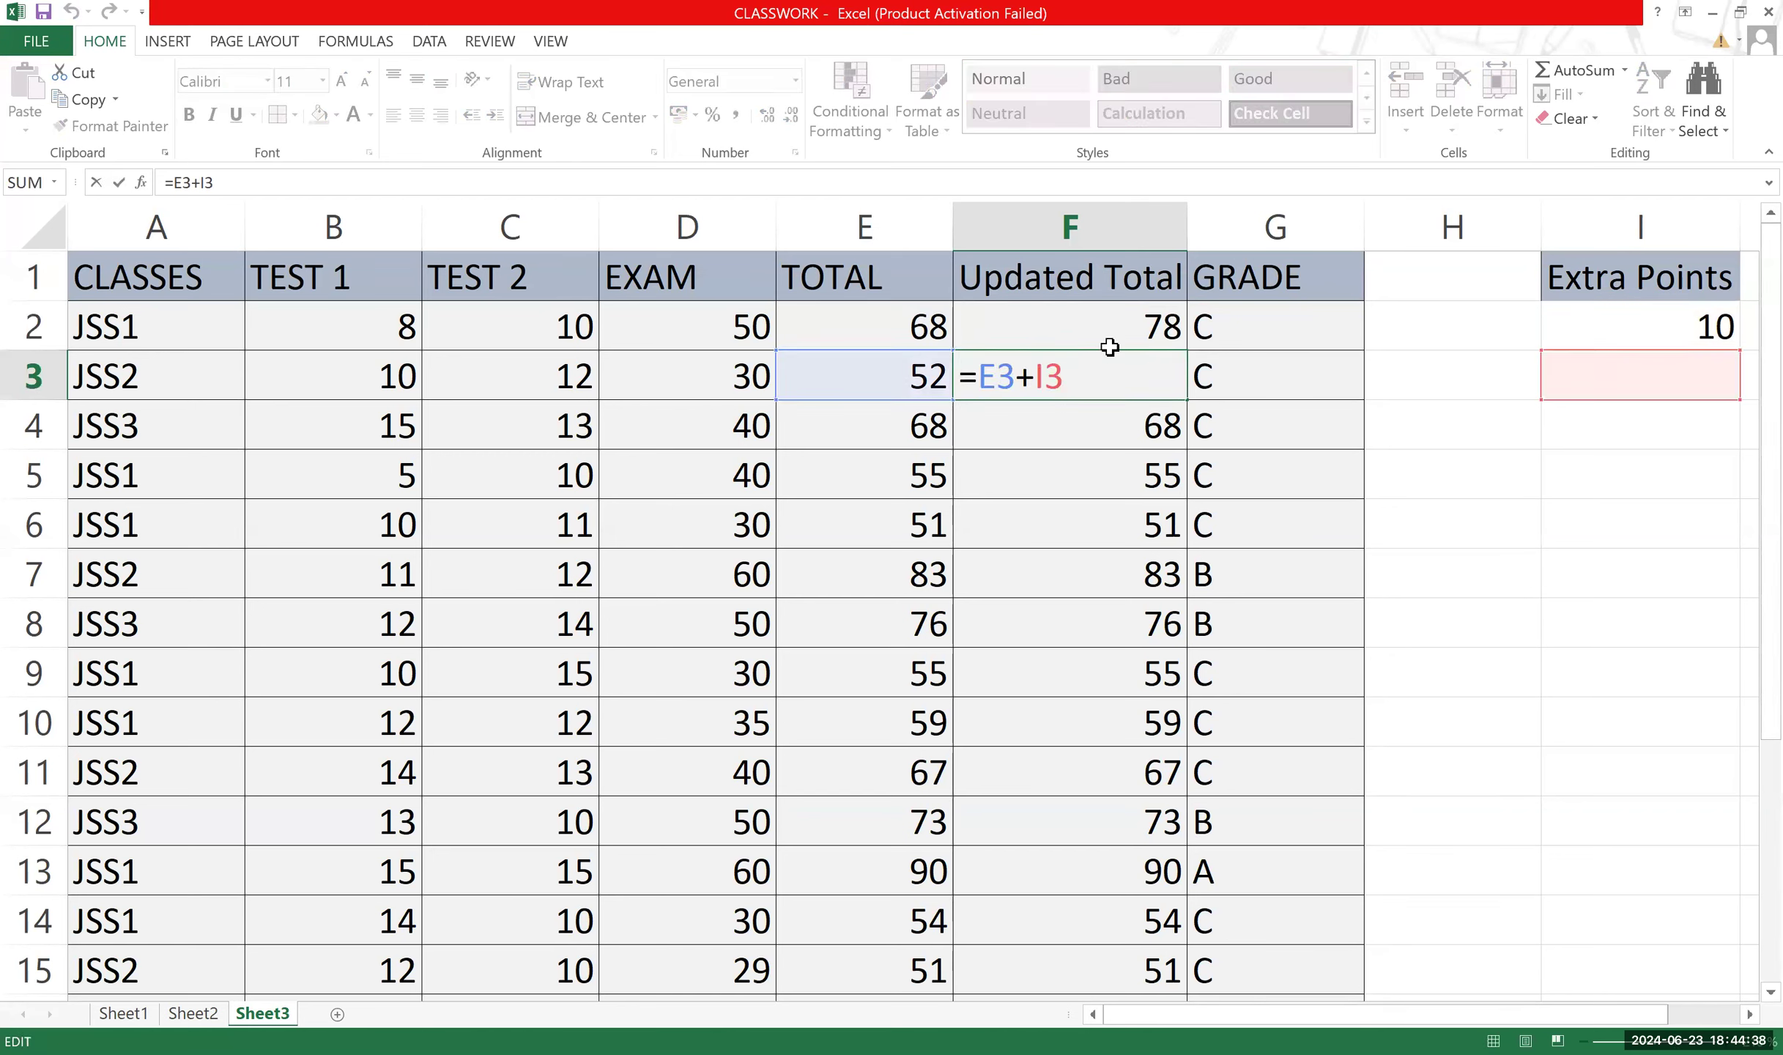
key("Return")
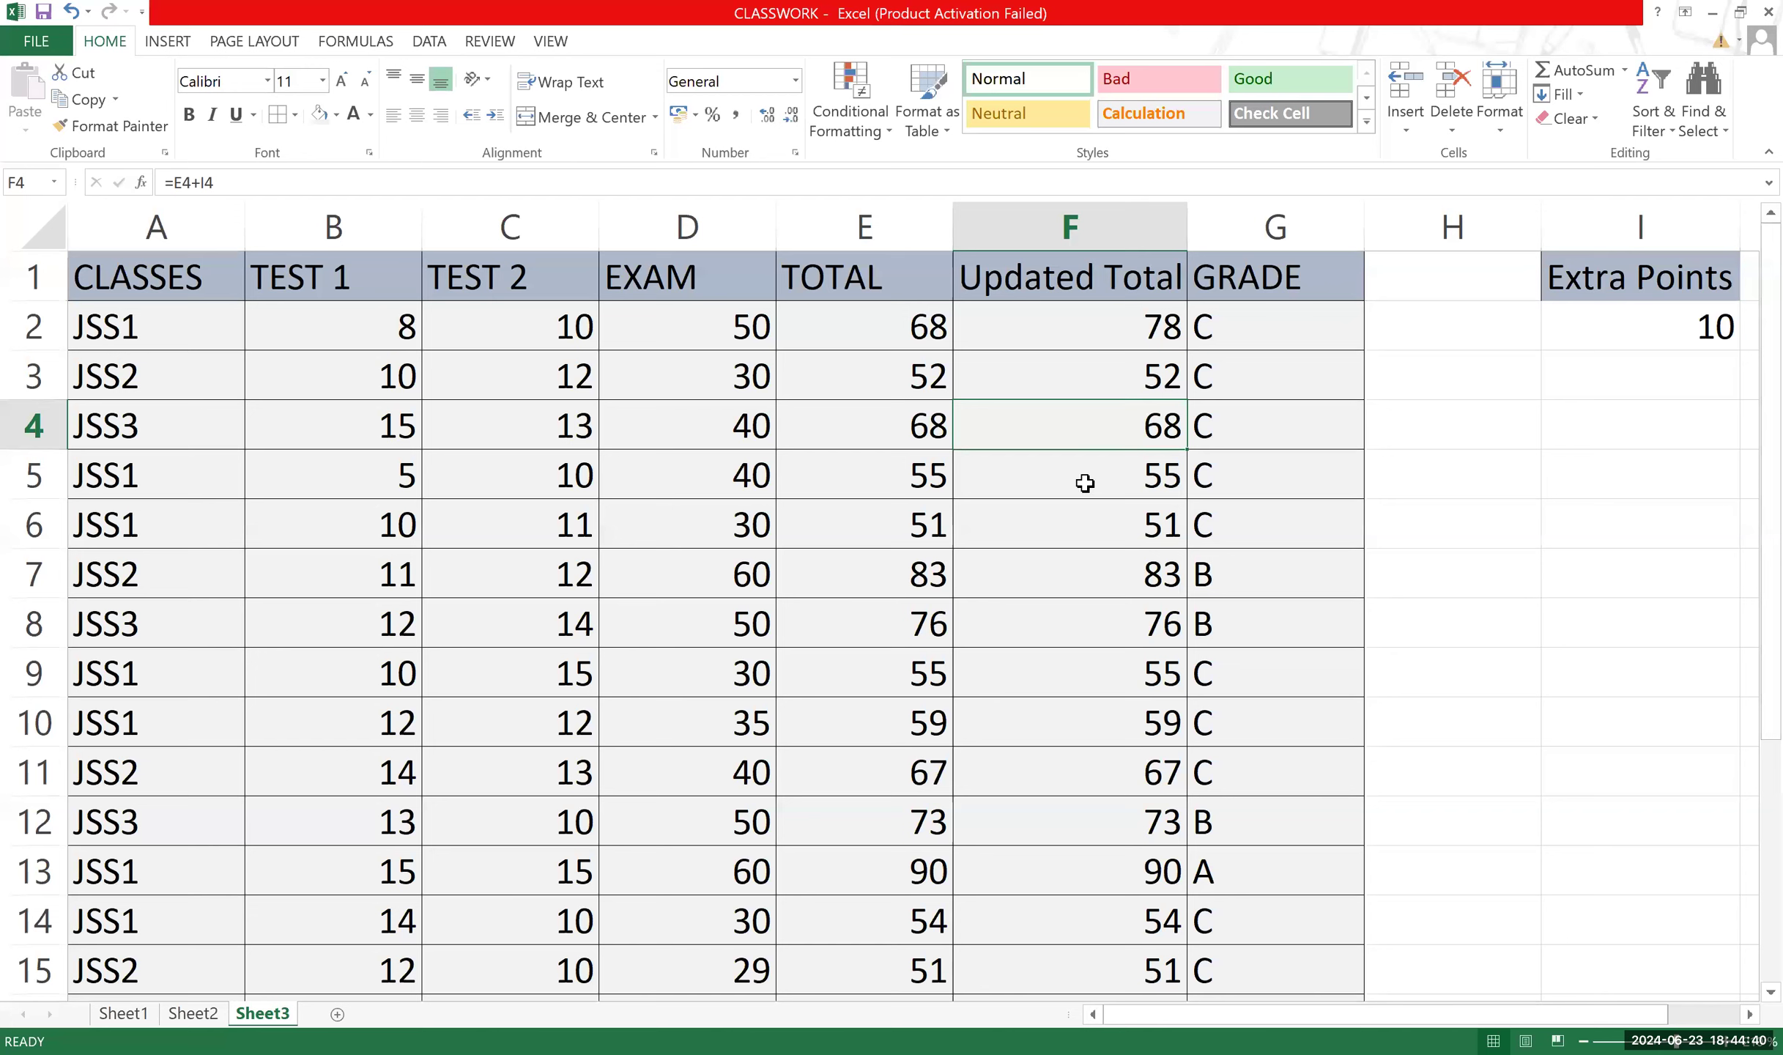
double_click(1083, 484)
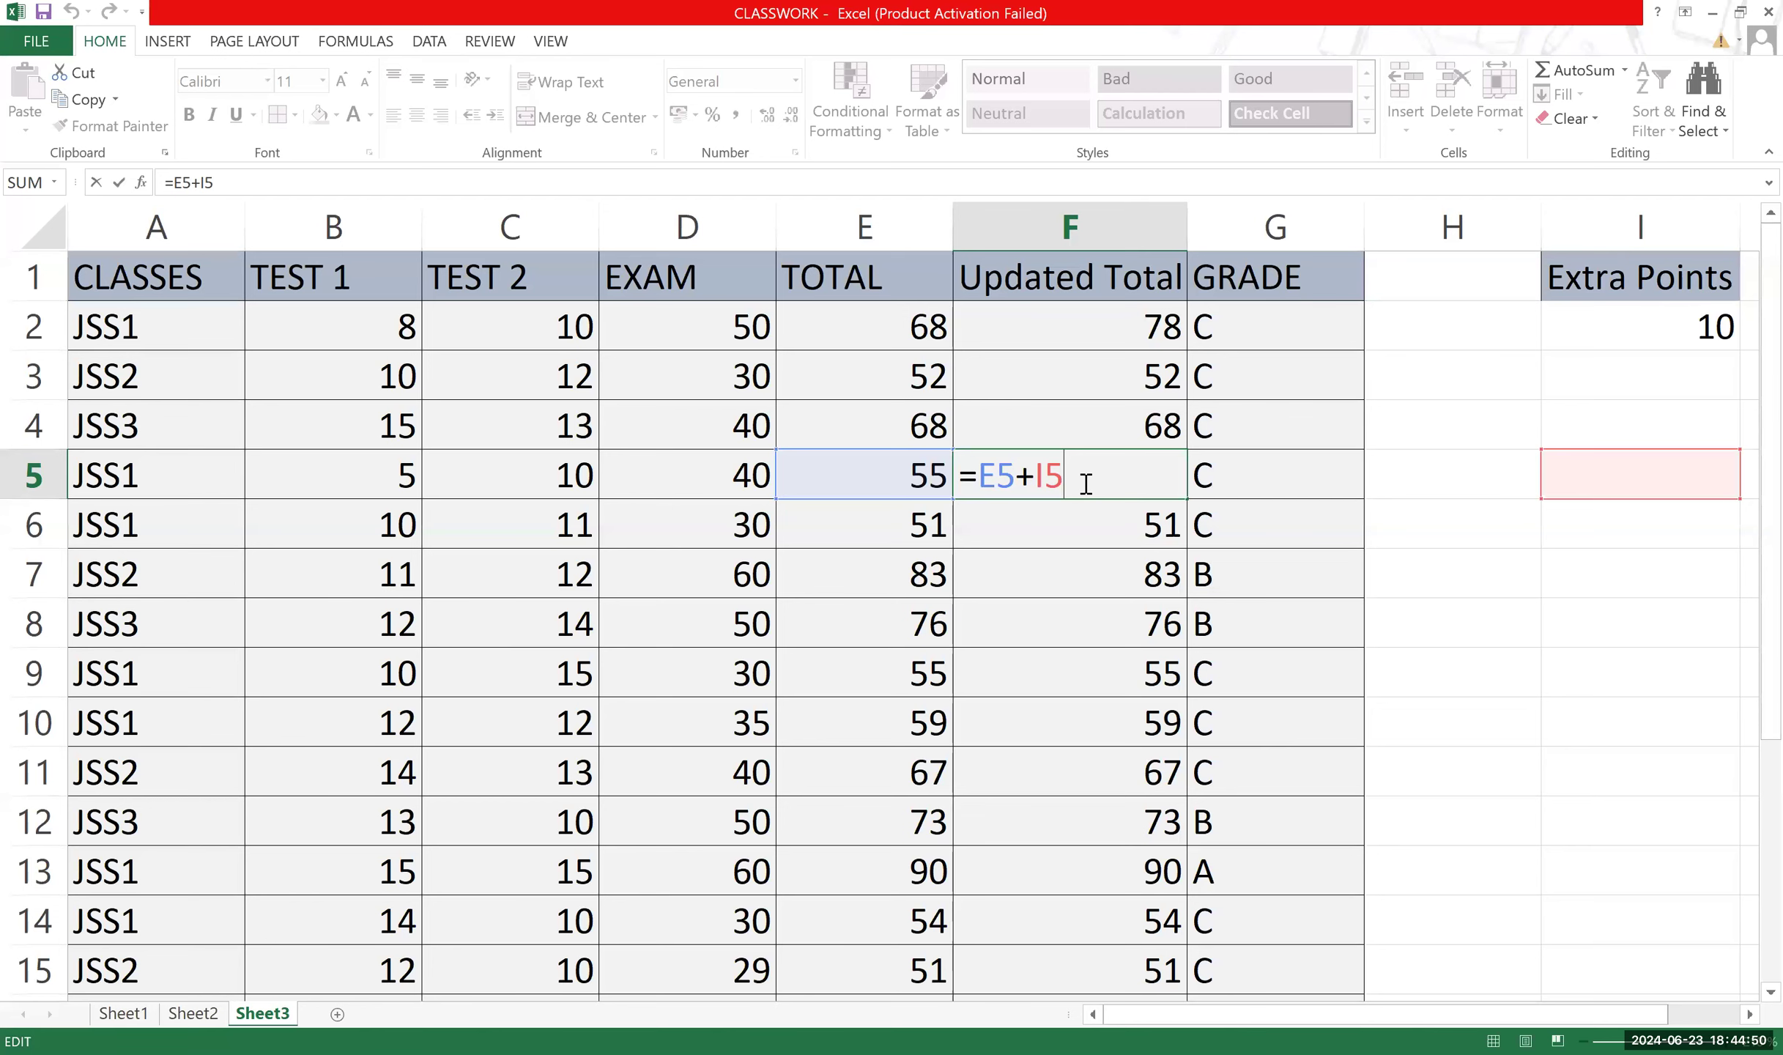
key("Return")
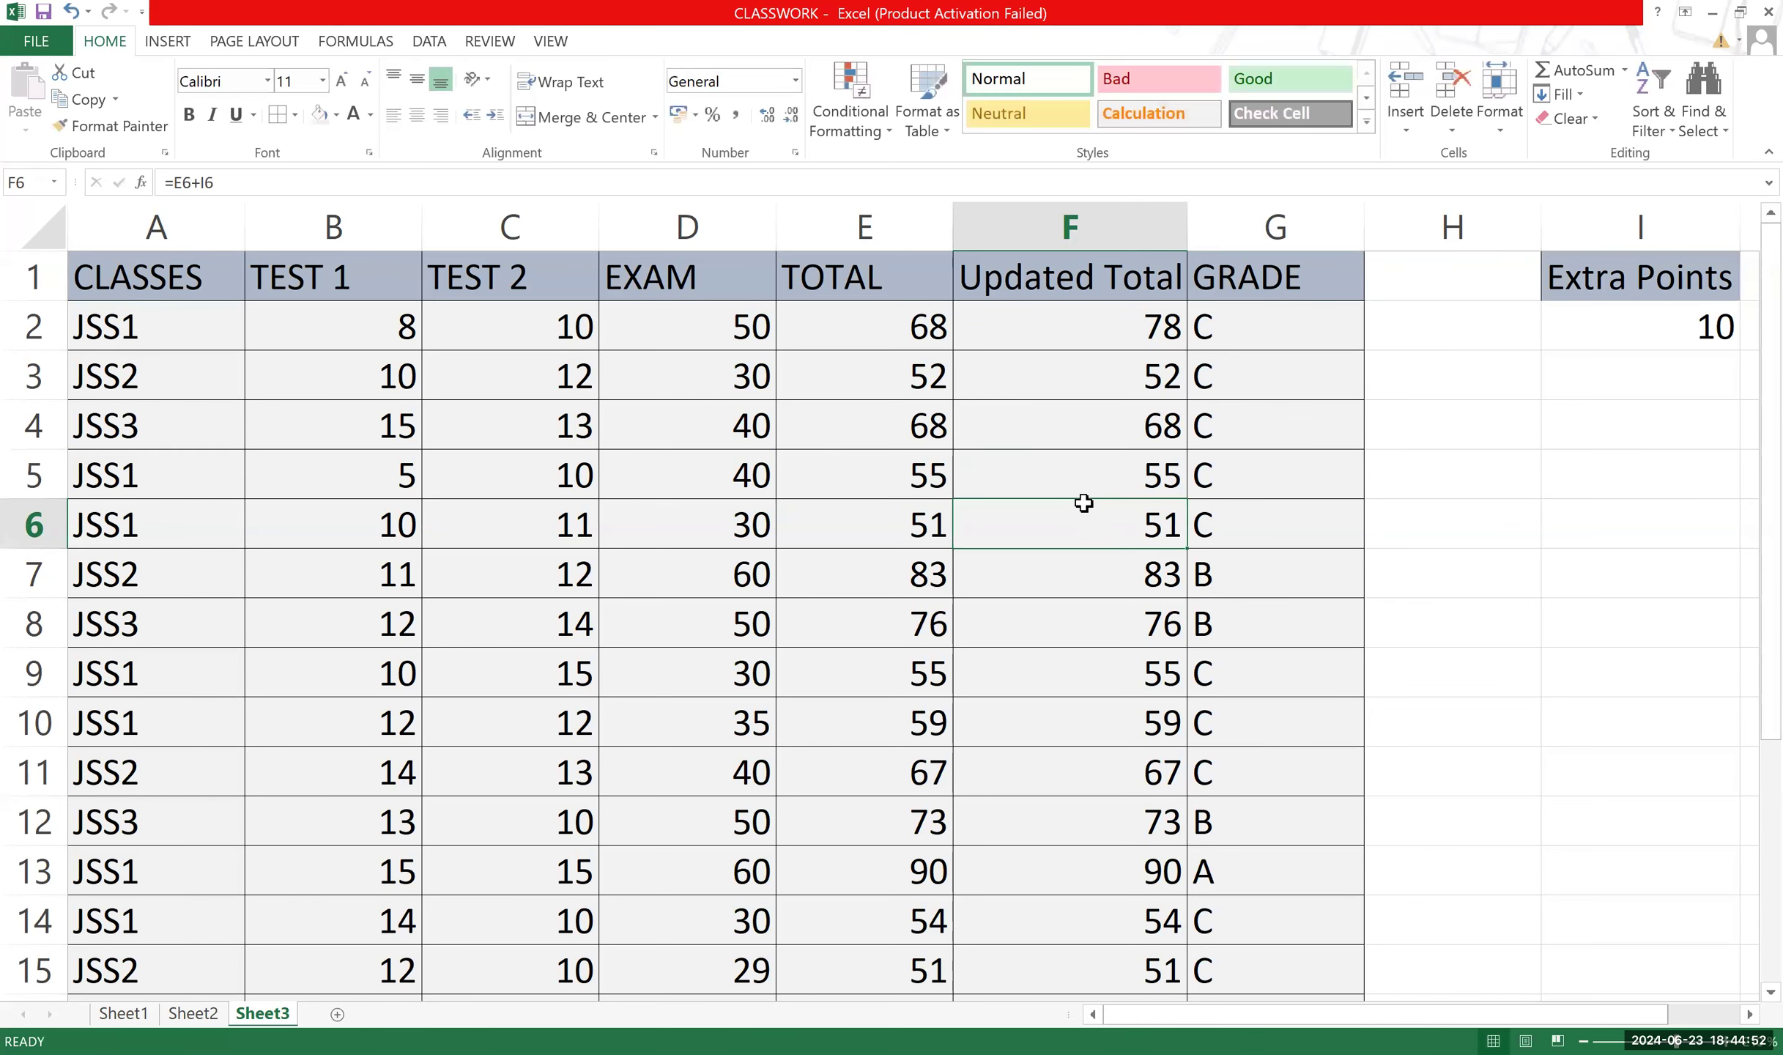
key("ctrl+Down")
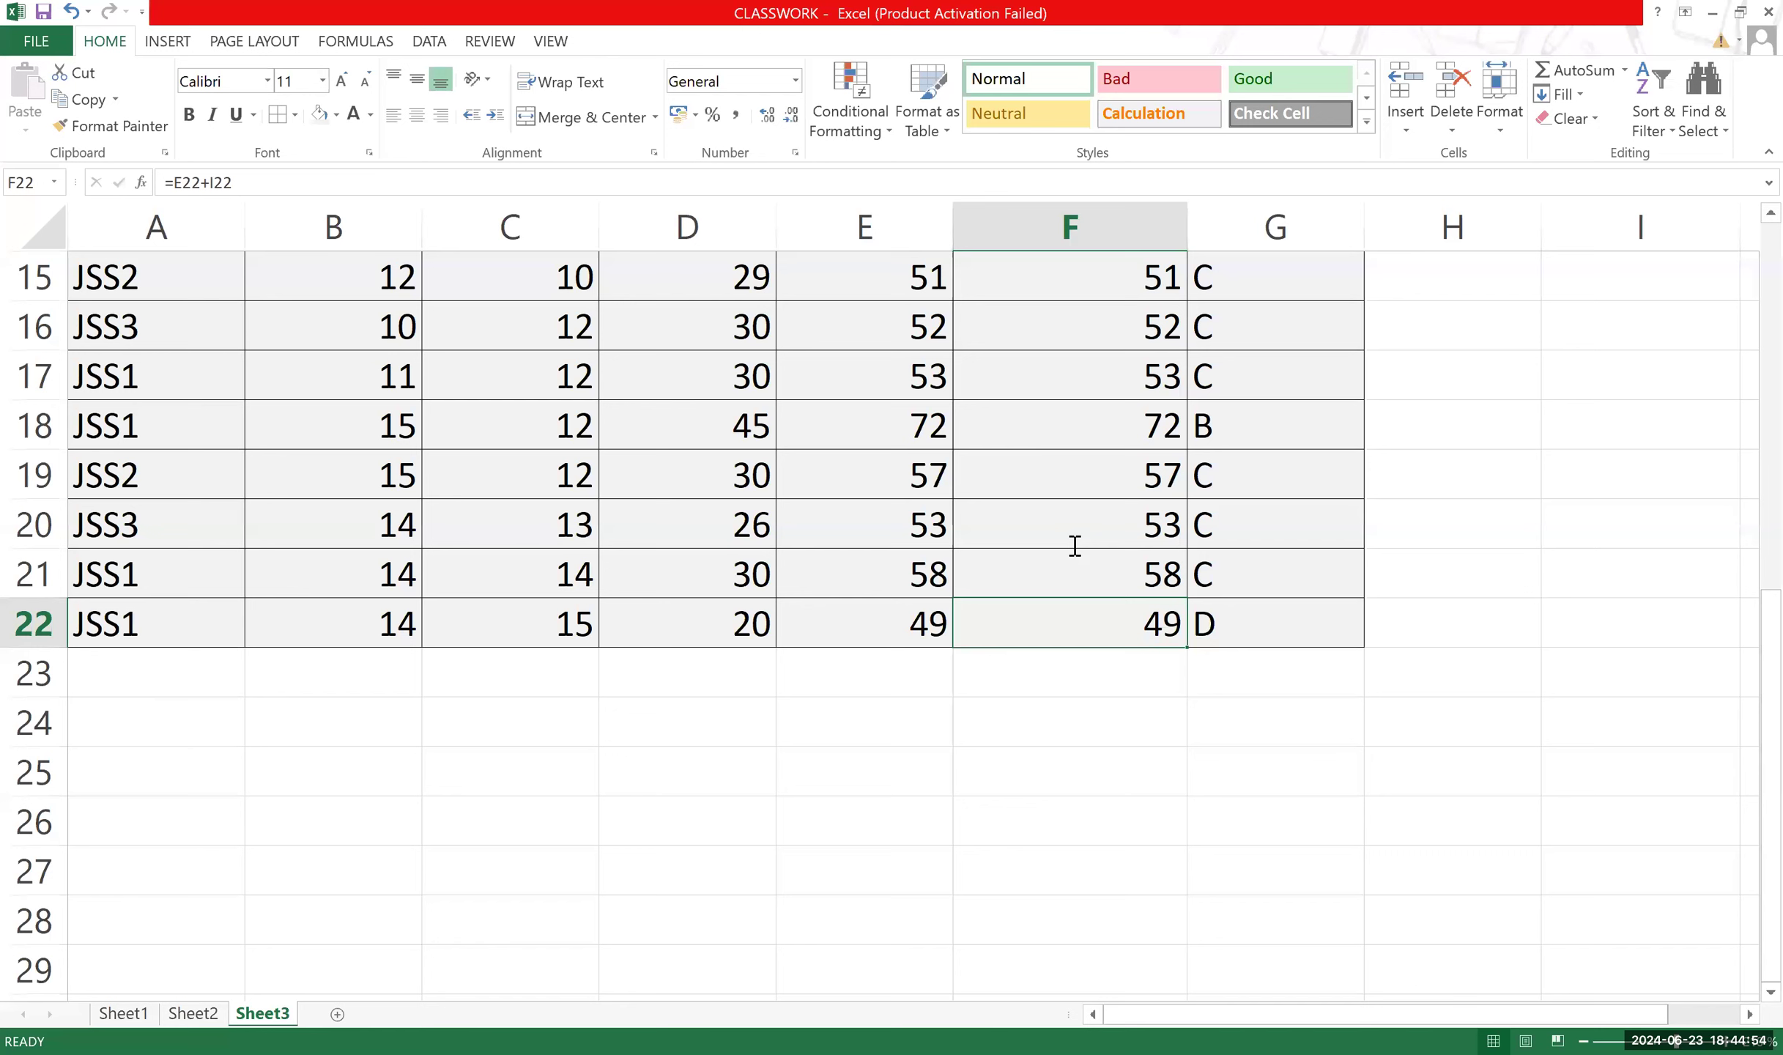
double_click(1074, 545)
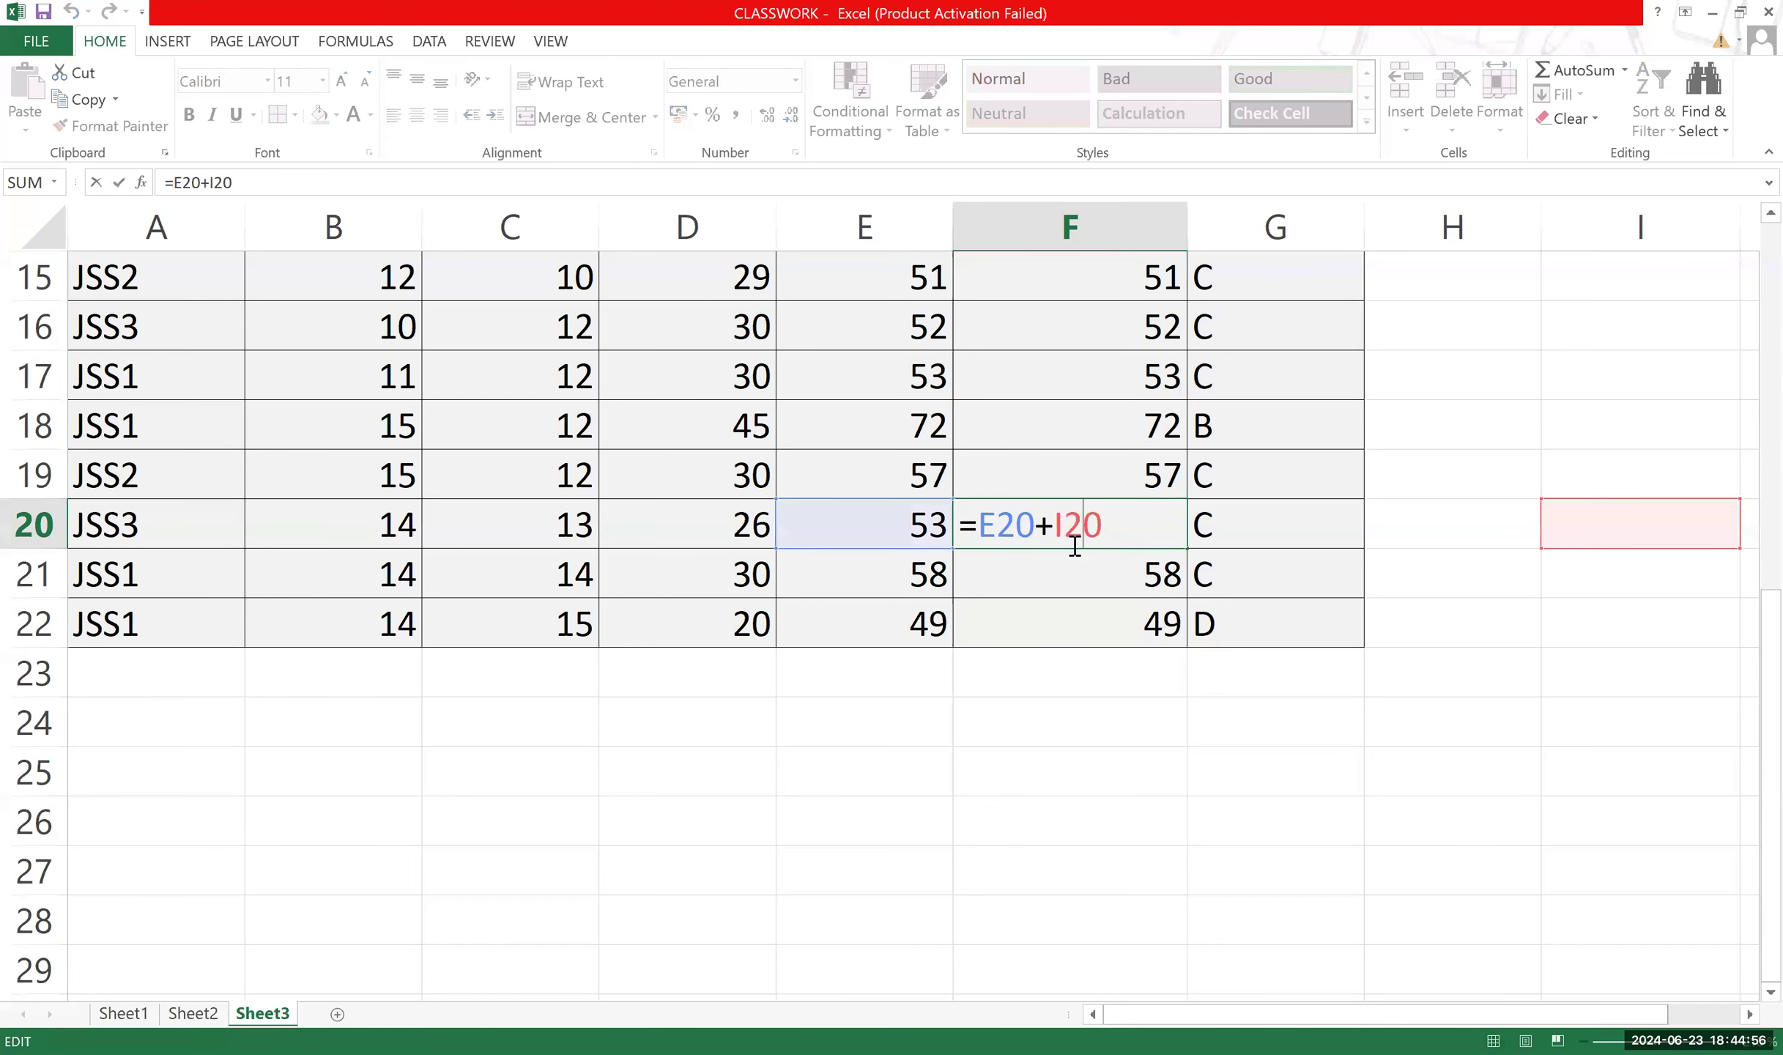
key("Return")
scroll(1074, 546, "up", 5)
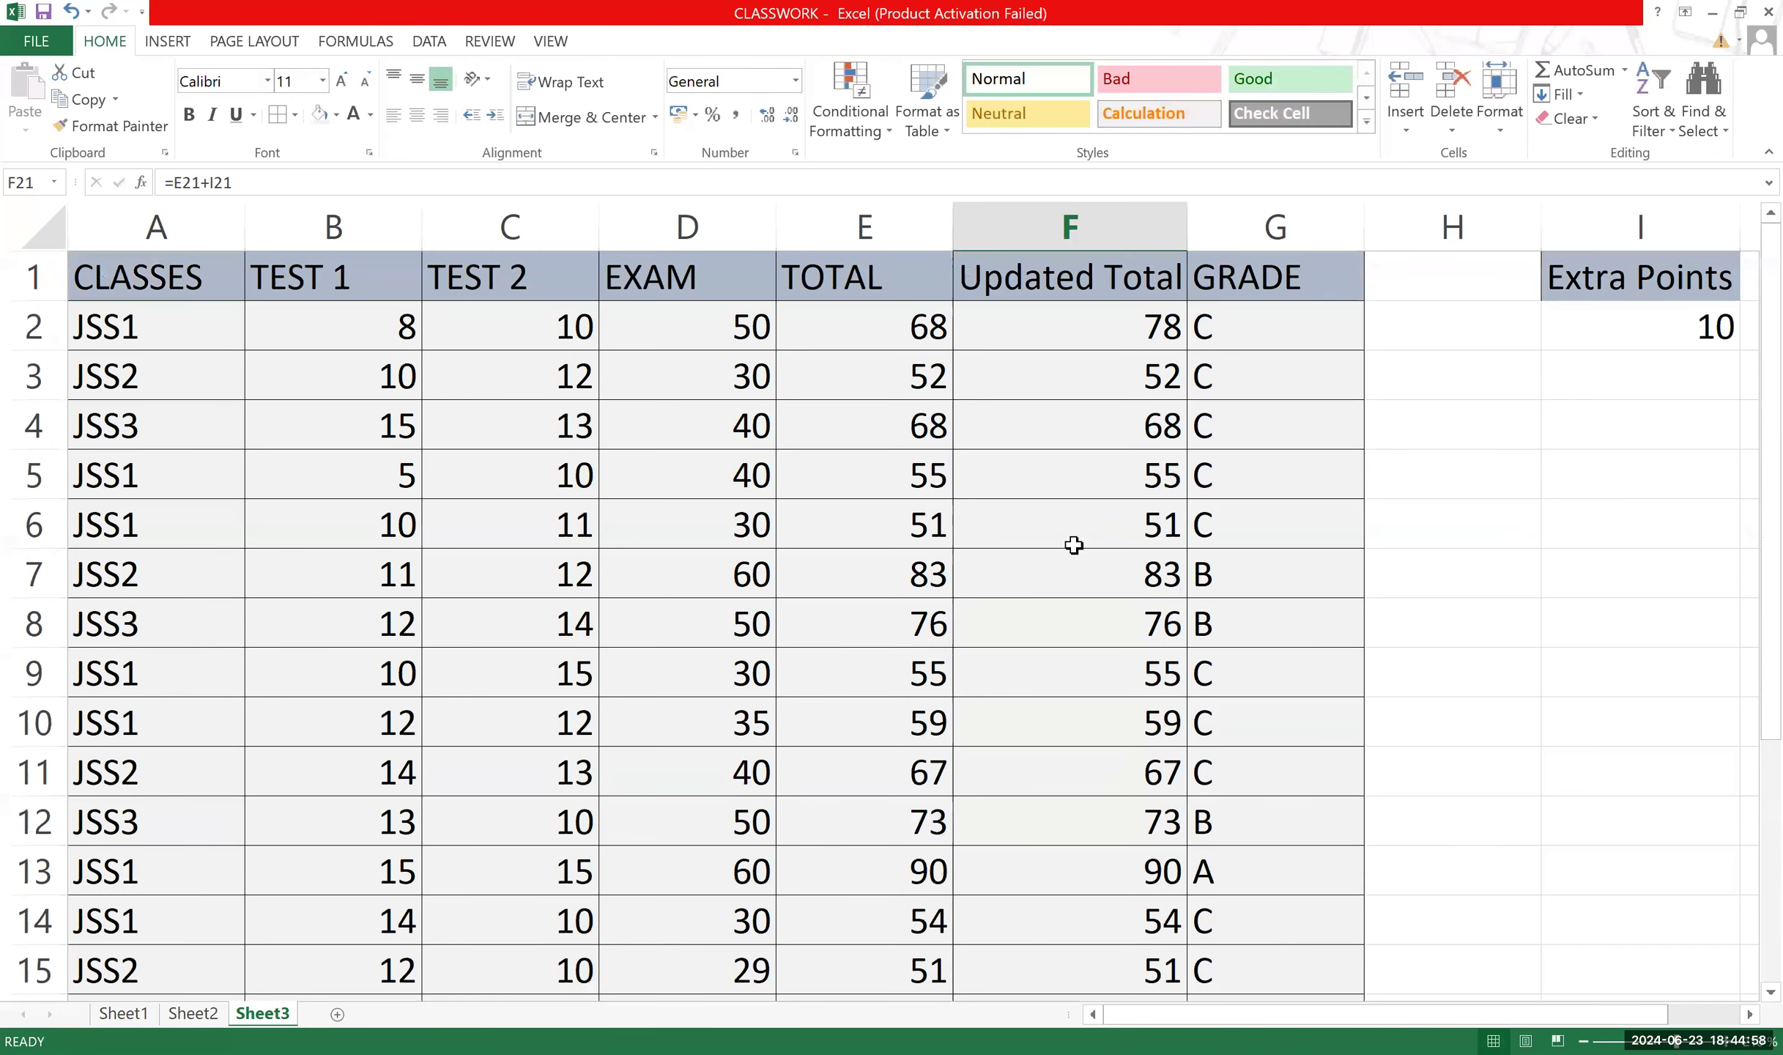
Change the Updated Total formula in F2 to =E2+I$2 to lock the row of the Extra Points reference.
left_click(1131, 312)
double_click(1123, 321)
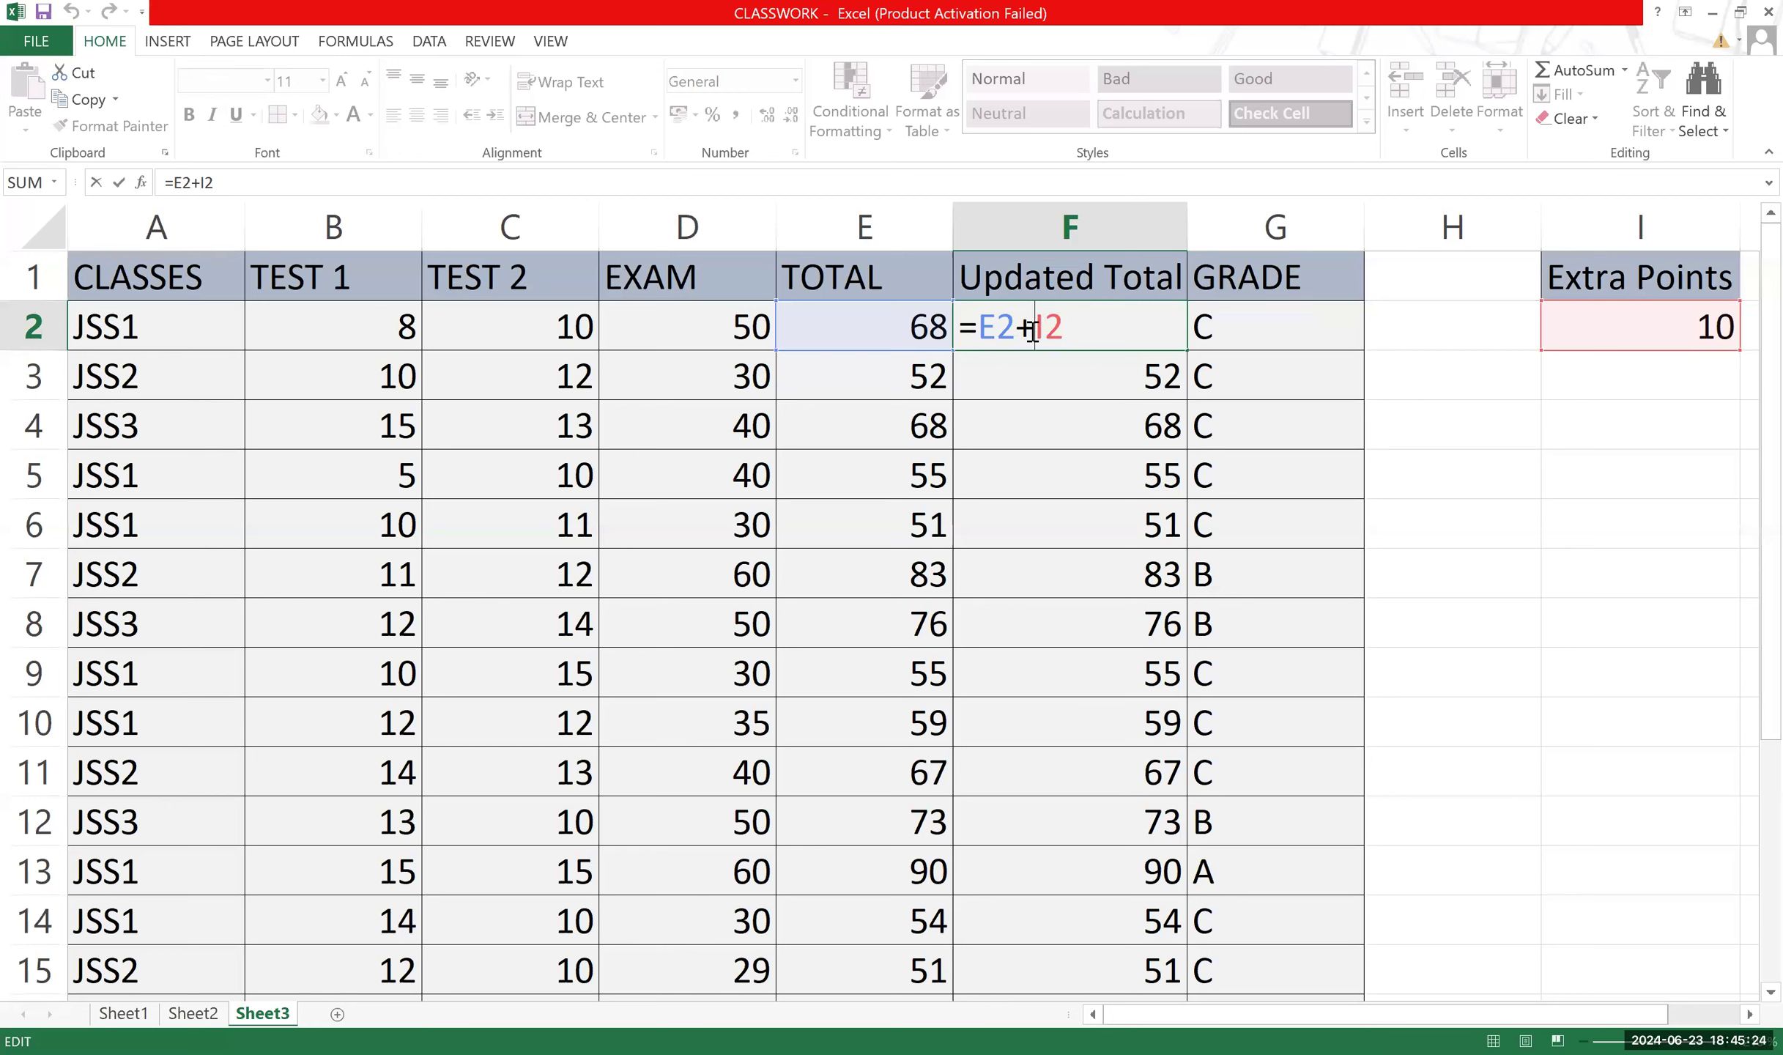
type("$")
key("BackSpace")
key("Right")
type("$")
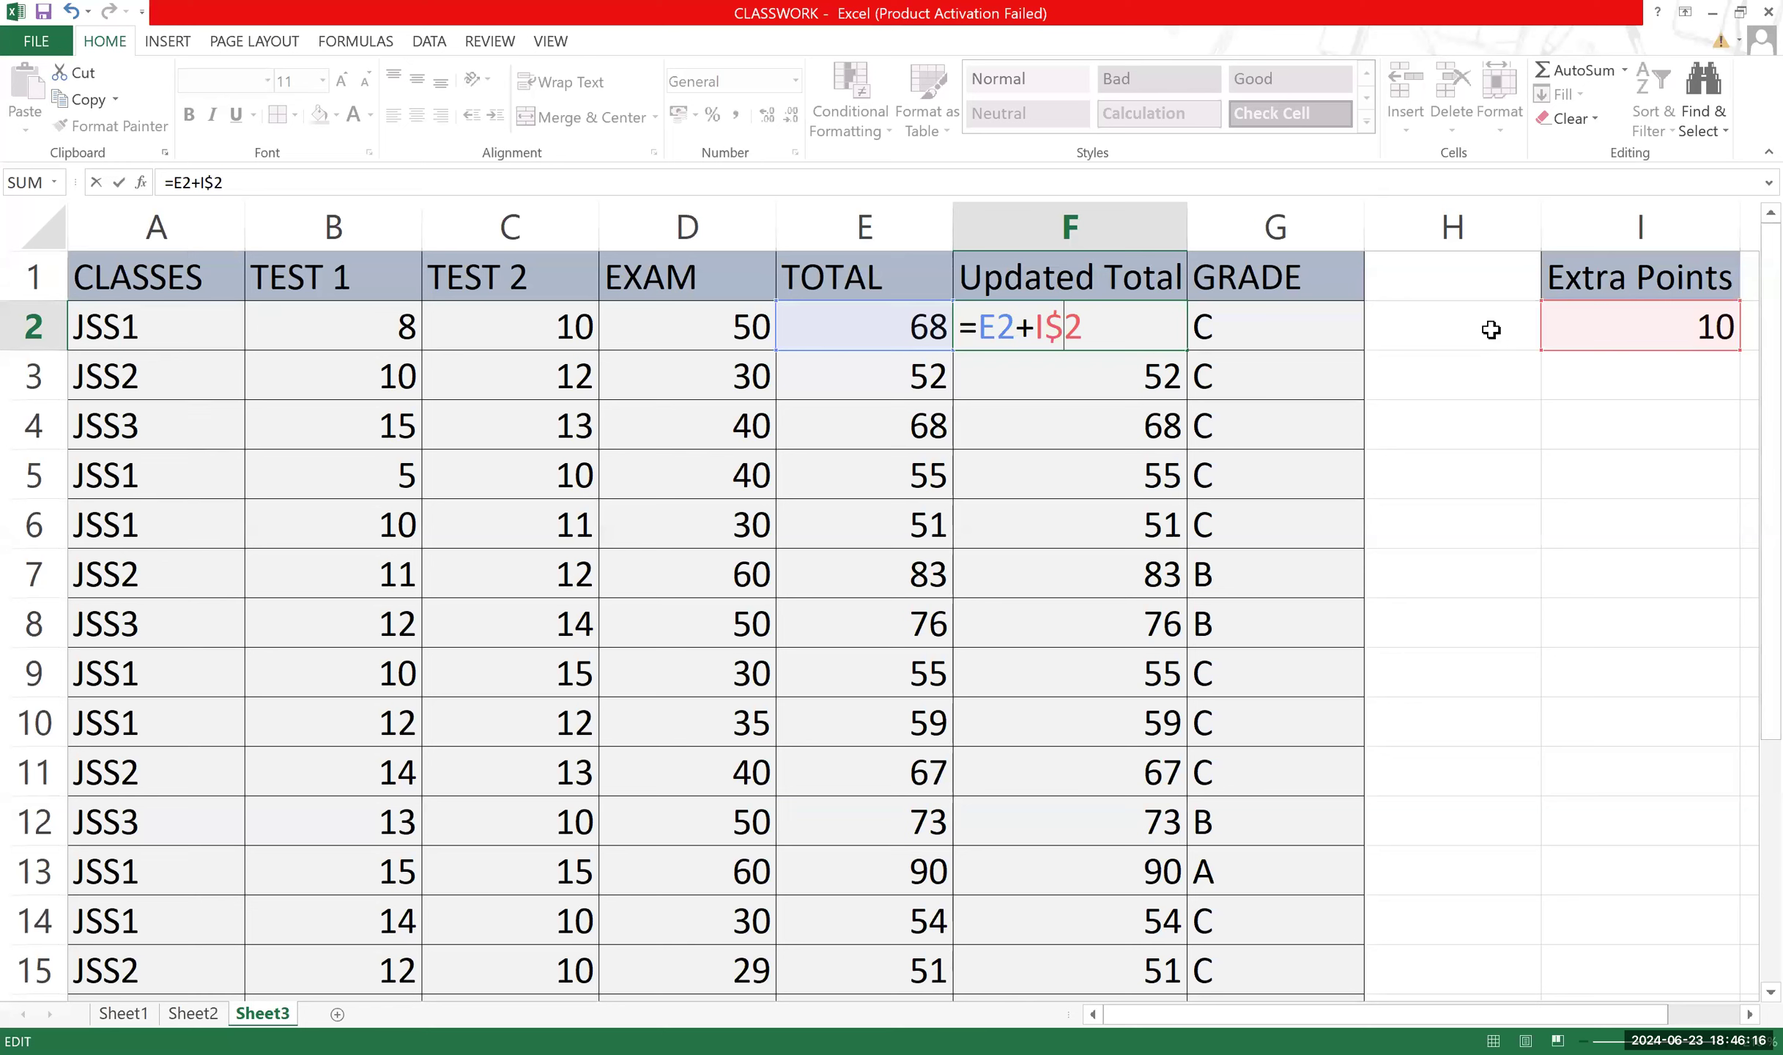
left_click(1166, 323)
key("Return")
Fill the row-locked Updated Total formula from F2 down through F22.
left_click(1167, 331)
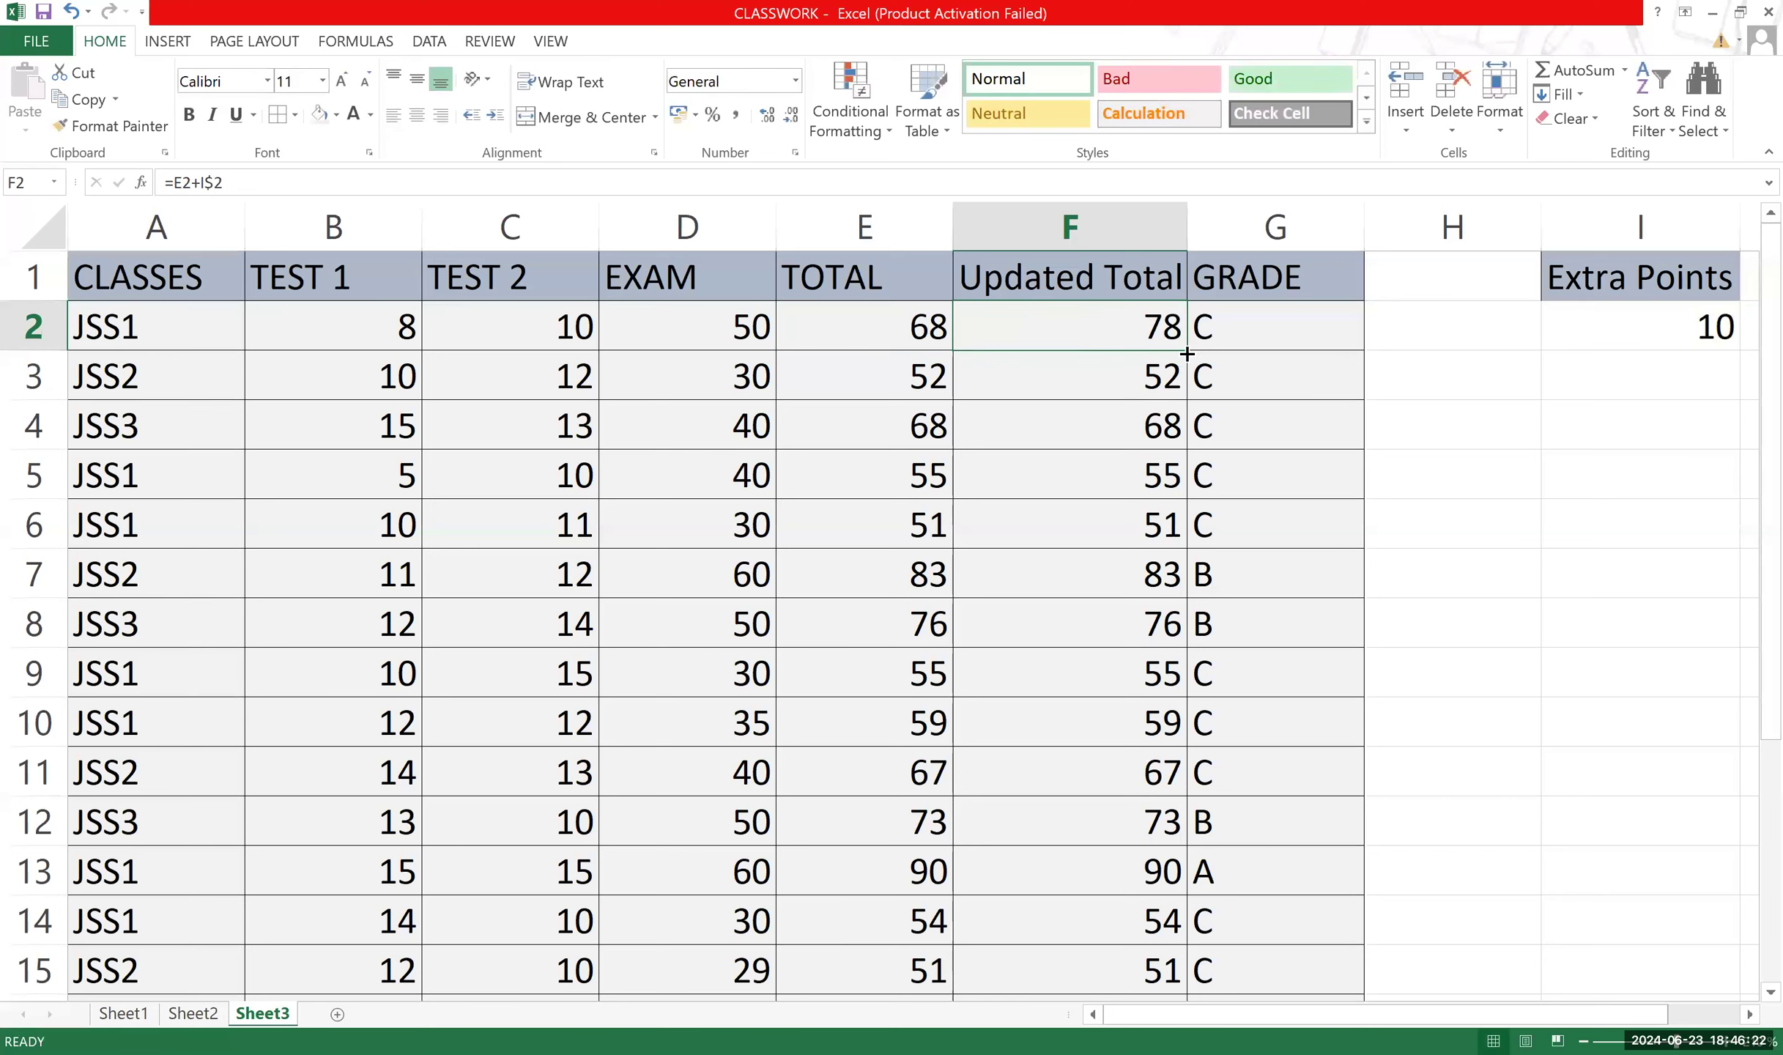
left_click_drag(1187, 354, 1183, 850)
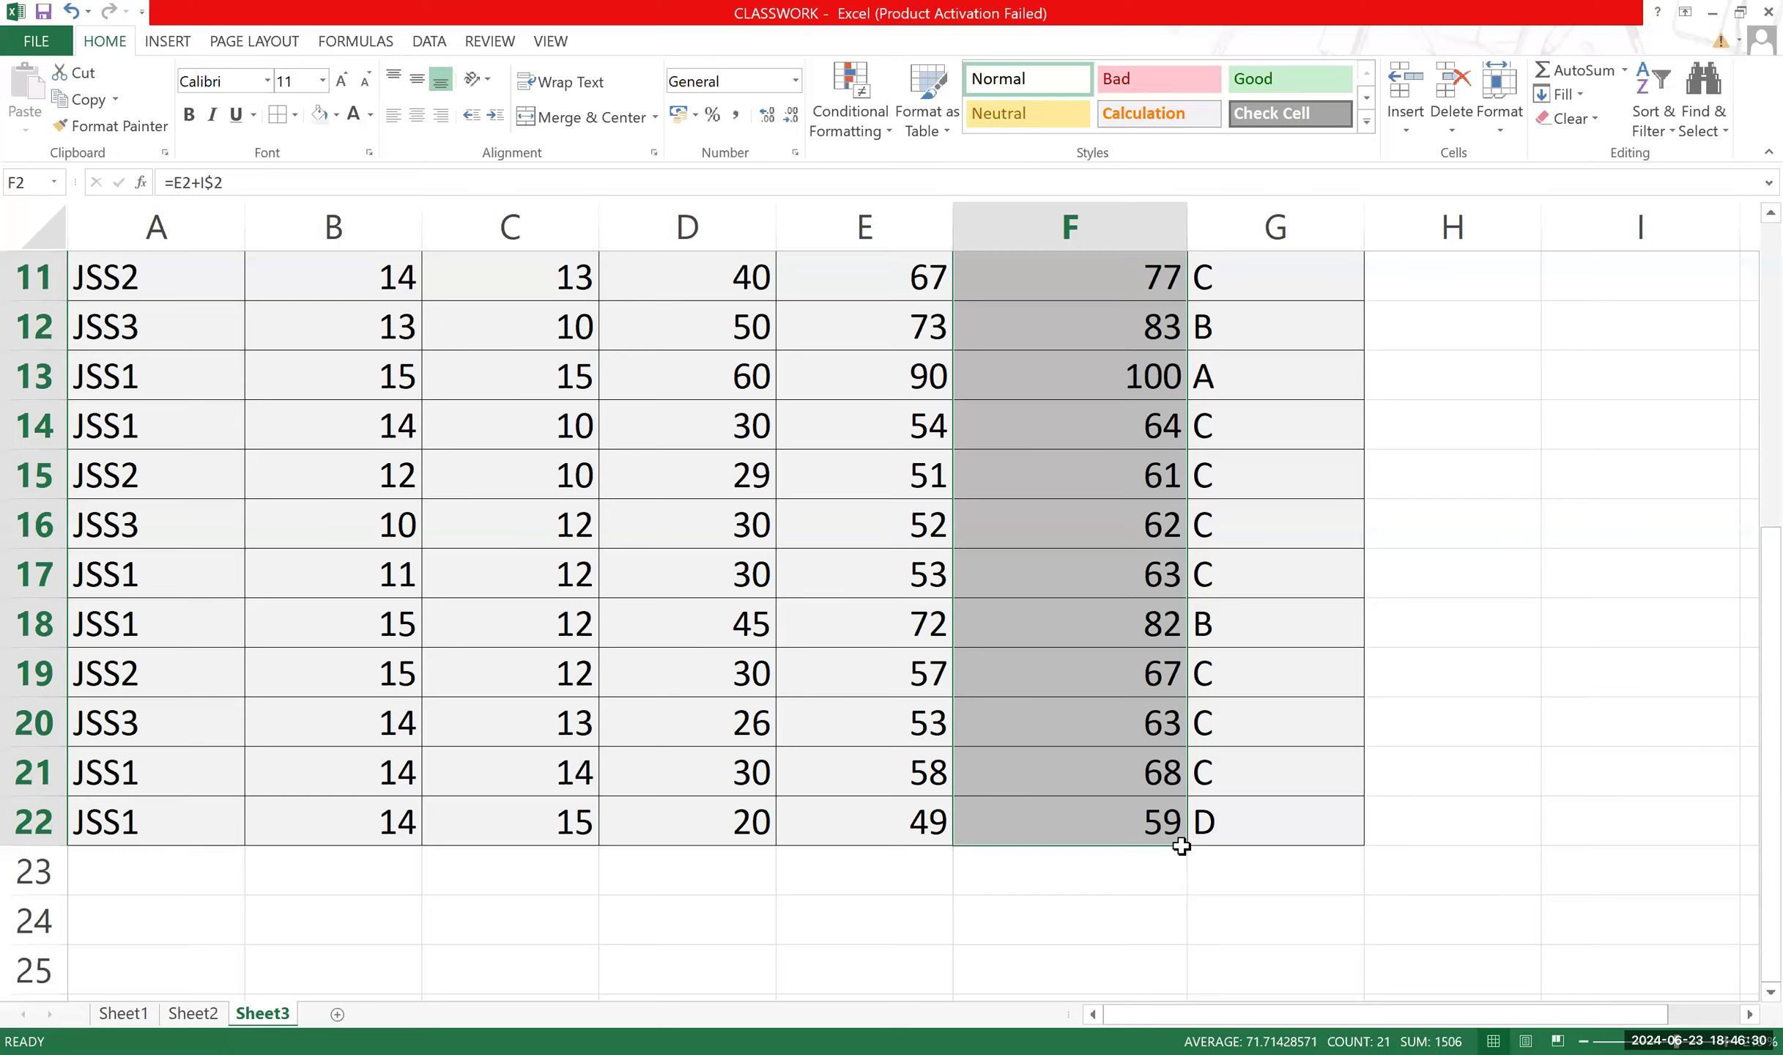
scroll(1181, 846, "up", 4)
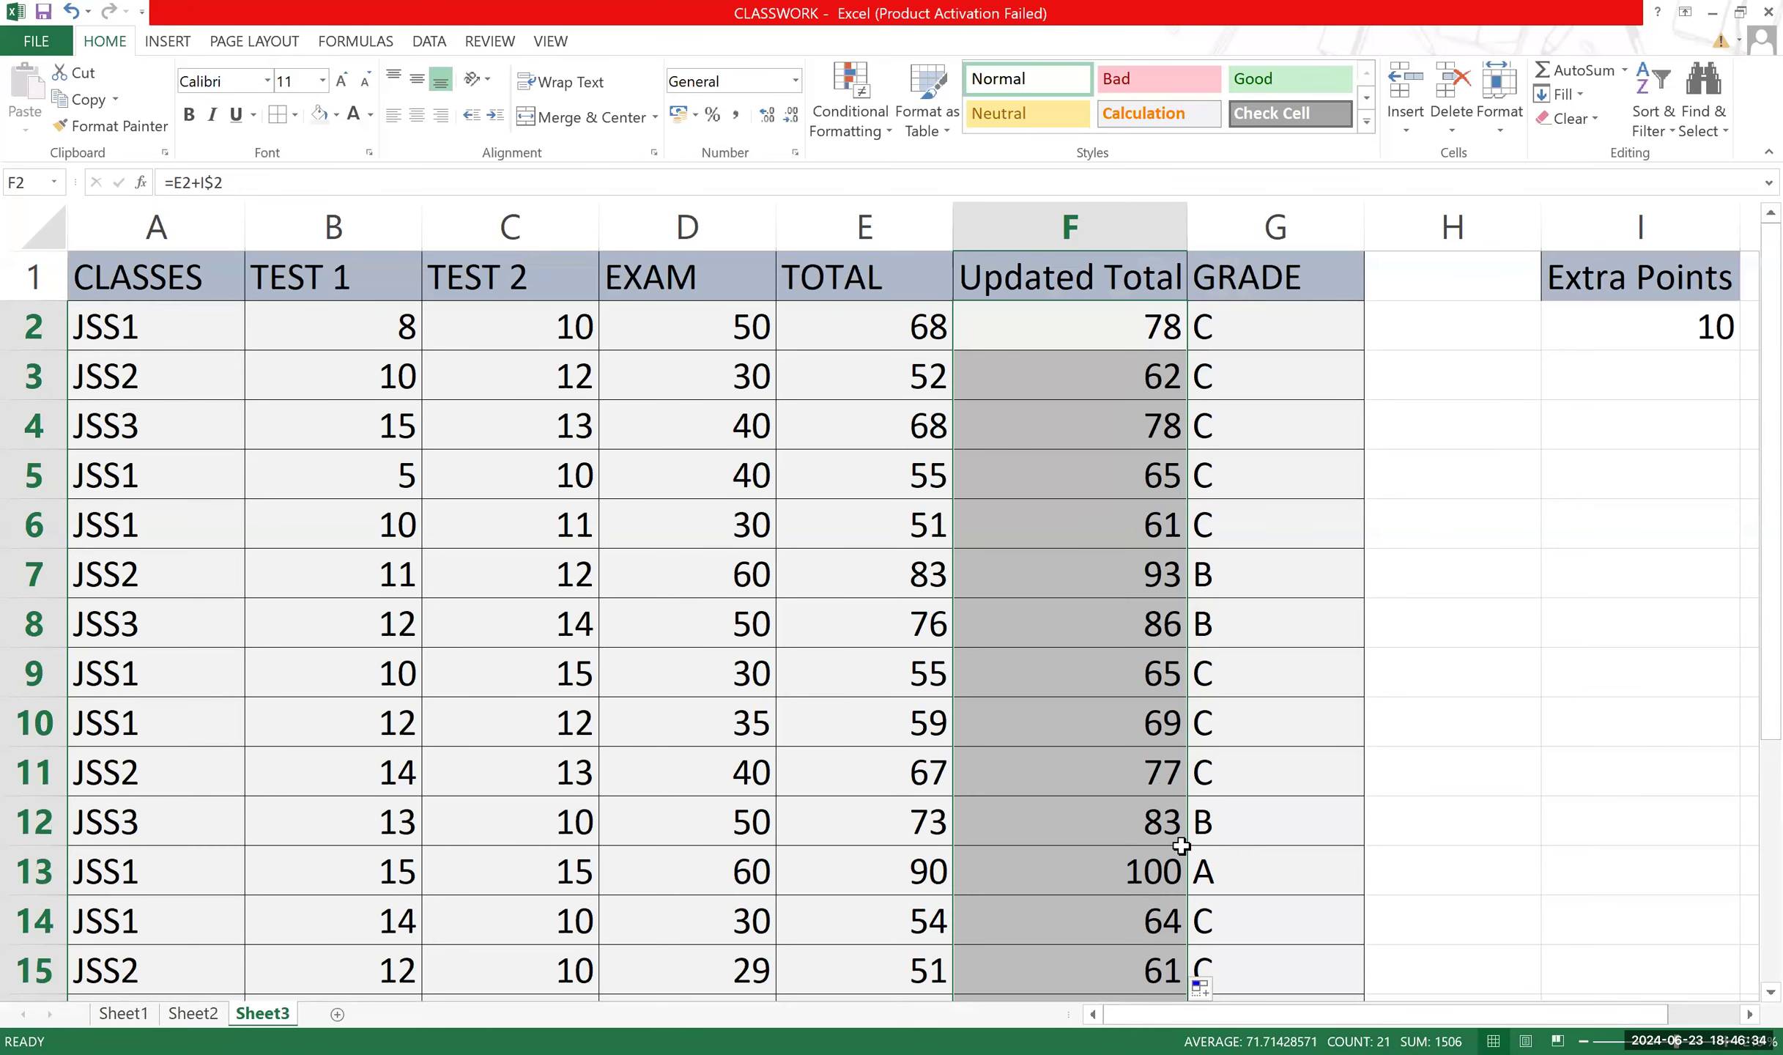
Examine the filled Updated Total formulas in F3, F5 and F2 to compare their TOTAL and Extra Points references.
double_click(1056, 380)
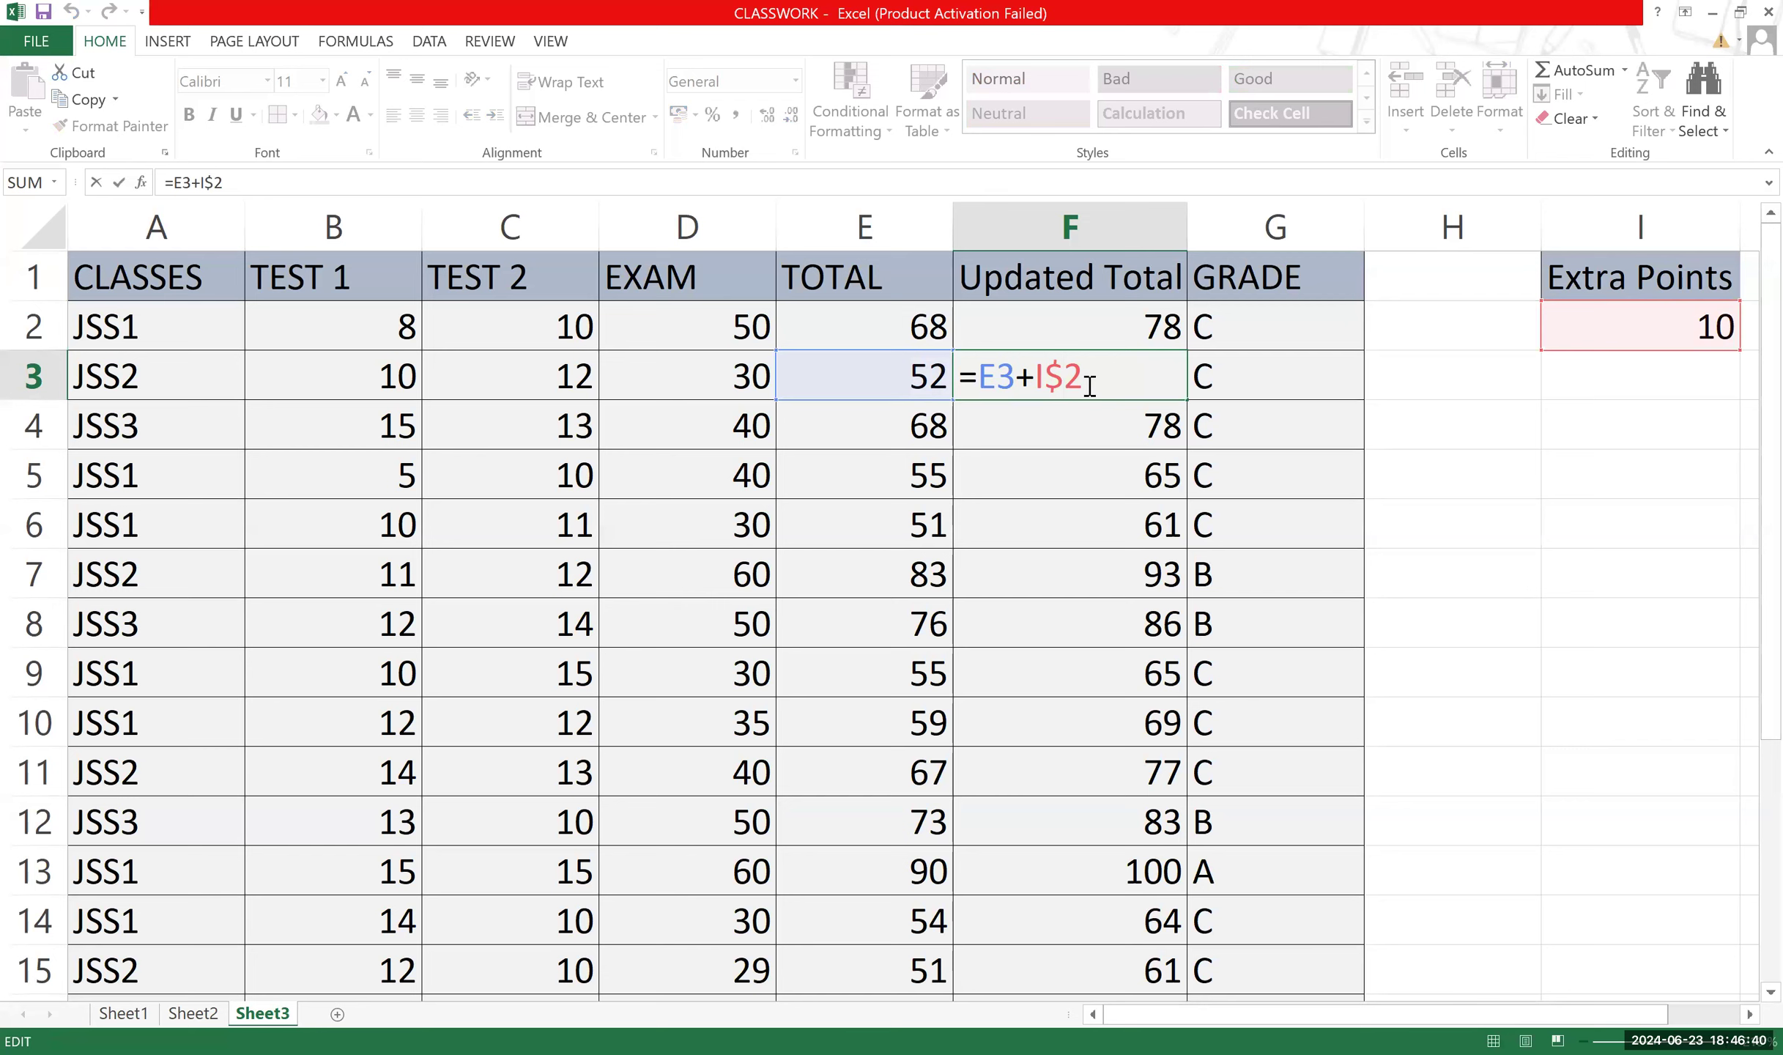
key("Return")
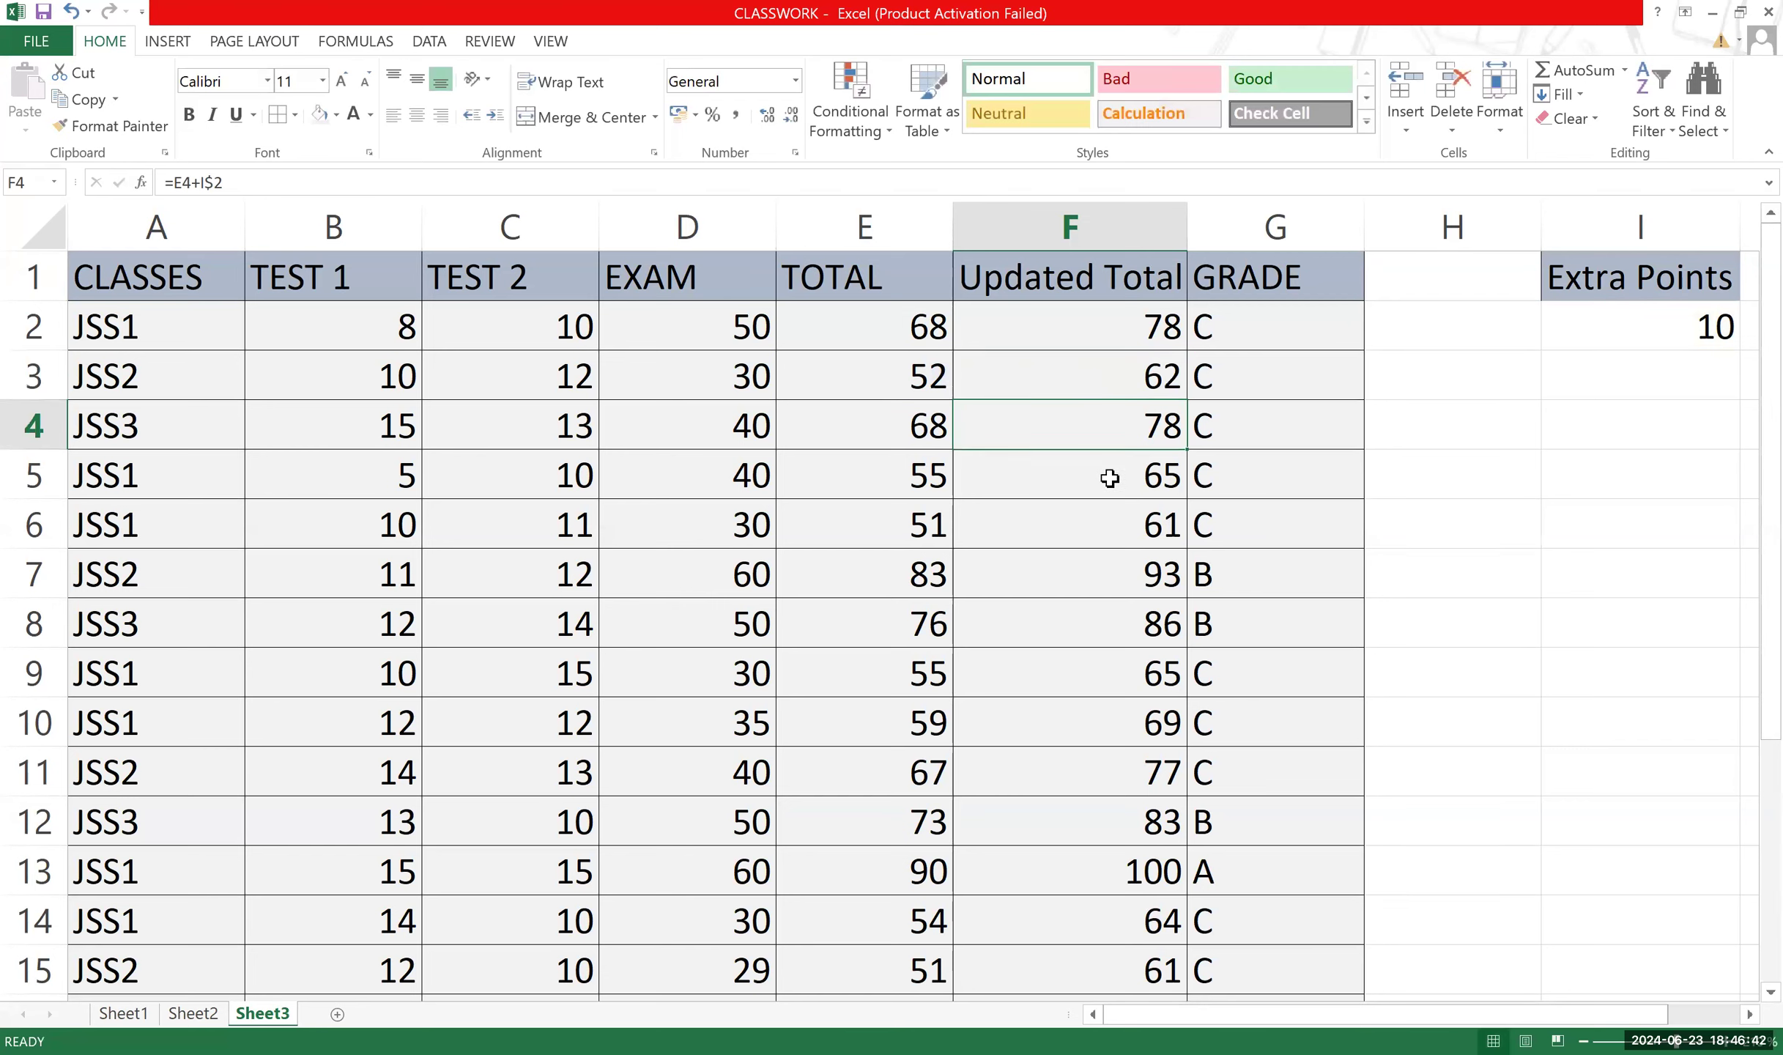
double_click(1110, 477)
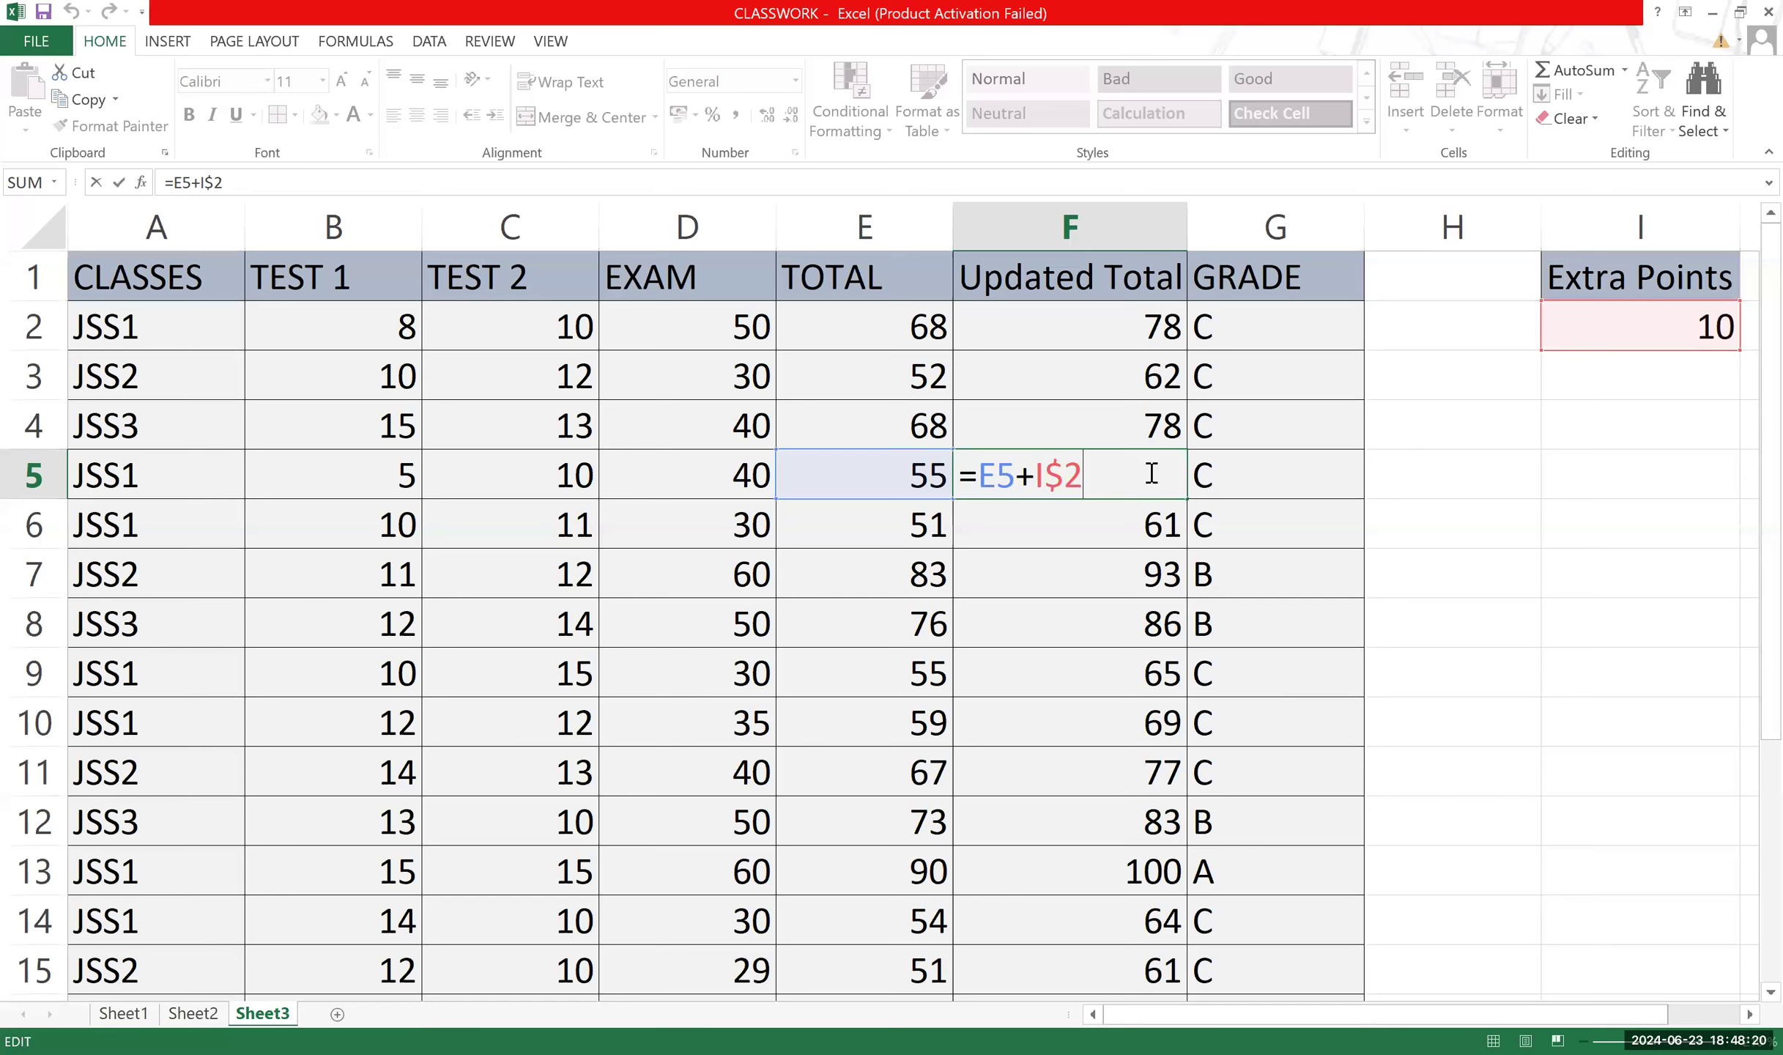
key("Return")
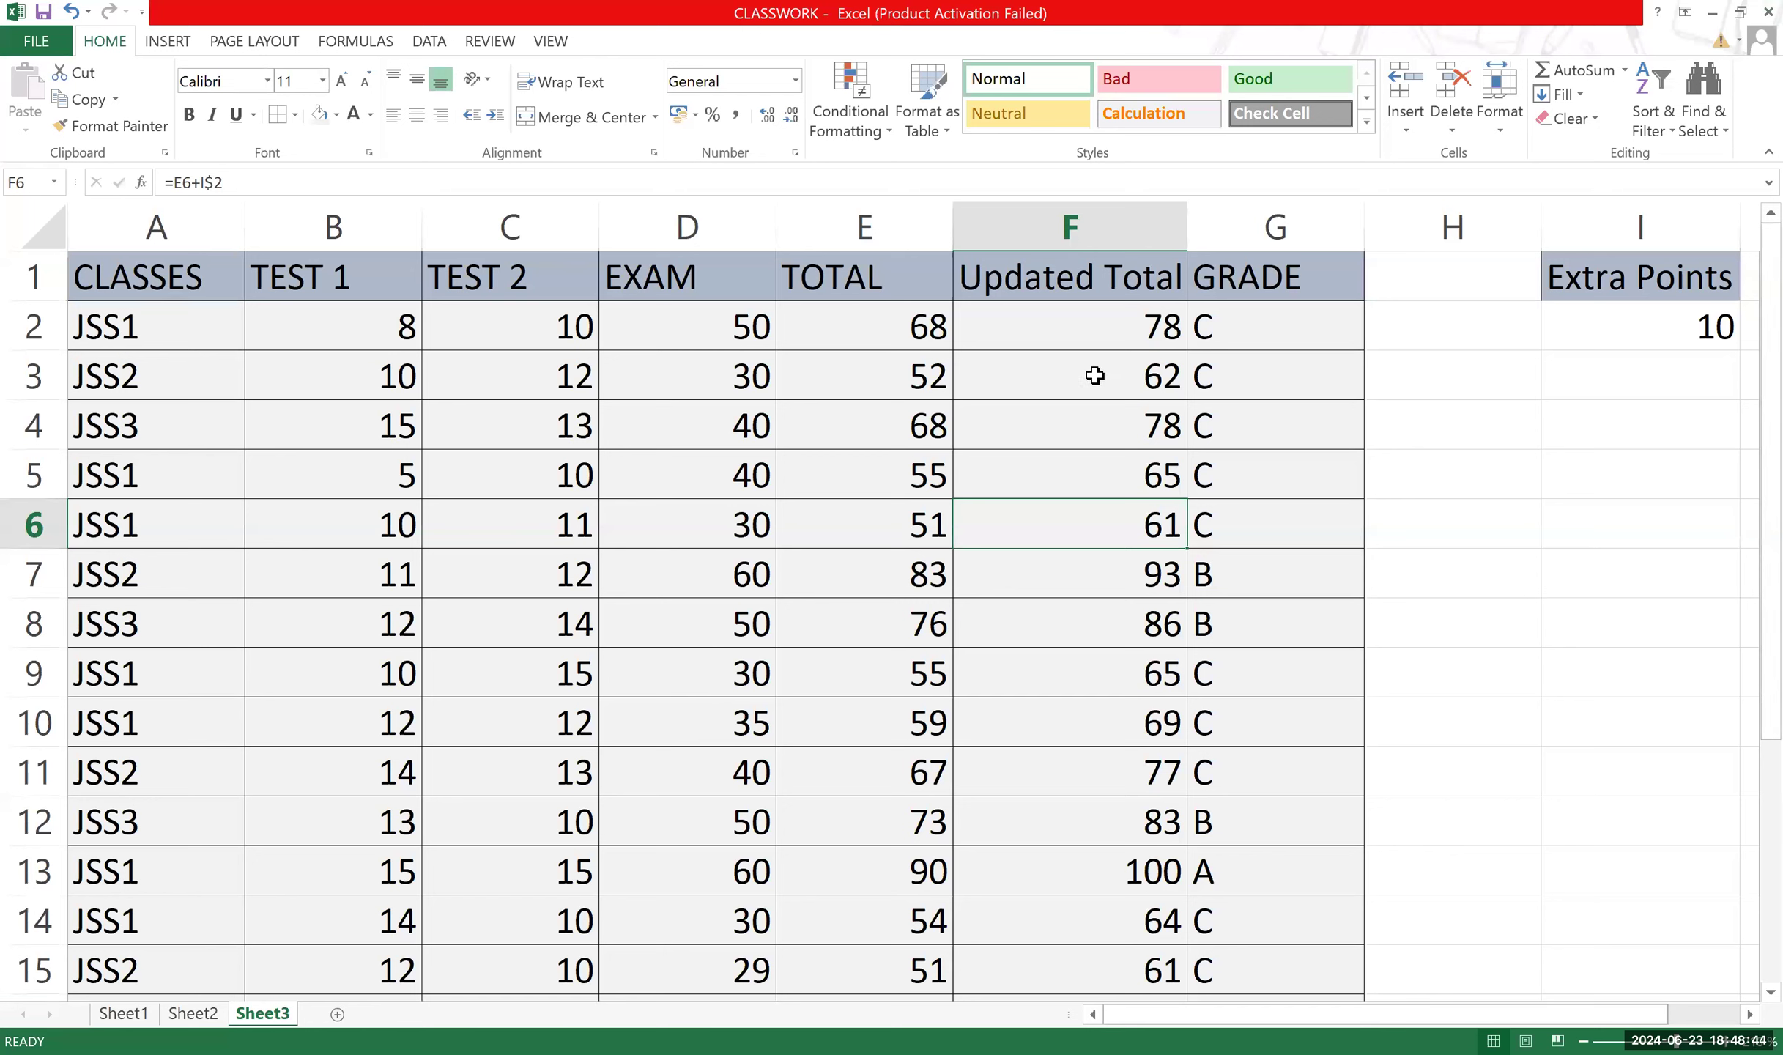
double_click(1100, 328)
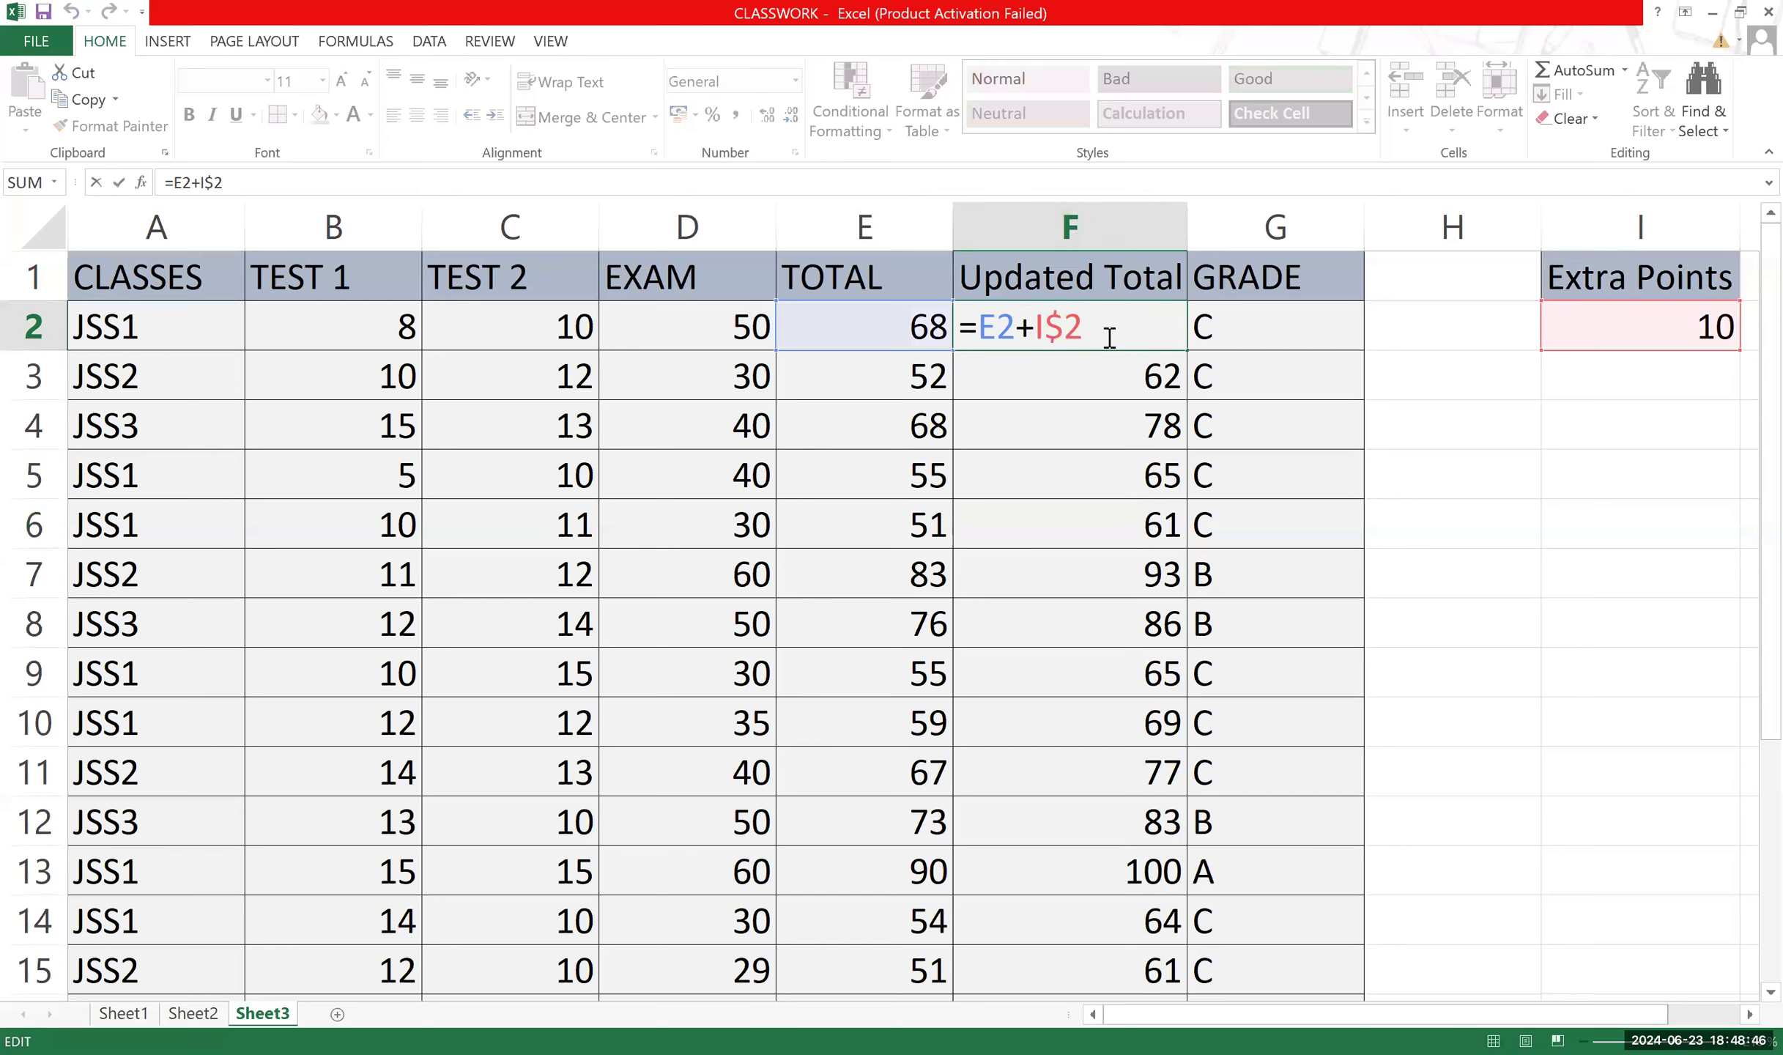
key("Left")
key("Left")
key("Left")
left_click(975, 339)
key("Return")
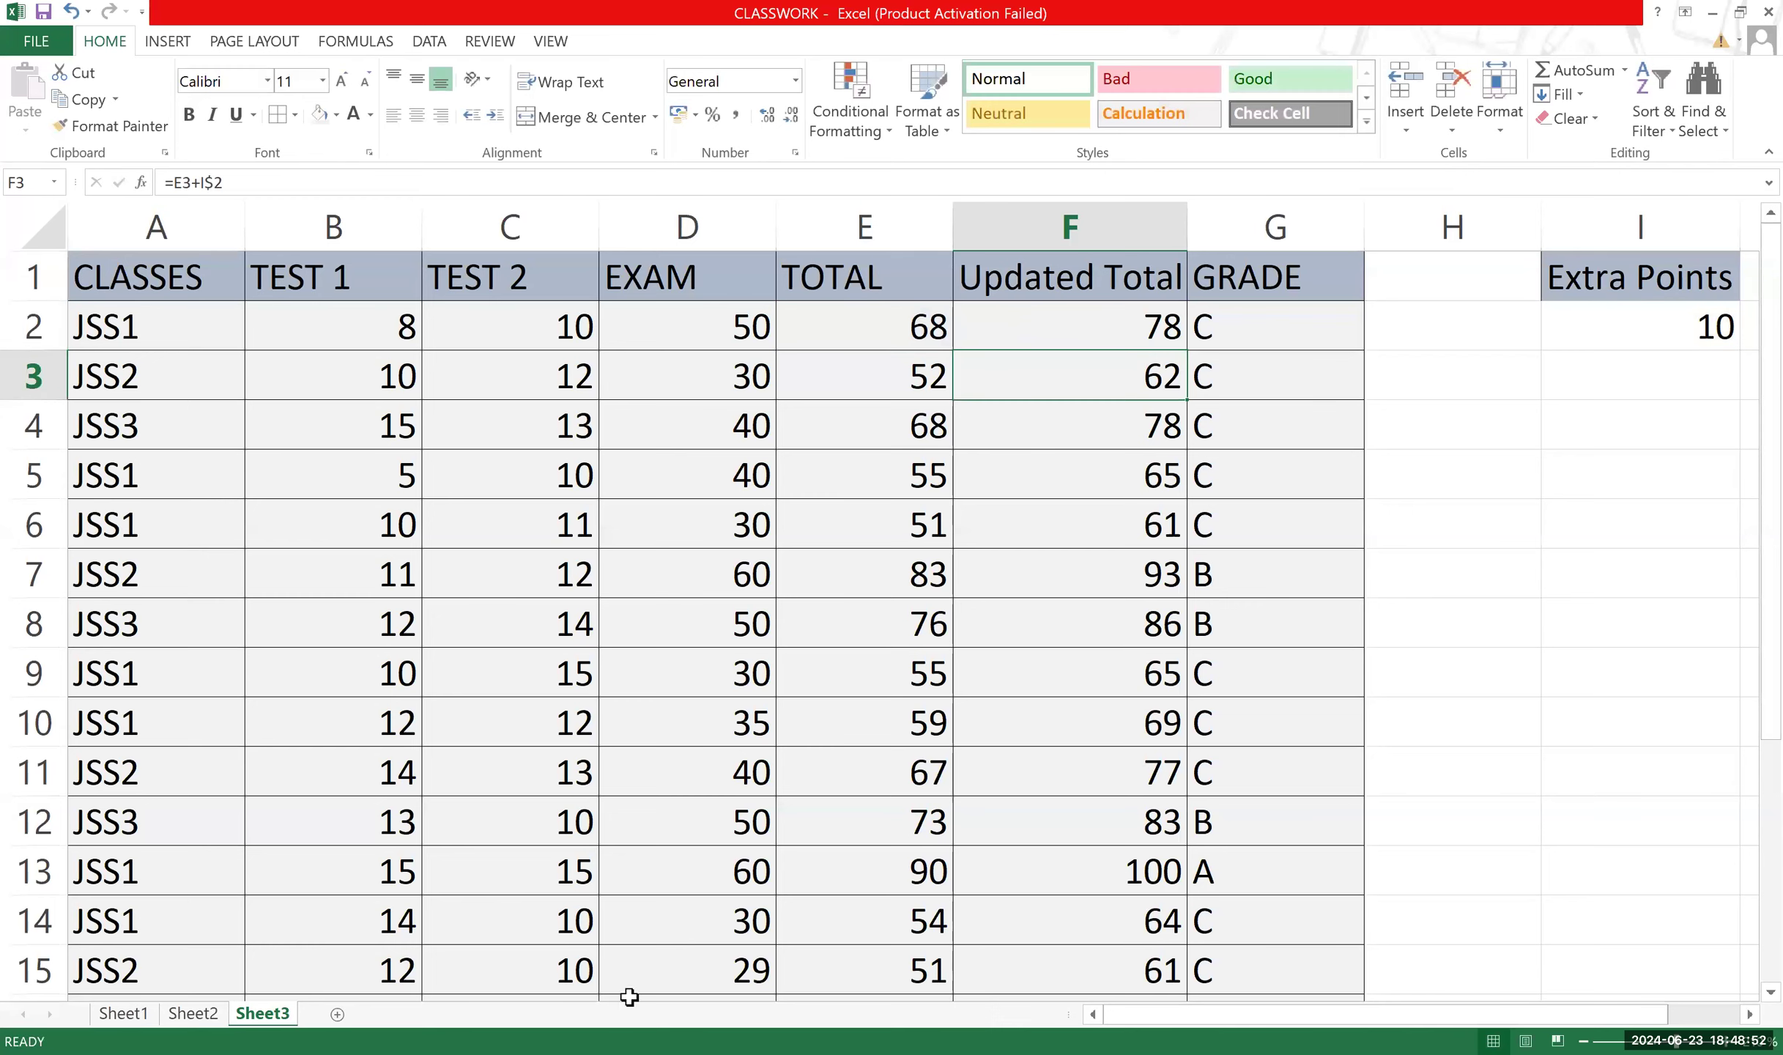
Inspect the Updated Total formula in G2 of the Sheet2 table, and return to Sheet3.
left_click(193, 1014)
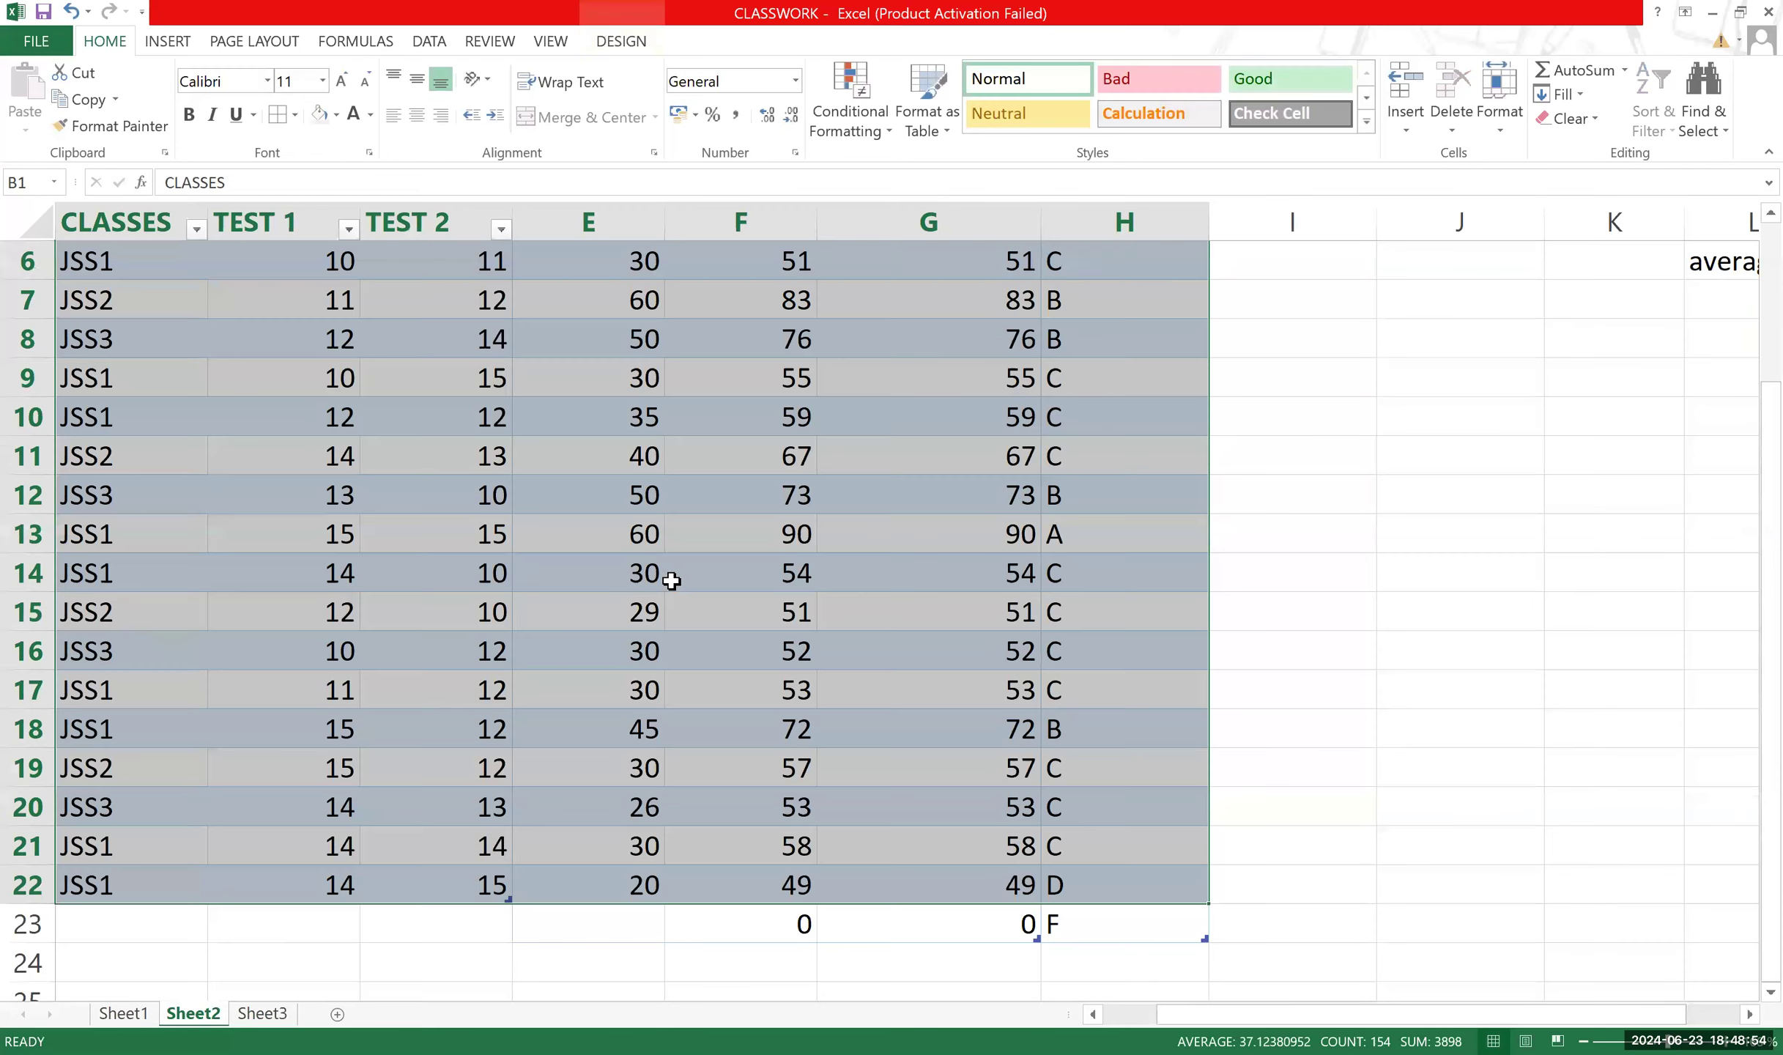
left_click(694, 578)
scroll(736, 562, "up", 2)
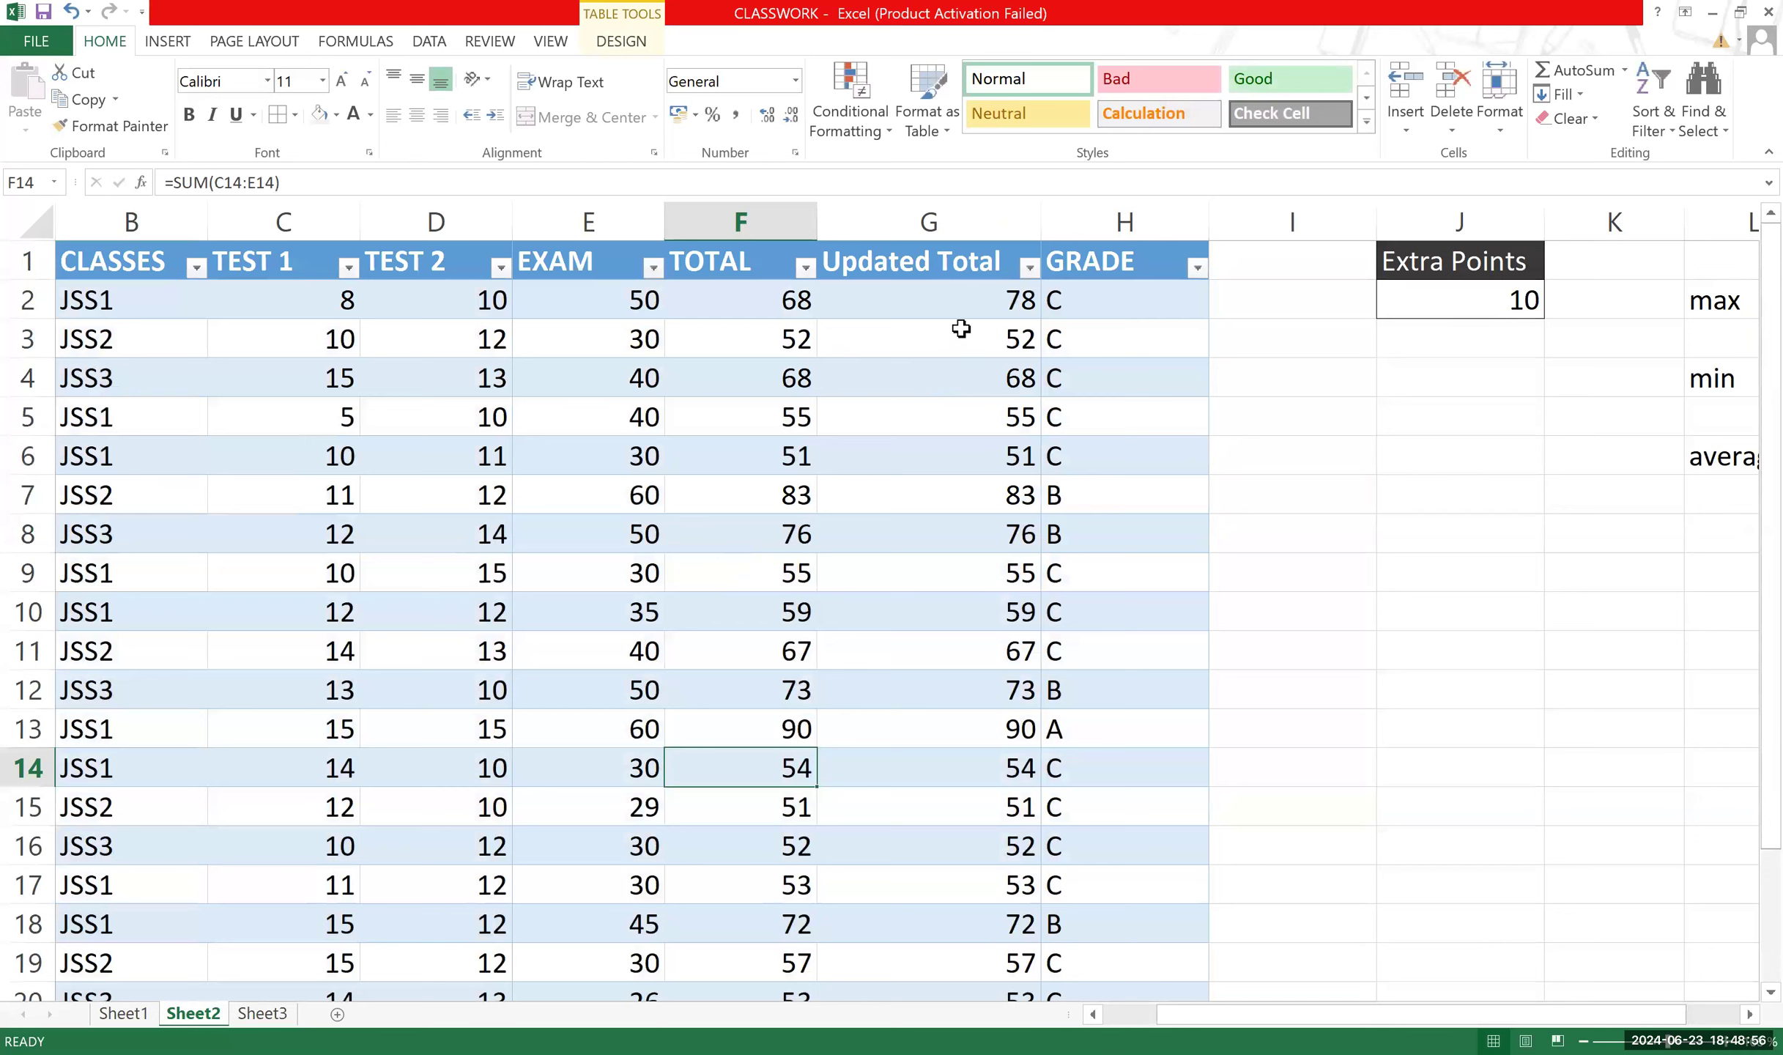
double_click(960, 307)
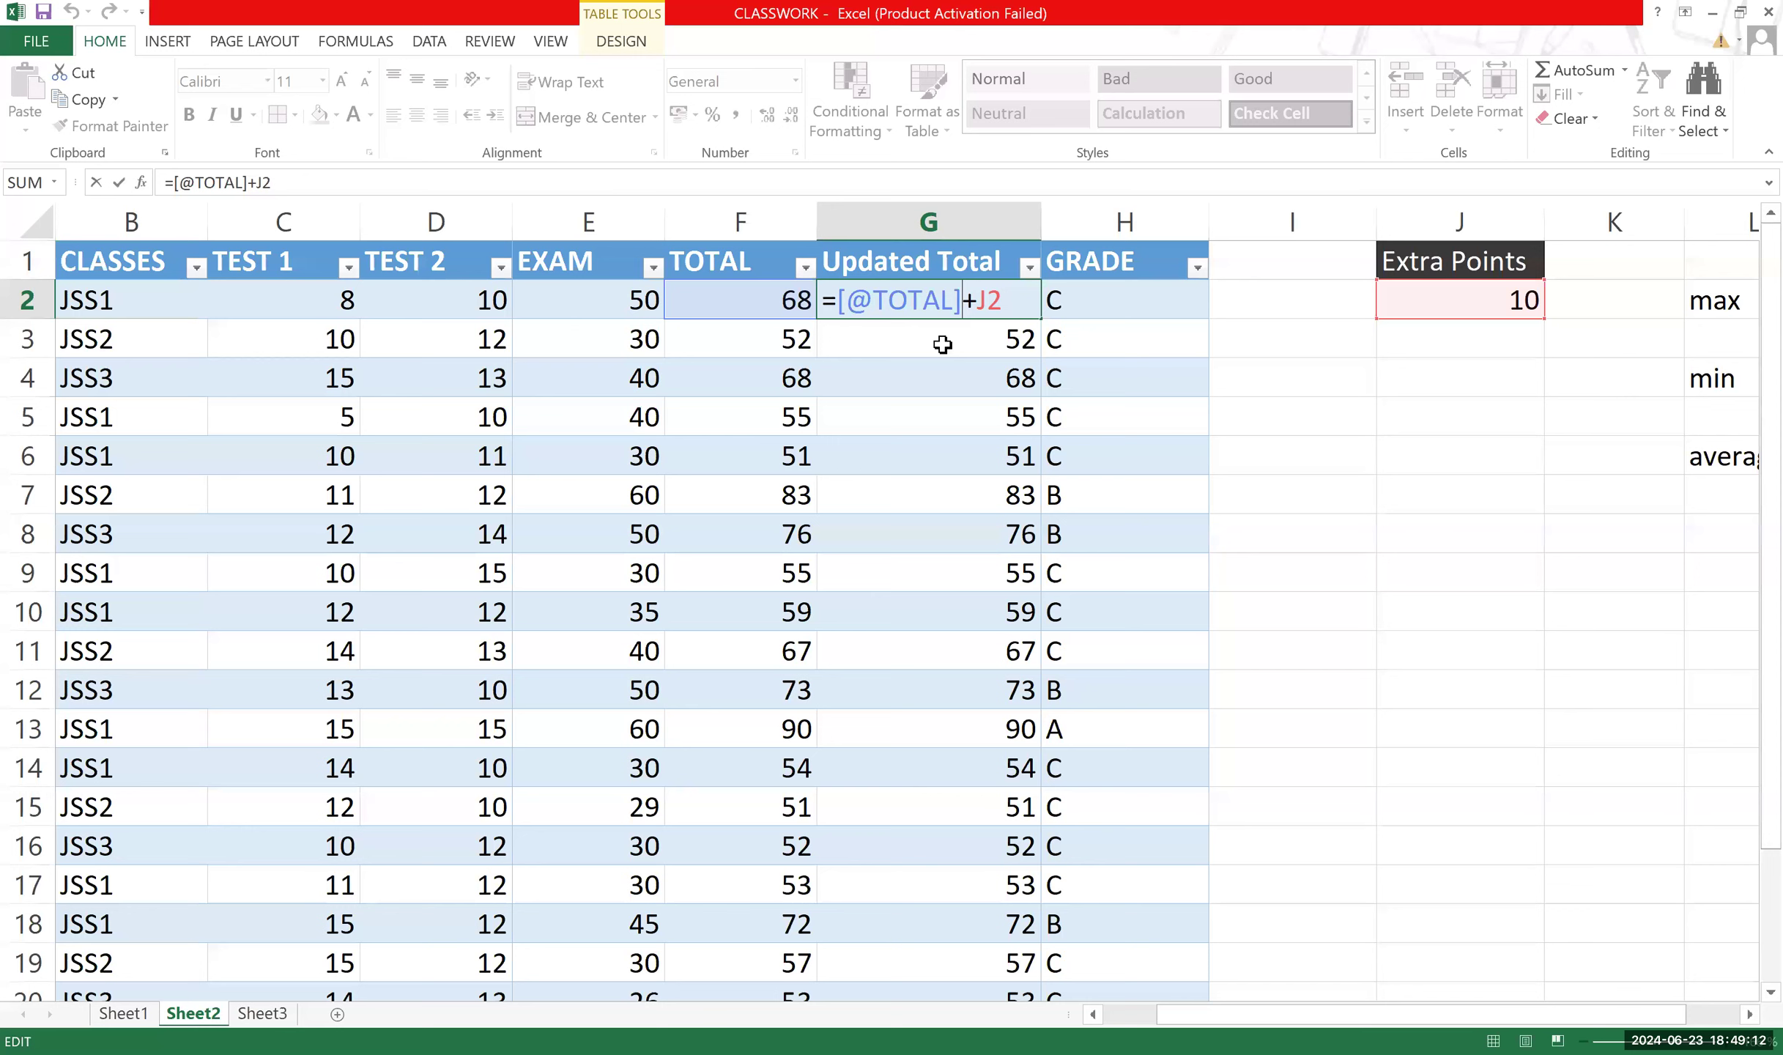
left_click(272, 1015)
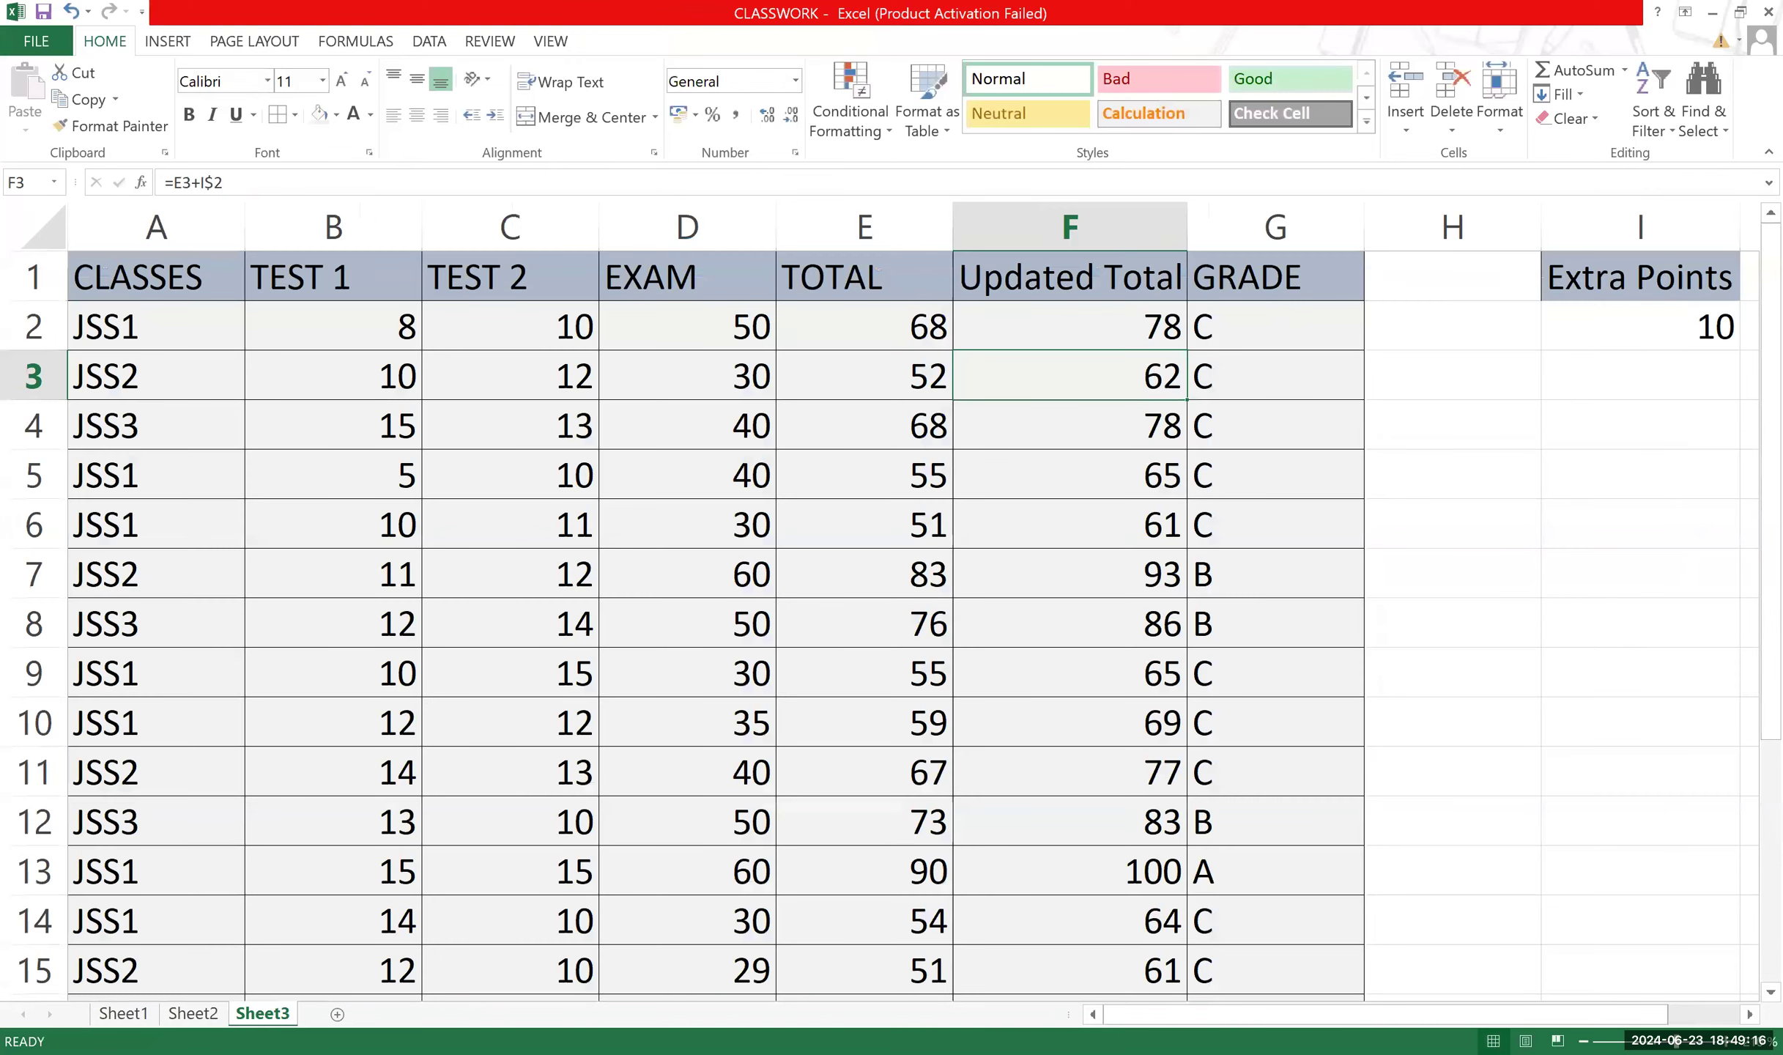
left_click(911, 427)
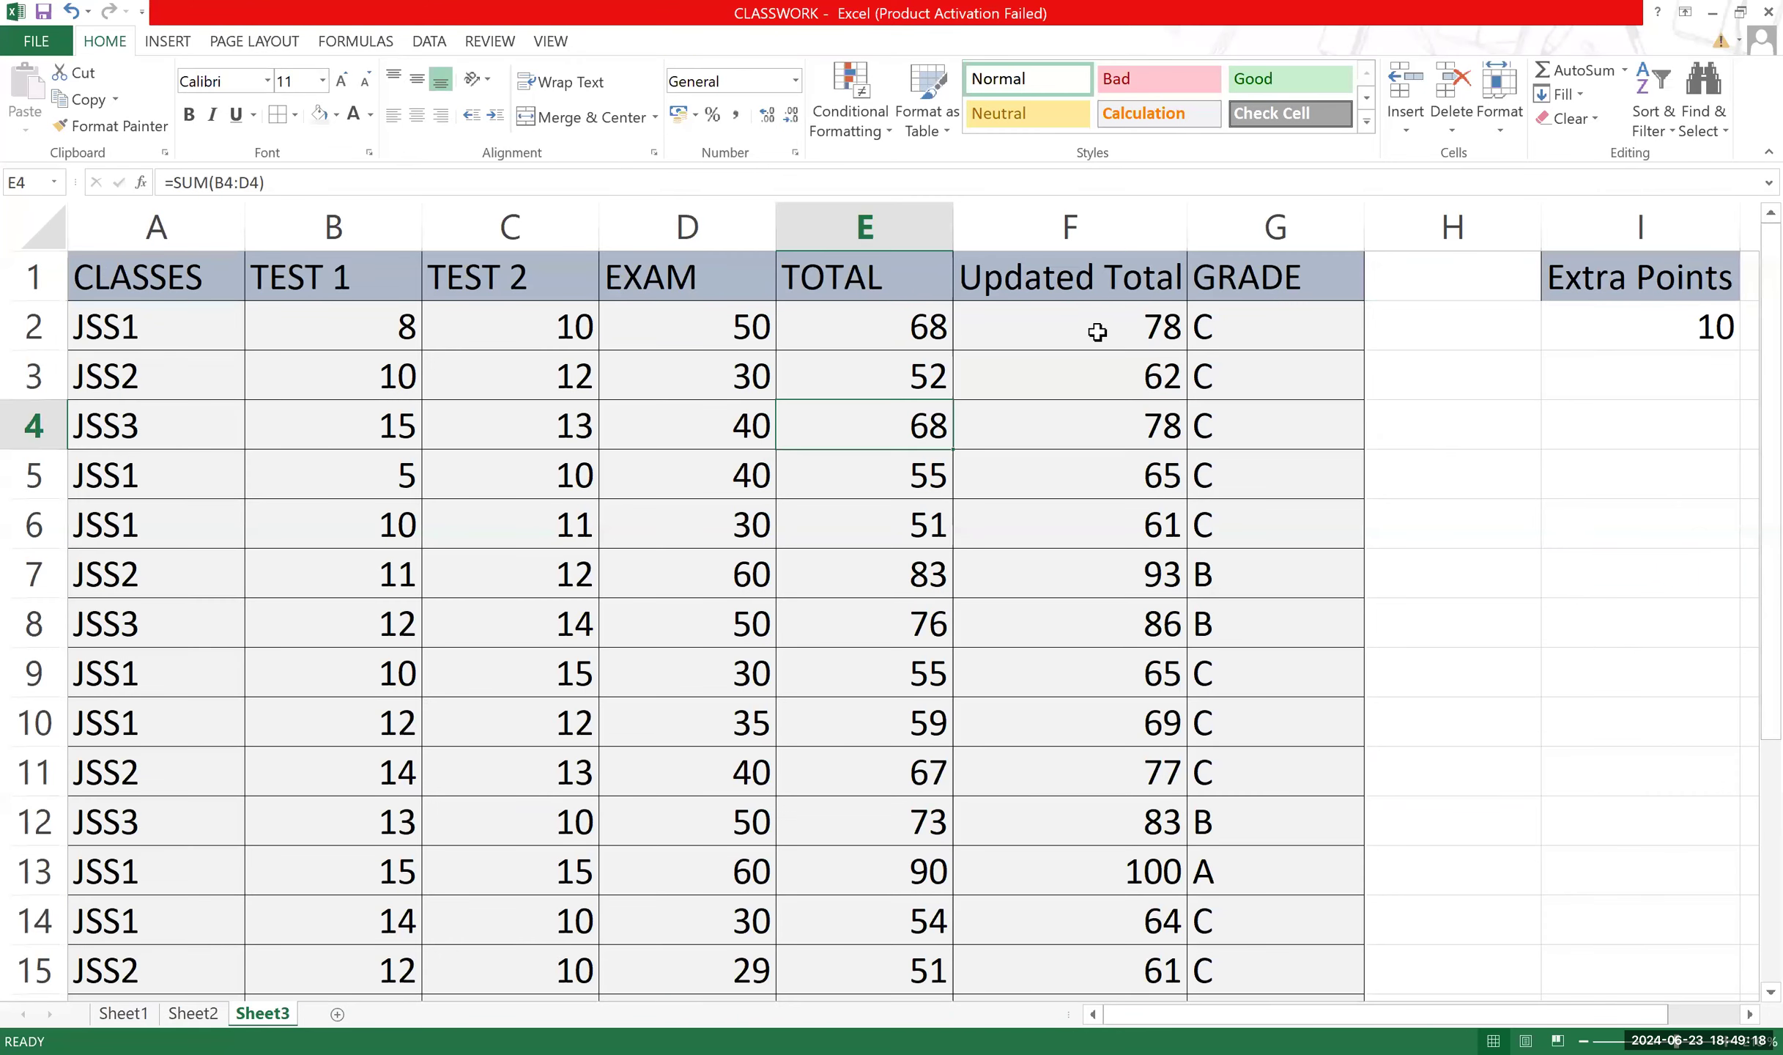
Remove the dollar sign from the Updated Total formula in F2 so that it reads =E2+I2.
double_click(1097, 322)
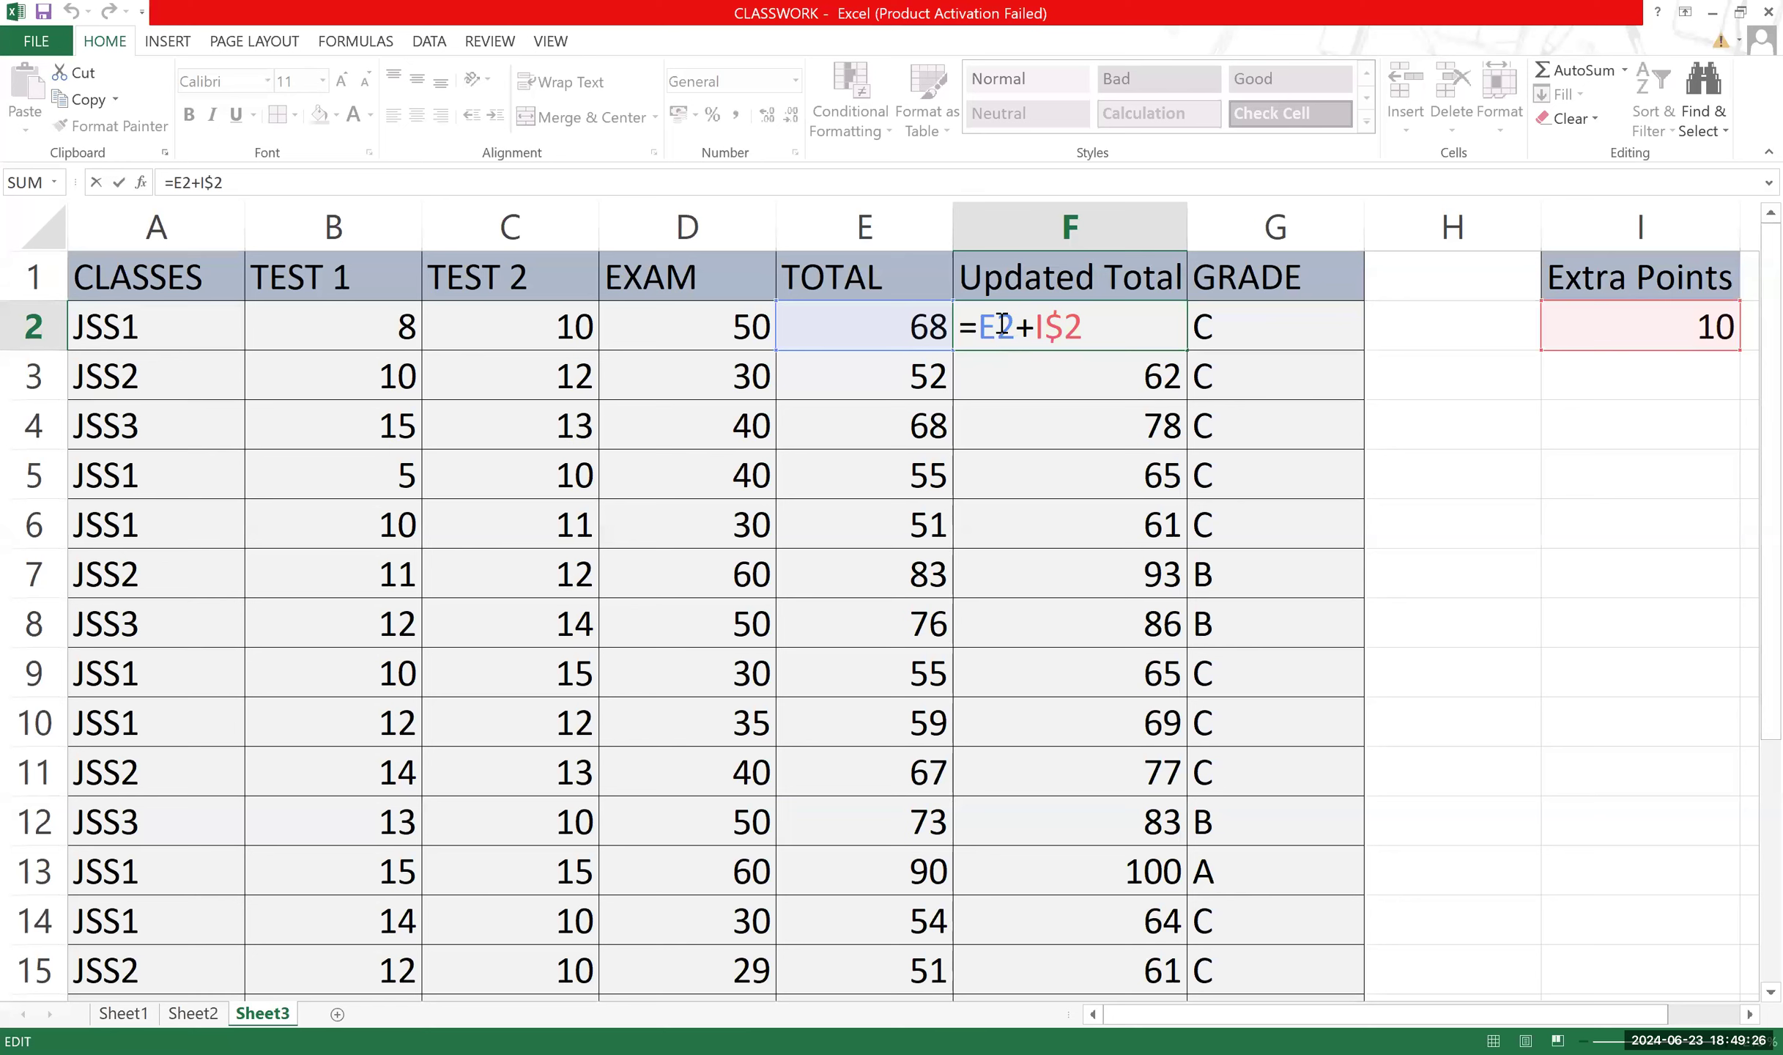
left_click(1056, 331)
key("BackSpace")
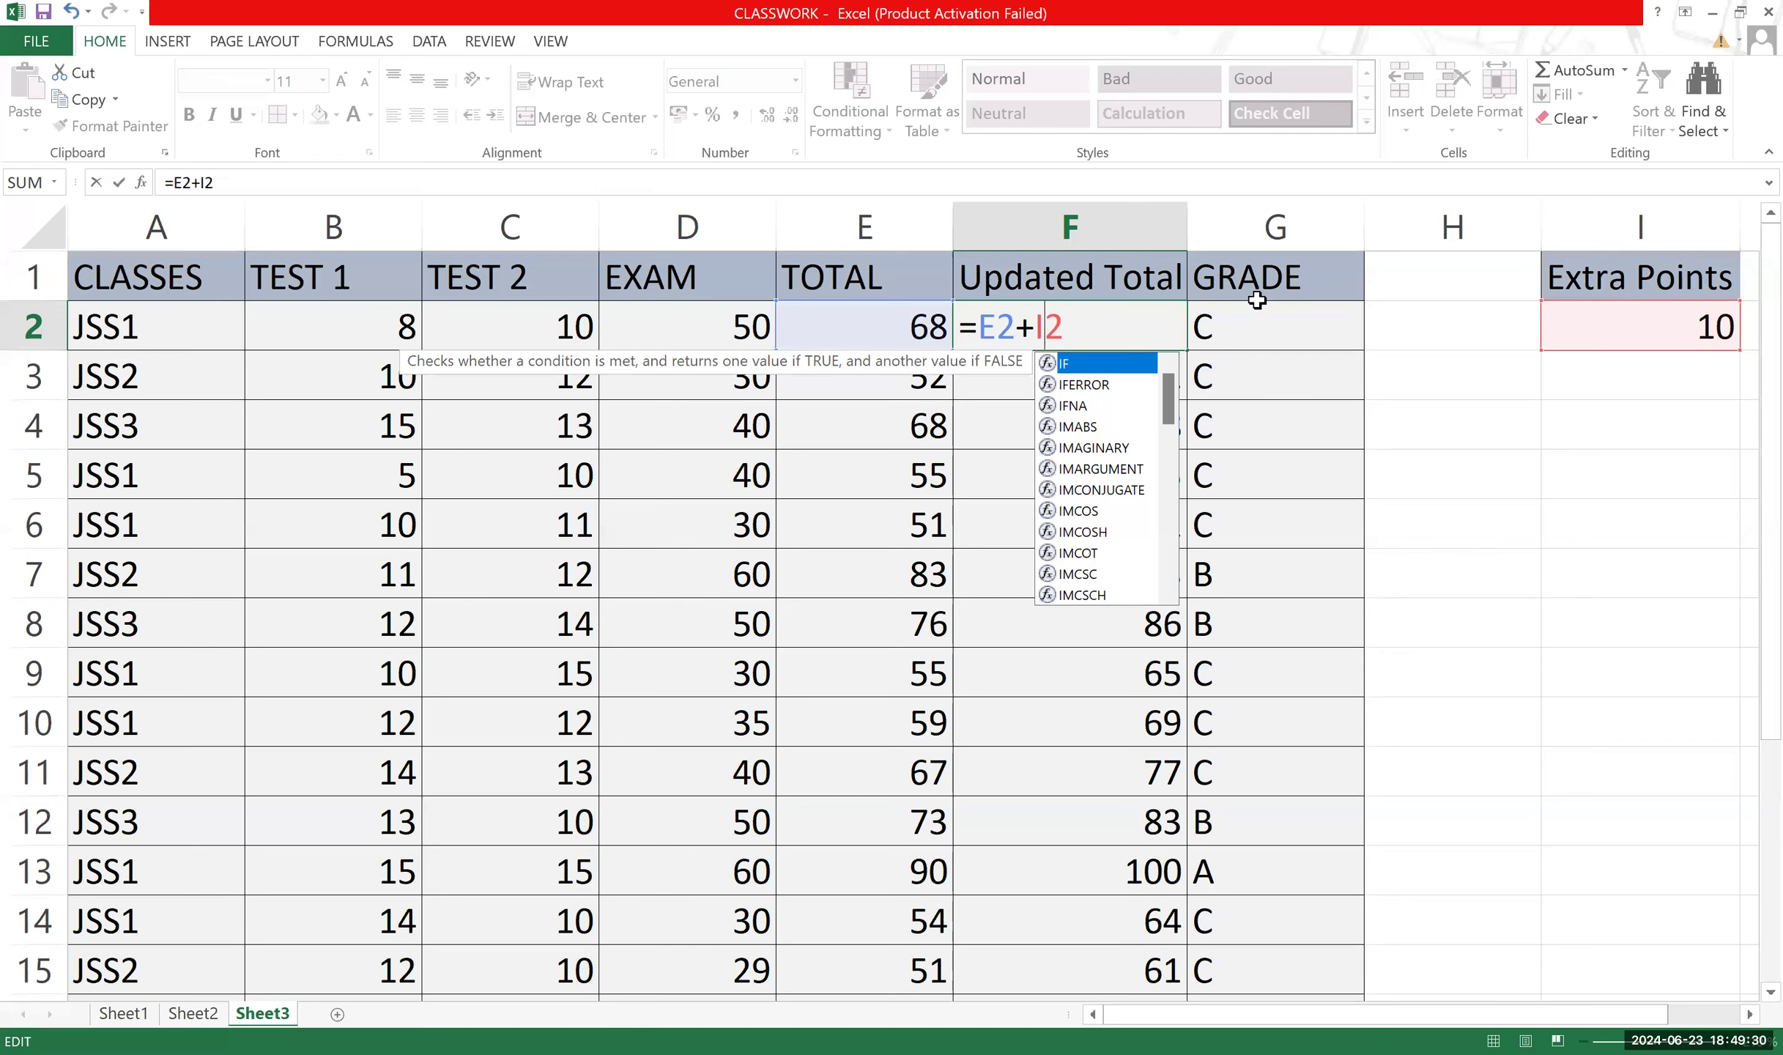
key("Return")
left_click(1114, 338)
key("F2")
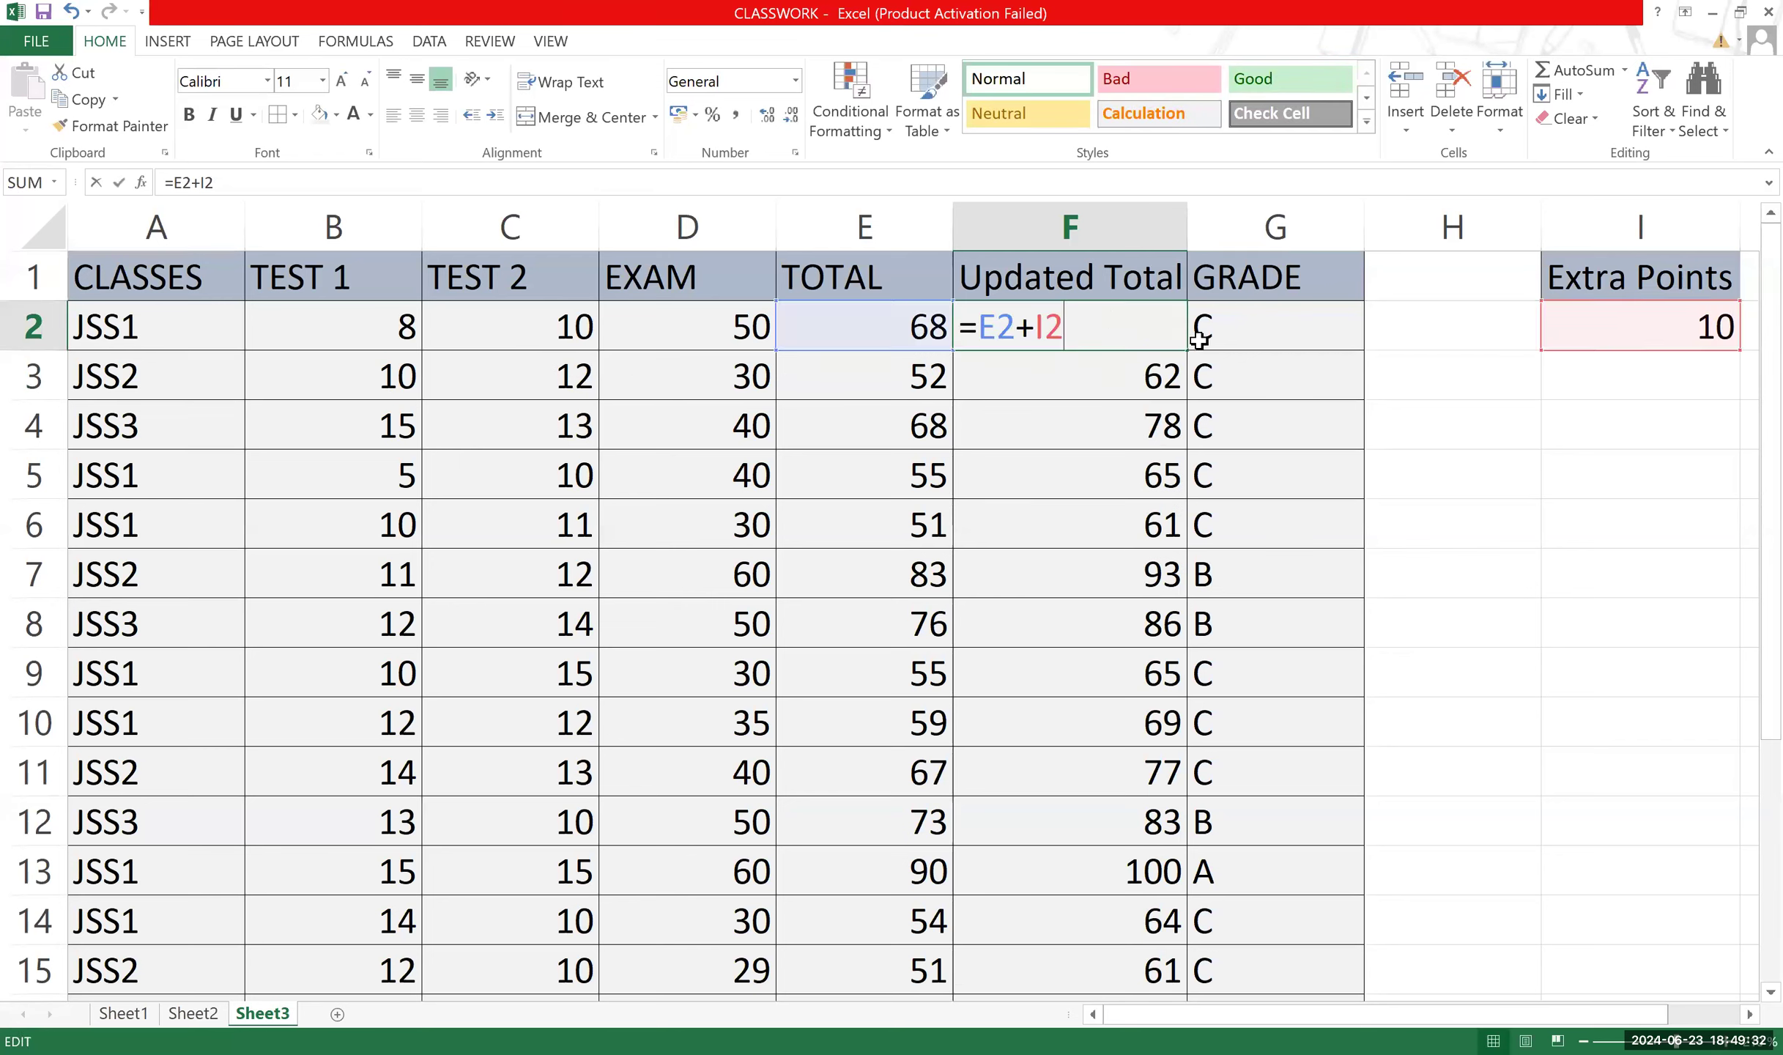
key("Return")
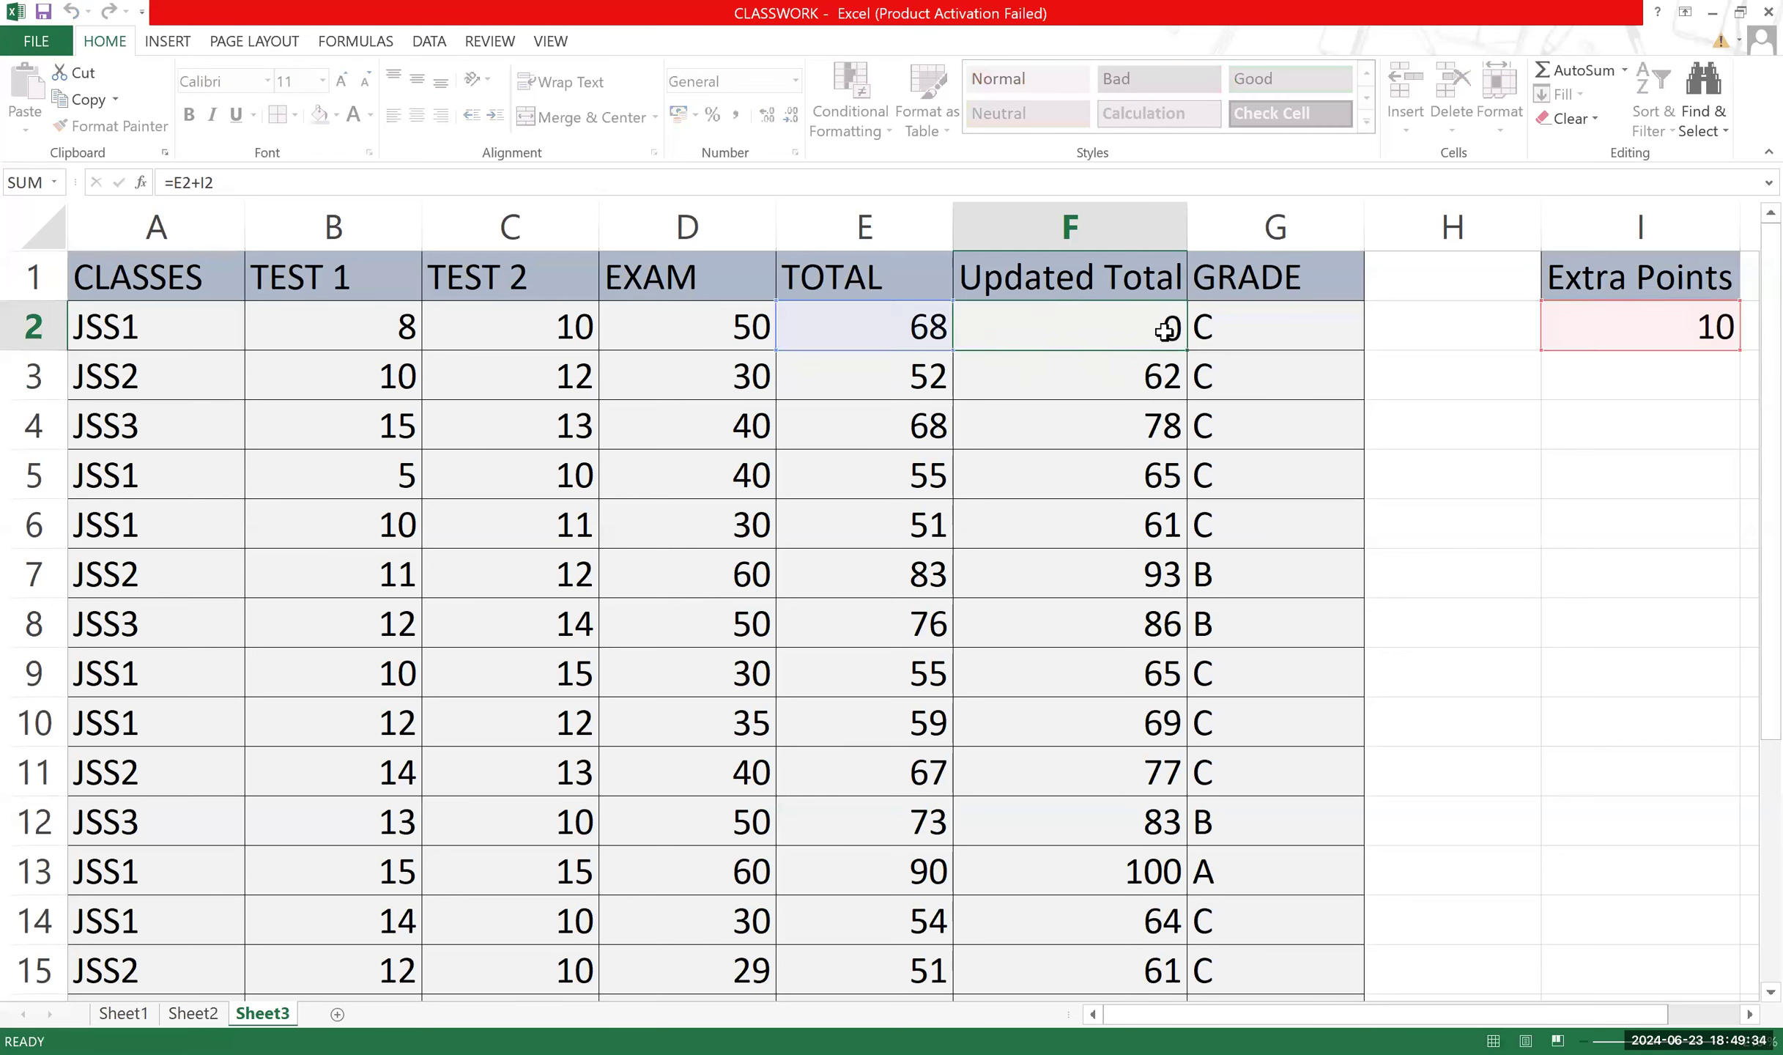
Fill the relative-reference formula from F2 down through F22 in the Updated Total column.
left_click(1176, 336)
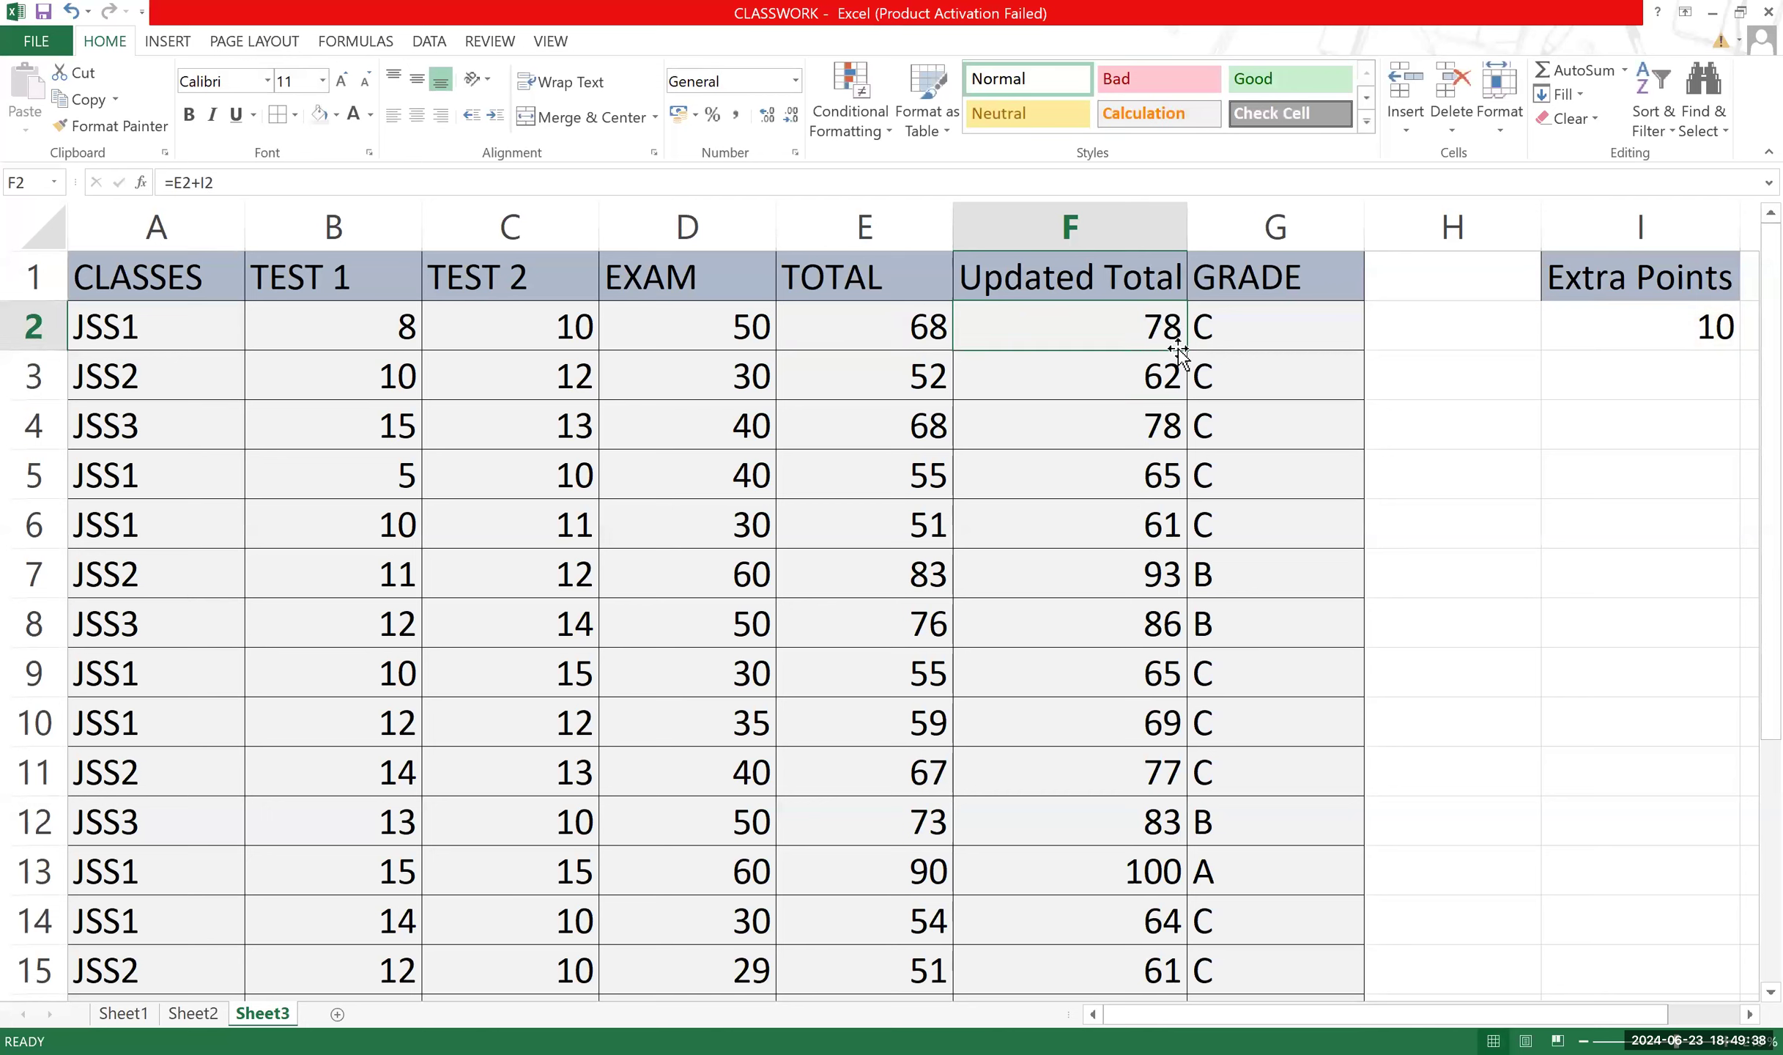
left_click_drag(1187, 354, 1200, 899)
scroll(1115, 780, "up", 3)
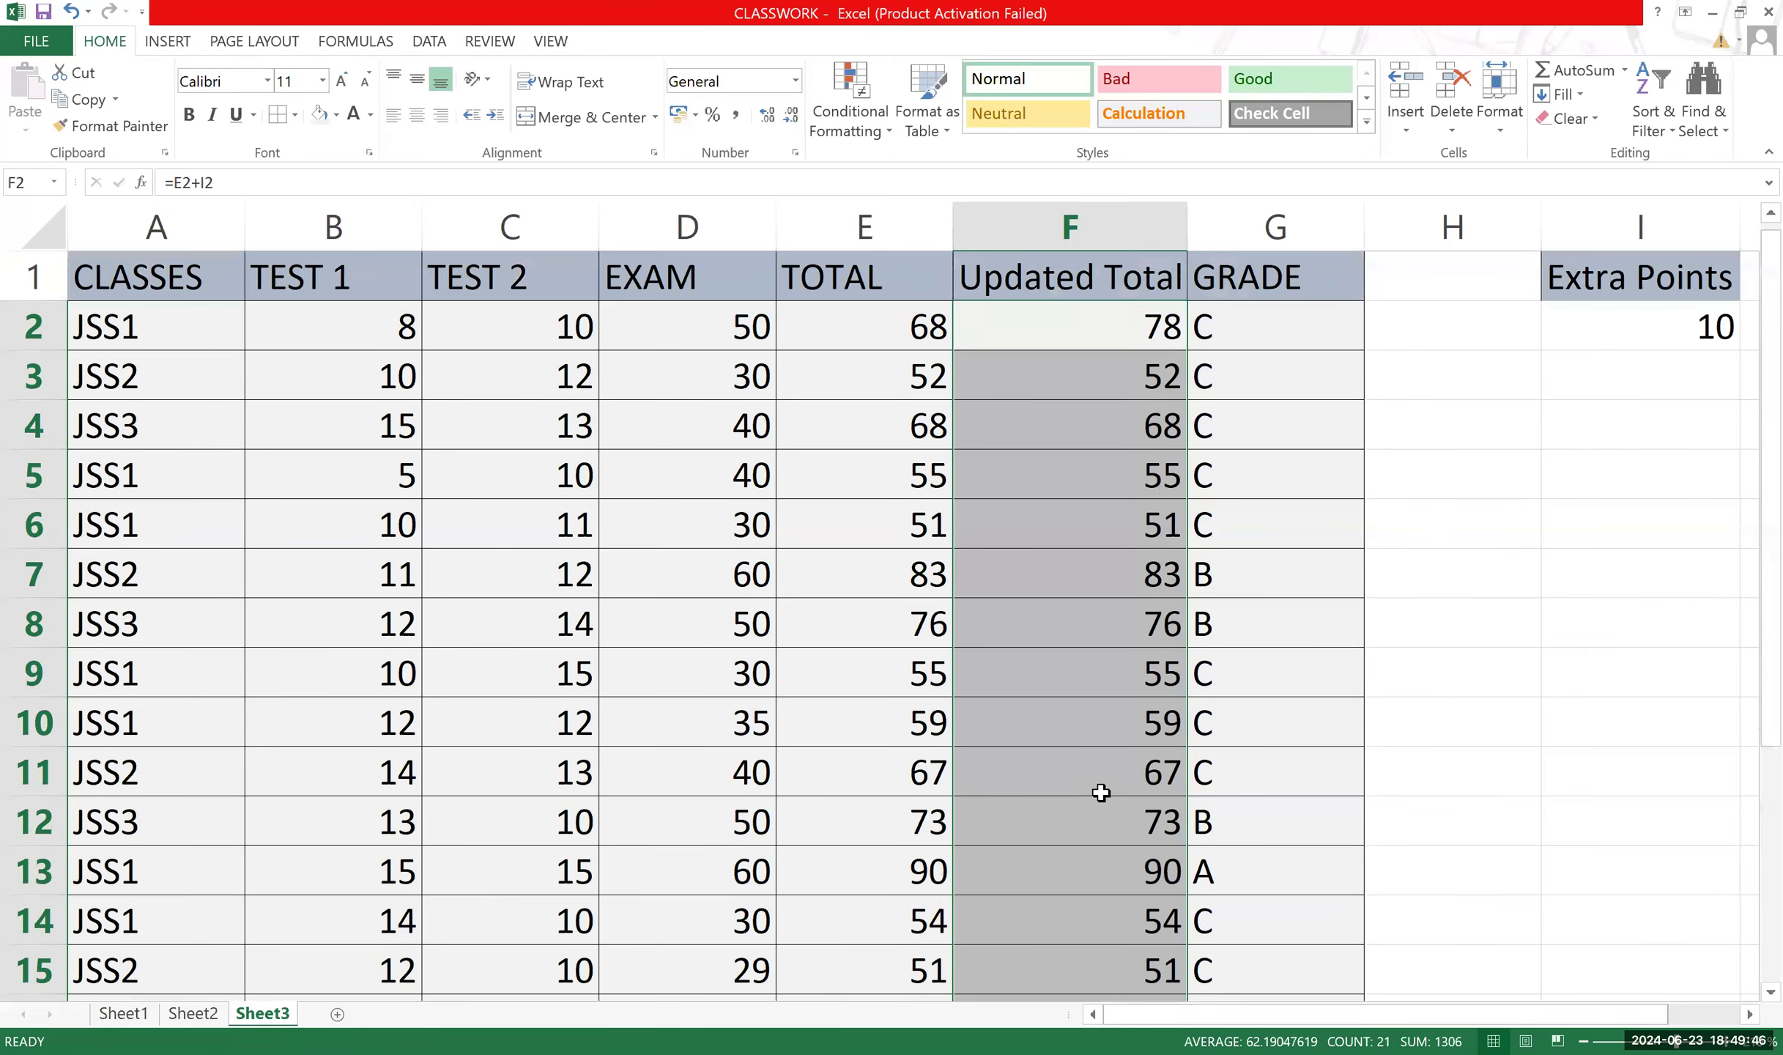
Examine the relative-reference formulas in F2, F3, F4 and F8 against the TOTAL values and the cells below Extra Points.
double_click(1057, 316)
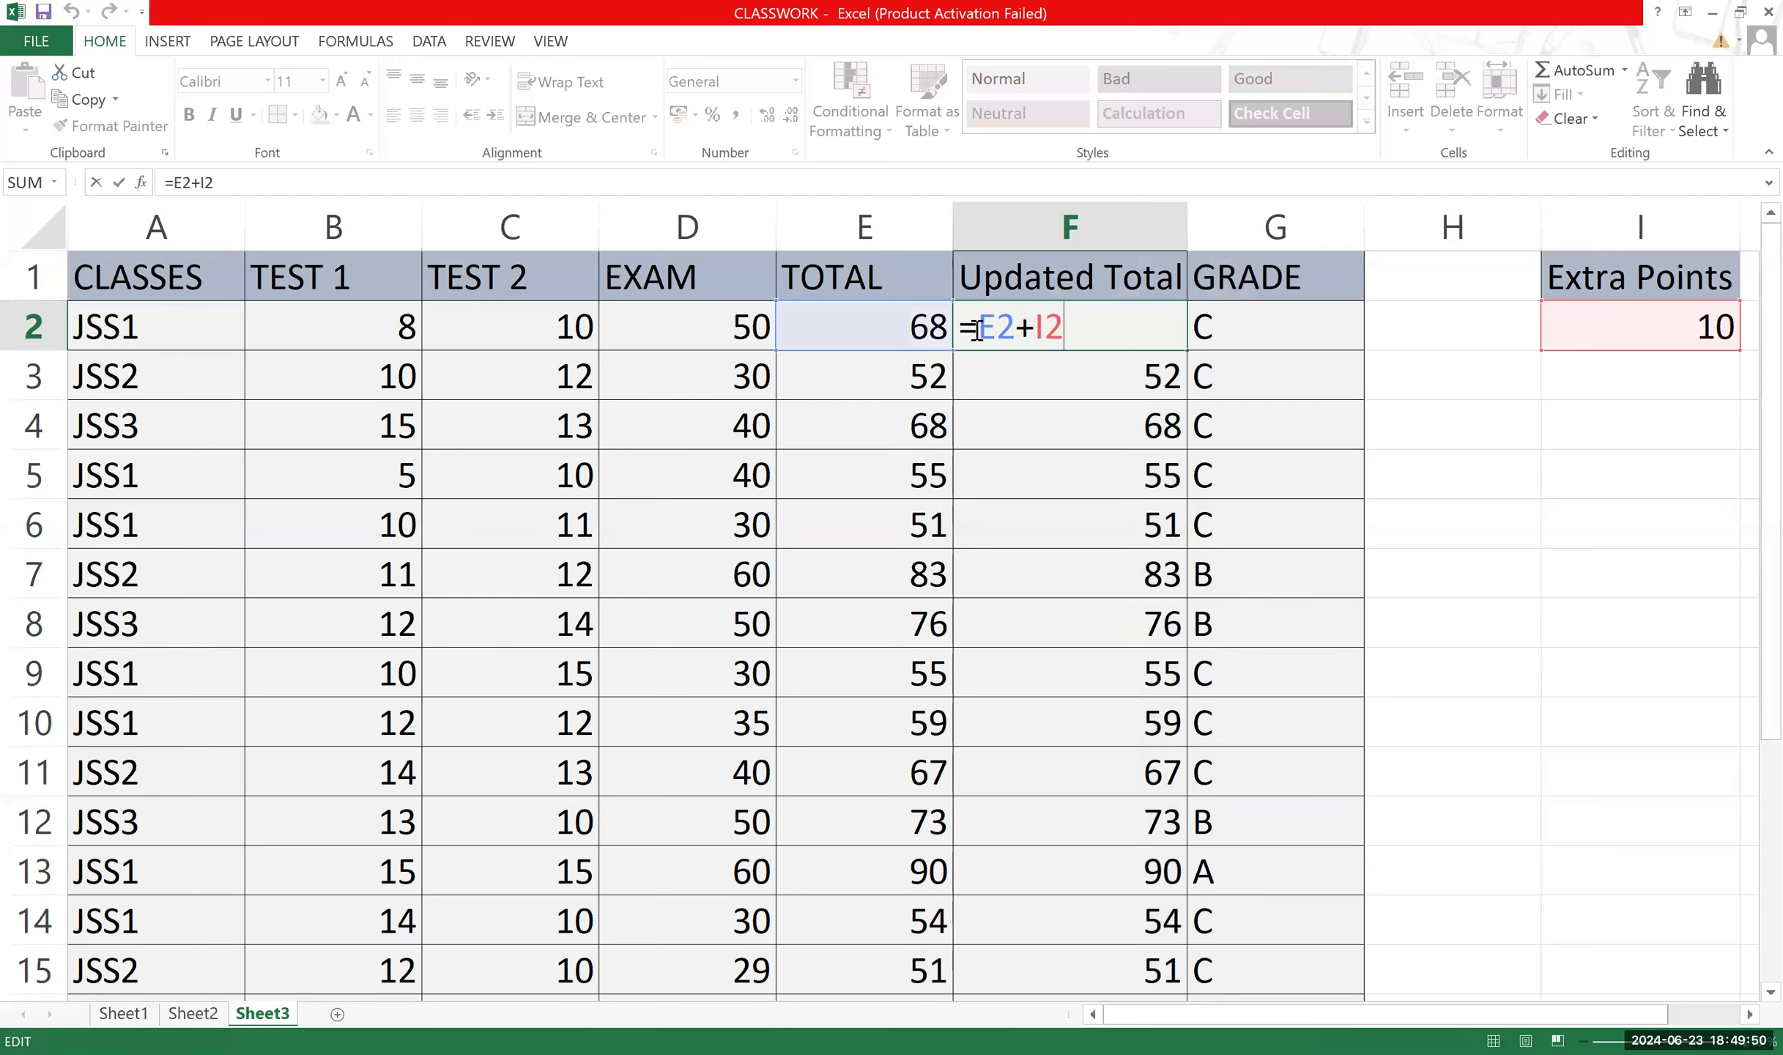
key("Return")
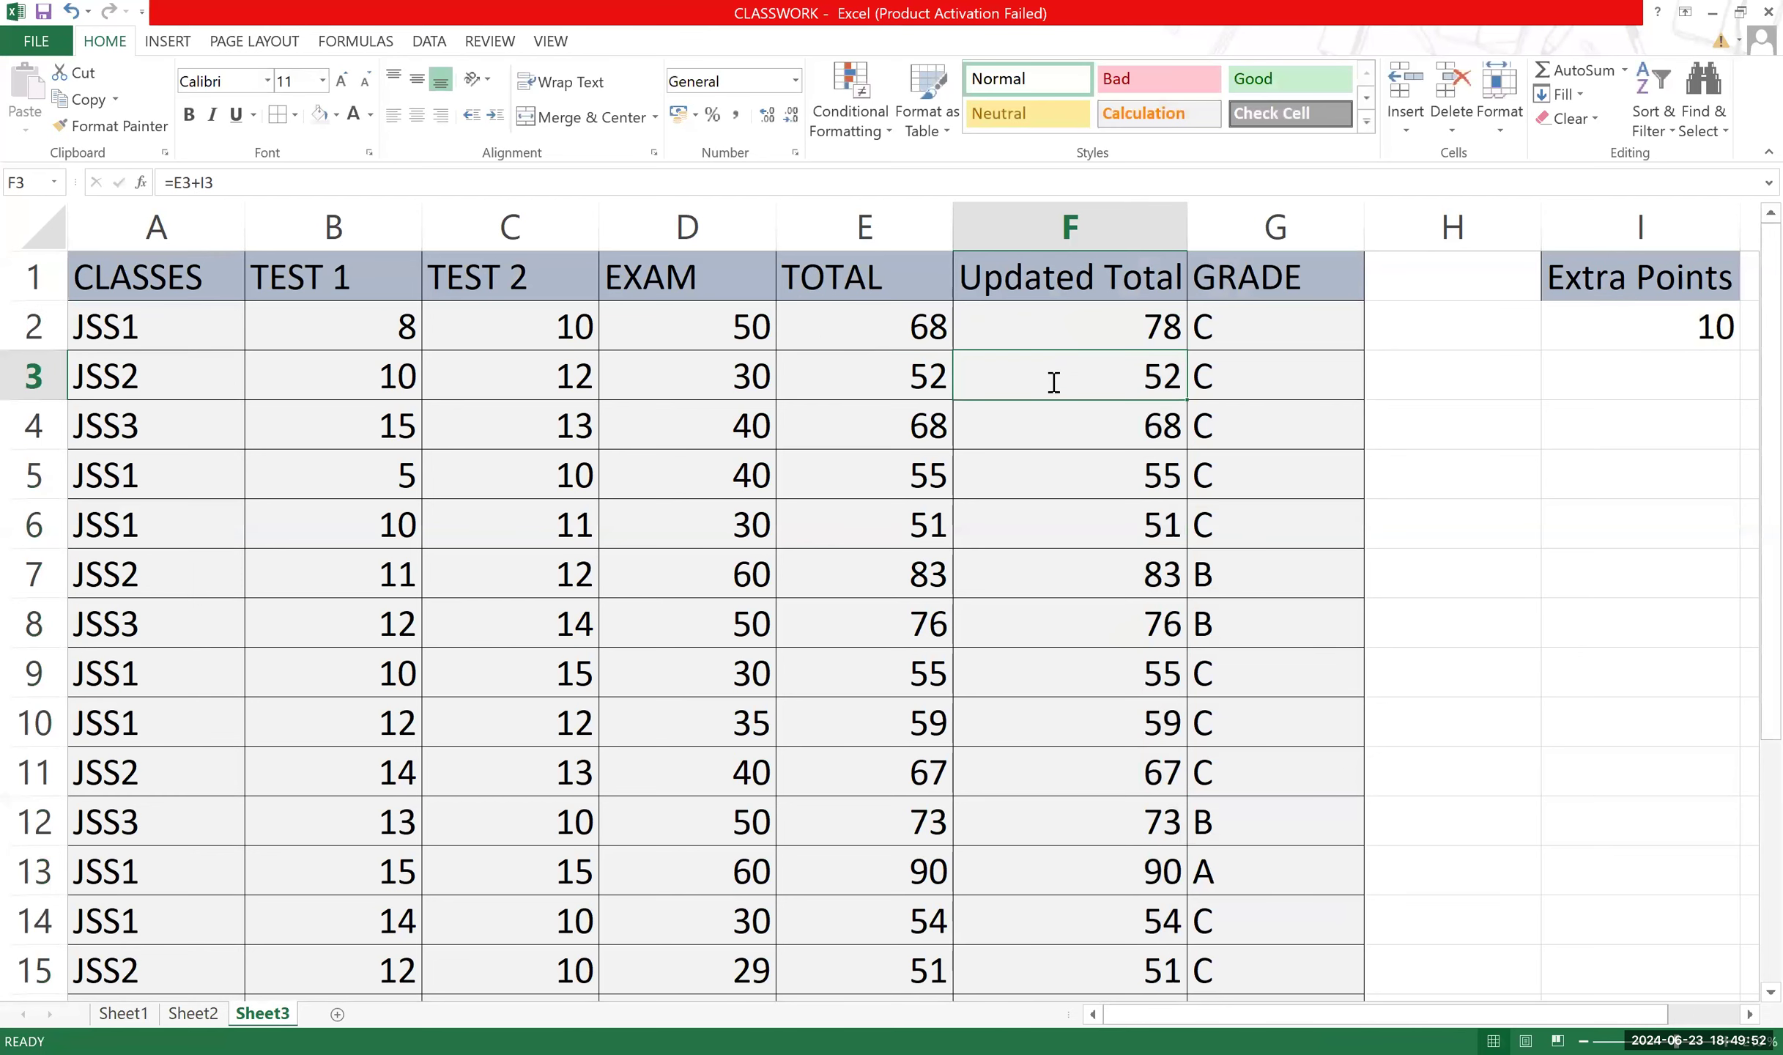
double_click(967, 382)
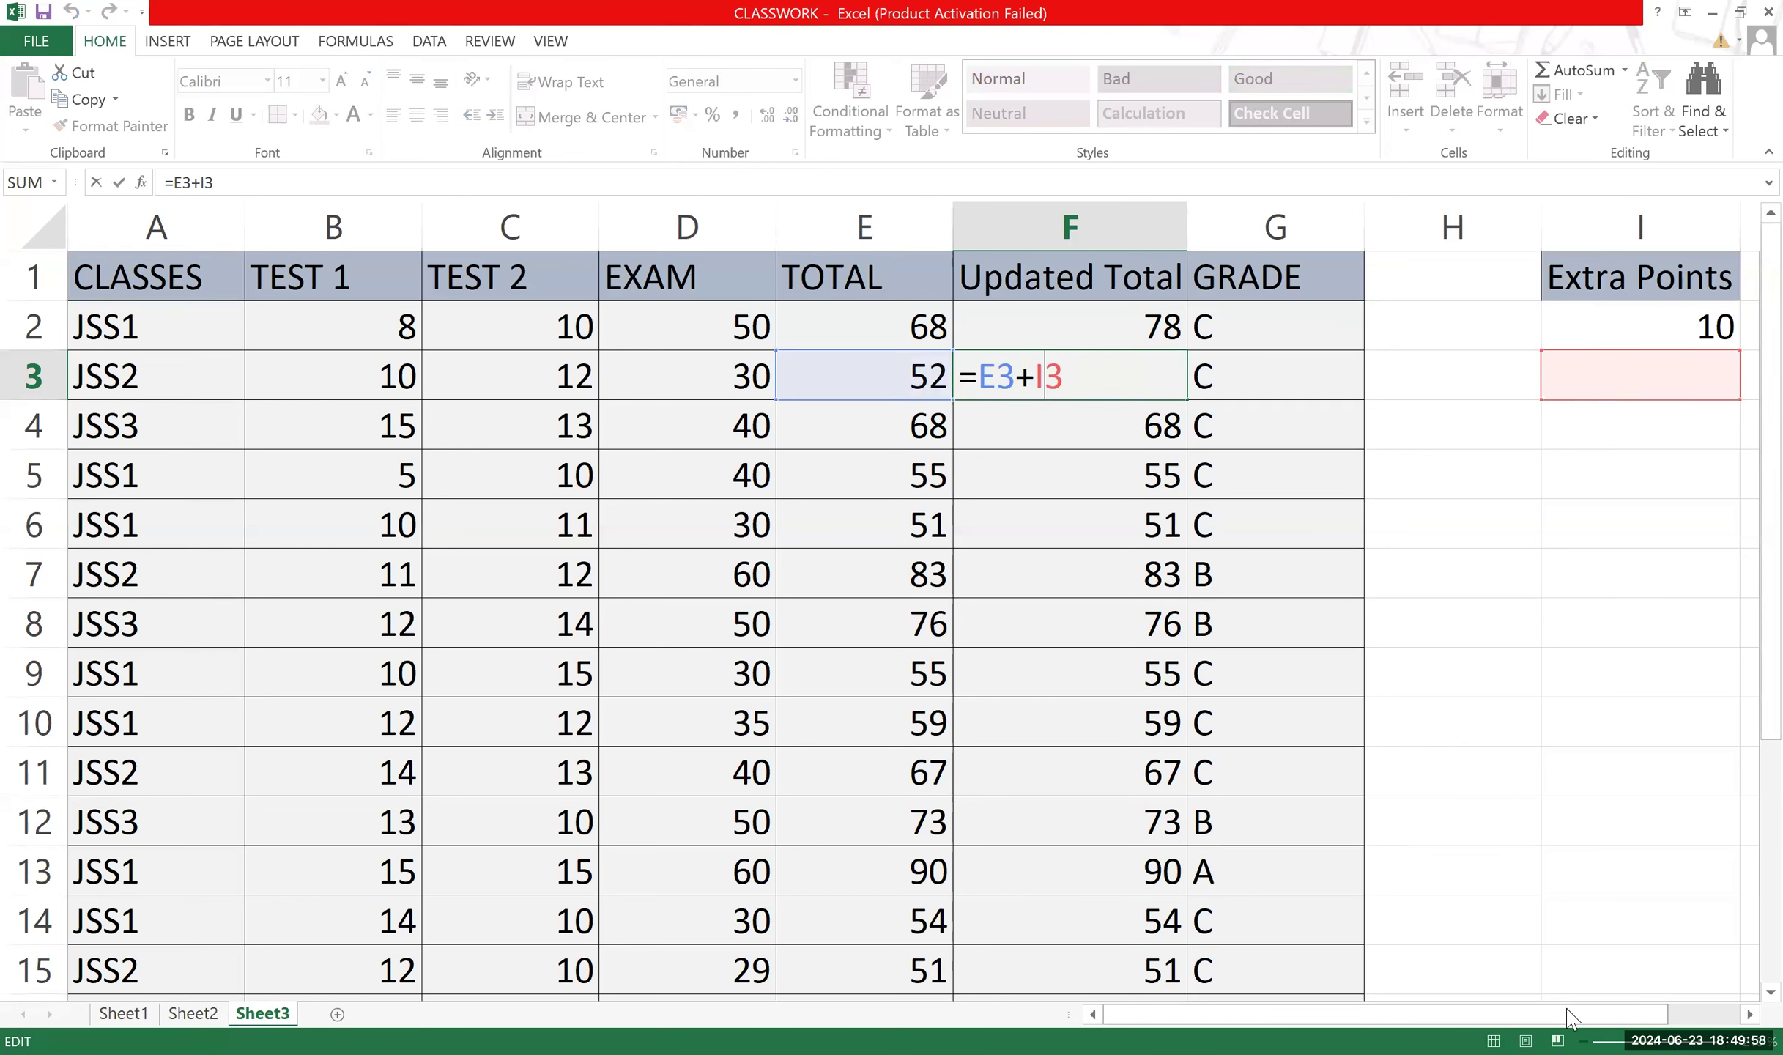
left_click_drag(1648, 1008, 1712, 1009)
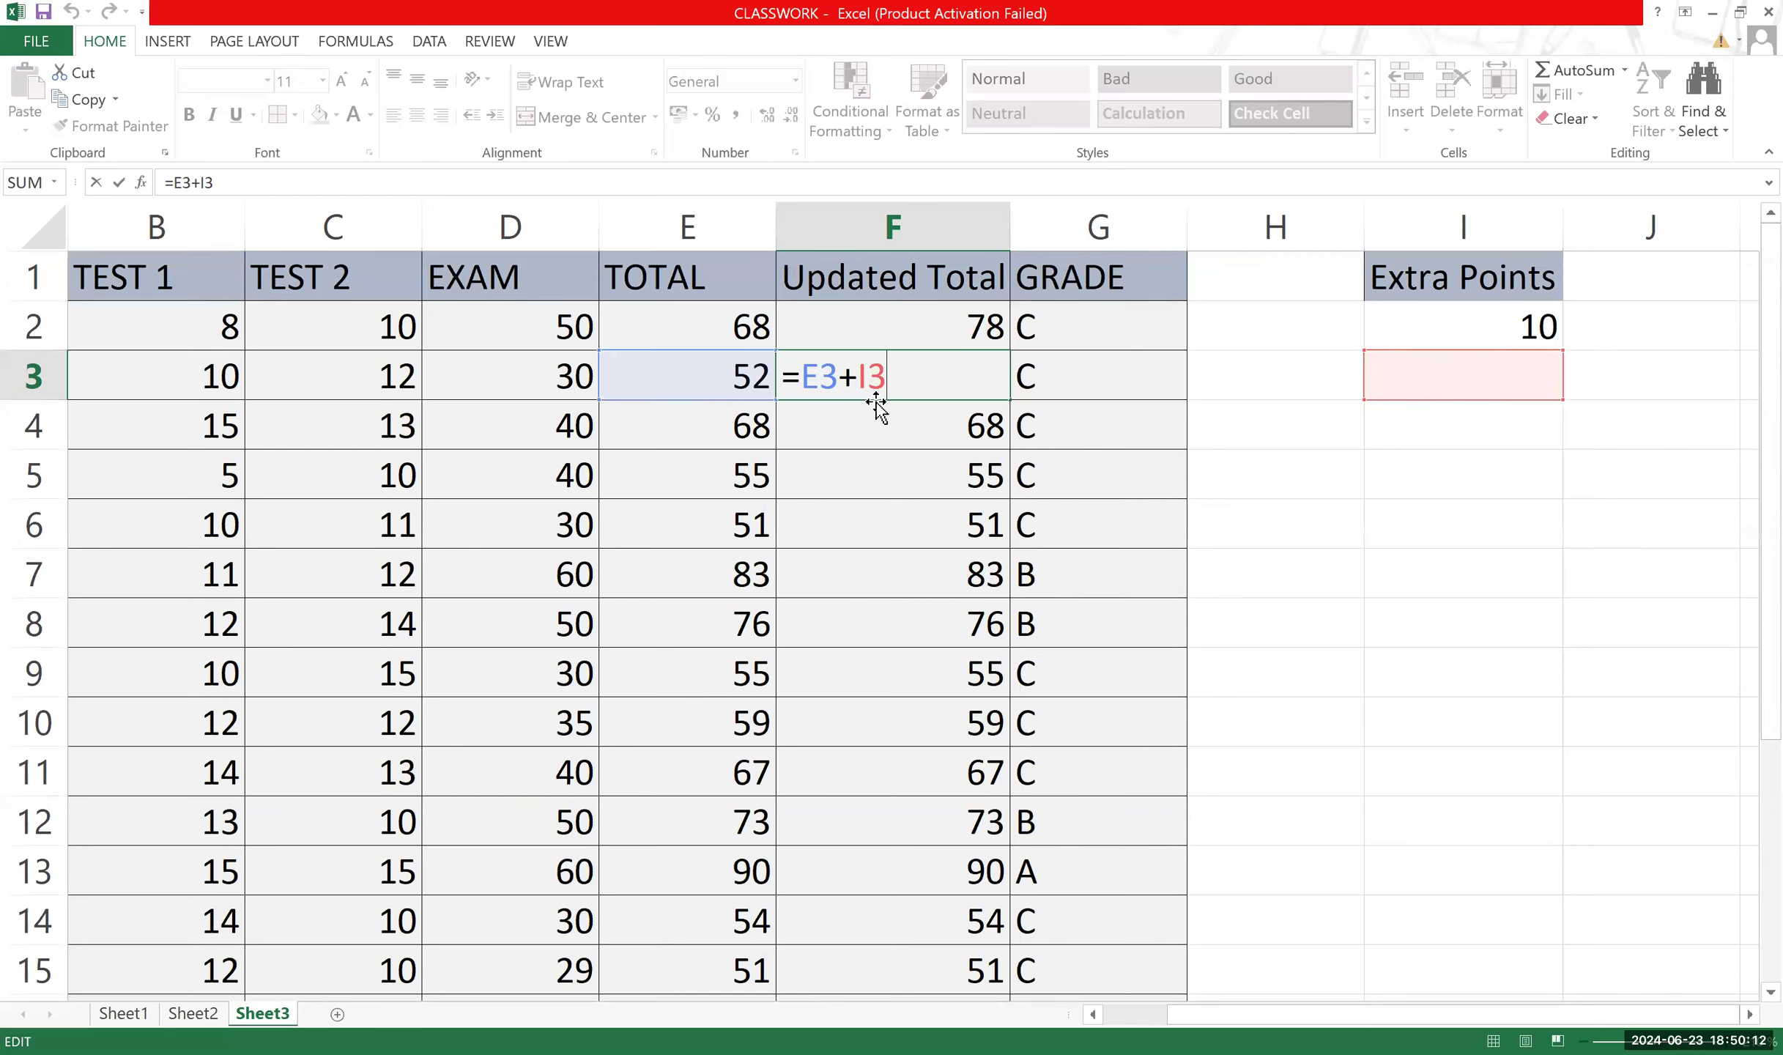
key("Return")
double_click(900, 439)
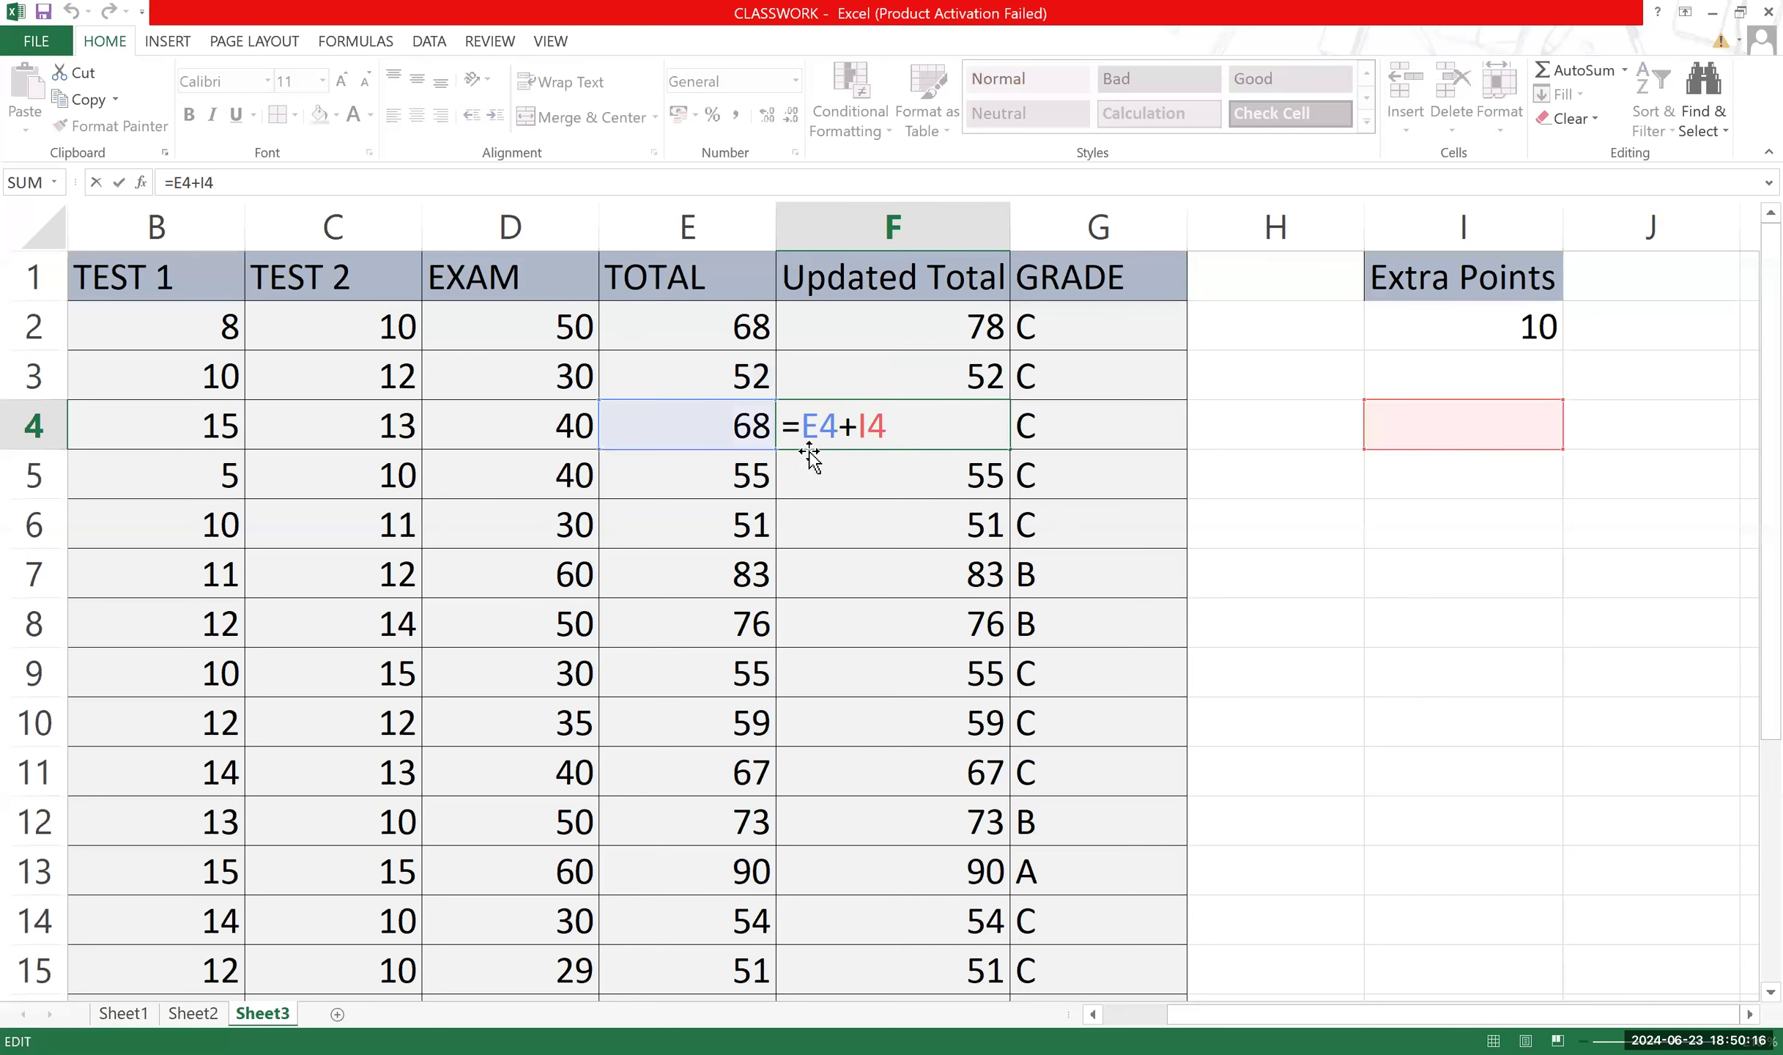
key("Return")
left_click(948, 609)
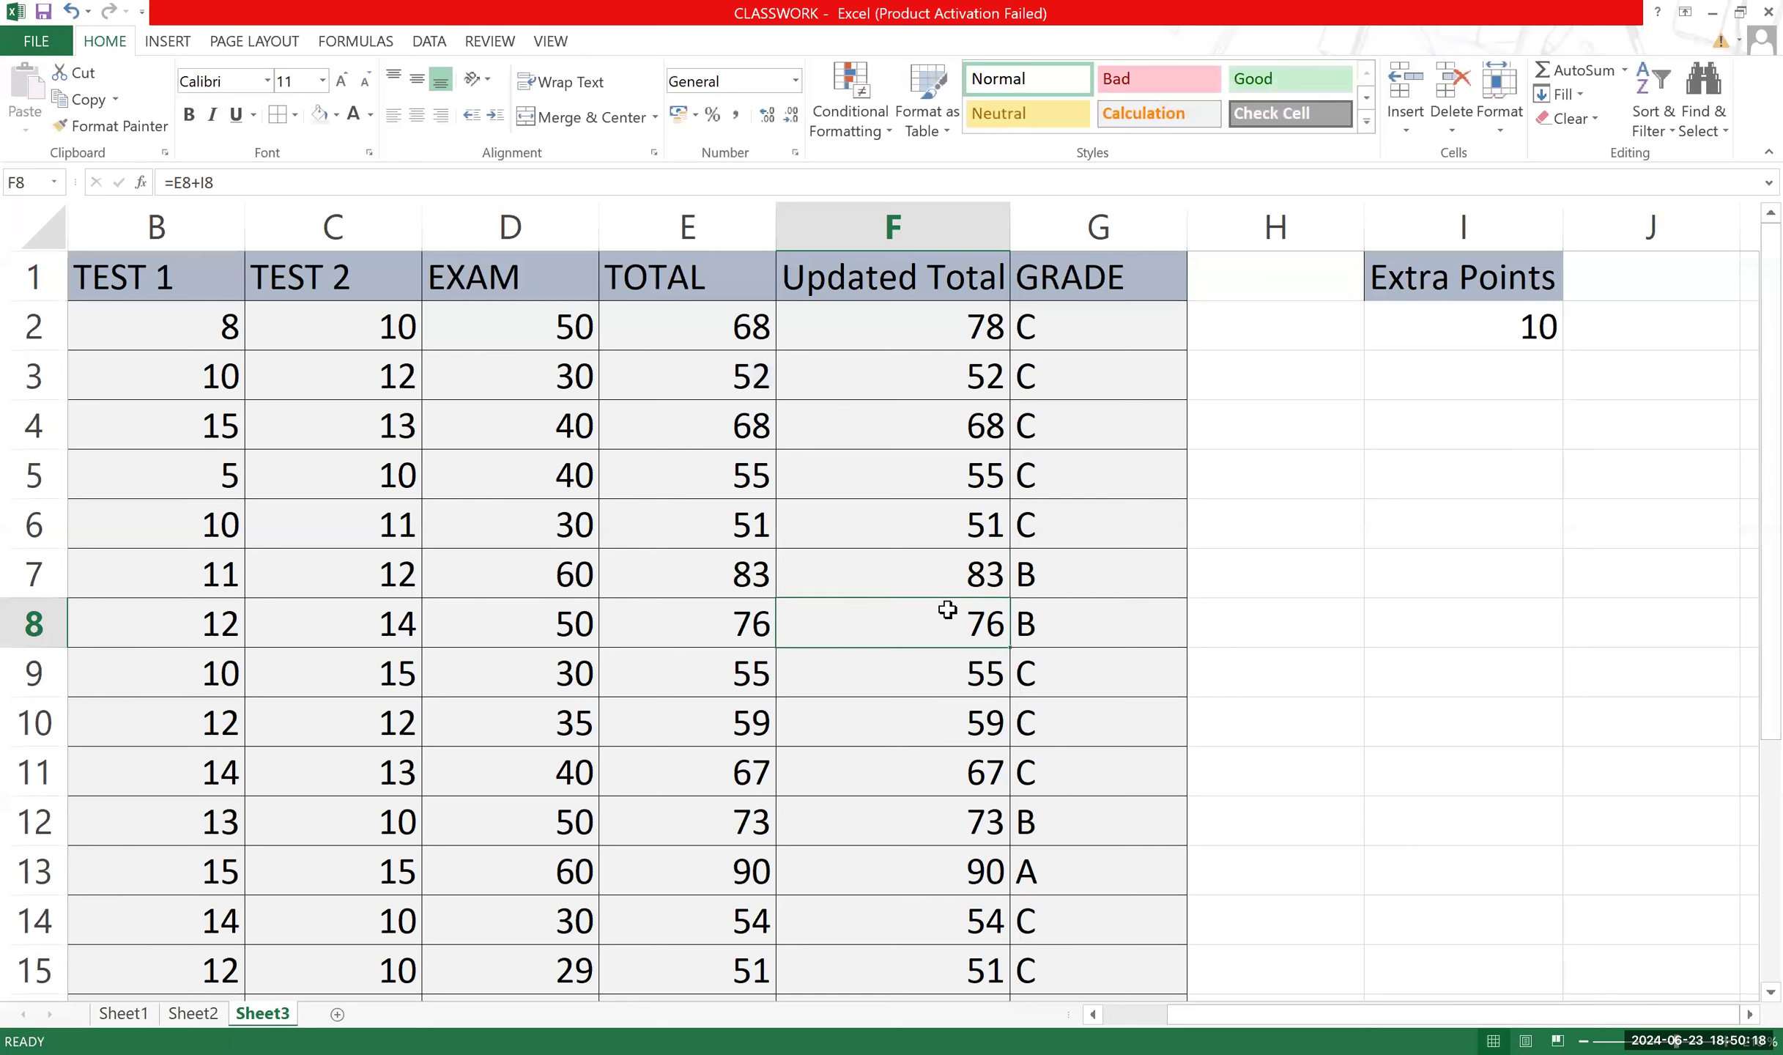
double_click(948, 609)
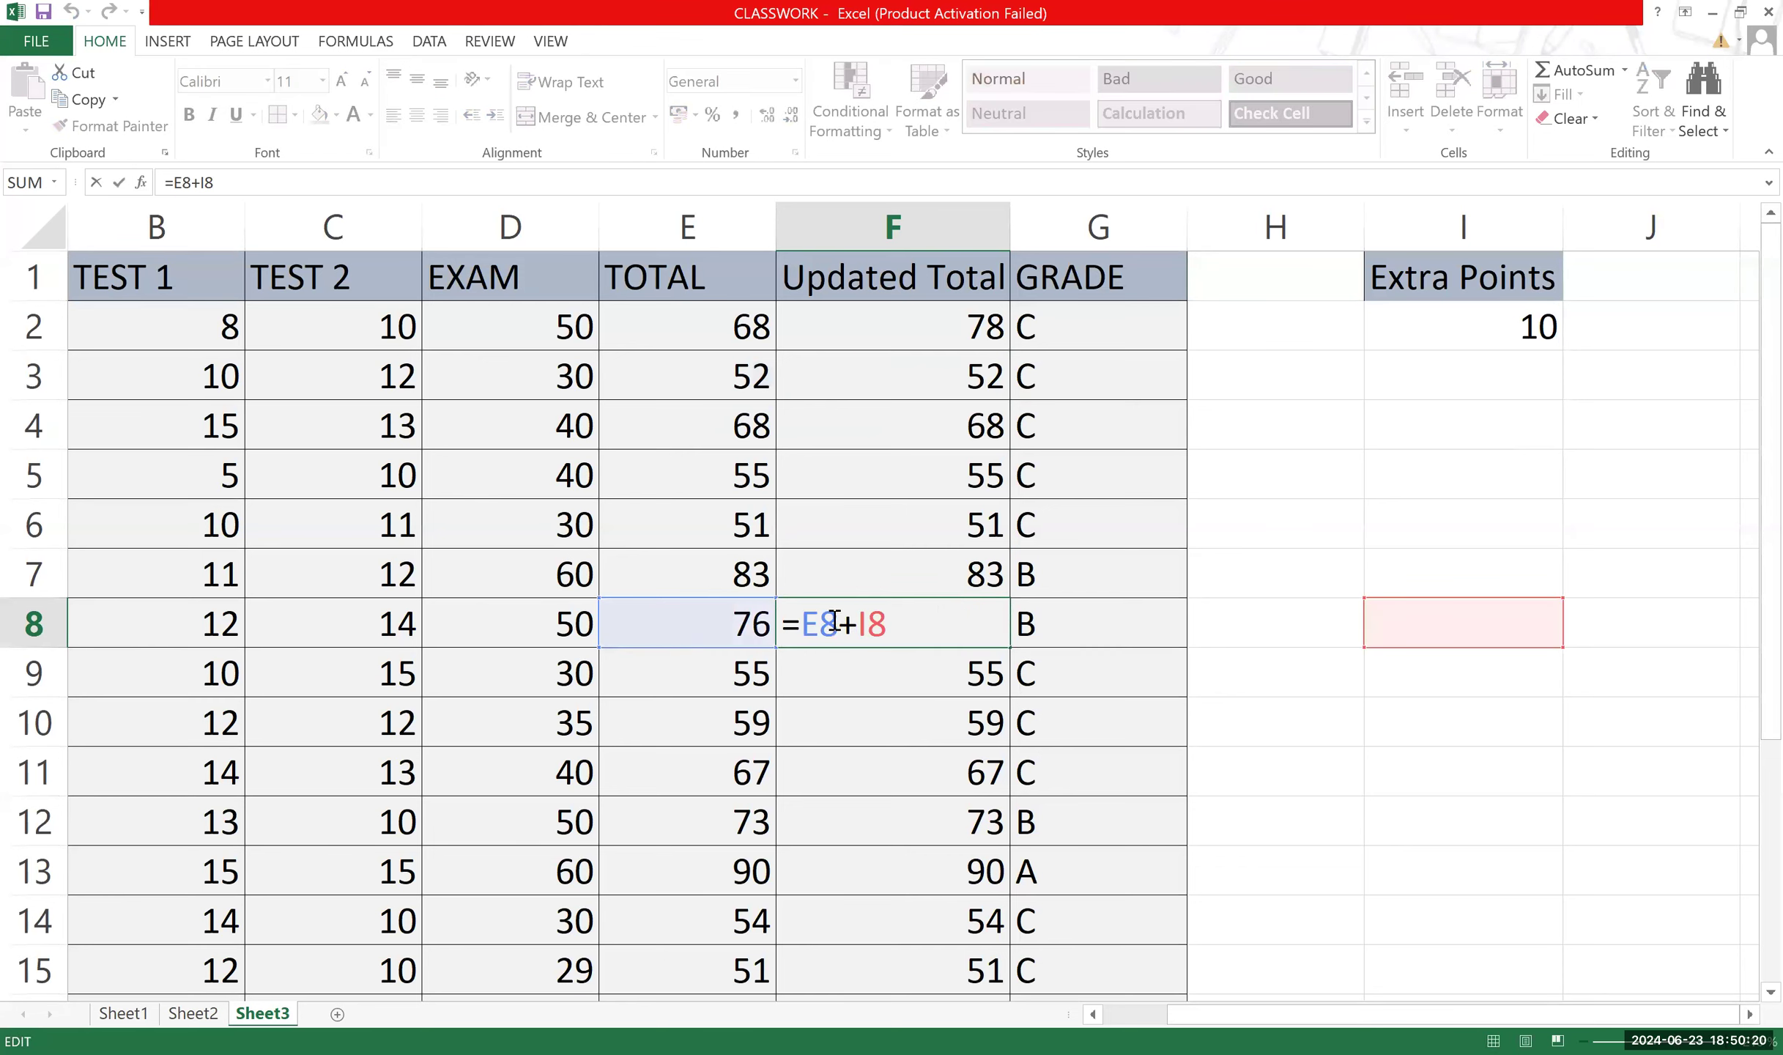
key("ctrl+Return")
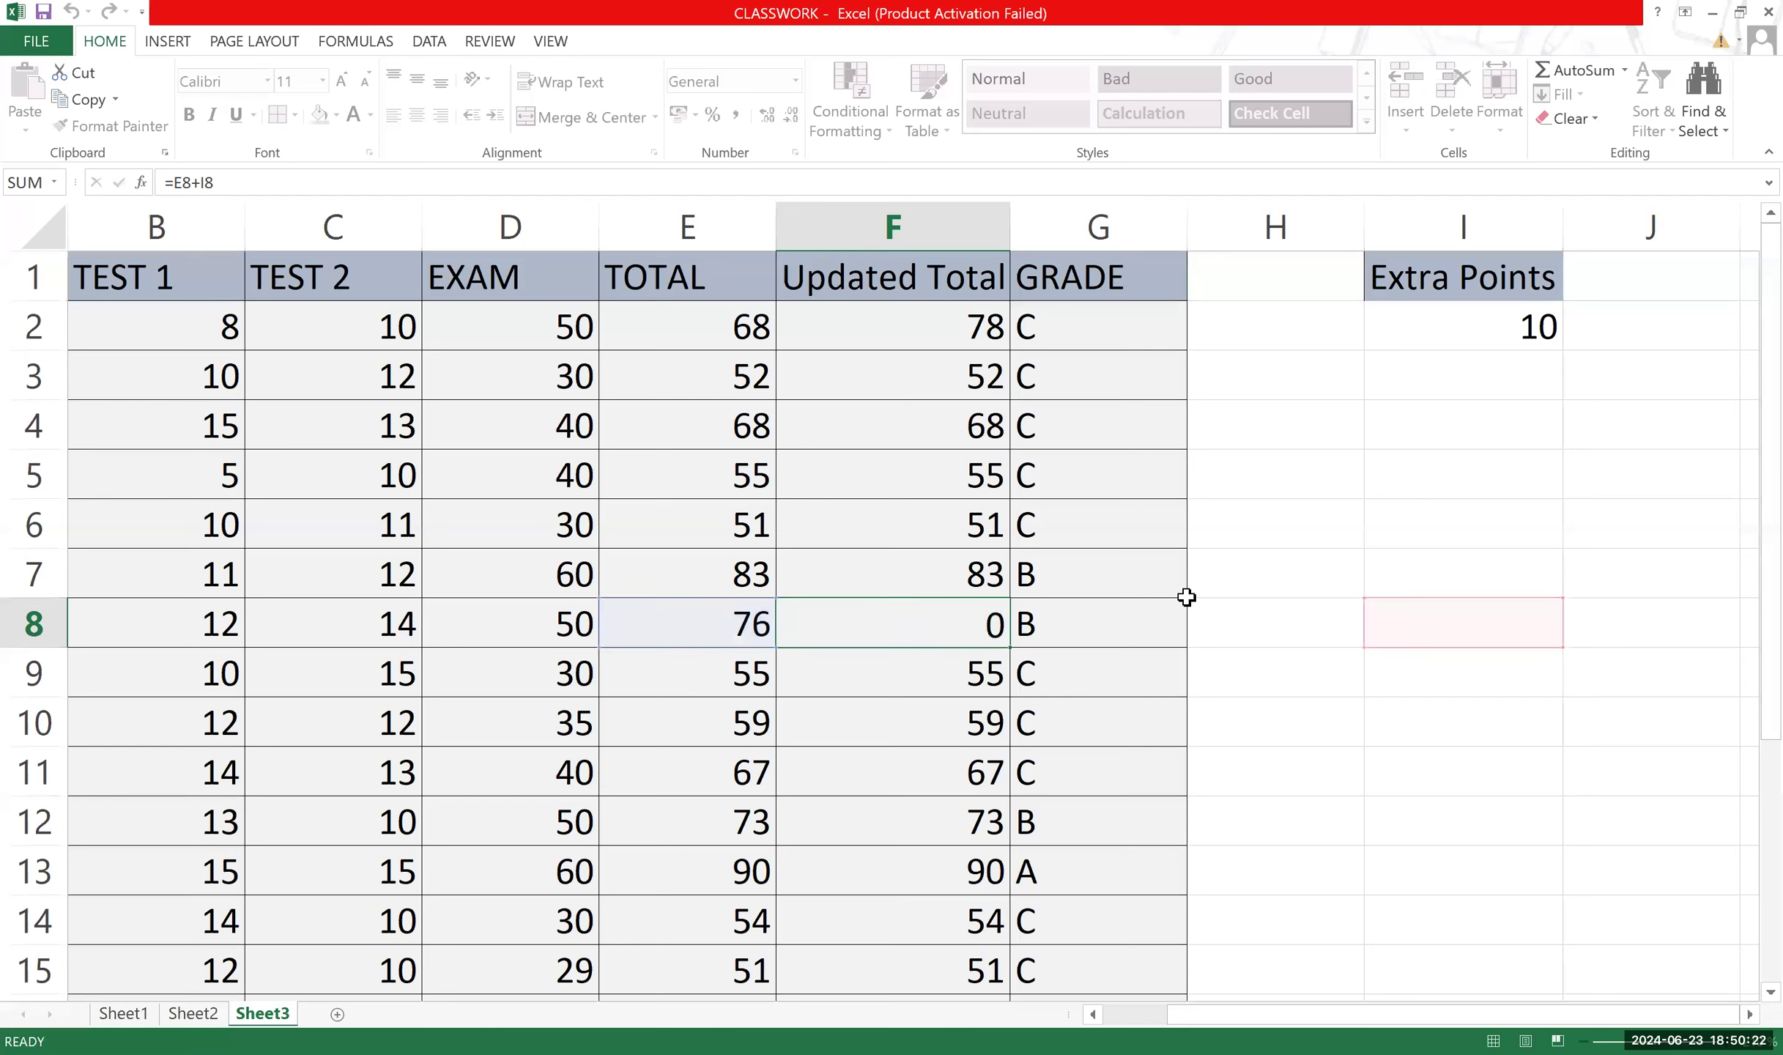
key("Return")
left_click_drag(1517, 374, 1504, 913)
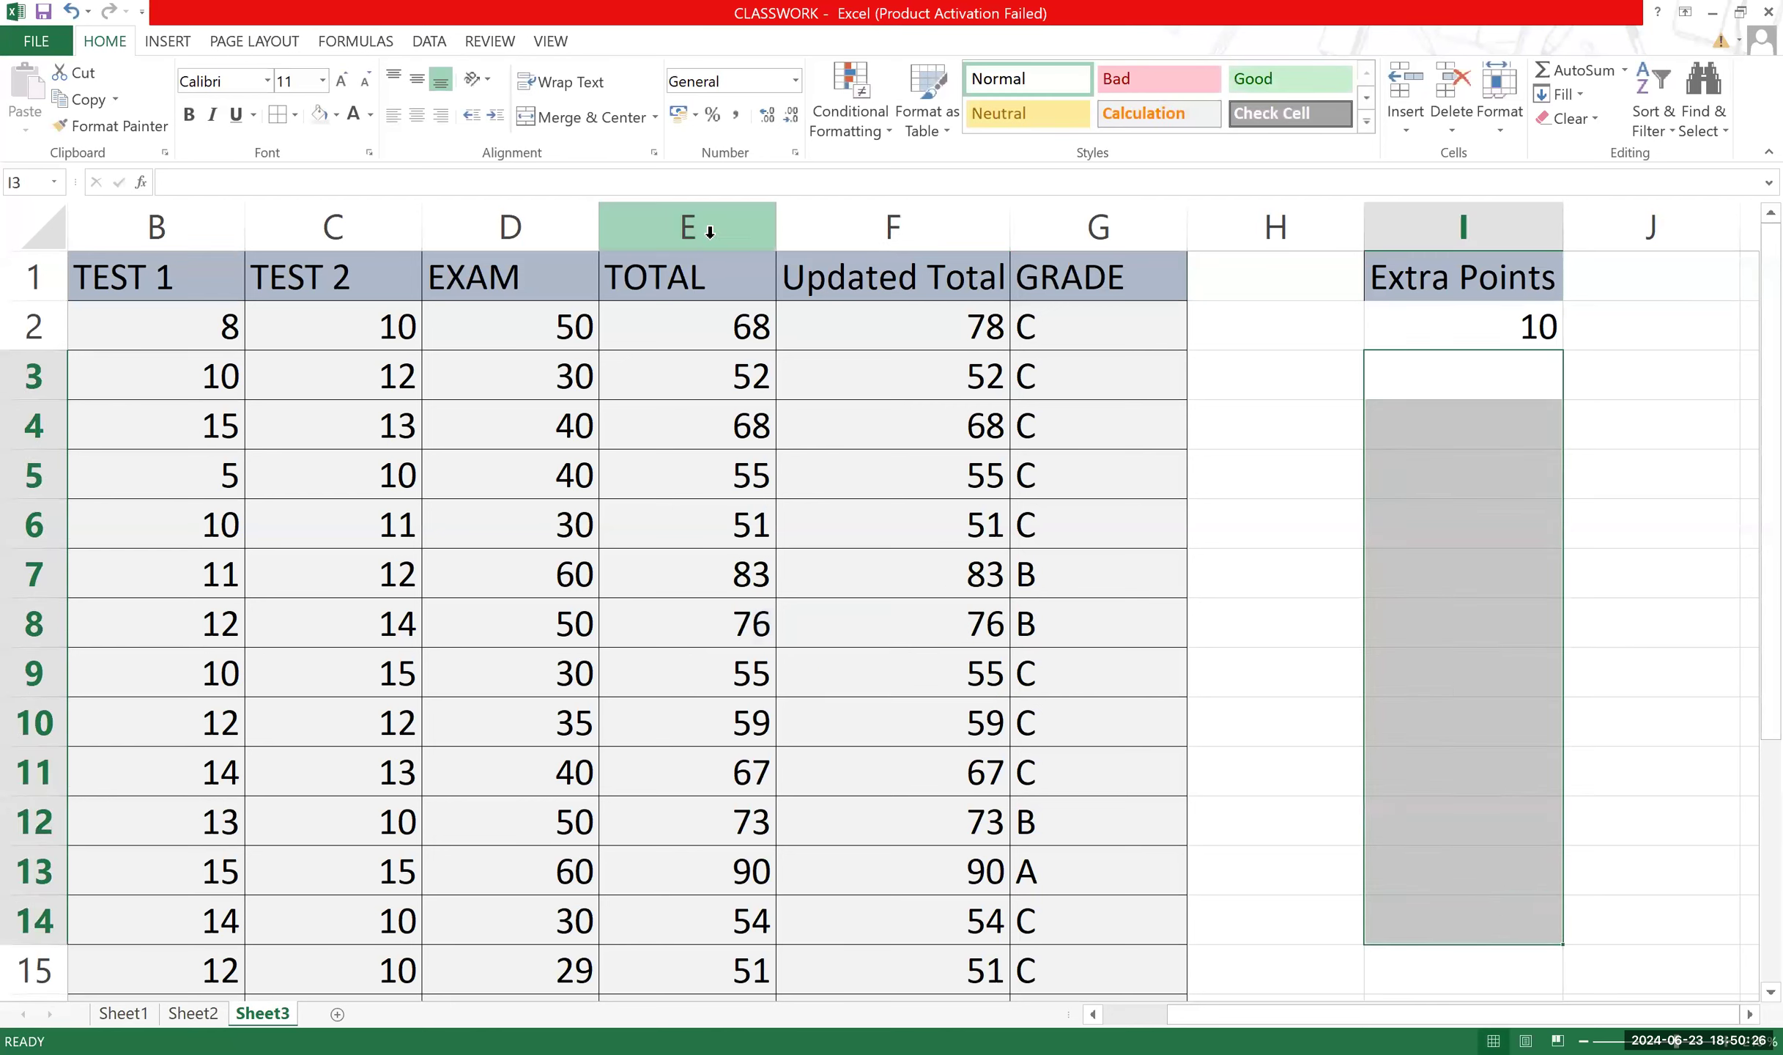
left_click_drag(696, 374, 769, 830)
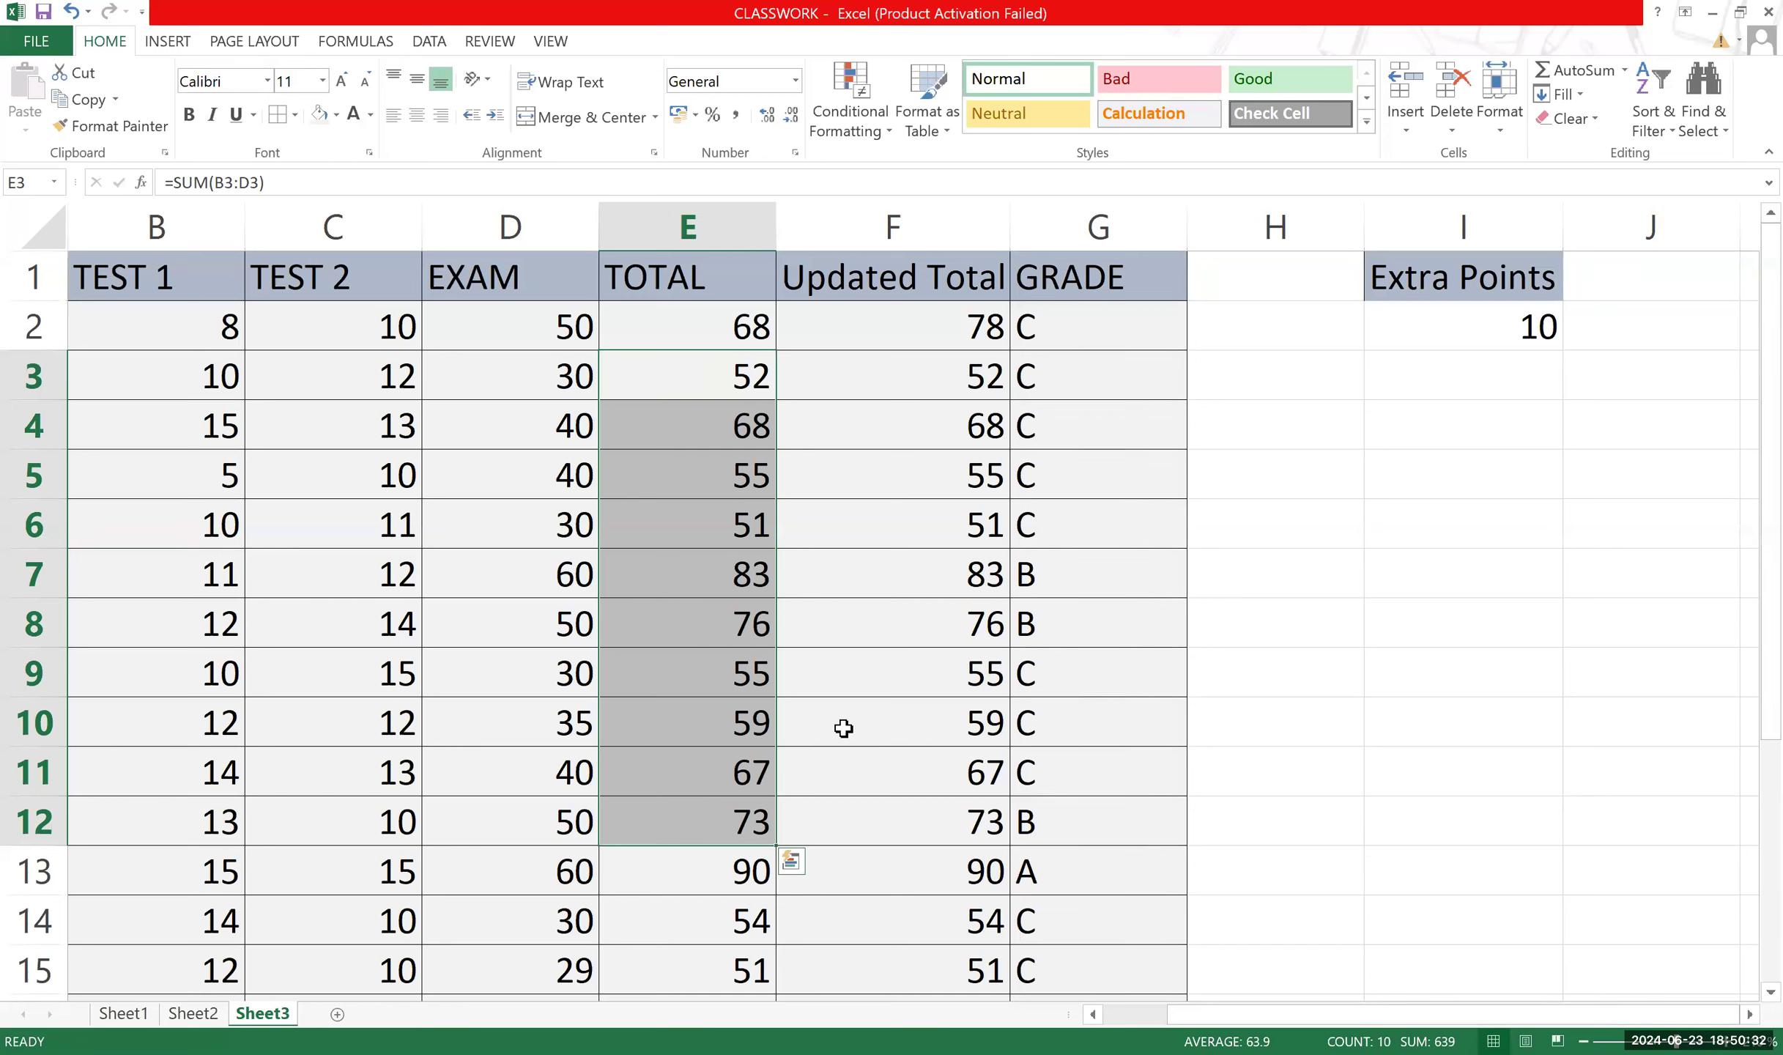
Try a column-locked Extra Points reference by changing the Updated Total formula in F2 to =E2+$I2.
left_click(922, 322)
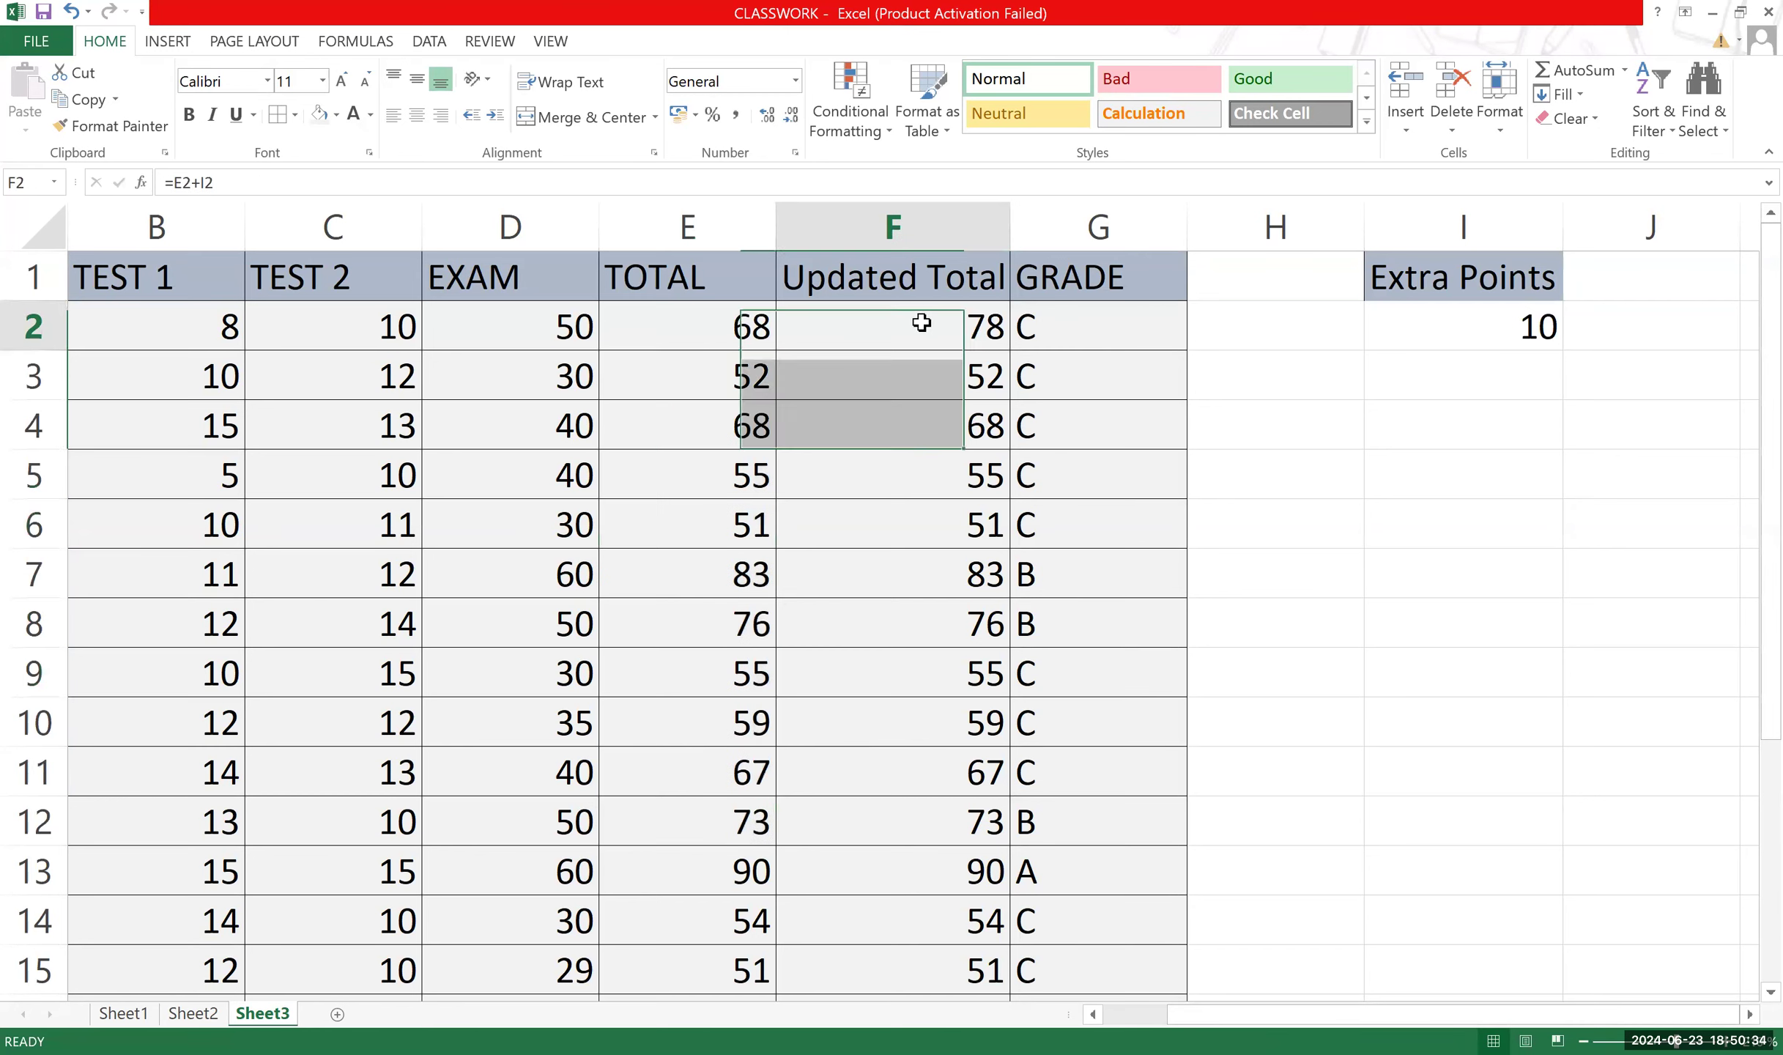
double_click(922, 323)
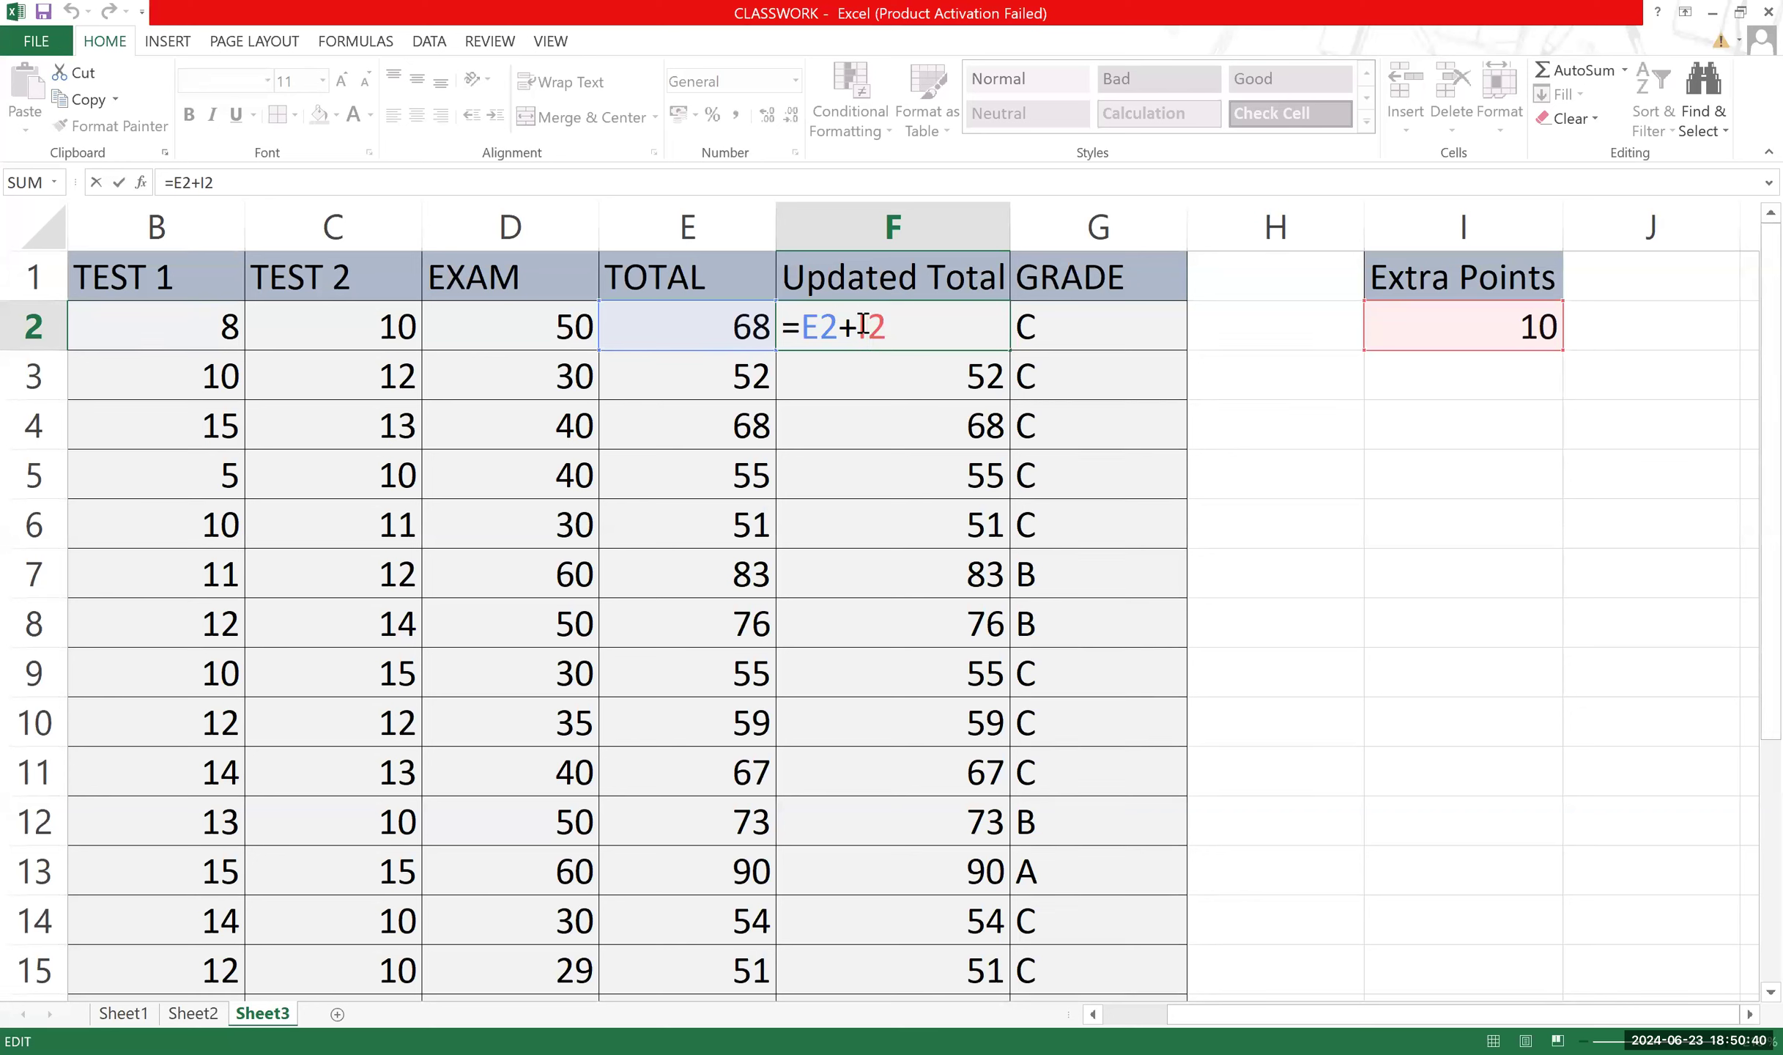
type("$")
left_click(888, 330)
type("$")
key("BackSpace")
left_click(1144, 334)
Lock the row of the Extra Points reference in F2 instead of the column, so the formula reads =E2+I$2.
double_click(895, 324)
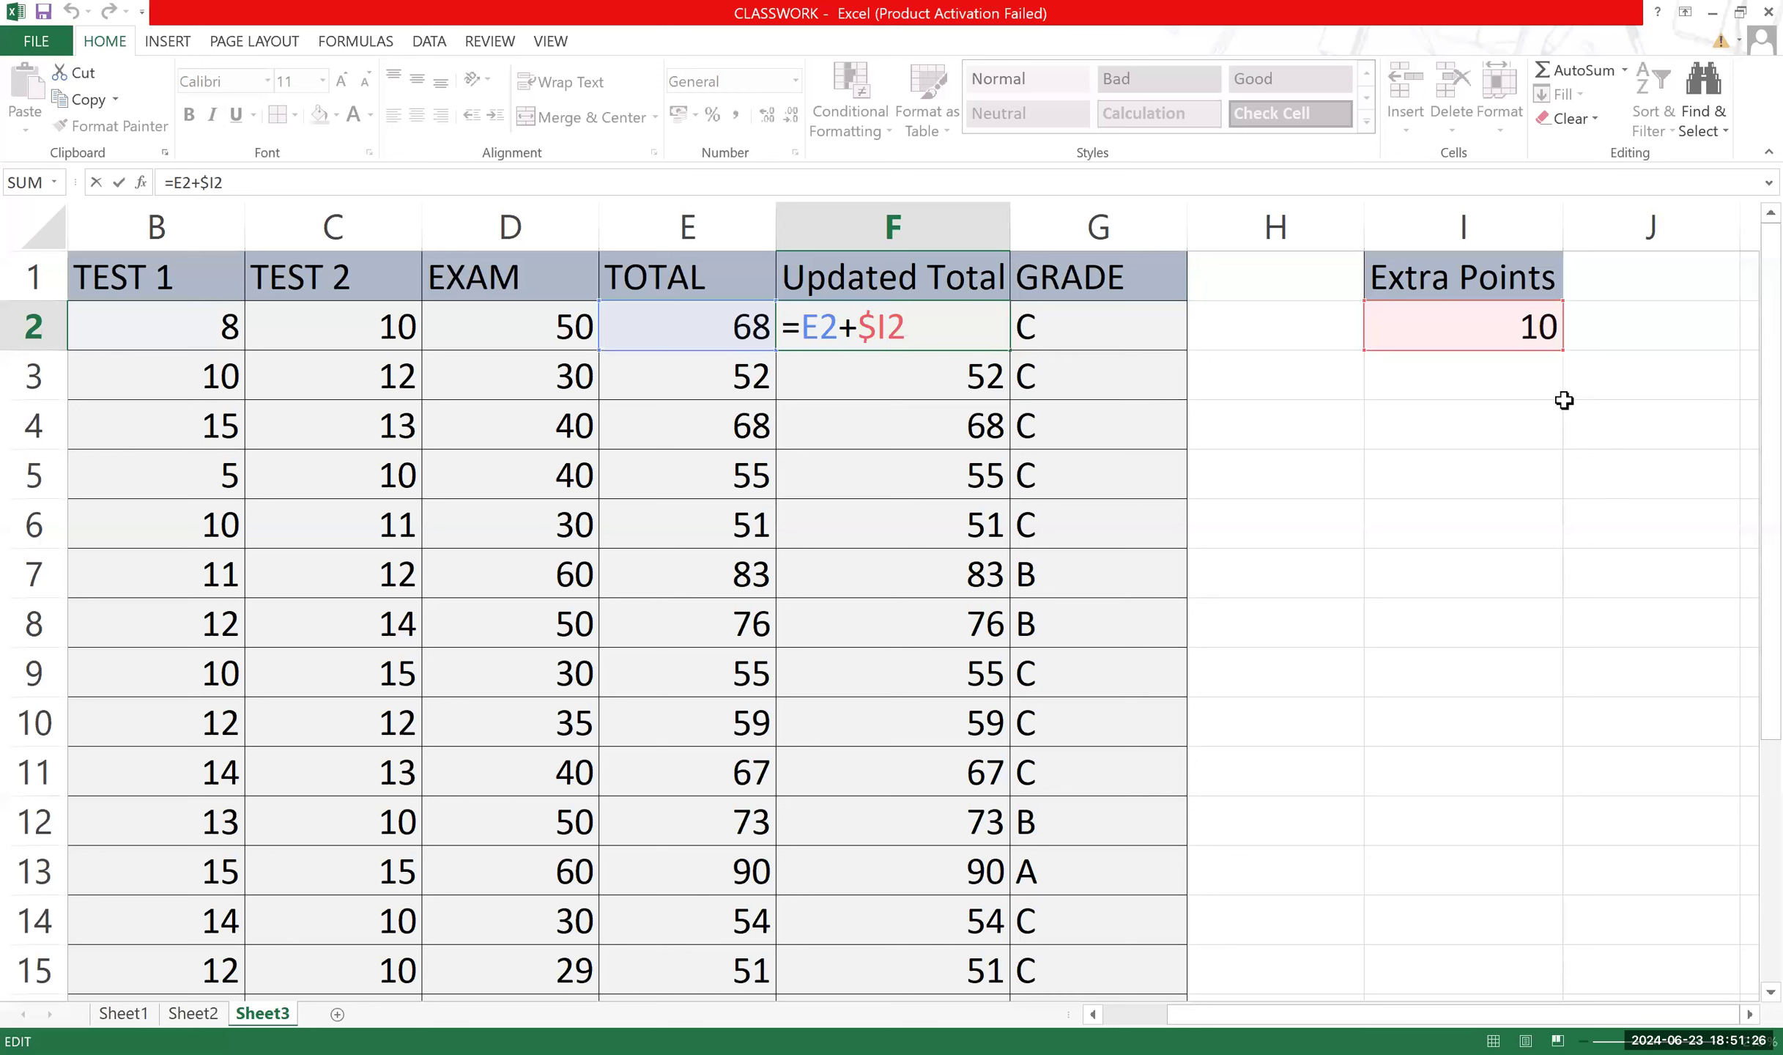
left_click(877, 325)
key("BackSpace")
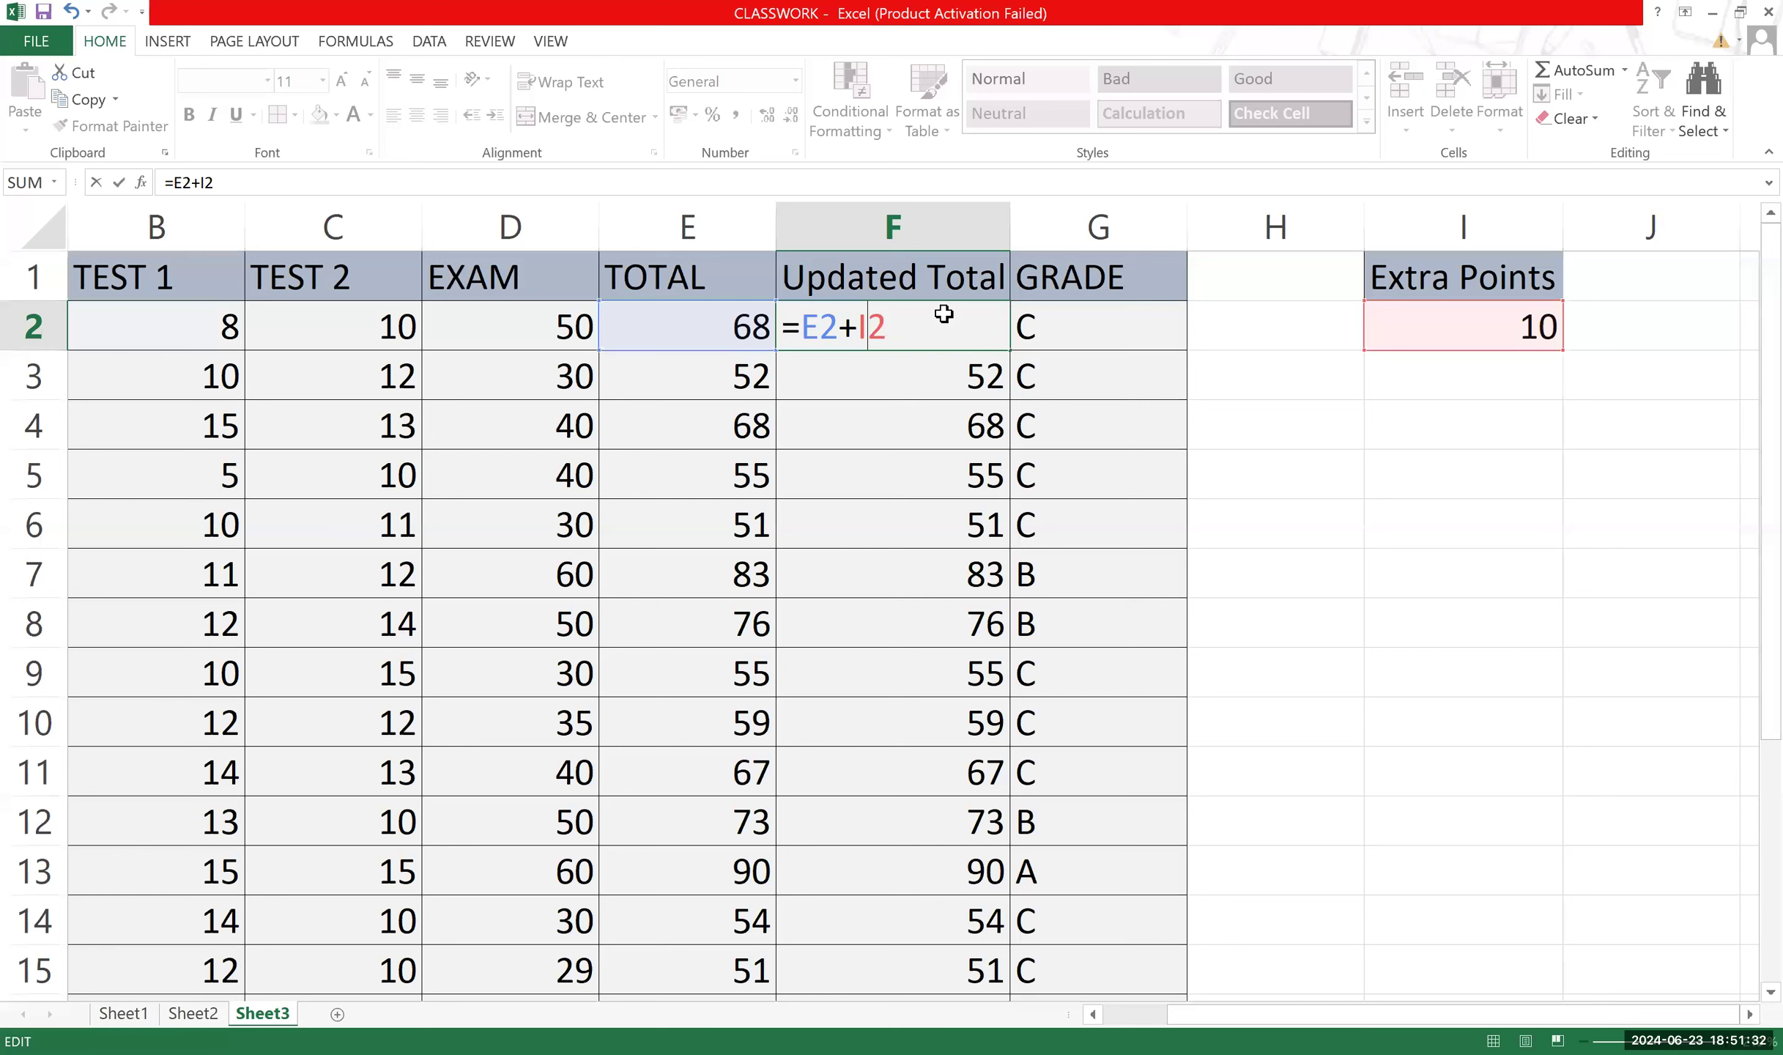
key("Right")
type("$")
key("Return")
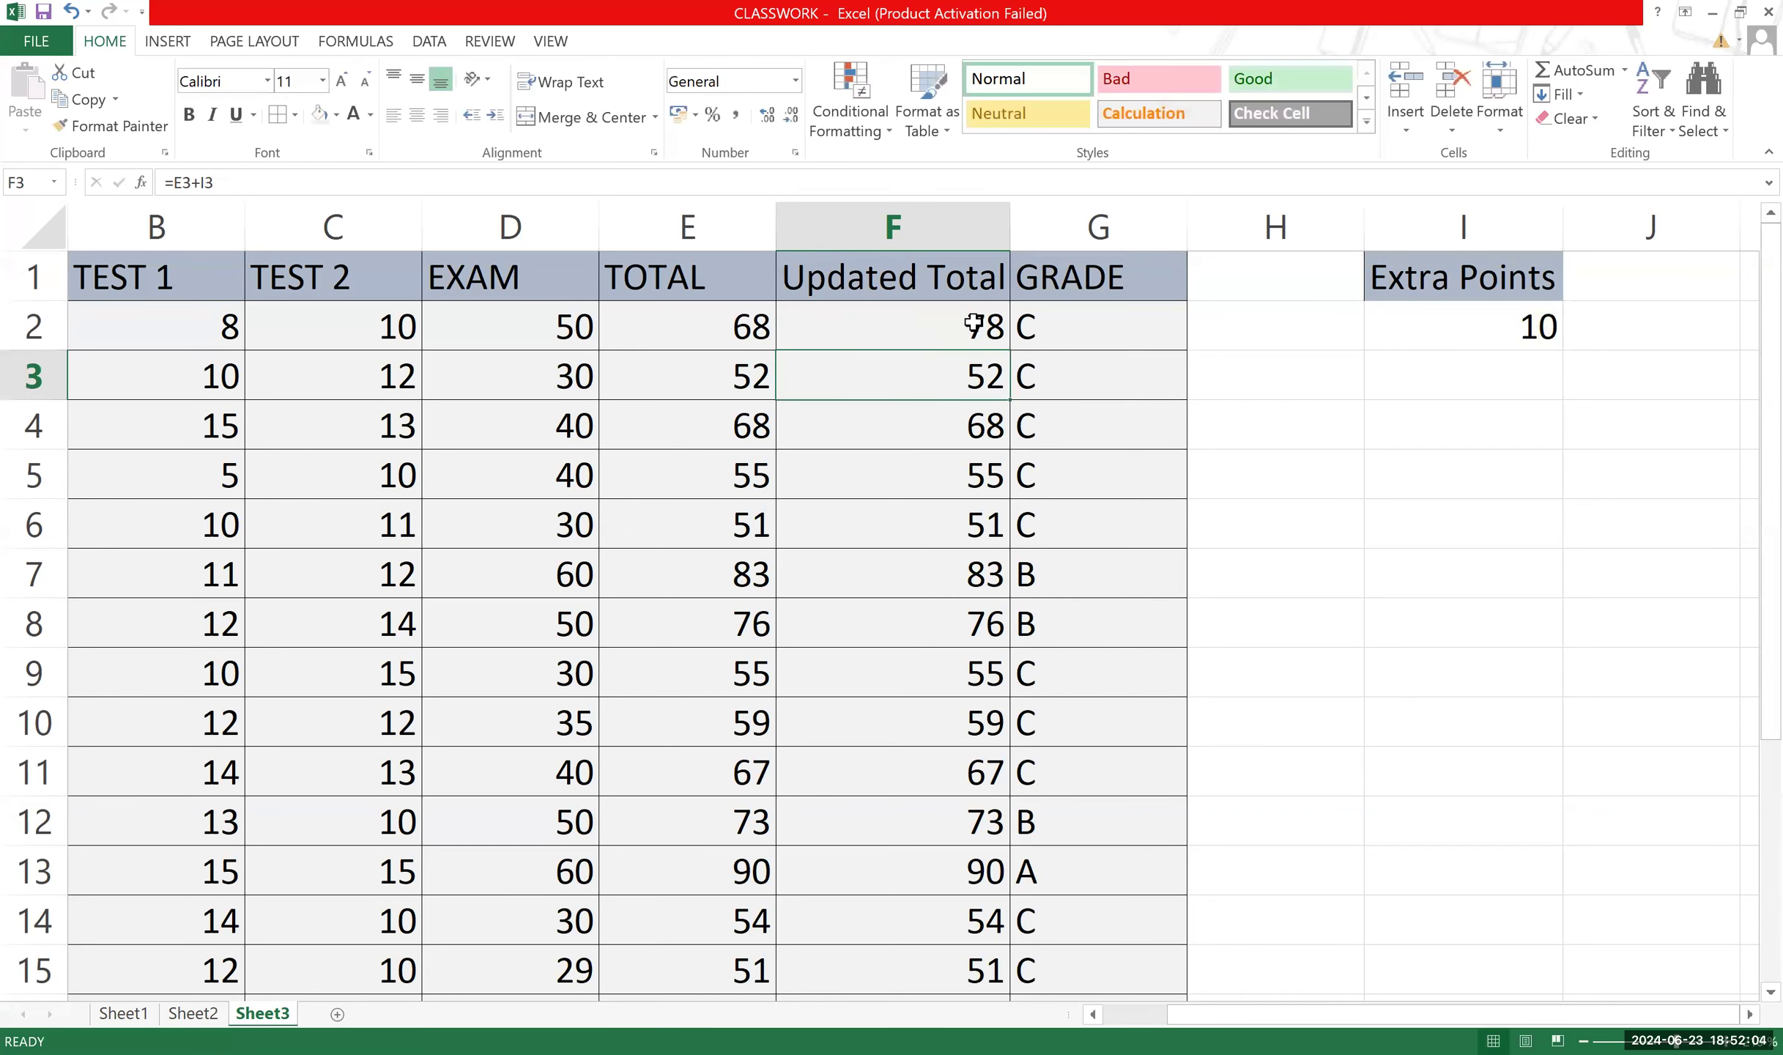
Check the row-locked formula in F2 and fill it down the Updated Total column through F22.
key("Up")
key("F2")
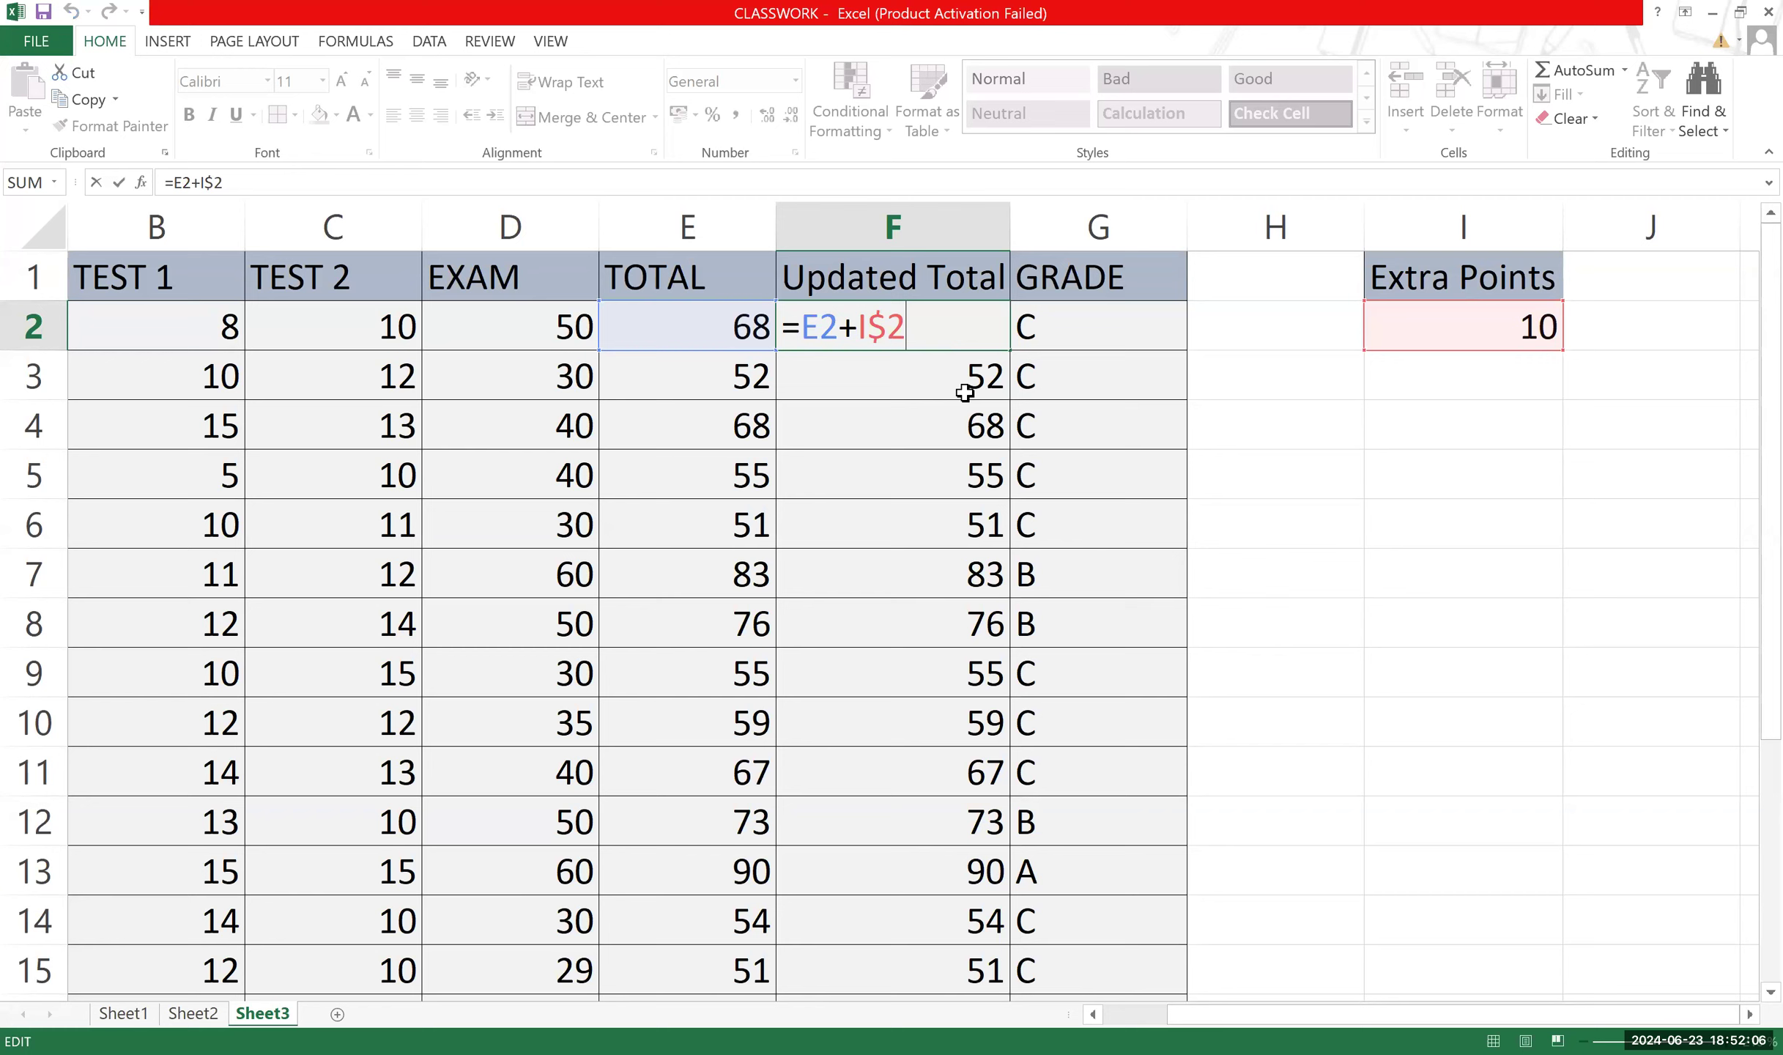
key("Return")
left_click(993, 314)
left_click_drag(1009, 350, 1002, 940)
scroll(953, 709, "up", 3)
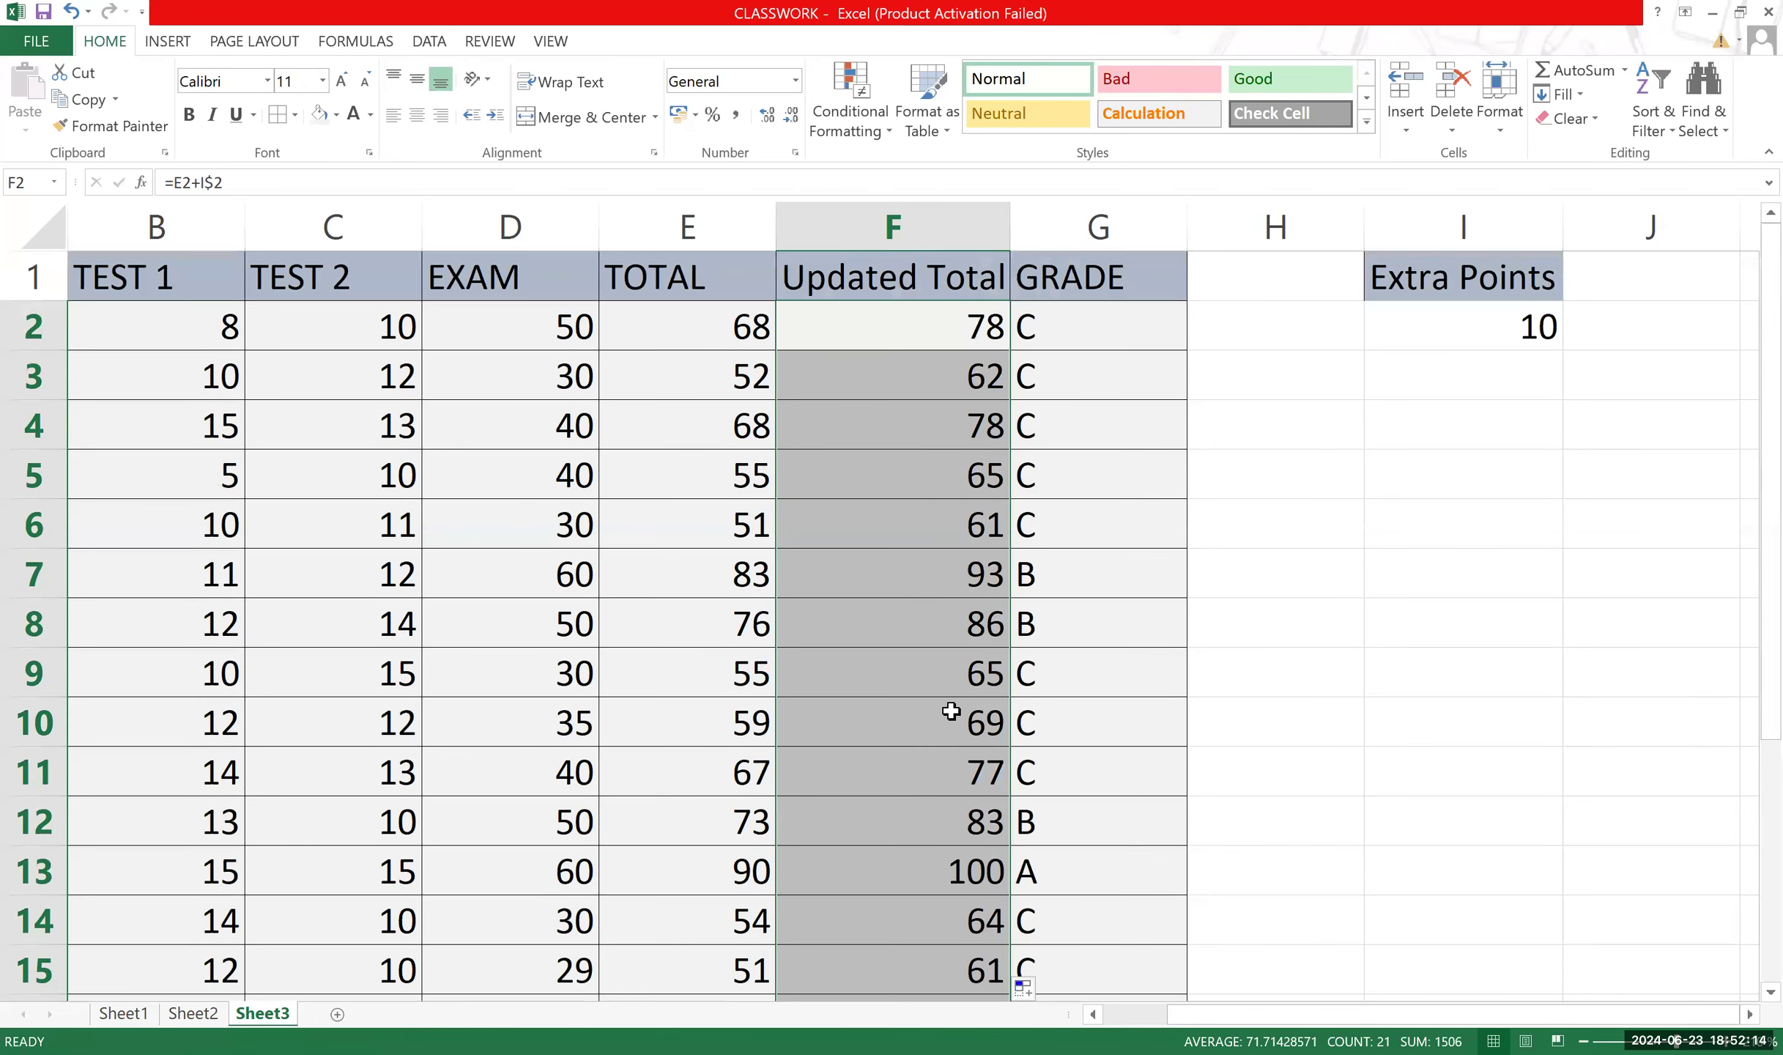
Inspect the filled Updated Total formulas in F5 and F9 to compare their TOTAL and Extra Points references.
left_click(1387, 397)
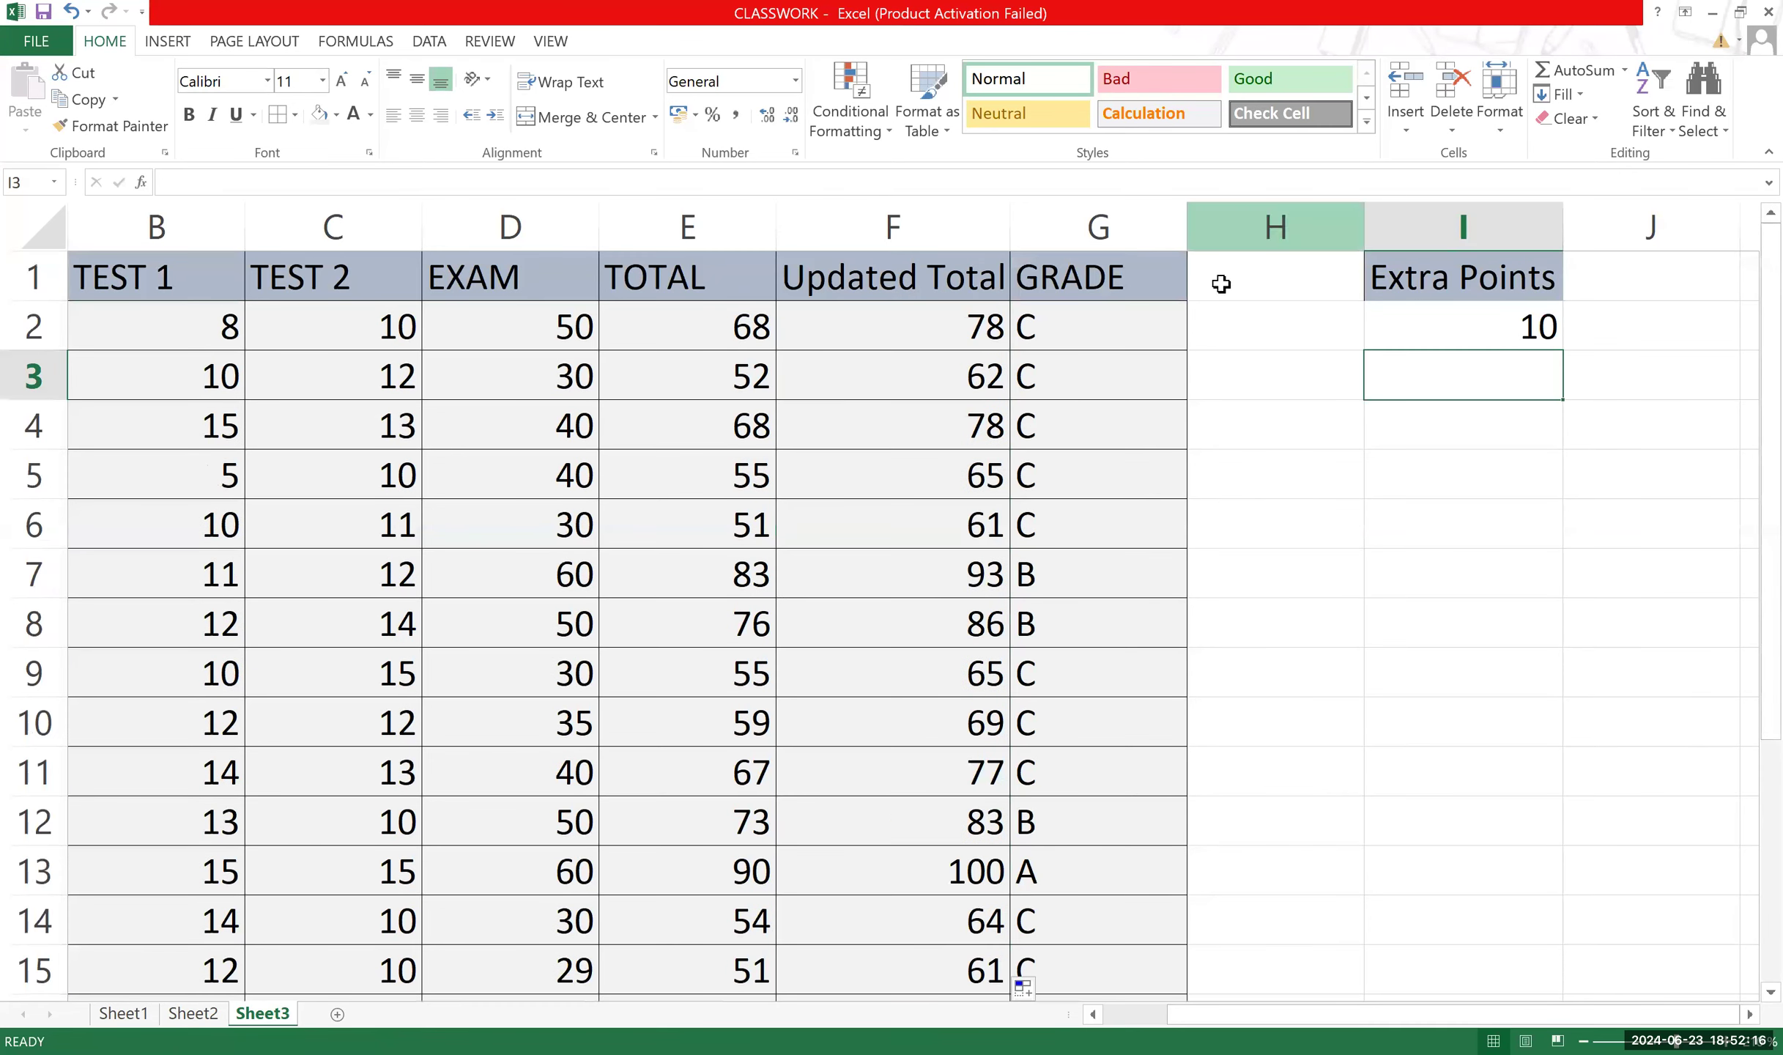
double_click(908, 487)
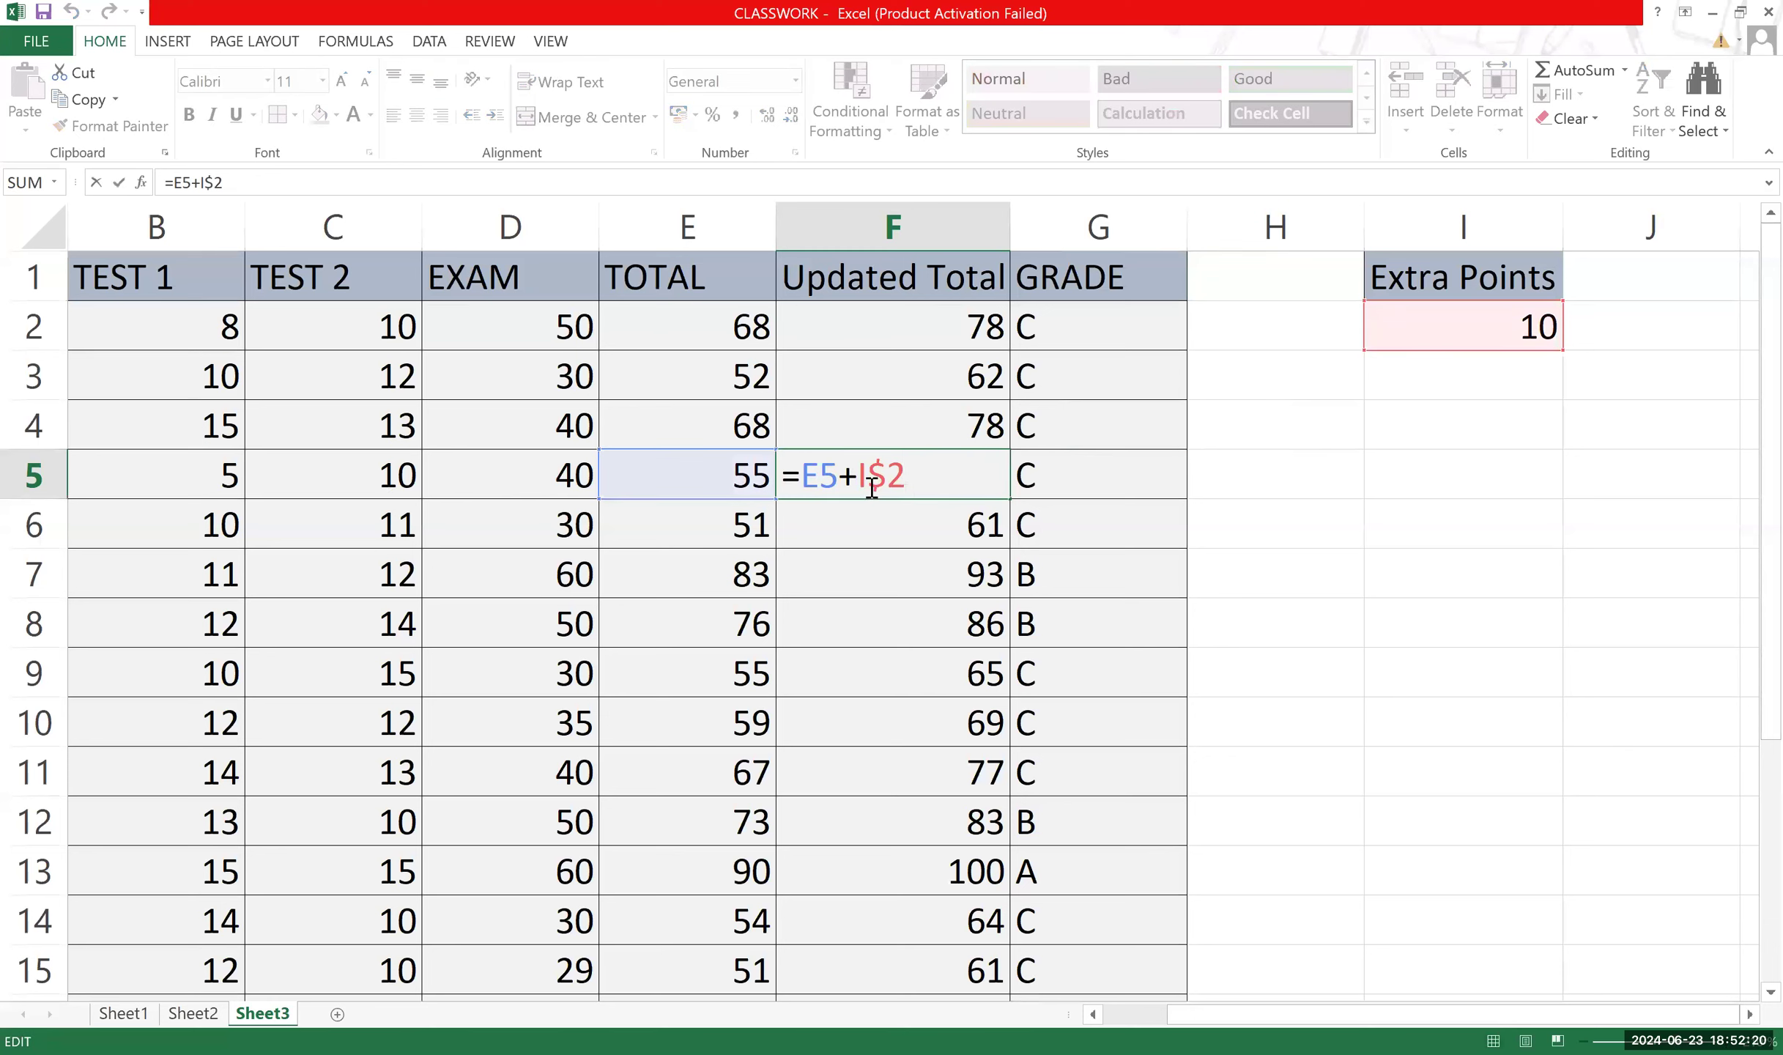
key("Return")
double_click(943, 674)
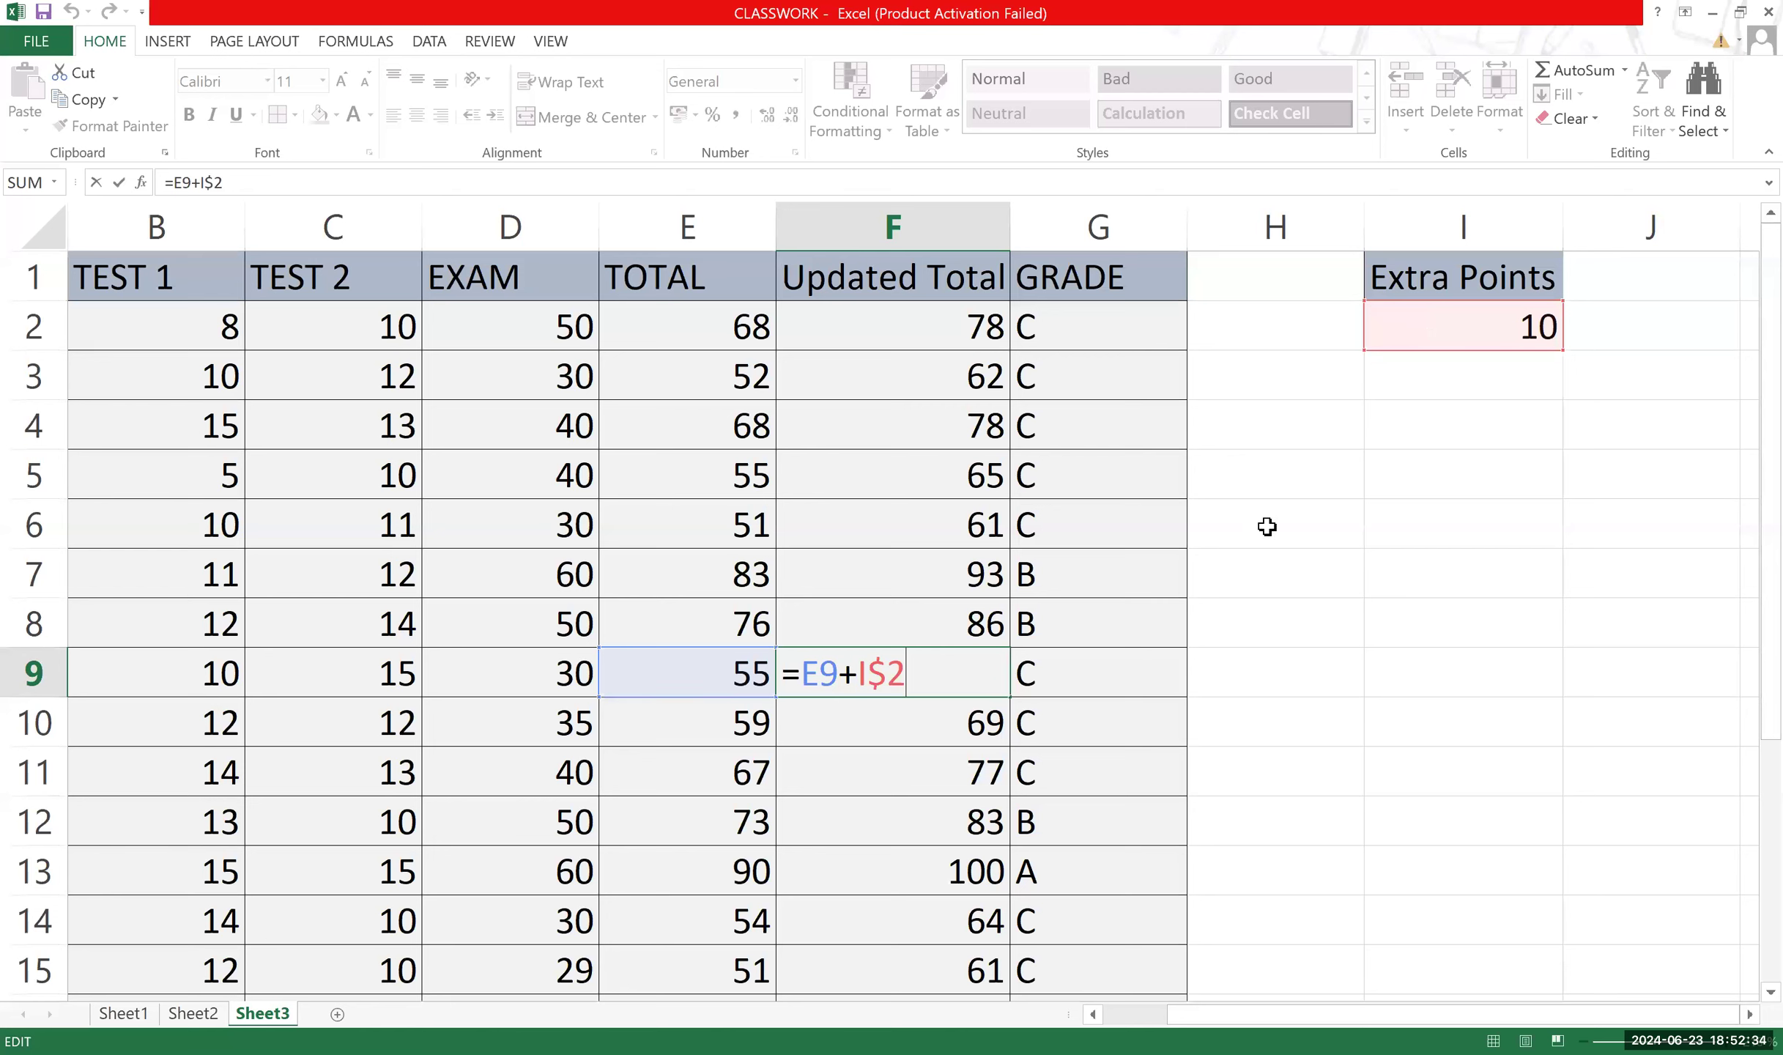
key("Return")
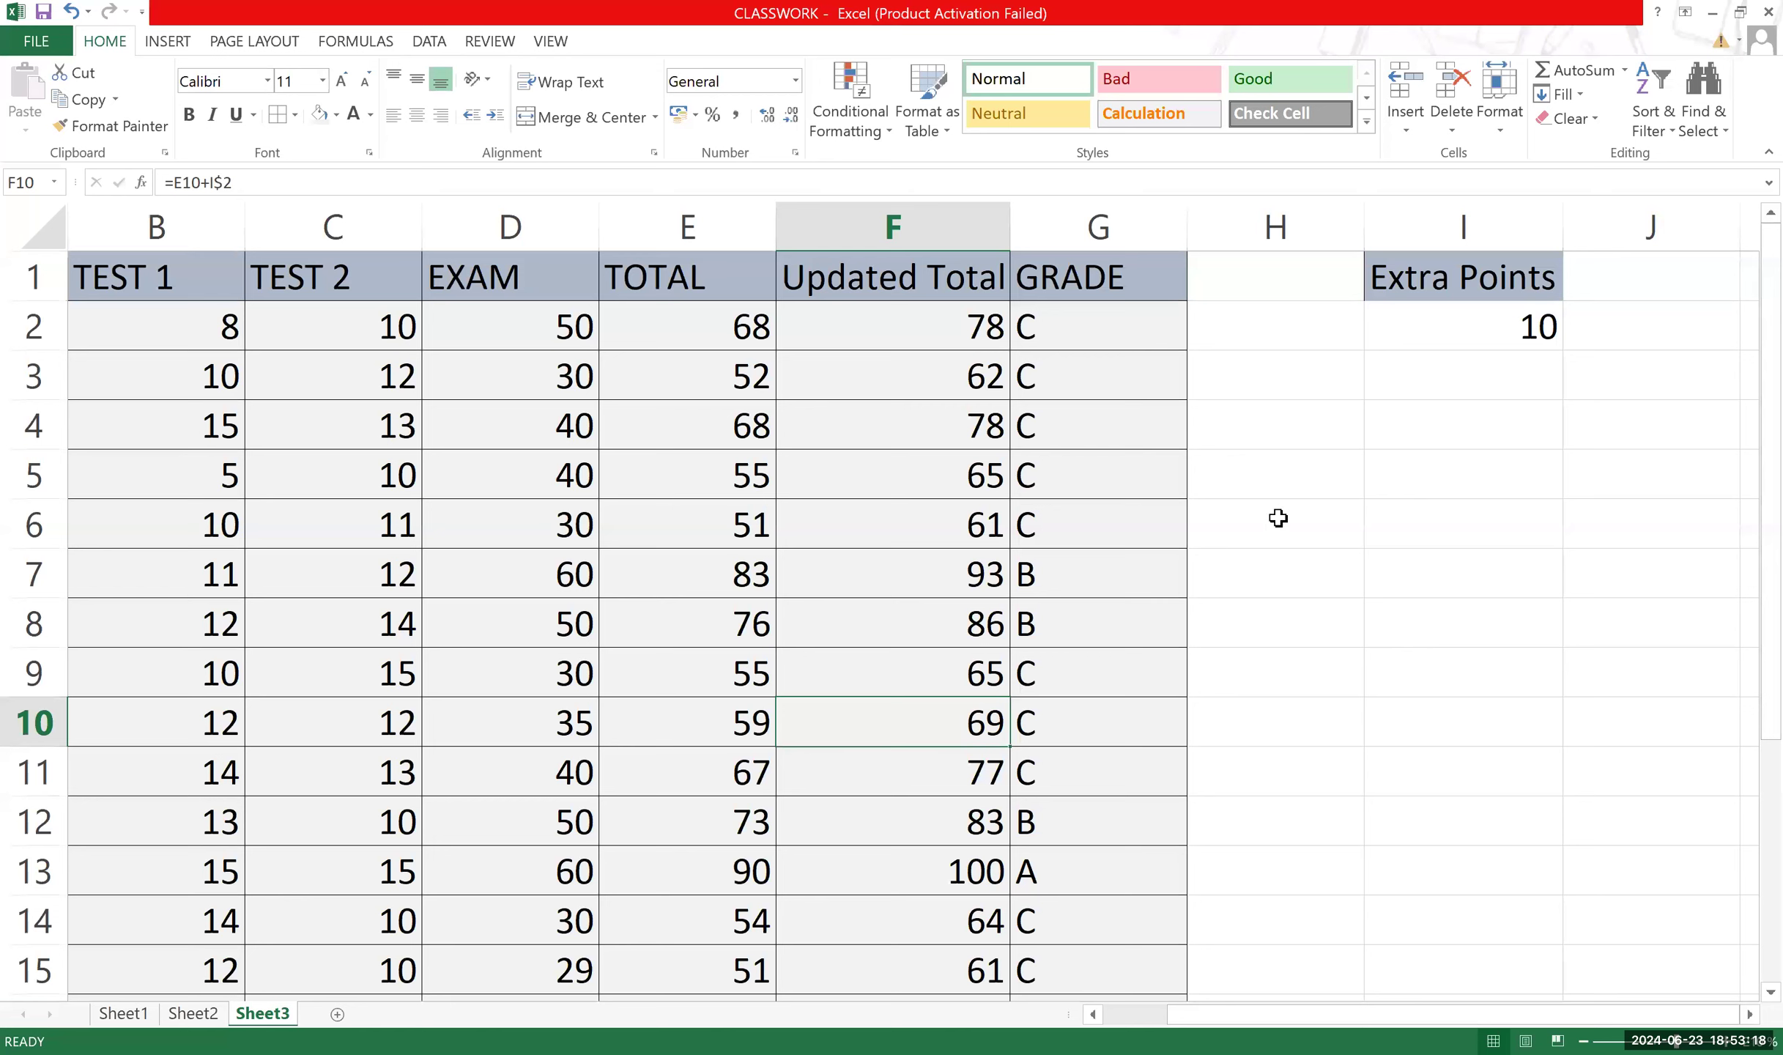
Set the Extra Points value in I2 to 15.
double_click(1511, 324)
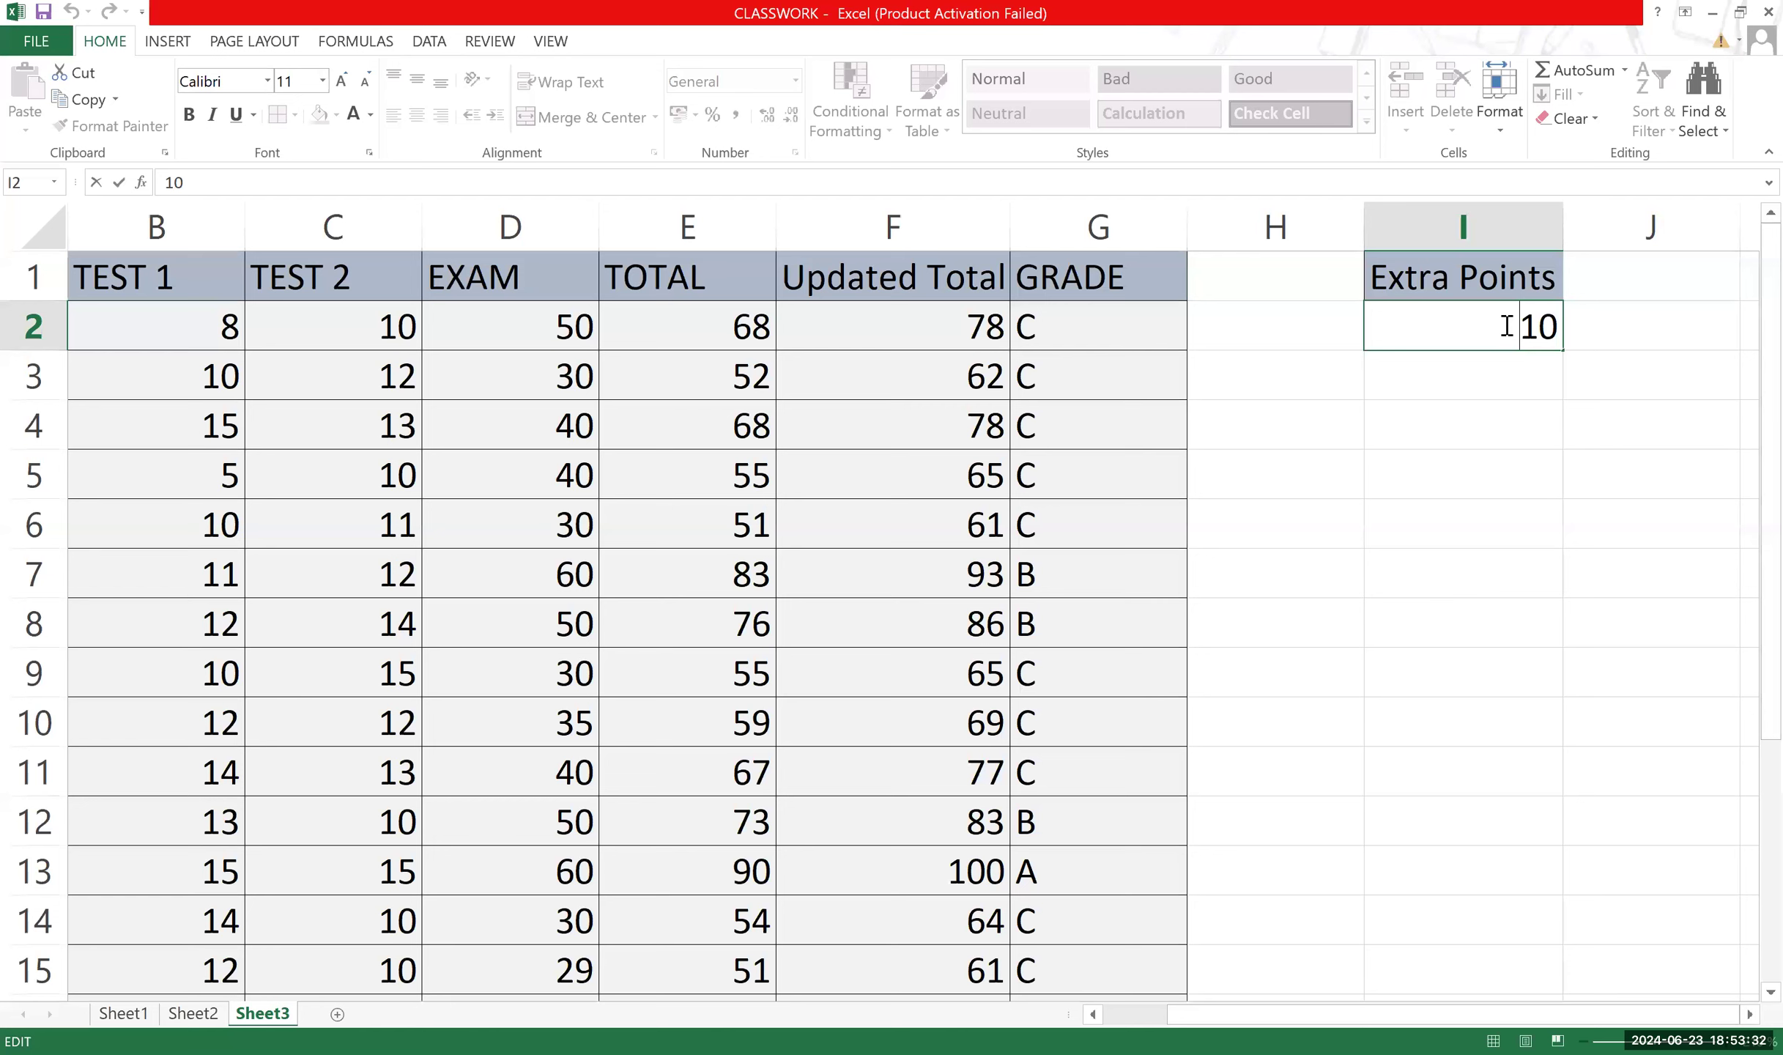
left_click(1553, 326)
key("BackSpace")
key("BackSpace")
type("15")
key("Return")
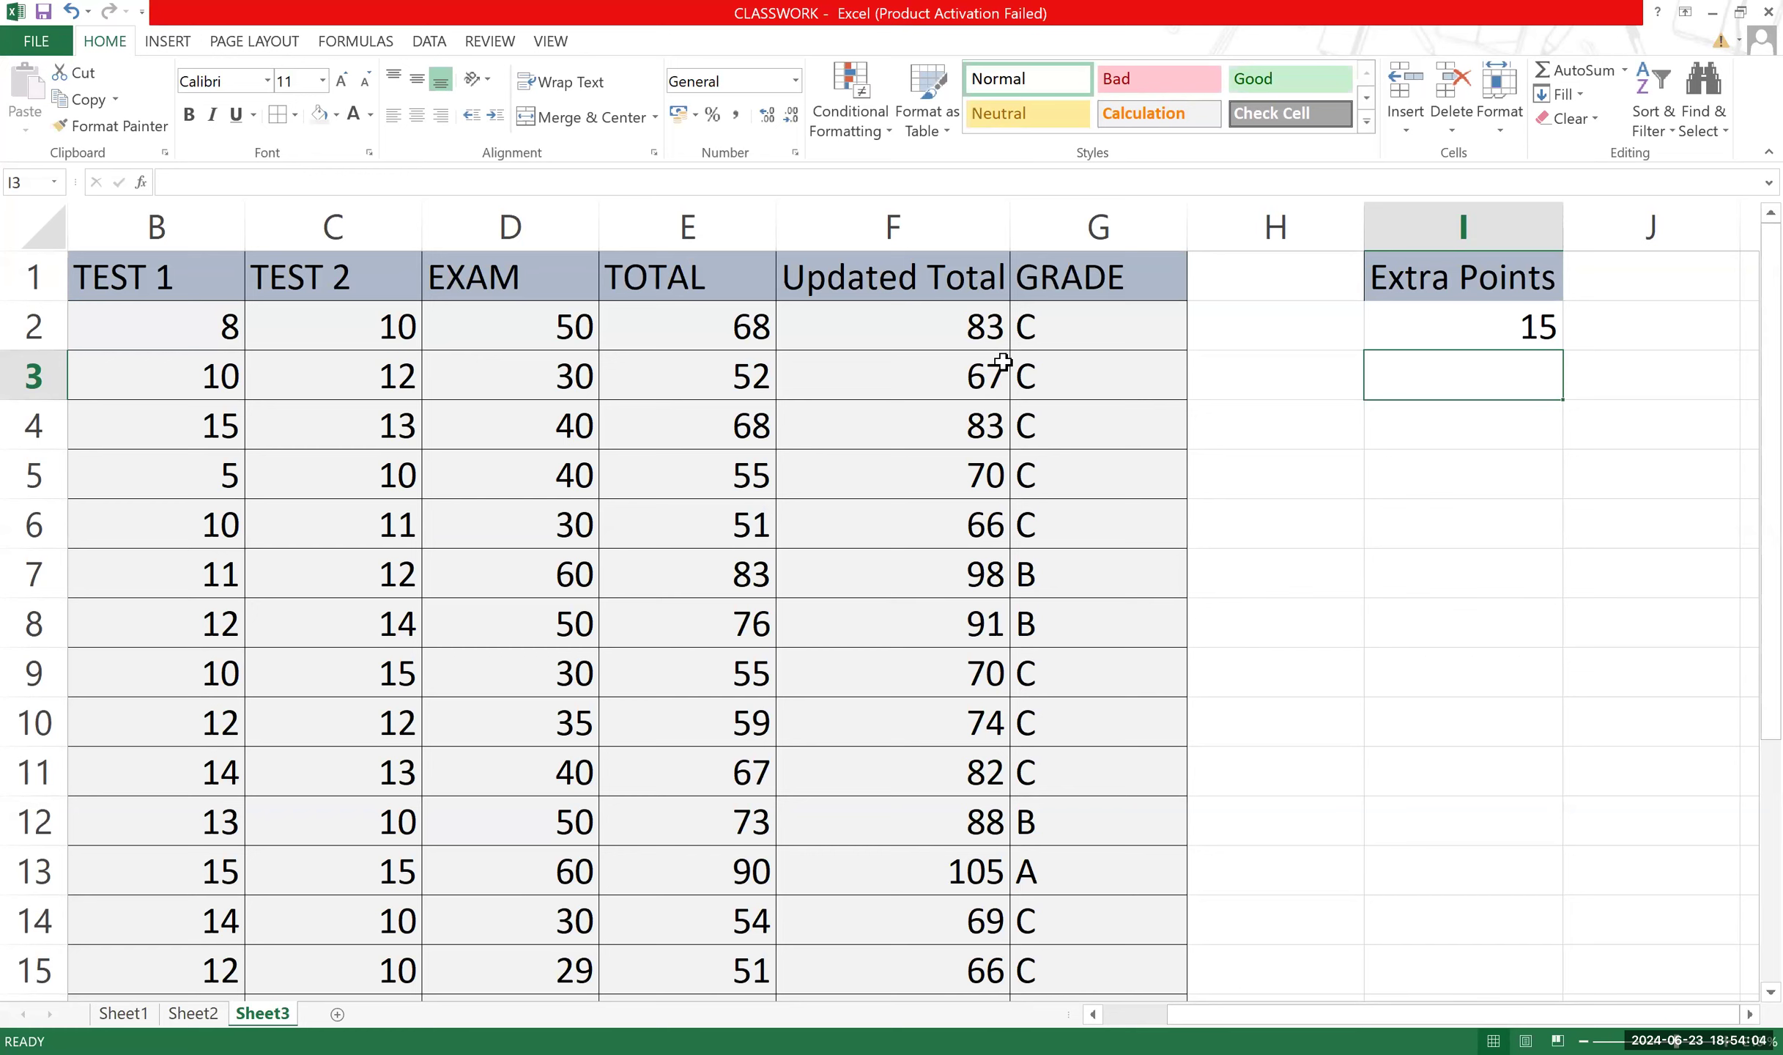
Review the Updated Total formula in F2 together with the Extra Points cell I2 that it refers to.
left_click(1398, 333)
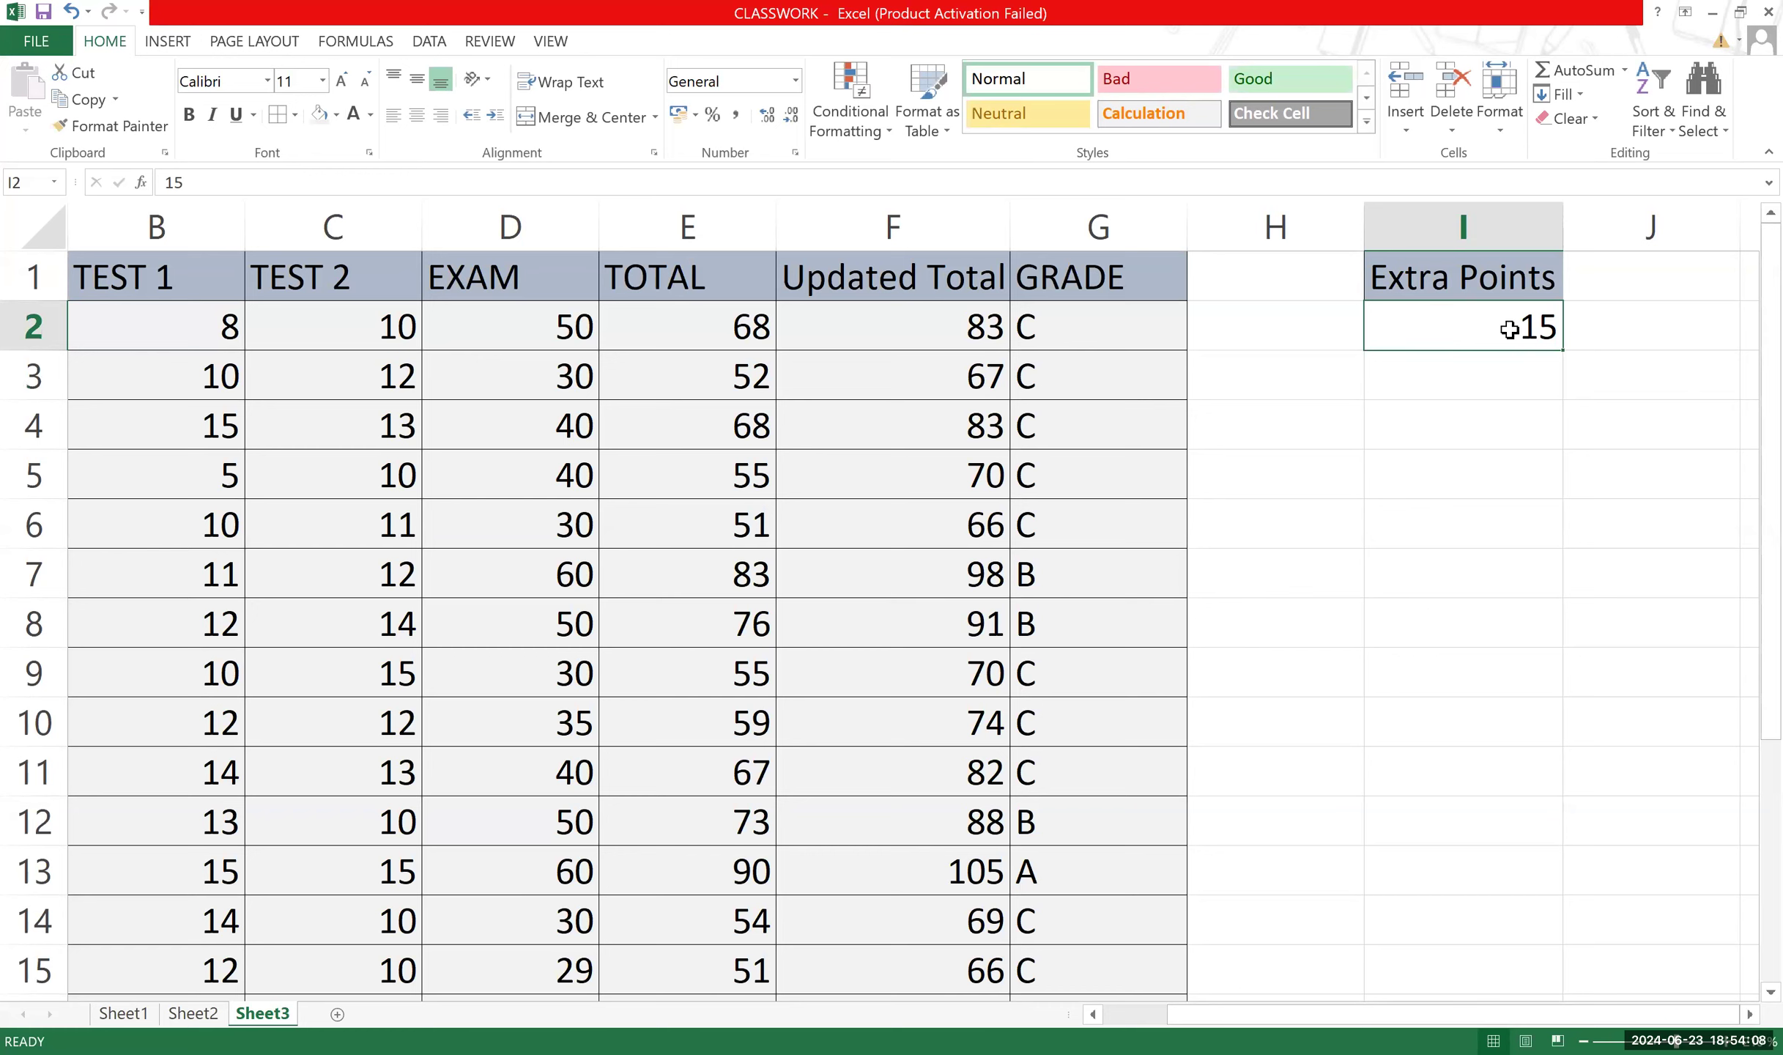
double_click(895, 342)
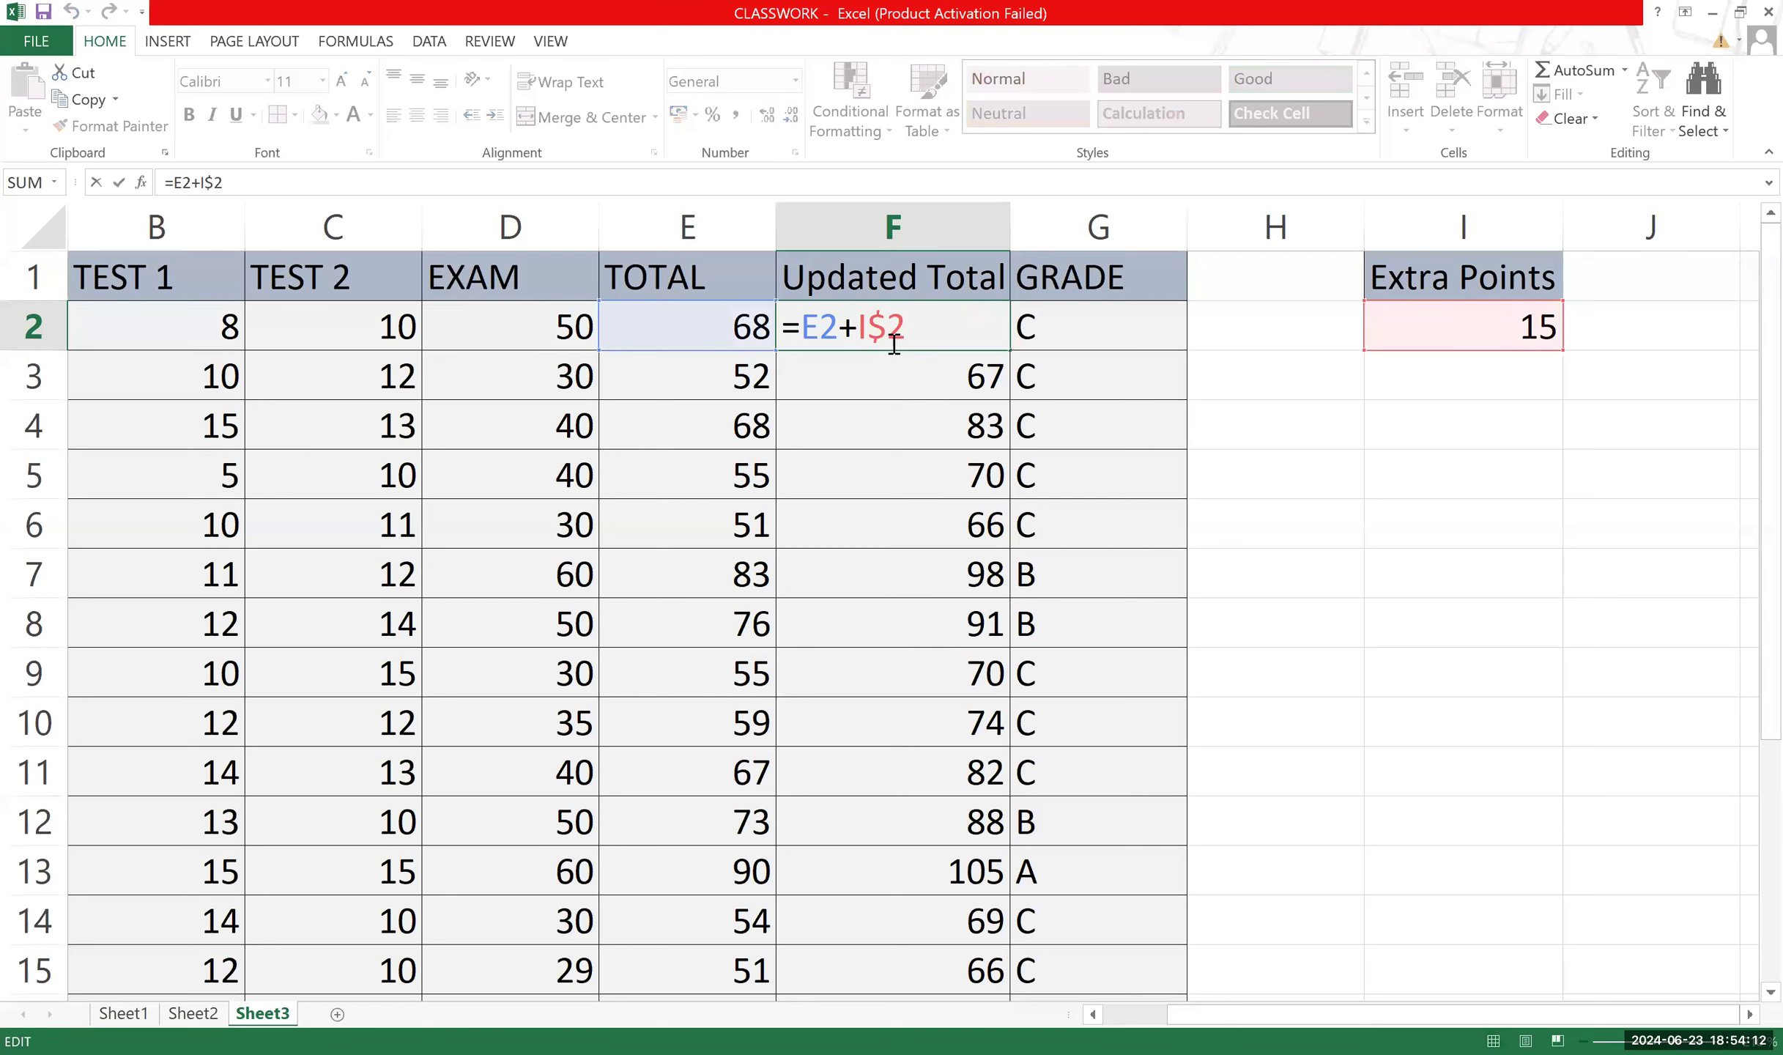
left_click(904, 332)
key("Return")
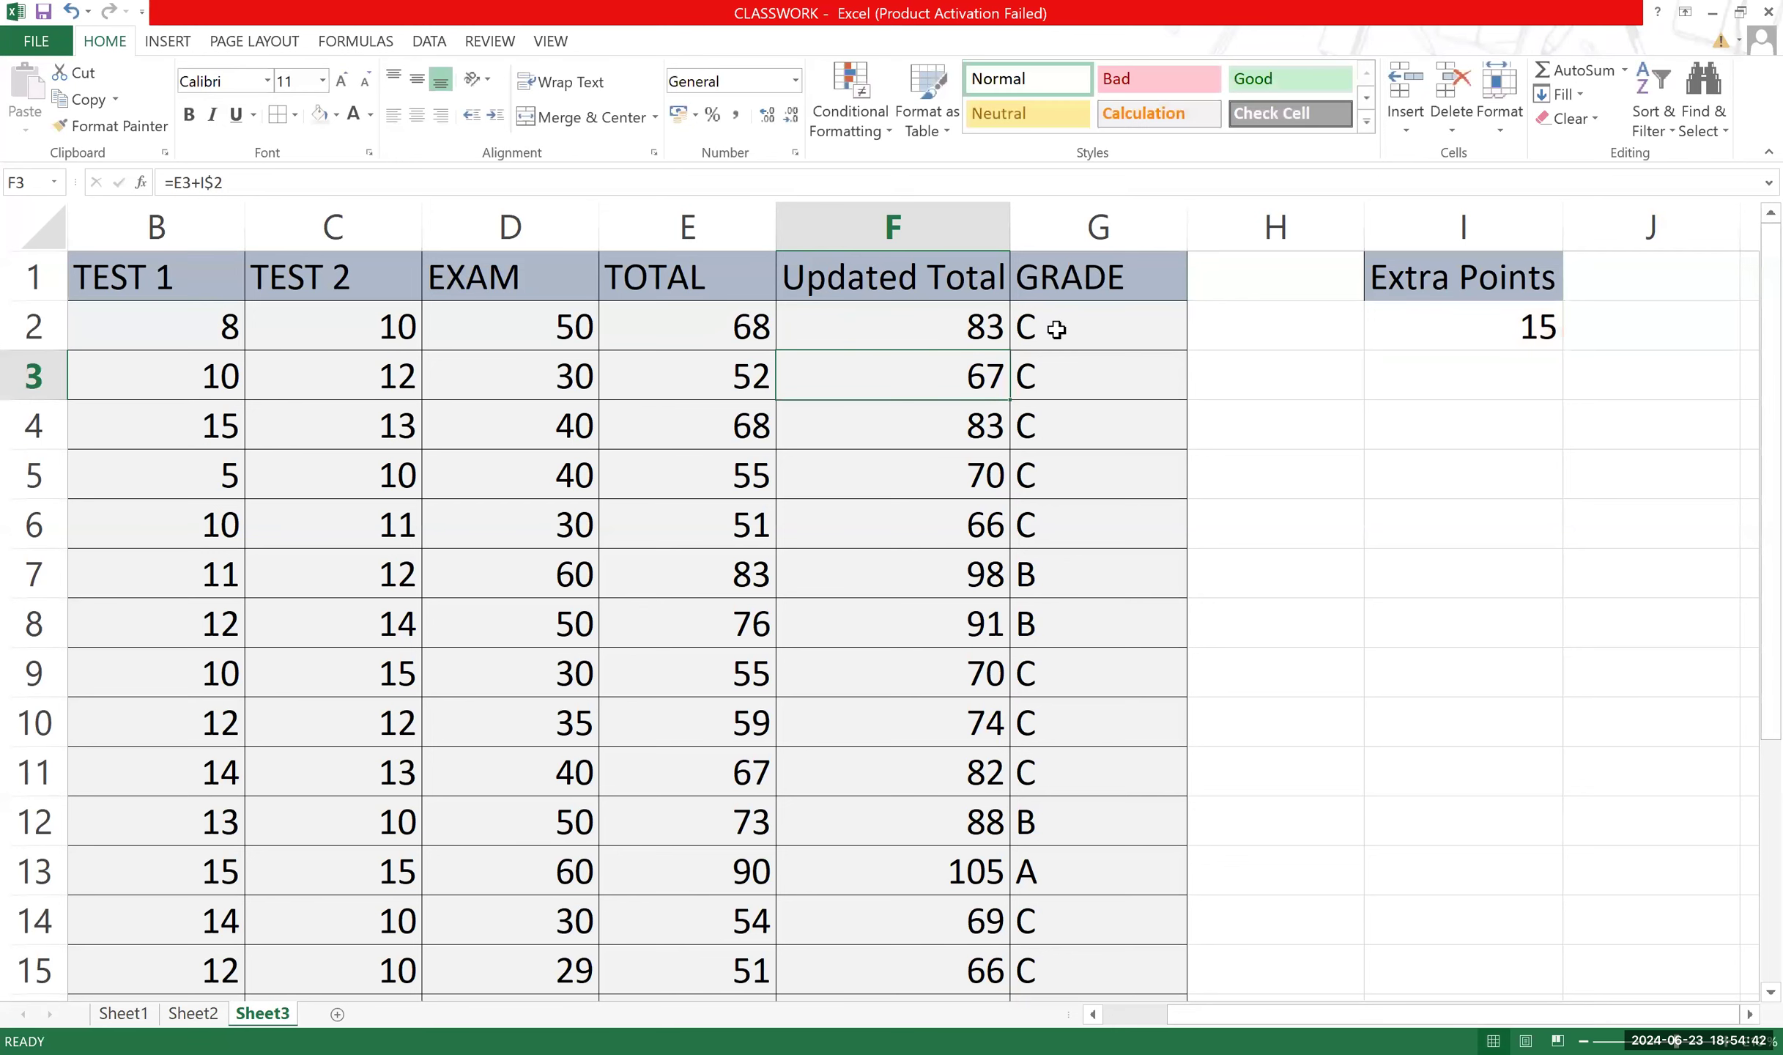
double_click(1461, 330)
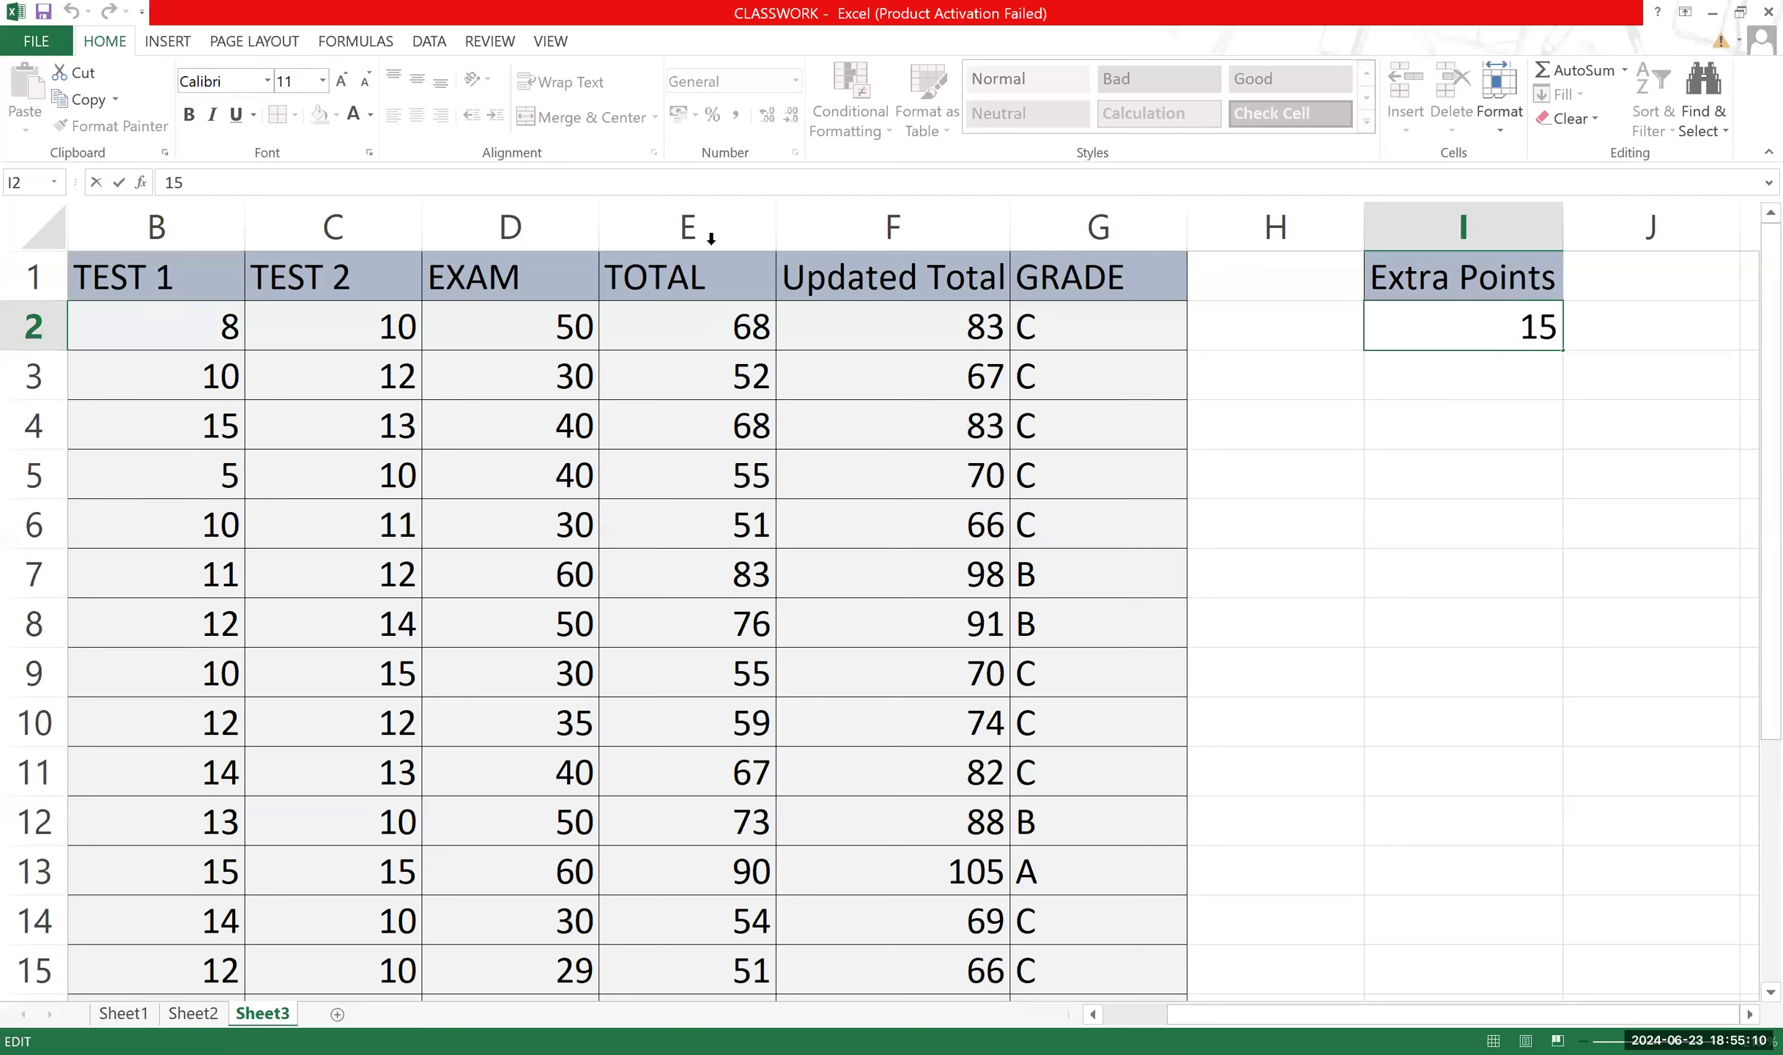
left_click(953, 345)
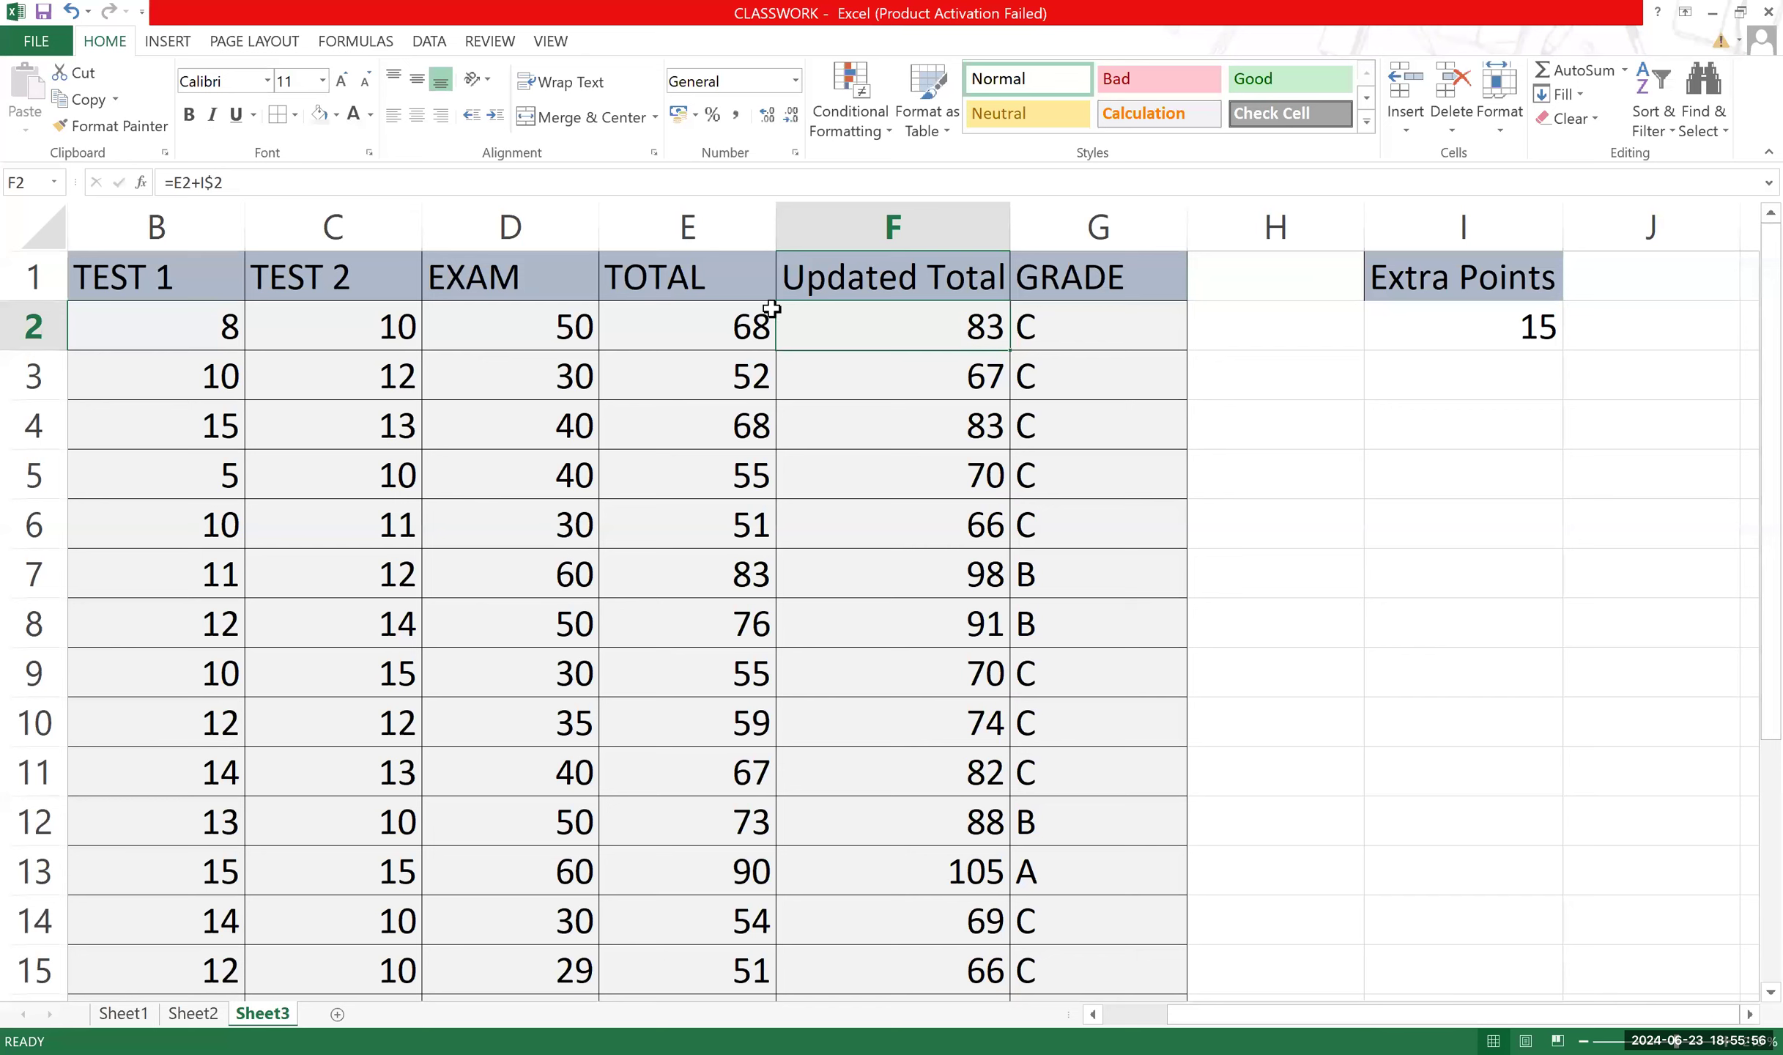
Clear the Extra Points value in I2 and enter 10% in its place.
left_click(1531, 330)
double_click(1533, 330)
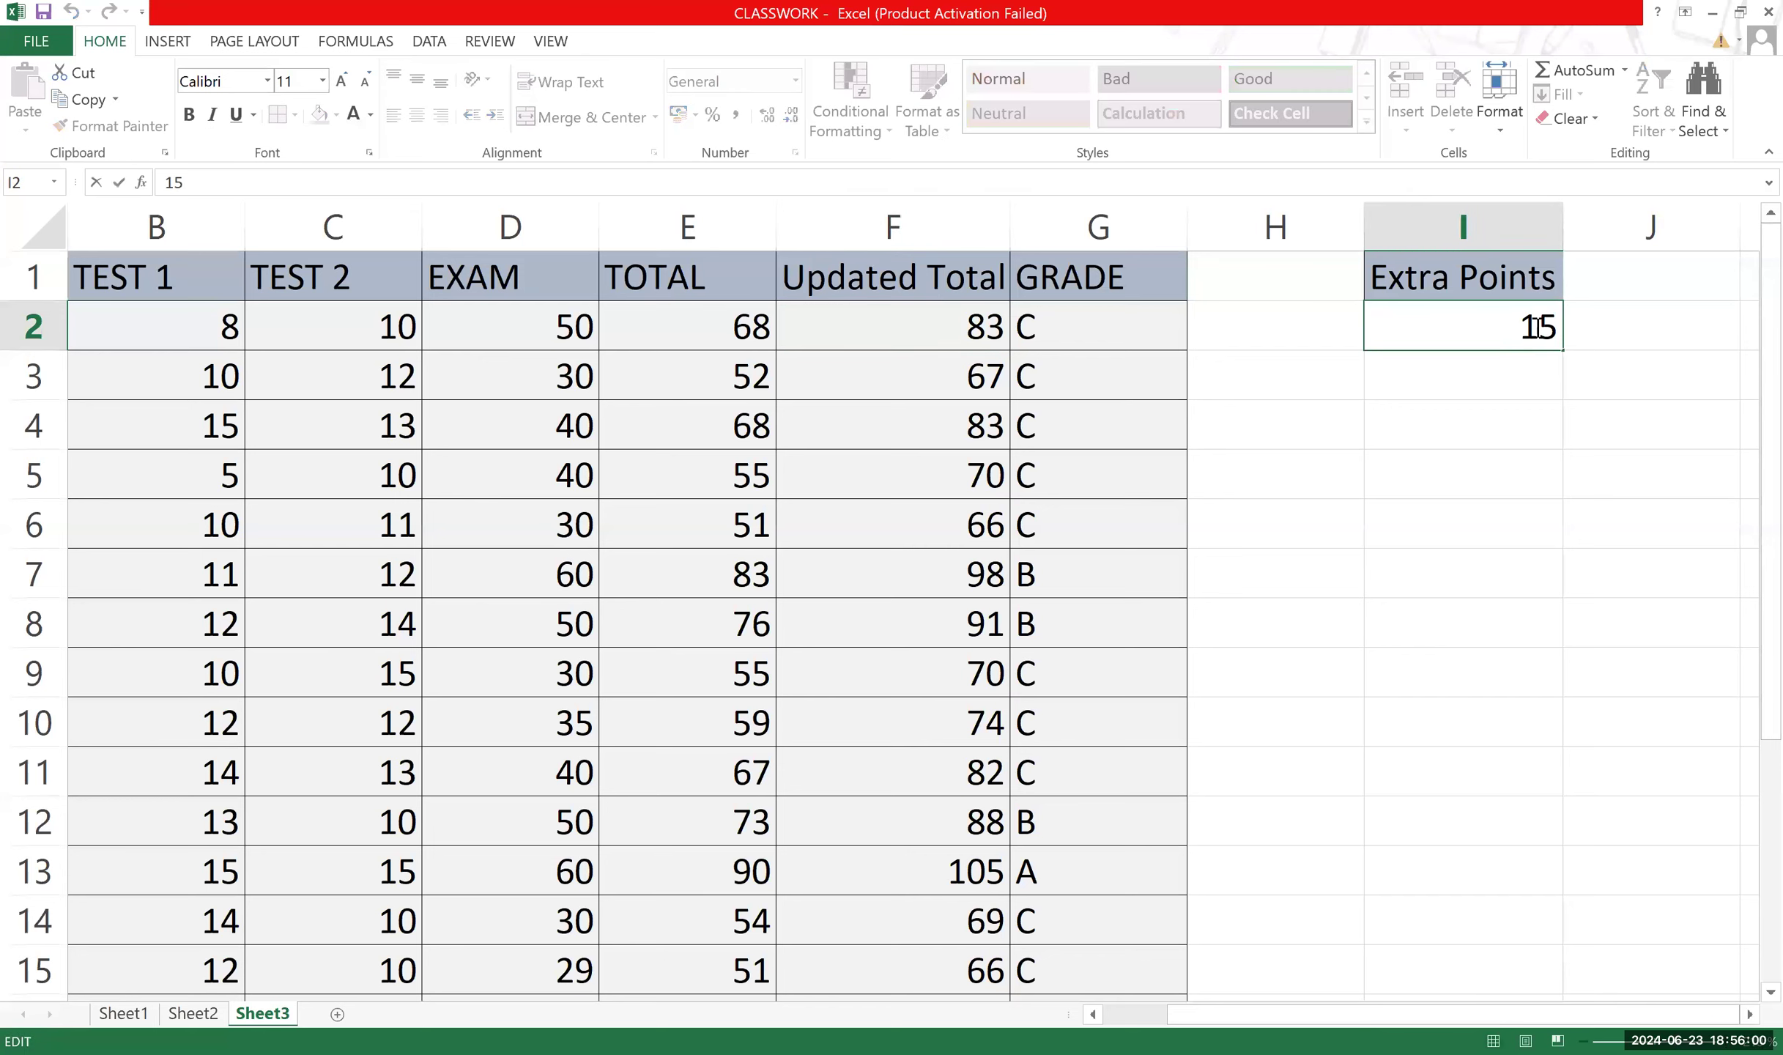
double_click(1552, 327)
key("BackSpace")
key("Return")
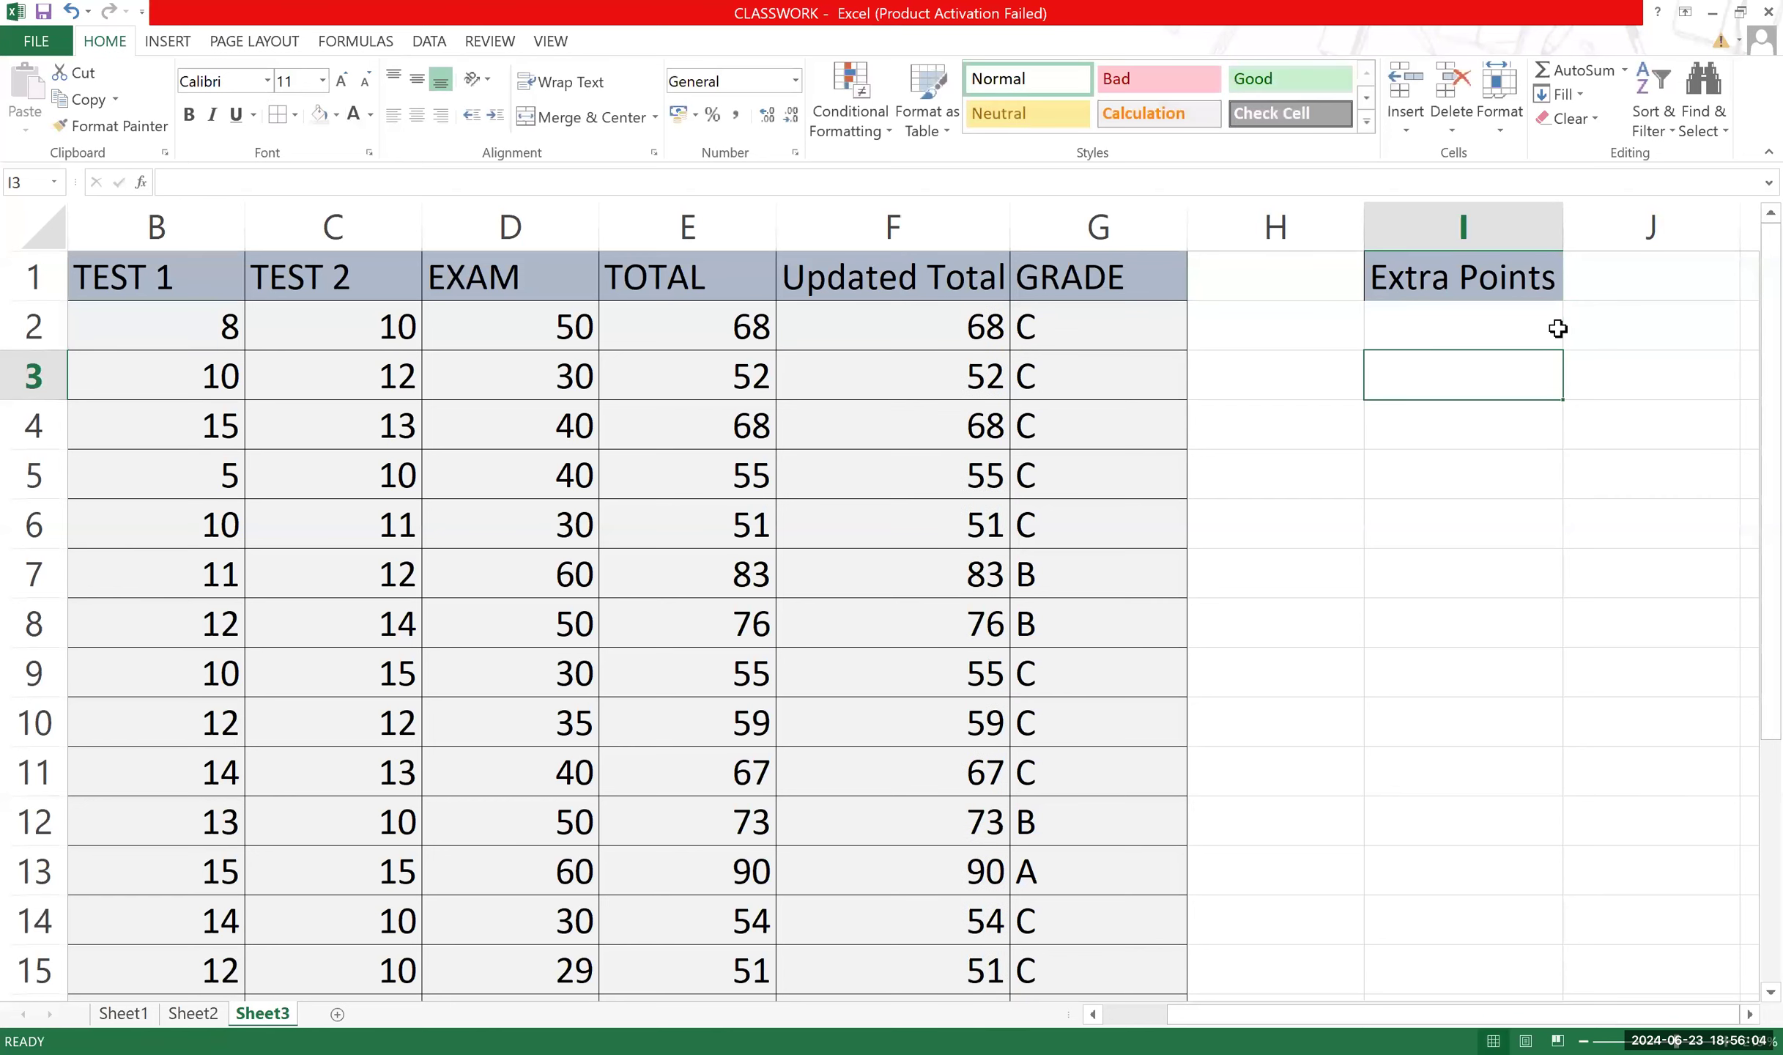
double_click(1538, 322)
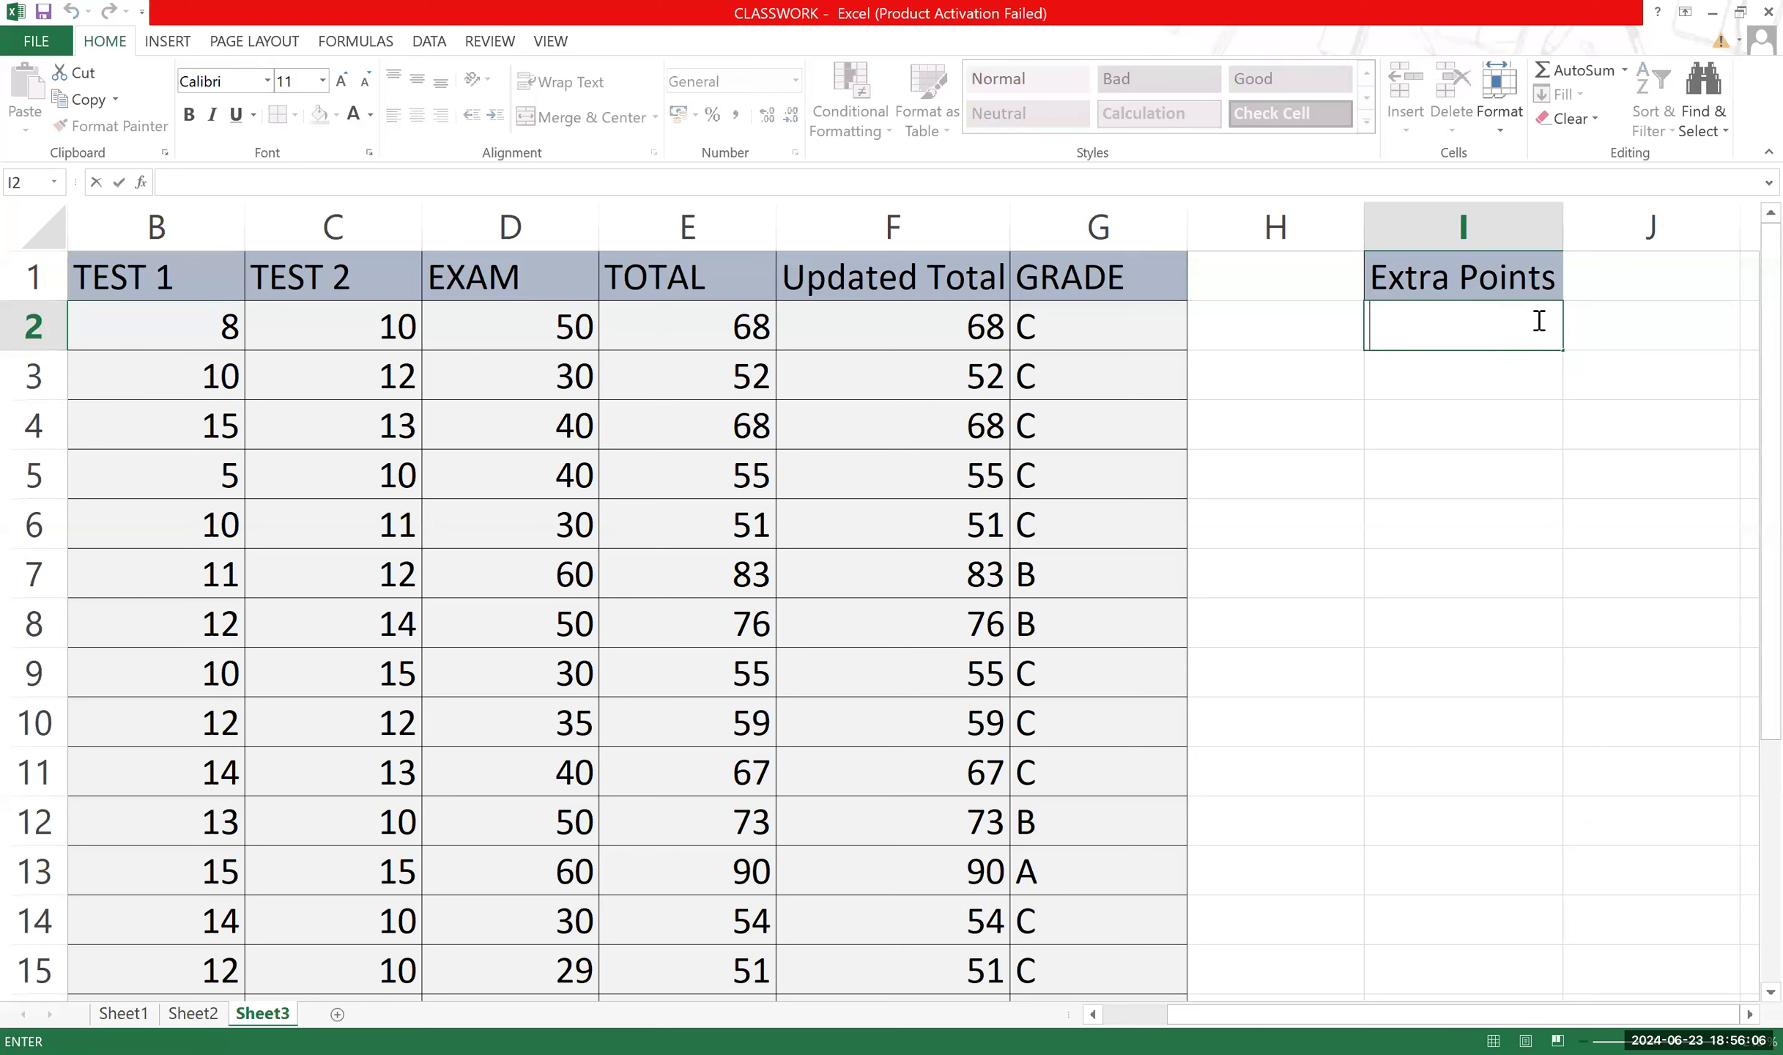
type("10%")
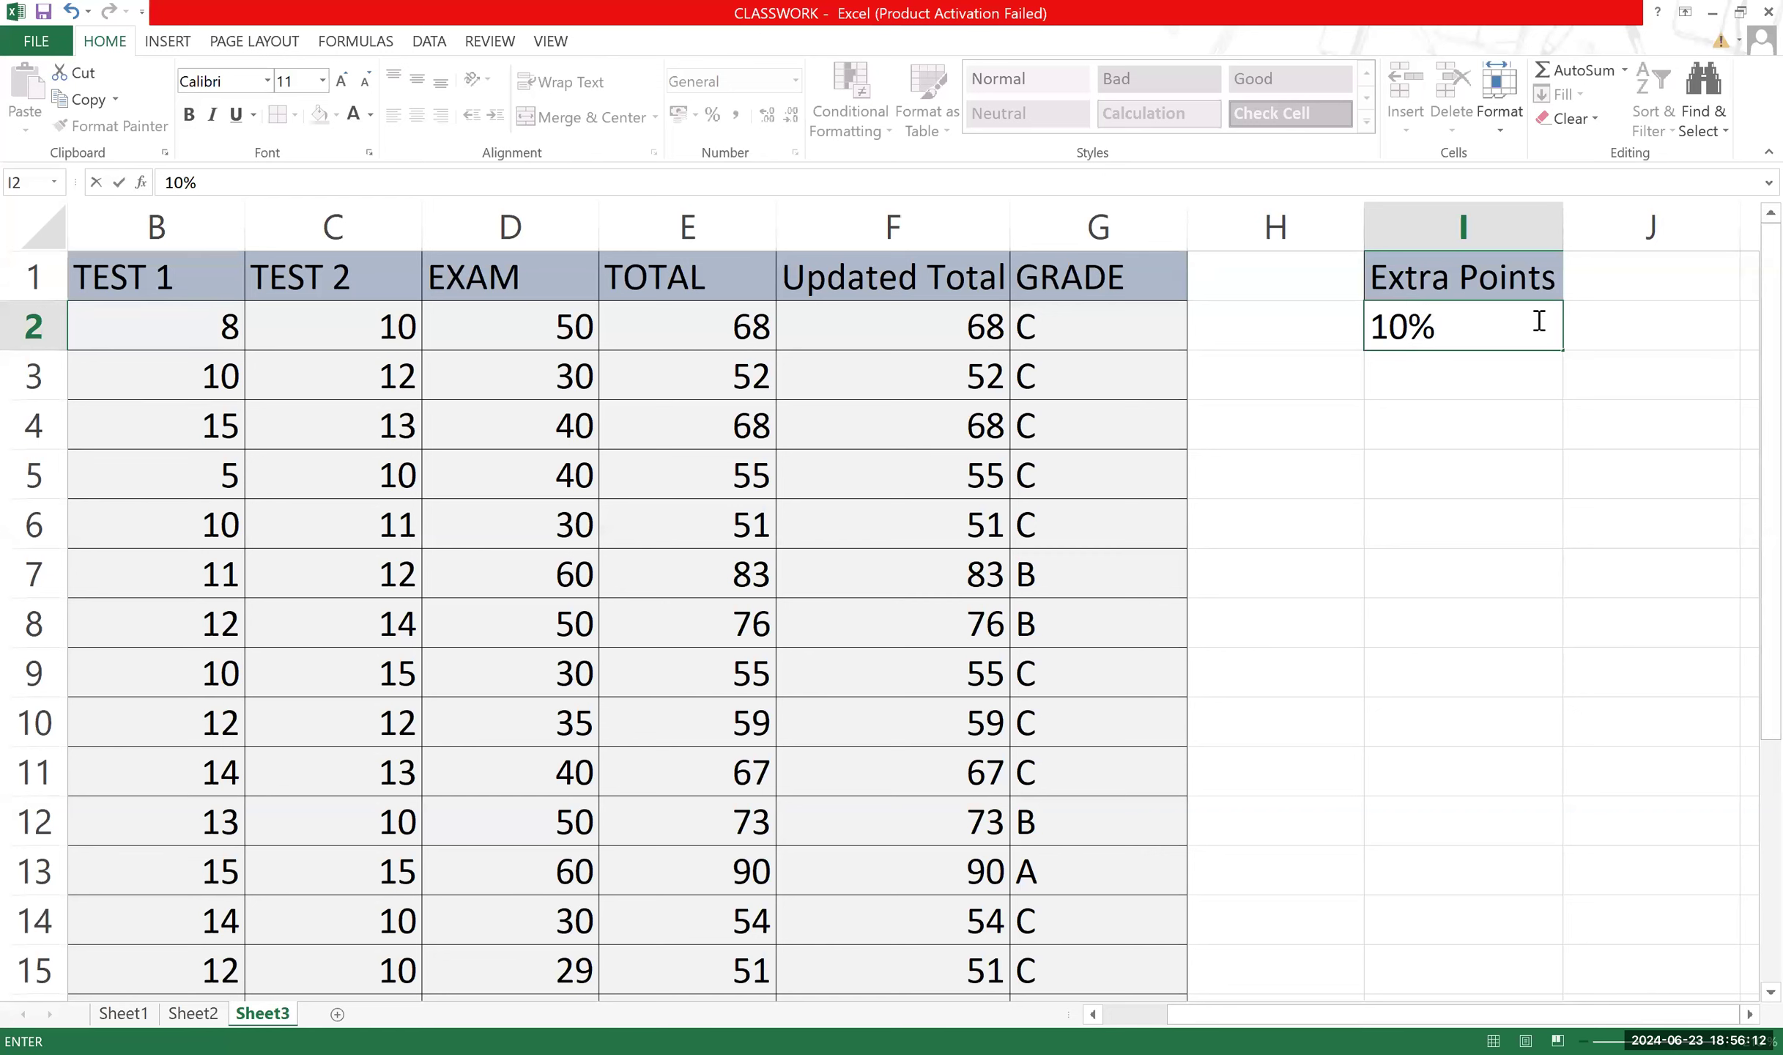
key("Return")
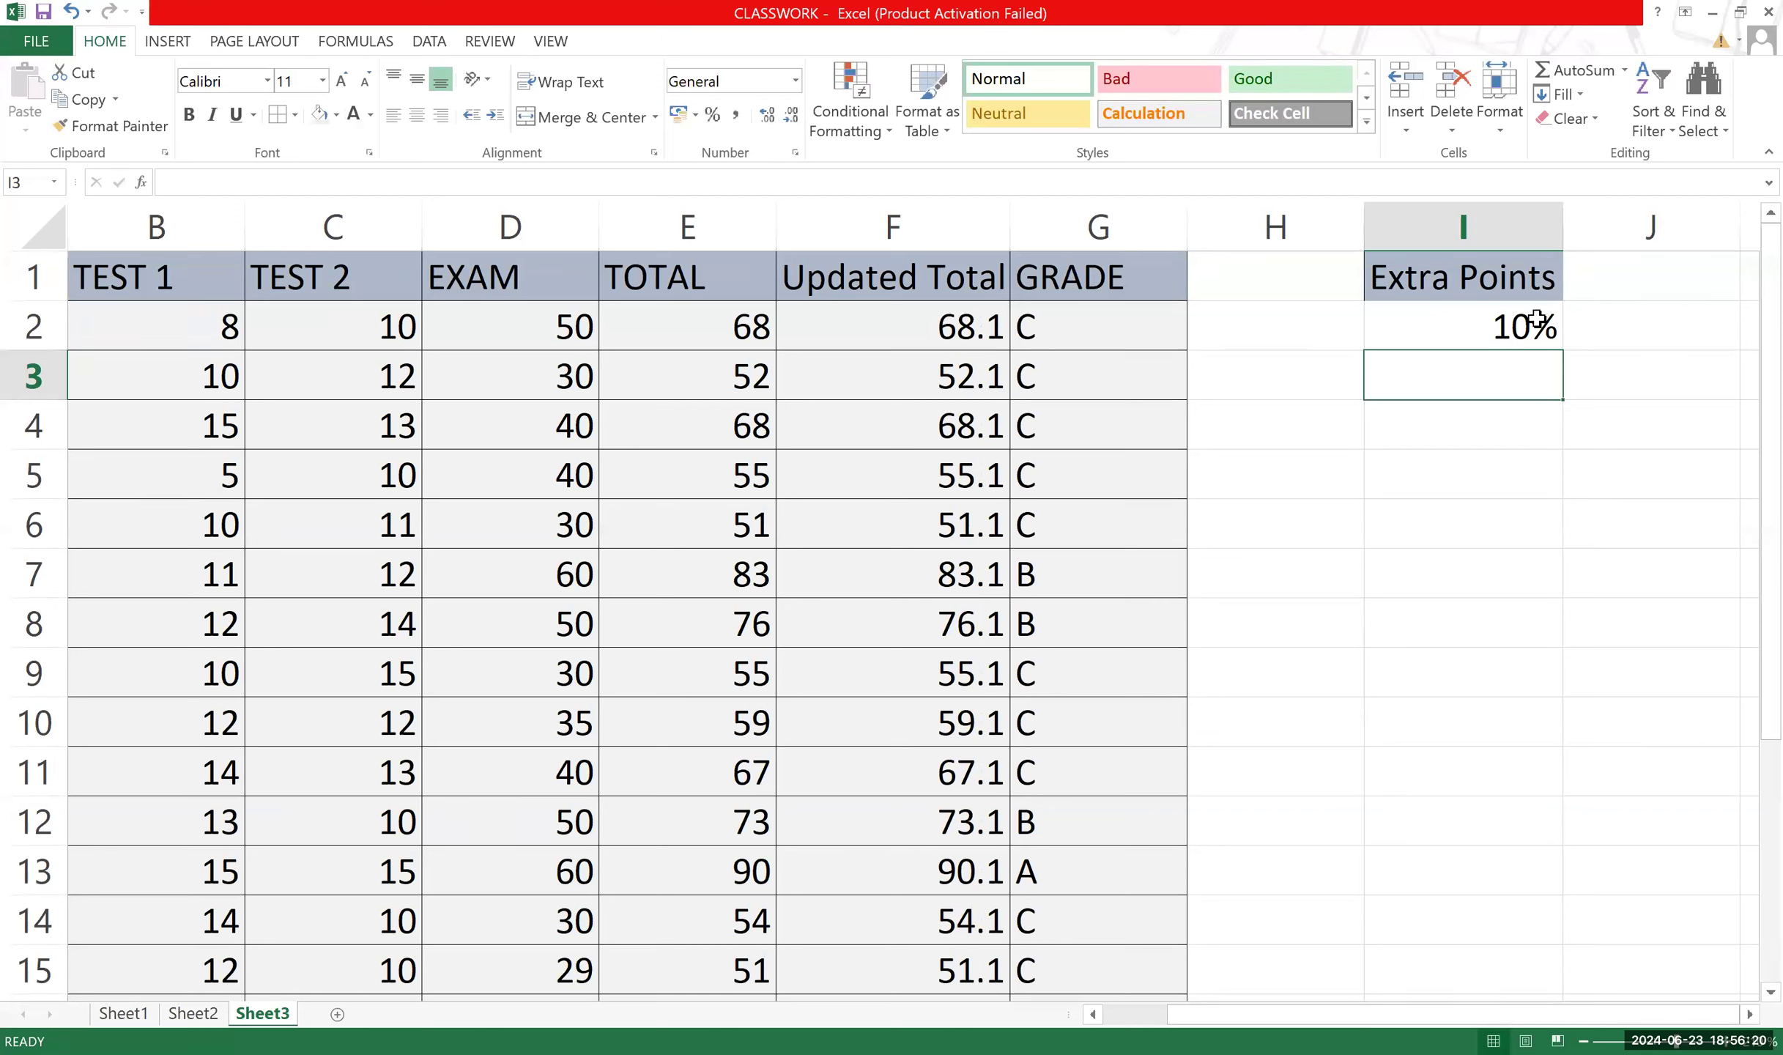
Change the Updated Total formula in F2 to multiply TOTAL by the Extra Points cell, =E2*I$2.
left_click(1536, 320)
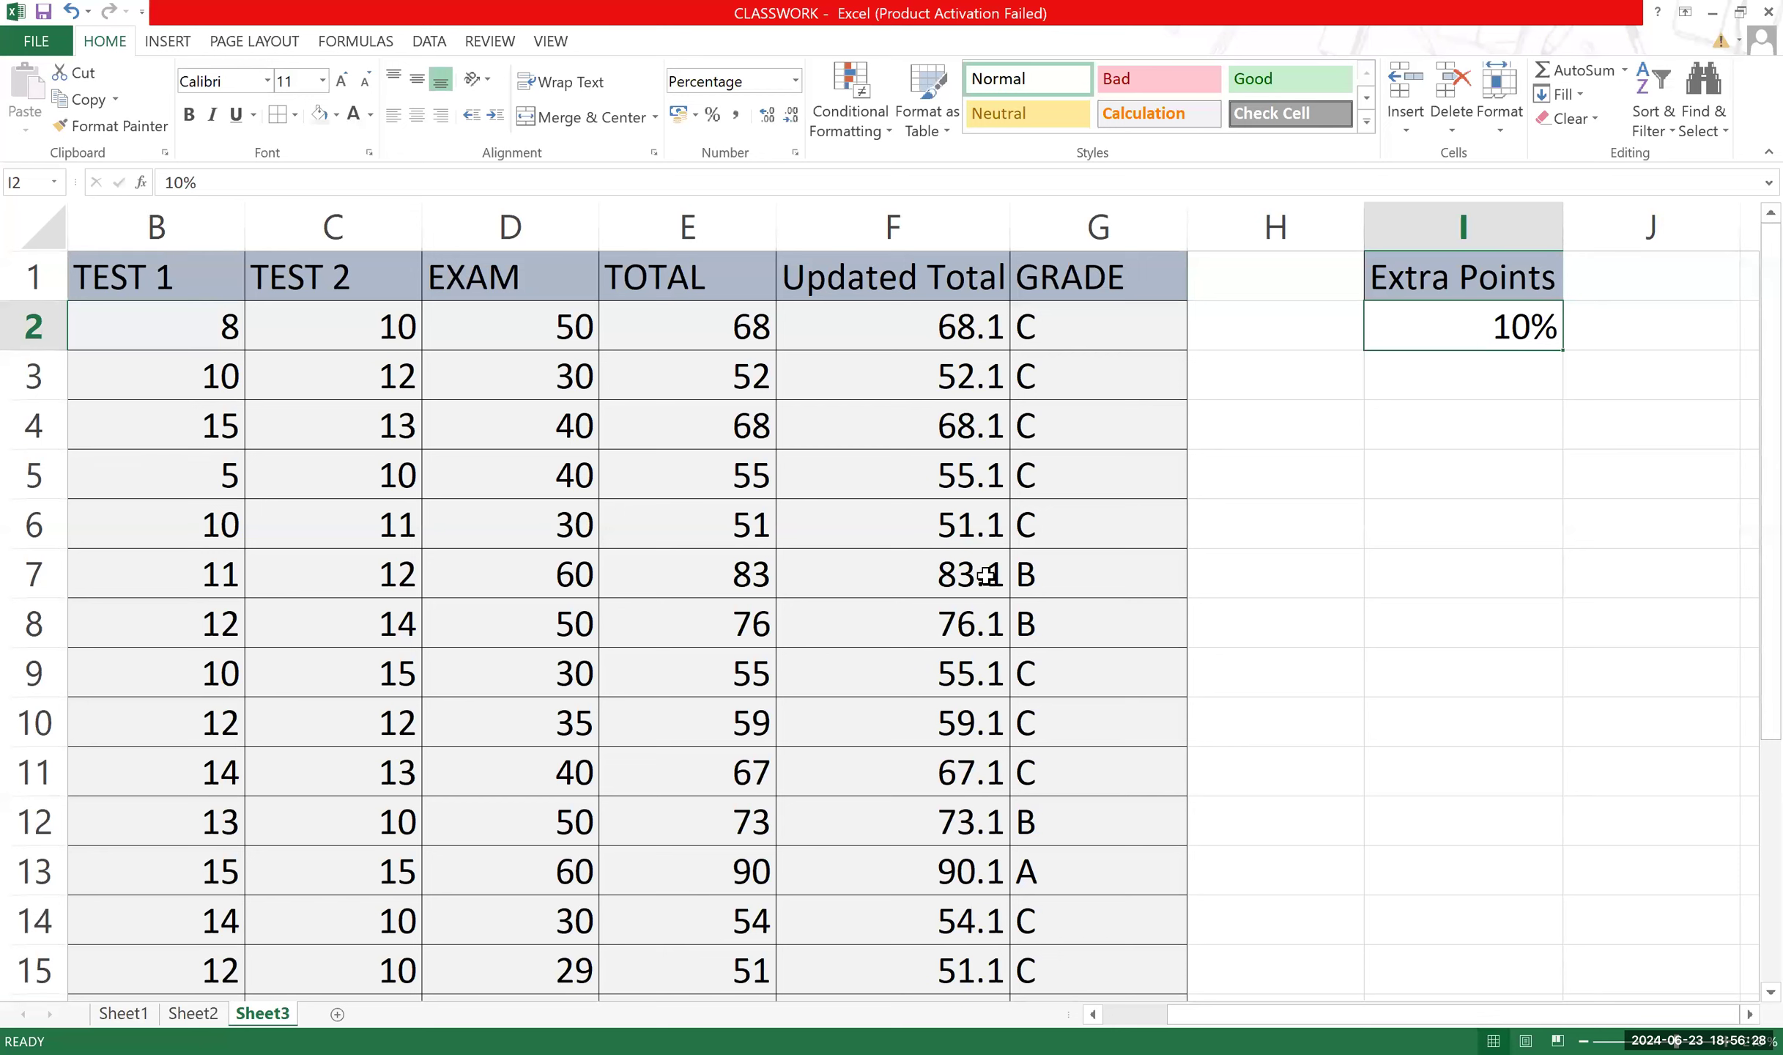
double_click(960, 319)
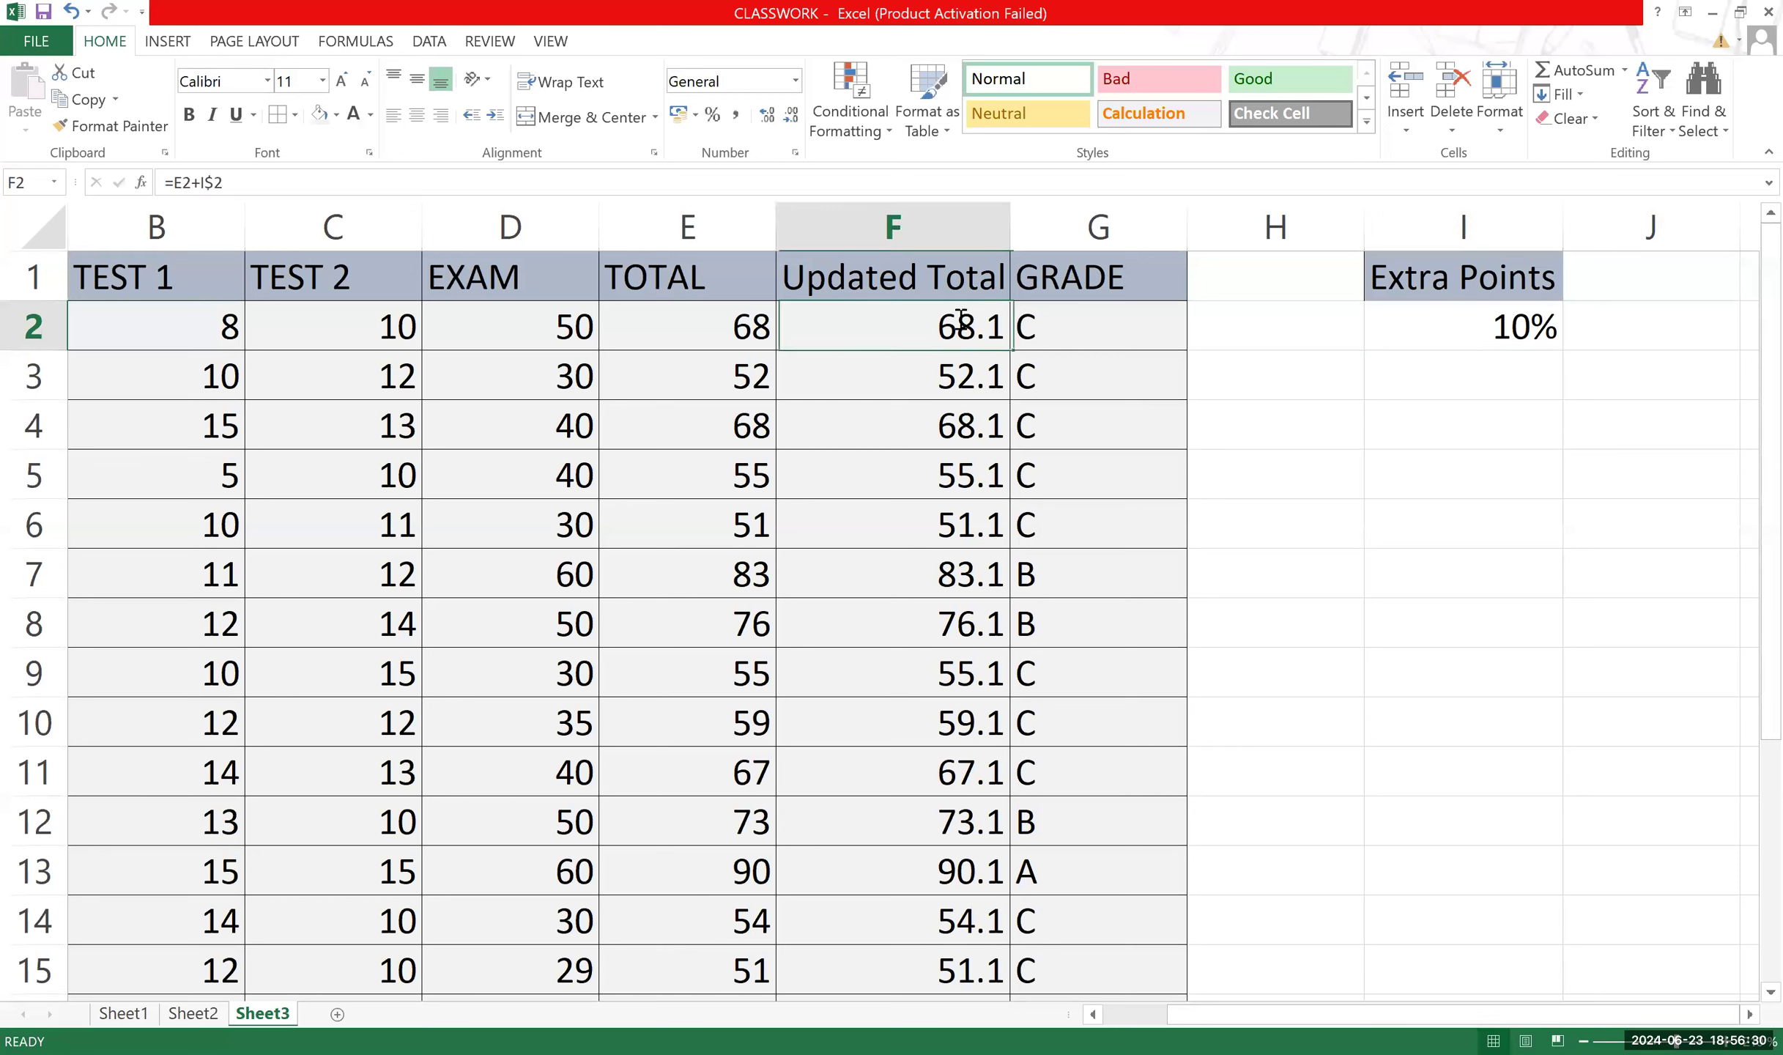
left_click(857, 327)
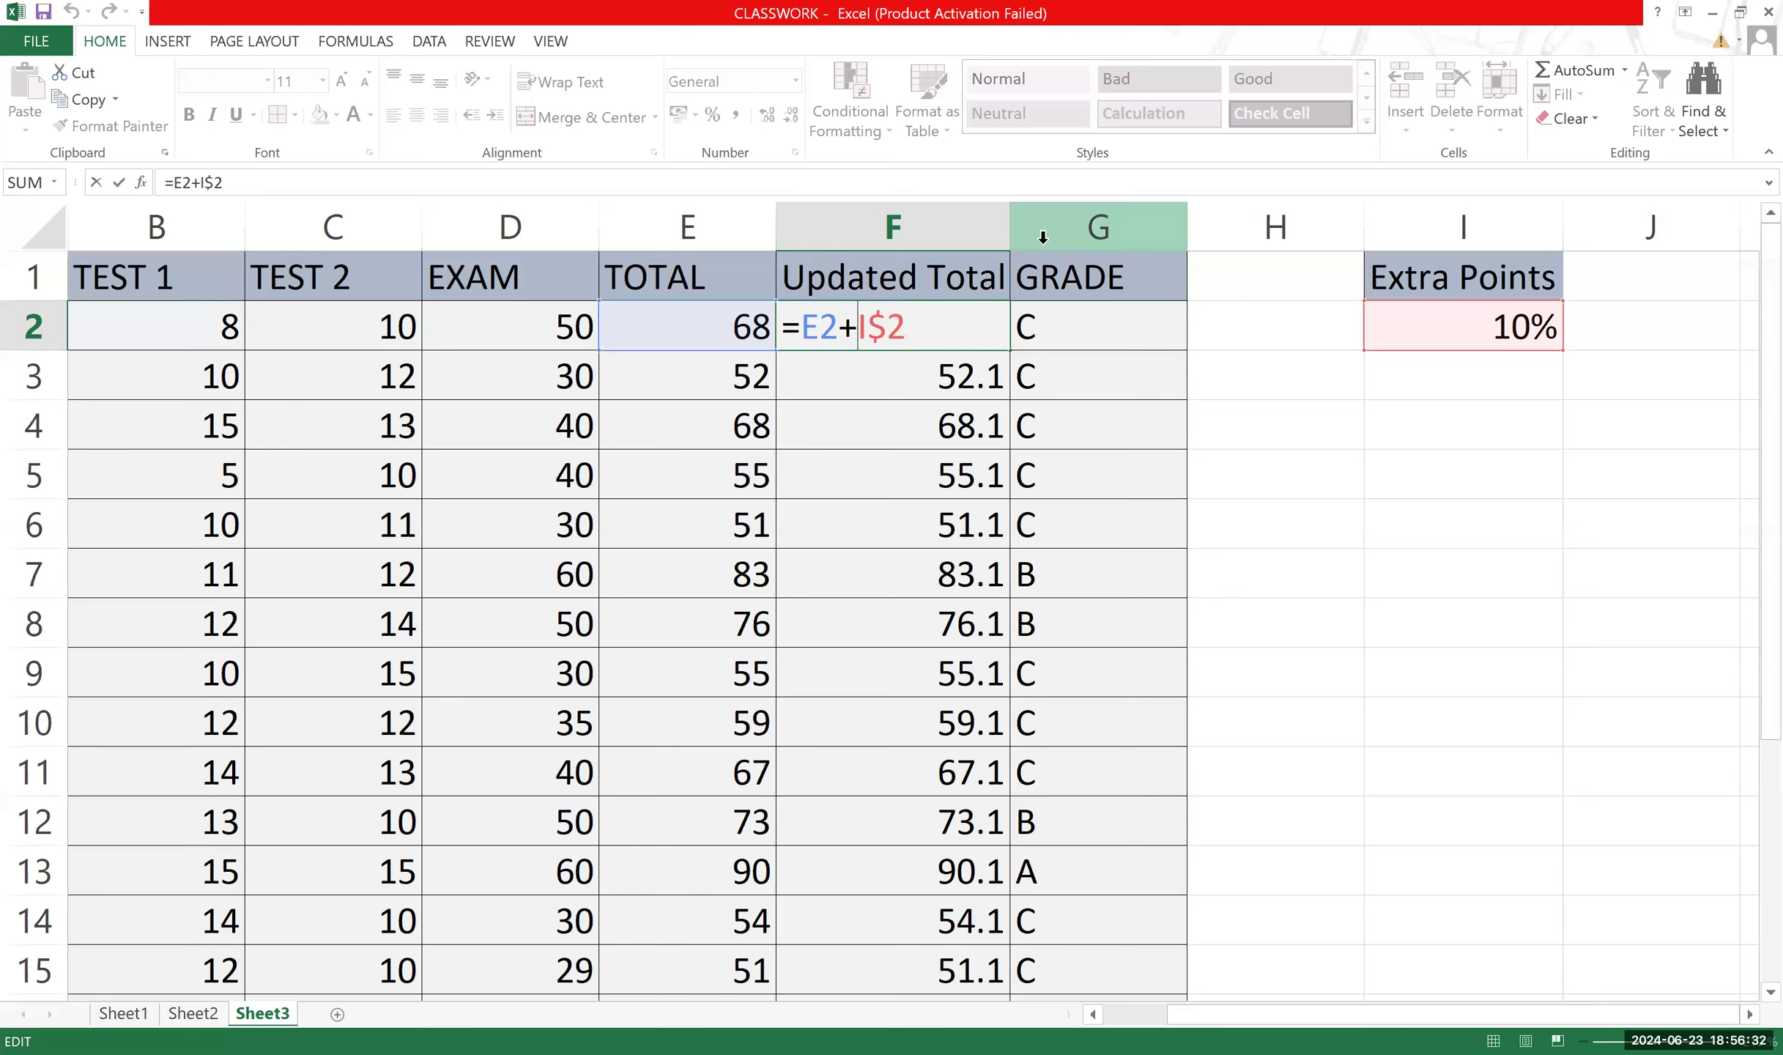
key("BackSpace")
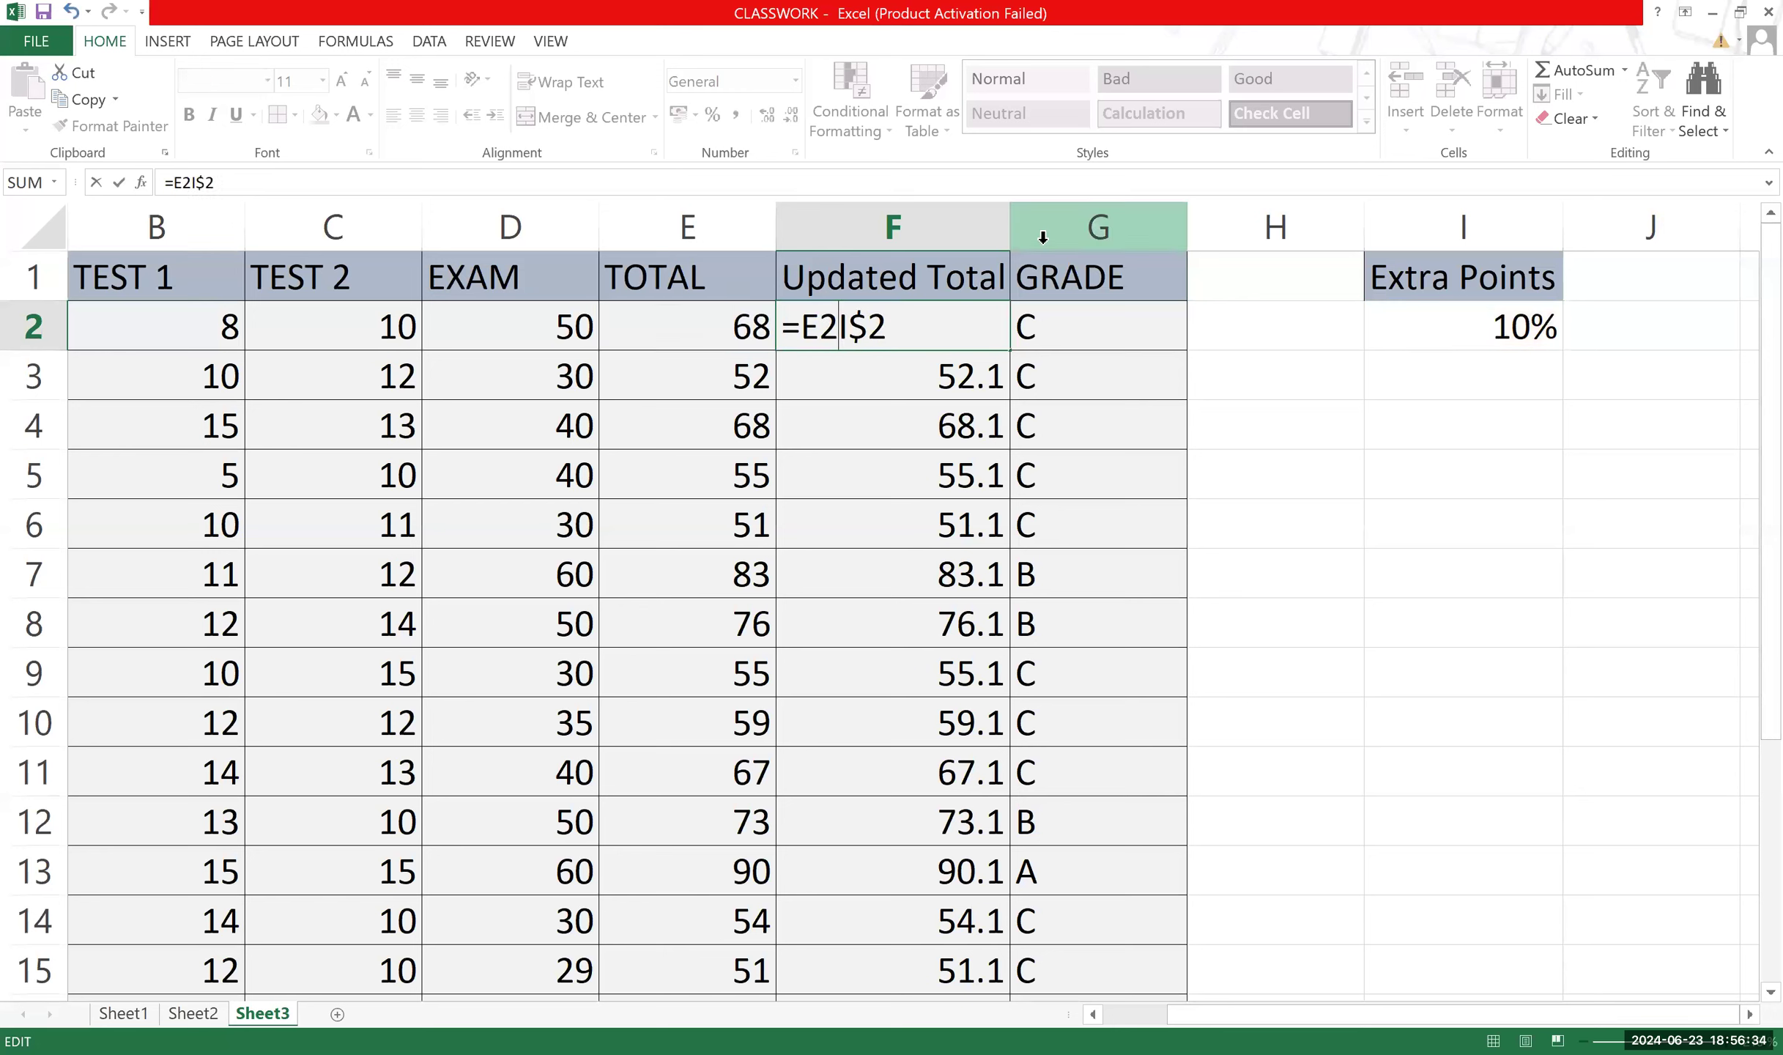
type("*")
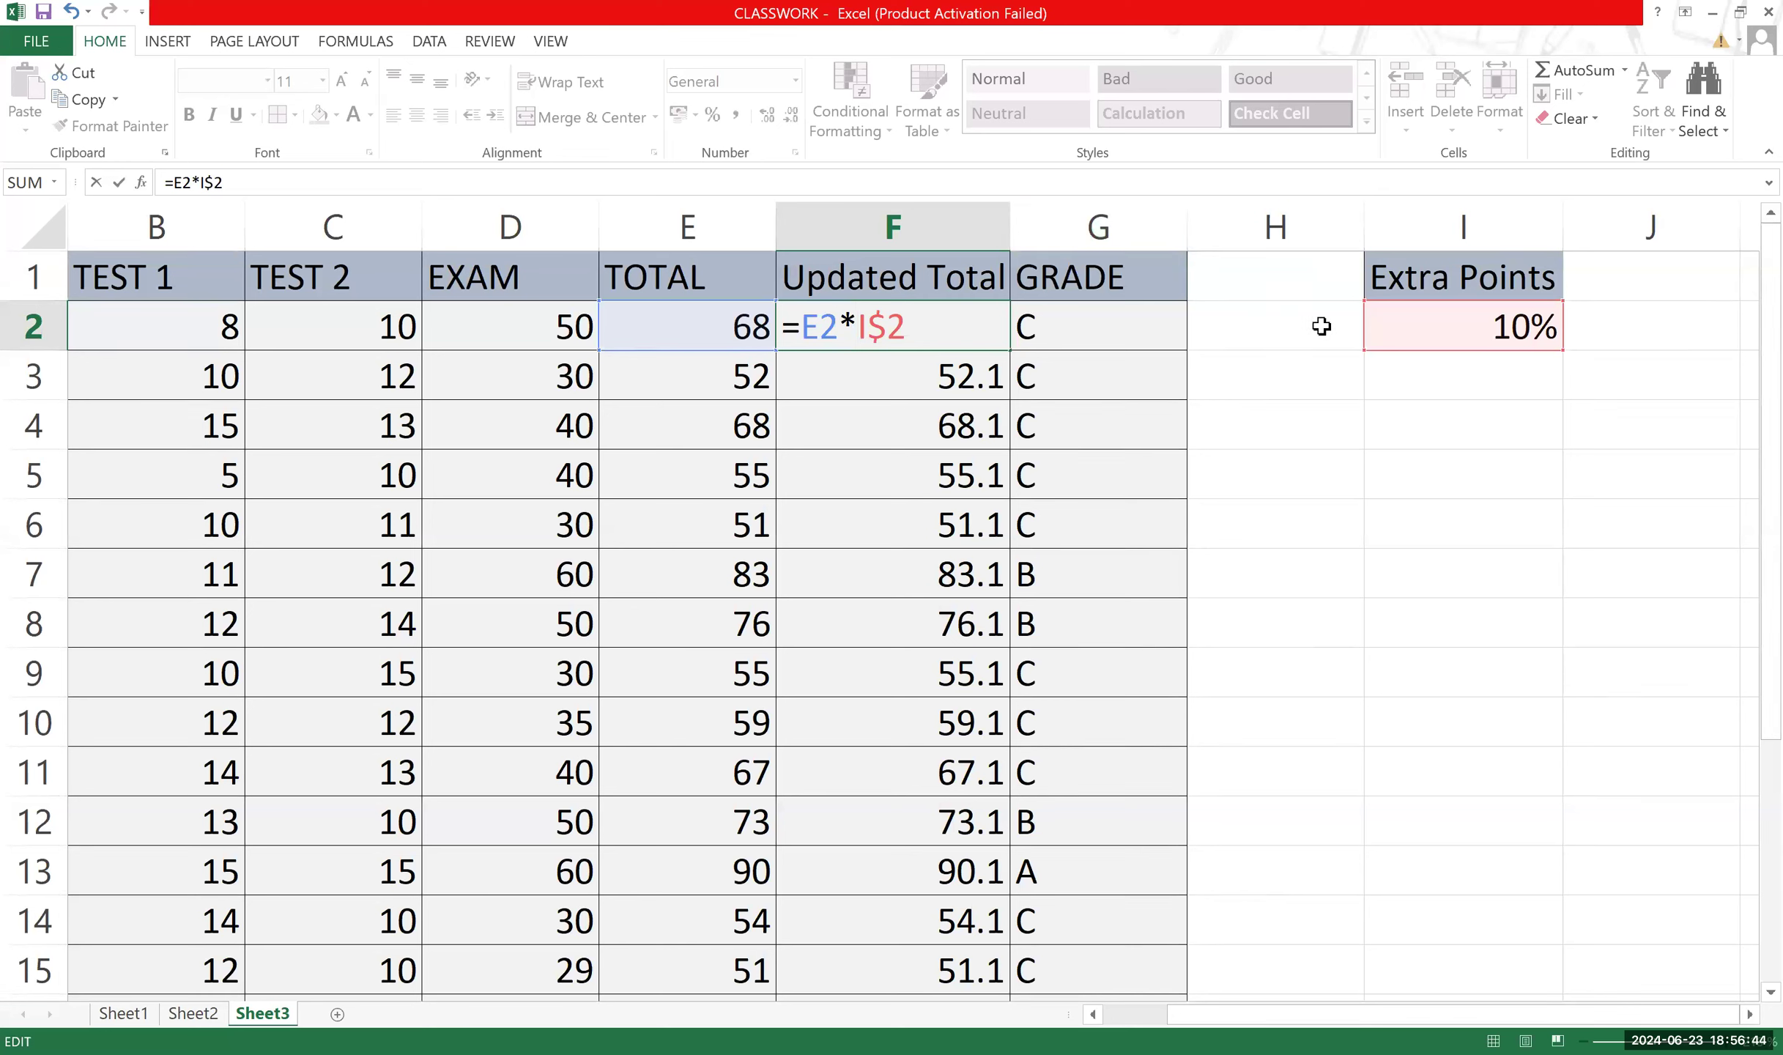
key("Return")
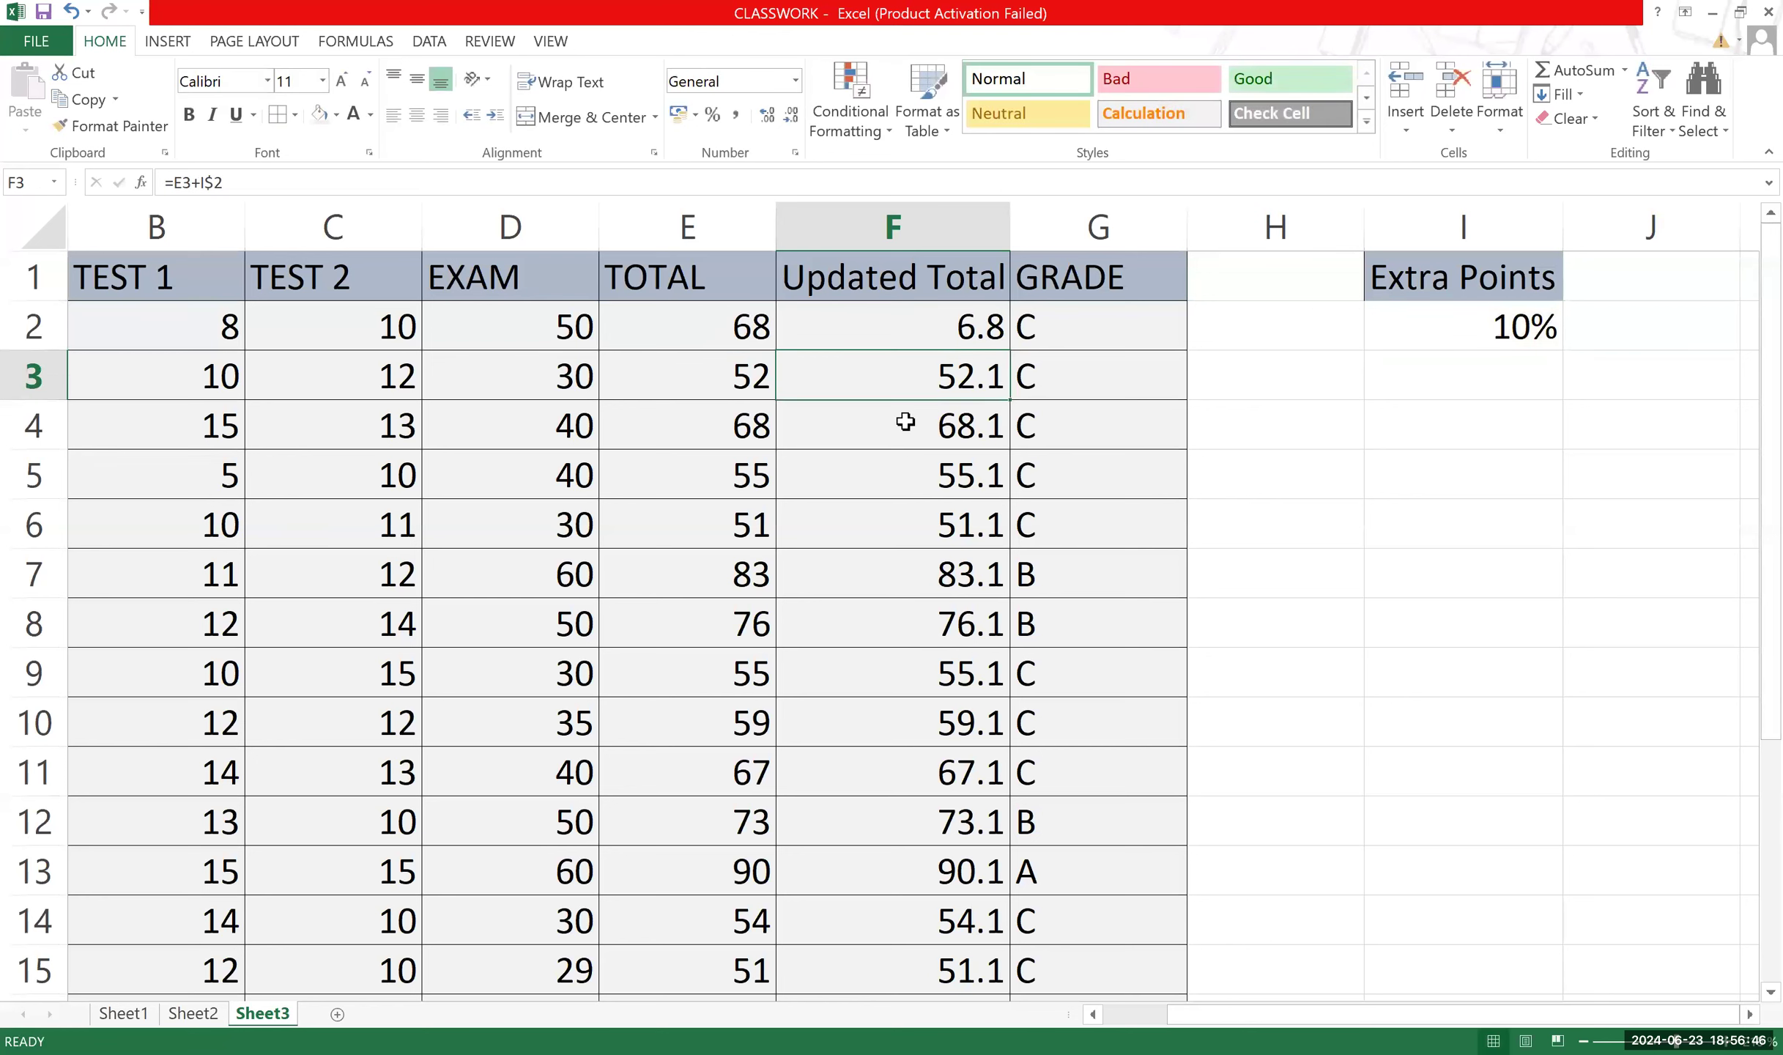
Check the references of the F2 formula, and set the Extra Points value in I2 to 110%.
left_click(980, 318)
double_click(980, 320)
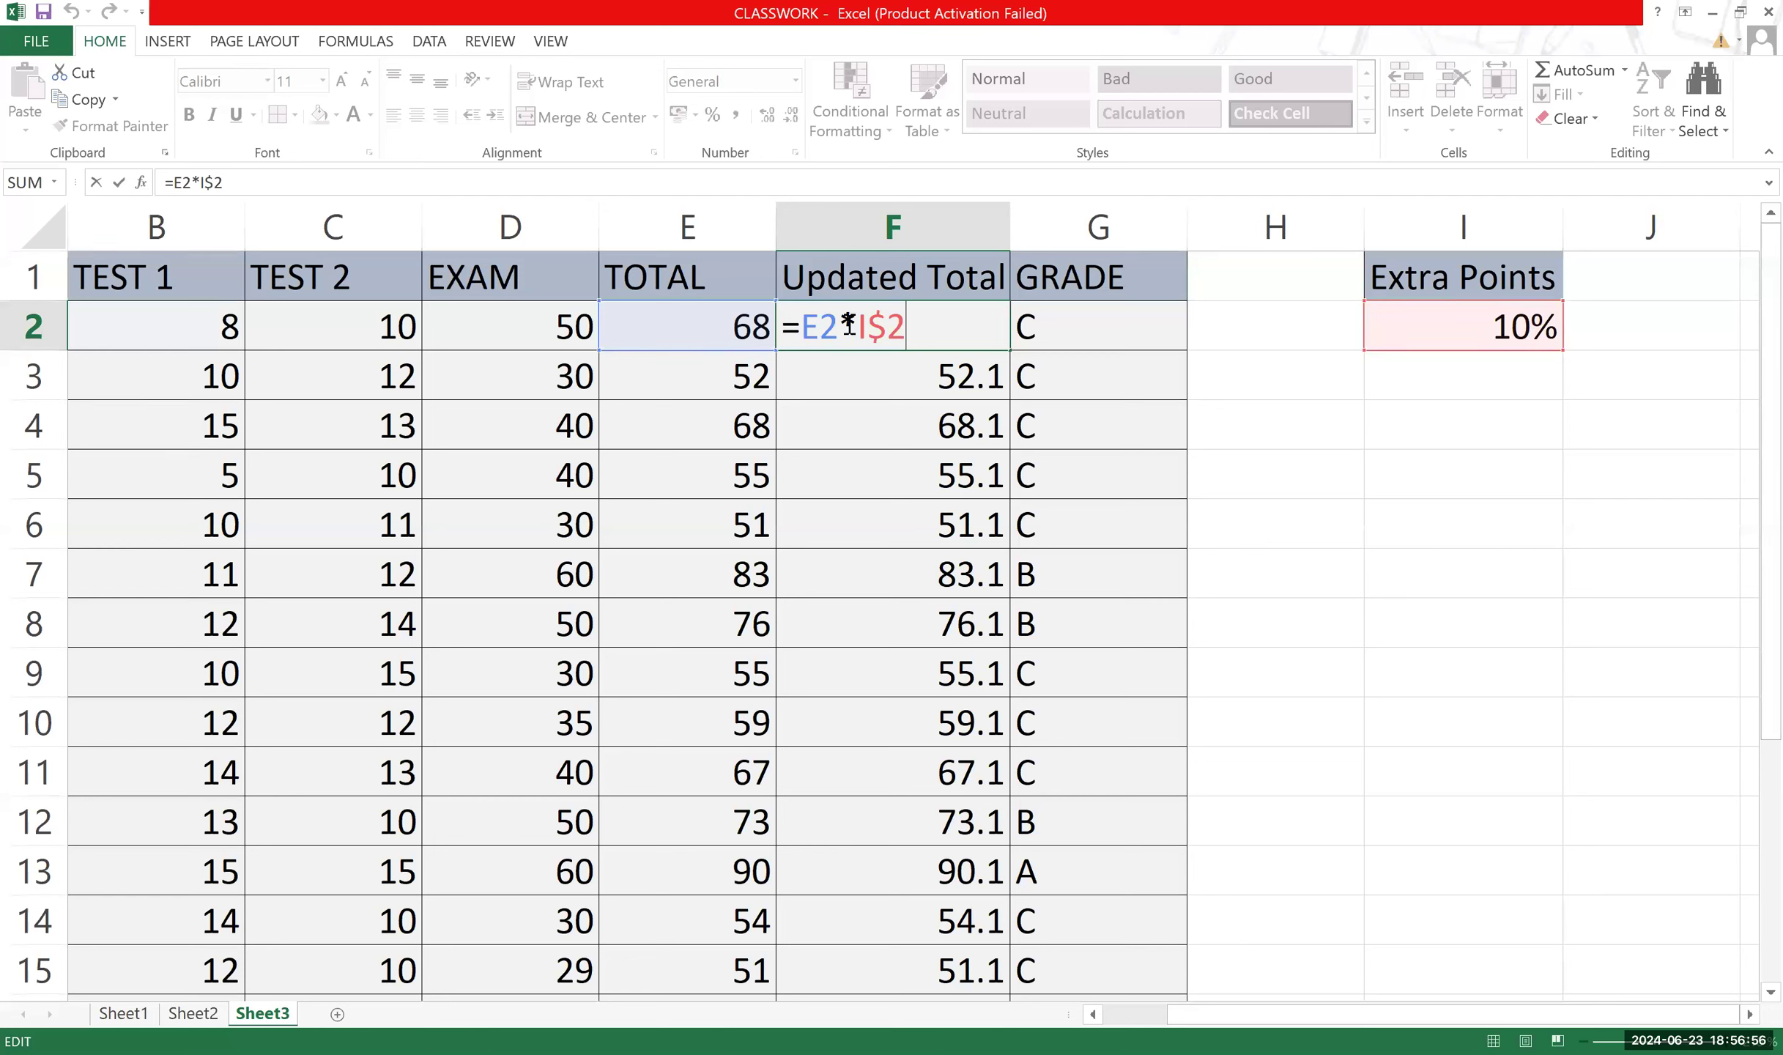
double_click(1540, 331)
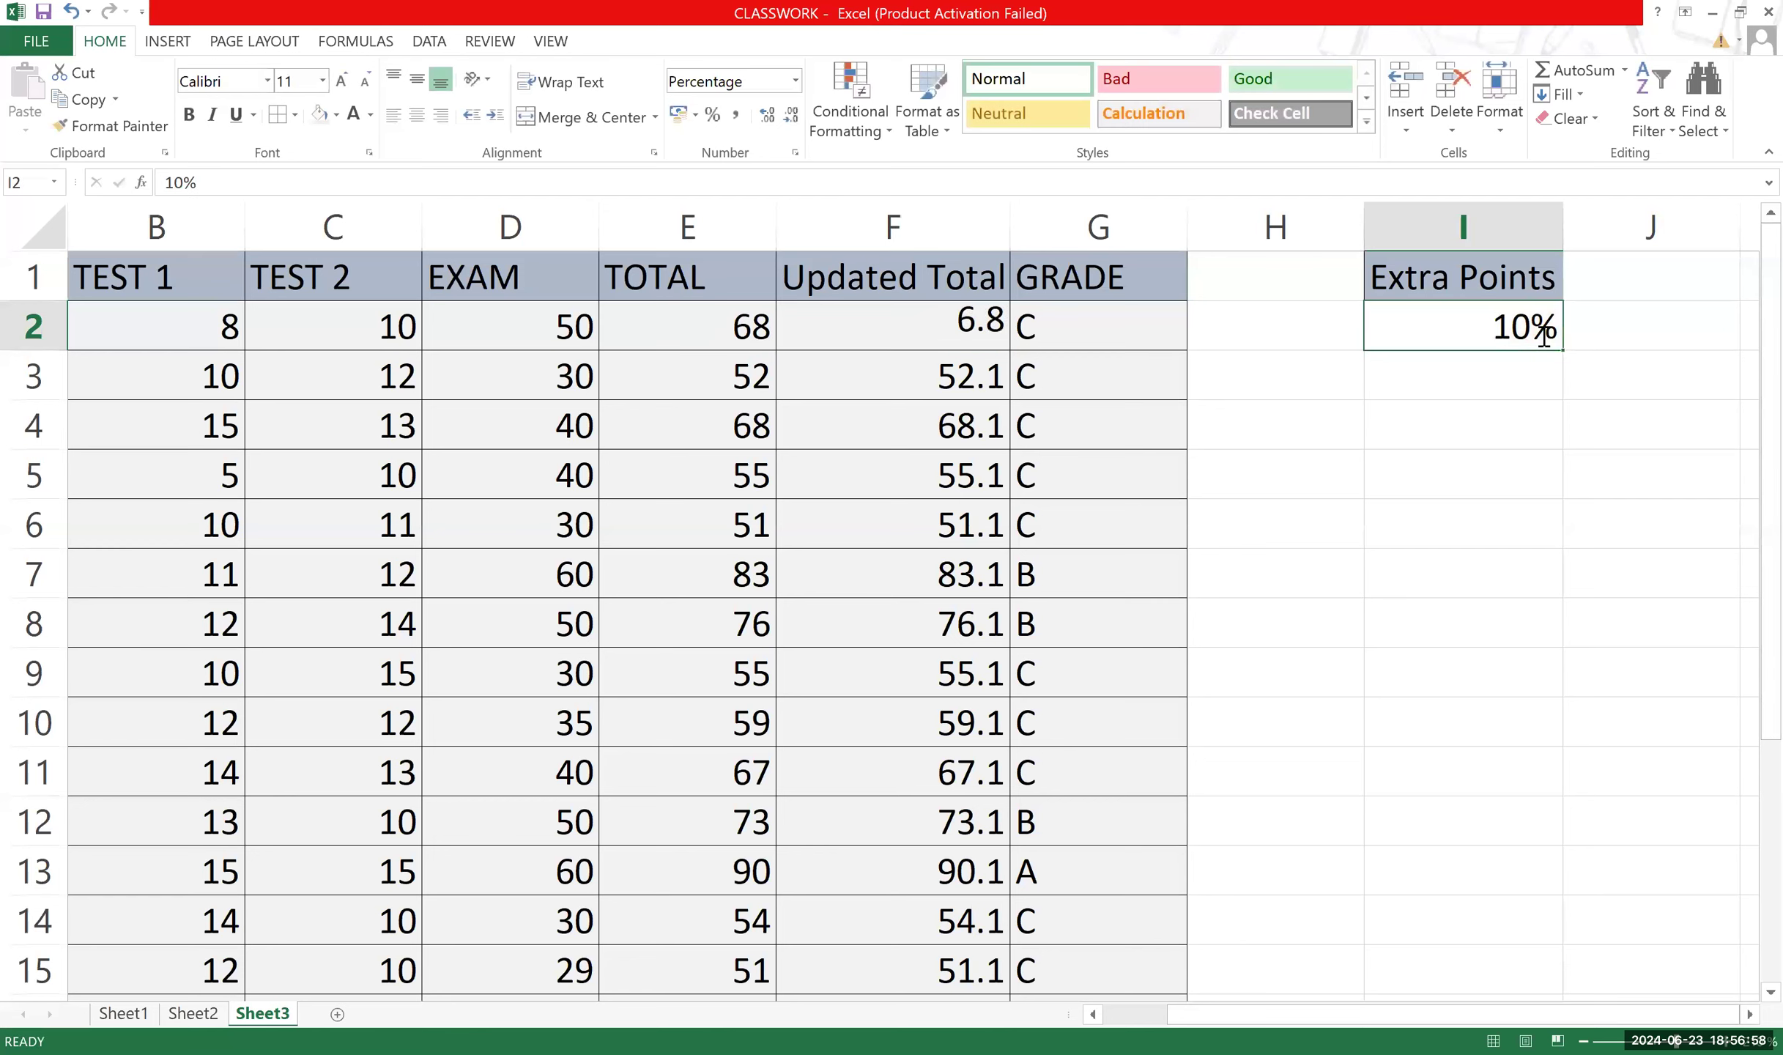
double_click(1499, 343)
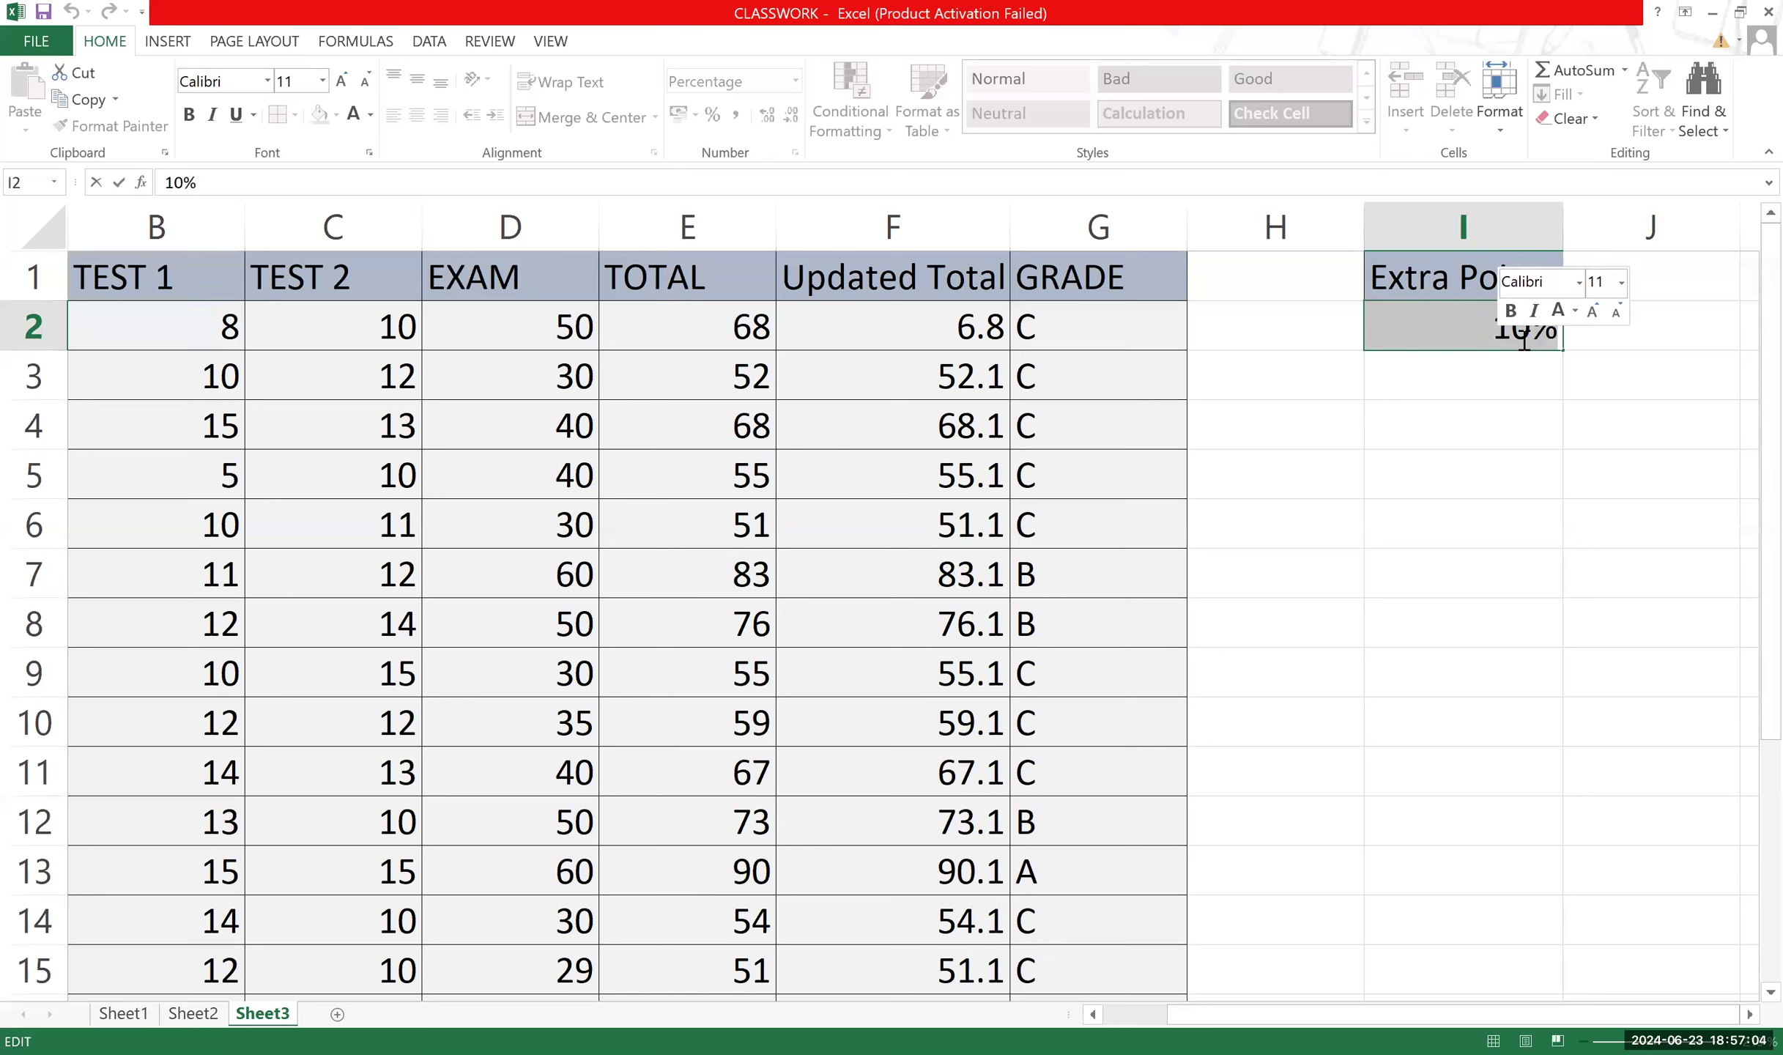
left_click(1527, 334)
left_click(1491, 311)
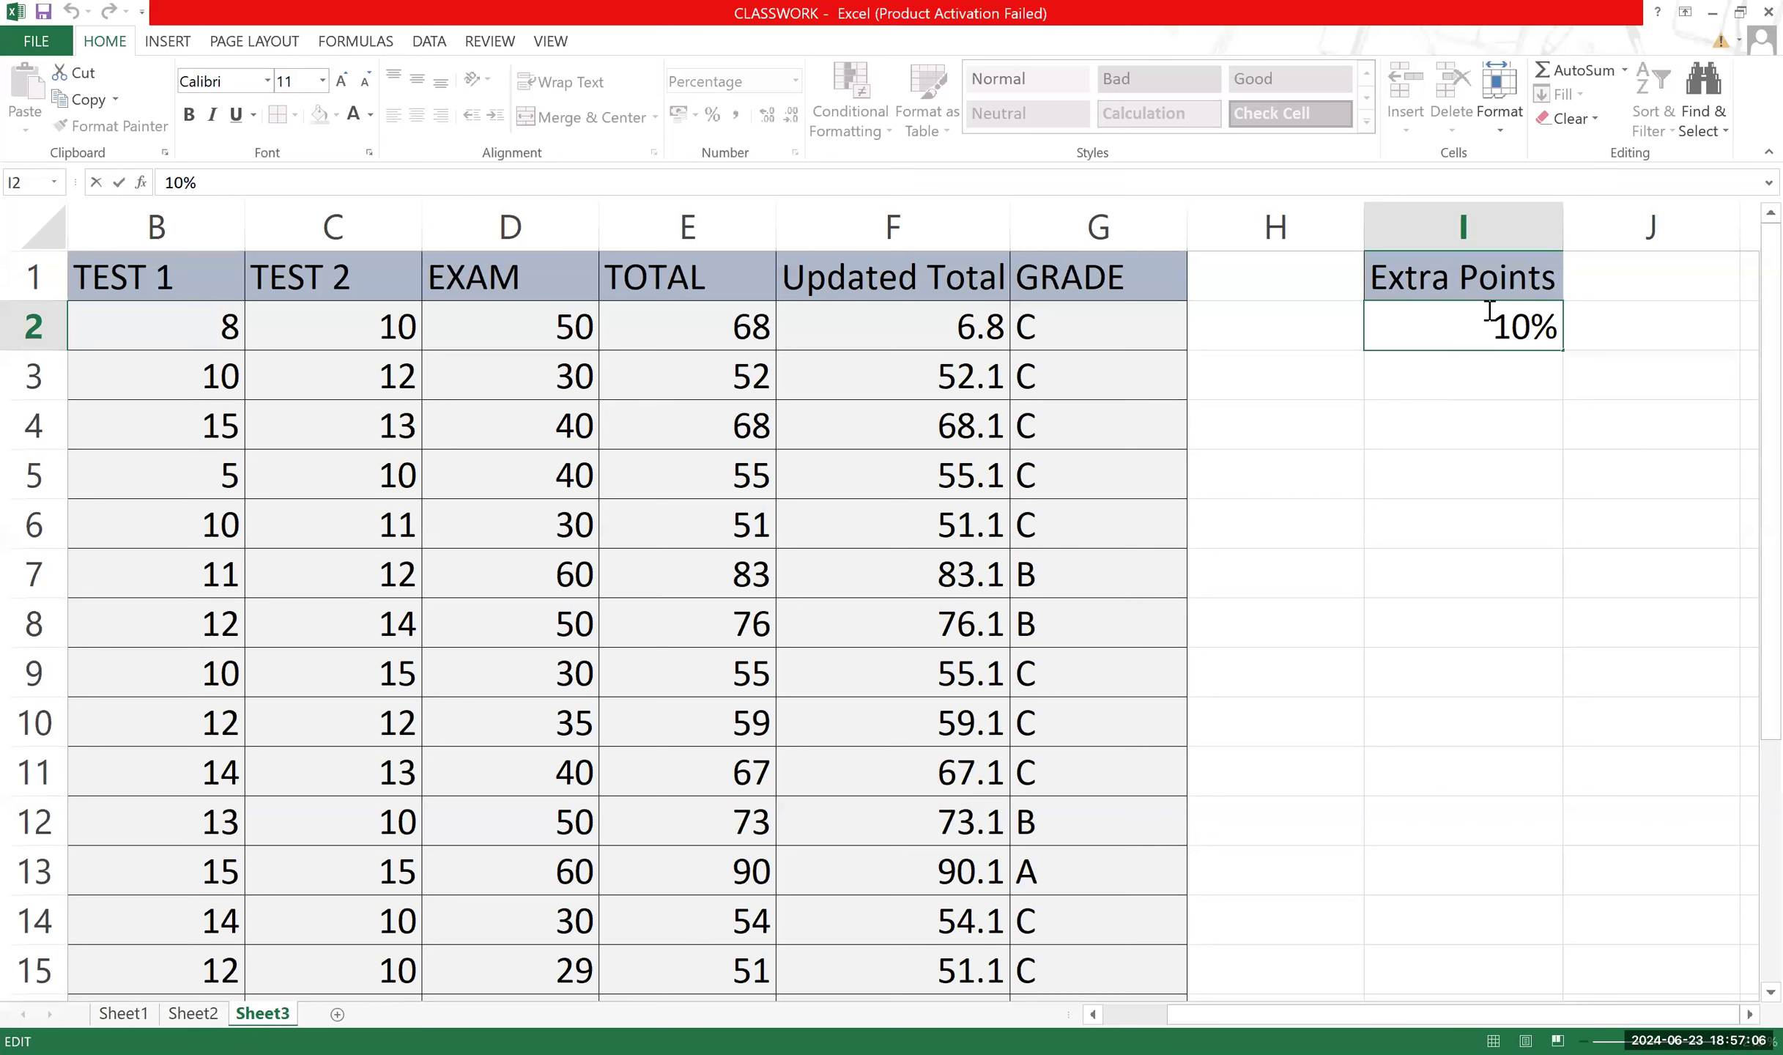
type("1")
key("Return")
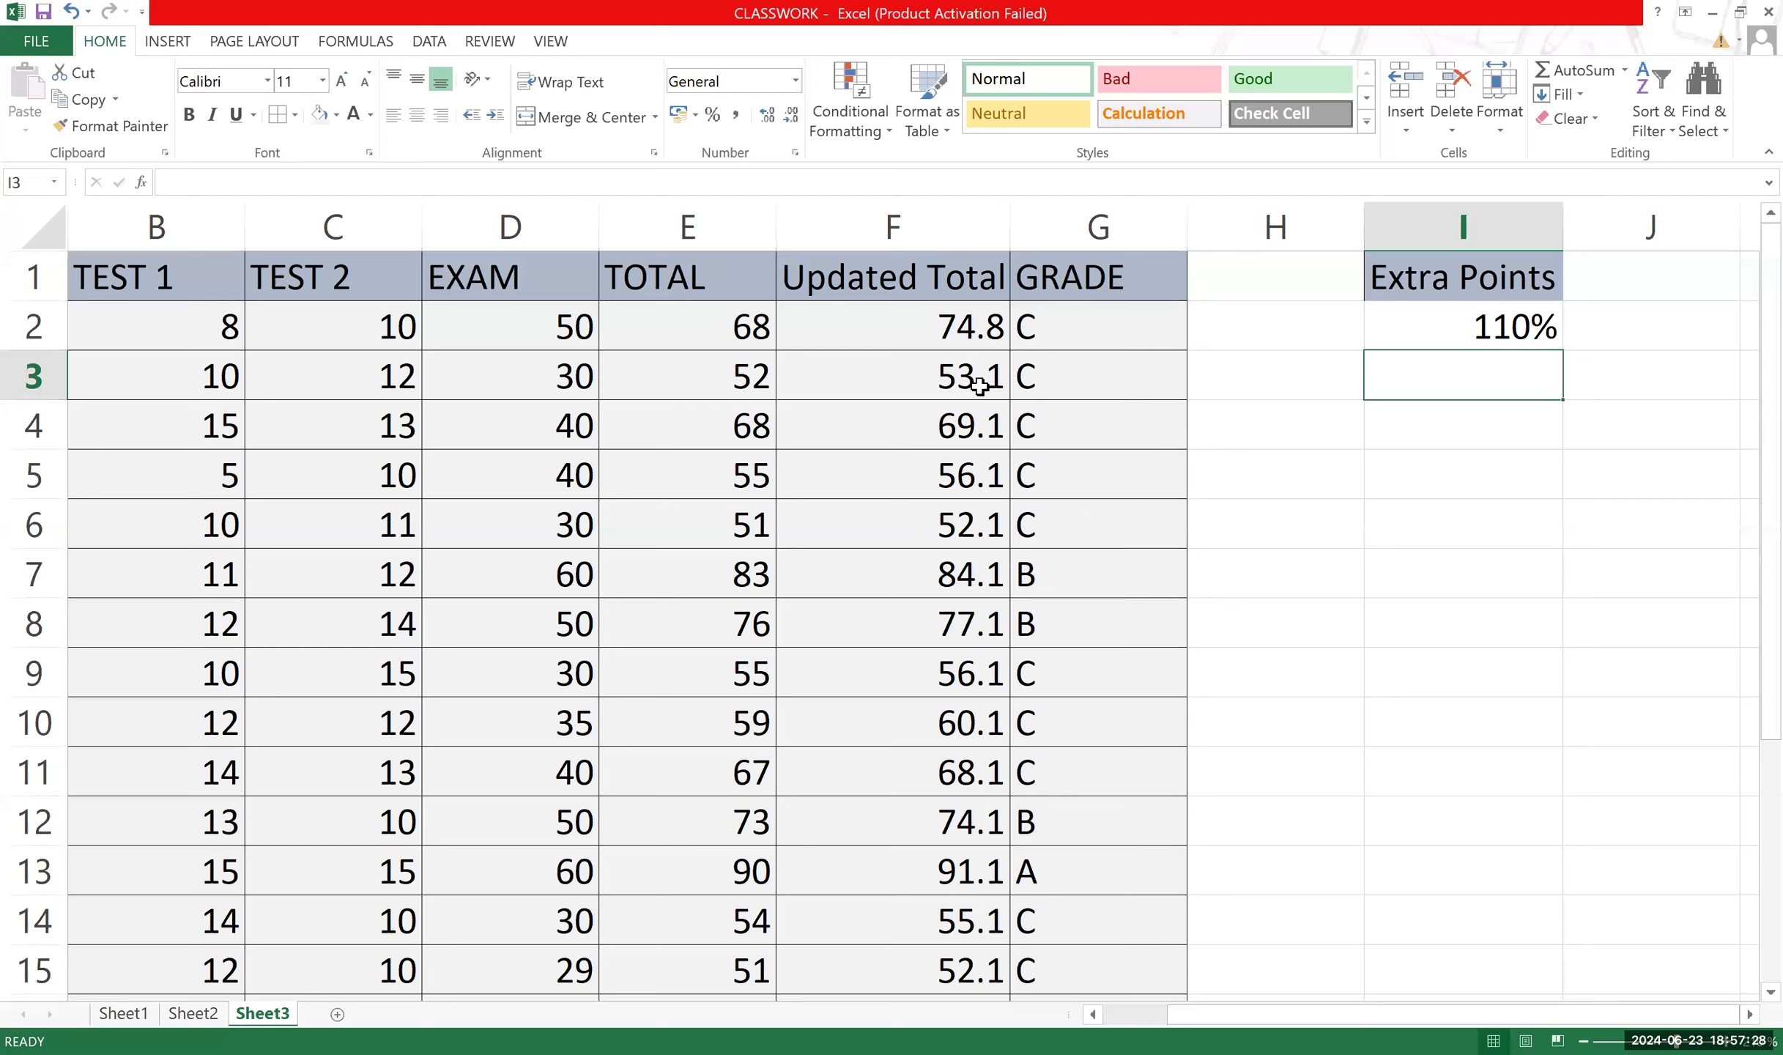
Fill the Updated Total formula =E2*I$2 from F2 down through F22.
left_click(984, 327)
key("F2")
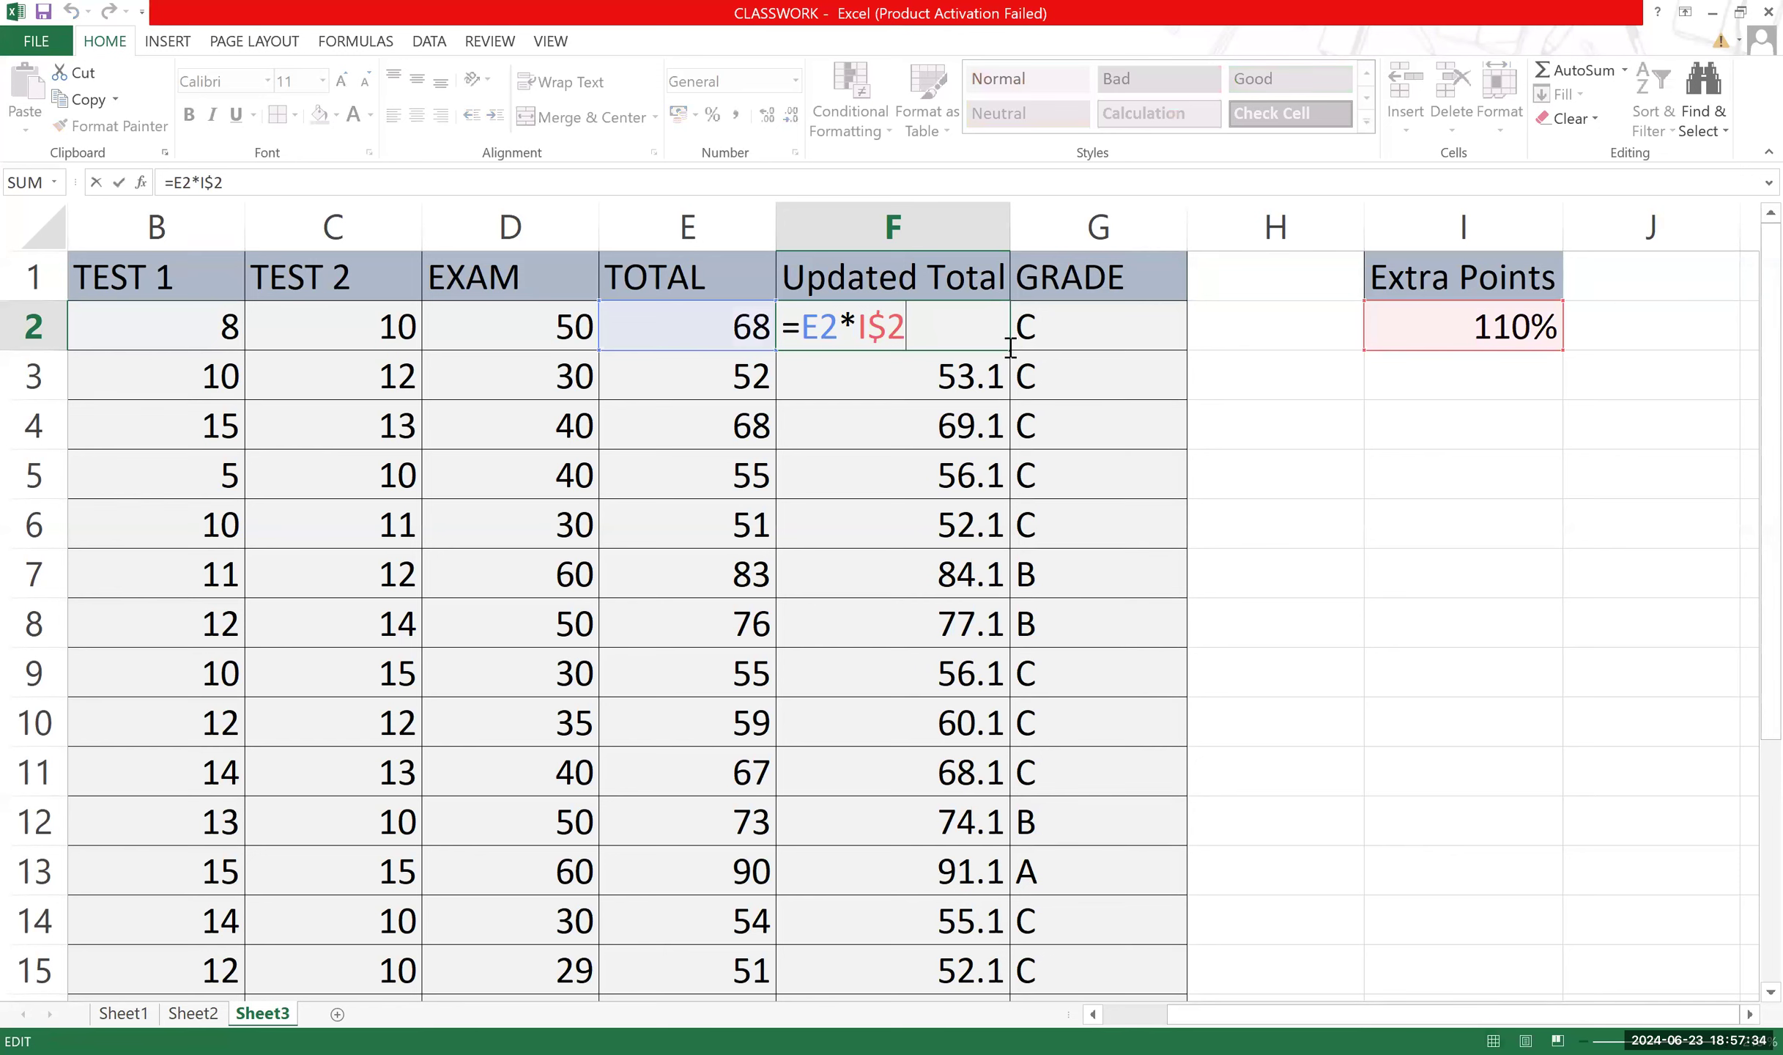
key("ctrl+Return")
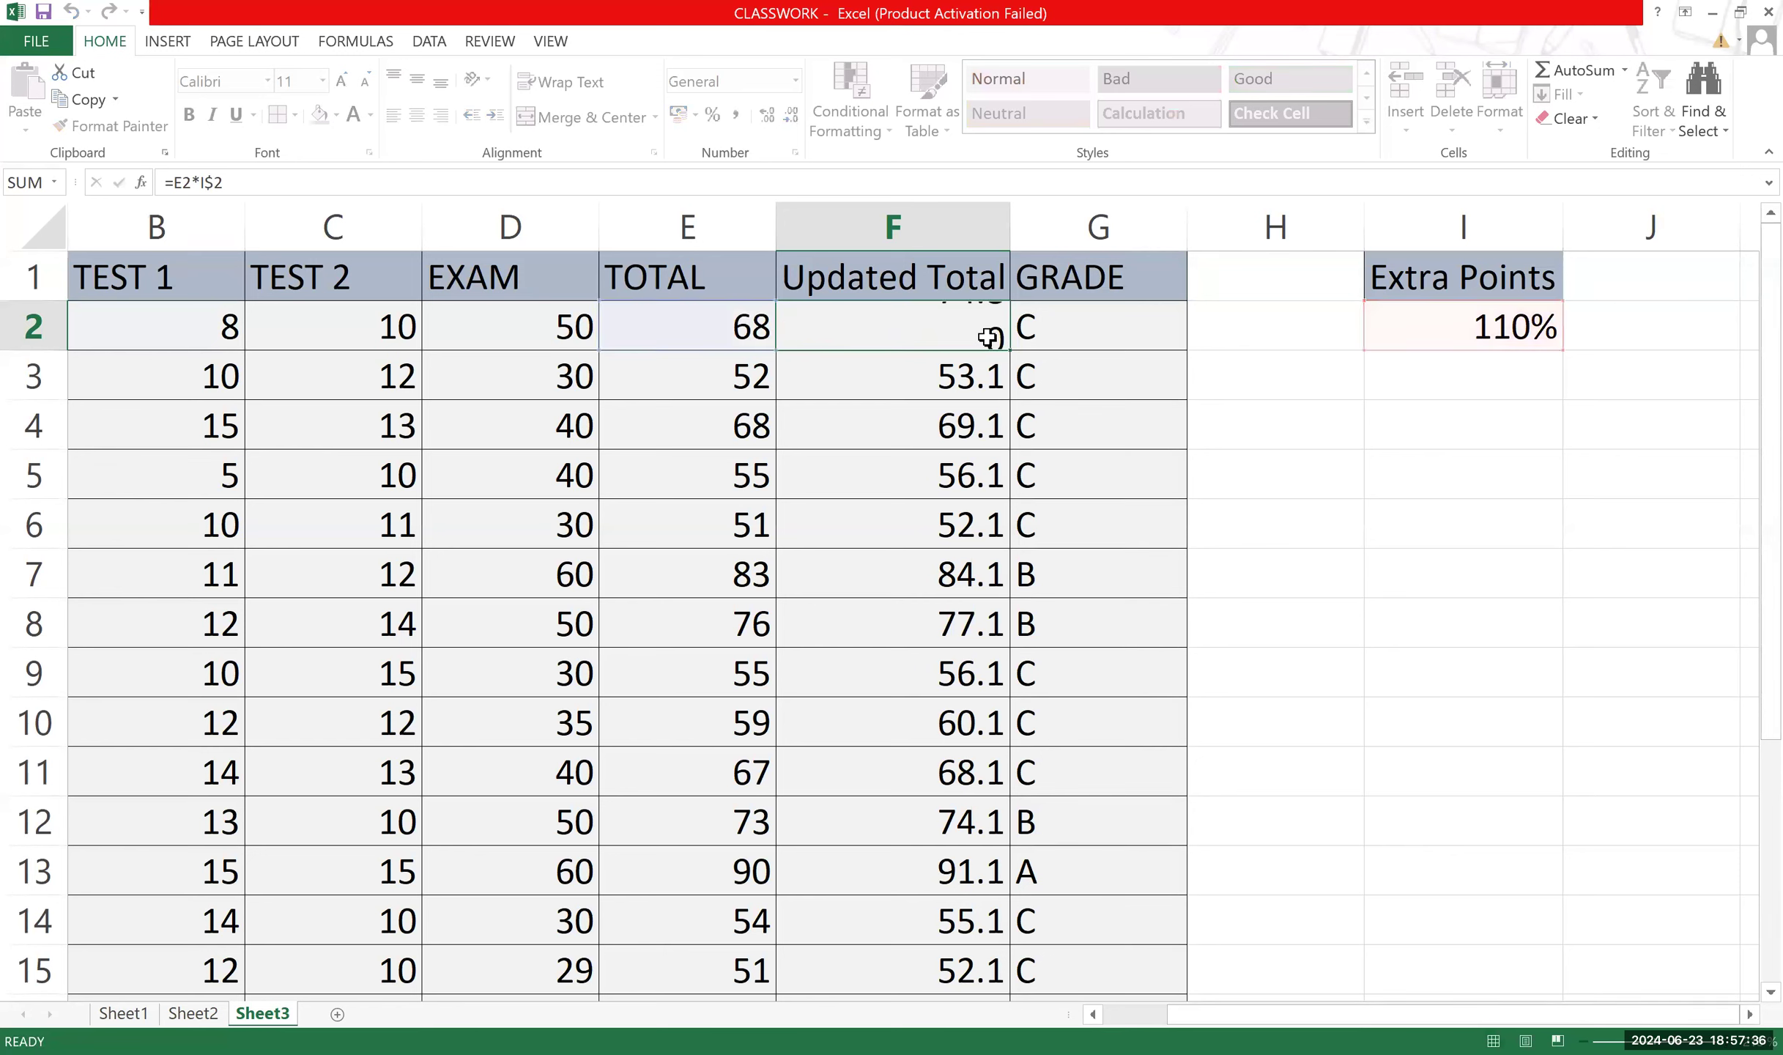
left_click(990, 331)
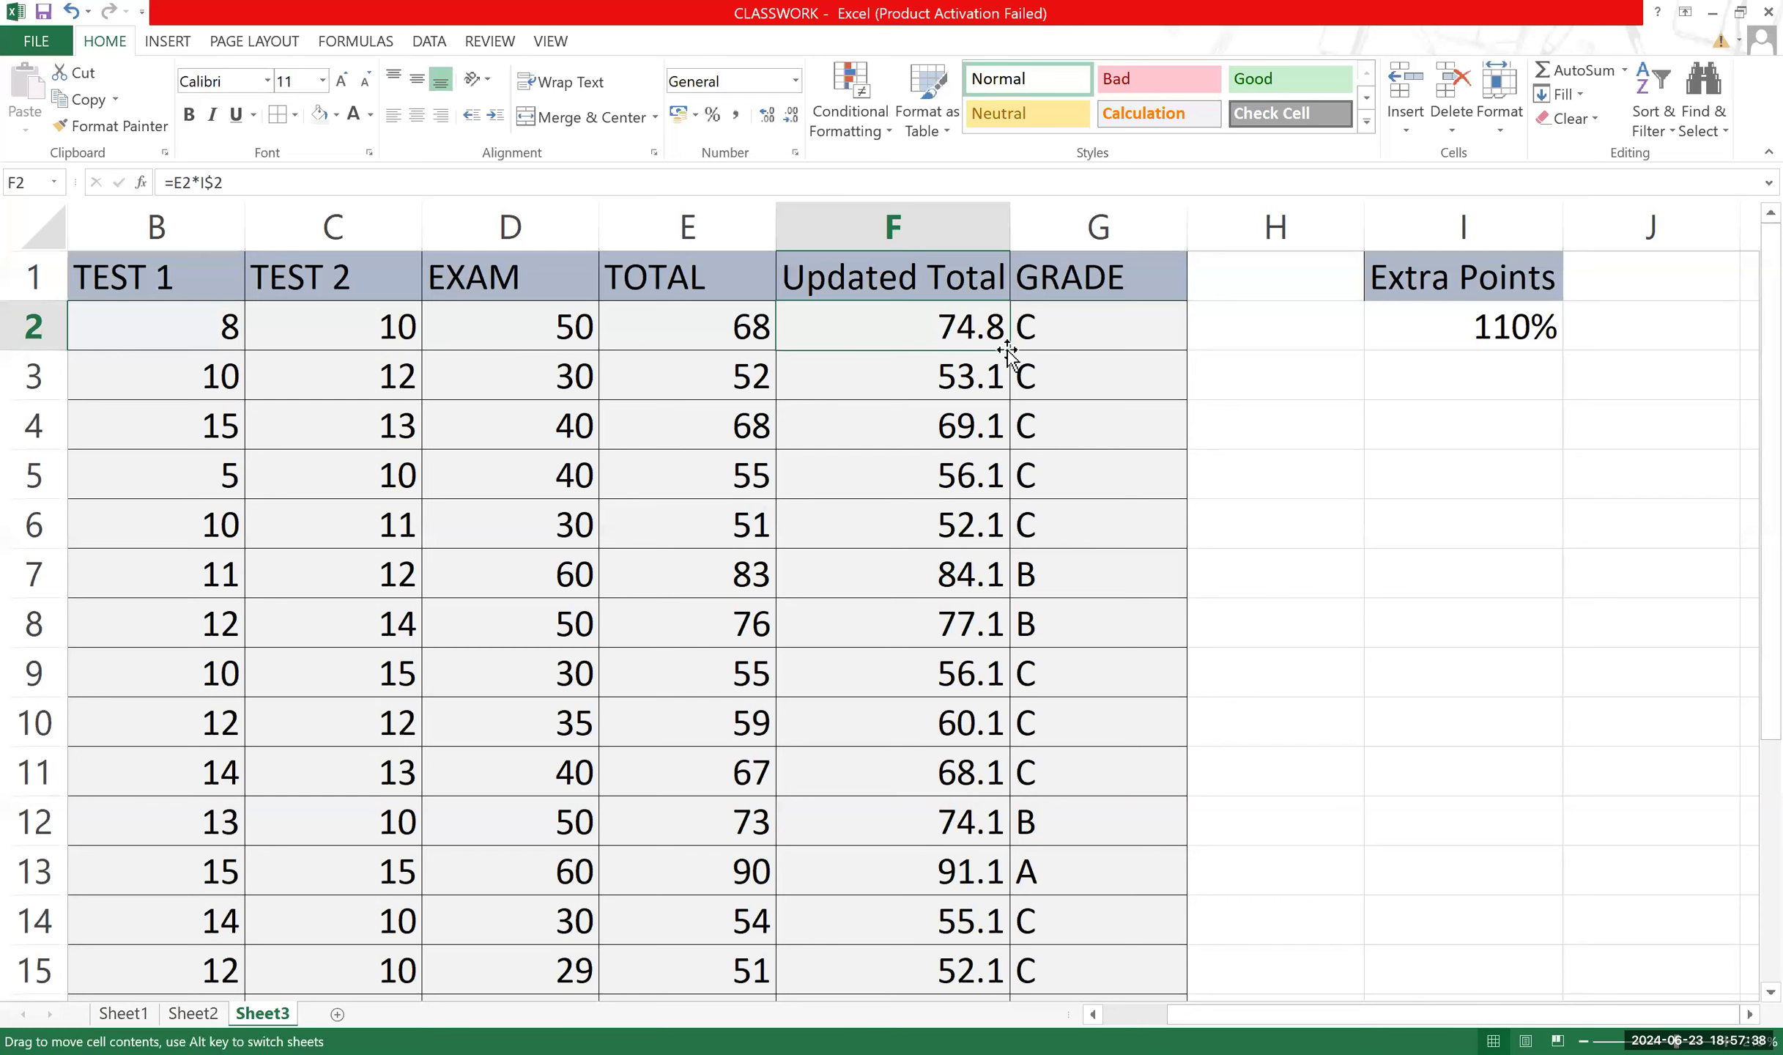
left_click_drag(979, 488, 1008, 956)
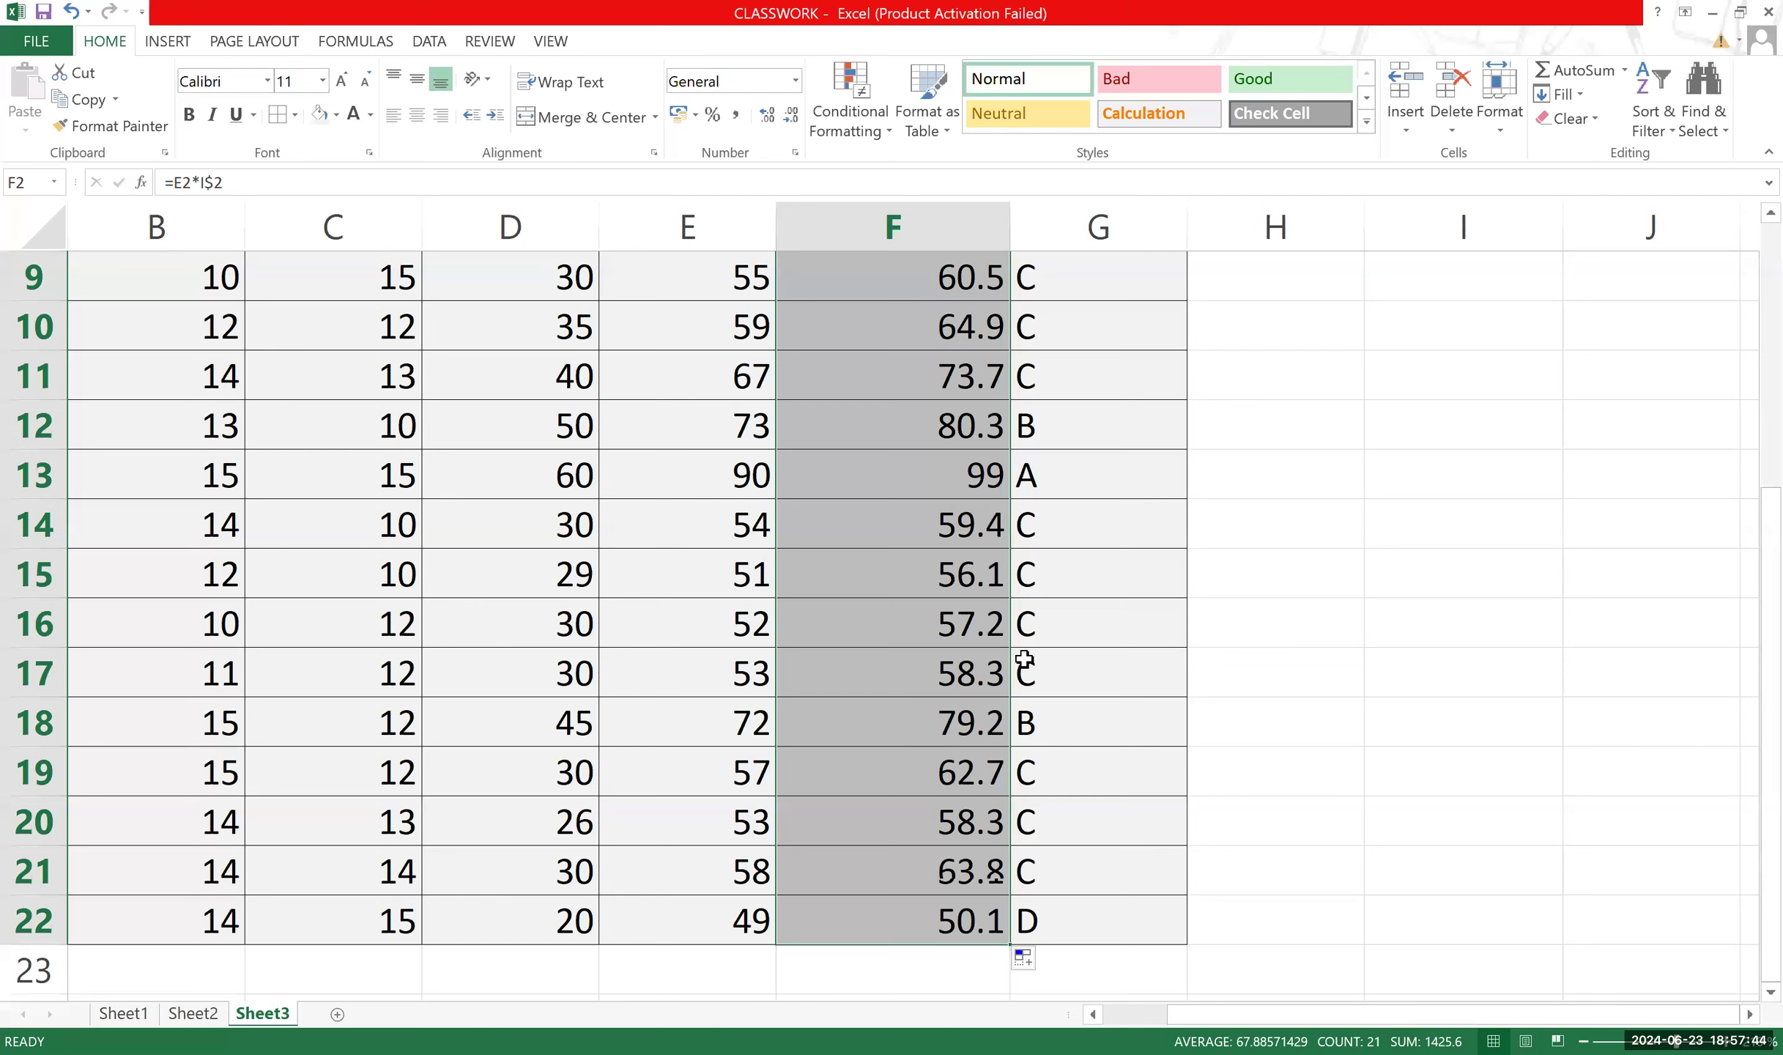
scroll(1023, 660, "up", 3)
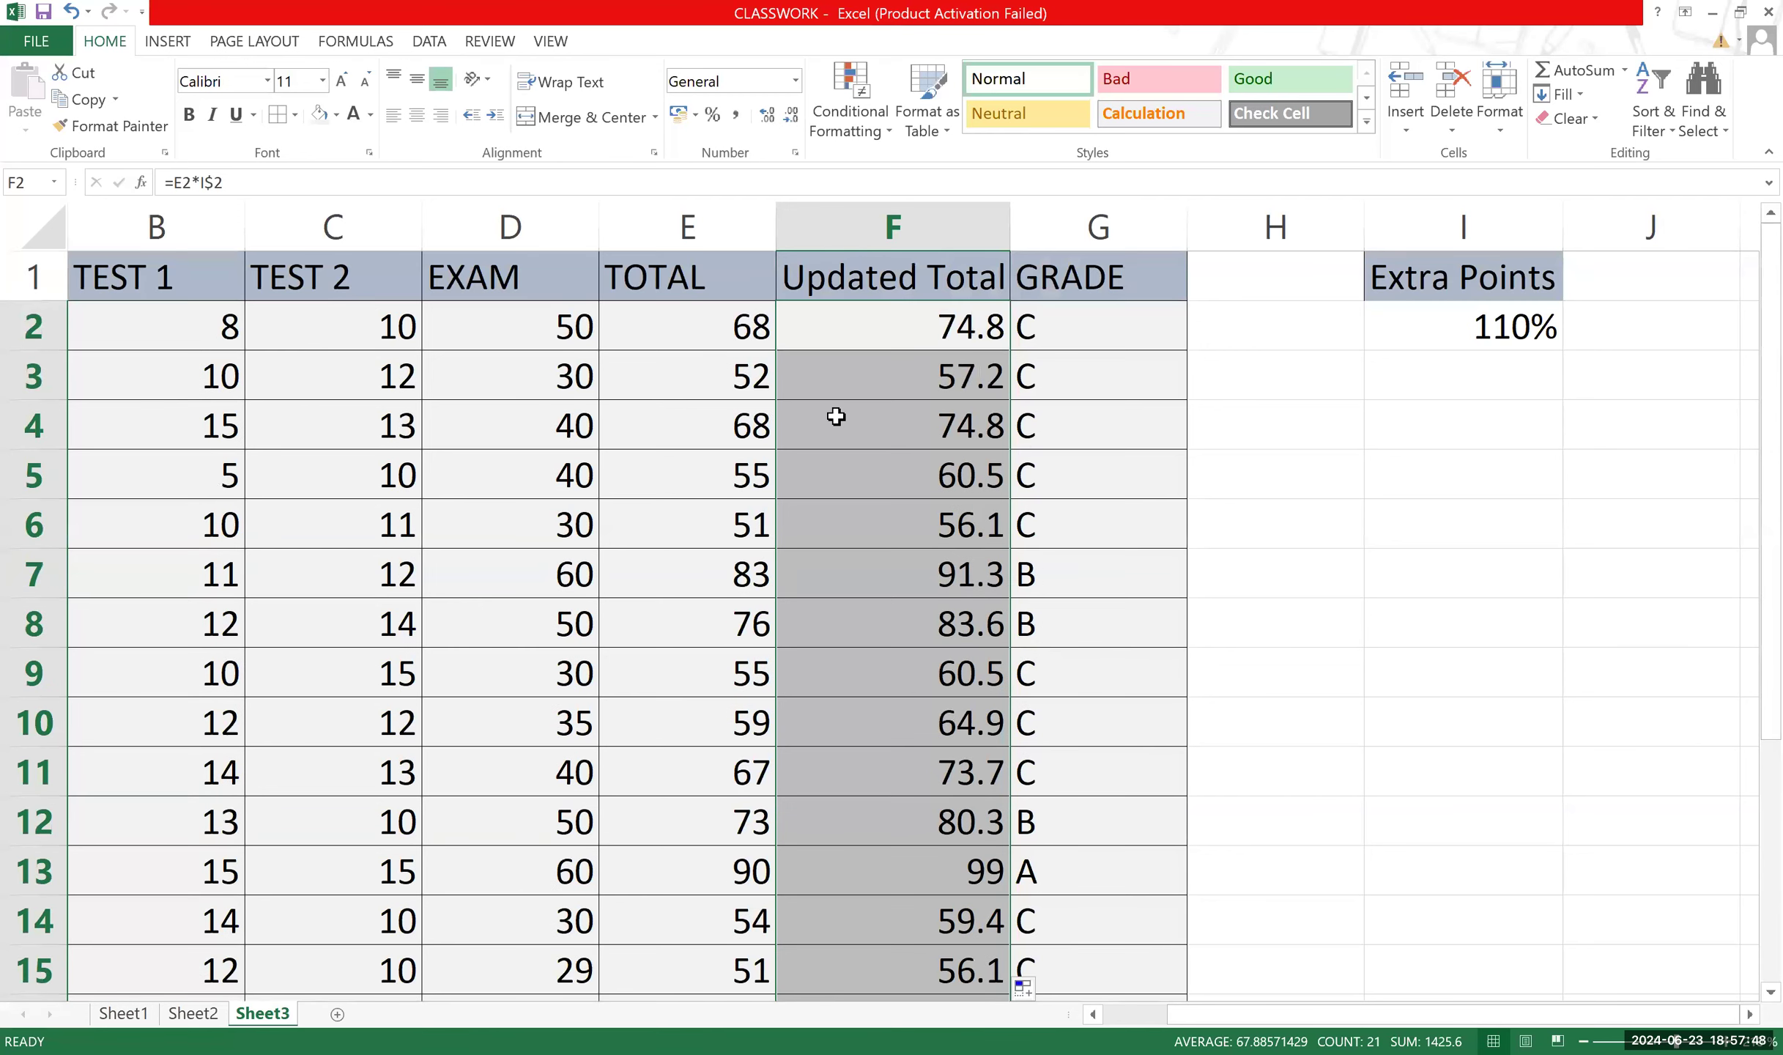
Review the Updated Total results on Sheet3 from the headers to row 22, glancing at the Sheet2 table for comparison.
left_click(1534, 333)
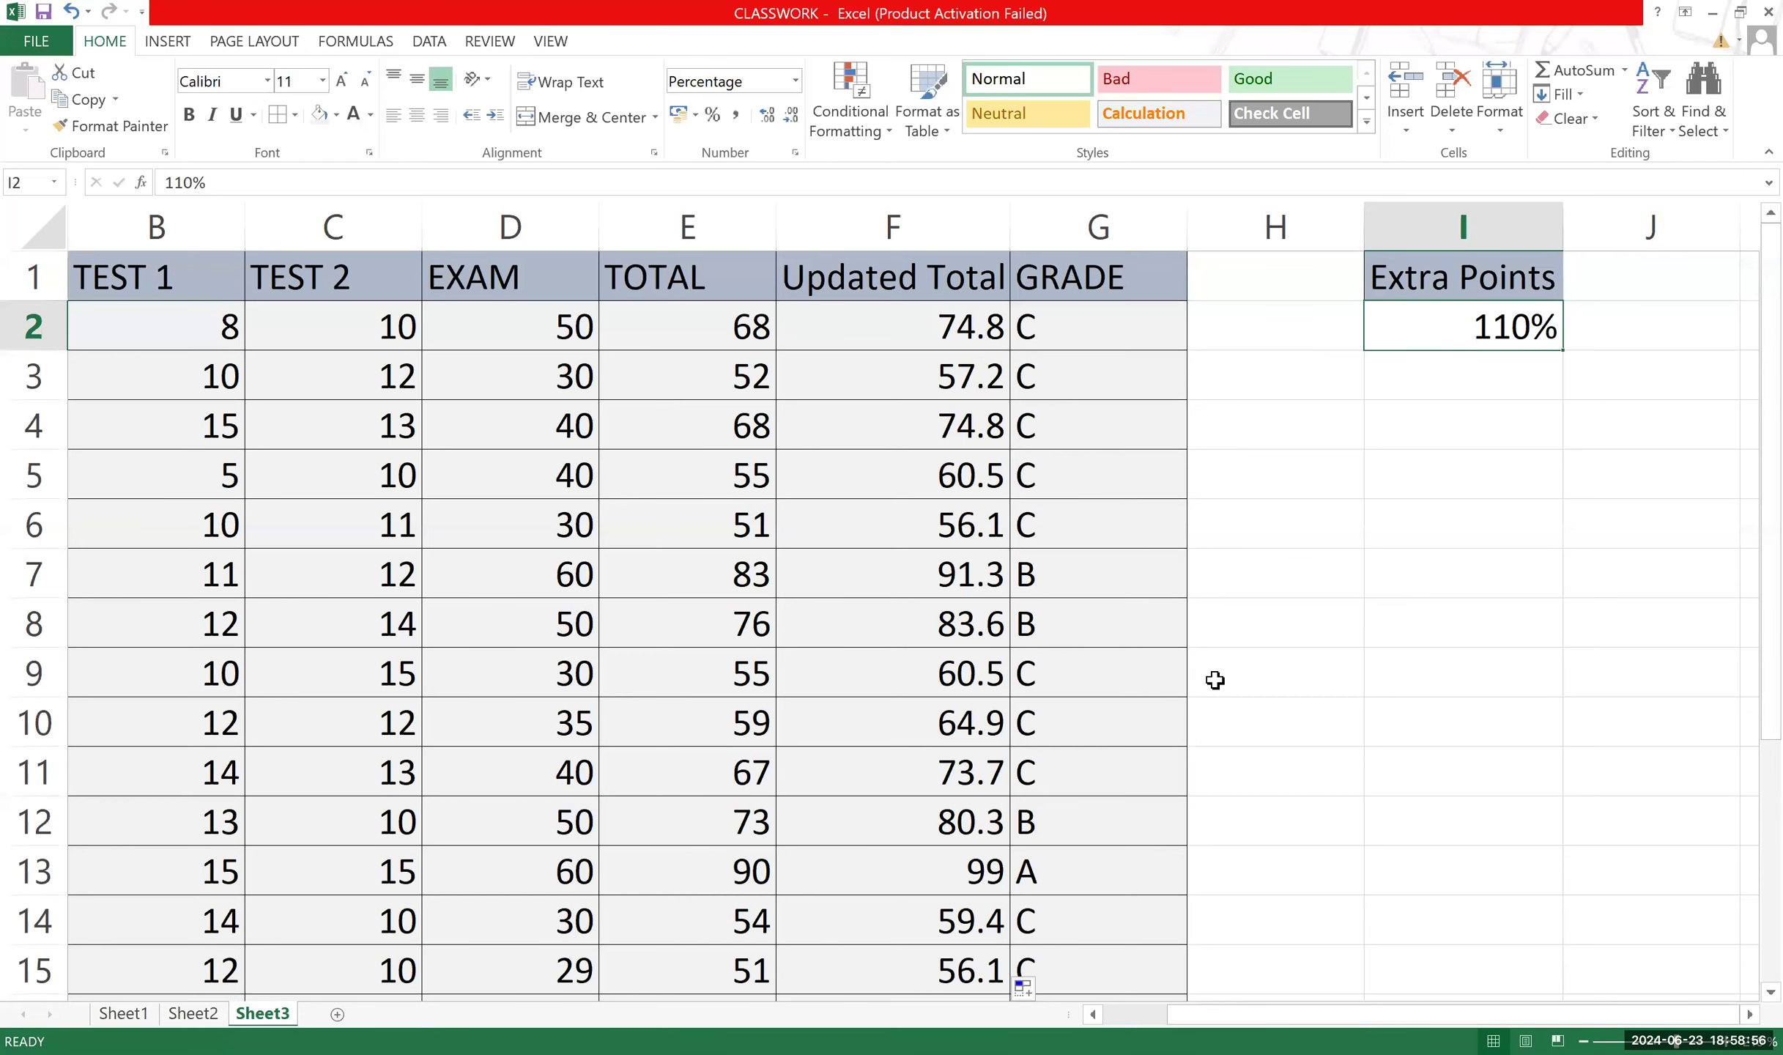
left_click(192, 1013)
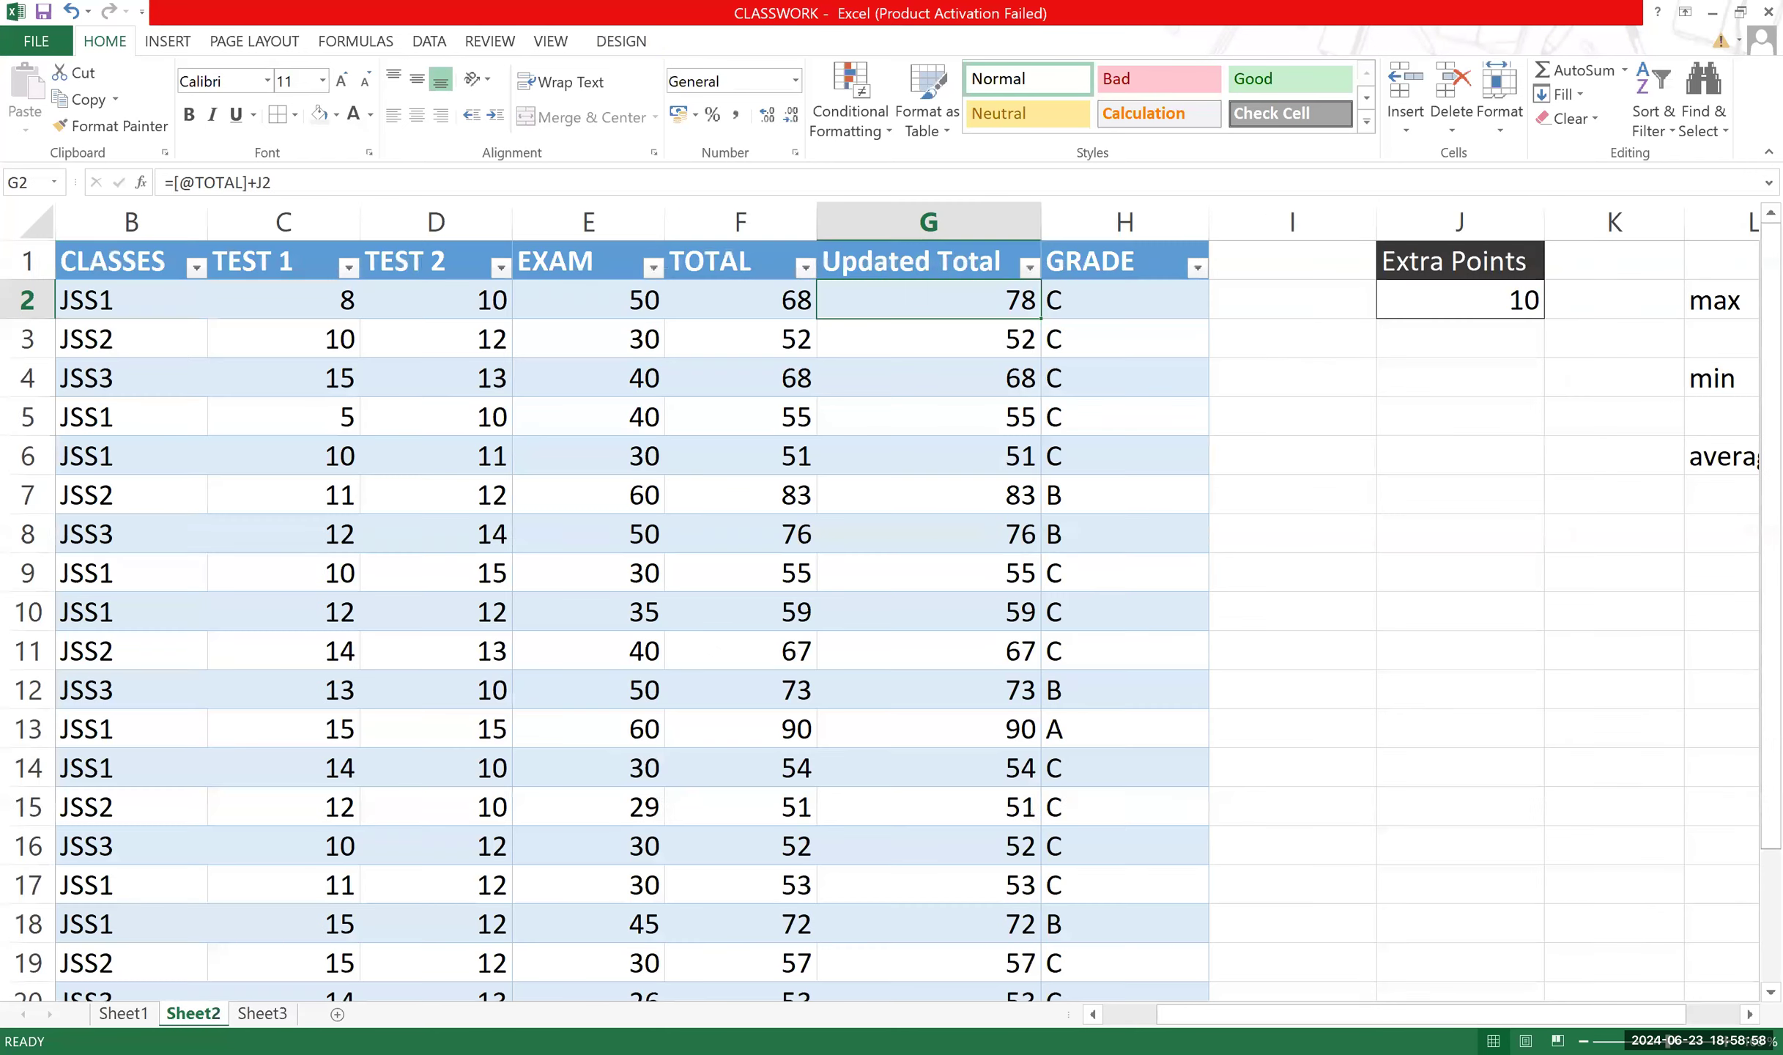
left_click(265, 1012)
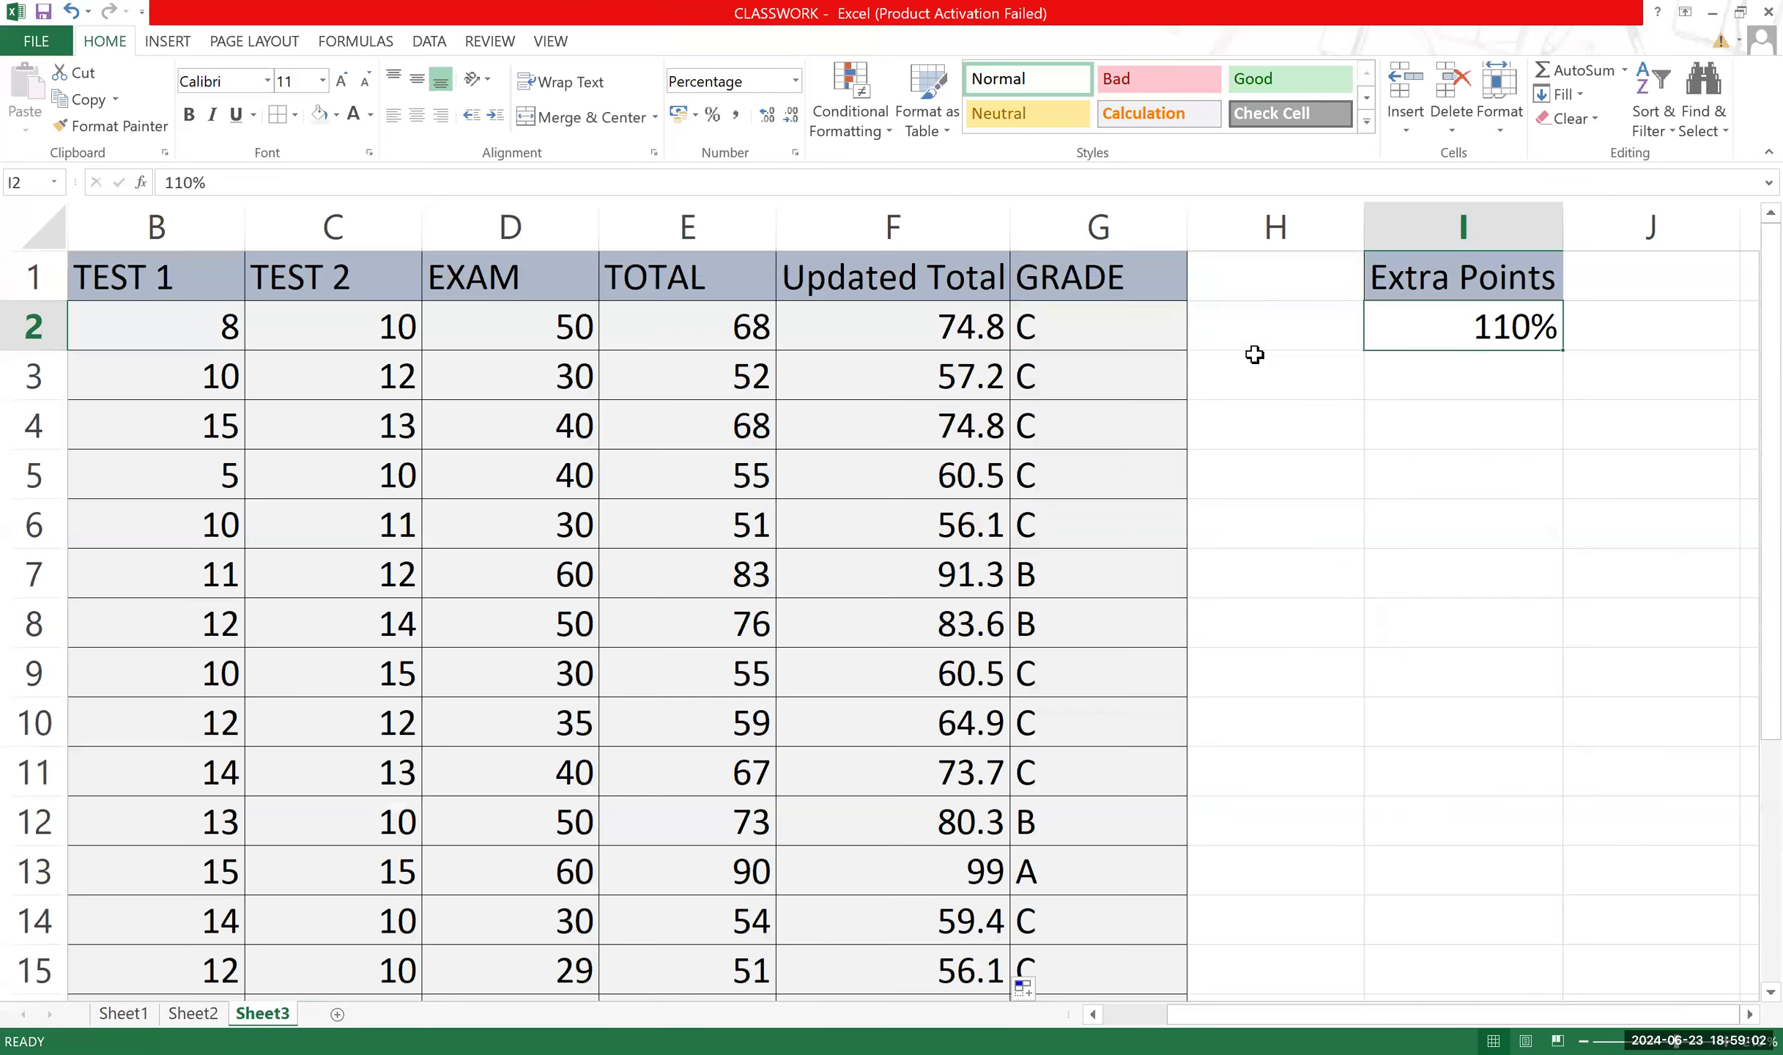
scroll(1260, 357, "down", 2)
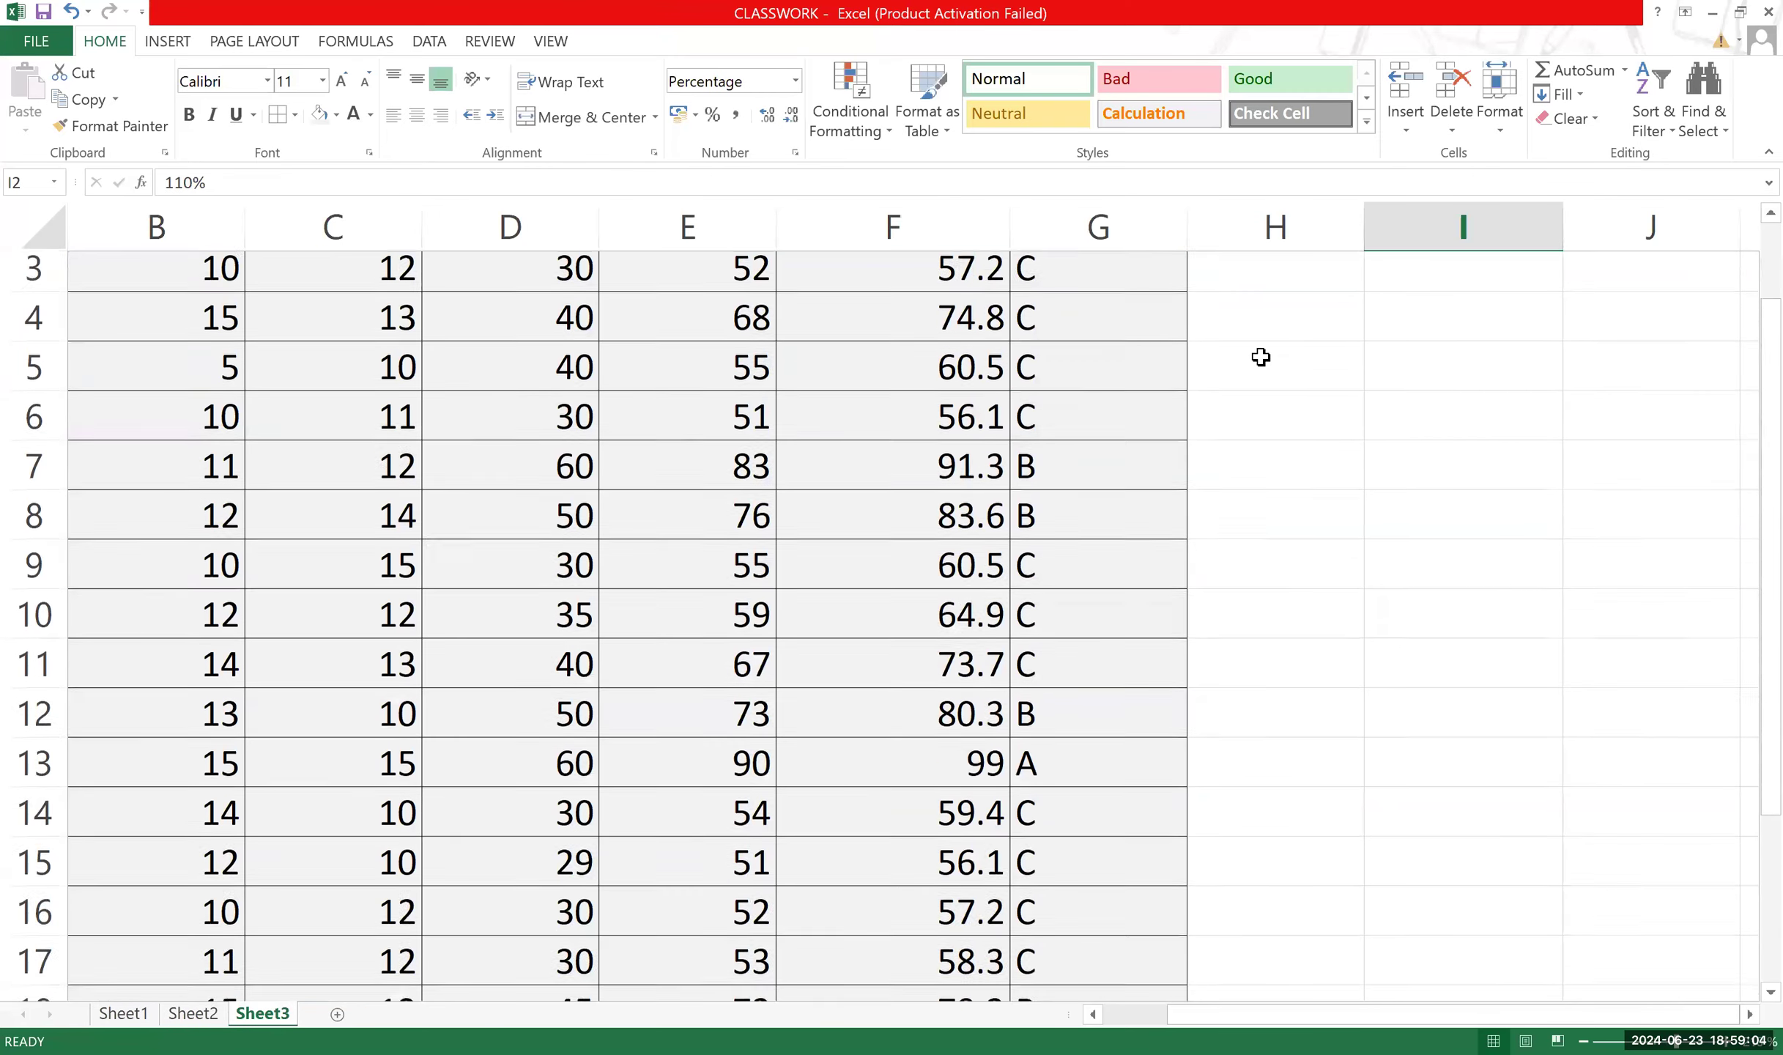
scroll(1076, 356, "up", 2)
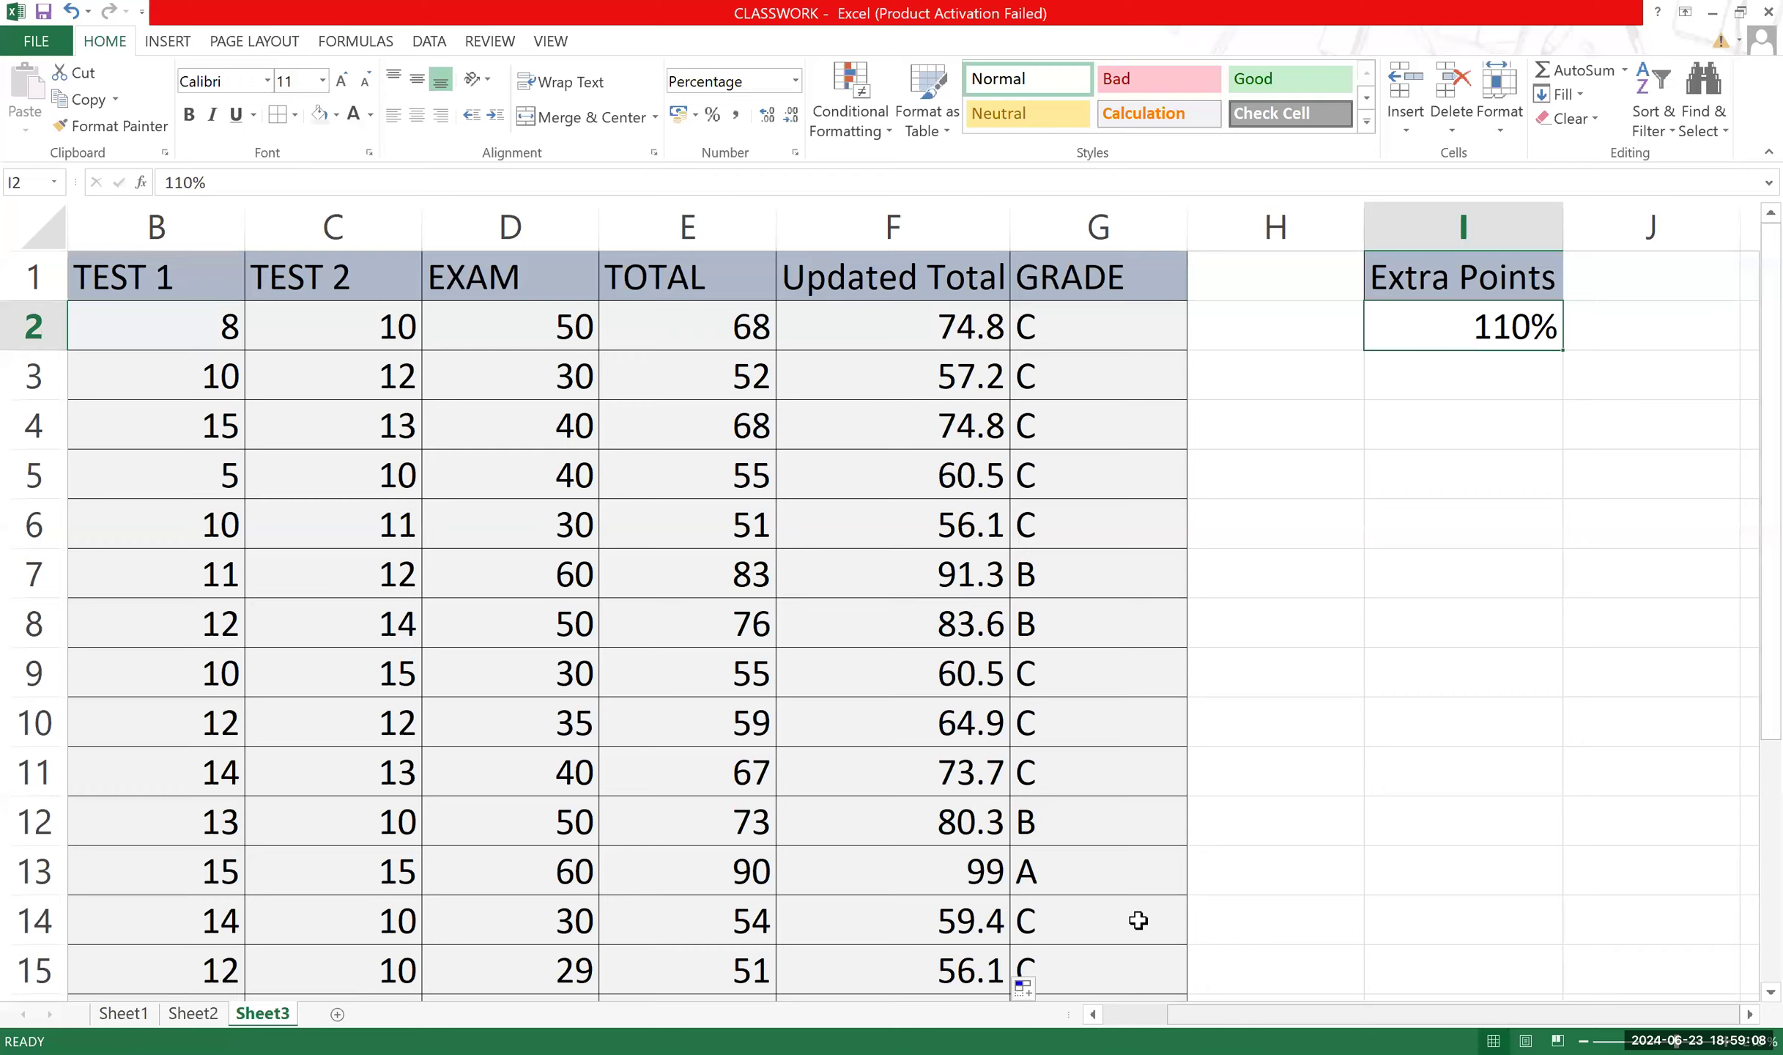
scroll(989, 777, "left", 1)
scroll(868, 643, "down", 4)
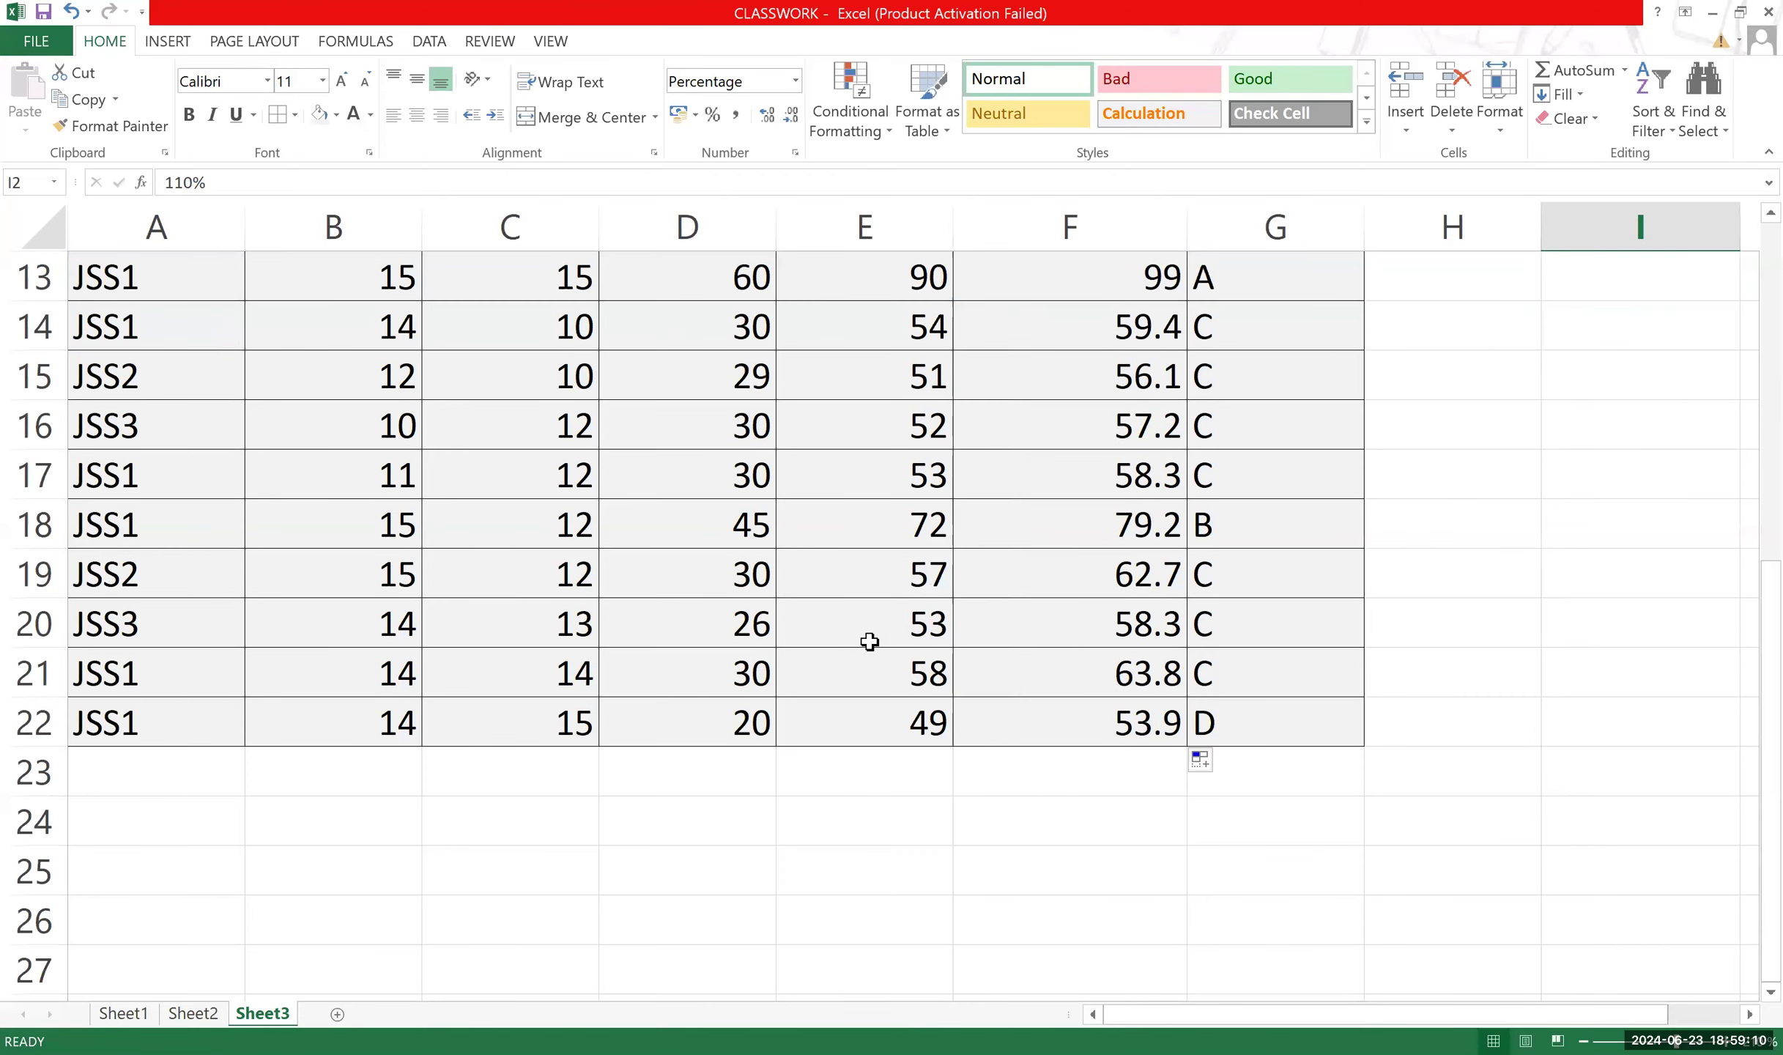
scroll(870, 641, "up", 1)
scroll(870, 642, "up", 4)
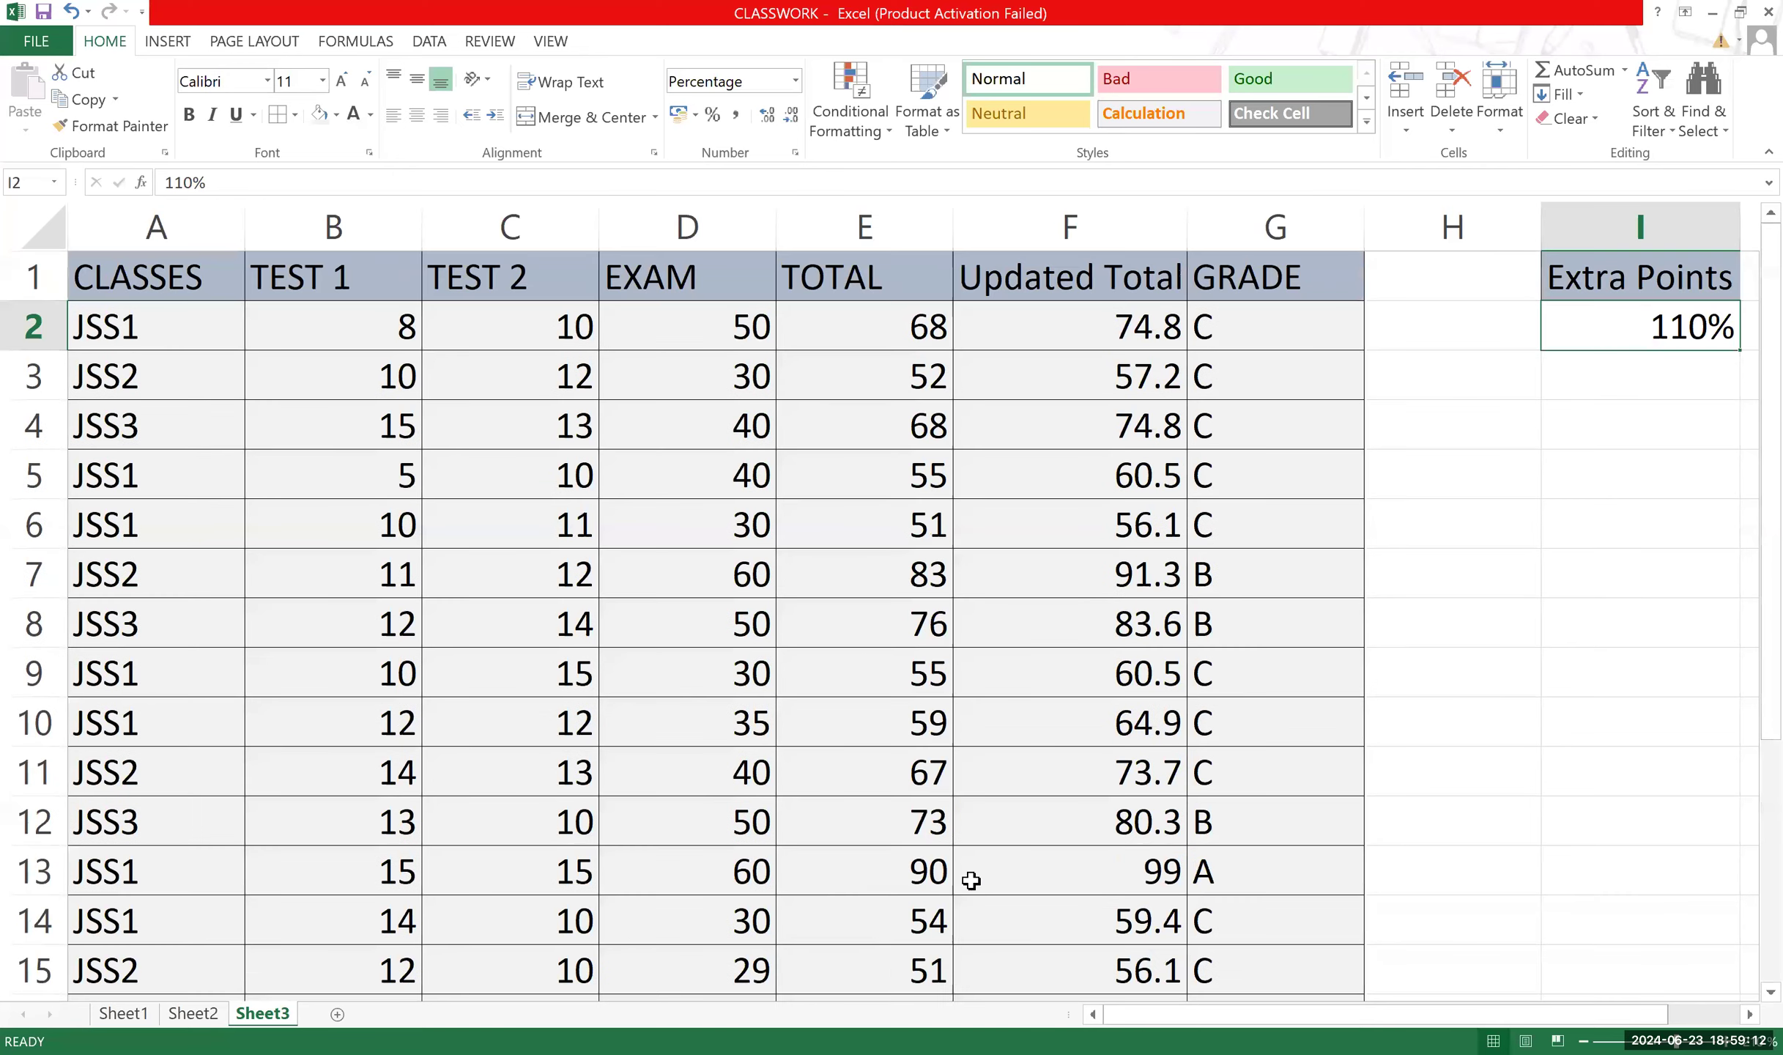
On Sheet1, delete the empty Column4 and Column5 (columns D and E) from the employee table.
left_click(194, 1014)
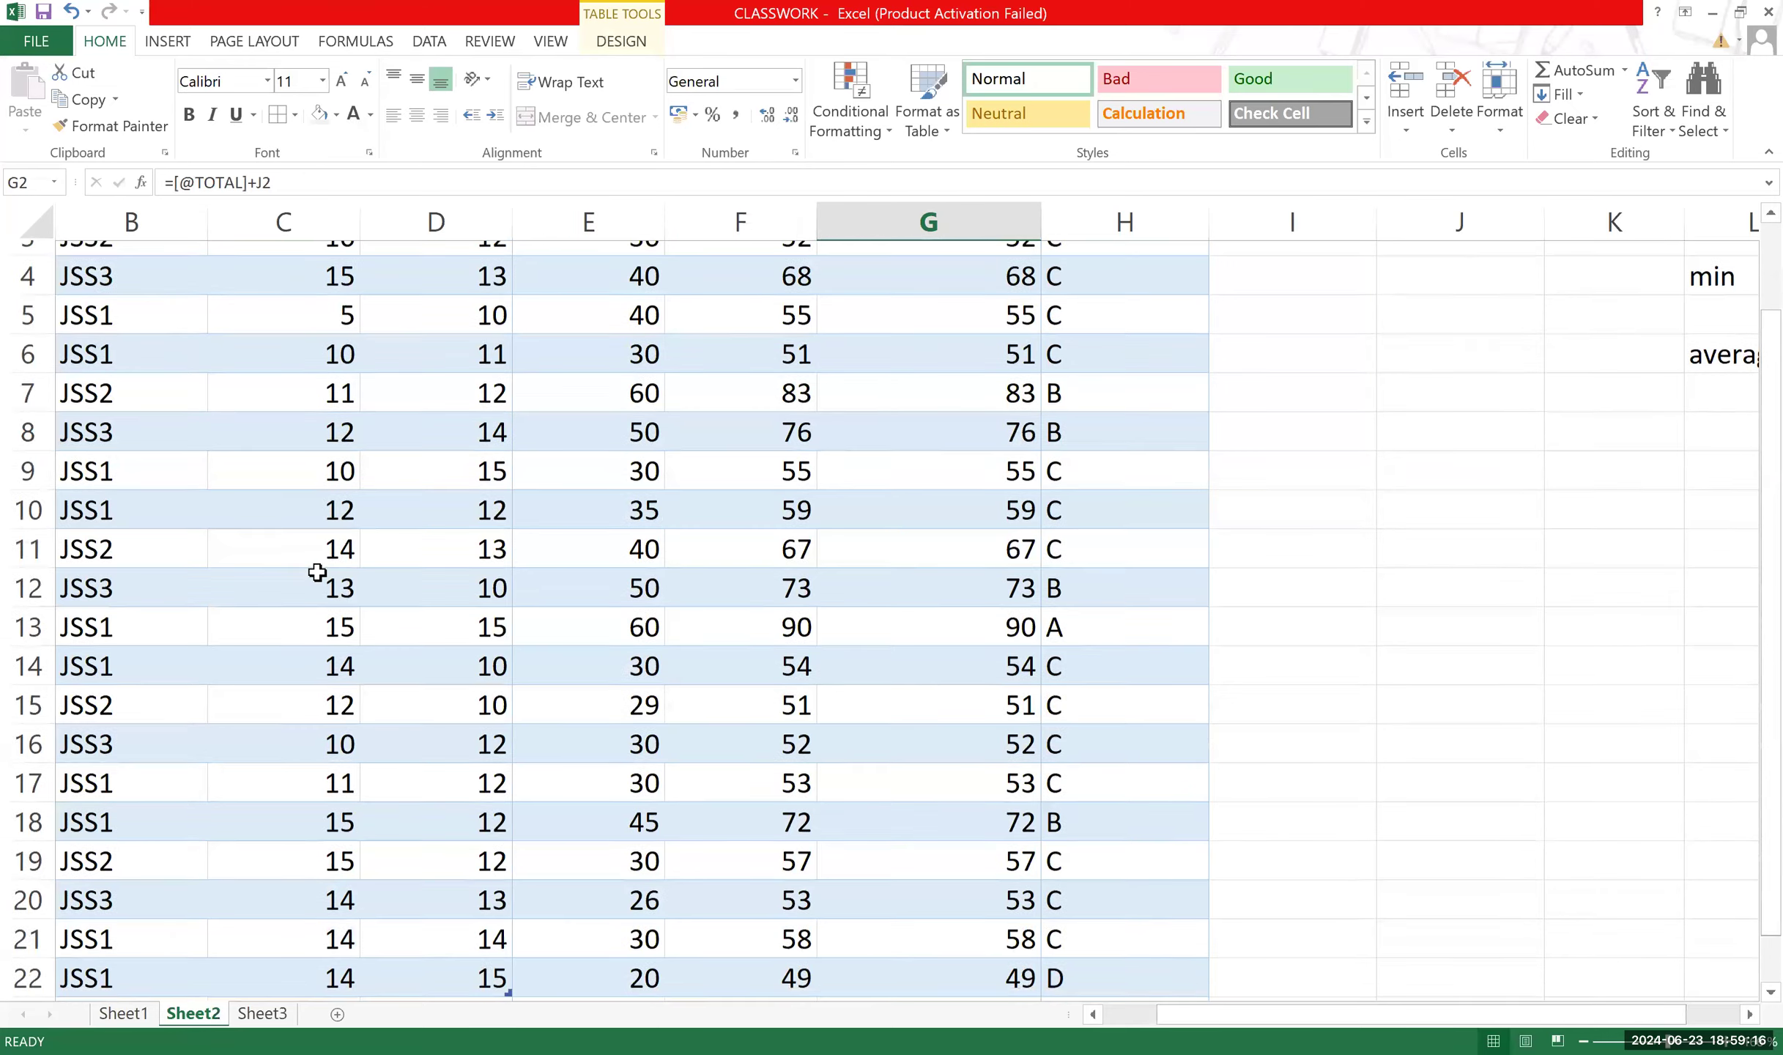
scroll(300, 575, "up", 1)
key("ctrl+Page_Up")
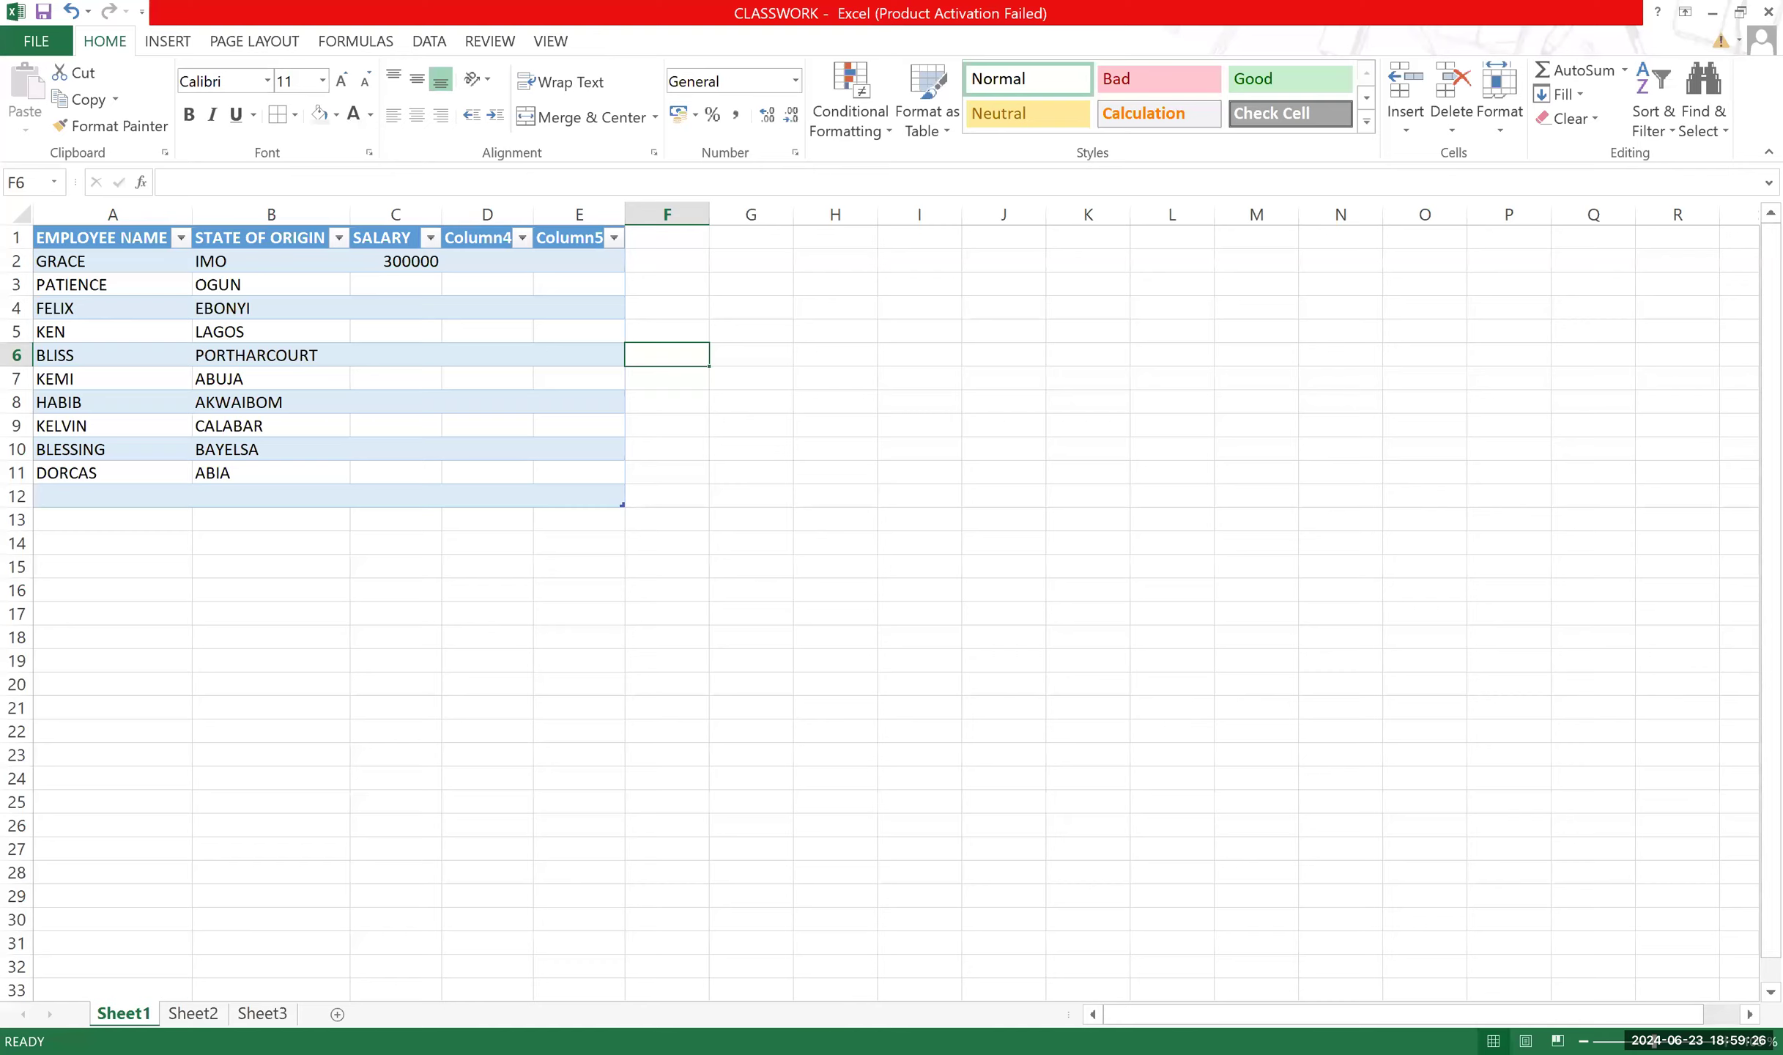
scroll(1525, 792, "up", 6)
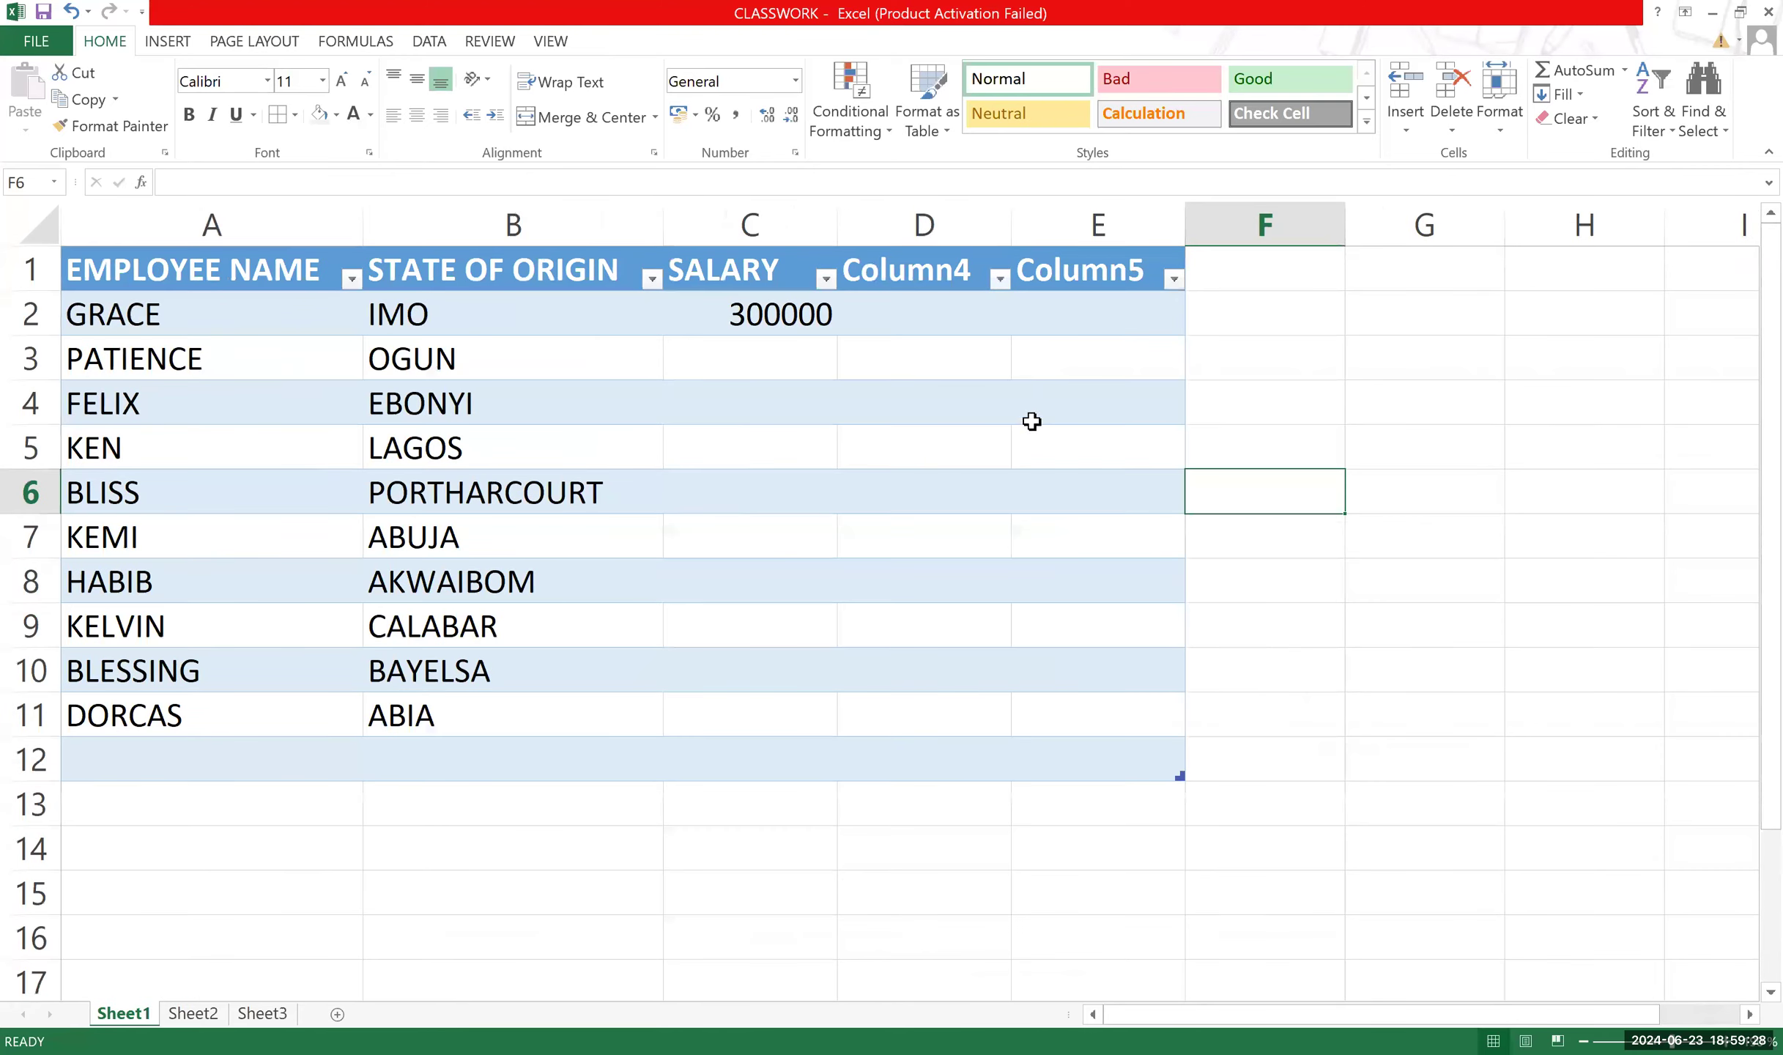
left_click(1001, 222)
left_click_drag(1002, 222, 1047, 213)
right_click(1048, 212)
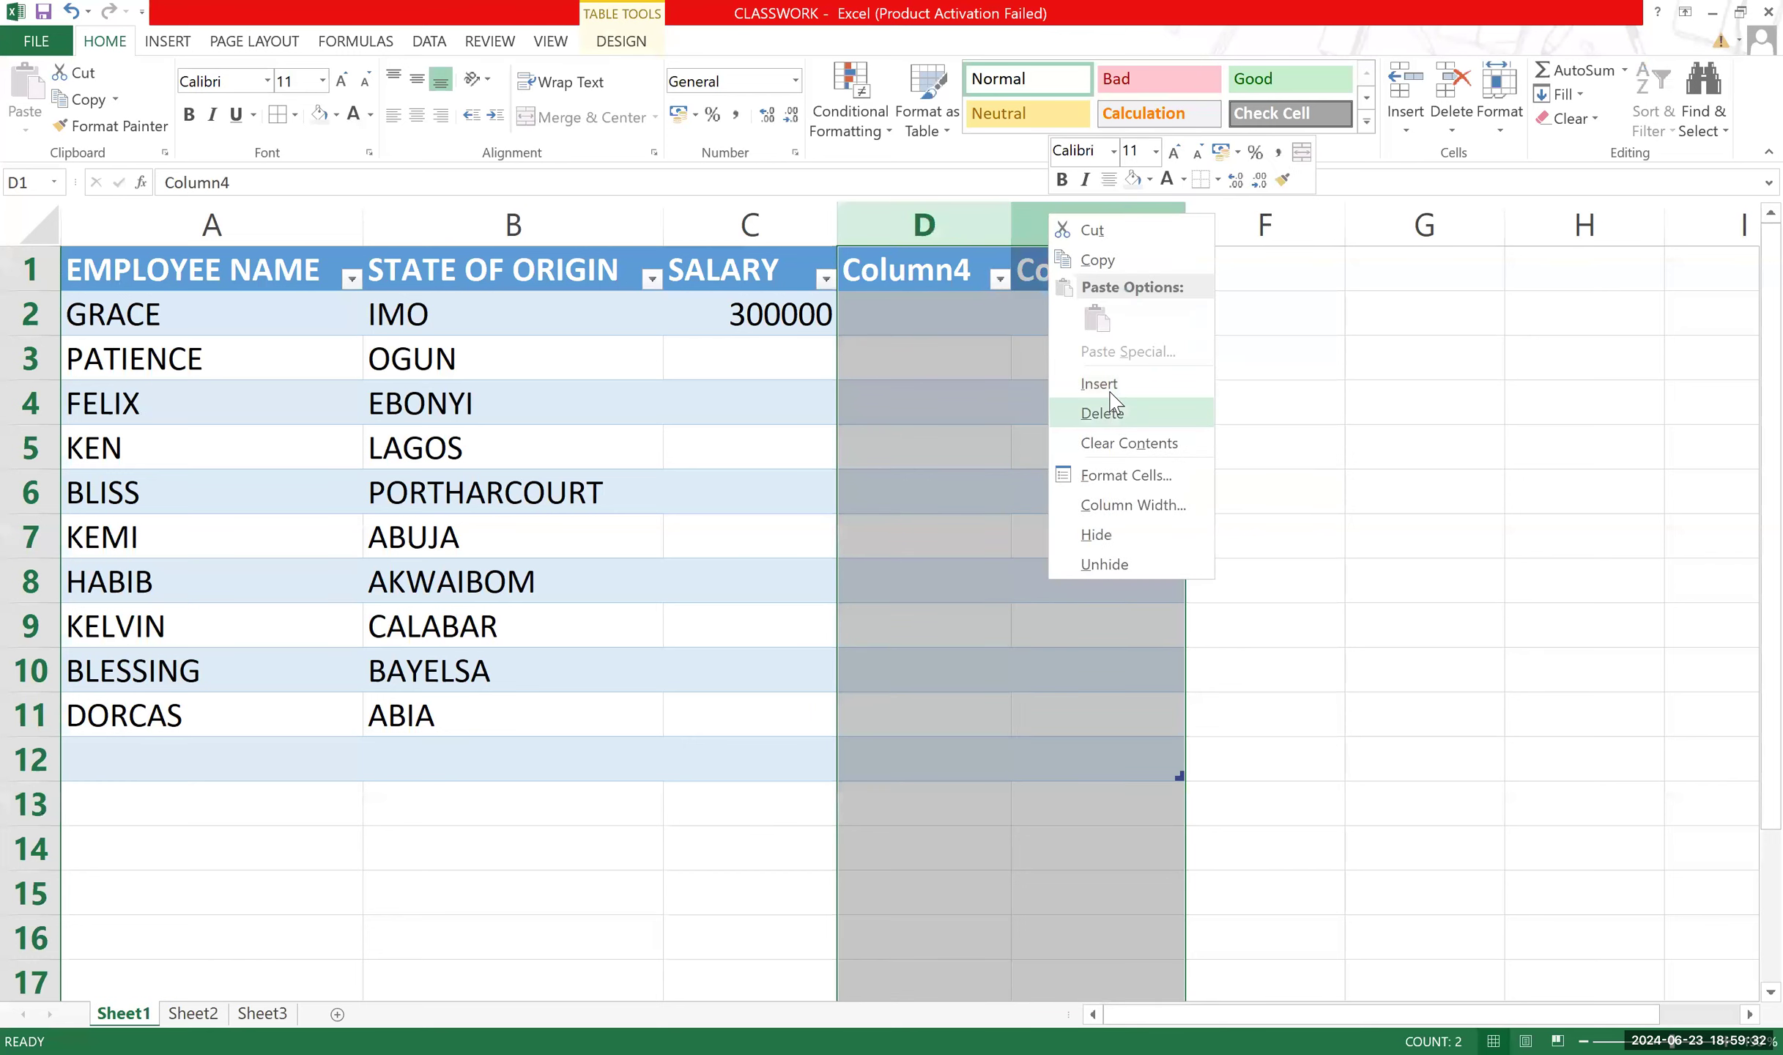
left_click(1102, 413)
left_click(1334, 488)
Enter the salaries 400000, 50000, 600000 and 78000 in cells C3 to C6.
left_click(748, 314)
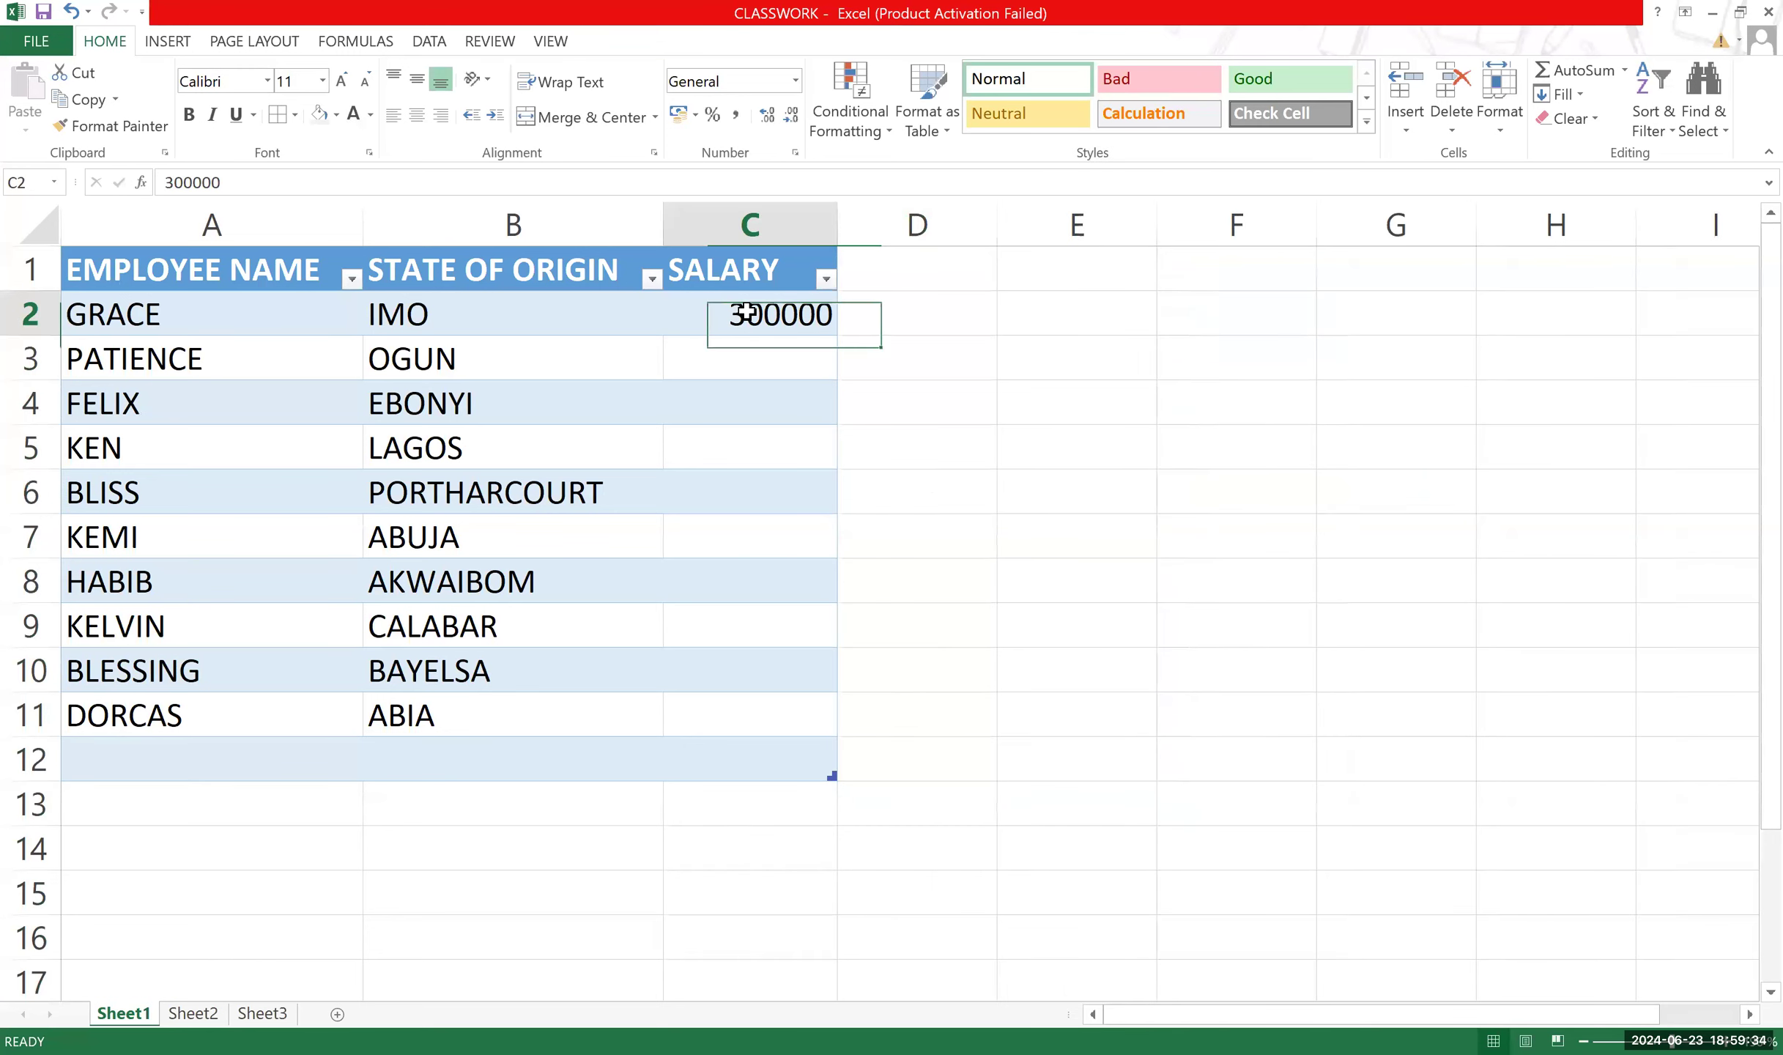
left_click(775, 379)
type("4")
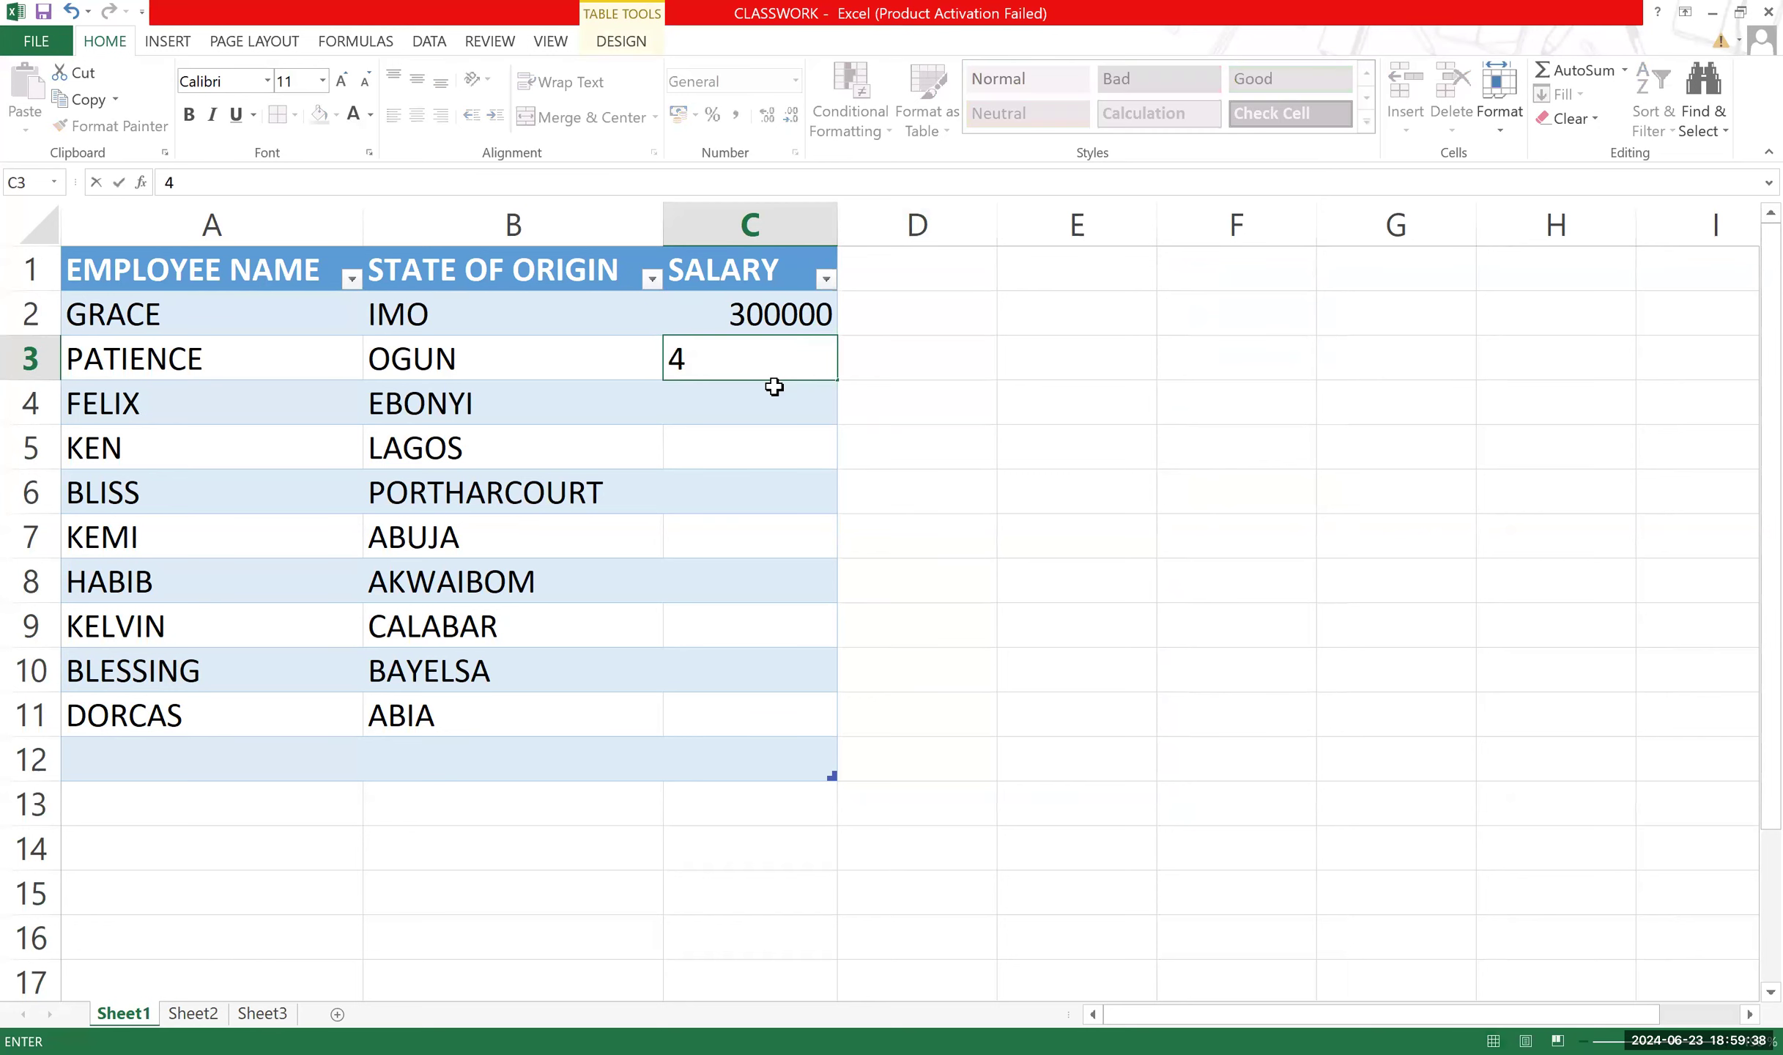
type("000000")
key("Return")
type("50000")
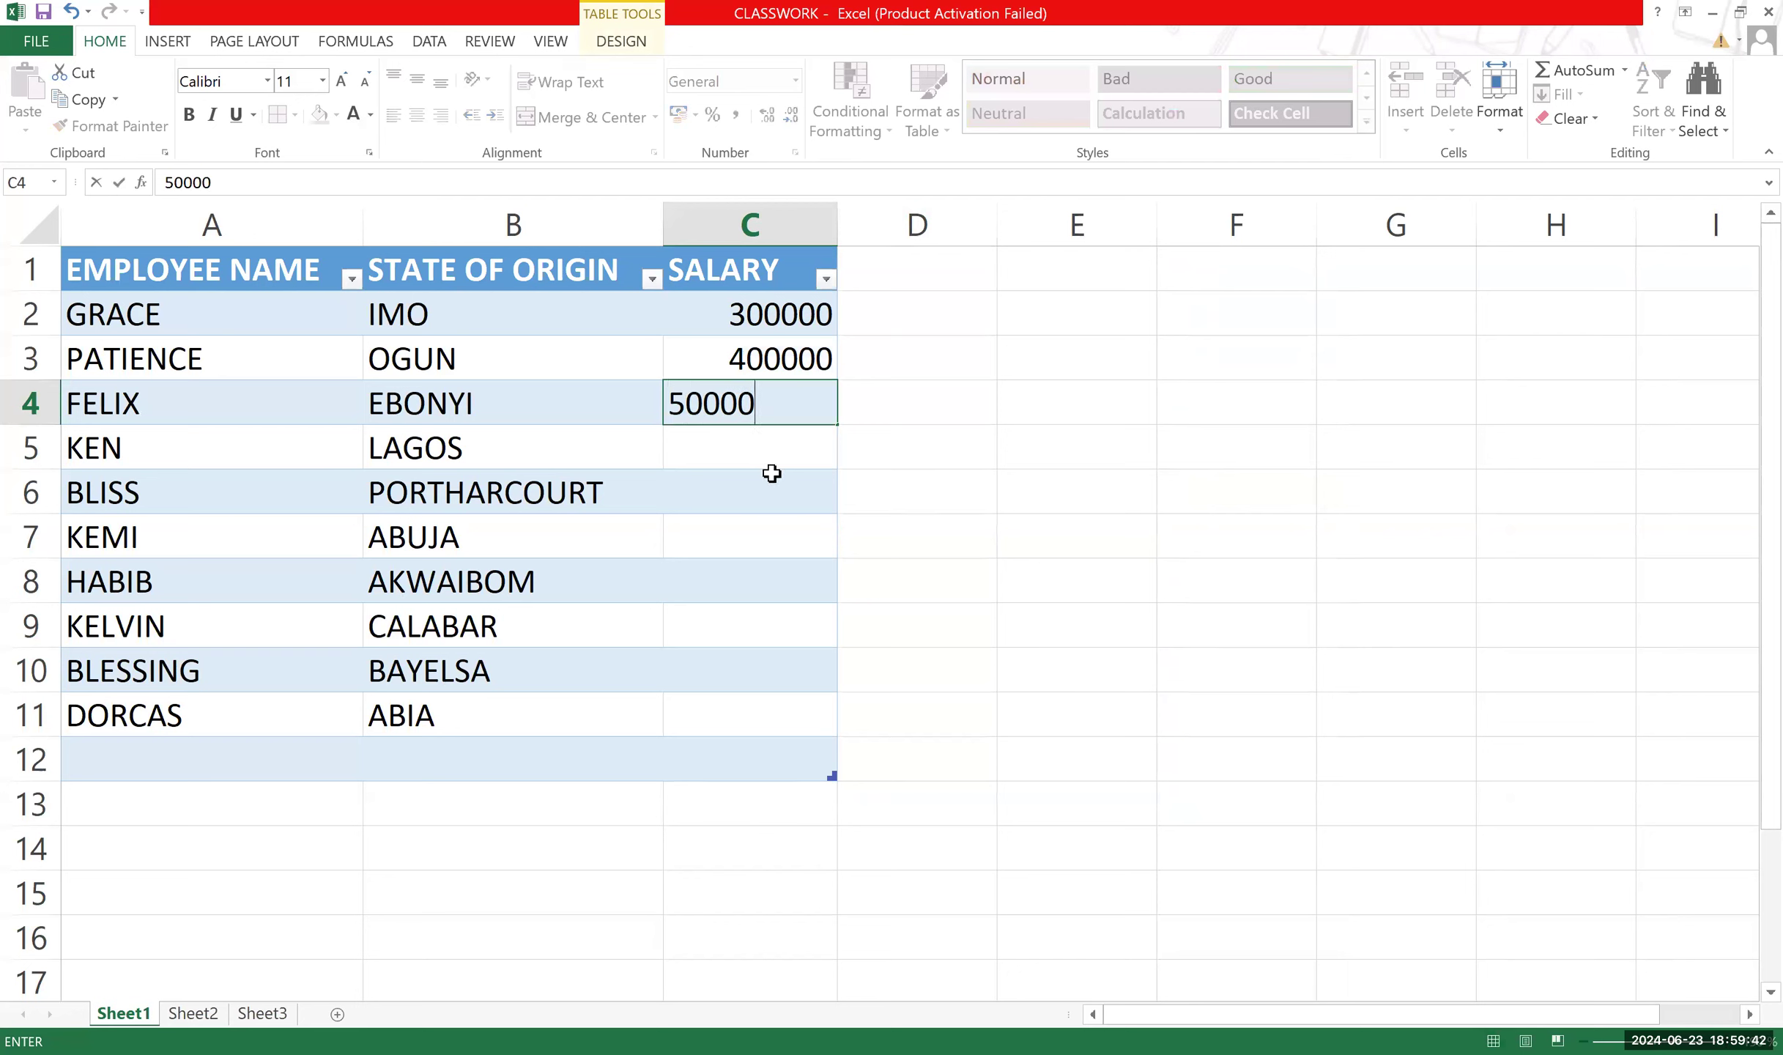
key("Return")
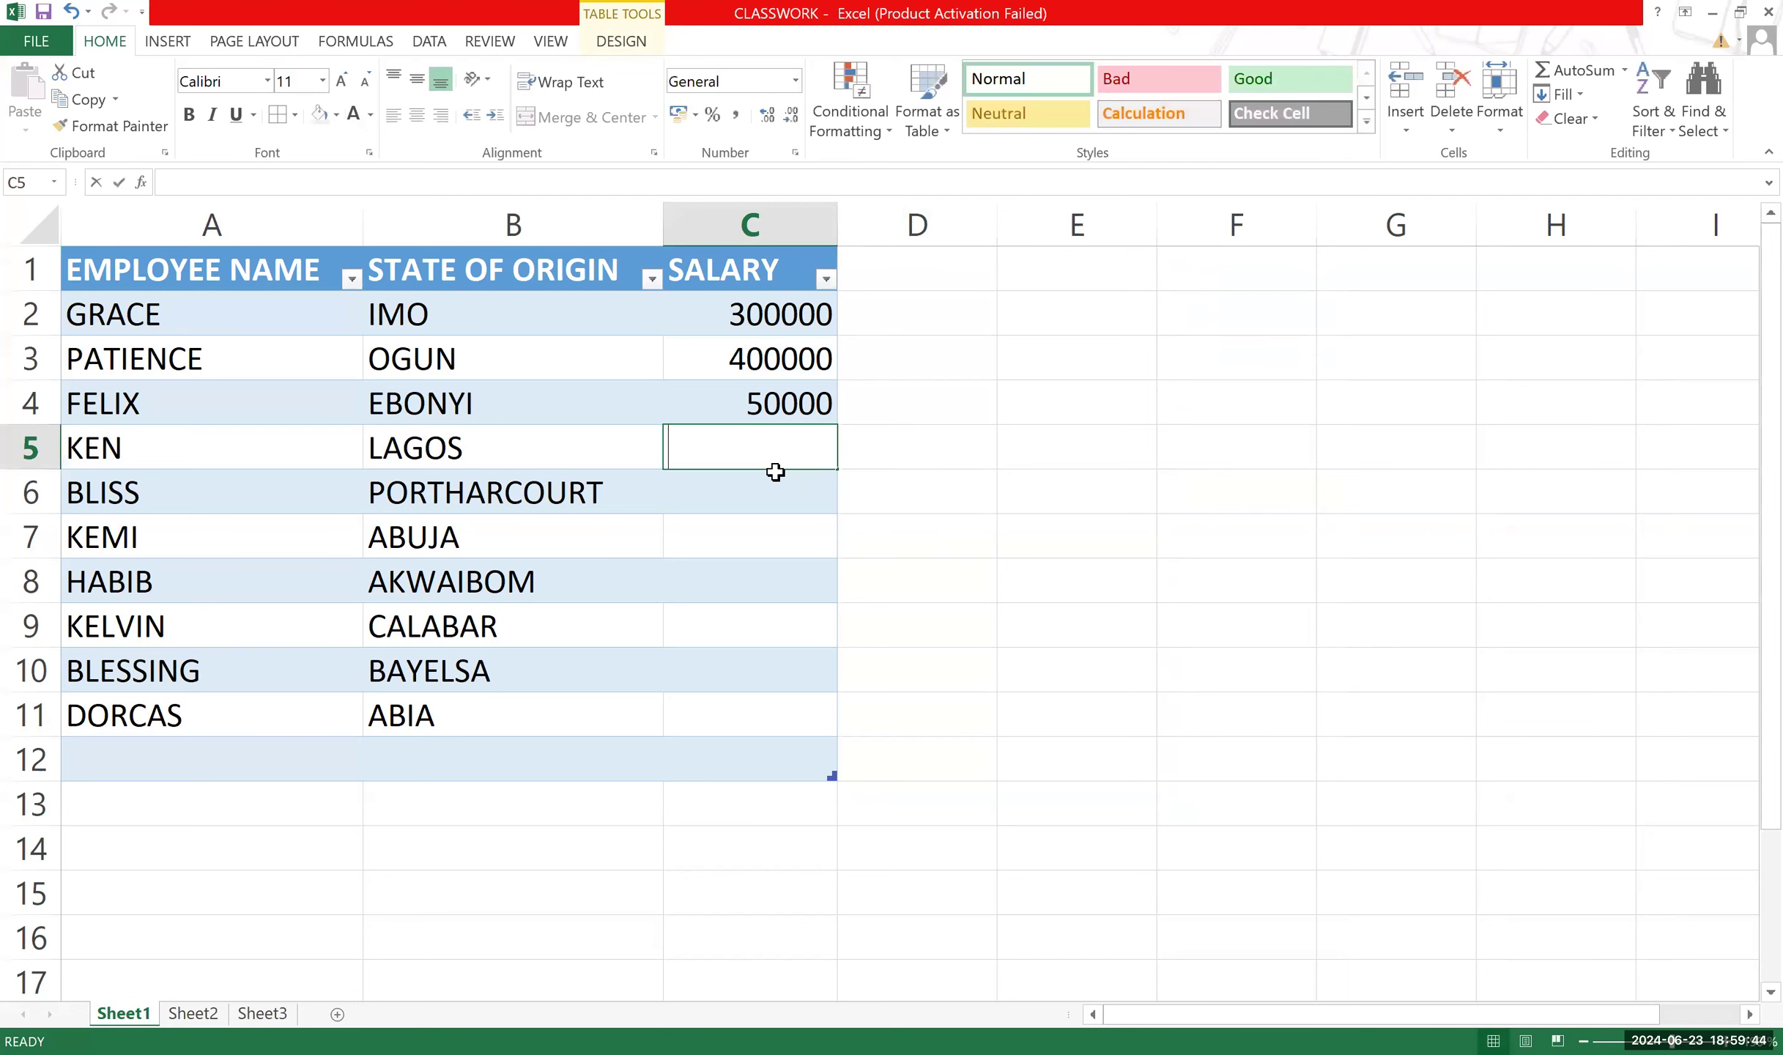
type("600000")
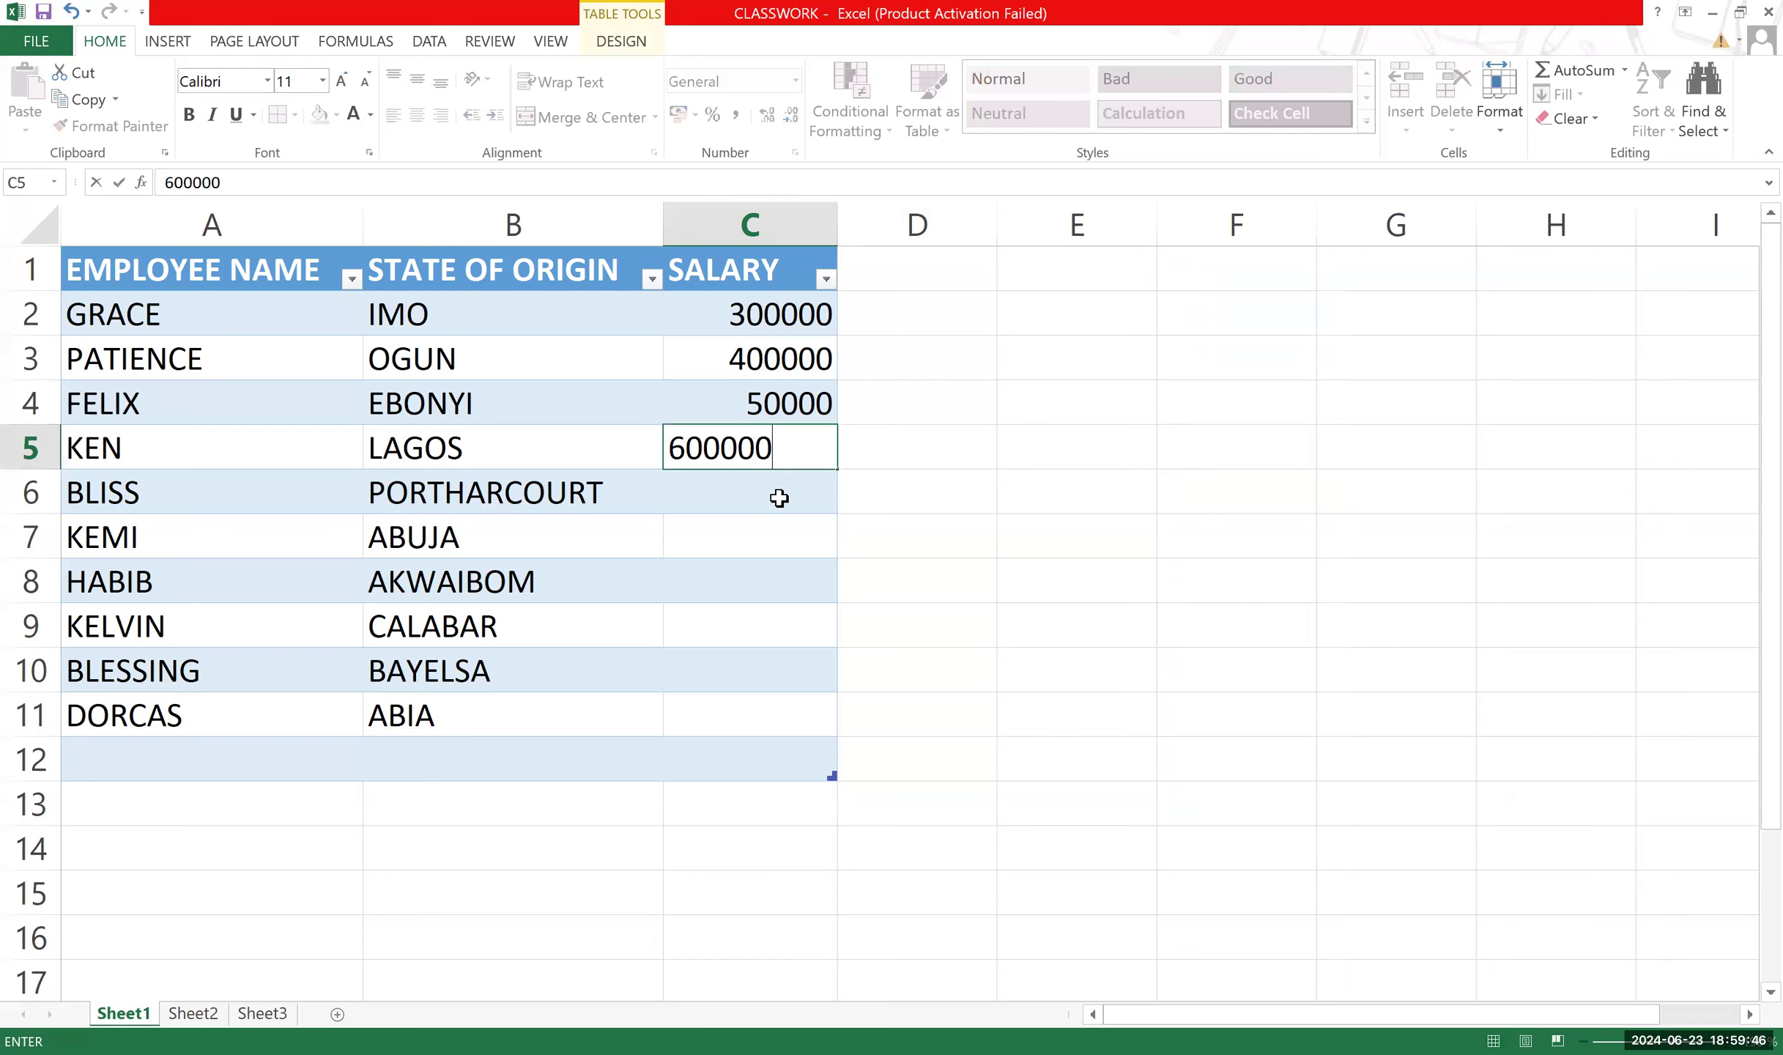
key("Return")
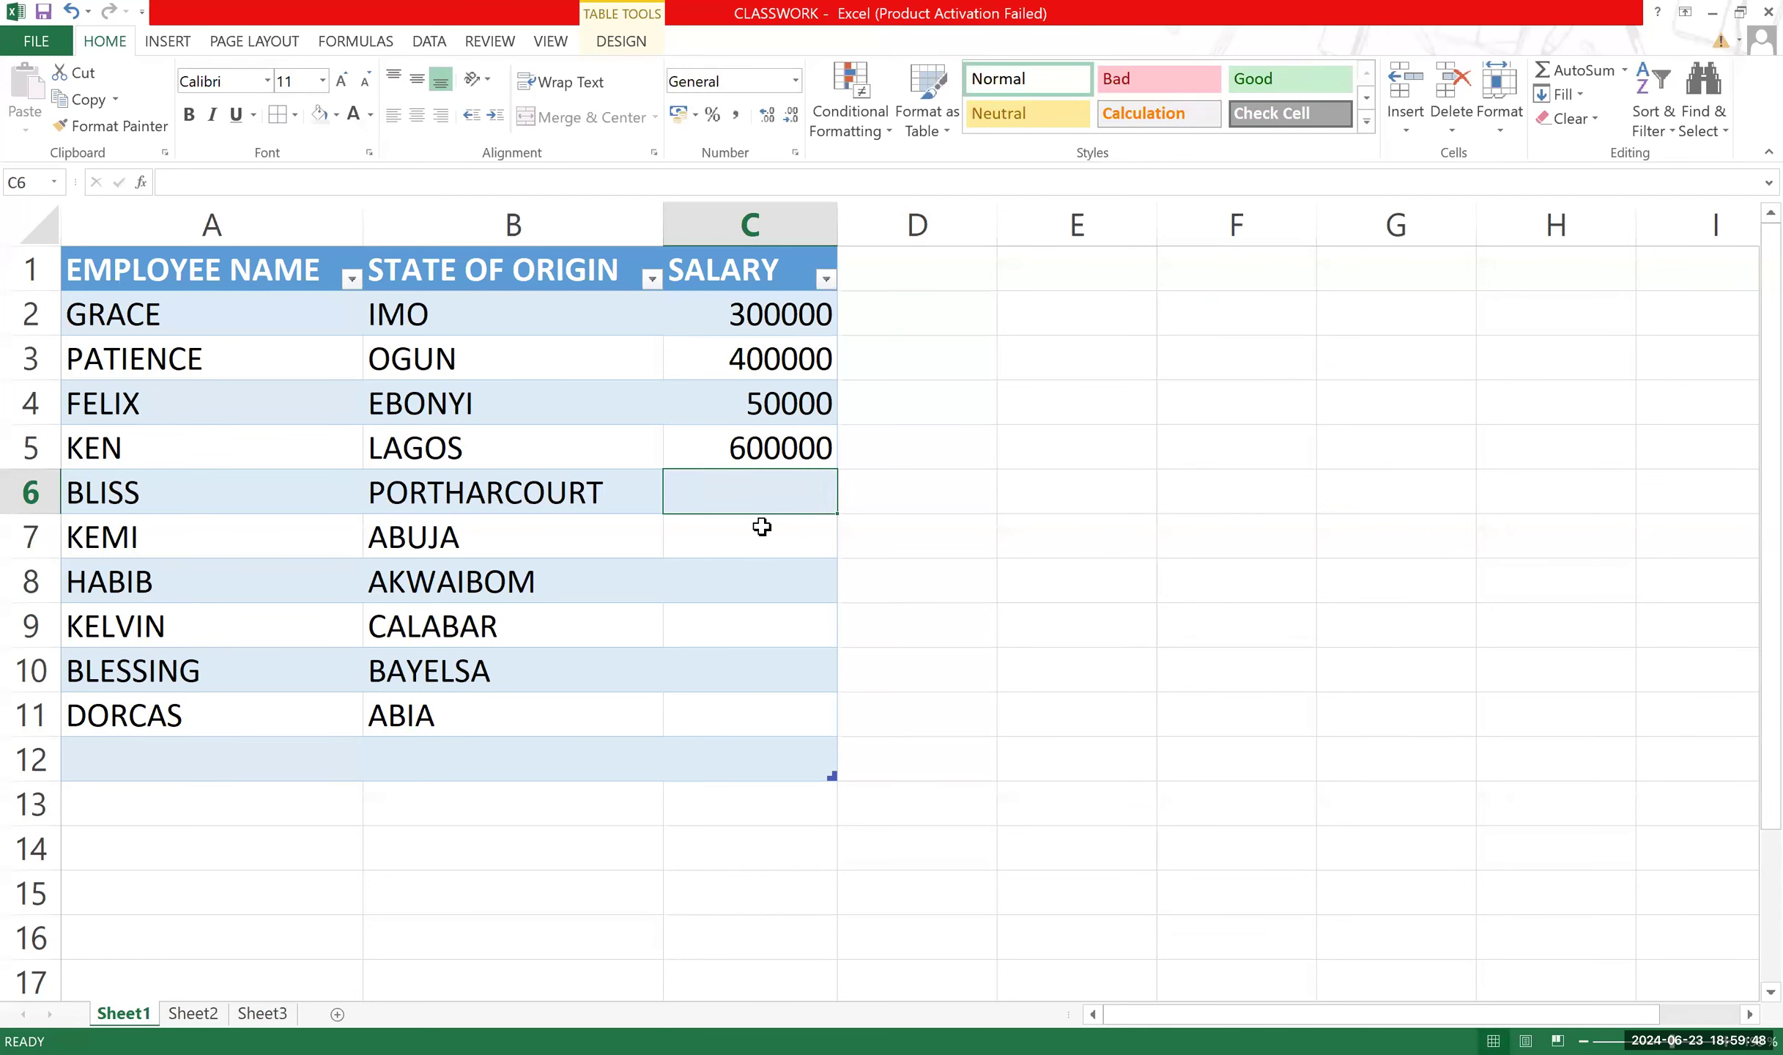
type("78000")
key("Return")
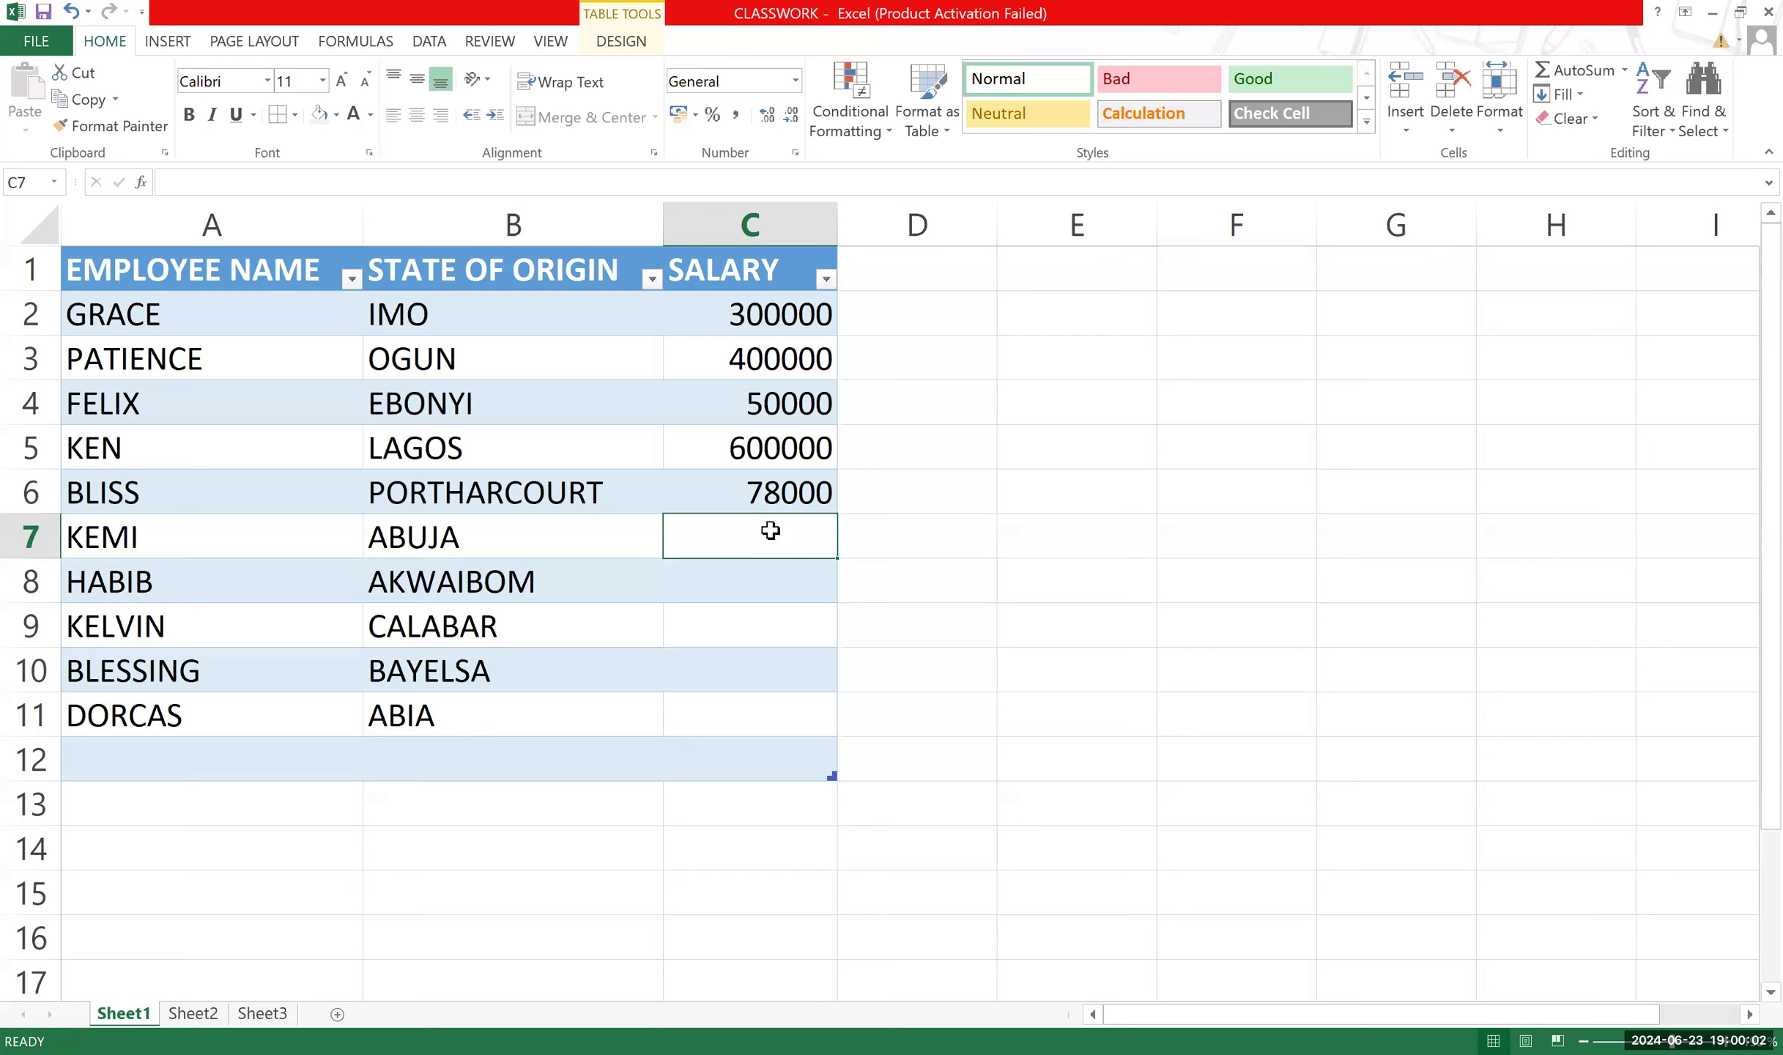
Enter the salaries 60000, 600000, 7000000, 500000 and 600000 in cells C7 to C11.
type("60000")
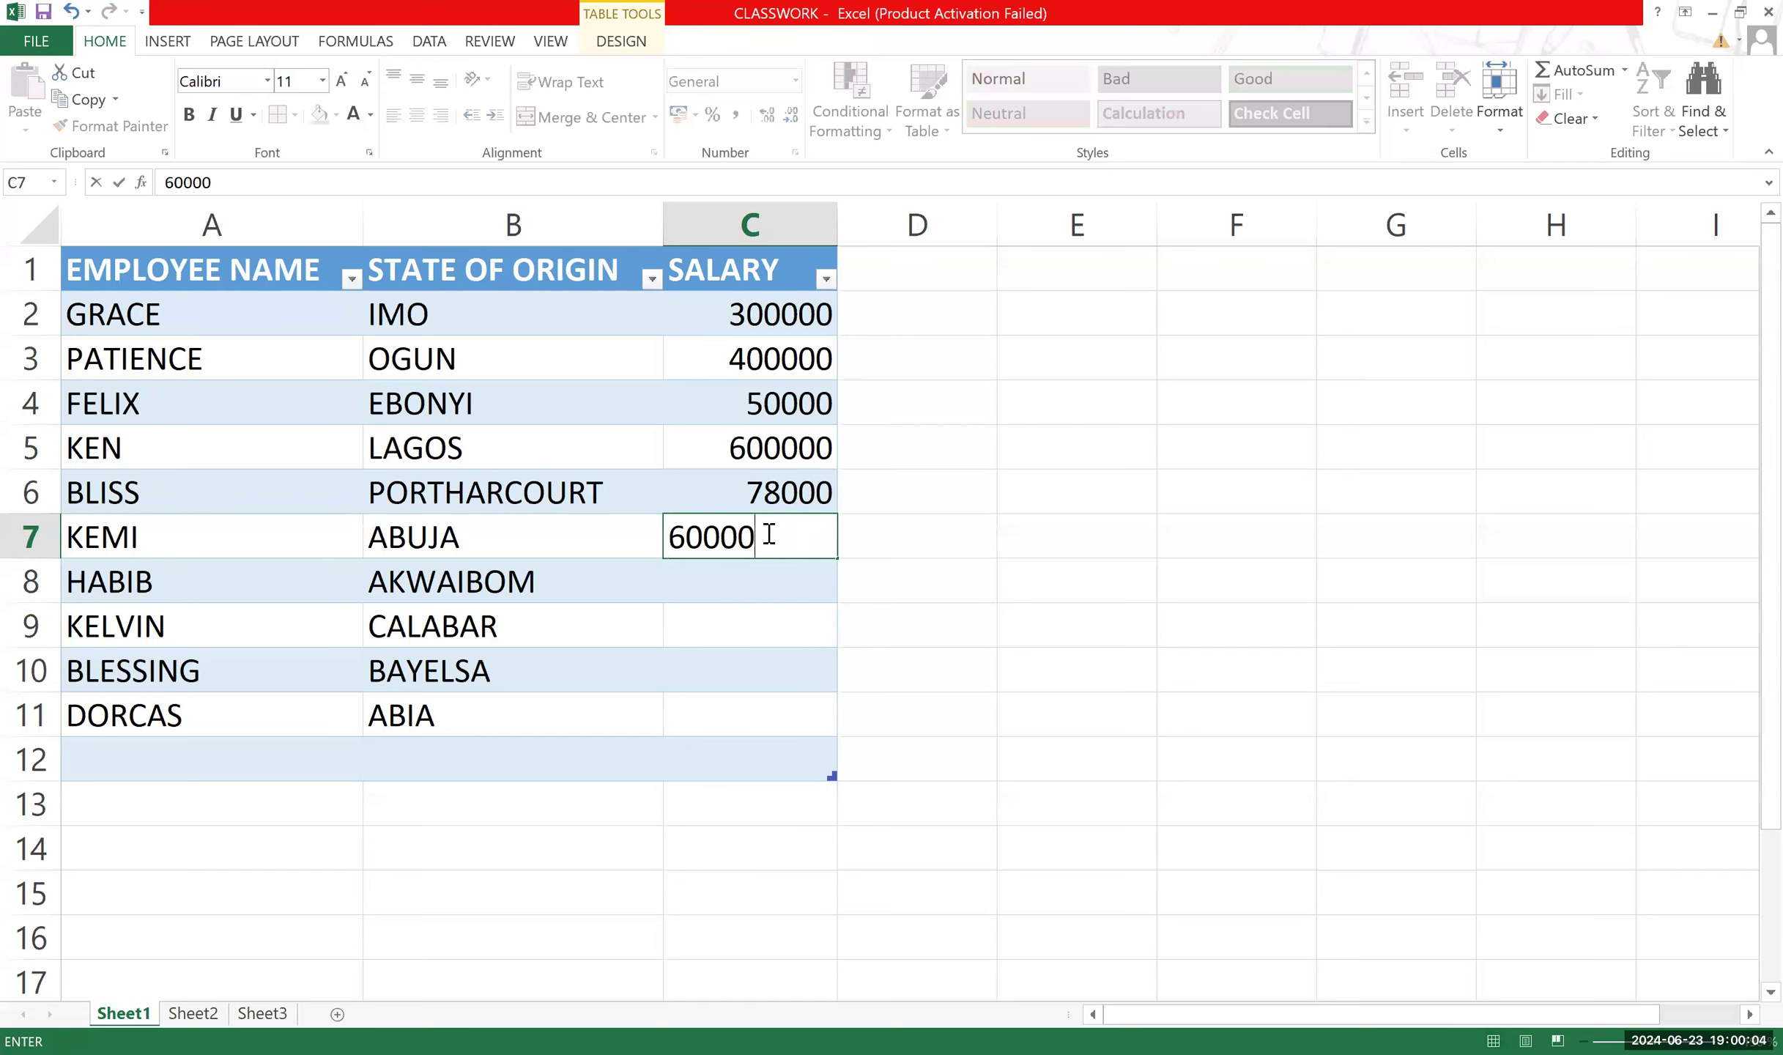
left_click(762, 573)
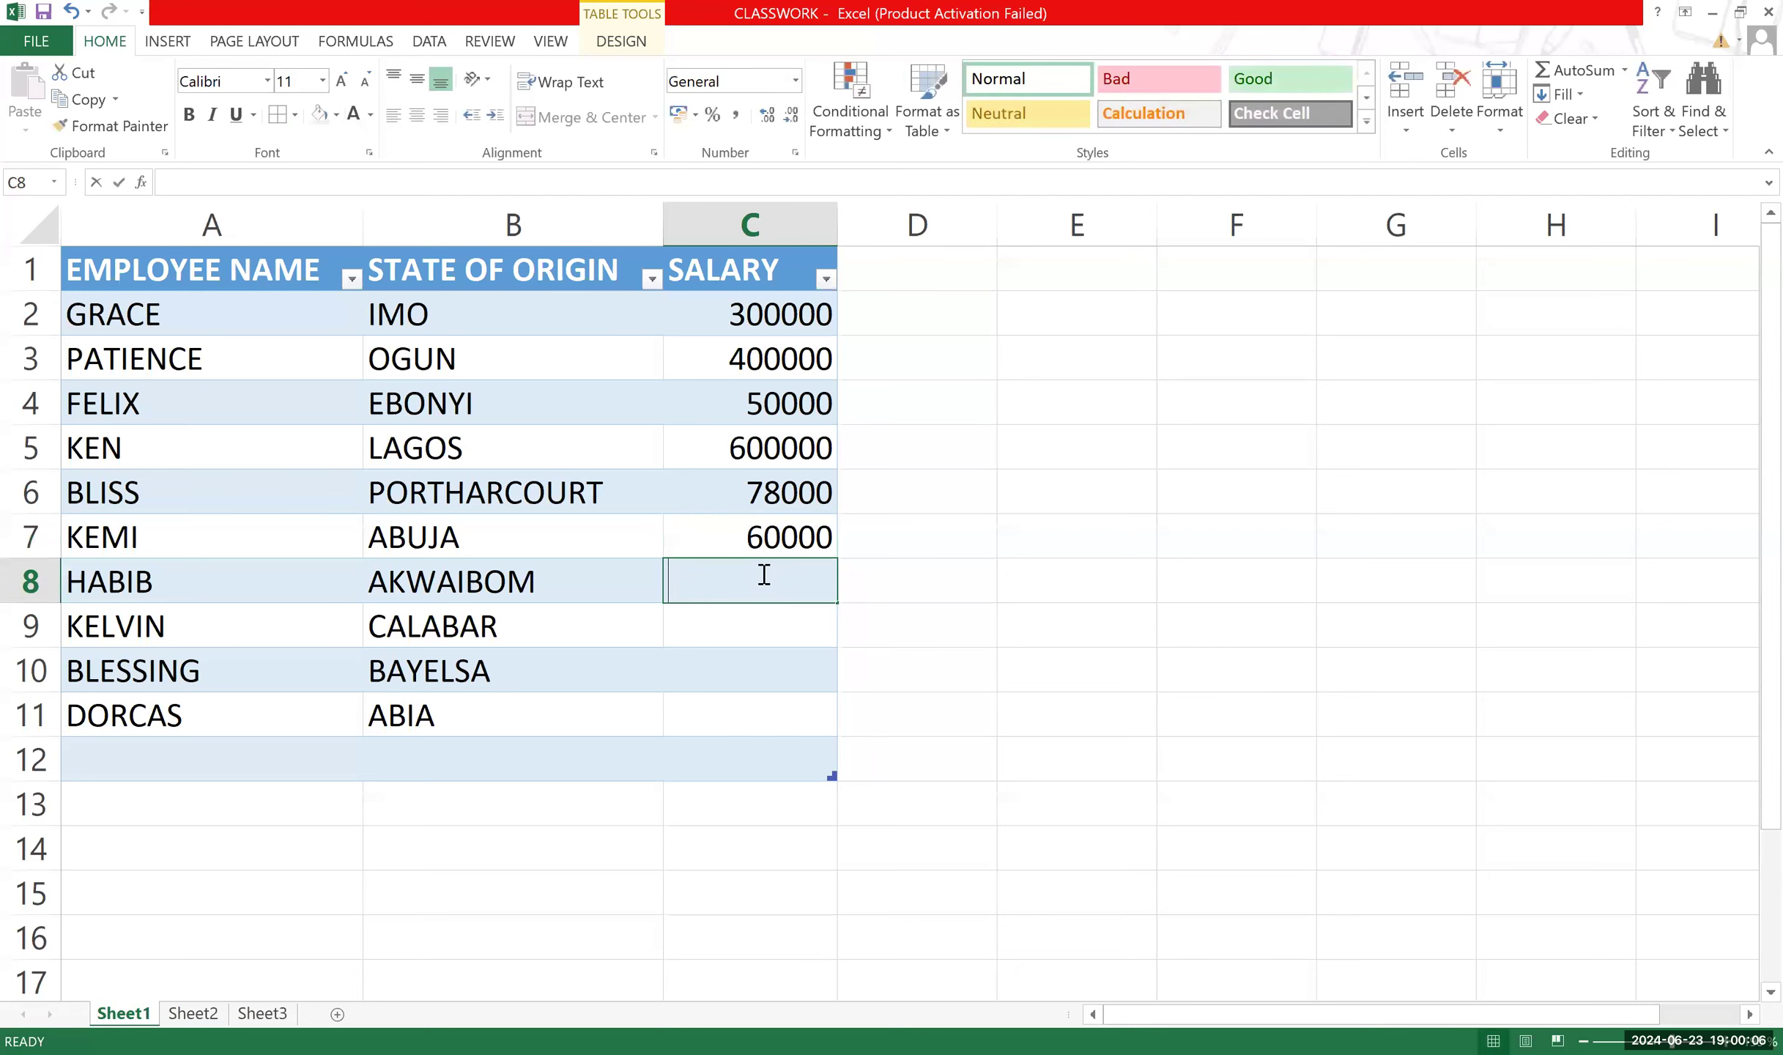
type("600000")
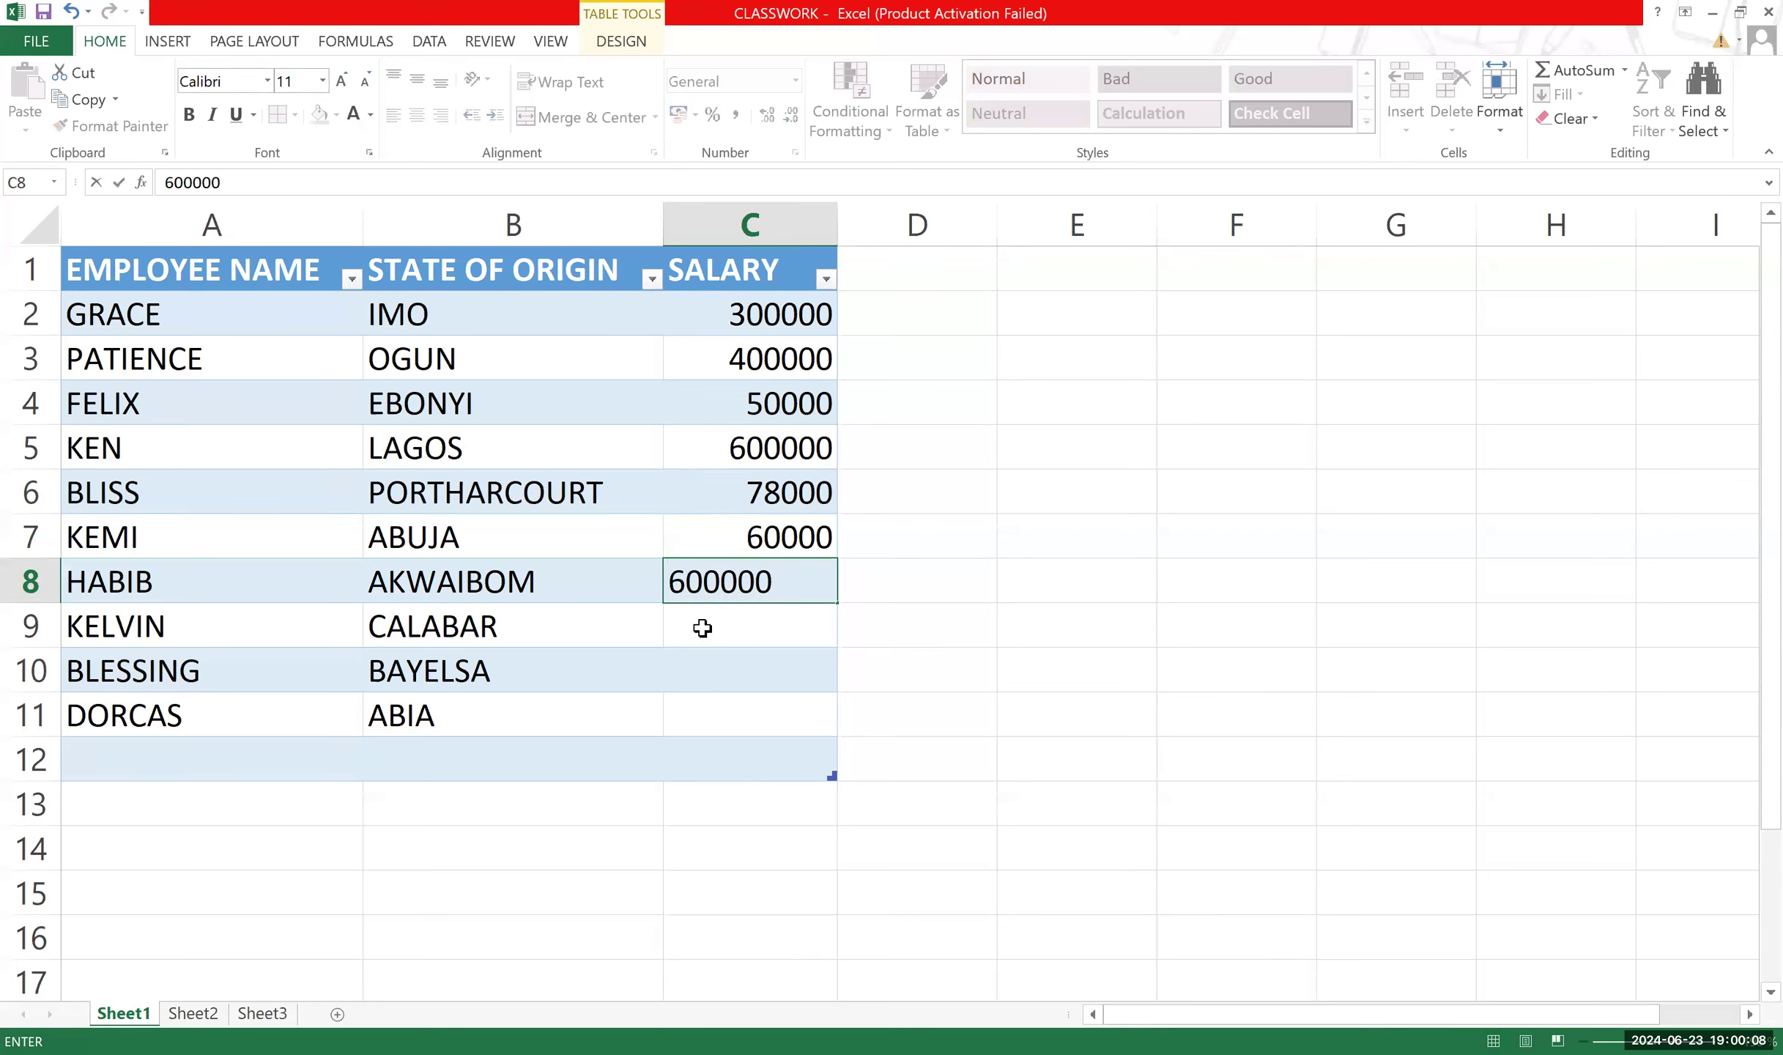
left_click(696, 627)
type("7000000")
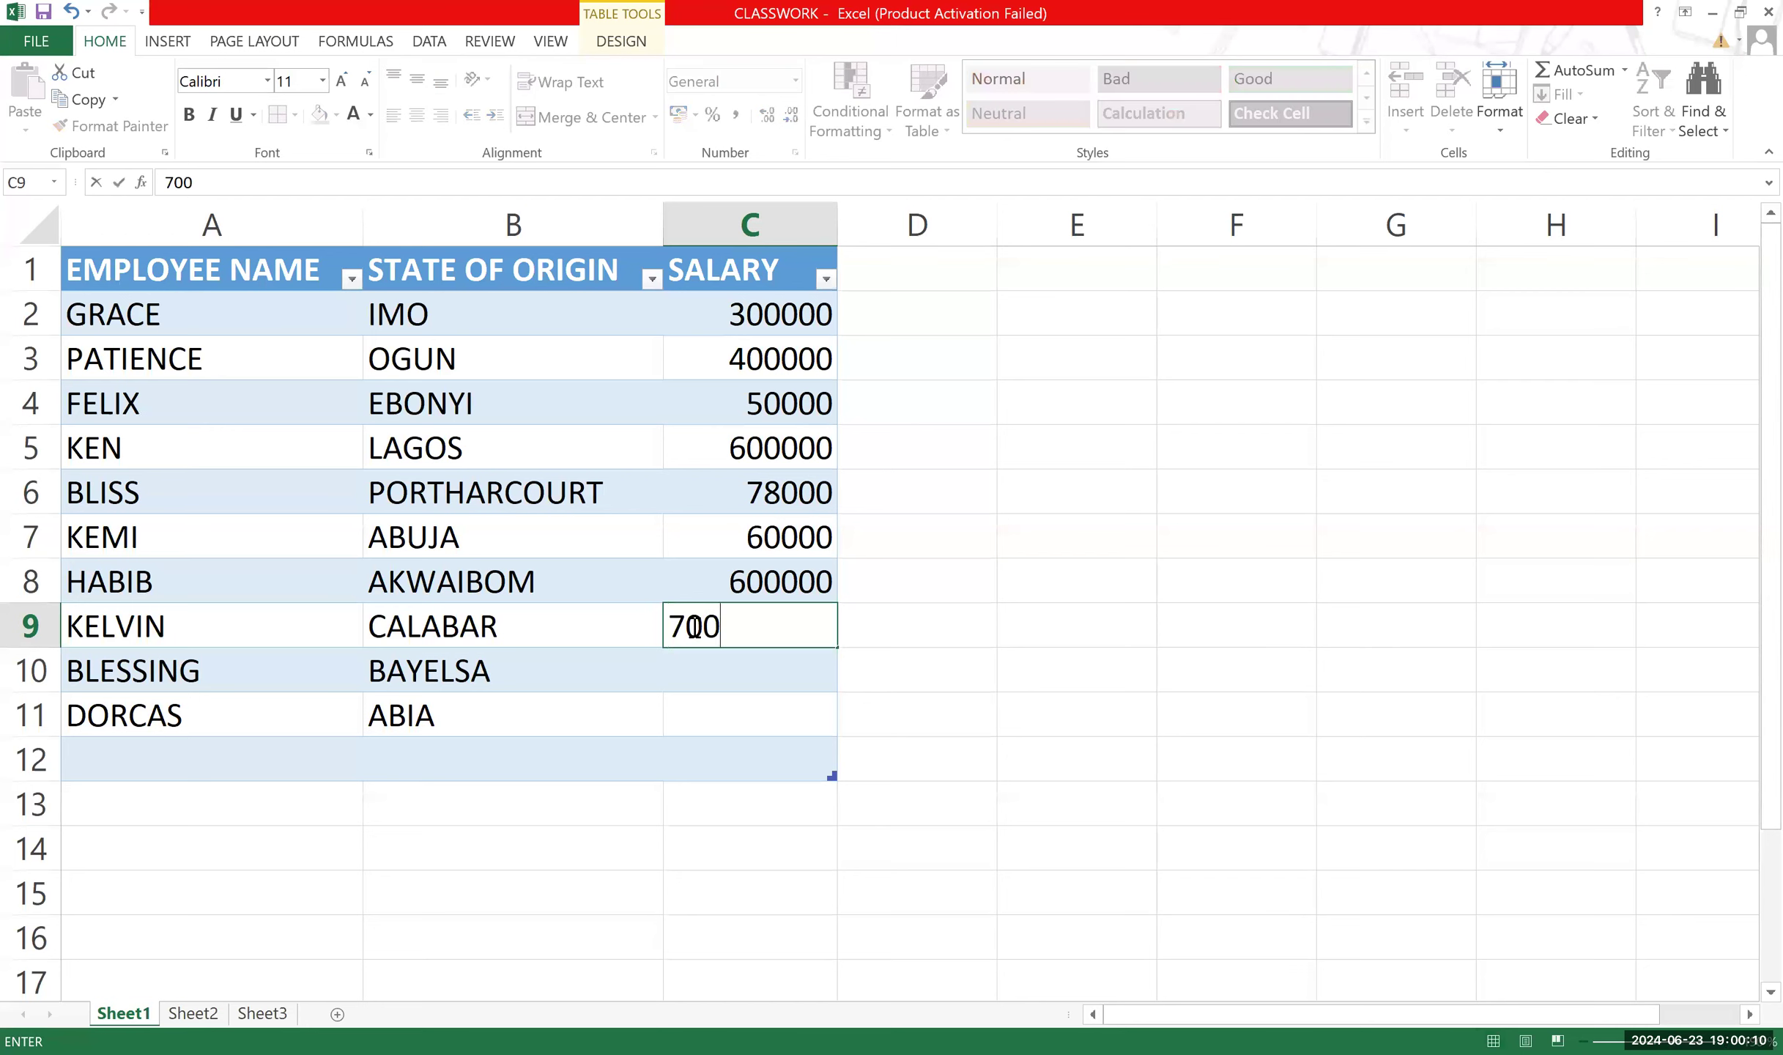
left_click(728, 680)
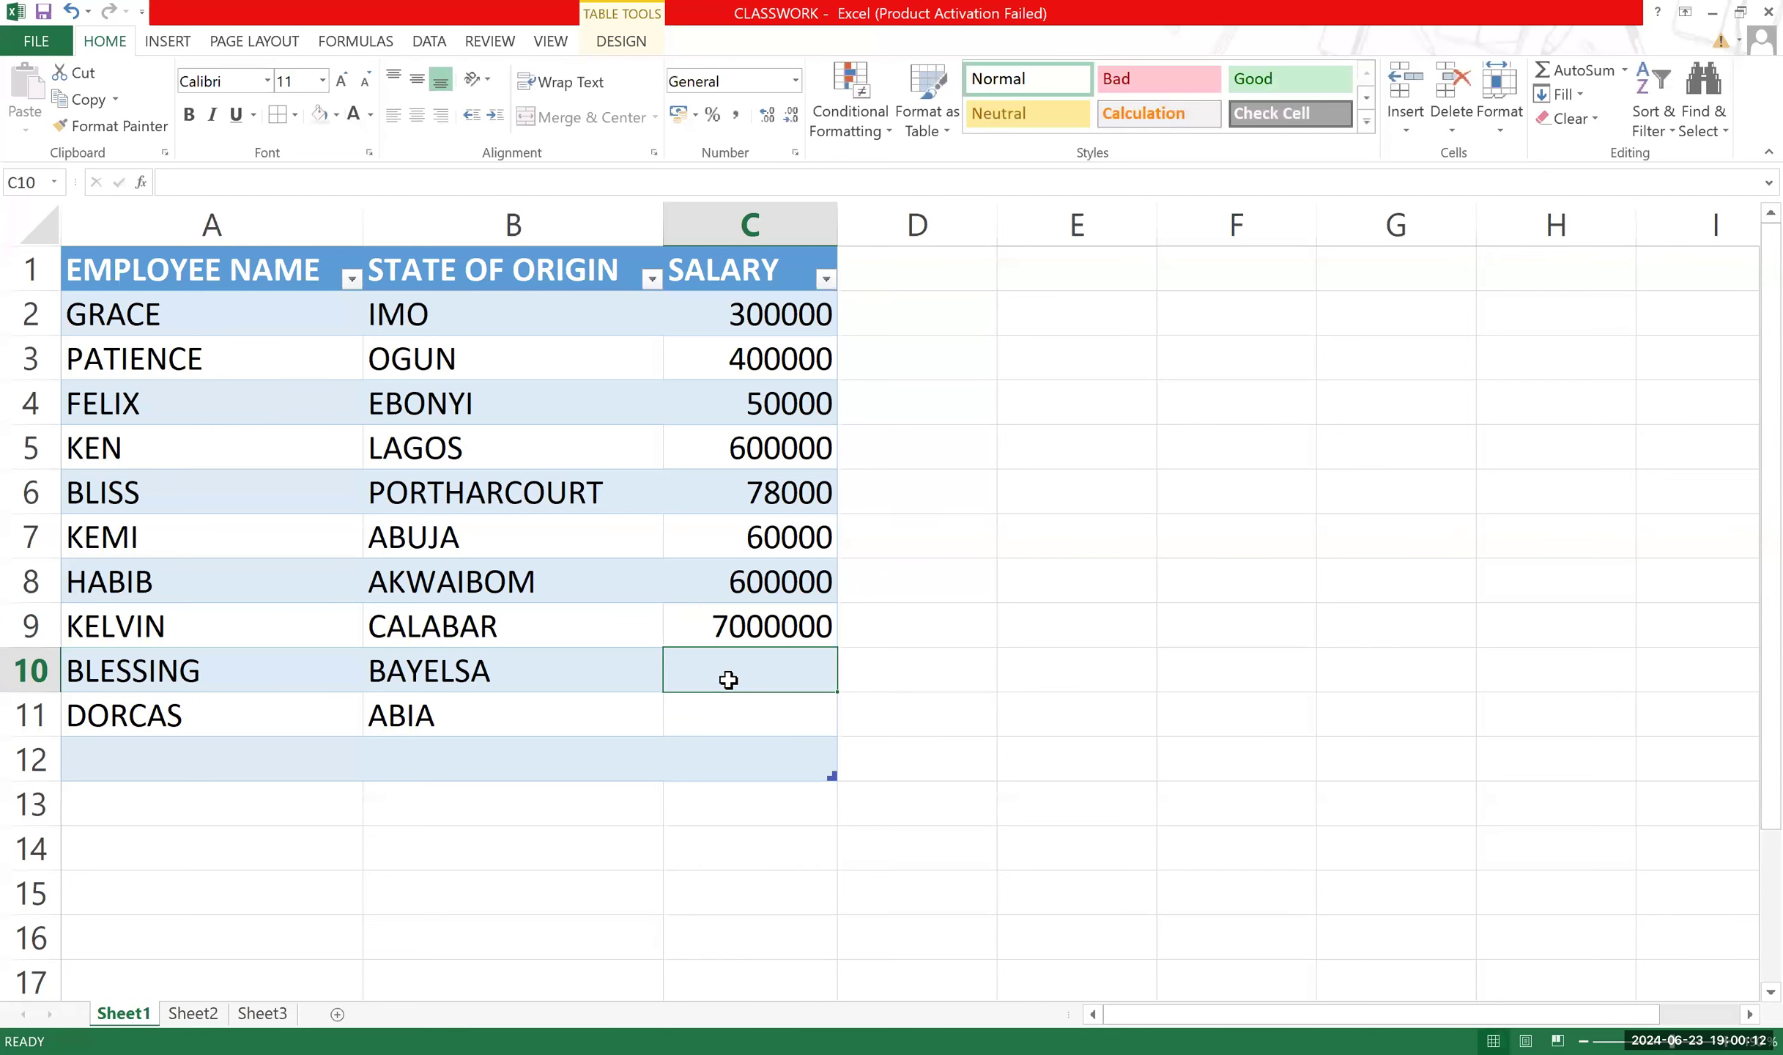
type("500000")
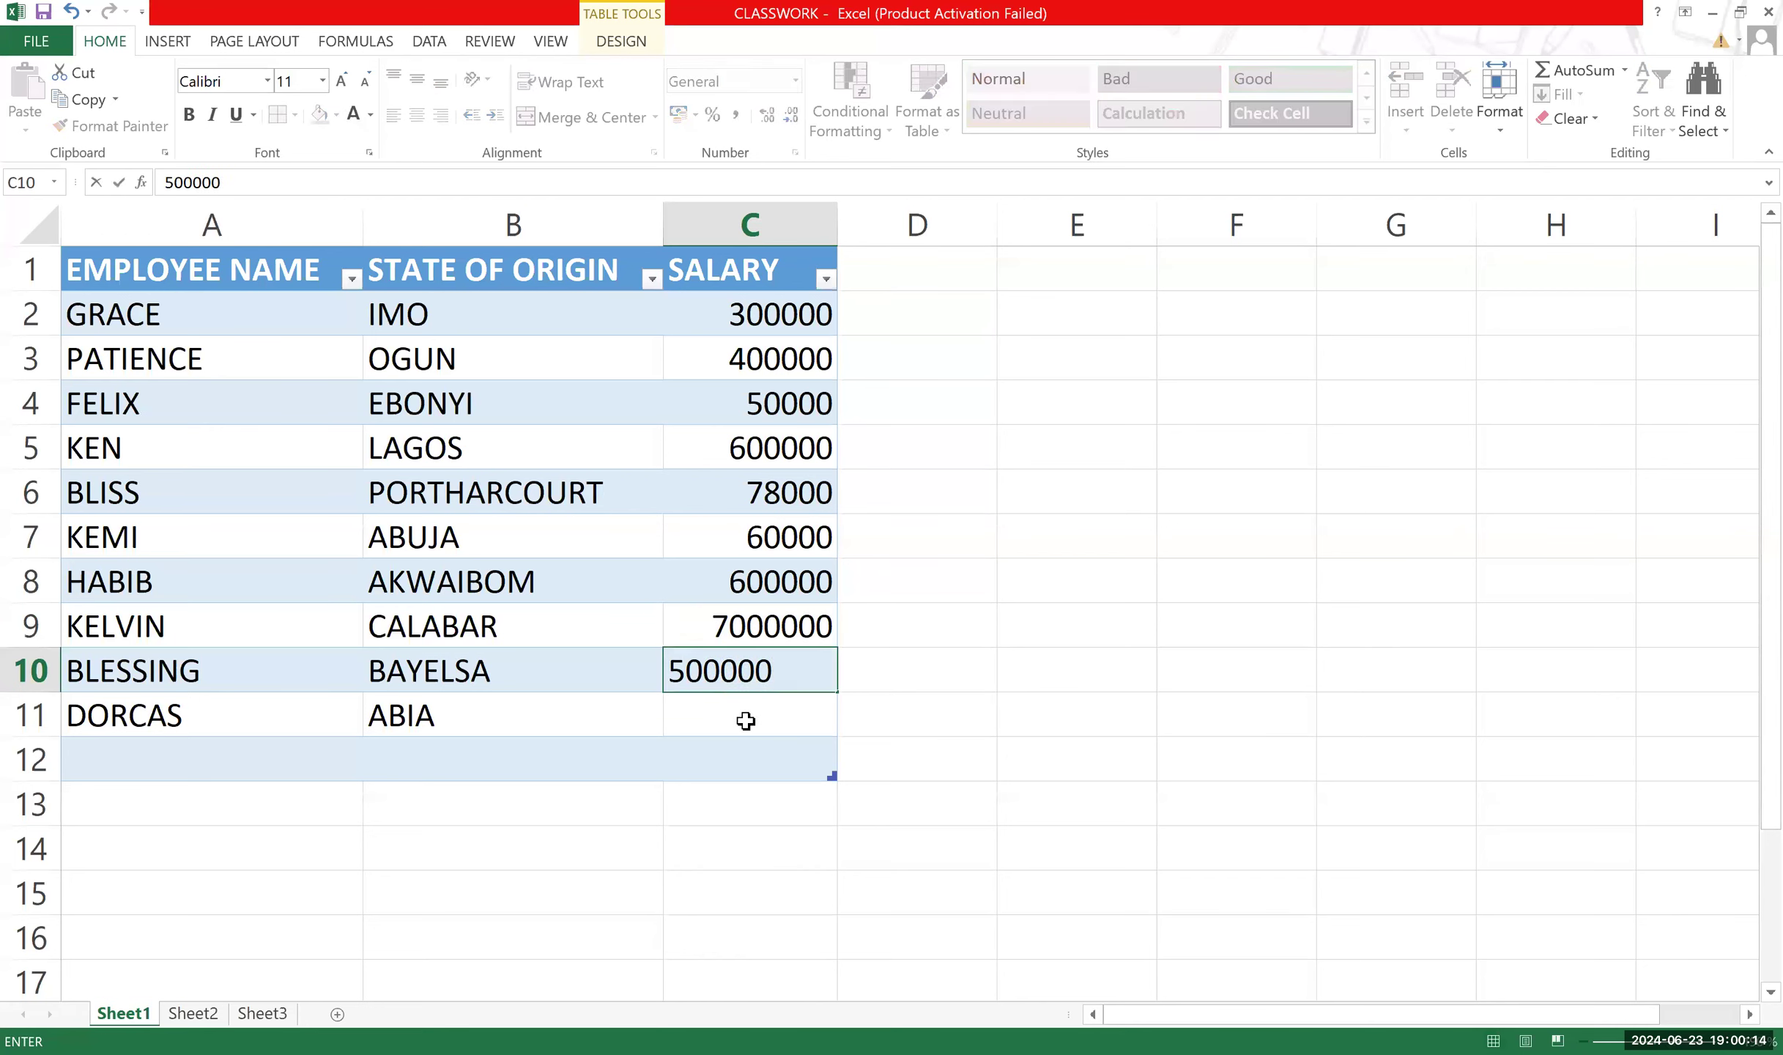
left_click(745, 721)
type("600000")
left_click(988, 555)
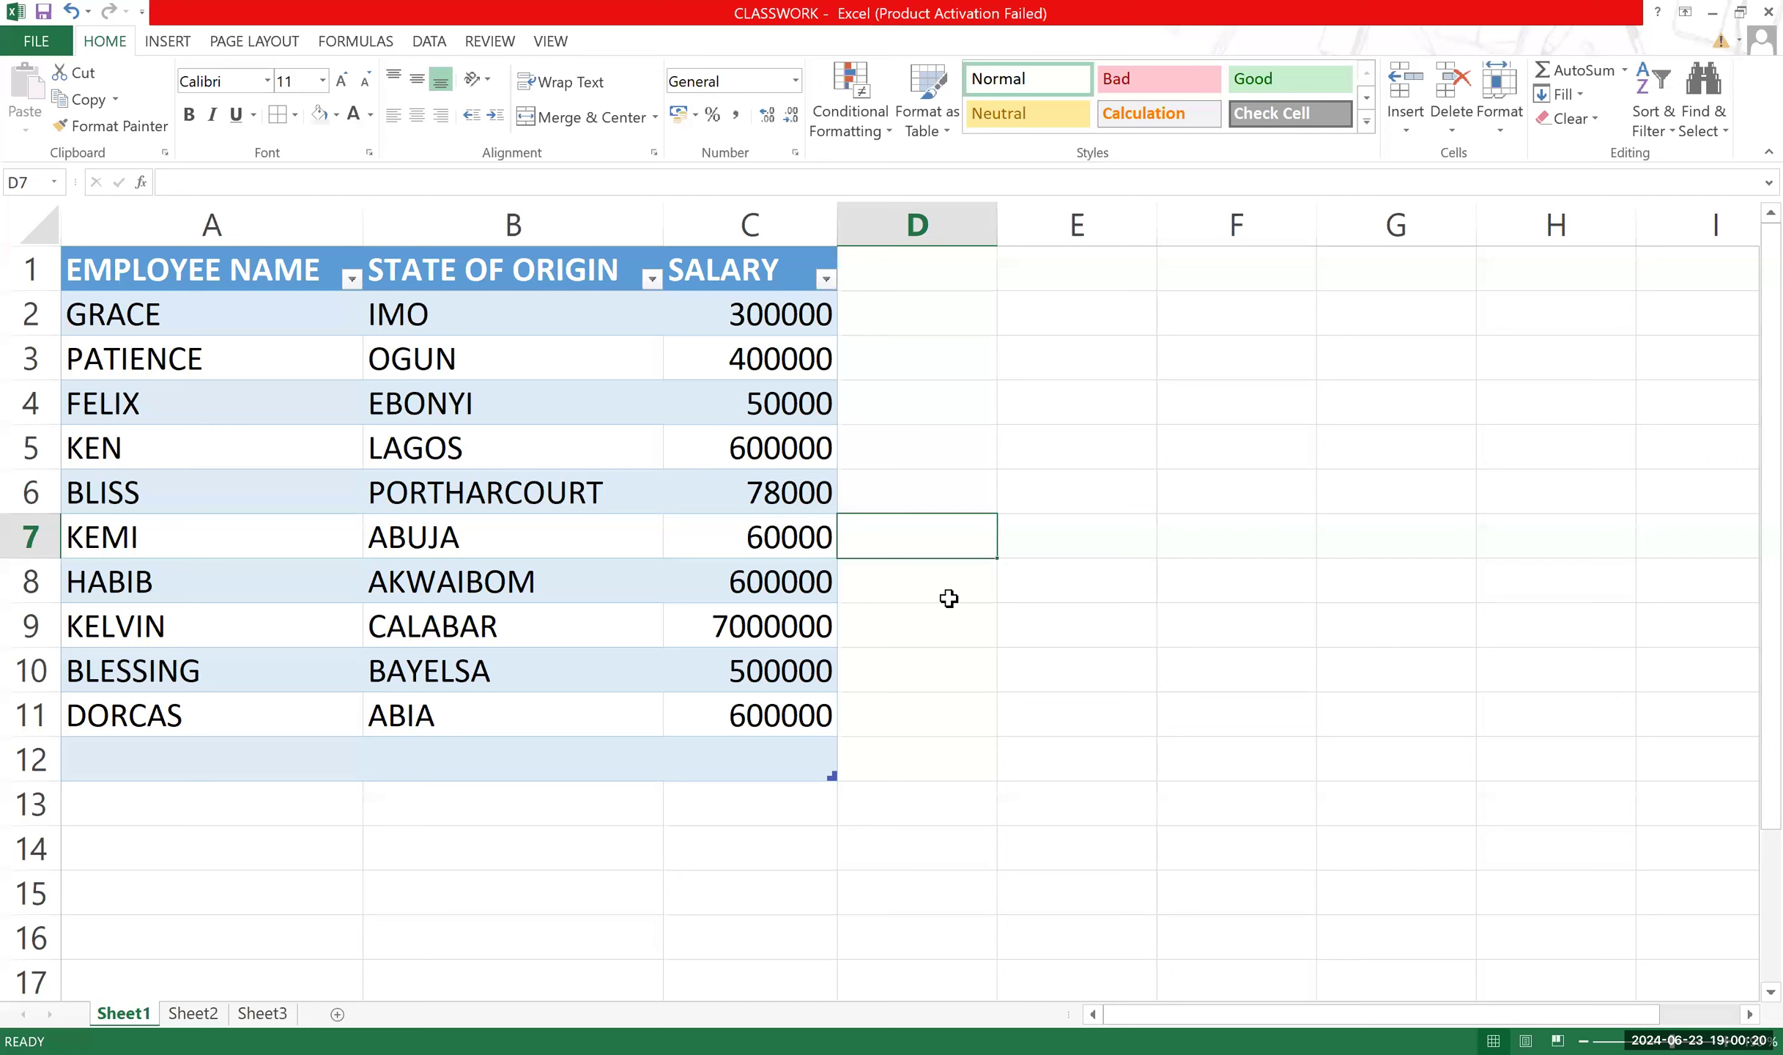
Apply the comma number style to the salaries in C2:C11 and autofit the width of column C.
left_click(941, 501)
left_click(775, 297)
left_click_drag(767, 584, 766, 716)
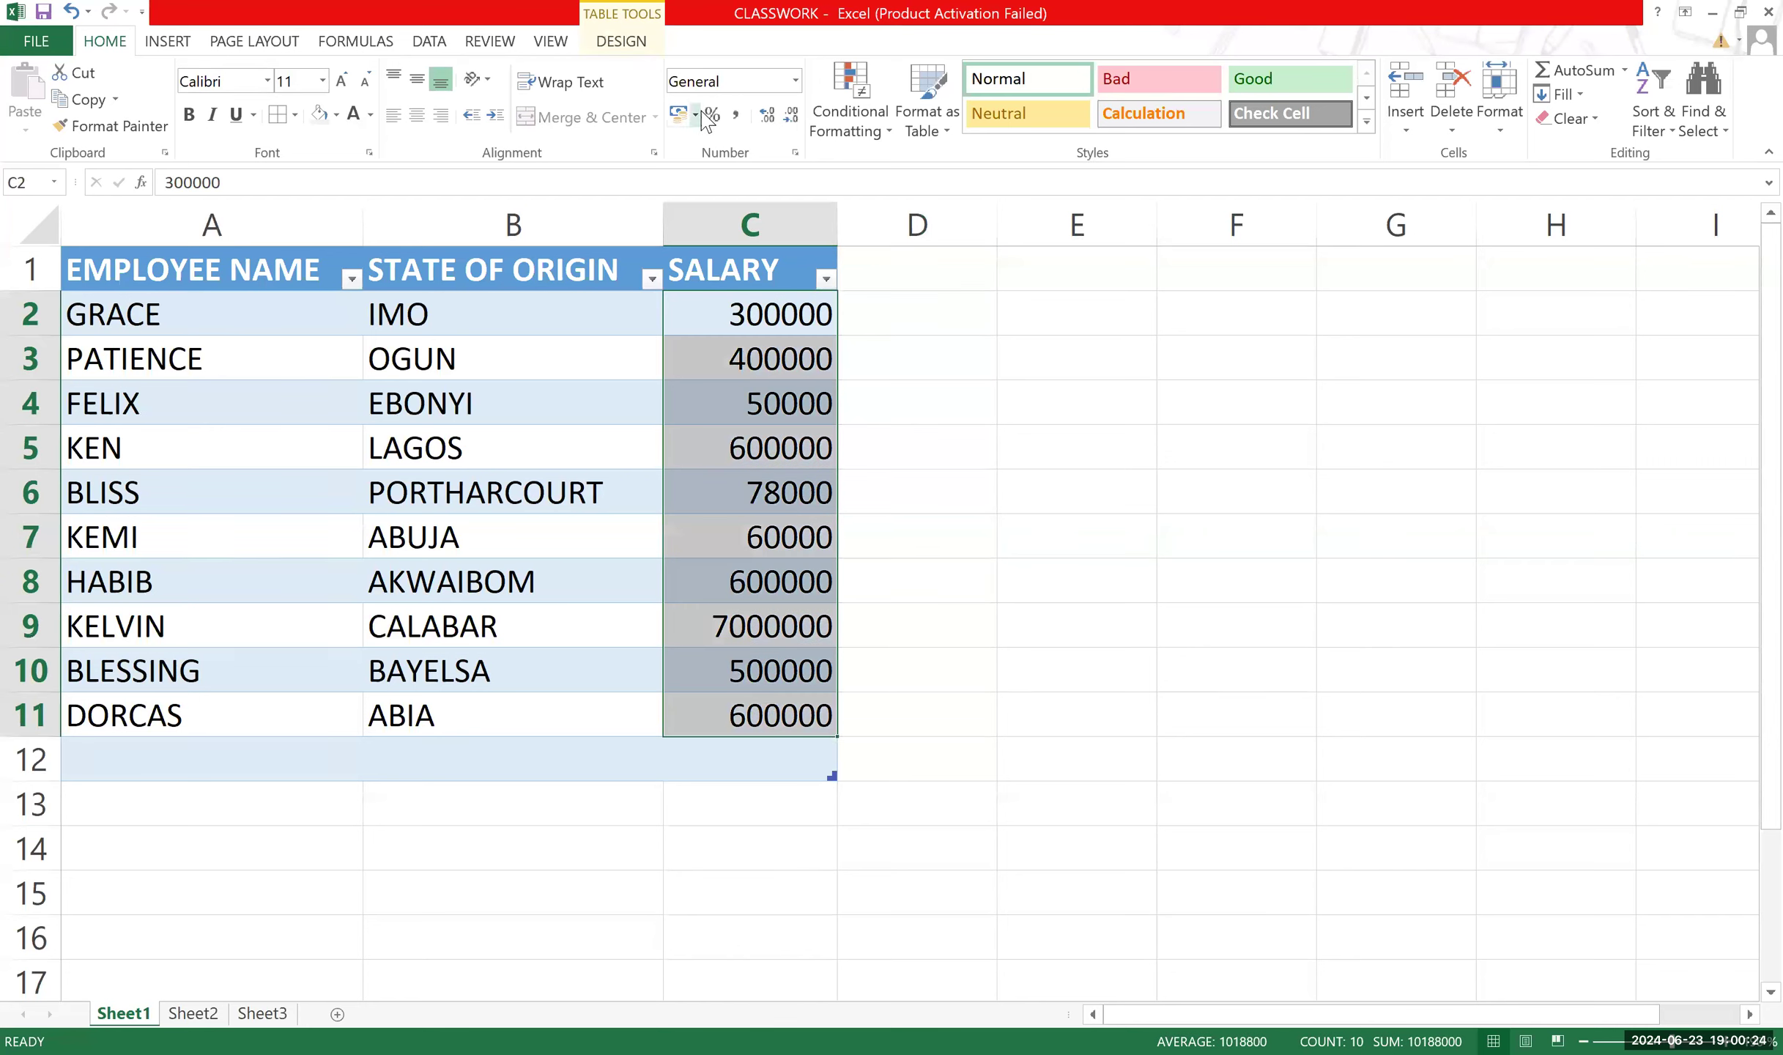
left_click(736, 116)
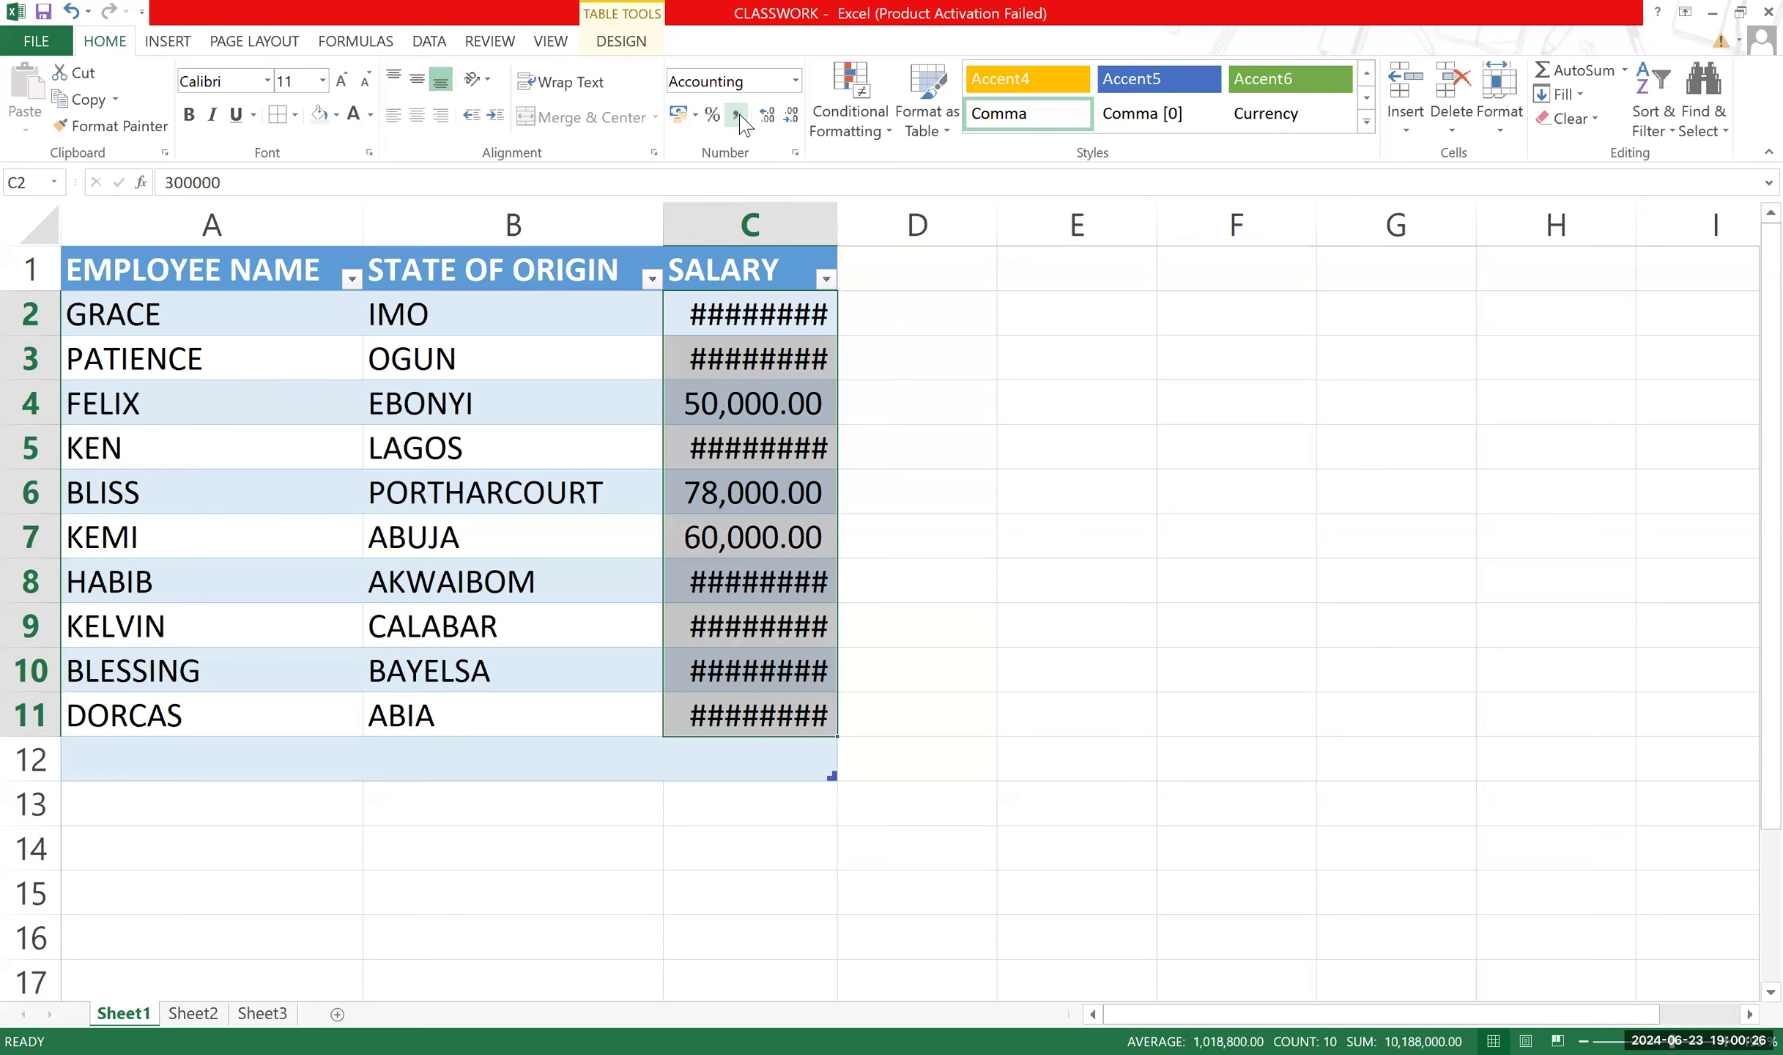
double_click(836, 225)
Format the salaries in C2:C11 as Accounting with the ₦ symbol and 0 decimal places.
left_click(693, 115)
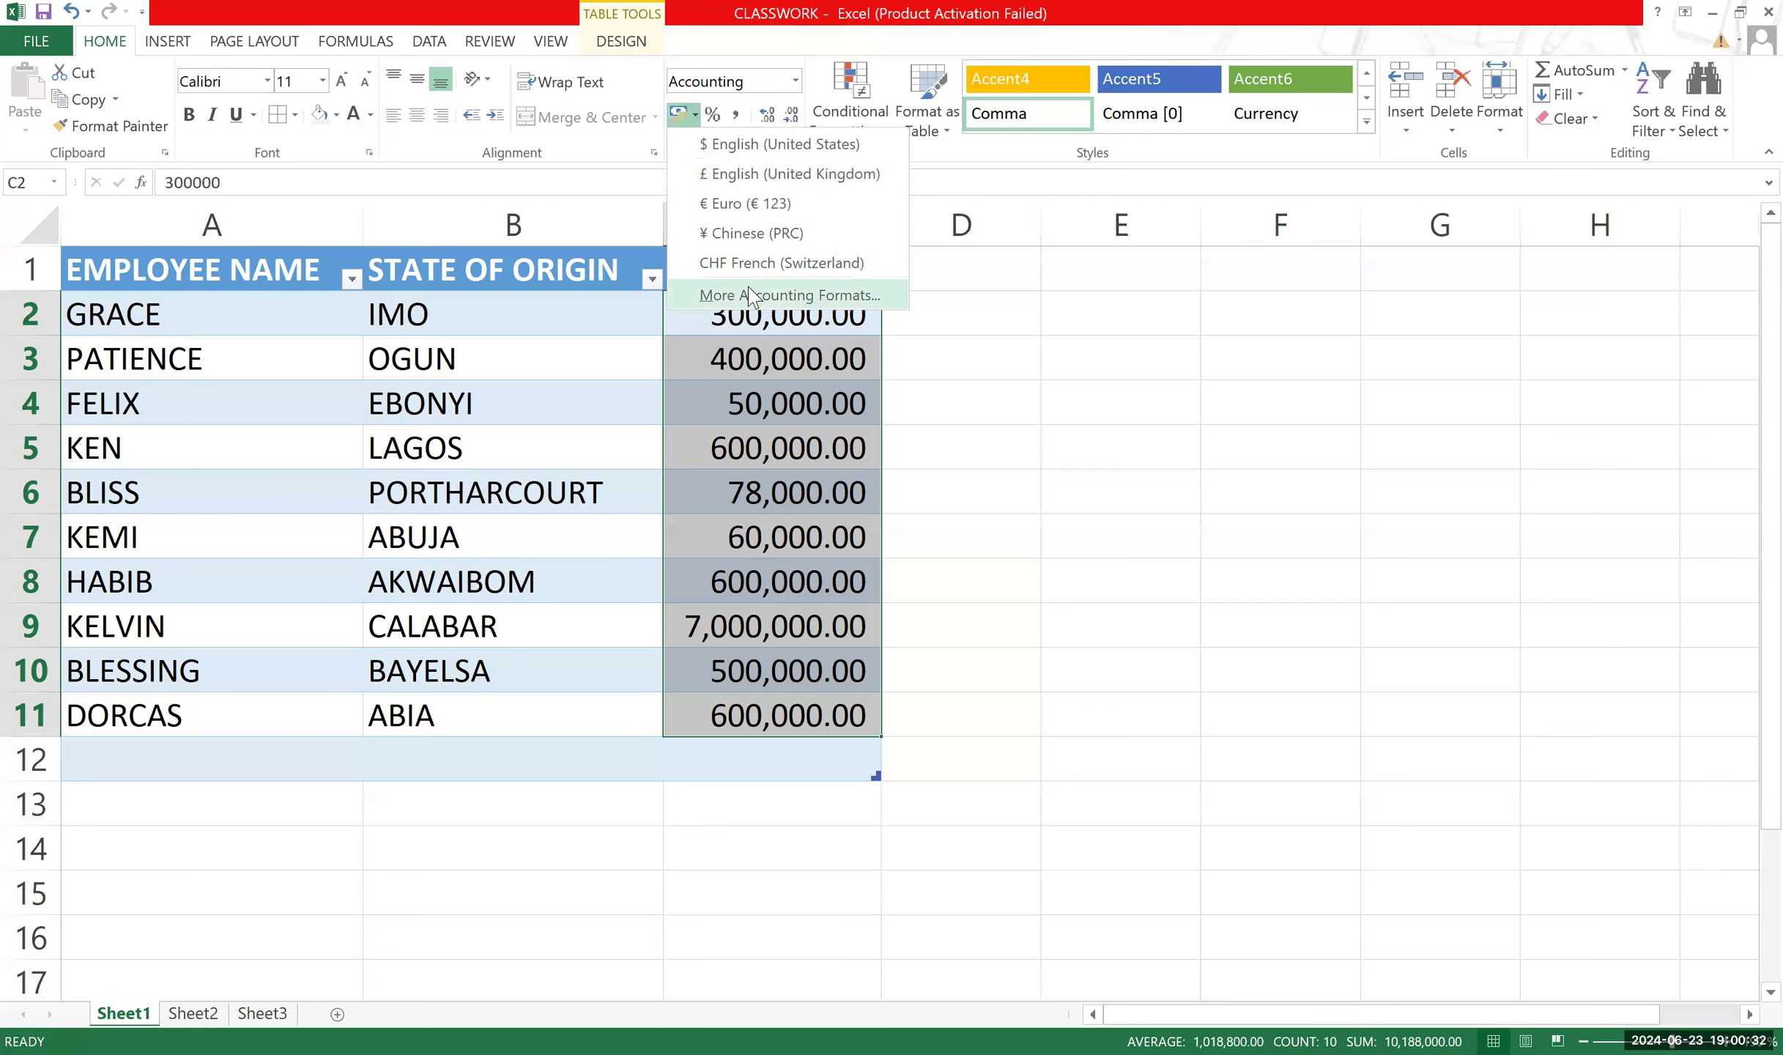
left_click(750, 295)
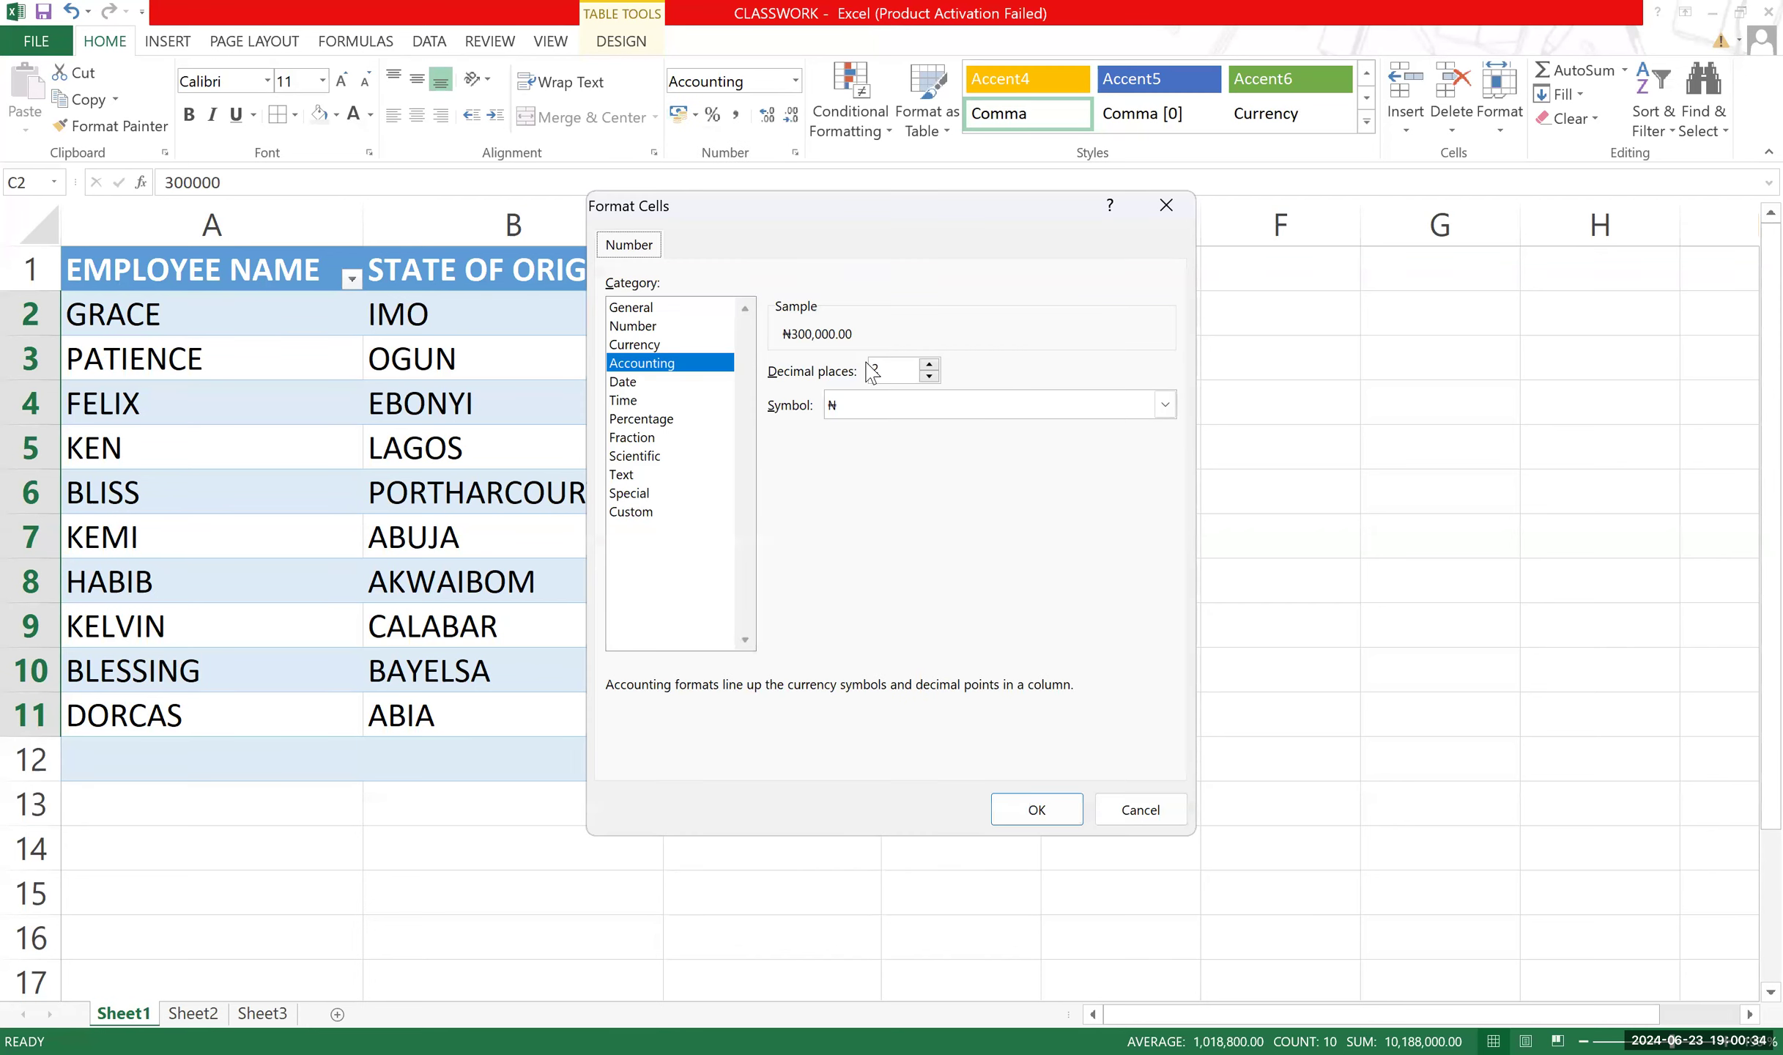
left_click(883, 409)
left_click(878, 446)
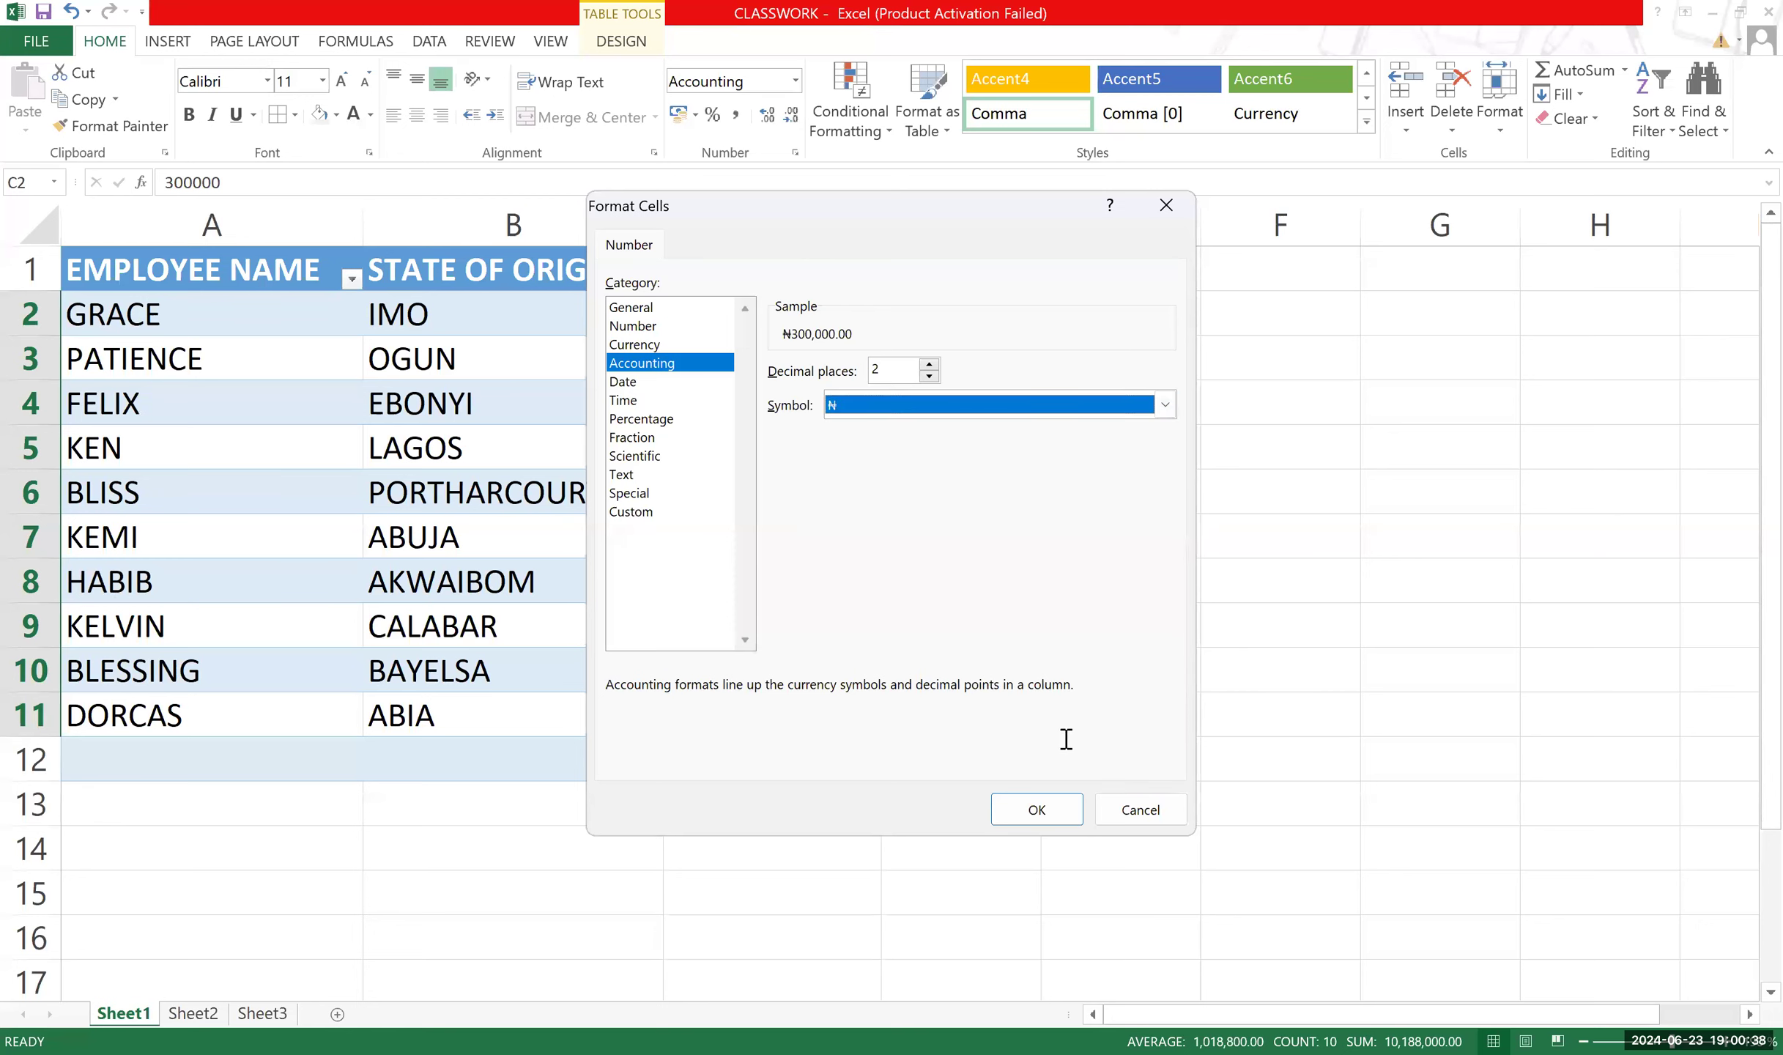
double_click(929, 376)
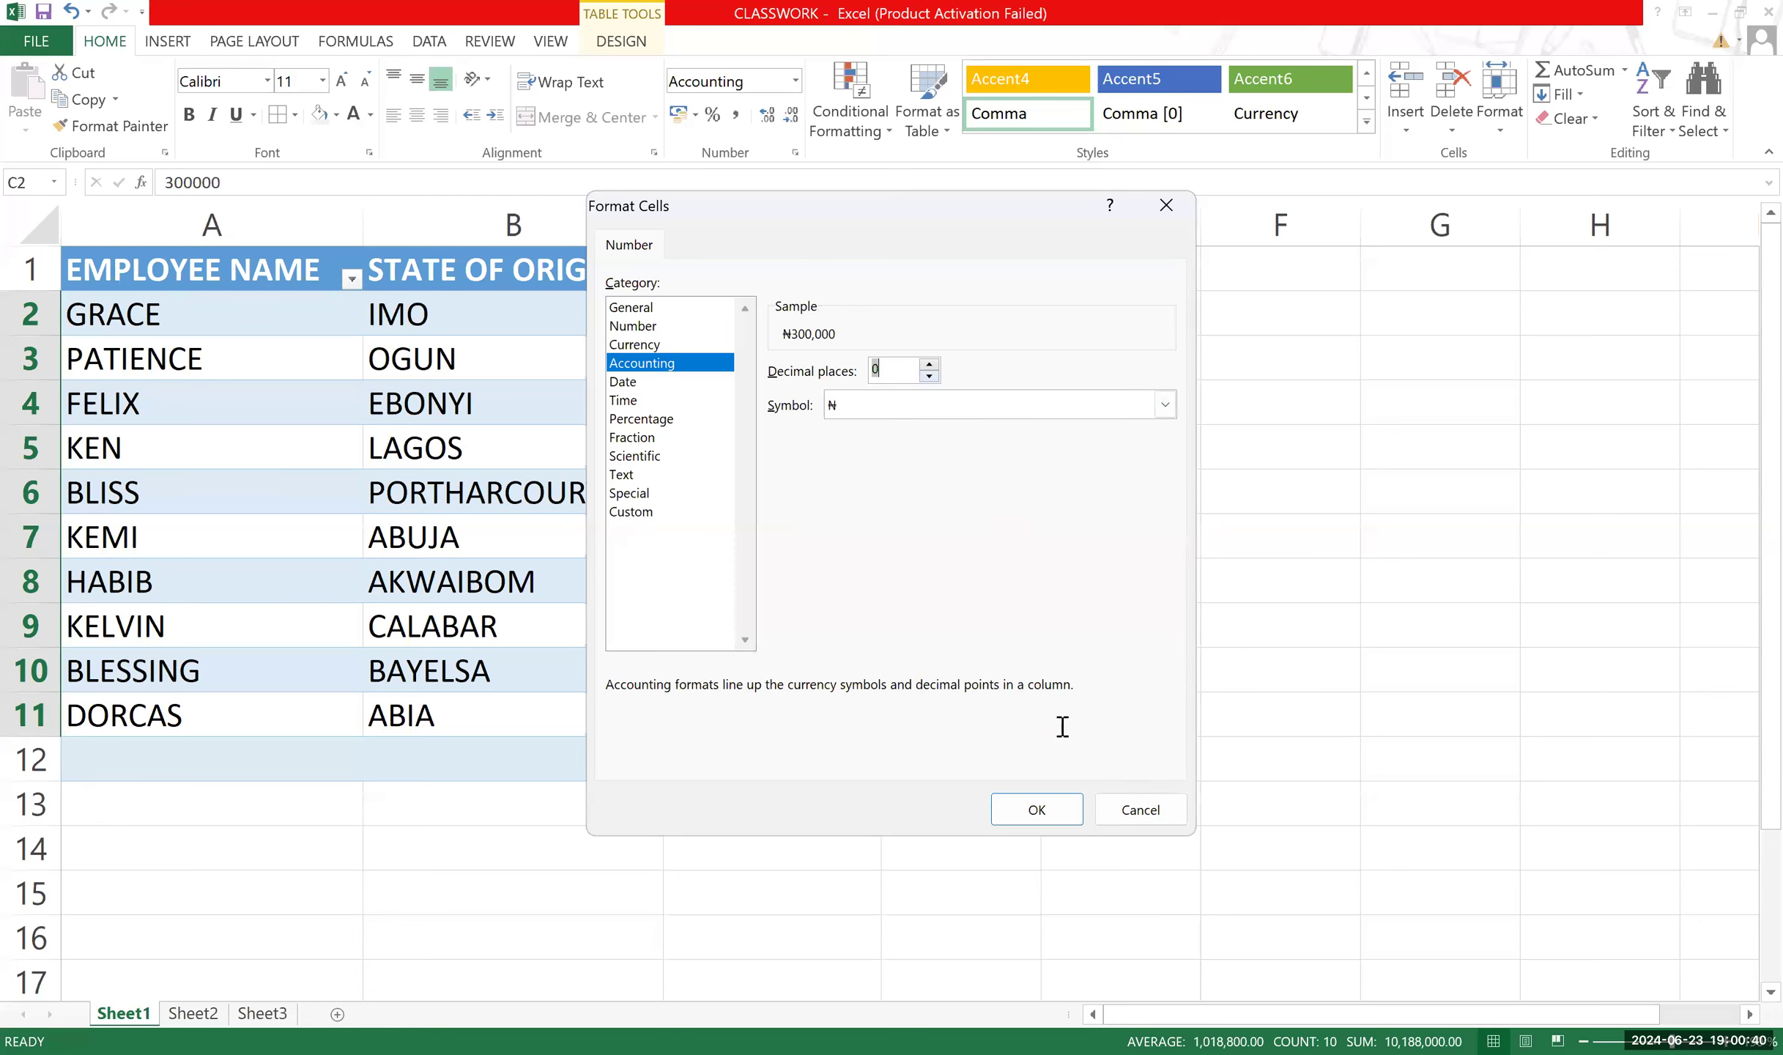
left_click(1064, 810)
left_click(1027, 527)
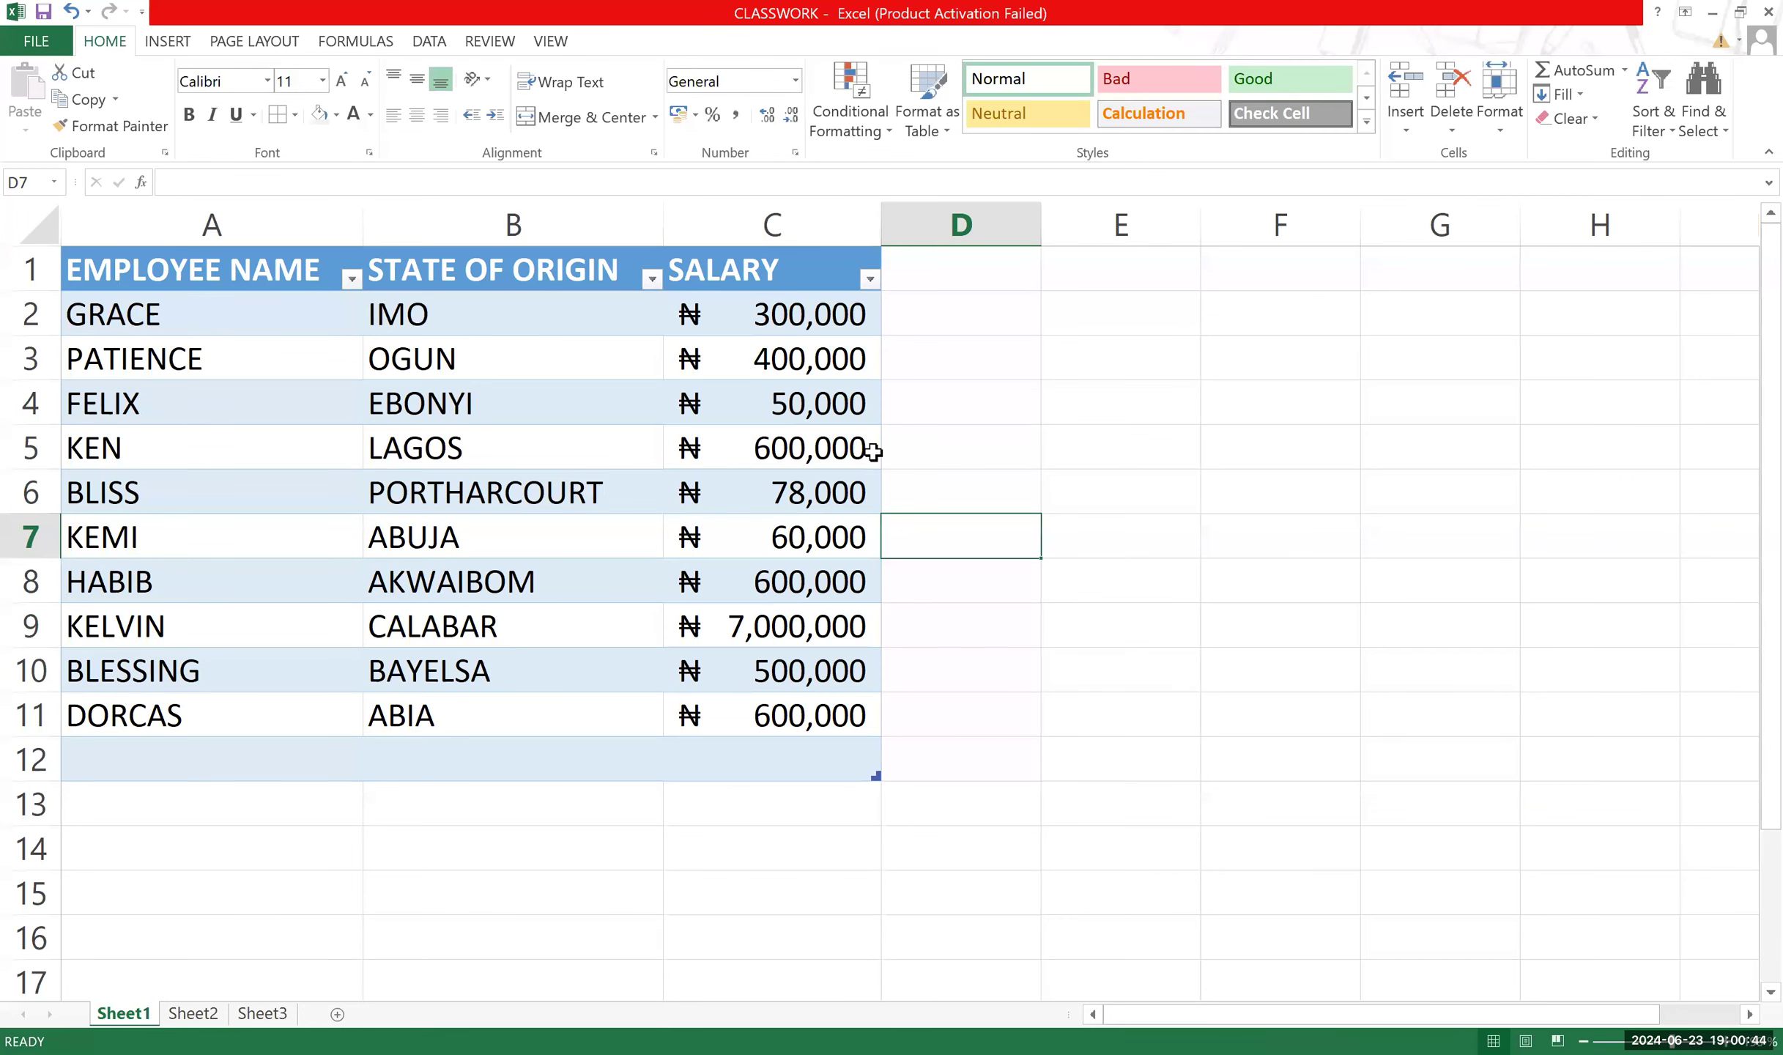
Correct the salary in cell C9 to 700000.
left_click(746, 629)
double_click(746, 629)
left_click(858, 629)
key("BackSpace")
left_click(1035, 440)
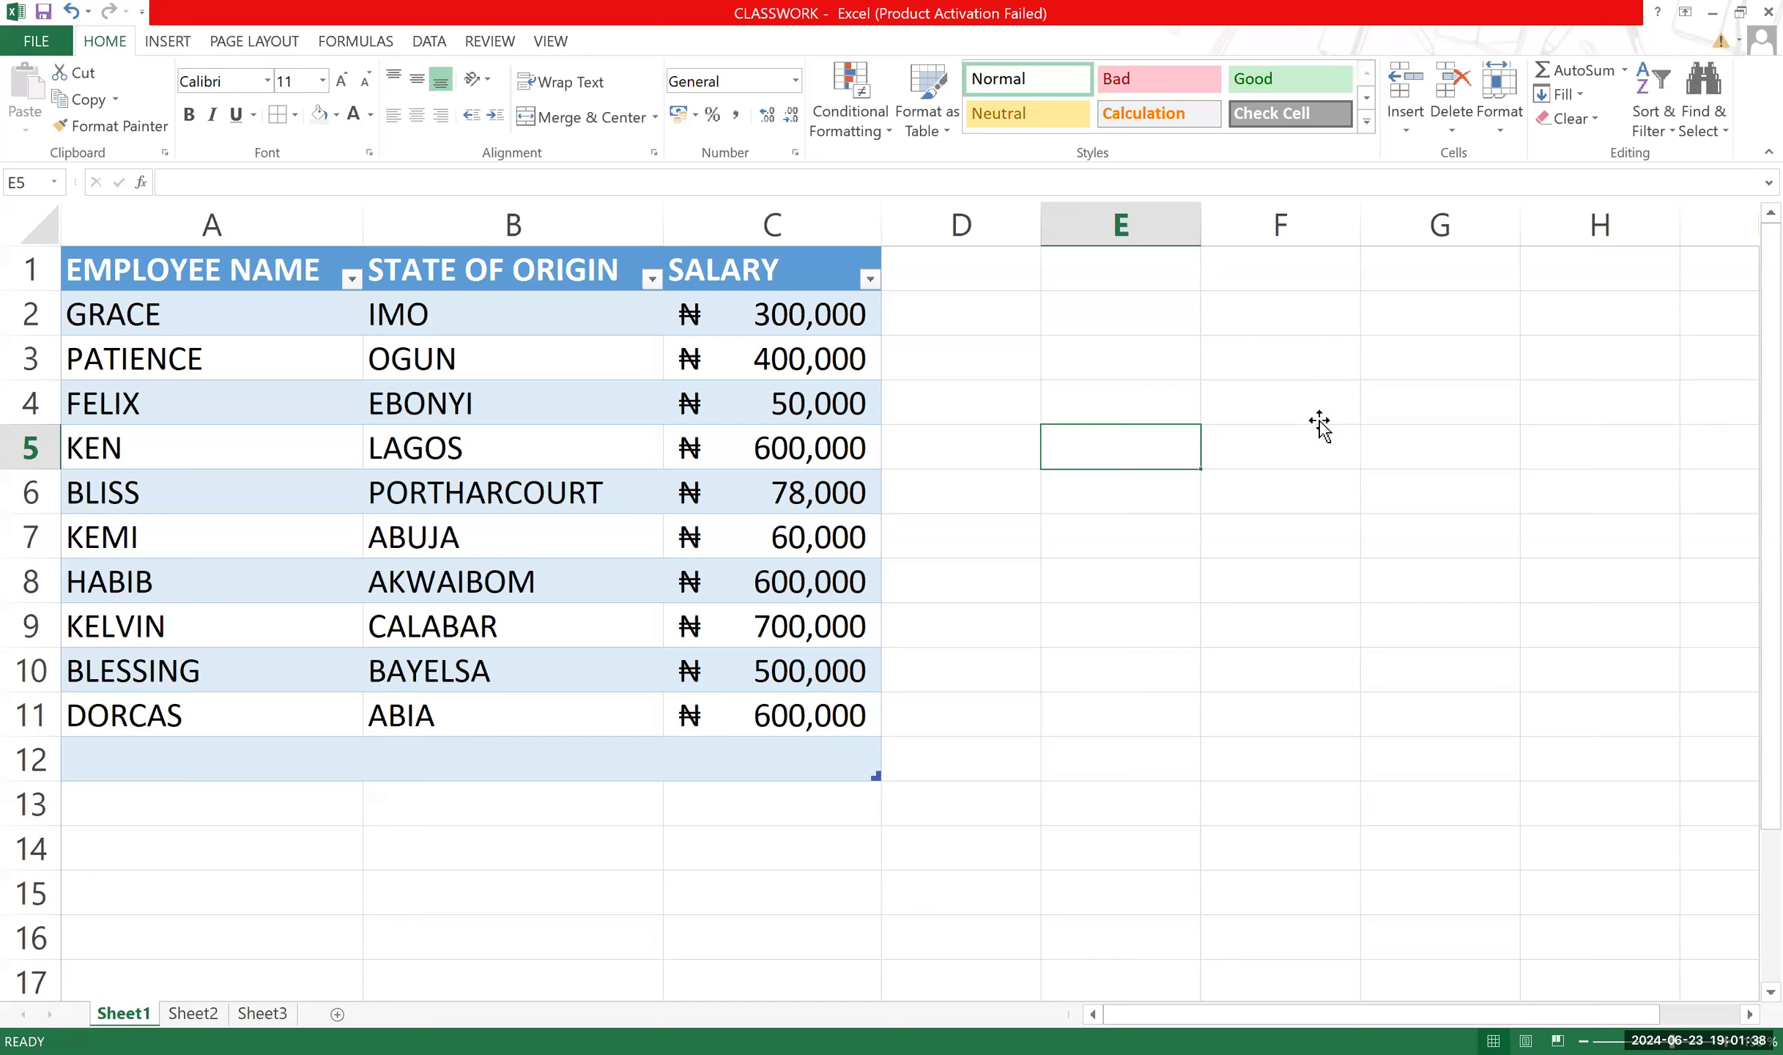
Enter the header "Employee Name" in cell F1 and autofit the width of column F.
double_click(1257, 372)
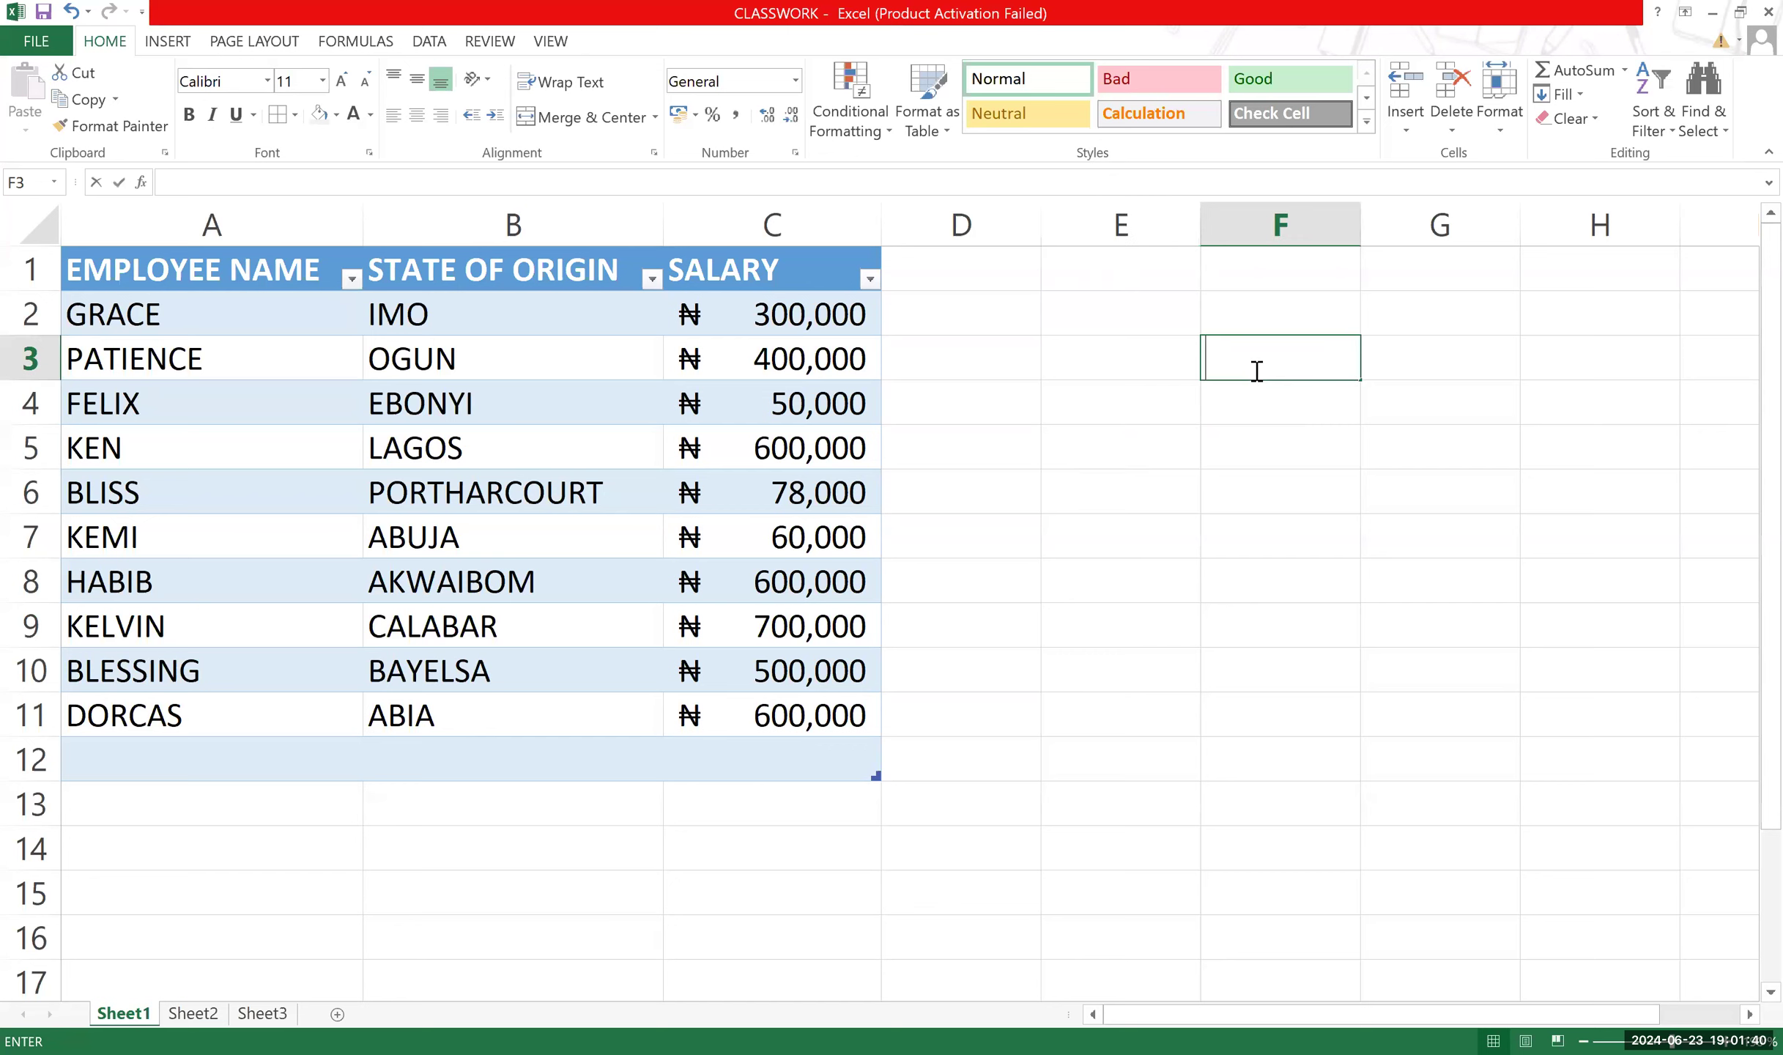
left_click(1251, 257)
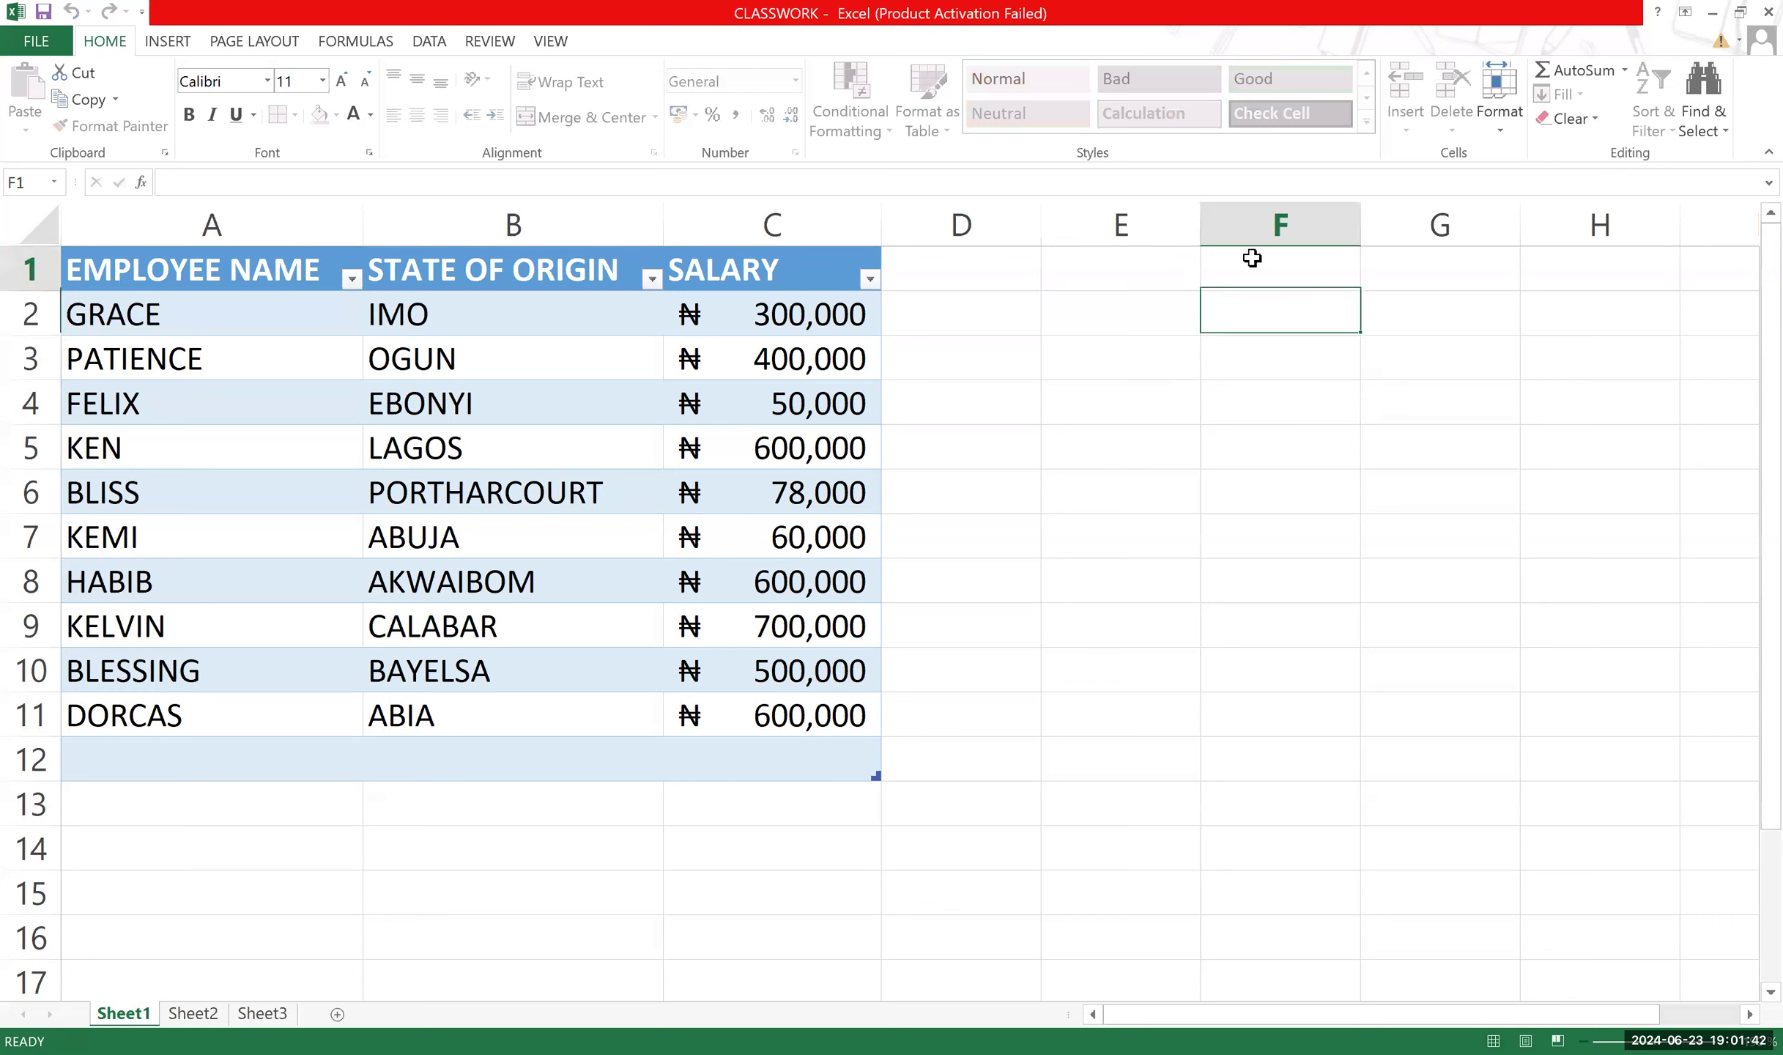
type("Employwe")
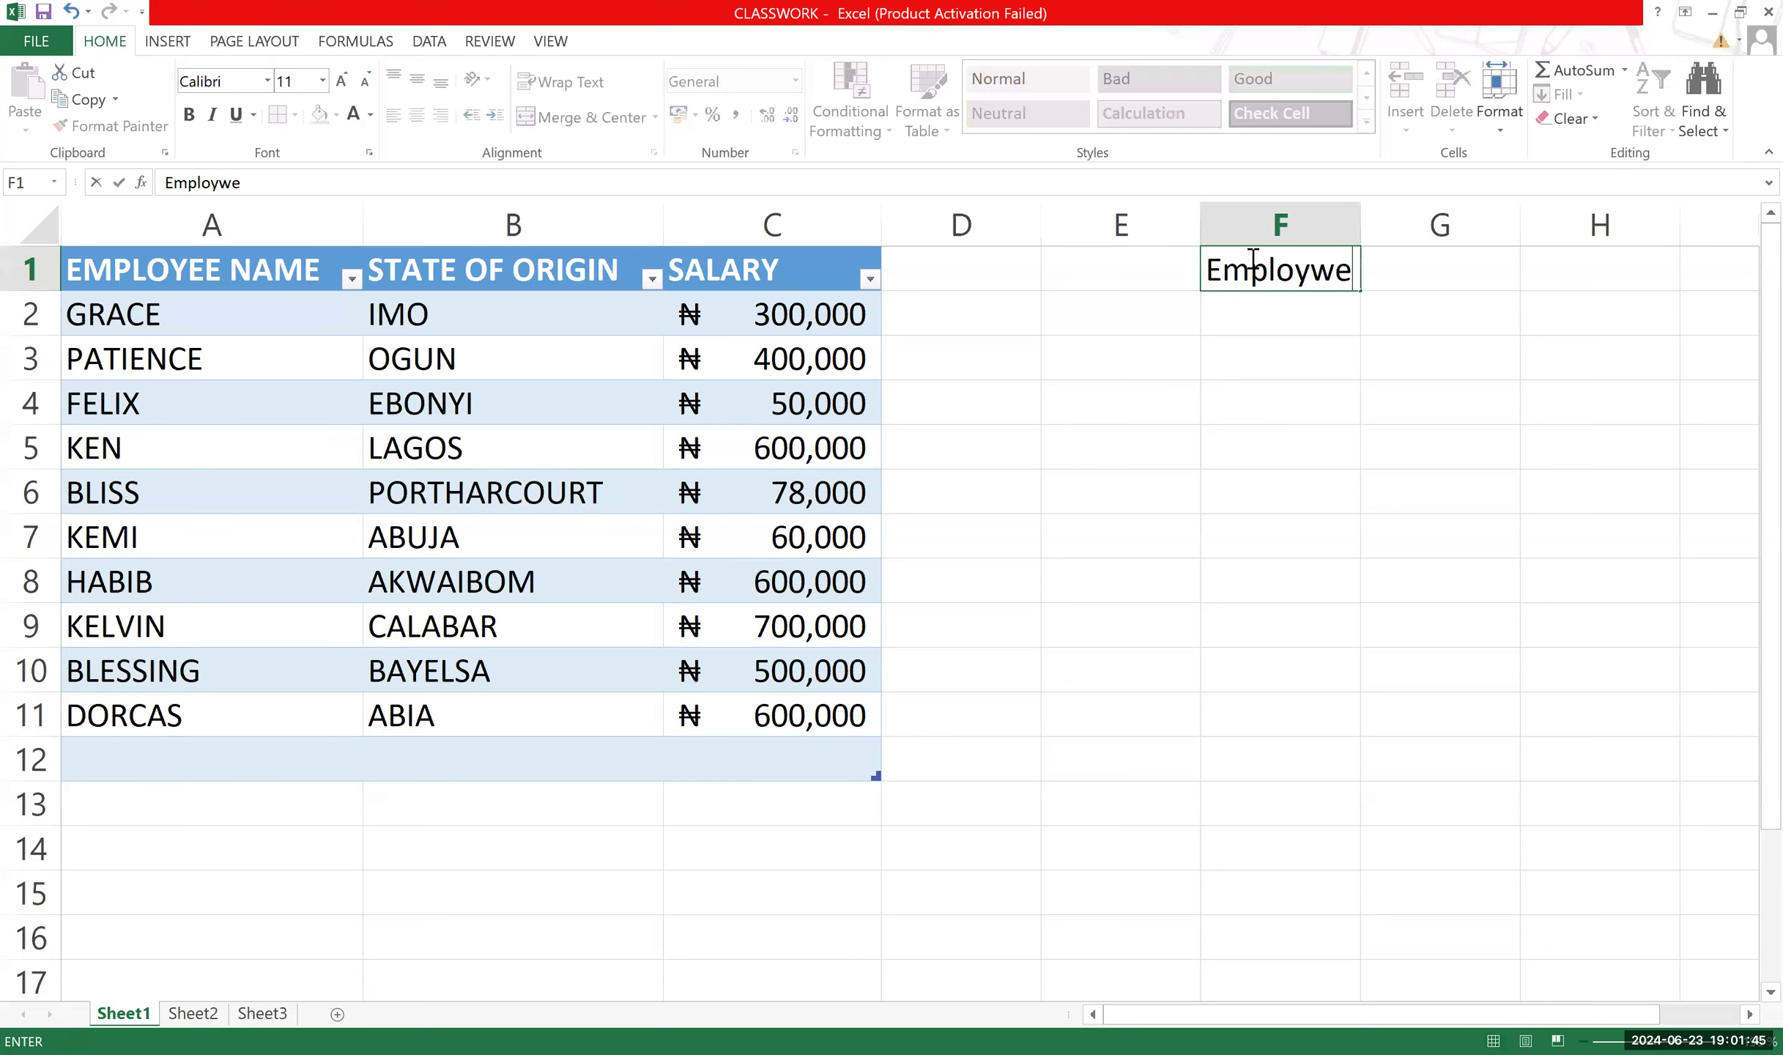
key("BackSpace")
key("BackSpace")
type("ee Name")
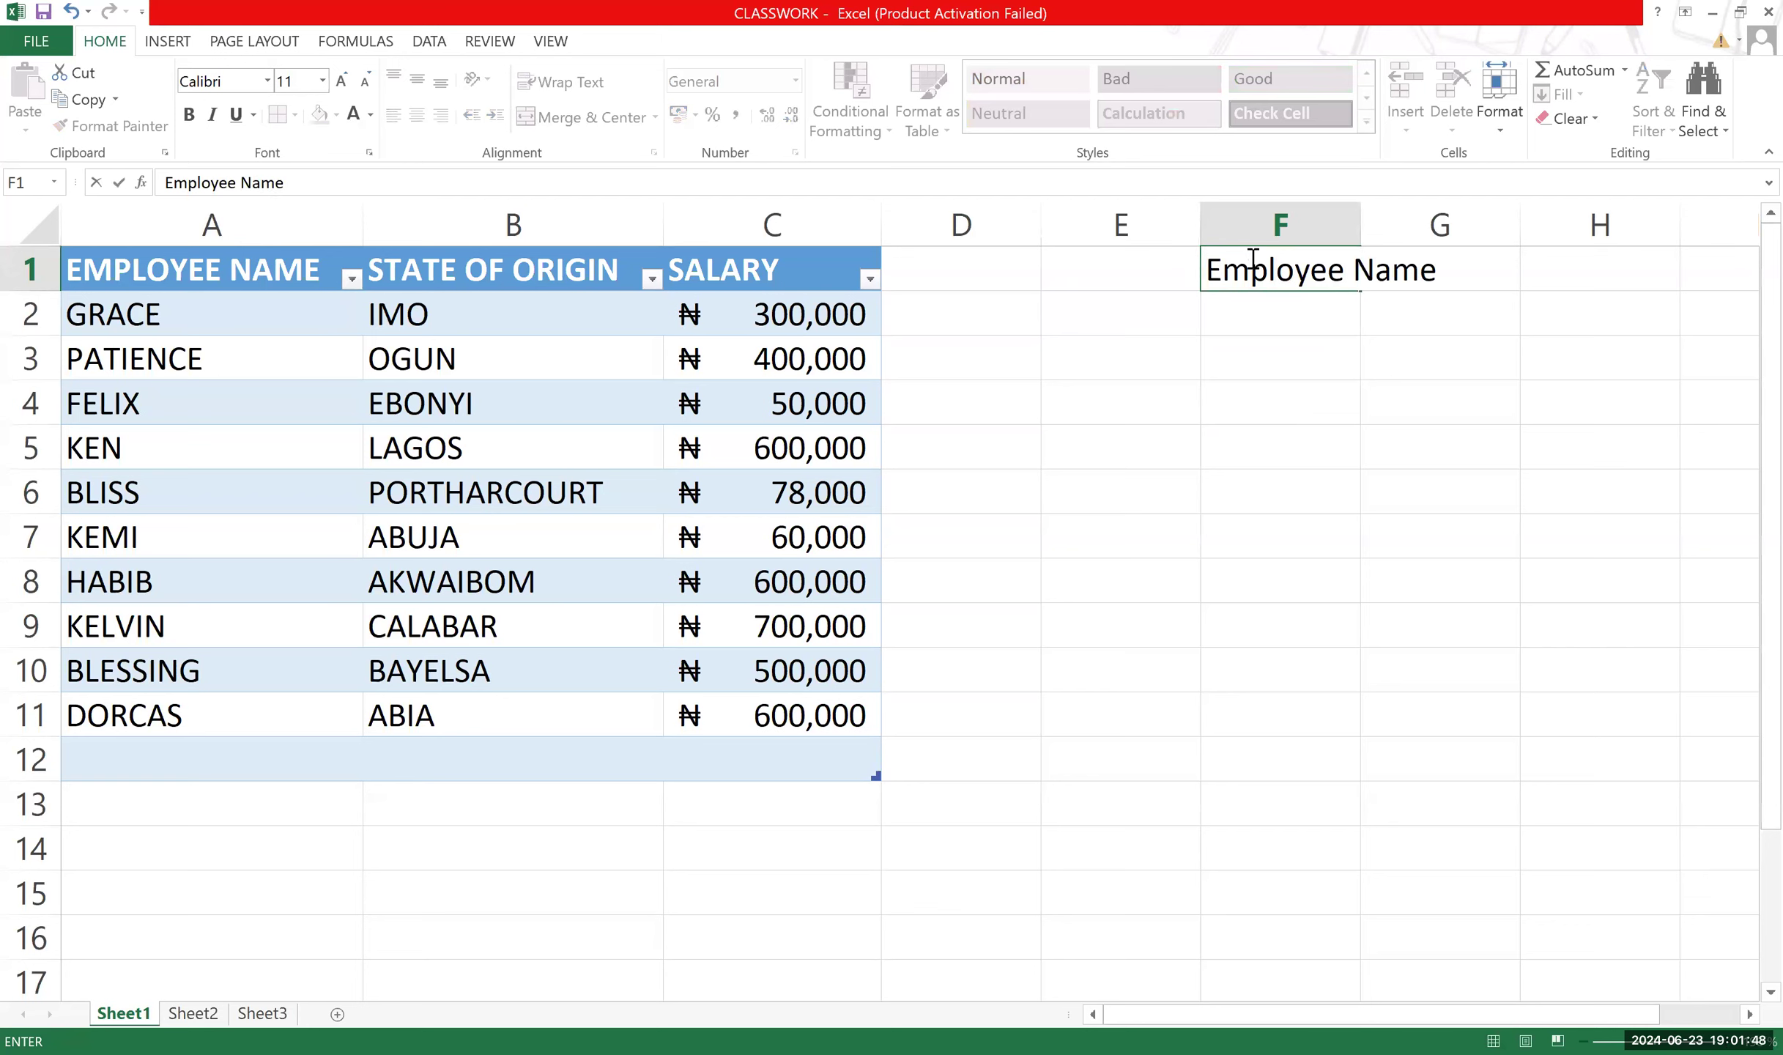
key("Return")
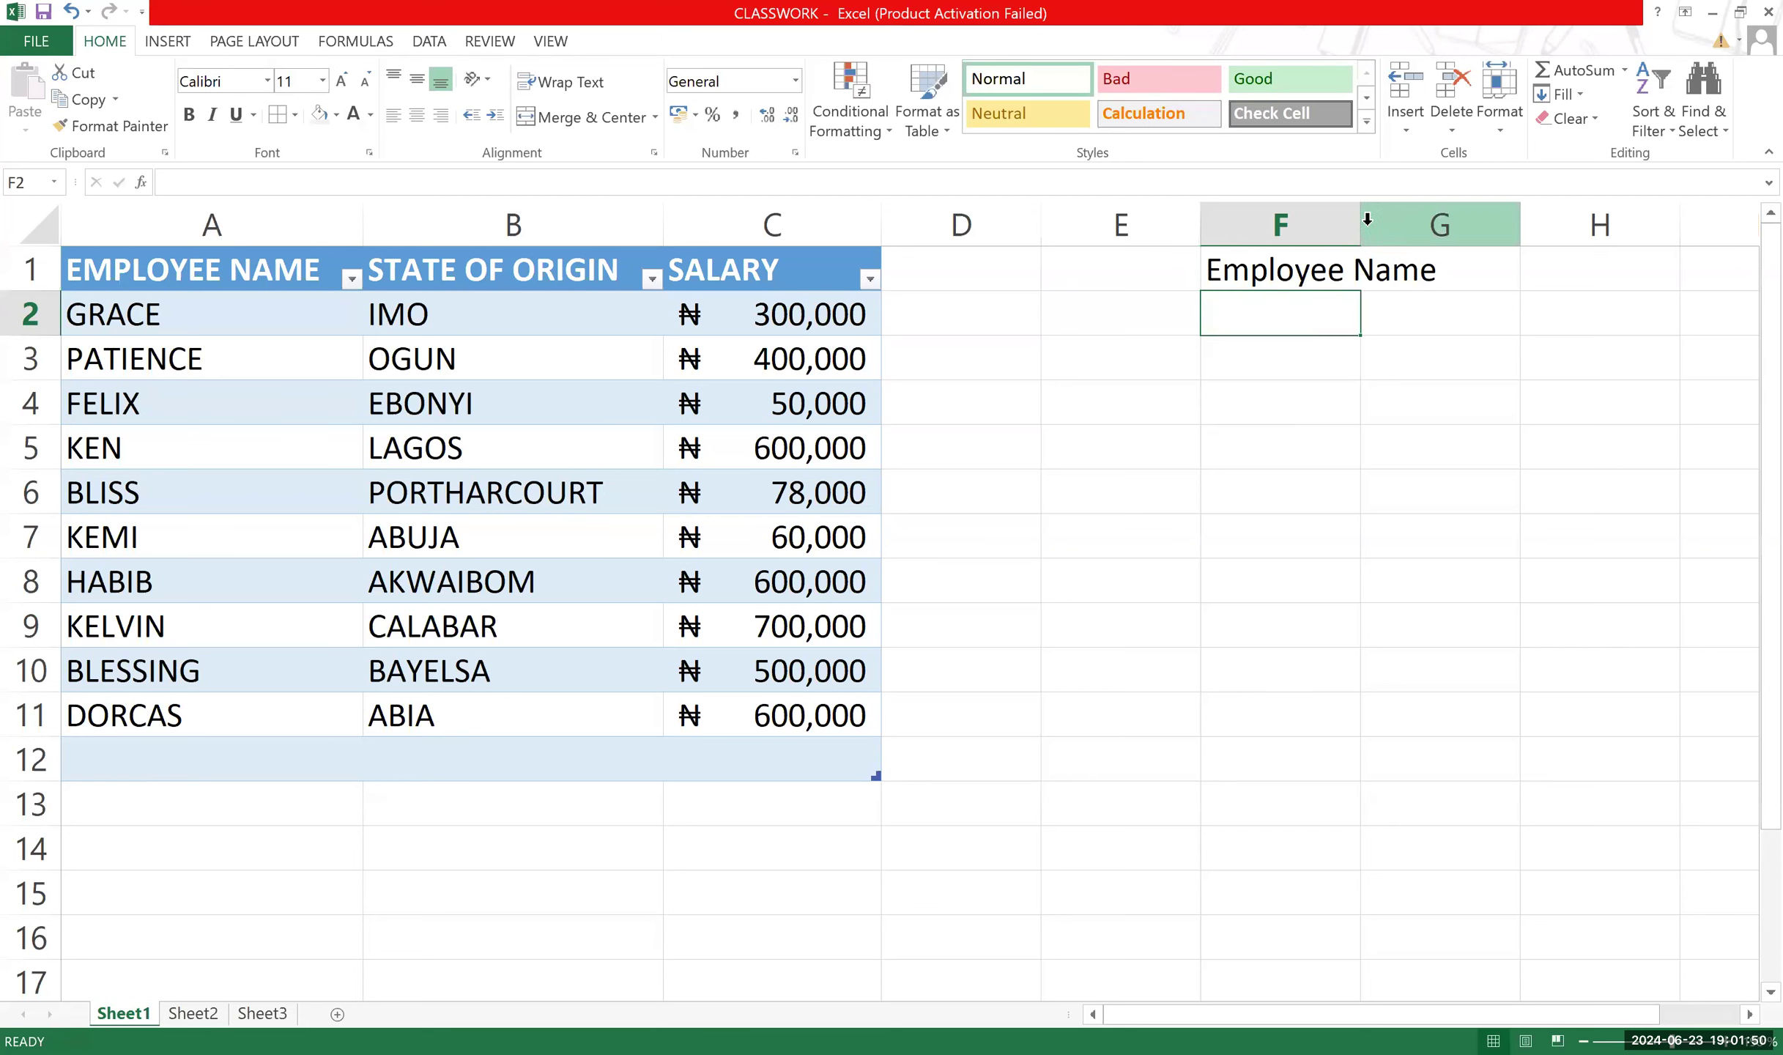
double_click(1364, 224)
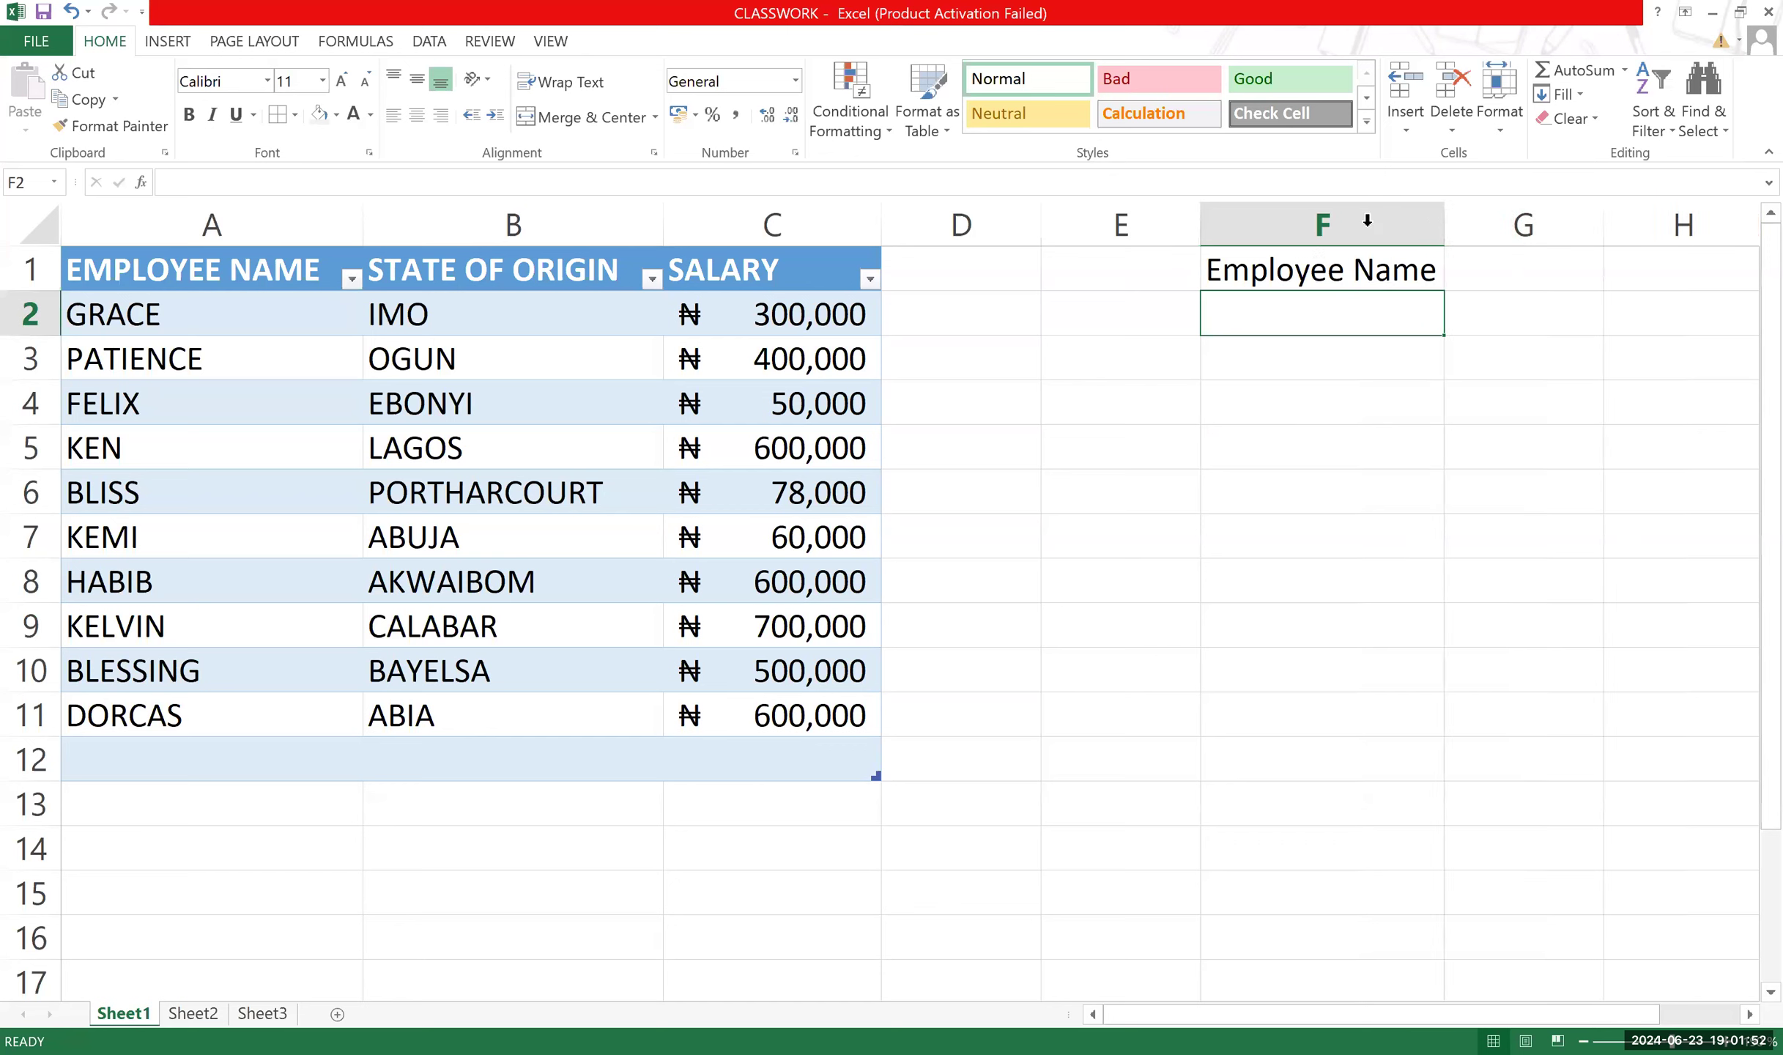
Enter the header "Salary" in cell G1.
left_click(1508, 279)
type("Salary")
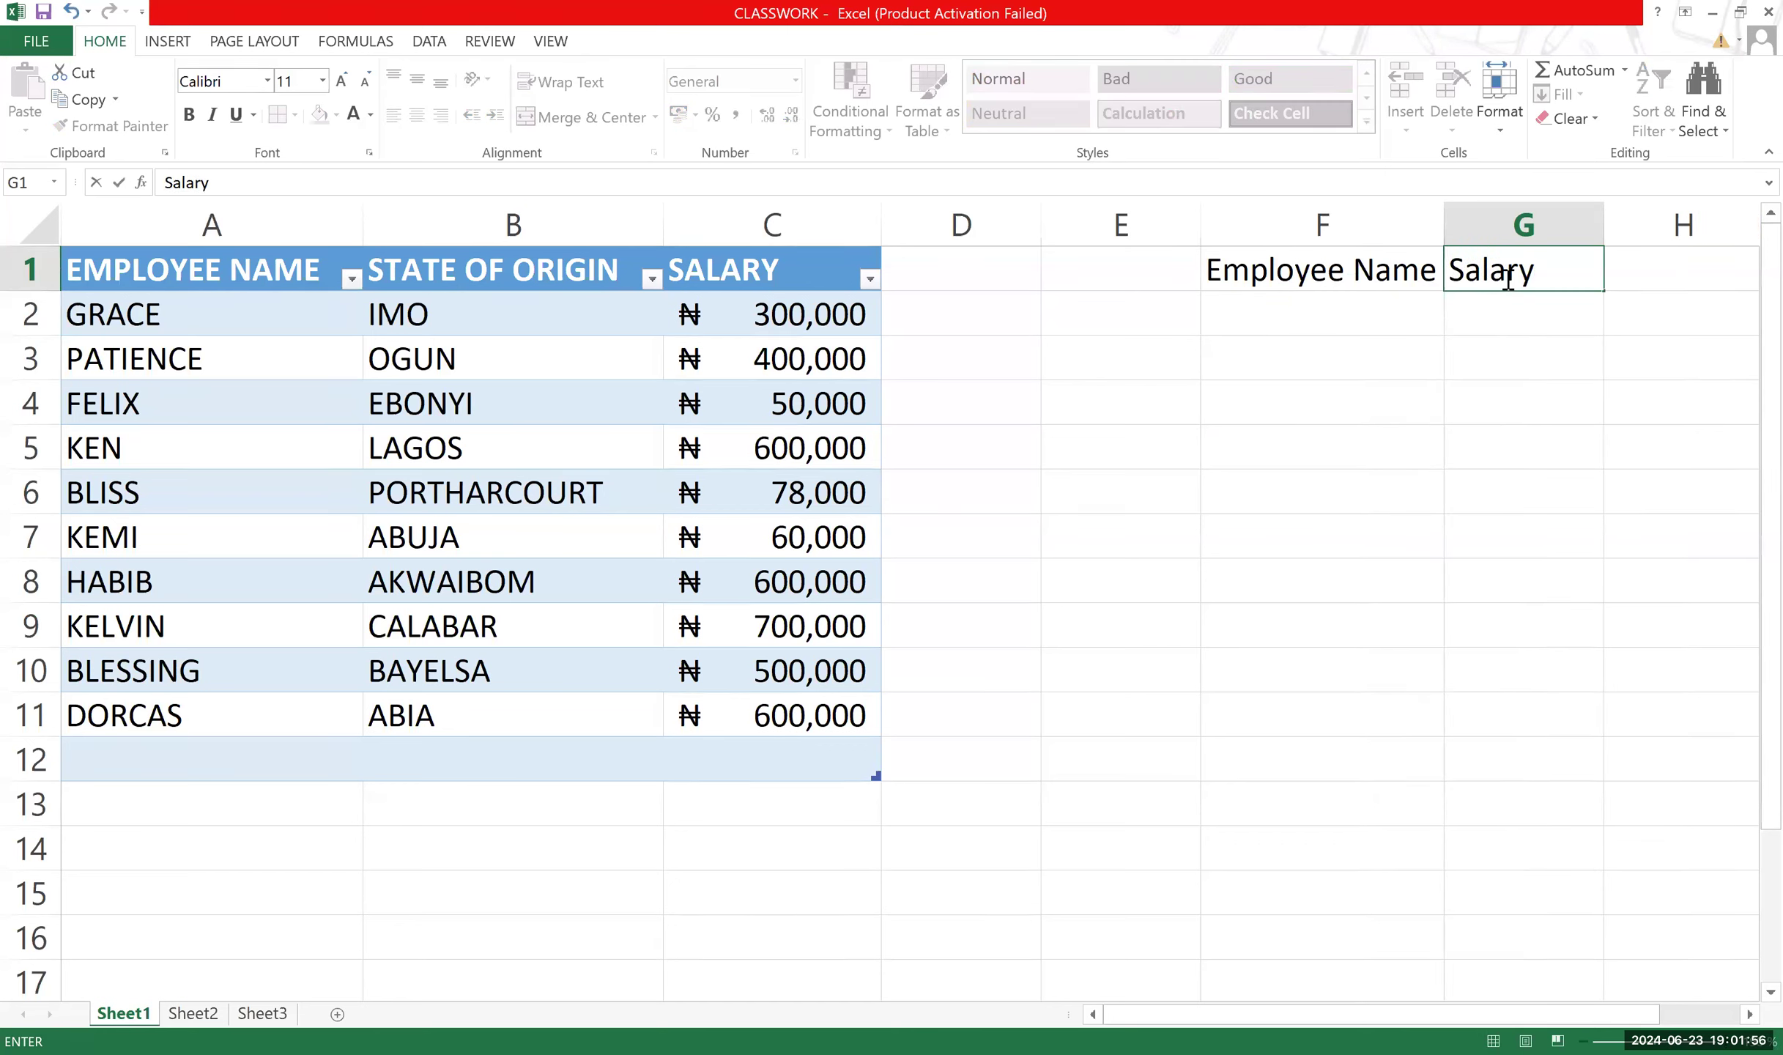
left_click(1501, 354)
Fill the header cells F1:G1 with the dark blue-gray theme color.
left_click(1389, 250)
left_click_drag(1389, 251, 1473, 247)
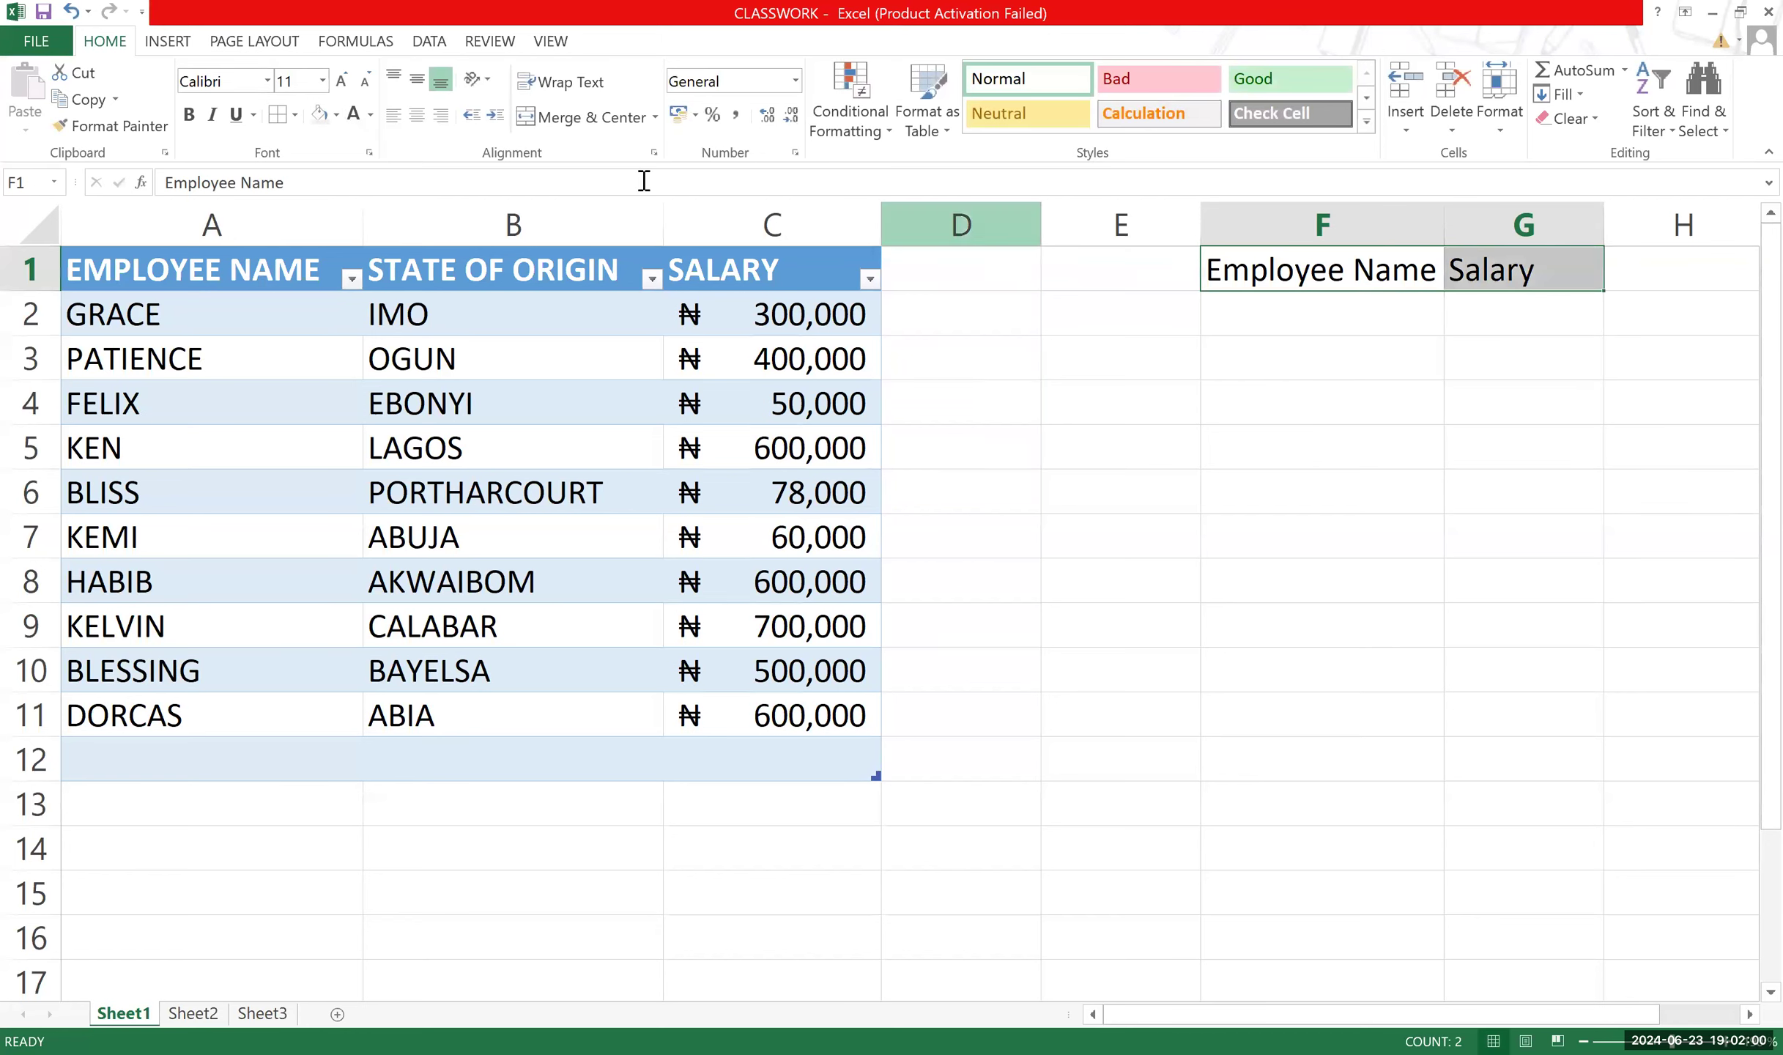
left_click(336, 114)
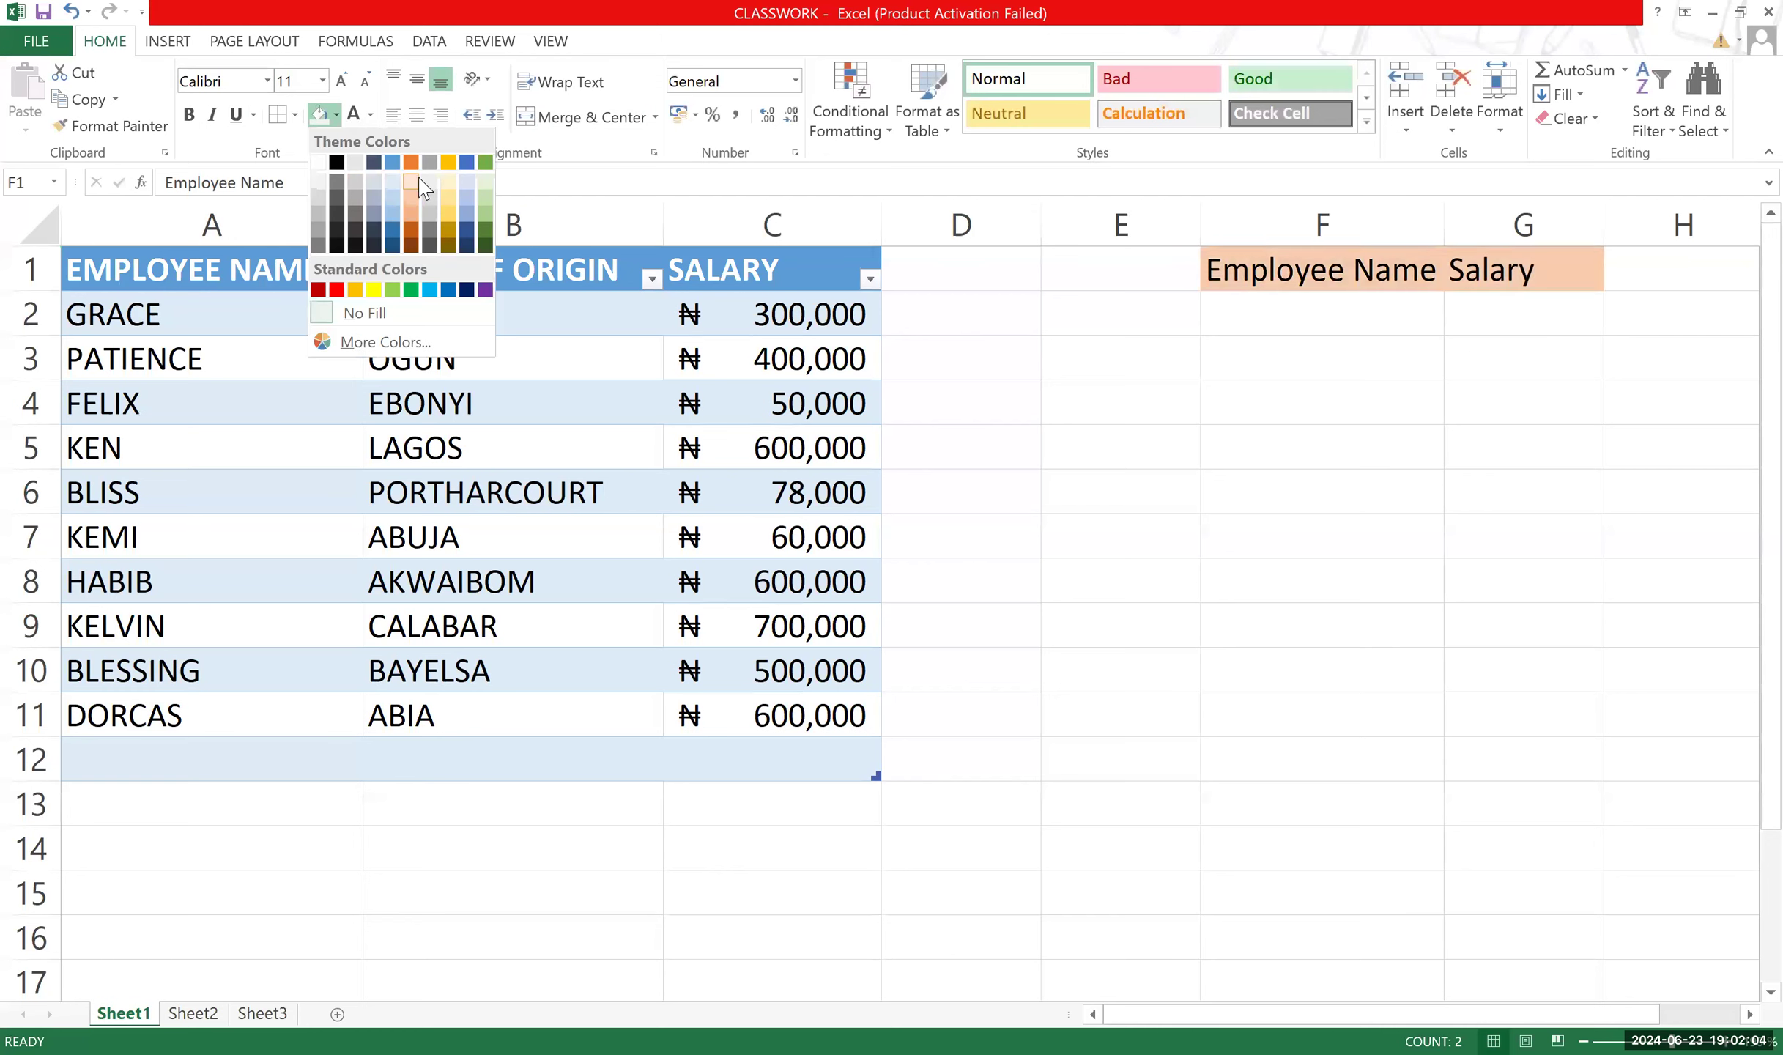
left_click(467, 163)
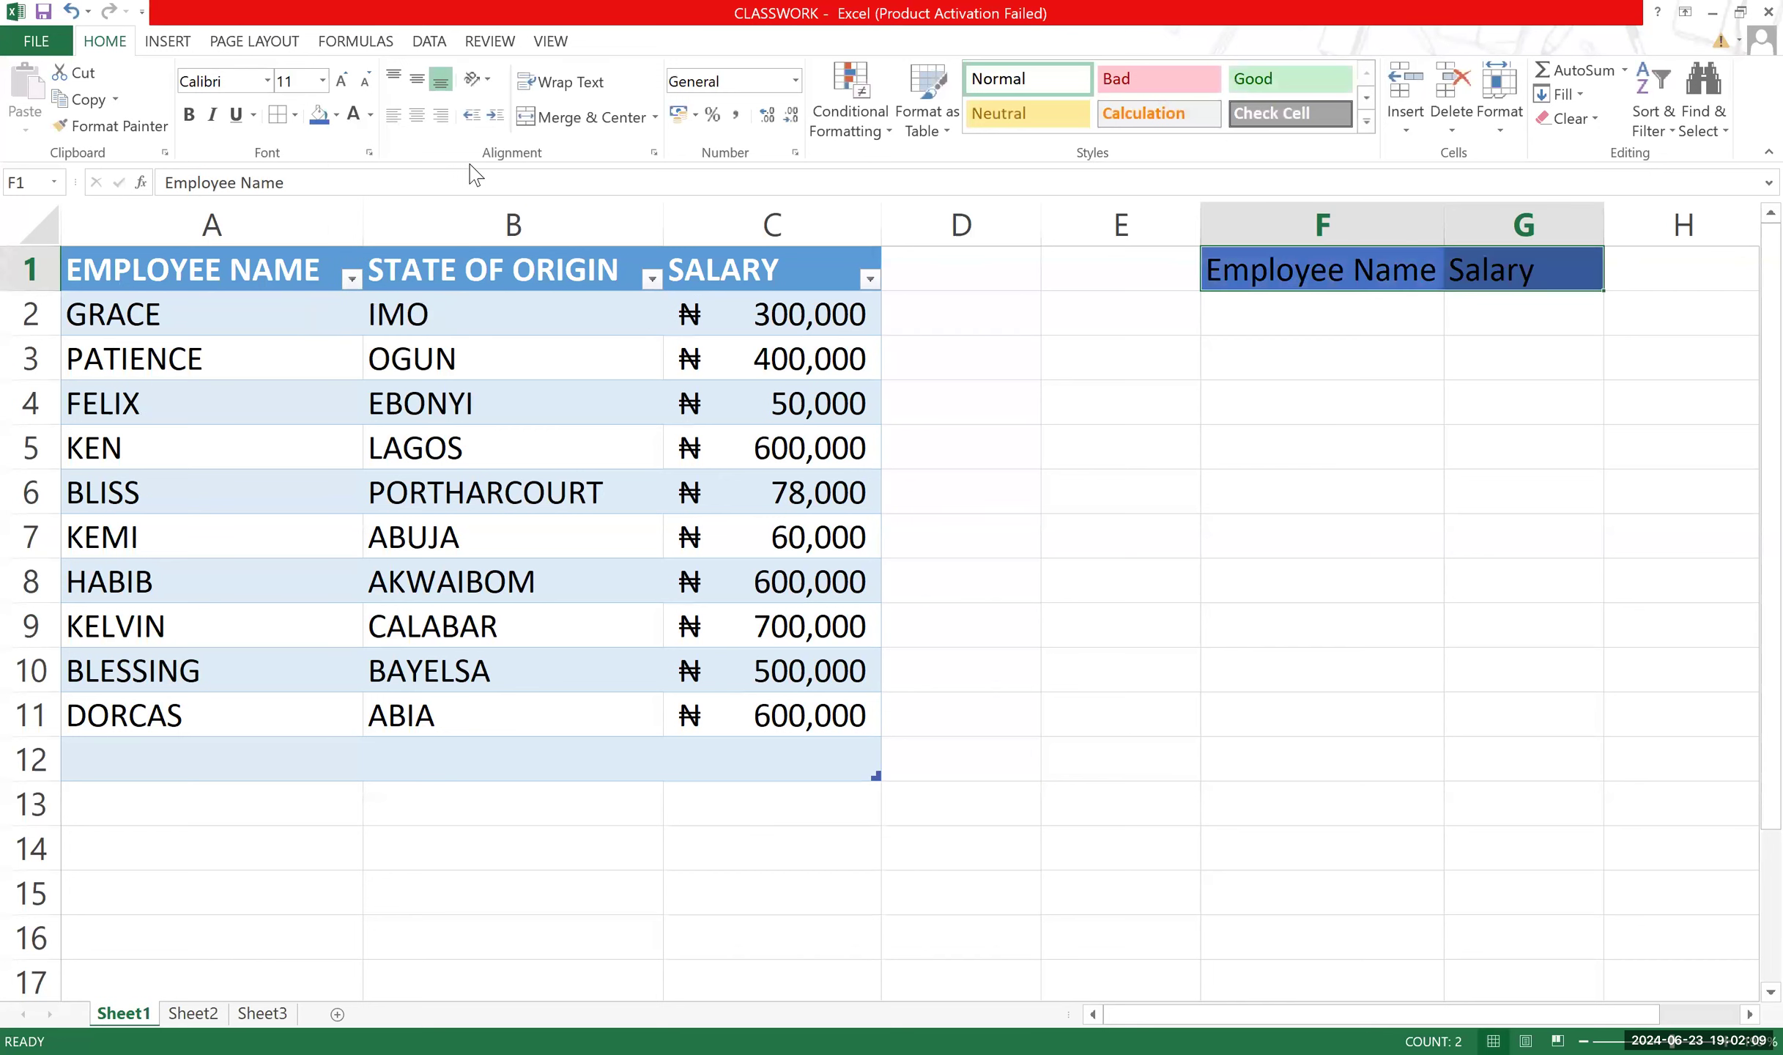
left_click(337, 116)
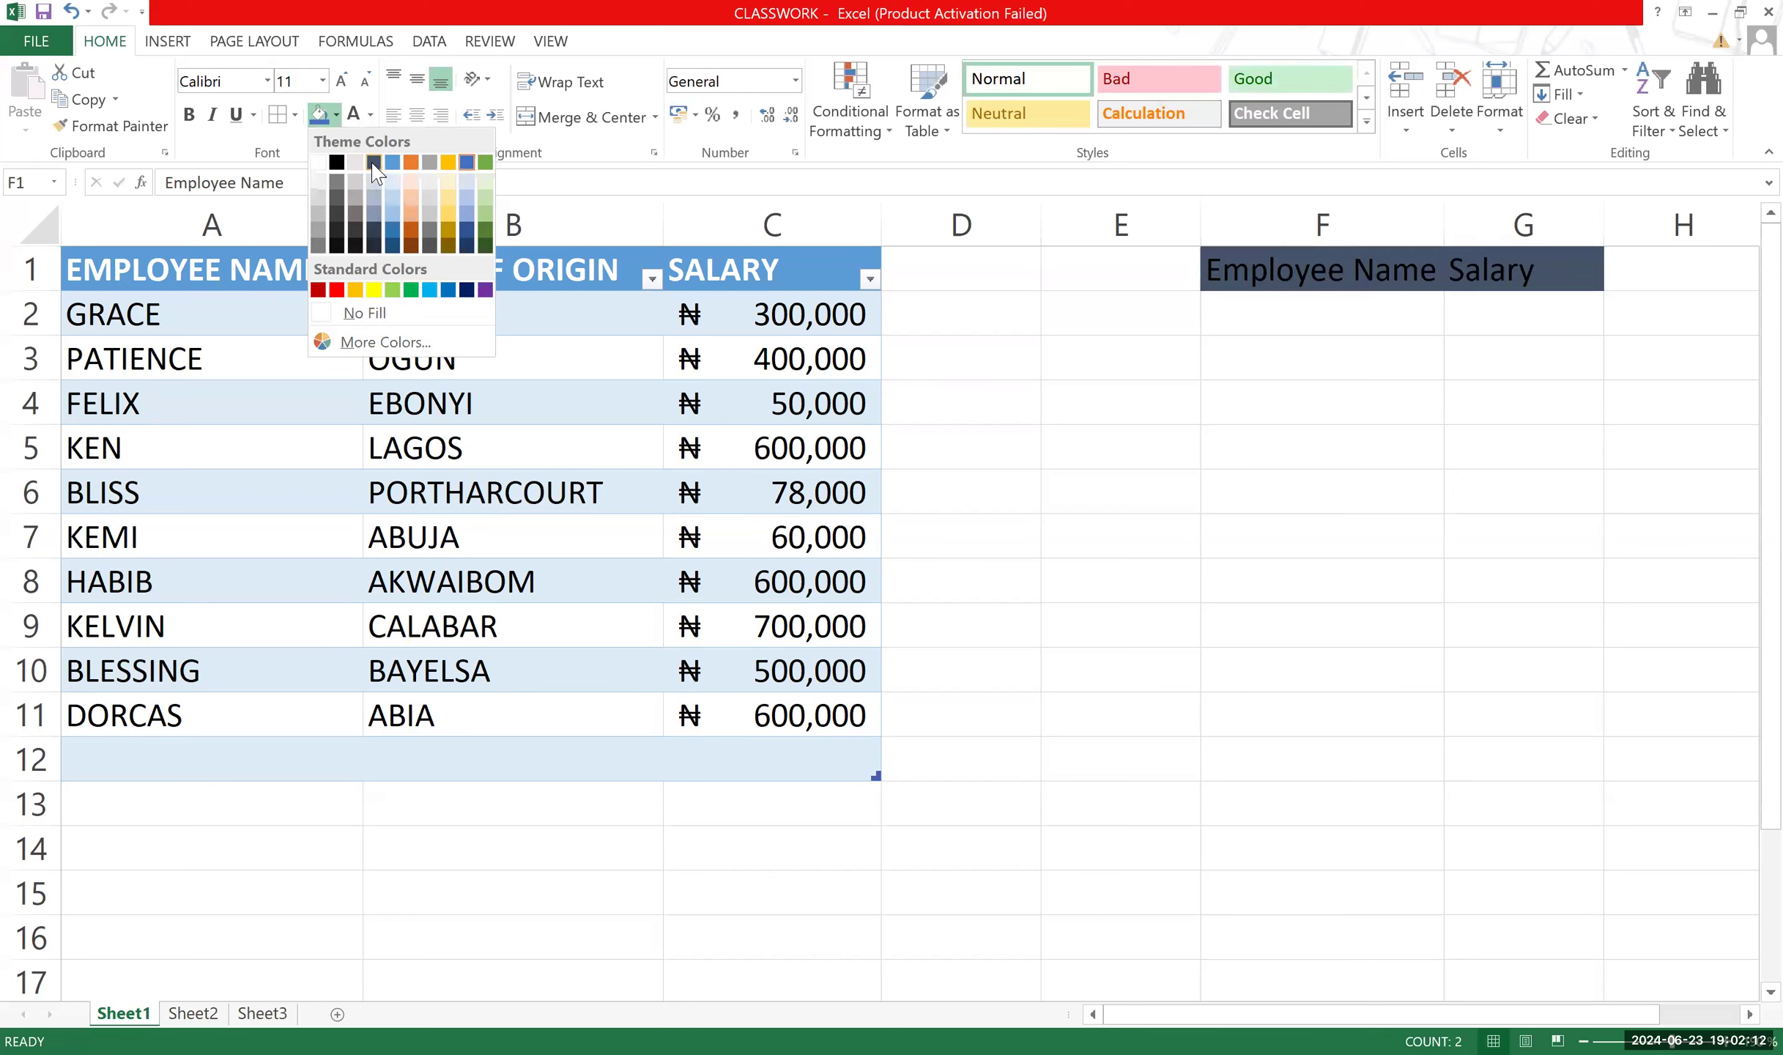
left_click(373, 163)
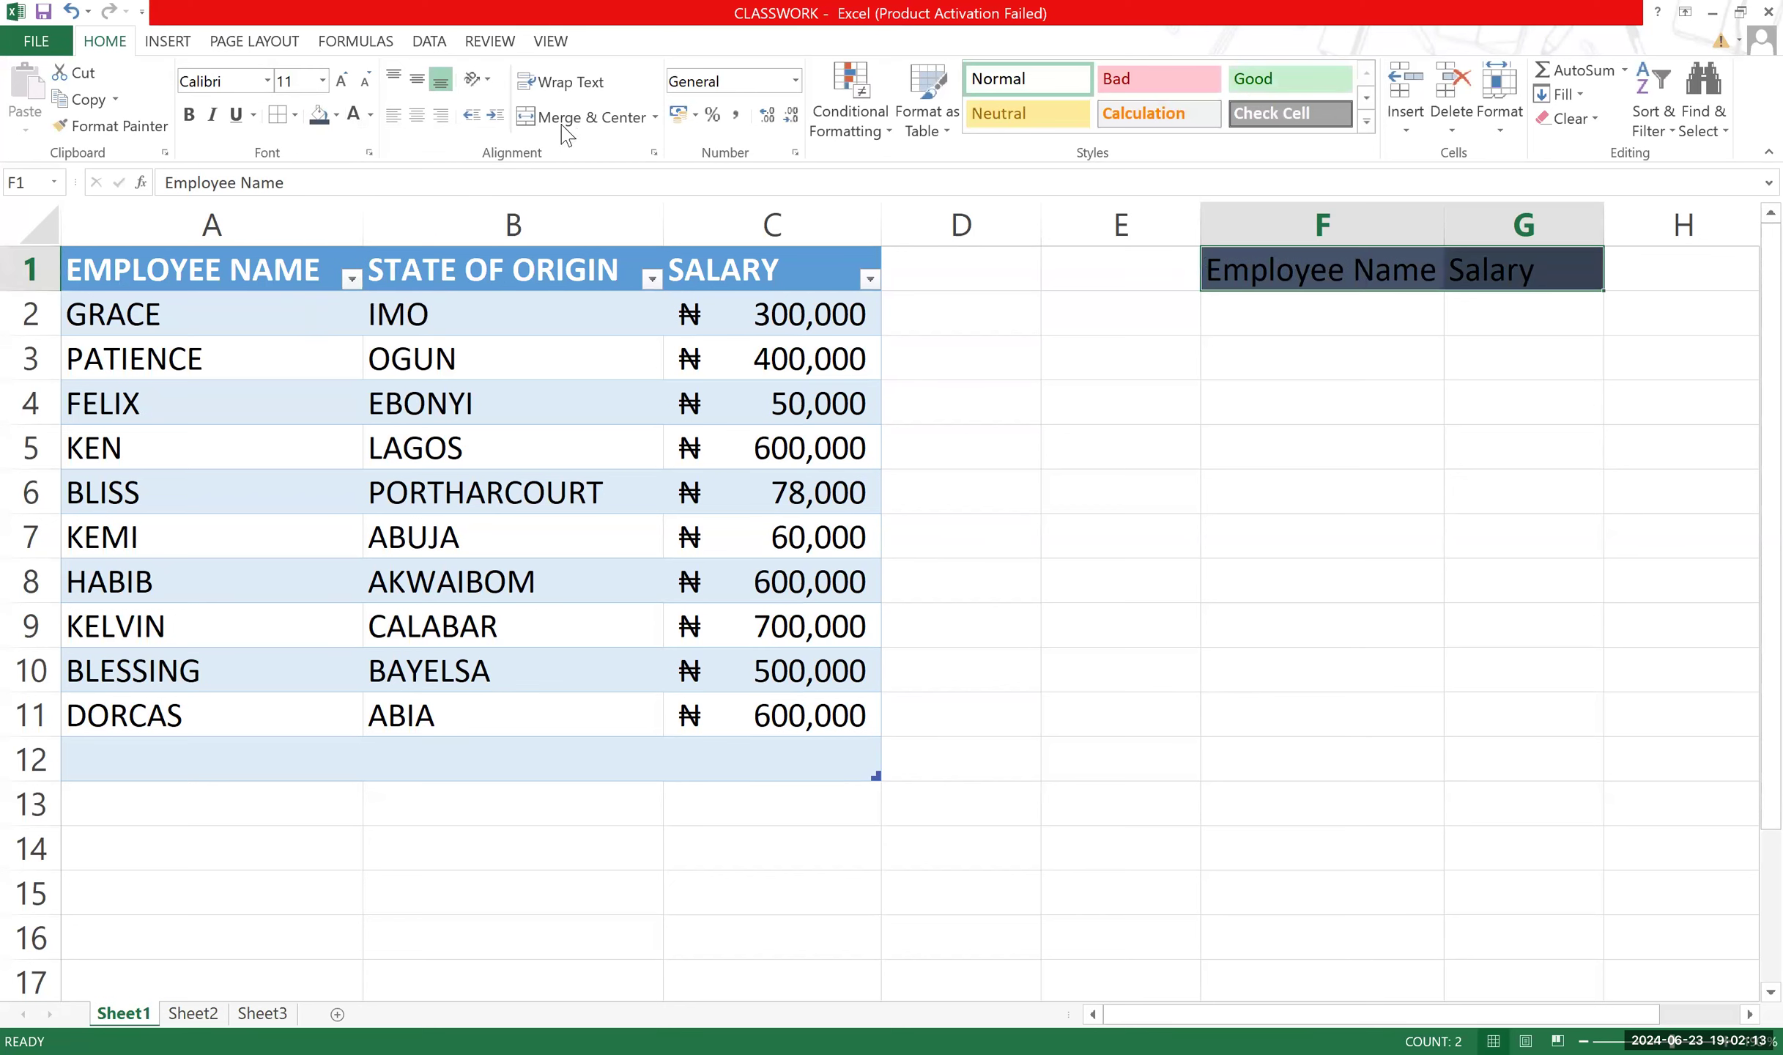
Make the header text in F1:G1 white and bold, and widen column F slightly to fit it.
left_click(370, 117)
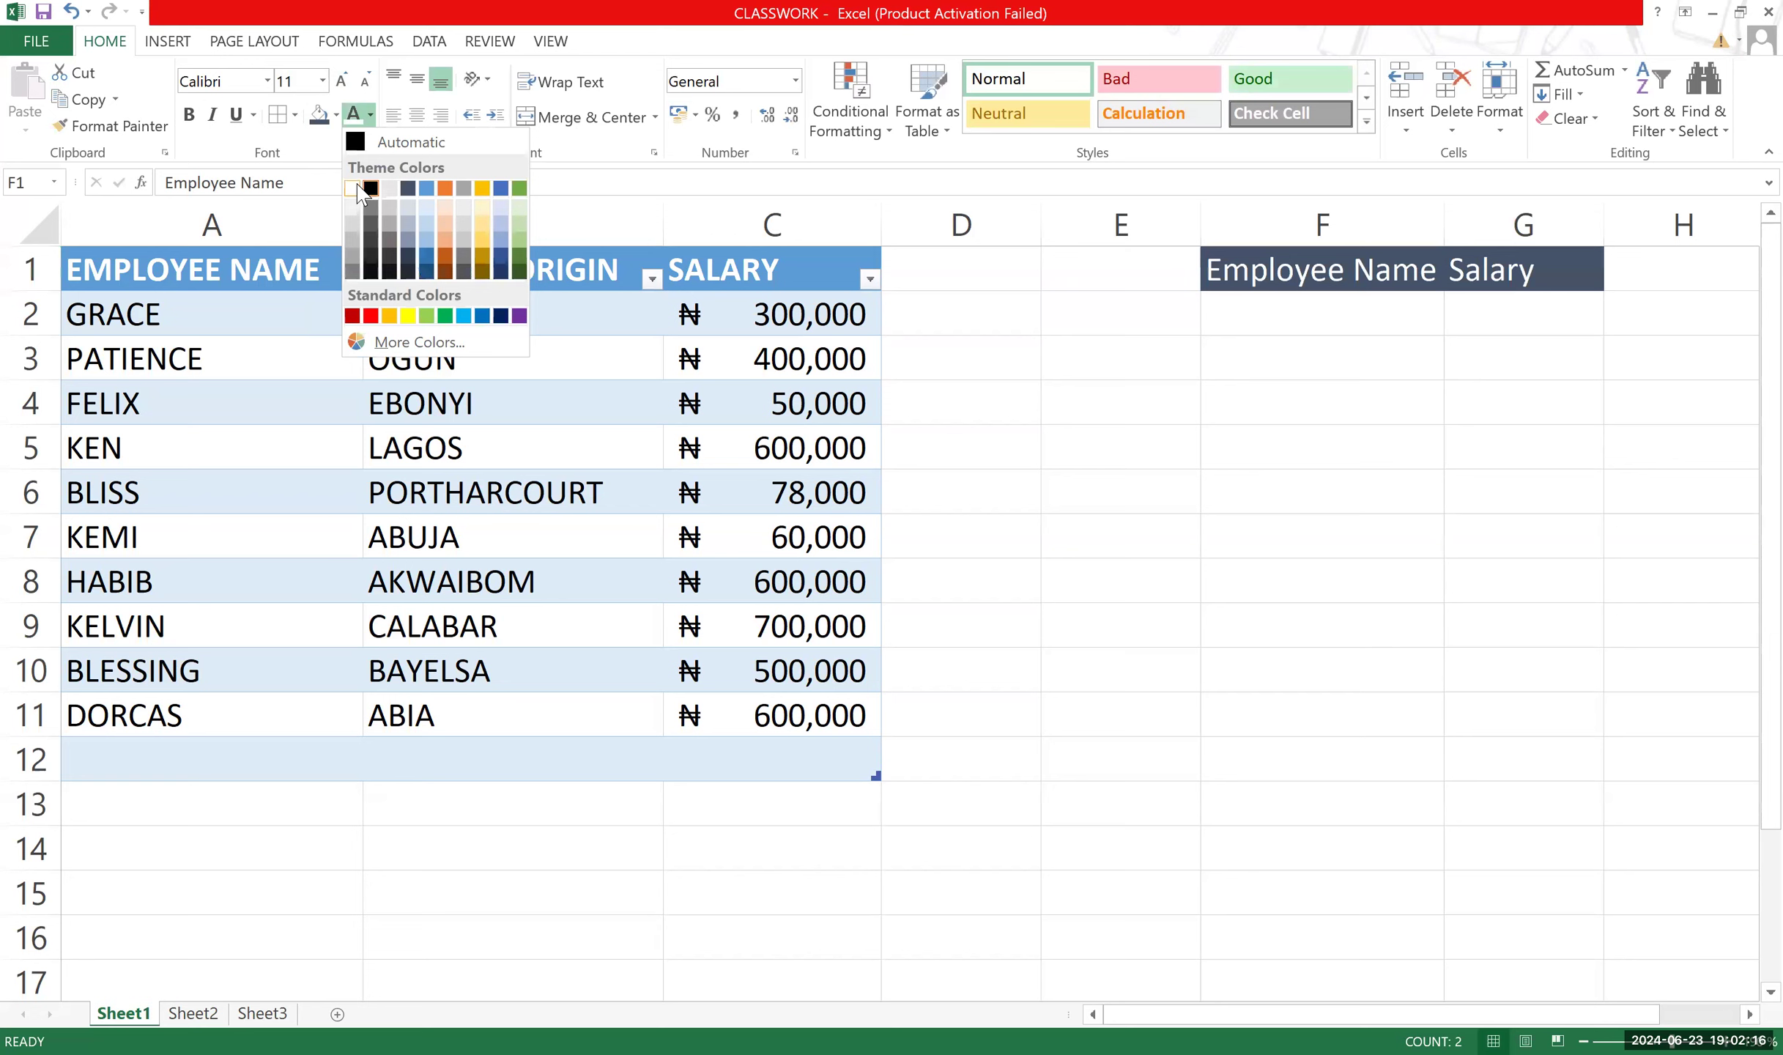
left_click(358, 187)
left_click(189, 115)
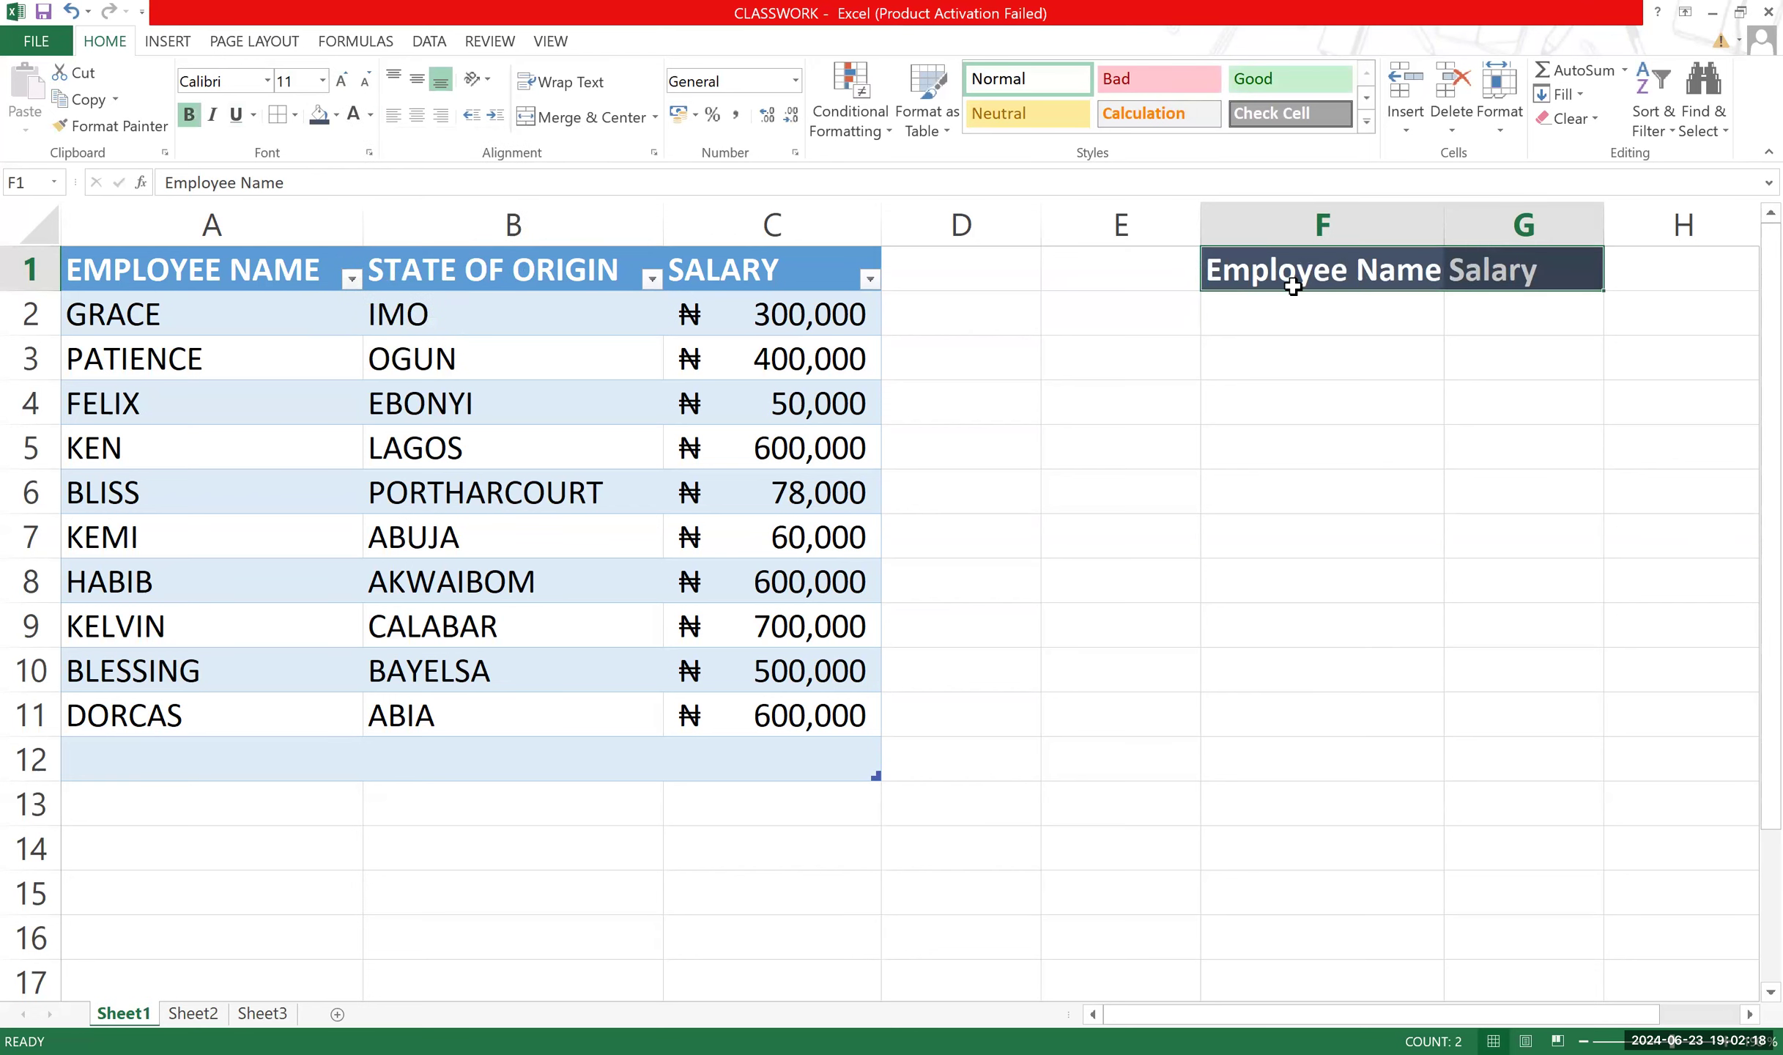
left_click_drag(1444, 233, 1462, 242)
Apply all borders to the empty cells F2:G6 below the Employee Name and Salary headers.
left_click(1397, 318)
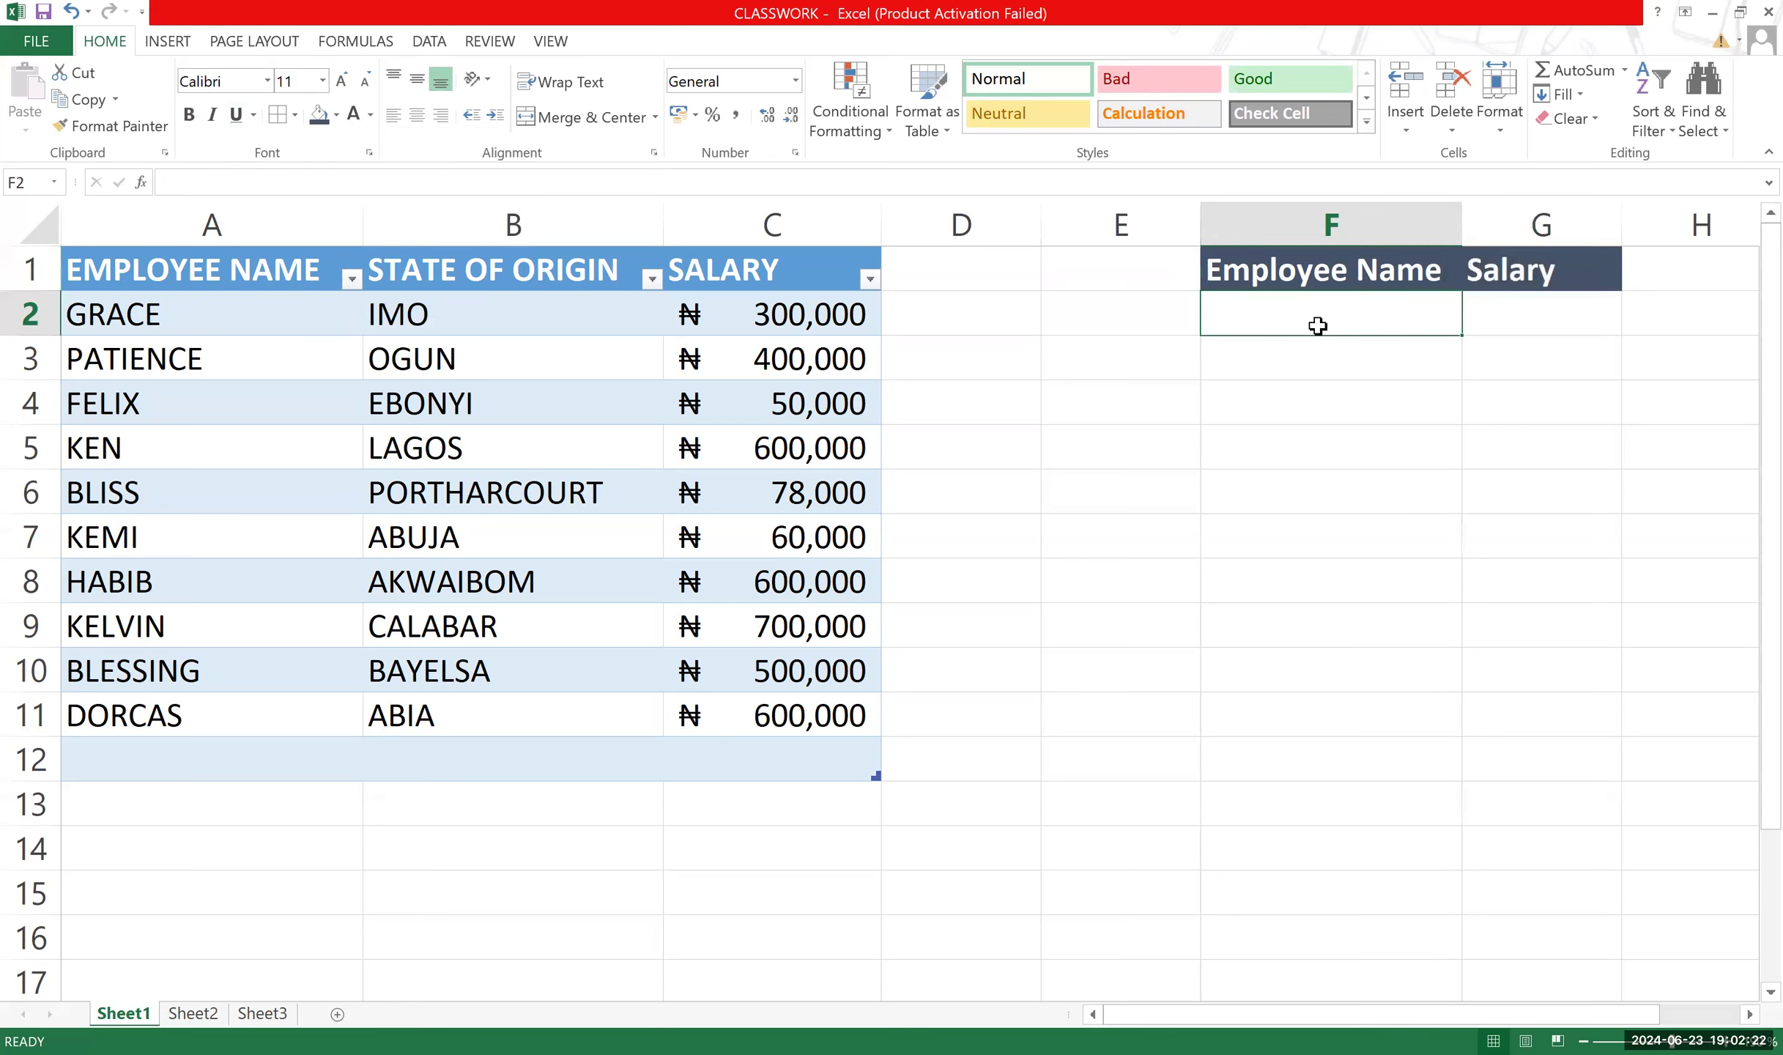
left_click_drag(1262, 318, 1586, 507)
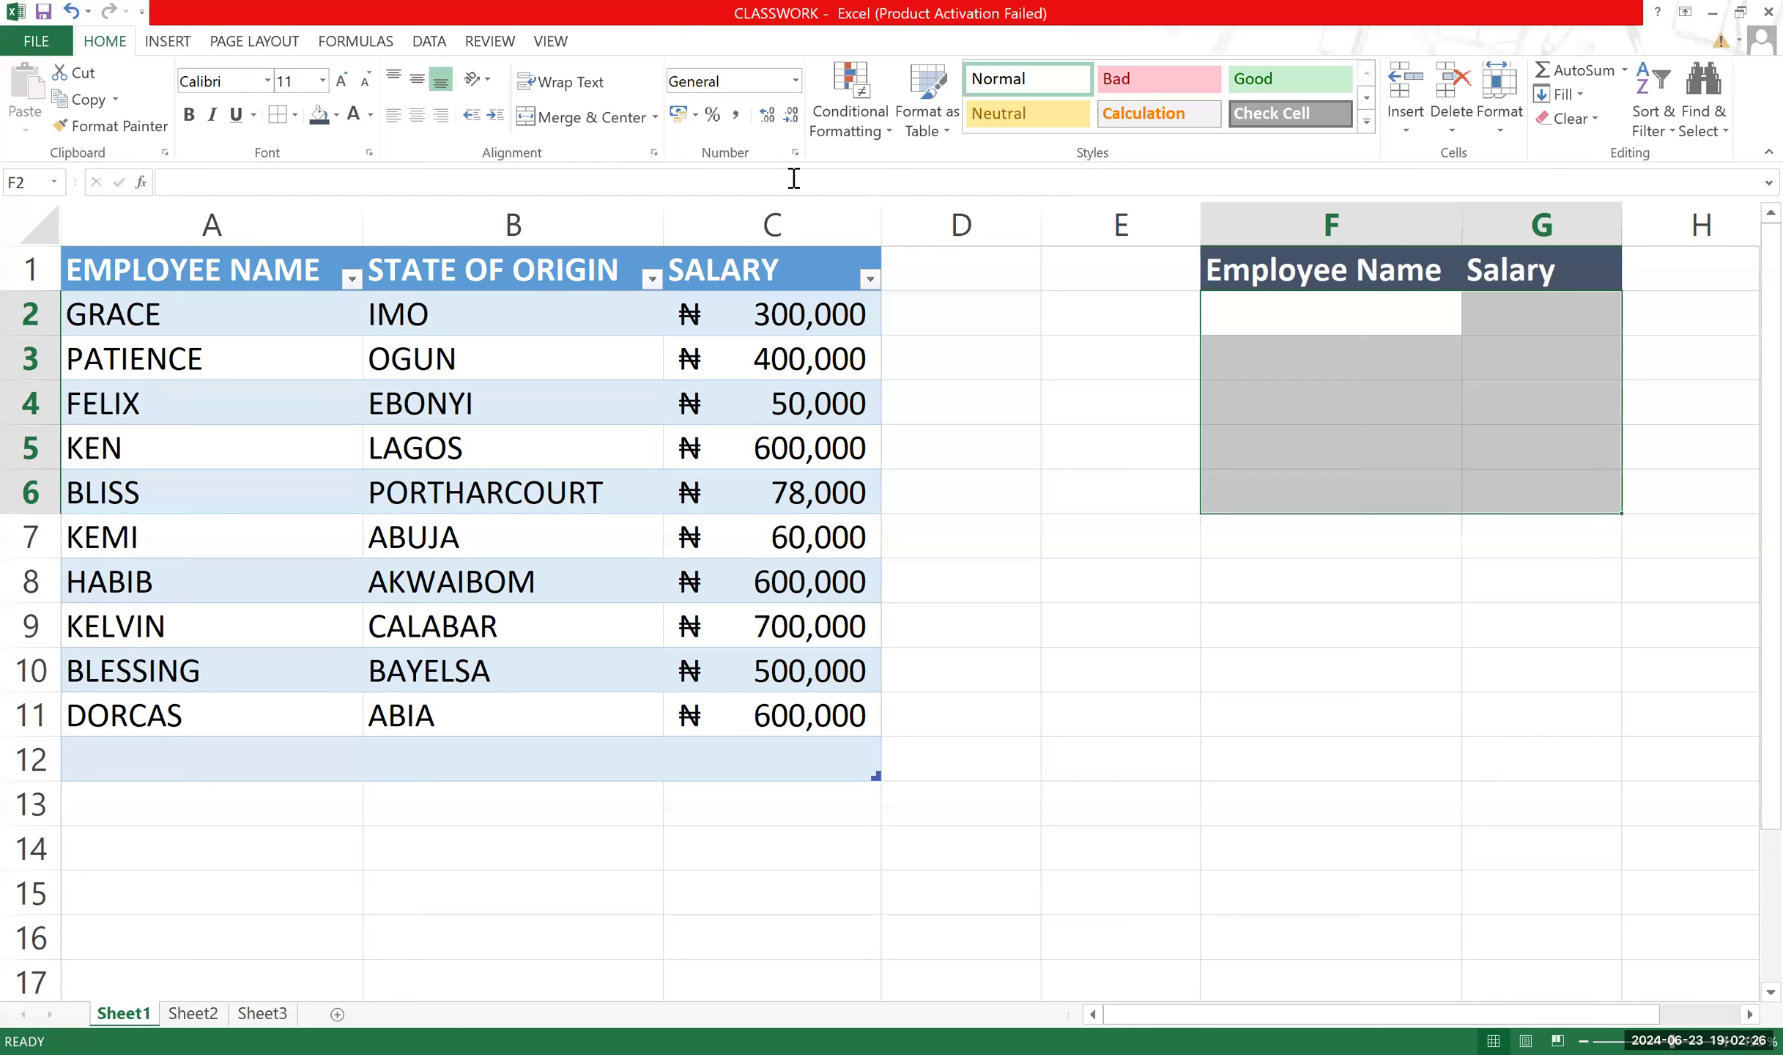
left_click(278, 115)
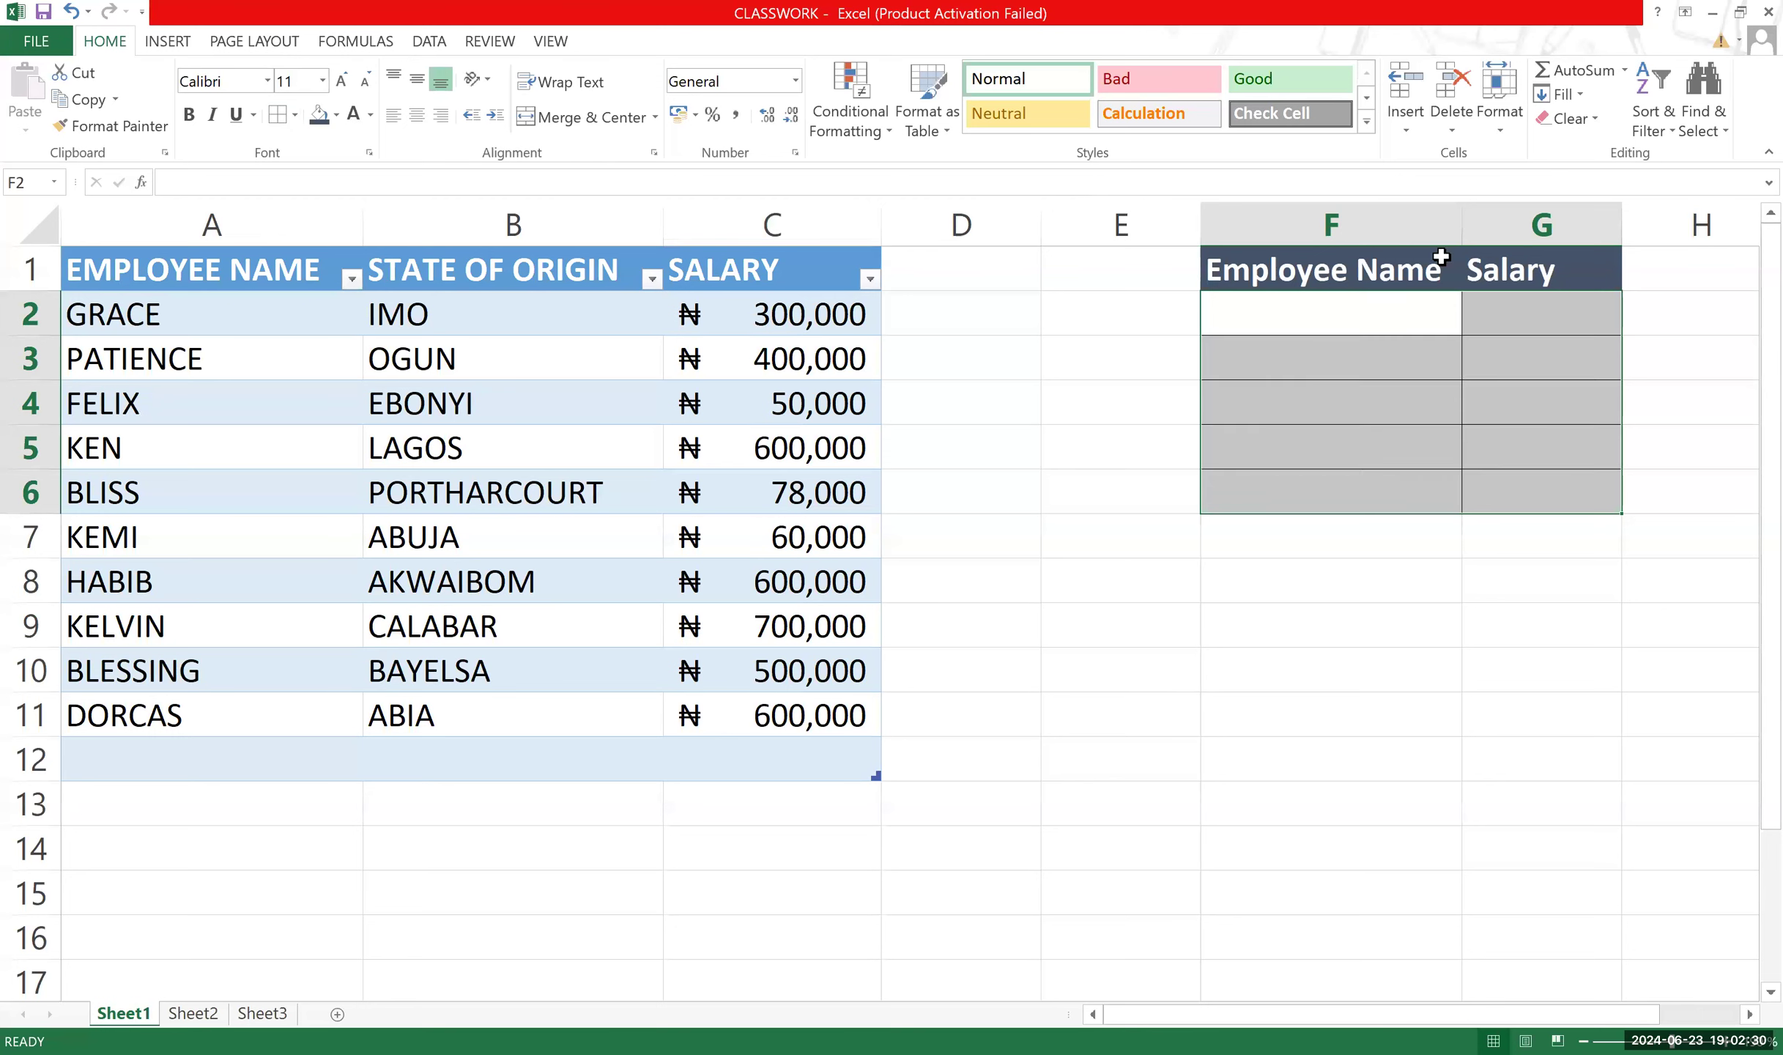
left_click_drag(1441, 257, 1513, 269)
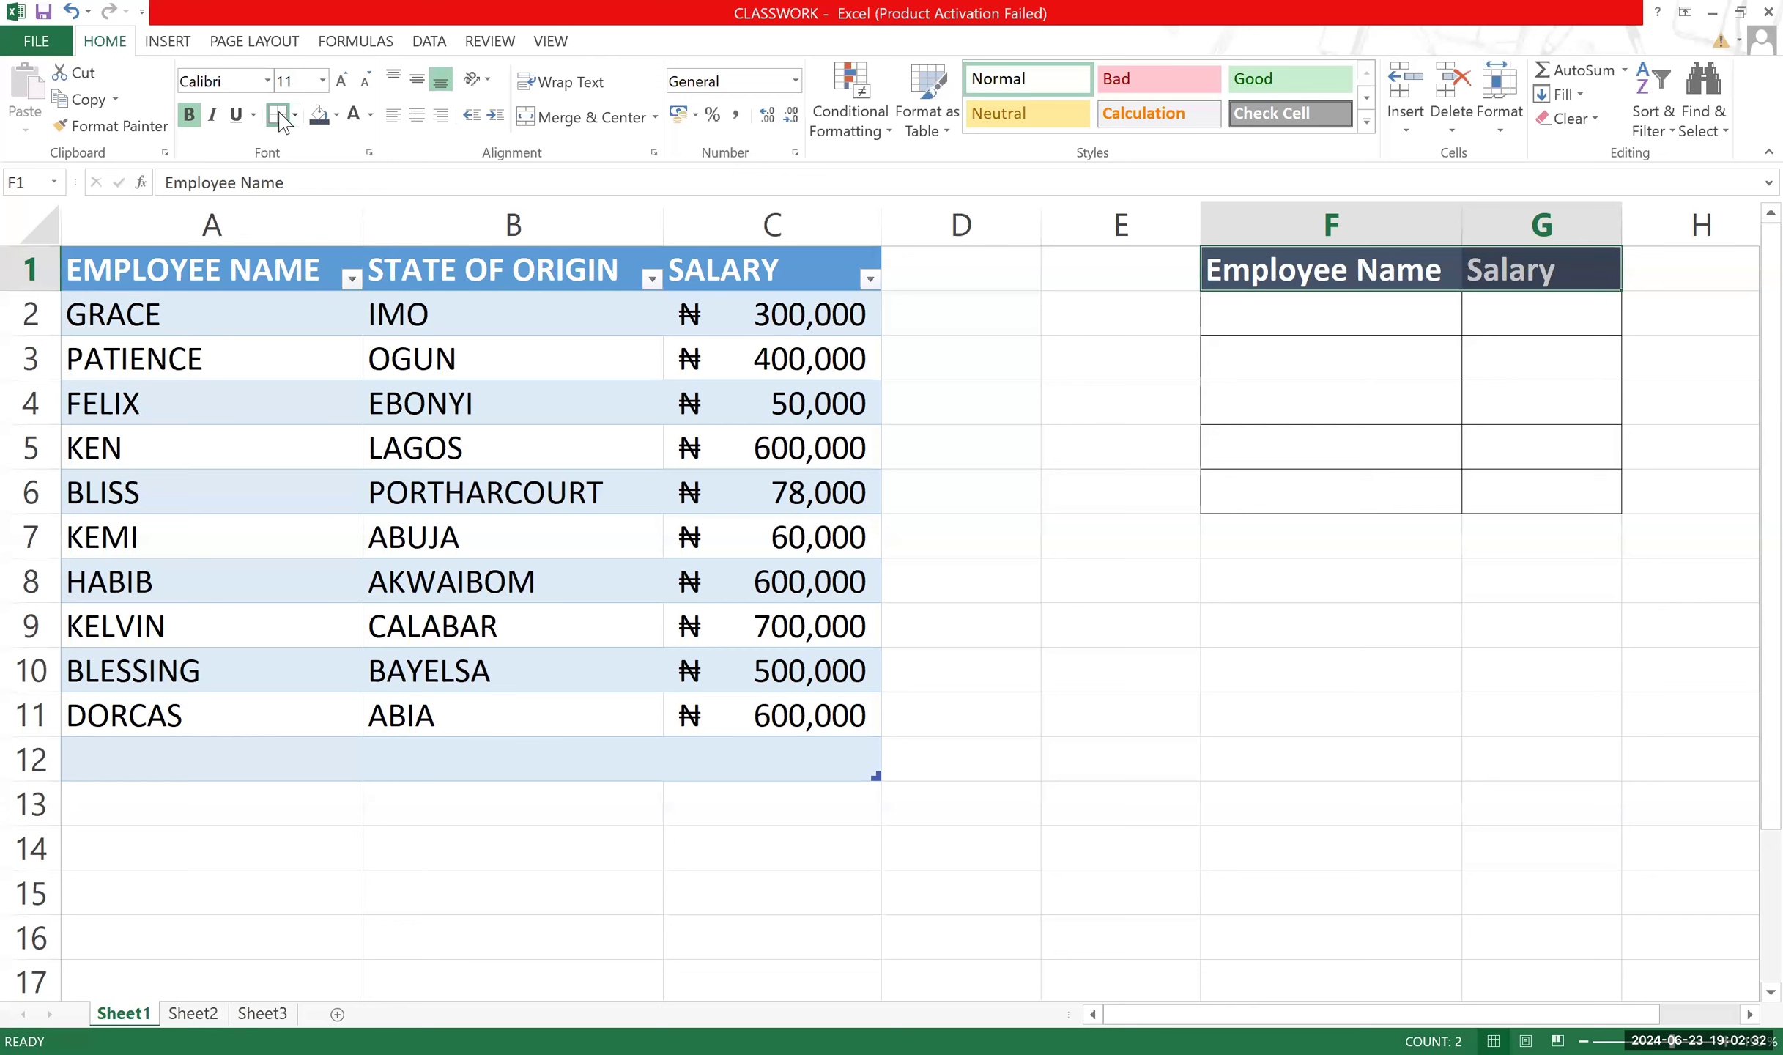
left_click(1288, 404)
Enter the employee names from A2 and A5 in capitals in cells F2 and F3.
left_click(1250, 336)
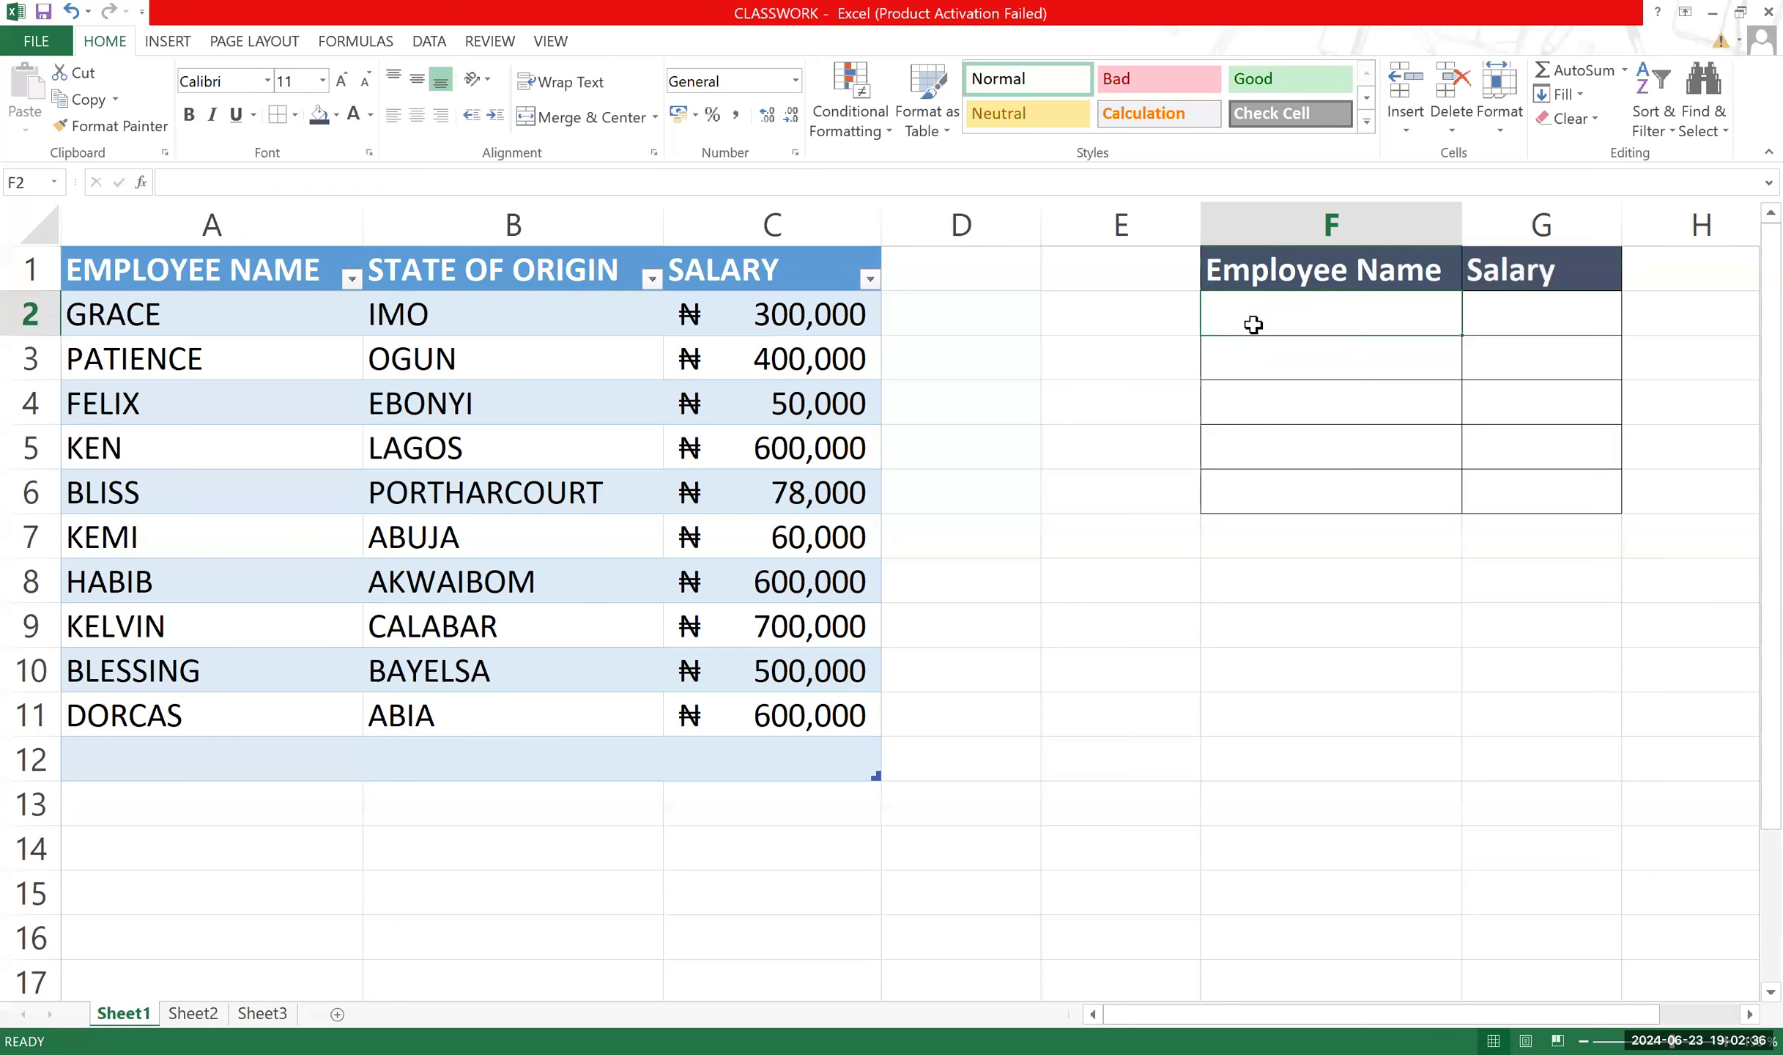
type("Grace")
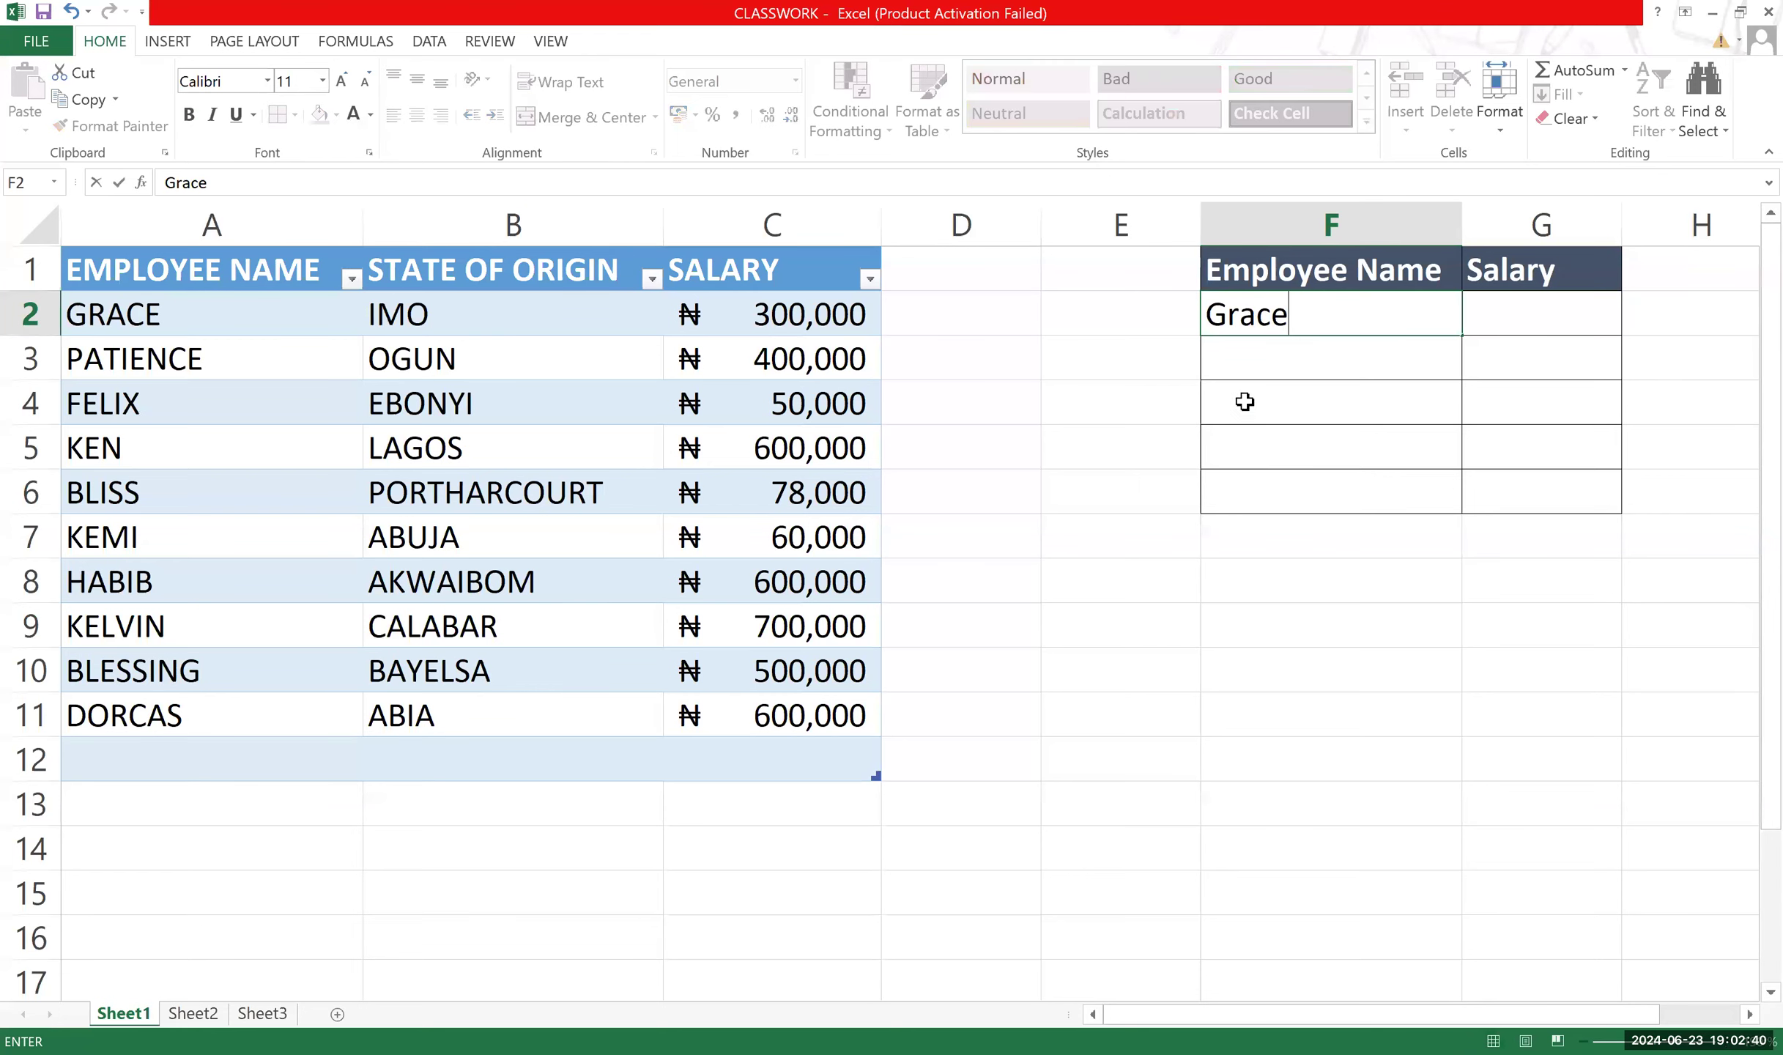
double_click(1267, 362)
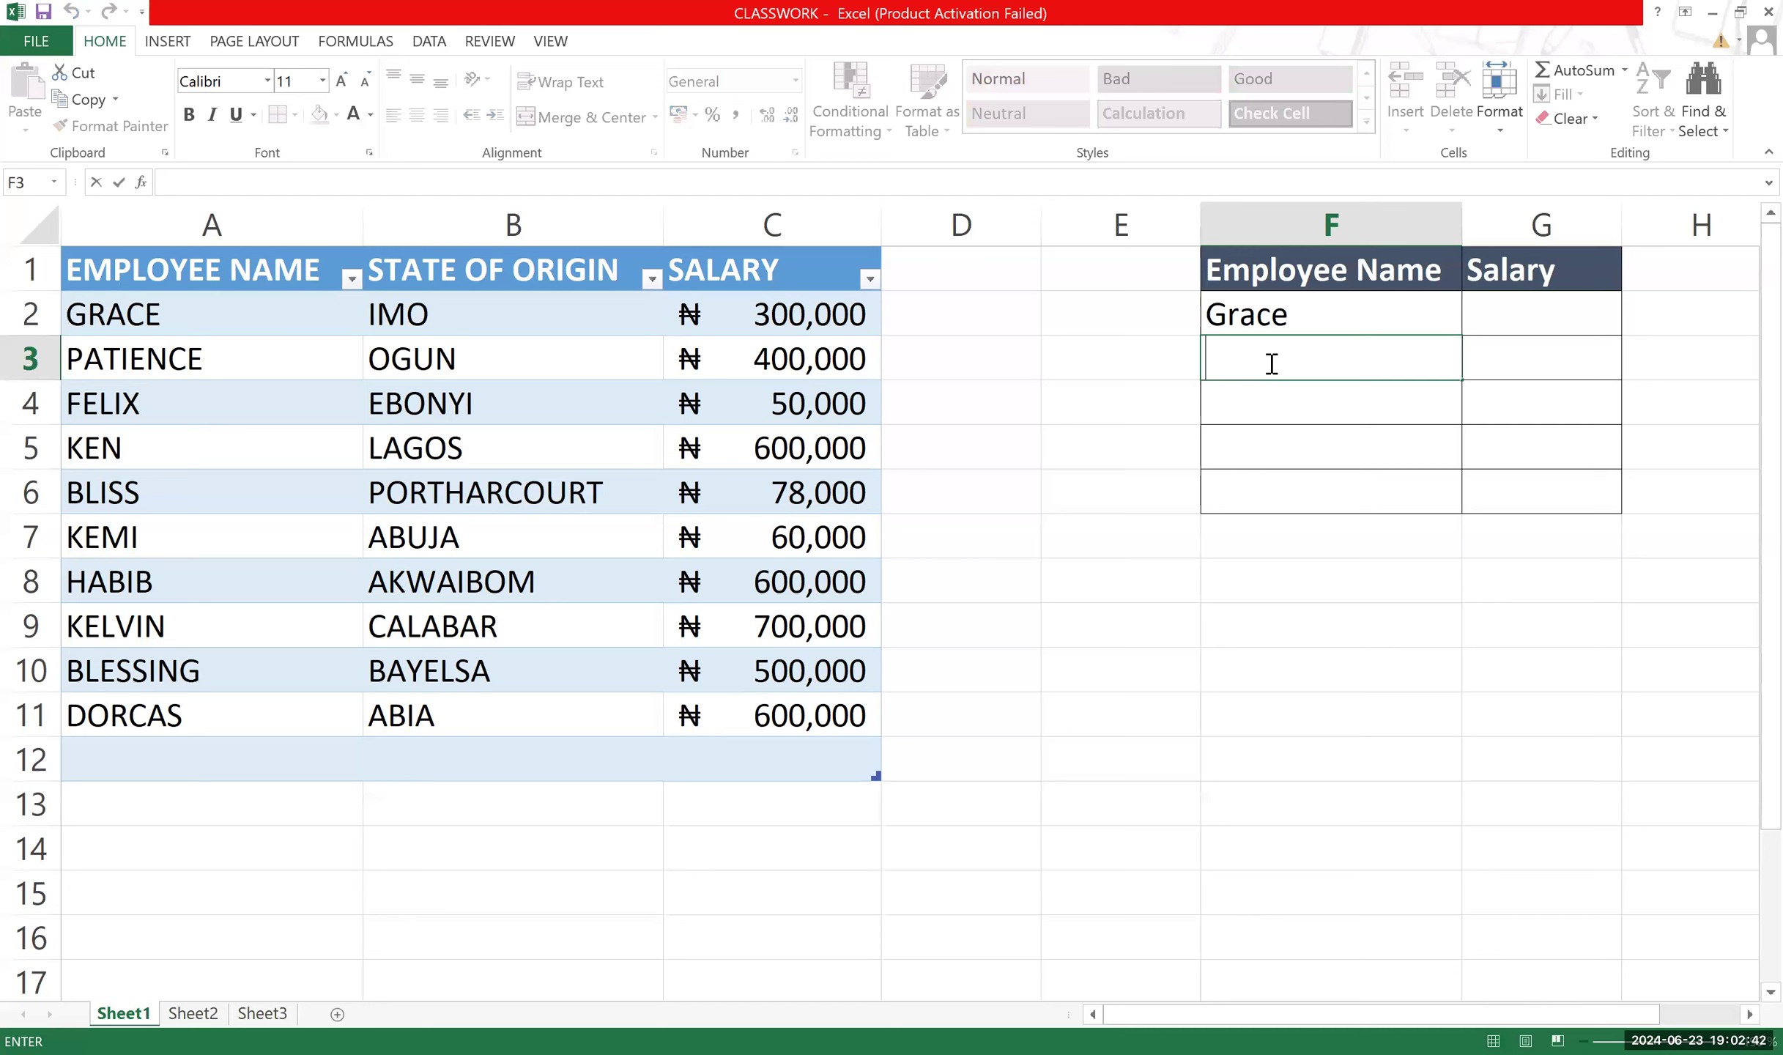
type("KEn")
key("BackSpace")
key("BackSpace")
type("EN")
left_click_drag(1201, 323, 1266, 306)
left_click(1268, 306)
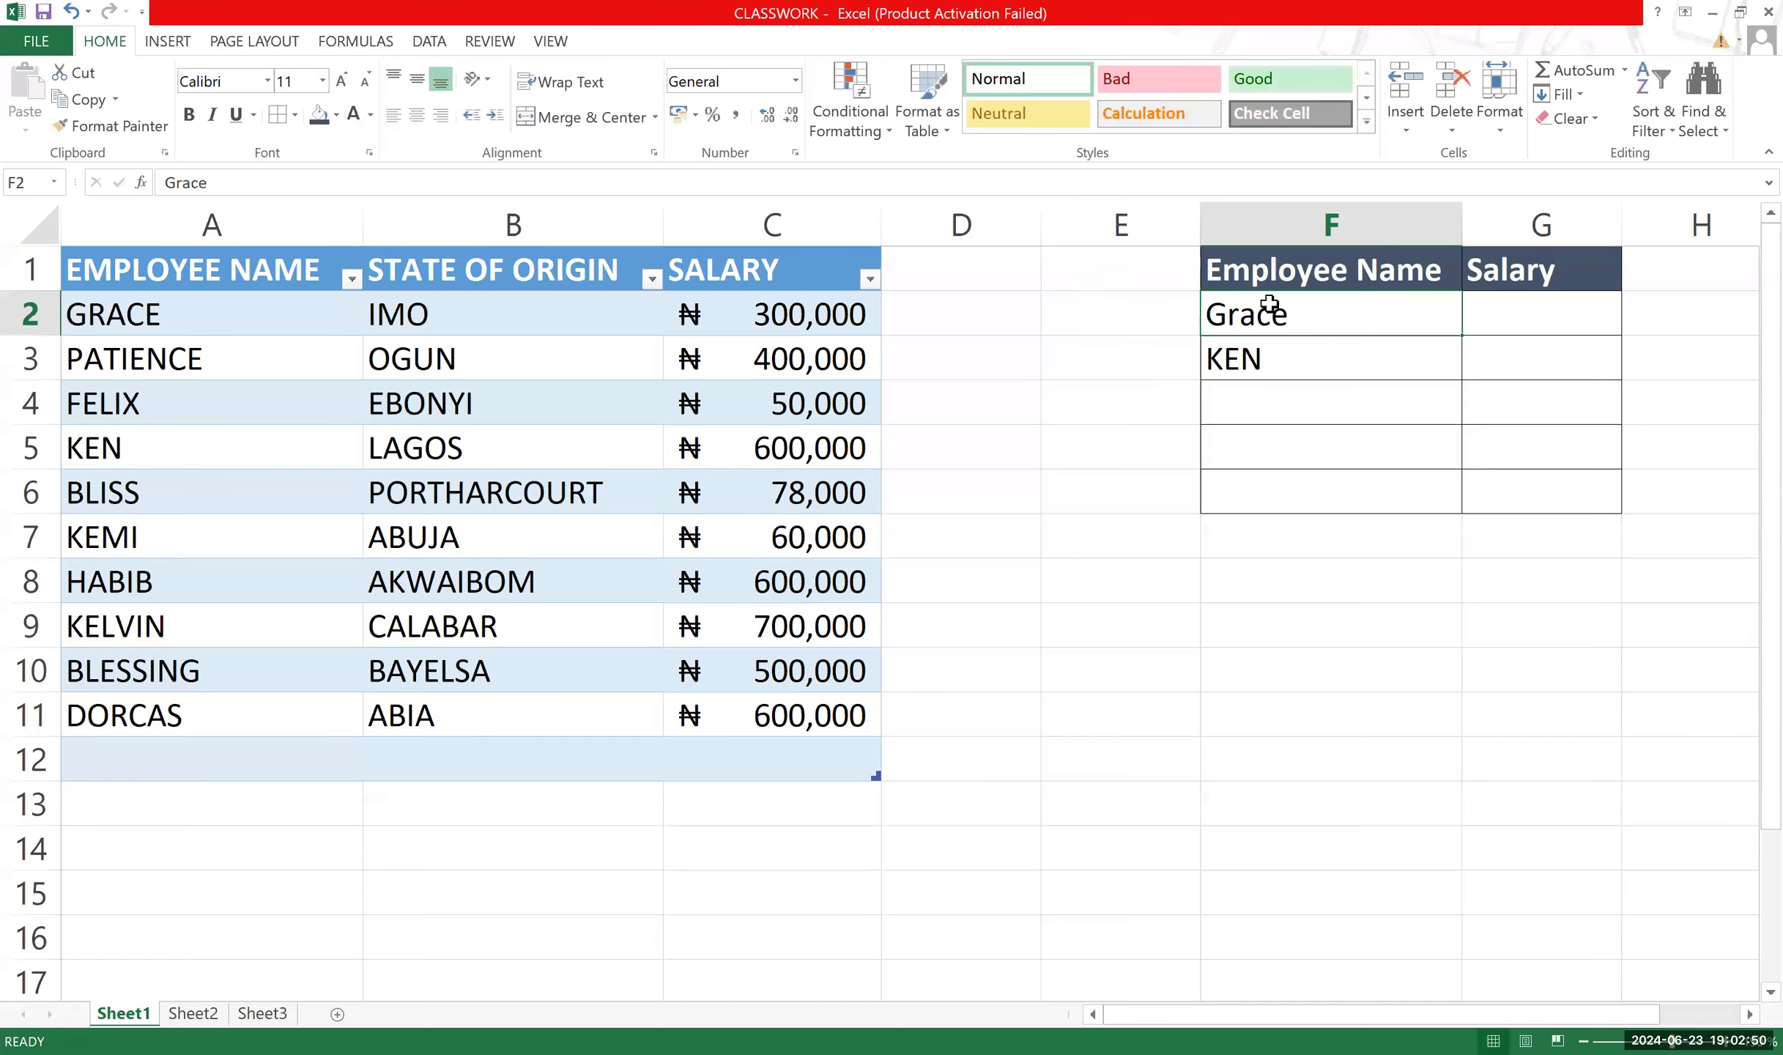
type("GRACE")
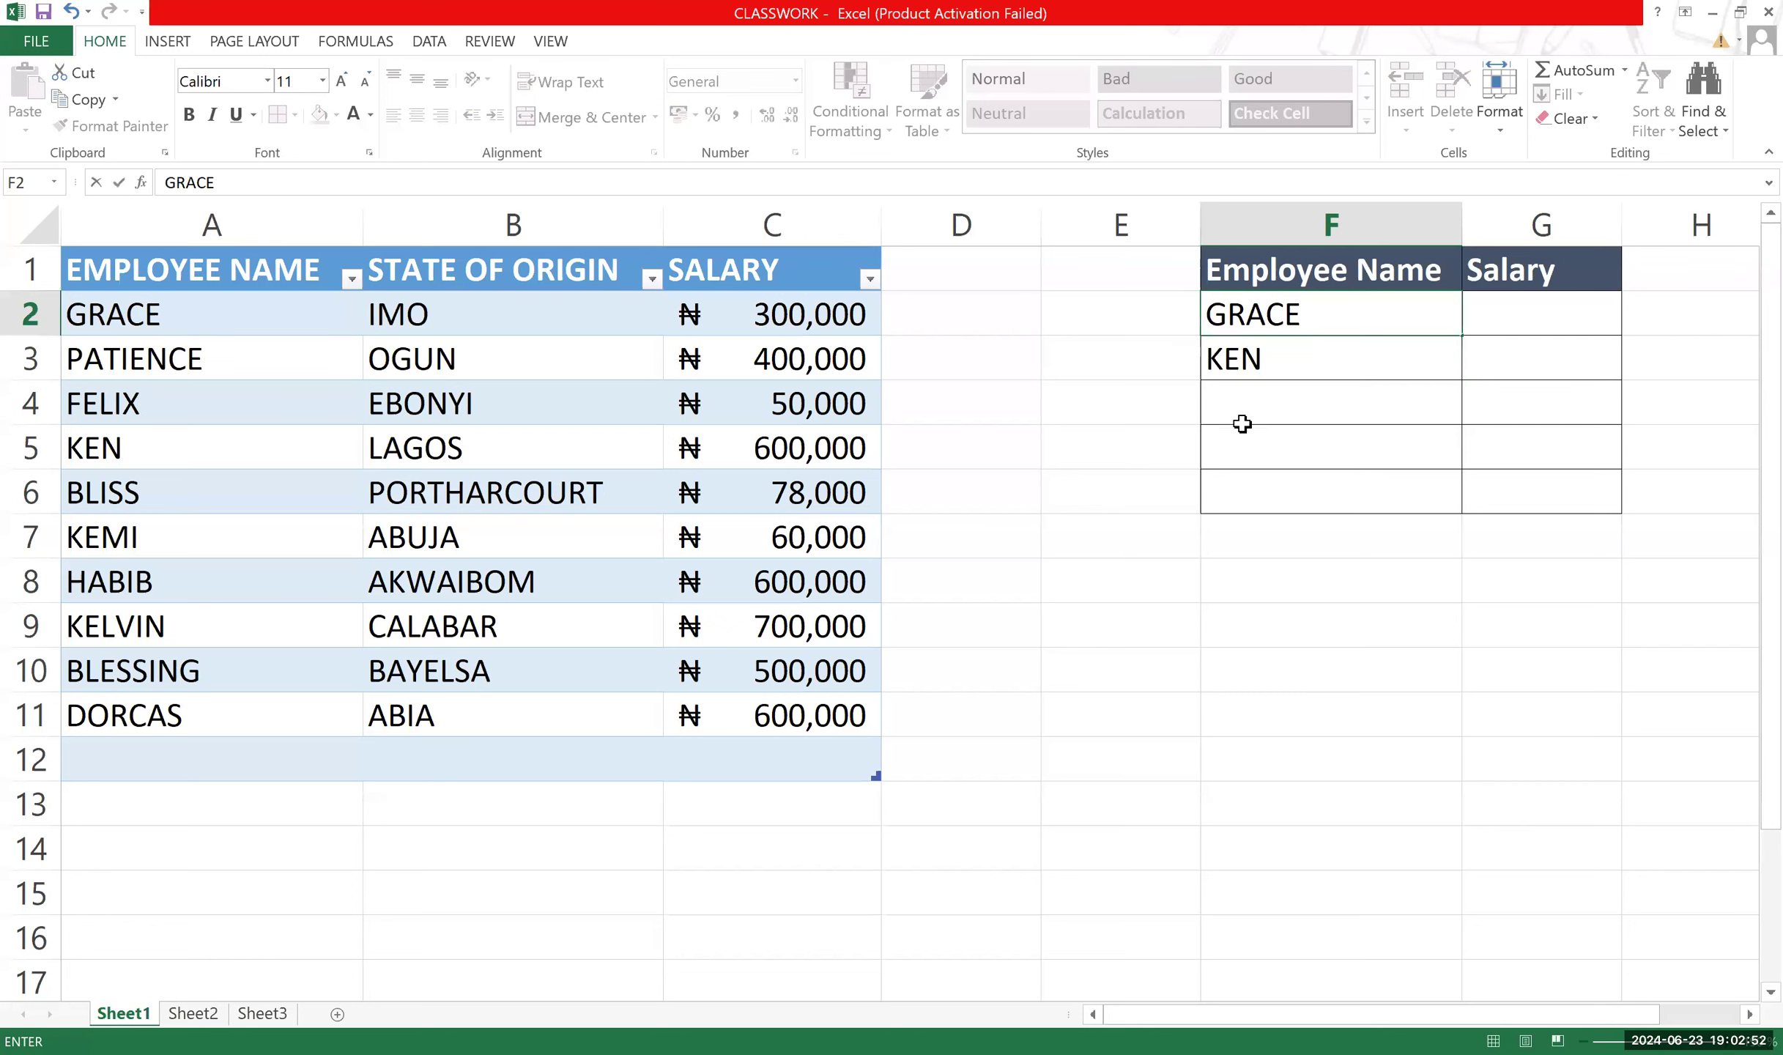
Enter the employee names from A8, A11 and A10 in capitals in cells F4, F5 and F6.
left_click(1251, 418)
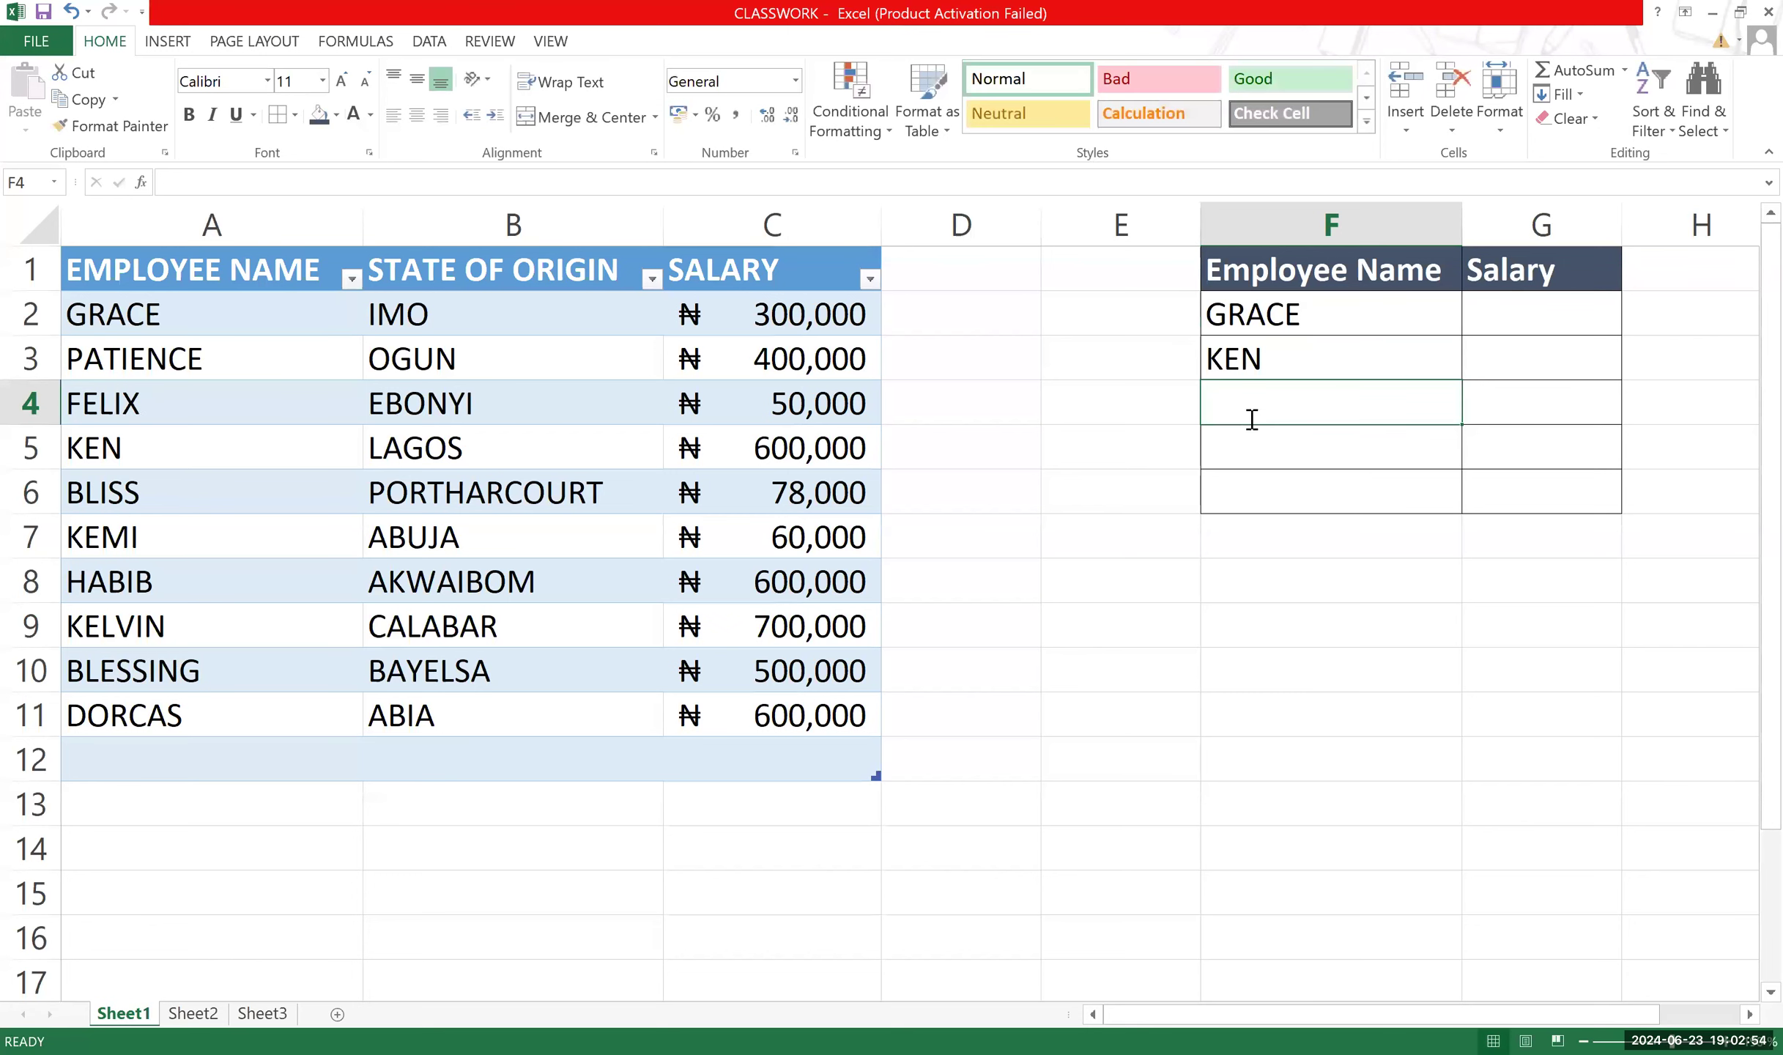
type("HABIB")
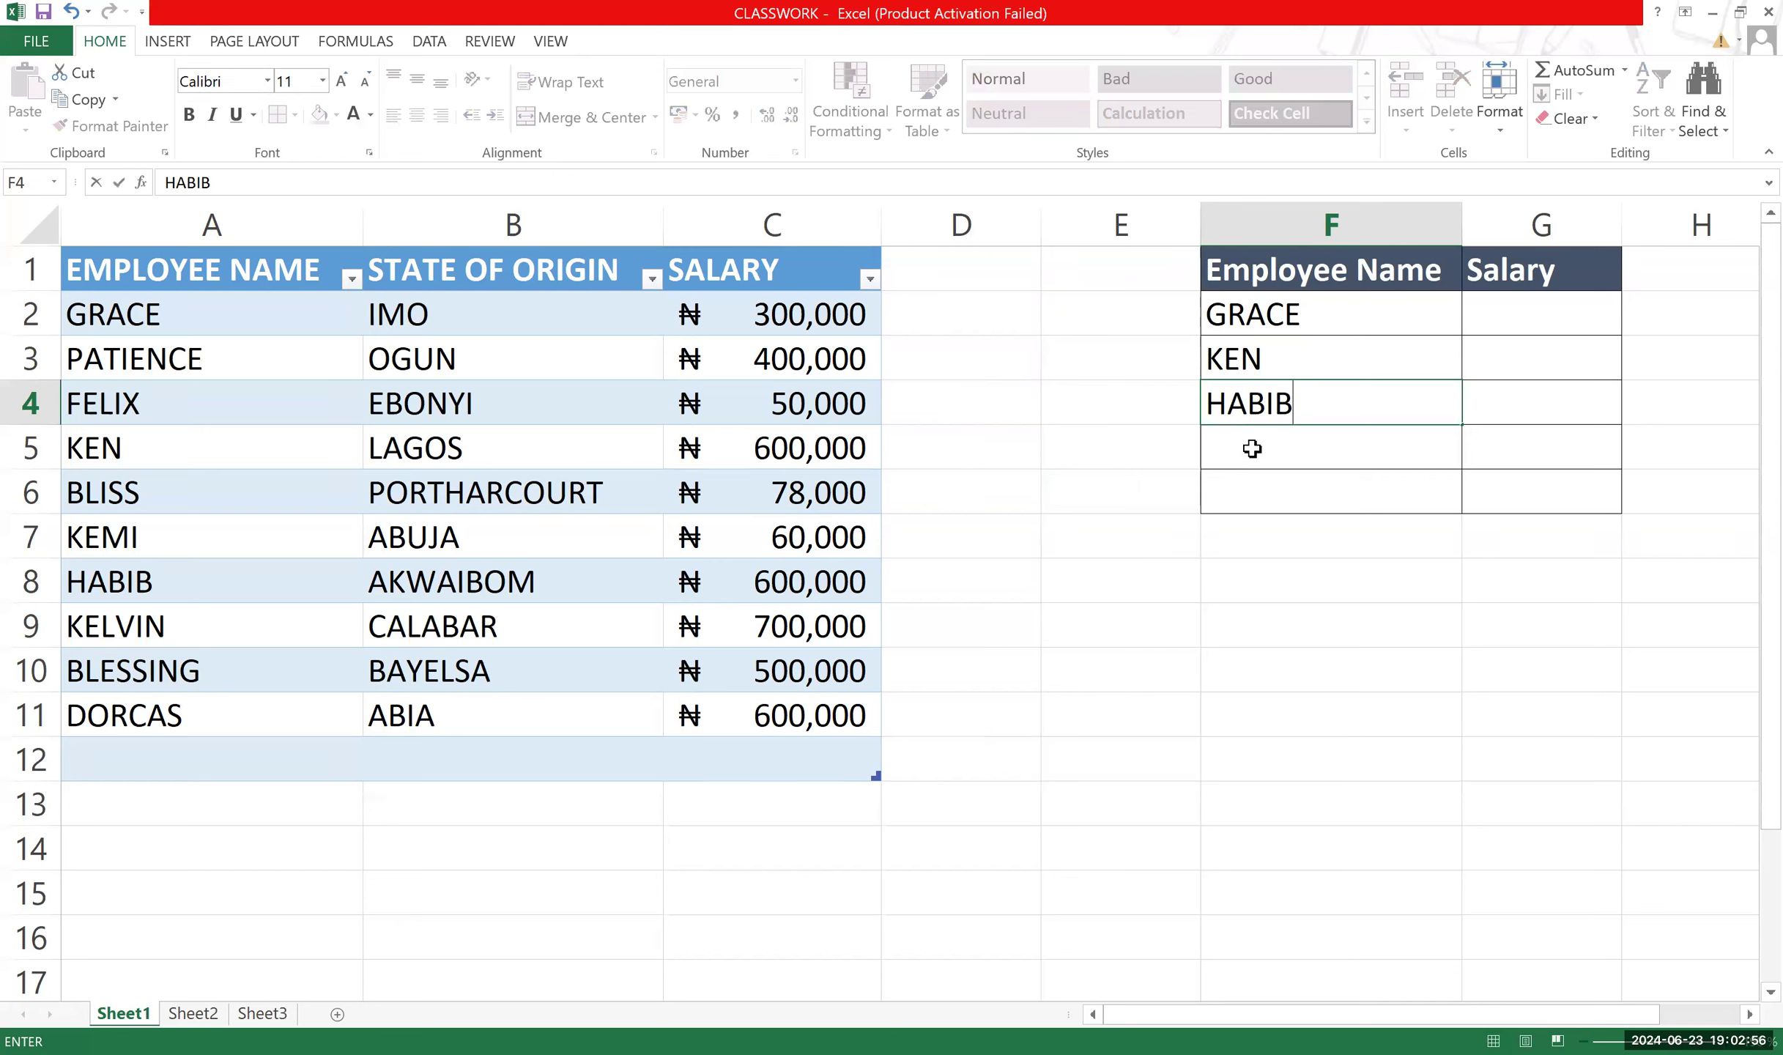
left_click(1255, 449)
type("DA")
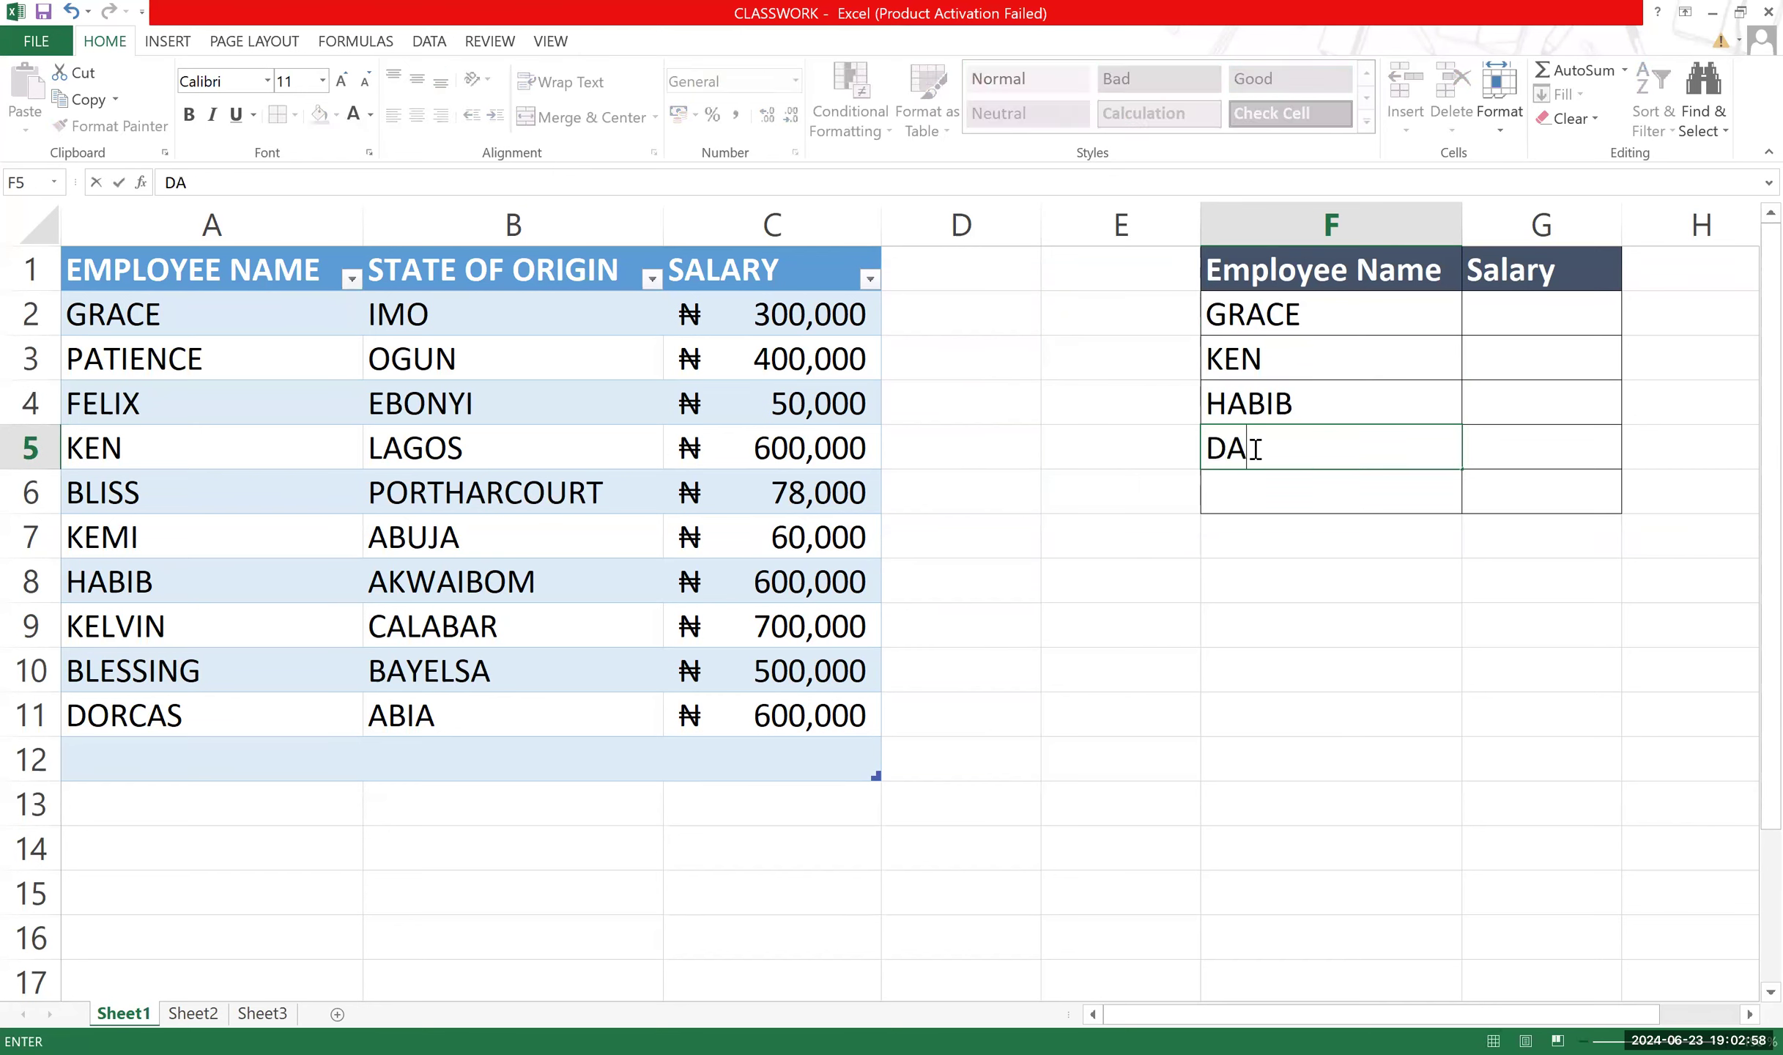
key("BackSpace")
type("ORCAS")
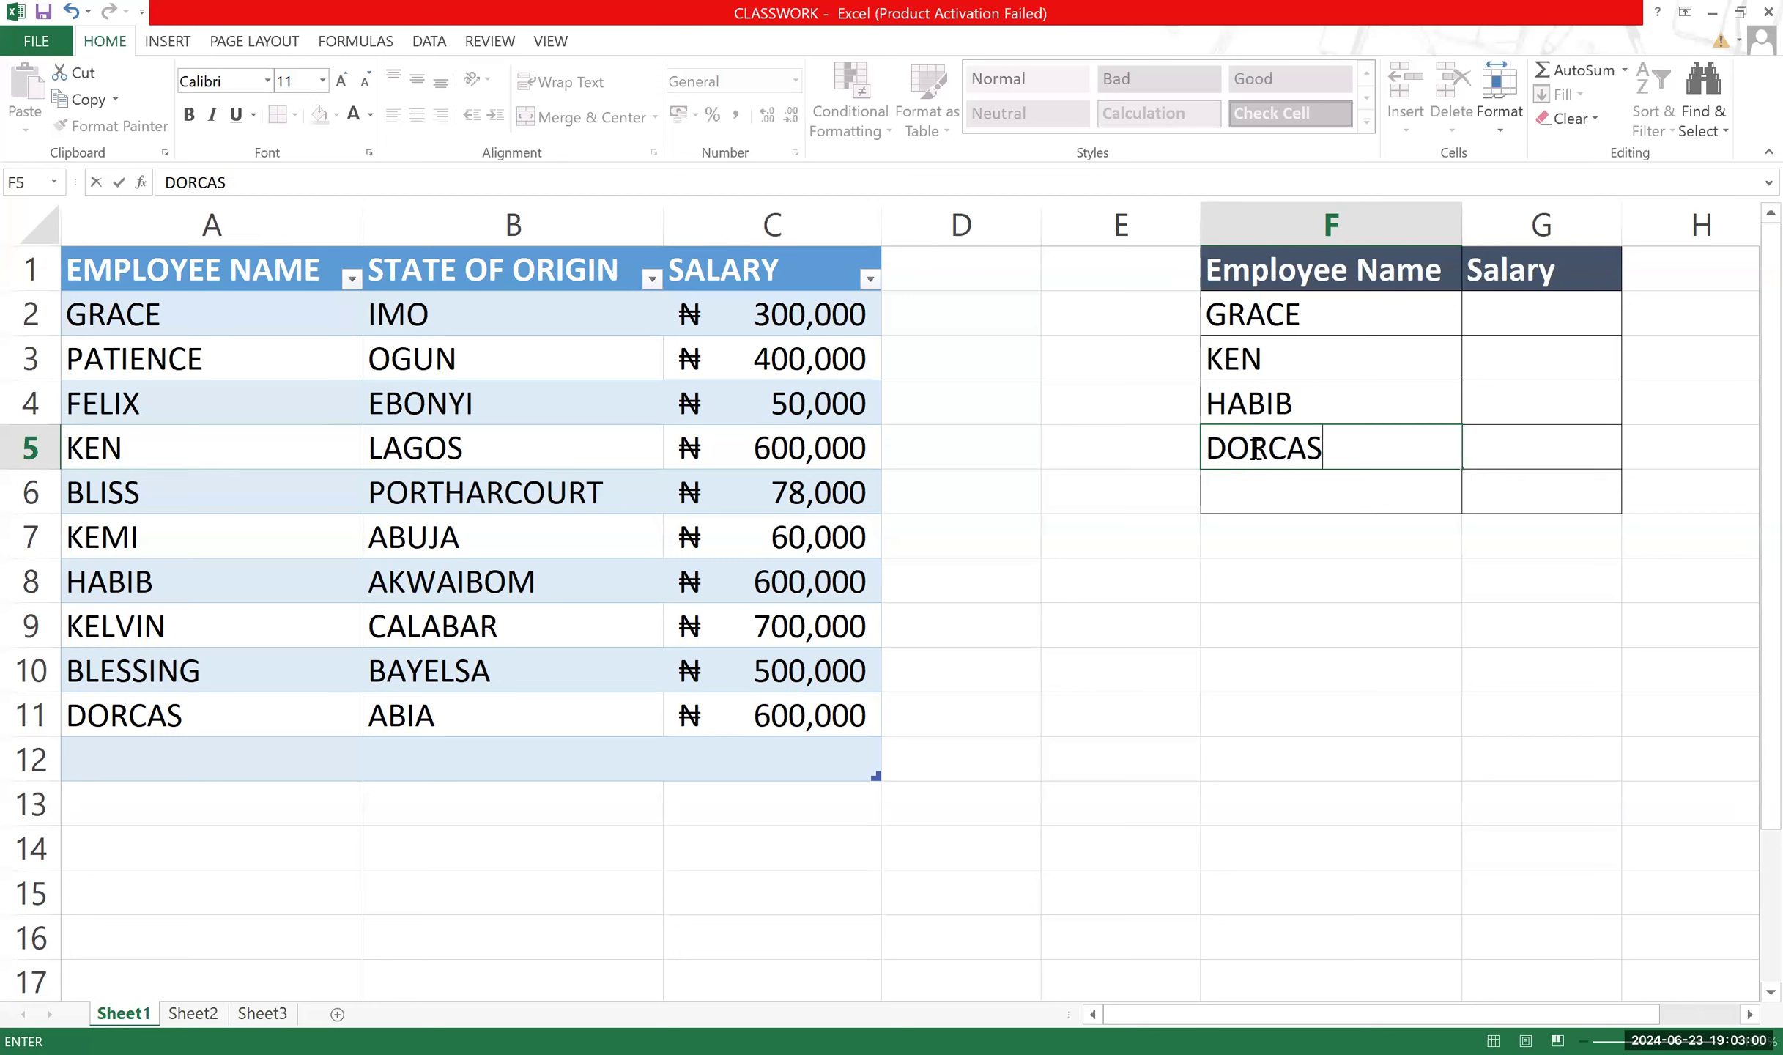
left_click(1226, 482)
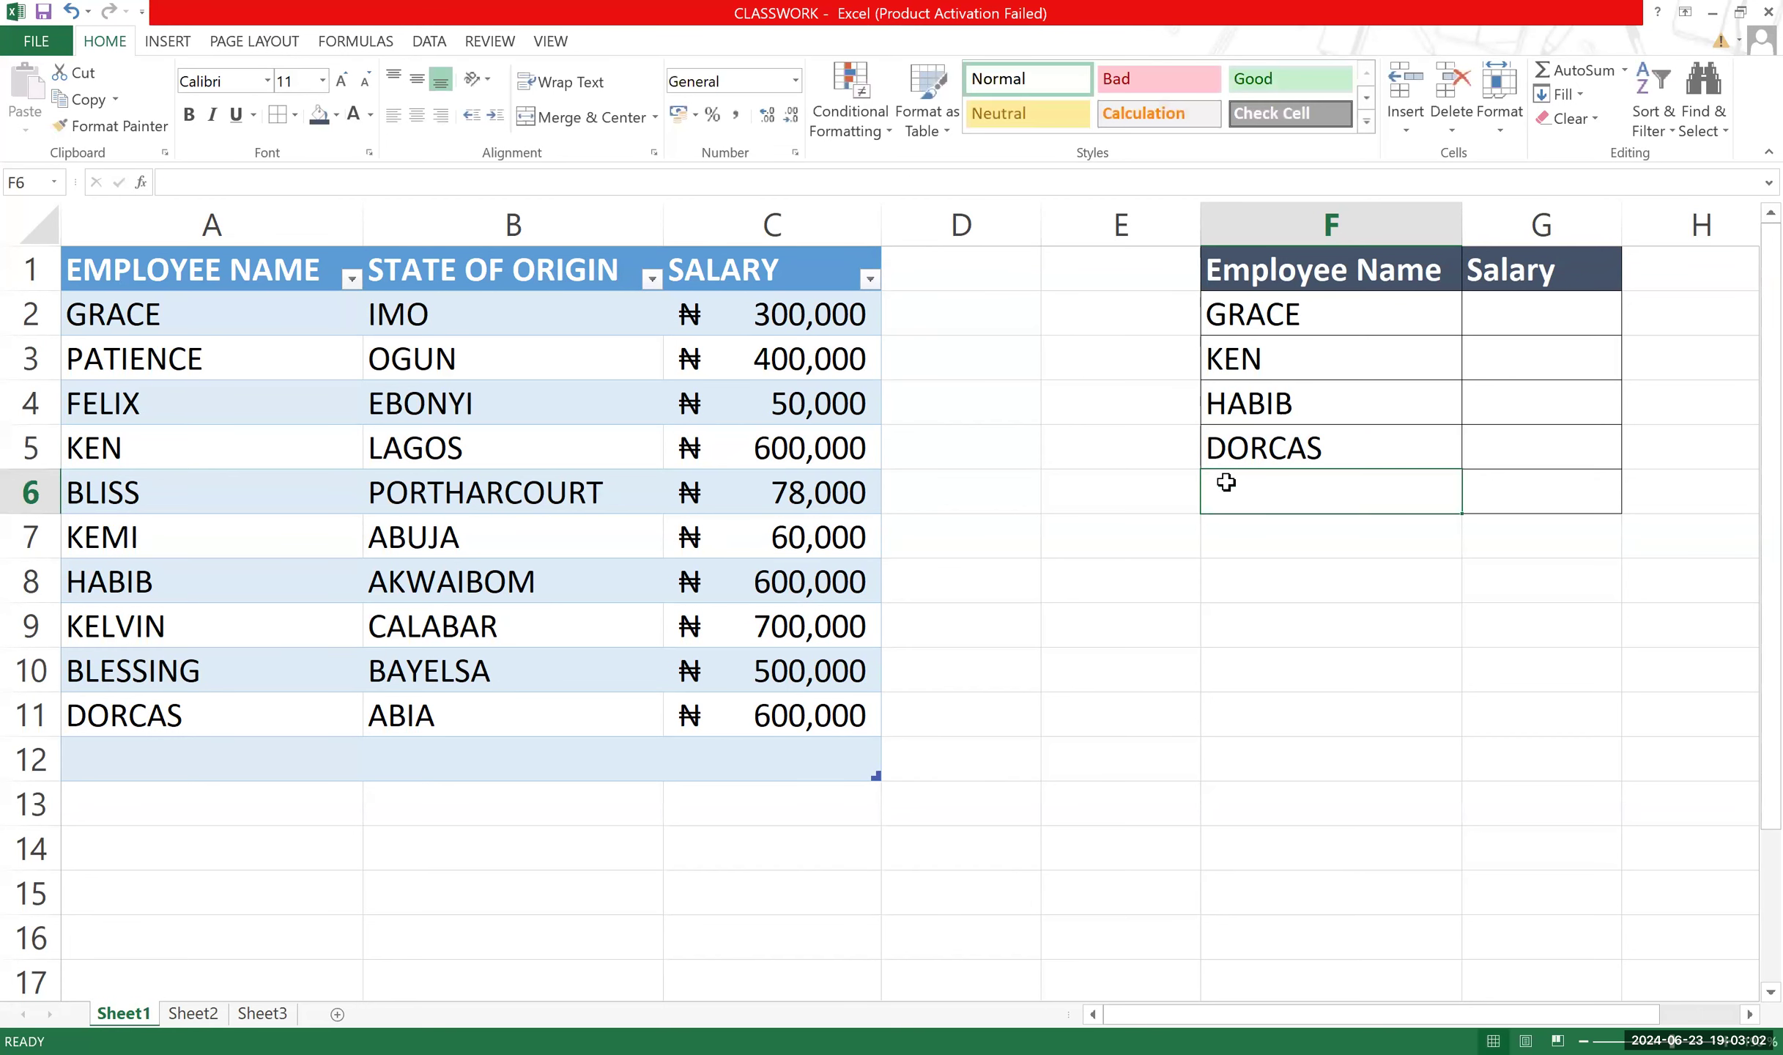
type("BL")
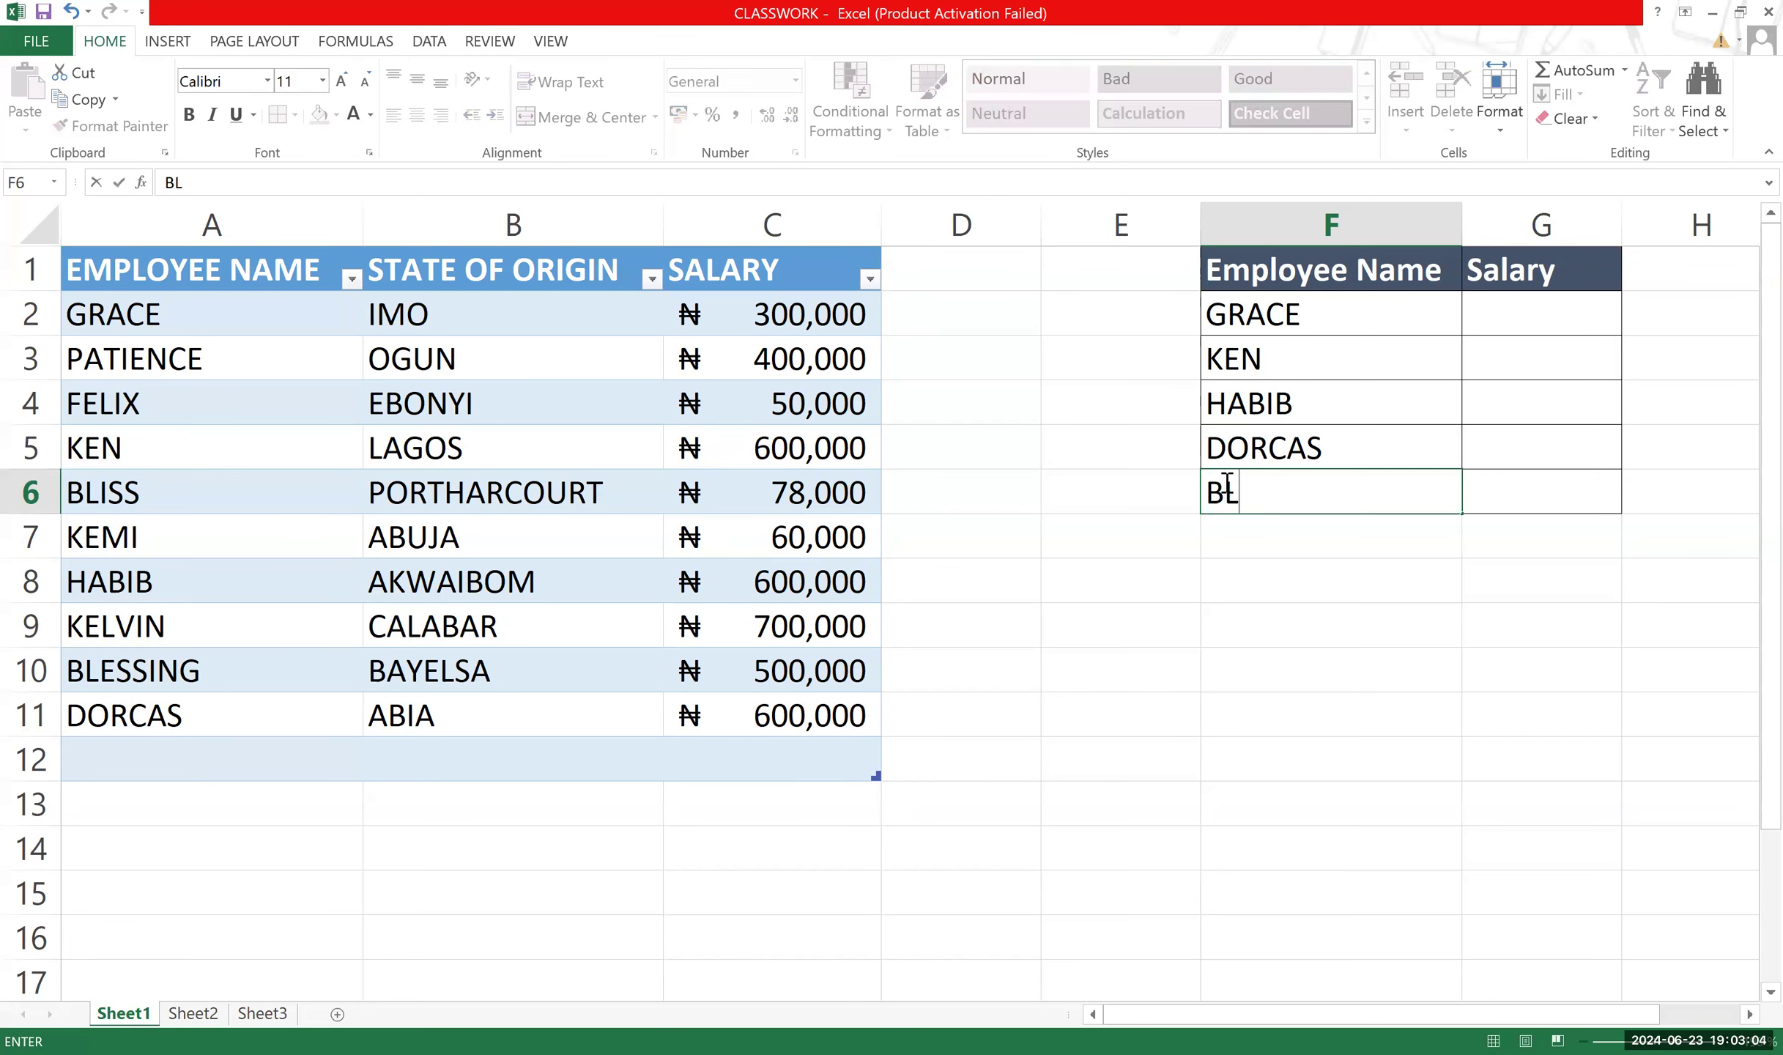
type("ESSING")
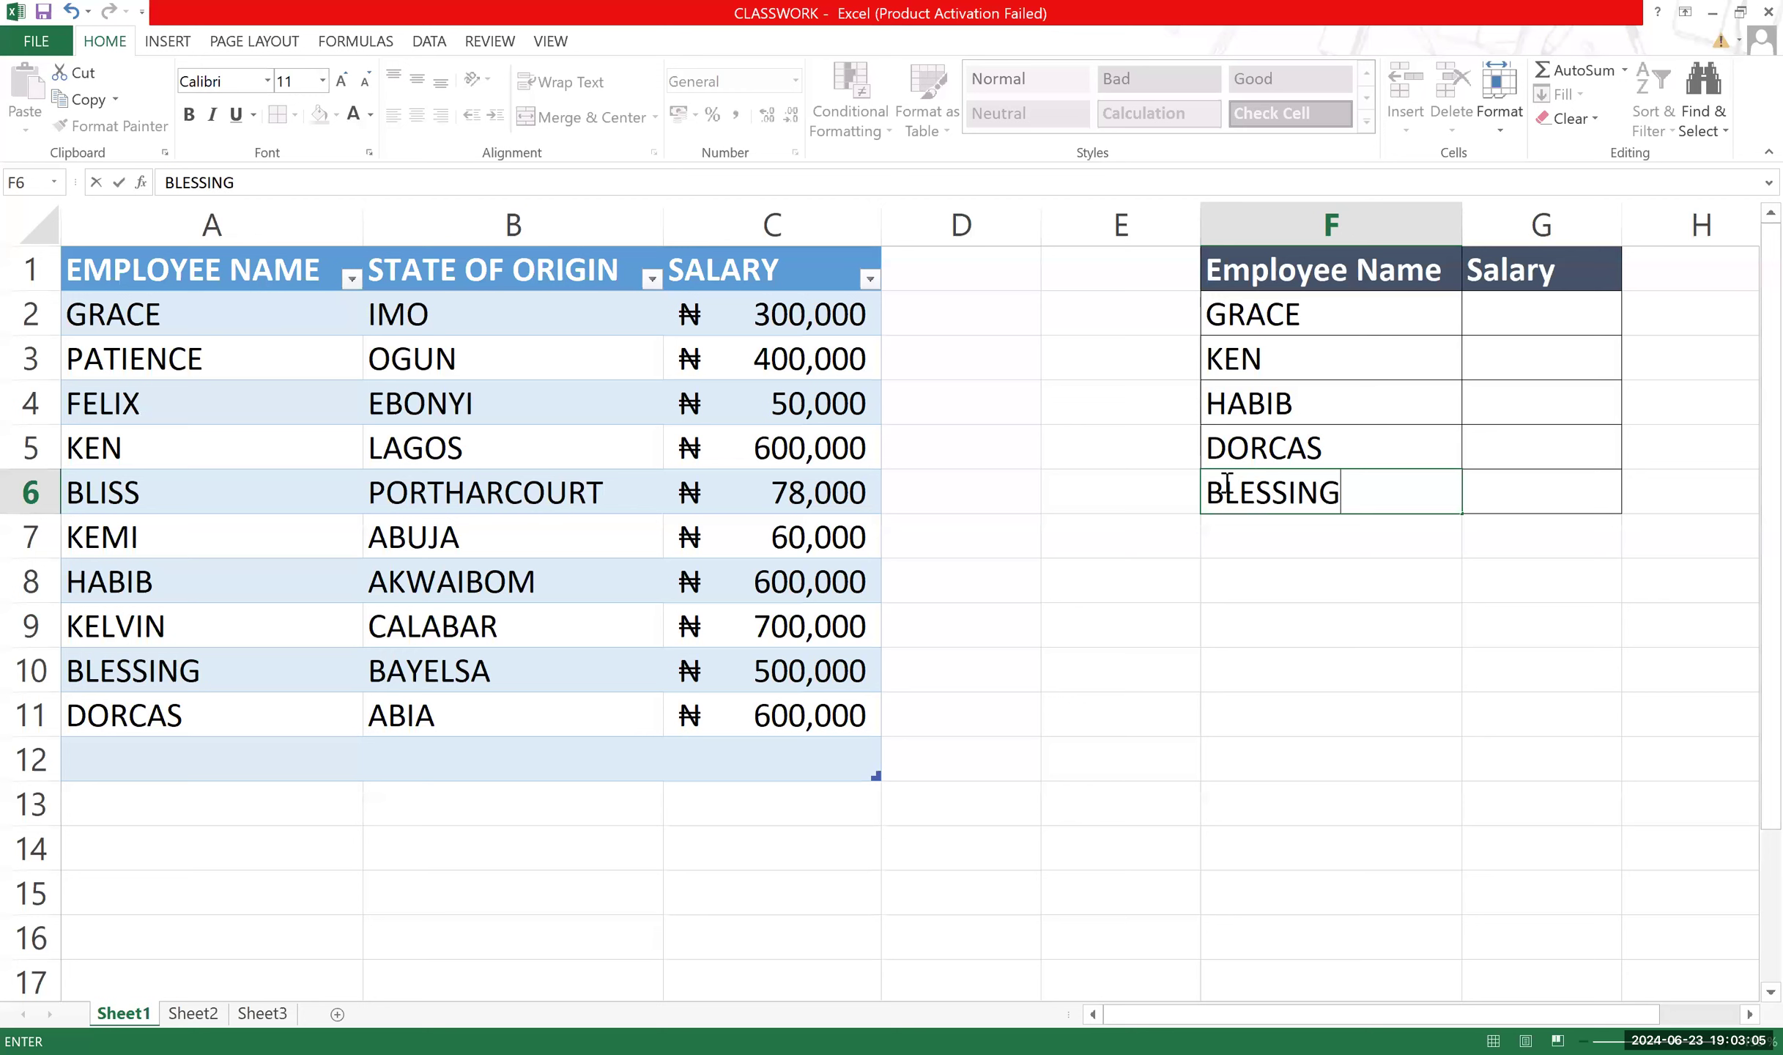
left_click(1110, 608)
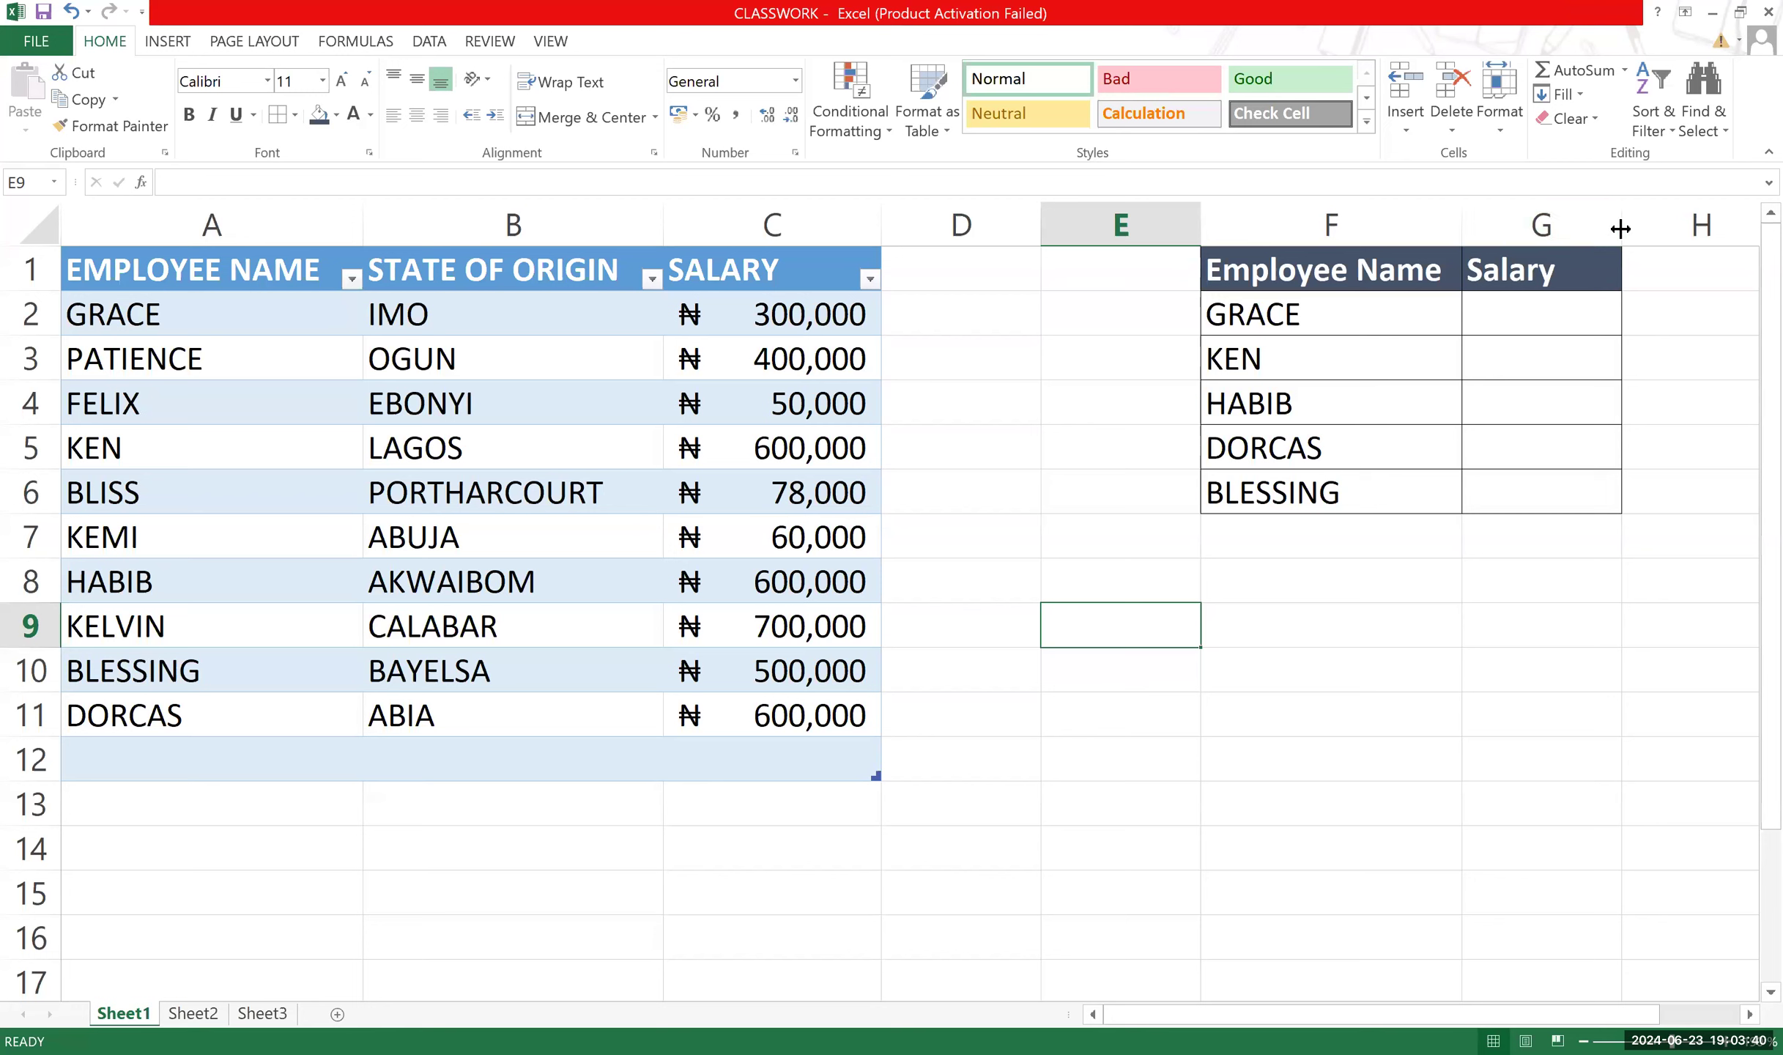
Enter the header "SOO" in cell H1 beside the Salary header.
left_click(1687, 271)
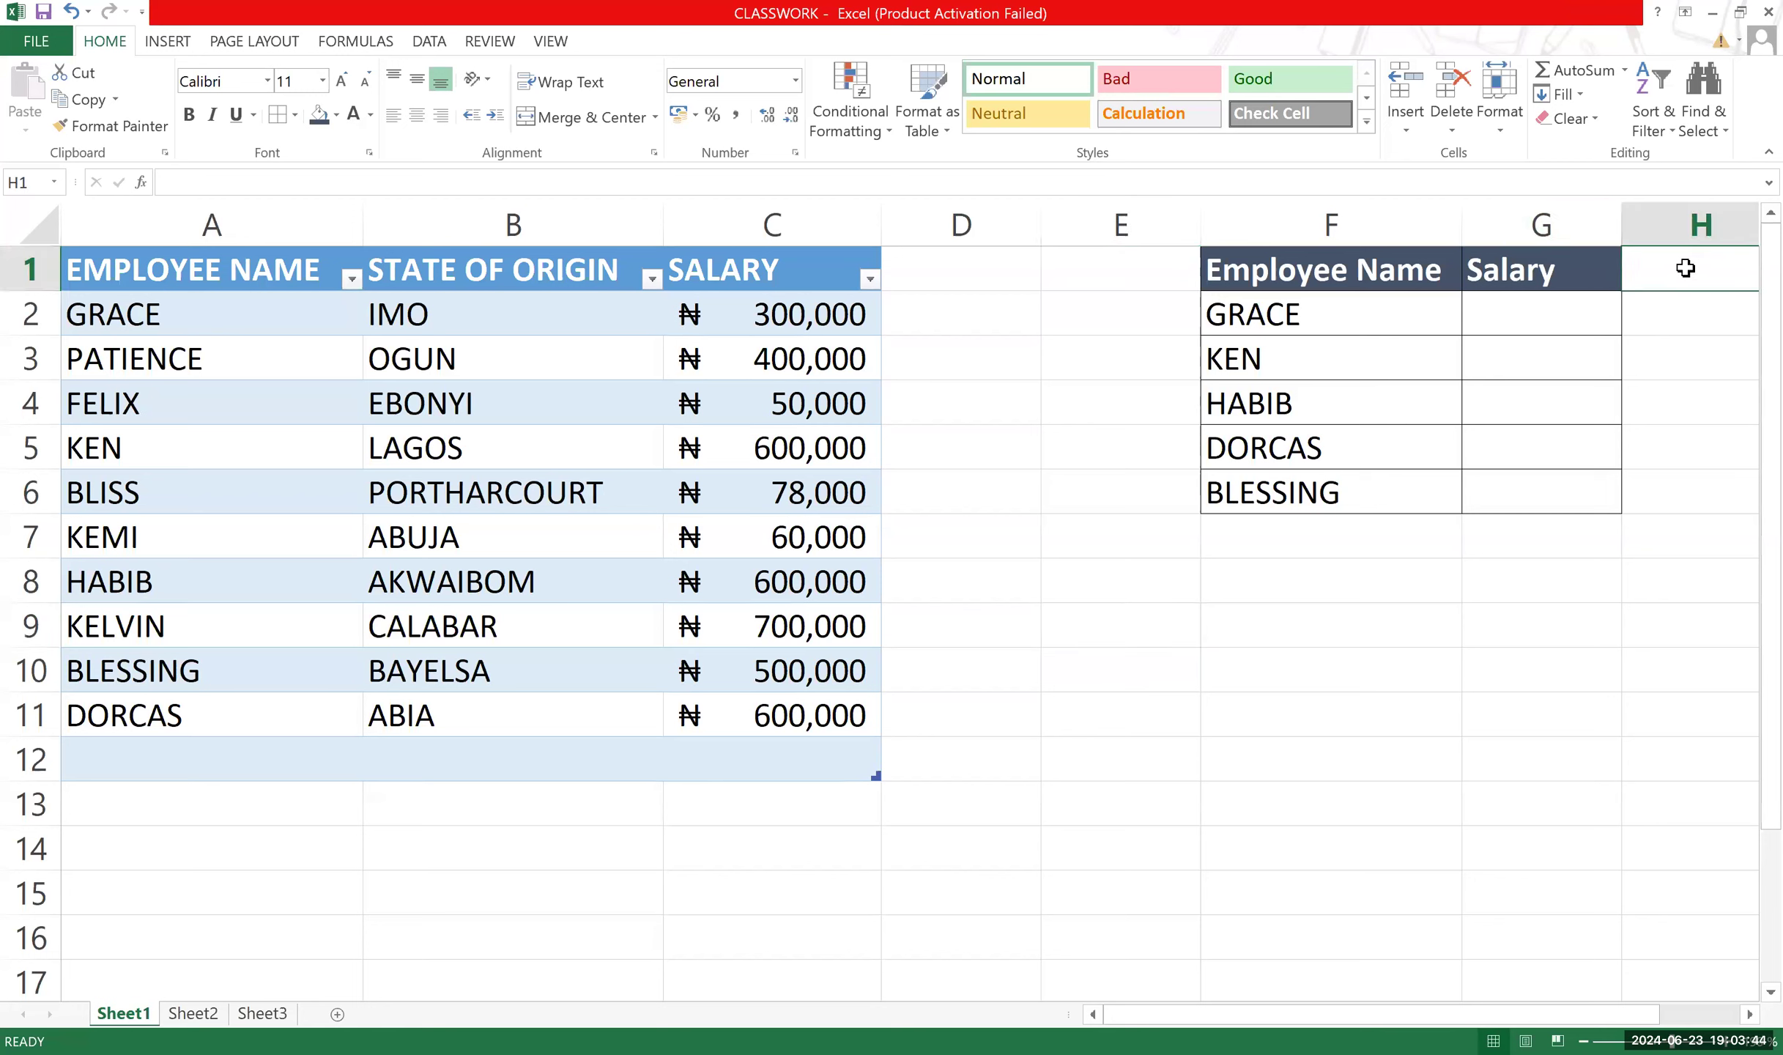
type("Sat")
key("BackSpace")
key("BackSpace")
key("BackSpace")
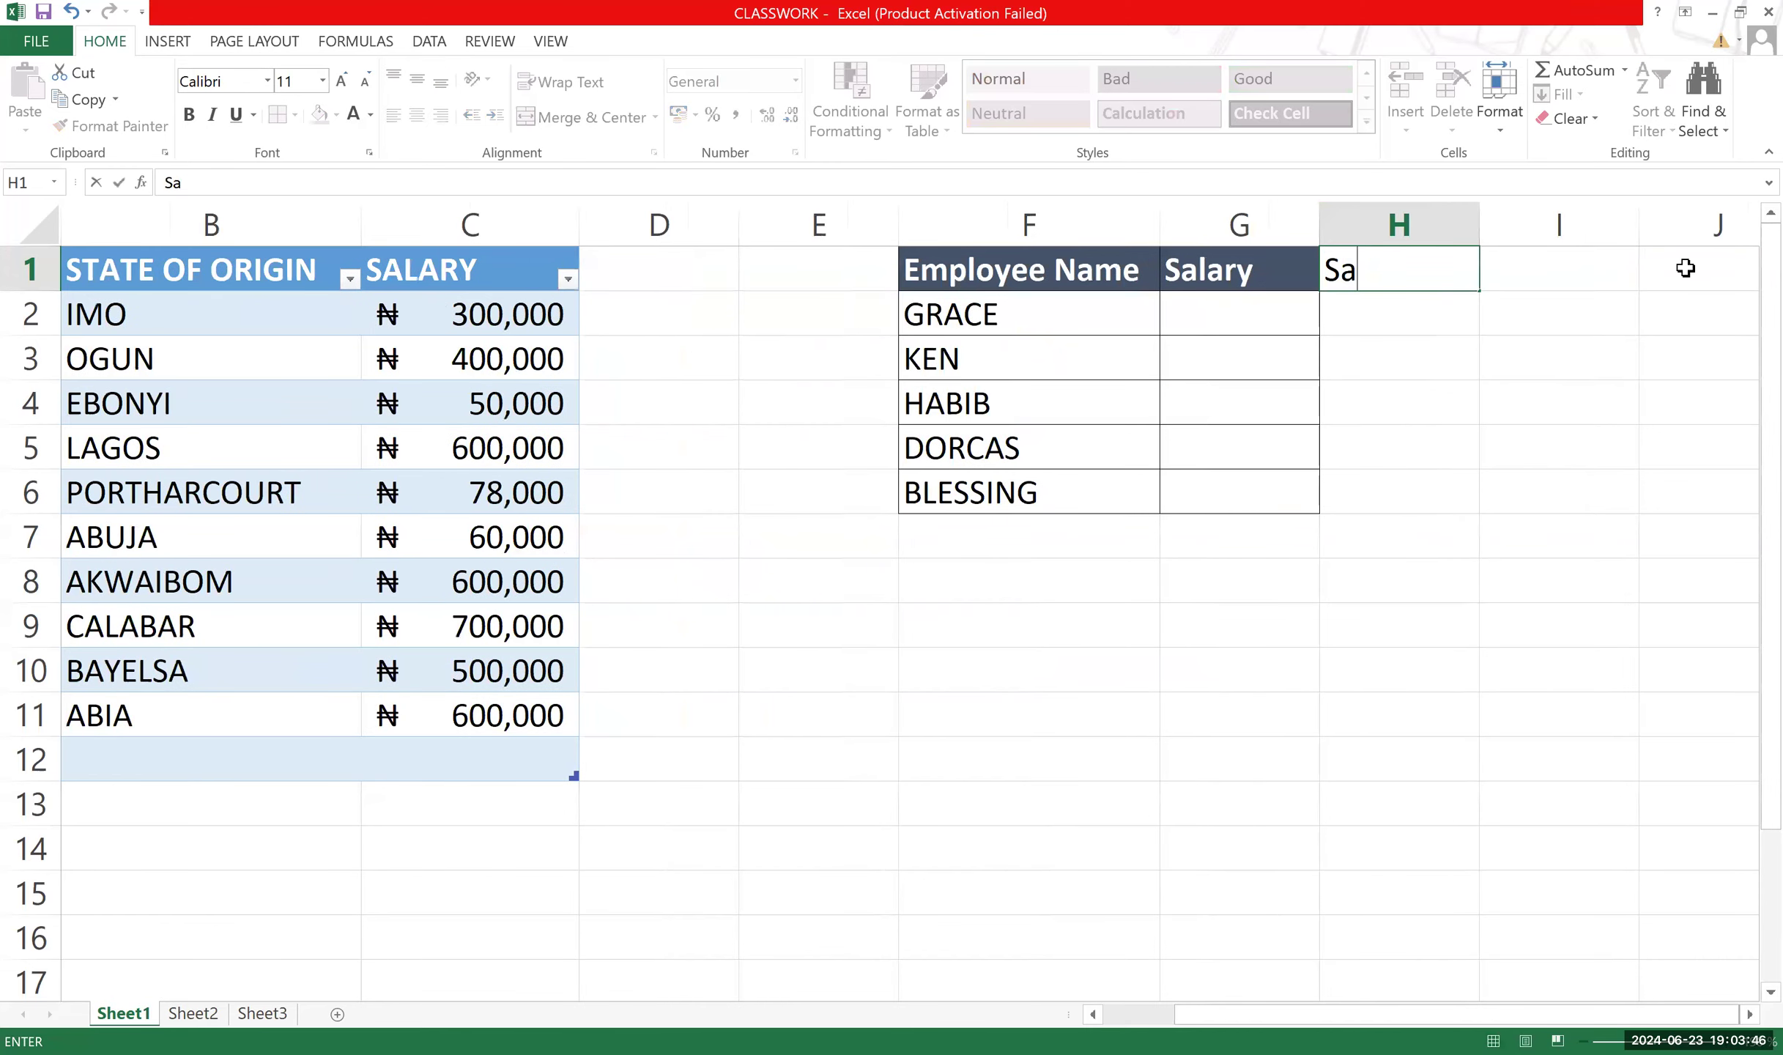
type("Star")
key("BackSpace")
key("BackSpace")
key("BackSpace")
type("OO")
left_click(1422, 414)
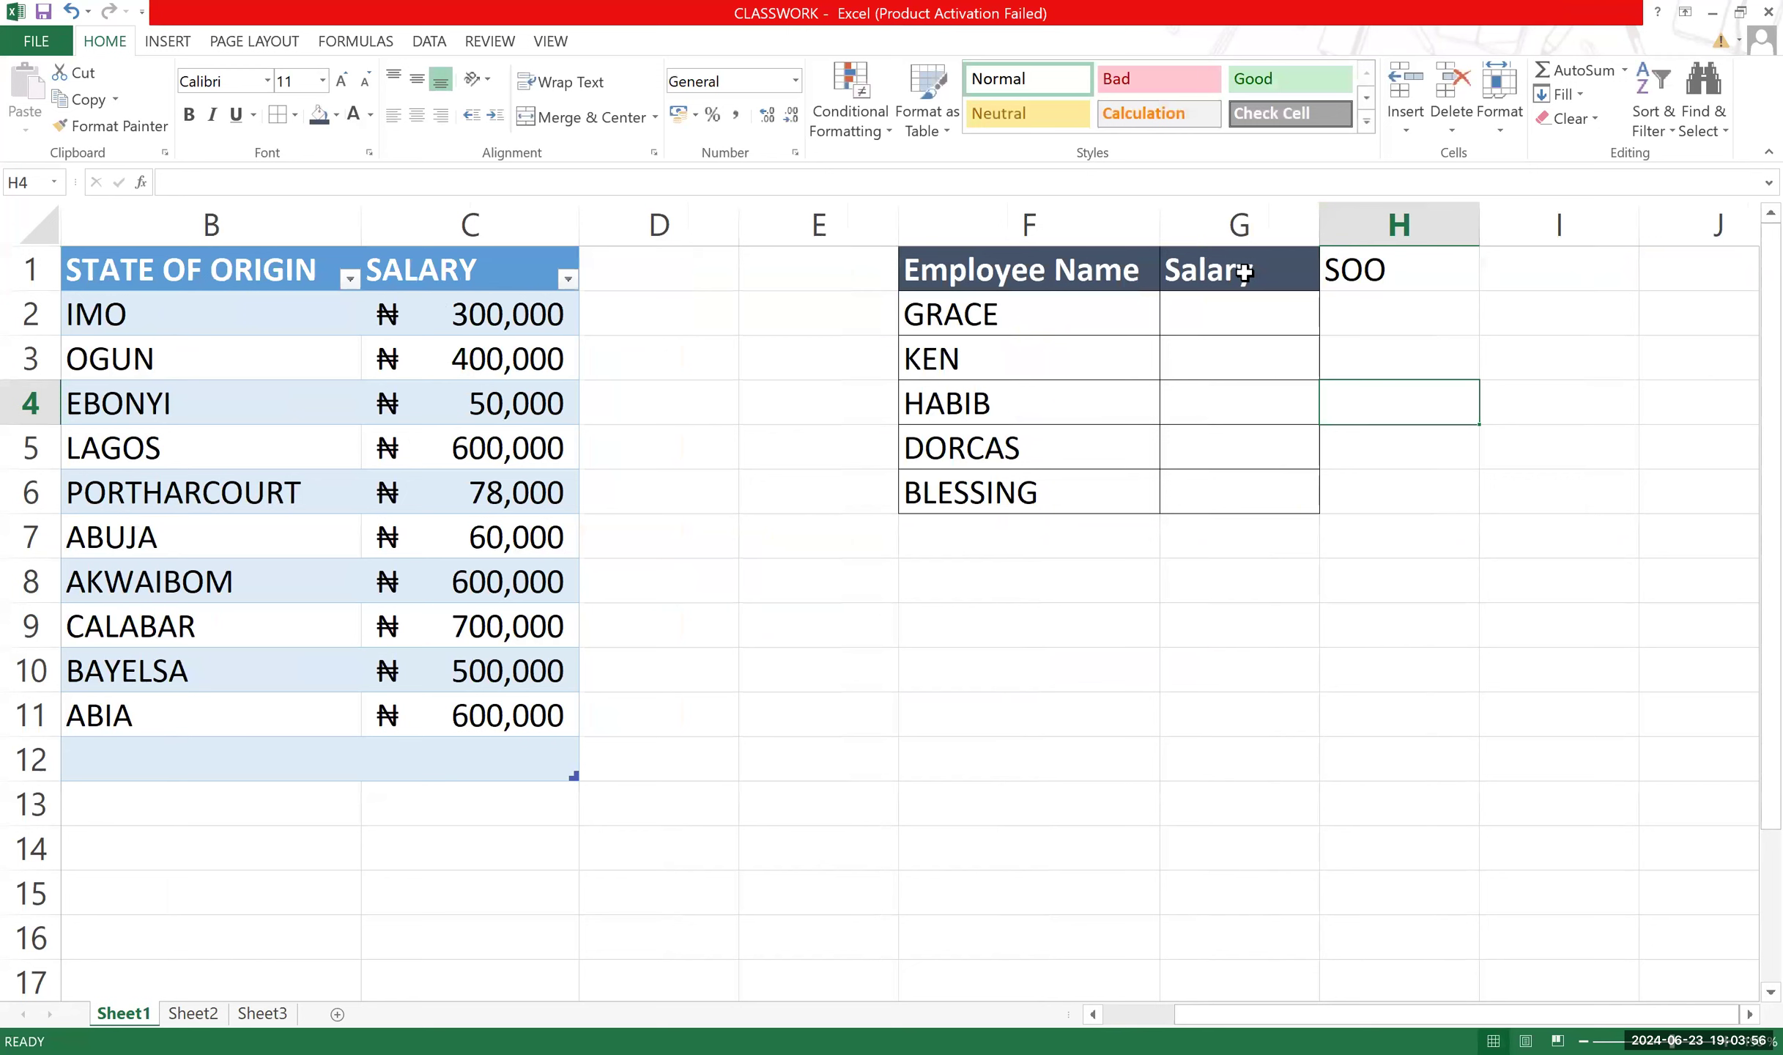
Copy the header and border formatting of G1:G6 onto H1:H6 with Format Painter.
left_click(1243, 272)
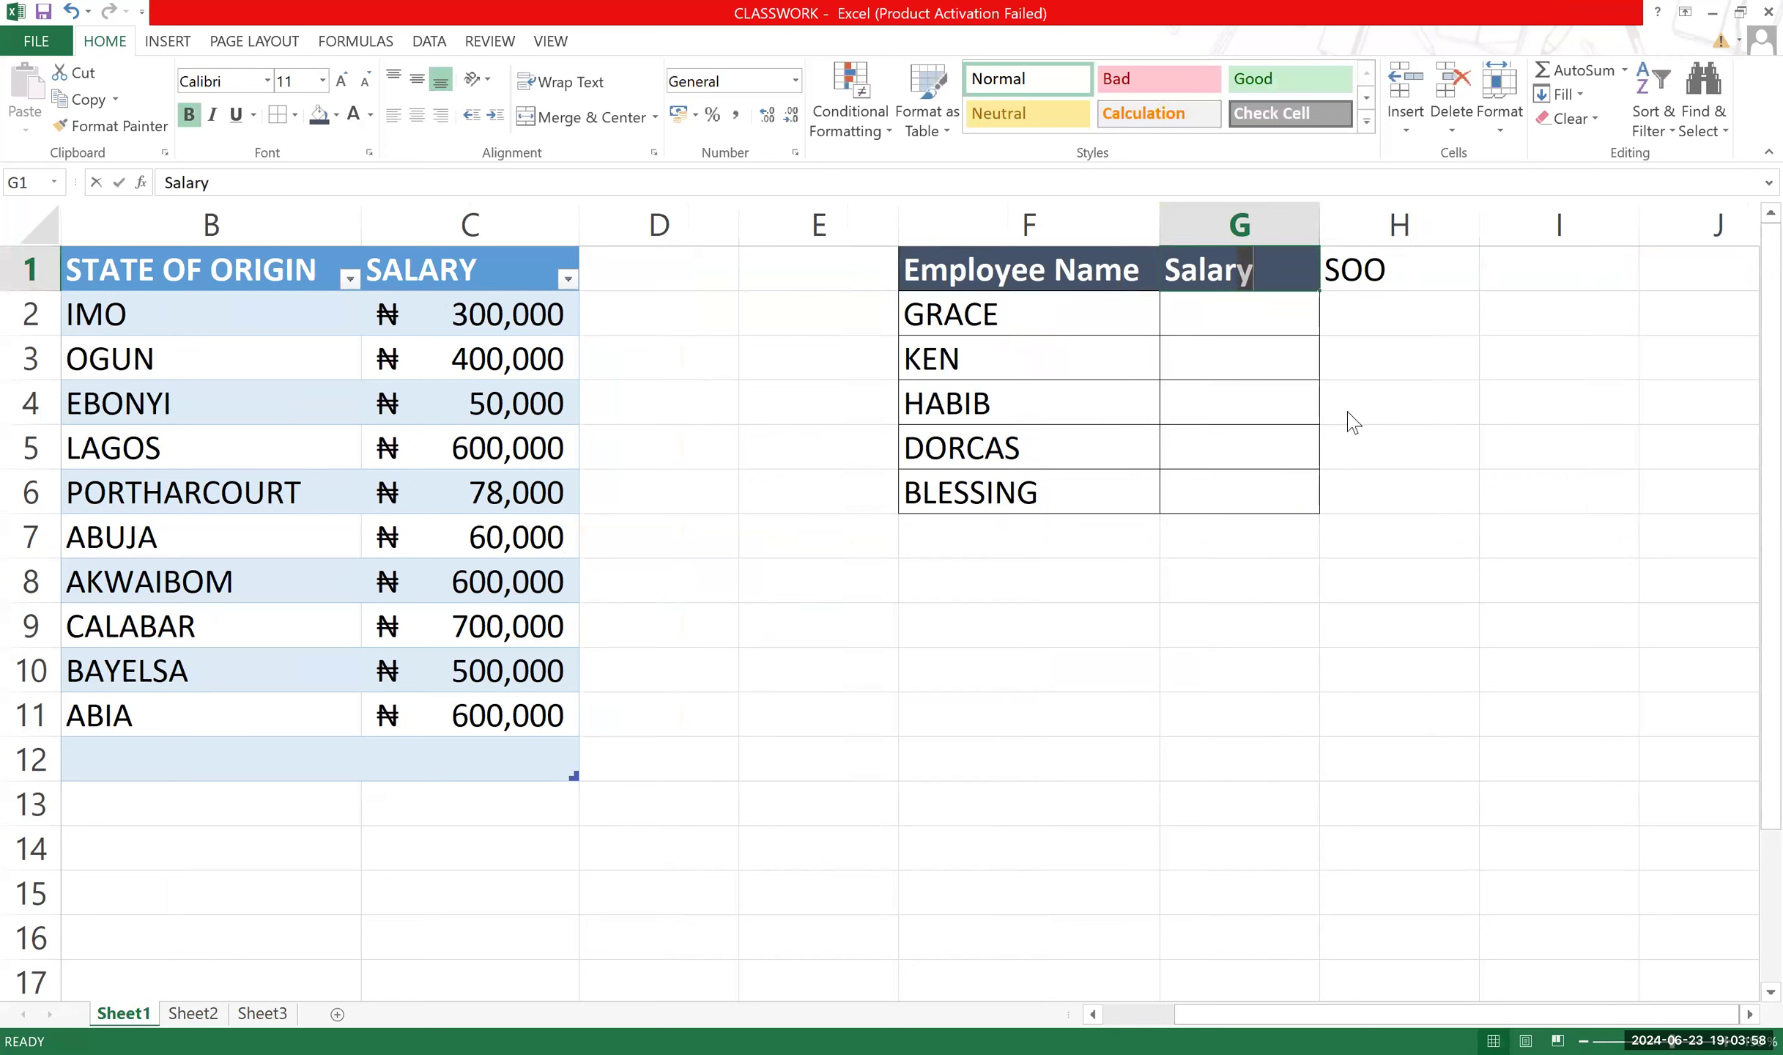
double_click(1254, 272)
key("Escape")
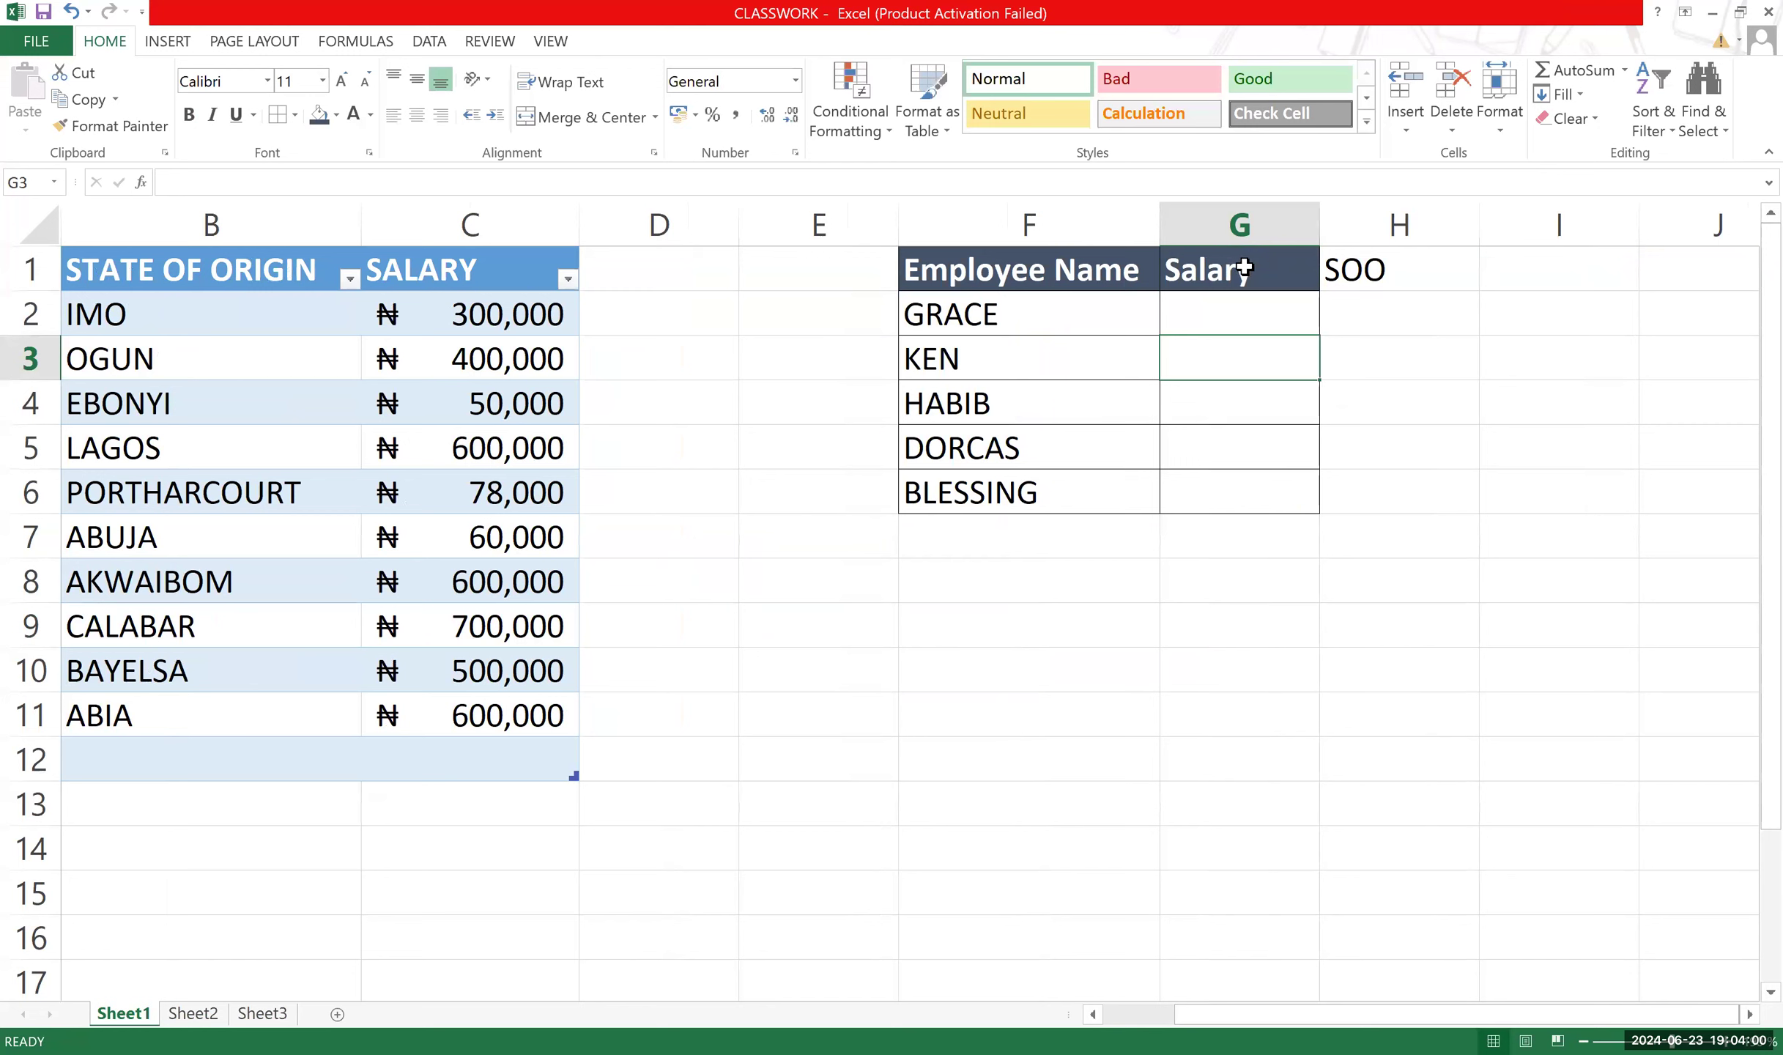
mouse_move(1243, 452)
left_mouse_down()
mouse_move(1245, 480)
mouse_move(1247, 451)
left_mouse_up()
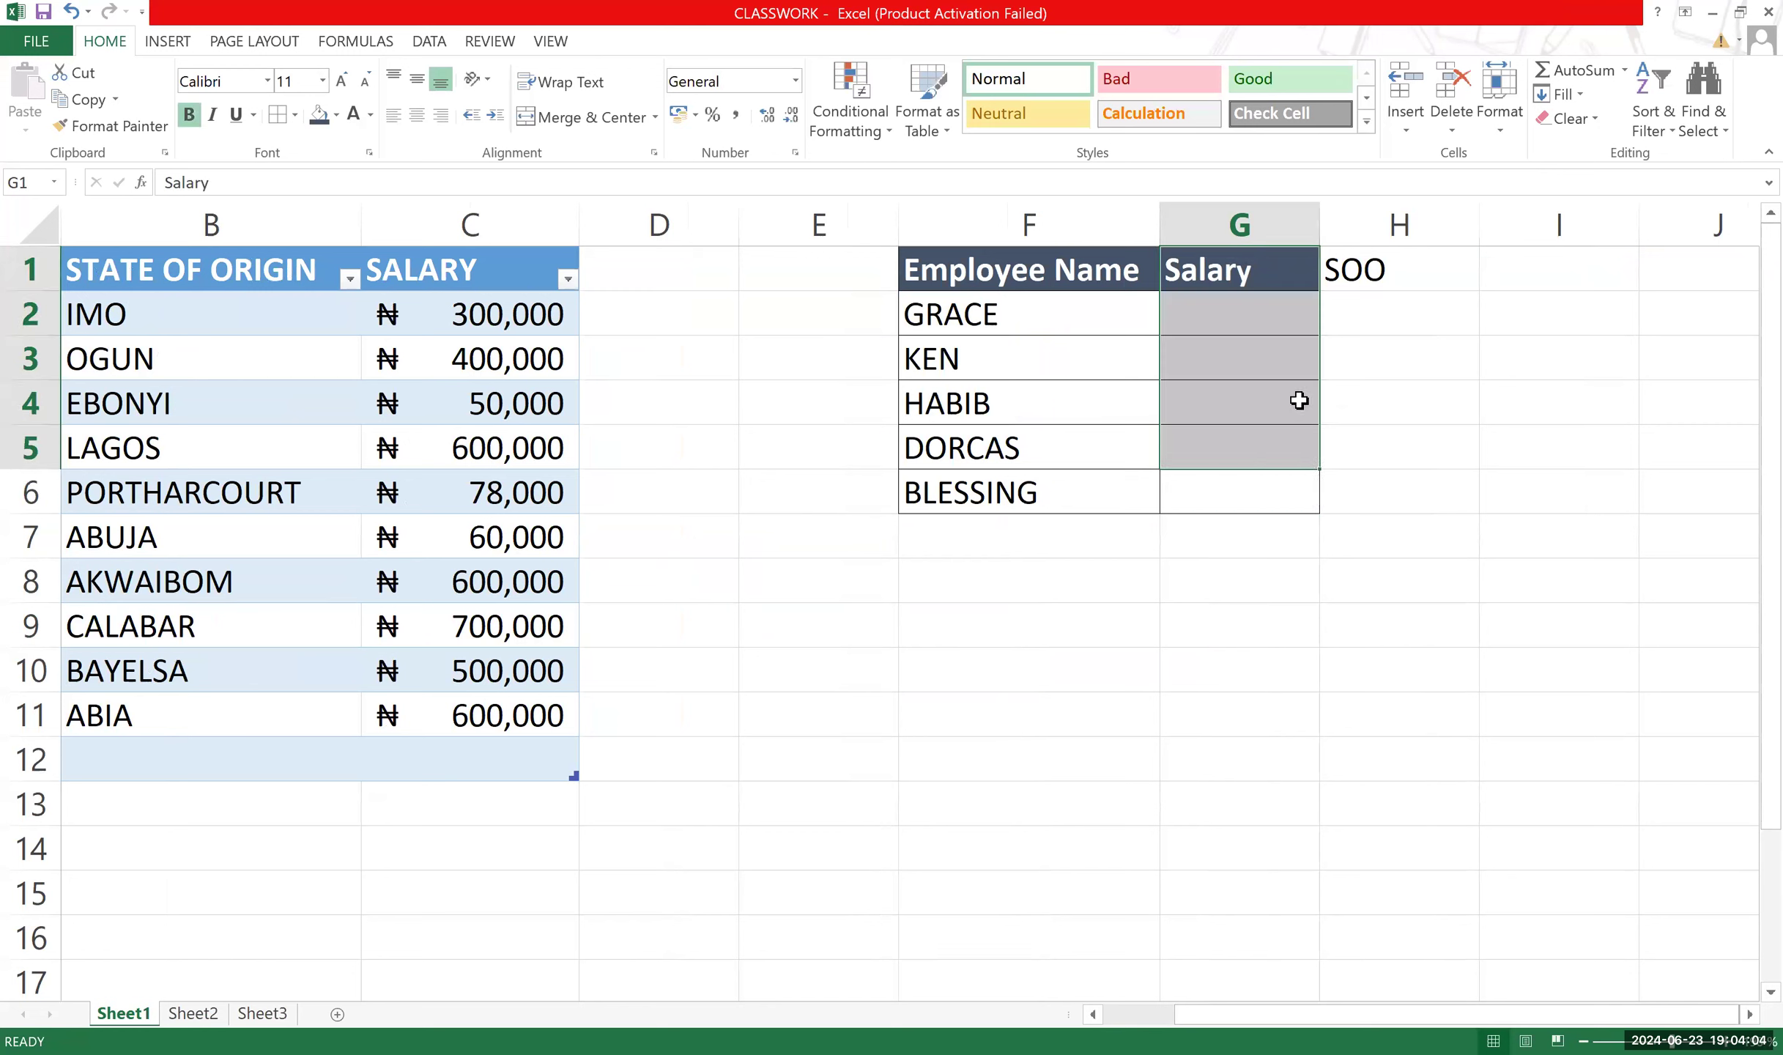
key("shift+Down")
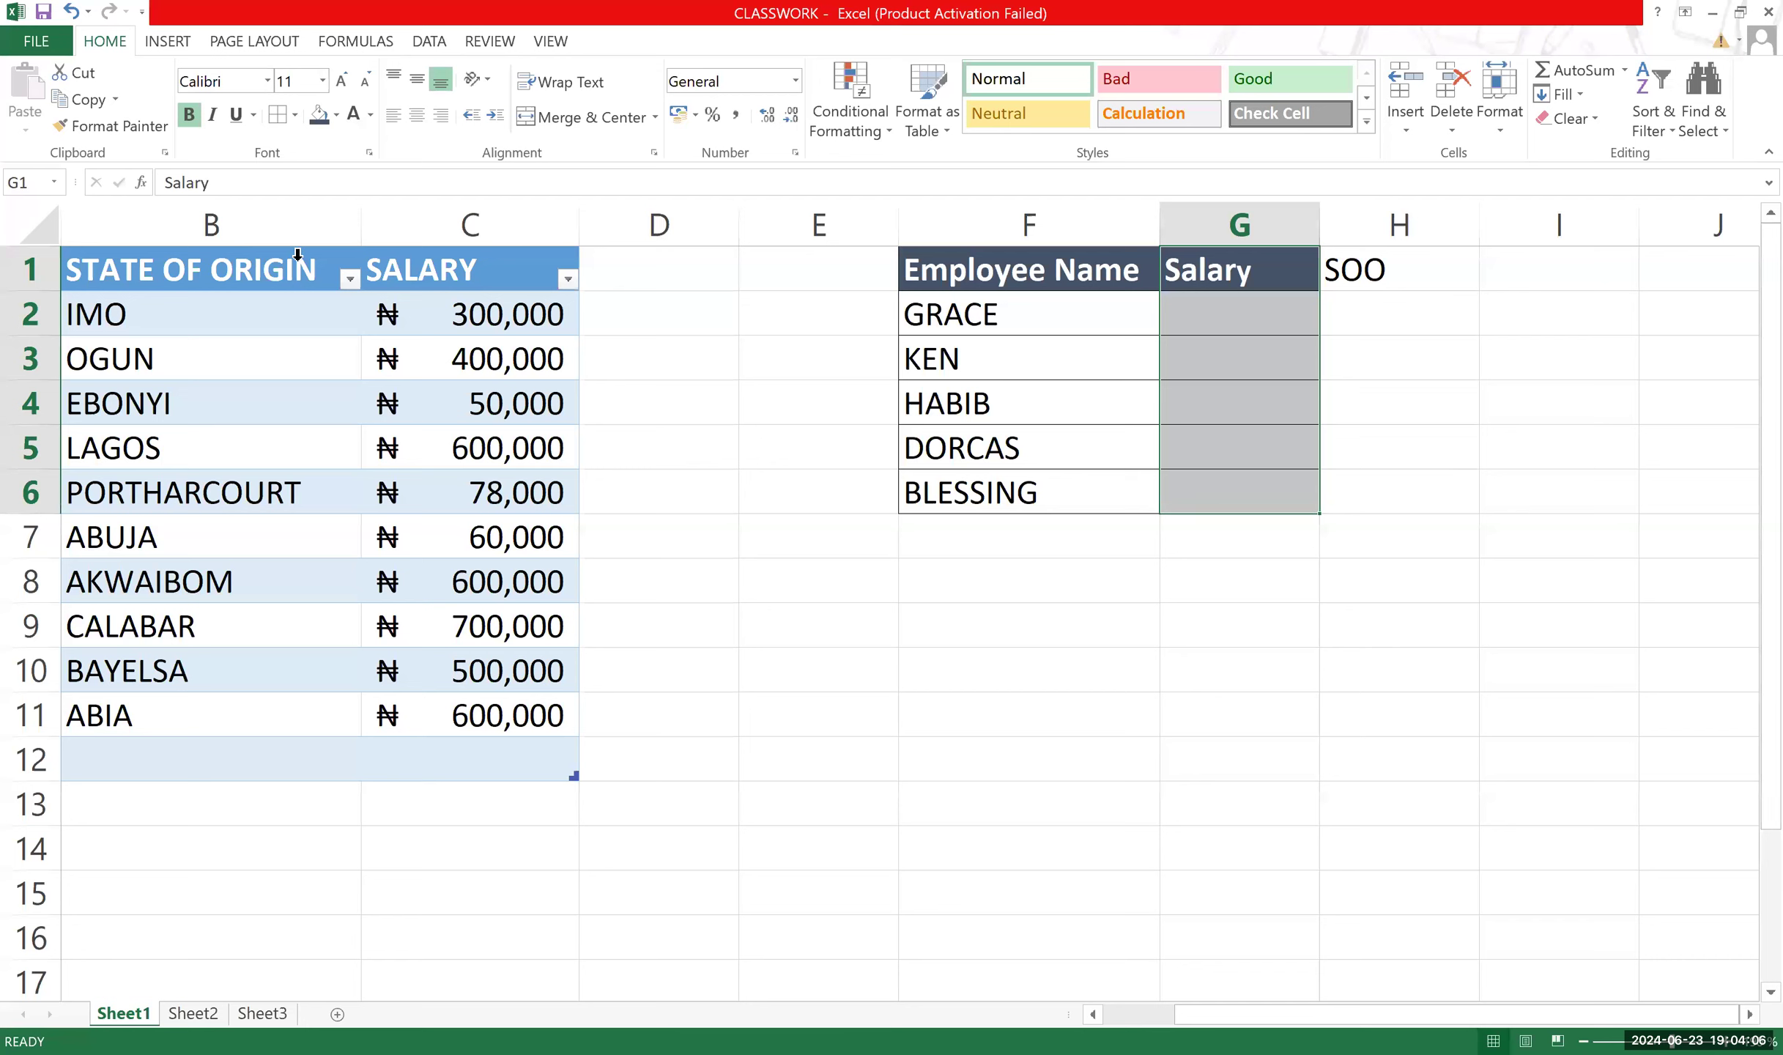
left_click(159, 129)
left_click_drag(1348, 271, 1376, 511)
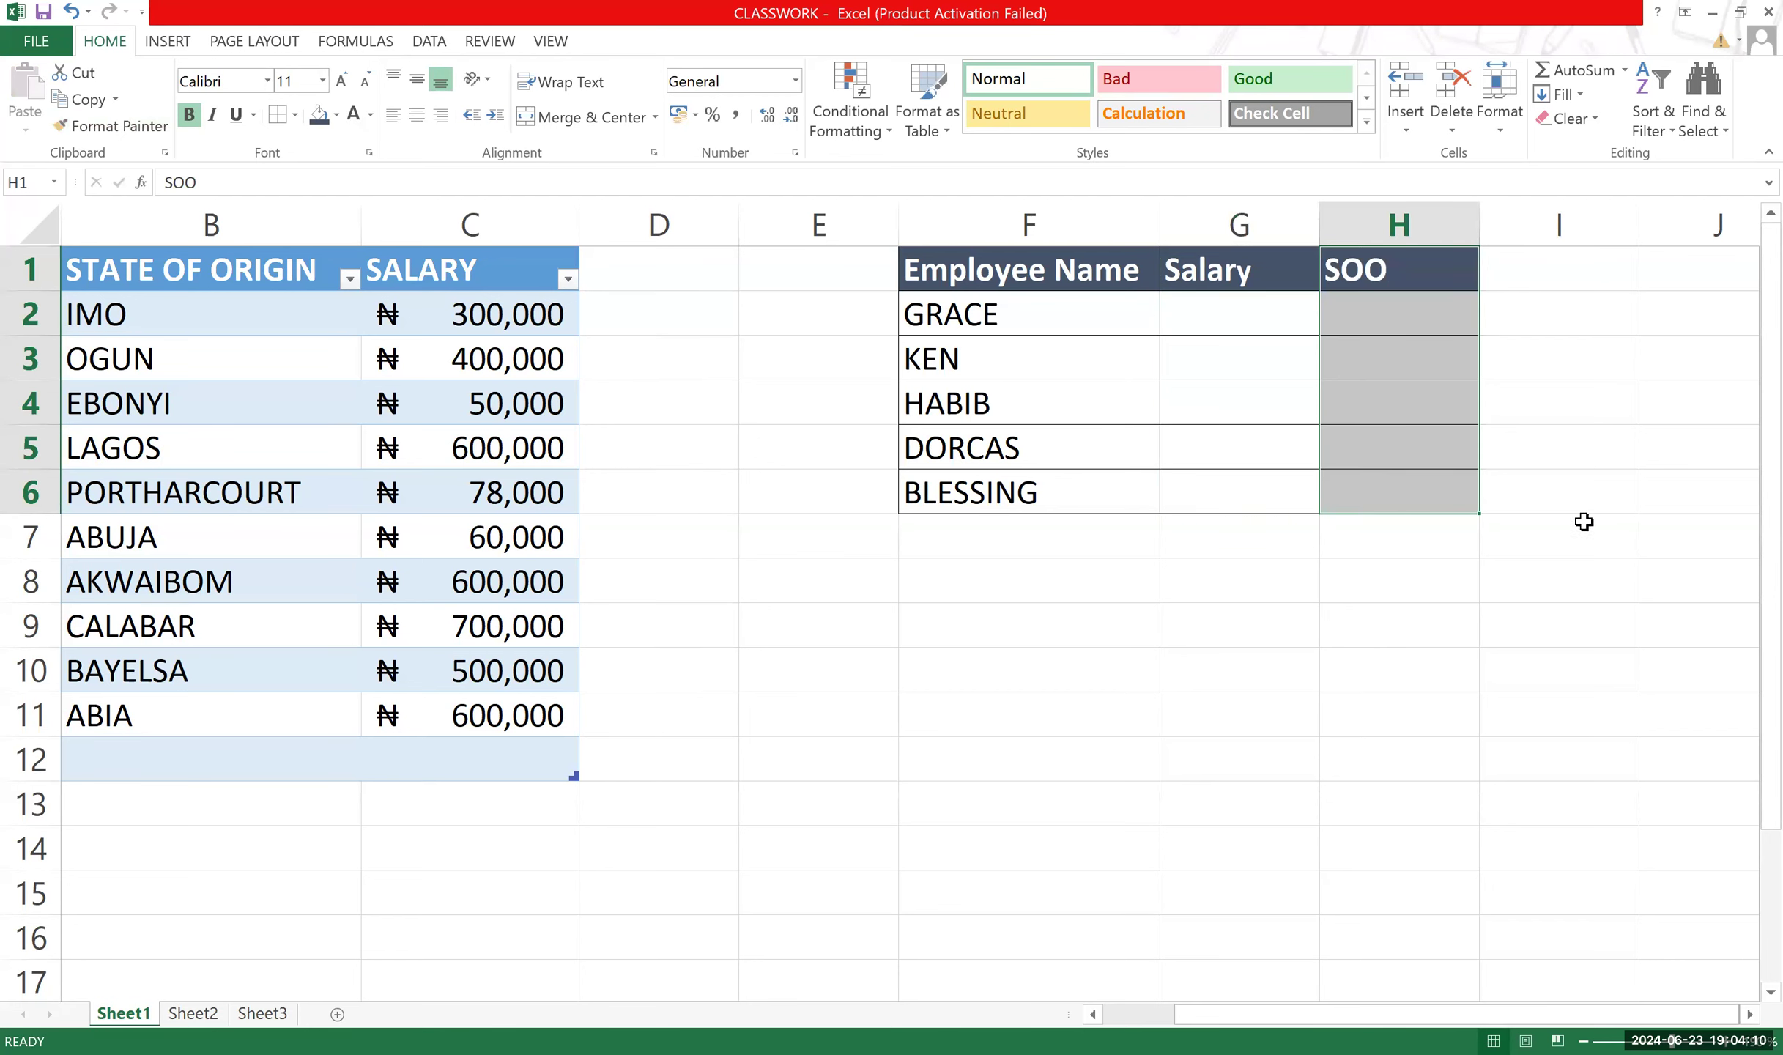
left_click(1584, 521)
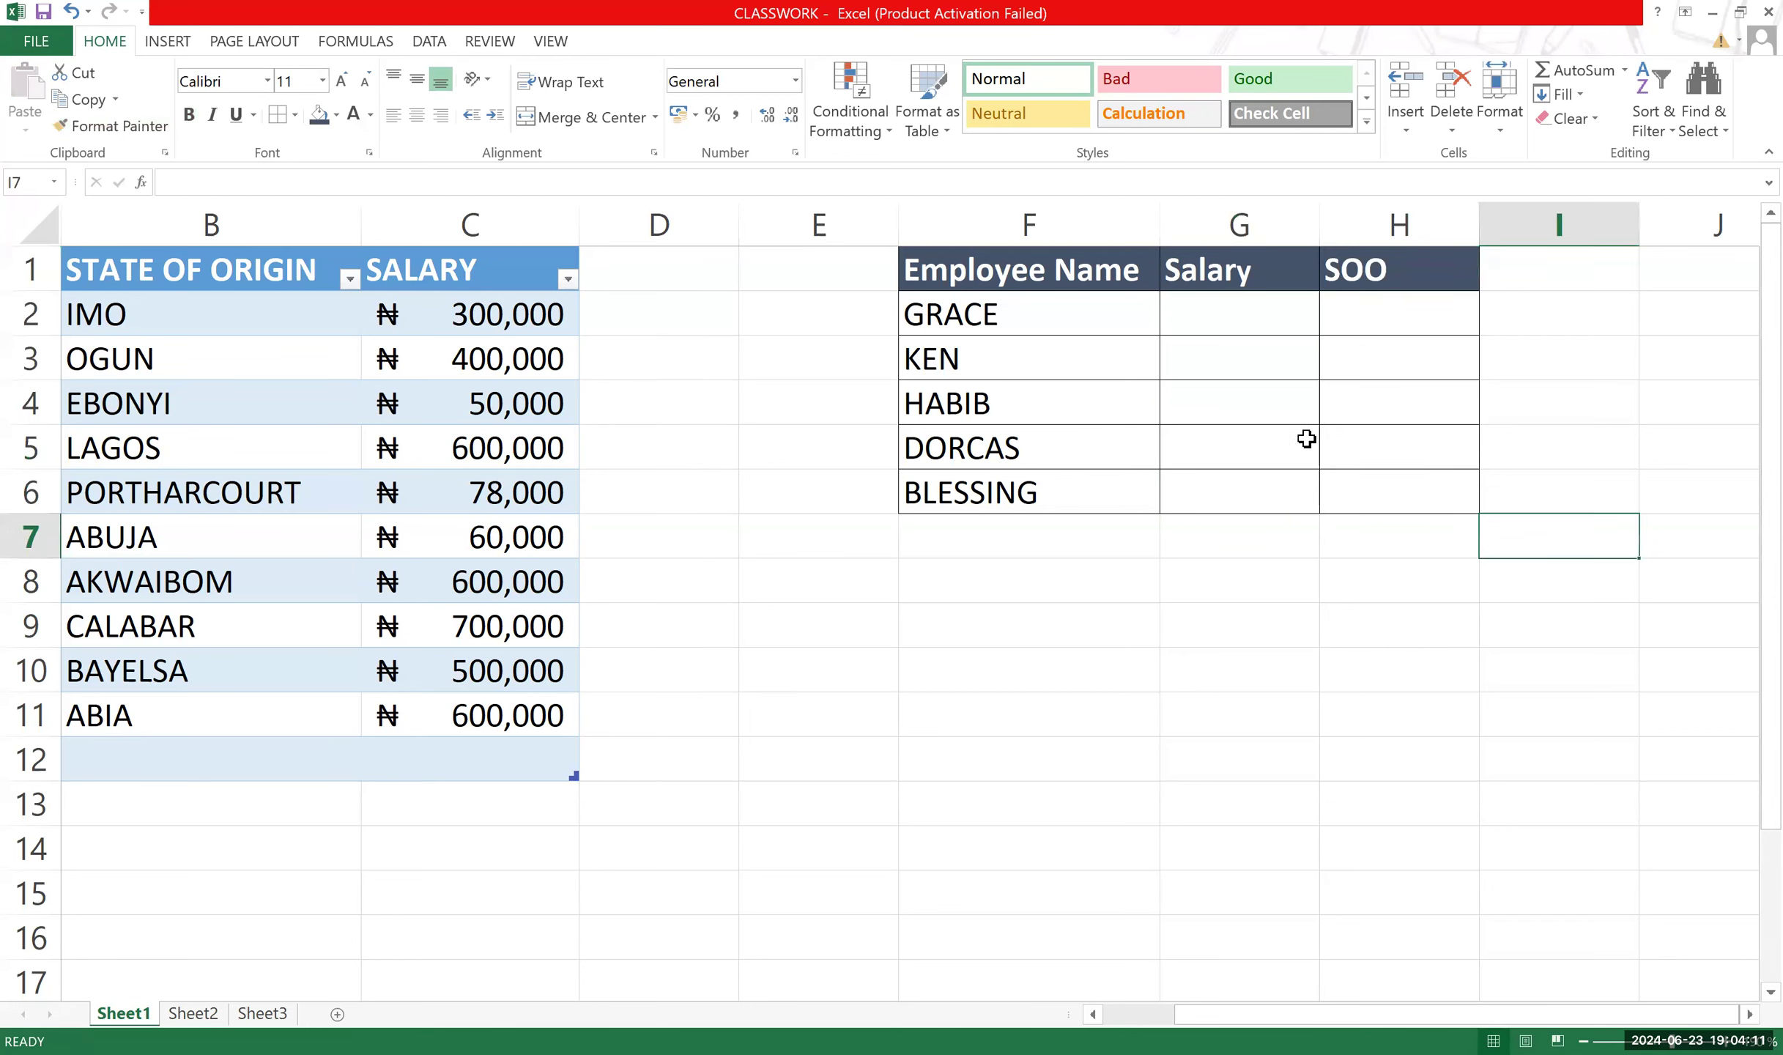
left_click(1396, 311)
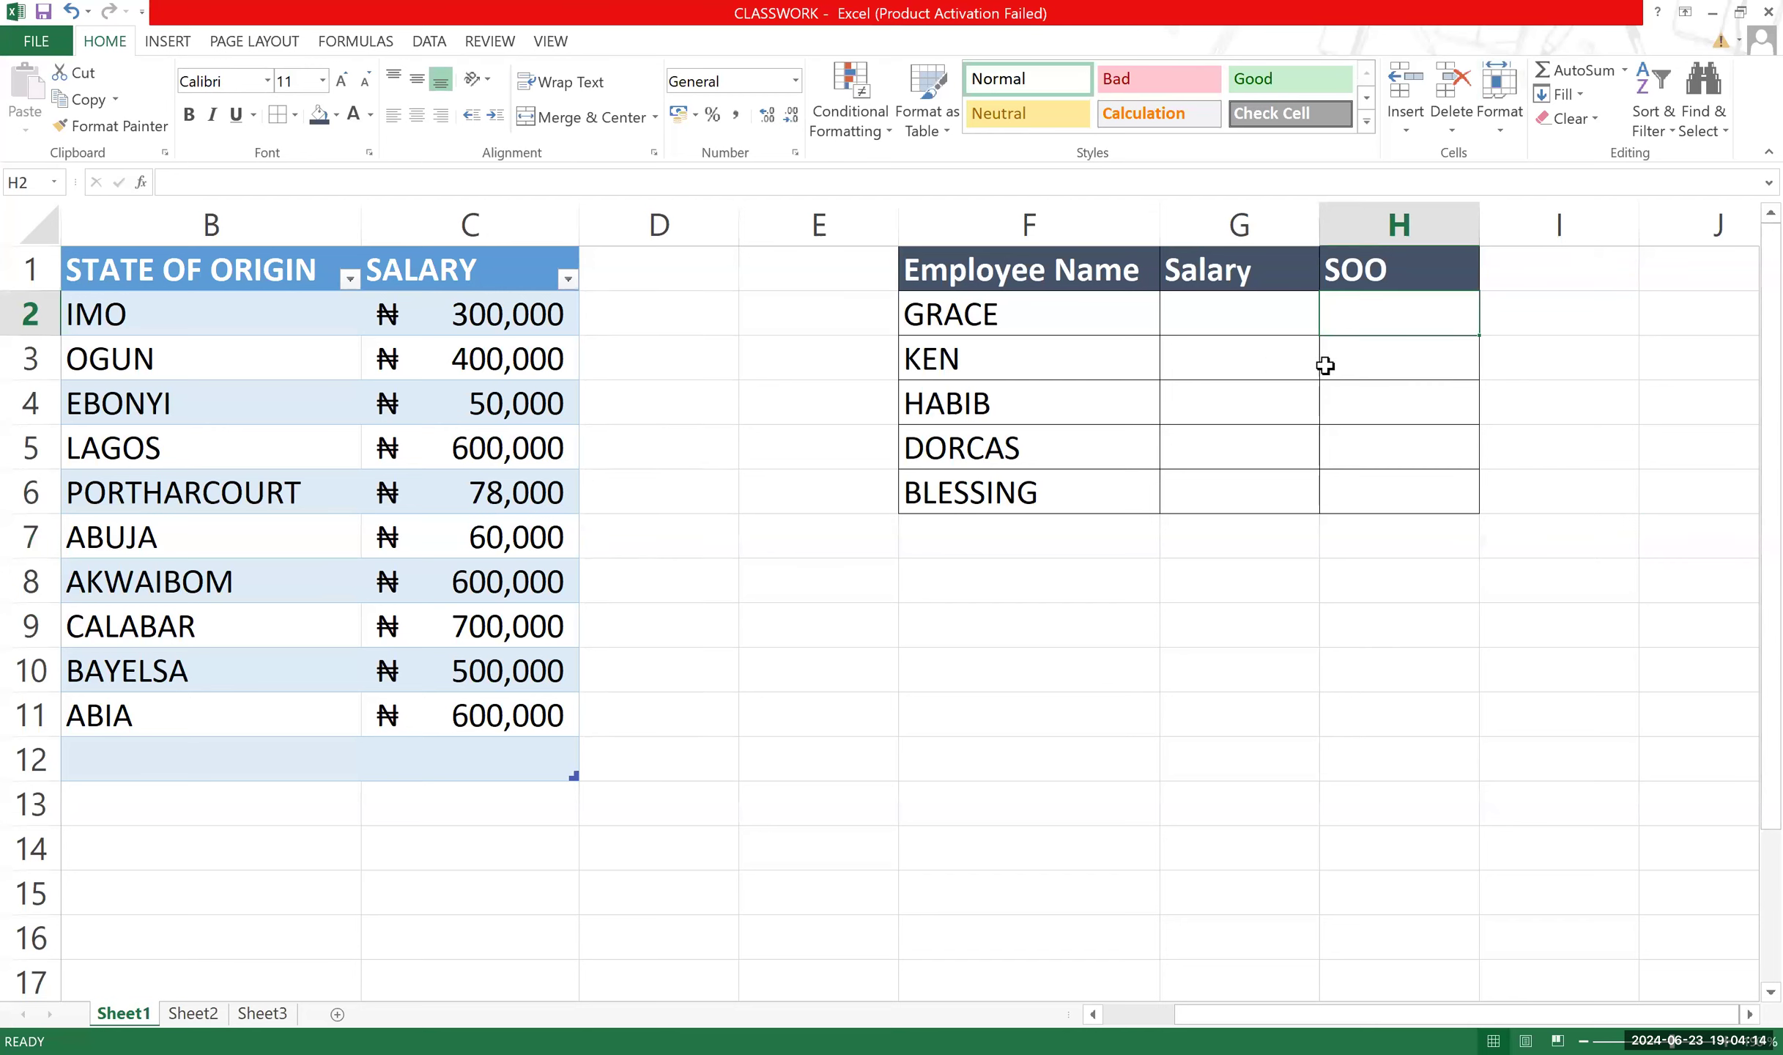
double_click(1238, 270)
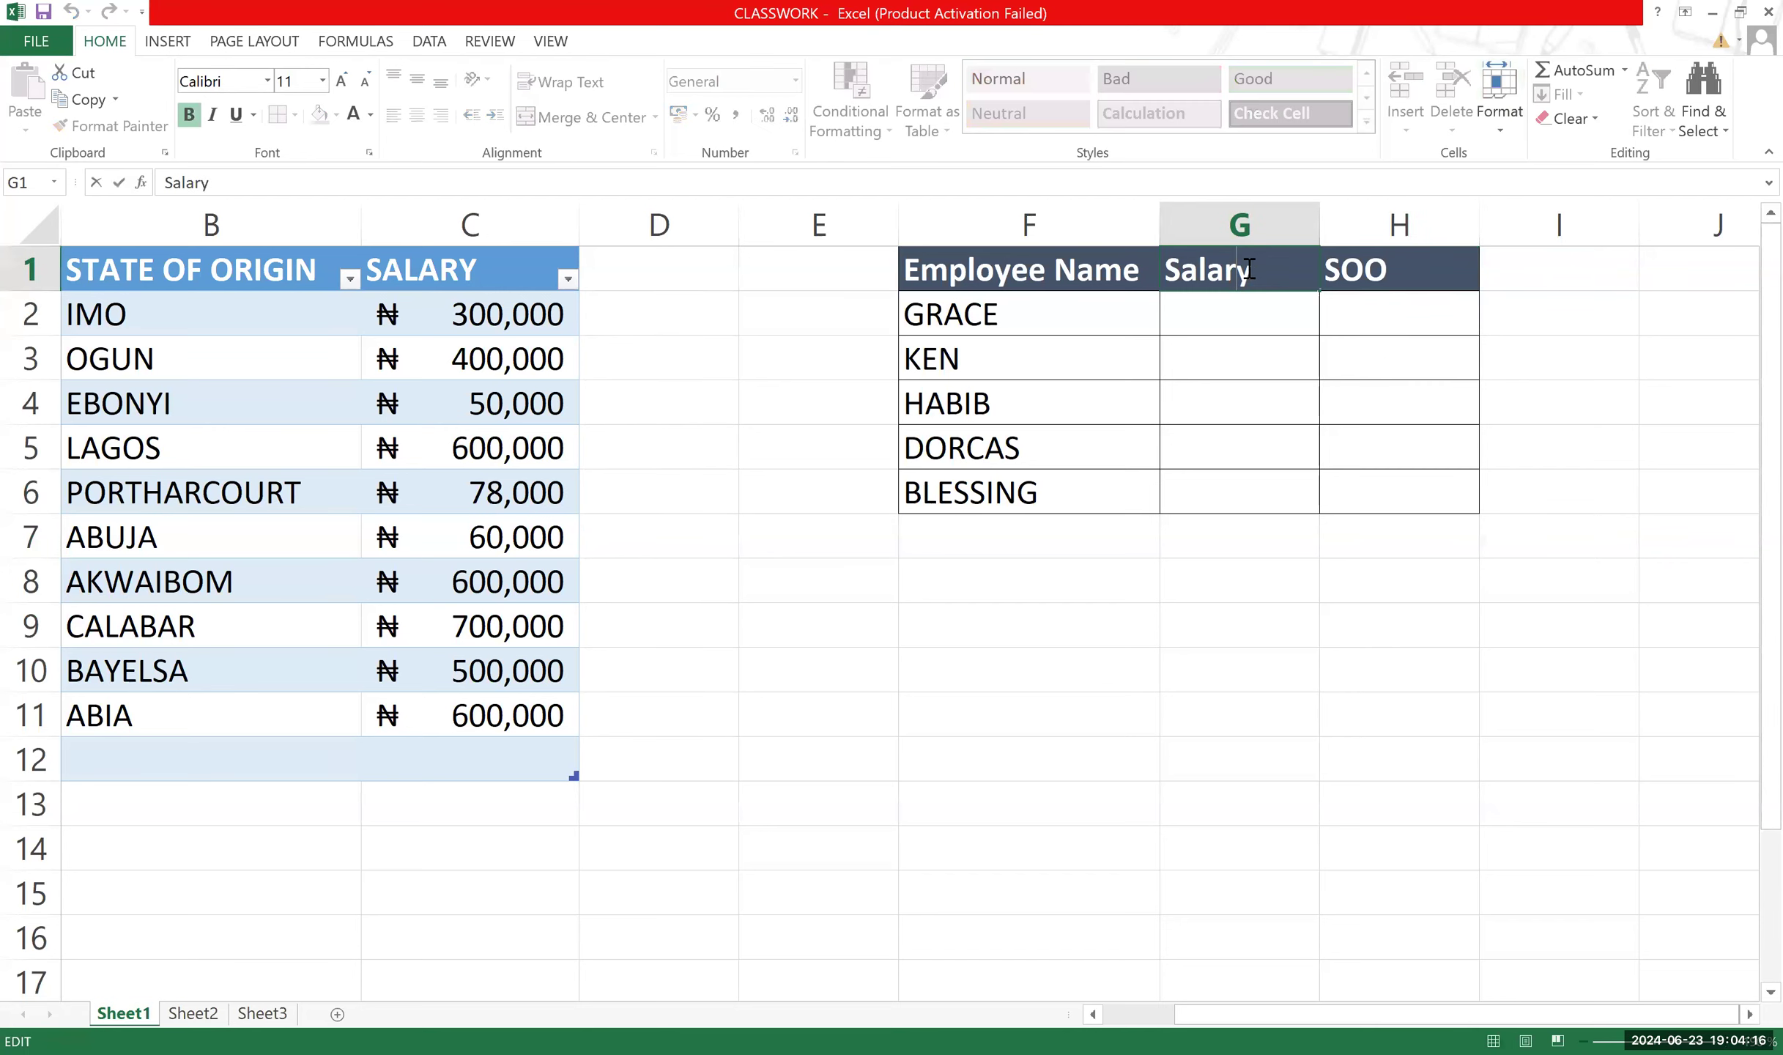
key("BackSpace")
key("BackSpace")
type("ry")
left_click(1273, 398)
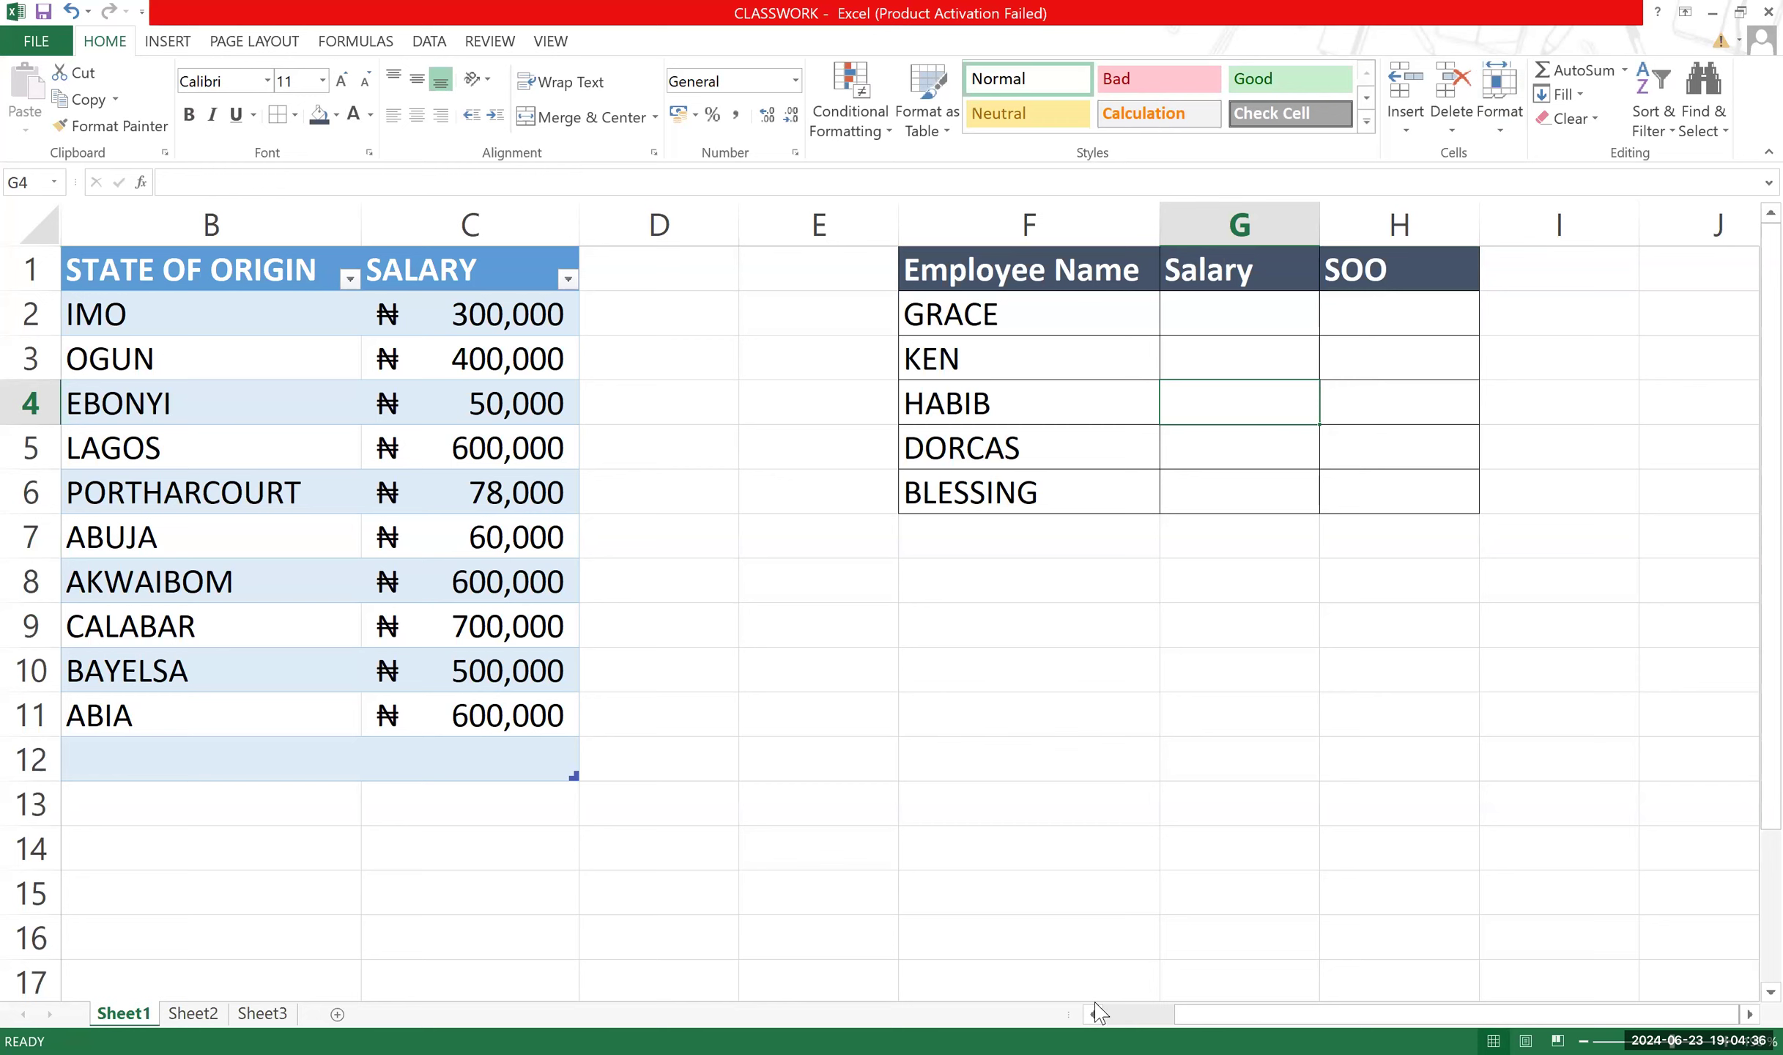
left_click_drag(1308, 1015, 1231, 1015)
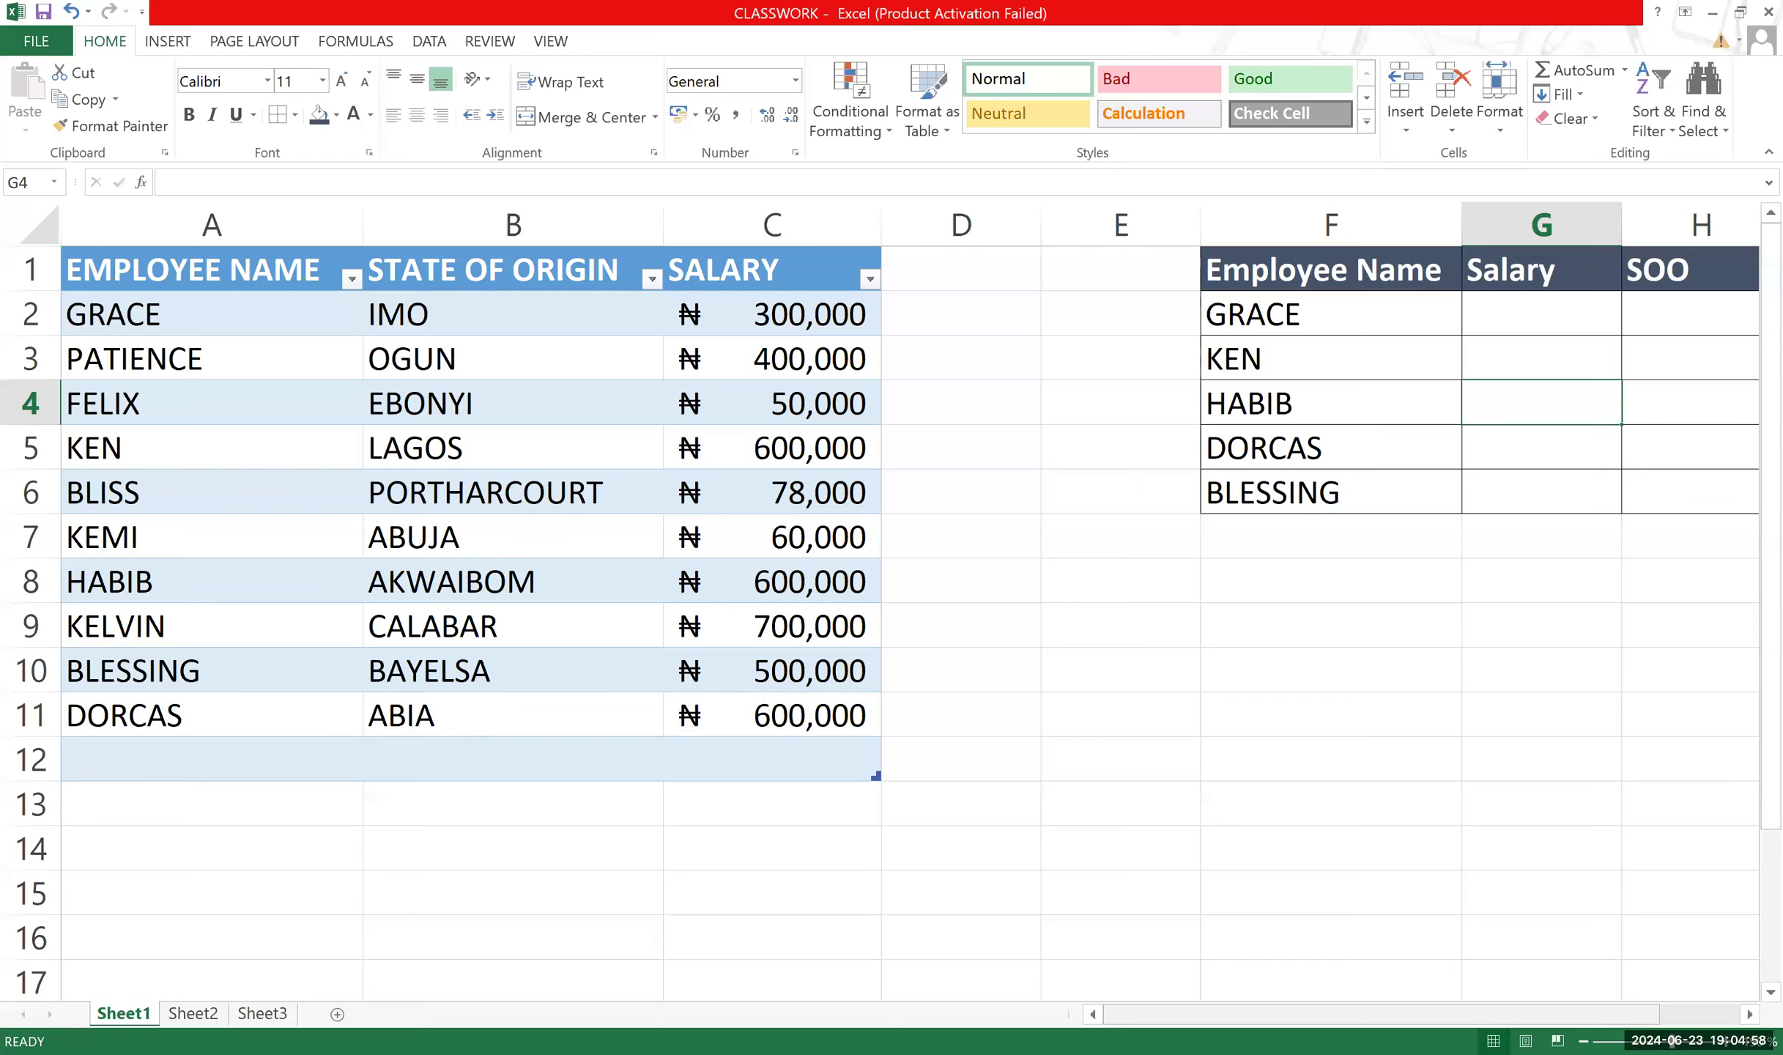
left_click_drag(1436, 1015, 1490, 1014)
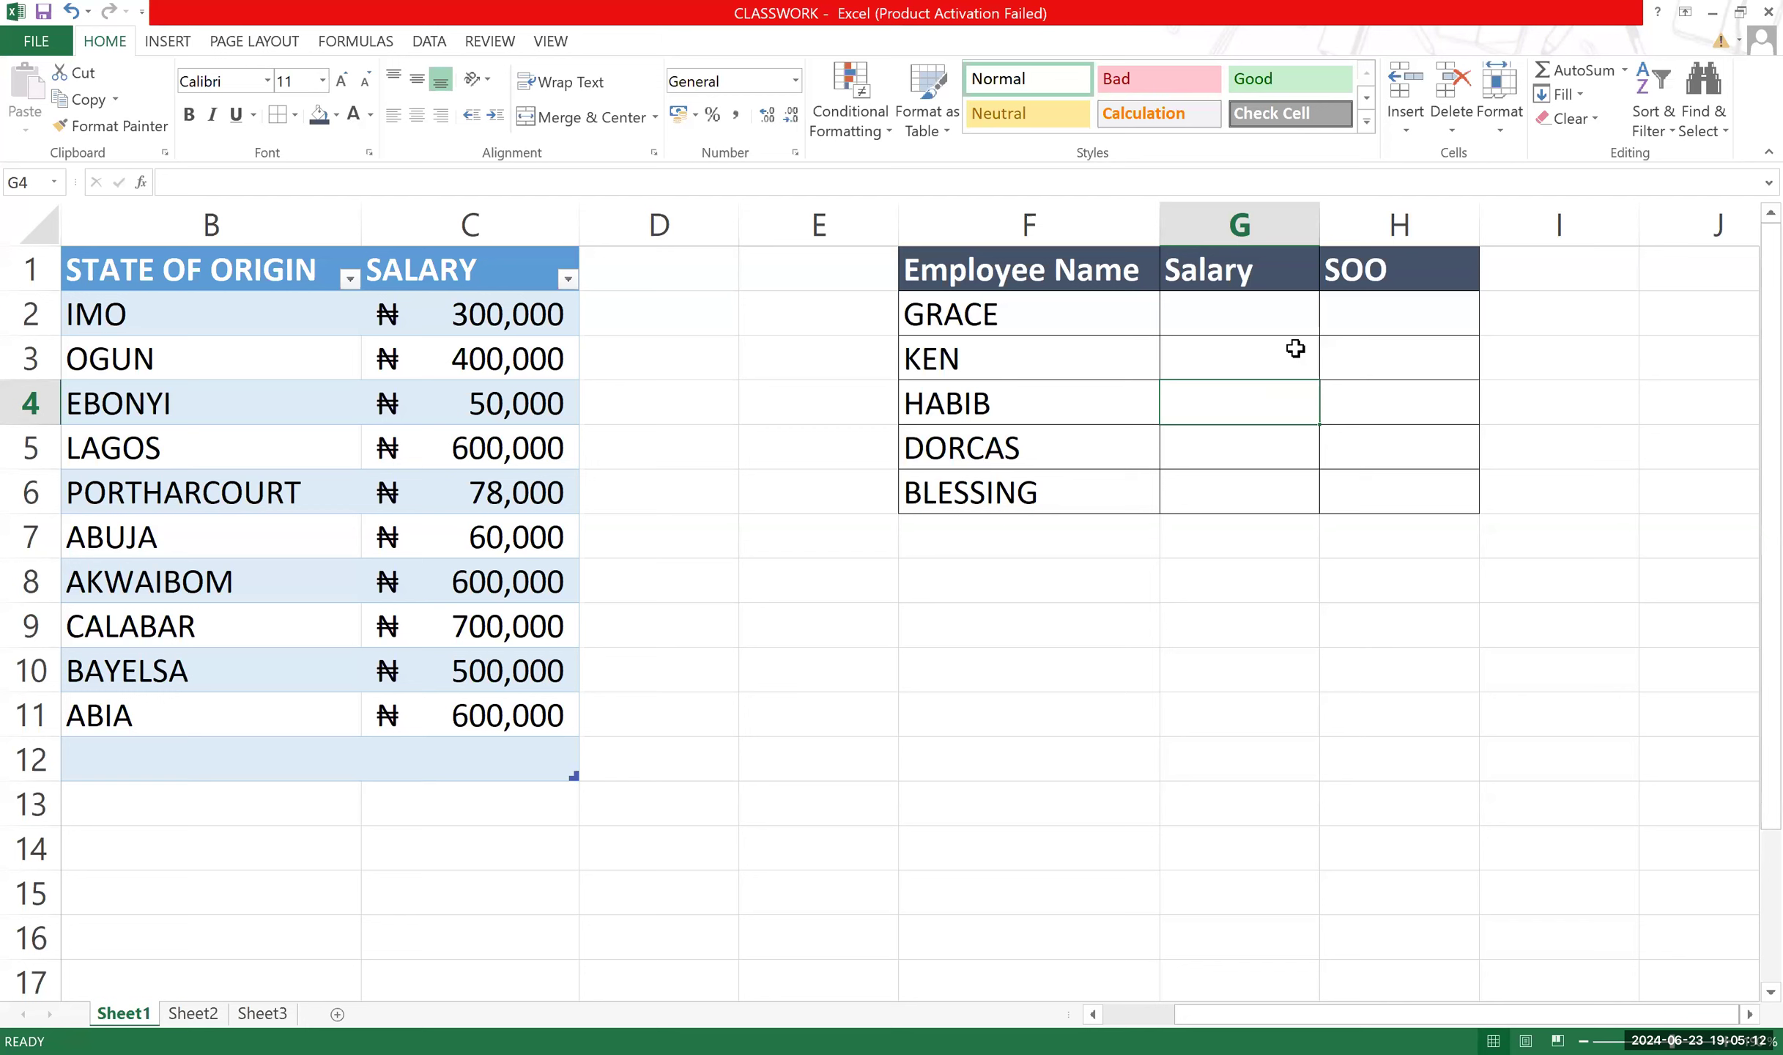
Begin a VLOOKUP formula in cell G2 with F2 as the lookup value.
left_click(1250, 319)
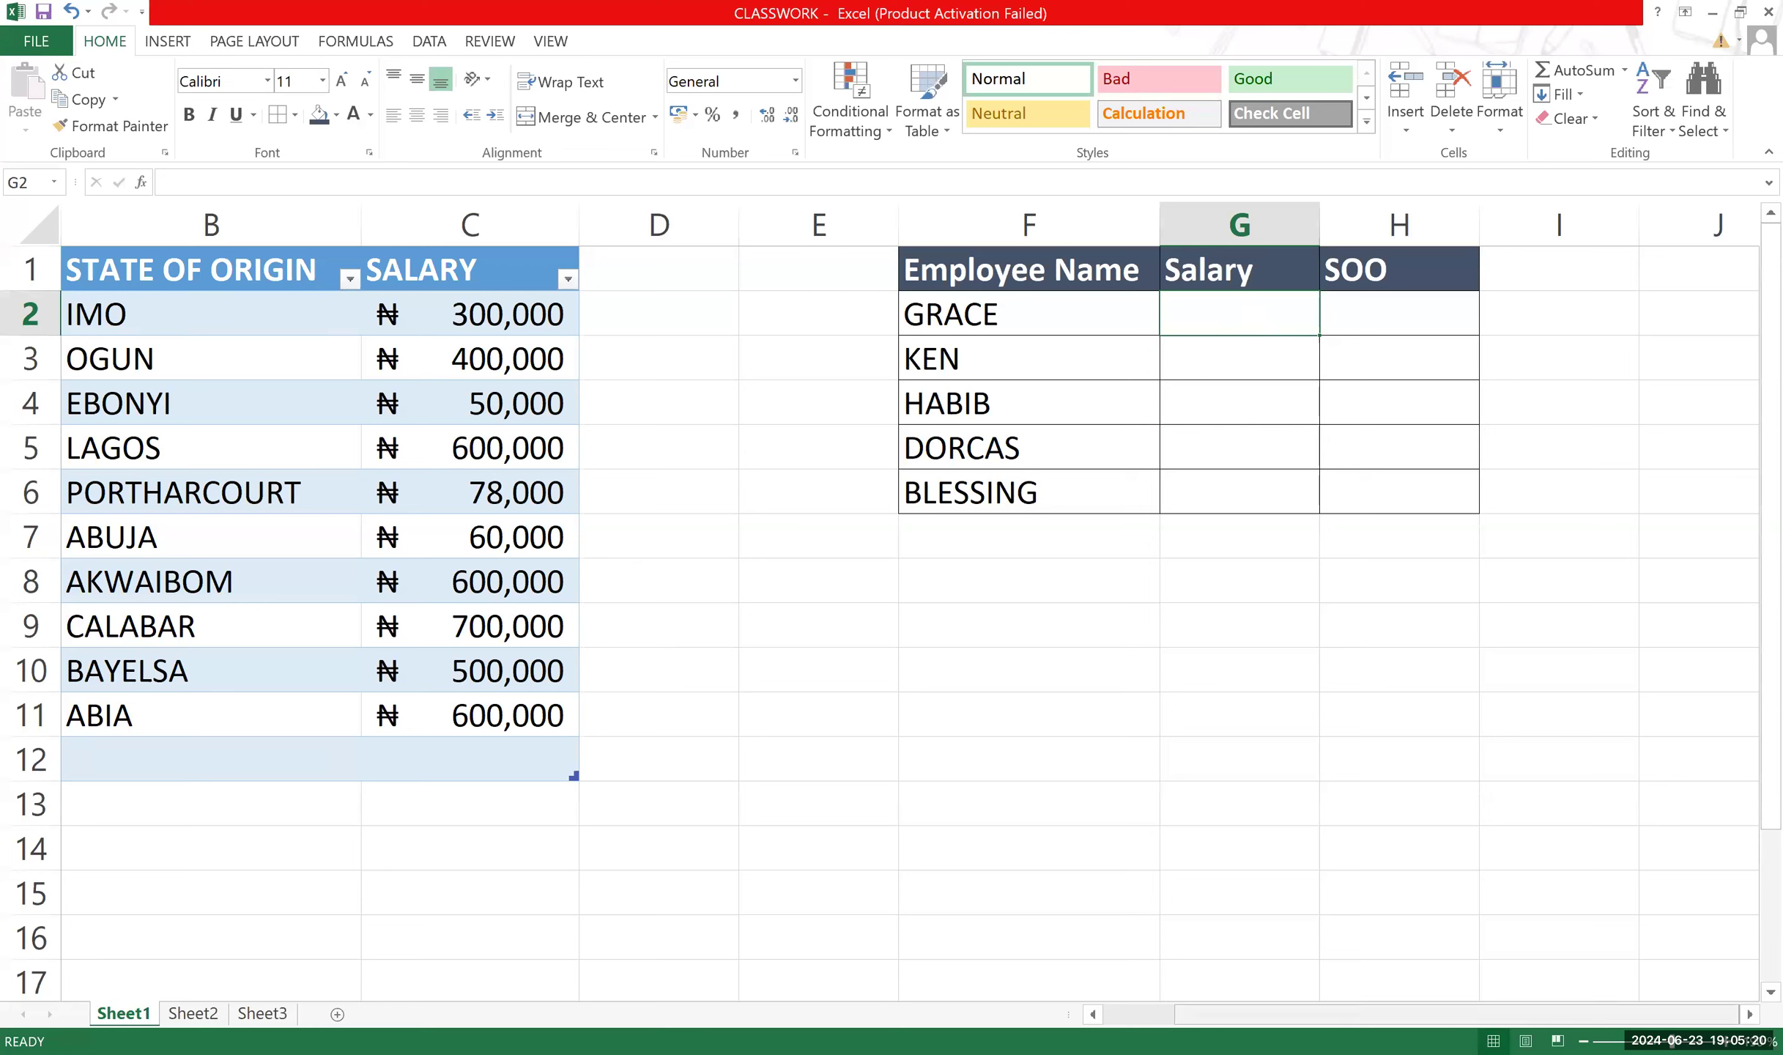
left_click_drag(1282, 1015, 1207, 1014)
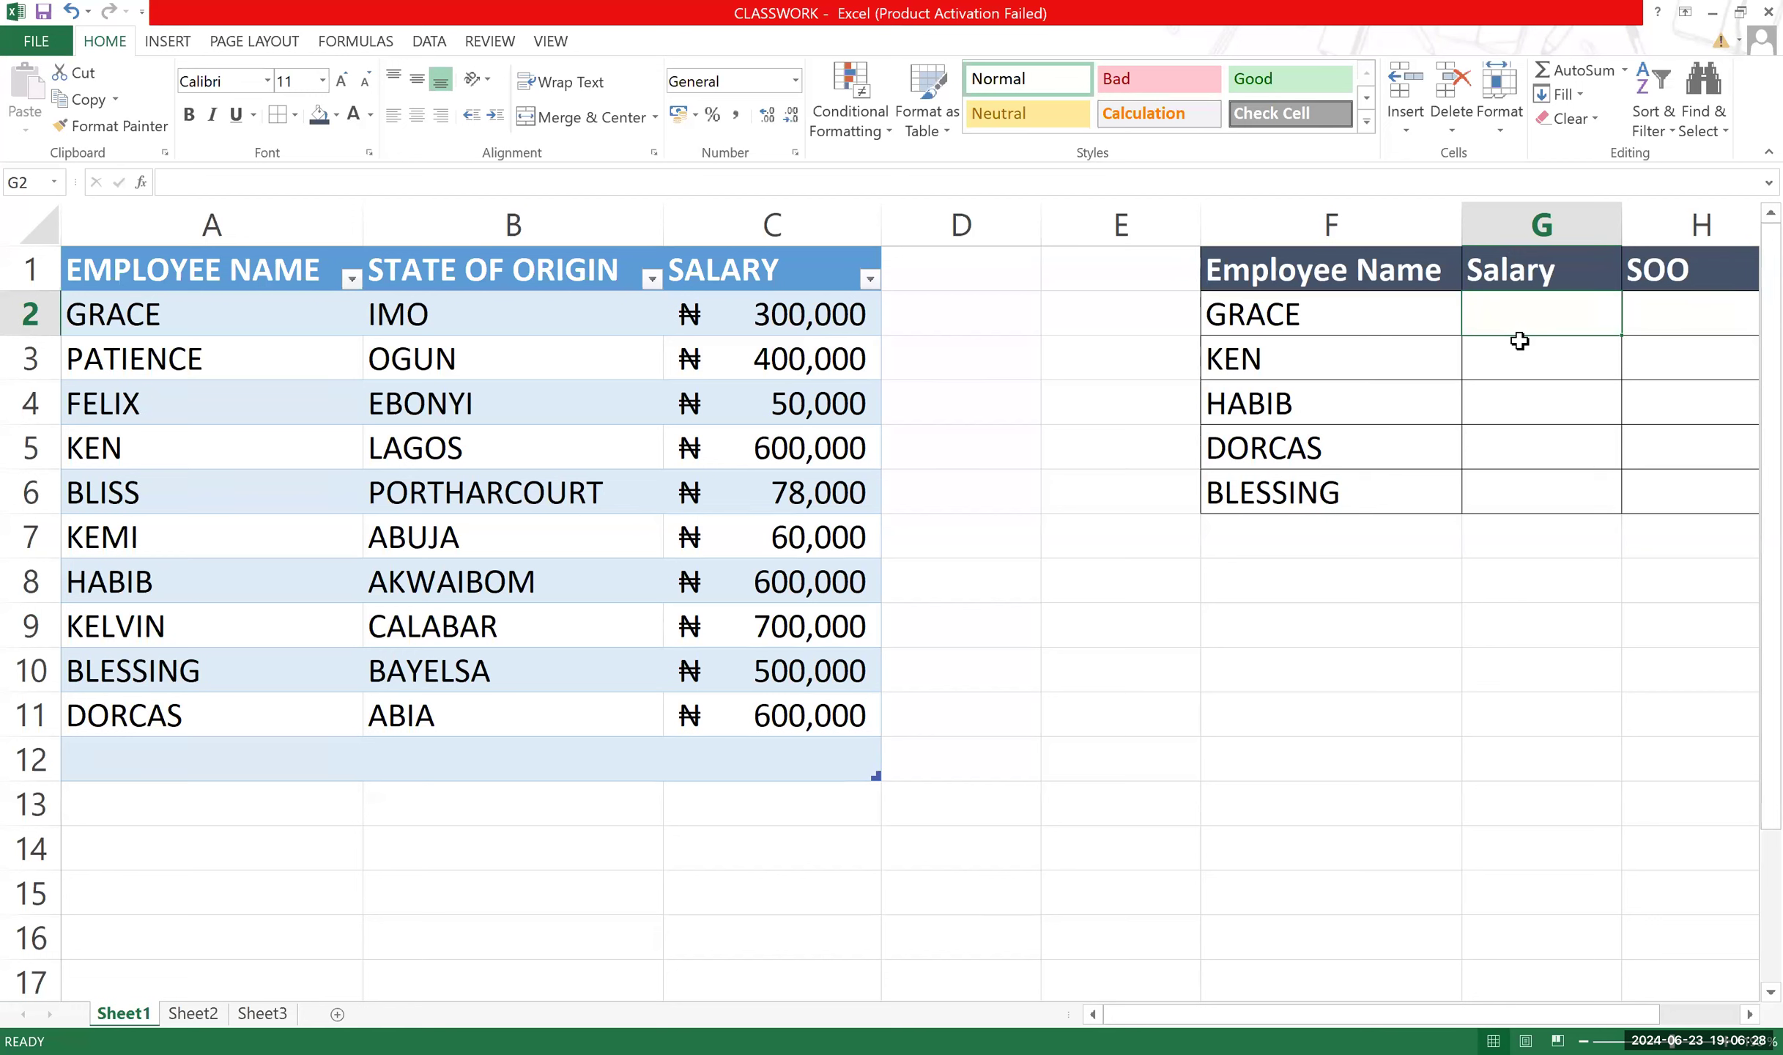
double_click(1548, 316)
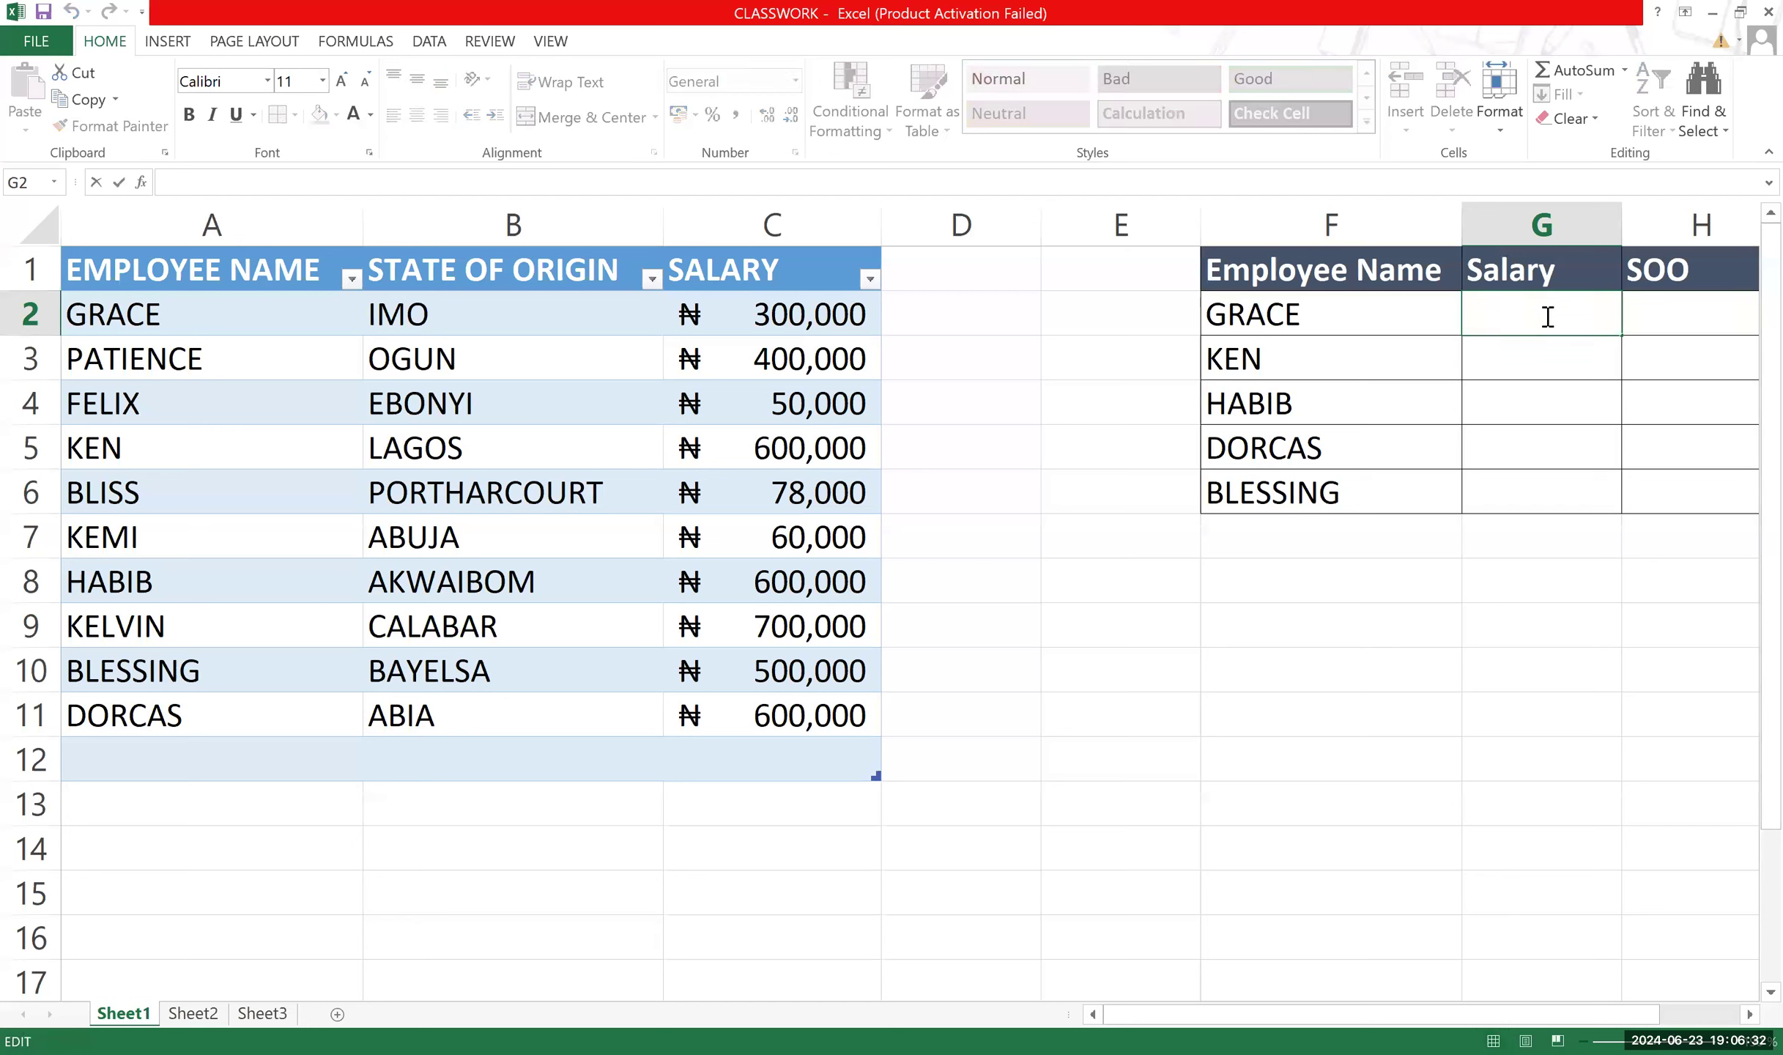
type("=")
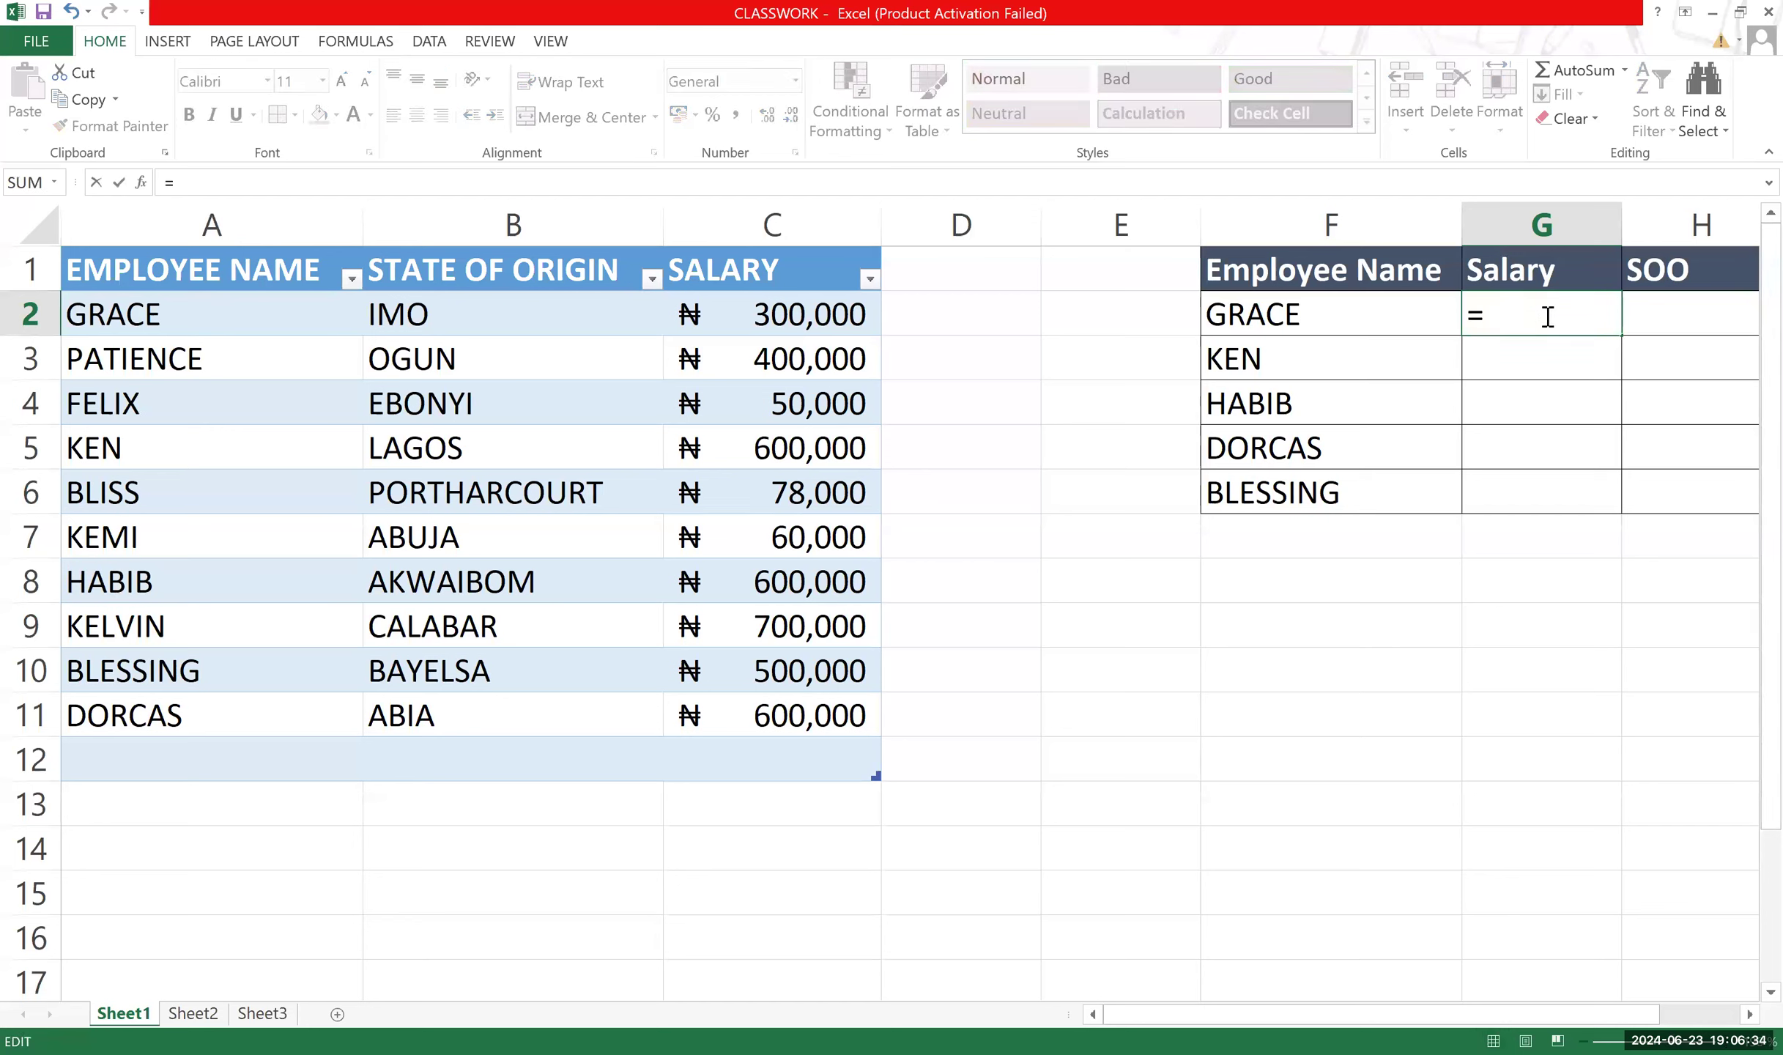
type("vlo")
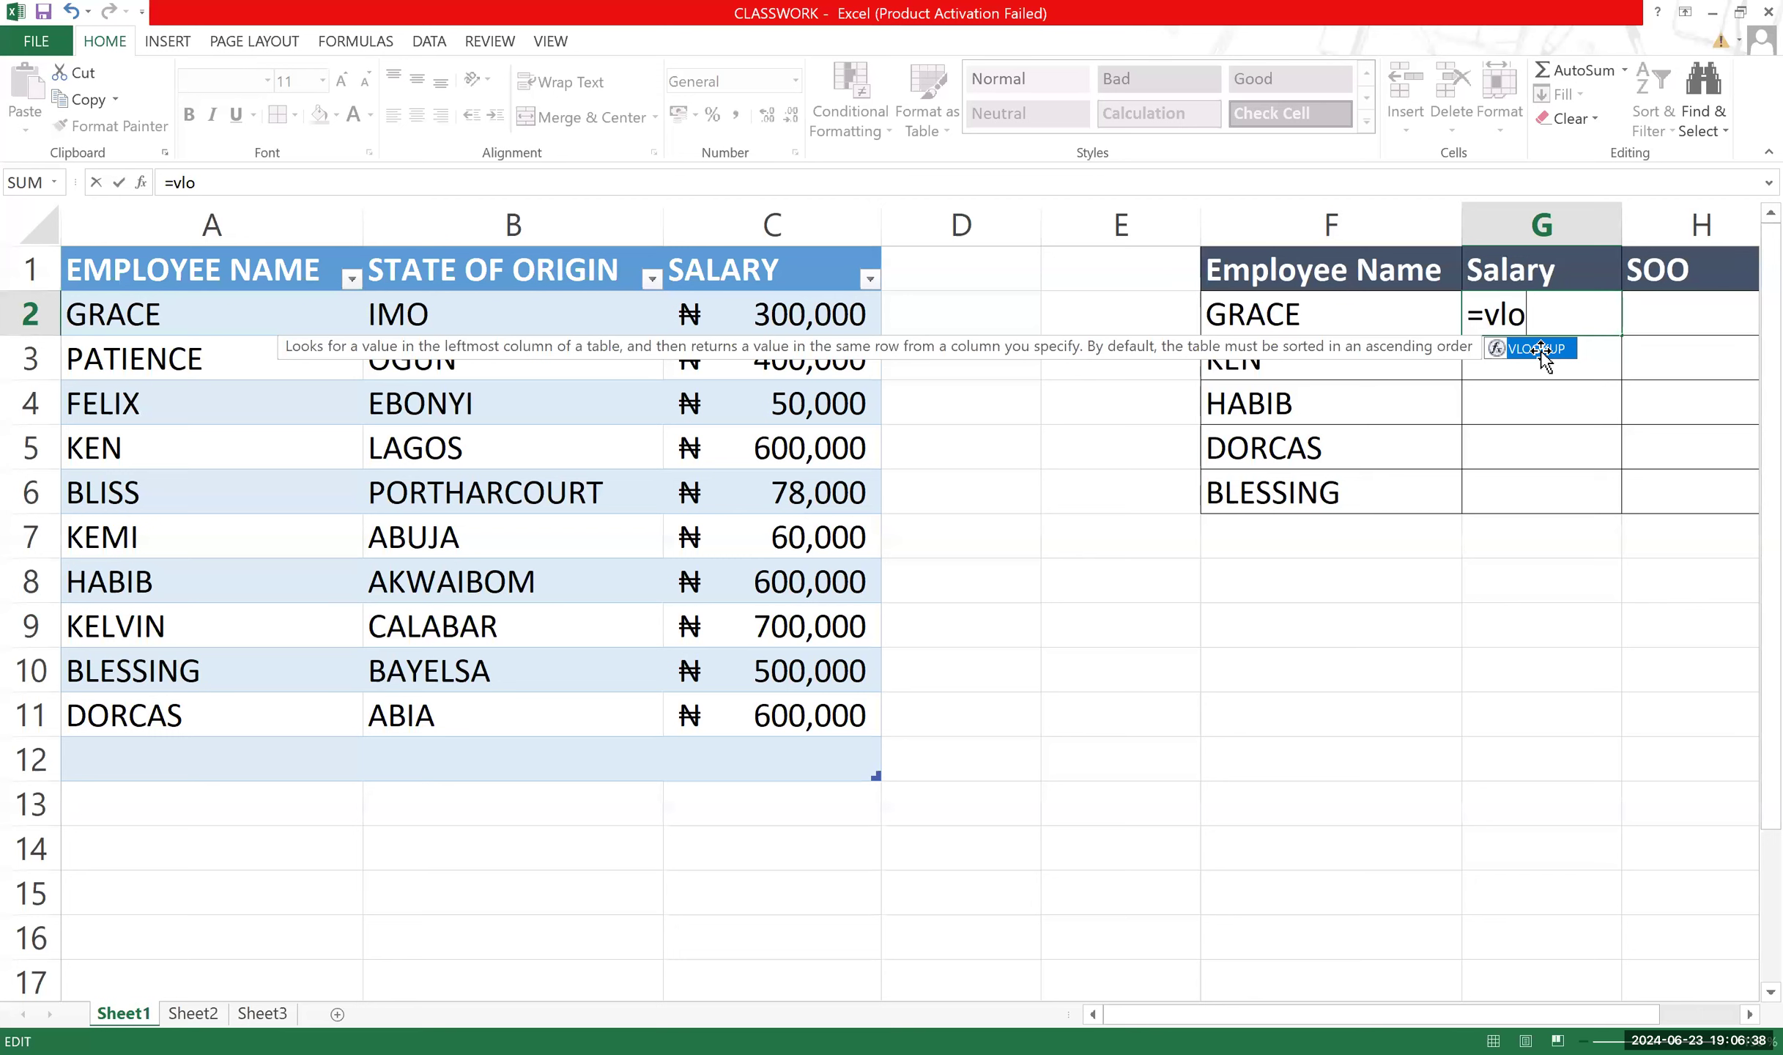
key("Tab")
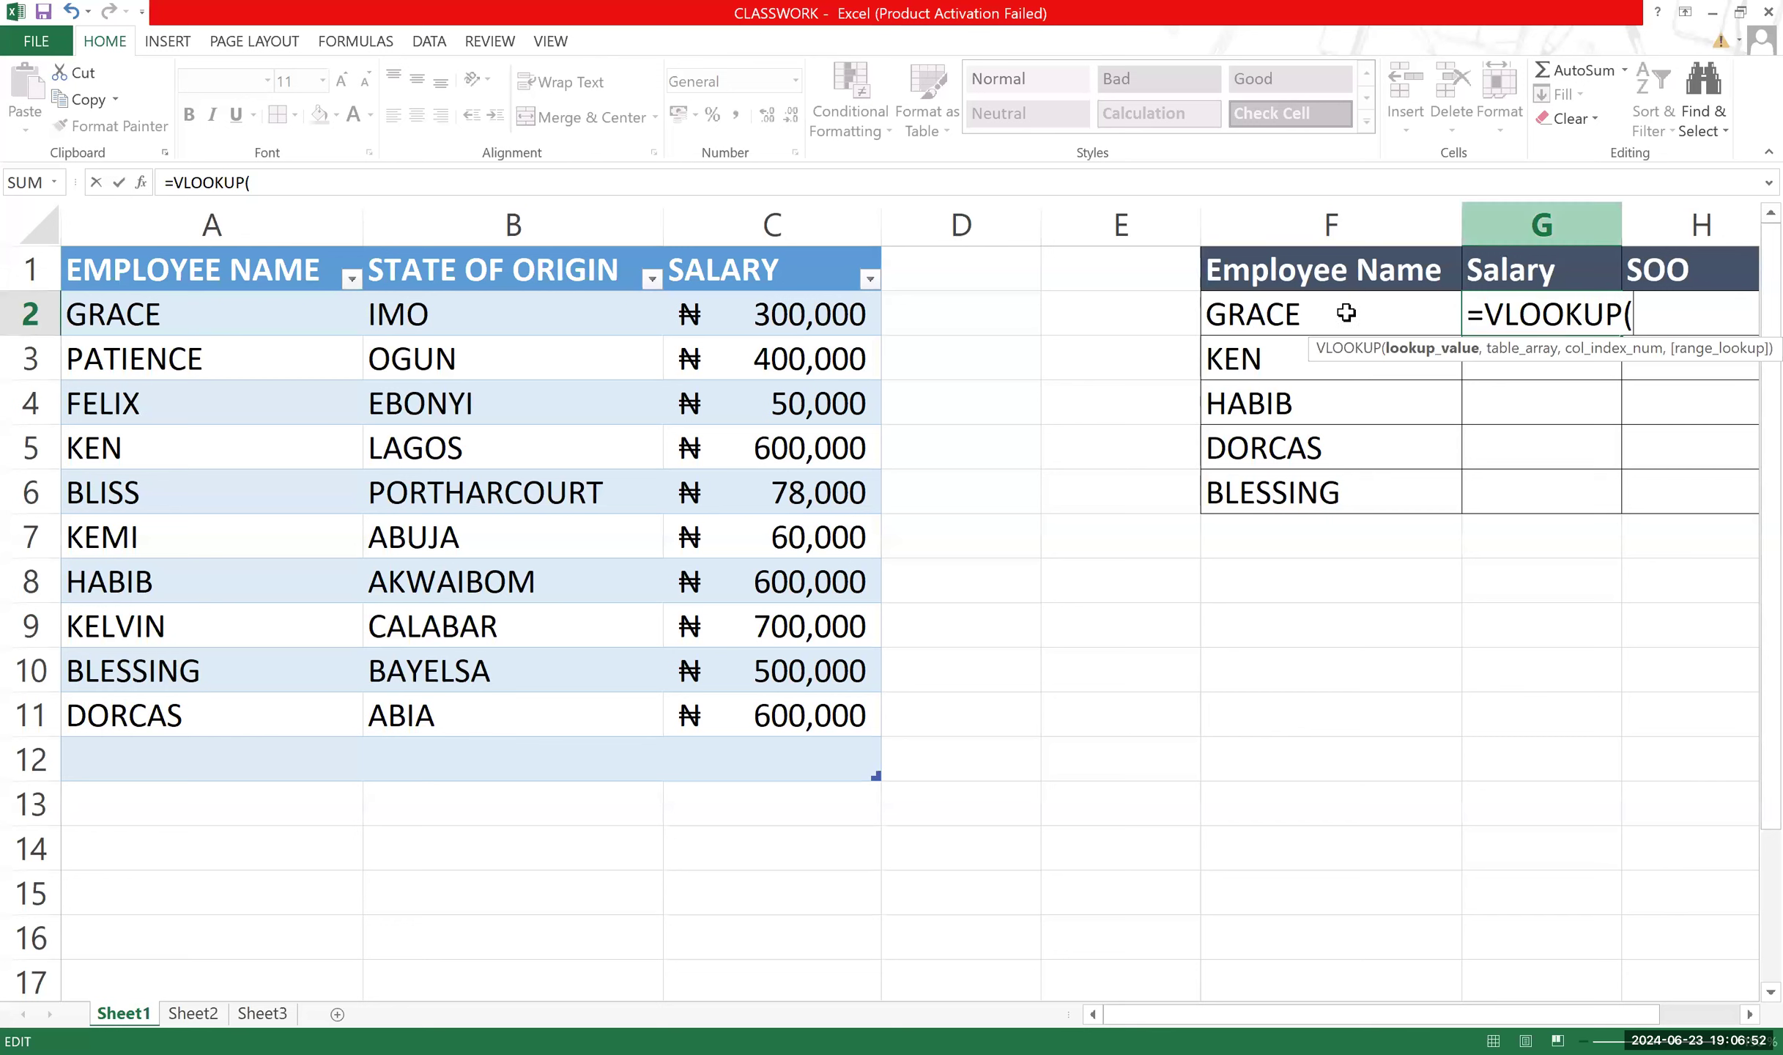
left_click(1314, 320)
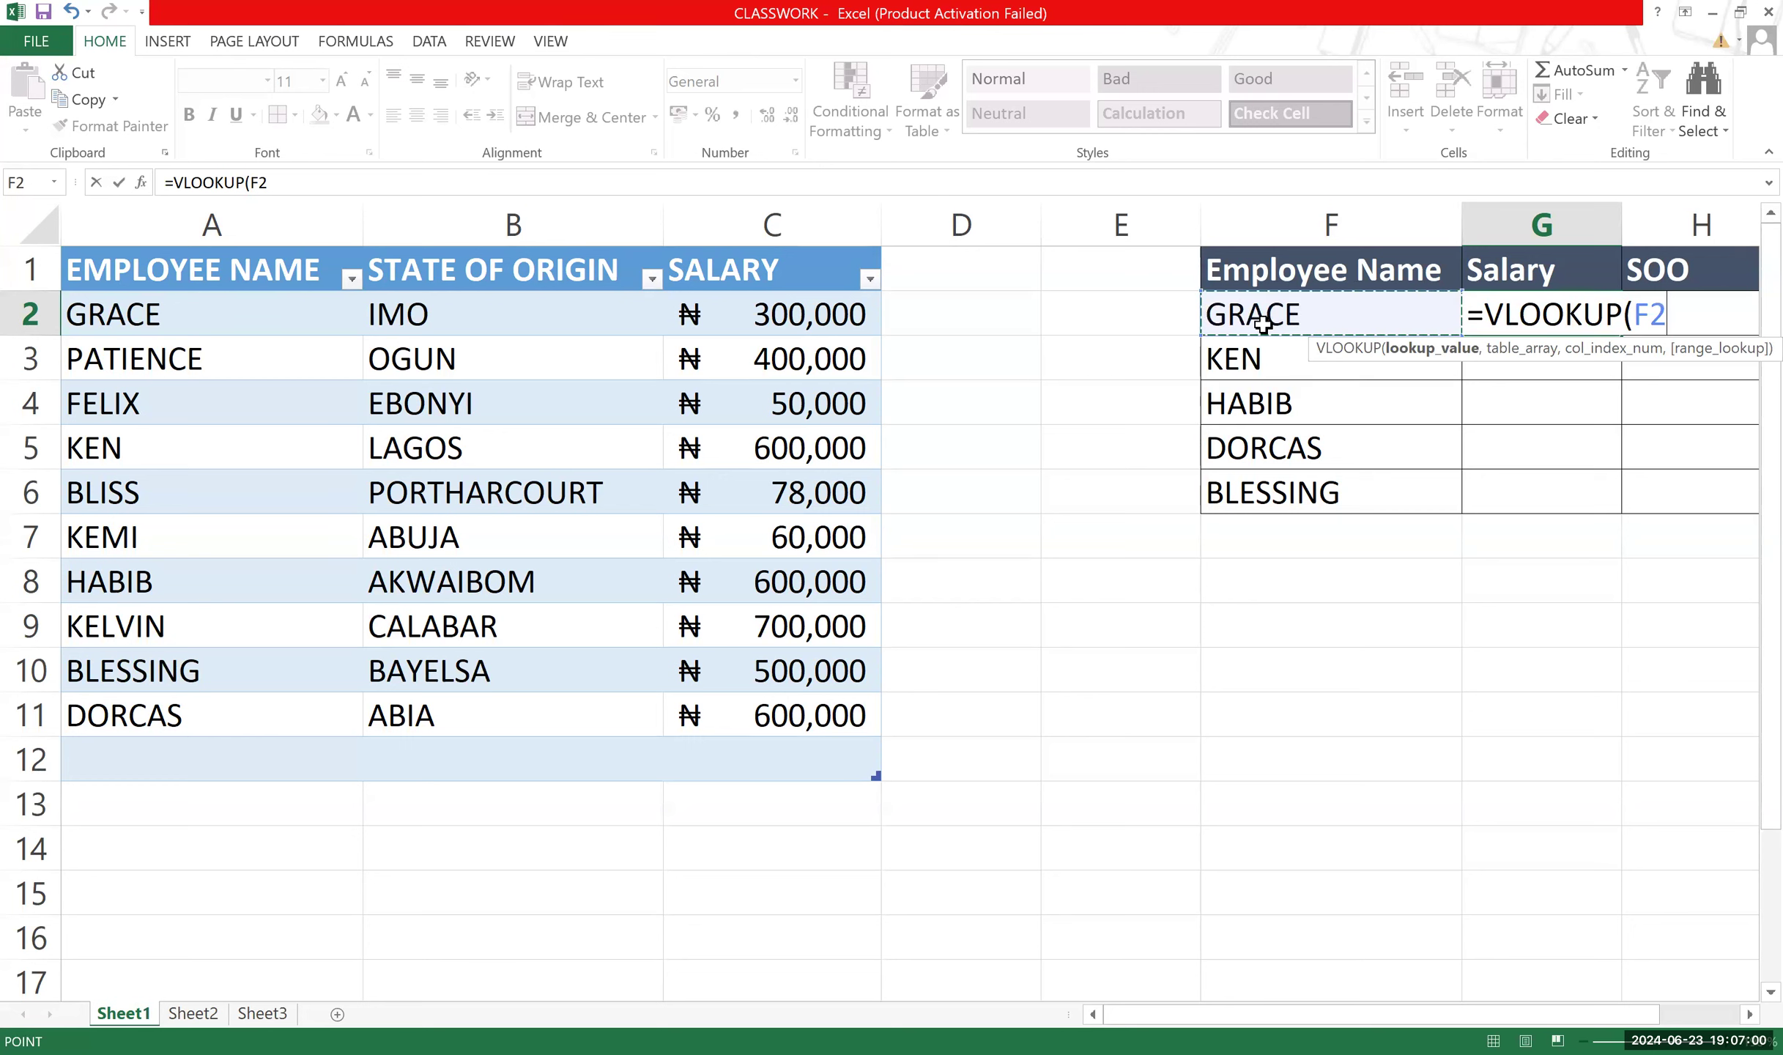
type(",")
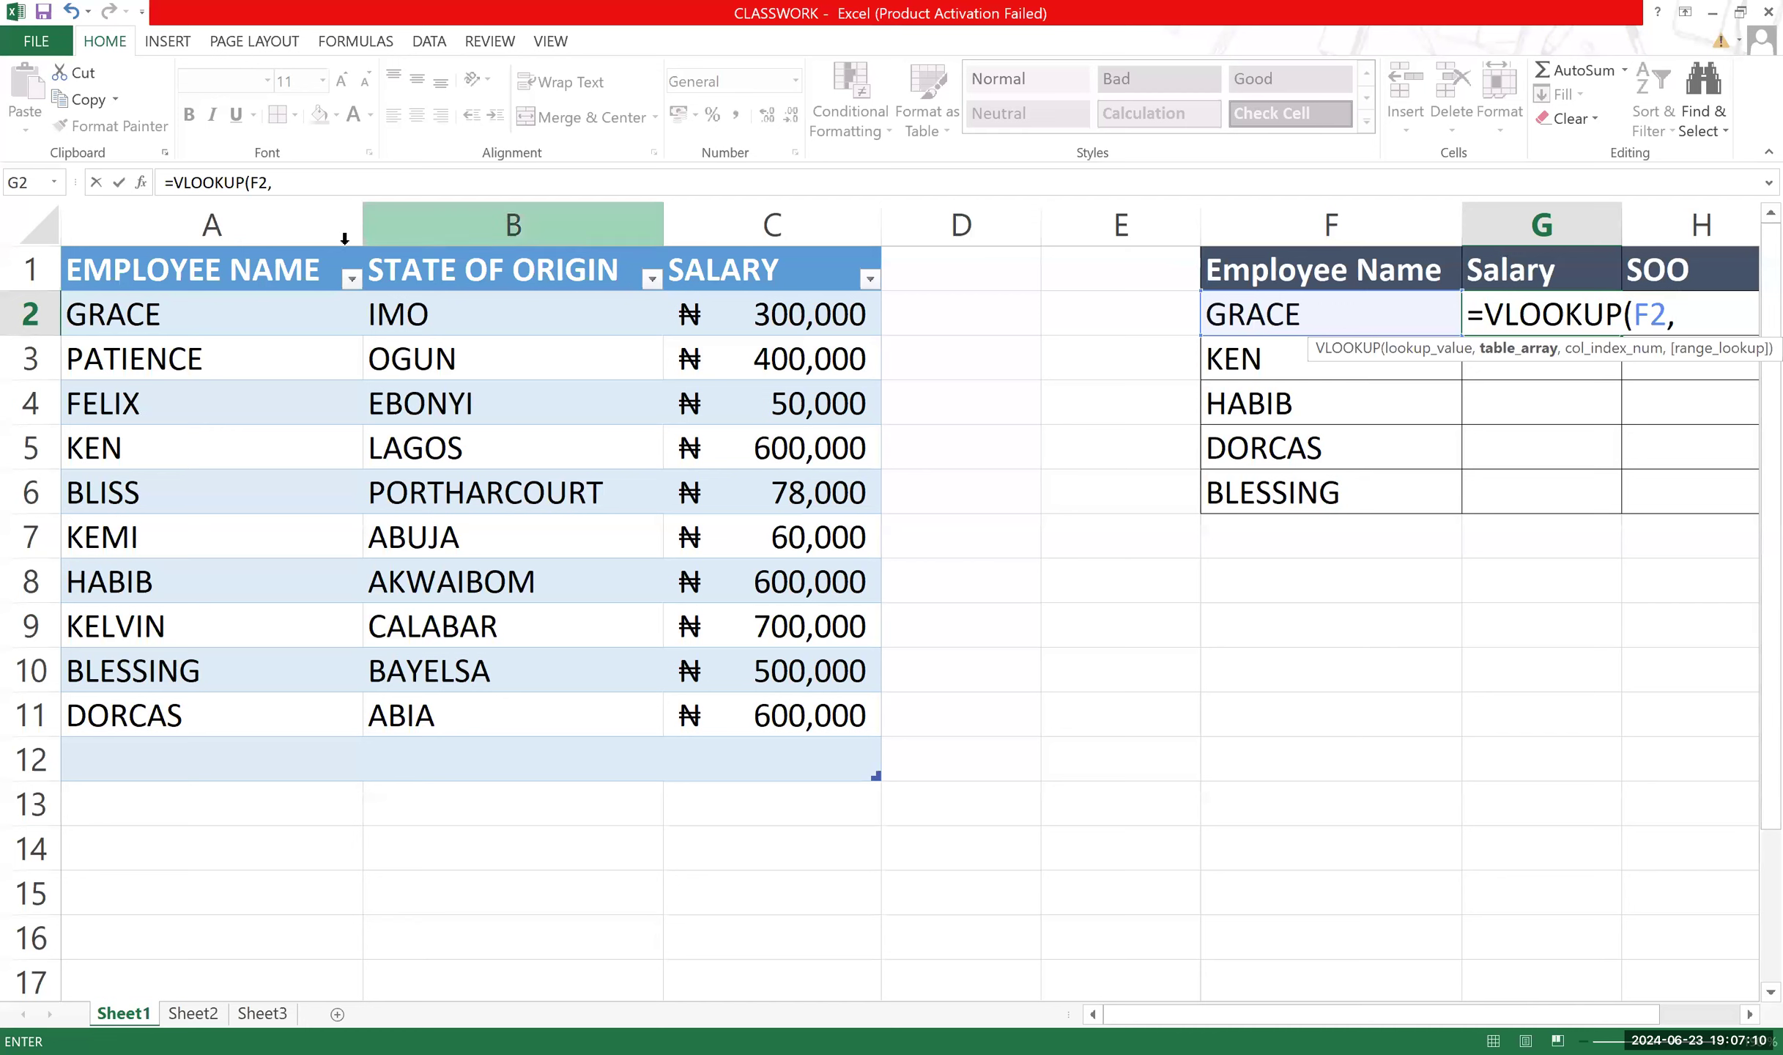
left_click(305, 274)
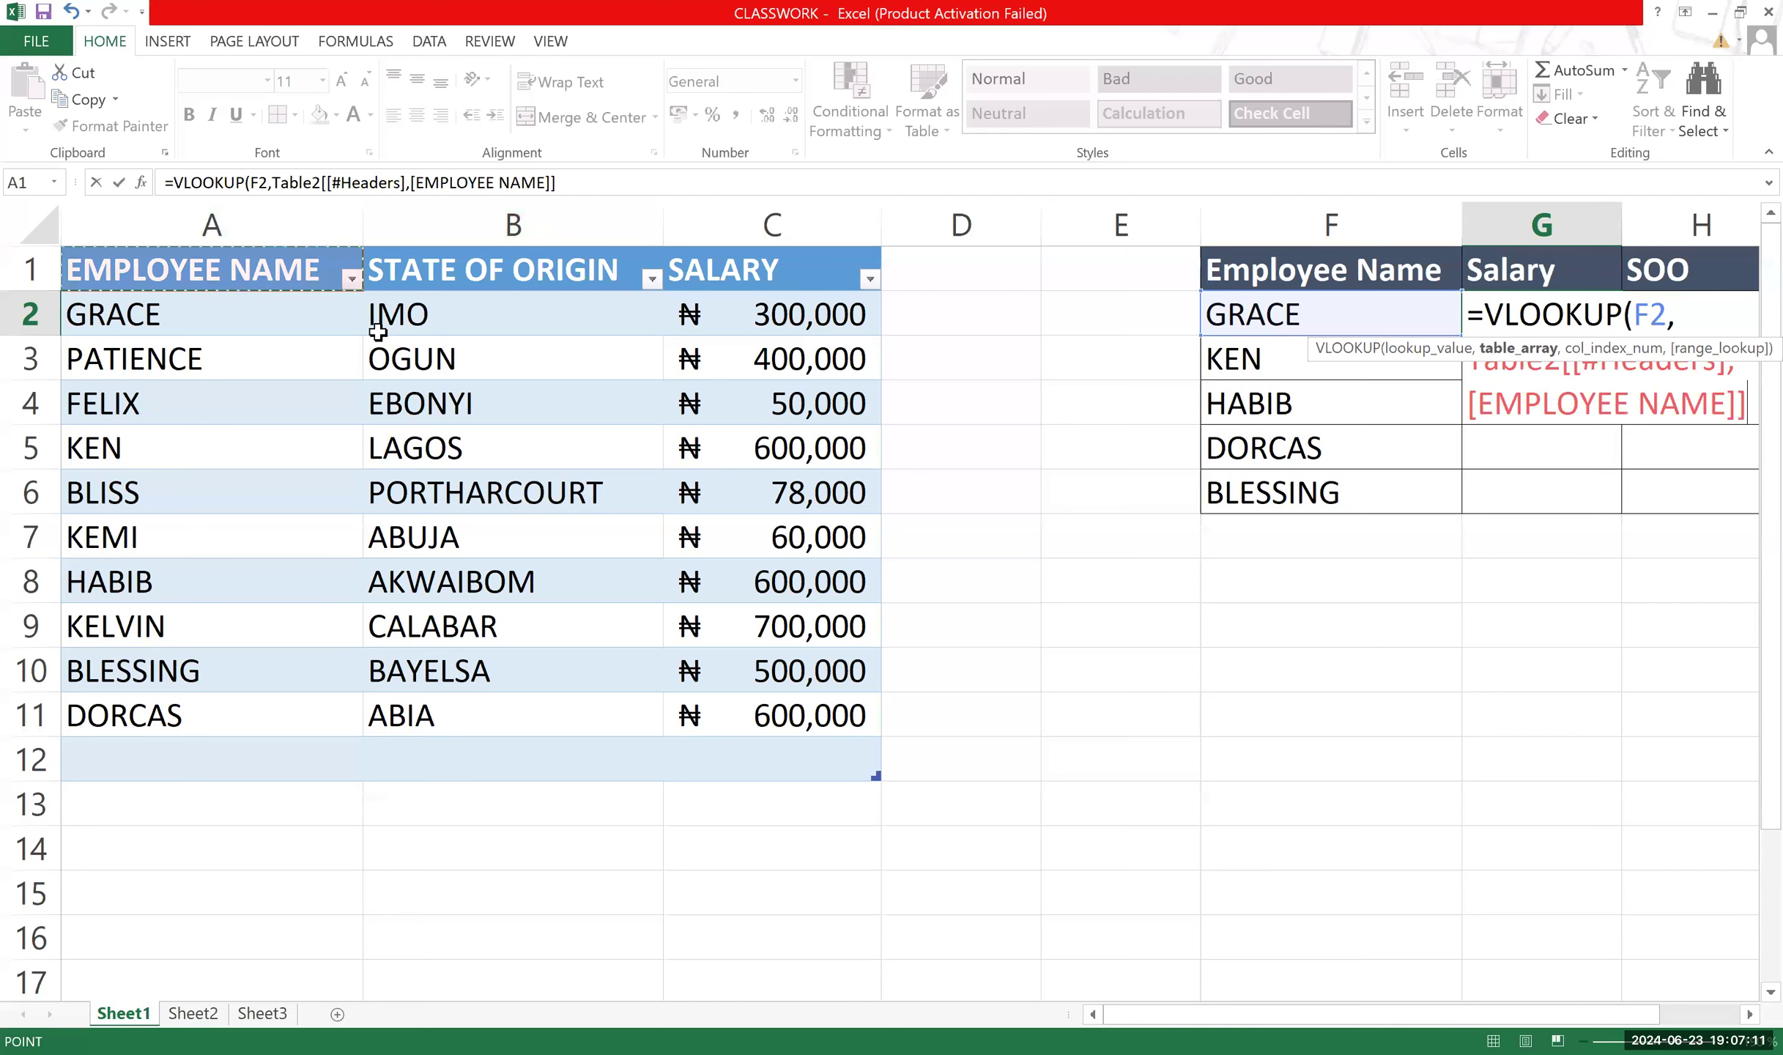
left_click(784, 715, "shift")
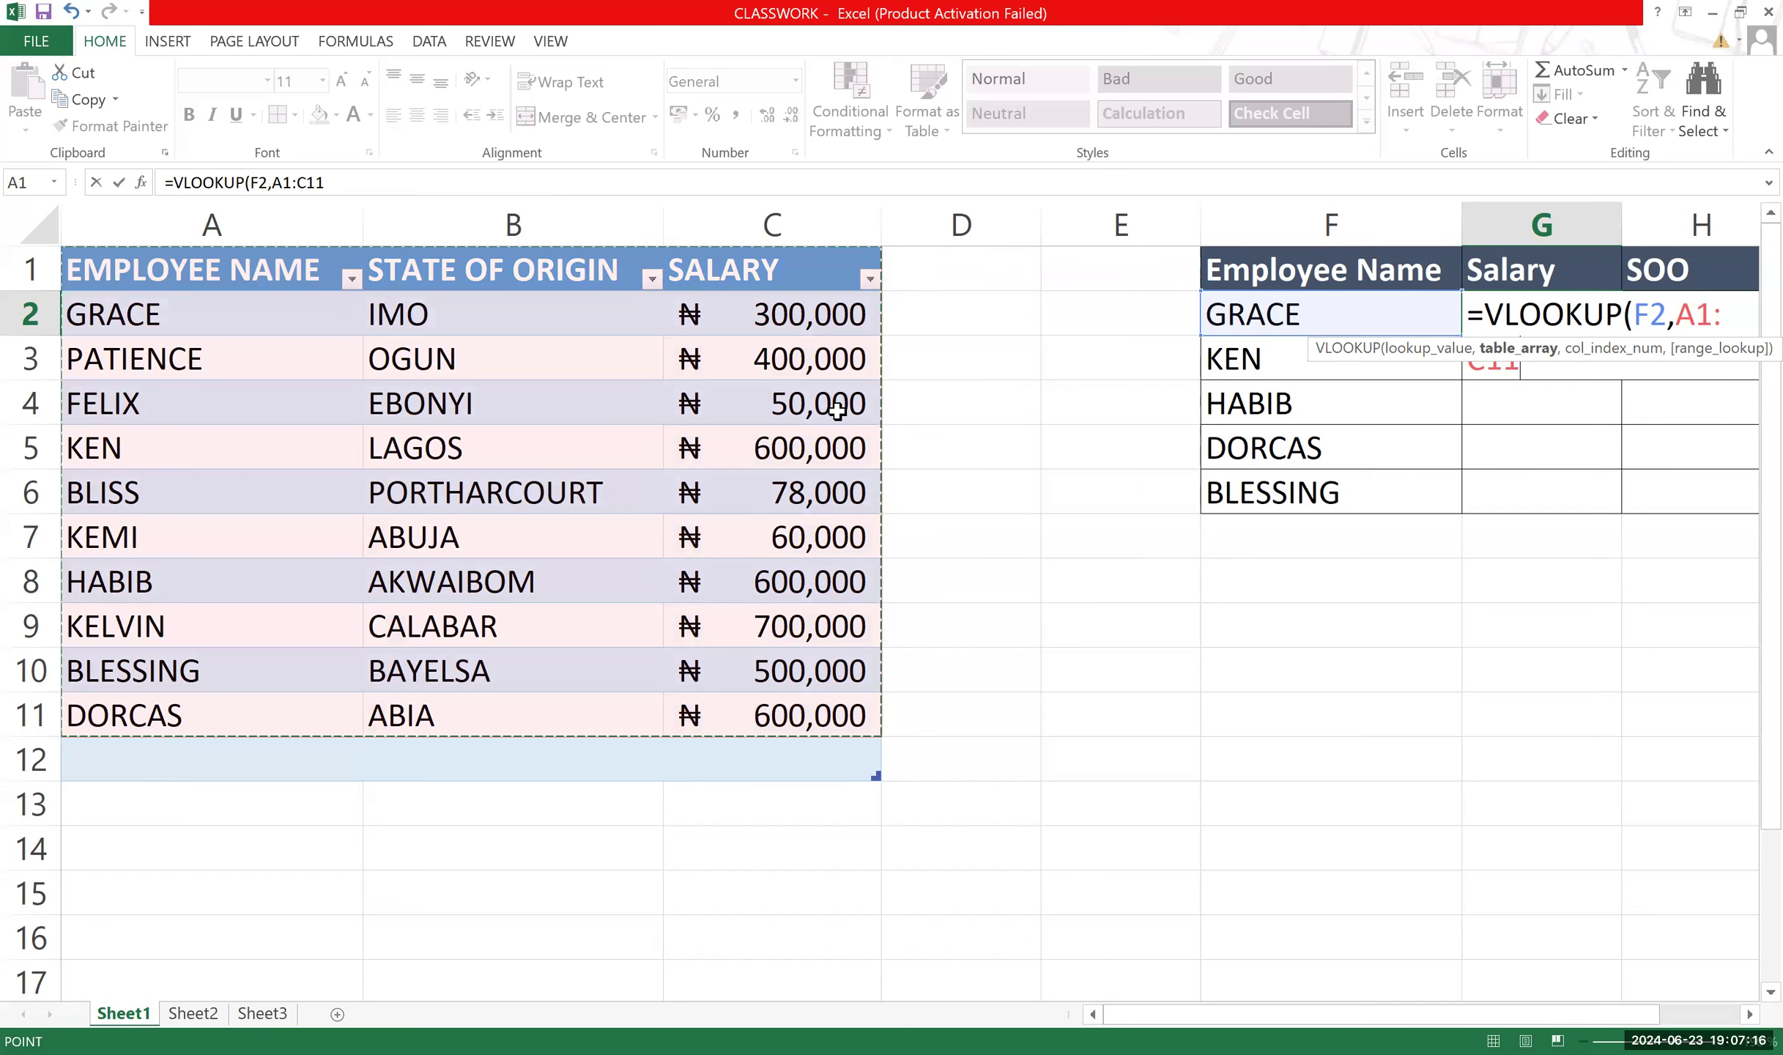
type(",")
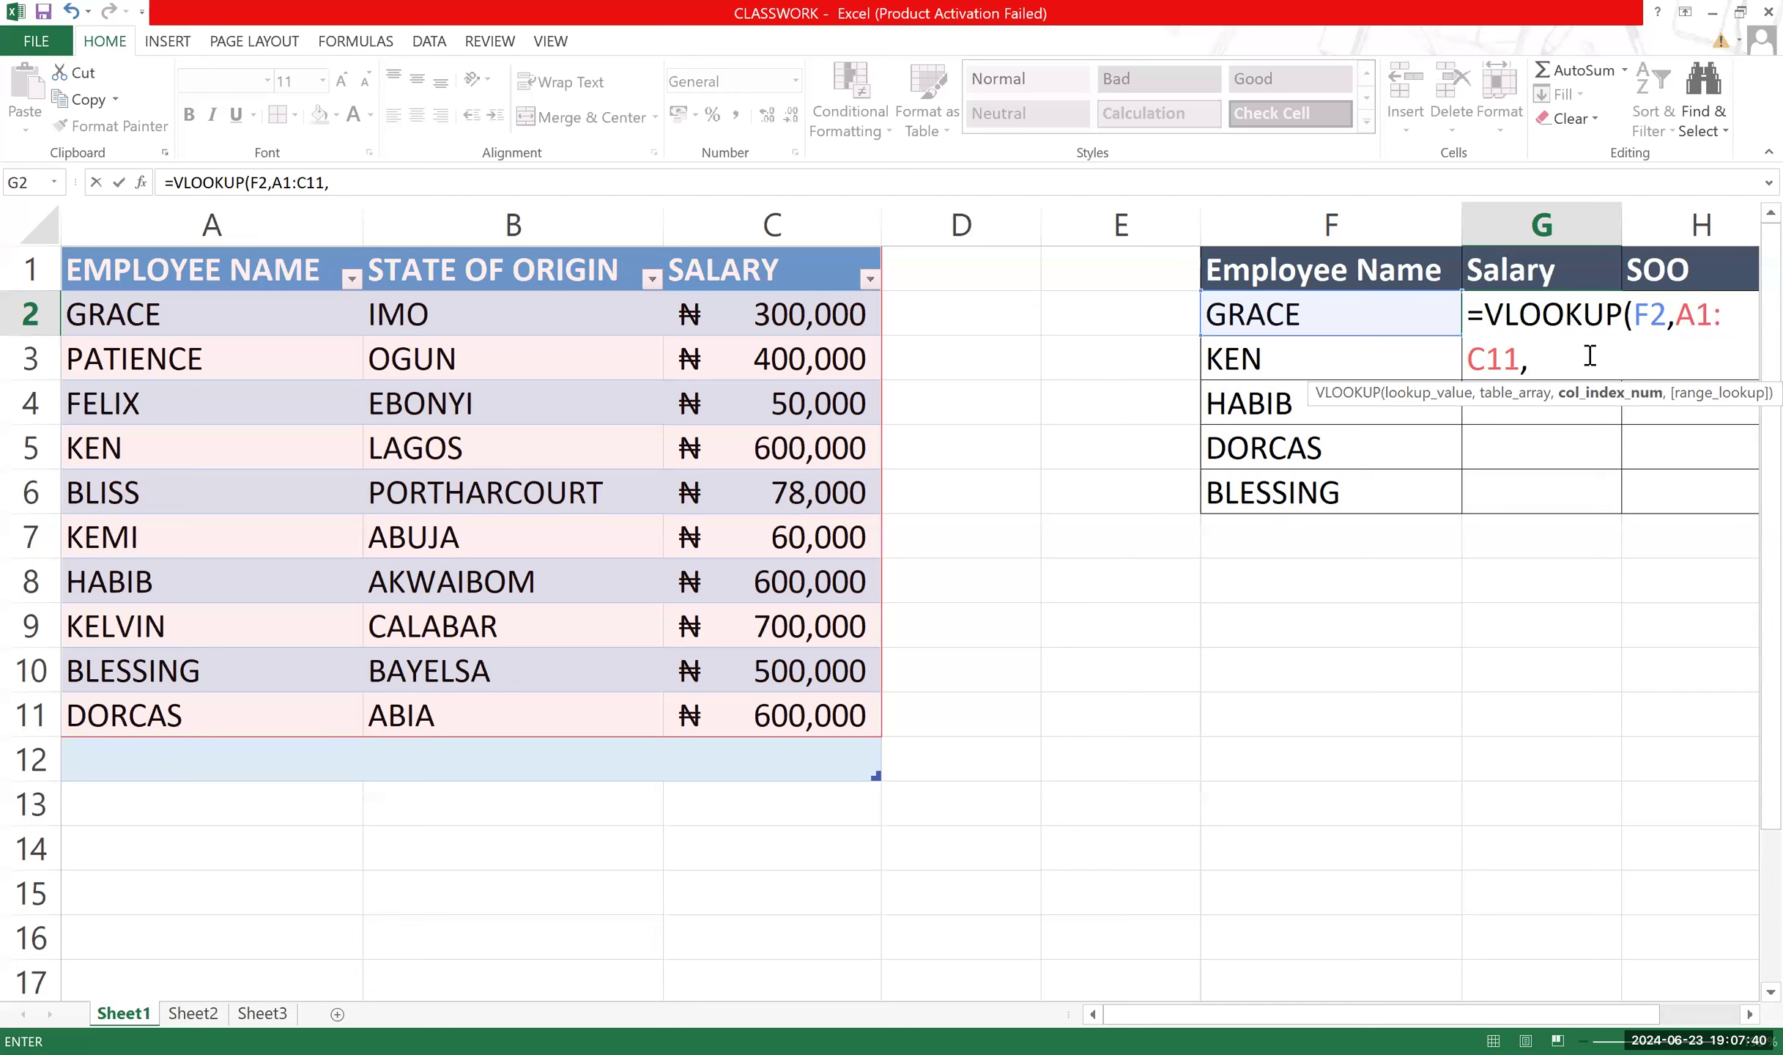
type("3,")
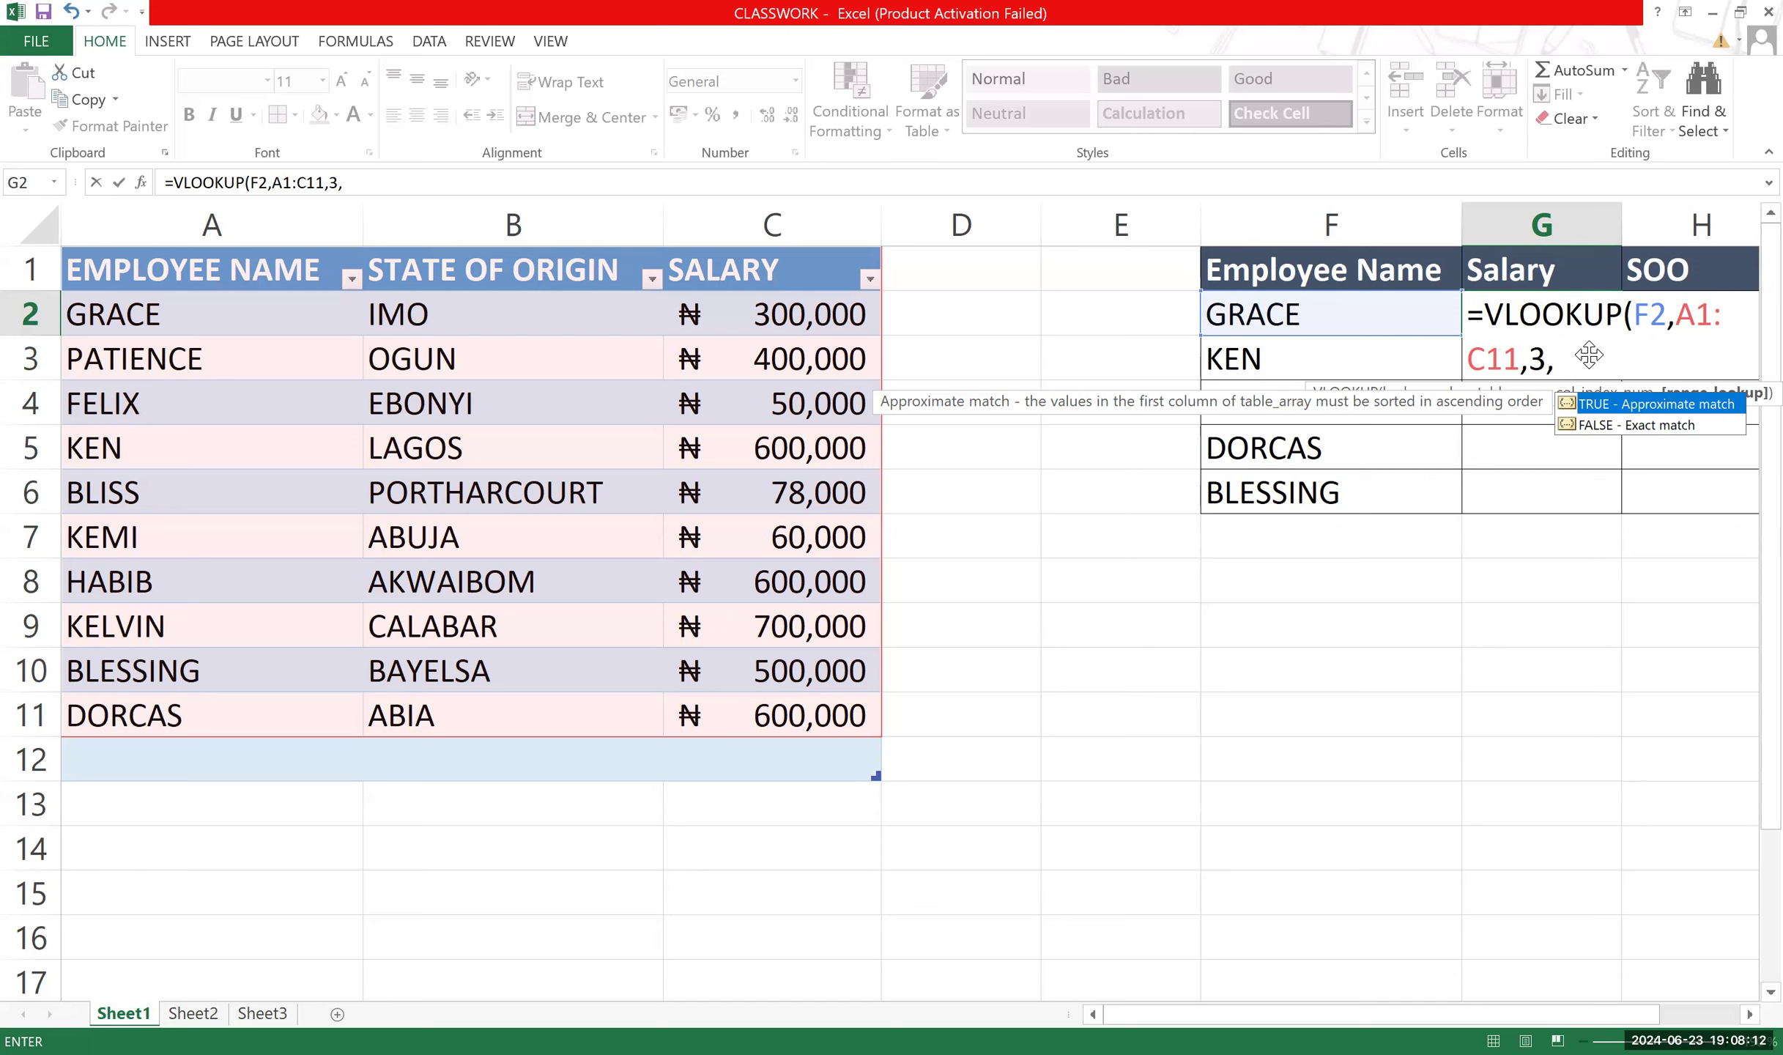
key("BackSpace")
key("BackSpace")
key("BackSpace")
key("BackSpace")
key("BackSpace")
key("BackSpace")
key("BackSpace")
key("BackSpace")
key("BackSpace")
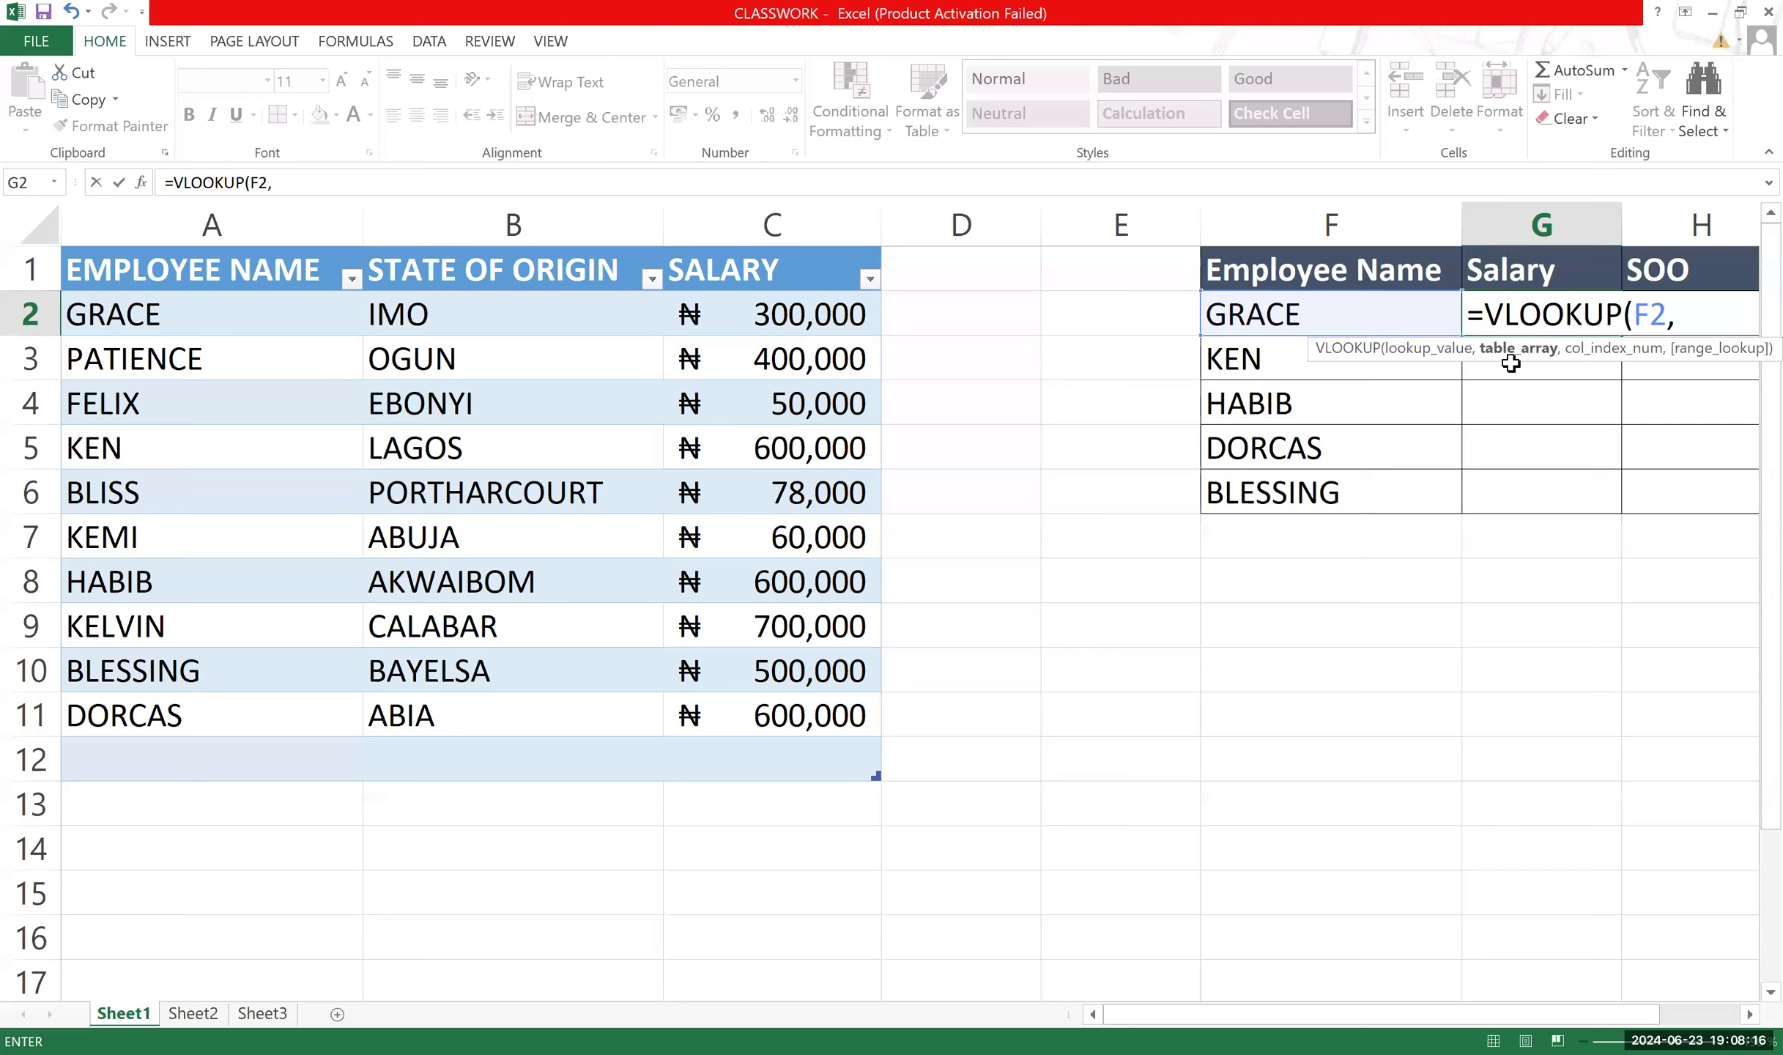
Complete the VLOOKUP in G2 with table range A1:C11, column index 3 and FALSE for an exact match.
left_click(293, 273)
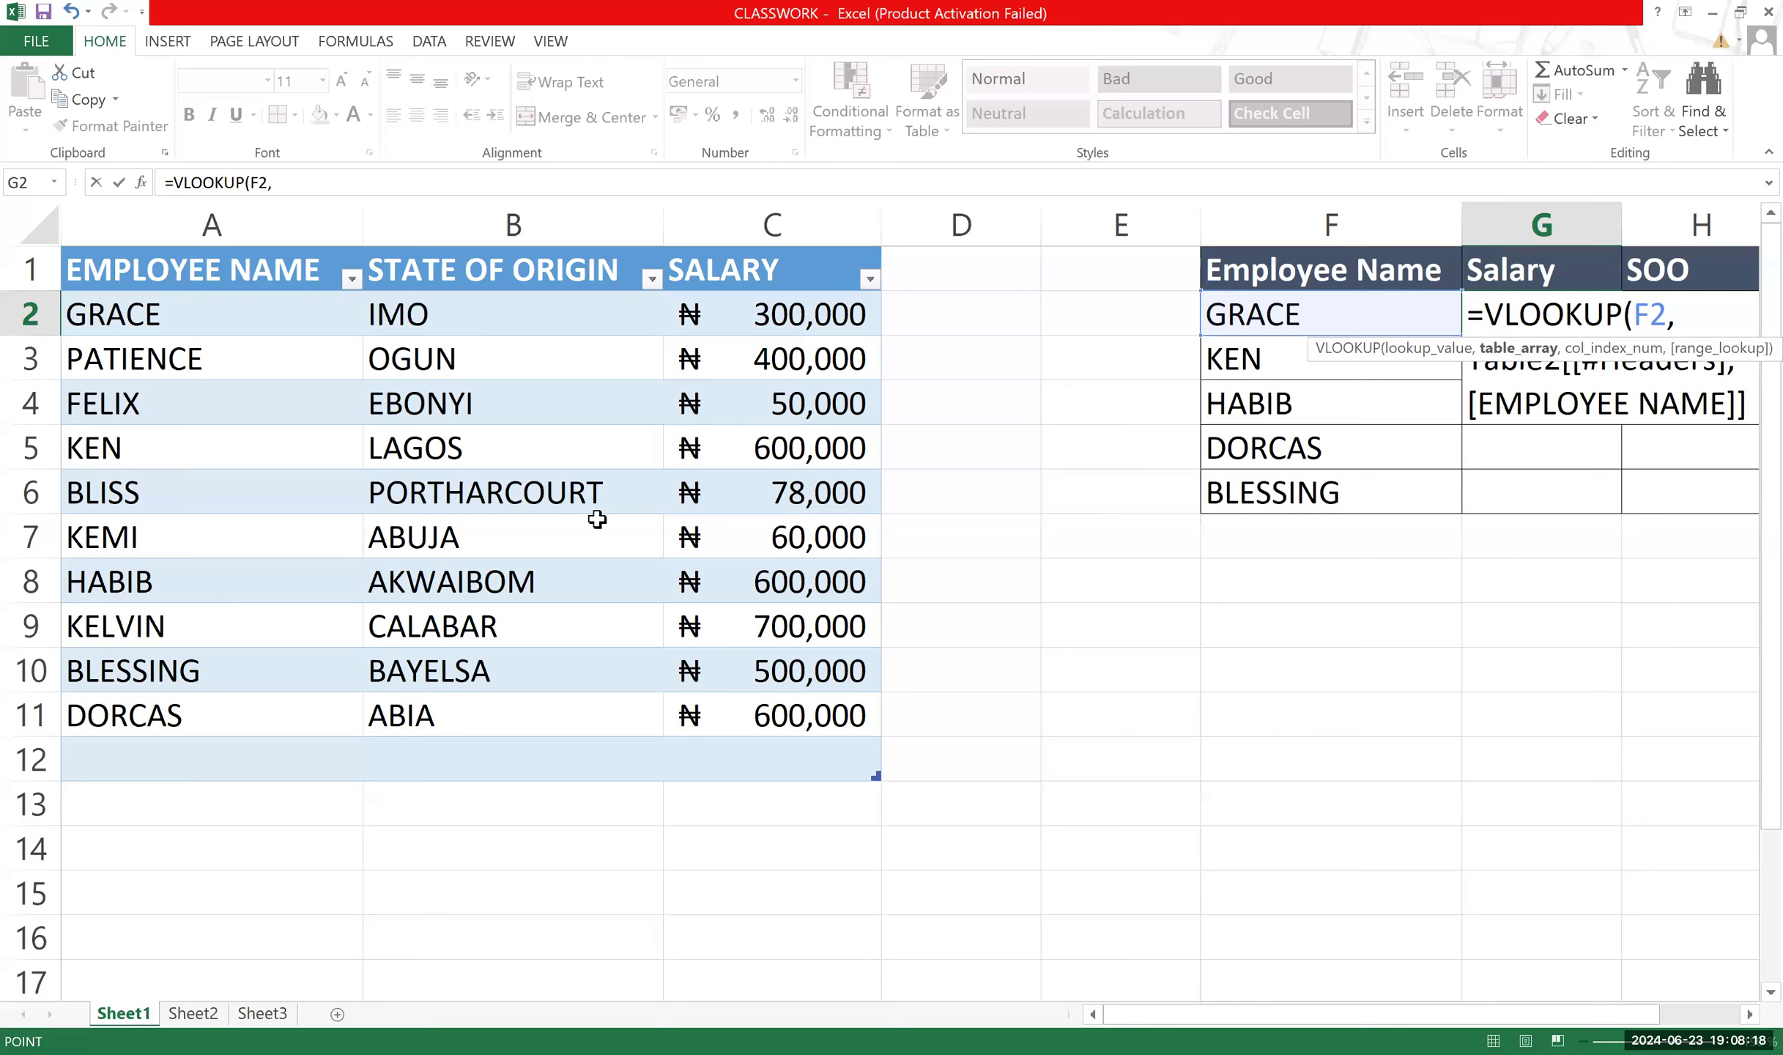
left_click_drag(844, 649, 849, 695)
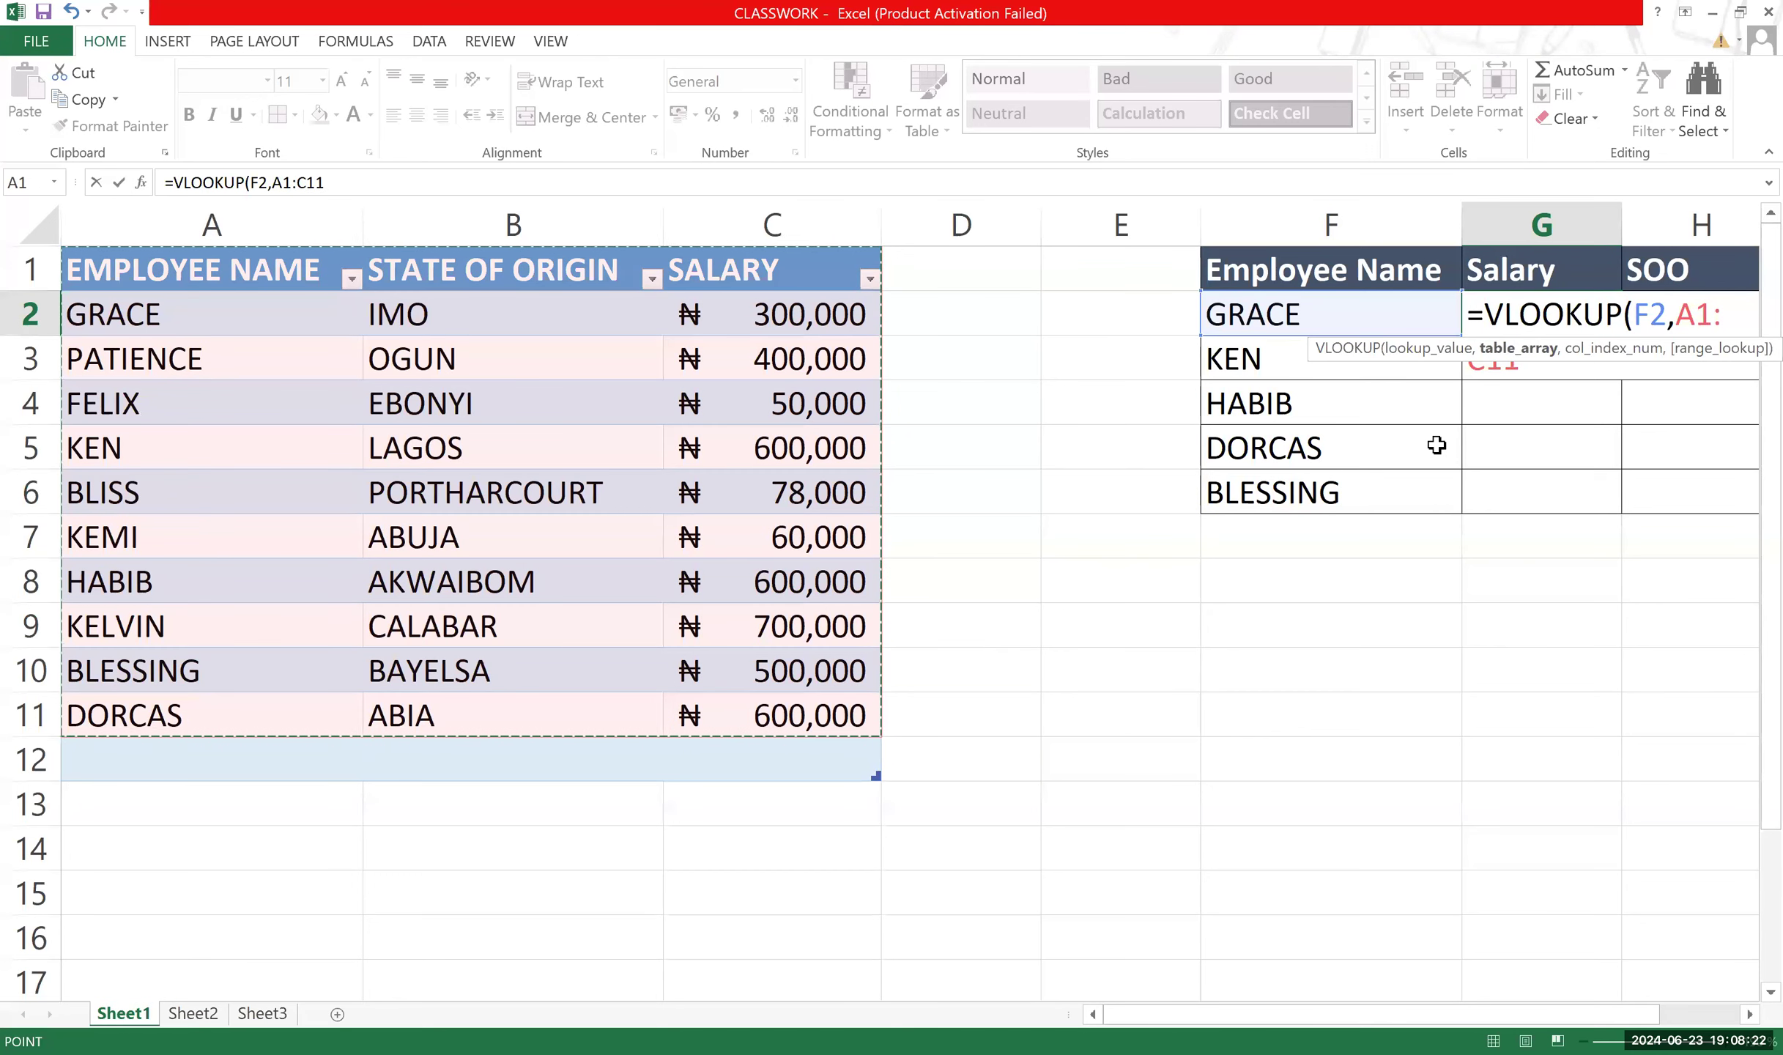
type(",")
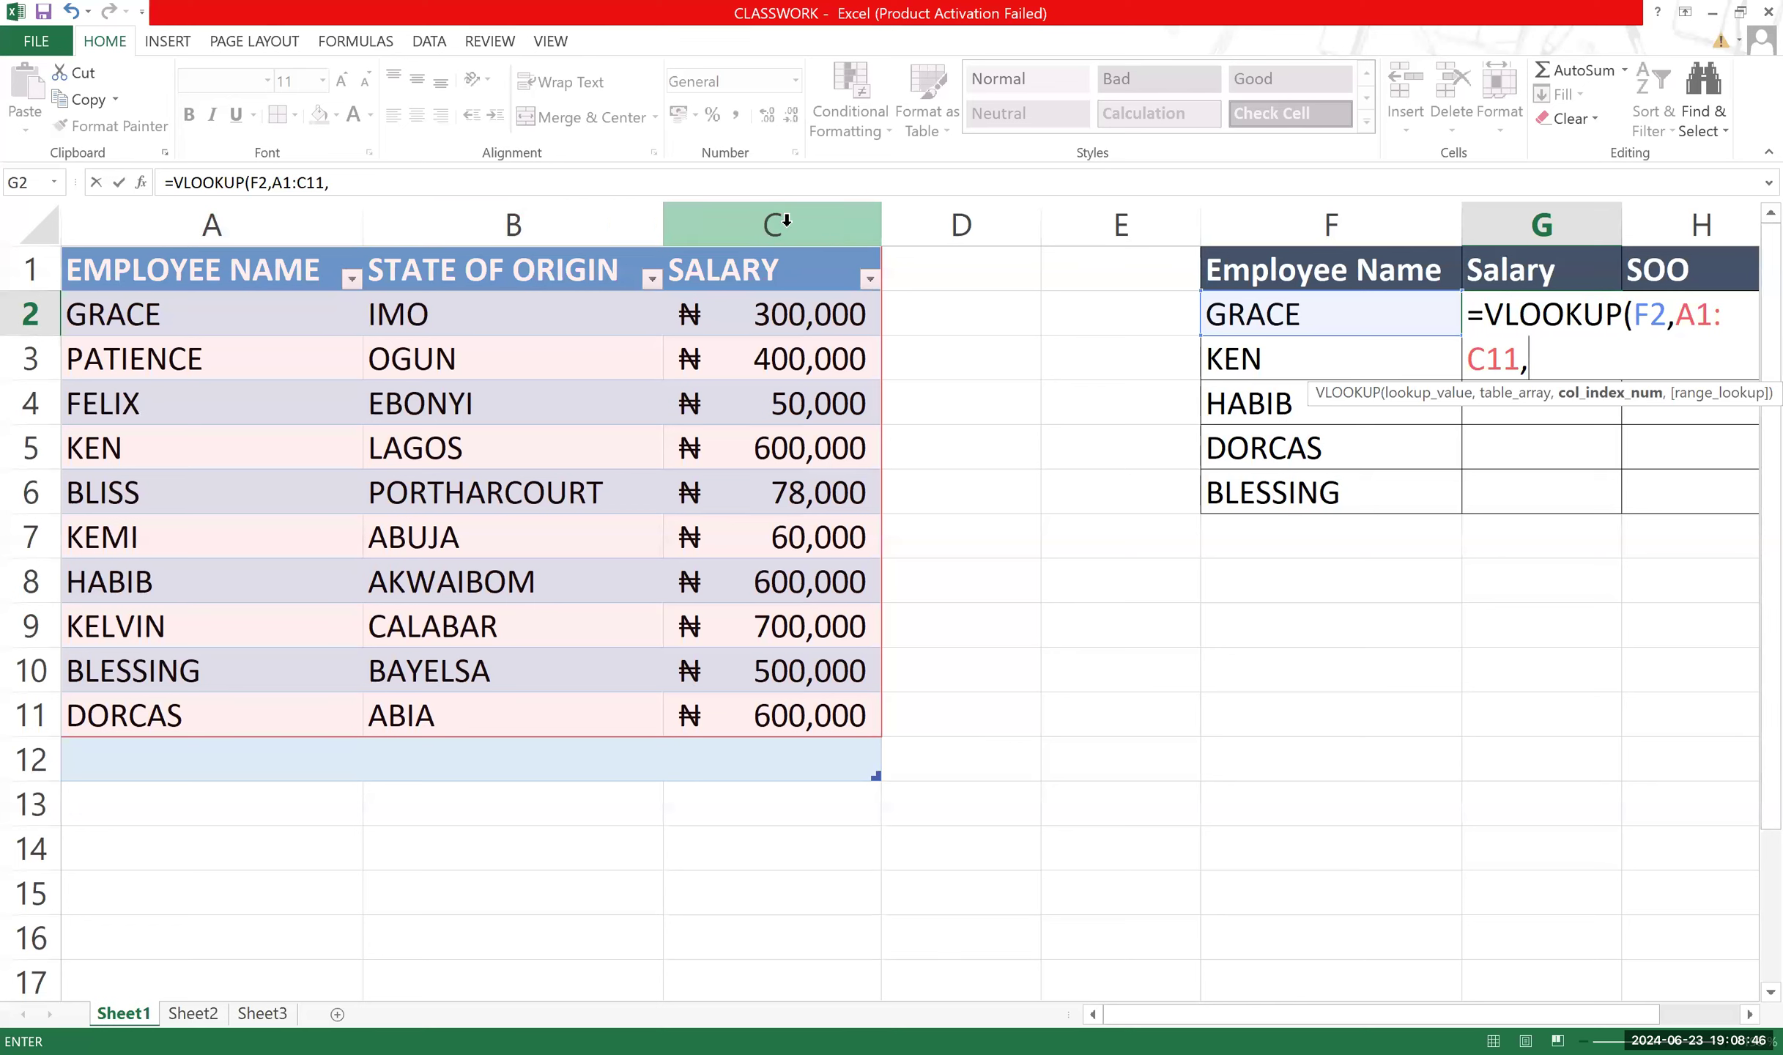
type("3,")
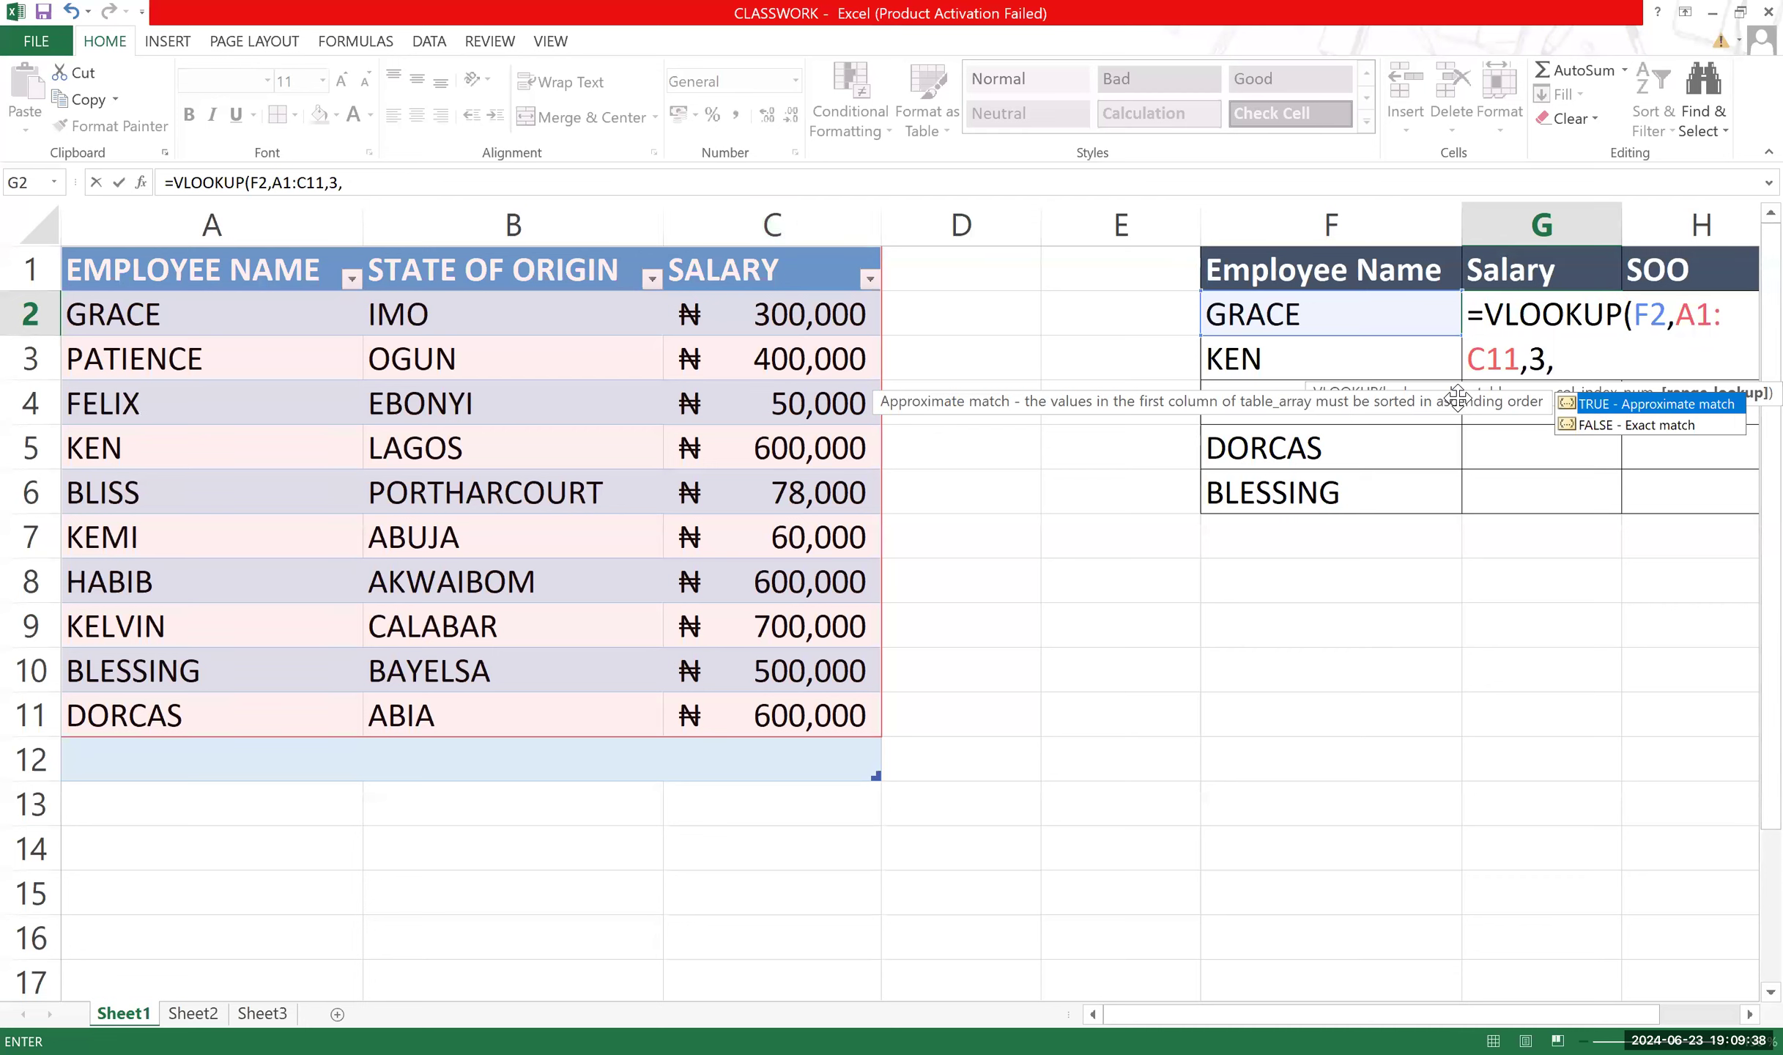
left_click(1639, 427)
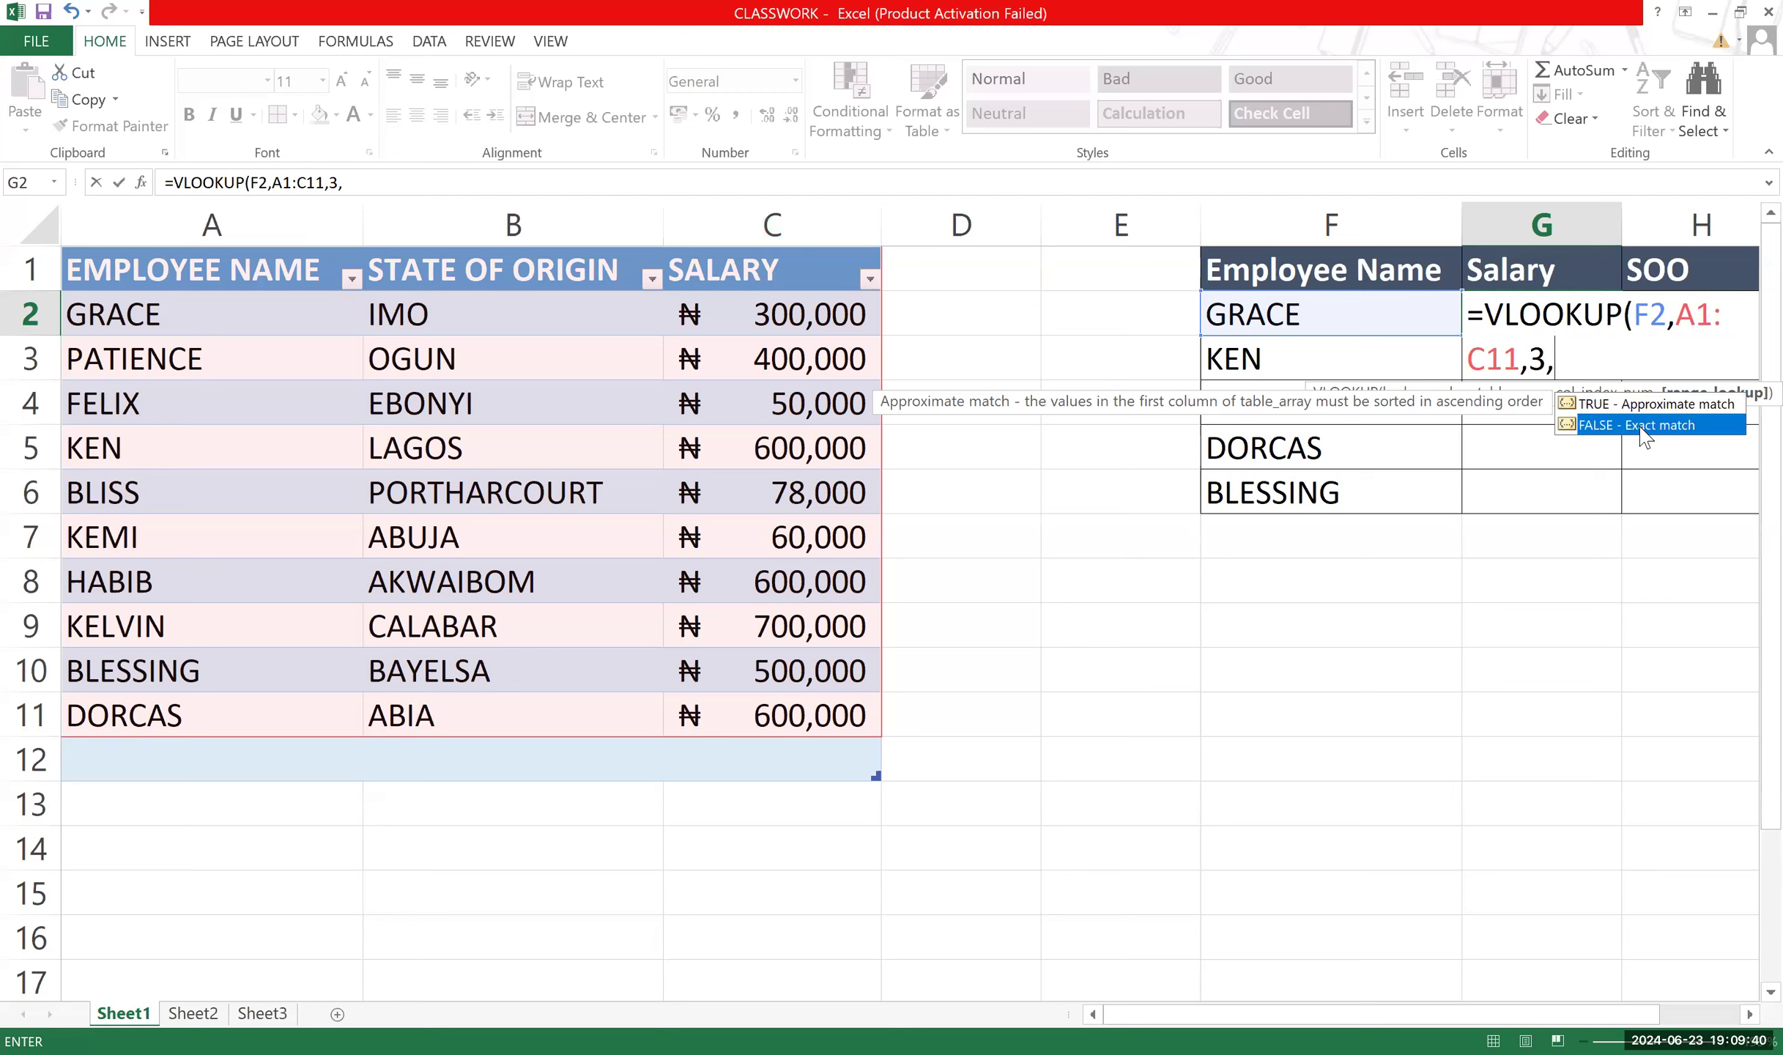
key("Tab")
type(")")
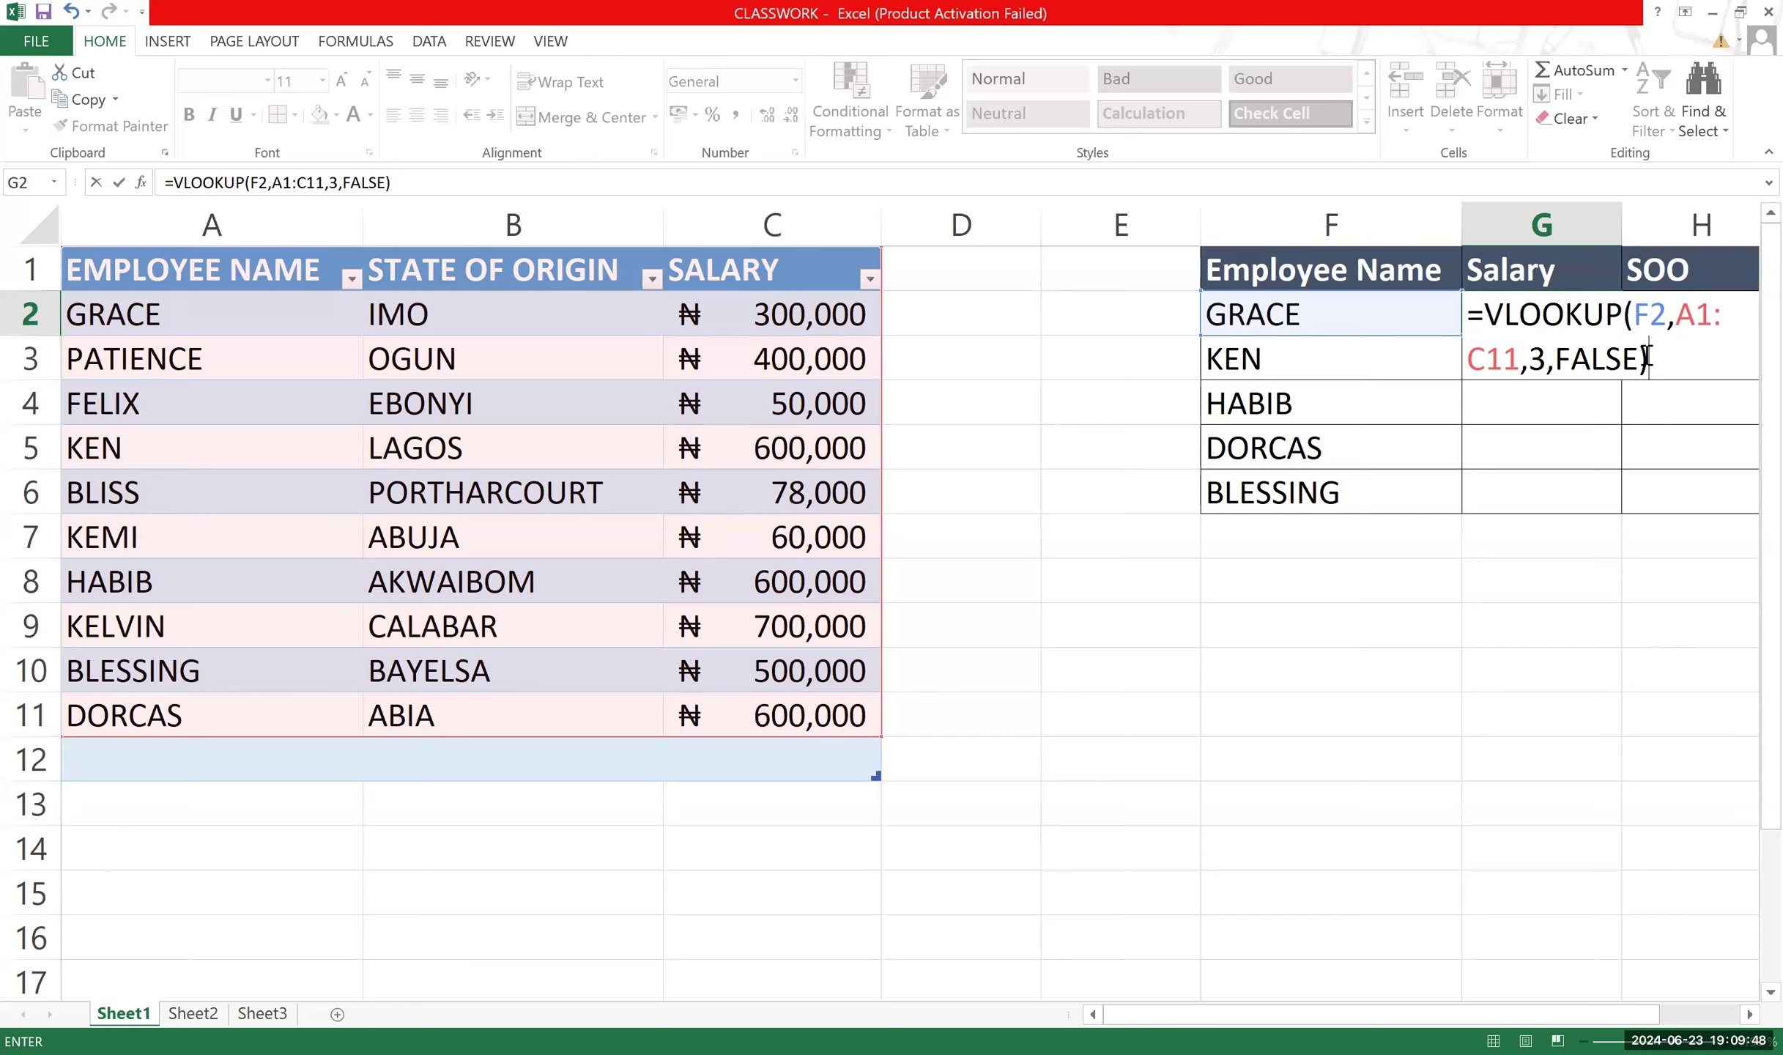
key("Return")
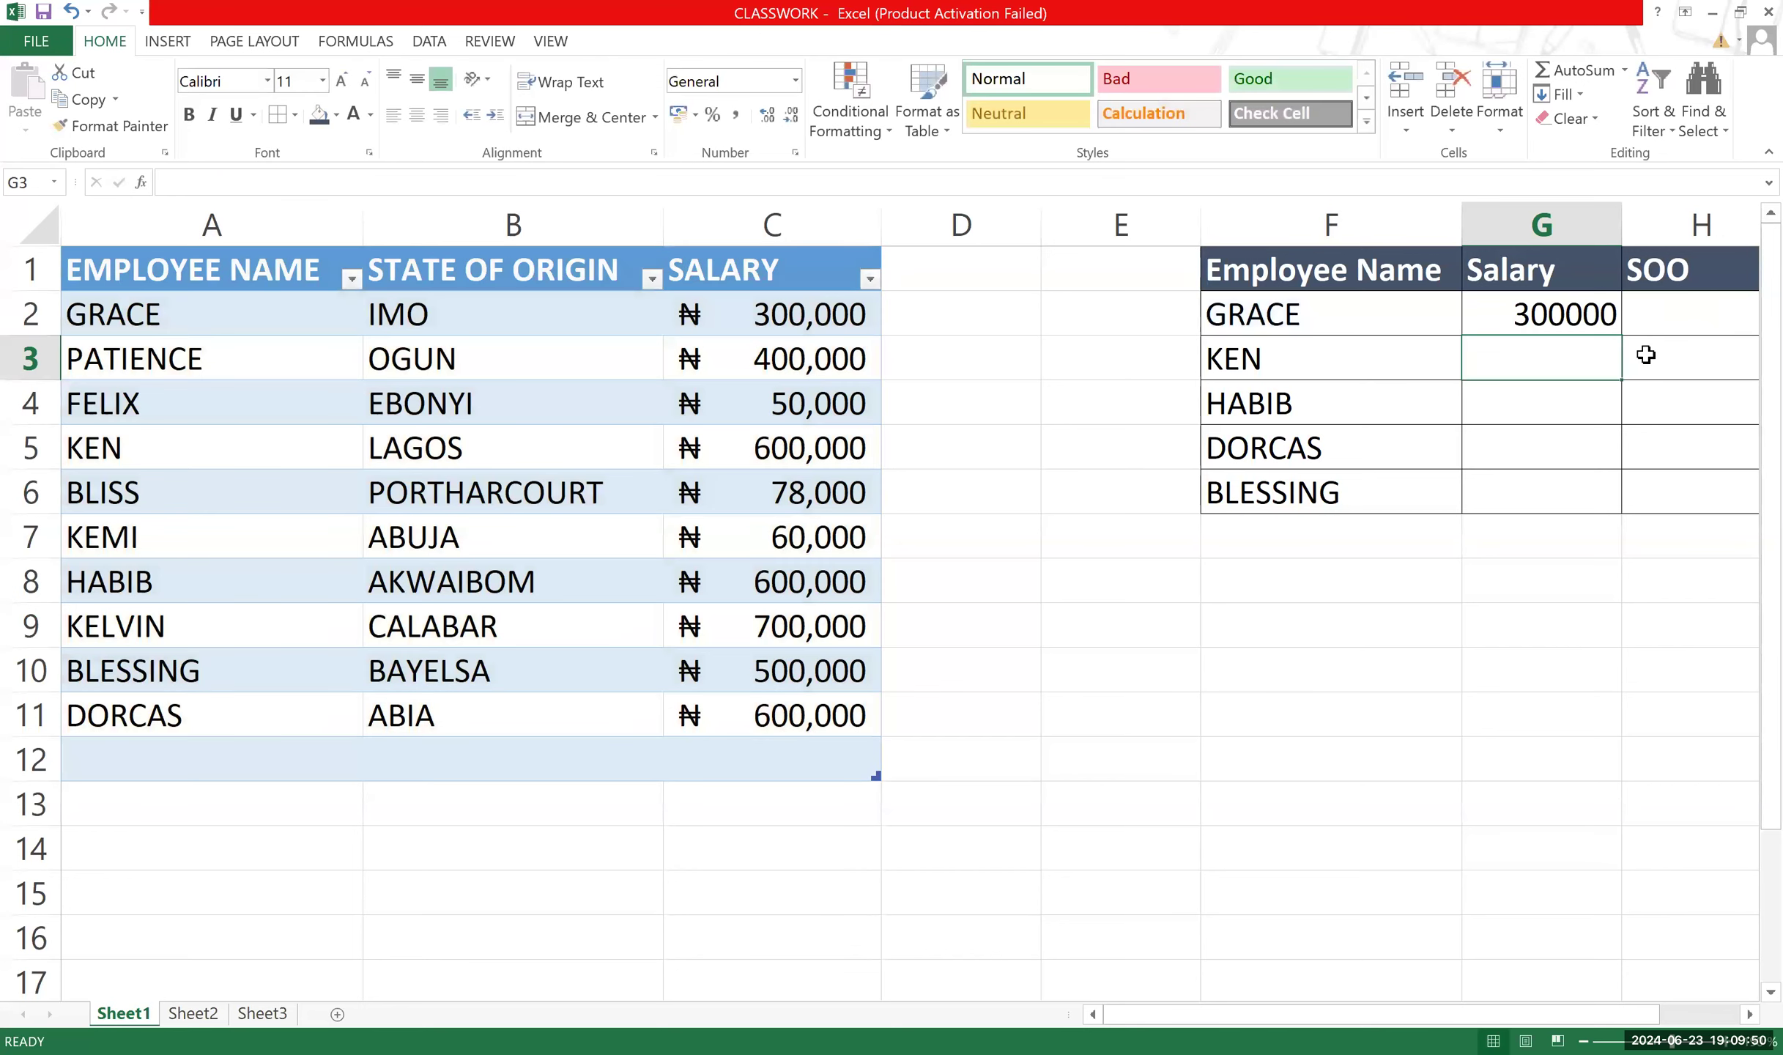
Copy the Naira accounting format of C2 onto G2:G6 with Format Painter and autofit the width of column G.
left_click(1501, 318)
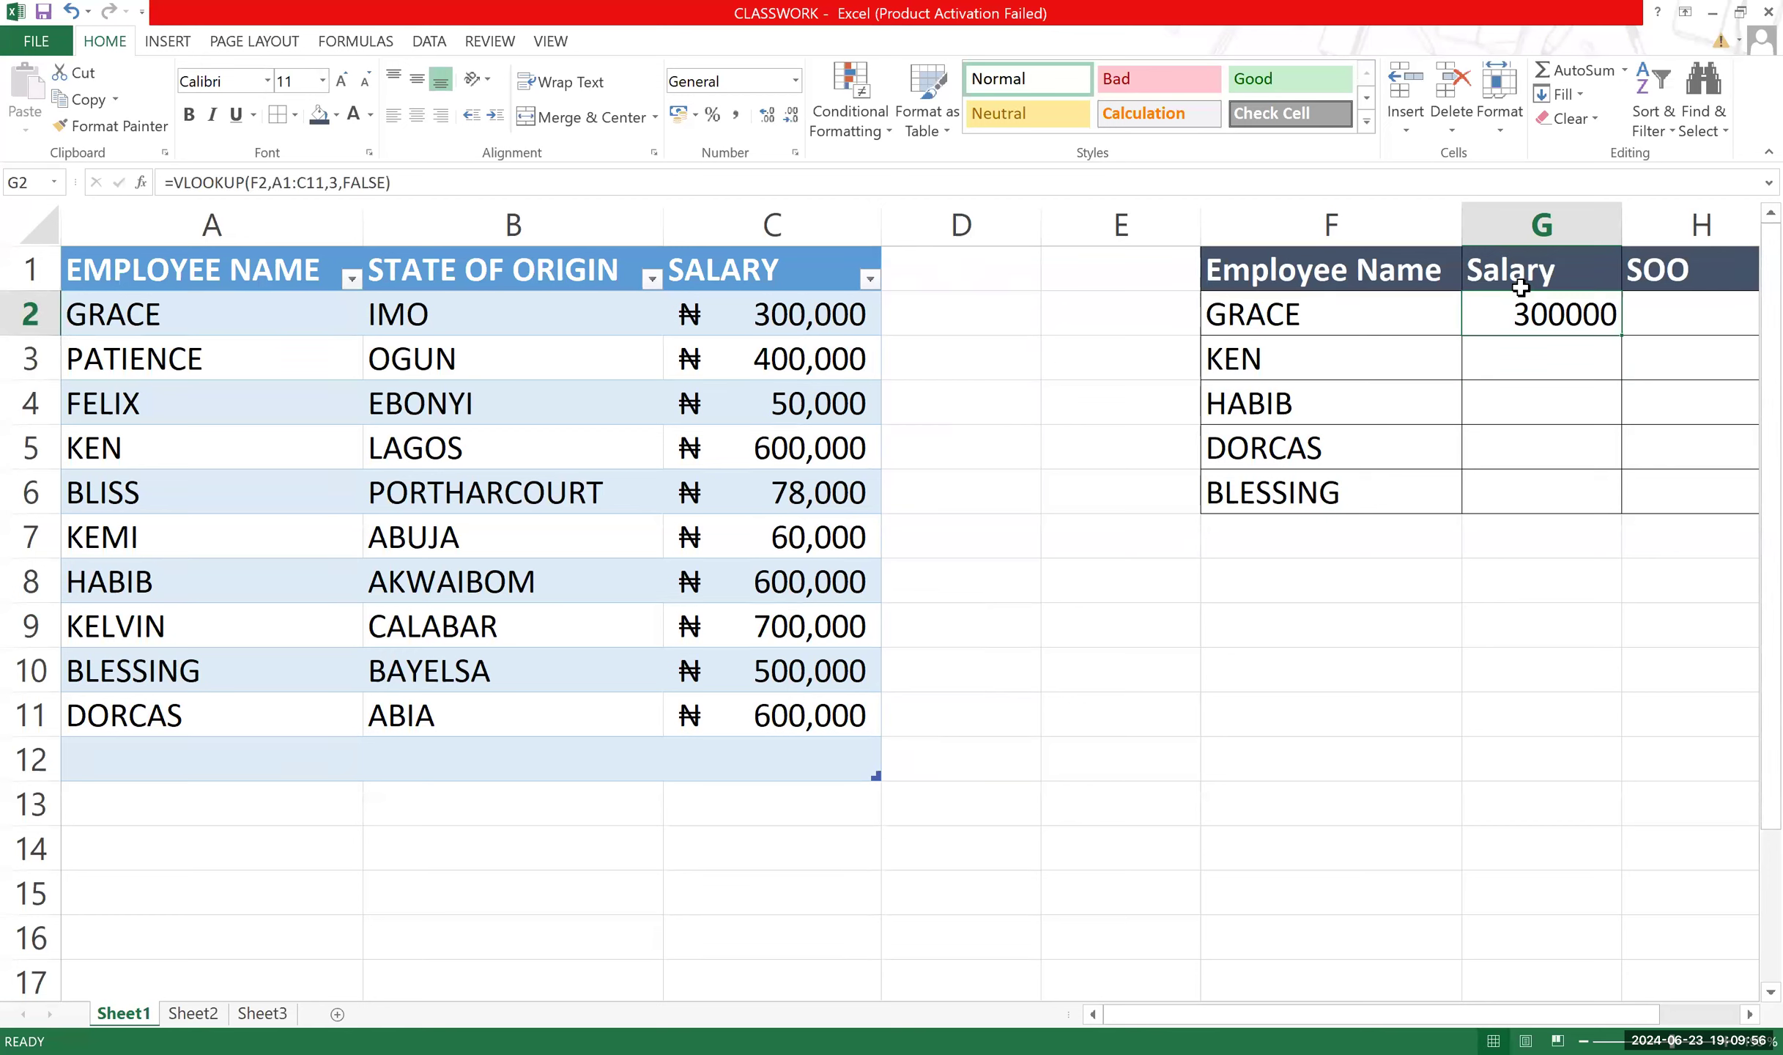
left_click(1525, 492, "shift")
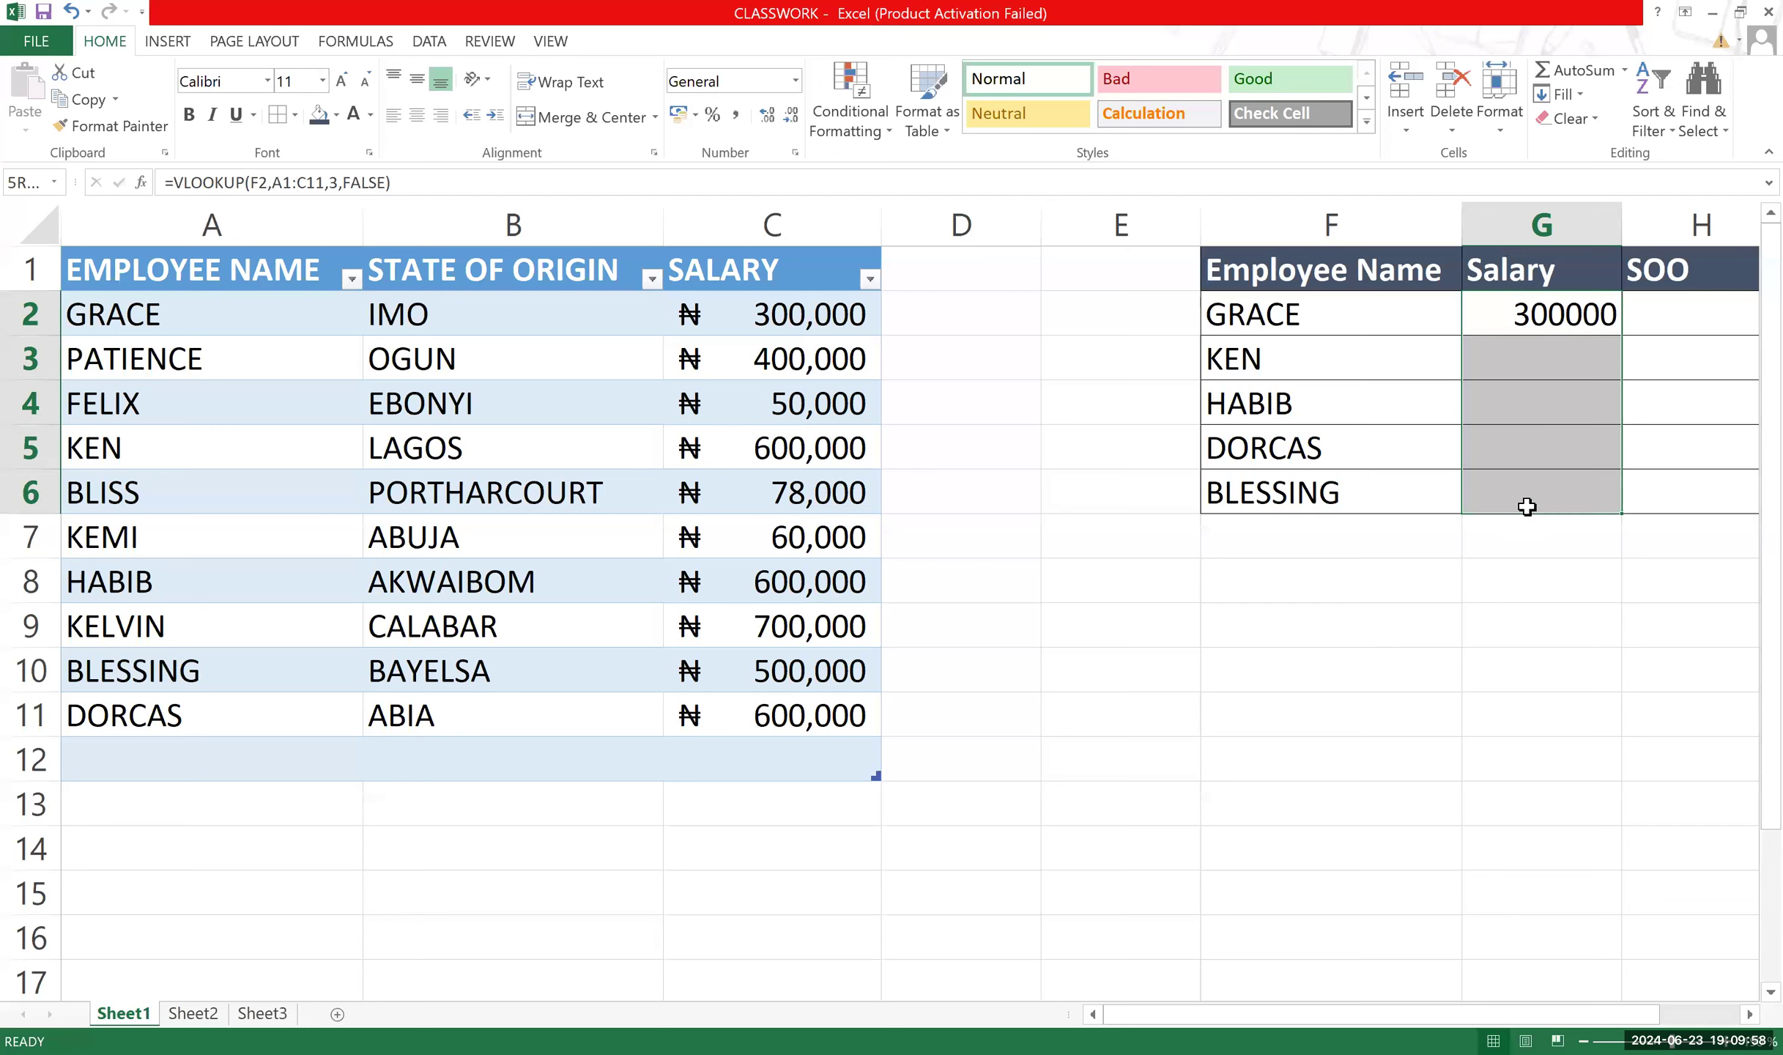
left_click(831, 330)
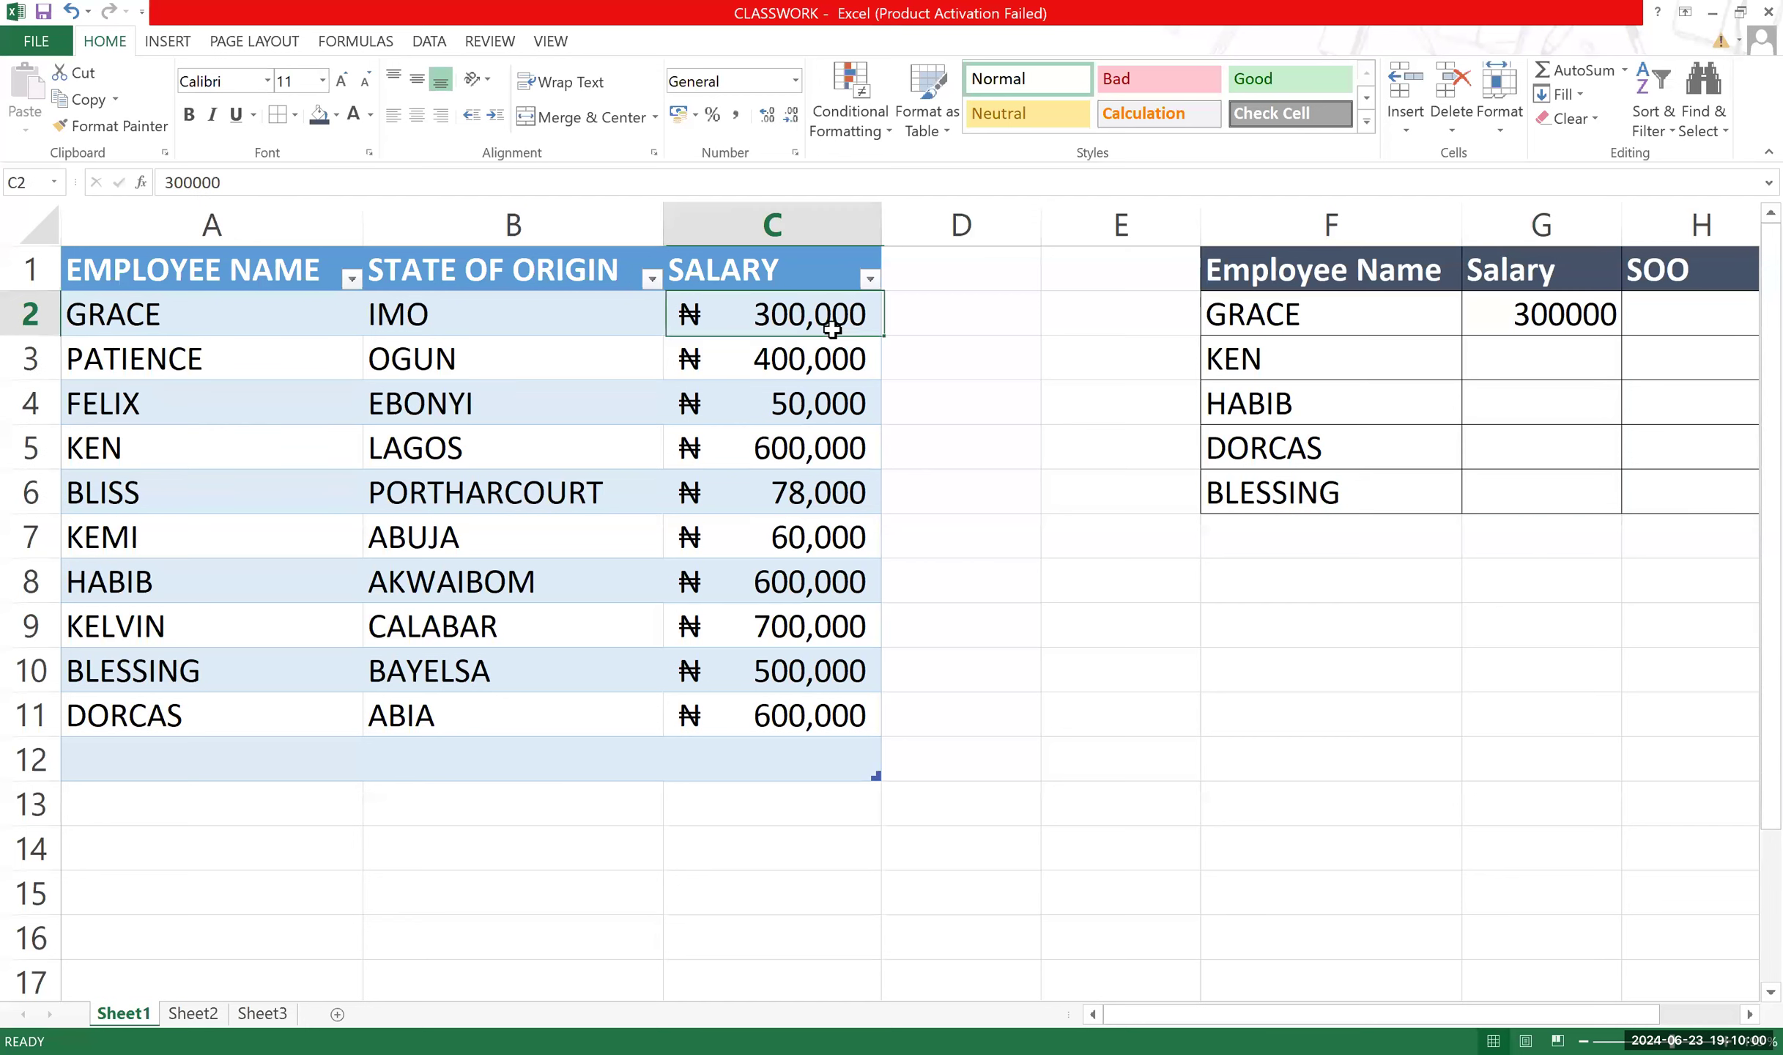
left_click(117, 126)
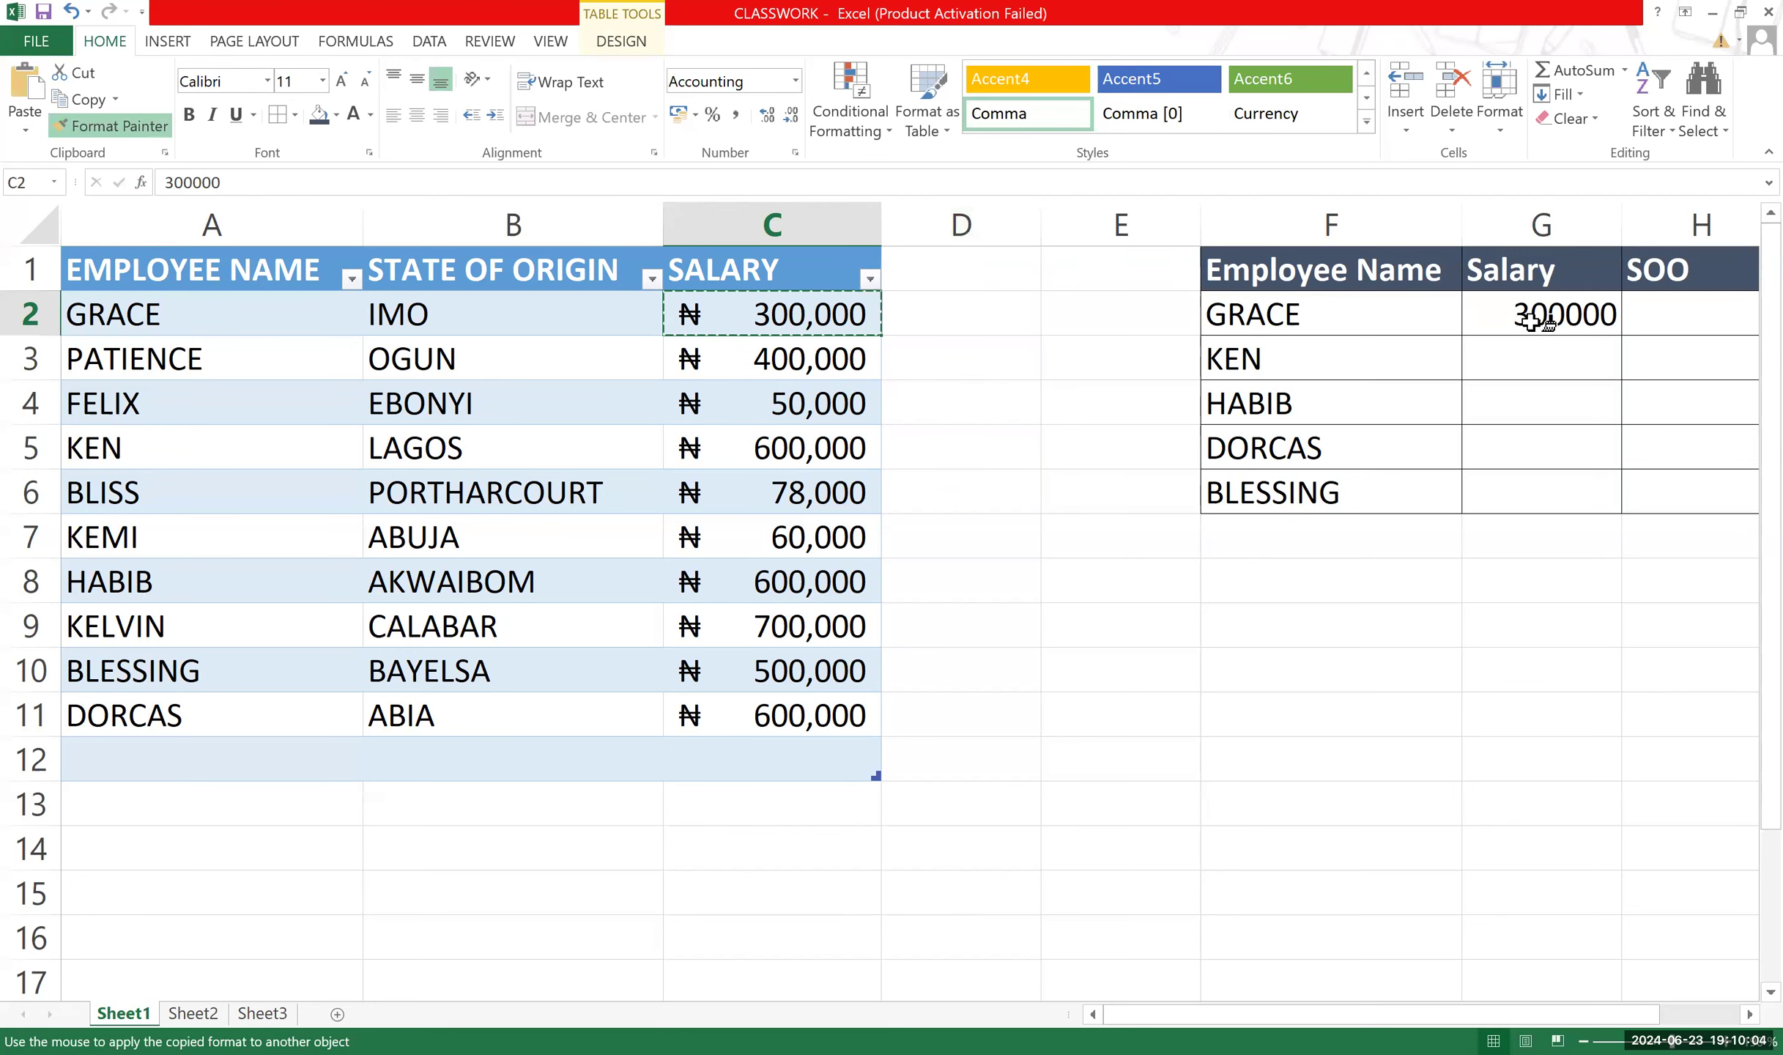
mouse_move(1533, 318)
left_mouse_down()
mouse_move(1561, 383)
mouse_move(1550, 498)
left_mouse_up()
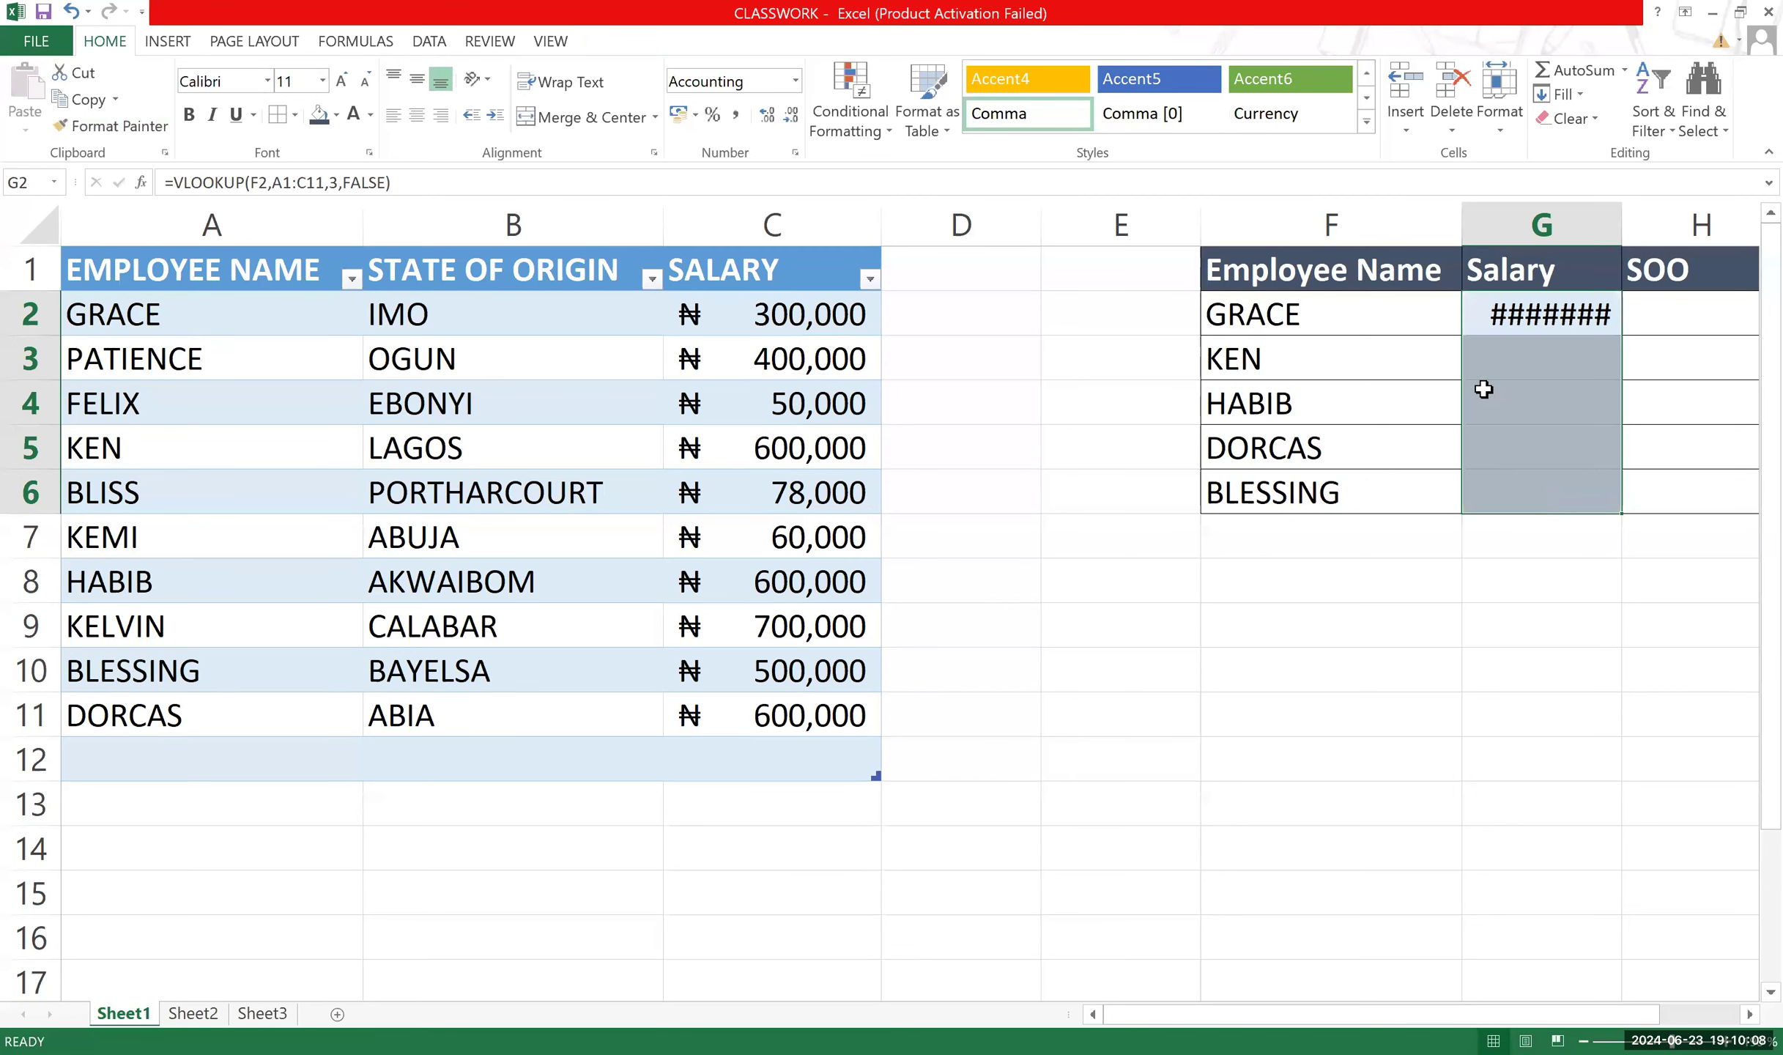
double_click(1622, 219)
left_click(1561, 392)
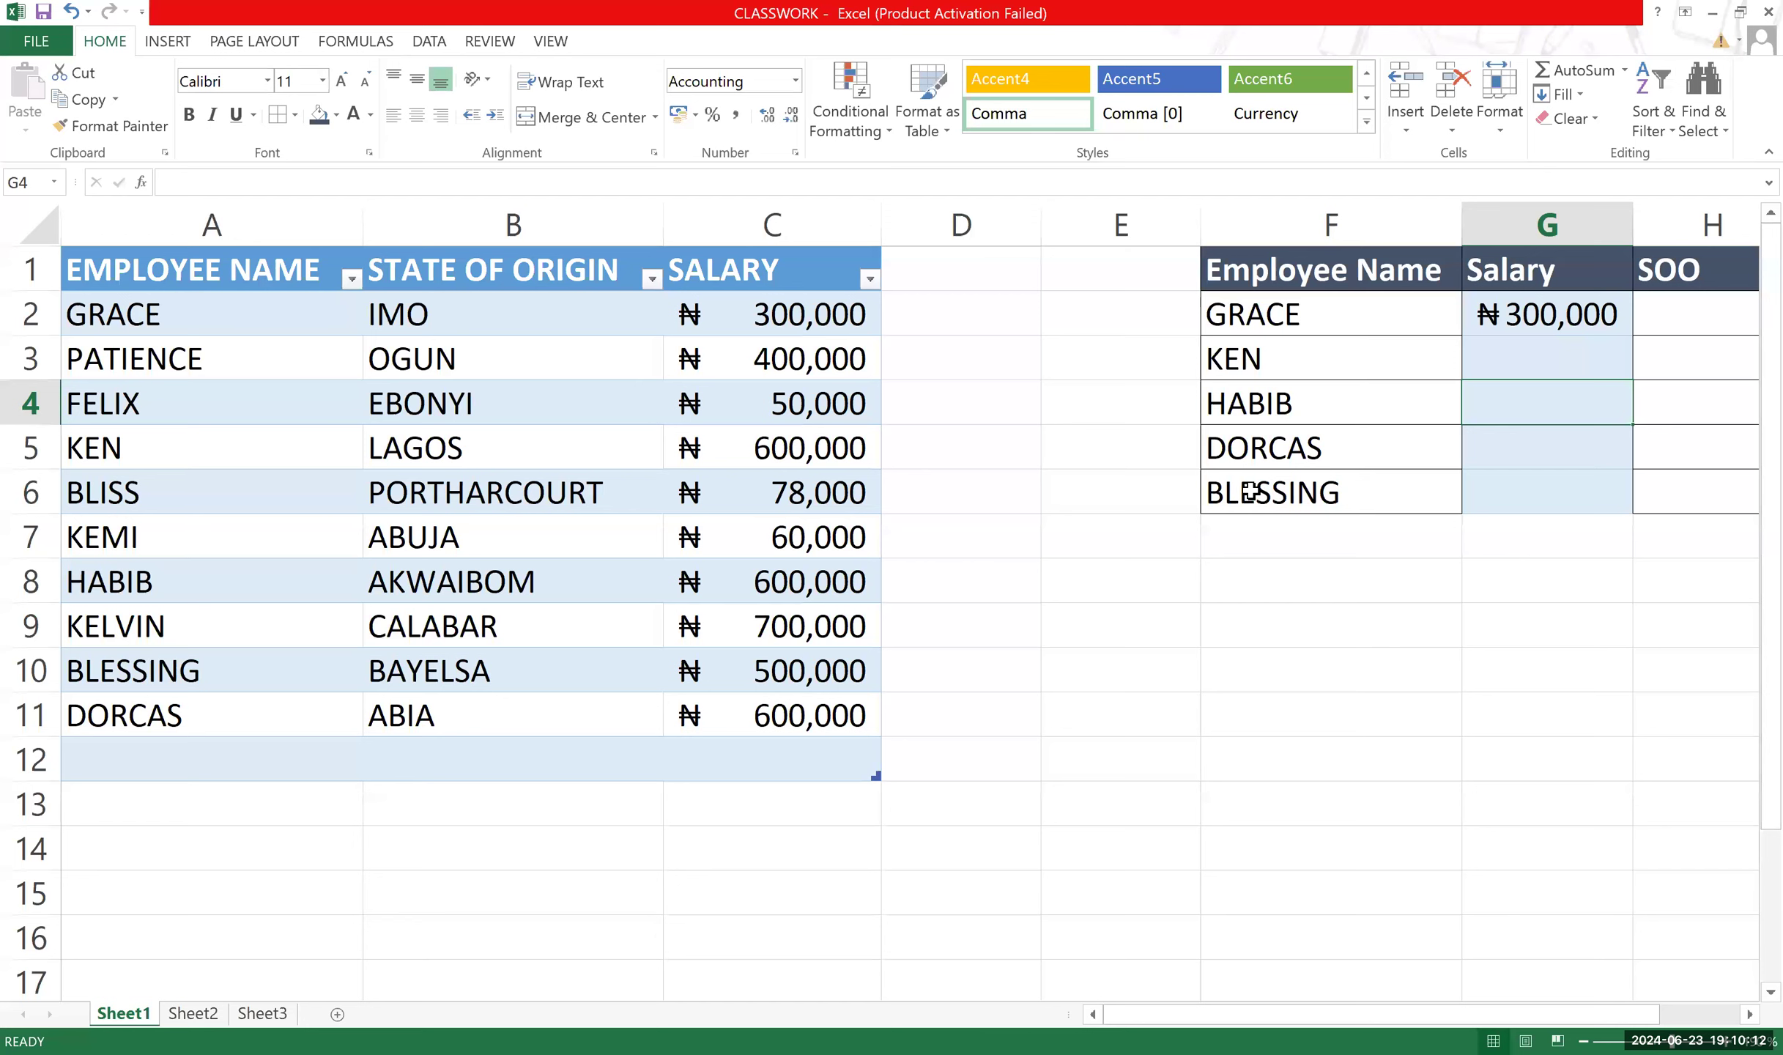
key("Down")
key("Down")
key("Down")
key("Down")
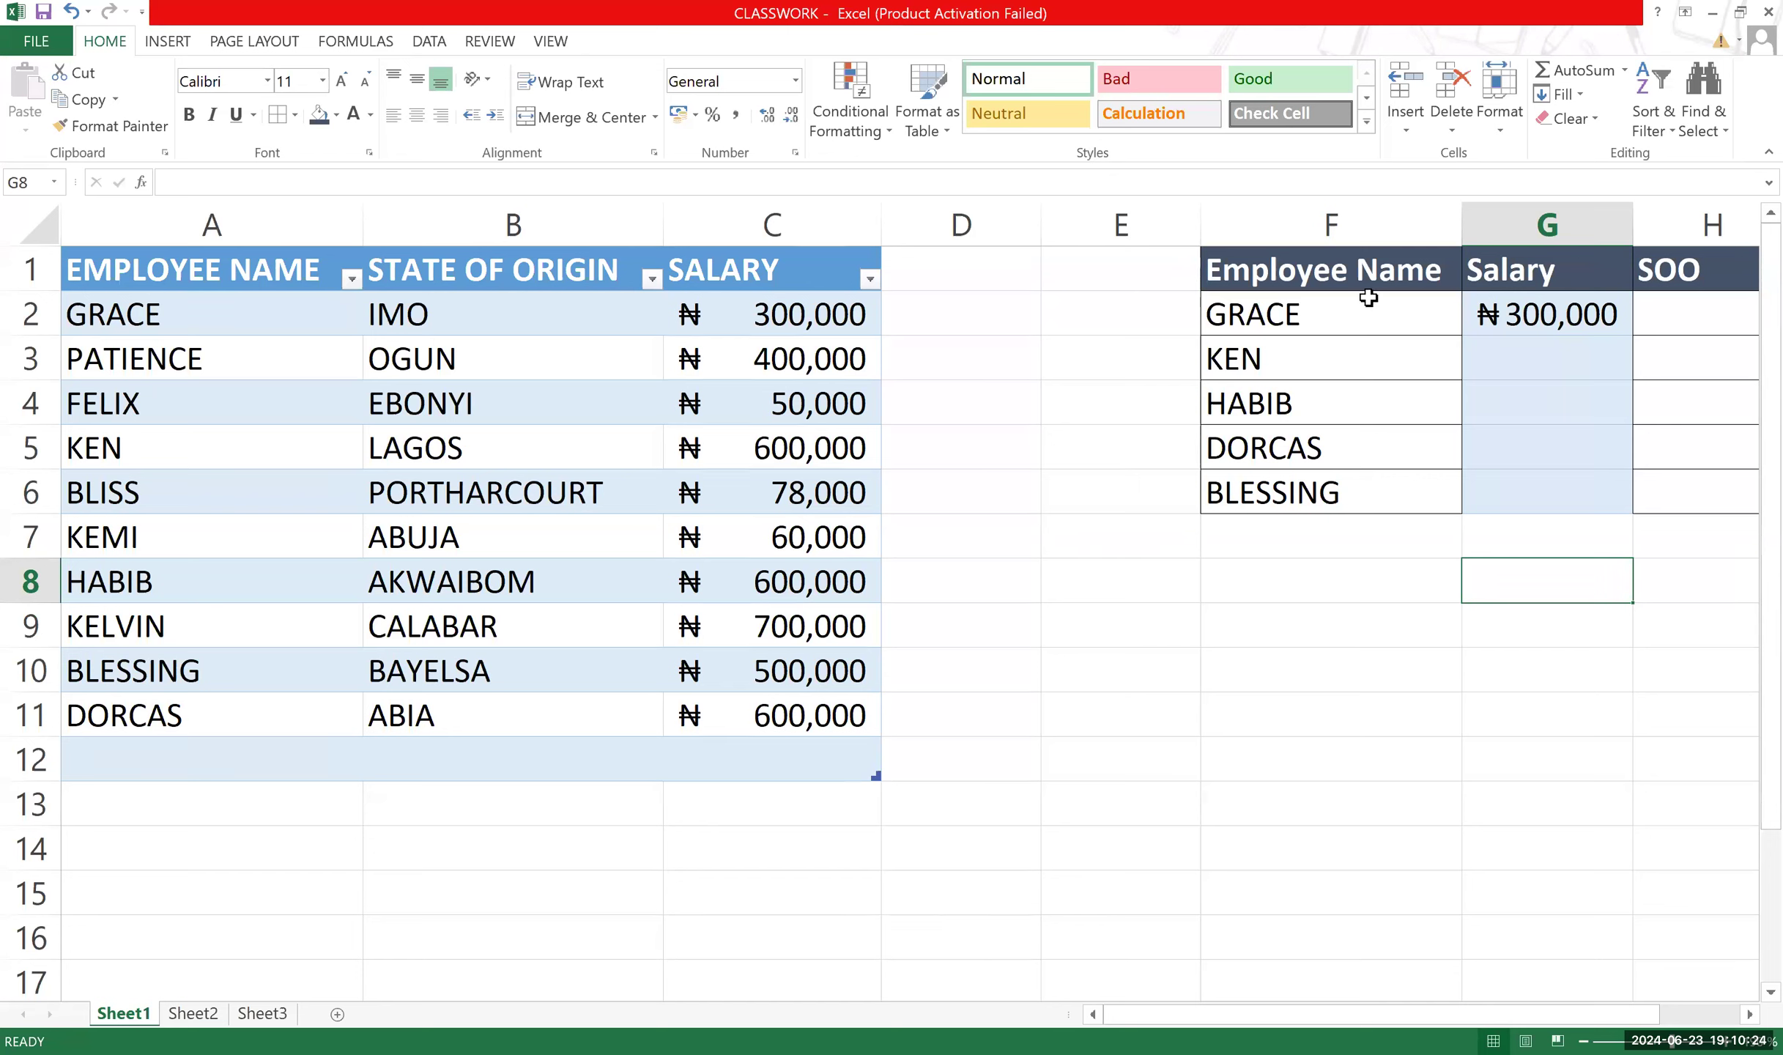
Fill the VLOOKUP formula from G2 down through G6.
left_click(1545, 300)
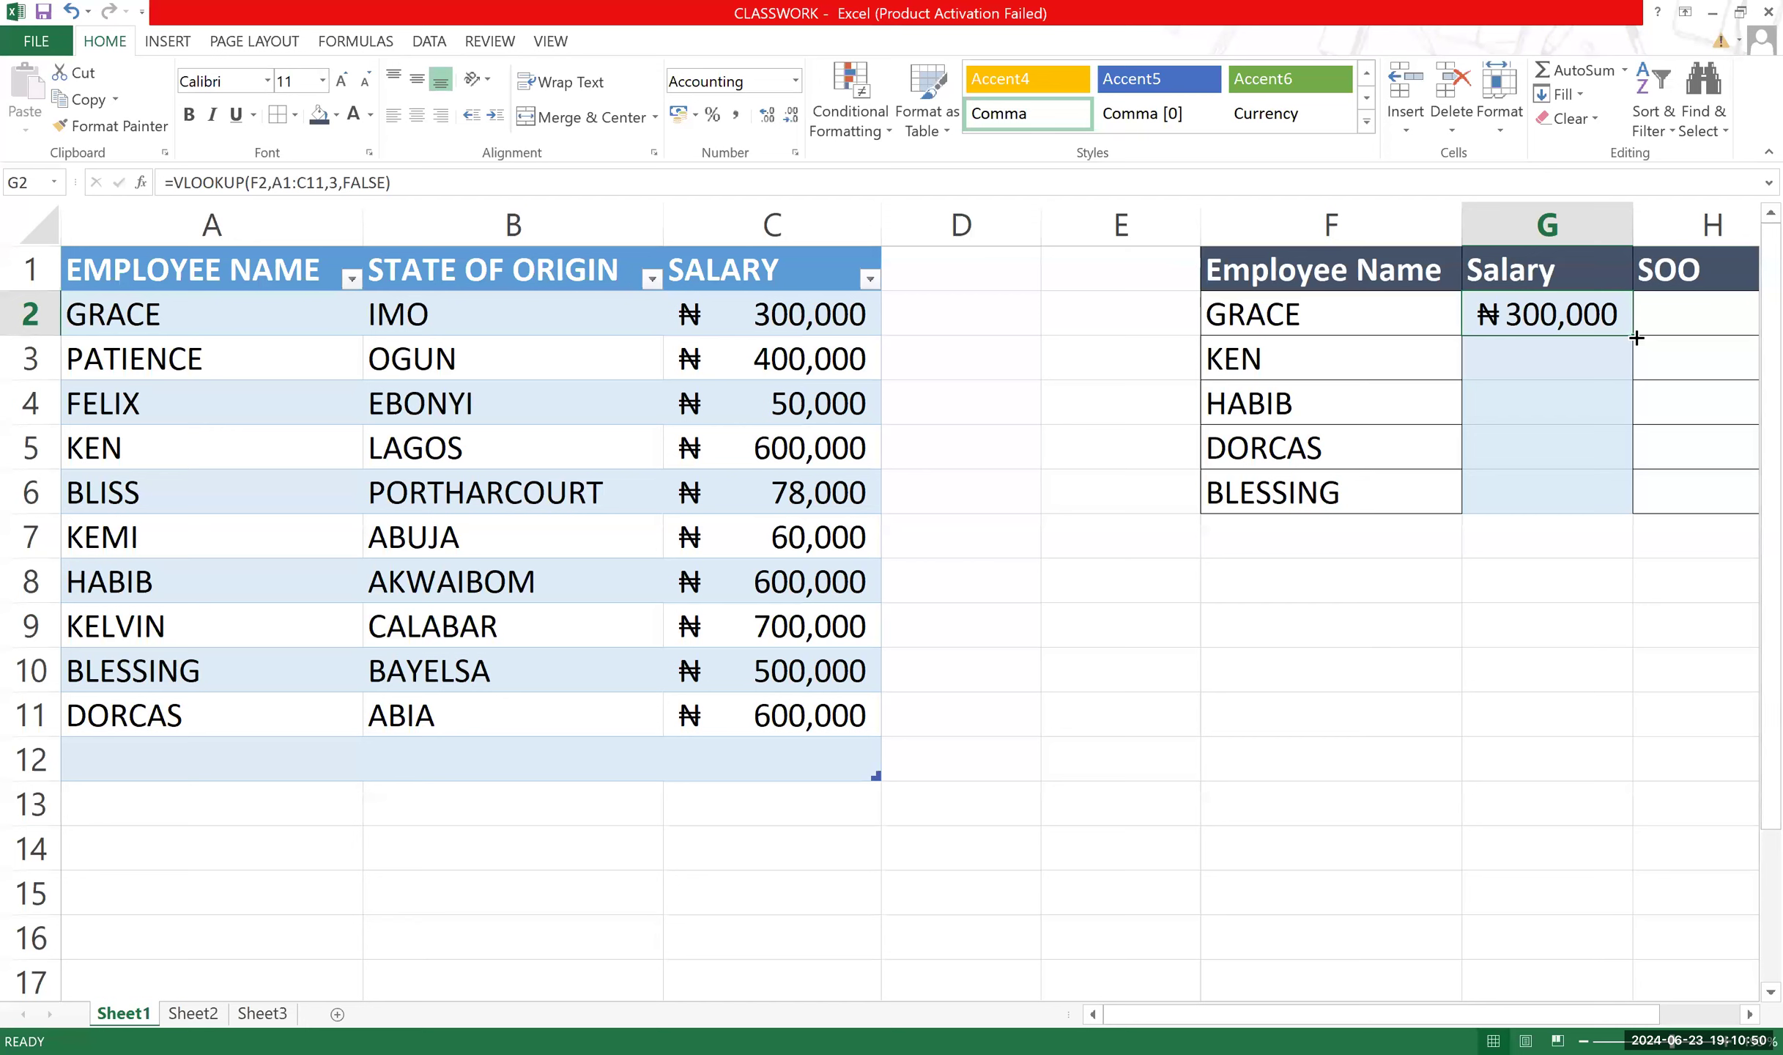
left_click_drag(1632, 338, 1636, 495)
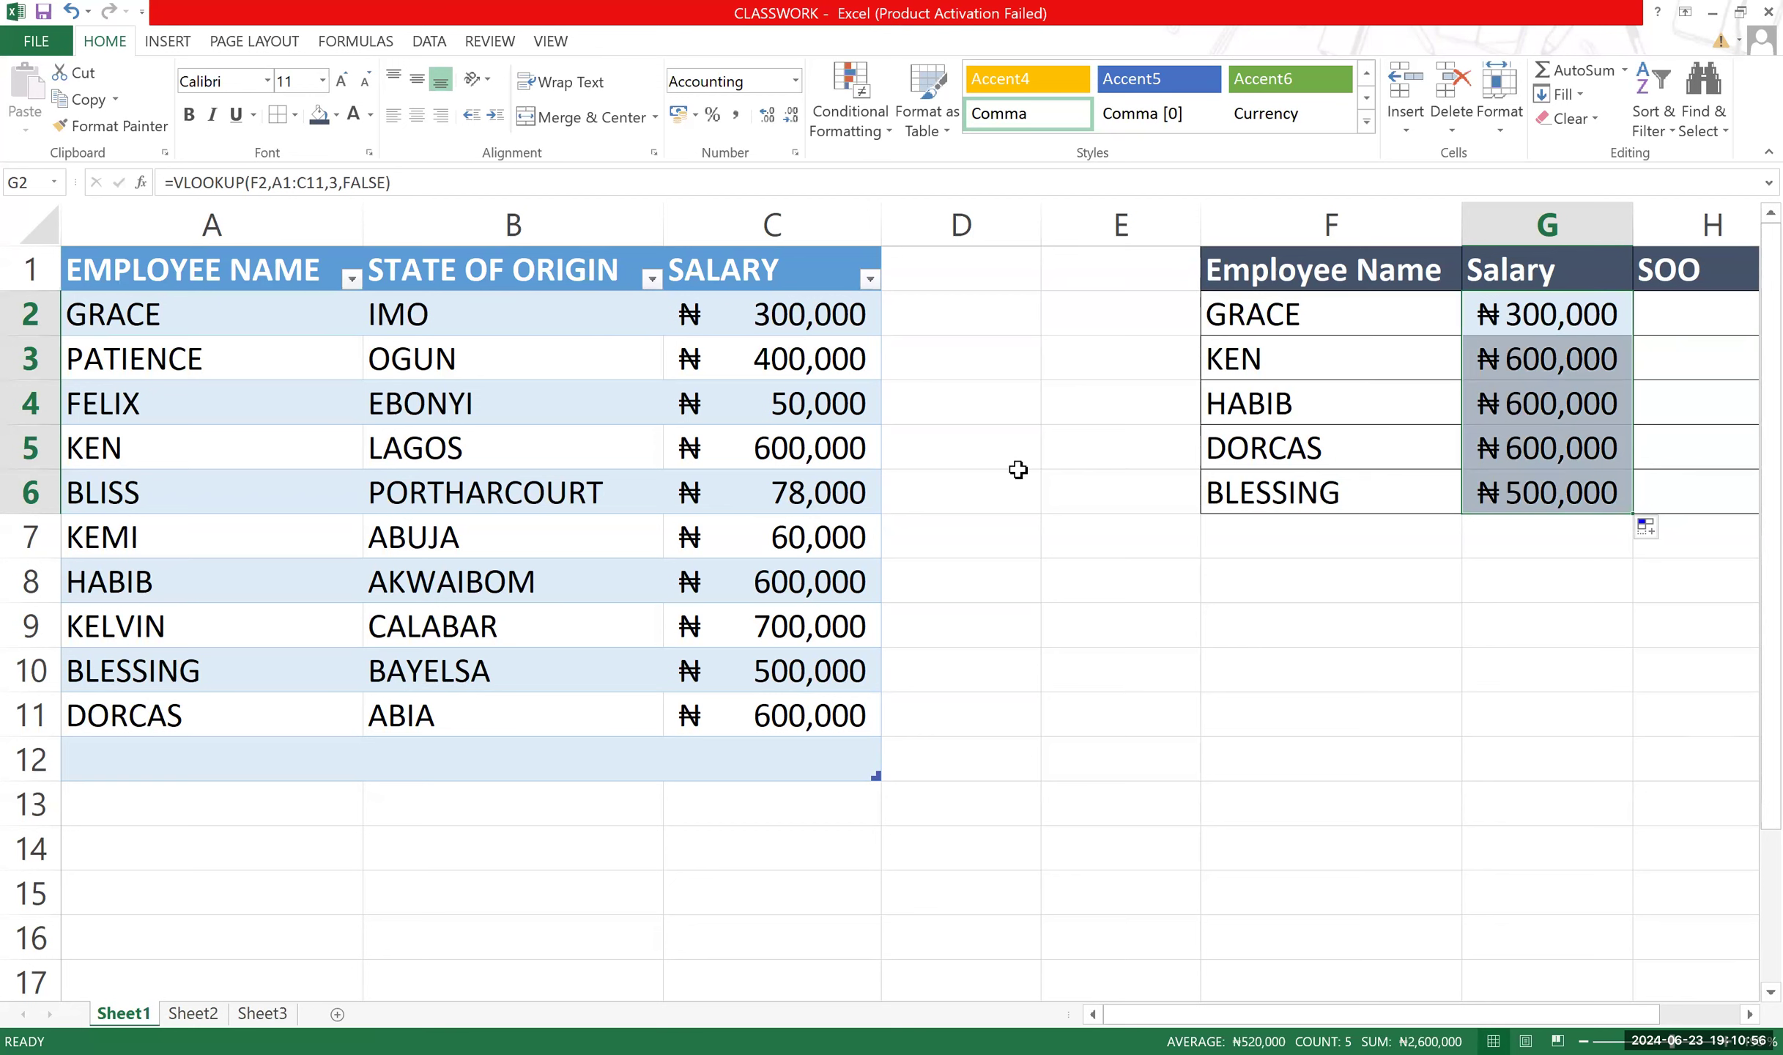
left_click(760, 580)
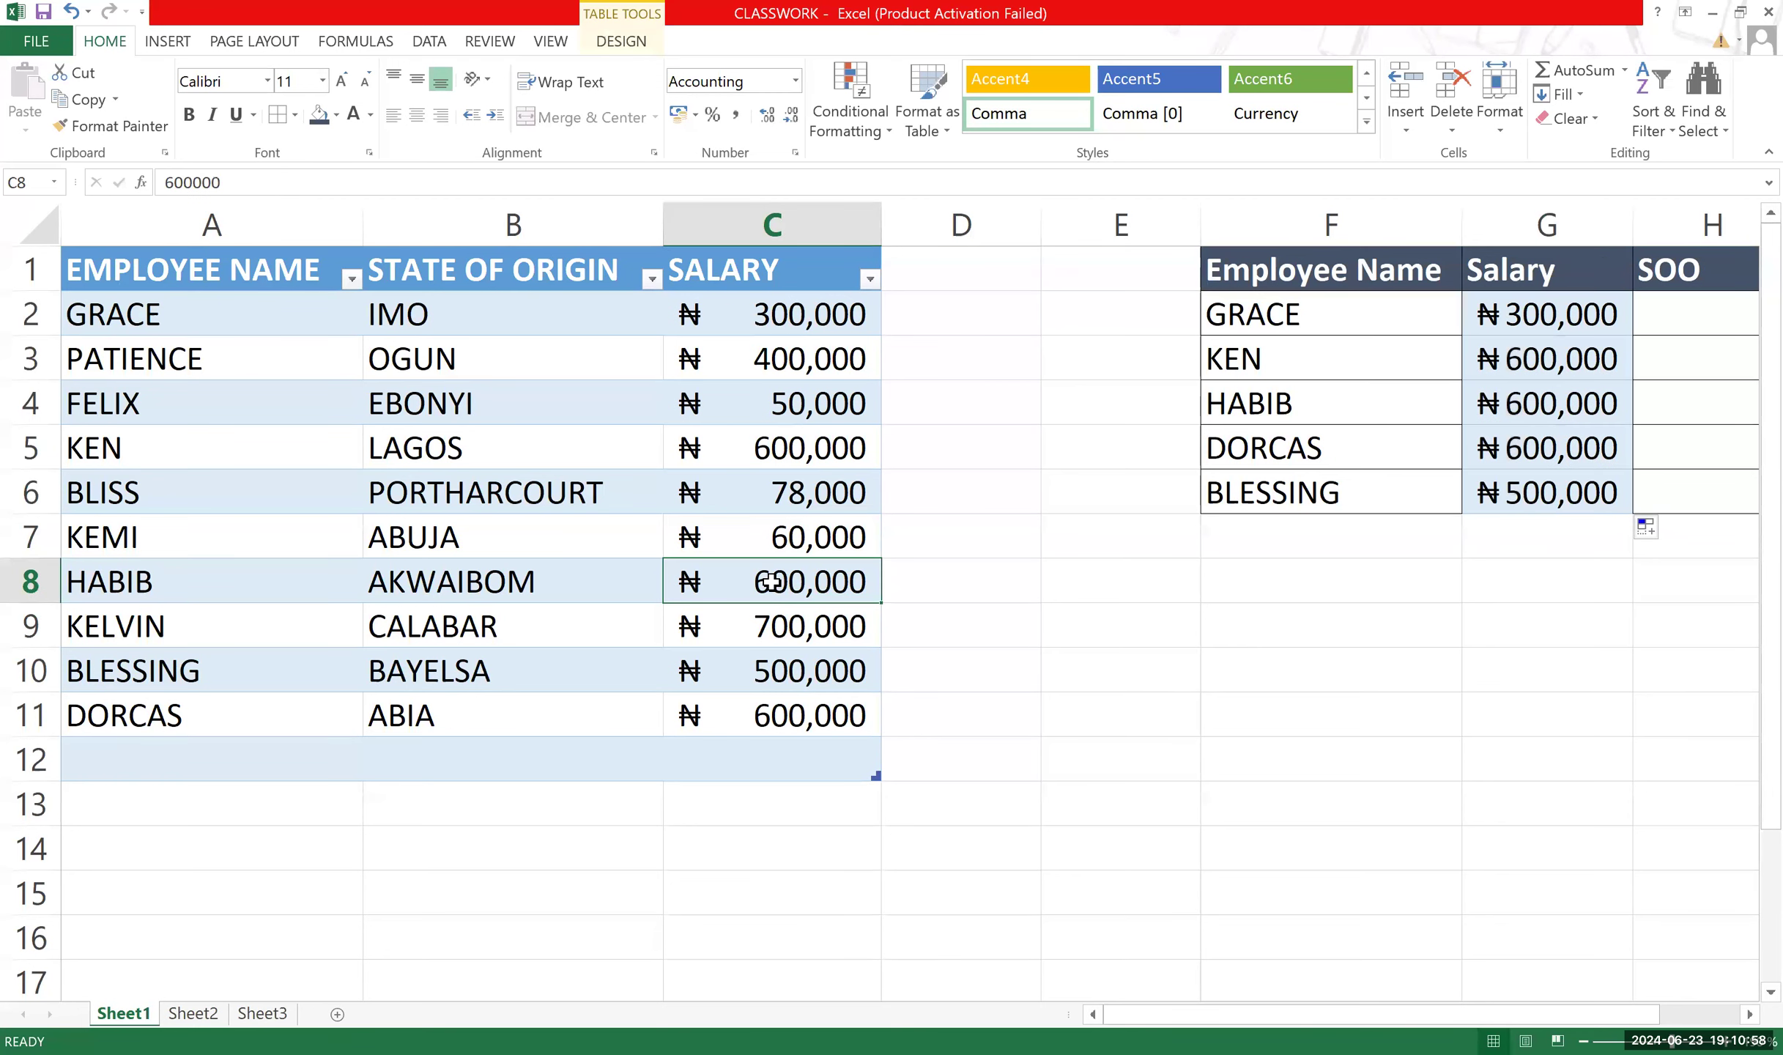
Set the salary in cell C8 of the employee table to 450000.
double_click(787, 581)
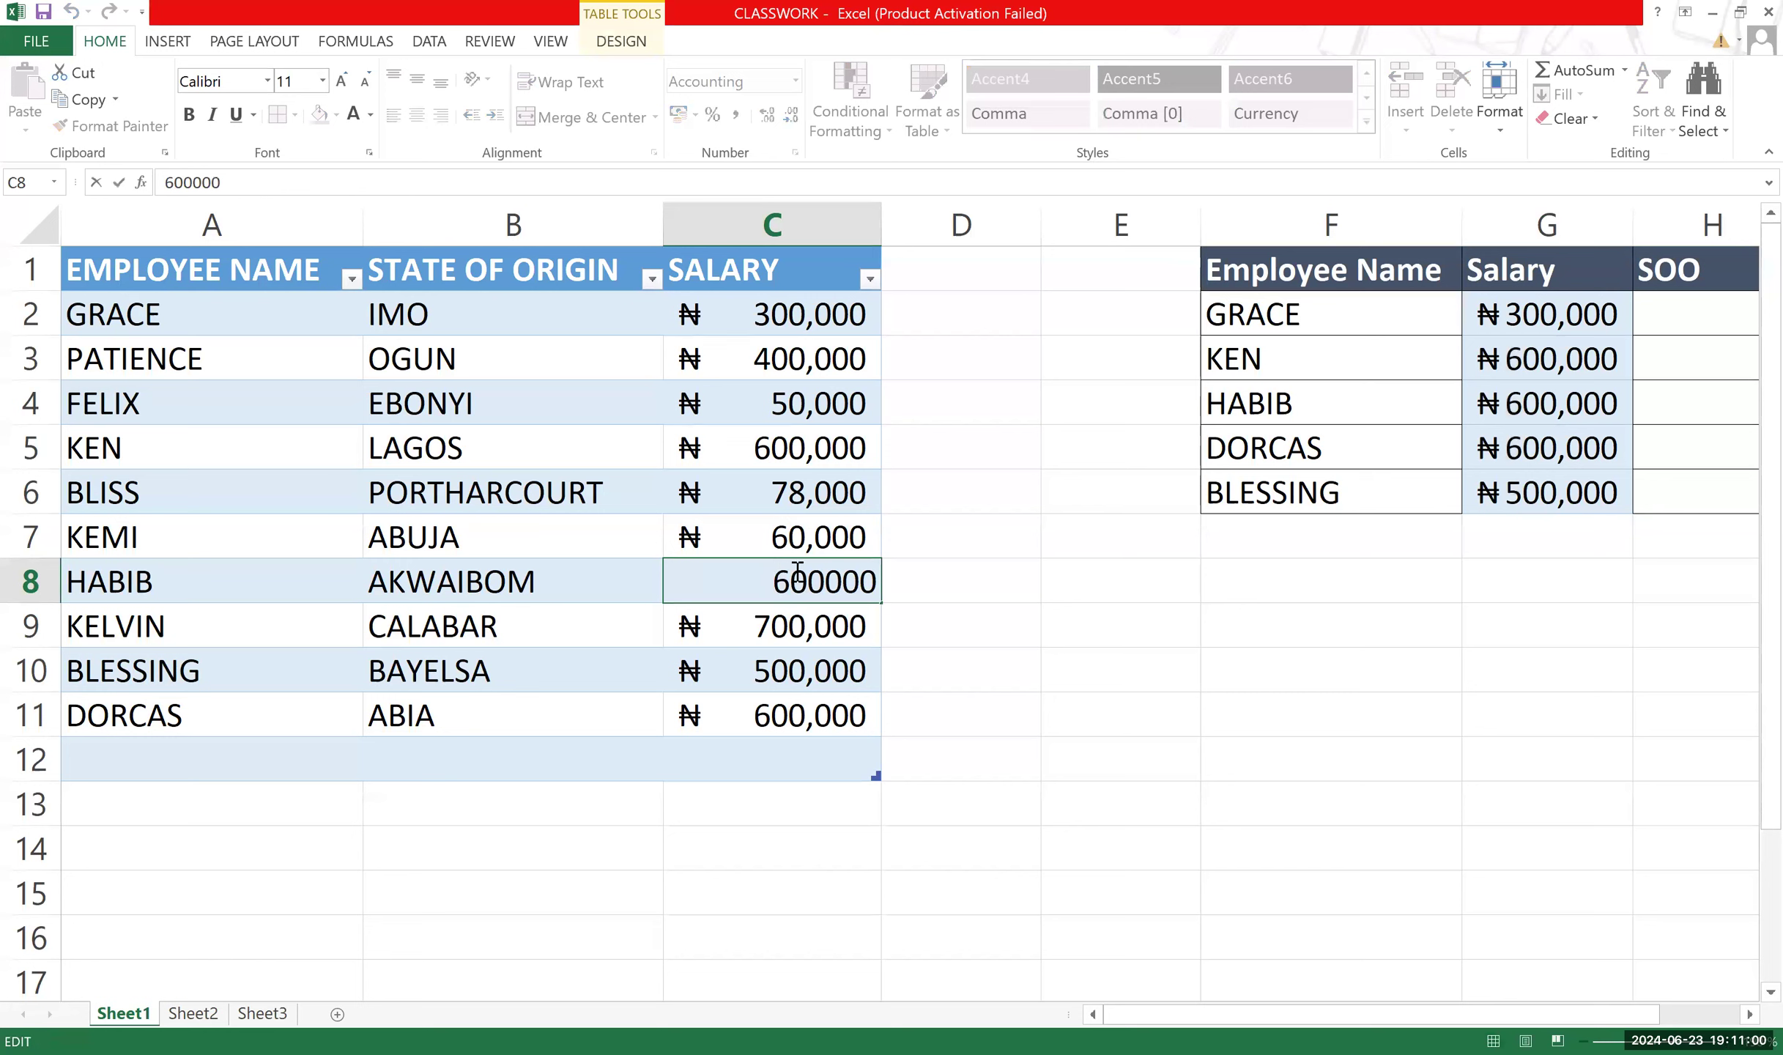
key("BackSpace")
type("45")
key("Delete")
left_click_drag(1037, 473, 1044, 473)
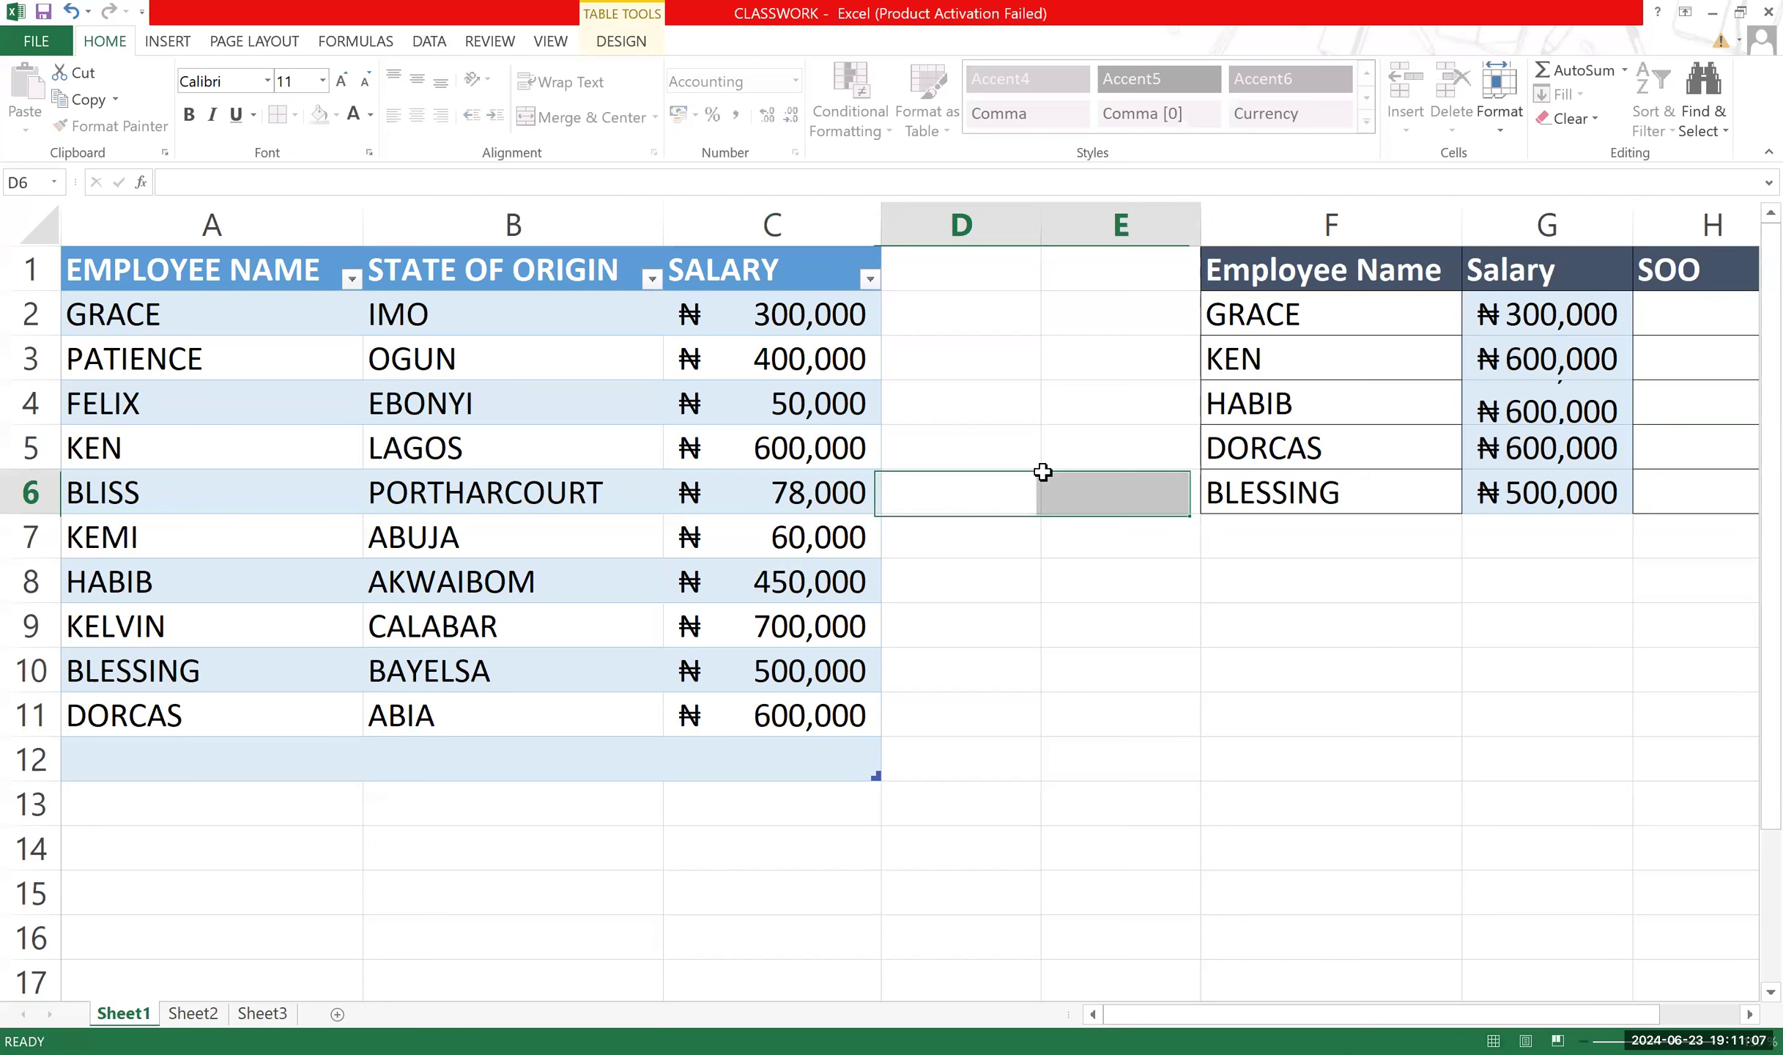
Set the salary in cell C6 of the employee table to 178000.
double_click(773, 492)
type("1")
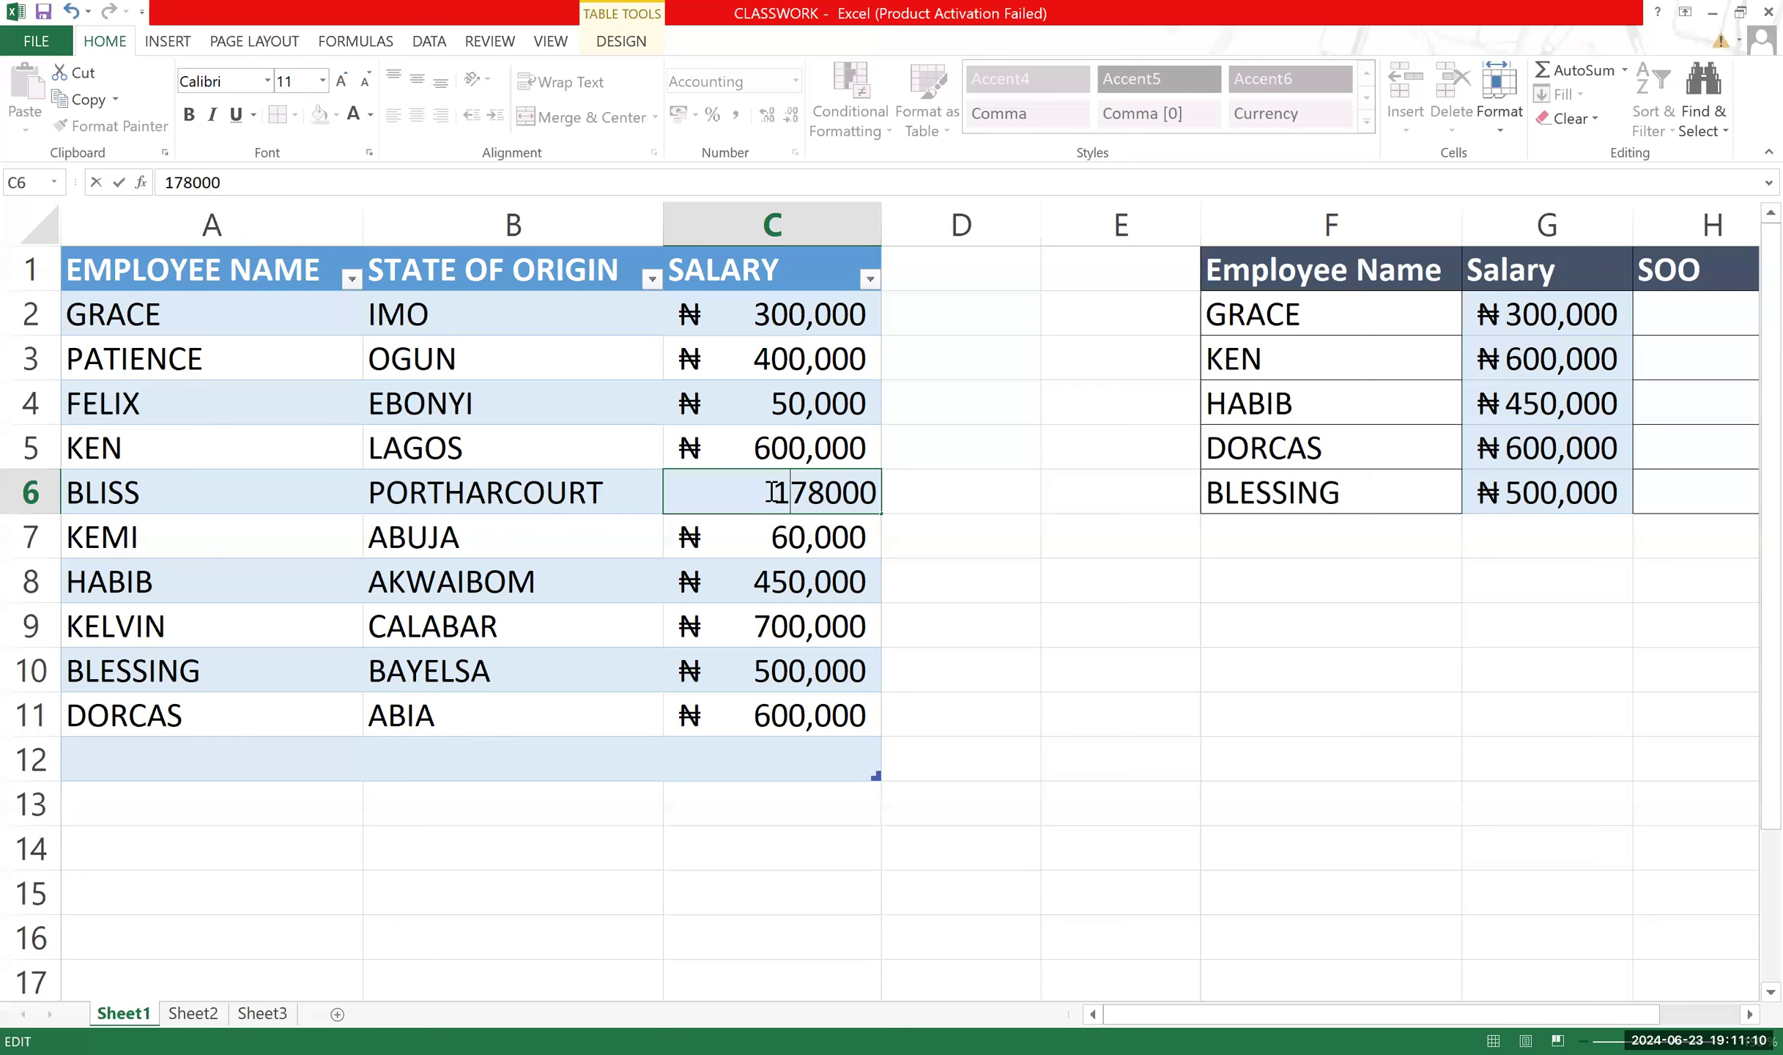
left_click(1031, 507)
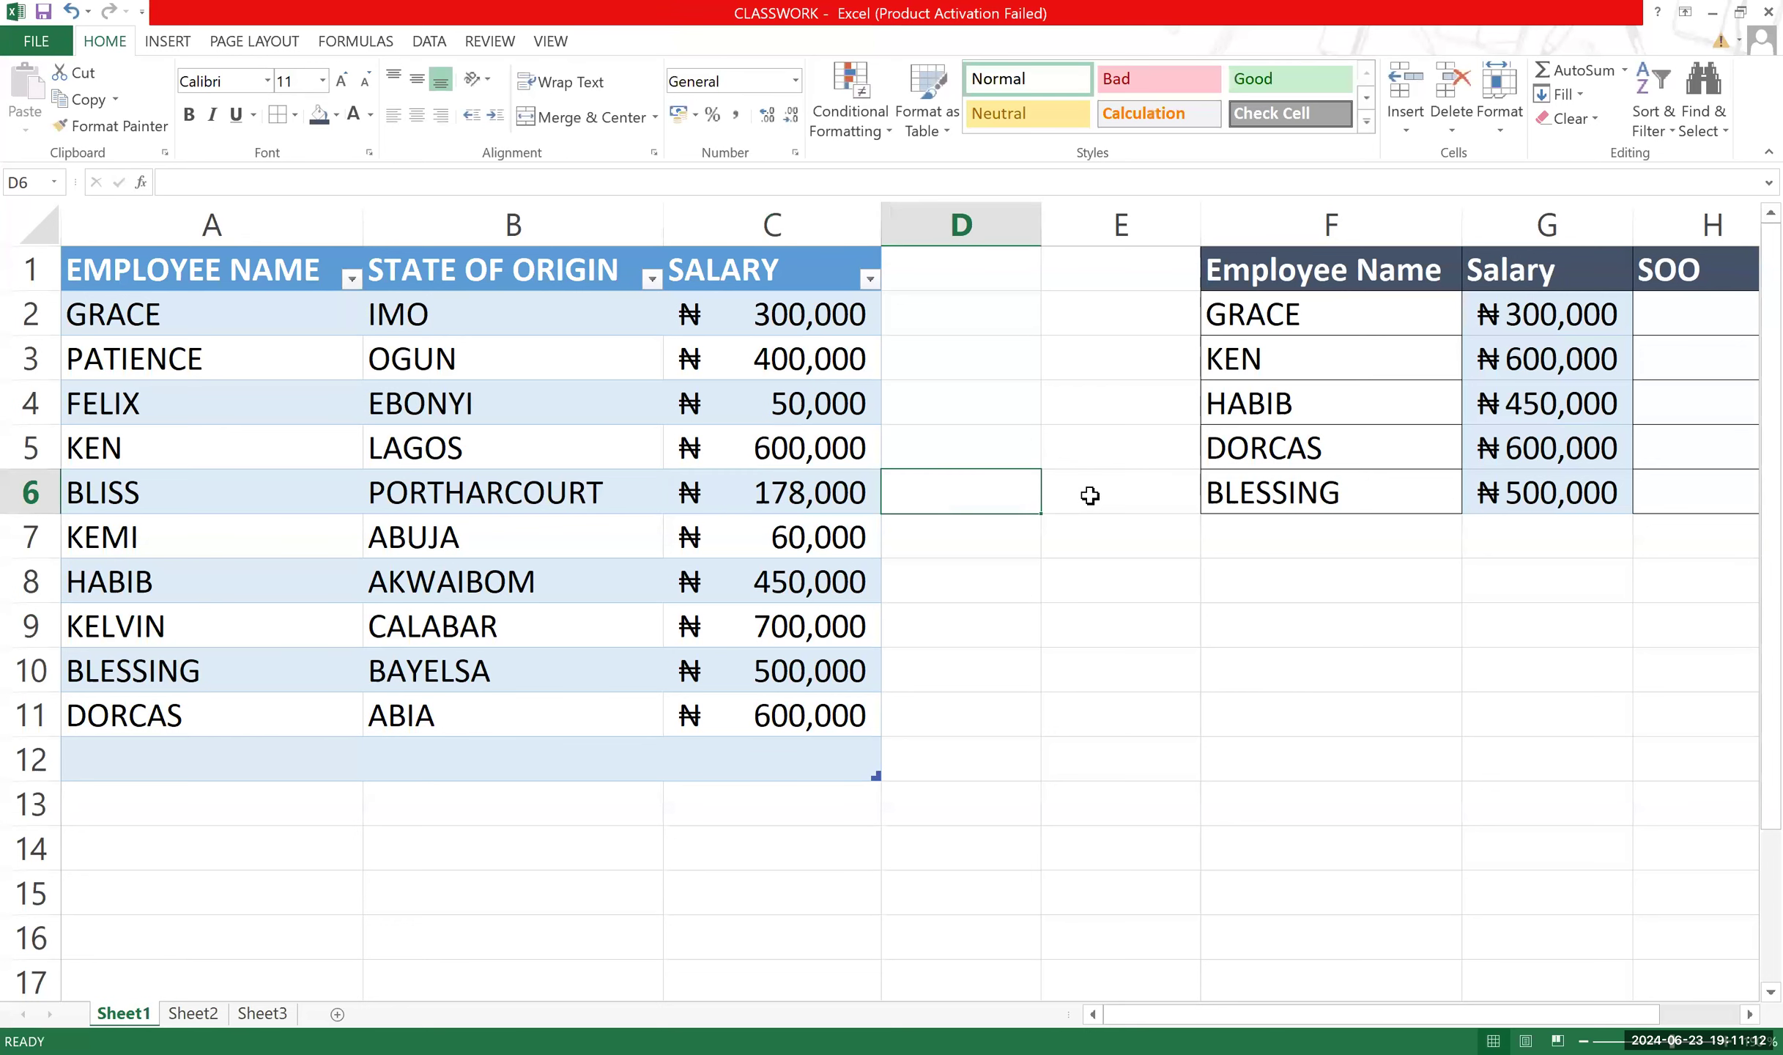
Set the salary in cell C11 of the employee table to 250000.
left_click(1528, 448)
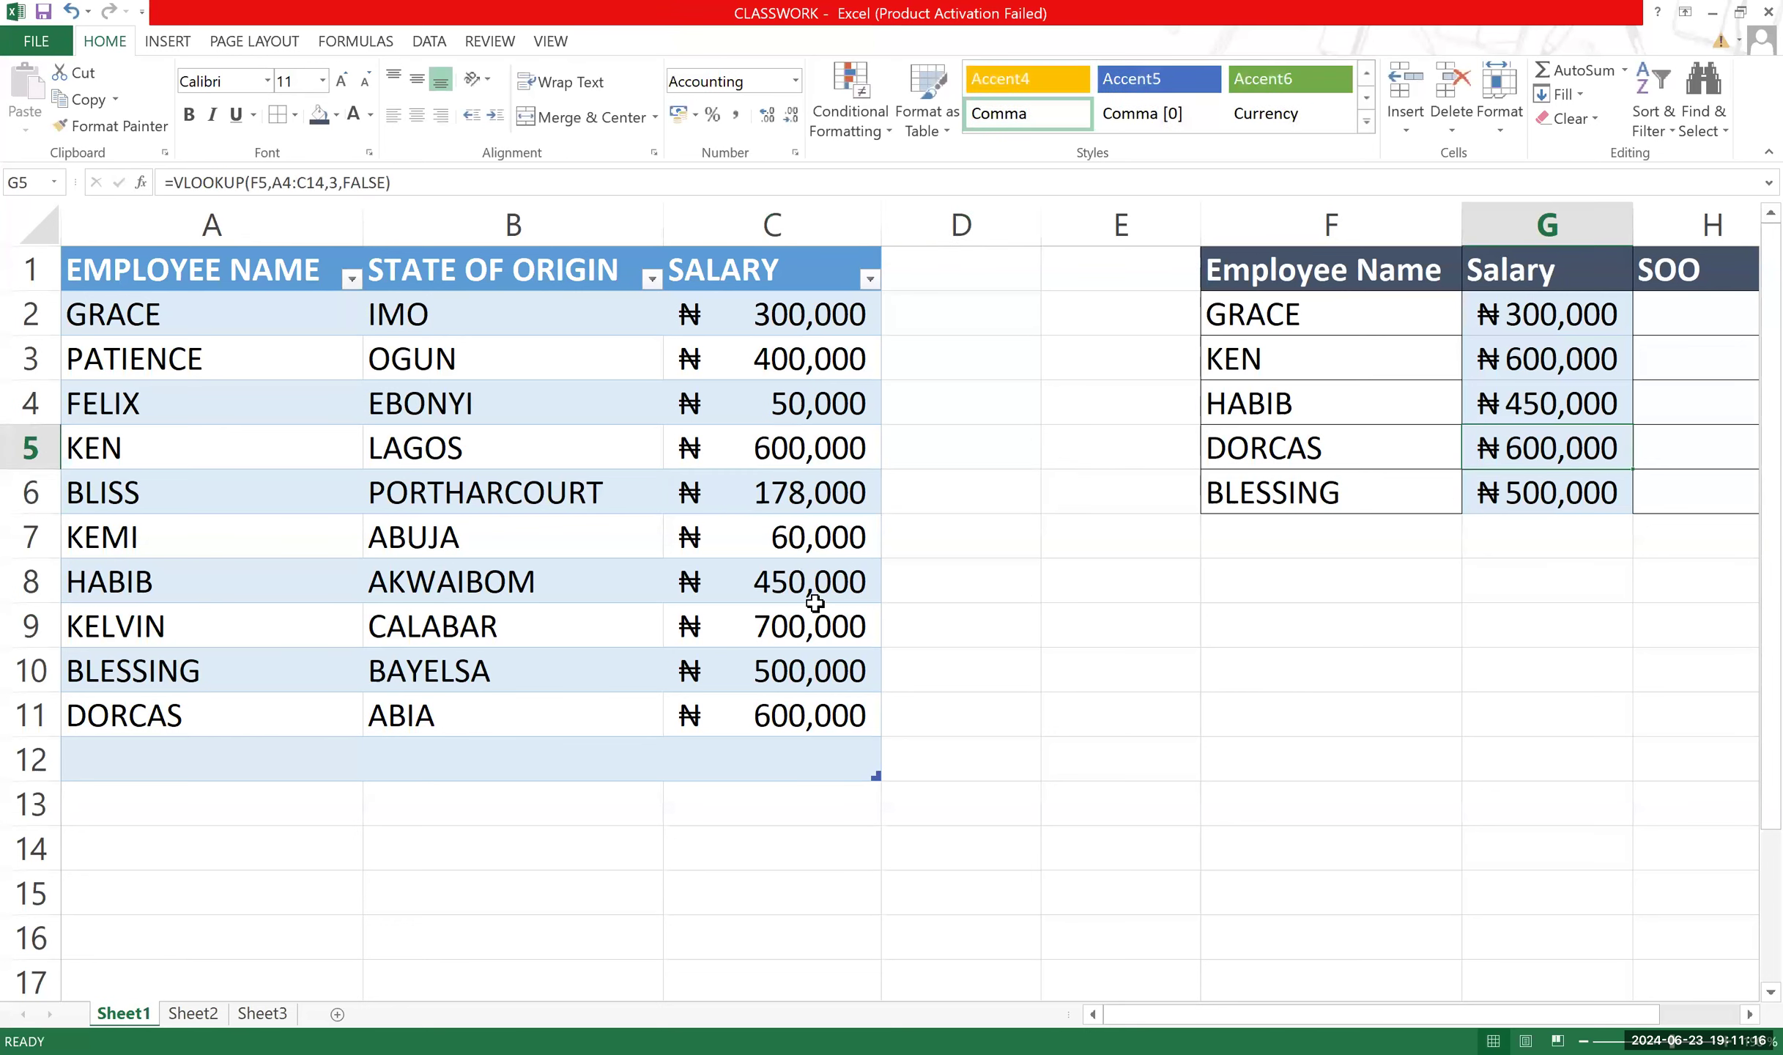
double_click(802, 722)
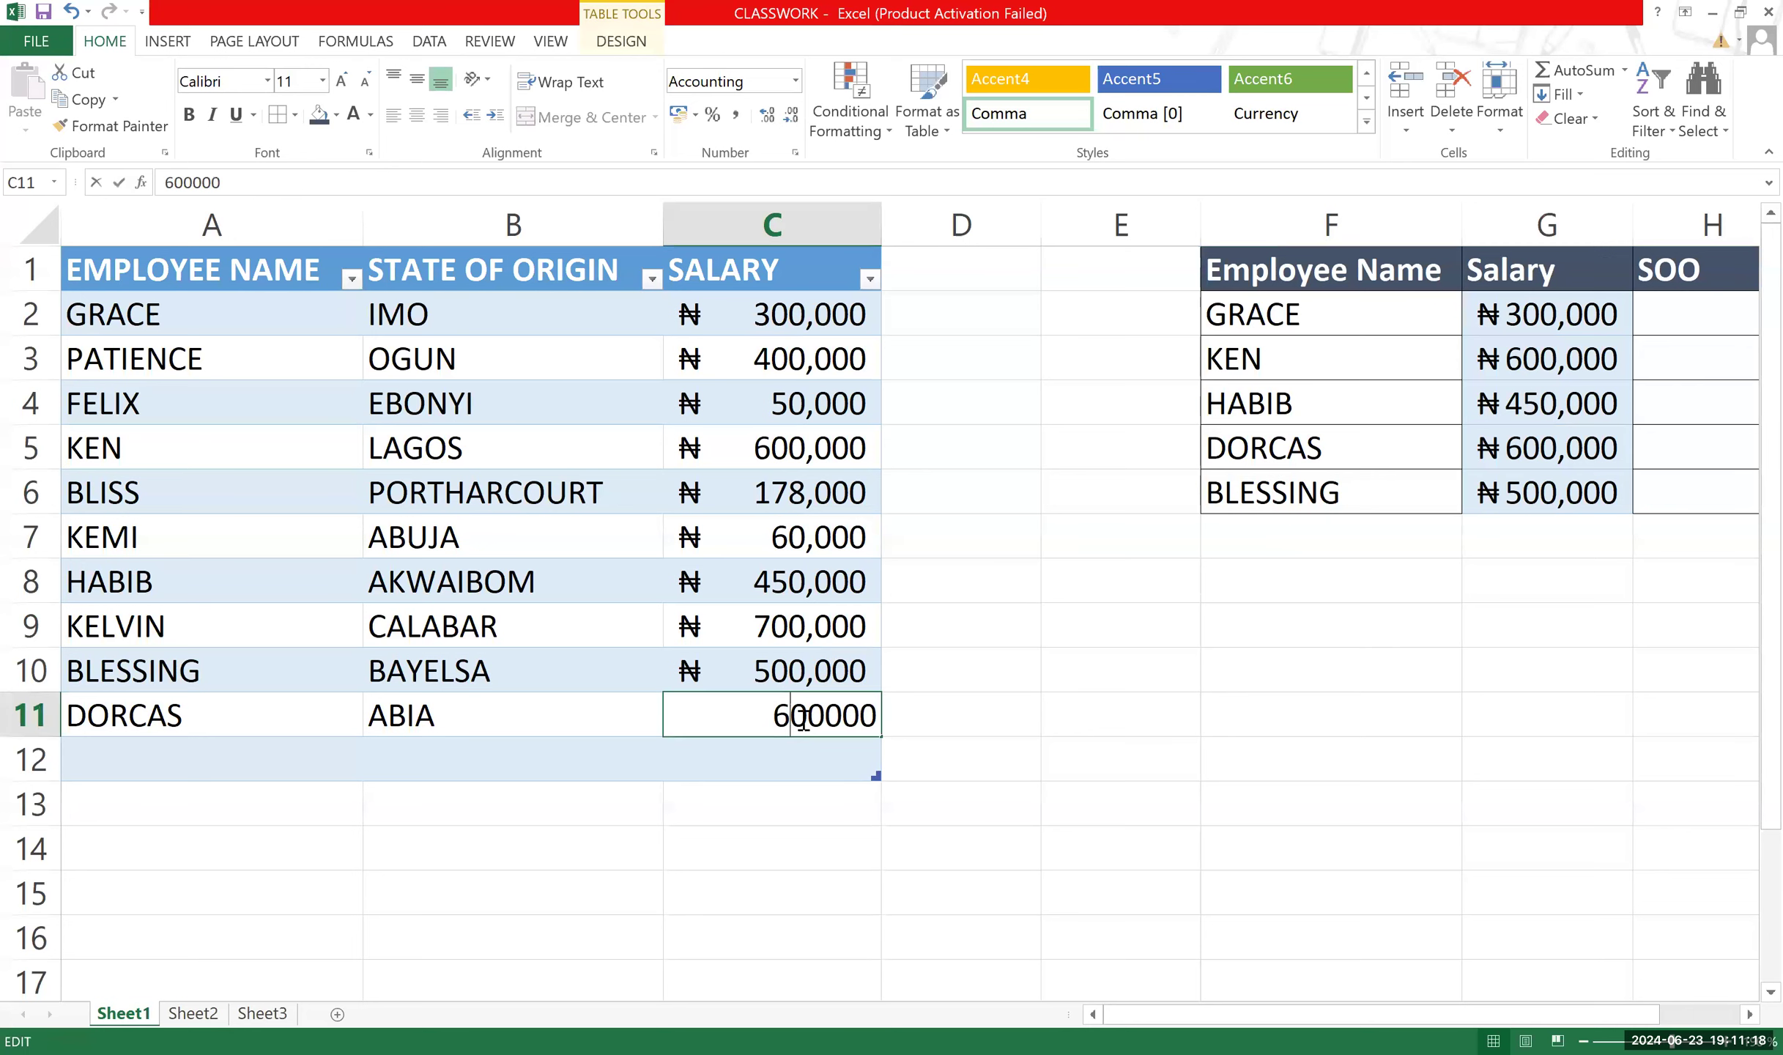
left_click(808, 722)
key("BackSpace")
key("BackSpace")
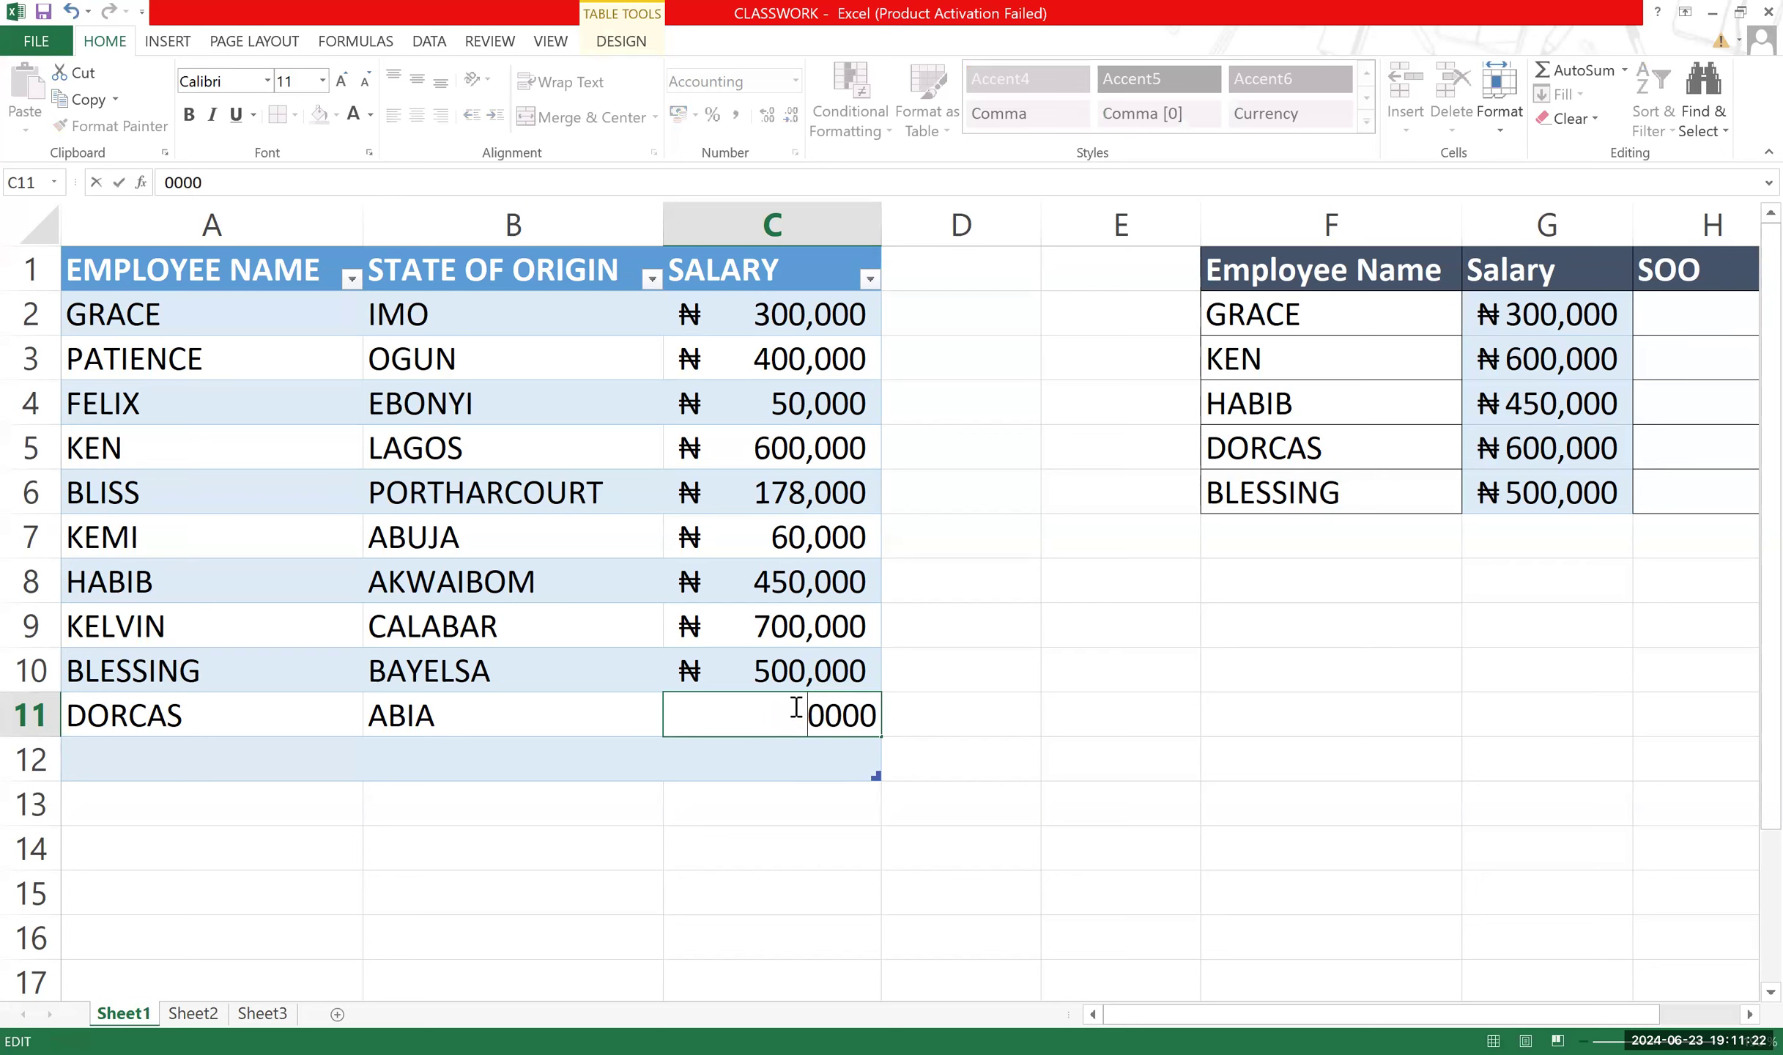
type("25")
key("Return")
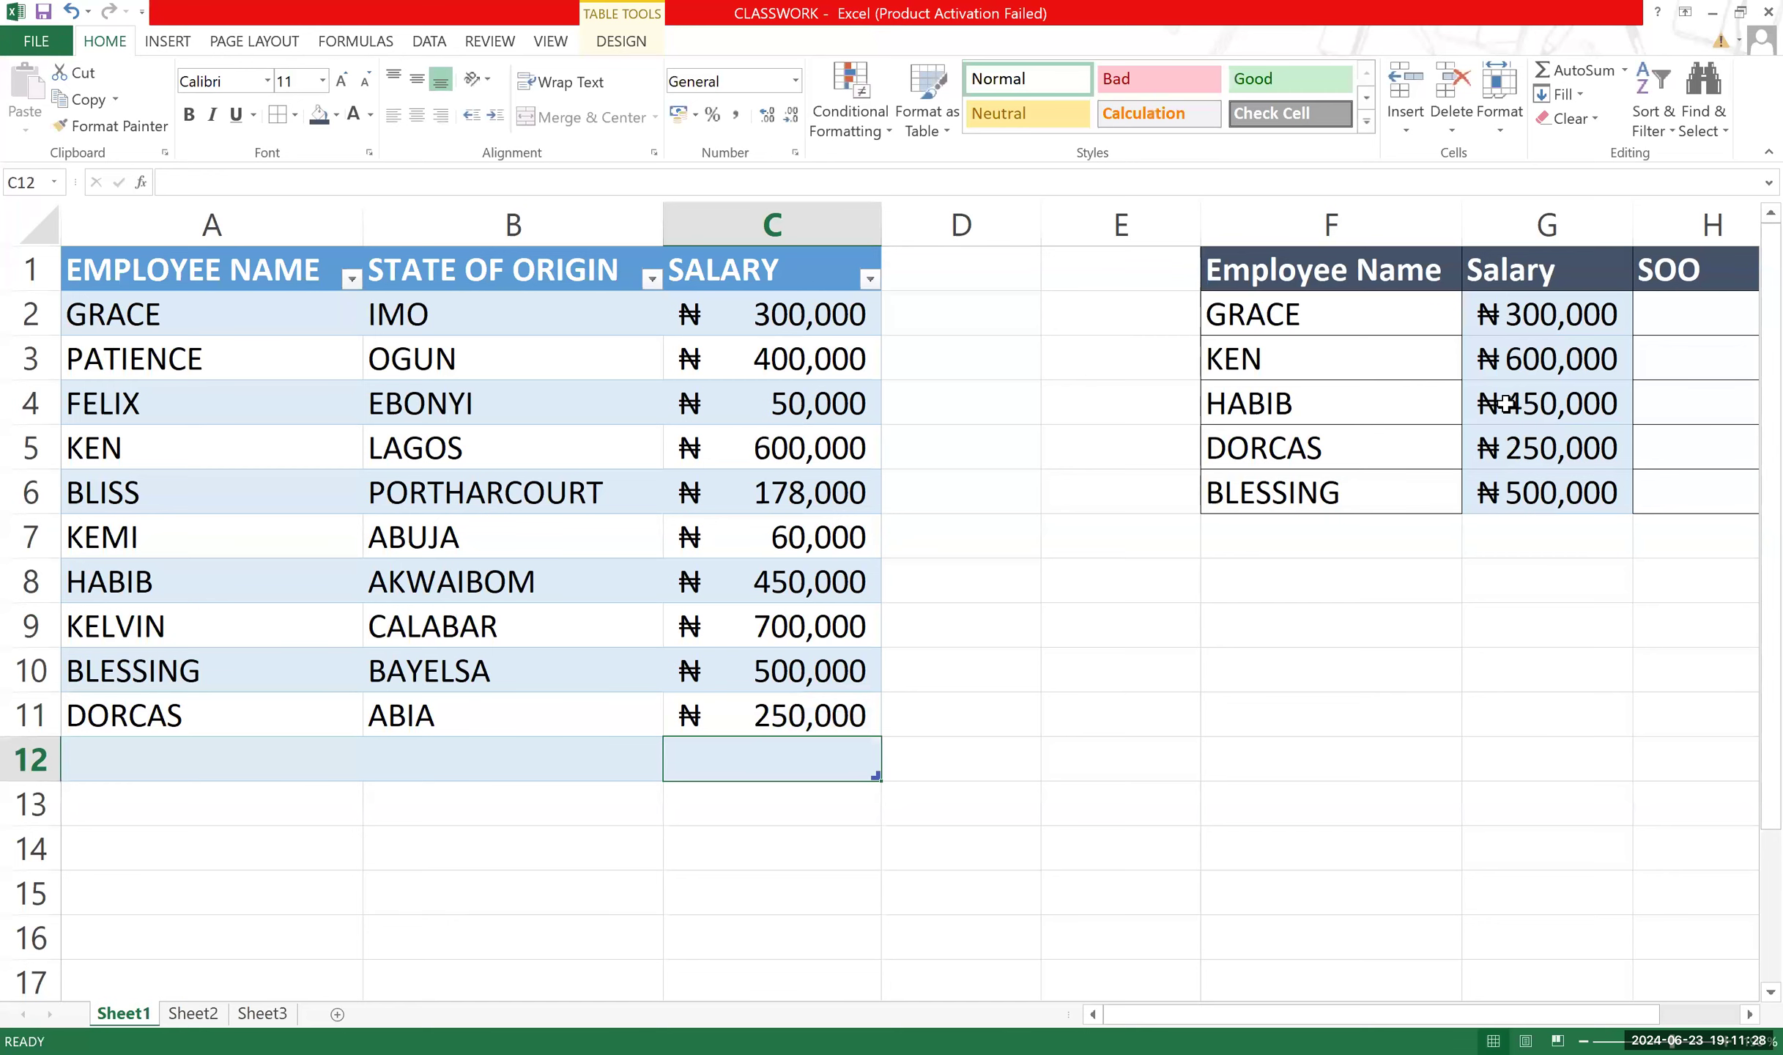
Clear the VLOOKUP formulas from the lookup area's Salary cells G2 through G6.
left_click(1559, 474)
scroll(1559, 474, "down", 2)
scroll(1560, 475, "up", 2)
left_click_drag(1559, 487, 1568, 334)
key("F2")
key("BackSpace")
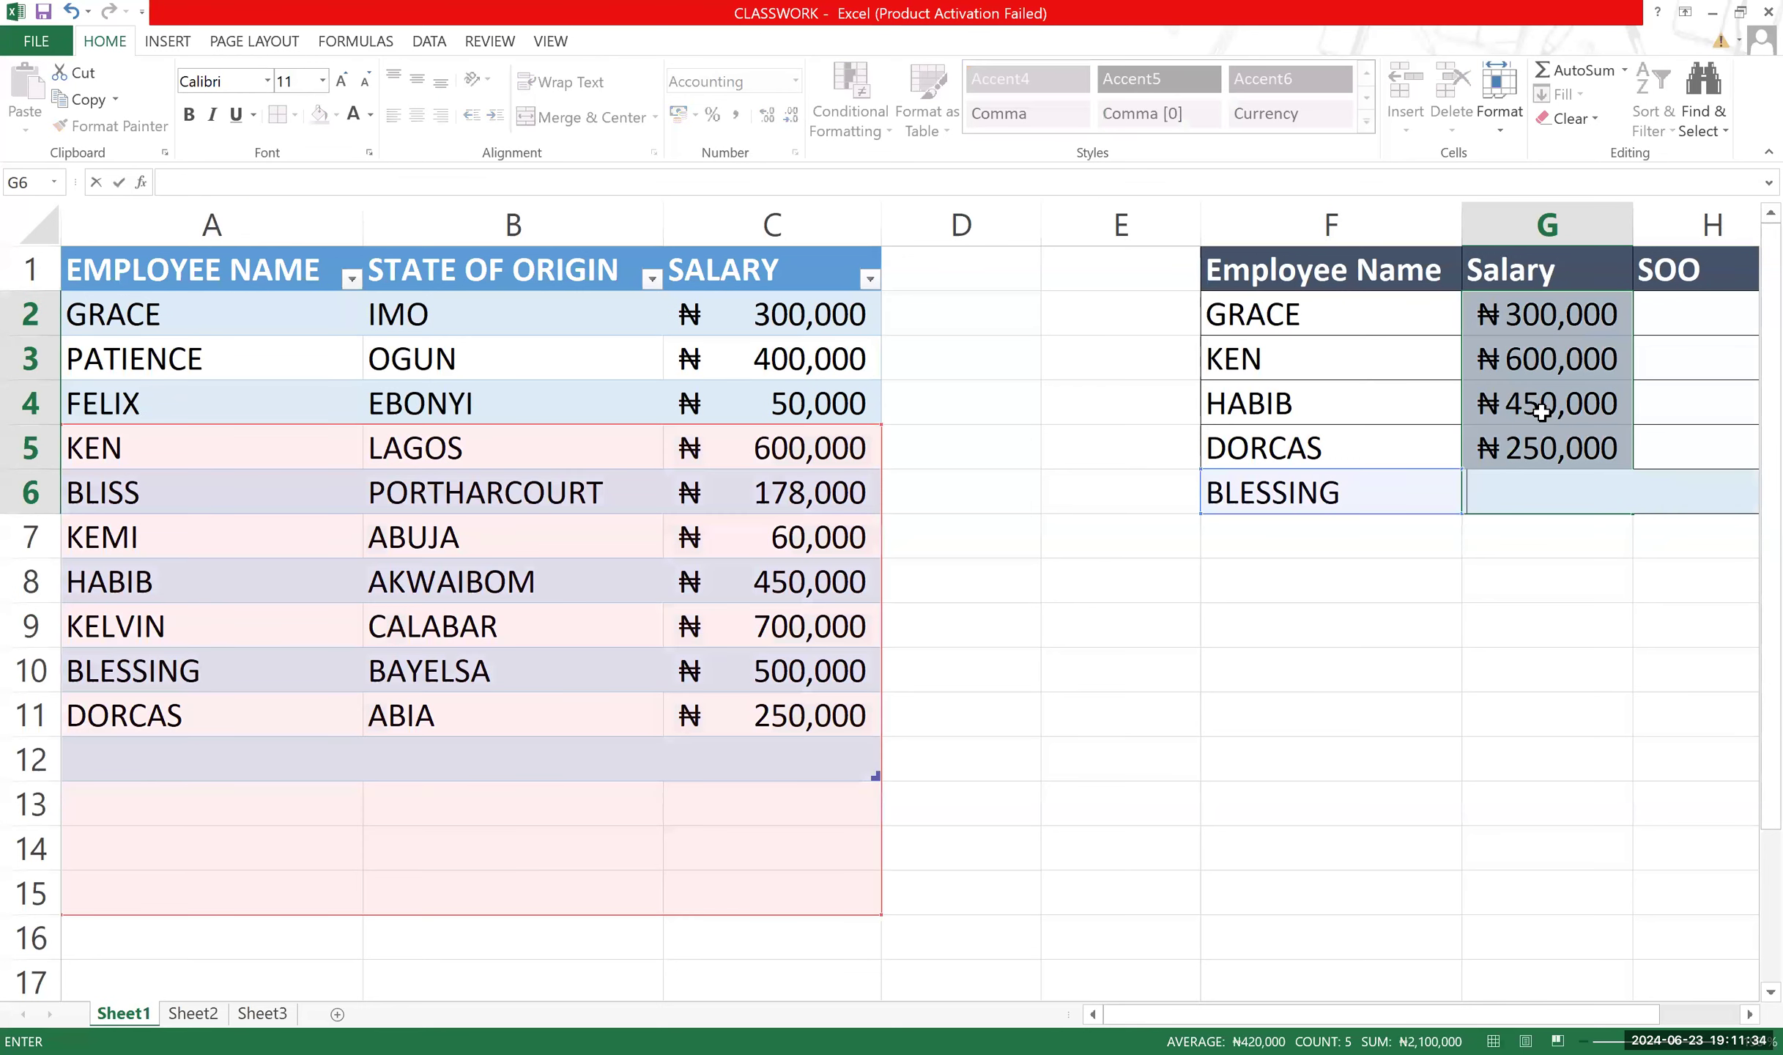
left_click(1538, 446)
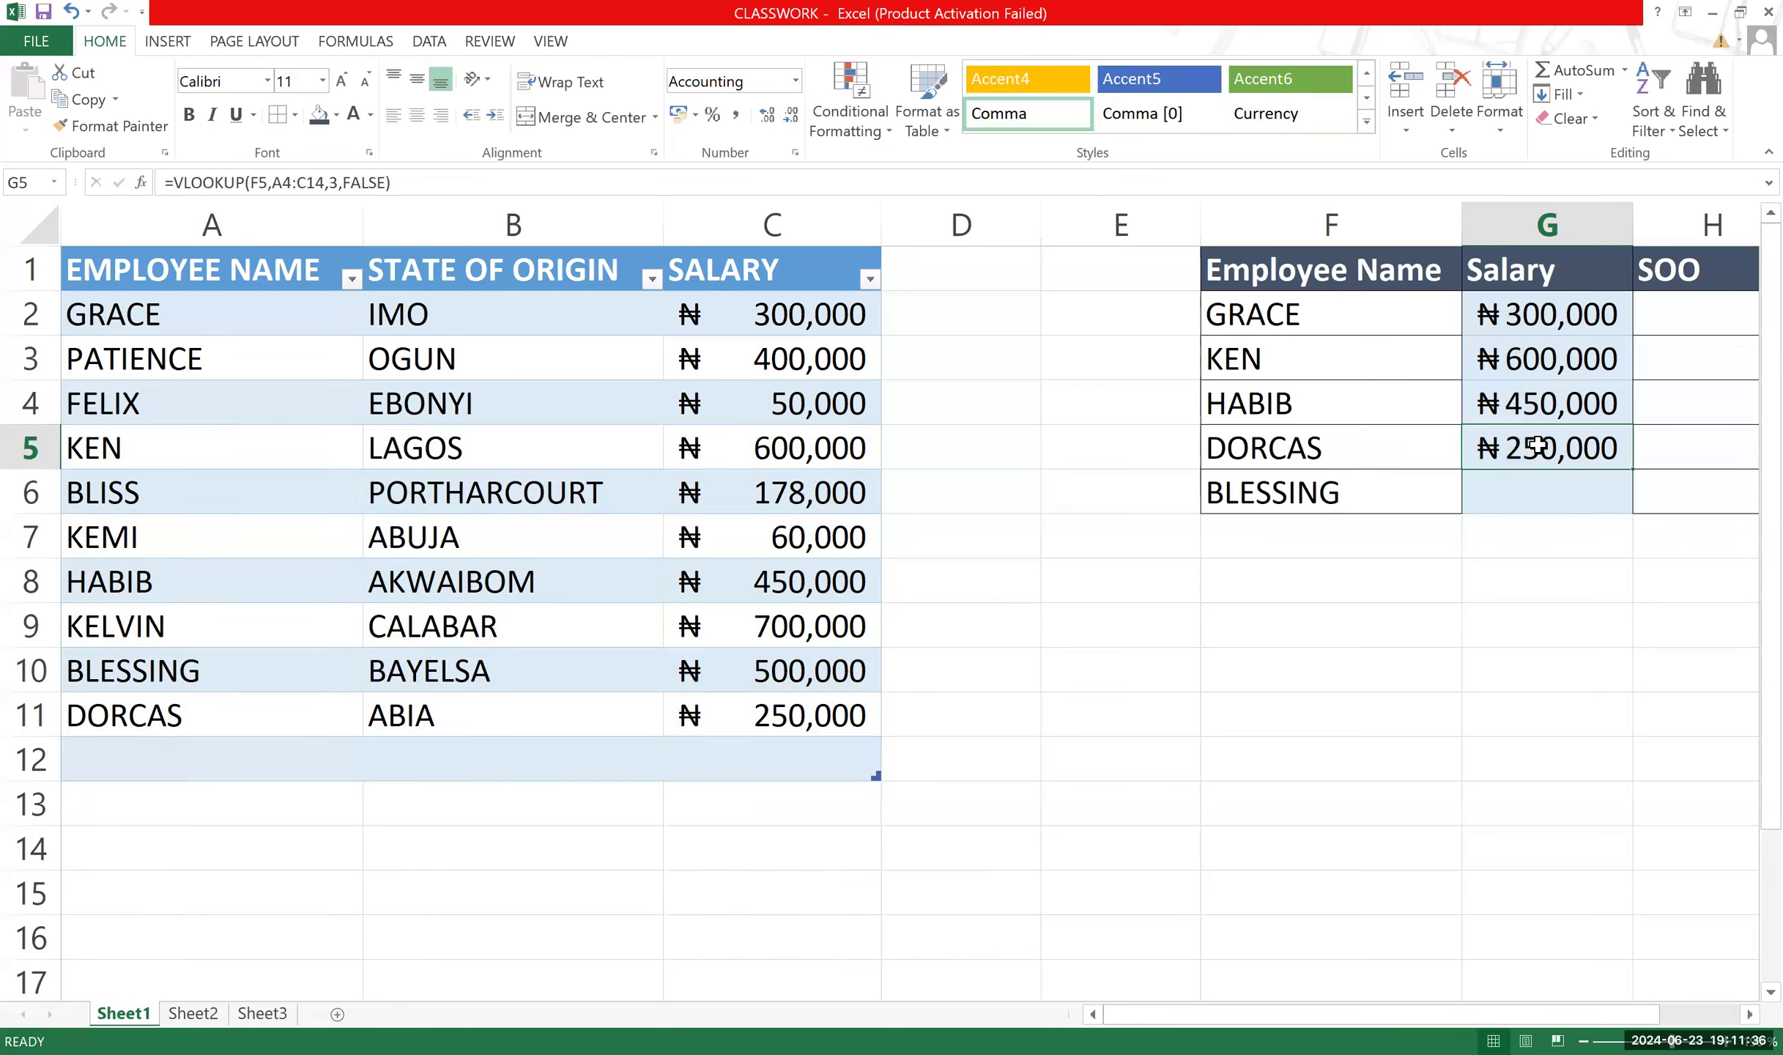
key("BackSpace")
left_click(1553, 392)
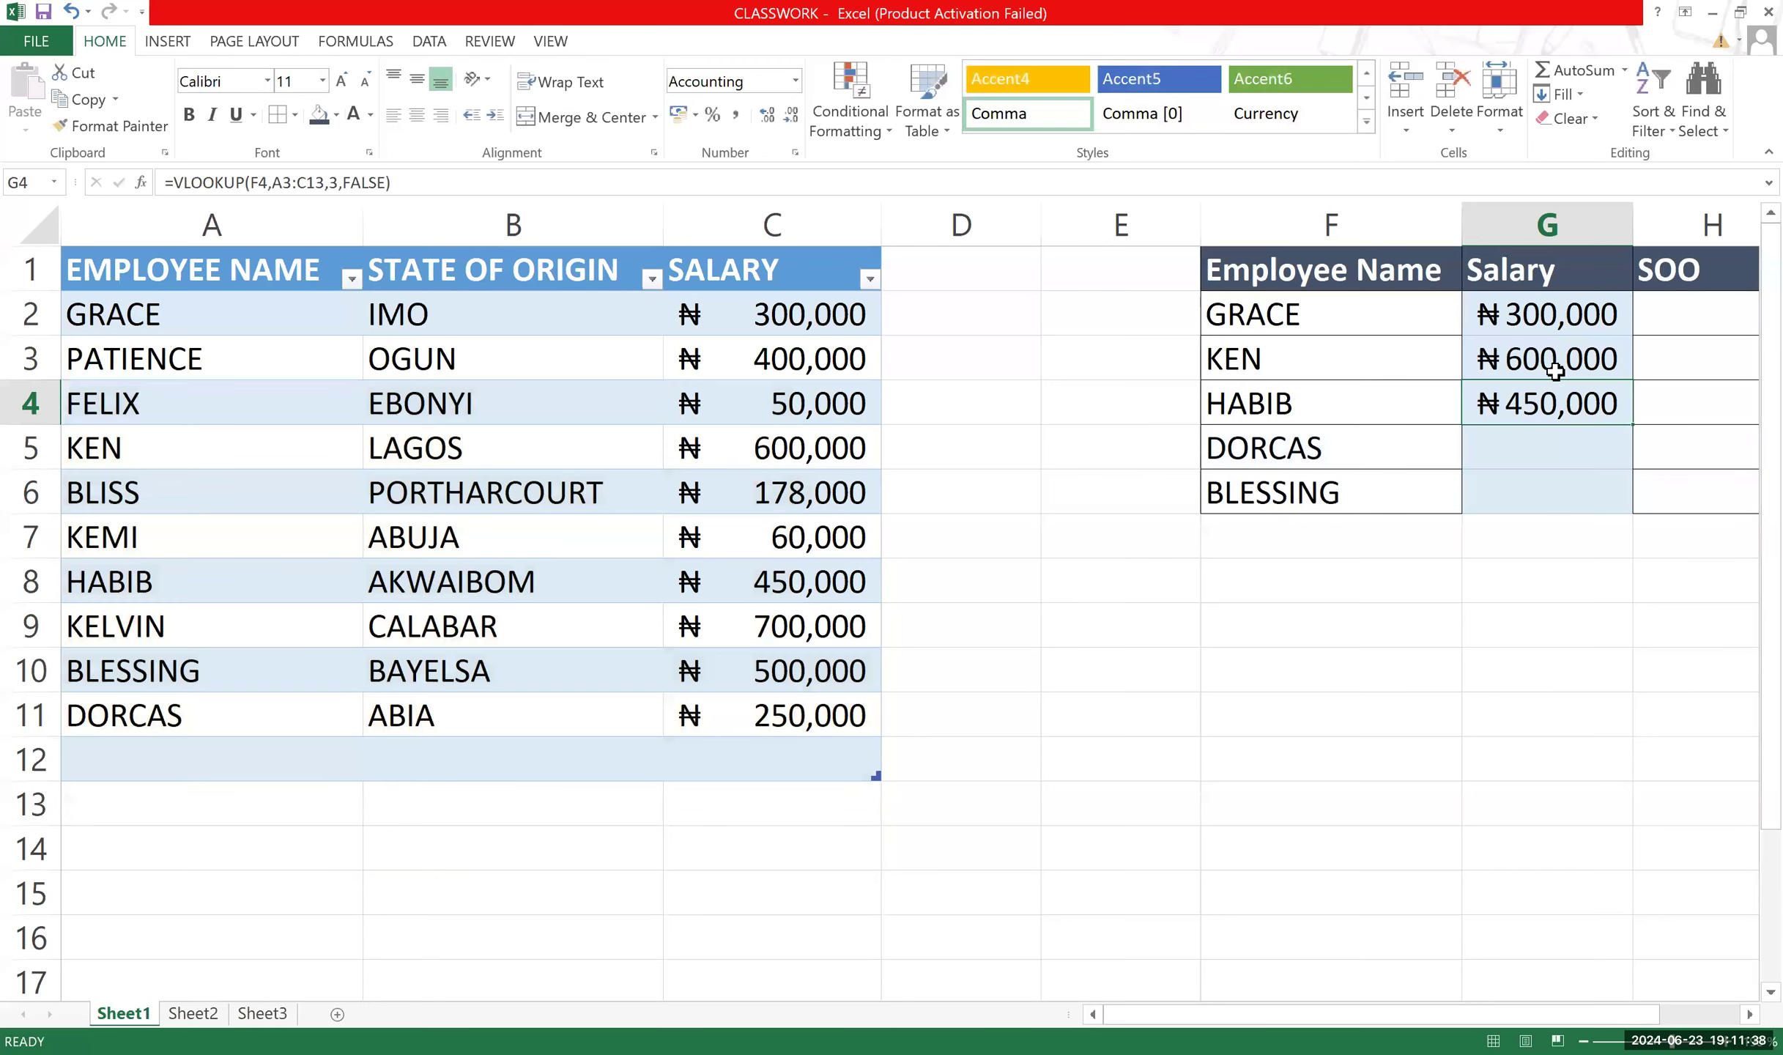
key("BackSpace")
left_click(1555, 360)
key("BackSpace")
left_click(1548, 299)
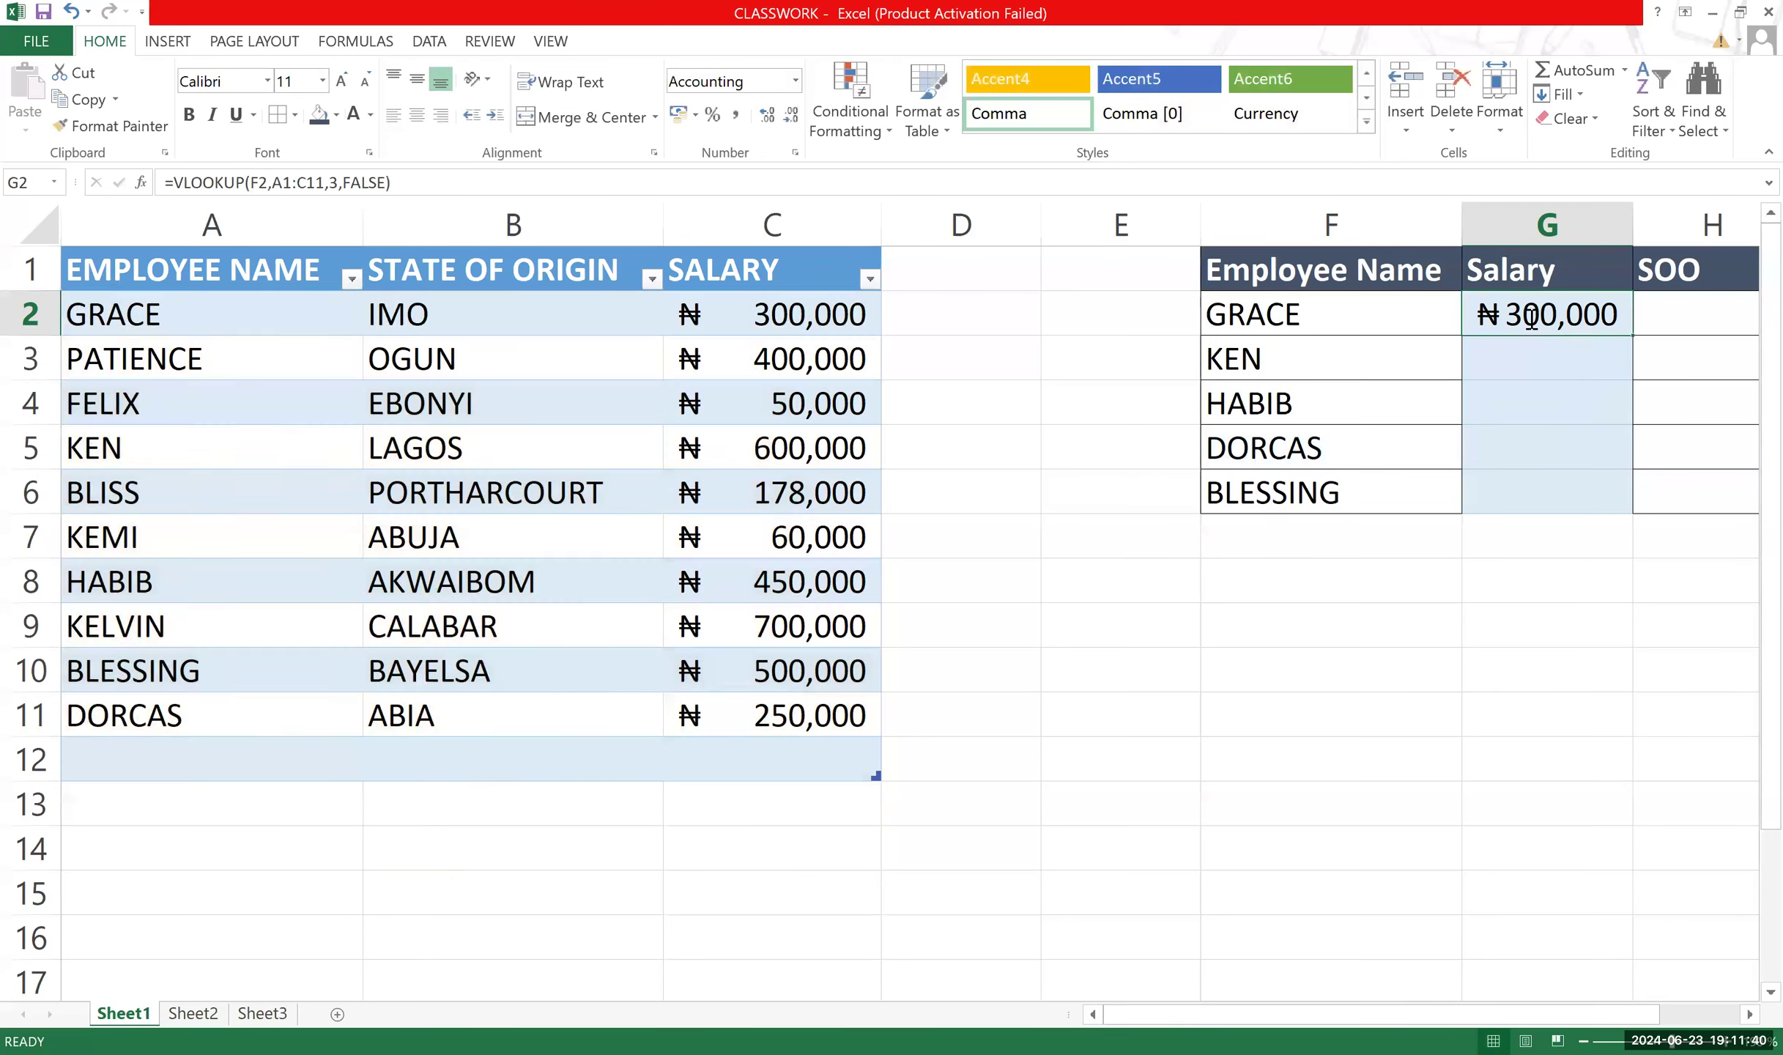
key("BackSpace")
left_click(1506, 388)
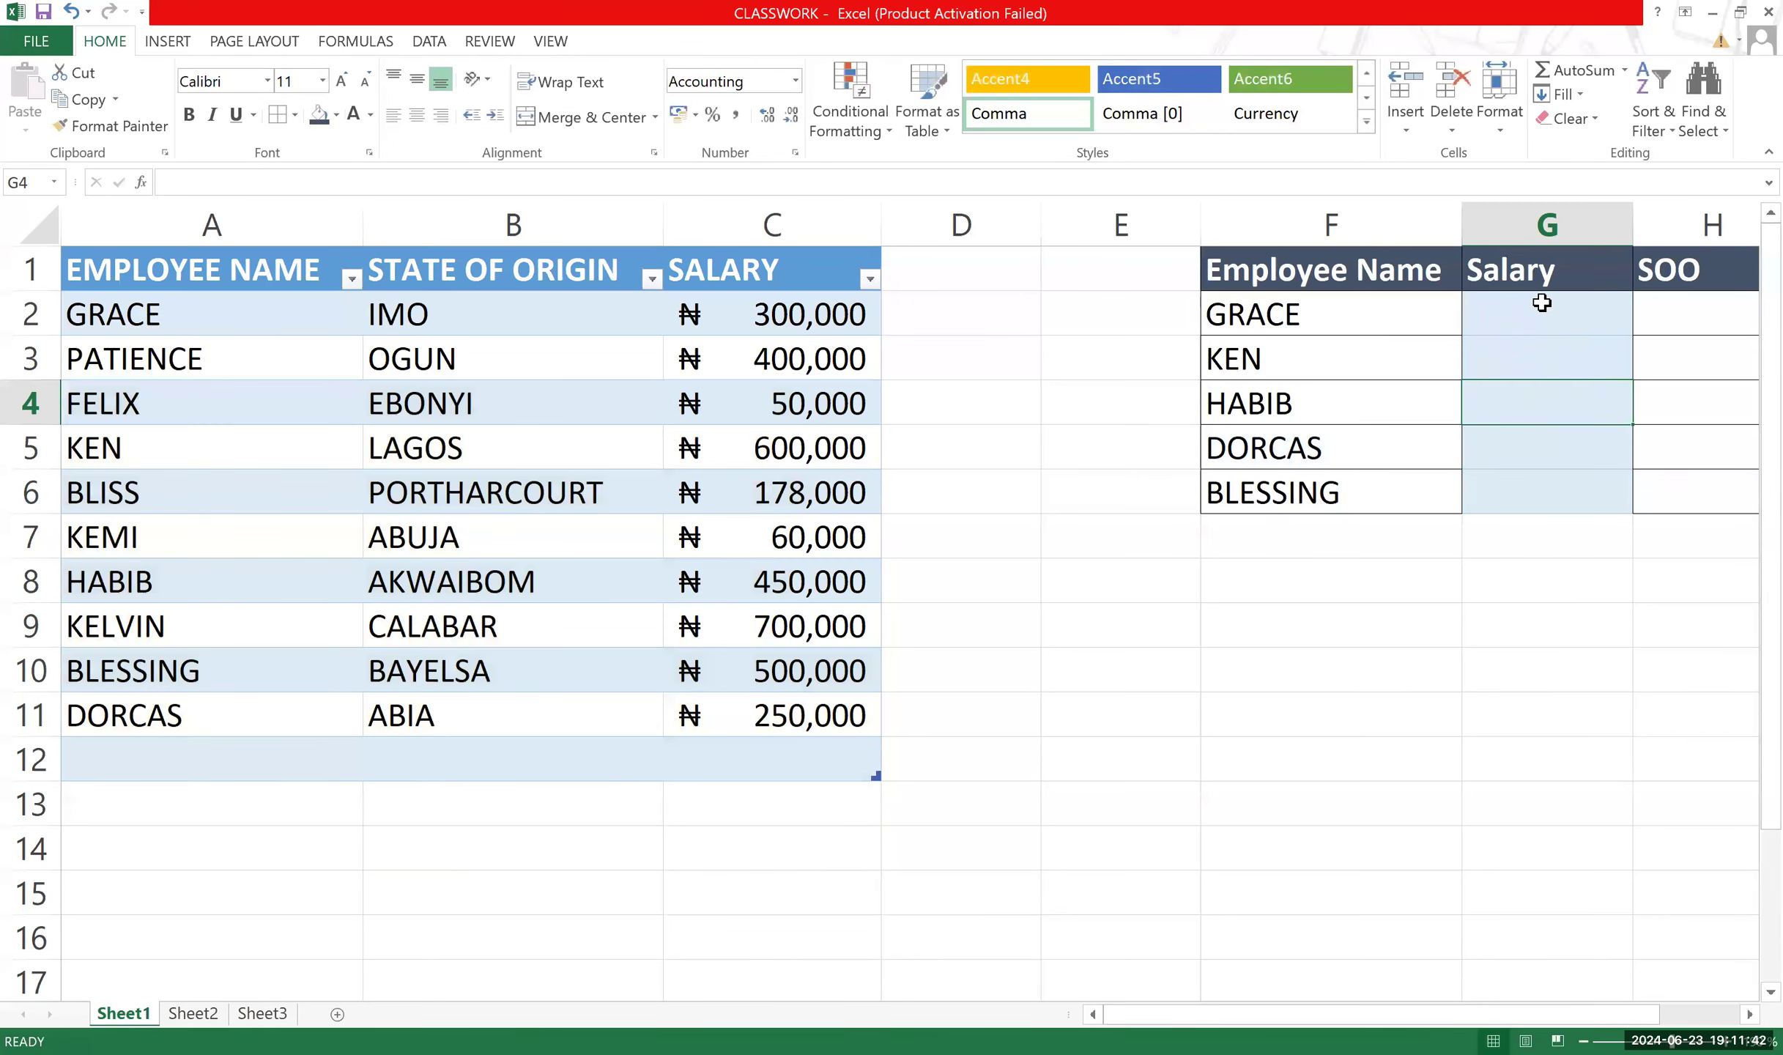
Start a new VLOOKUP formula in cell G2 with F2 as the lookup value.
left_click(1543, 303)
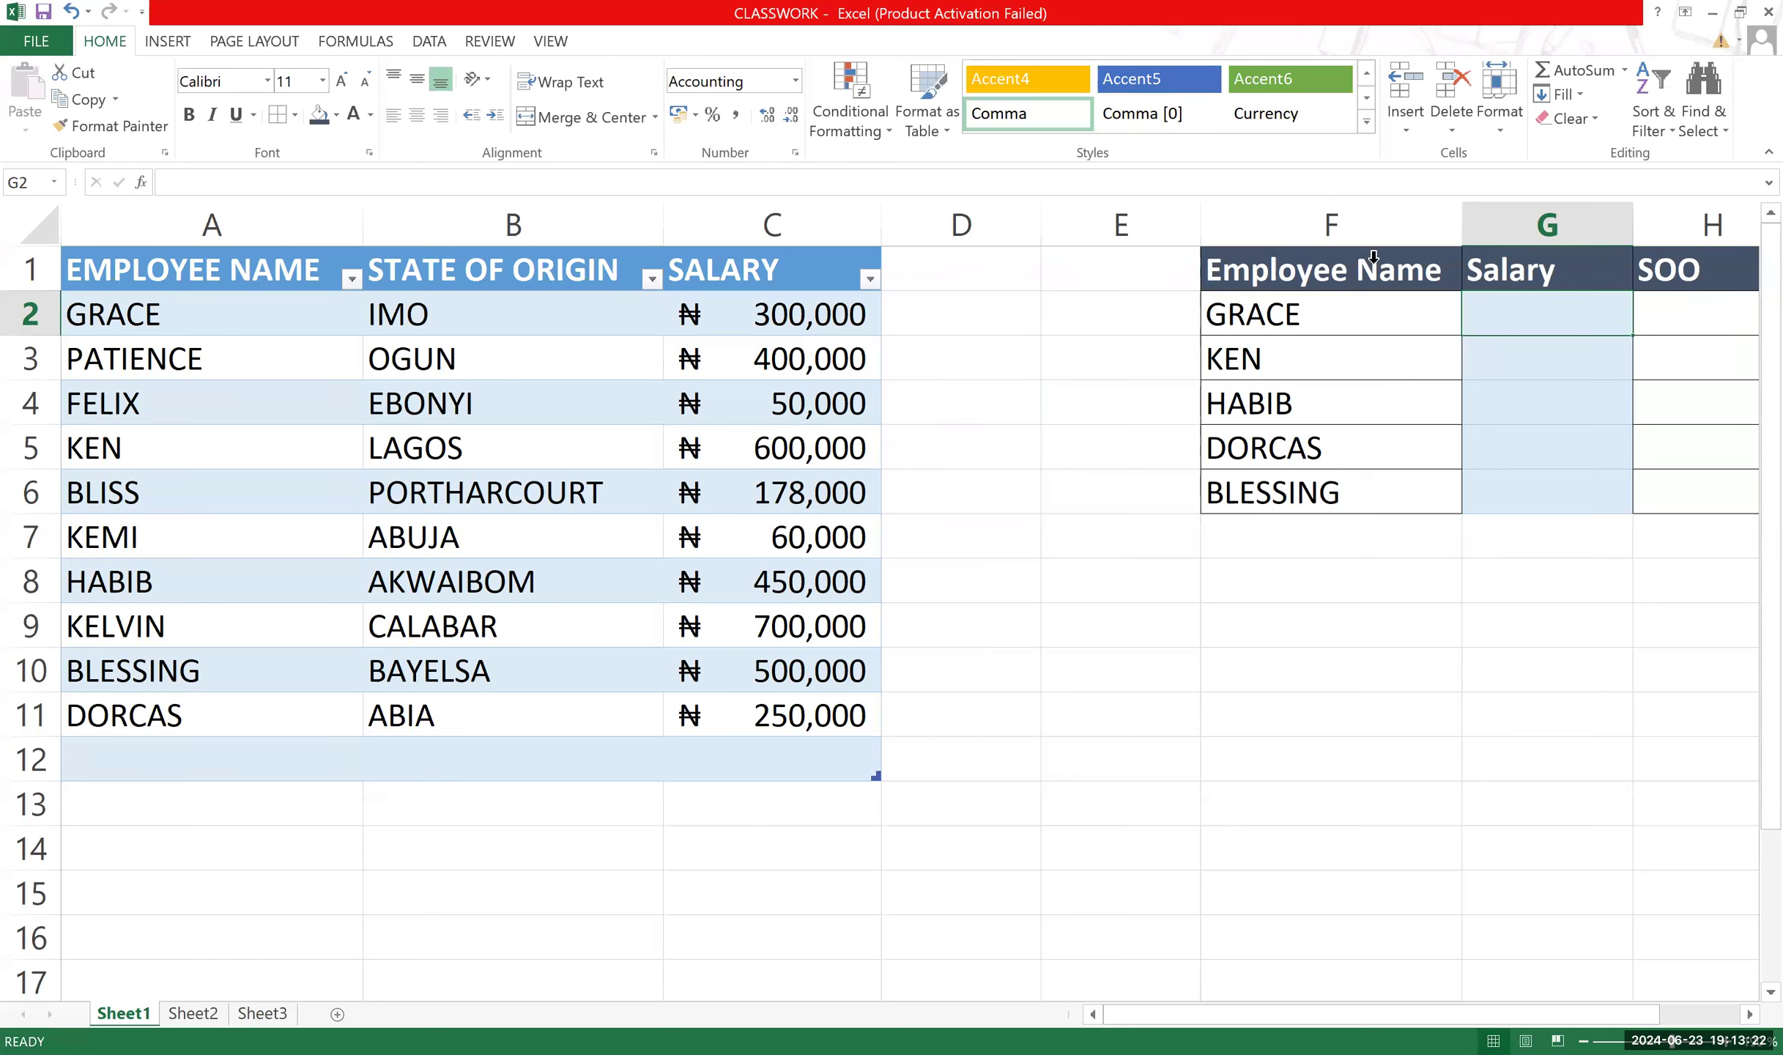
left_click_drag(1337, 276, 1718, 502)
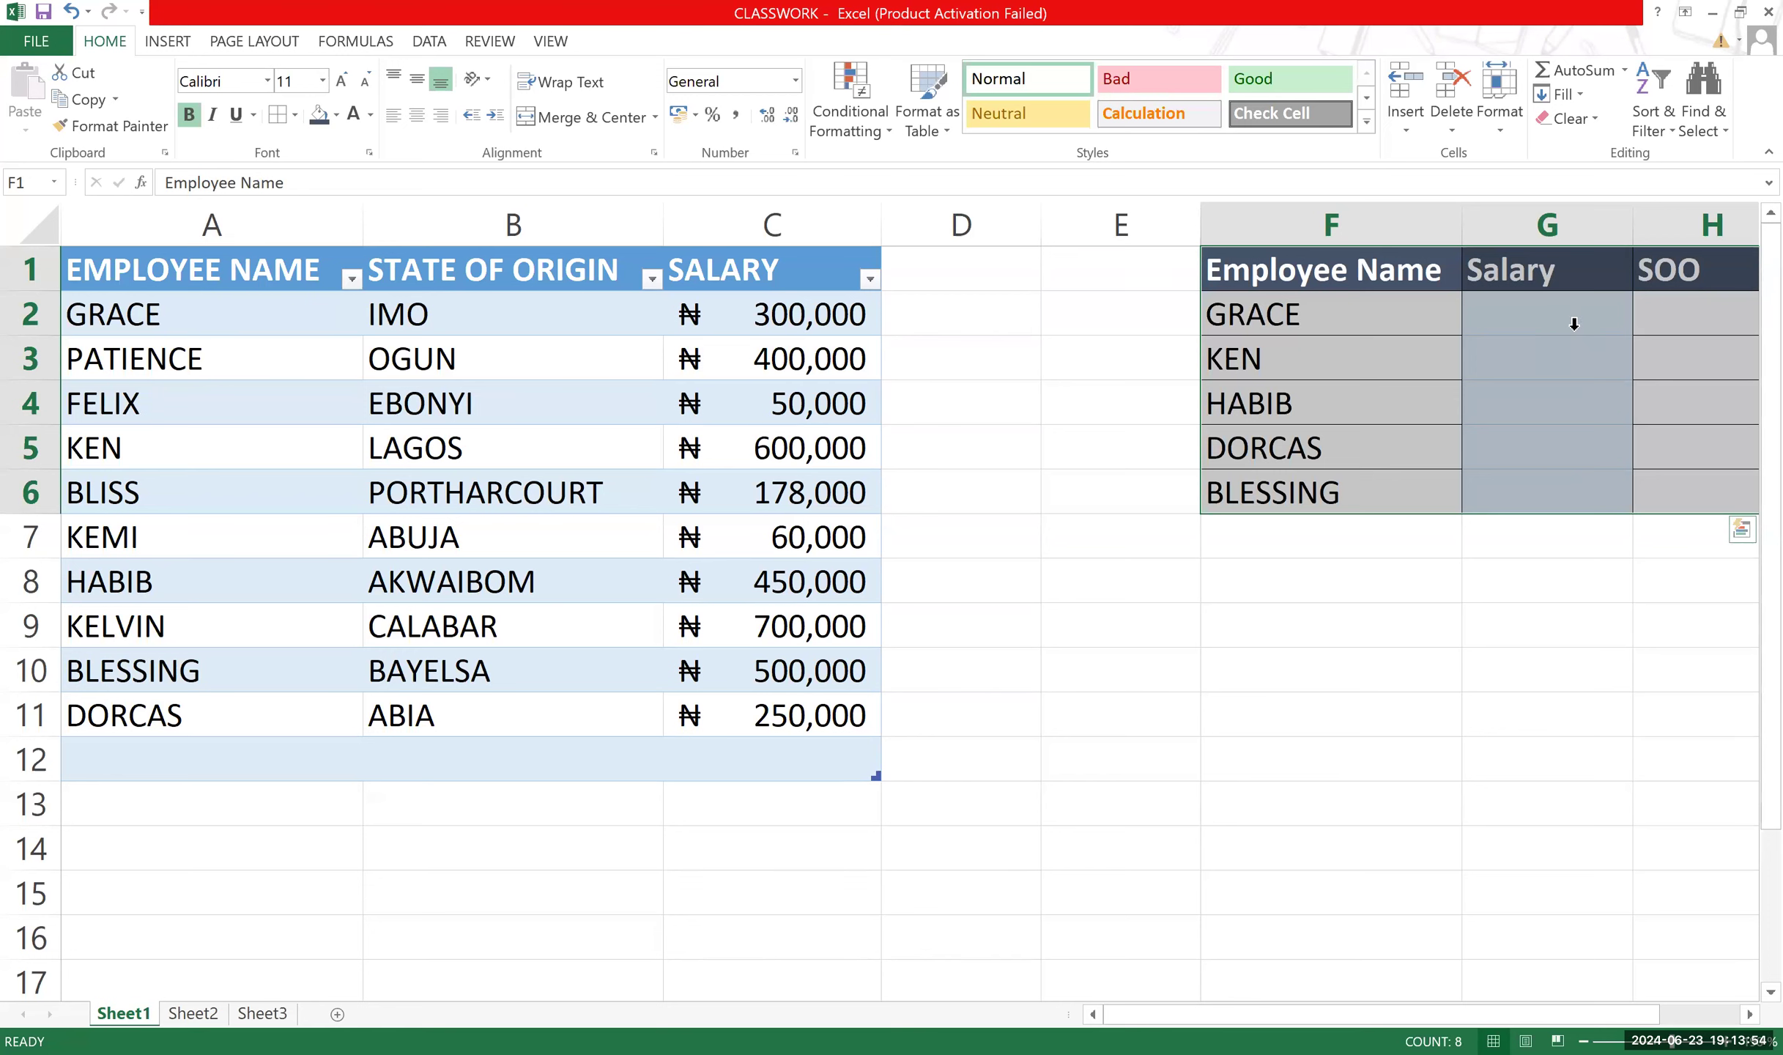
left_click(1568, 320)
type("=")
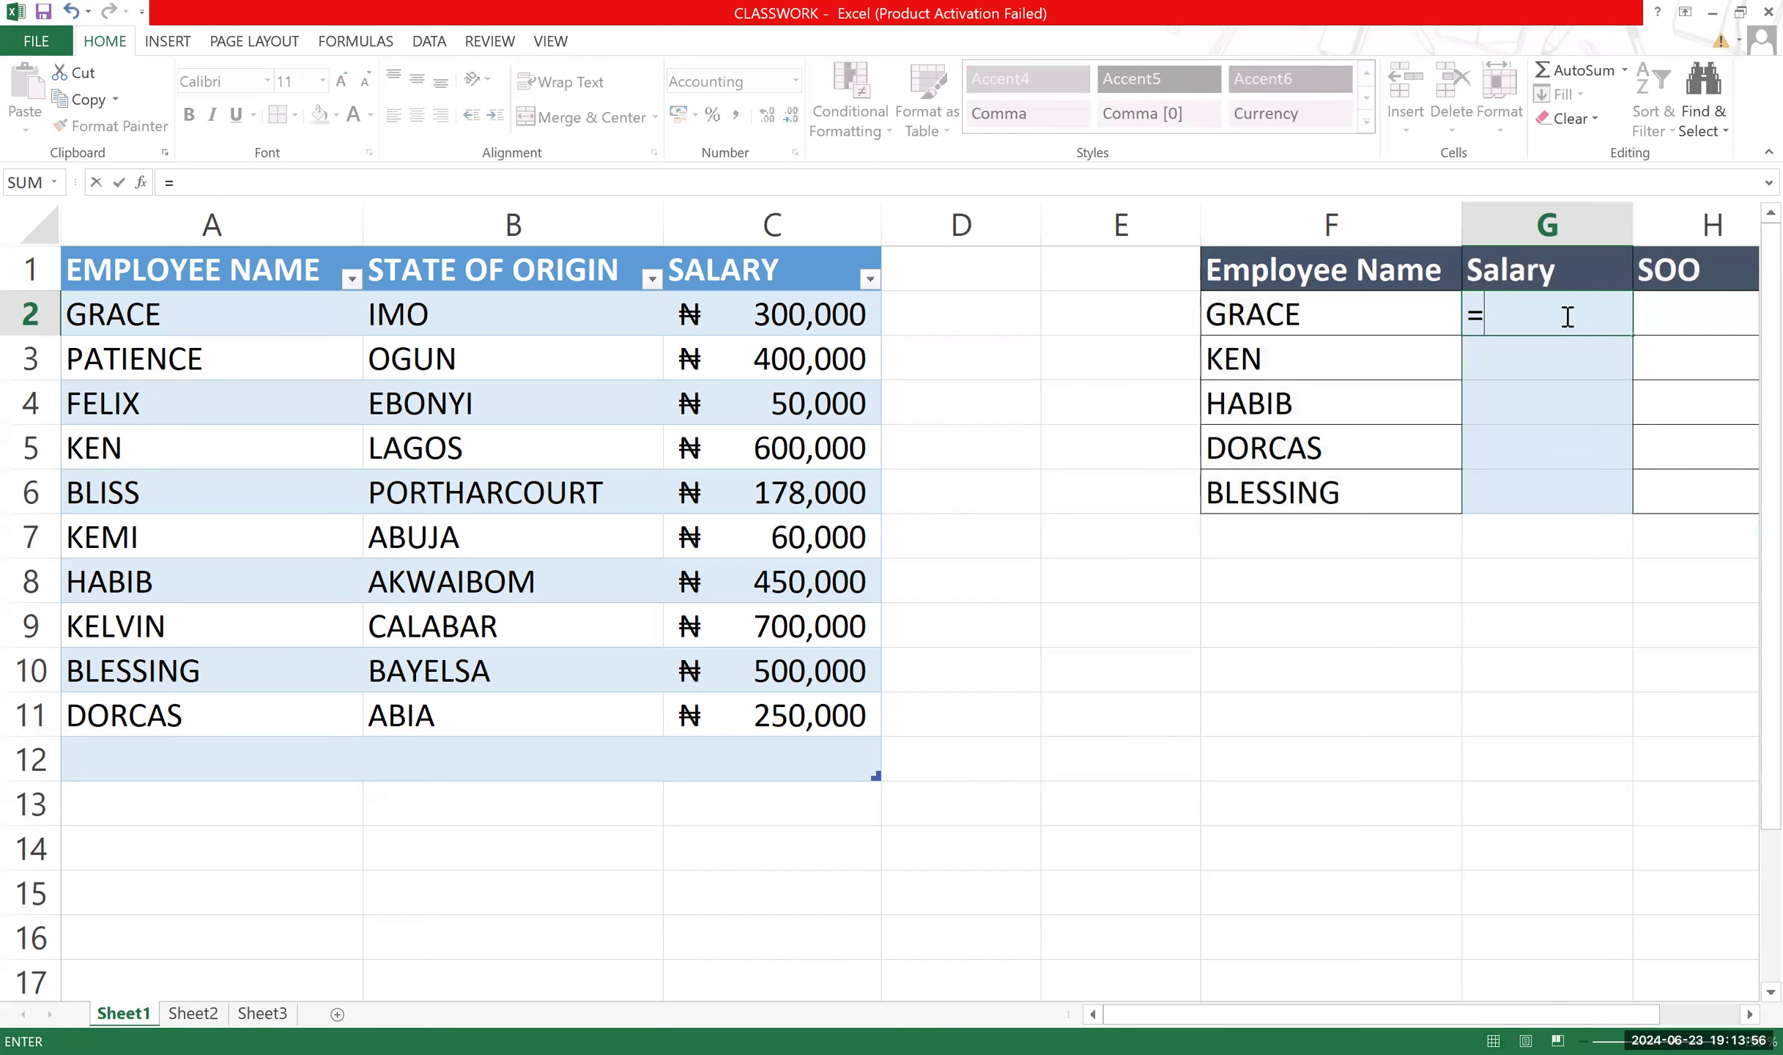
type("V")
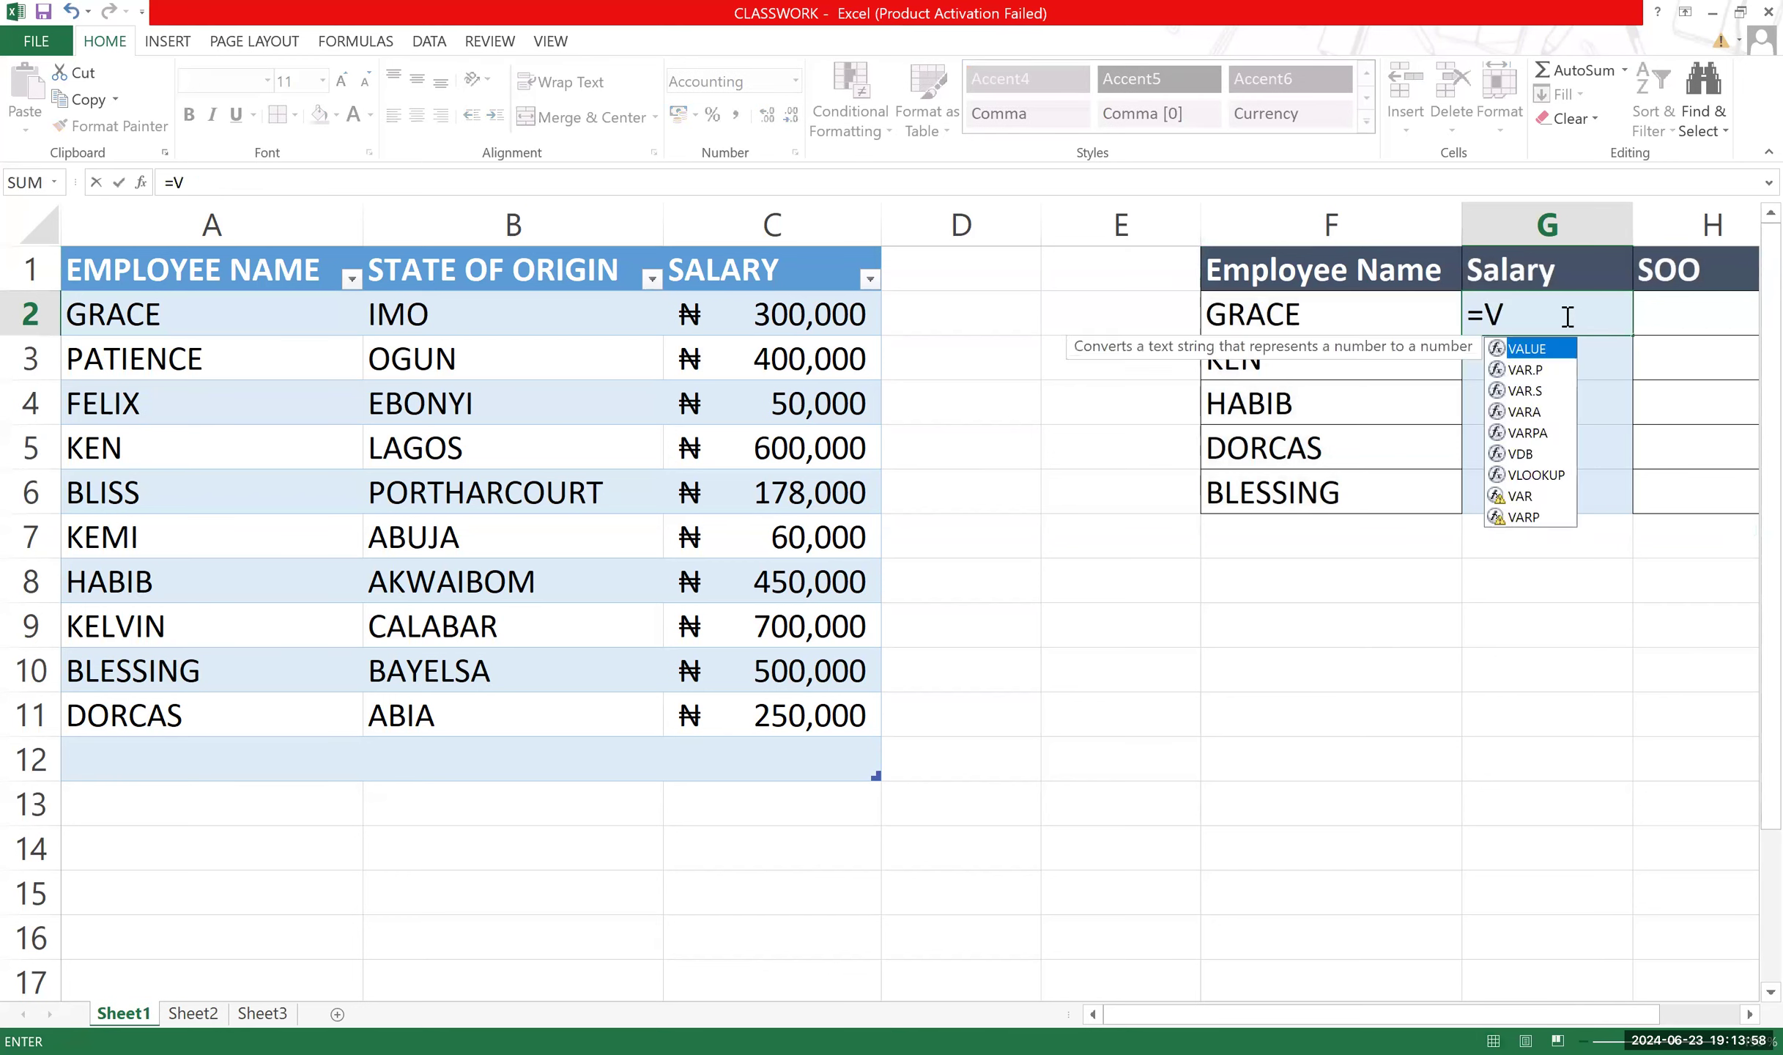
type("look")
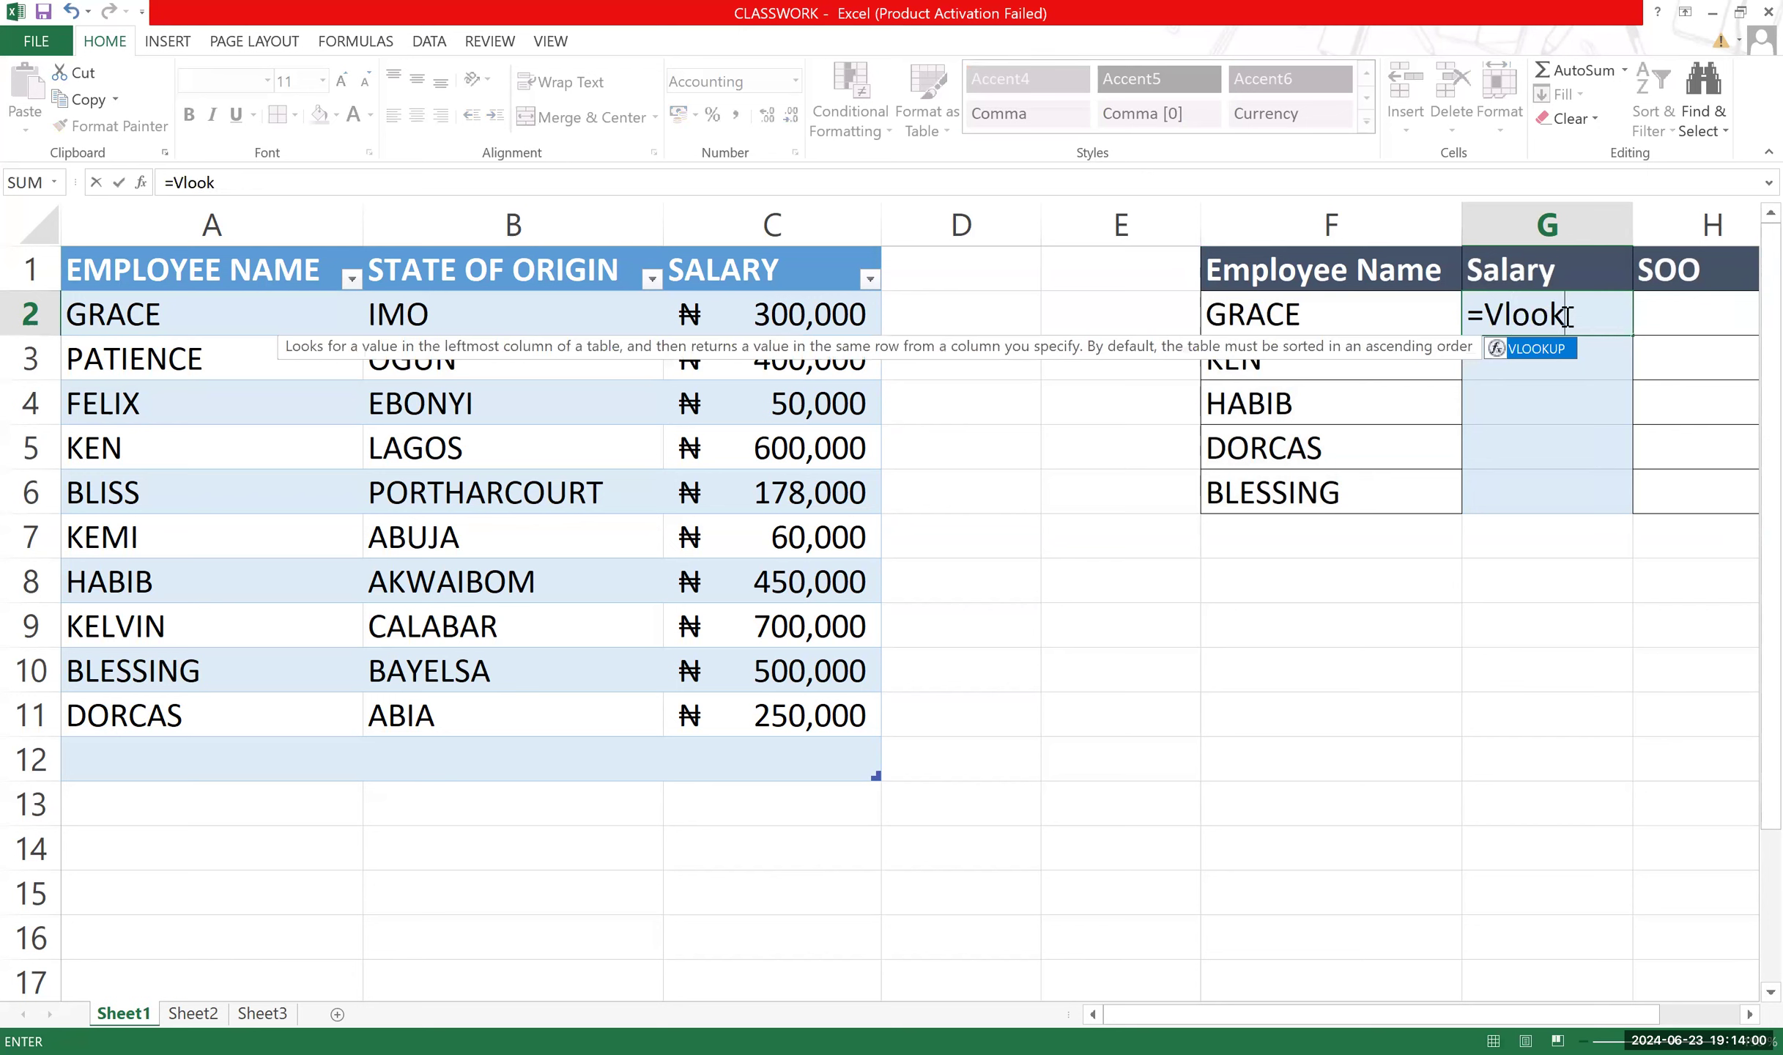
type("up(")
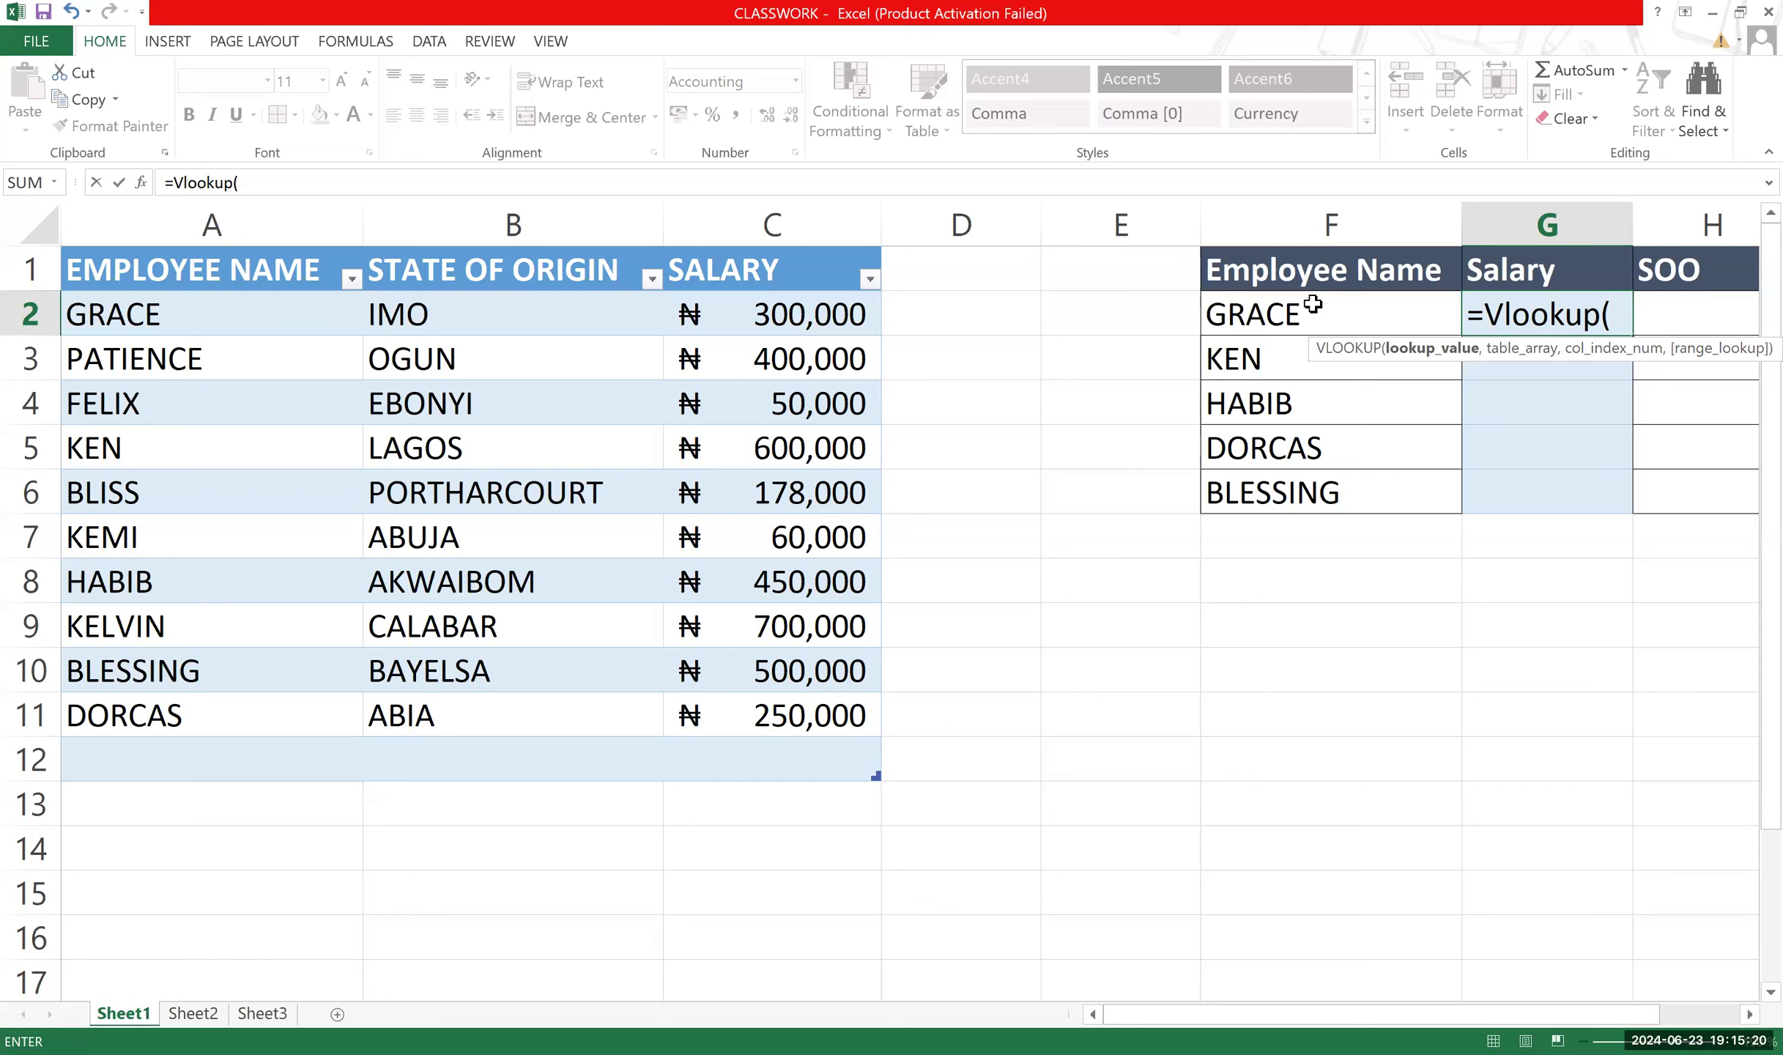
left_click(1271, 317)
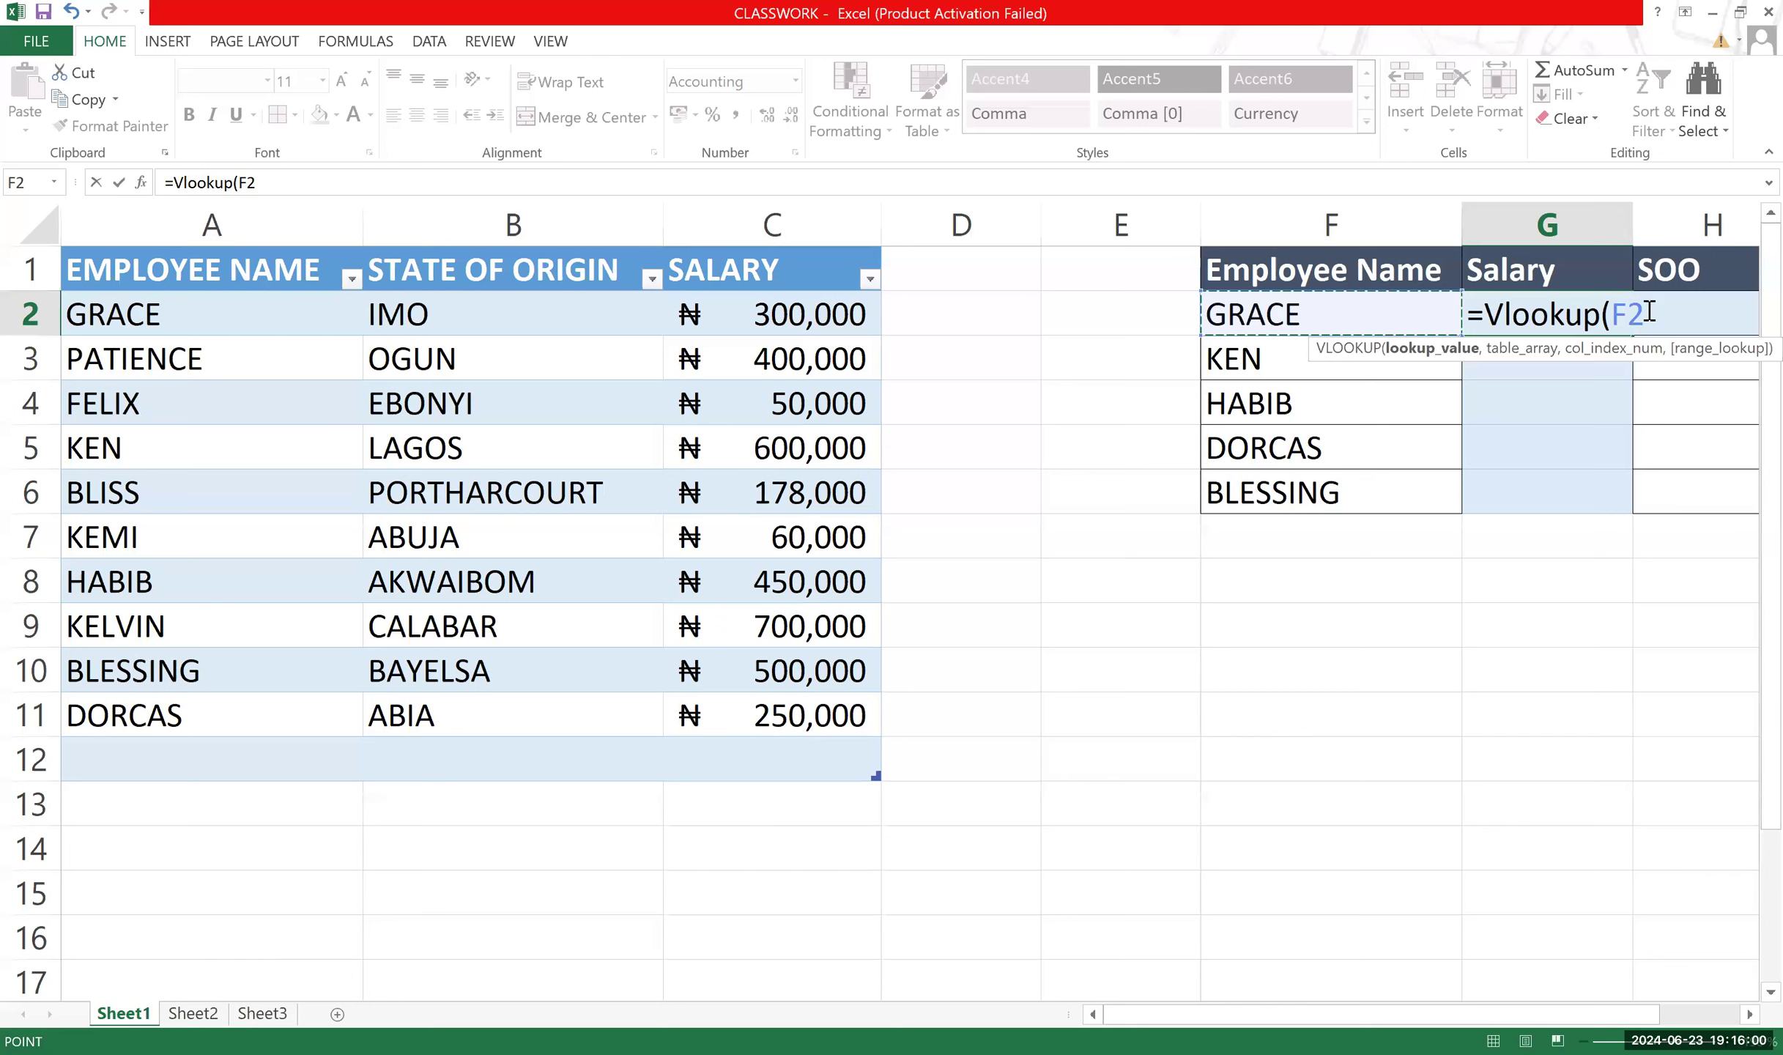
type(",")
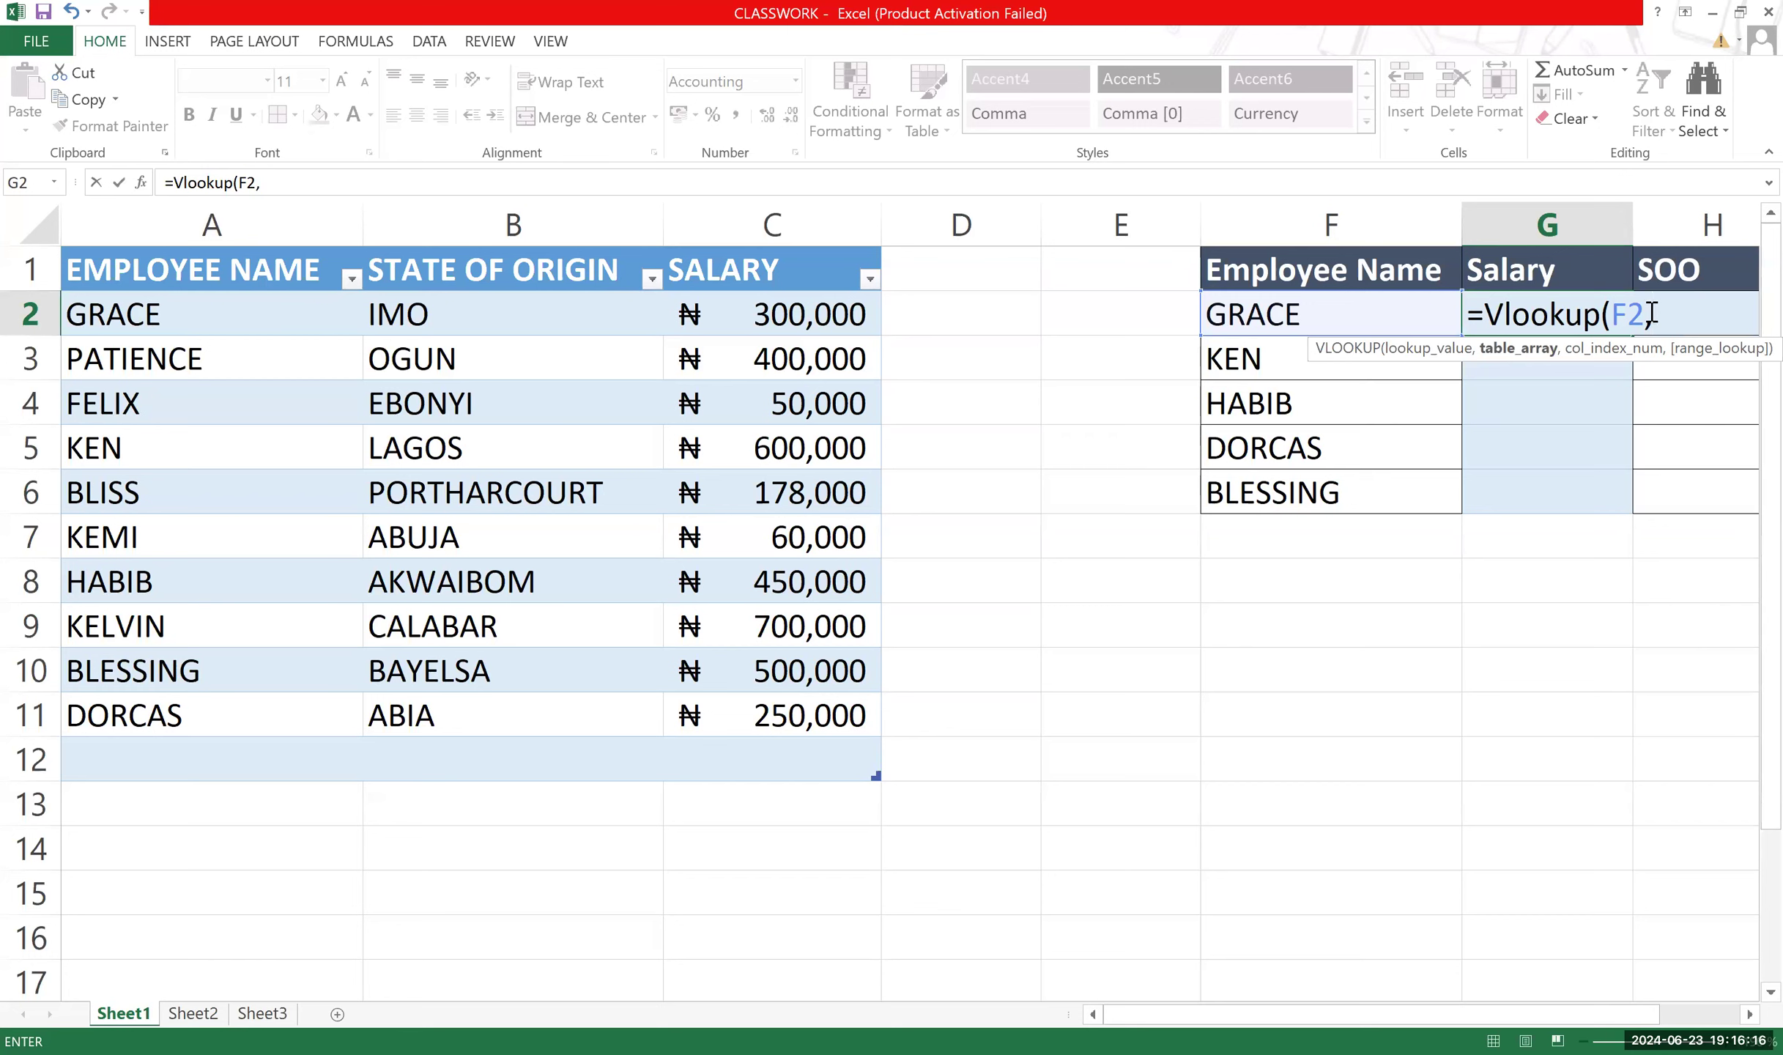
Finish the VLOOKUP in G2 with table range A1:C11, column index 3 and FALSE for an exact match.
left_click(192, 270)
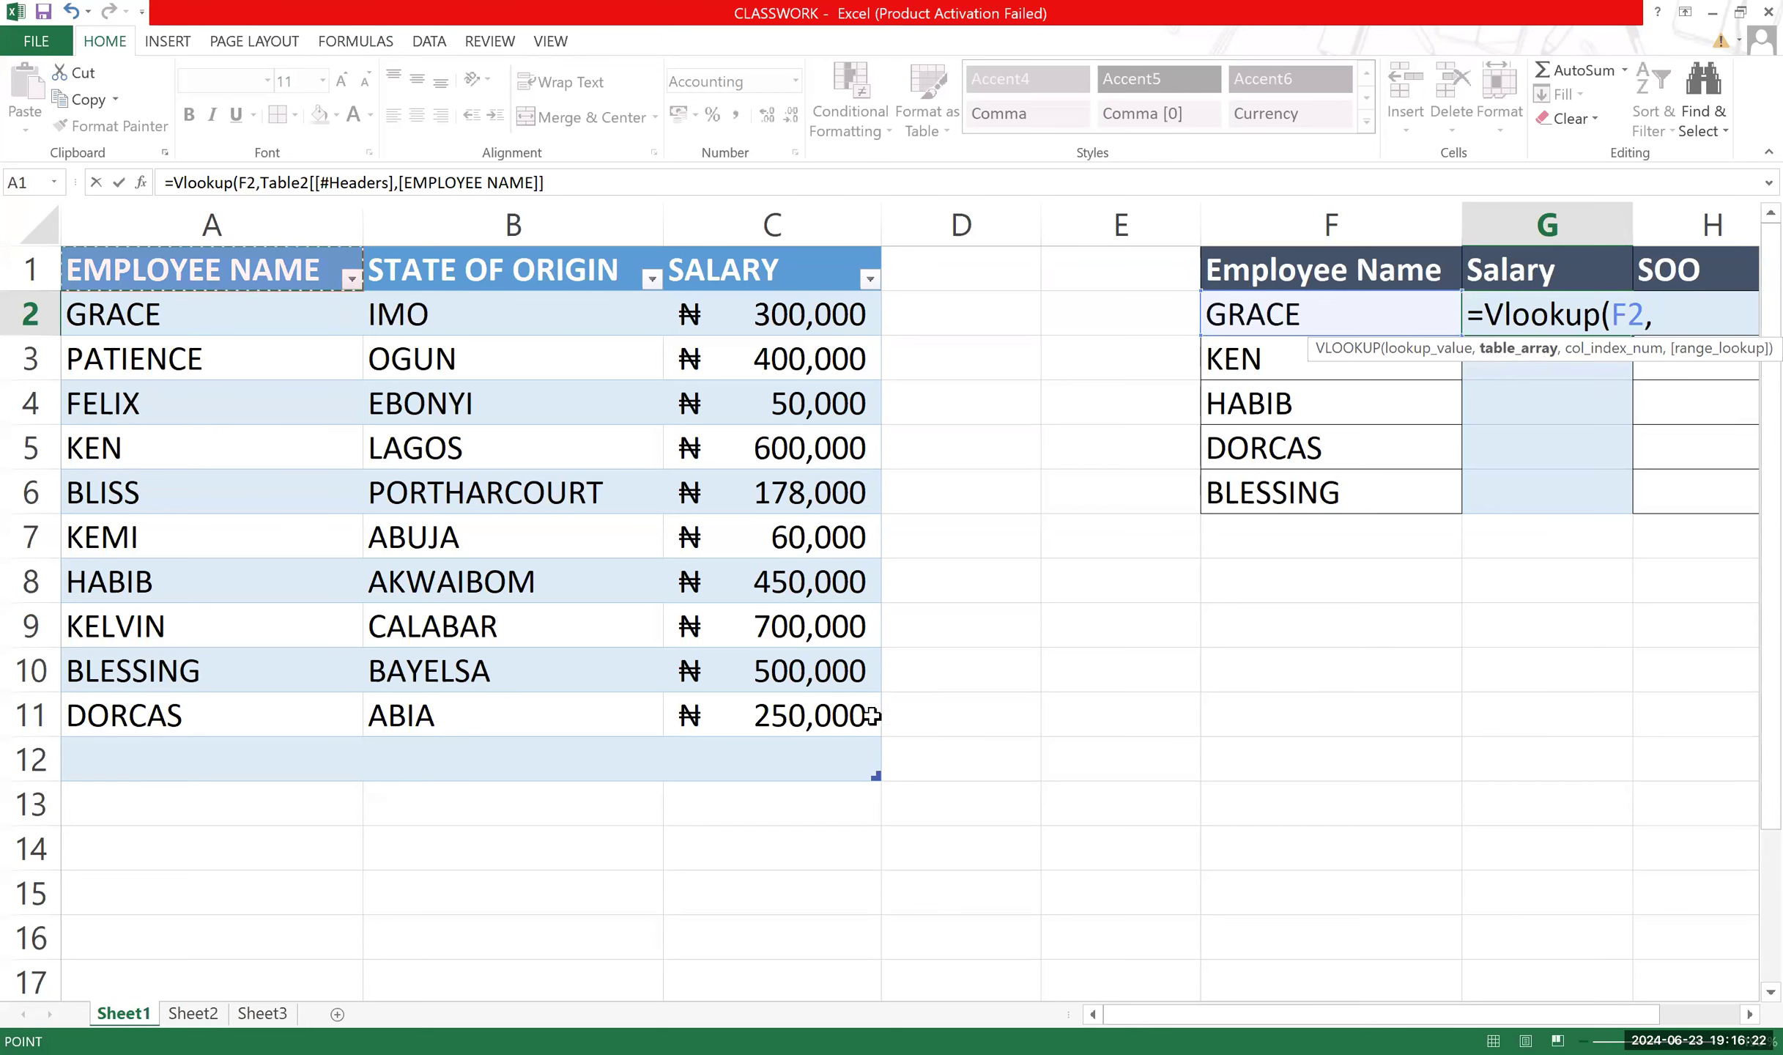
left_click_drag(872, 716, 186, 270)
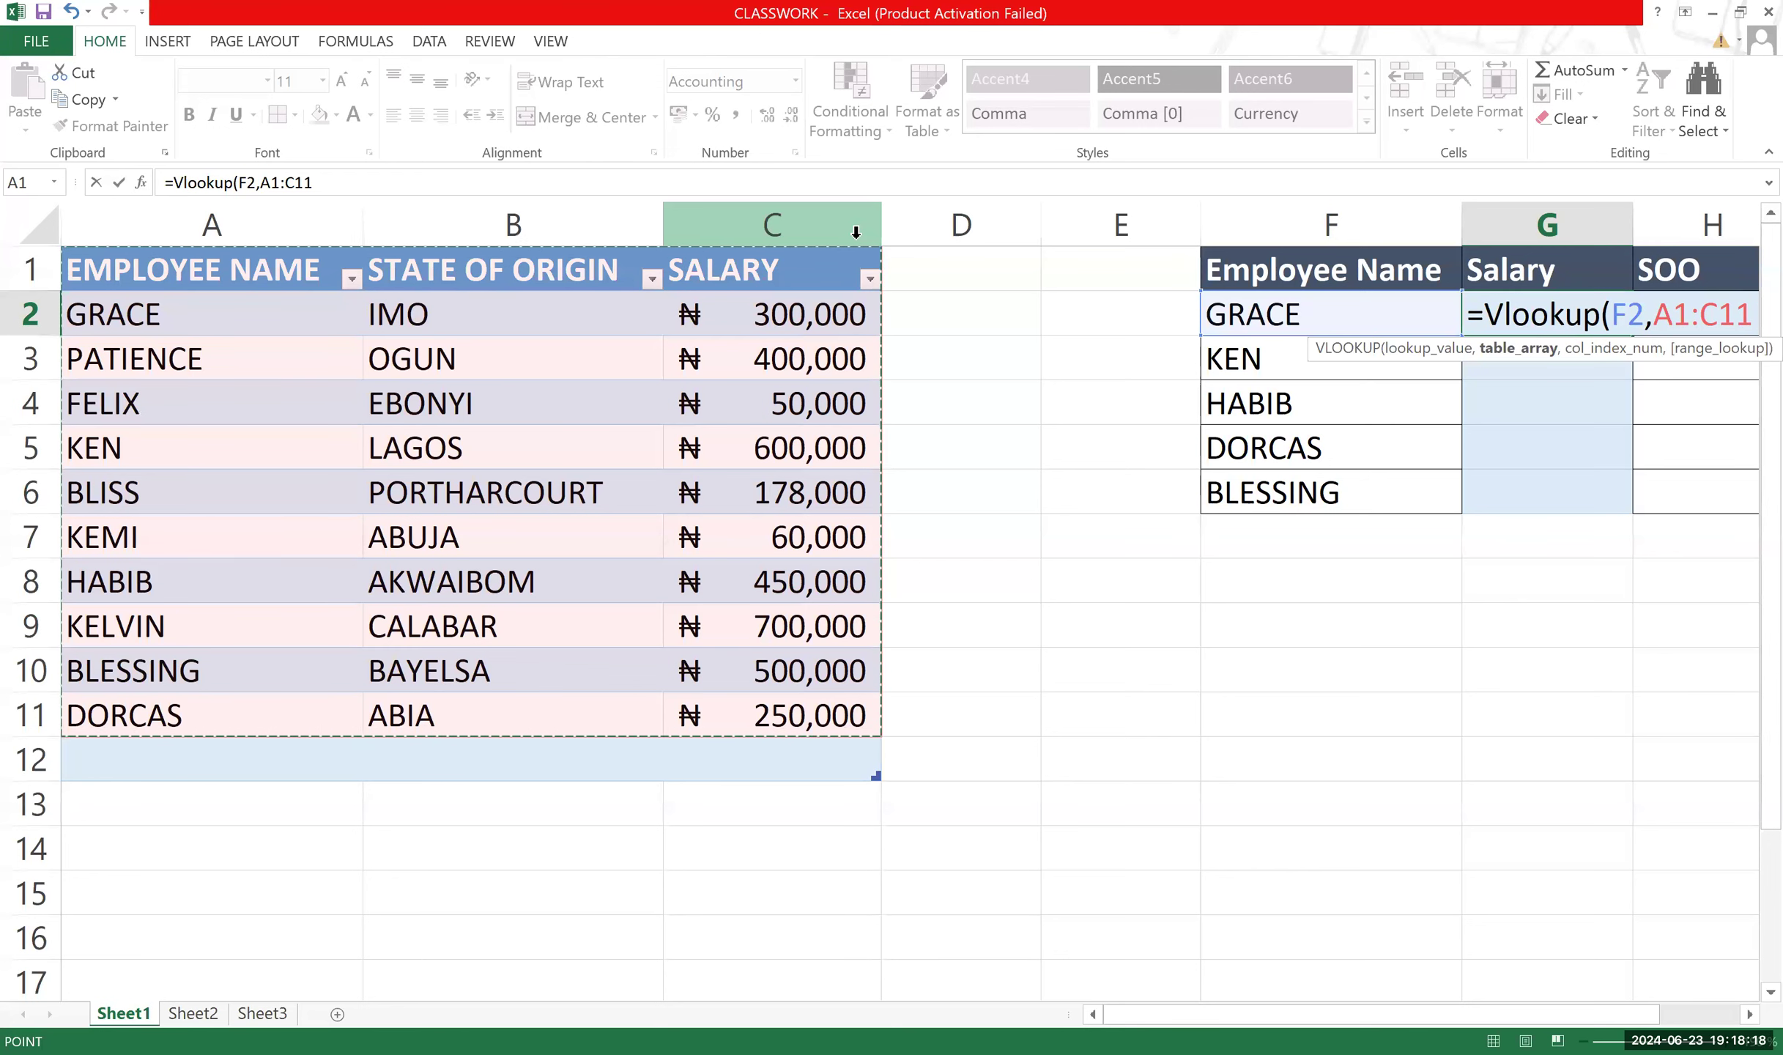
type(",")
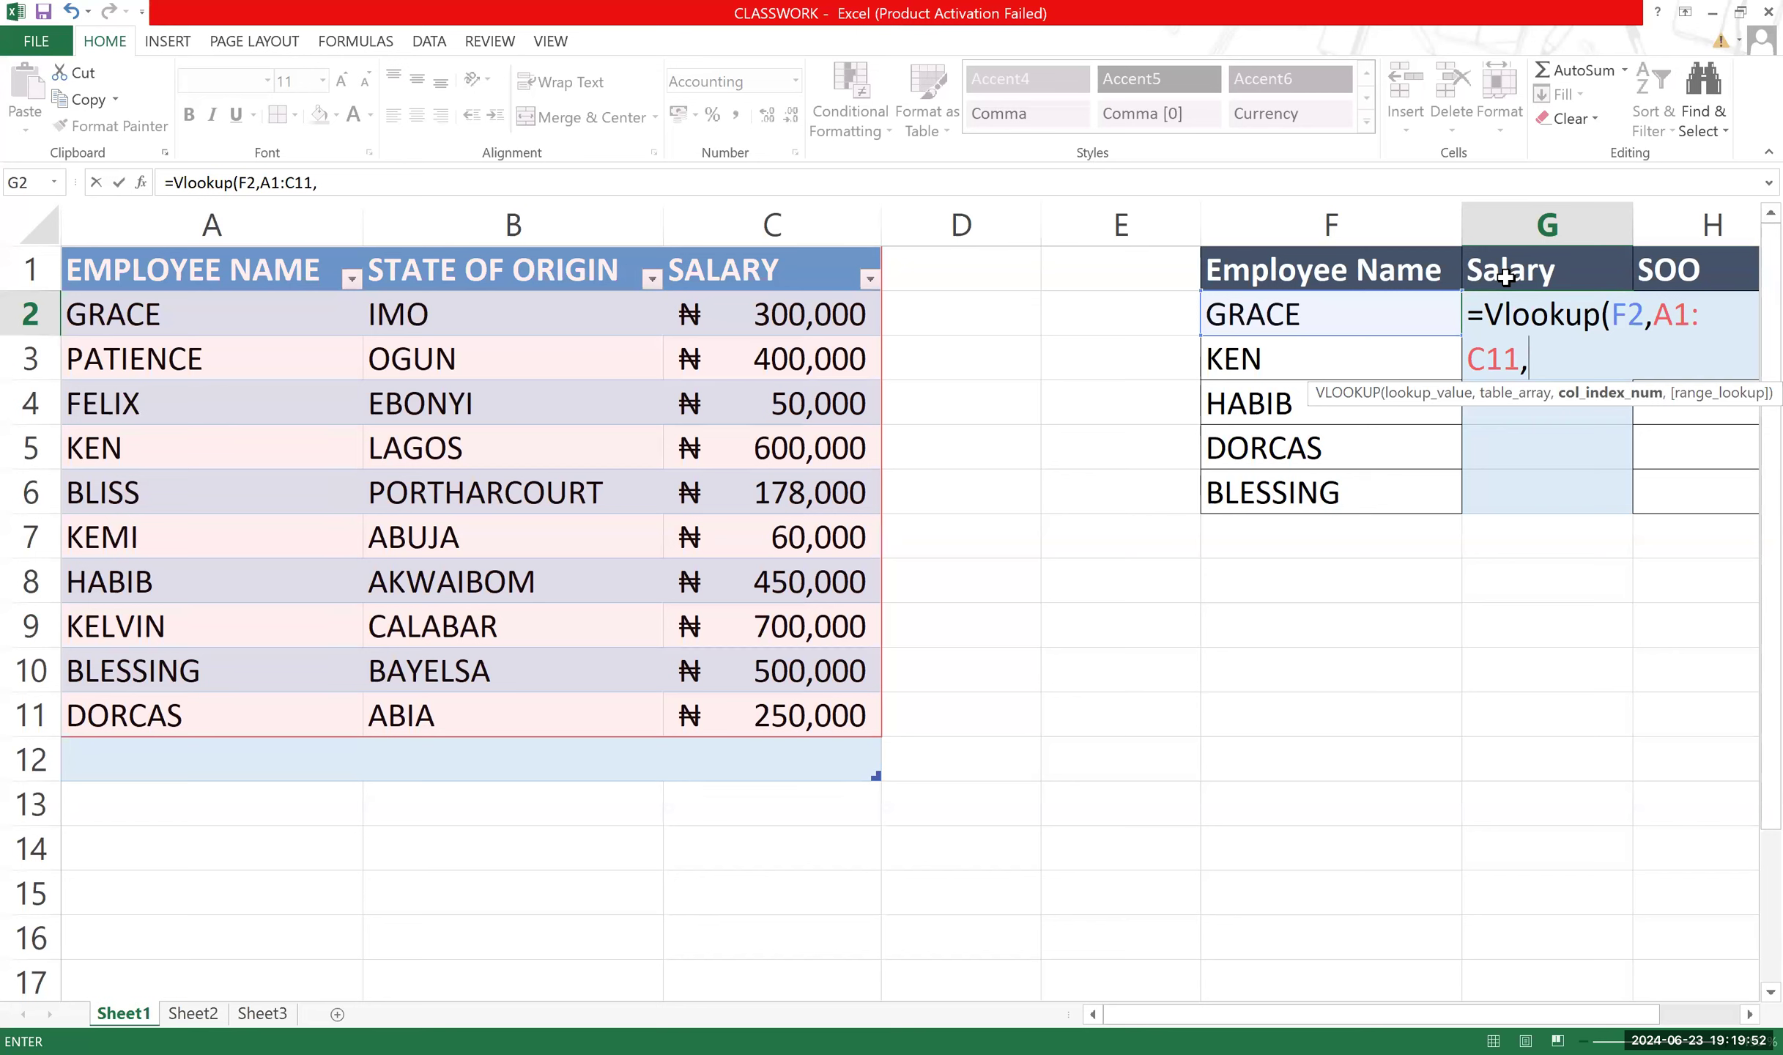
type("3,")
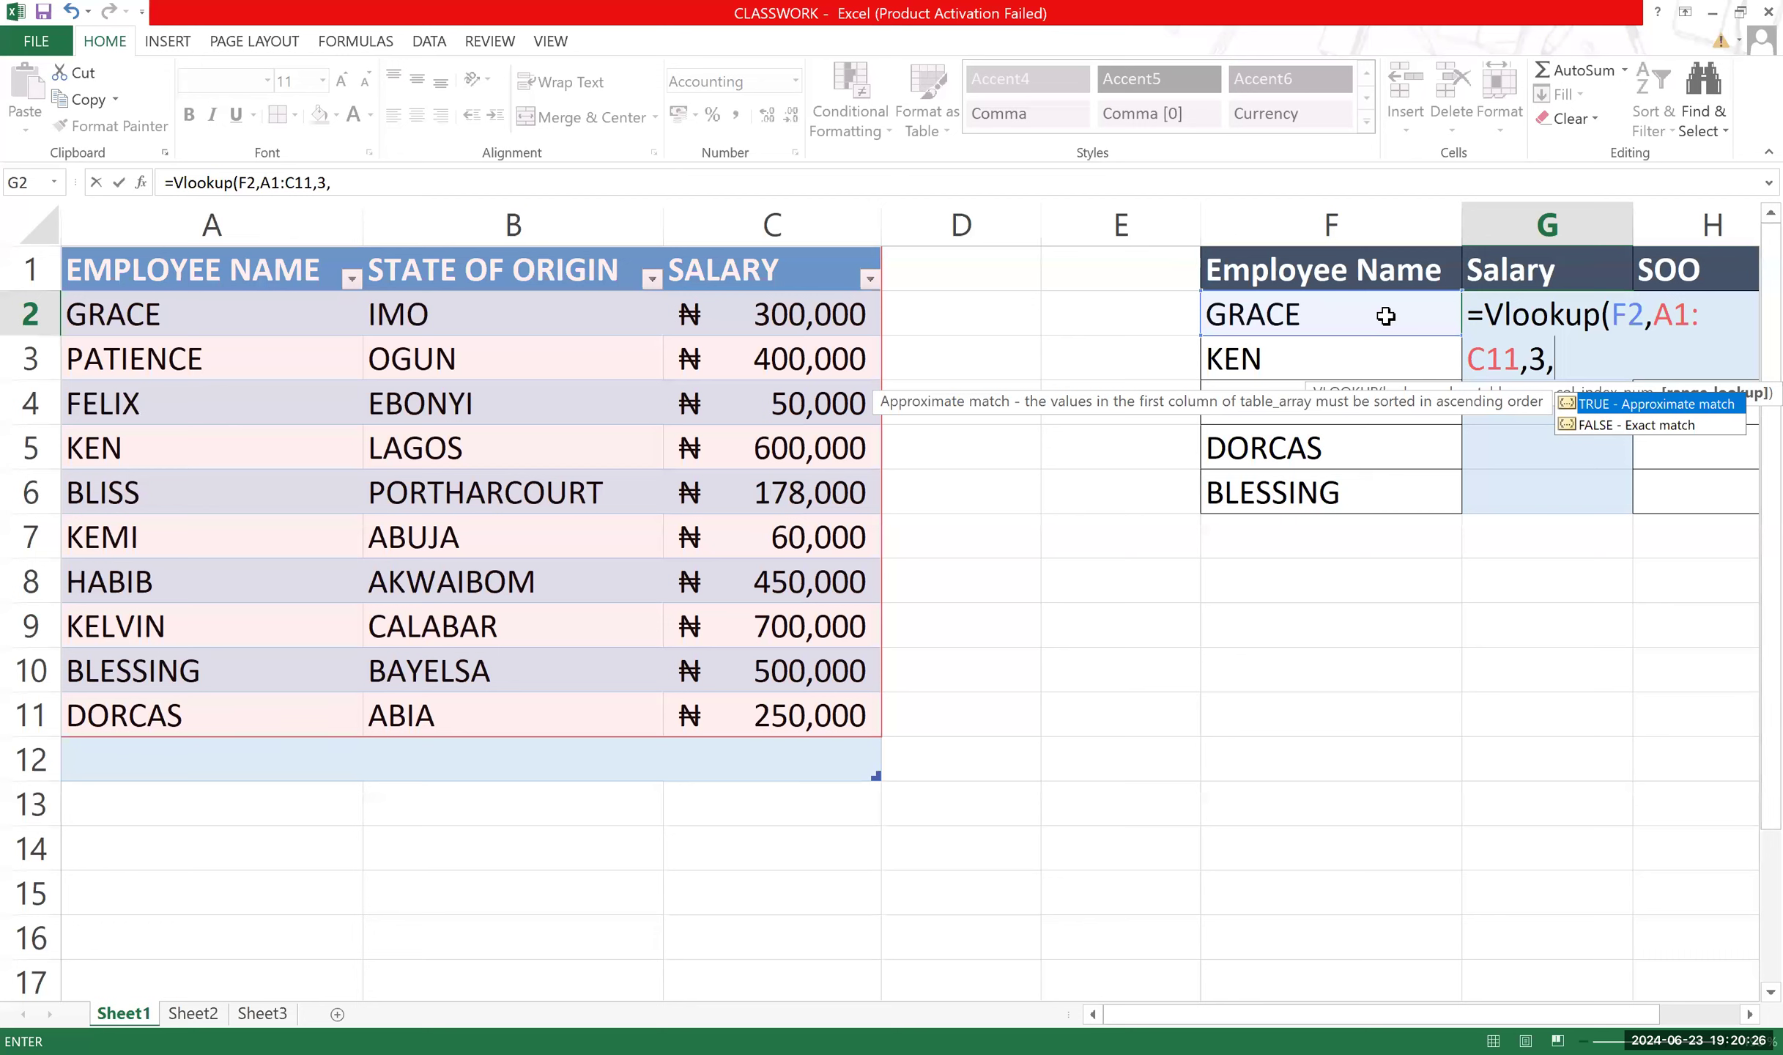
left_click(1679, 425)
double_click(1679, 424)
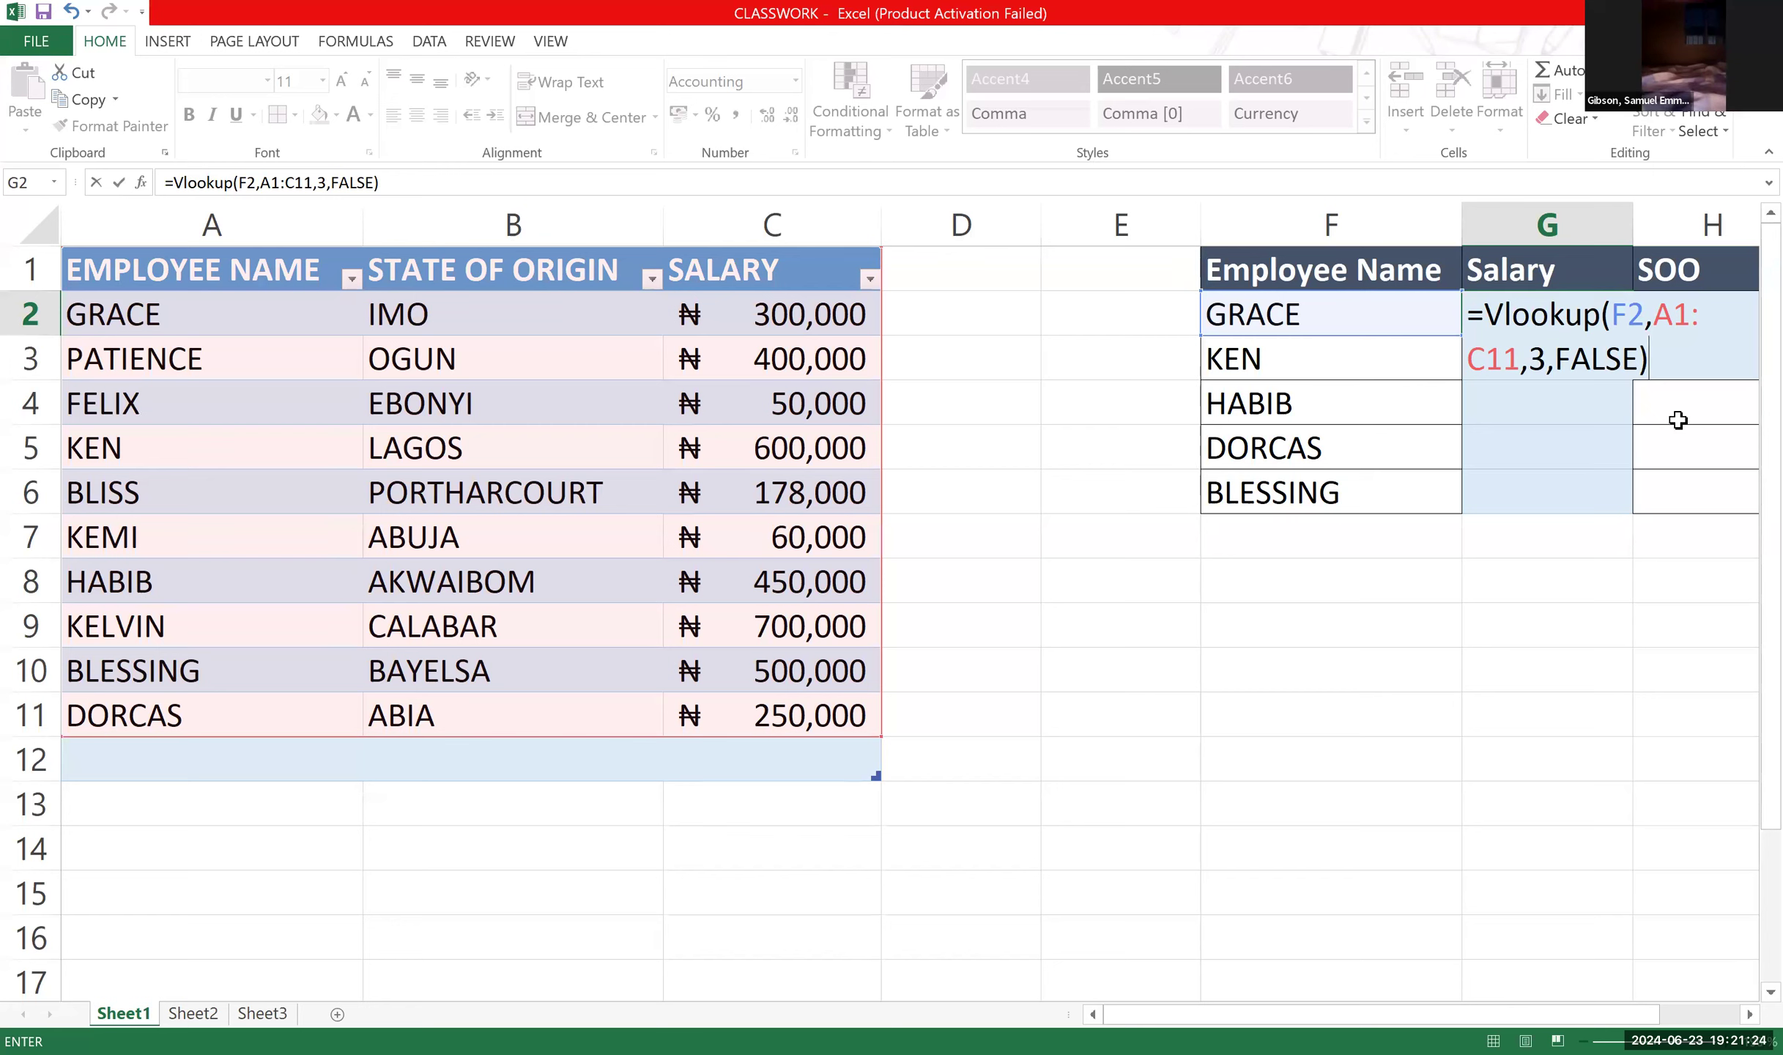
key("Return")
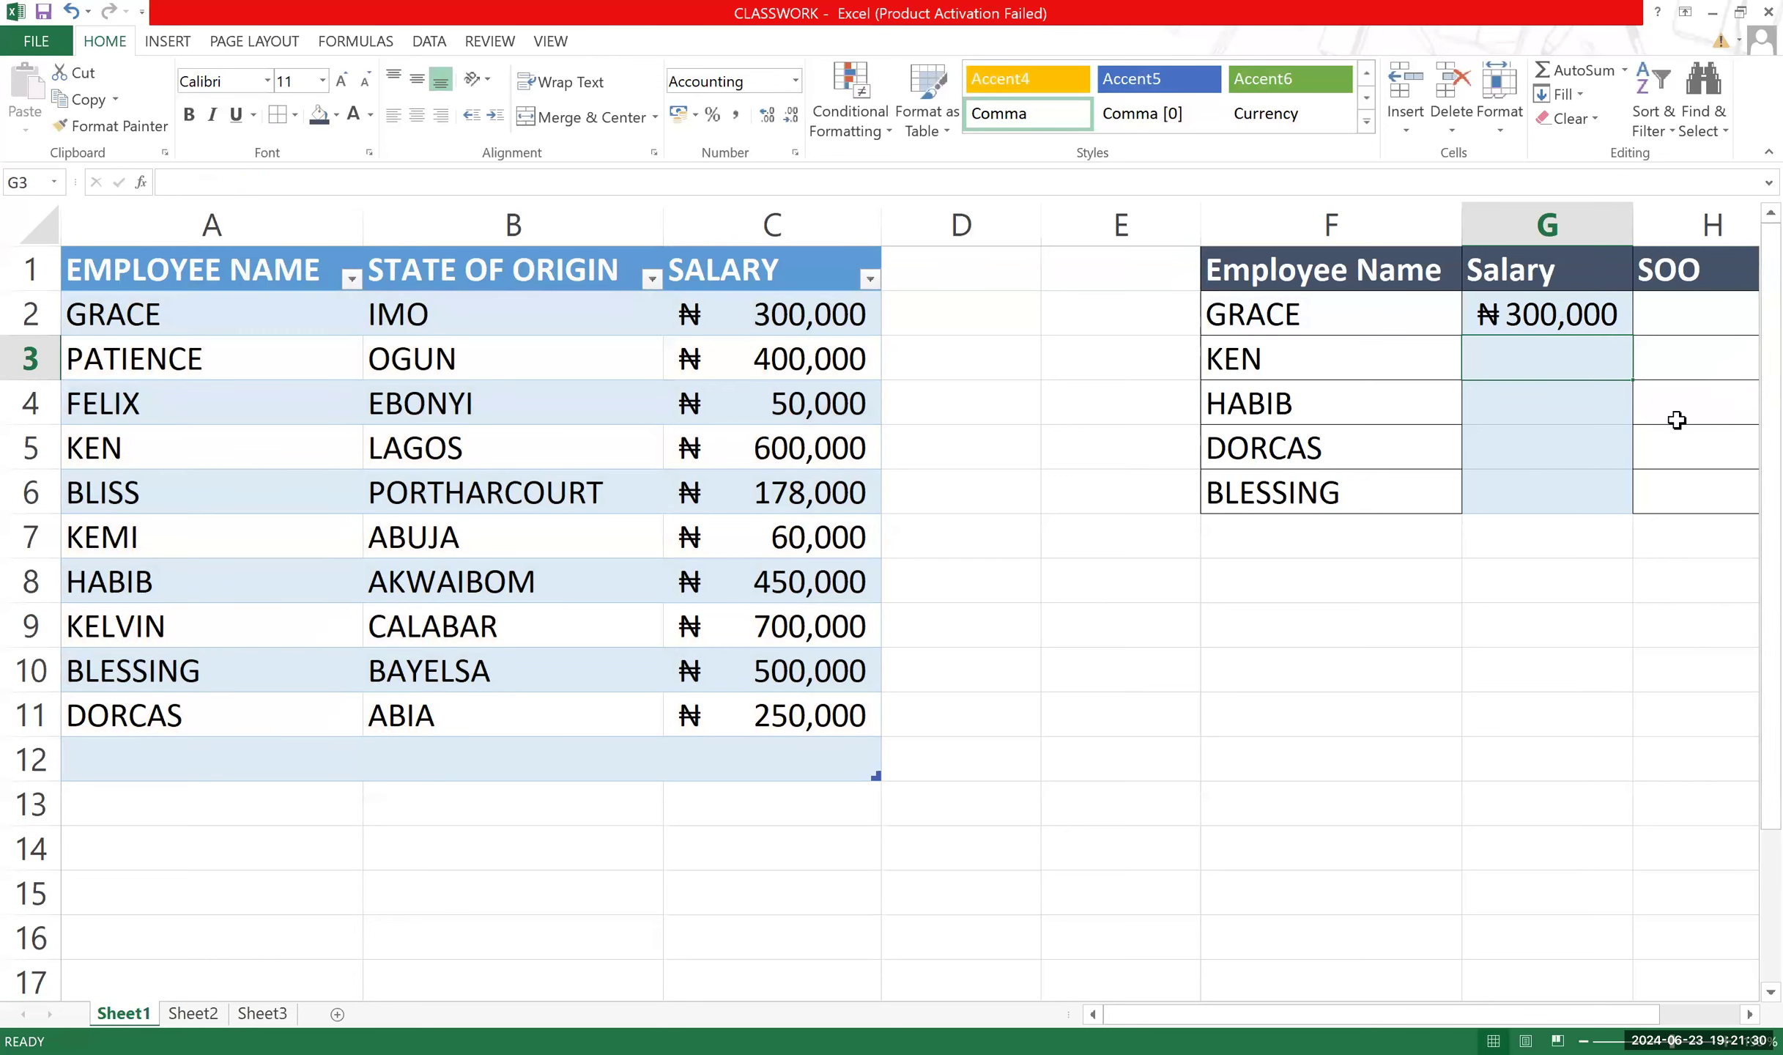
Fill the VLOOKUP formula from G2 down through G6.
left_click(1612, 317)
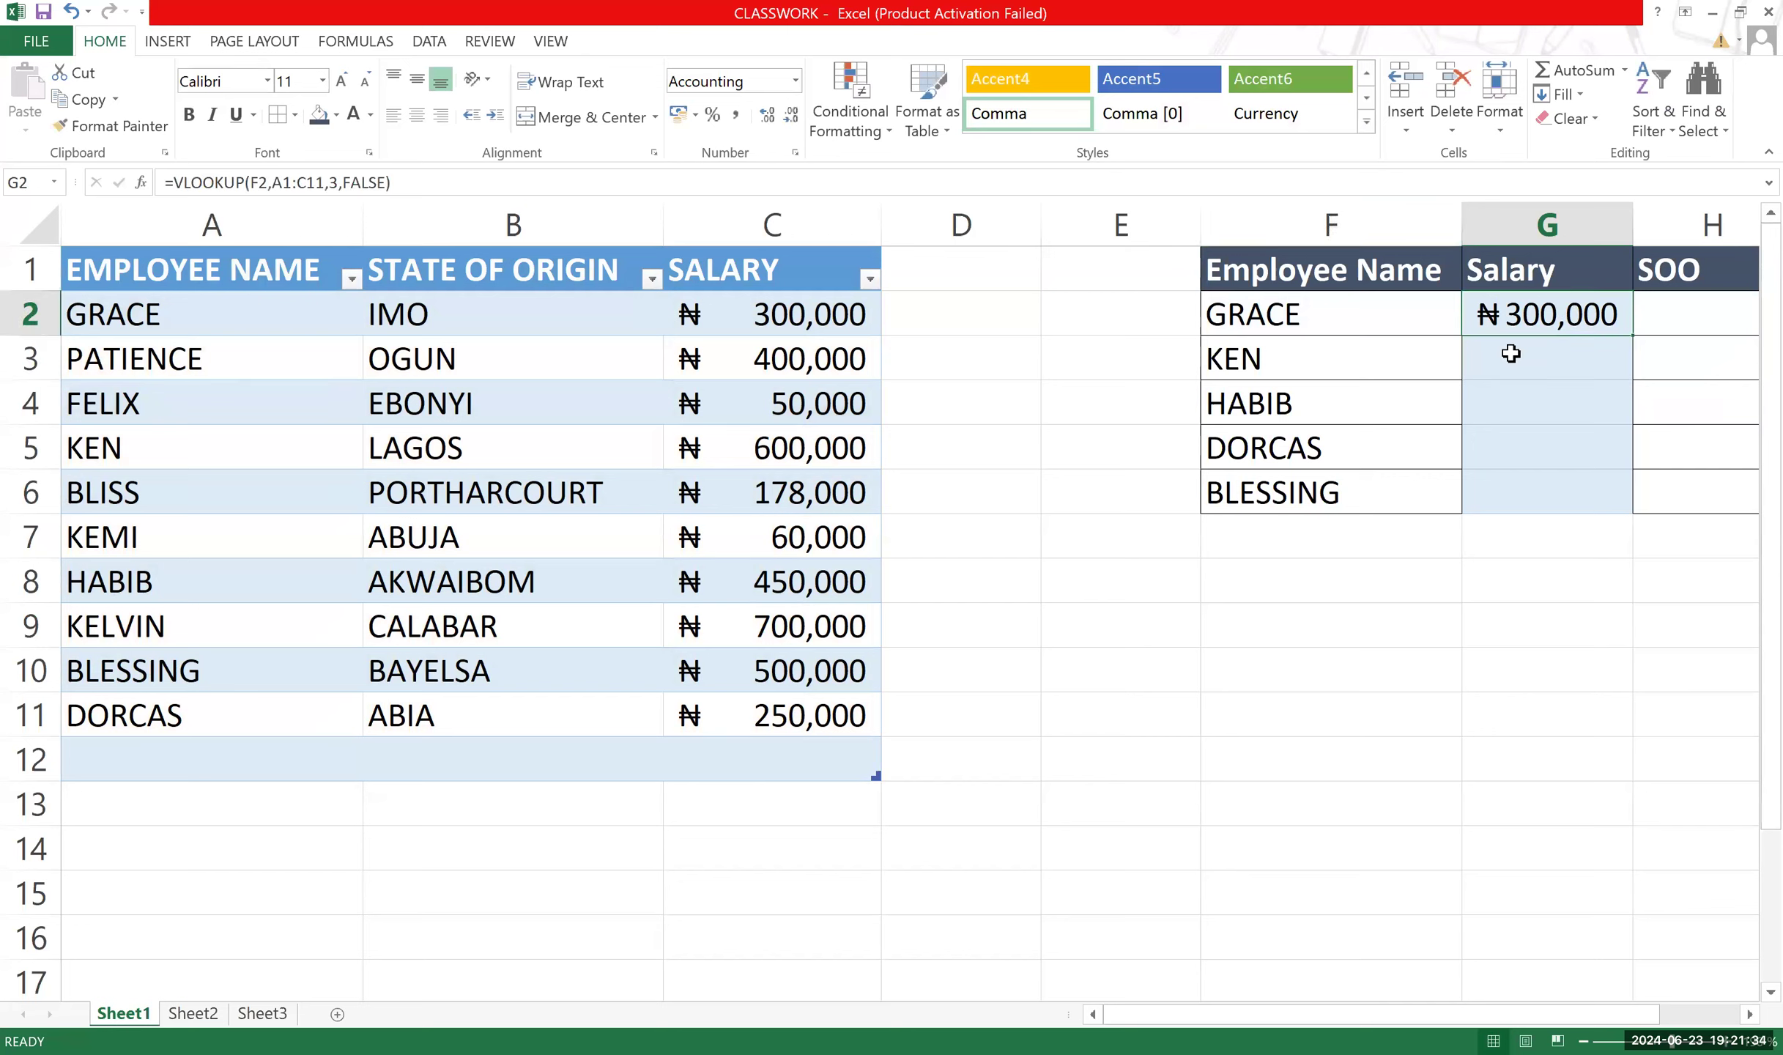
key("Down")
key("Down")
key("Down")
key("Down")
key("Down")
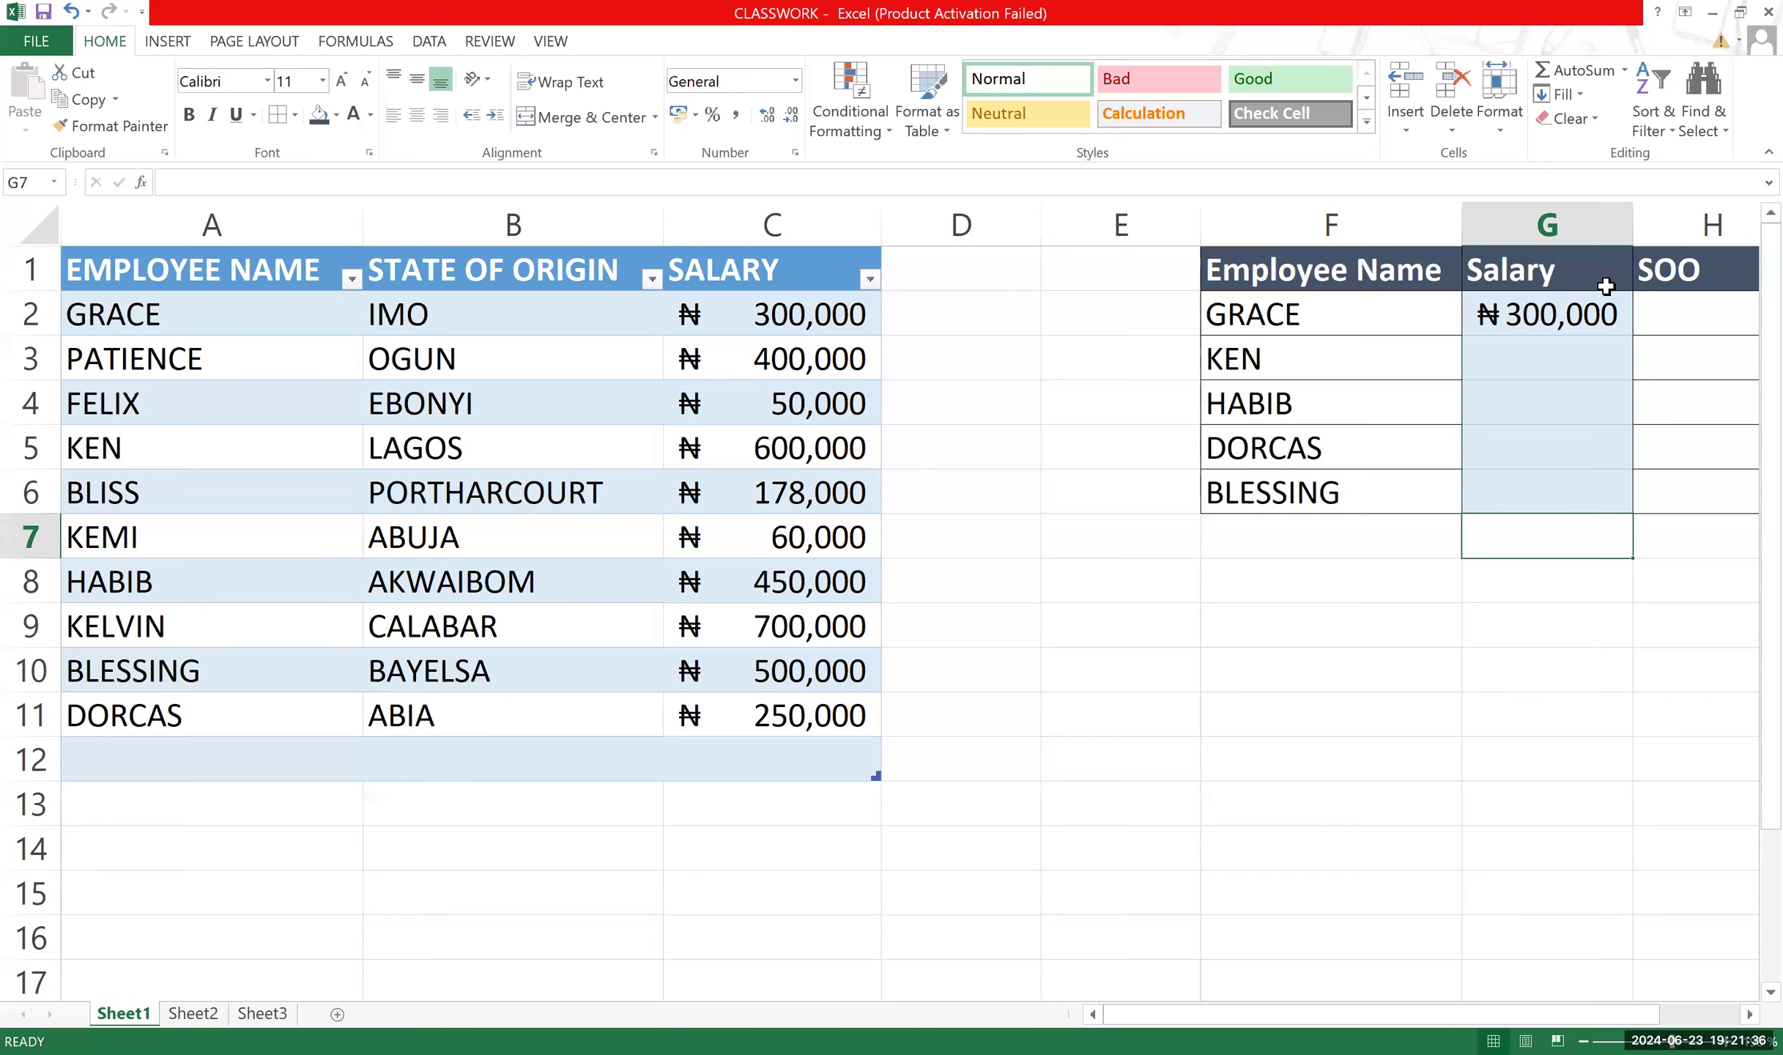
left_click(1619, 301)
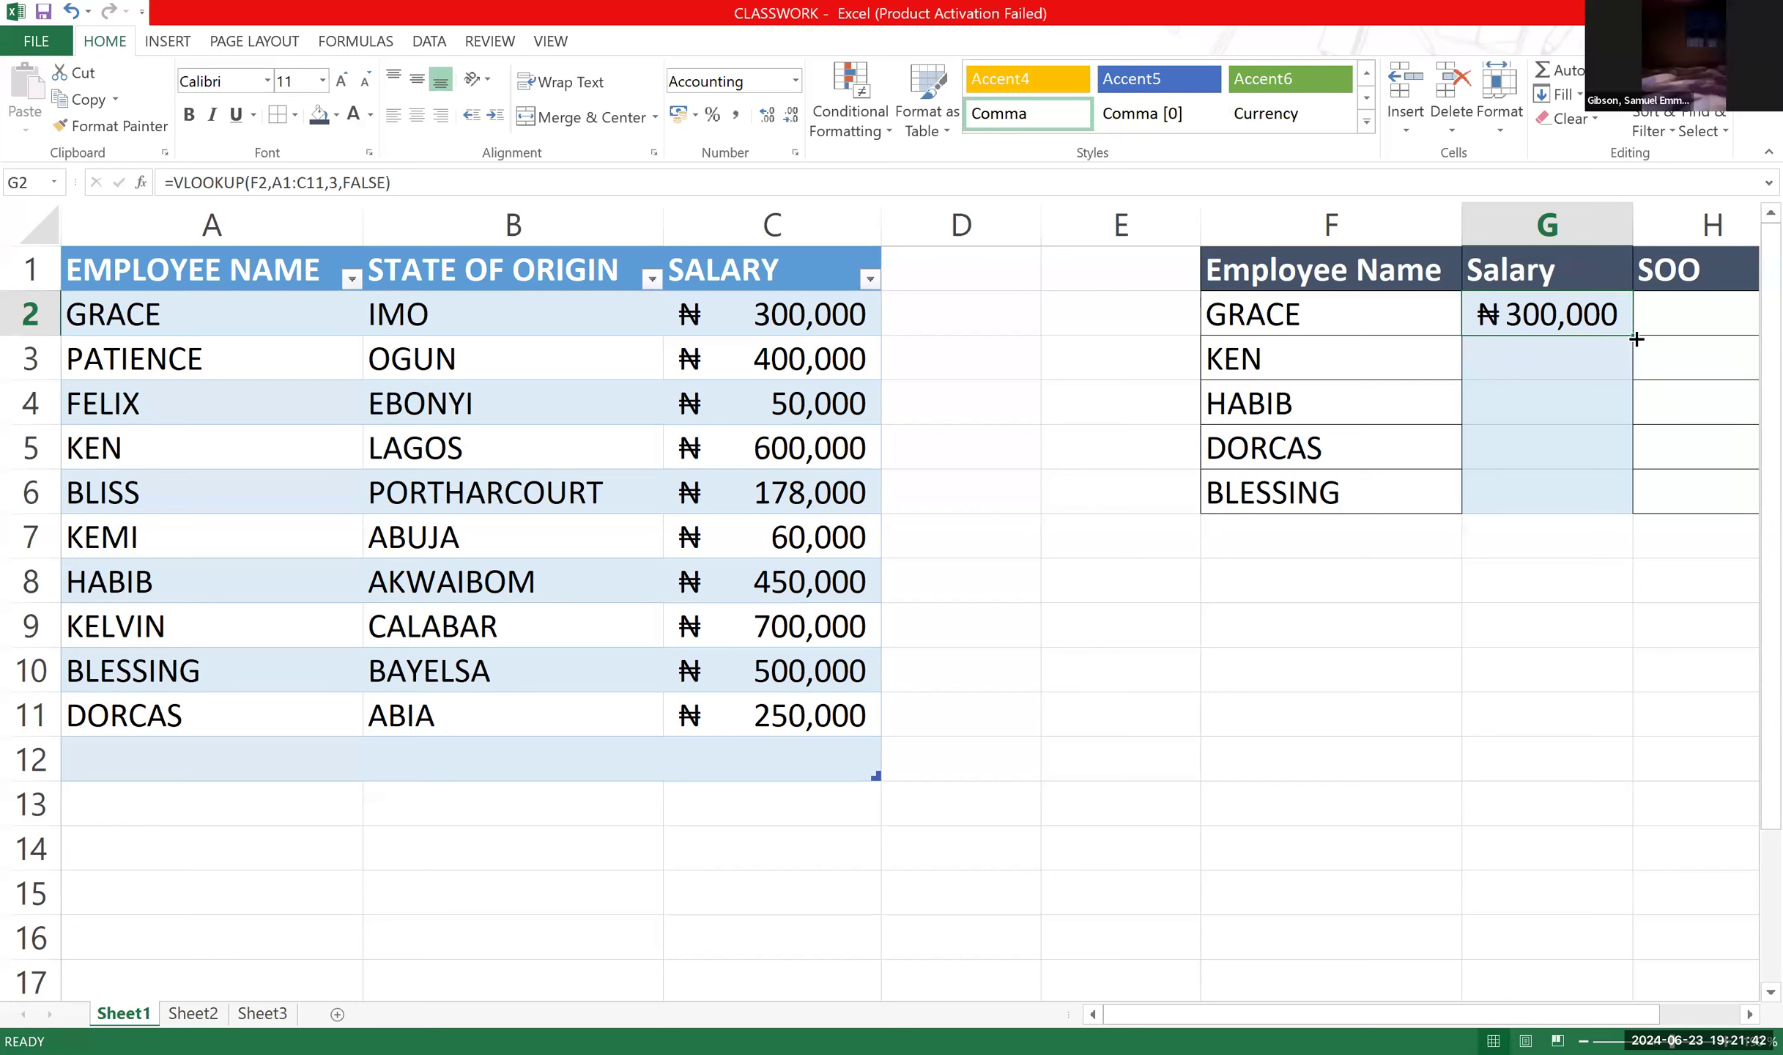
left_click_drag(1635, 337, 1633, 498)
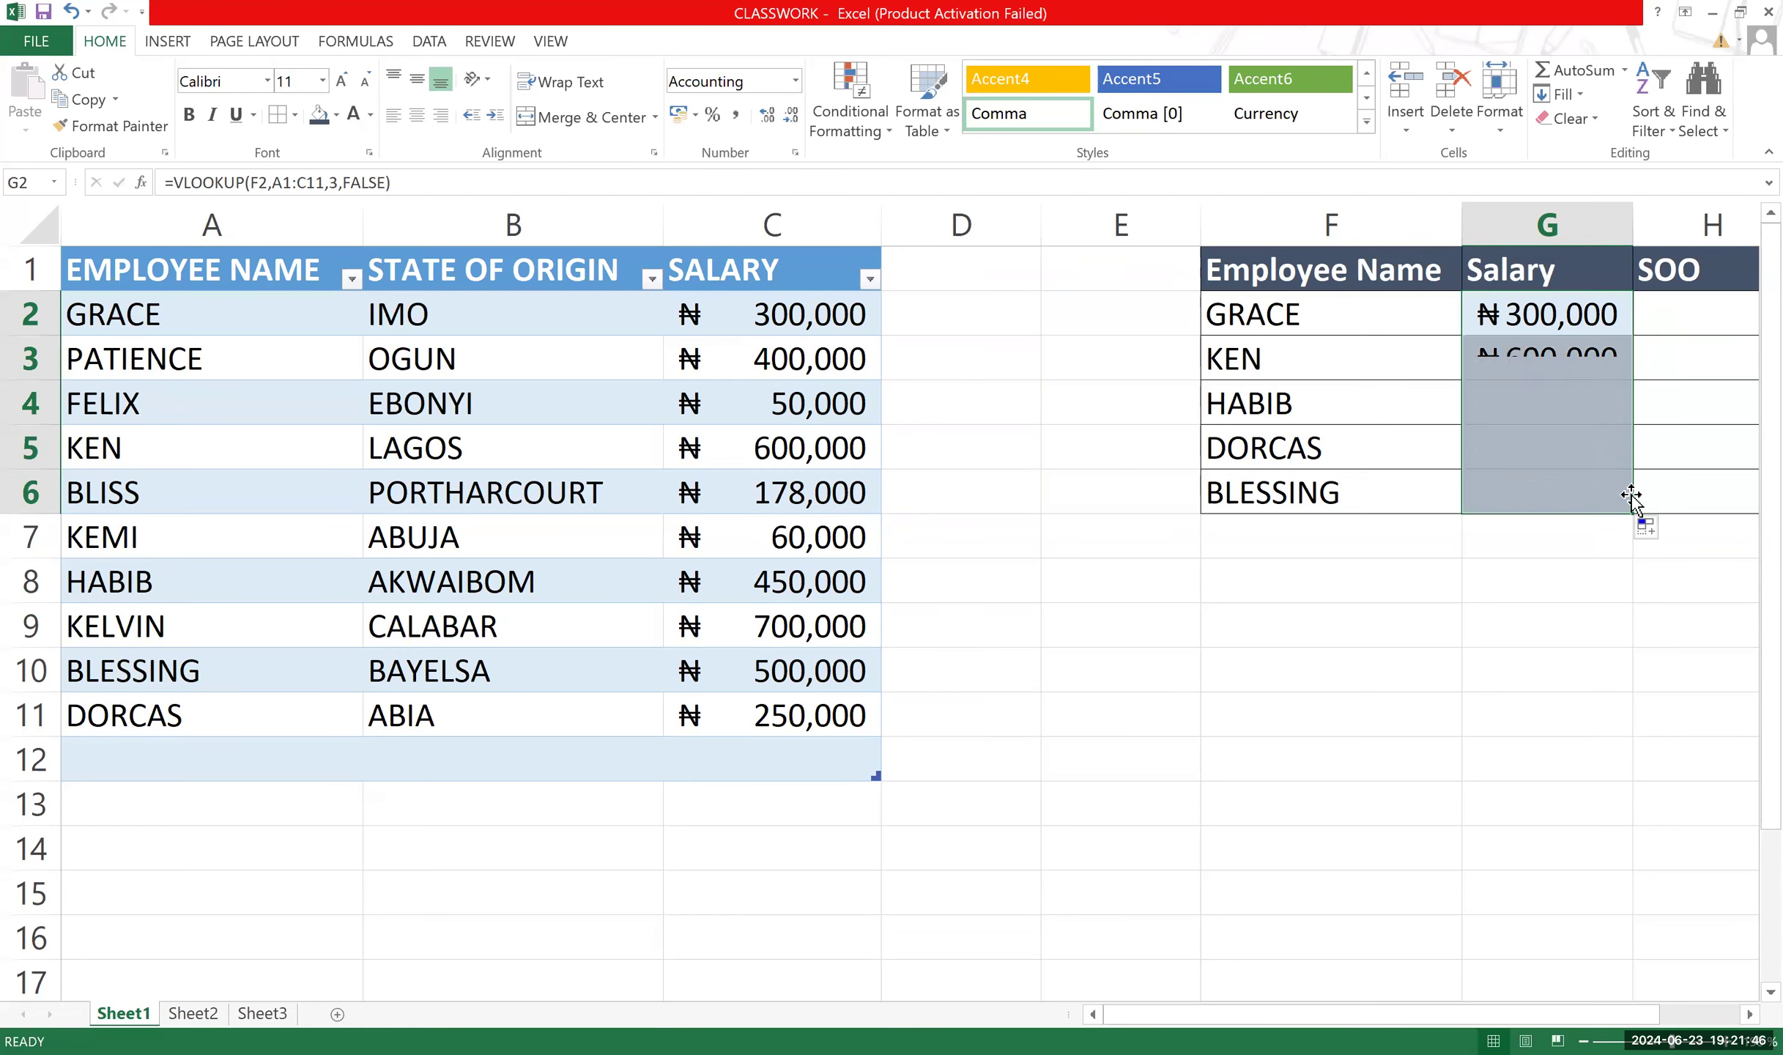
left_click(1504, 619)
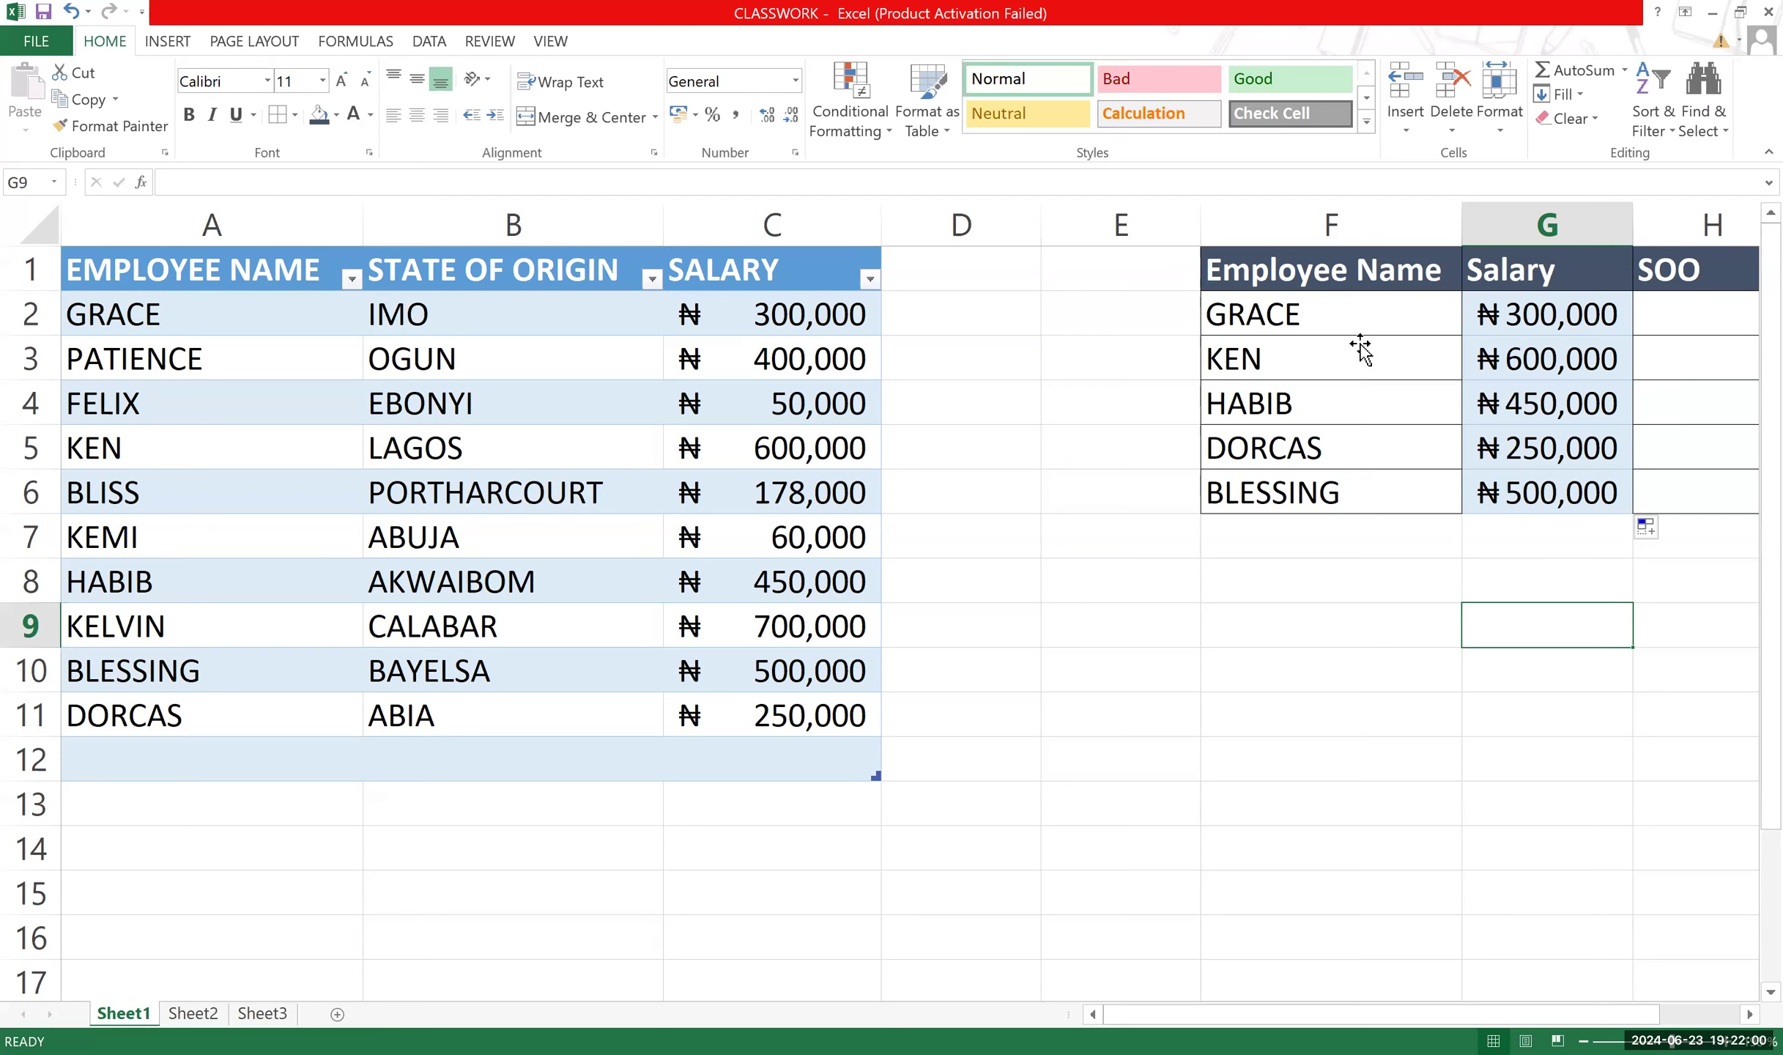
Replace the employee name in lookup cell F2 with the name listed in A4 of the employee table.
double_click(1341, 322)
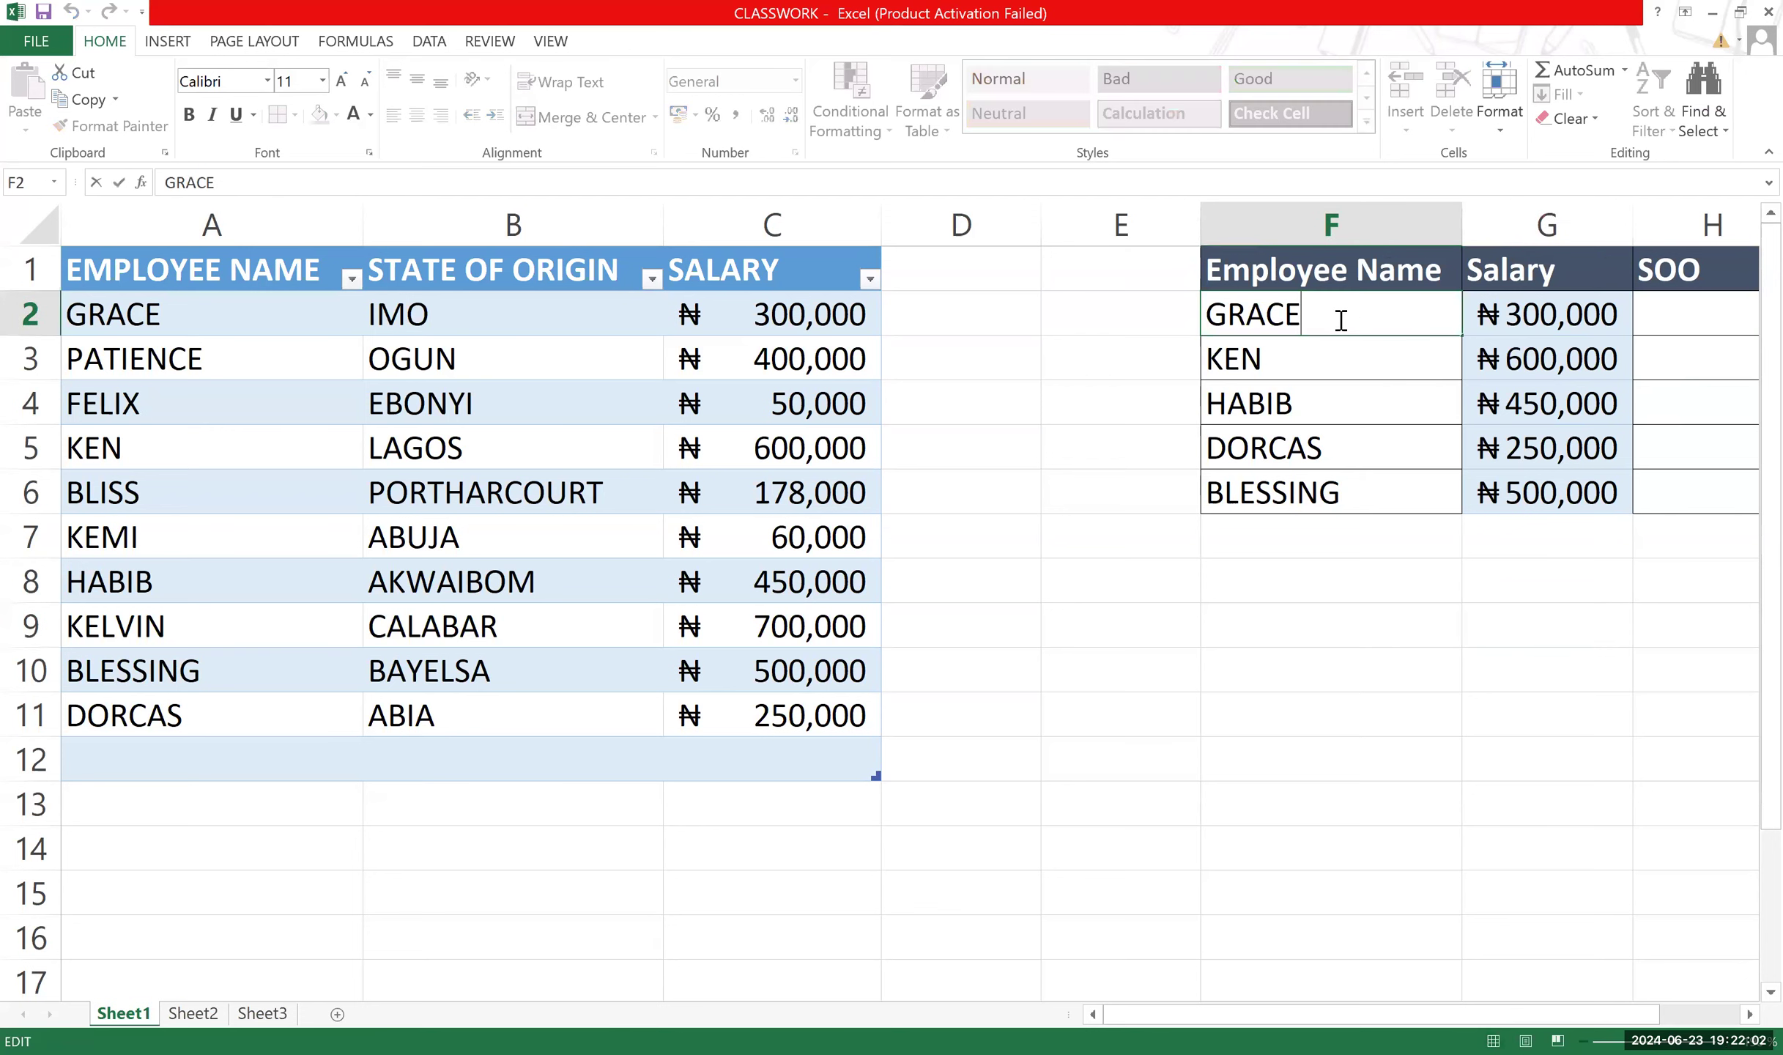
key("BackSpace")
key("BackSpace")
key("BackSpace")
key("BackSpace")
key("BackSpace")
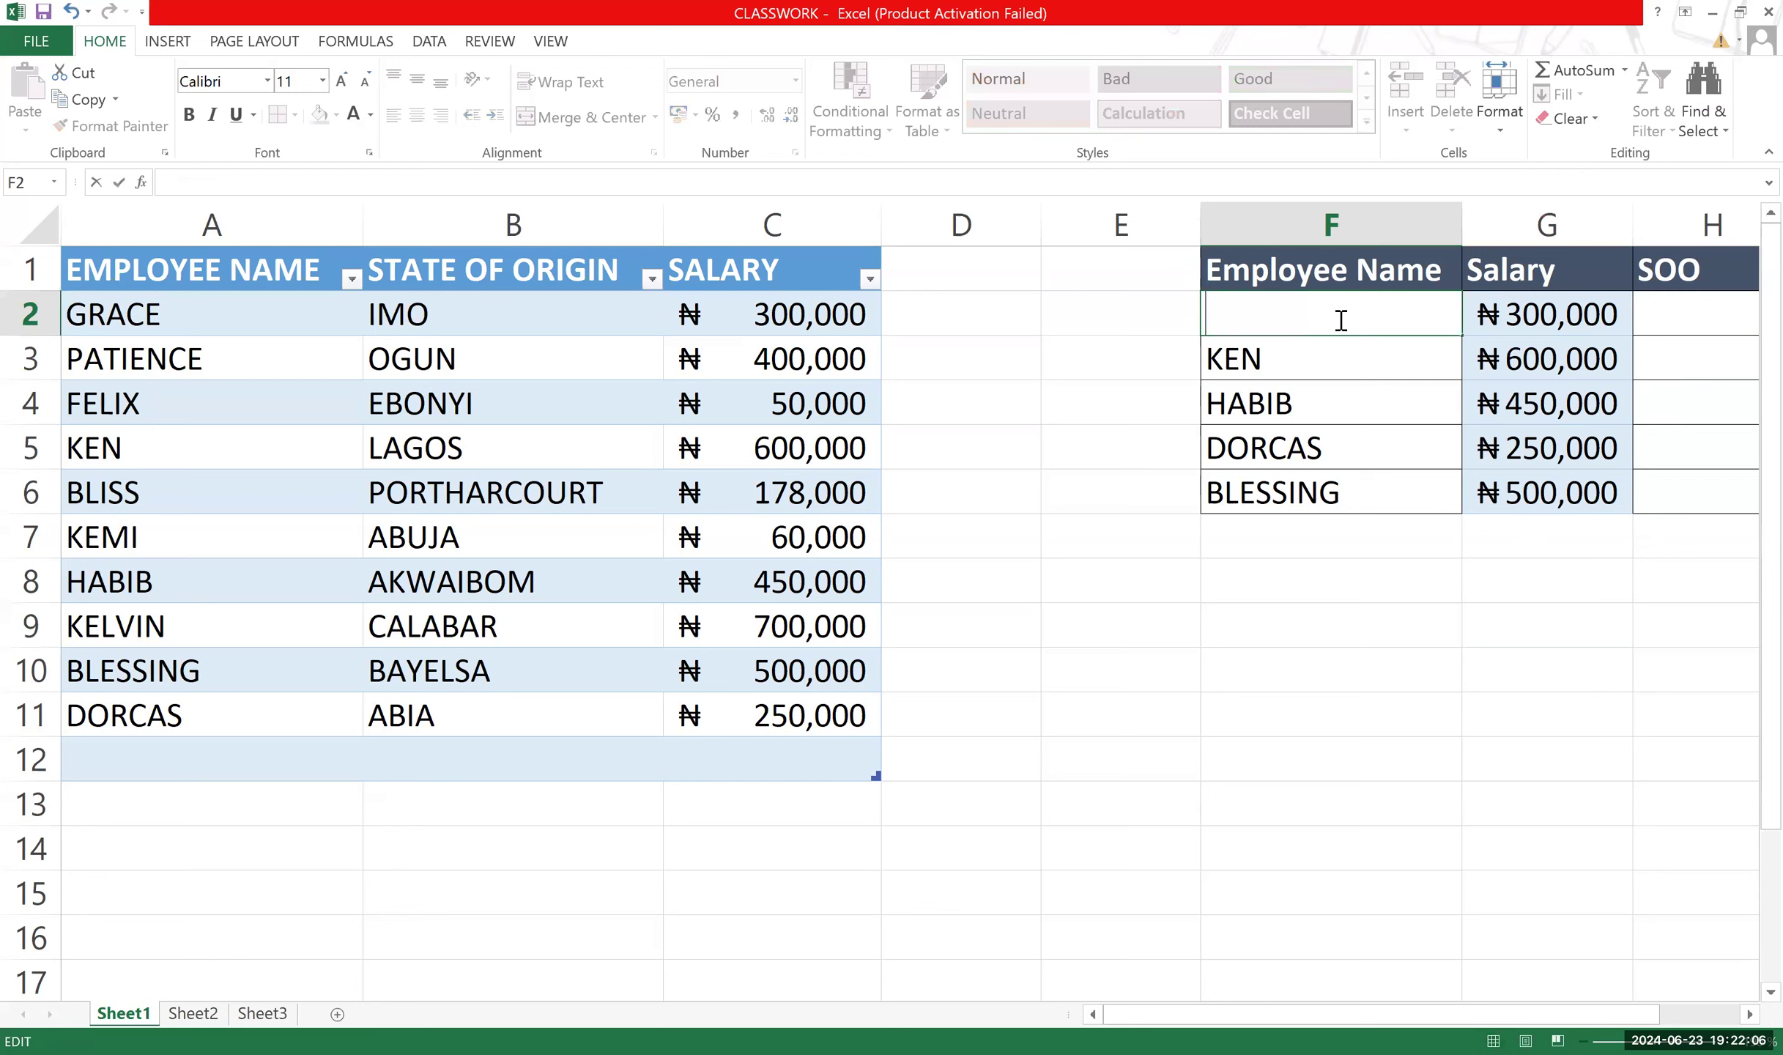
type("FELIX")
key("Return")
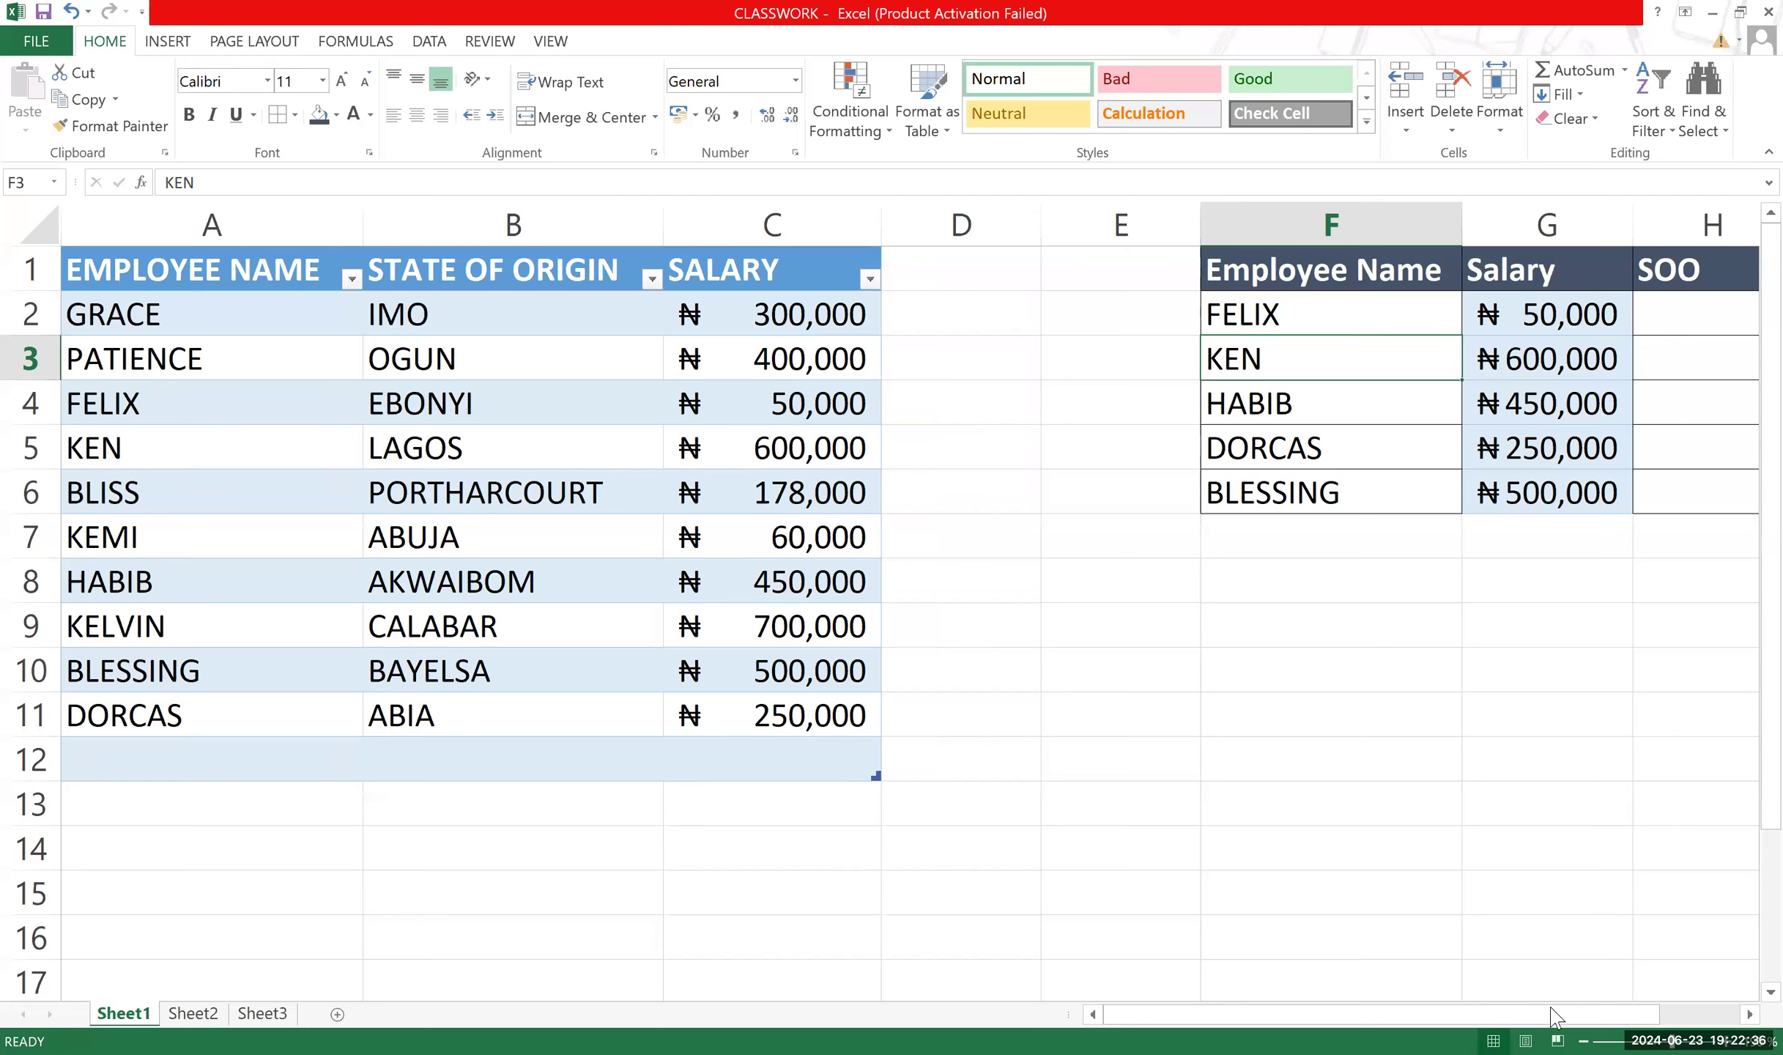
mouse_move(1509, 1015)
left_mouse_down()
mouse_move(1558, 1015)
mouse_move(1509, 1015)
left_mouse_up()
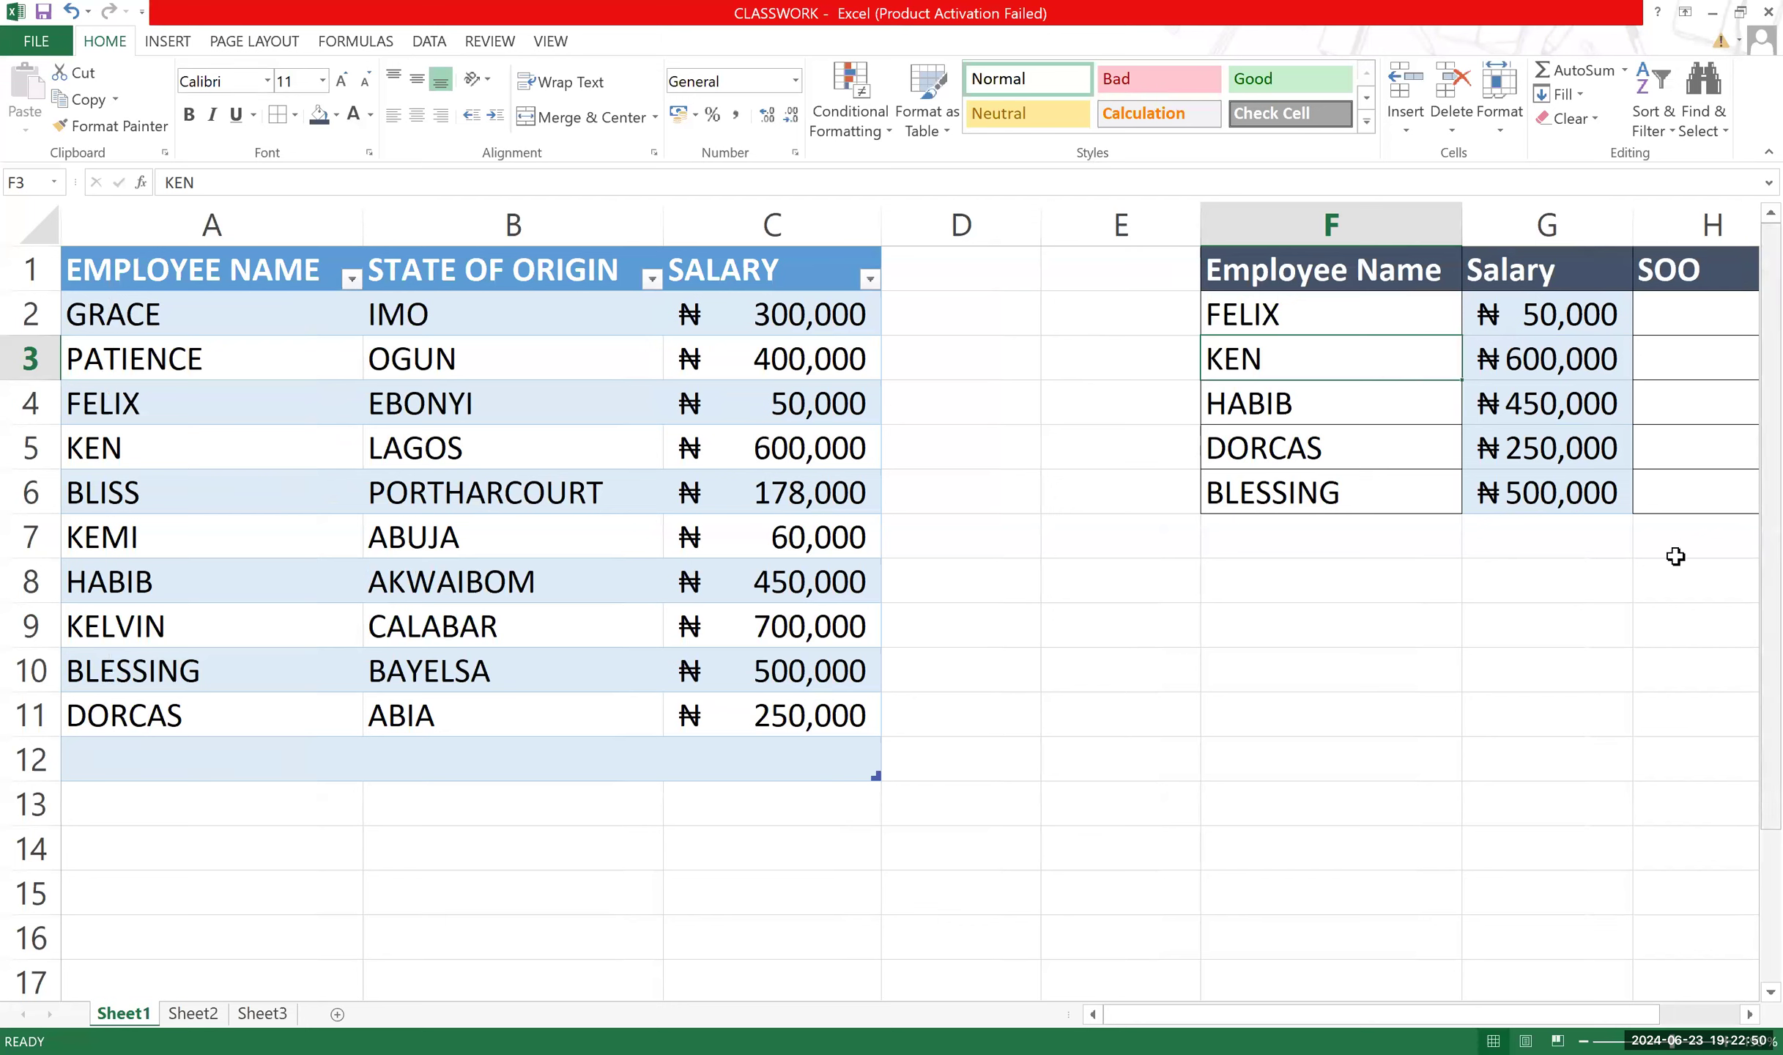
left_click(1704, 313)
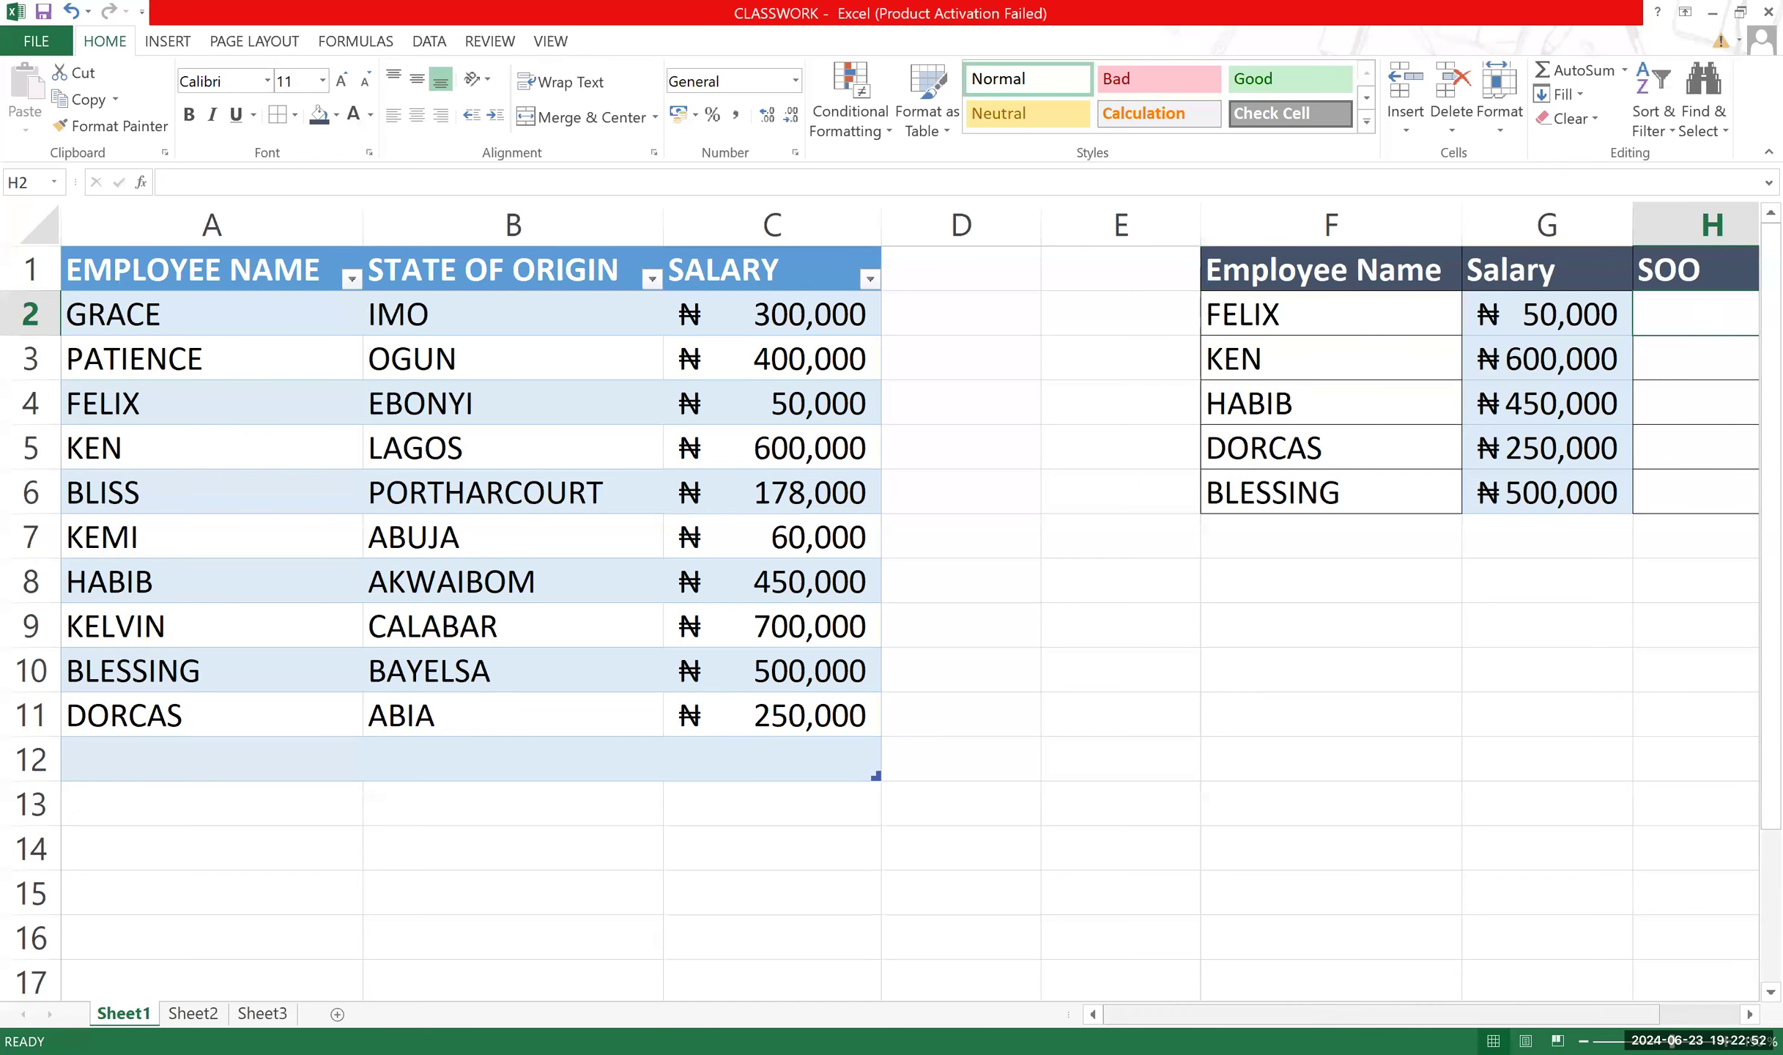
scroll(1700, 995, "right", 1)
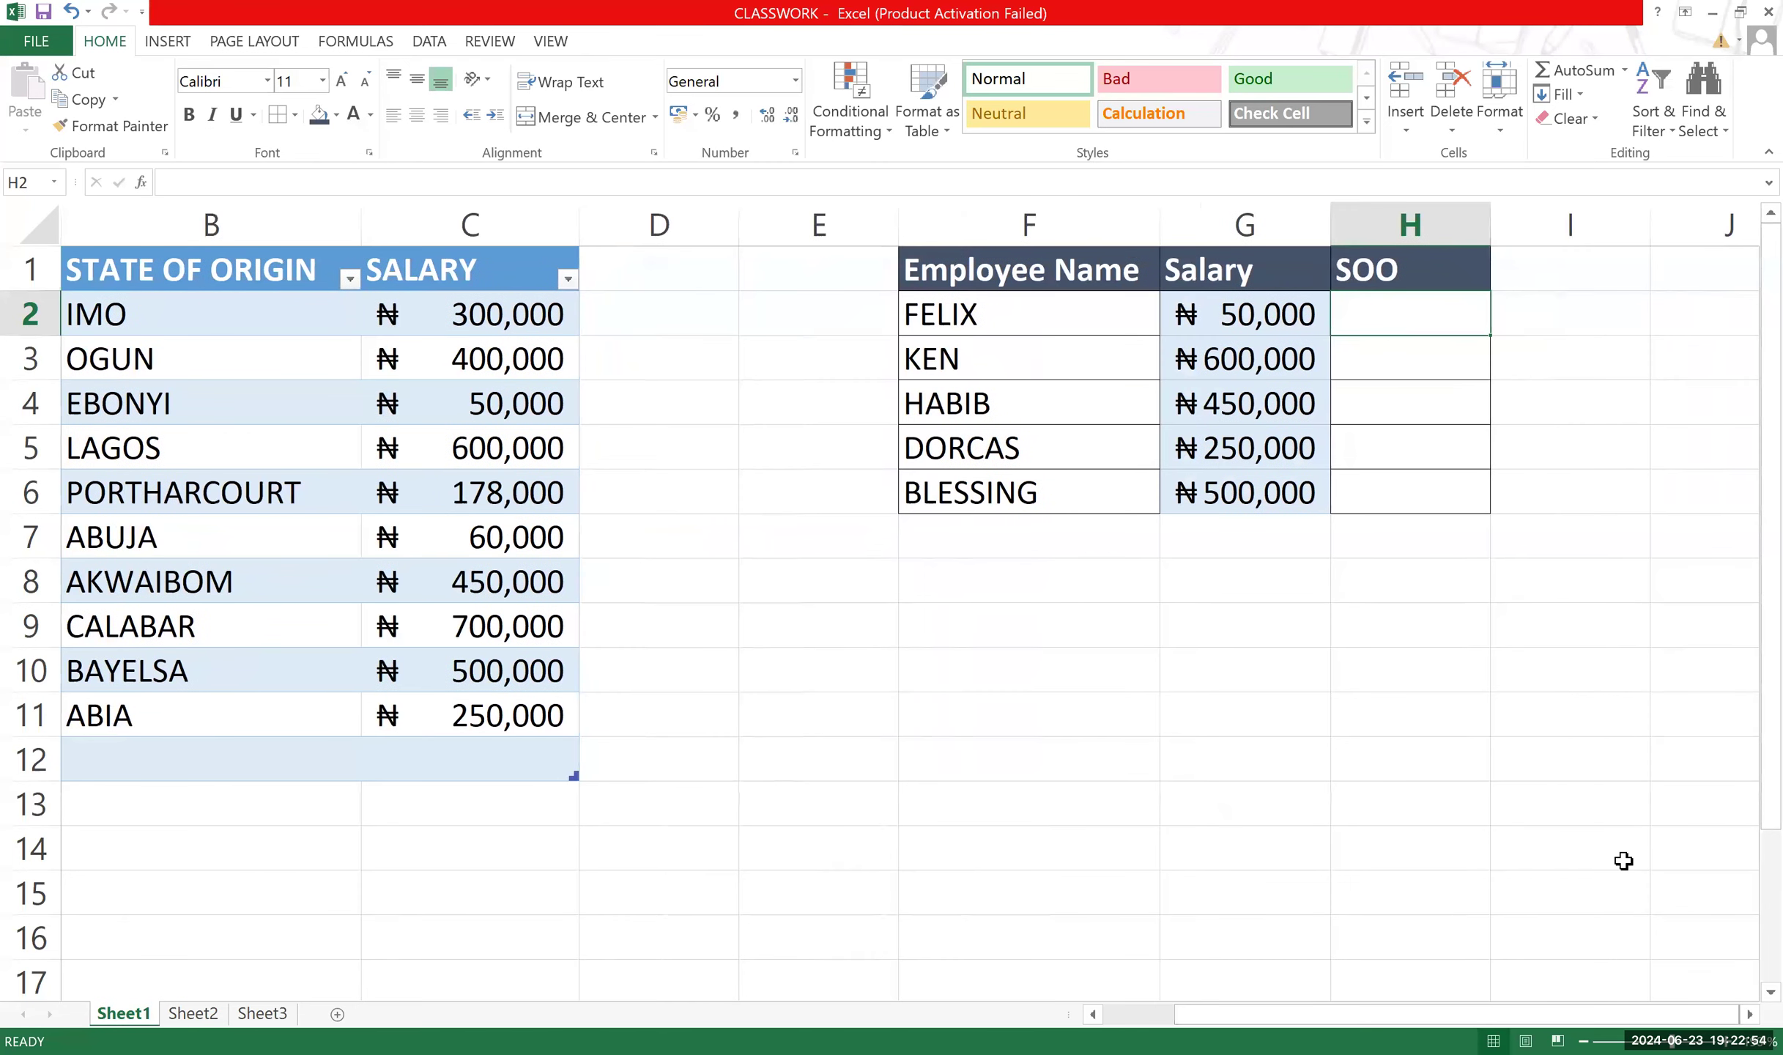
double_click(1404, 325)
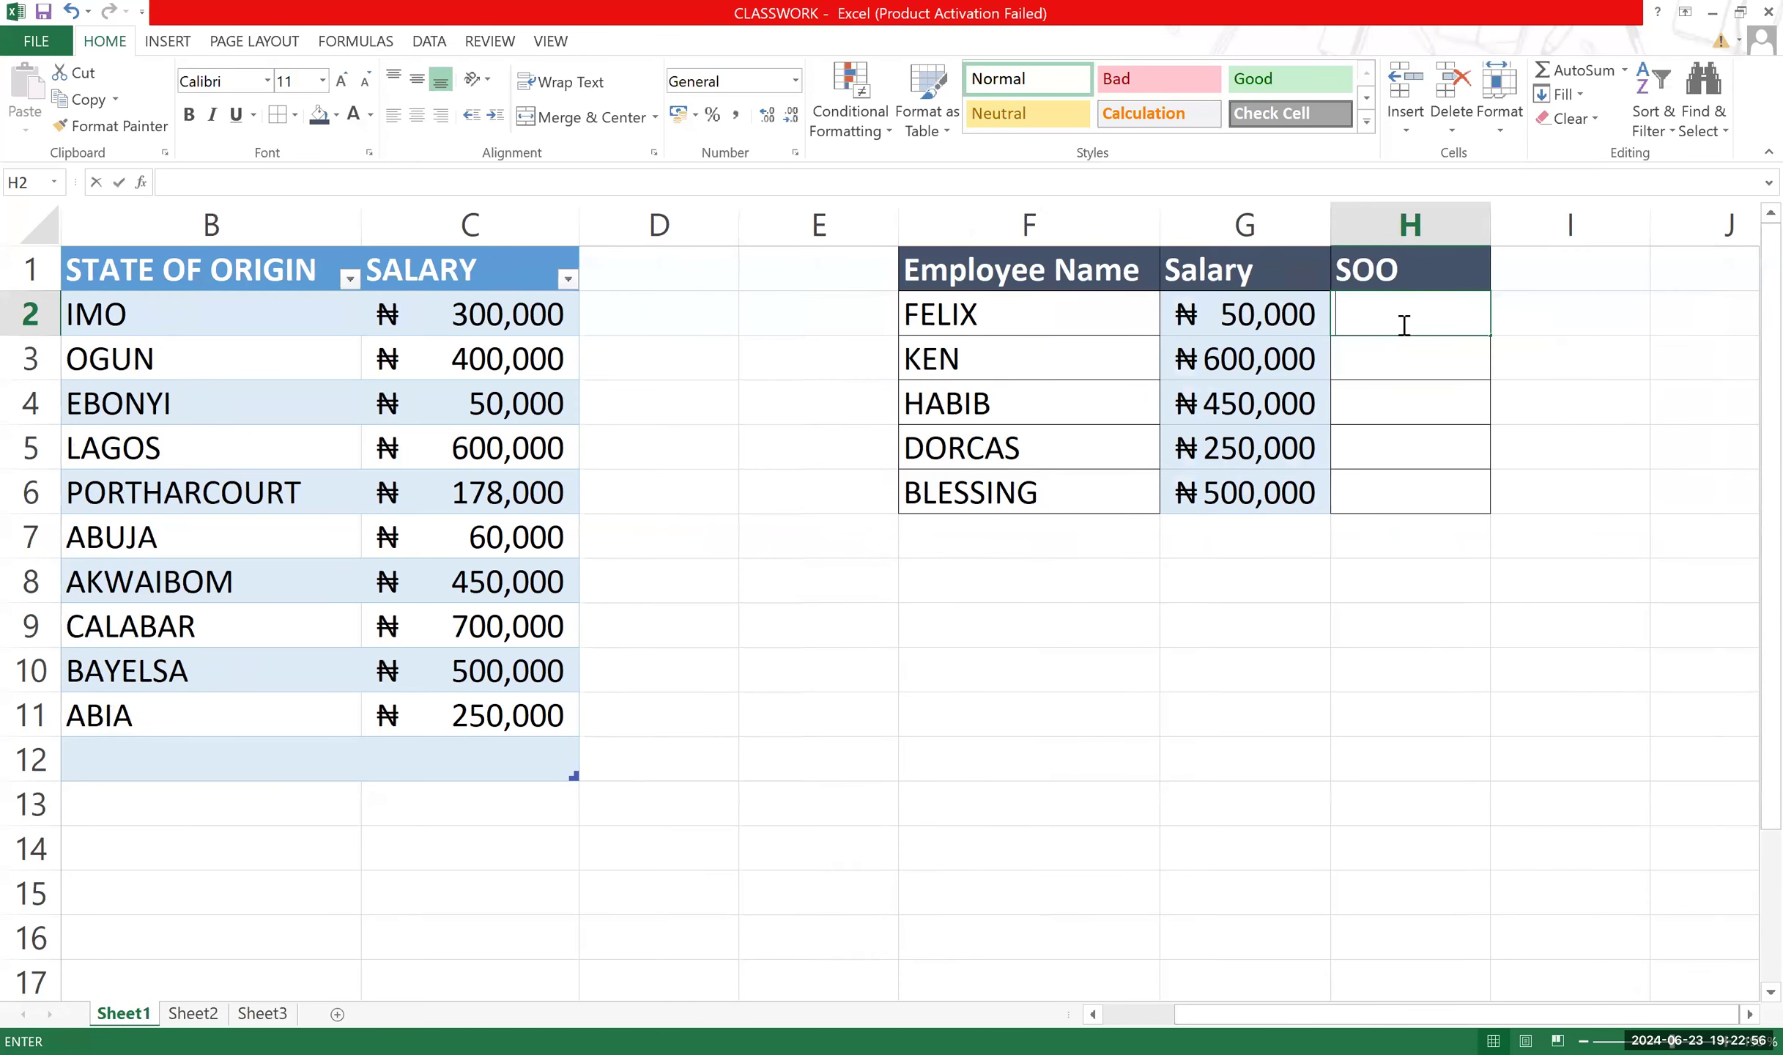
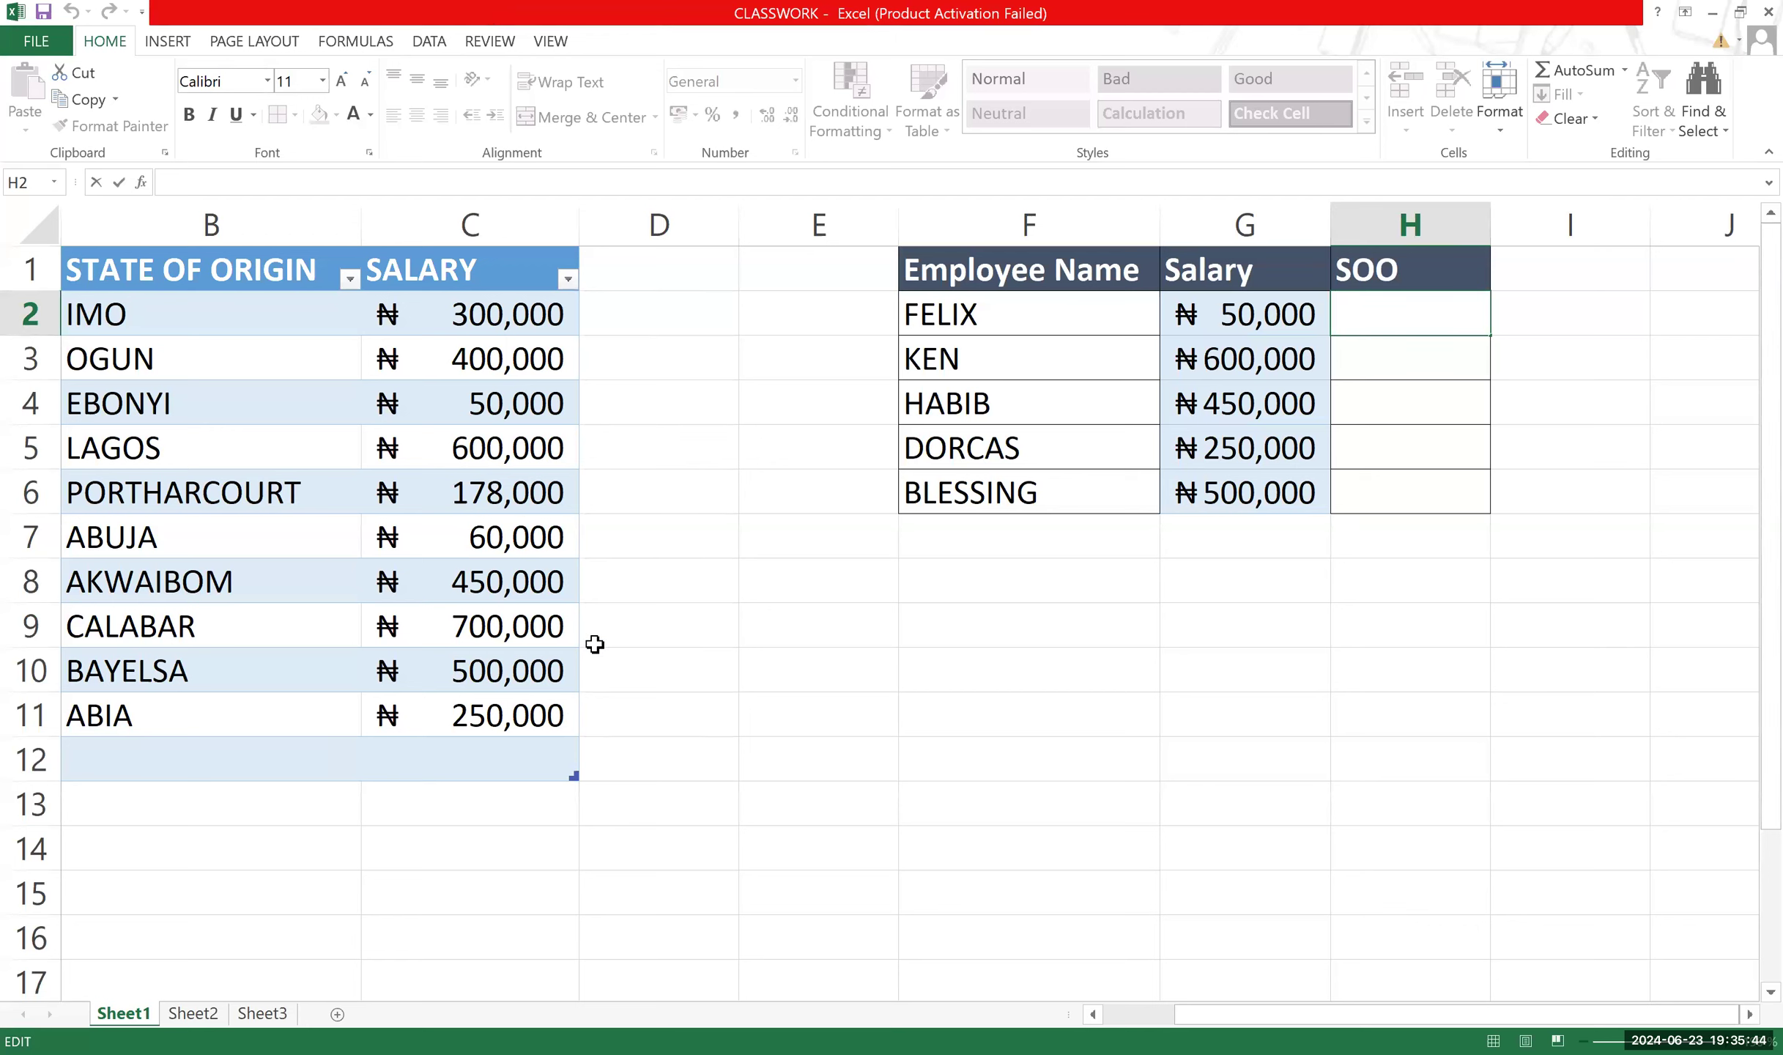
left_click(717, 550)
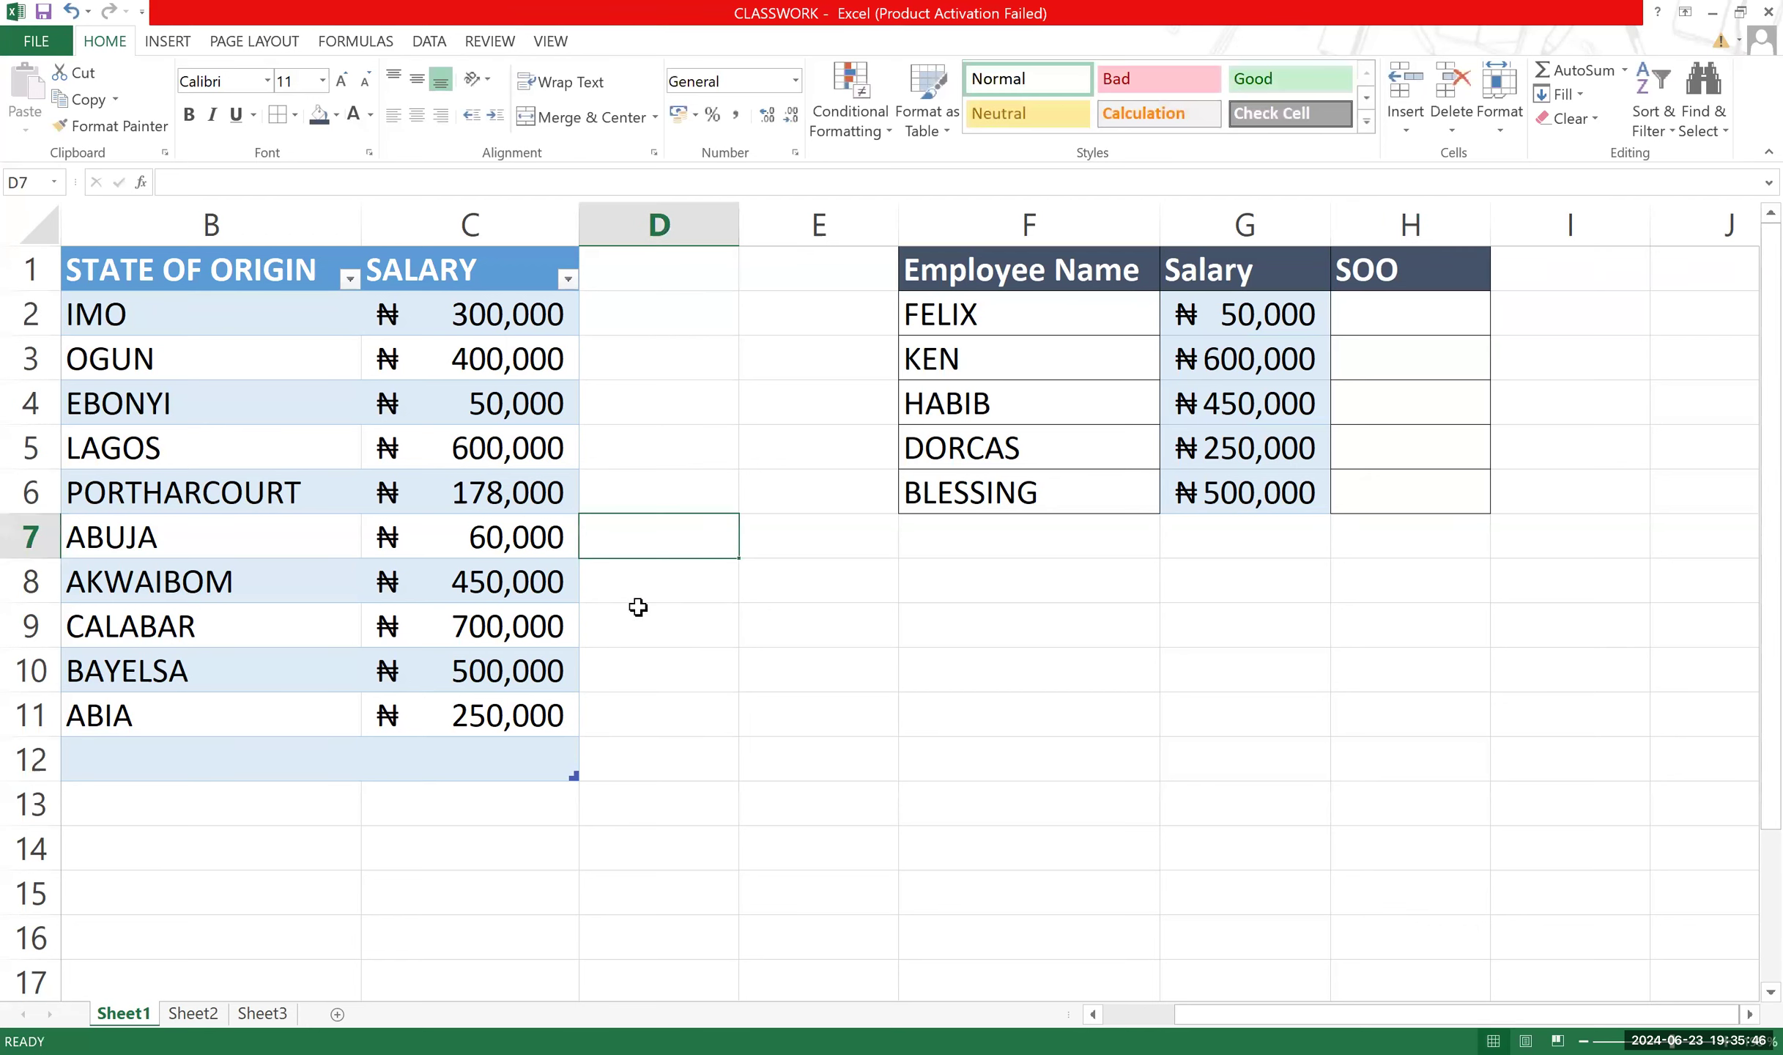
key("Down")
key("Down")
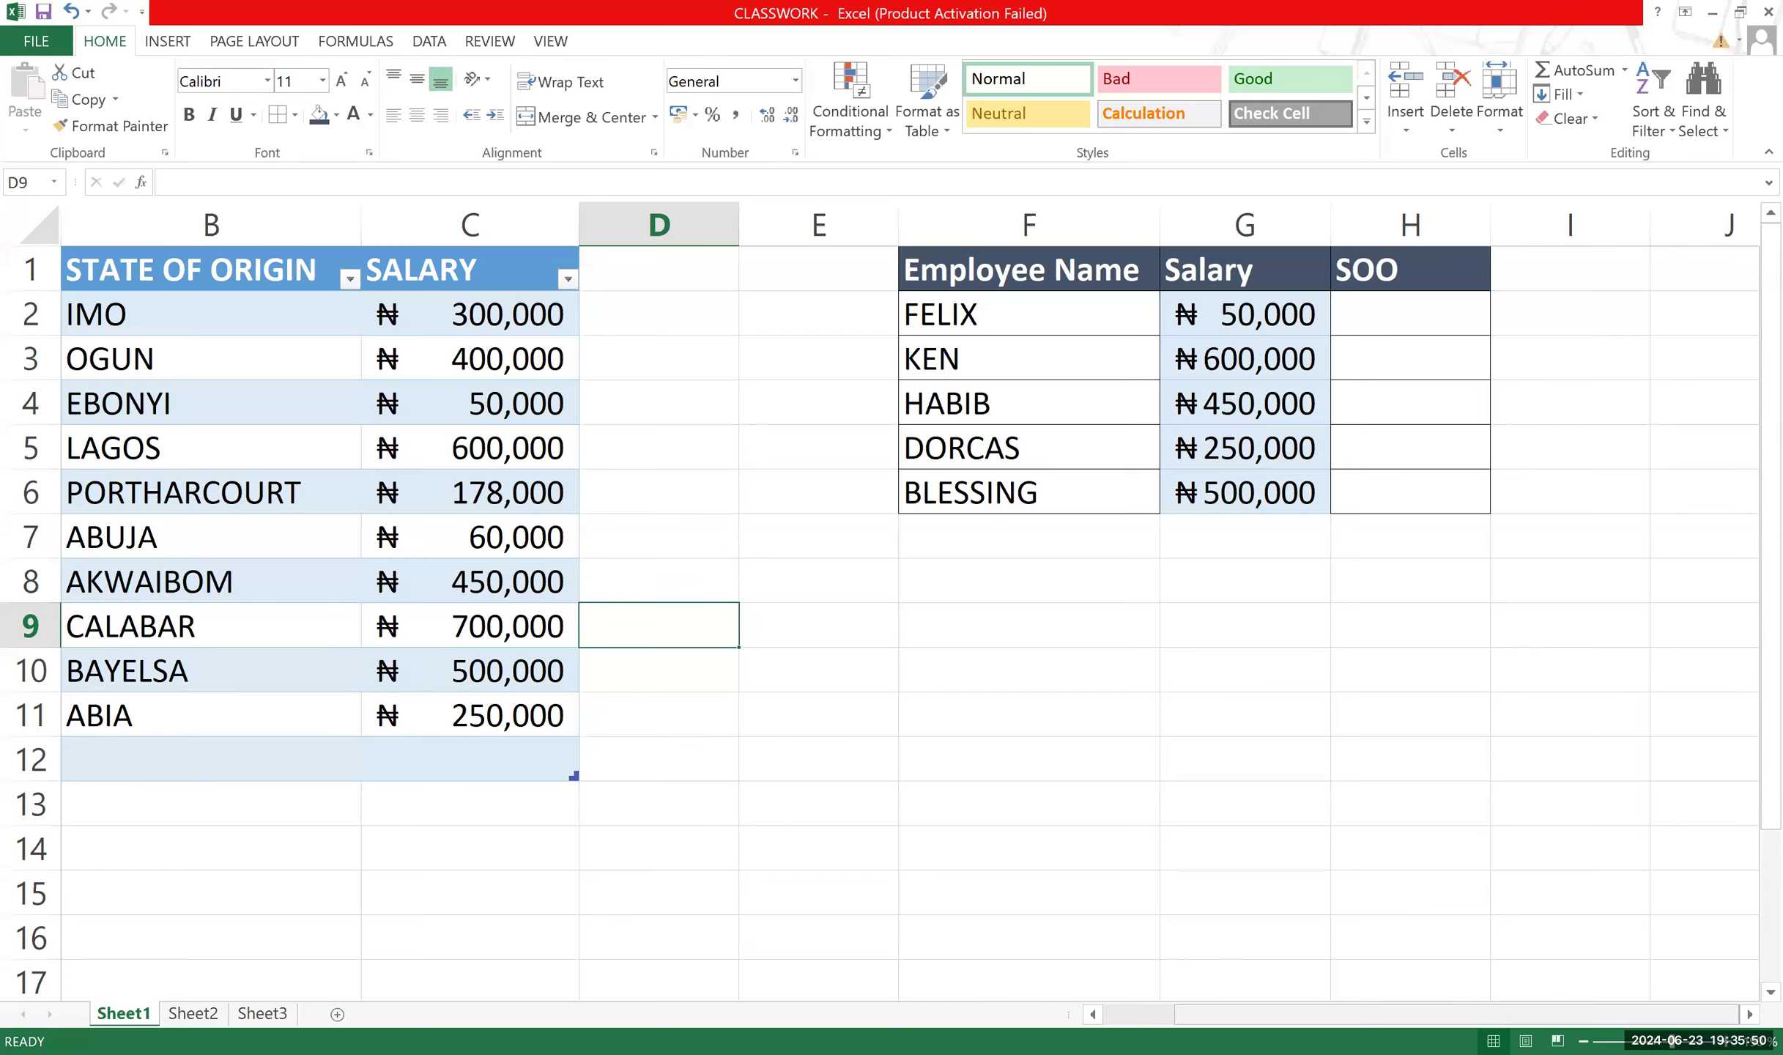
Insert a blank column before the employee name column of the employee table.
left_click_drag(1219, 1013, 1142, 1014)
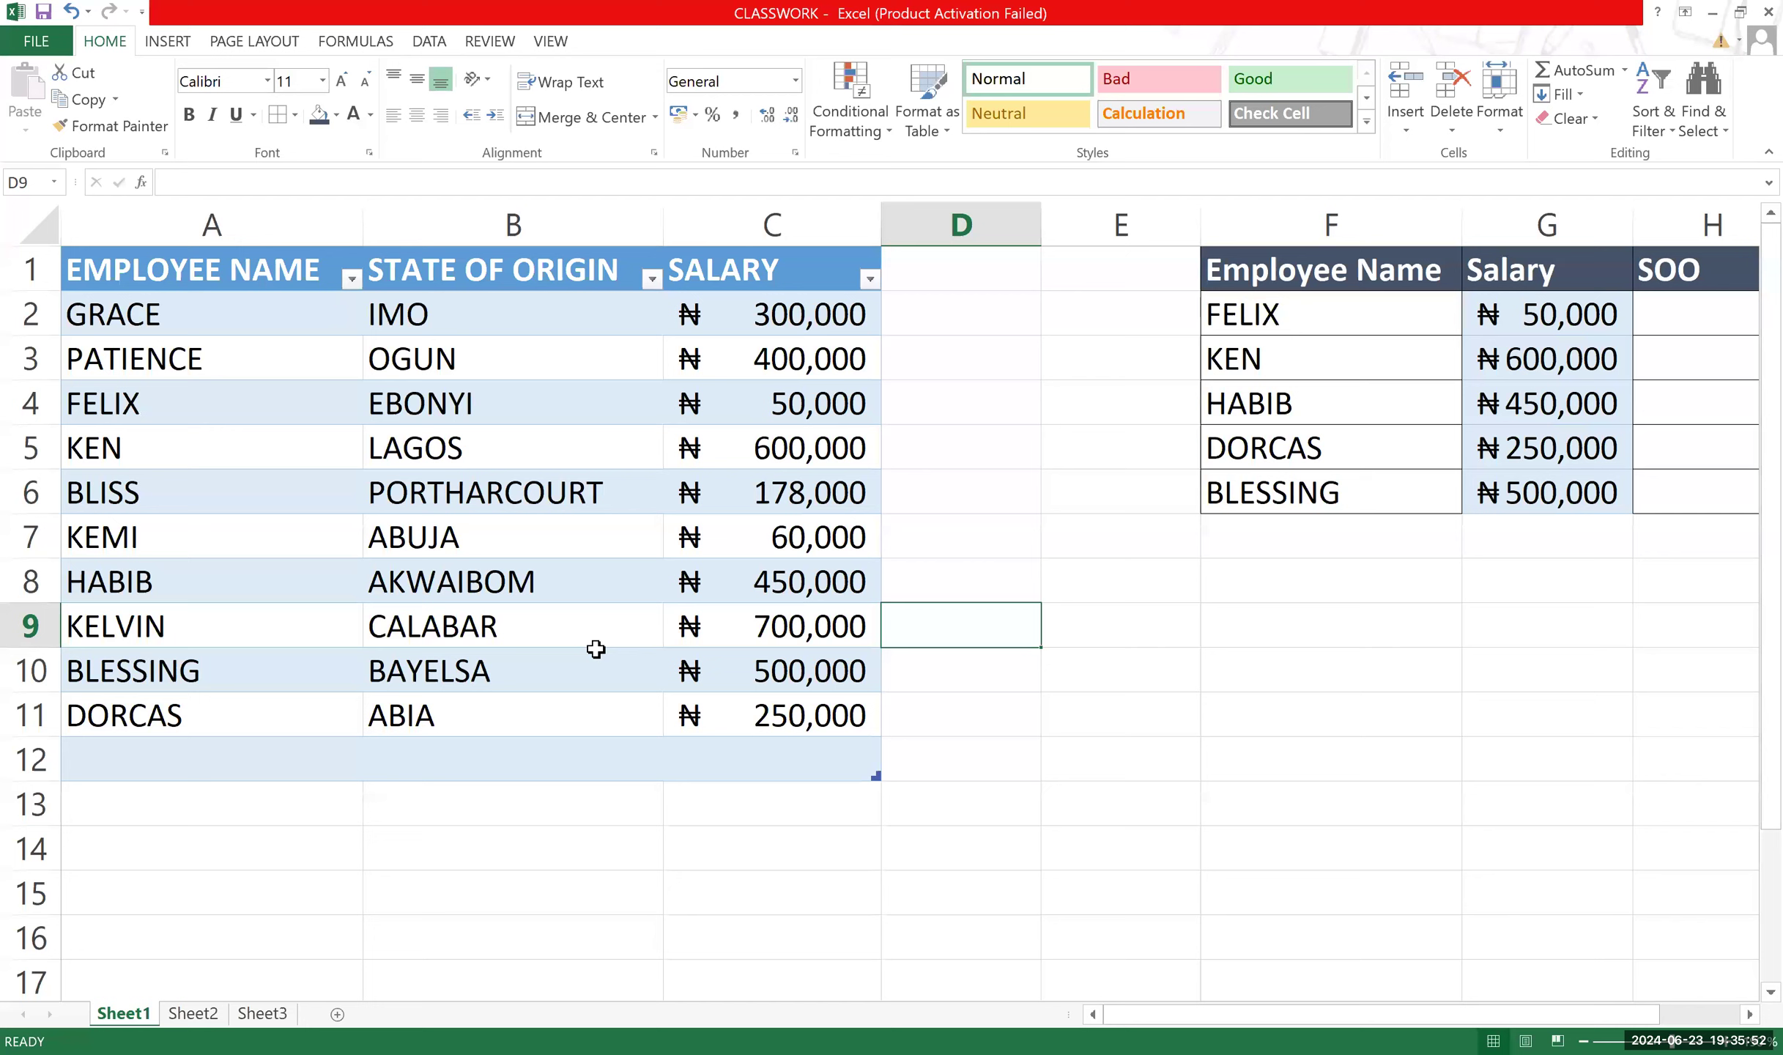
right_click(105, 229)
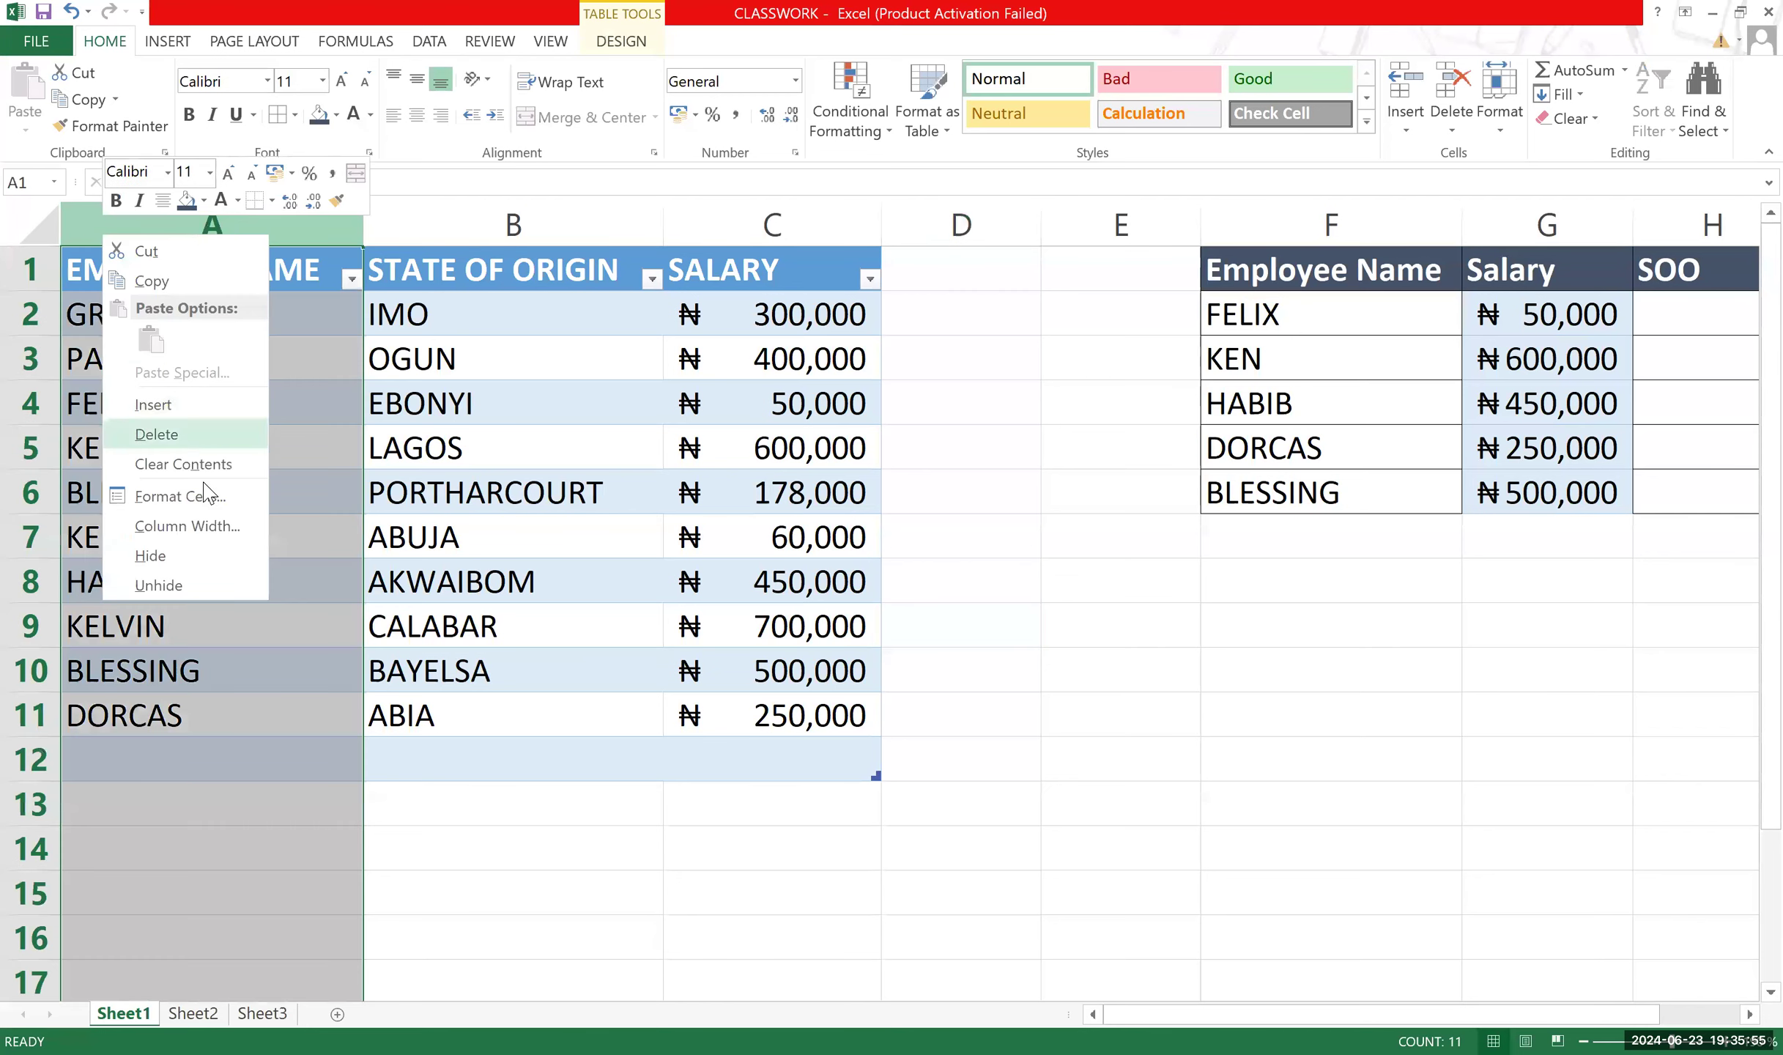
left_click(218, 408)
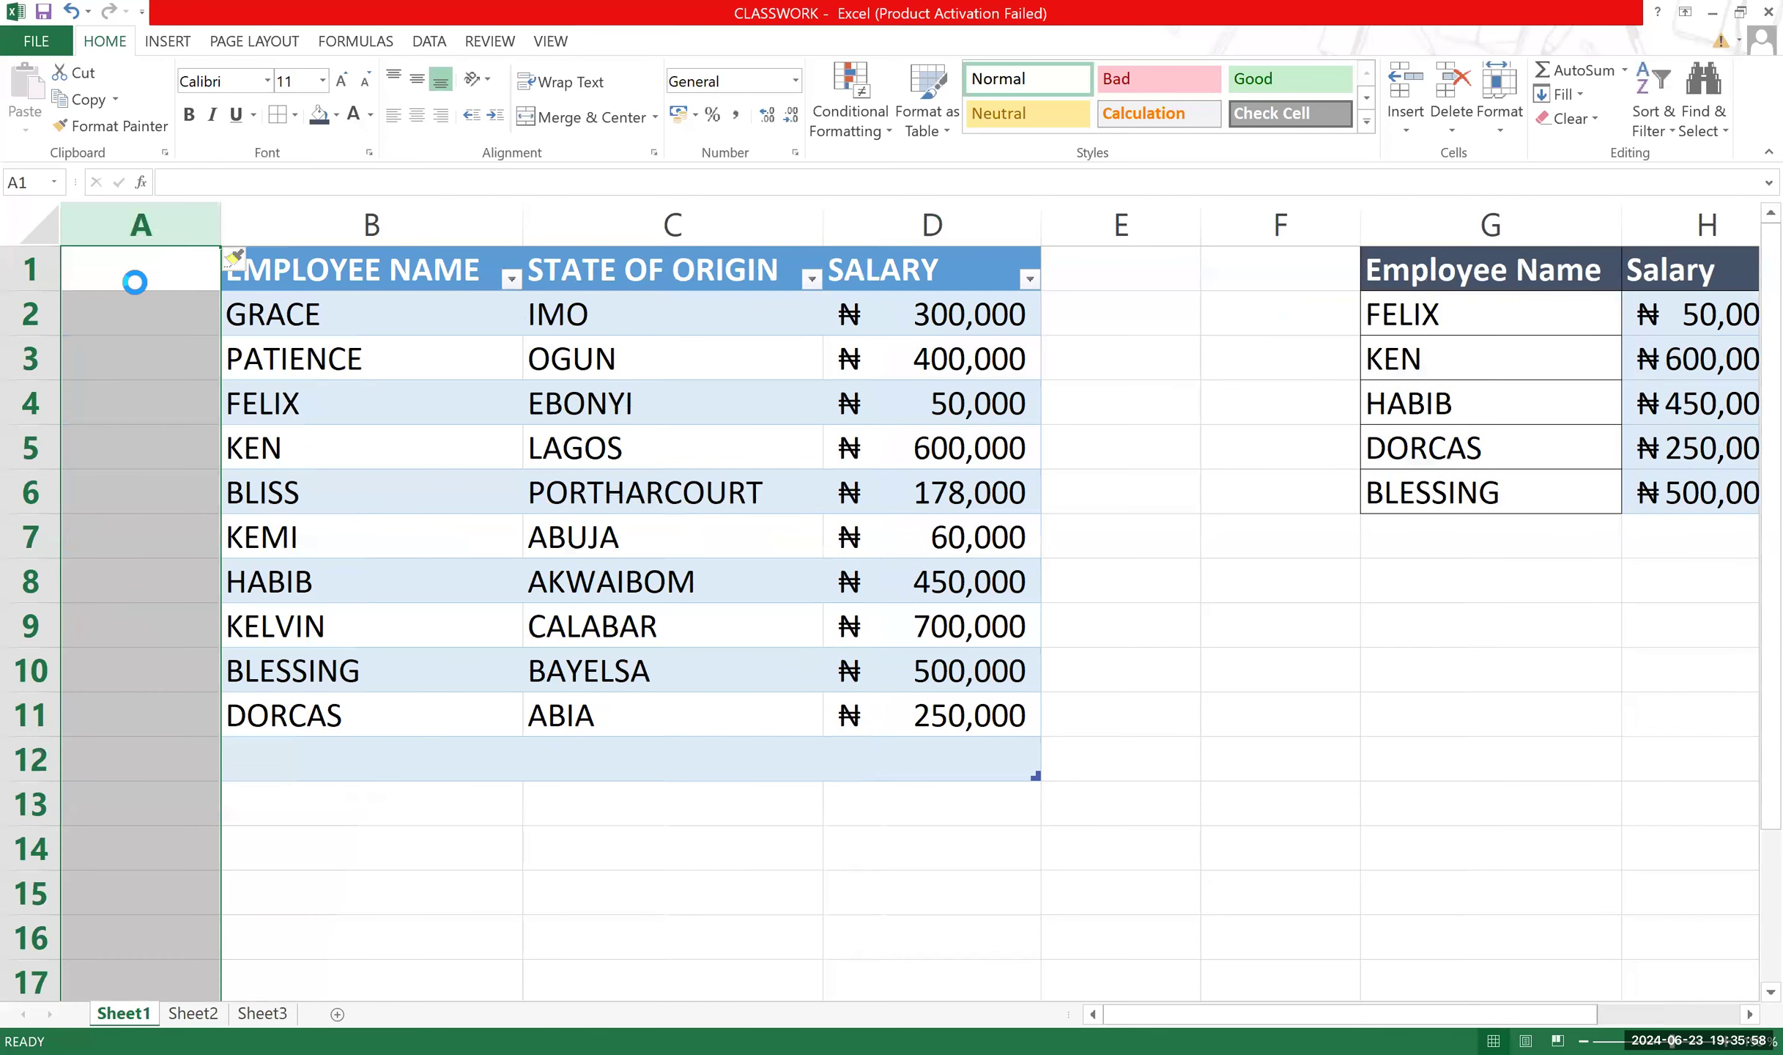
Enter the header "Employee id" in A1 and widen column A to fit it.
double_click(136, 283)
type("Em")
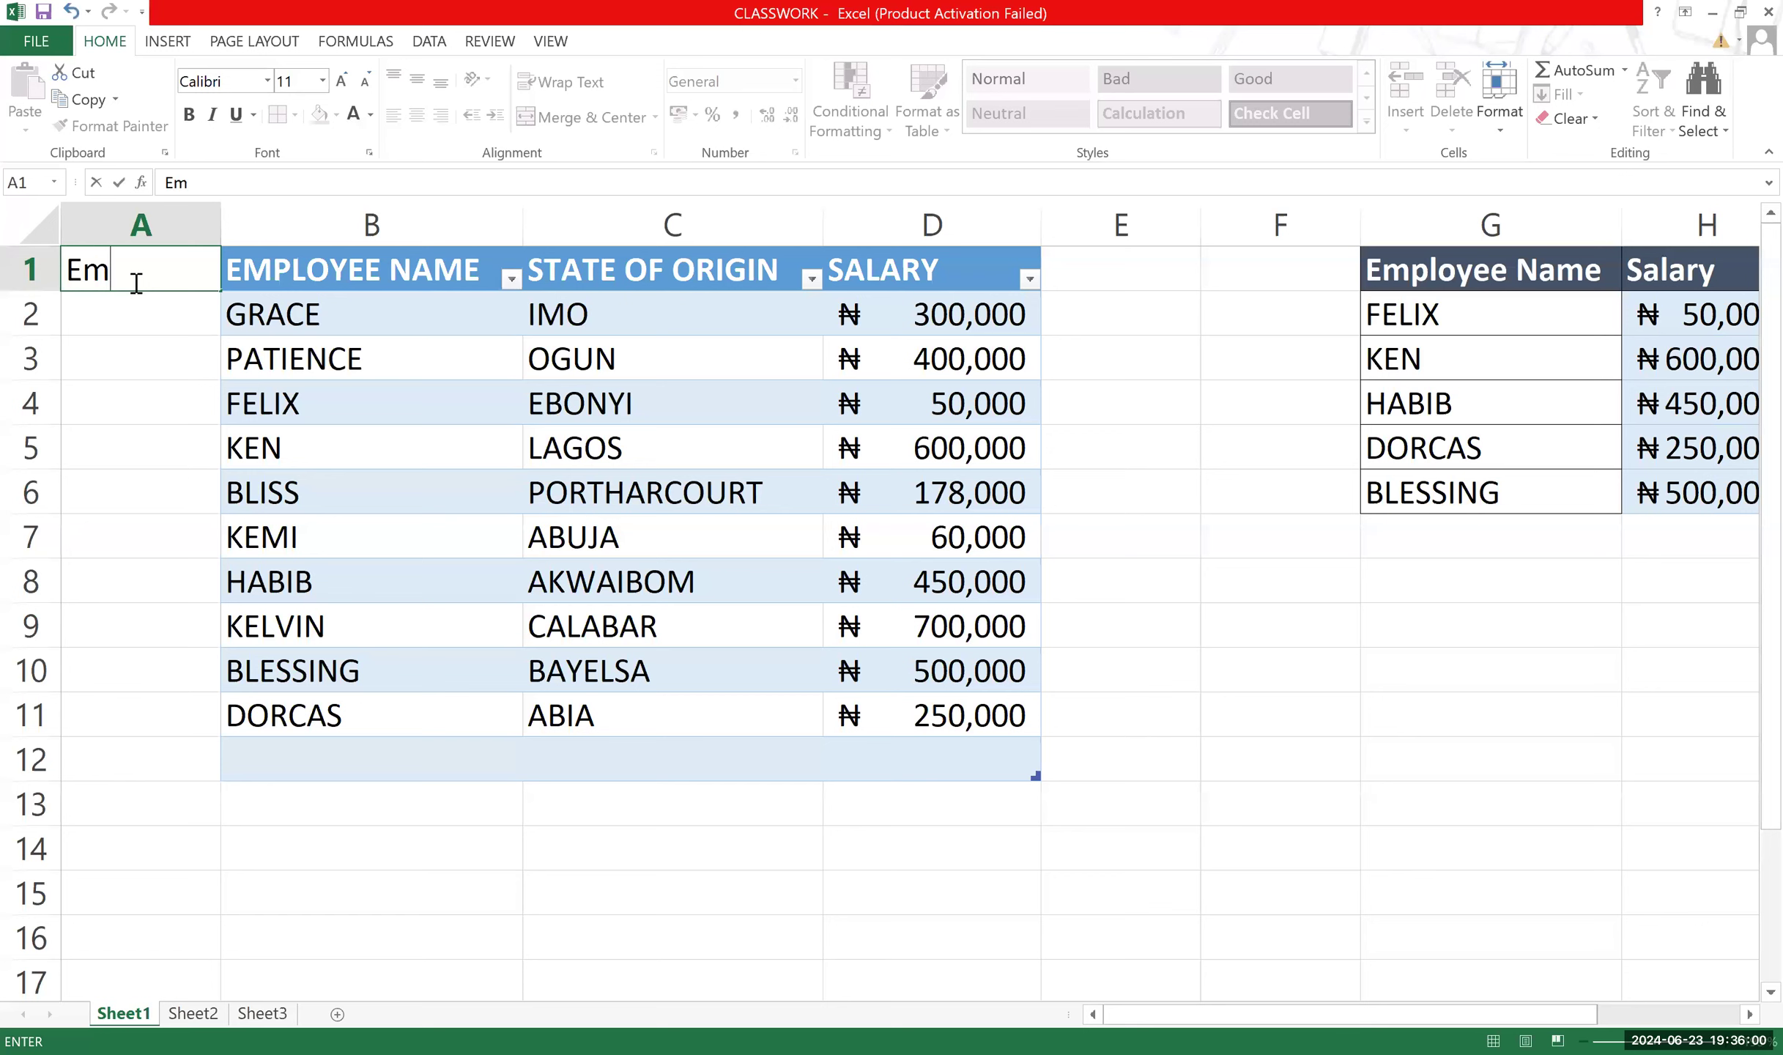
type("ployee id")
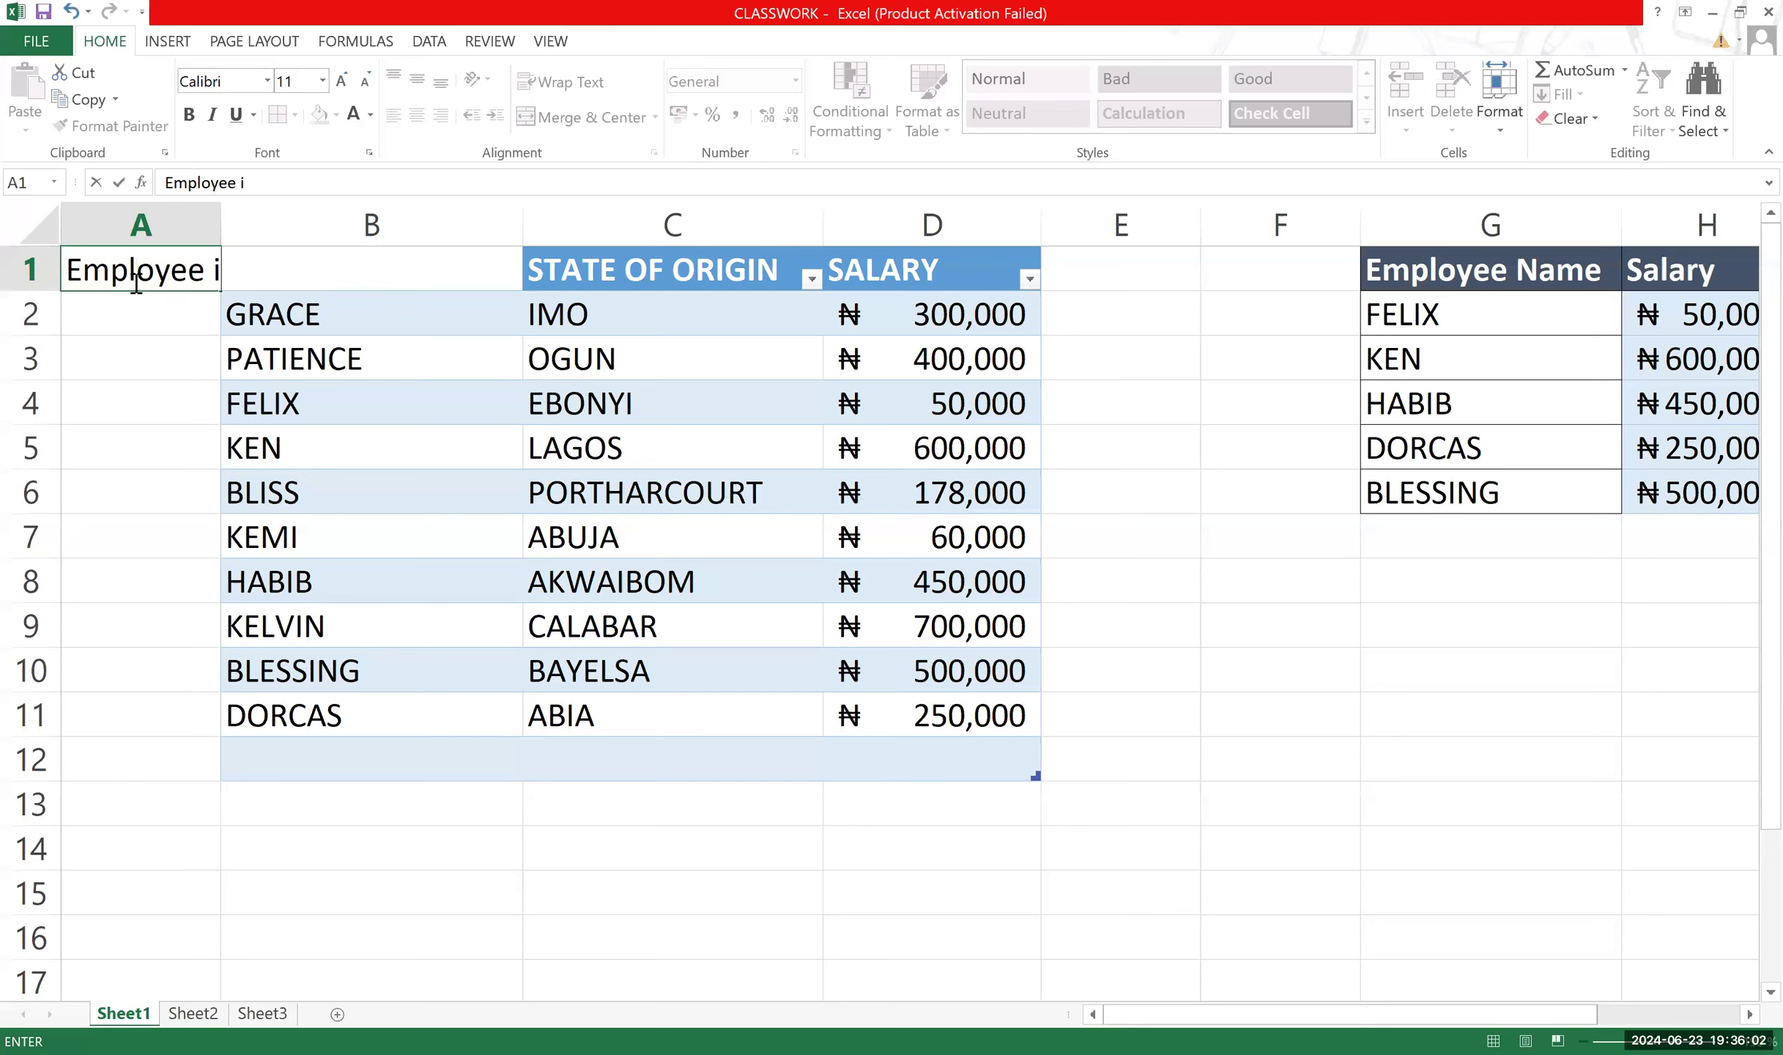
key("Return")
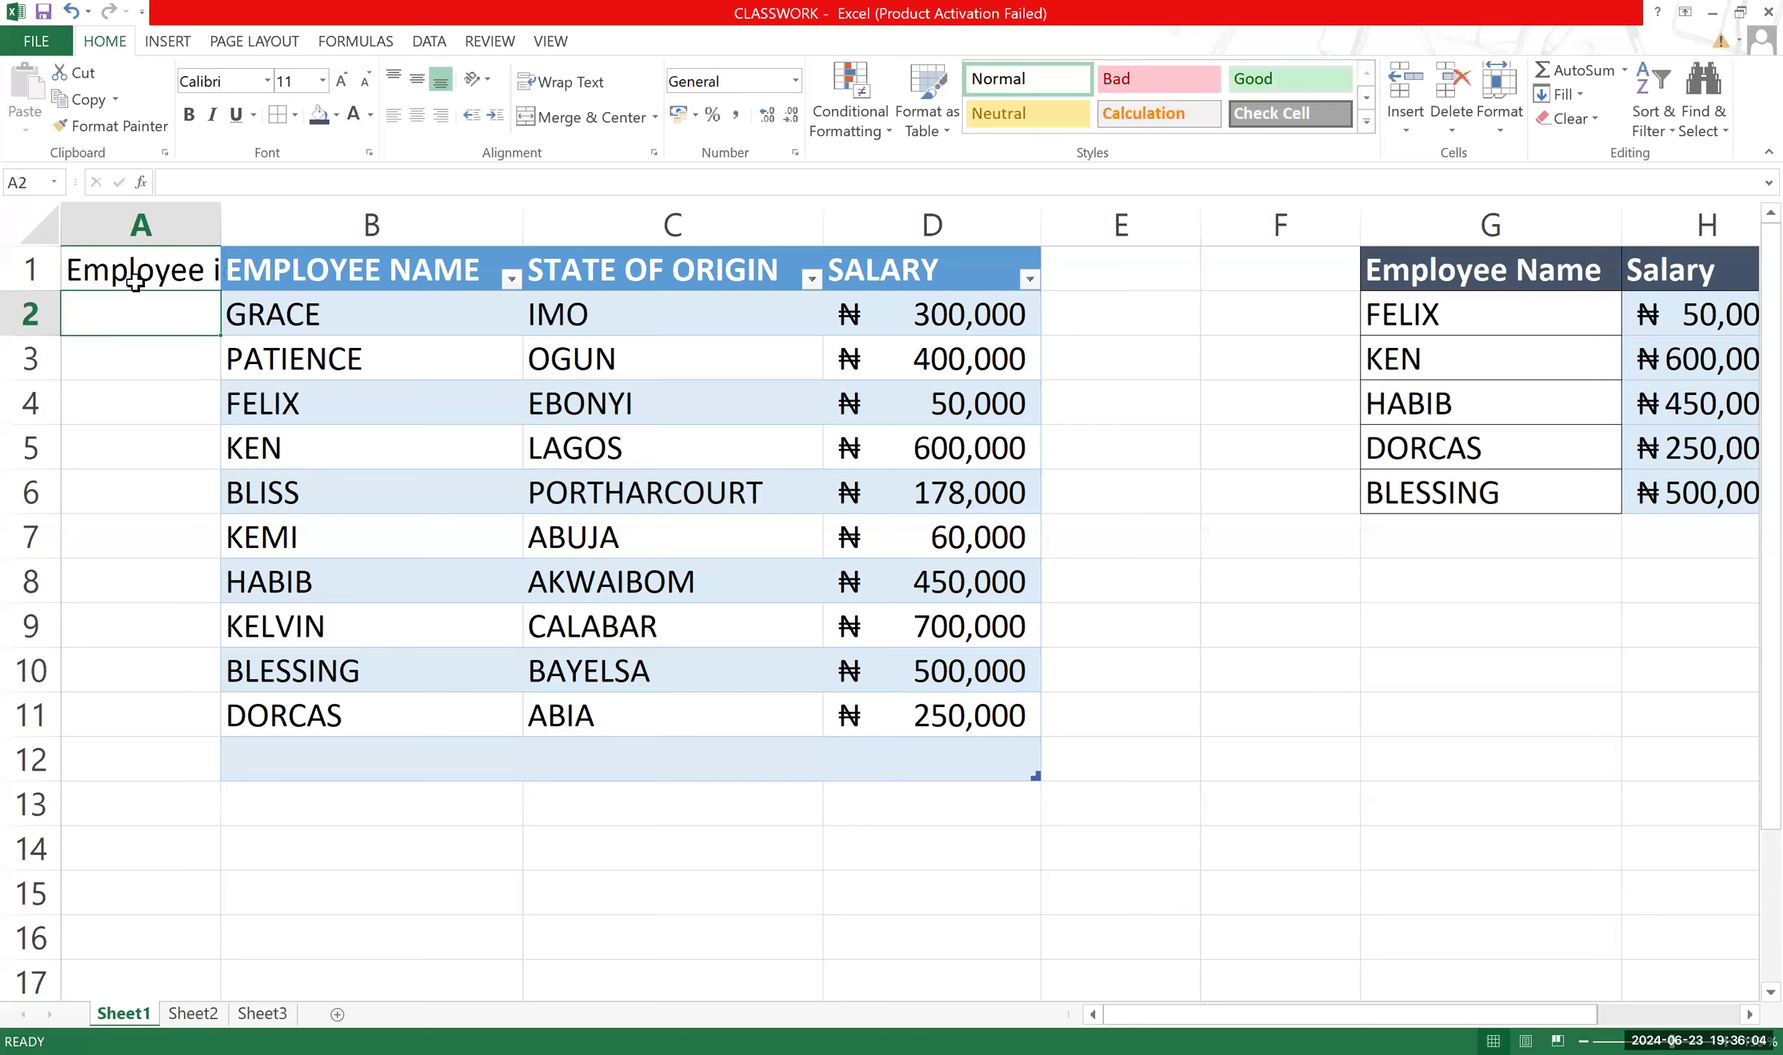
left_click(135, 284)
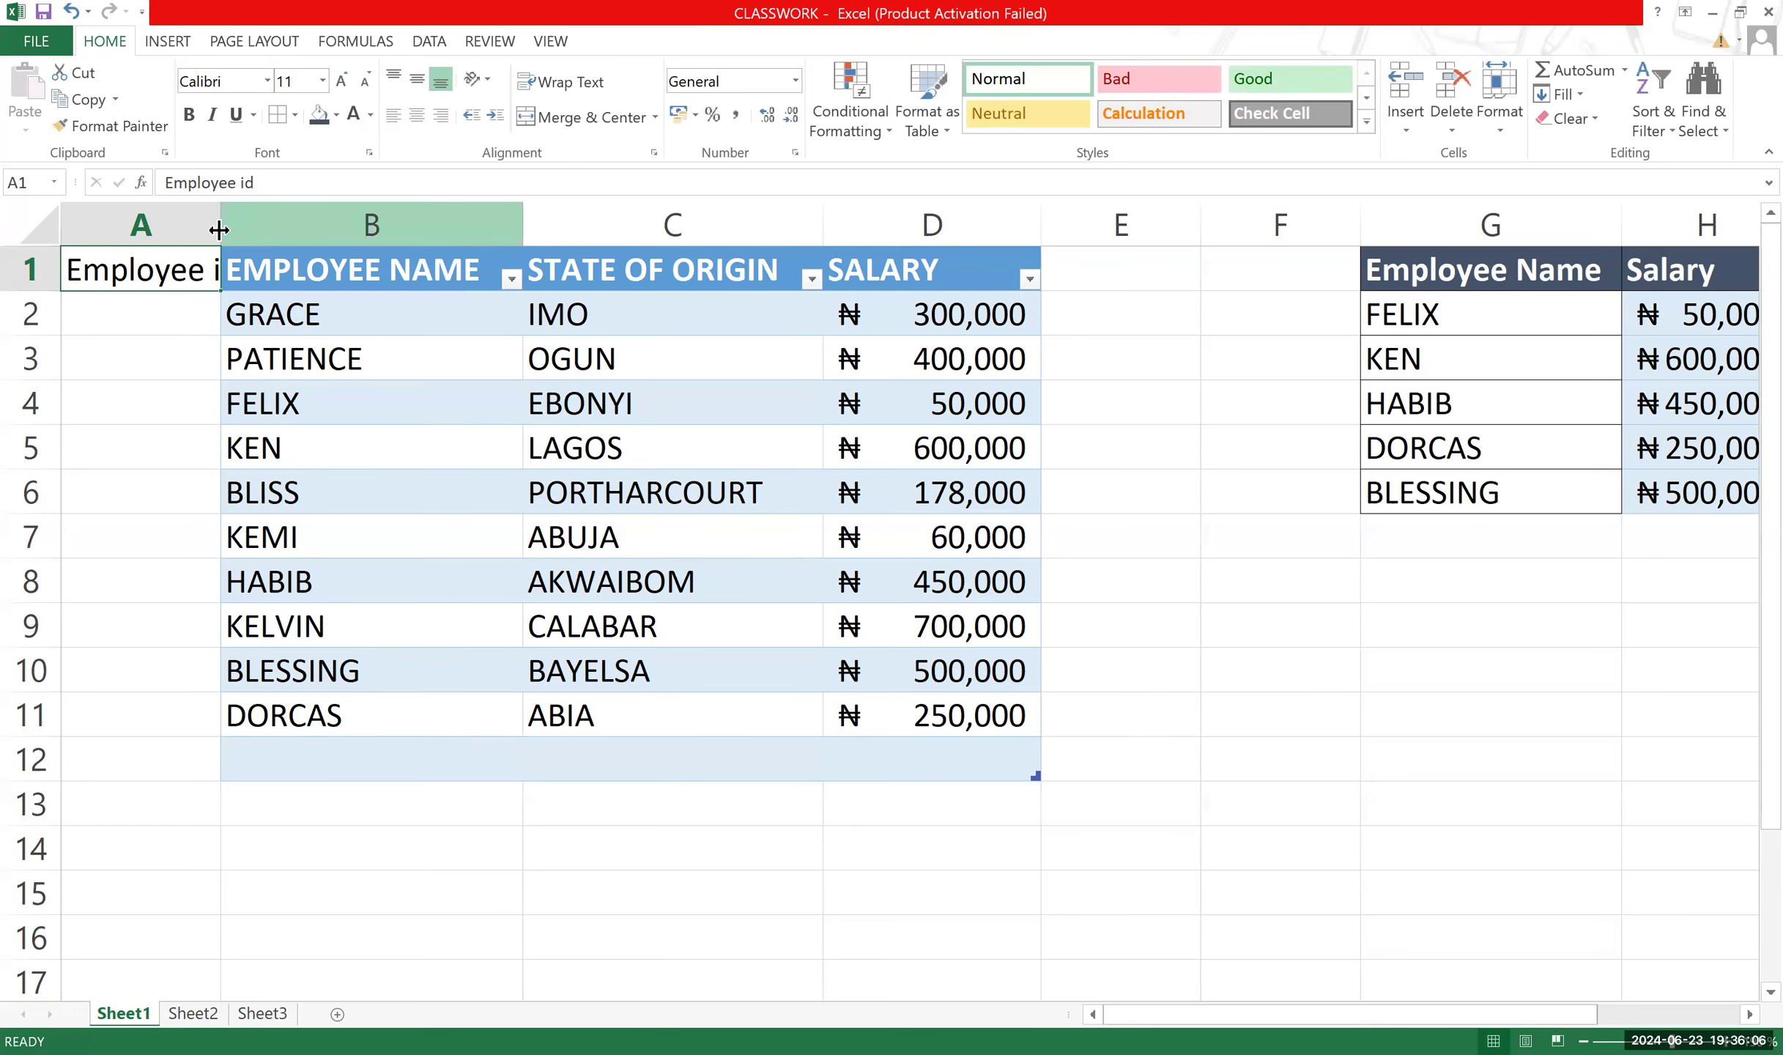
left_click_drag(218, 229, 243, 229)
Copy the formatting of B1:B11 onto the Employee id column with Format Painter and autofit column A.
left_click(380, 286)
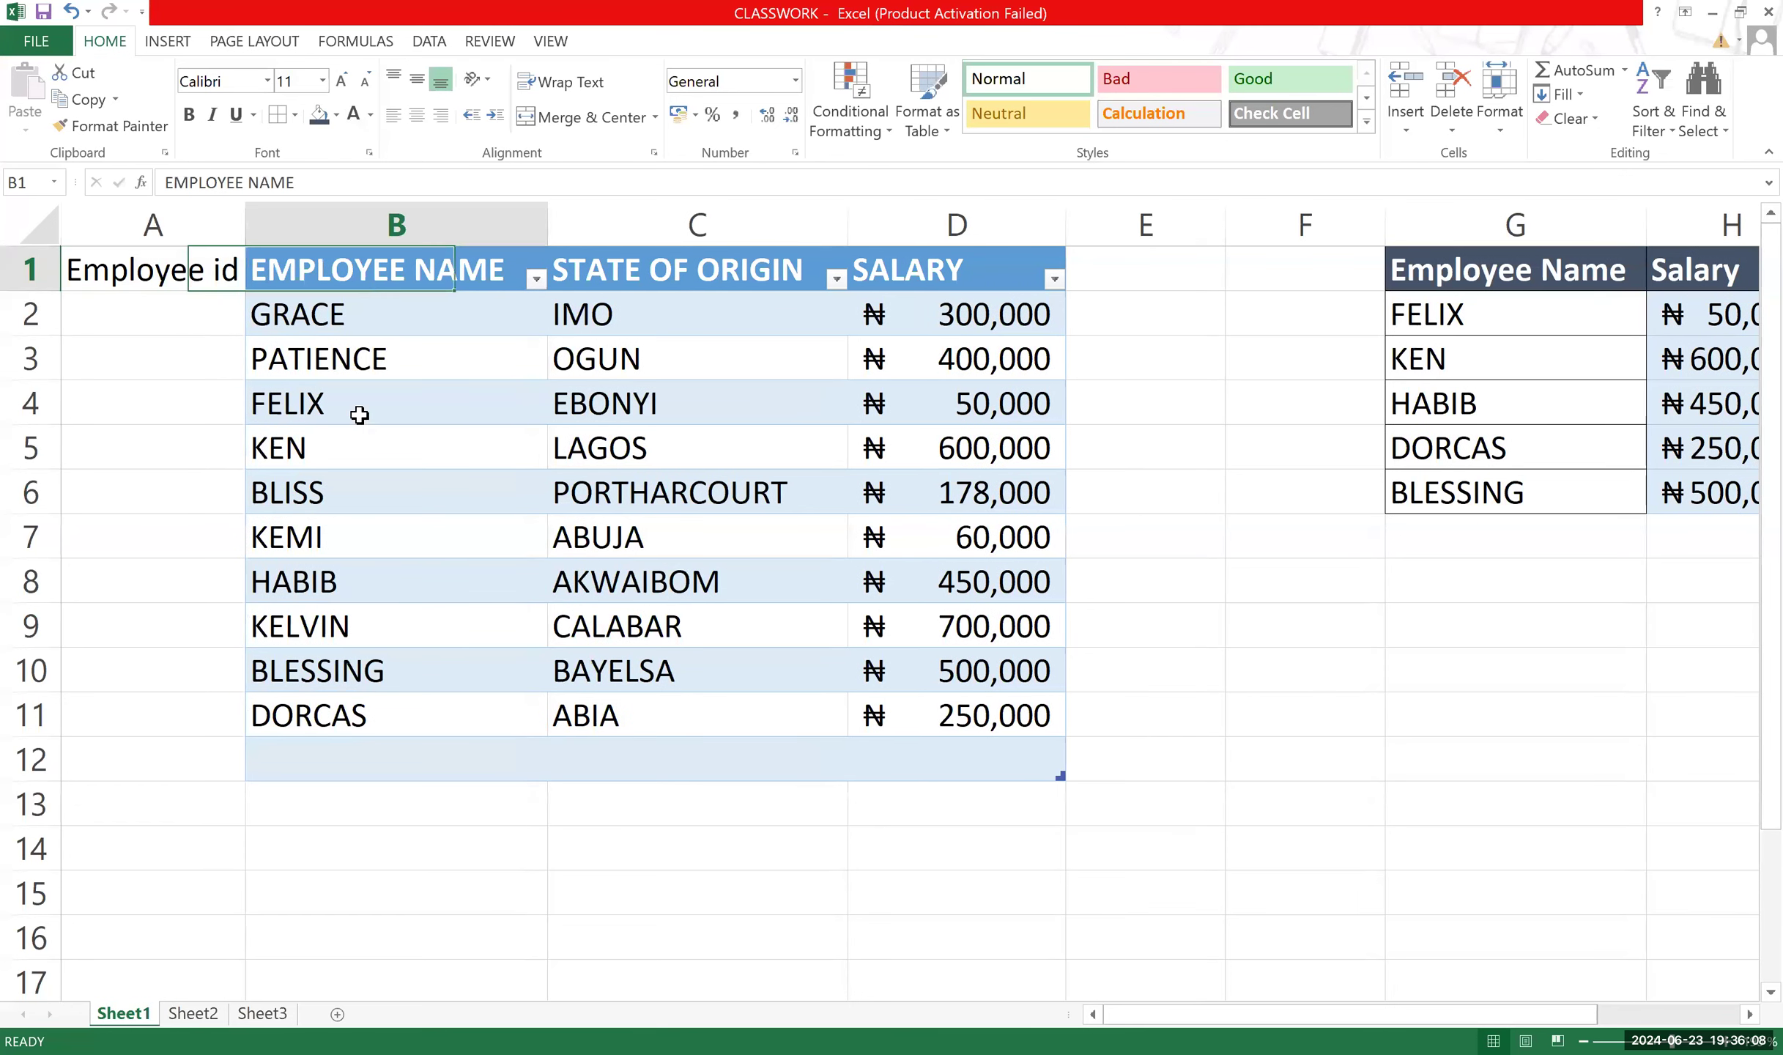
key("ctrl+shift+Down")
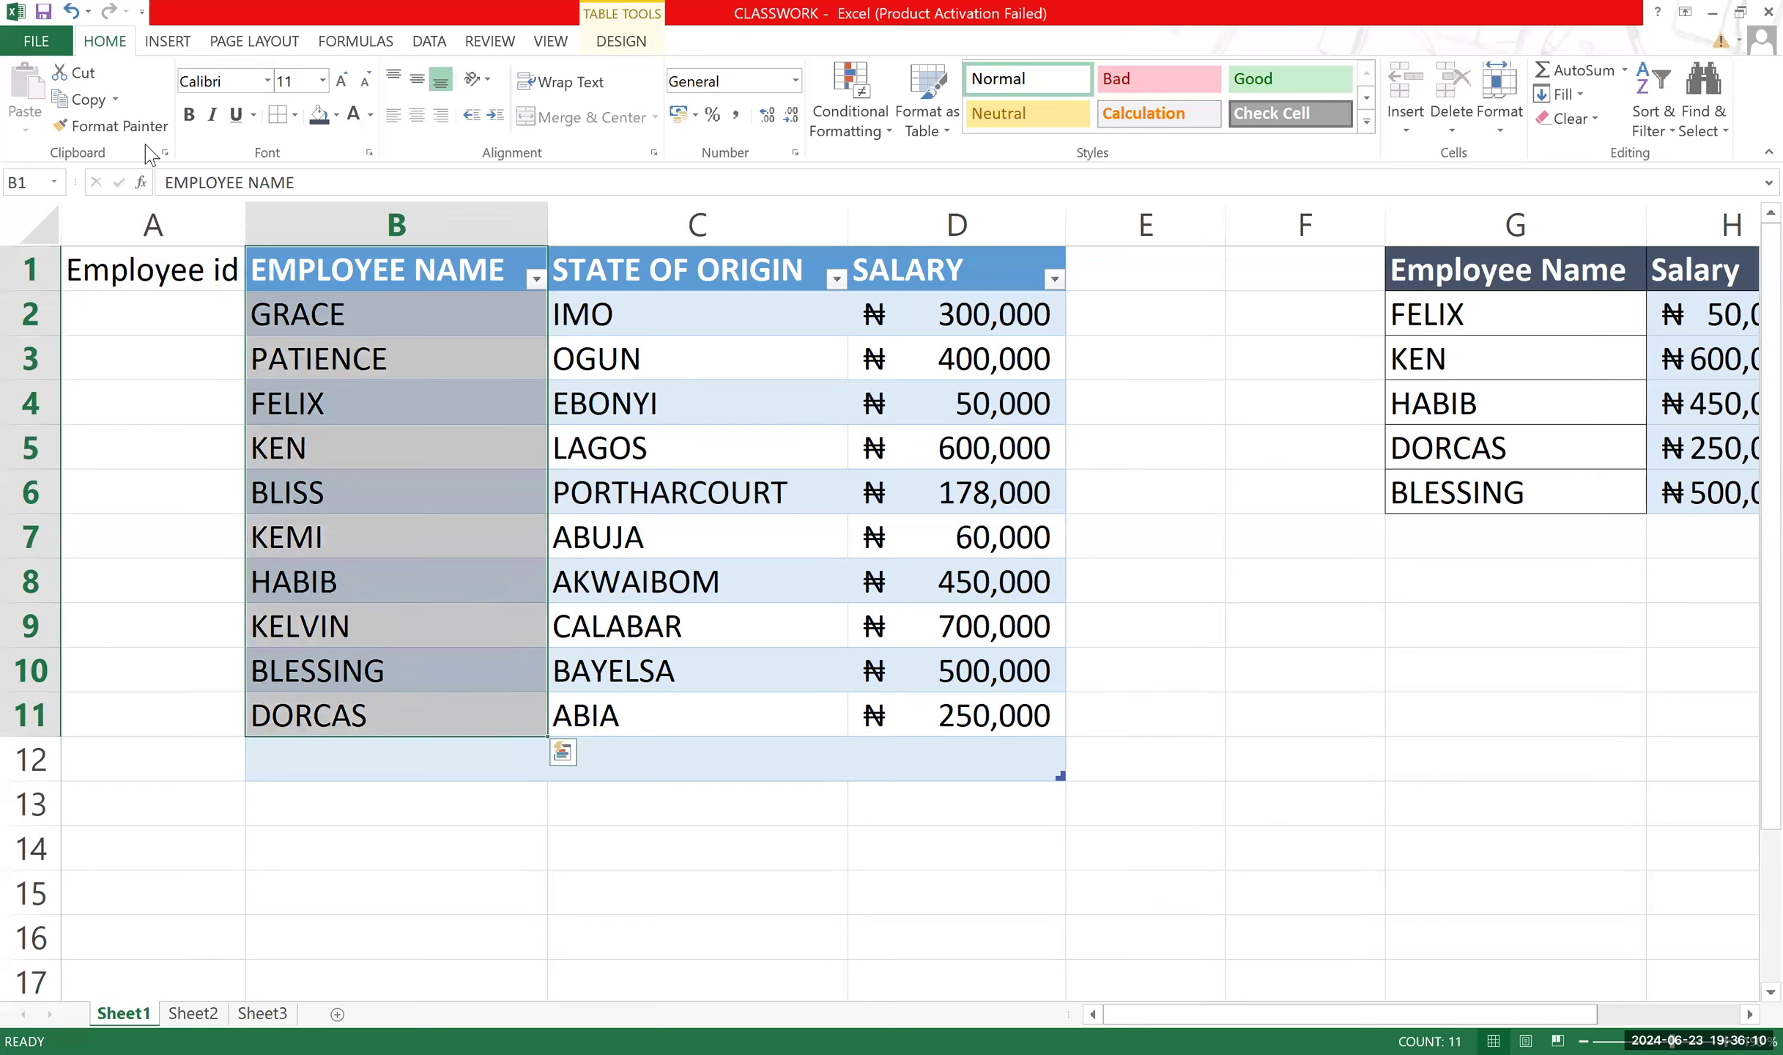
left_click(112, 126)
left_click_drag(153, 264, 143, 755)
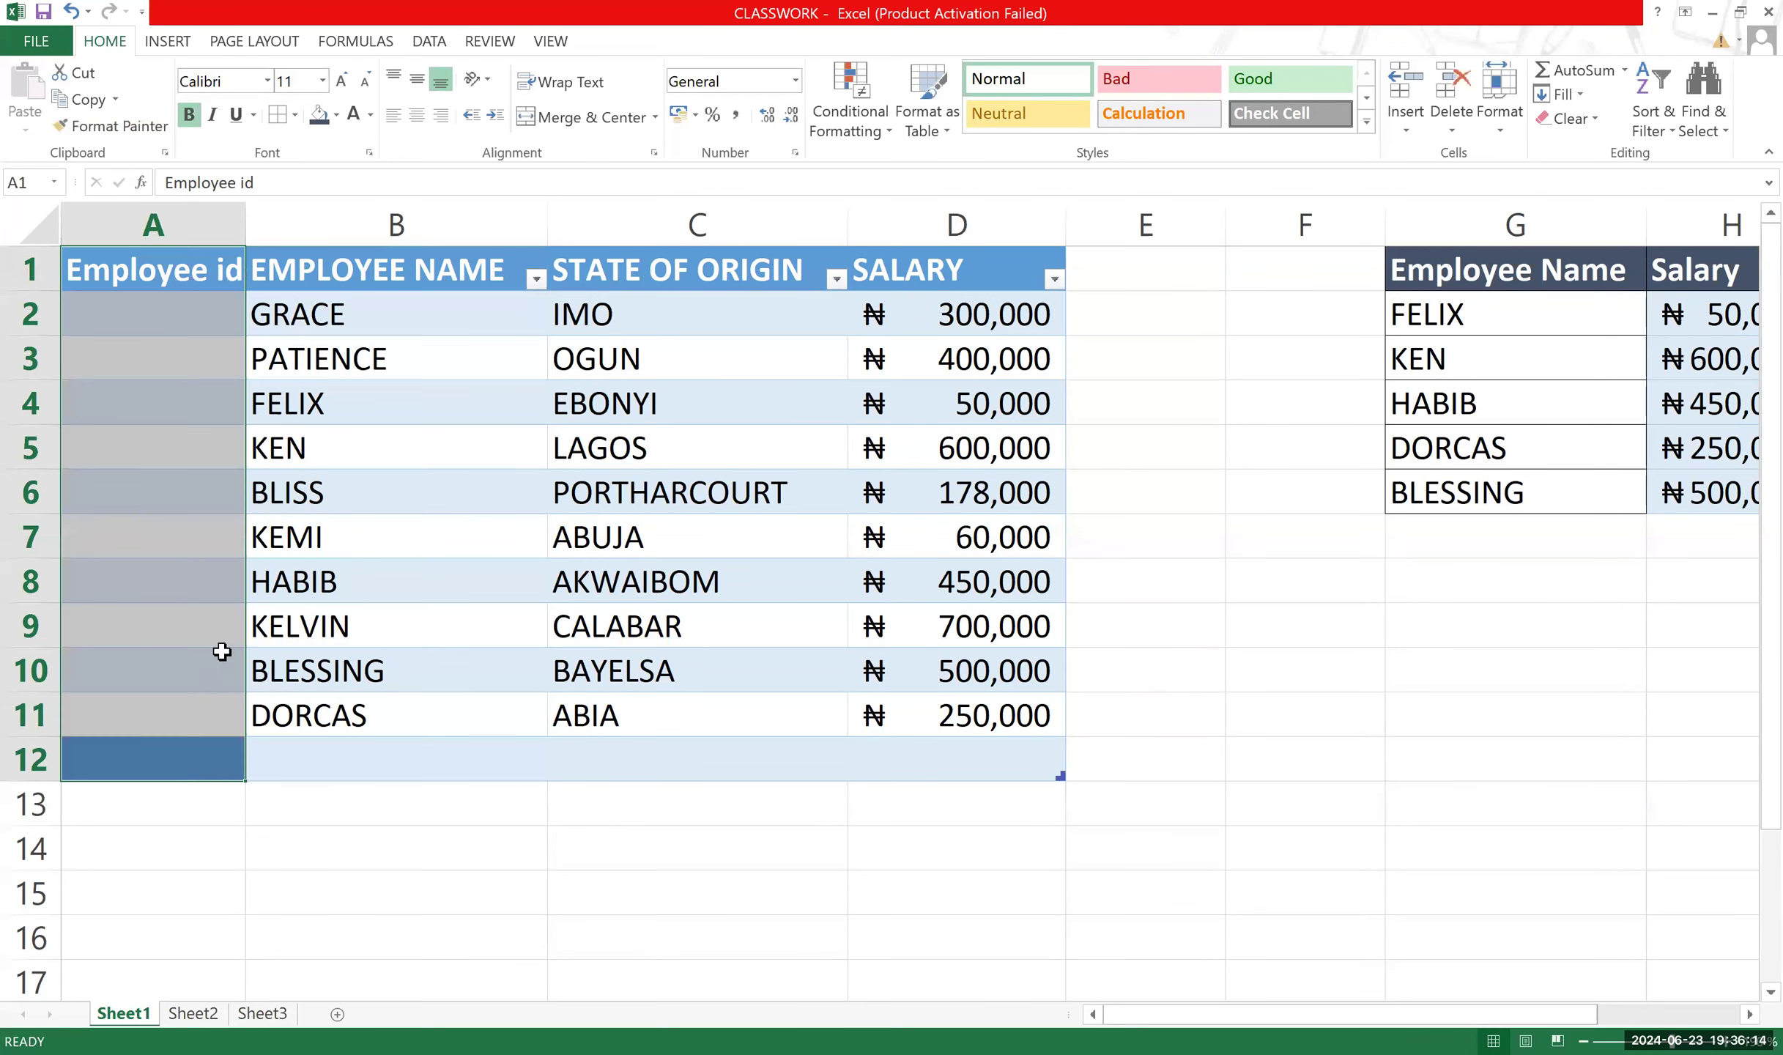
left_click(222, 651)
left_click(183, 403)
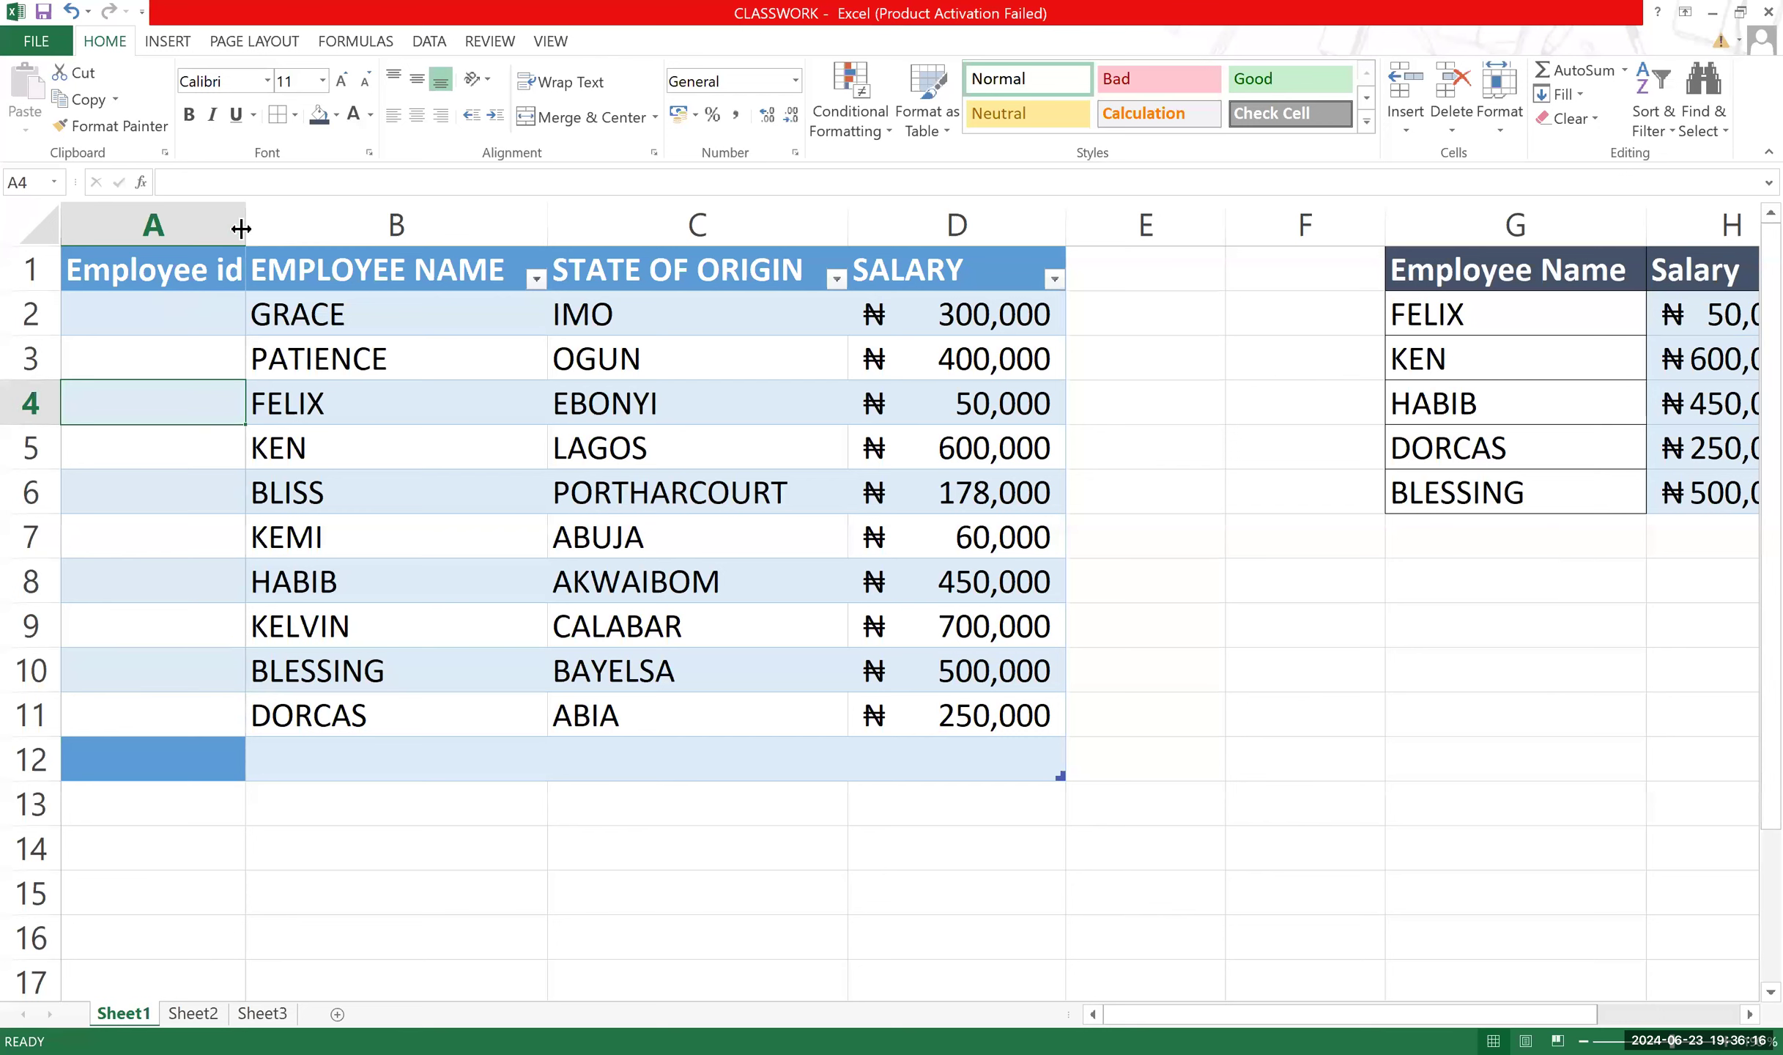
double_click(242, 227)
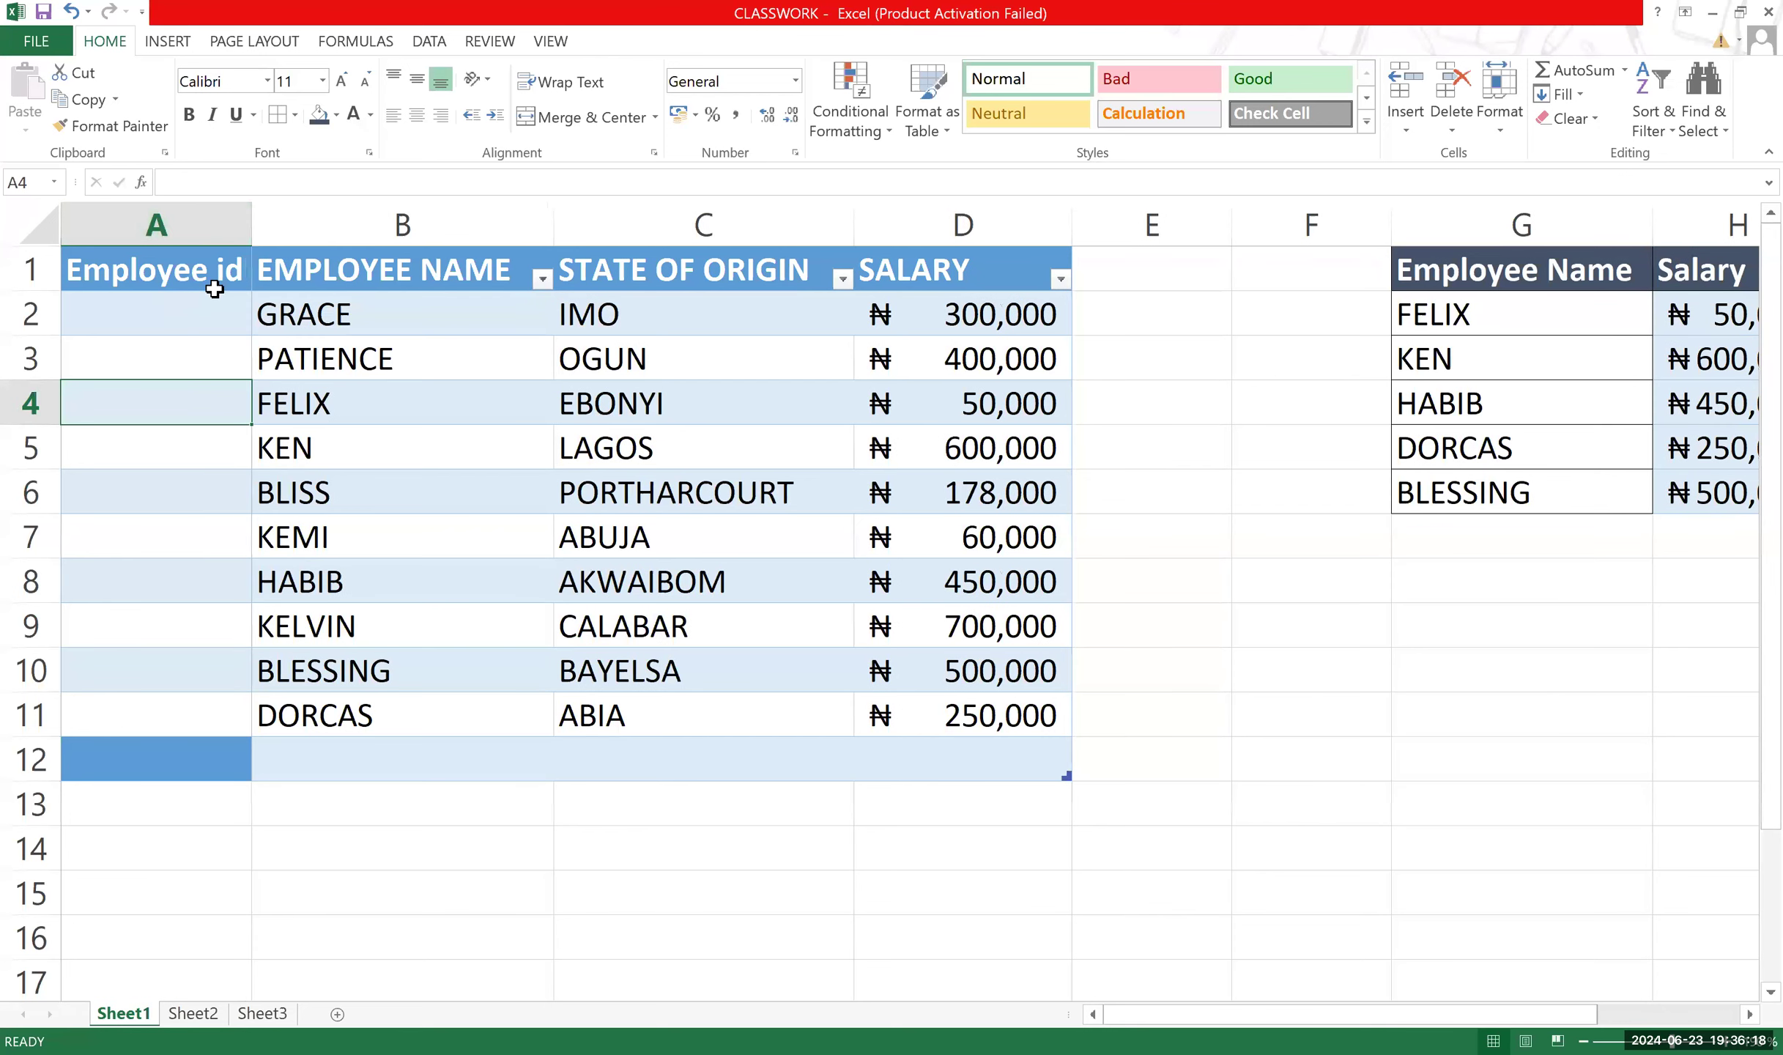
Enter 1 as the first employee id in cell A2.
left_click(172, 318)
type("1")
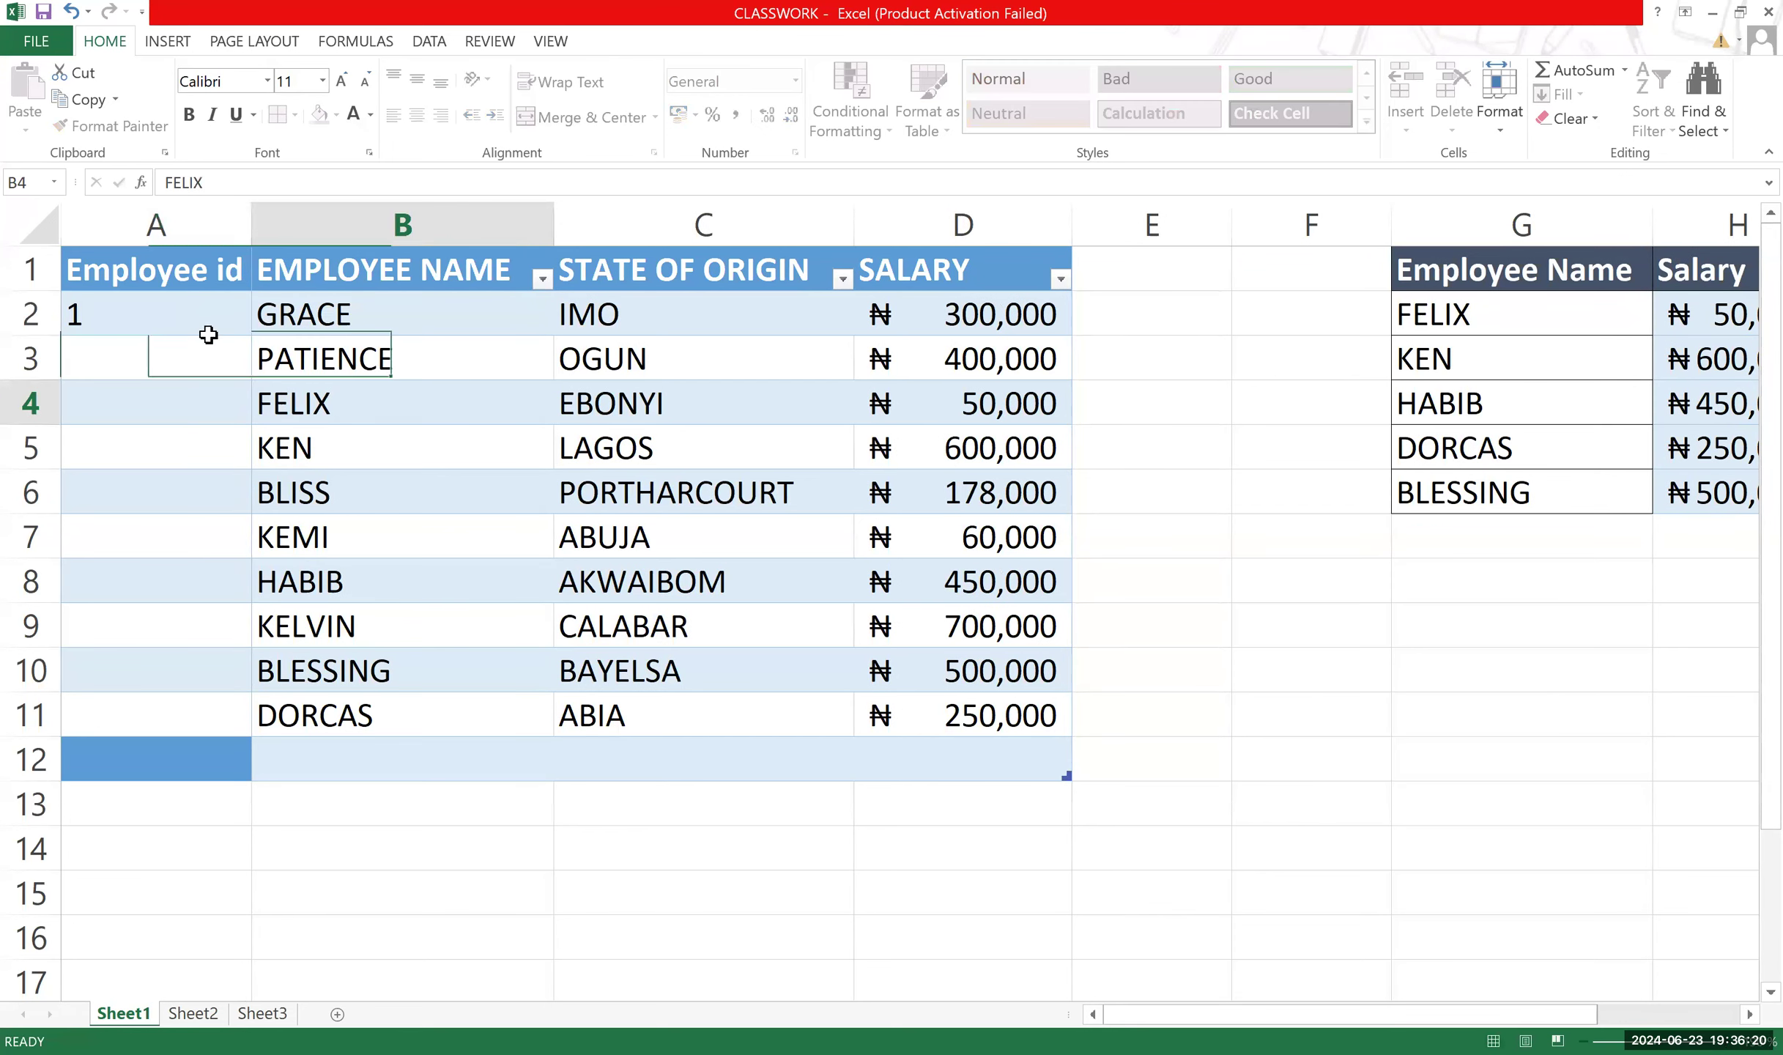
left_click(211, 329)
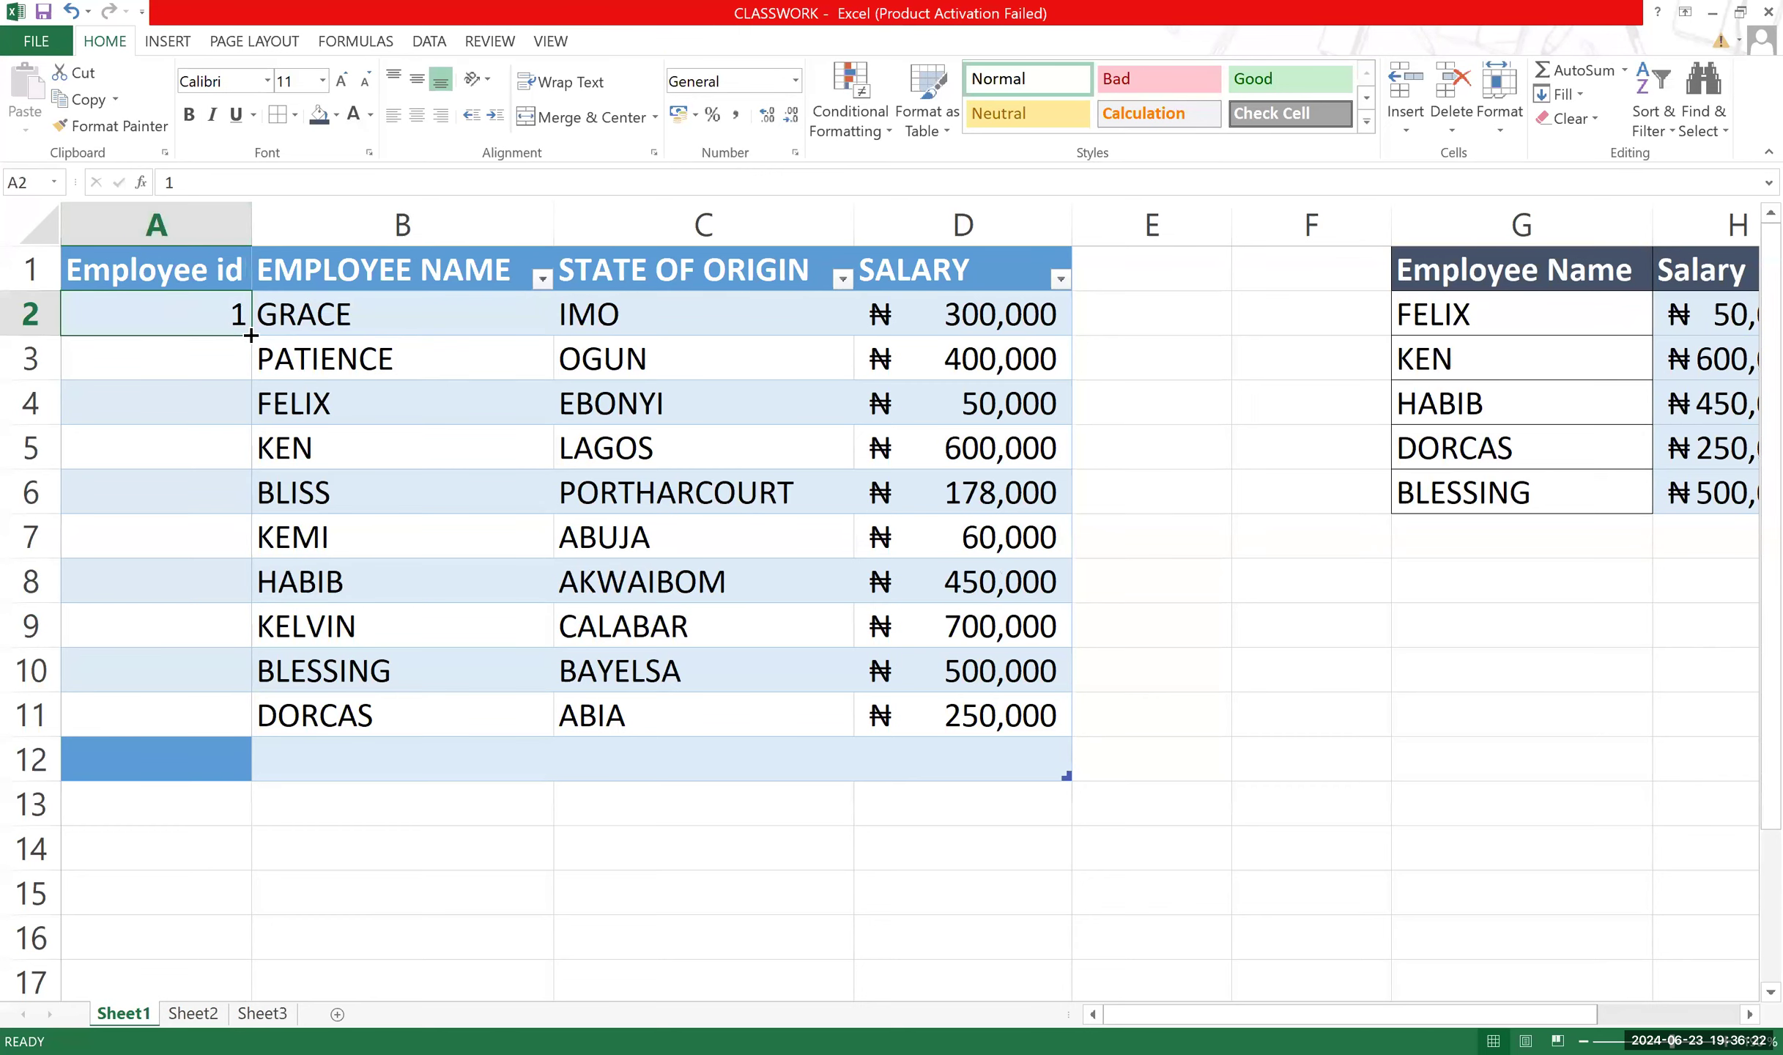
scroll(235, 390, "down", 2)
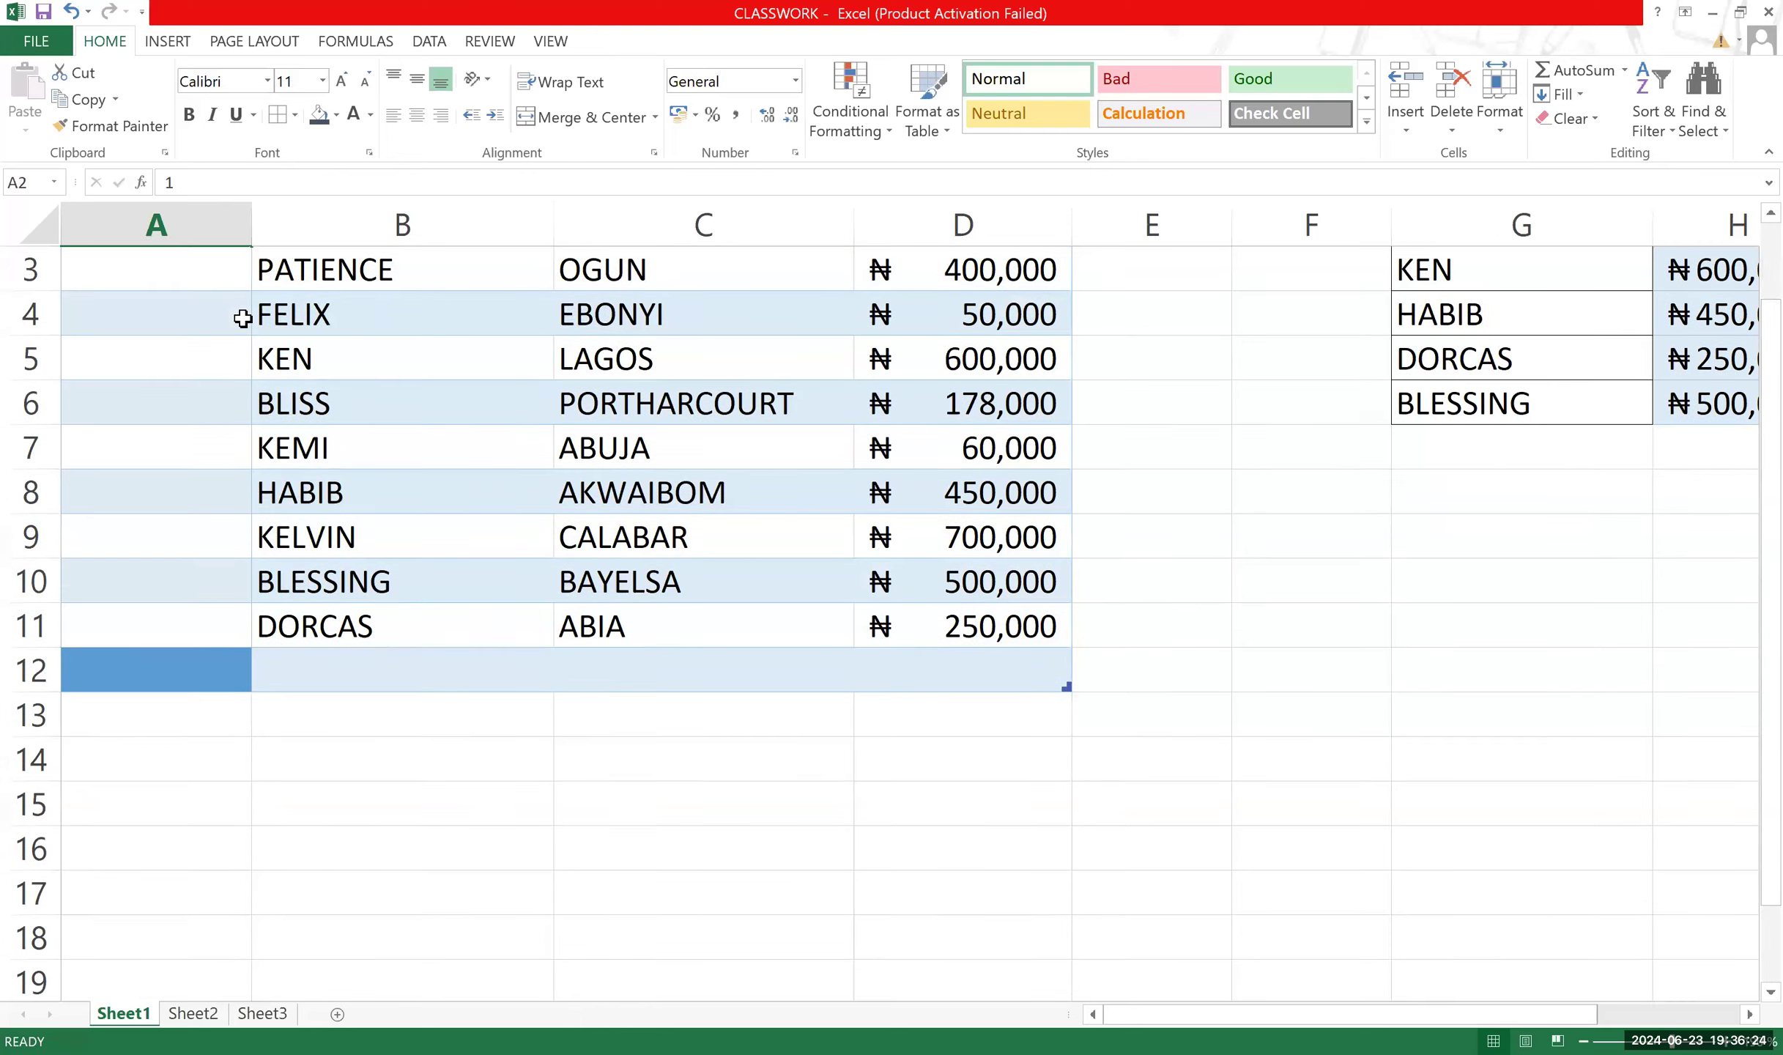
scroll(242, 318, "down", 3)
scroll(243, 318, "up", 4)
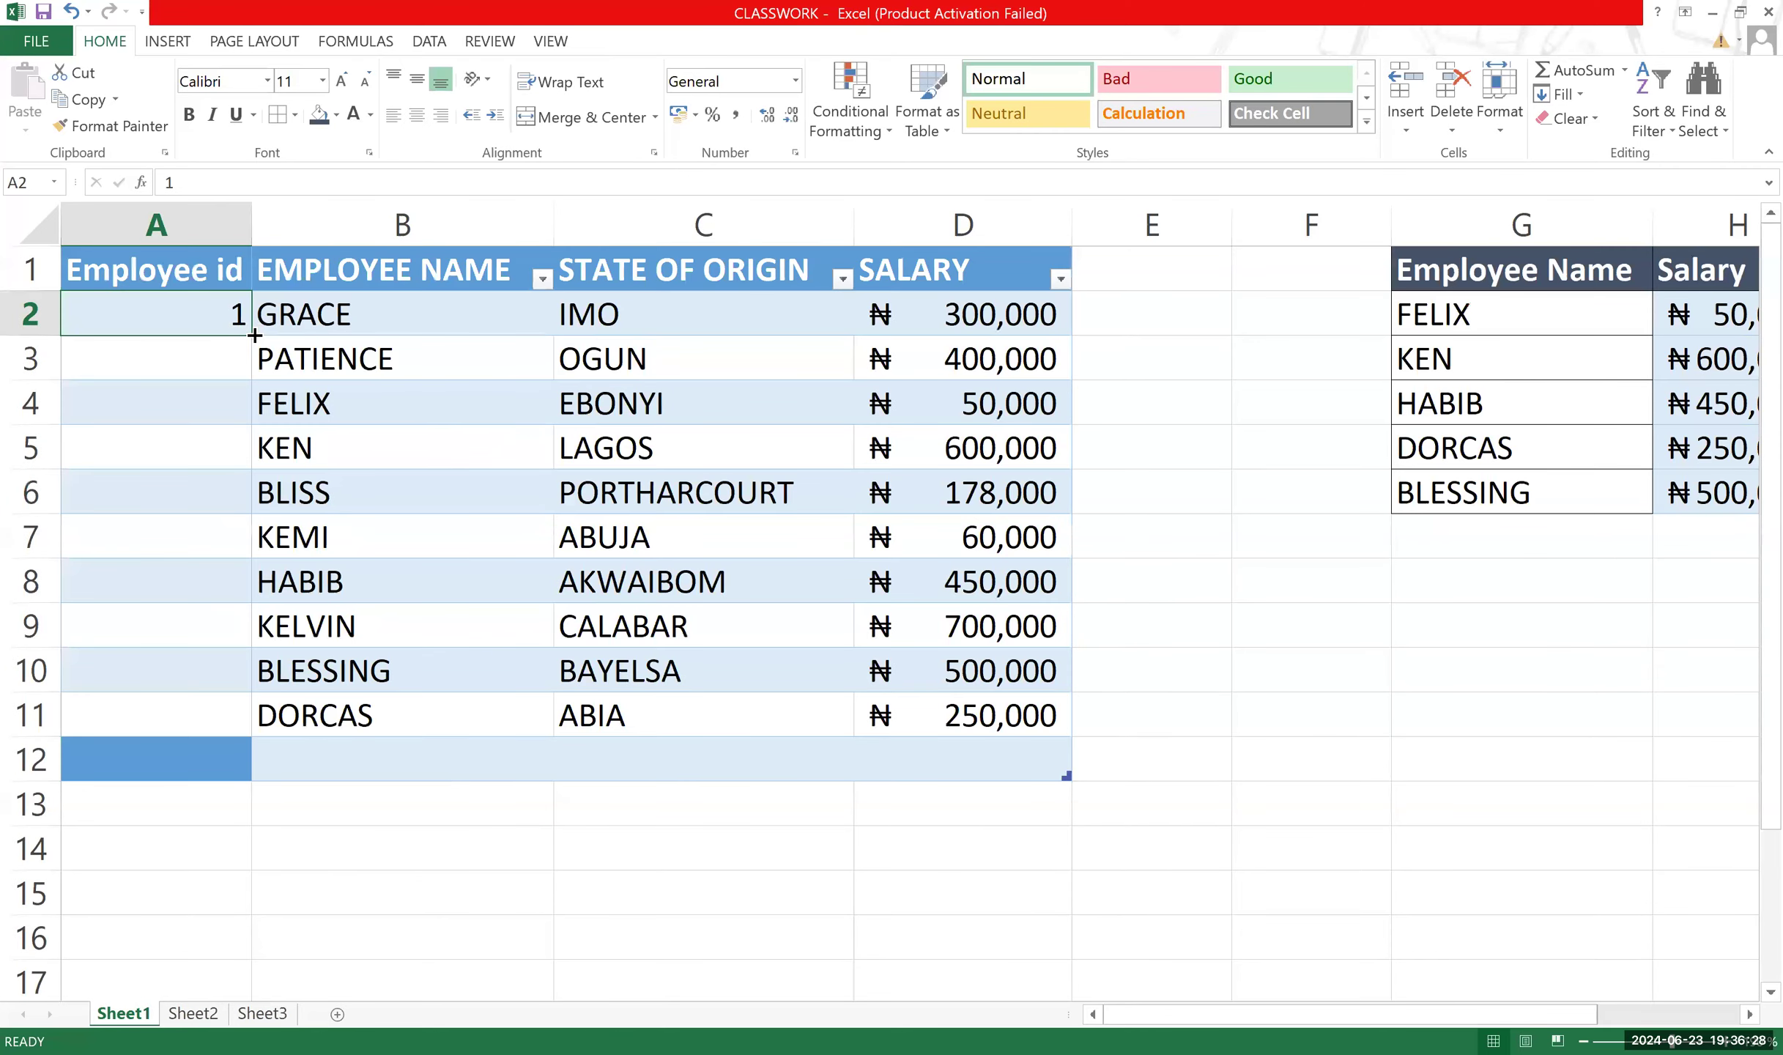
mouse_move(252, 335)
left_mouse_down()
mouse_move(240, 320)
mouse_move(248, 380)
mouse_move(238, 304)
mouse_move(250, 332)
left_mouse_up()
Try to change the employee id in A2 to 001 while it has the General format.
double_click(214, 308)
type("00")
key("Tab")
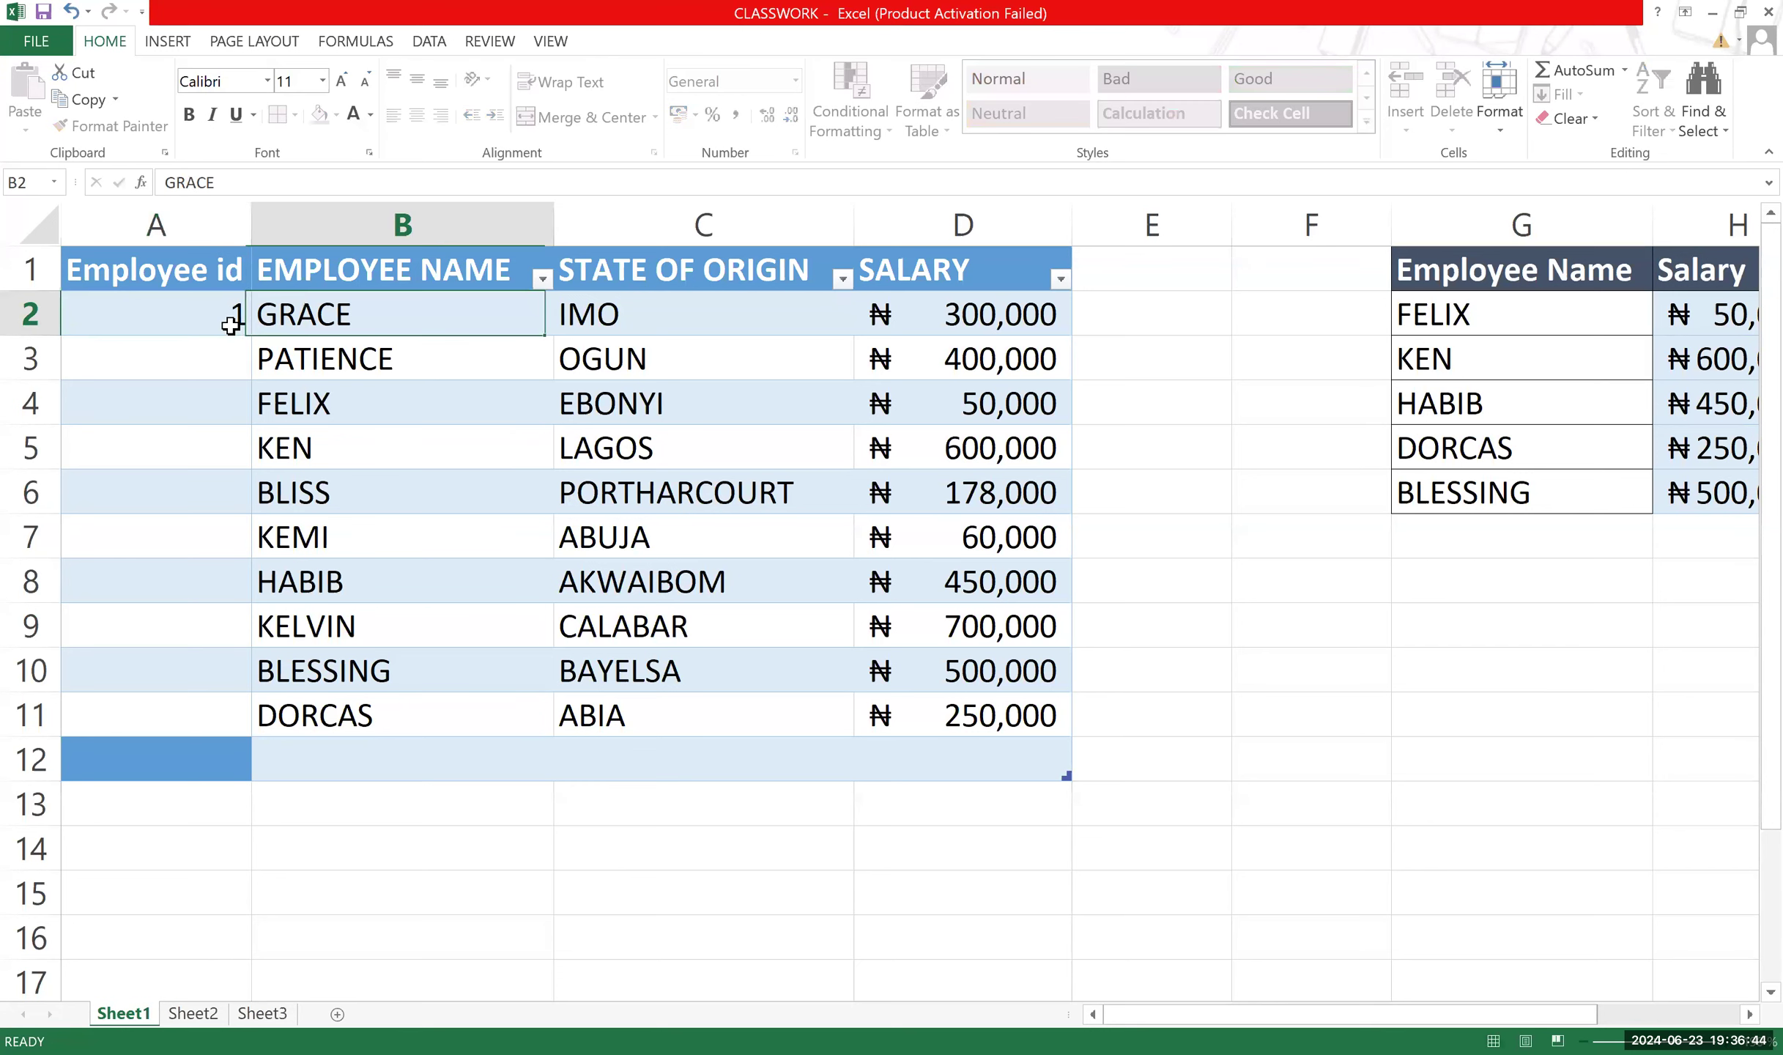
Apply the Text number format to A2 and change the employee id to 001.
left_click(231, 325)
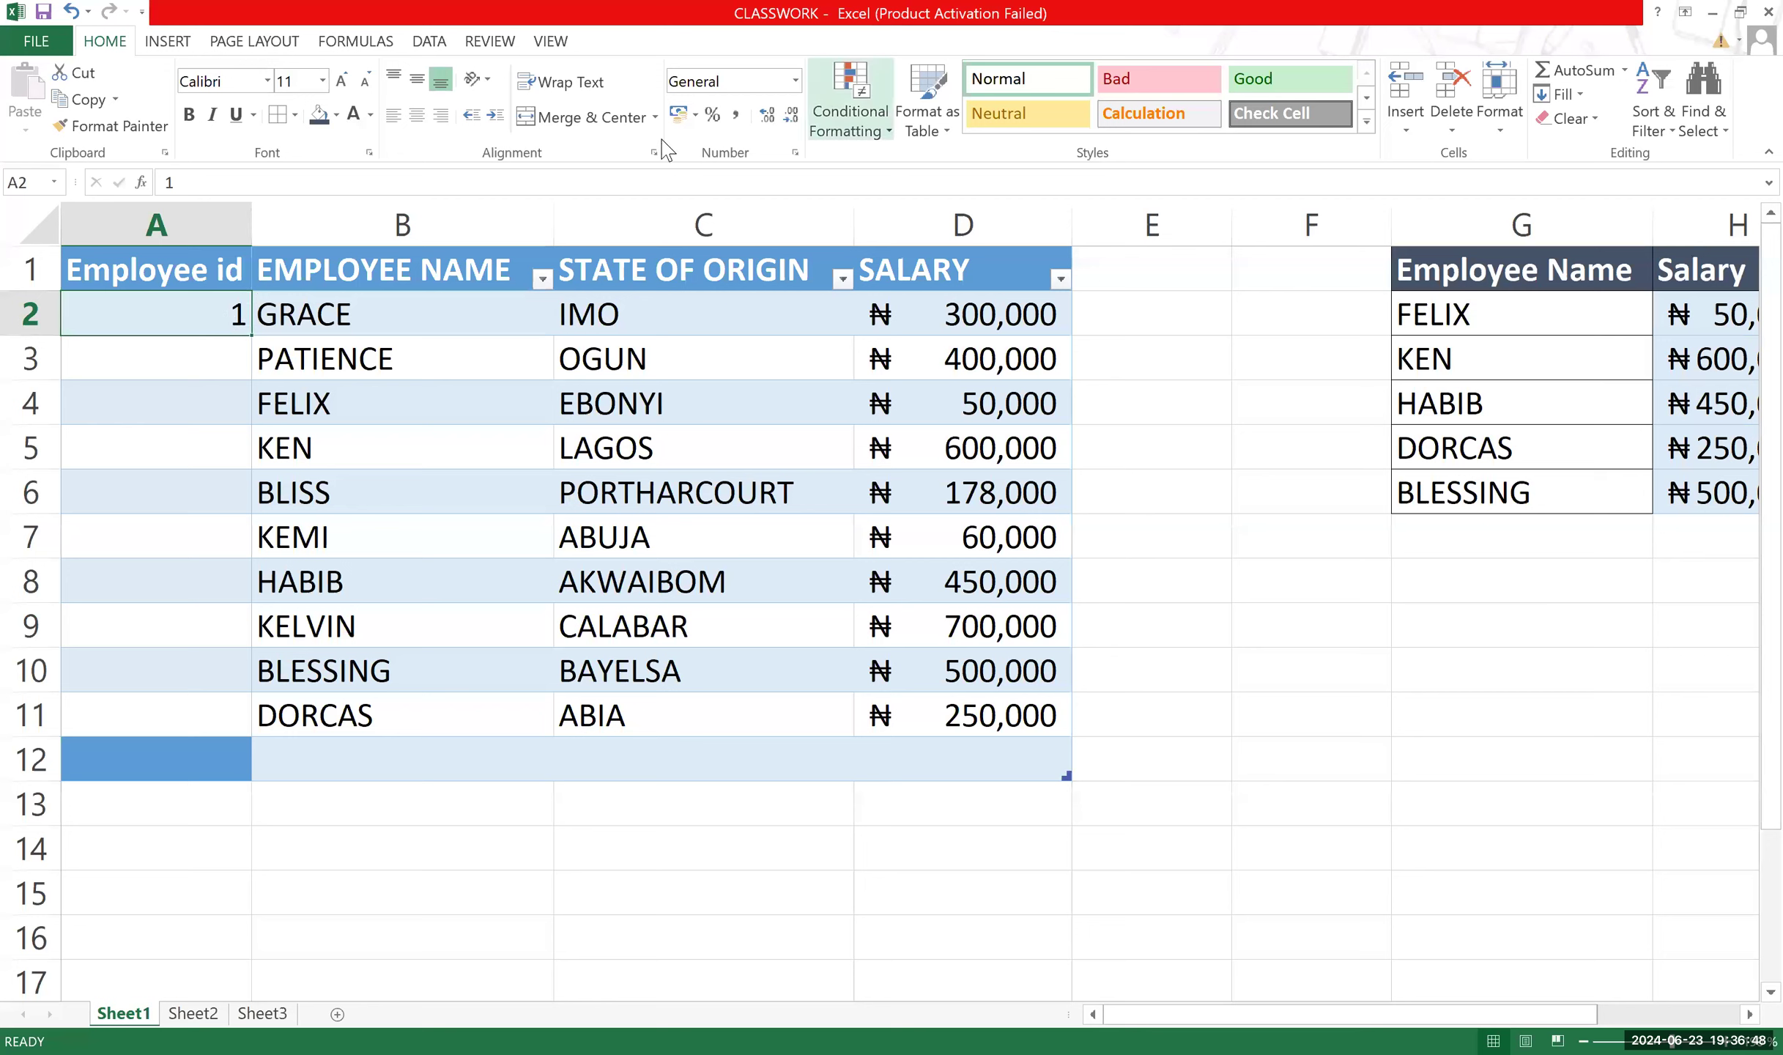
left_click(762, 82)
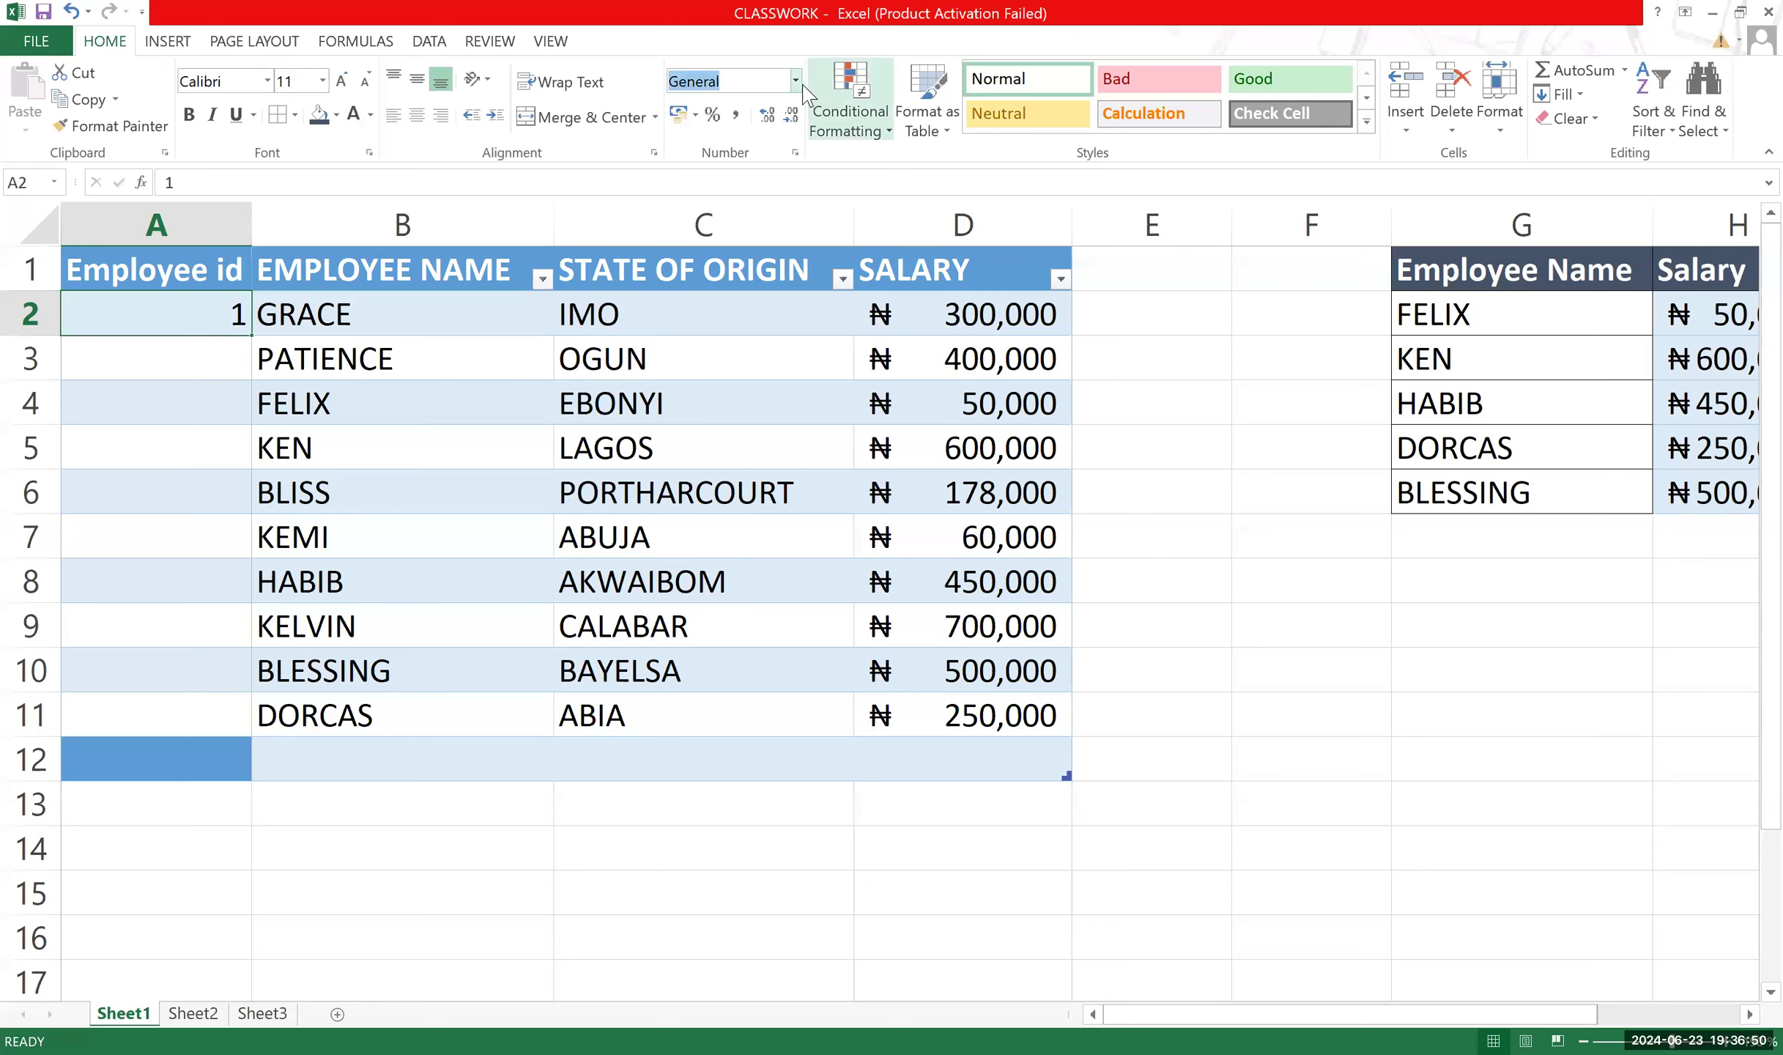
left_click(795, 80)
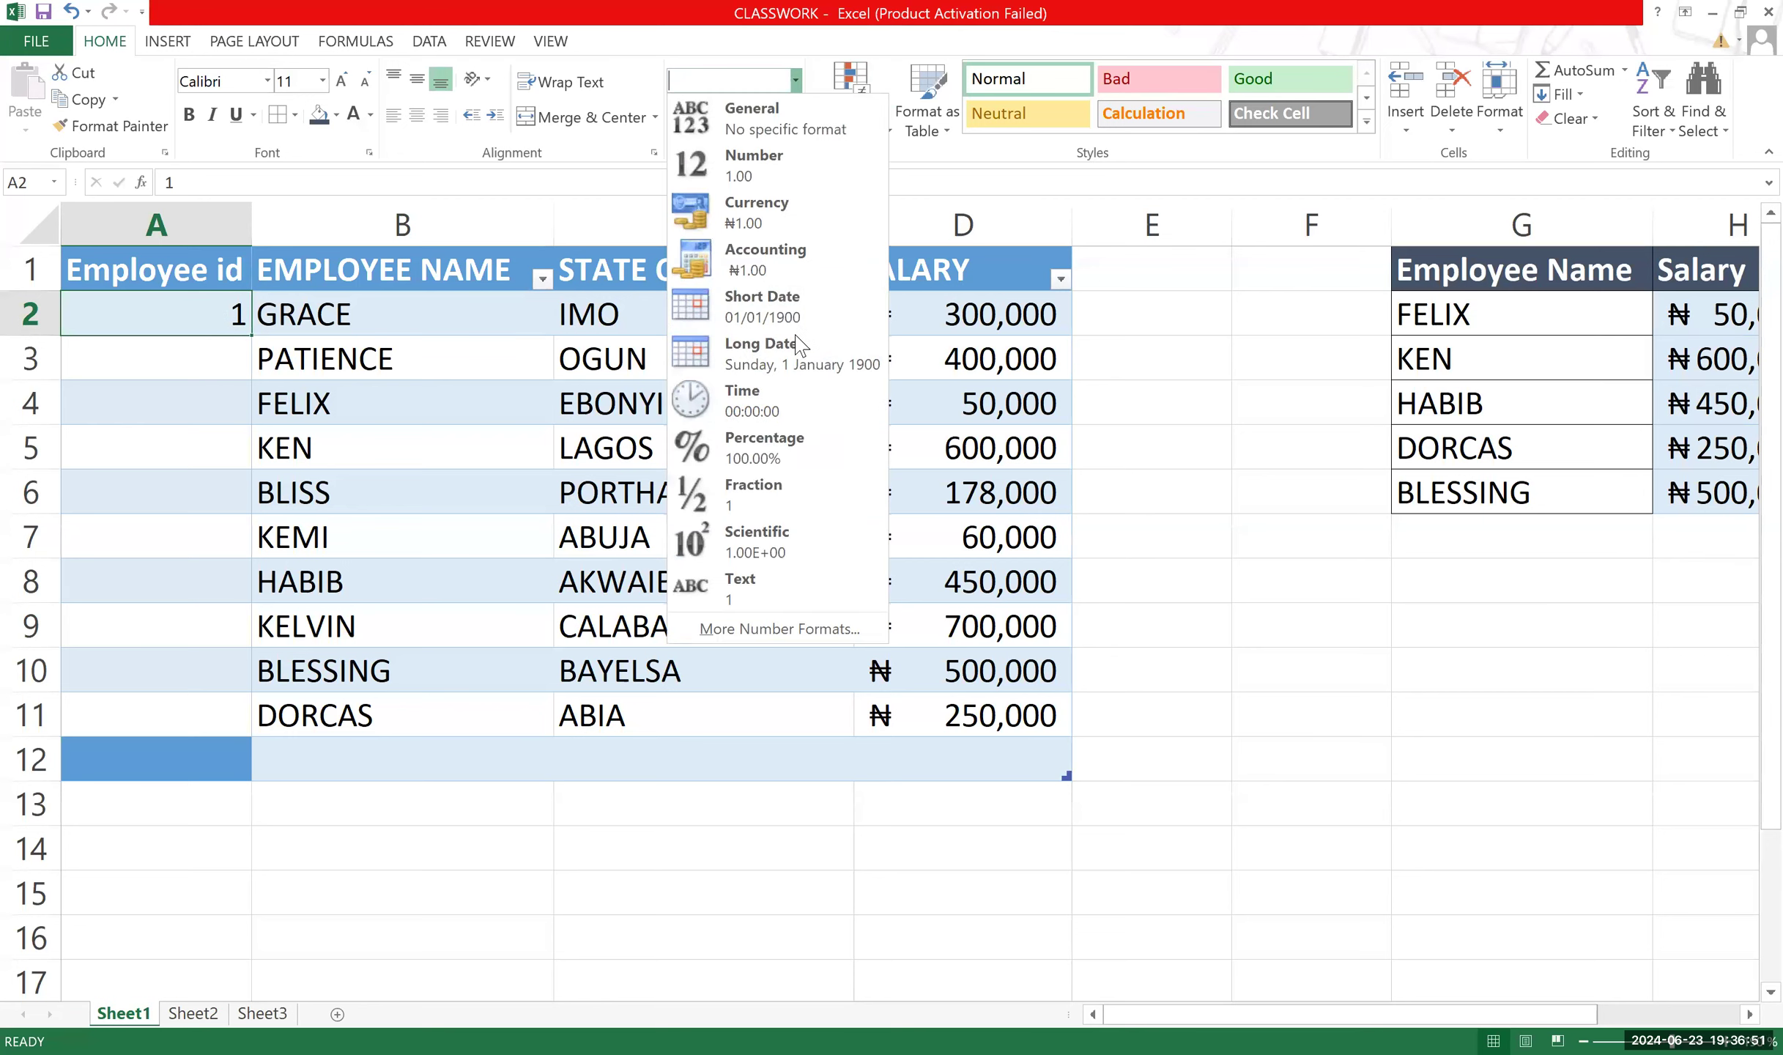
left_click(788, 583)
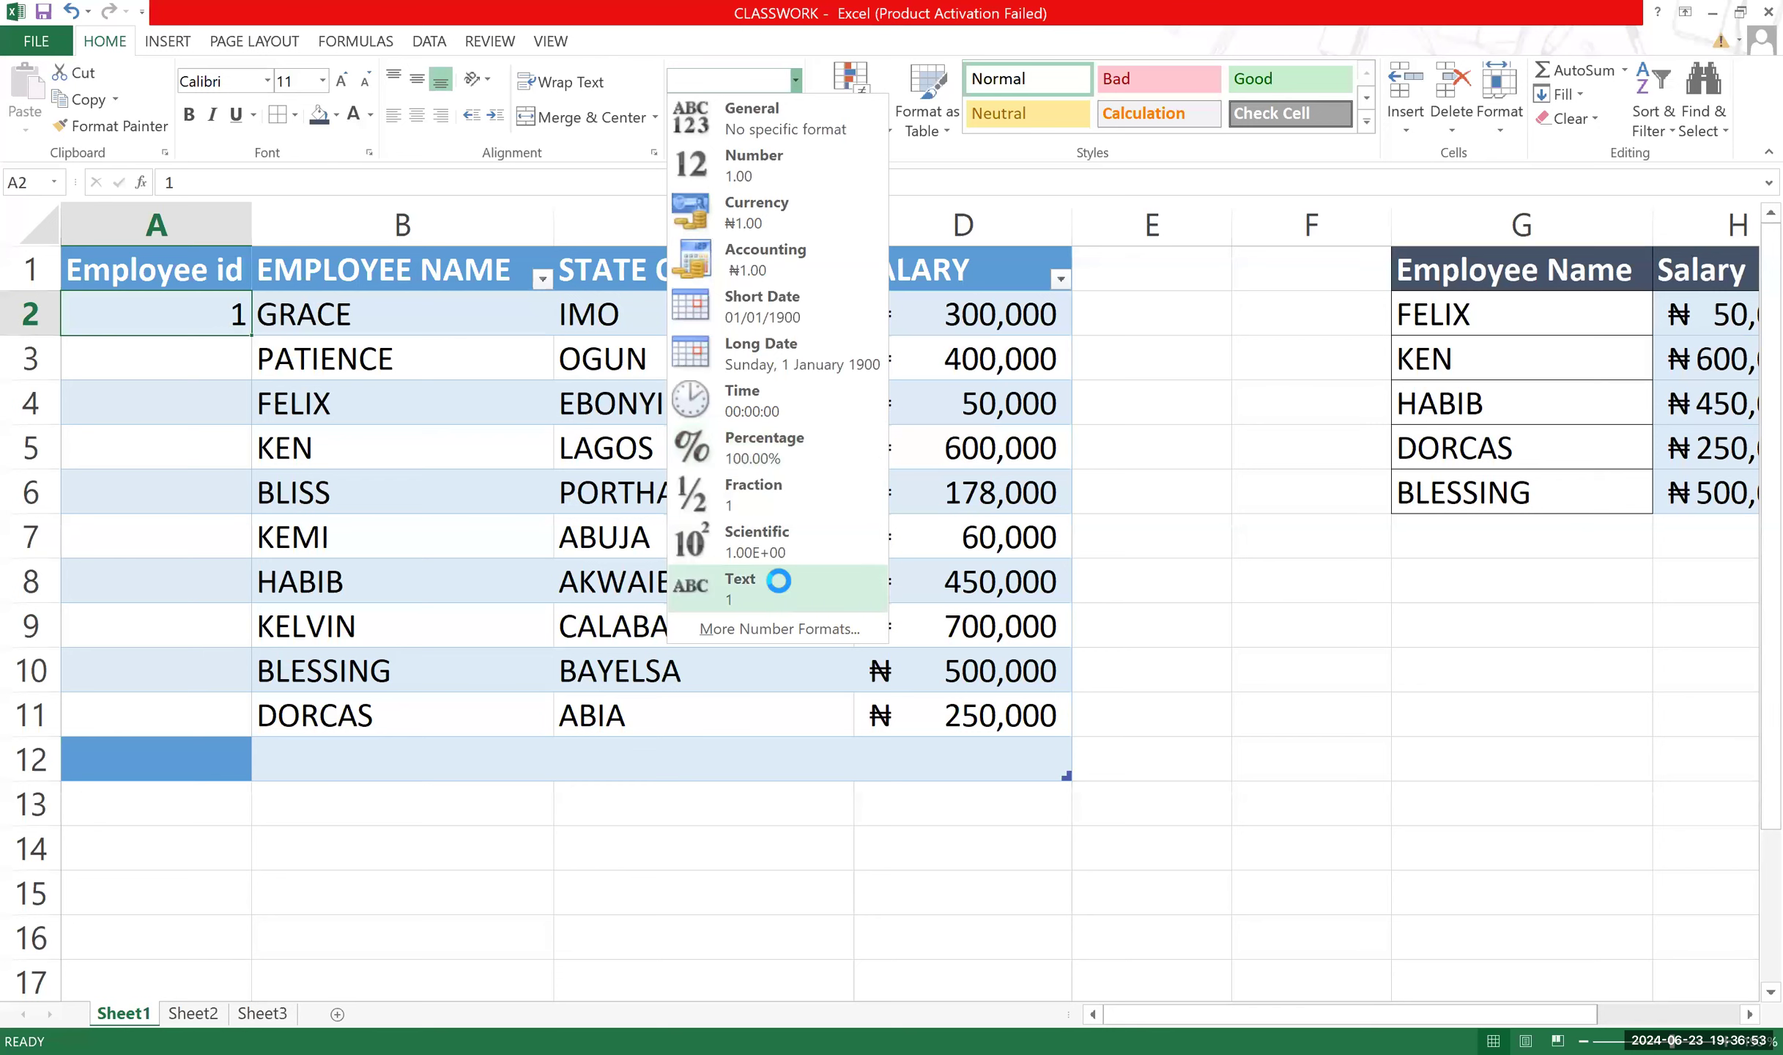
double_click(113, 314)
type("00")
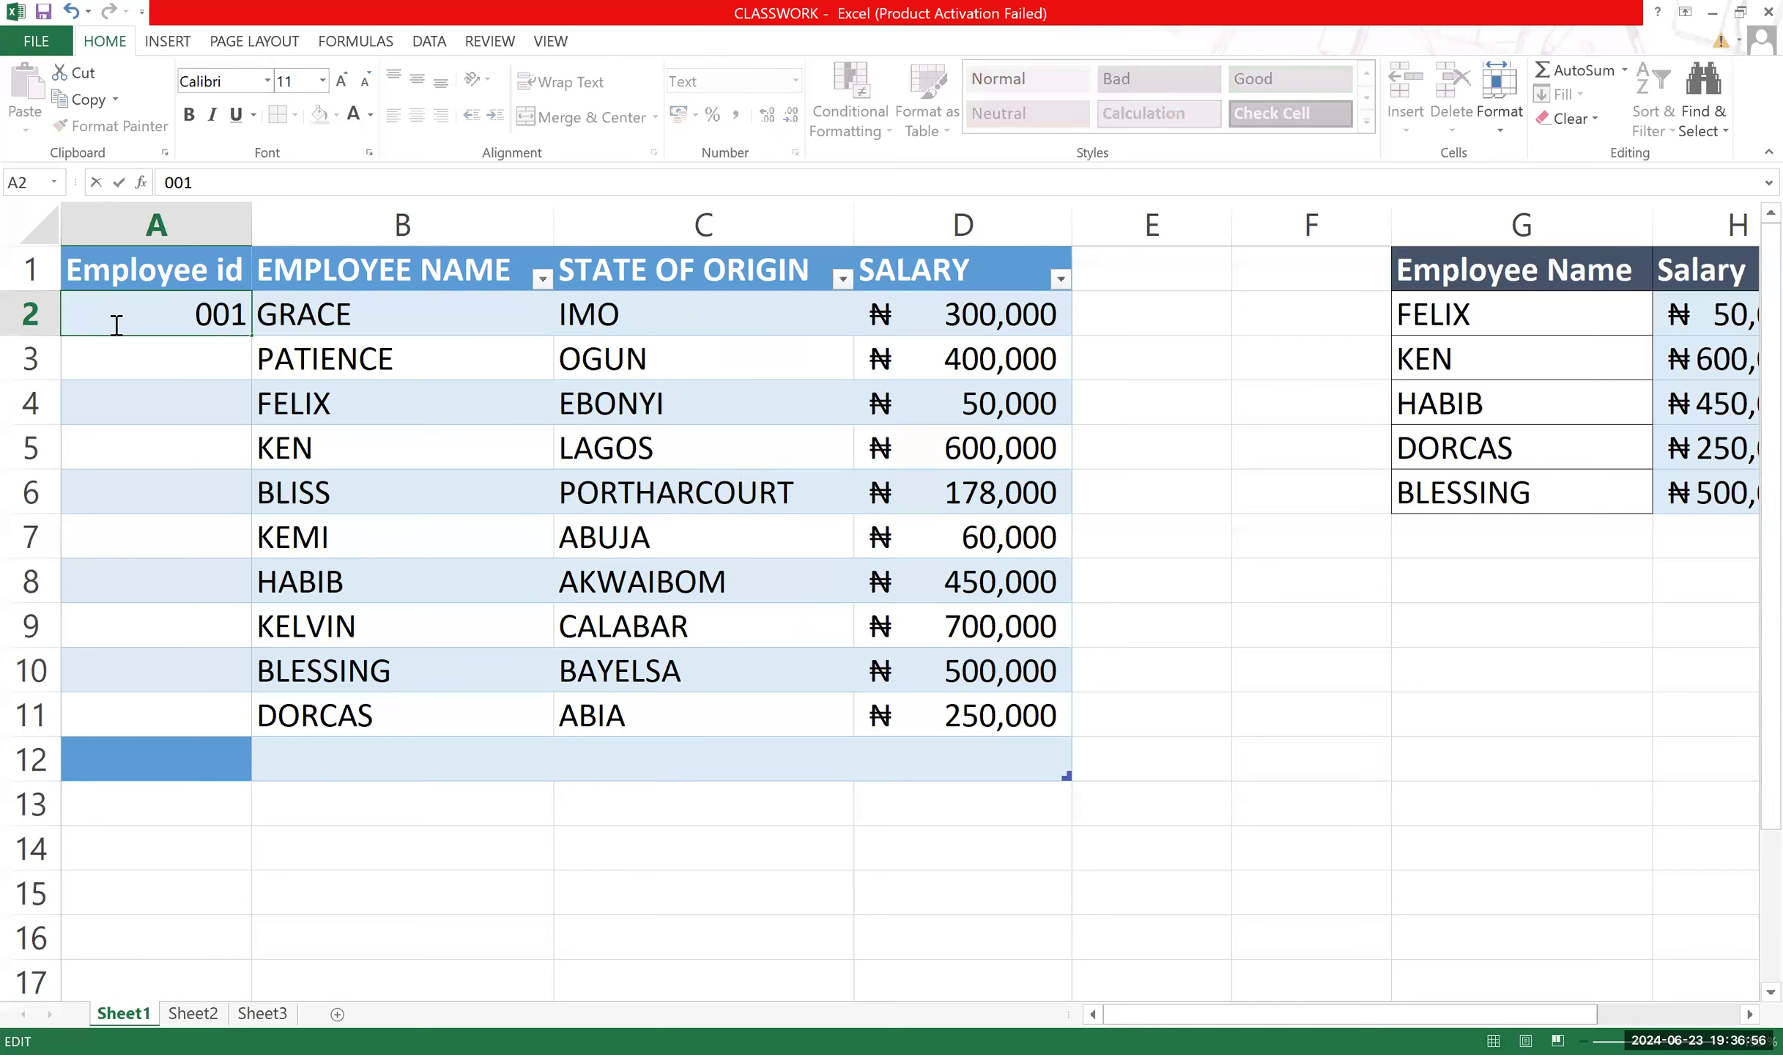
key("Return")
left_click(234, 302)
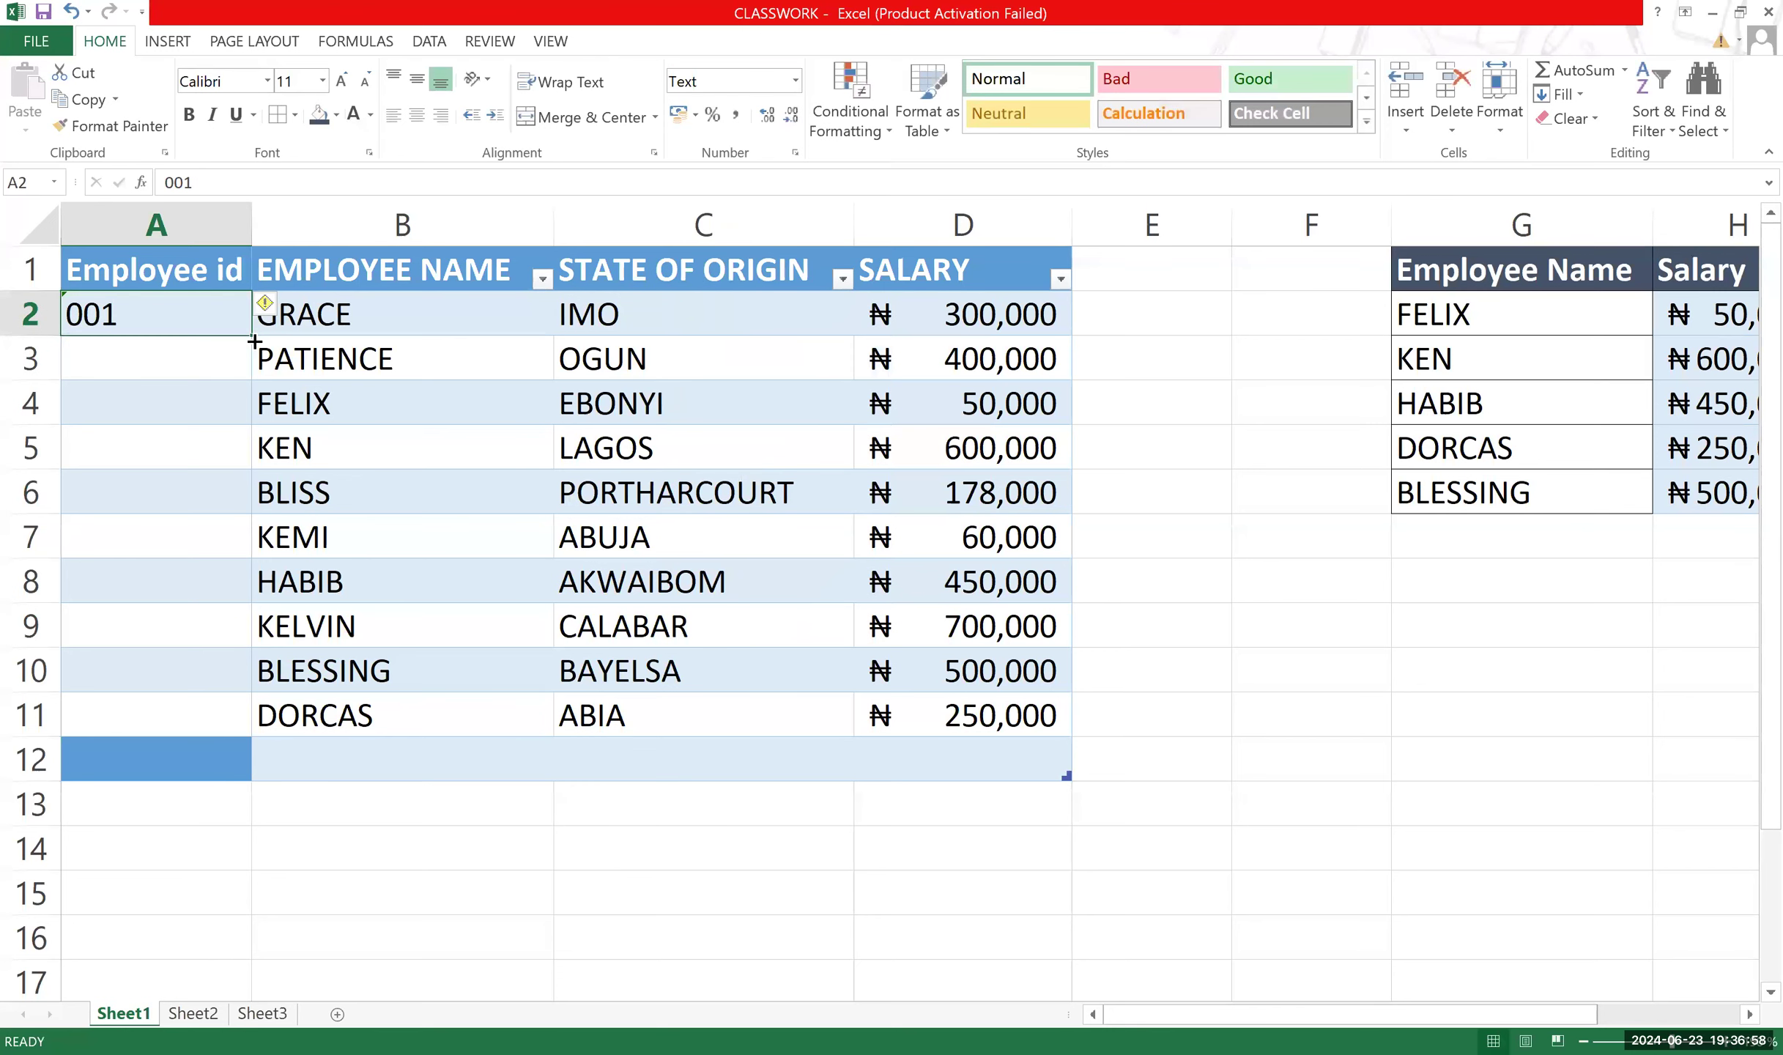
left_click(252, 336, "ctrl")
left_click(252, 336)
left_click(252, 337)
left_click_drag(252, 336, 243, 714)
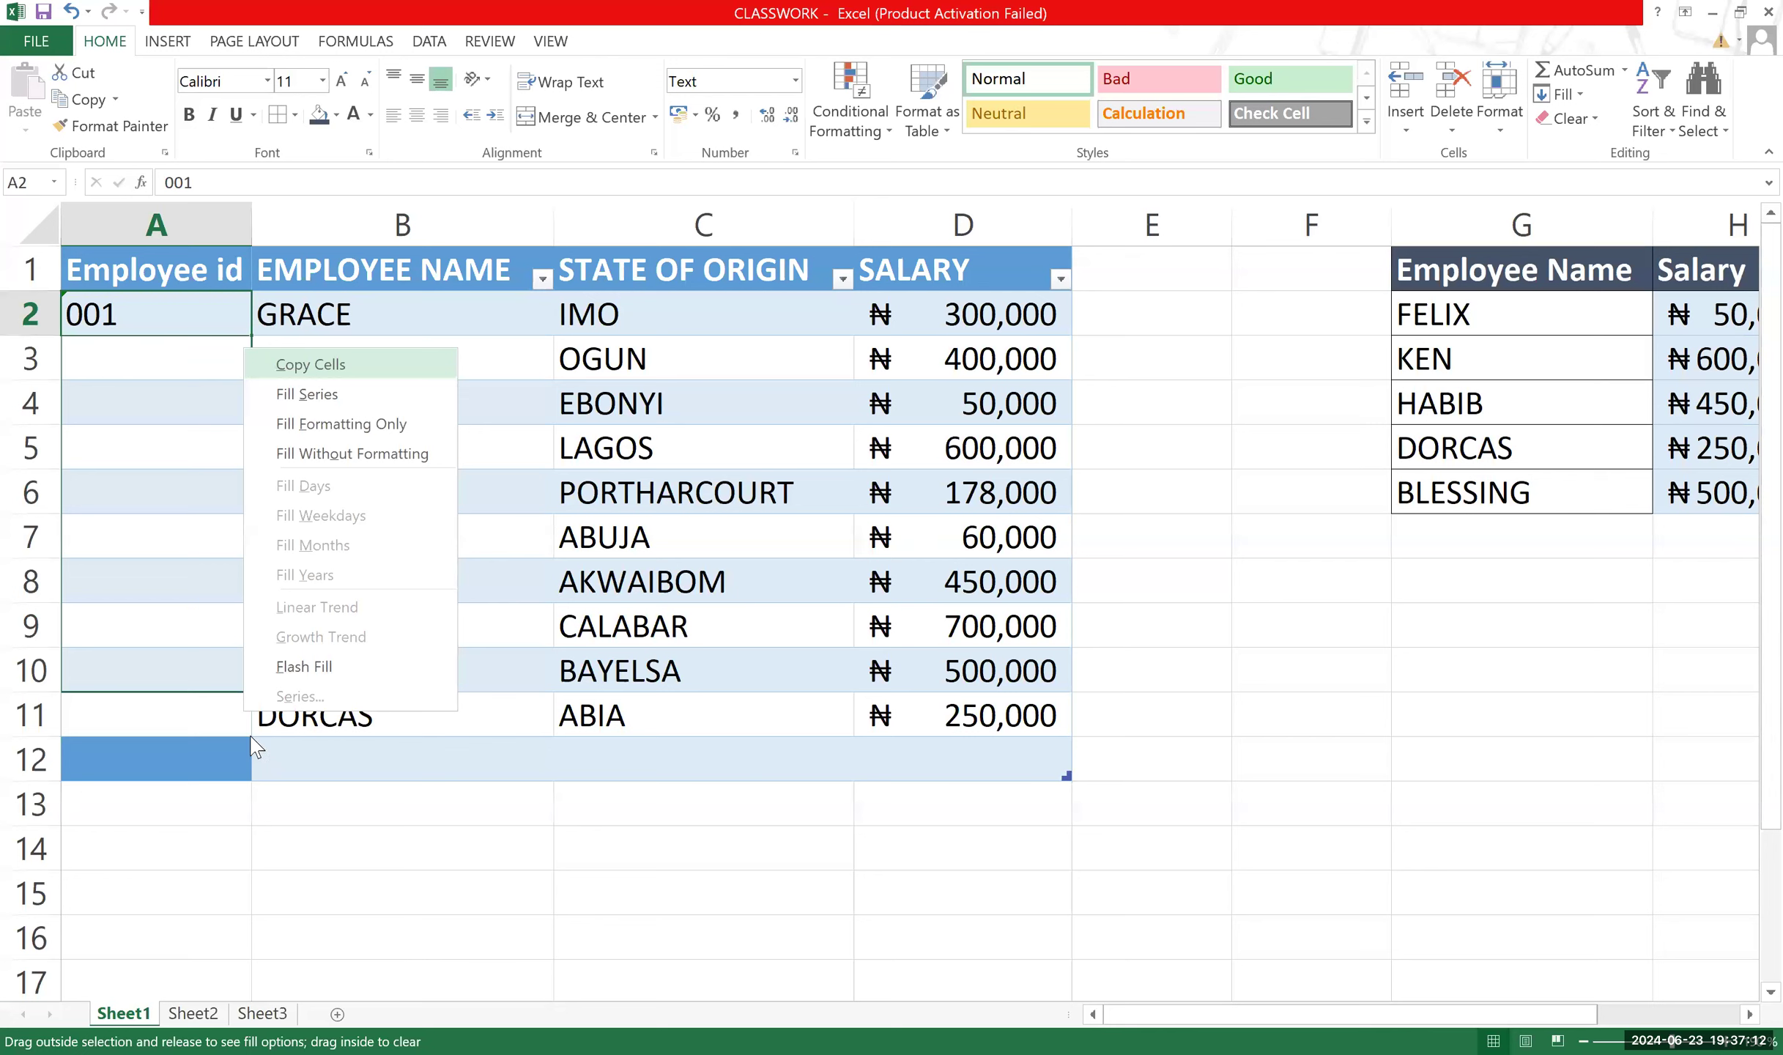
key("Escape")
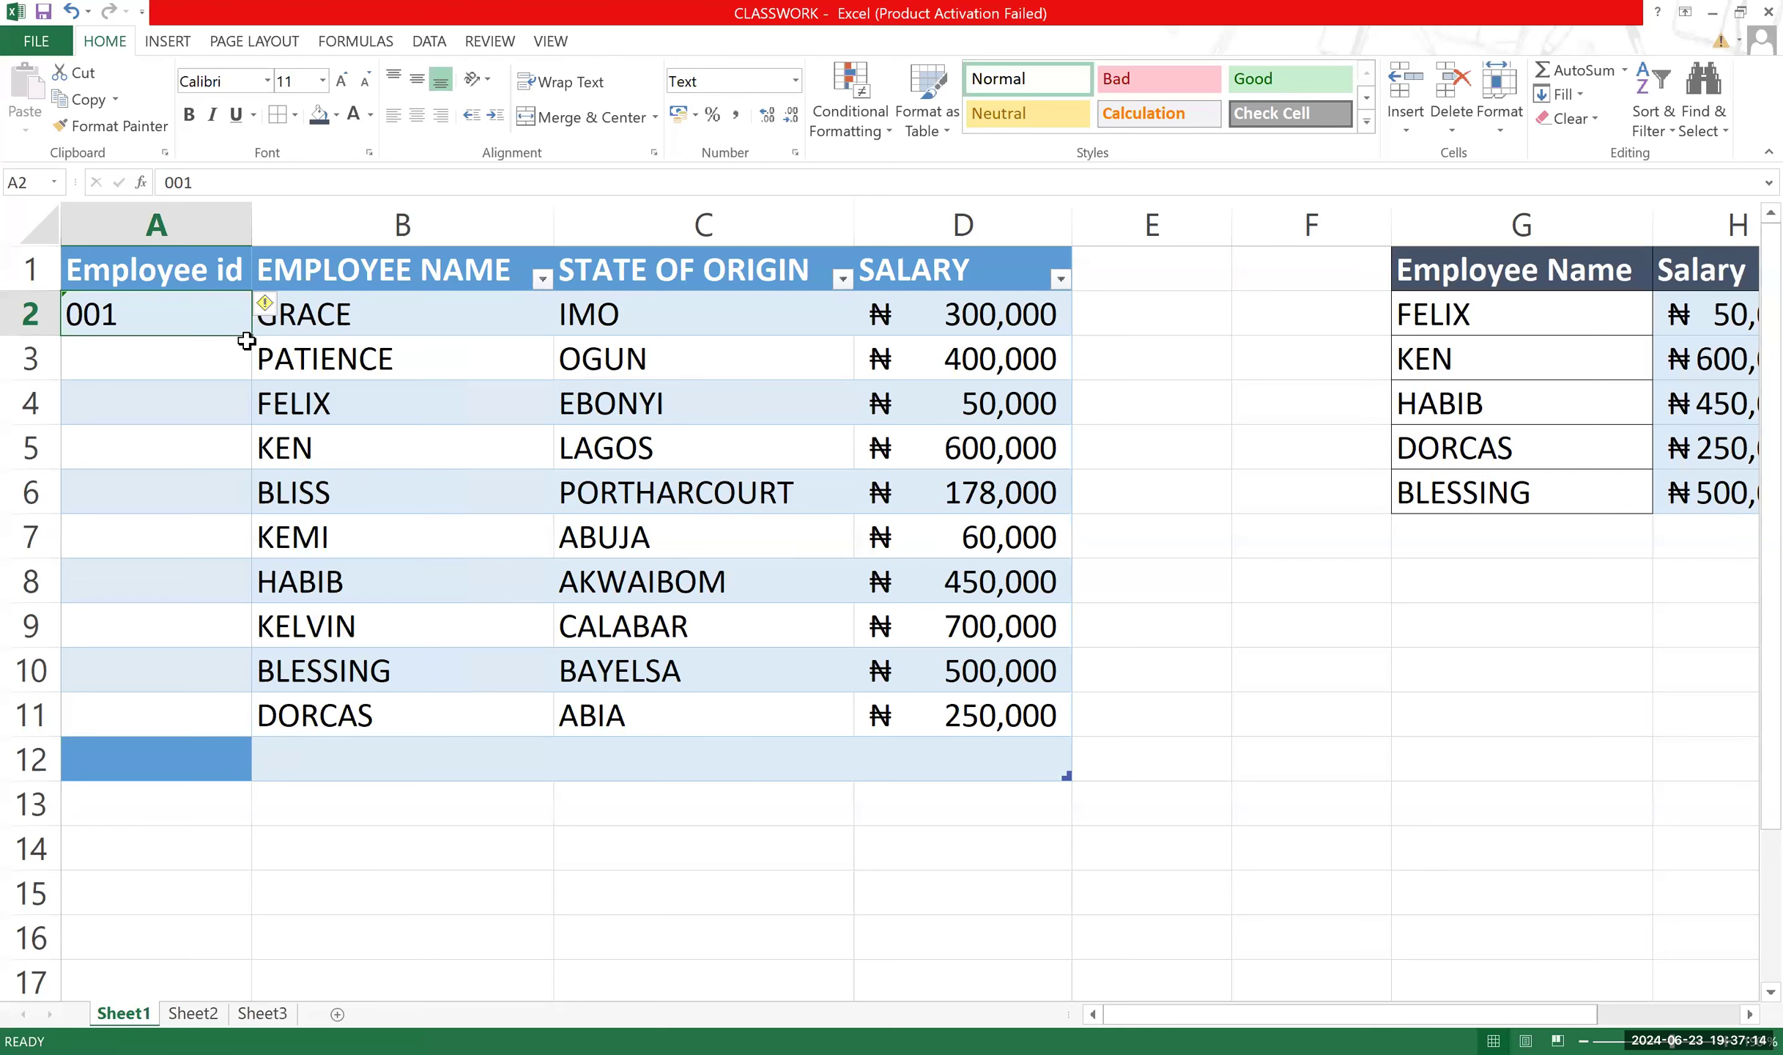
Fill the employee id from A2 down through A11.
left_click_drag(254, 337, 252, 404)
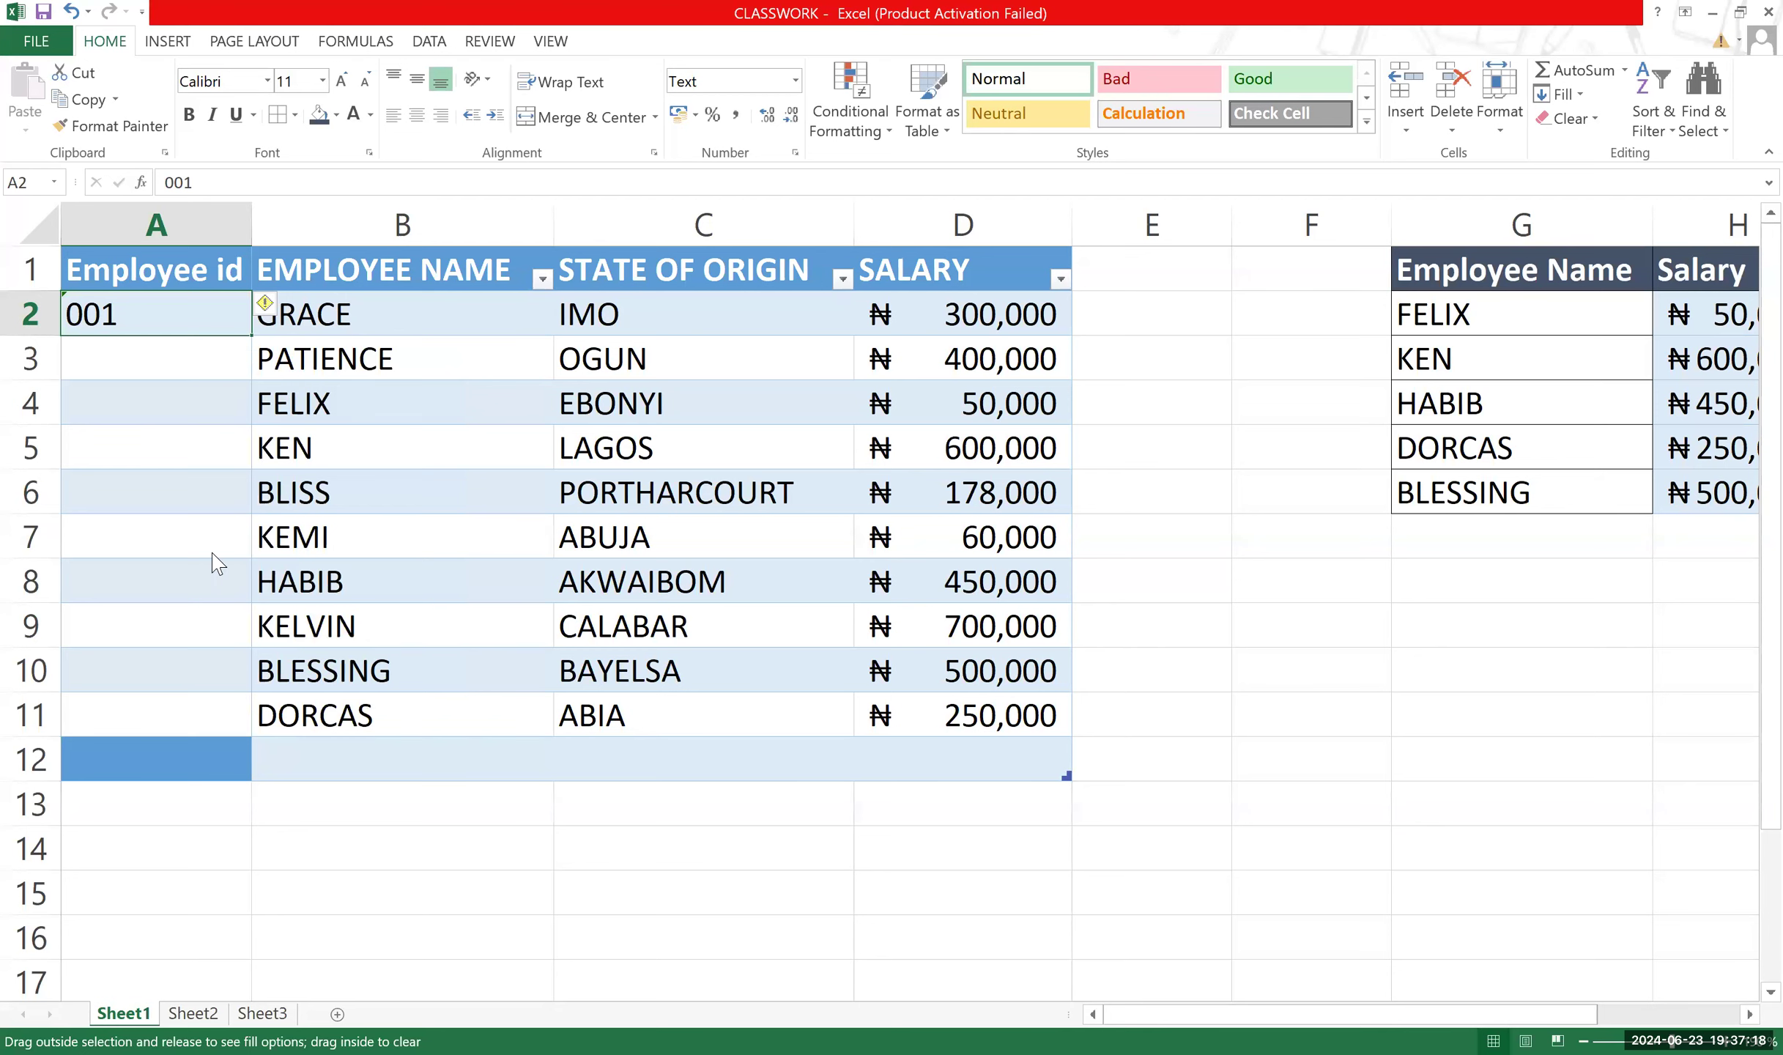
left_click(235, 354)
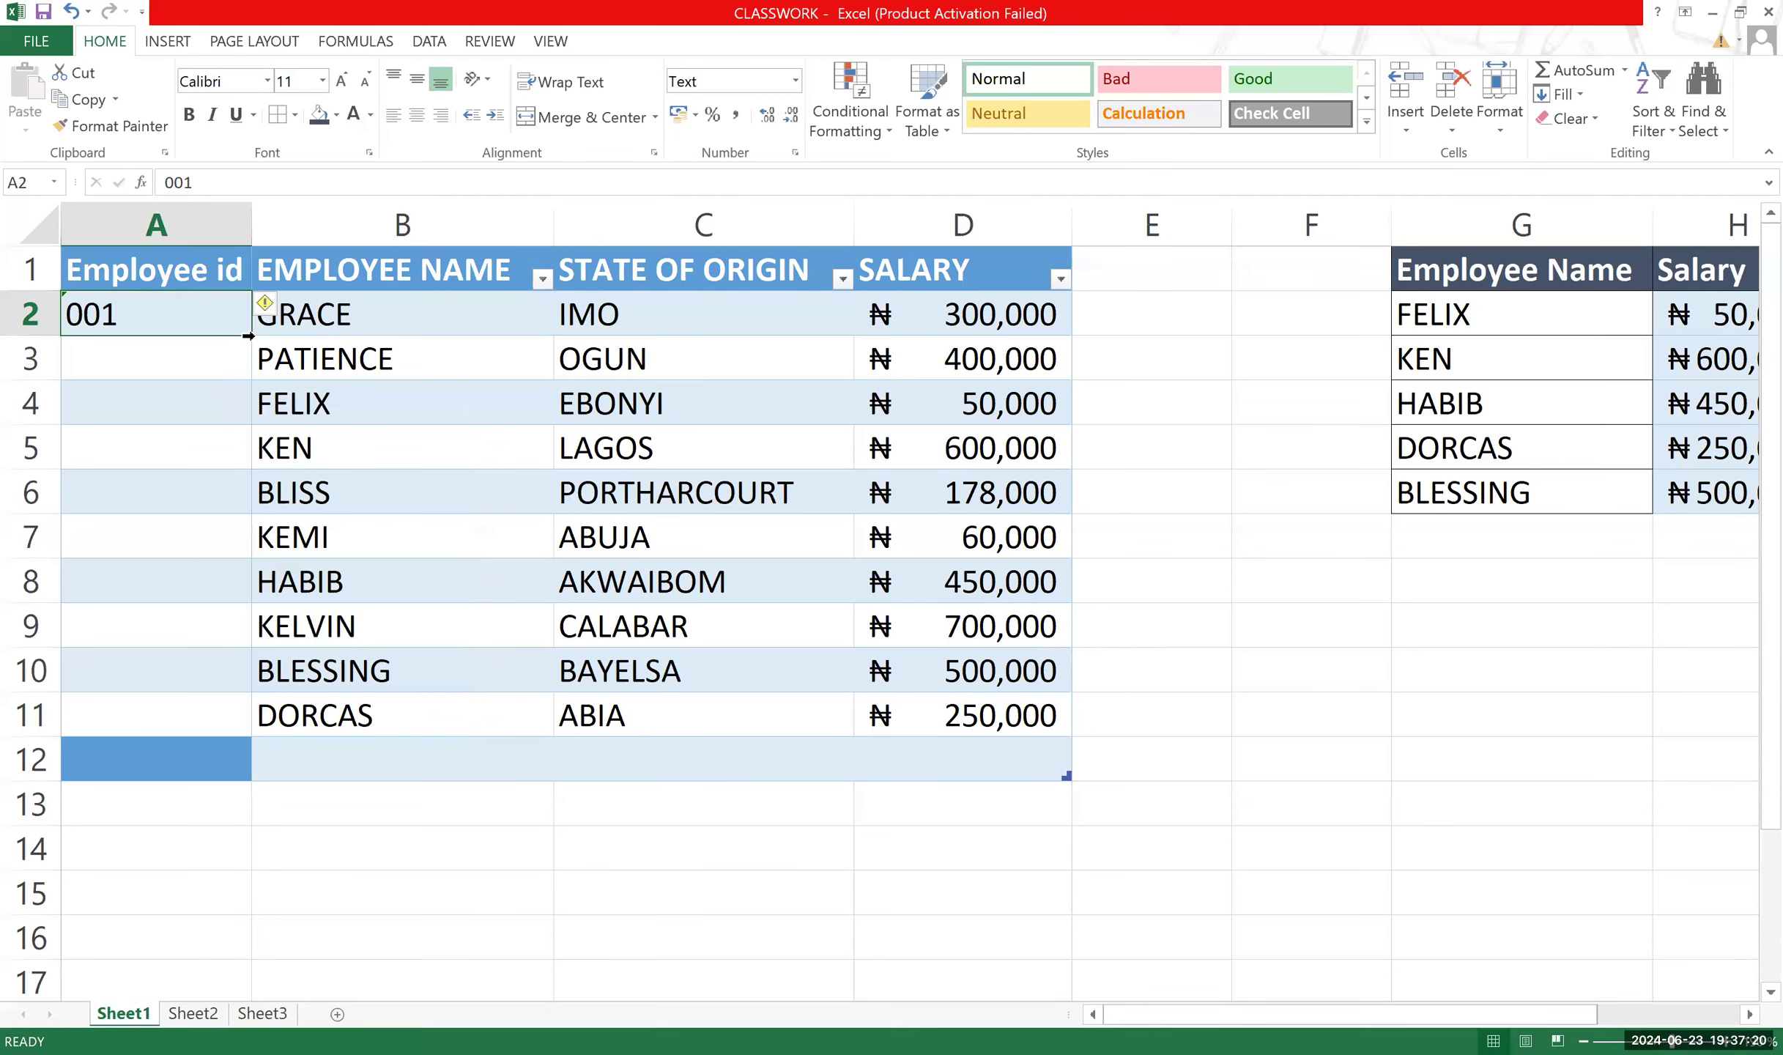
left_click_drag(252, 336, 246, 736)
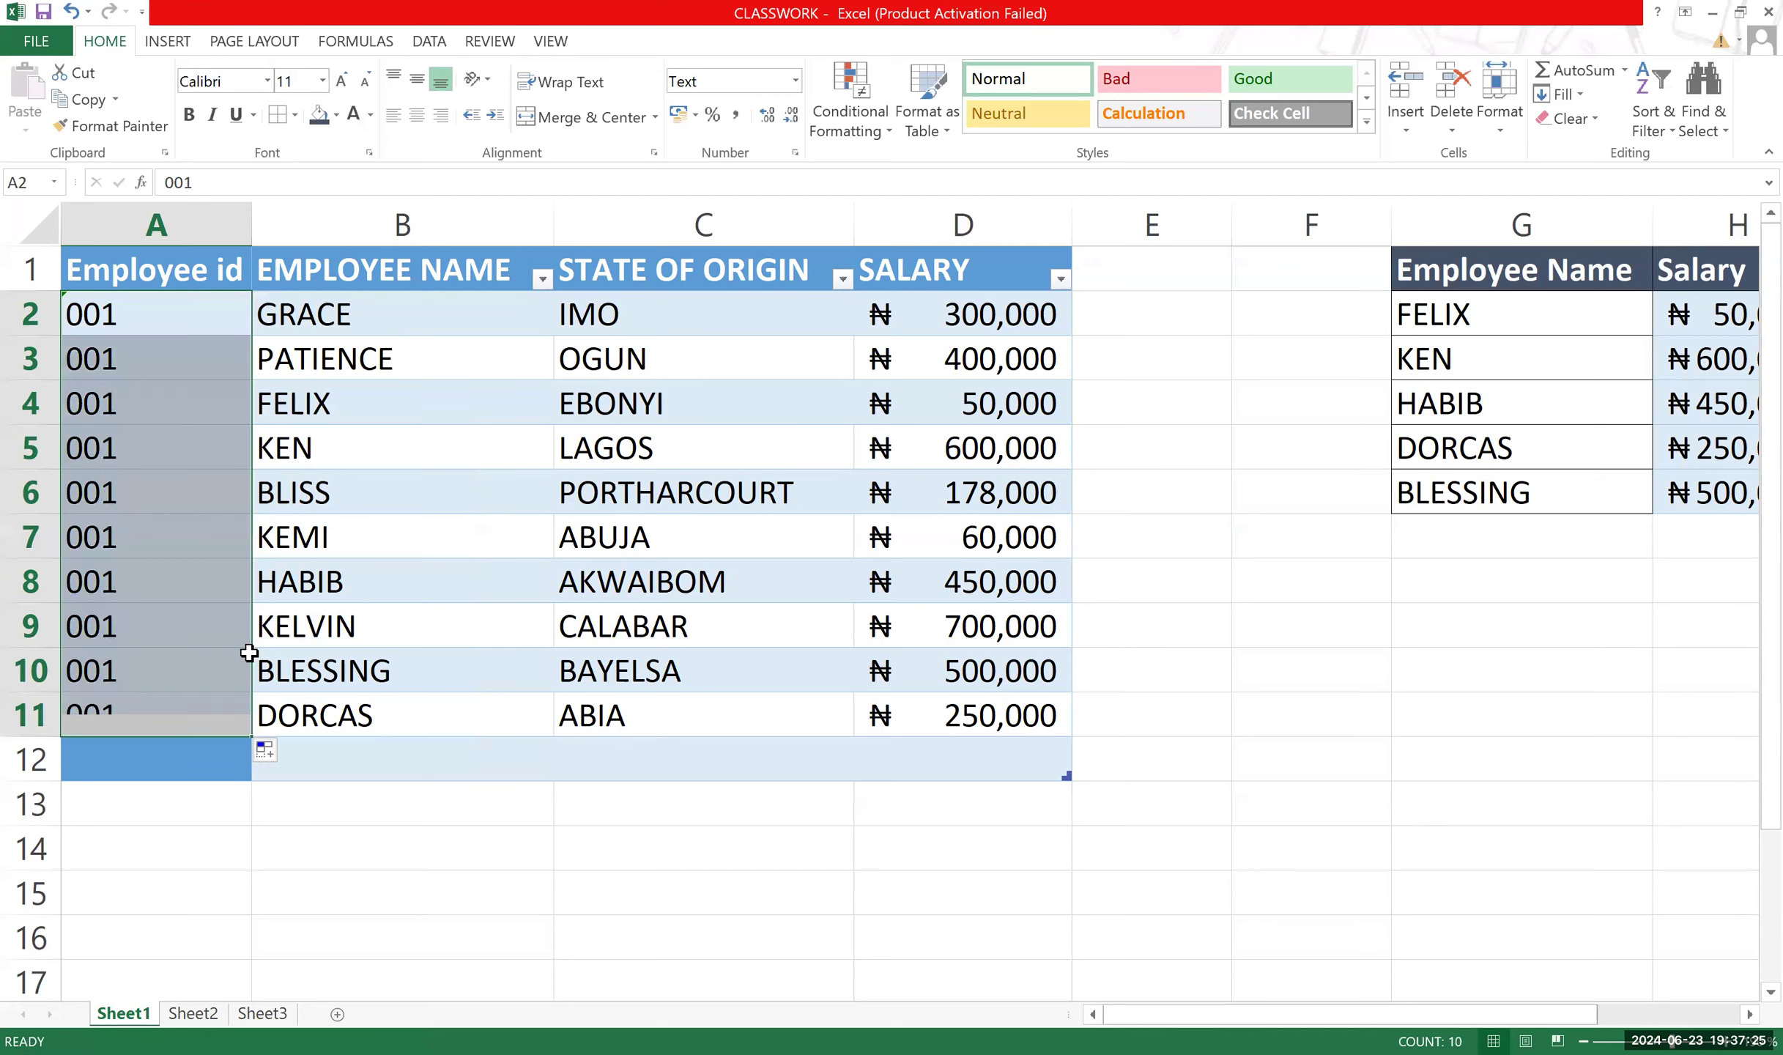
Switch the fill of A2:A11 to Fill Series so the employee ids run from 001 to 010.
left_click(271, 751)
left_click(331, 831)
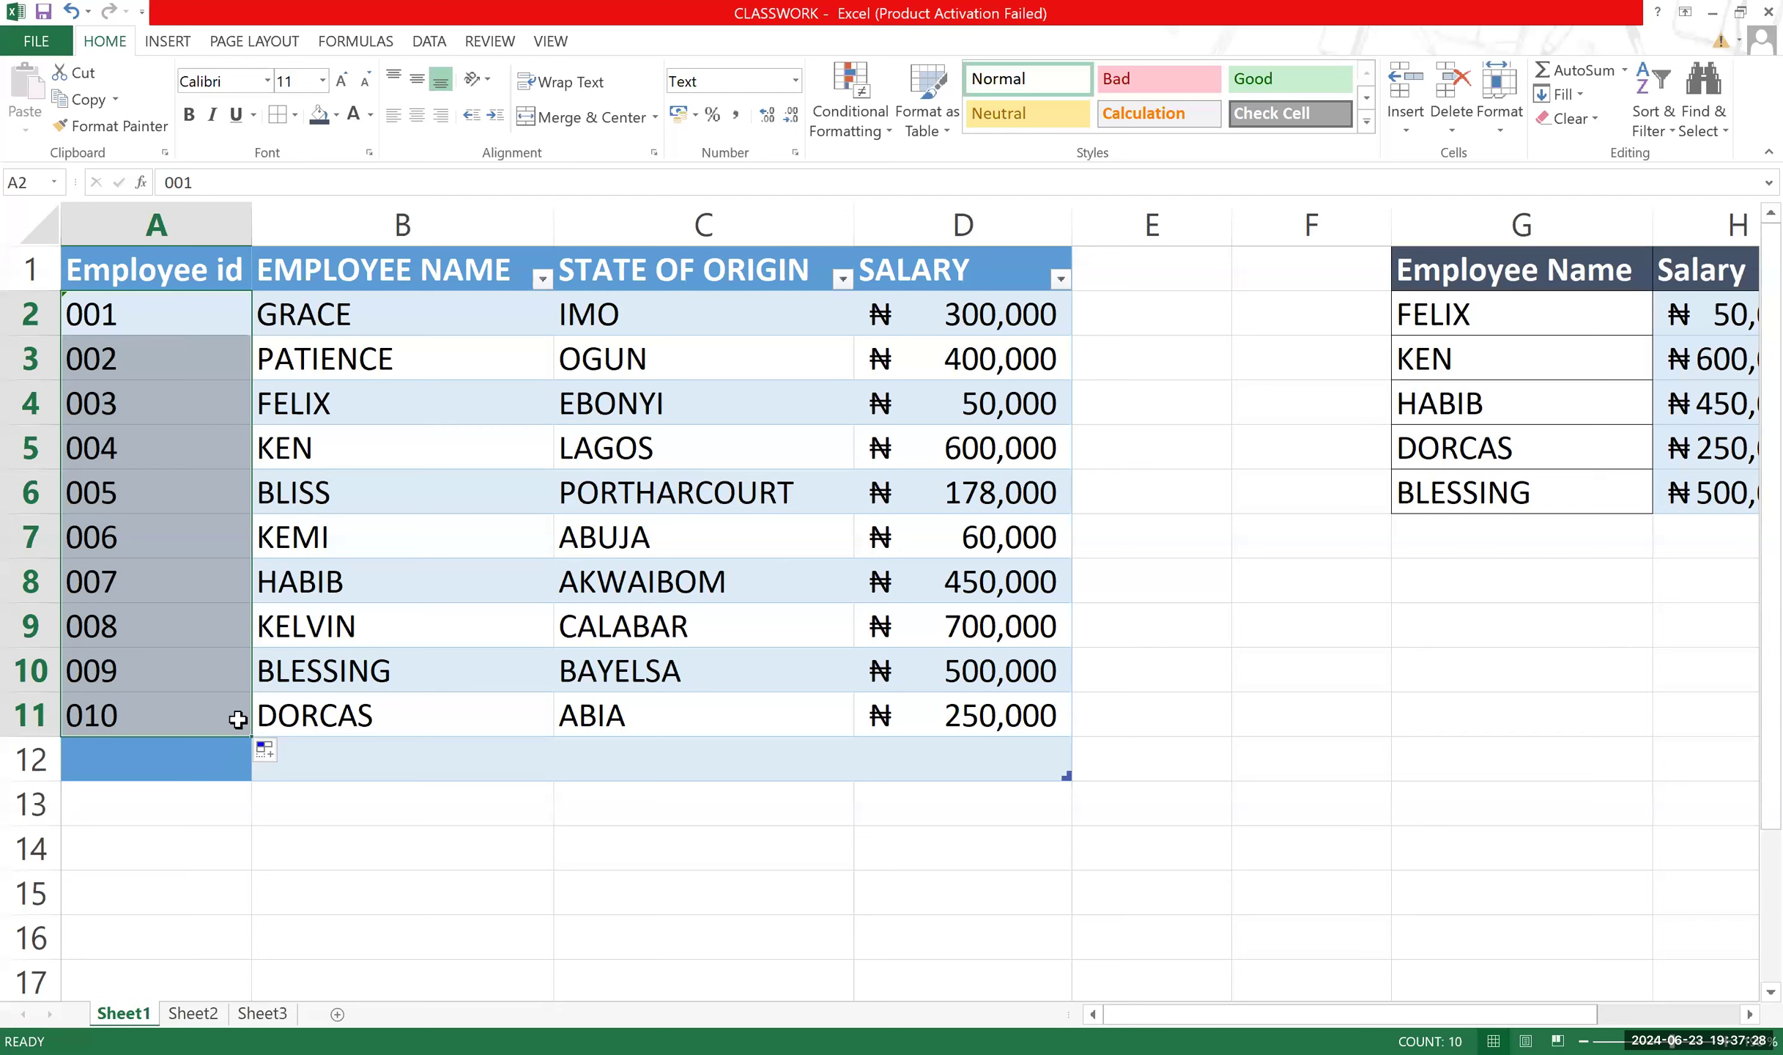
left_click(261, 464)
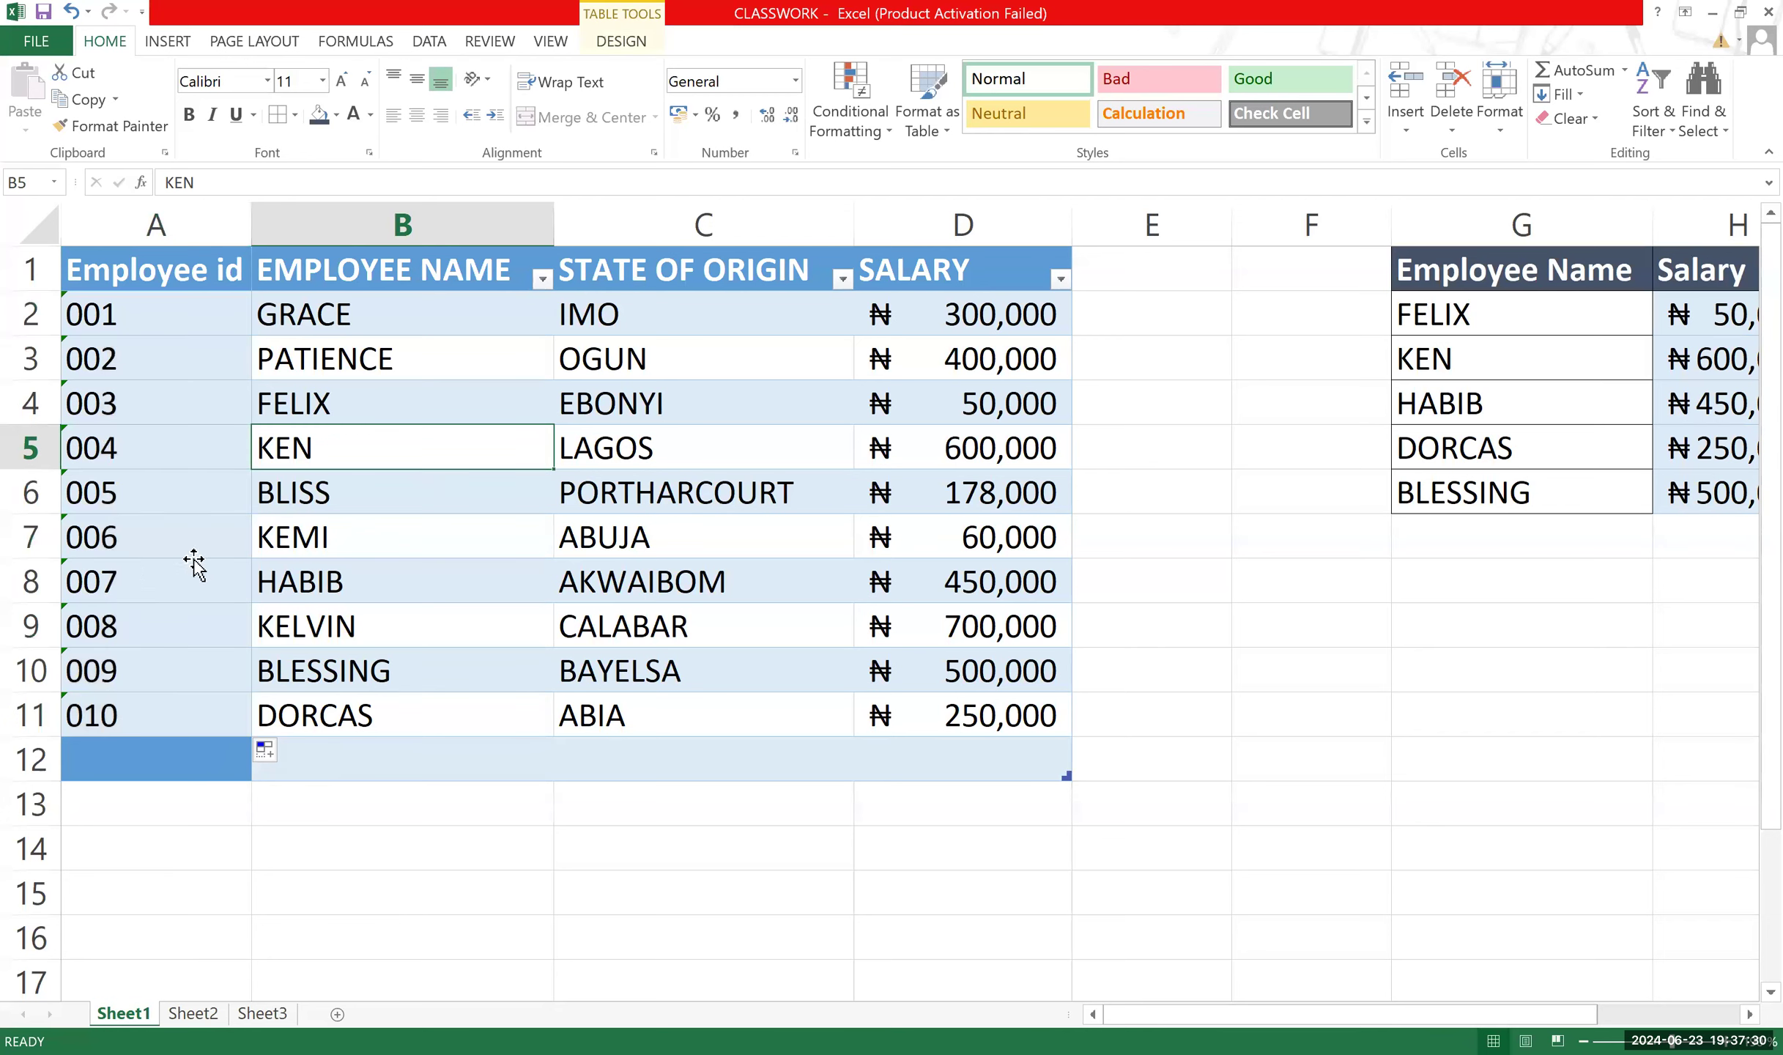
left_click(187, 564)
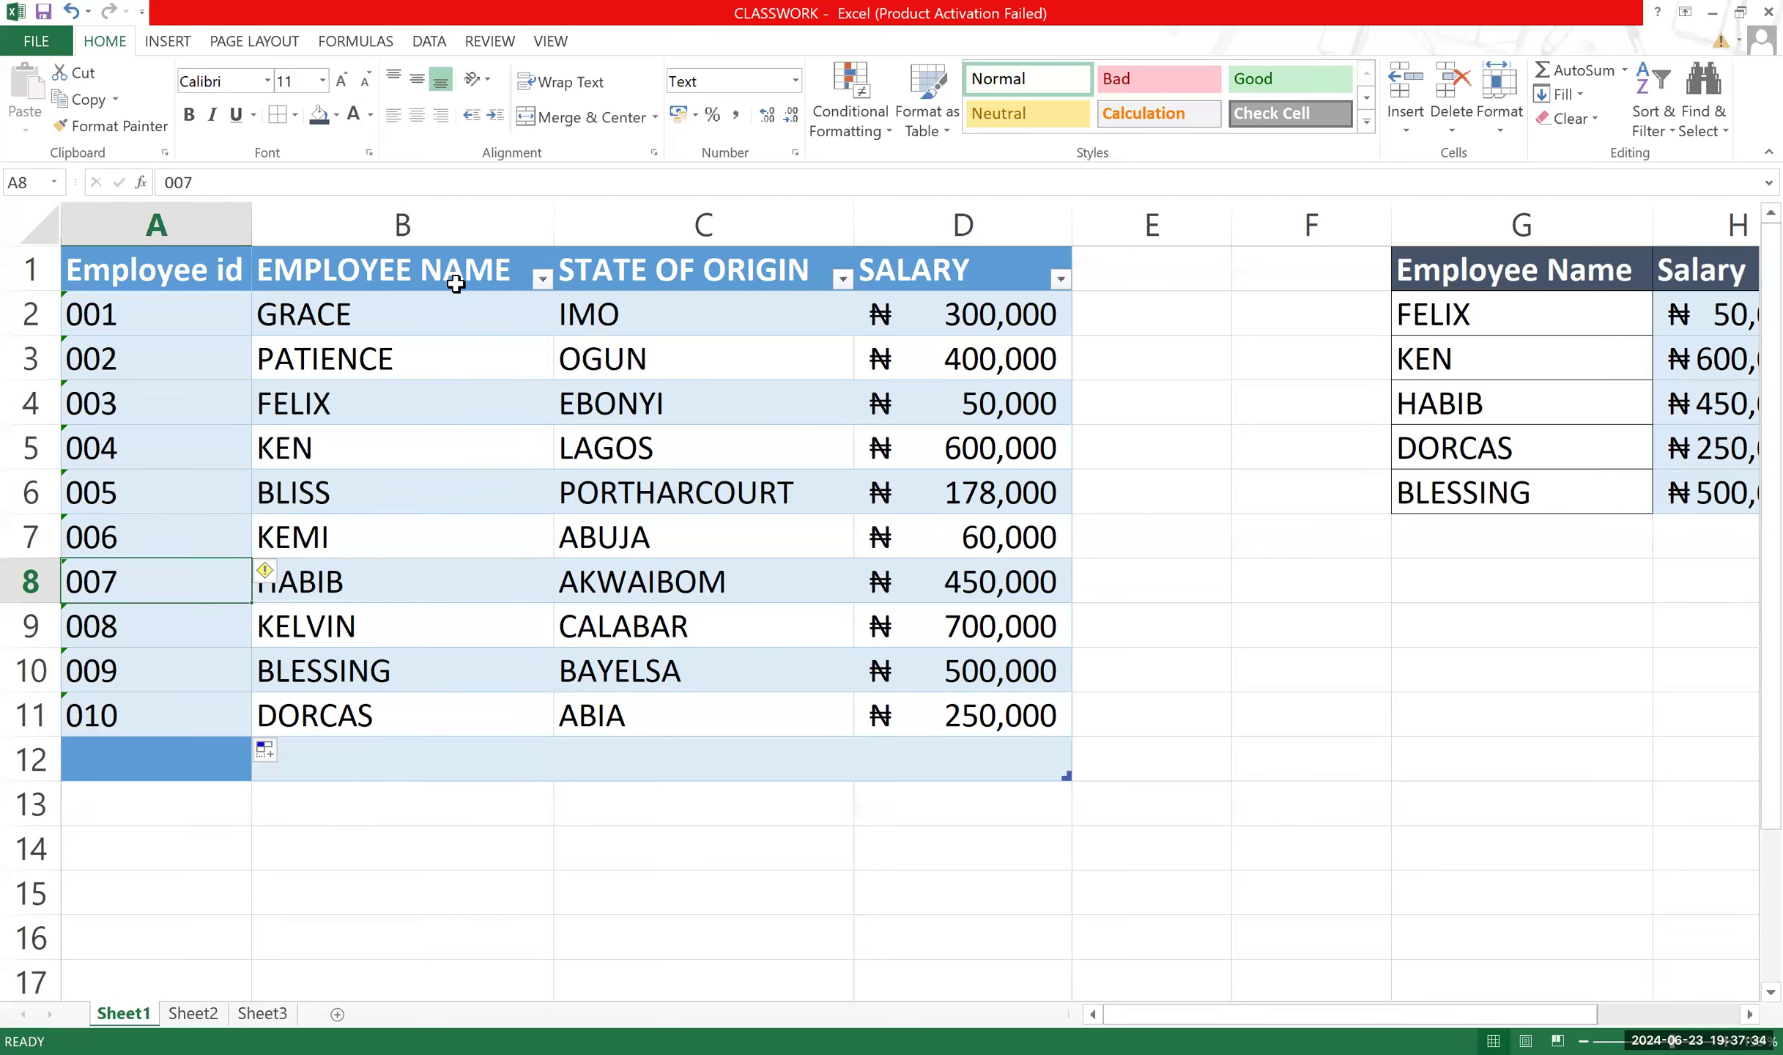
Review the employee table alongside the lookup names in G2:G6.
left_click(1060, 372)
left_click(728, 482)
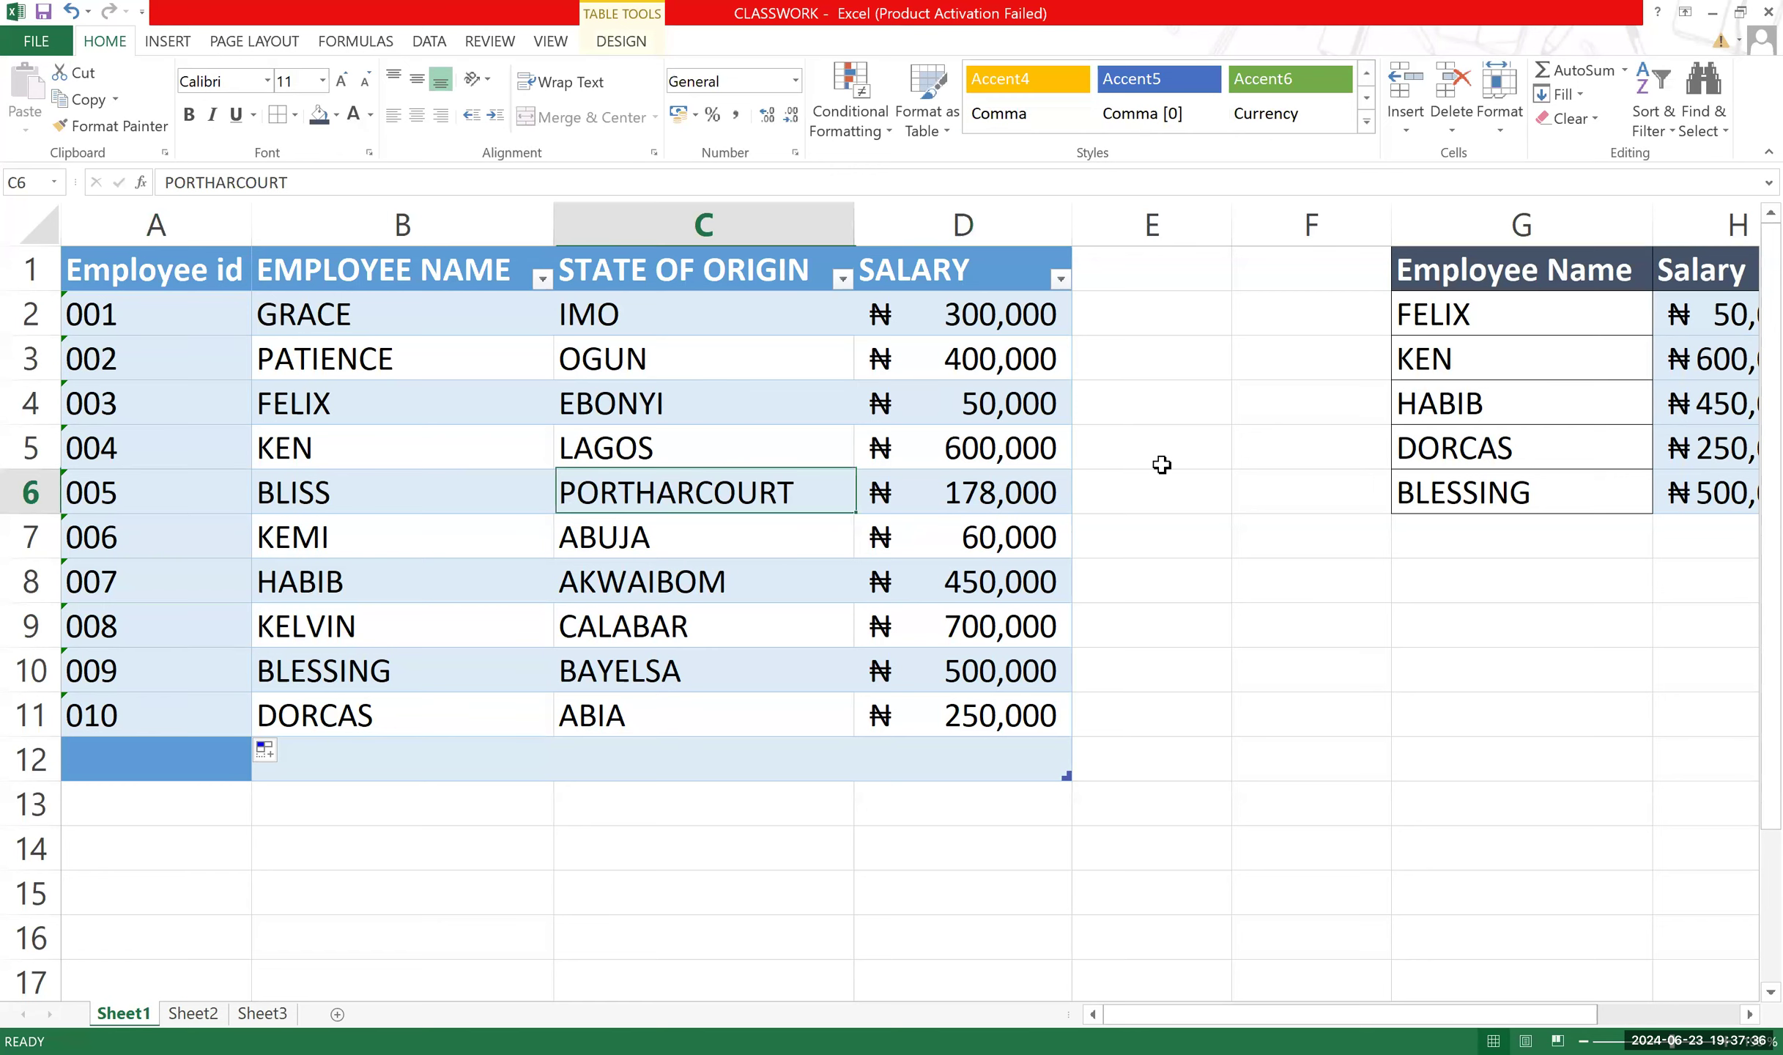
left_click(1156, 460)
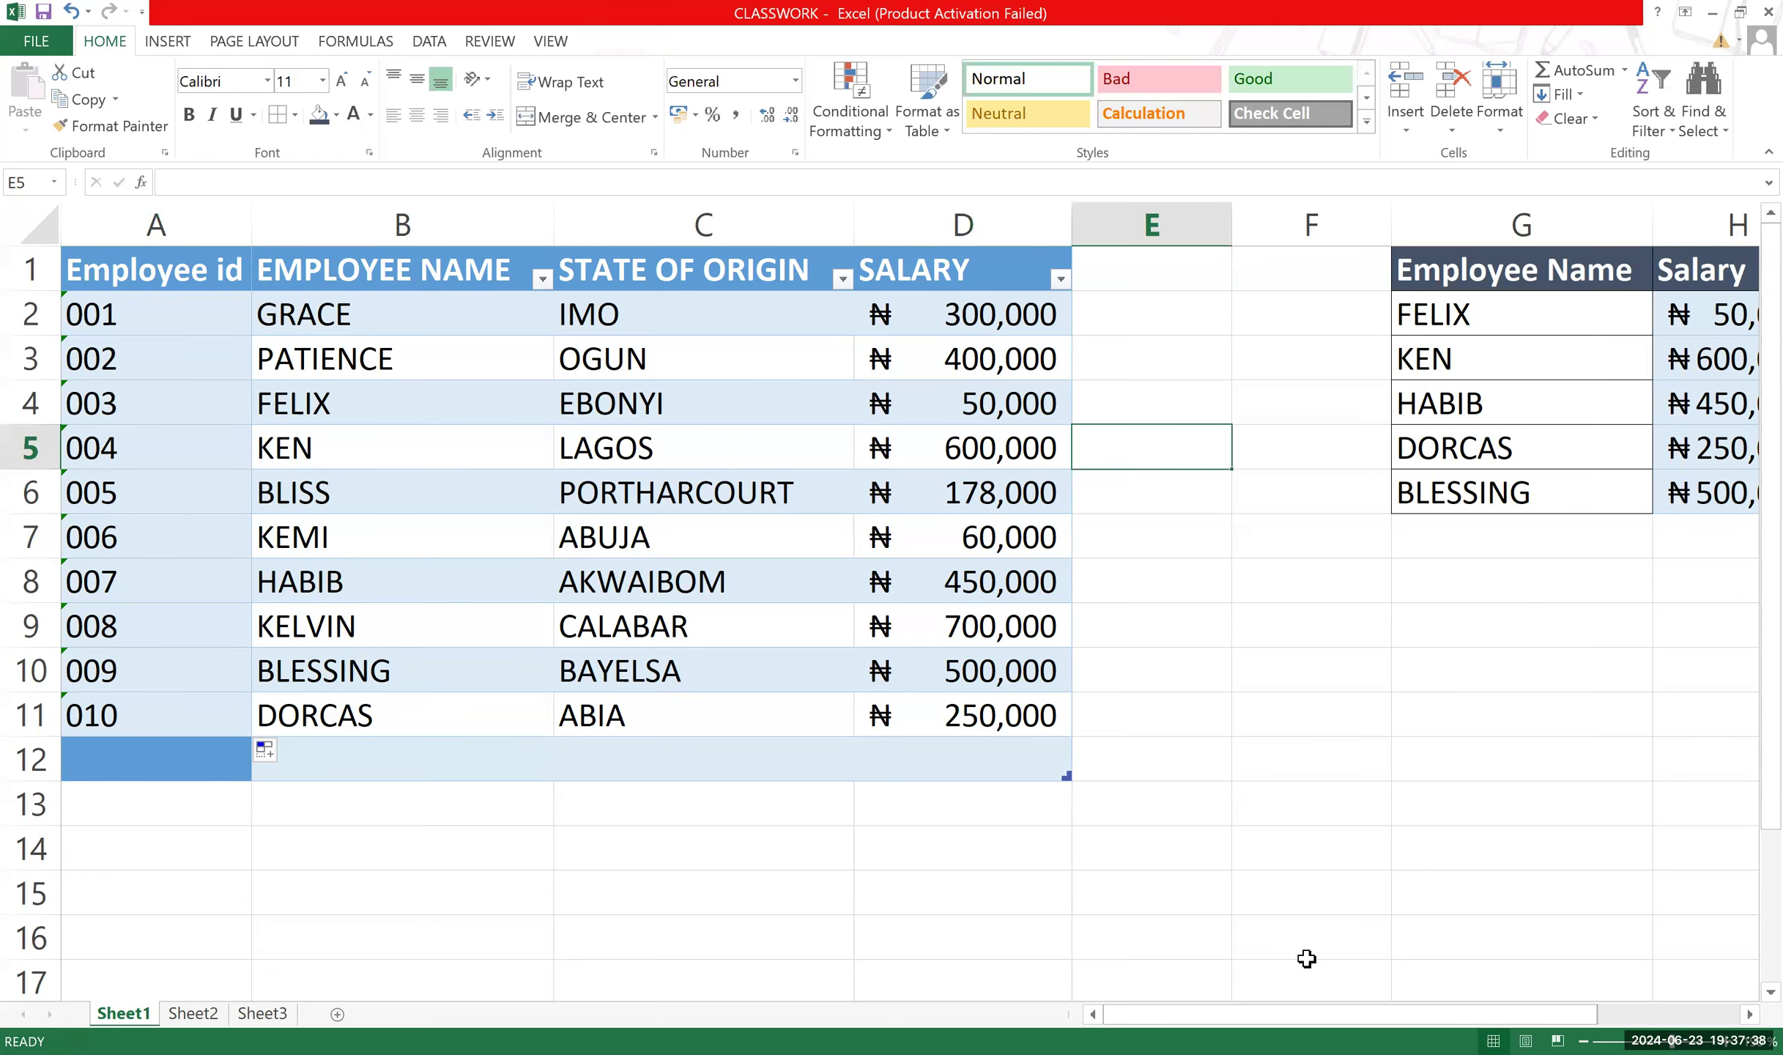
left_click_drag(1275, 1015, 1417, 1015)
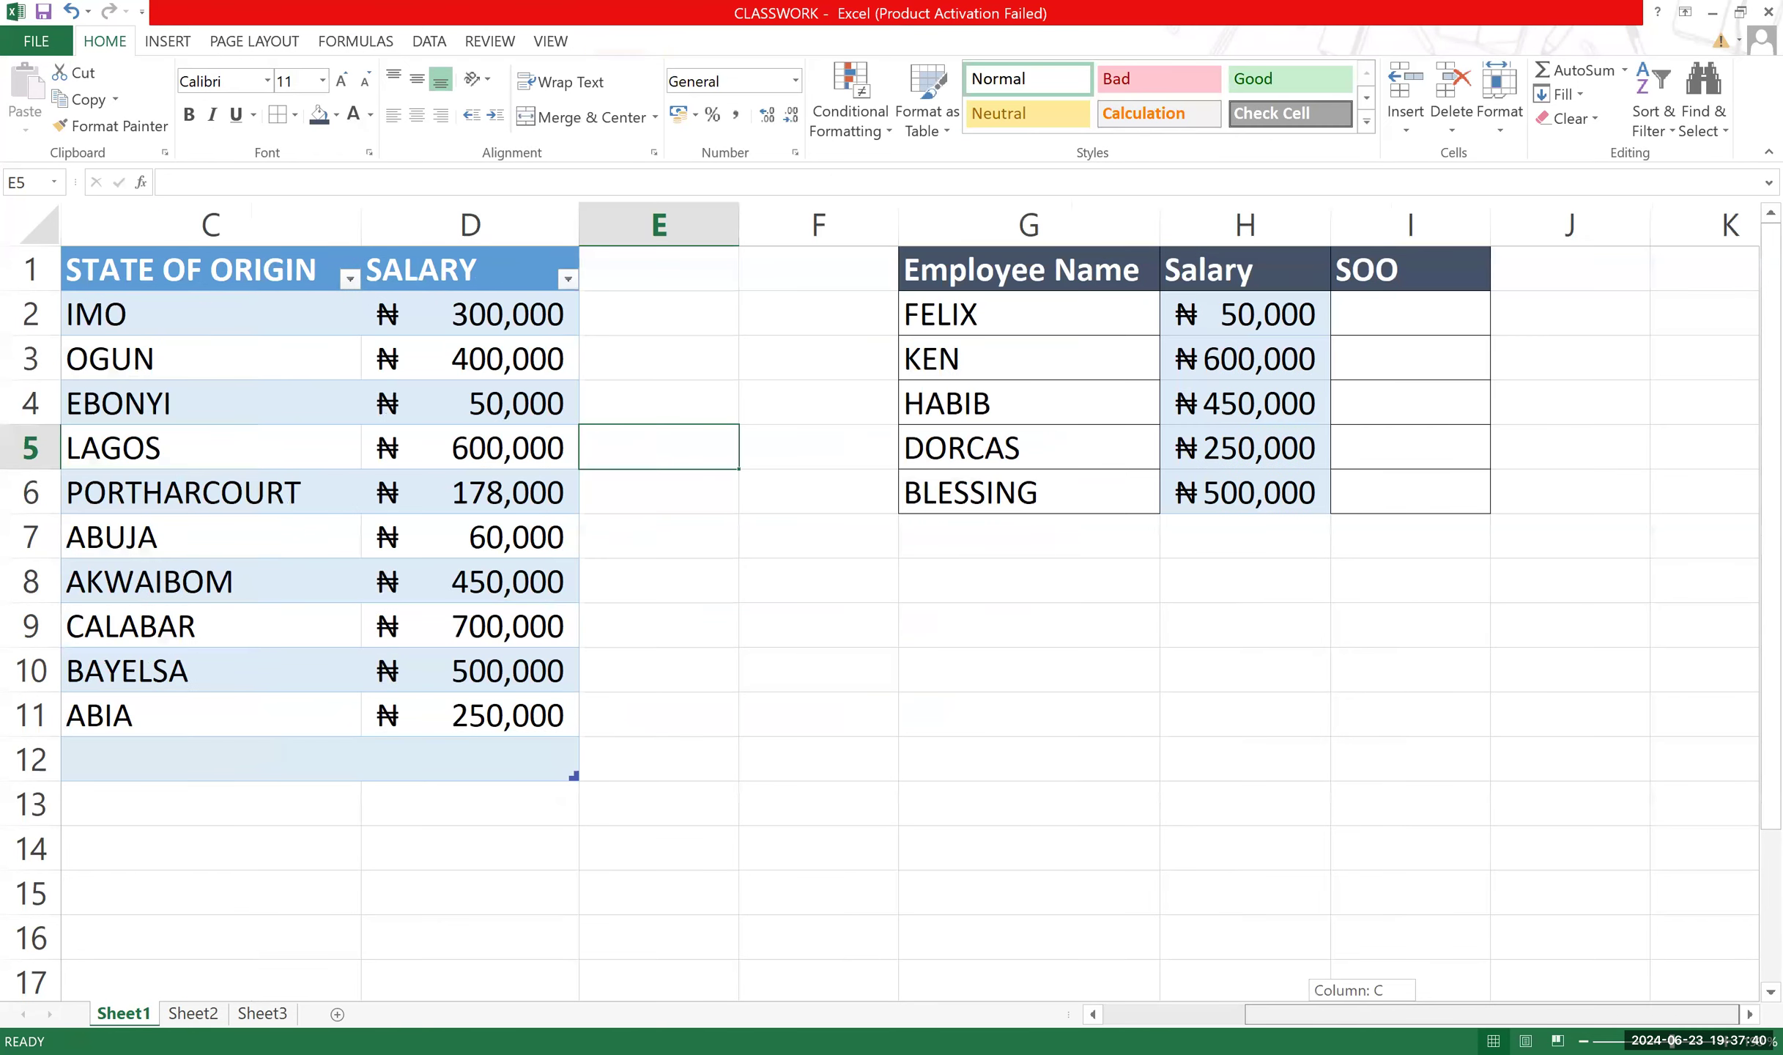
left_click(1017, 328)
left_click_drag(1020, 377, 1027, 465)
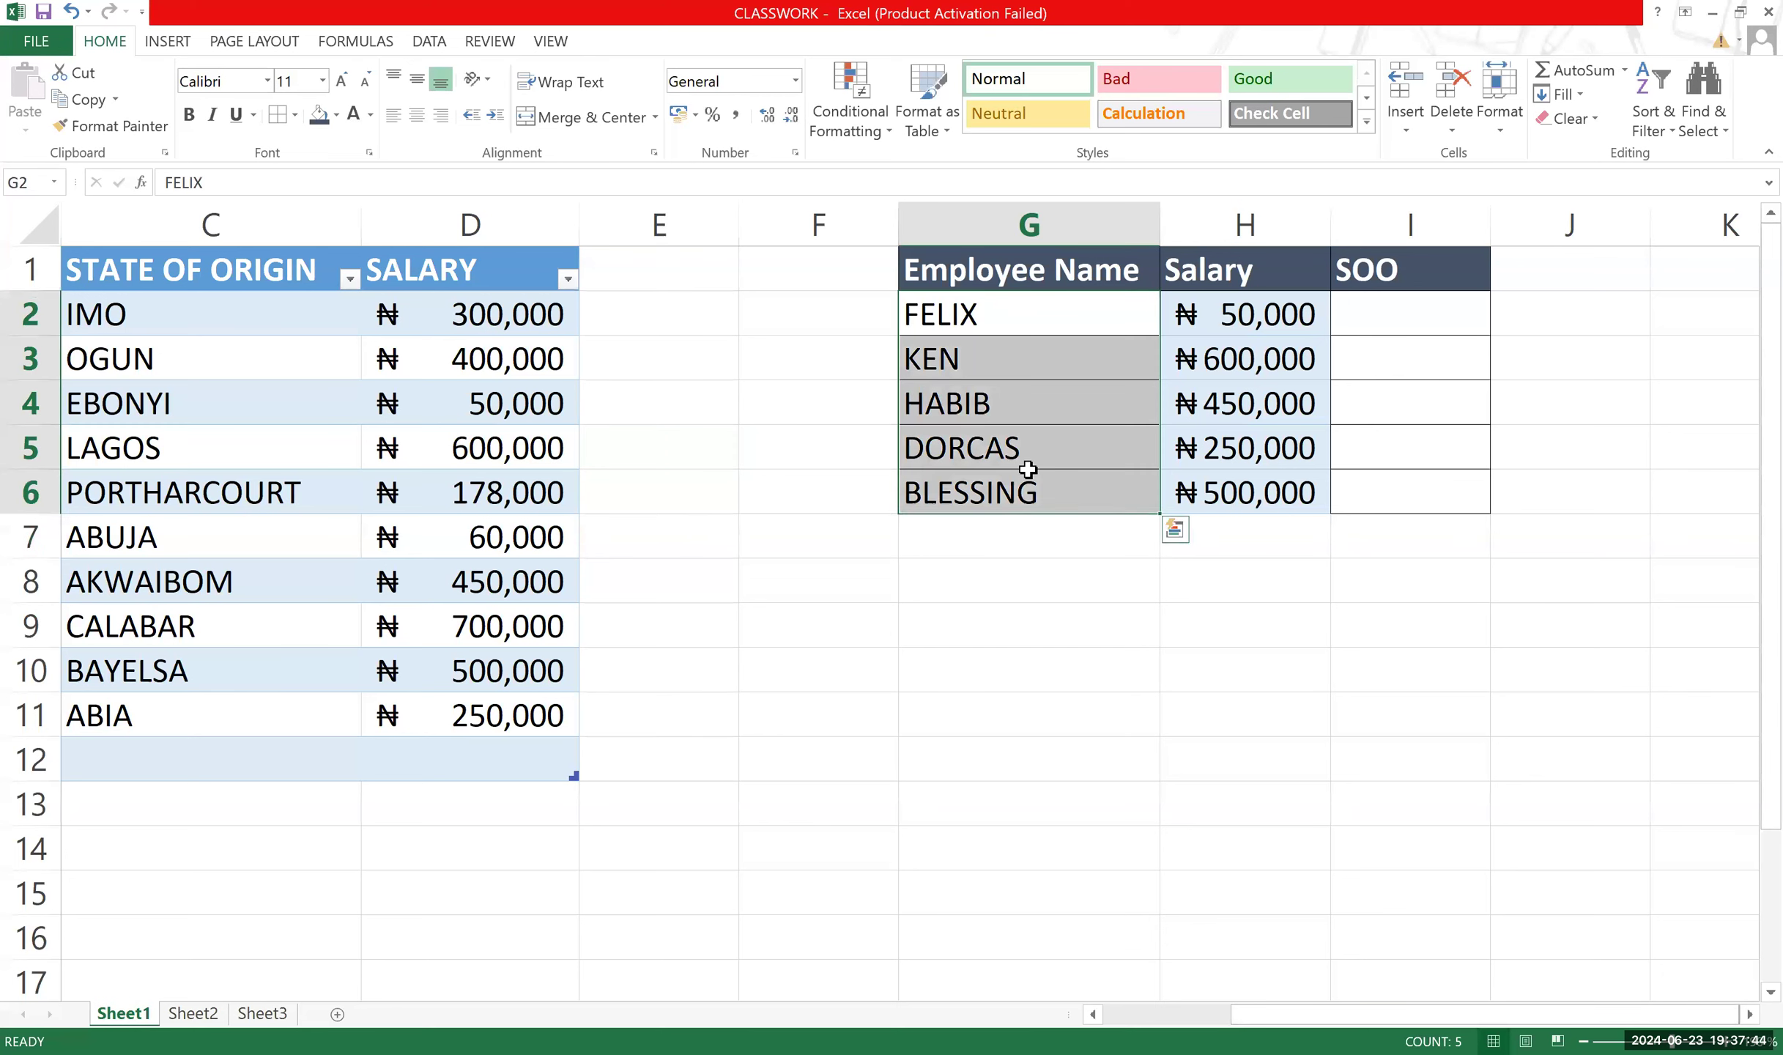
left_click_drag(1378, 1014, 1166, 966)
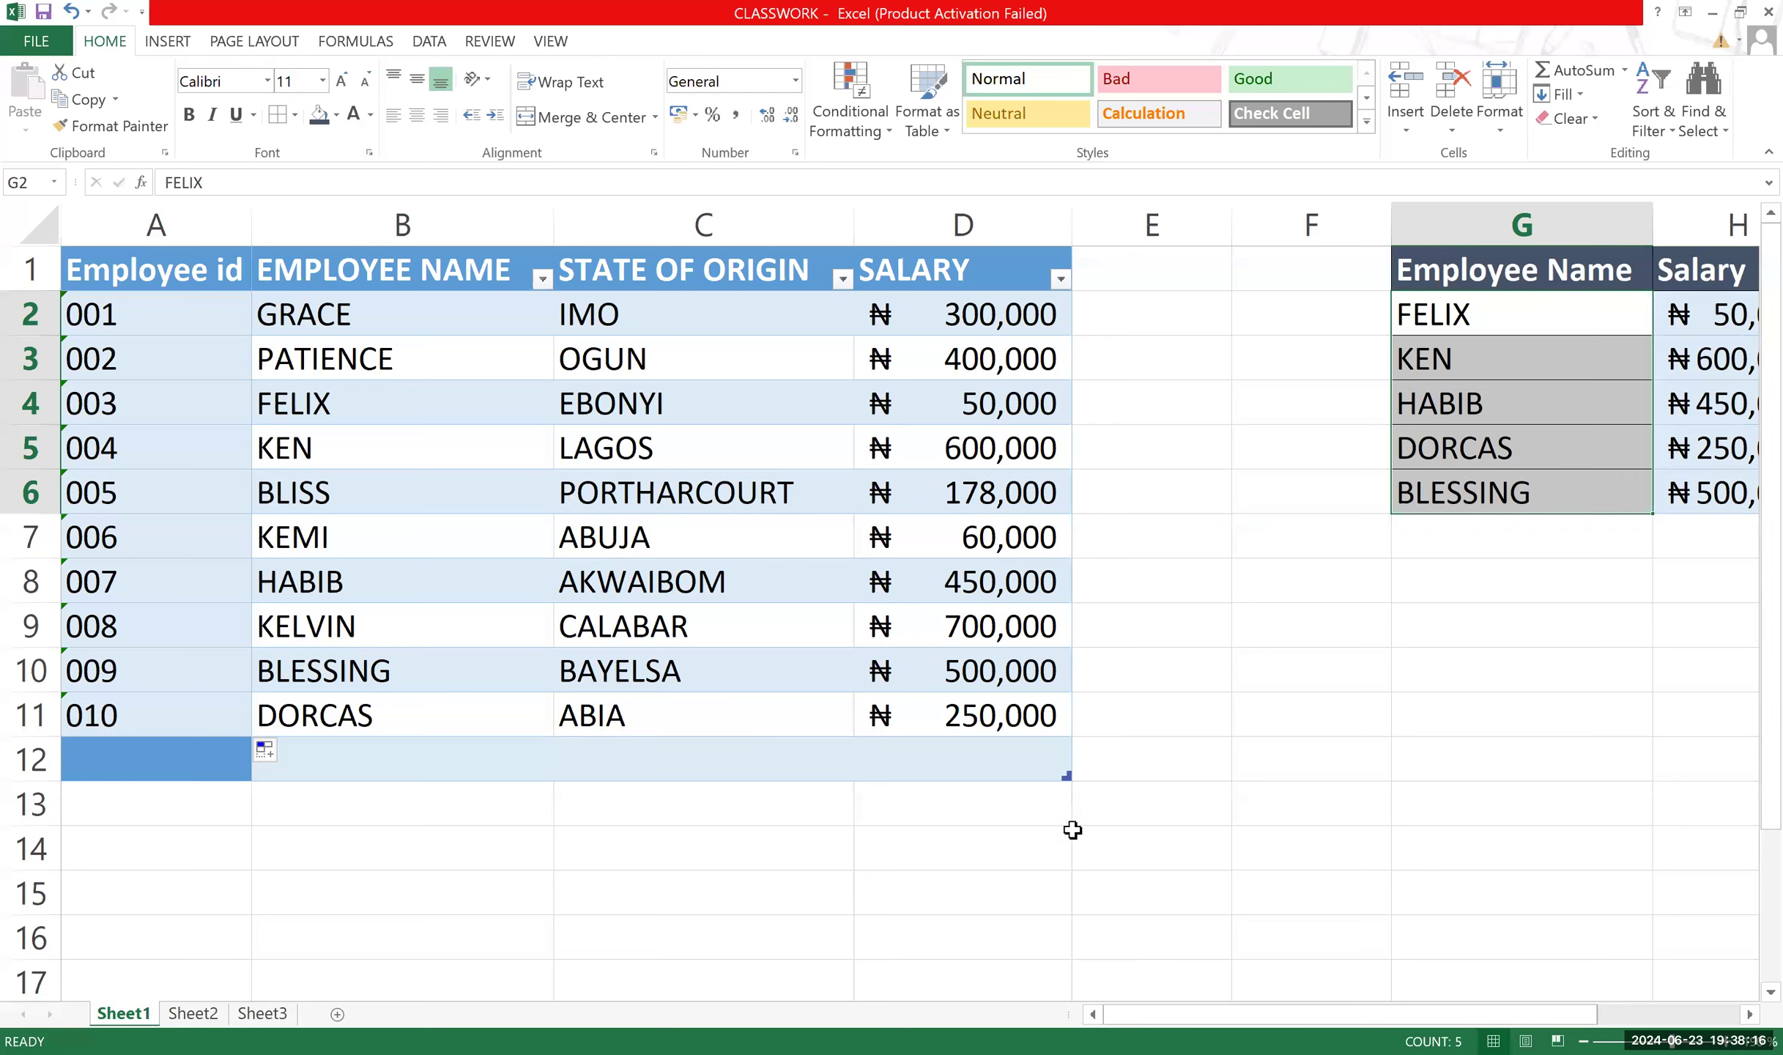
left_click(1284, 712)
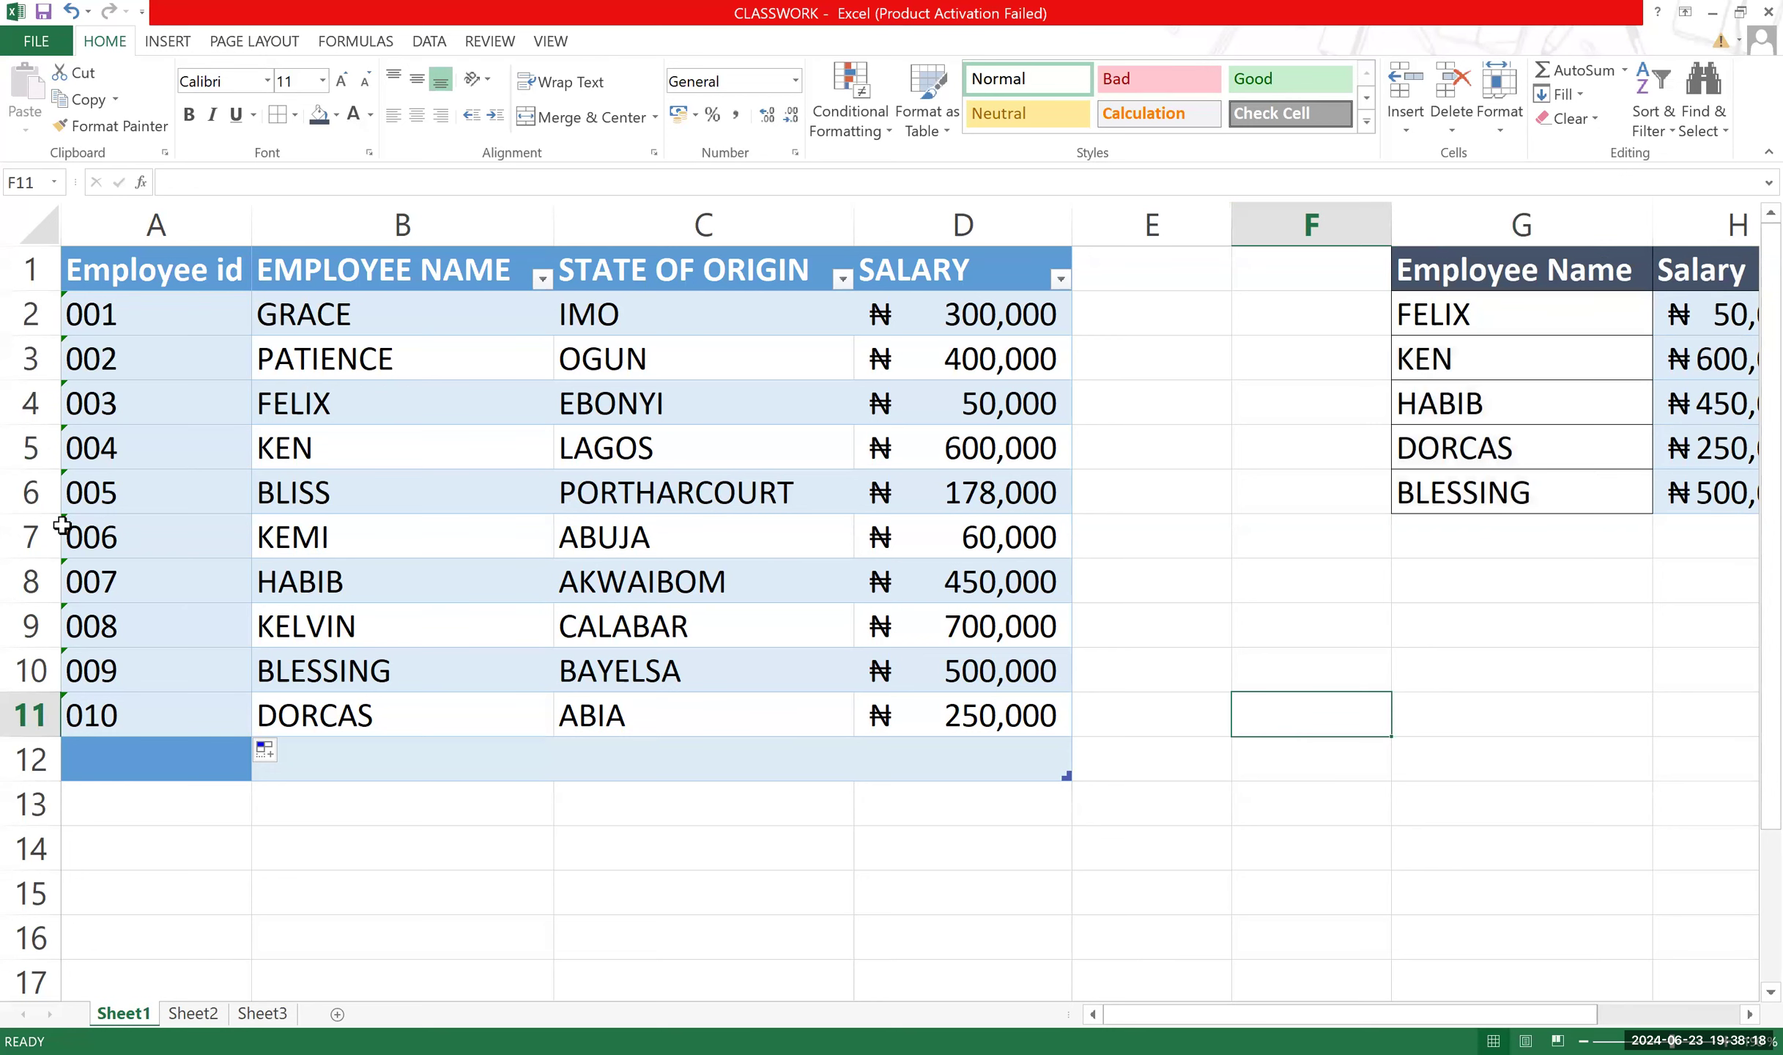
Examine the full table range A1:D11, the lookup names and the EMPLOYEE NAME column to determine where the lookup range starts.
left_click_drag(154, 269, 1035, 735)
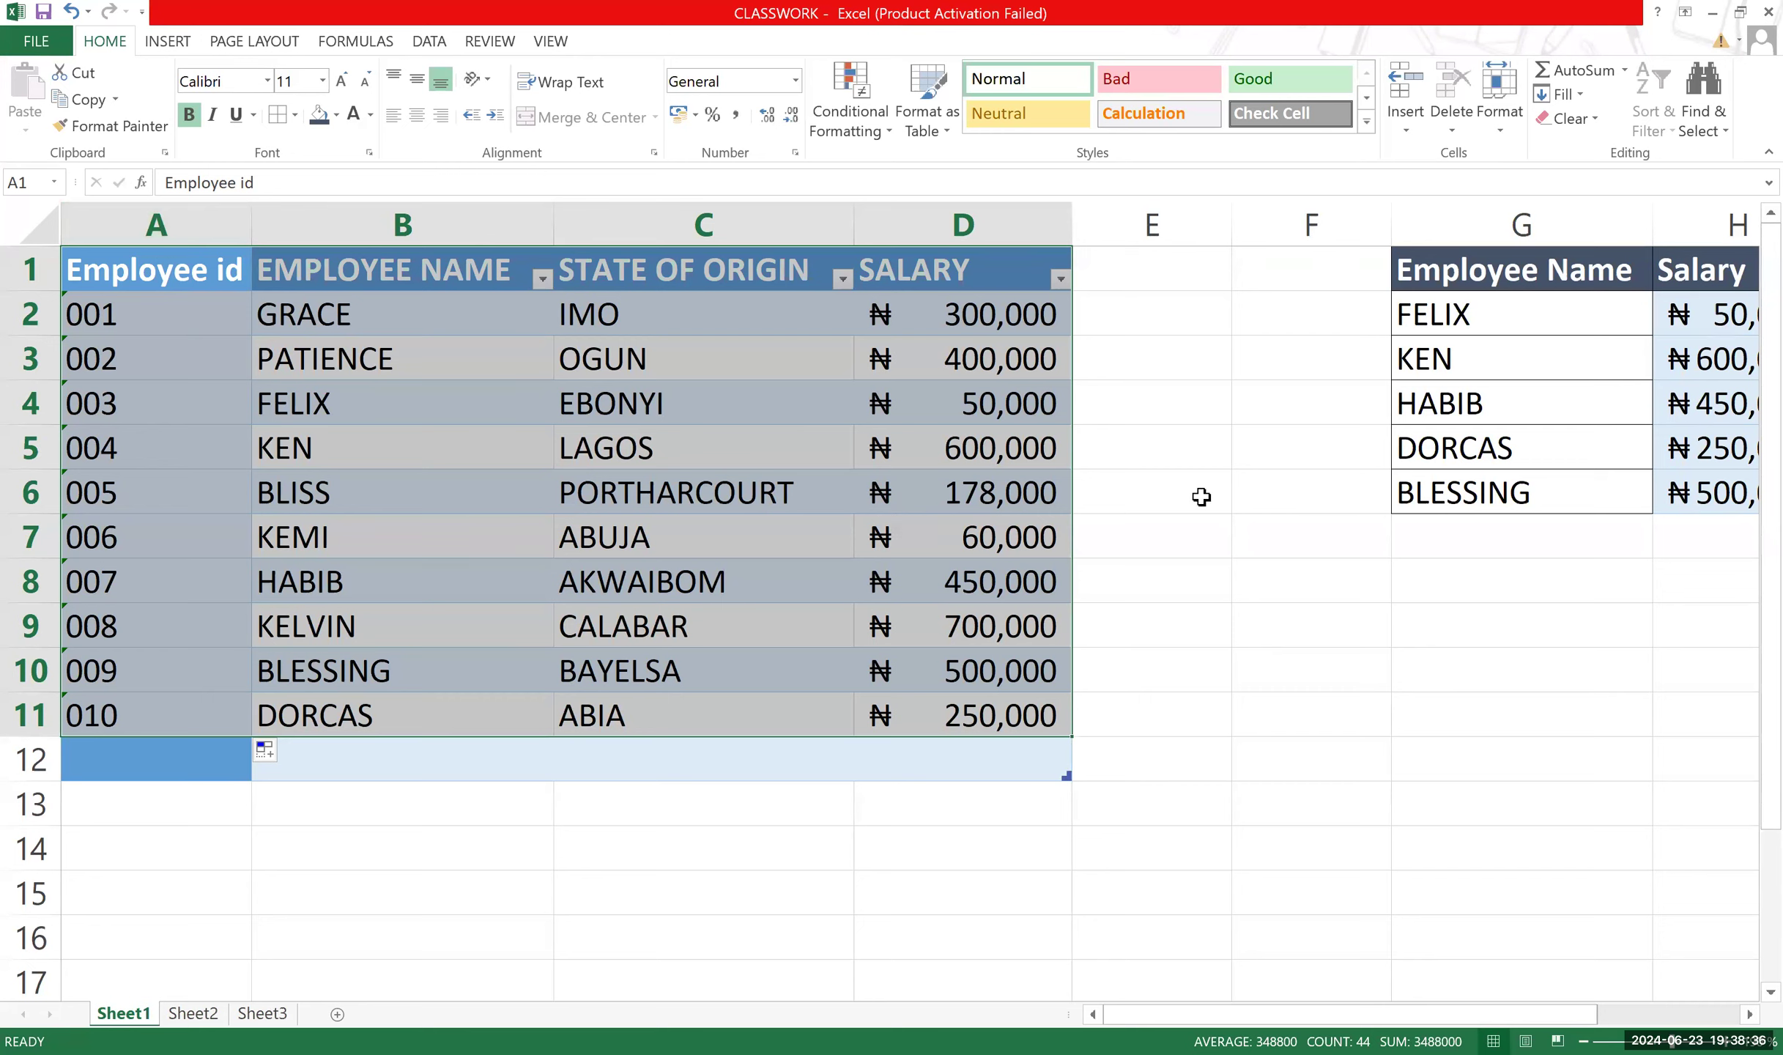
left_click(1156, 478)
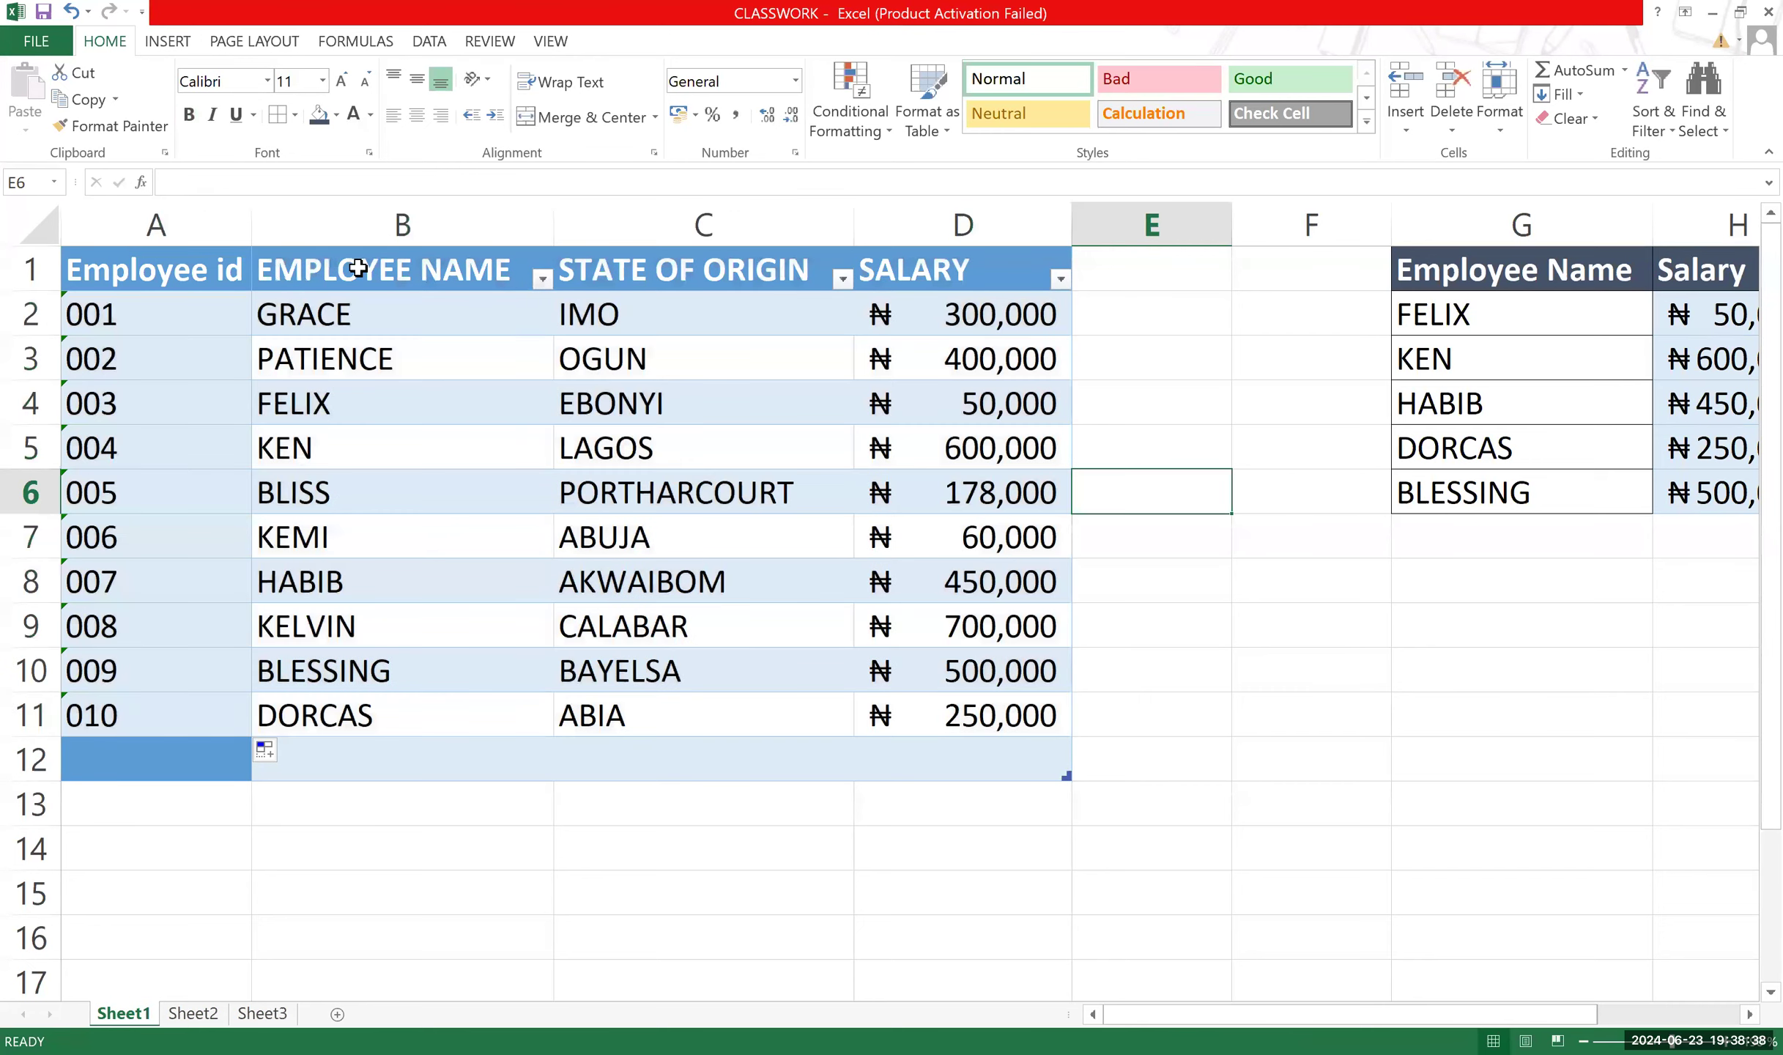
left_click_drag(162, 267, 981, 718)
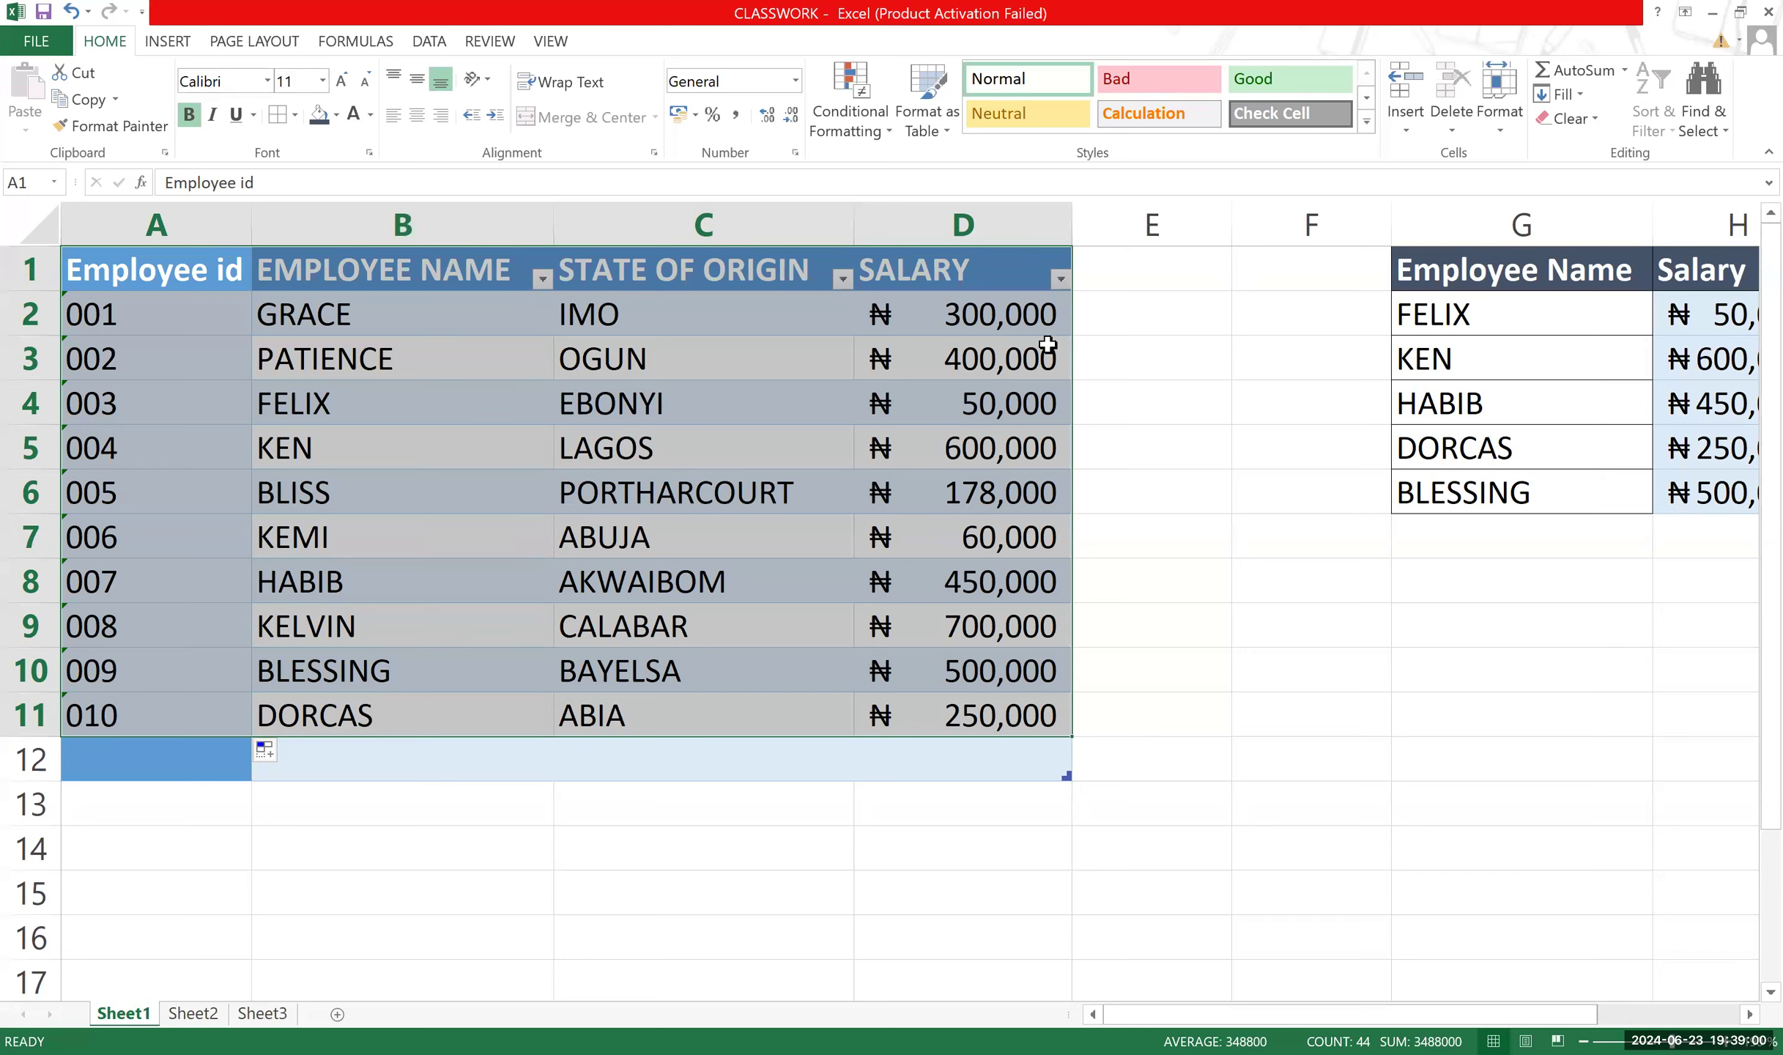
left_click_drag(1464, 318, 1523, 401)
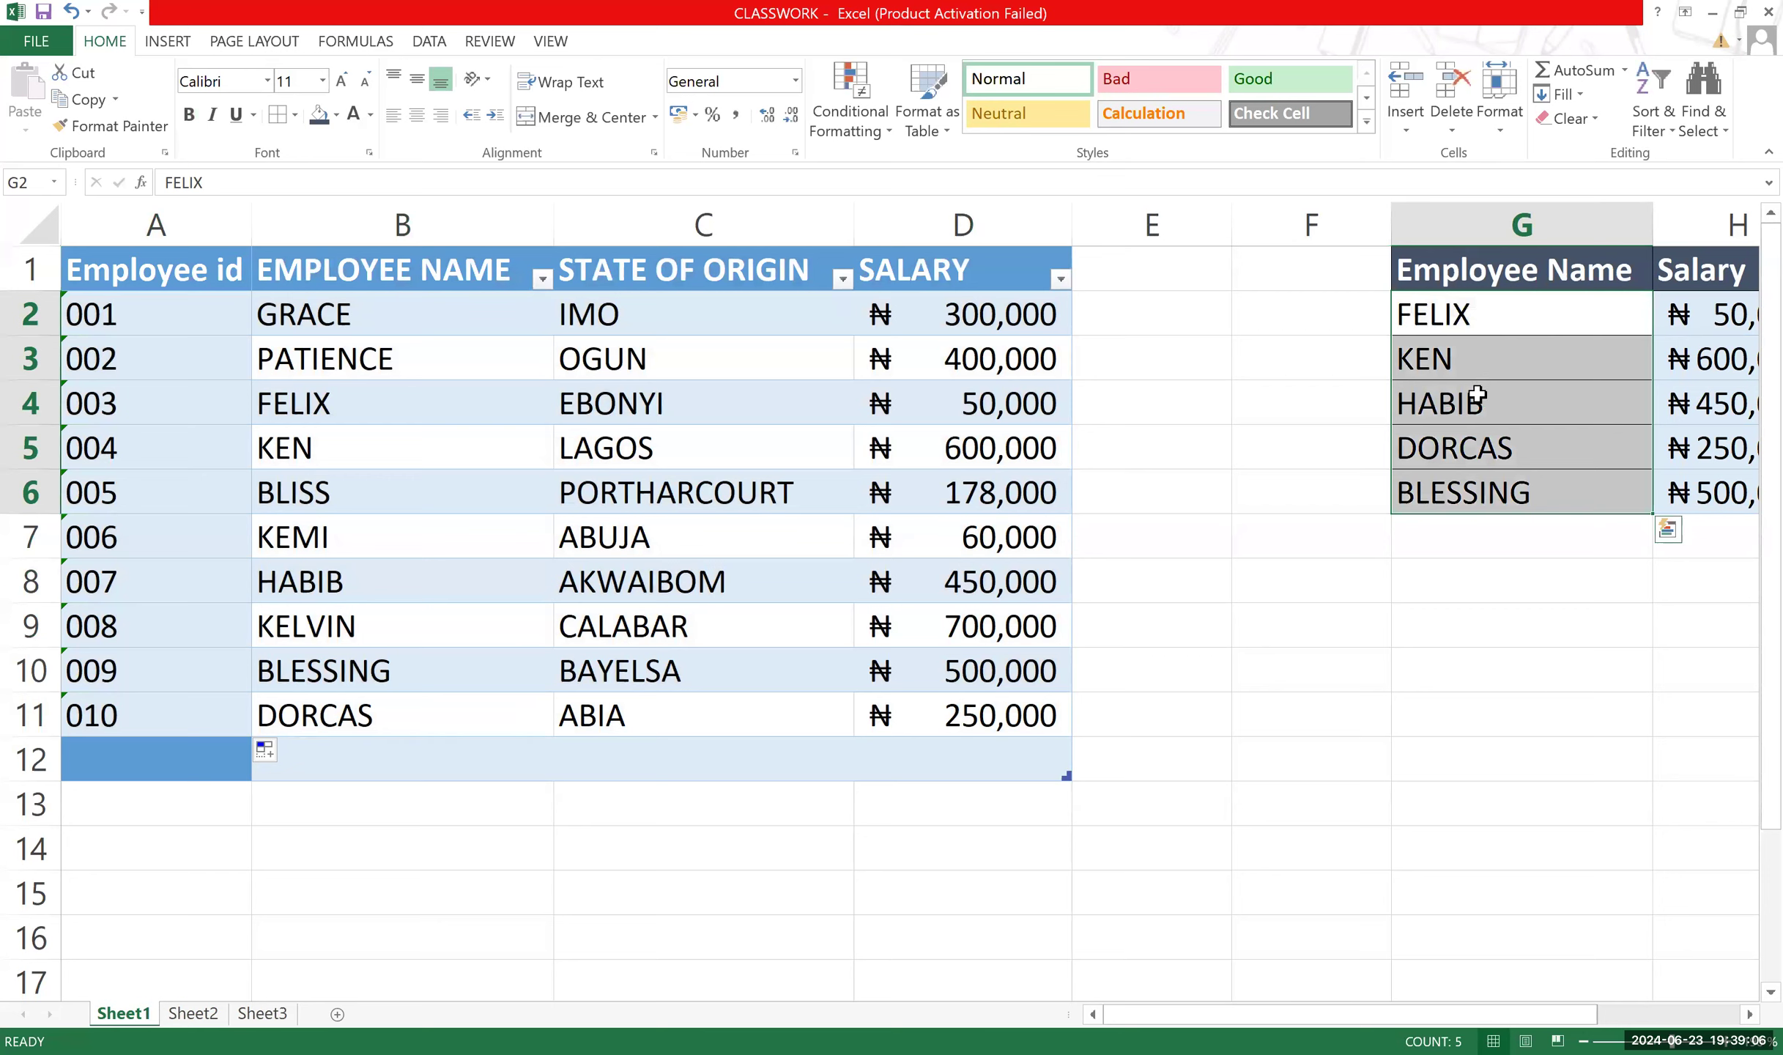
left_click_drag(426, 275, 368, 702)
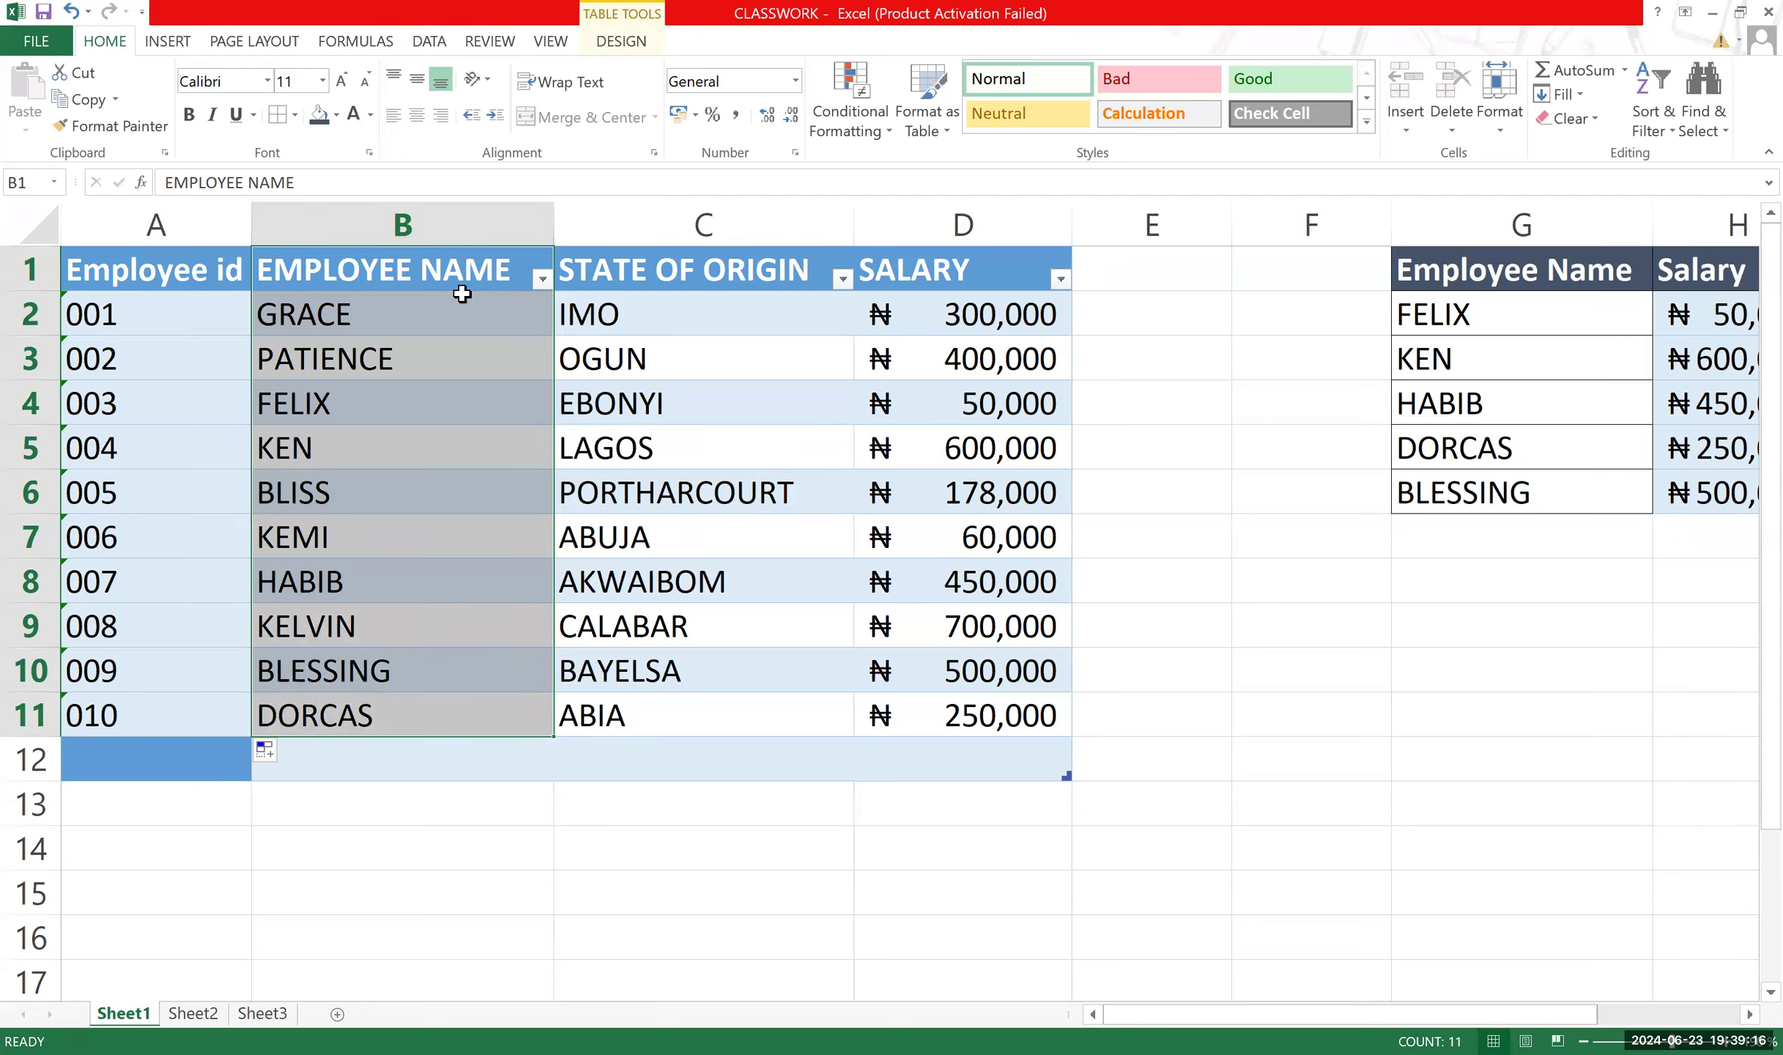
double_click(440, 247)
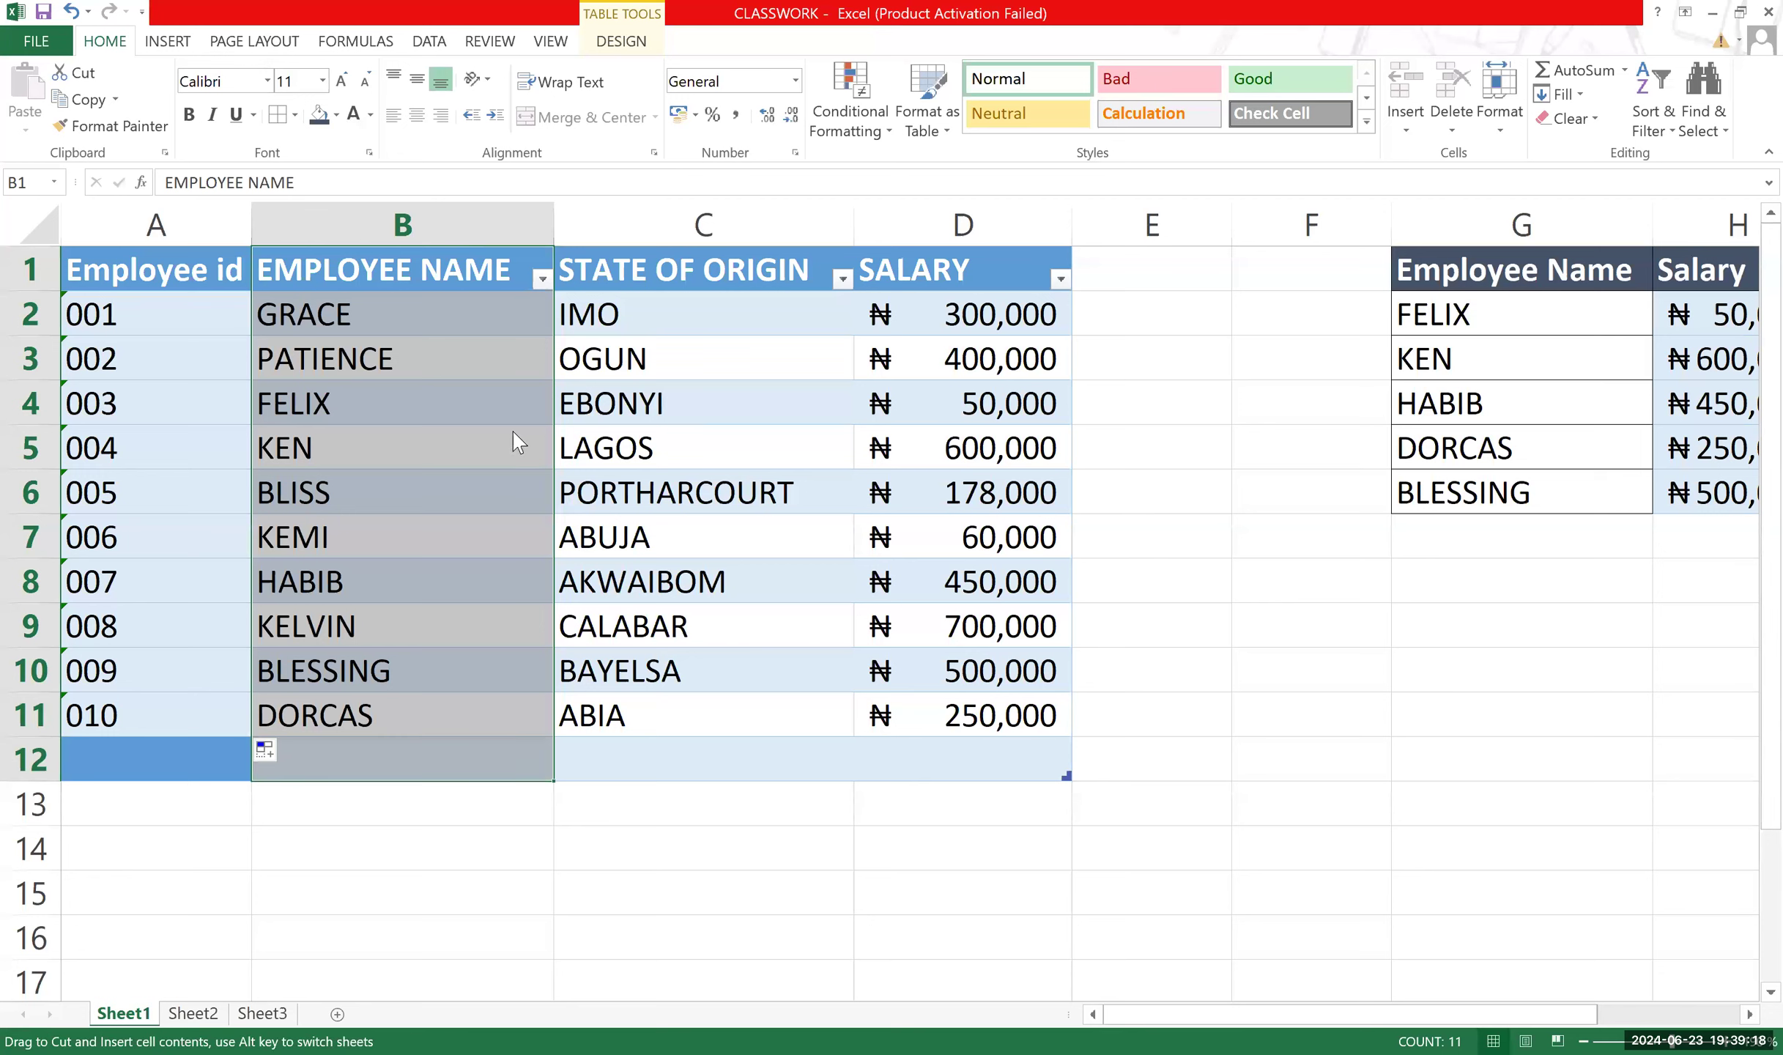
left_click_drag(518, 441, 532, 469)
left_click(1194, 506)
left_click(722, 413)
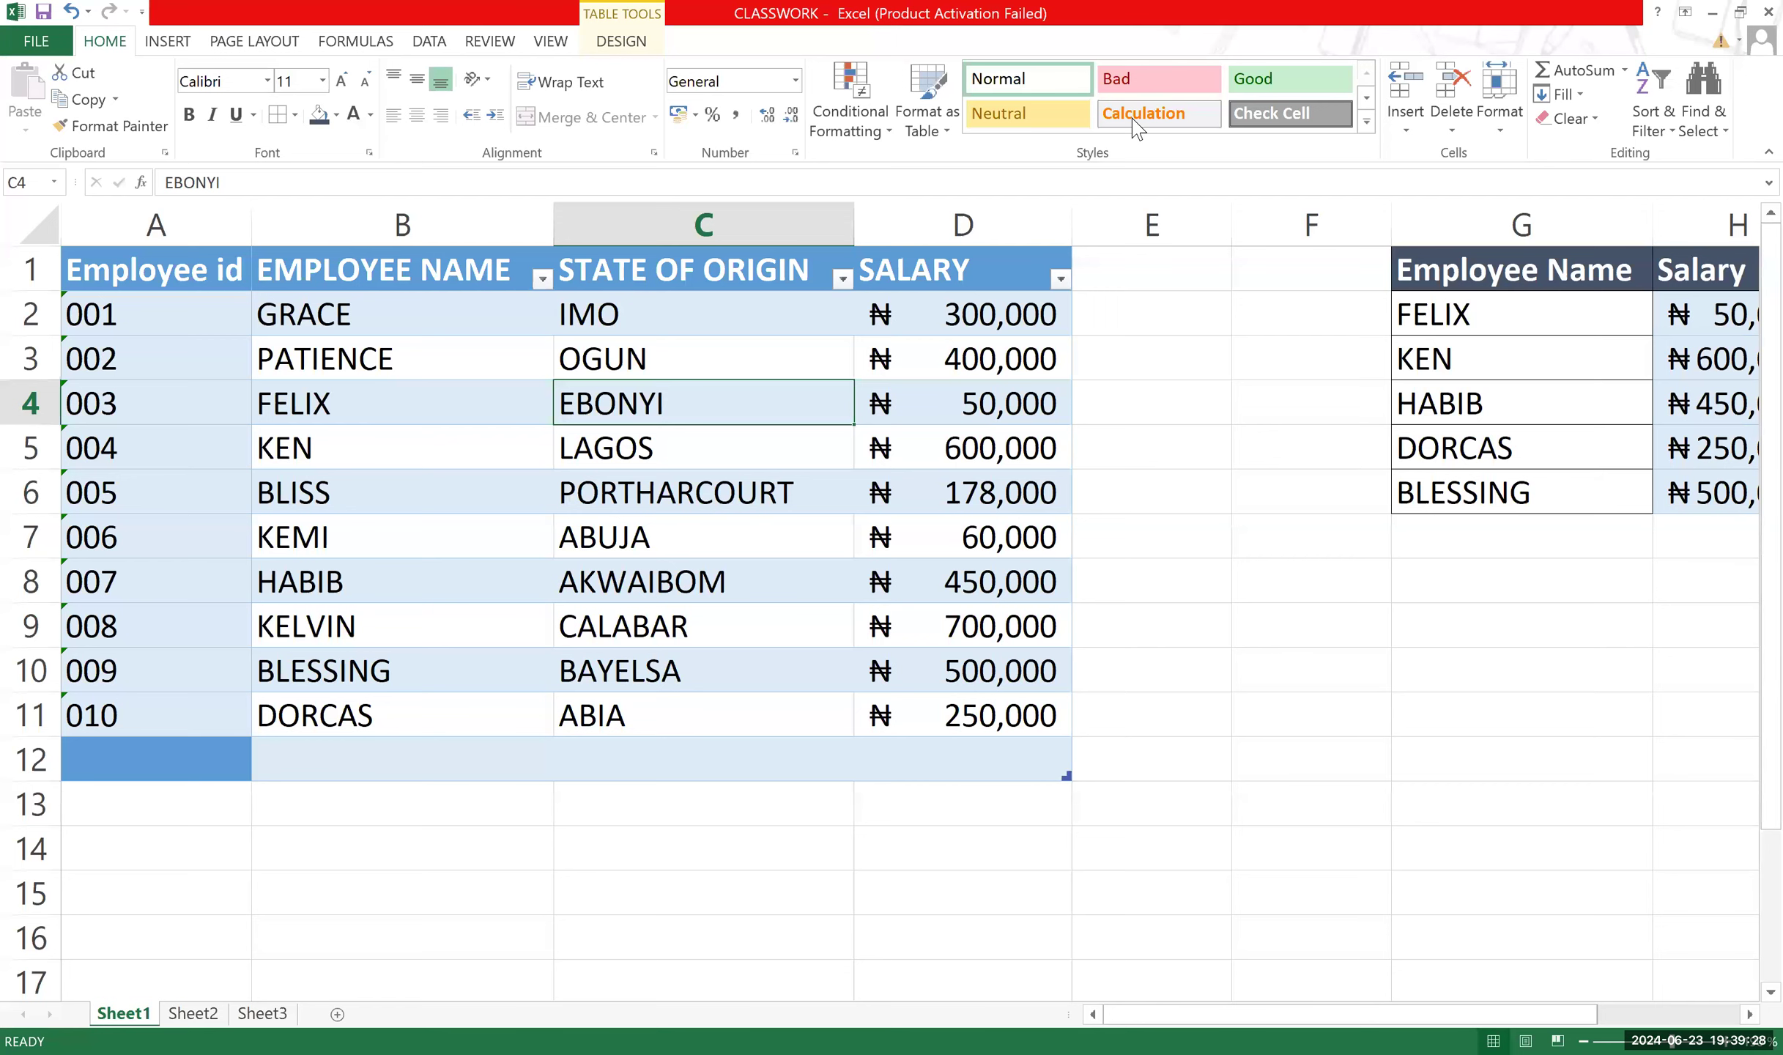
left_click_drag(1537, 1015, 1663, 1004)
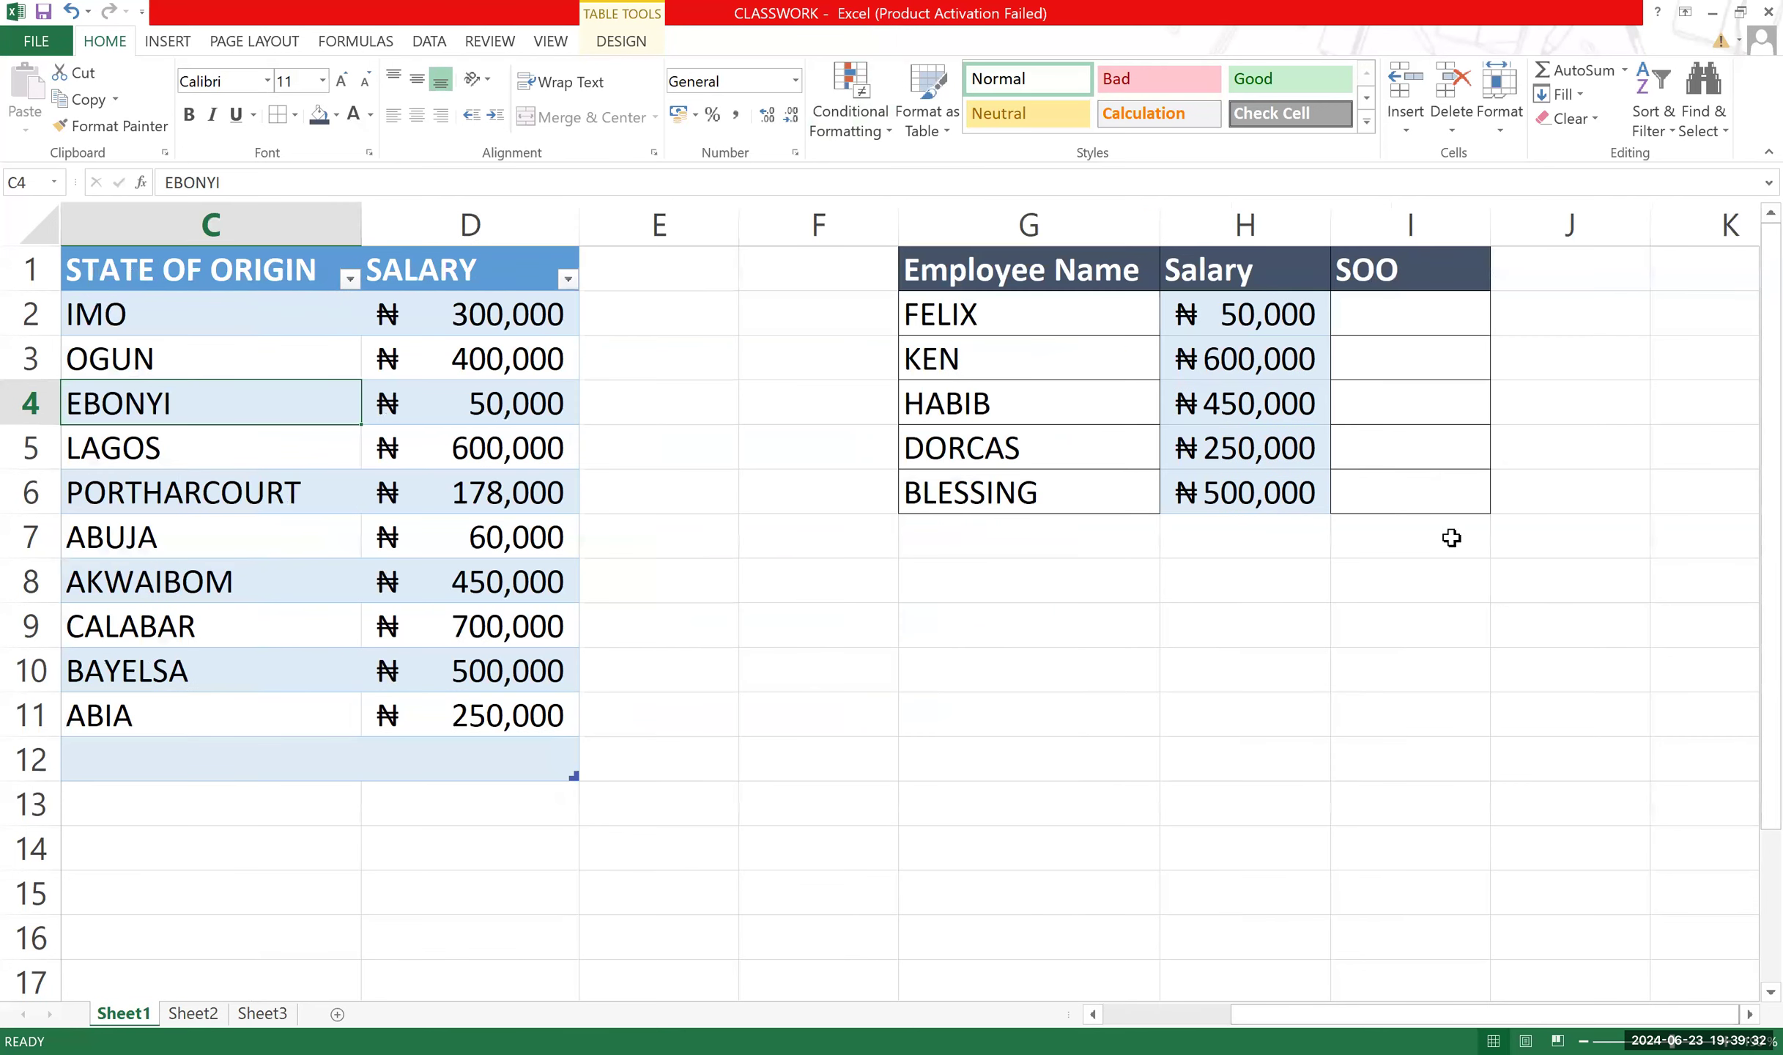
left_click(1410, 346)
double_click(1366, 319)
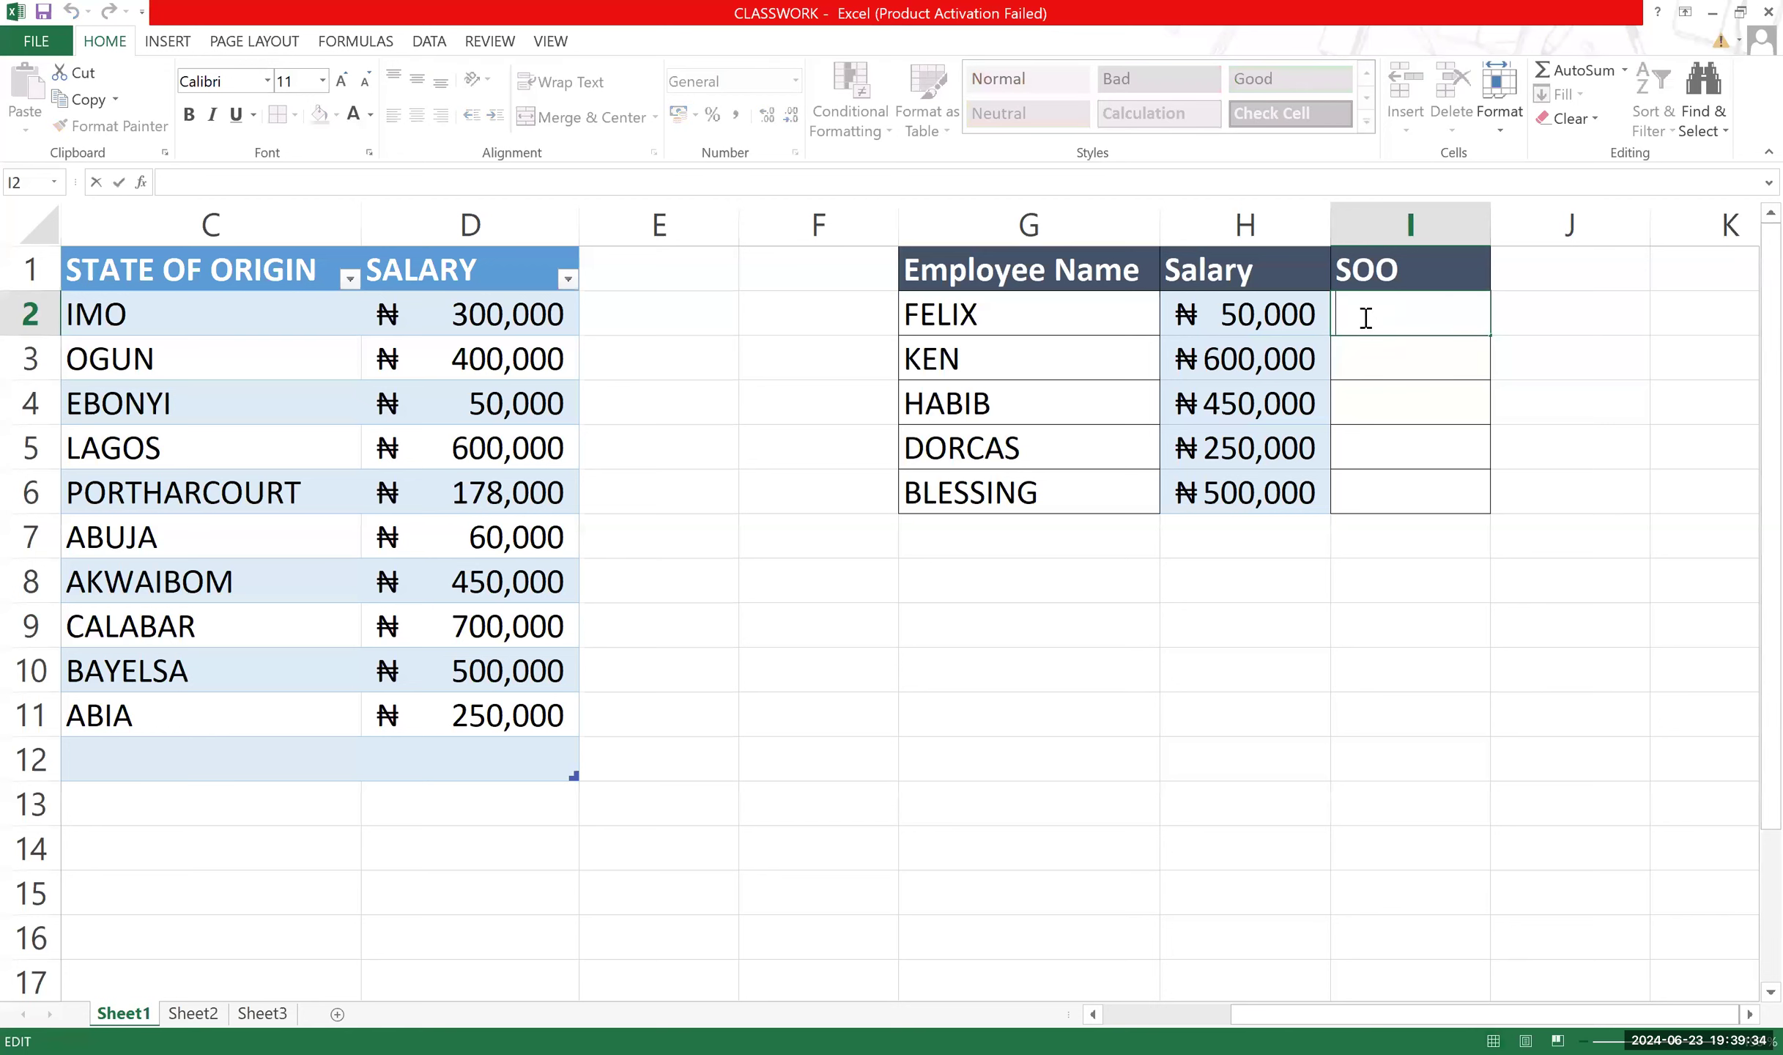
type("=")
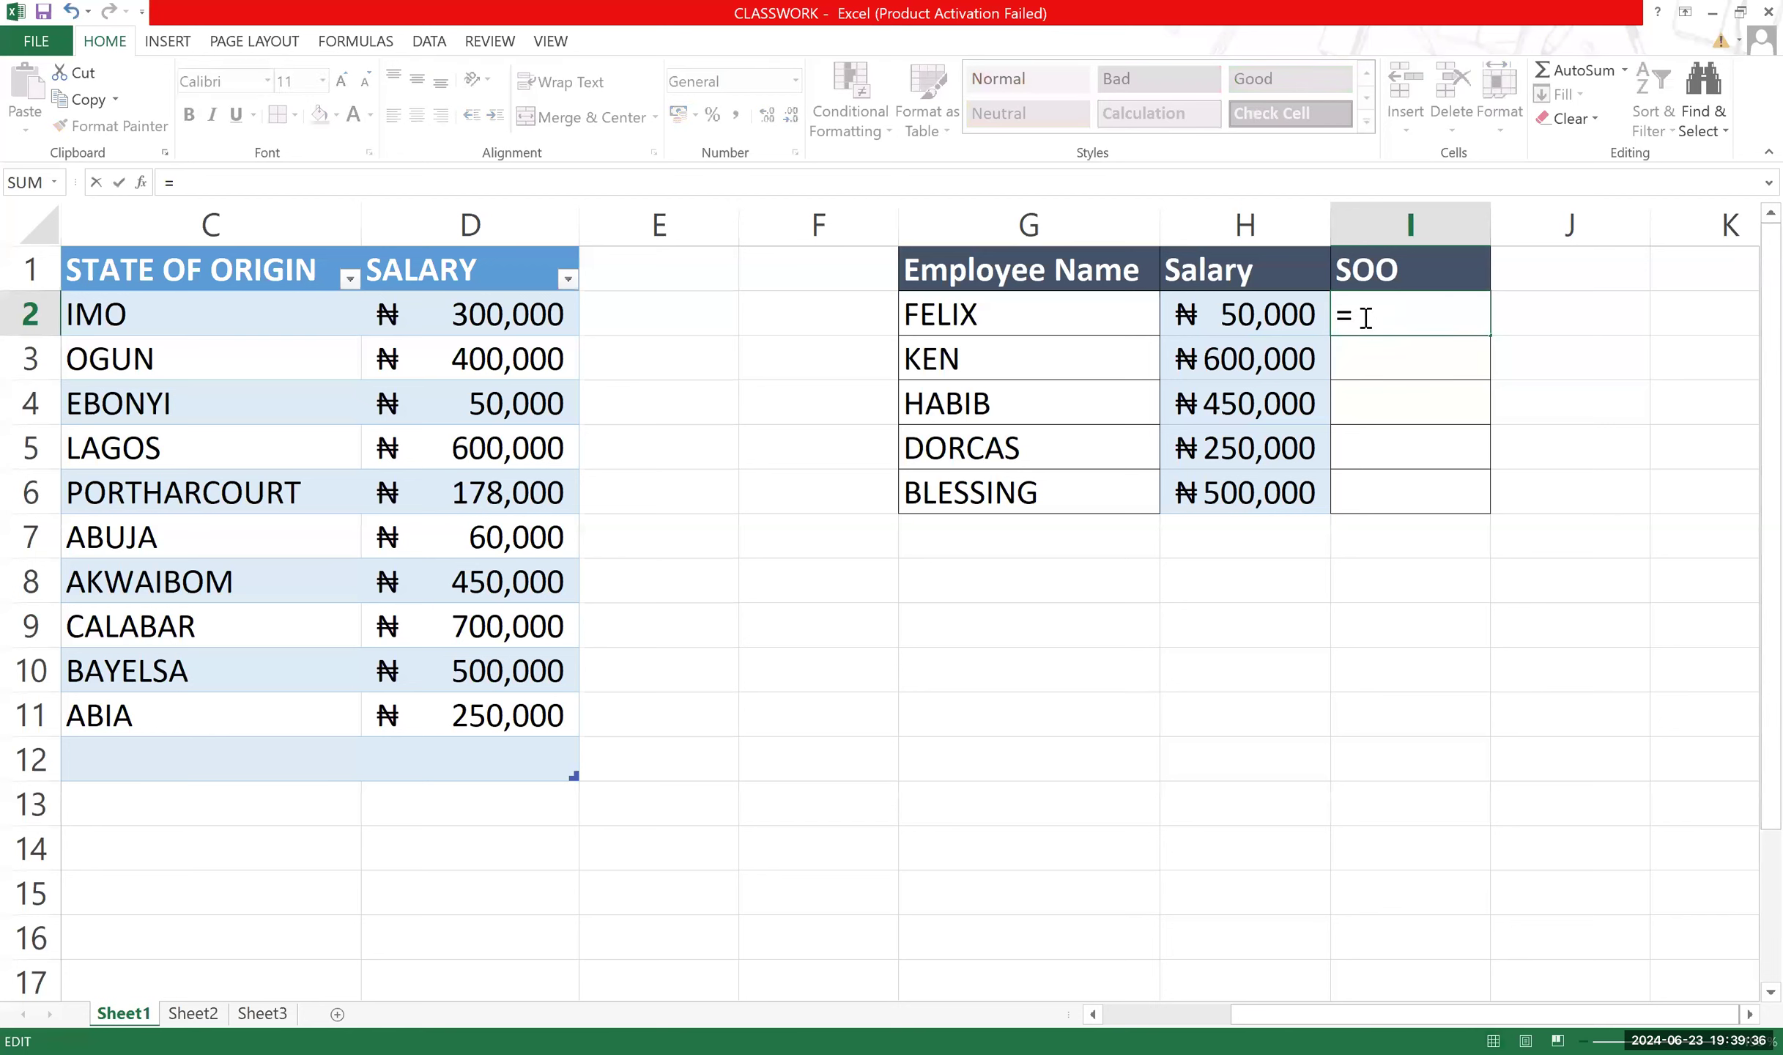
left_click(1198, 320)
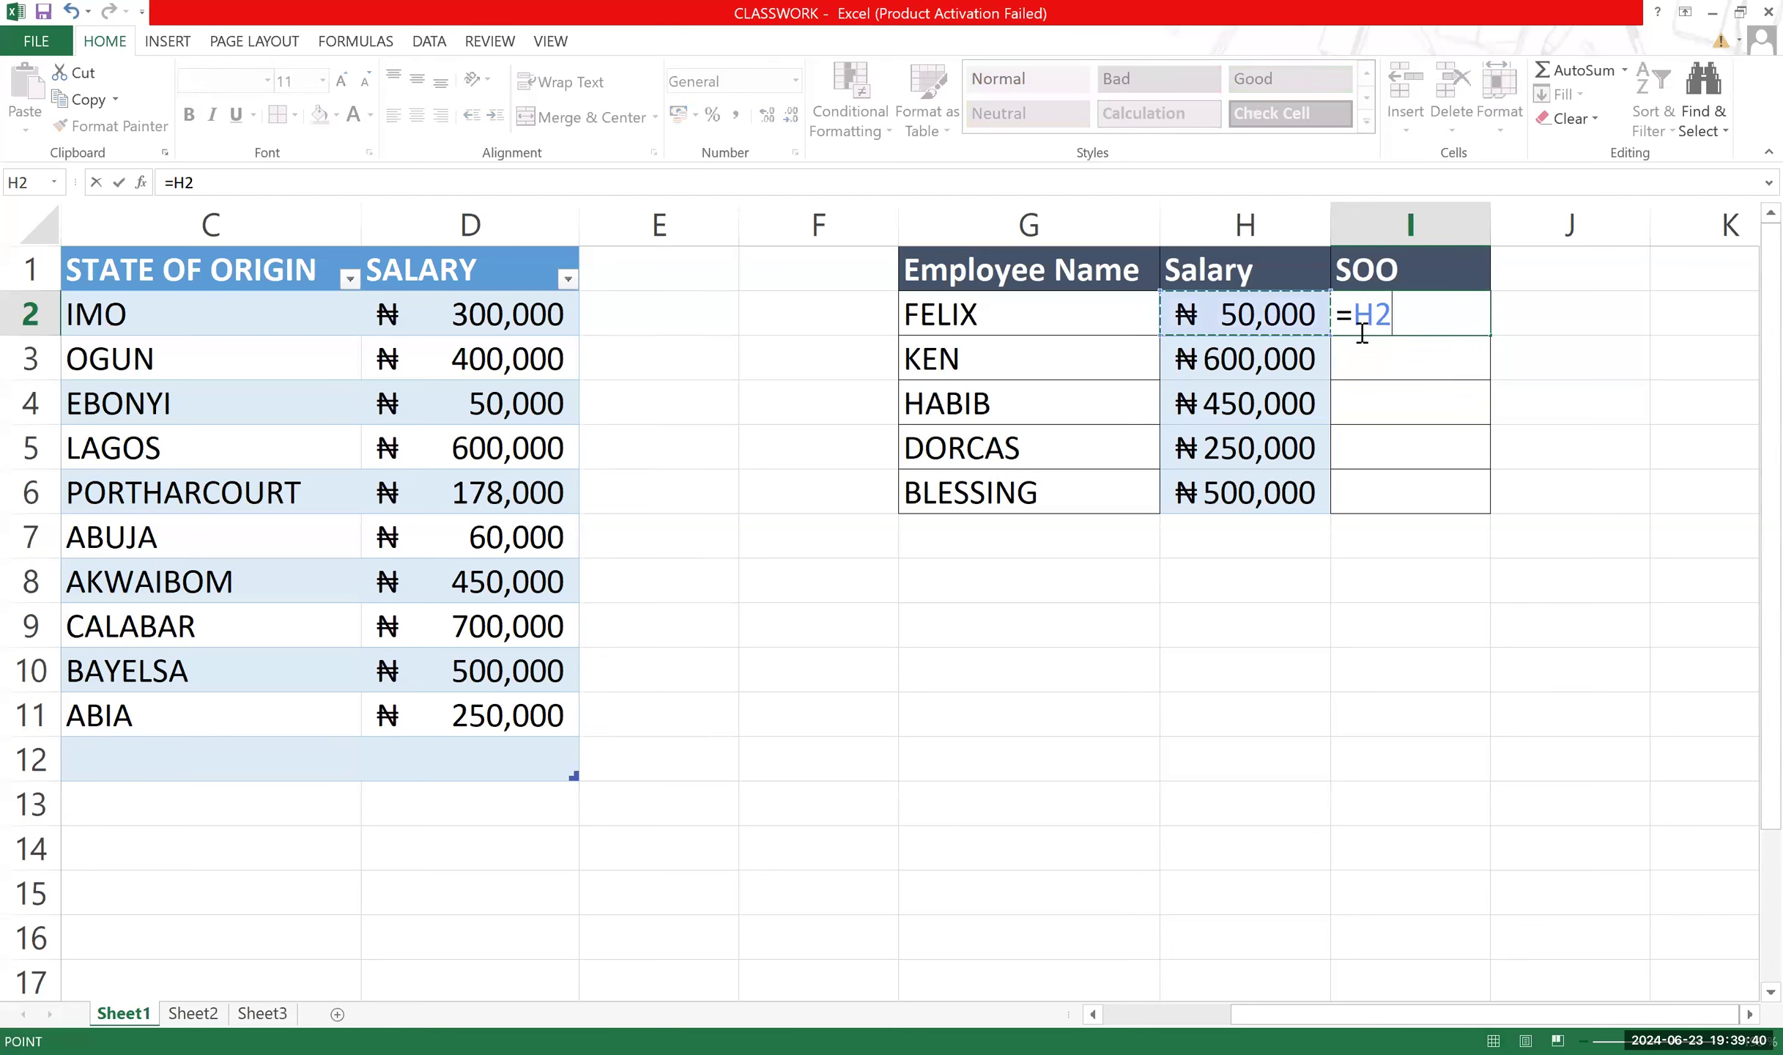
key("Escape")
Copy the VLOOKUP formula text from Salary cell H2 into SOO cell I2 with its references unchanged.
left_click(1258, 298)
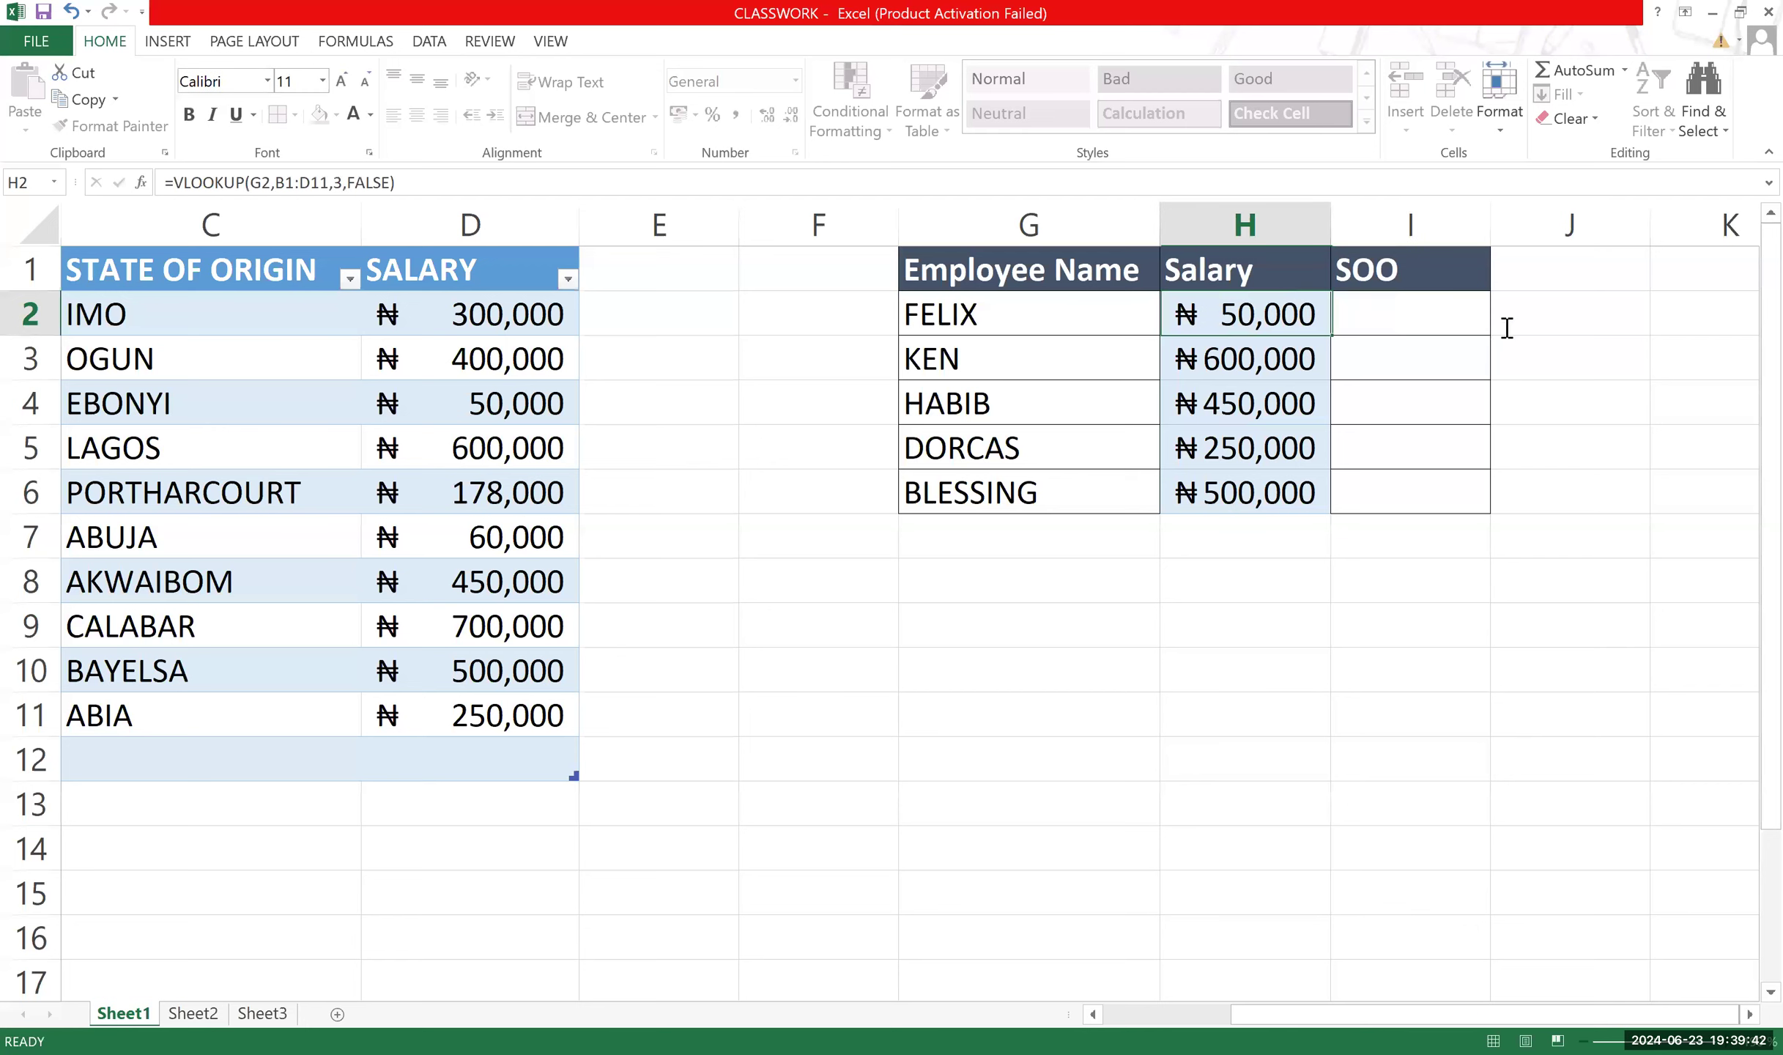
key("F2")
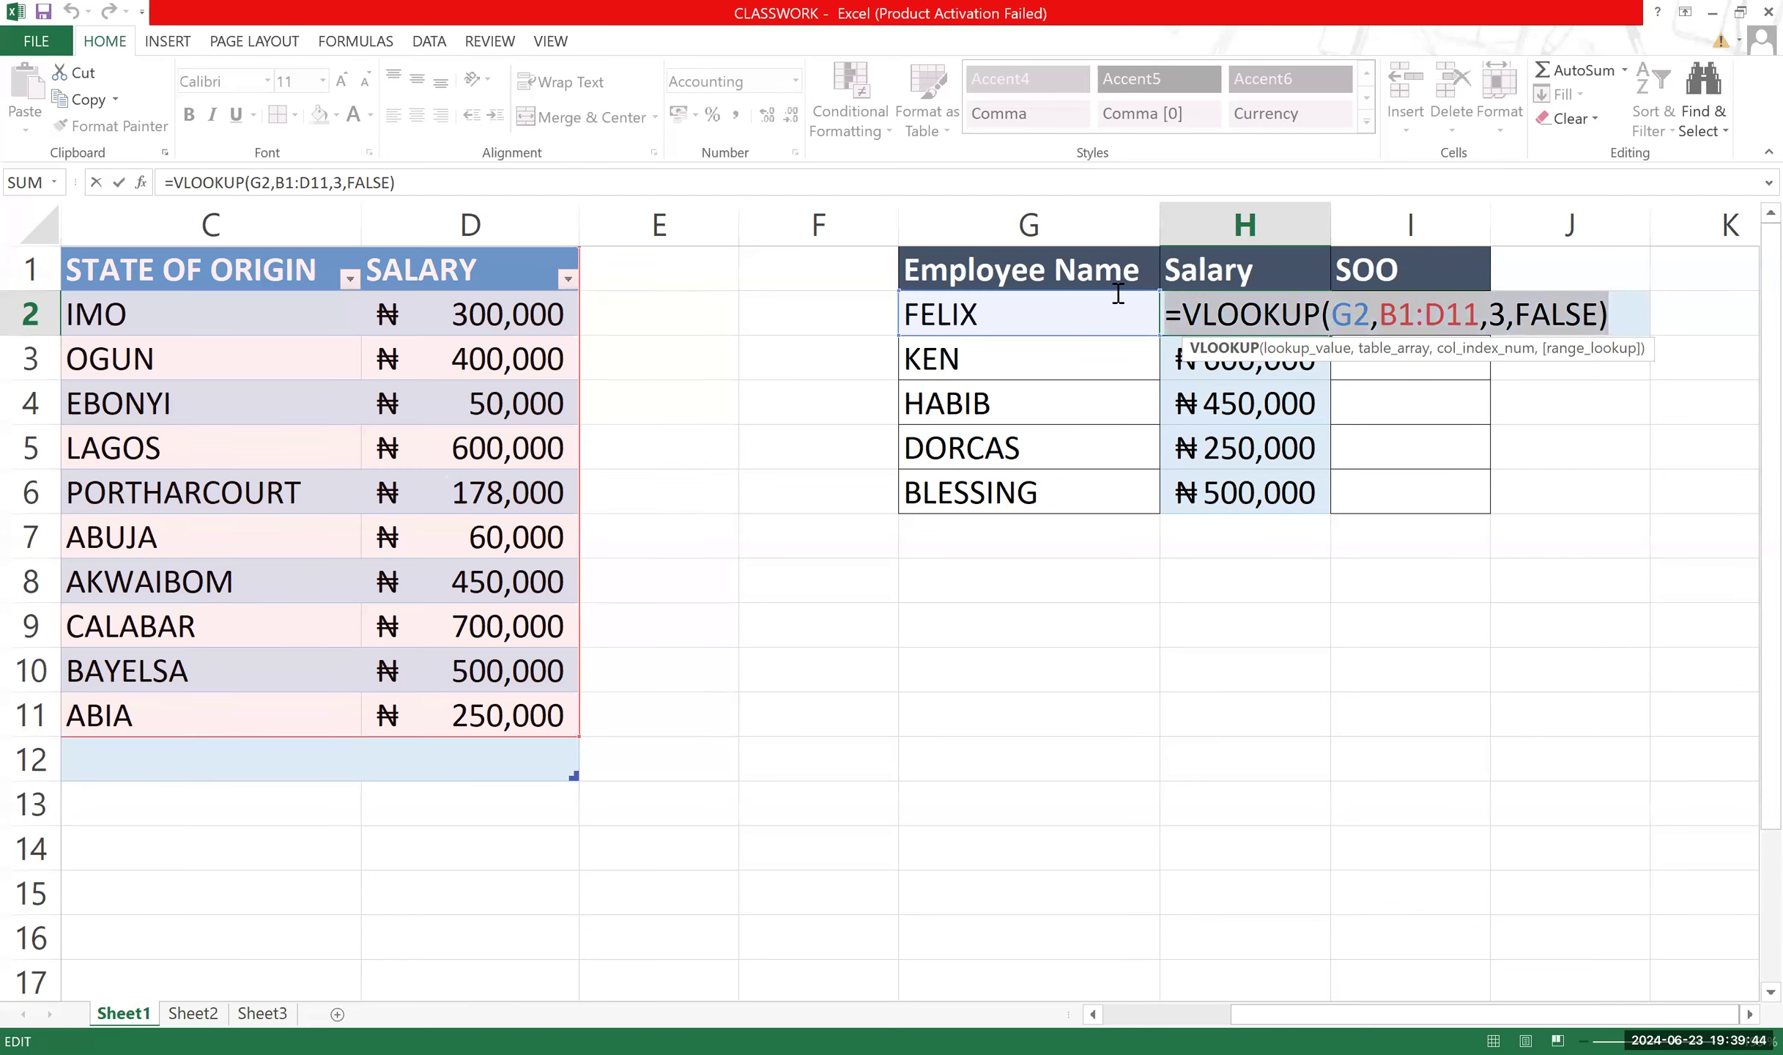
key("ctrl+c")
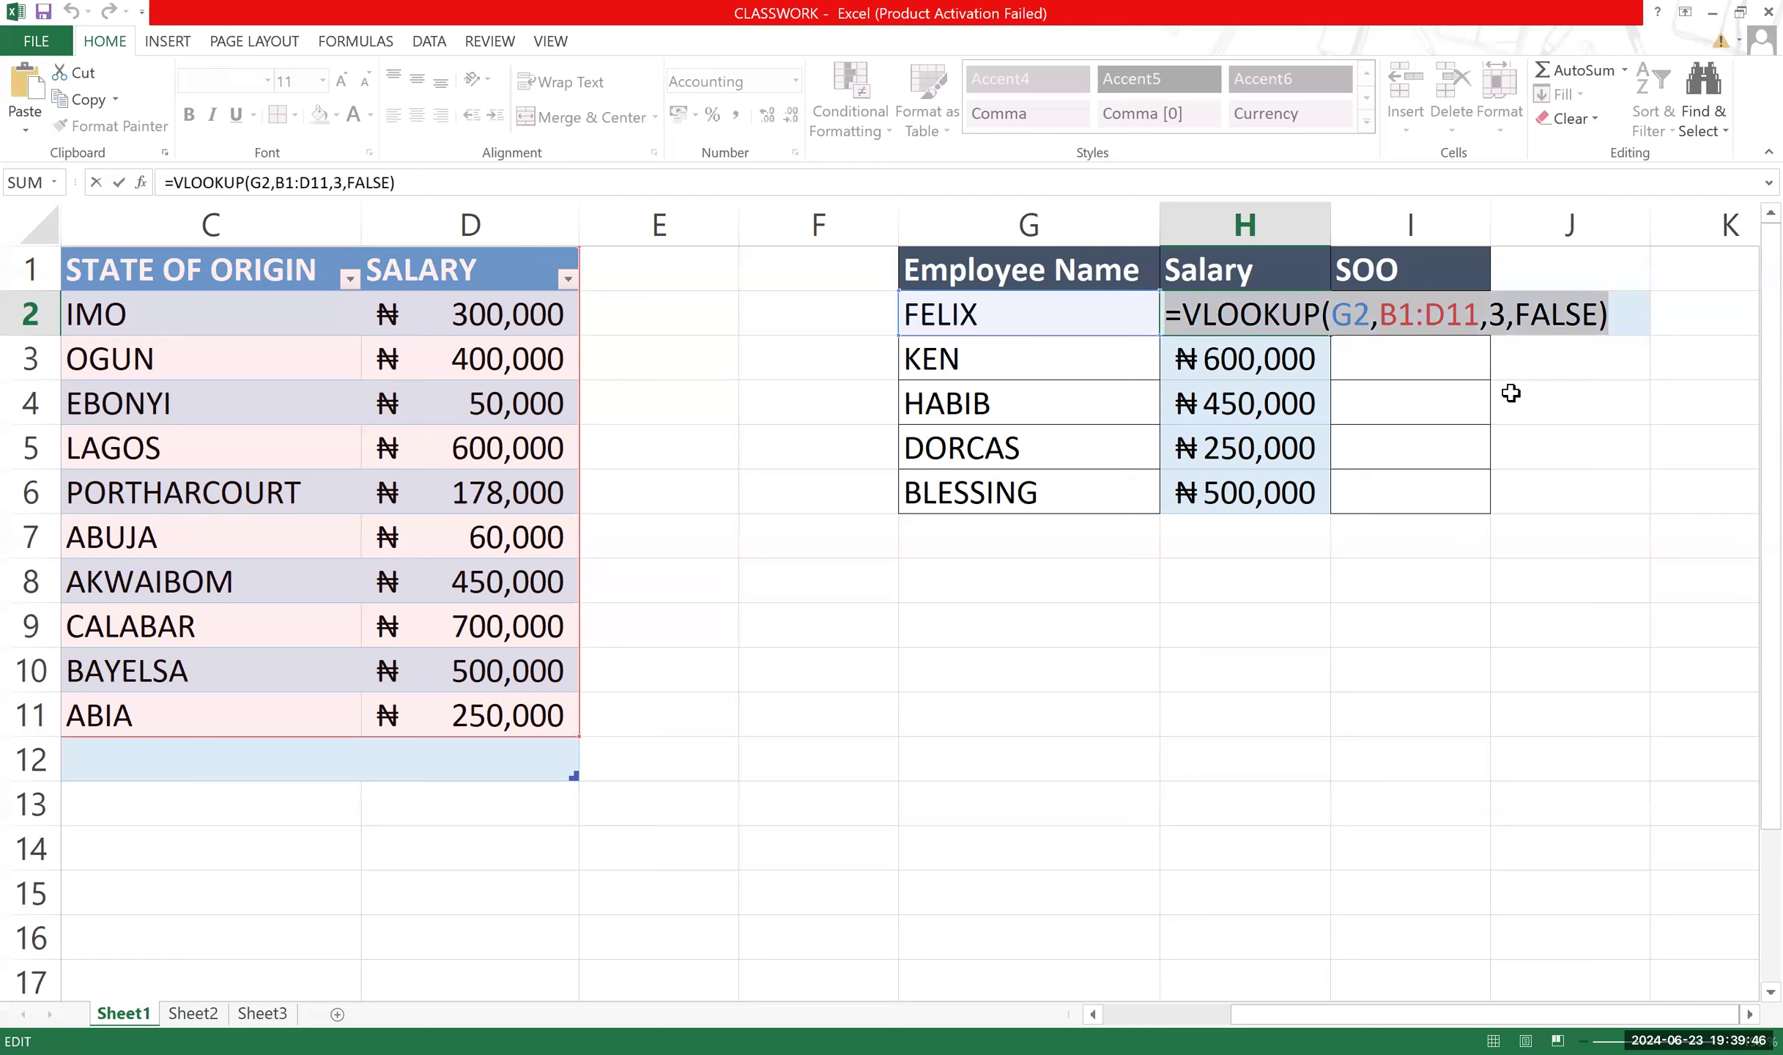
key("Escape")
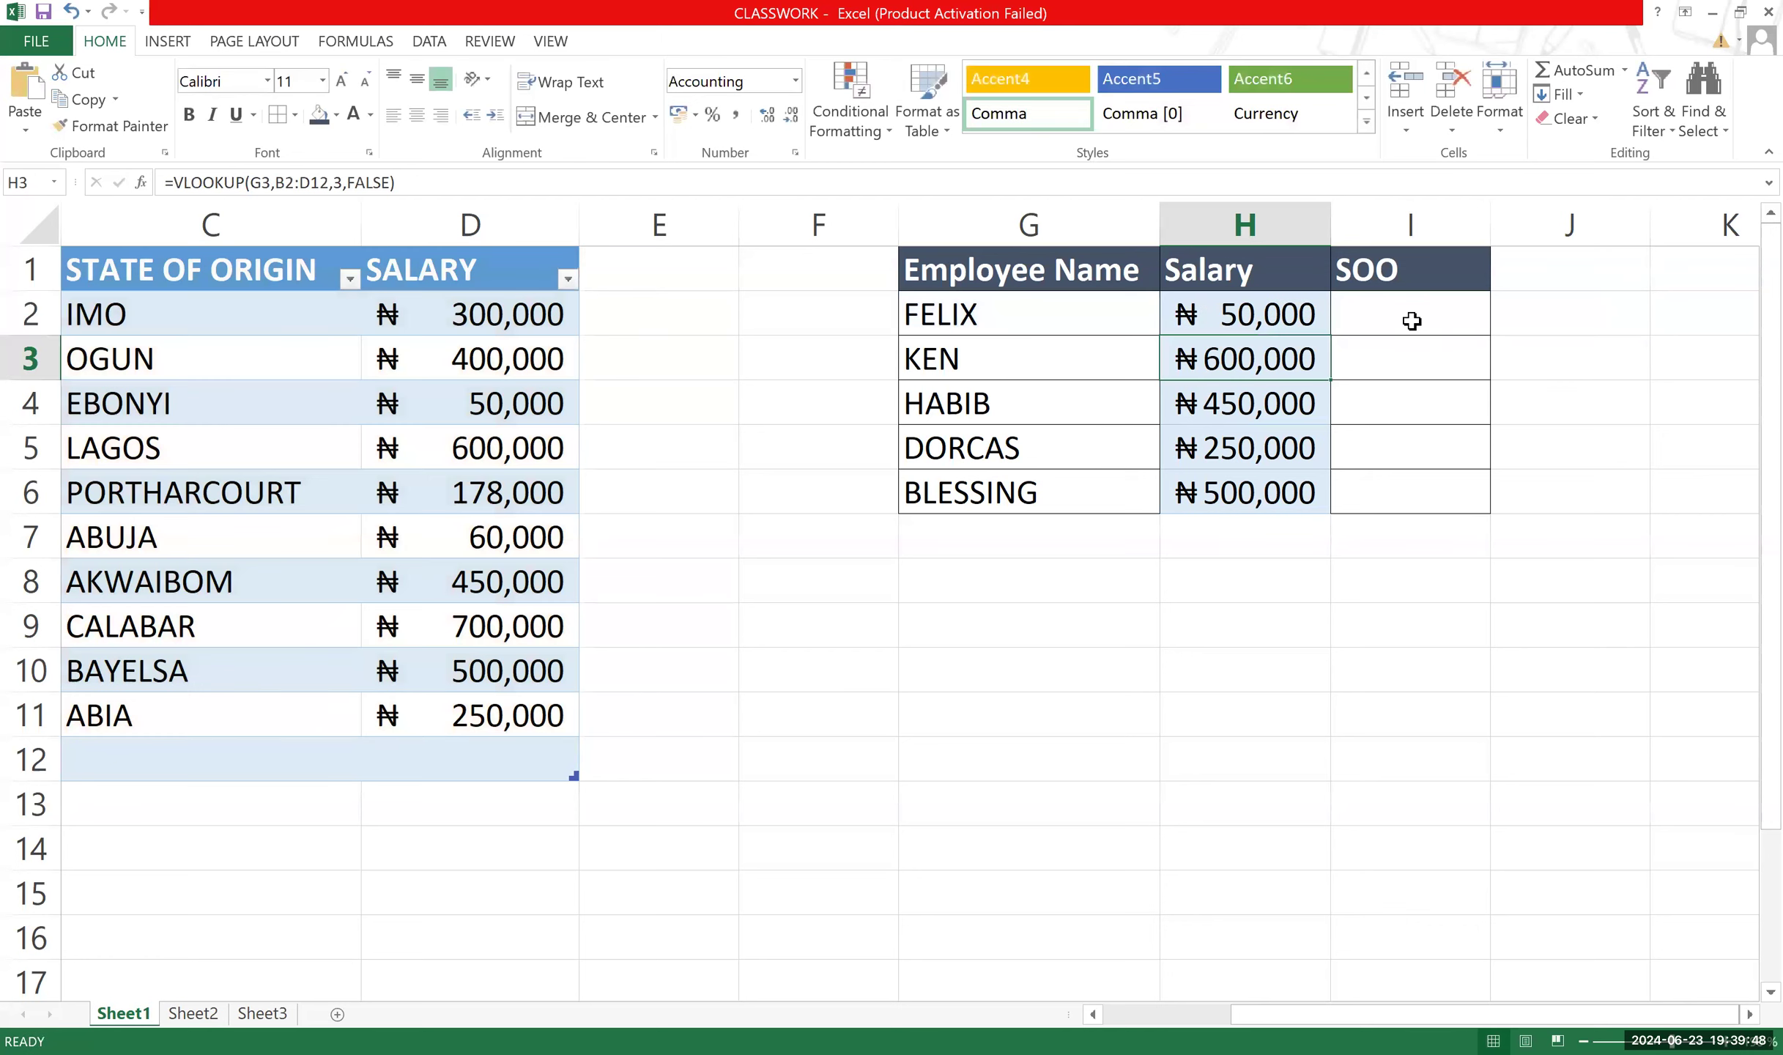
double_click(1410, 321)
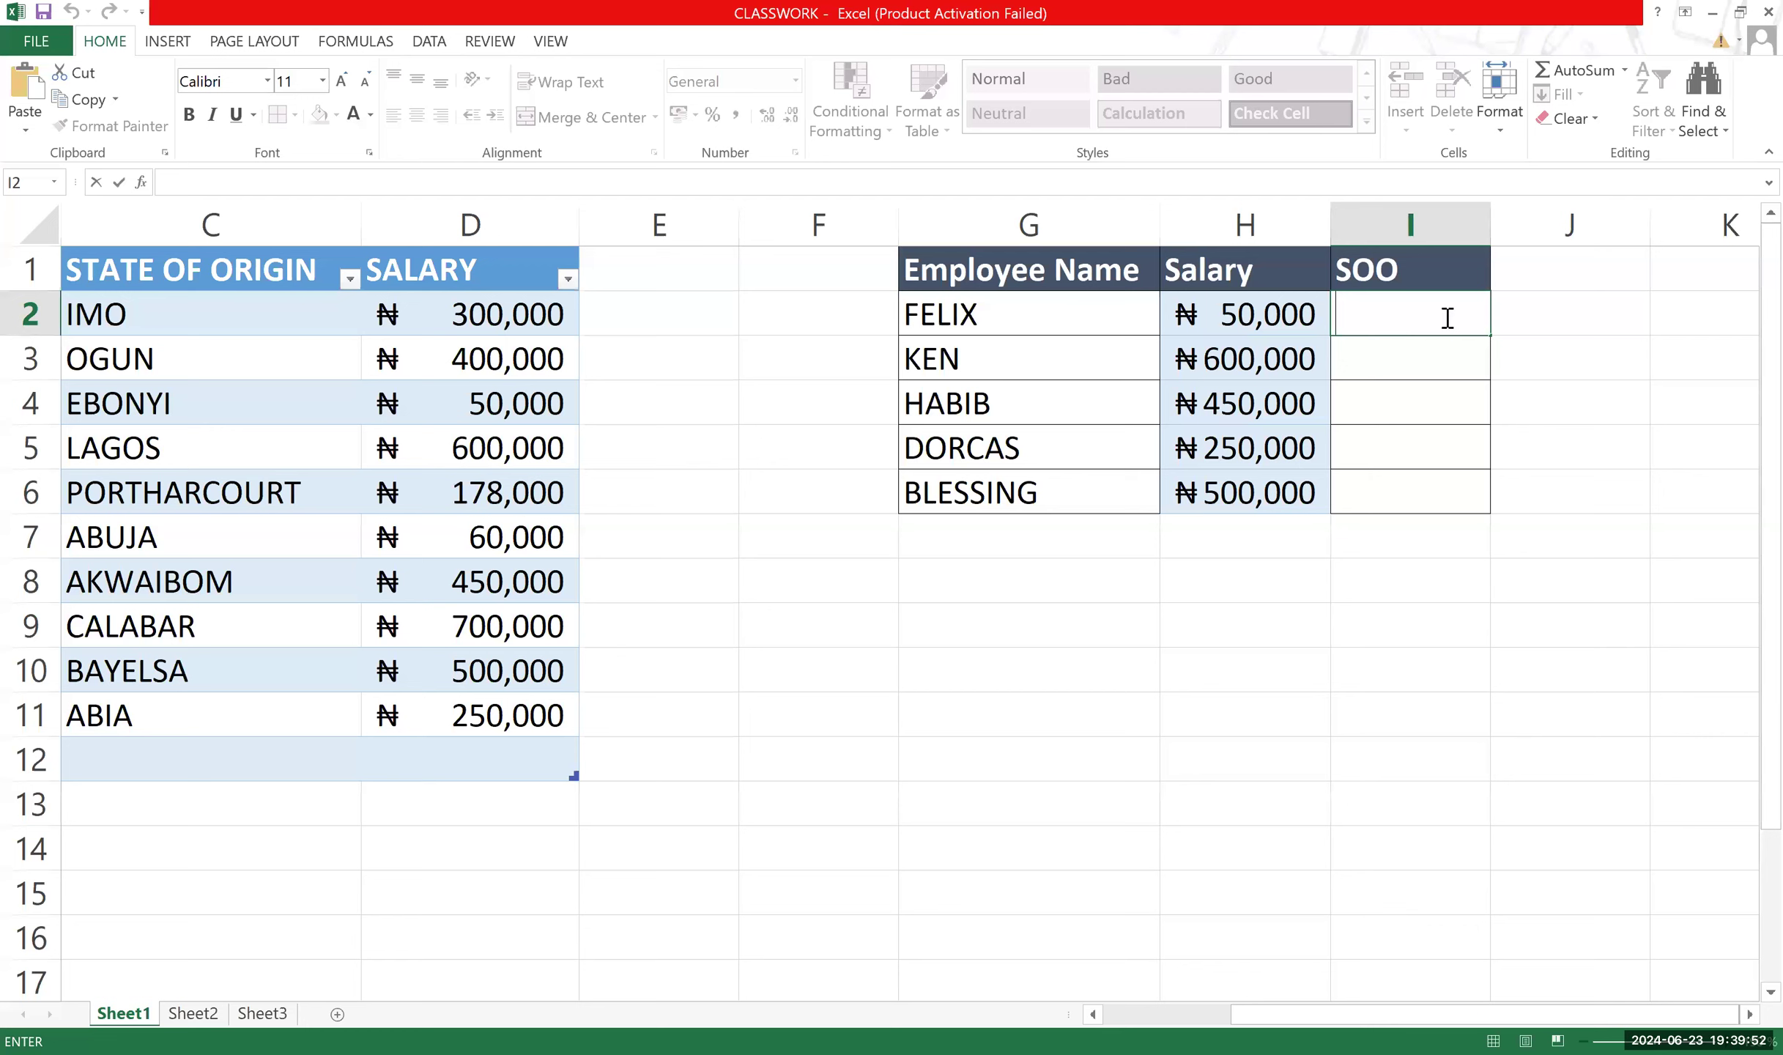
key("ctrl+v")
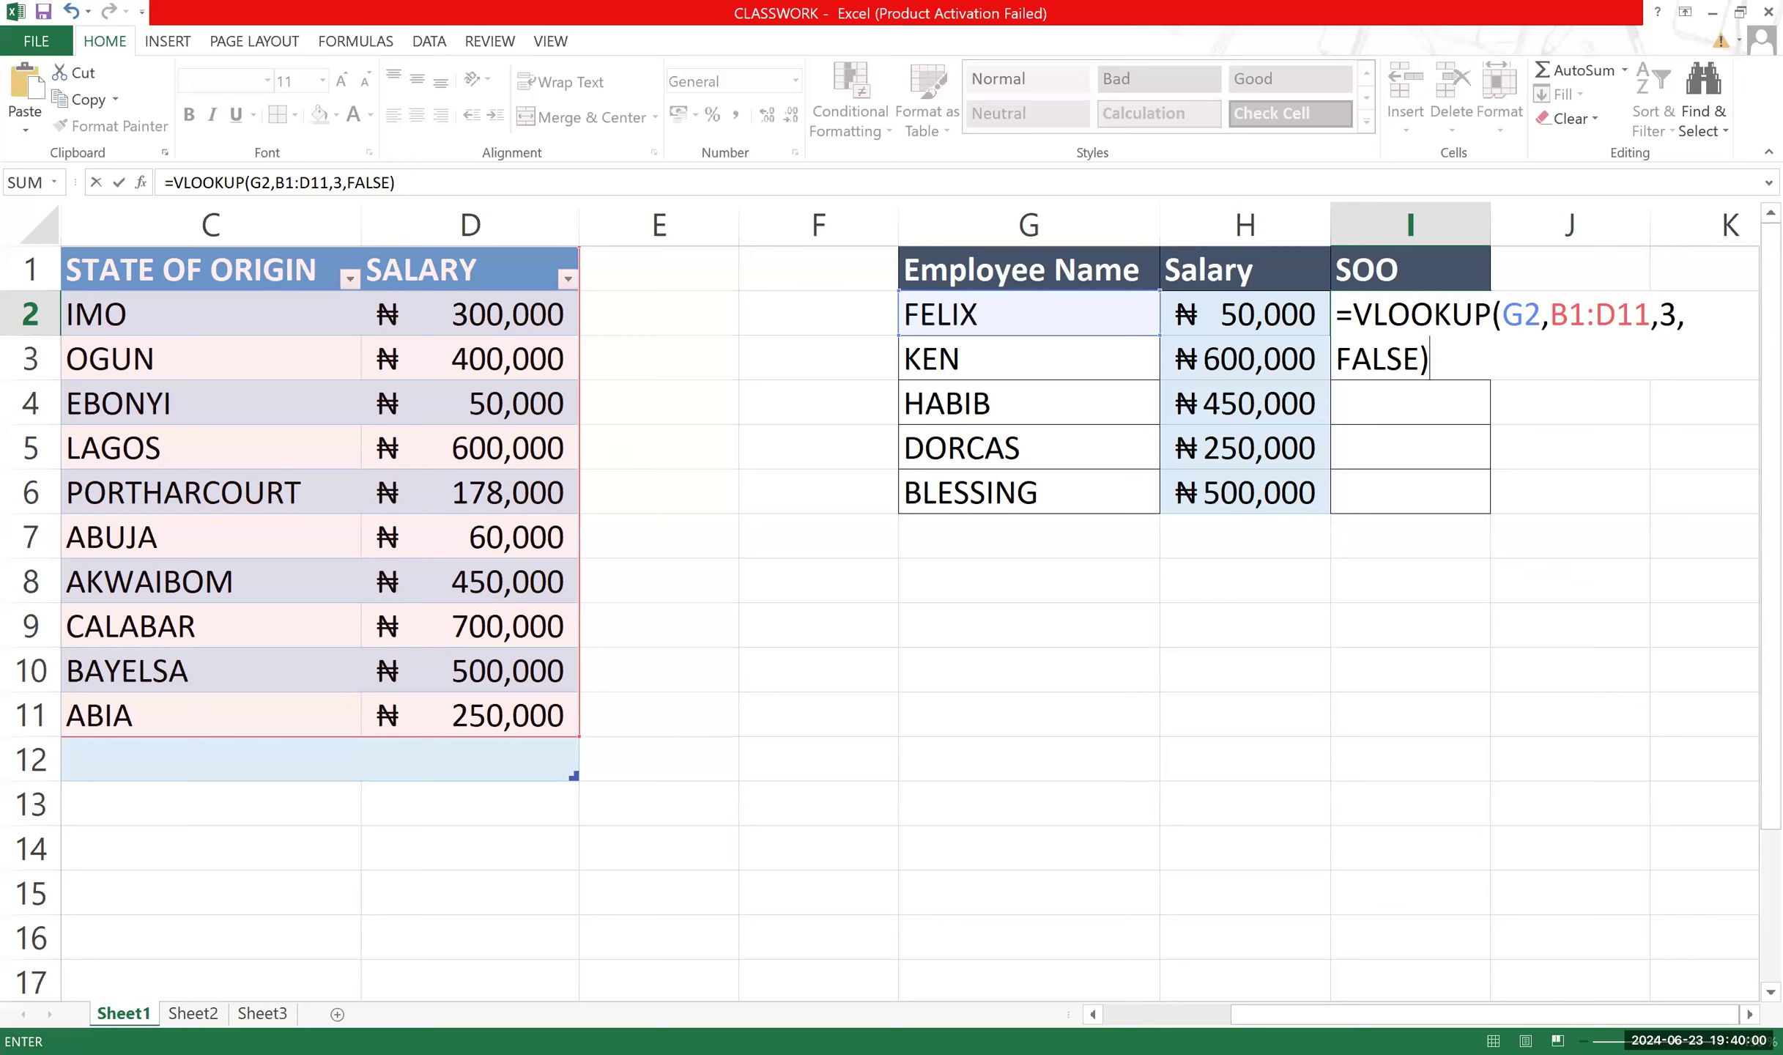
Set the column index in the I2 VLOOKUP formula to 2 so it returns the state of origin.
mouse_move(1312, 1014)
left_mouse_down()
mouse_move(1184, 1015)
mouse_move(1312, 1015)
left_mouse_up()
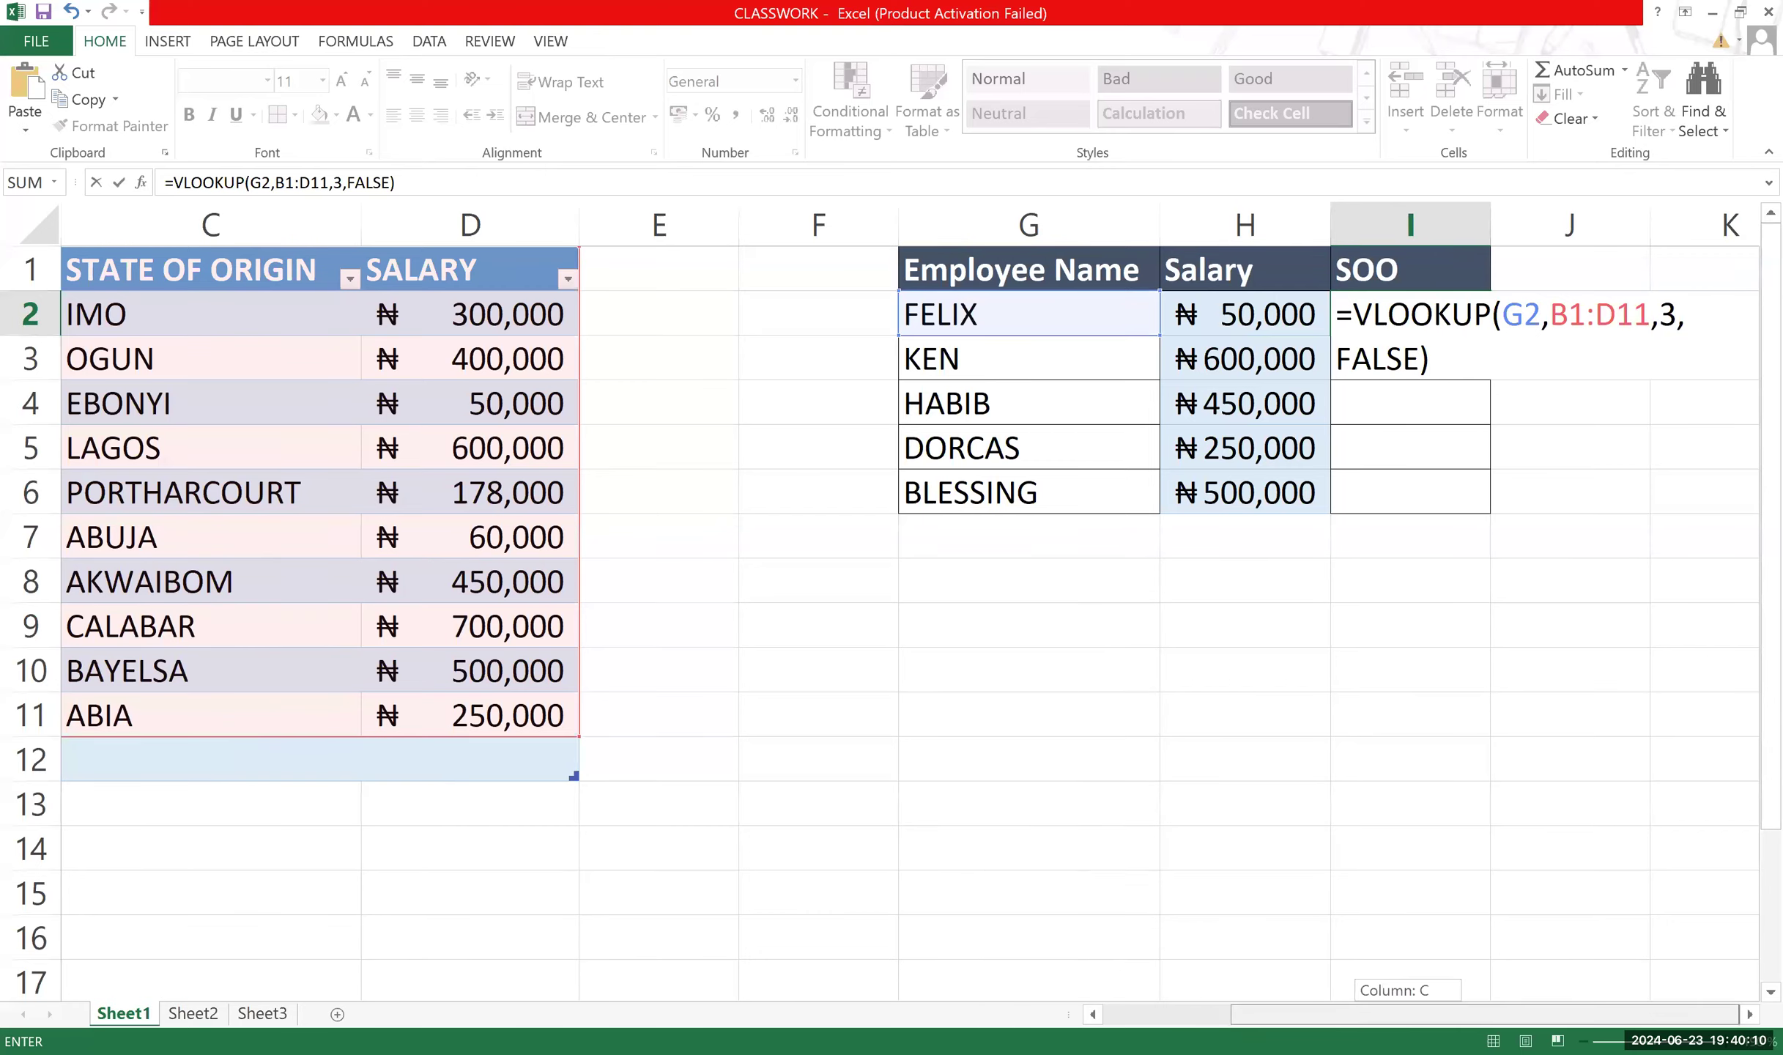
left_click(1679, 312)
key("BackSpace")
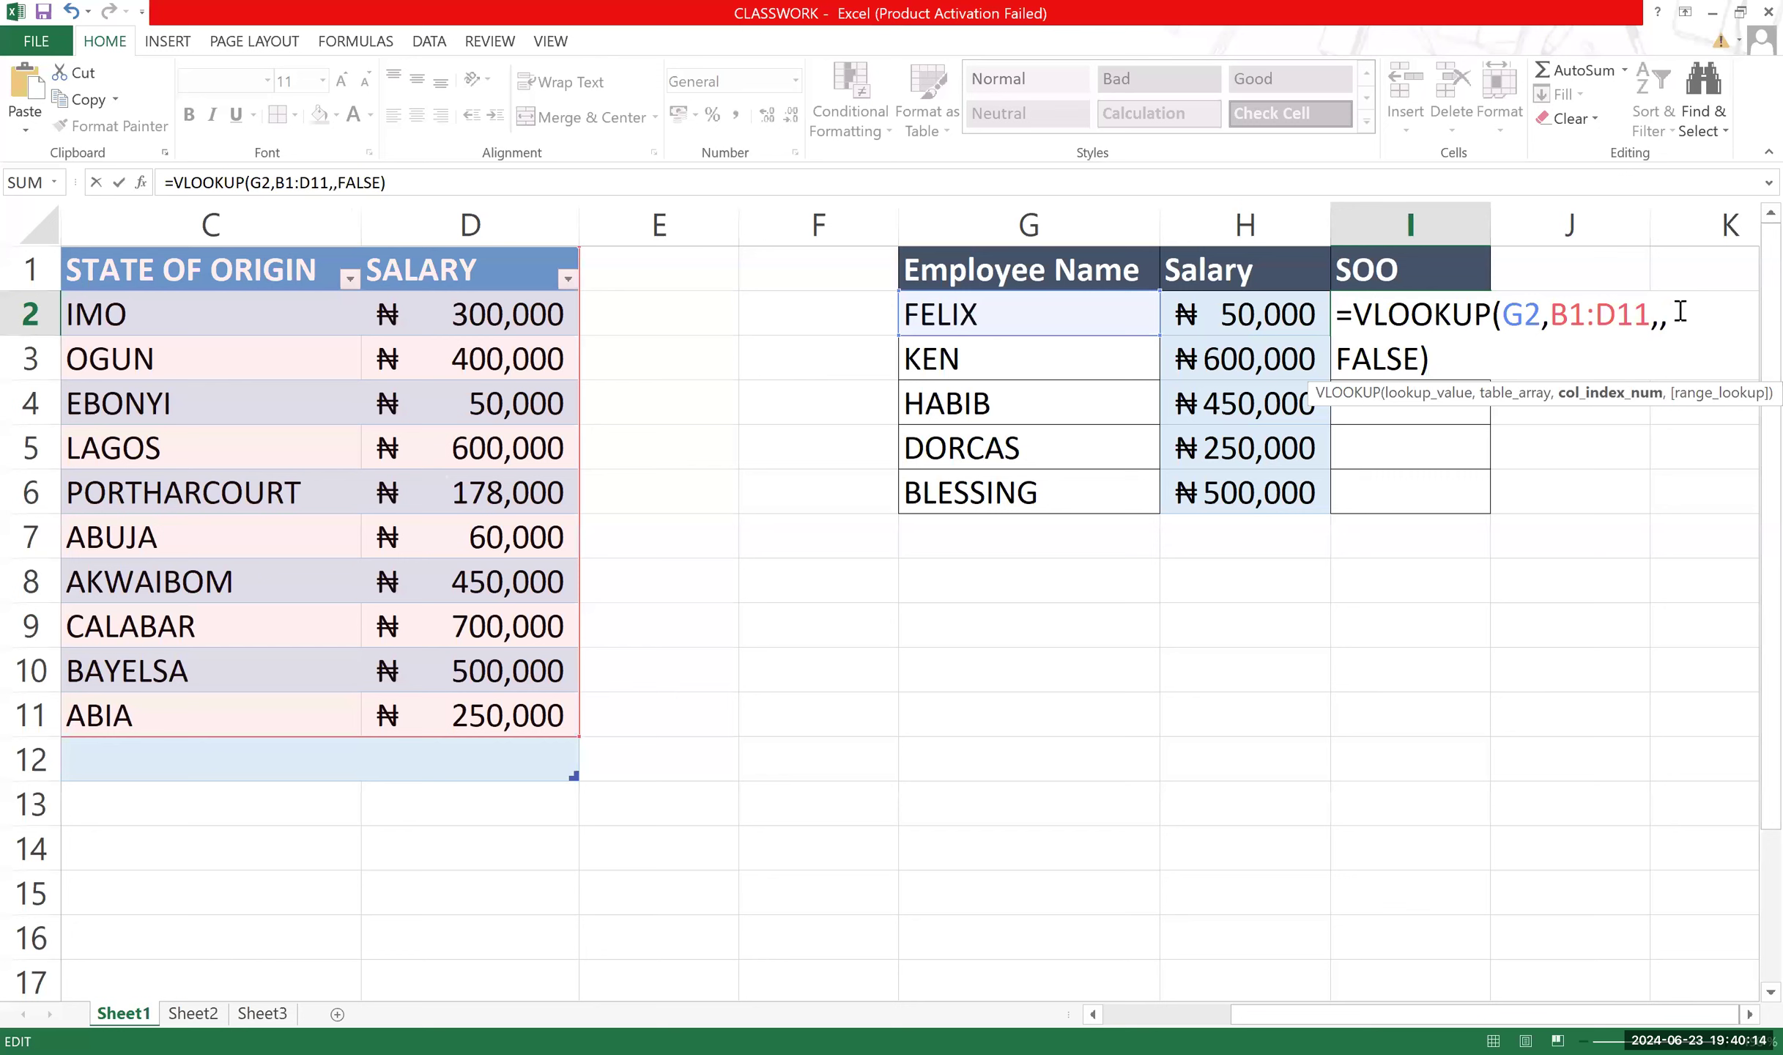
type("2")
key("Return")
Fill the SOO formula from I2 down through I6 and autofit the width of column I.
left_click(1440, 326)
left_click_drag(1491, 335, 1494, 512)
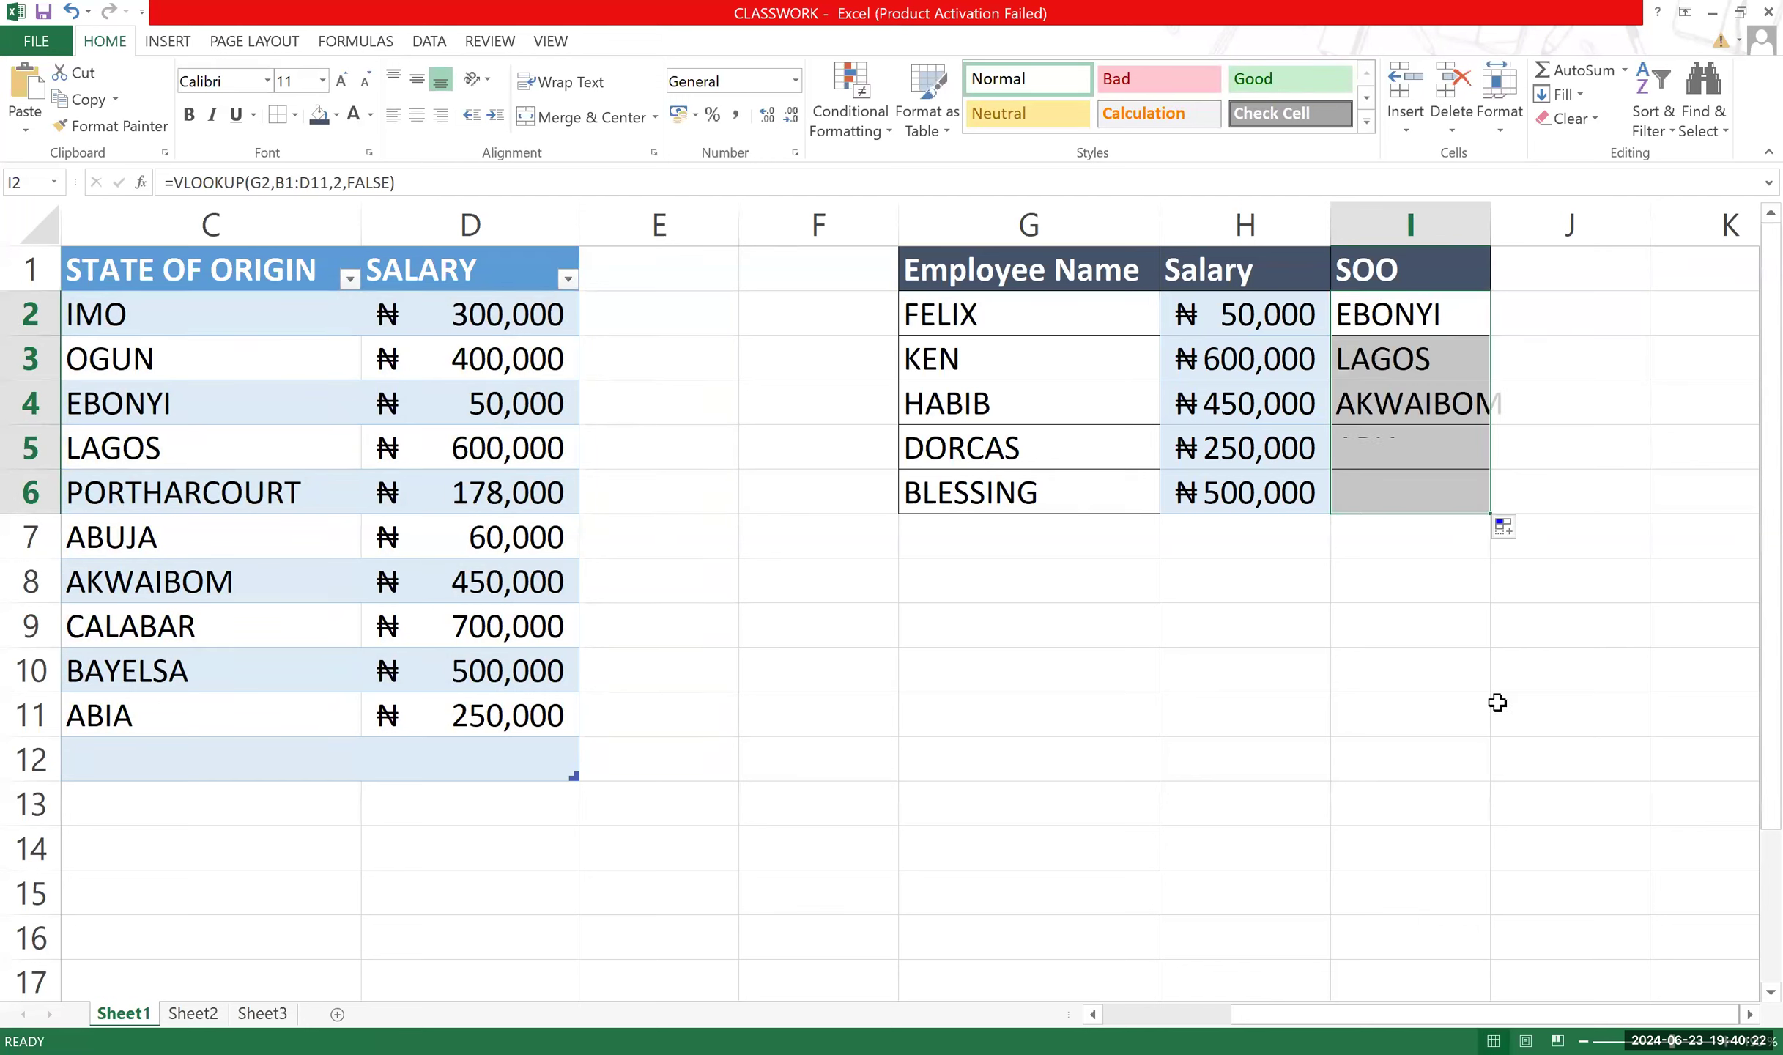
left_click(1499, 705)
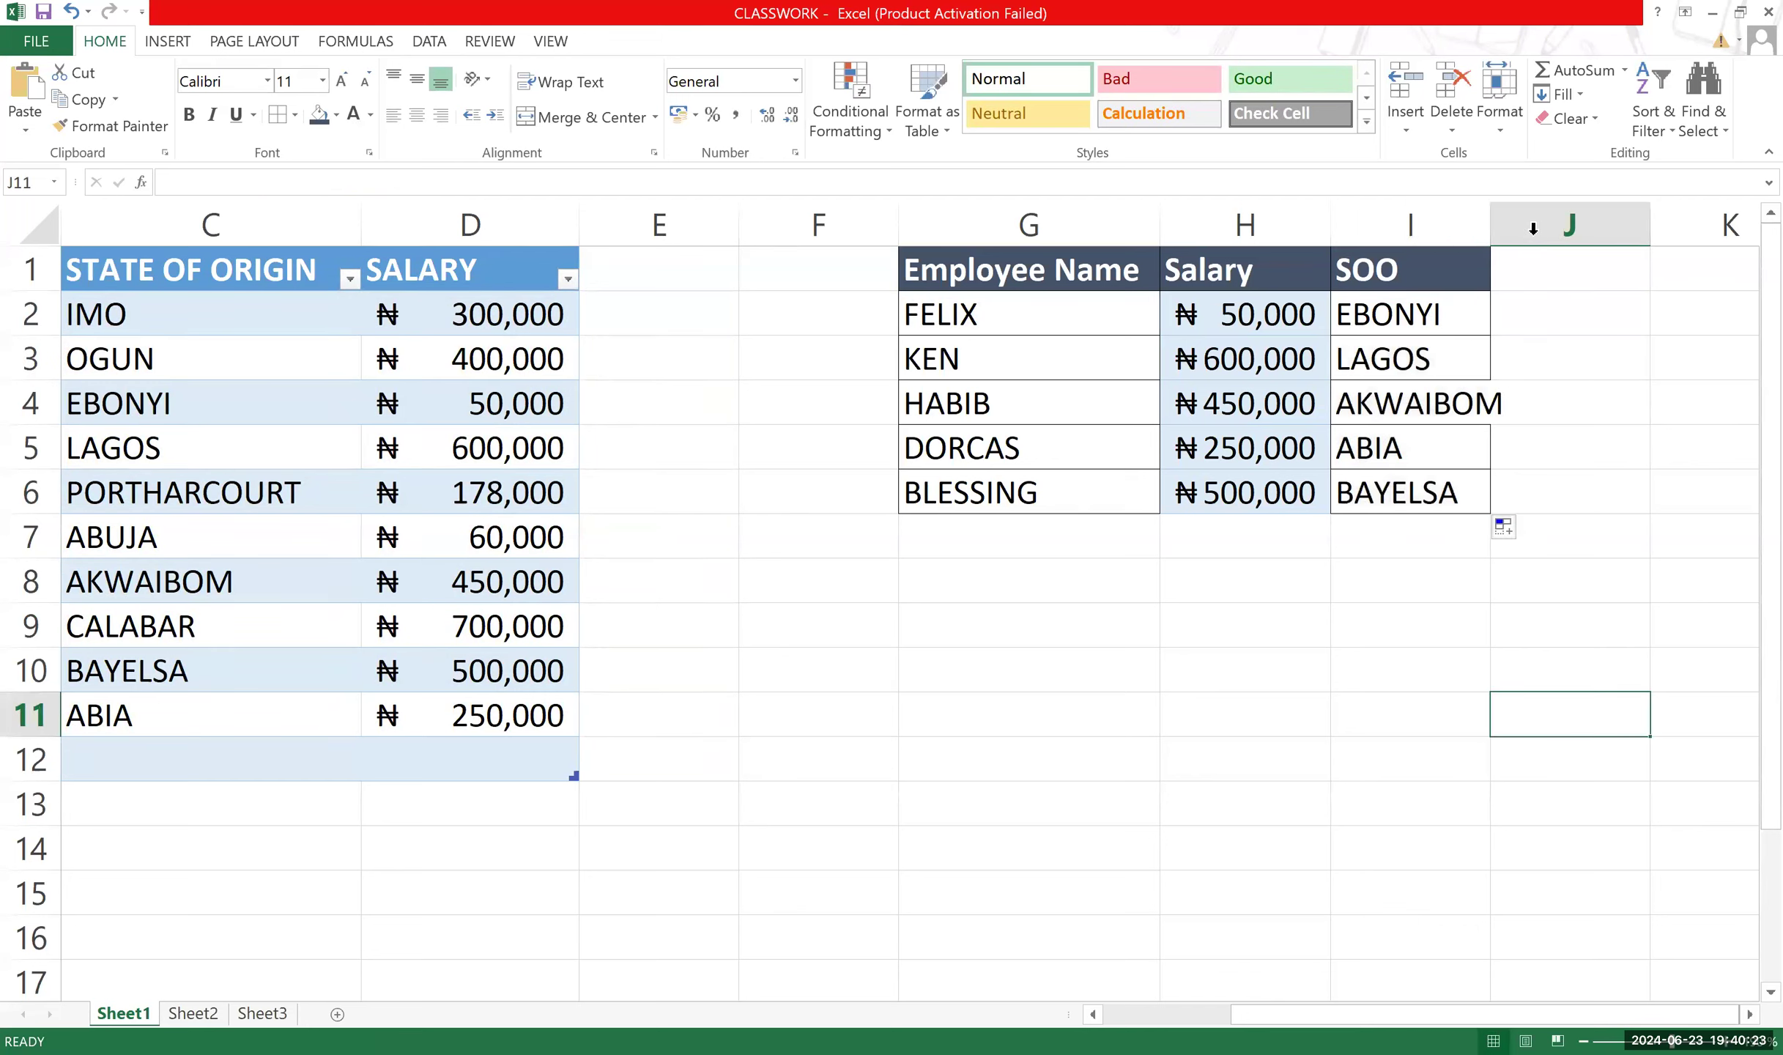
double_click(1487, 228)
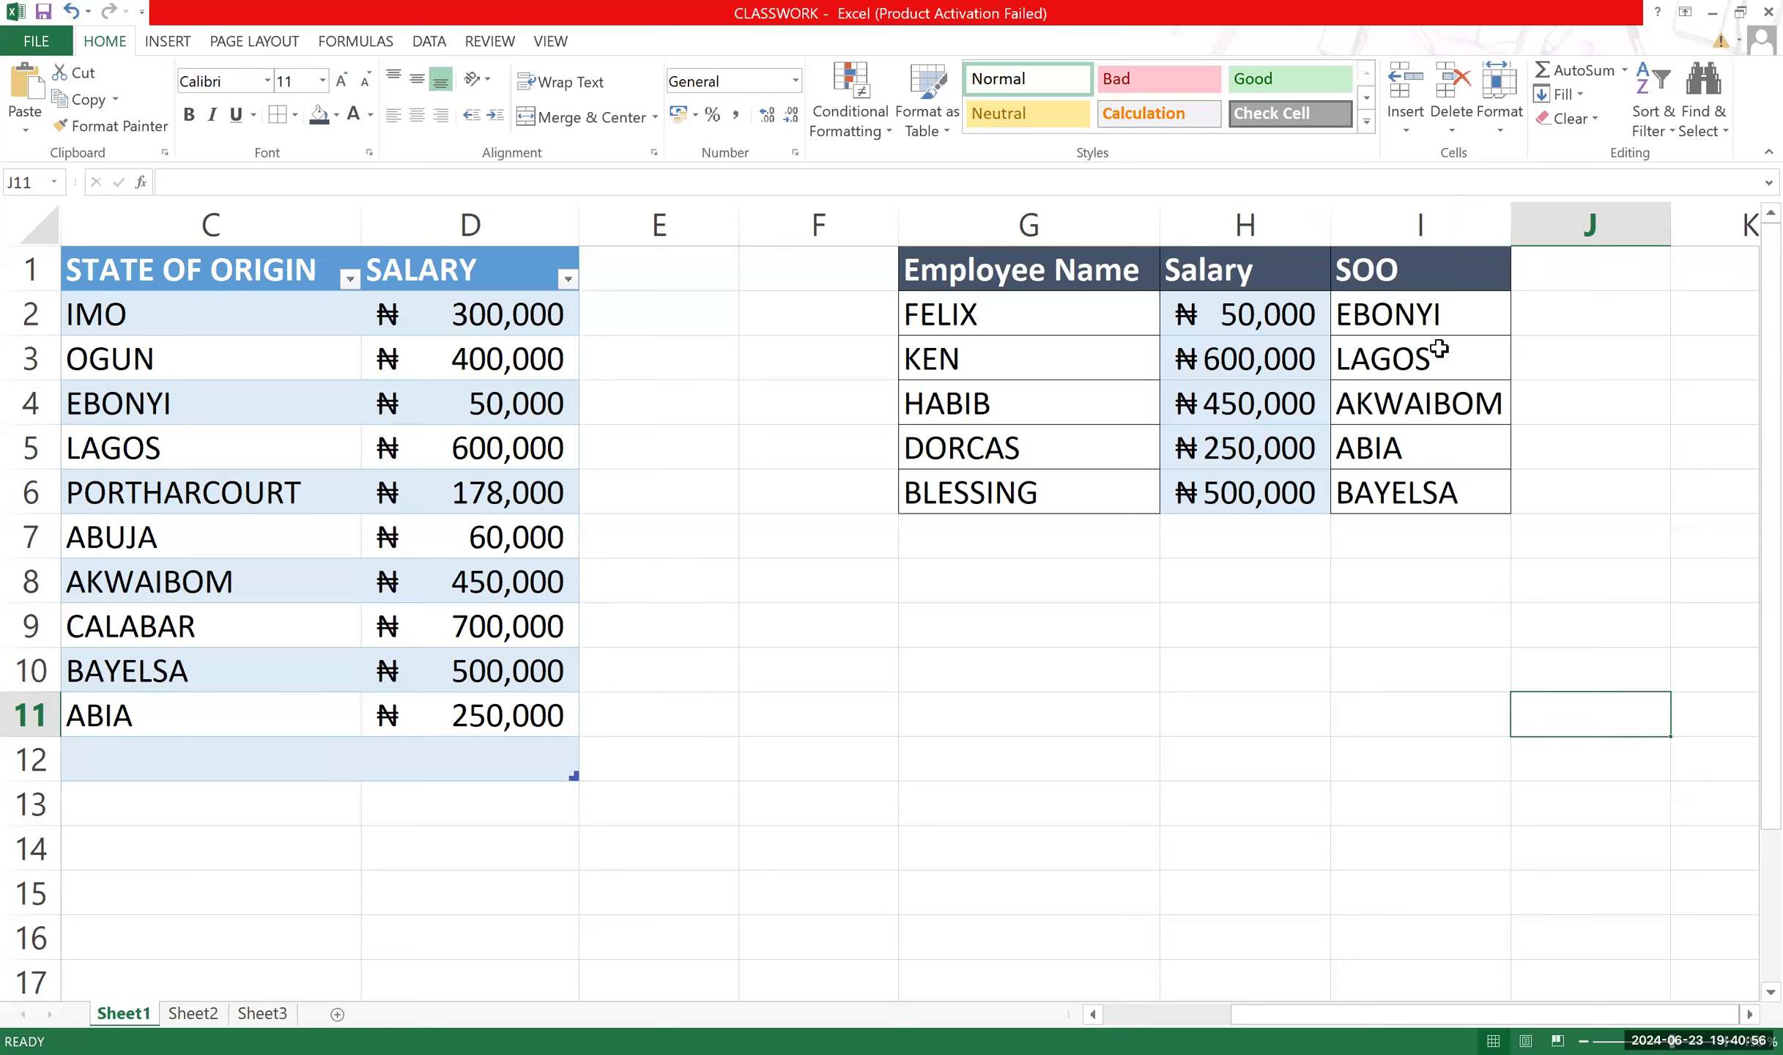
Re-enter the range lookup argument of the VLOOKUP formula in I2 as FALSE for an exact match.
left_click(1427, 315)
double_click(1427, 315)
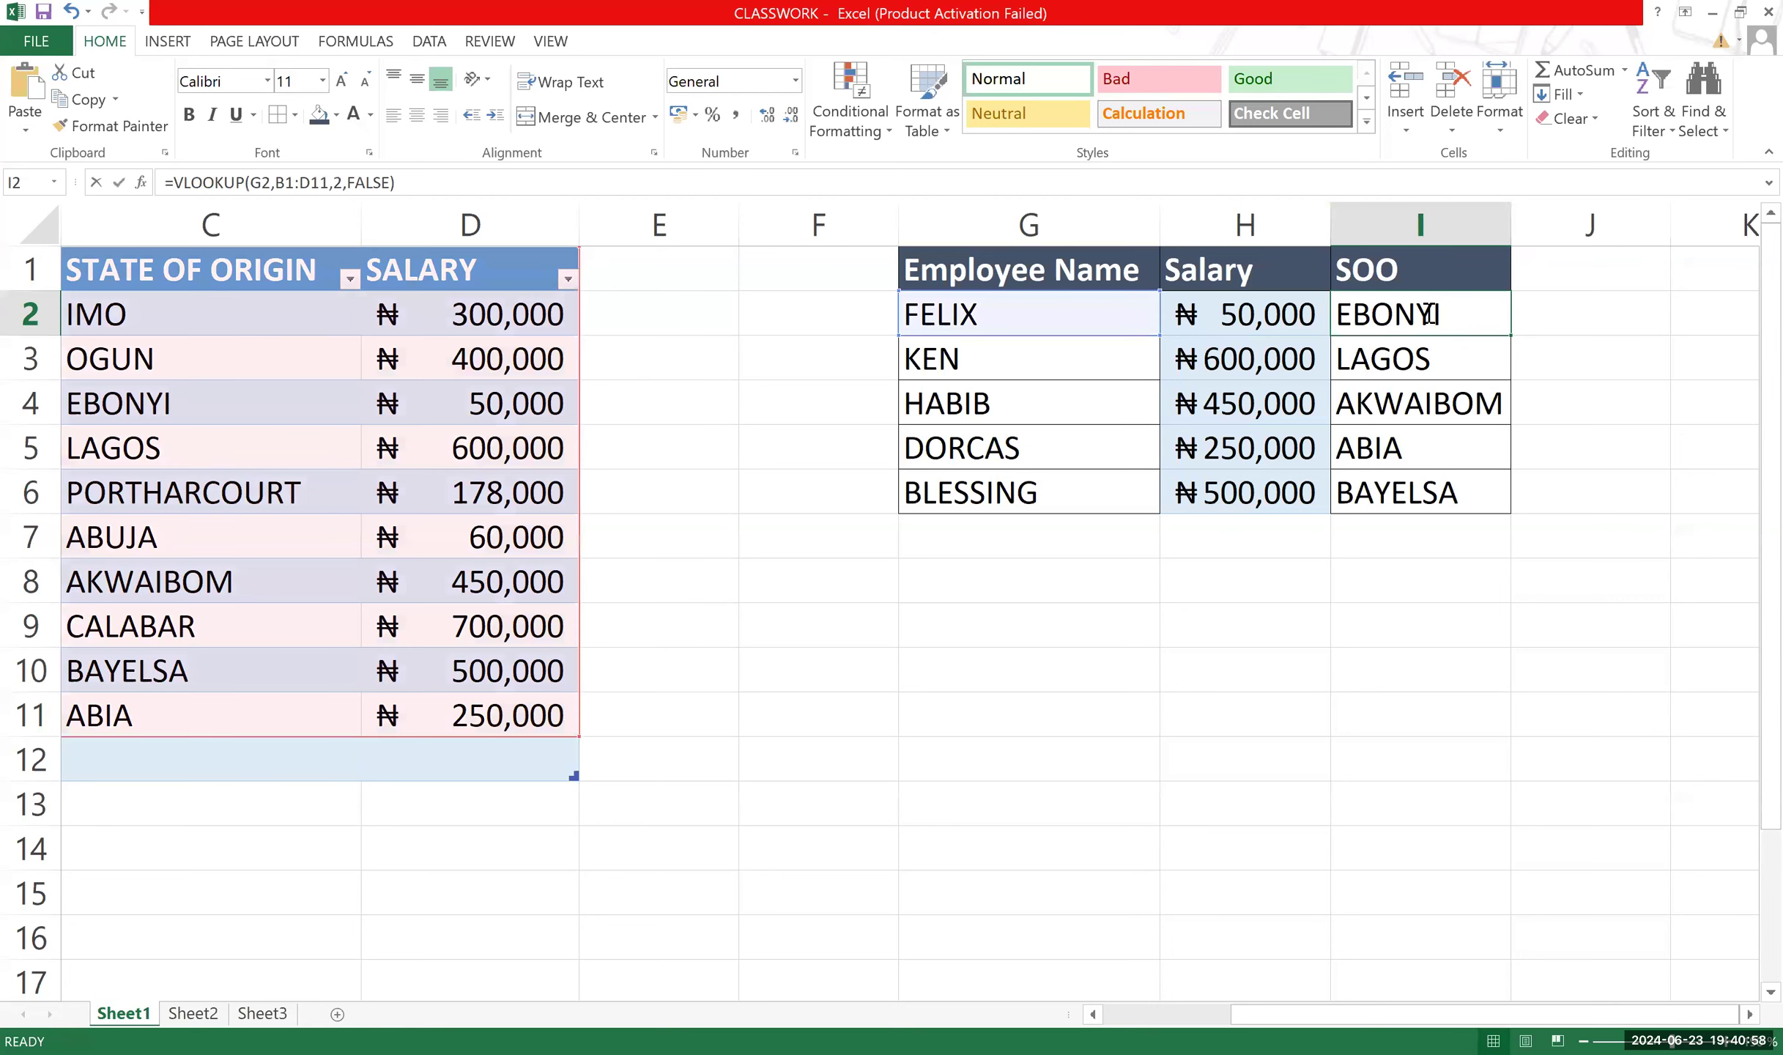
double_click(1429, 315)
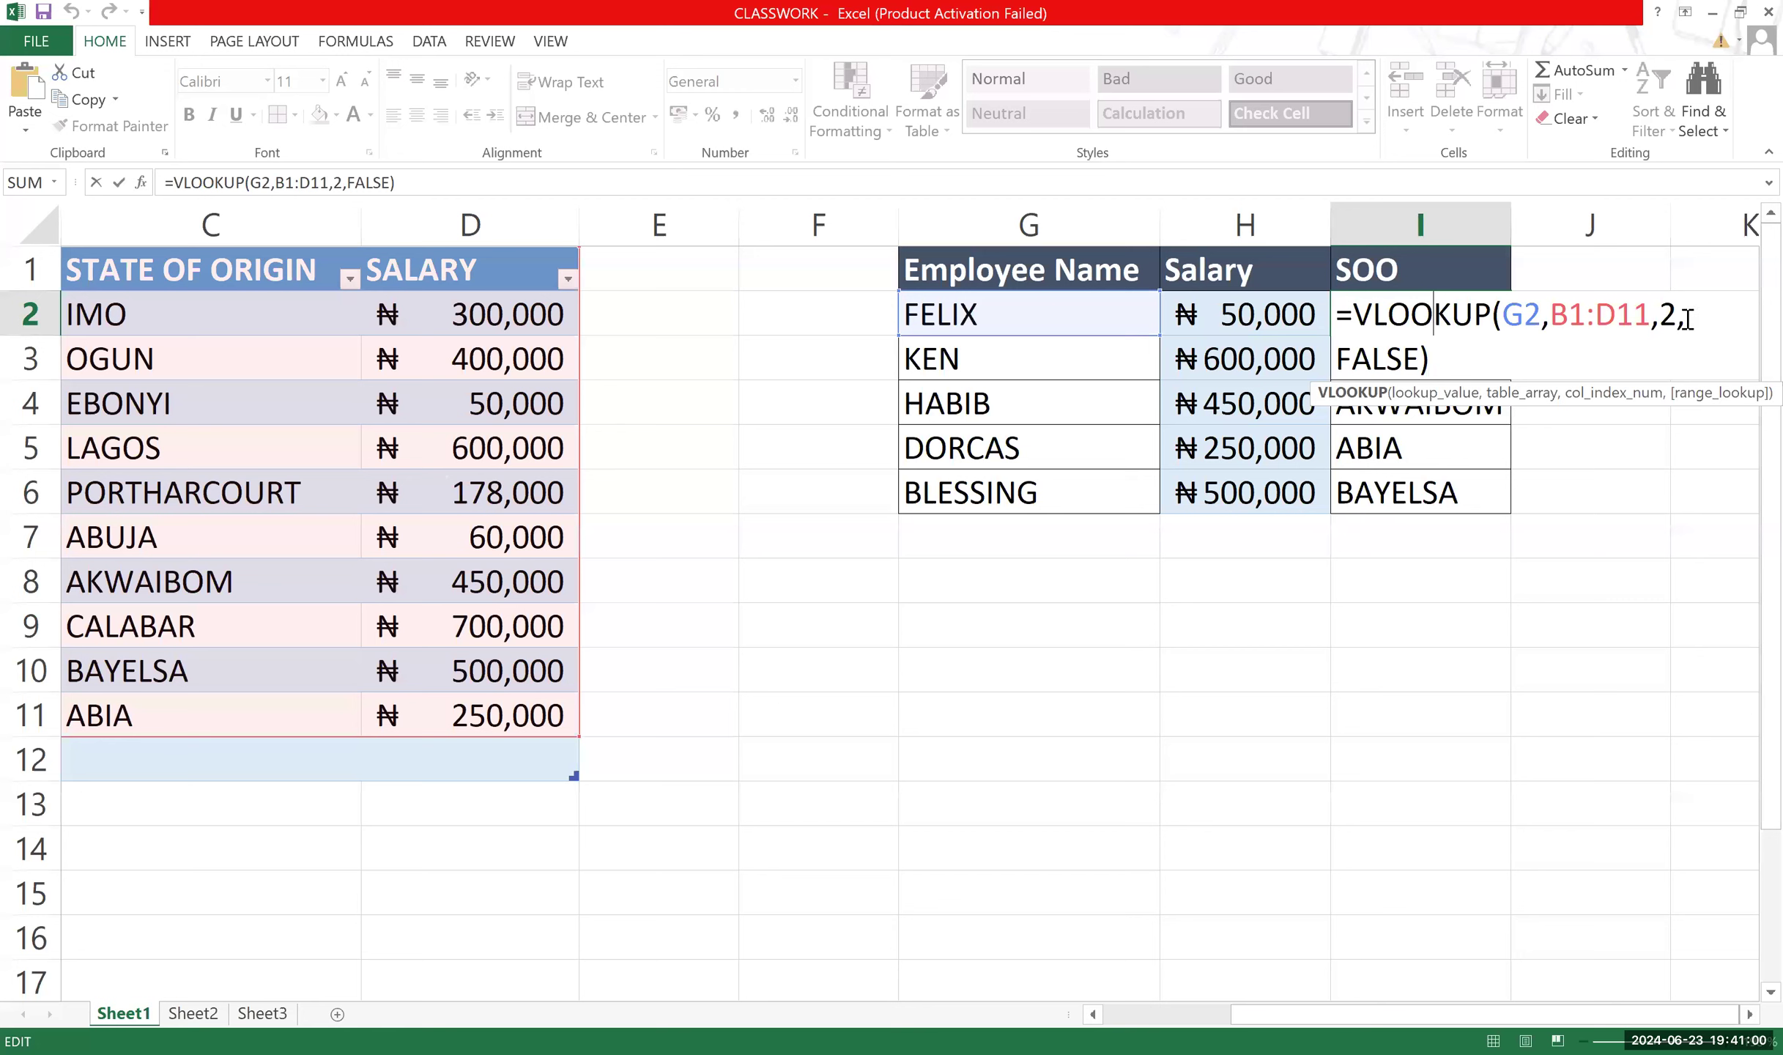
left_click(1425, 344)
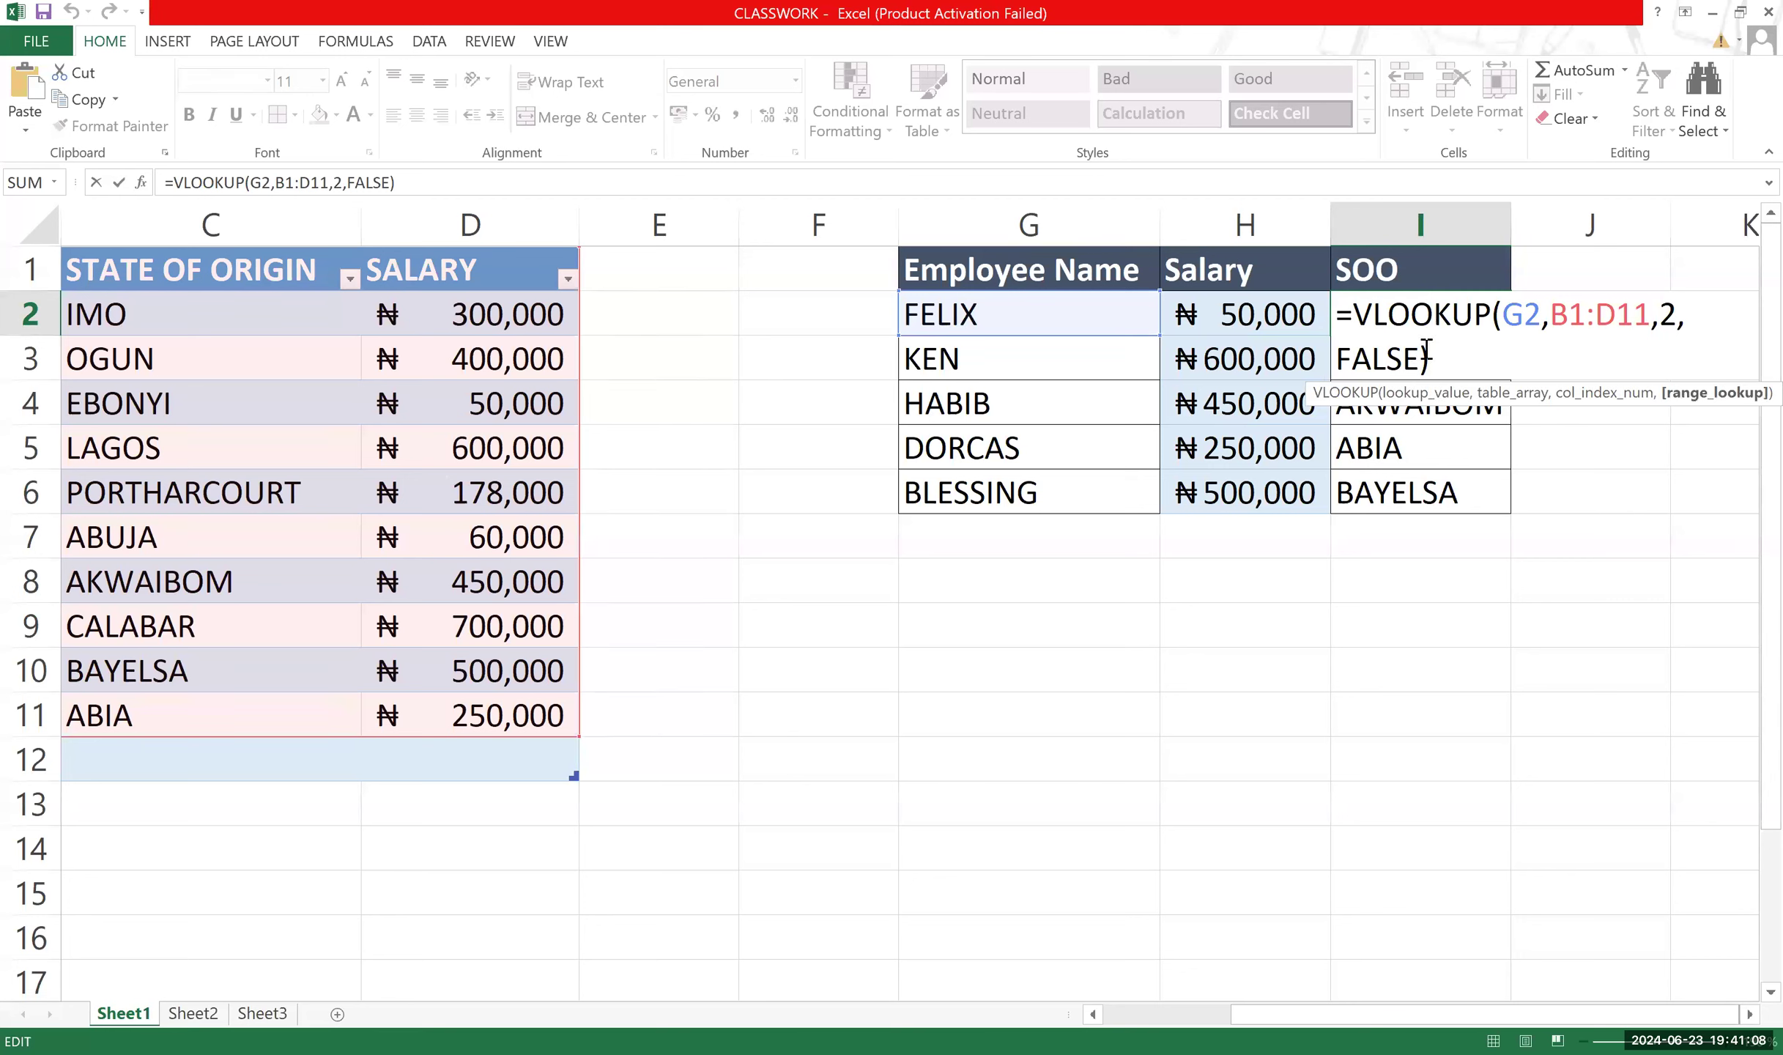
key("BackSpace")
key("BackSpace")
key("BackSpace")
key("BackSpace")
key("BackSpace")
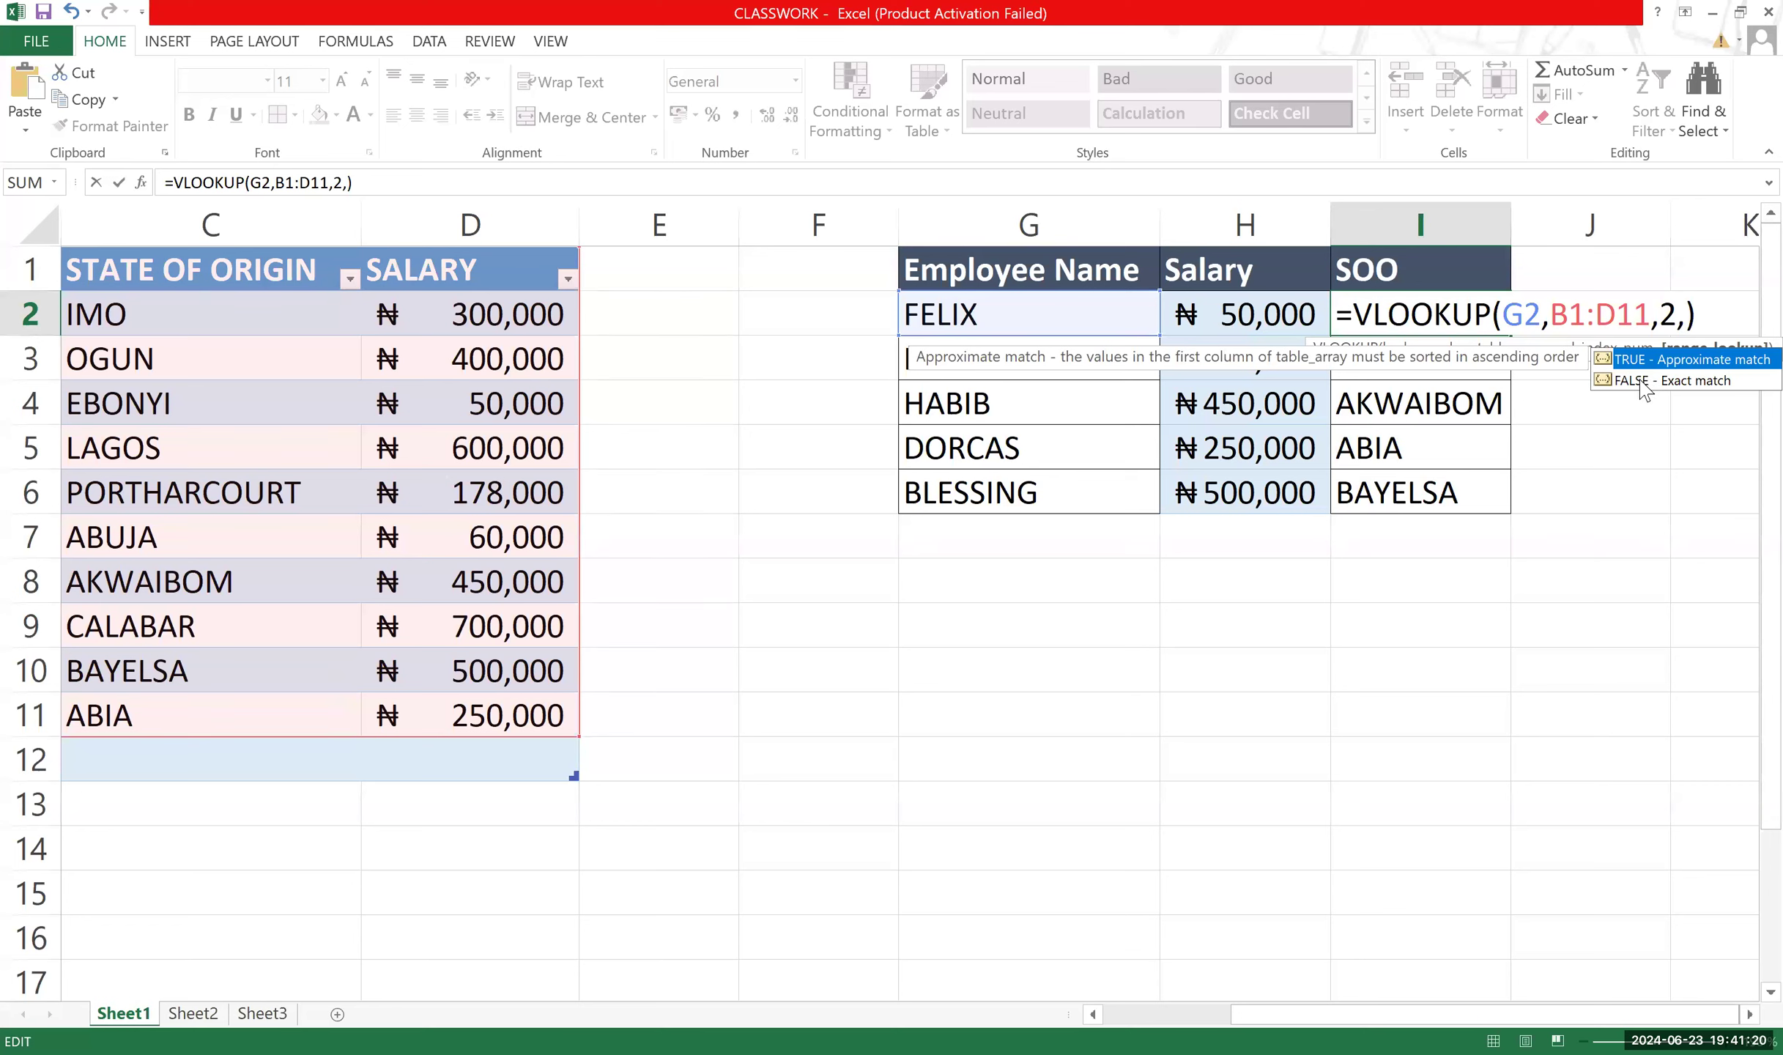
left_click(1645, 381)
key("Tab")
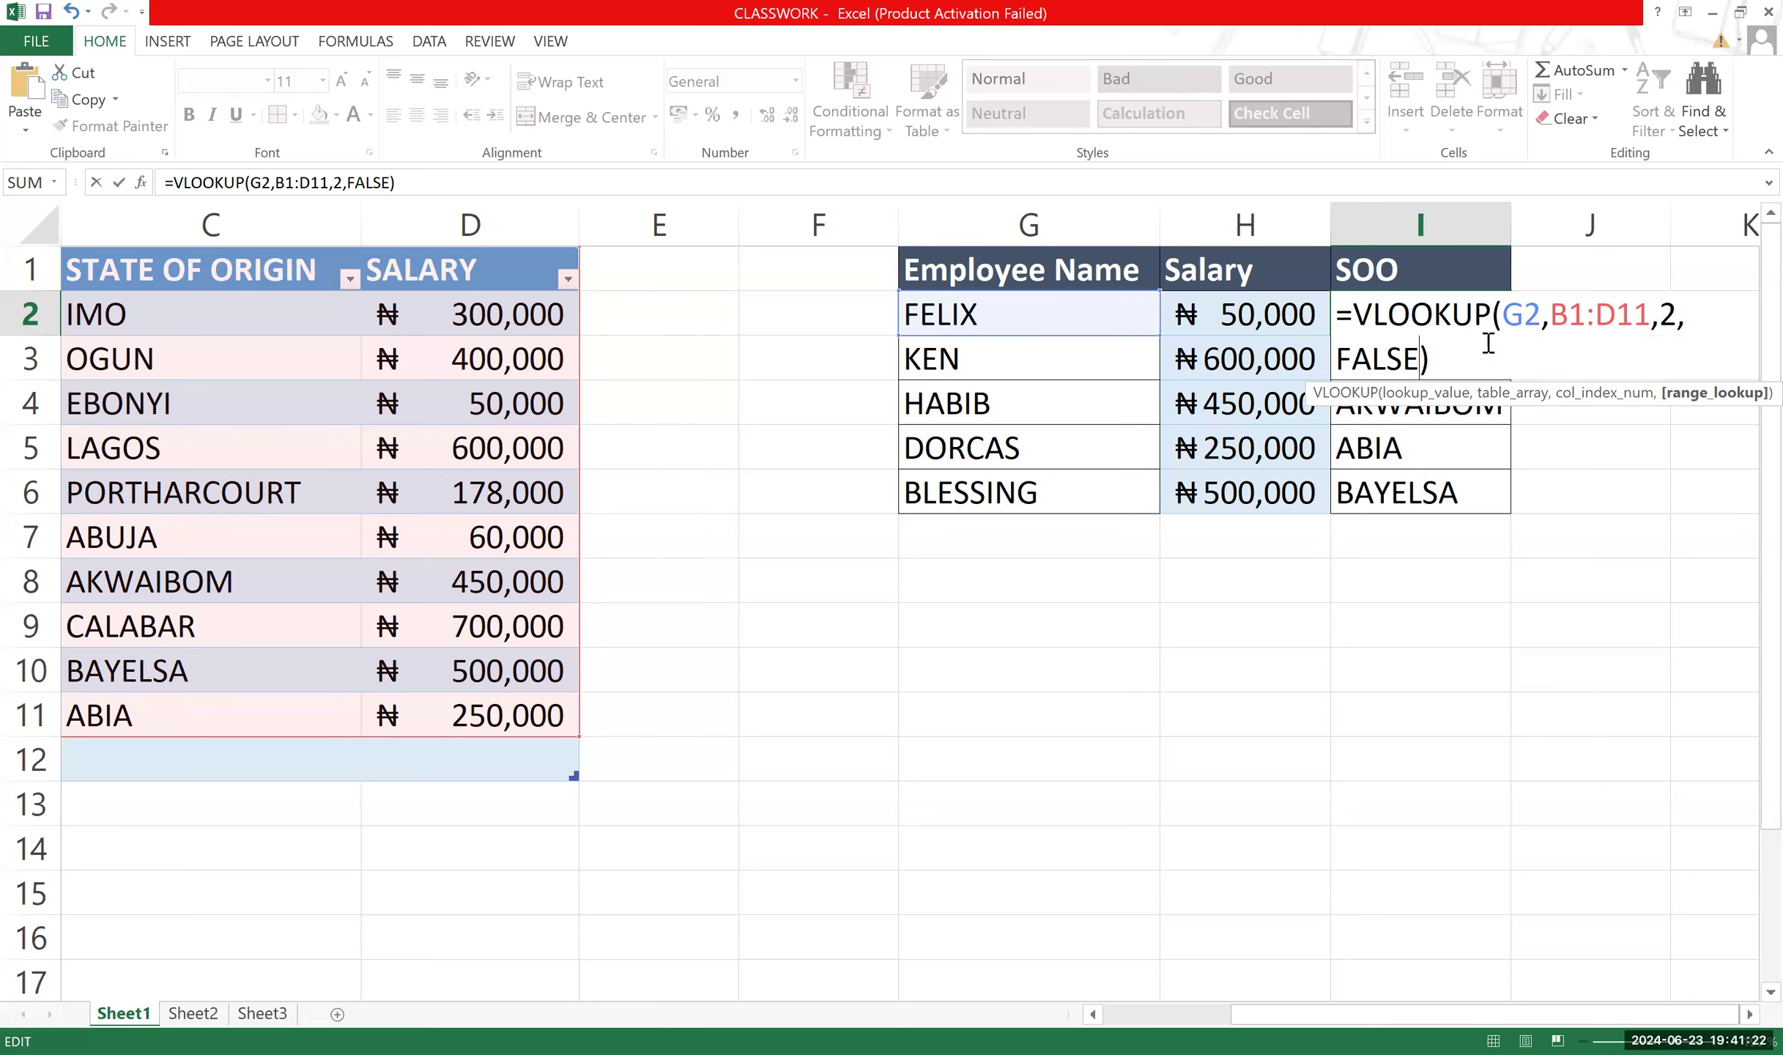
key("Return")
Check the SOO formulas in I2 and I3 and widen column I slightly.
left_click(1488, 306)
left_click(1485, 350)
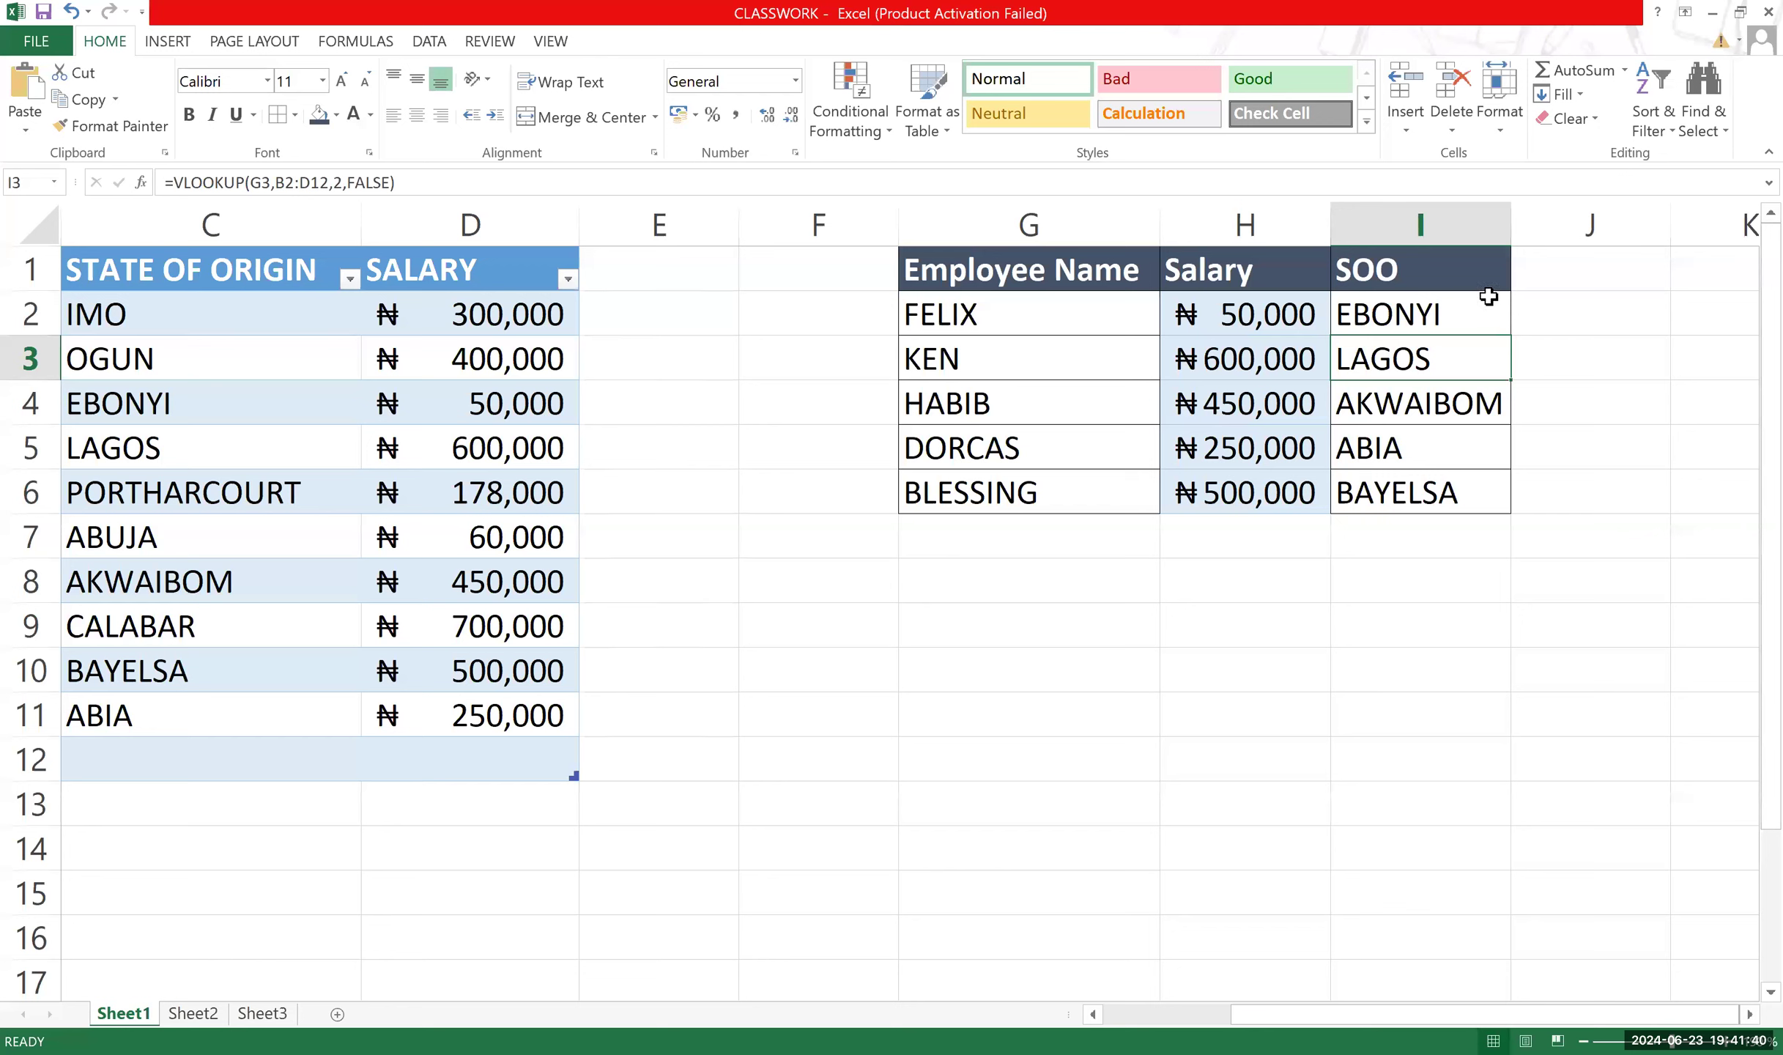
double_click(1533, 226)
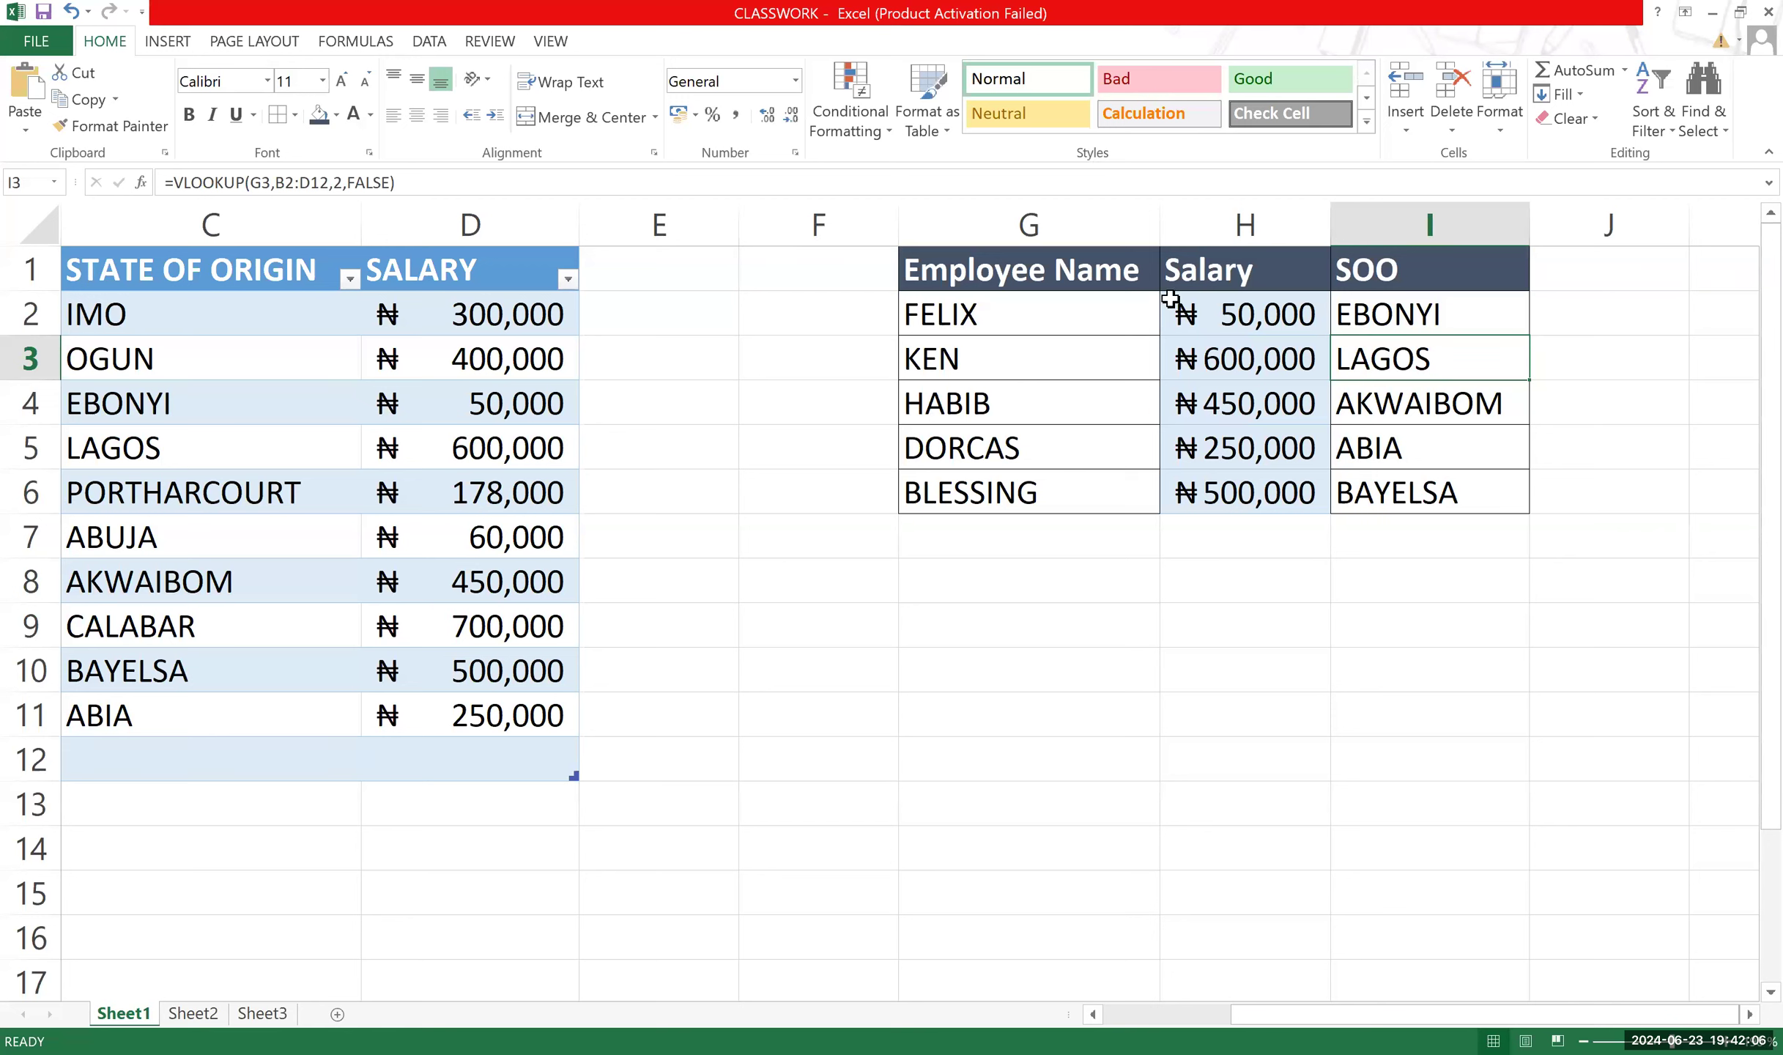
Start a chart from the lookup results in G1:I6 and browse the Column, Line, Area and Bar chart types.
left_click_drag(1101, 265, 1435, 485)
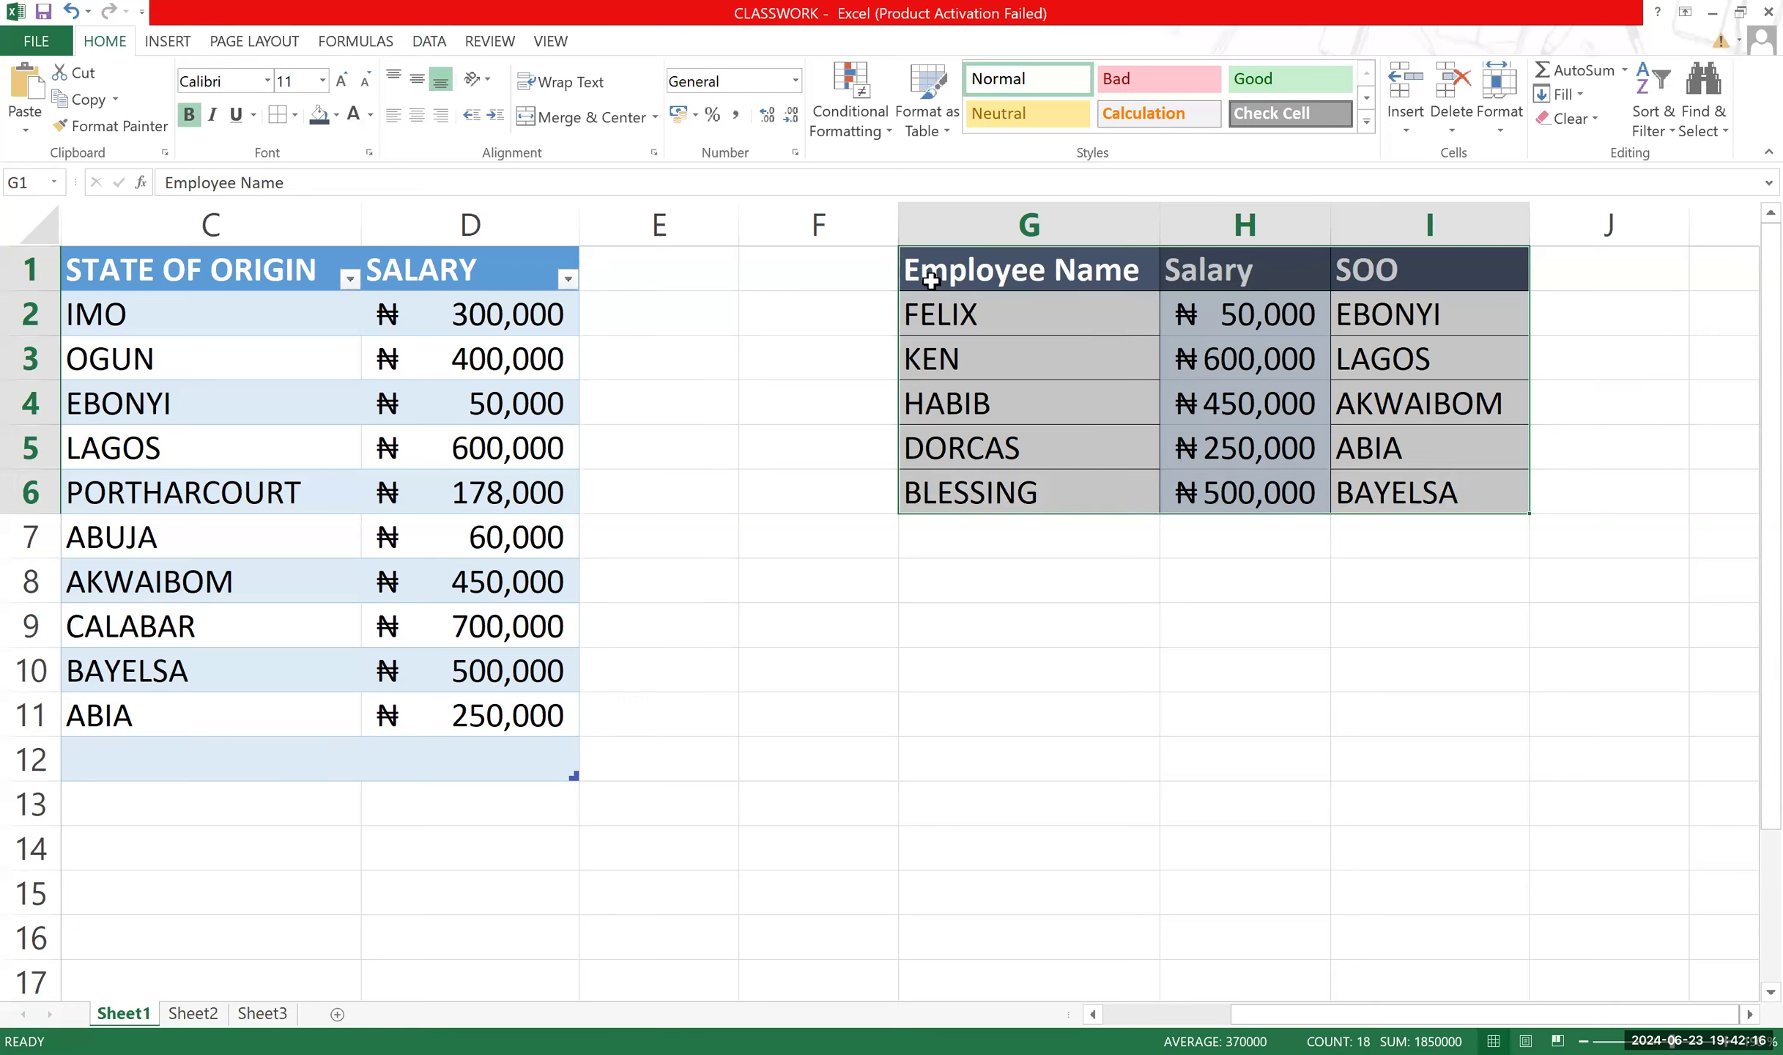
left_click(167, 46)
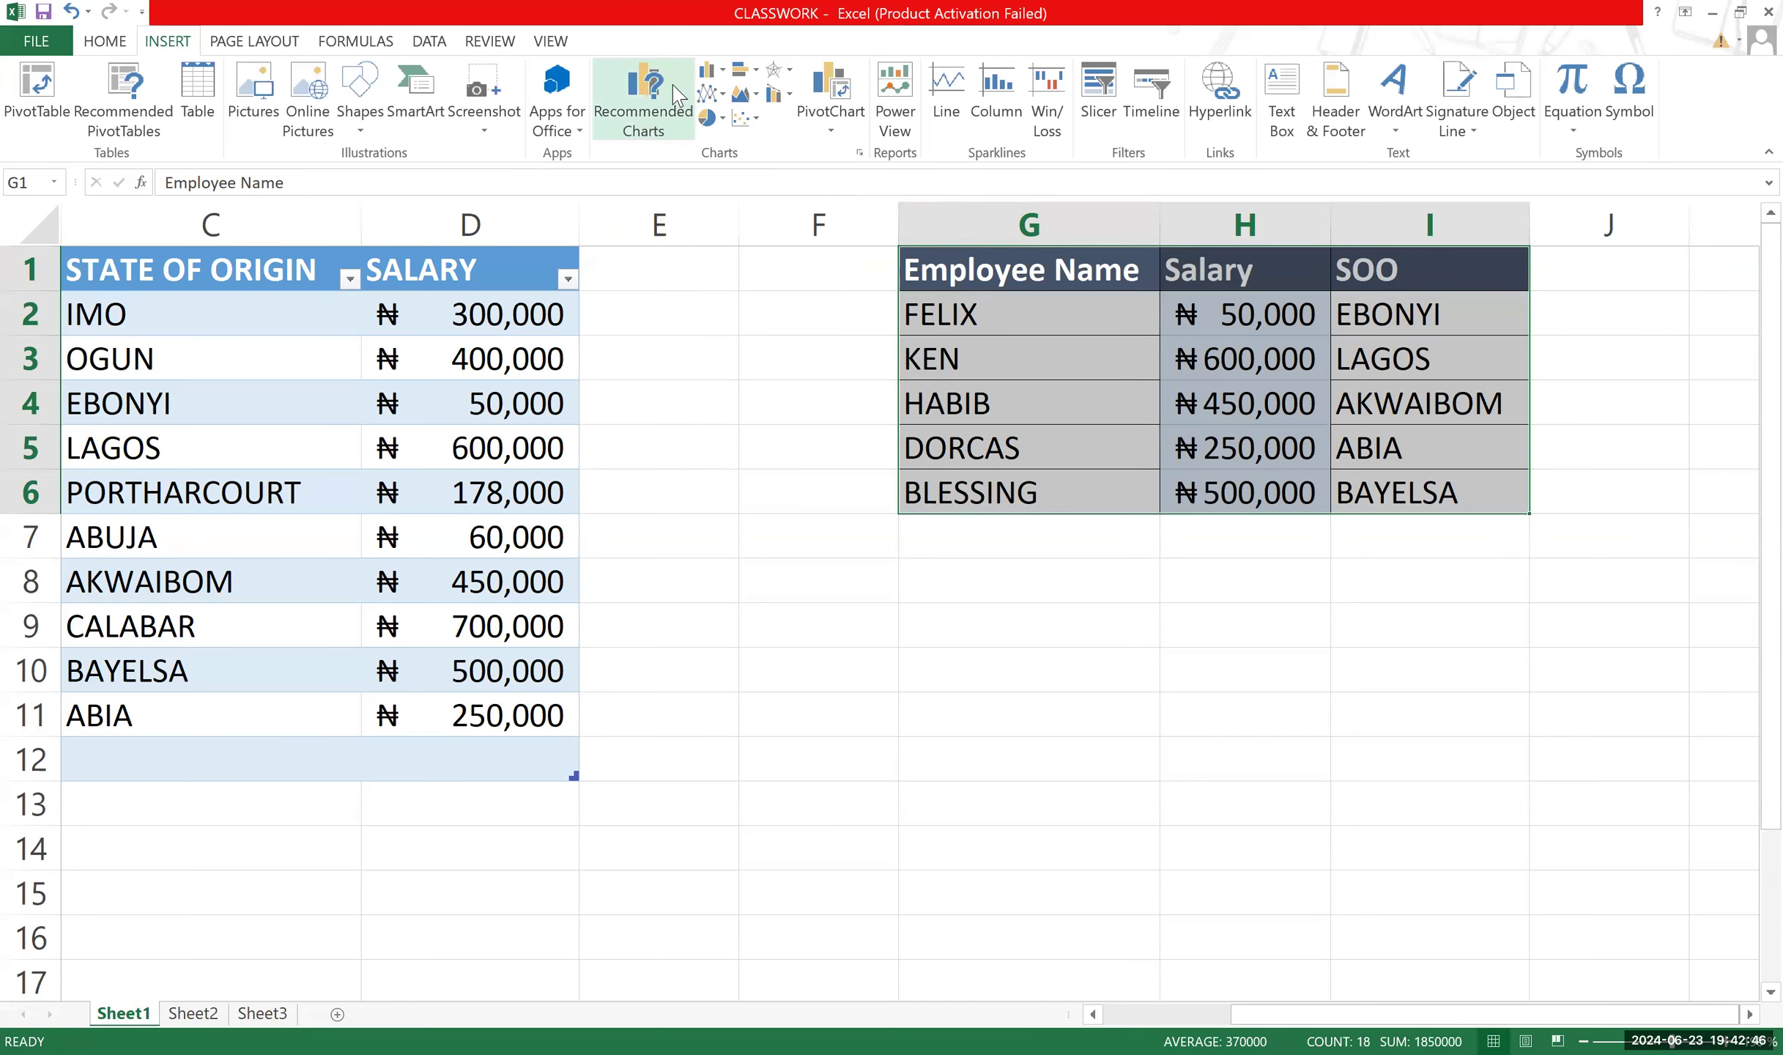
left_click(680, 125)
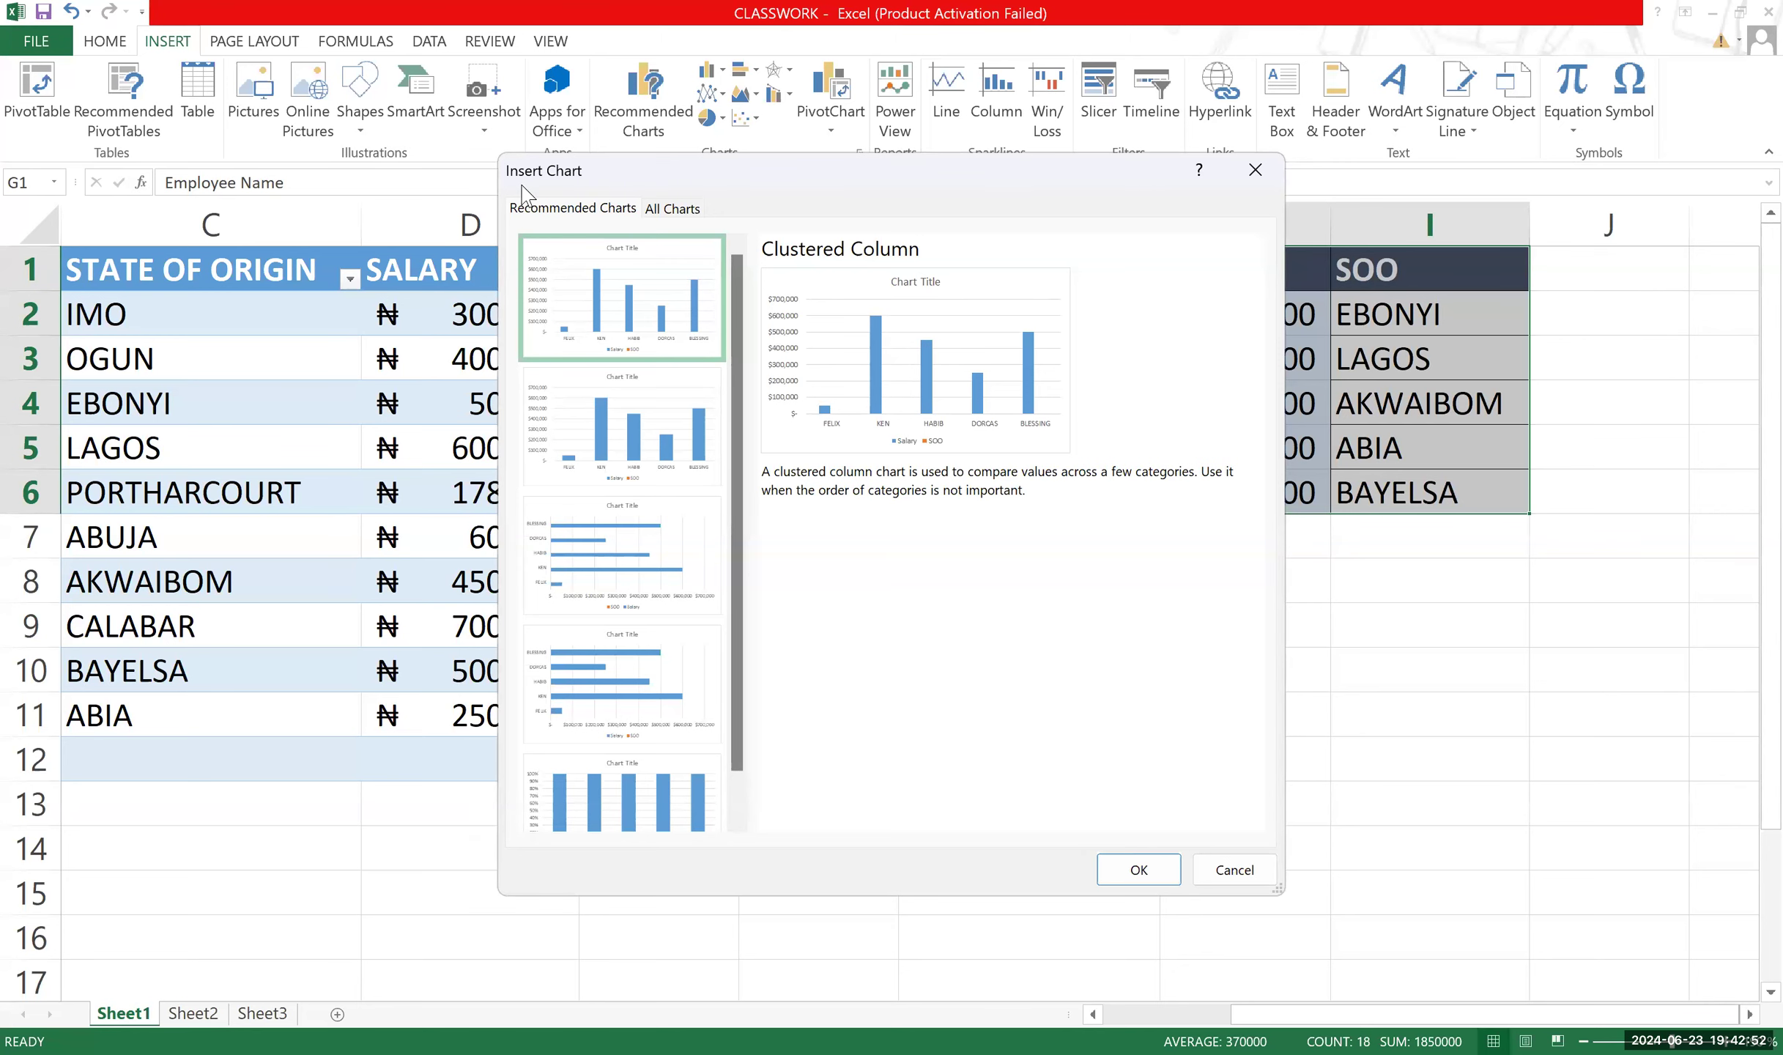
left_click_drag(719, 179, 522, 184)
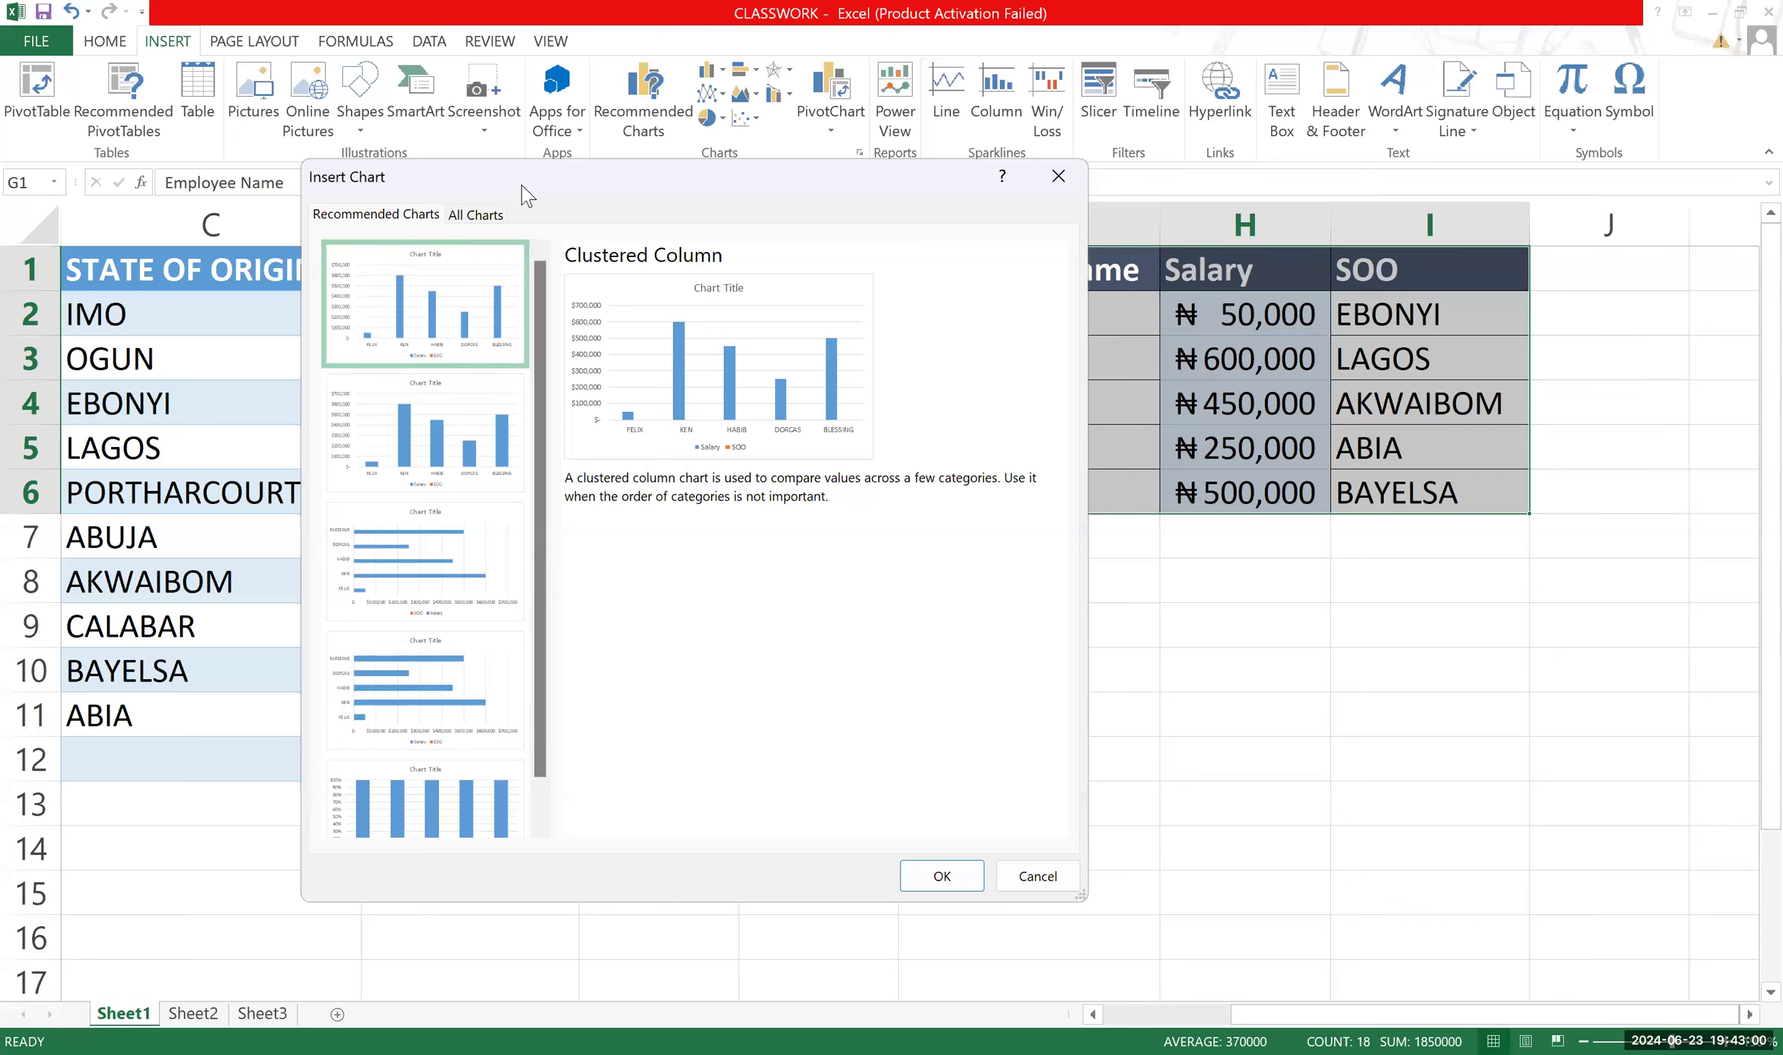
left_click(482, 215)
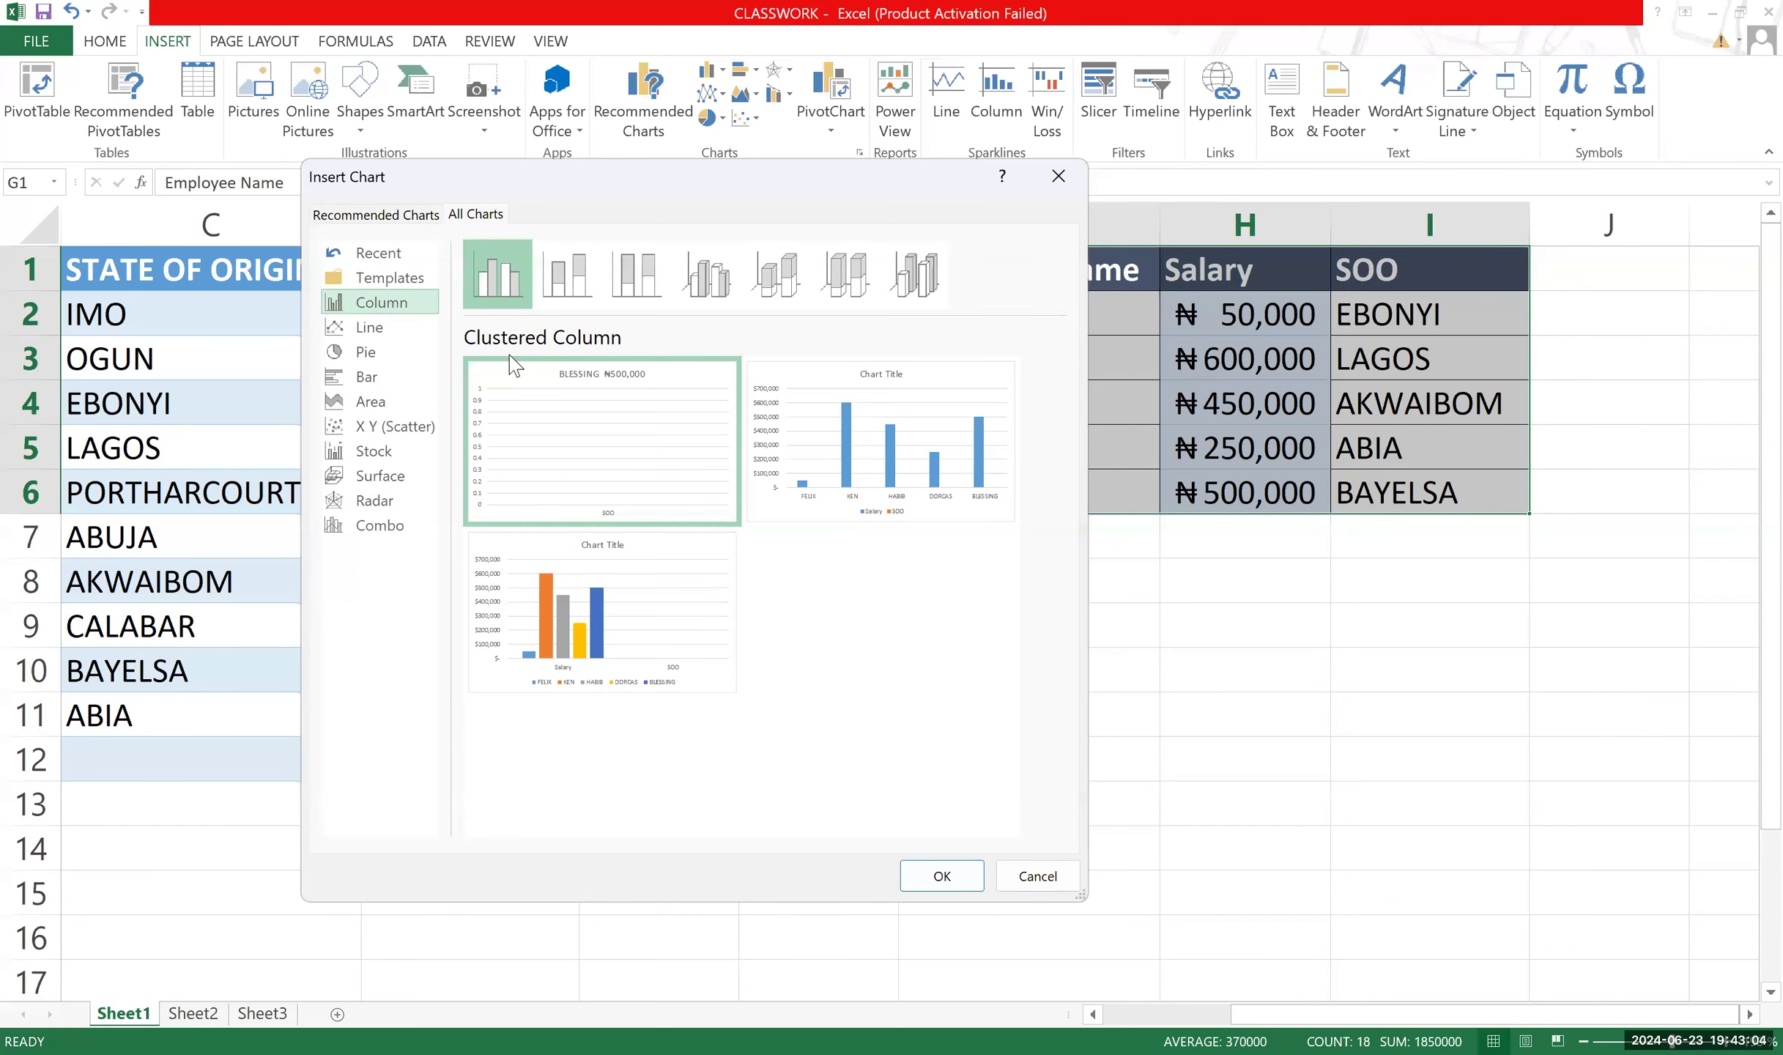
mouse_move(642, 662)
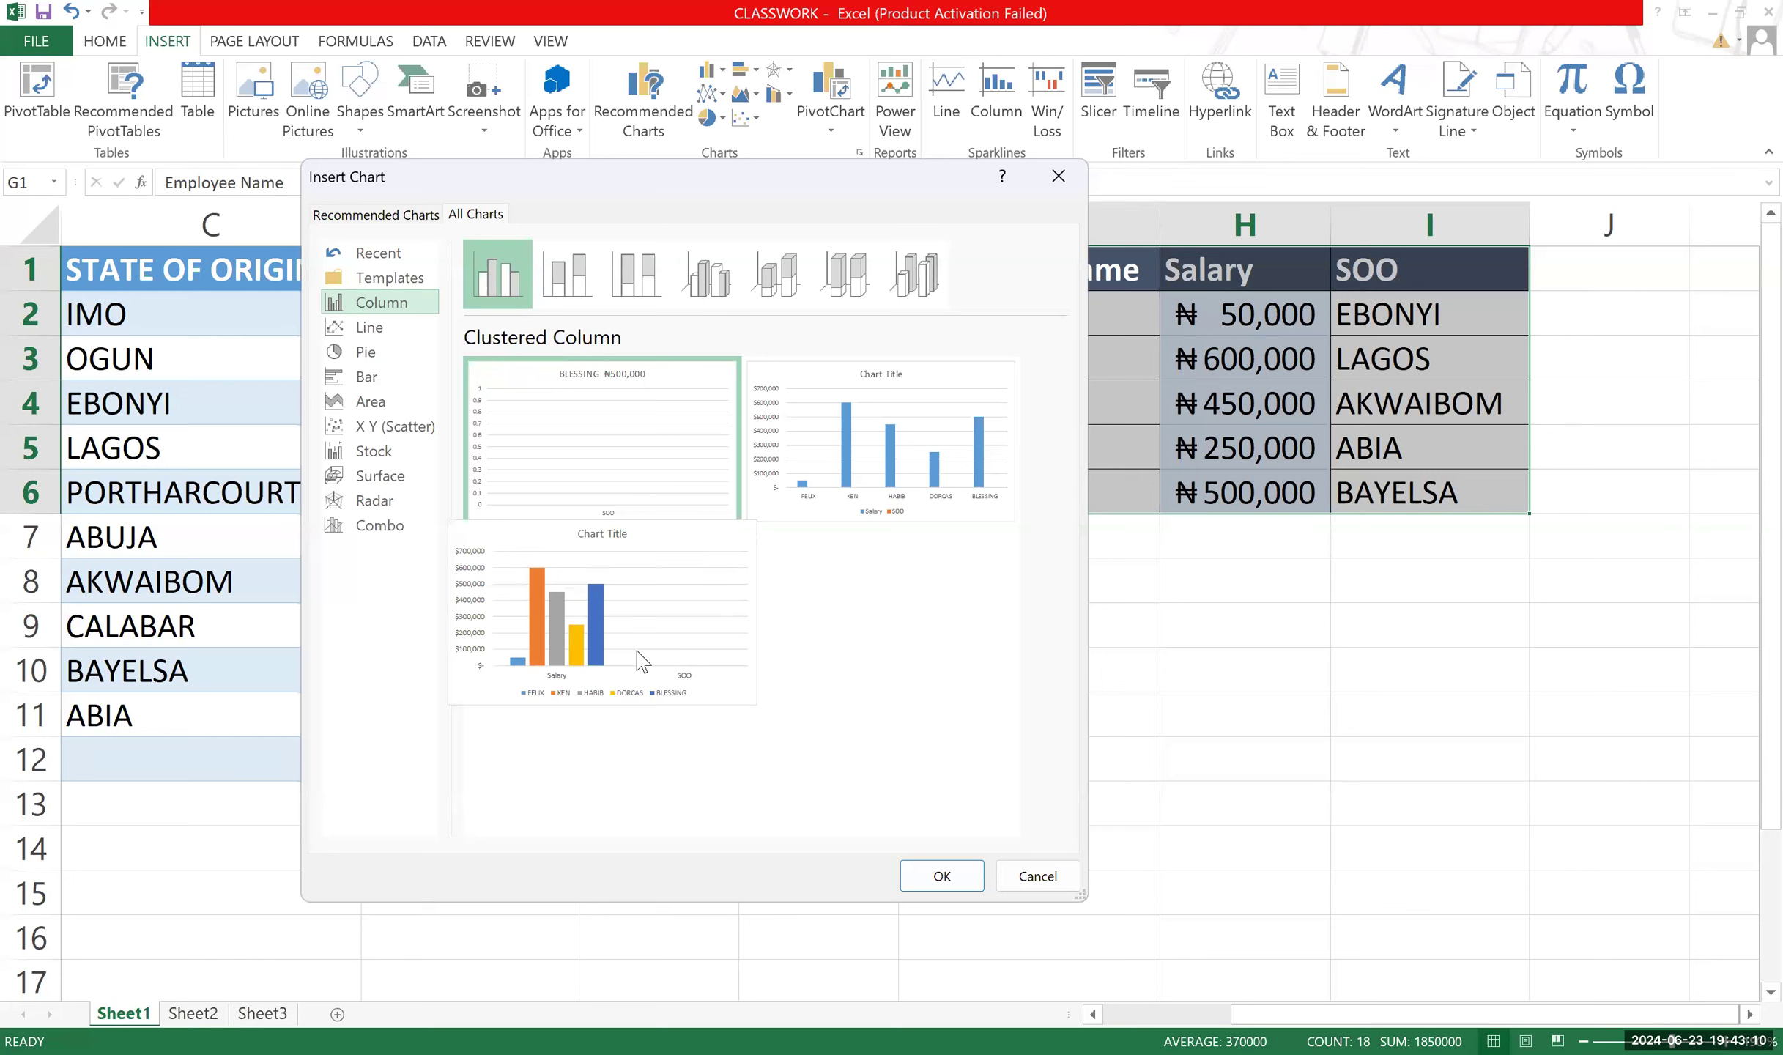
left_click(360, 328)
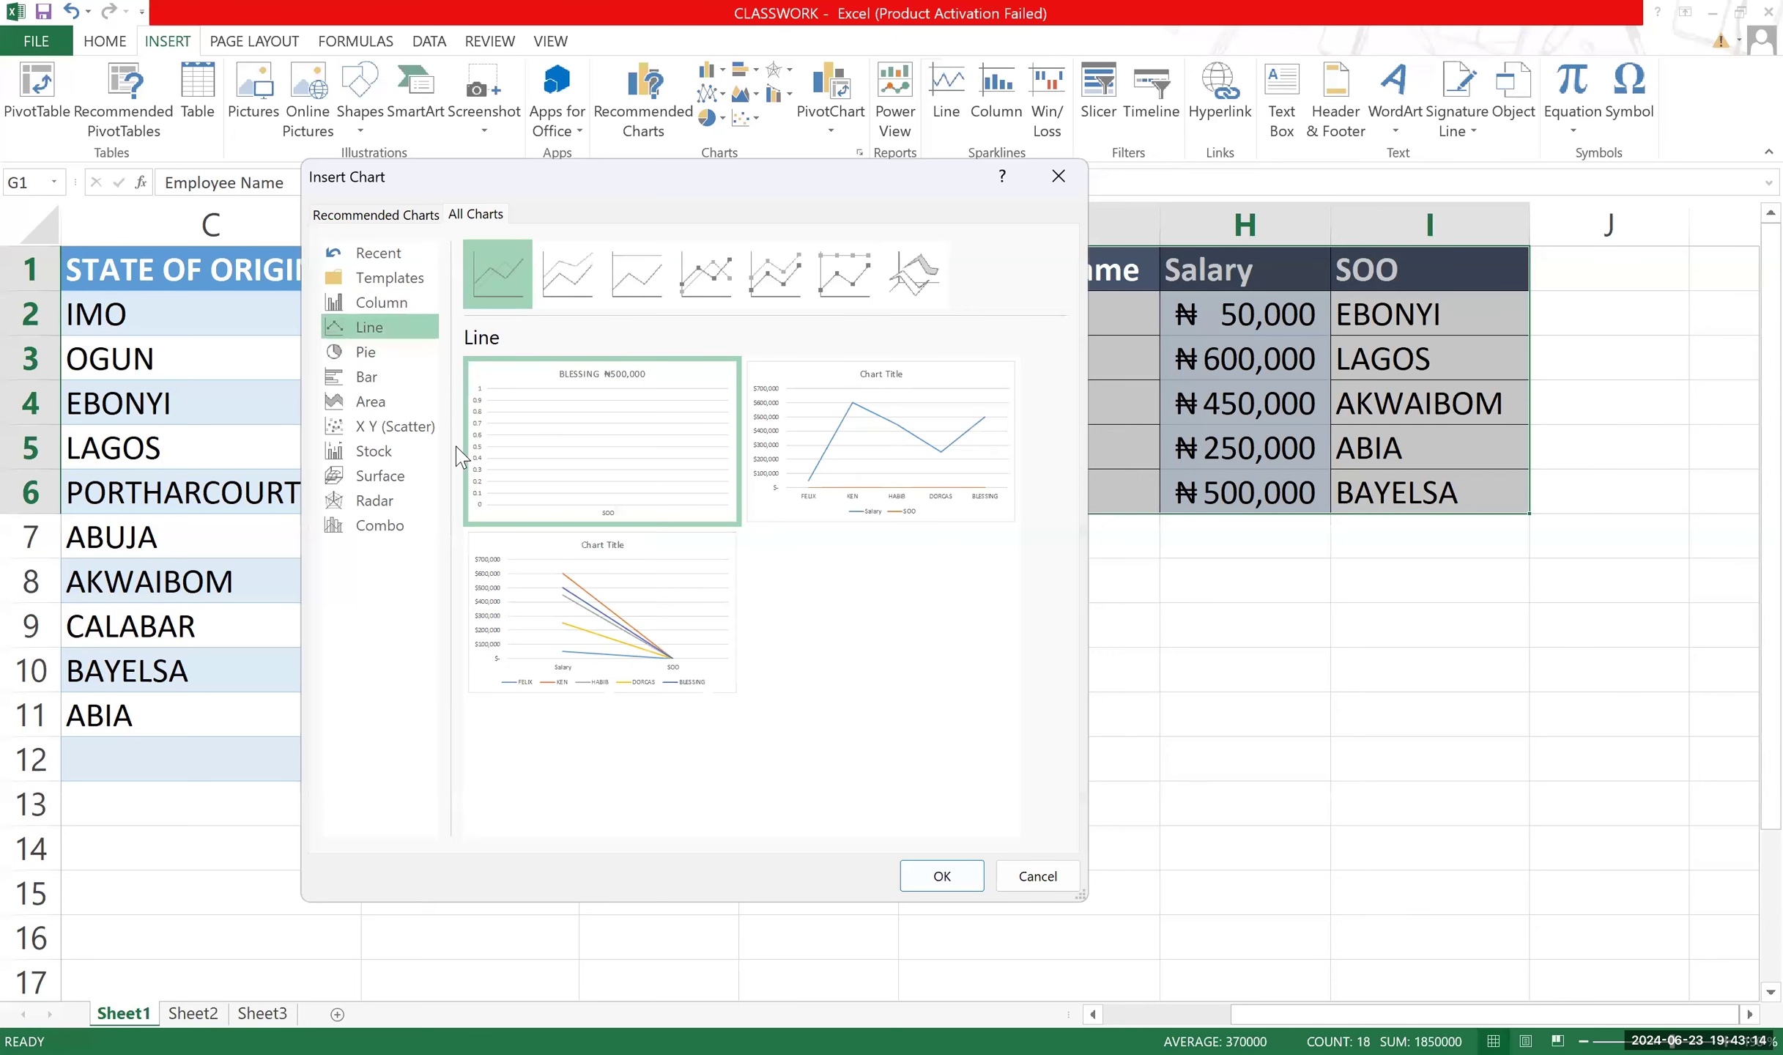
left_click(407, 404)
left_click(409, 379)
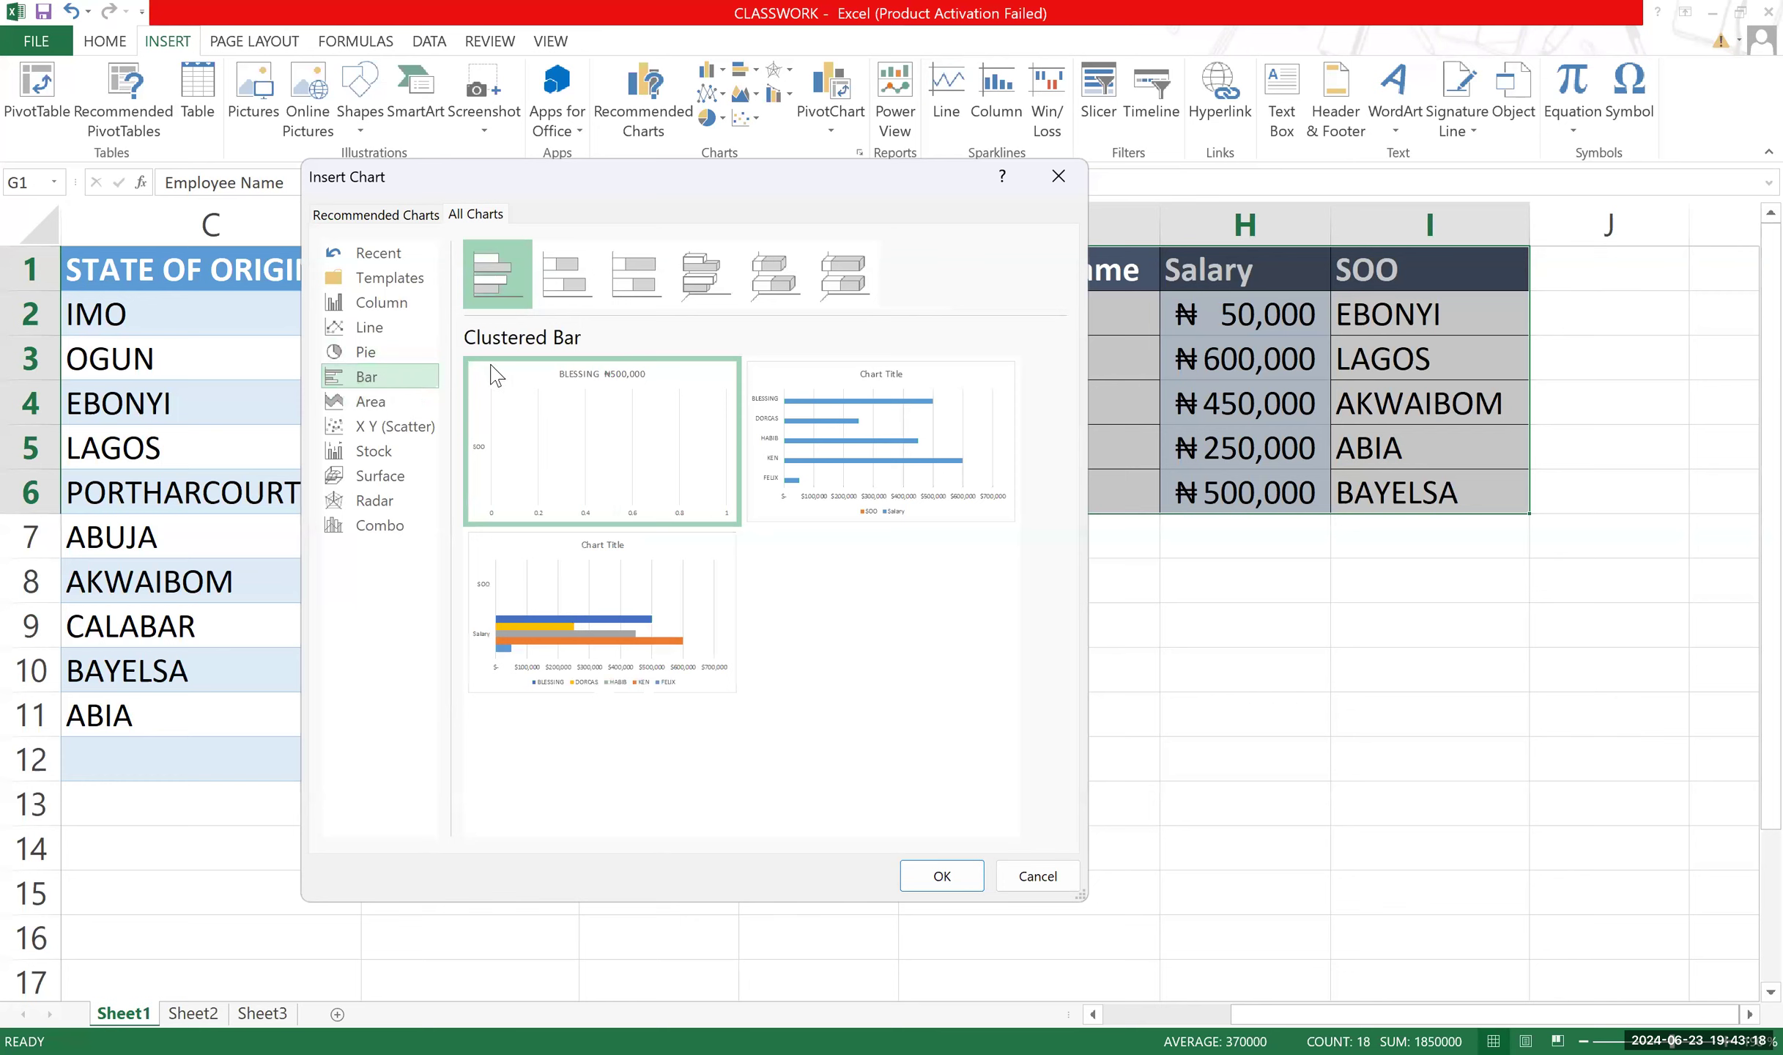
Preview the recommended column and bar charts for G1:I6, including the stacked variants, and cancel without inserting one.
left_click(383, 215)
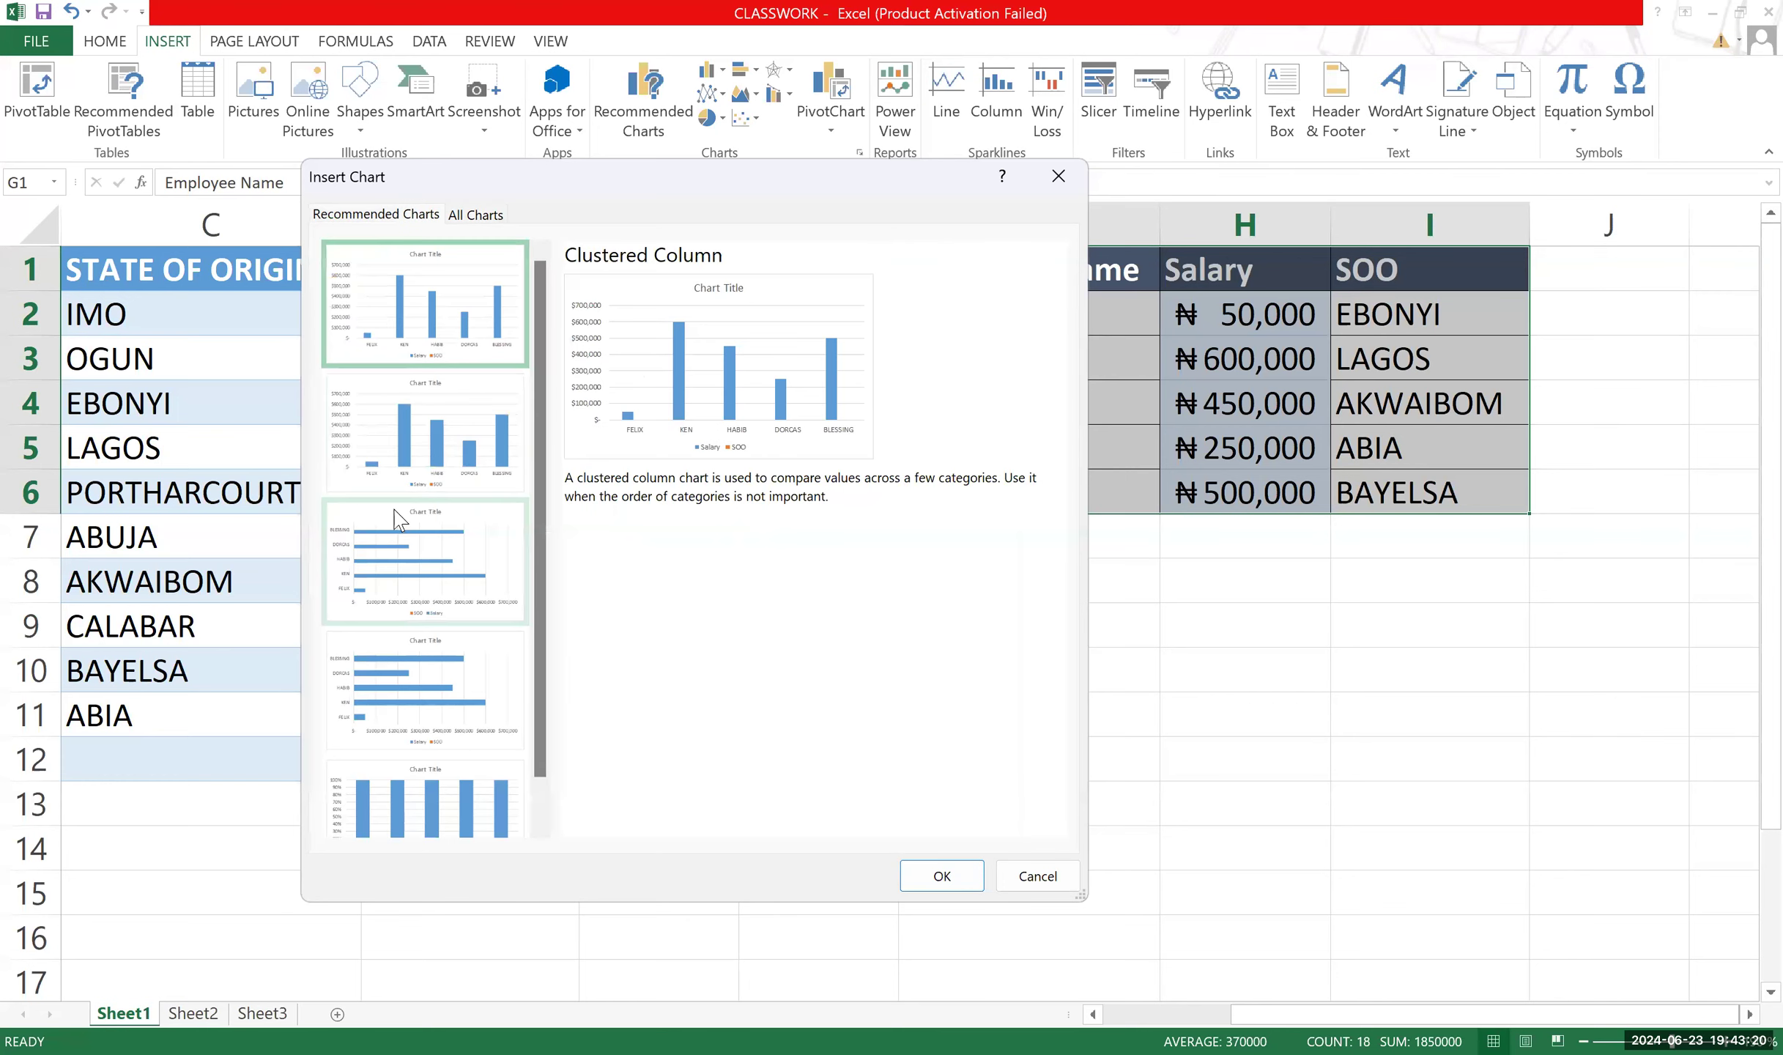
scroll(433, 476, "down", 1)
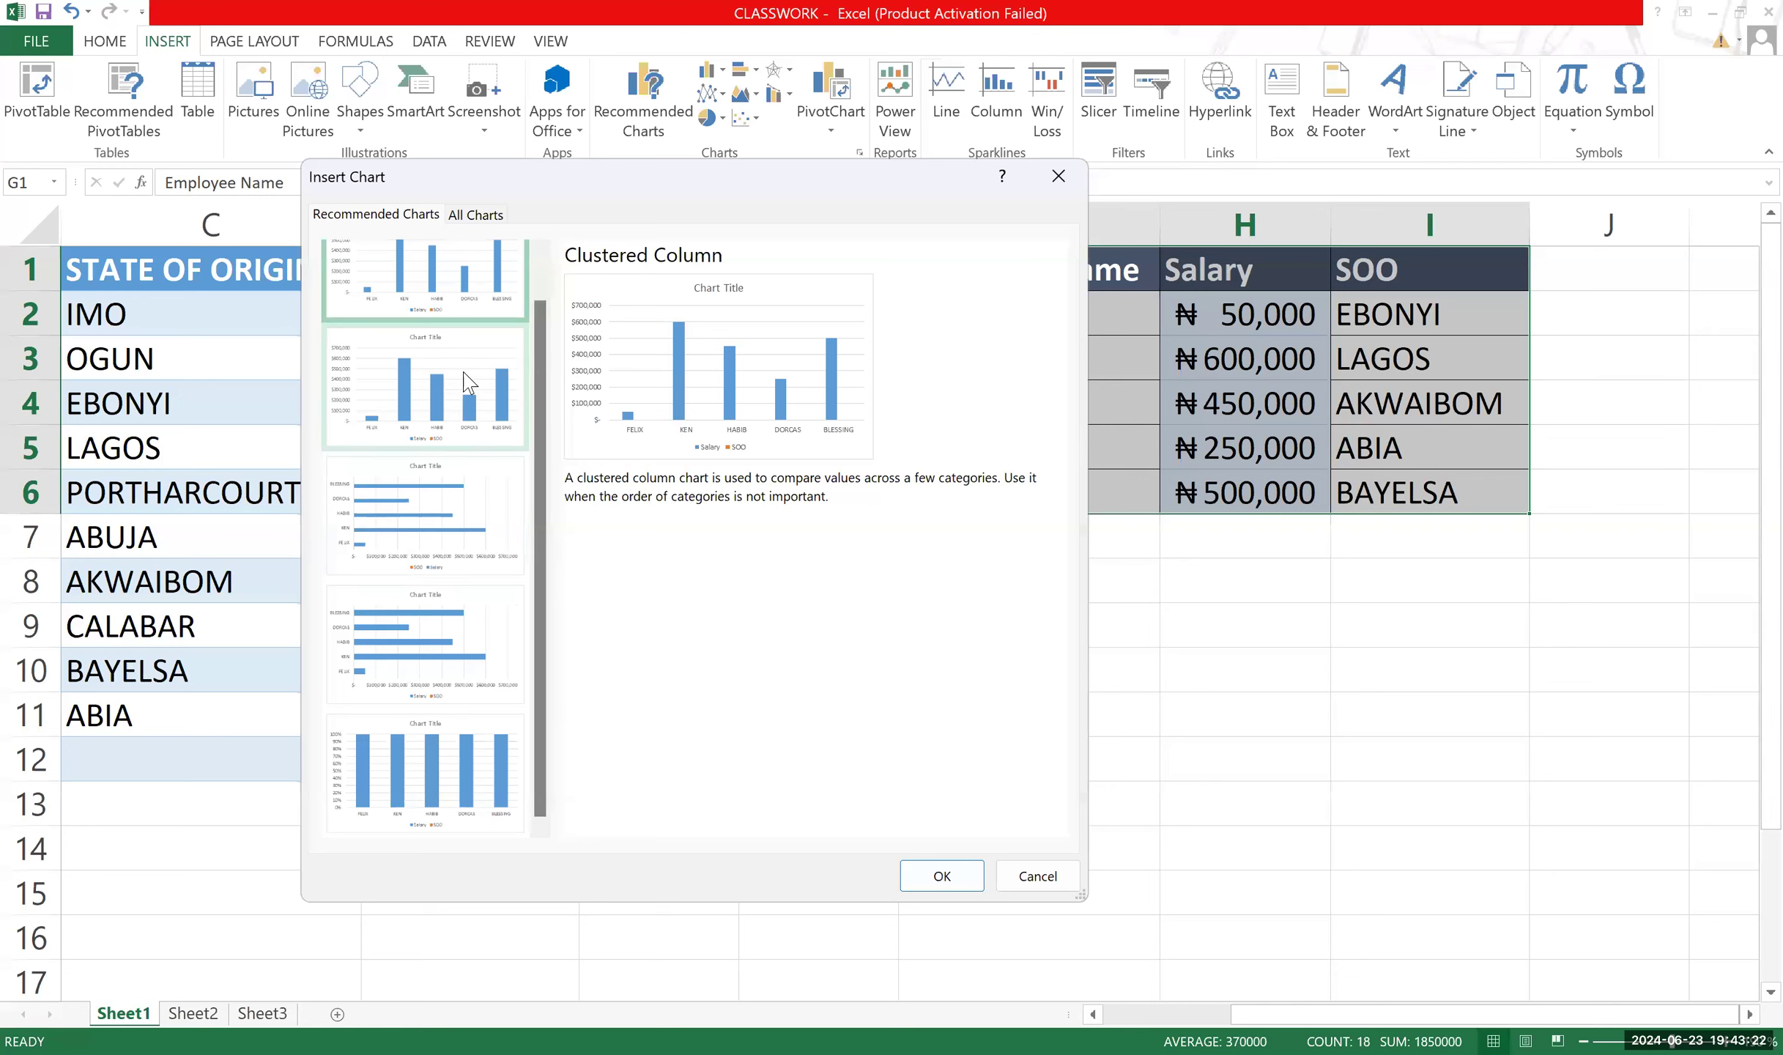
left_click(463, 395)
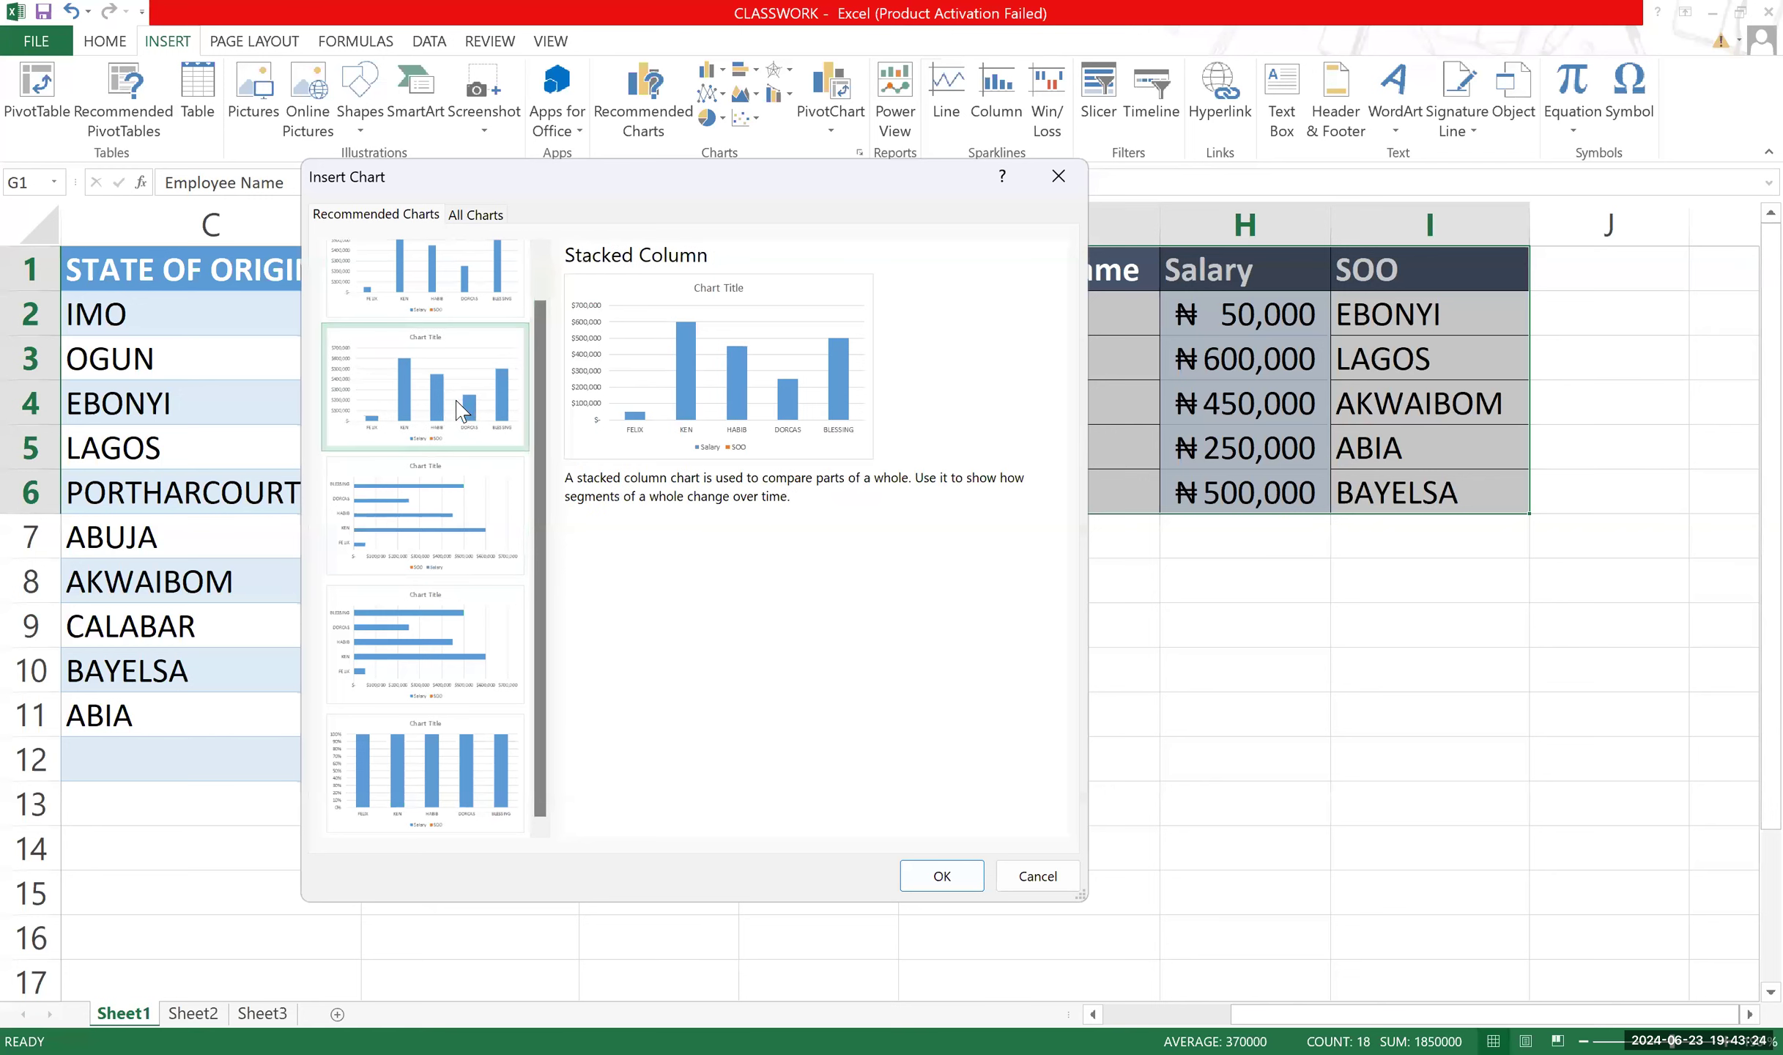
left_click(460, 499)
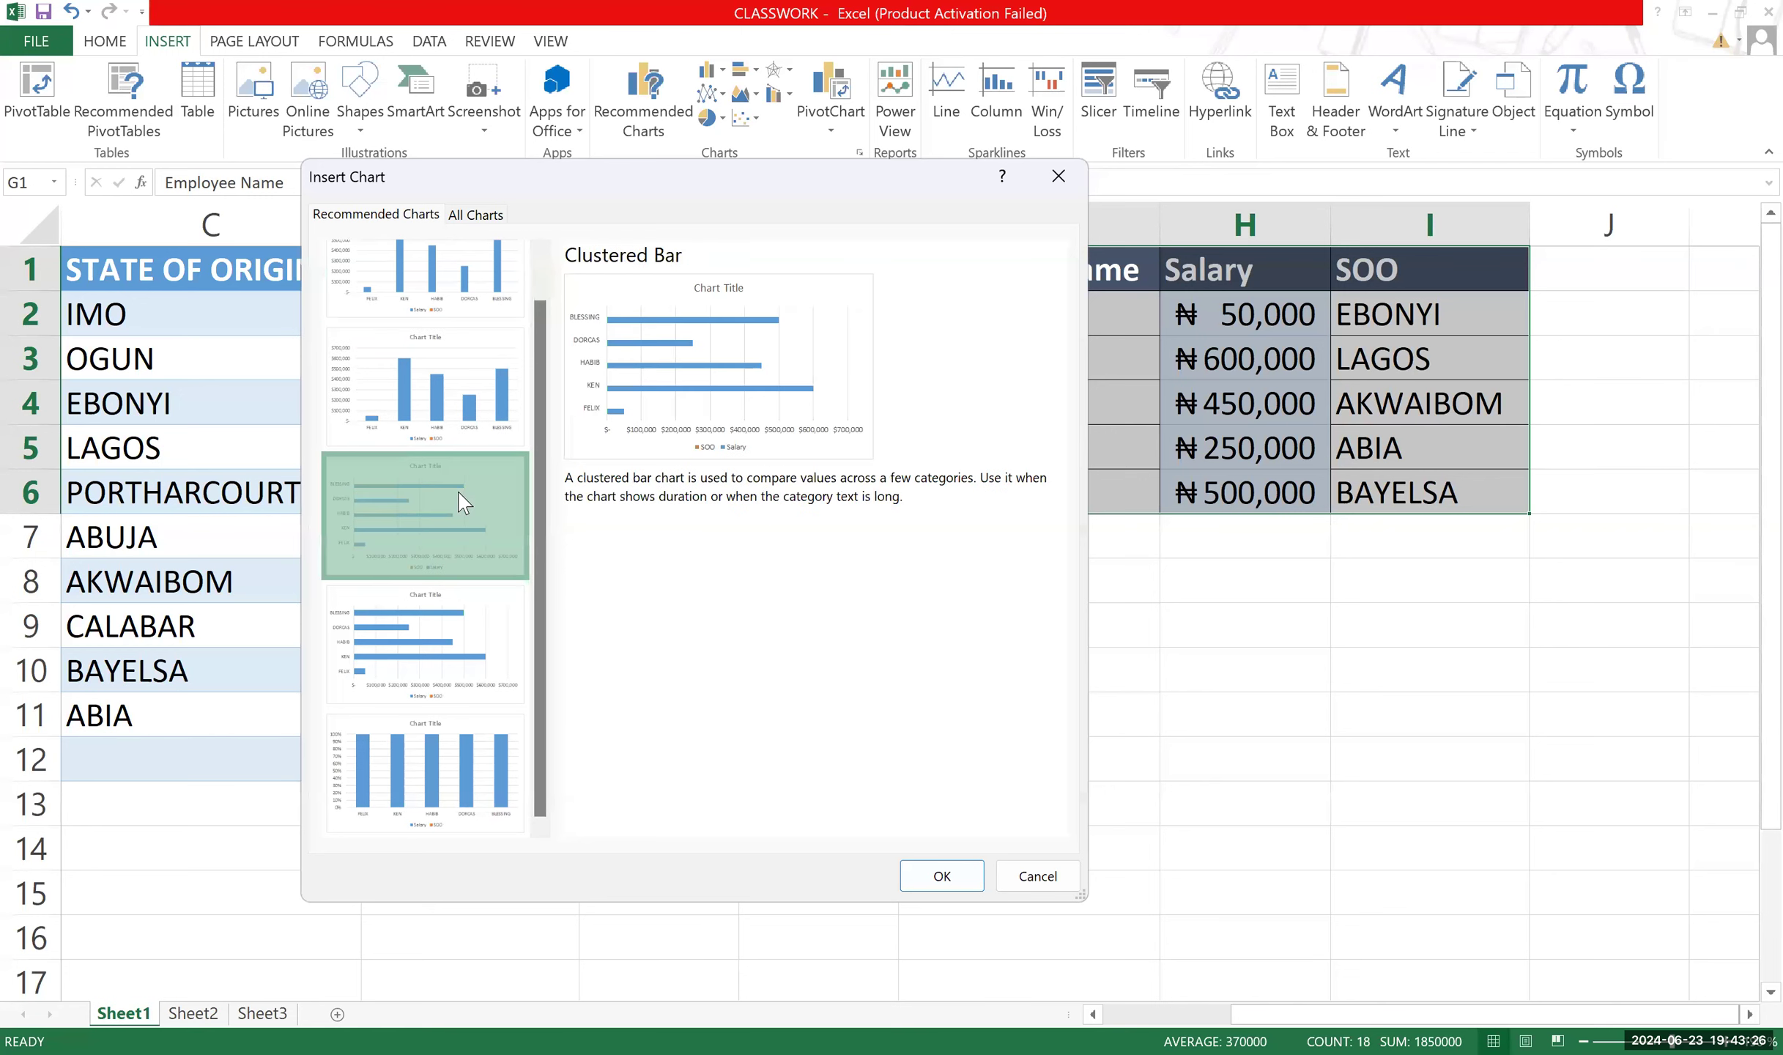
left_click(476, 643)
left_click(476, 732)
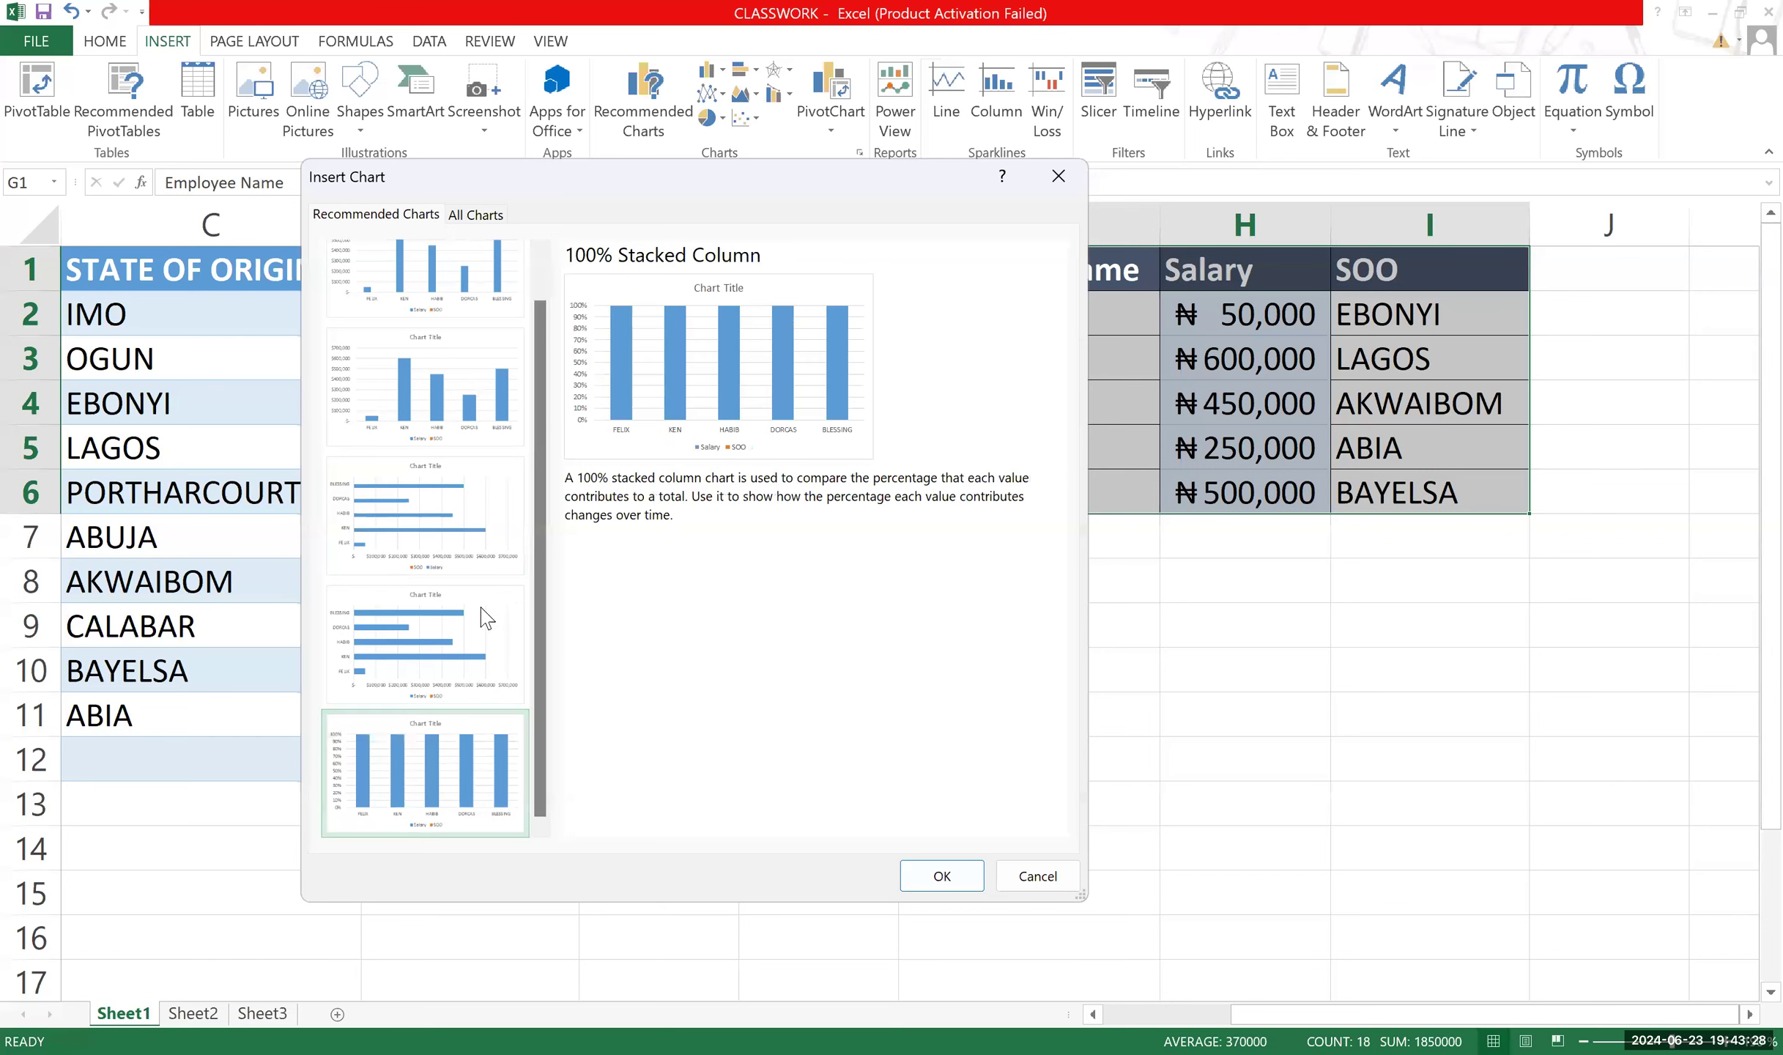
scroll(443, 396, "up", 1)
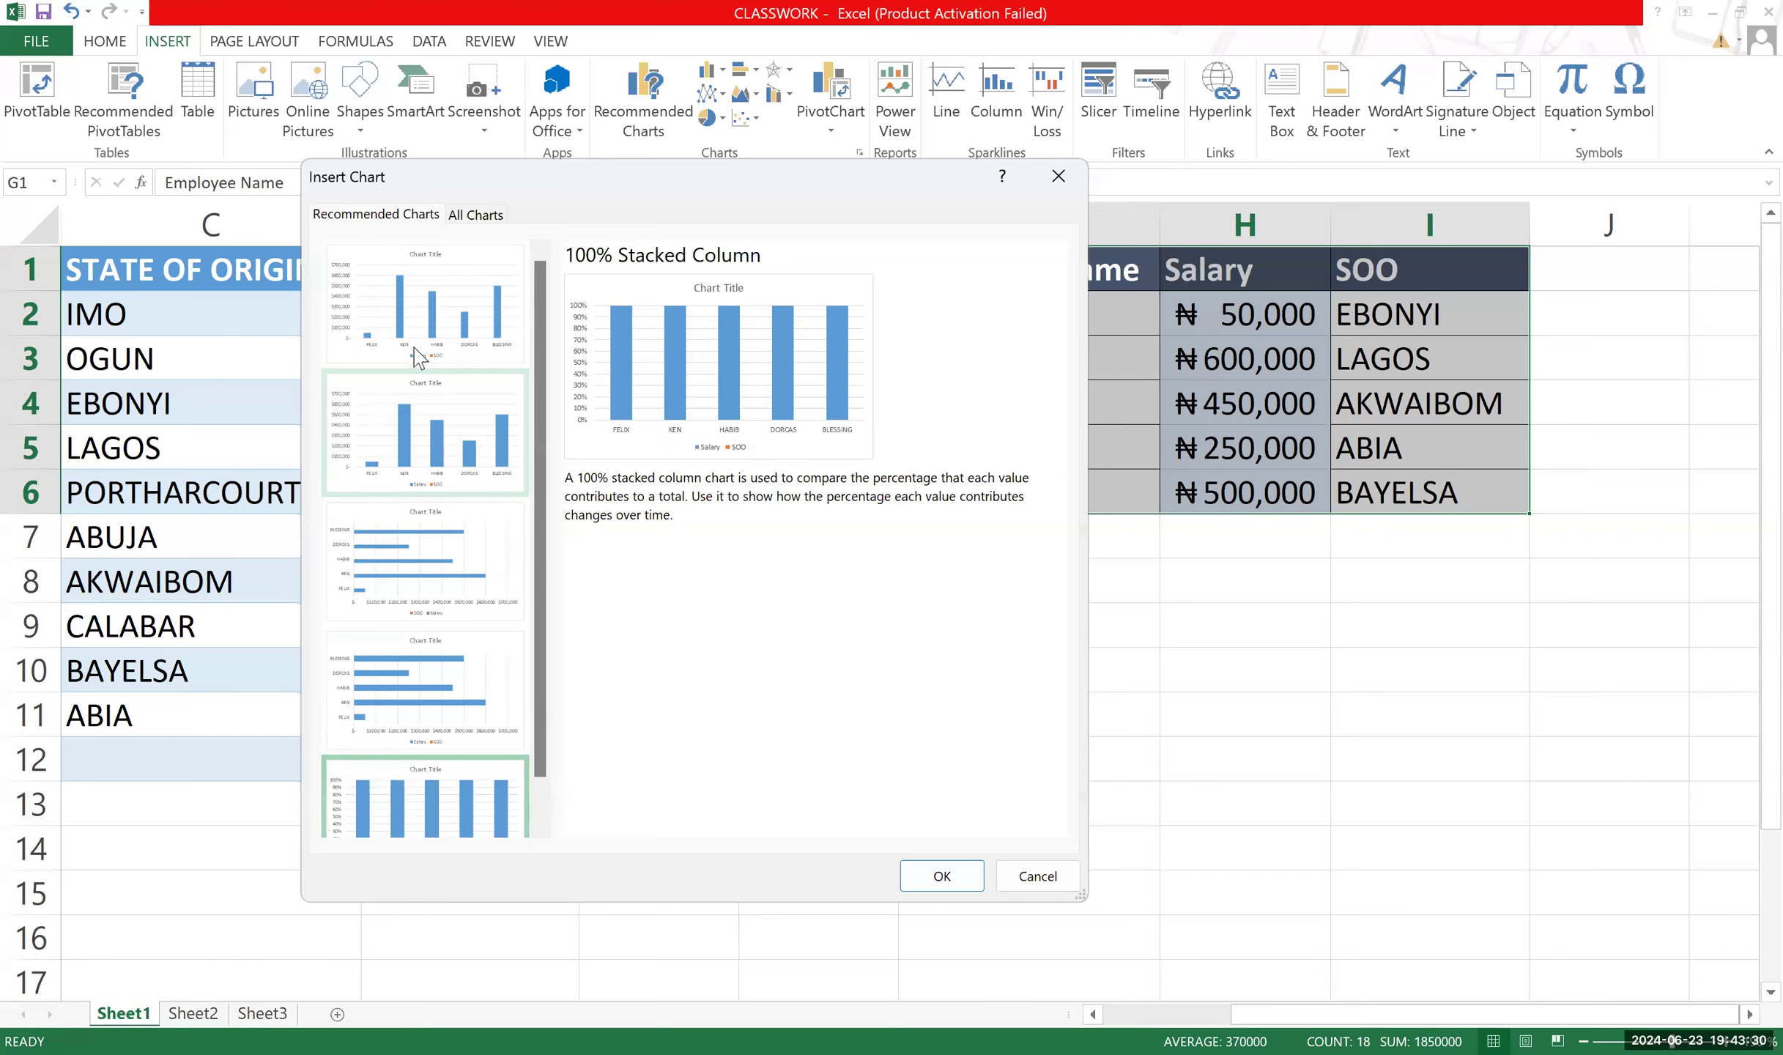
left_click(432, 304)
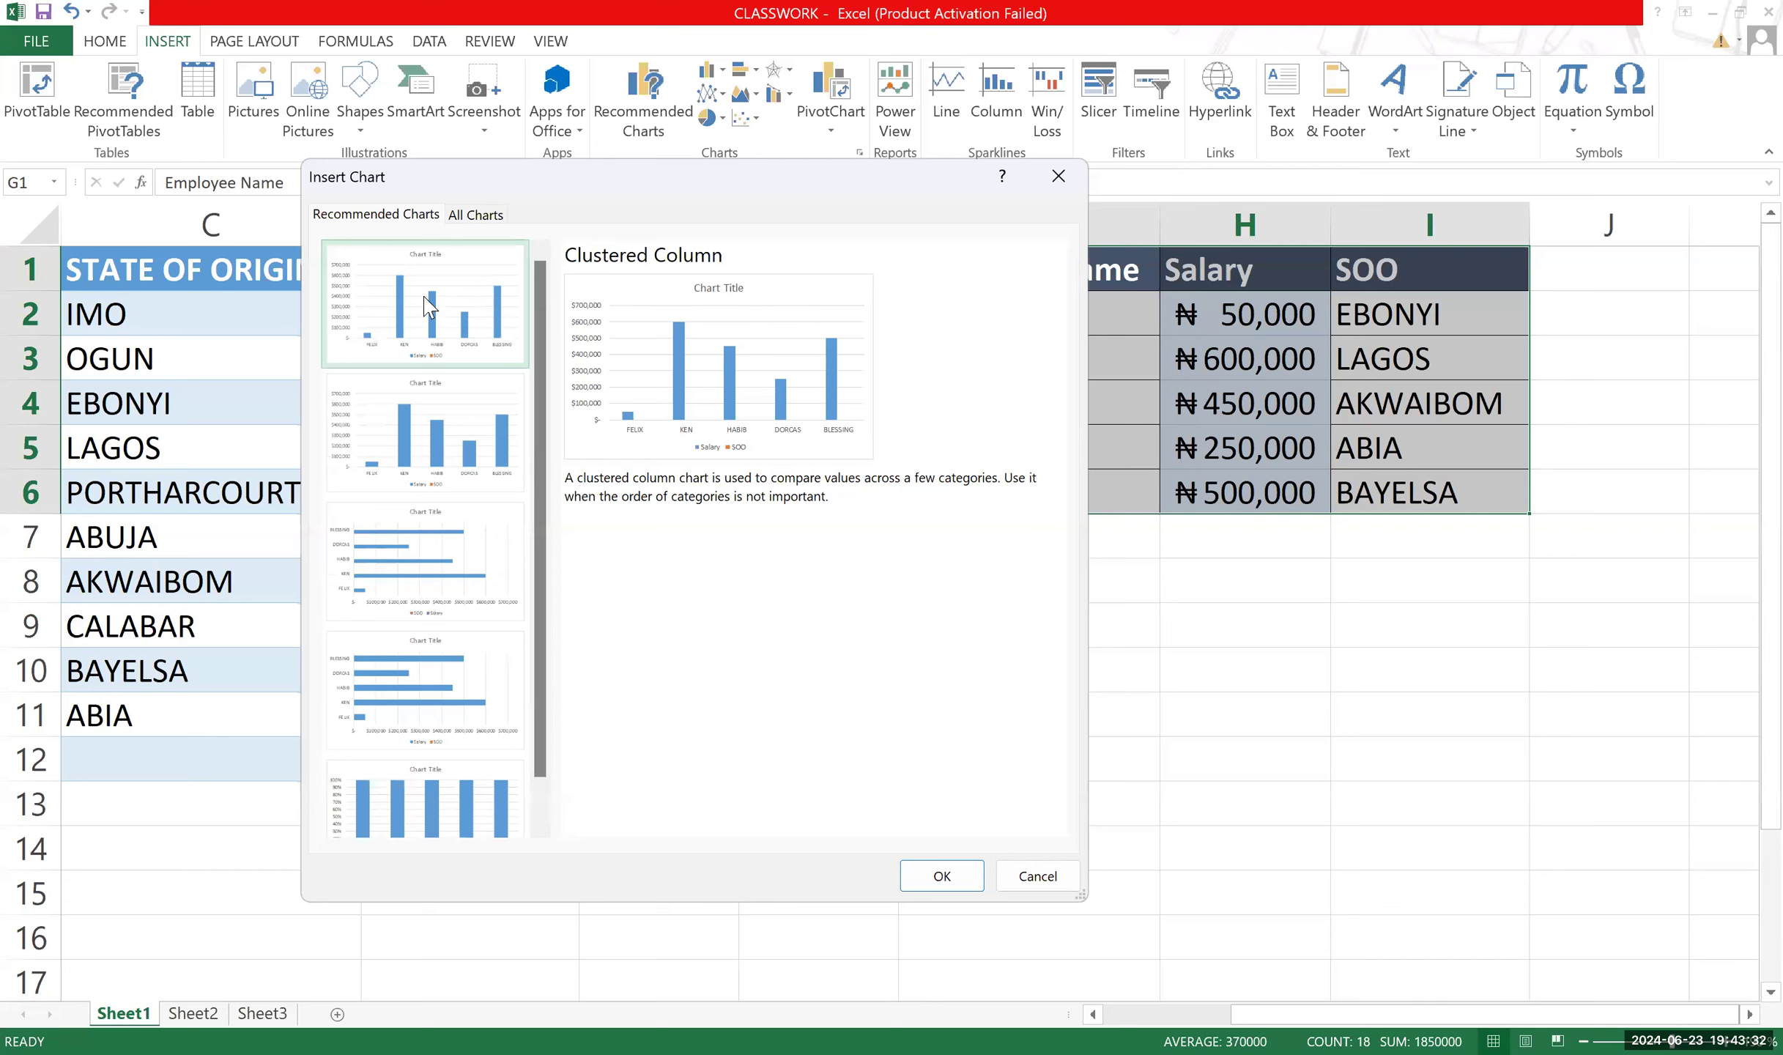
left_click(460, 407)
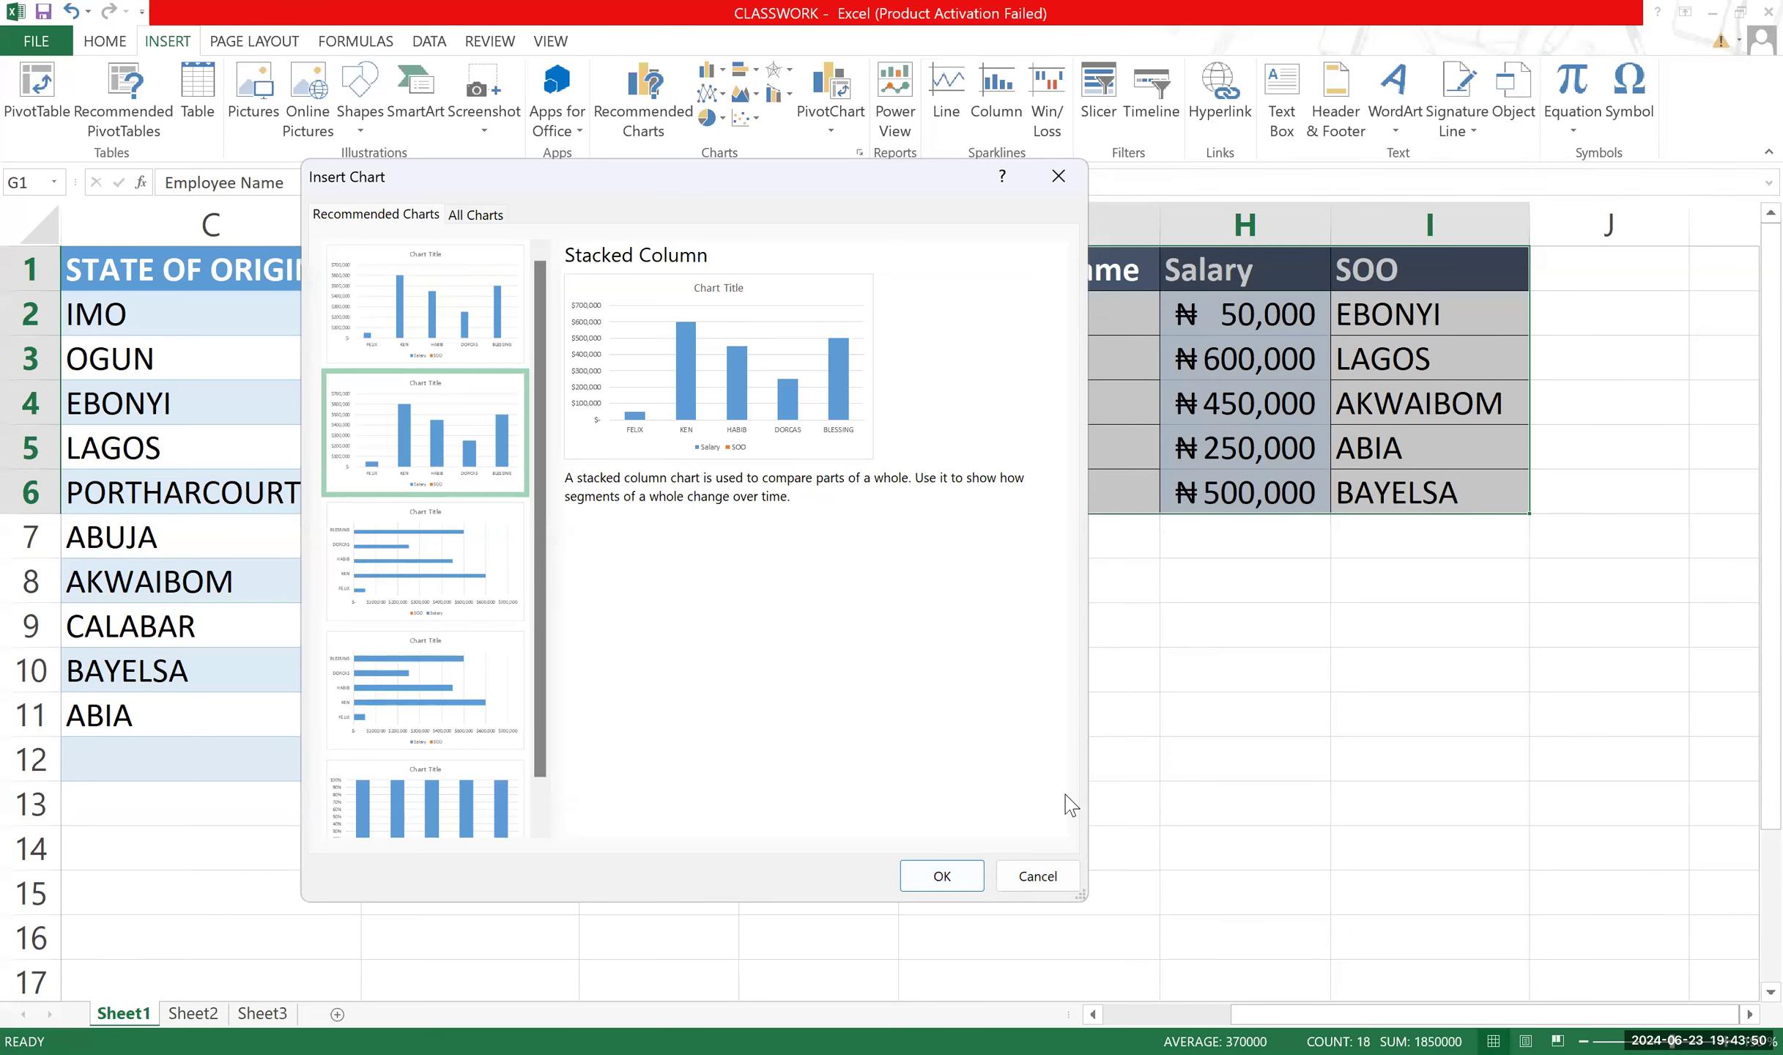
left_click(1041, 874)
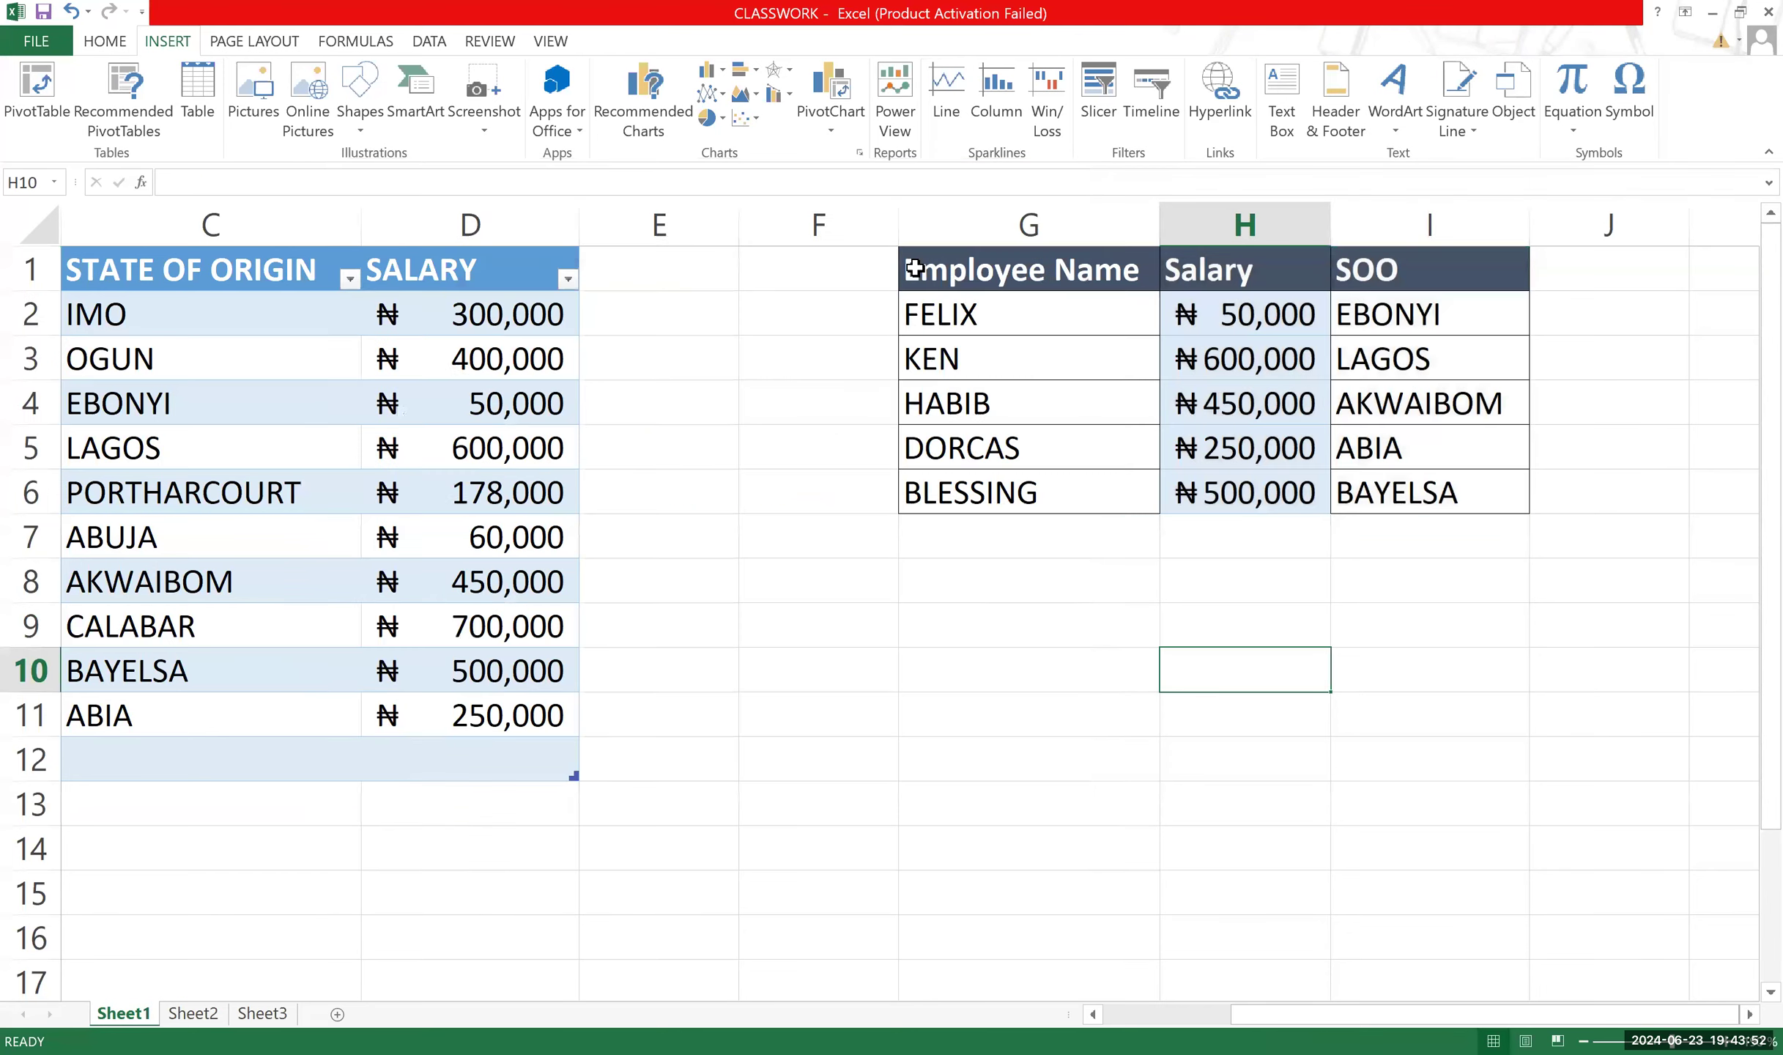
Insert a Clustered Column chart from the Employee Name and Salary data in G1:H6, comparing it with the Pie option.
left_click_drag(956, 277, 1246, 502)
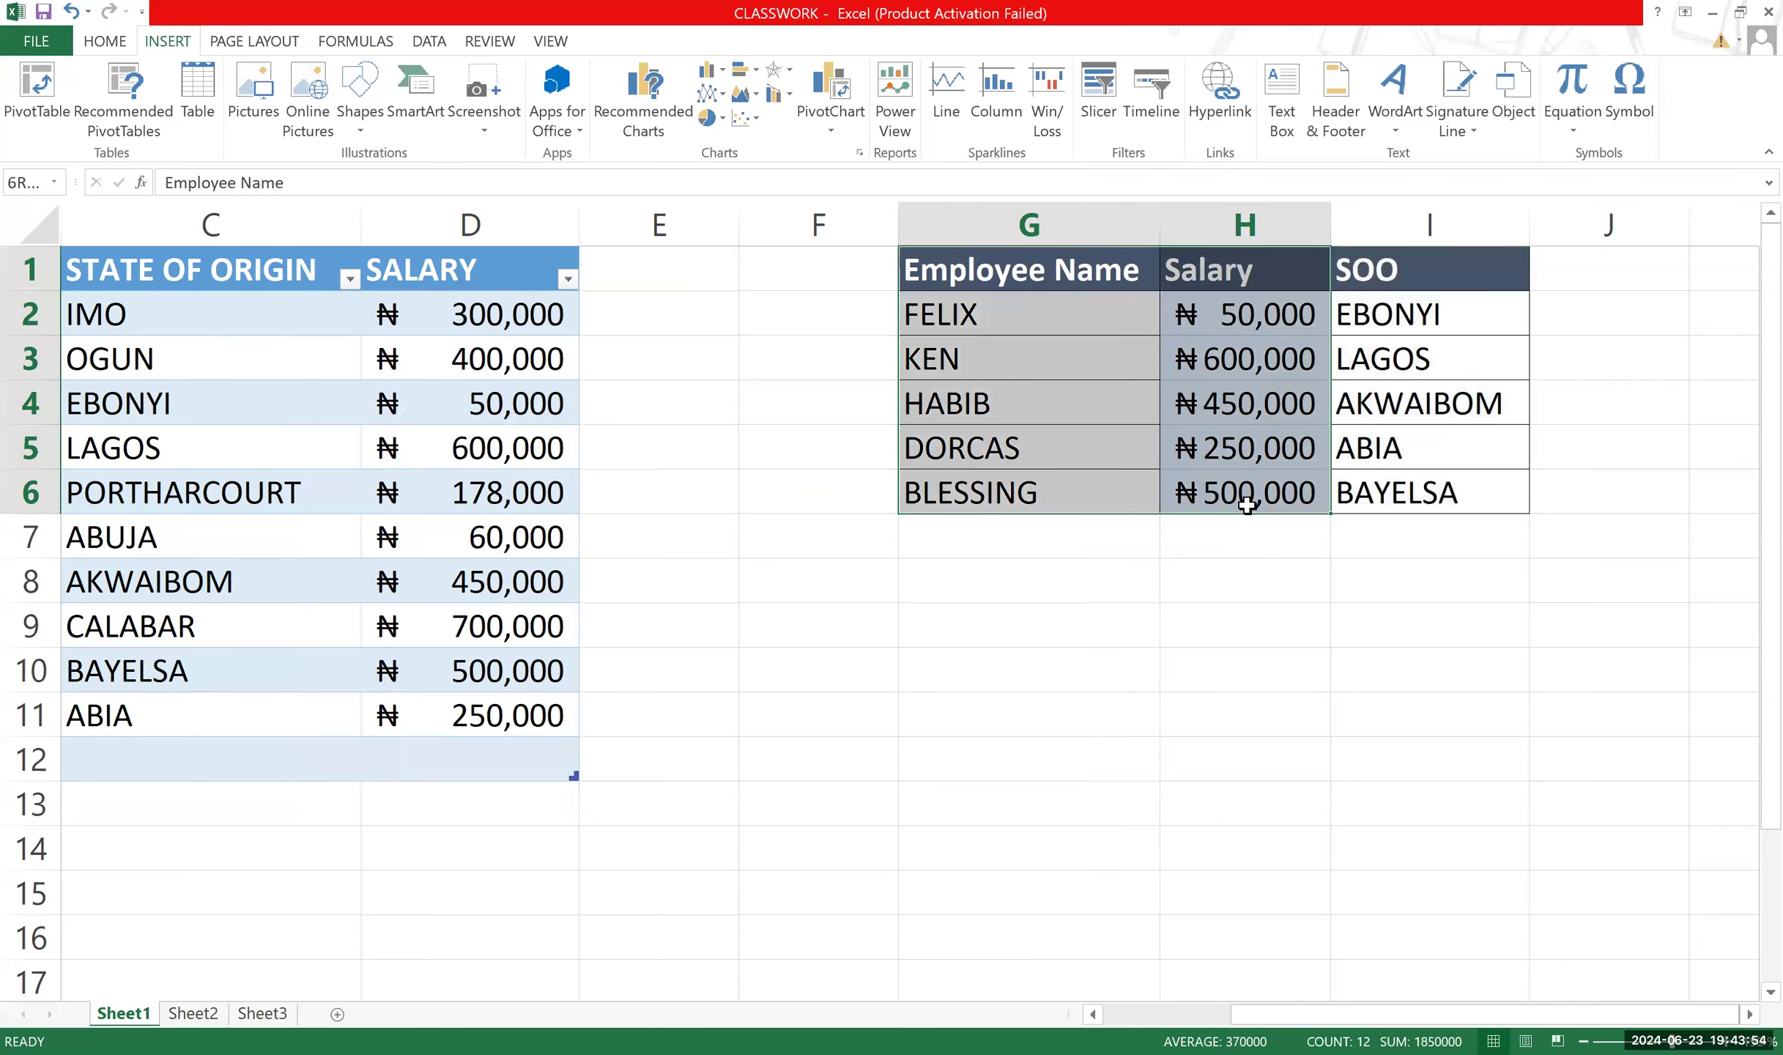
left_click(645, 117)
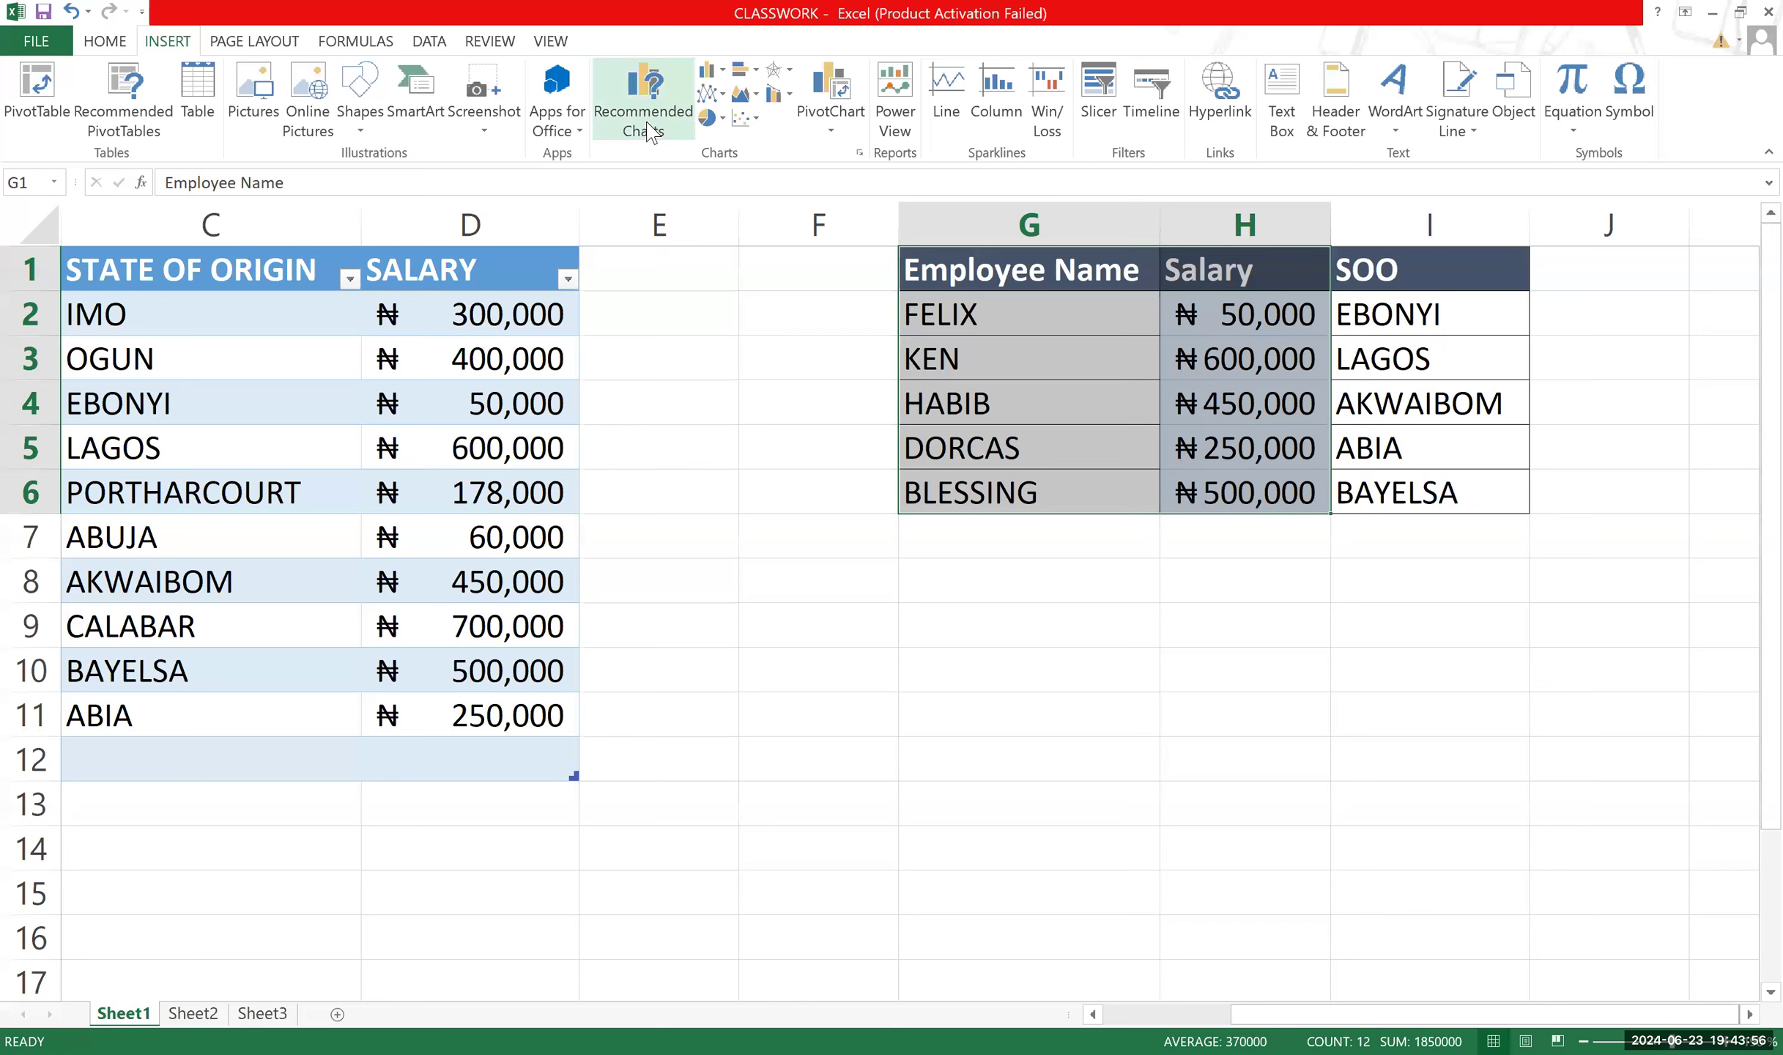
left_click(439, 441)
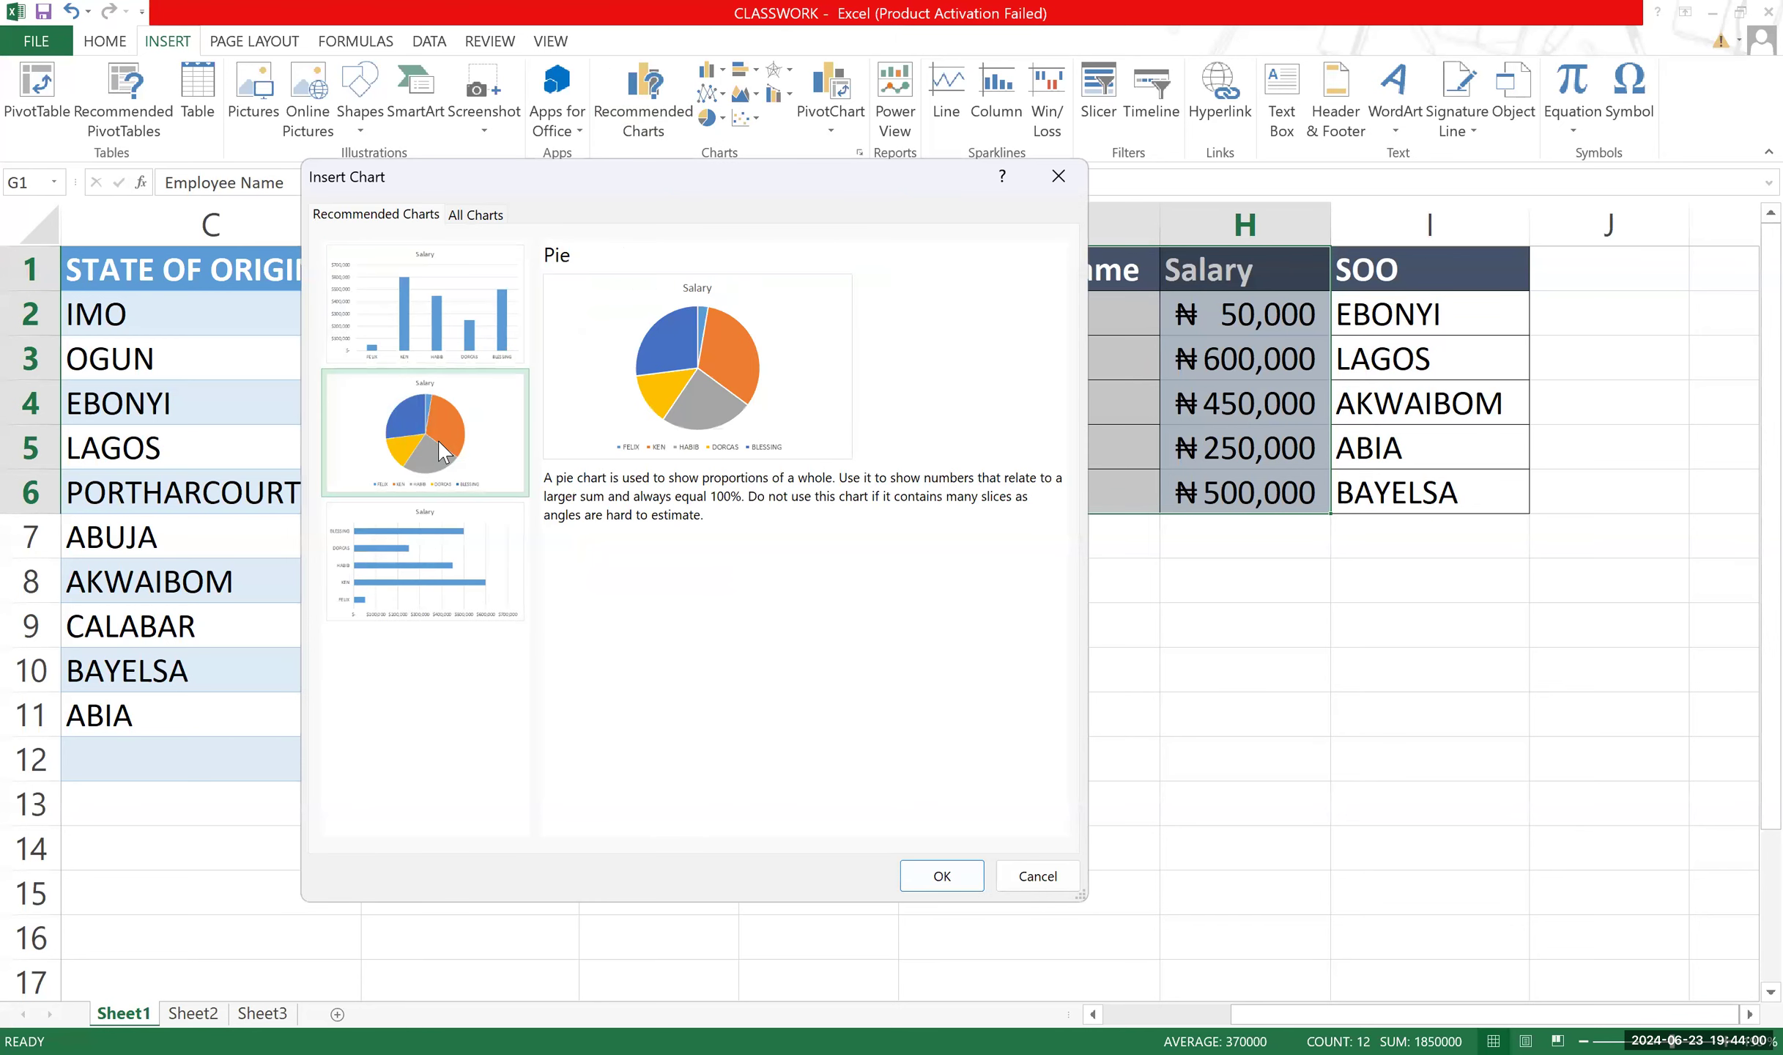
left_click(465, 351)
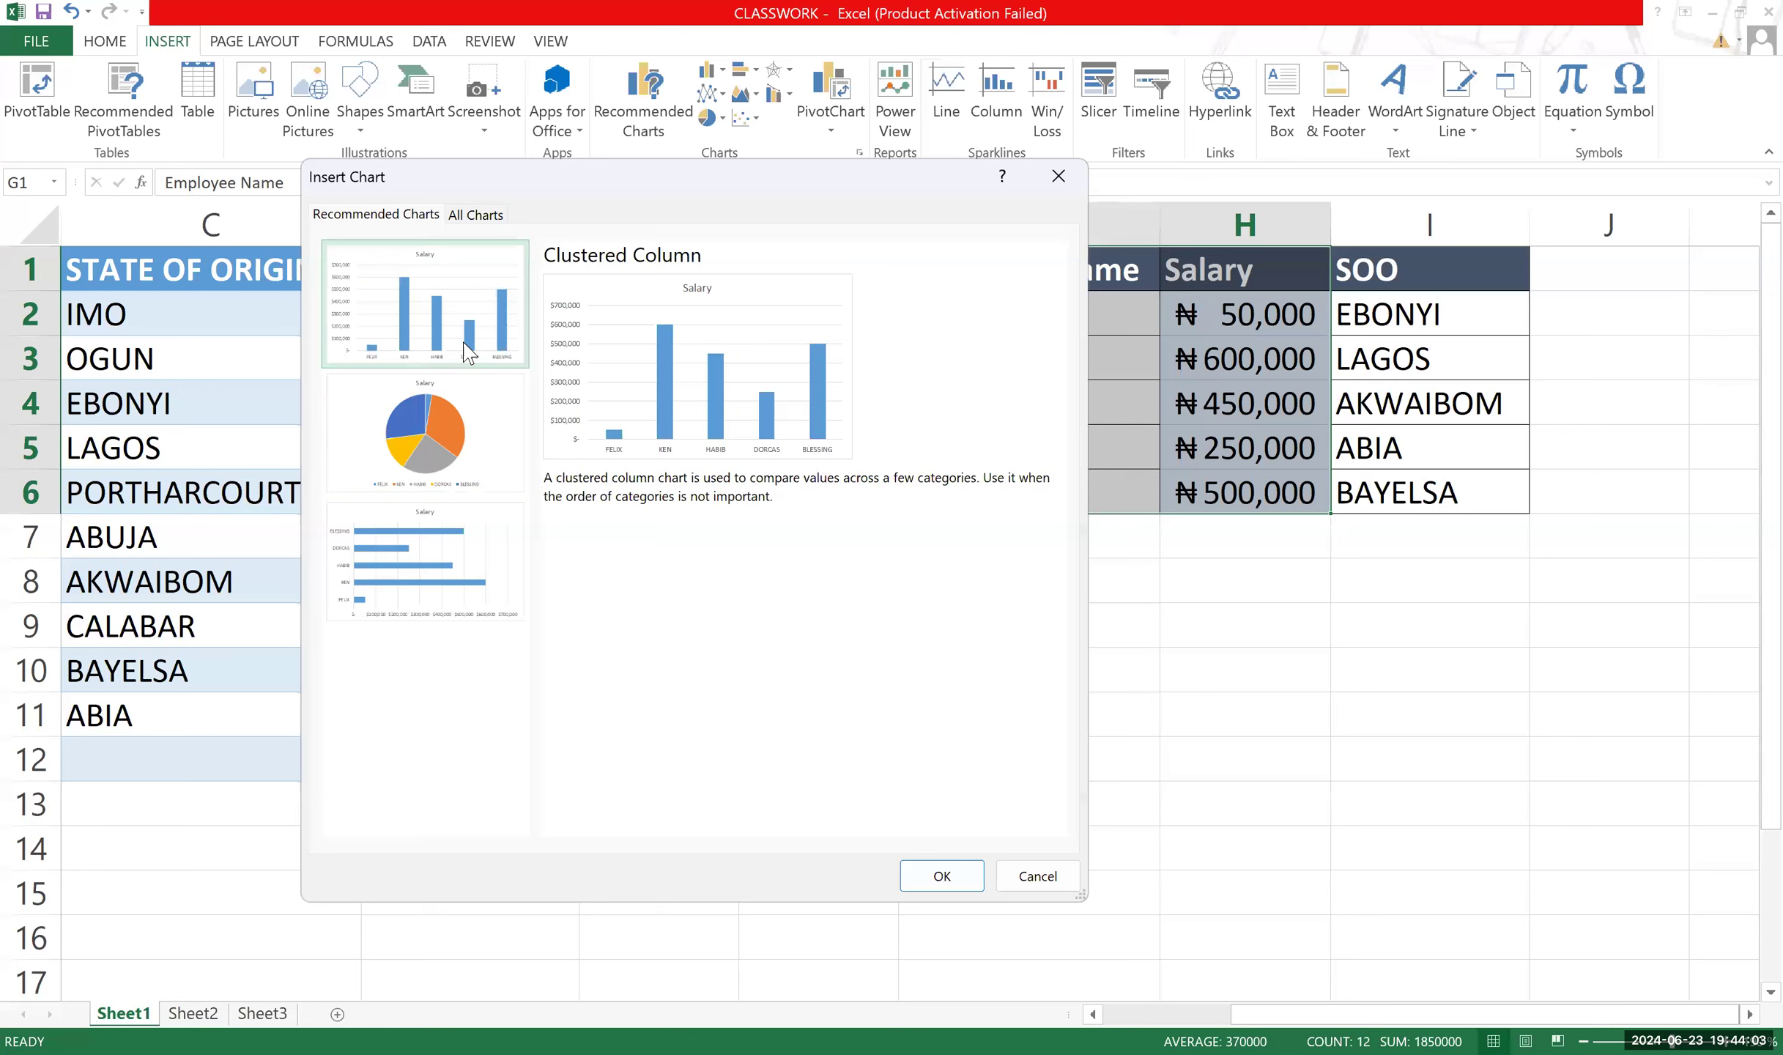
left_click(468, 416)
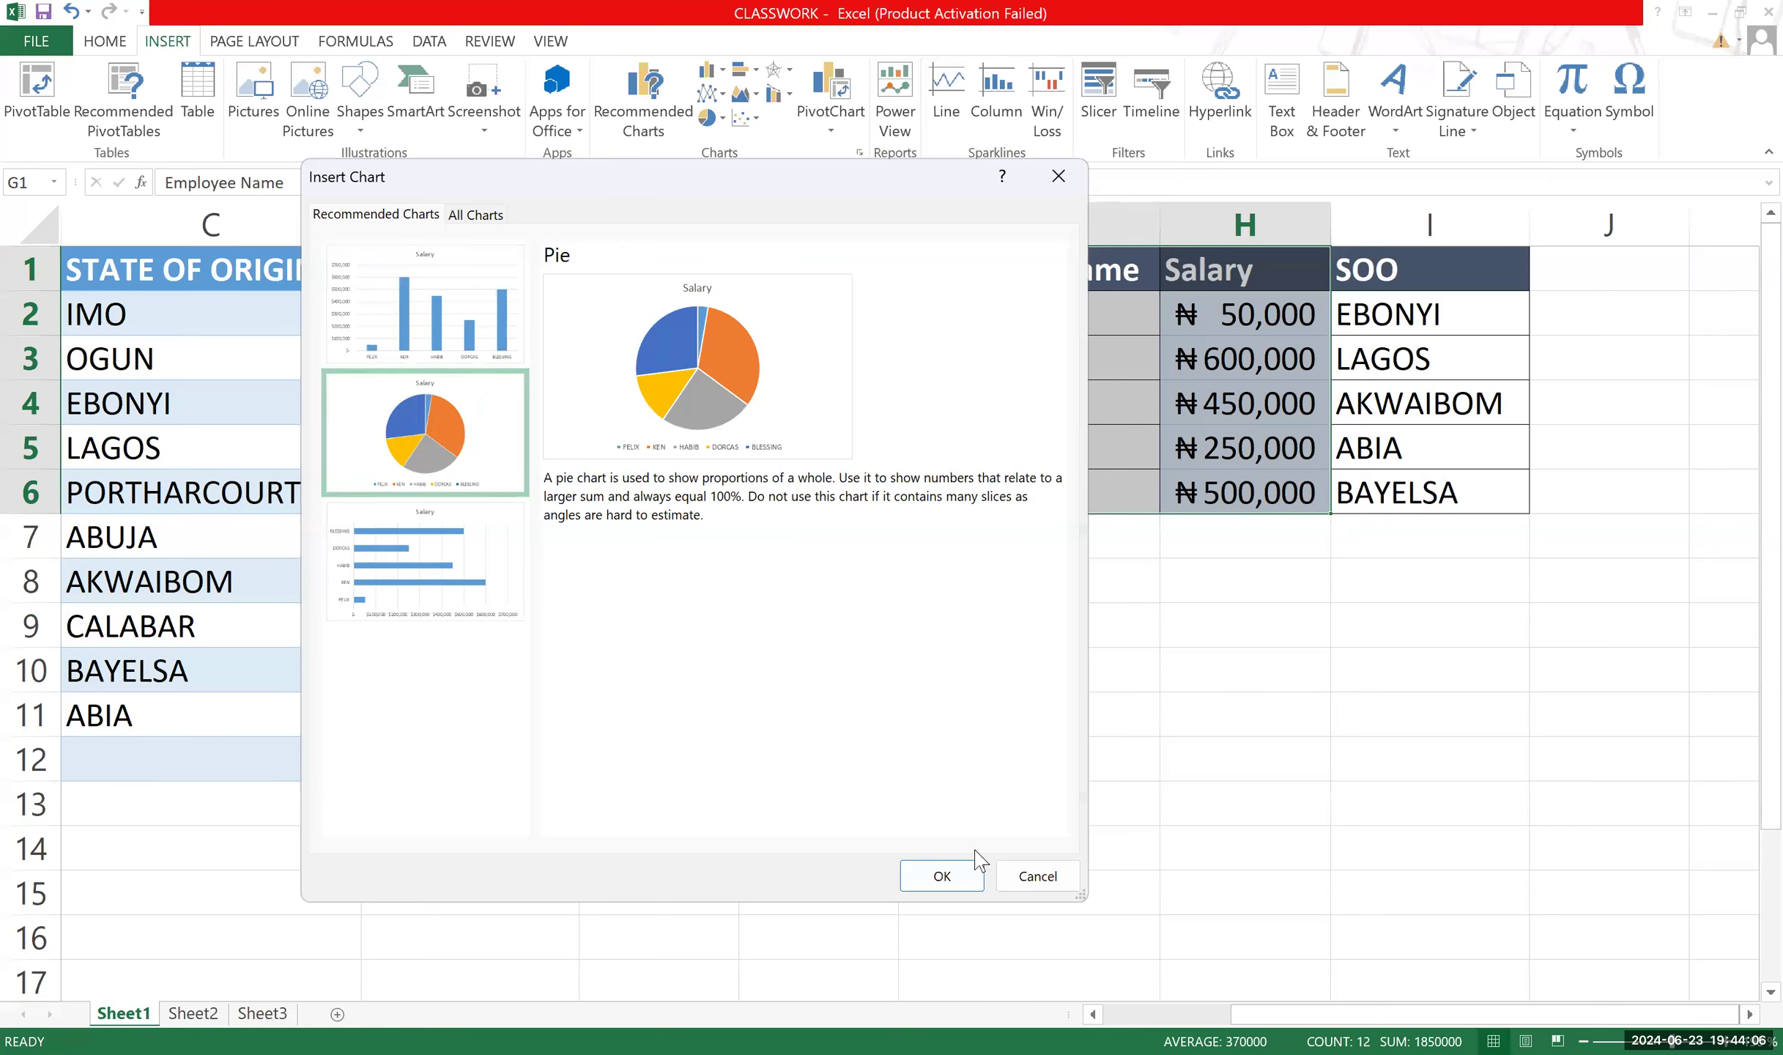
left_click(410, 315)
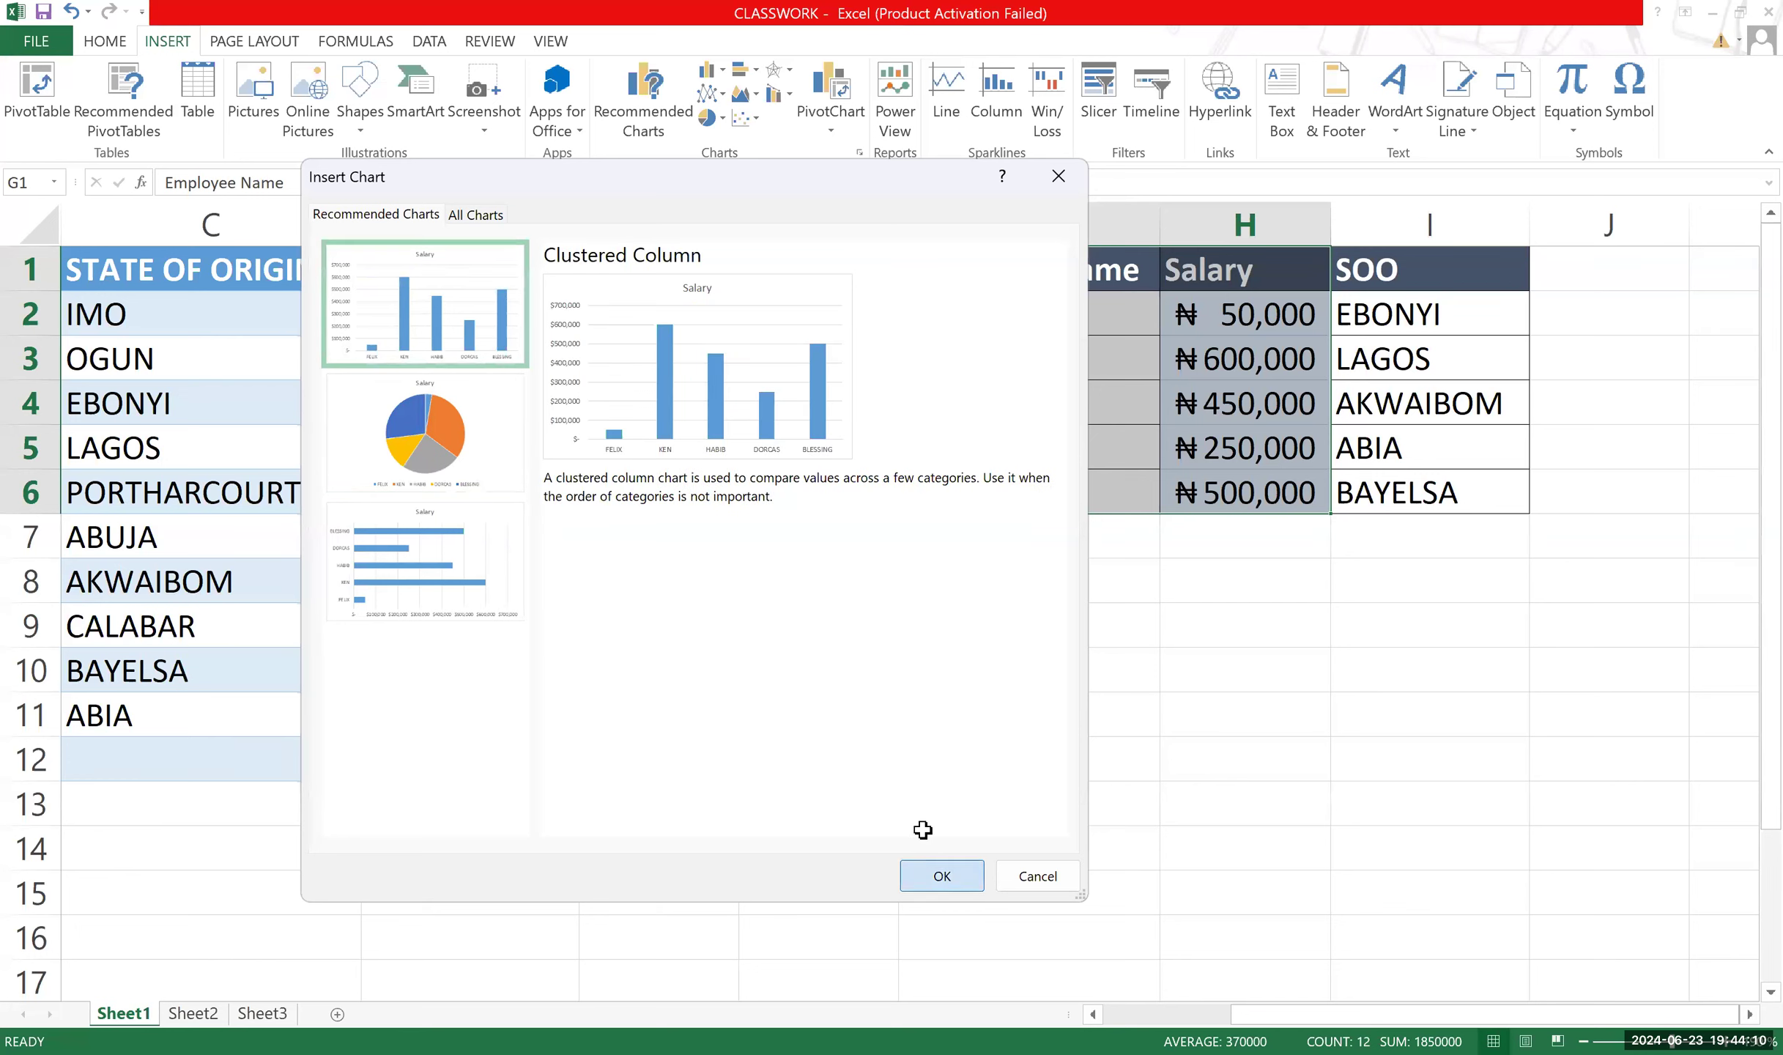
key("Return")
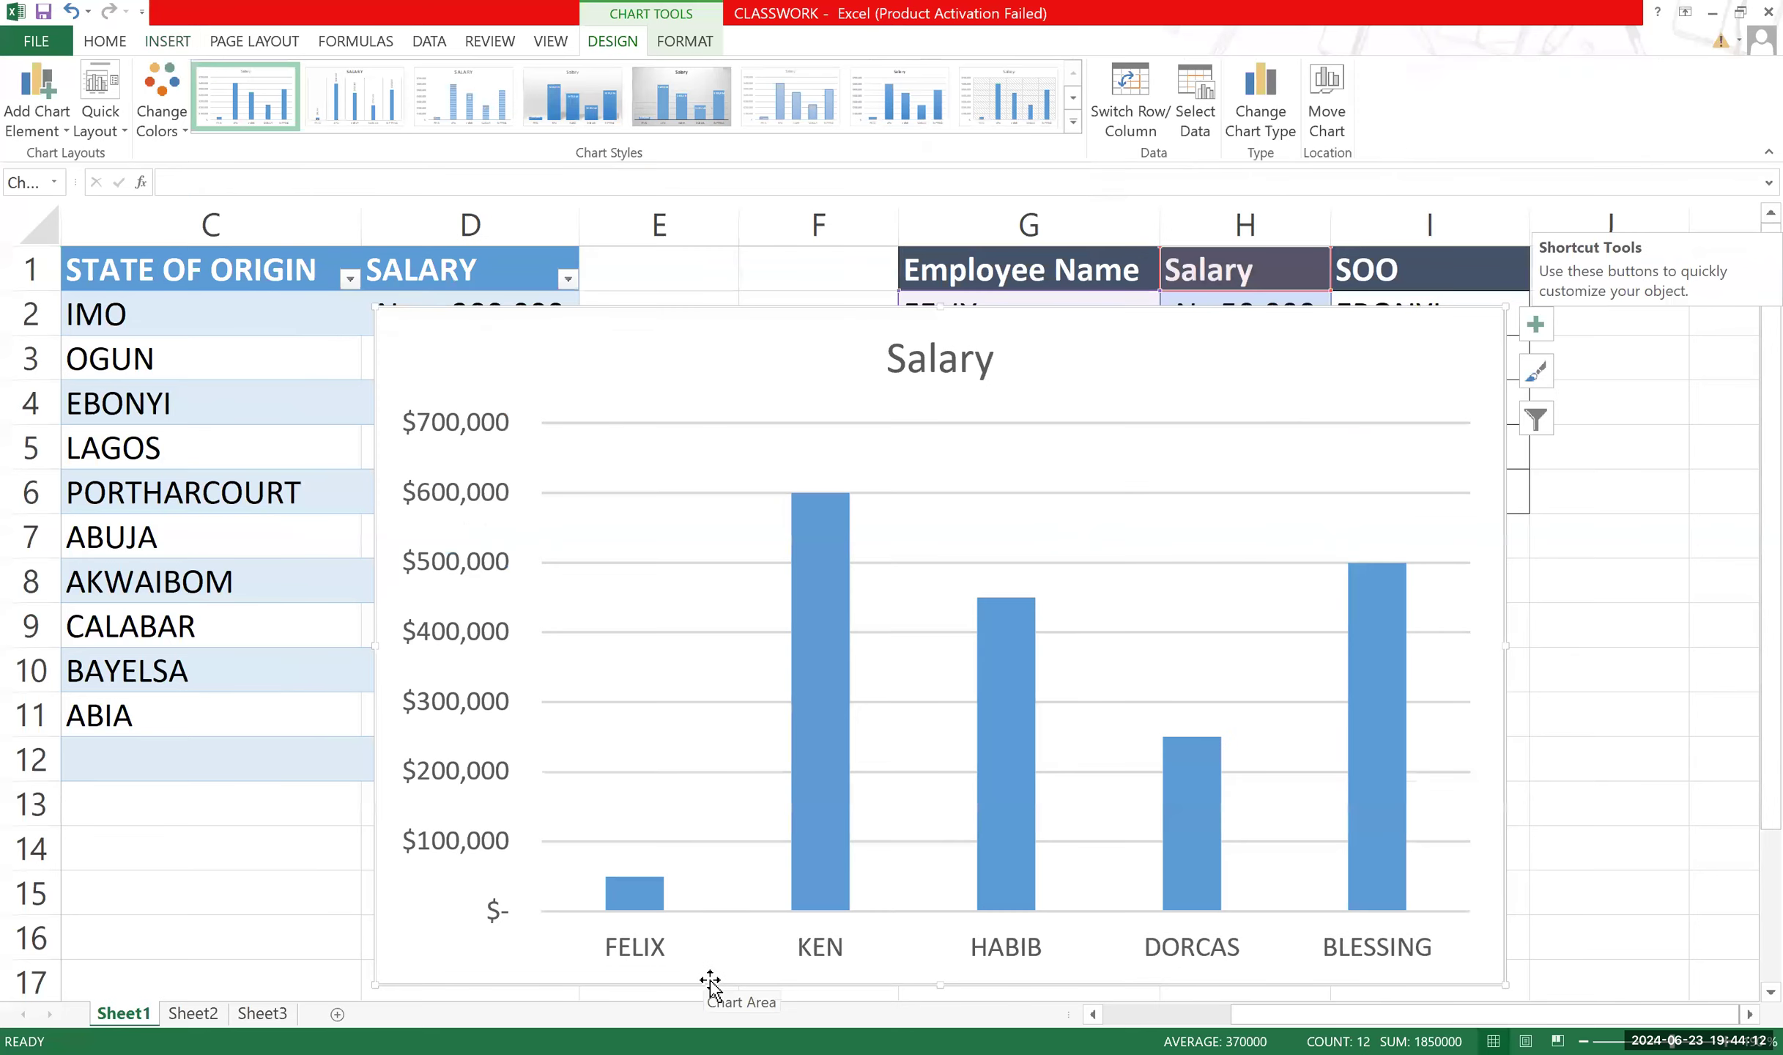
Move the Salary column chart up to the sheet's first row and delete it.
mouse_move(830, 358)
left_mouse_down()
mouse_move(800, 302)
mouse_move(720, 239)
mouse_move(755, 285)
left_mouse_up()
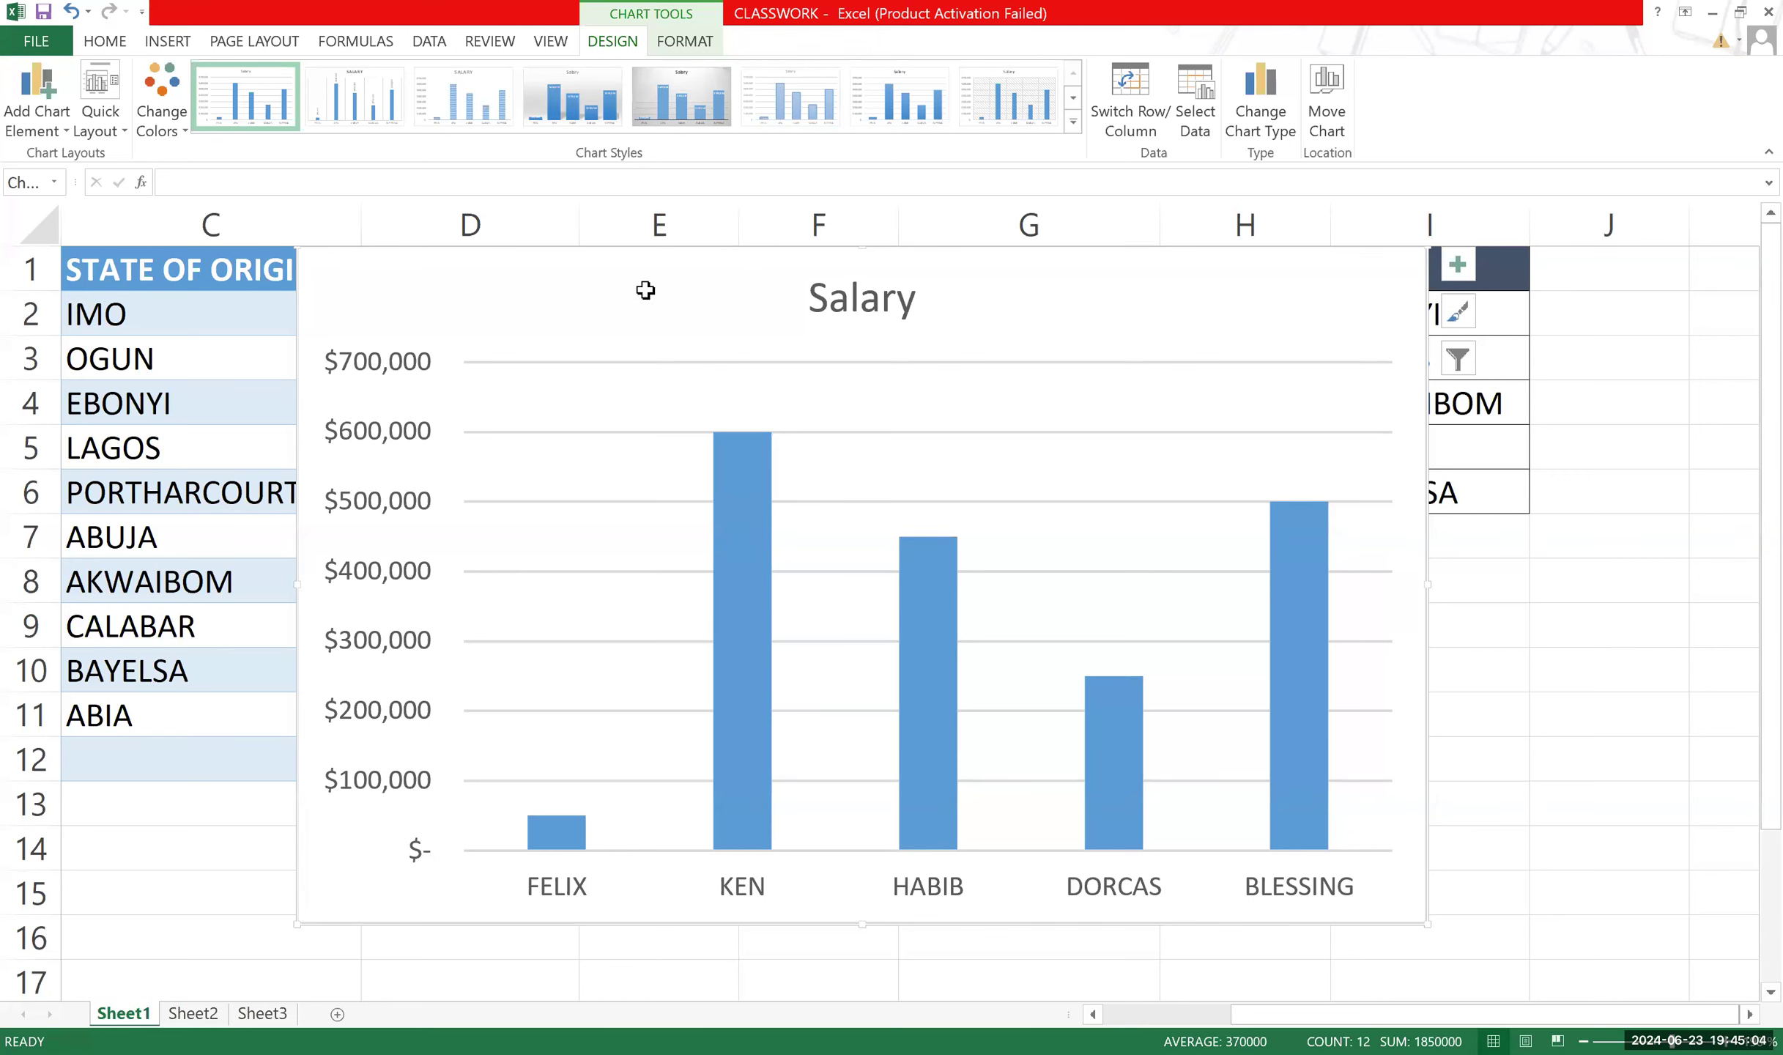
key("Delete")
left_click(902, 669)
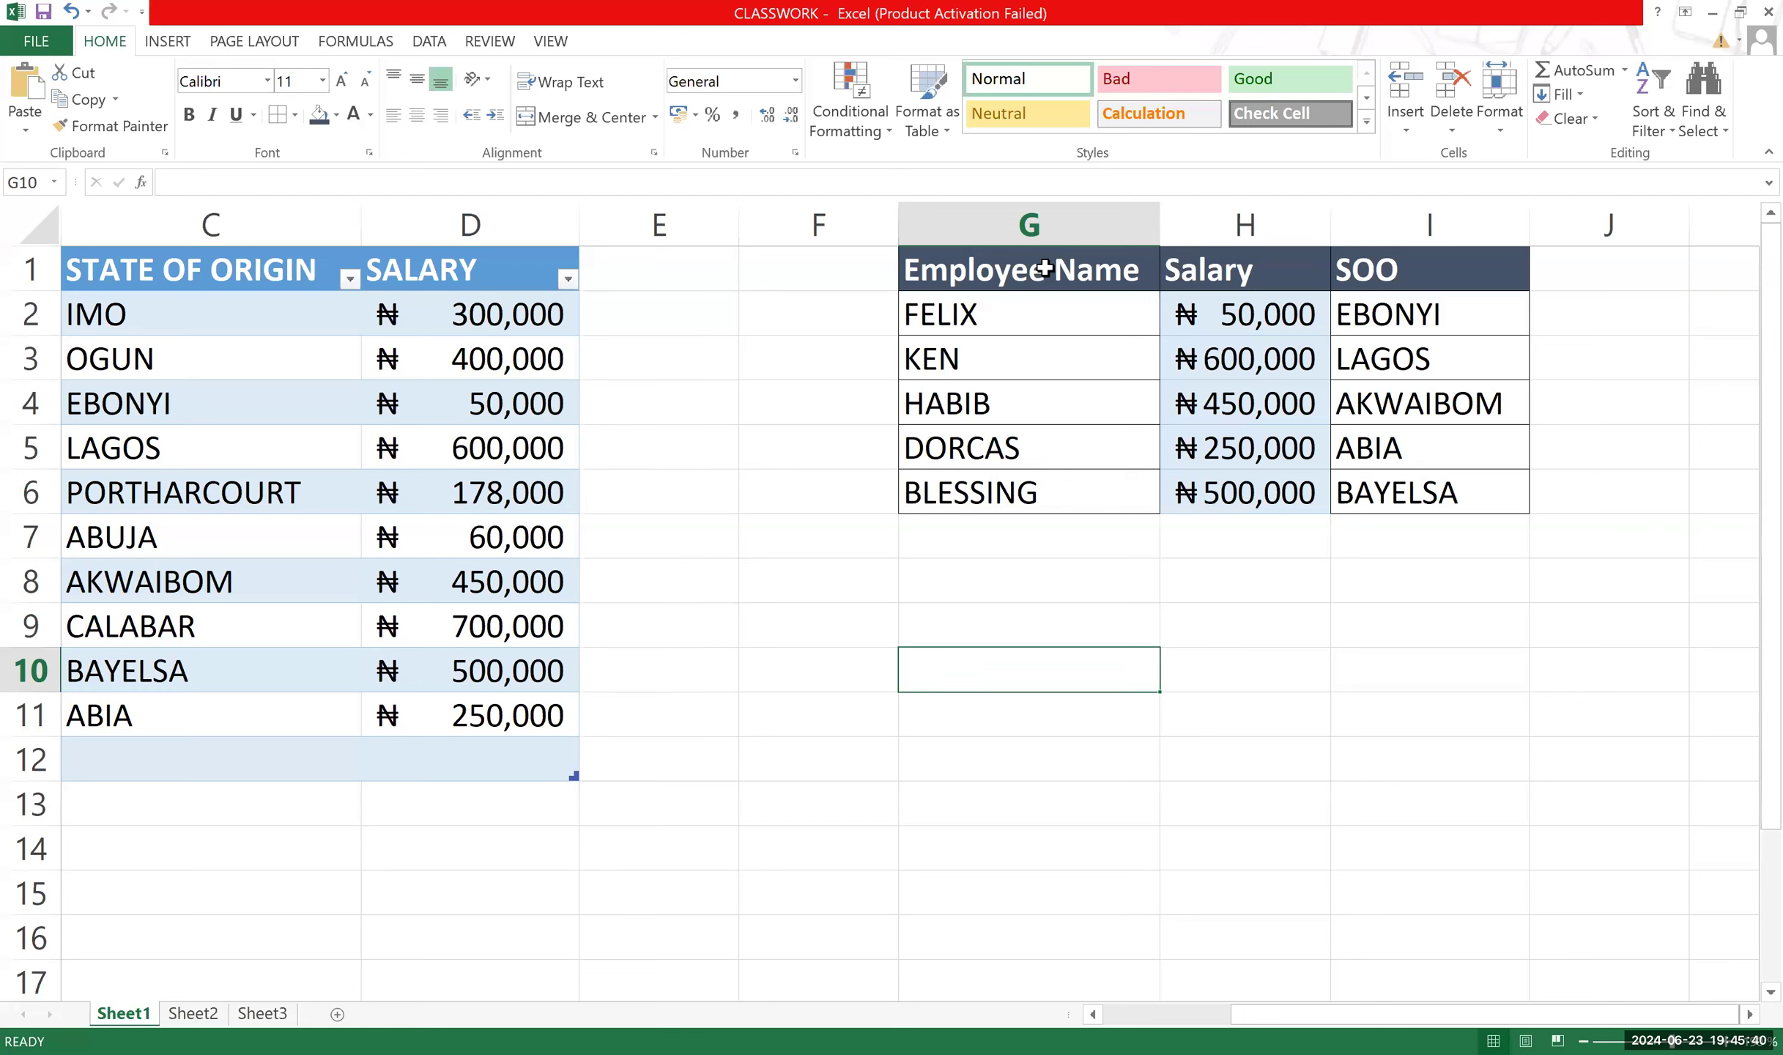
Select the Employee Name and Salary data in G1:H6 and start a chart, comparing the recommended charts with the full chart list.
mouse_move(1045, 269)
left_mouse_down()
mouse_move(1278, 308)
mouse_move(1279, 491)
left_mouse_up()
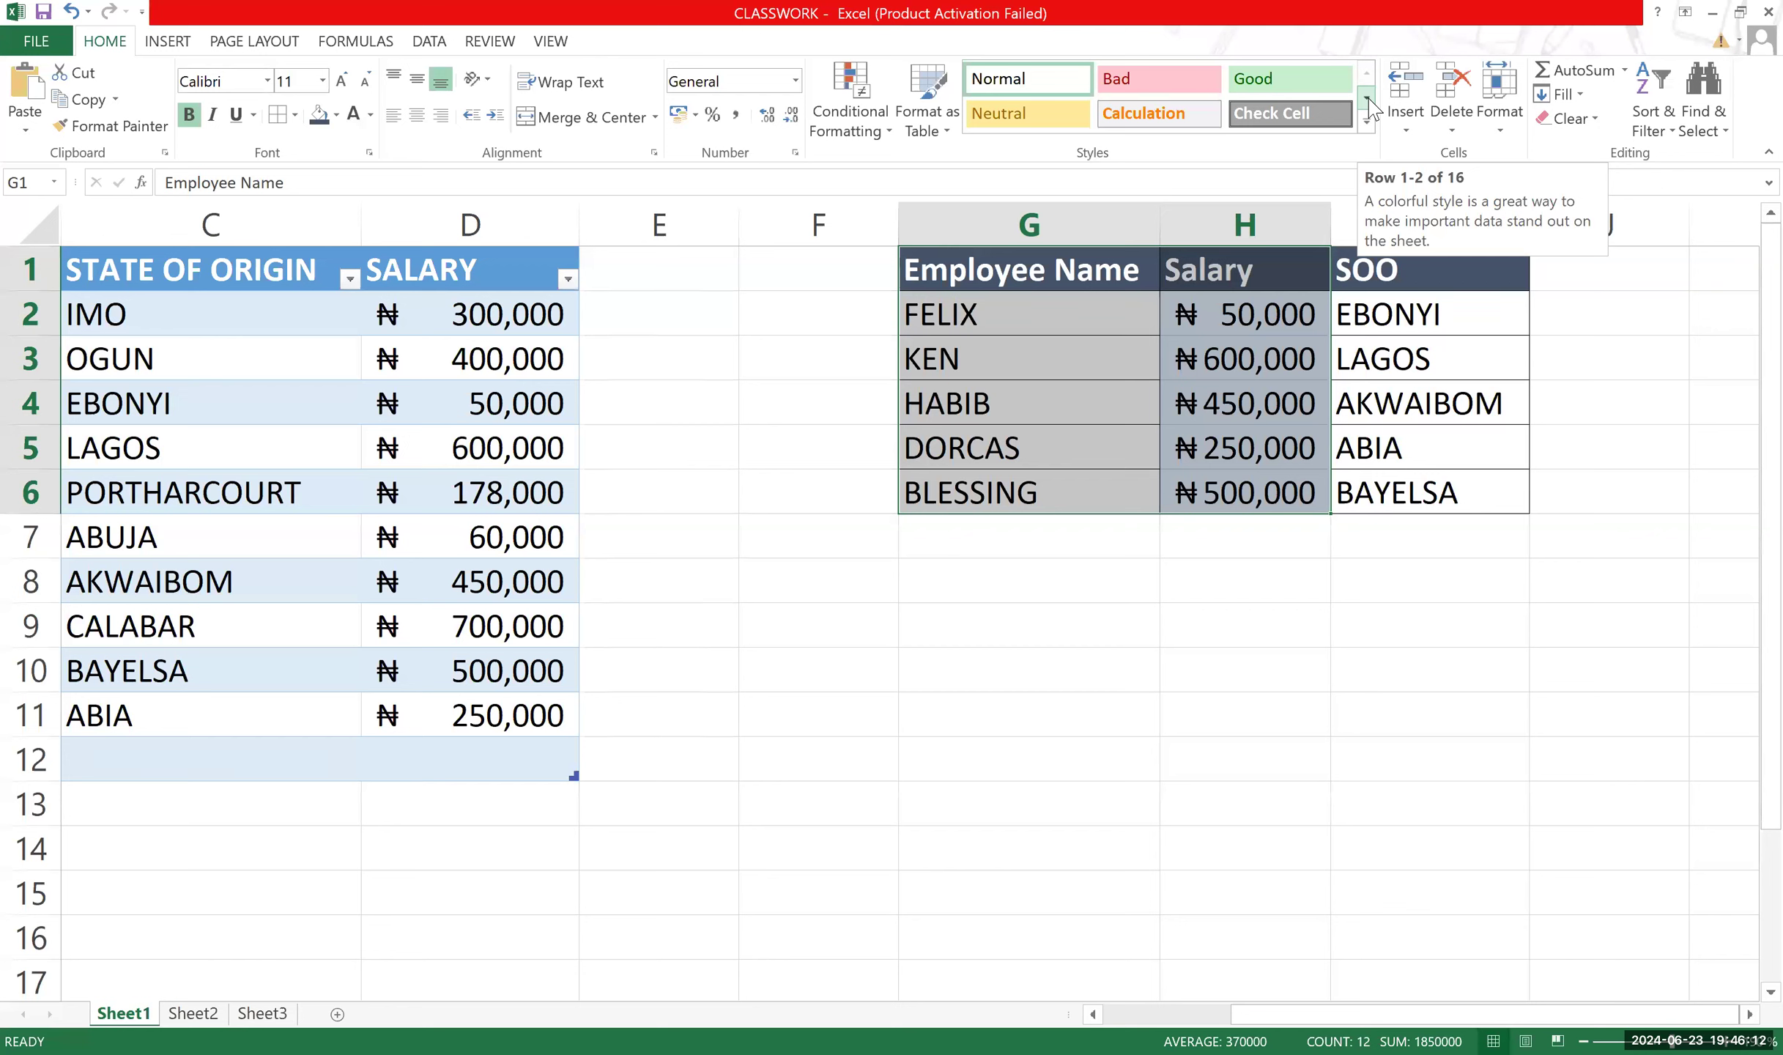
left_click(167, 42)
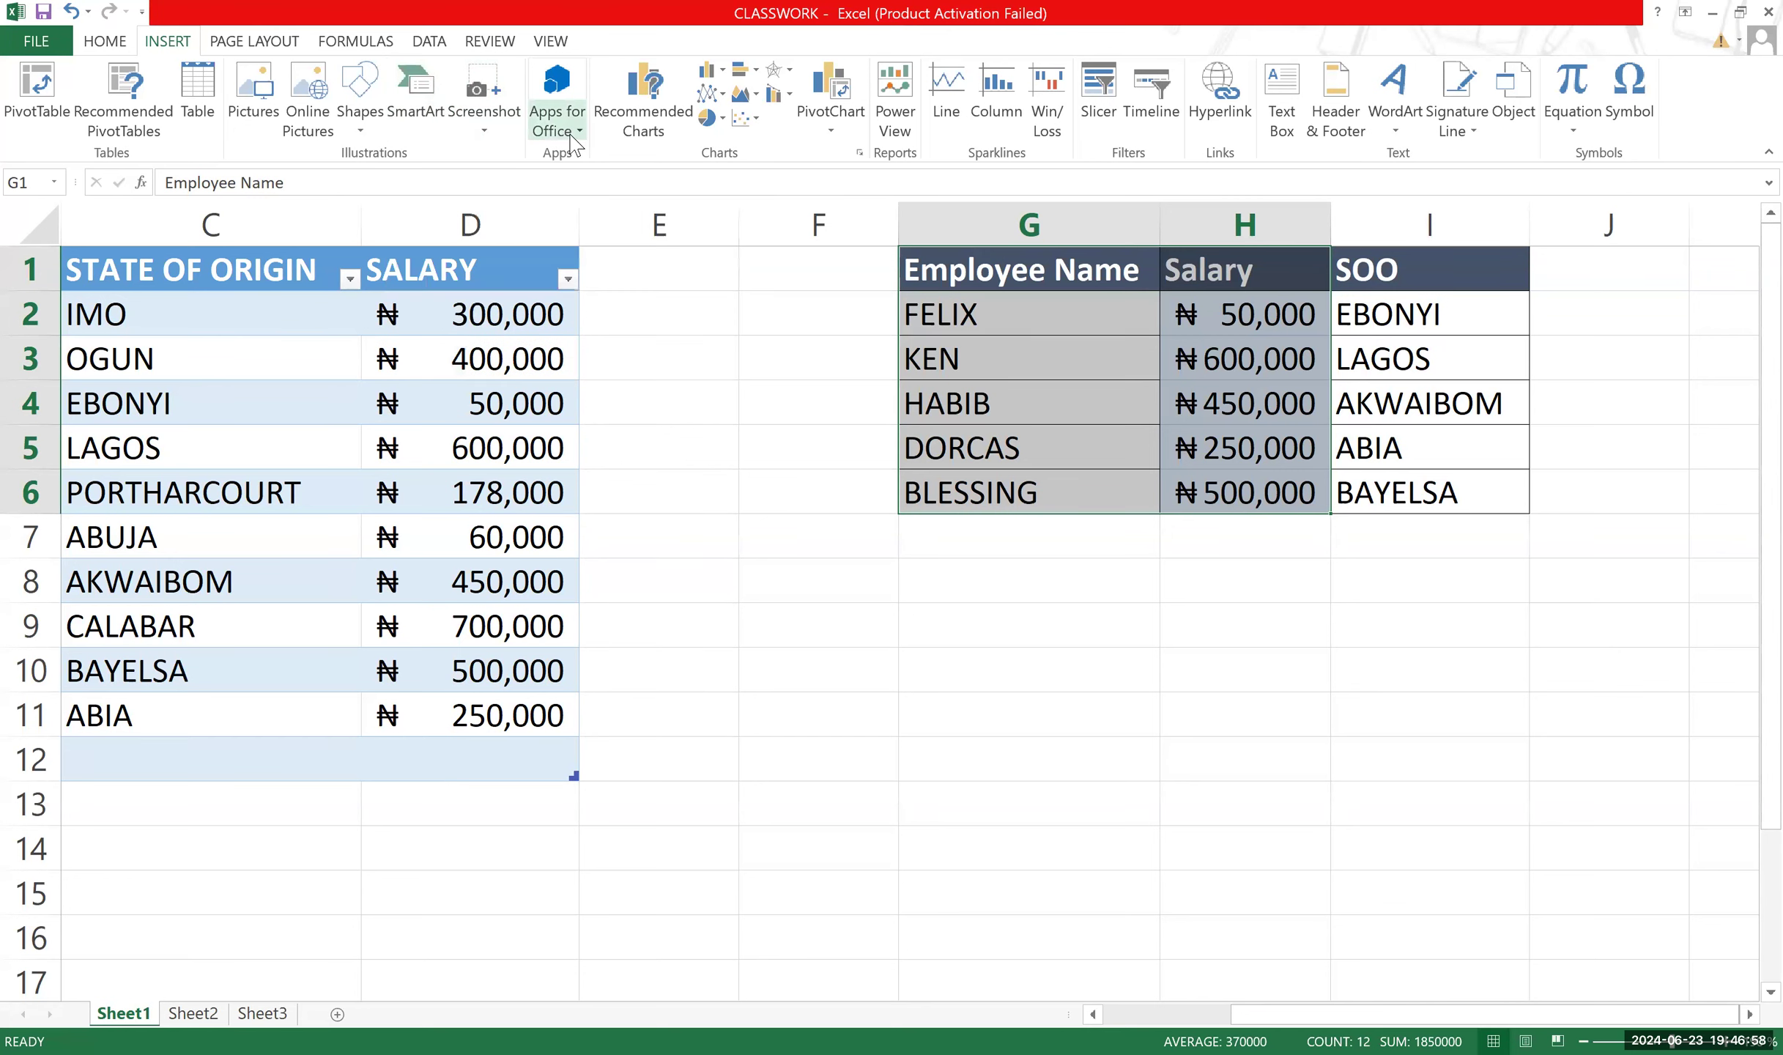
left_click(638, 99)
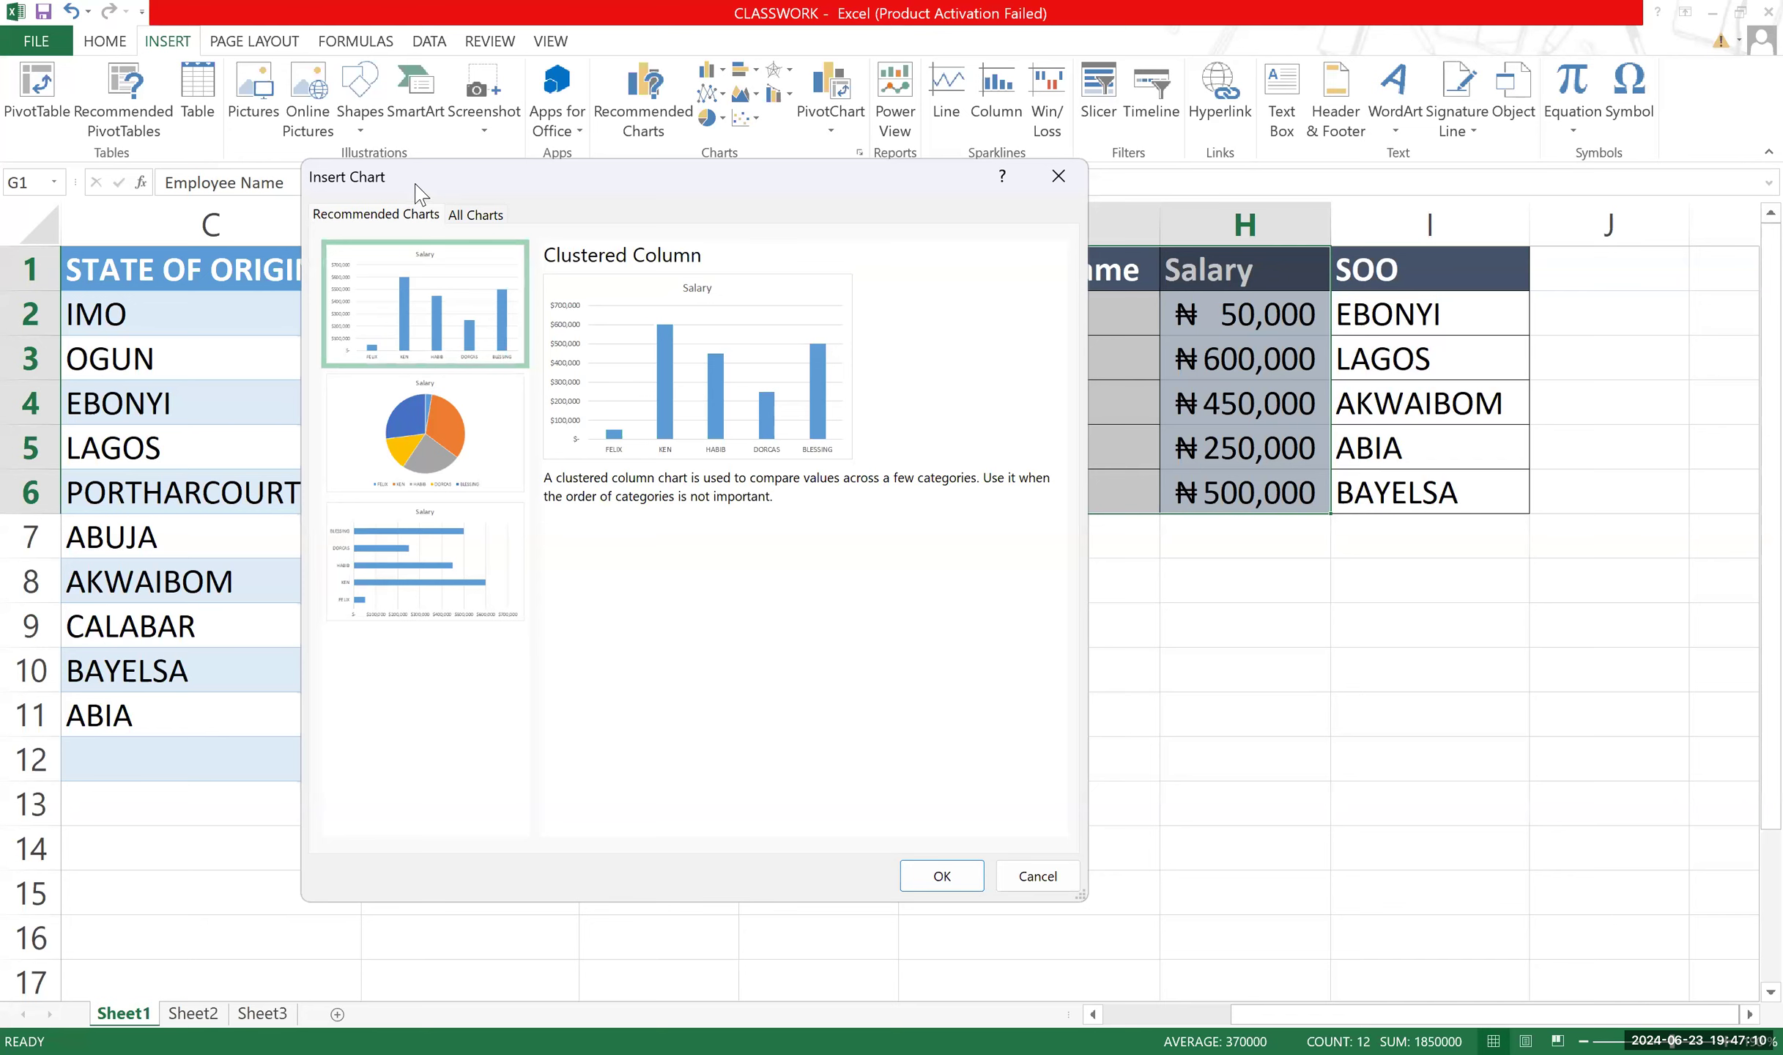
left_click_drag(415, 193, 450, 182)
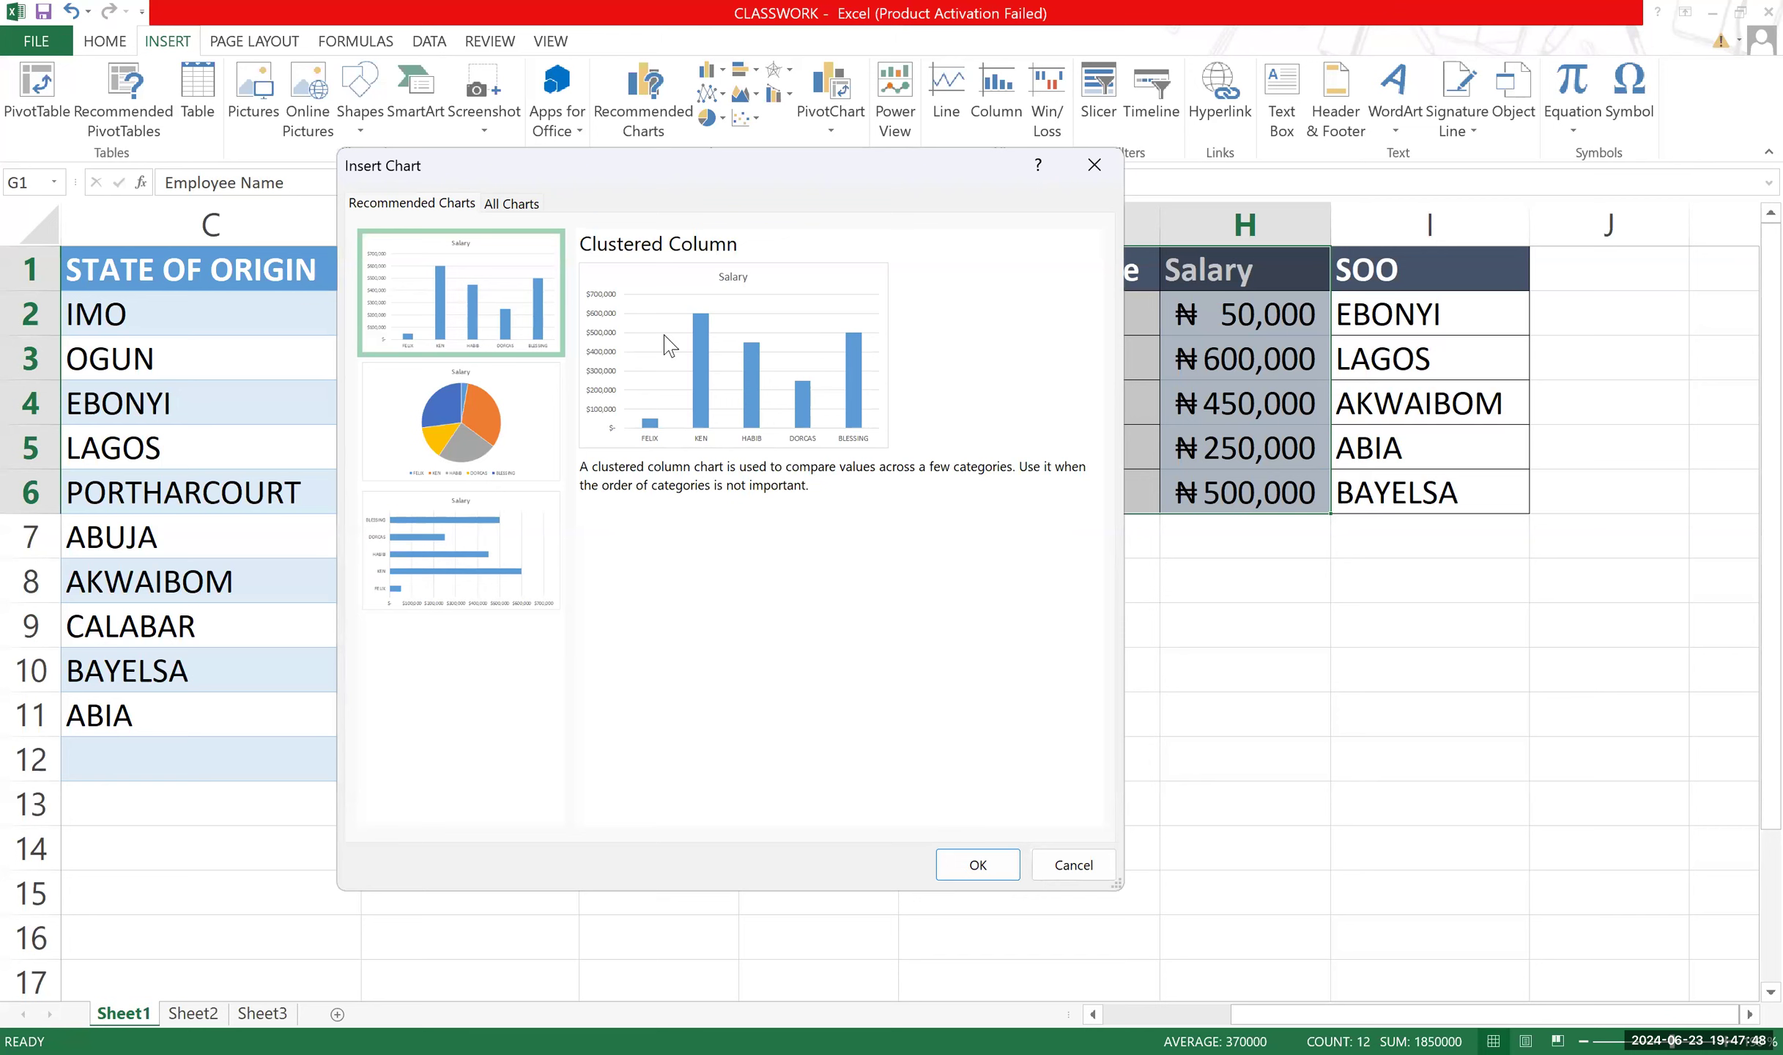
left_click(516, 208)
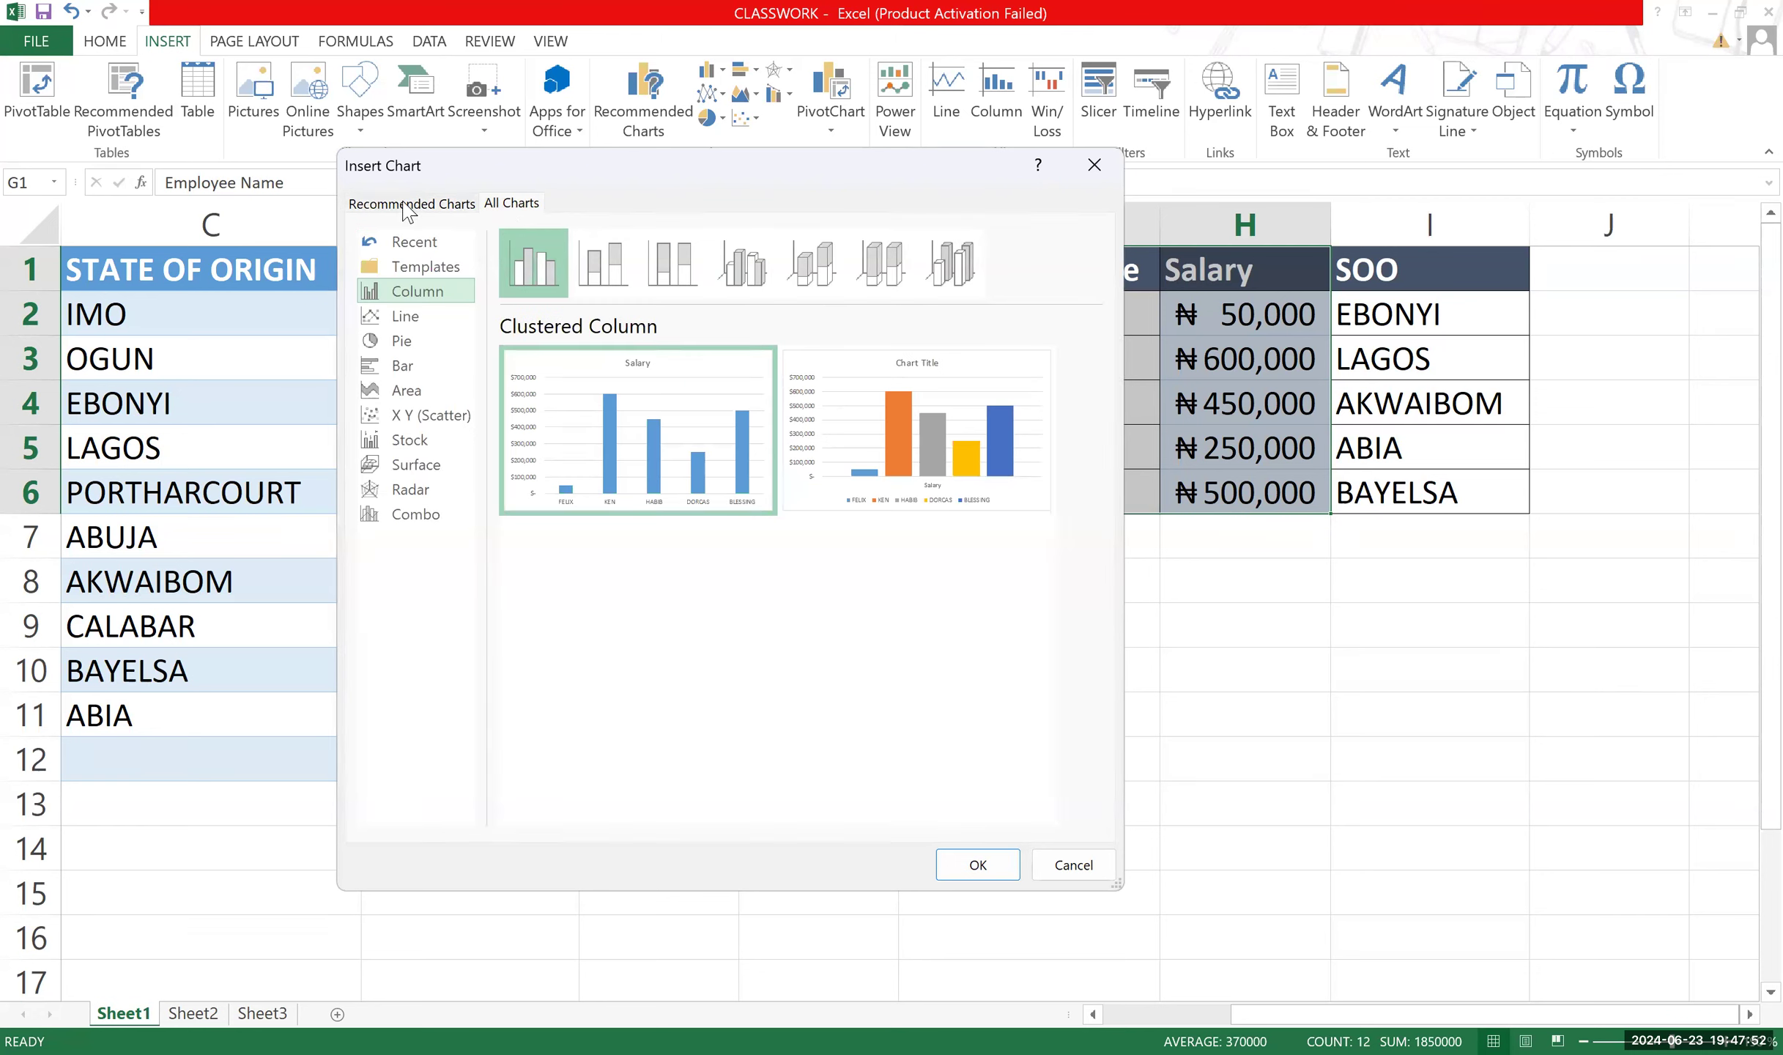
left_click(448, 209)
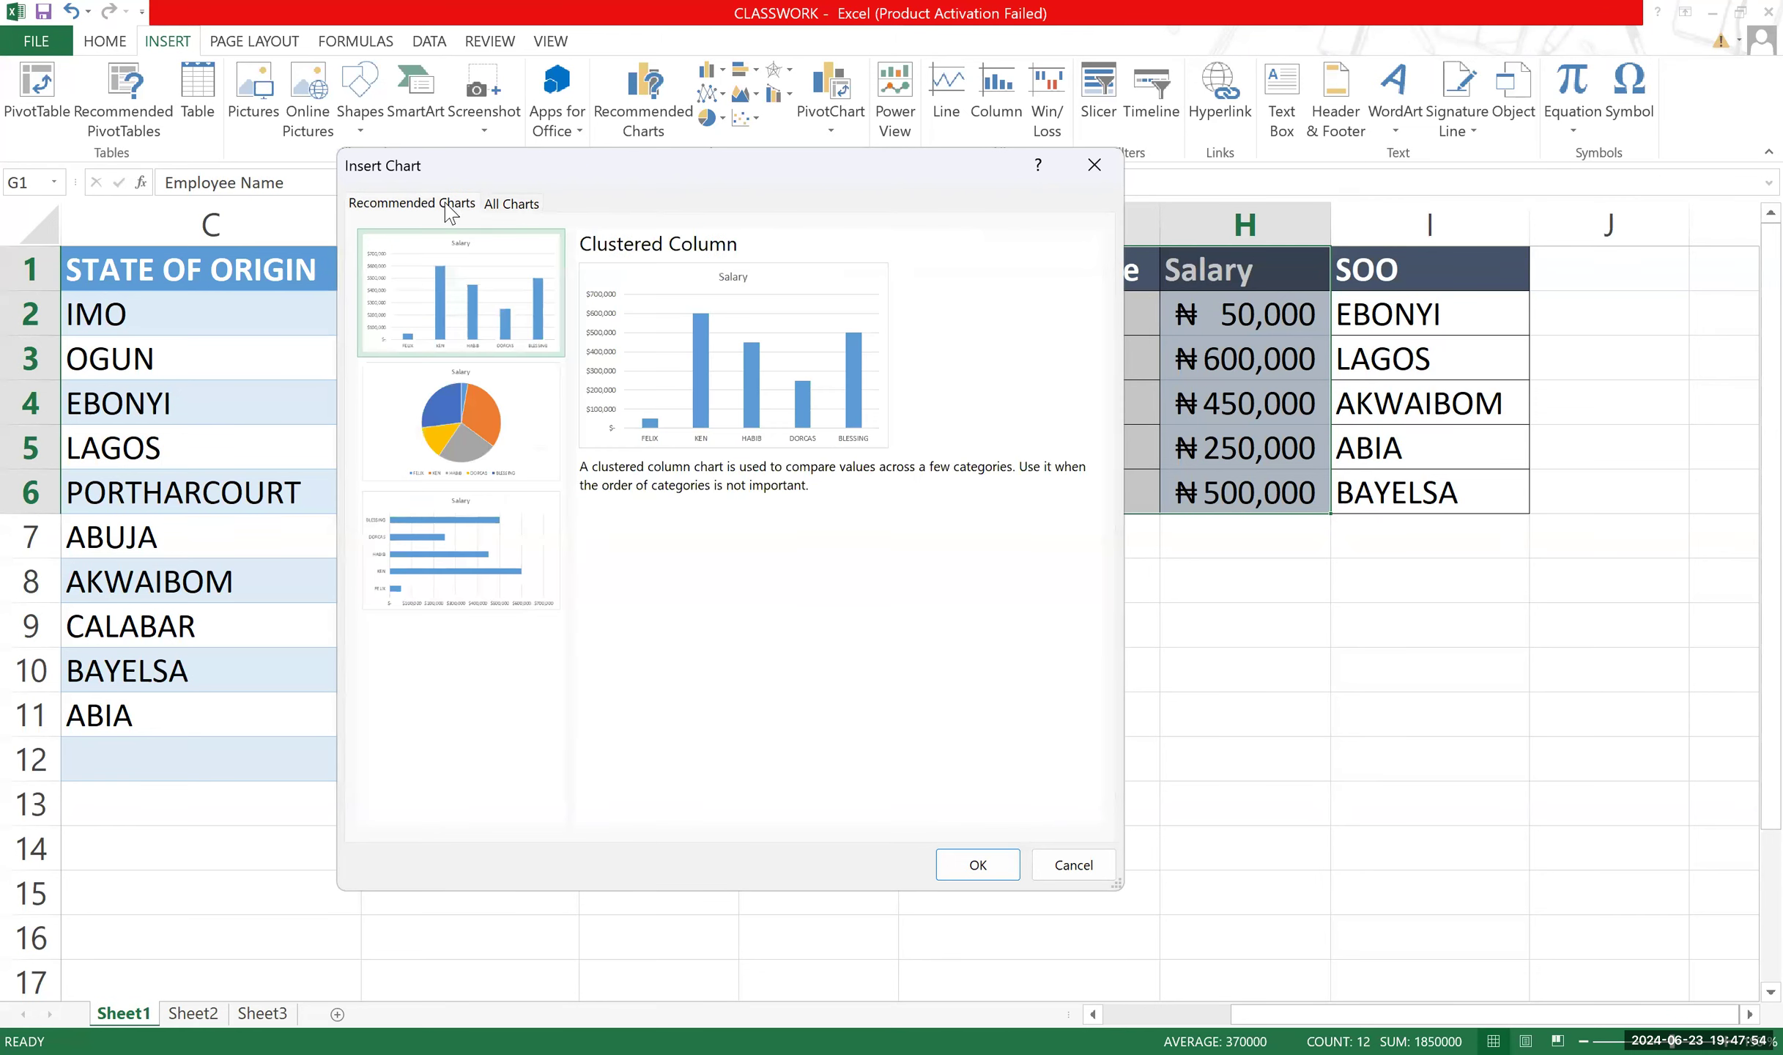
left_click(502, 206)
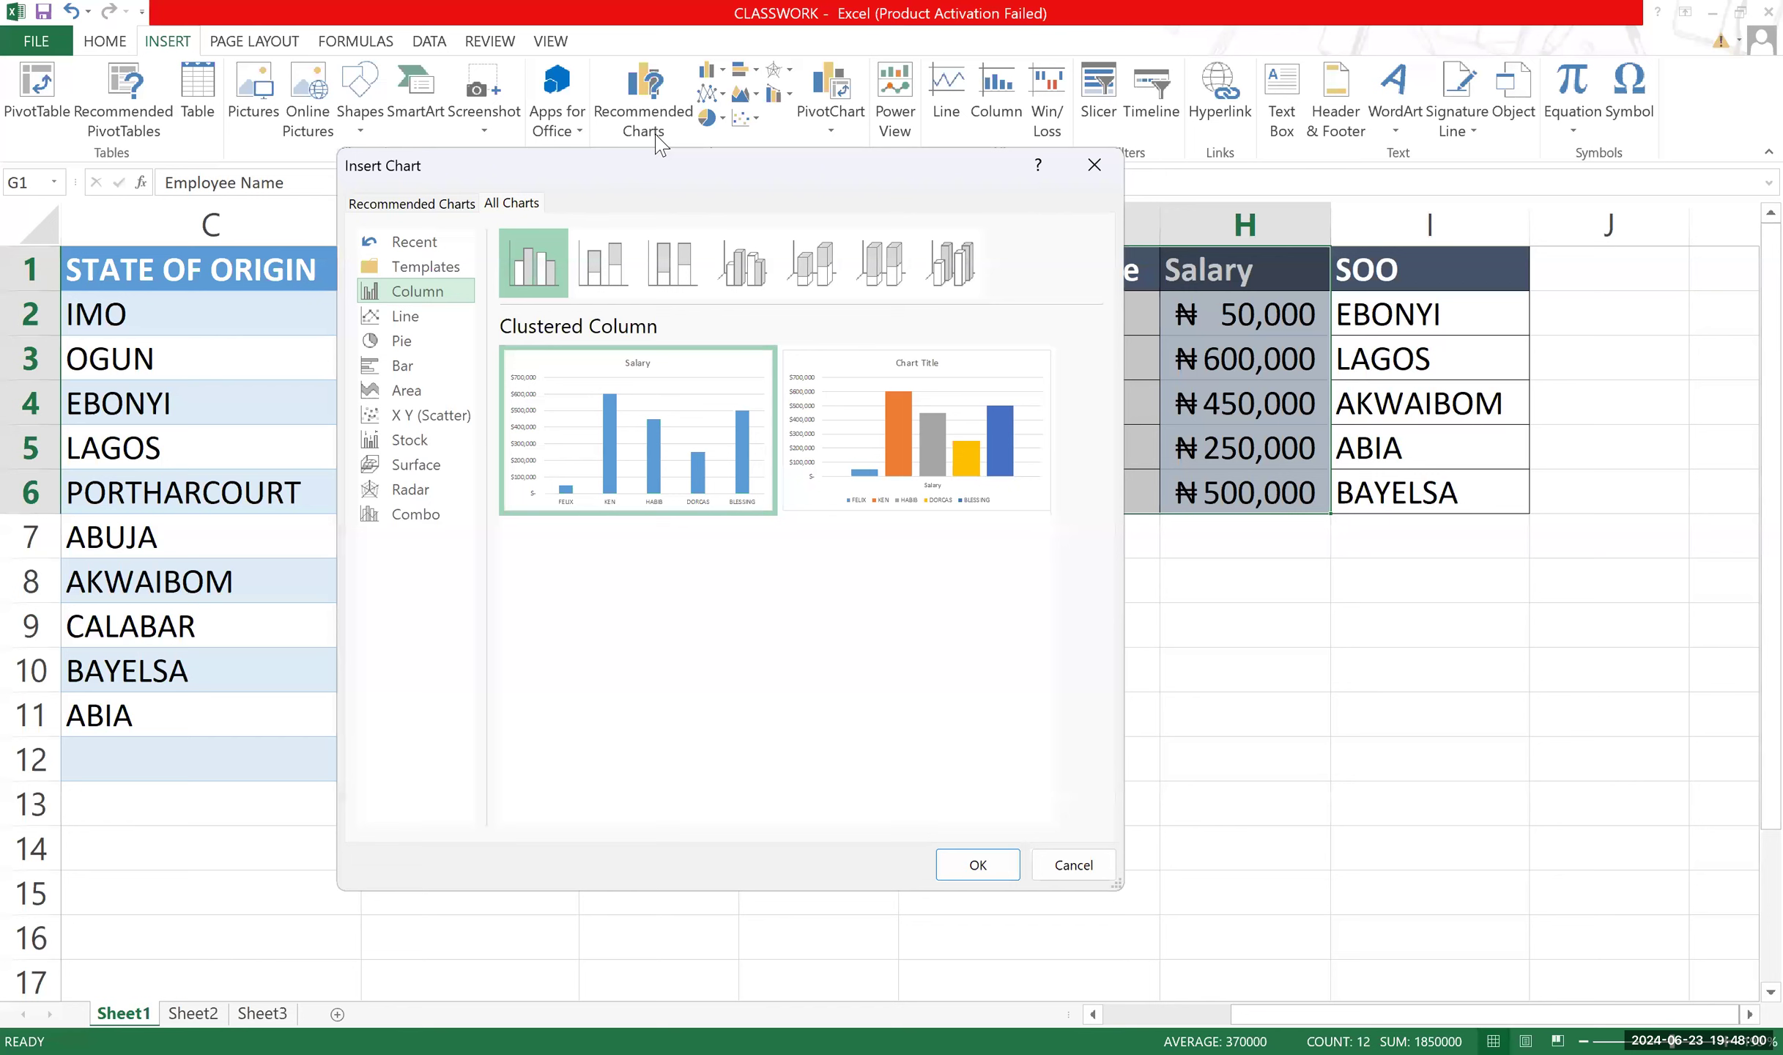
Preview the Line, Pie, Bar, Area and Column chart types for the G1:H6 salary data.
left_click(418, 302)
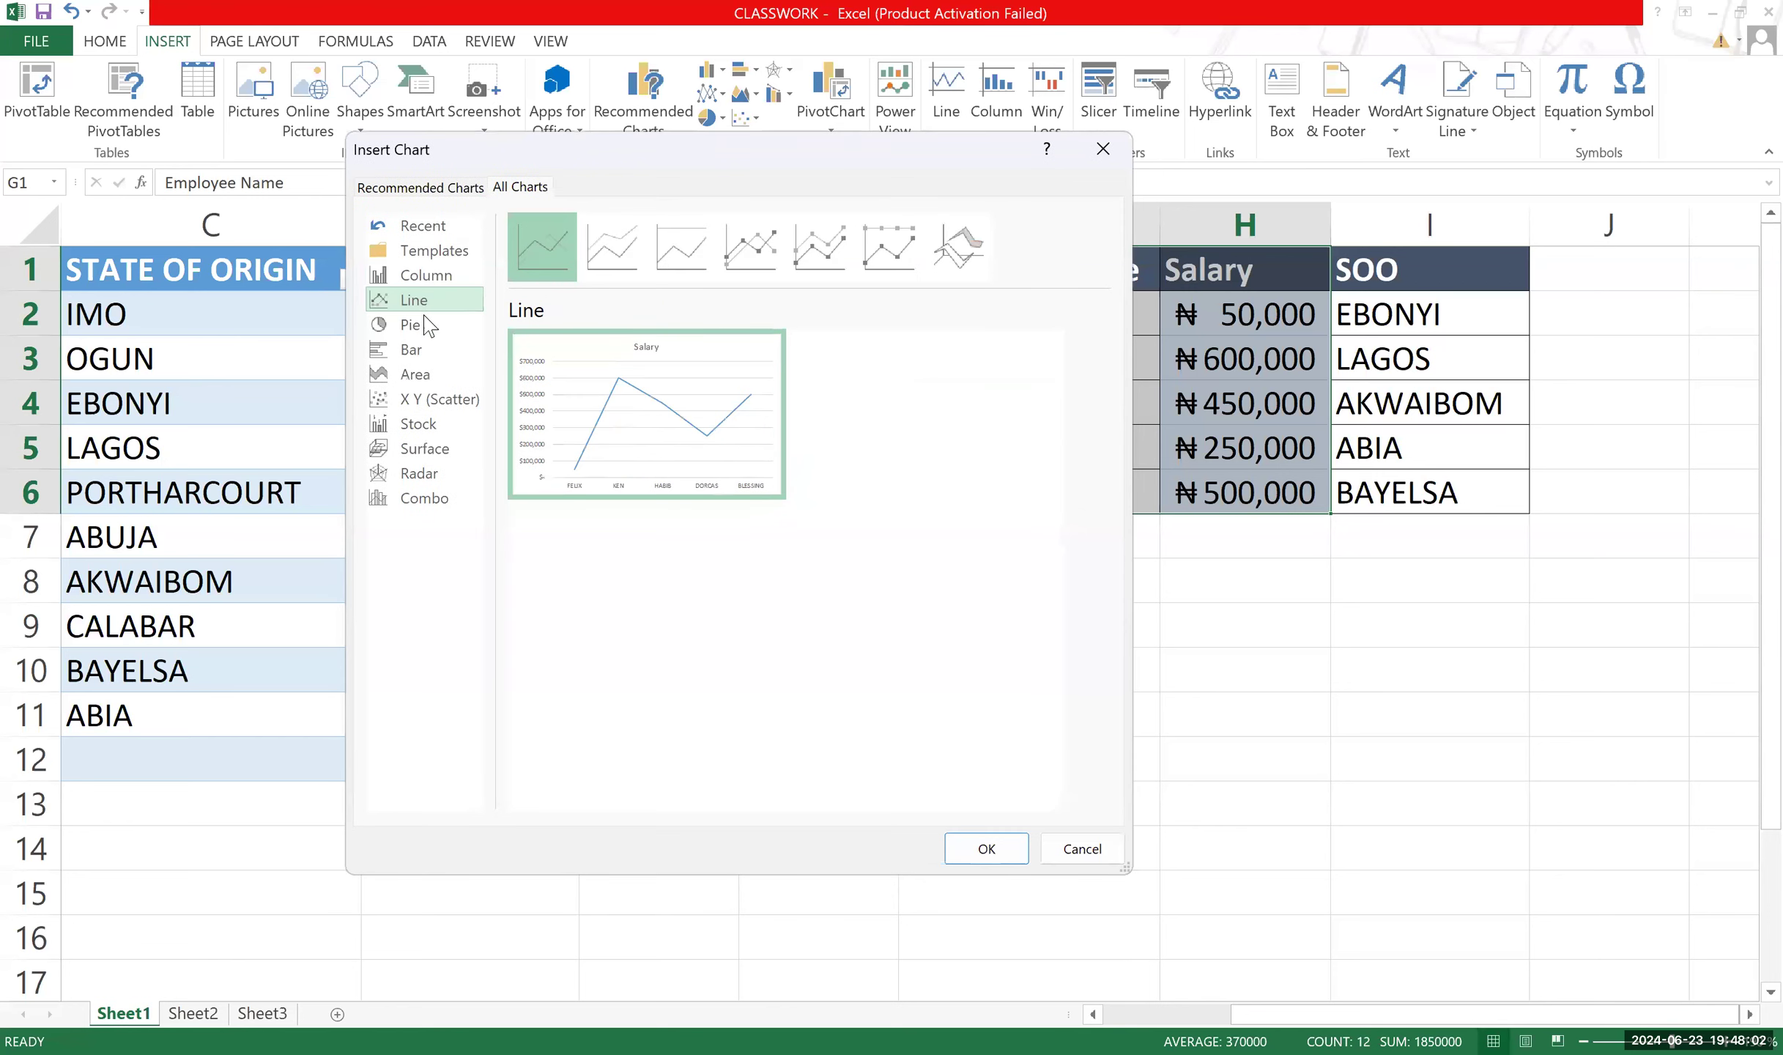
left_click(427, 325)
left_click(434, 351)
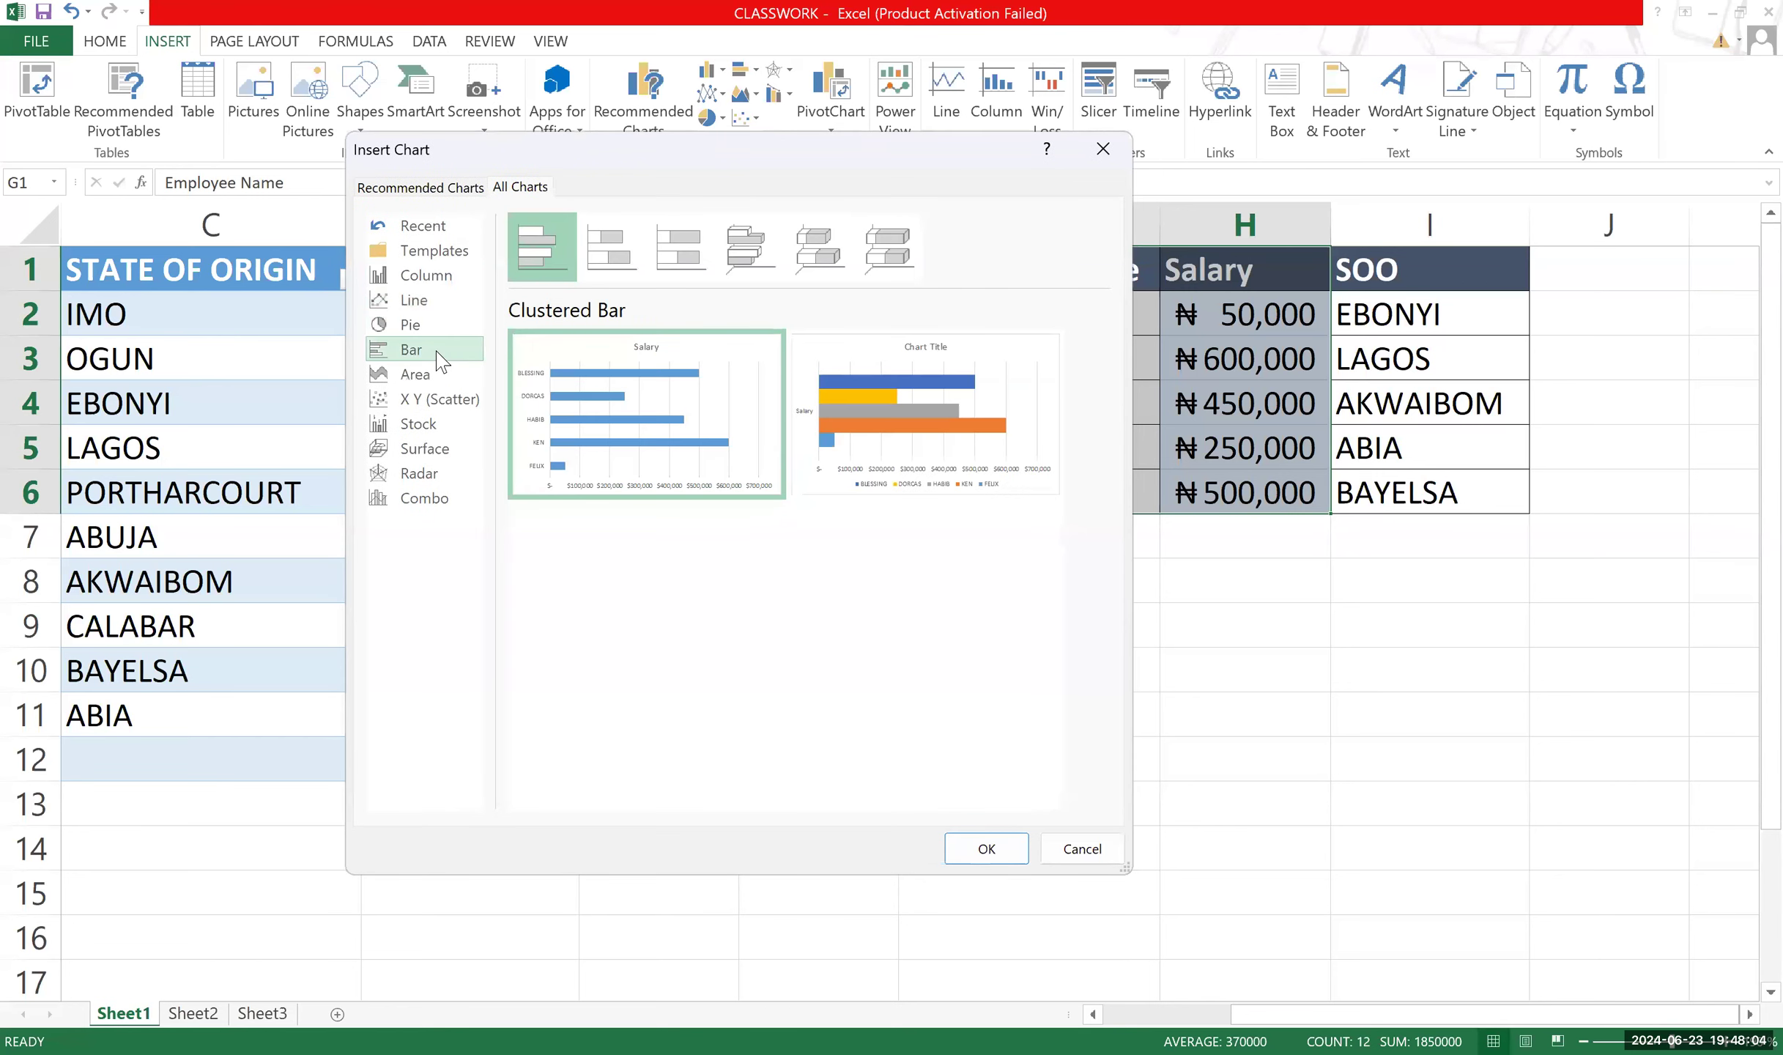
left_click(433, 378)
left_click(447, 351)
left_click(442, 307)
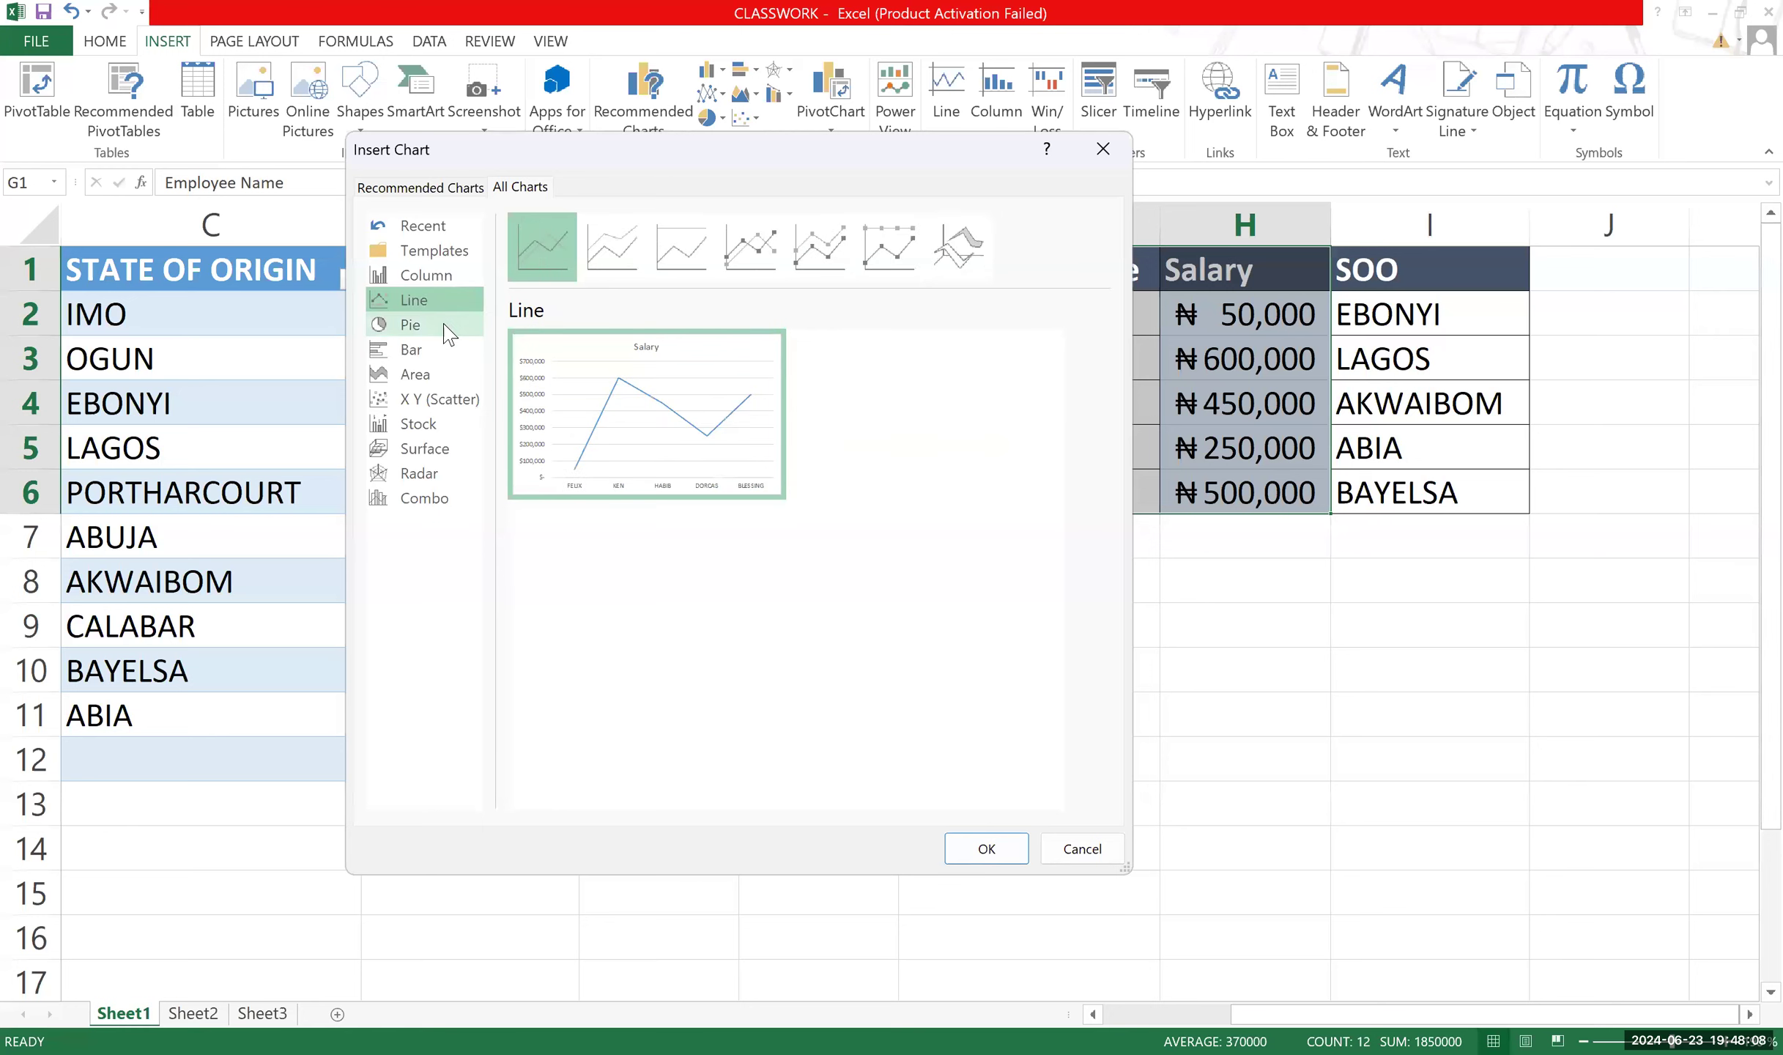
left_click(439, 277)
mouse_move(579, 429)
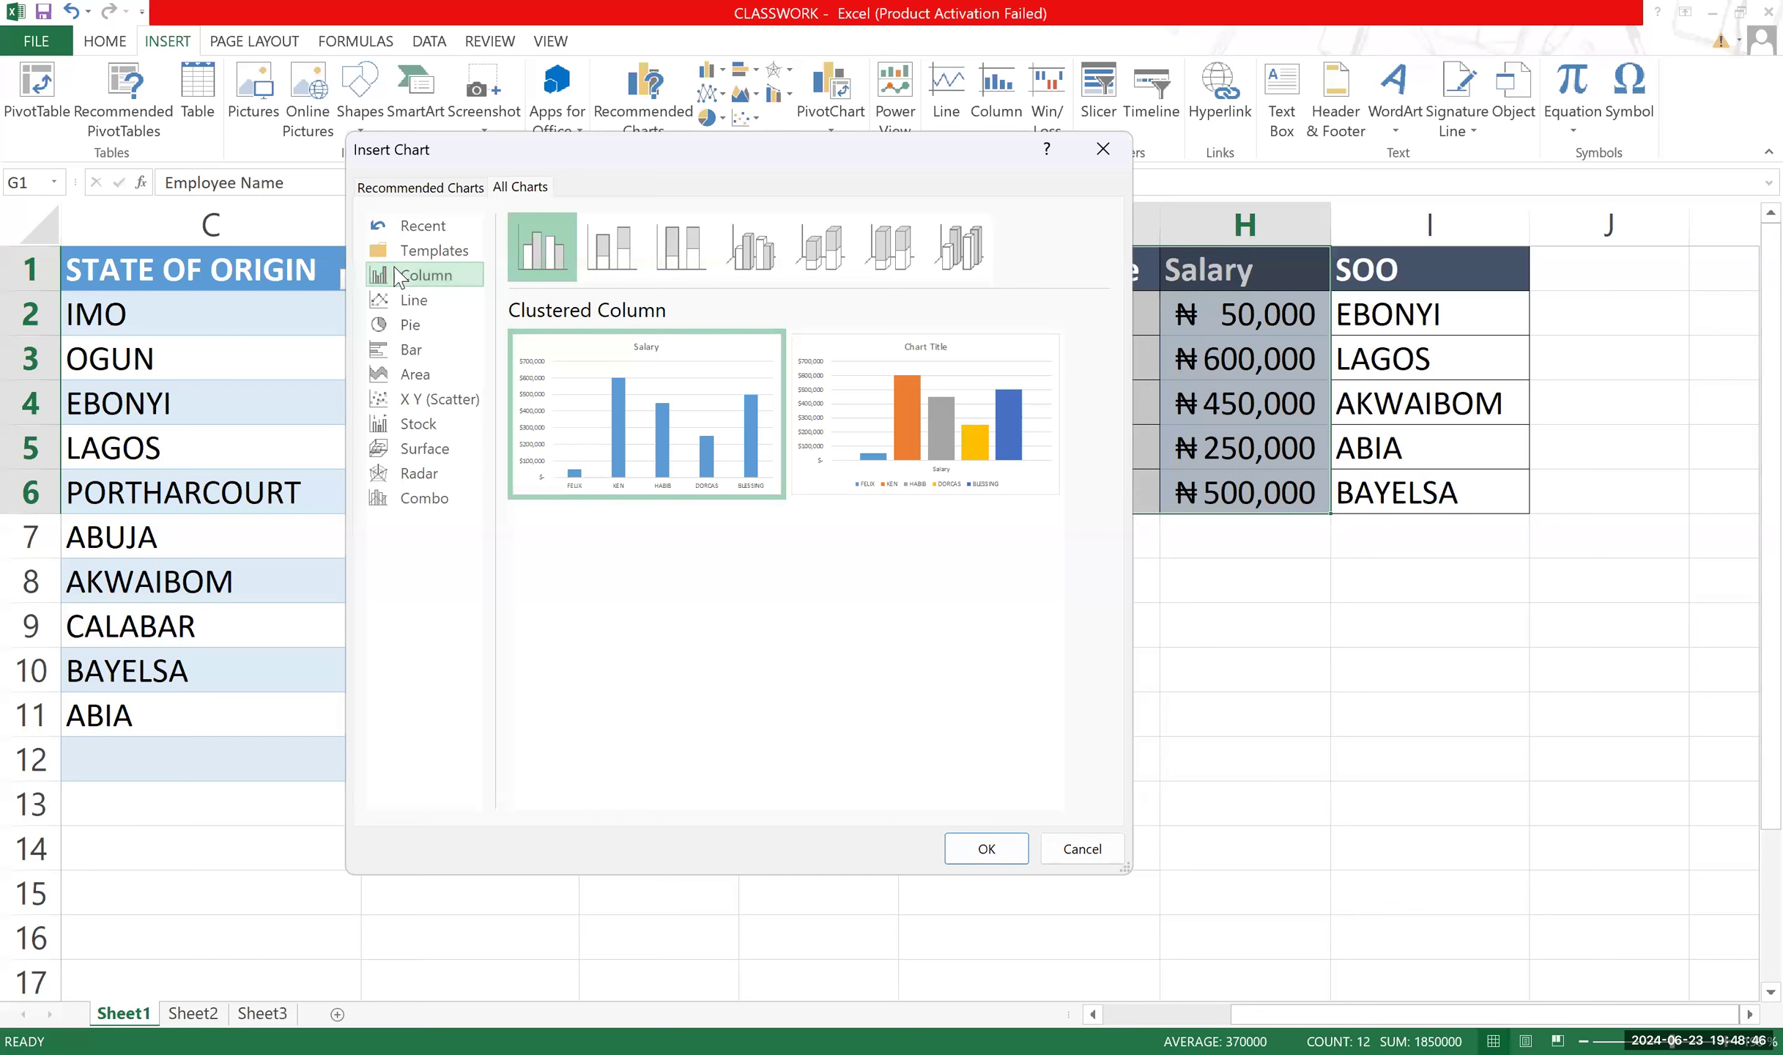
Insert a Pie chart of the employees' salaries and move it up to the sheet's first row.
left_click(424, 304)
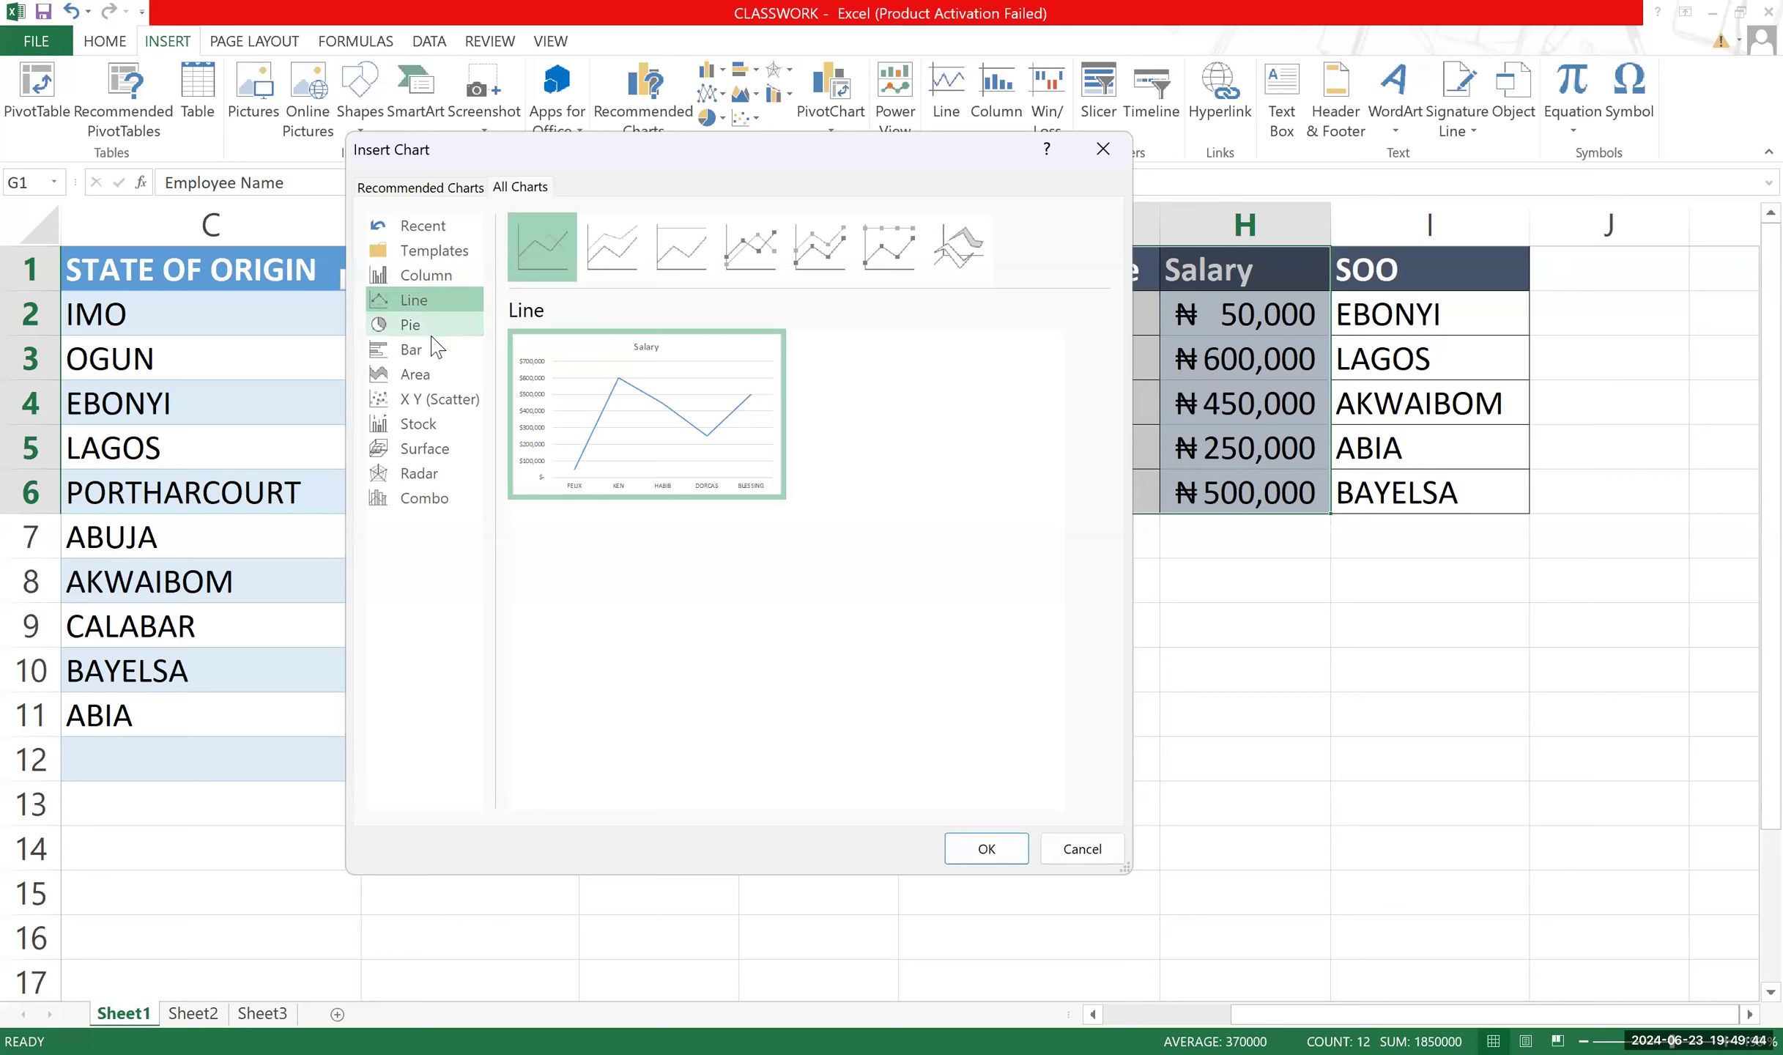
left_click(435, 333)
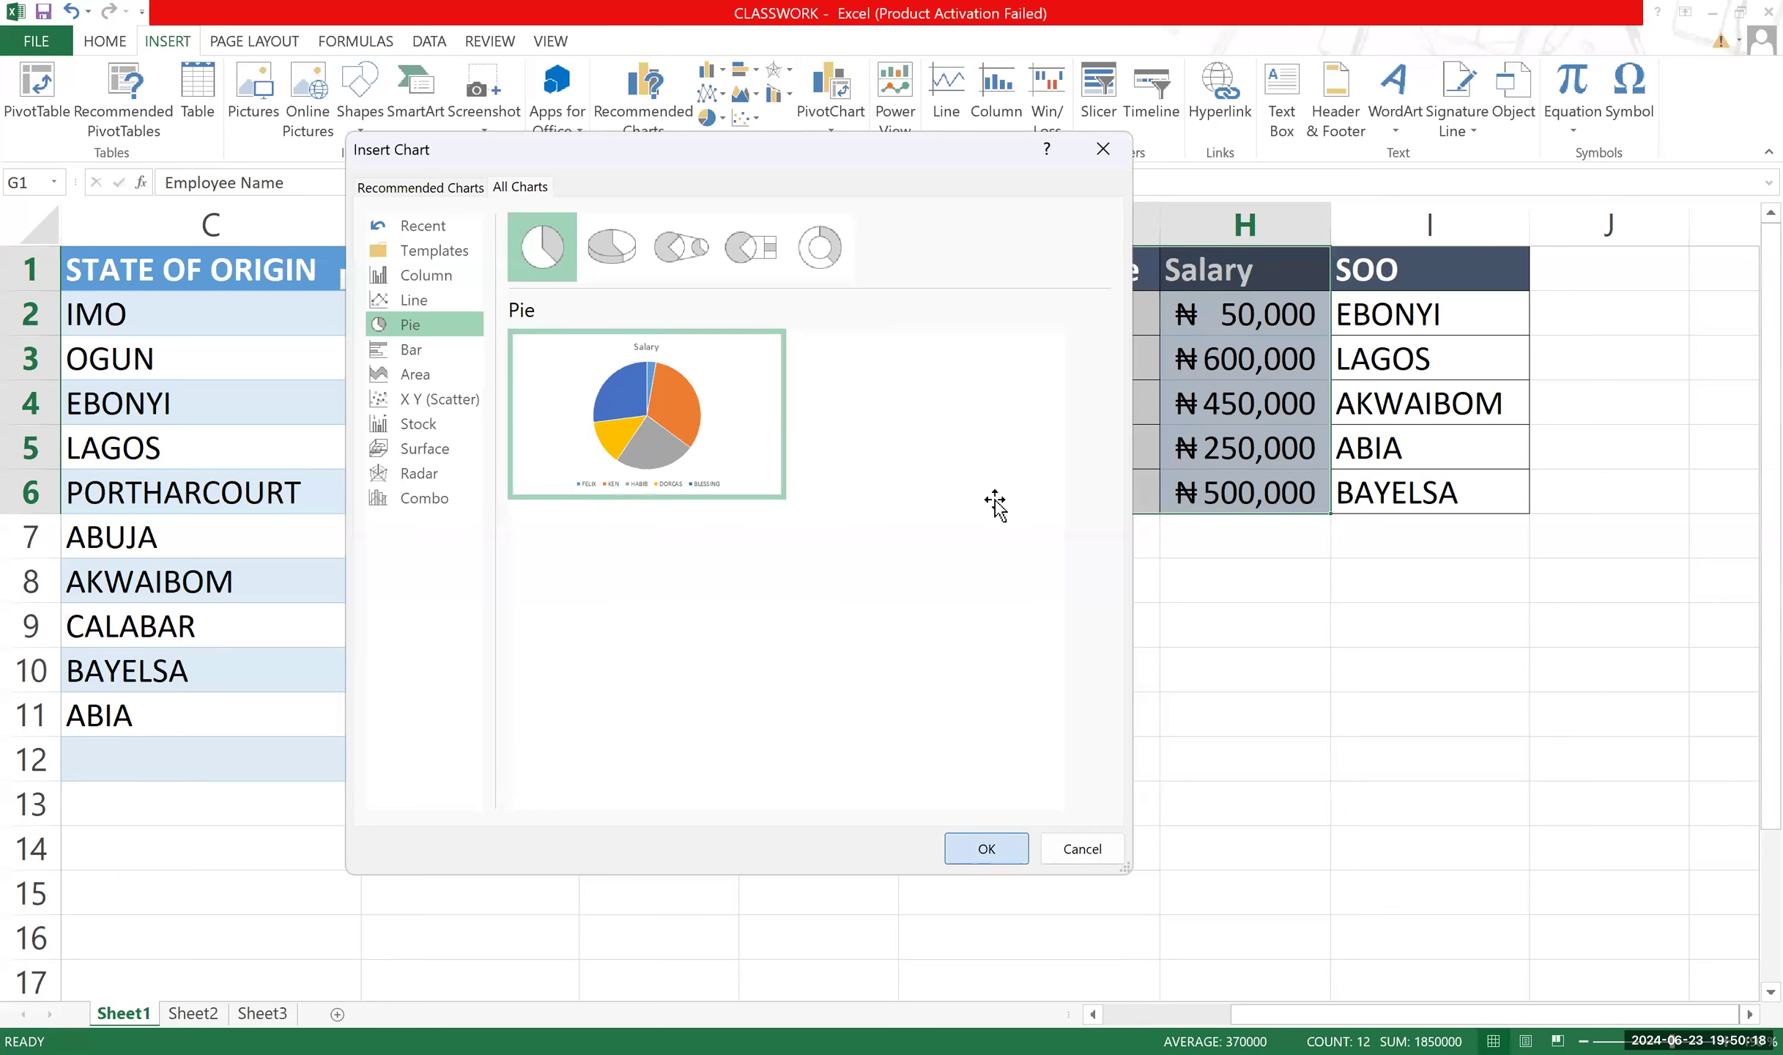
key("Return")
left_click_drag(1157, 388, 1031, 326)
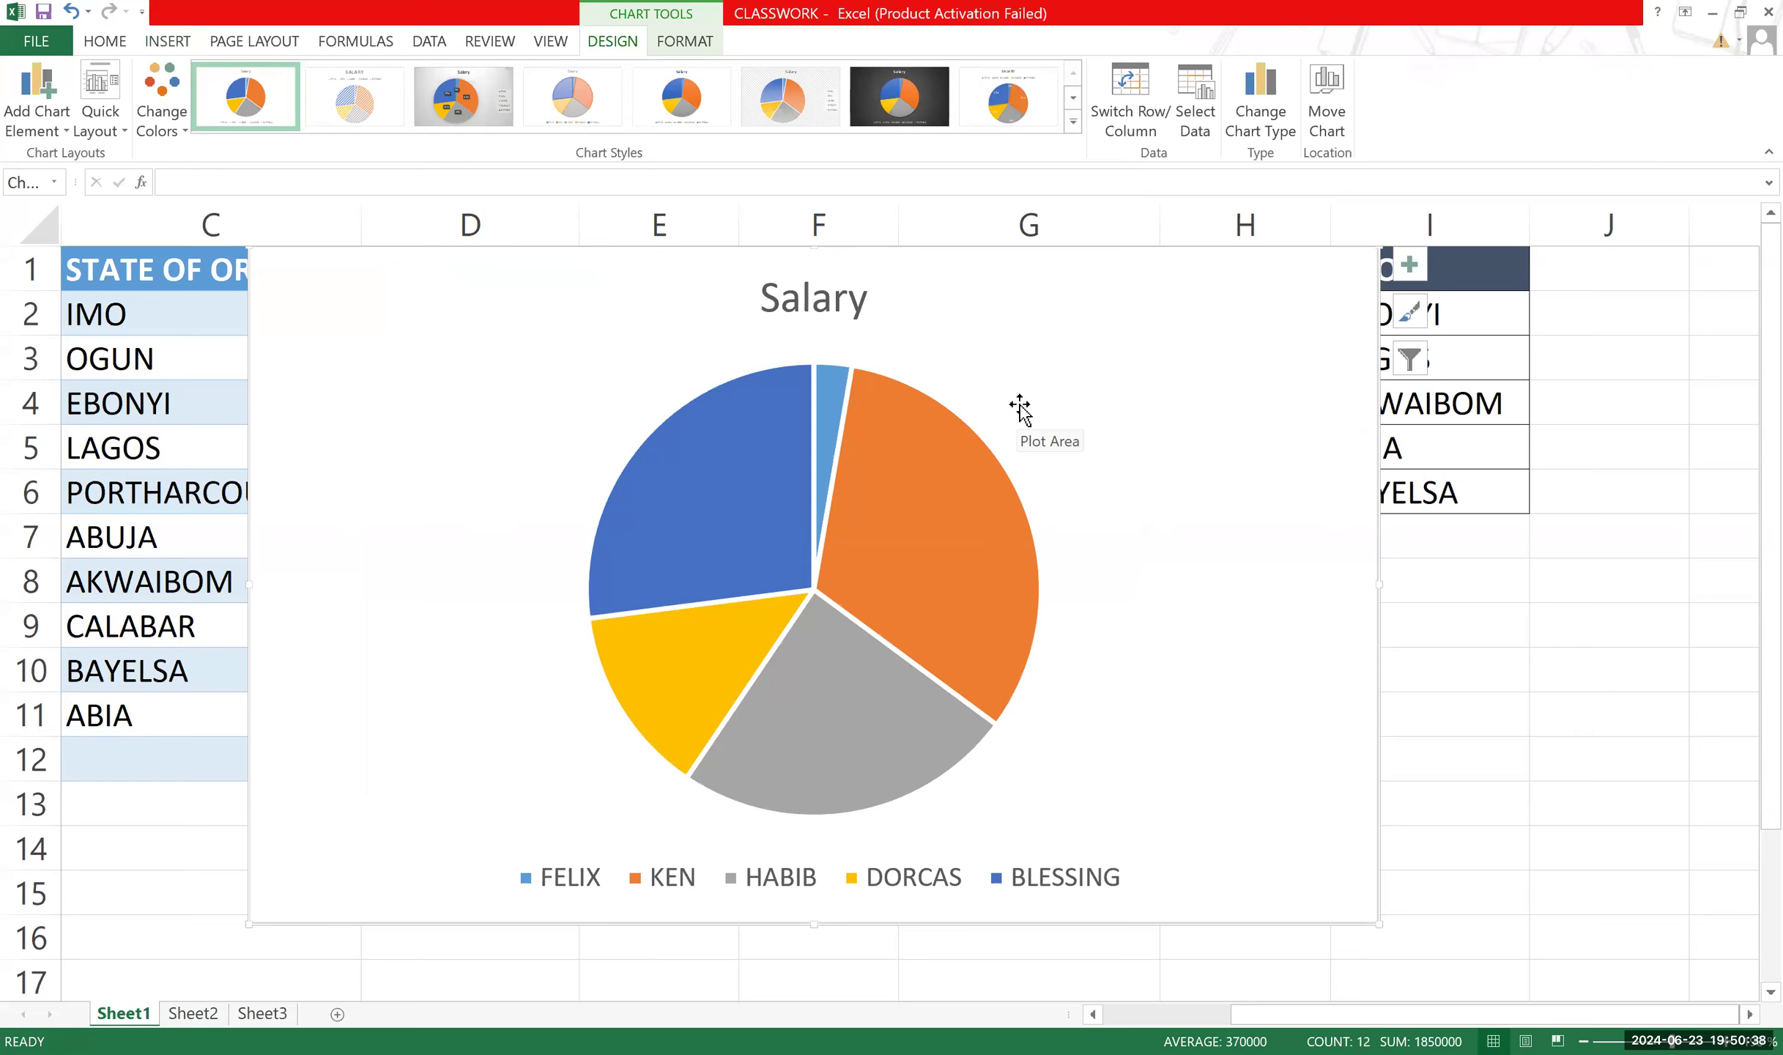
Inspect the individual slices of the Salary pie chart and delete the chart.
left_click(850, 551)
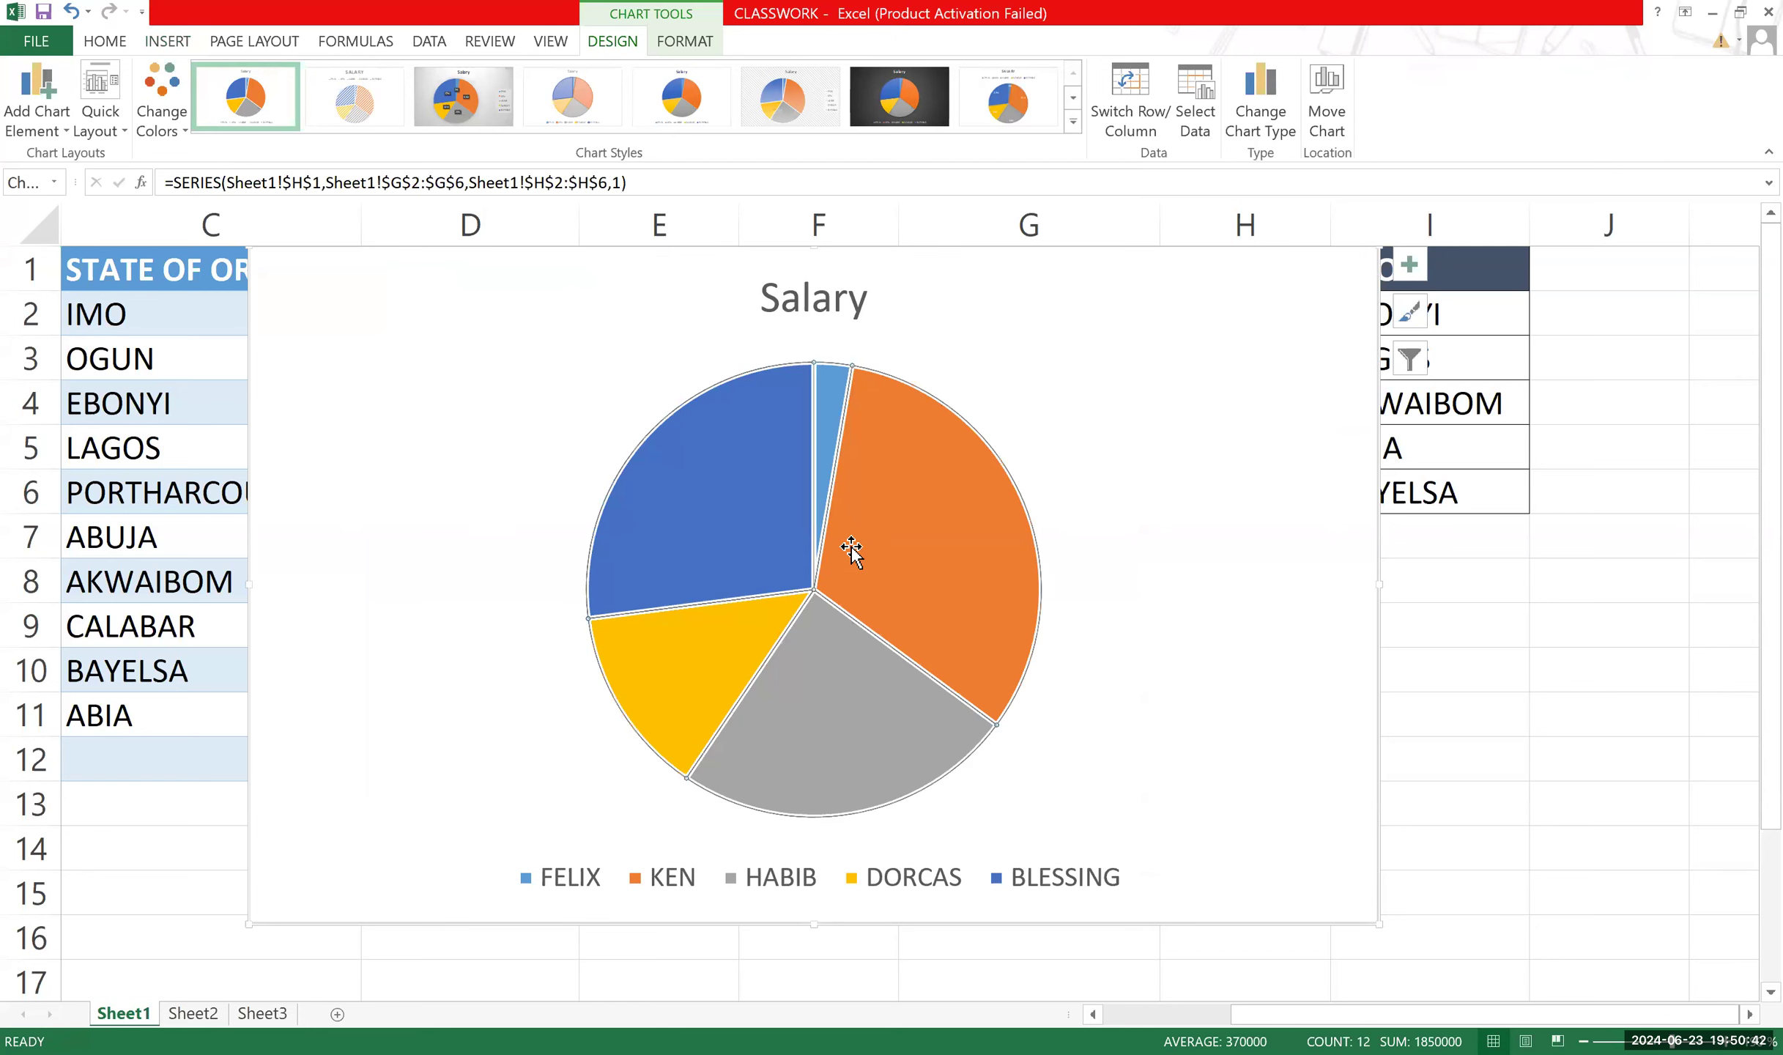
left_click(1039, 377)
left_click(1139, 378)
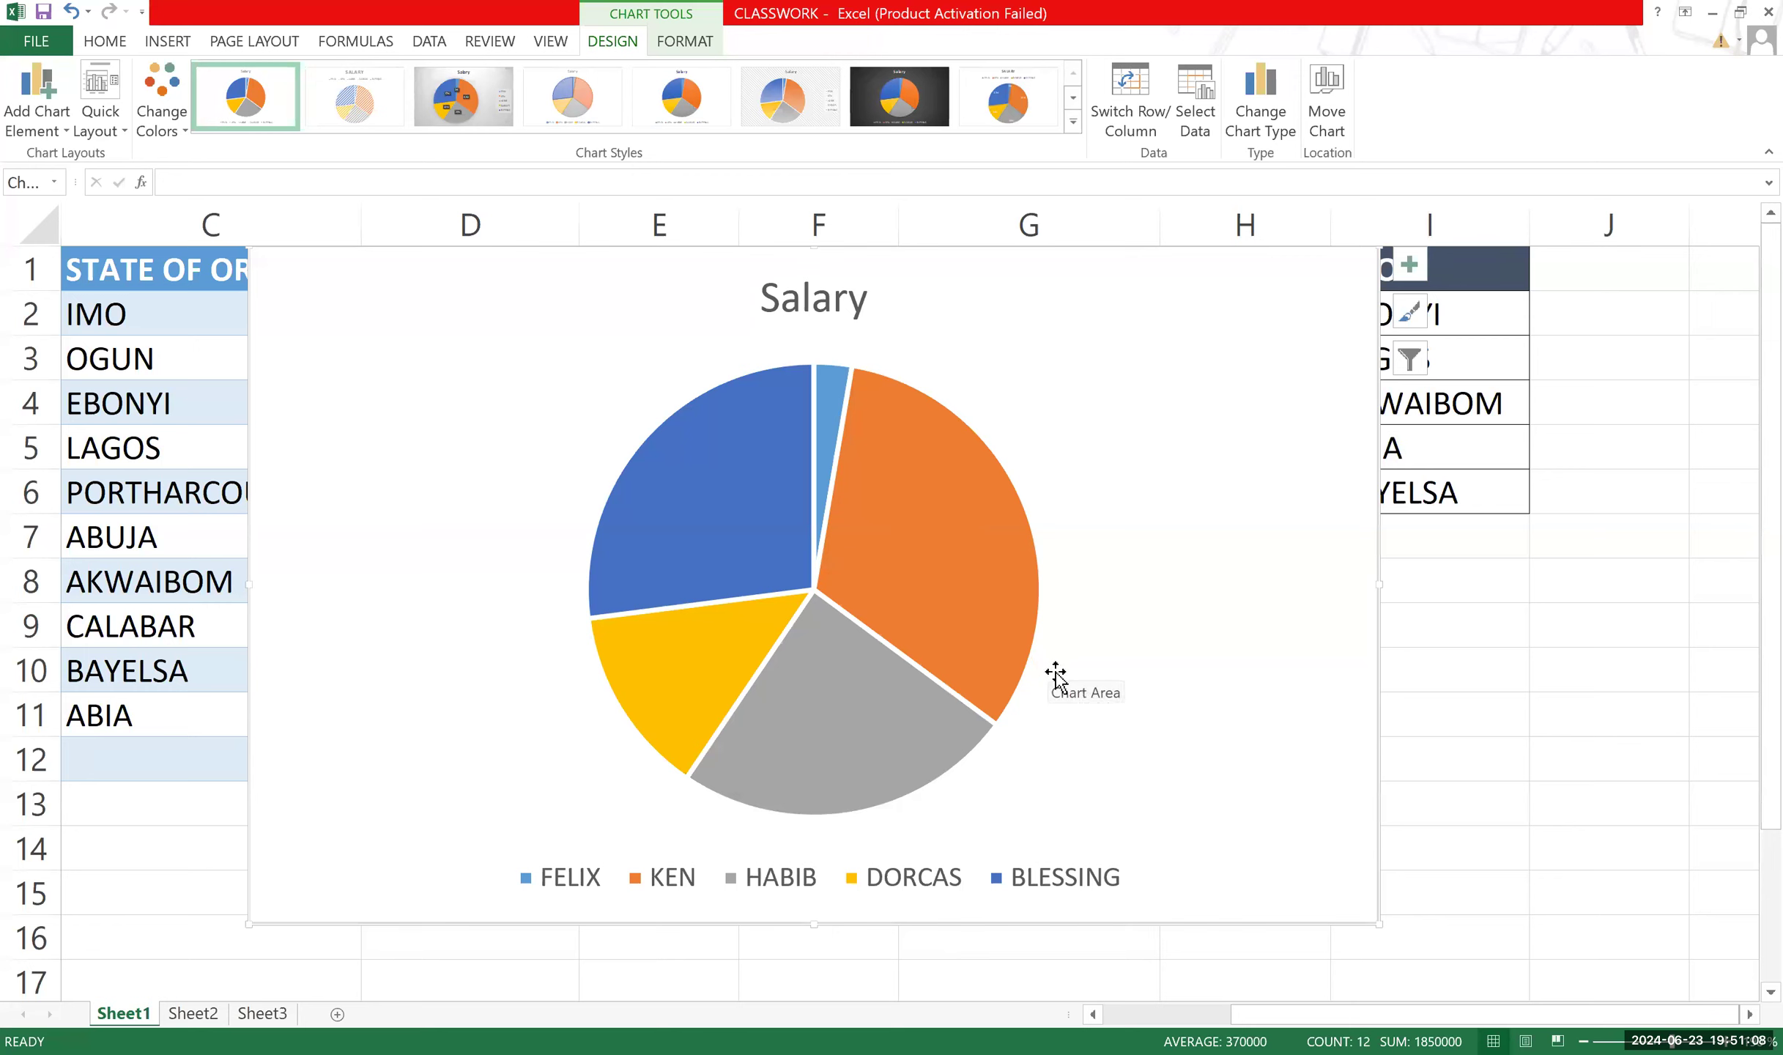
left_click(792, 469)
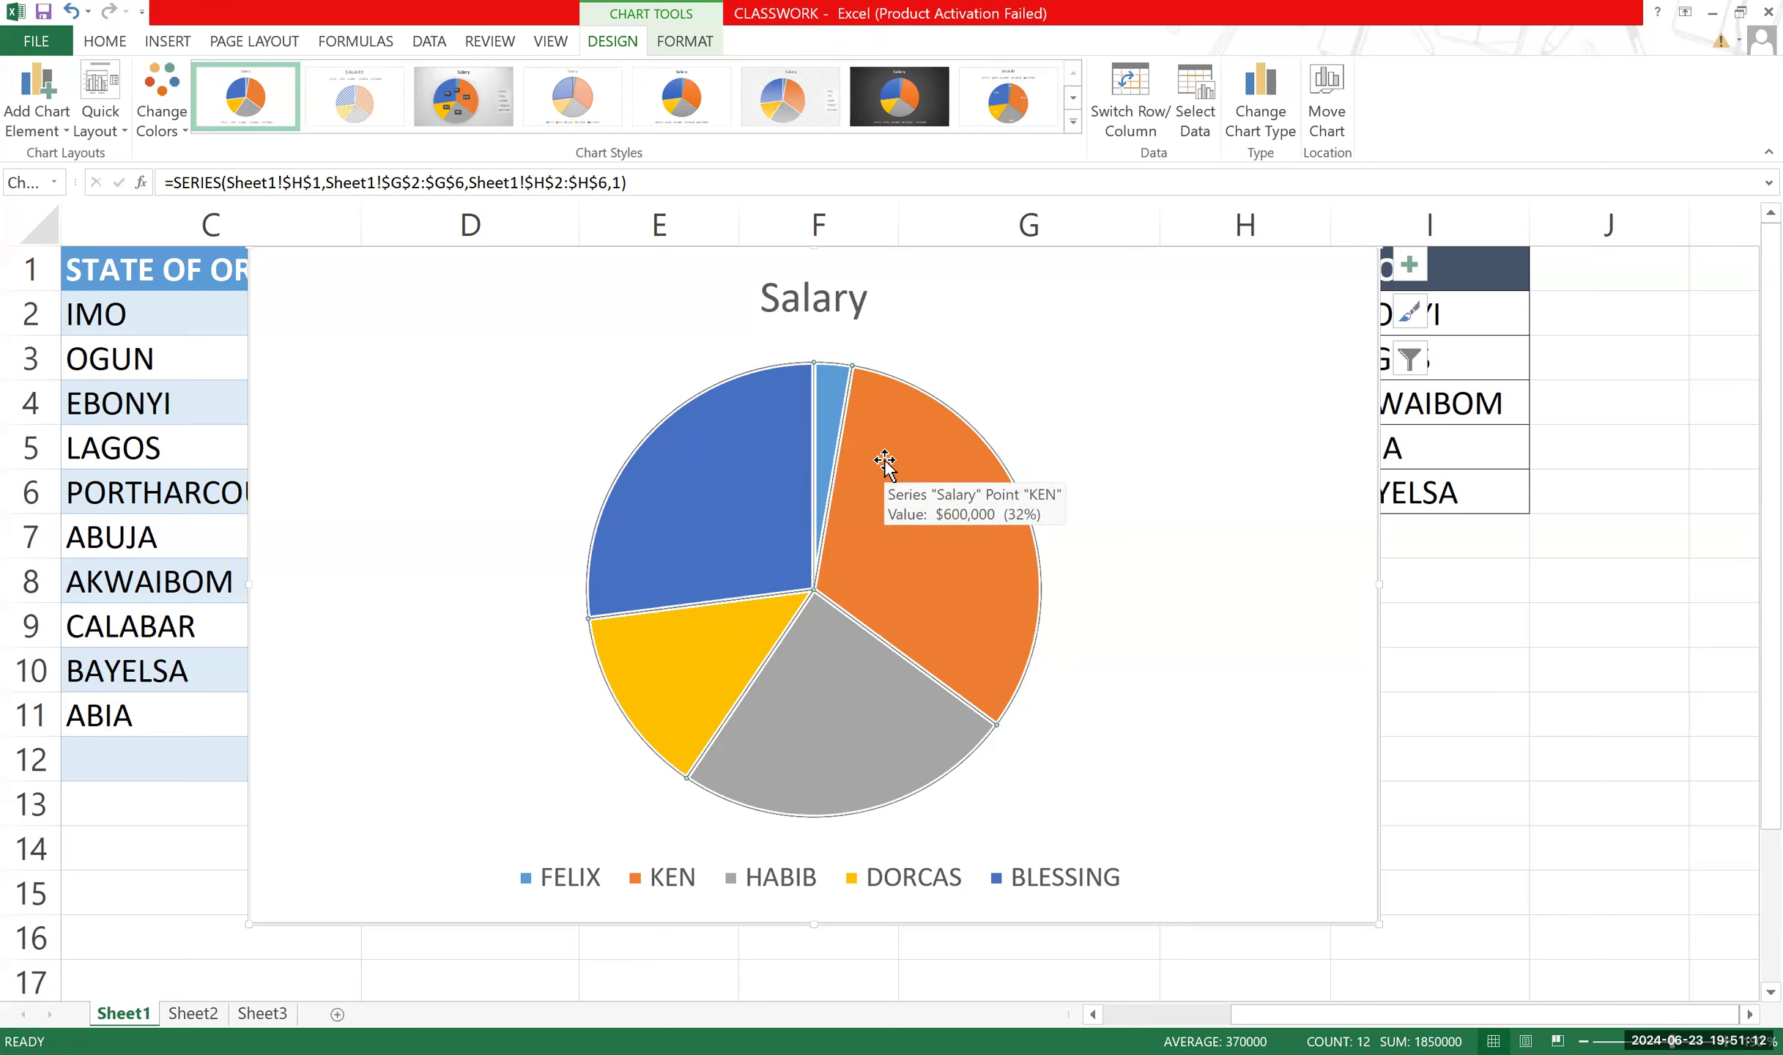
left_click(833, 382)
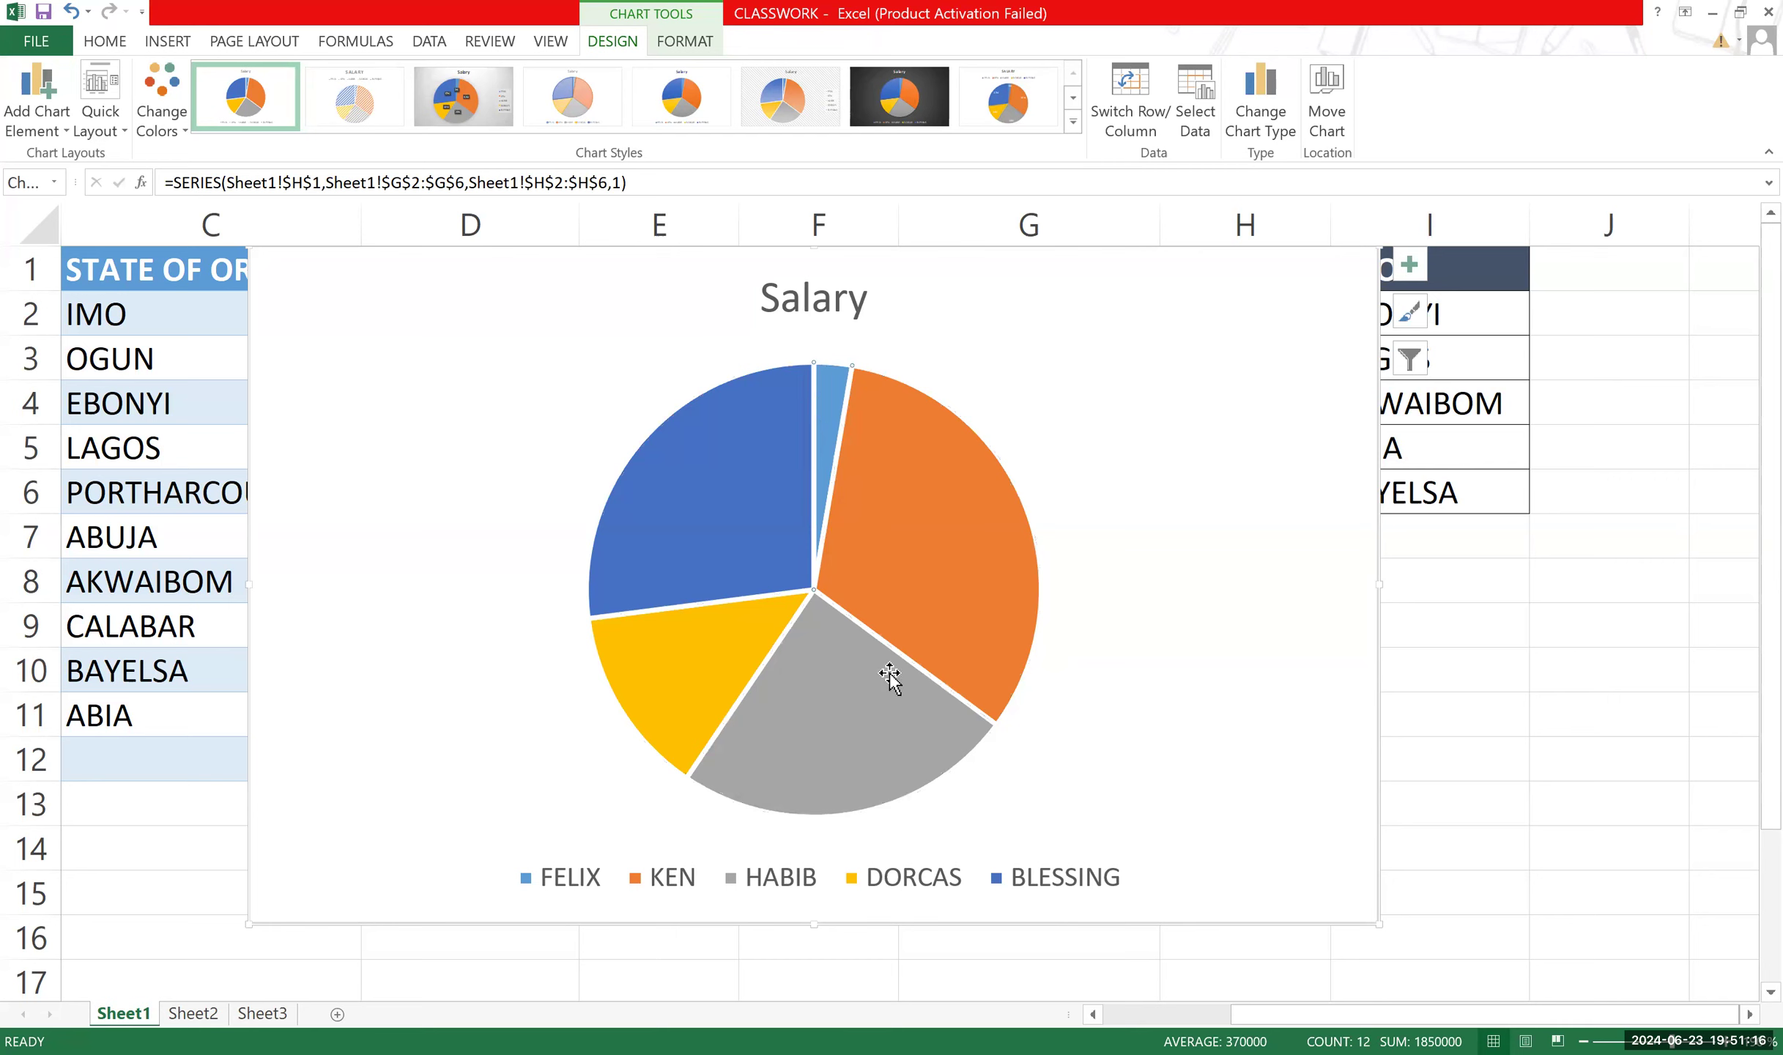
left_click(956, 510)
left_click(665, 685)
left_click(1328, 309)
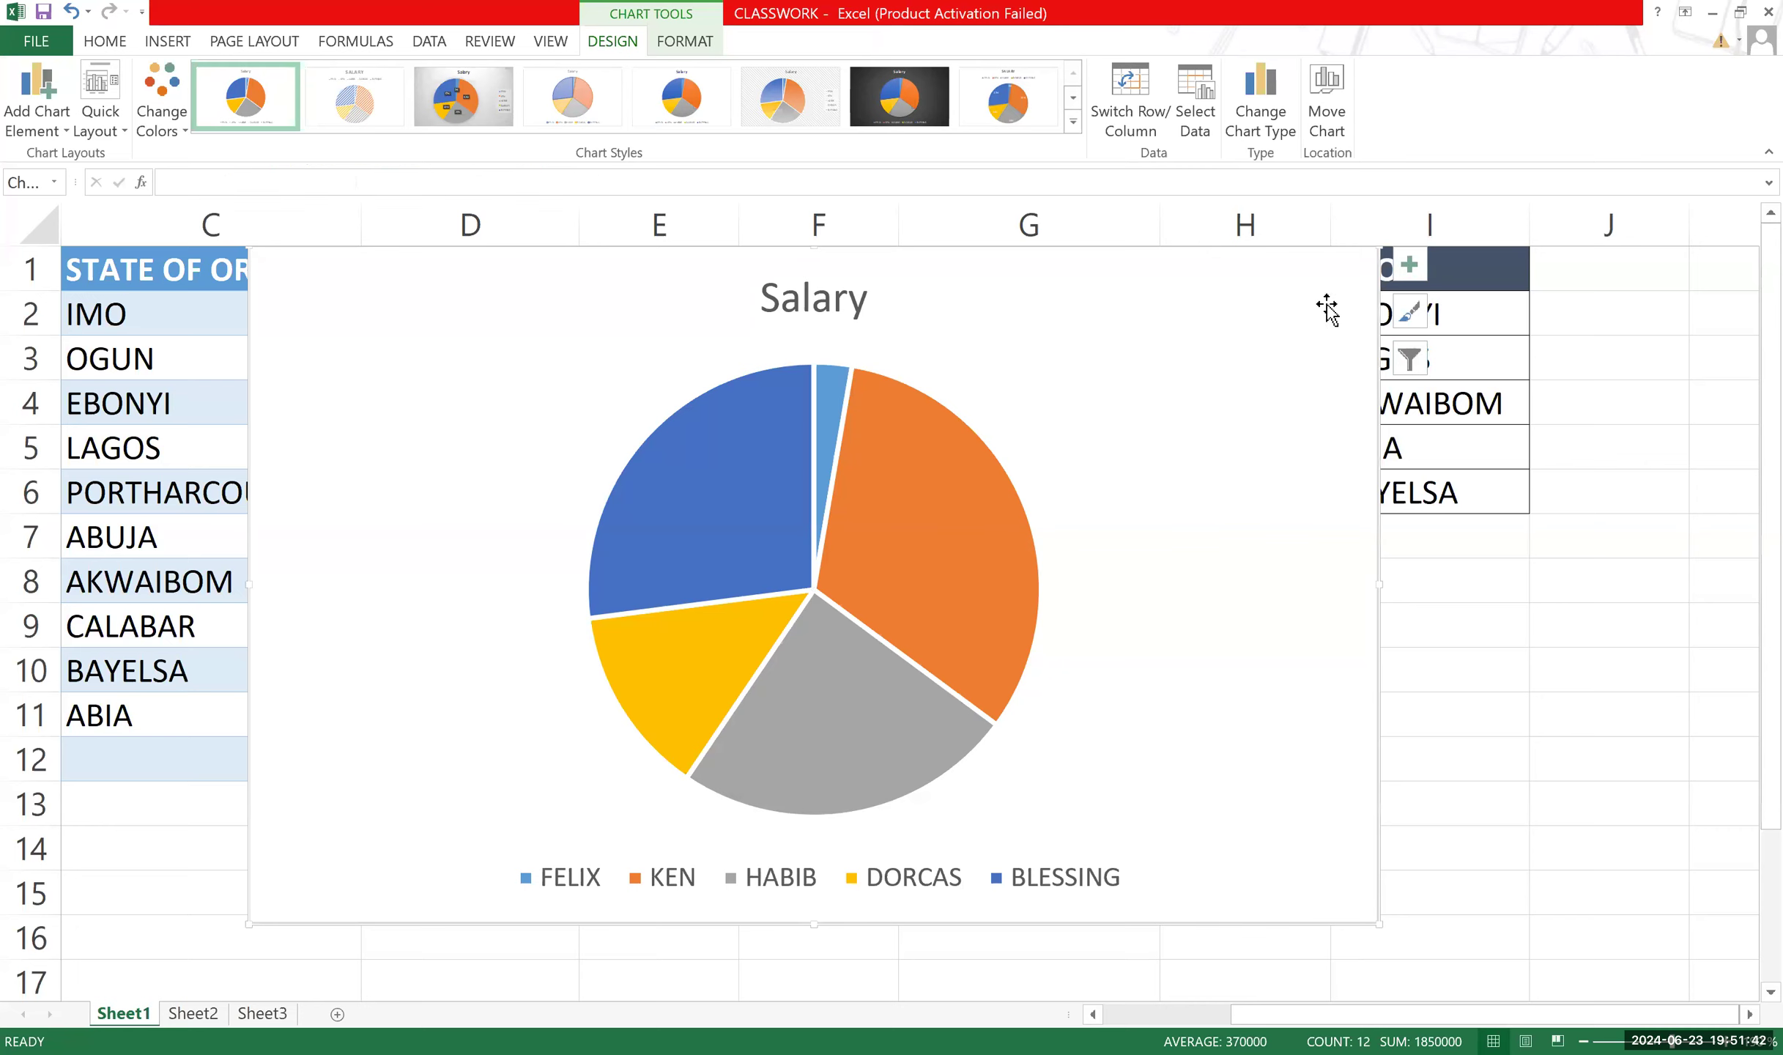
key("Delete")
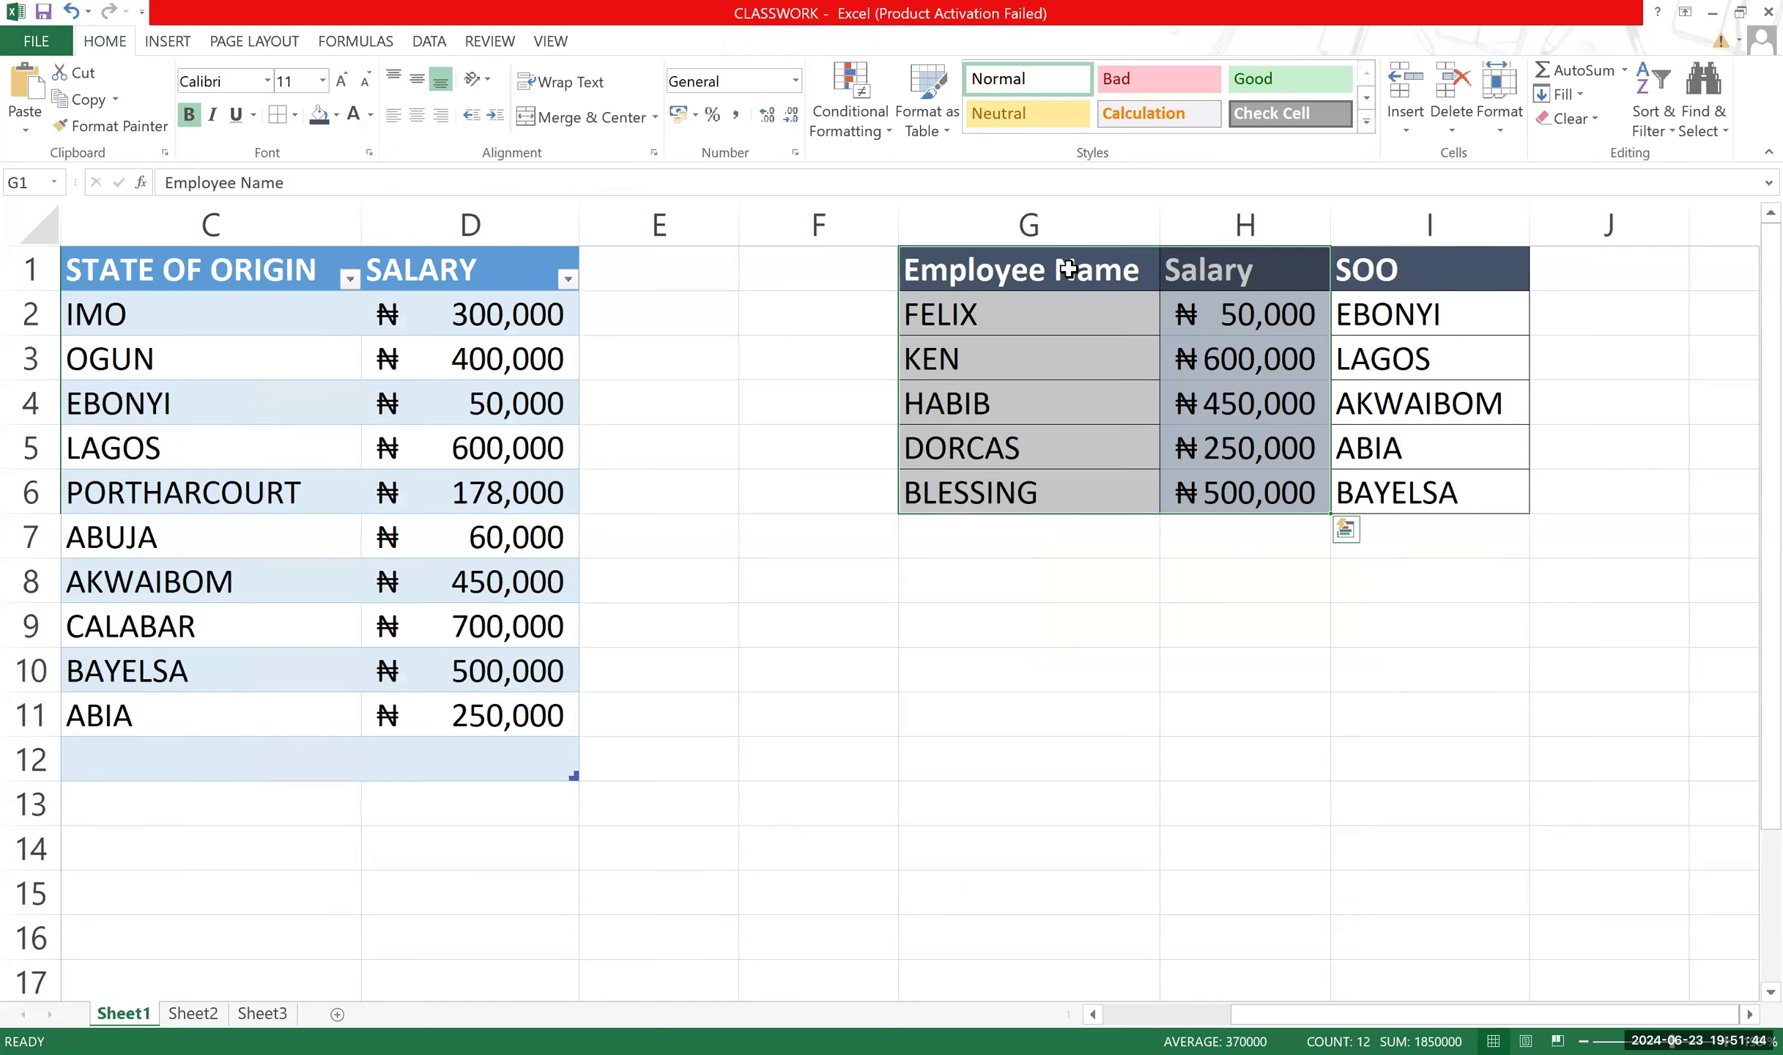
Insert the Clustered Column variant with a differently coloured column per employee from G1:H6 and move it up to the sheet's first row.
left_click(168, 42)
left_click(645, 110)
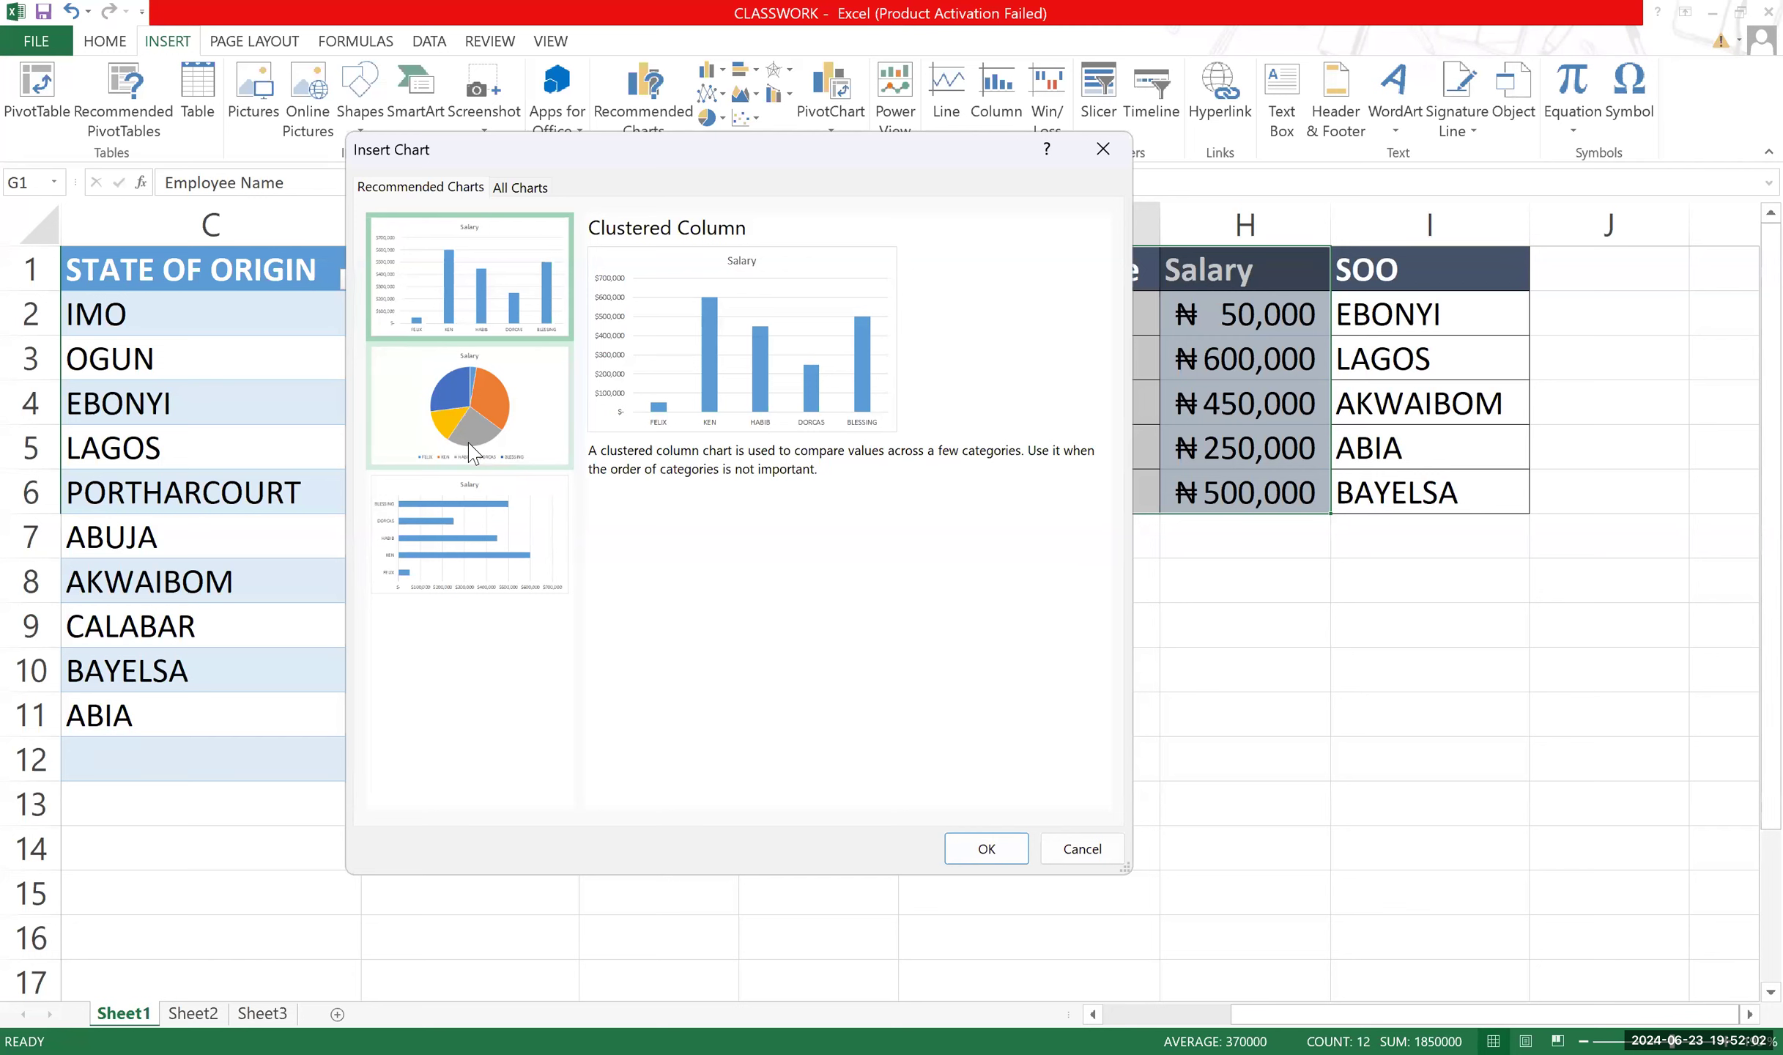
left_click(513, 188)
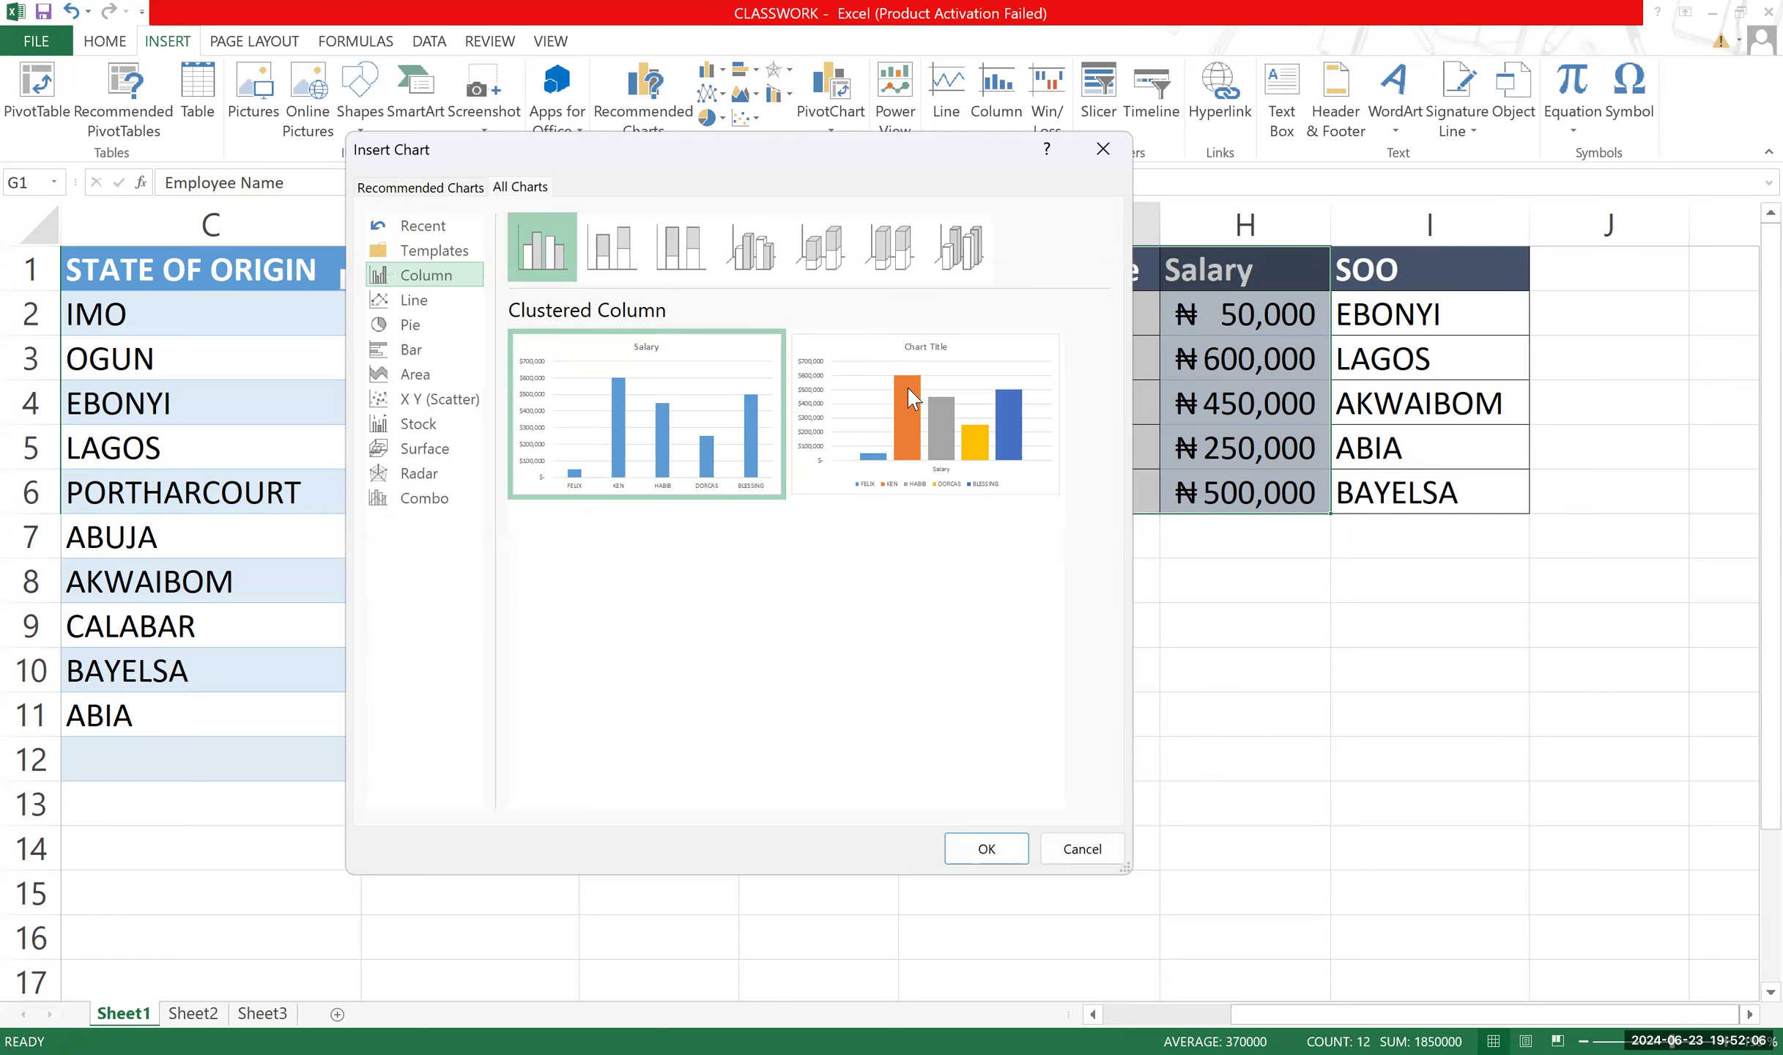
left_click(941, 489)
left_click(990, 849)
left_click_drag(803, 344, 778, 284)
left_click(836, 517)
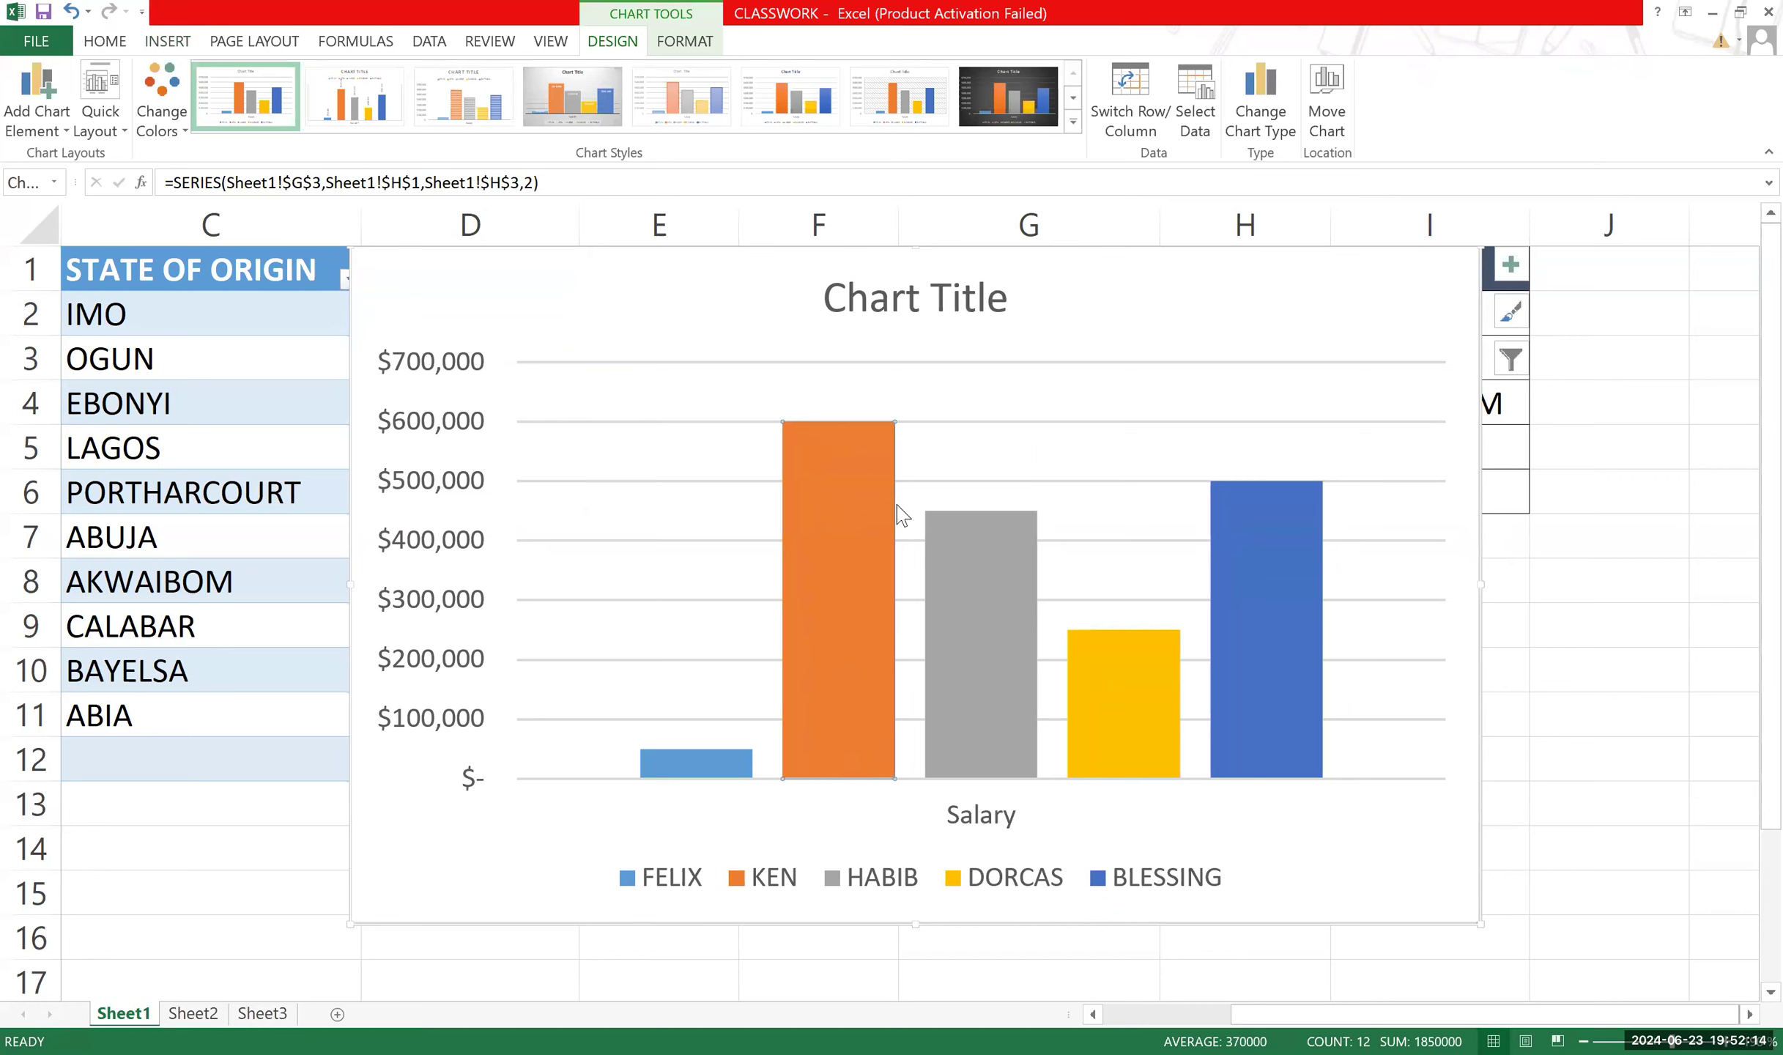
mouse_move(877, 440)
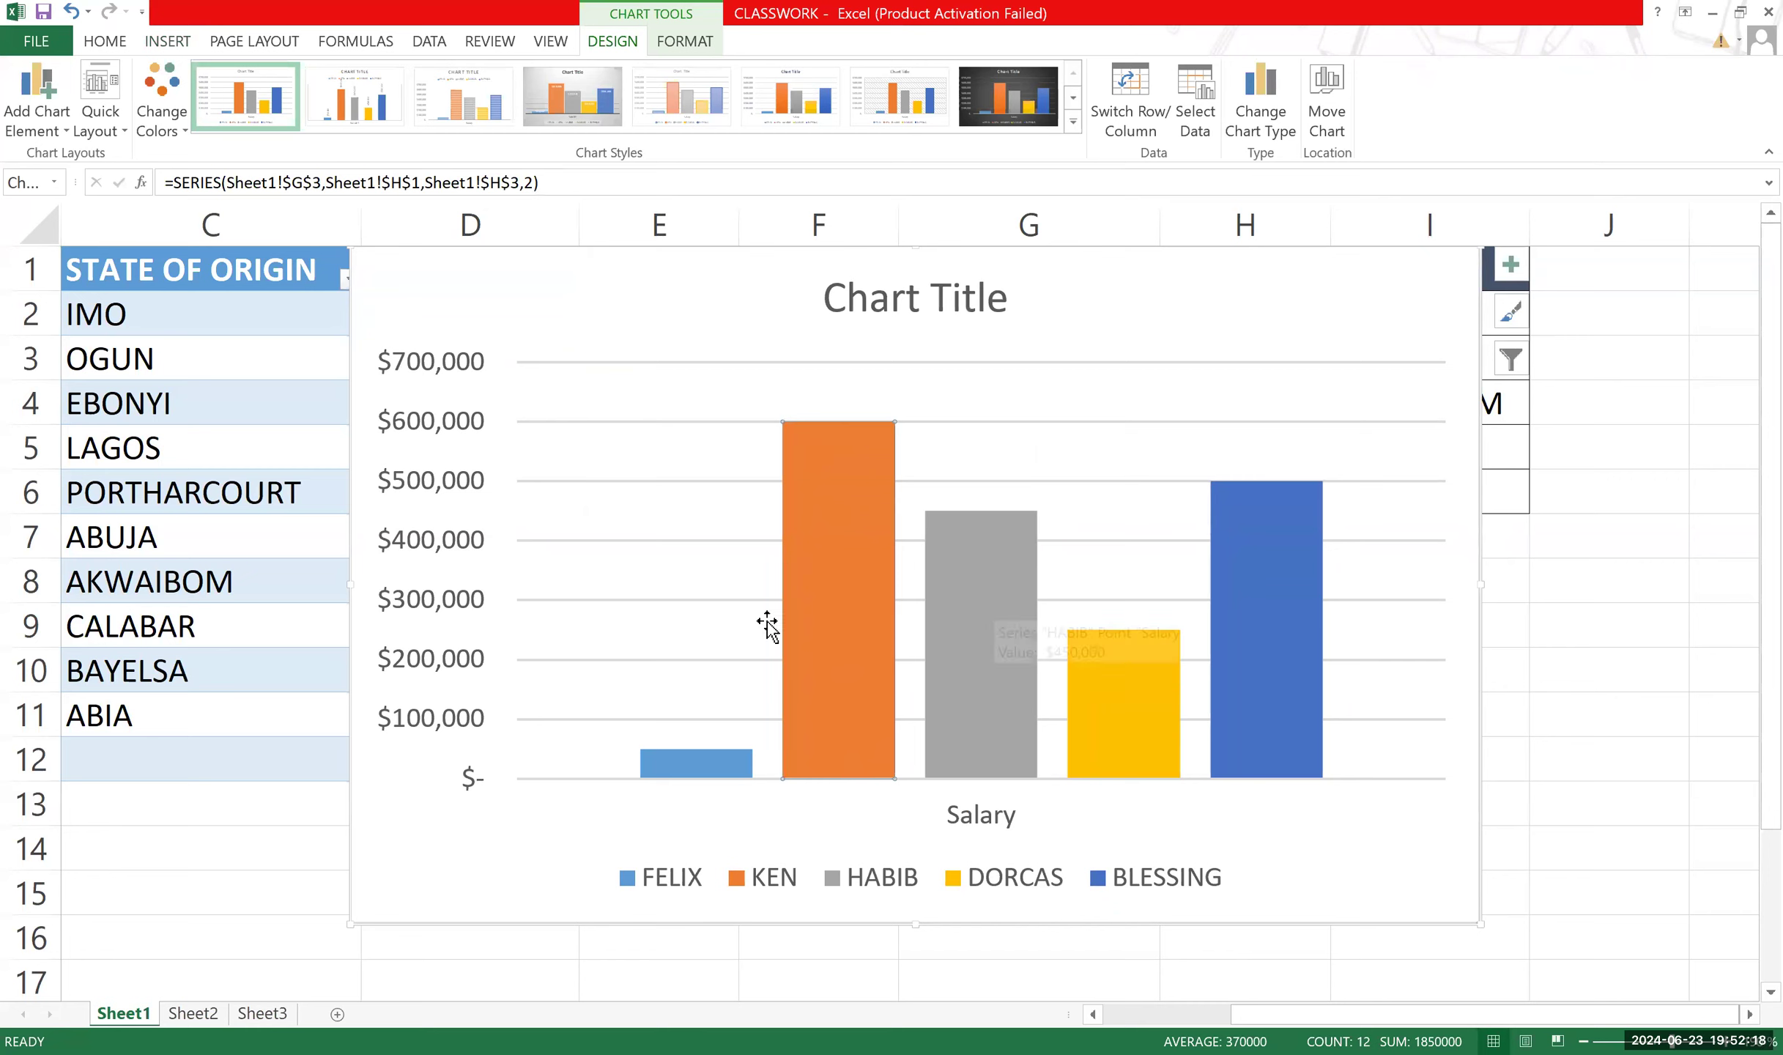
mouse_move(1257, 597)
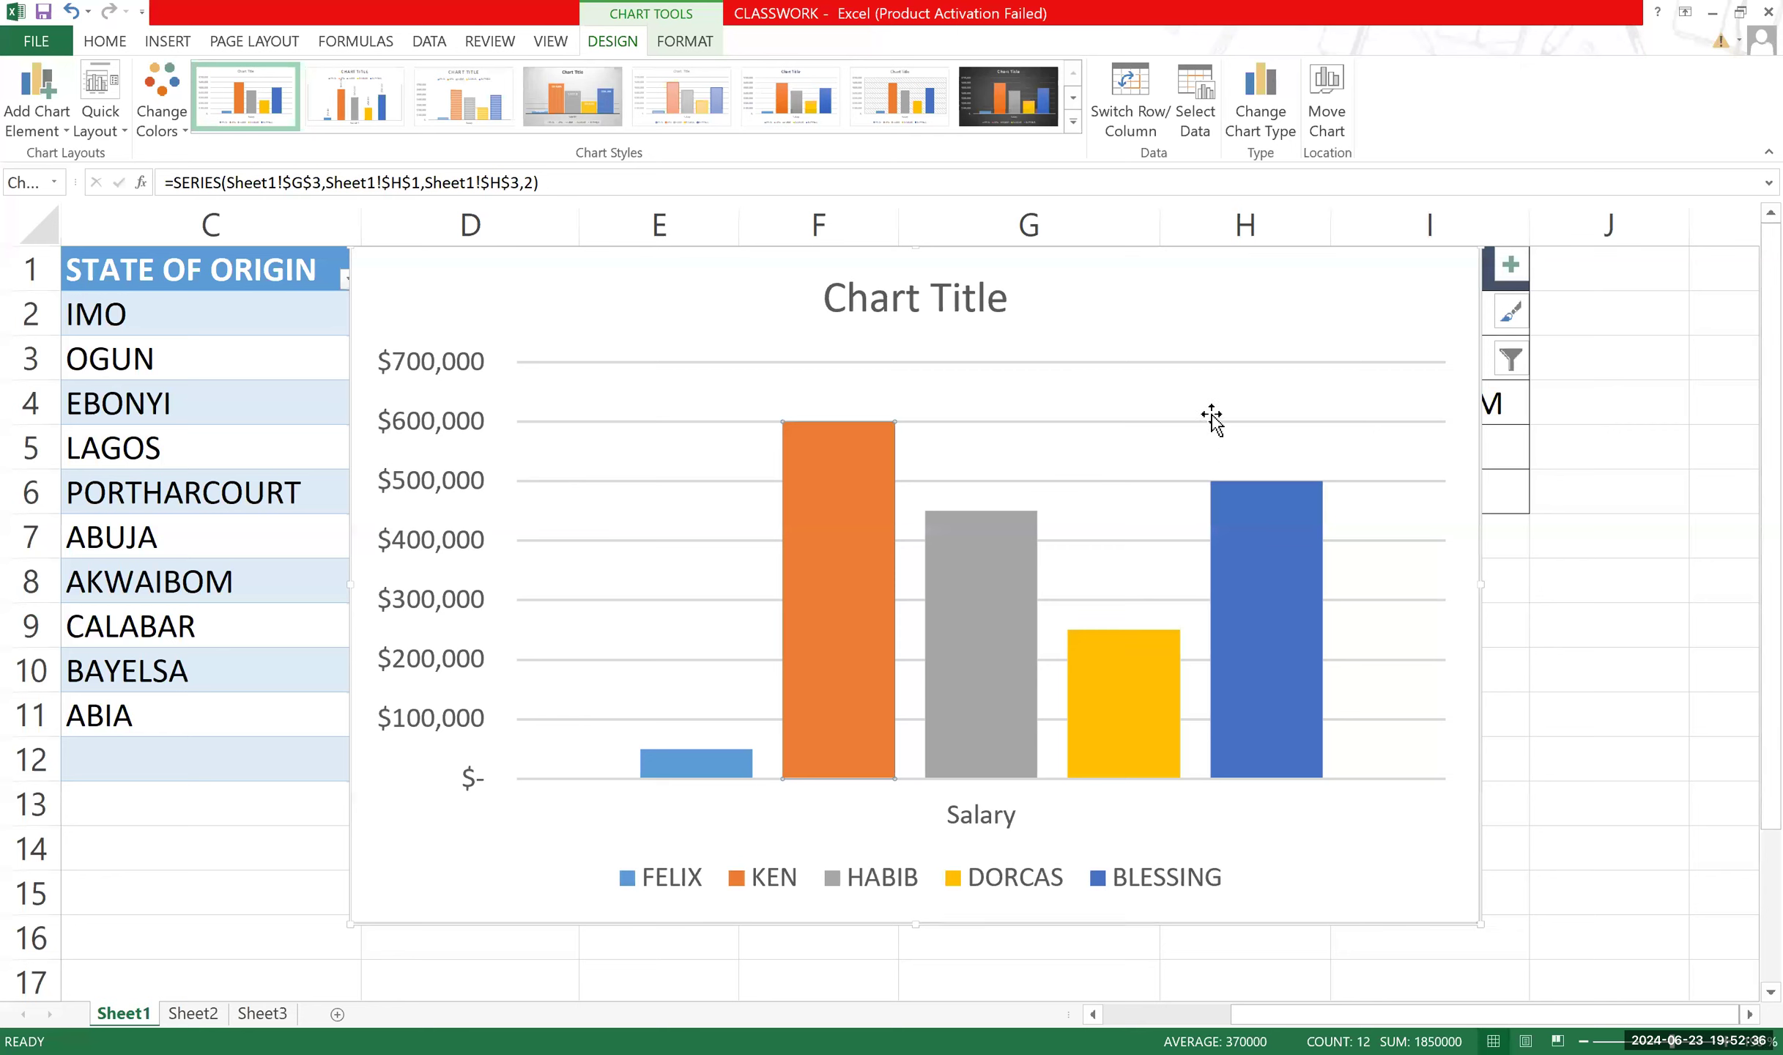
Change the column chart's title to "SALARY RANGE OF EMPLOYEES".
left_click(945, 312)
triple_click(951, 315)
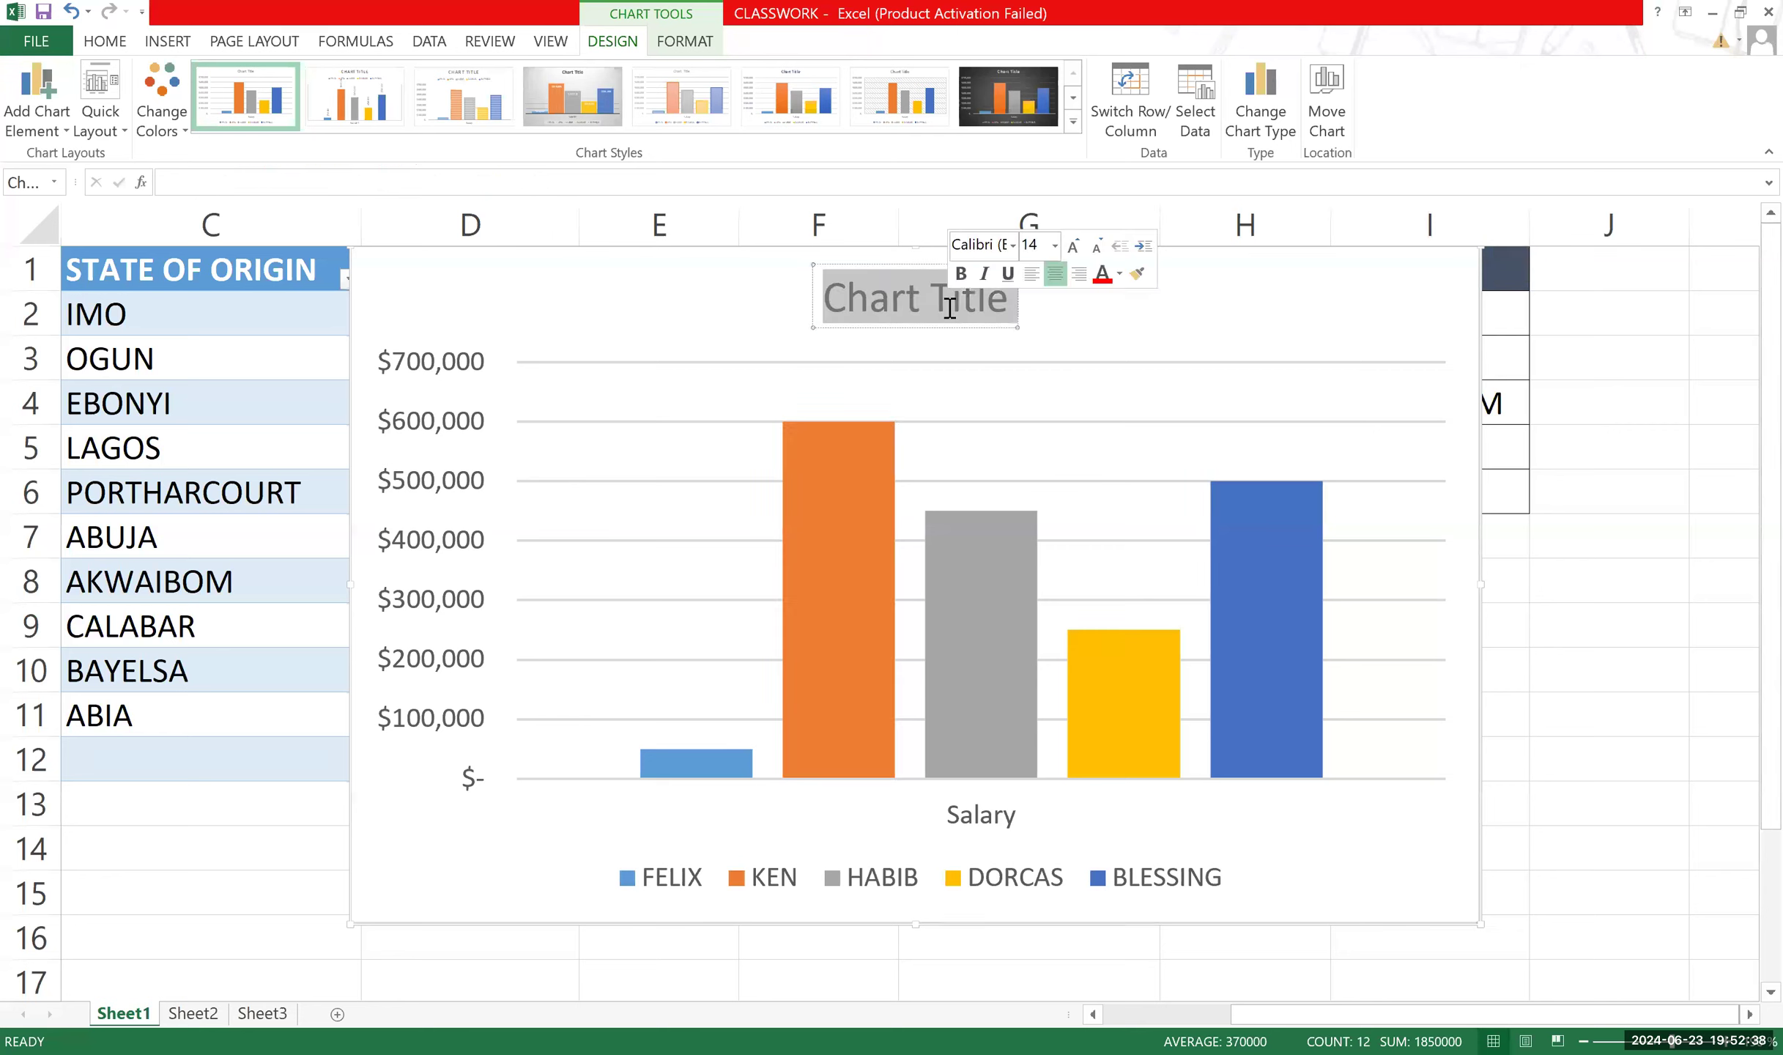
triple_click(951, 315)
key("BackSpace")
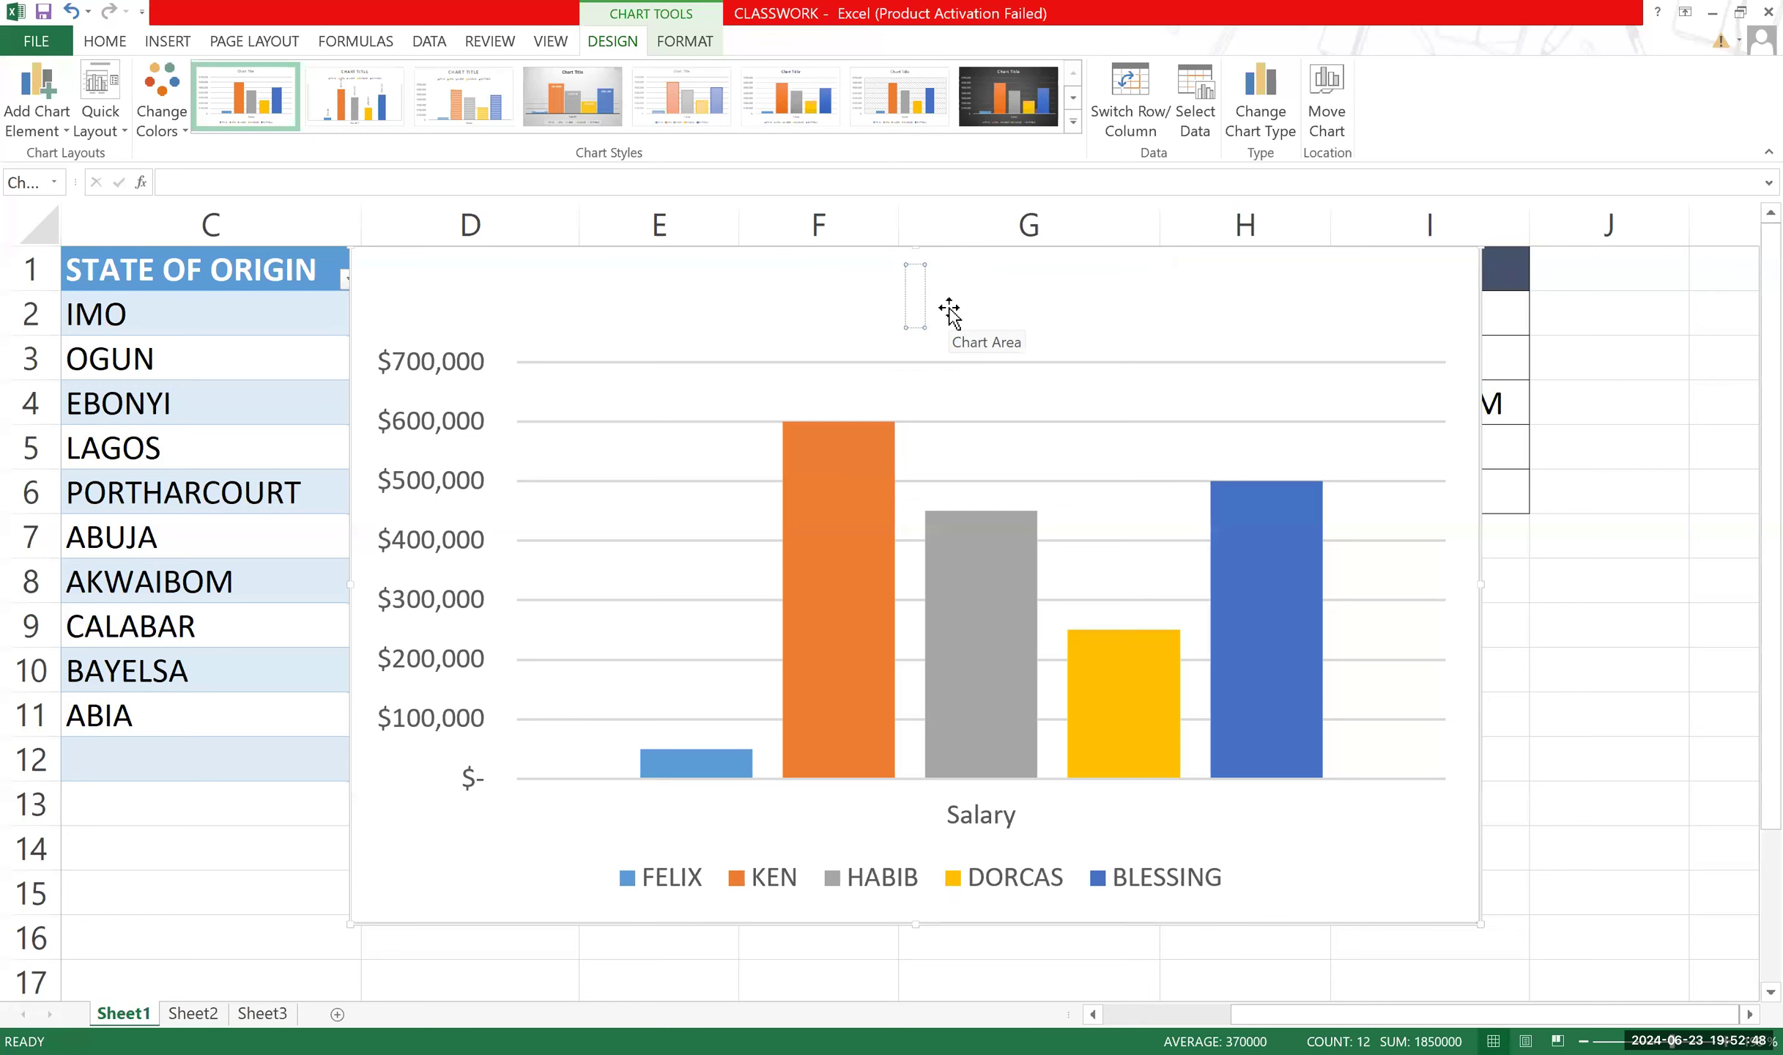
type("Sala")
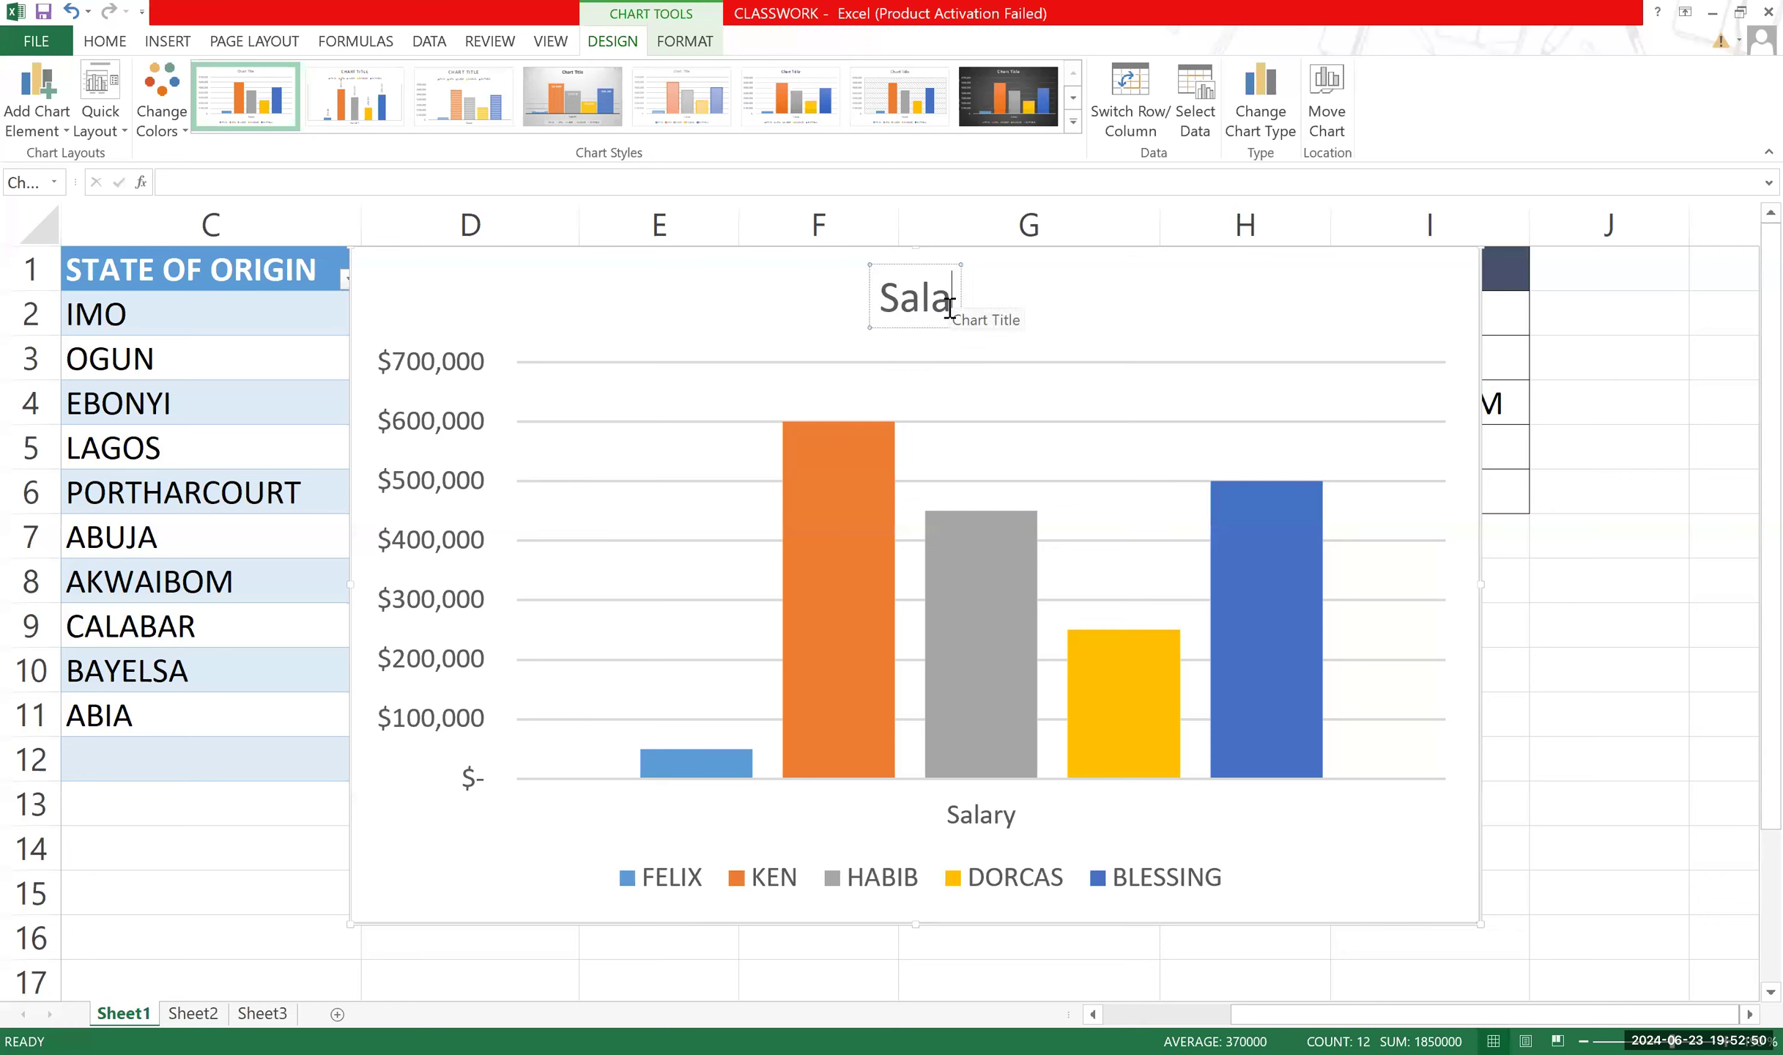
key("BackSpace")
key("BackSpace")
key("BackSpace")
type("ALA")
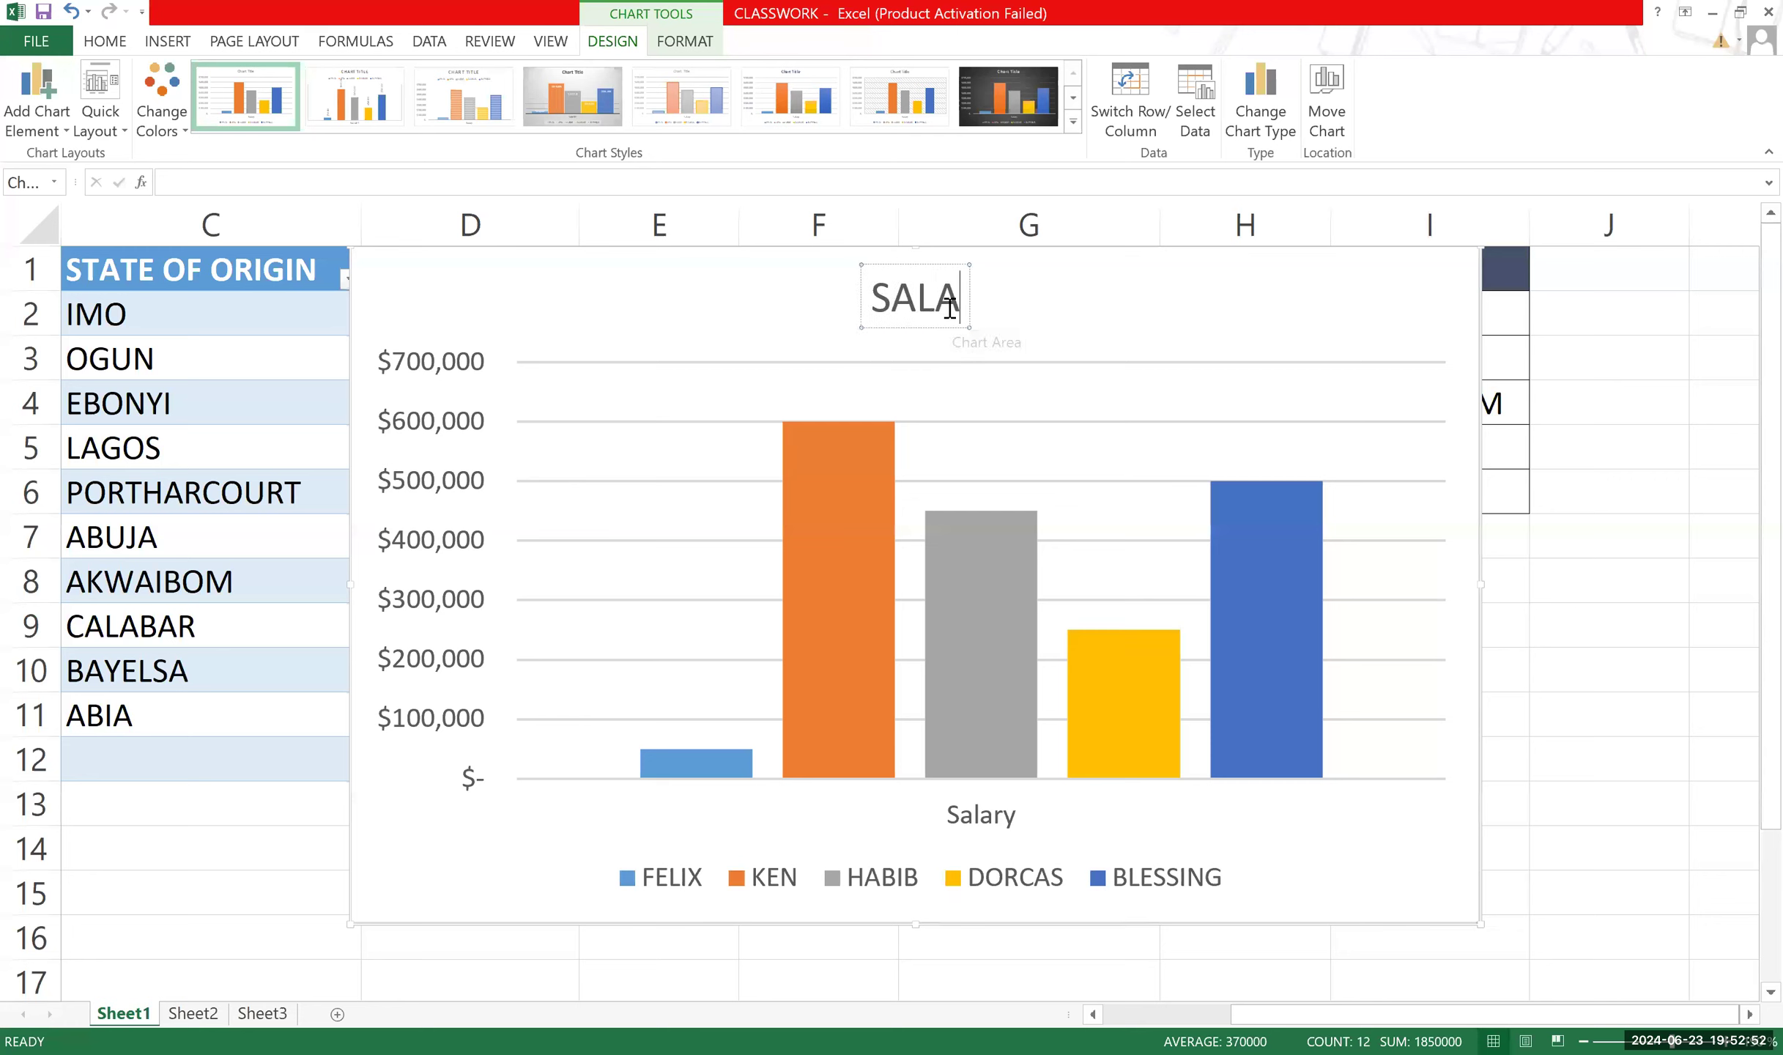
type("RY RA")
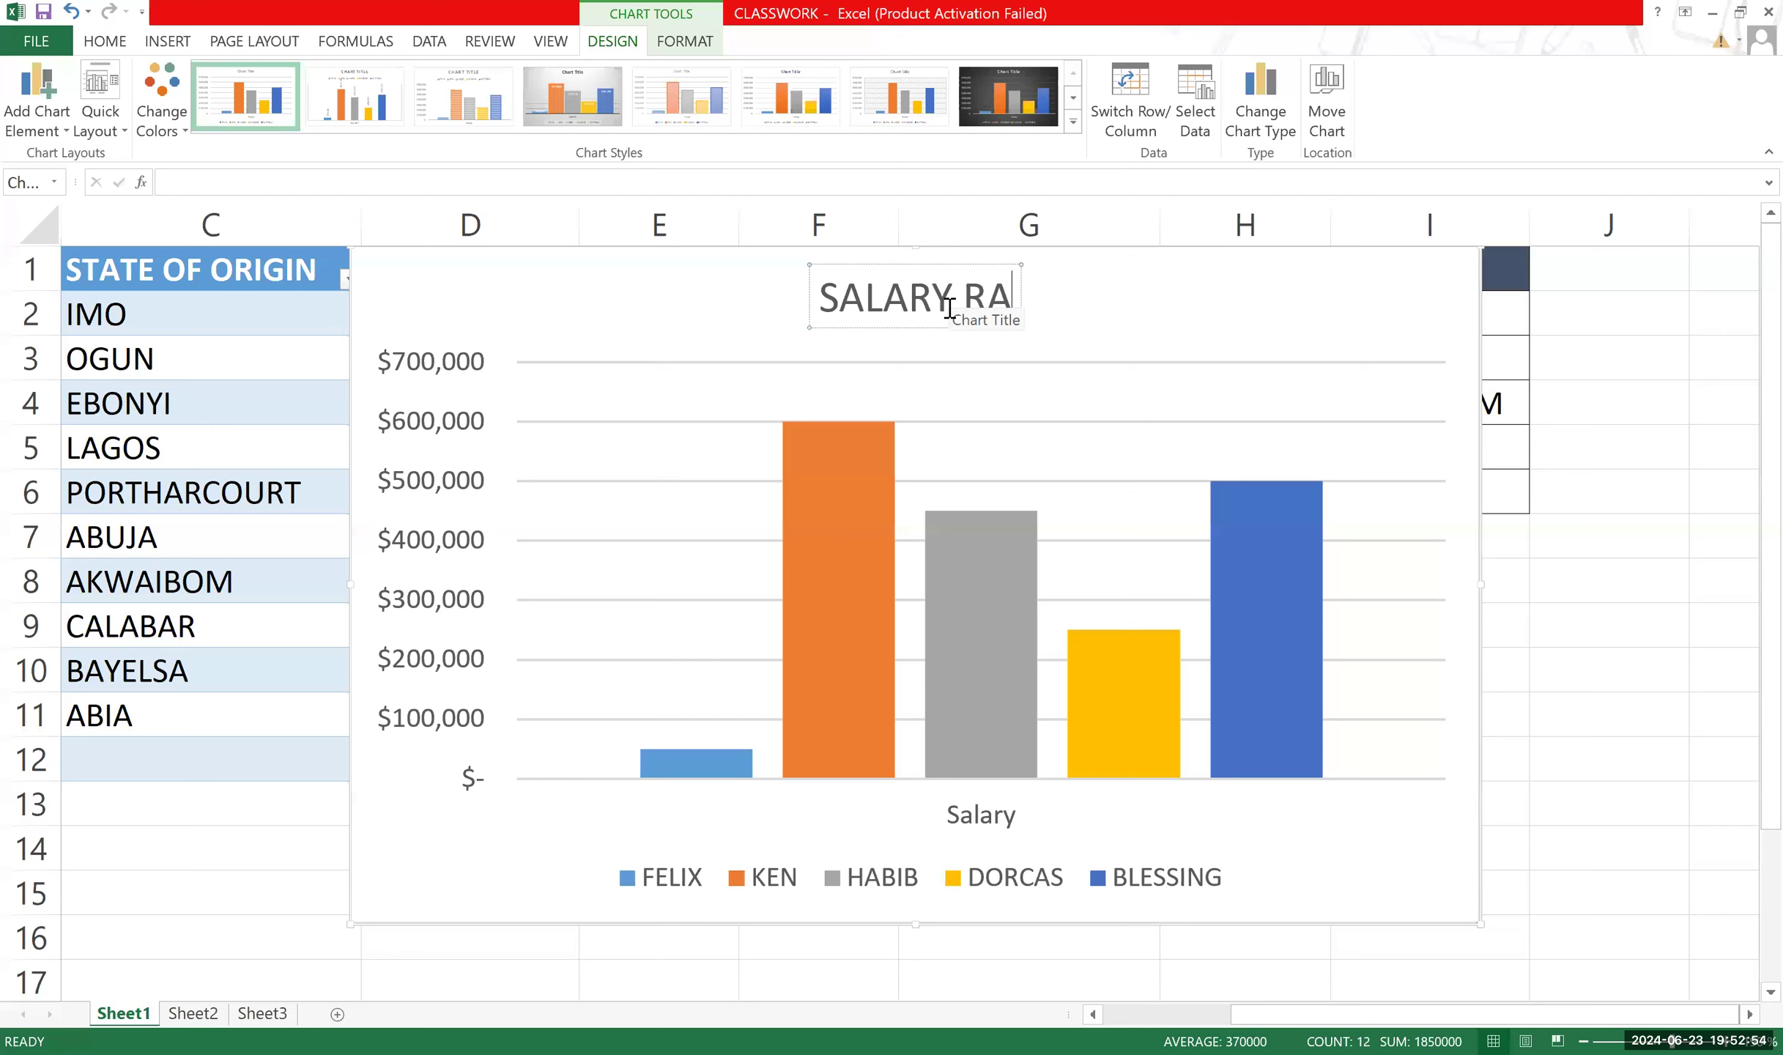
type("NGE OF EMMPL")
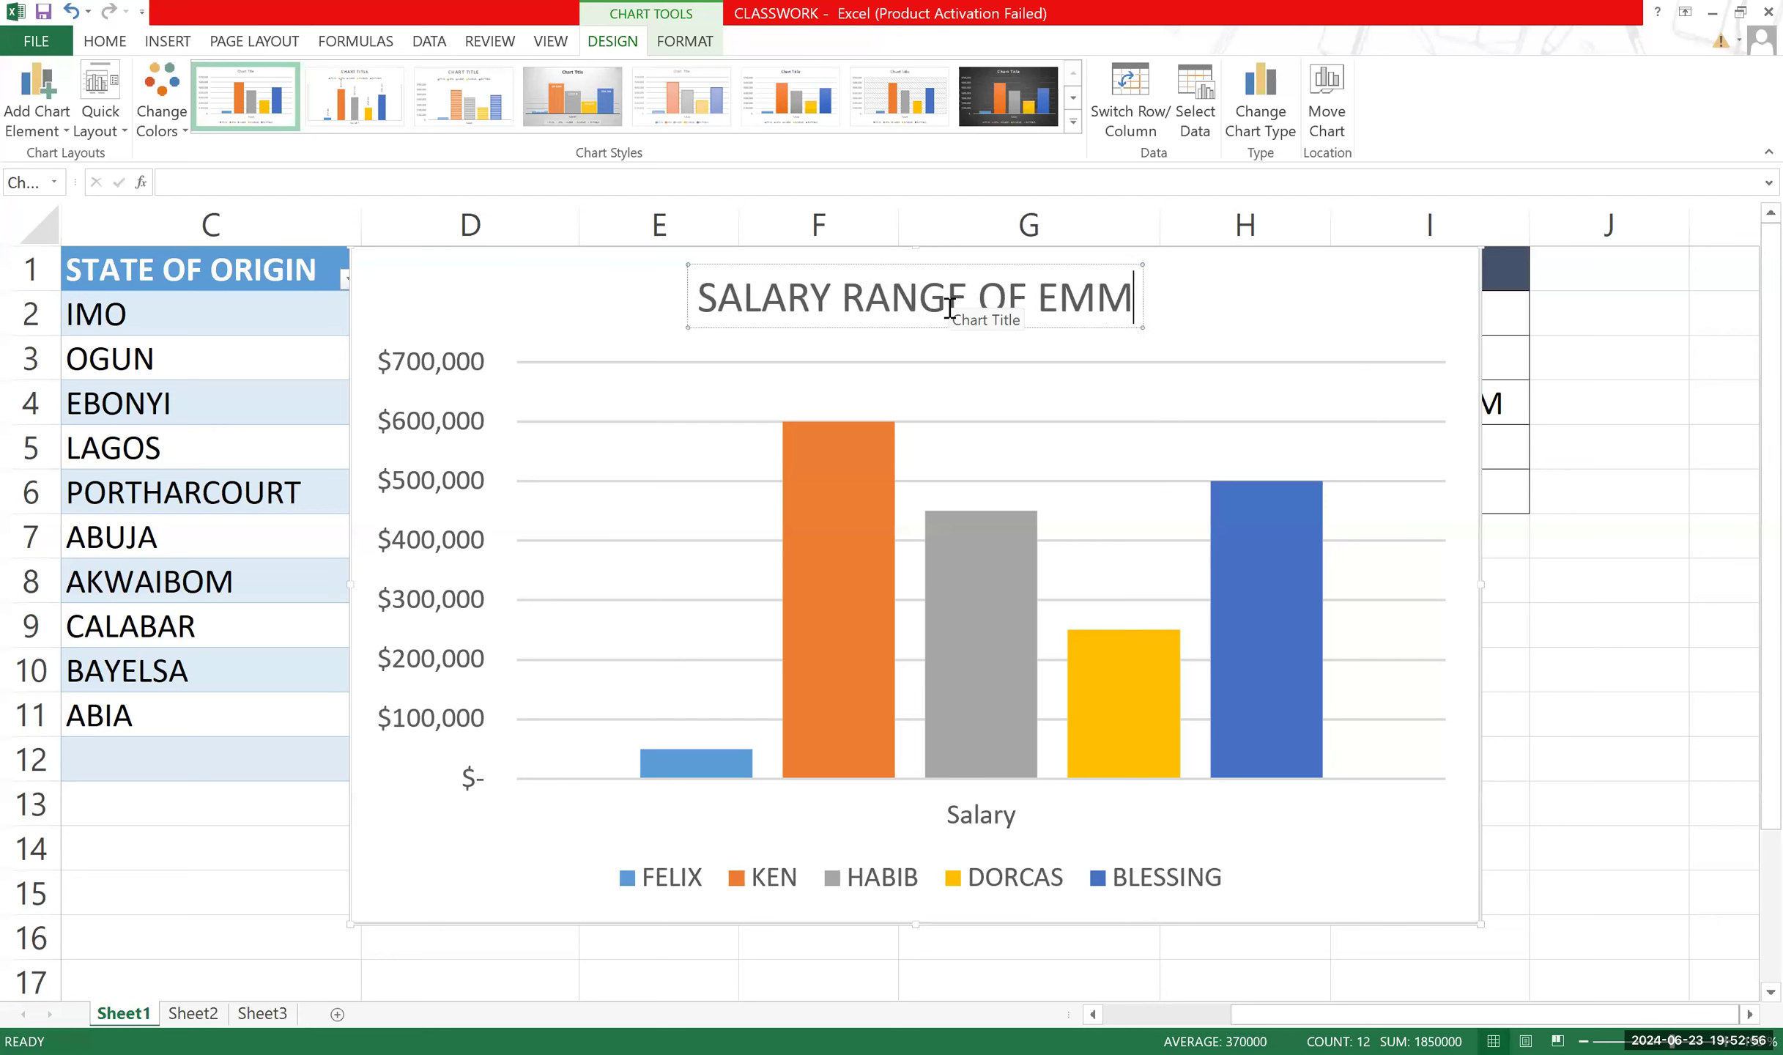
key("BackSpace")
key("BackSpace")
key("BackSpace")
type("P")
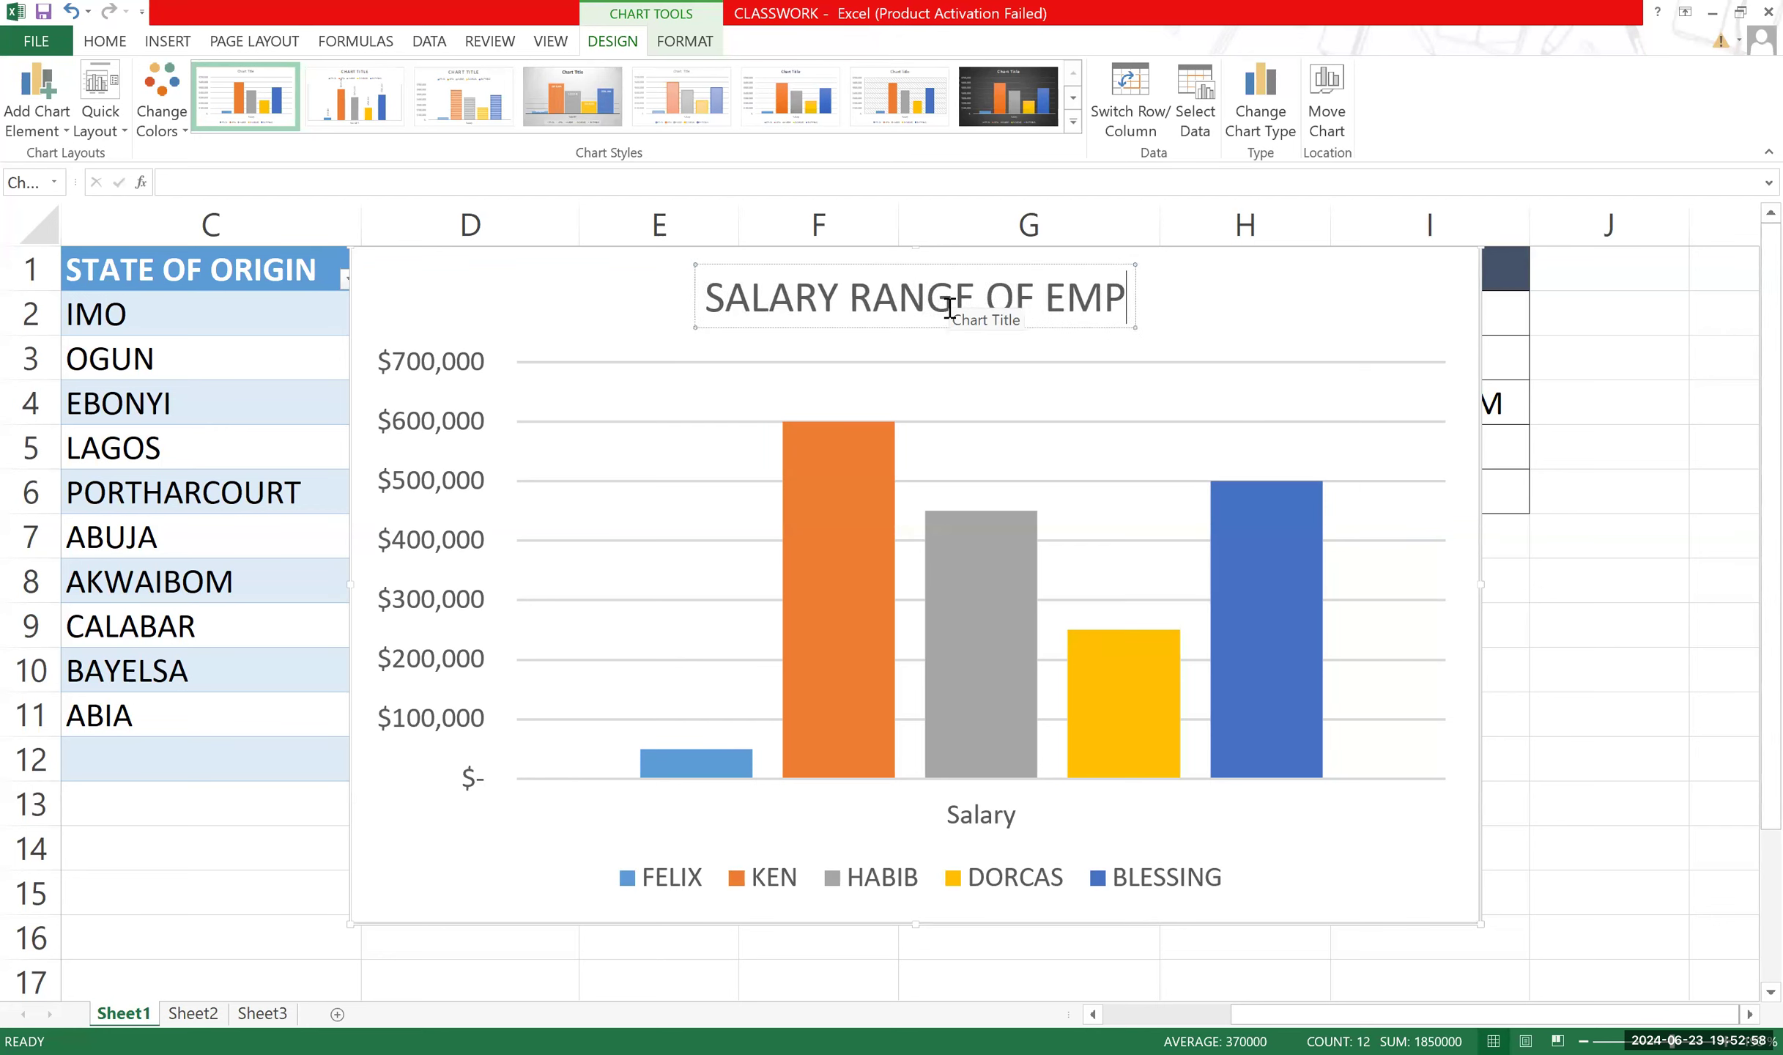
type("LOYEES")
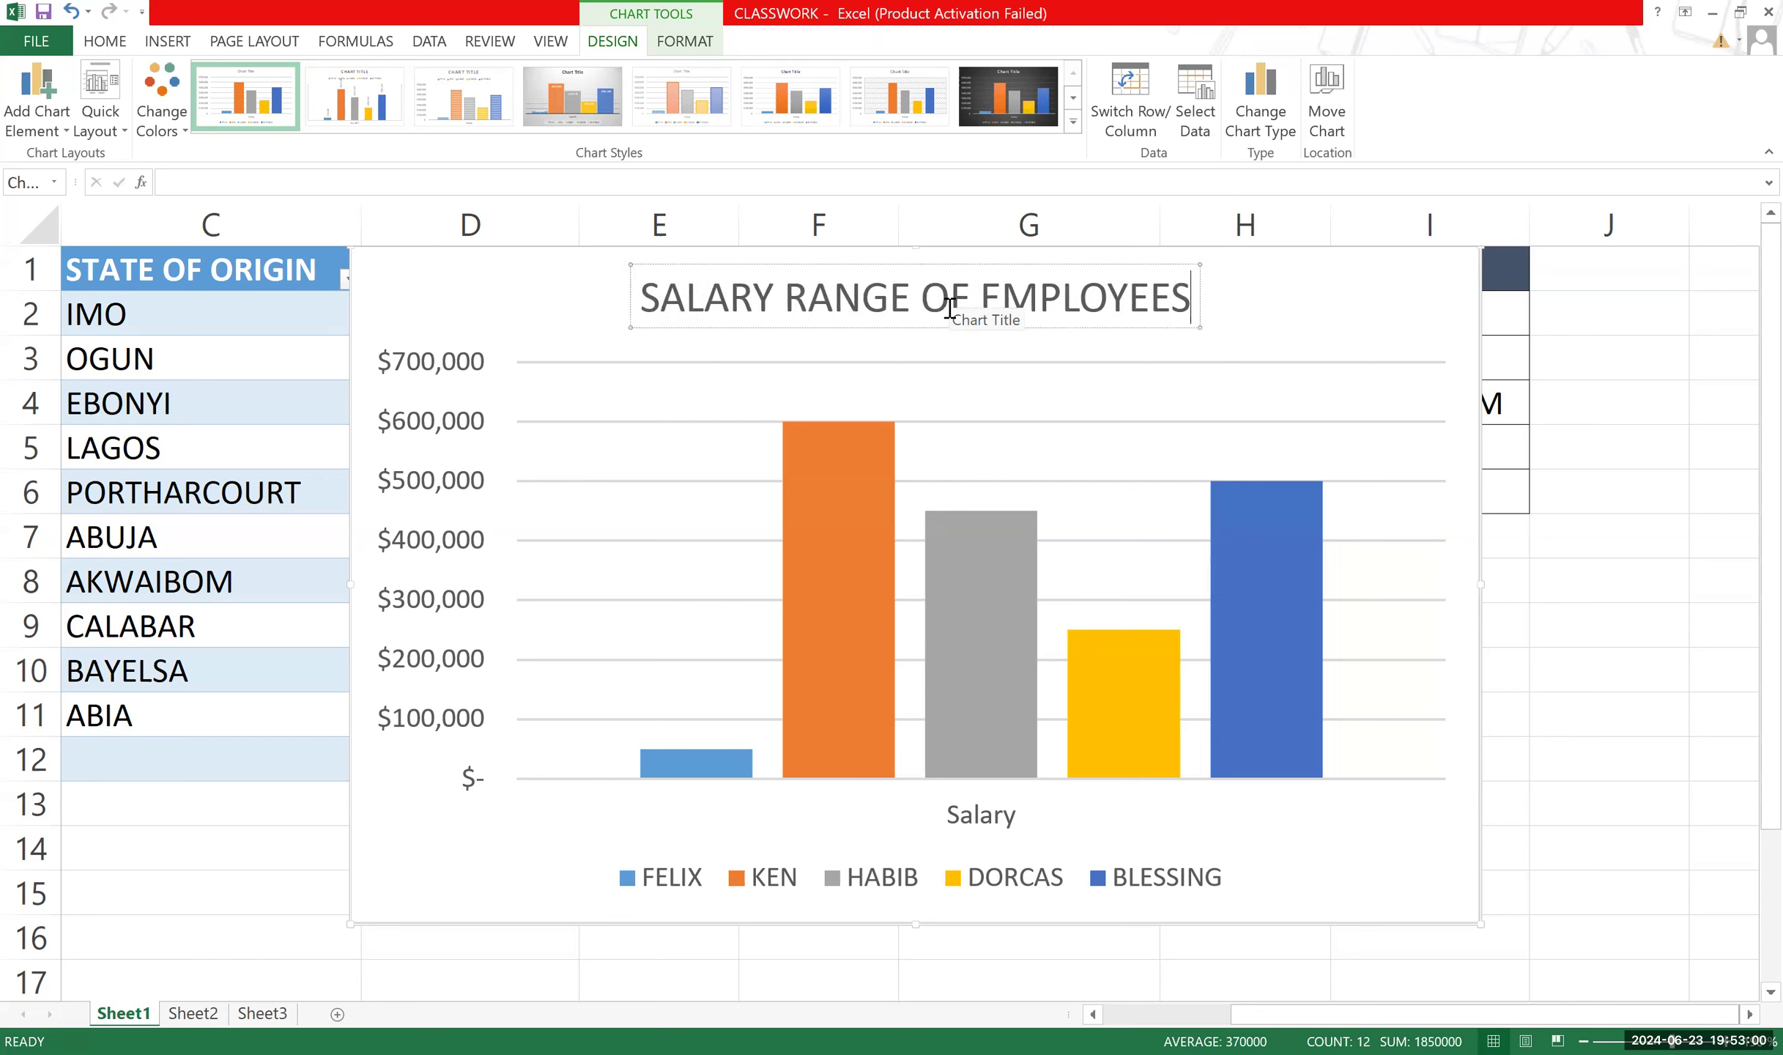
left_click(1302, 323)
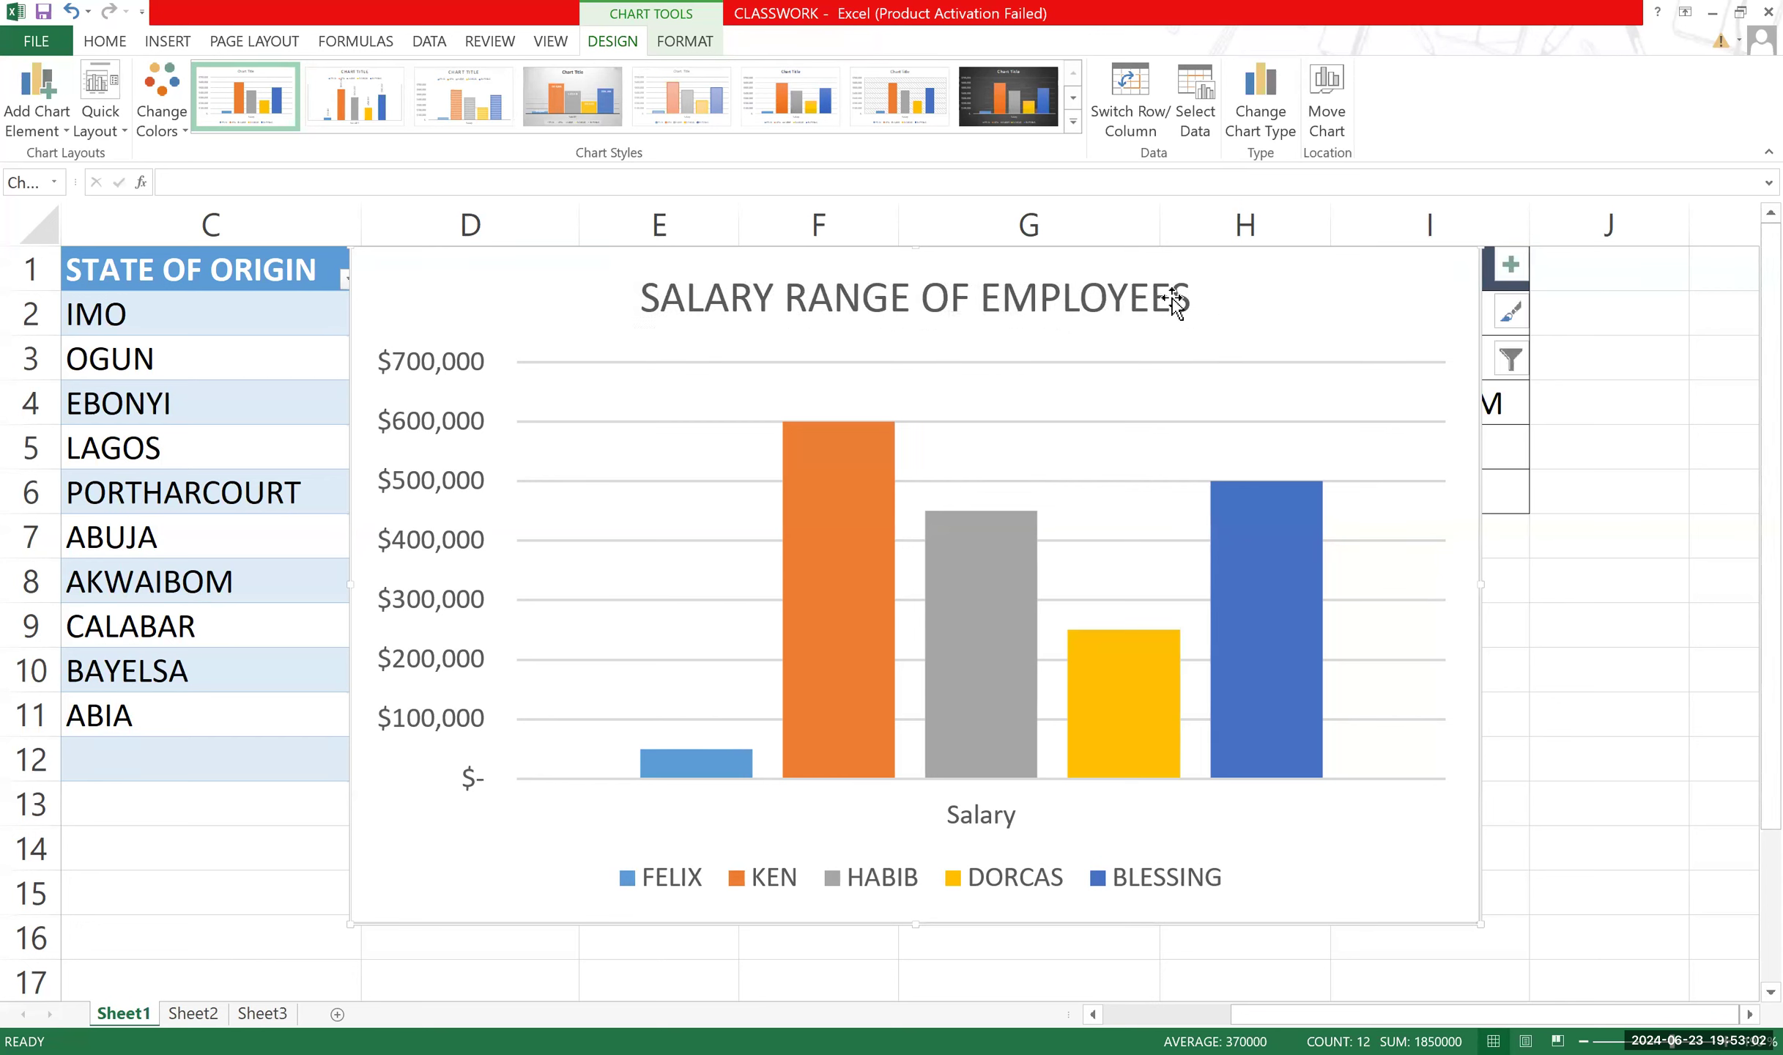
left_click(1173, 301)
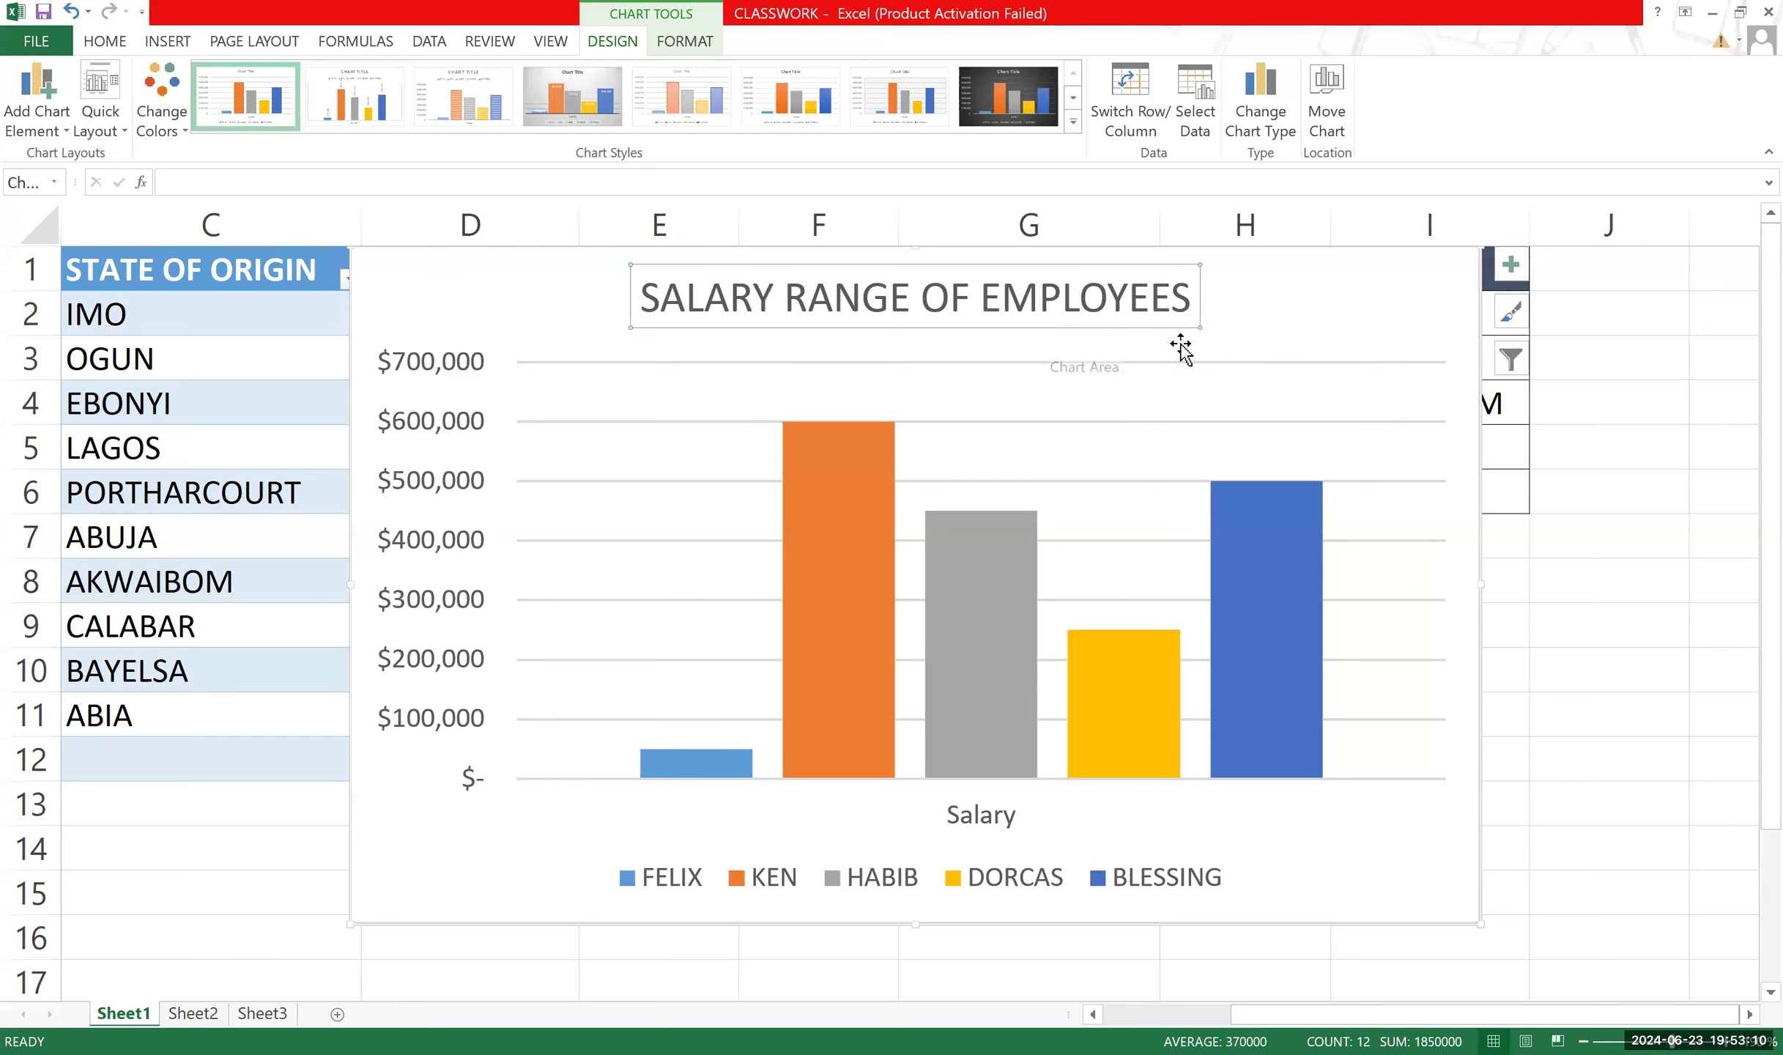
Move the chart toward column C and review which chart elements can be added or removed.
left_click_drag(1421, 282, 1335, 269)
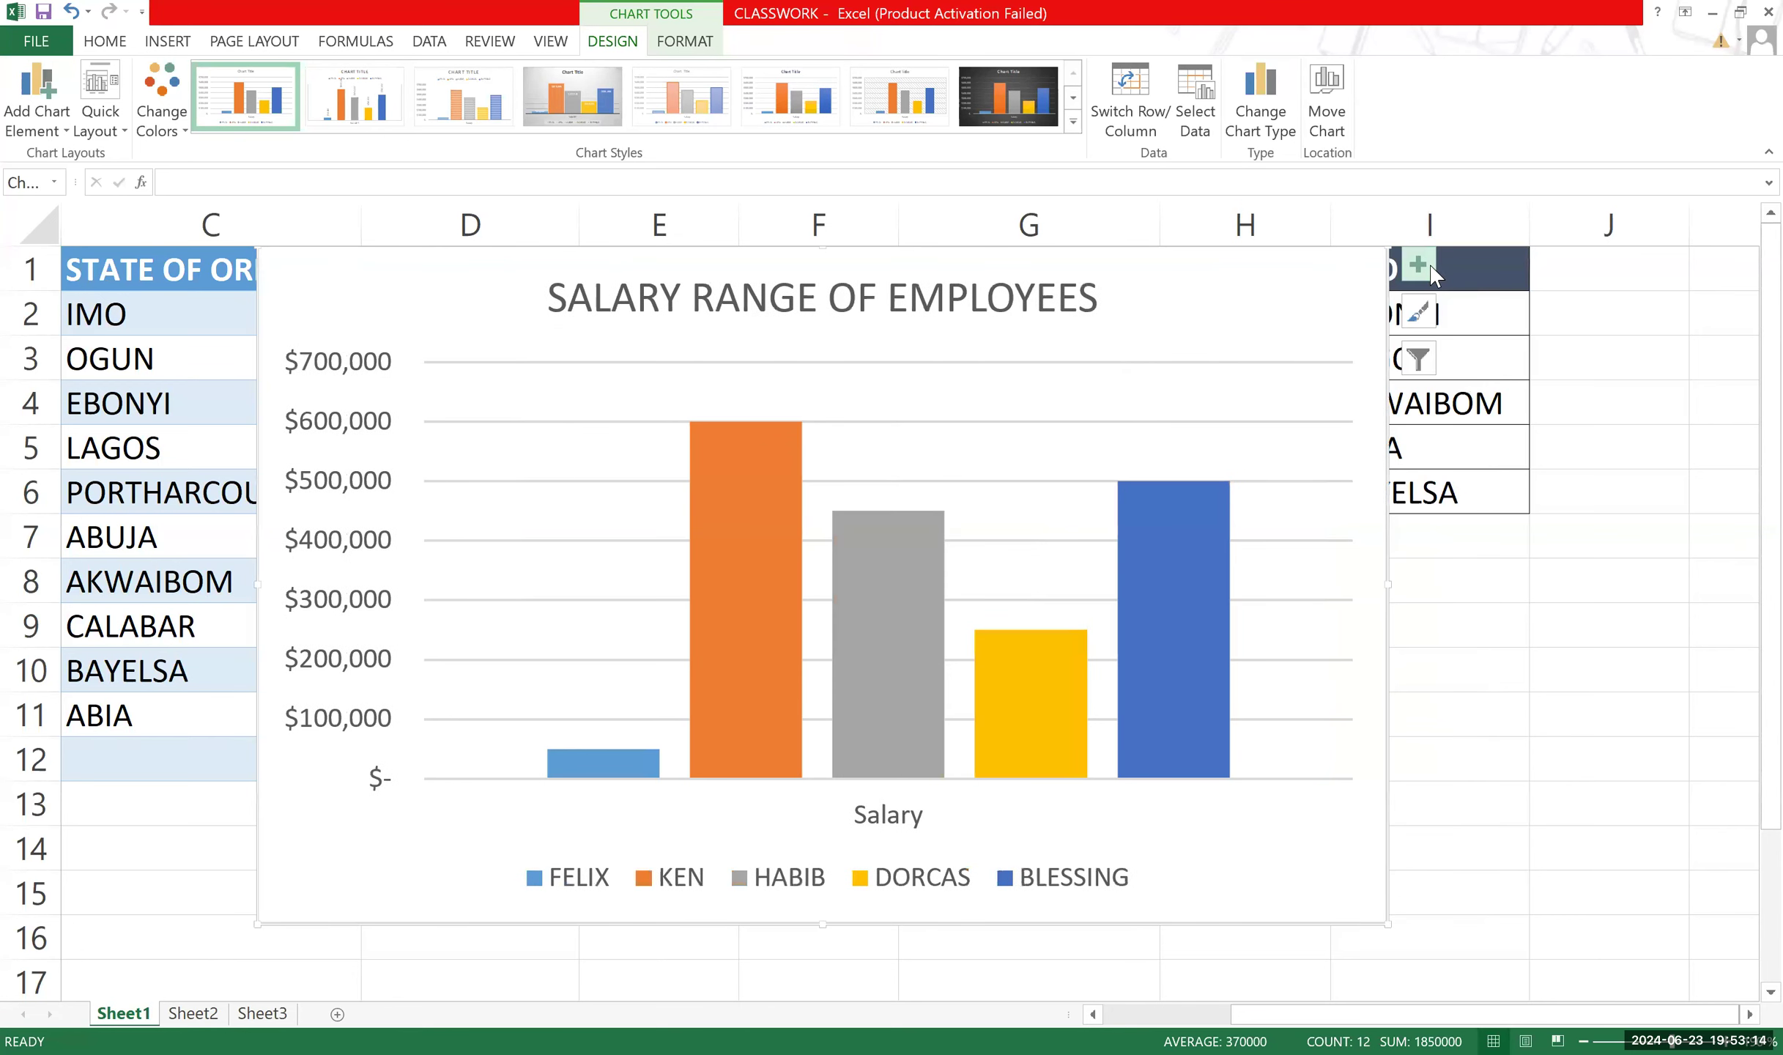
left_click(1421, 269)
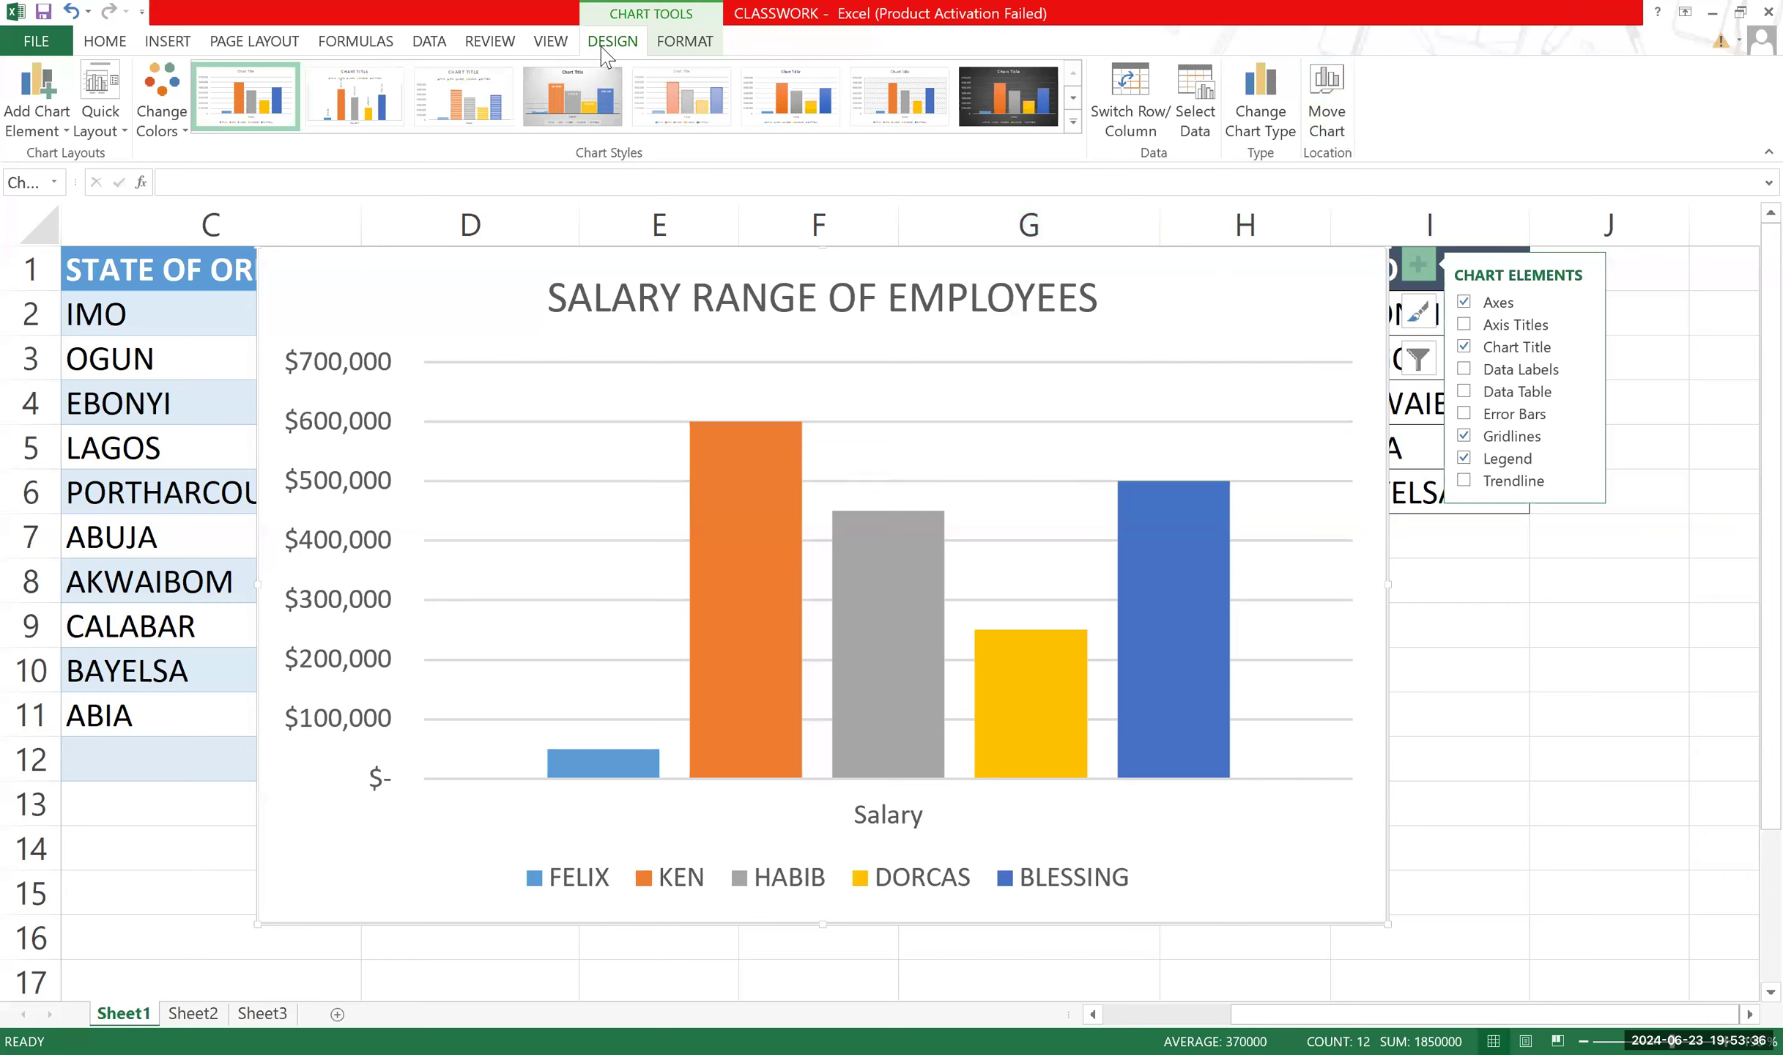
left_click(778, 322)
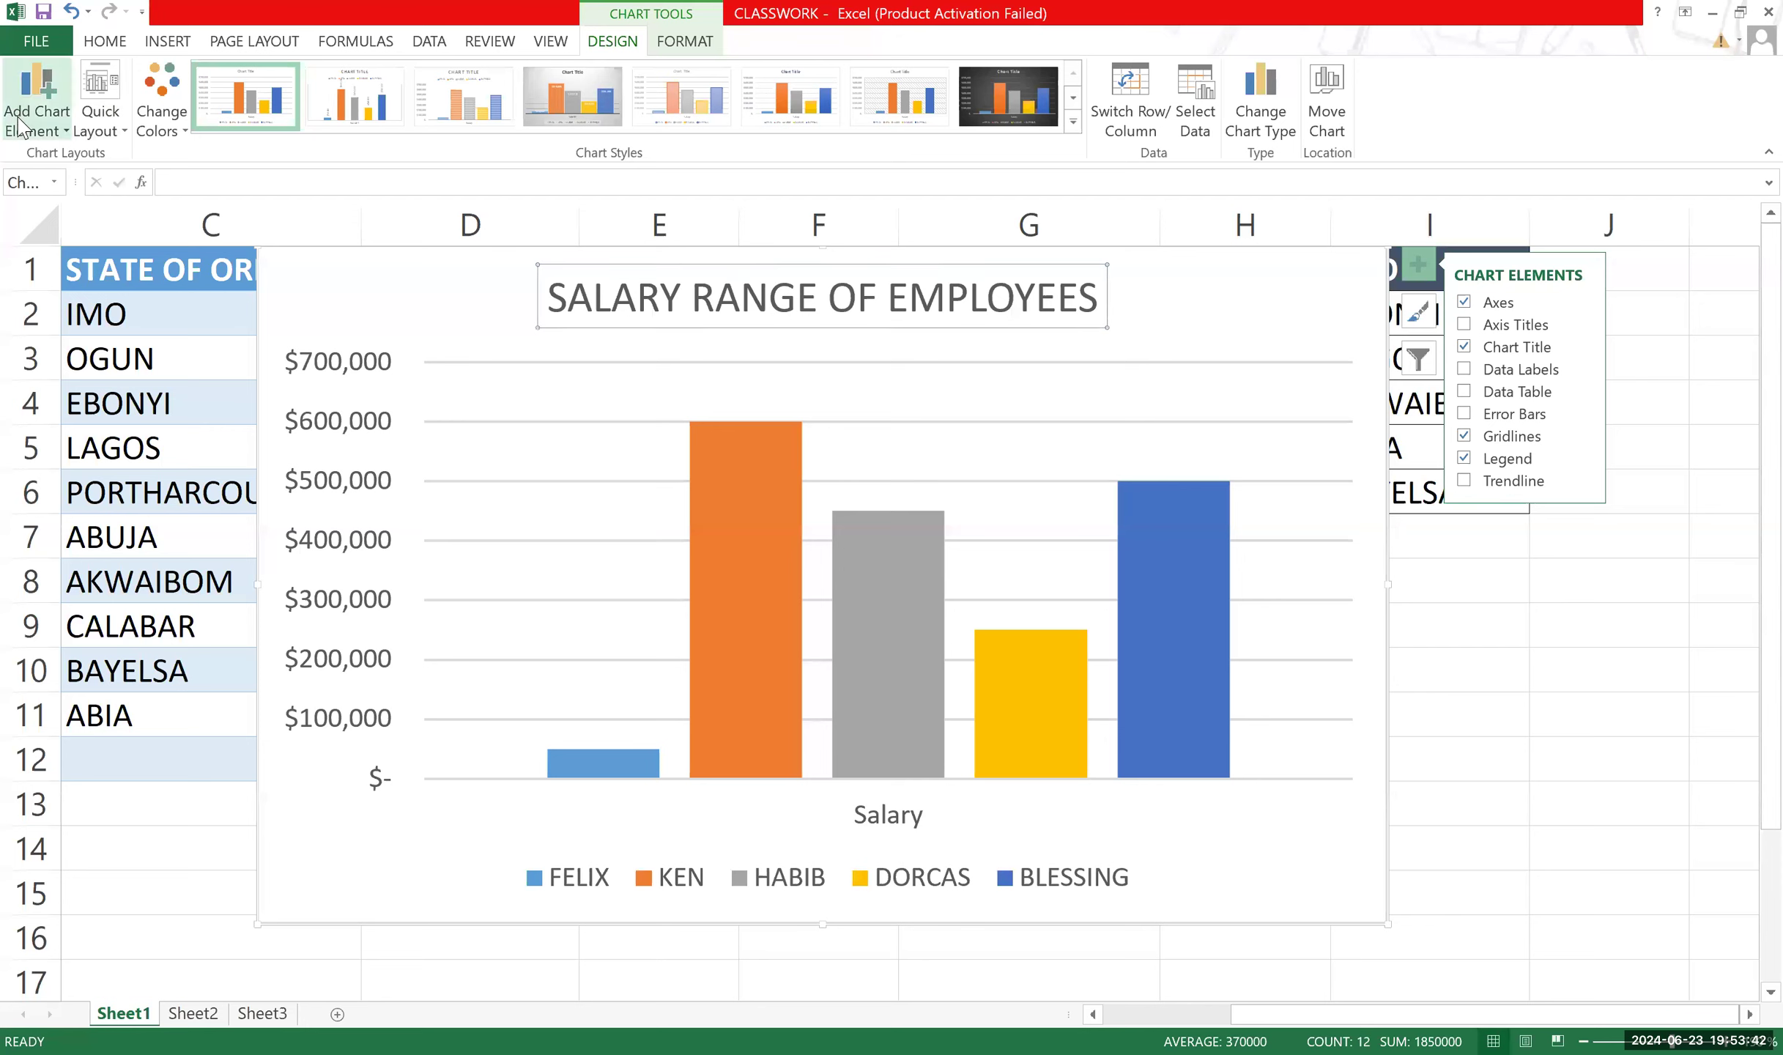
left_click(66, 135)
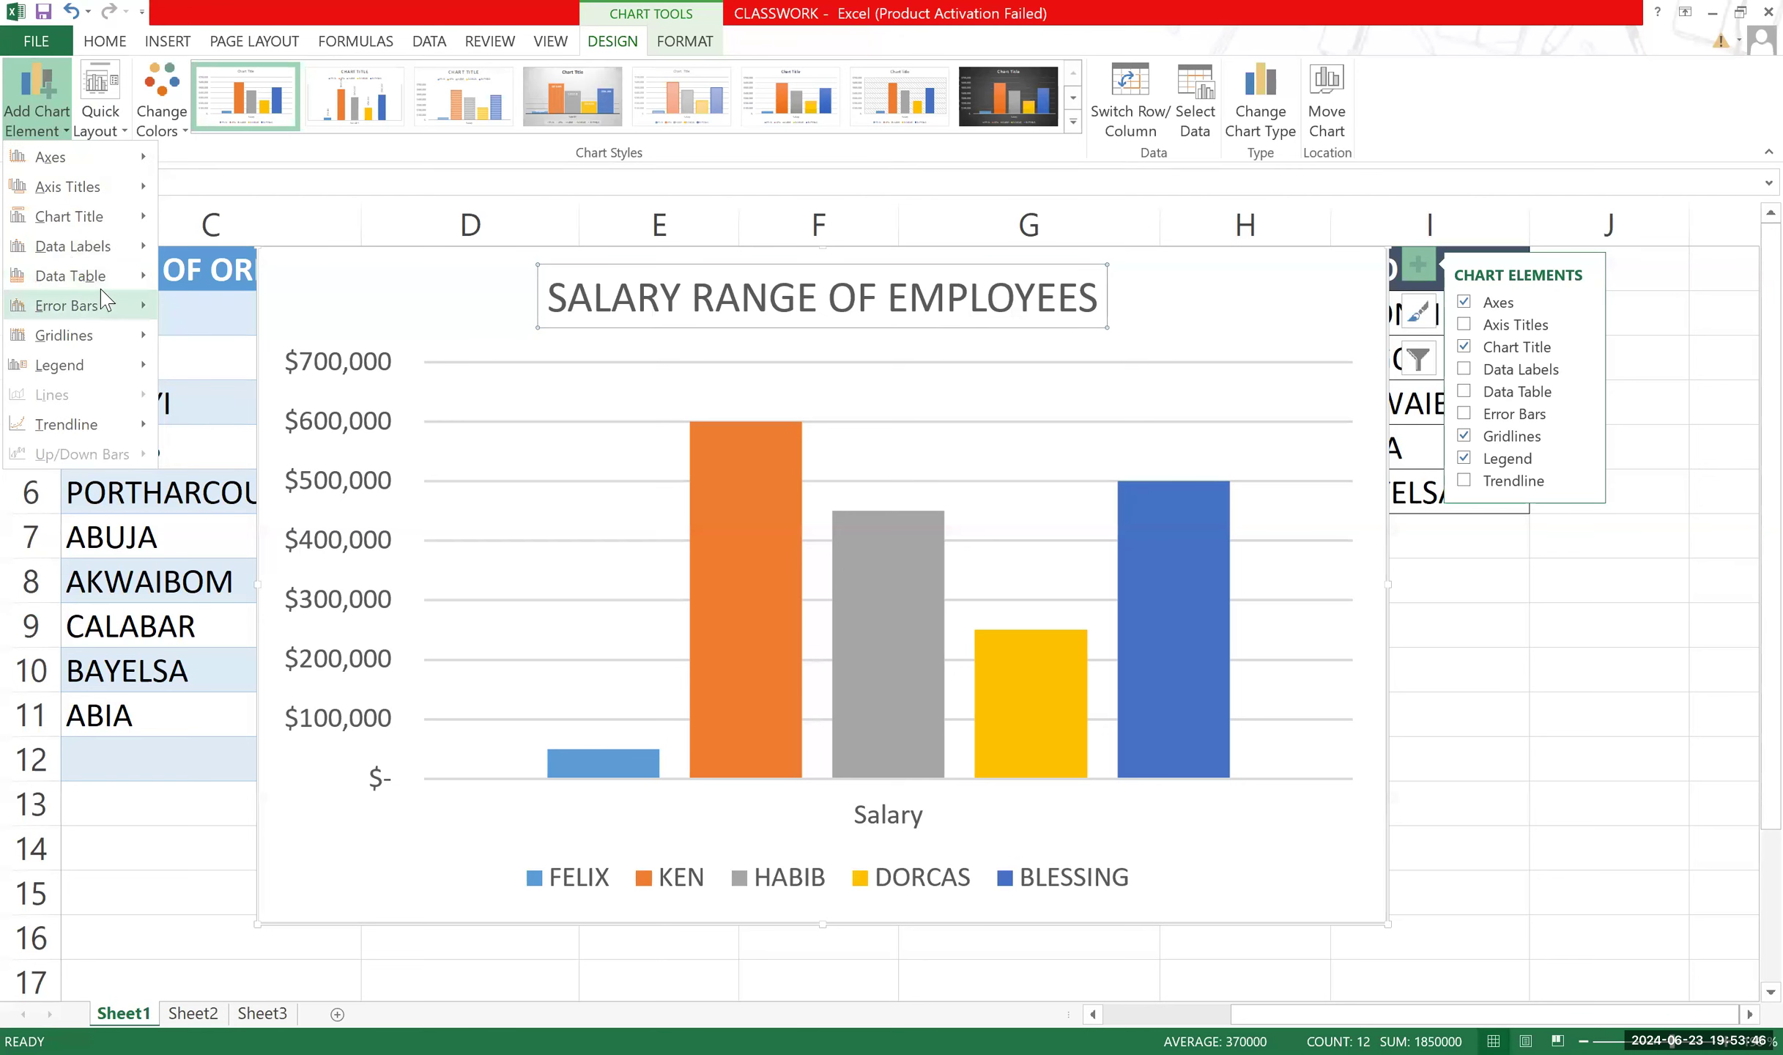
mouse_move(131, 160)
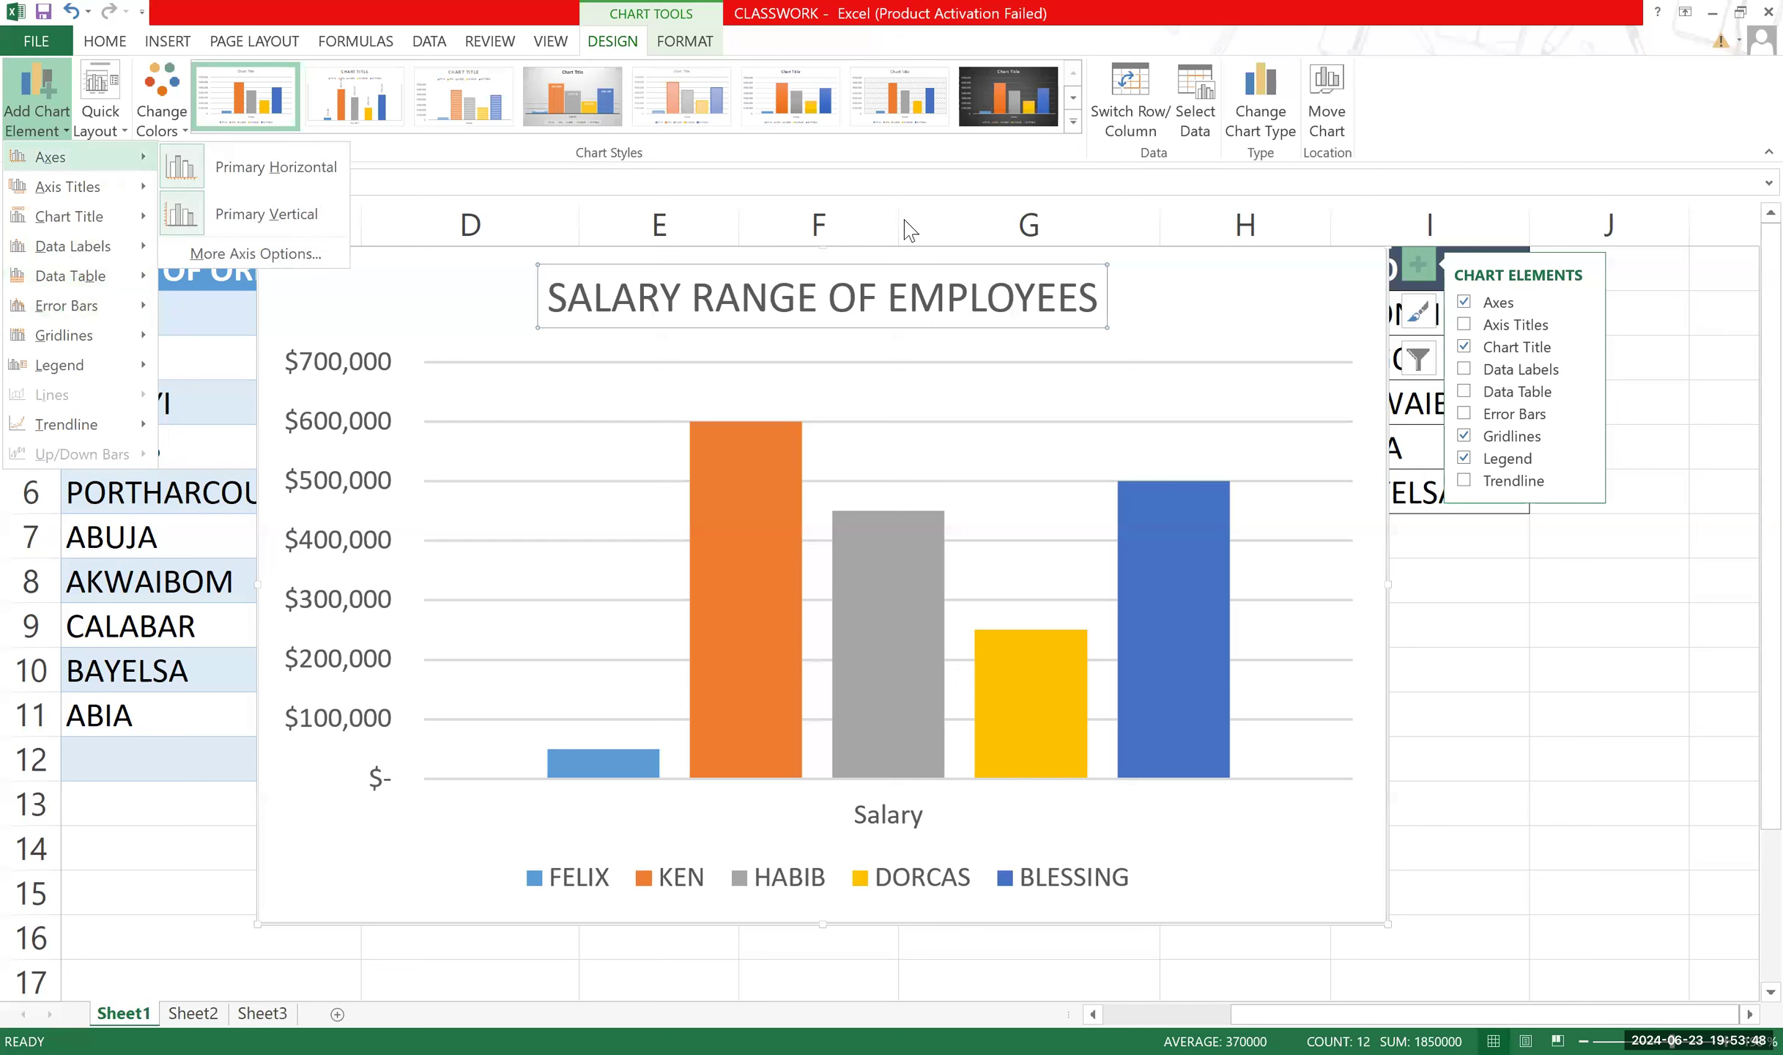
left_click(1430, 281)
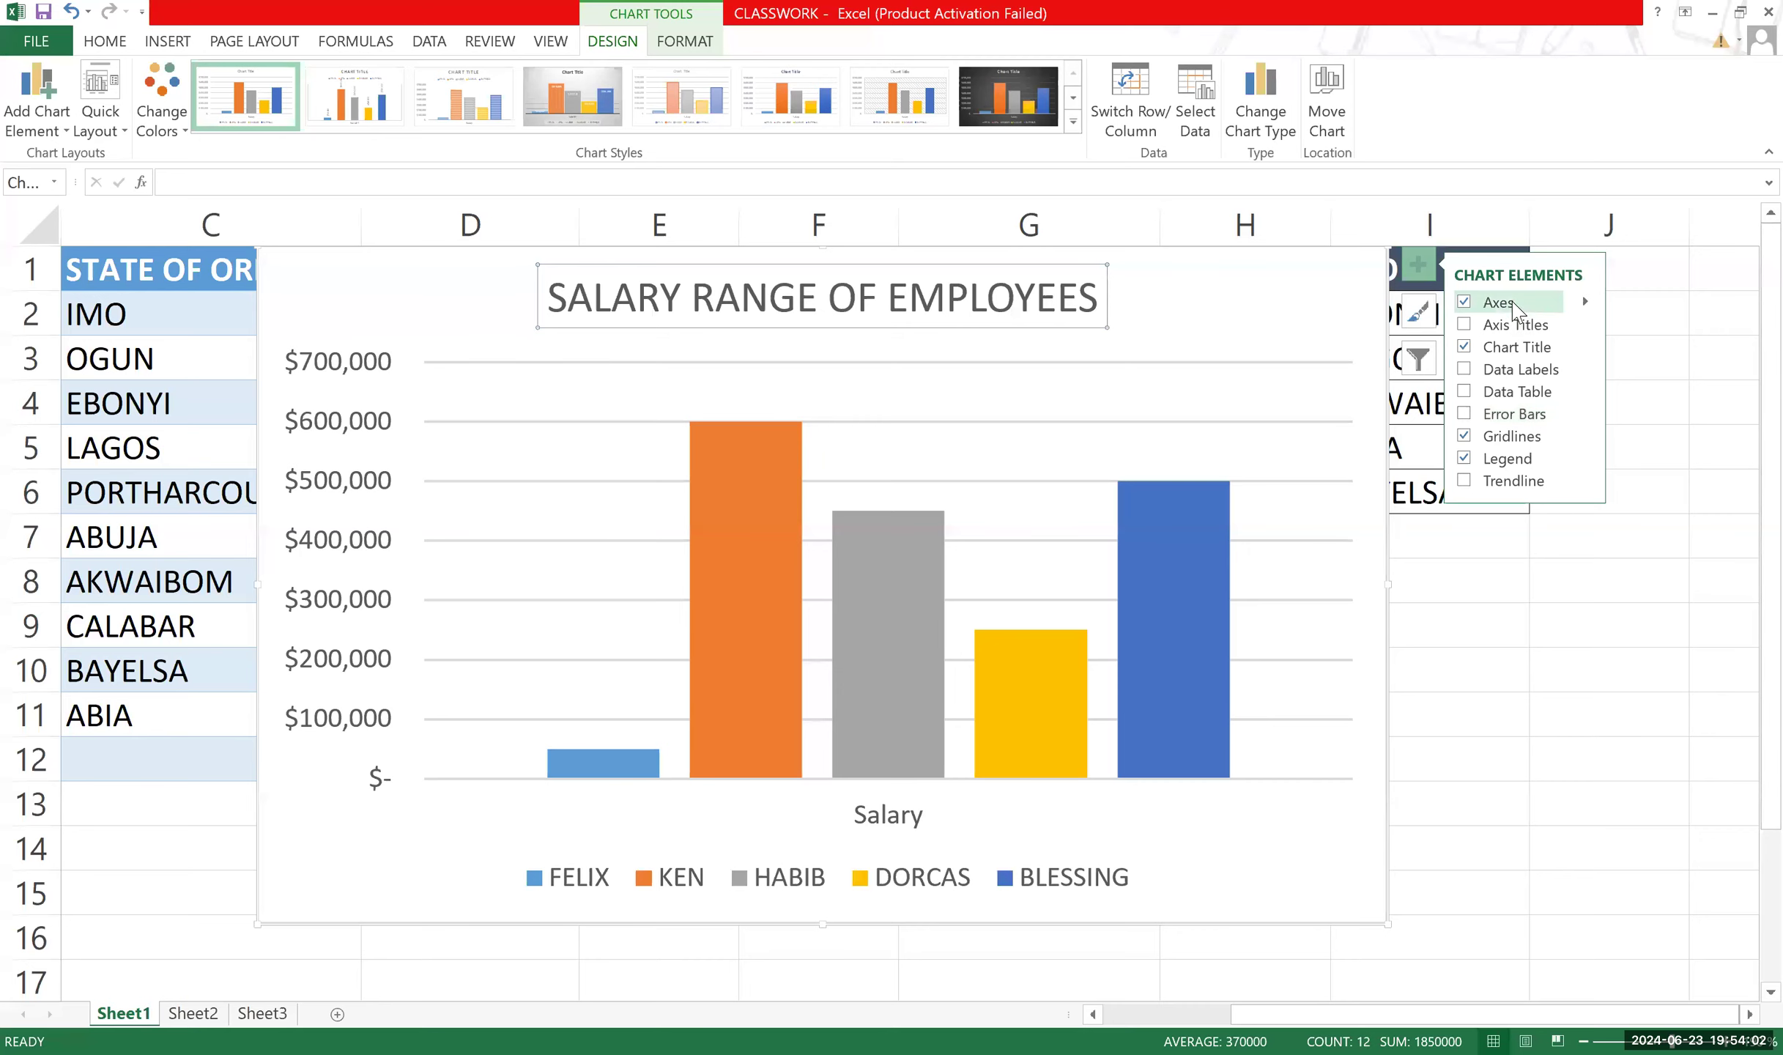
Hide the chart's primary horizontal and primary vertical axes and show both of them again.
left_click(1585, 301)
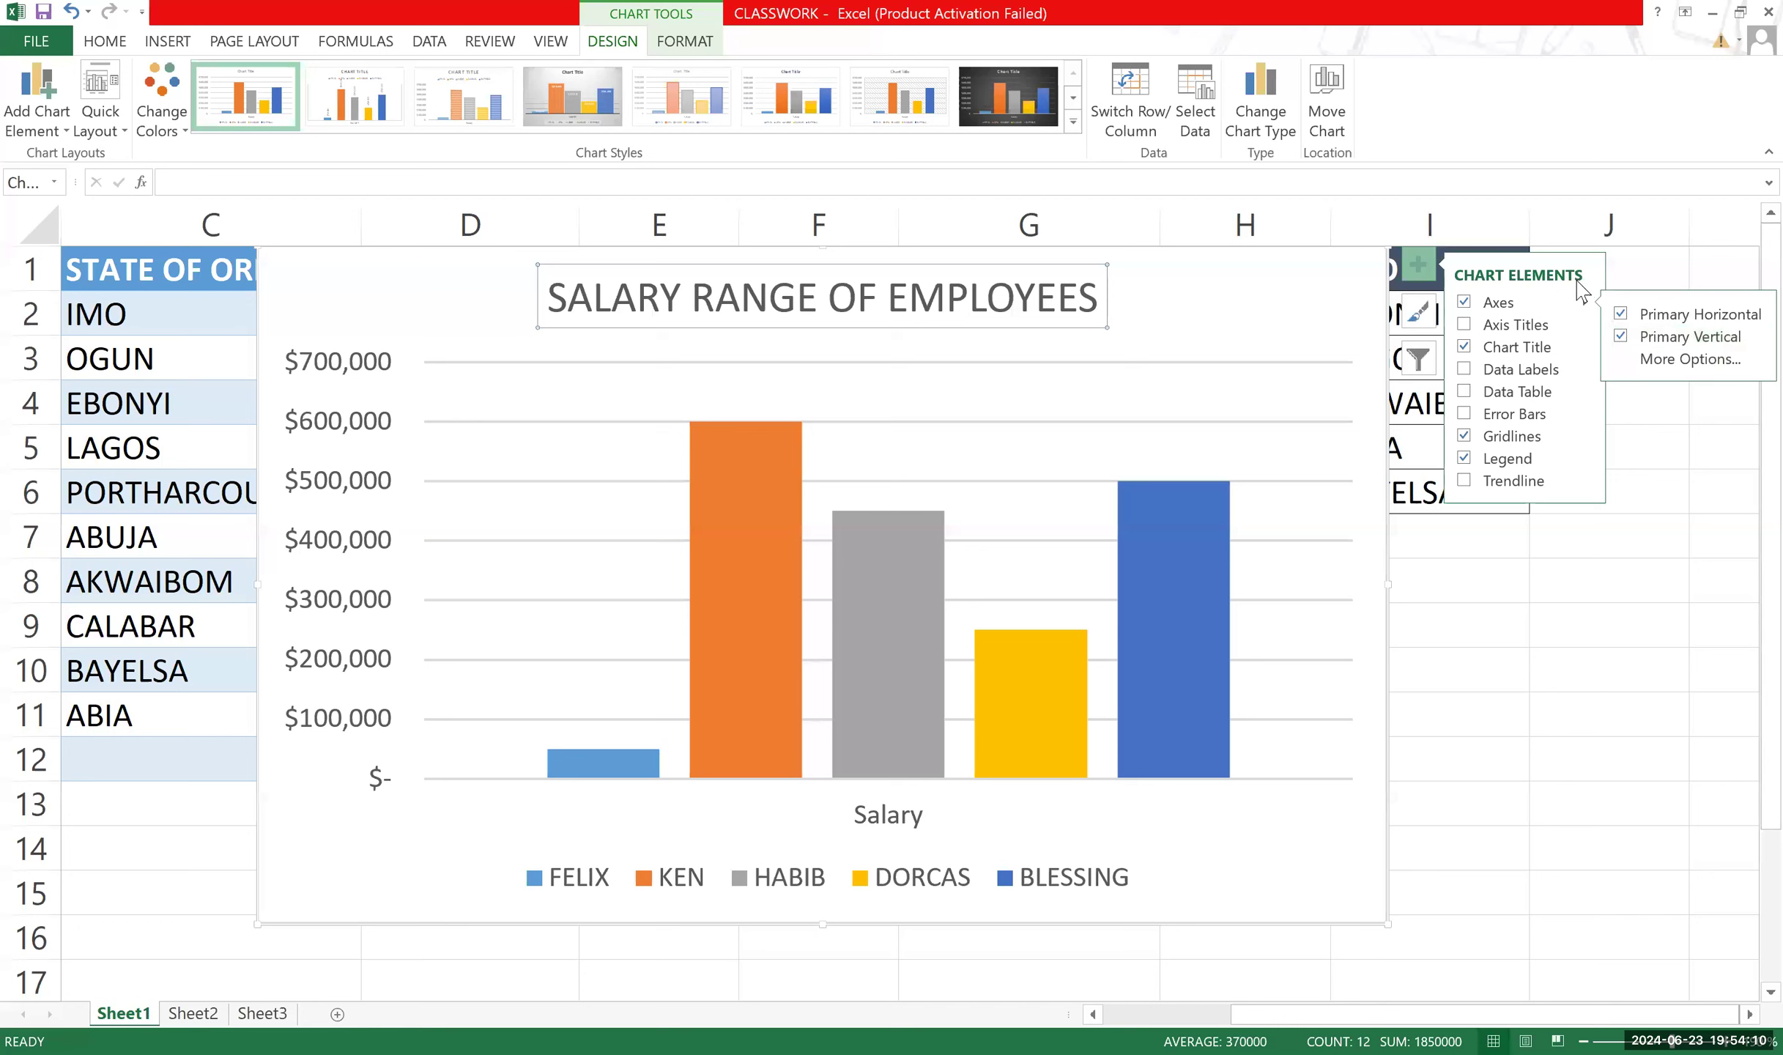
left_click(1621, 317)
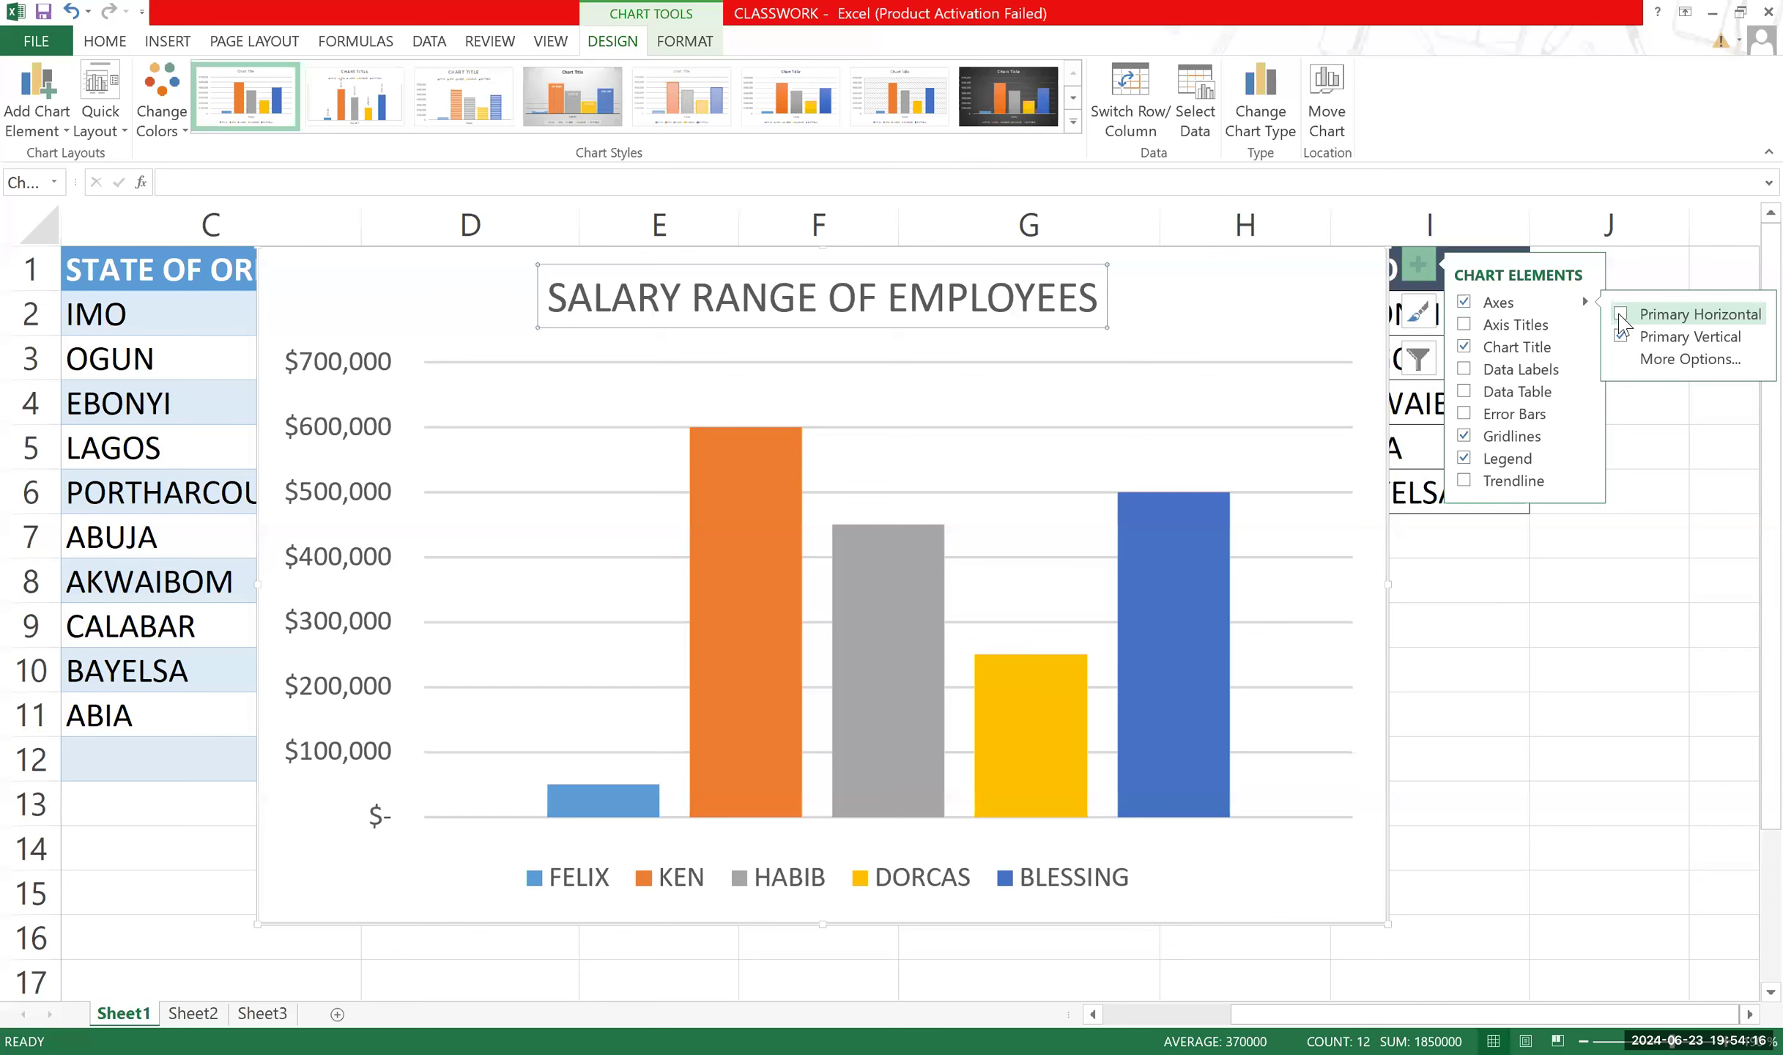
left_click(1624, 338)
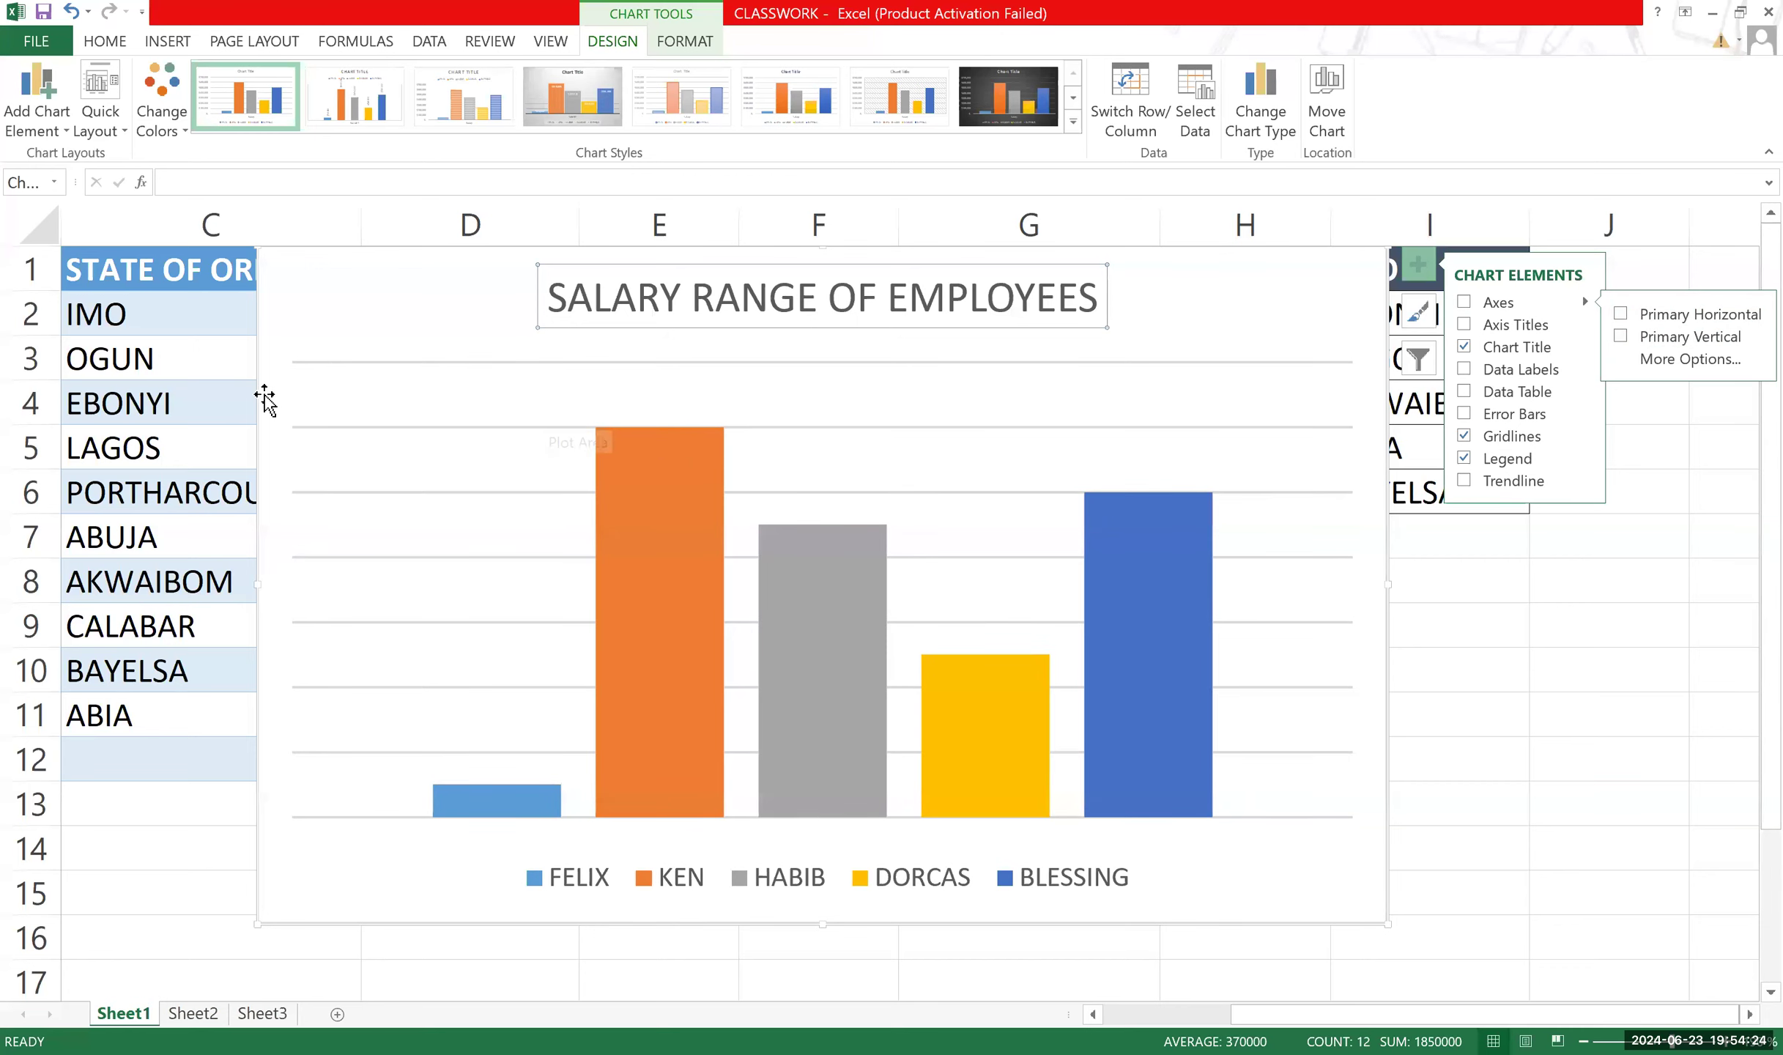
left_click(816, 835)
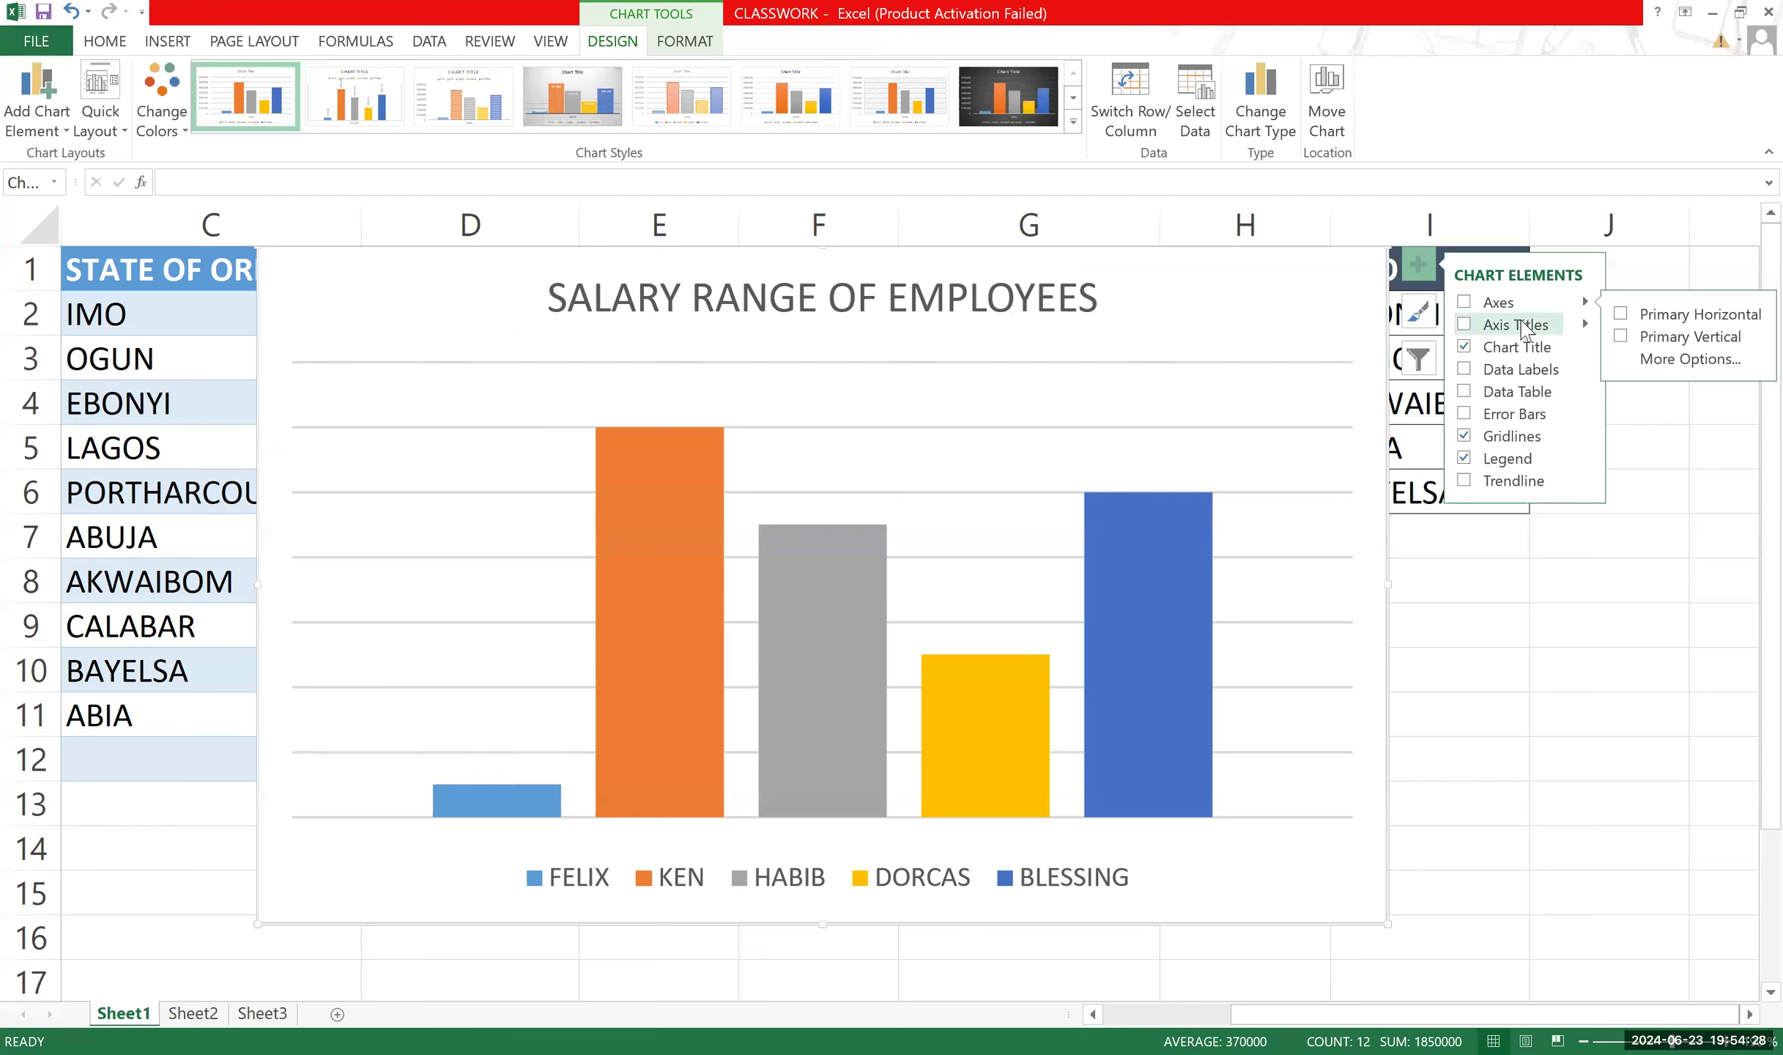
left_click(1622, 338)
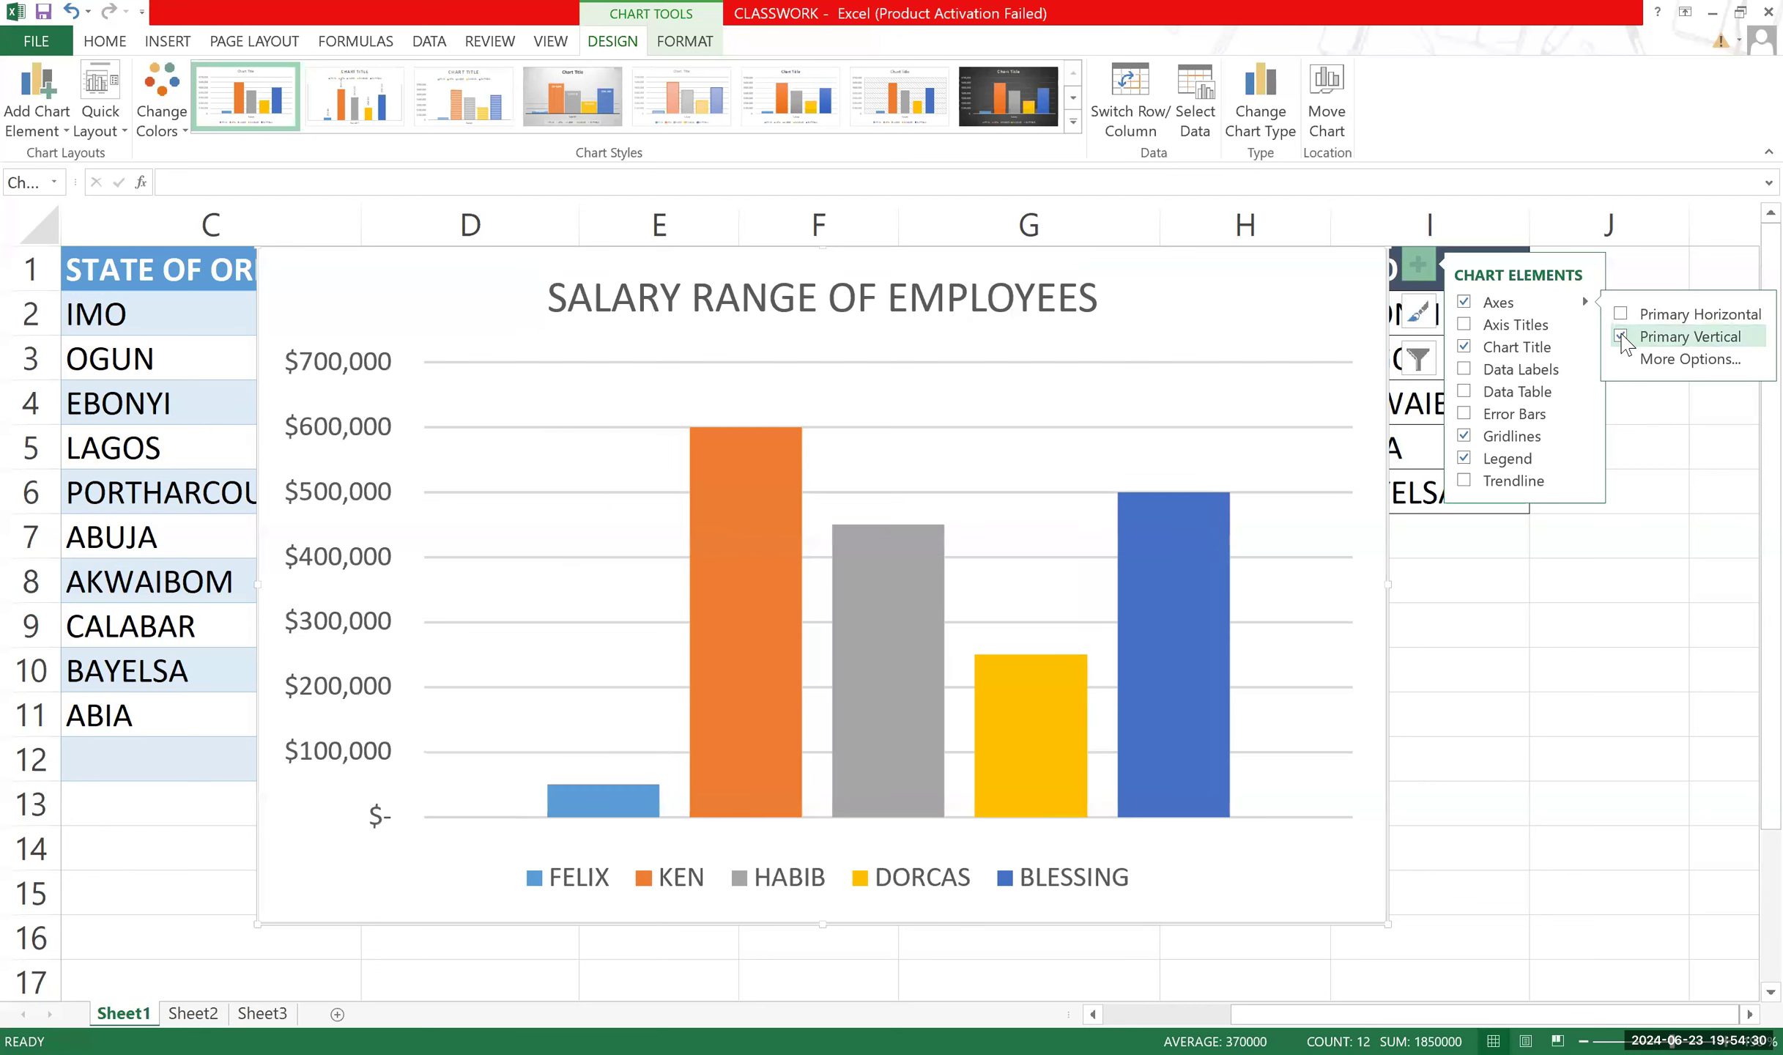
left_click(1620, 307)
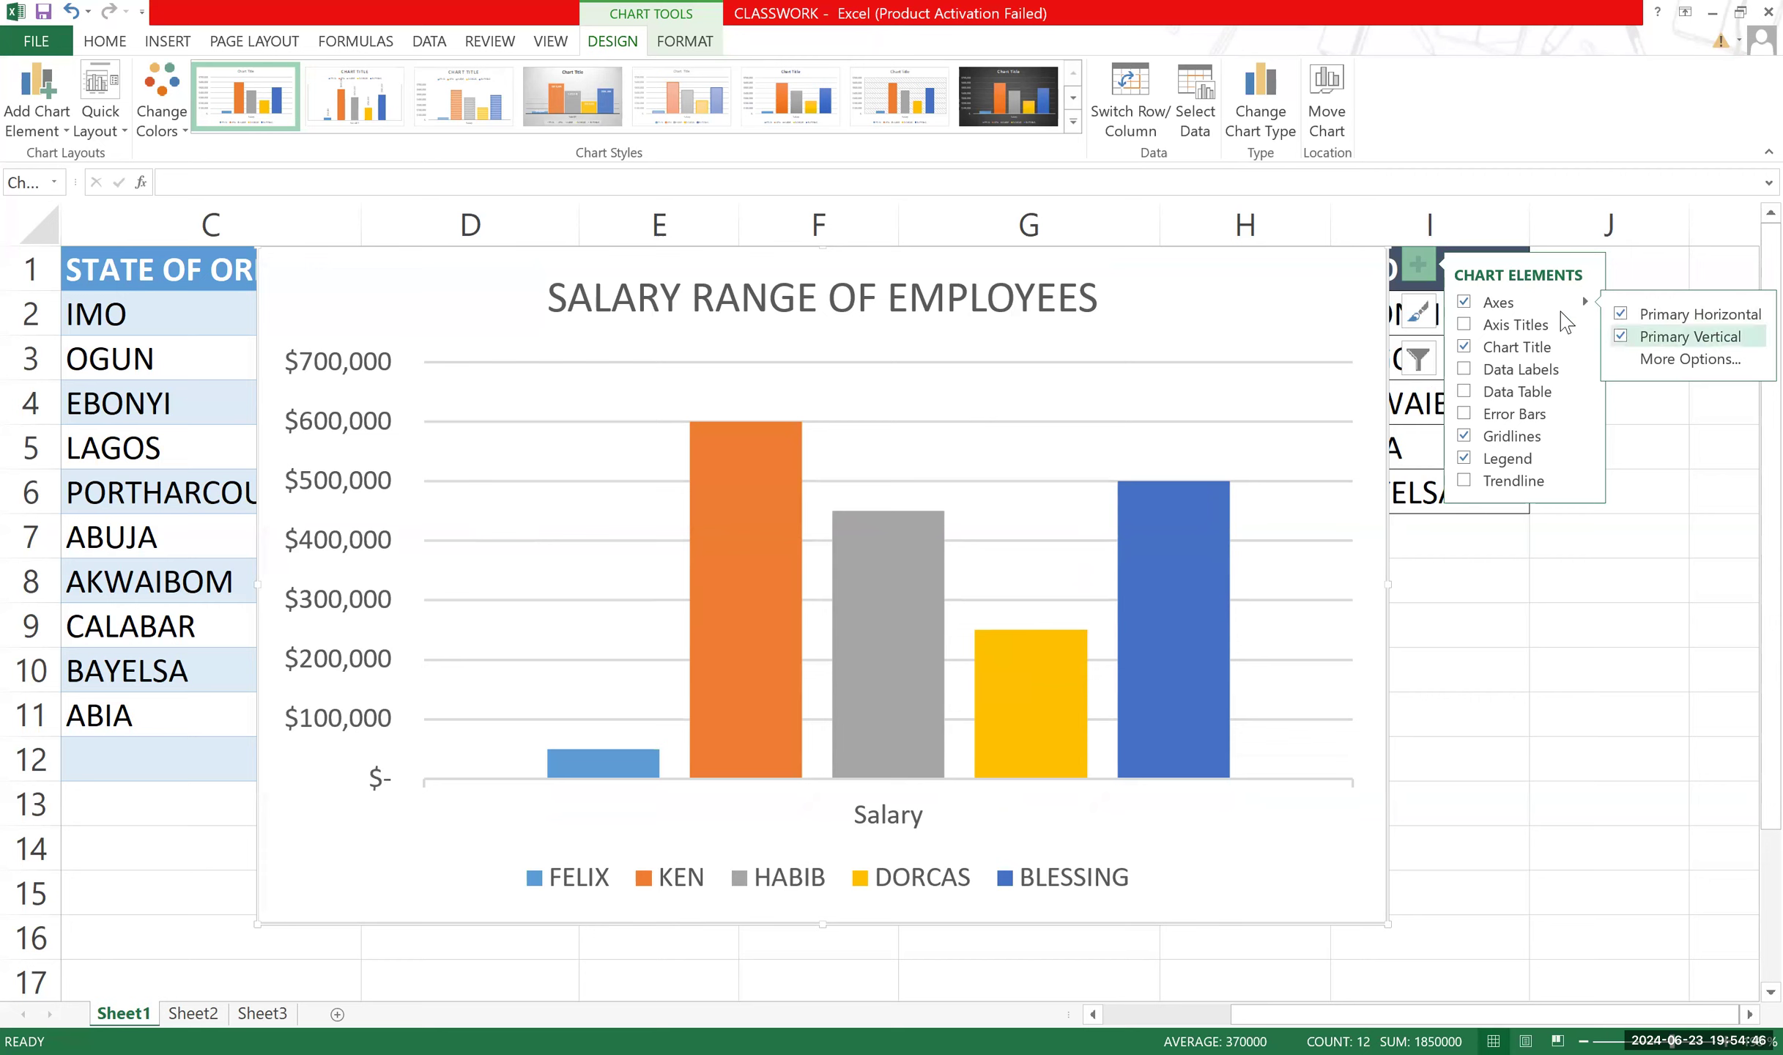
Add data labels to the salary columns and hide the chart's primary vertical and primary horizontal axes.
left_click(1620, 336)
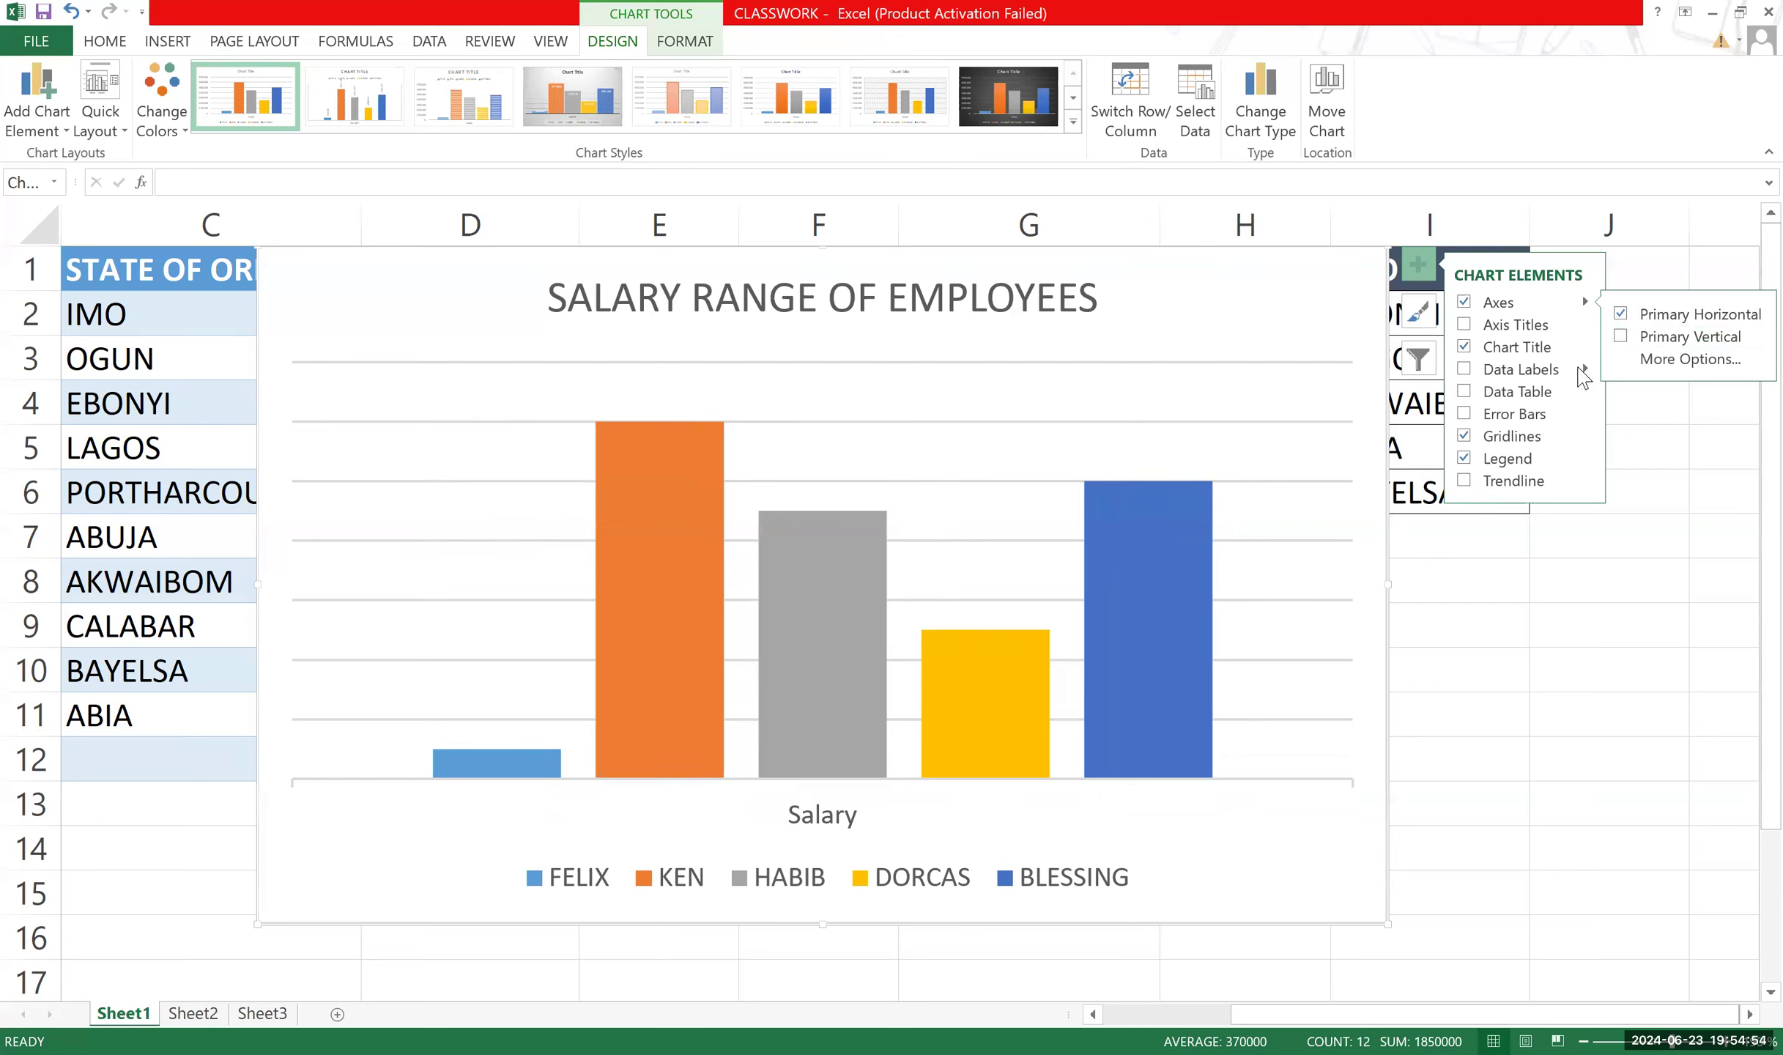
left_click(1466, 371)
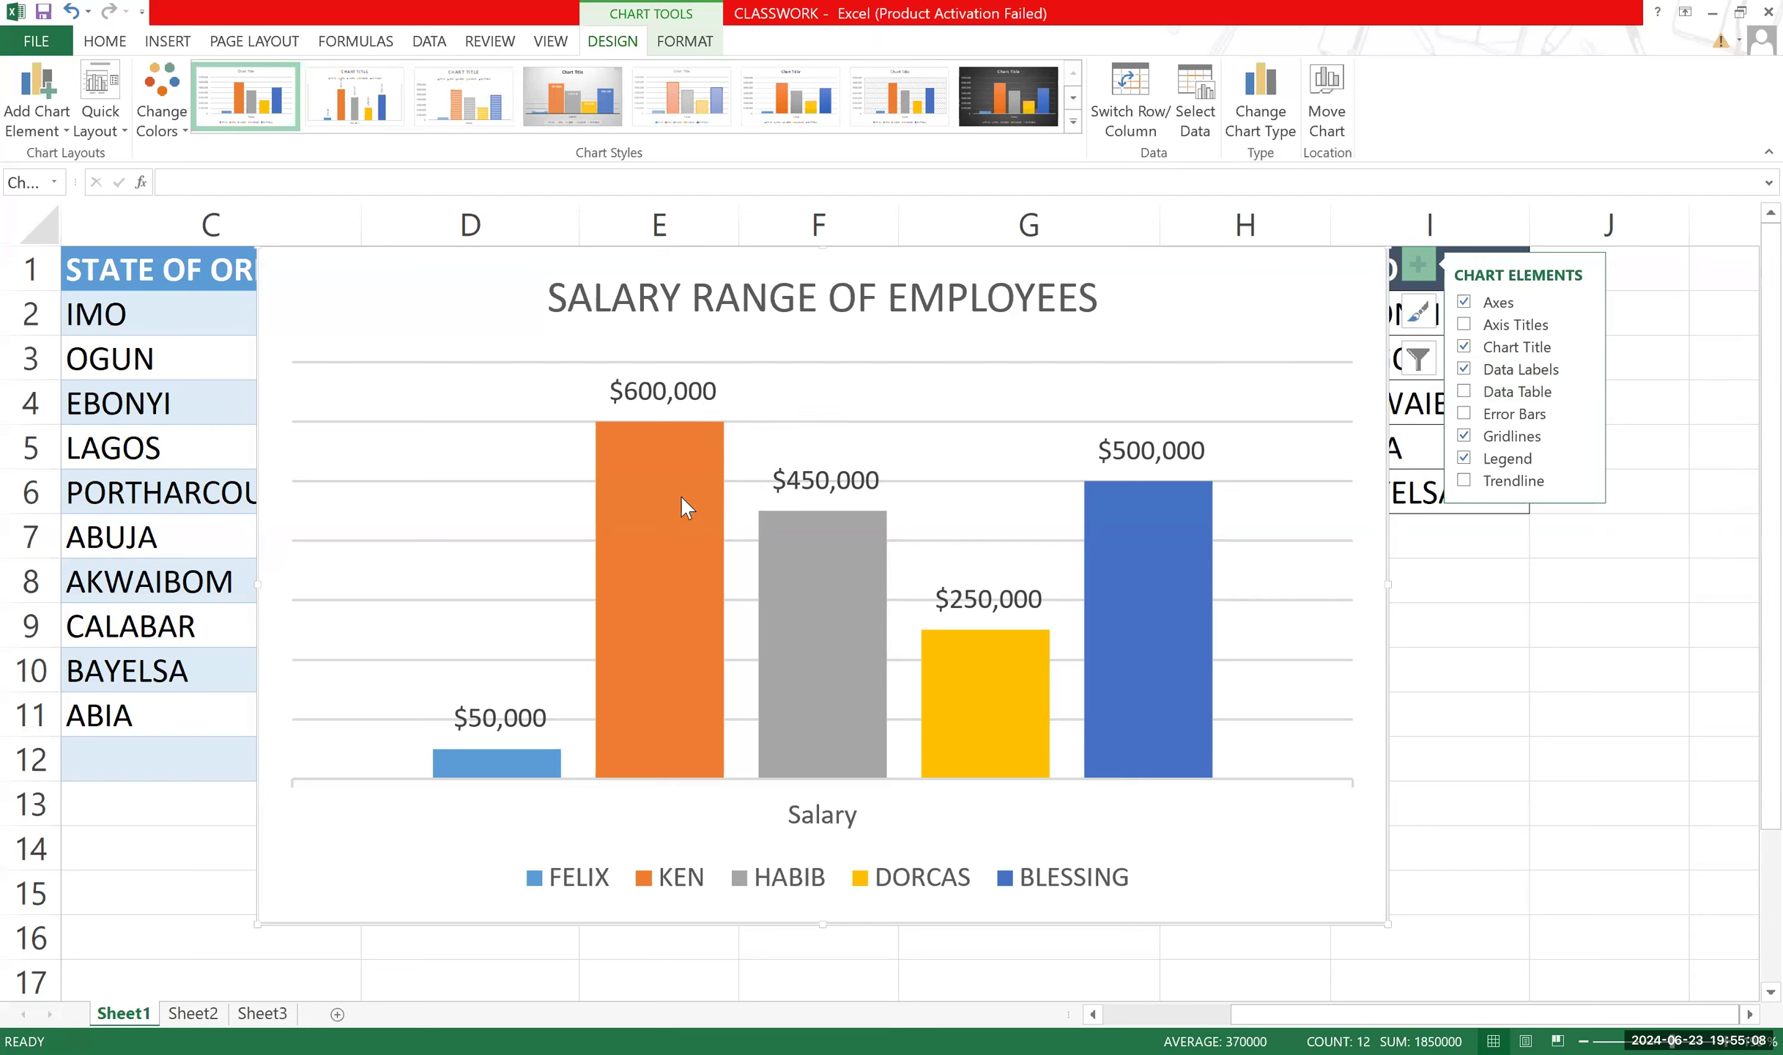
mouse_move(891, 643)
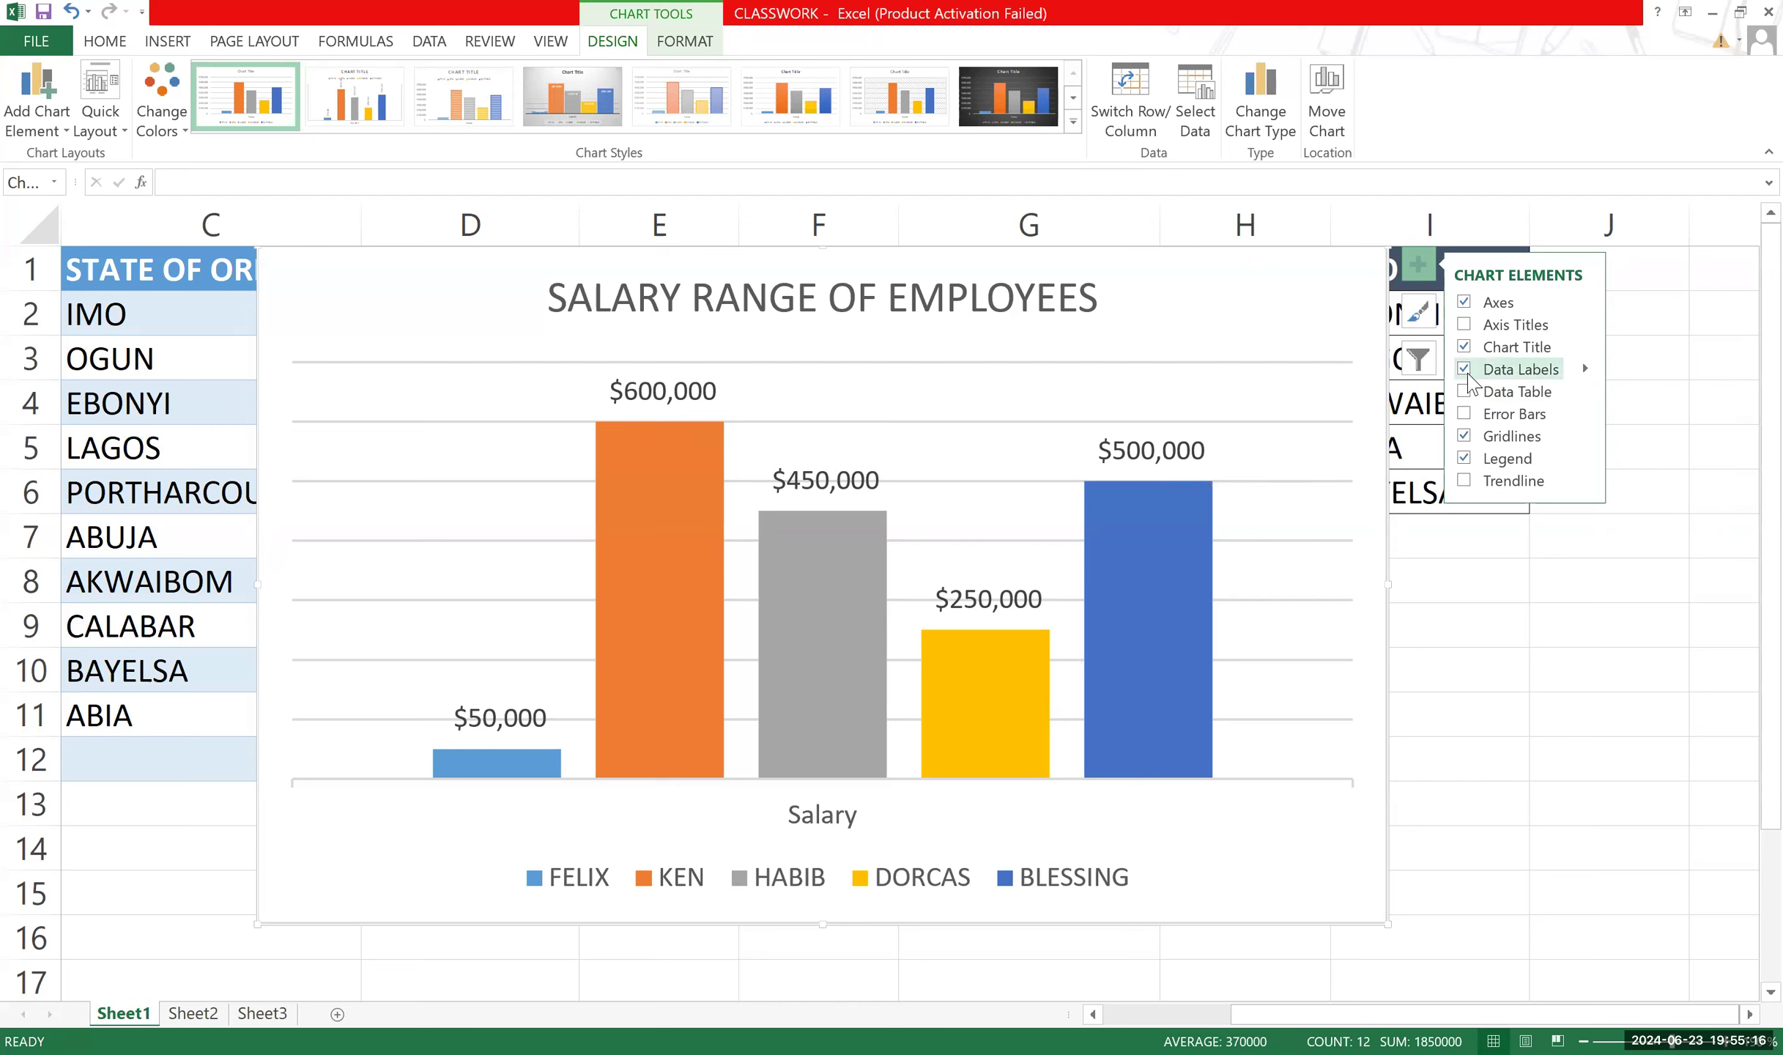
left_click(1584, 301)
left_click(1621, 315)
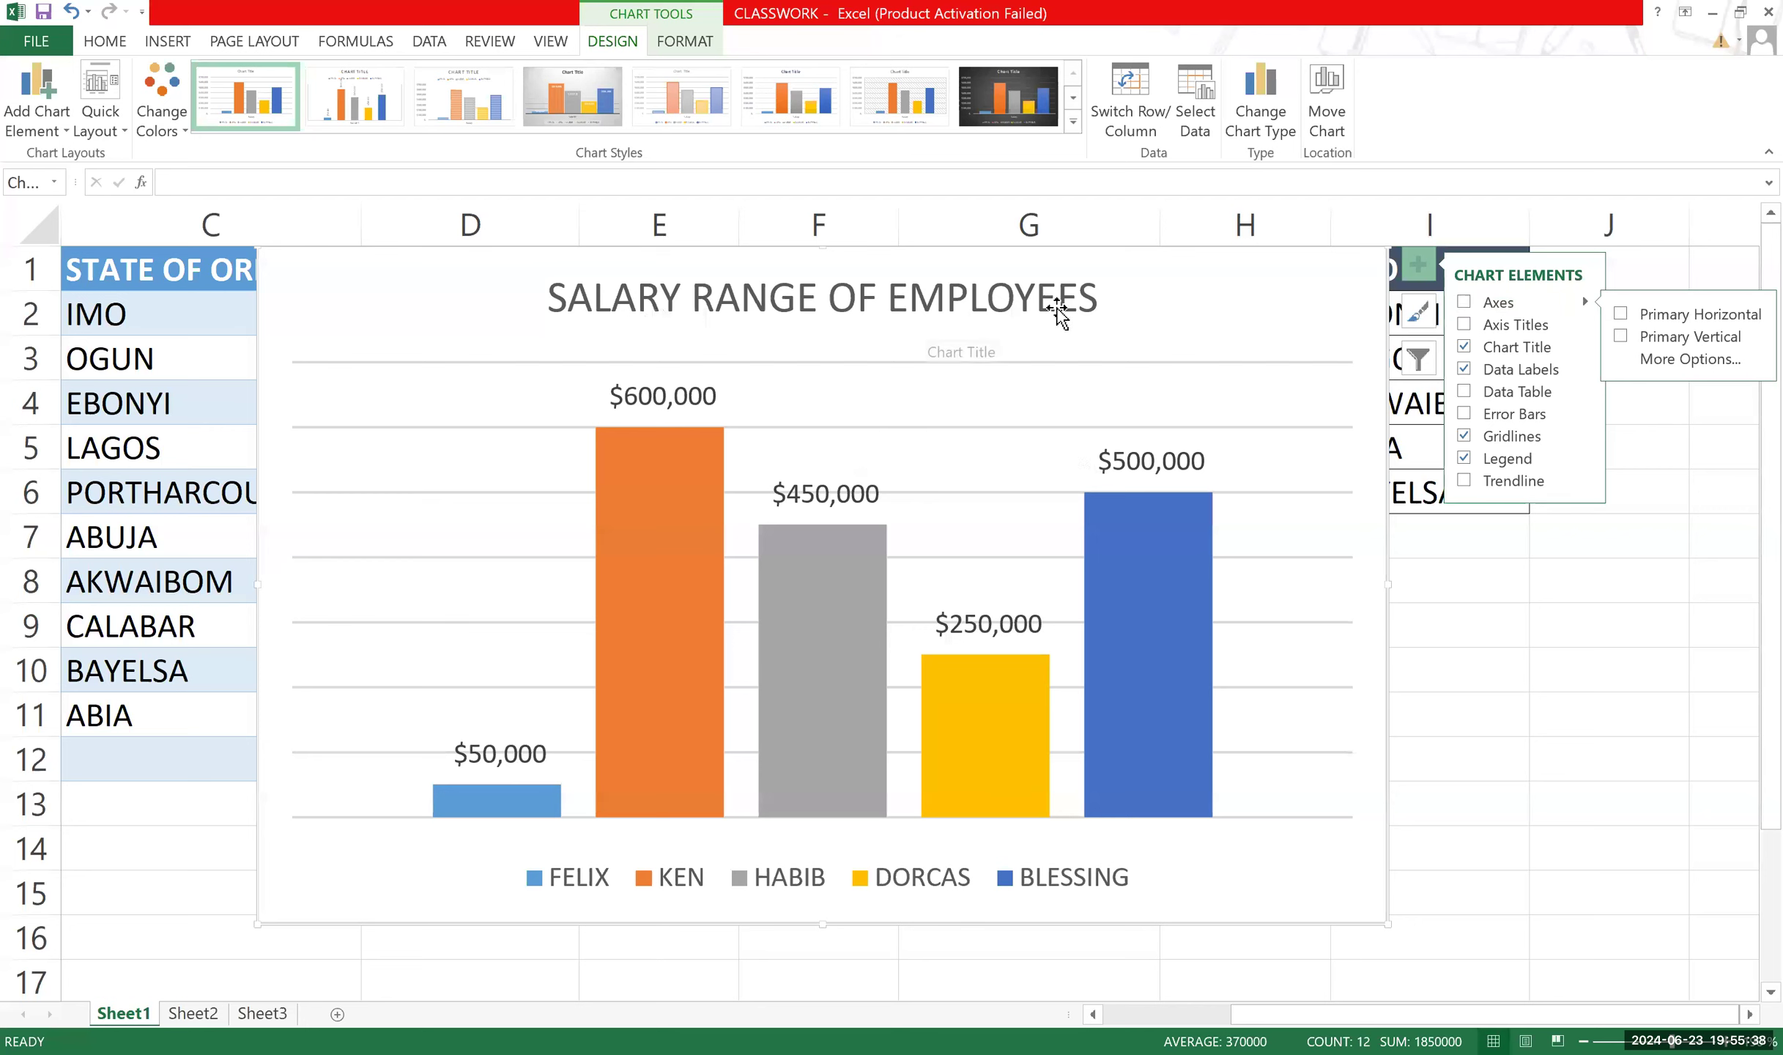
Change the chart's title to "EMPLOYEE SALARY CHART" and close the formatting options.
double_click(831, 297)
left_click_drag(890, 297, 505, 297)
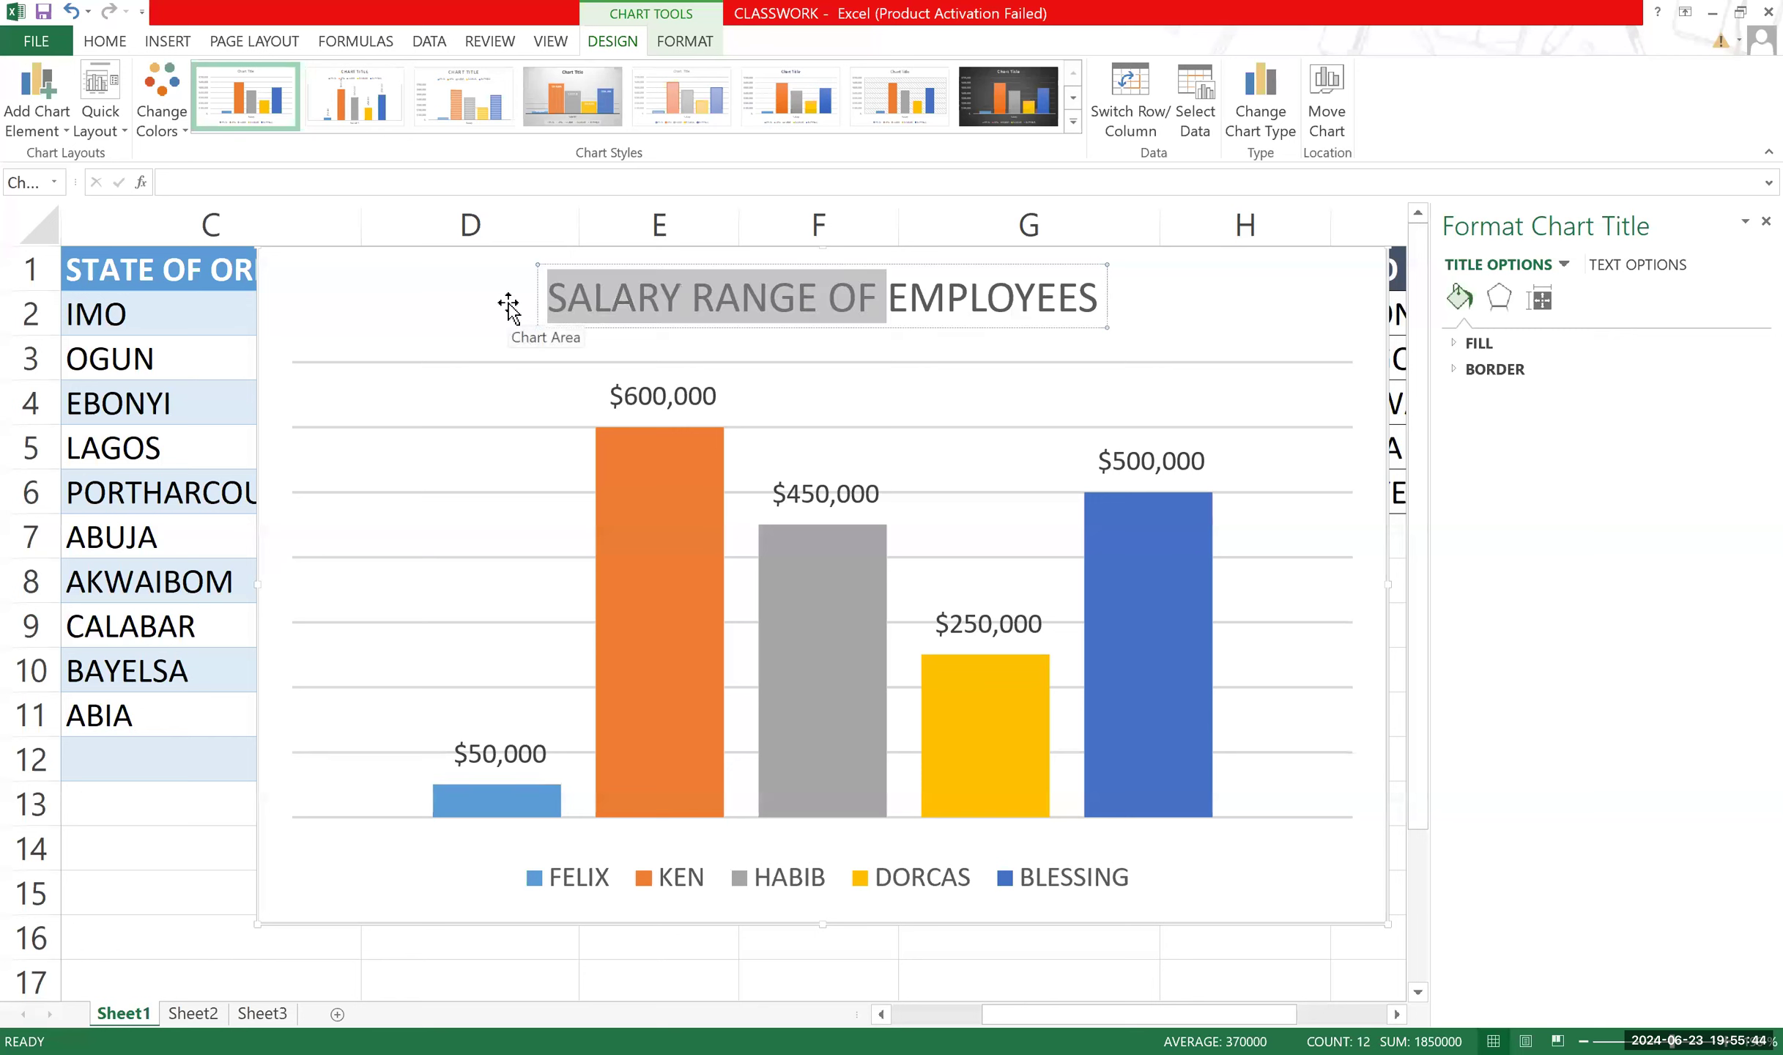
key("BackSpace")
left_click(919, 284)
key("BackSpace")
type("sal")
key("BackSpace")
key("BackSpace")
key("BackSpace")
type("A")
key("BackSpace")
type("SALARY CHAT")
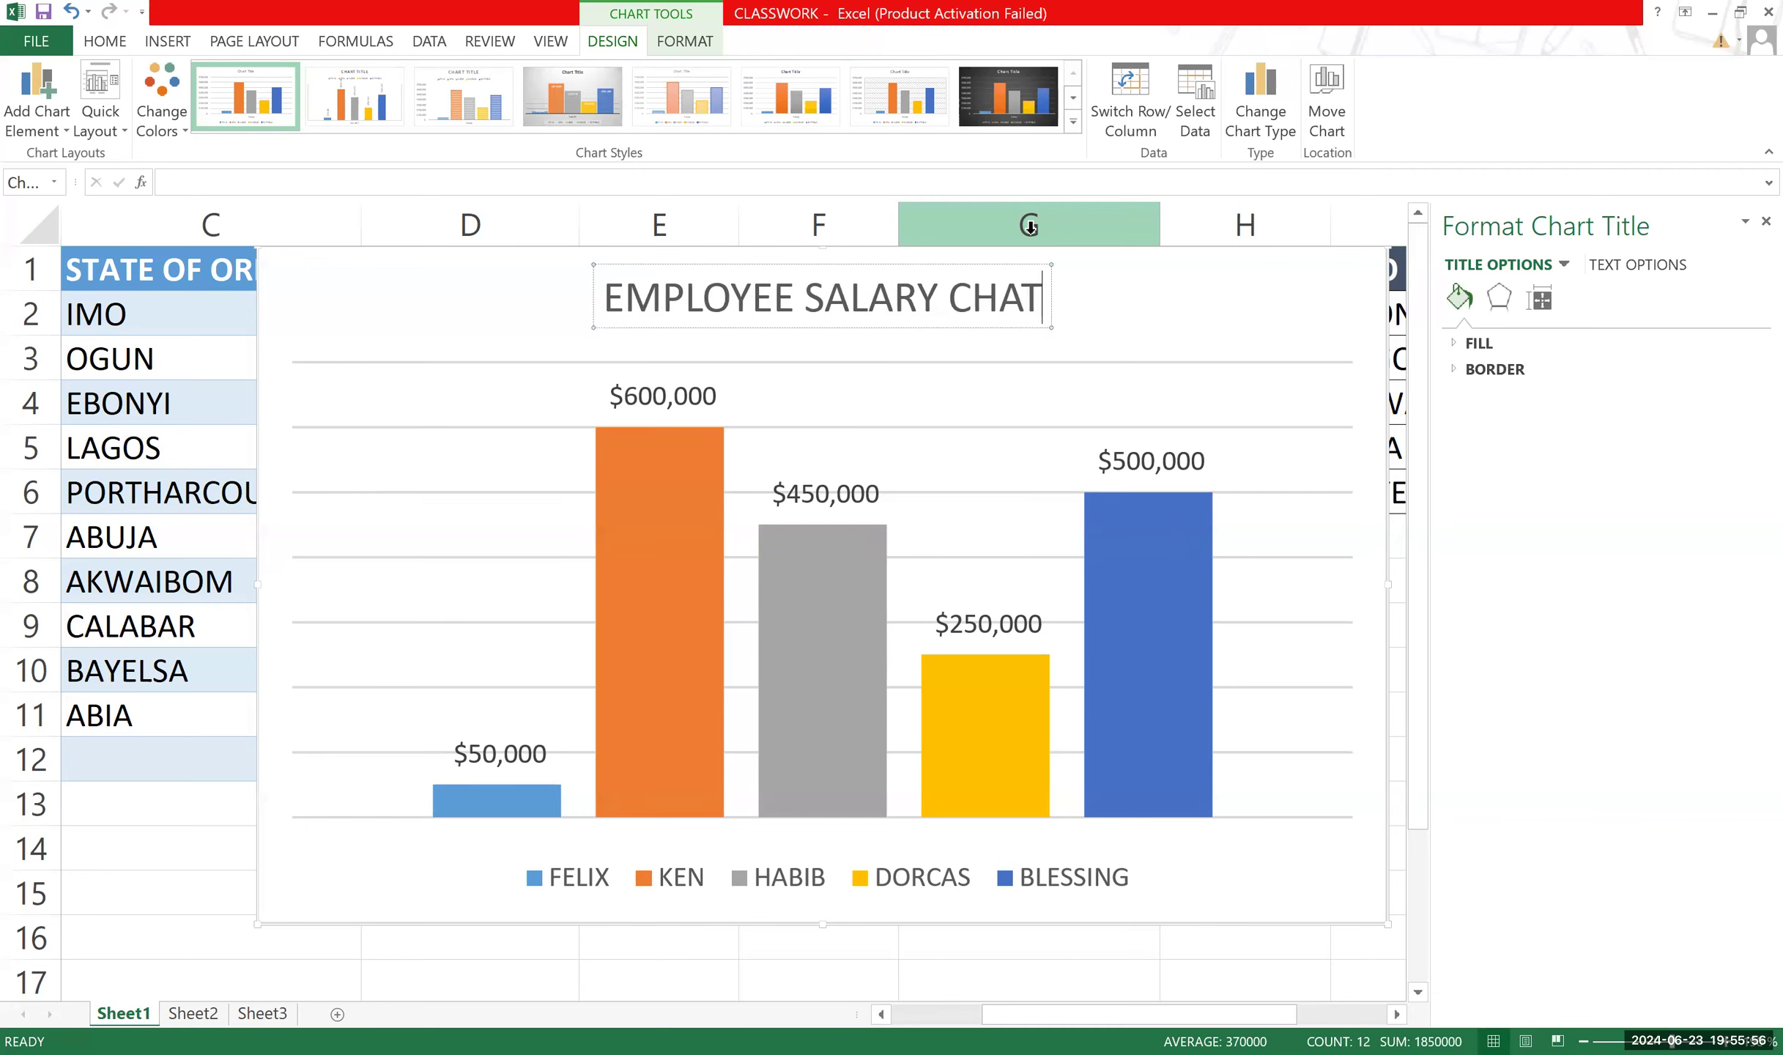
key("BackSpace")
type("RT")
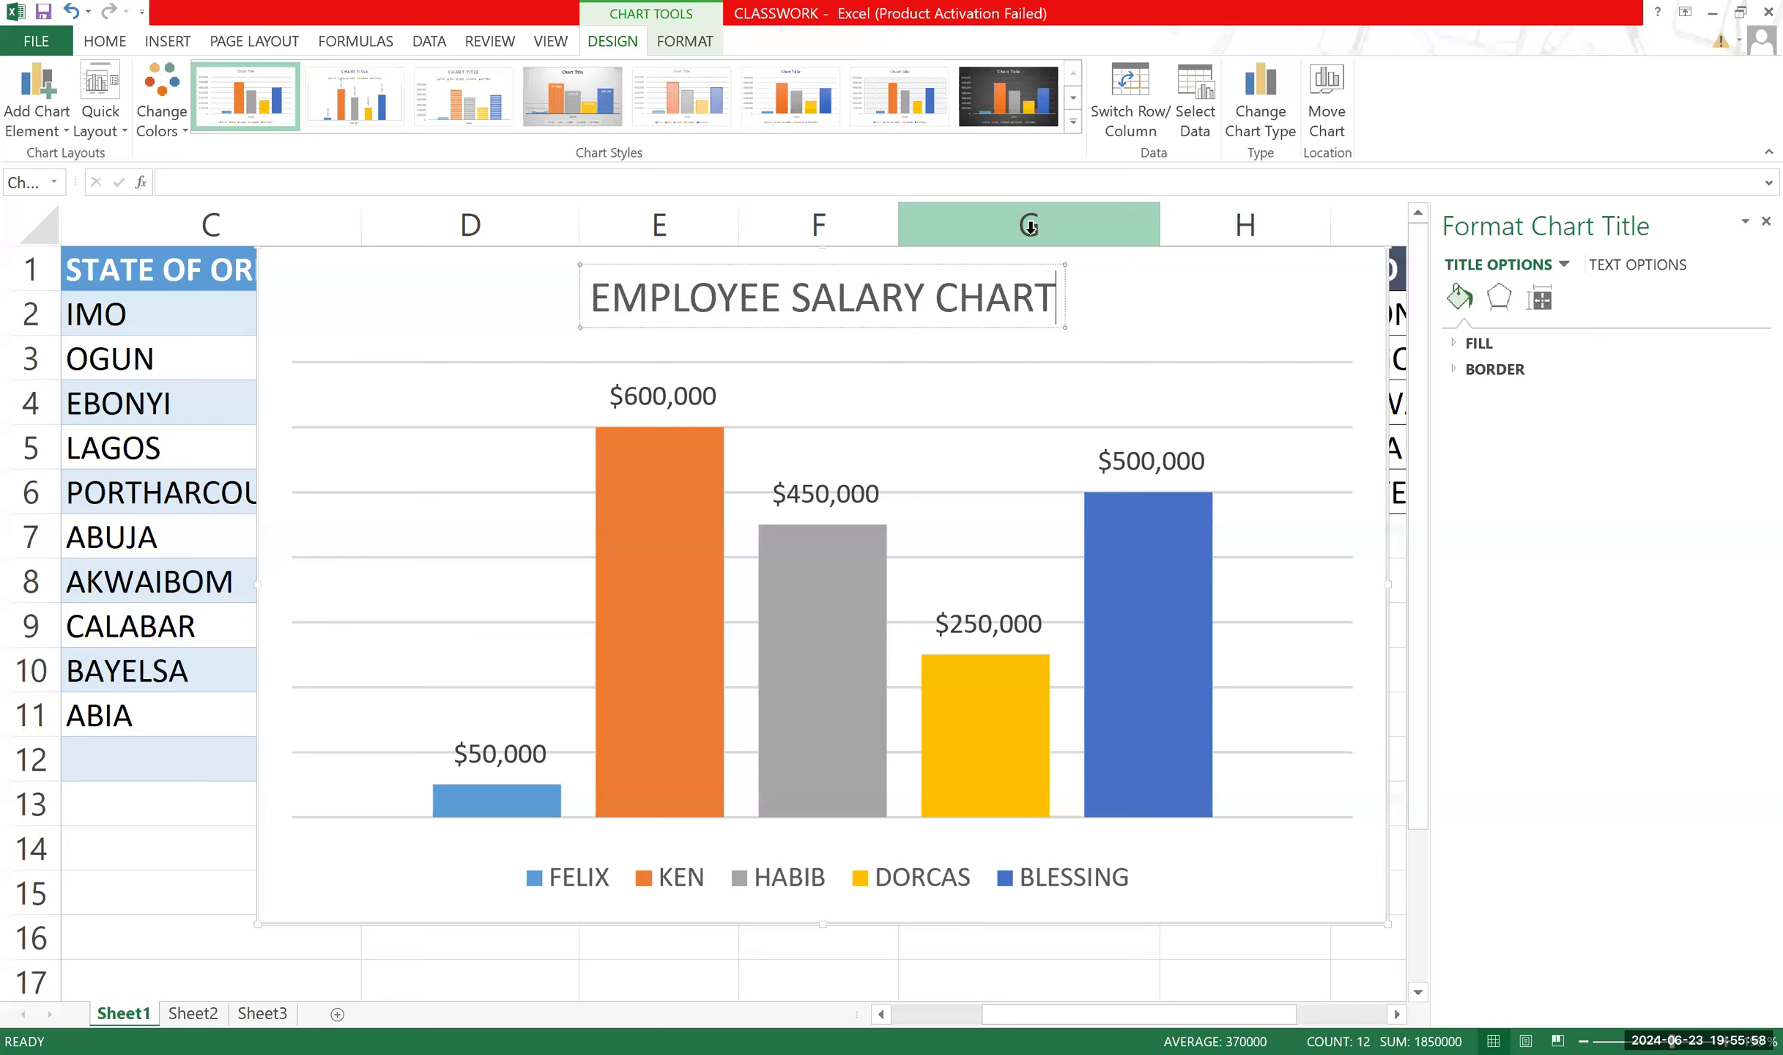
key("Return")
key("BackSpace")
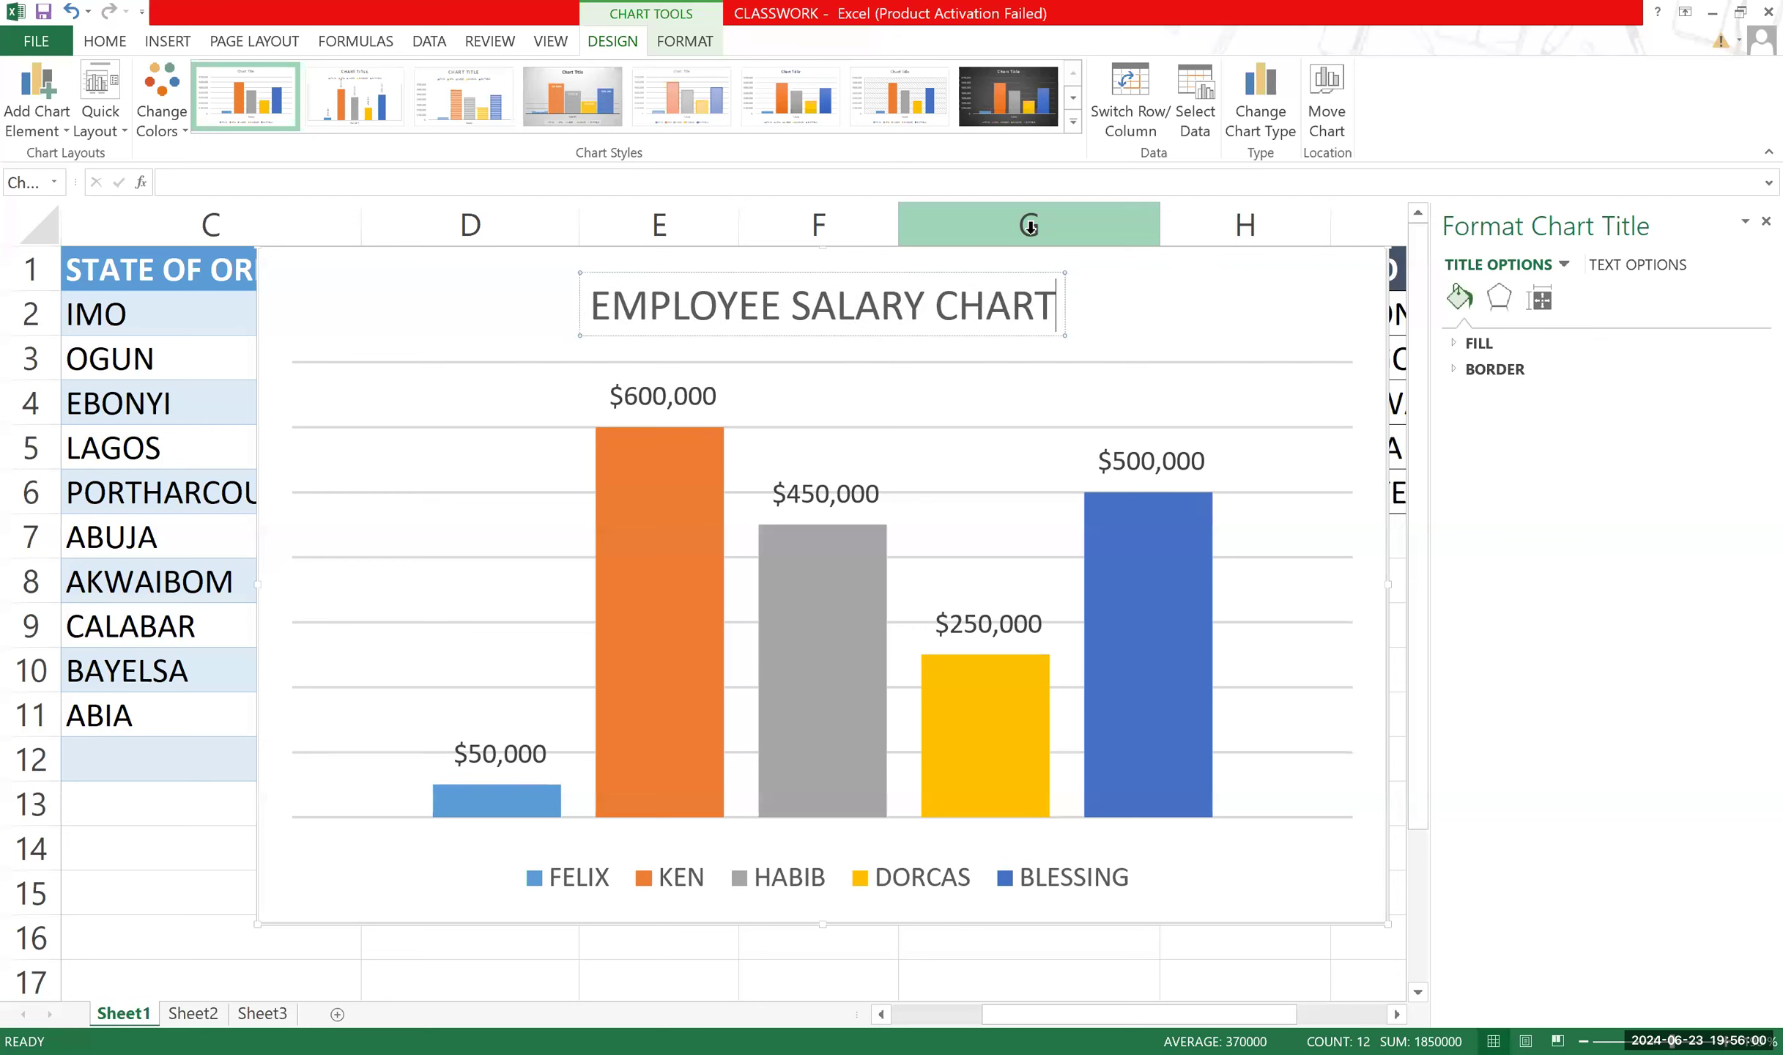
left_click(1187, 316)
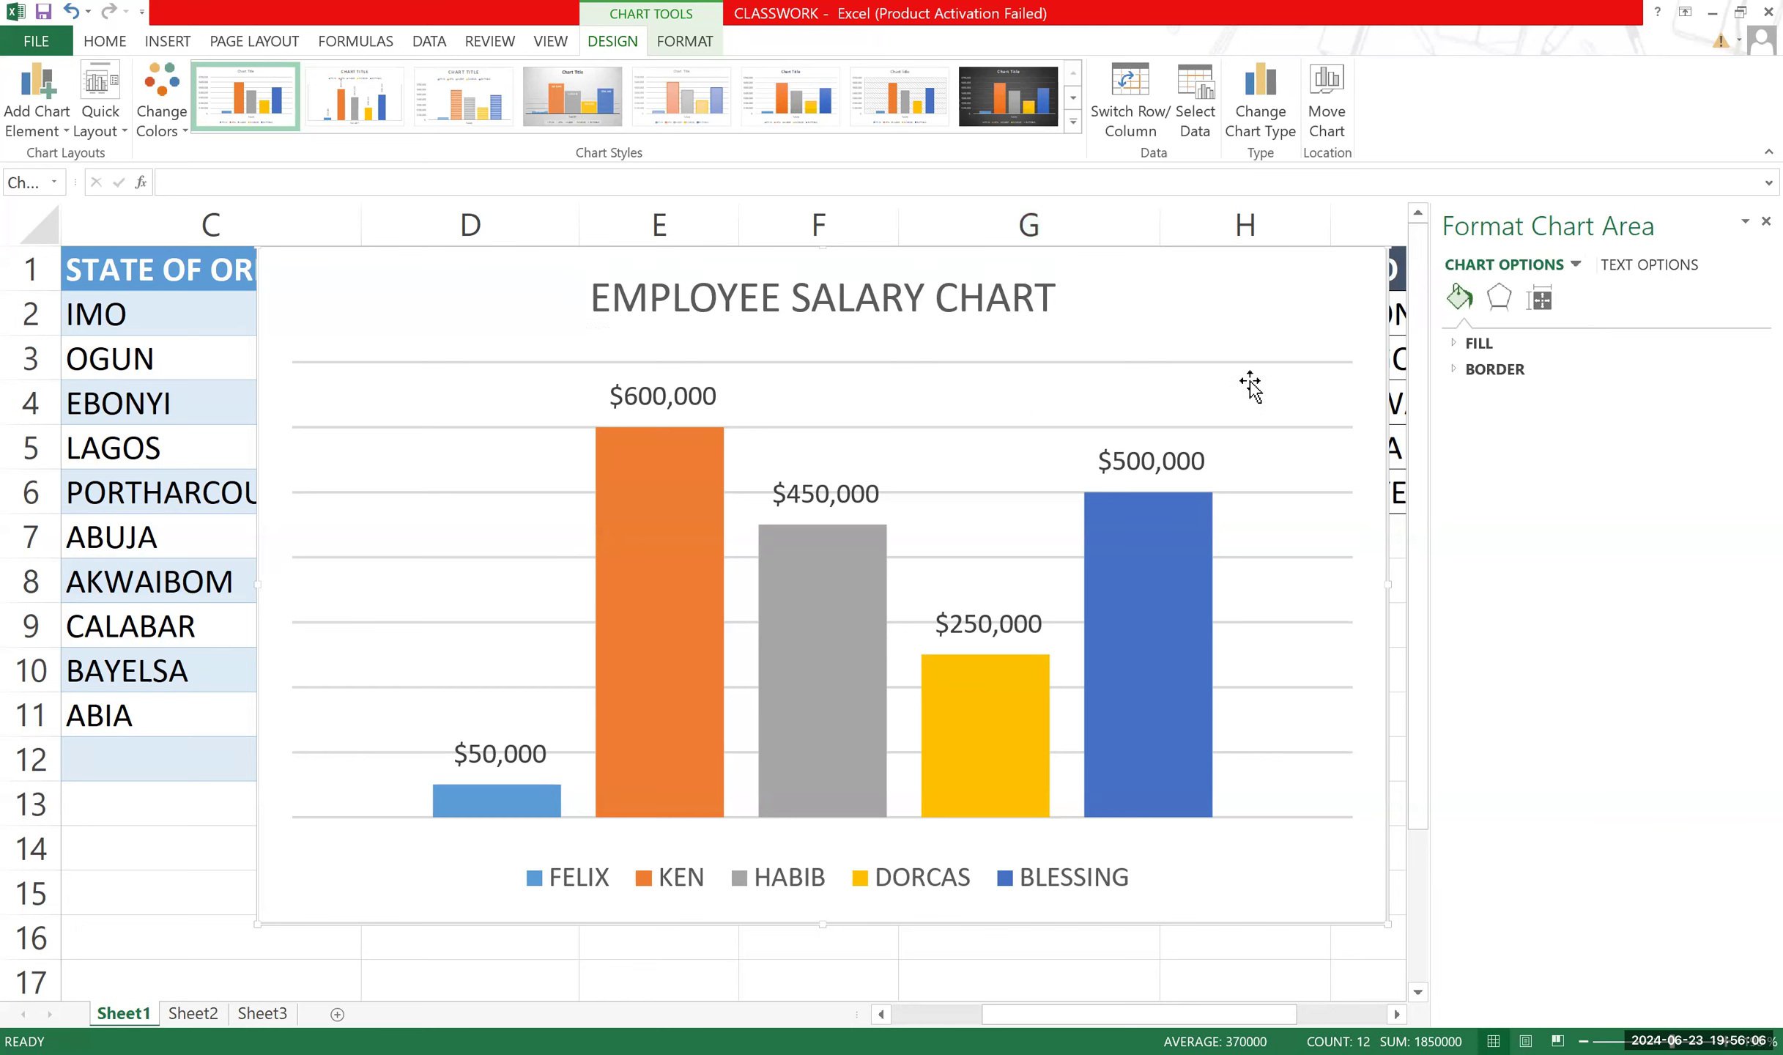
left_click(1767, 221)
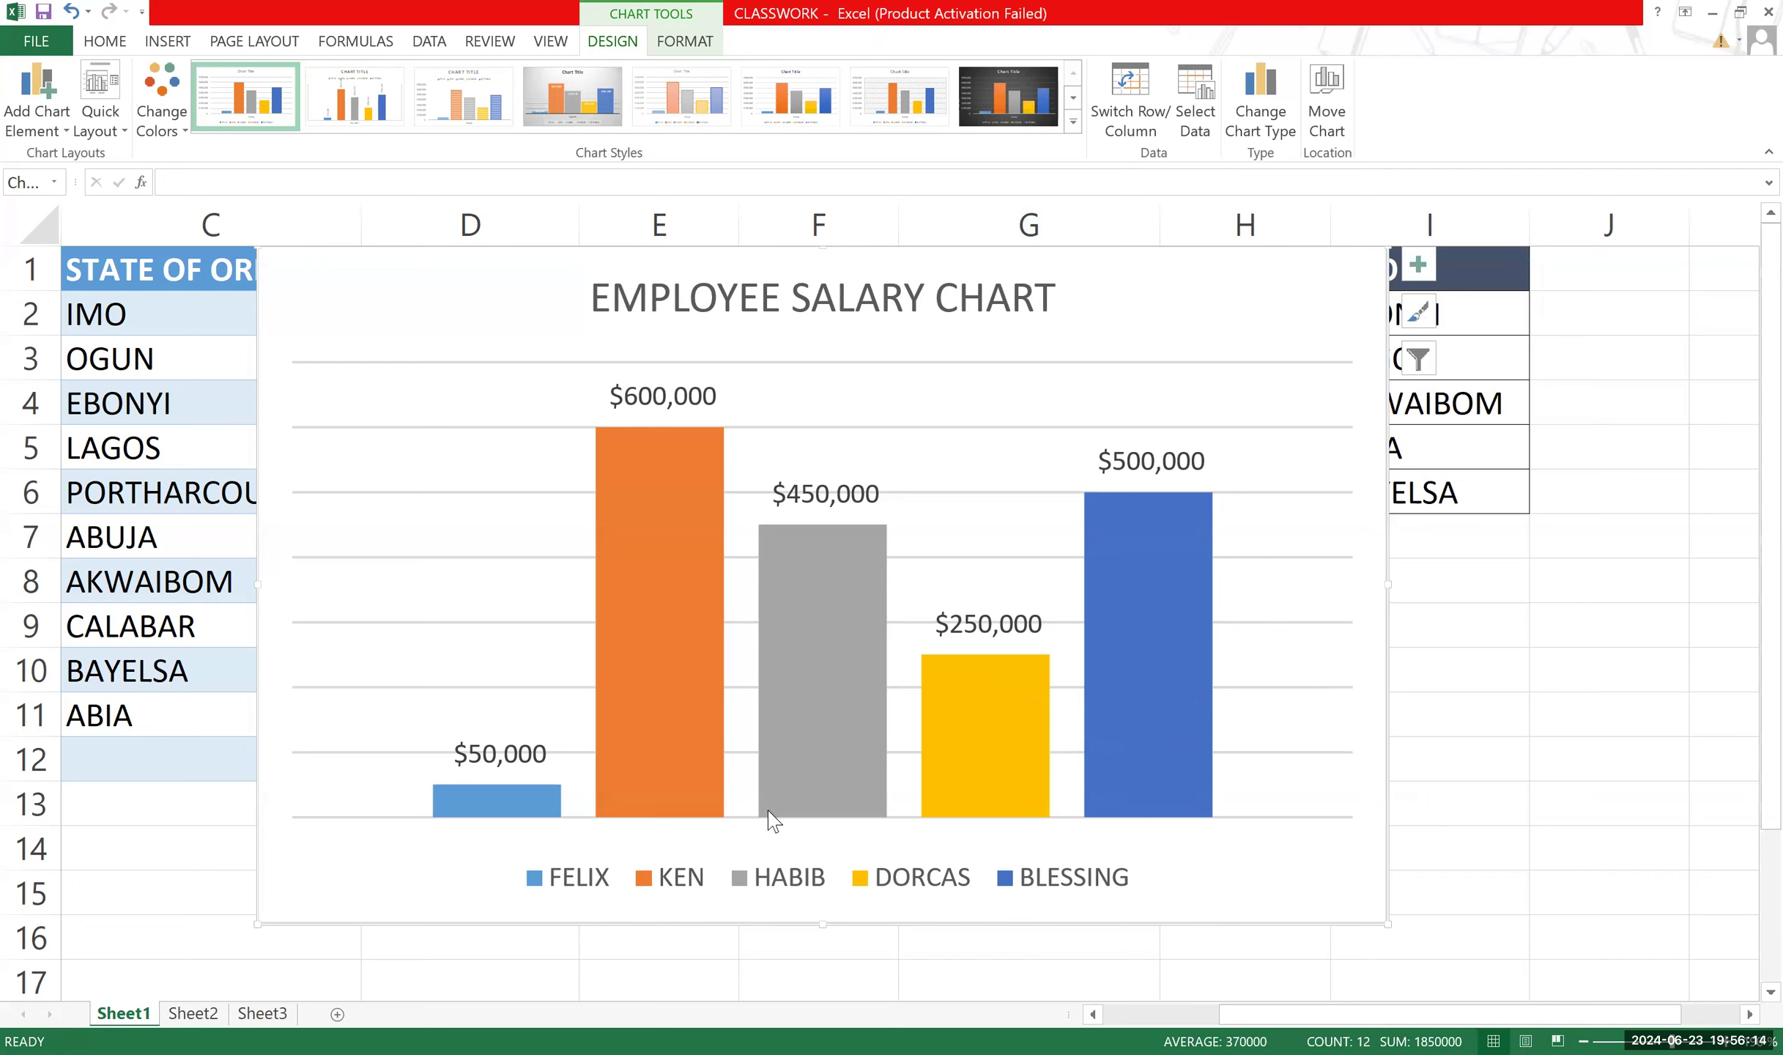
Remove the gridlines from the employee salary chart.
left_click(1430, 267)
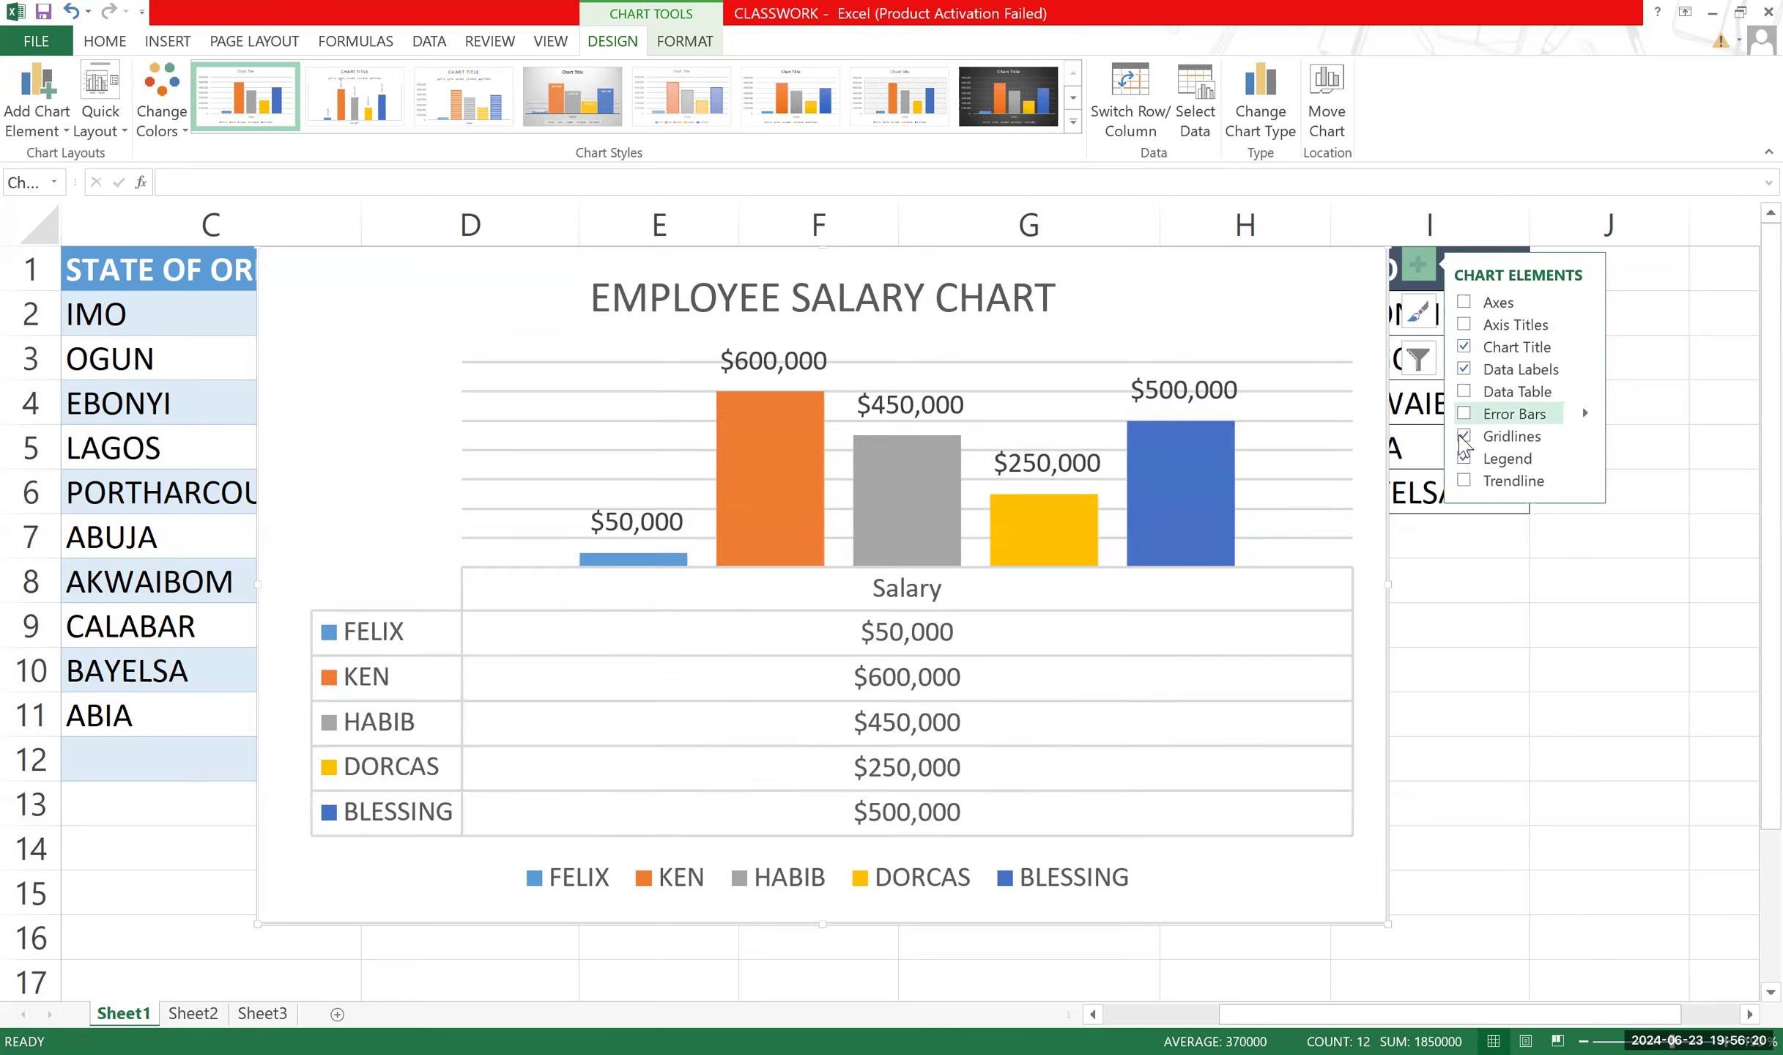
left_click(1464, 437)
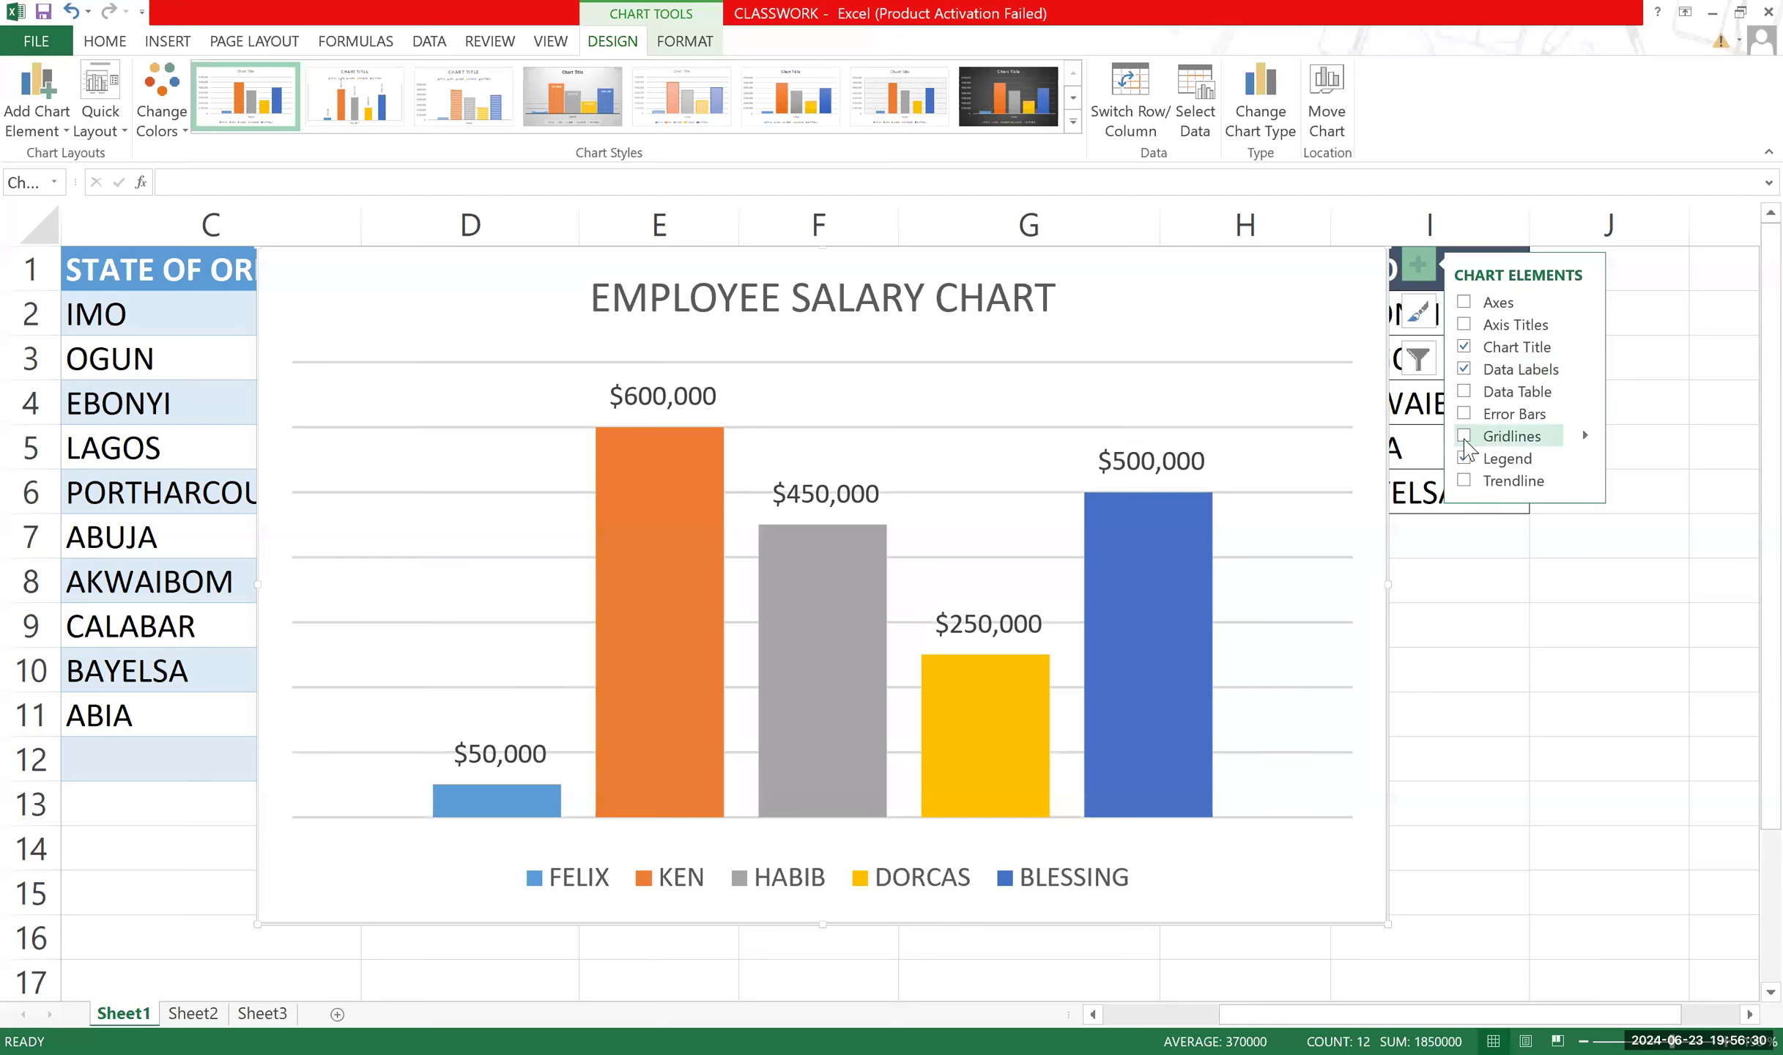
left_click(1464, 436)
left_click(1465, 437)
left_click(1417, 273)
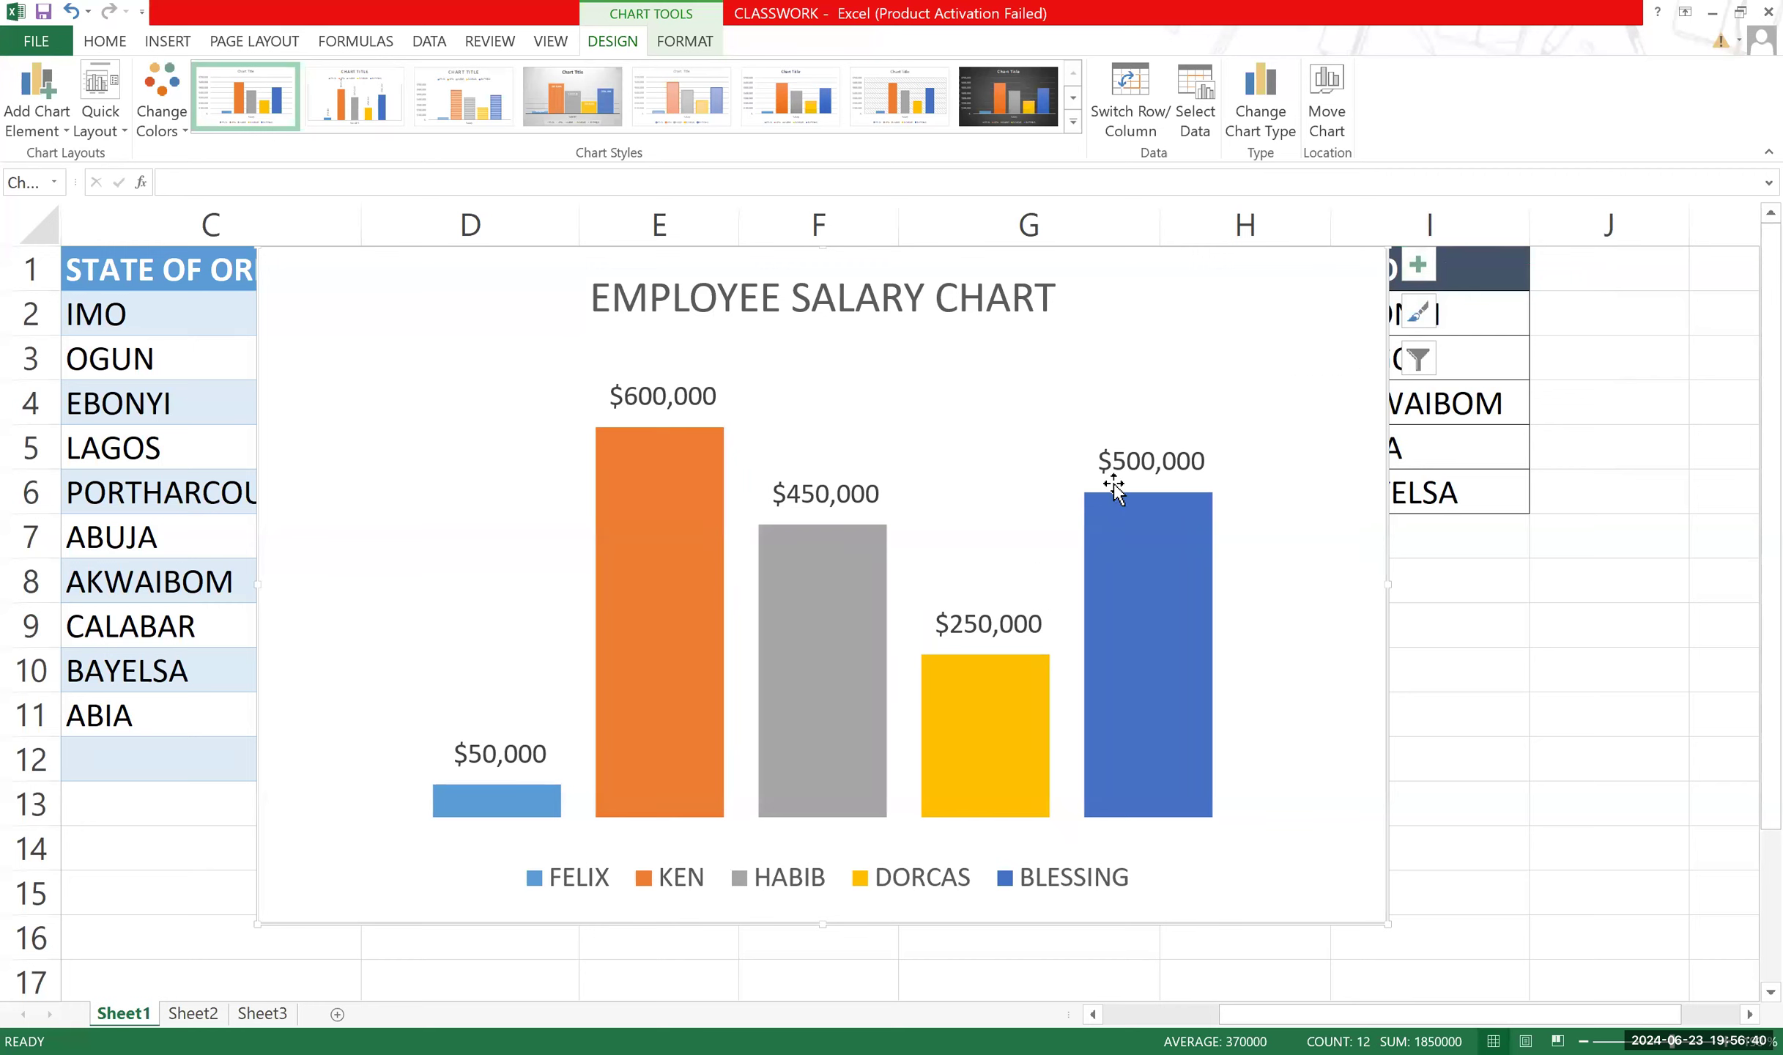
Turn the axes of the employee salary chart back on.
mouse_move(830, 547)
left_click(1419, 270)
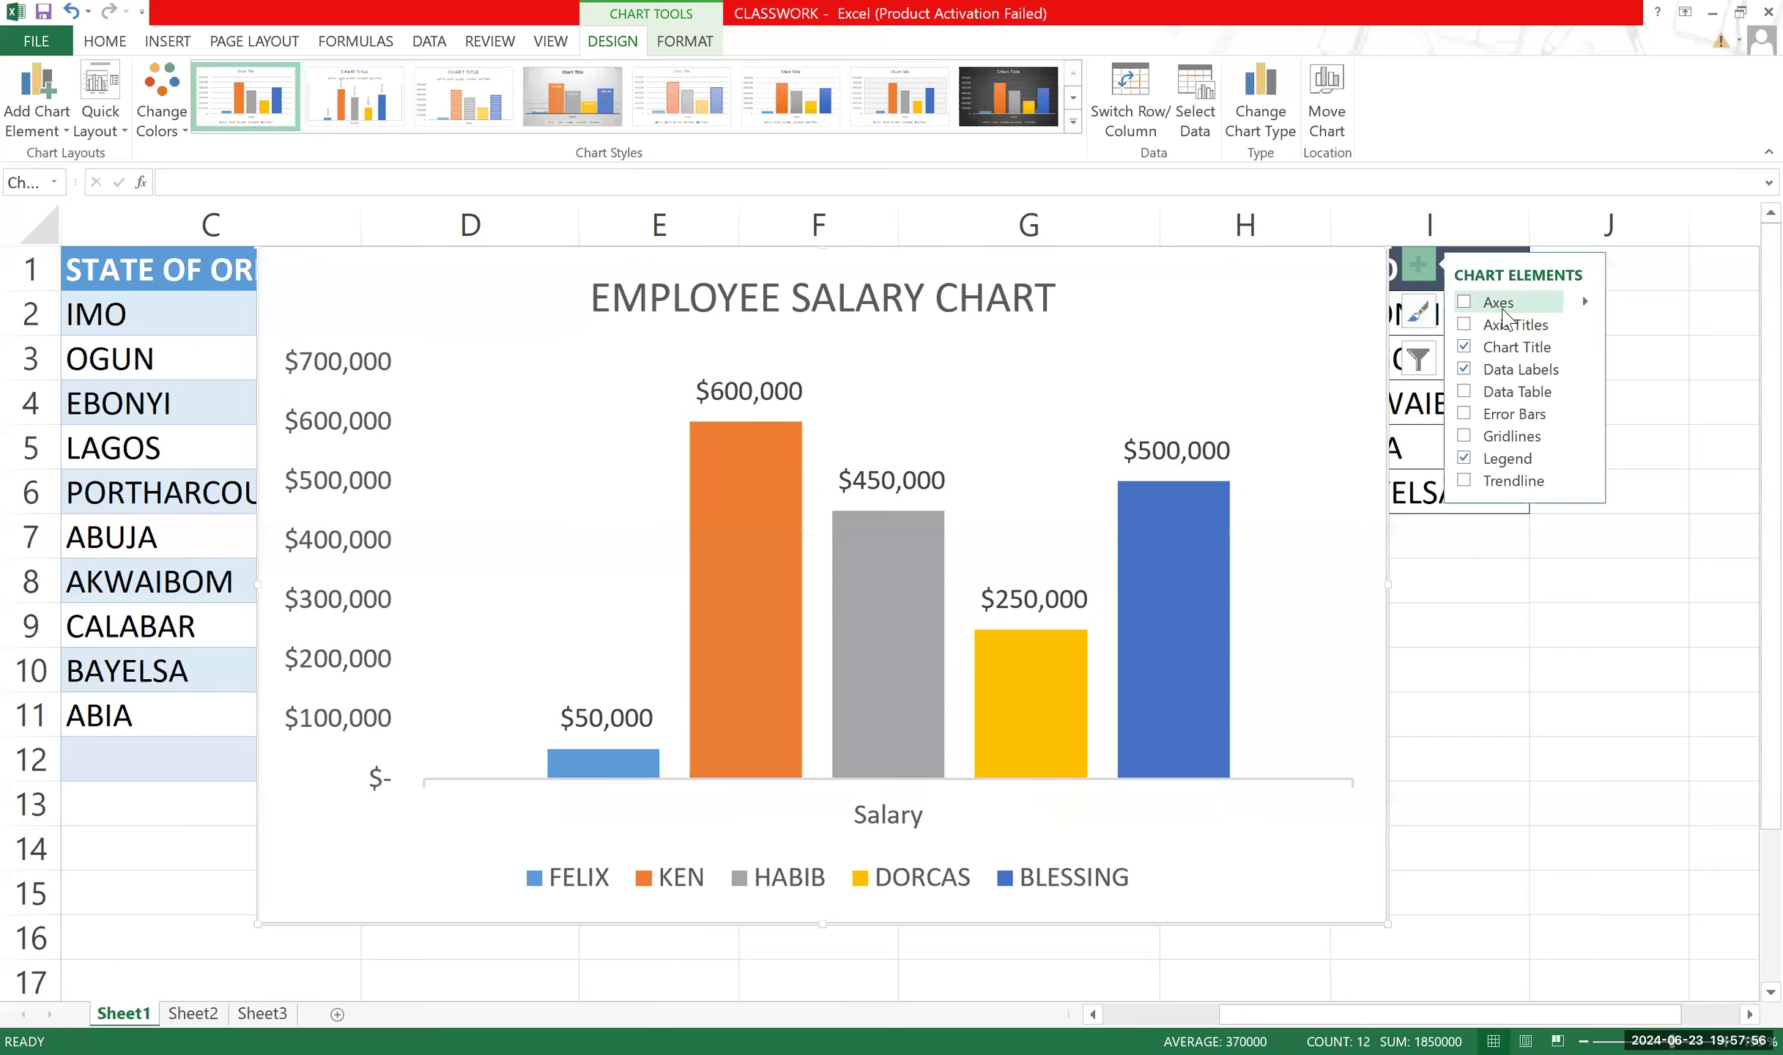
left_click(1463, 302)
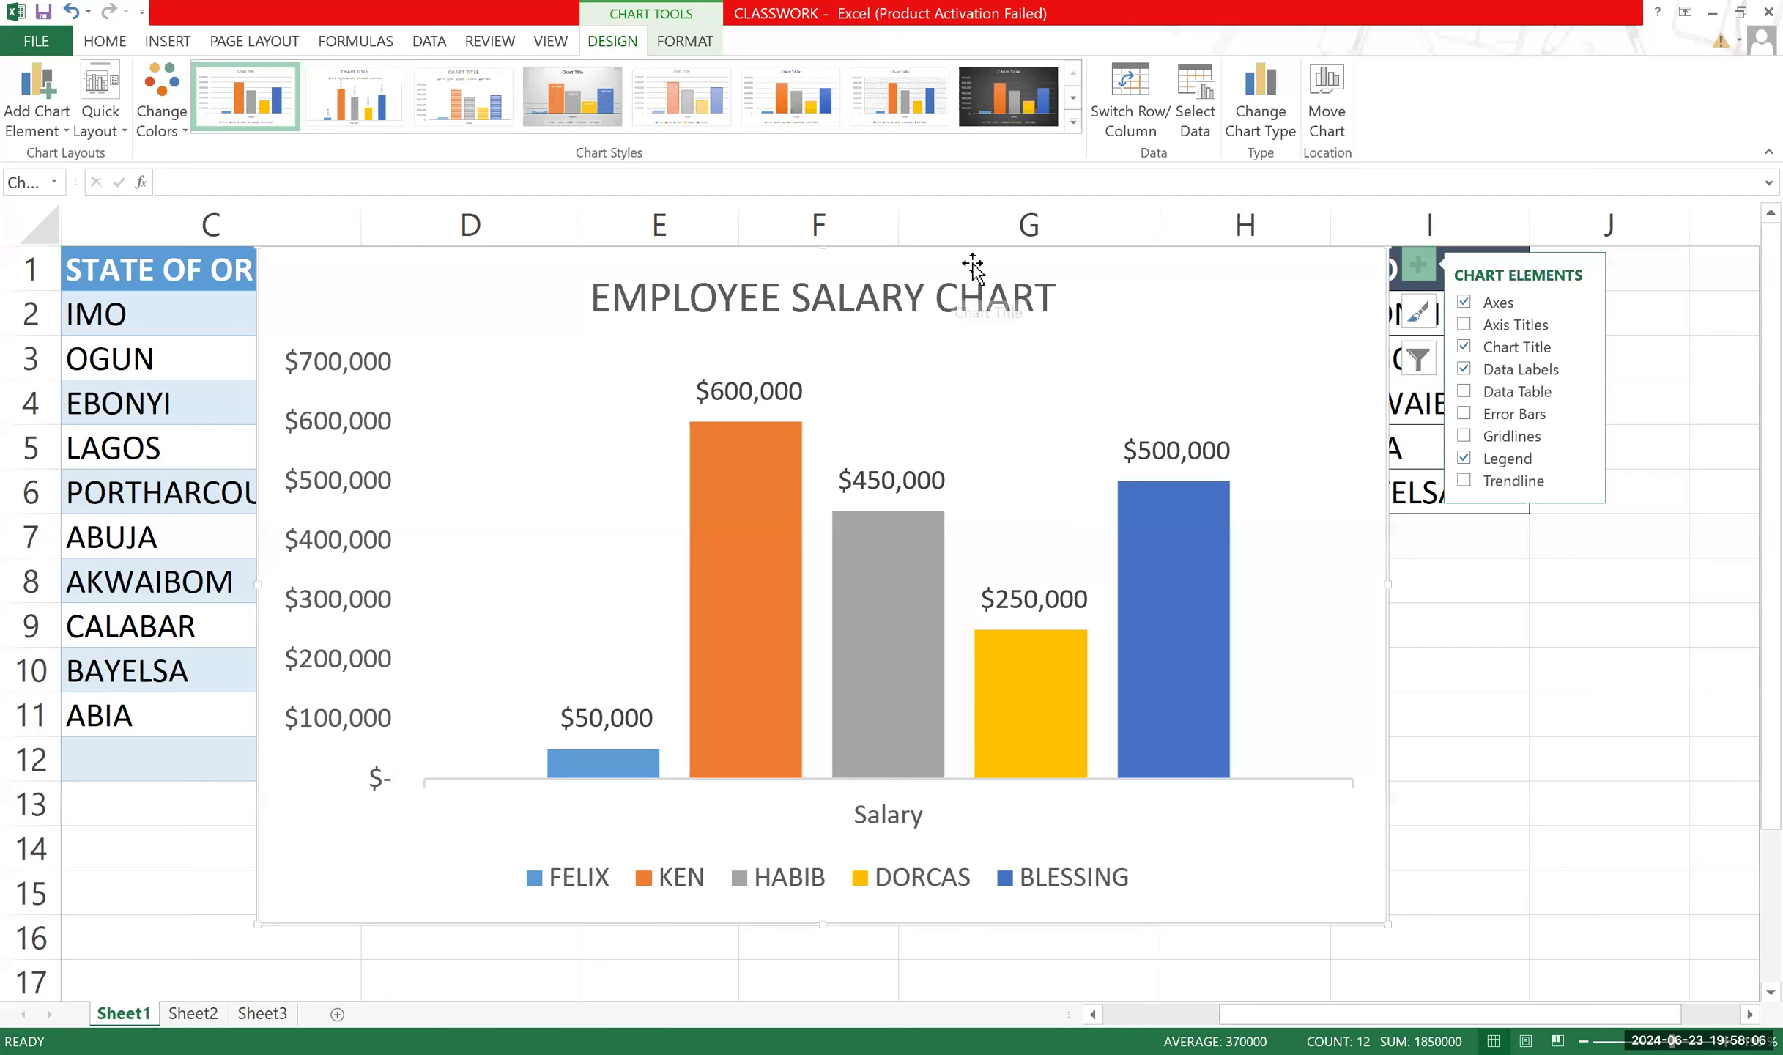
Move the chart off the lookup table's Salary column and inspect the VLOOKUP formula in H2.
left_click_drag(891, 275, 710, 299)
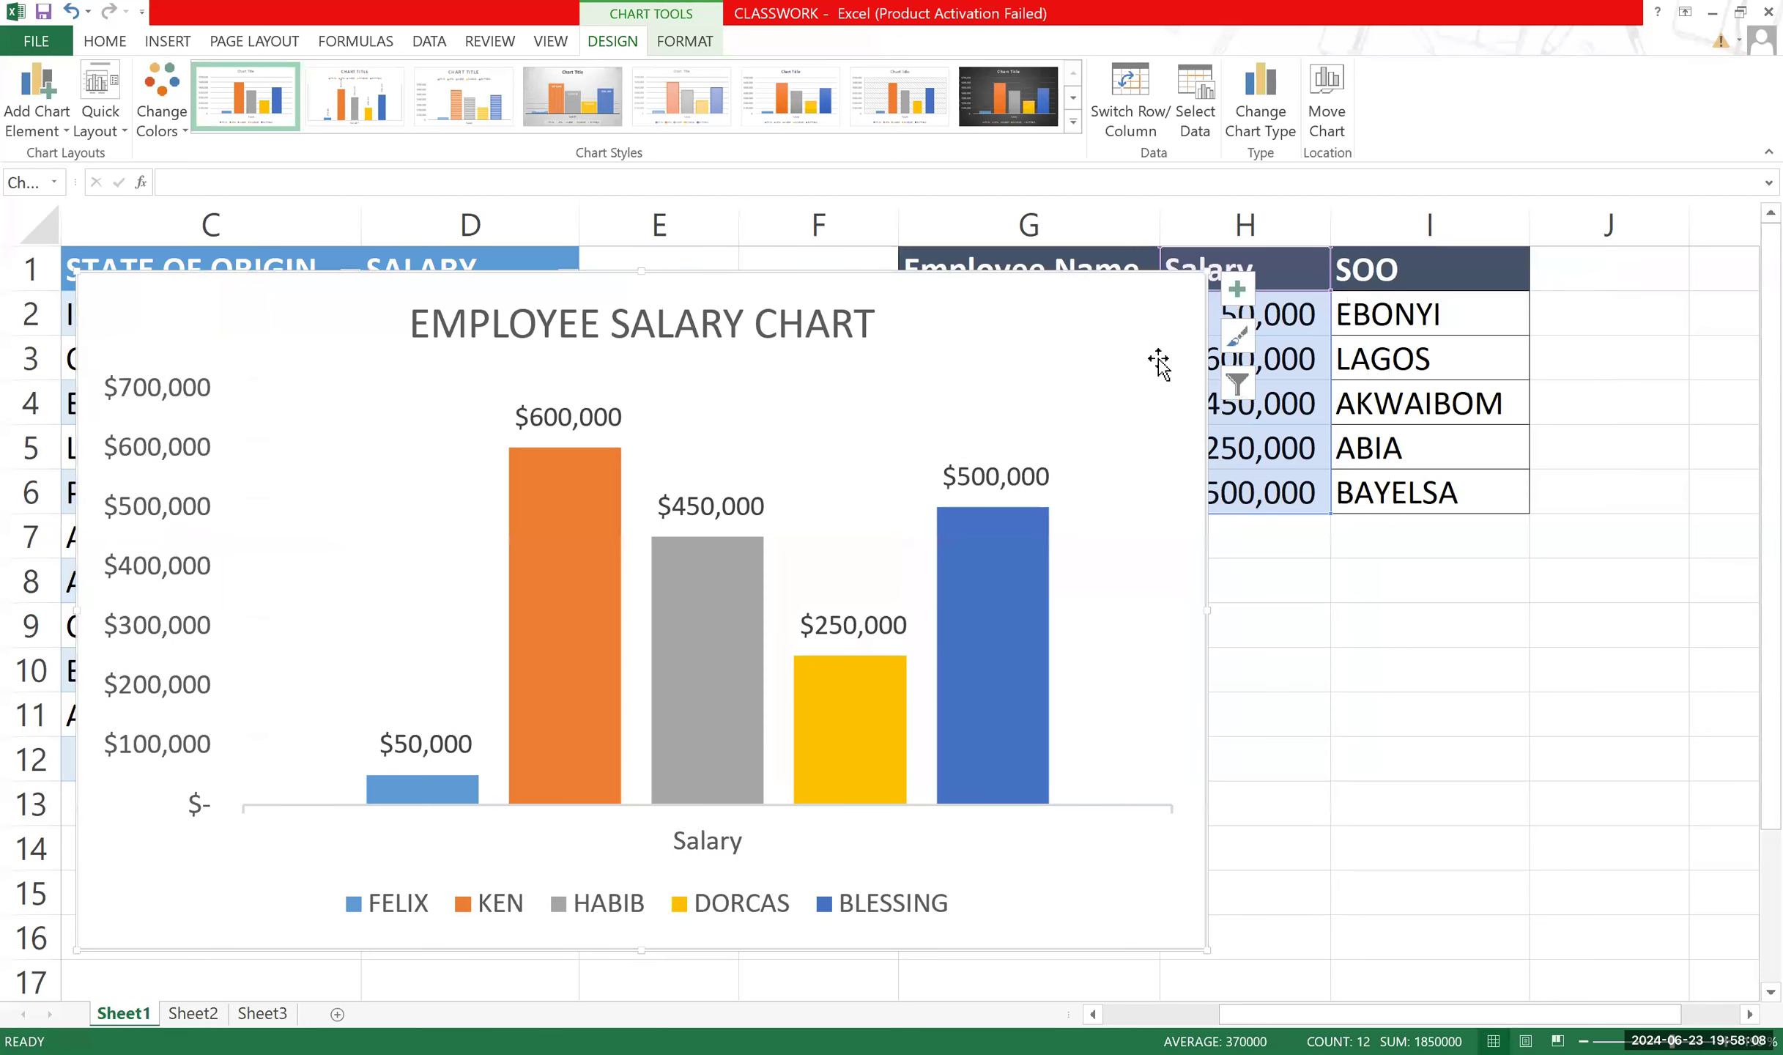
left_click(1267, 311)
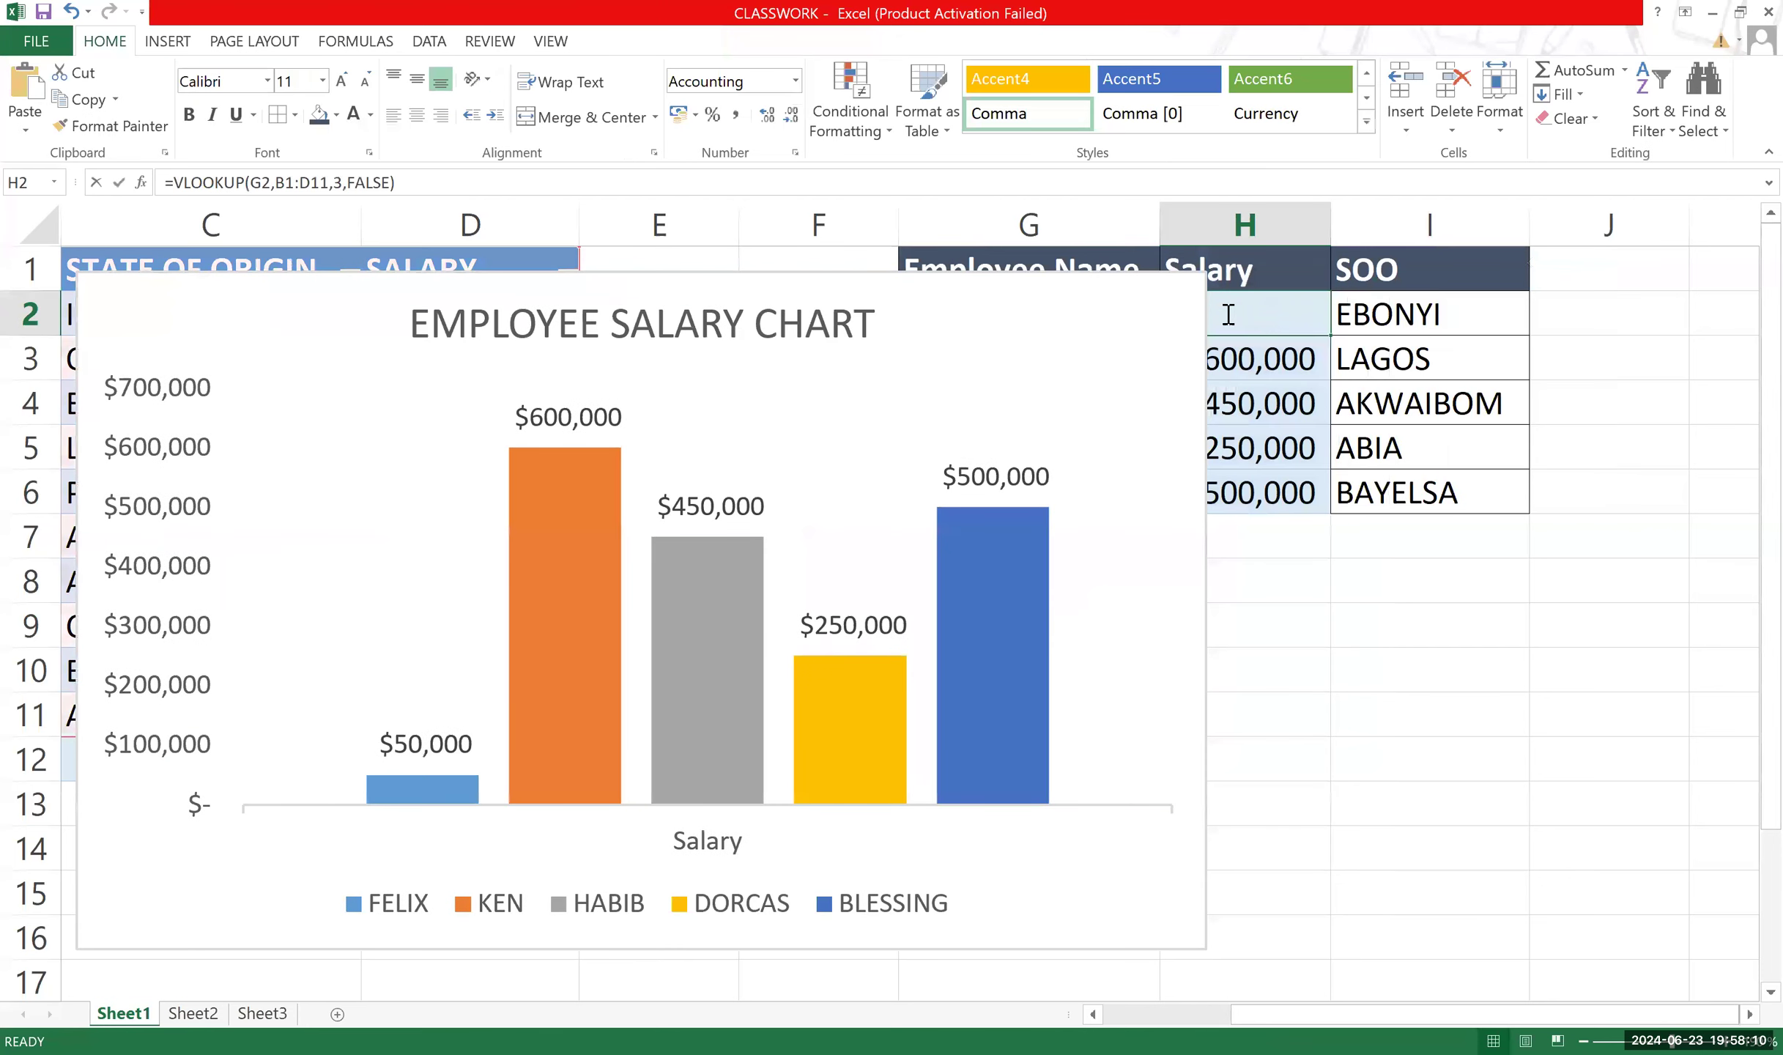
double_click(1235, 319)
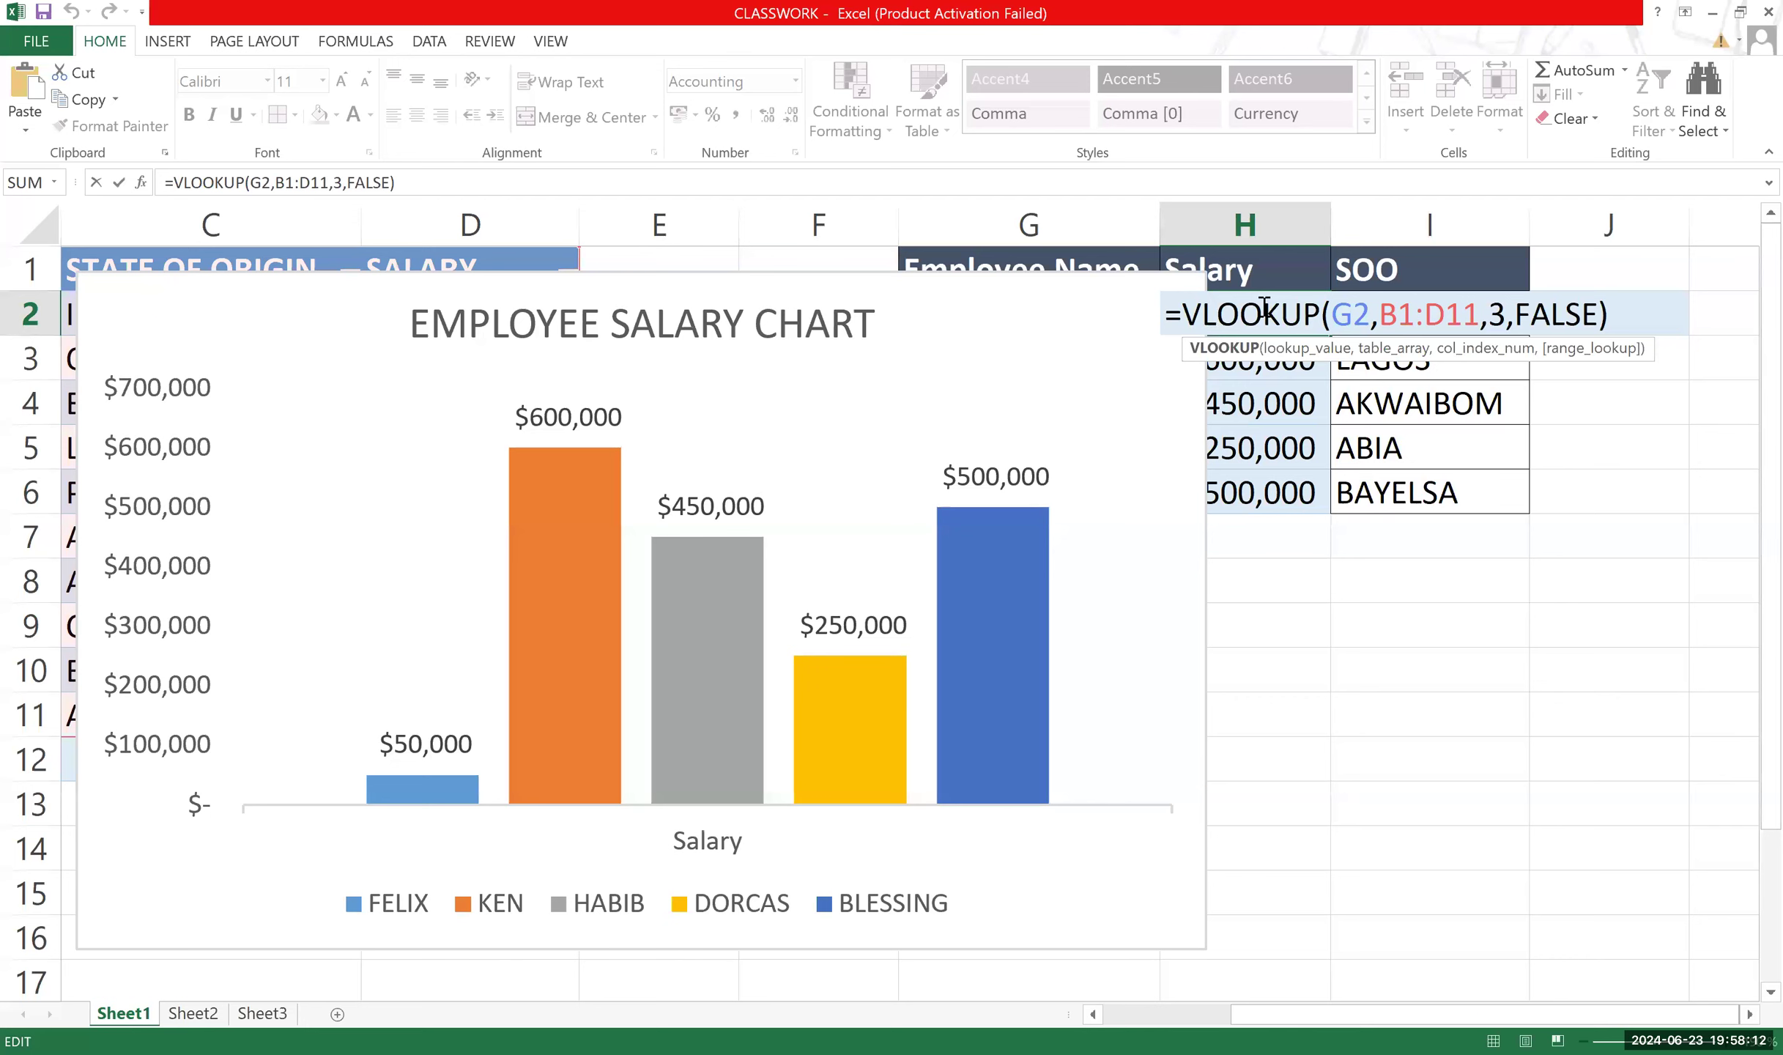
key("Return")
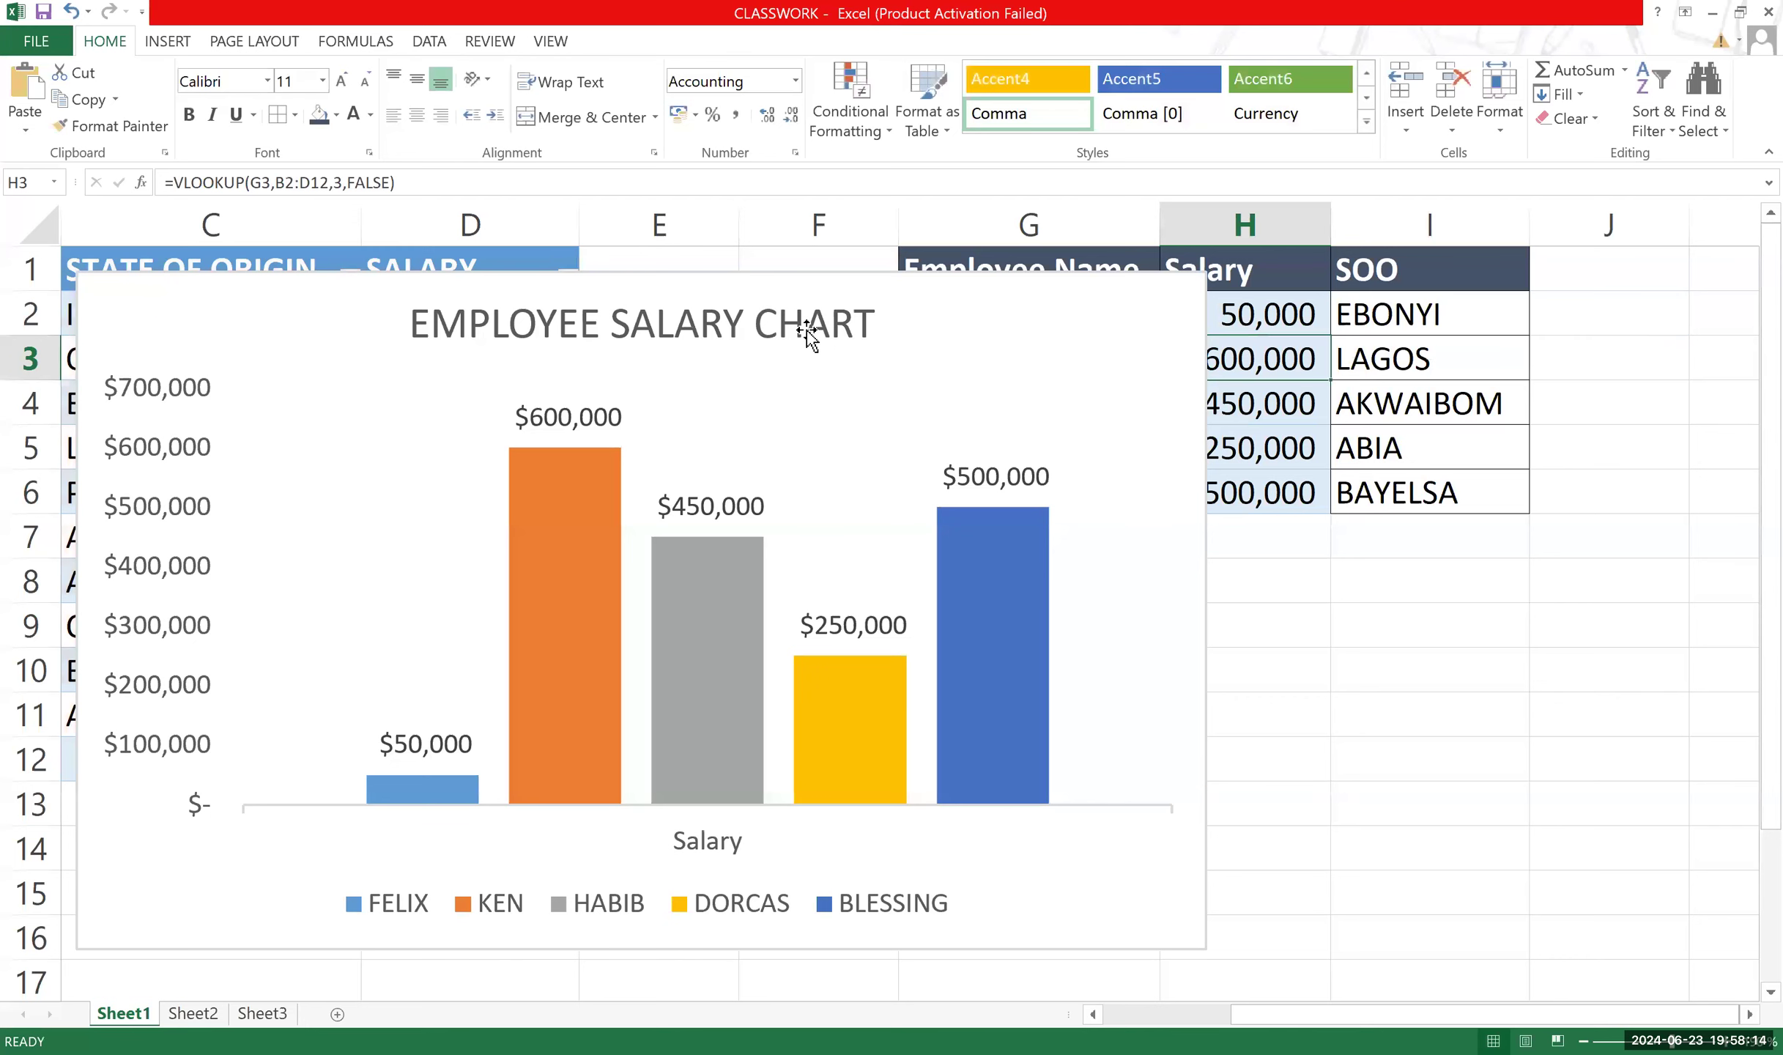
Set the EBONYI salary in D4 to 70000 and move the chart clear of the first employee's row in the lookup table.
left_click_drag(927, 301, 1469, 290)
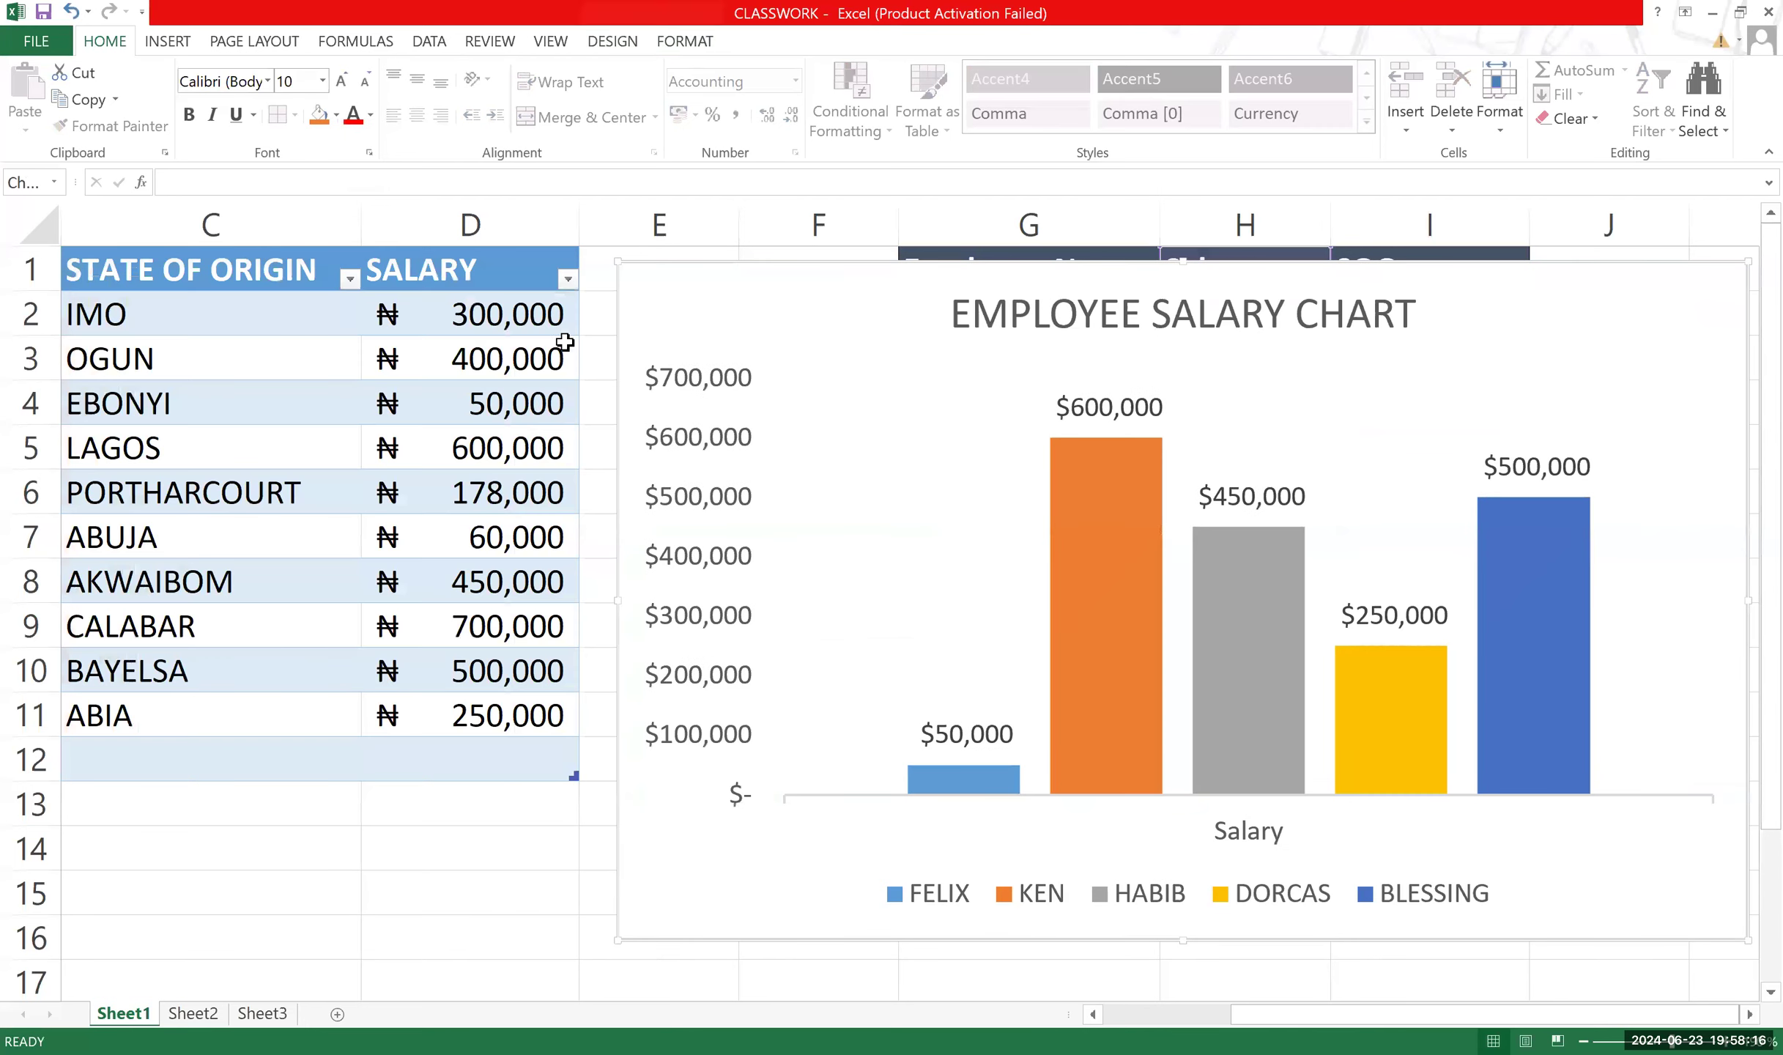
left_click(470, 420)
double_click(480, 407)
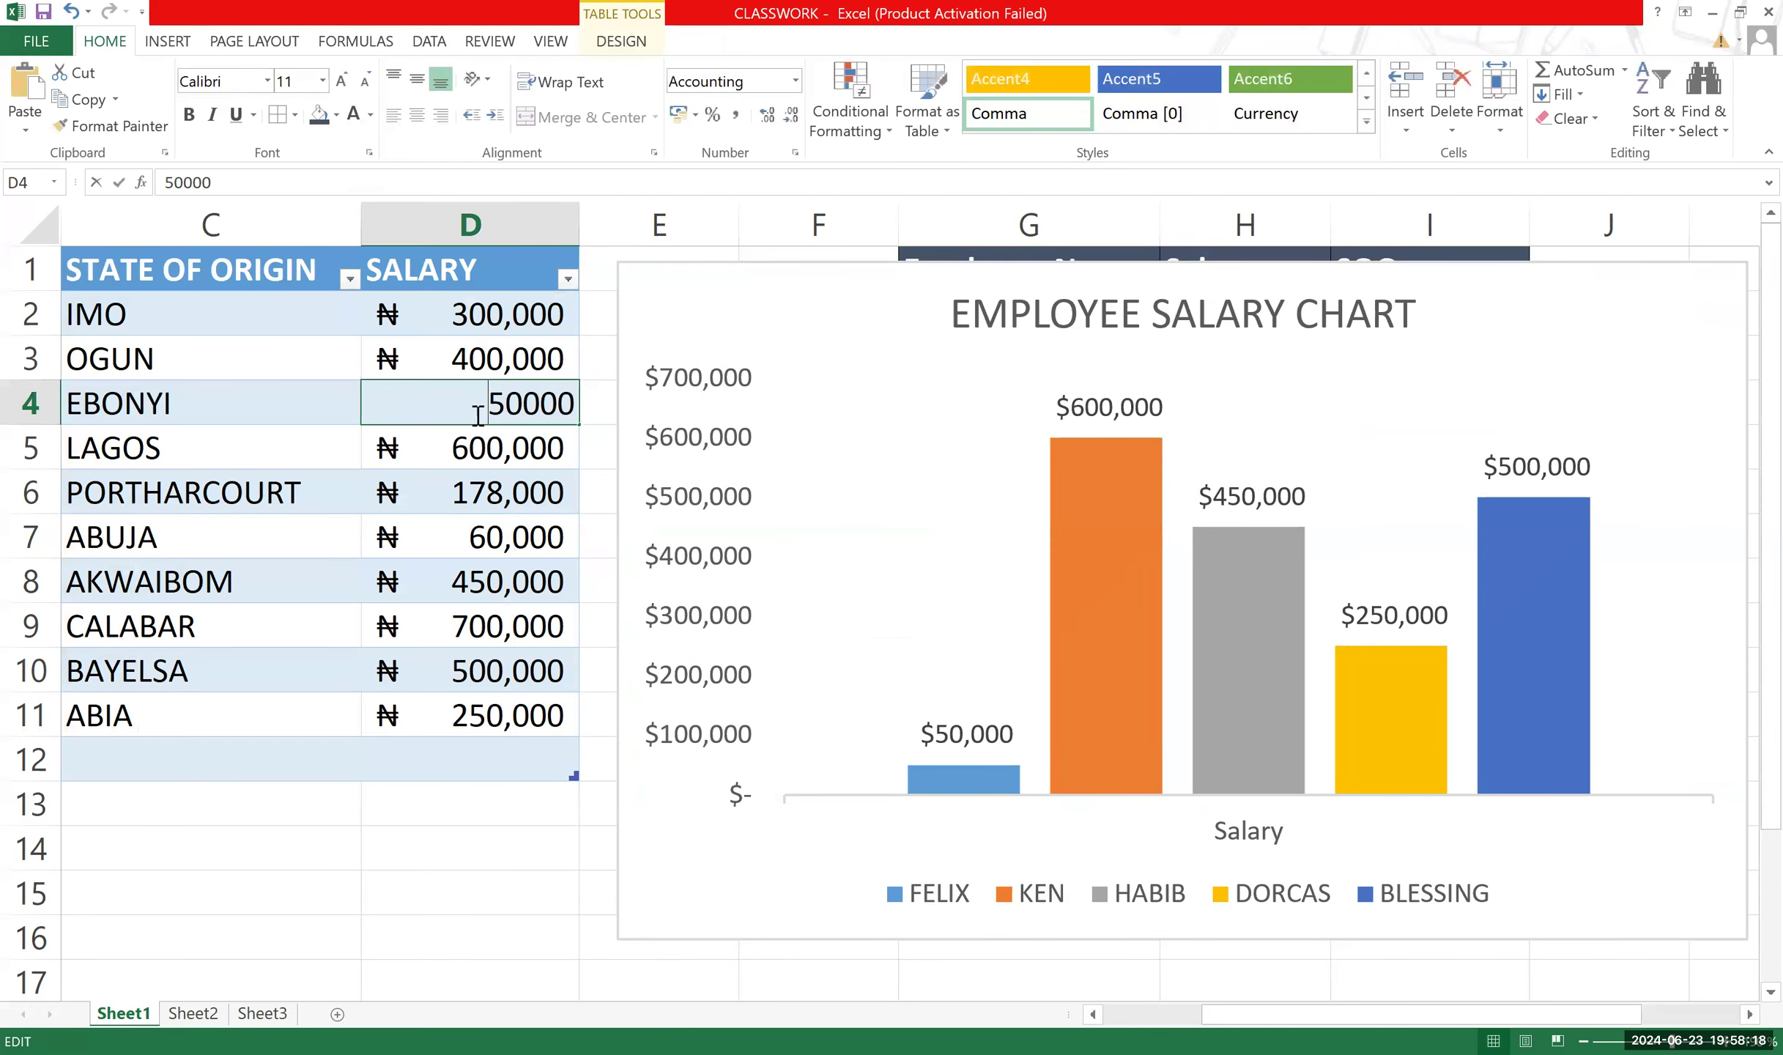
left_click(503, 408)
key("BackSpace")
type("7")
key("Return")
left_click_drag(855, 288, 835, 308)
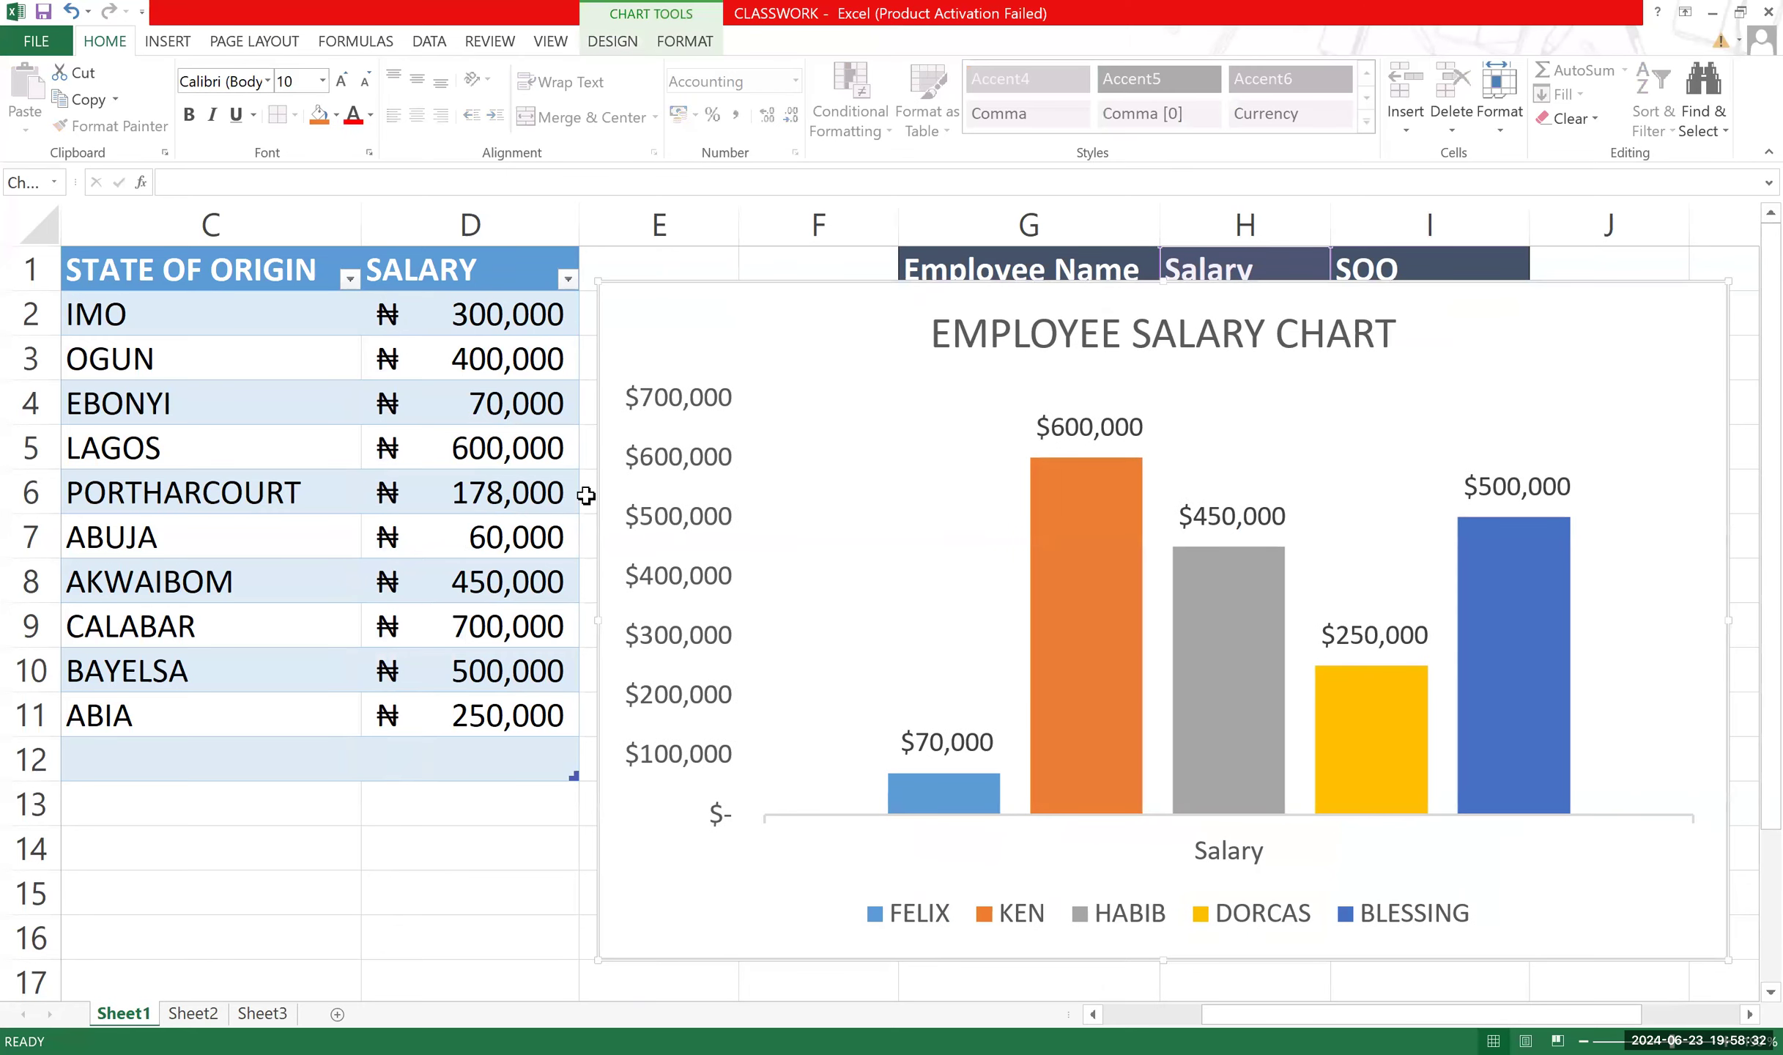
left_click_drag(832, 307, 397, 386)
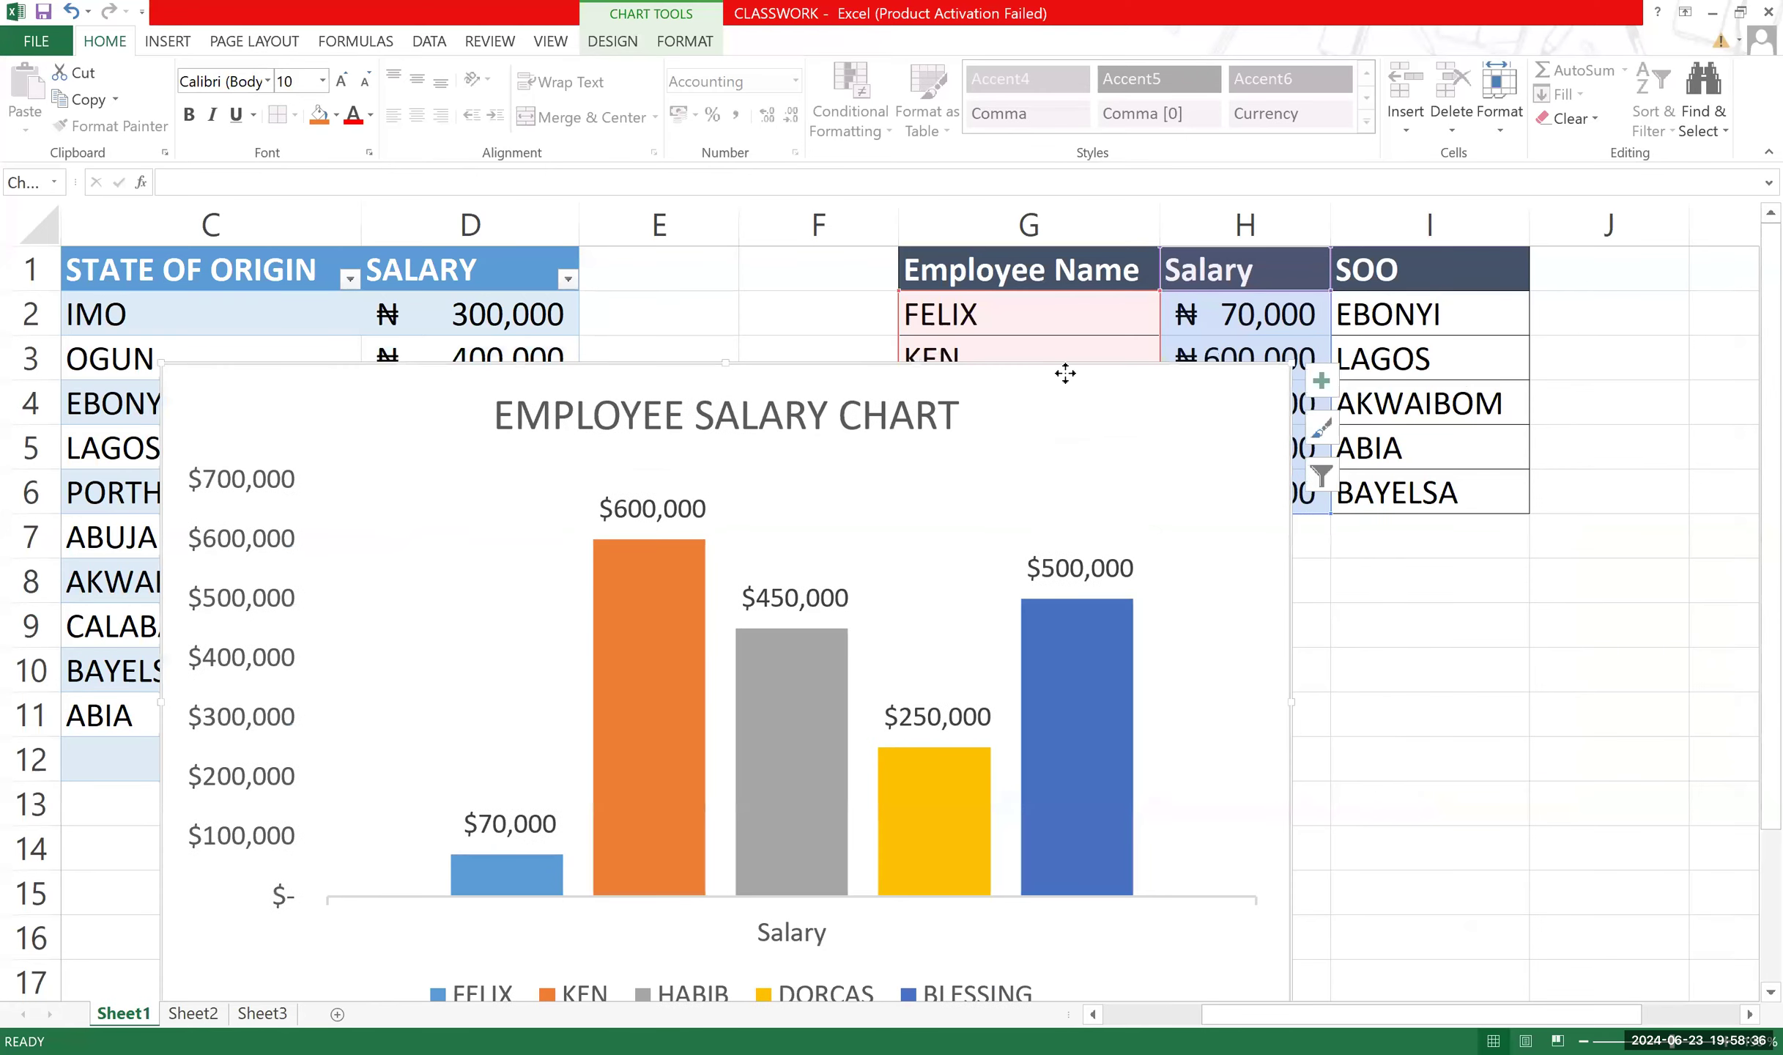
Move the employee salary chart up to the first rows of Sheet1 and turn off its axes.
left_click_drag(1065, 374, 1160, 280)
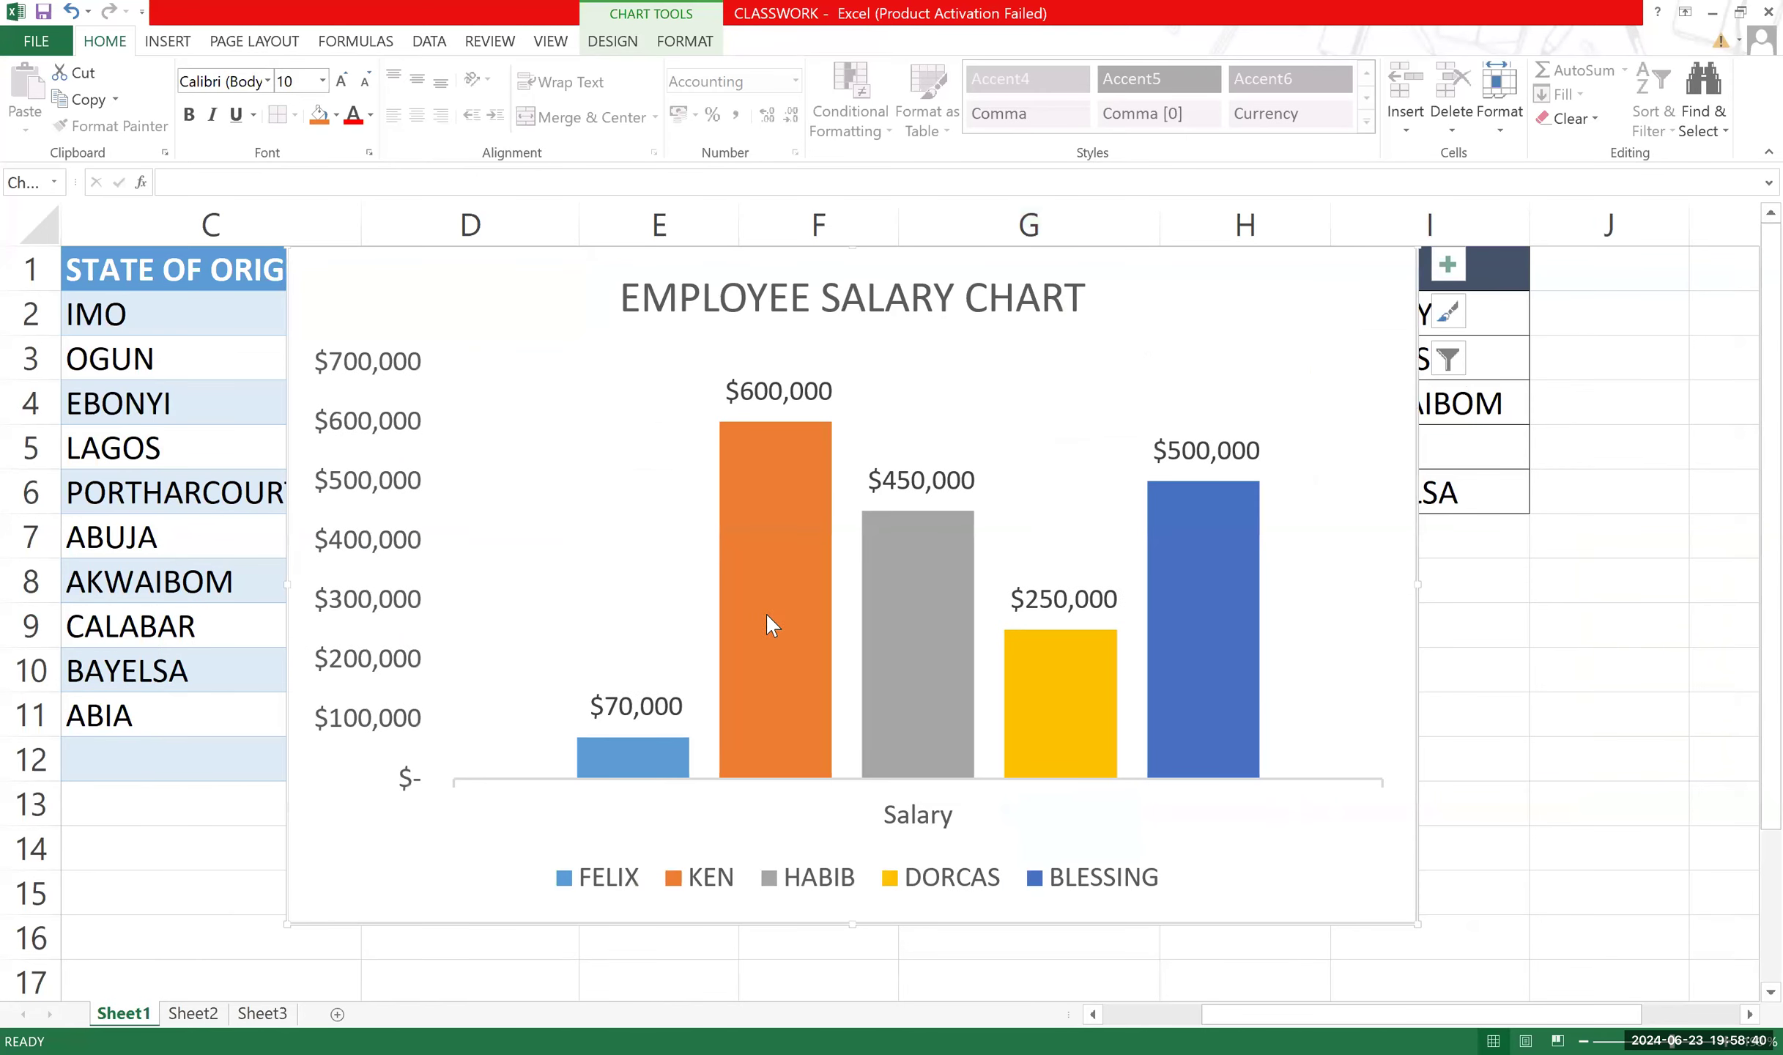
mouse_move(588, 745)
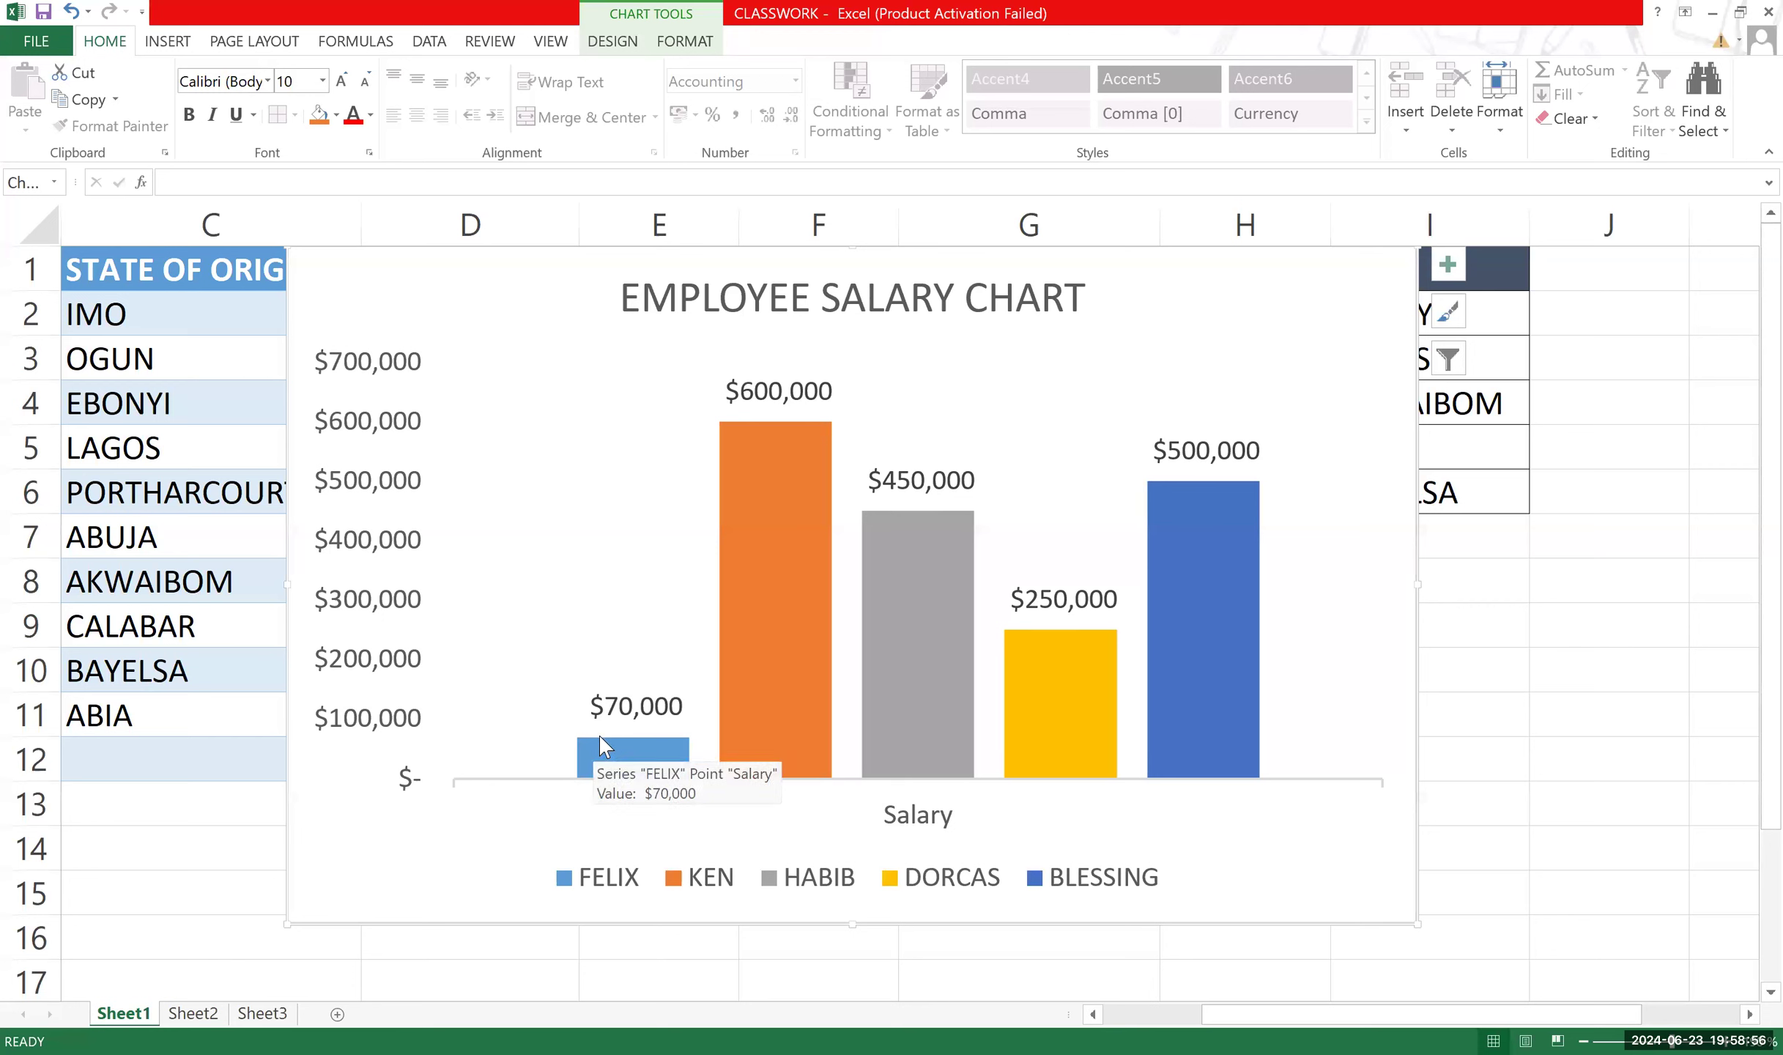
left_click(1447, 264)
left_click(1494, 301)
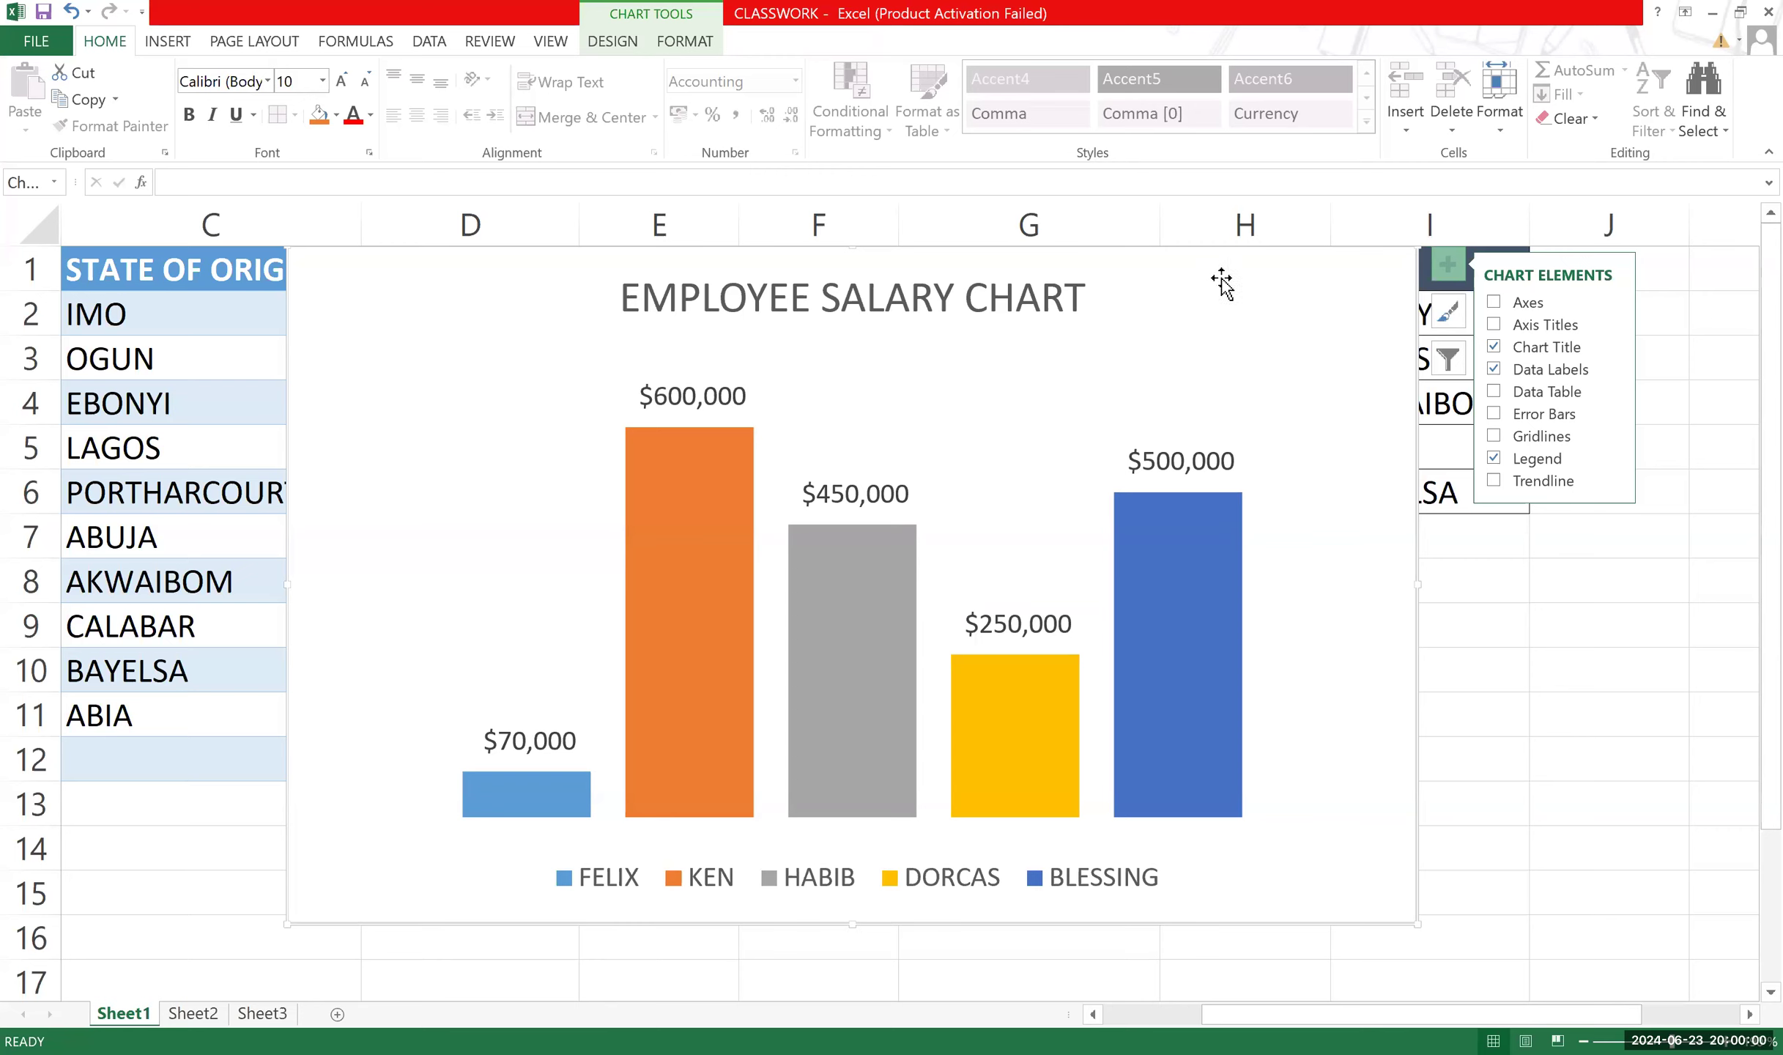
left_click(1457, 279)
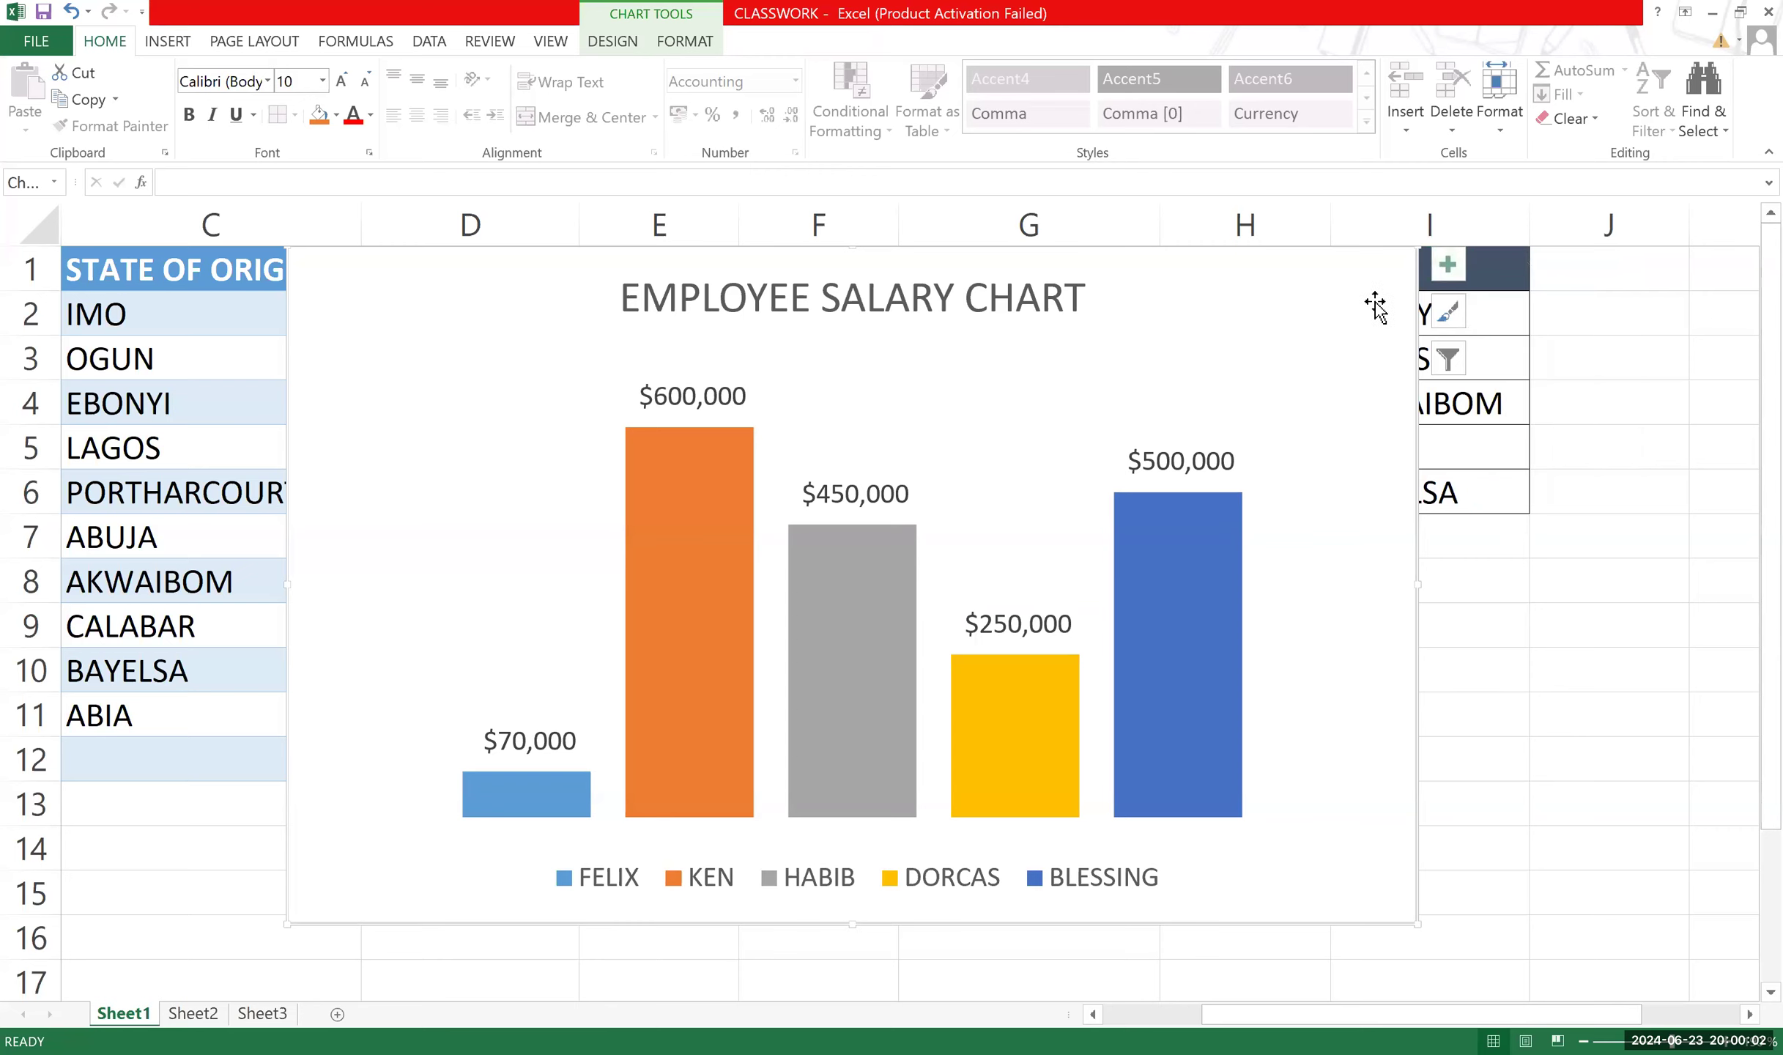
left_click(1448, 317)
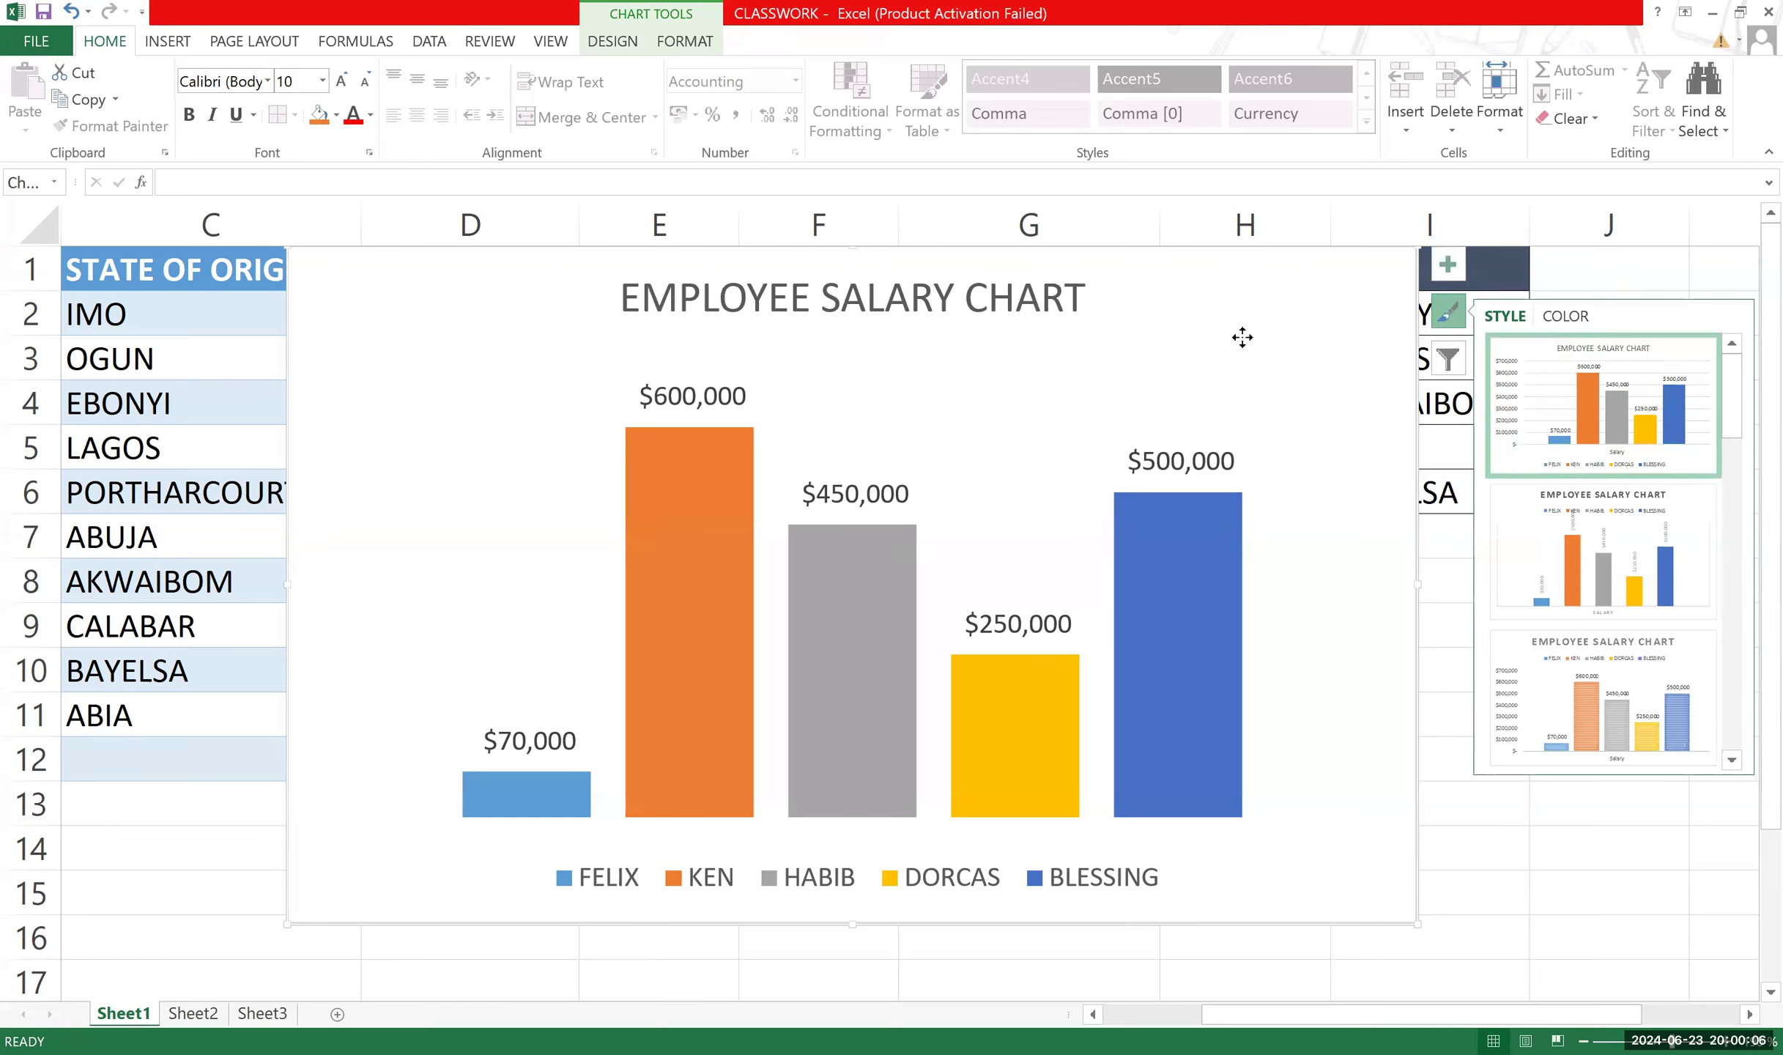
right_click(1217, 341)
left_click(1205, 330)
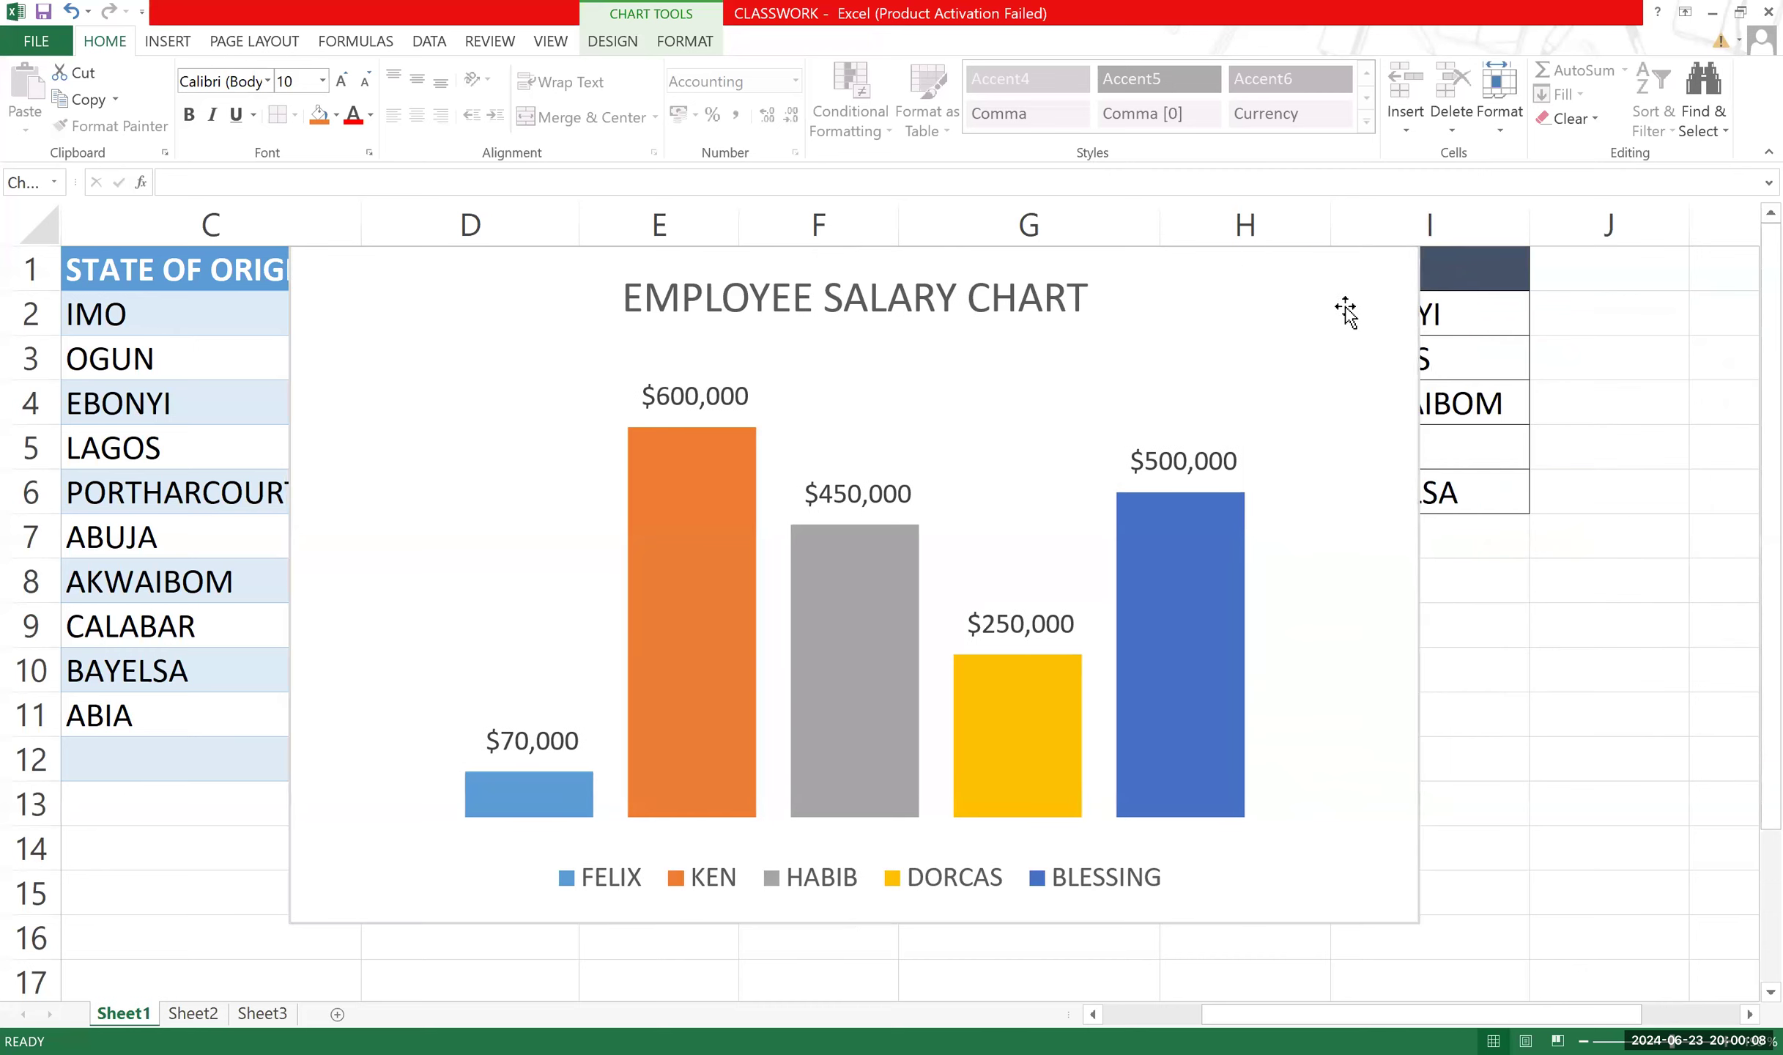
right_click(1307, 337)
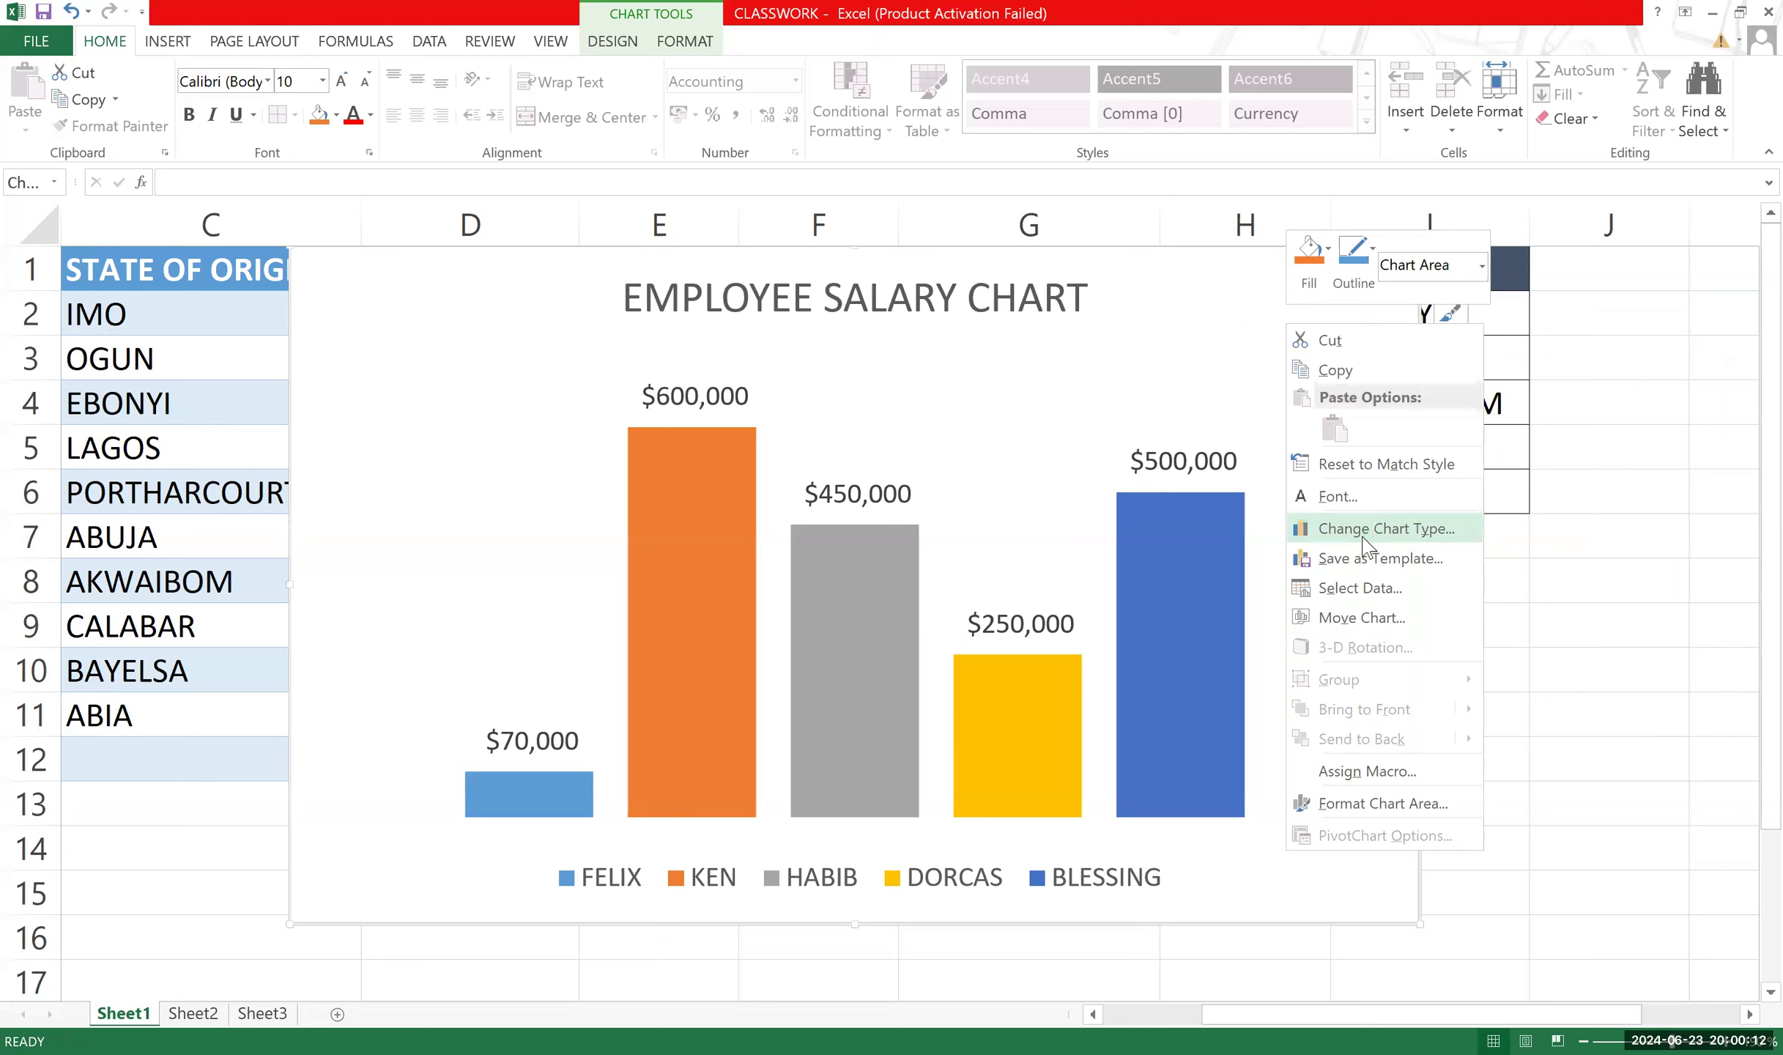
left_click(1362, 619)
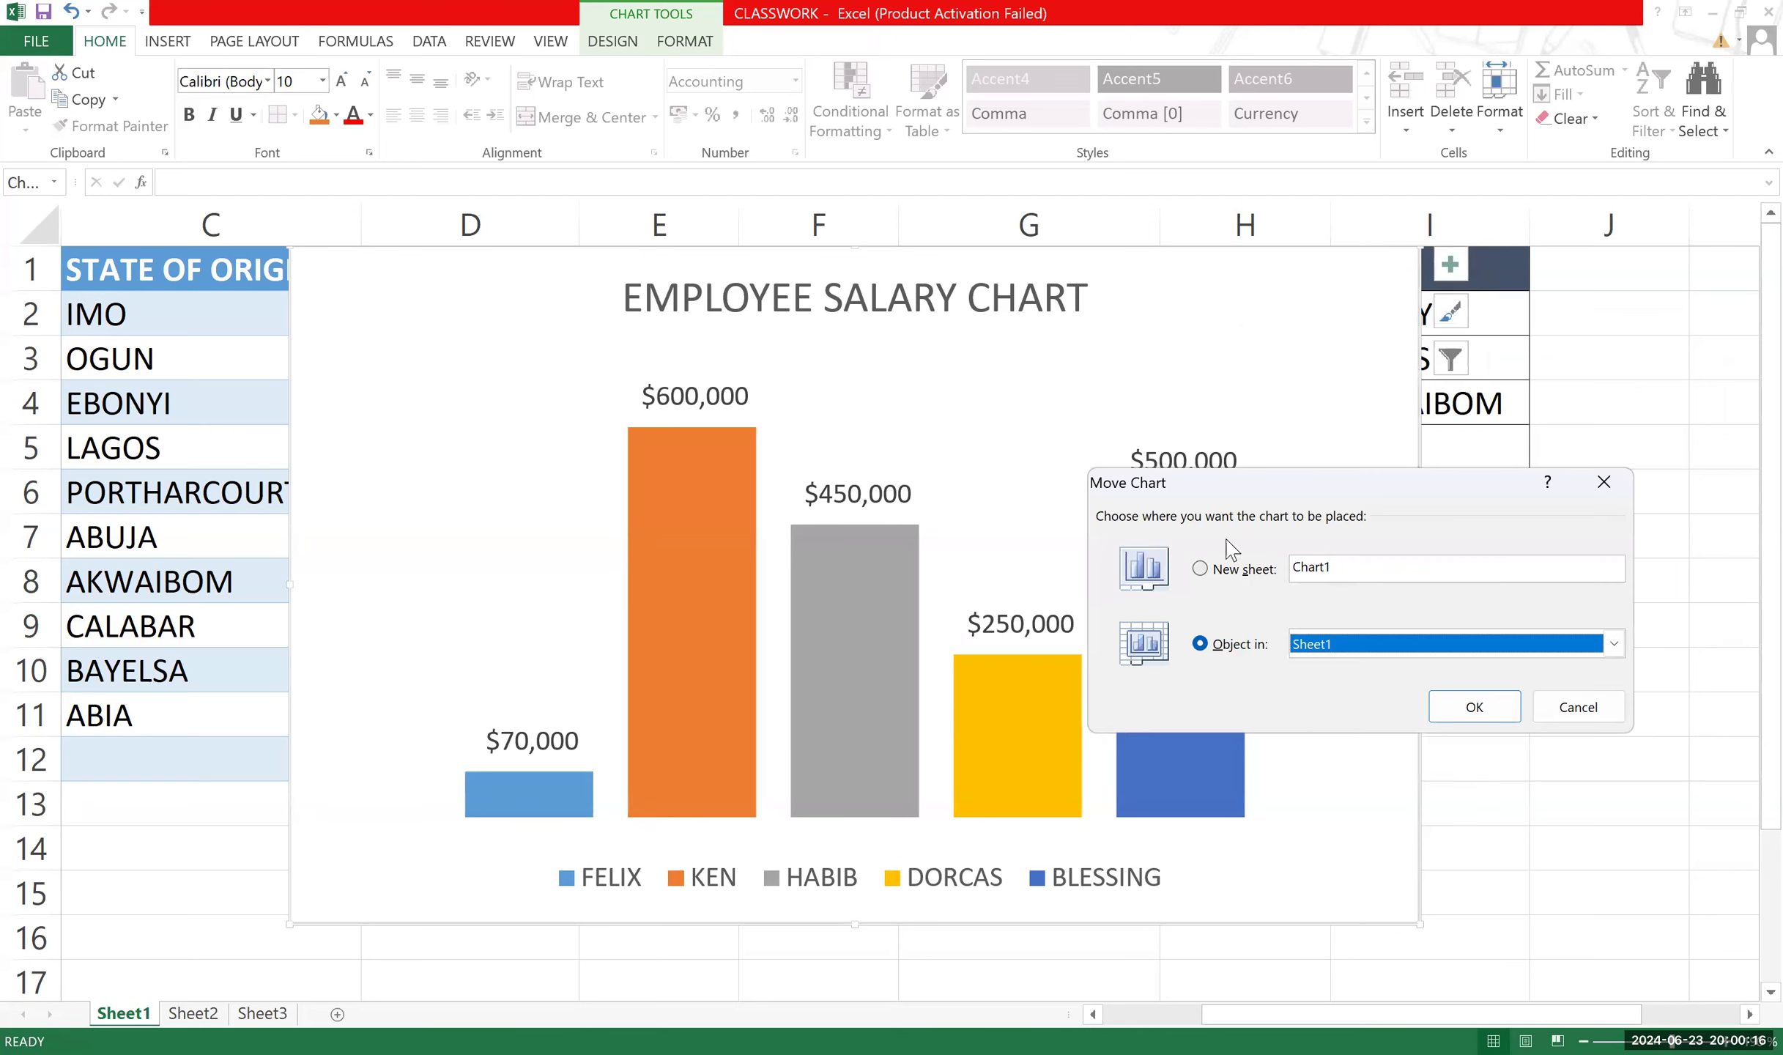
left_click(1590, 478)
right_click(1237, 378)
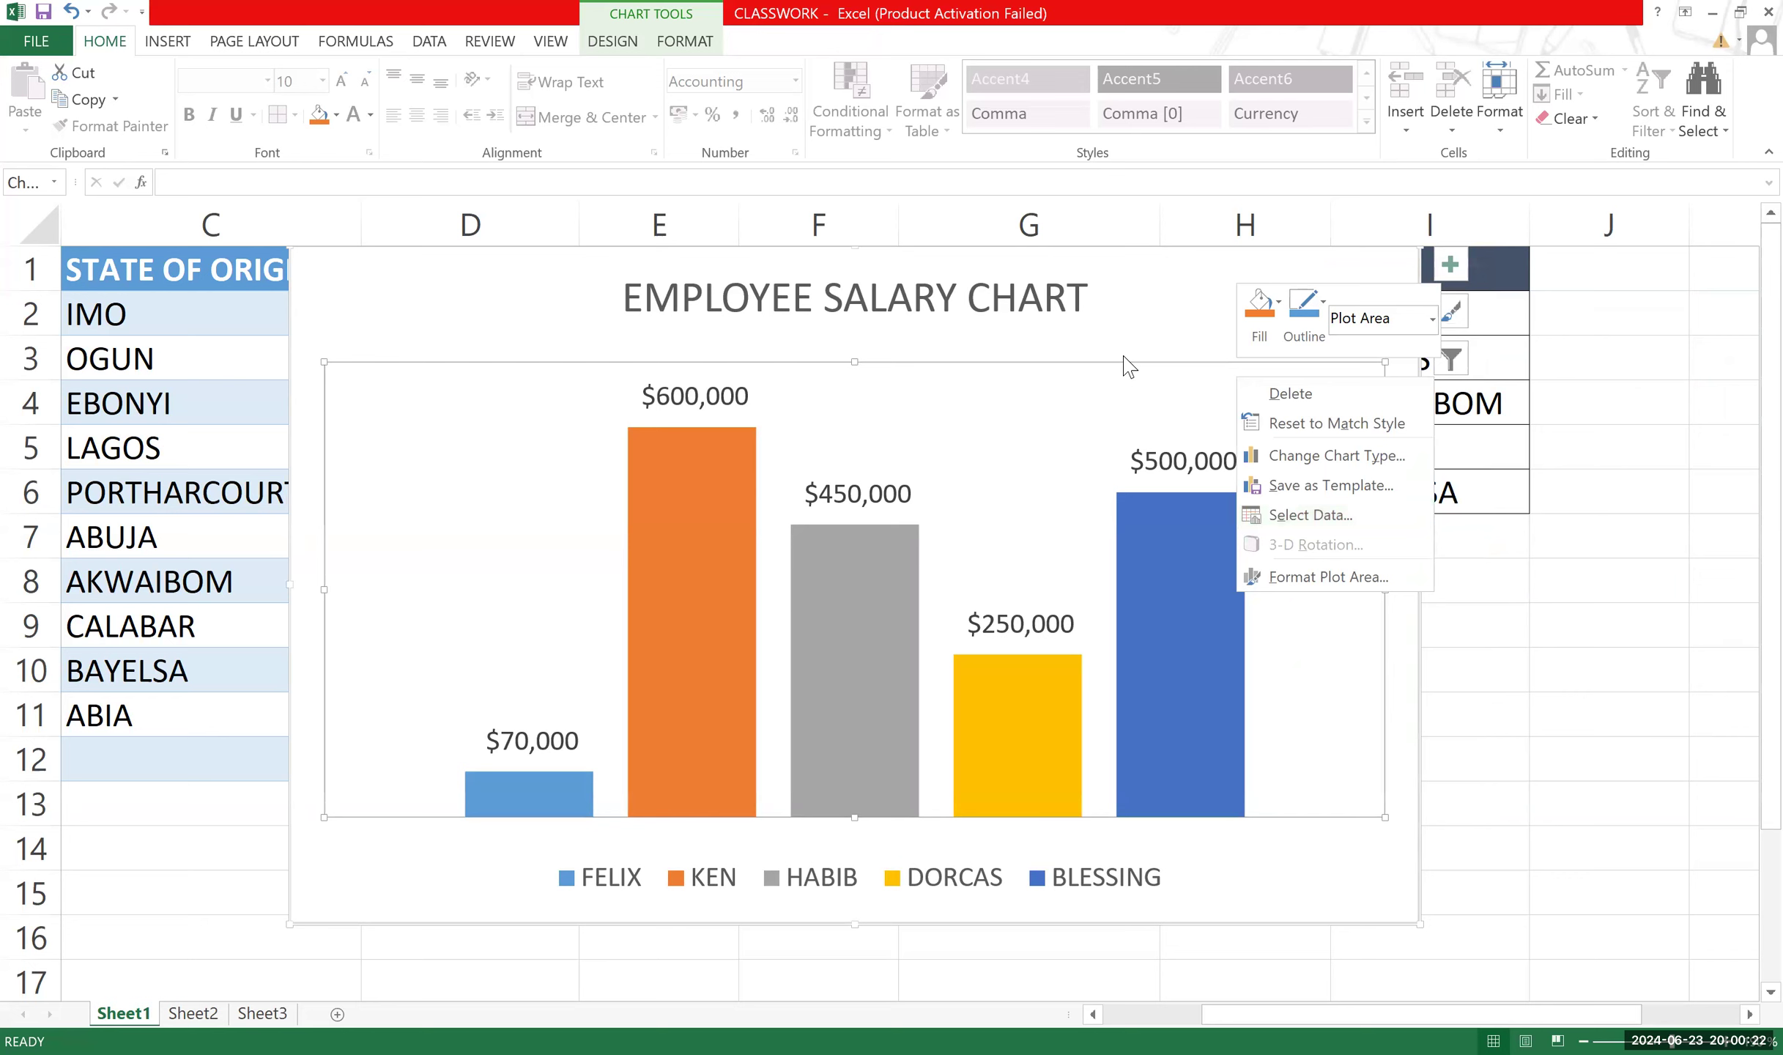
left_click(1244, 282)
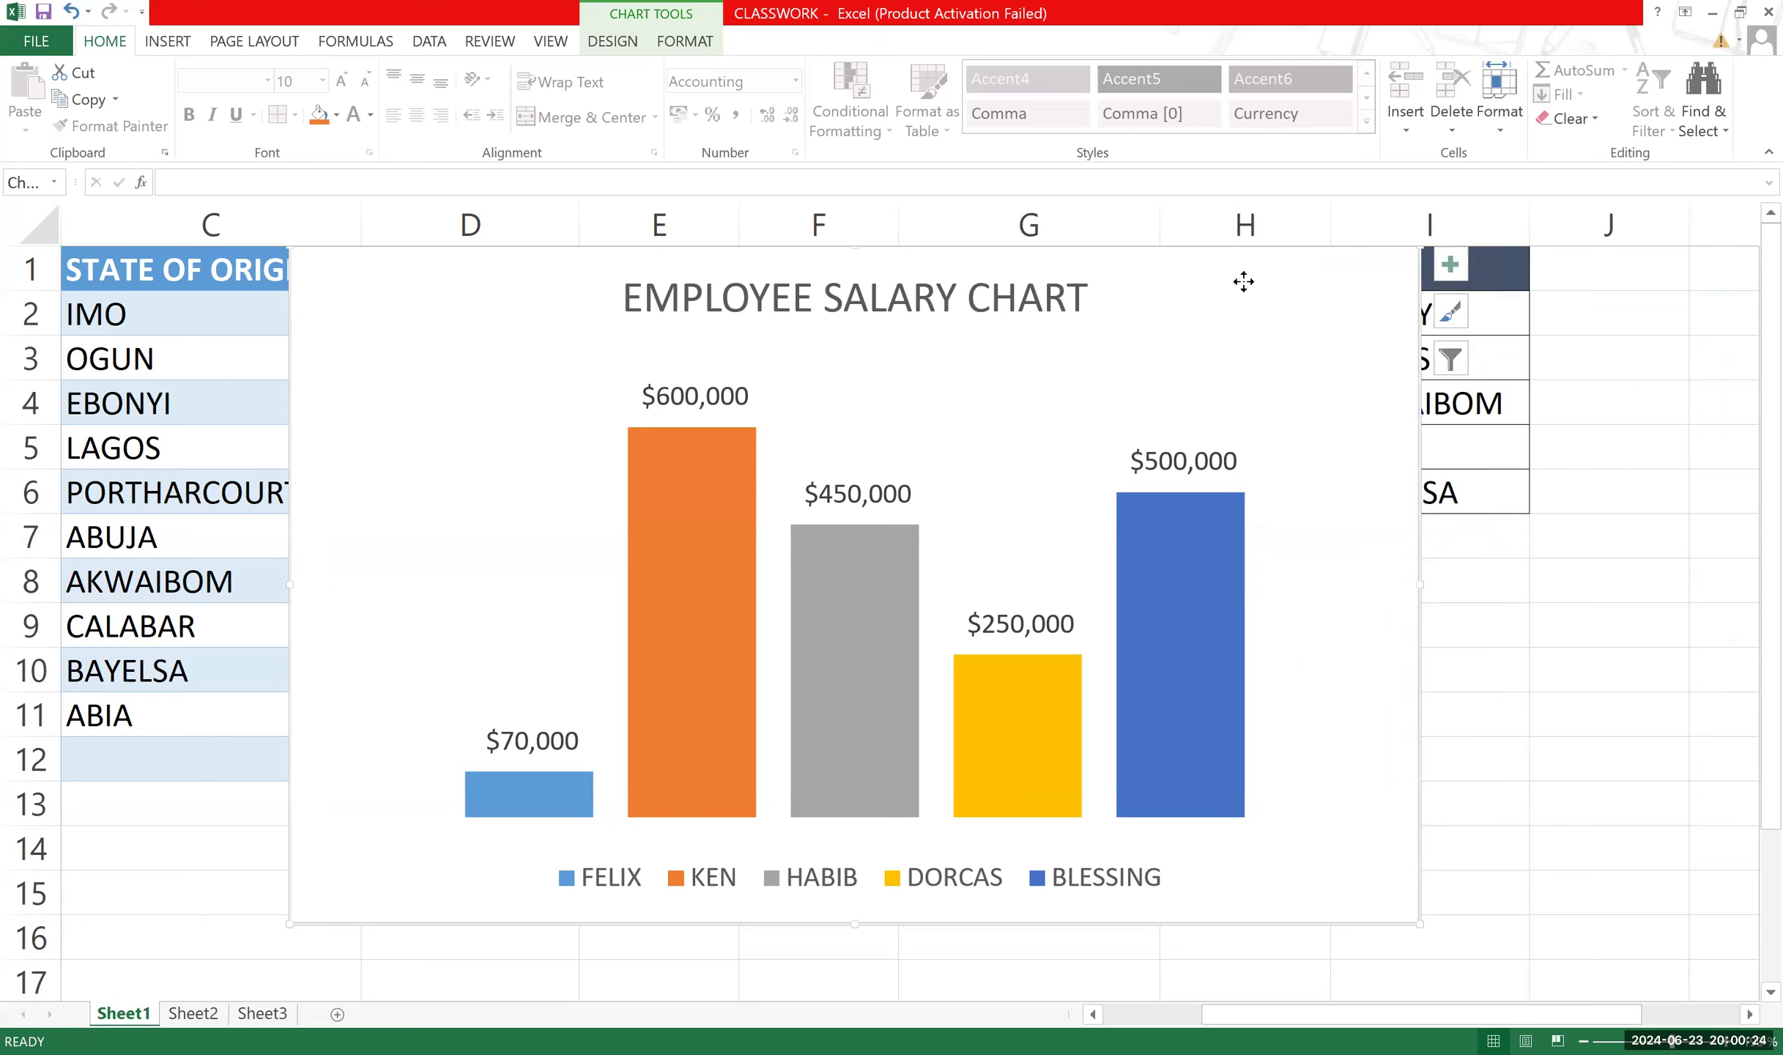
Move the employee salary chart from Sheet1 onto its own new chart sheet, keeping the default sheet name.
right_click(1243, 281)
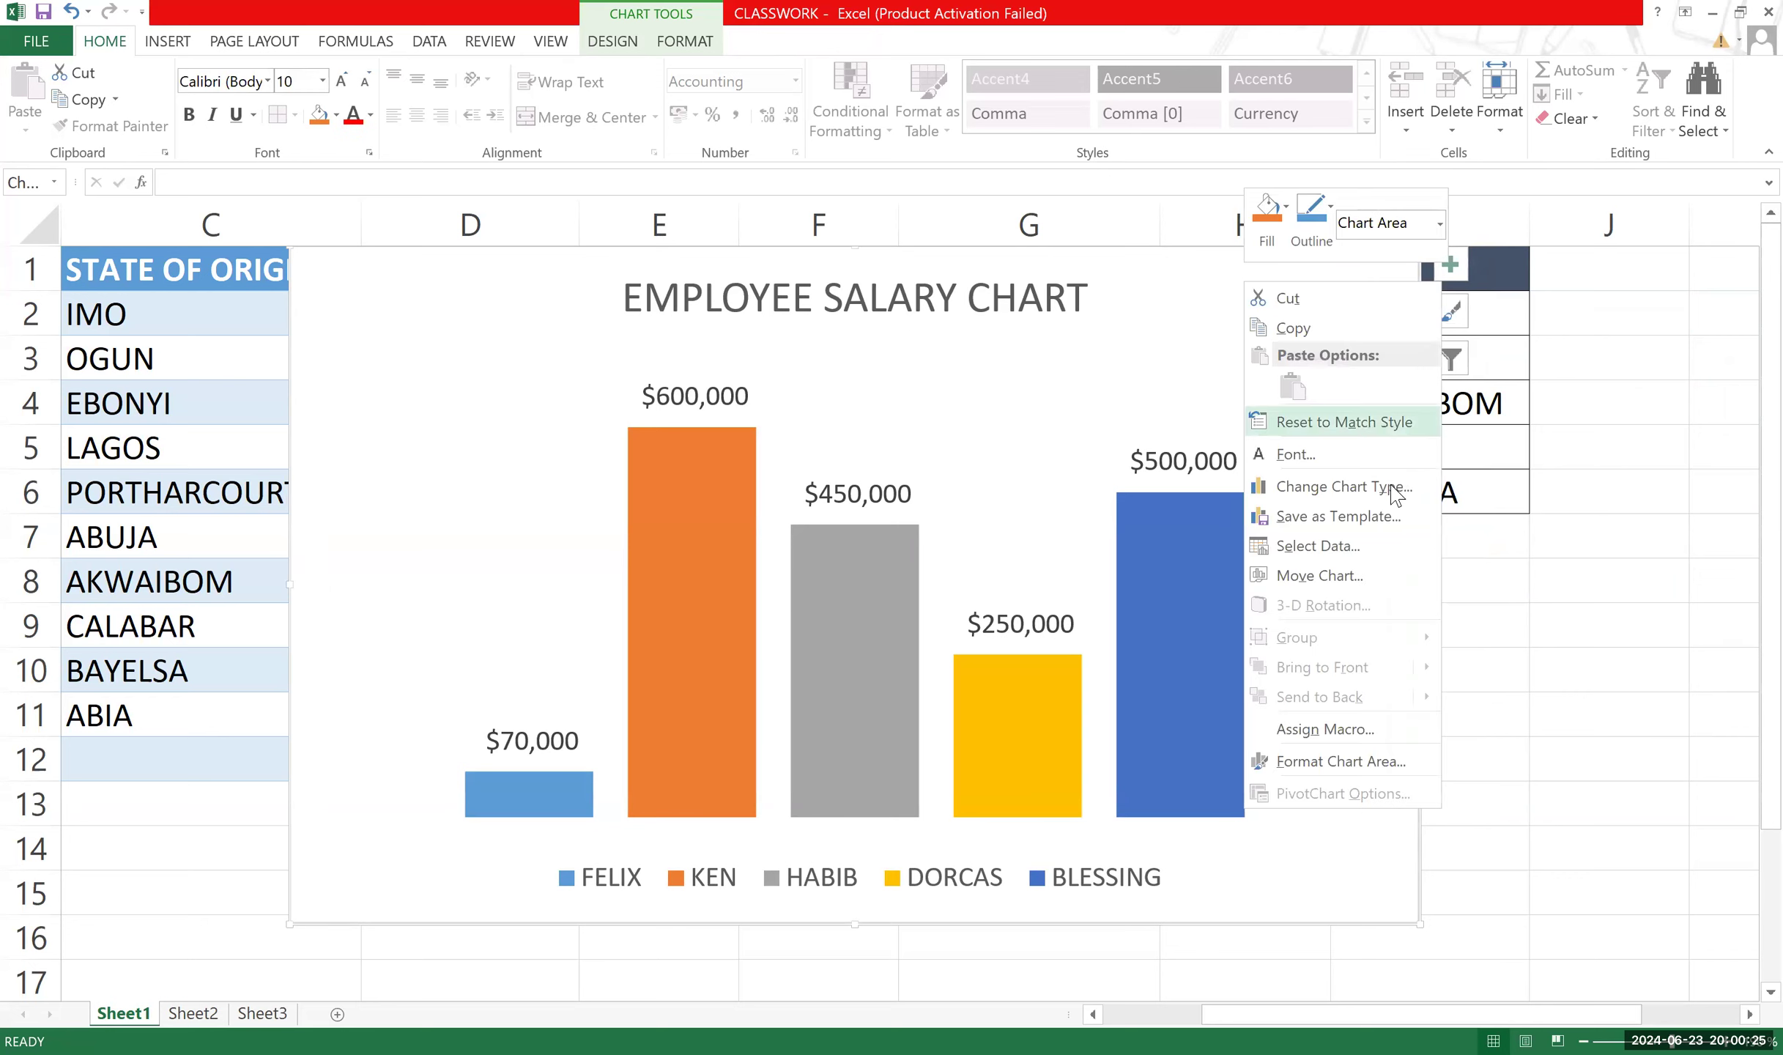
left_click(1319, 575)
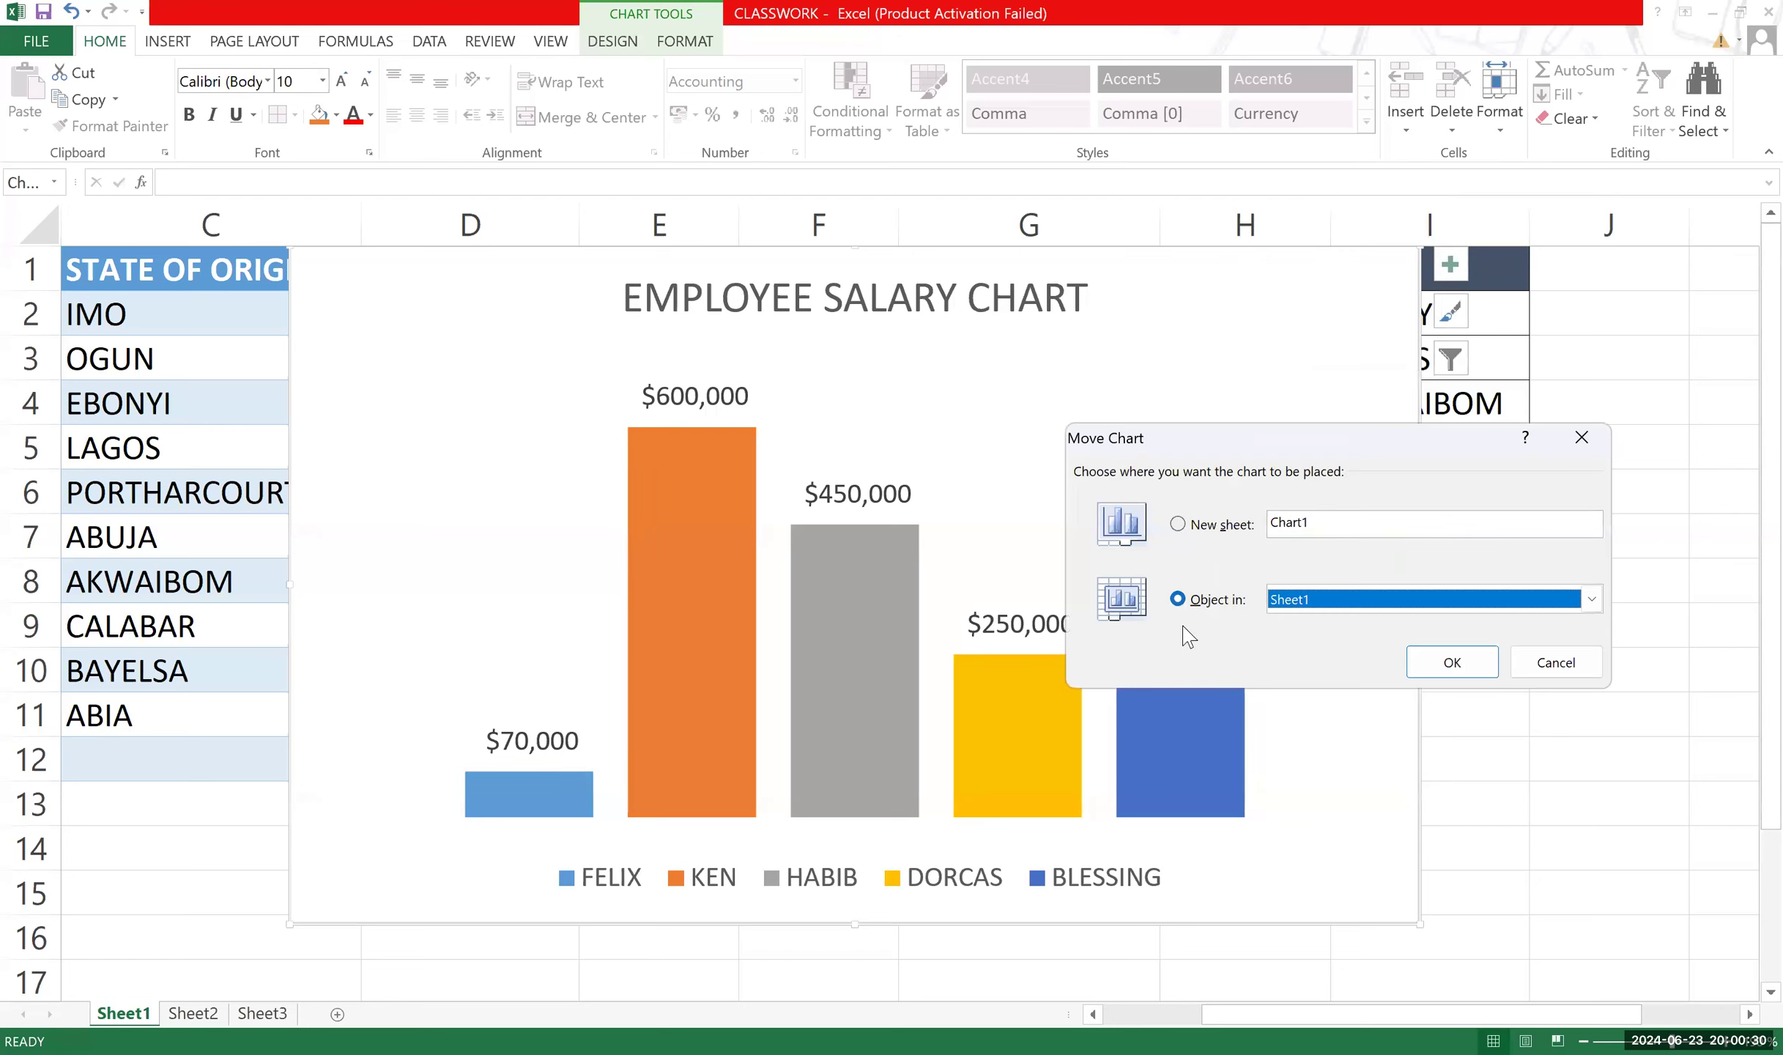
left_click(1178, 525)
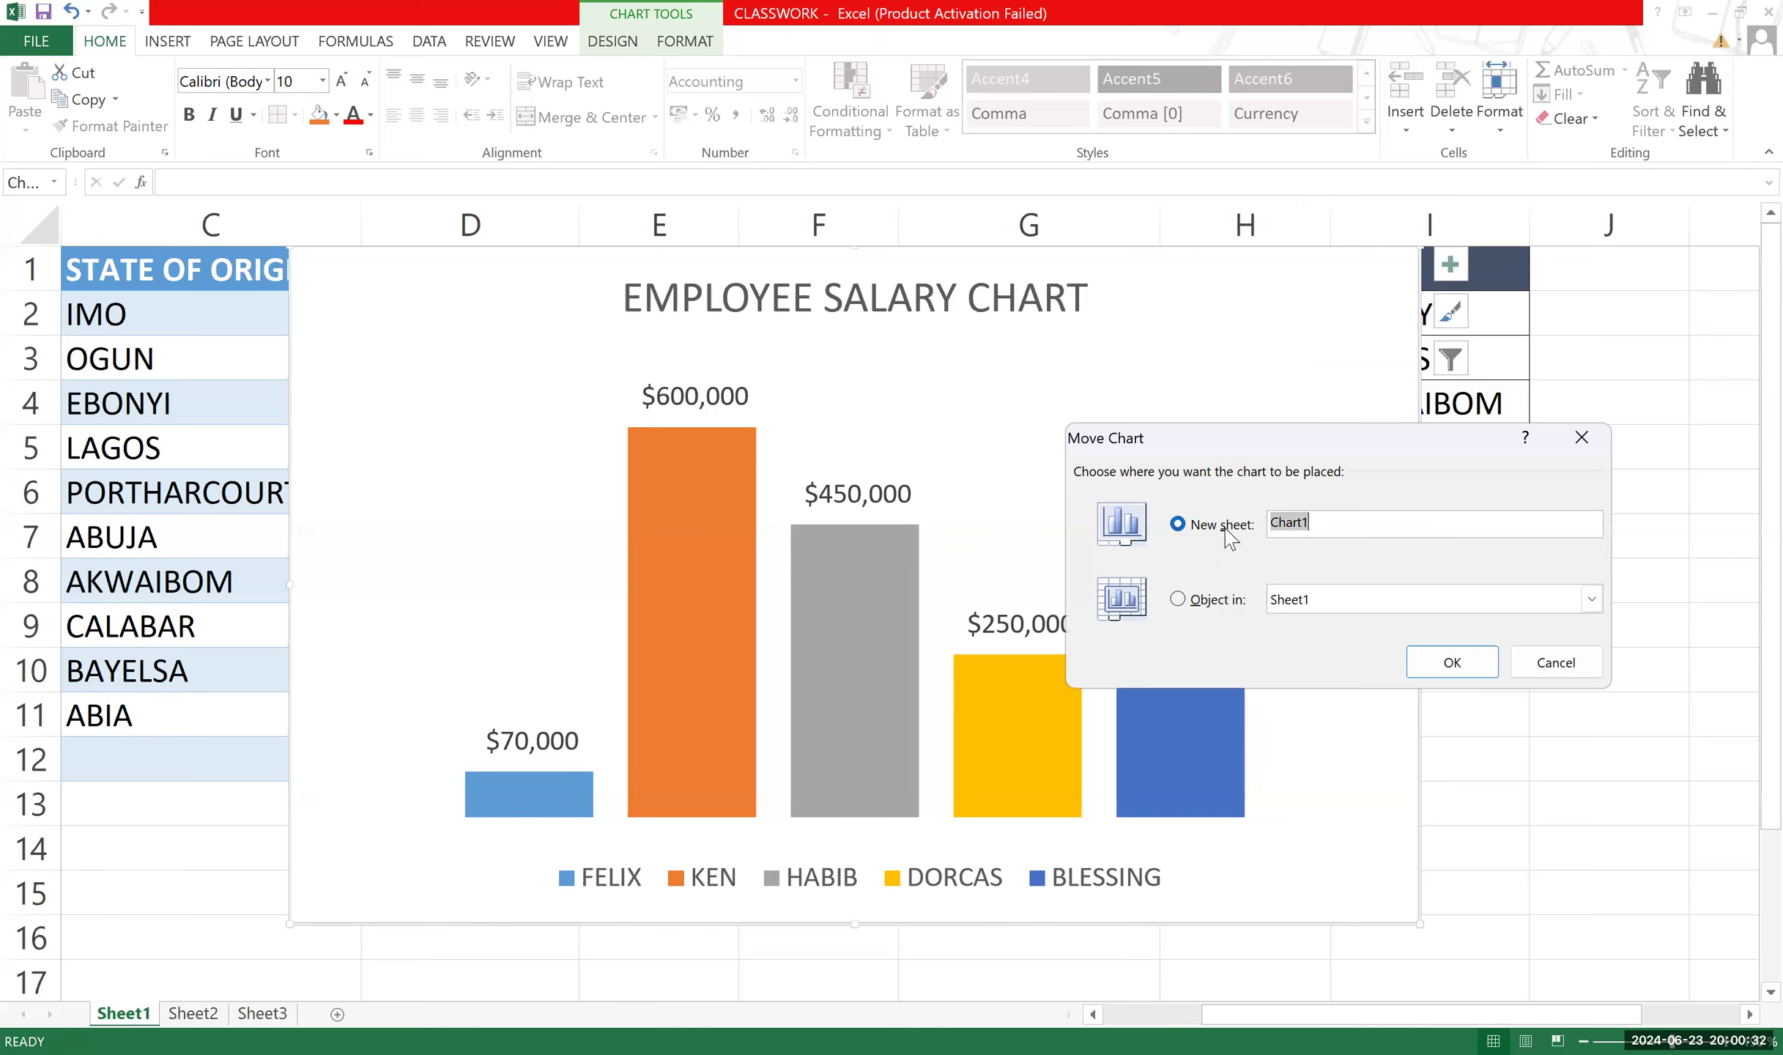
left_click(1452, 667)
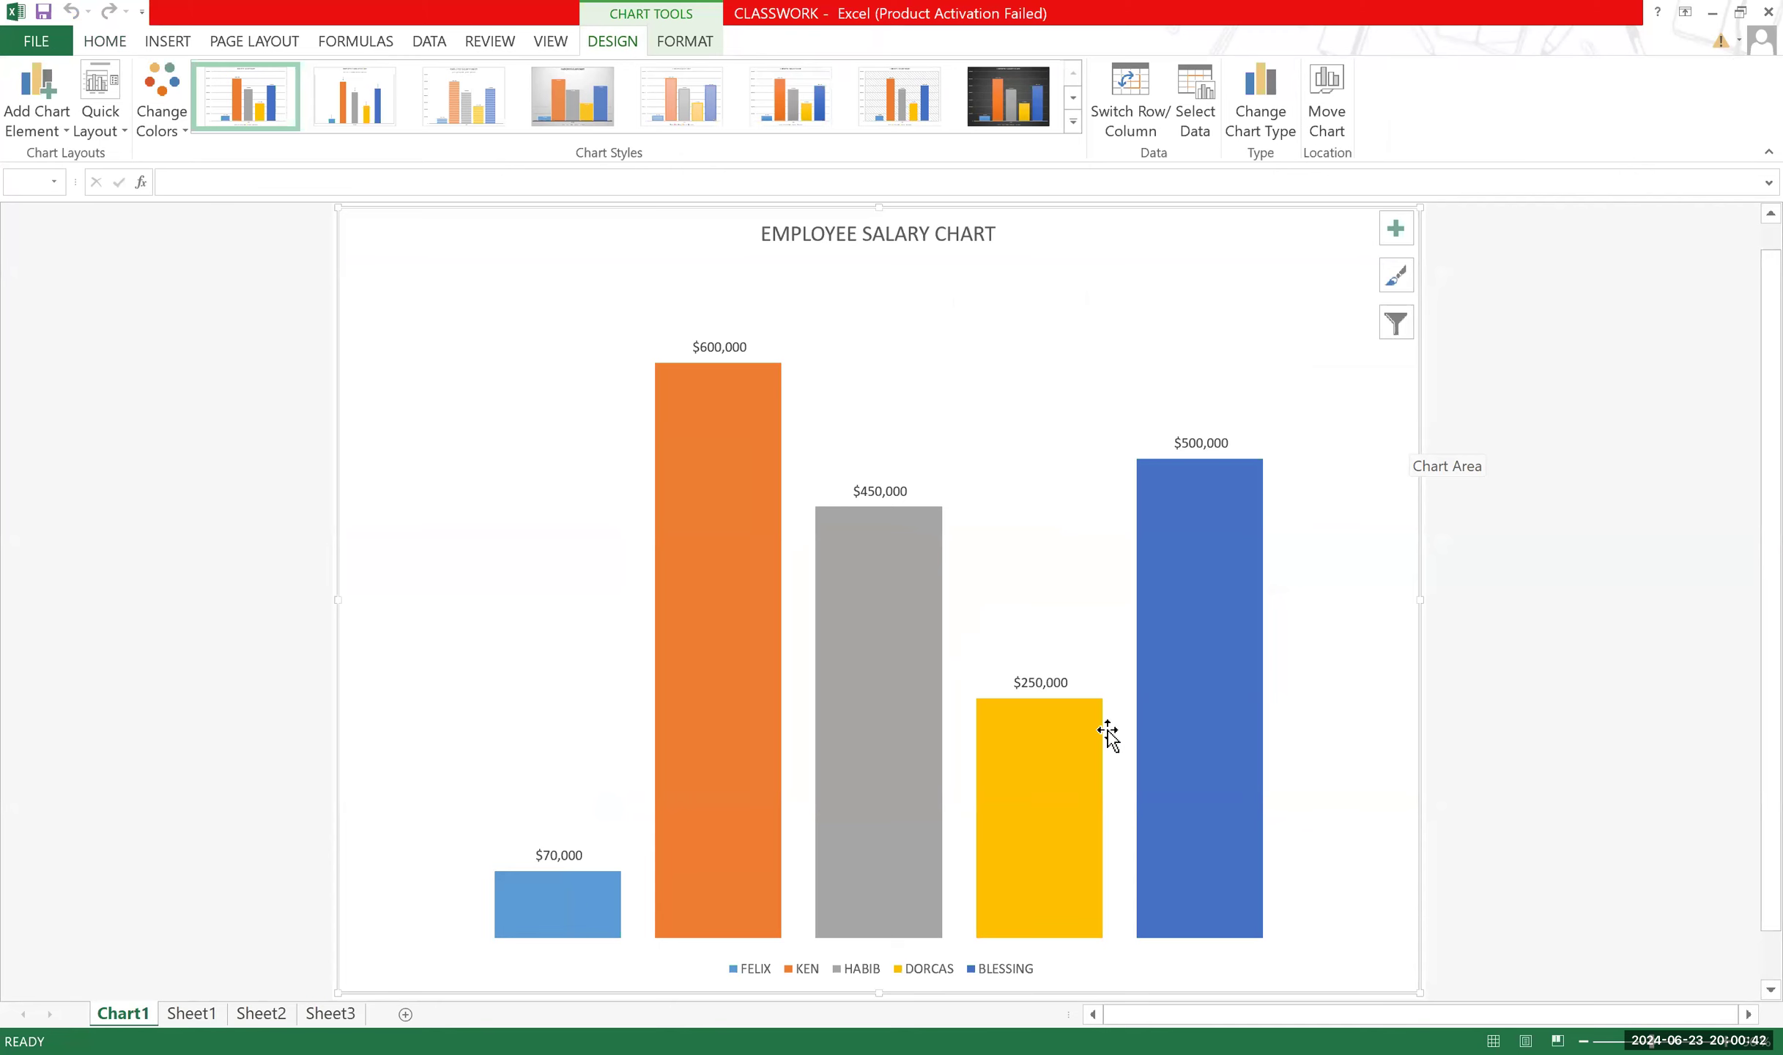
Look through Sheet3, Sheet2 and Sheet1, and return to the employee salary chart on its own sheet.
left_click(327, 1015)
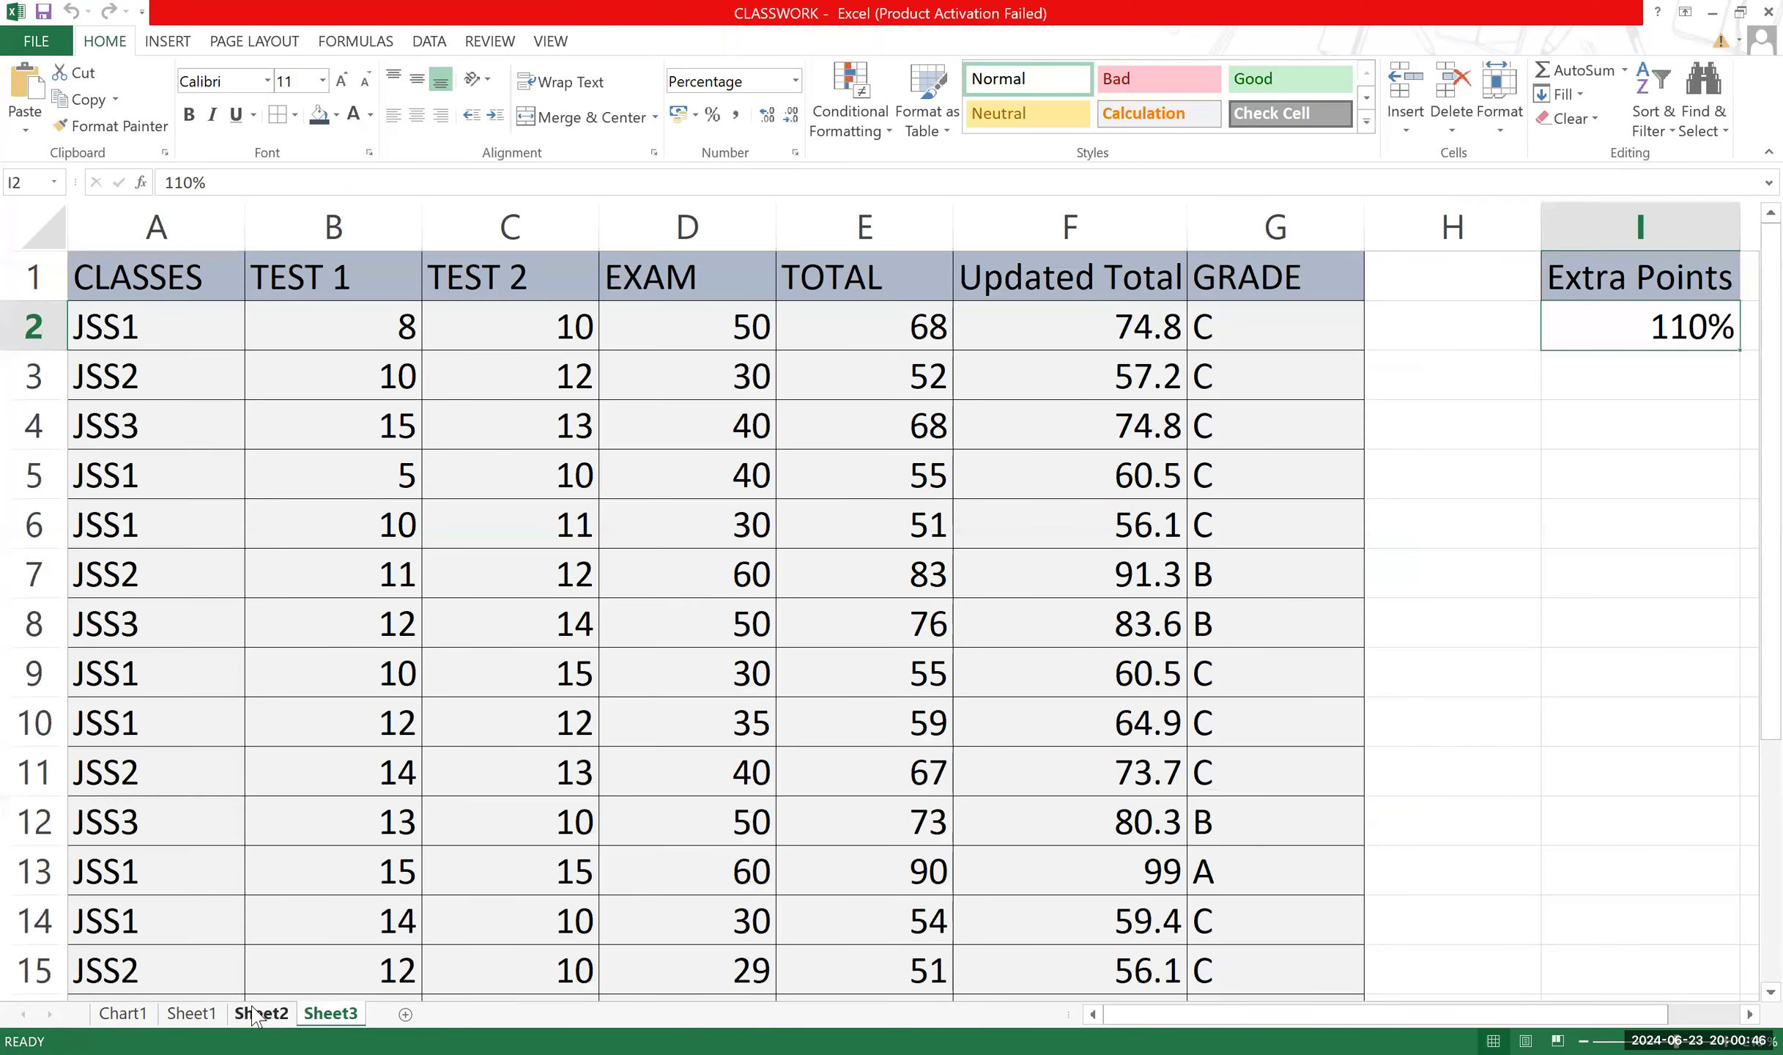
left_click(258, 1015)
left_click(191, 1015)
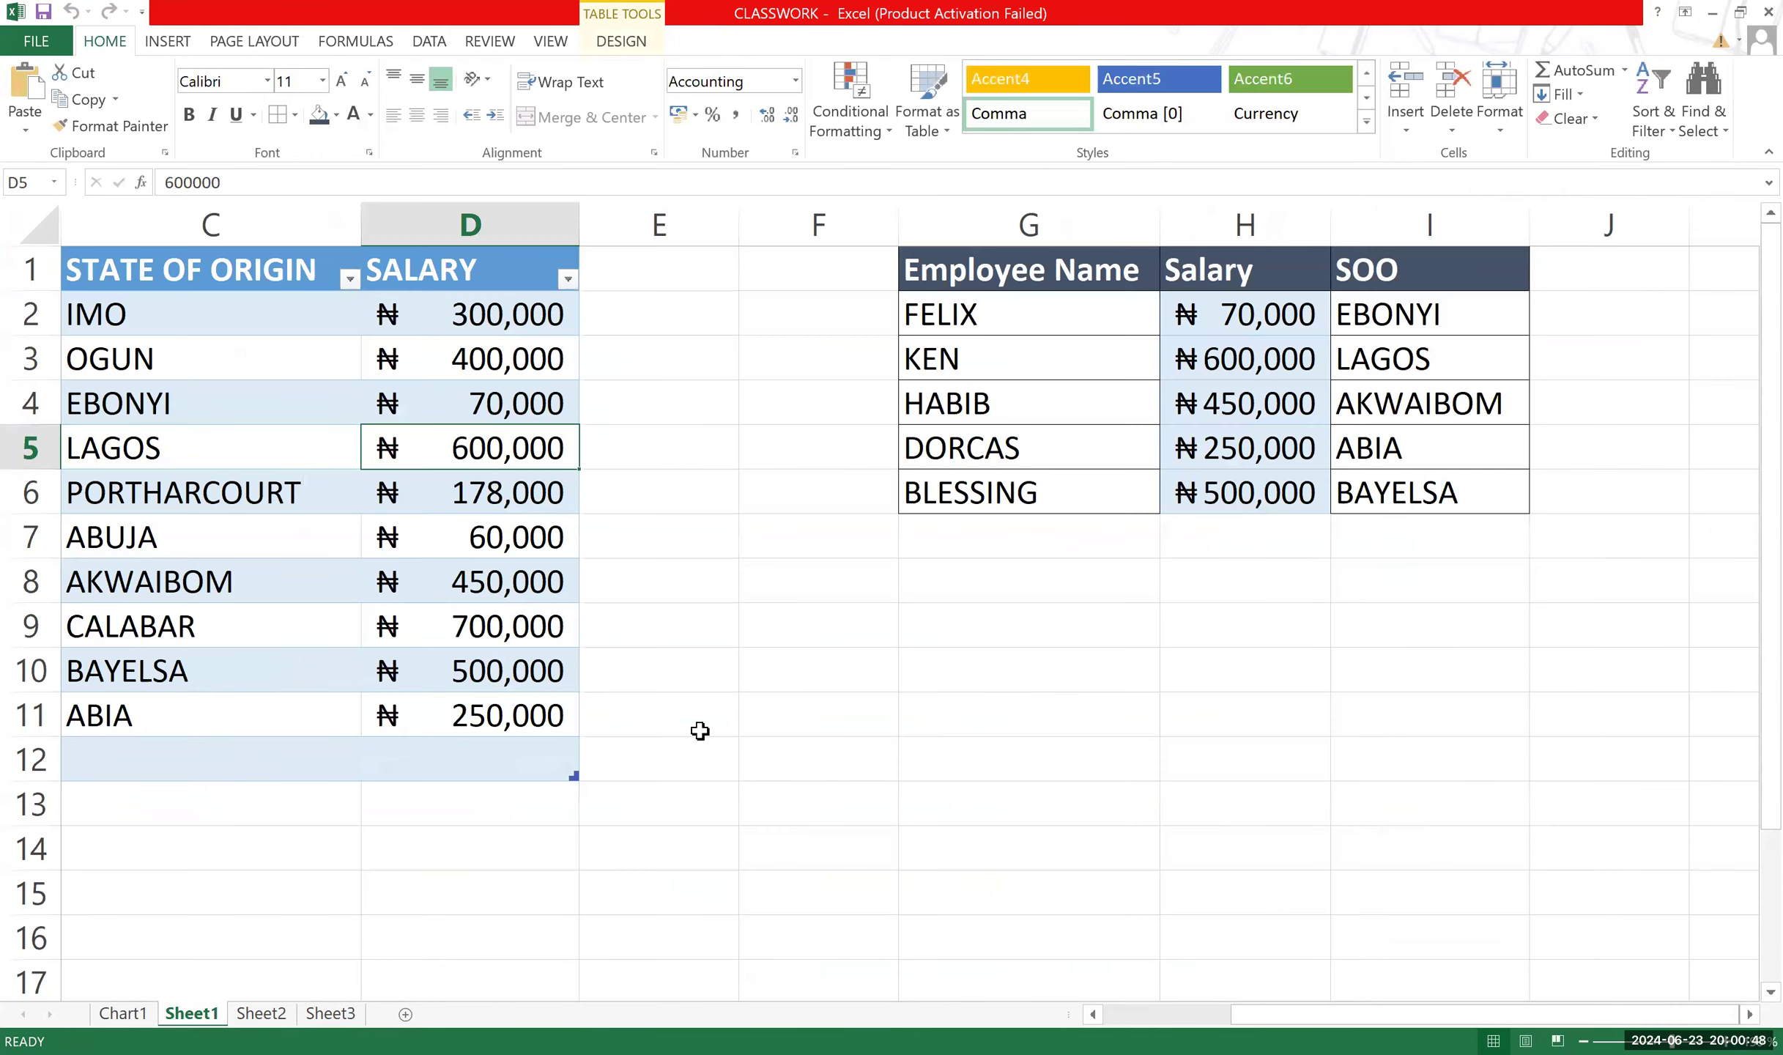
left_click(122, 1013)
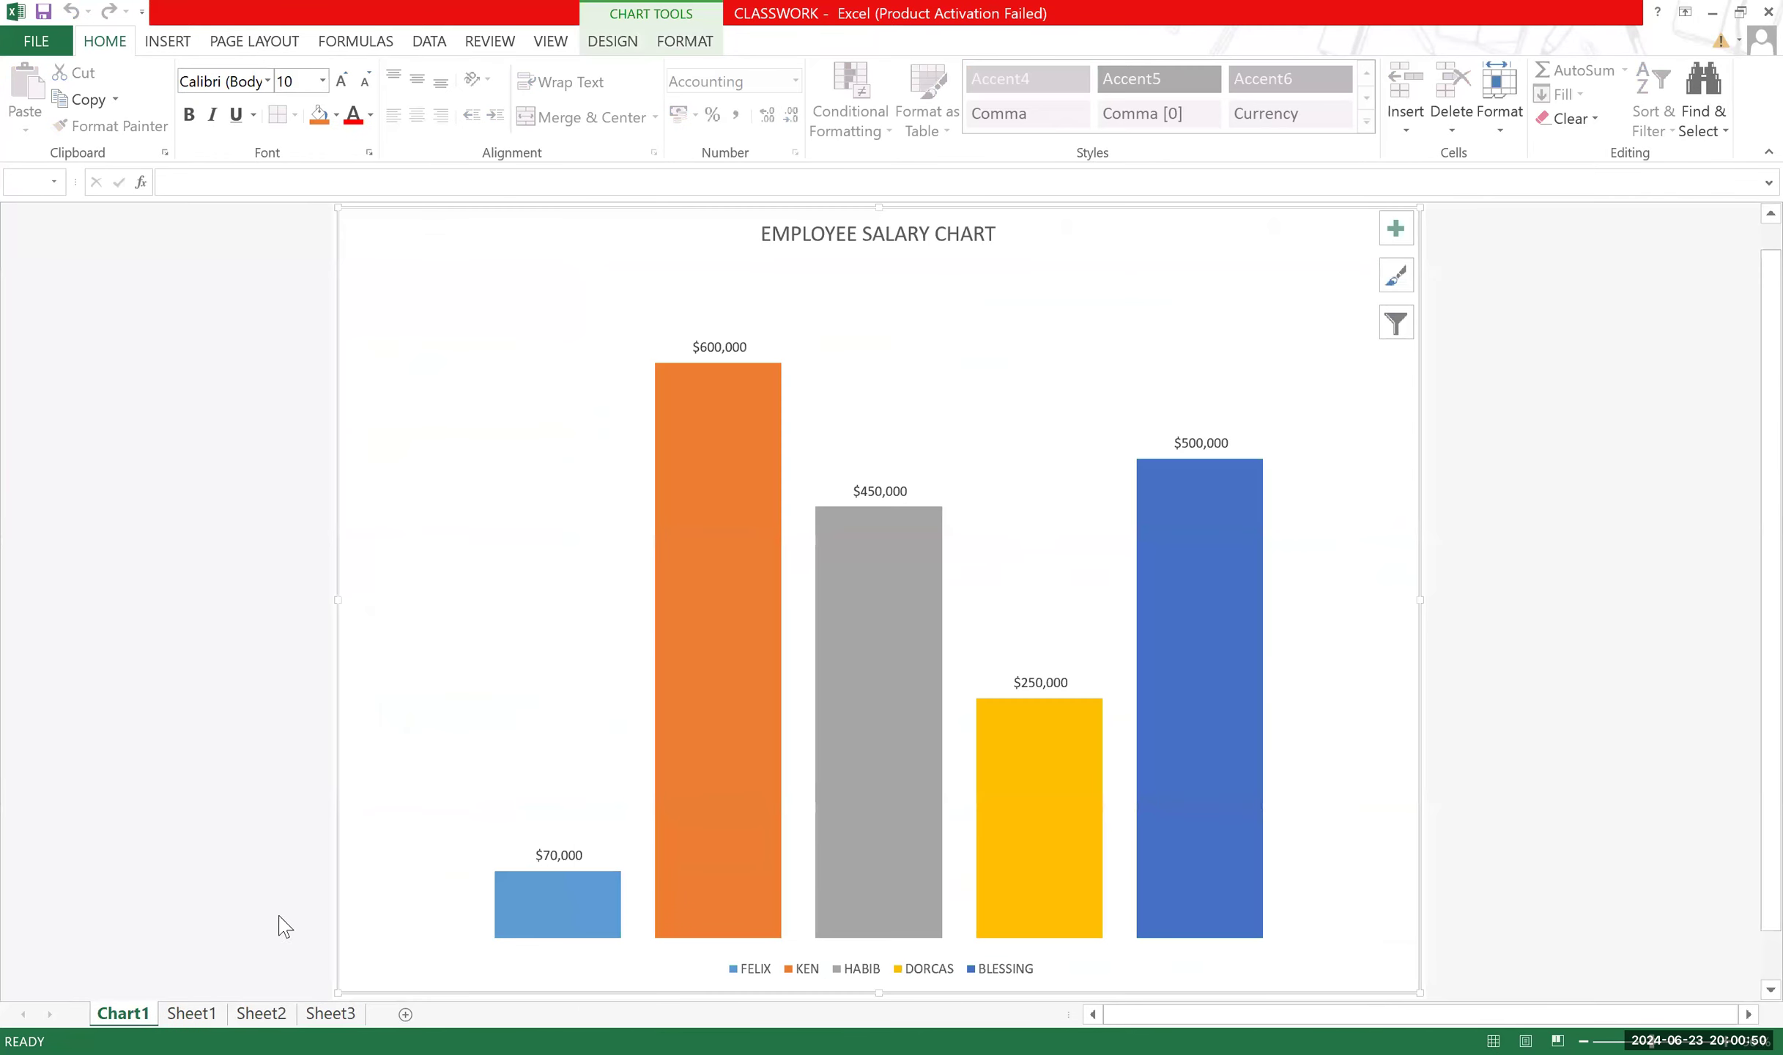